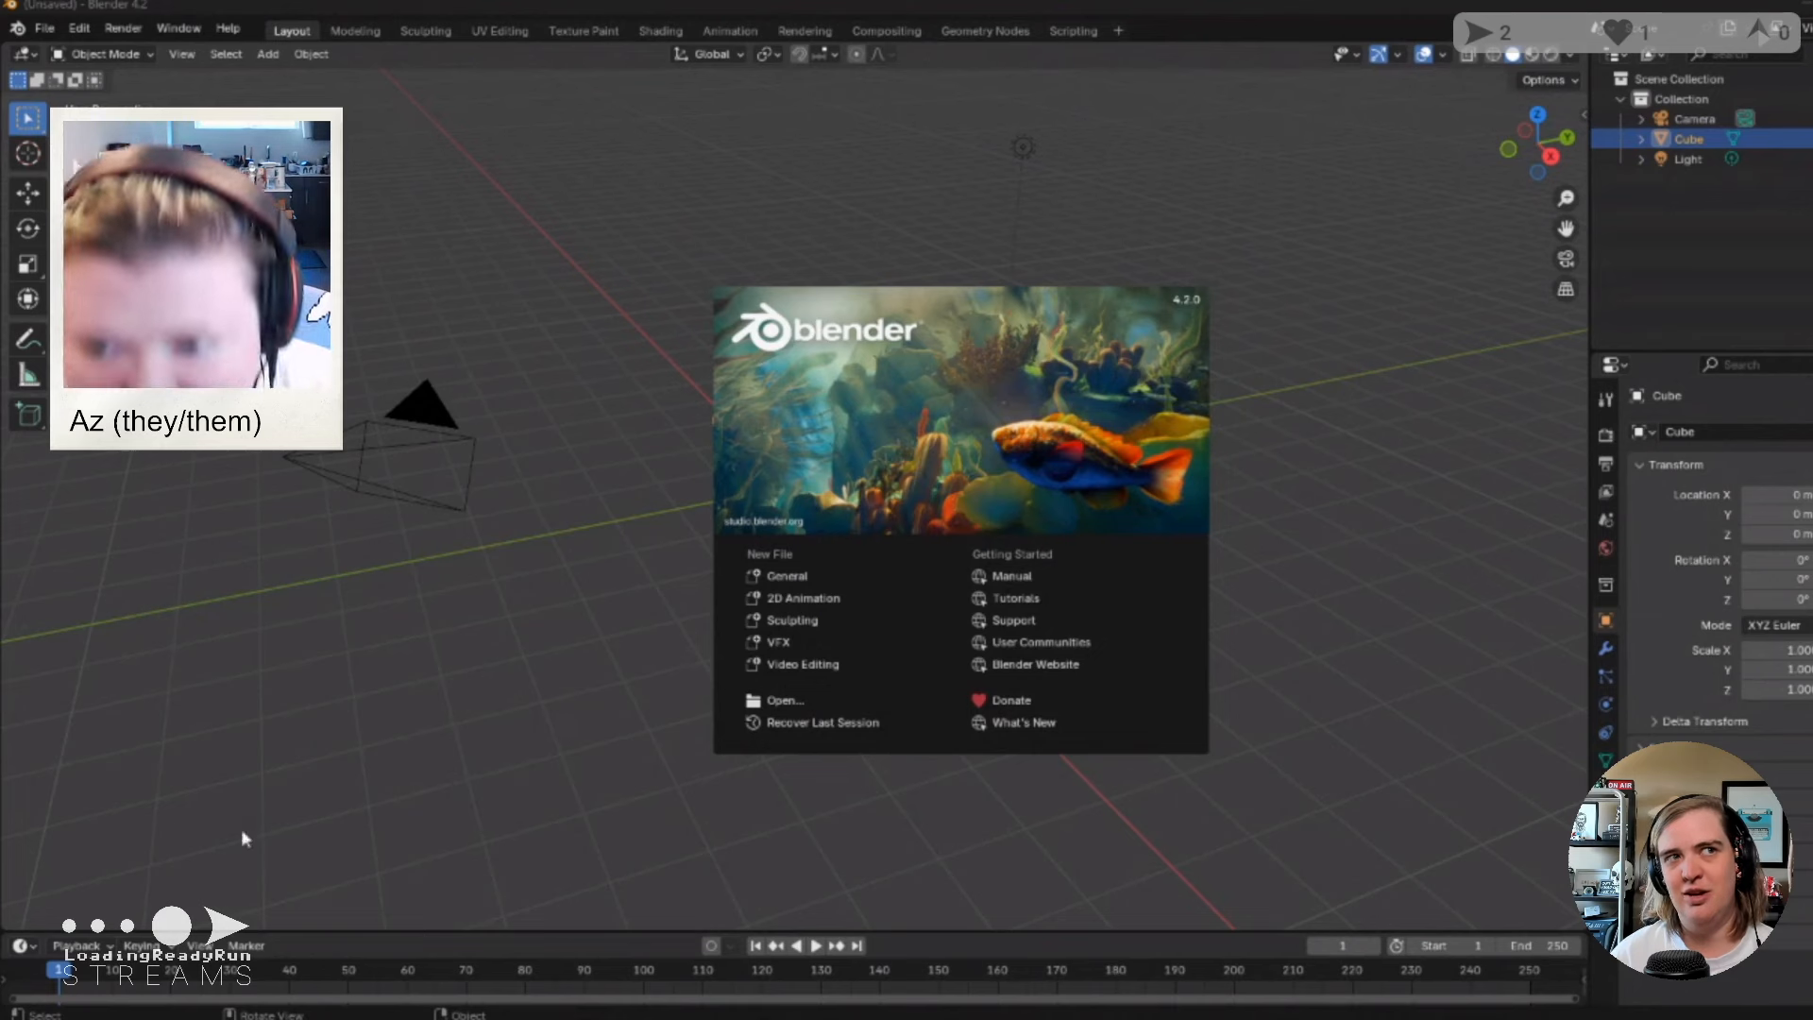
Dismiss the splash screen and deselect the default cube.
click(907, 432)
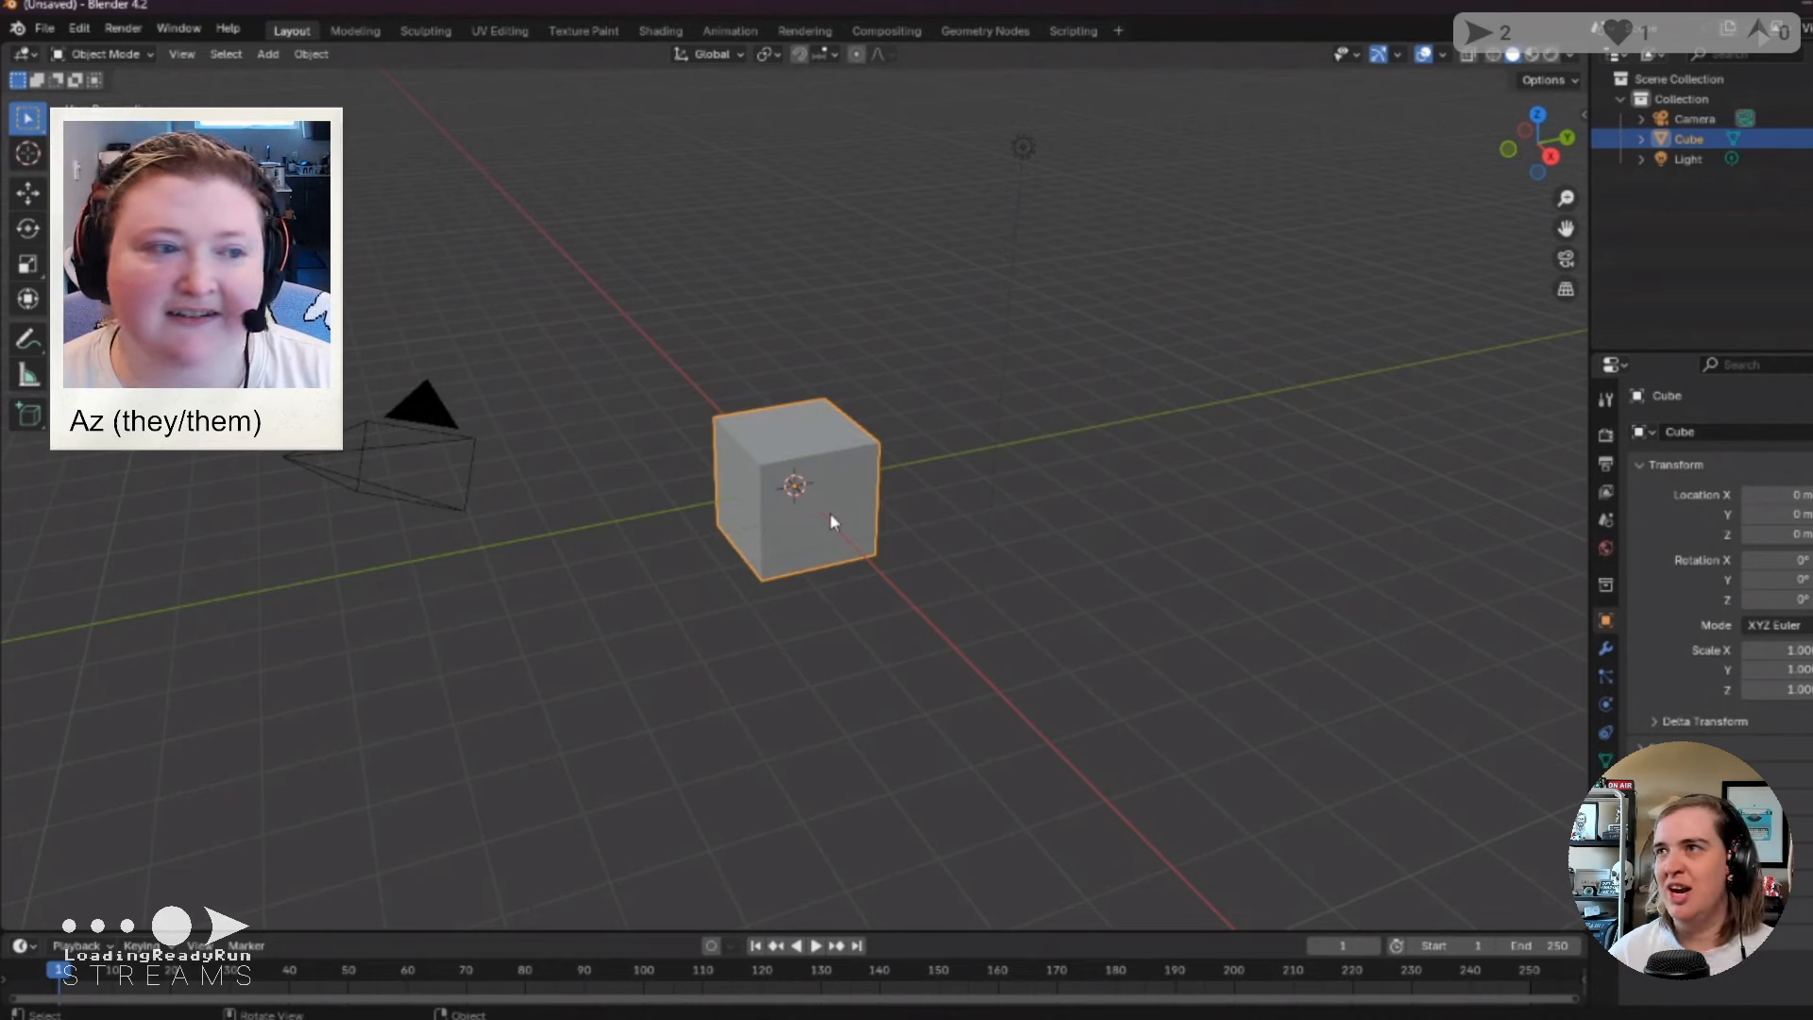
mouse_move(821, 509)
mouse_down()
mouse_move(795, 478)
mouse_move(806, 506)
mouse_up()
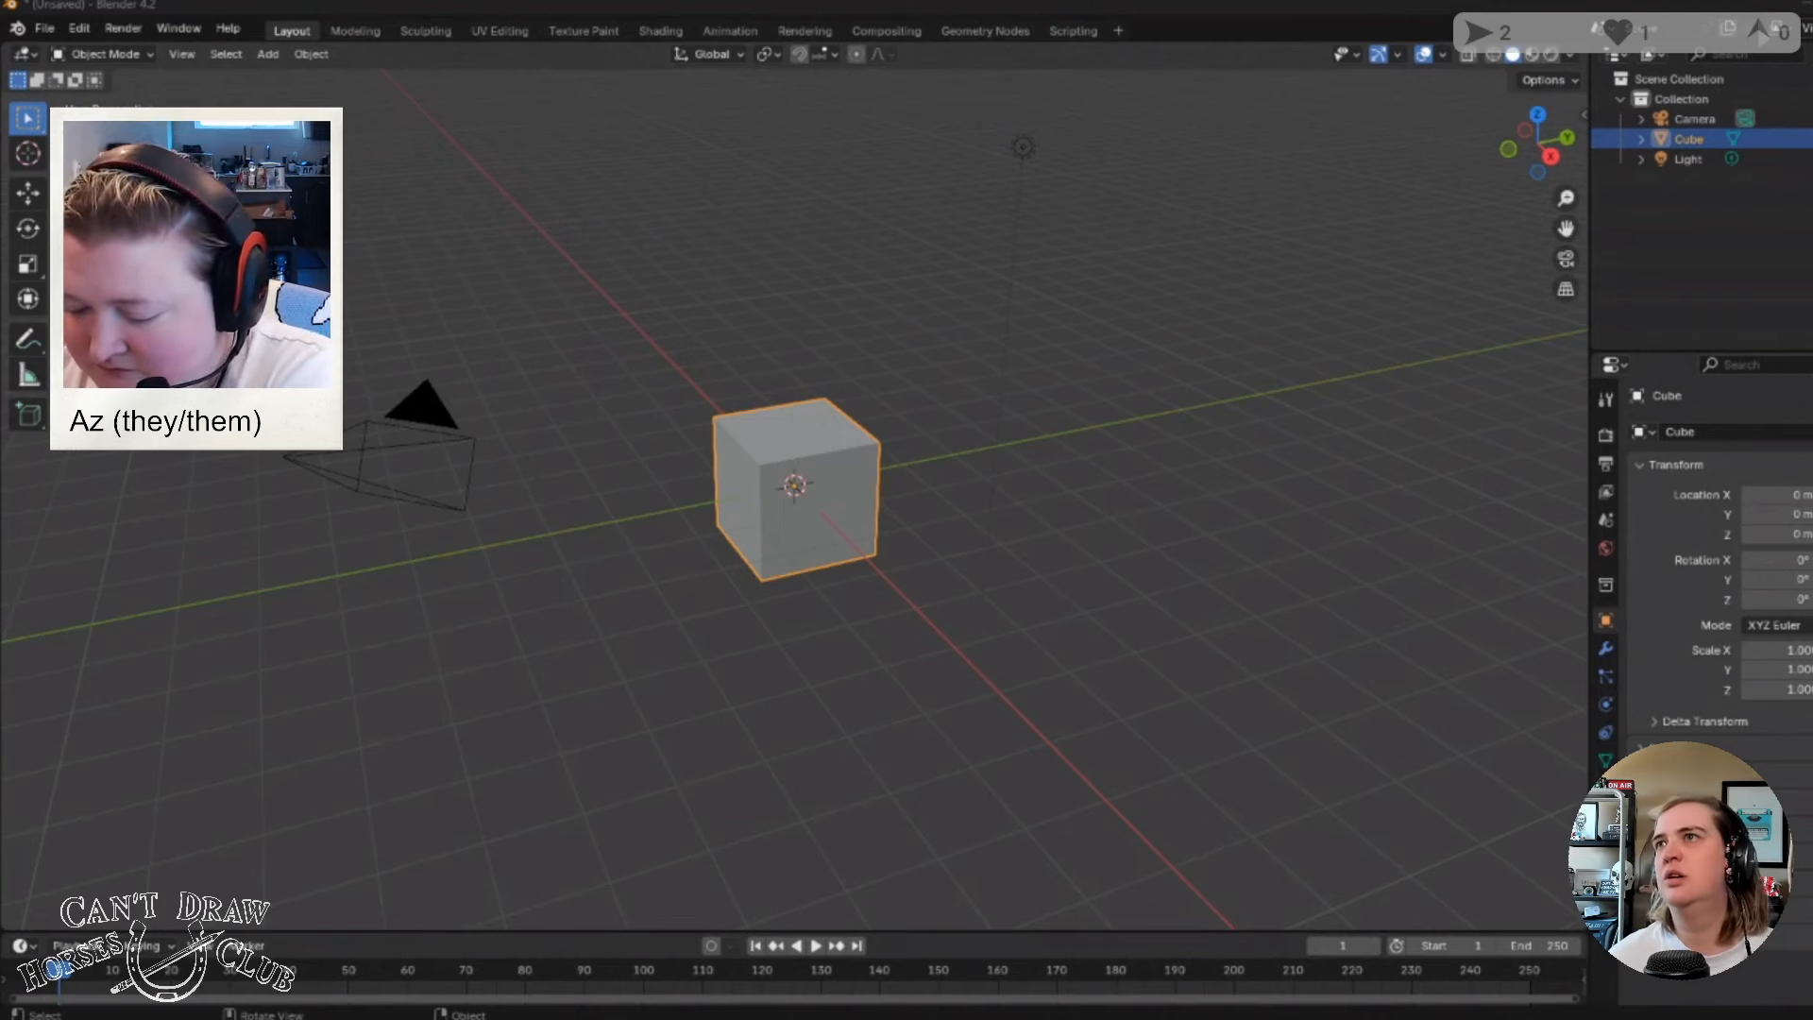
click(1113, 429)
Examine the default cube from several perspective angles and in the front, right, top and bottom orthographic views.
middle_drag(1114, 428, 1089, 199)
right_click(1067, 306)
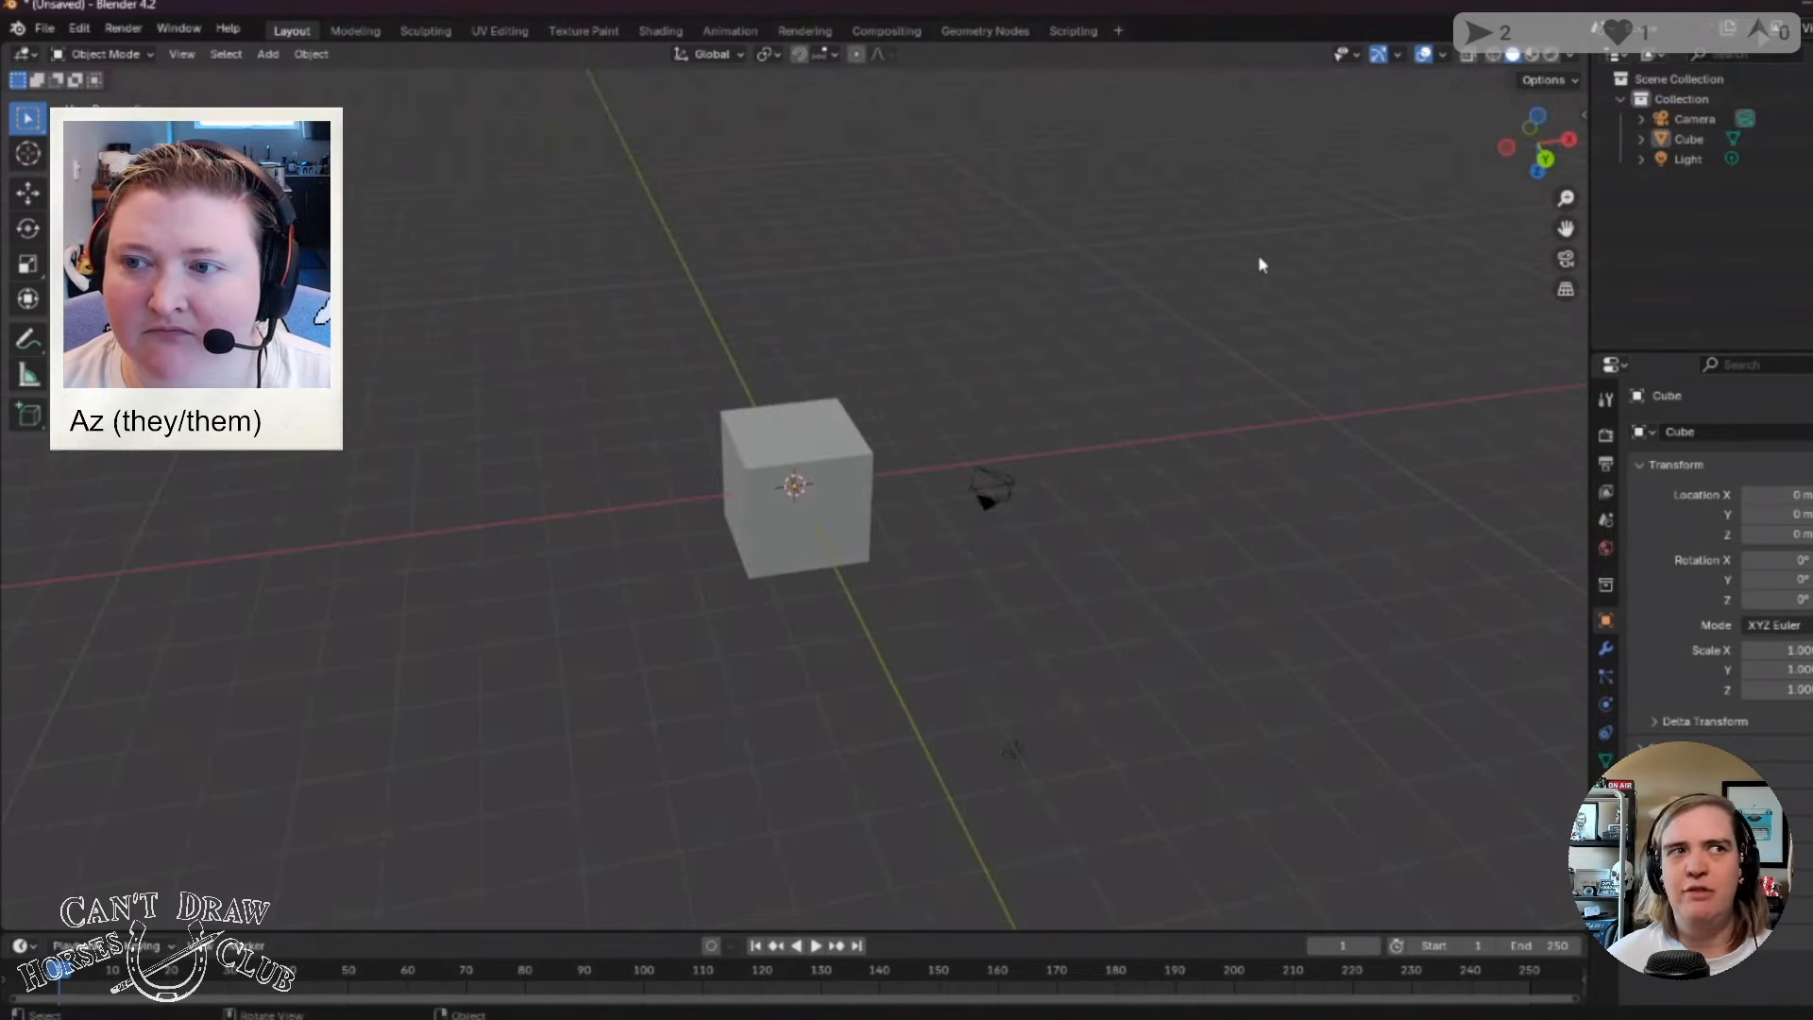
middle_drag(1169, 323, 1231, 358)
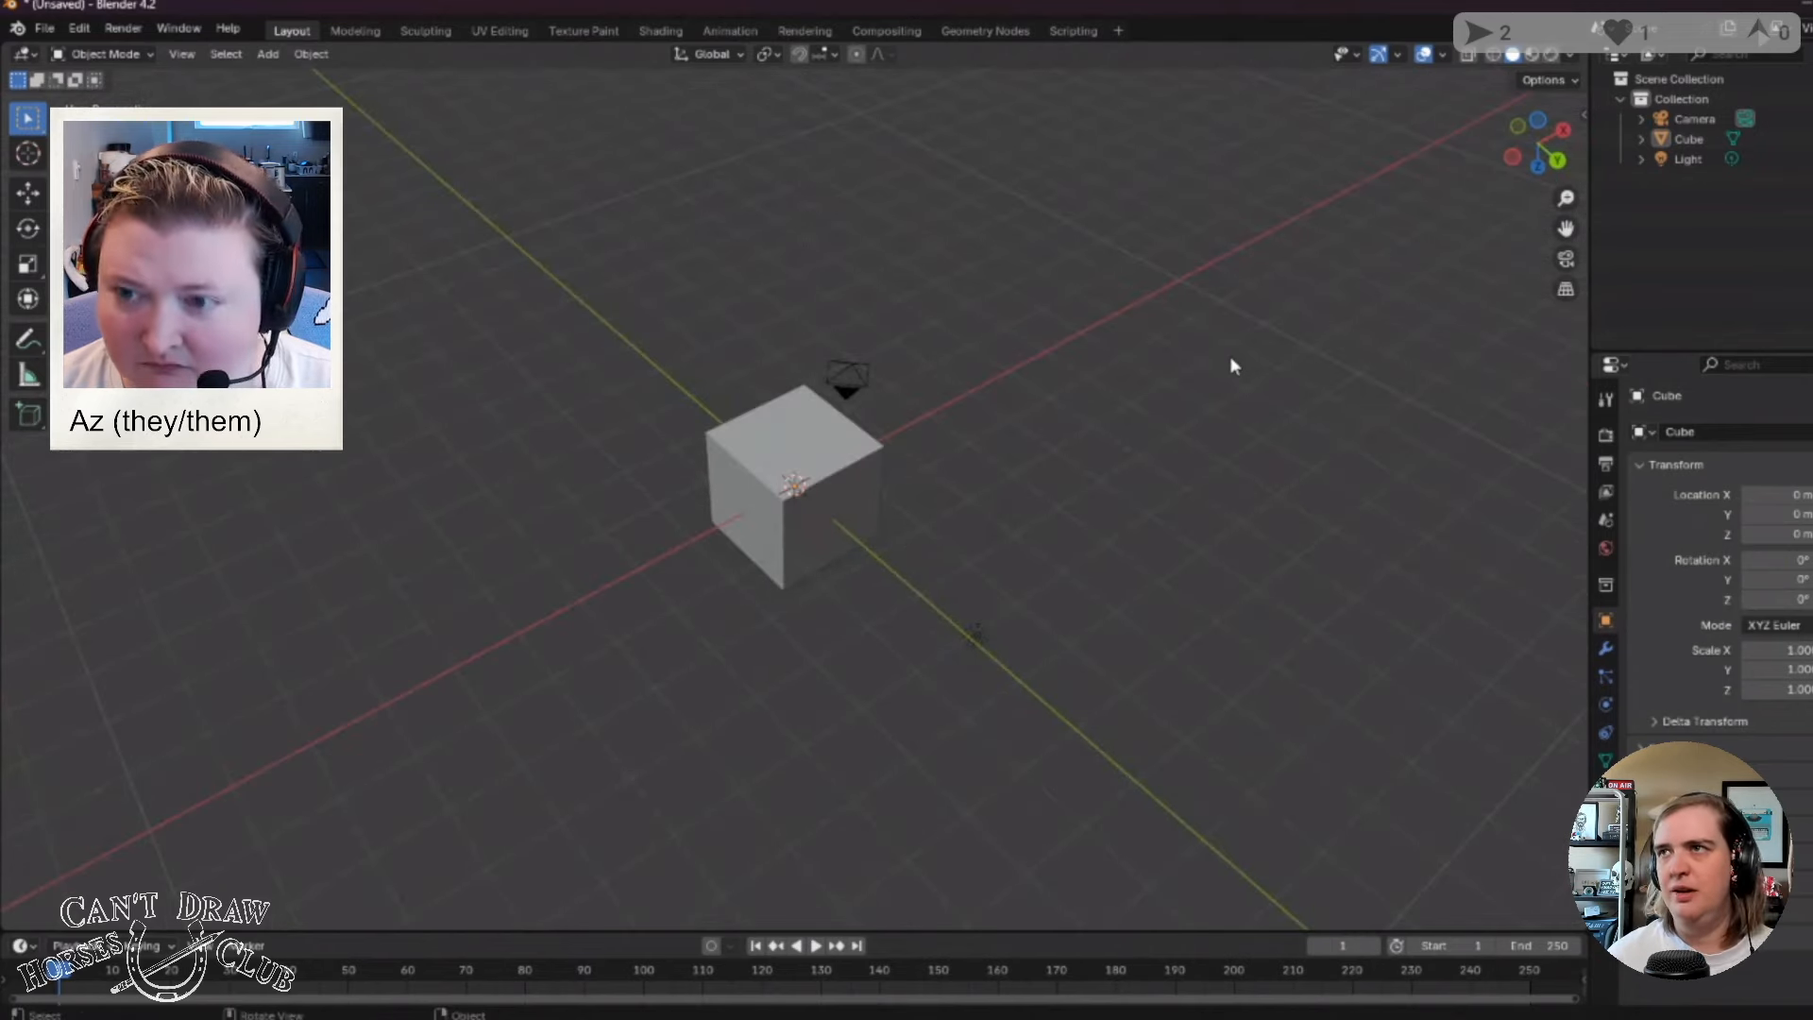
middle_drag(1067, 590, 1097, 519)
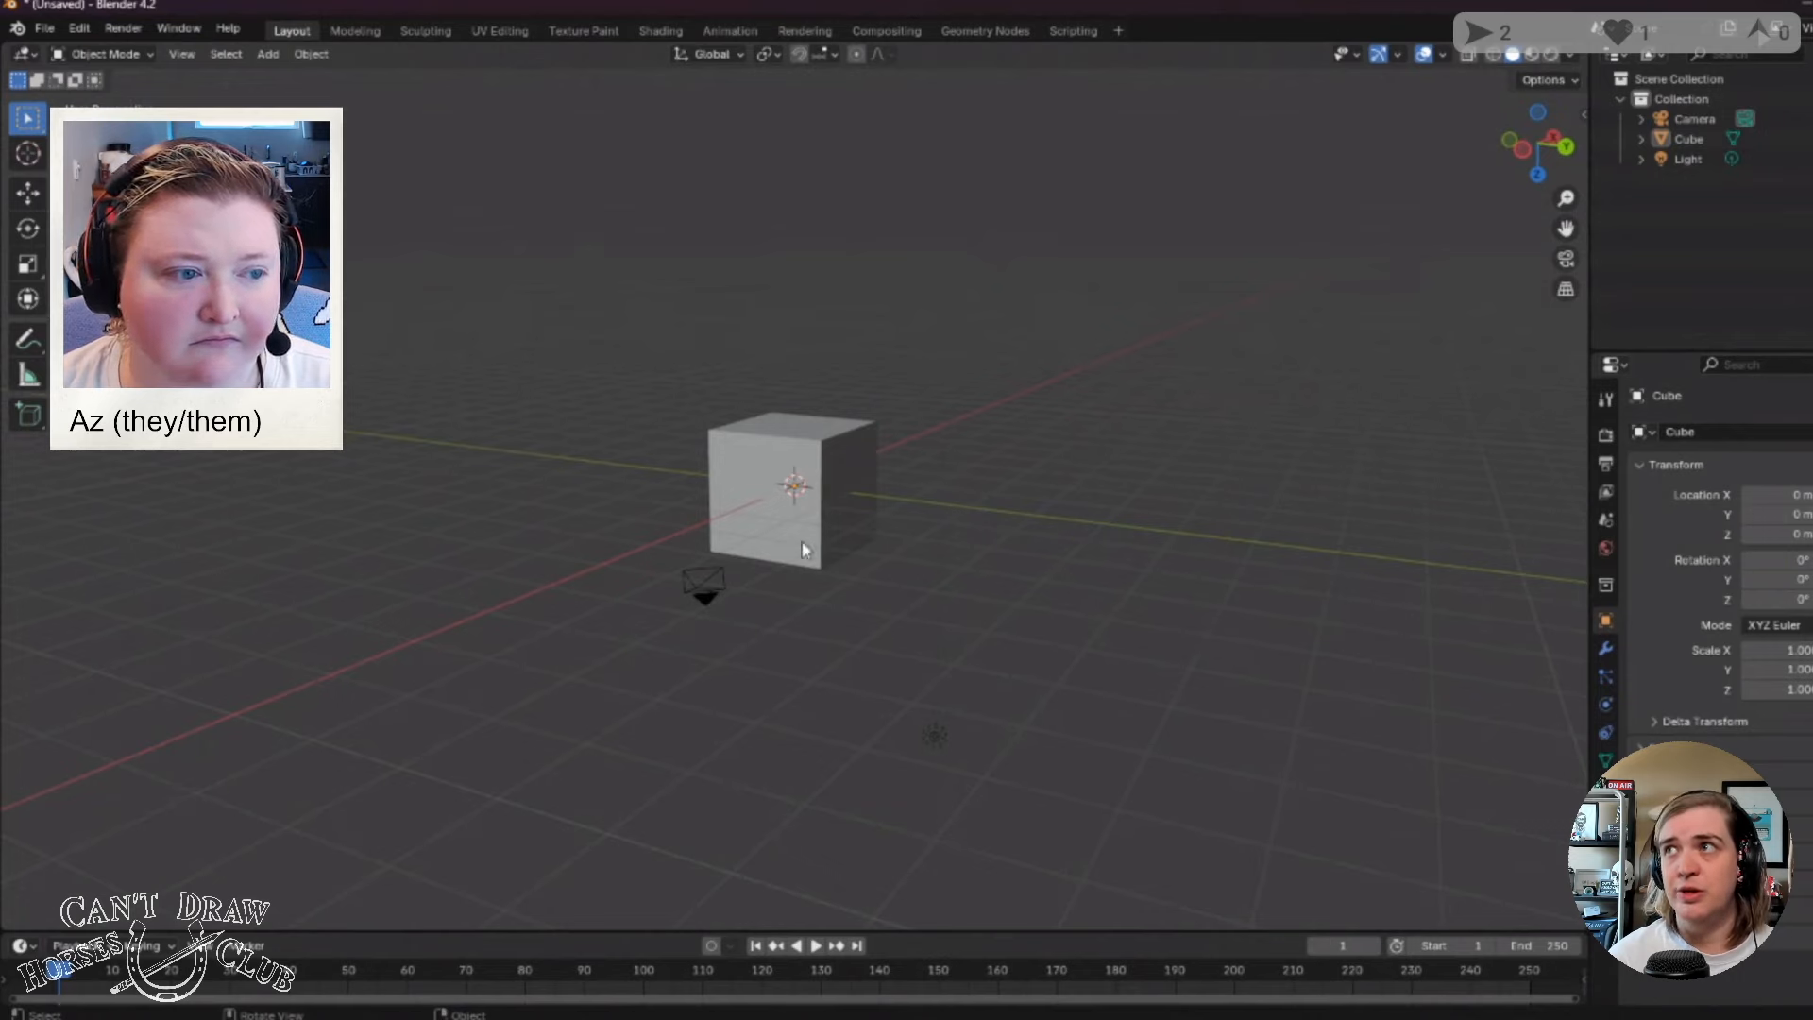
key(KP_1)
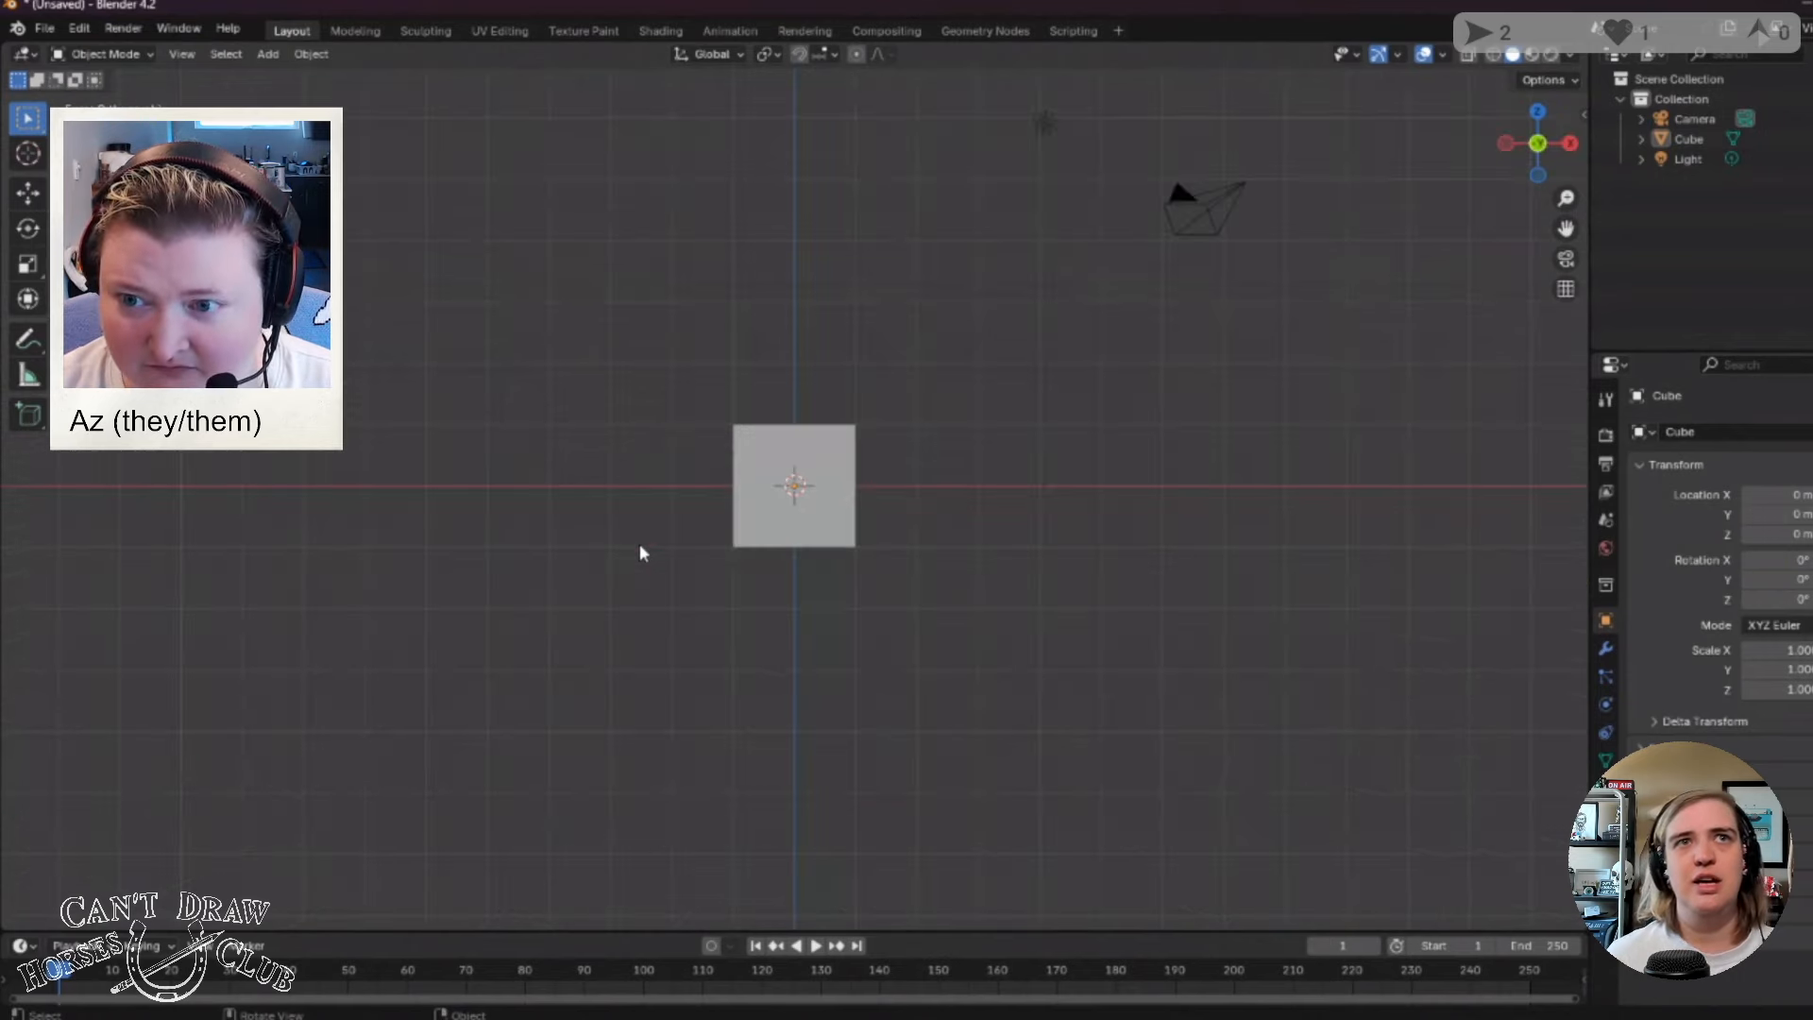
key(KP_3)
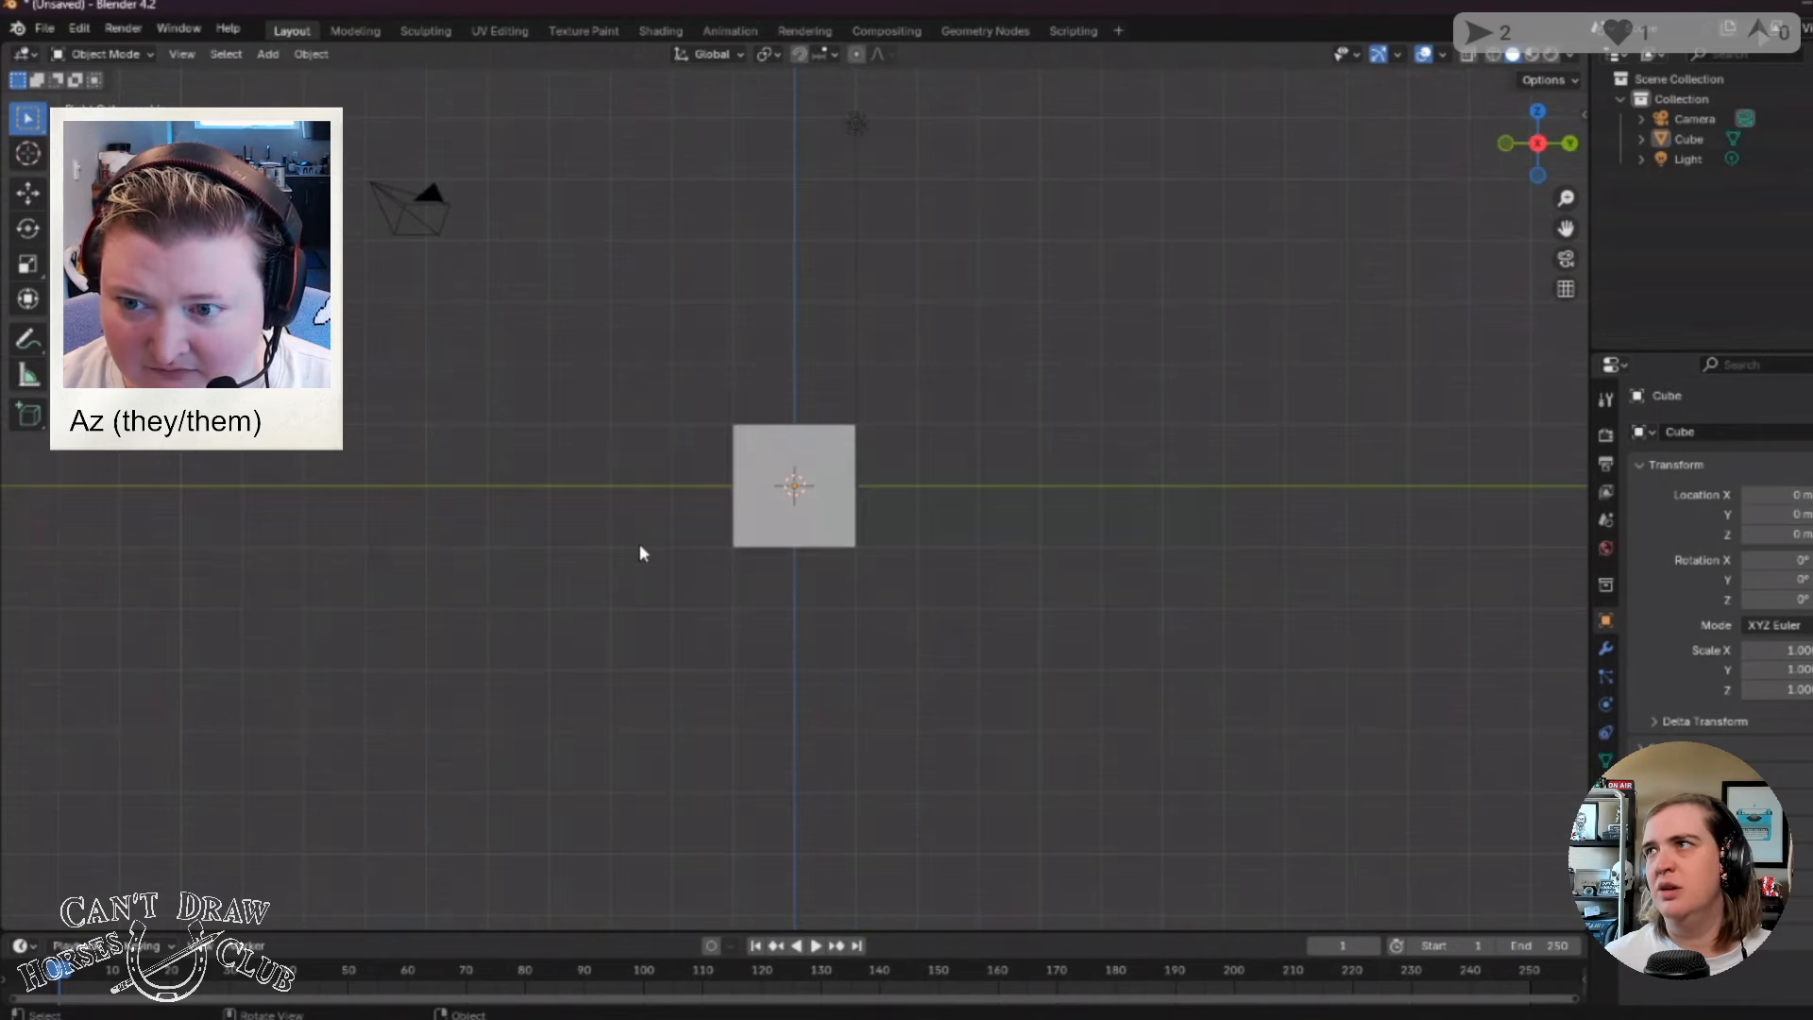
key(KP_5)
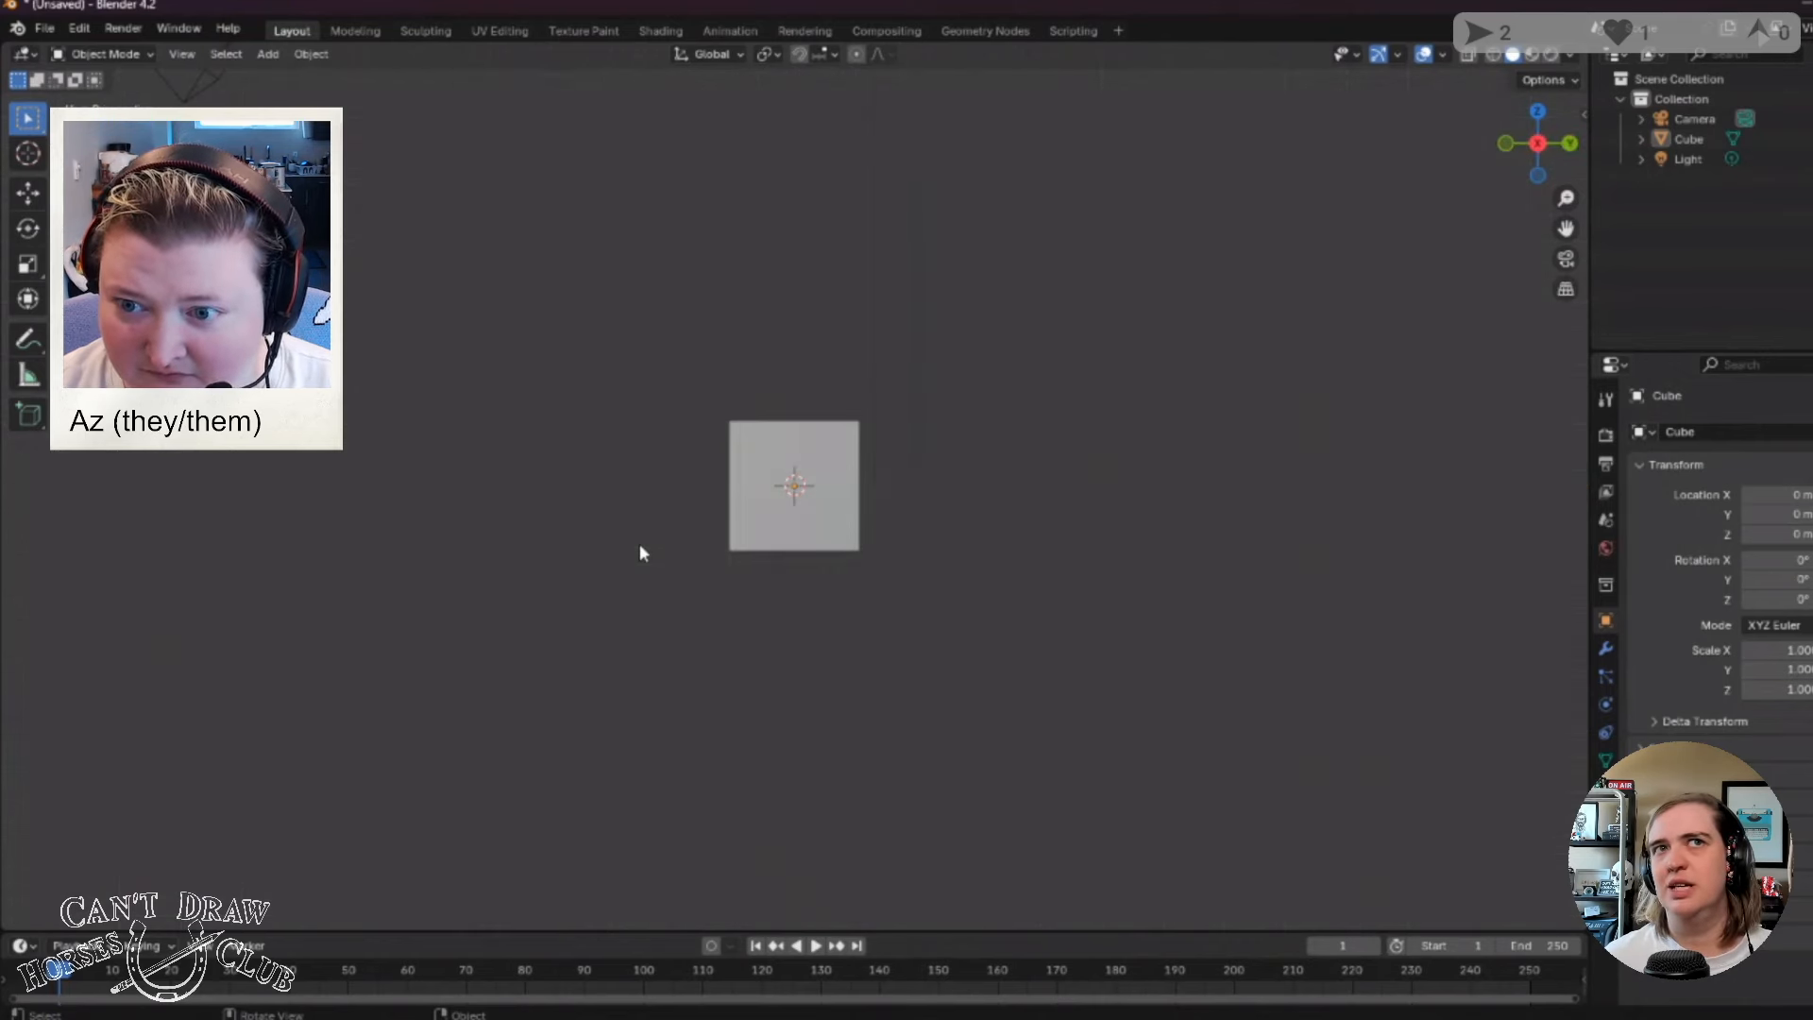
key(KP_7)
key(KP_8)
key(KP_9)
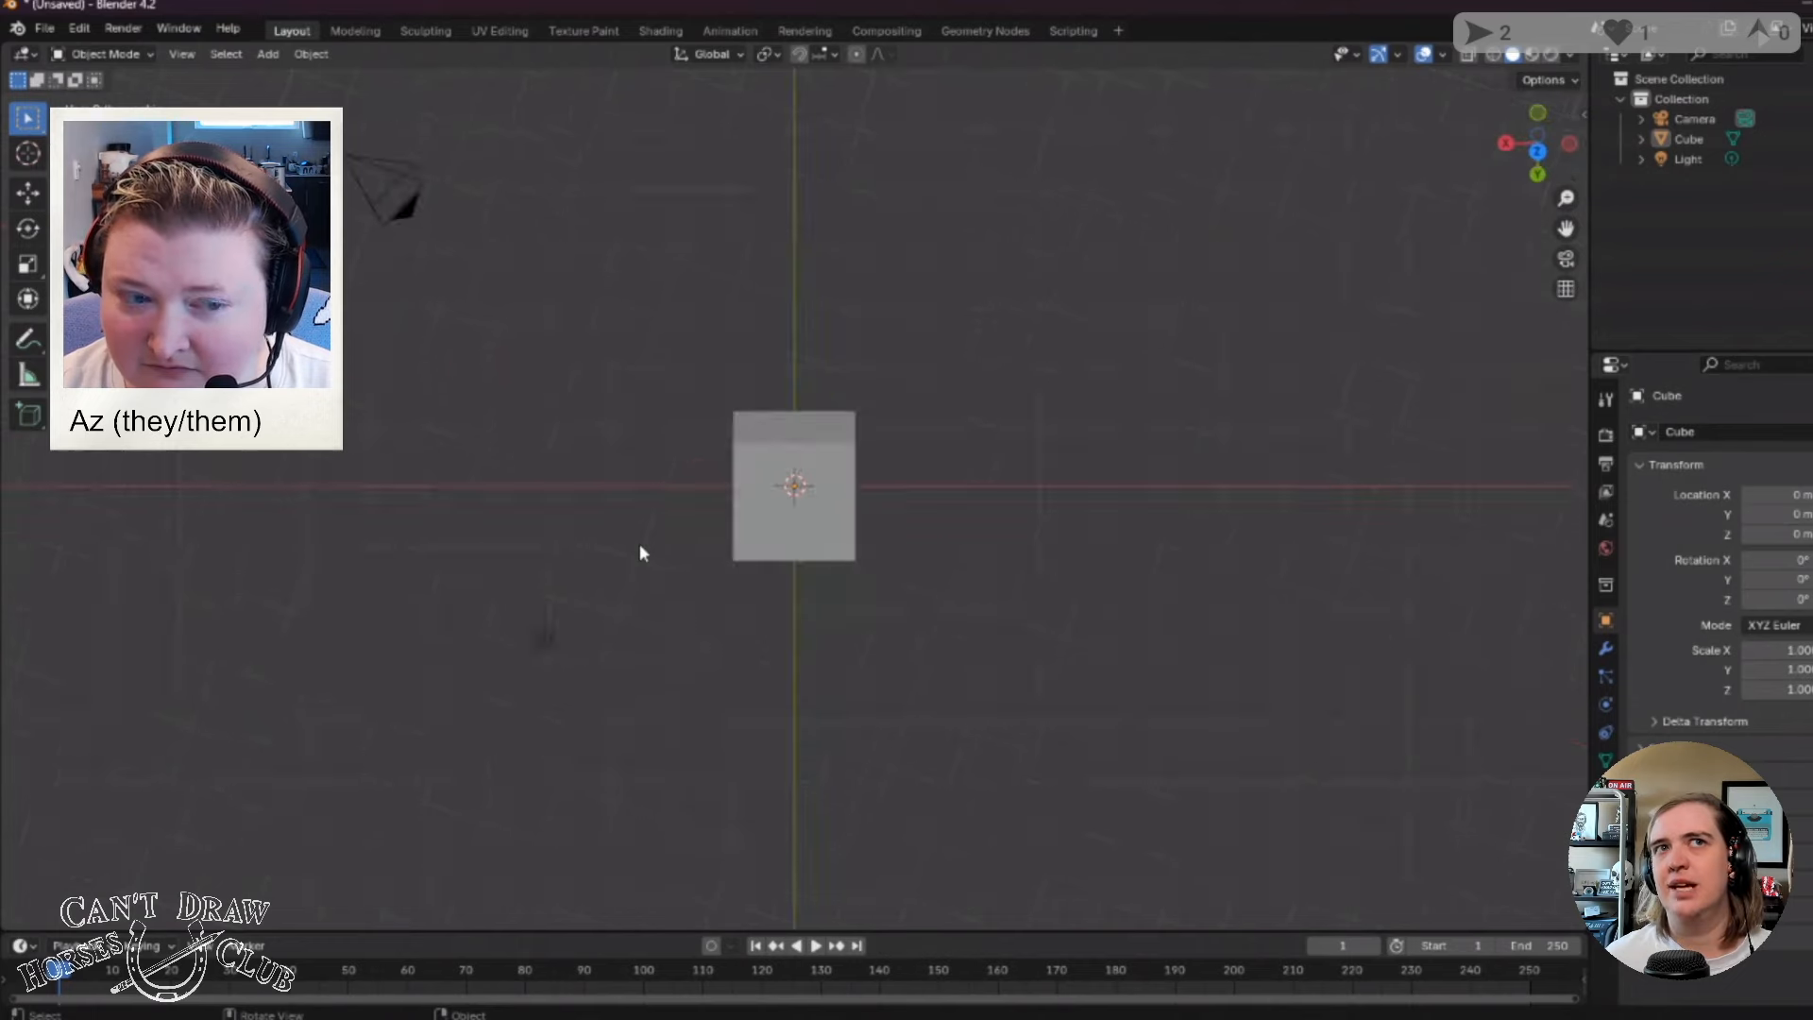
key(KP_8)
key(KP_7)
key(KP_1)
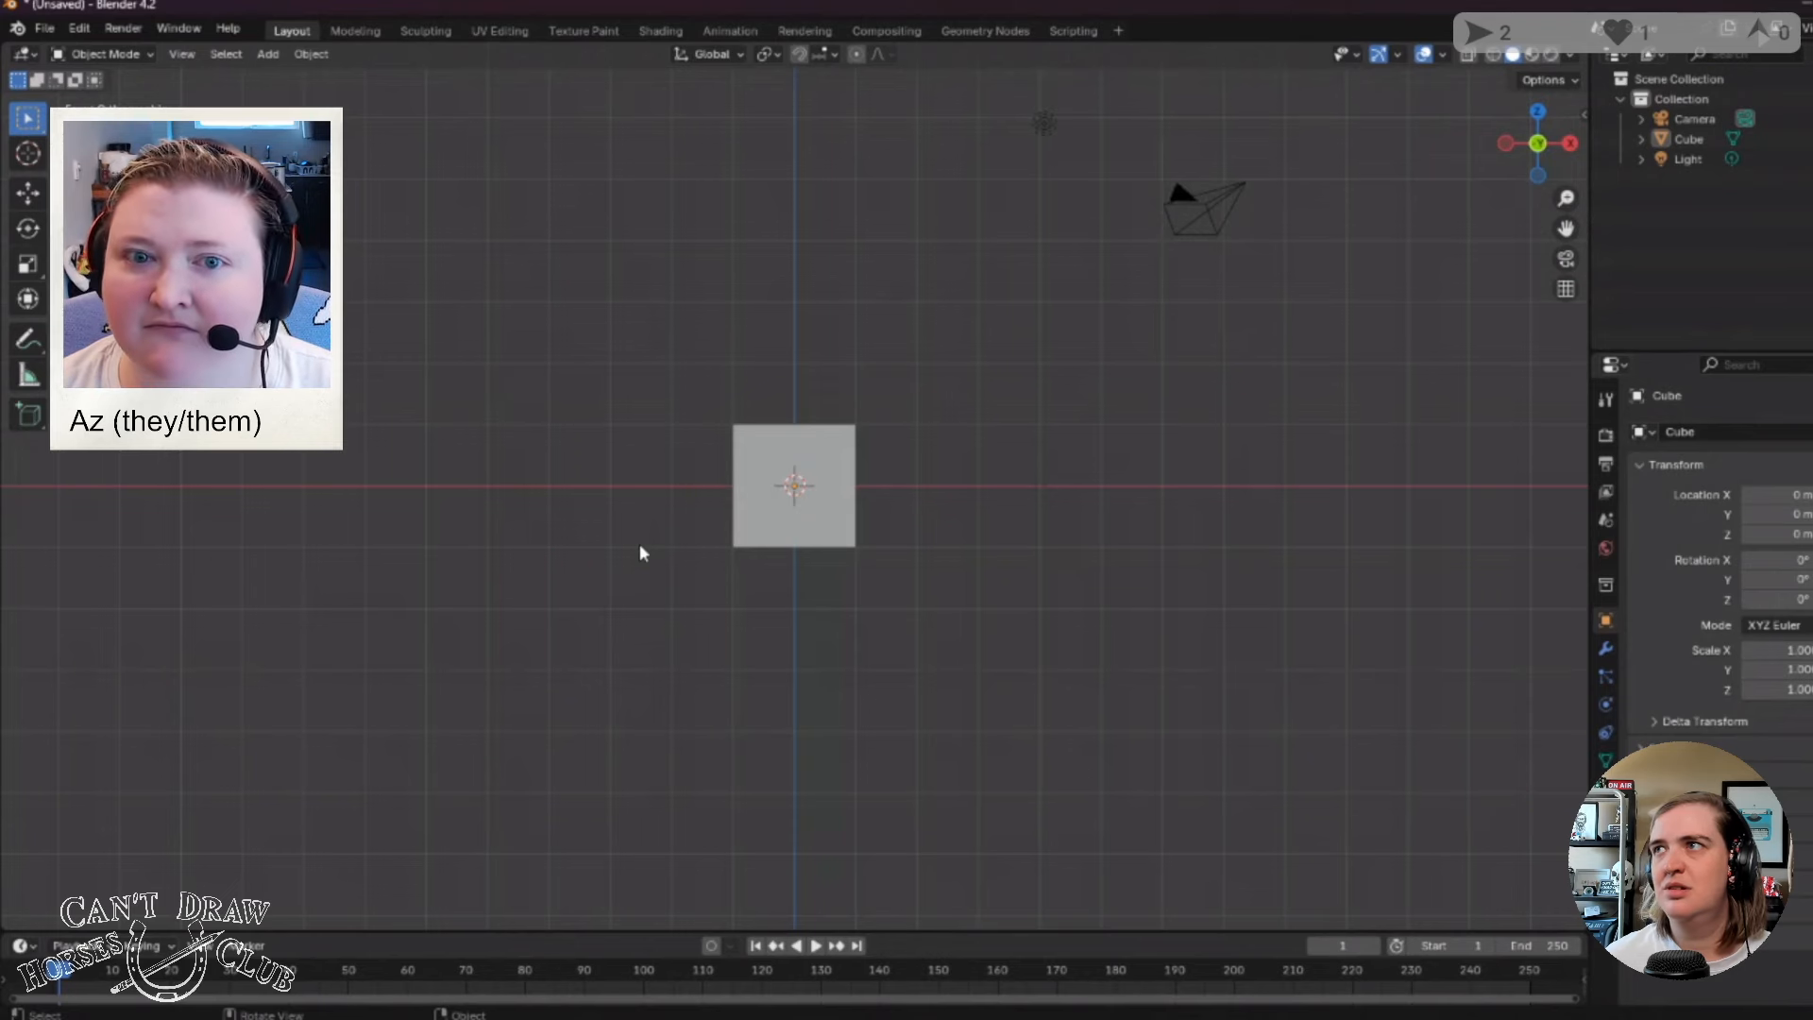
key(grave)
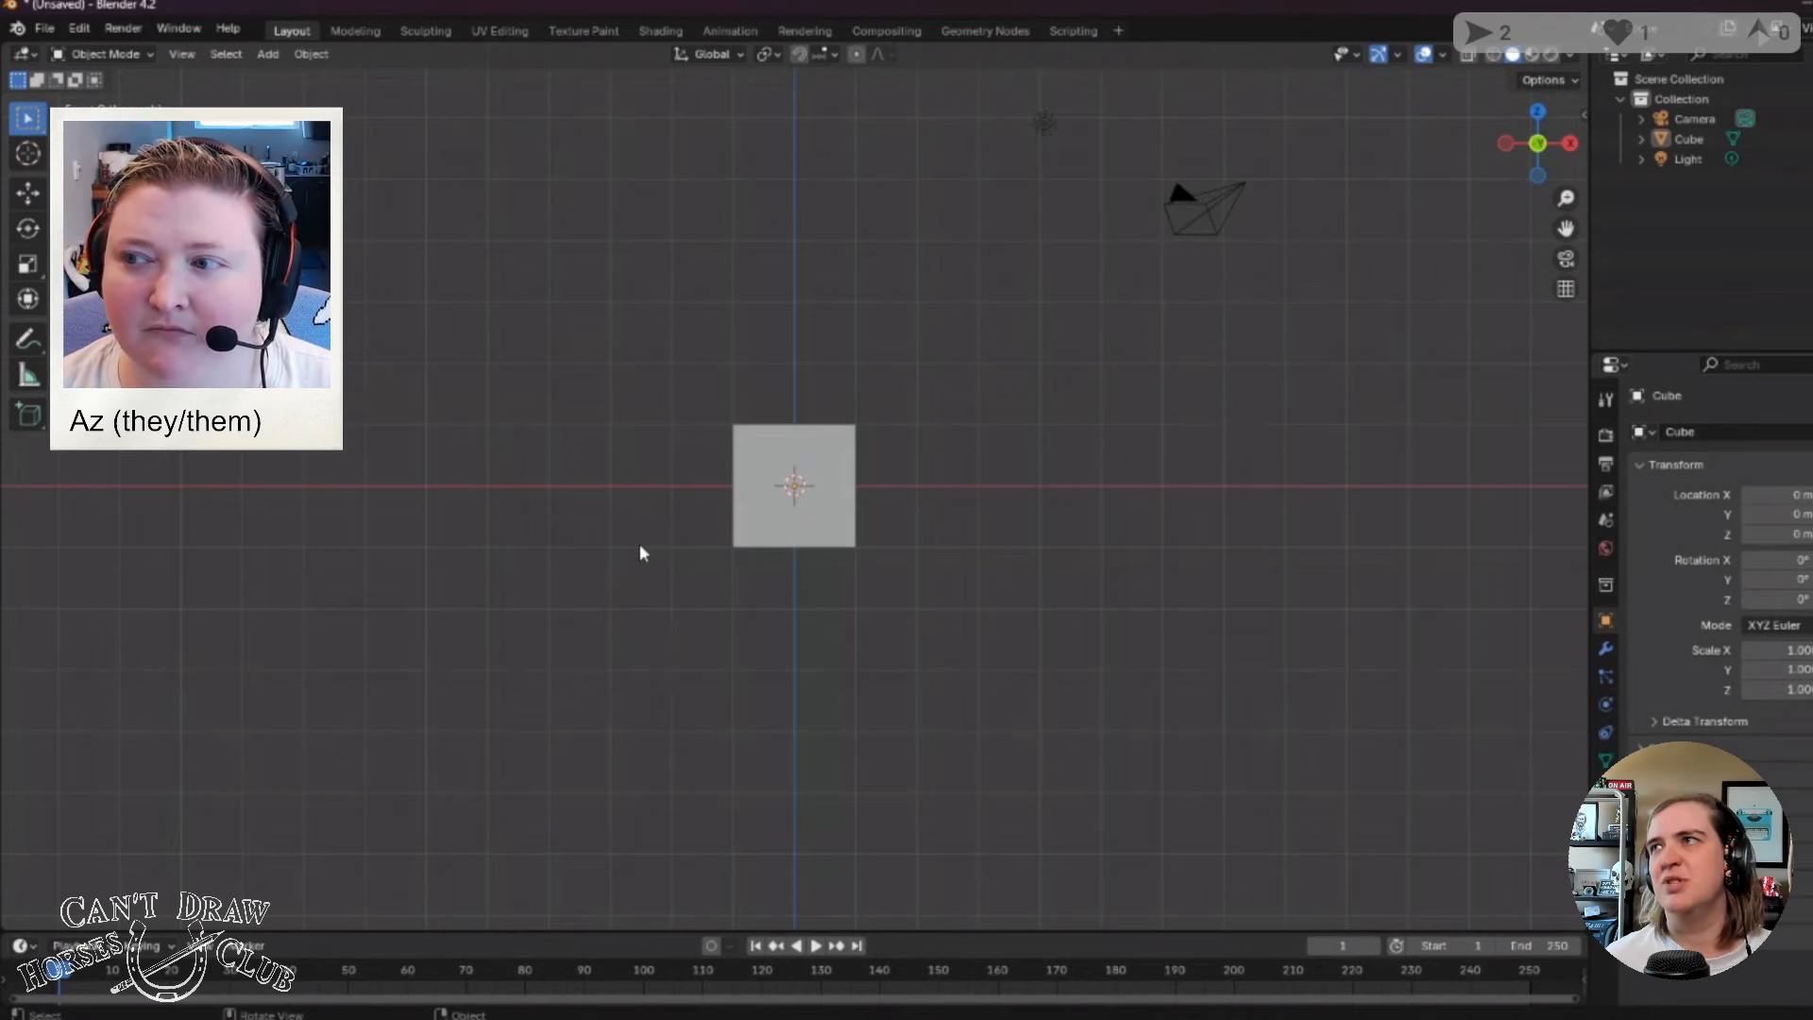
Inspect the cube at an angle, then from directly above and directly below along the Z axis.
middle_drag(756, 615, 454, 639)
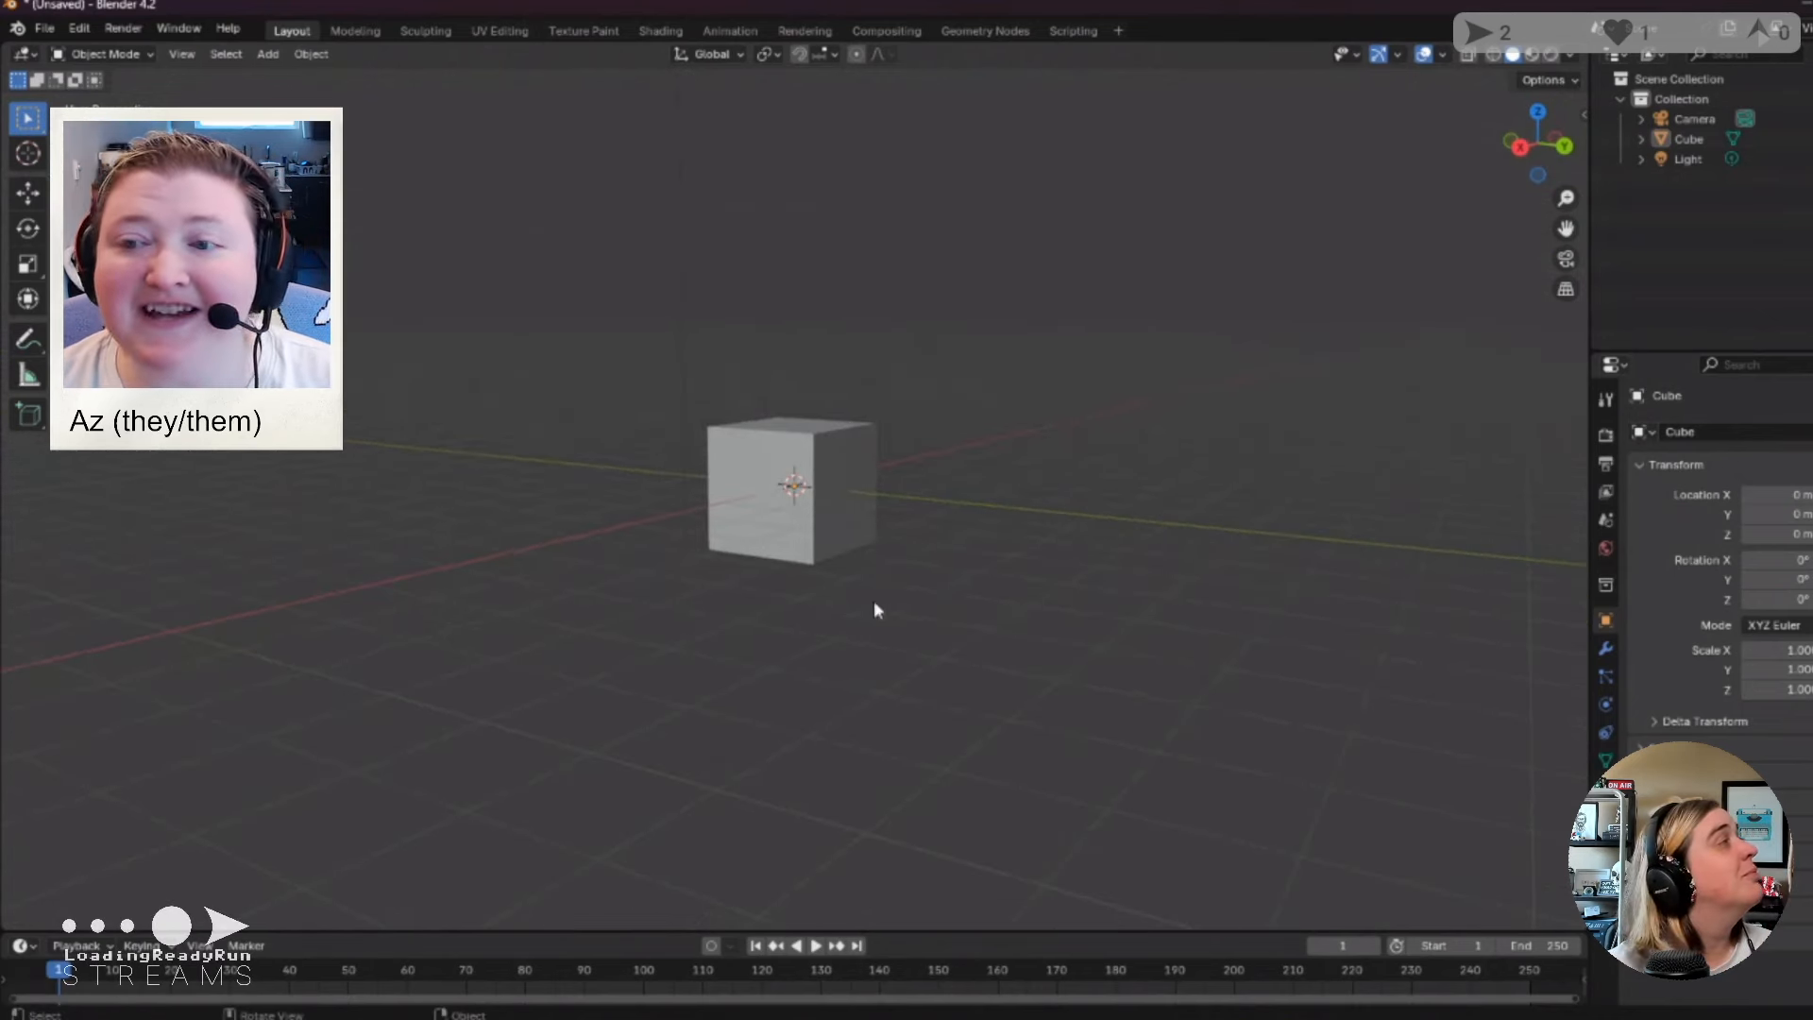
middle_drag(878, 453, 644, 486)
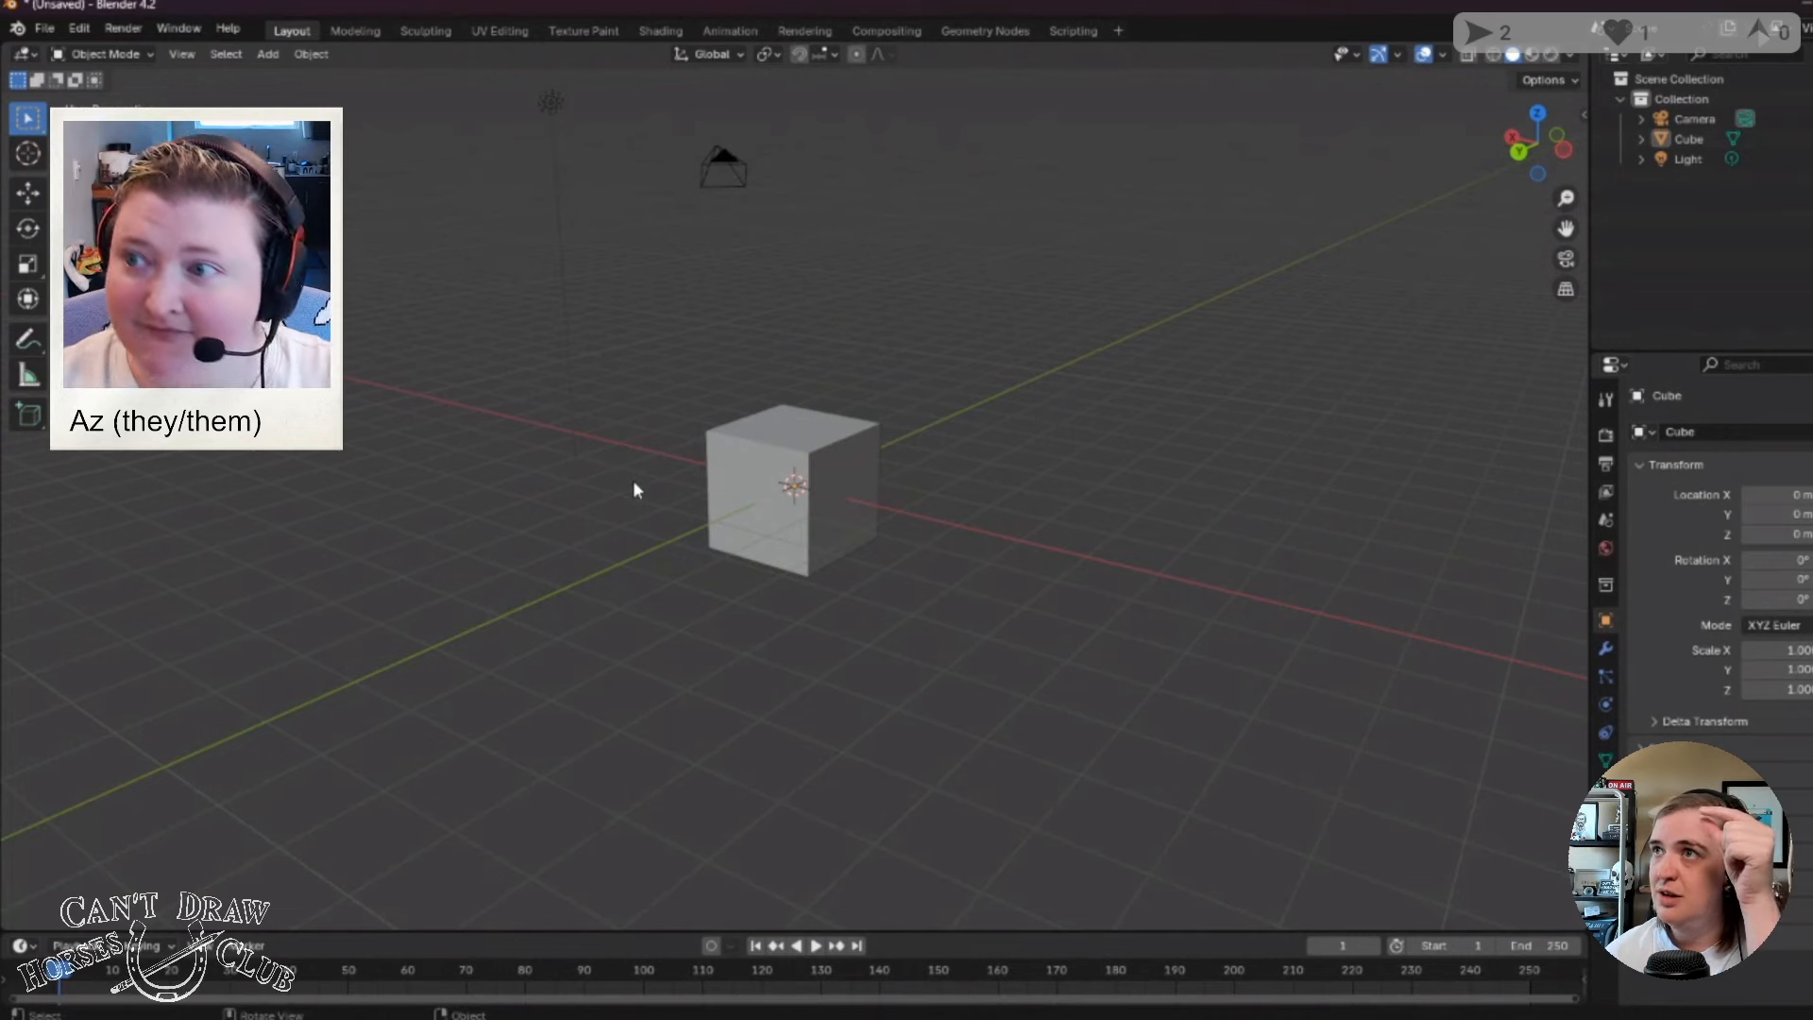
click(1537, 117)
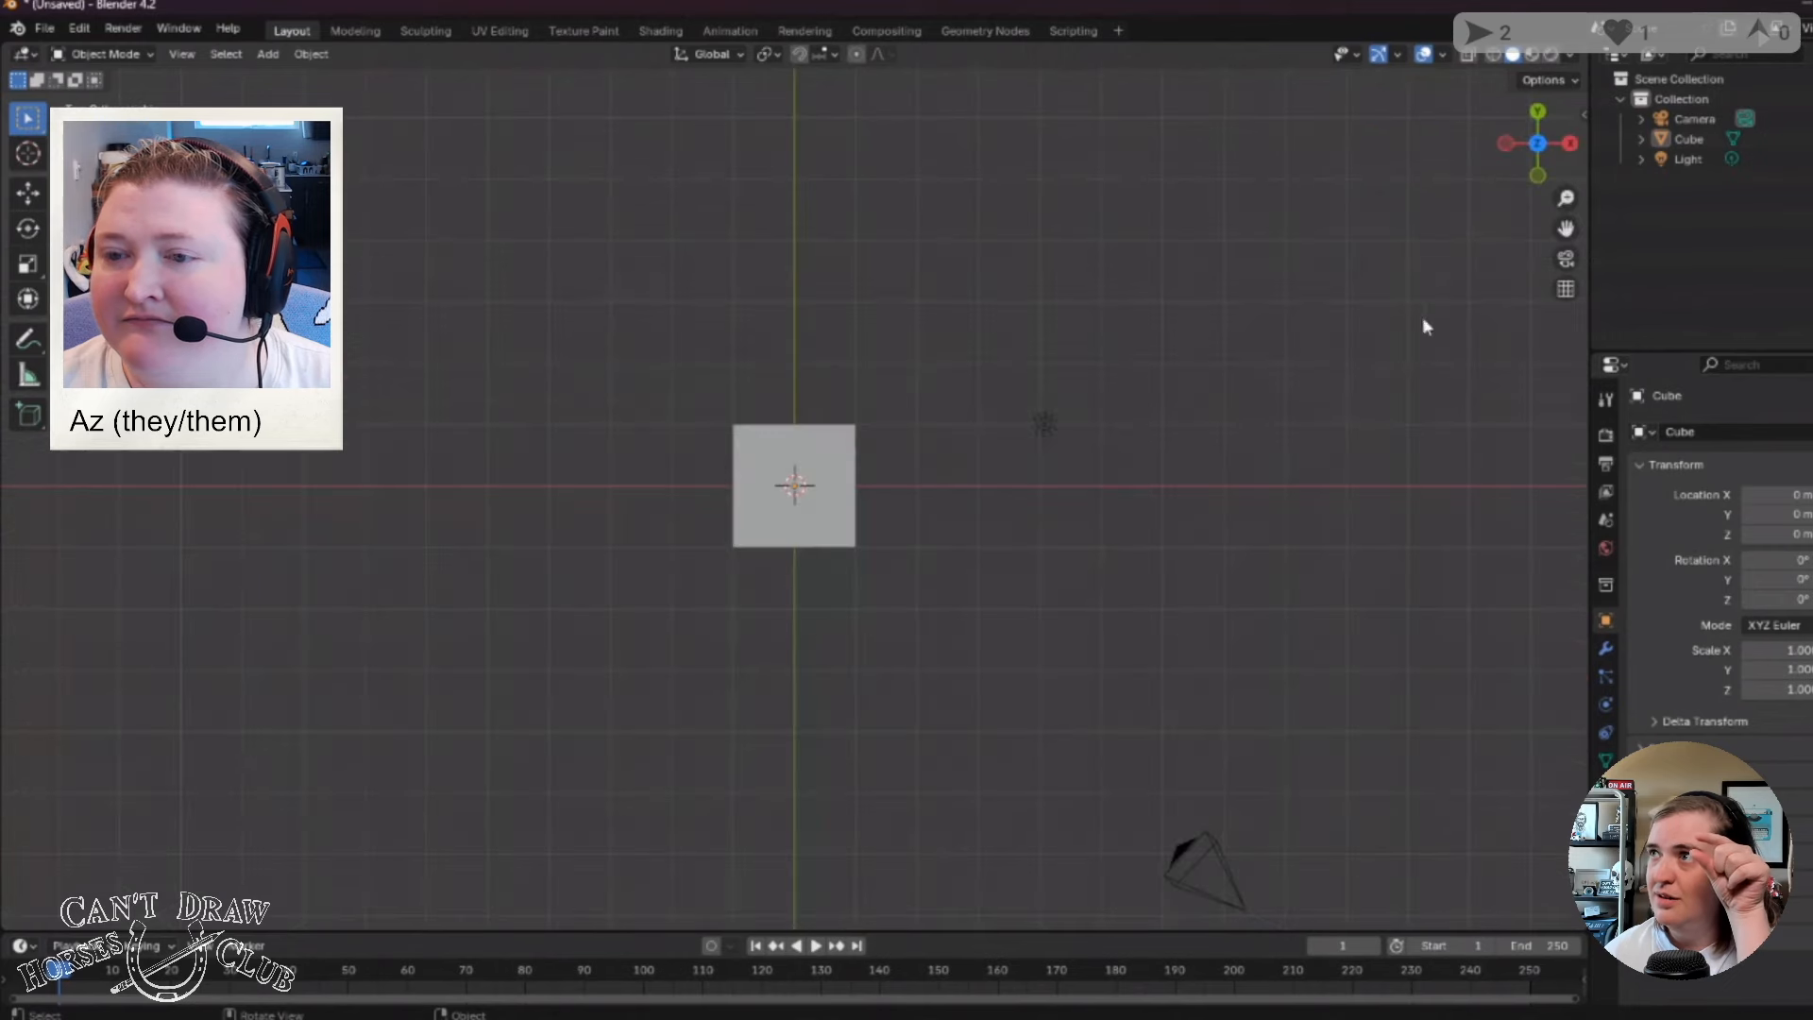
click(1538, 173)
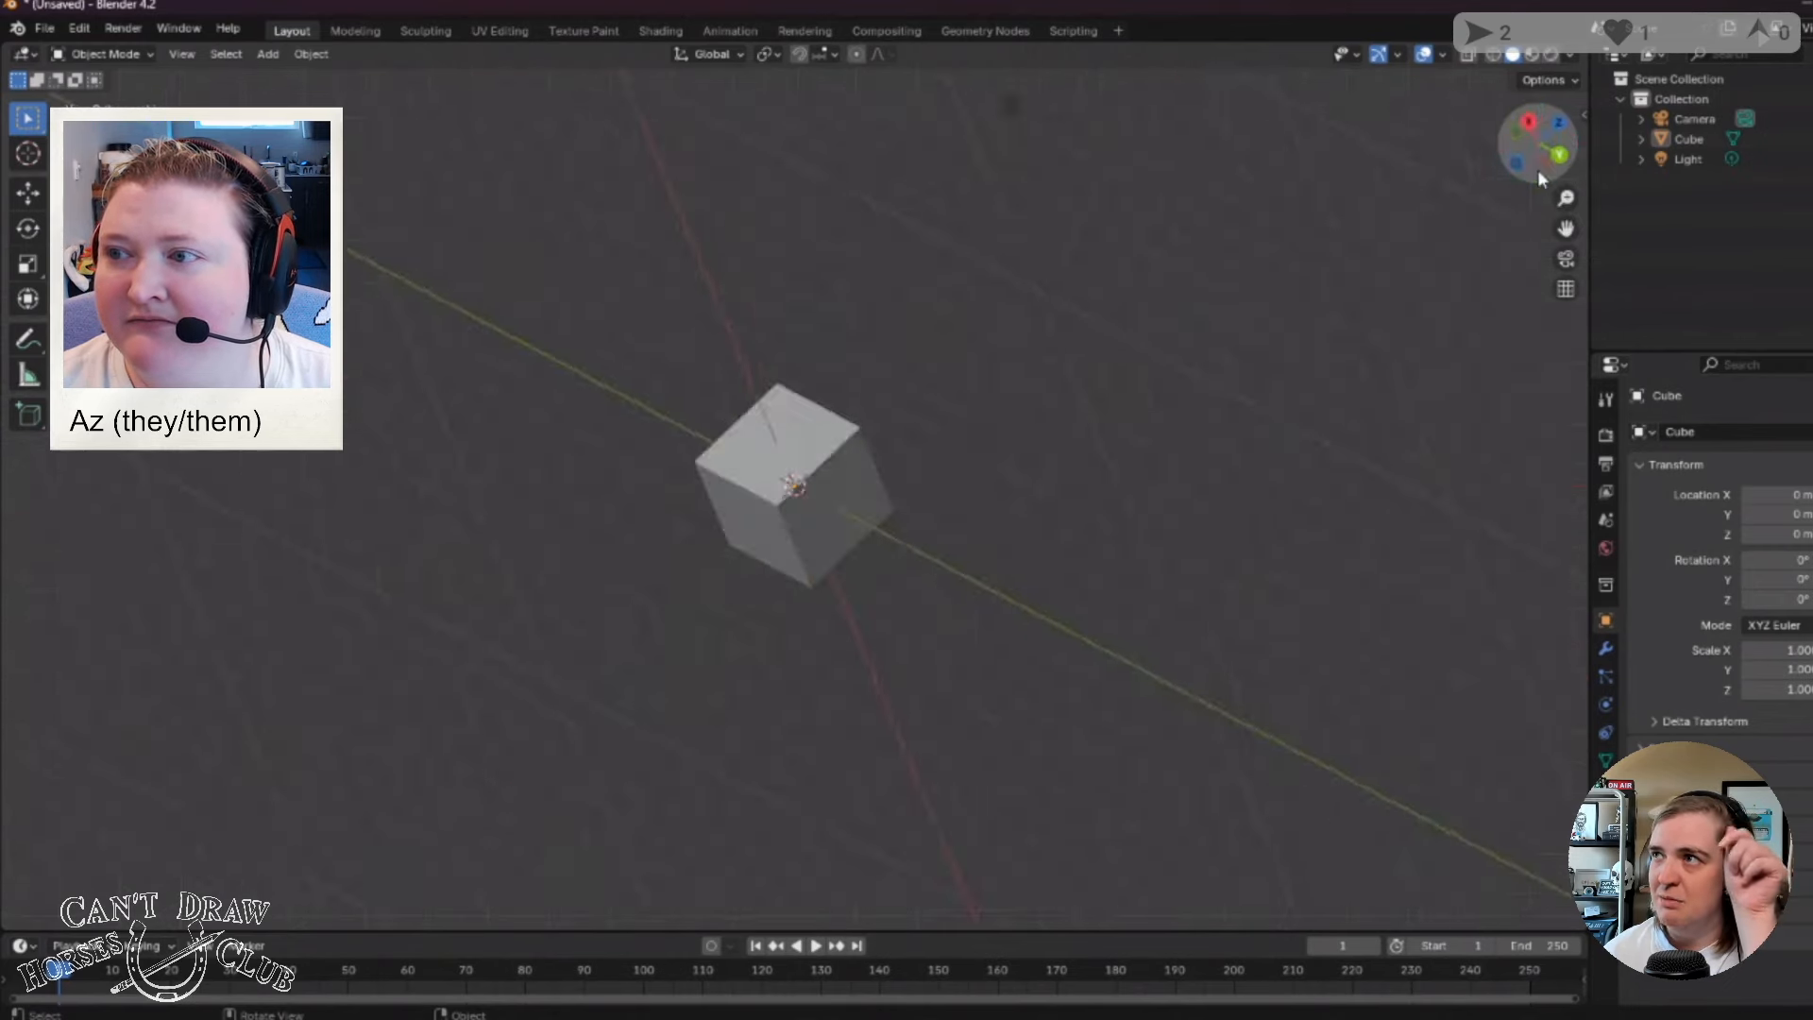
click(1538, 177)
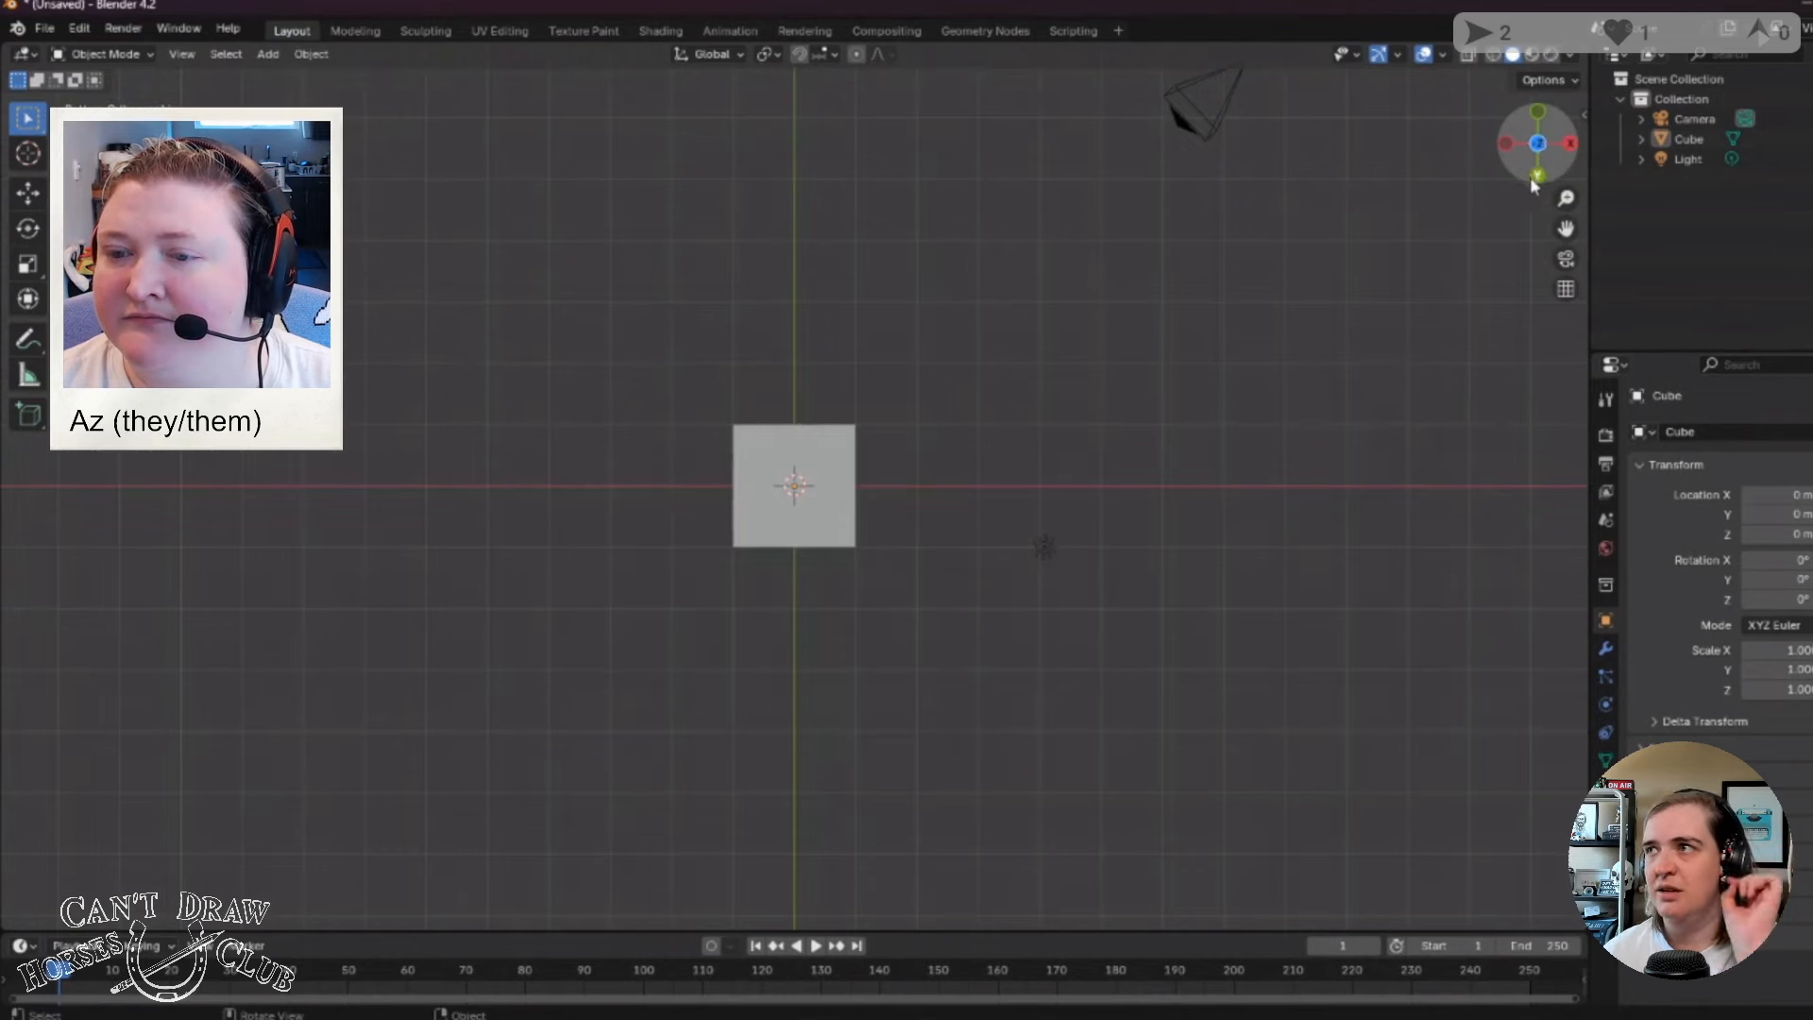
View the cube from all around by repeatedly turning the viewpoint vertically over and under it in small increments.
middle_drag(1126, 425, 1169, 223)
key(KP_2)
key(KP_2)
key(KP_2)
key(KP_2)
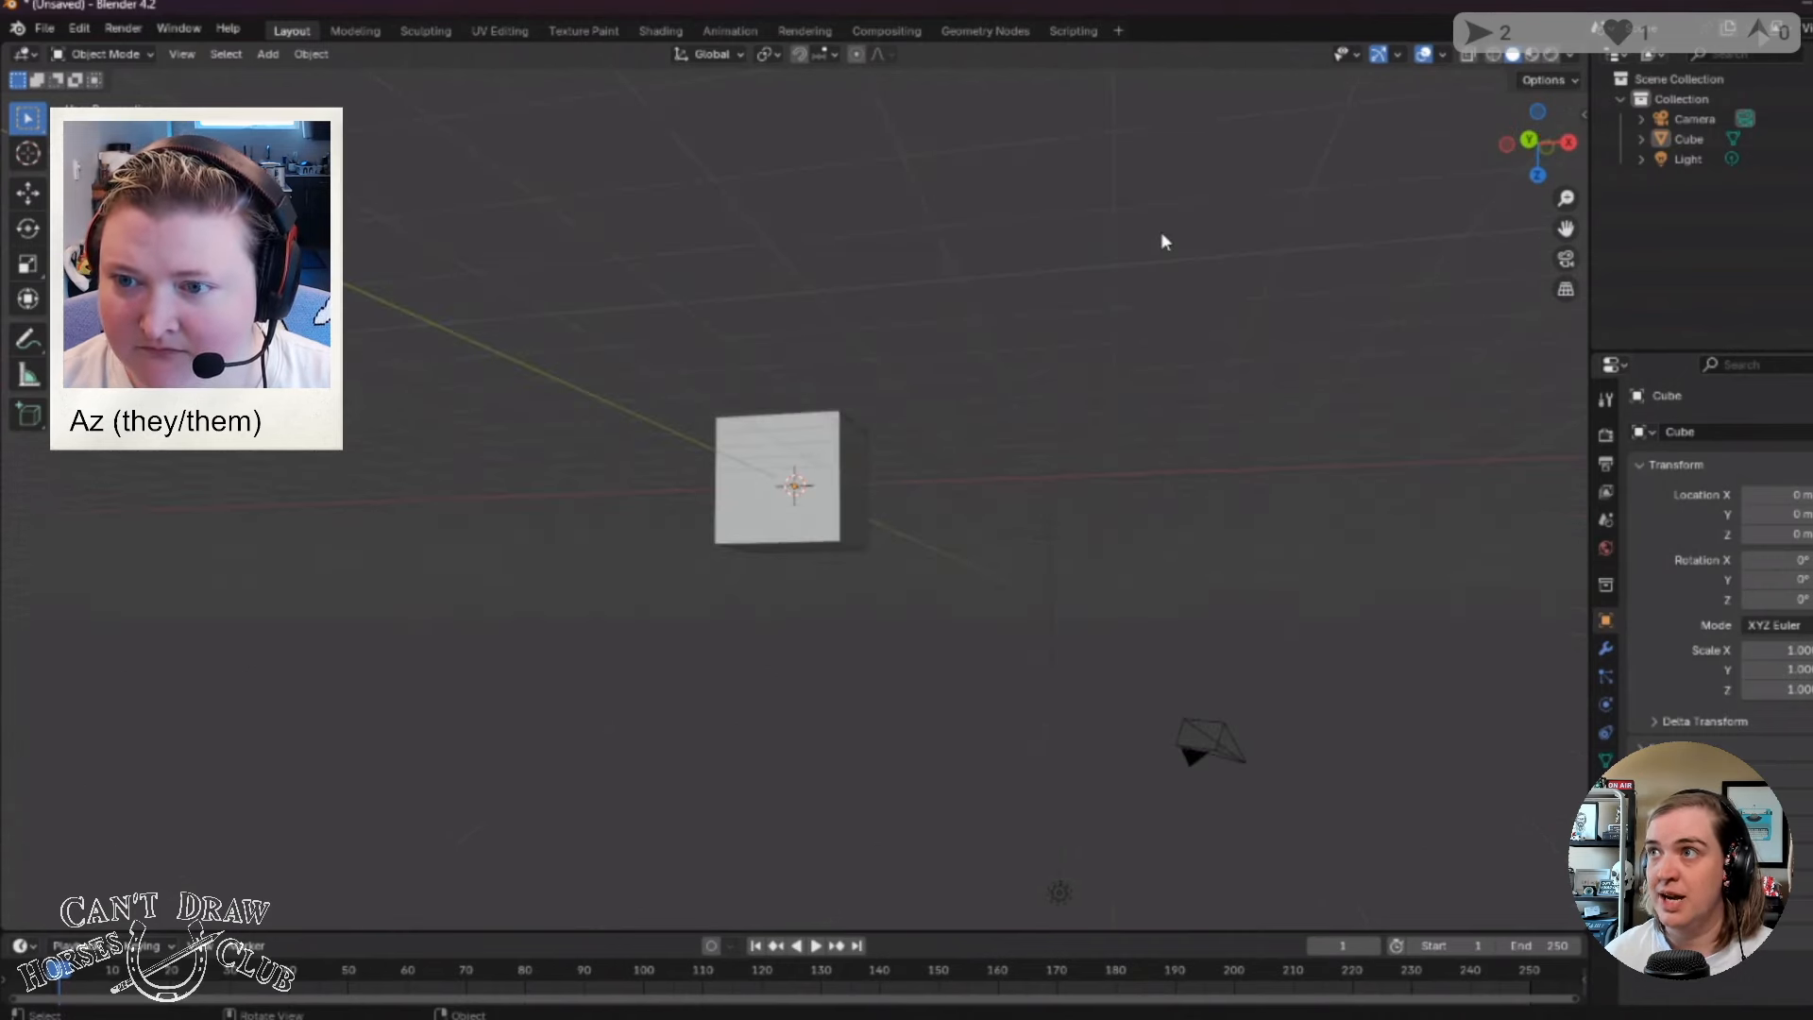
key(KP_2)
key(KP_2)
key(KP_2)
key(KP_2)
key(KP_2)
key(KP_2)
key(KP_2)
key(KP_2)
key(KP_2)
key(KP_2)
key(KP_2)
key(KP_2)
key(KP_2)
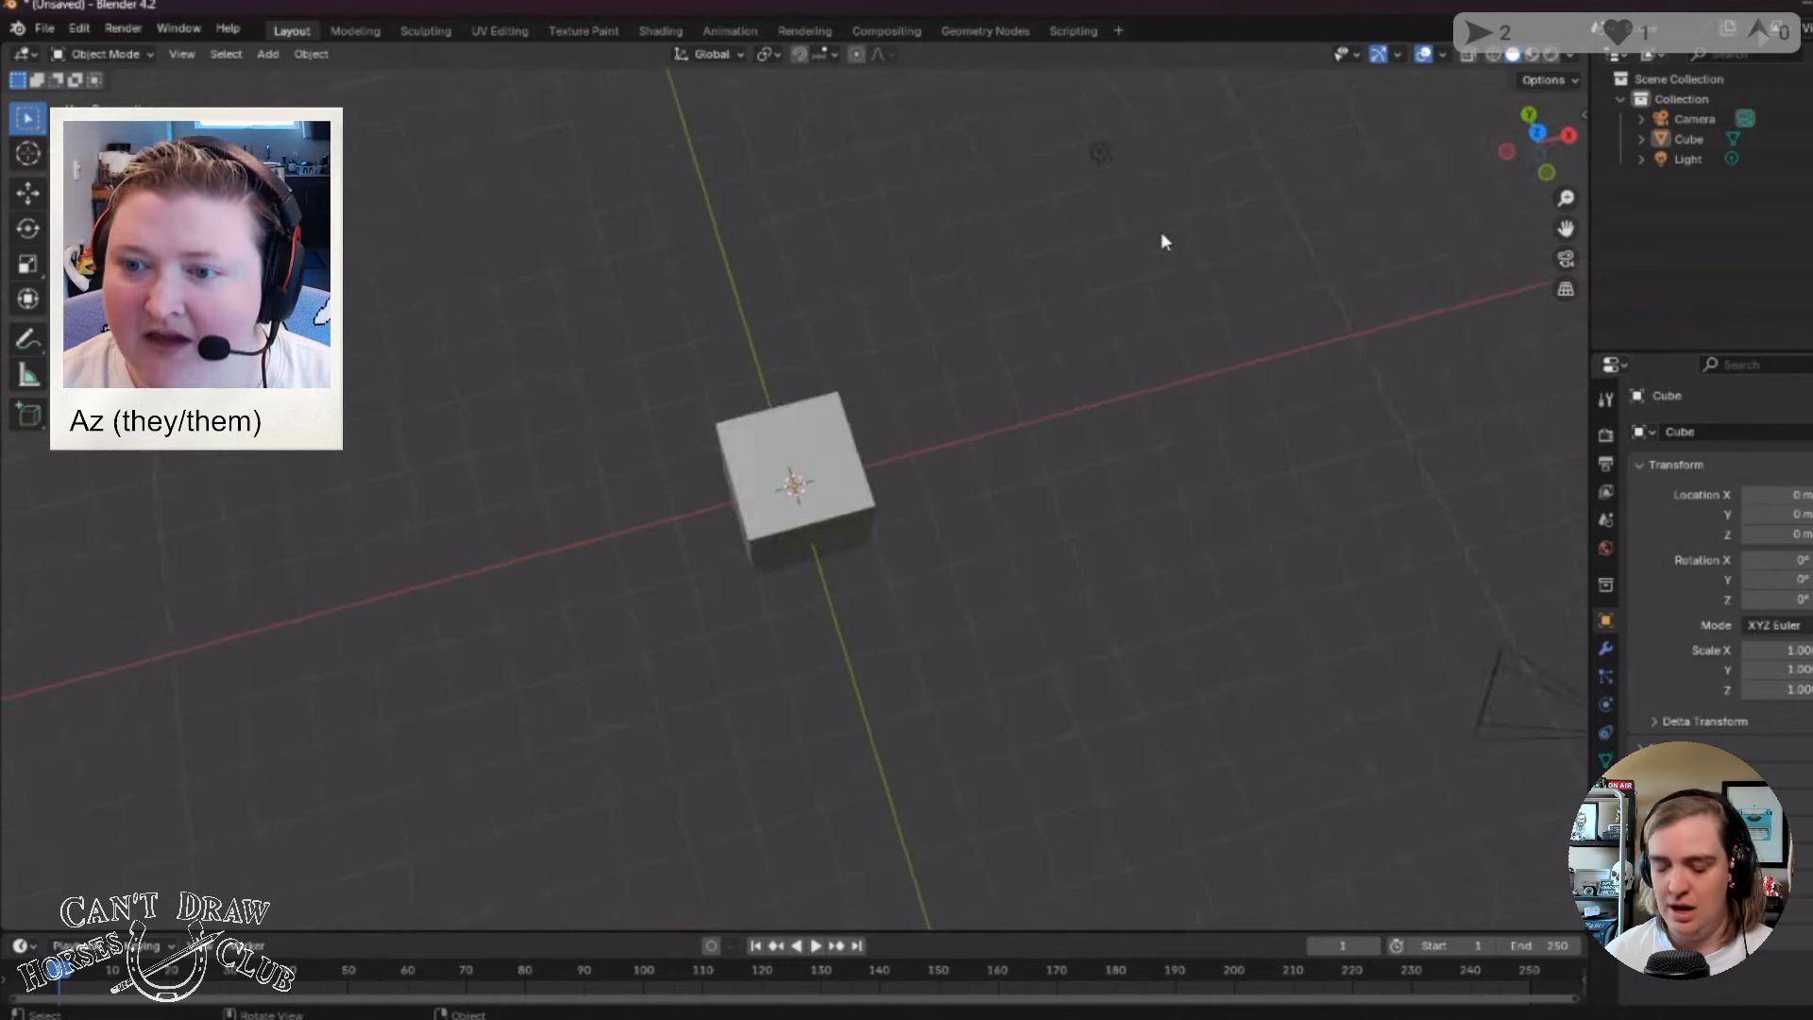
key(KP_2)
key(KP_2)
key(KP_2)
key(KP_2)
key(KP_2)
key(KP_2)
key(KP_2)
key(KP_2)
key(KP_2)
key(KP_2)
key(KP_2)
key(KP_2)
key(KP_2)
key(KP_2)
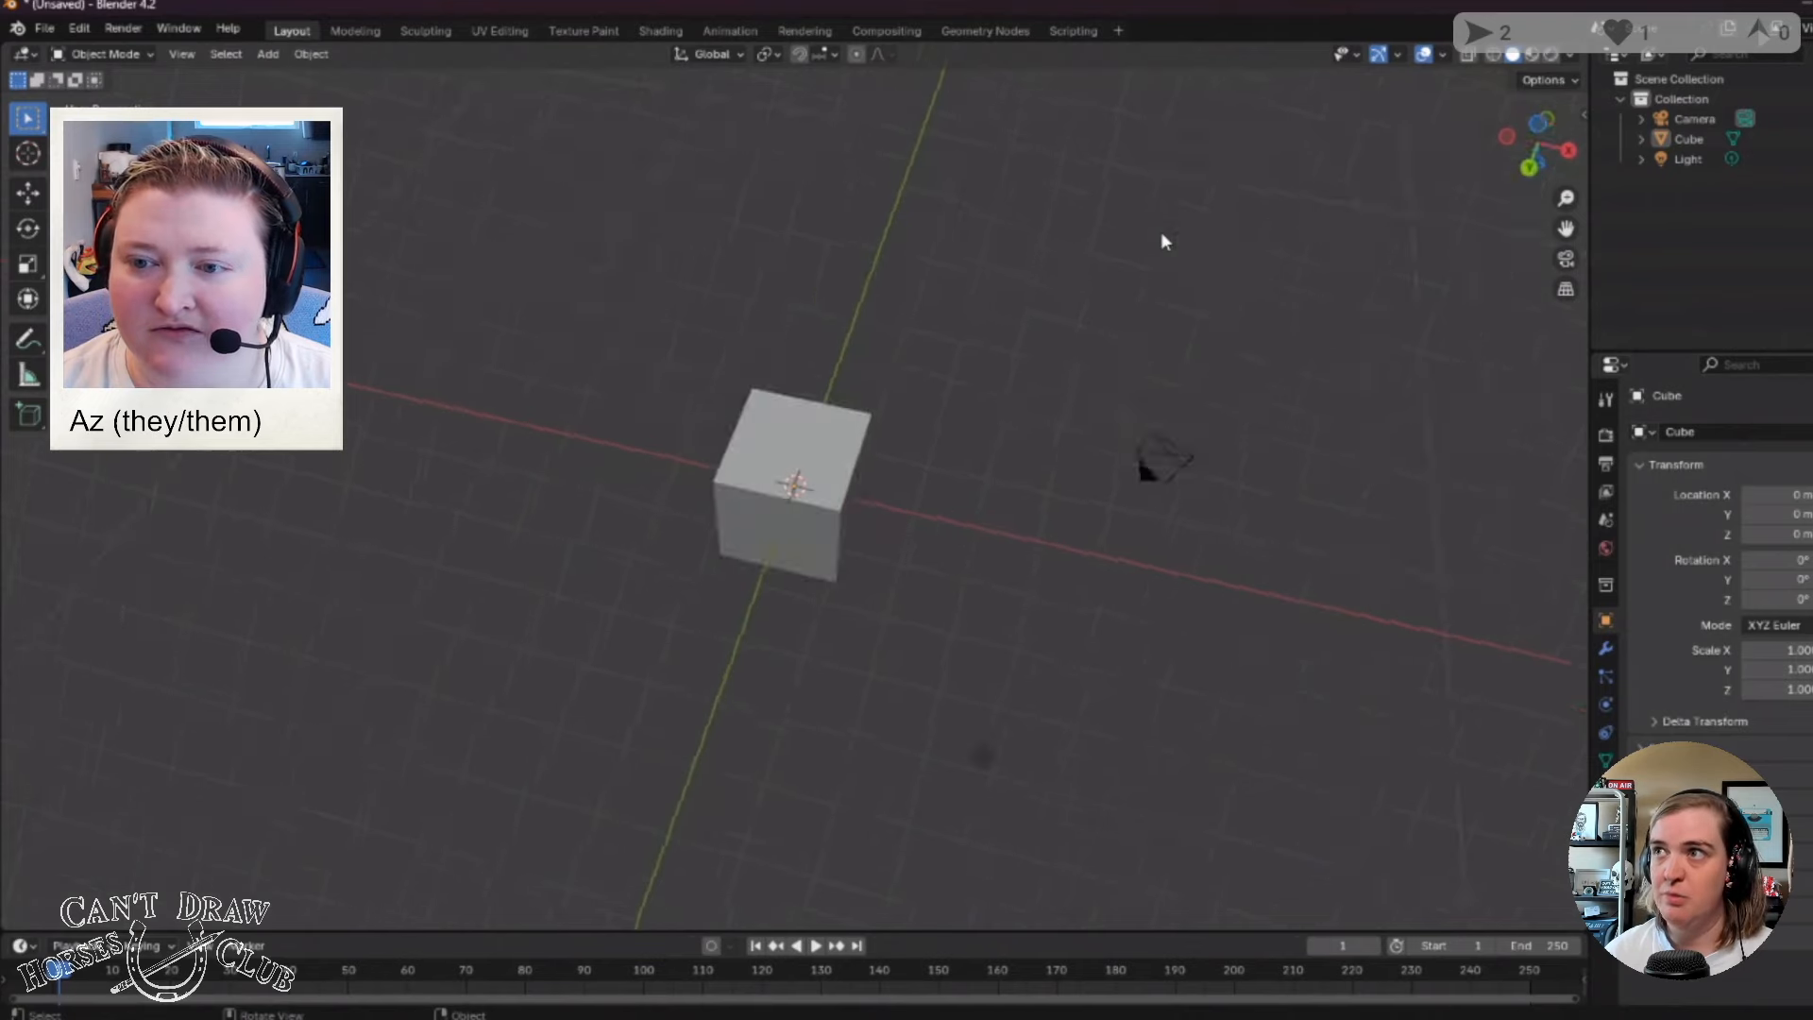
key(KP_2)
key(KP_2)
key(KP_2)
key(KP_2)
key(KP_2)
key(KP_2)
key(KP_2)
key(KP_2)
key(KP_2)
key(KP_2)
key(KP_2)
key(KP_2)
key(KP_2)
key(KP_2)
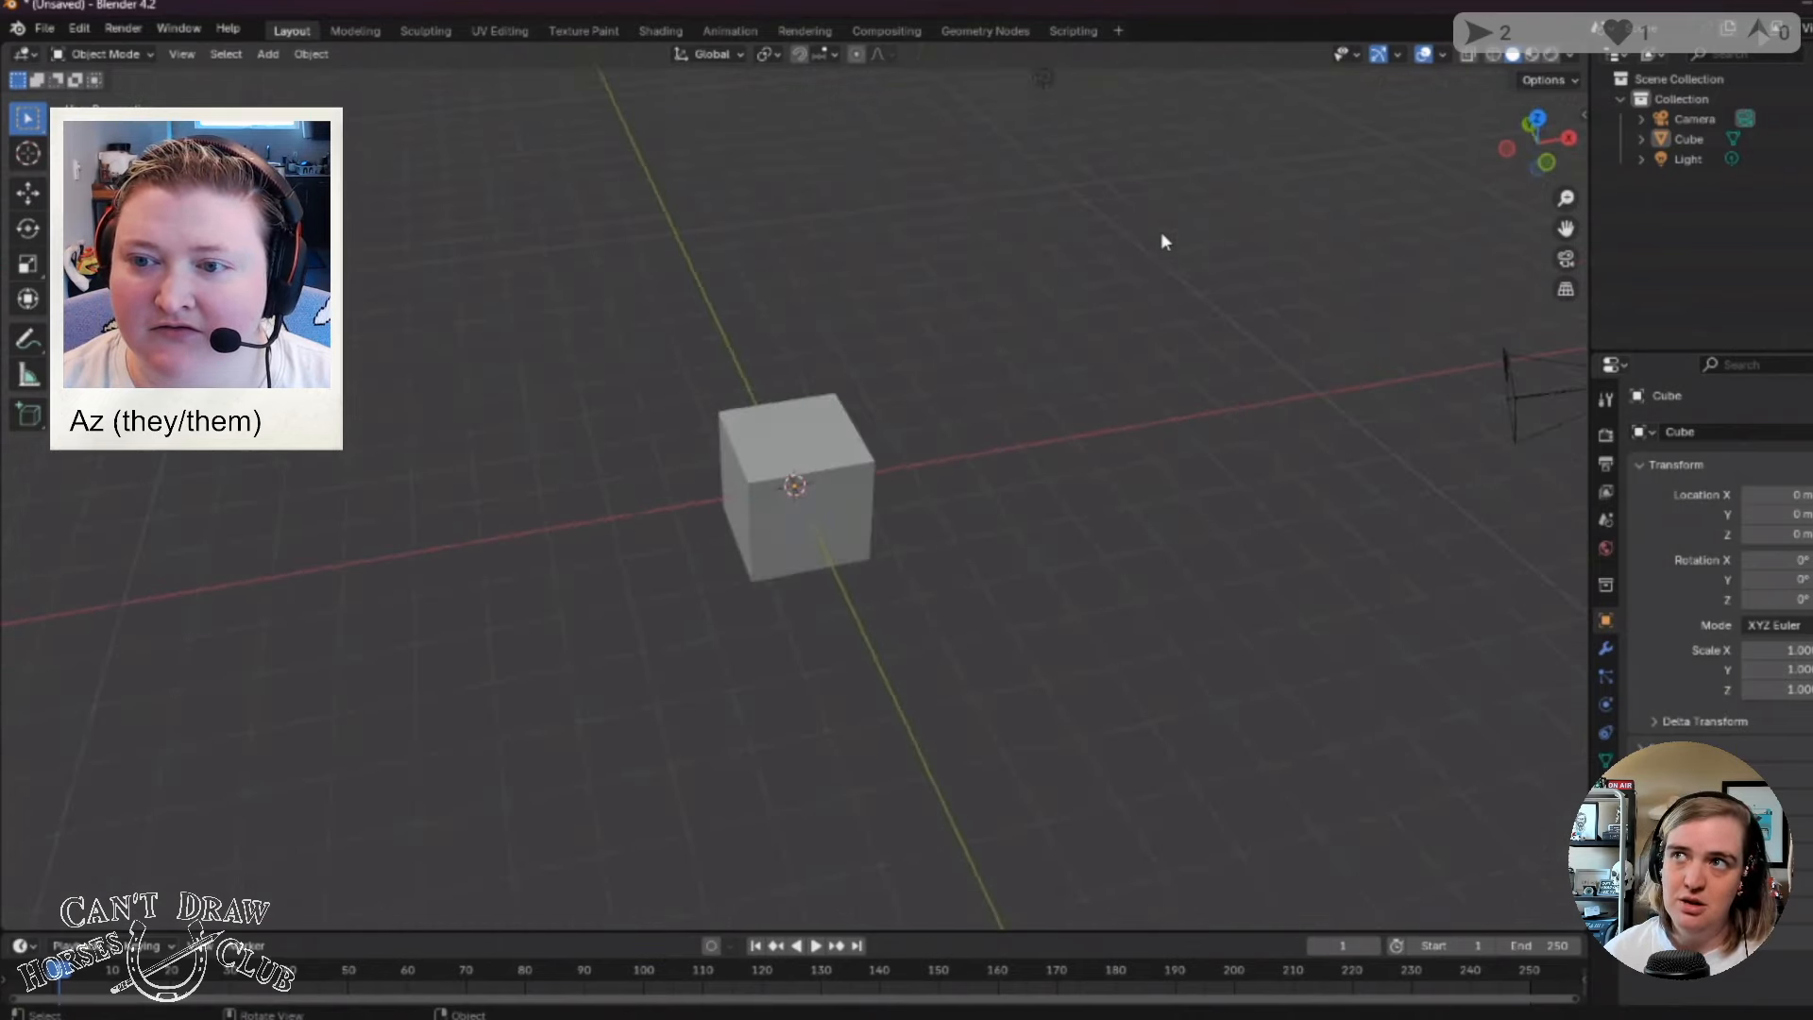
key(KP_2)
key(KP_2)
key(KP_2)
key(KP_2)
key(KP_2)
key(KP_2)
key(KP_2)
key(KP_2)
key(KP_2)
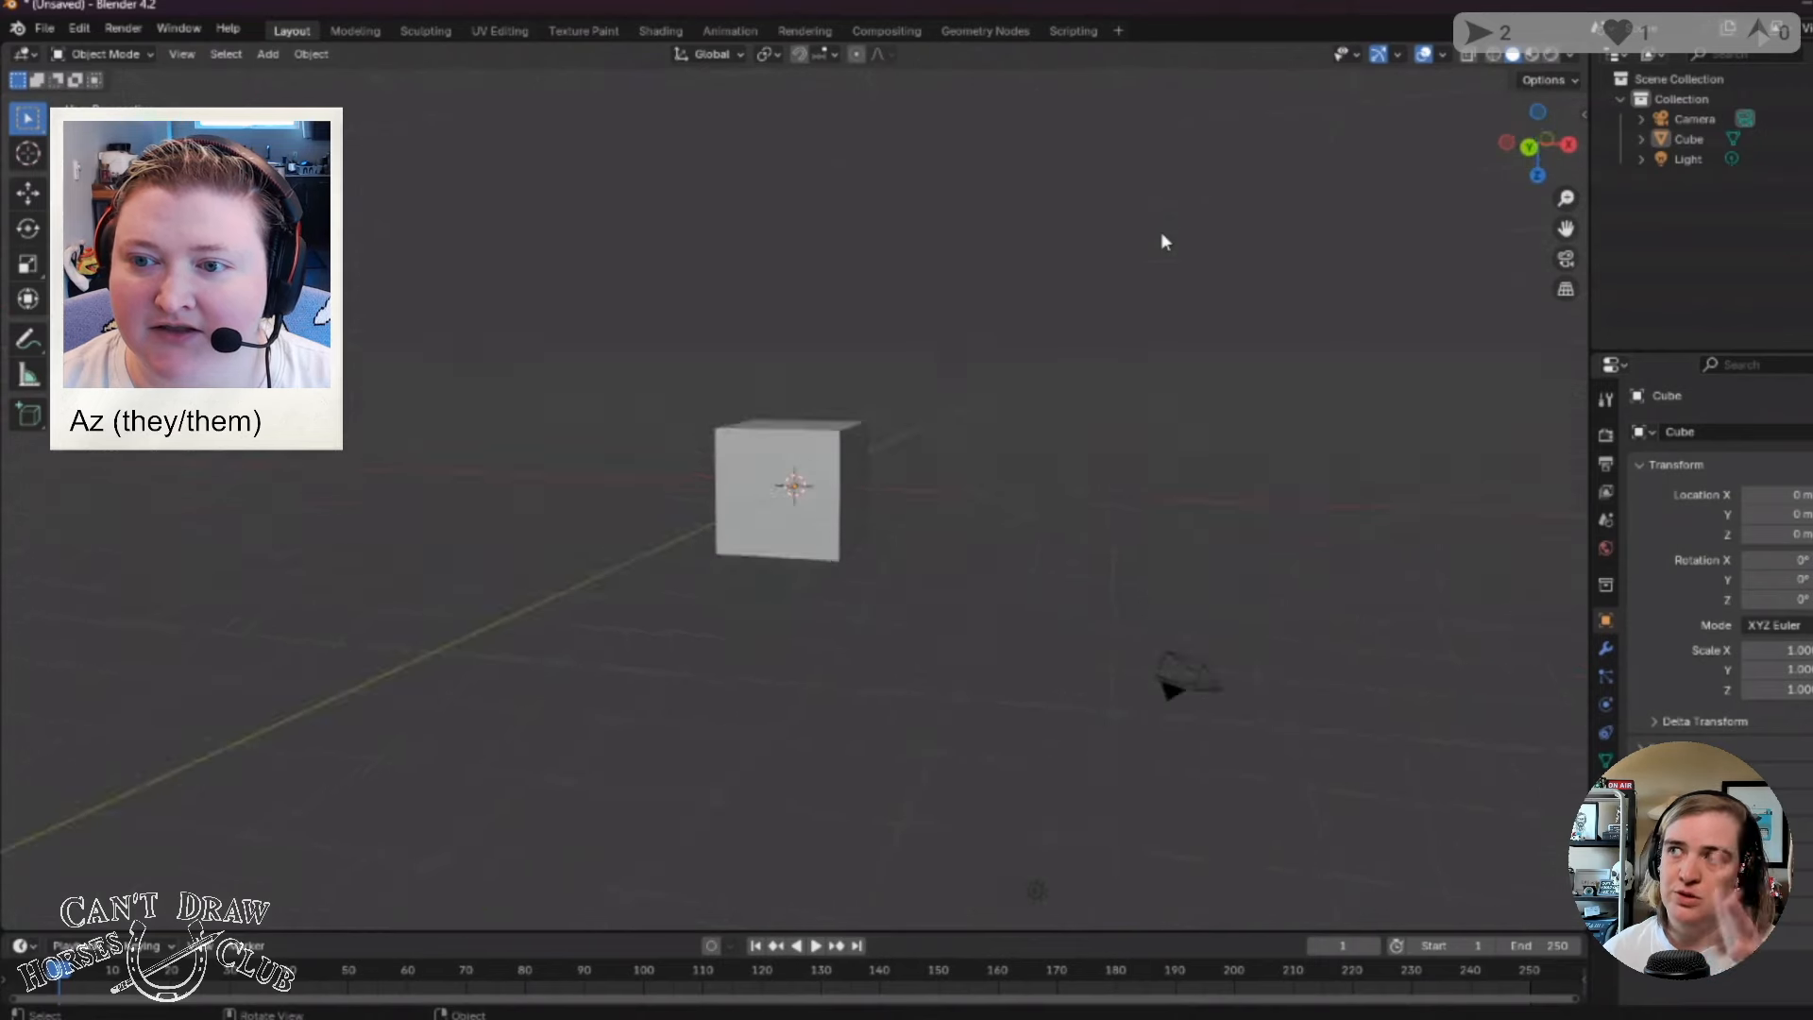
key(KP_2)
key(KP_2)
key(KP_2)
key(KP_2)
key(KP_2)
key(KP_2)
key(KP_2)
key(KP_2)
key(KP_2)
key(KP_2)
key(KP_2)
key(KP_2)
key(KP_2)
key(KP_2)
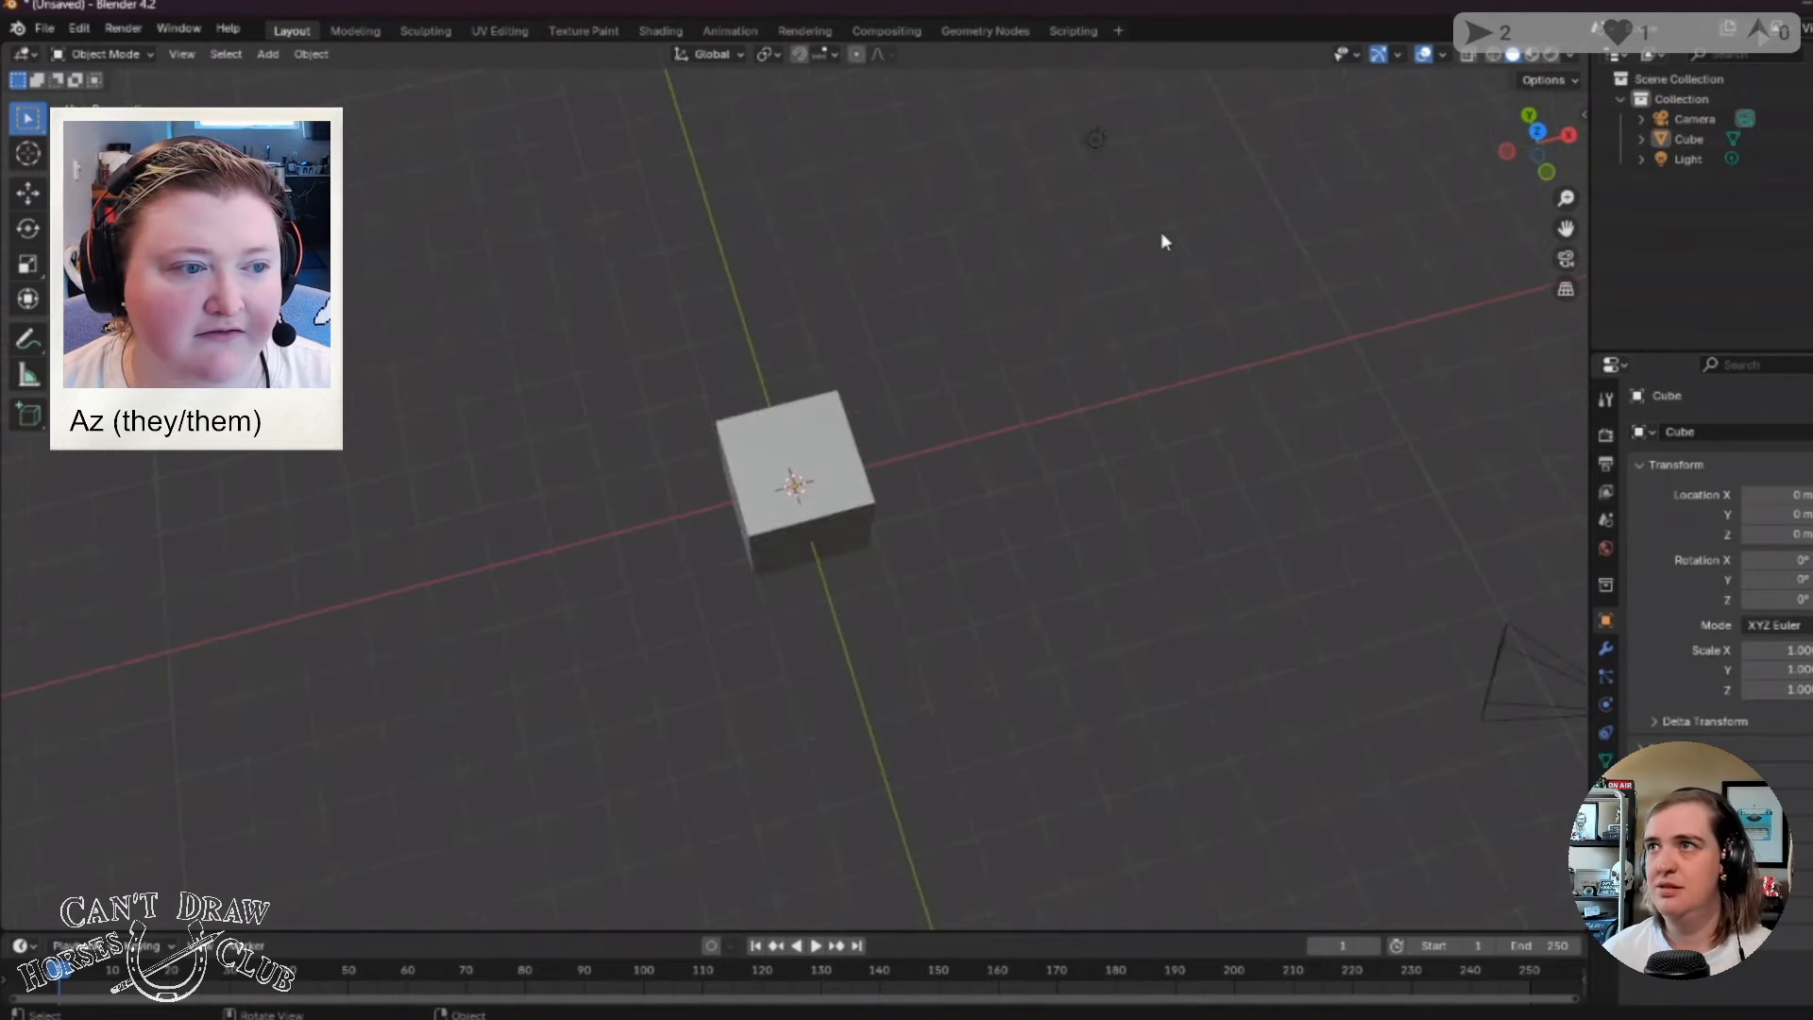
key(KP_2)
key(KP_2)
key(KP_2)
key(KP_2)
key(KP_2)
key(KP_2)
key(KP_2)
key(KP_2)
key(KP_2)
key(KP_2)
key(KP_2)
key(KP_2)
key(KP_2)
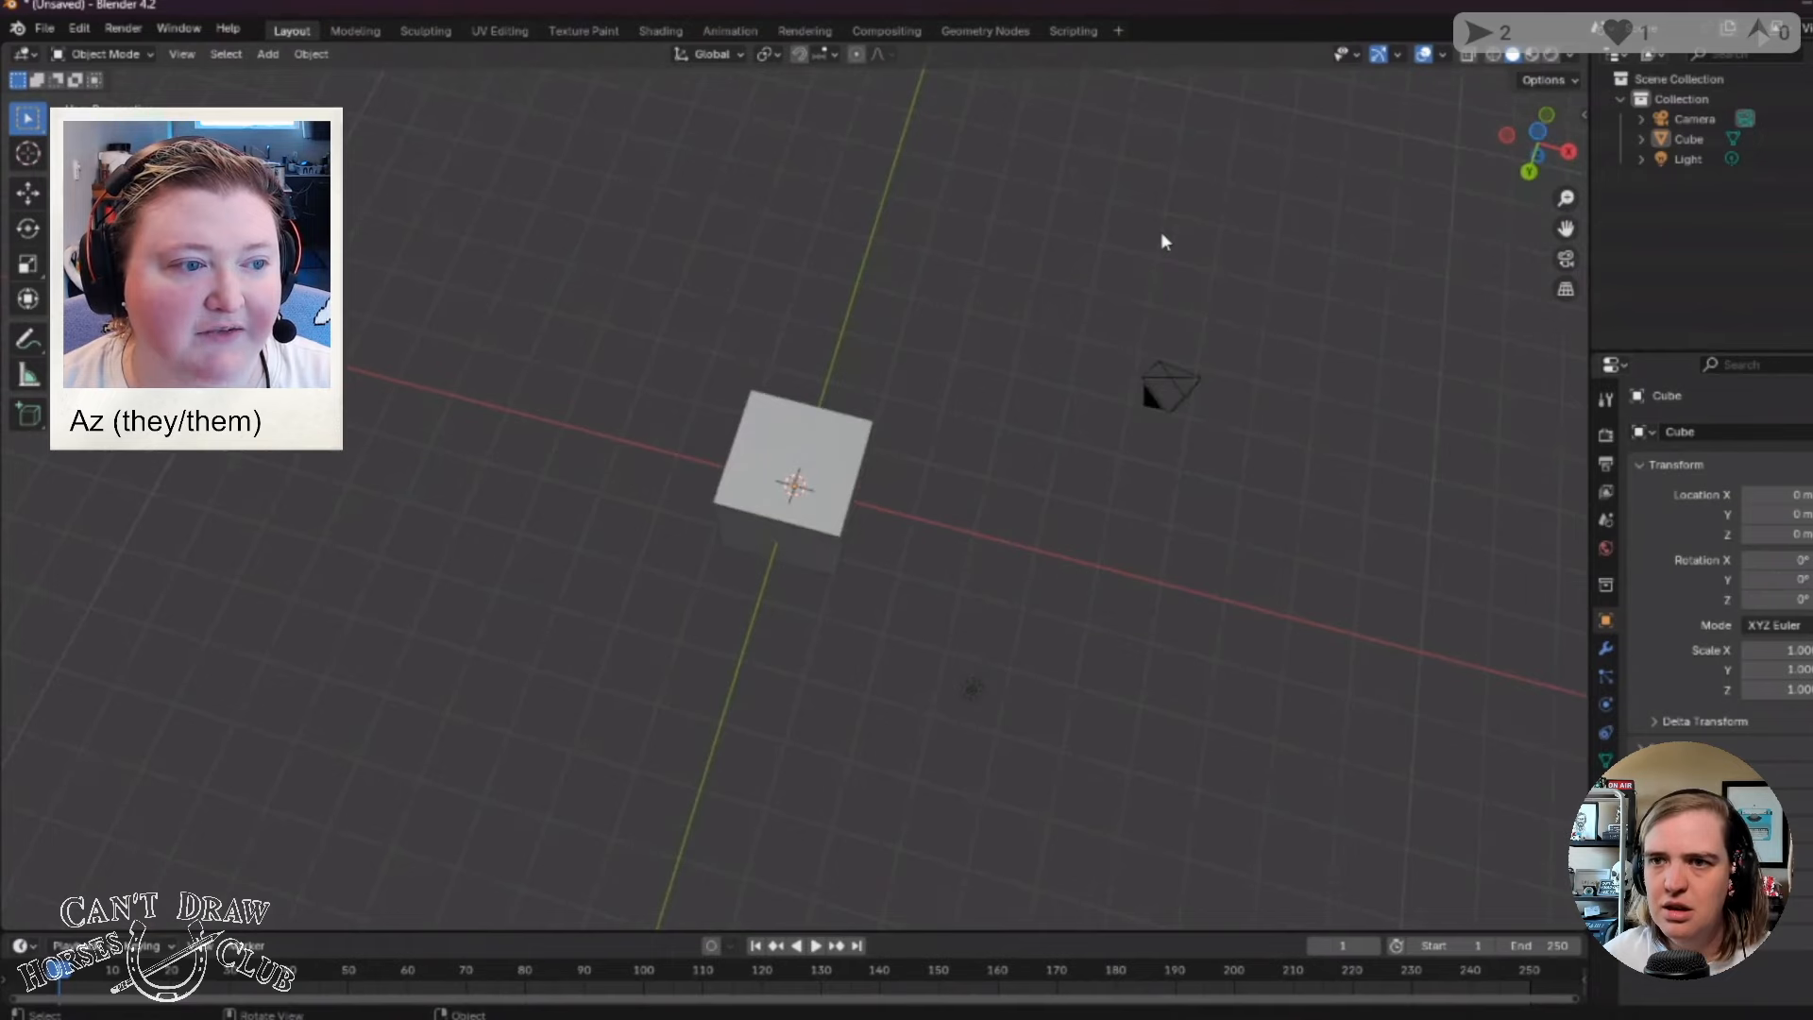
key(KP_2)
key(KP_2)
key(KP_2)
key(KP_2)
key(KP_2)
key(KP_2)
key(KP_2)
key(KP_2)
key(KP_2)
key(KP_2)
key(KP_2)
key(KP_2)
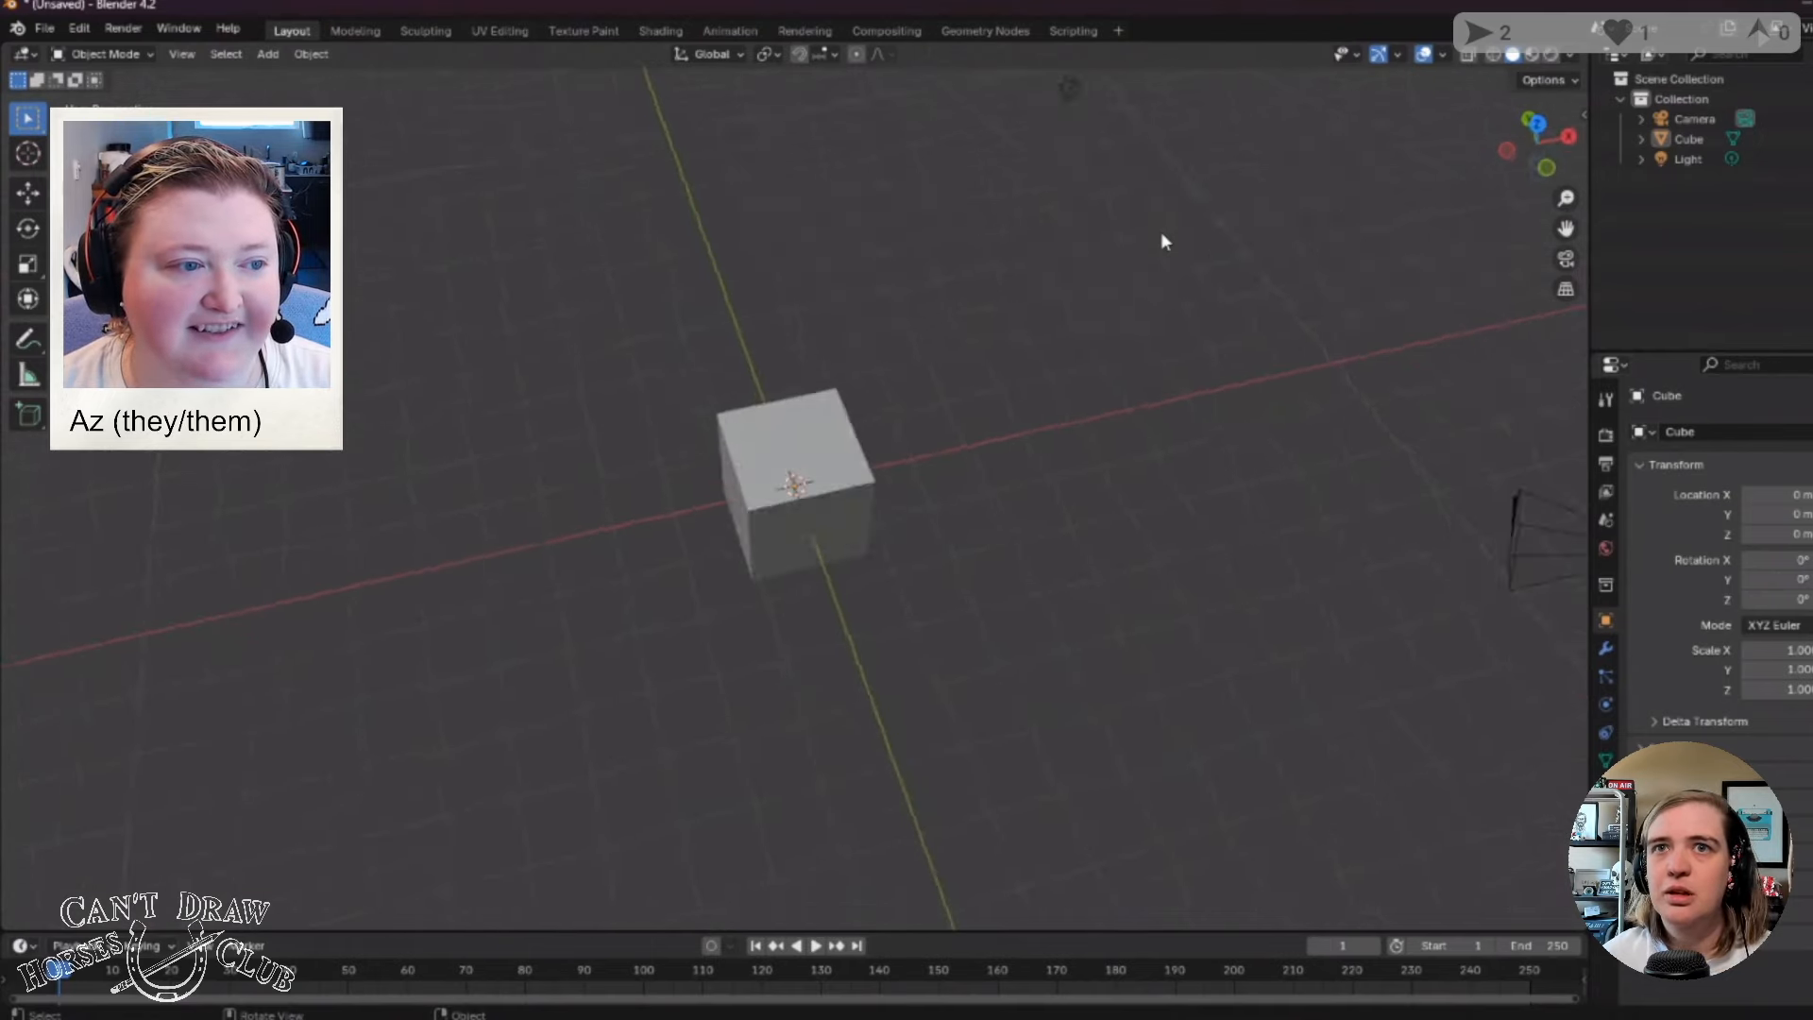
key(KP_2)
key(KP_2)
key(KP_2)
key(KP_2)
key(KP_2)
key(KP_2)
key(KP_2)
key(KP_2)
key(KP_2)
key(KP_2)
key(KP_2)
key(KP_2)
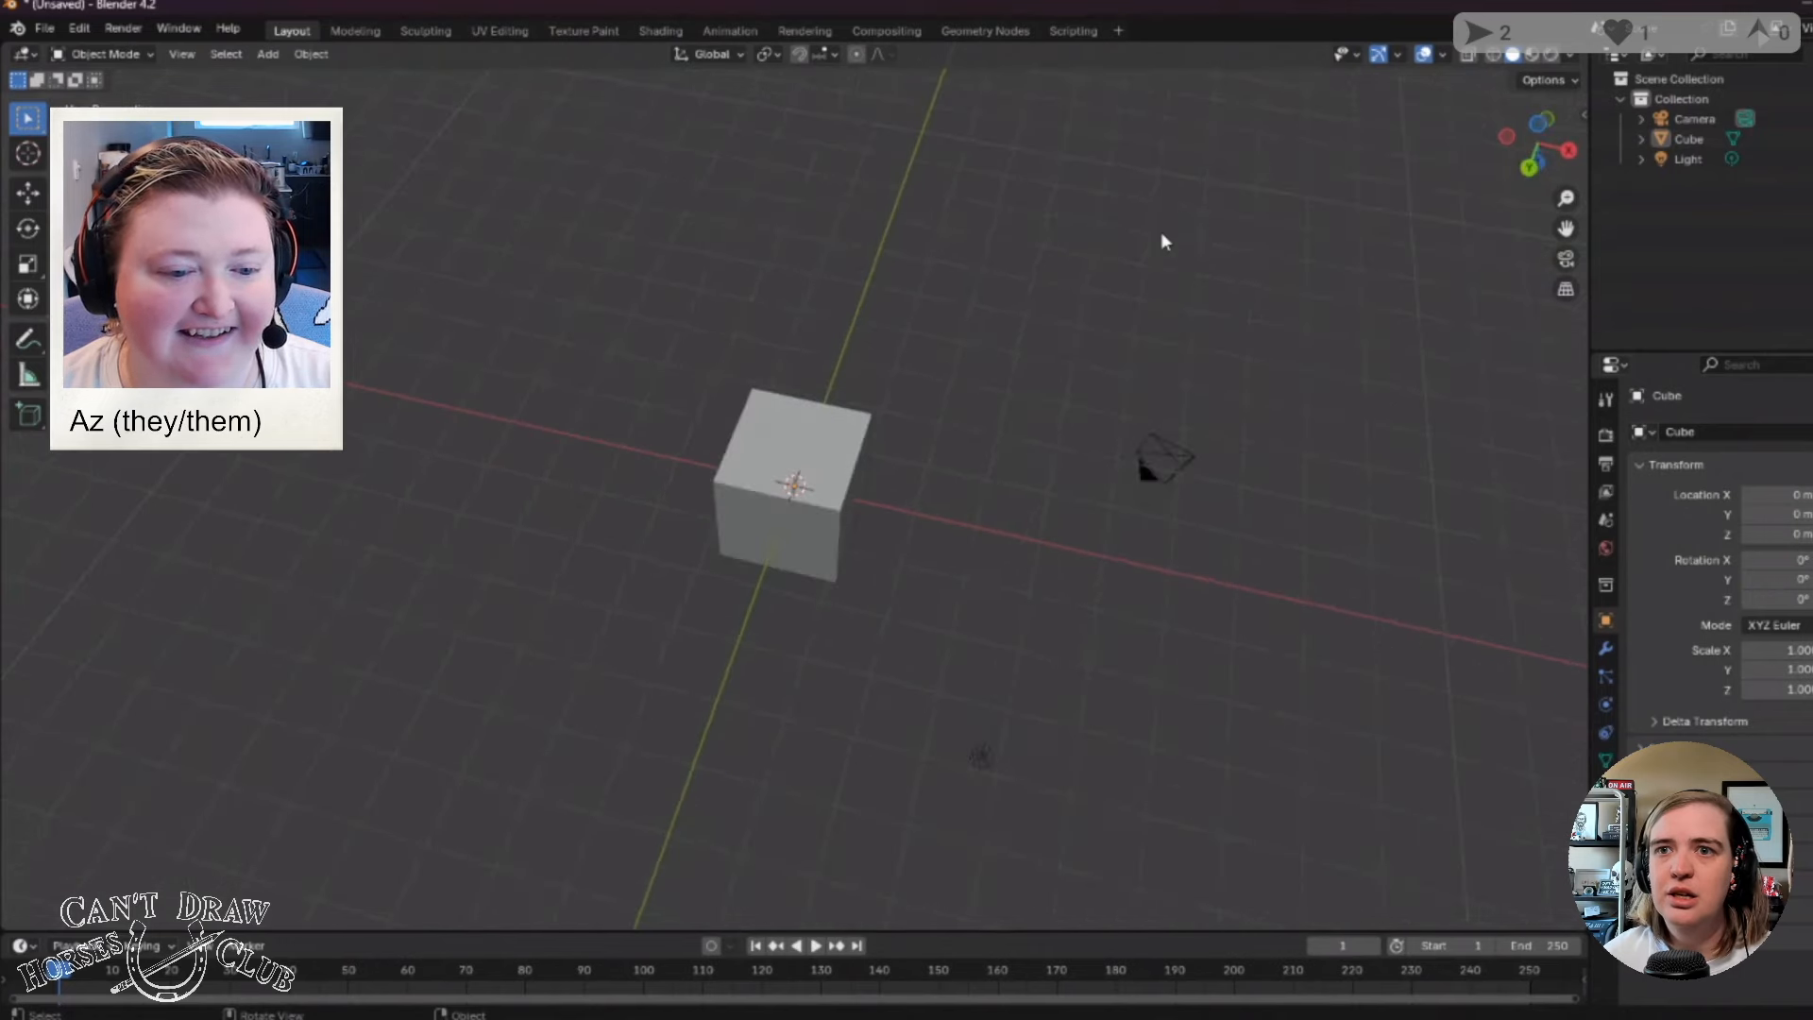
key(KP_2)
key(KP_2)
key(KP_2)
key(KP_2)
key(KP_2)
key(KP_2)
key(KP_2)
key(KP_2)
key(KP_2)
key(KP_2)
key(KP_2)
key(KP_2)
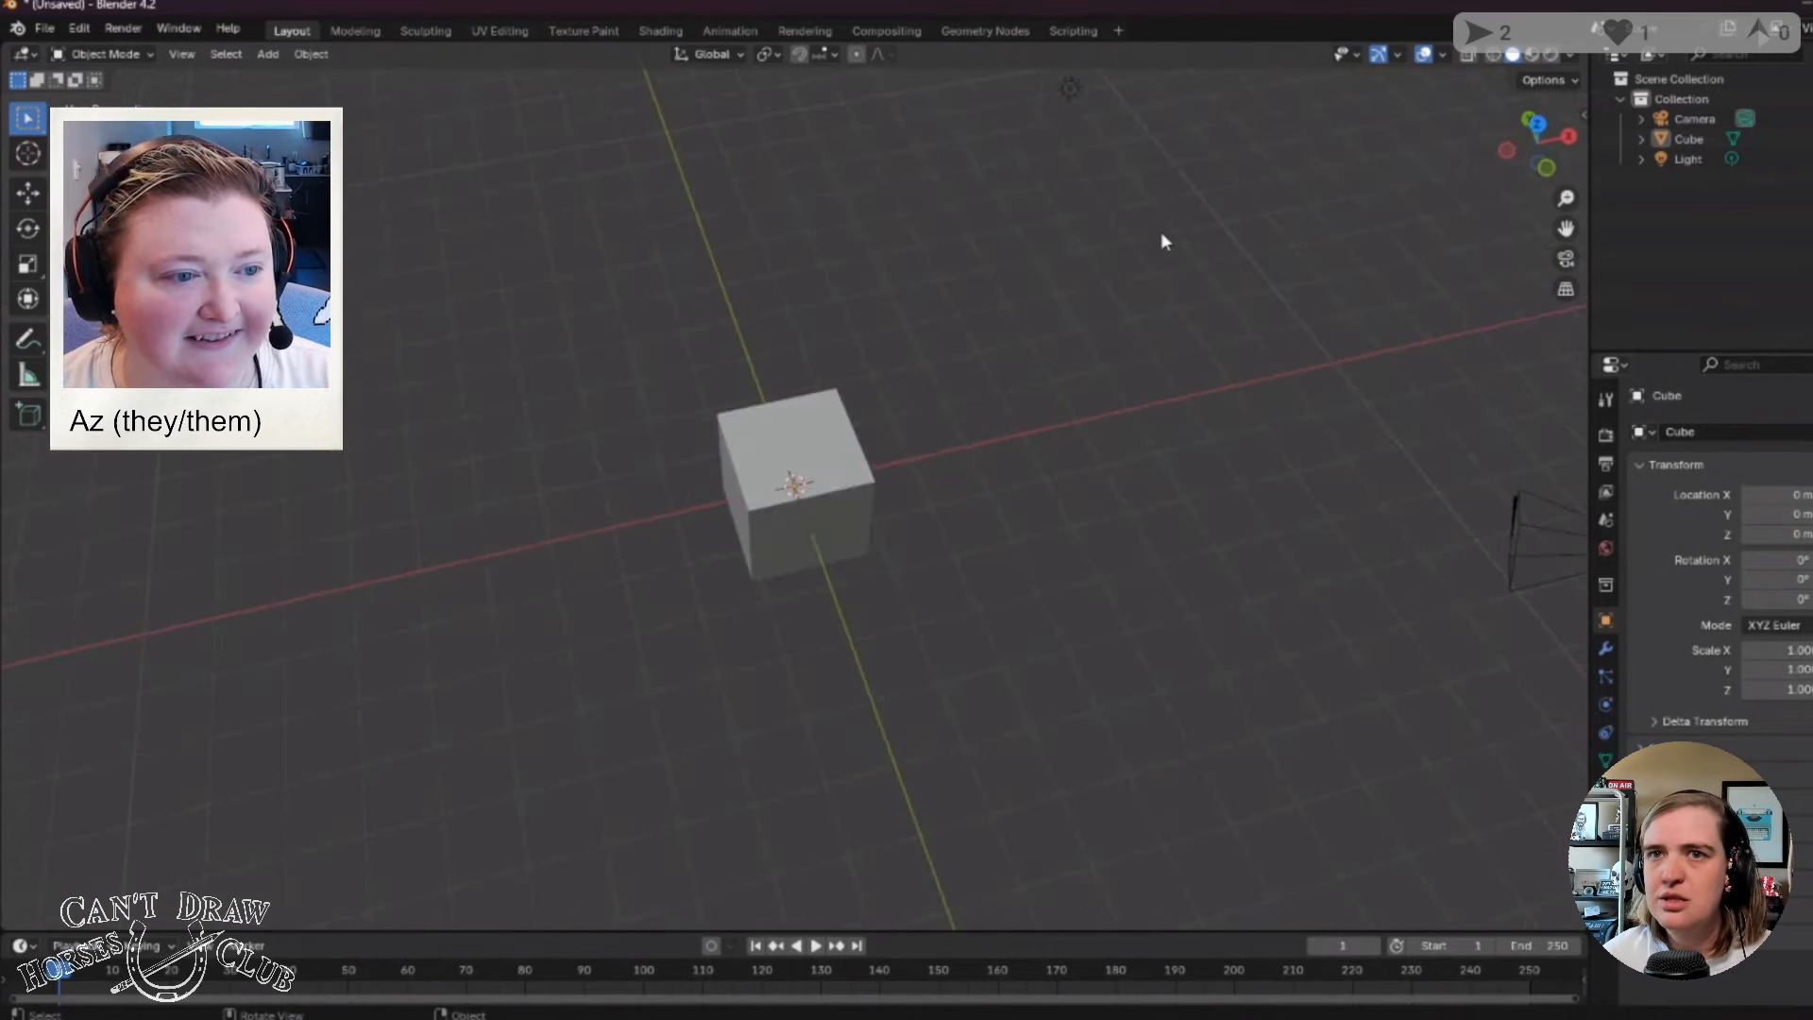
key(KP_2)
key(KP_2)
key(KP_2)
key(KP_2)
key(KP_2)
key(KP_2)
key(KP_2)
key(KP_2)
key(KP_2)
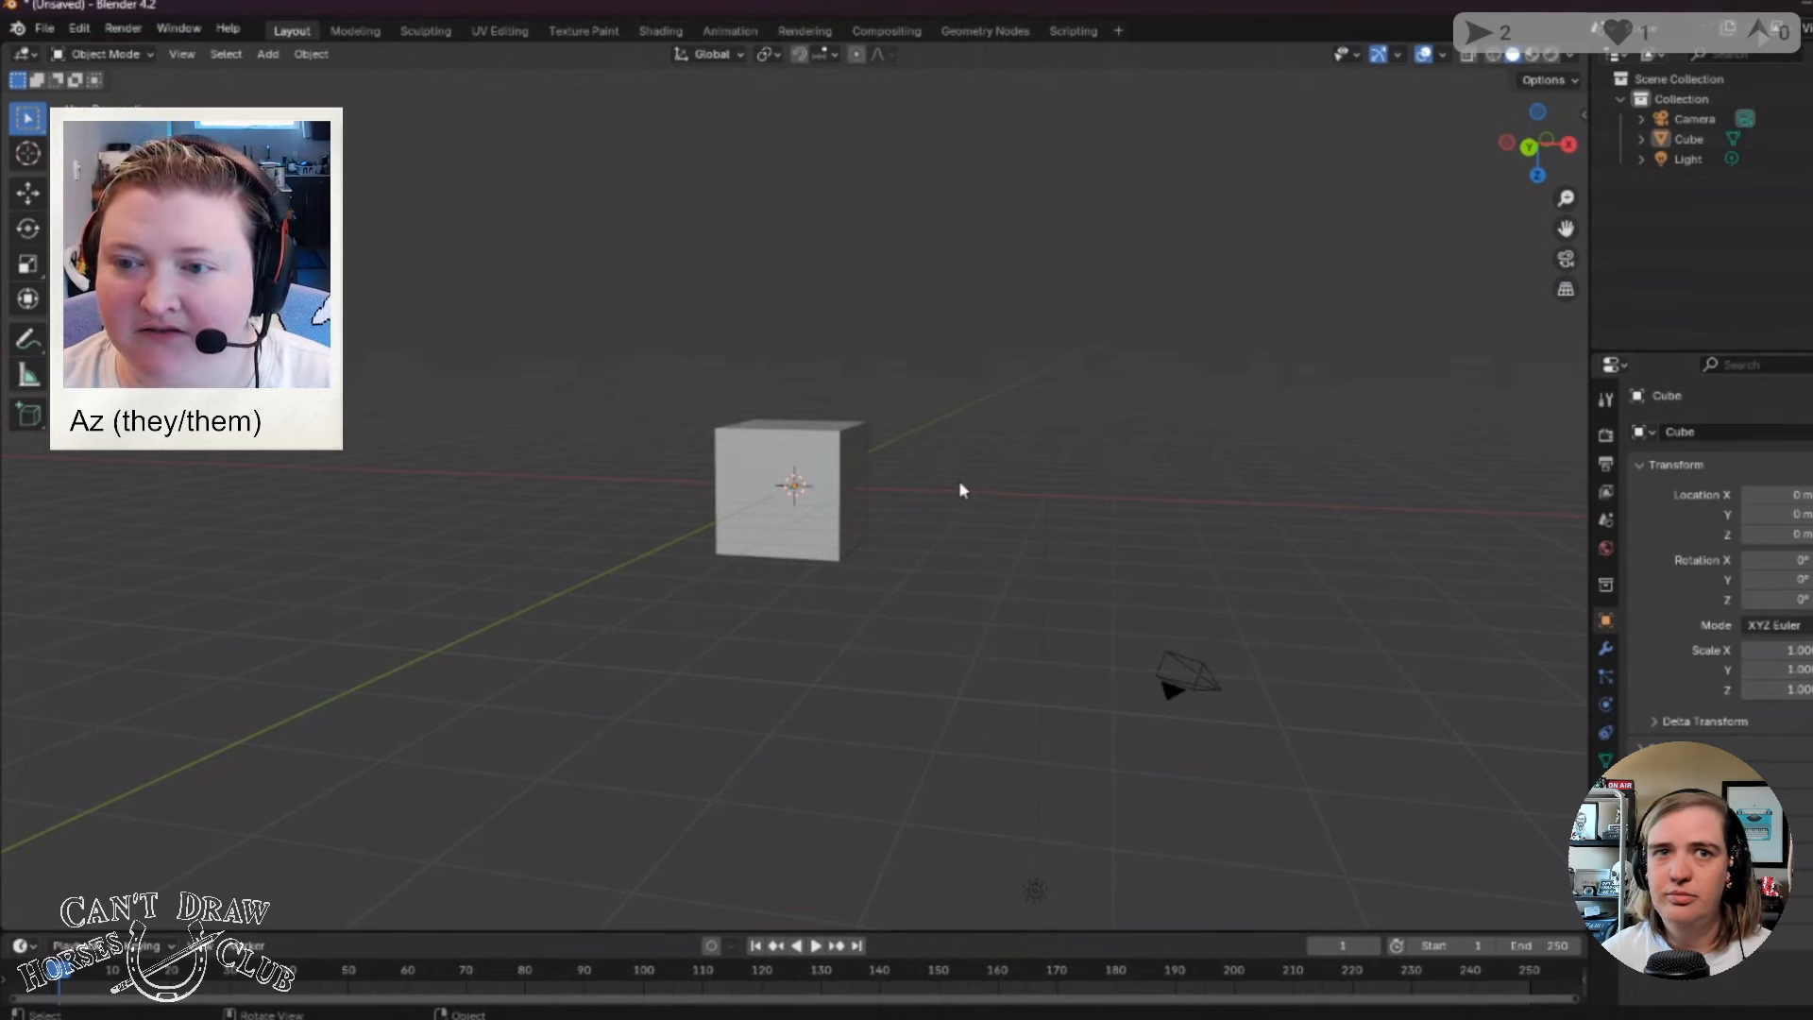
View the cube from farther away, comparing its front and right orthographic views and ending on the front view.
middle_drag(961, 490, 1148, 627)
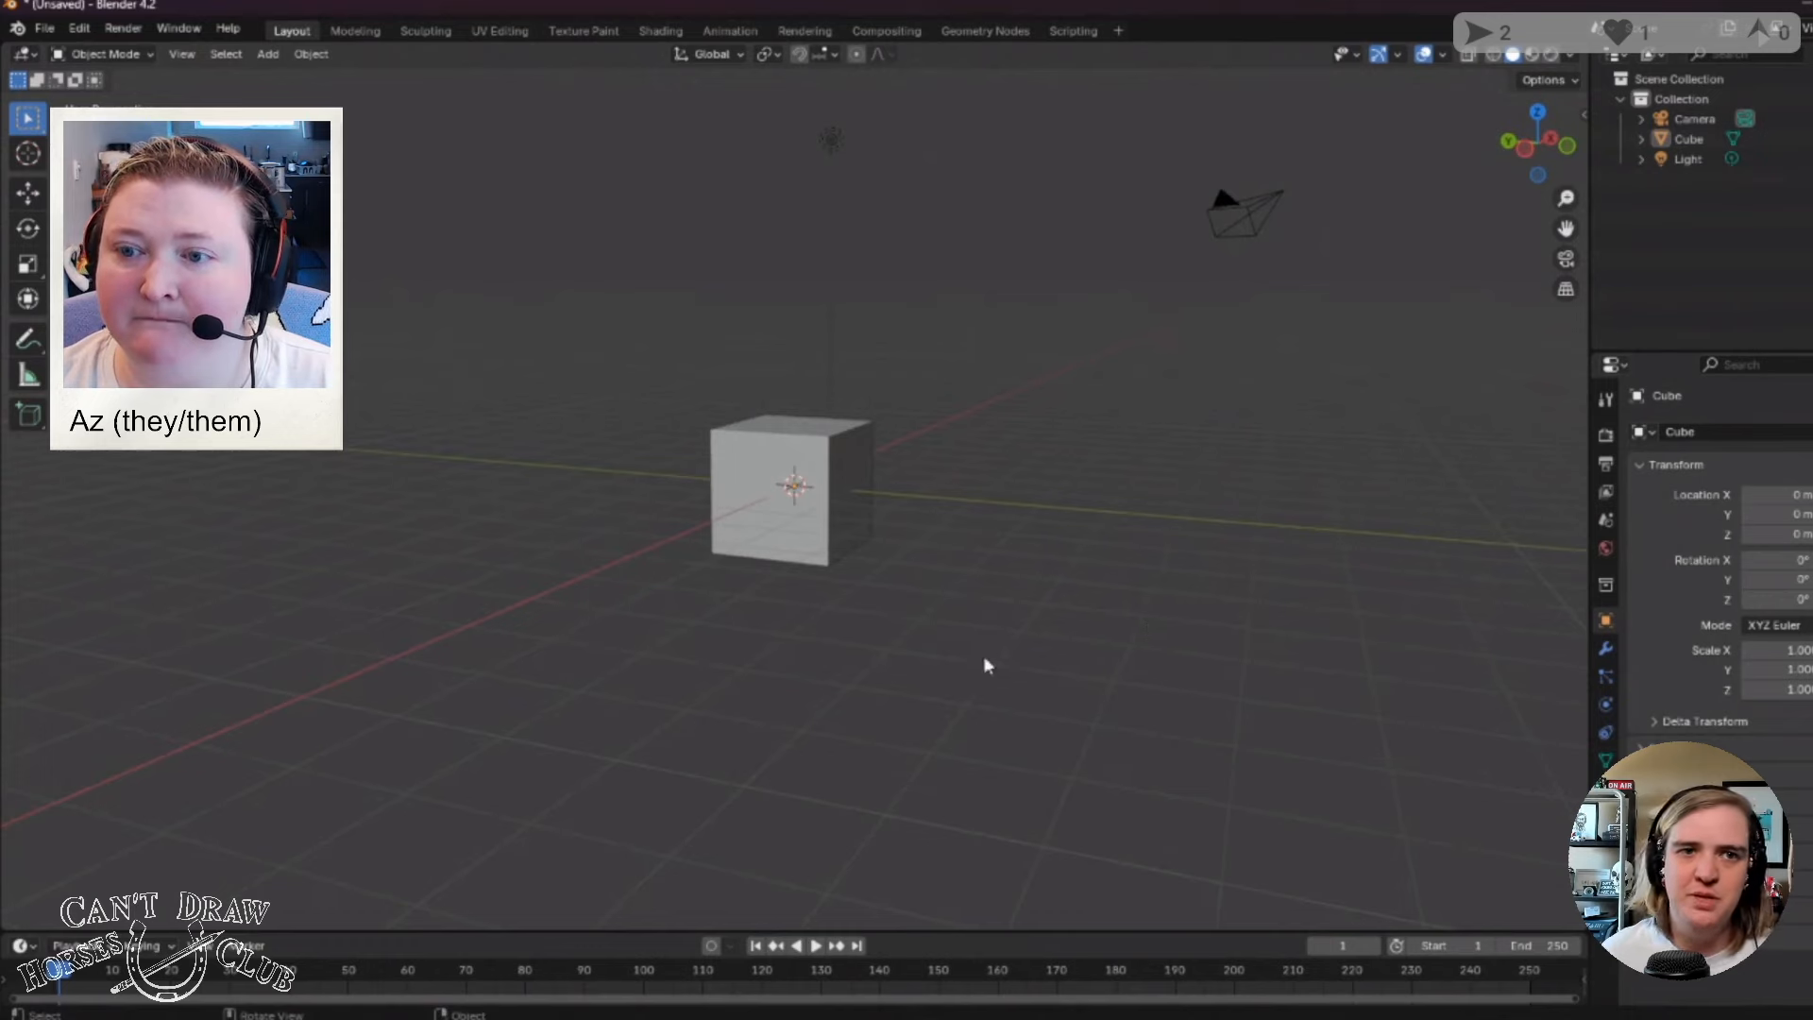
scroll(944, 623, down, 4)
mouse_move(961, 510)
middle_down()
mouse_move(961, 562)
mouse_move(962, 526)
mouse_move(957, 545)
middle_up()
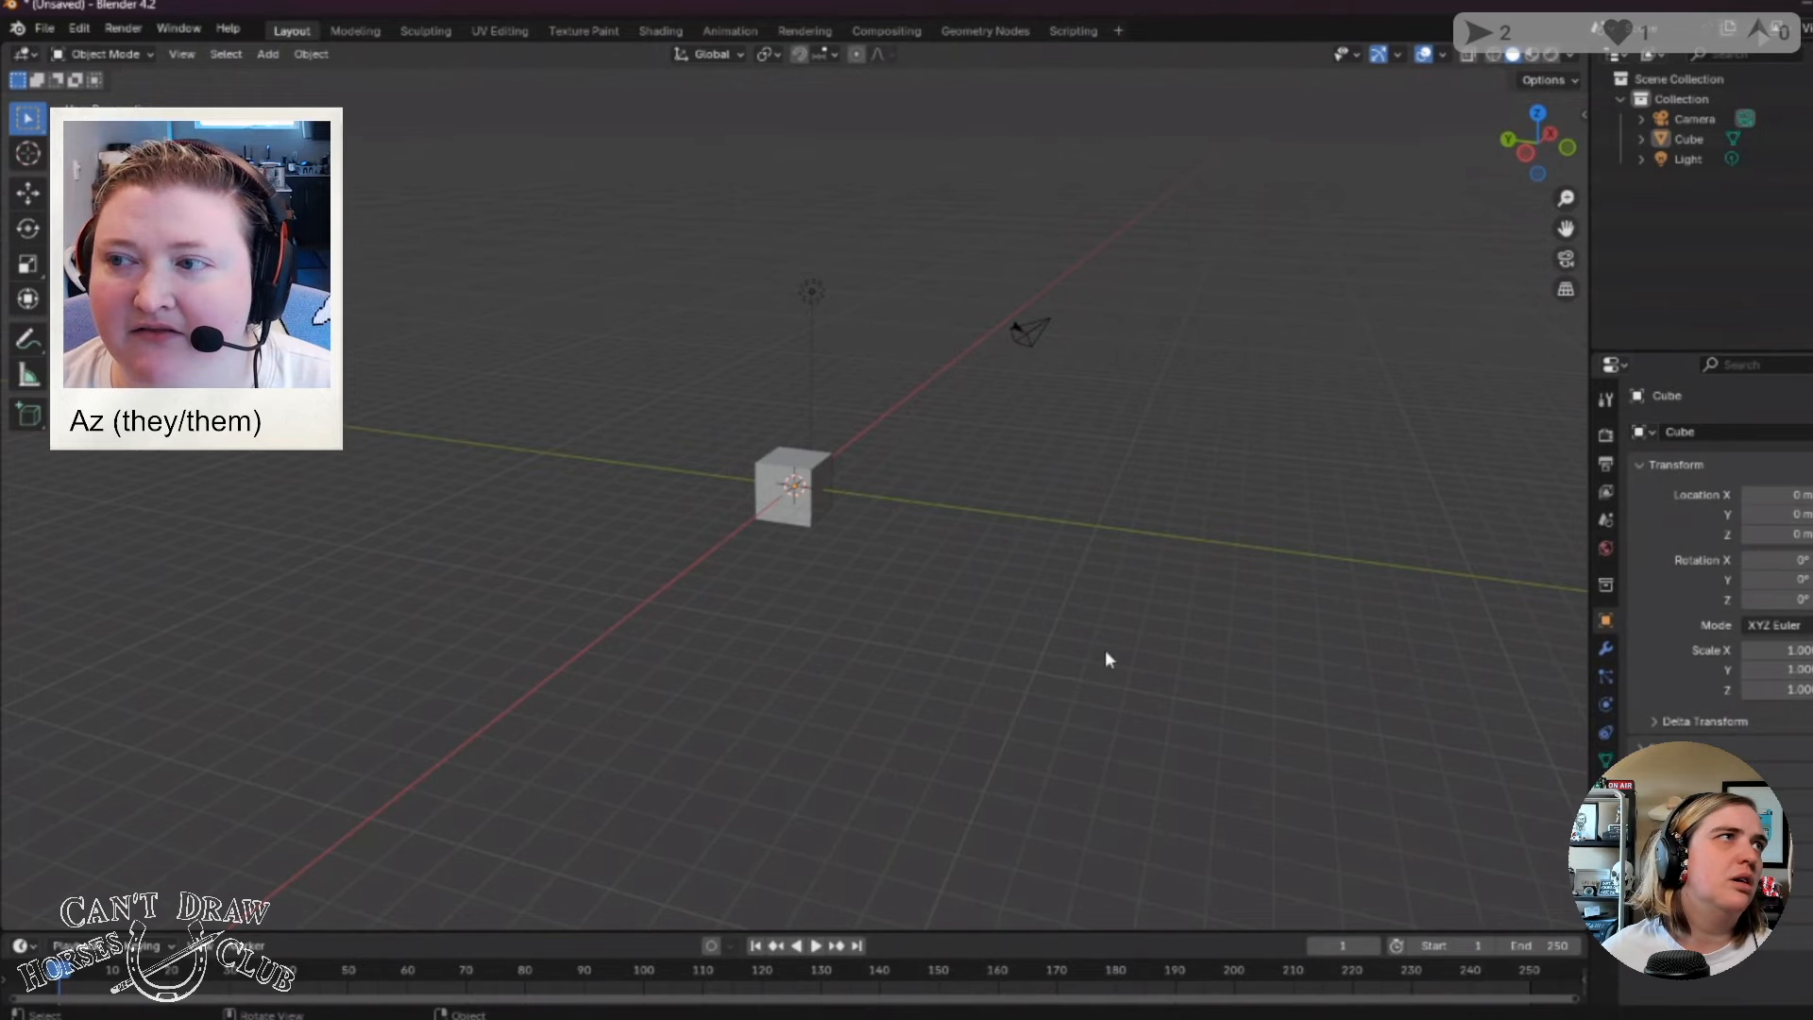
middle_drag(1105, 656, 982, 546)
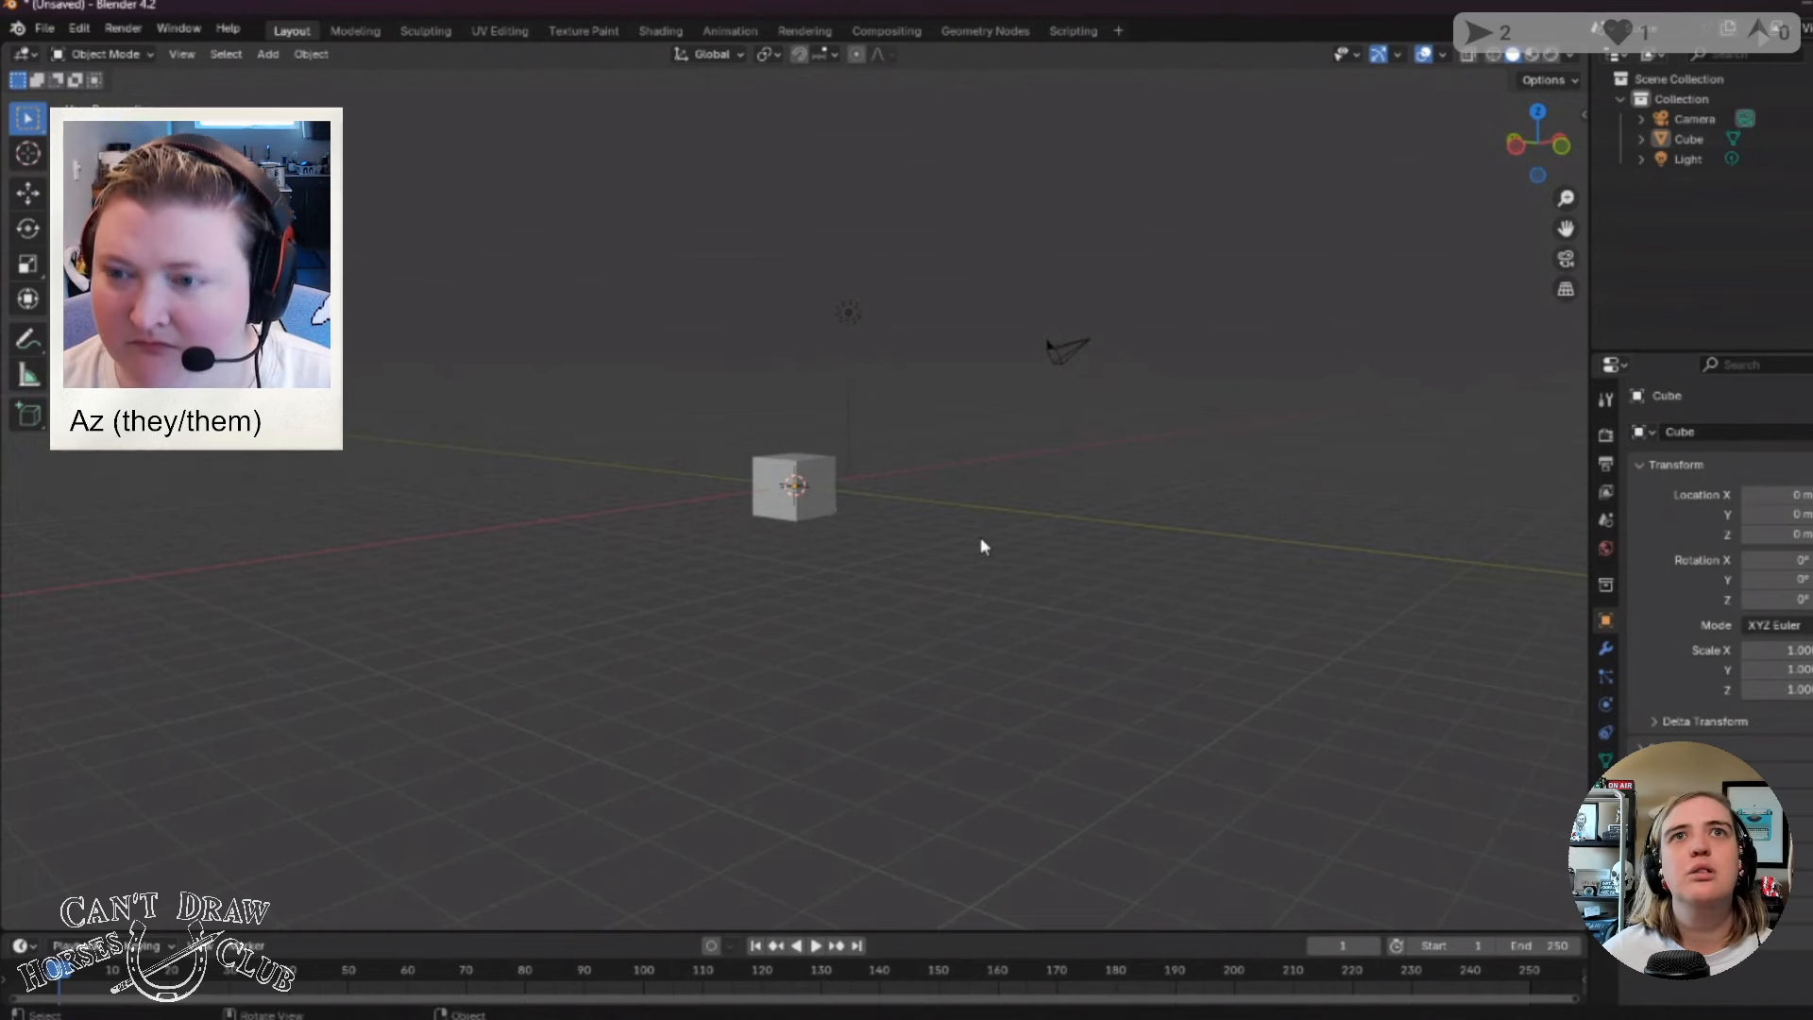
key(KP_1)
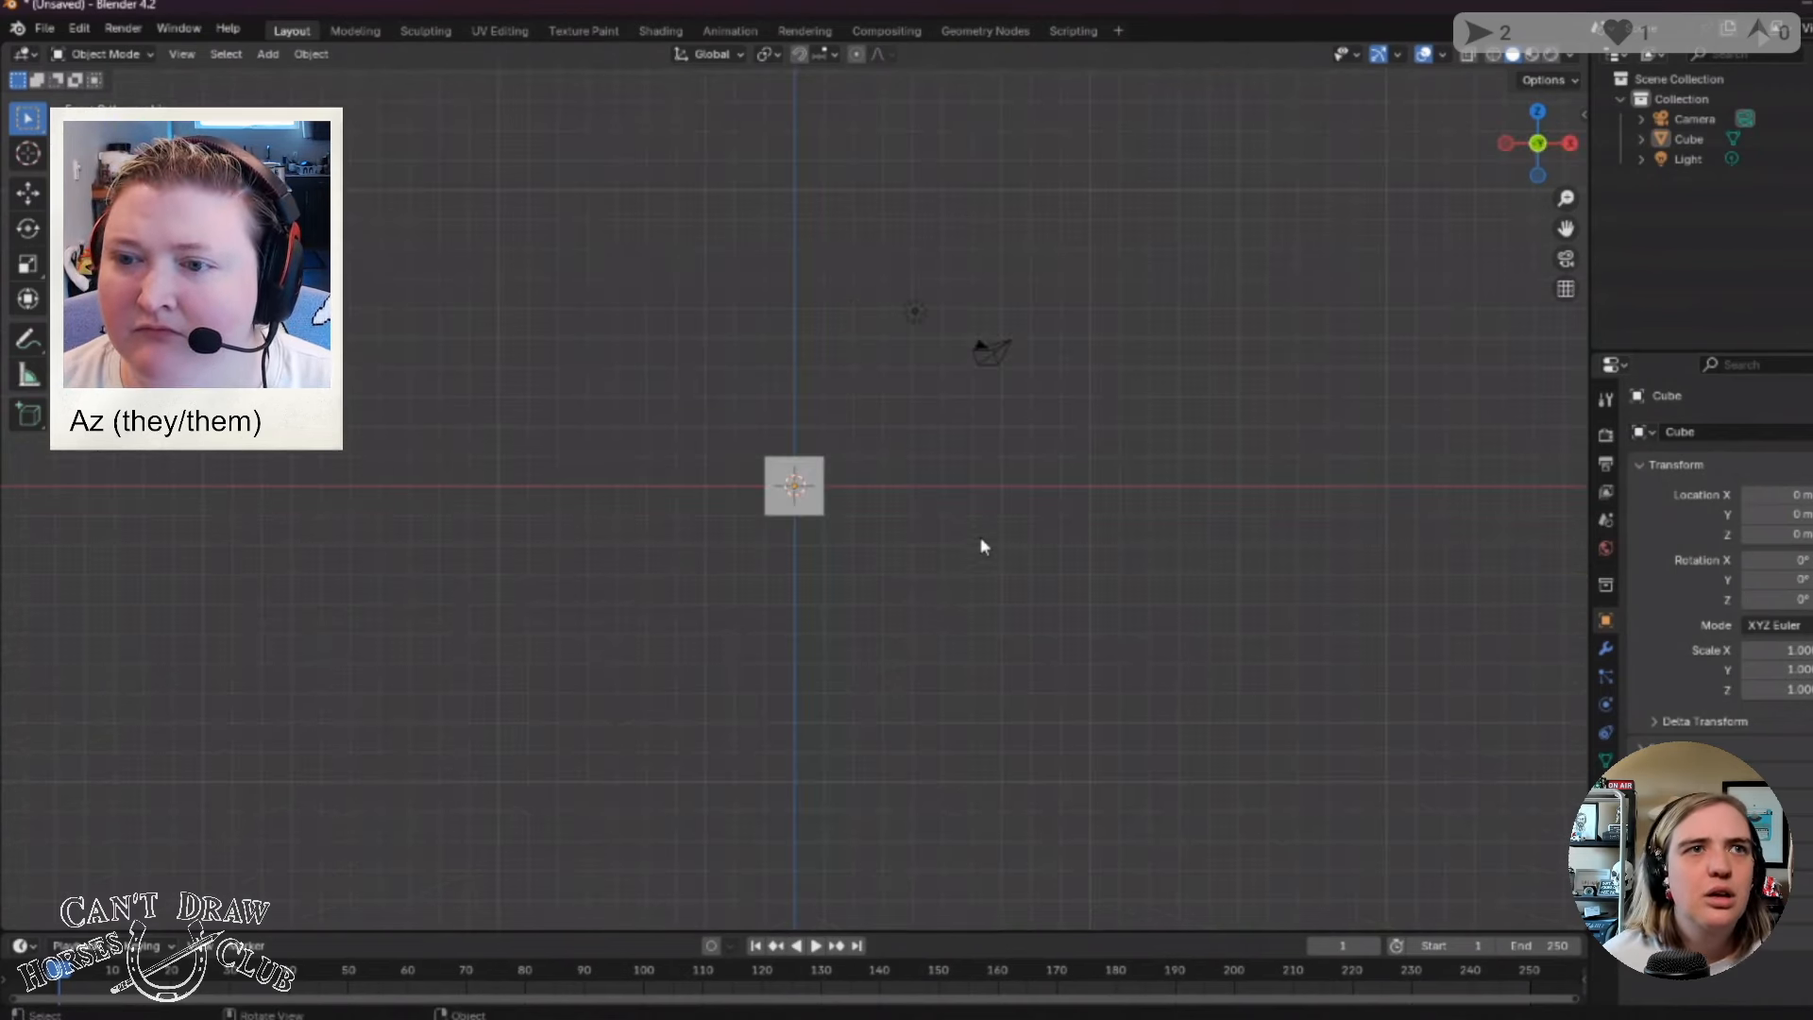
key(KP_3)
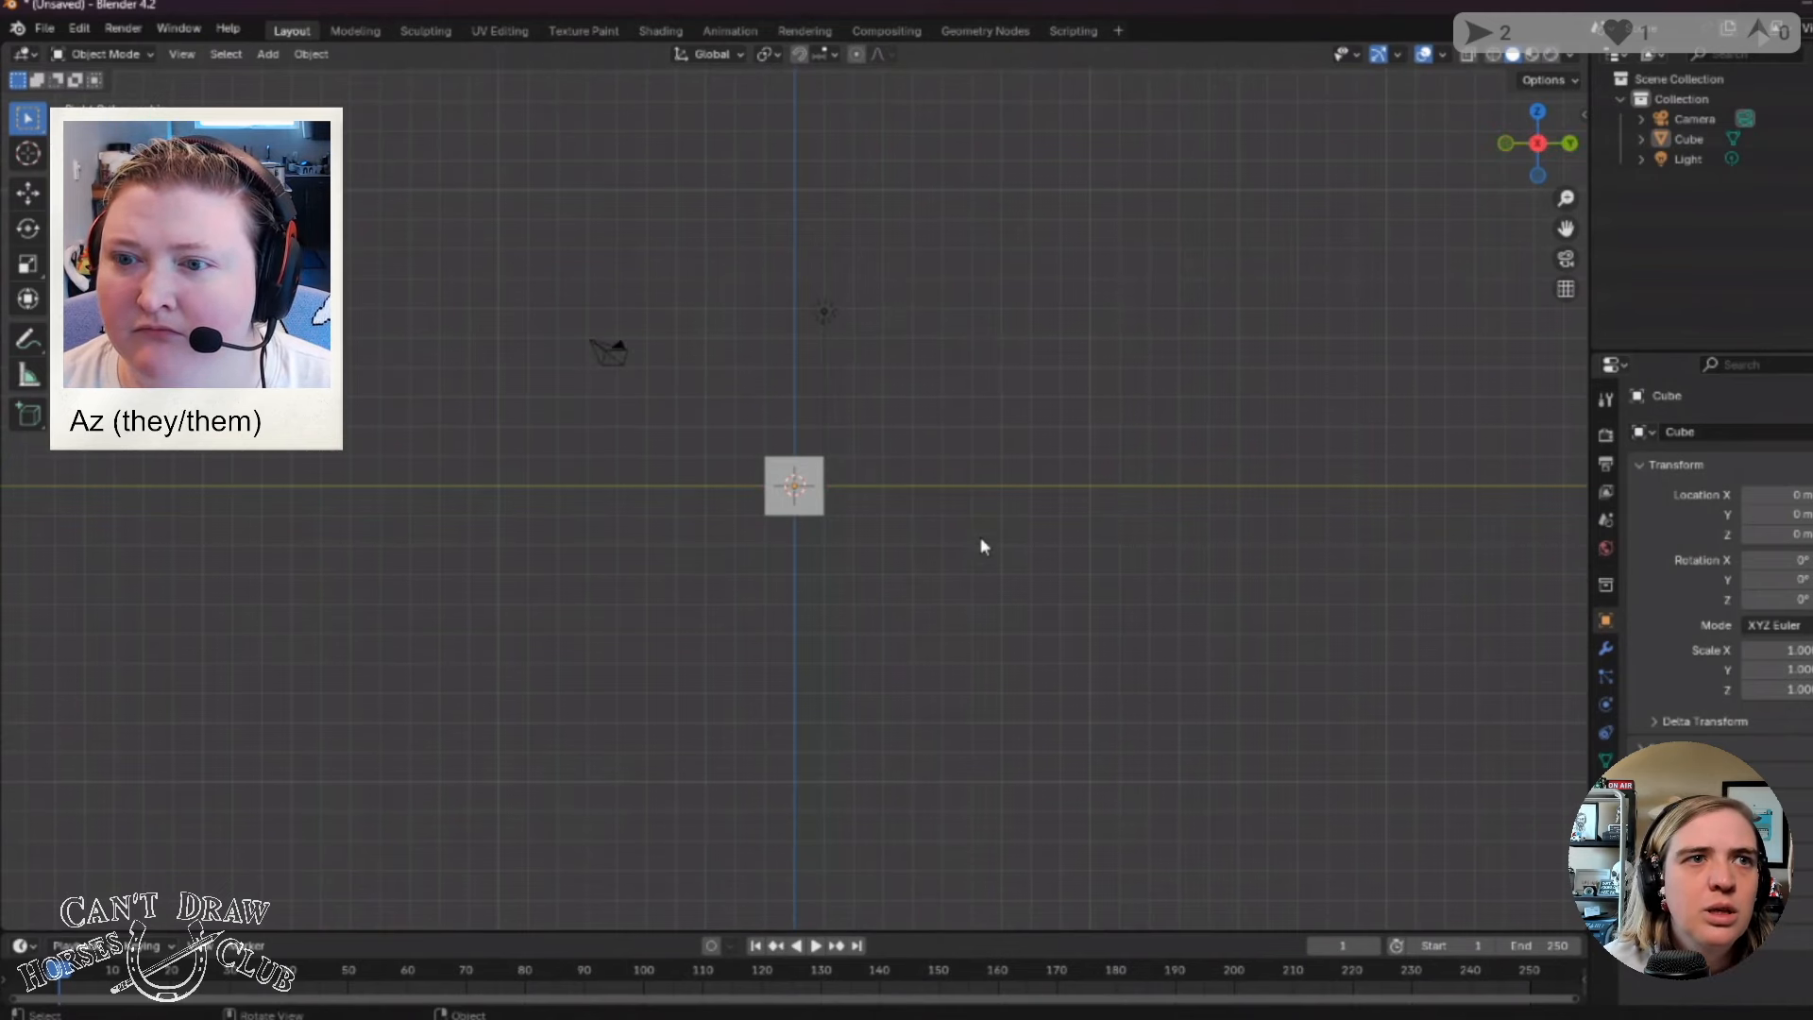
key(KP_1)
key(KP_3)
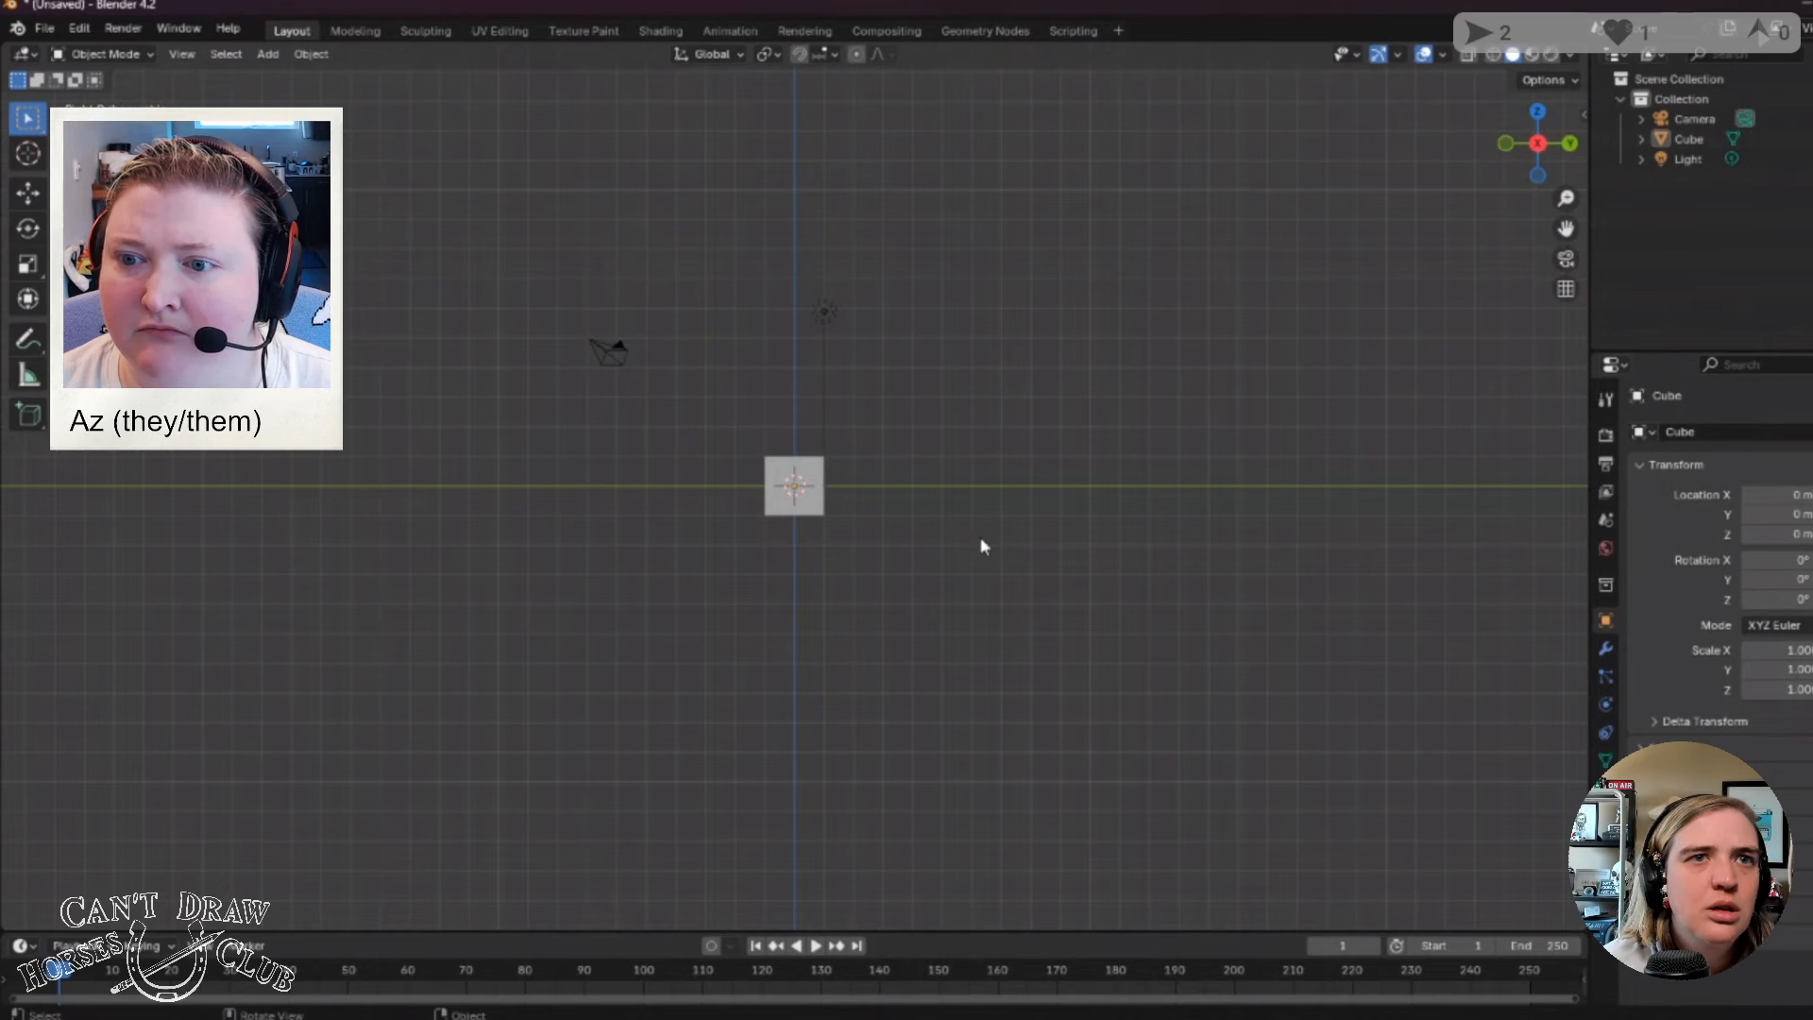
key(KP_1)
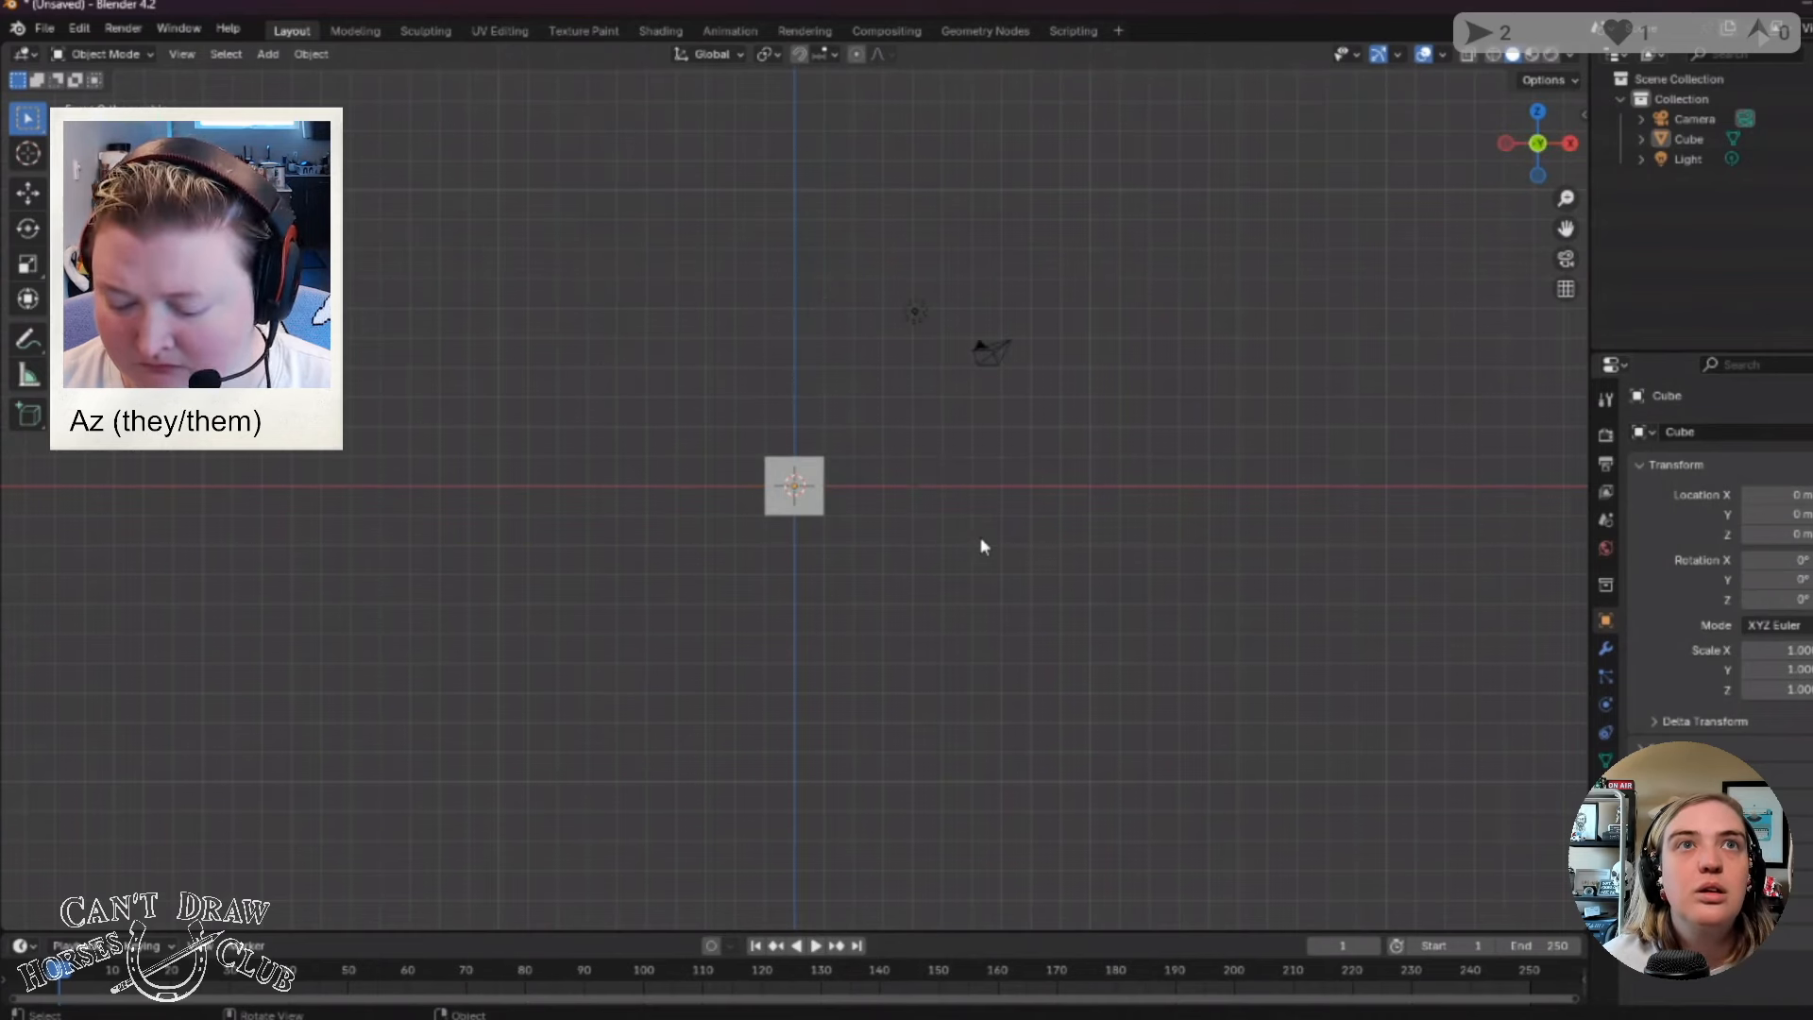
Turn the view horizontally around the cube in small increments, first in orthographic and then in perspective projection.
key(KP_4)
key(KP_4)
key(KP_4)
key(KP_4)
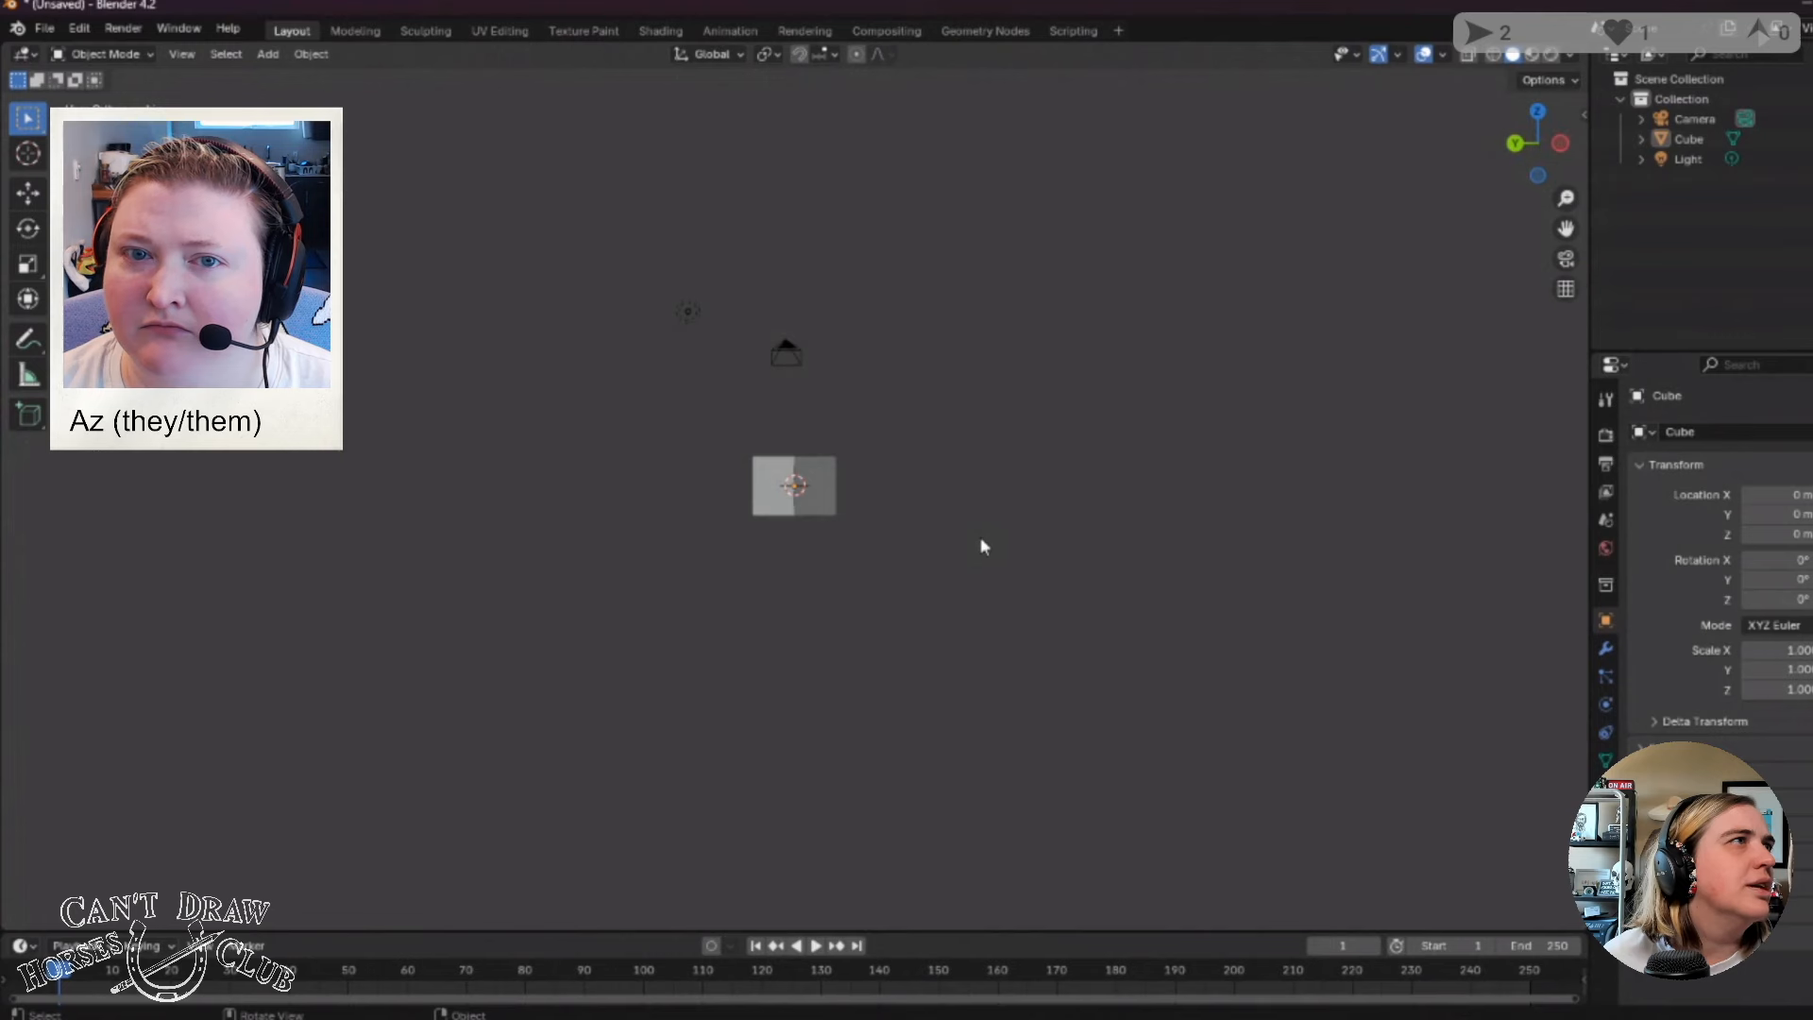
key(KP_5)
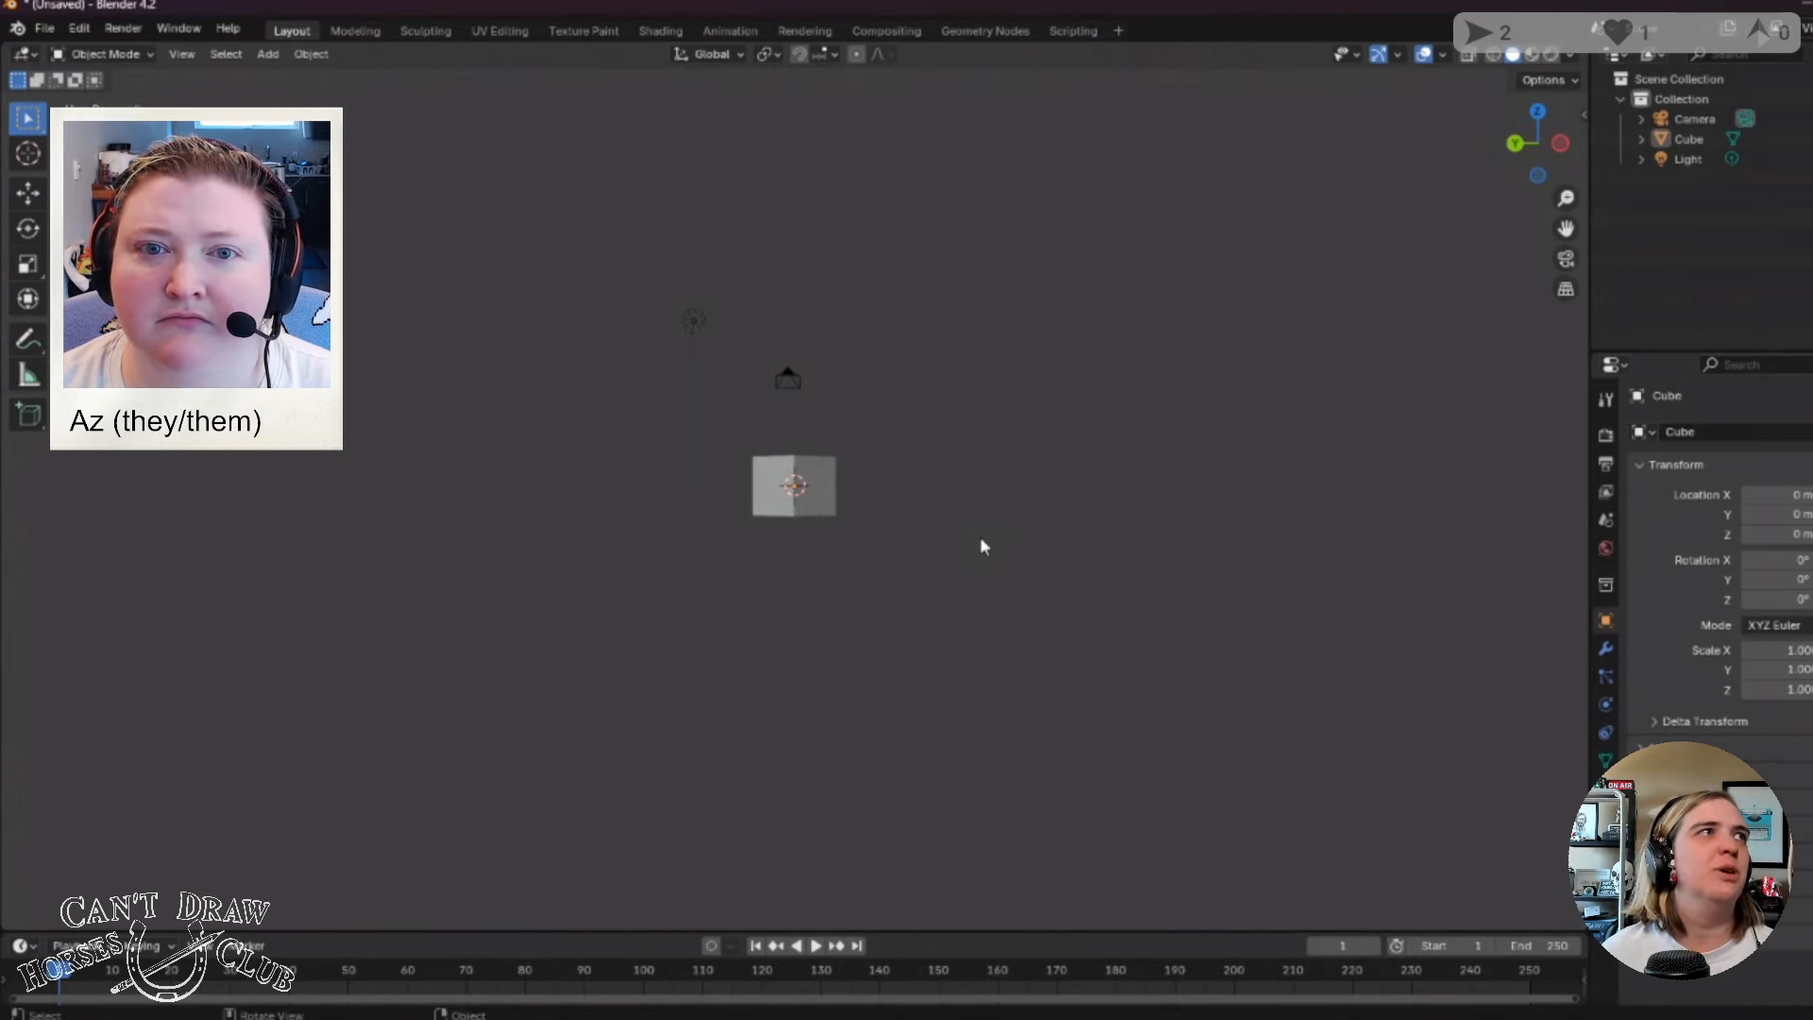
key(KP_4)
key(KP_4)
key(KP_4)
key(KP_4)
key(KP_4)
key(KP_4)
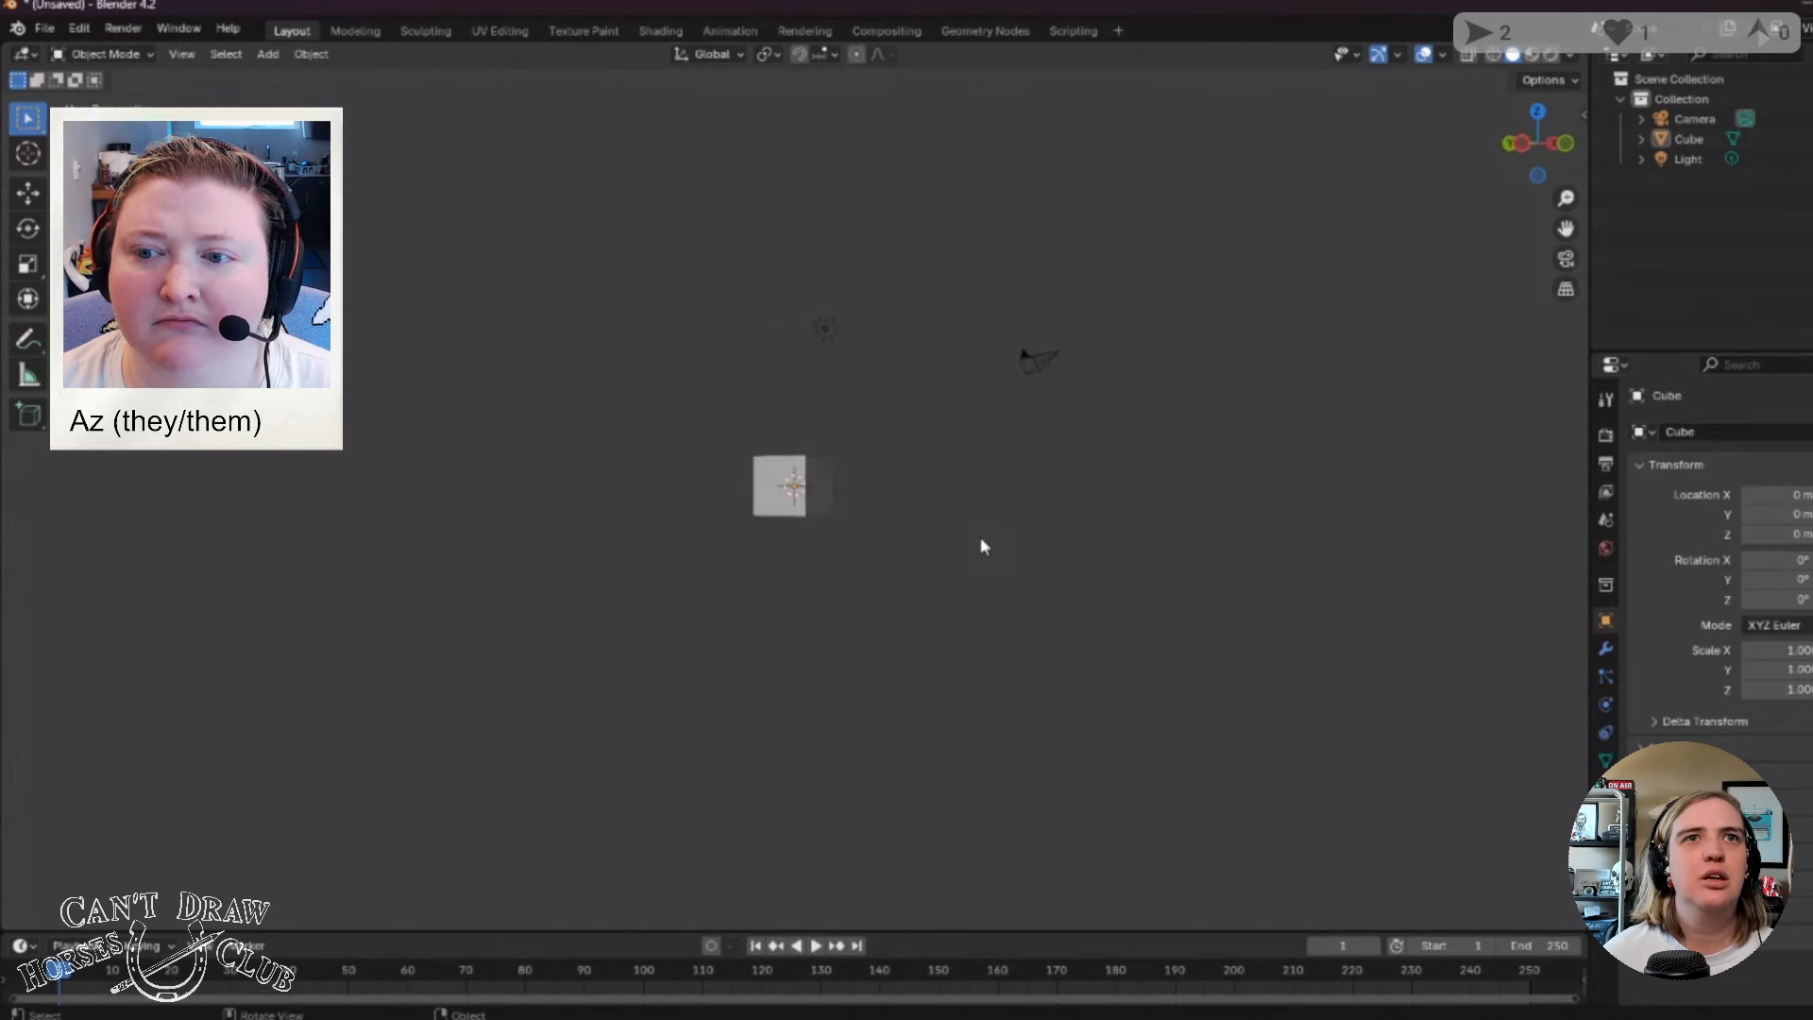
Orbit freely around the cube in perspective to inspect it from several sides and heights.
middle_drag(963, 457, 854, 515)
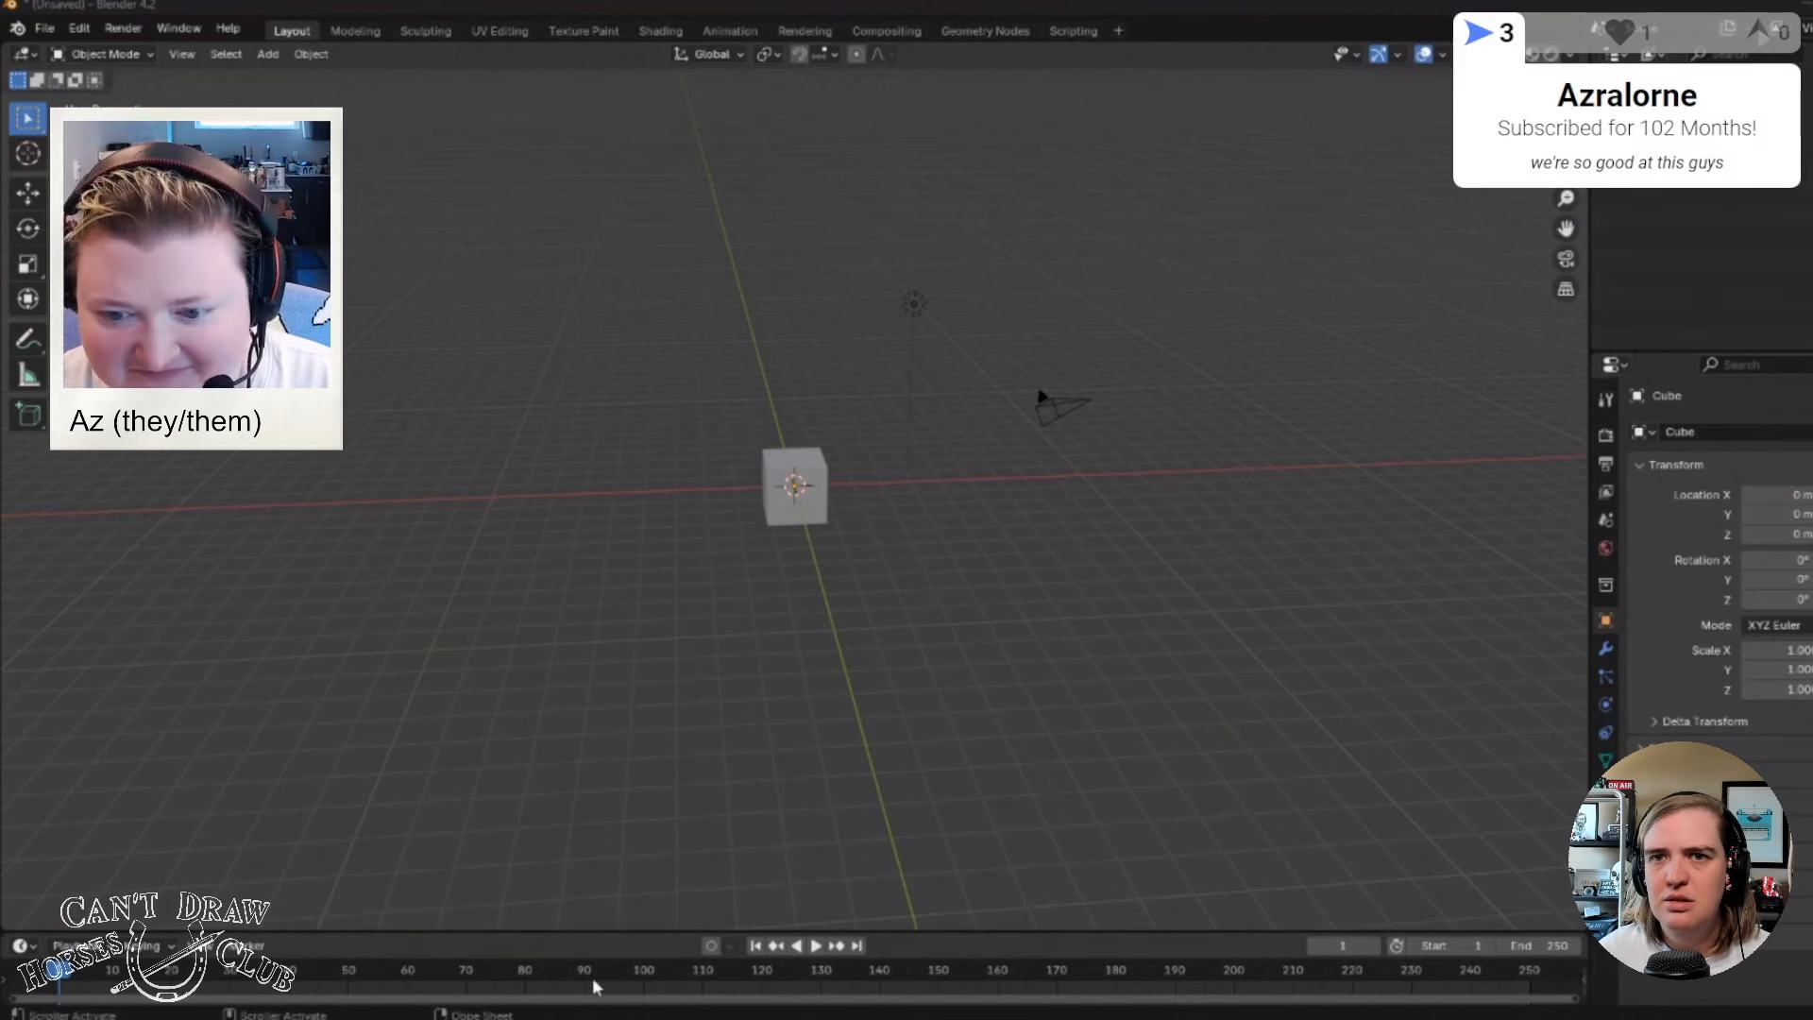
click(1057, 13)
middle_drag(817, 500, 1087, 538)
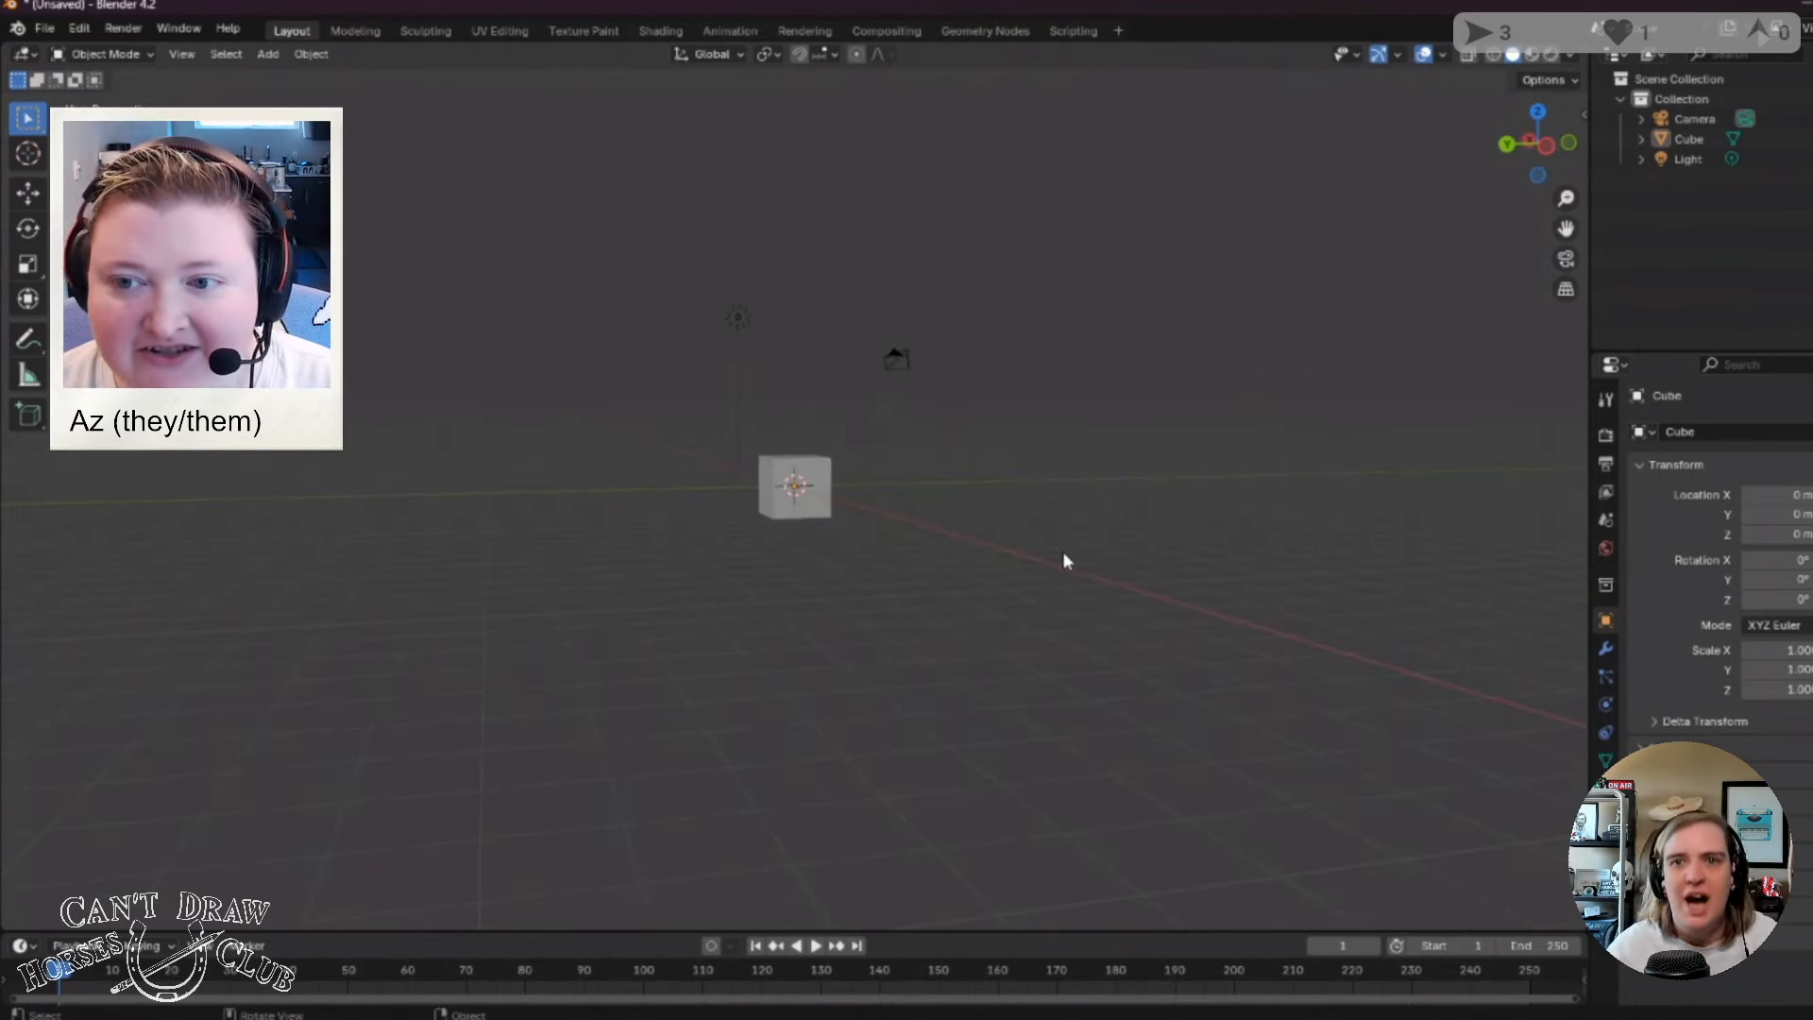
middle_drag(1044, 576, 632, 579)
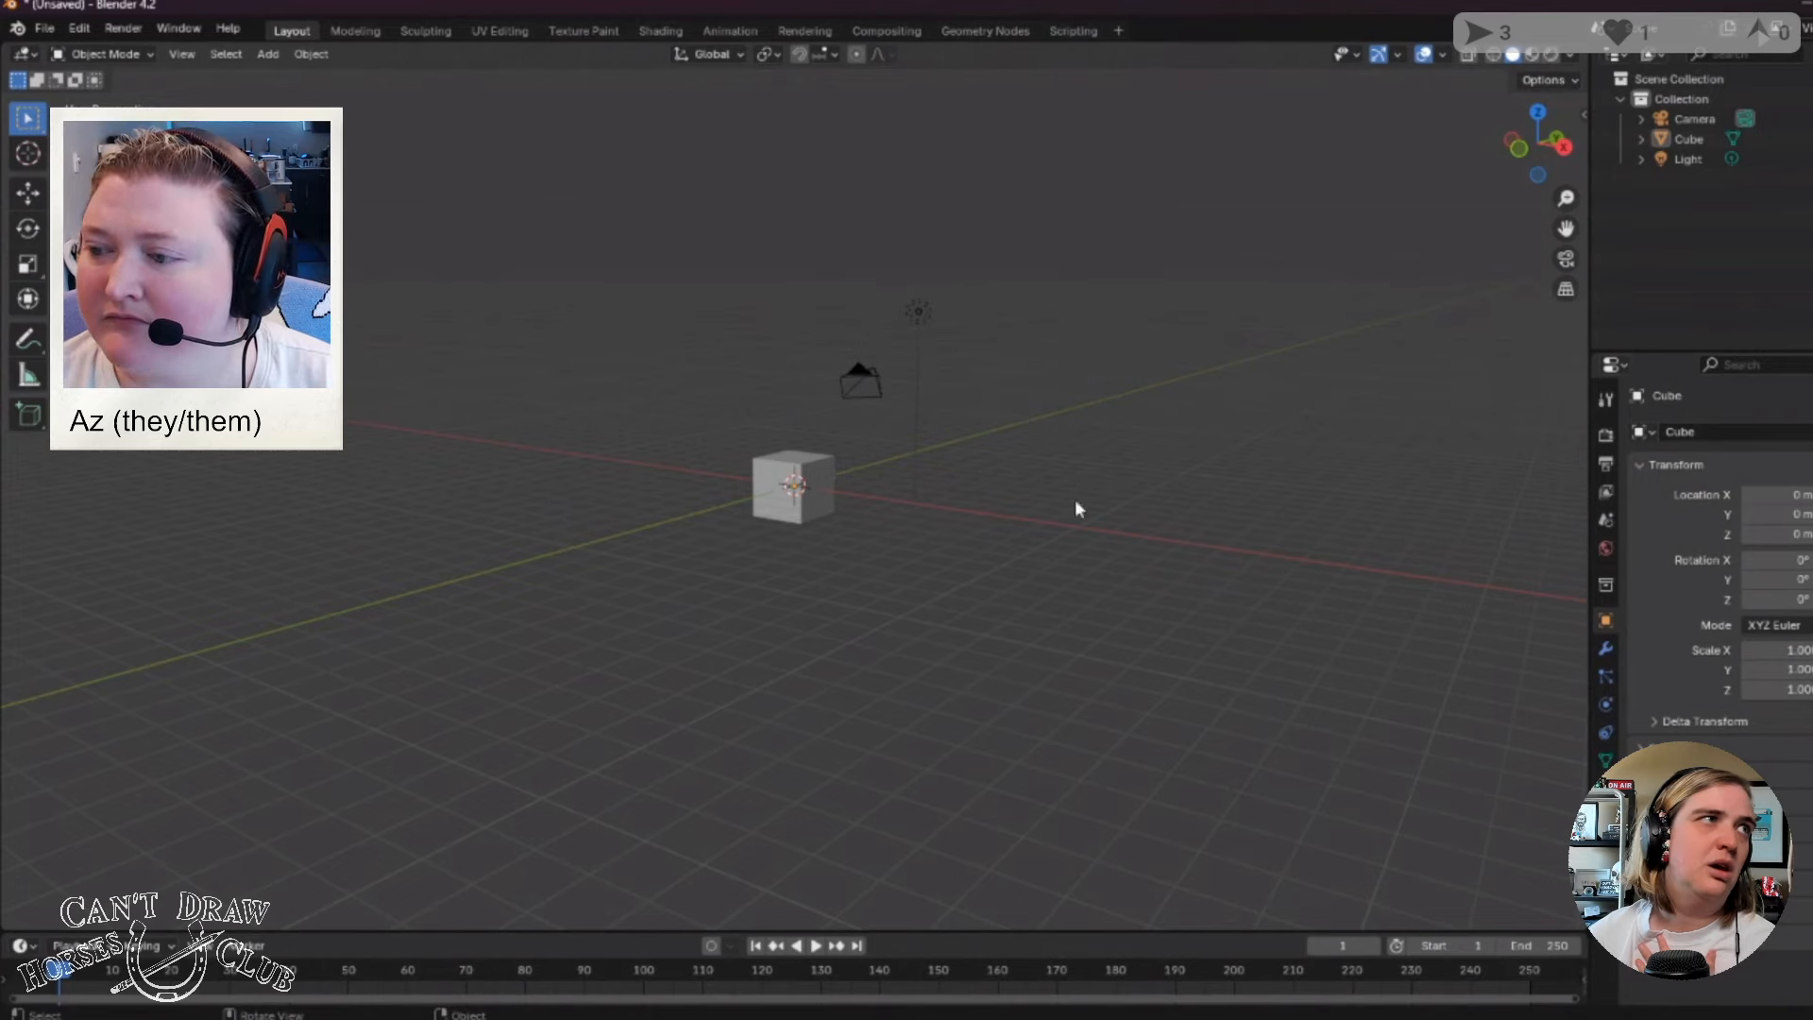
middle_drag(1077, 509, 576, 516)
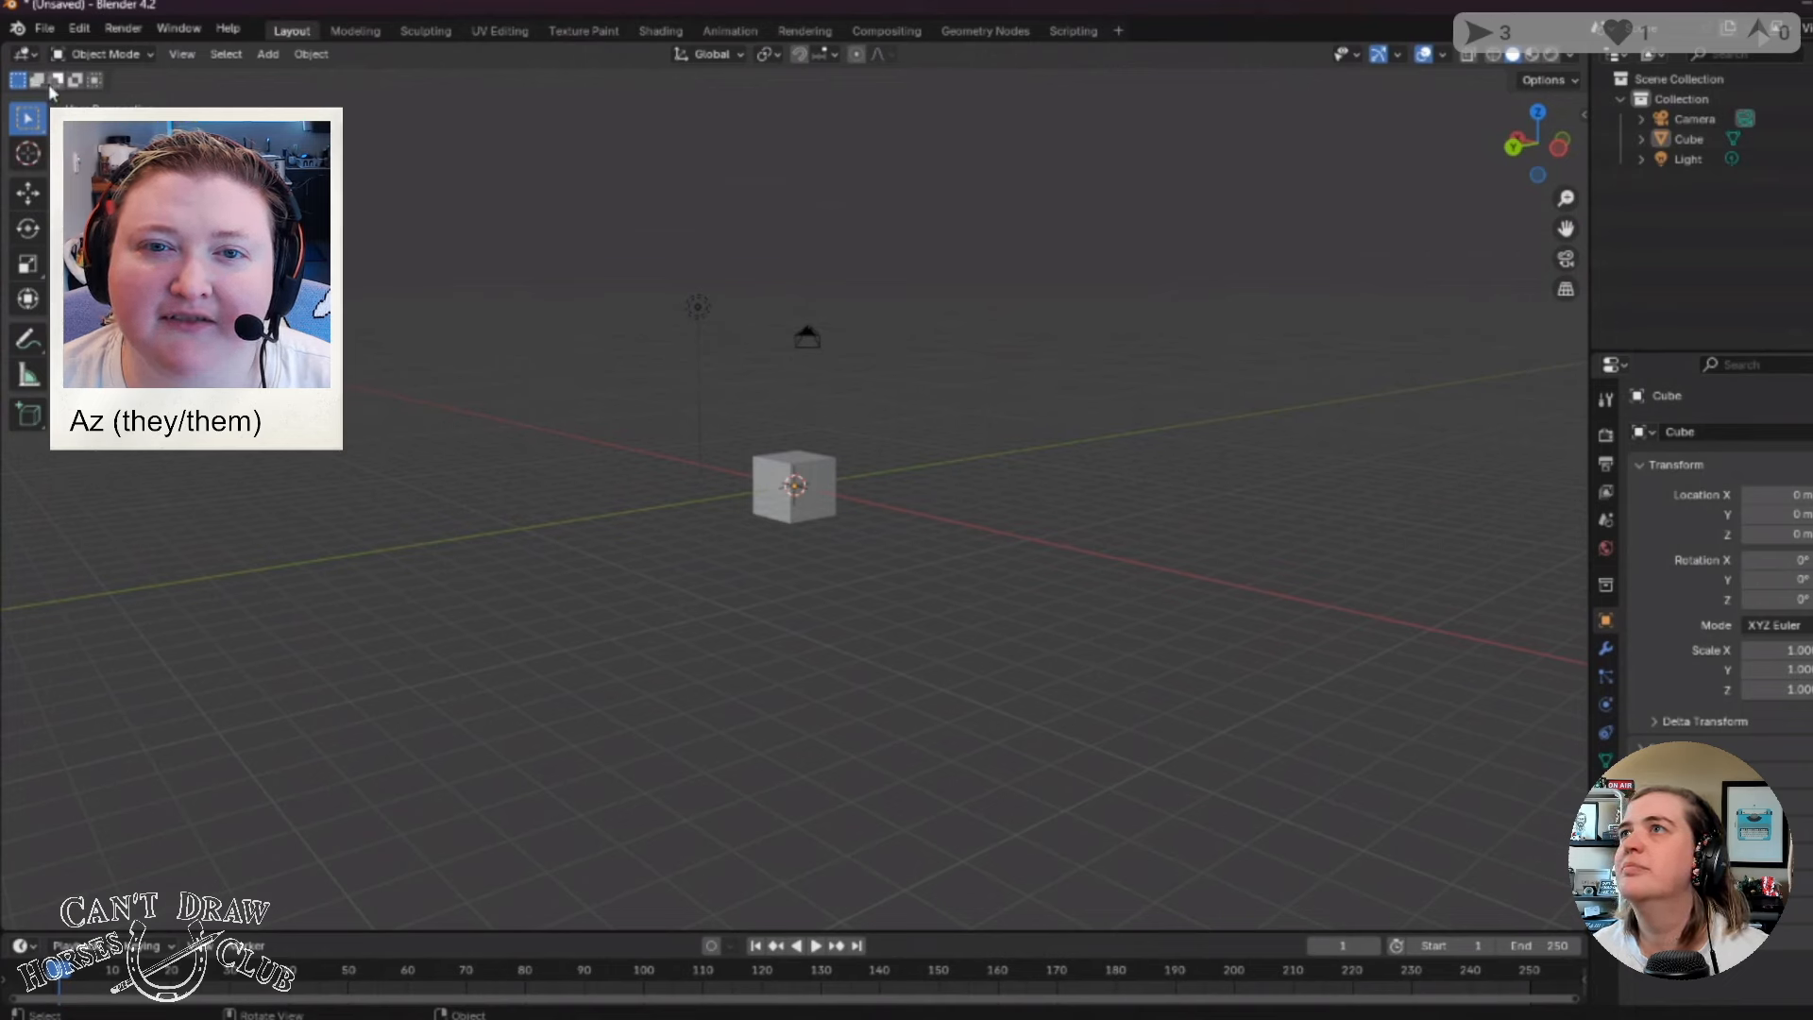
click(185, 54)
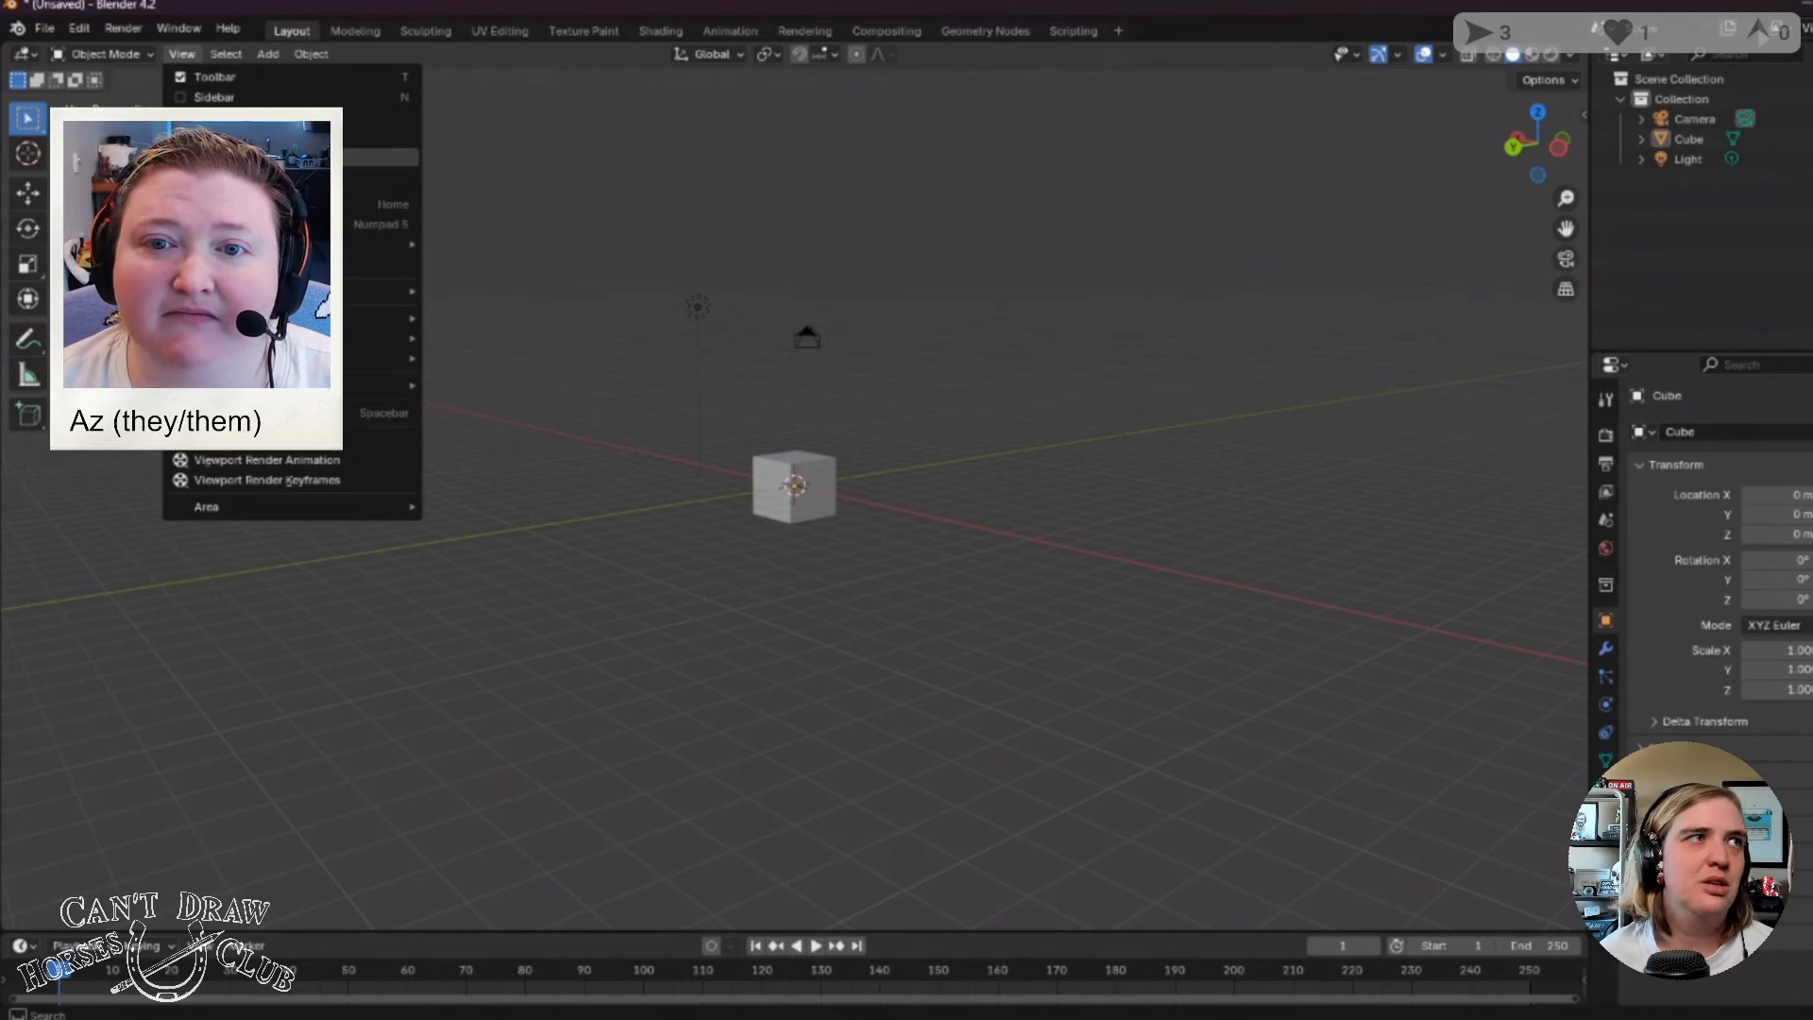
mouse_move(383, 243)
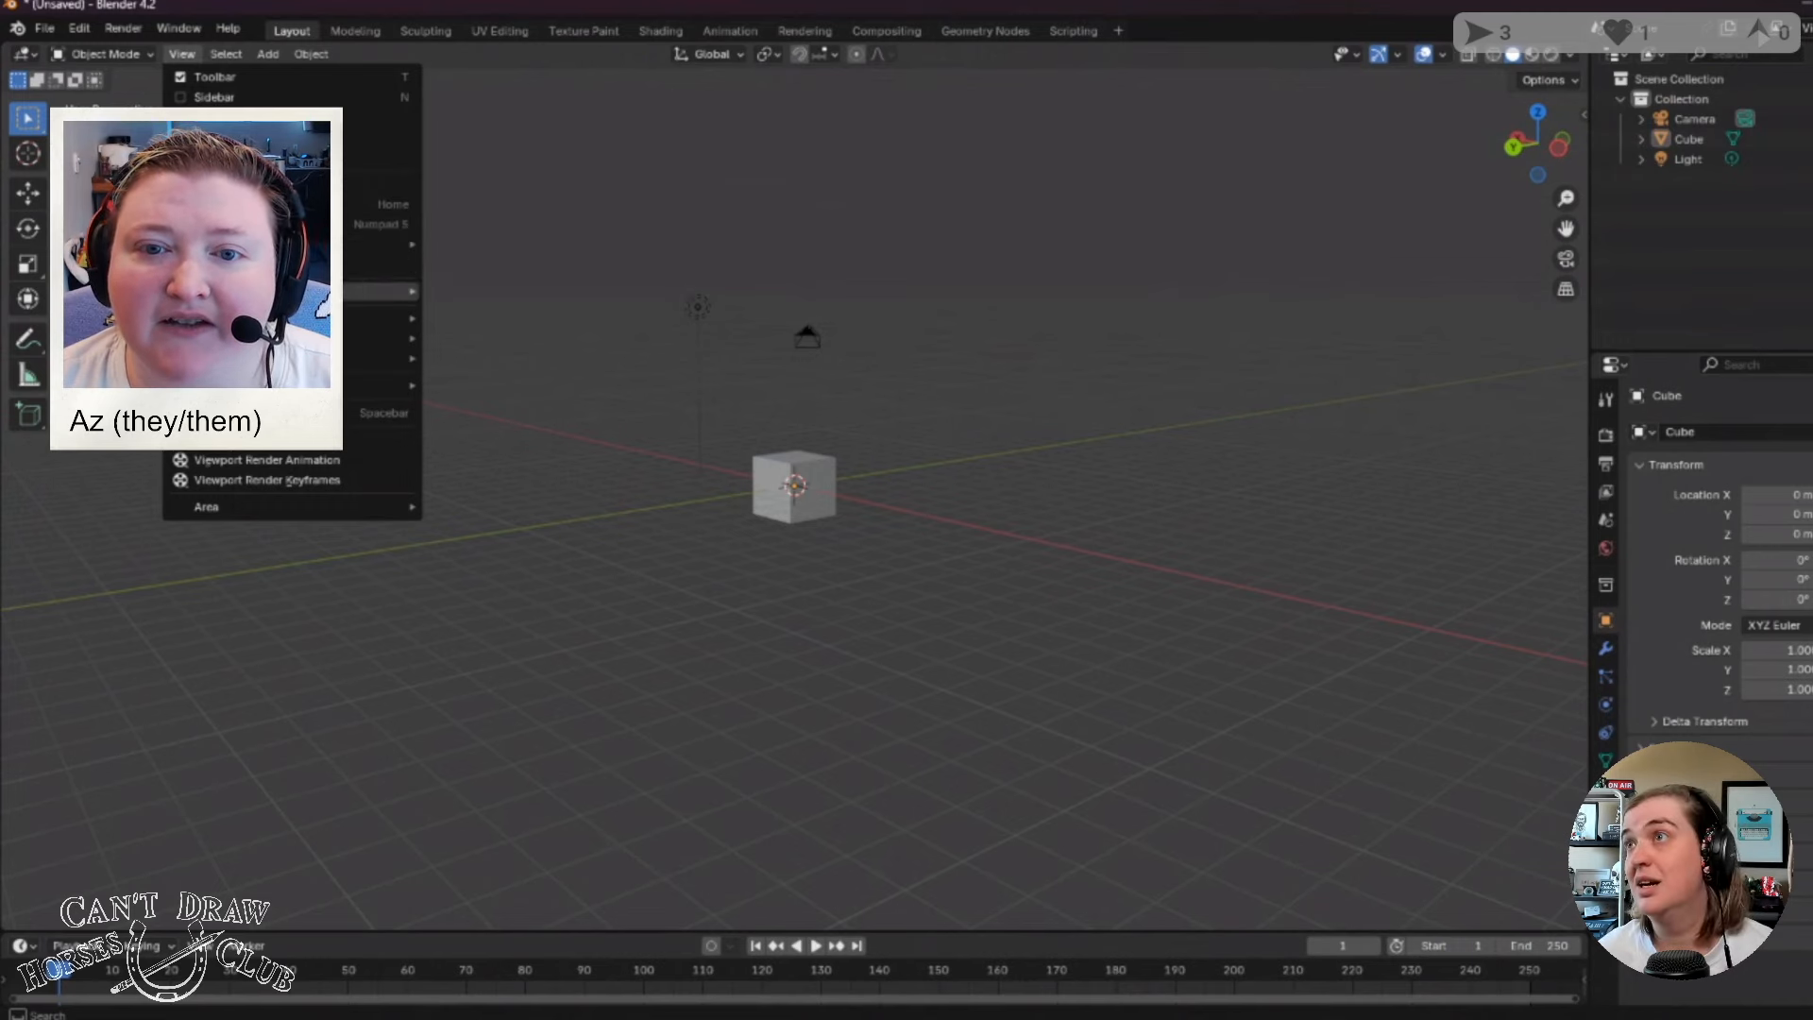
mouse_move(378, 319)
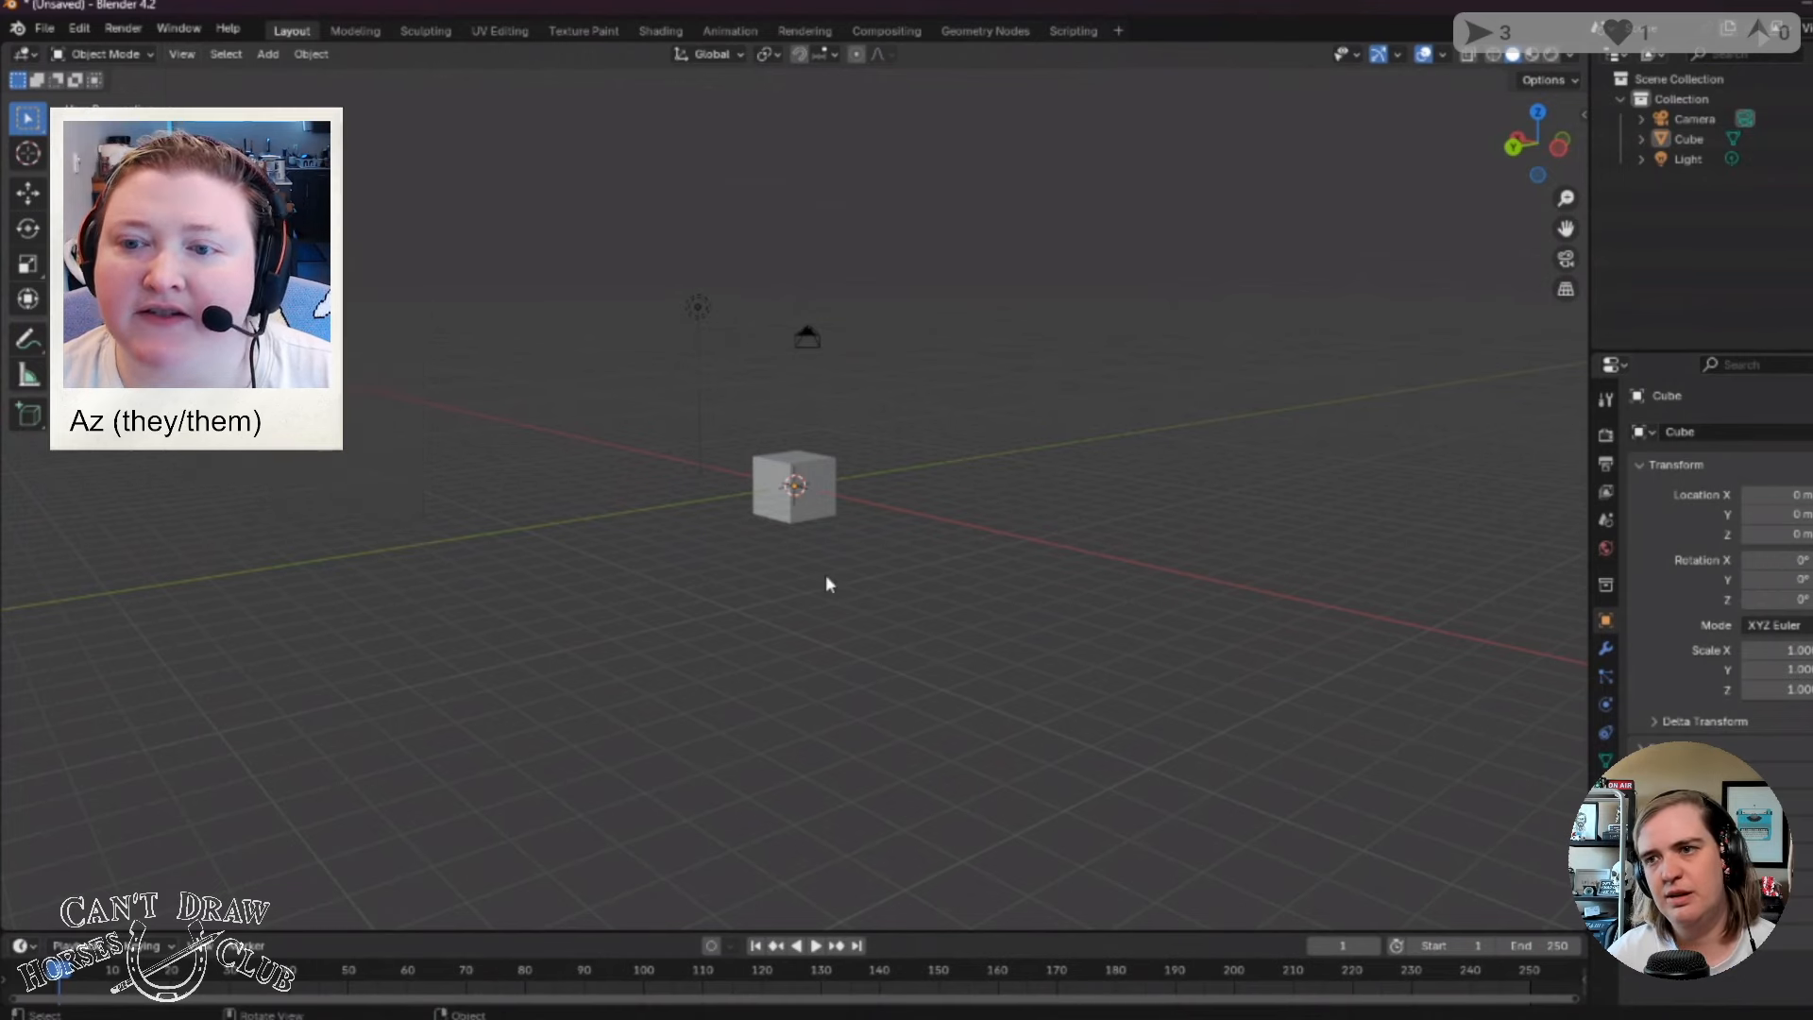
middle_drag(829, 563, 805, 578)
click(183, 55)
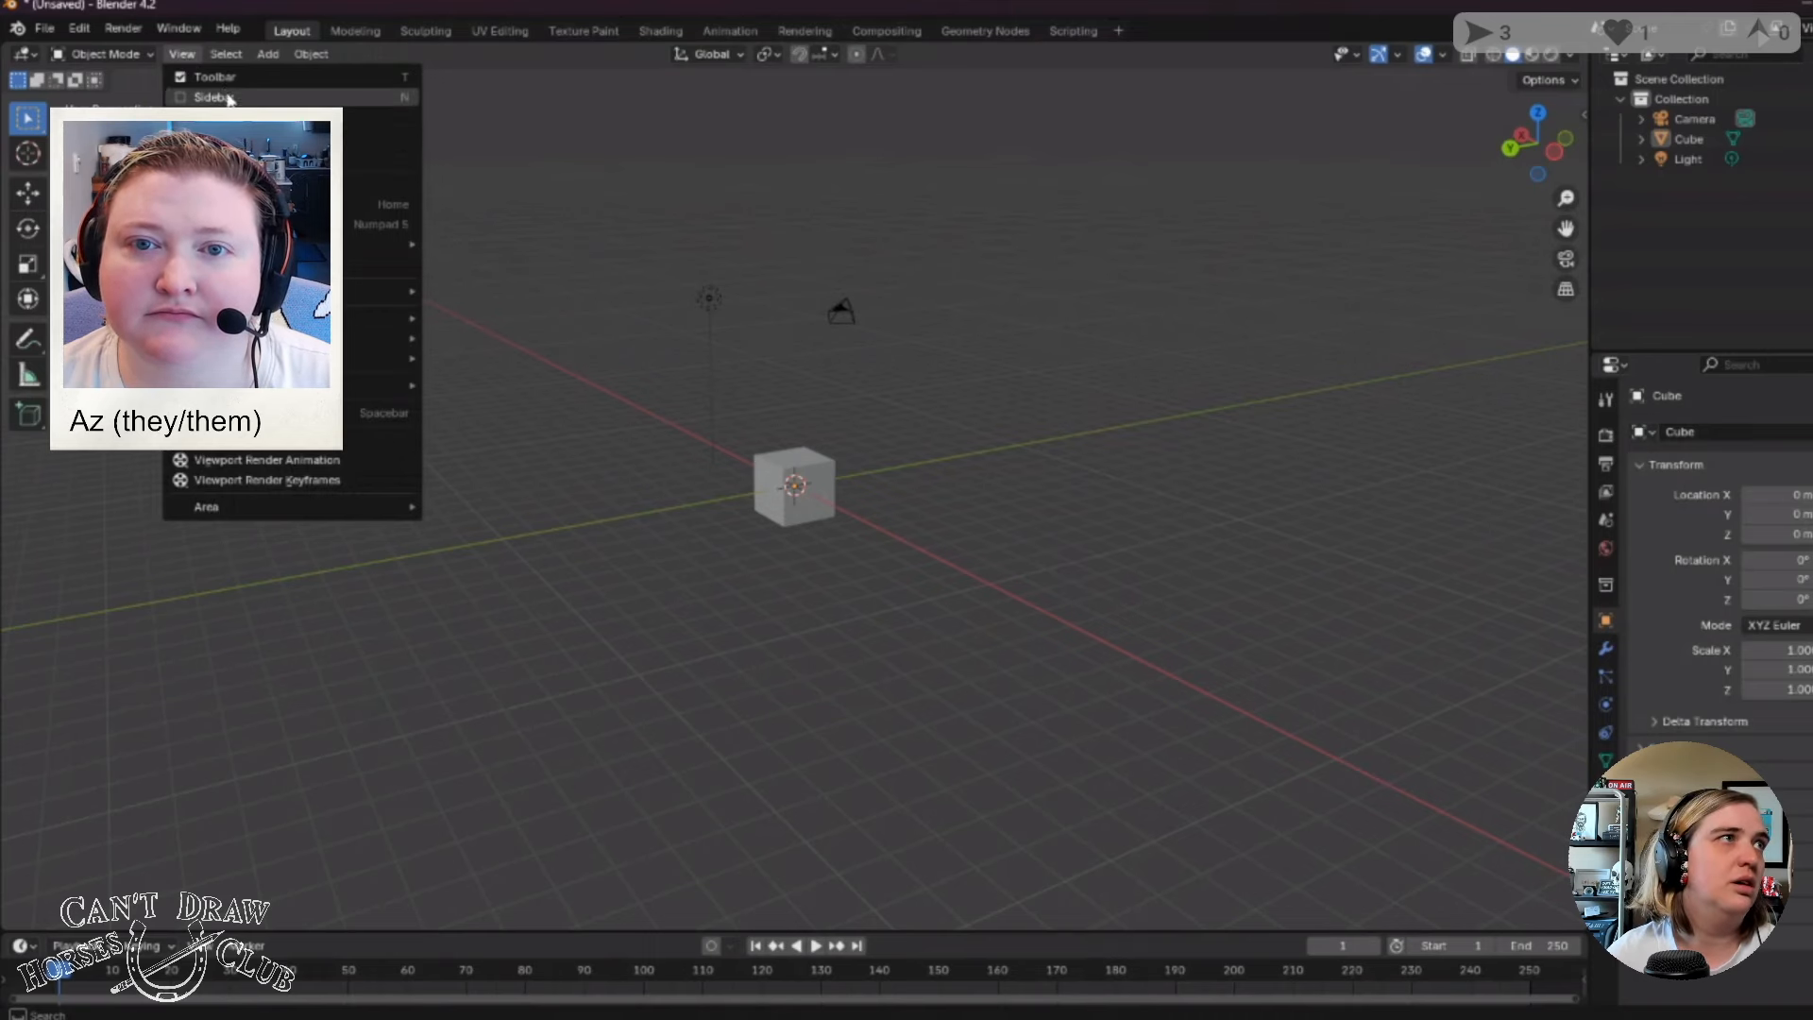
middle_drag(854, 559, 925, 556)
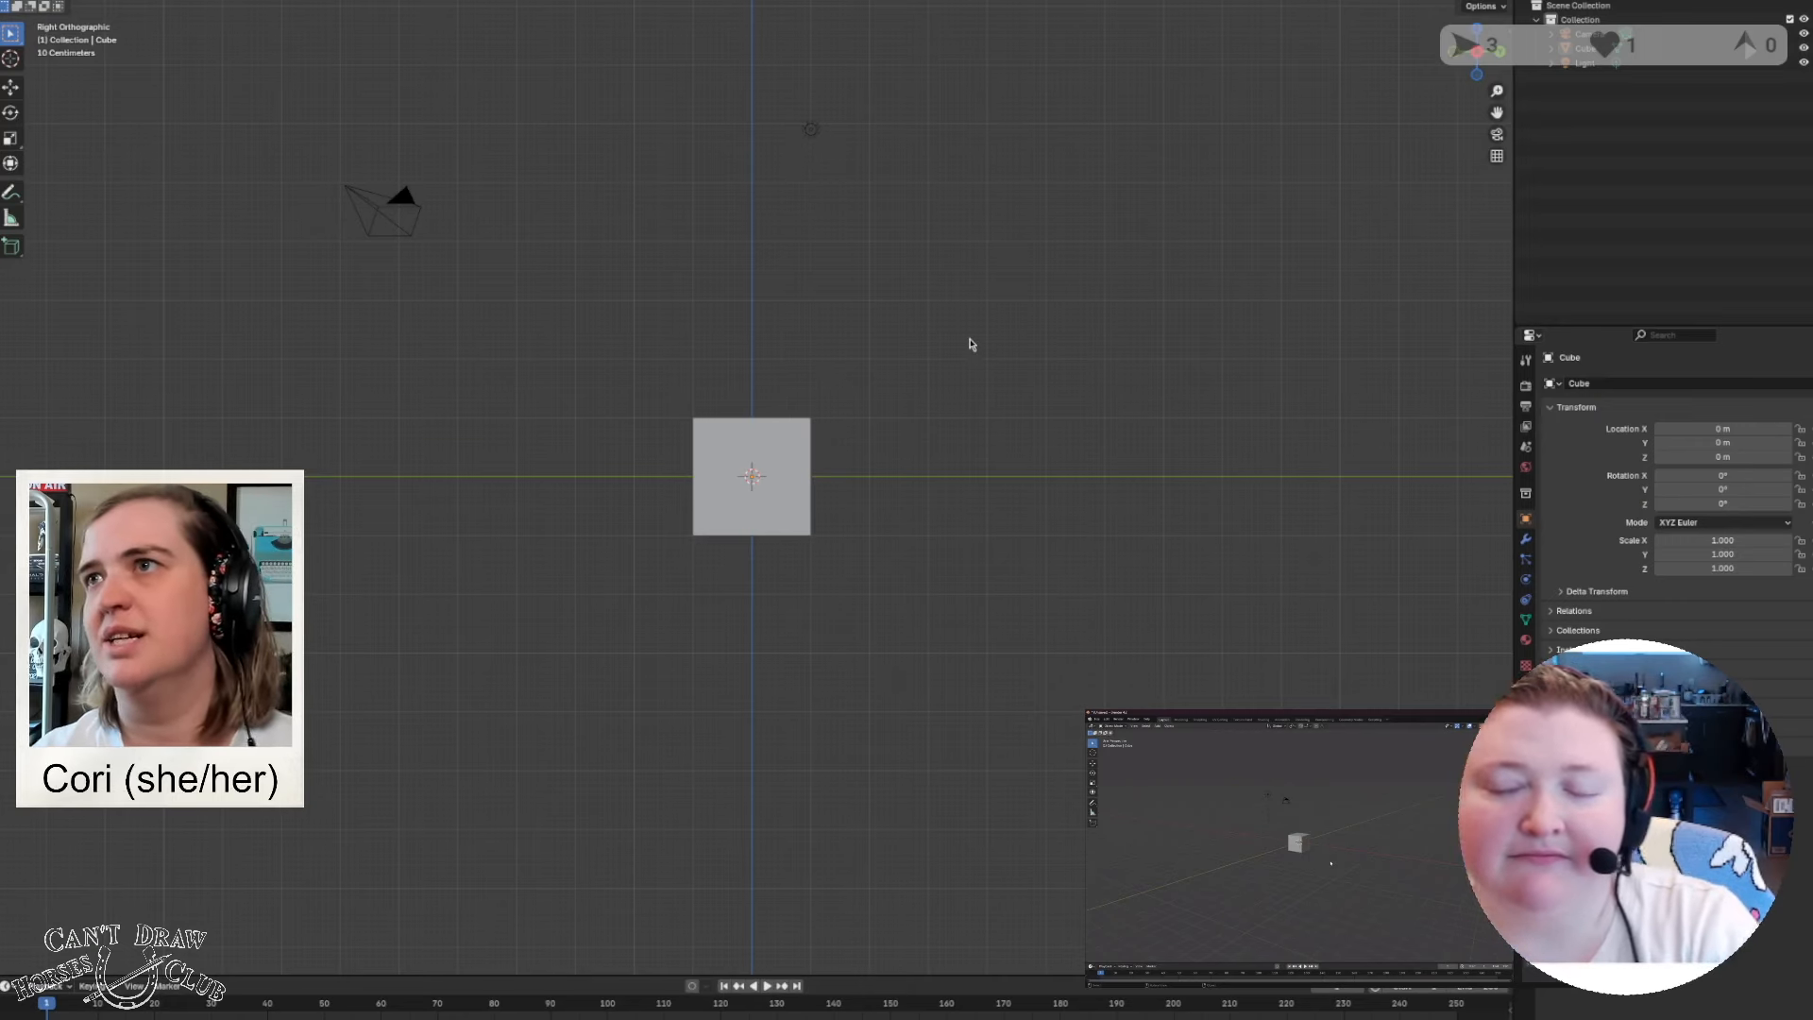
Compare the cube from a tilted top view and through the scene camera, ending in the angled orthographic user view.
key(KP_6)
key(KP_8)
key(KP_7)
key(KP_8)
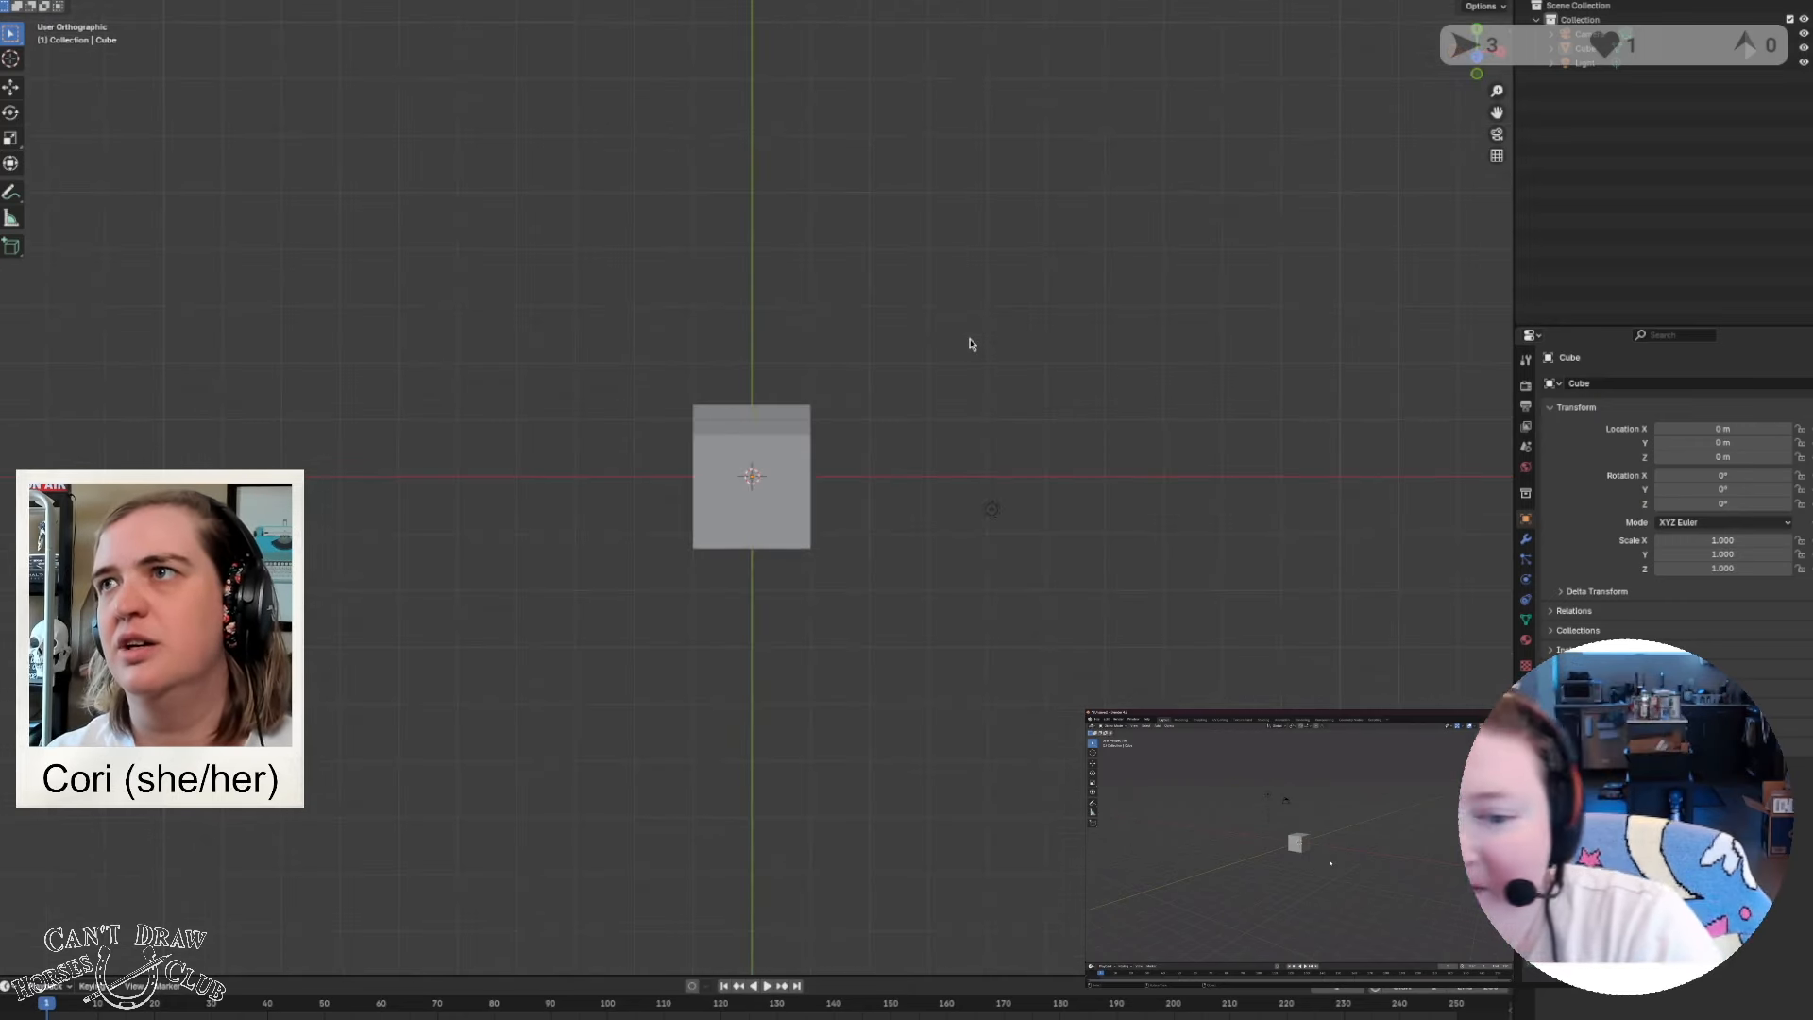
key(KP_0)
key(KP_5)
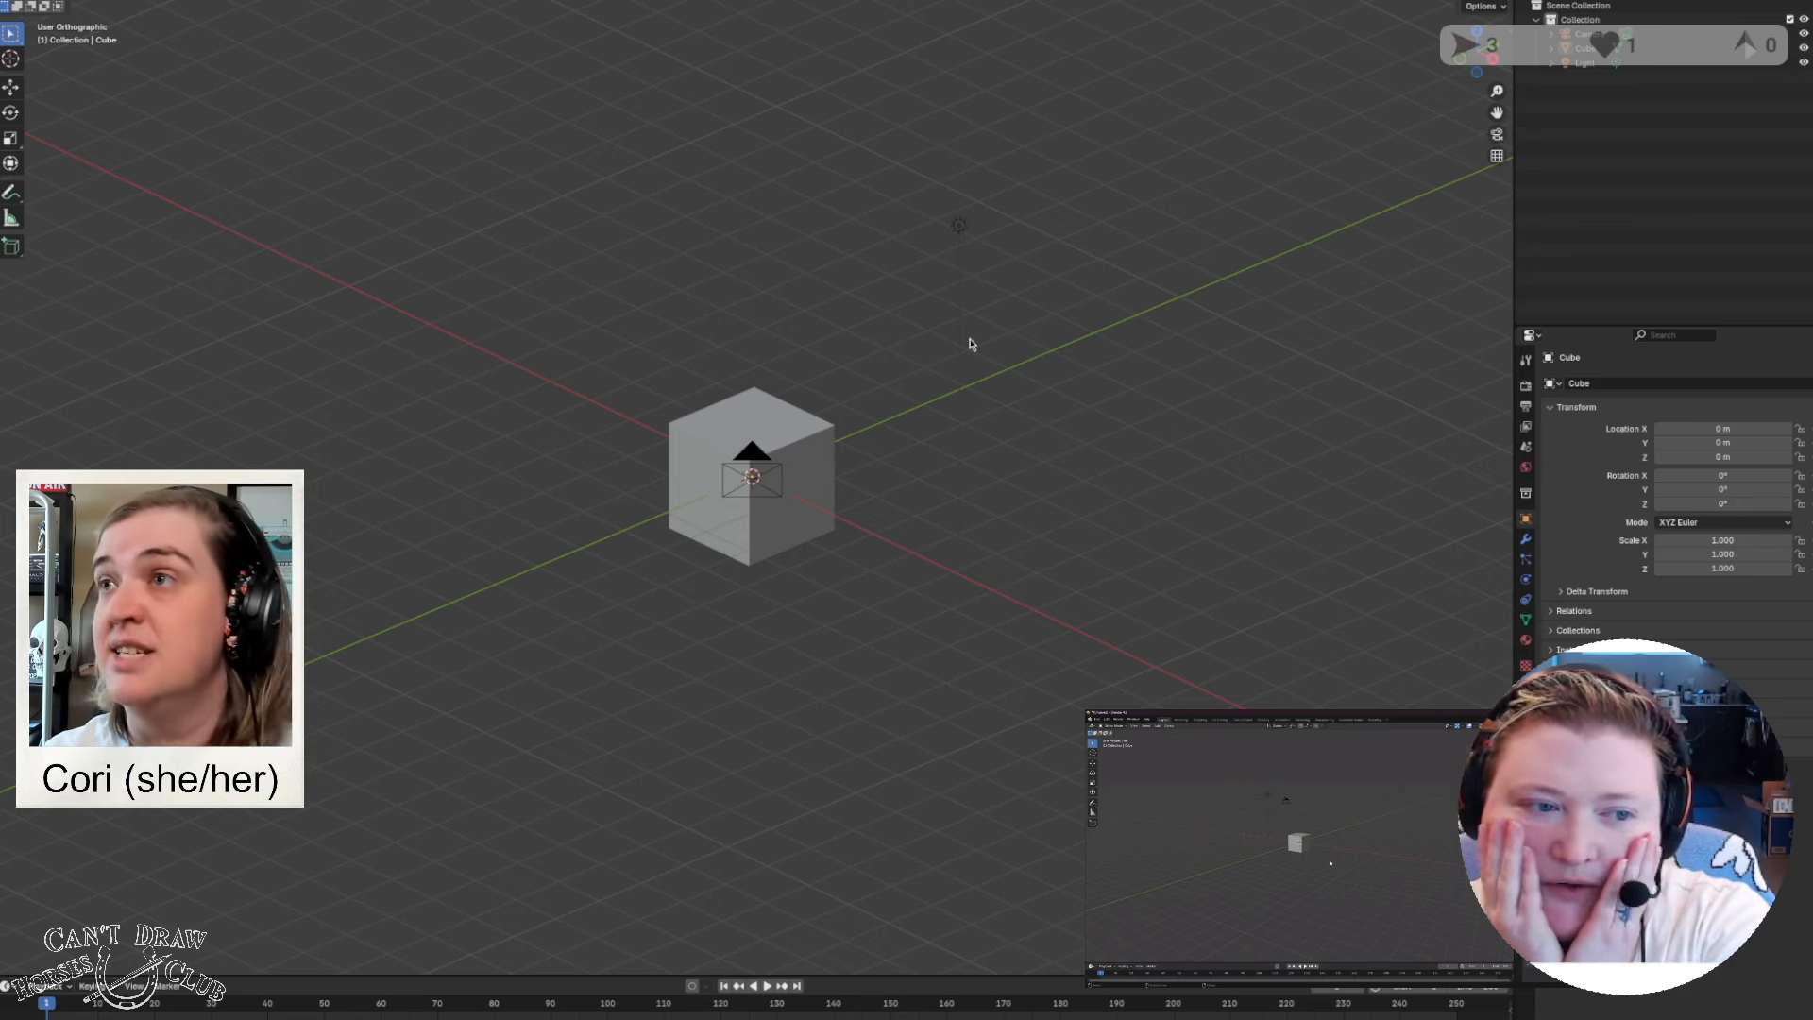
key(KP_0)
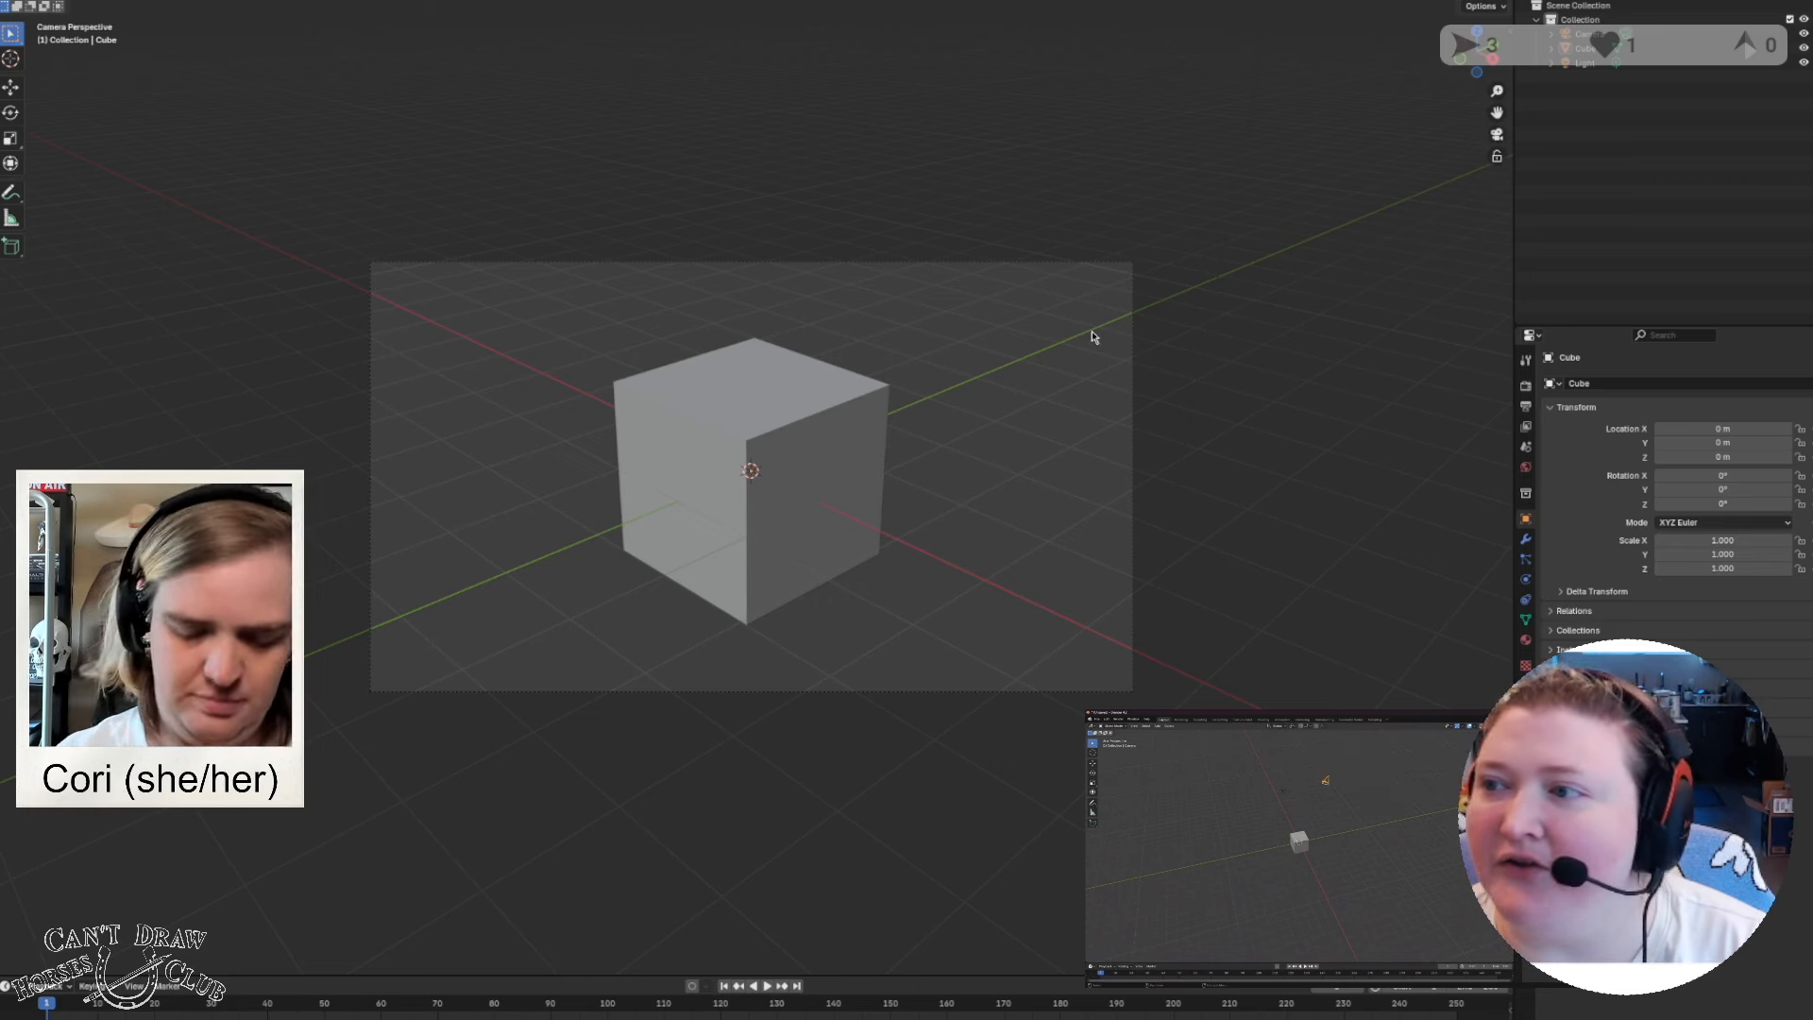
key(KP_0)
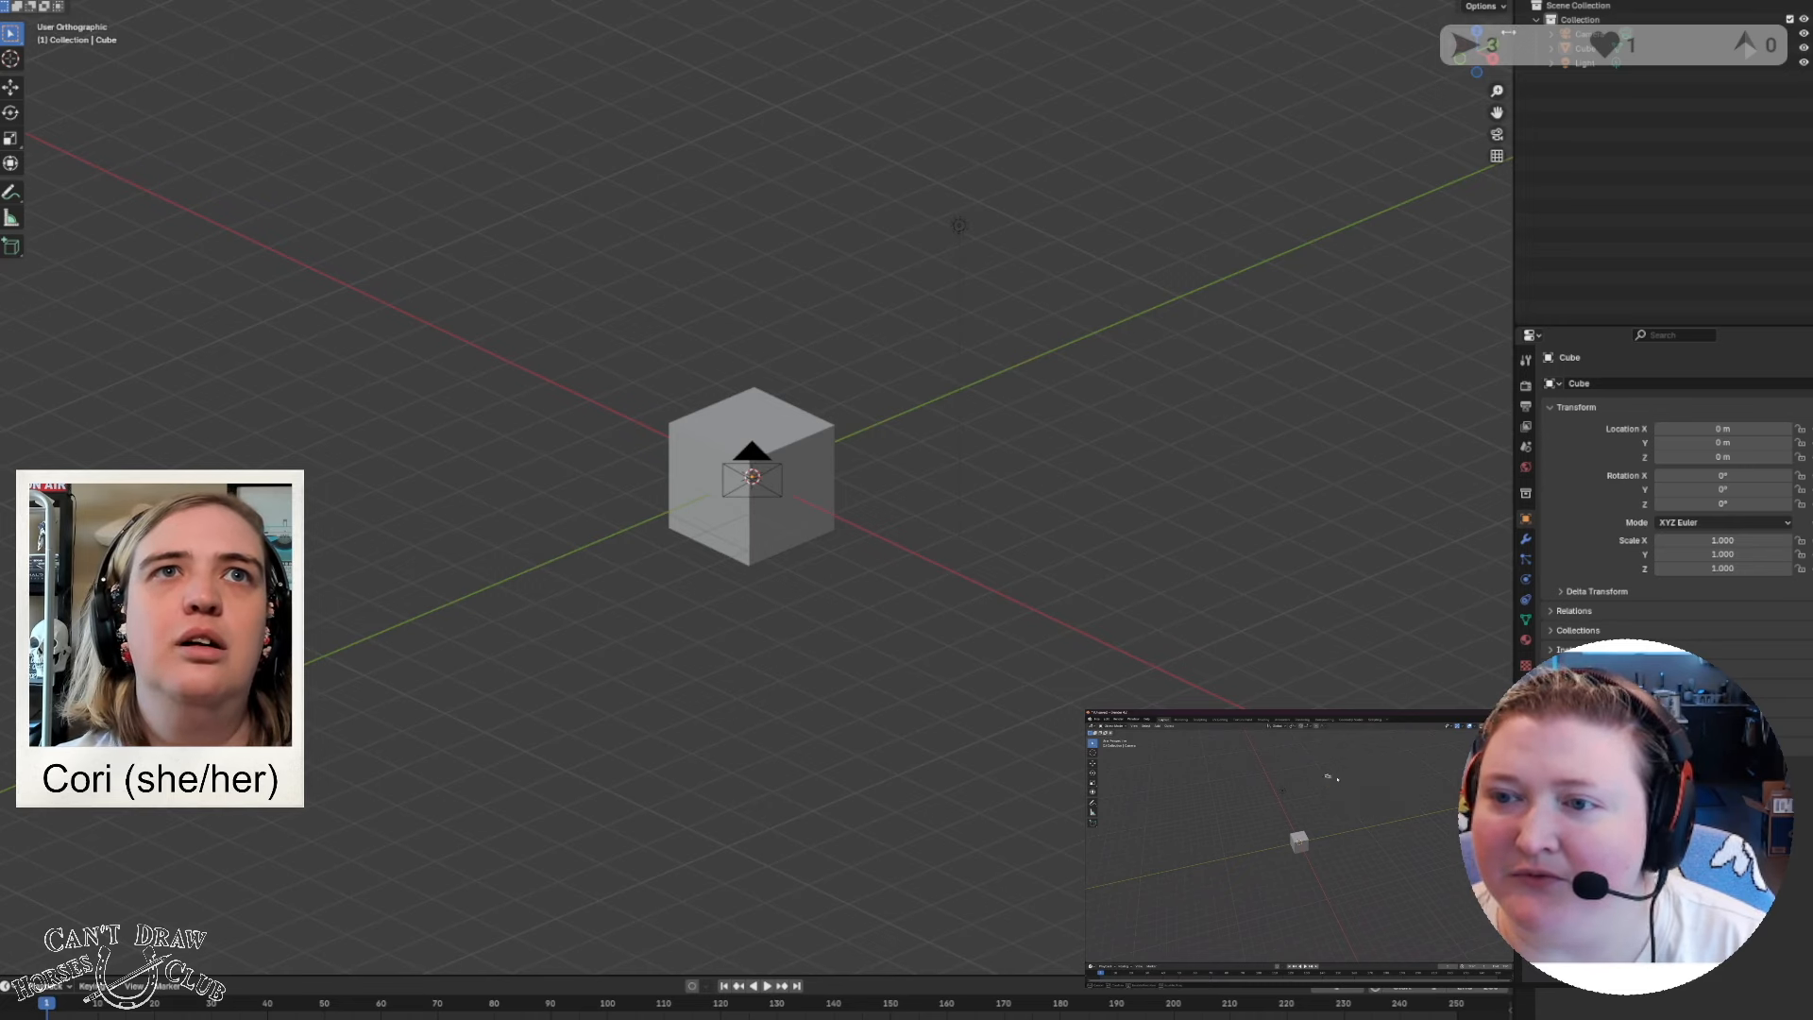
Show the viewport sidebar with its View settings.
click(1508, 37)
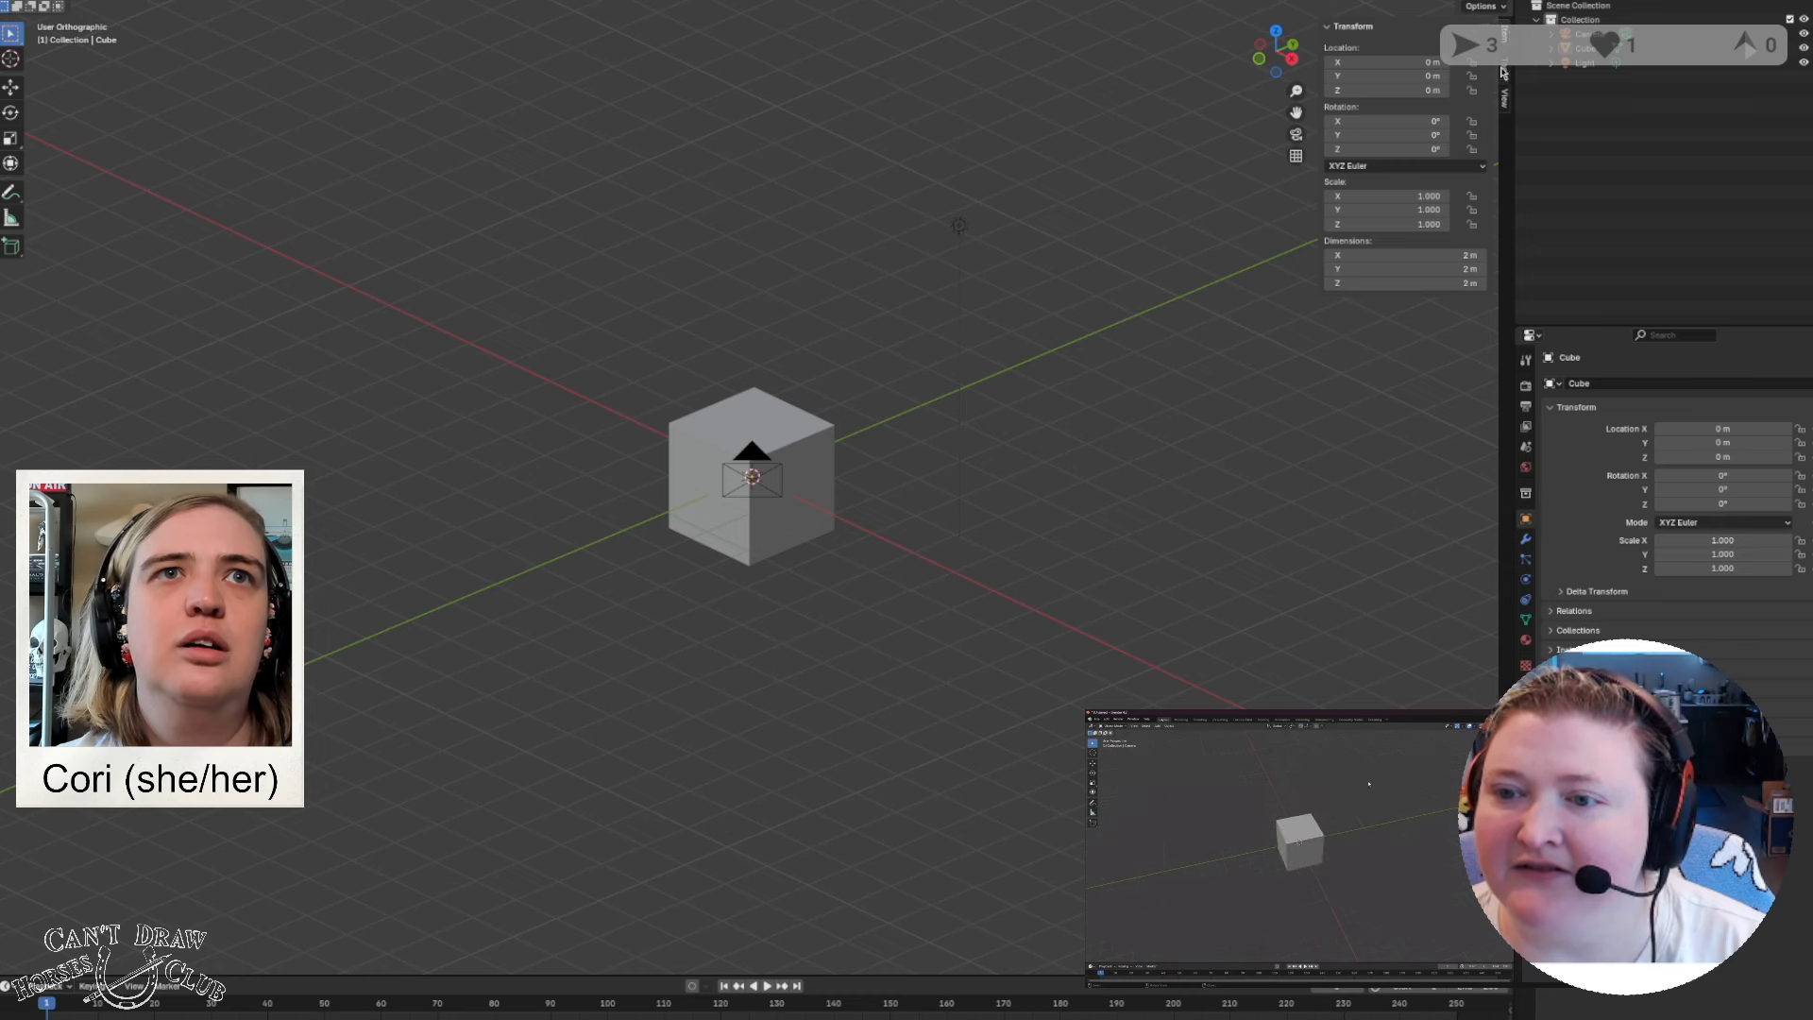
click(1505, 99)
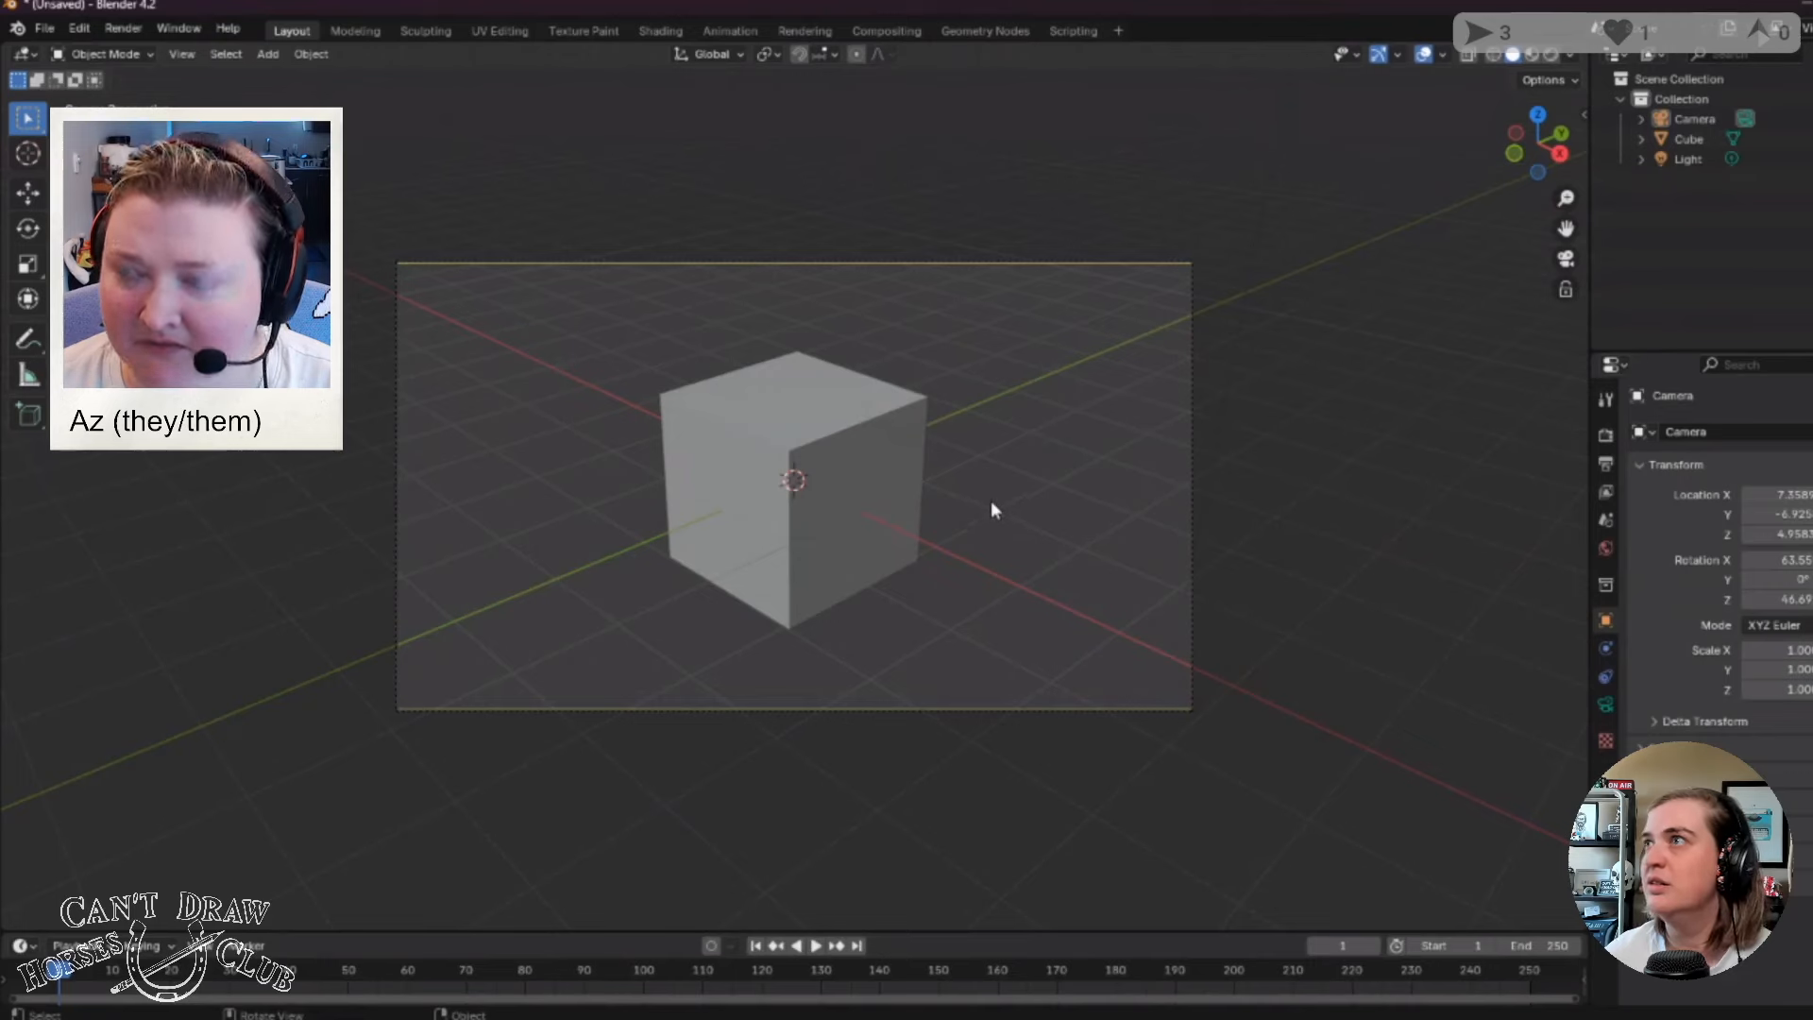
Leave the camera view and select the cube in the perspective view.
key(KP_0)
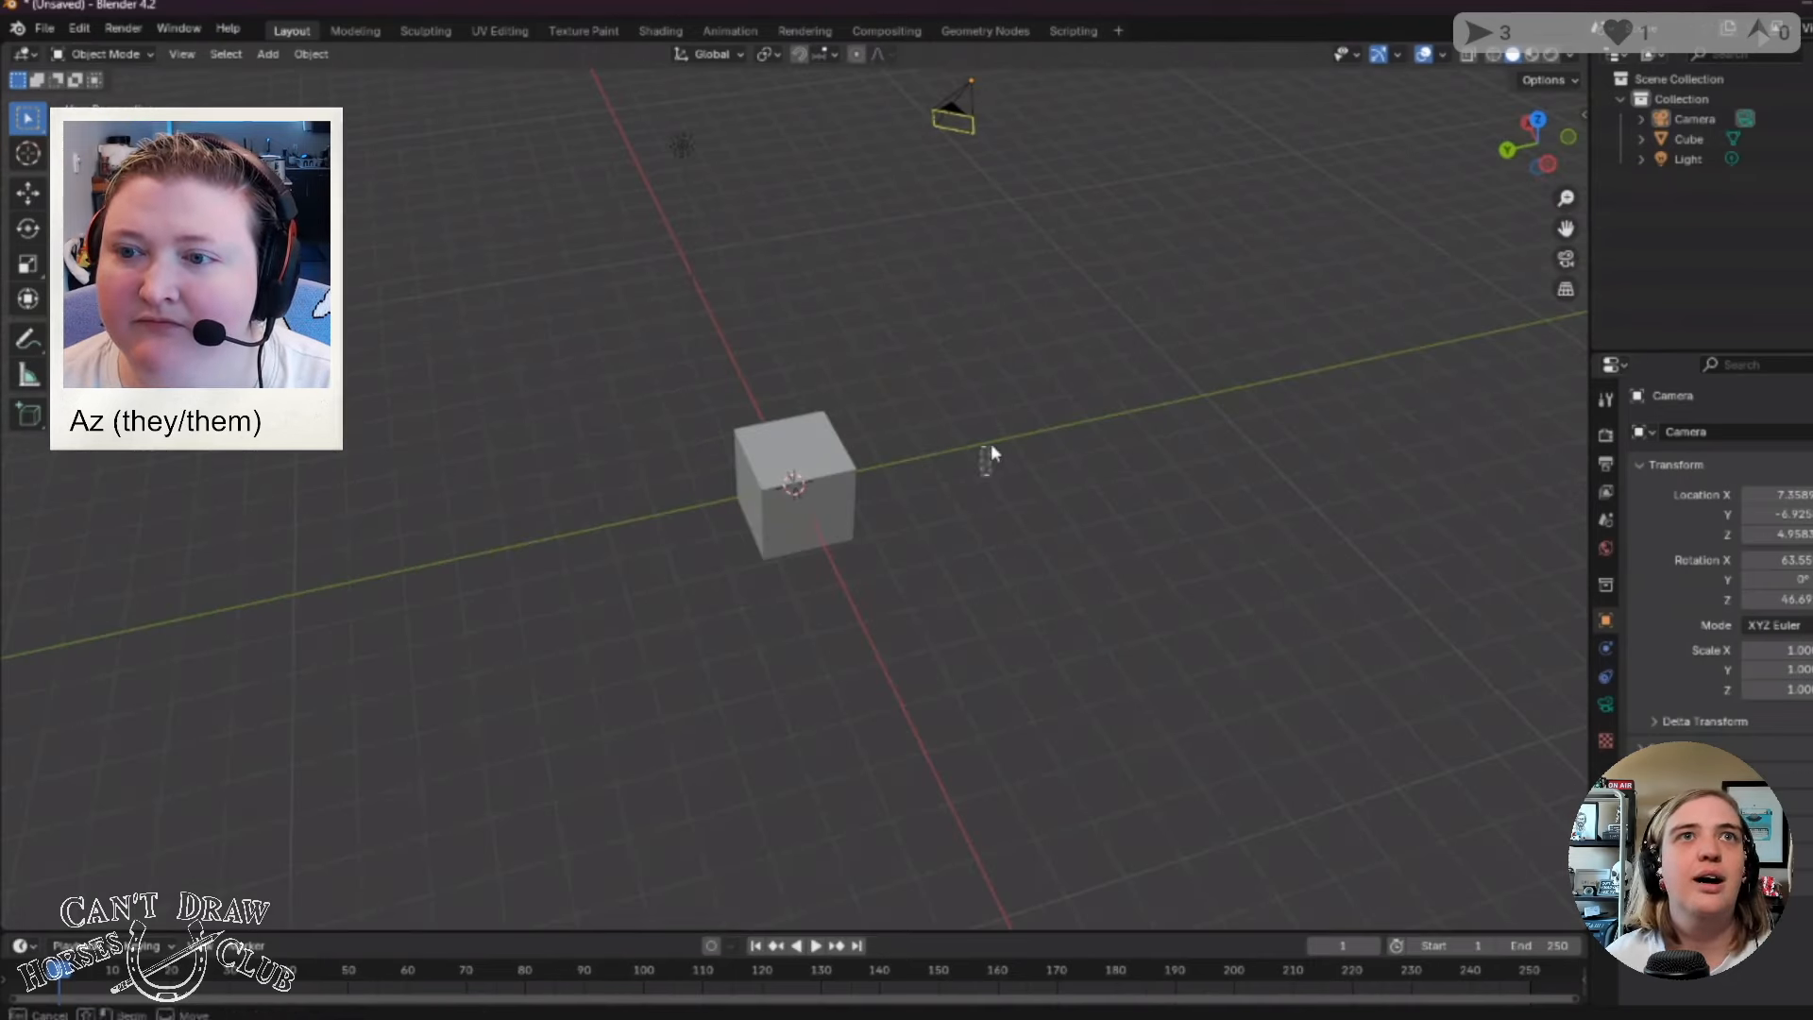
middle_drag(995, 417, 973, 359)
click(761, 470)
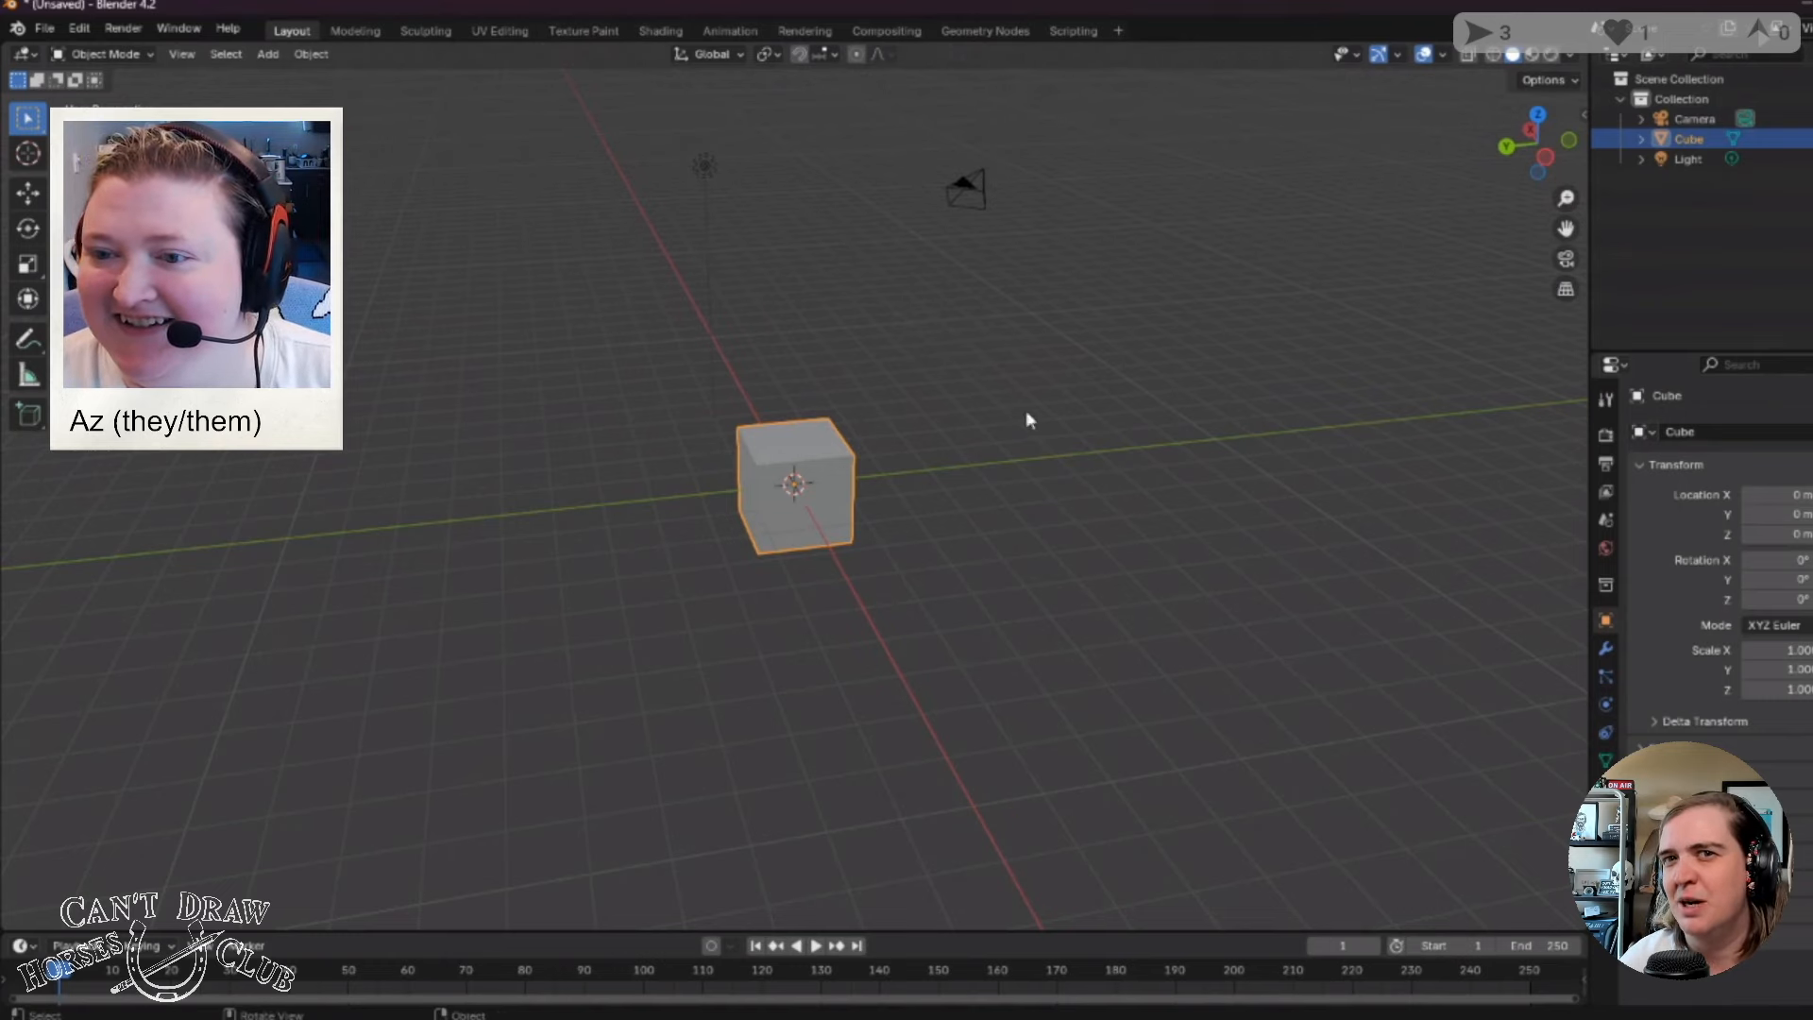
middle_drag(1025, 410, 880, 496)
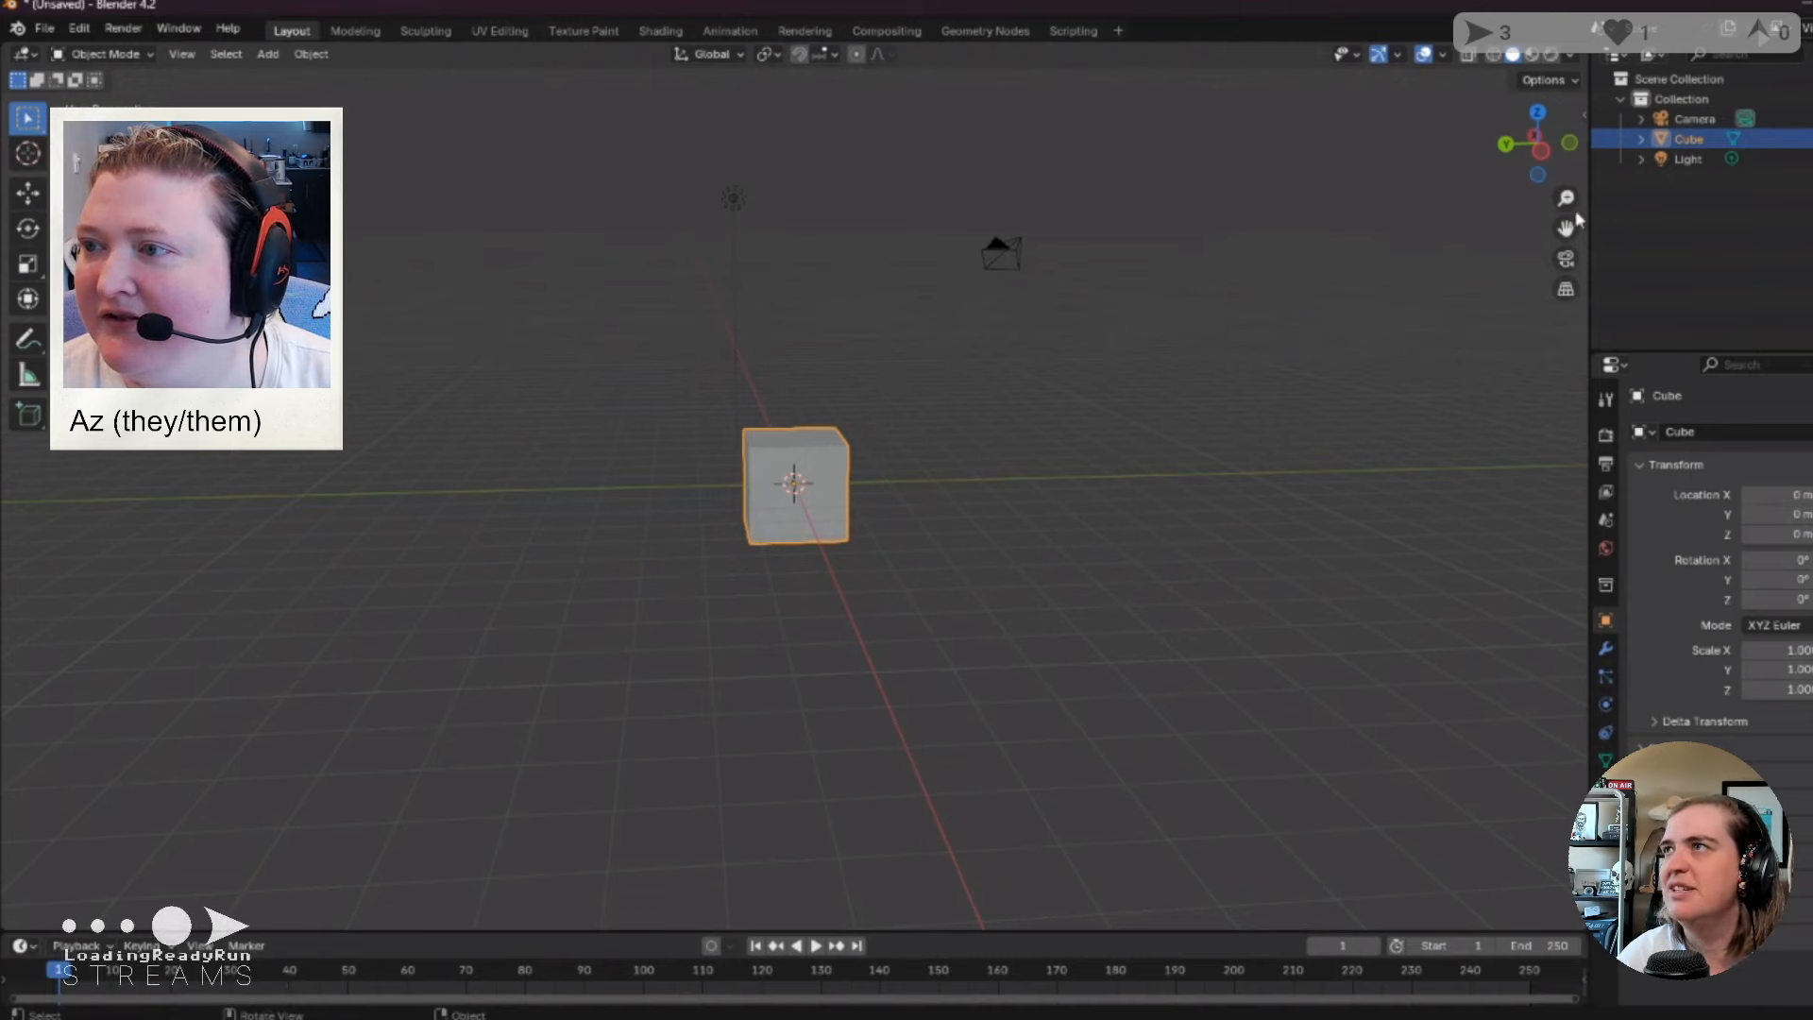
Show the viewport sidebar's View settings and enable the Camera to View lock.
drag(1583, 114, 1253, 143)
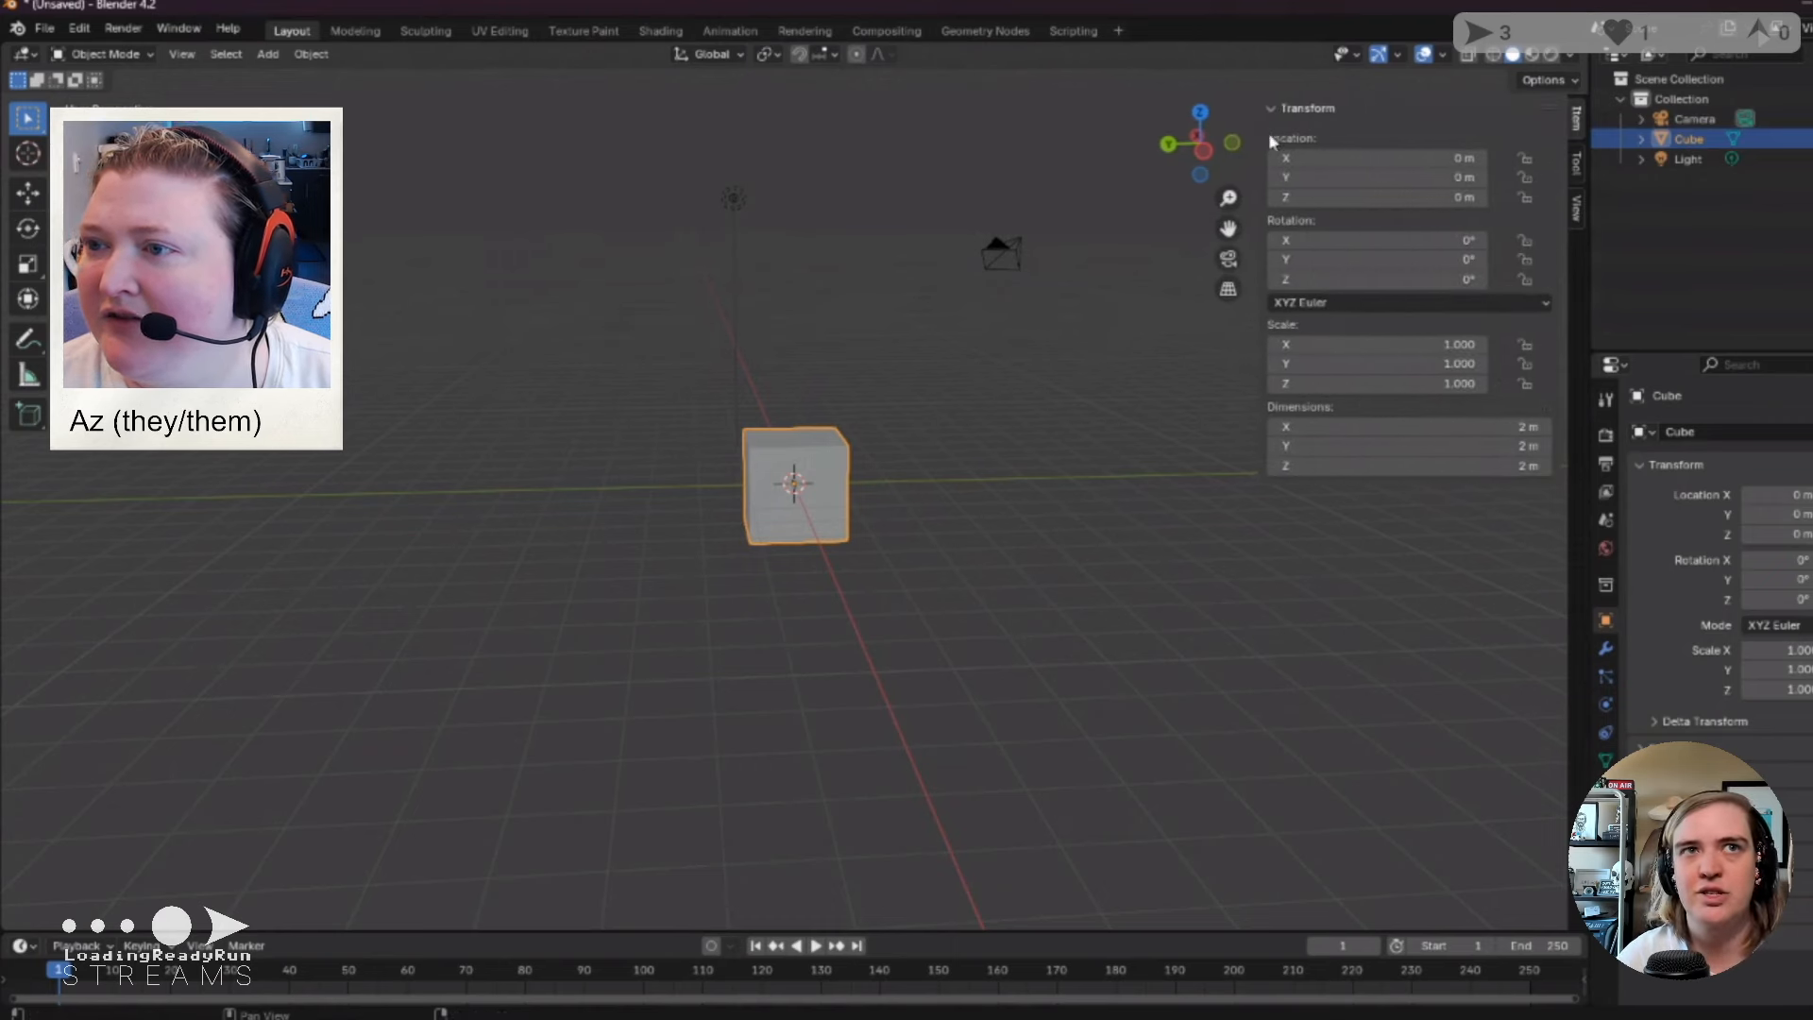
click(1576, 208)
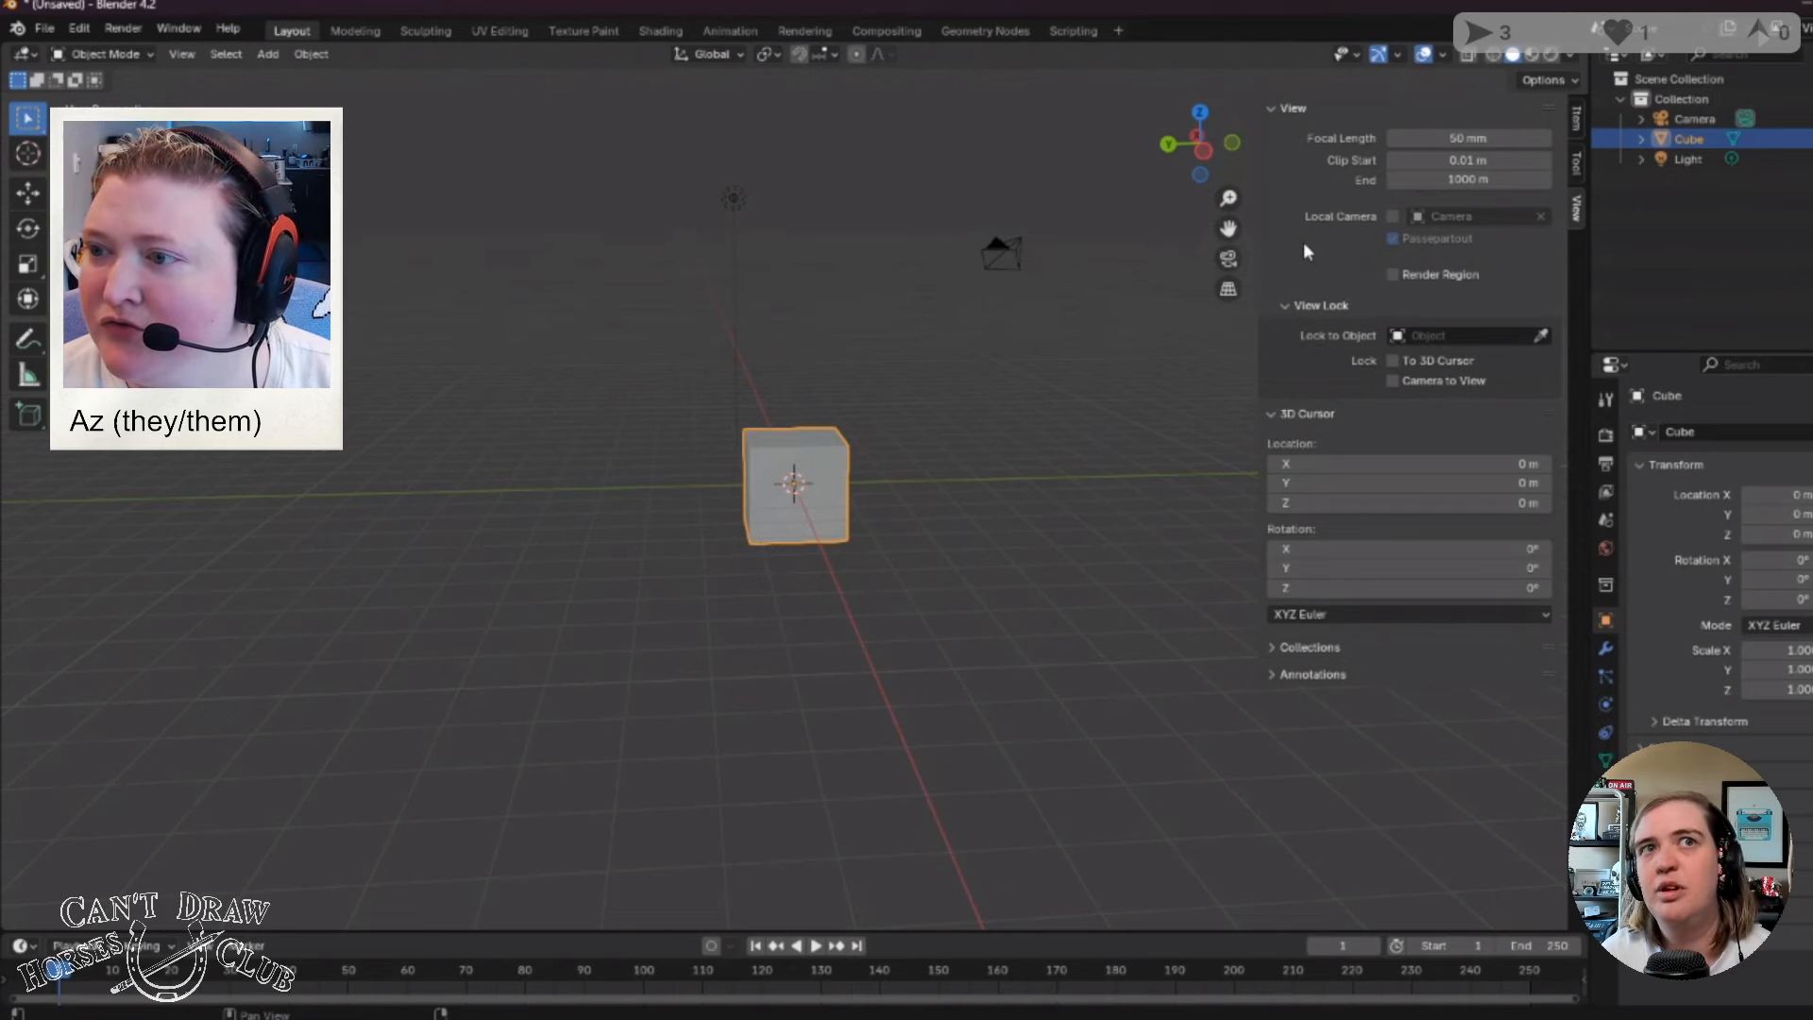
click(1393, 381)
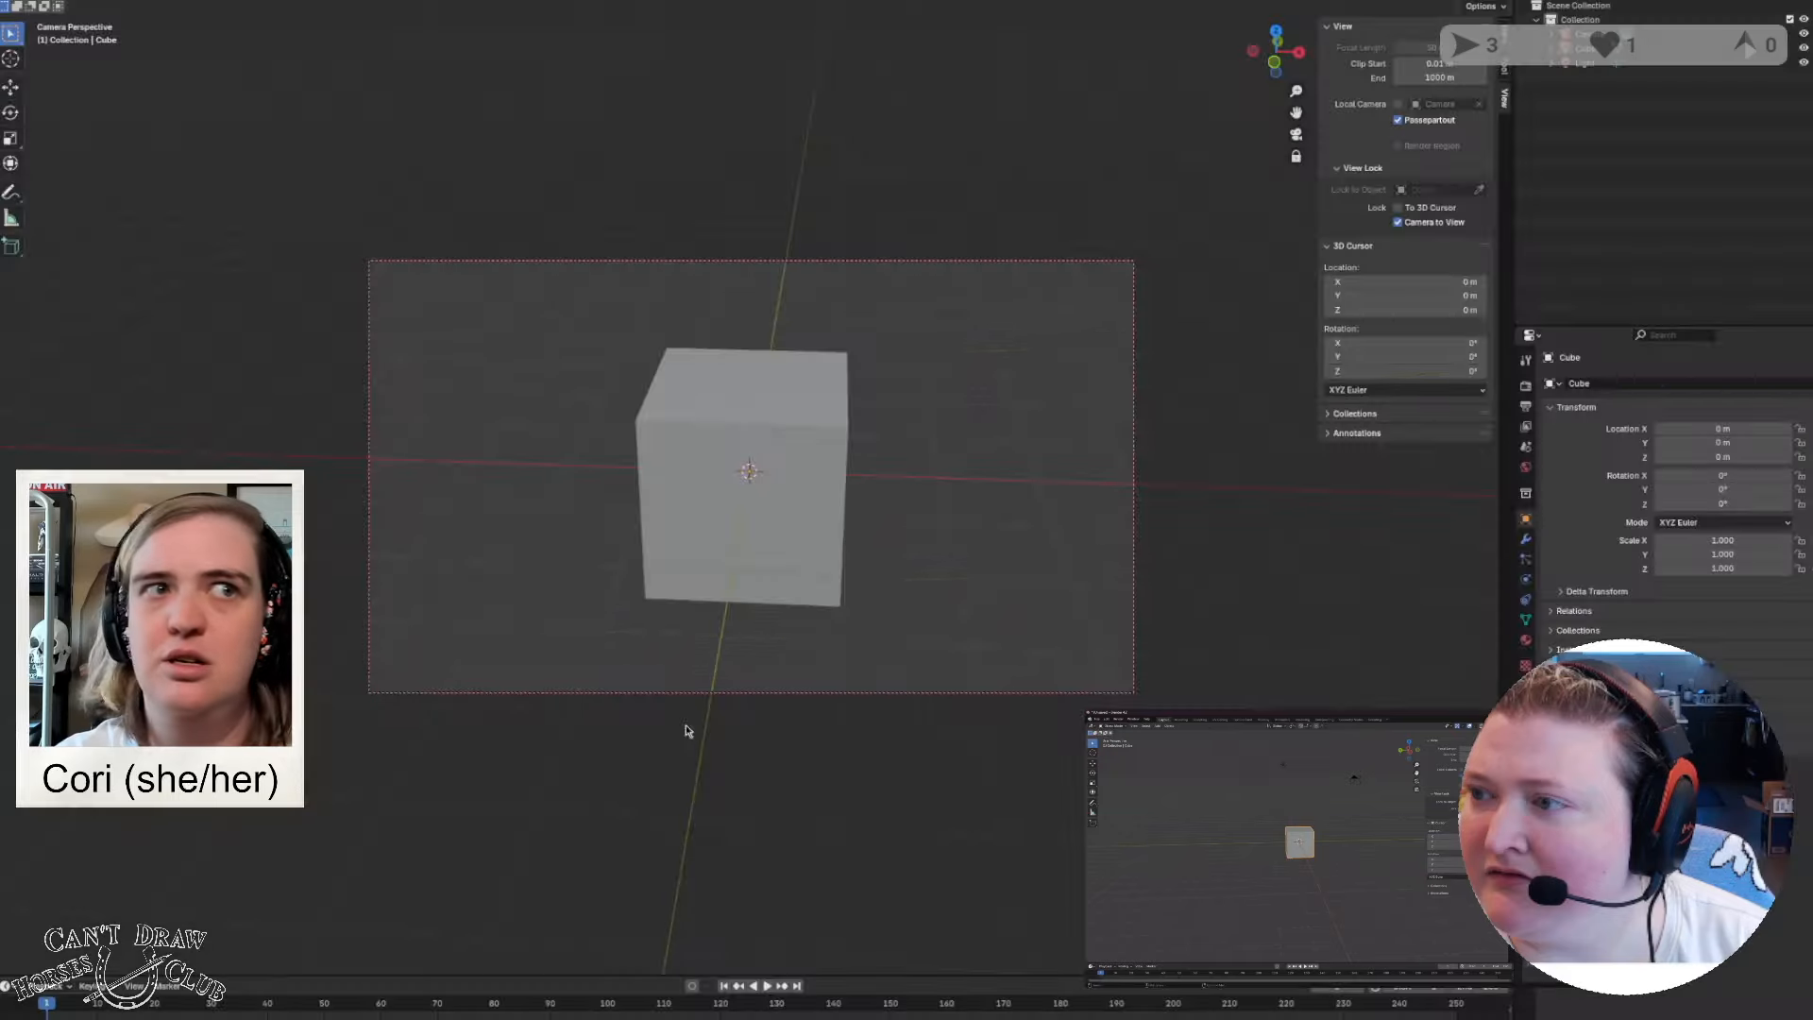
Reposition the locked camera around the cube and farther back so that the cube is framed small and seen corner-on.
middle_drag(605, 789, 940, 770)
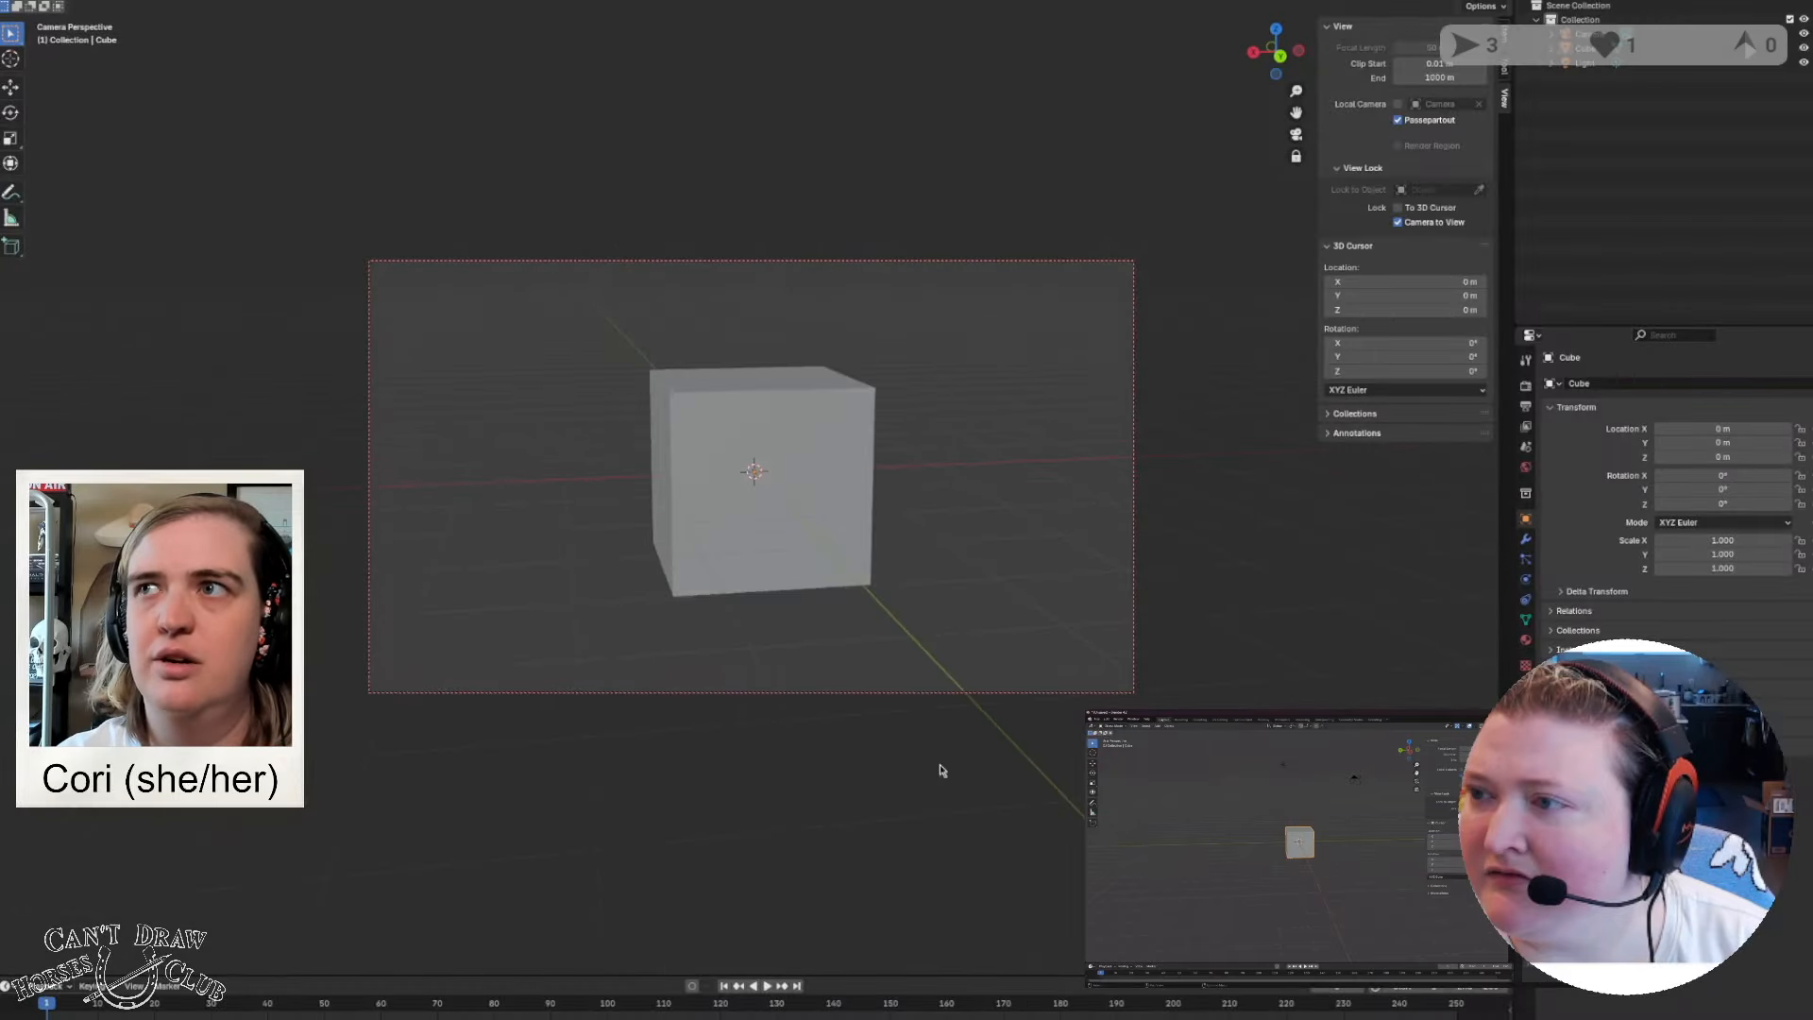
scroll(887, 749, down, 6)
scroll(886, 740, up, 5)
scroll(887, 746, down, 4)
scroll(887, 746, up, 4)
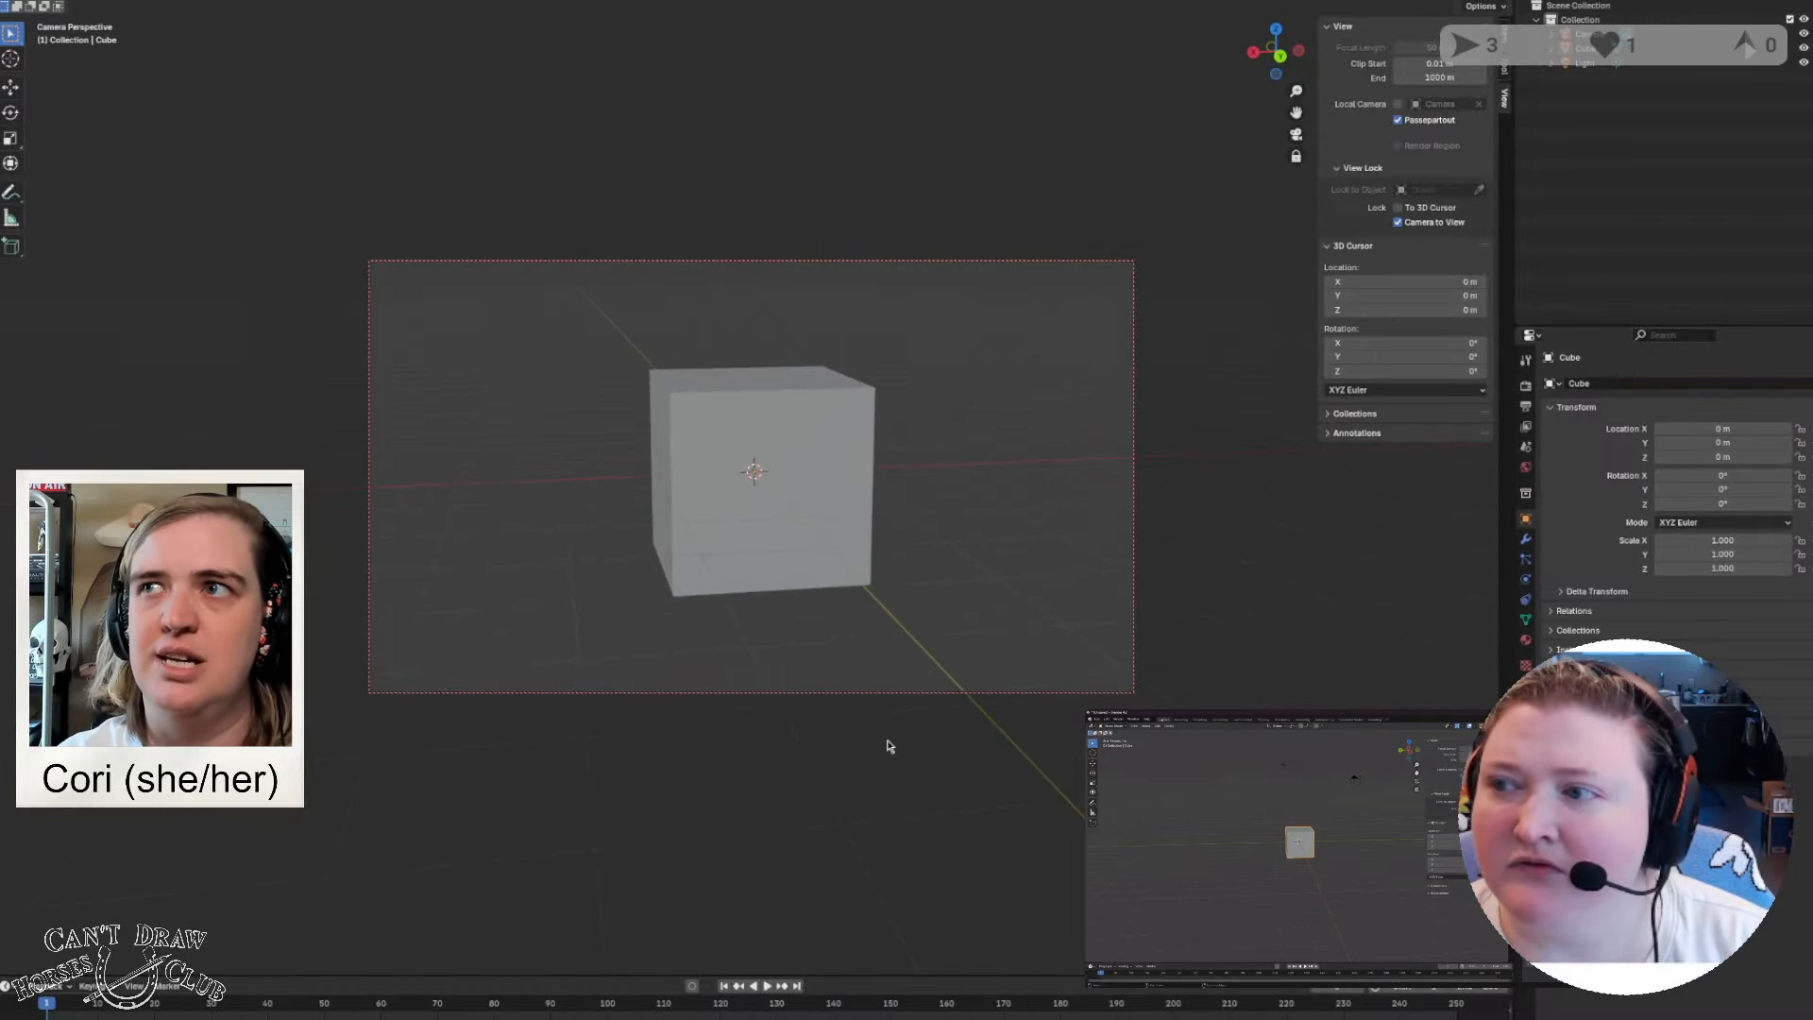
scroll(886, 746, down, 4)
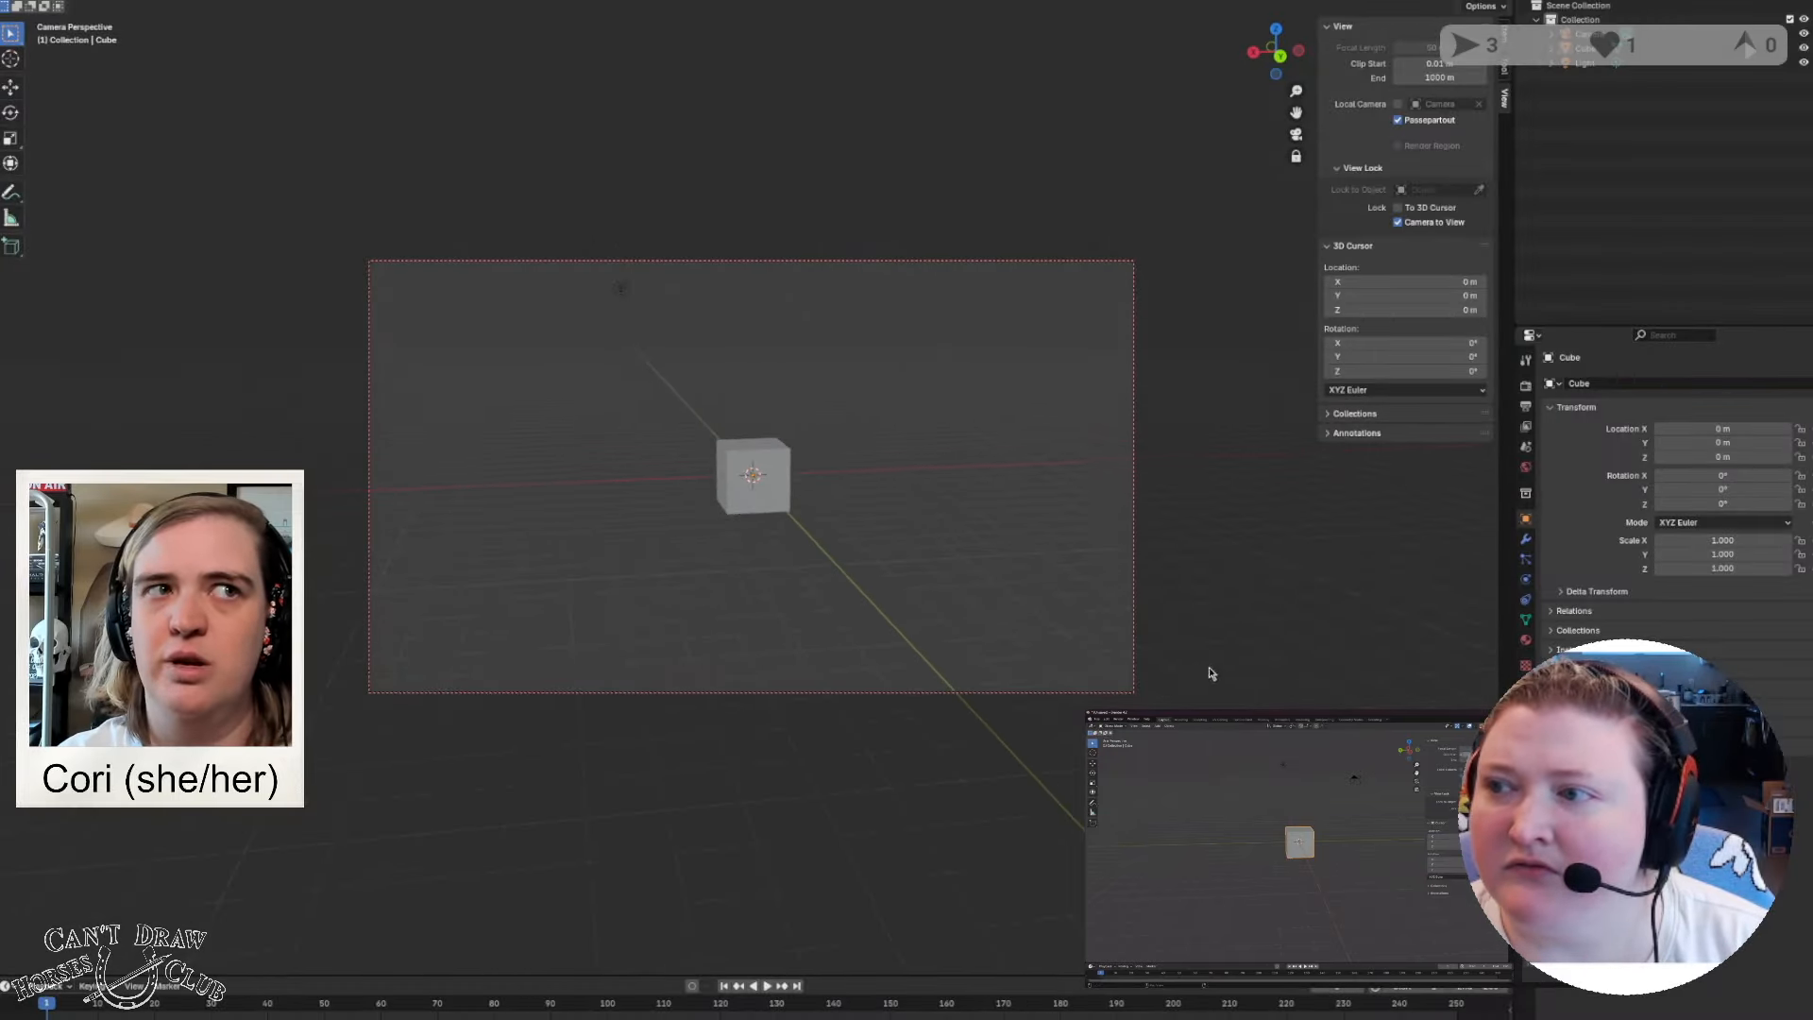
middle_drag(1211, 673, 791, 683)
key(KP_0)
key(KP_0)
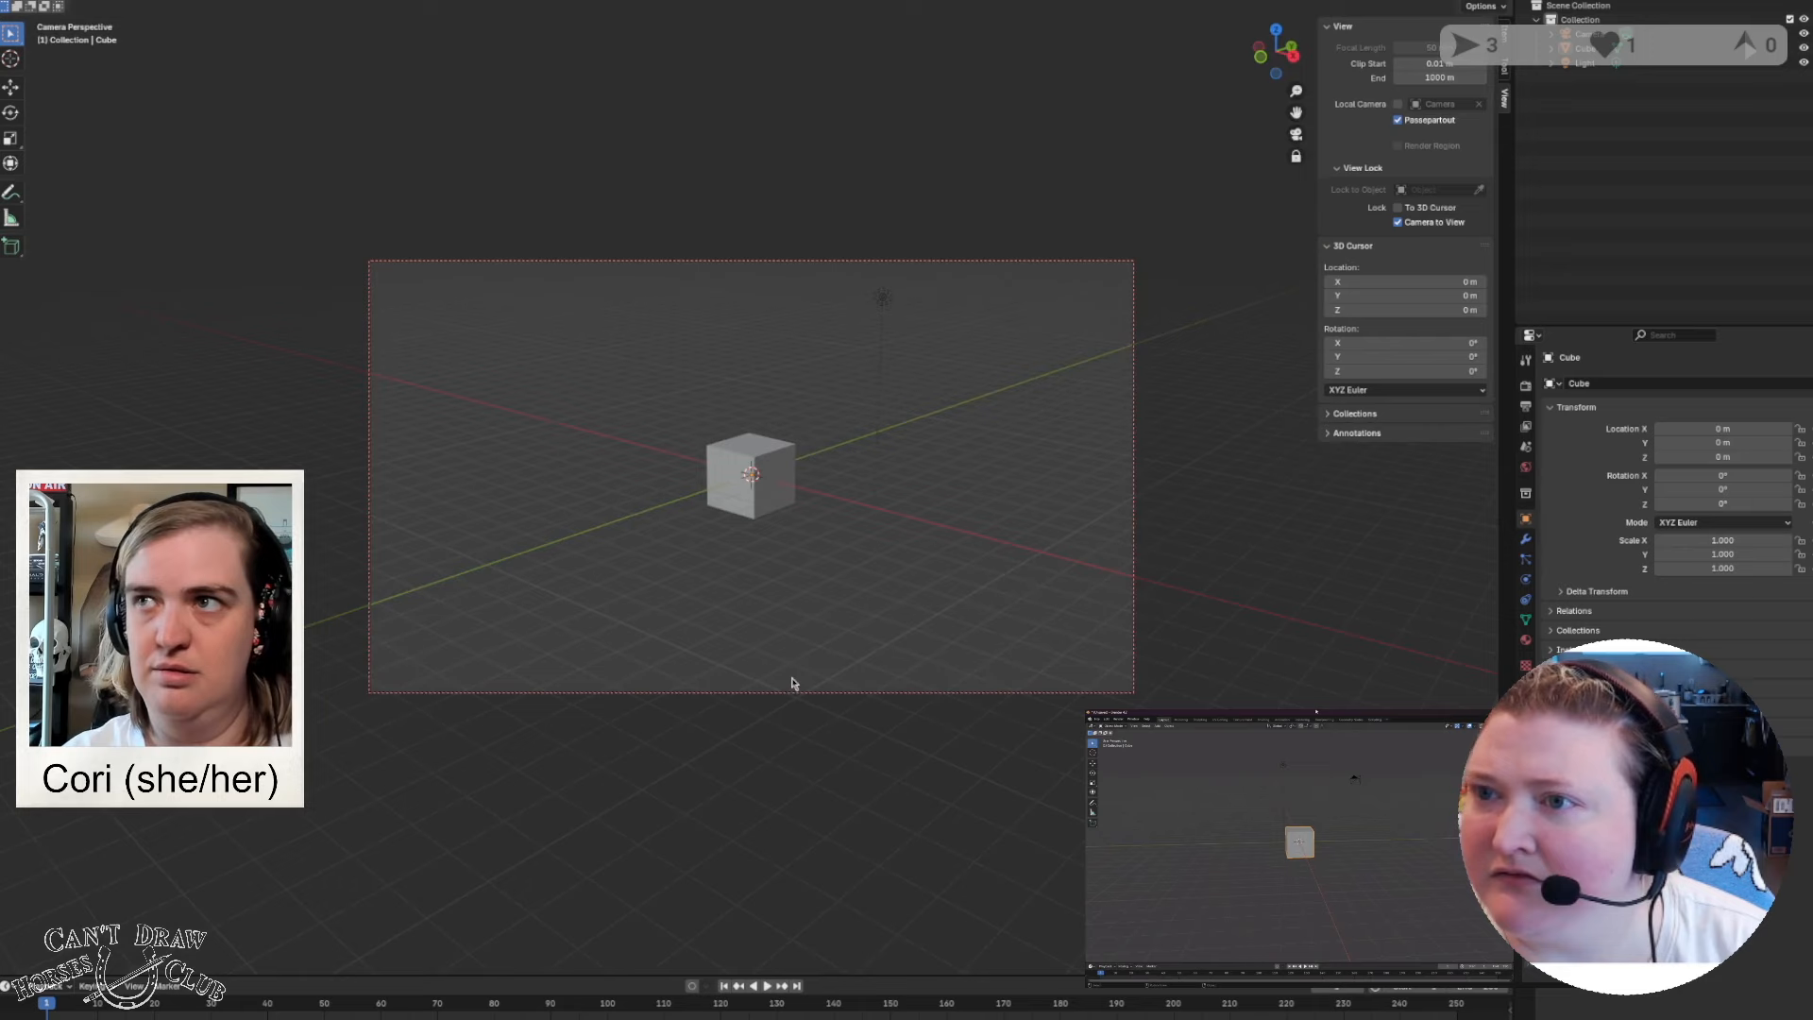
Return to the orthographic user view and disable the Camera to View lock.
key(KP_5)
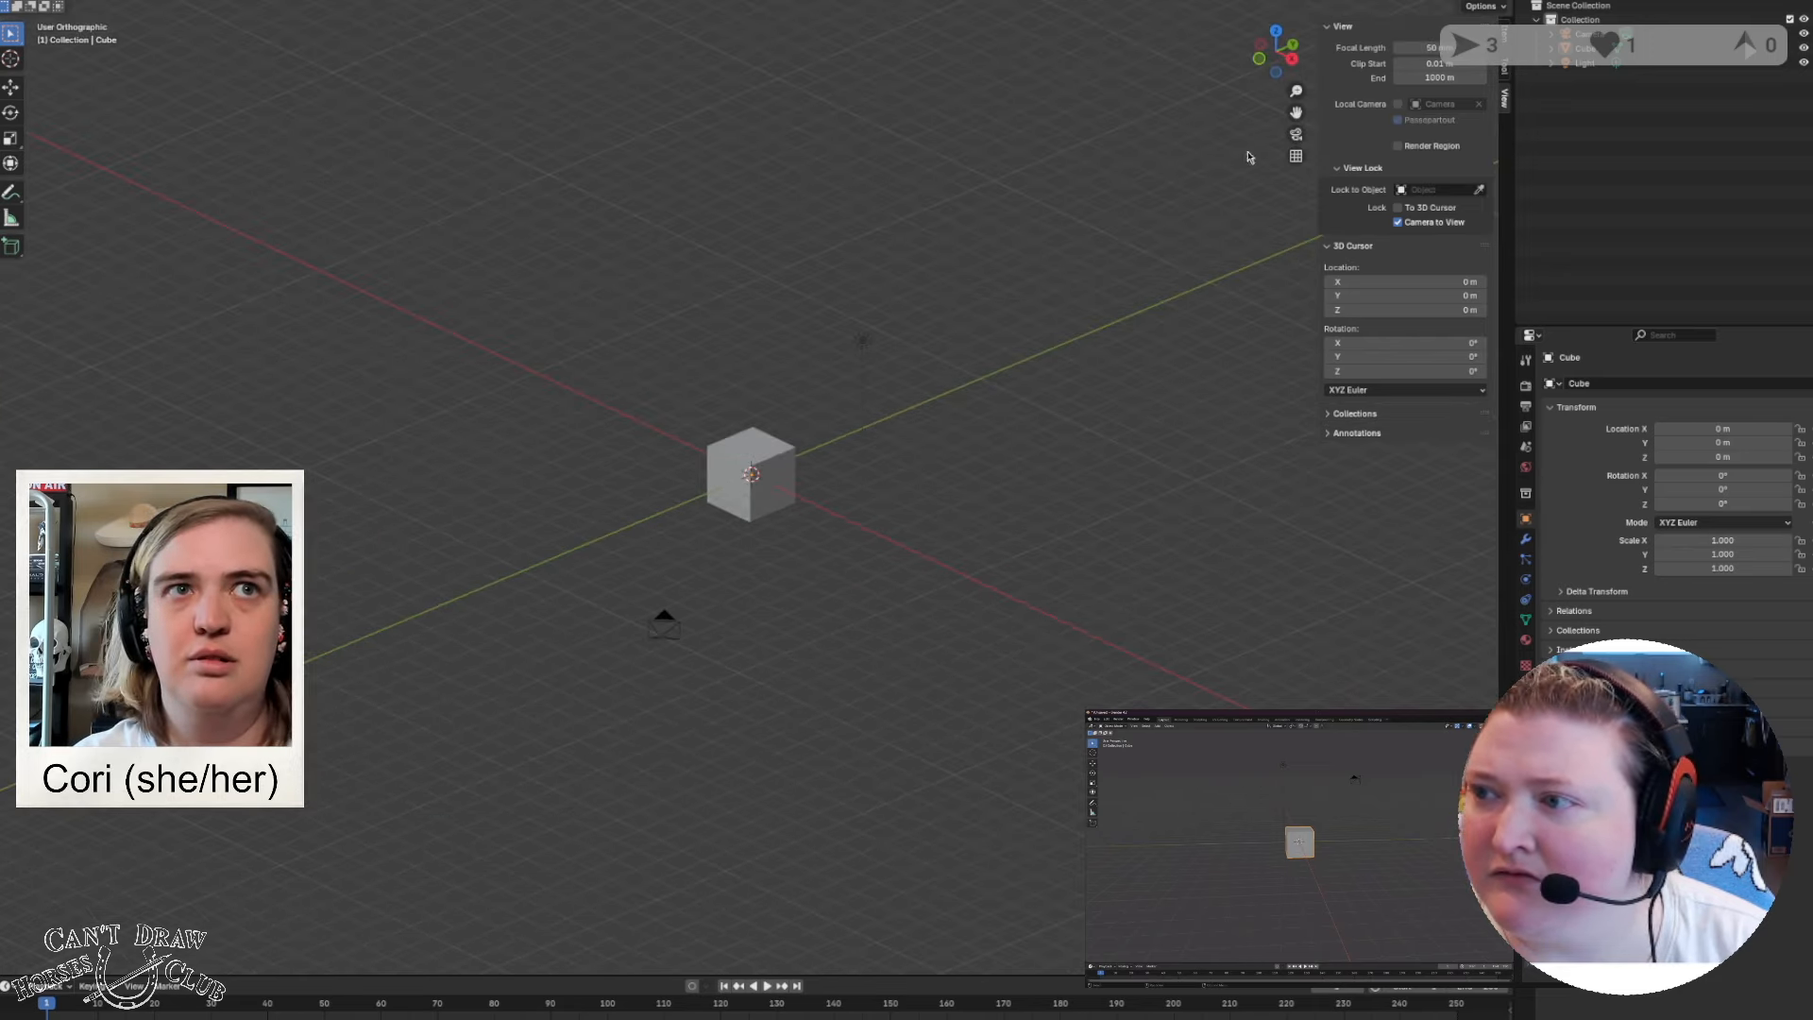
click(1295, 139)
click(1295, 139)
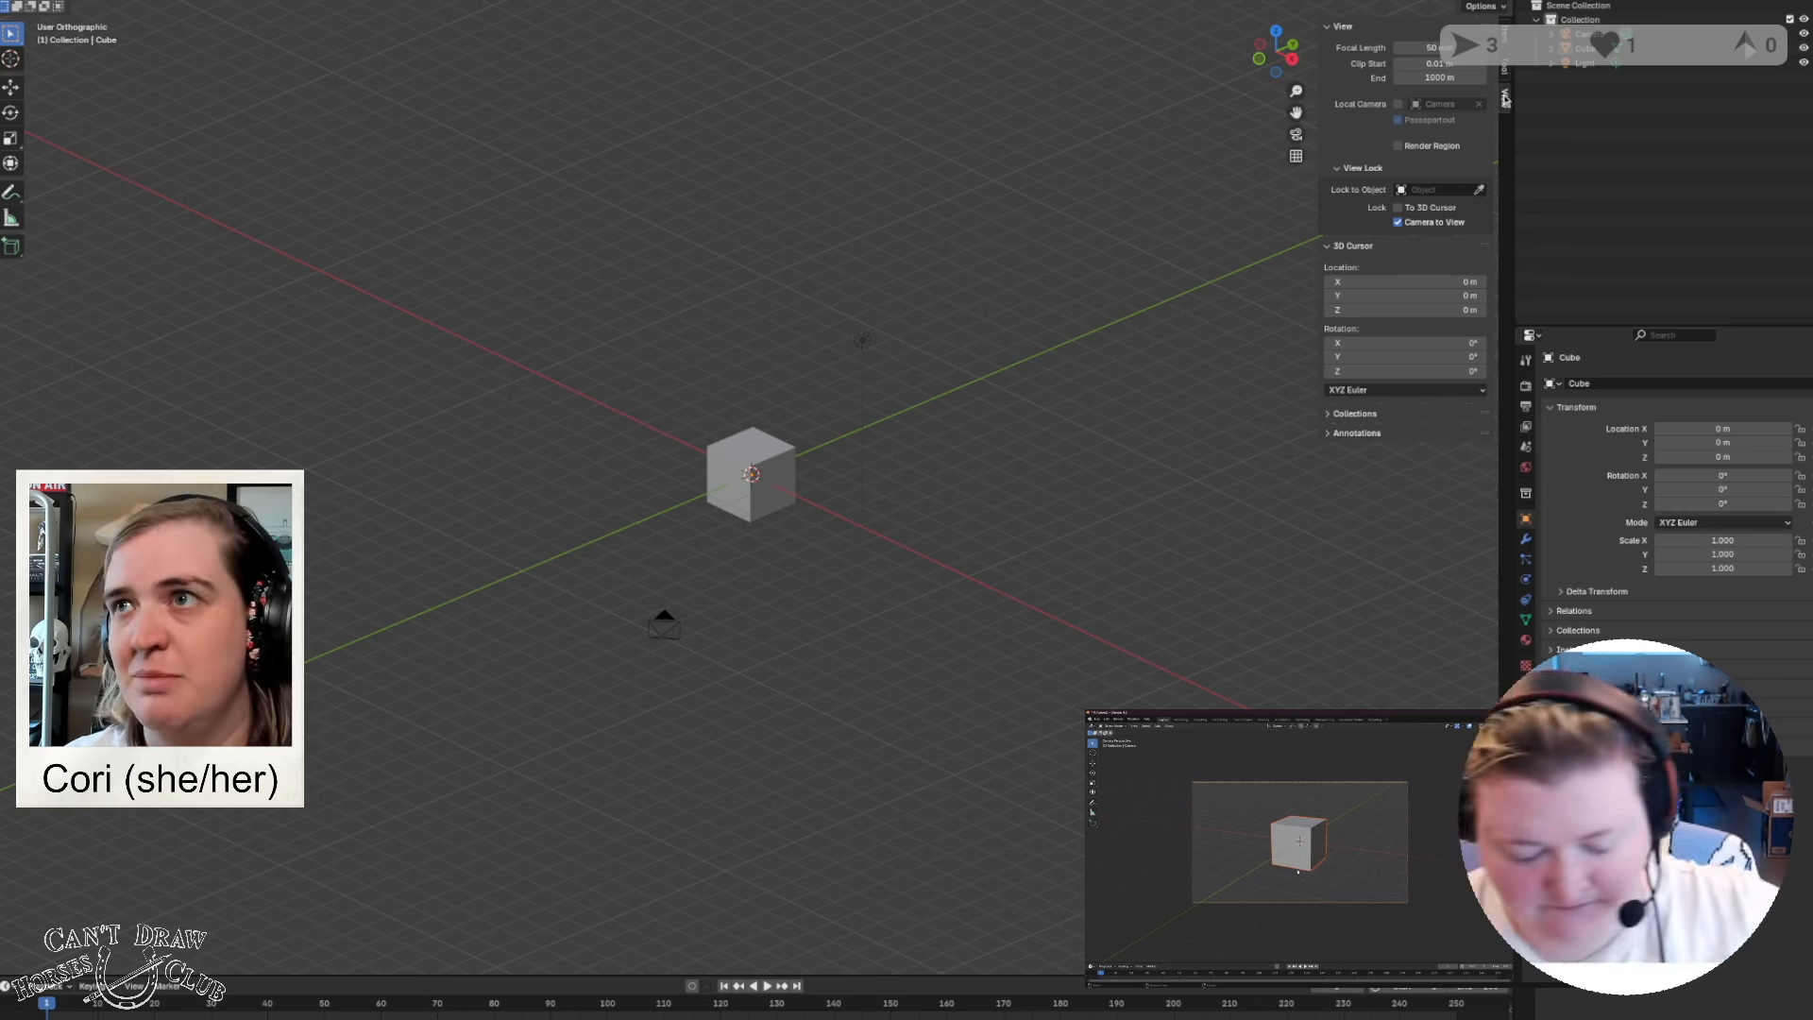
click(1399, 223)
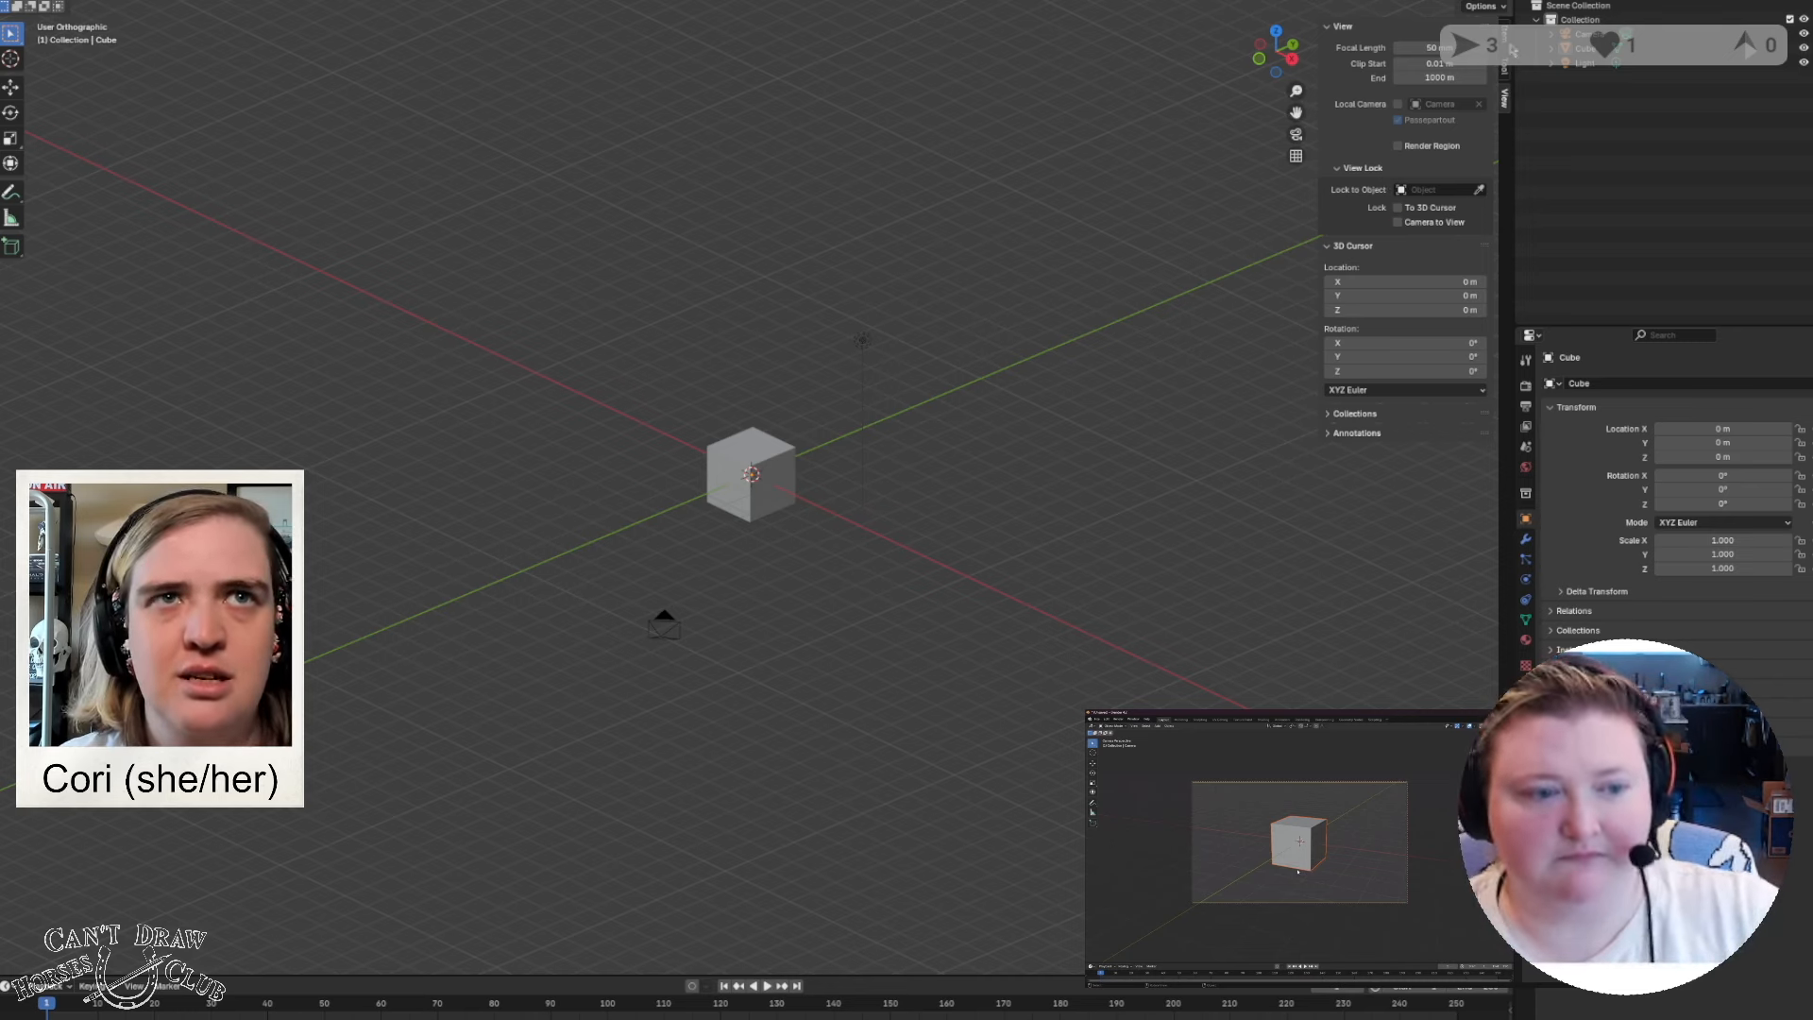
Show the Item transform values in the sidebar and select the cube, deselecting and reselecting it once.
click(1507, 35)
click(1329, 26)
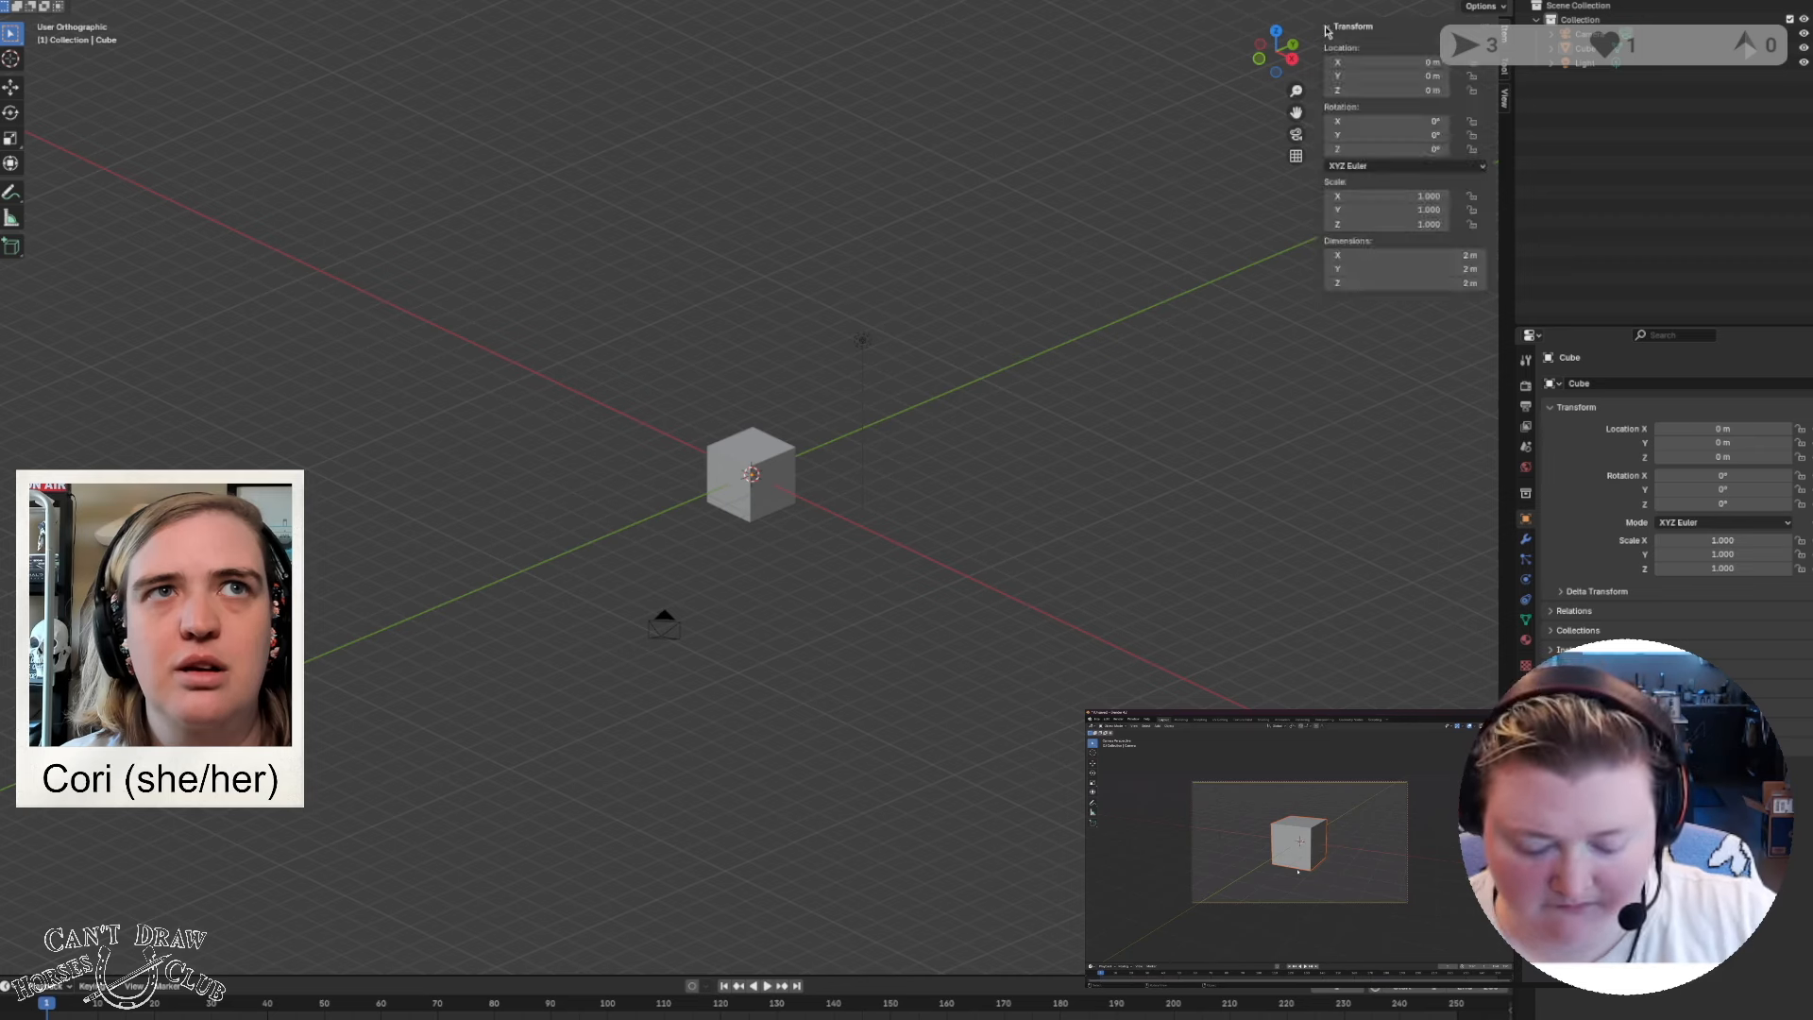
click(771, 458)
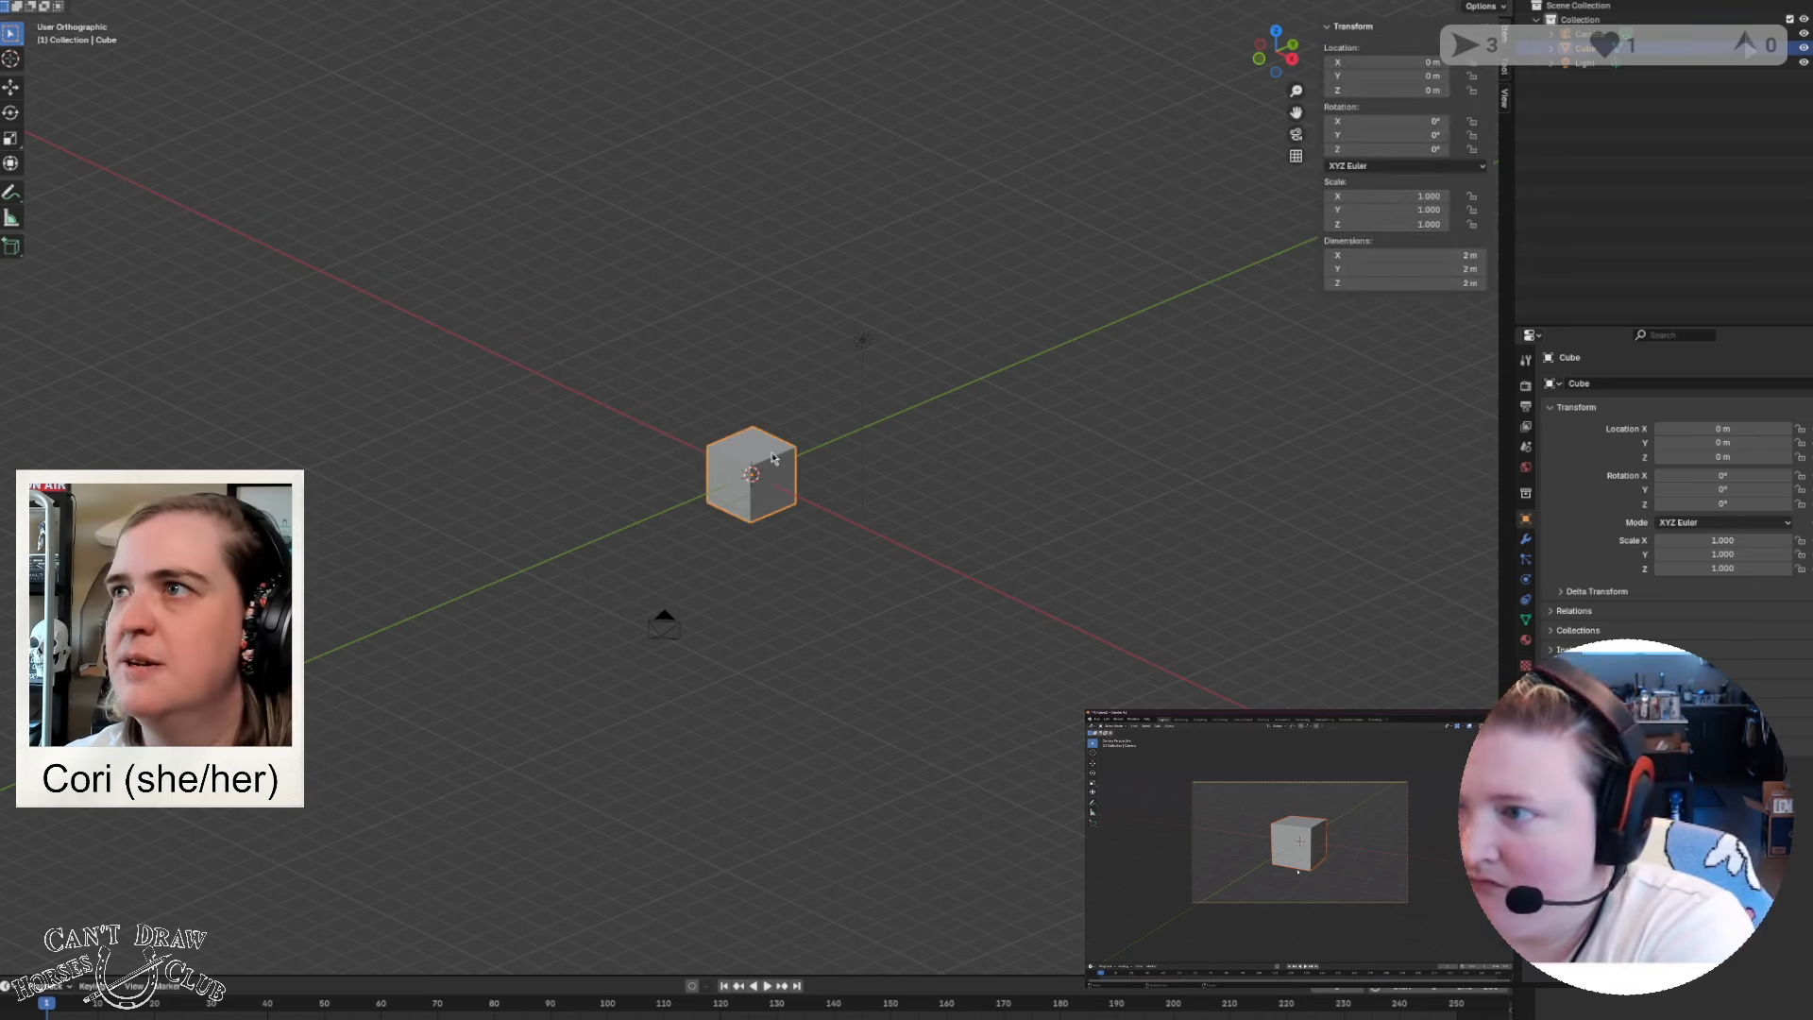
right_click(771, 458)
click(746, 287)
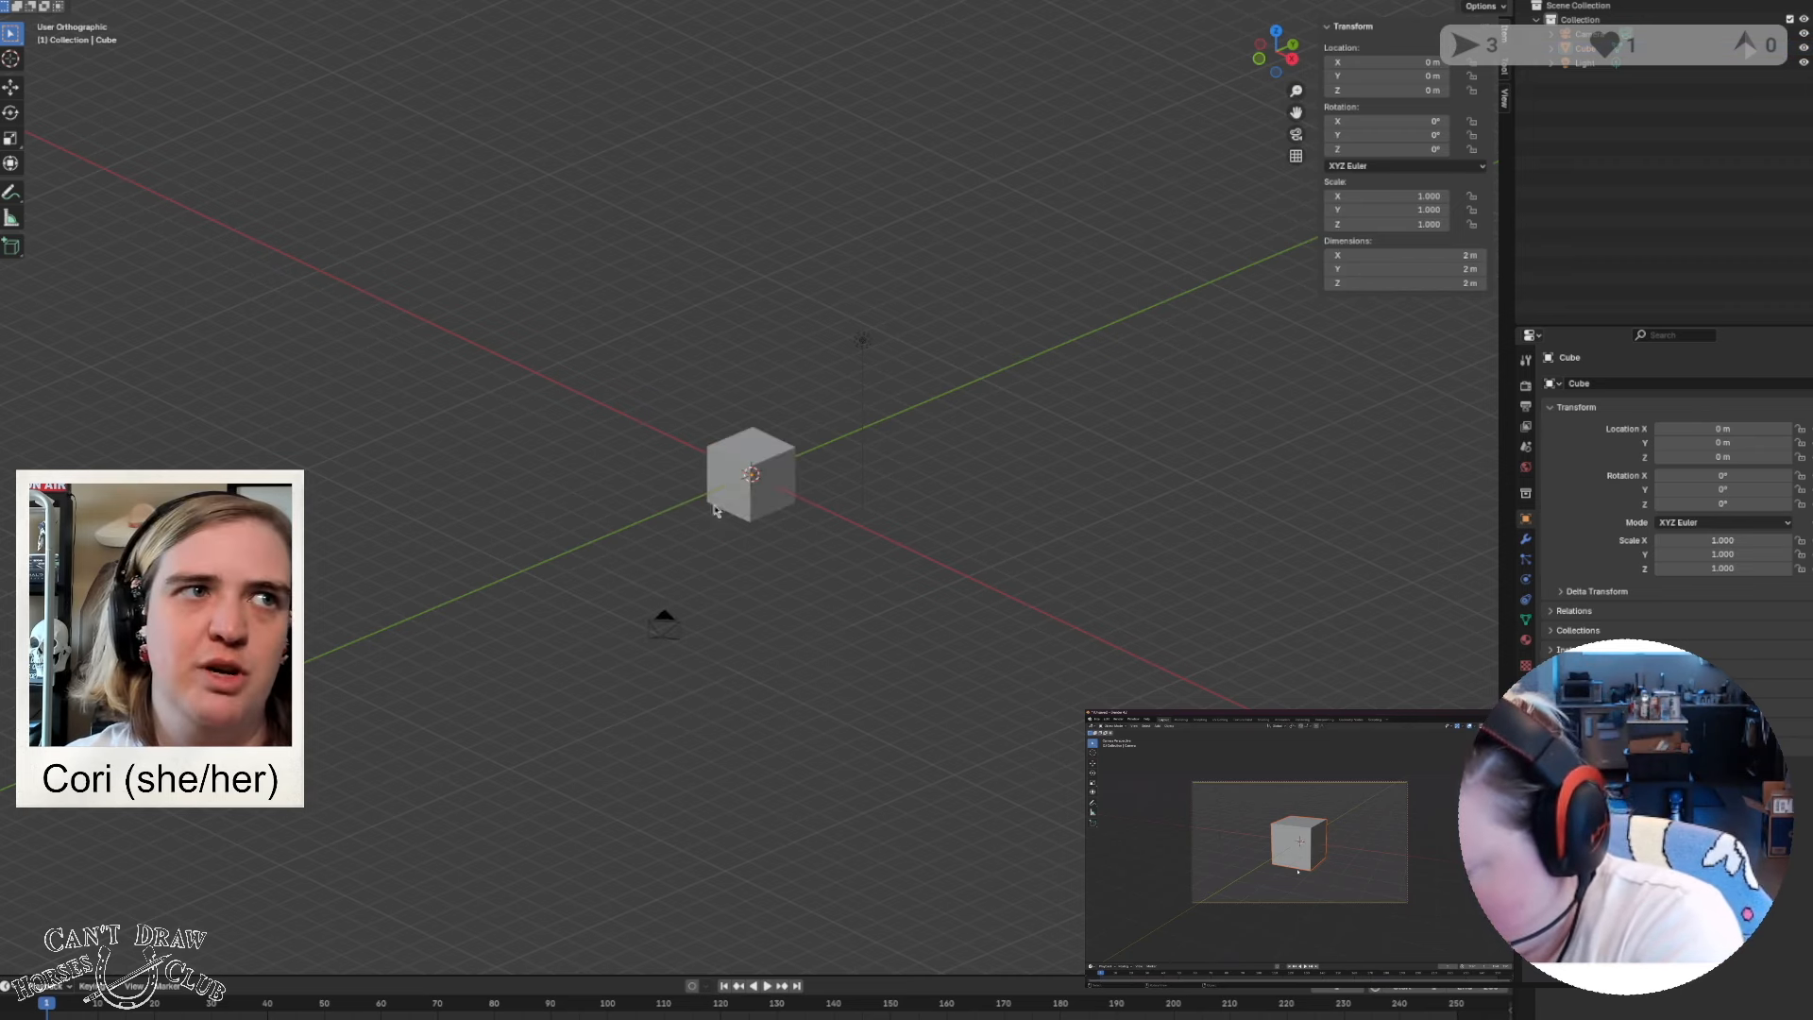
click(771, 451)
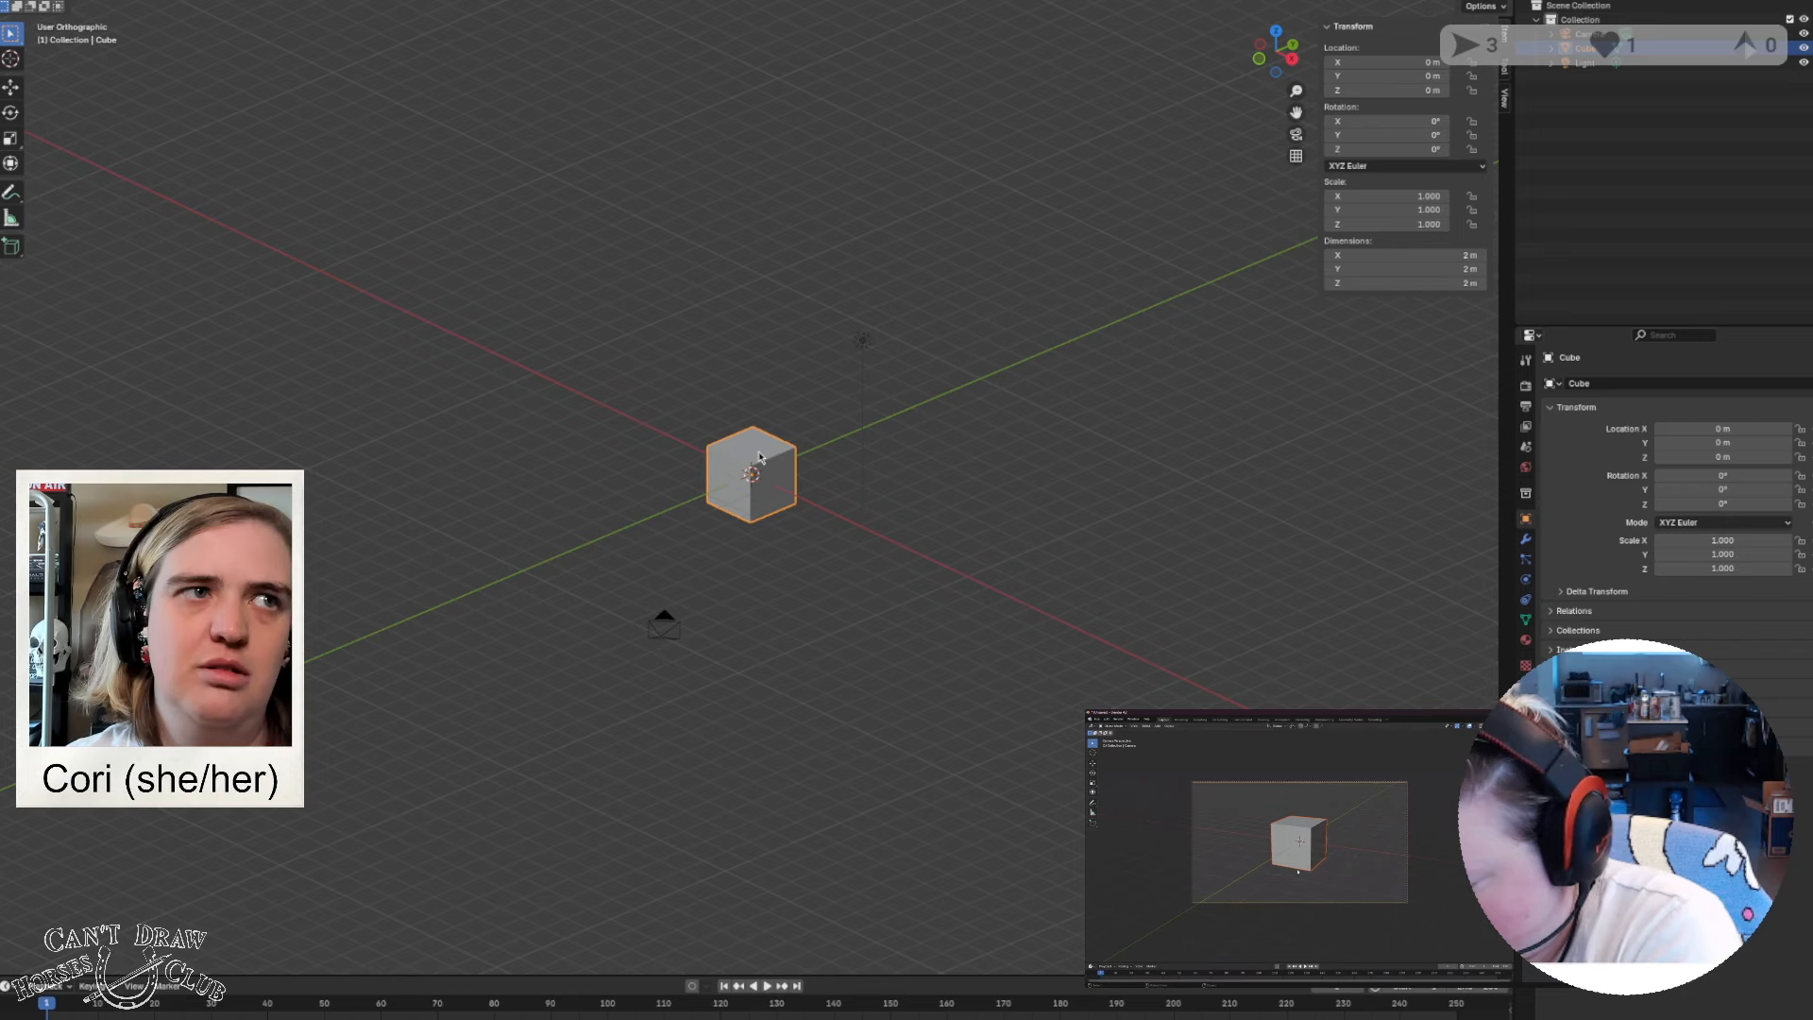
Move the cube freely off the origin to about X -2.94 m, Y -1.16 m, Z 2.70 m and reselect it.
key(g)
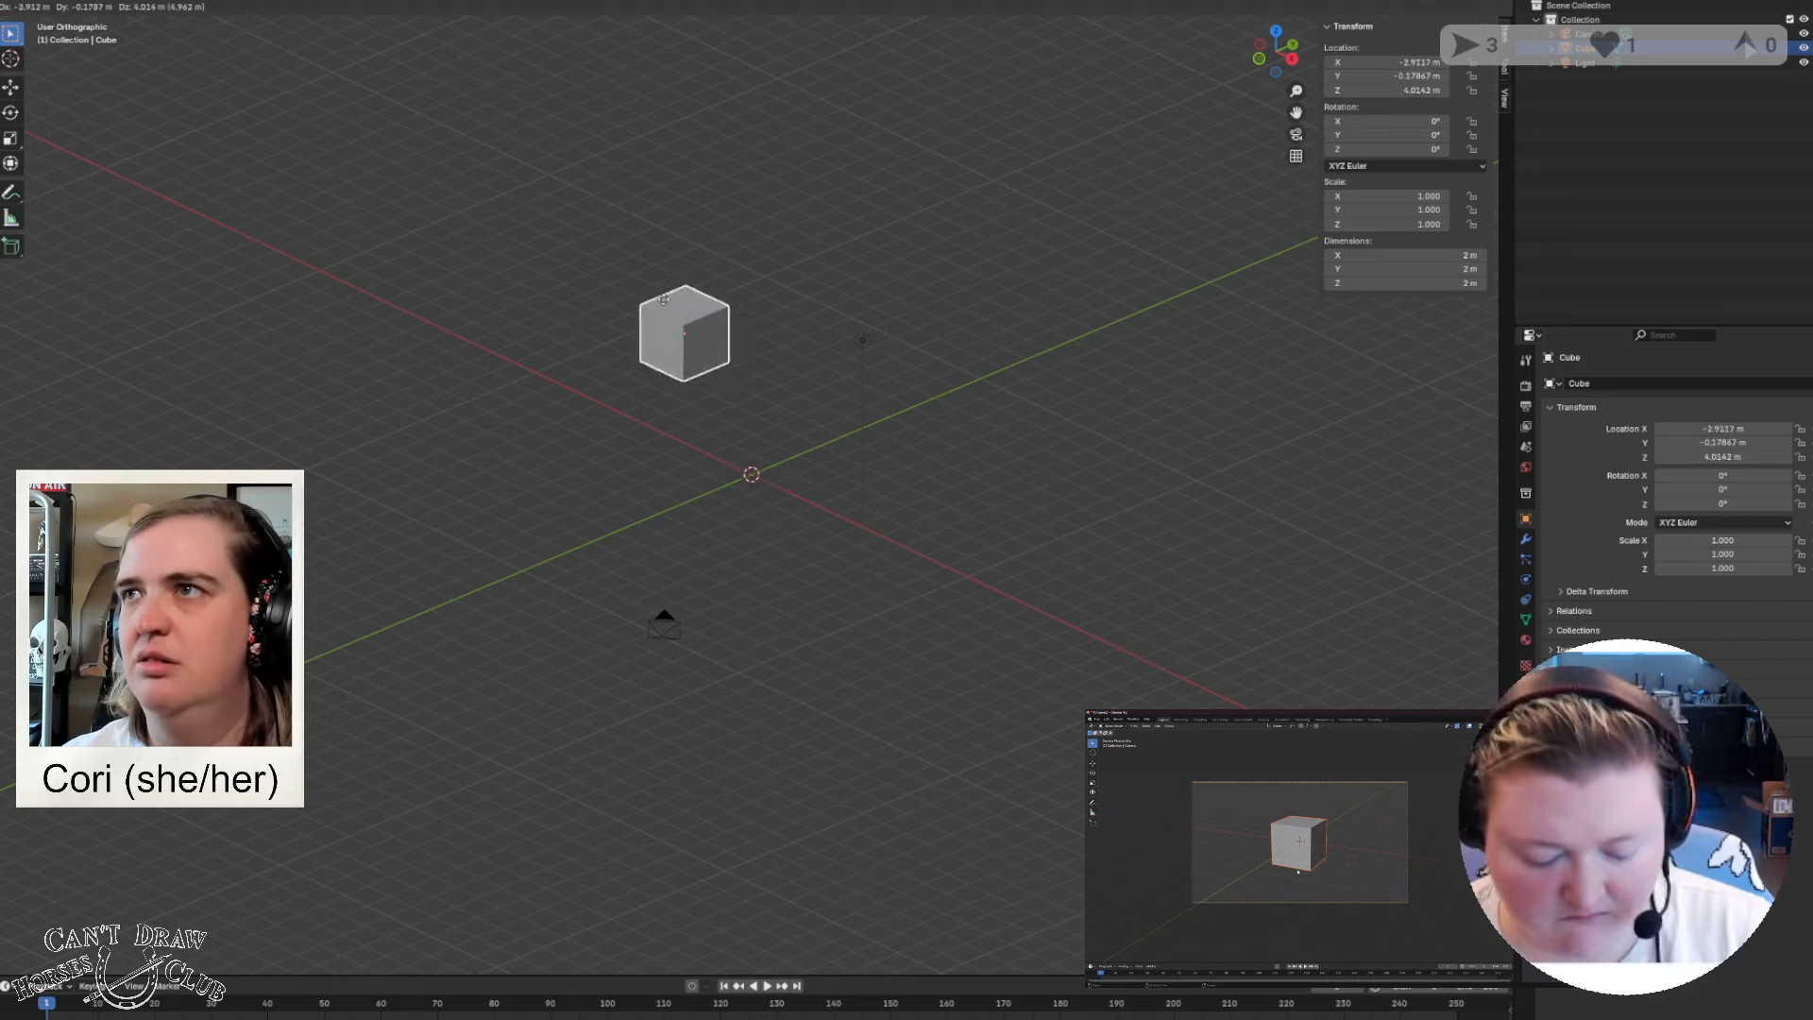
right_click(614, 449)
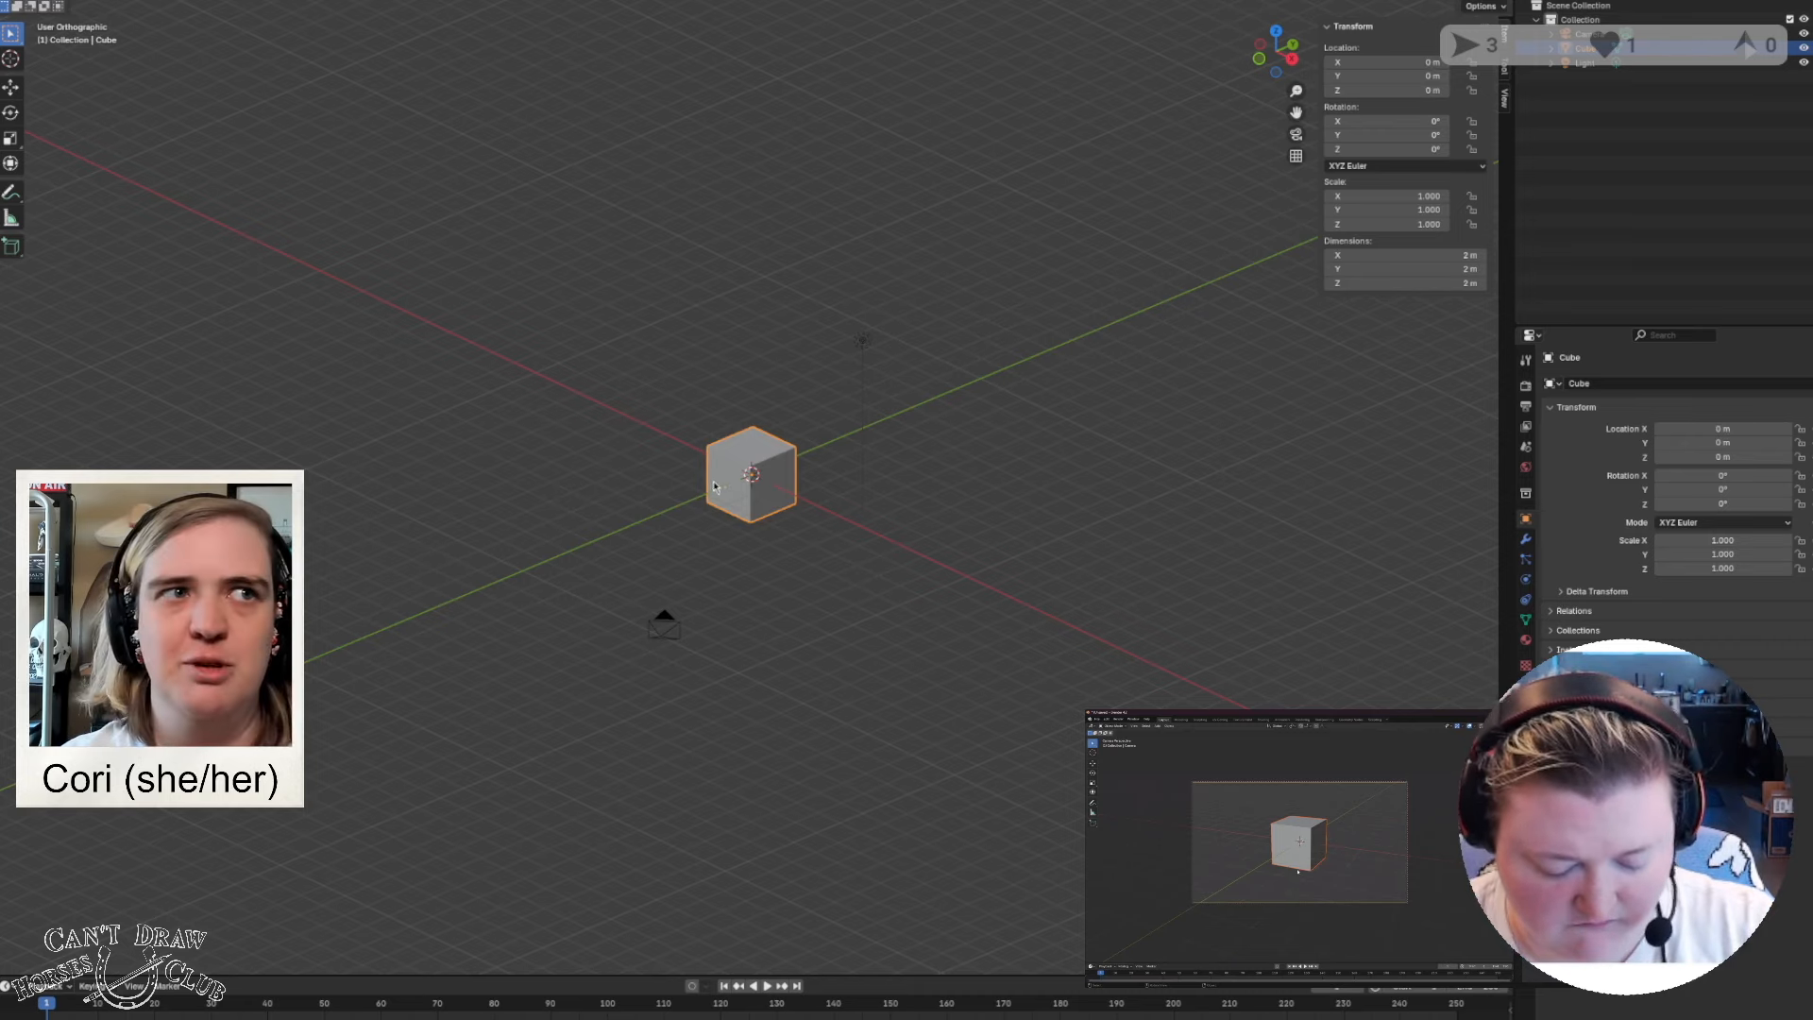
key(g)
click(822, 317)
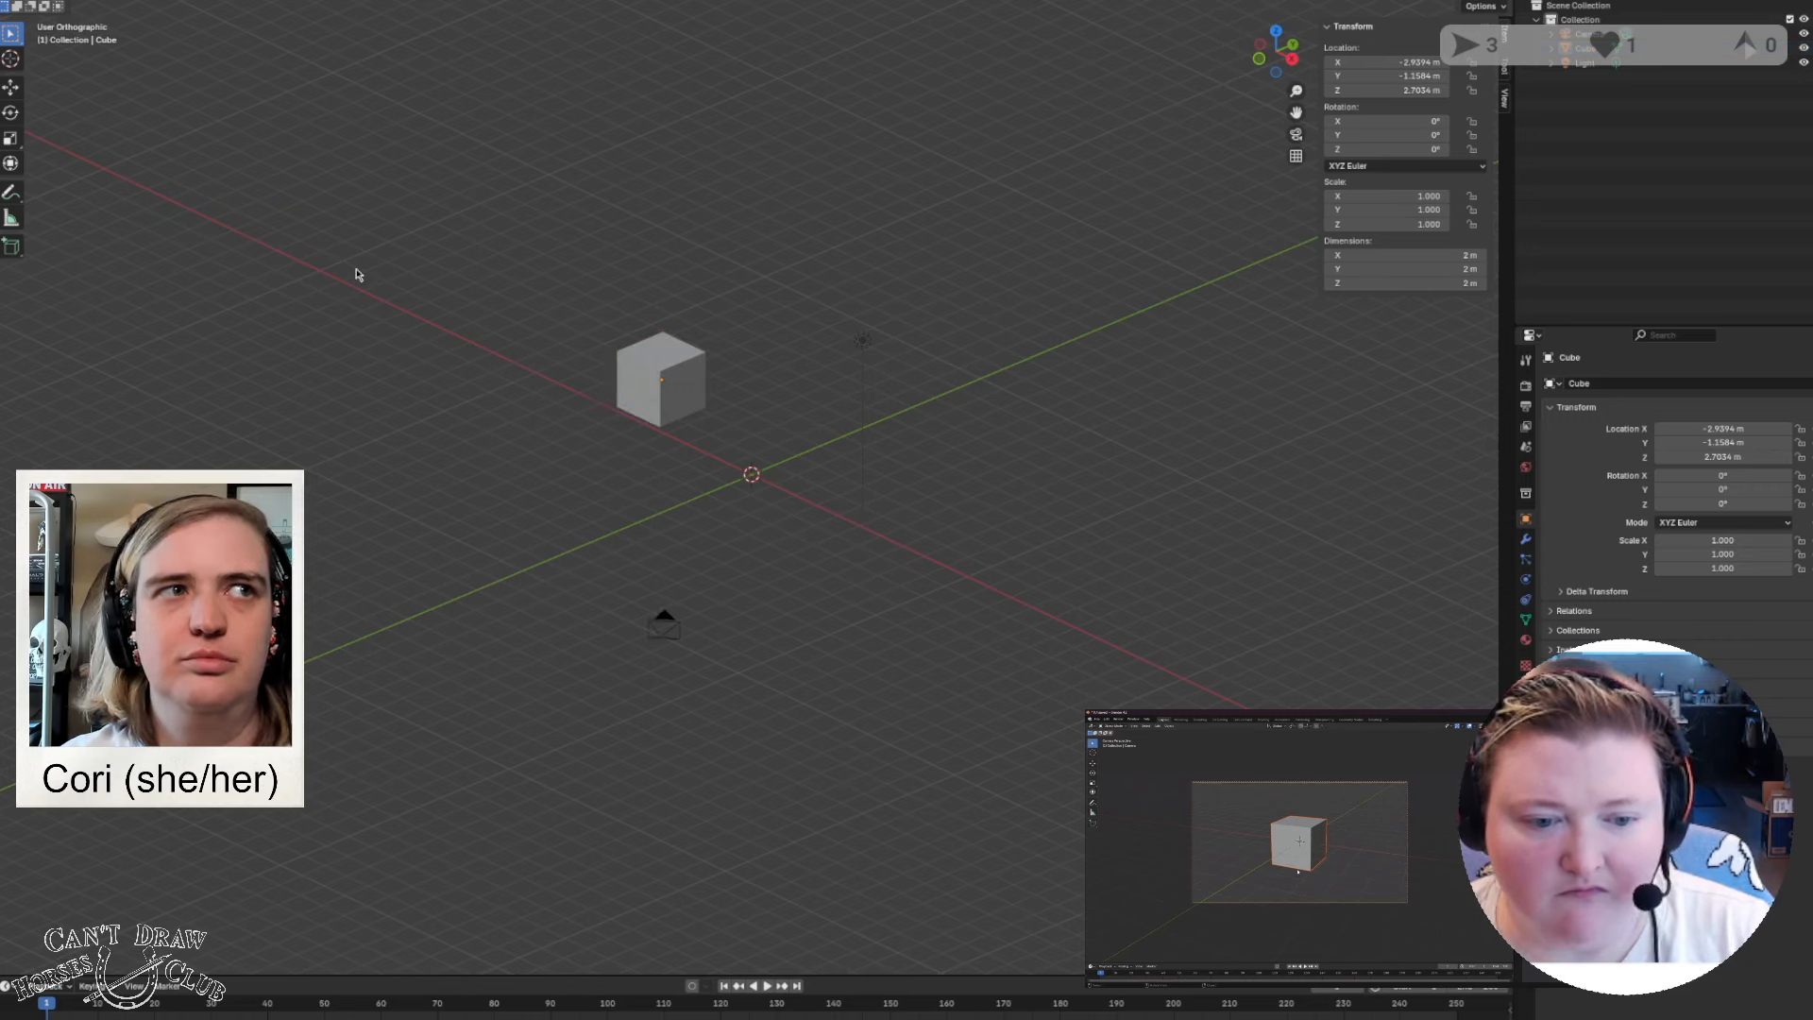
click(644, 388)
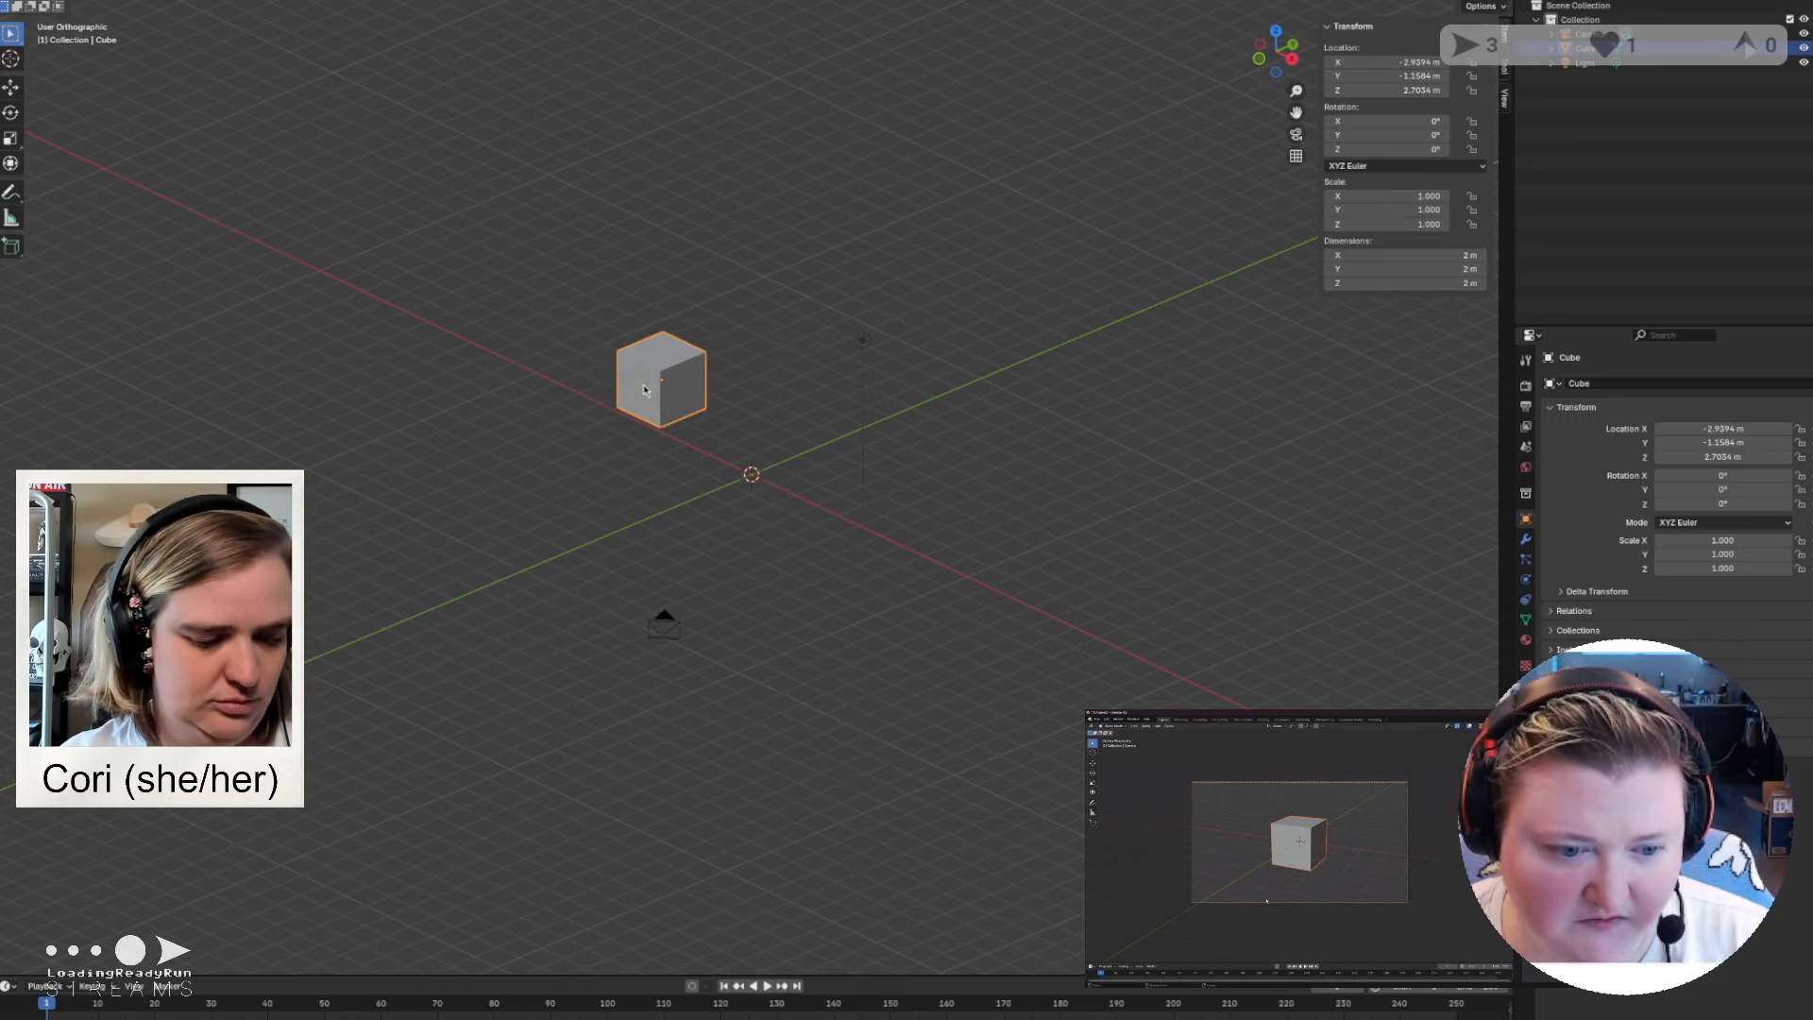
Return the cube to the origin by setting its X, Y and Z location values to 0 m.
click(1417, 62)
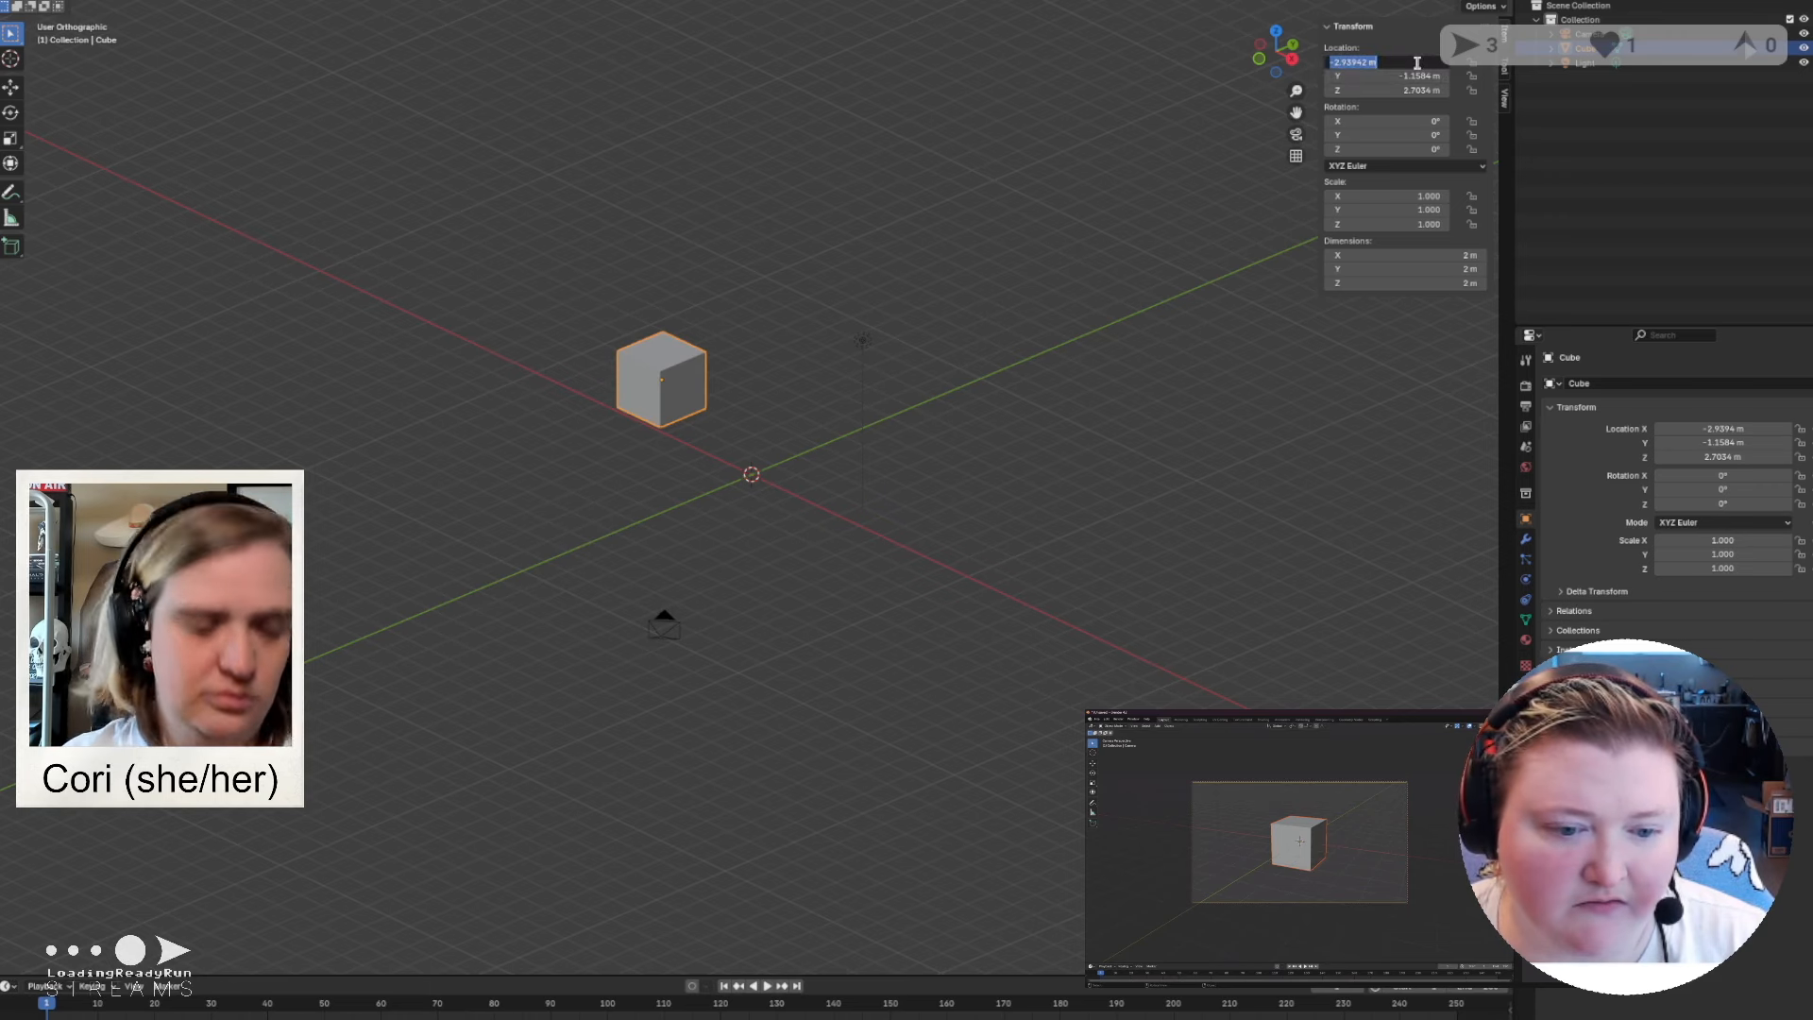
text(0)
key(Return)
click(1413, 90)
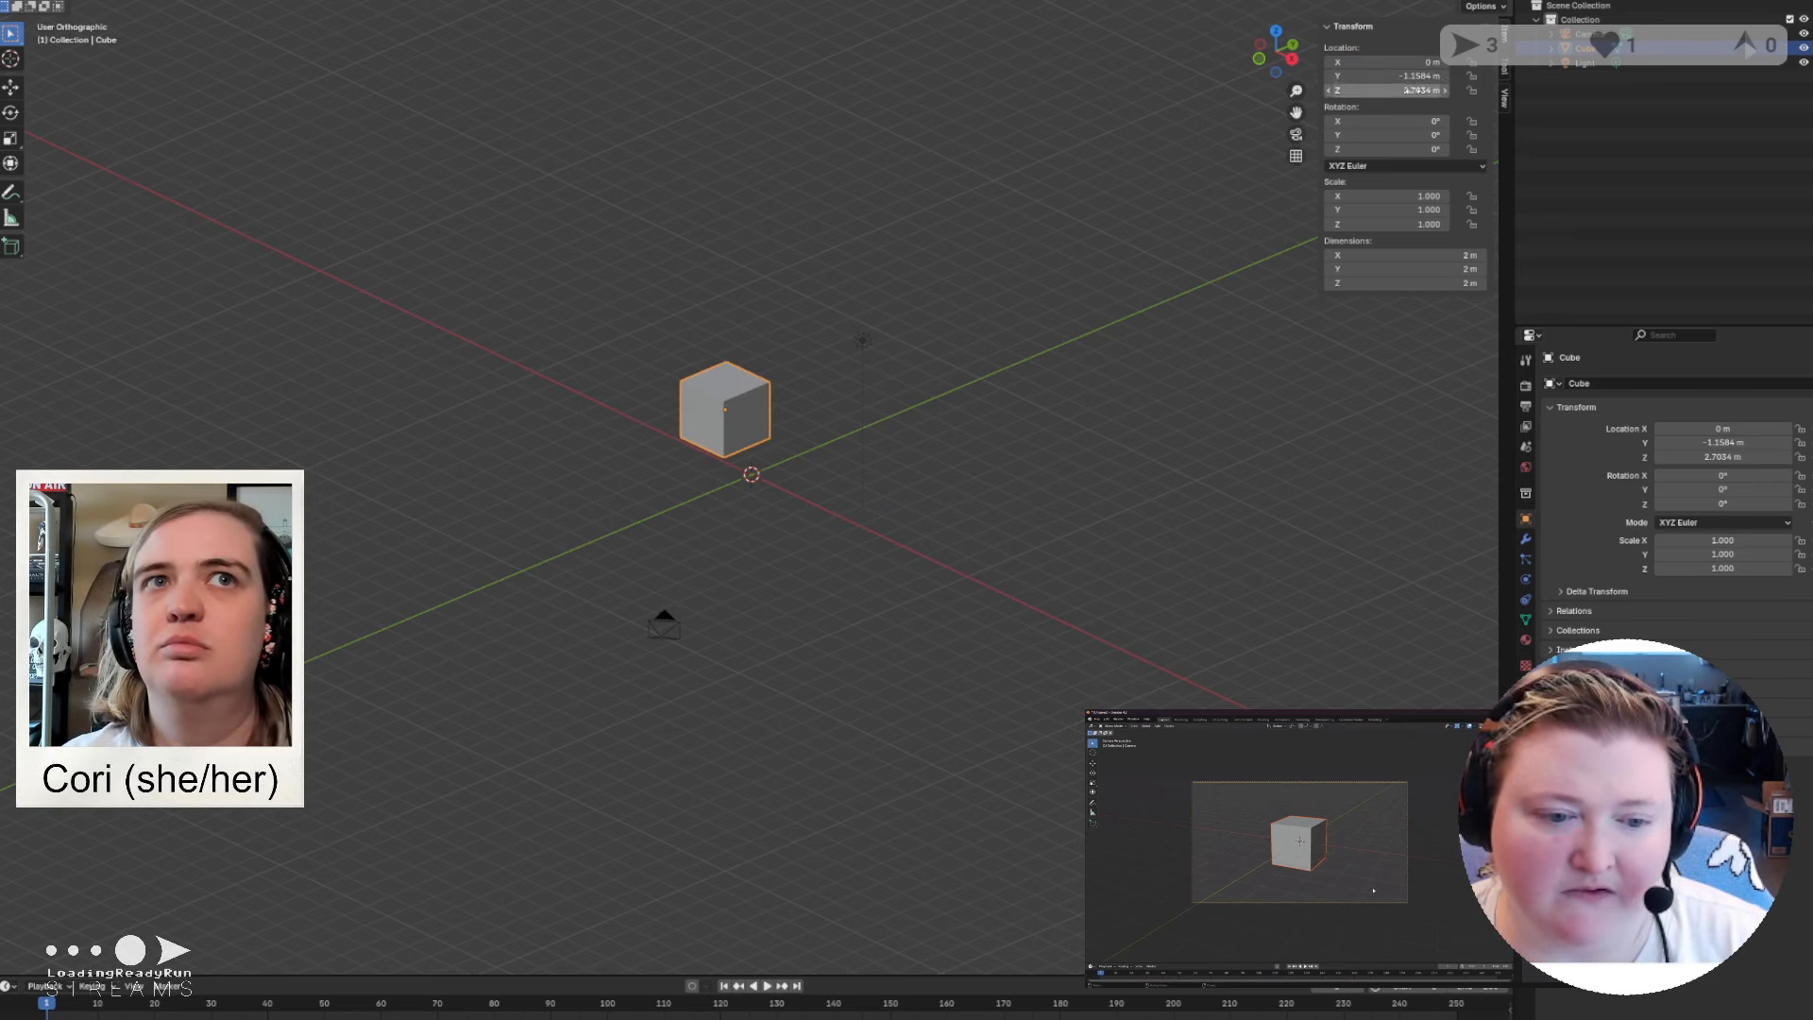
text(0)
key(Return)
click(1413, 76)
text(0)
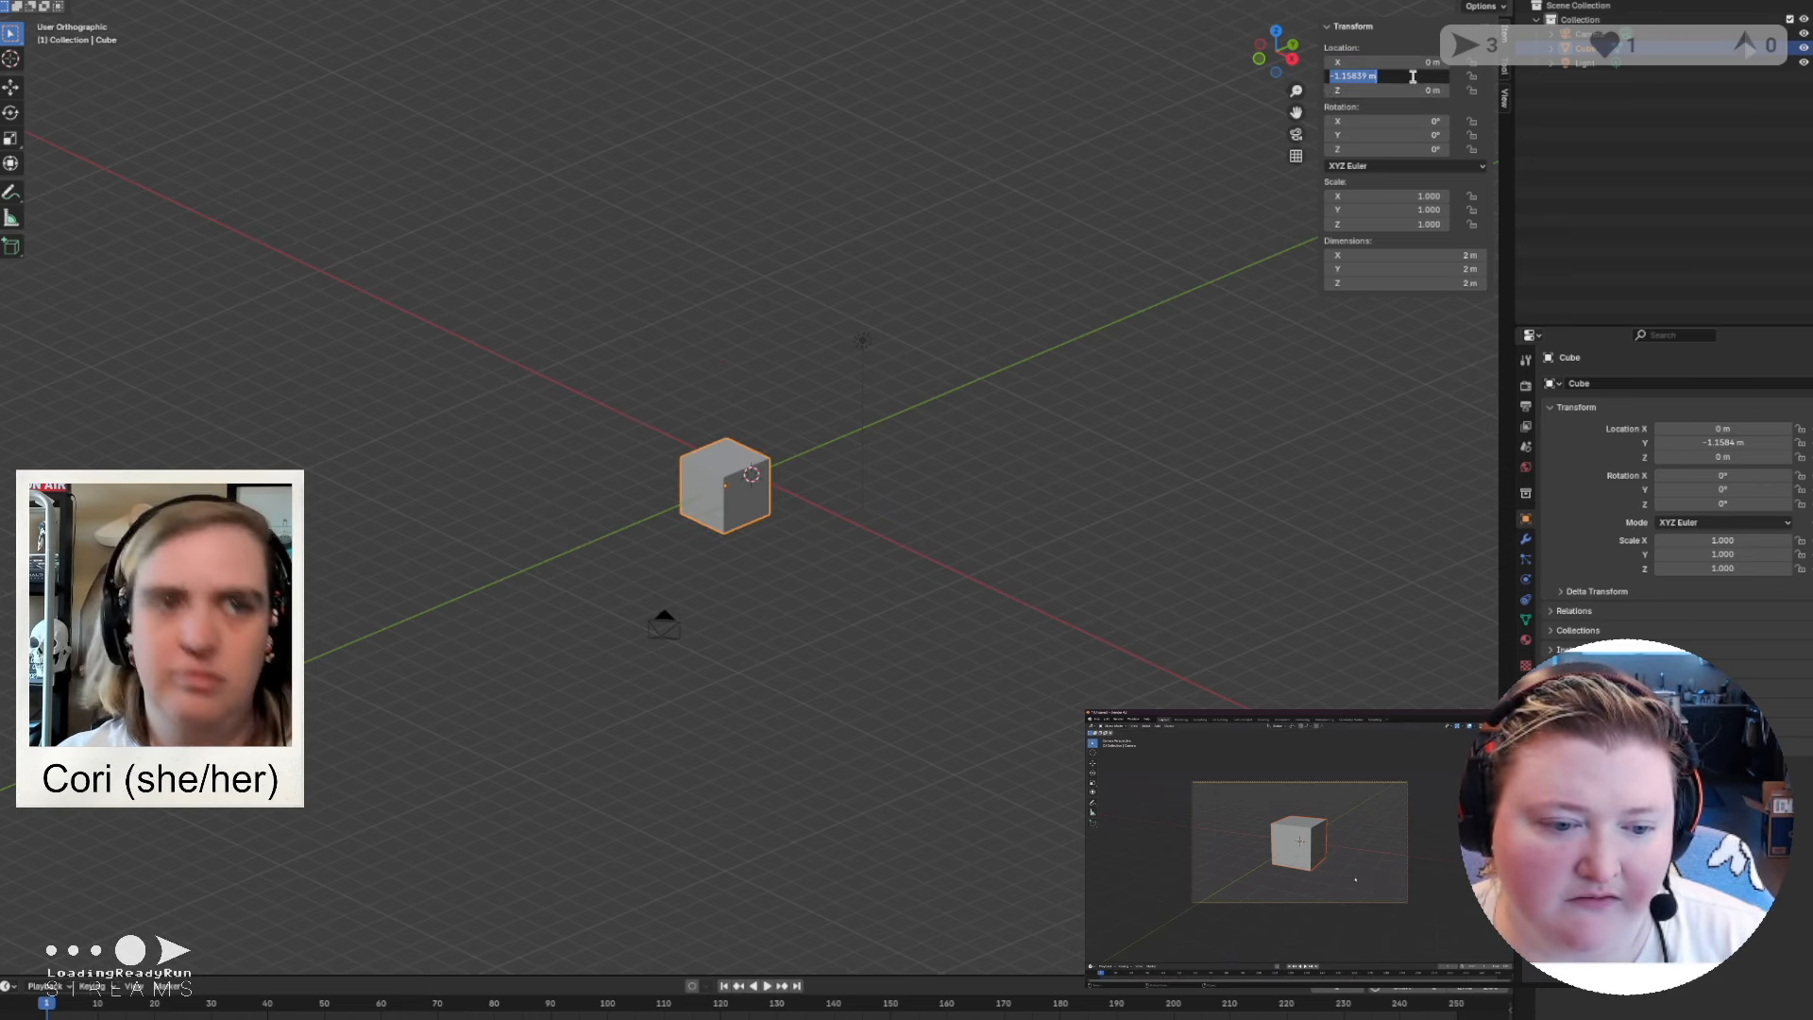
key(Return)
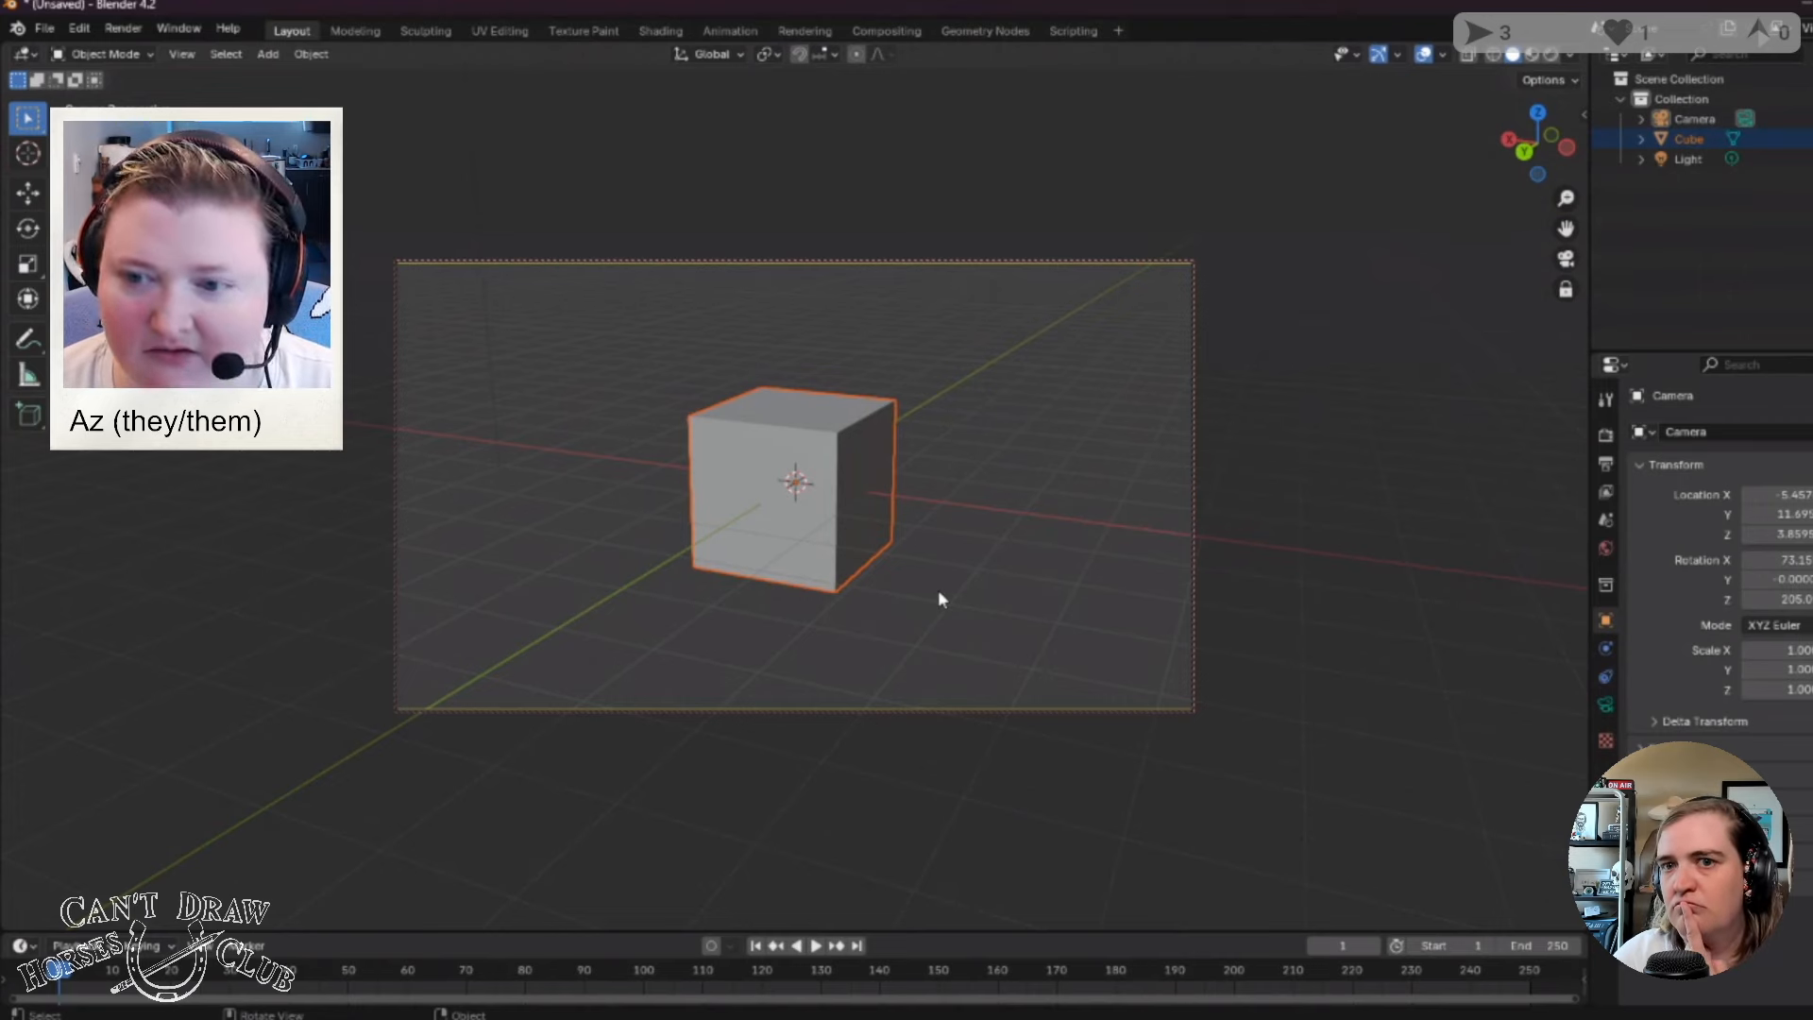
Move the locked camera farther back from the cube, leave camera view, and orbit the scene until the camera object is in sight.
scroll(946, 580, down, 4)
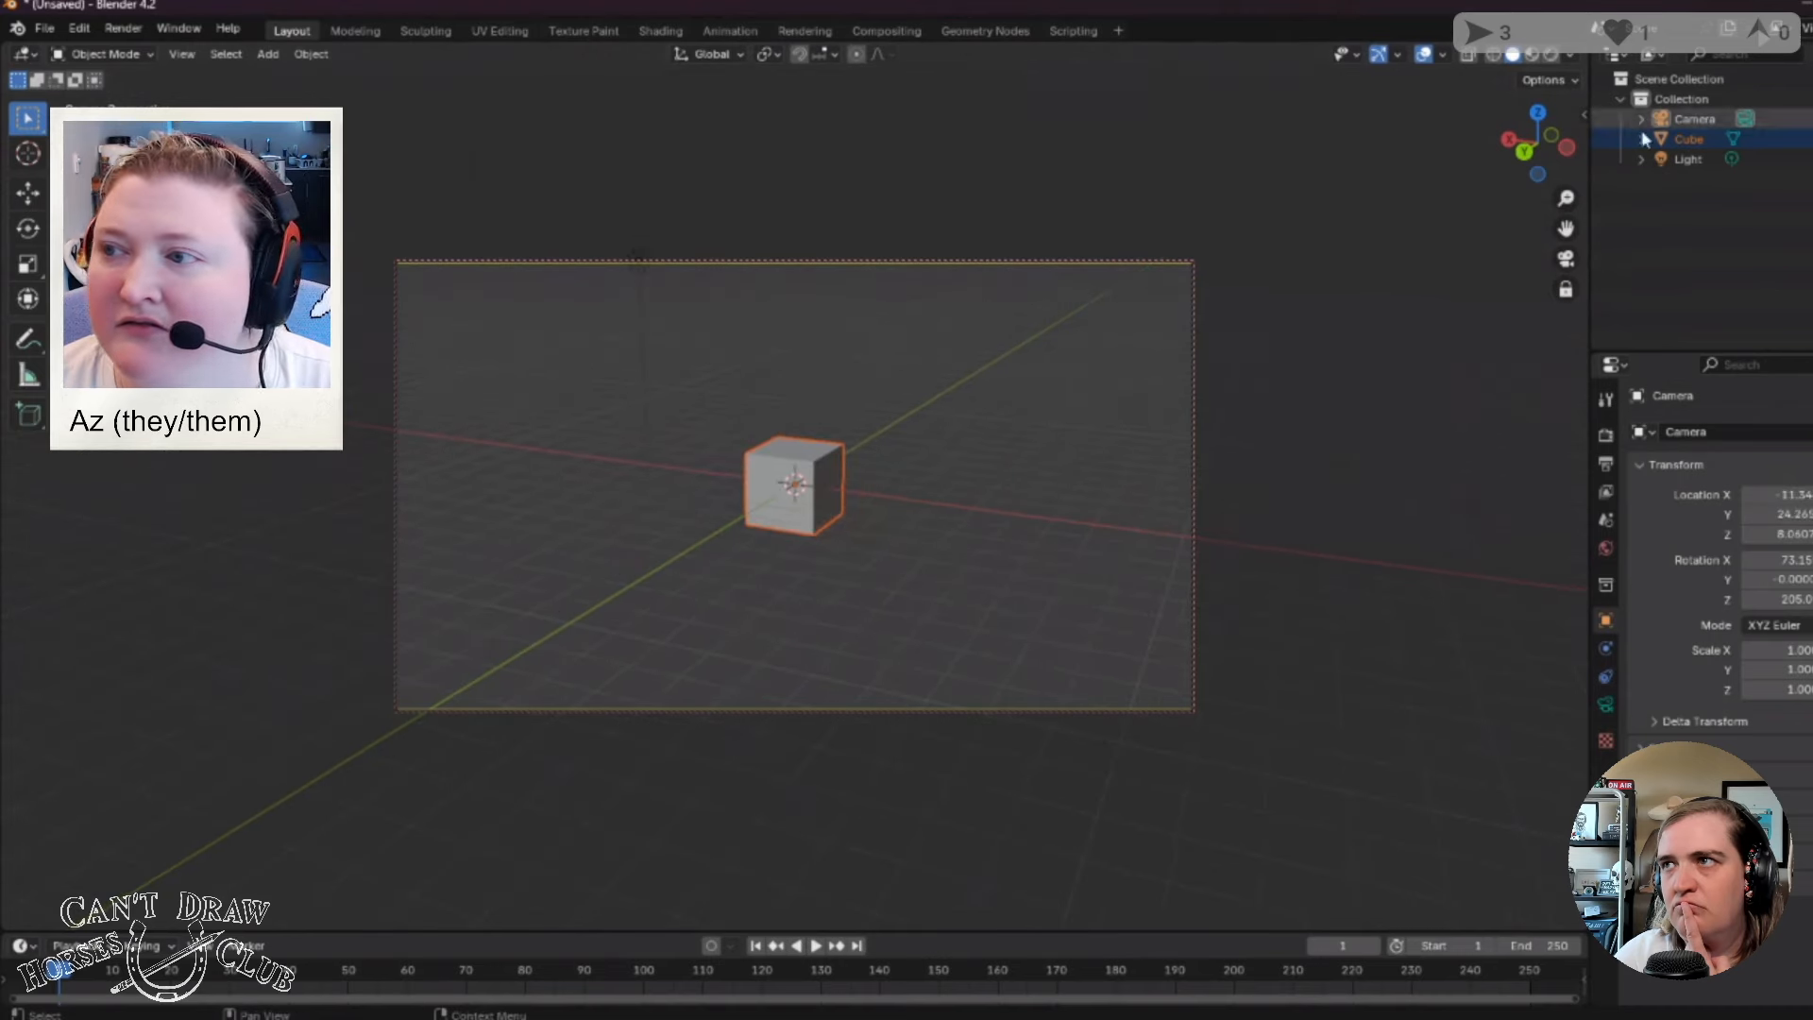
key(KP_0)
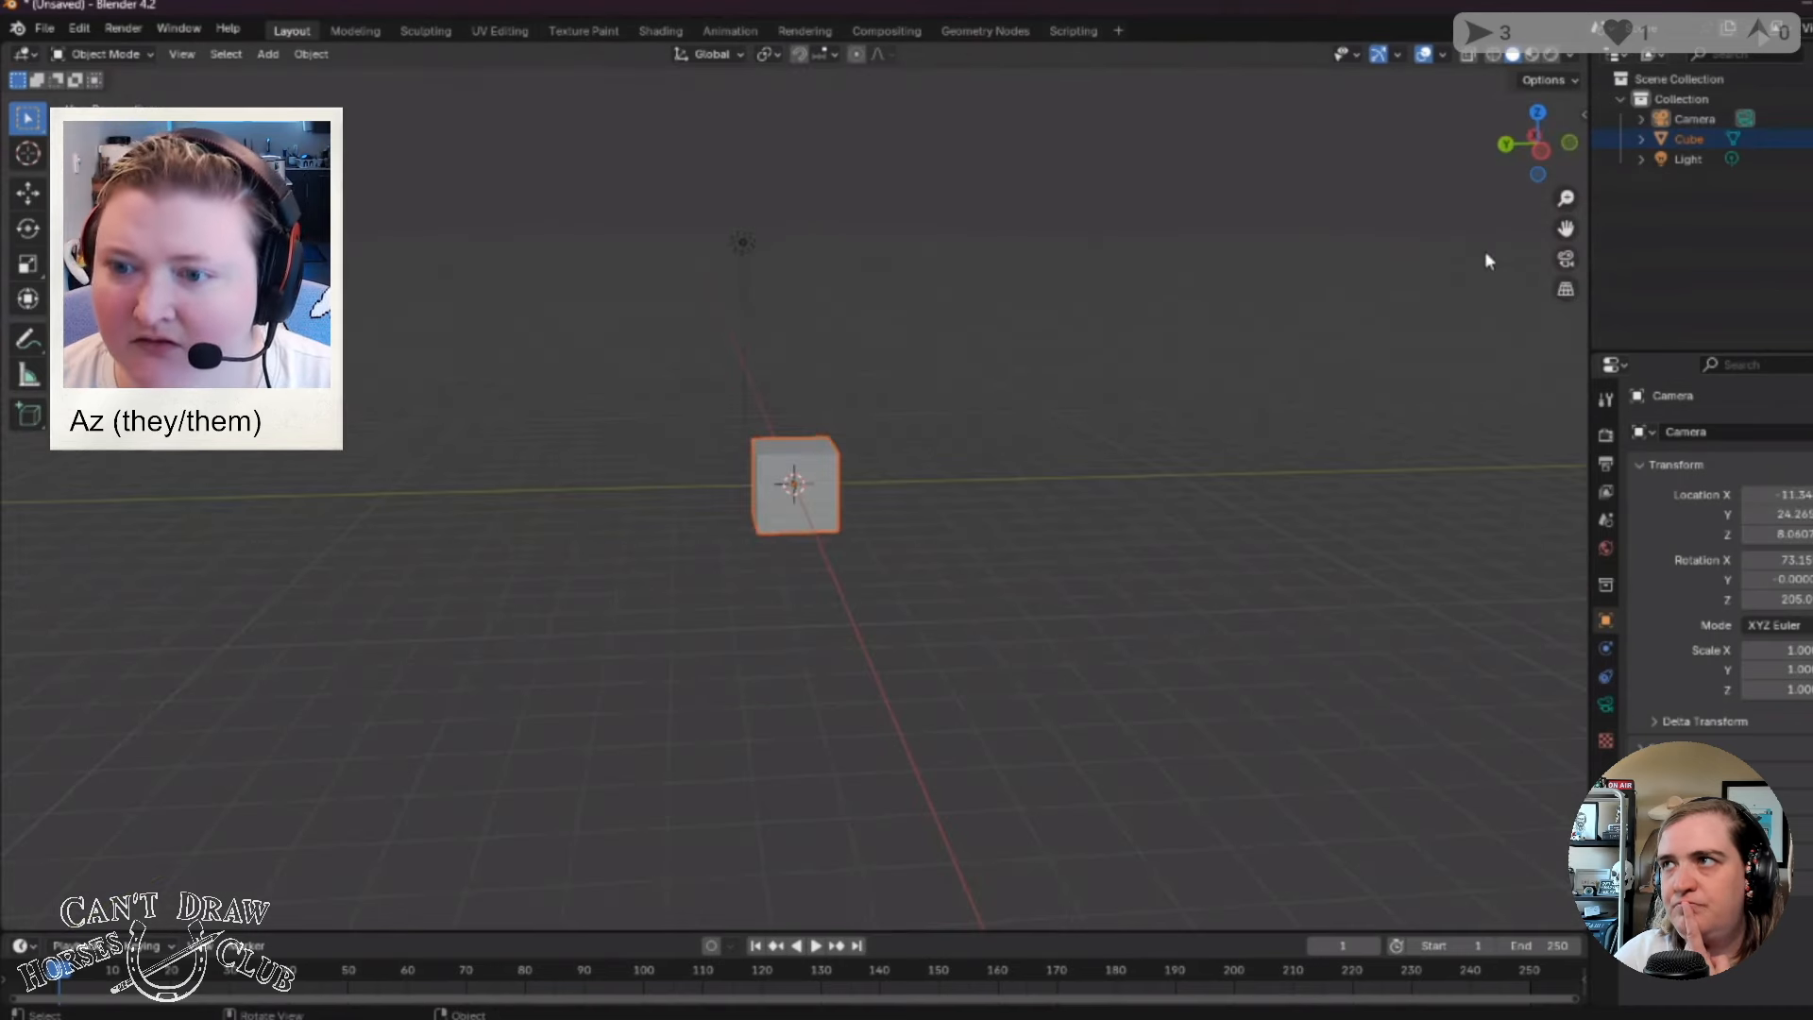
scroll(1122, 599, down, 4)
scroll(1001, 591, up, 3)
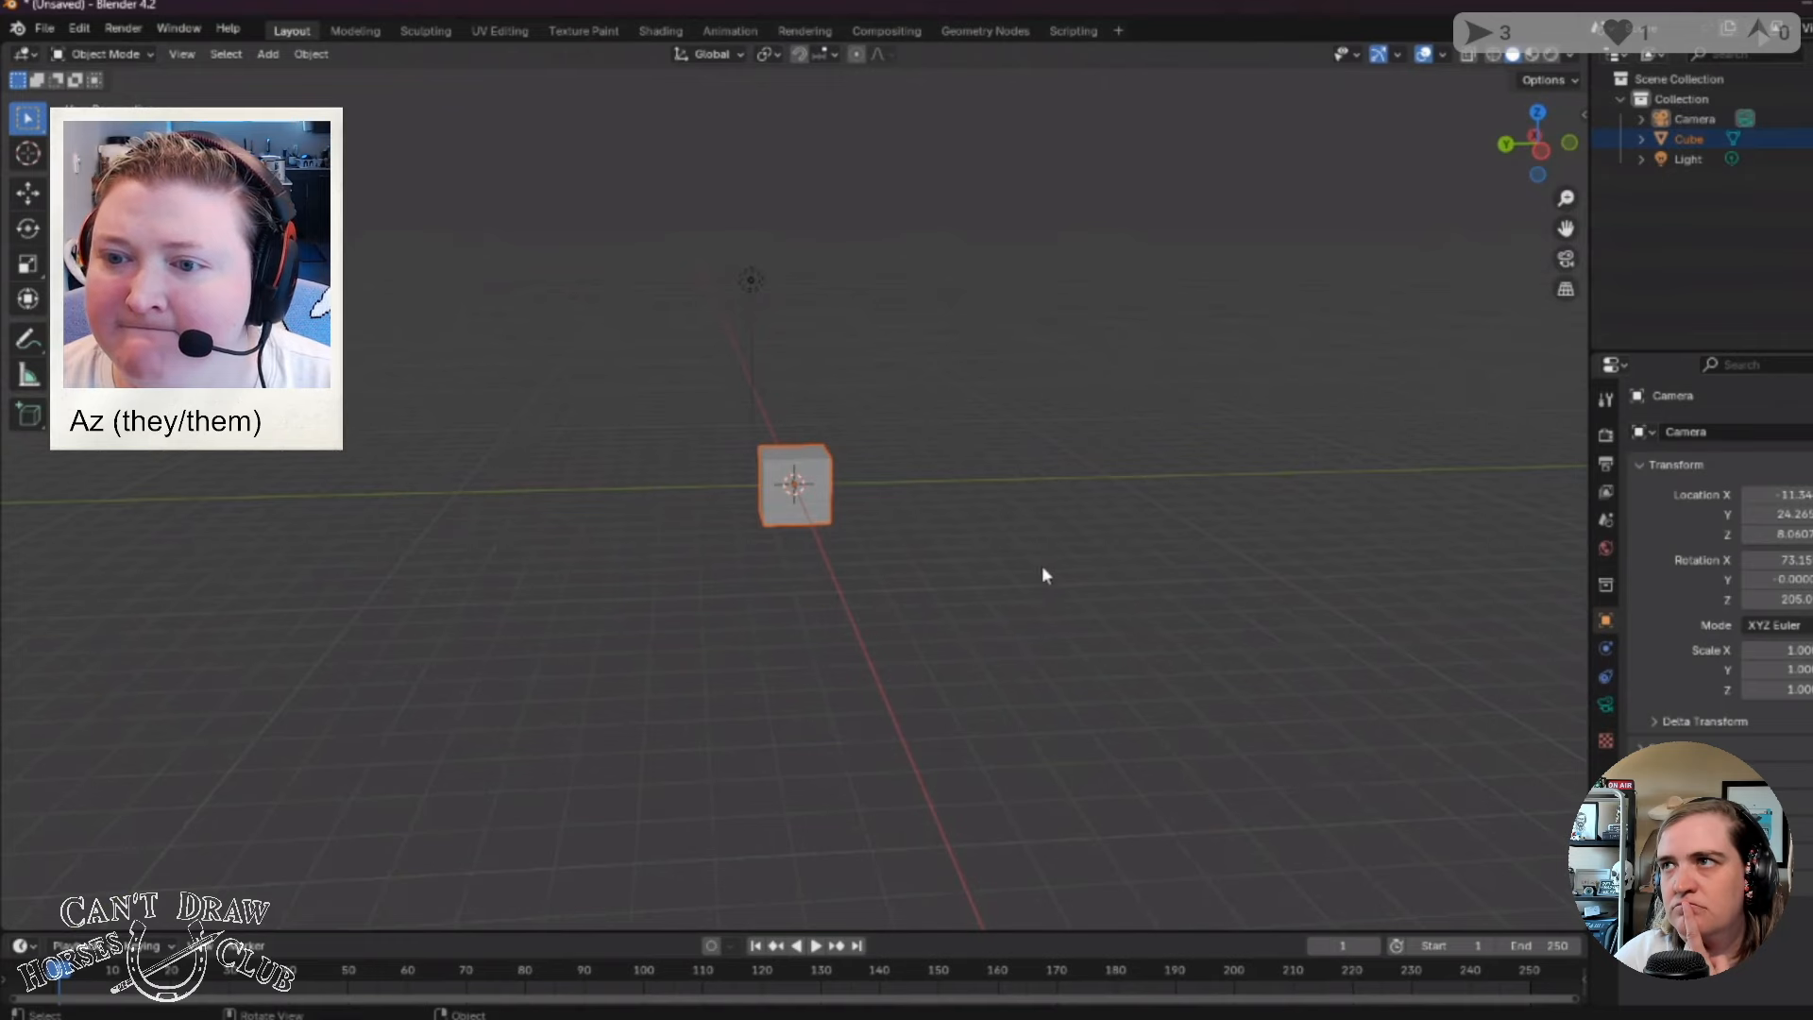
middle_drag(1084, 593, 826, 606)
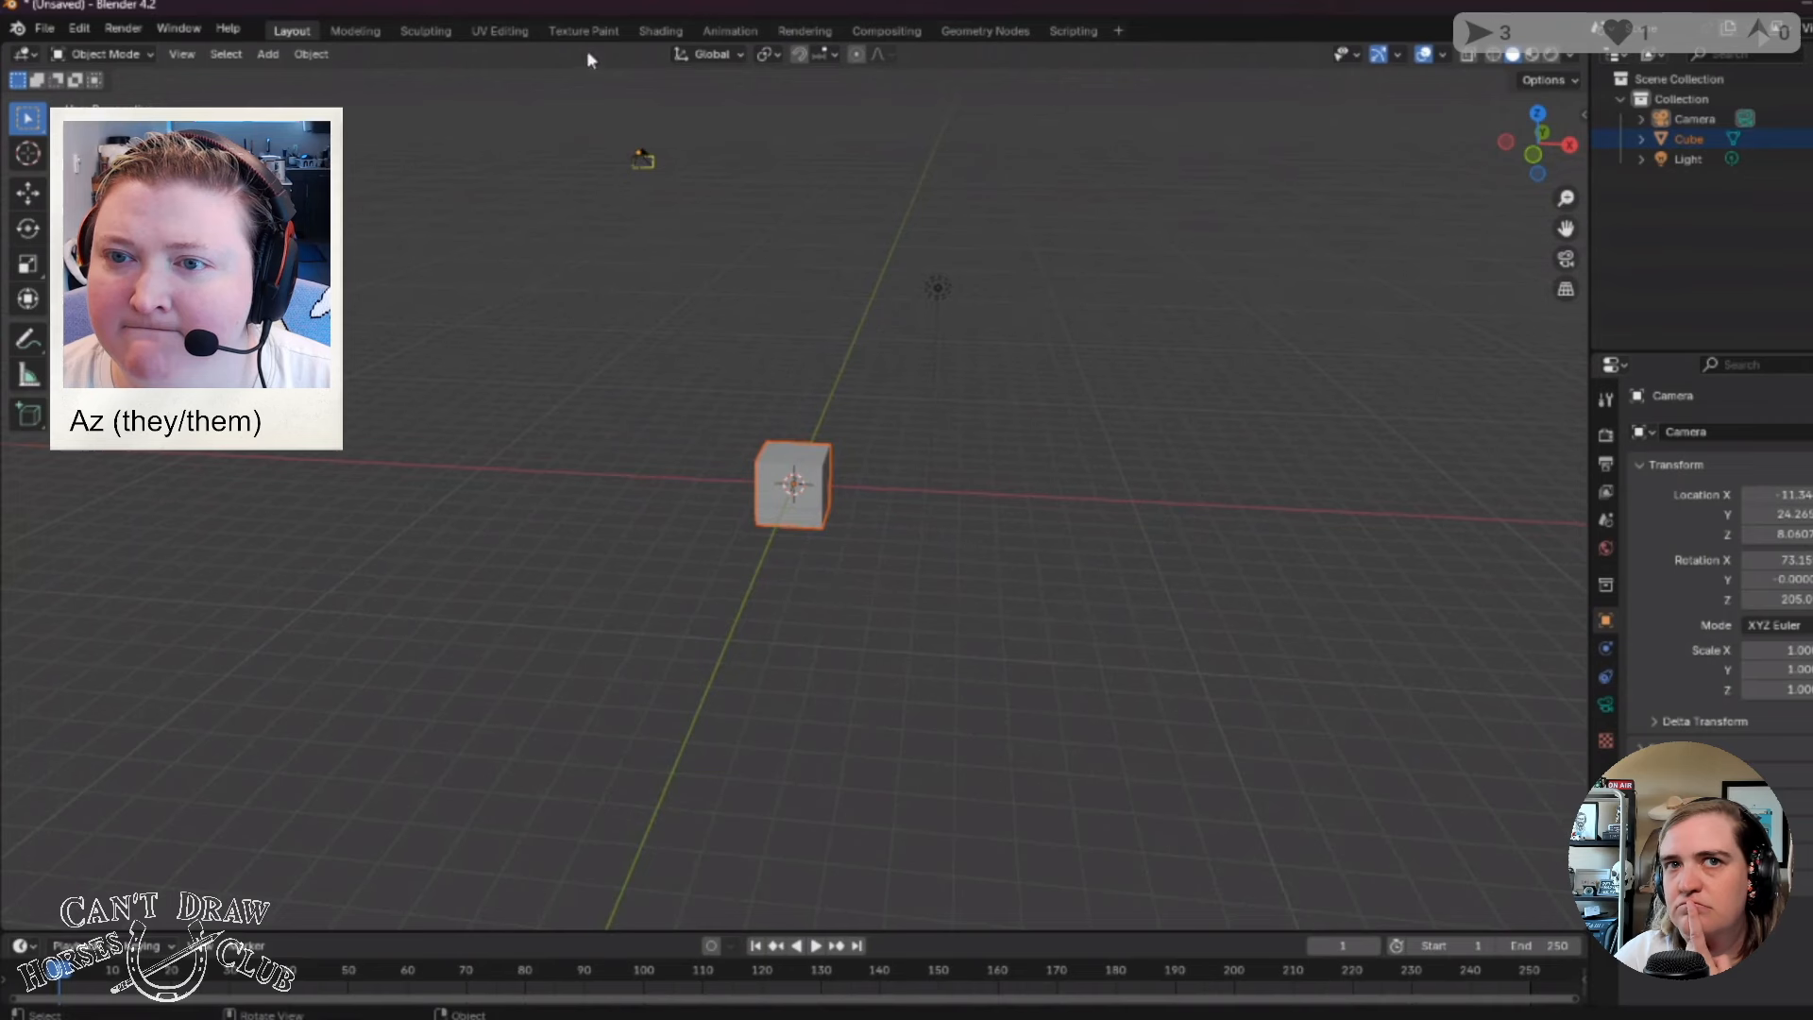
Select the camera object, try to move it freely, and finish with nothing selected.
click(648, 158)
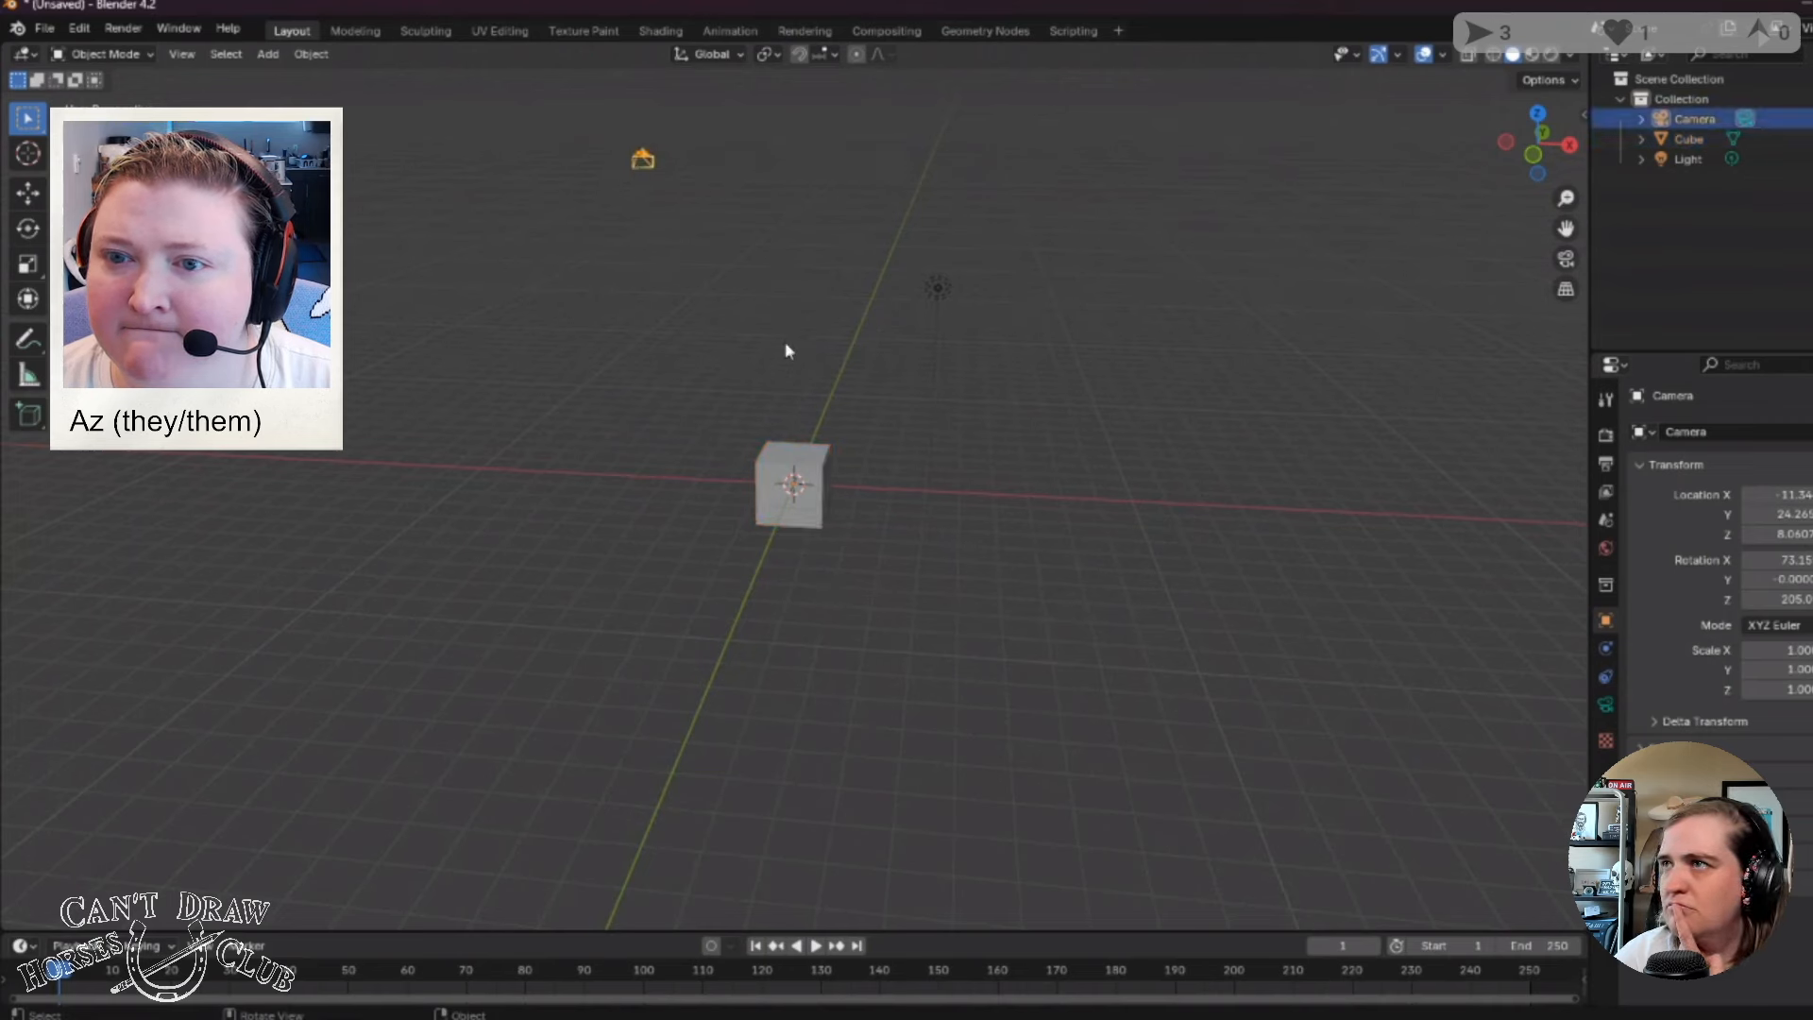
click(896, 477)
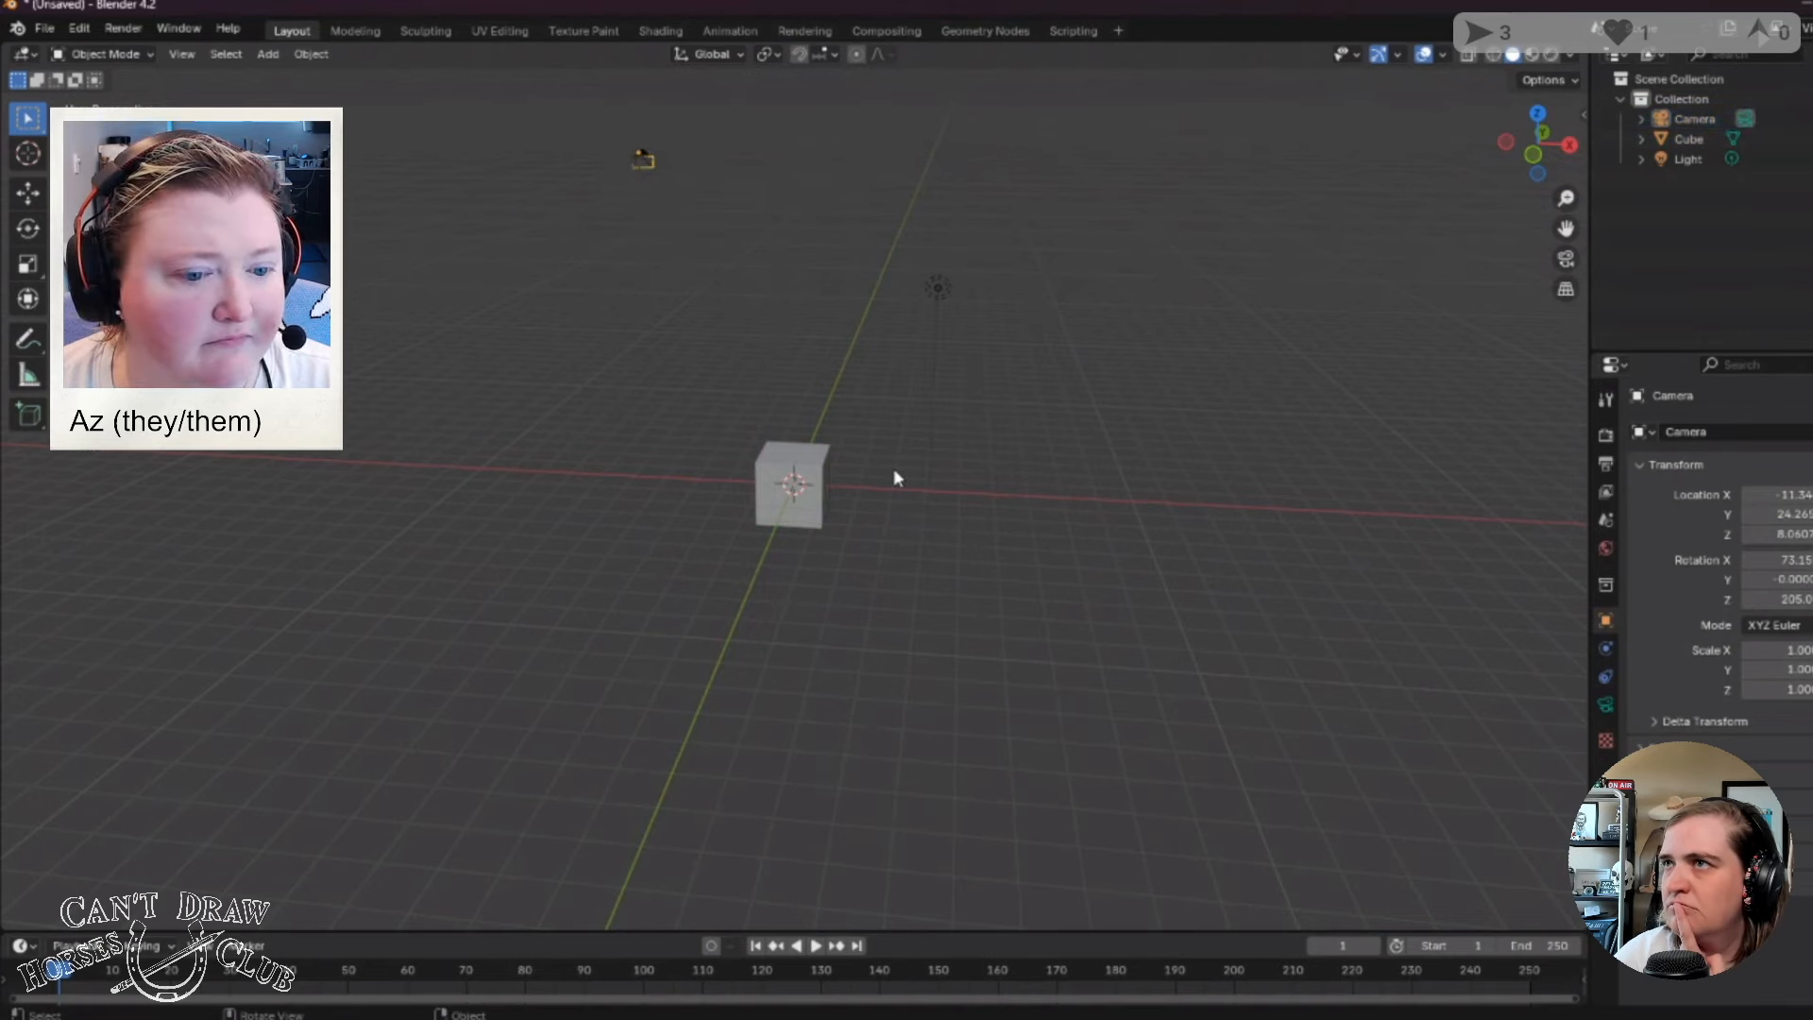
click(642, 159)
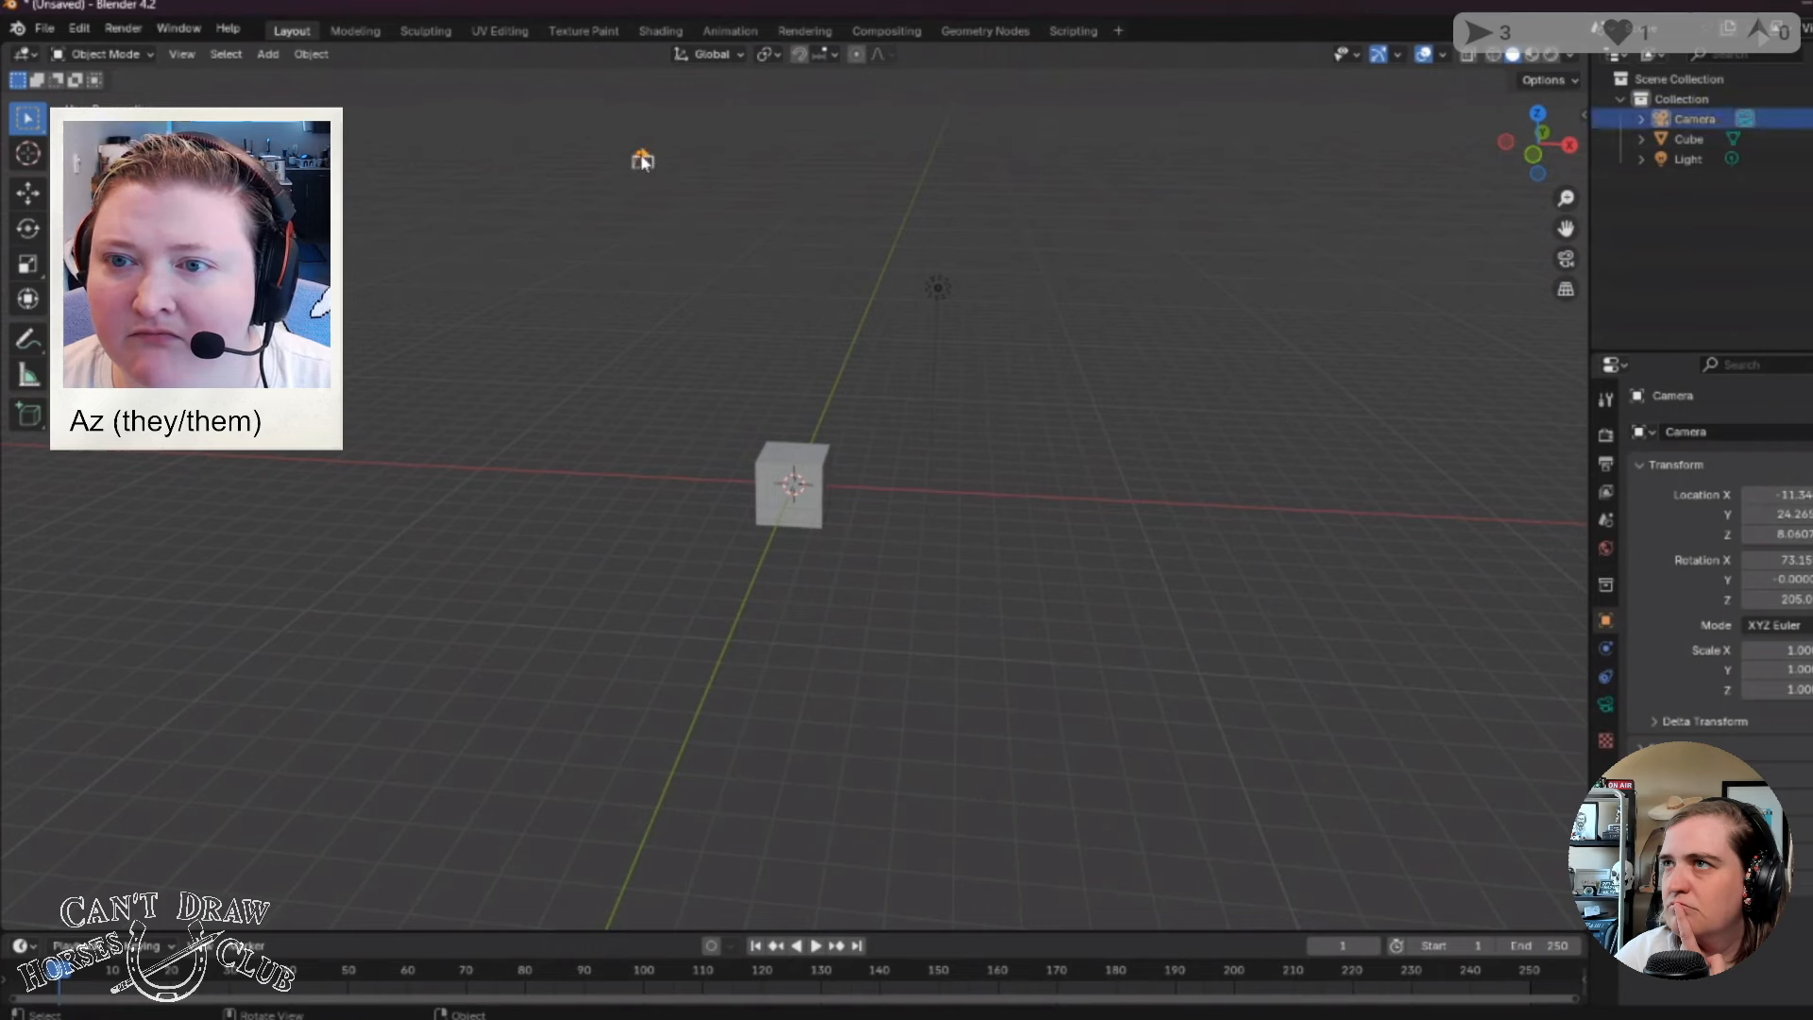
key(g)
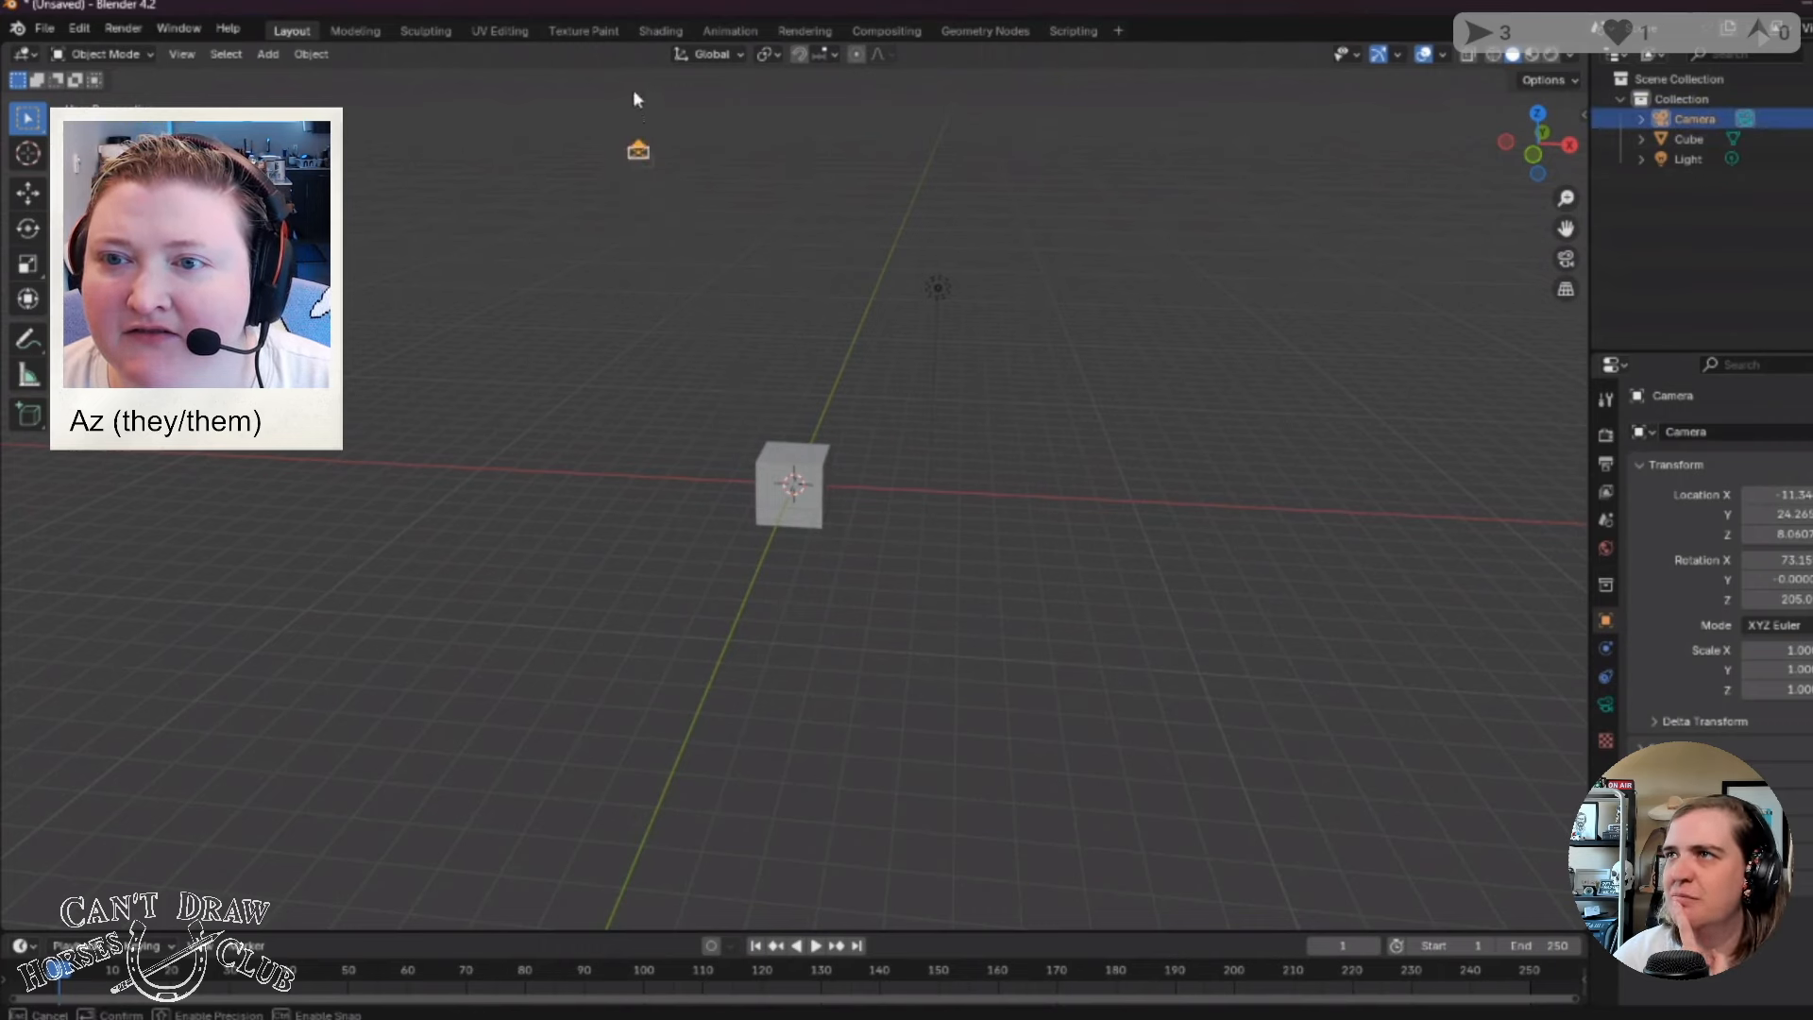
drag(633, 91, 638, 164)
middle_drag(584, 178, 648, 202)
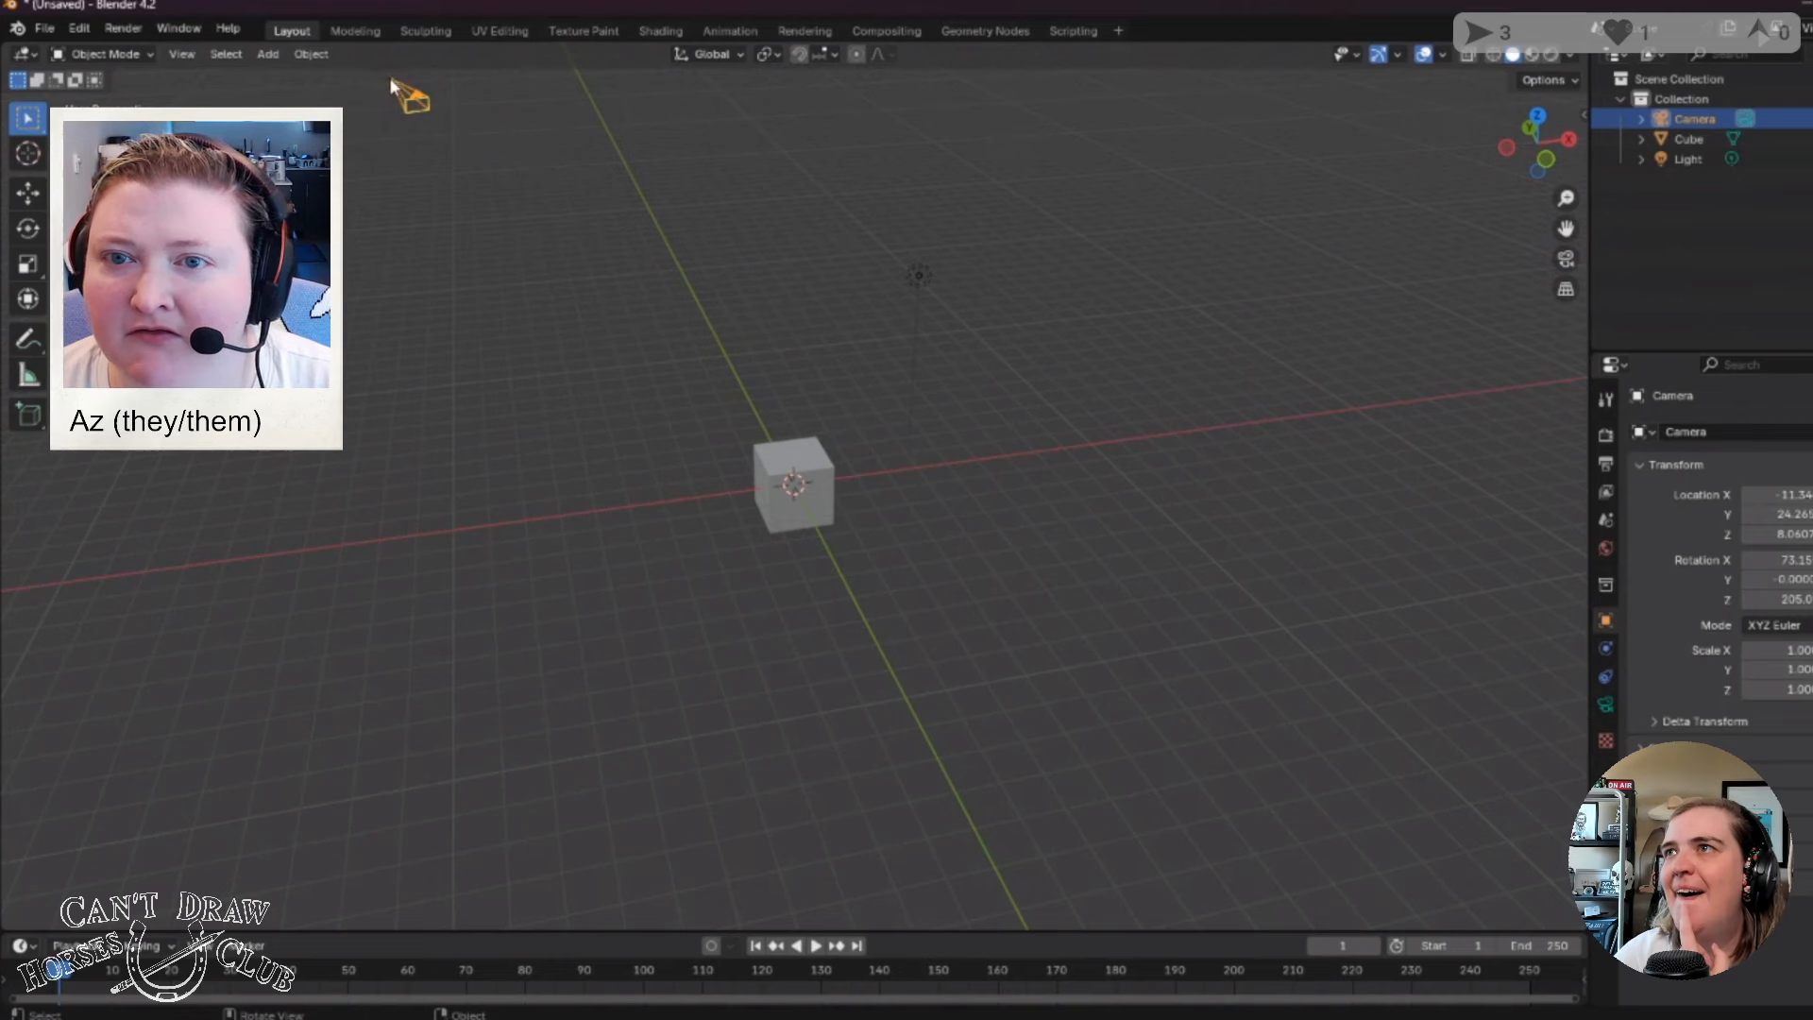
click(676, 356)
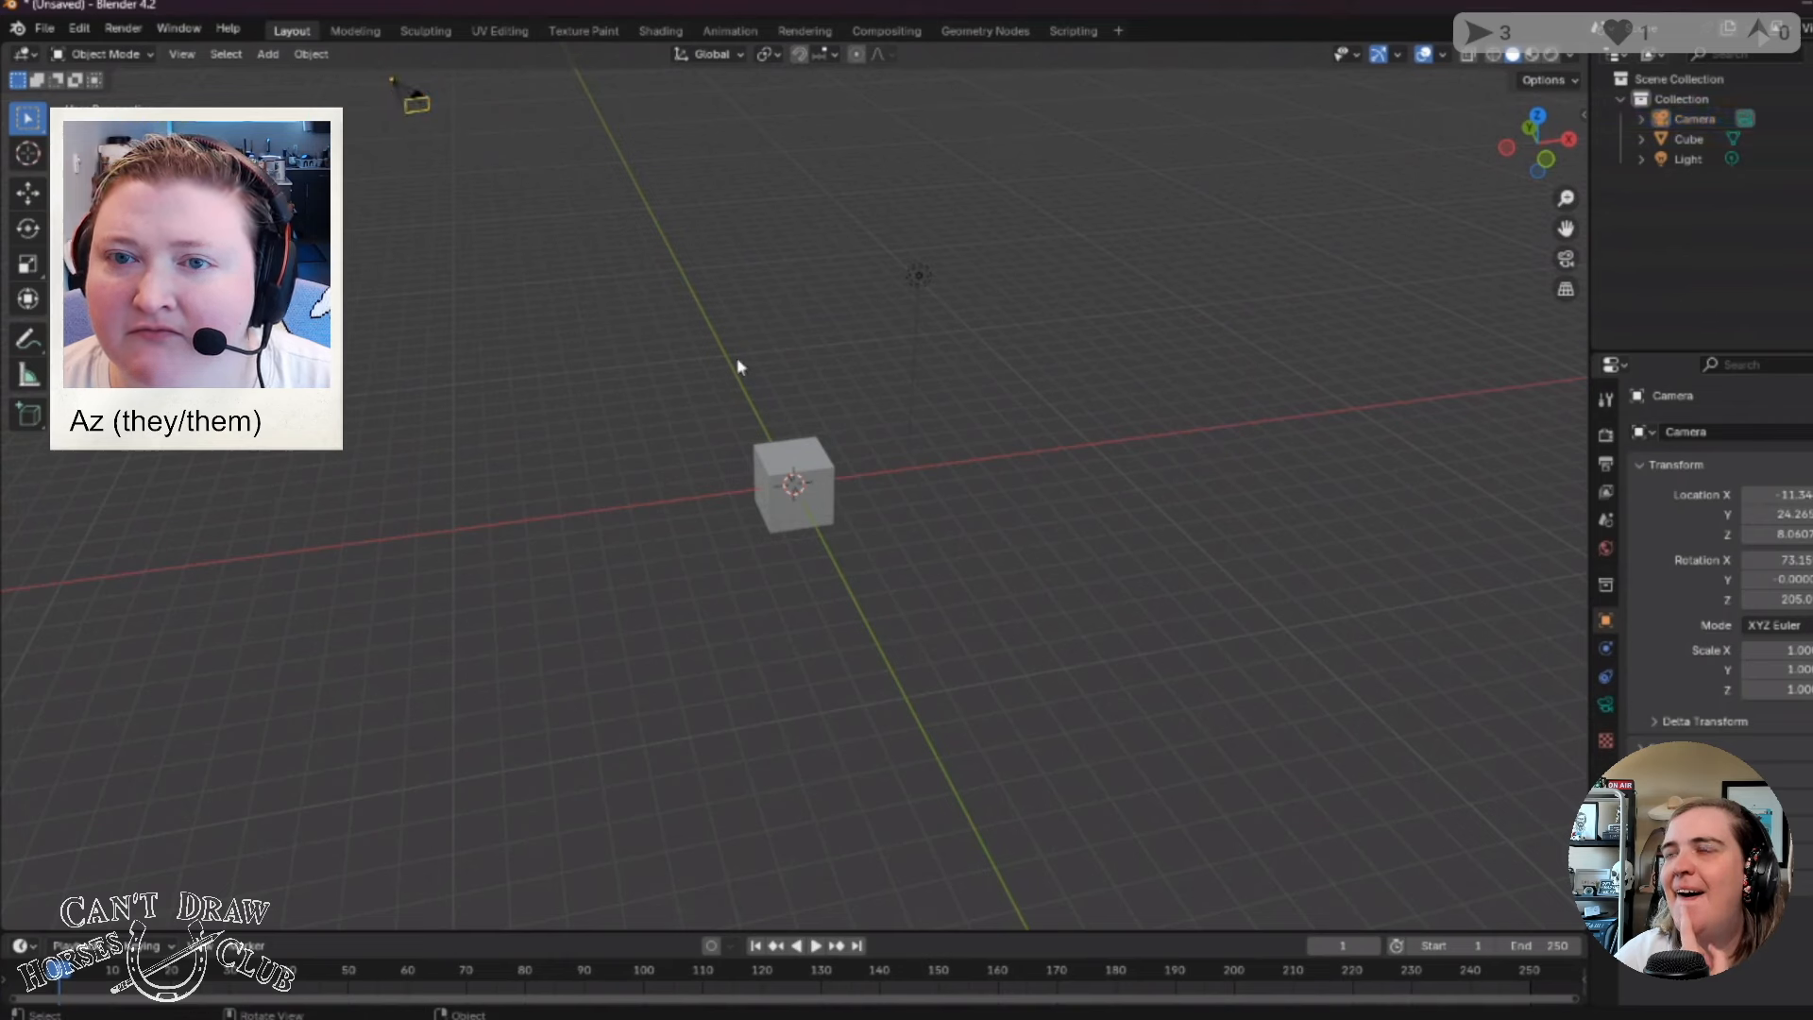
click(416, 102)
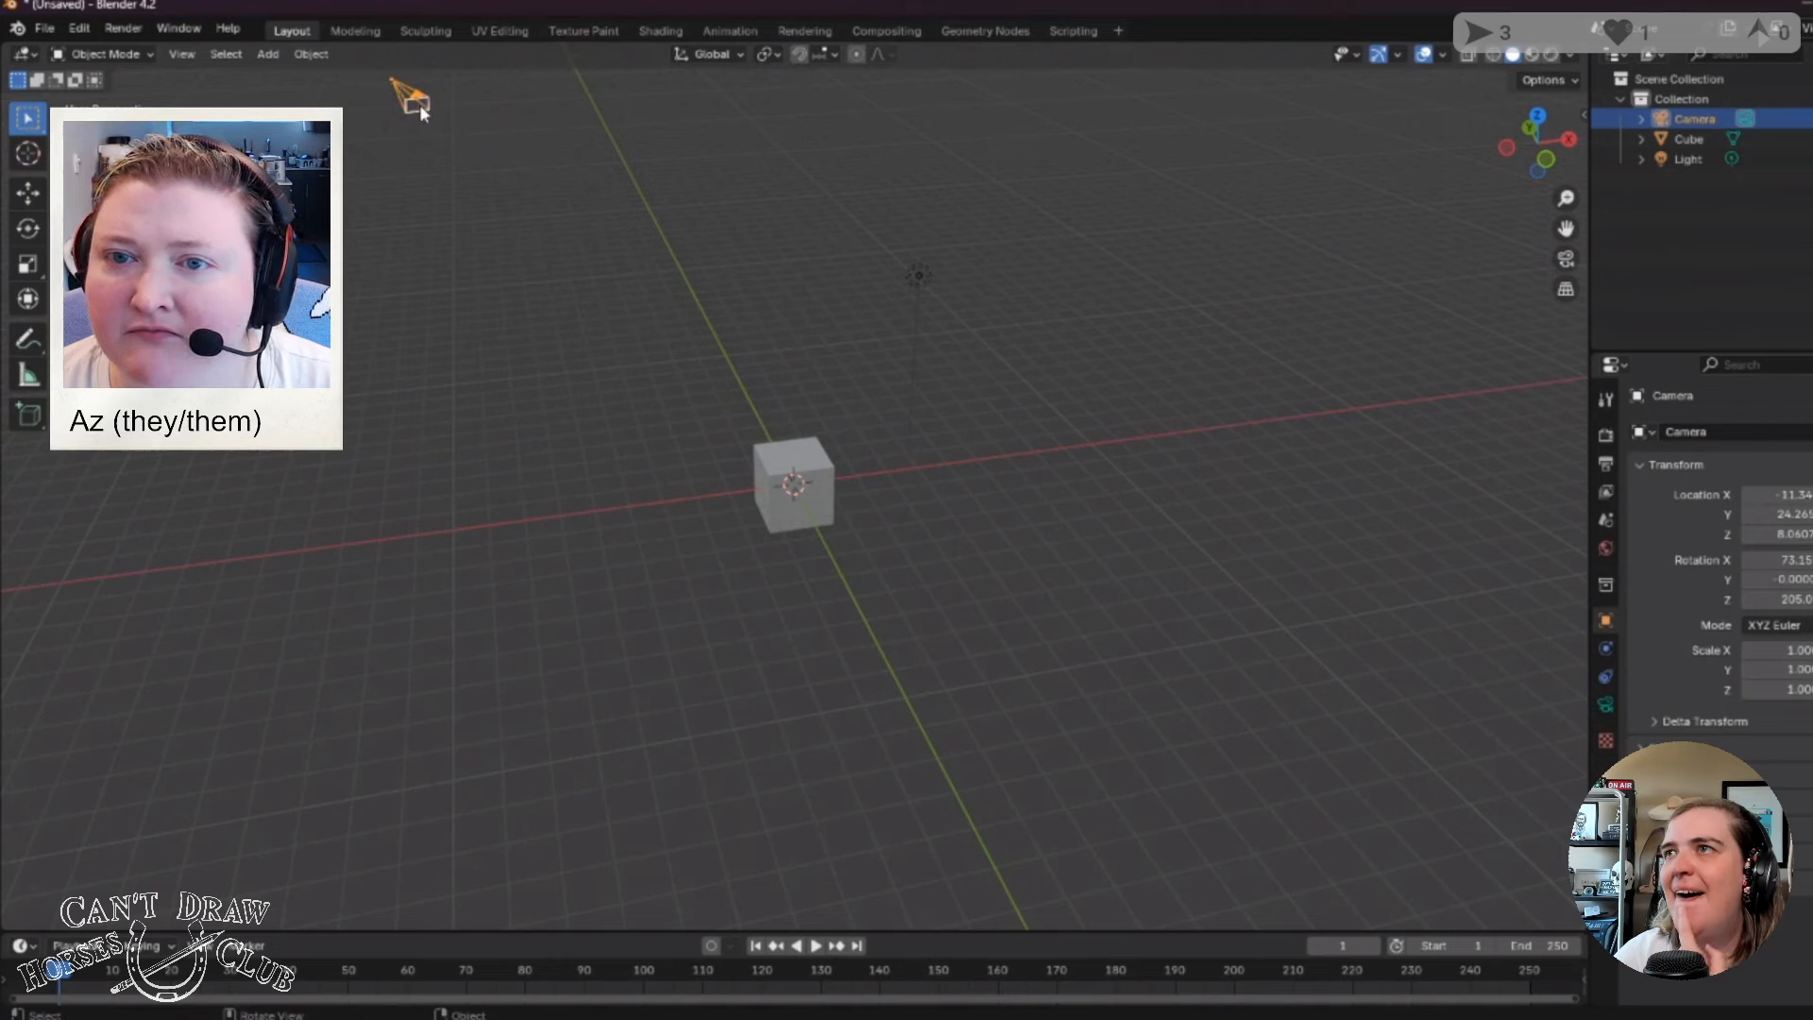
click(464, 225)
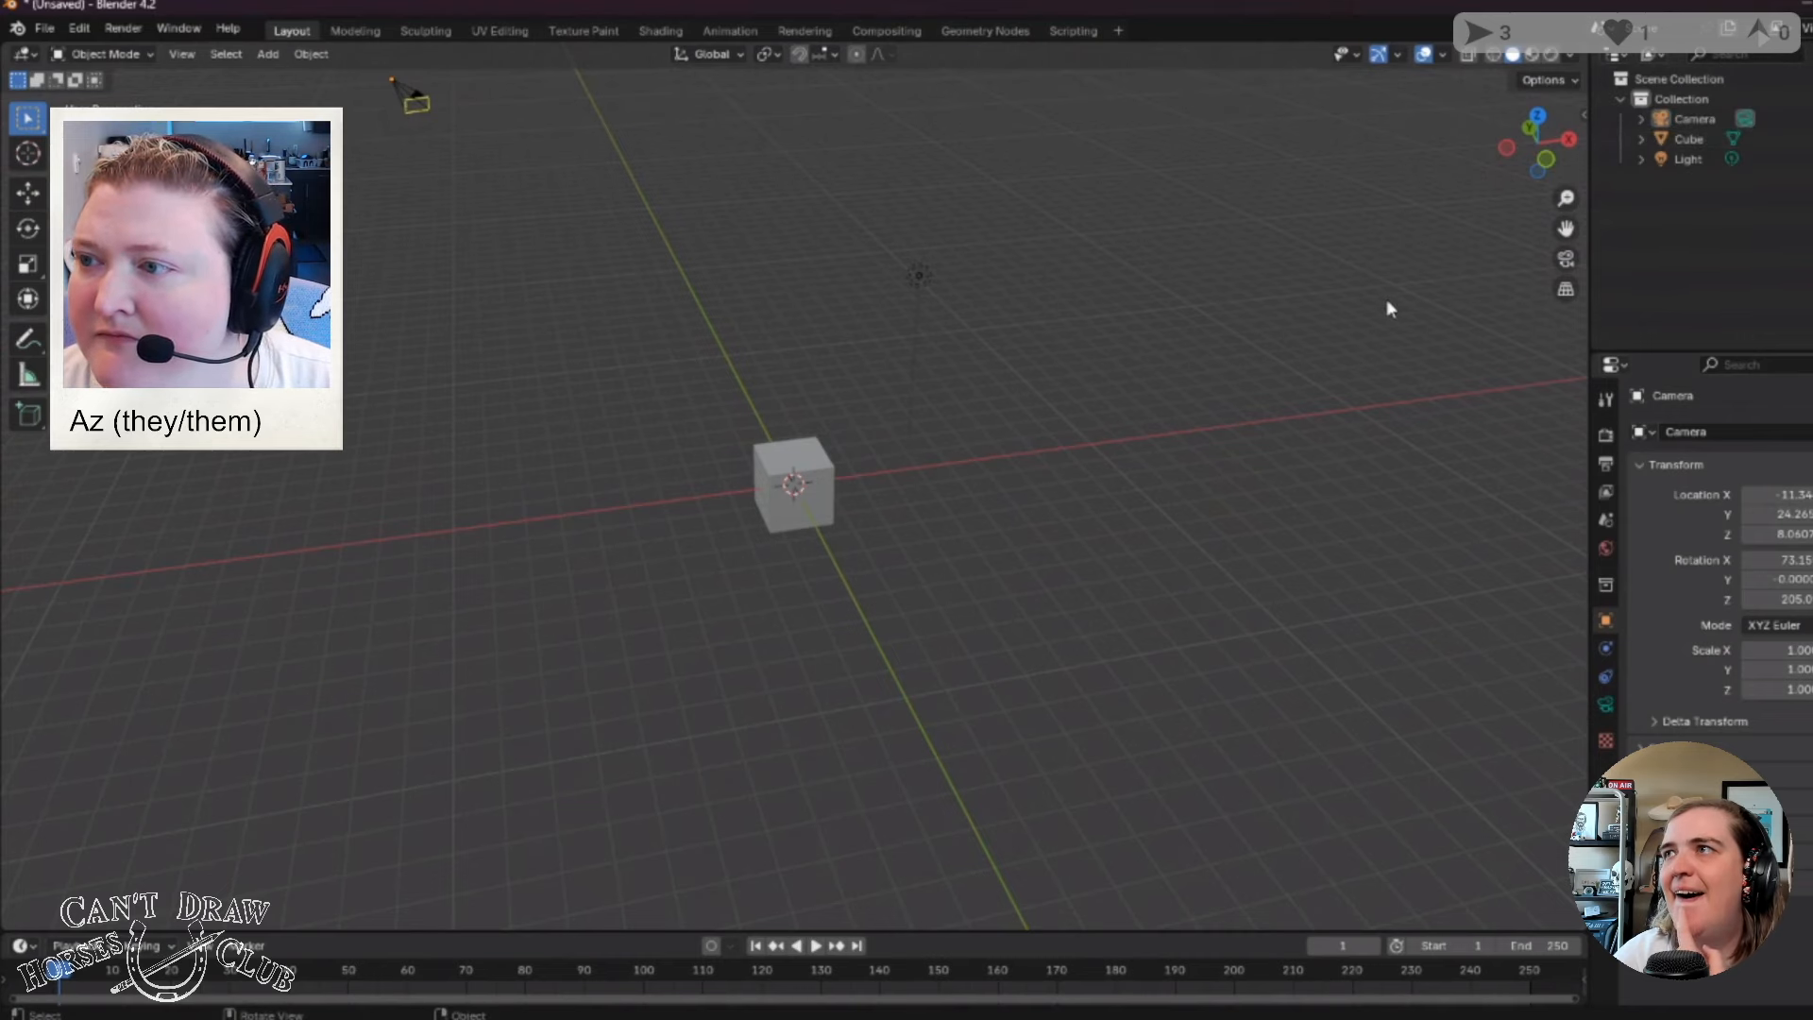
Return to camera view, orbit the locked camera slightly around the cube, and bring it closer so the cube nearly fills the frame height.
key(KP_0)
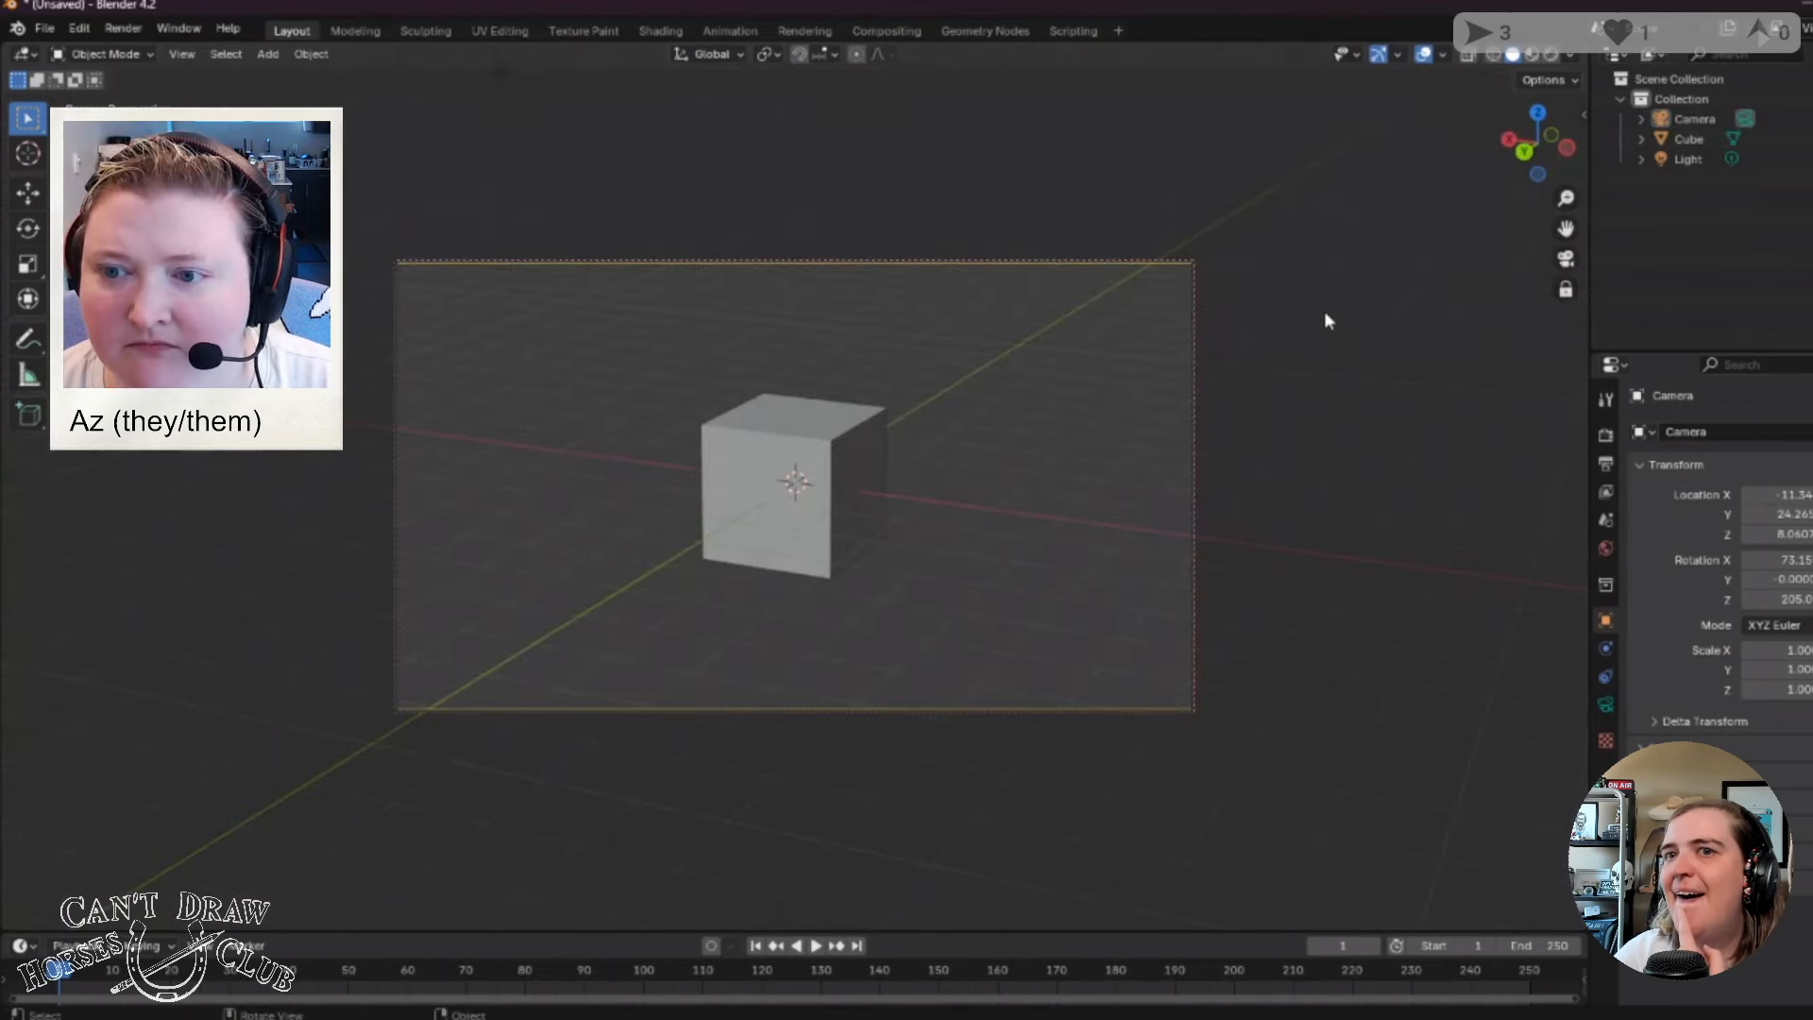
mouse_move(1279, 366)
middle_down()
mouse_move(1353, 361)
mouse_move(1245, 370)
middle_up()
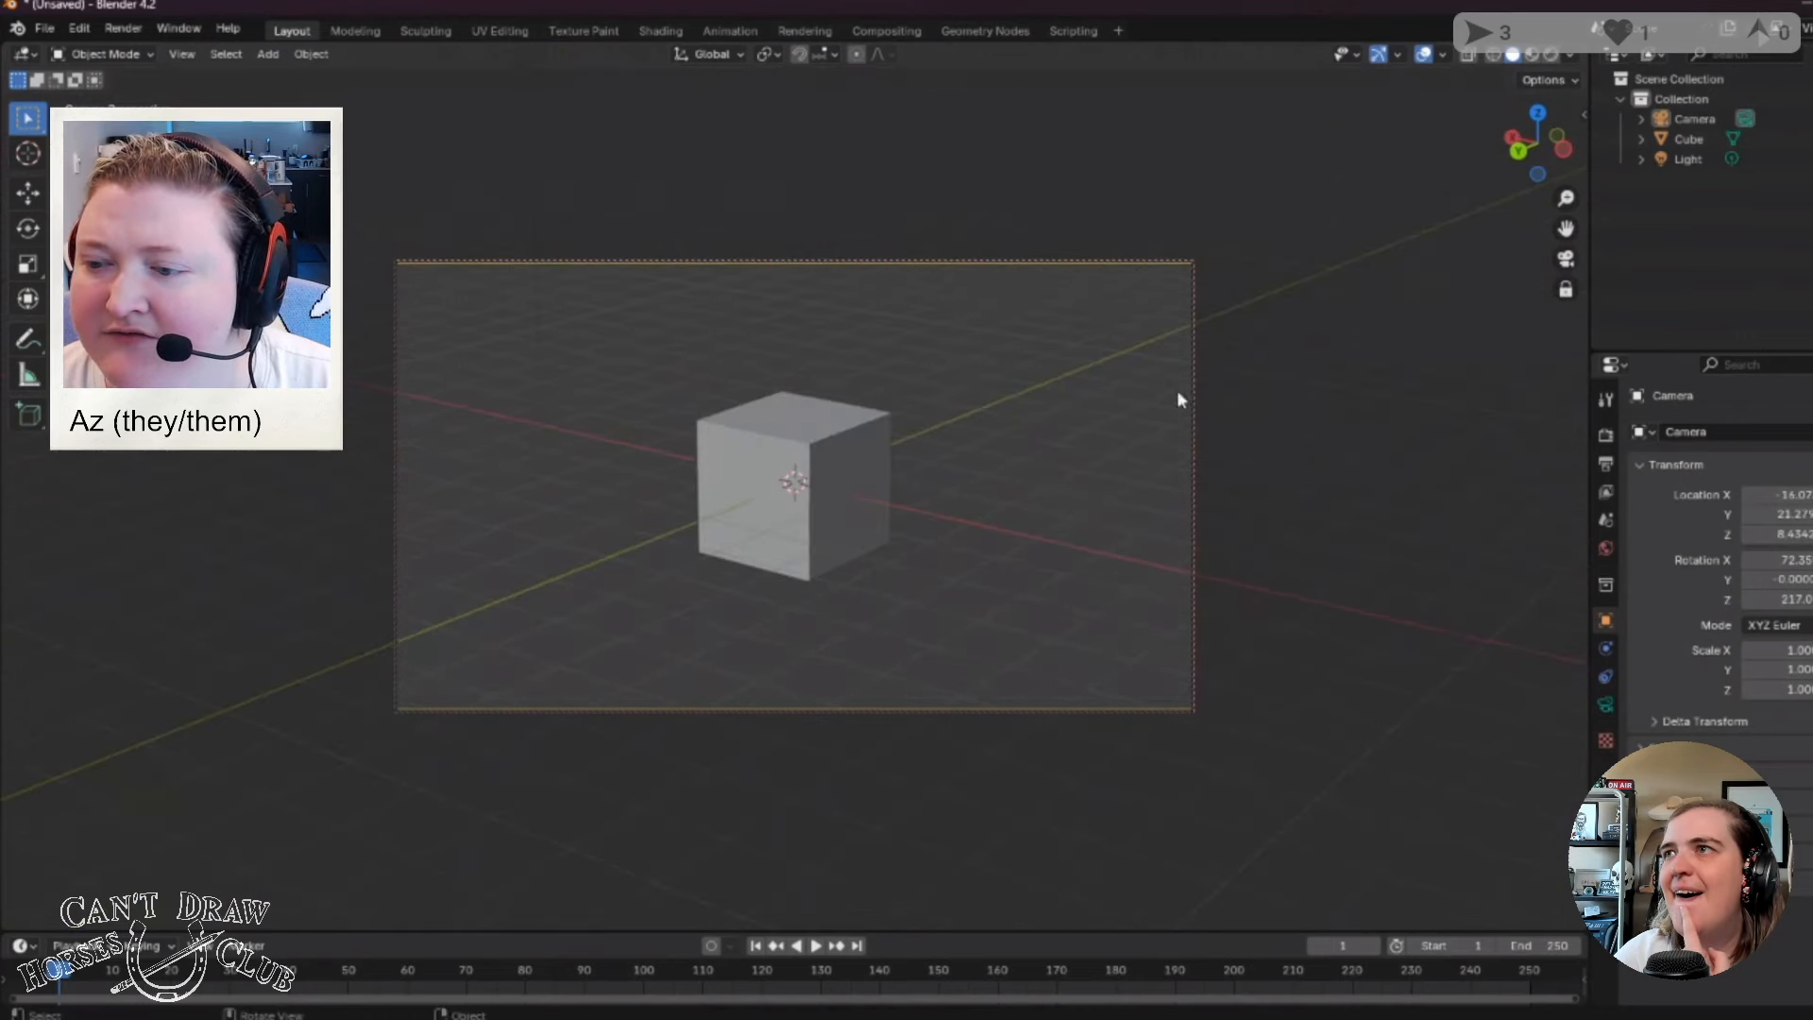
scroll(1012, 442, up, 5)
scroll(1001, 444, down, 5)
scroll(1001, 452, up, 5)
scroll(999, 448, down, 6)
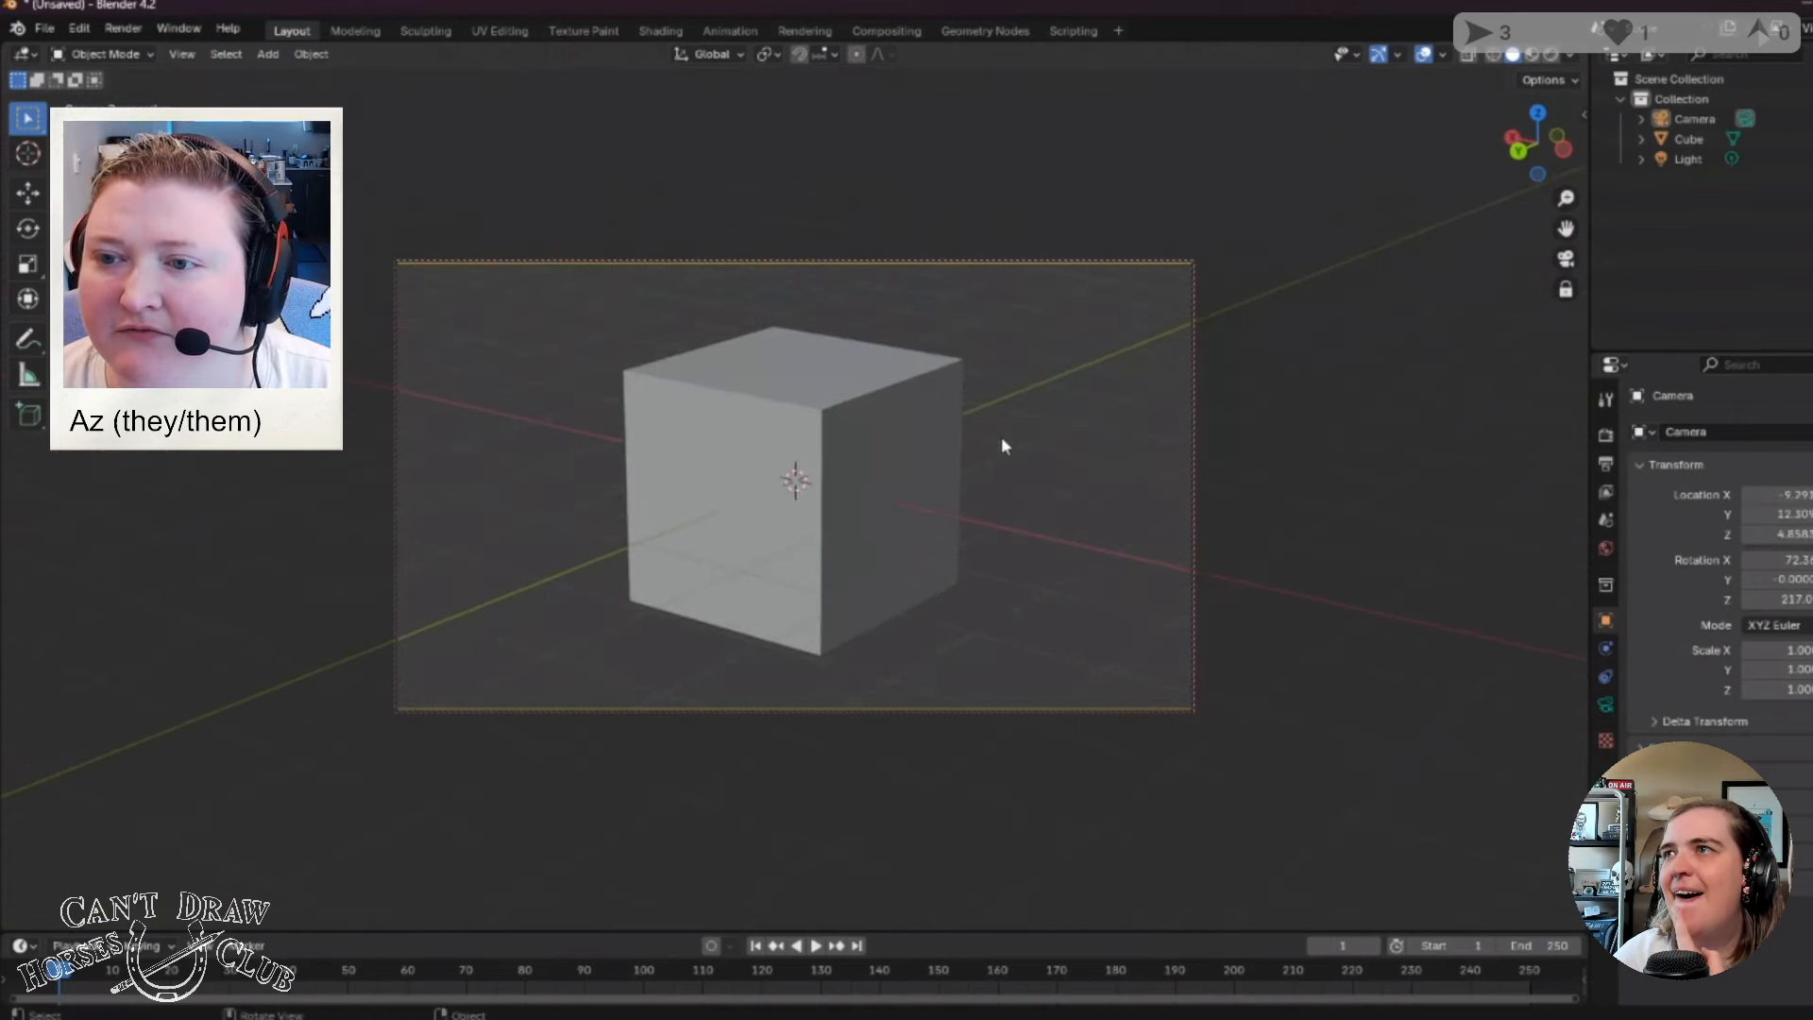
scroll(1001, 453, up, 2)
scroll(999, 452, up, 3)
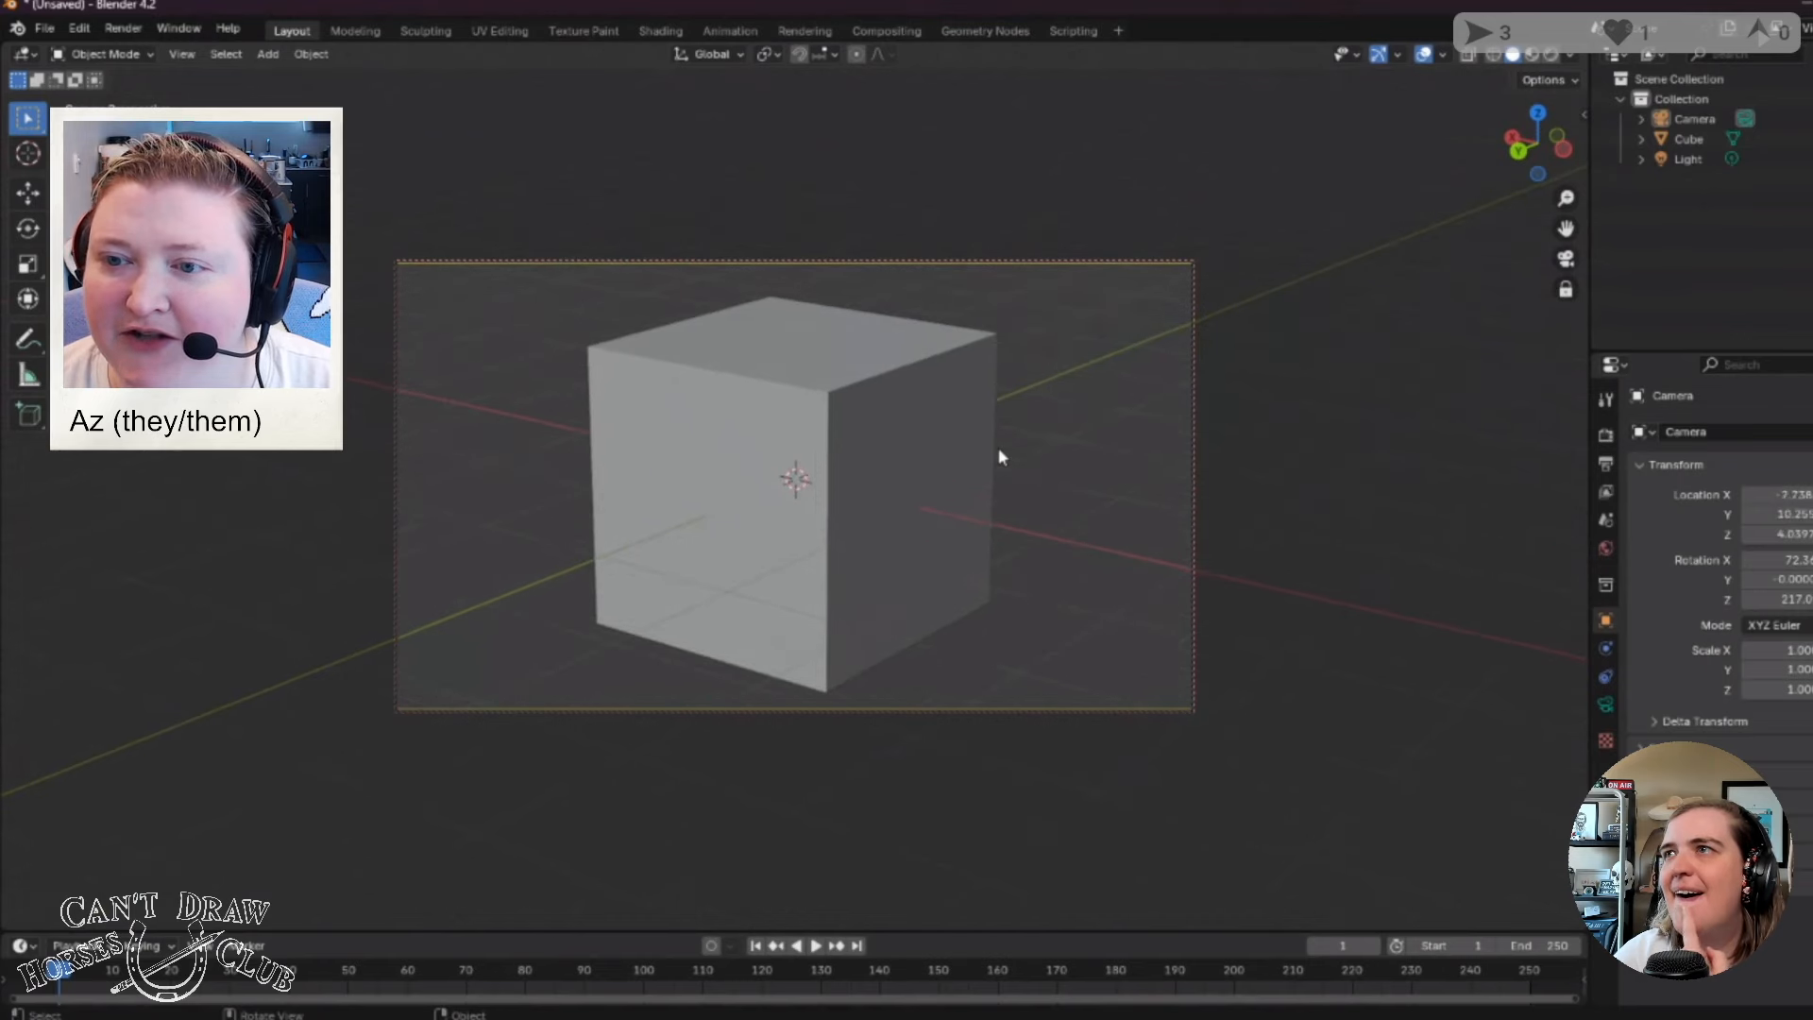
Pull the locked camera far back and in again, and swing it around the cube to about X -16.4 m, Y 8.8 m, Z 5.5 m.
middle_drag(999, 454, 959, 454)
scroll(960, 453, down, 10)
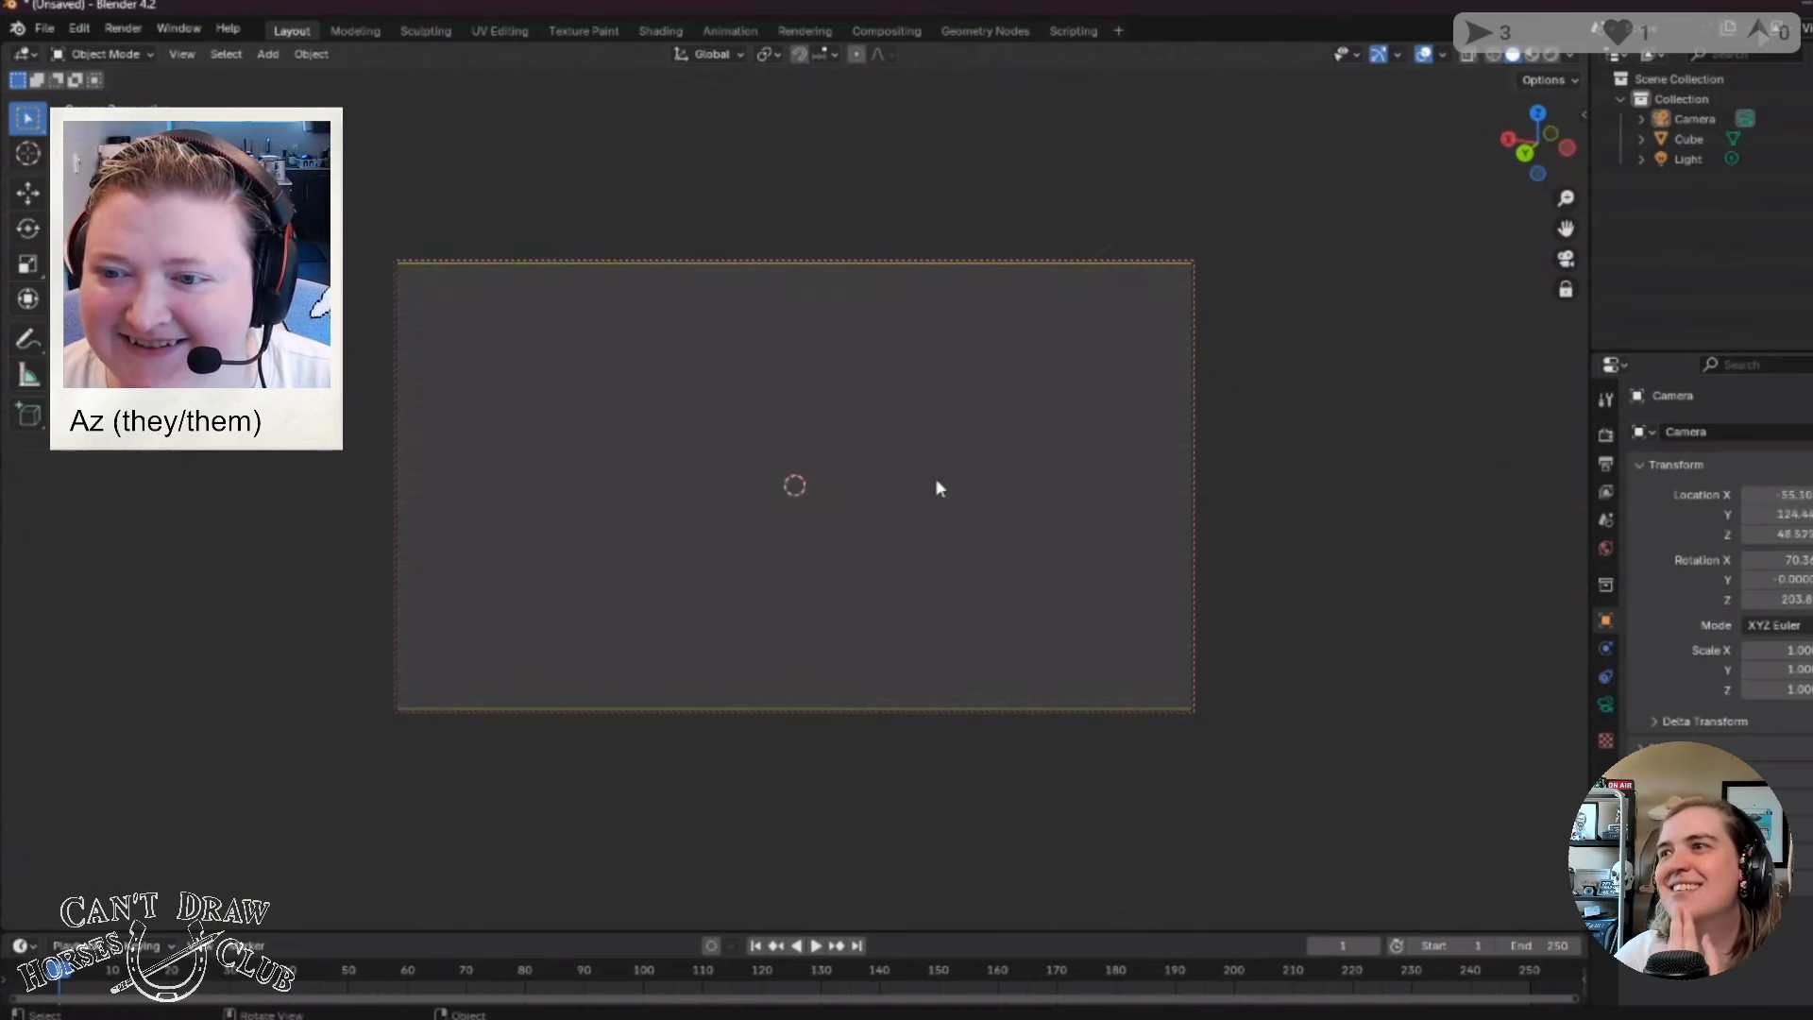
scroll(935, 478, up, 5)
scroll(936, 481, up, 2)
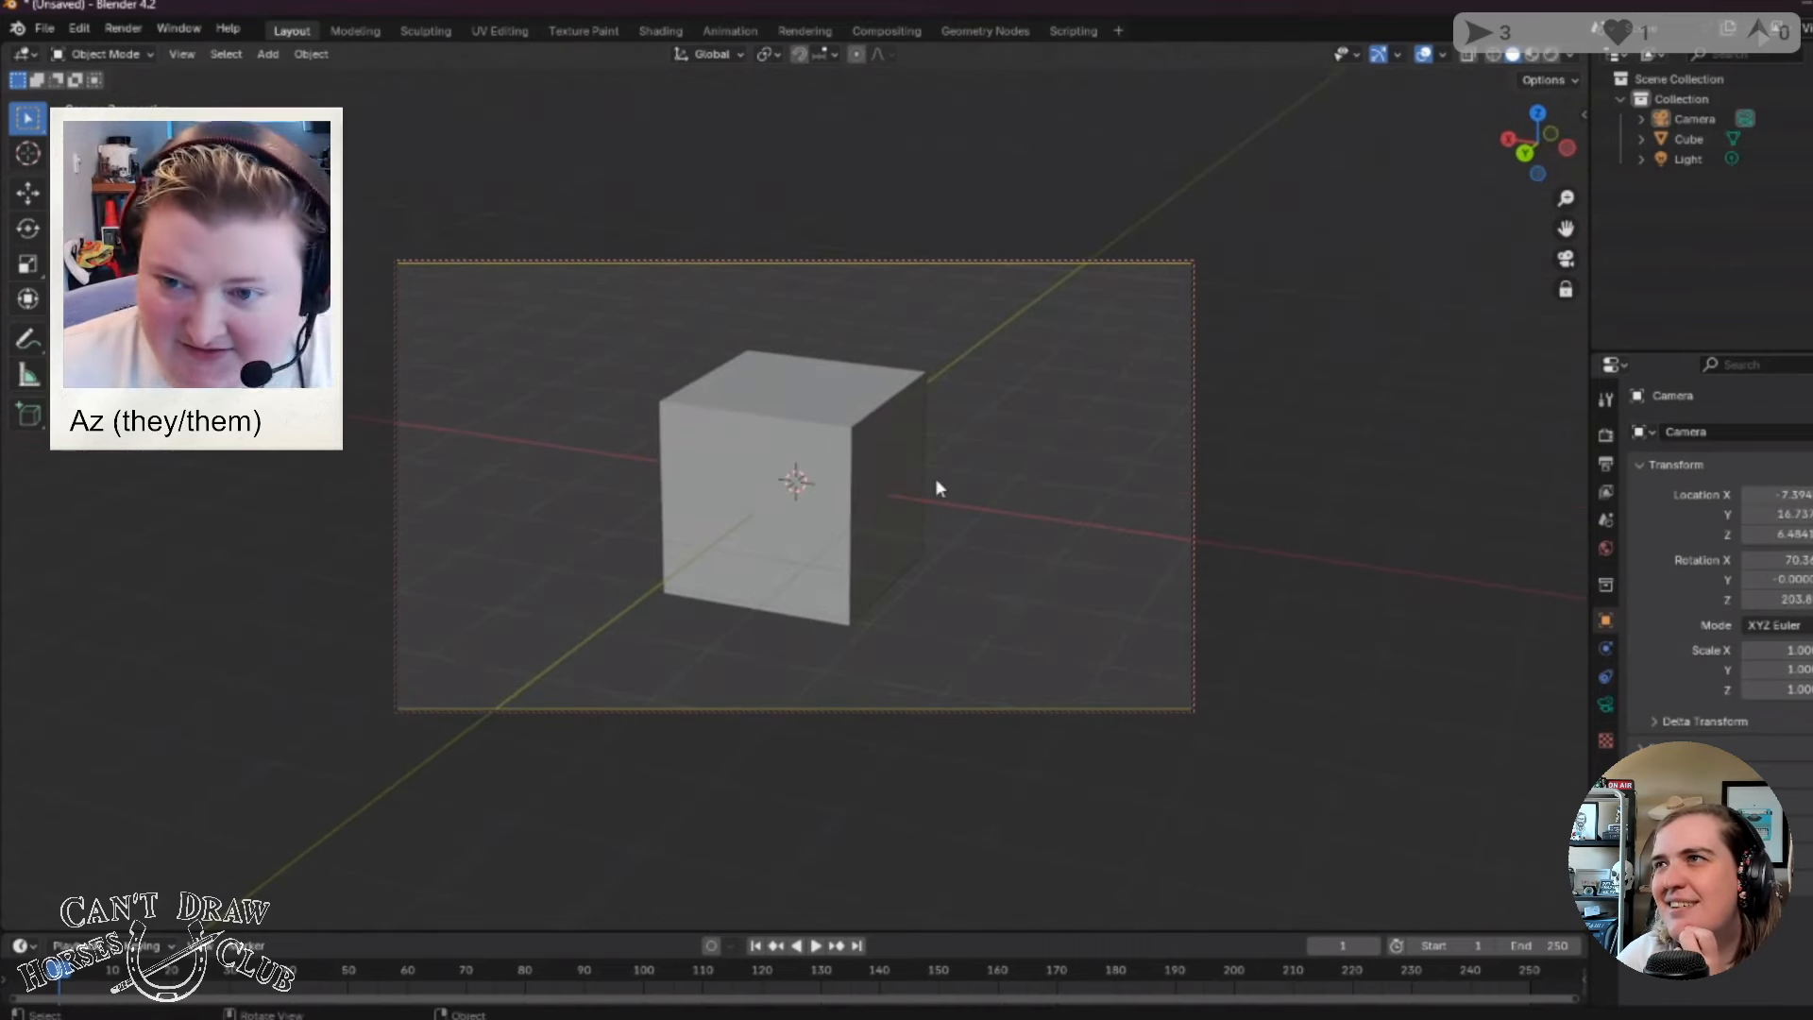
scroll(902, 510, up, 2)
scroll(919, 547, down, 2)
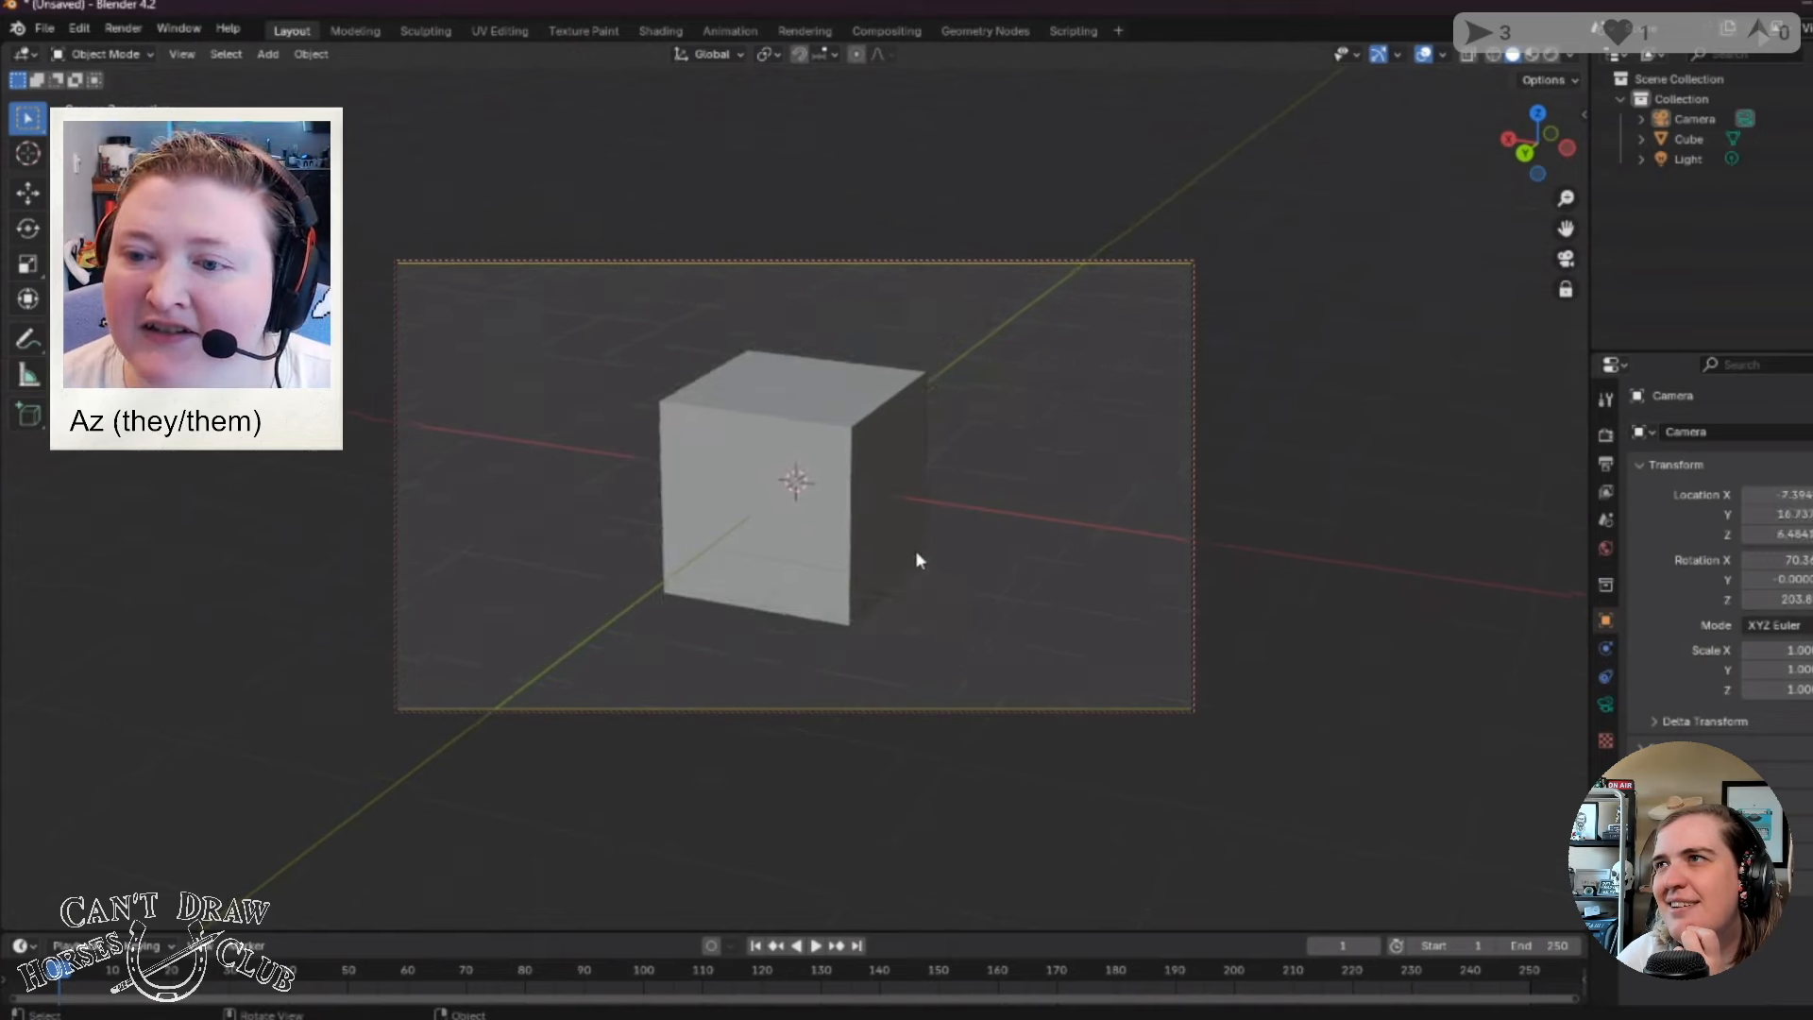
middle_drag(919, 559, 819, 540)
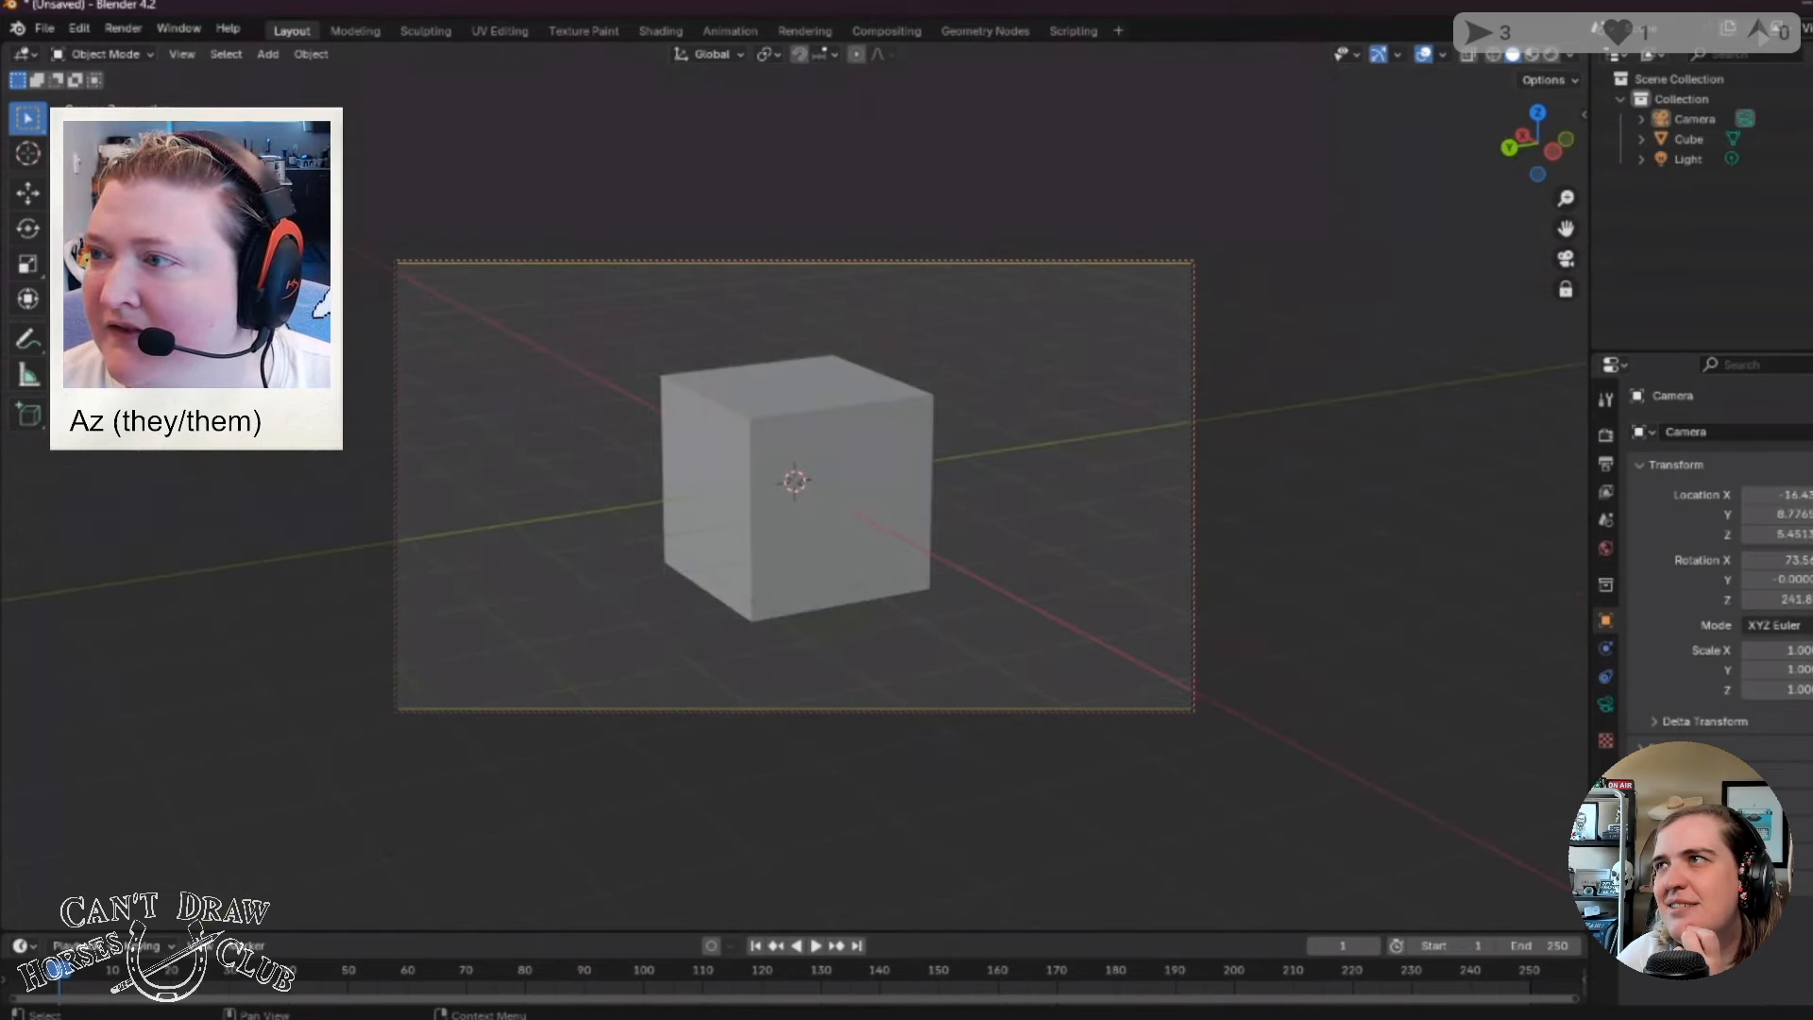
Disable the Camera to View lock in the sidebar's View settings and practise orbiting out of camera view without moving the camera.
drag(1590, 64, 1690, 143)
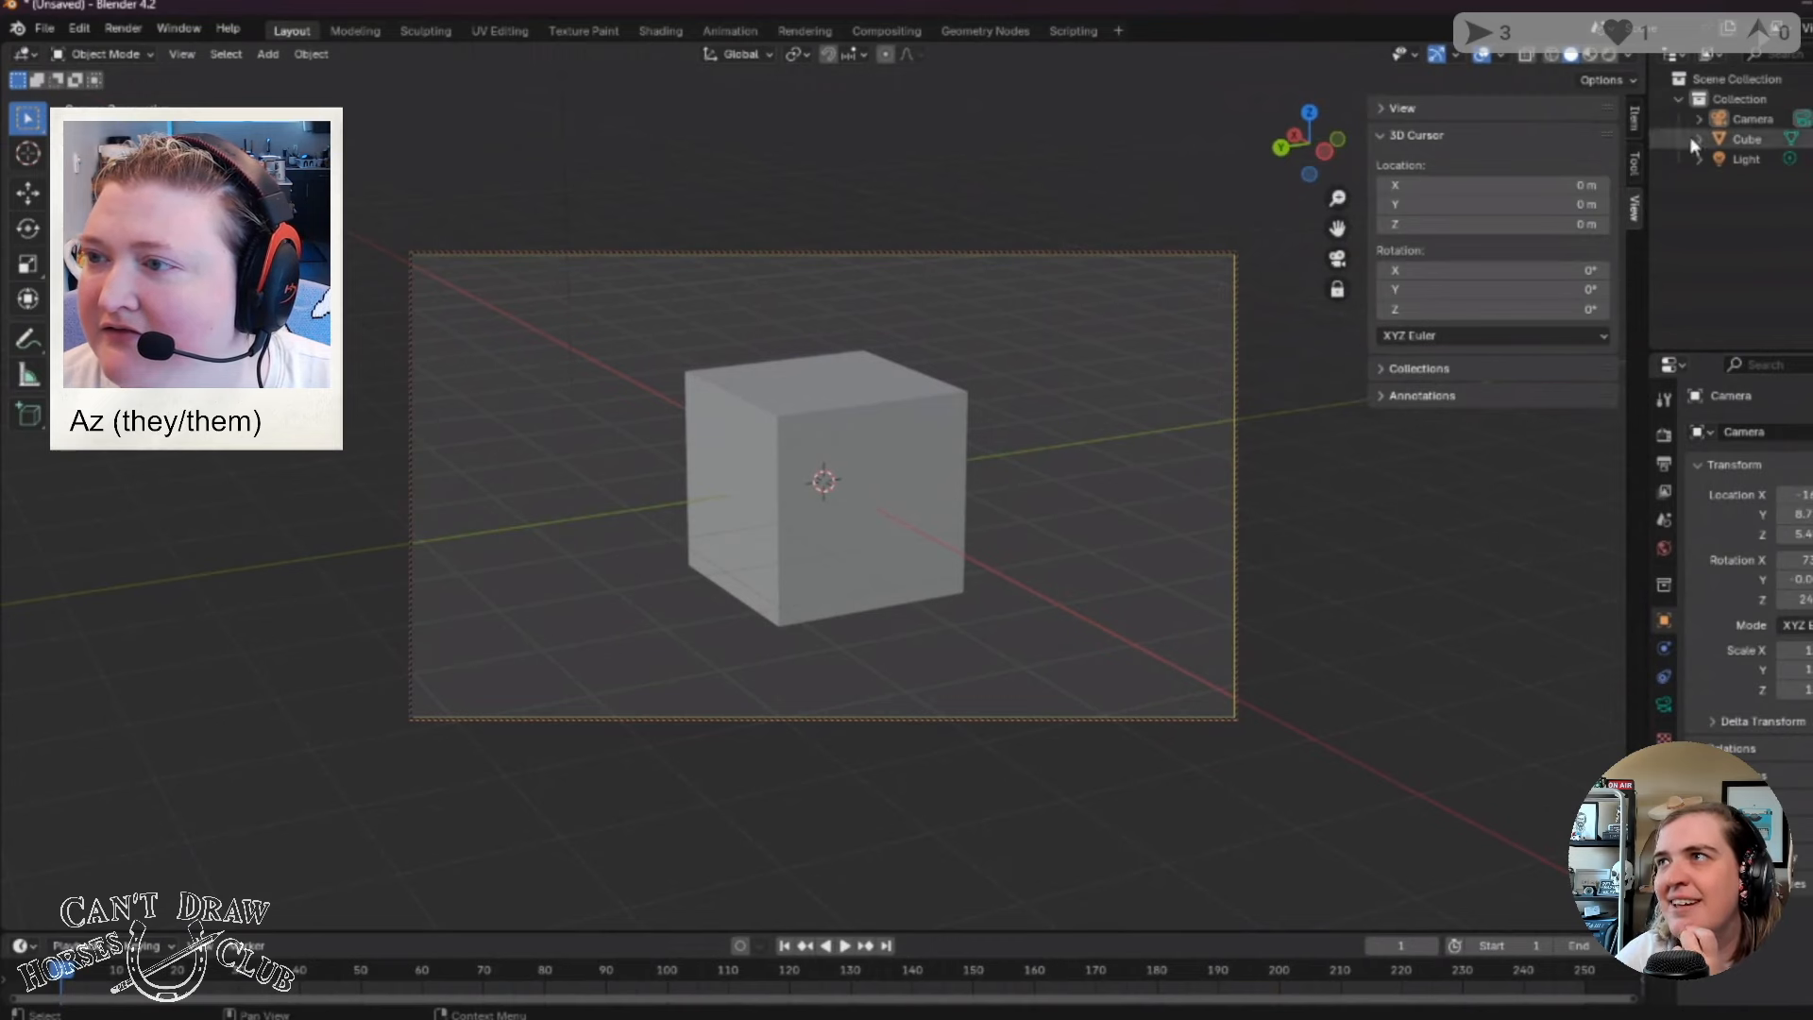
click(1470, 109)
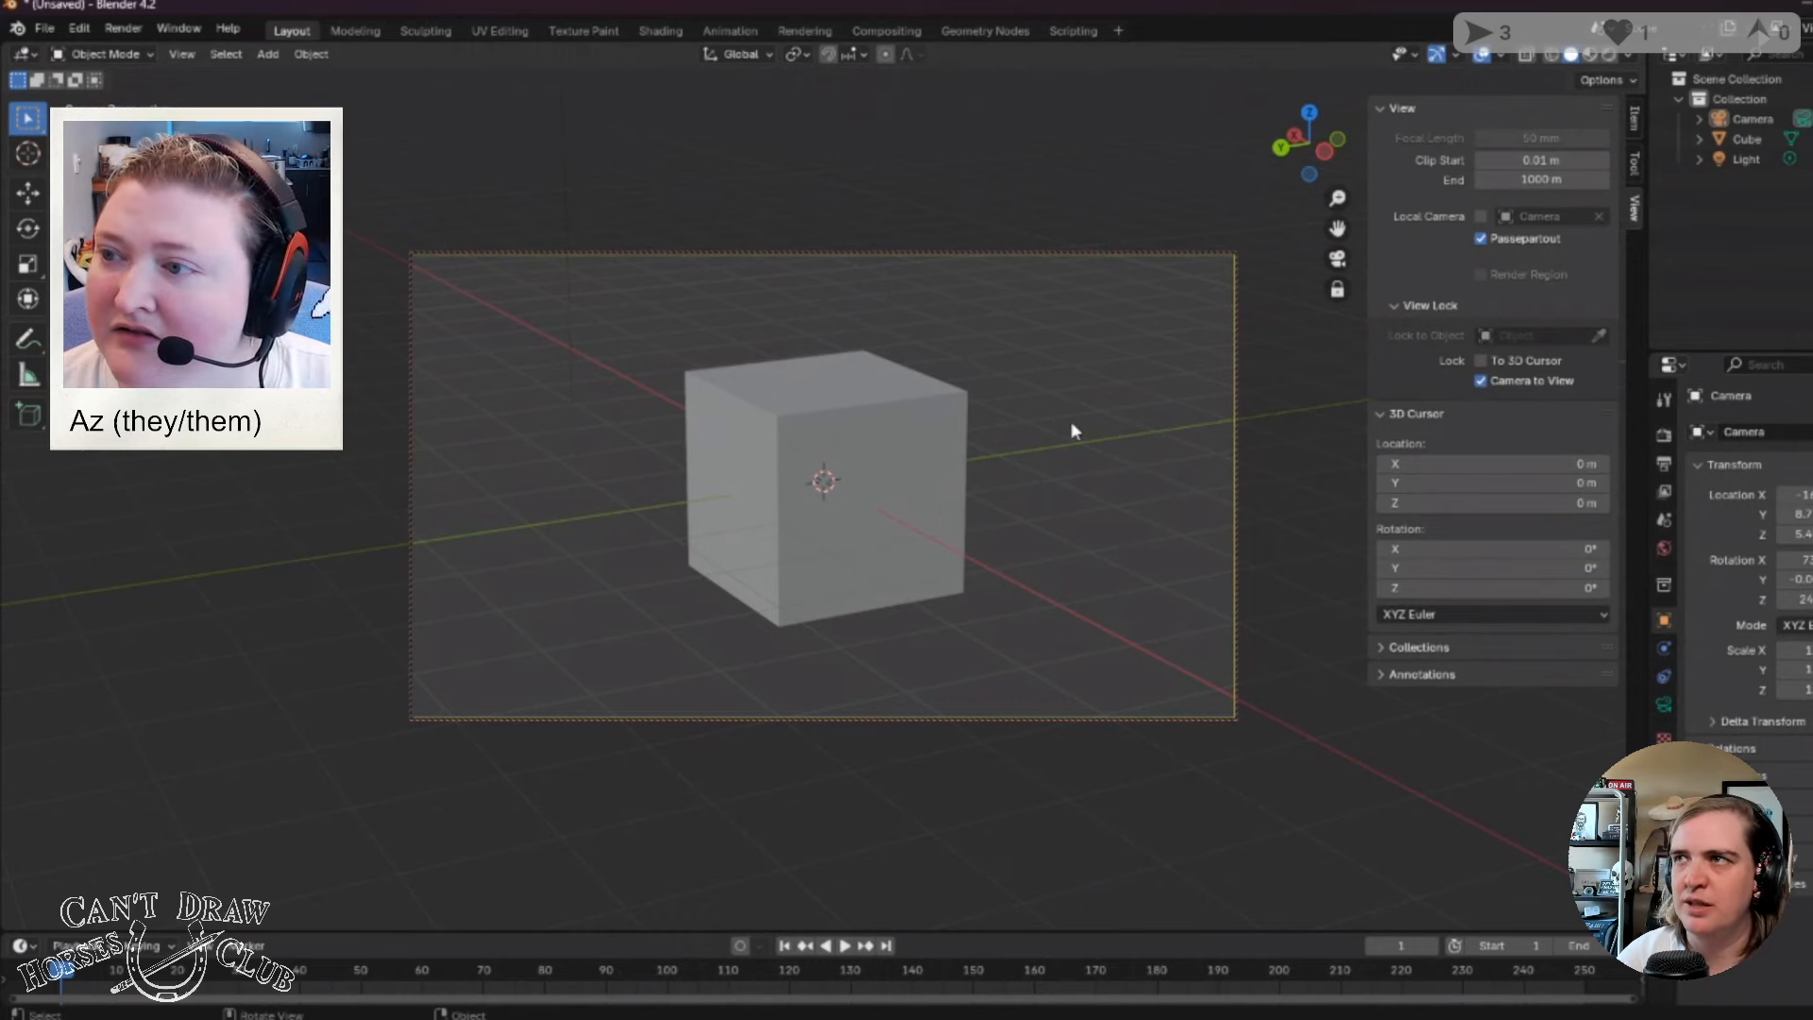
click(1480, 380)
middle_drag(1309, 416, 870, 453)
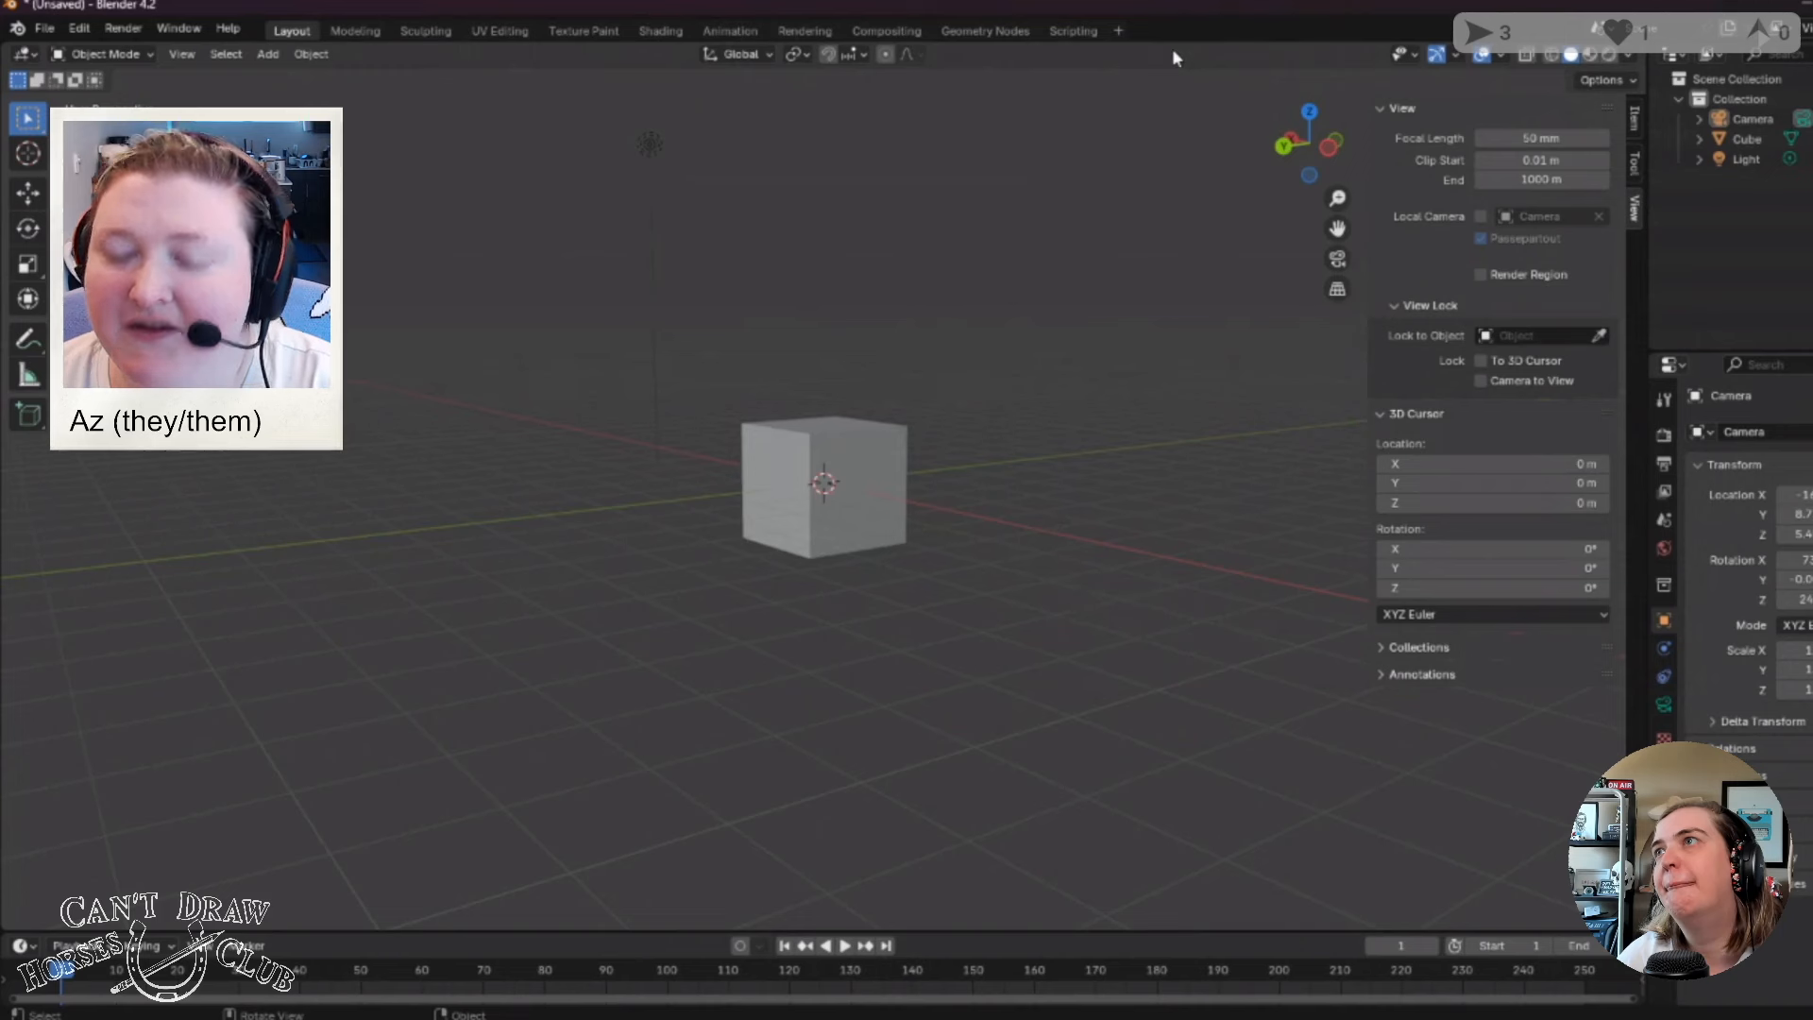
key(KP_0)
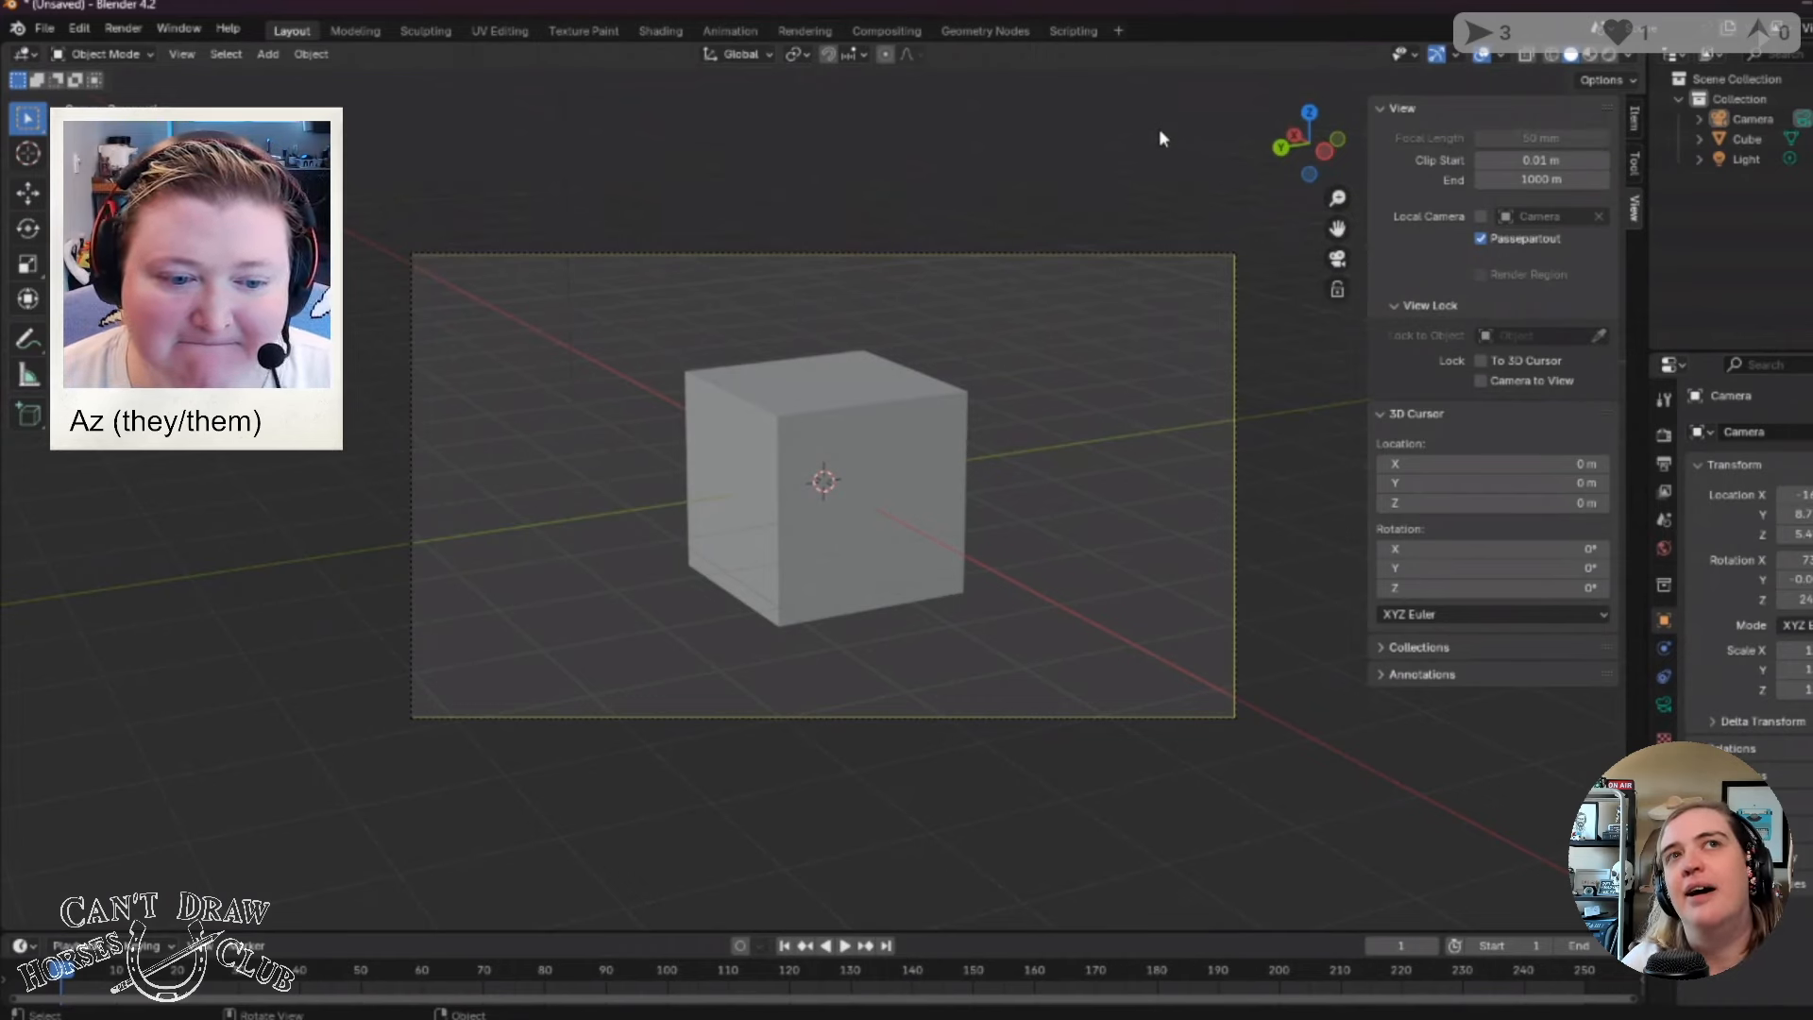
mouse_move(1060, 354)
middle_down()
mouse_move(1028, 362)
mouse_move(1062, 349)
mouse_move(1060, 370)
middle_up()
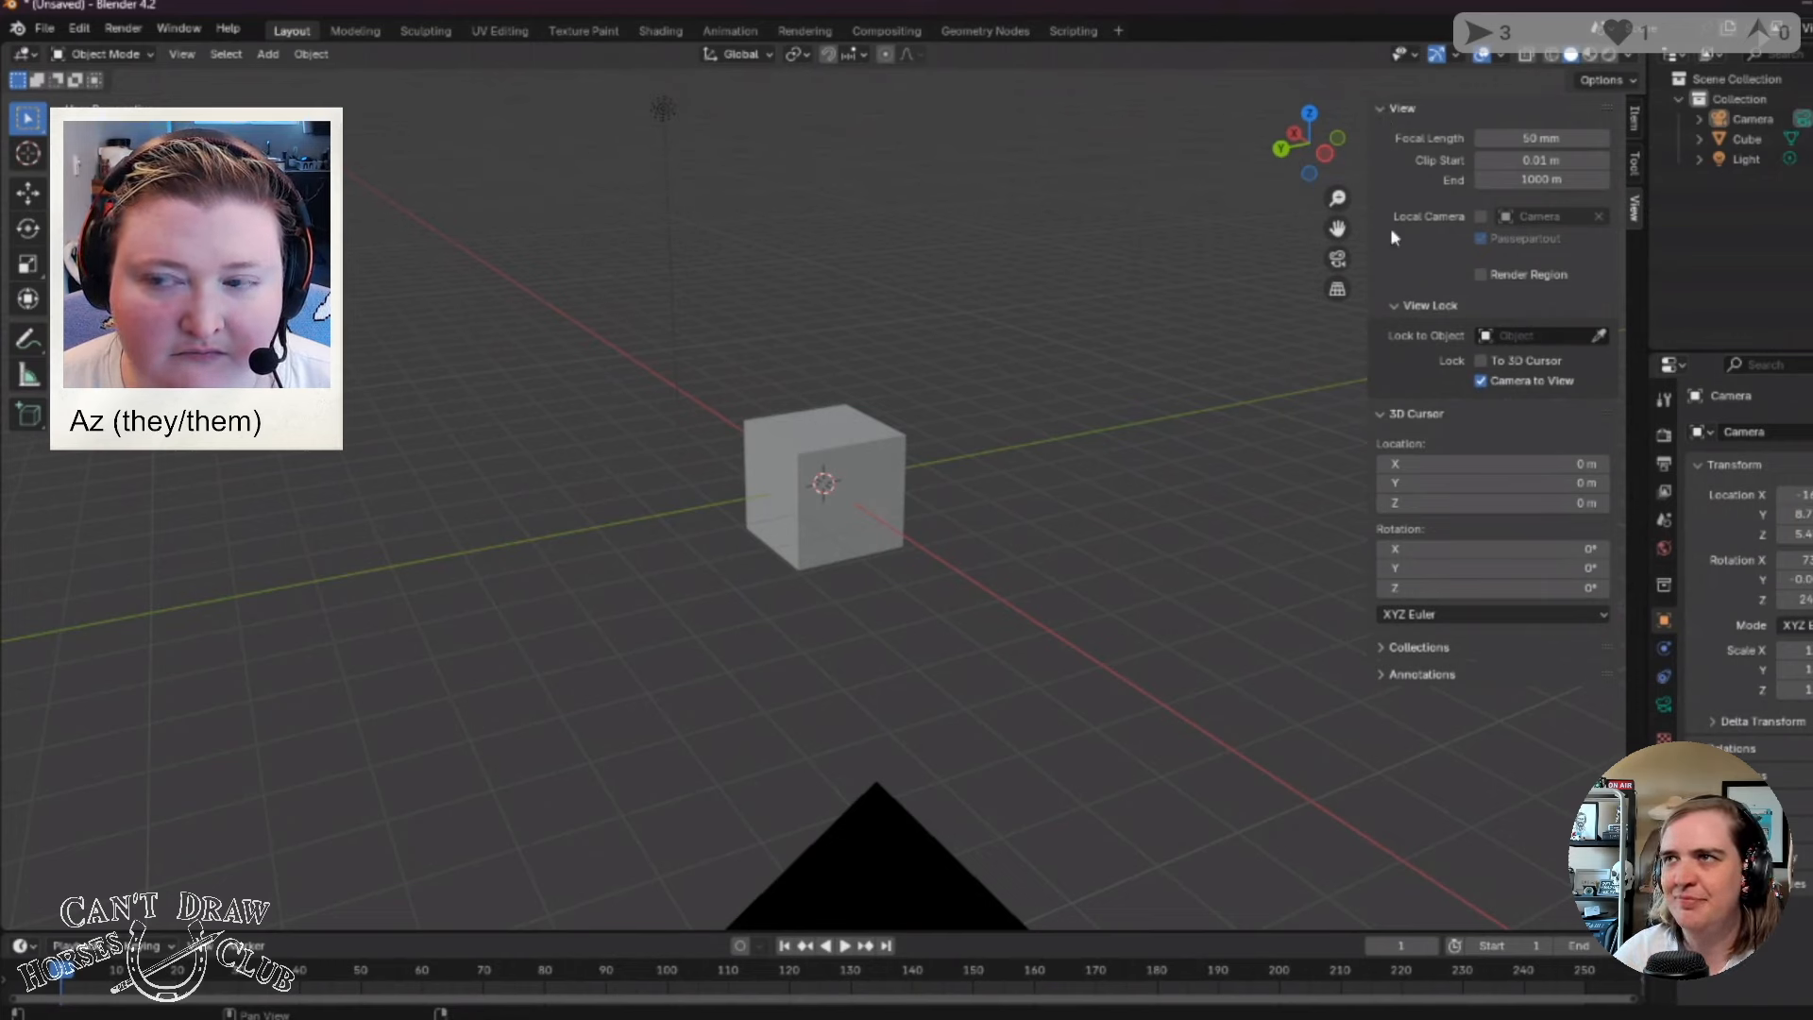
Narrow the viewport sidebar and show the camera's Item transform values.
drag(1367, 273, 1409, 305)
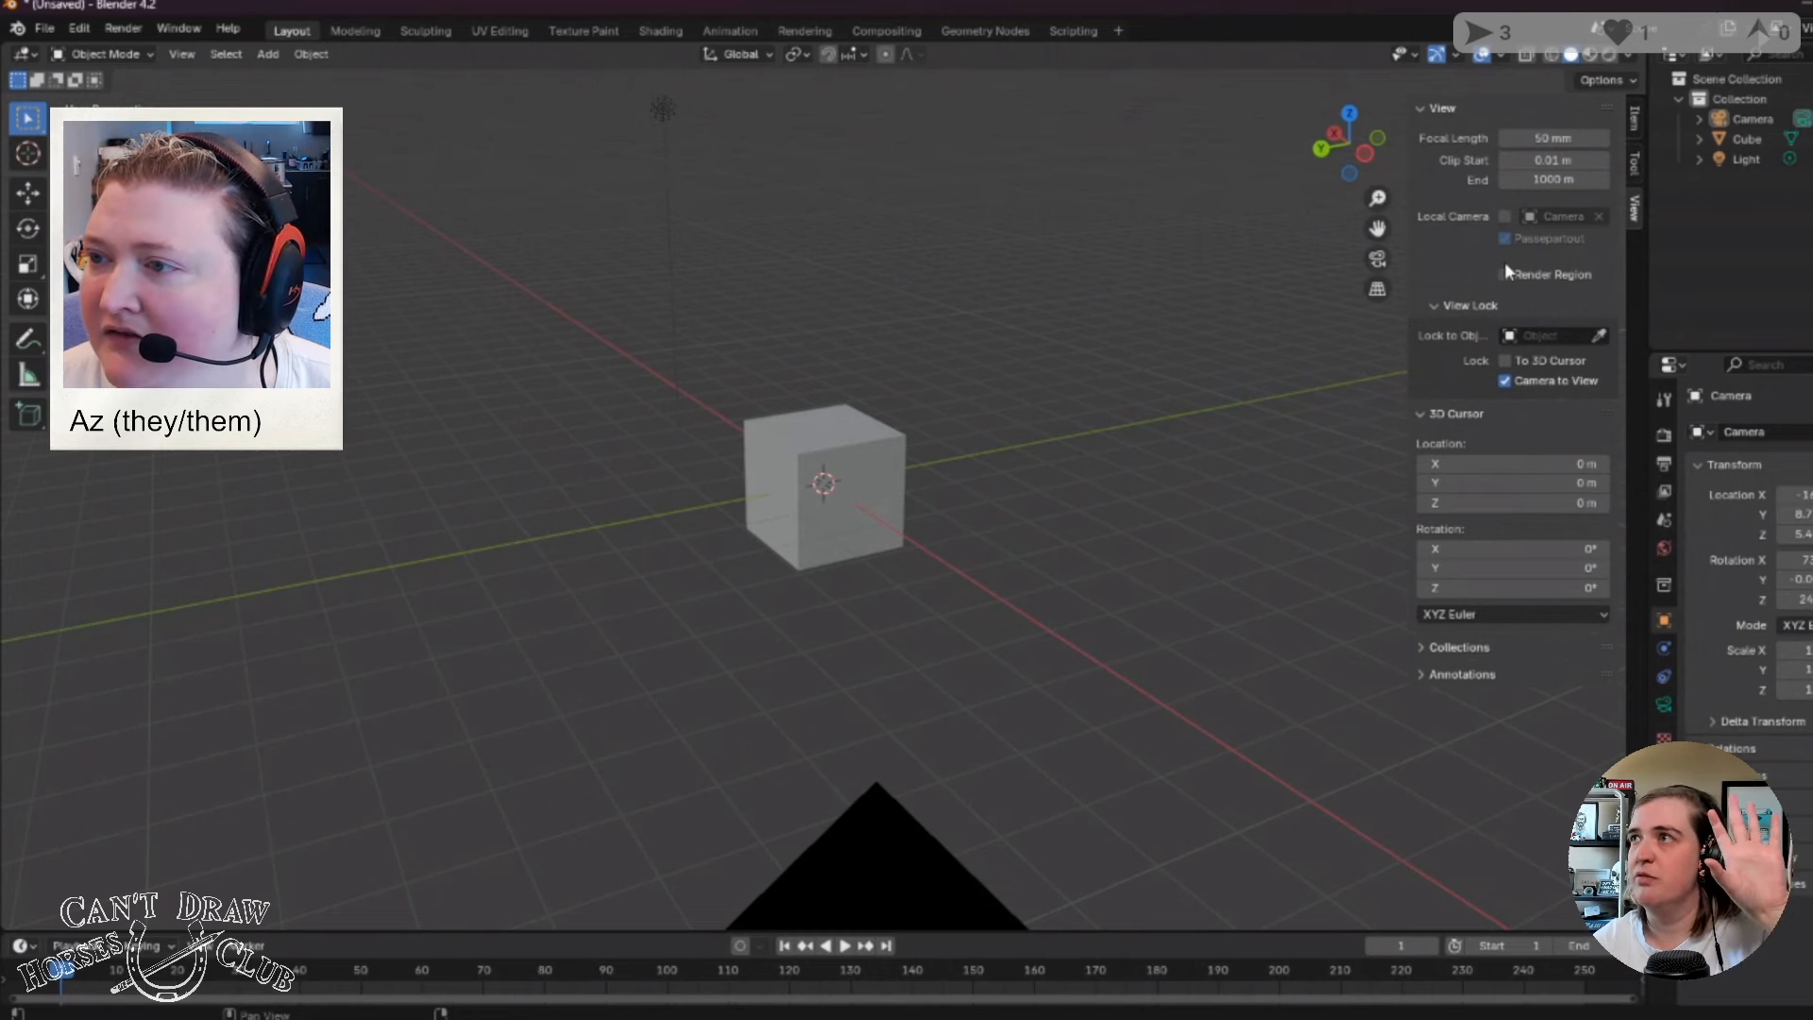
click(1637, 121)
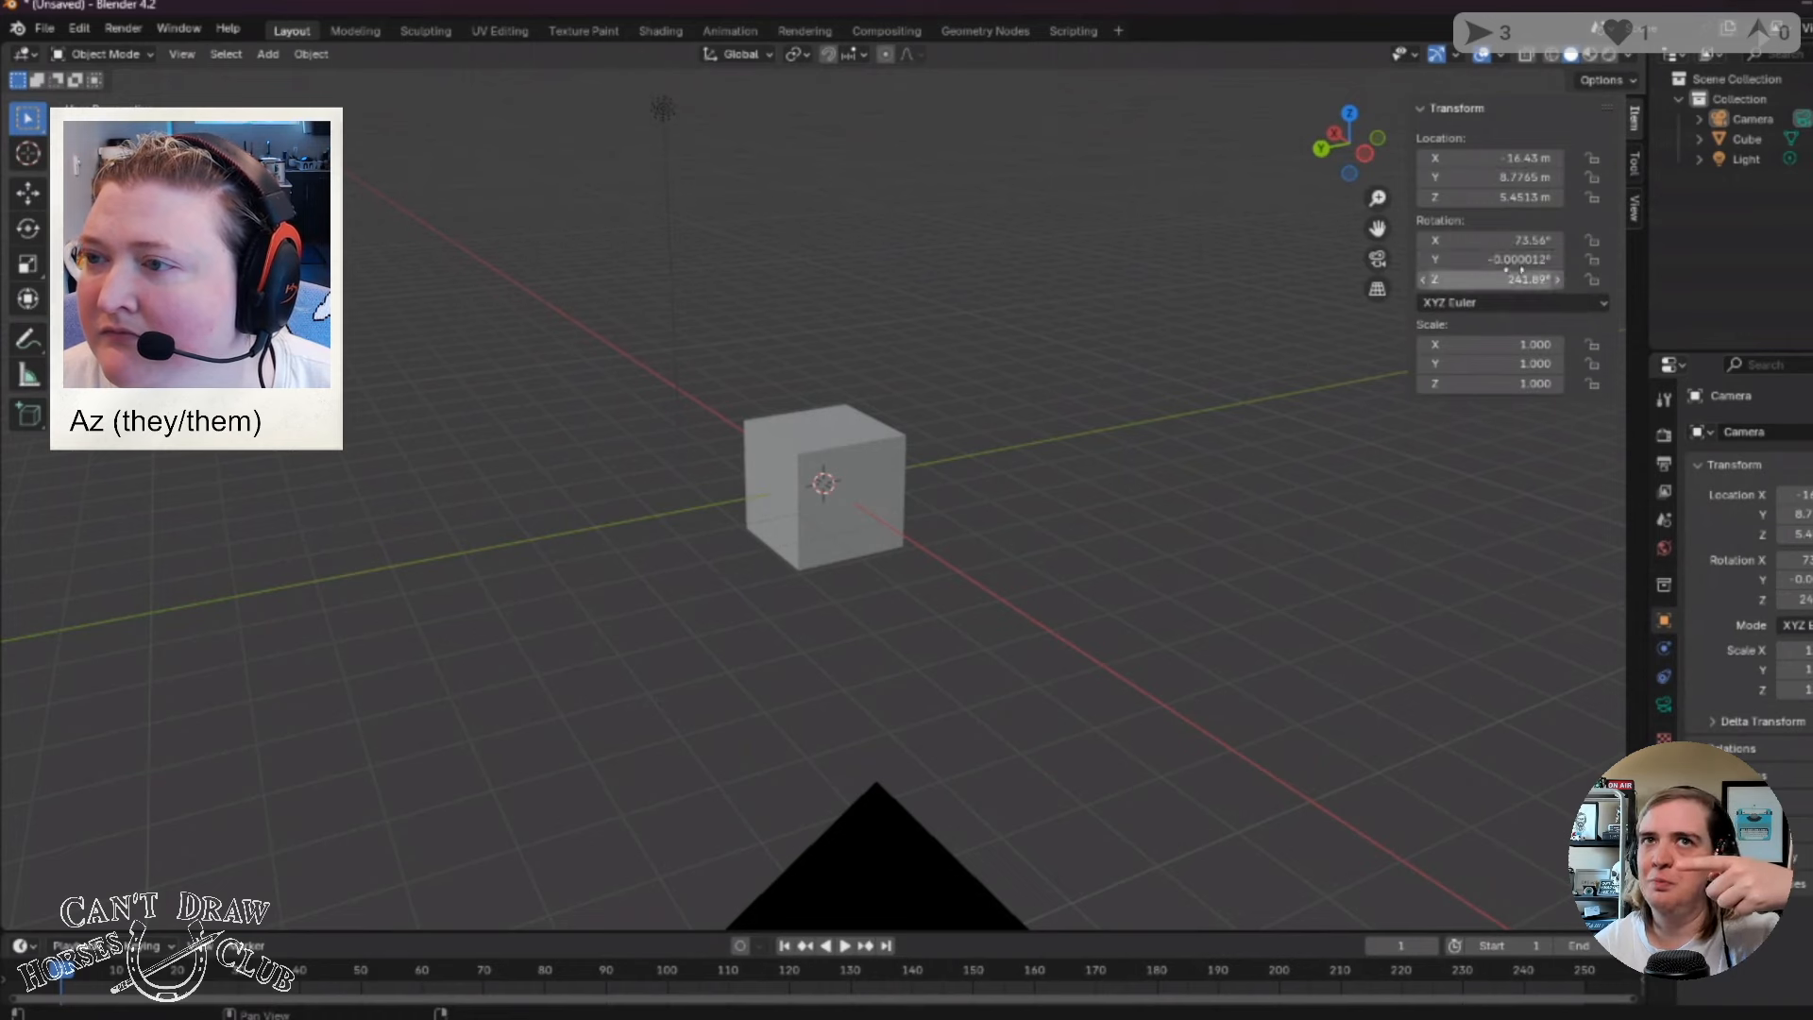
Select the cube in the outliner and go over its Rotation, Scale and Dimensions values without changing them.
click(1755, 141)
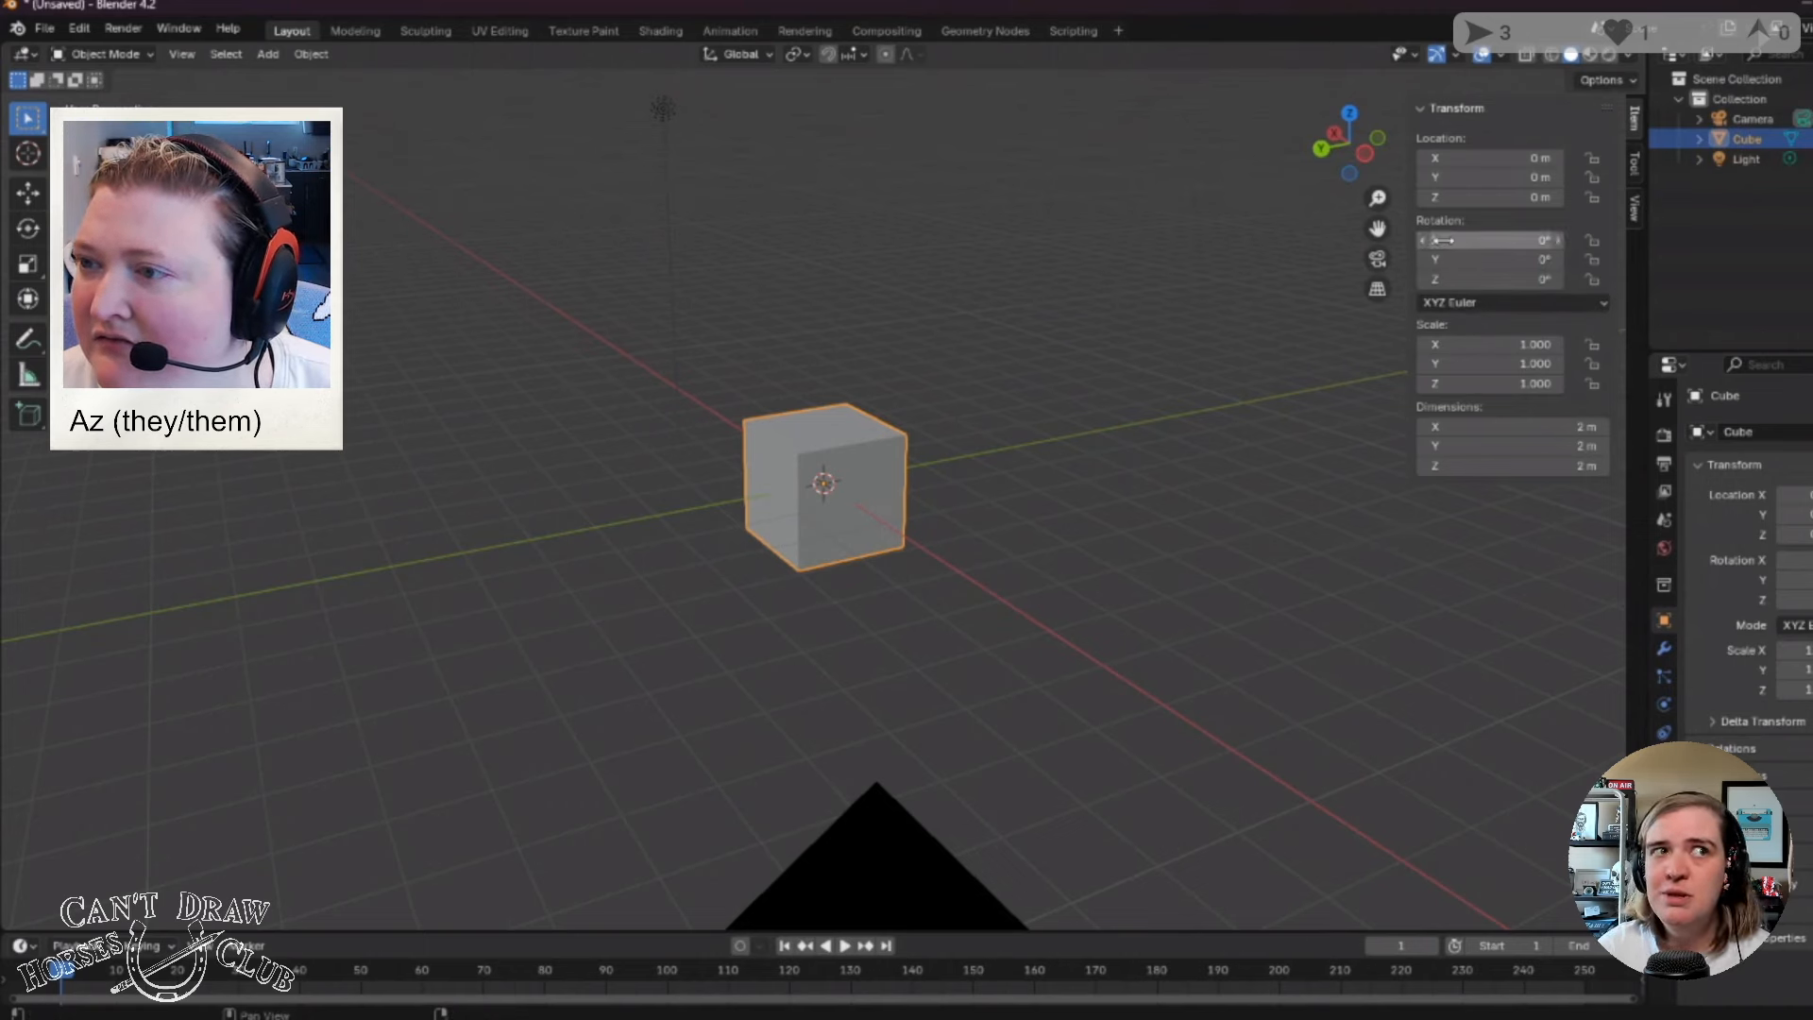
mouse_move(1493, 239)
mouse_down()
mouse_move(1539, 240)
mouse_move(1491, 240)
mouse_up()
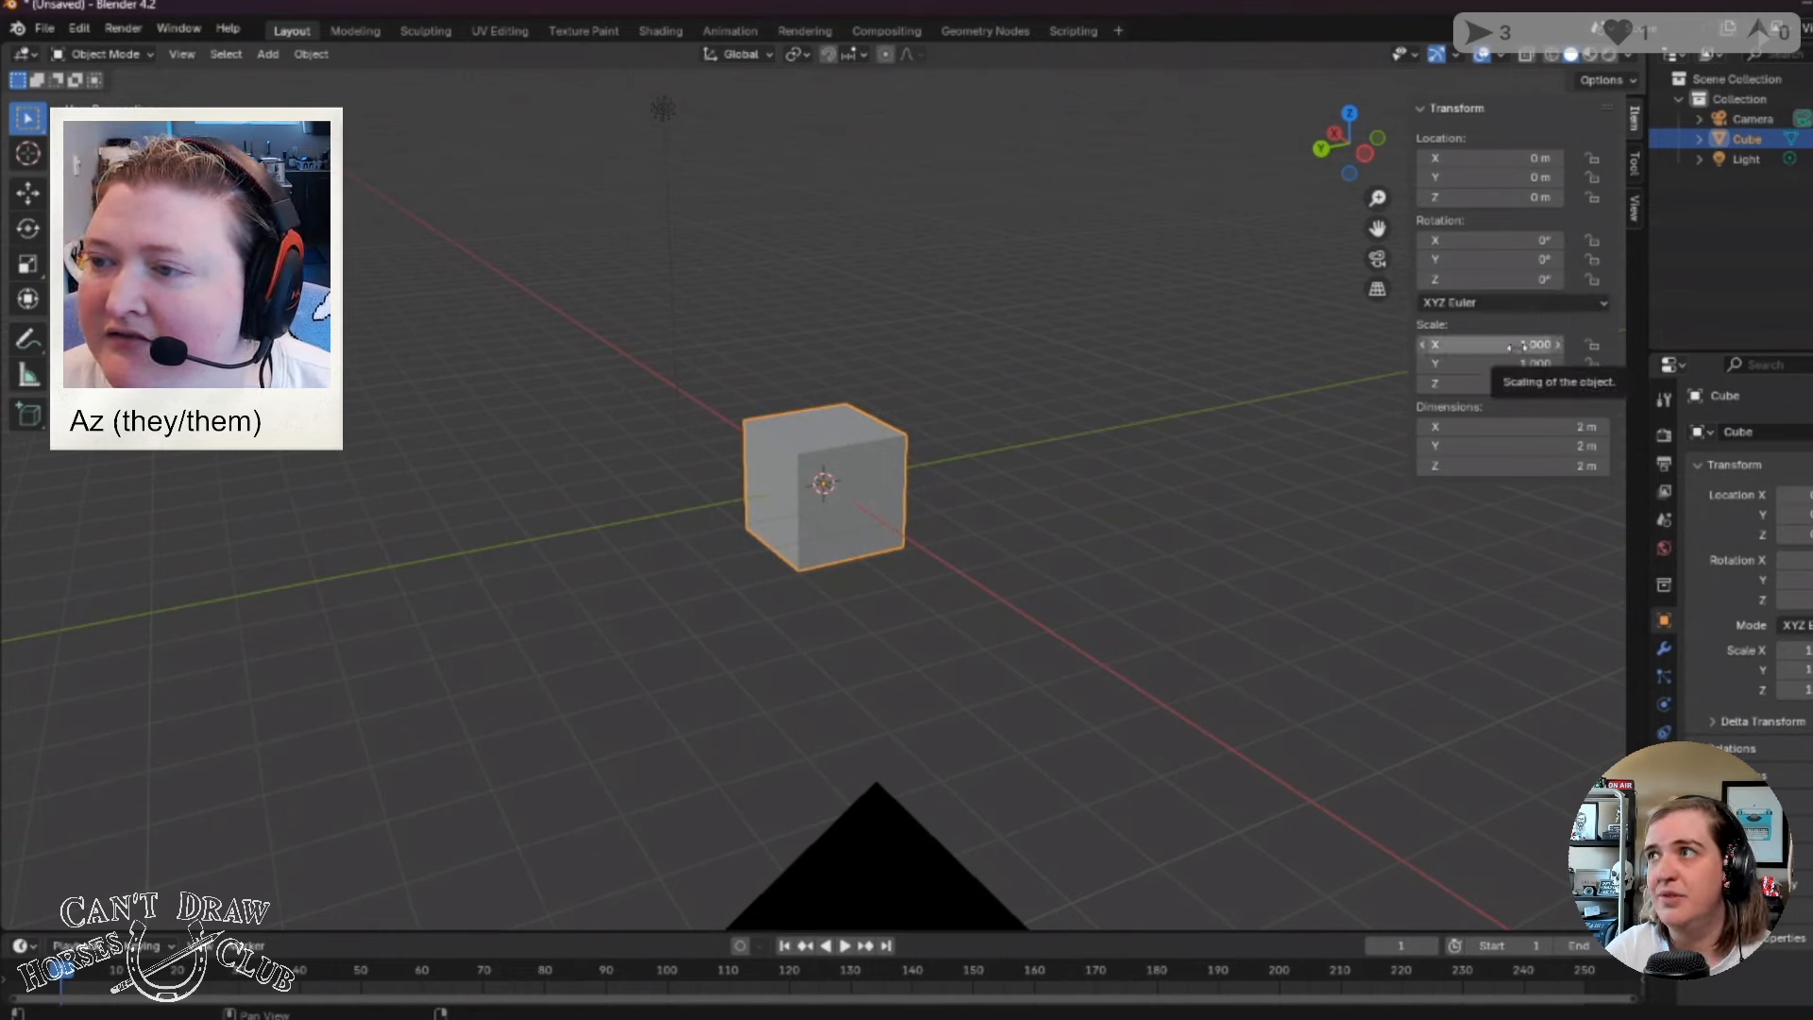
mouse_move(1522, 345)
mouse_down()
mouse_move(1606, 346)
mouse_move(1526, 345)
mouse_up()
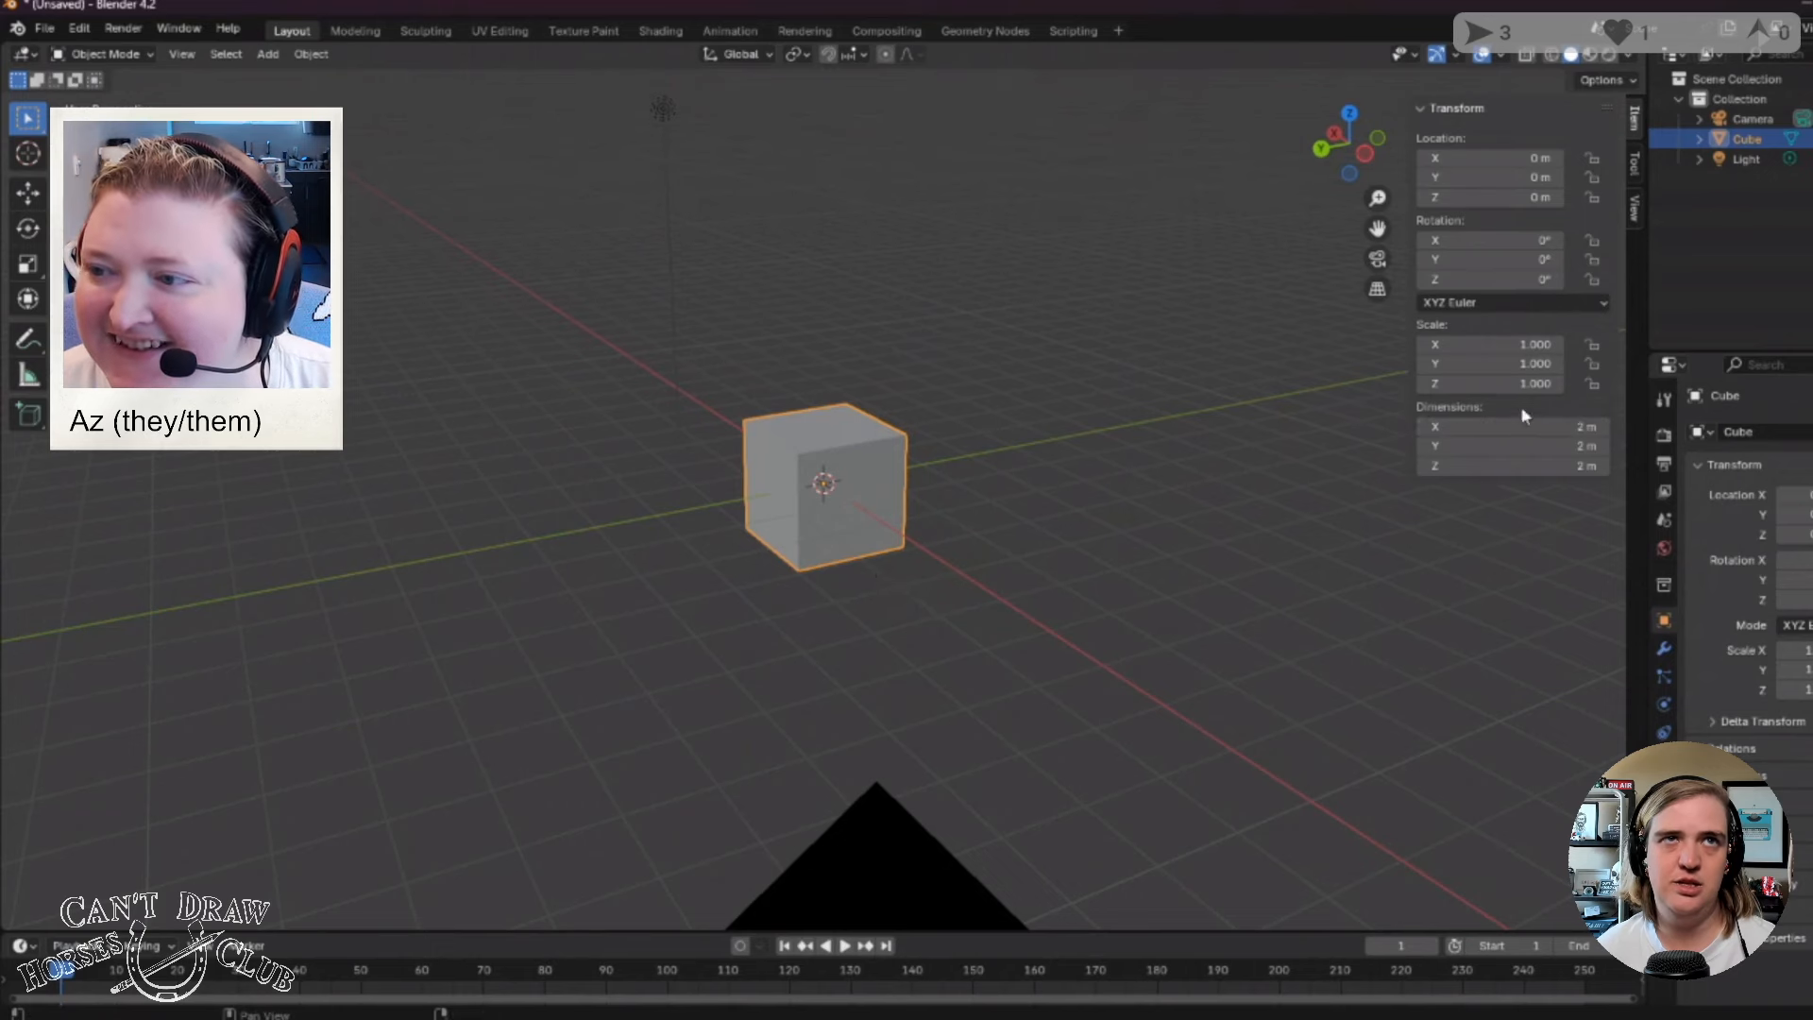
mouse_move(1511, 427)
mouse_down()
mouse_move(1657, 427)
mouse_move(1490, 427)
mouse_up()
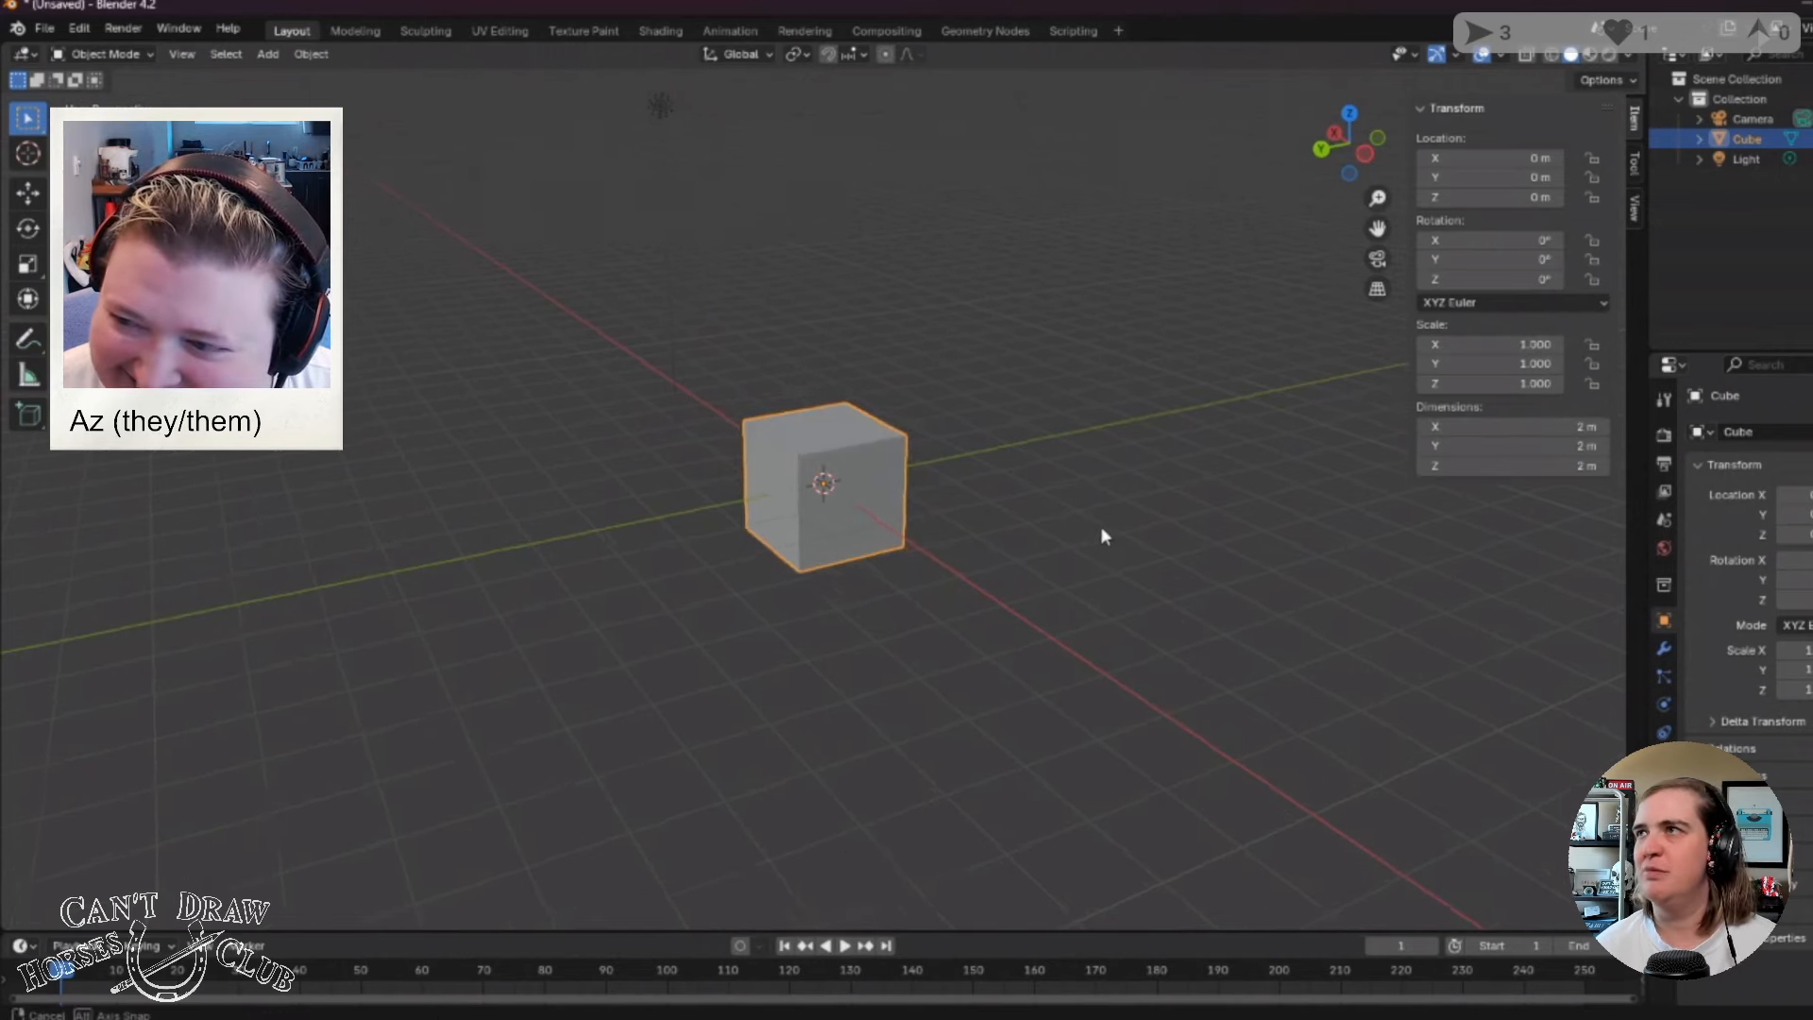
Compare the cube in X-ray, wireframe and rendered viewport shading, and return the viewport to solid shading.
middle_drag(1100, 523, 1232, 529)
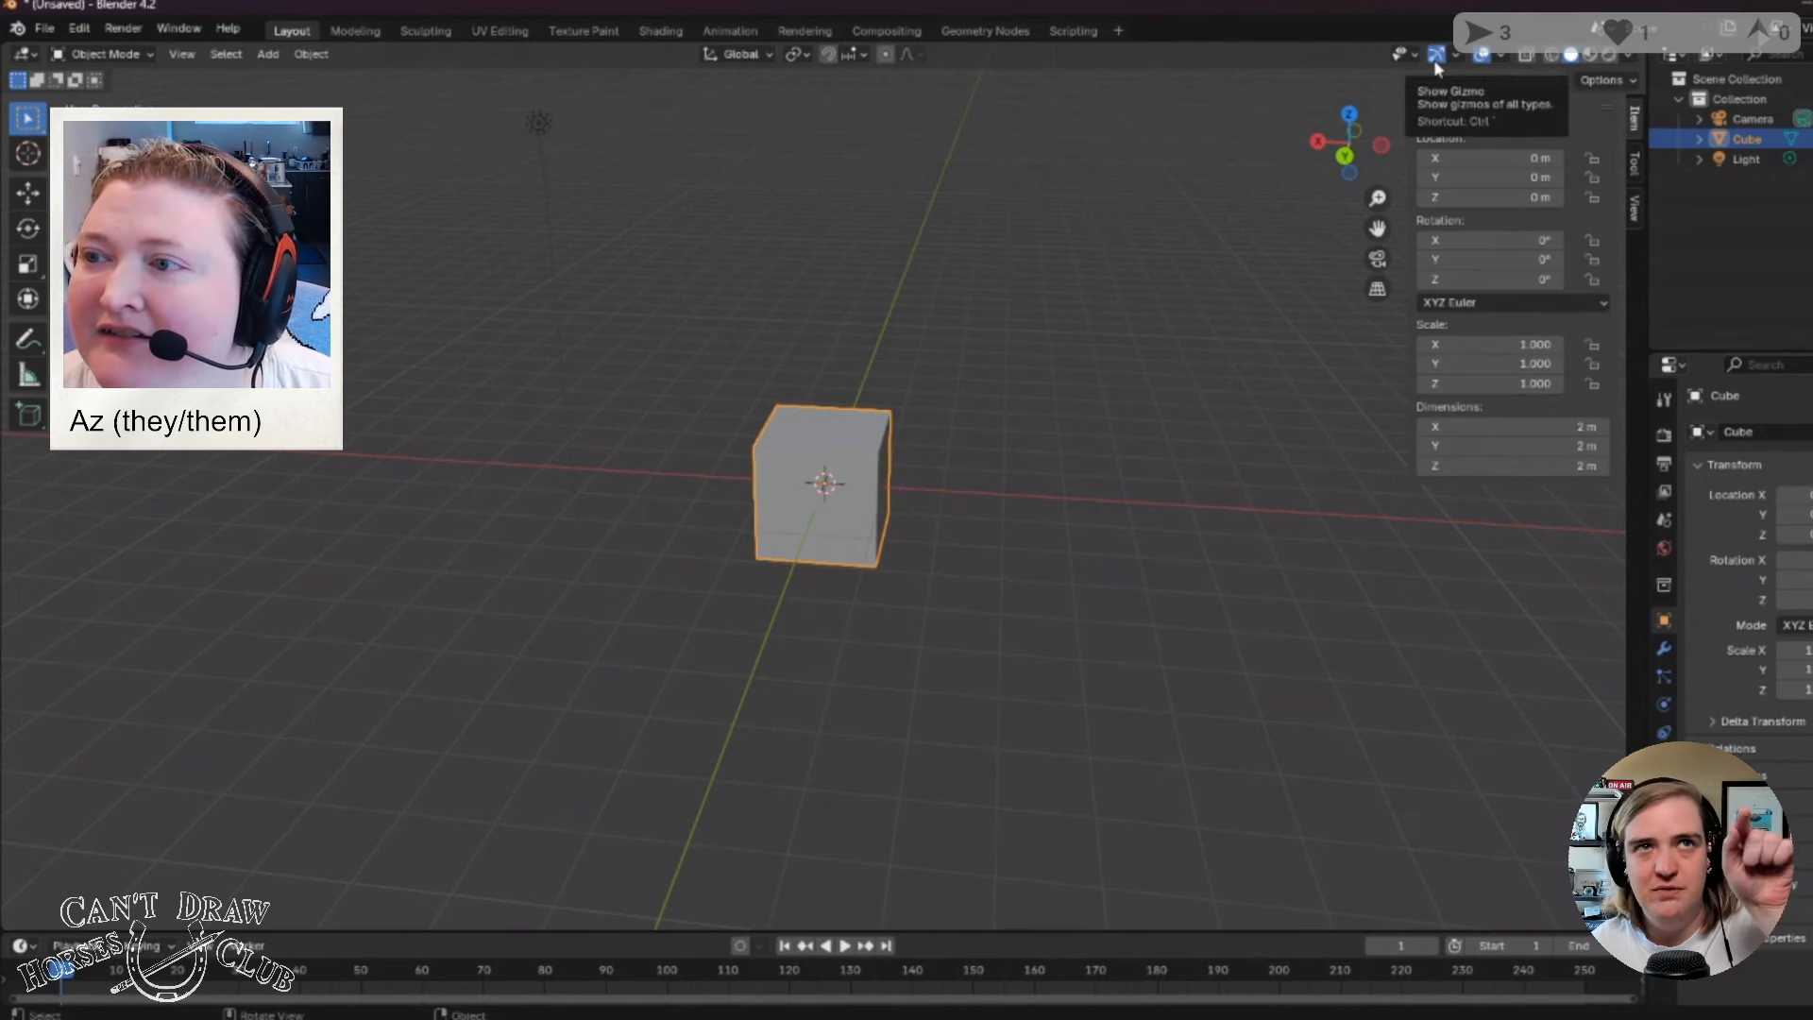
click(1528, 53)
click(1528, 53)
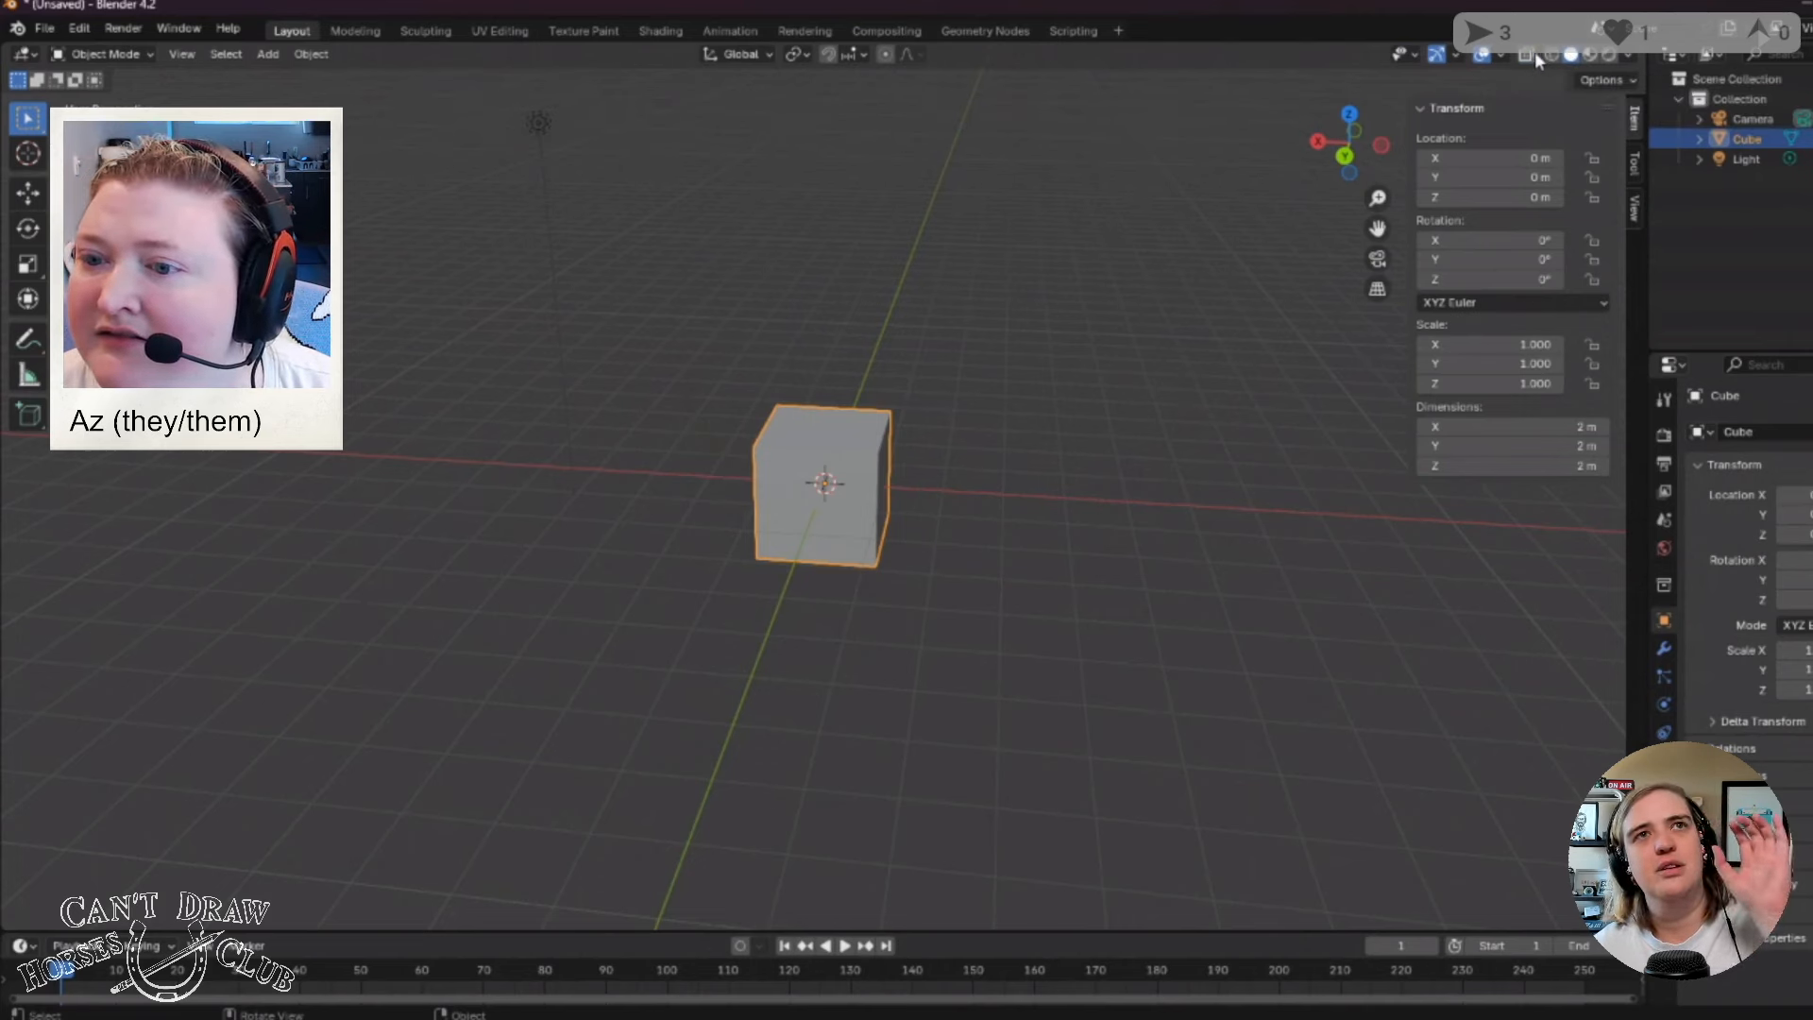
click(1552, 55)
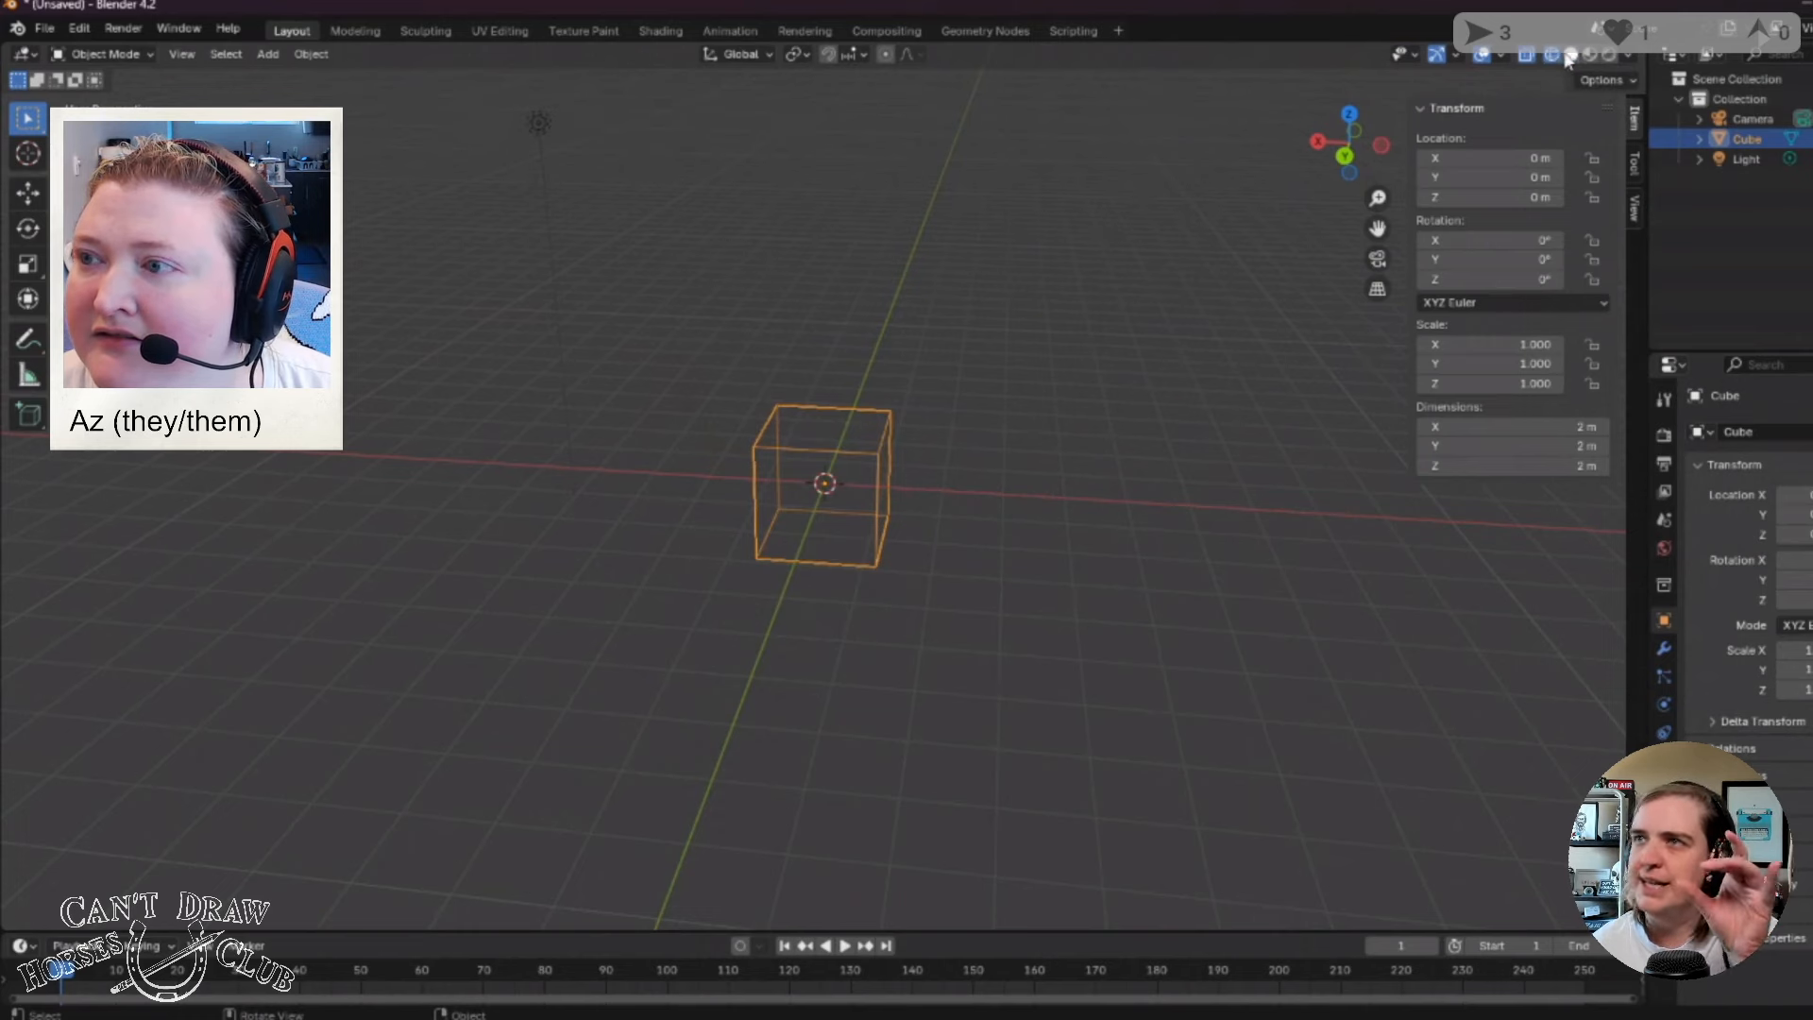
click(1571, 55)
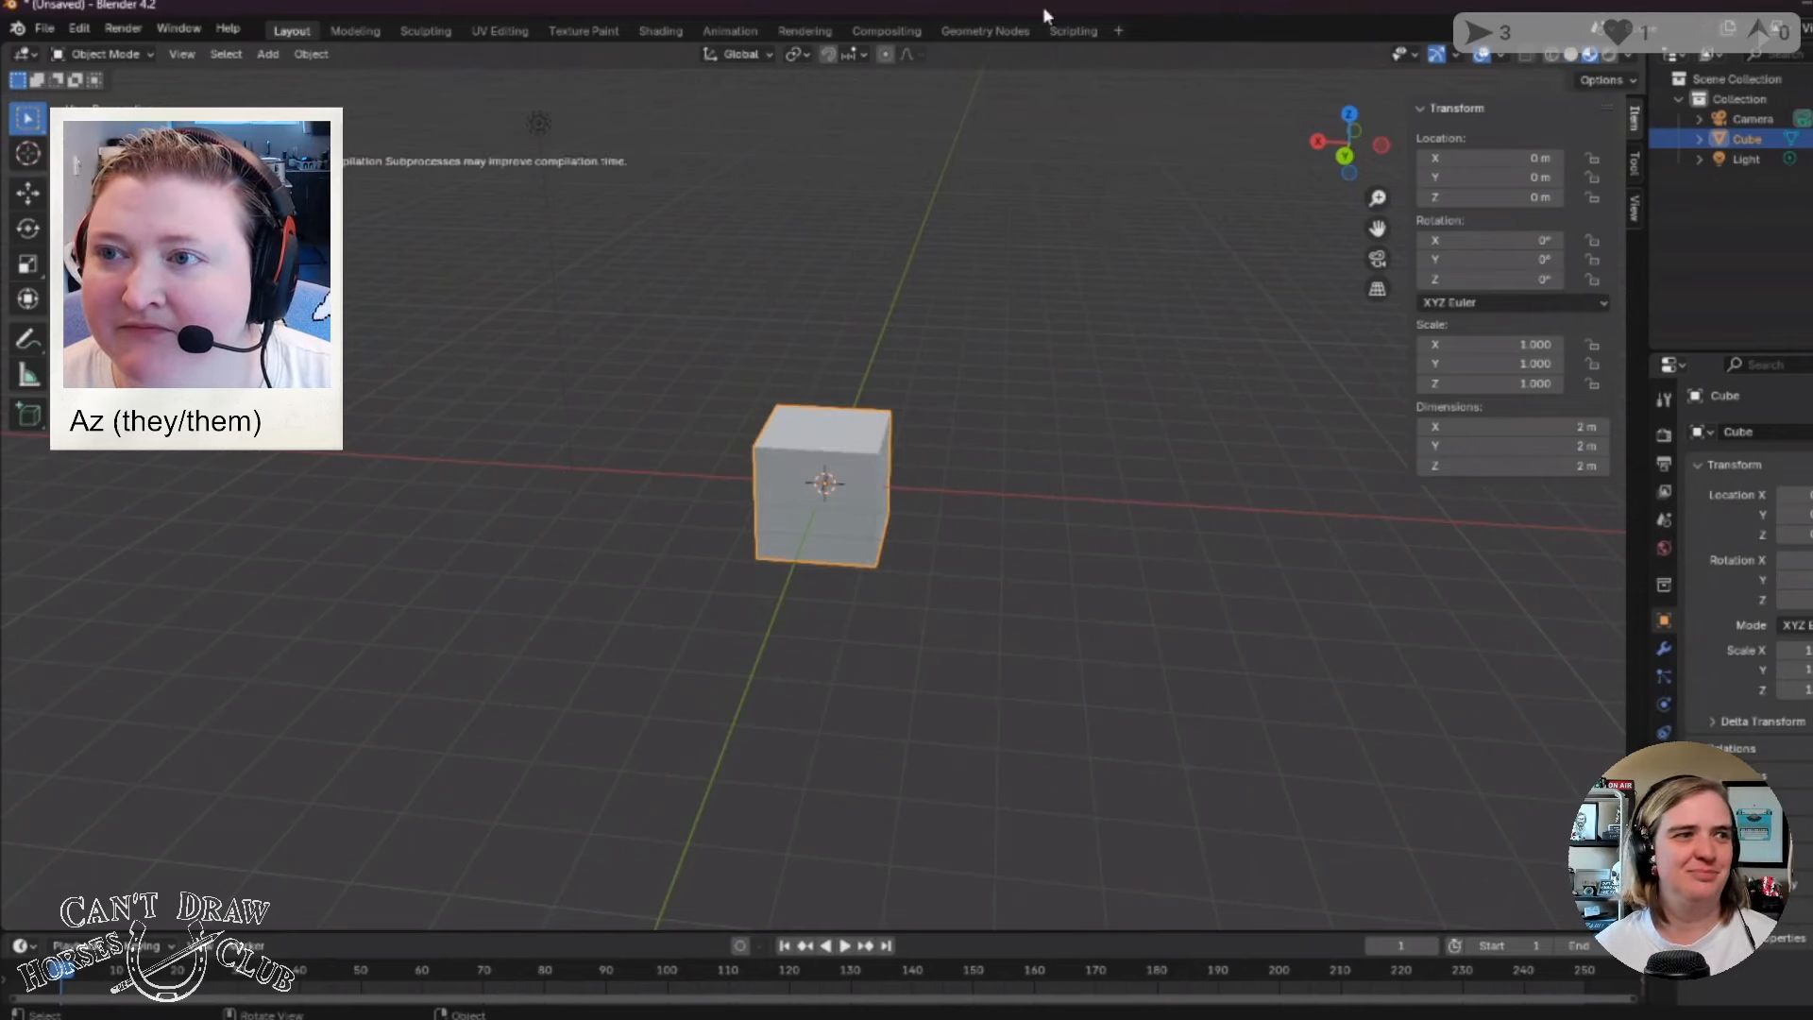
click(1609, 53)
click(1570, 55)
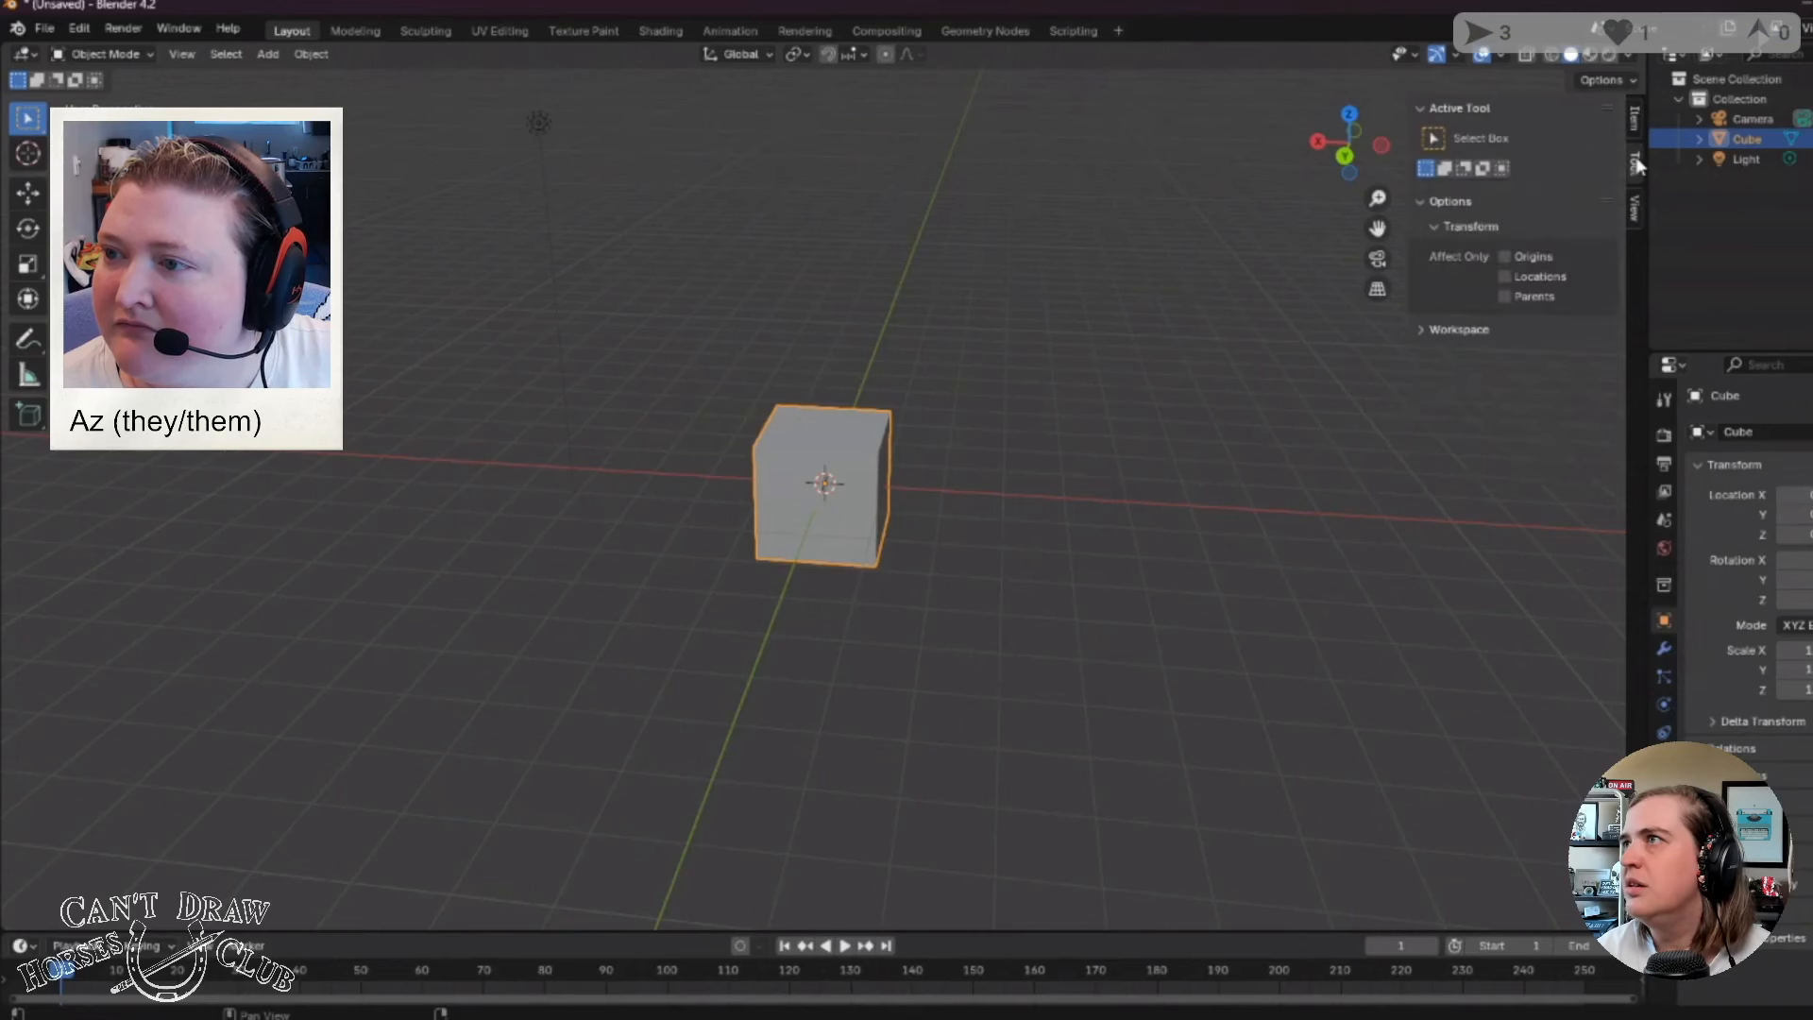
Show the active tool's options in the viewport sidebar and make the sidebar narrower.
click(1634, 123)
click(1631, 169)
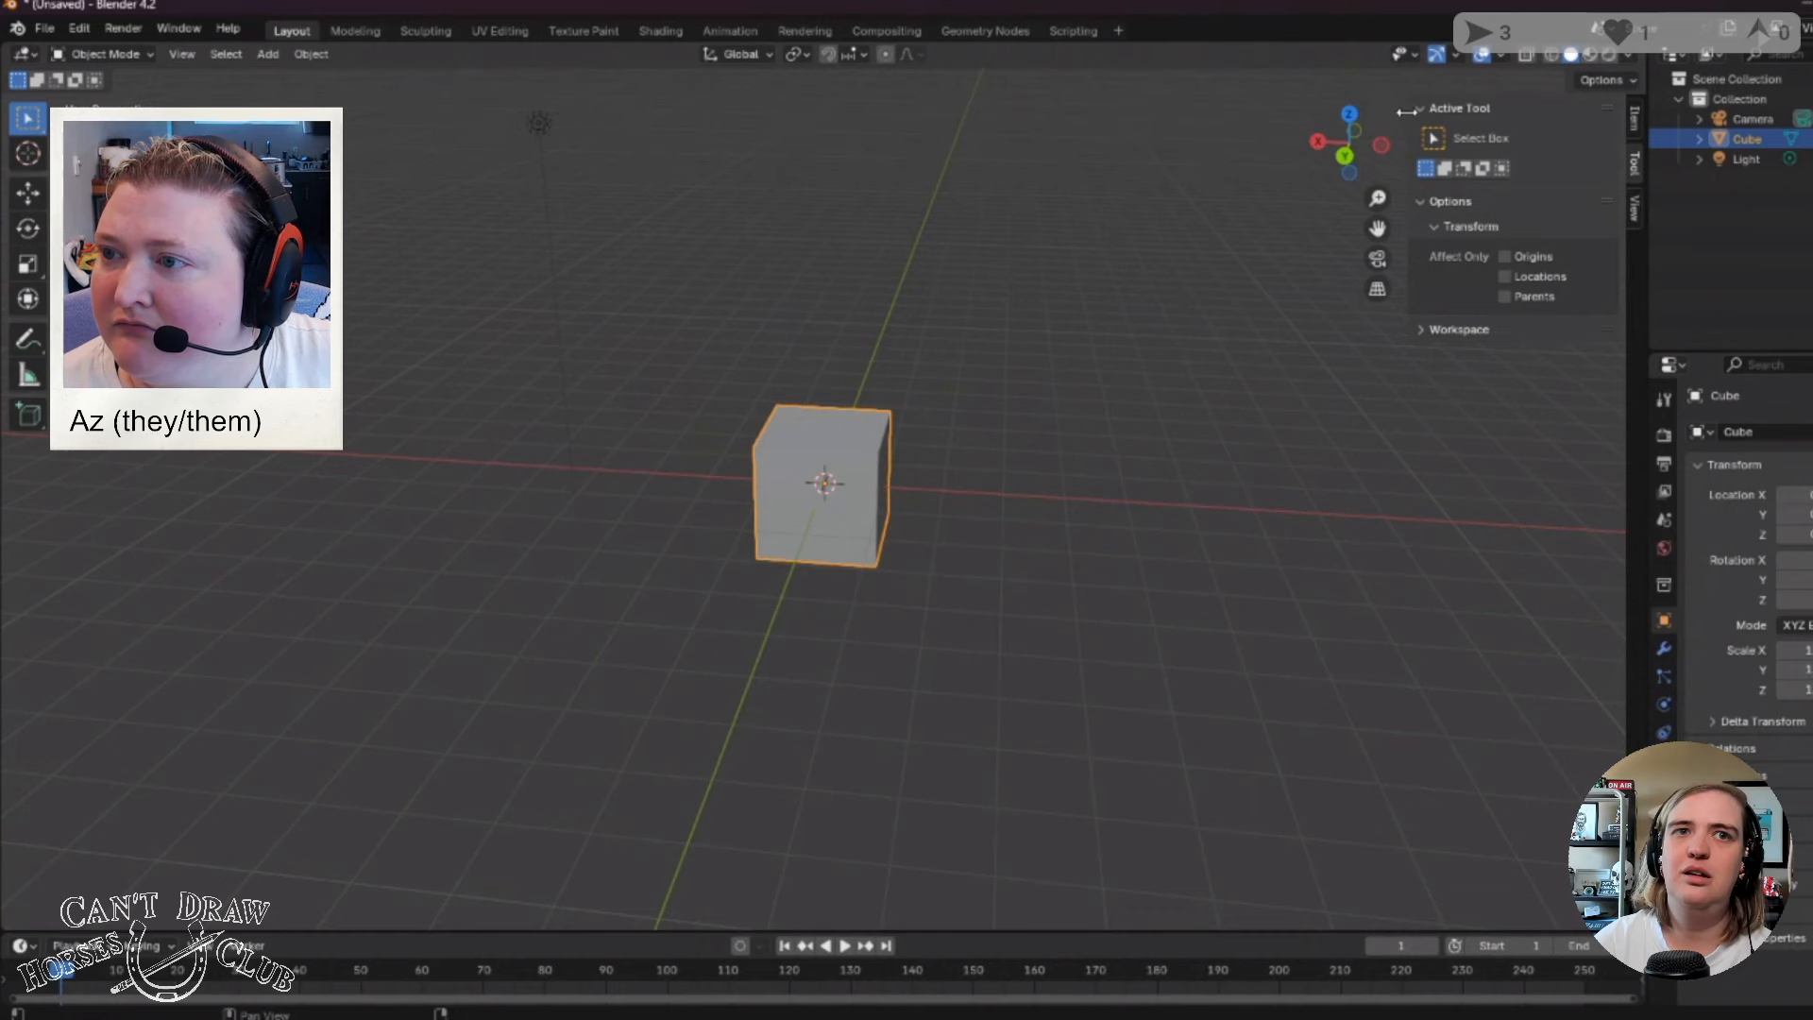
drag(1406, 112, 1476, 150)
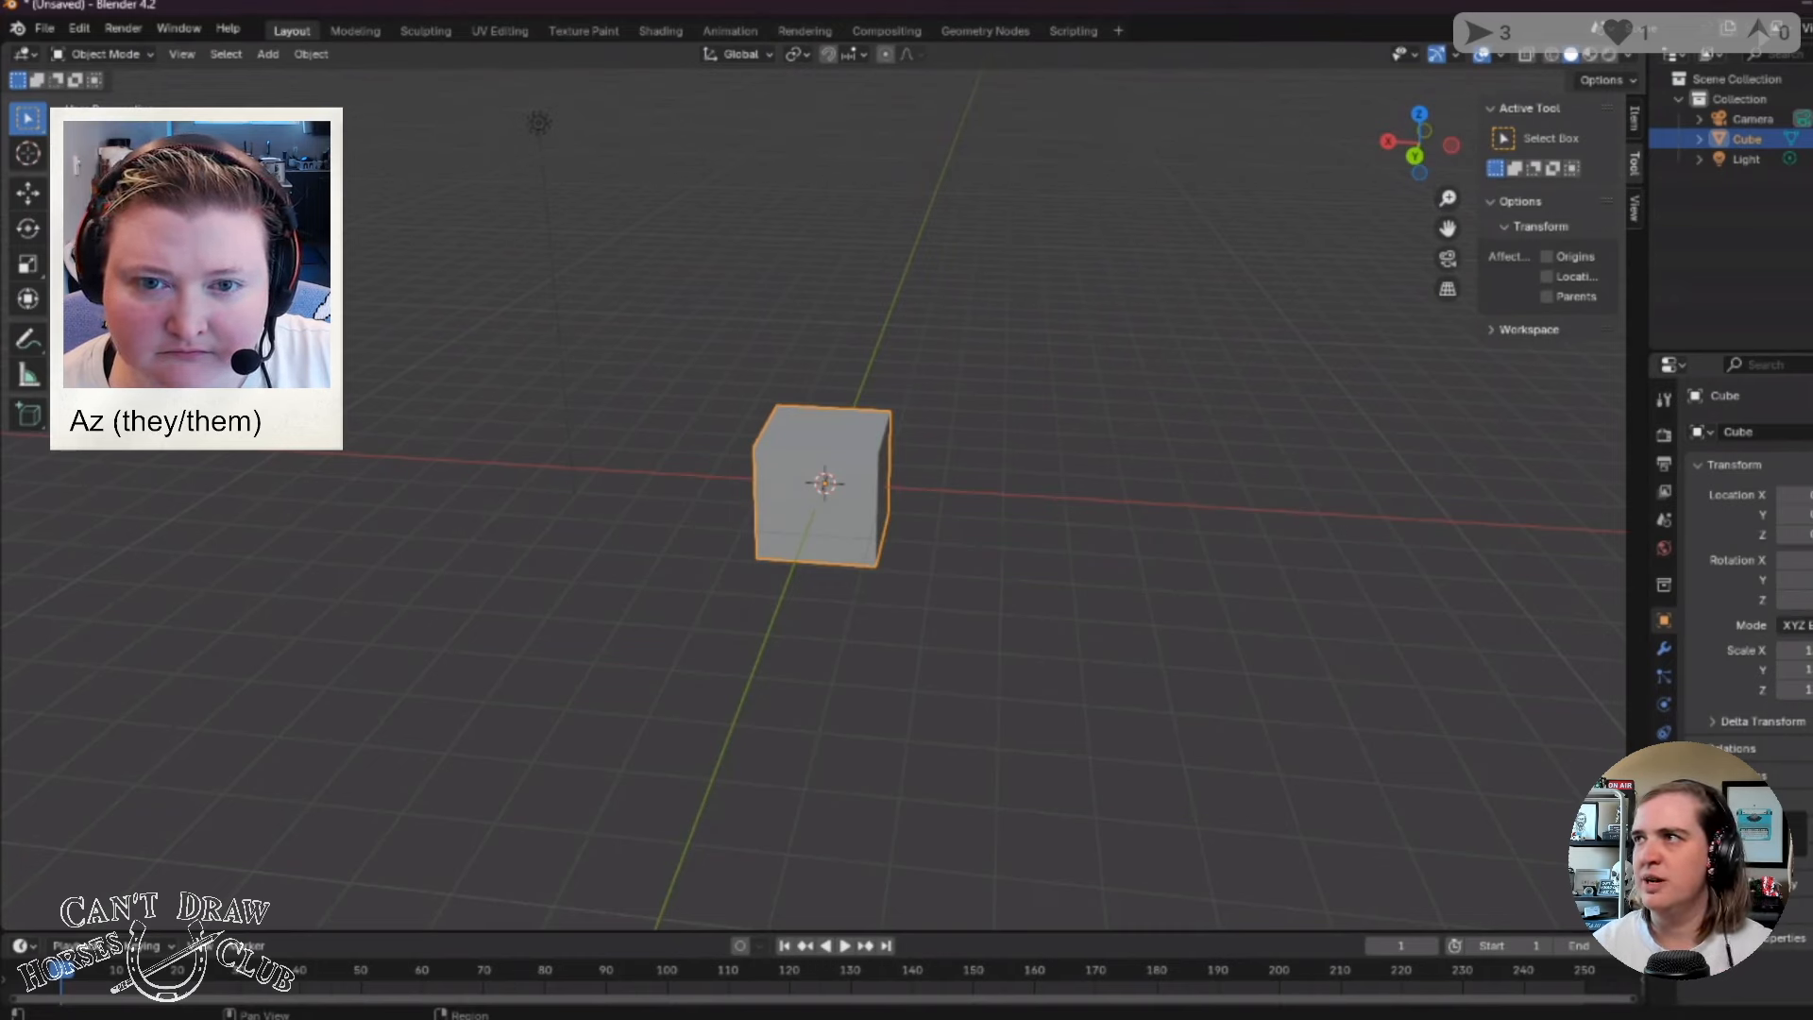
Open the scene's render properties and set the Render Engine to Cycles.
click(1664, 442)
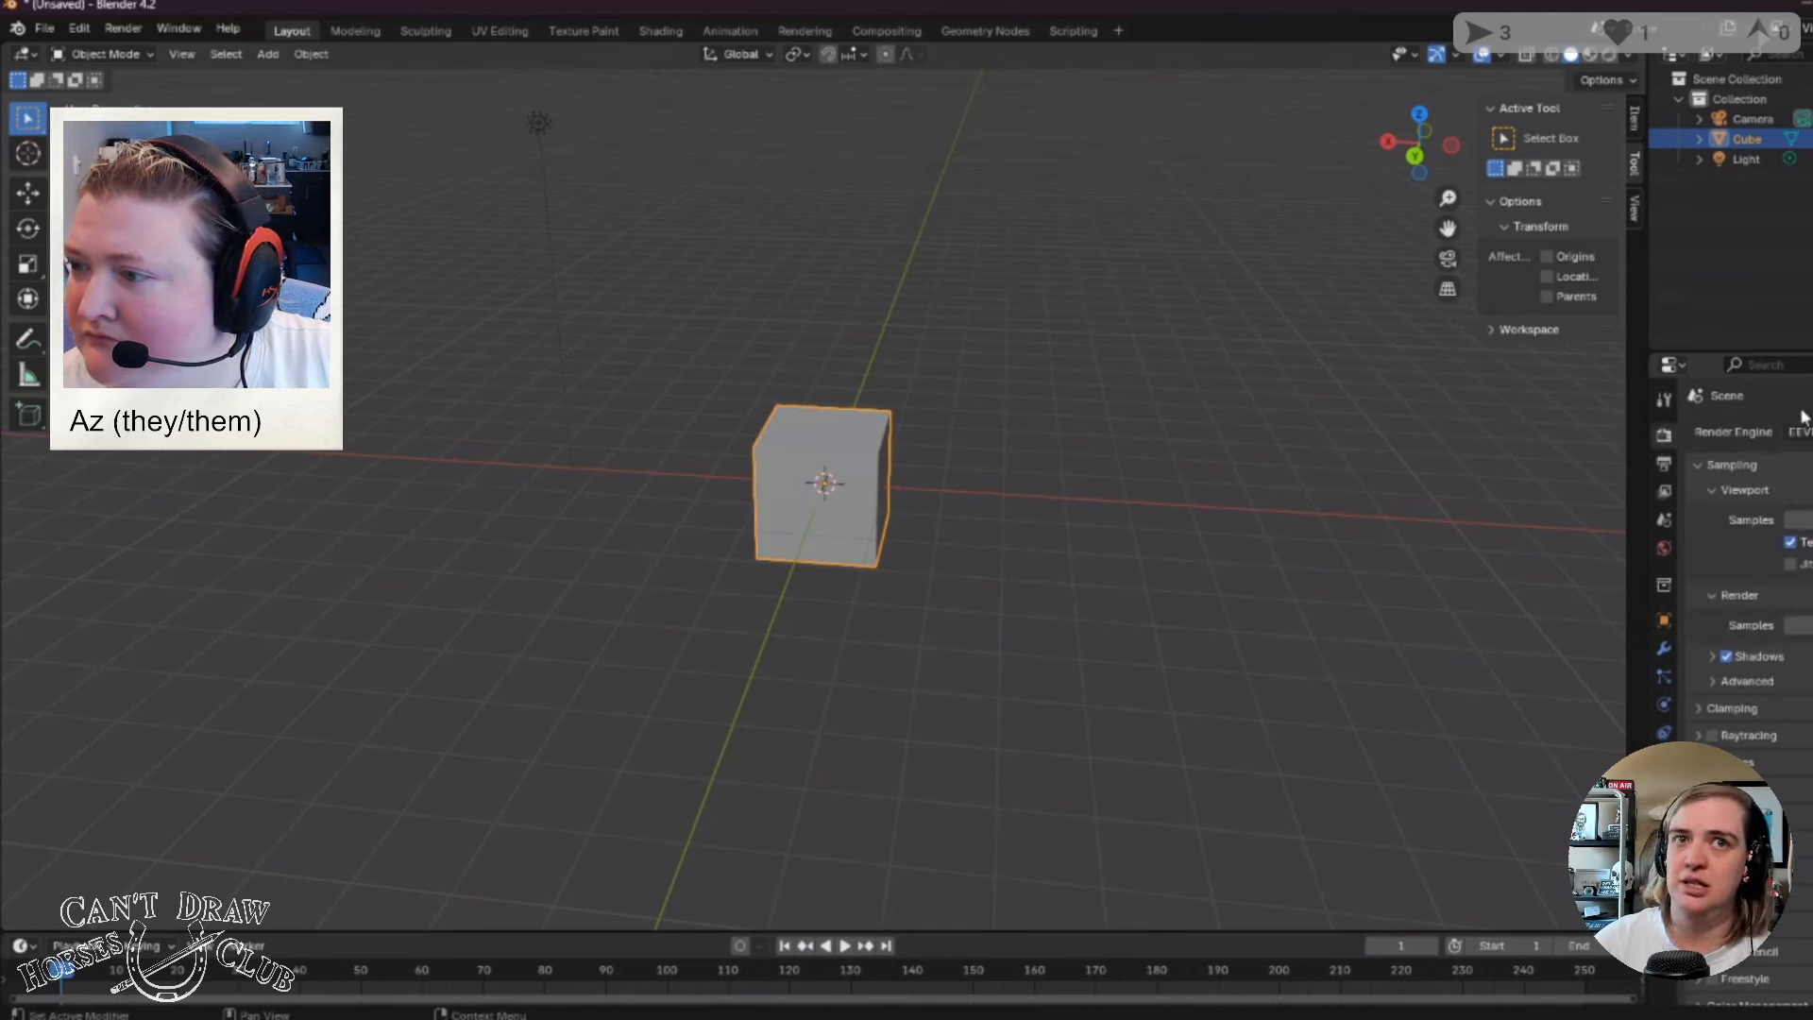
click(1799, 432)
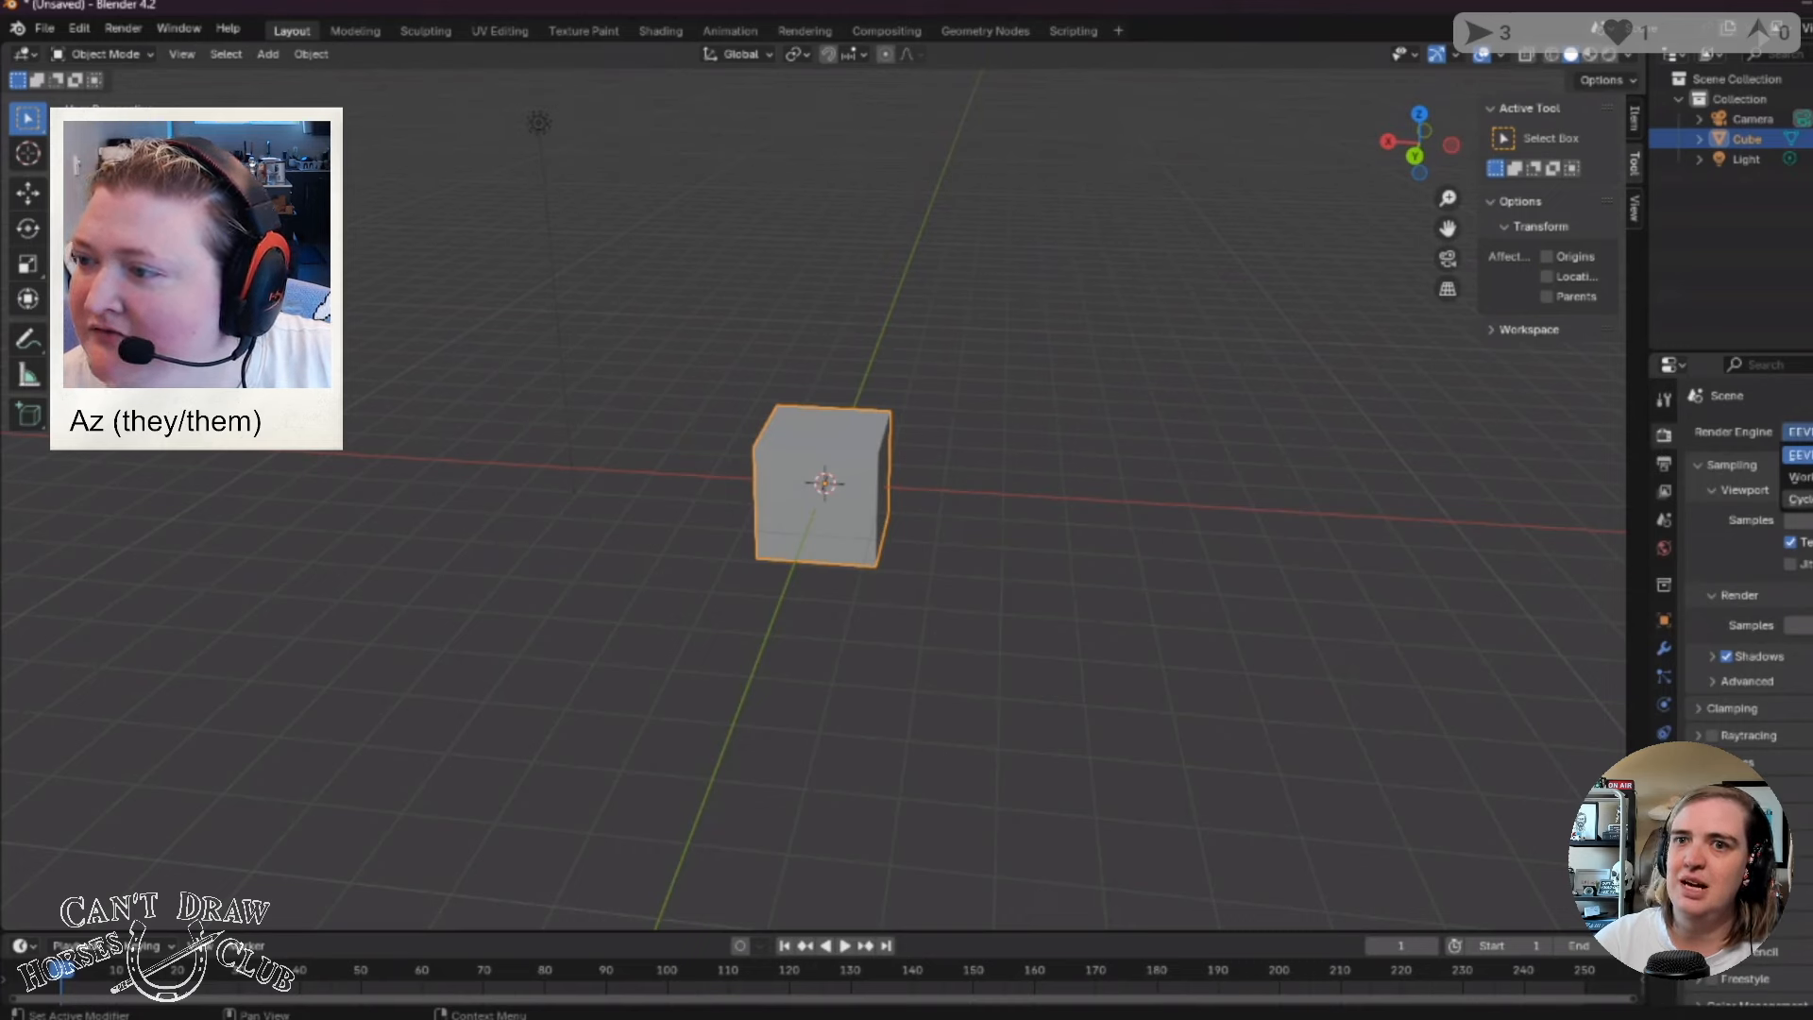
click(1799, 499)
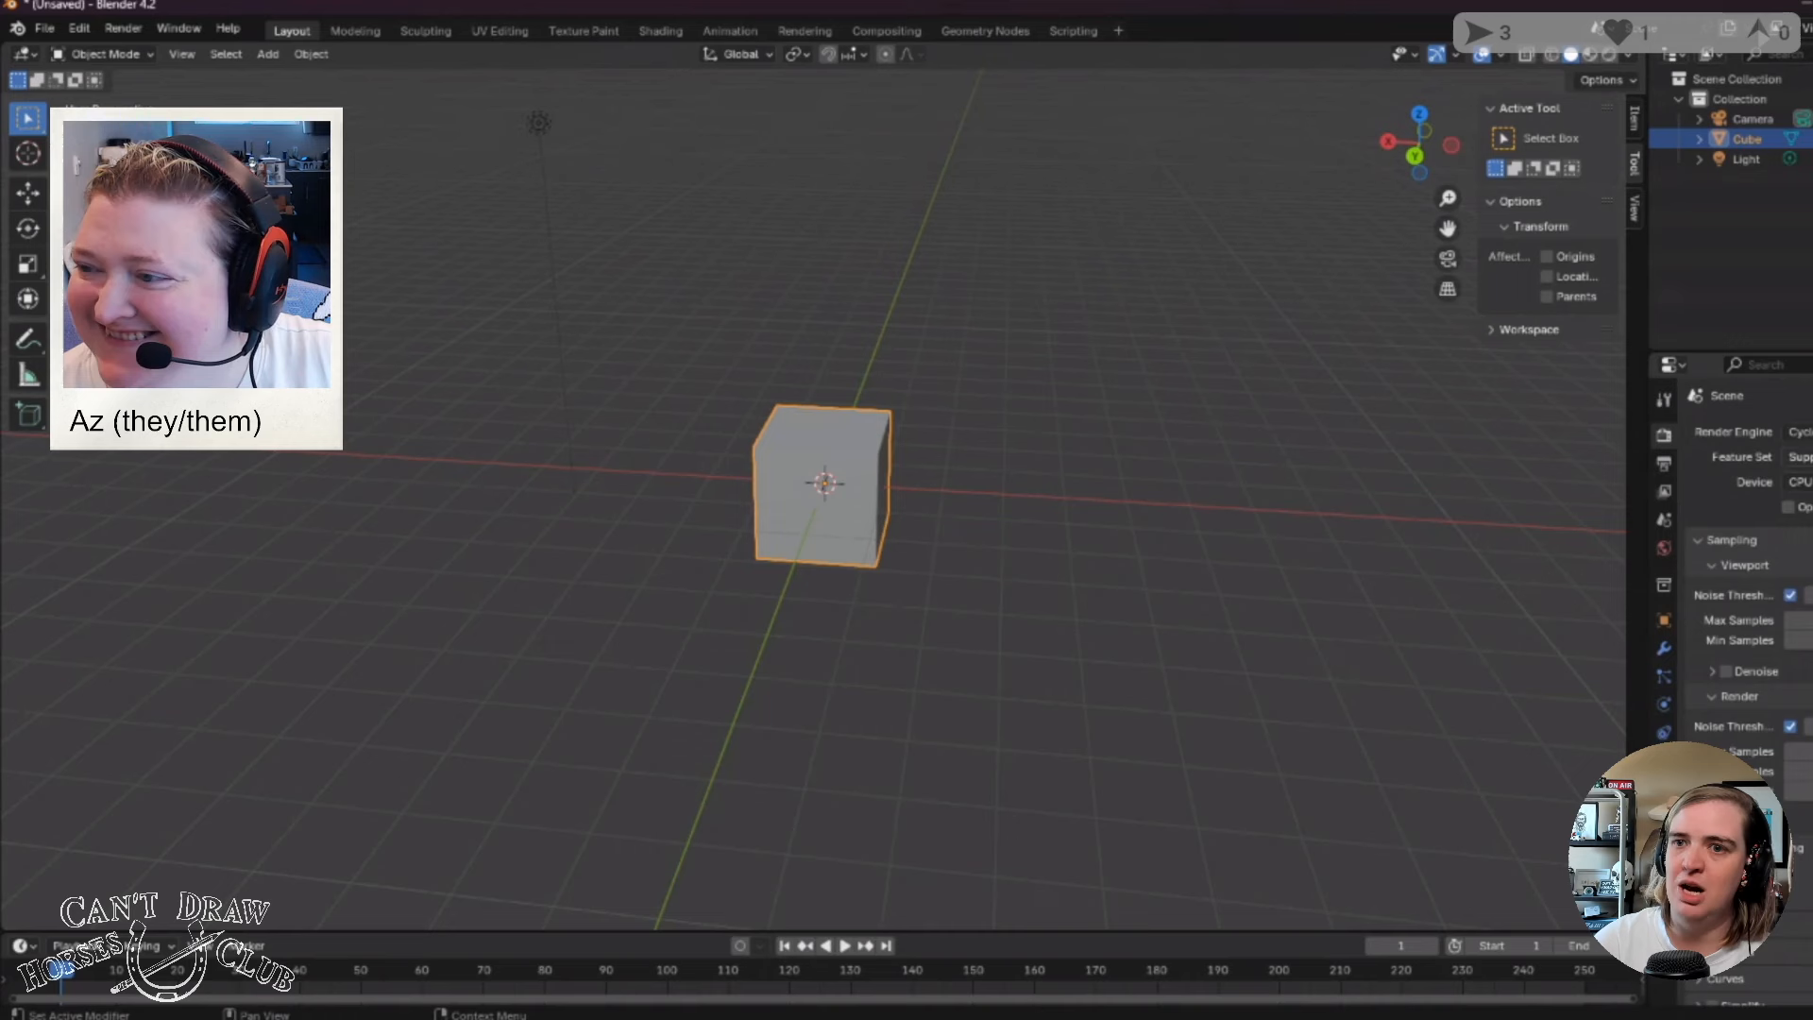
click(1799, 431)
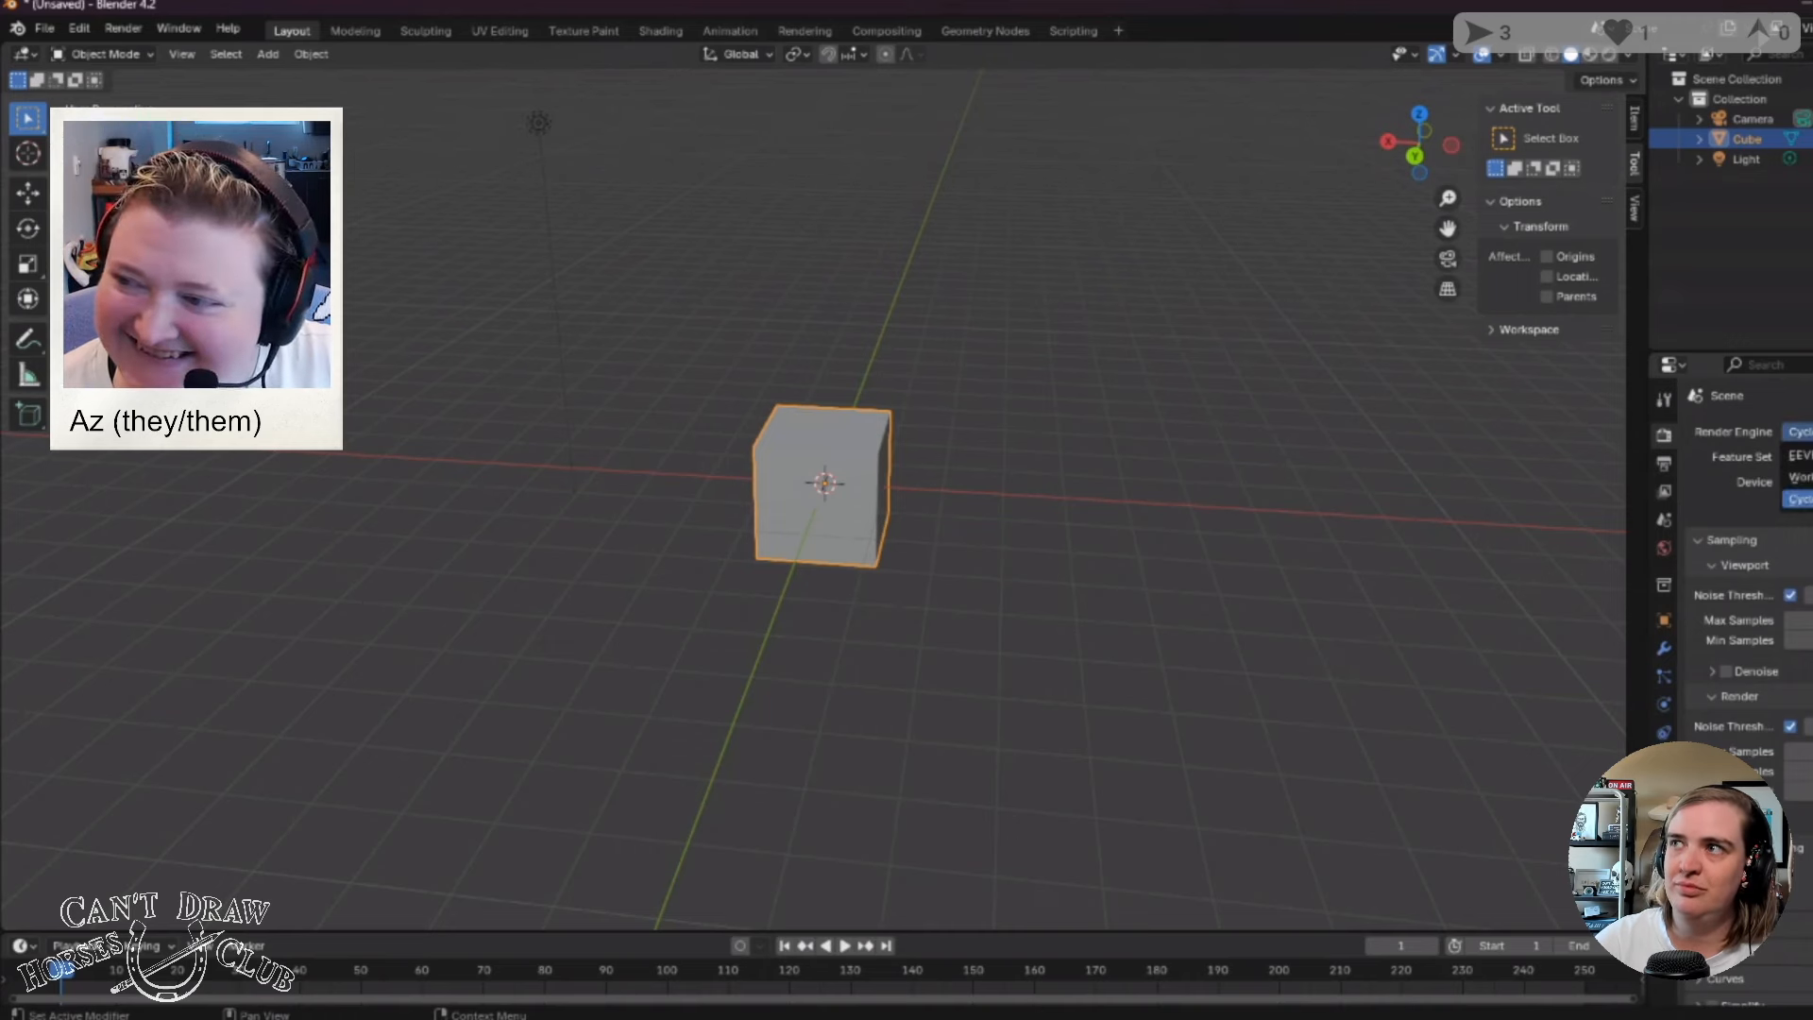
click(1799, 498)
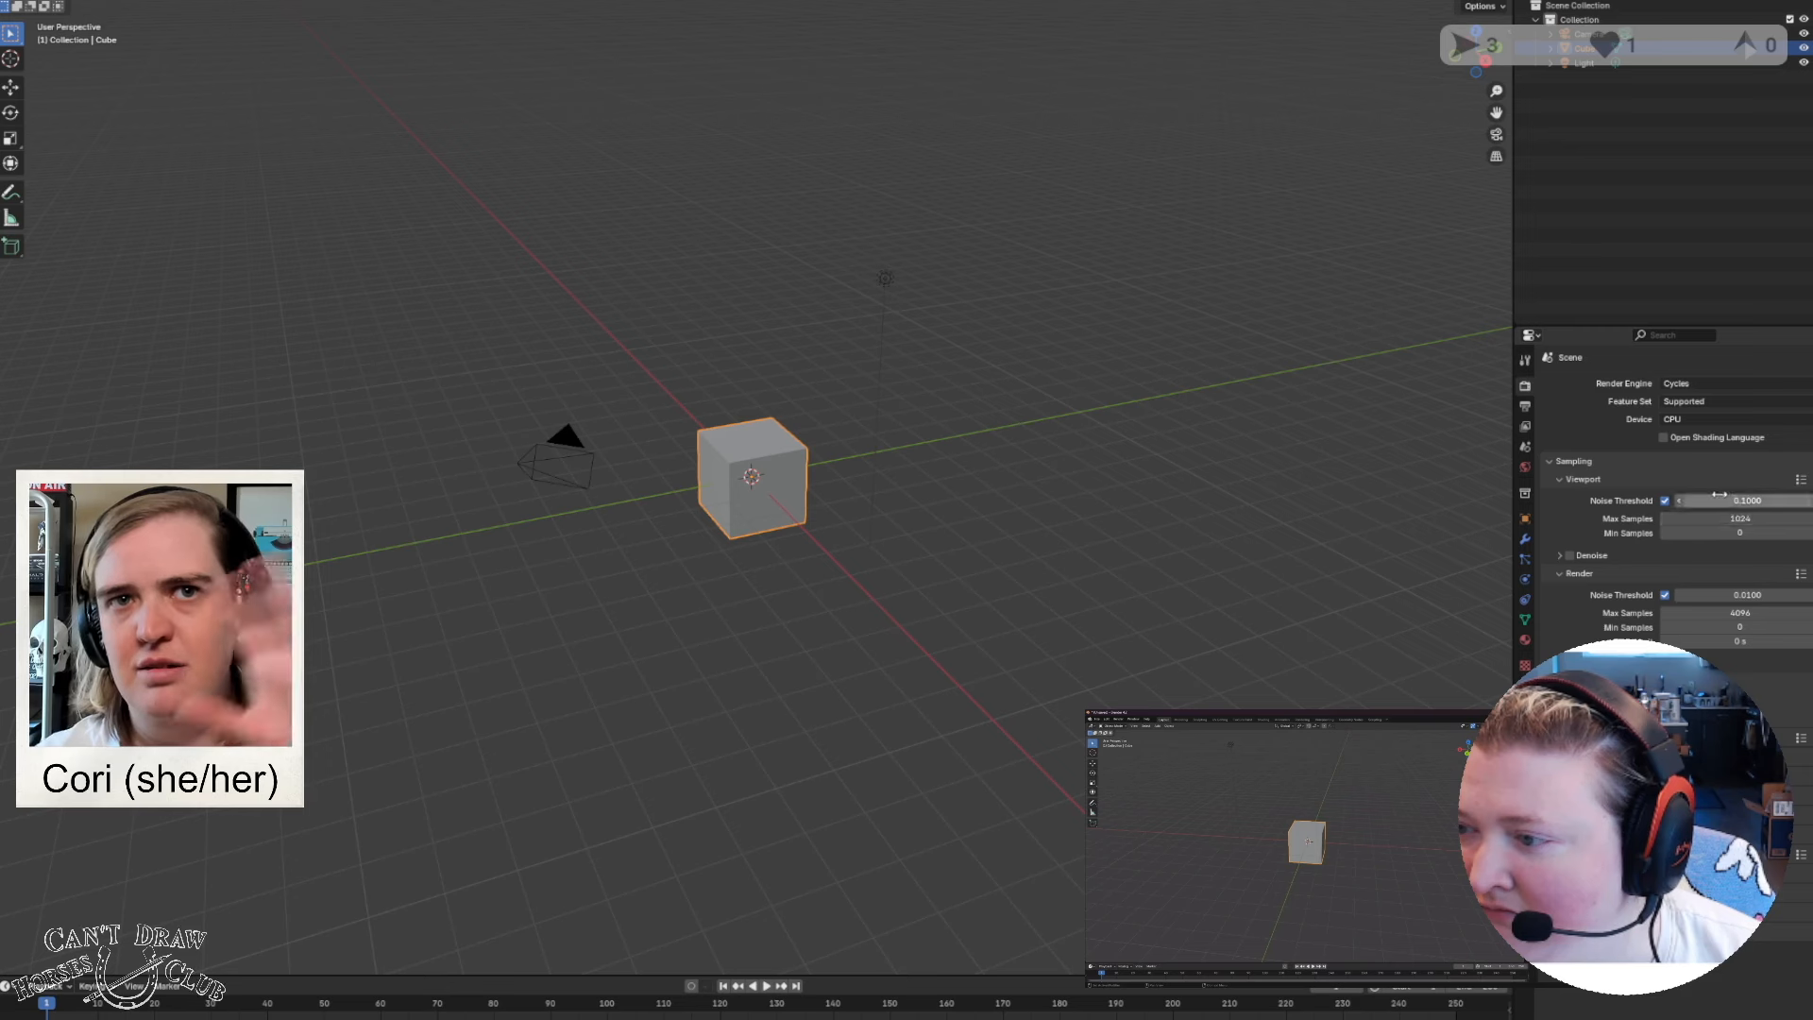
Set the viewport Max Samples to 200 and check the cube in rendered shading before returning to solid shading.
click(1770, 522)
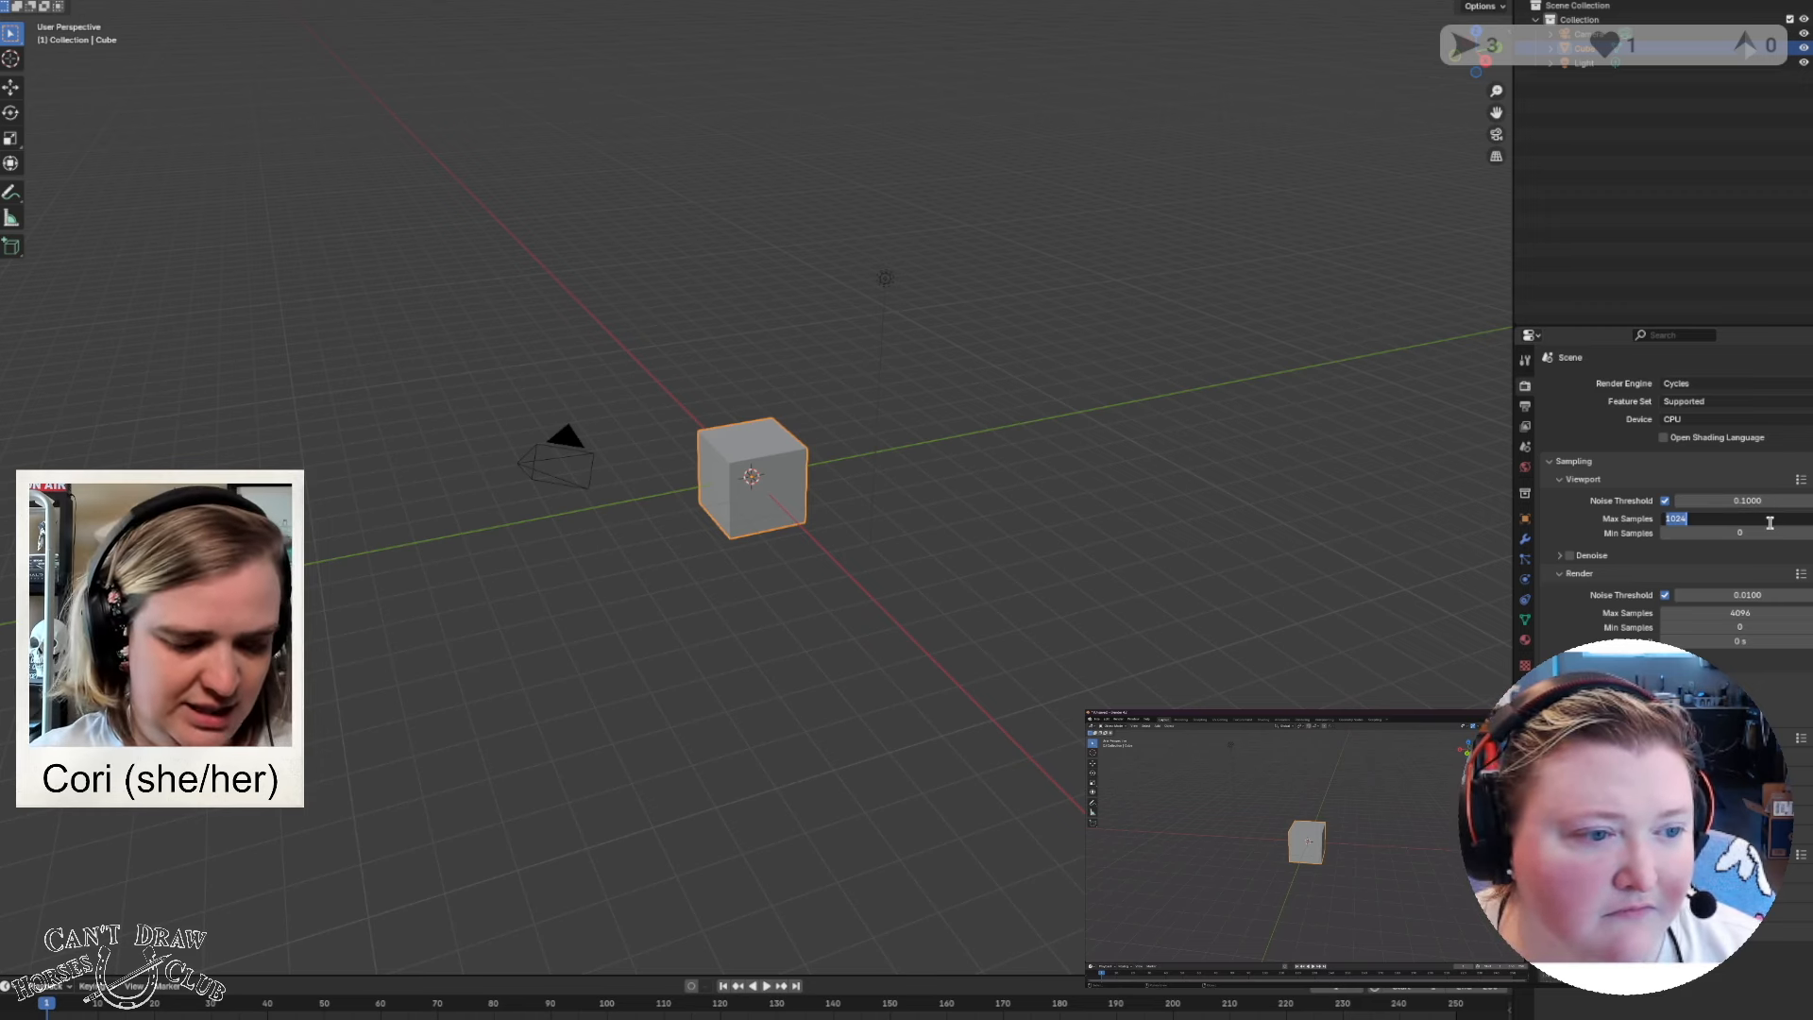
text(200)
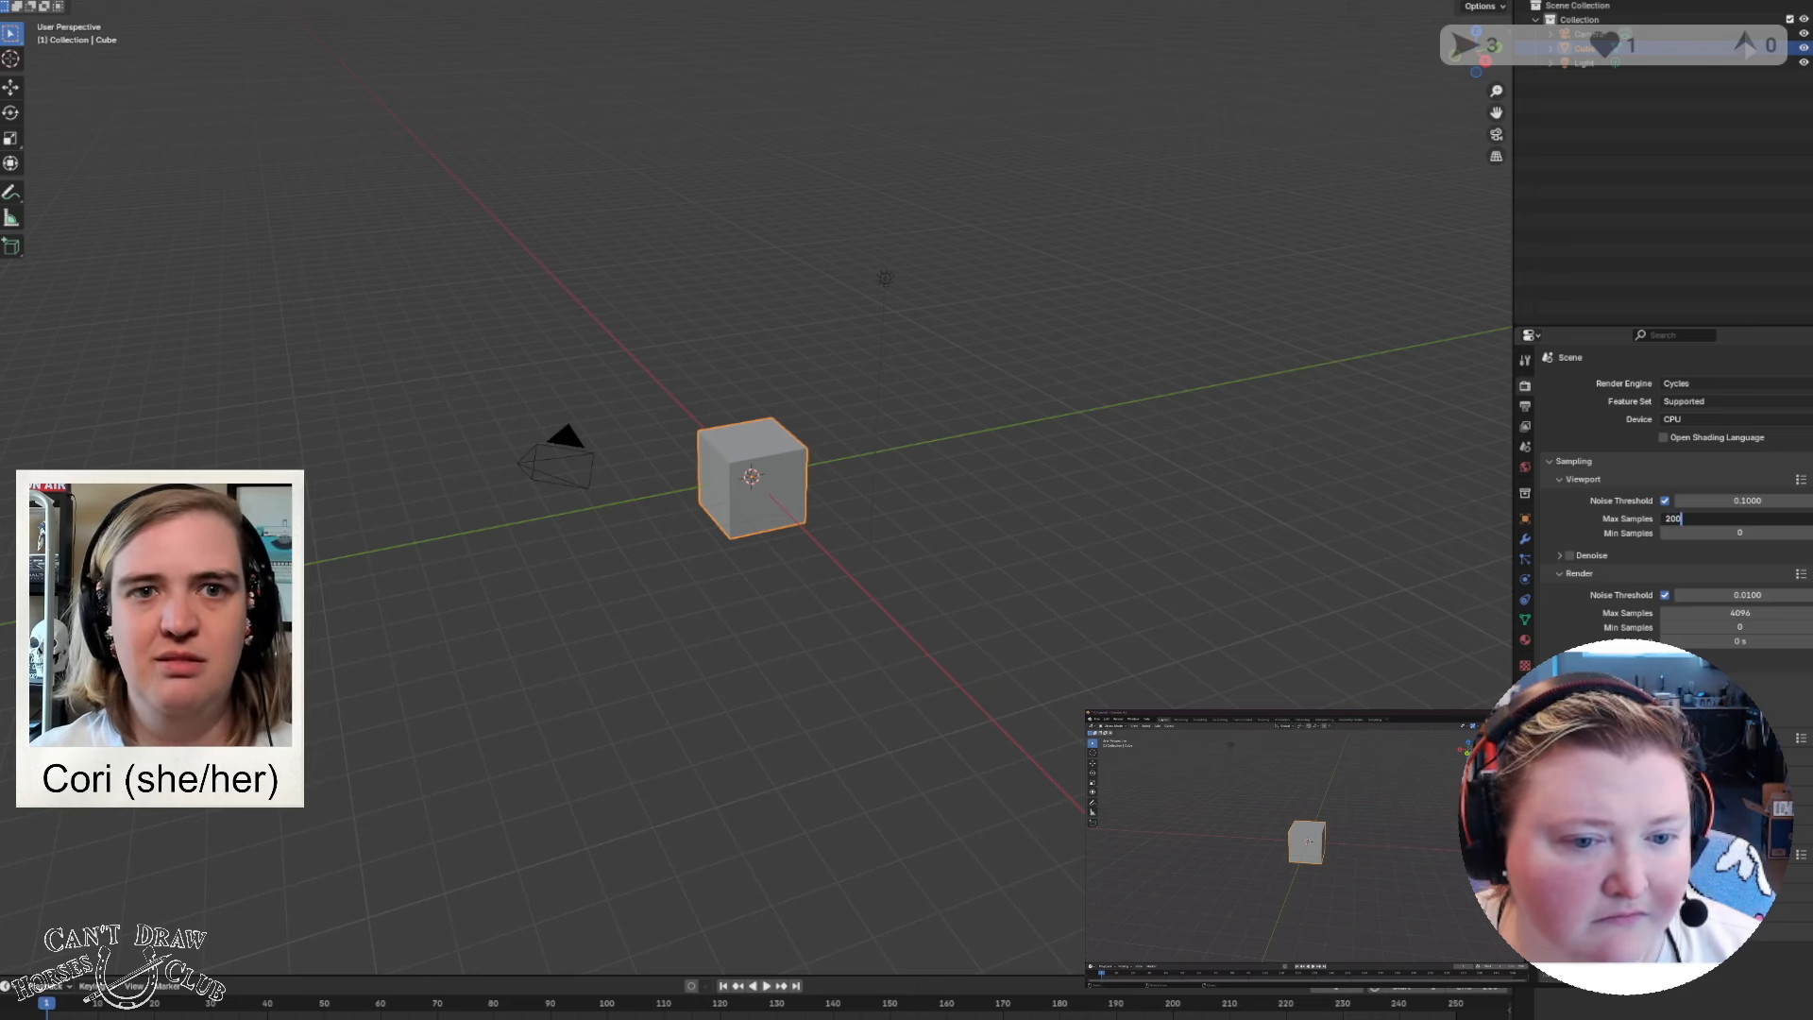
key(Return)
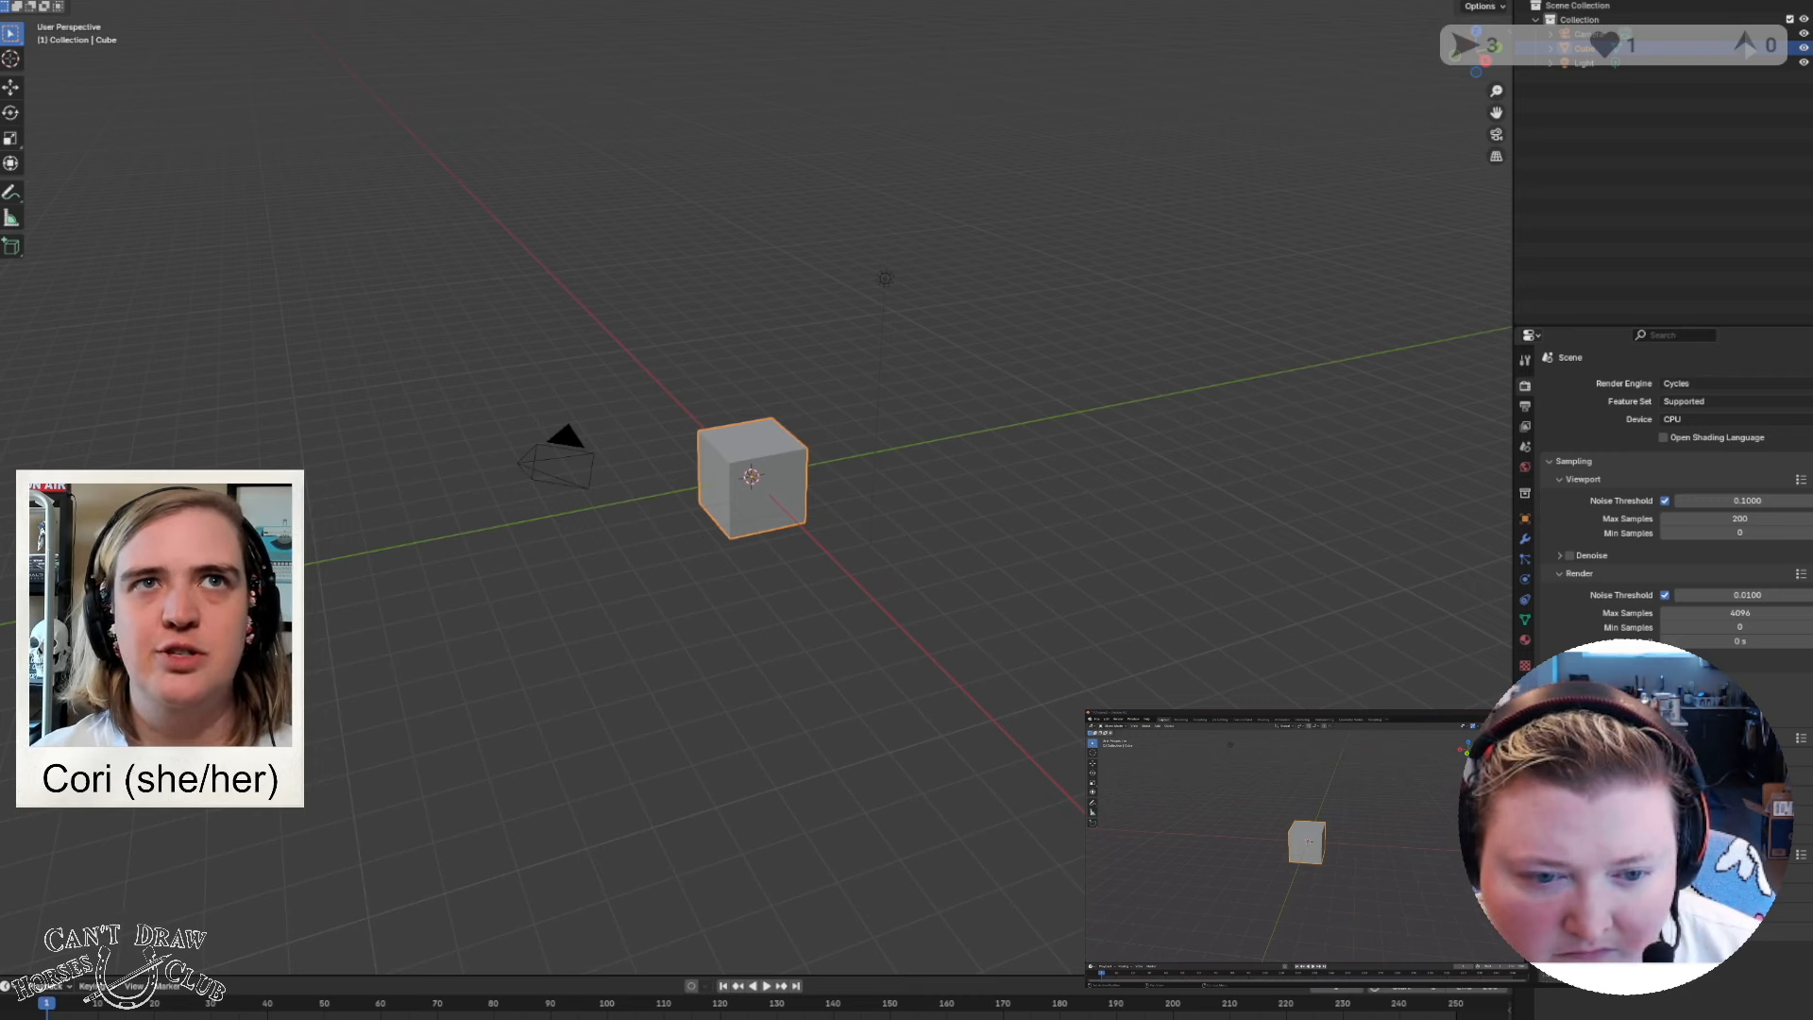
click(1473, 5)
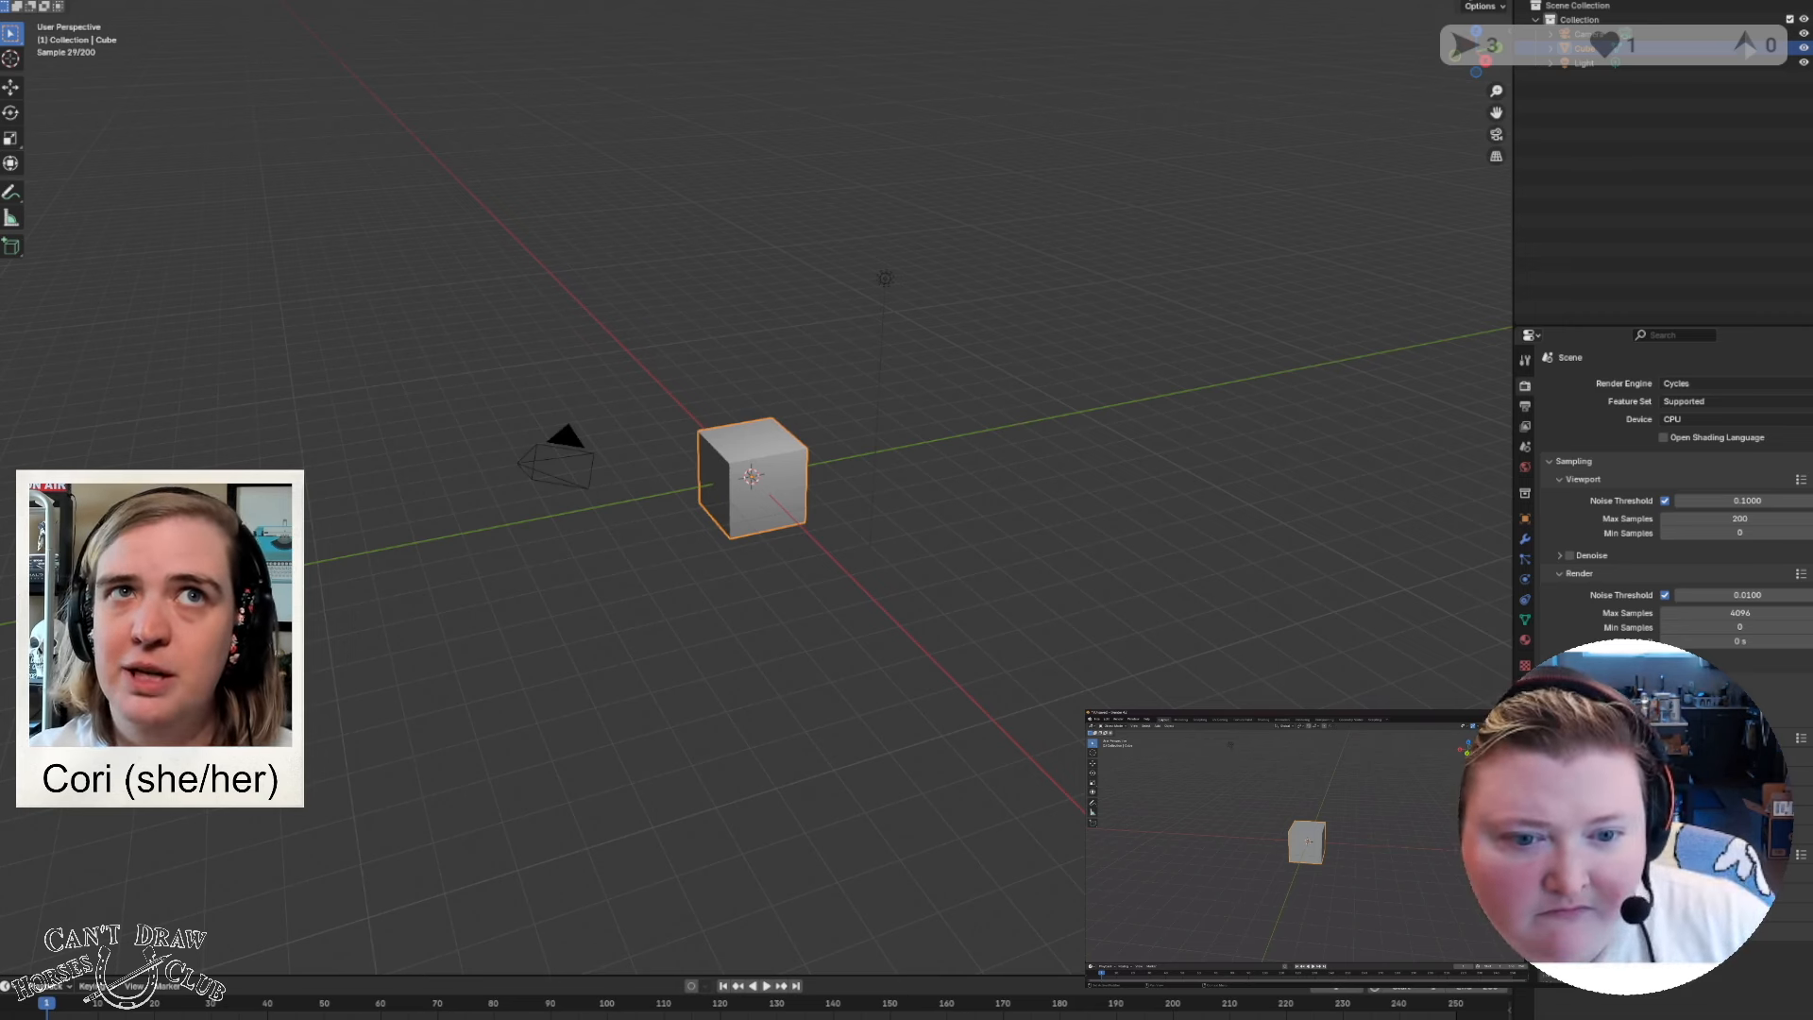
click(1438, 4)
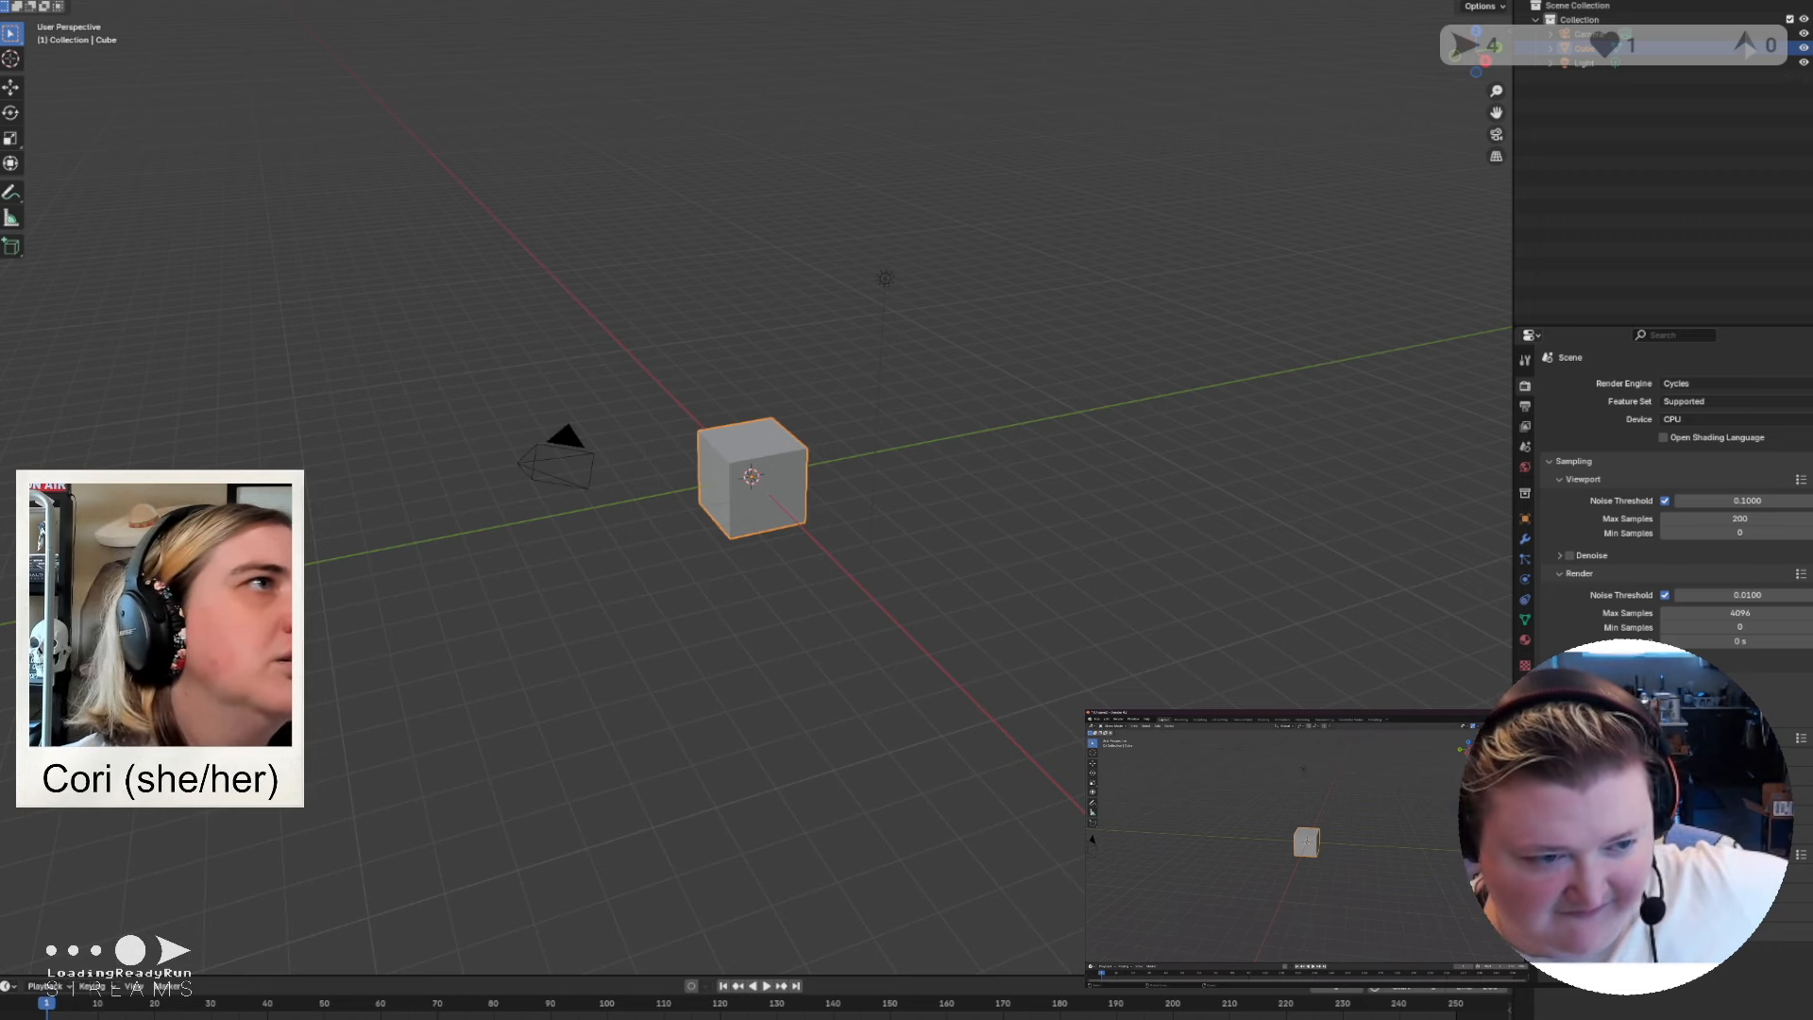
Render the active scene as a still image and reposition the render window so its header is accessible.
click(20, 0)
mouse_move(80, 0)
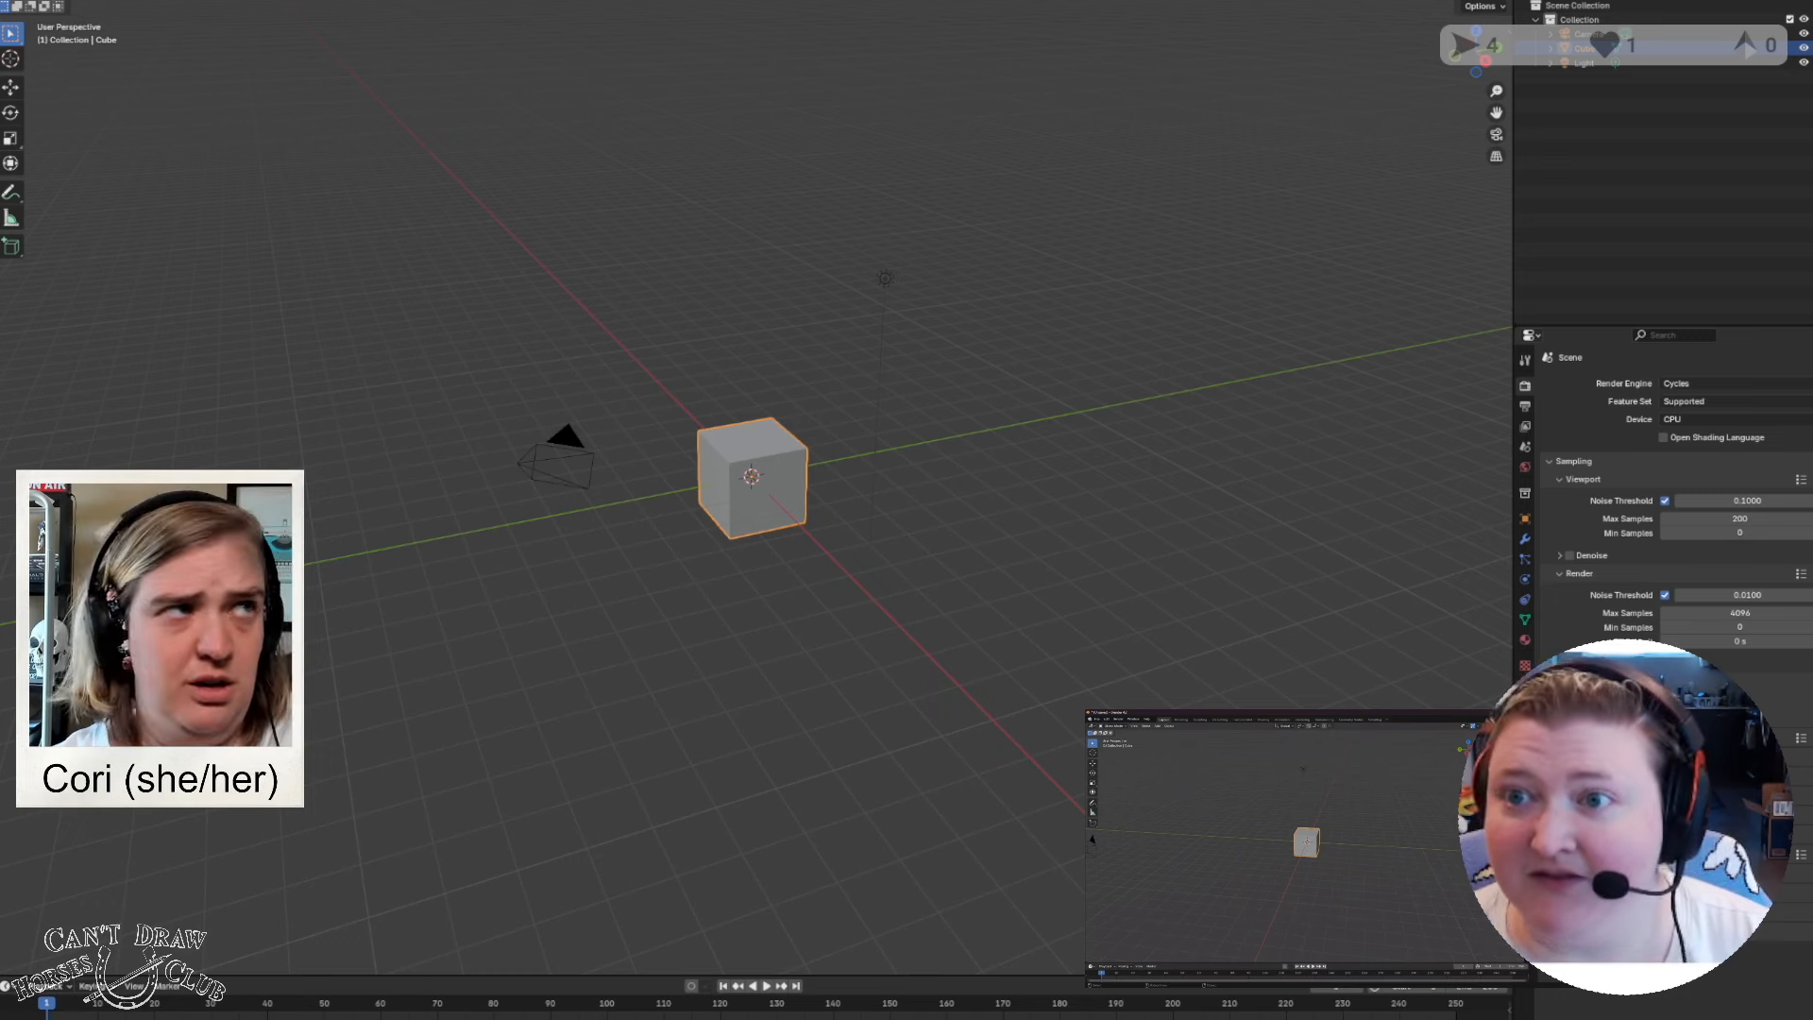
click(81, 0)
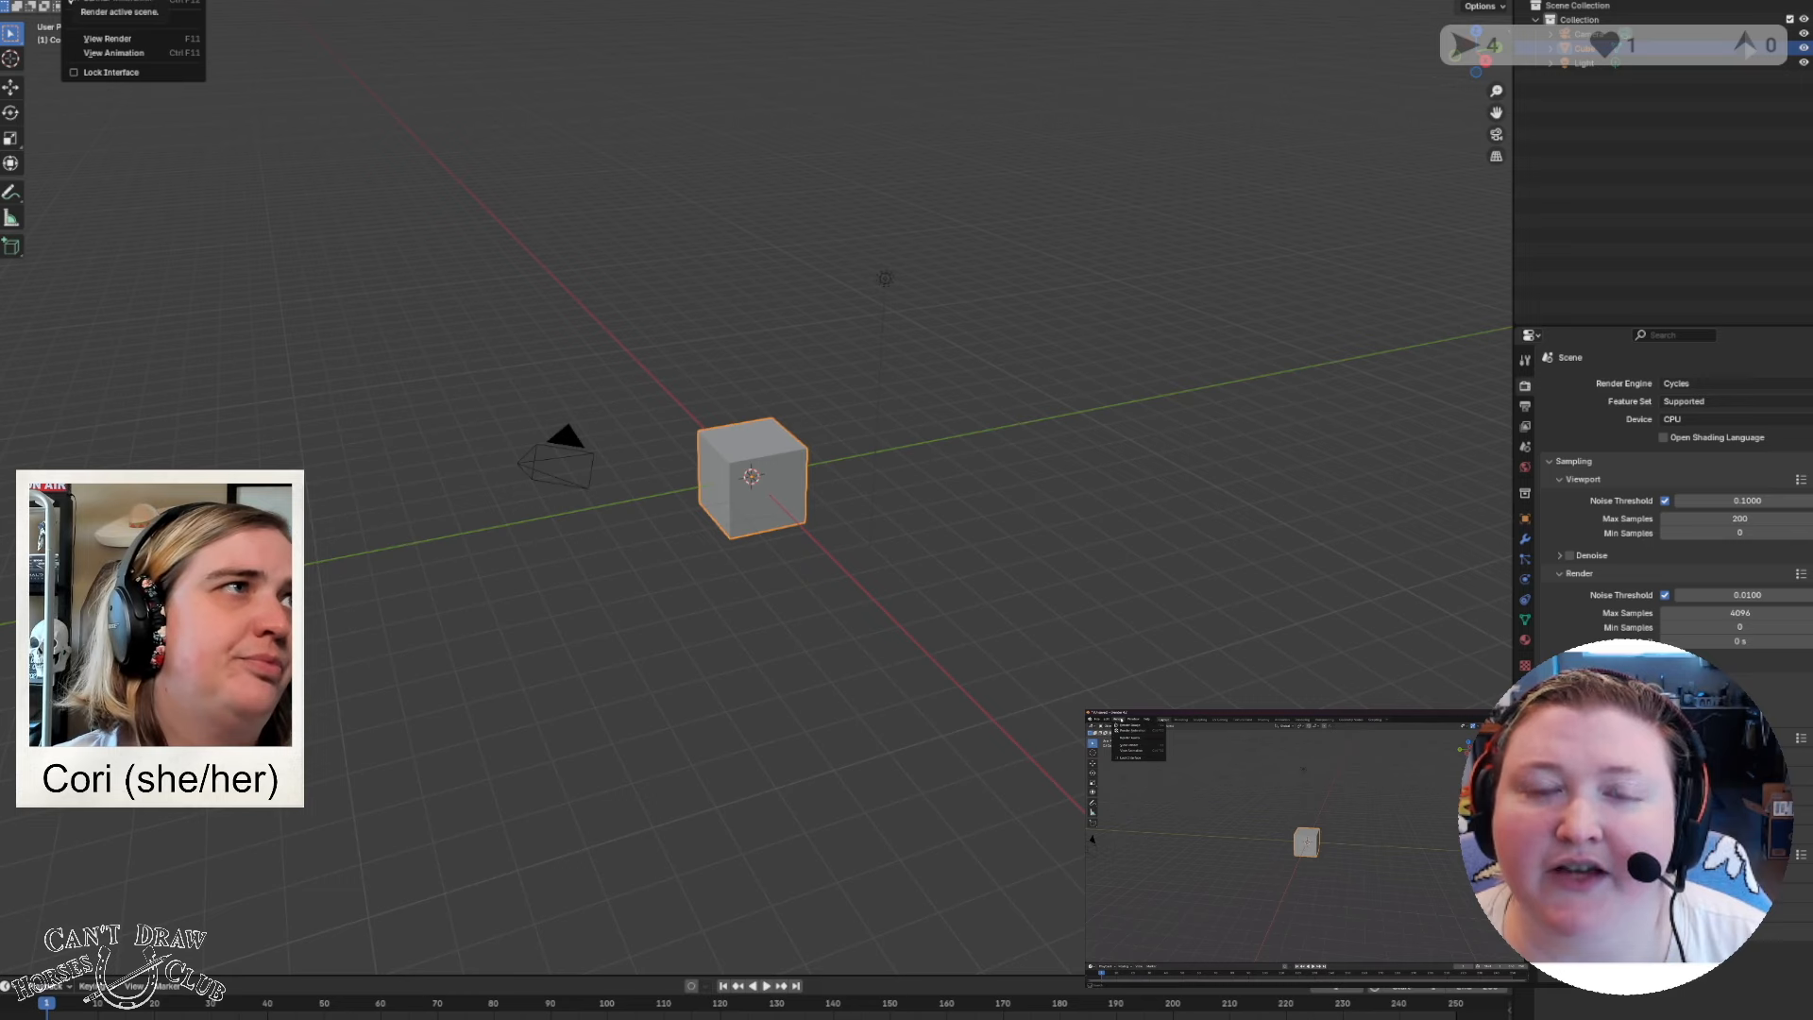
click(104, 2)
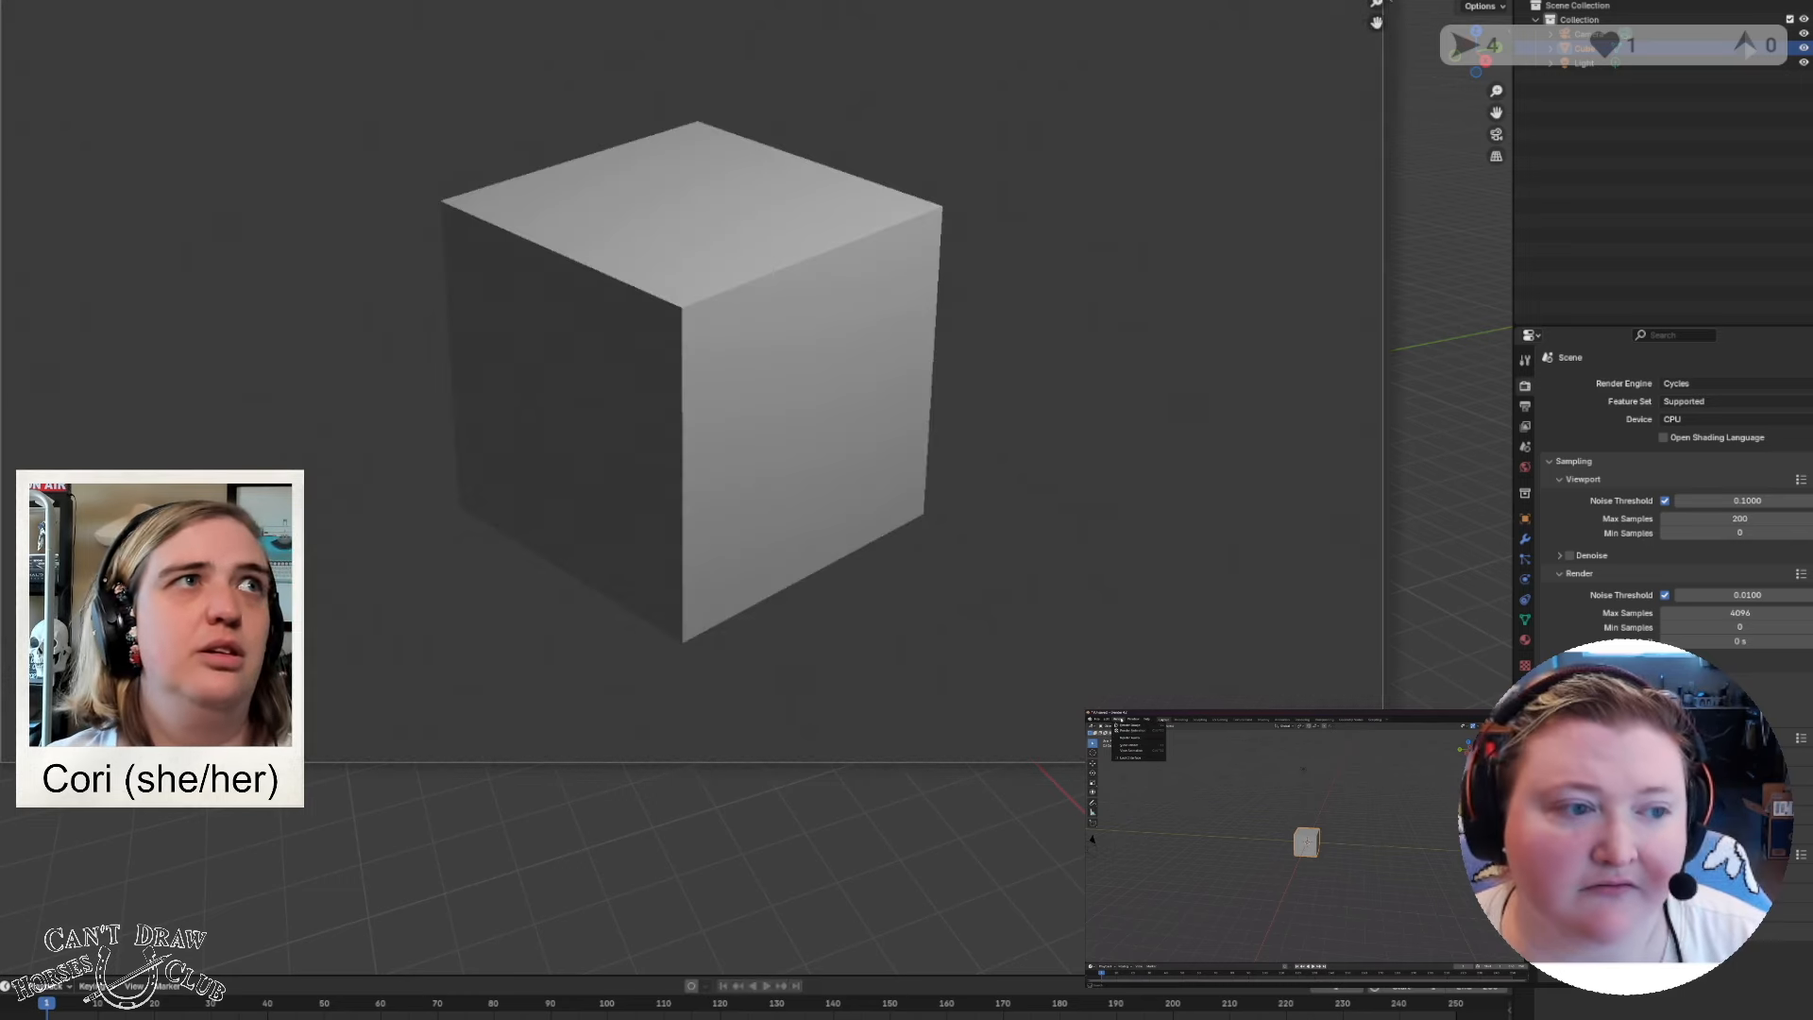
drag(526, 37, 630, 119)
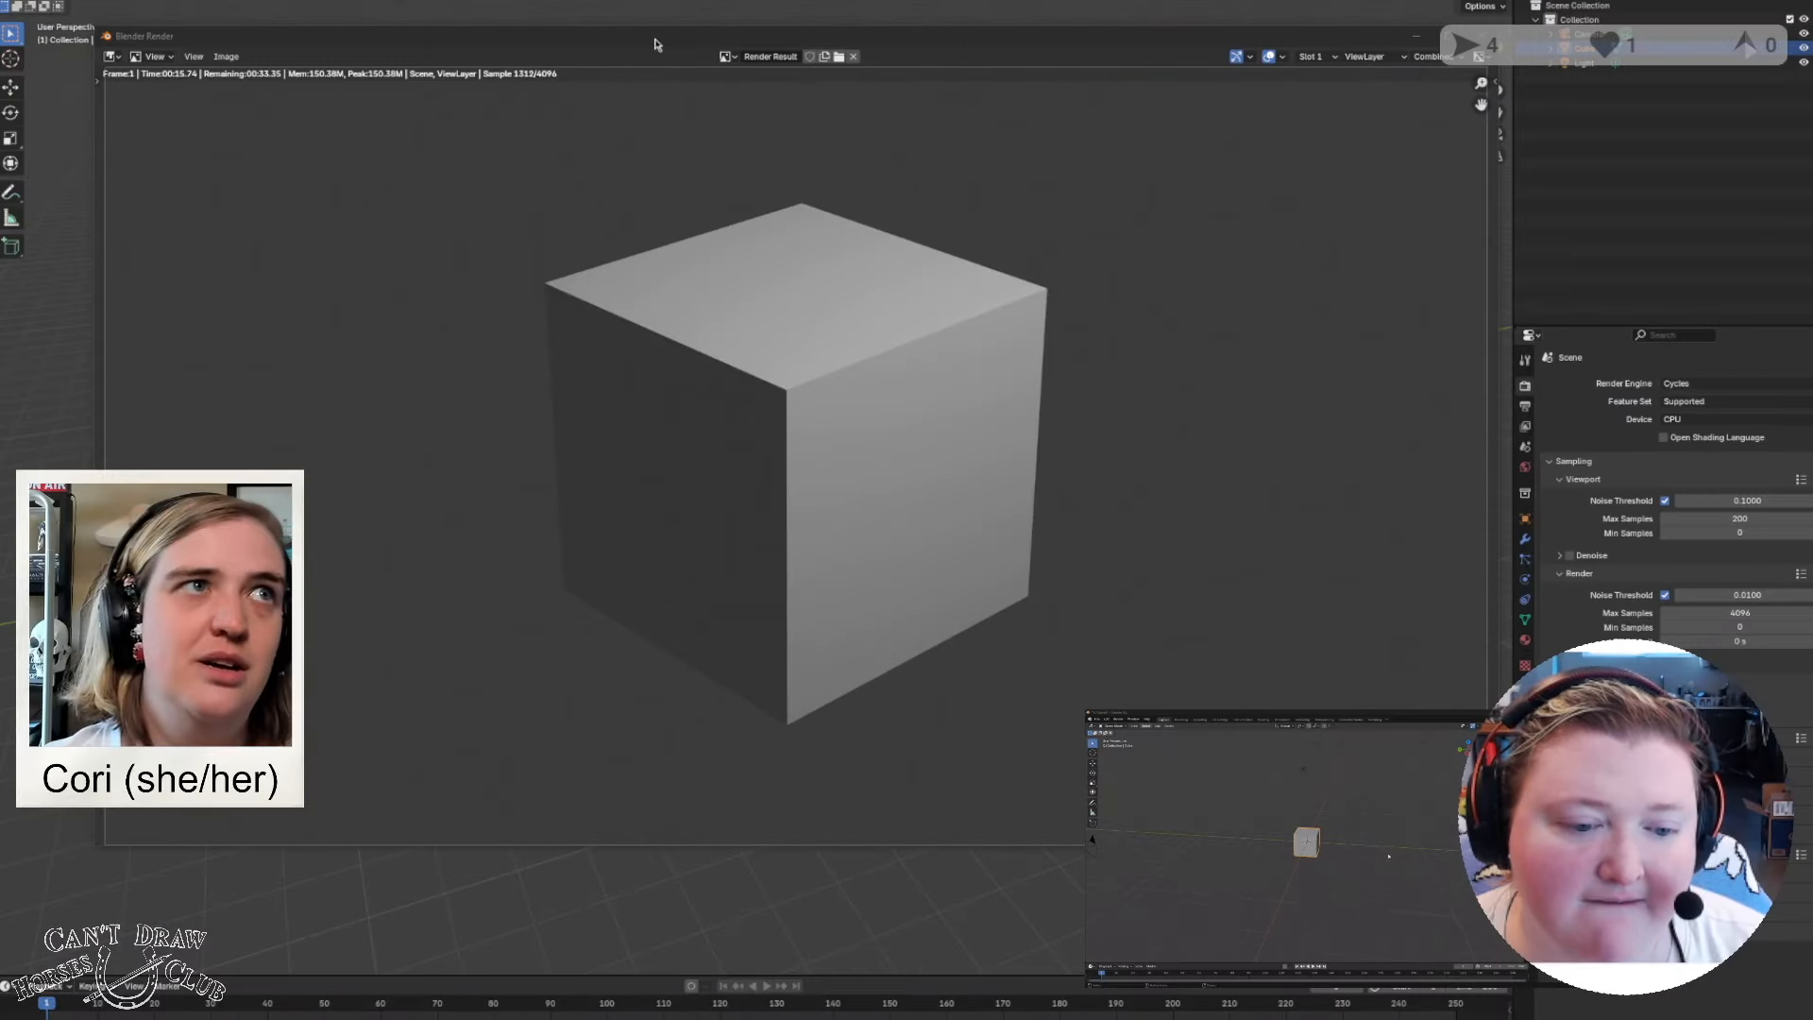
drag(652, 40, 672, 58)
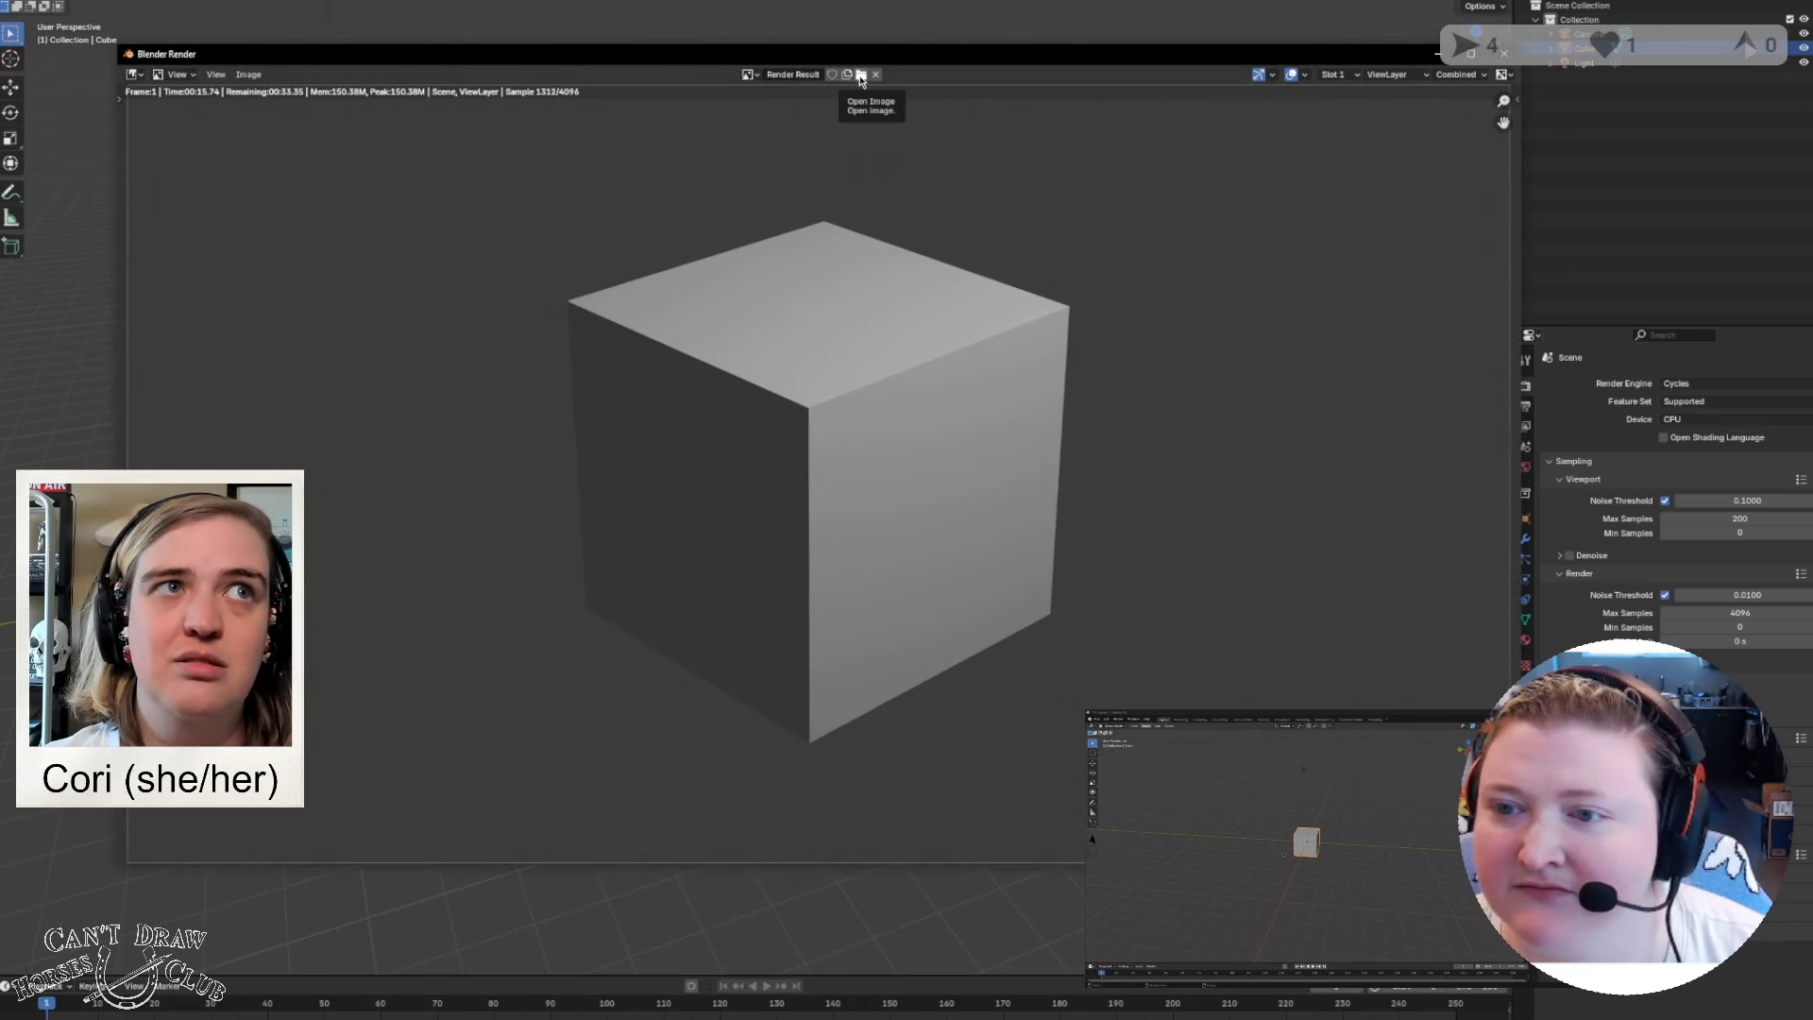
Look through the render window's image, view and new-image options without creating an image, and close the window.
click(752, 74)
click(751, 74)
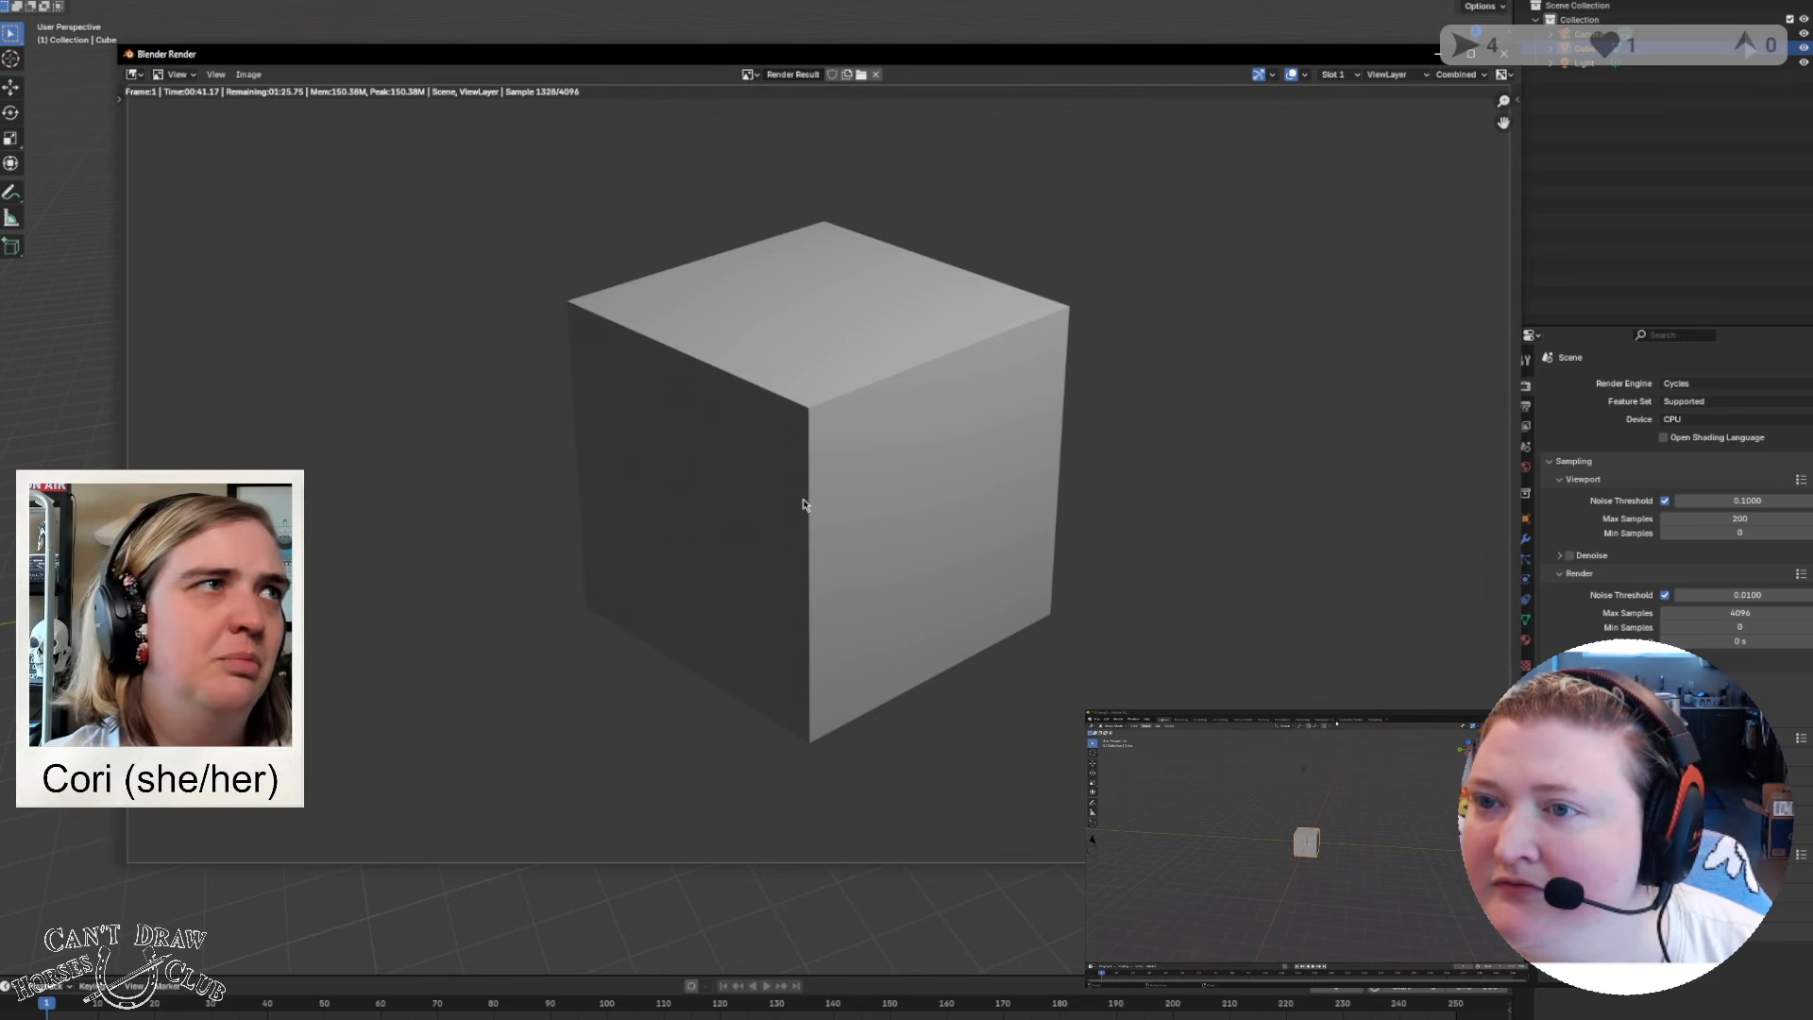
click(250, 74)
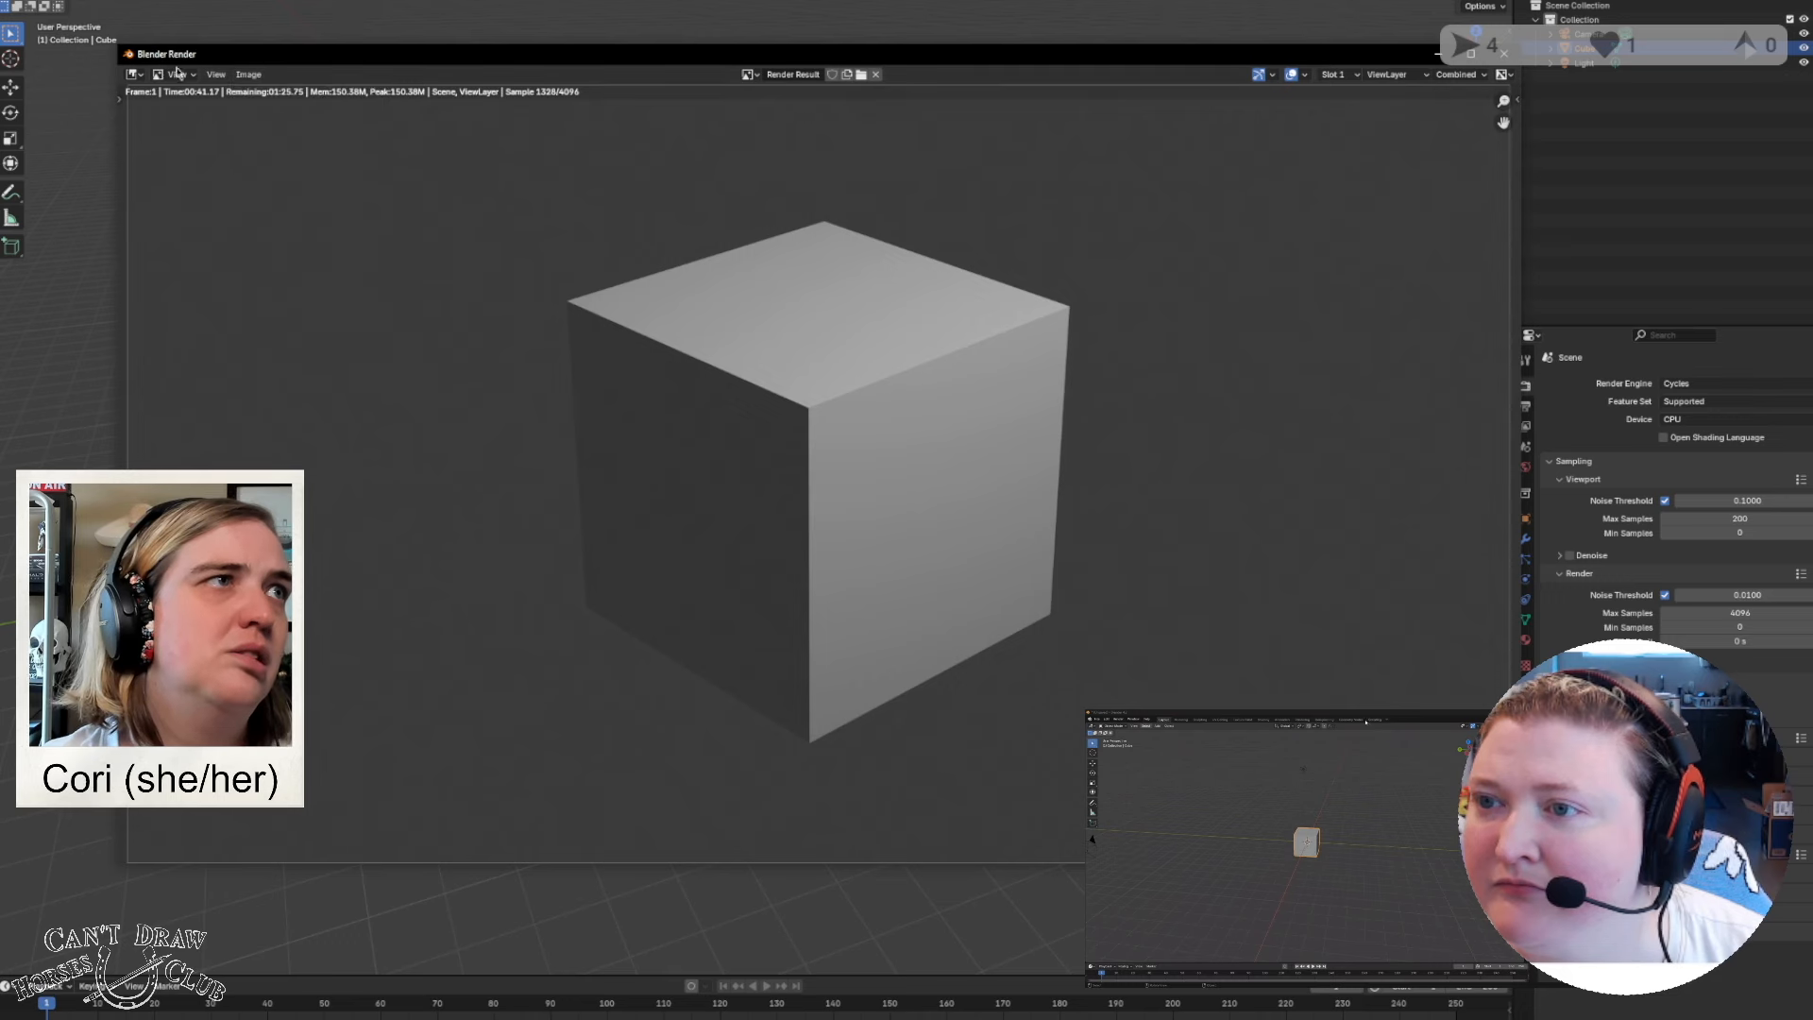
click(217, 76)
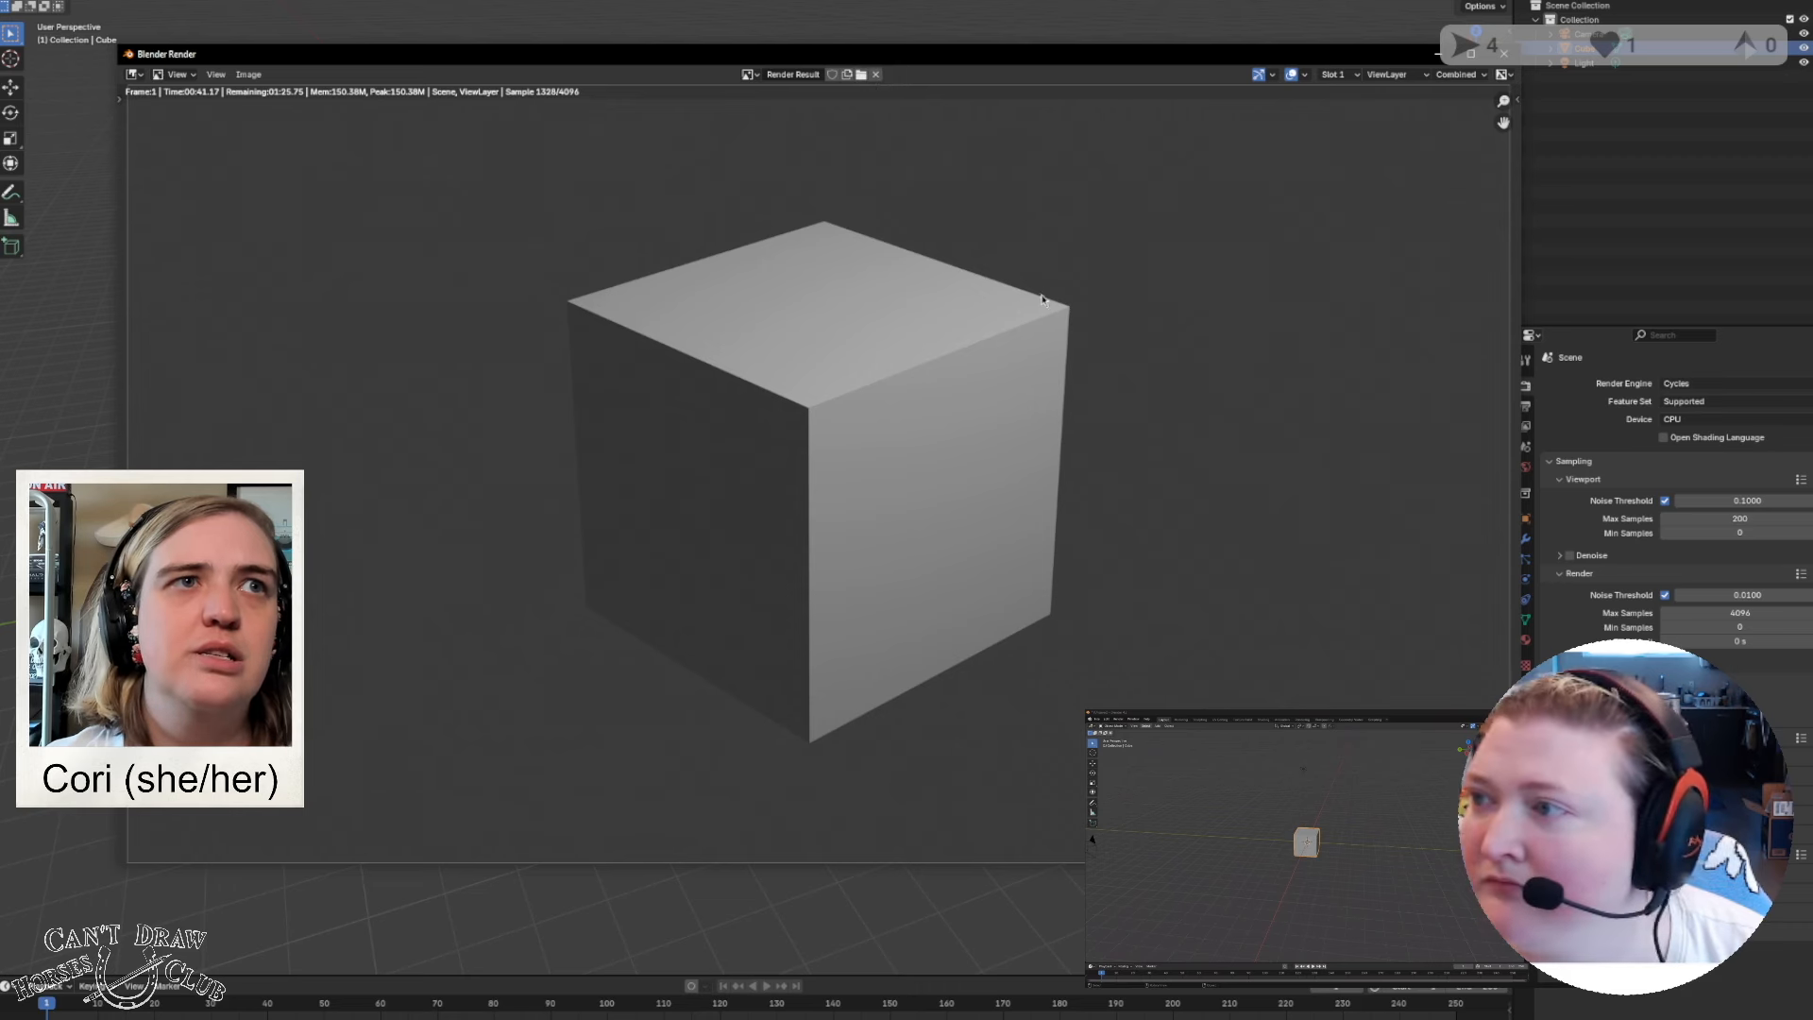
right_click(970, 83)
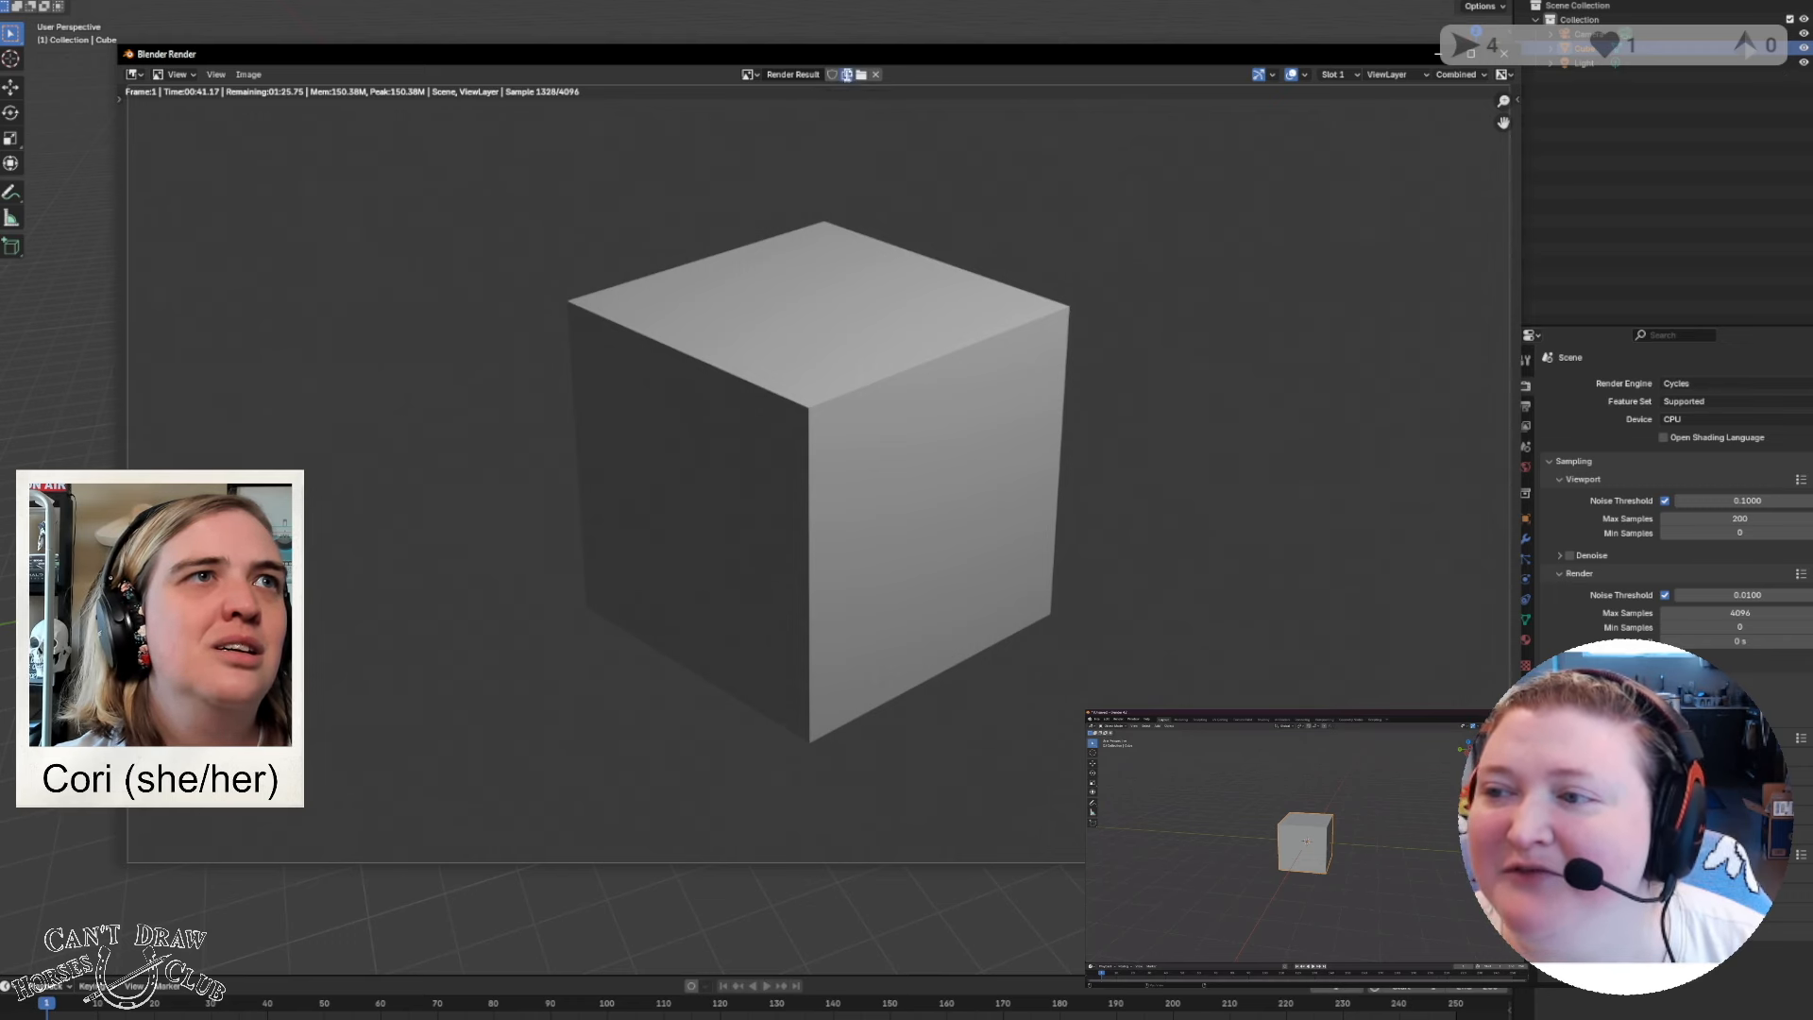
click(847, 75)
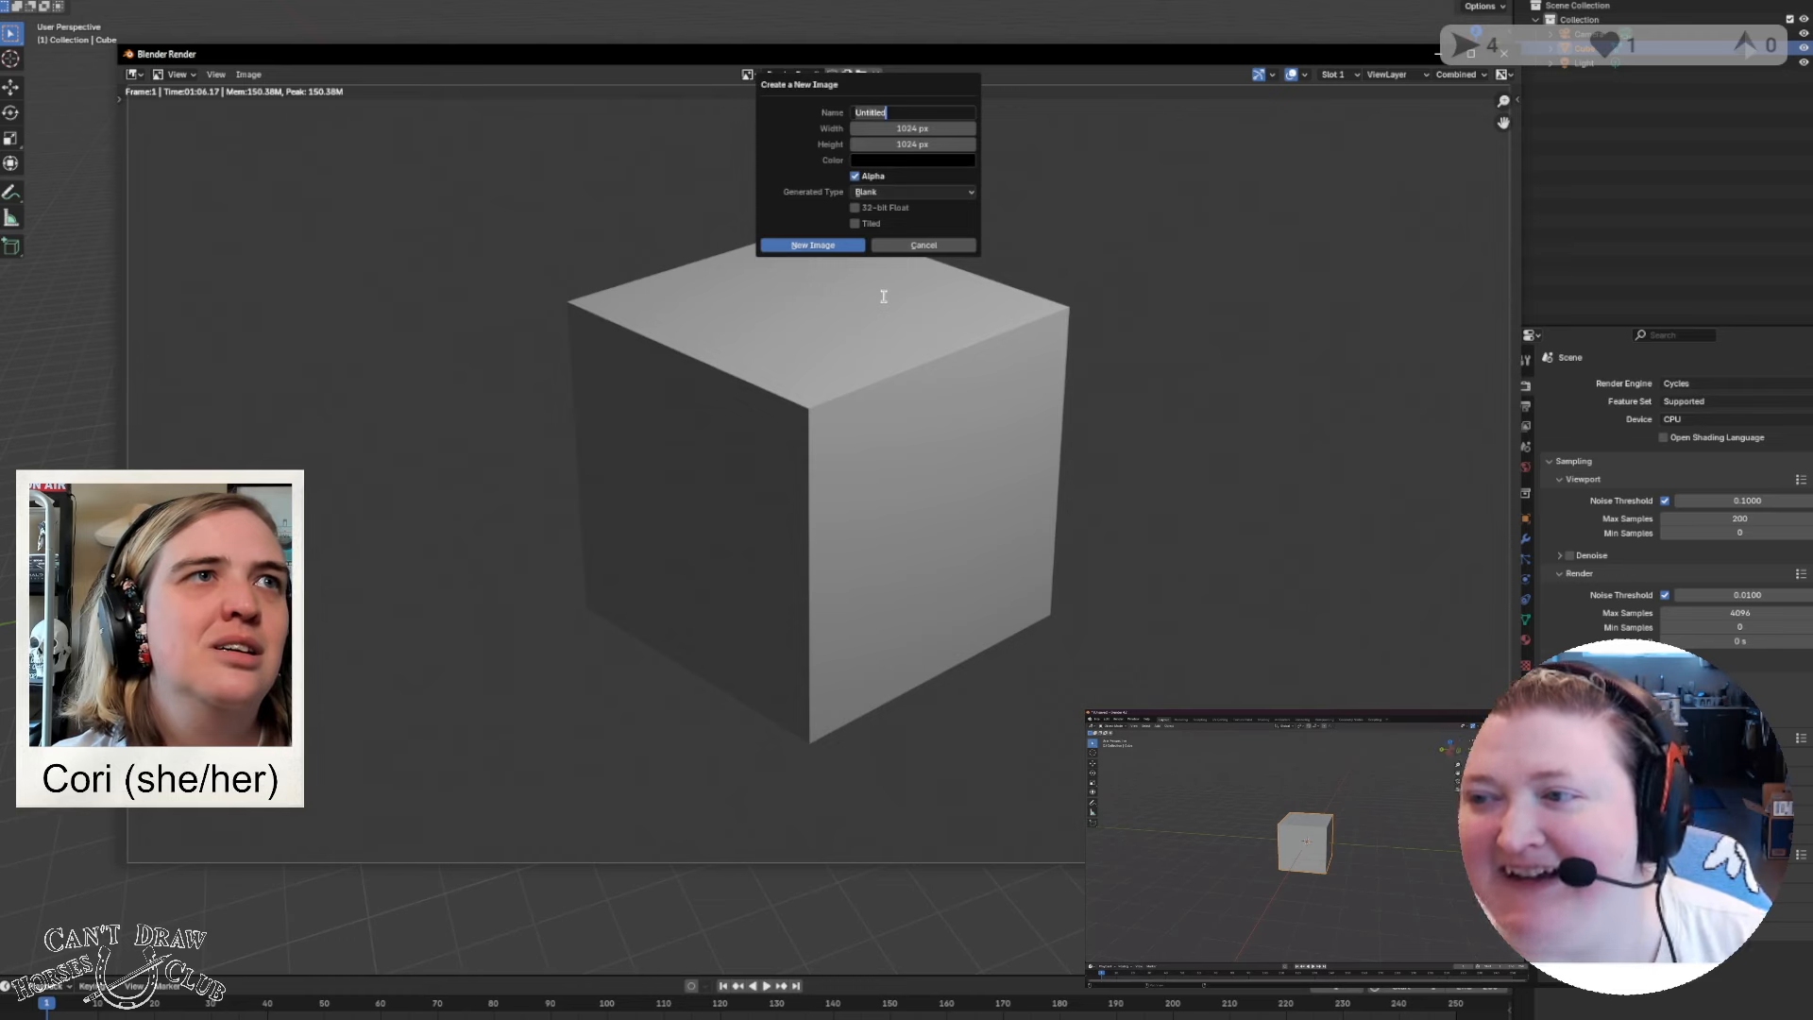
click(921, 246)
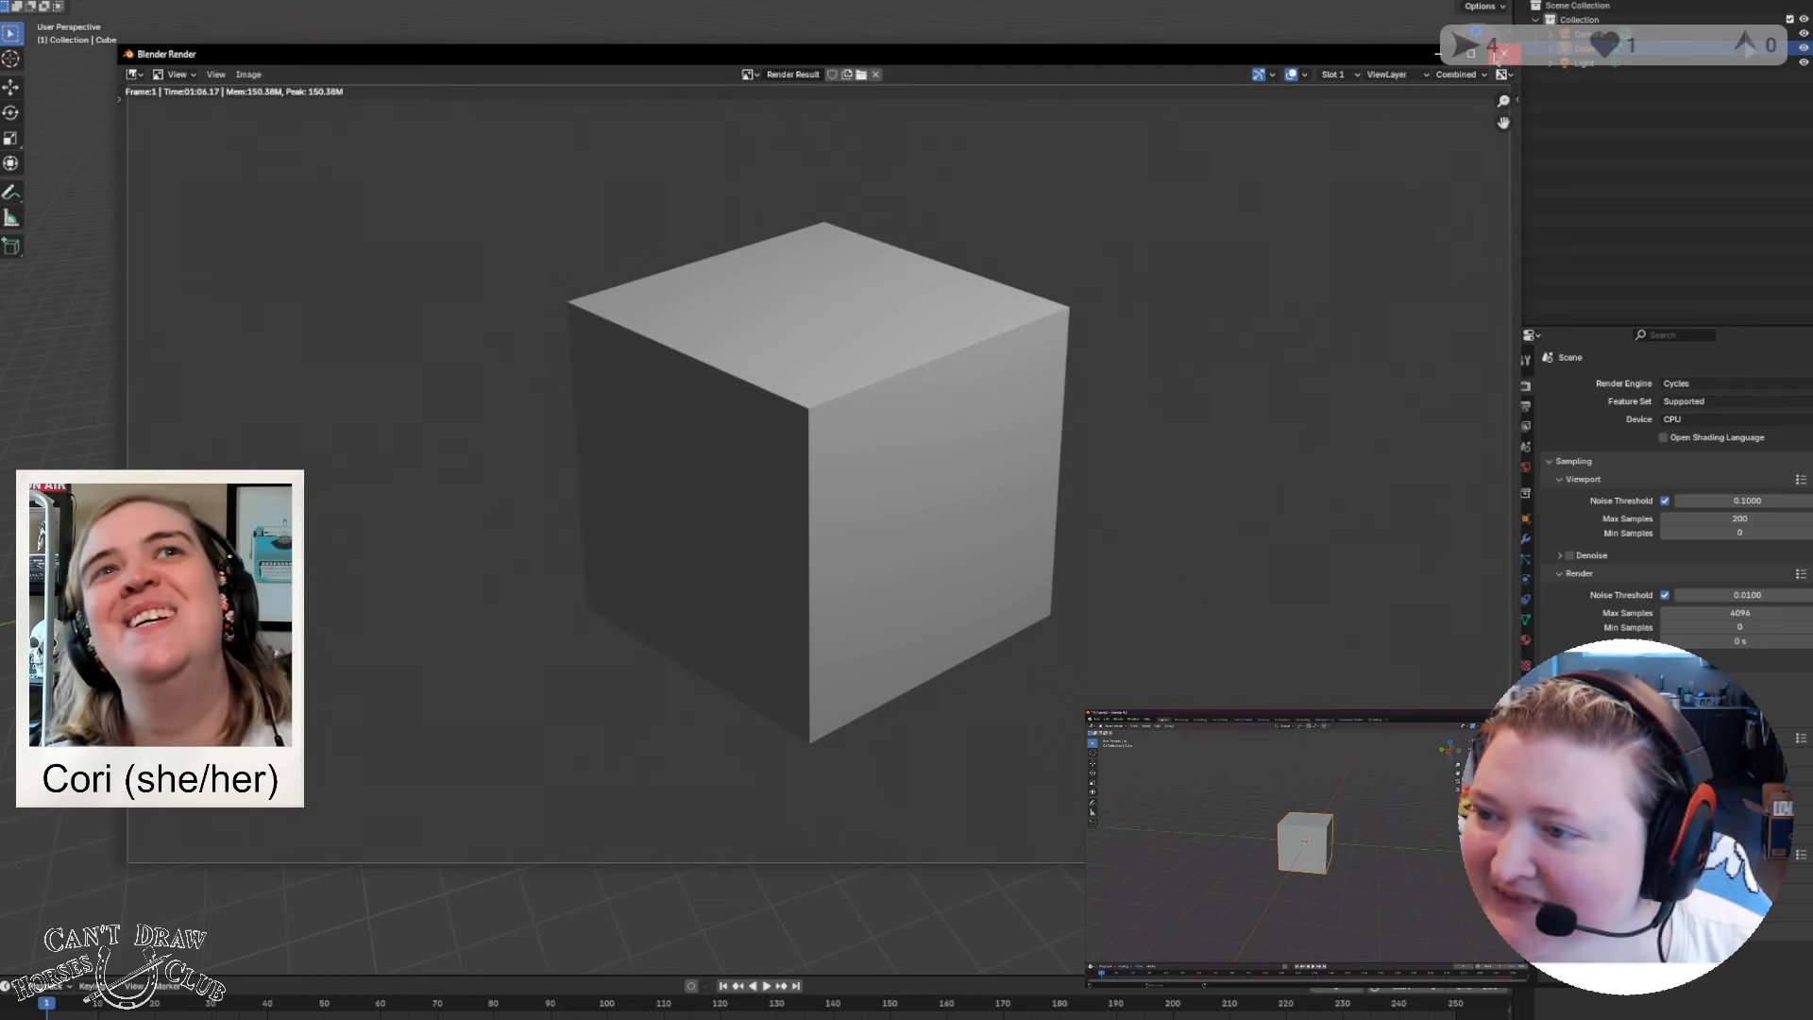
click(1500, 54)
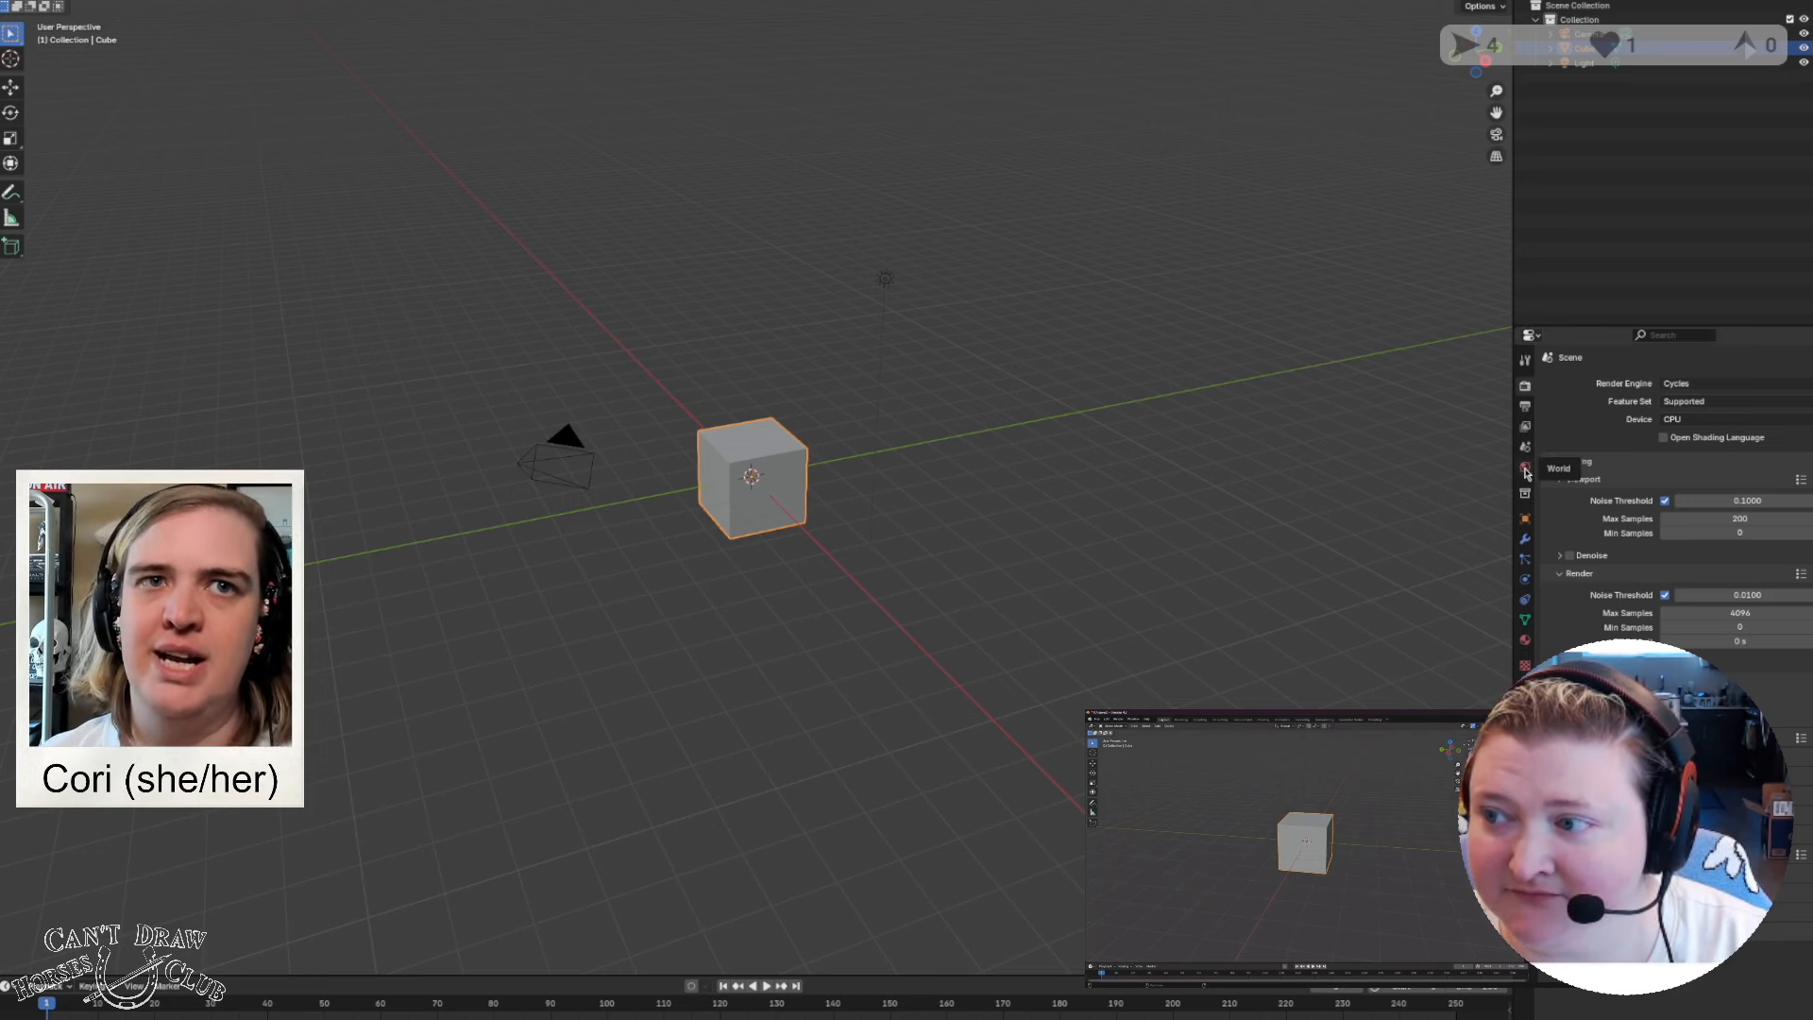
Change the Base Color of the cube's material to blue.
click(1524, 642)
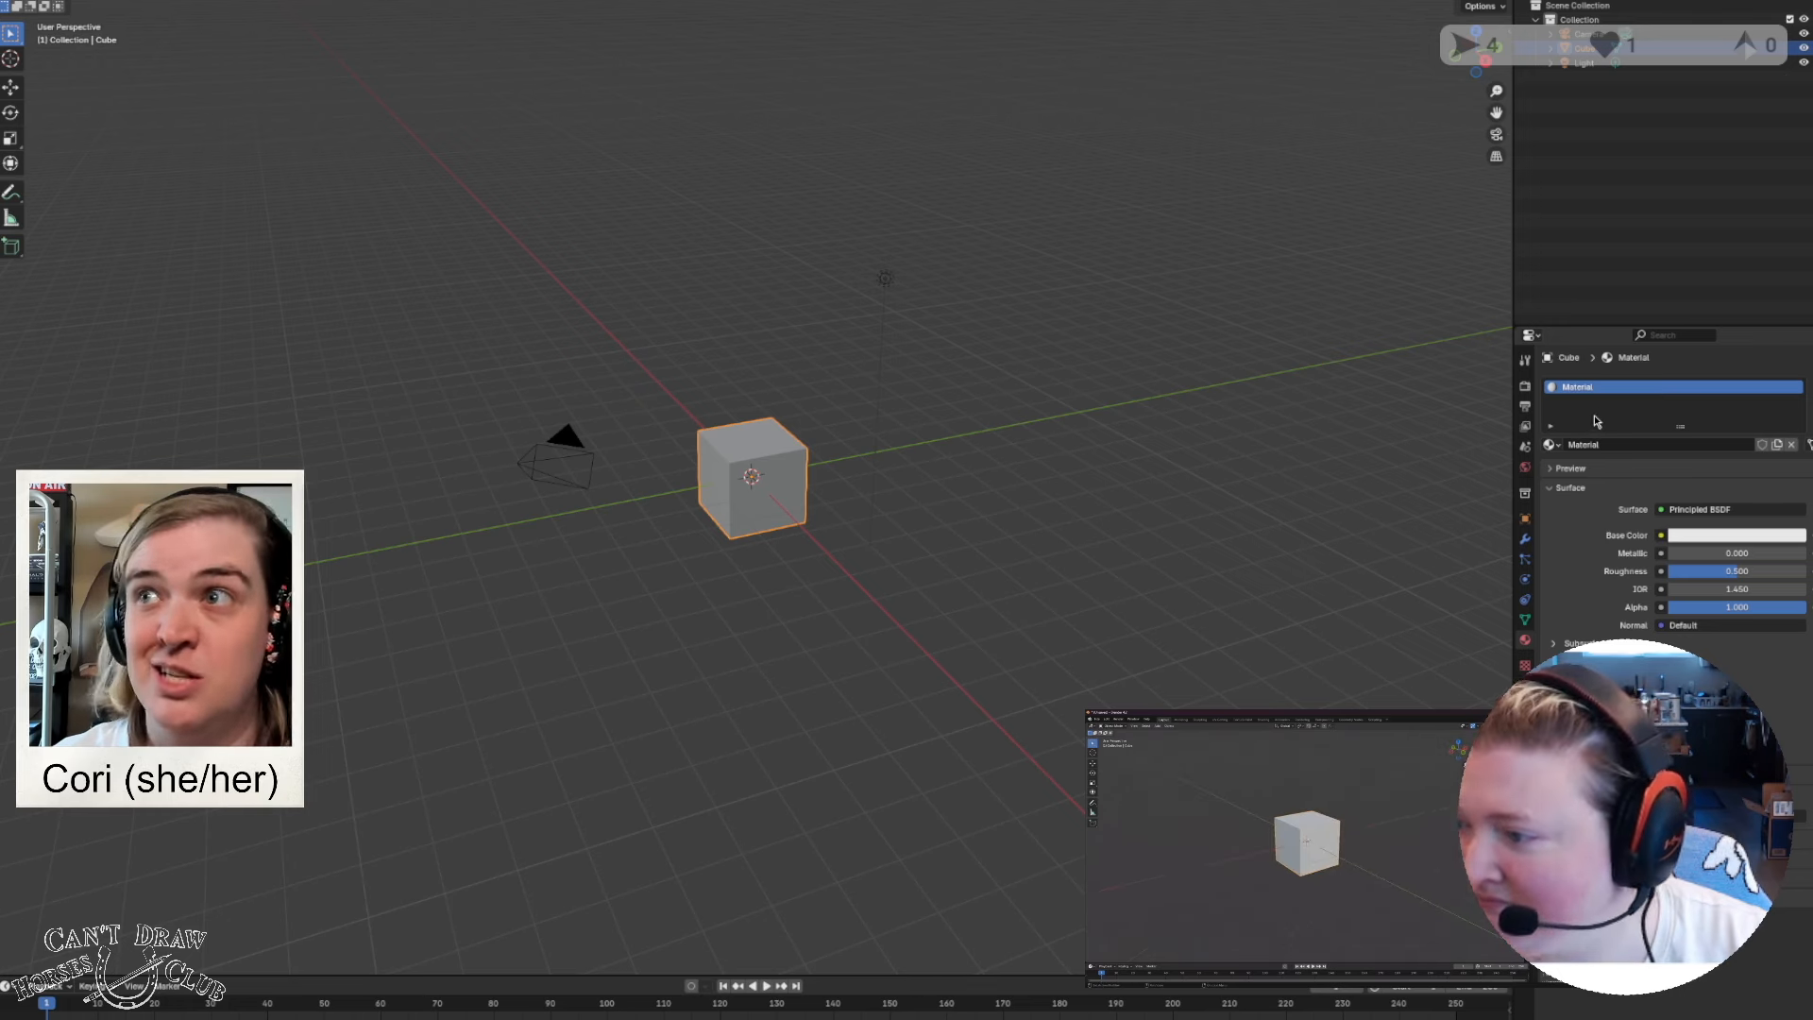
click(1711, 538)
drag(1708, 366, 1678, 348)
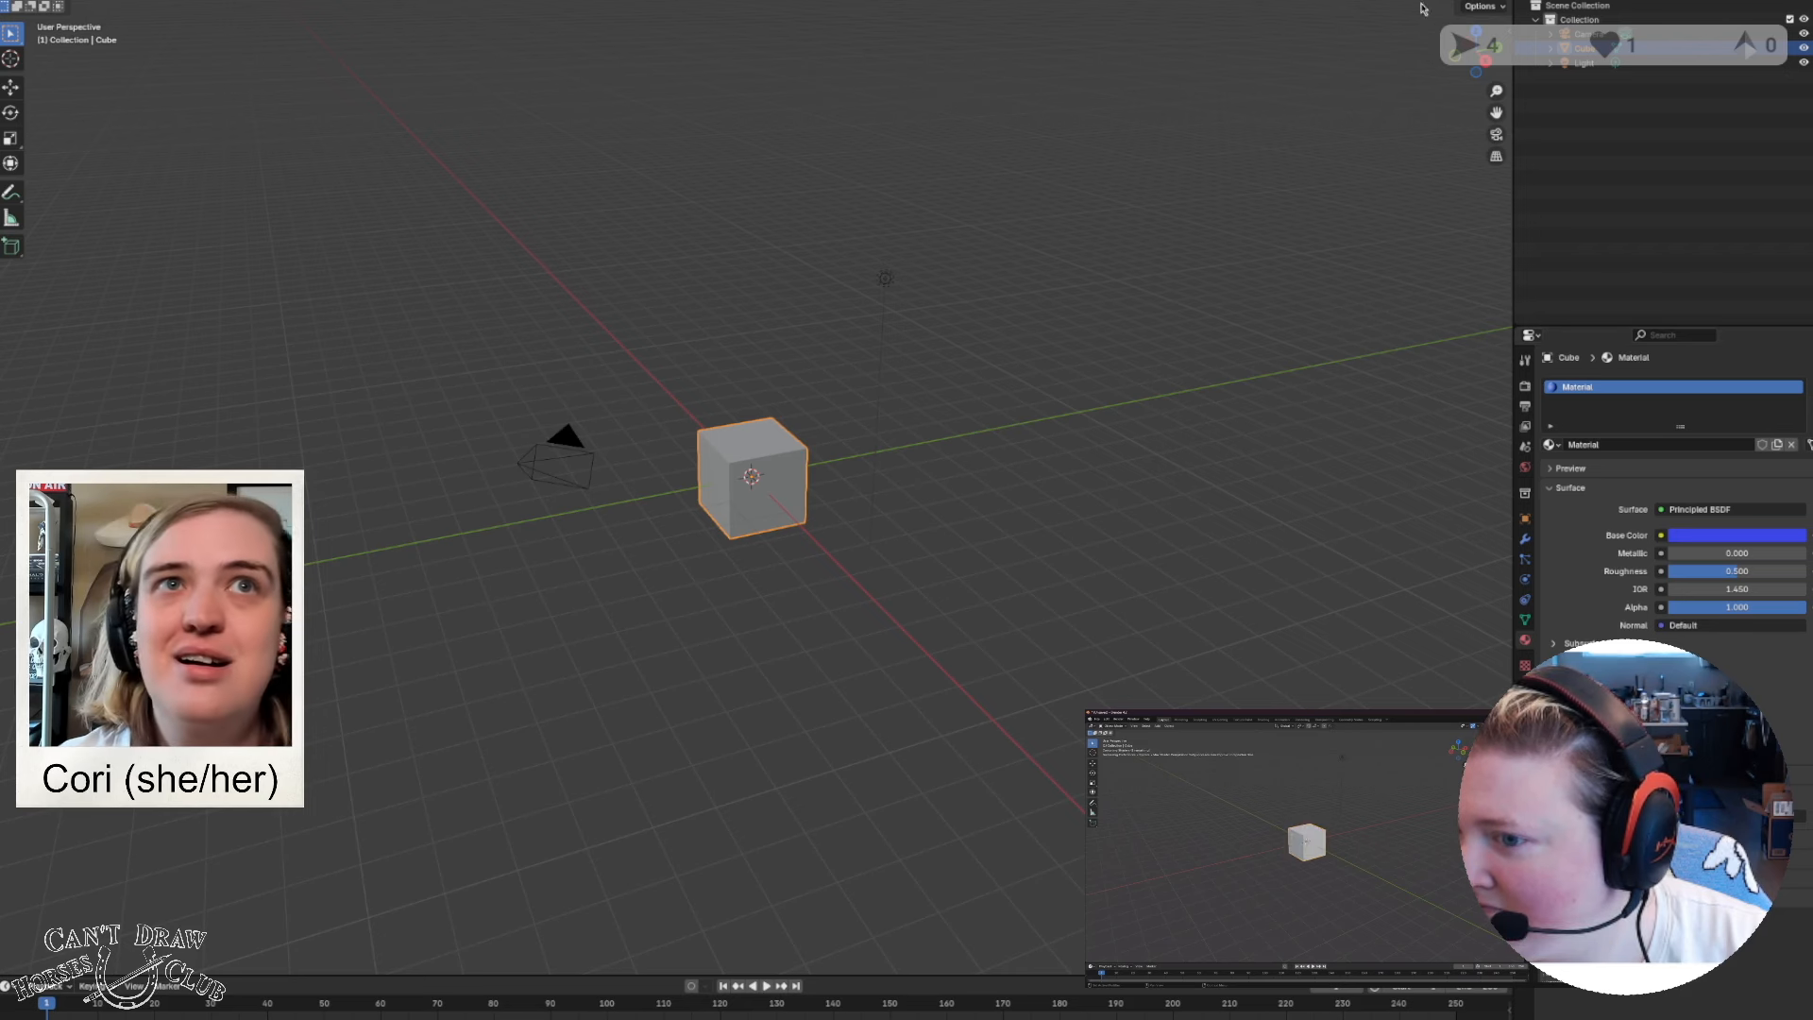
Show the viewport in material preview shading and examine the coloured cube's surfaces from several sides.
click(1457, 1)
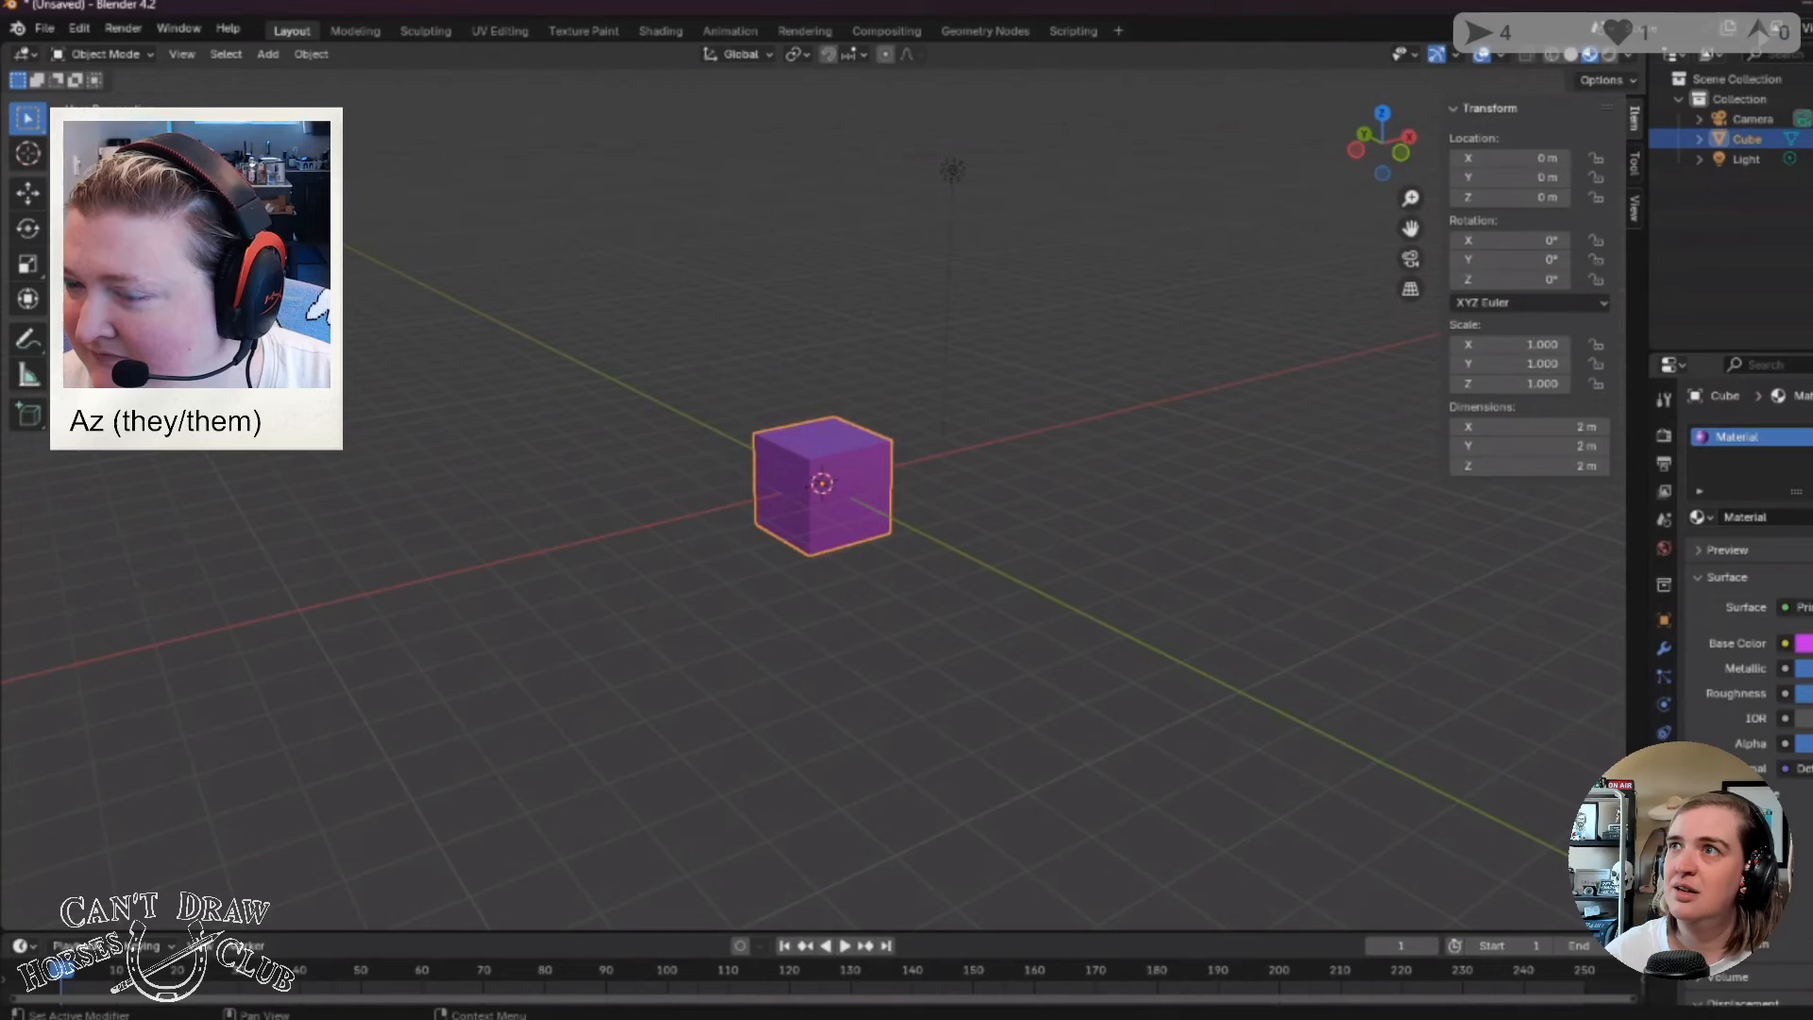
scroll(995, 660, up, 5)
middle_drag(1018, 557, 882, 598)
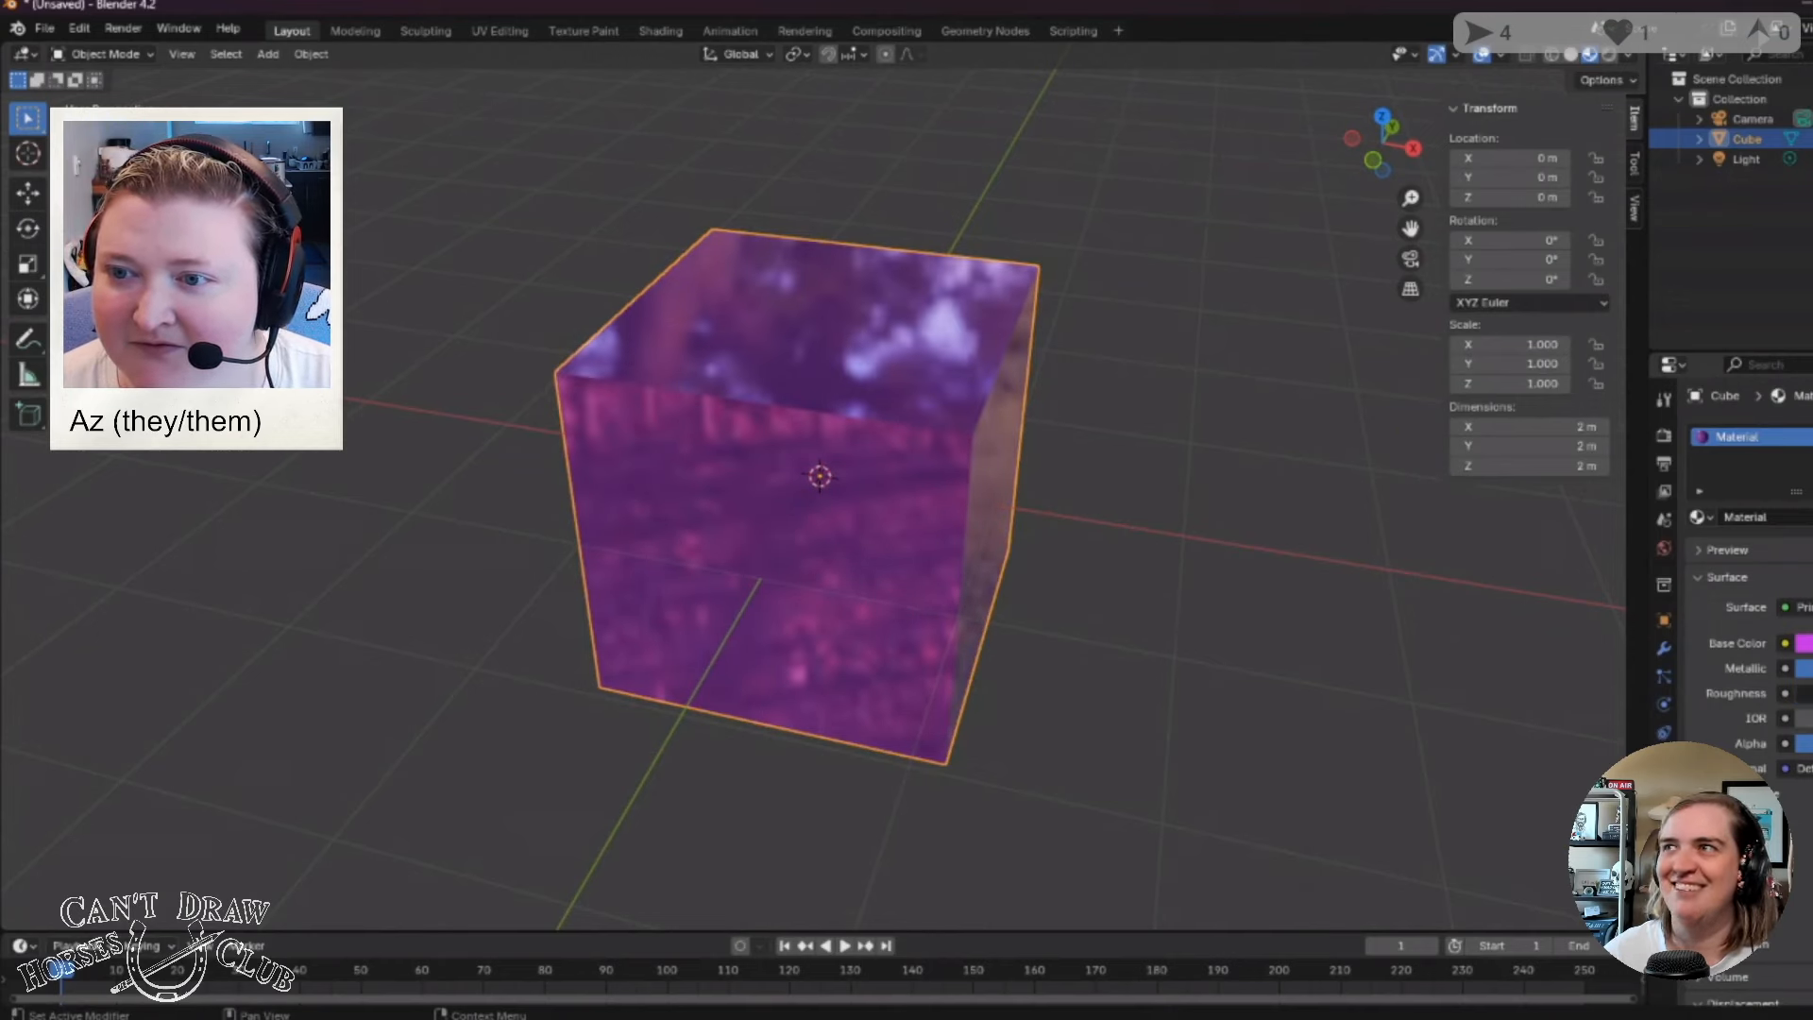
middle_drag(1109, 666, 532, 655)
middle_drag(724, 647, 929, 622)
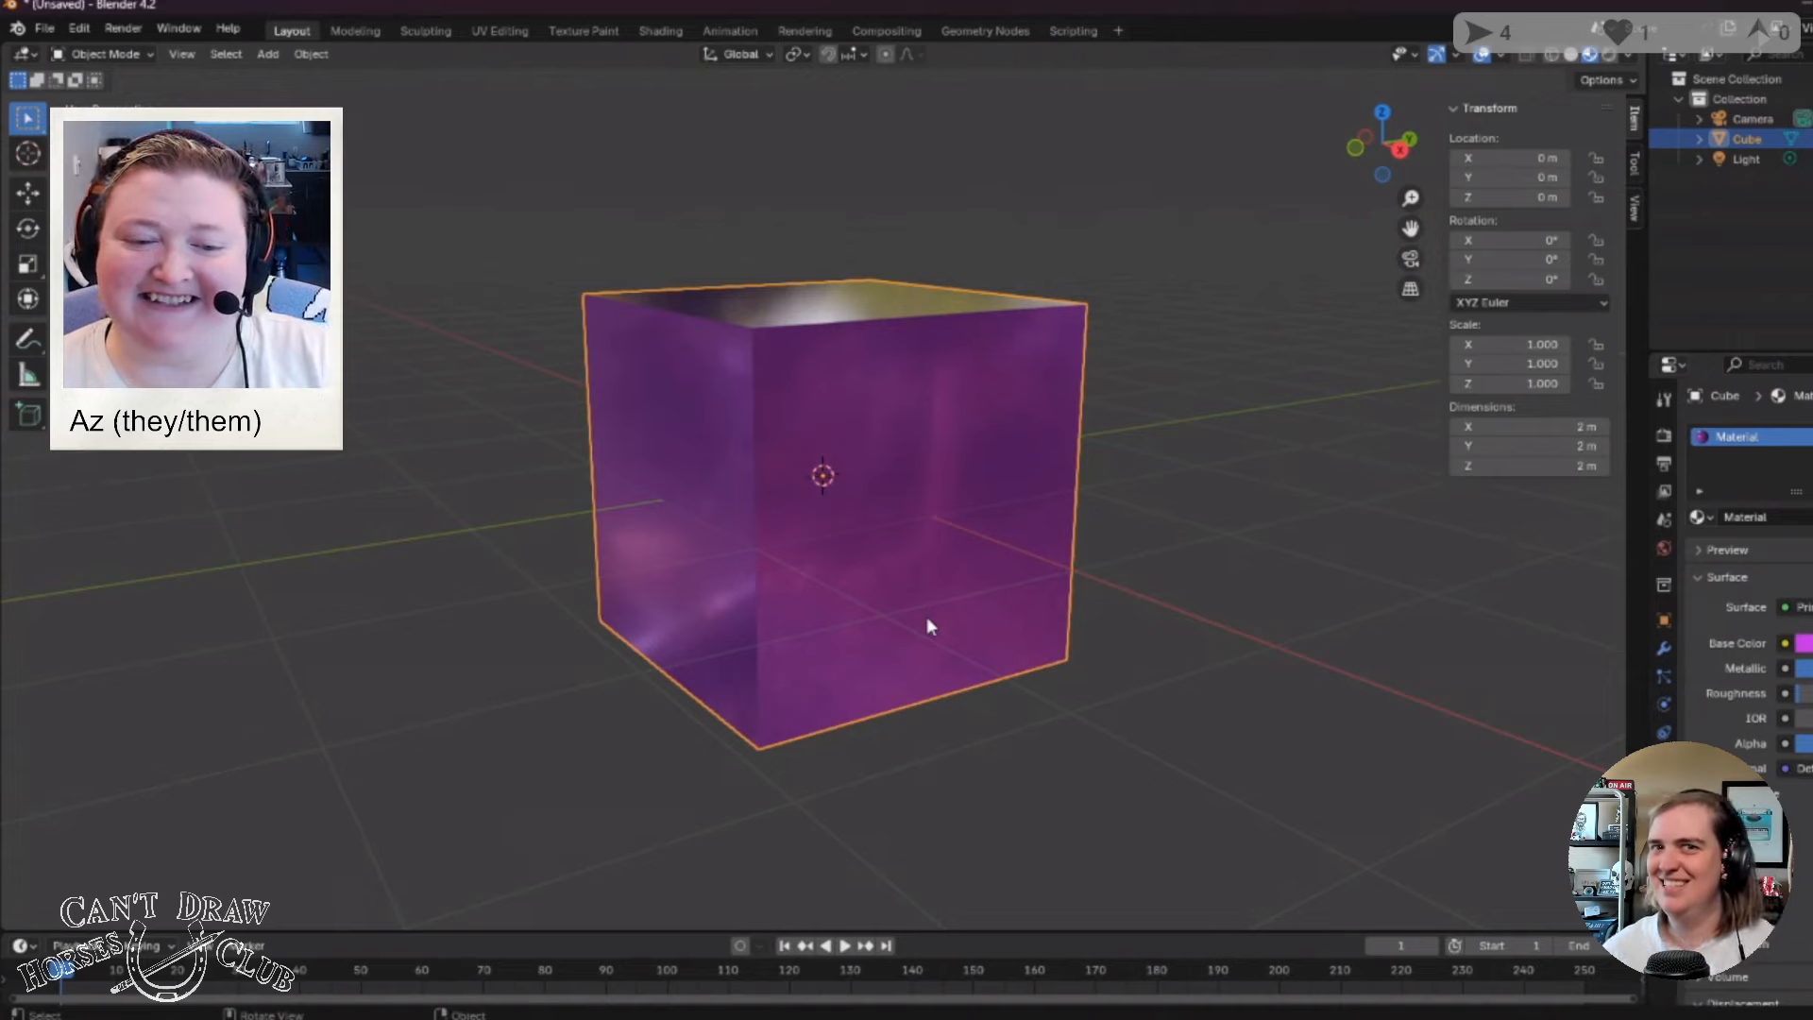
middle_drag(853, 589, 699, 676)
scroll(757, 769, down, 3)
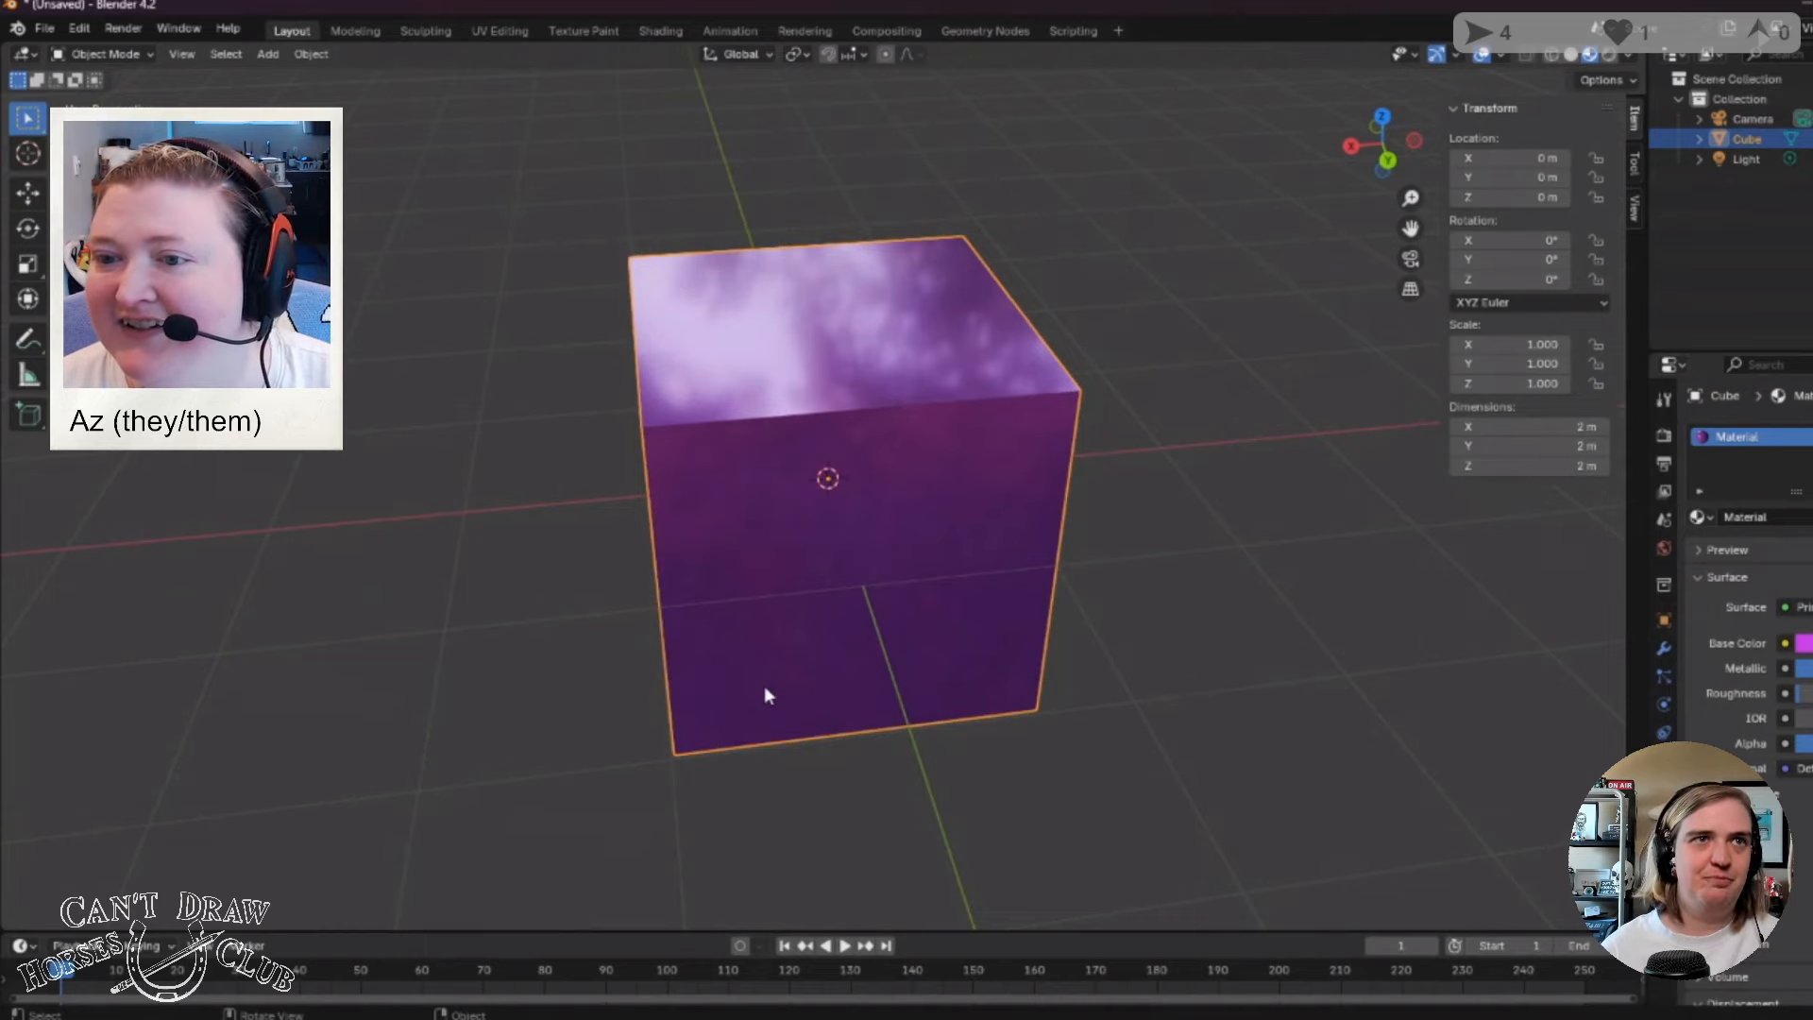
middle_drag(763, 686, 628, 709)
scroll(666, 591, down, 4)
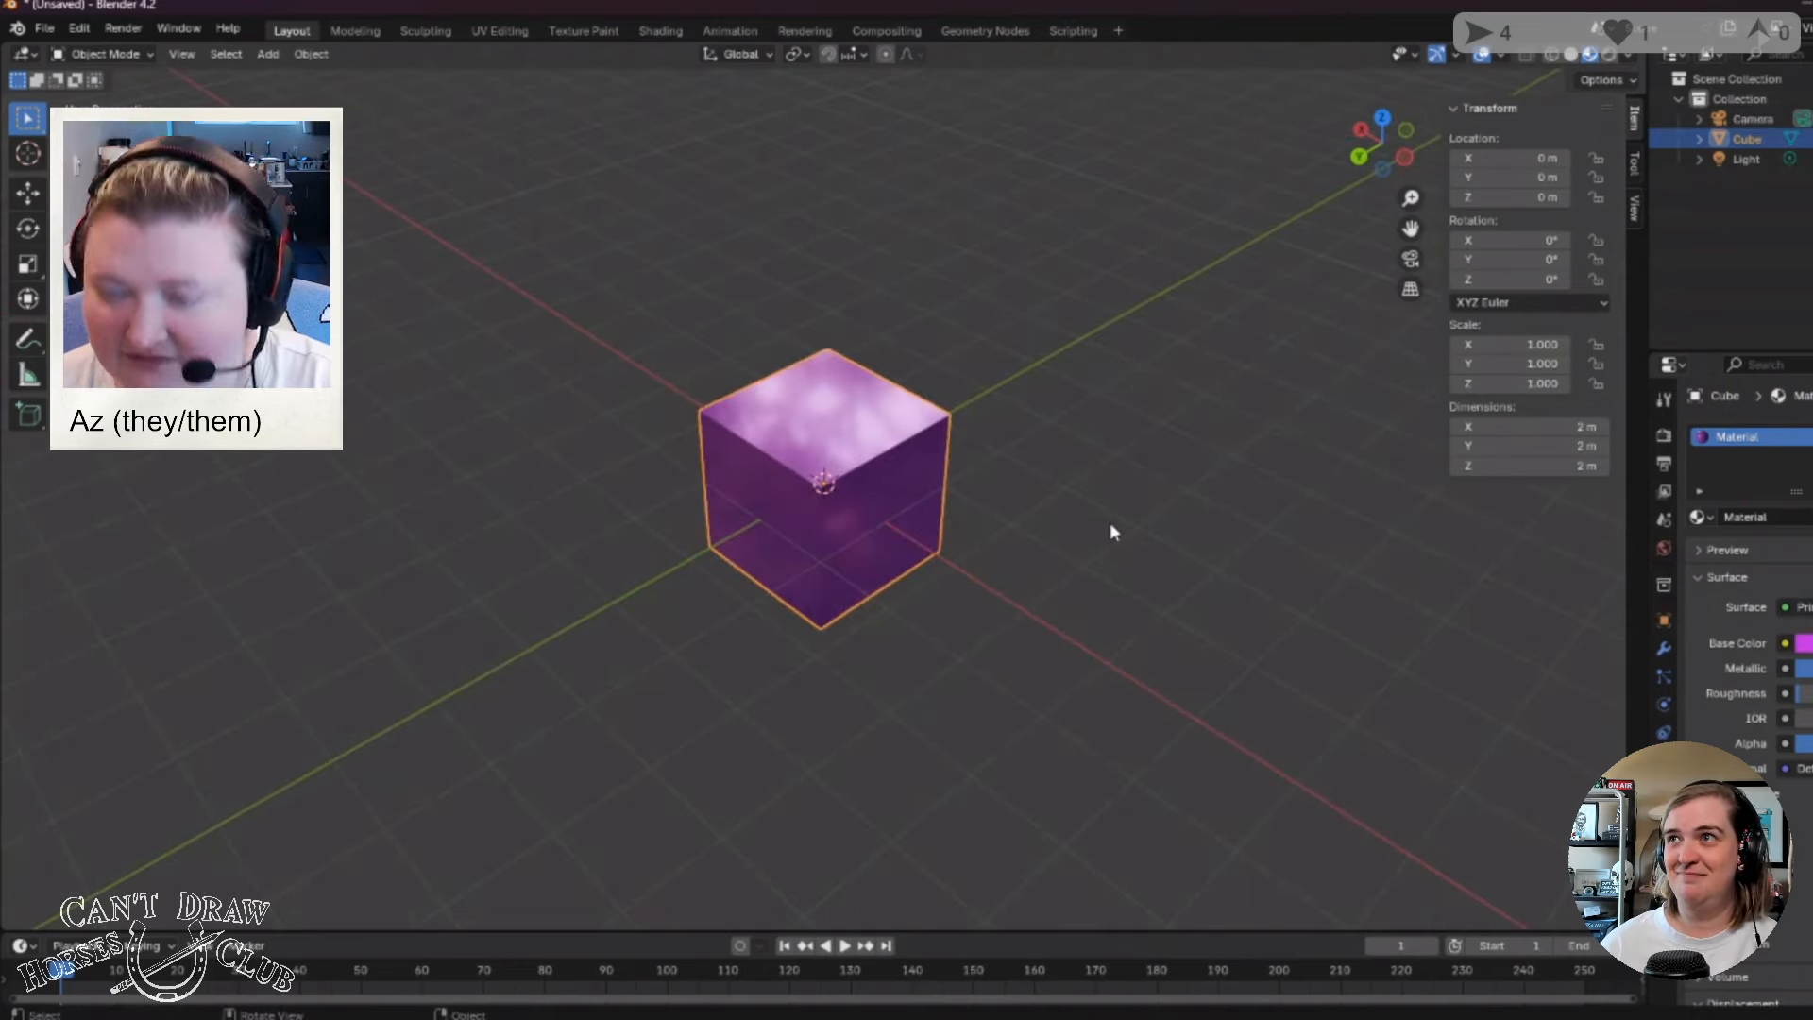
Render the scene through the camera as a still image and return from the camera view to the free perspective view.
key(KP_0)
middle_drag(929, 533, 1001, 631)
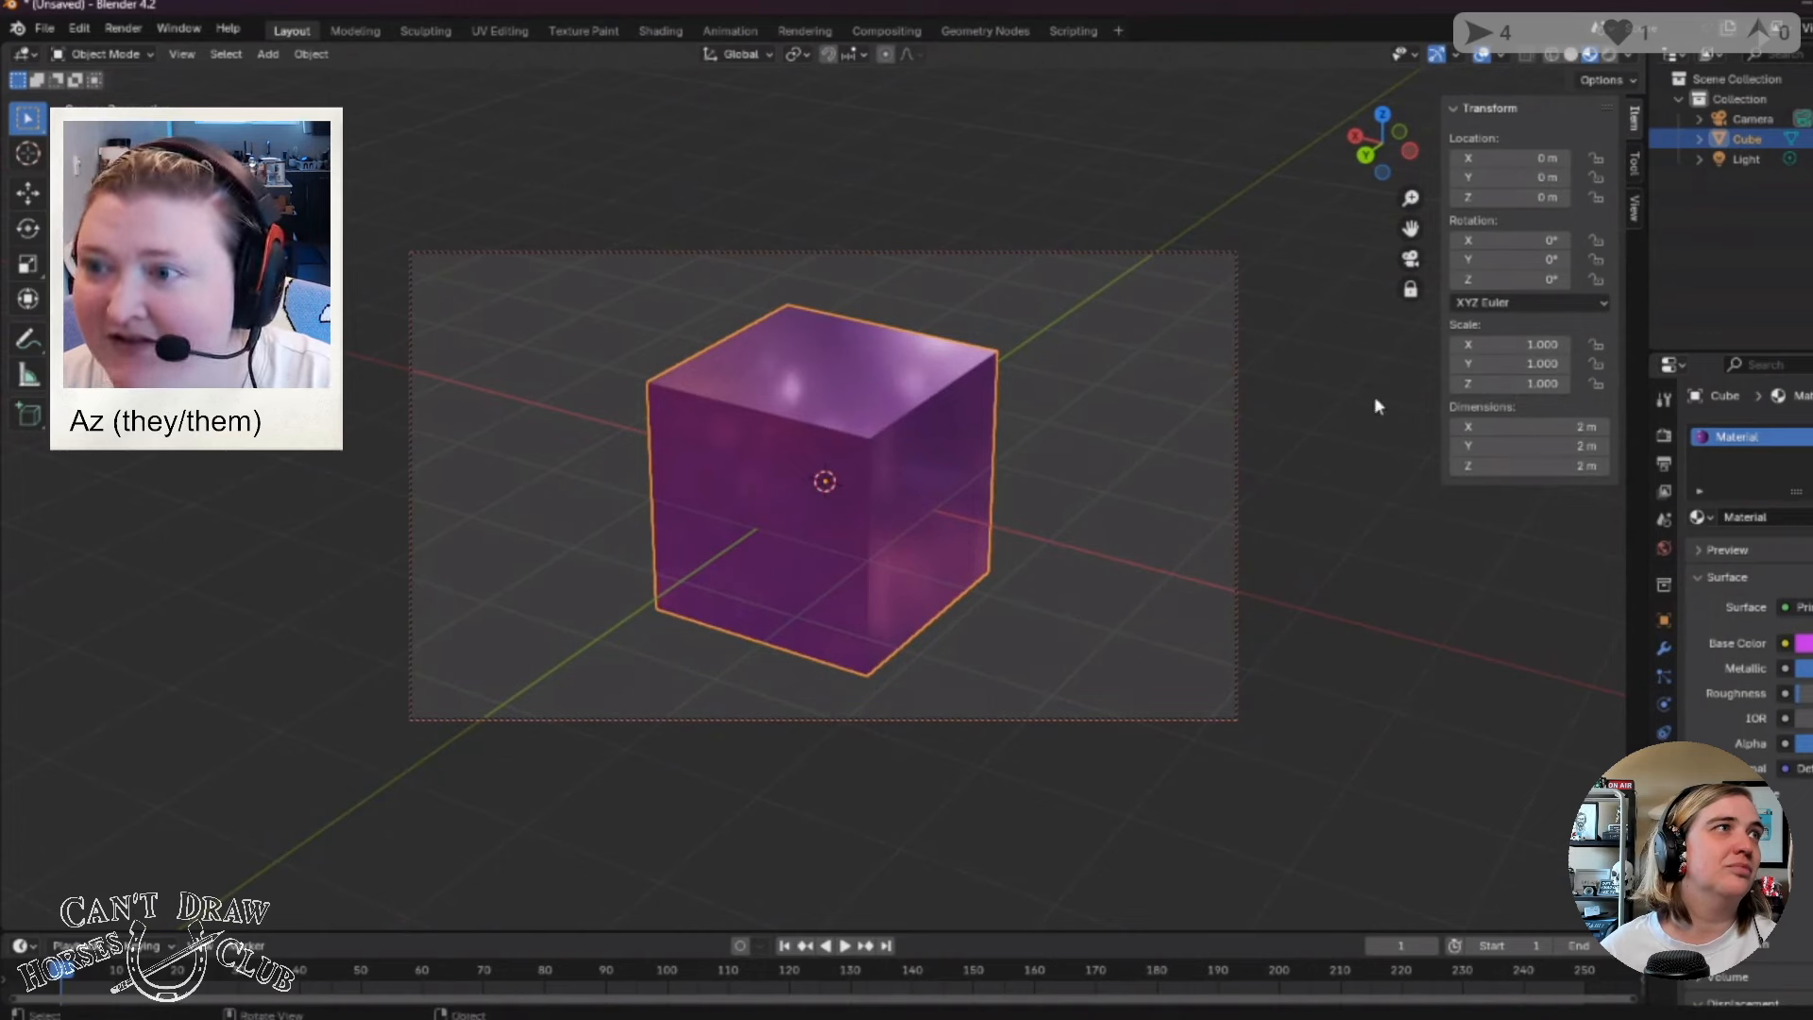
click(123, 29)
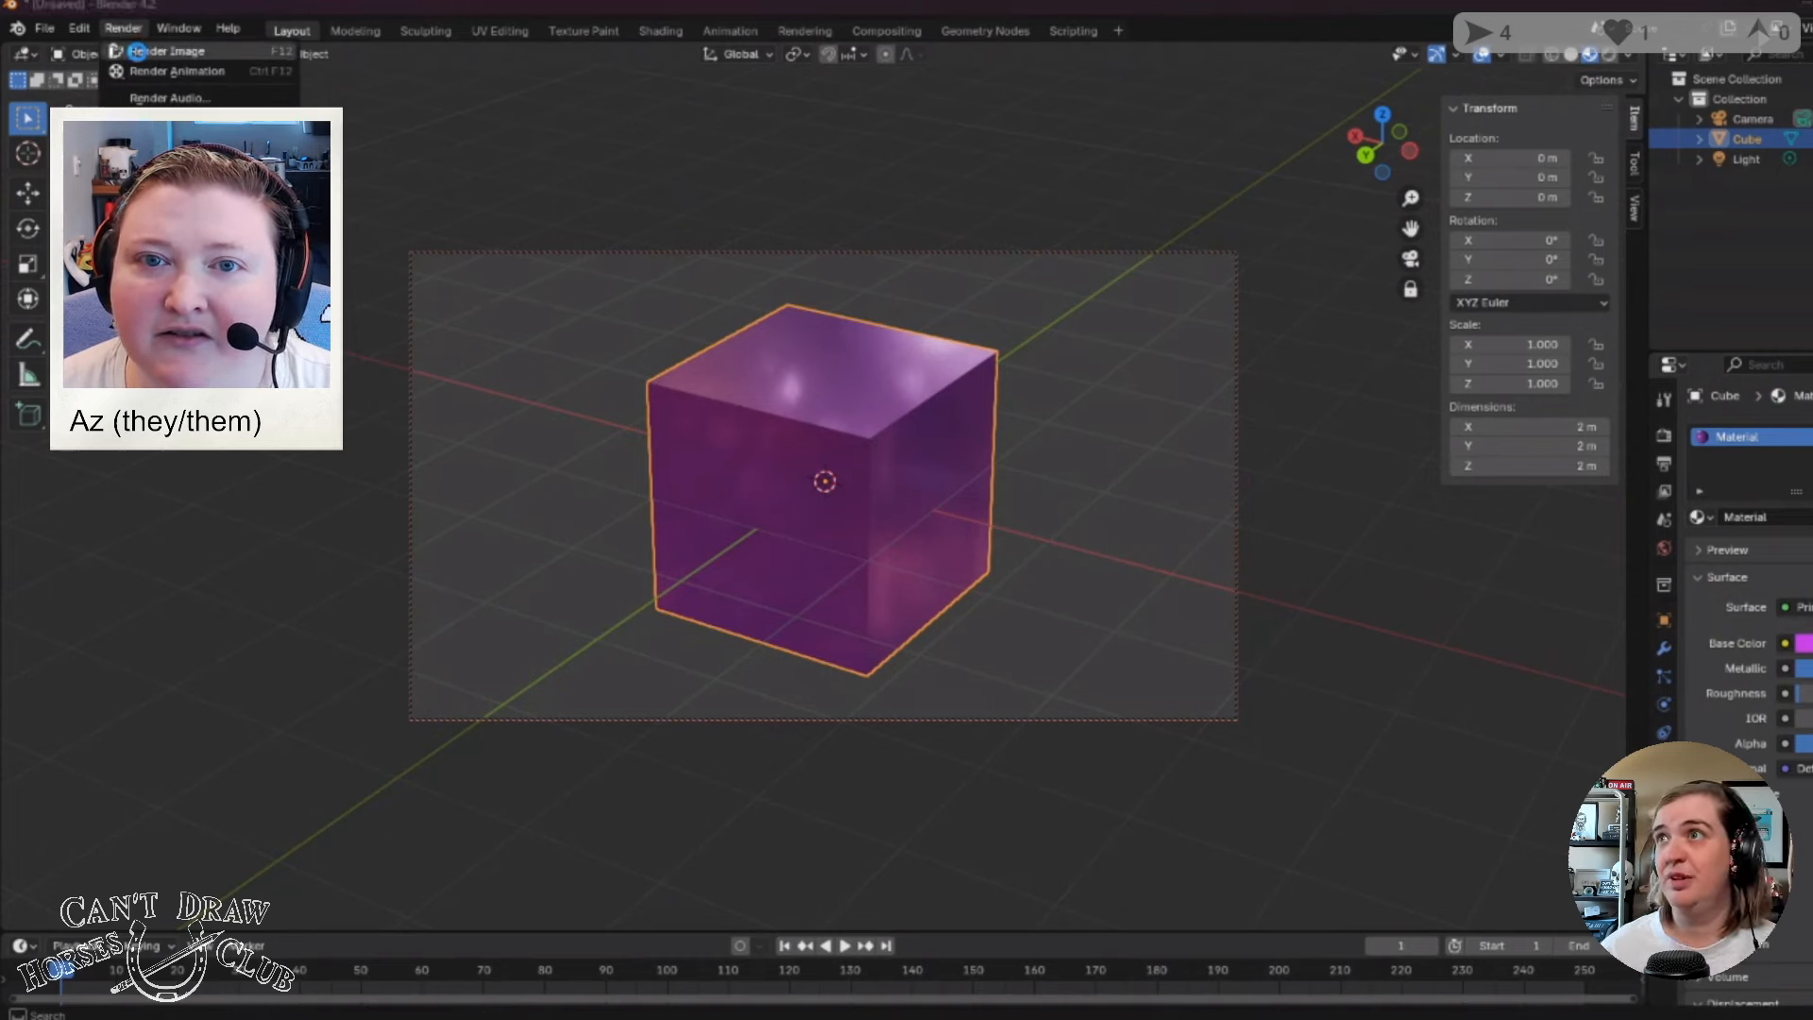
click(137, 51)
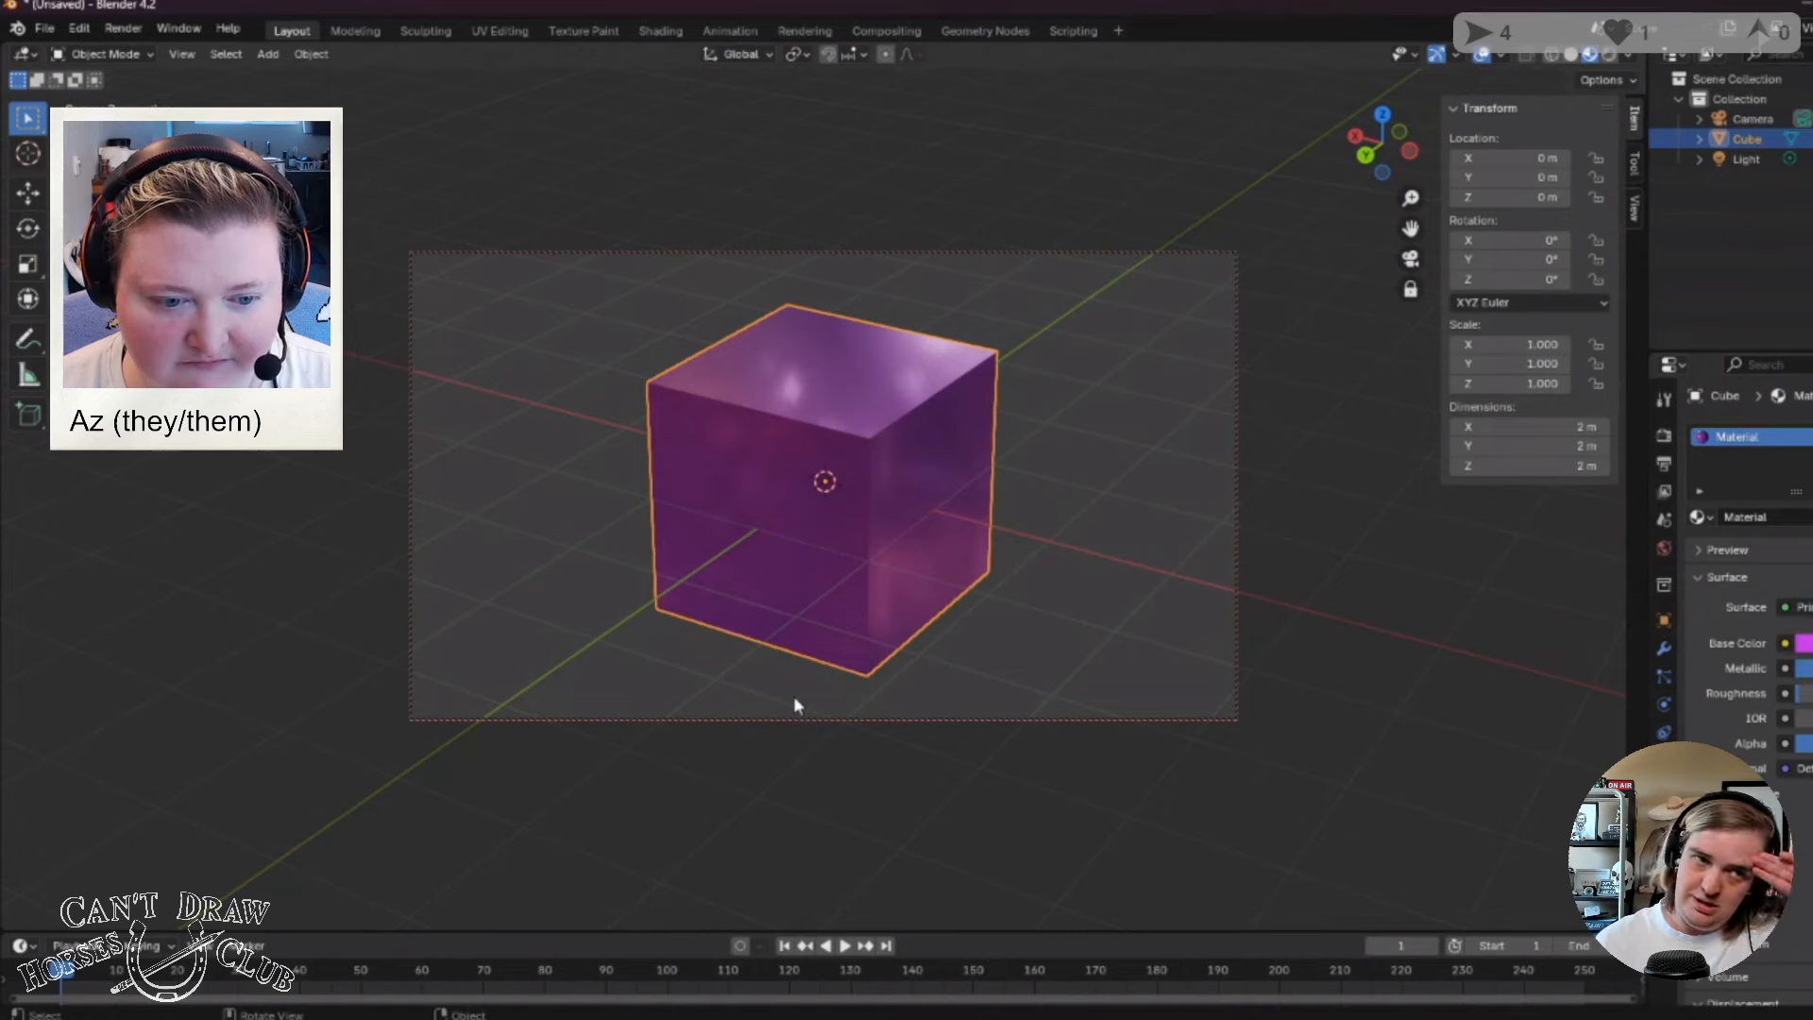
scroll(793, 695, up, 3)
scroll(793, 695, down, 3)
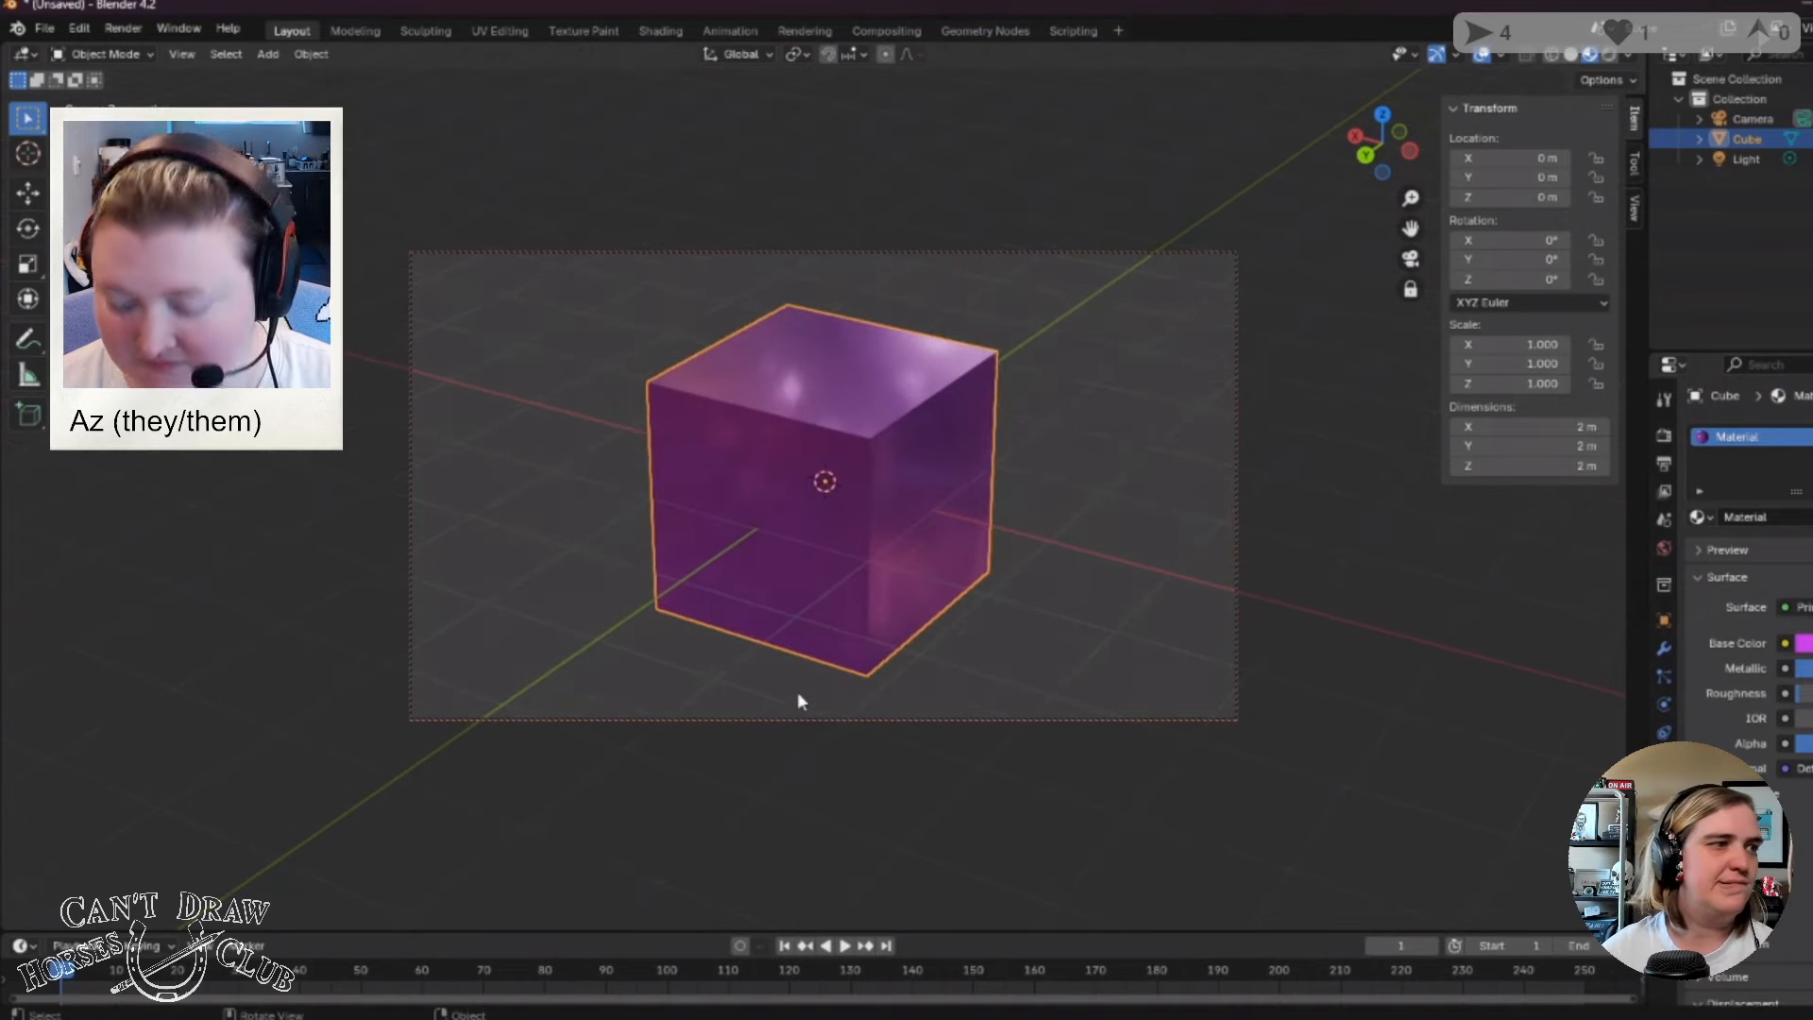
key(KP_0)
Select the point light and set its color to yellow.
middle_drag(791, 695, 738, 657)
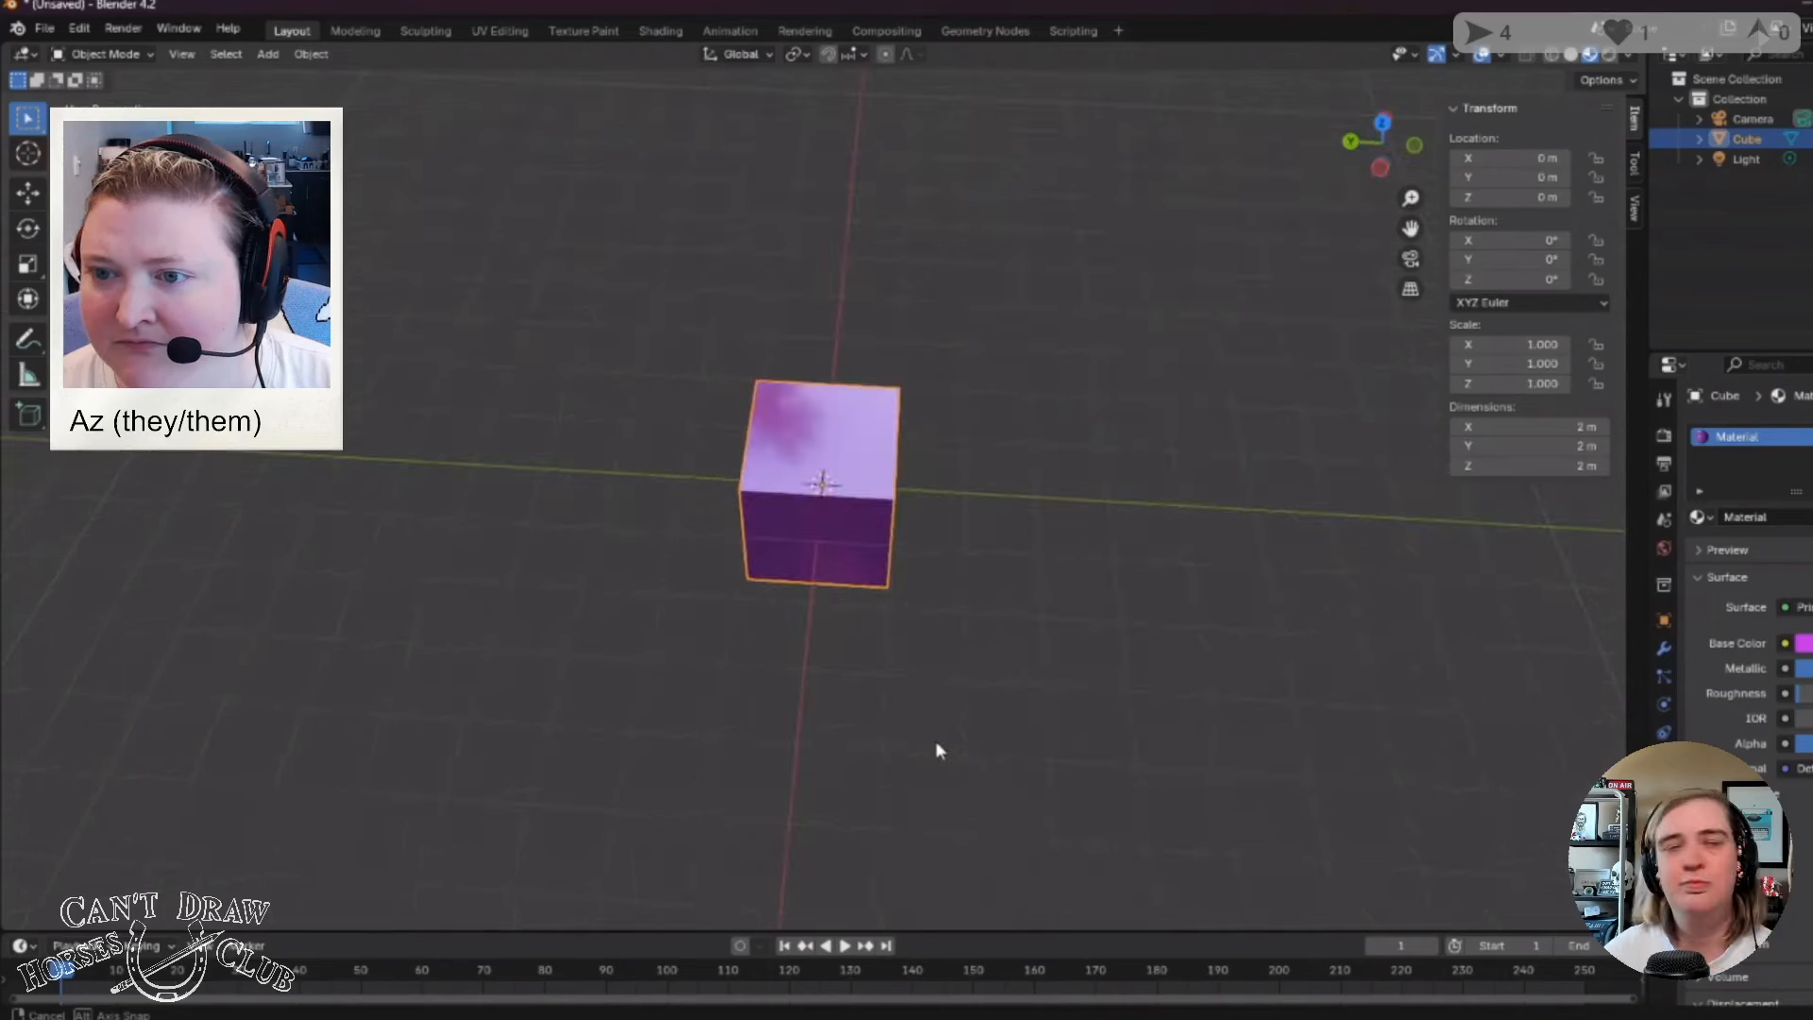
click(1738, 160)
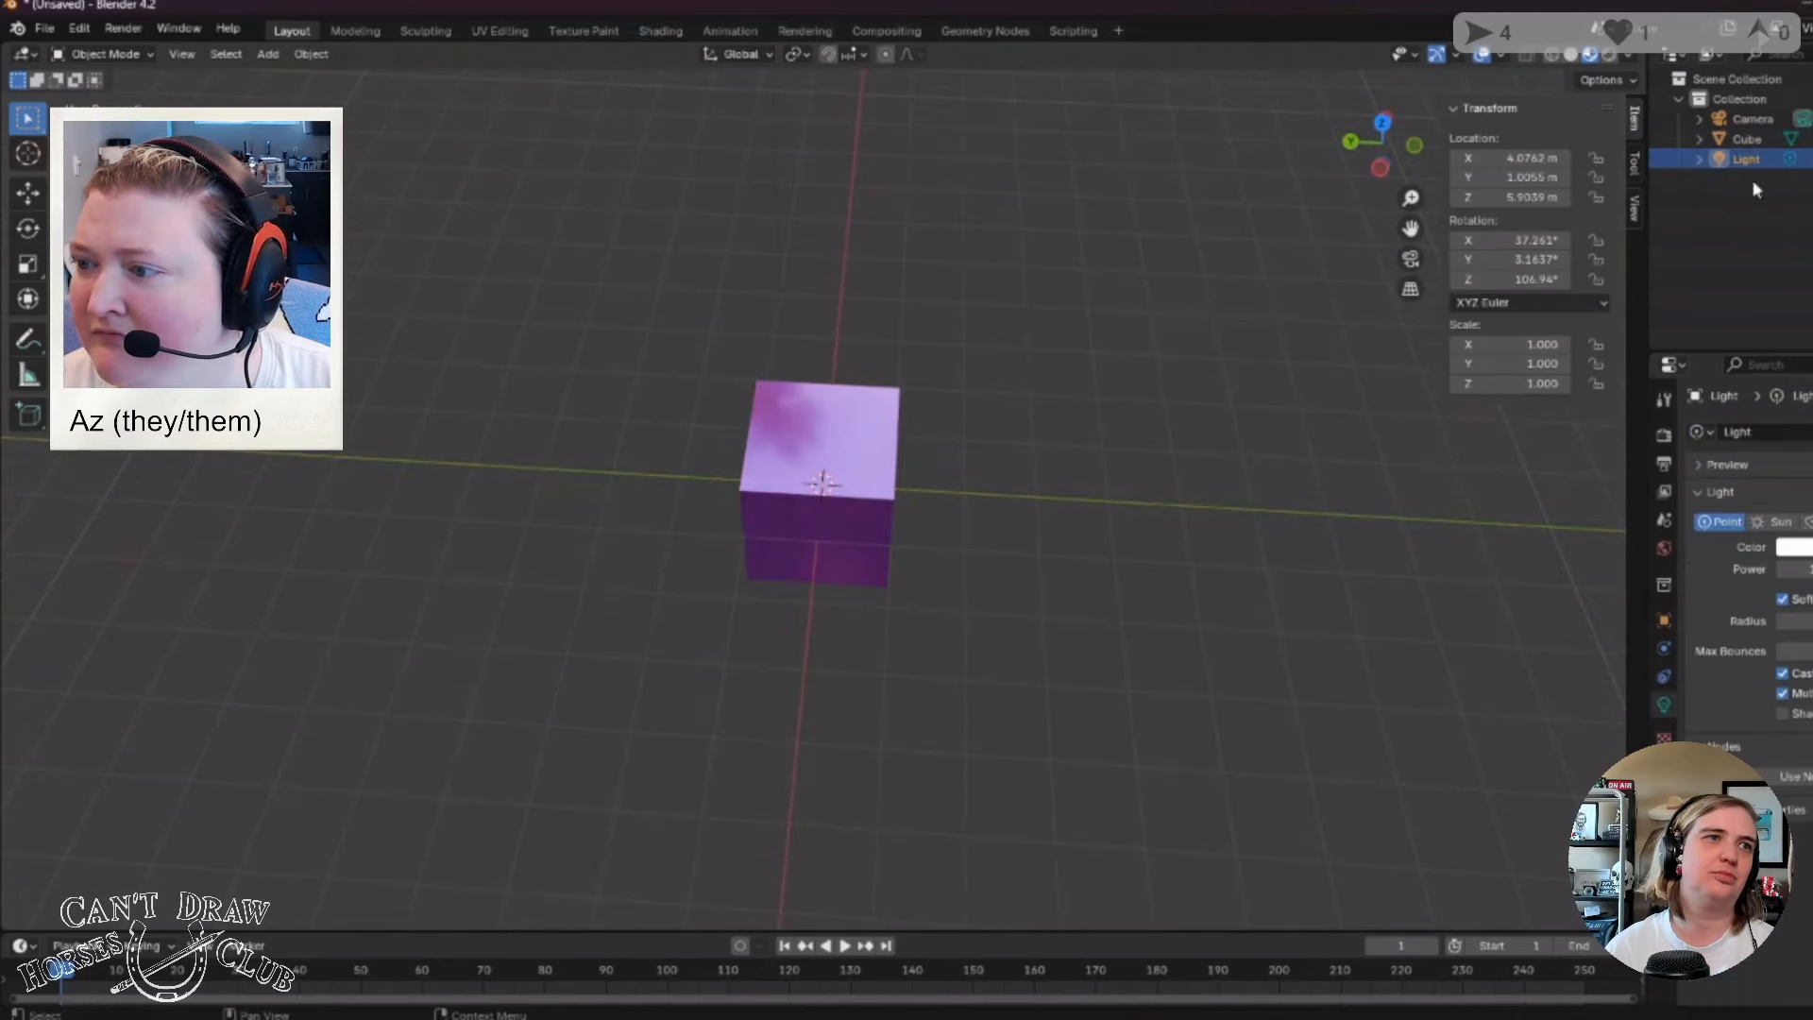
click(1799, 548)
mouse_move(1783, 374)
mouse_down()
mouse_move(1707, 390)
mouse_move(1724, 365)
mouse_up()
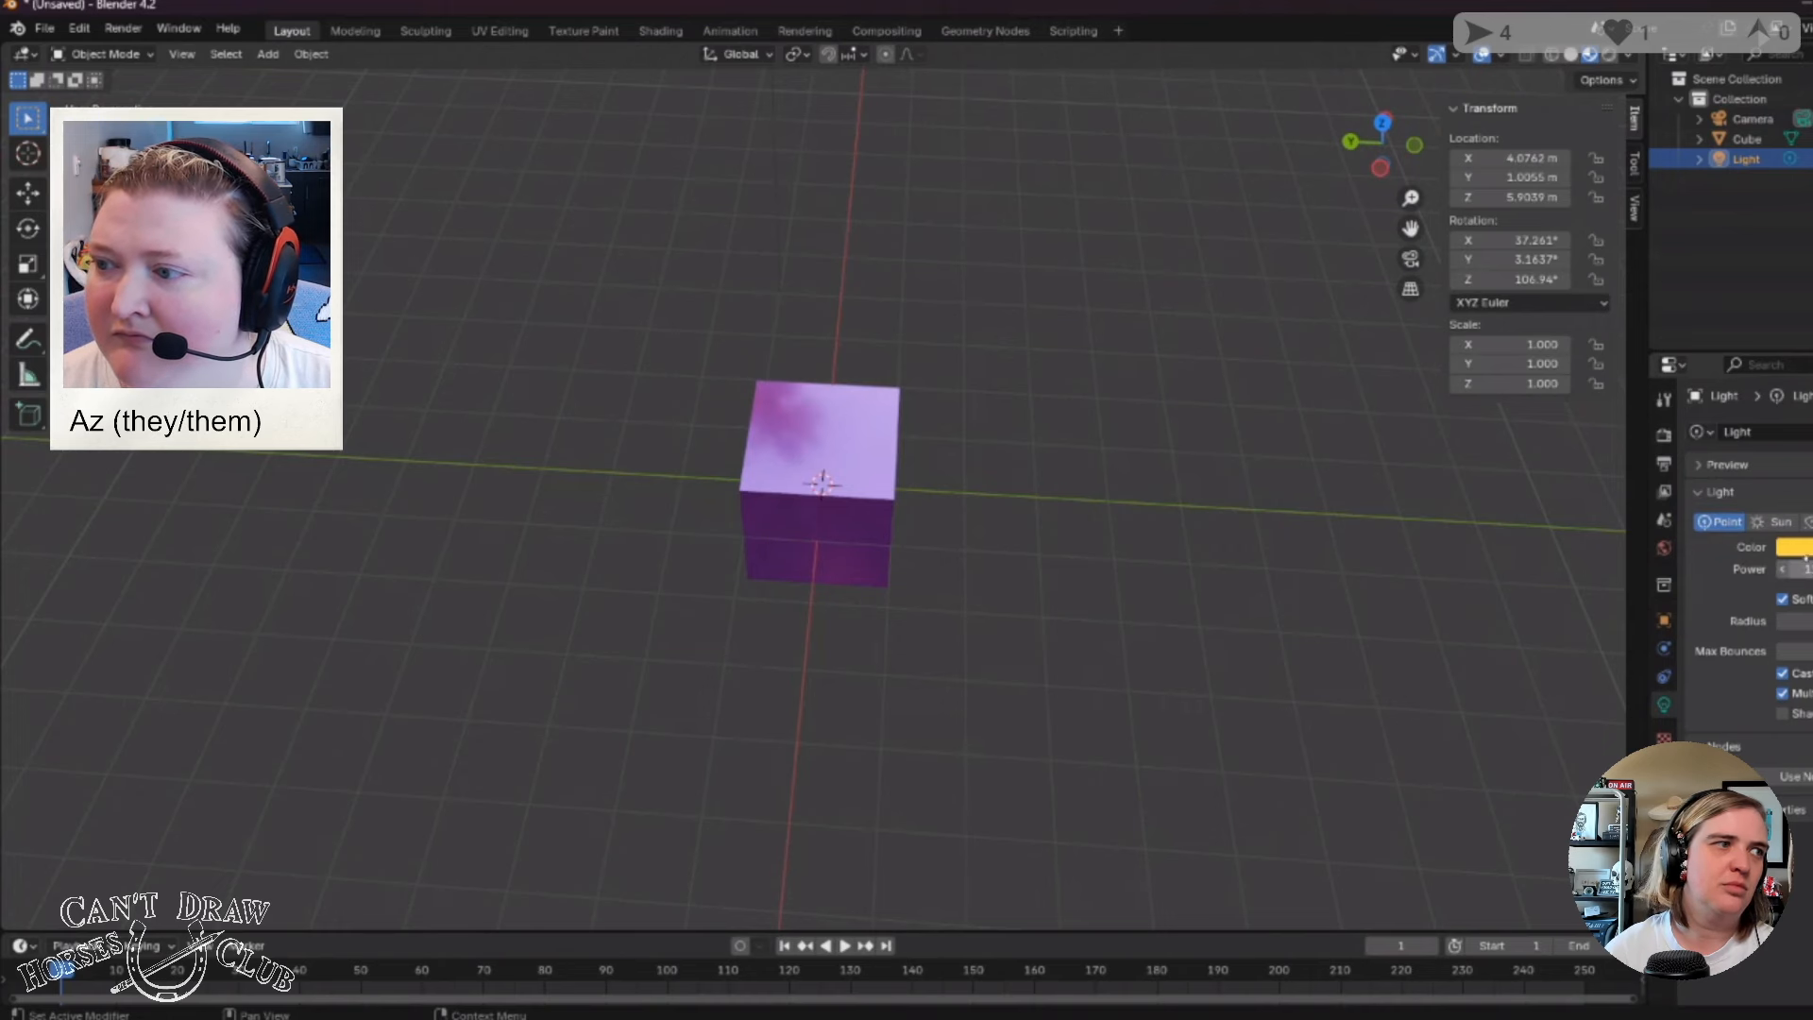
Adjust the radius of the point light above the cube.
scroll(760, 717, down, 5)
scroll(774, 689, up, 4)
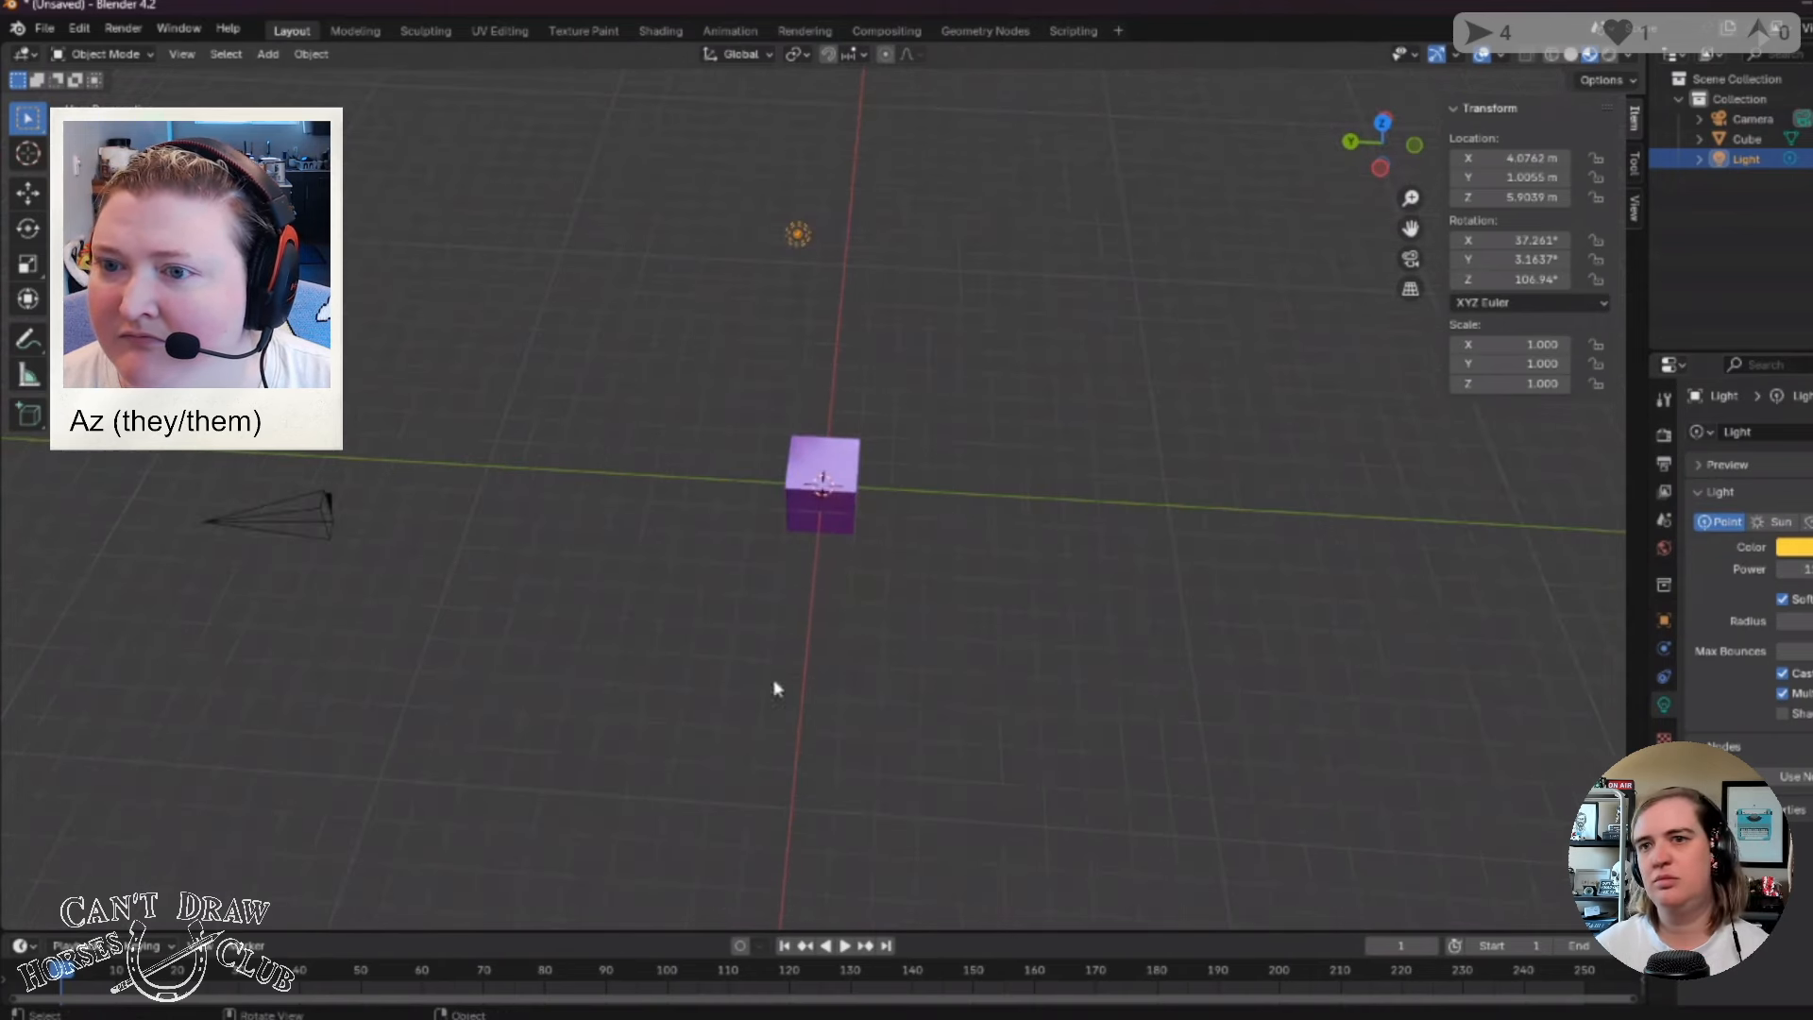
scroll(791, 590, down, 3)
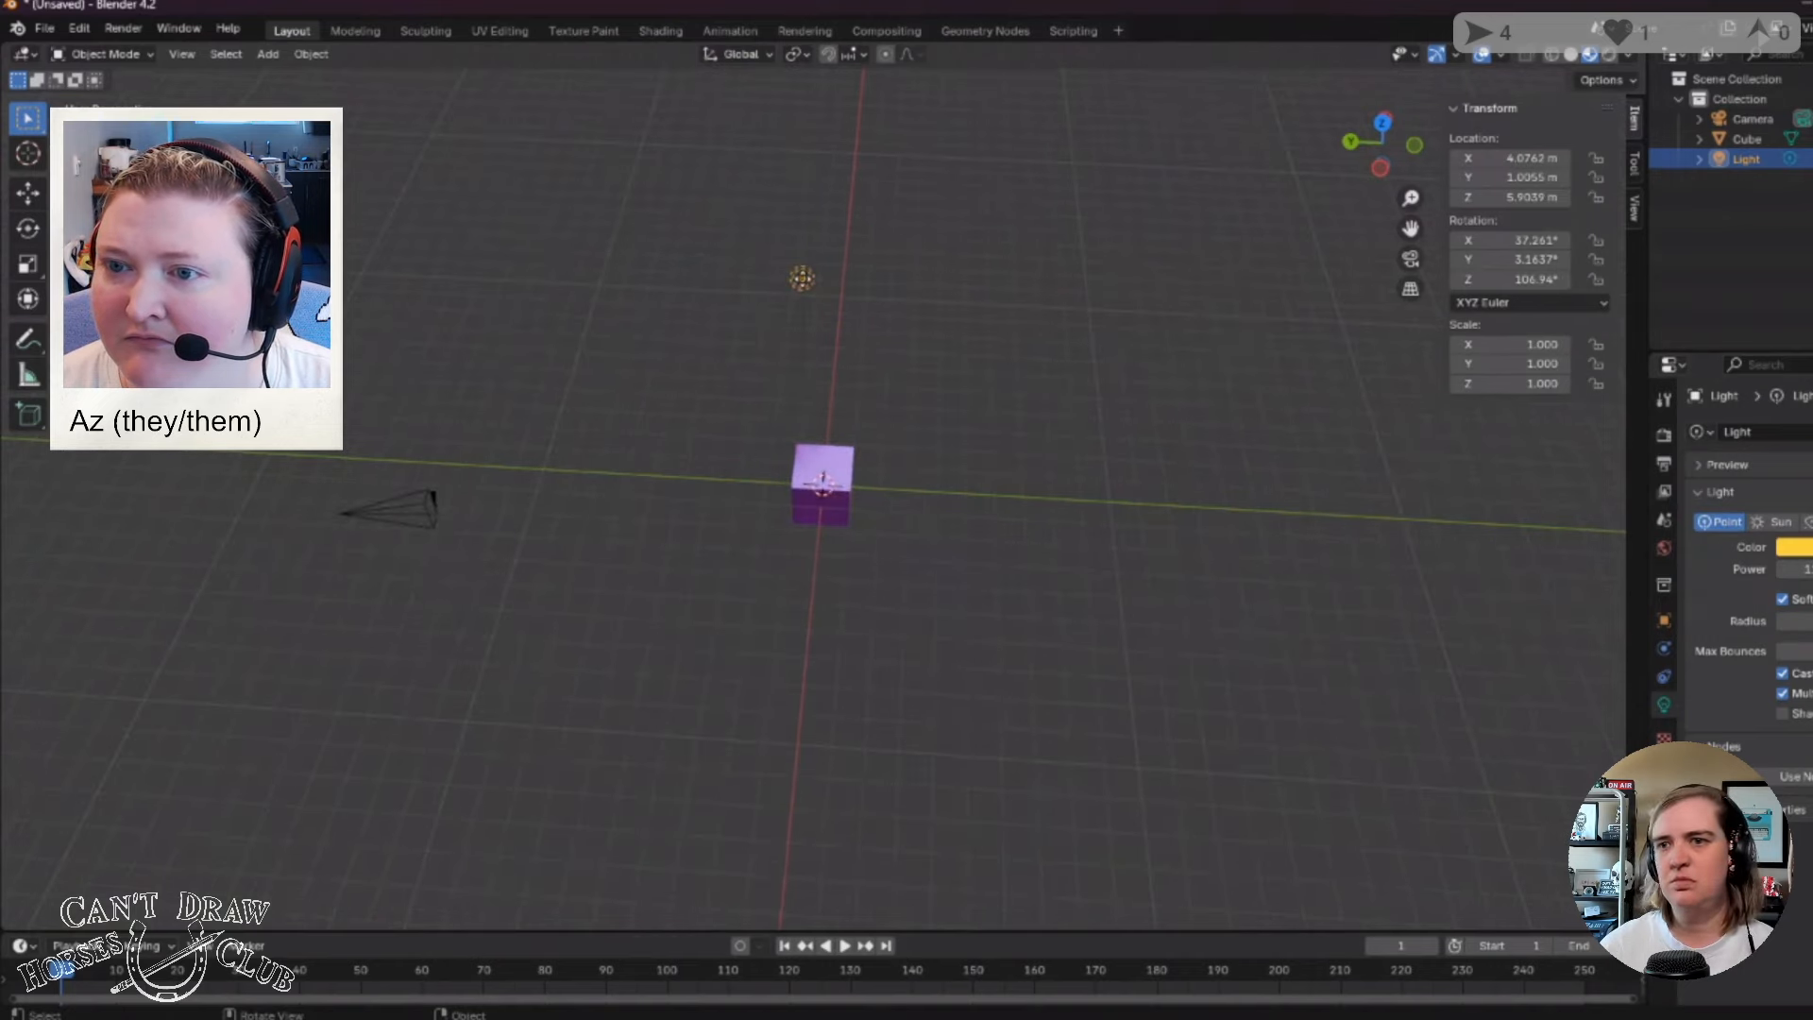
mouse_move(812, 279)
mouse_down()
mouse_move(944, 287)
mouse_move(1174, 356)
mouse_move(861, 336)
mouse_move(810, 304)
mouse_up()
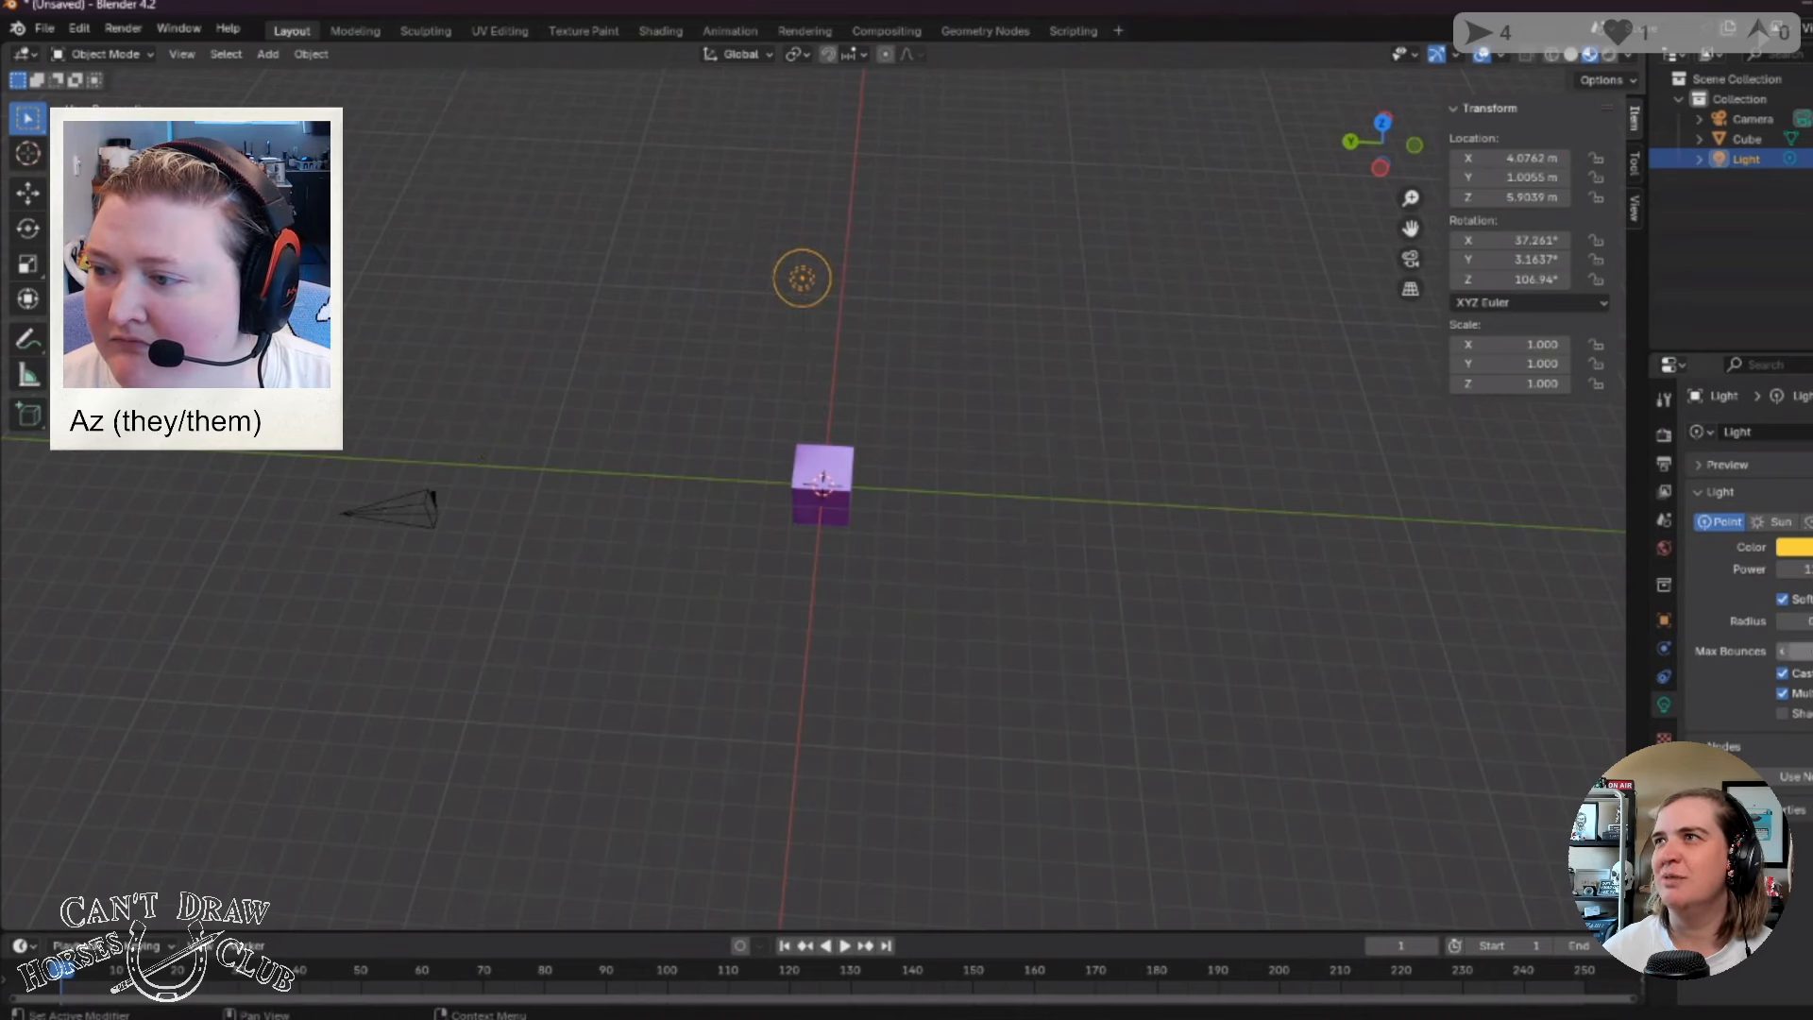
scroll(984, 531, up, 3)
middle_drag(956, 586, 1108, 521)
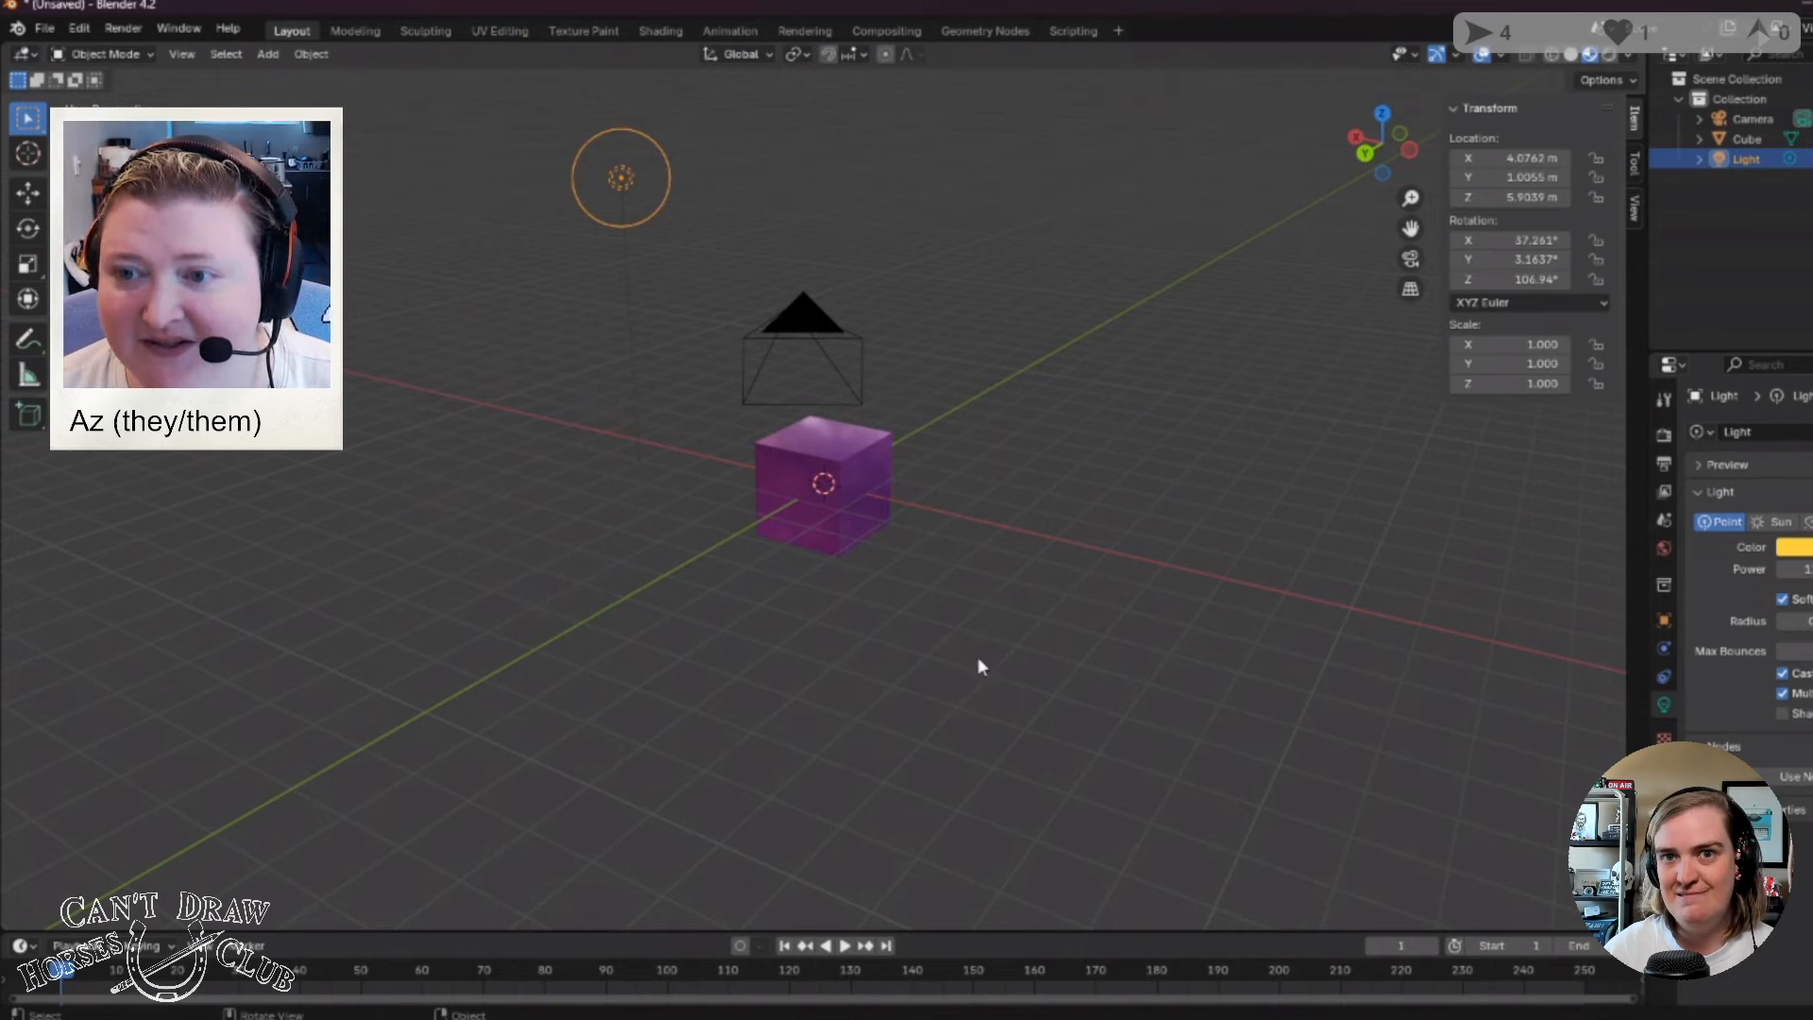
middle_drag(996, 510, 1035, 540)
mouse_move(642, 219)
mouse_down()
mouse_move(676, 236)
mouse_move(614, 216)
mouse_up()
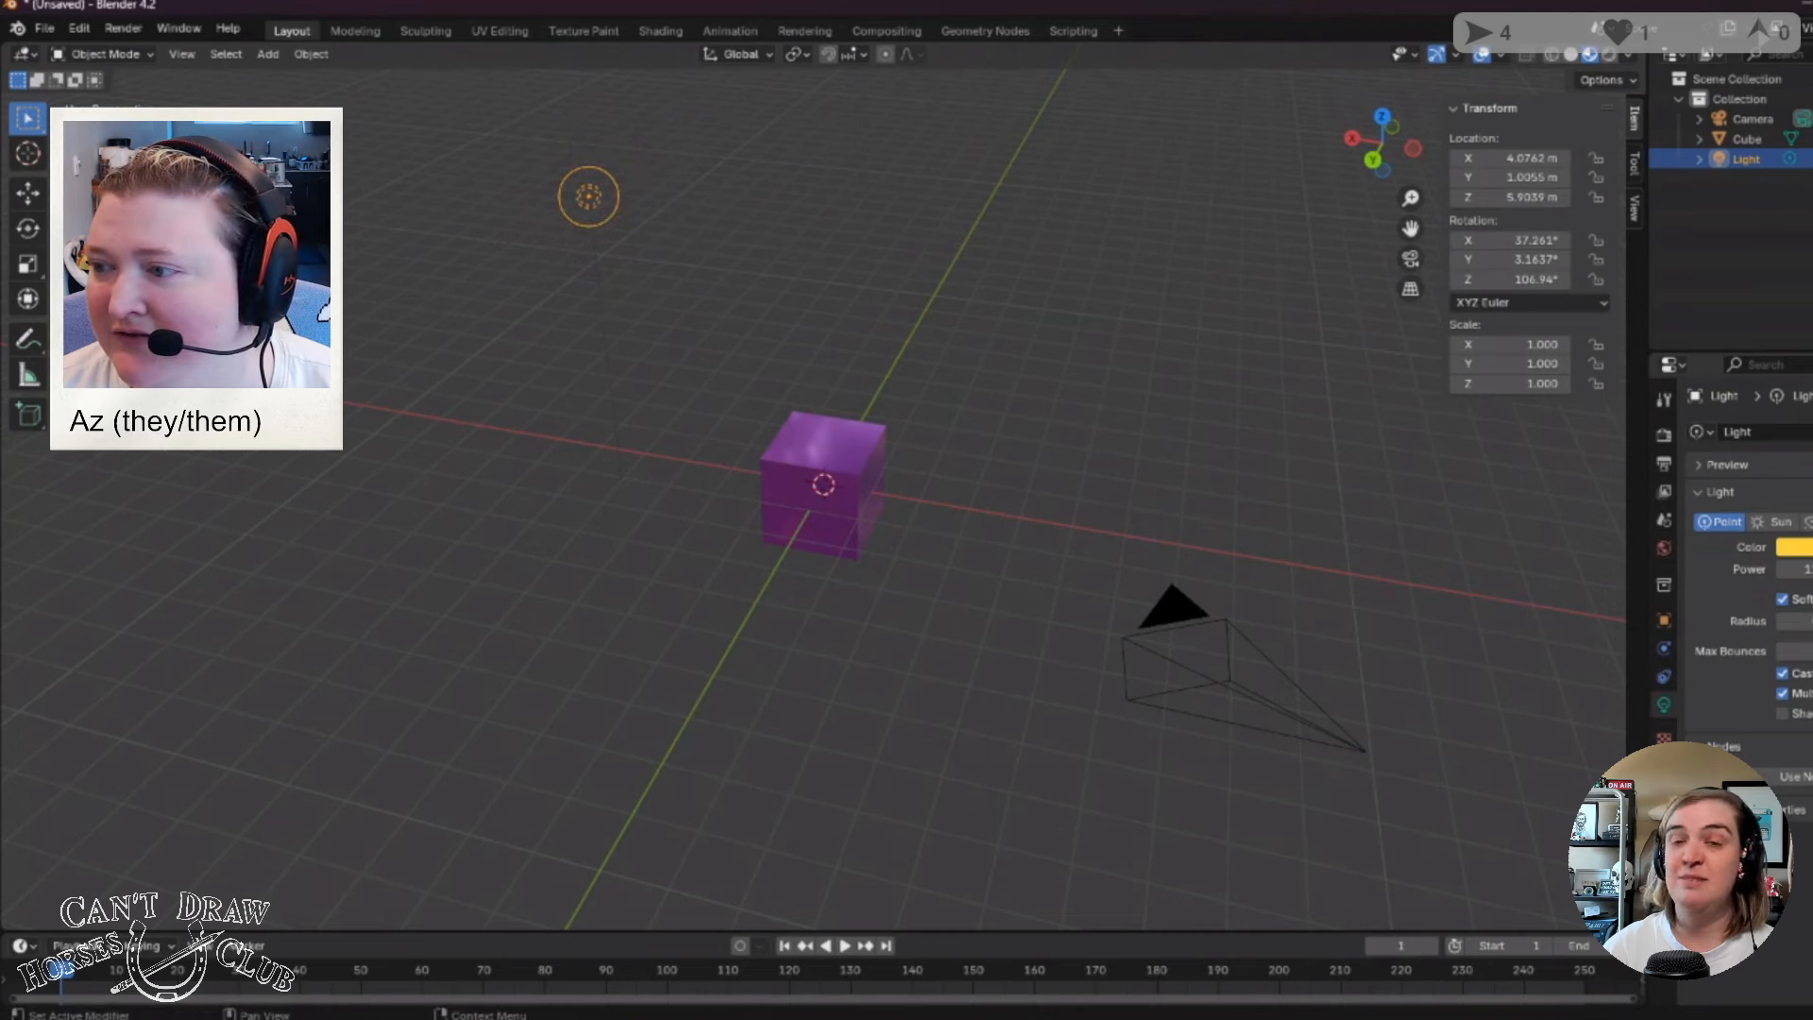
Set the point light's color to white, adjust its power and deselect it.
click(1793, 547)
drag(1751, 351, 1764, 343)
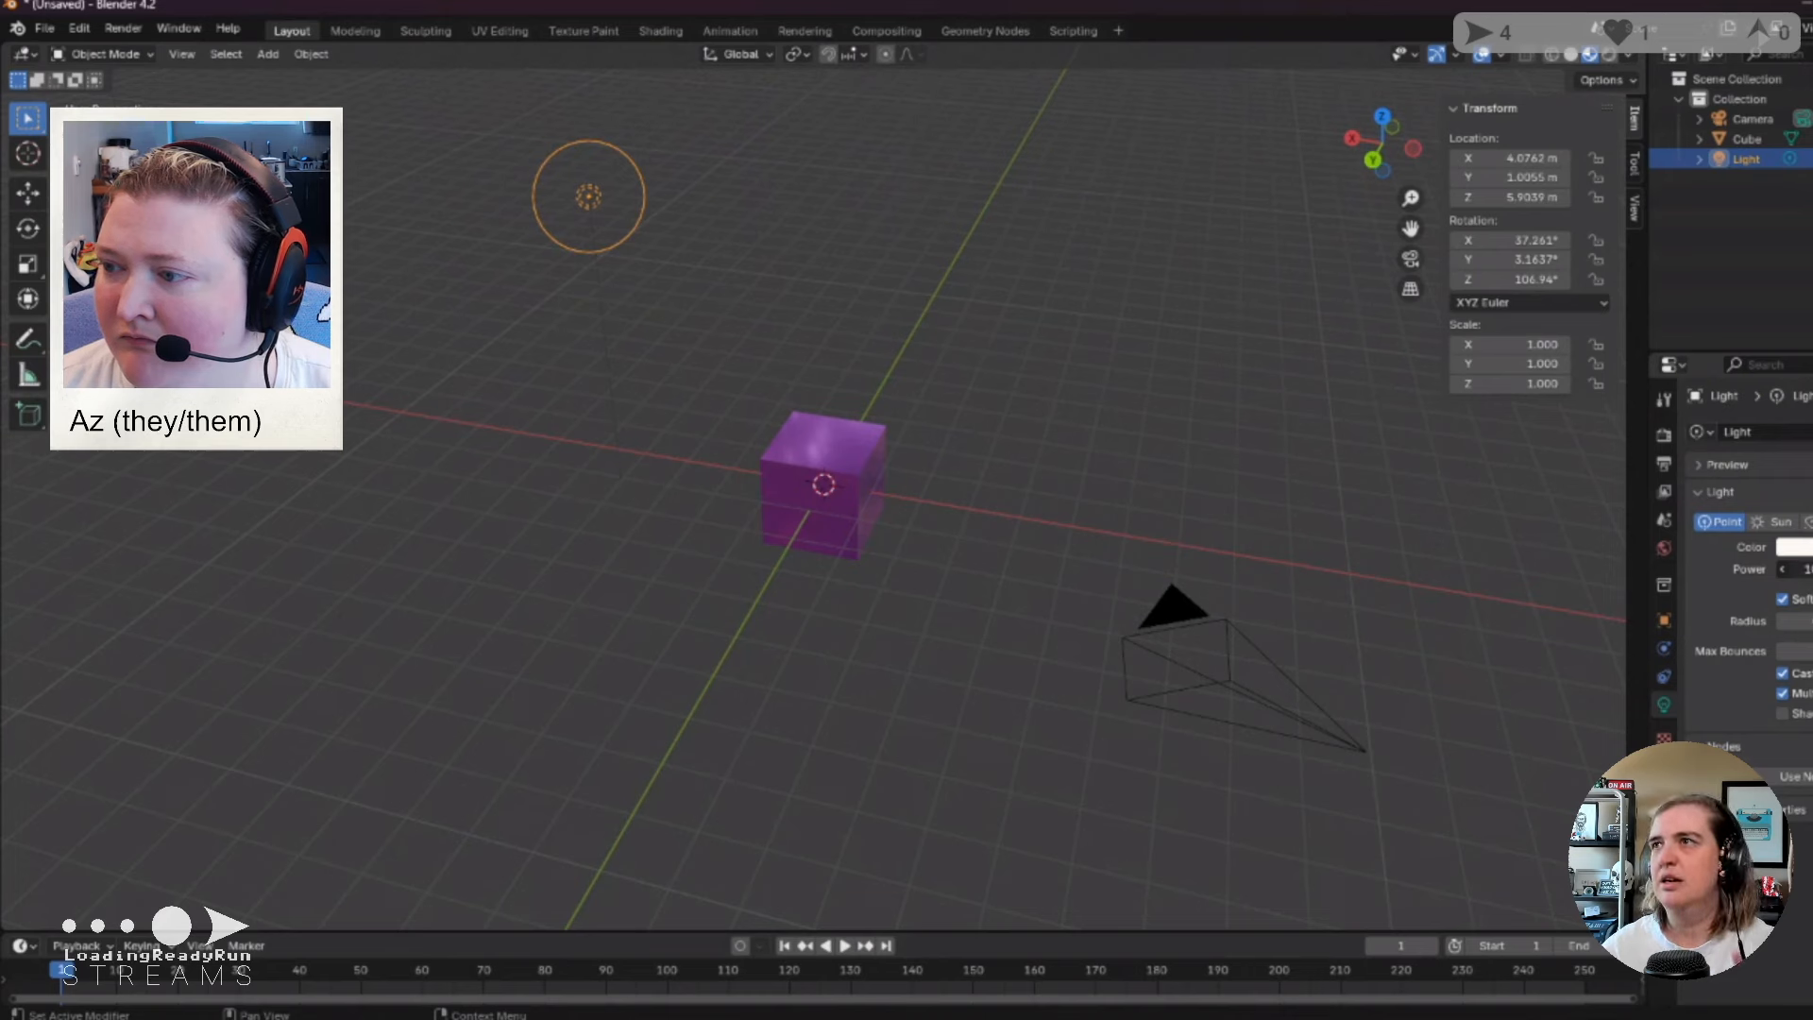
drag(1799, 569, 1783, 569)
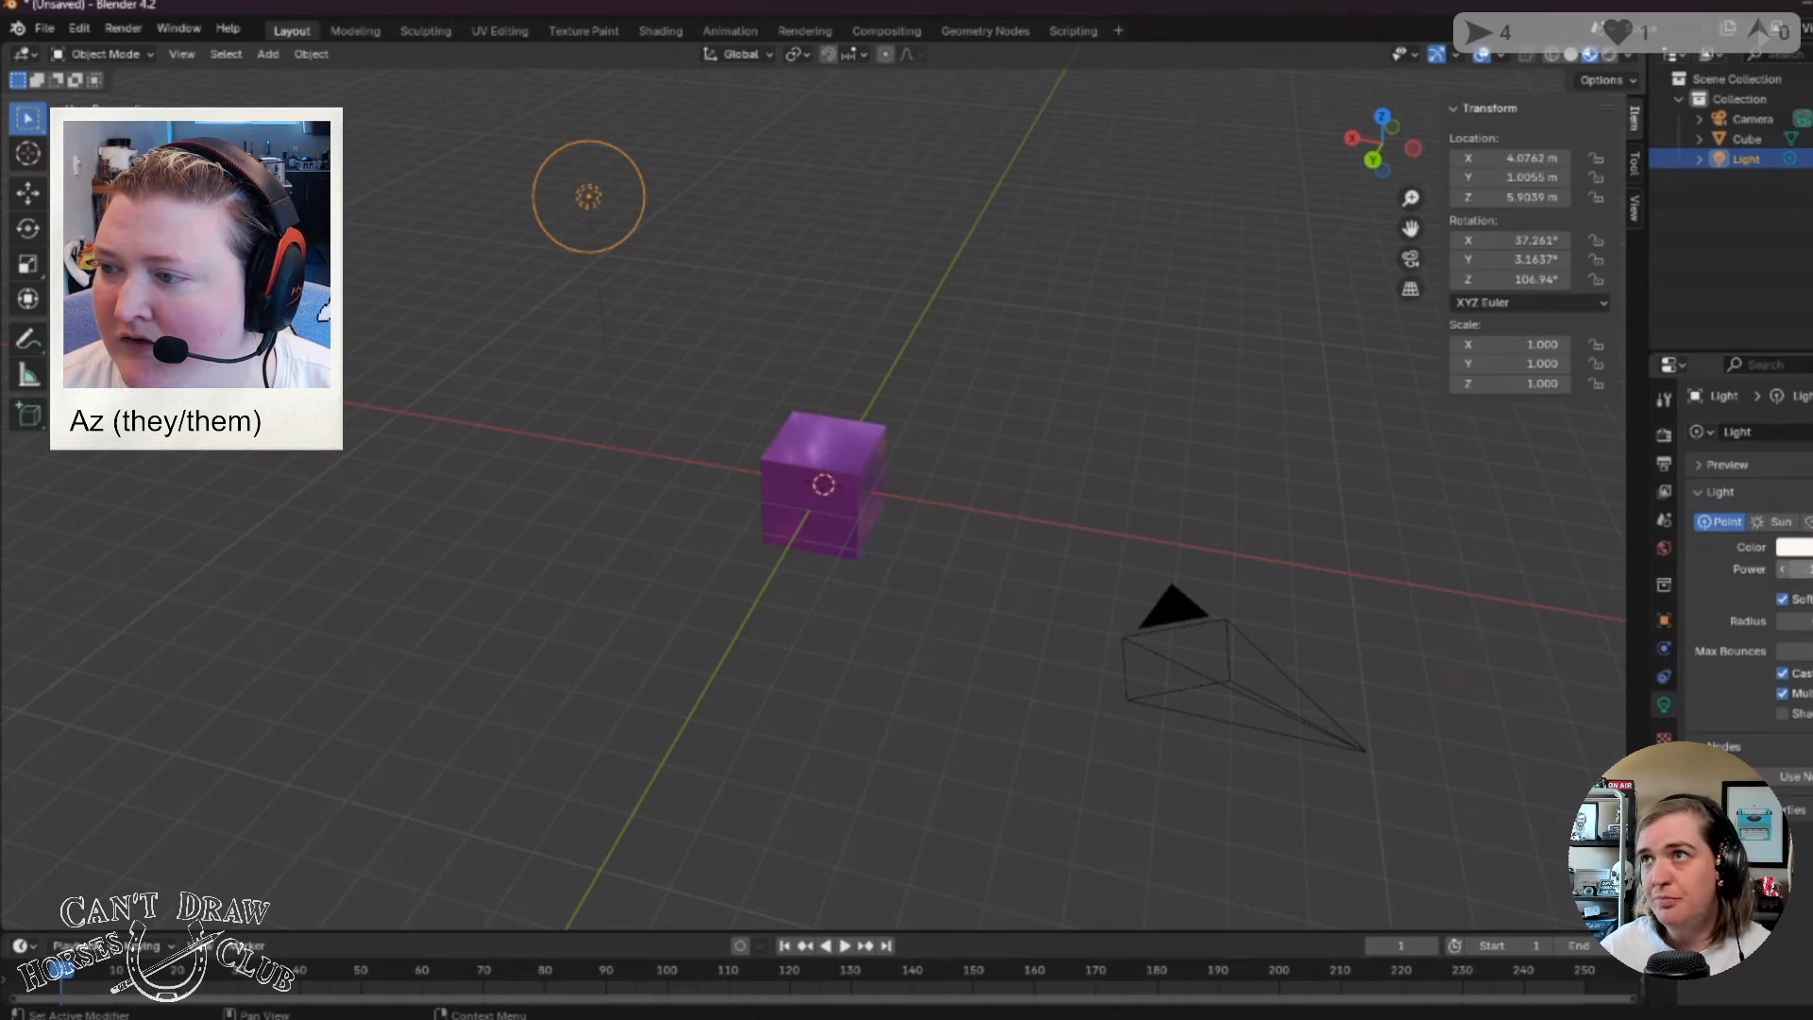
click(921, 660)
scroll(922, 660, down, 3)
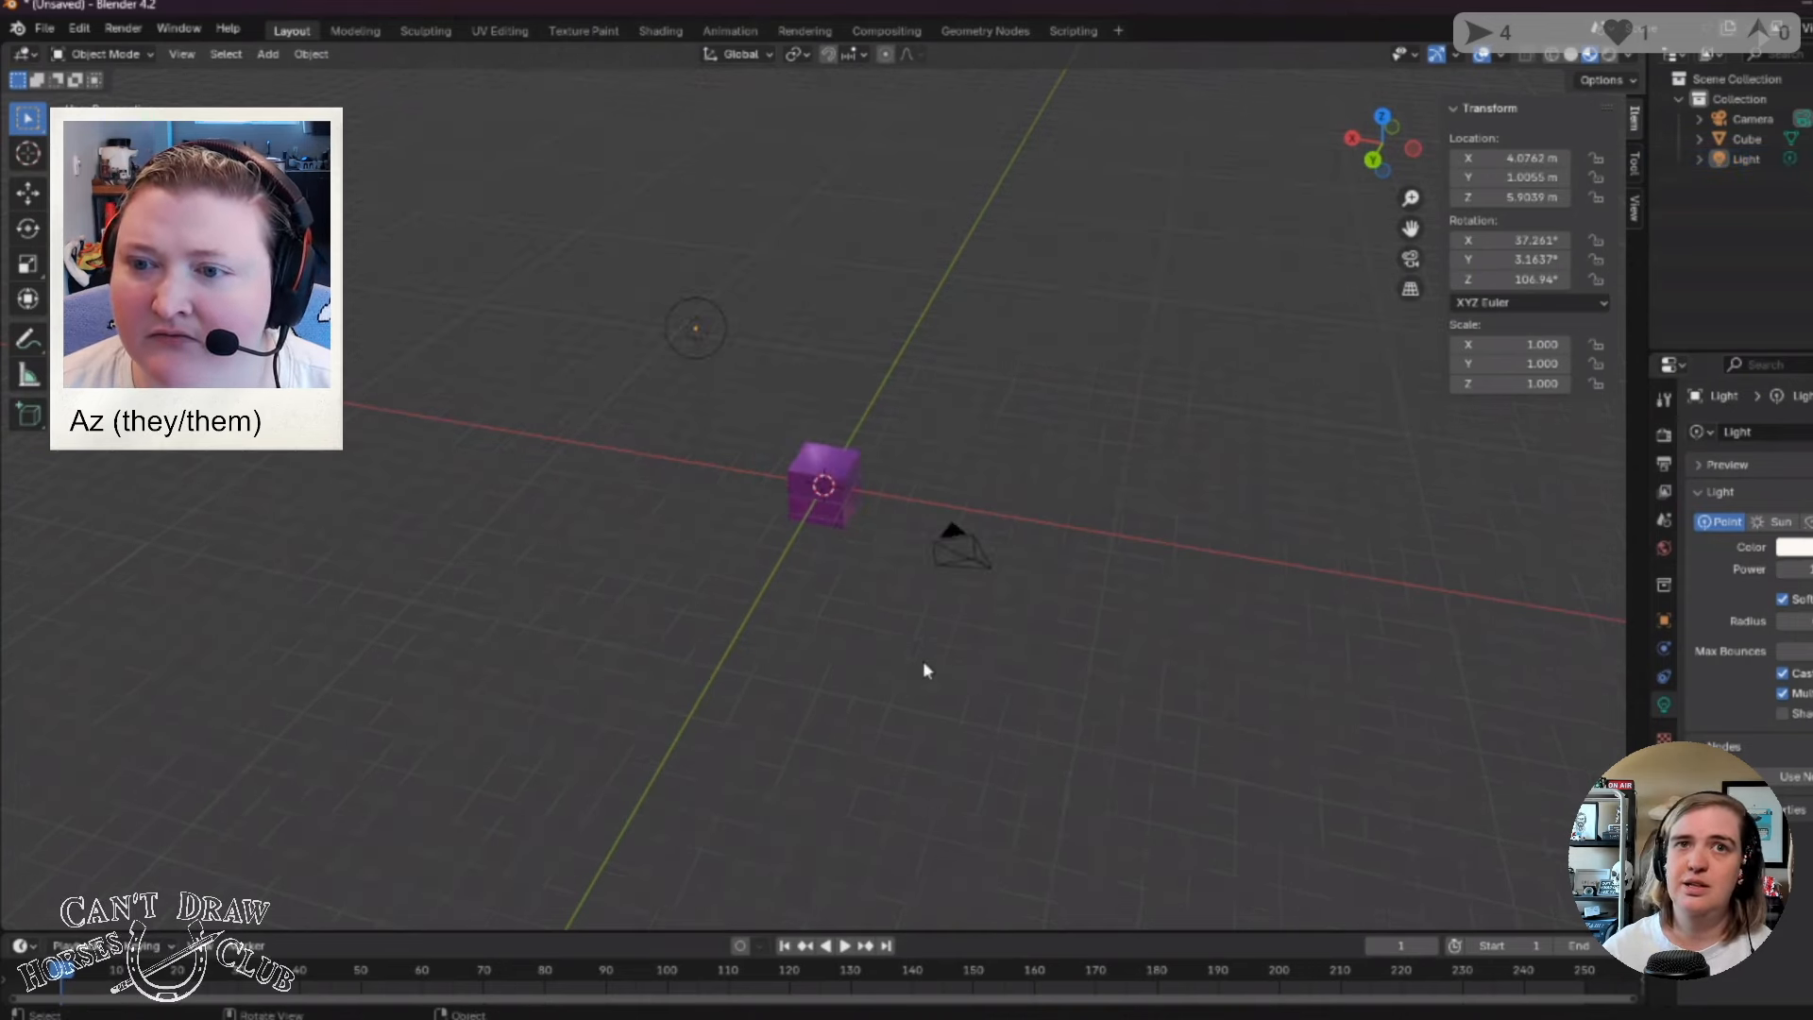
middle_drag(922, 661, 618, 650)
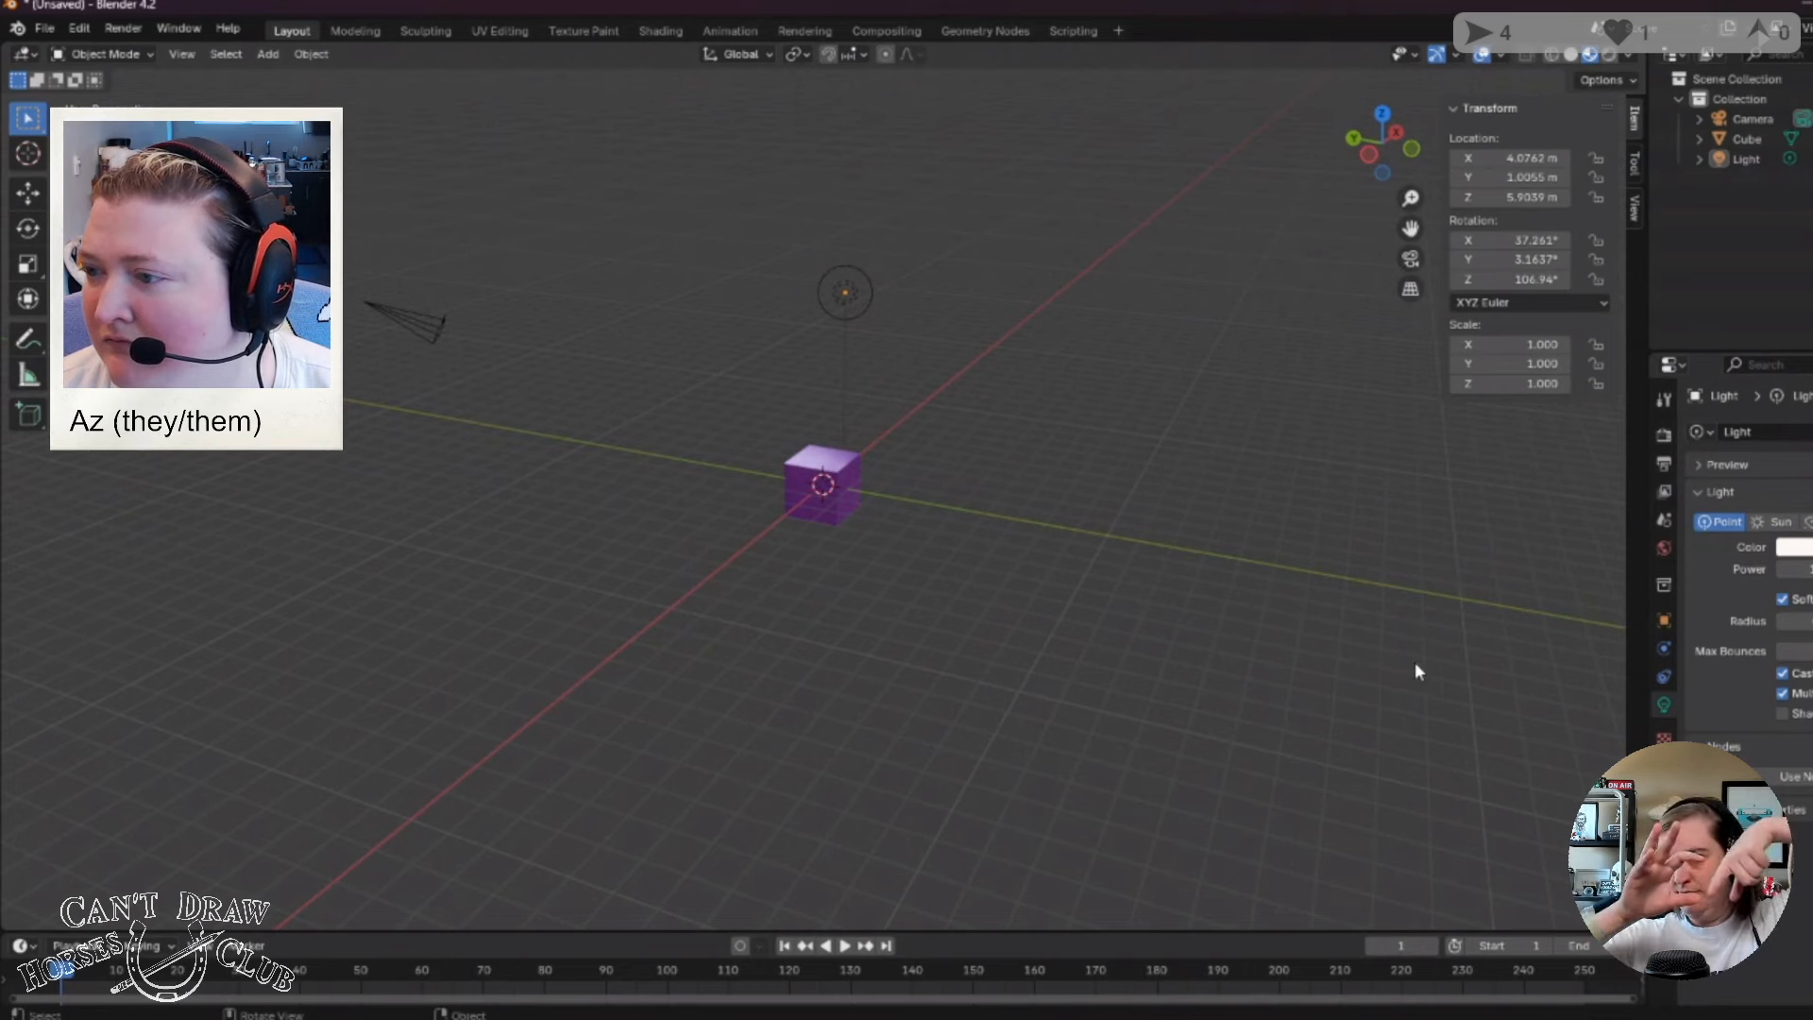
Open the world properties and look through the surface shader options for the background.
click(1664, 544)
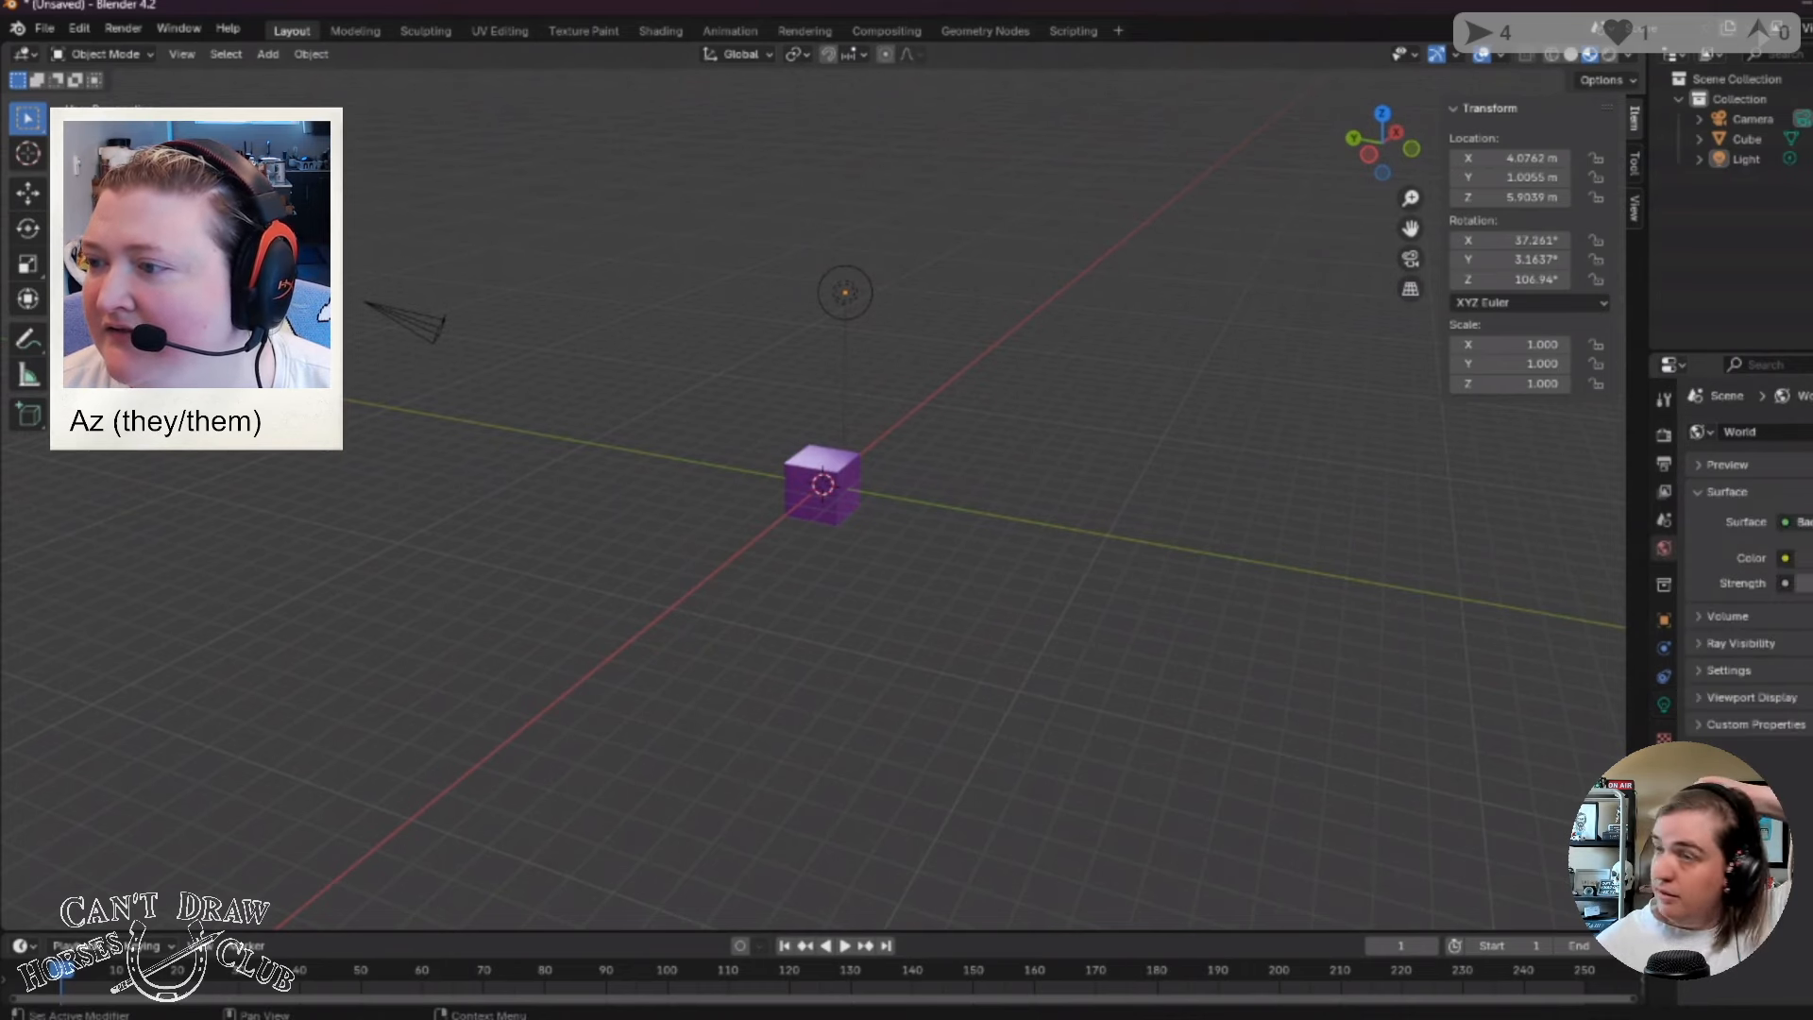
click(1800, 522)
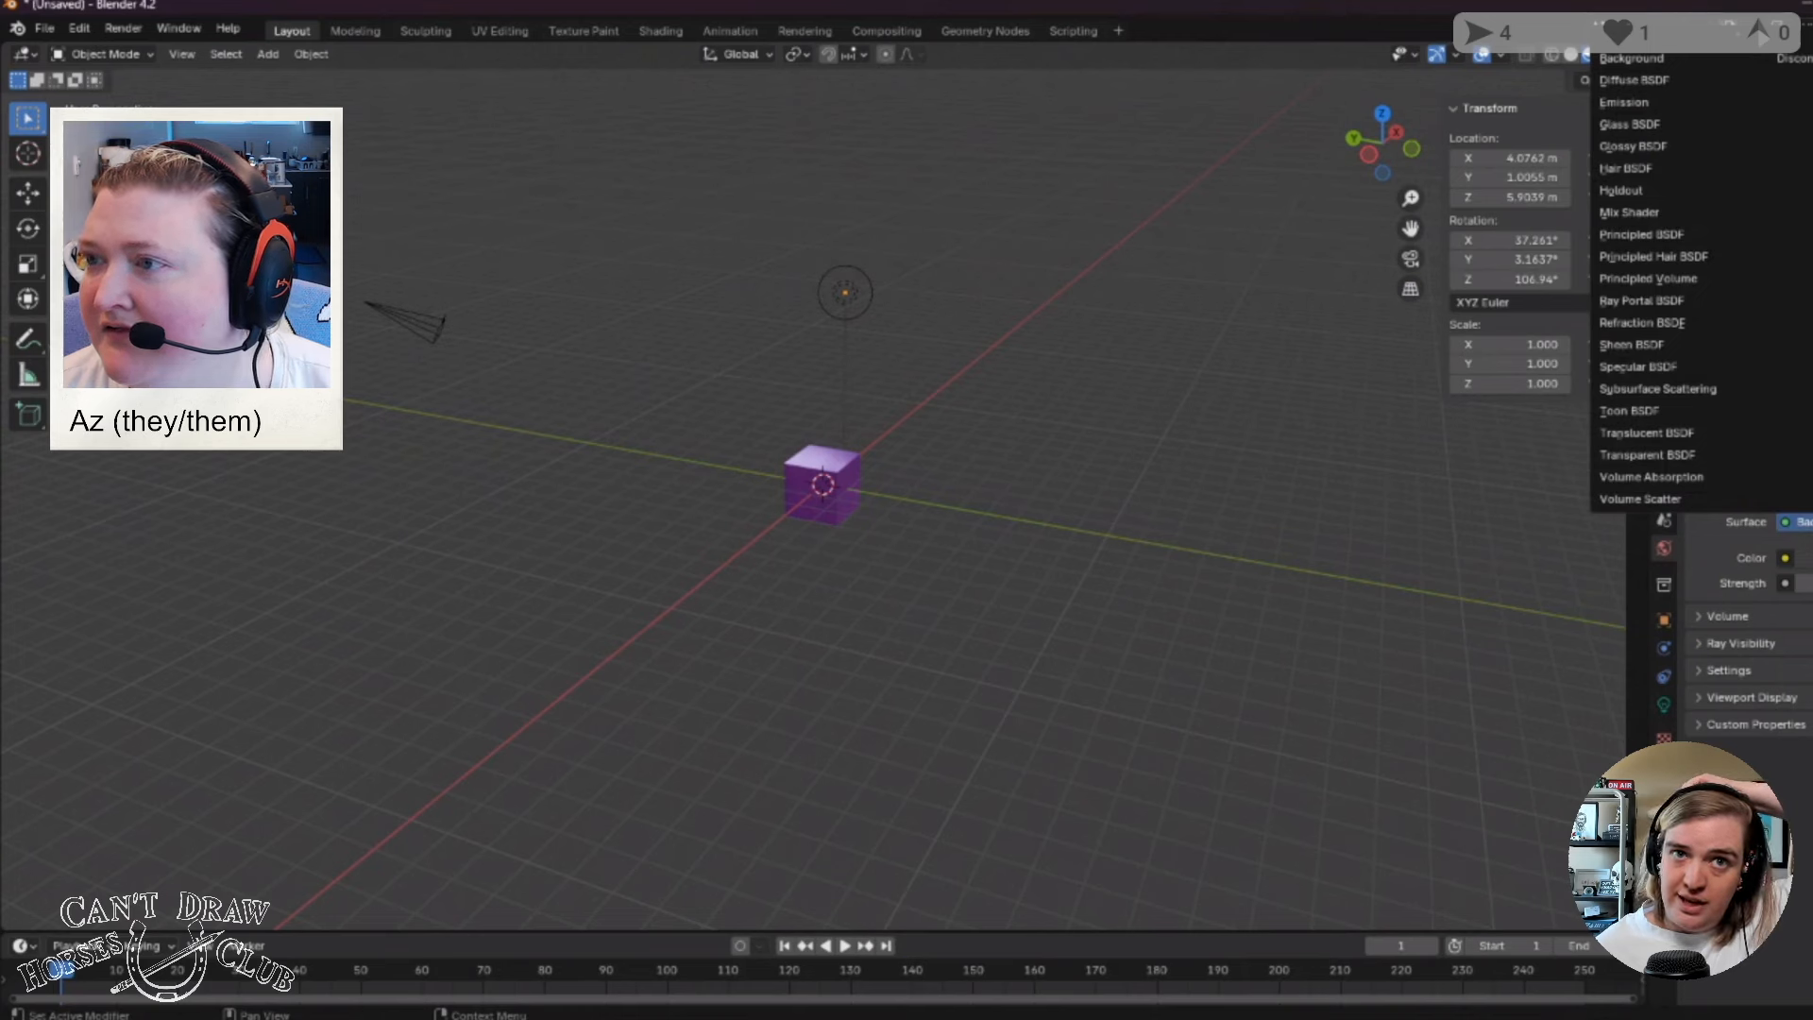
key(Escape)
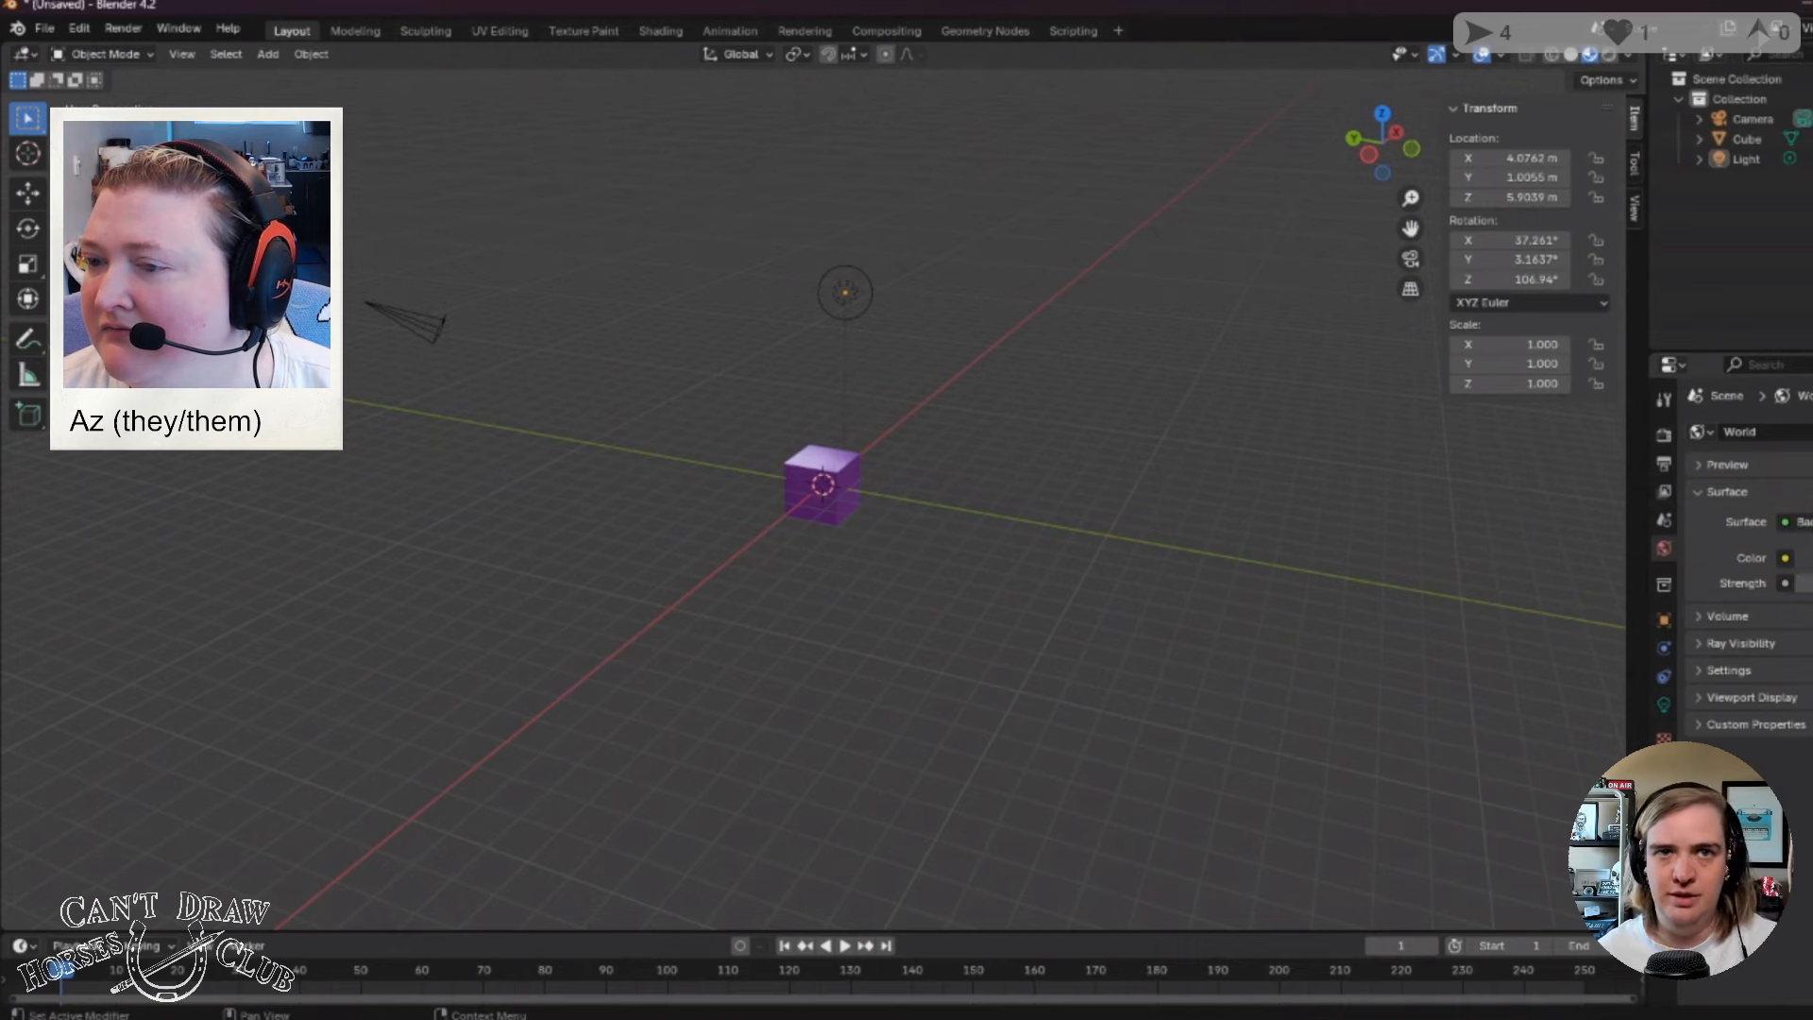
Try a lighter grey for the world background by raising the color's Value, and put the dark color back.
click(1804, 558)
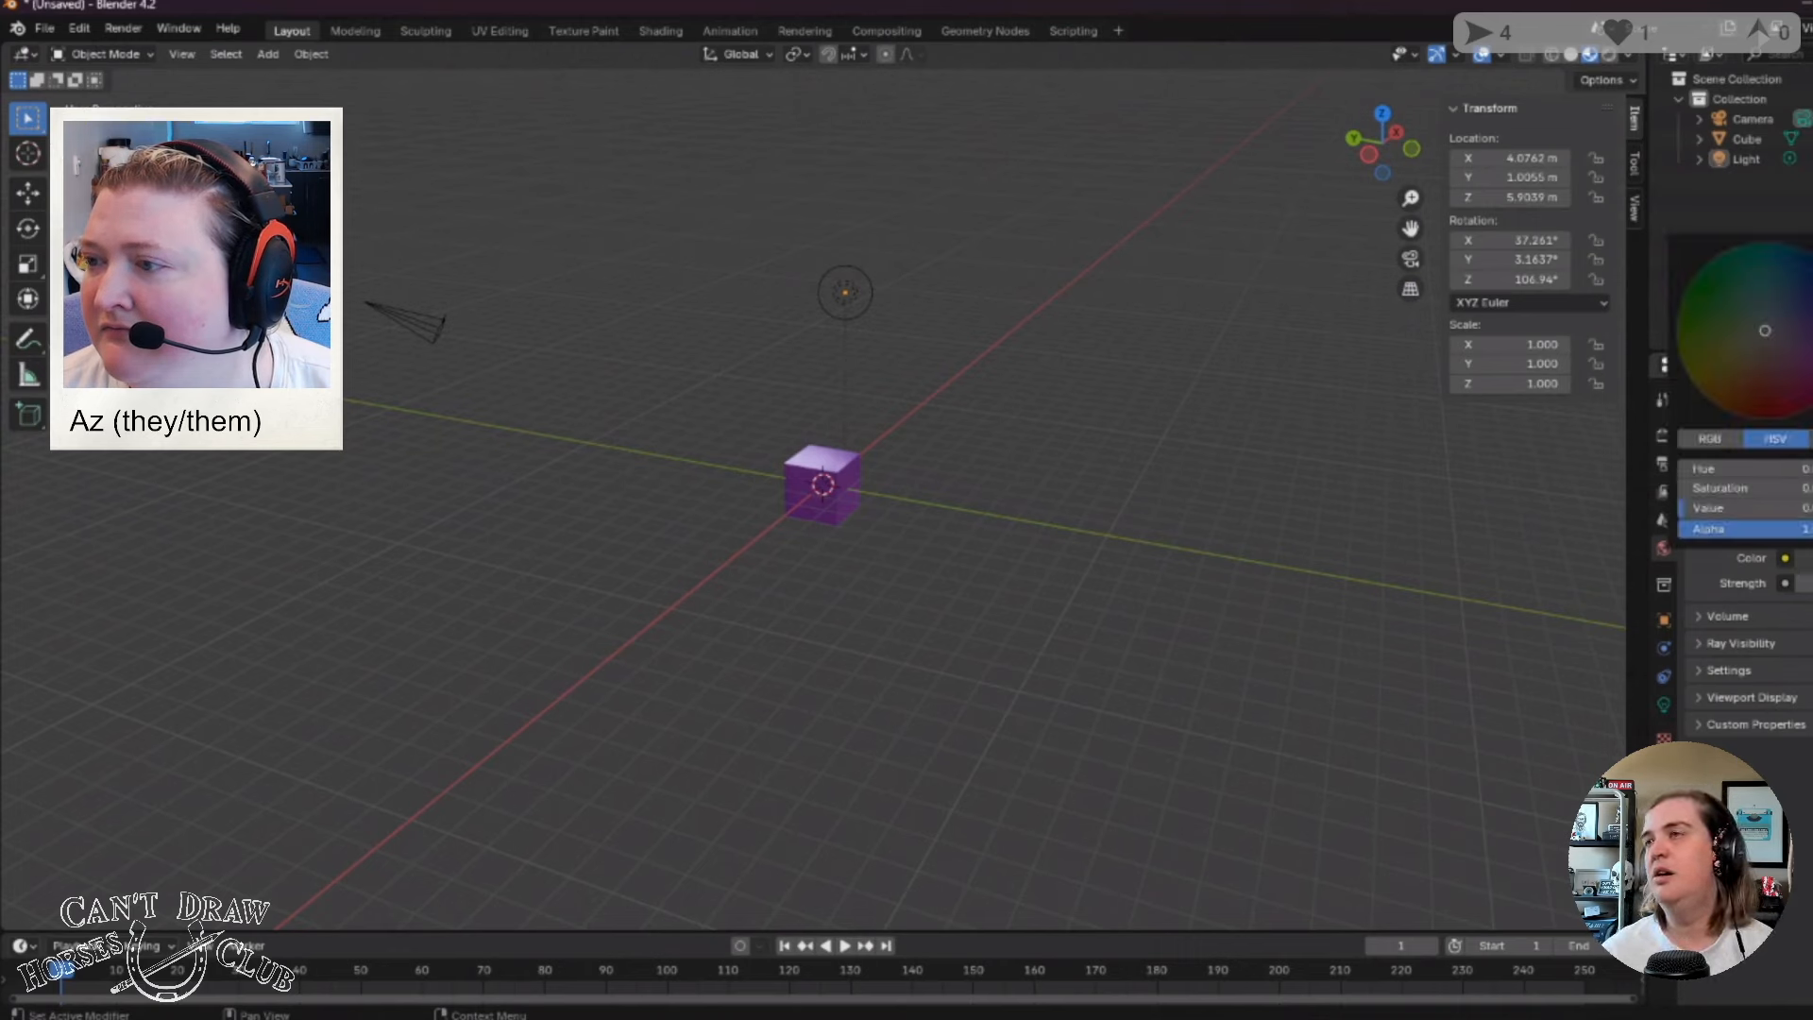
drag(1684, 508, 1743, 508)
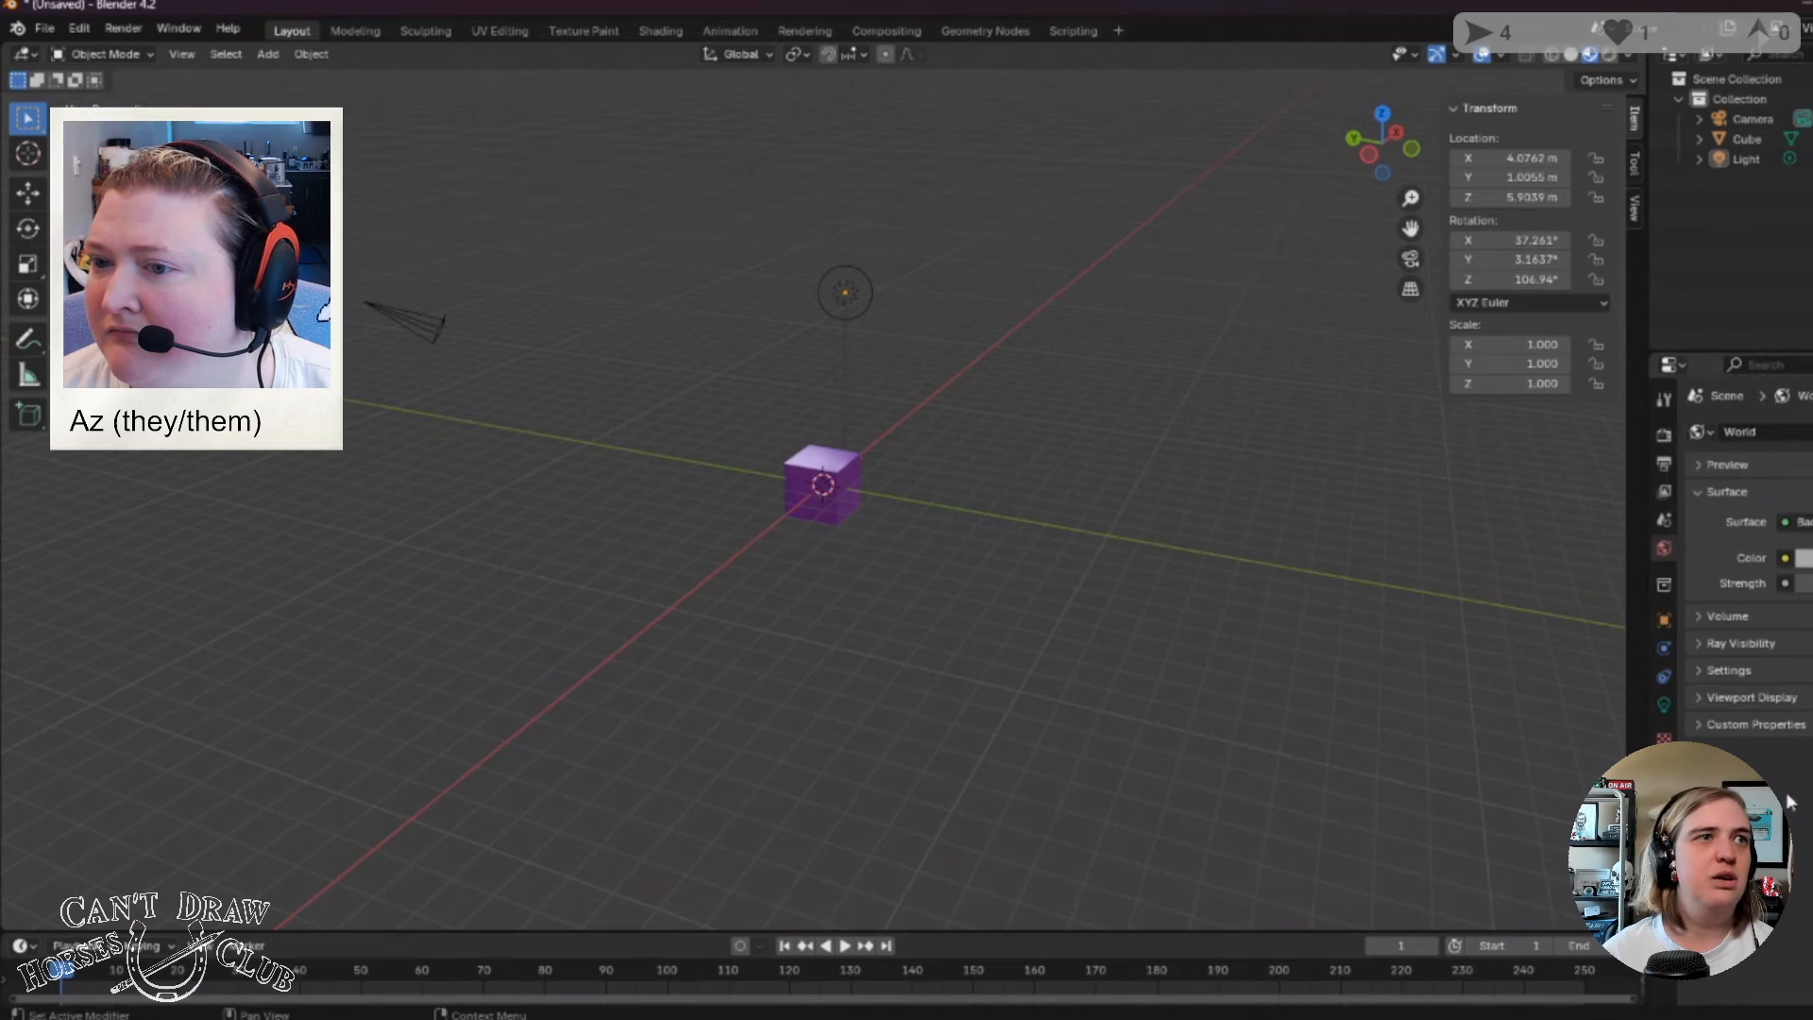
click(1803, 557)
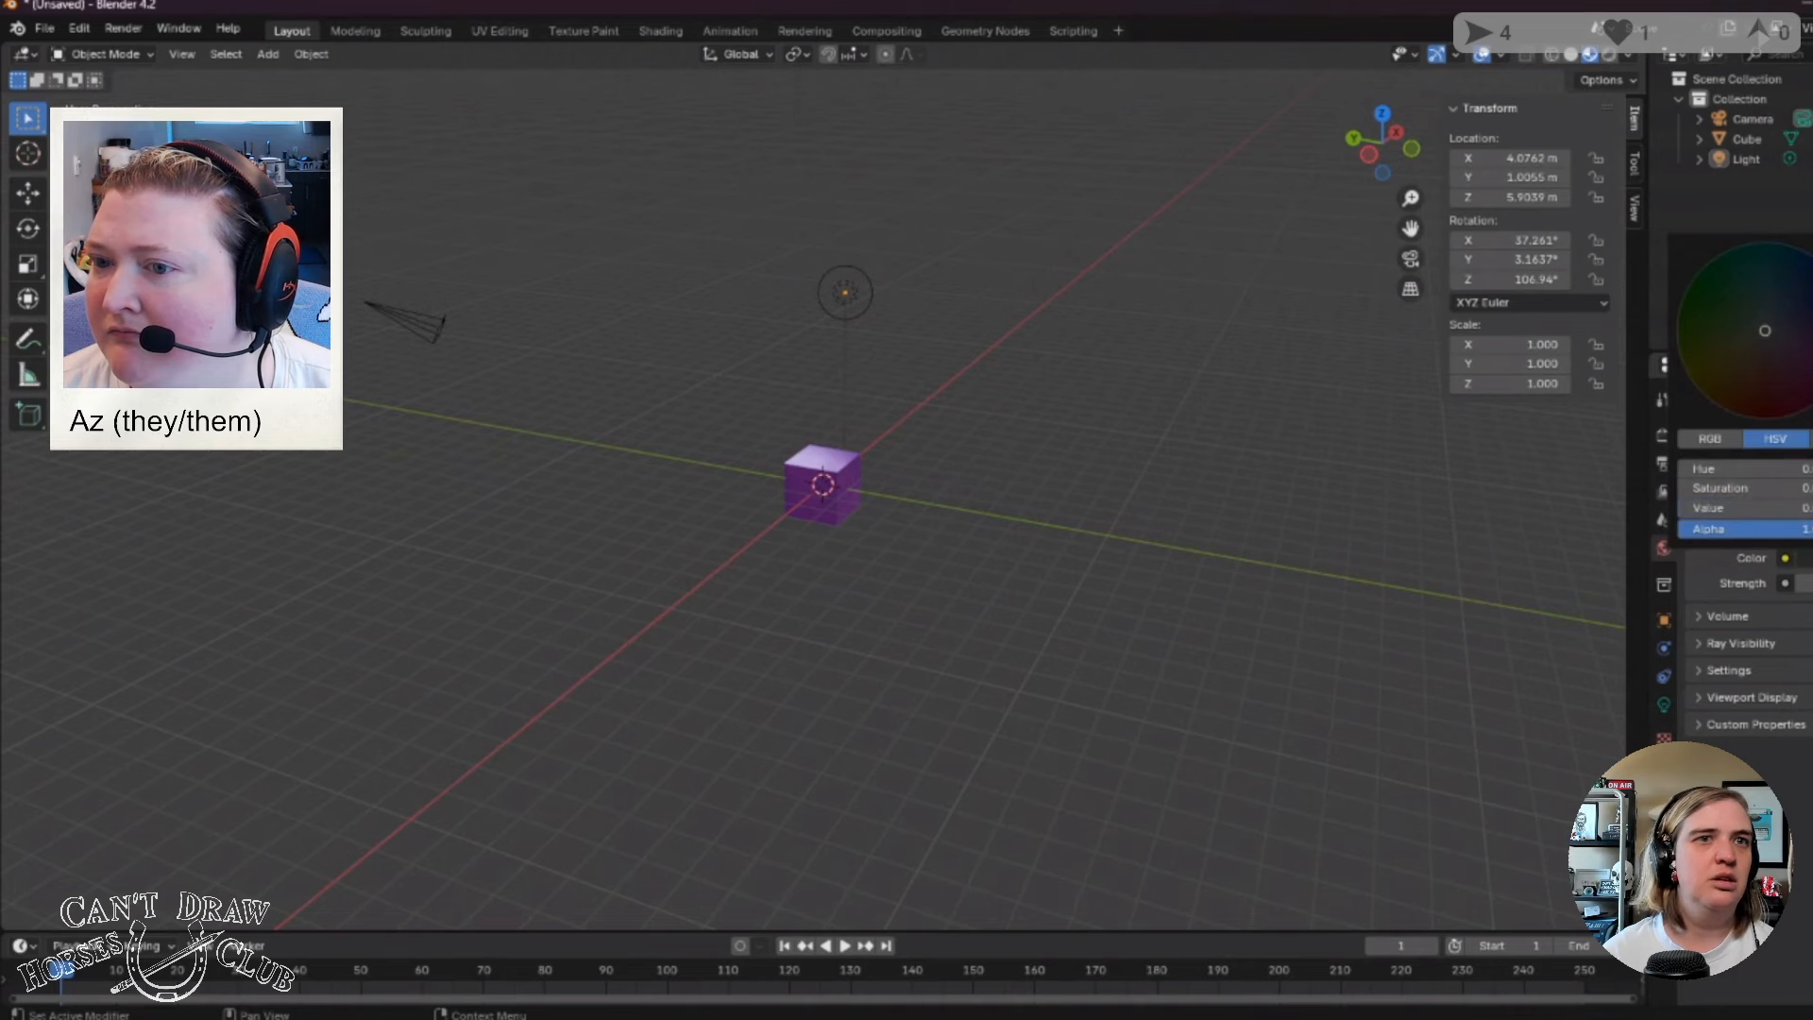
click(1801, 557)
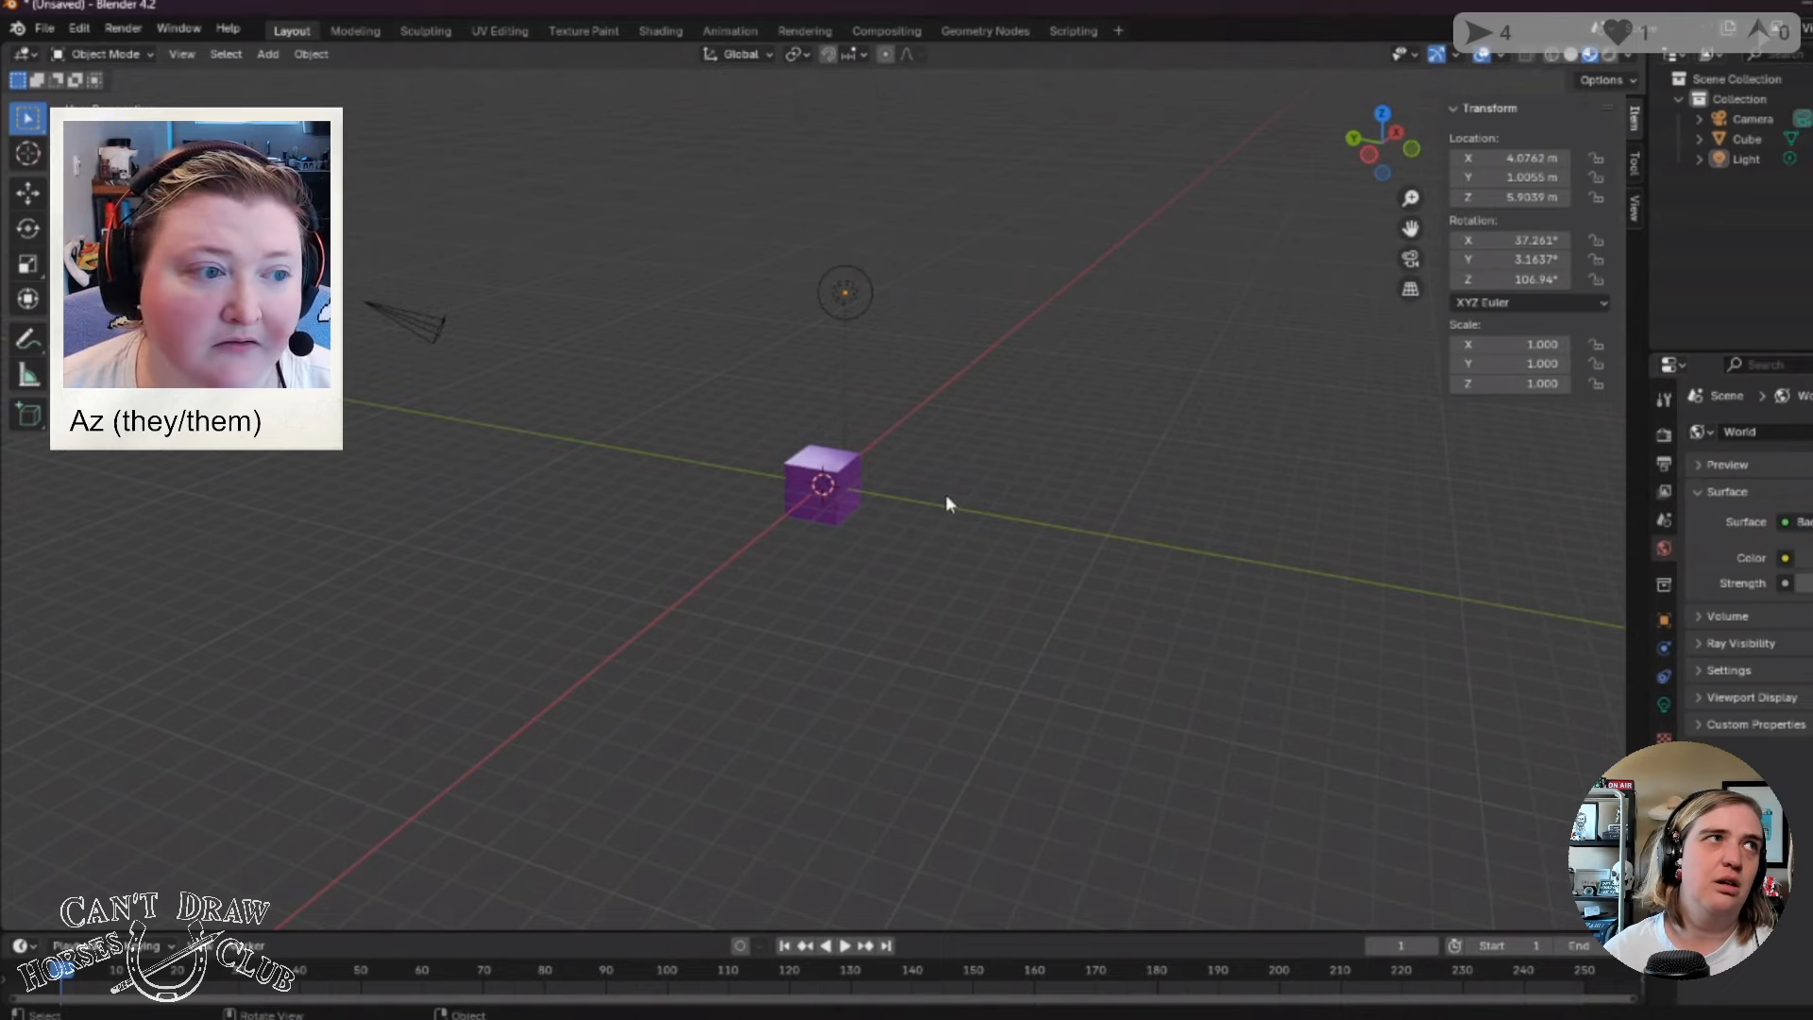
Add a mesh circle at the world origin, where the cube sits, and deselect it.
scroll(945, 495, up, 3)
middle_drag(946, 491, 938, 446)
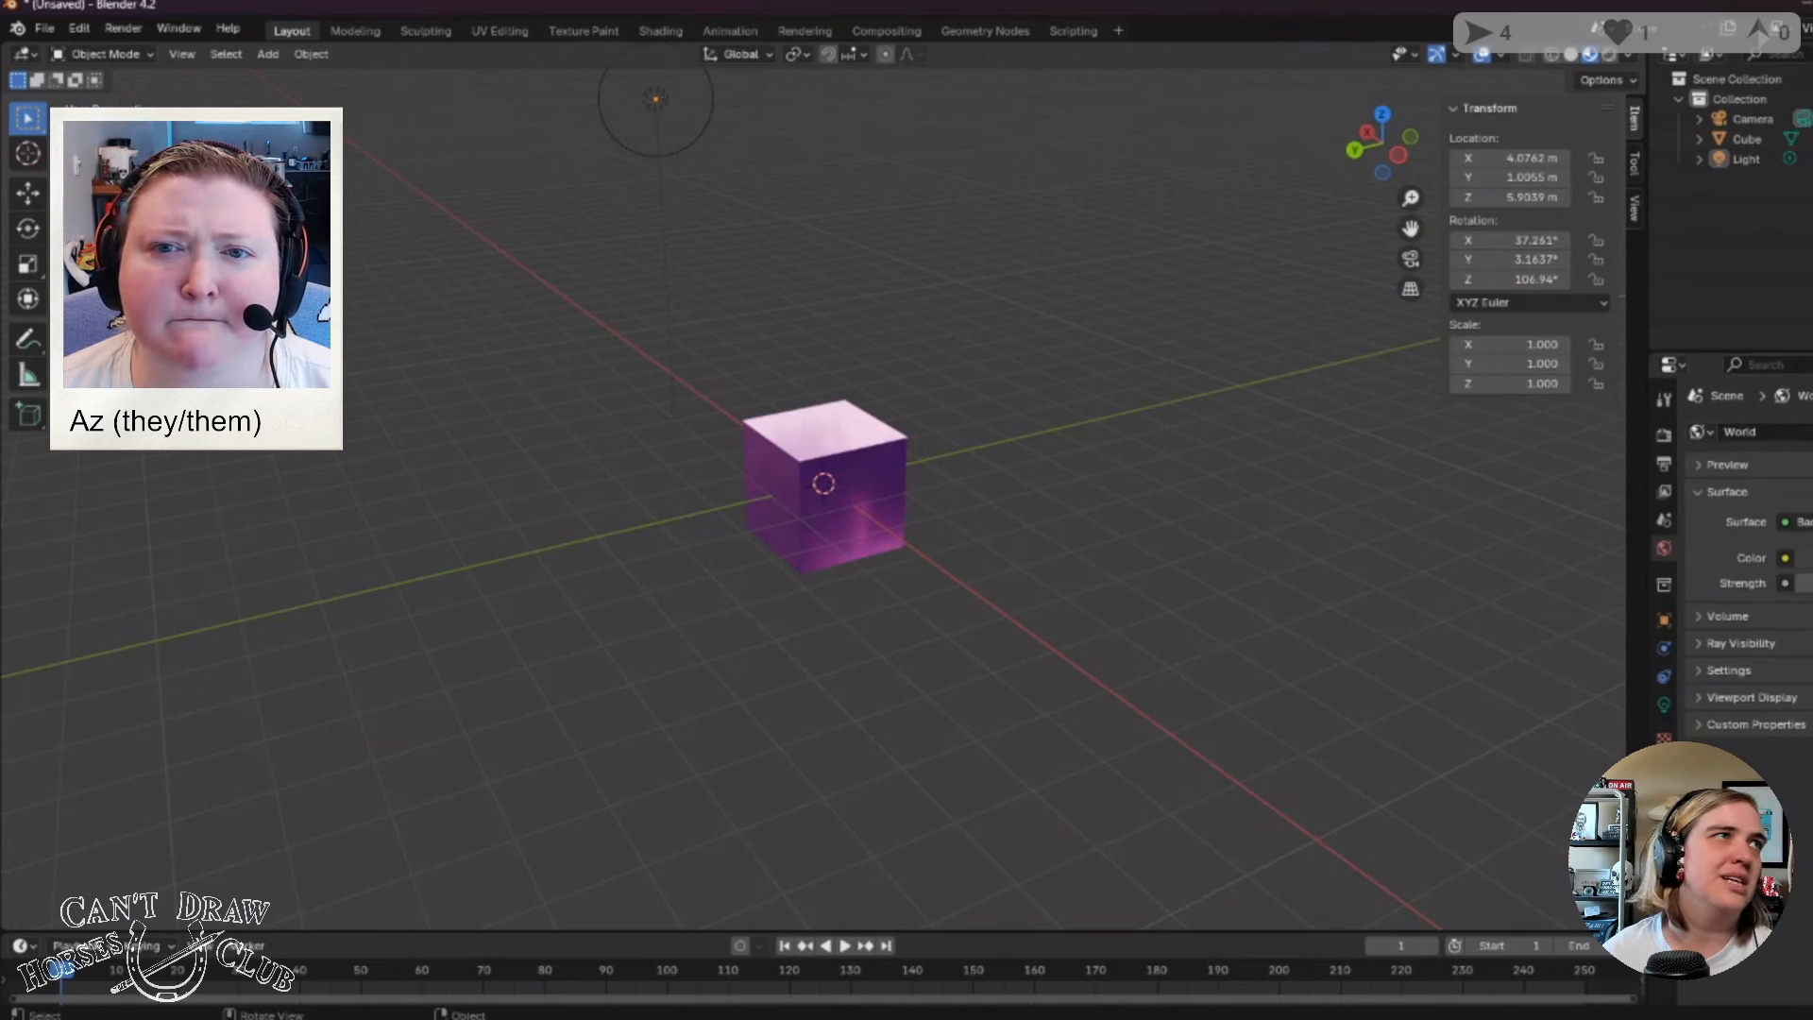
click(268, 53)
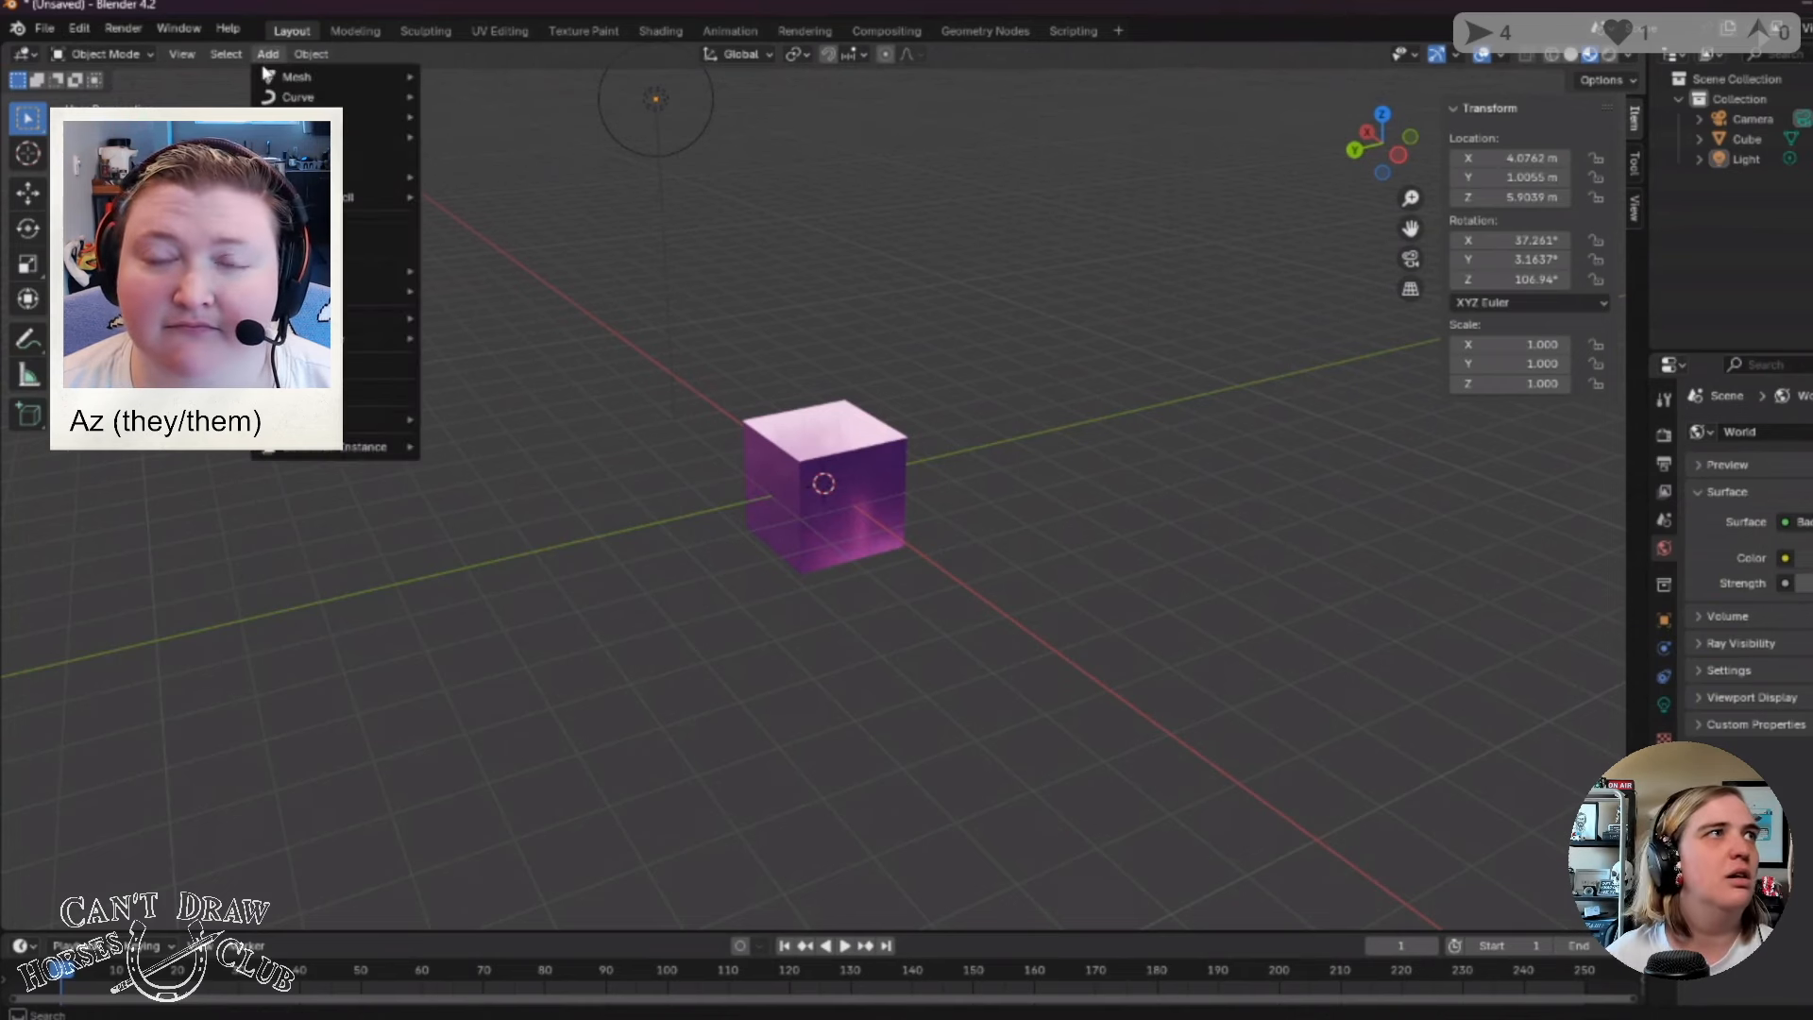
mouse_move(269, 77)
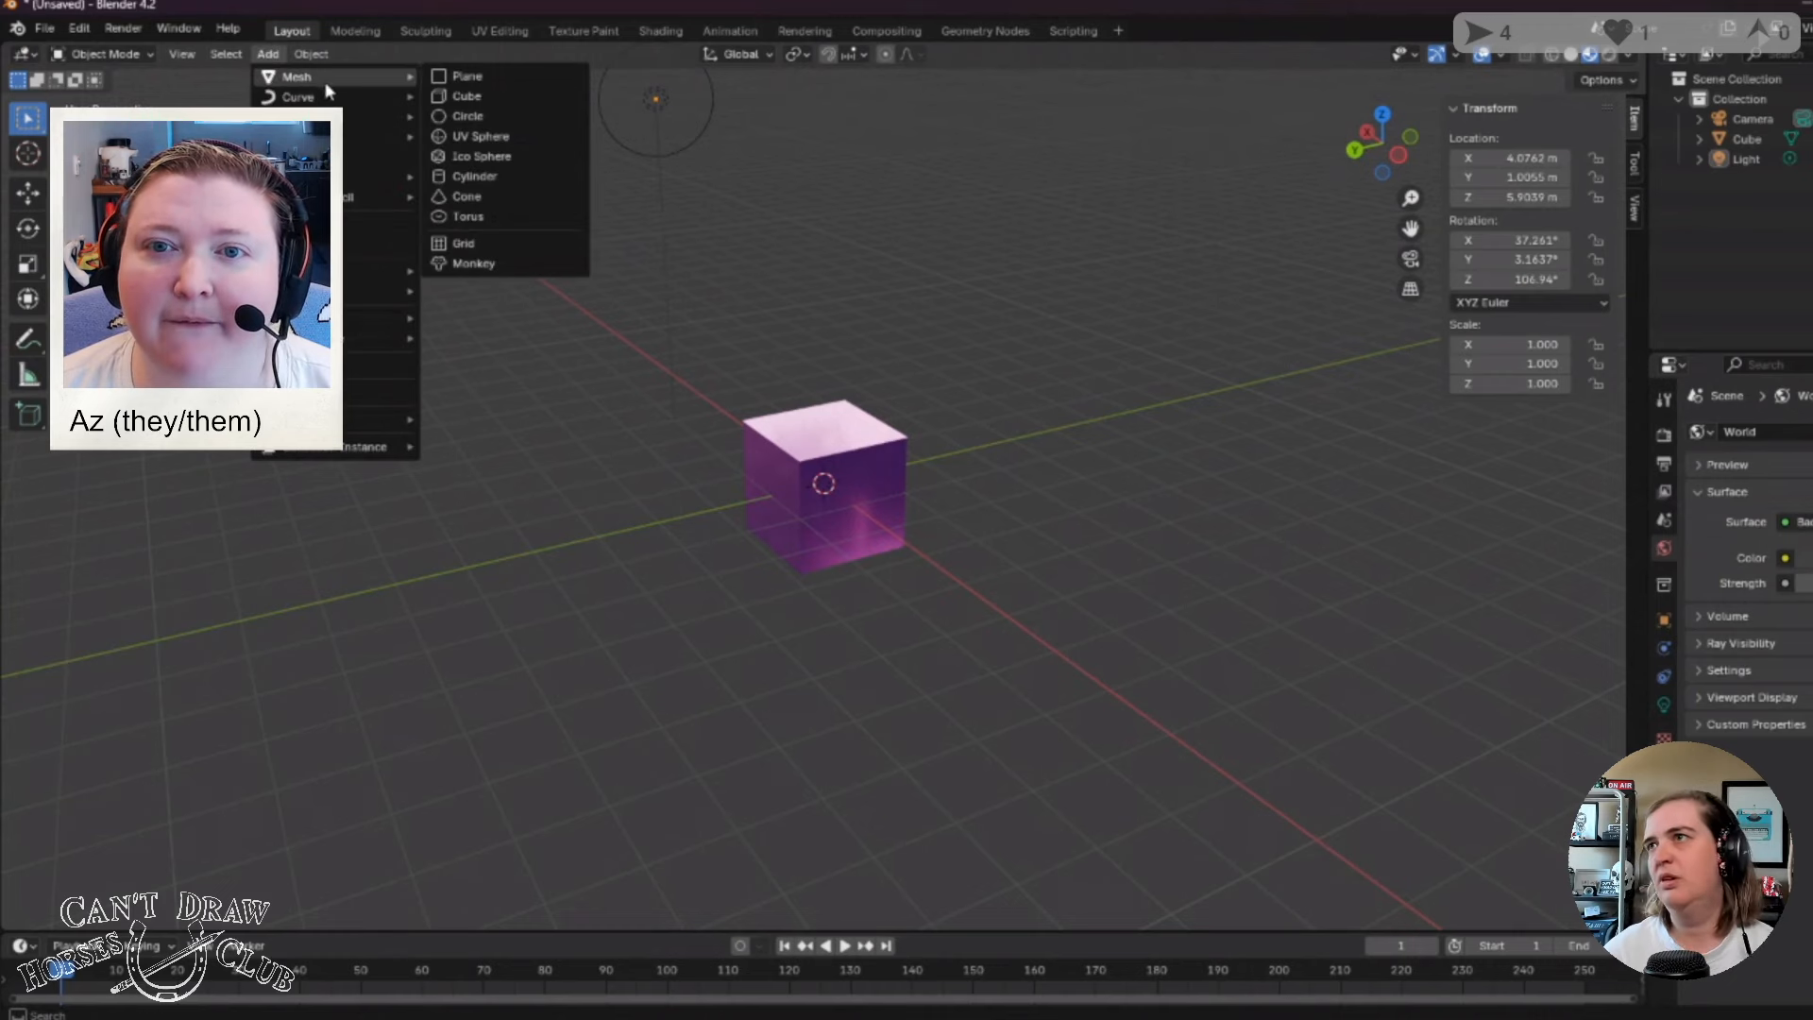
click(472, 114)
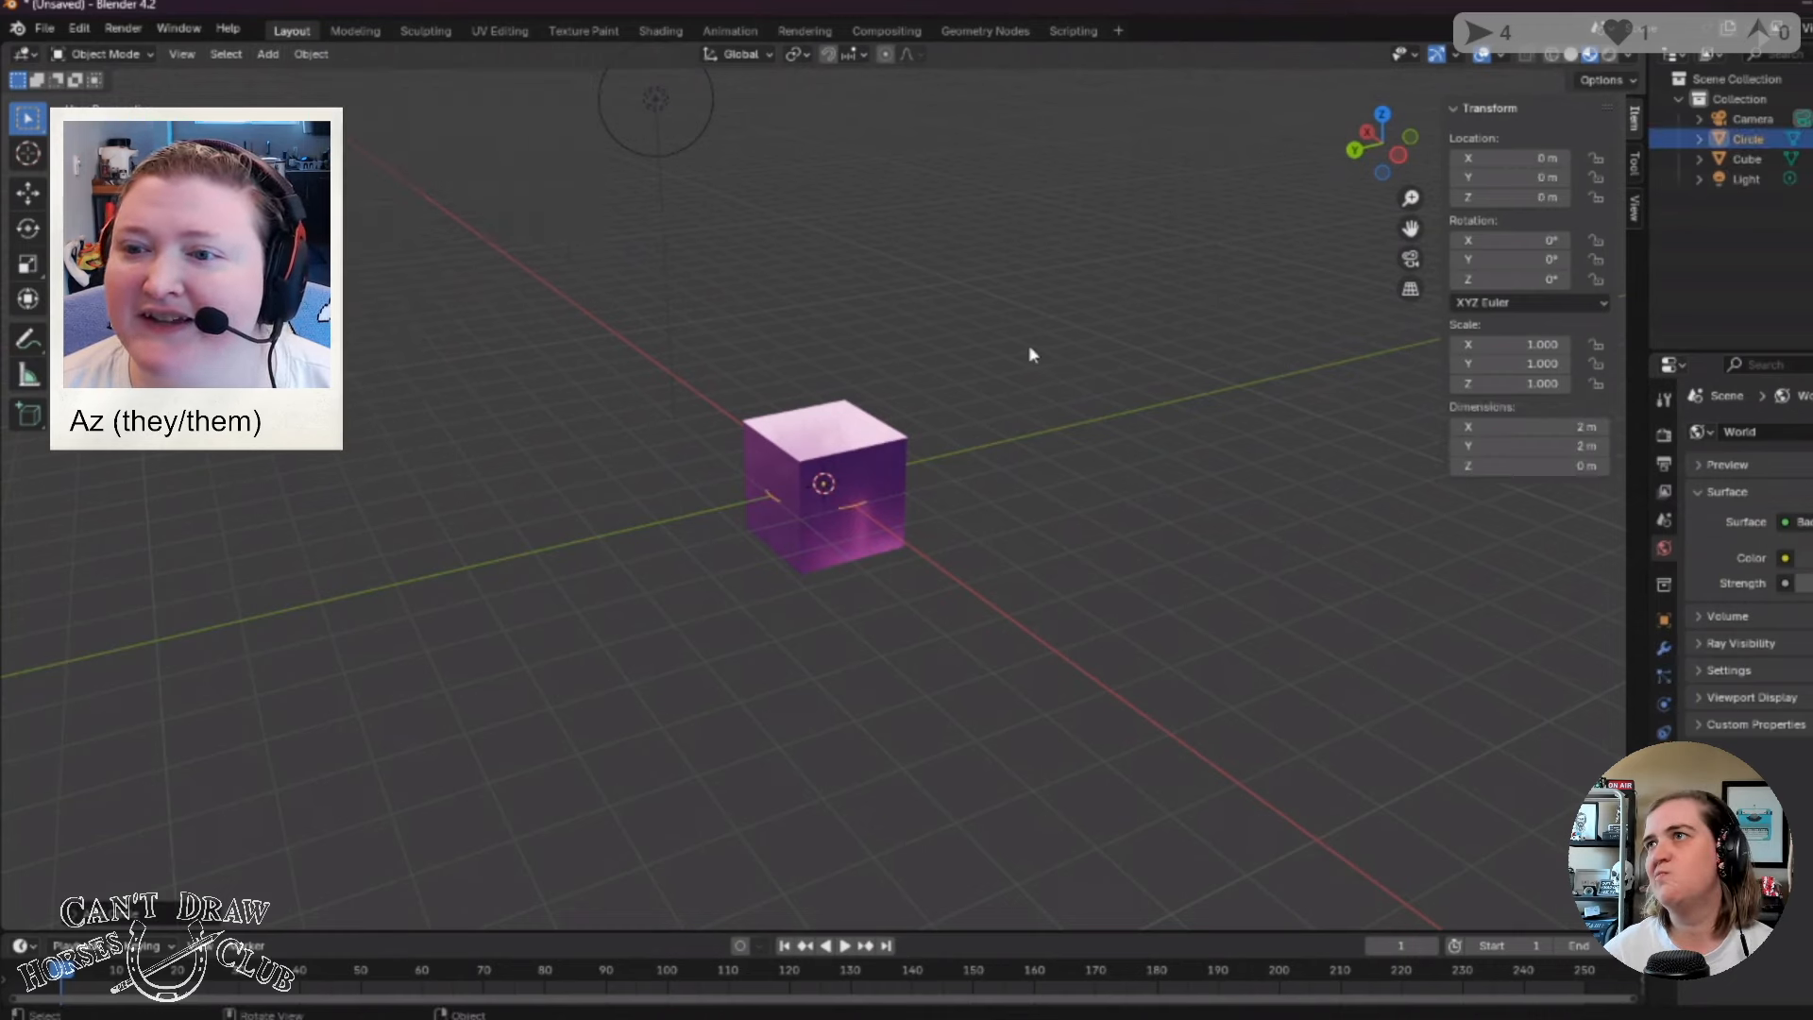
scroll(787, 452, down, 3)
scroll(787, 451, up, 2)
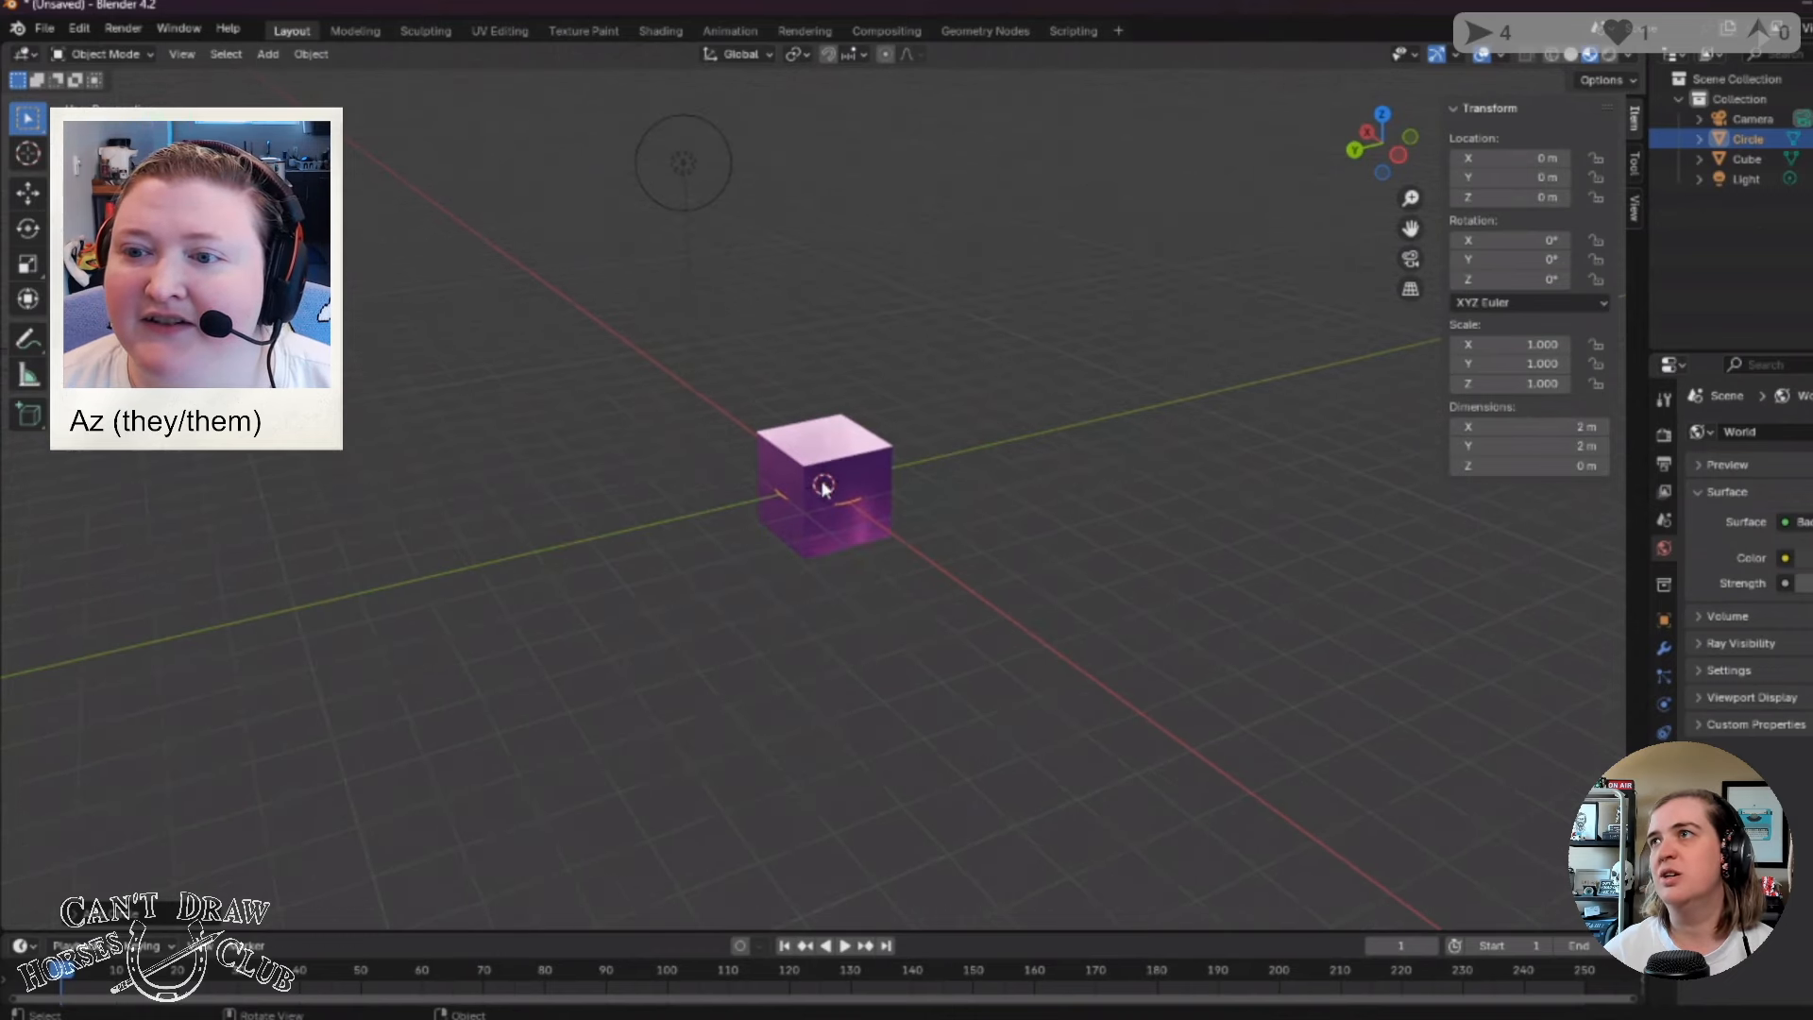
click(789, 631)
scroll(869, 573, down, 2)
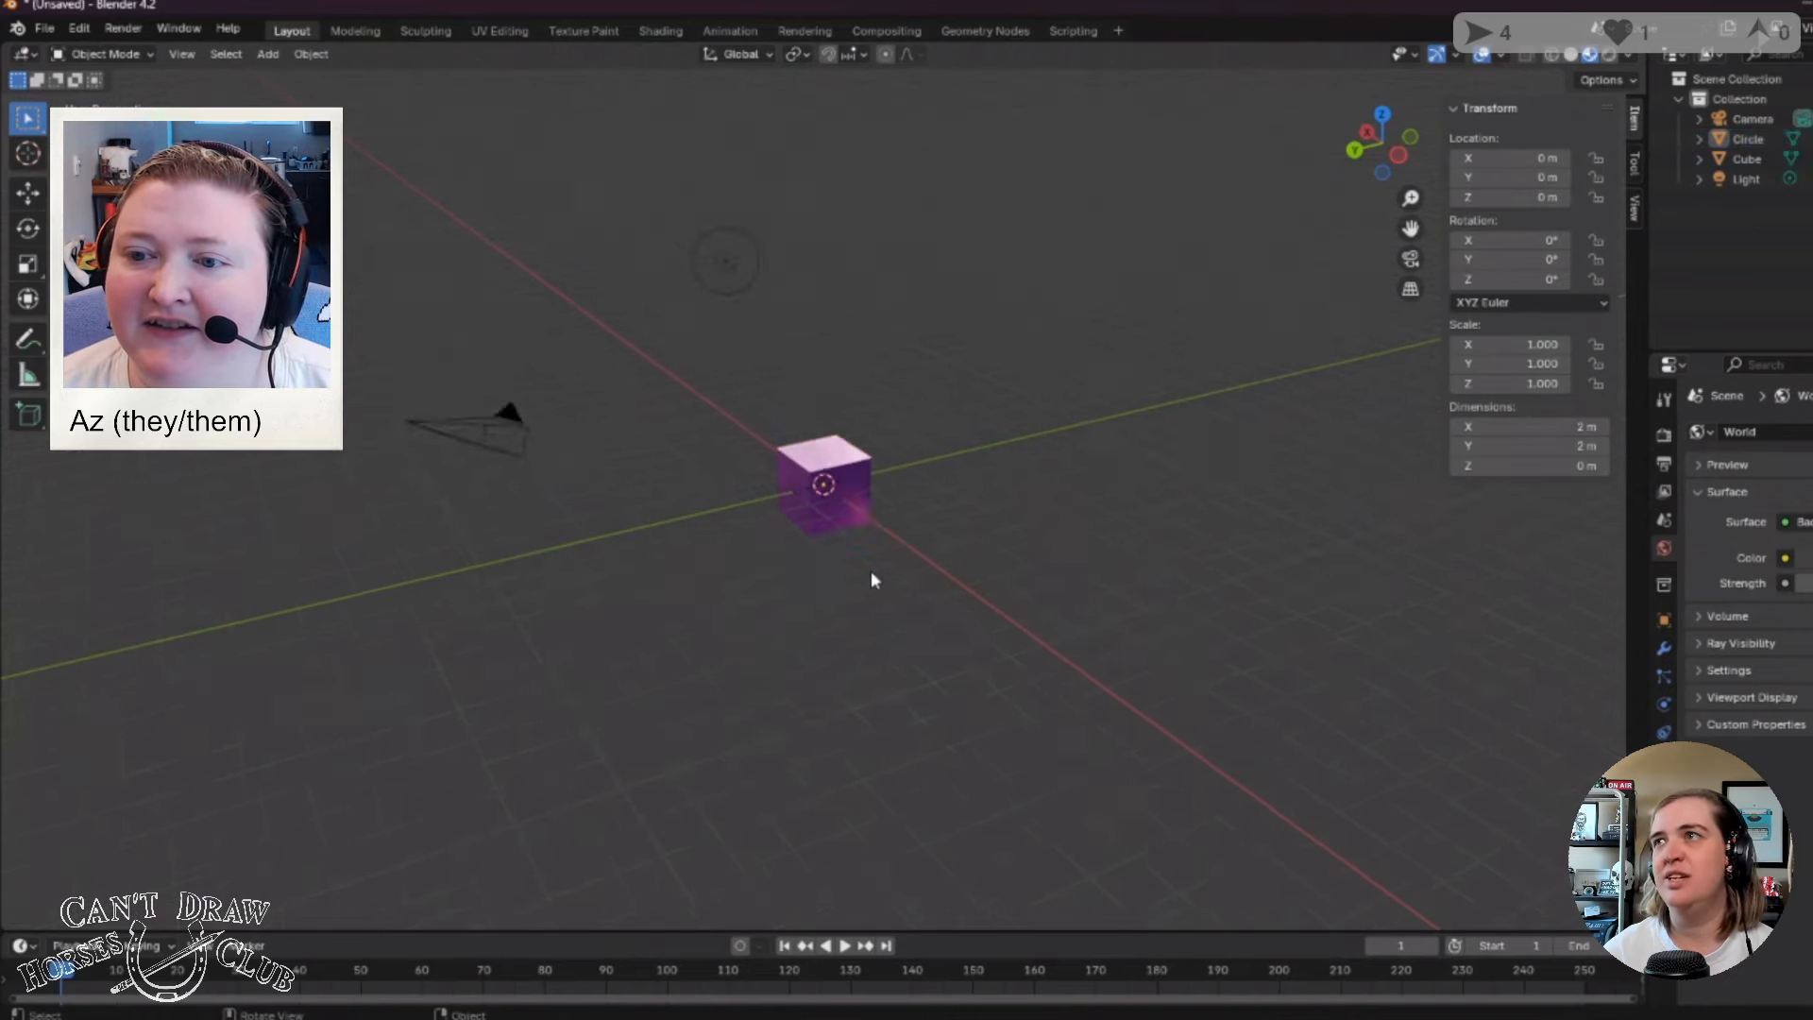
scroll(868, 573, up, 7)
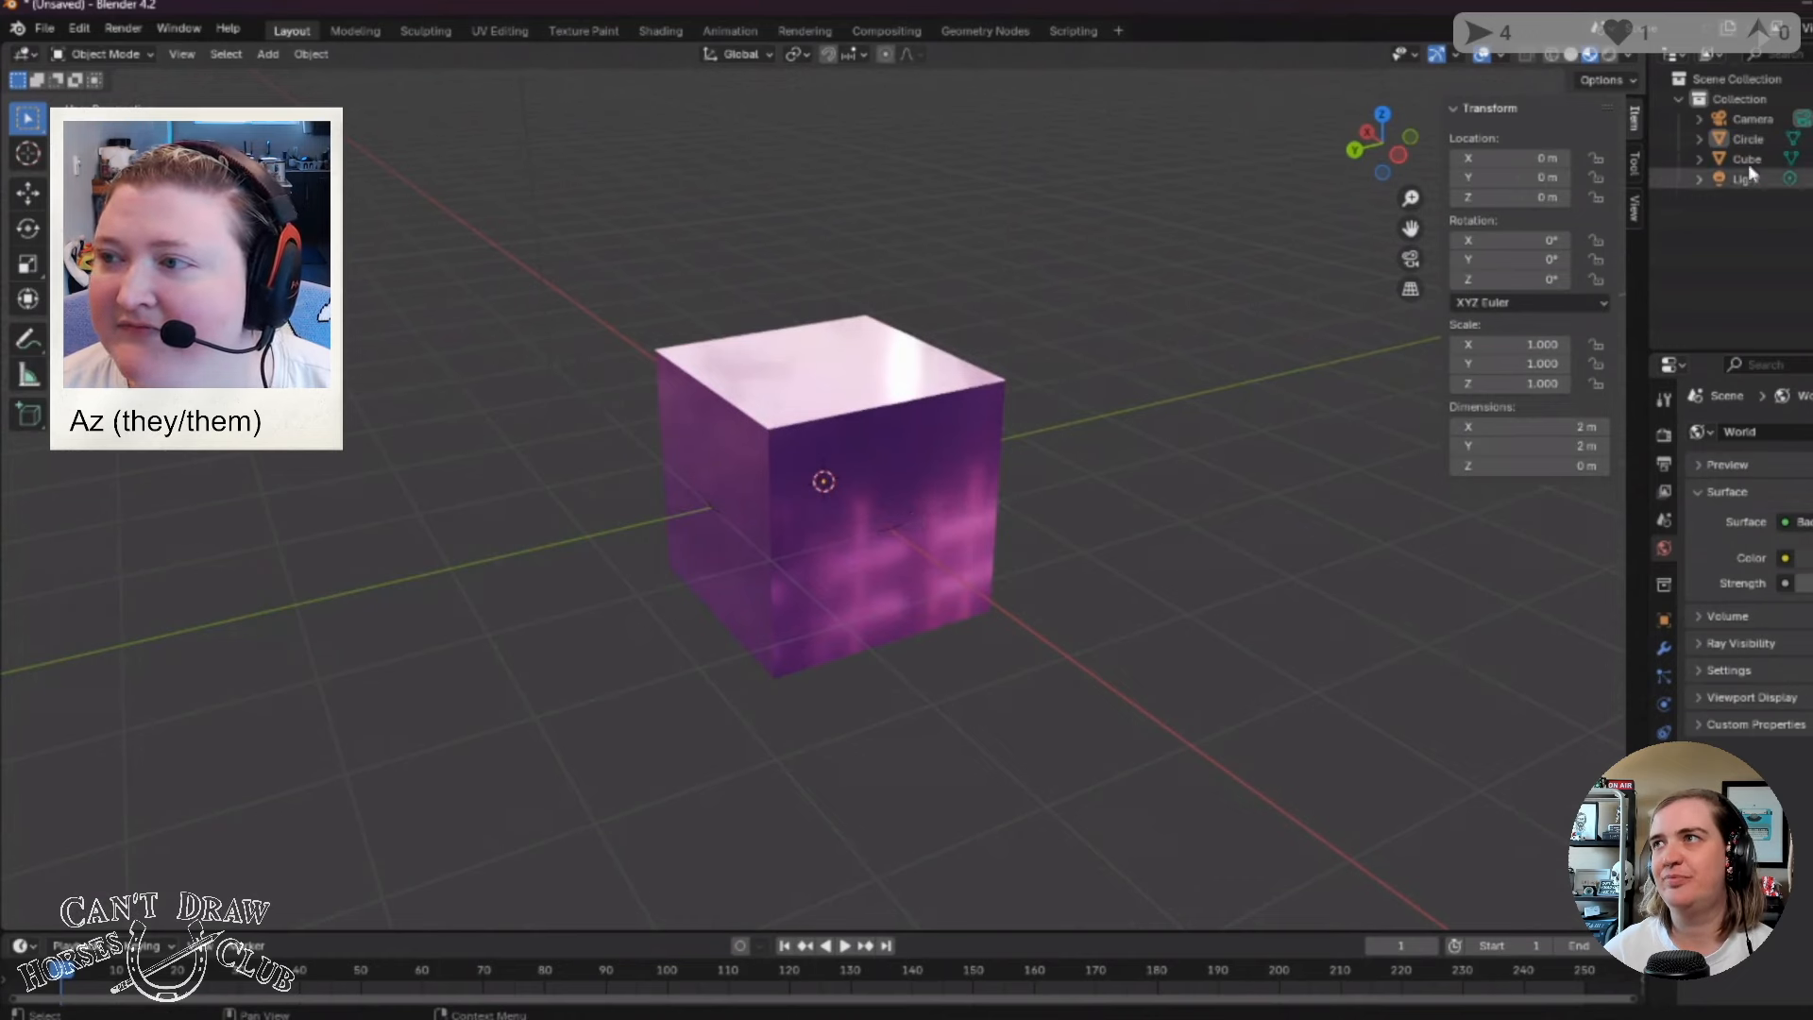
Select and deselect the circle, add a second mesh cube at the world origin over the purple one, and deselect it.
click(1748, 139)
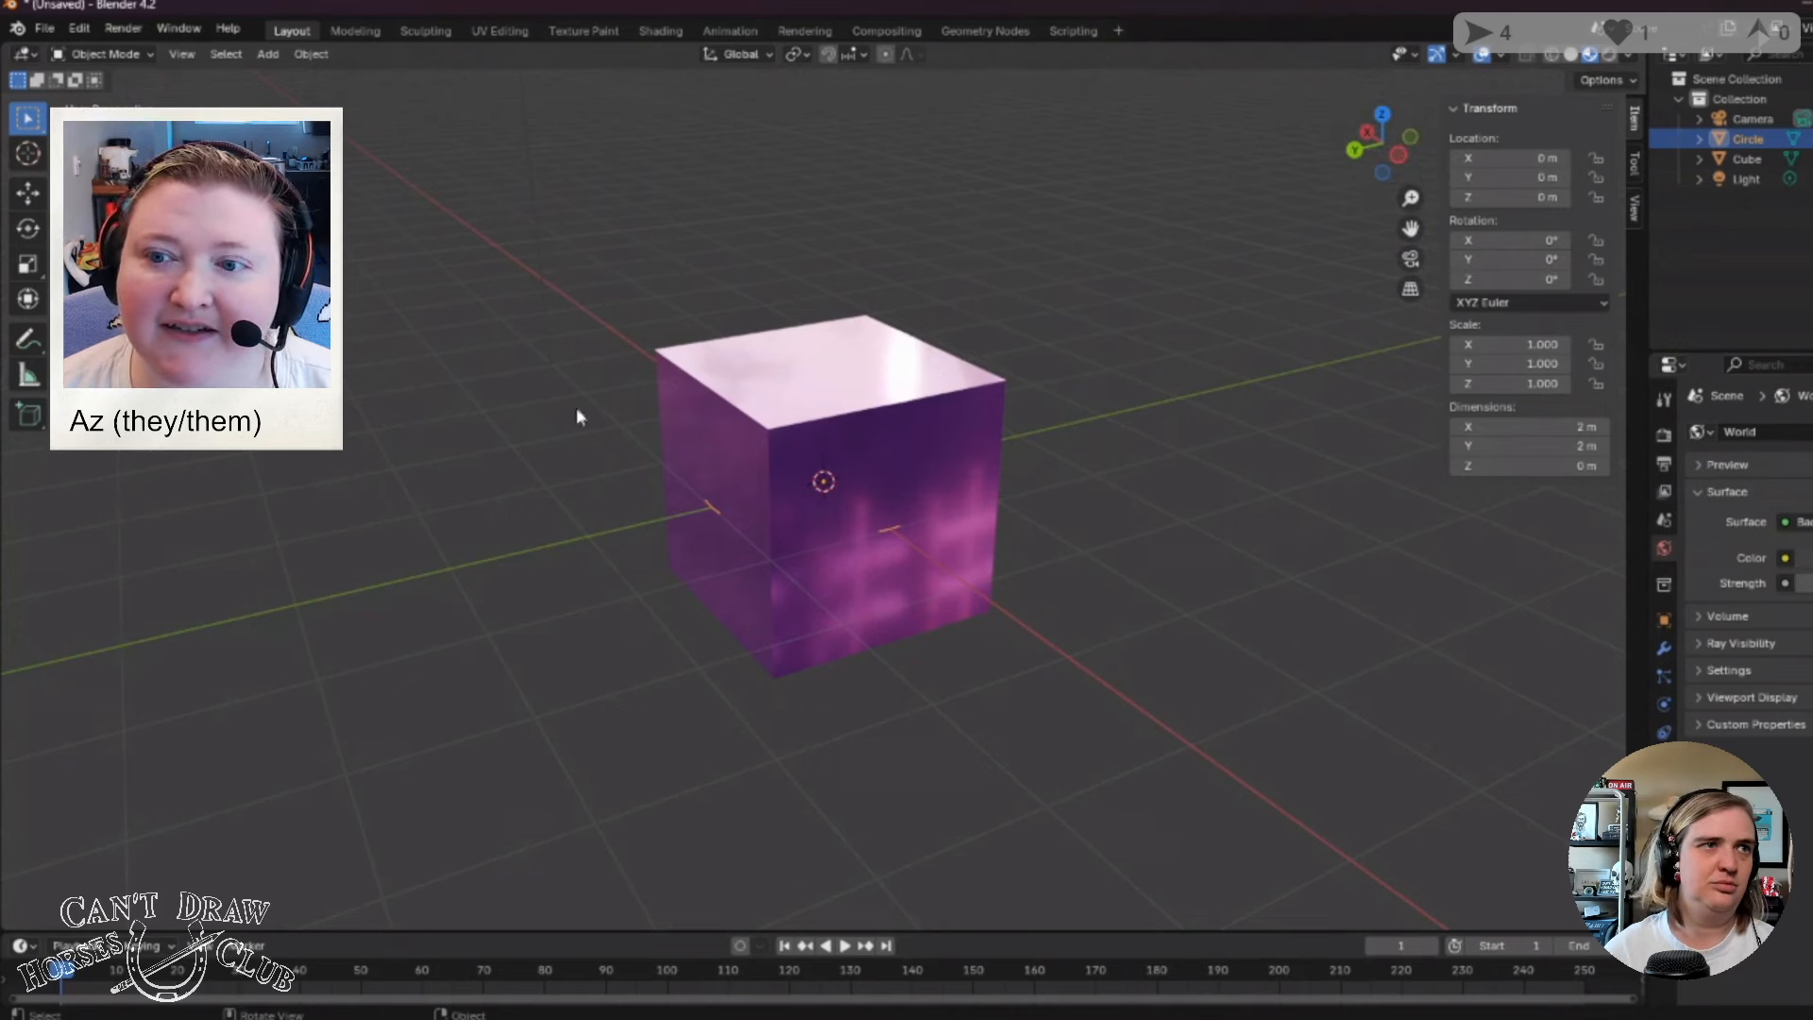
click(451, 541)
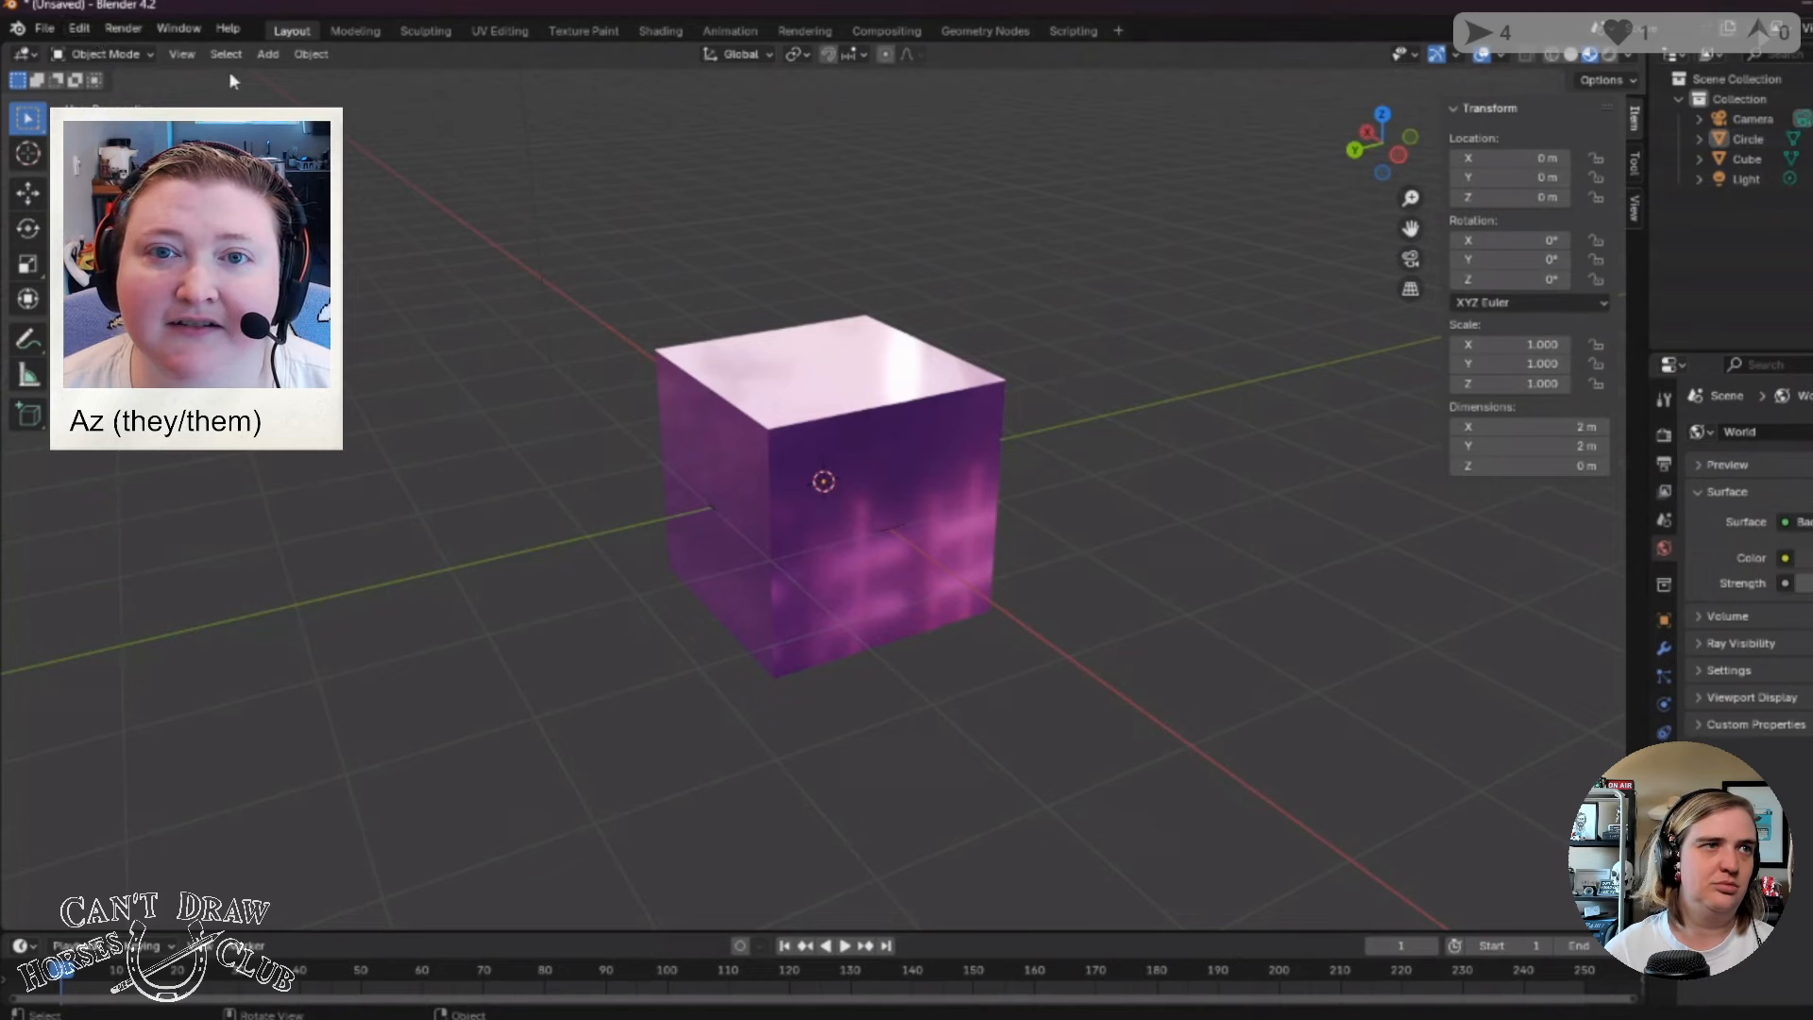
click(268, 54)
mouse_move(284, 70)
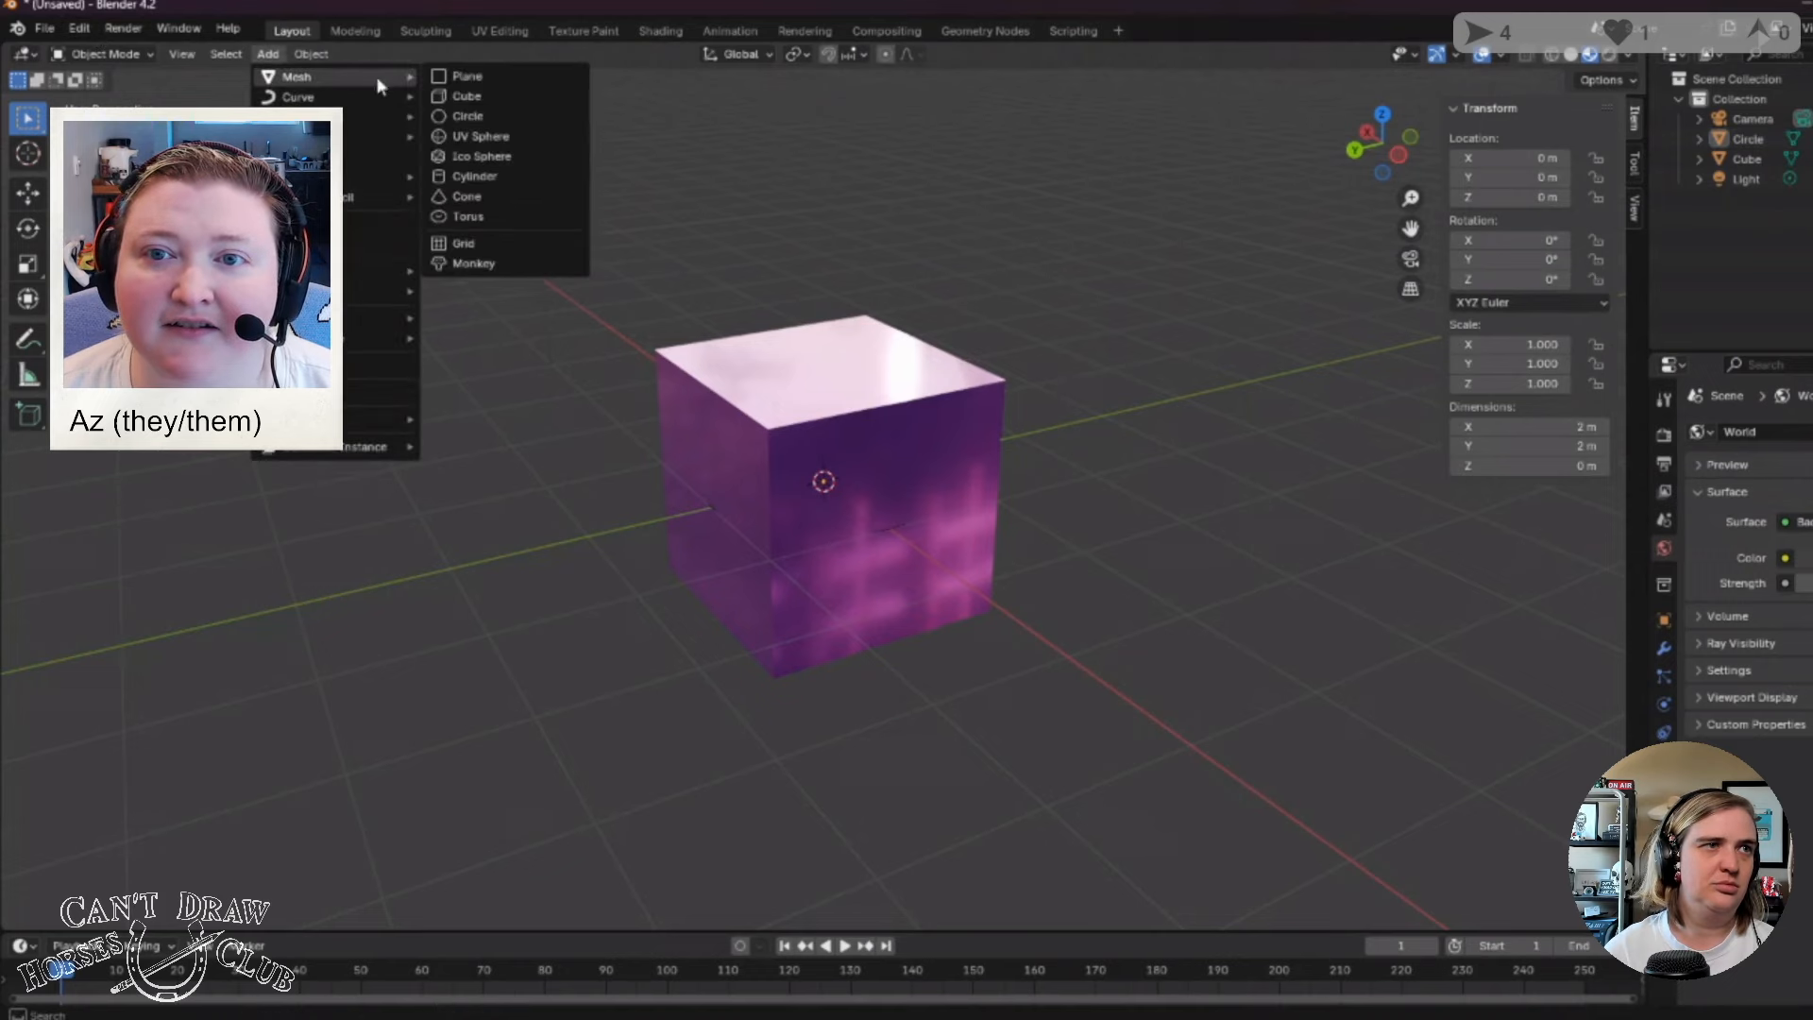
click(473, 98)
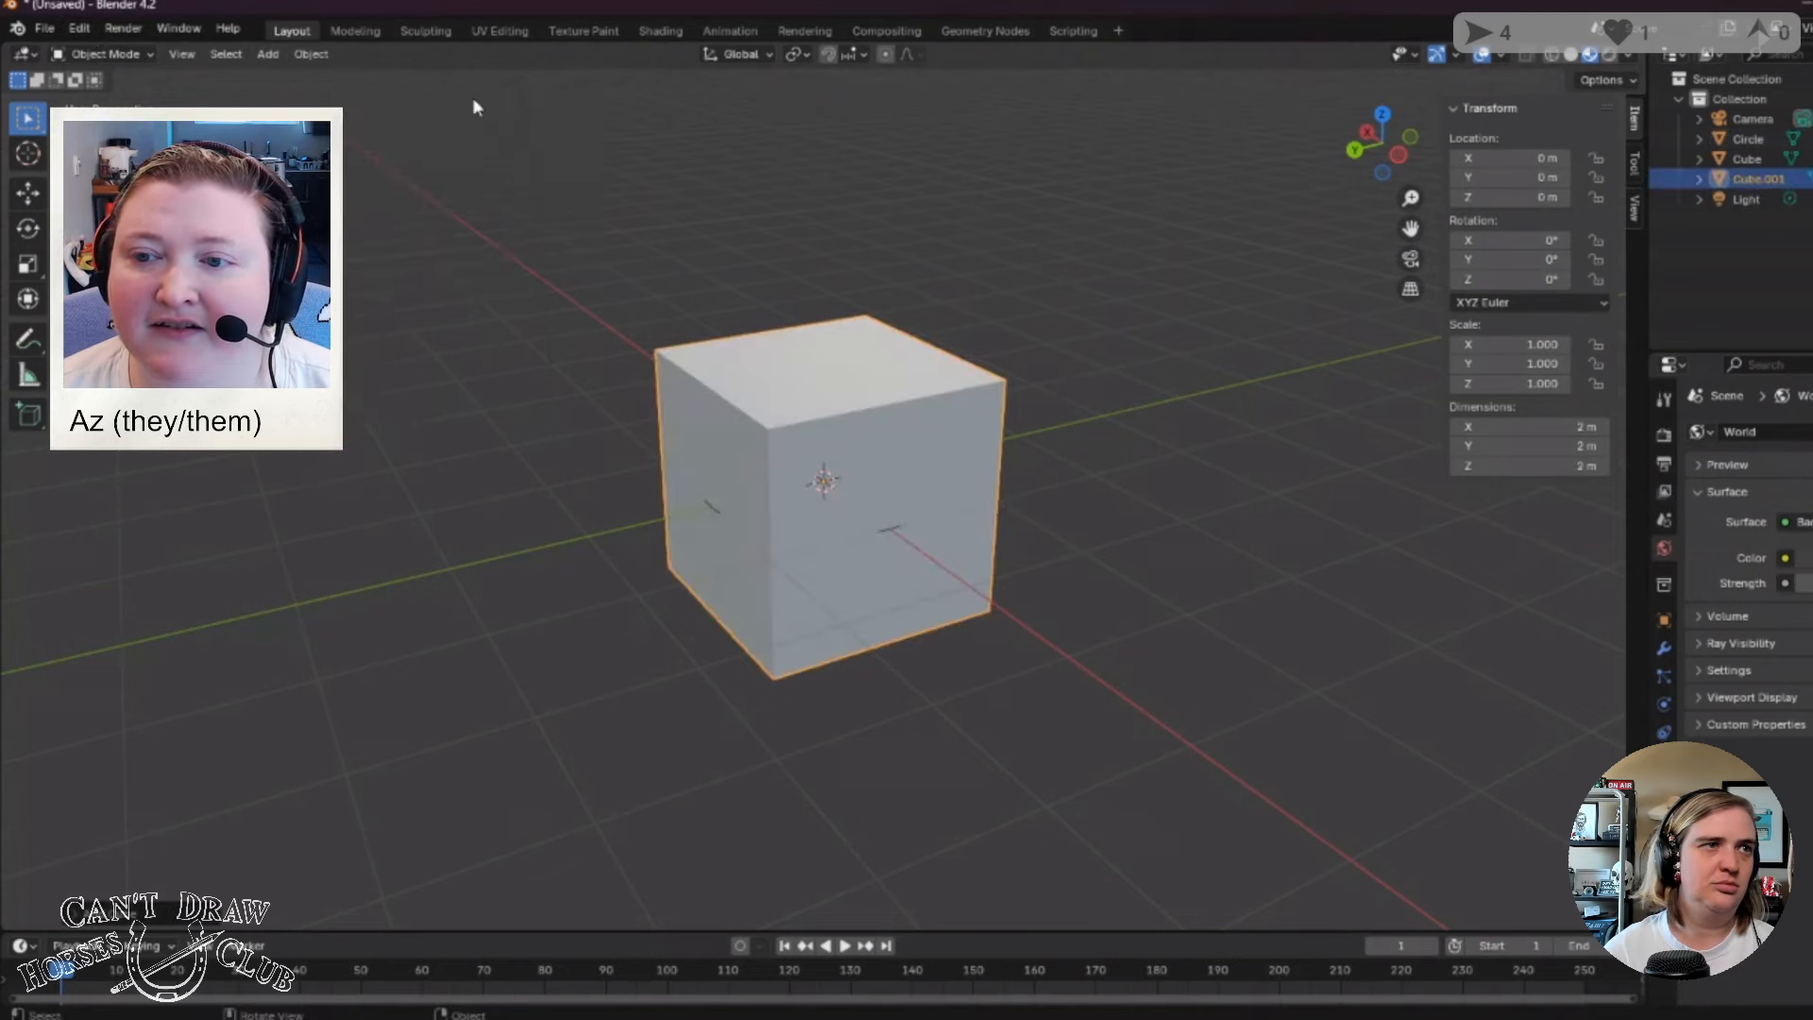
click(502, 507)
scroll(516, 503, down, 3)
middle_drag(867, 633, 781, 639)
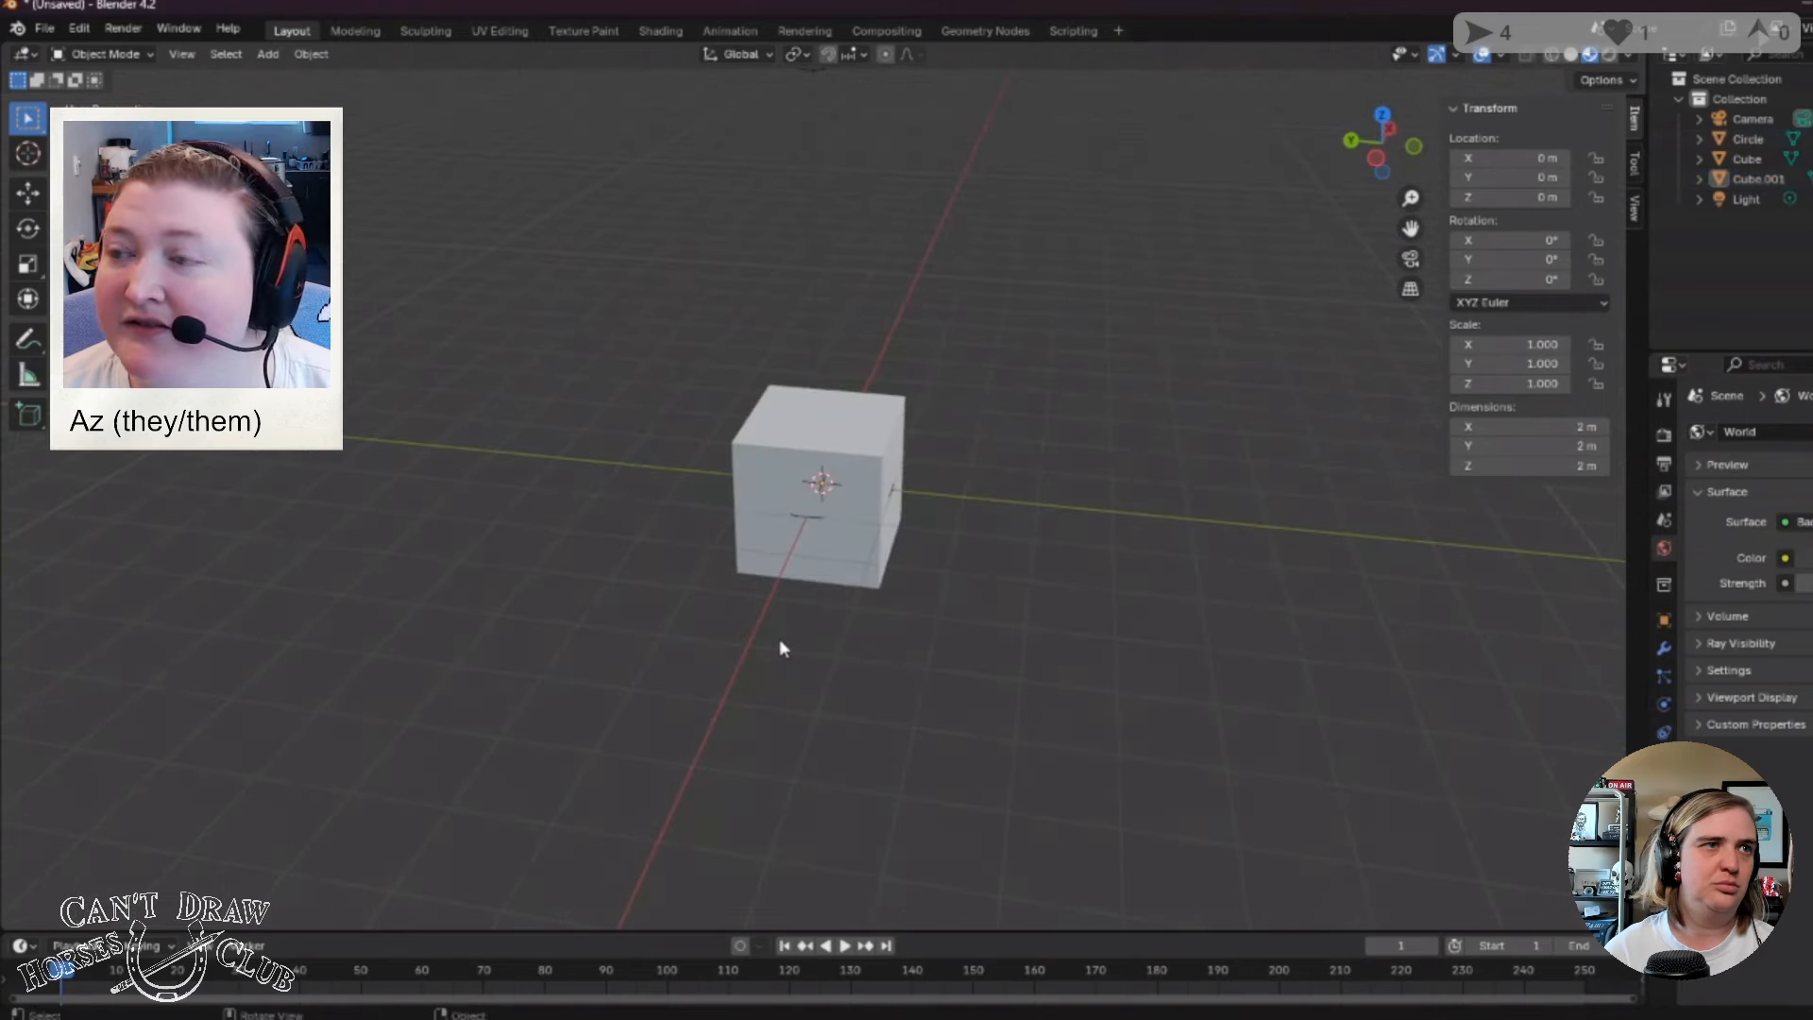
Select the new grey cube and move it off the purple cube to about X -0.44 m, Y 3.92 m, Z 0.73 m.
click(1701, 180)
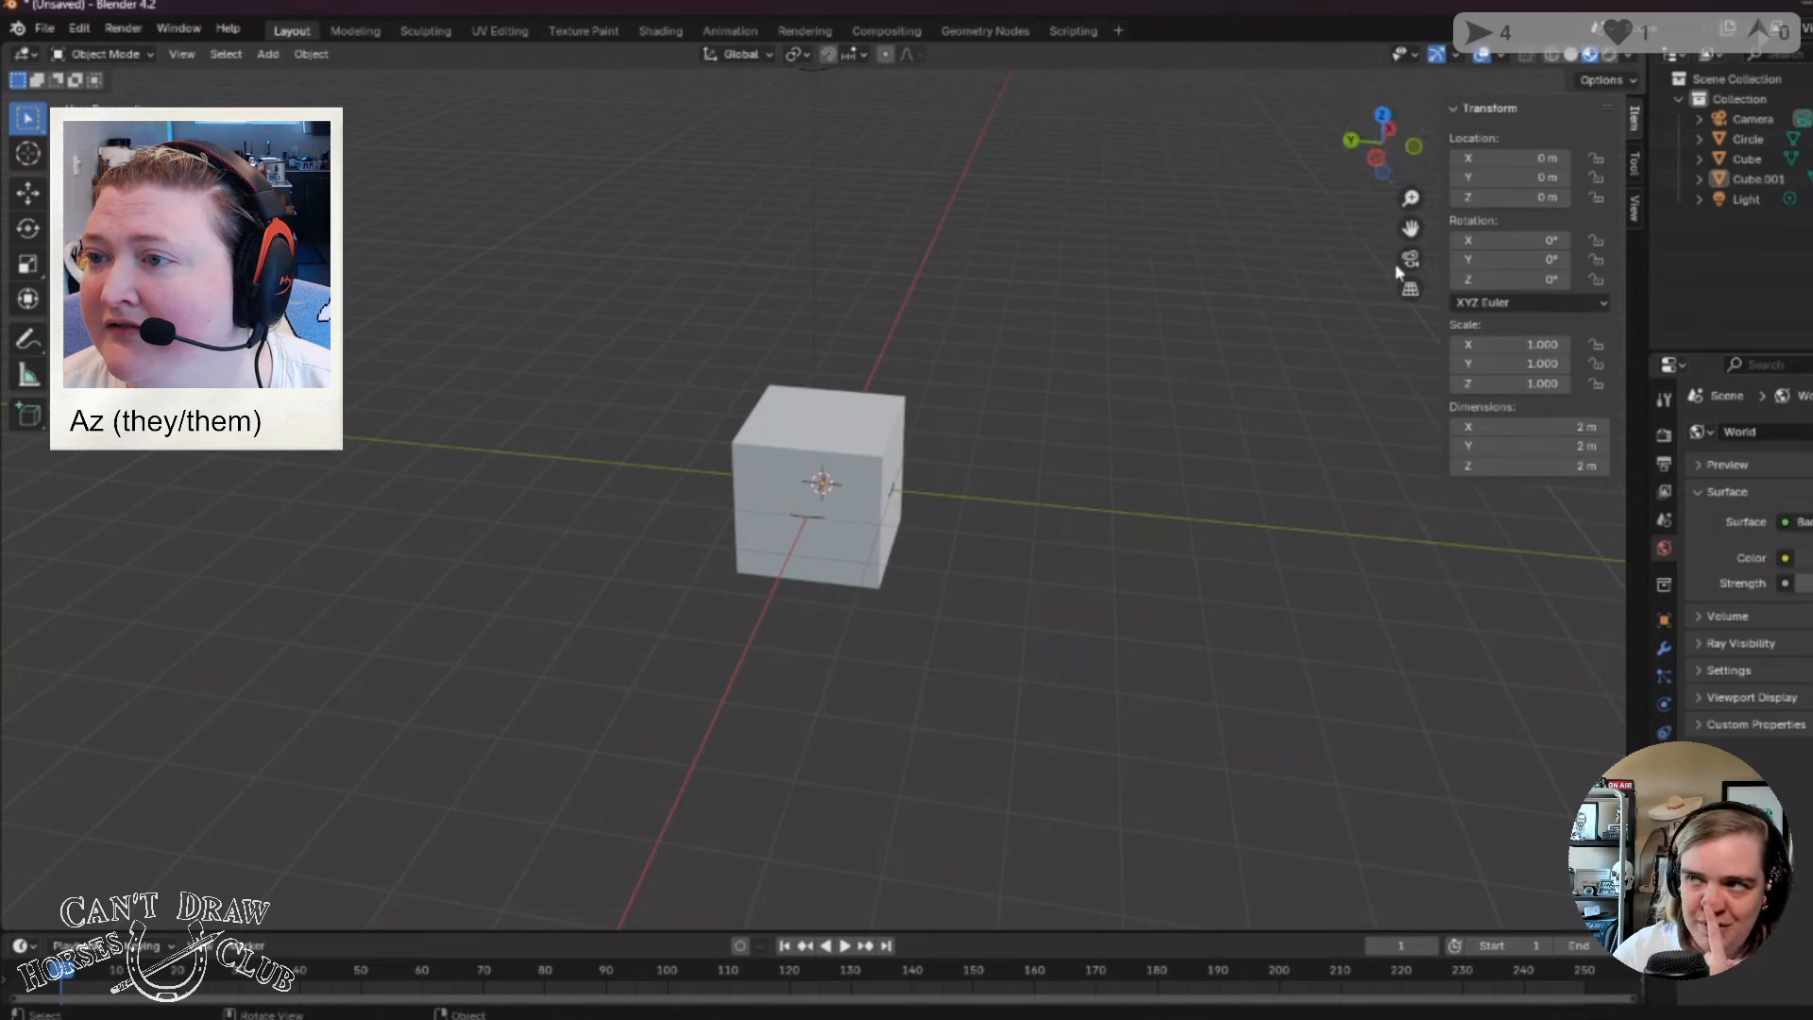
click(1754, 180)
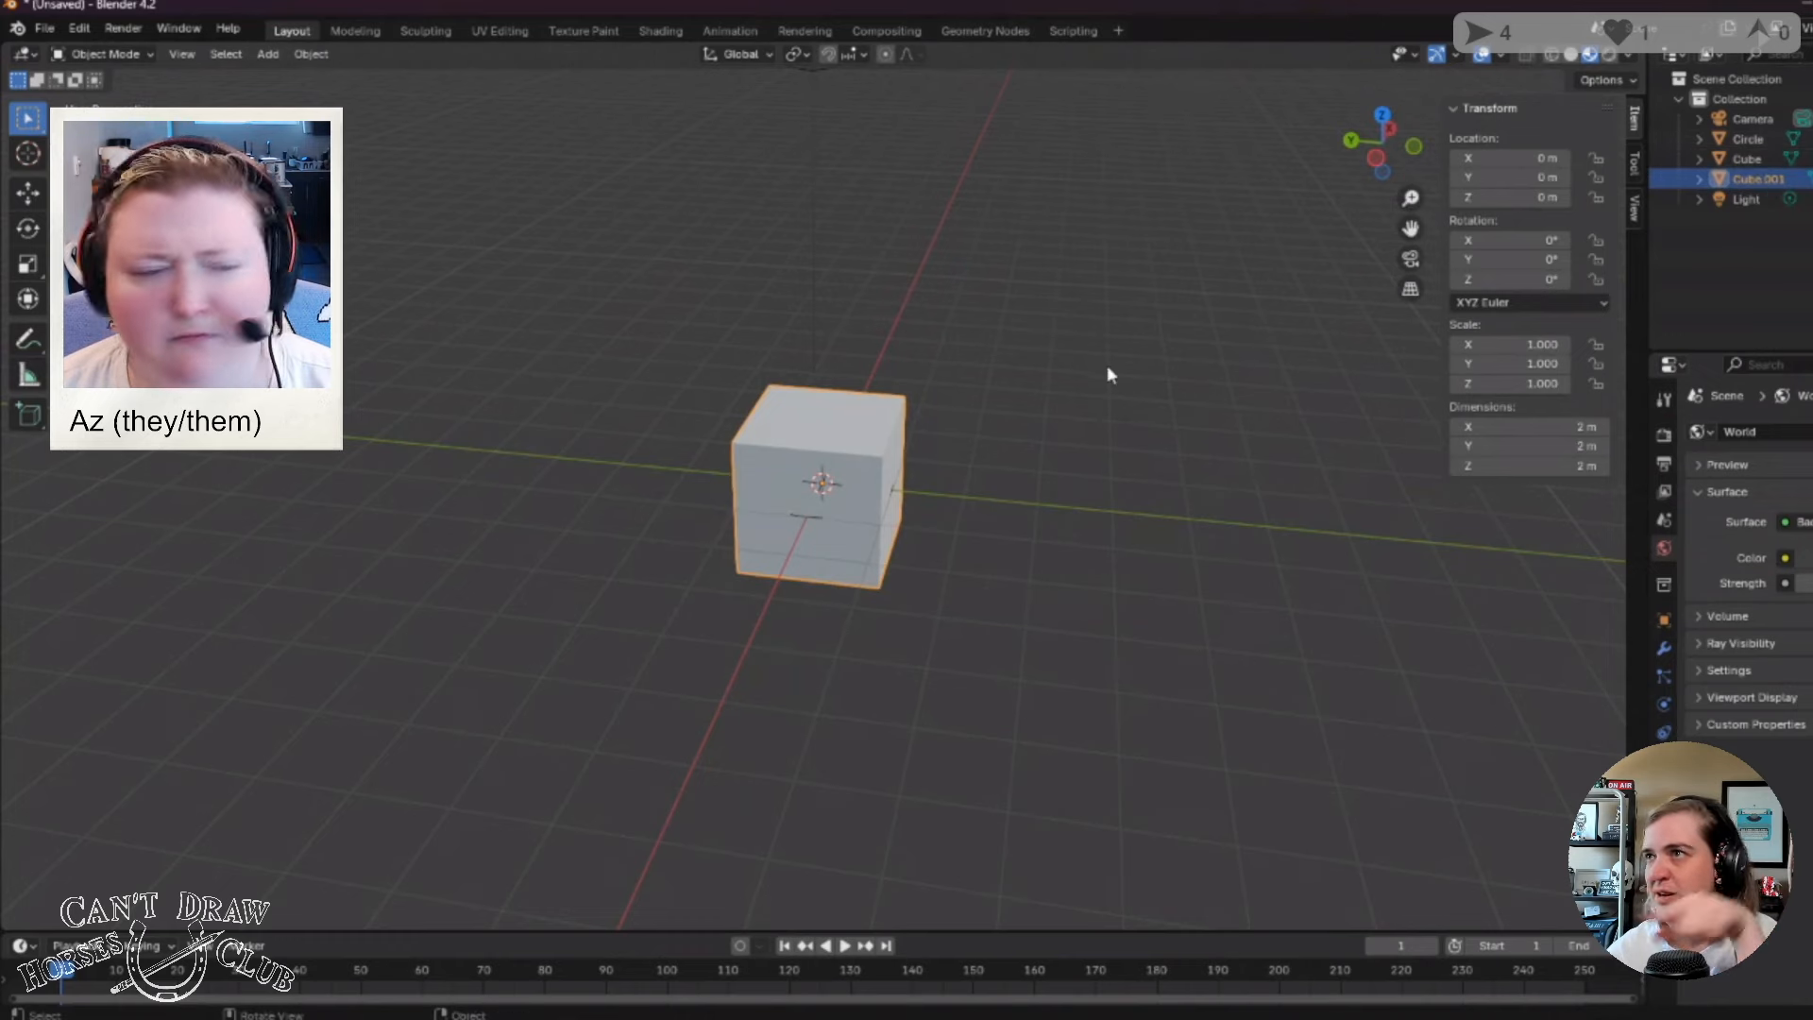
drag(1003, 561, 803, 565)
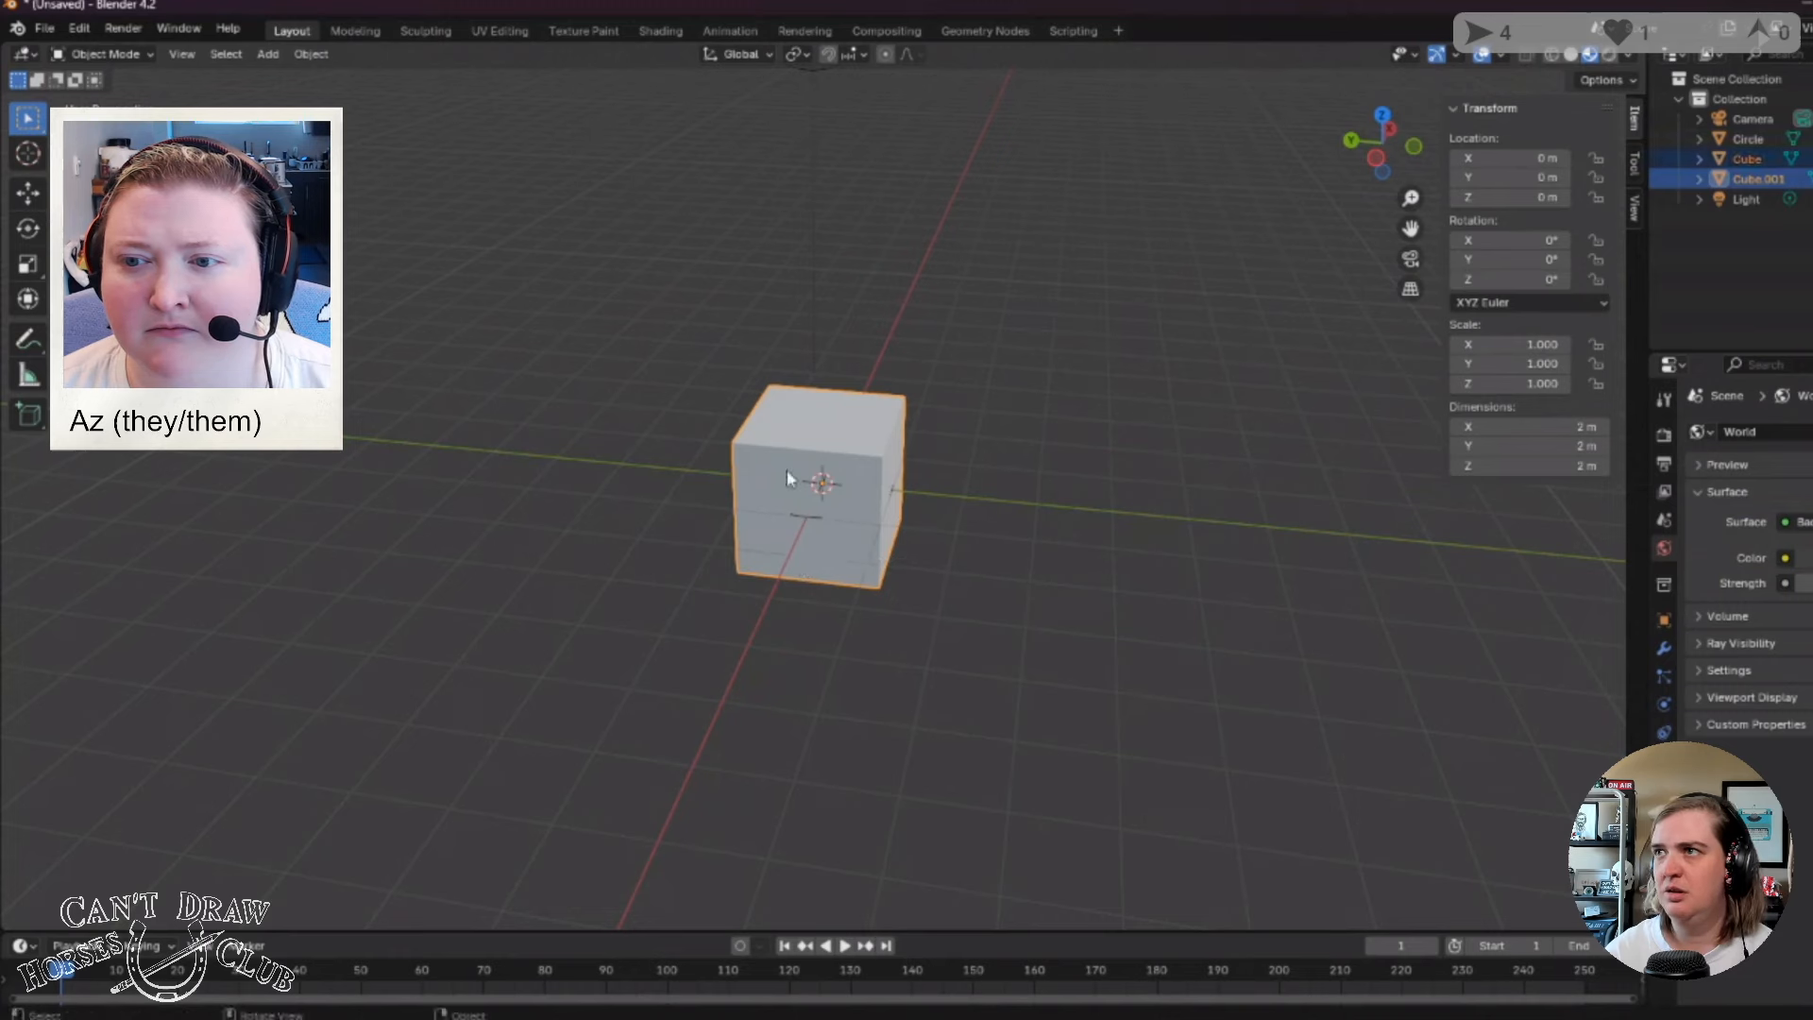
click(1071, 629)
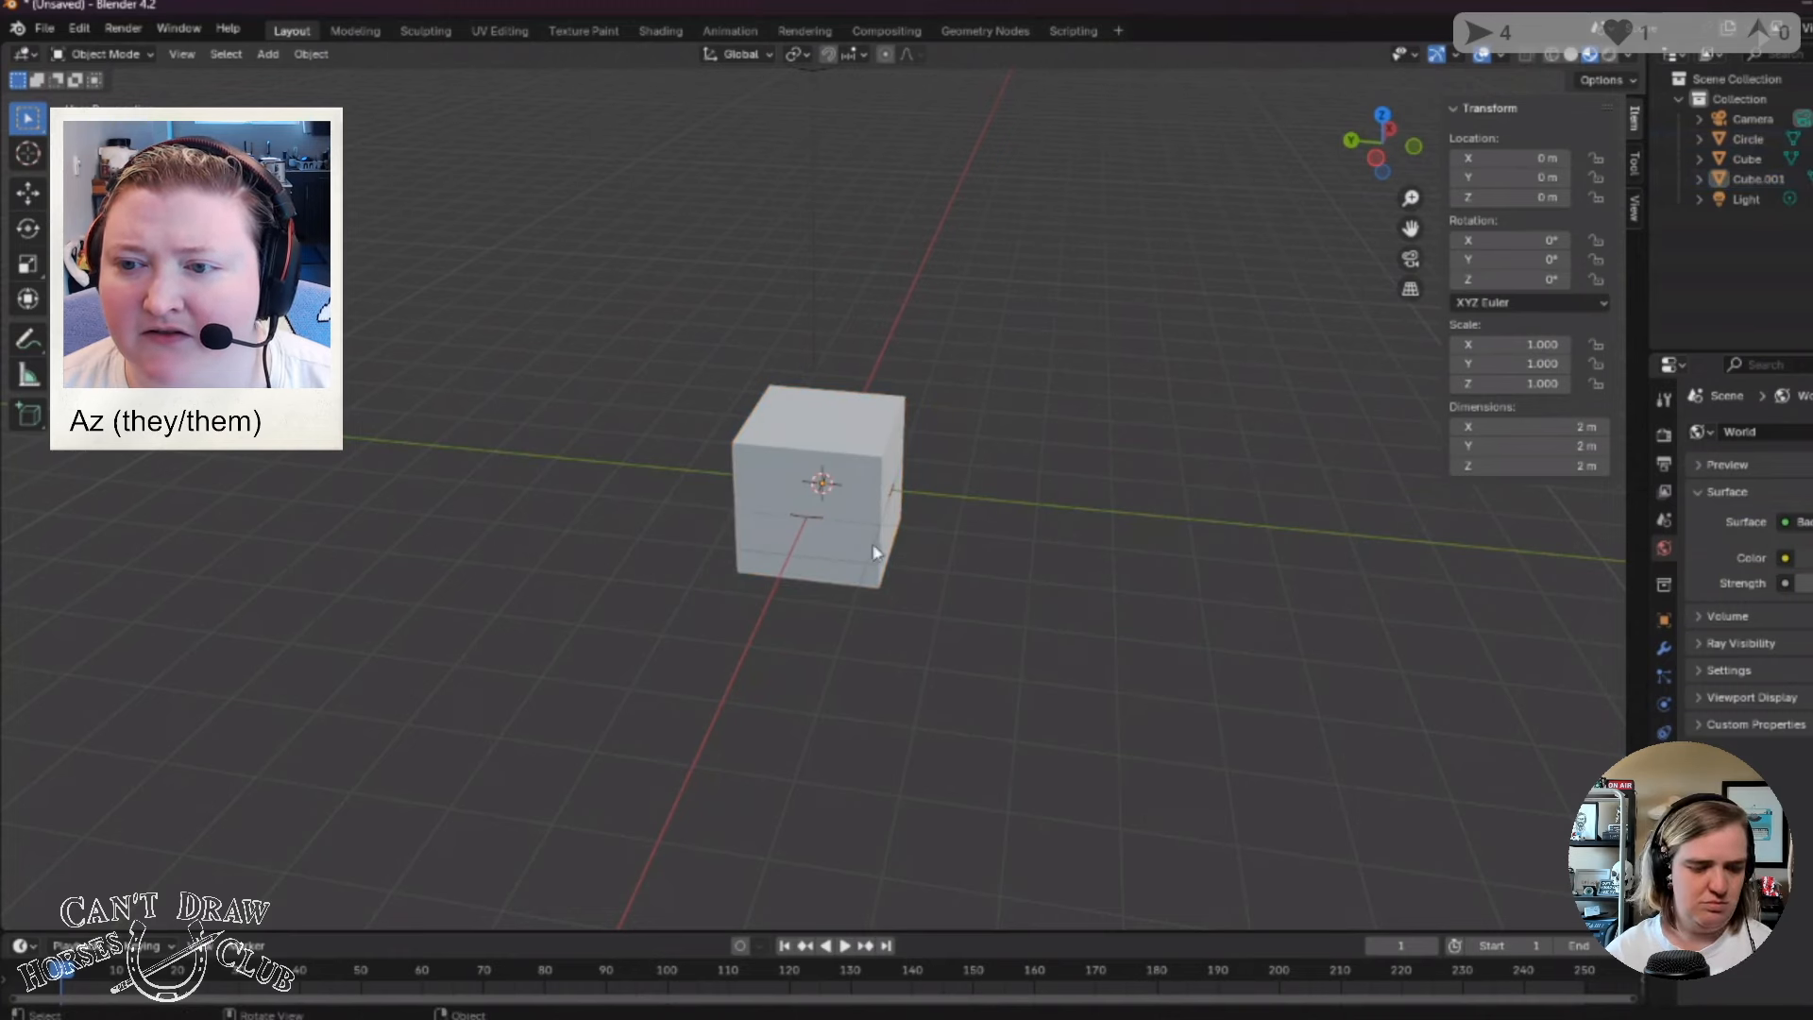
click(846, 518)
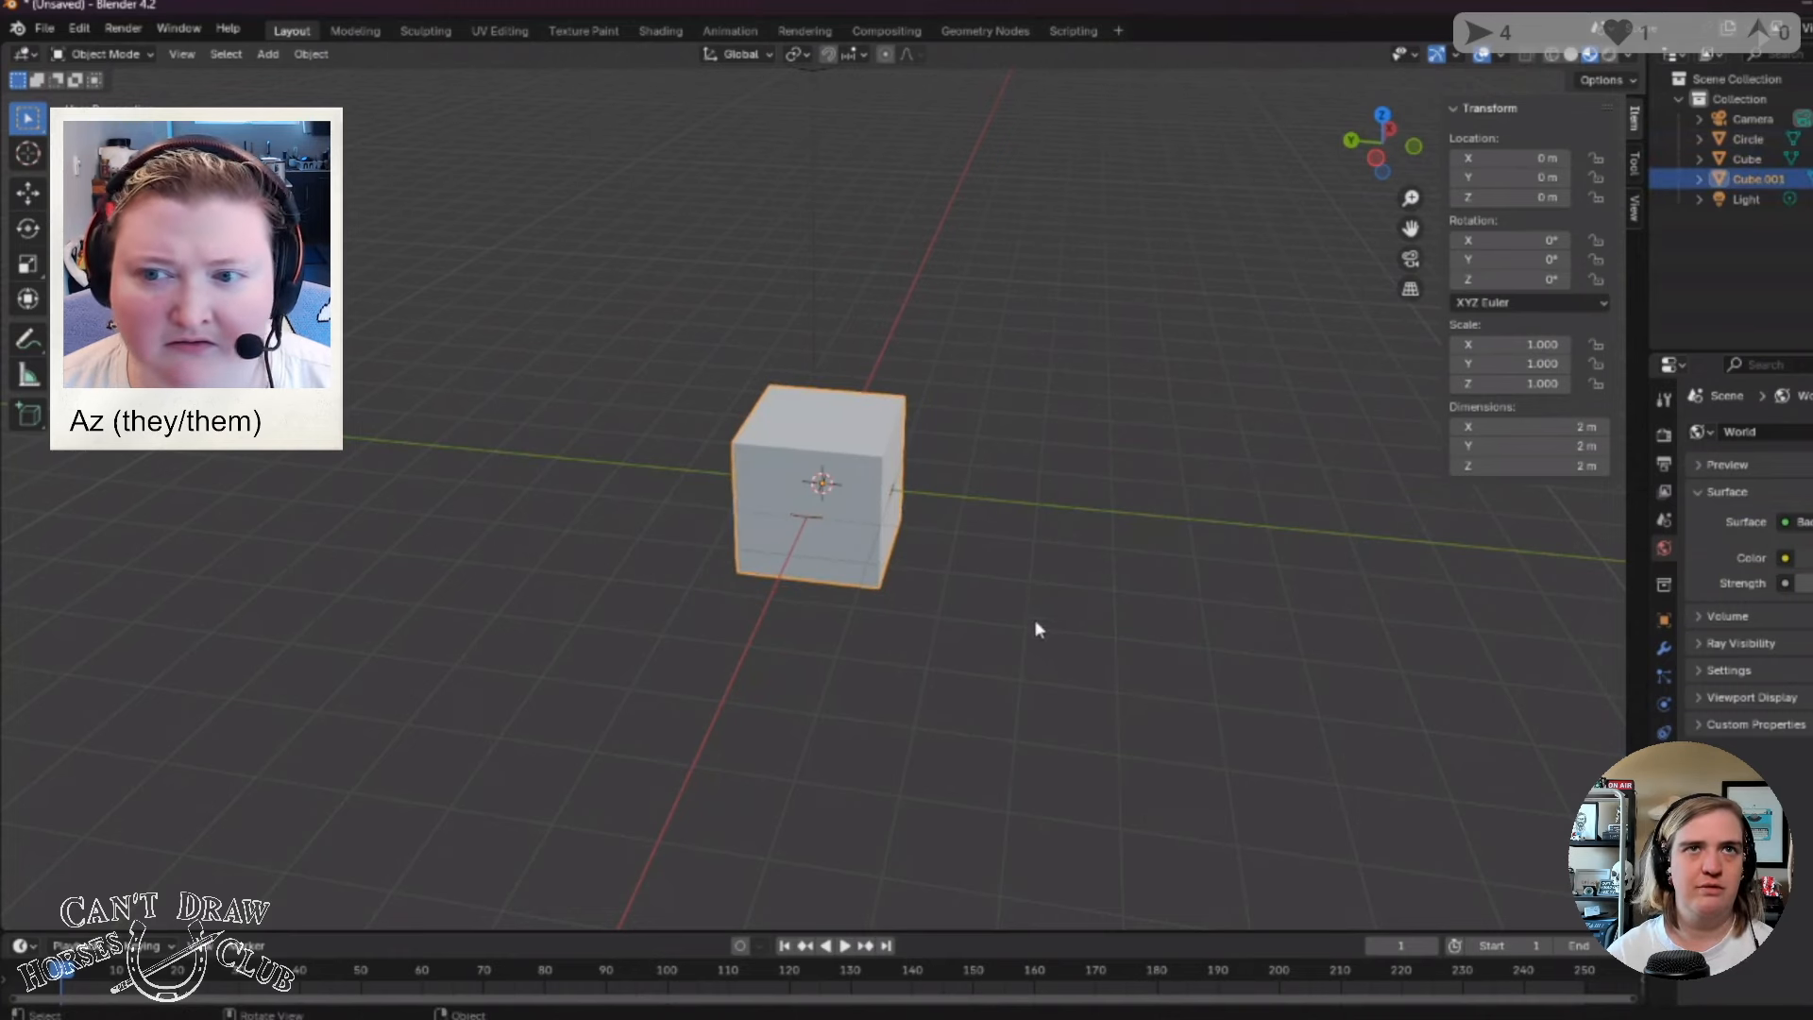
key(g)
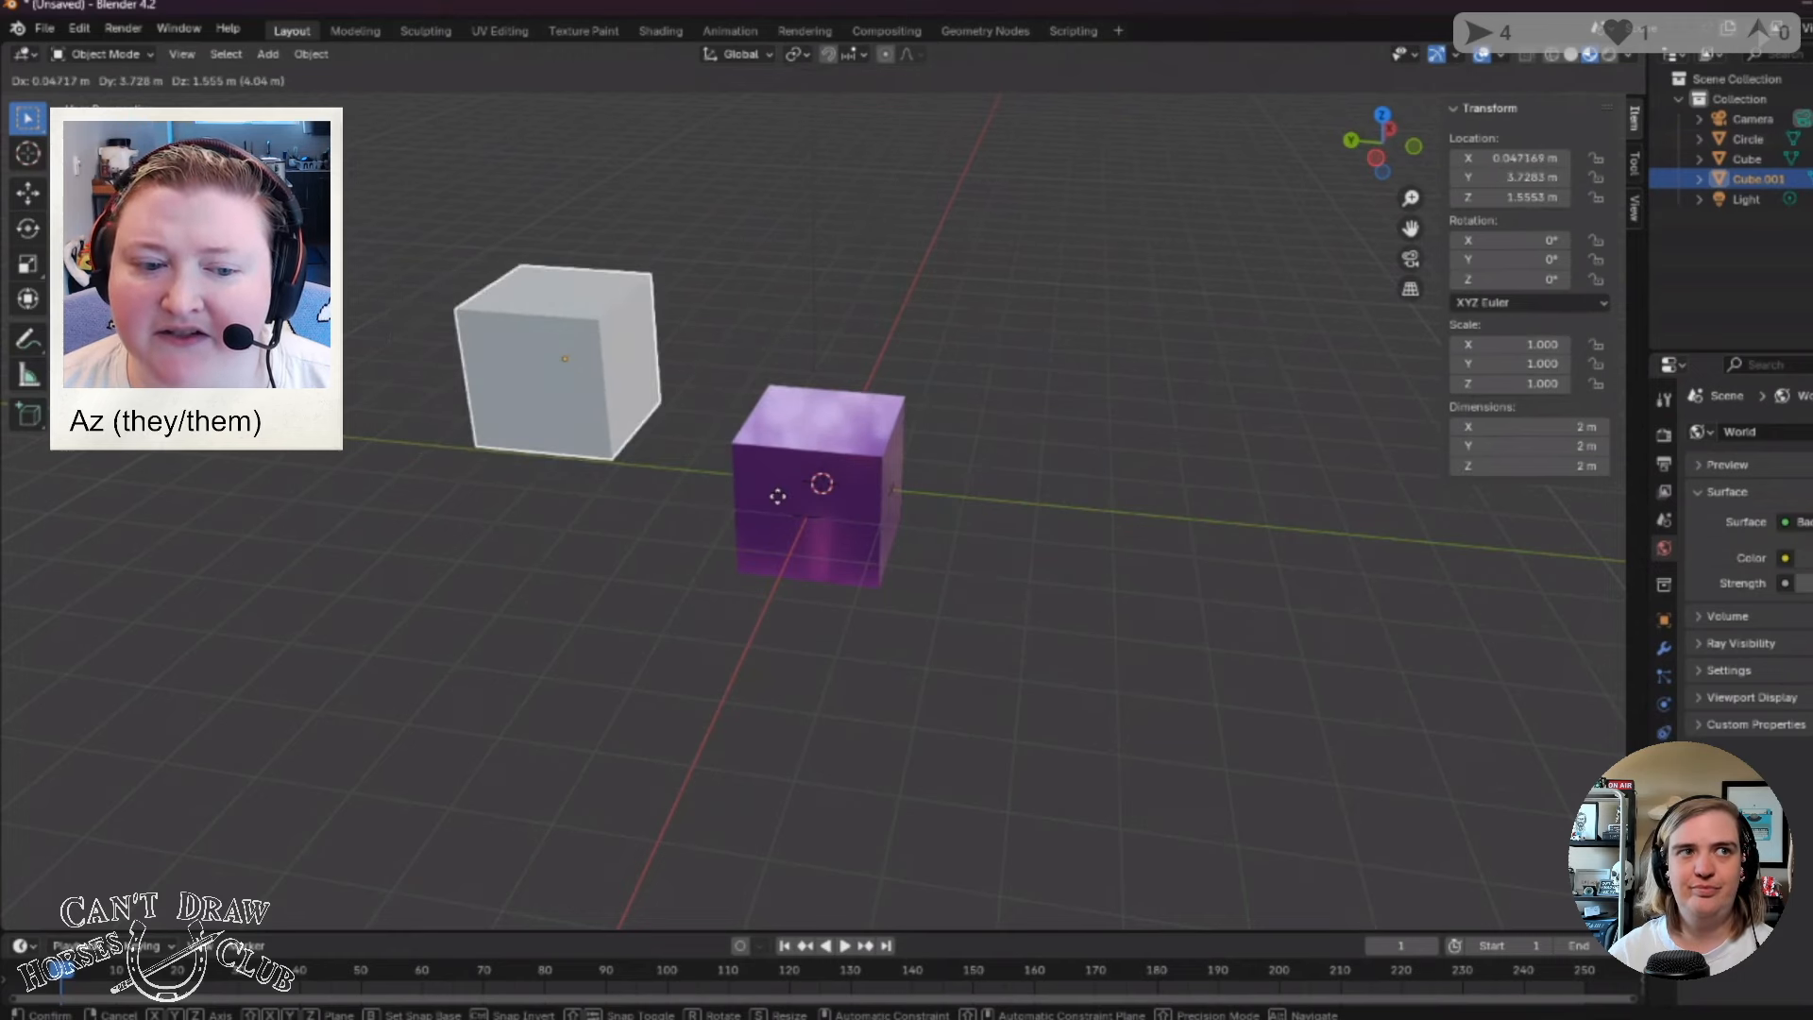
click(756, 561)
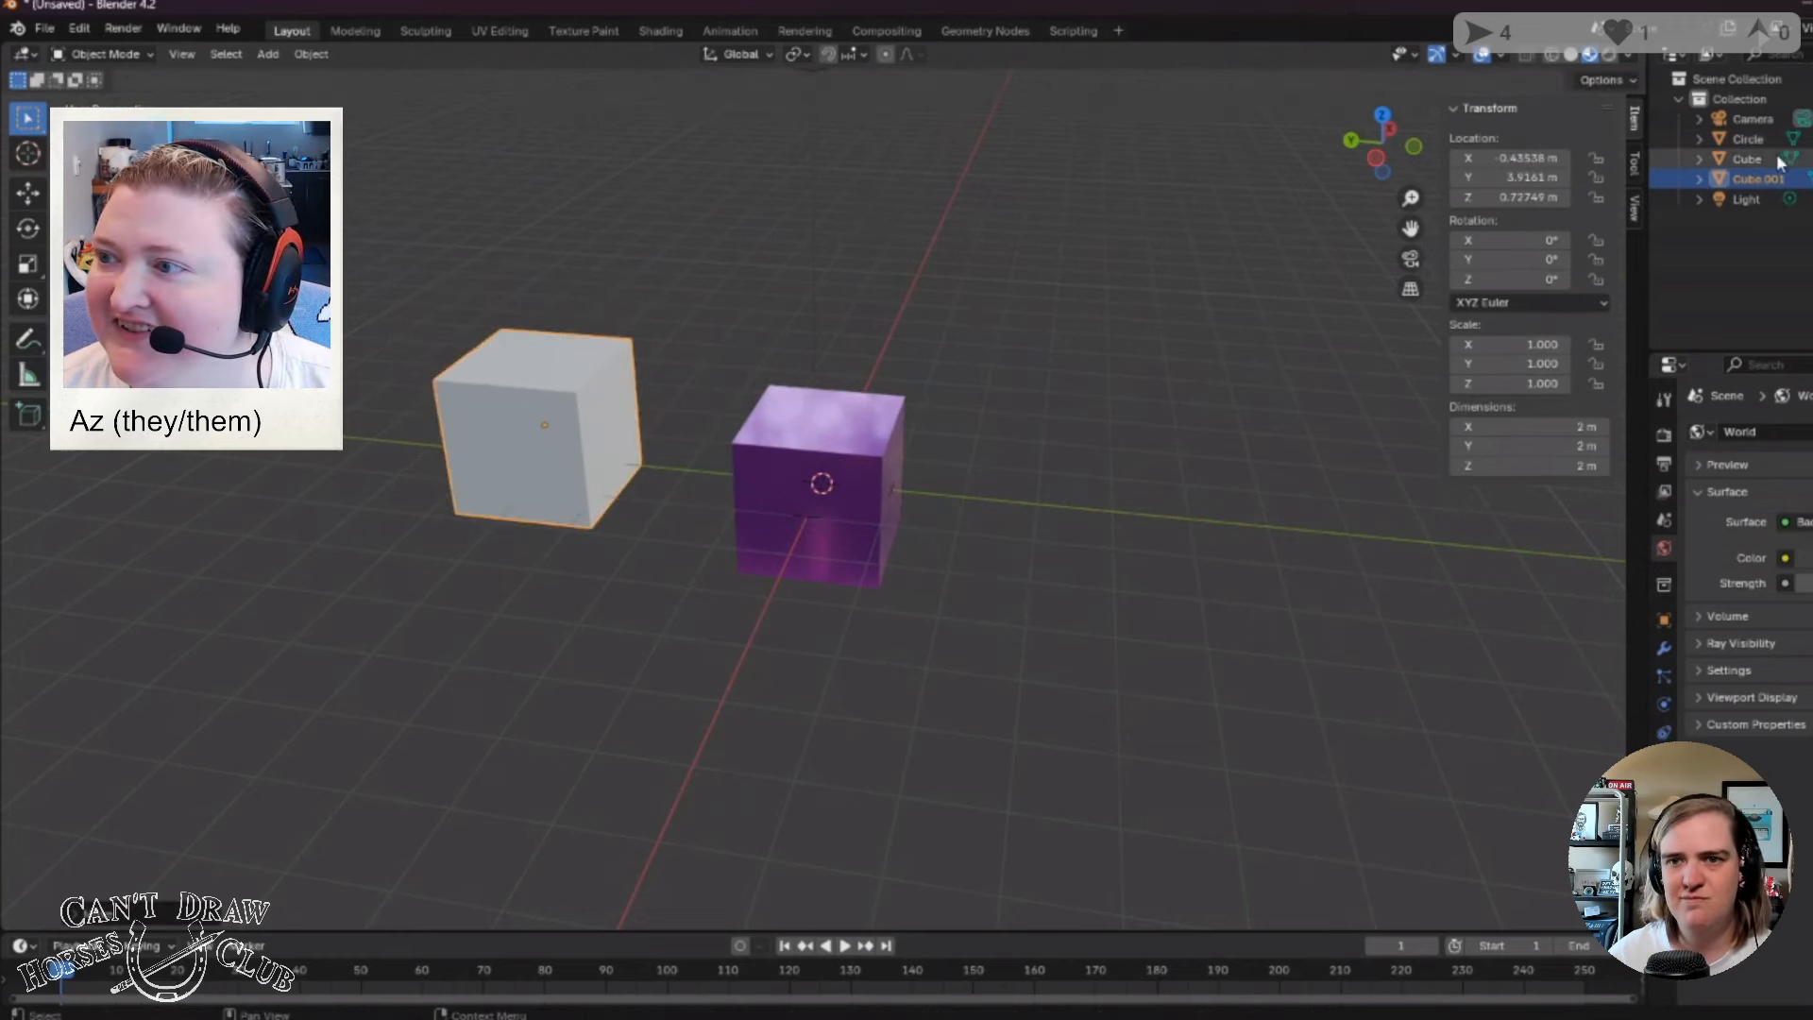
Select the circle hidden inside the purple cube, move it out into open space, and delete it.
click(1752, 139)
click(909, 535)
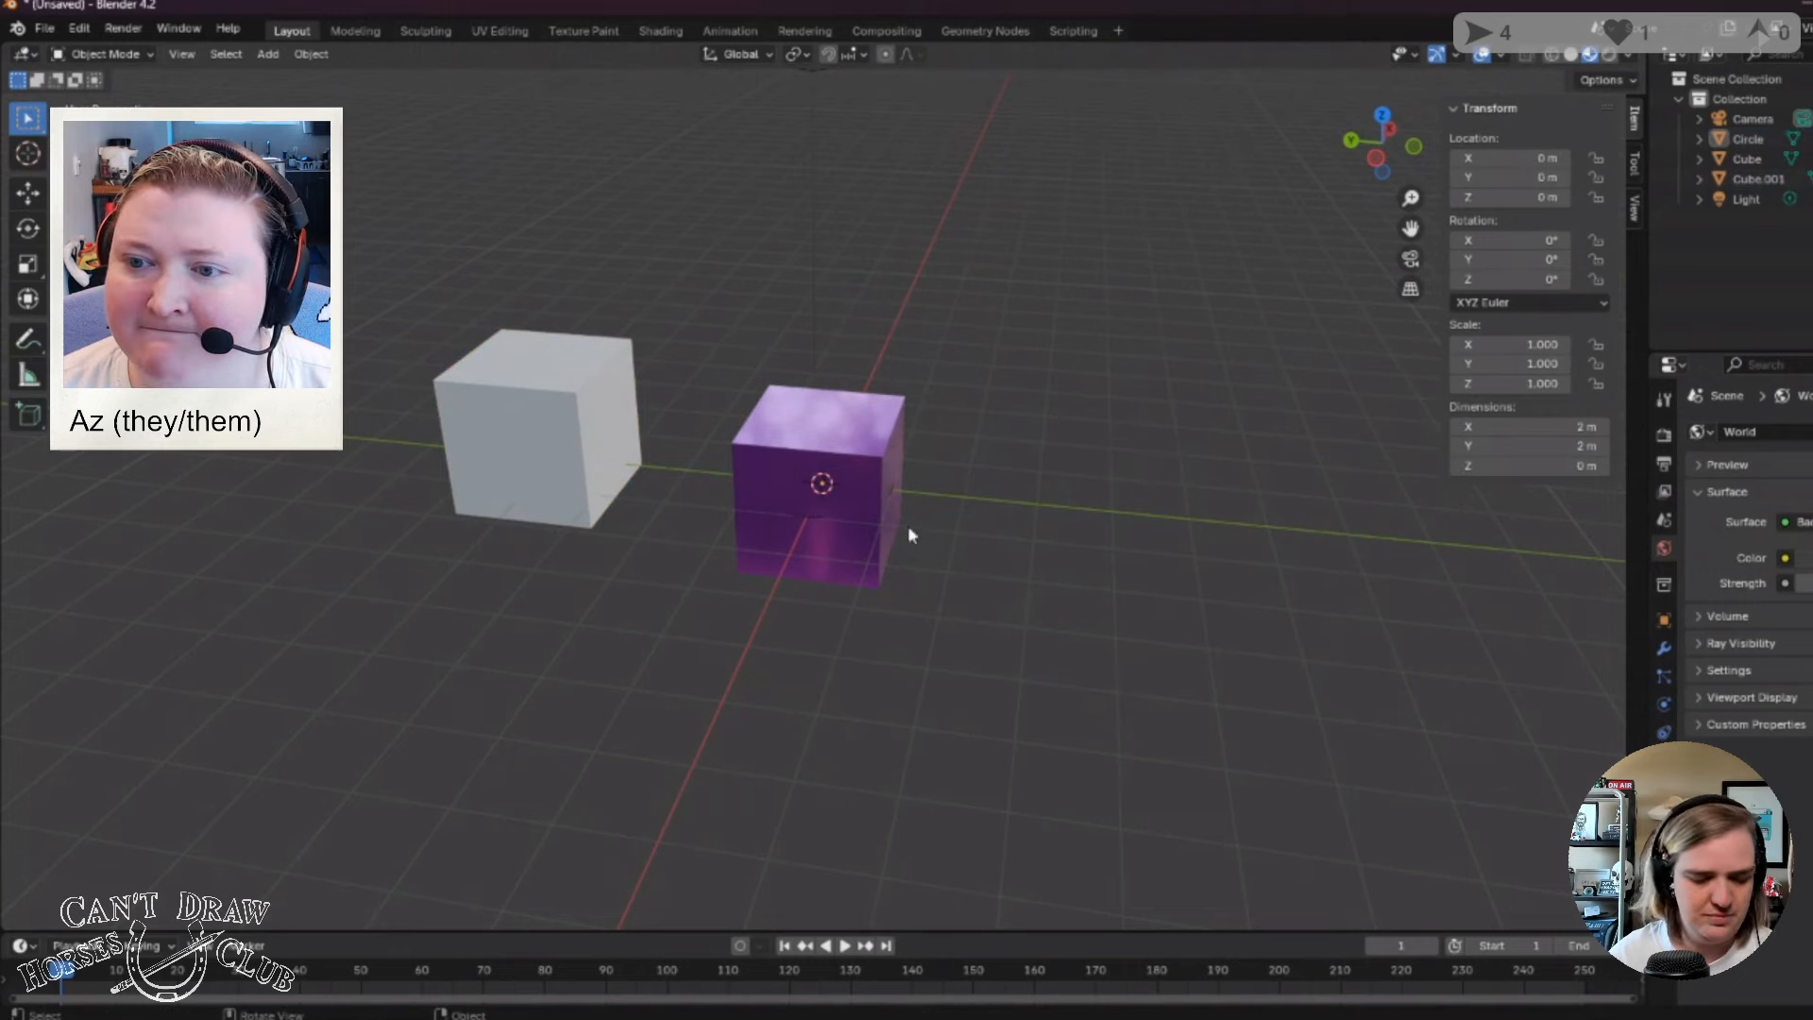
click(887, 505)
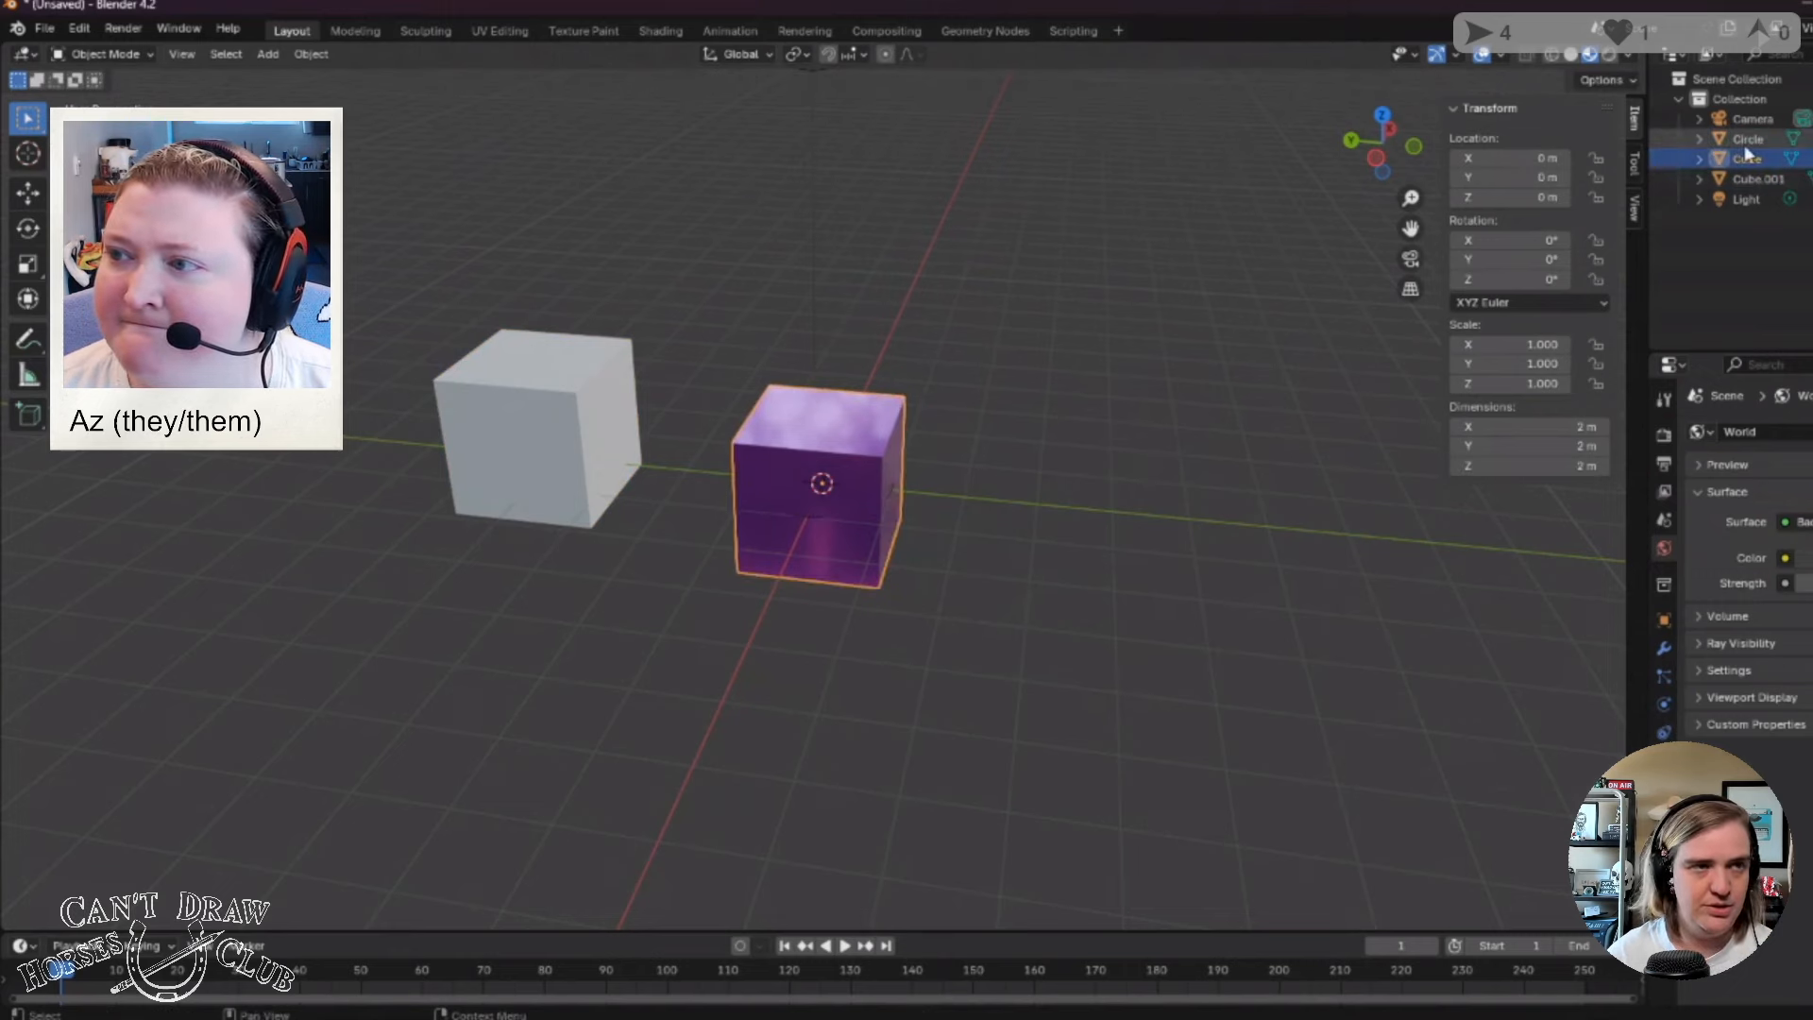
key(g)
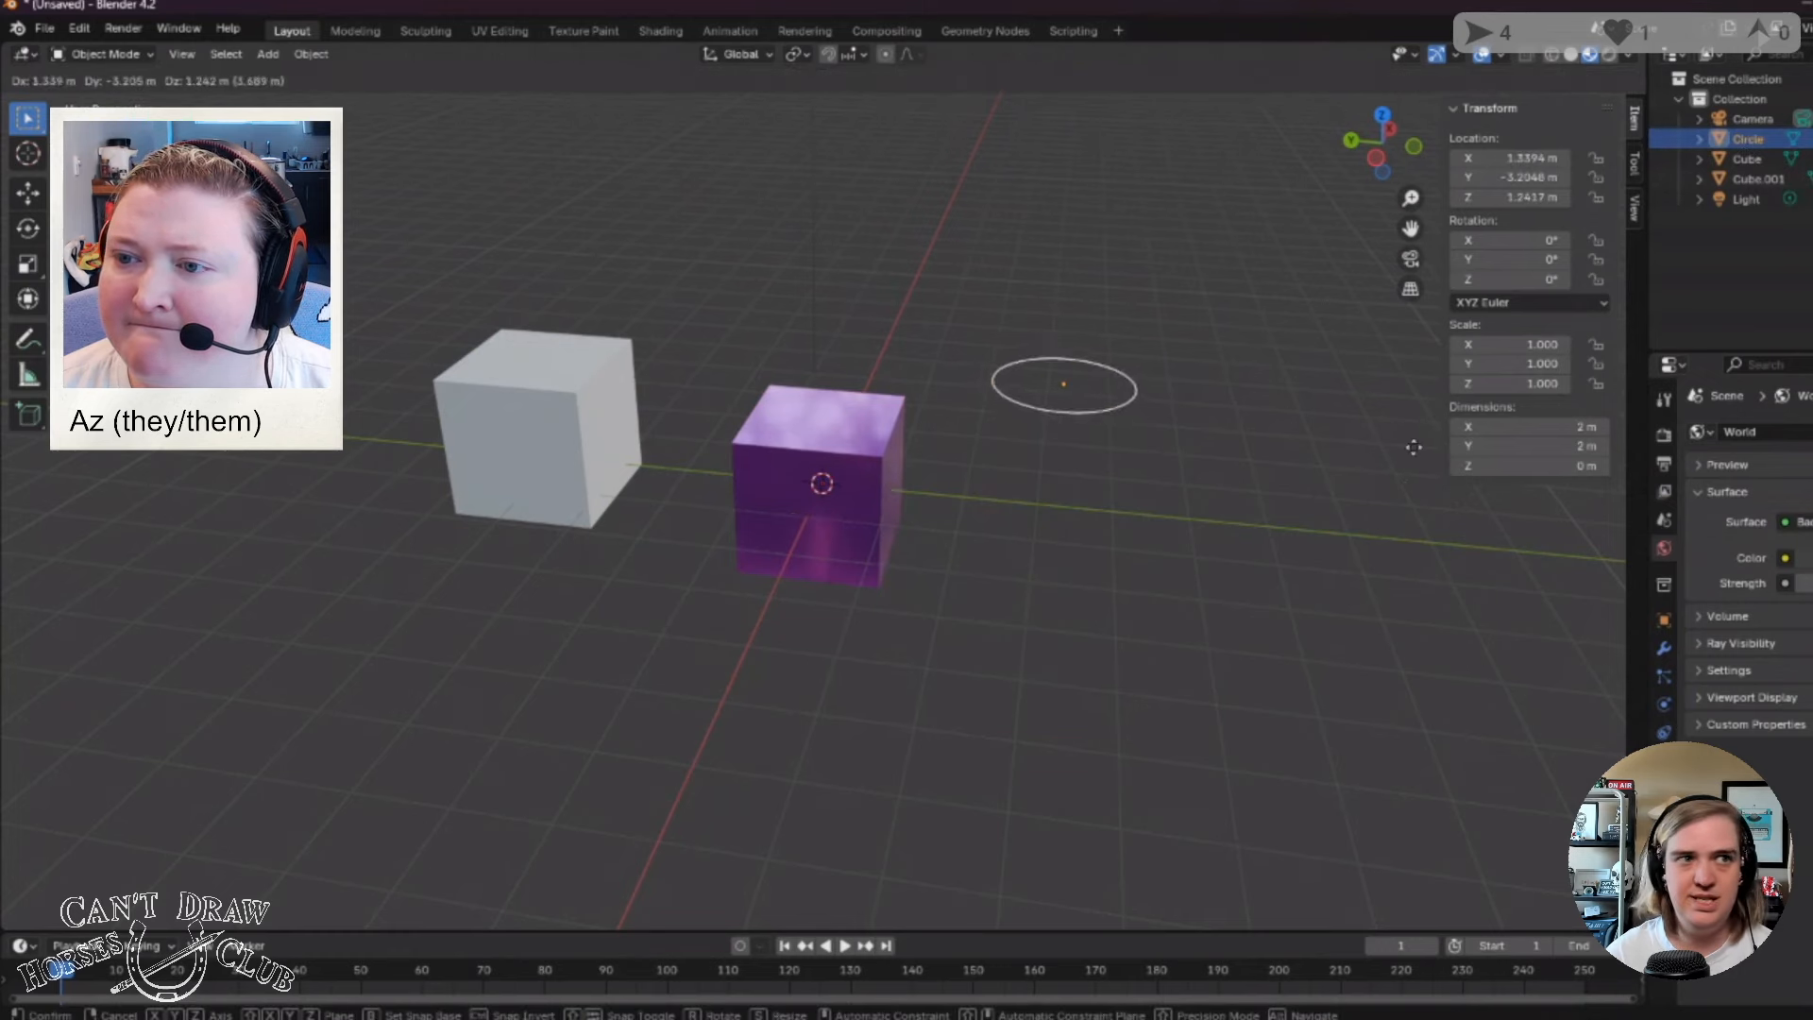
click(1414, 449)
right_click(1742, 142)
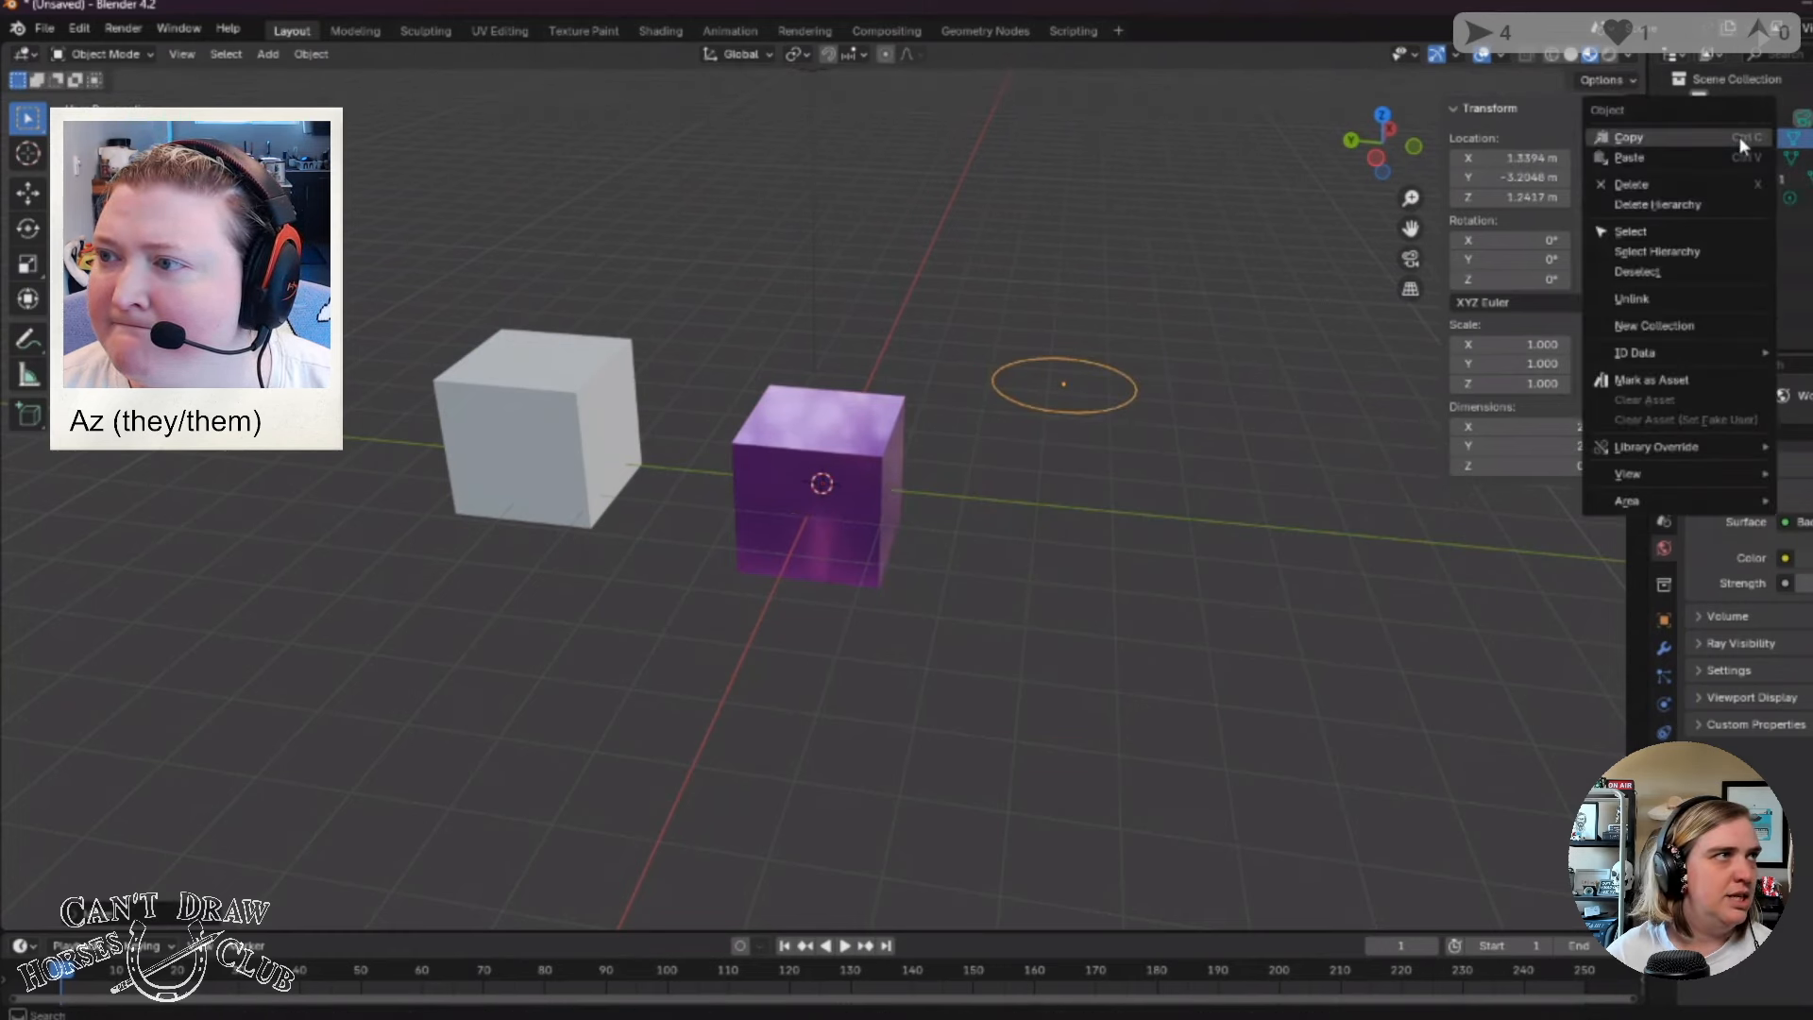
click(1697, 186)
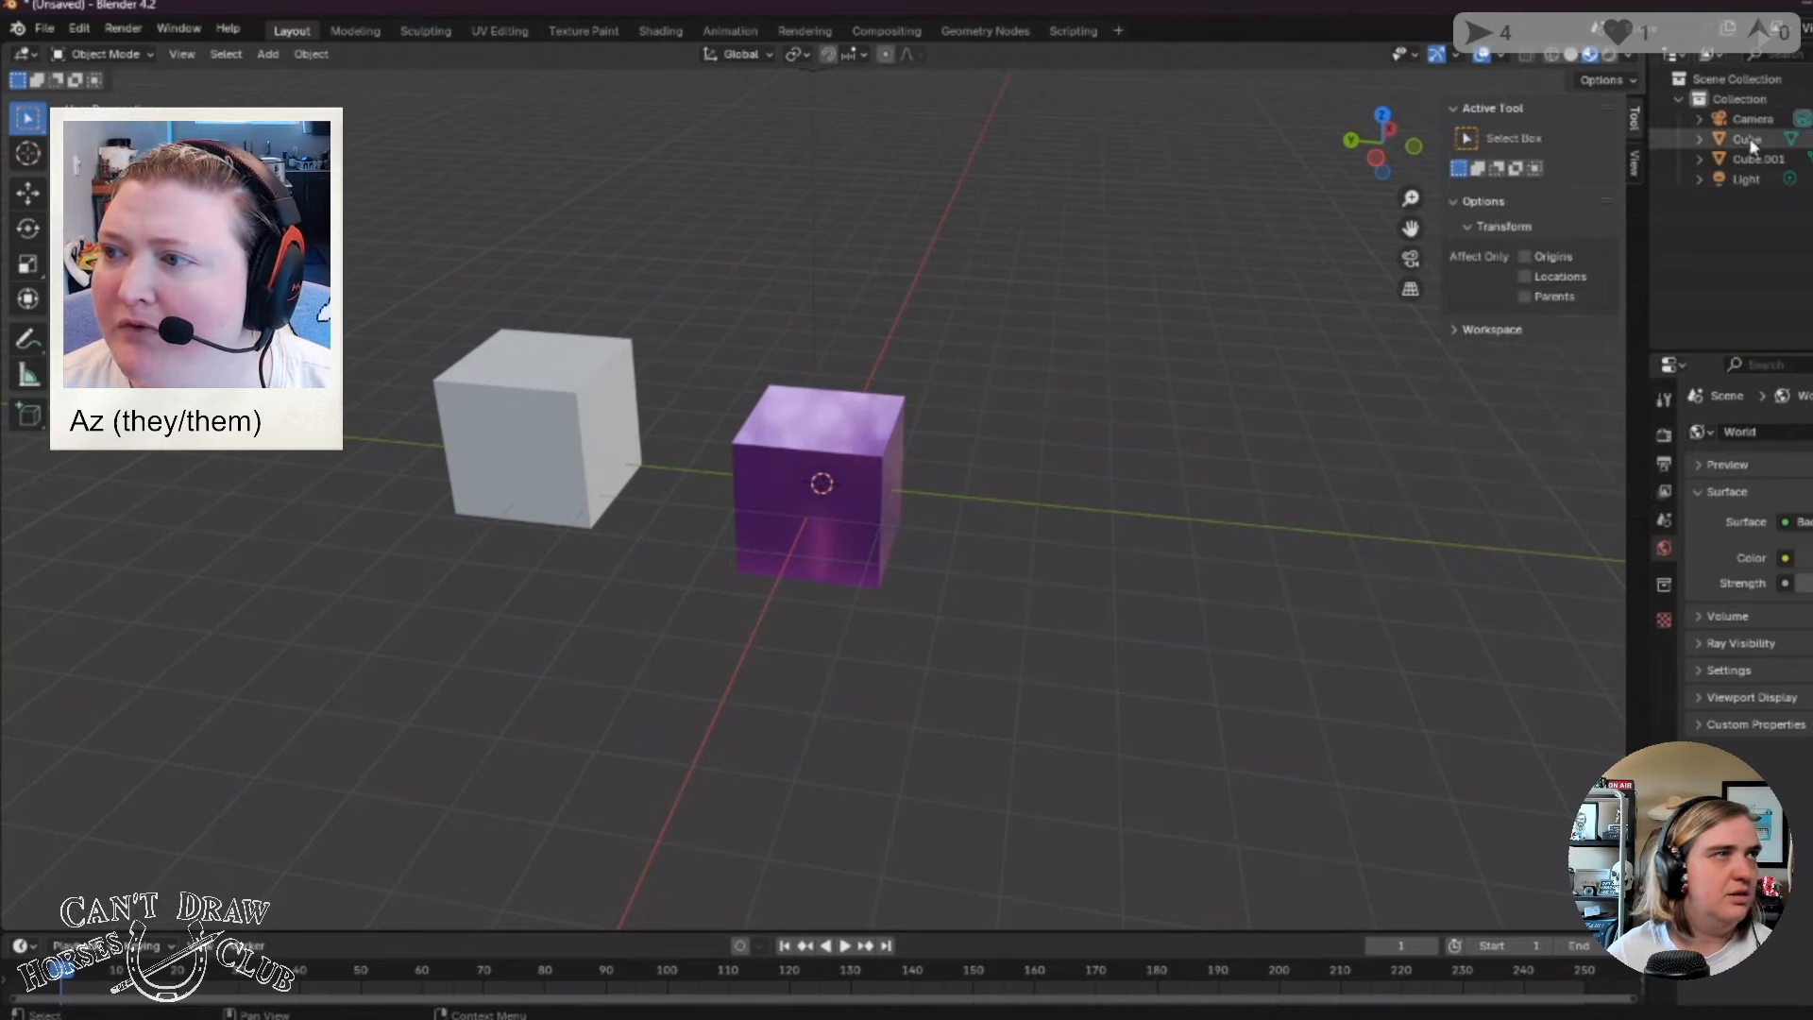
Select the grey cube and raise it slightly, to about Y 4.12 m and Z 1.20 m.
click(1751, 161)
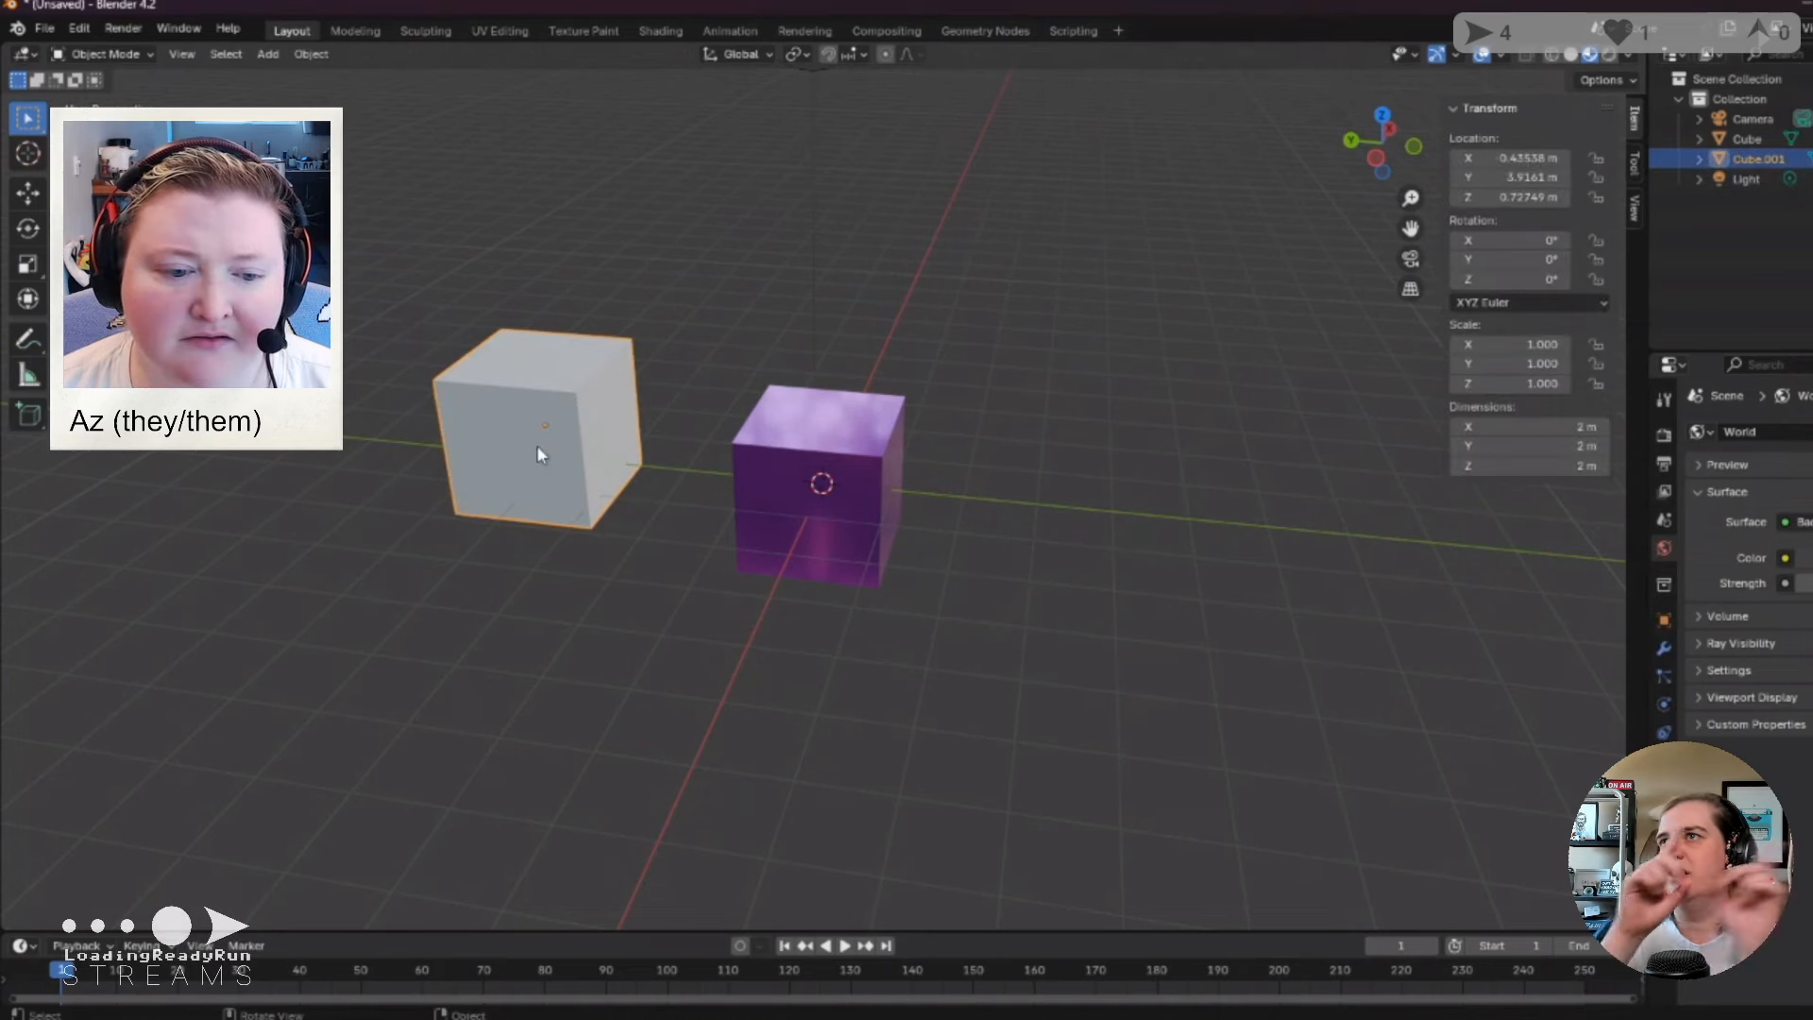
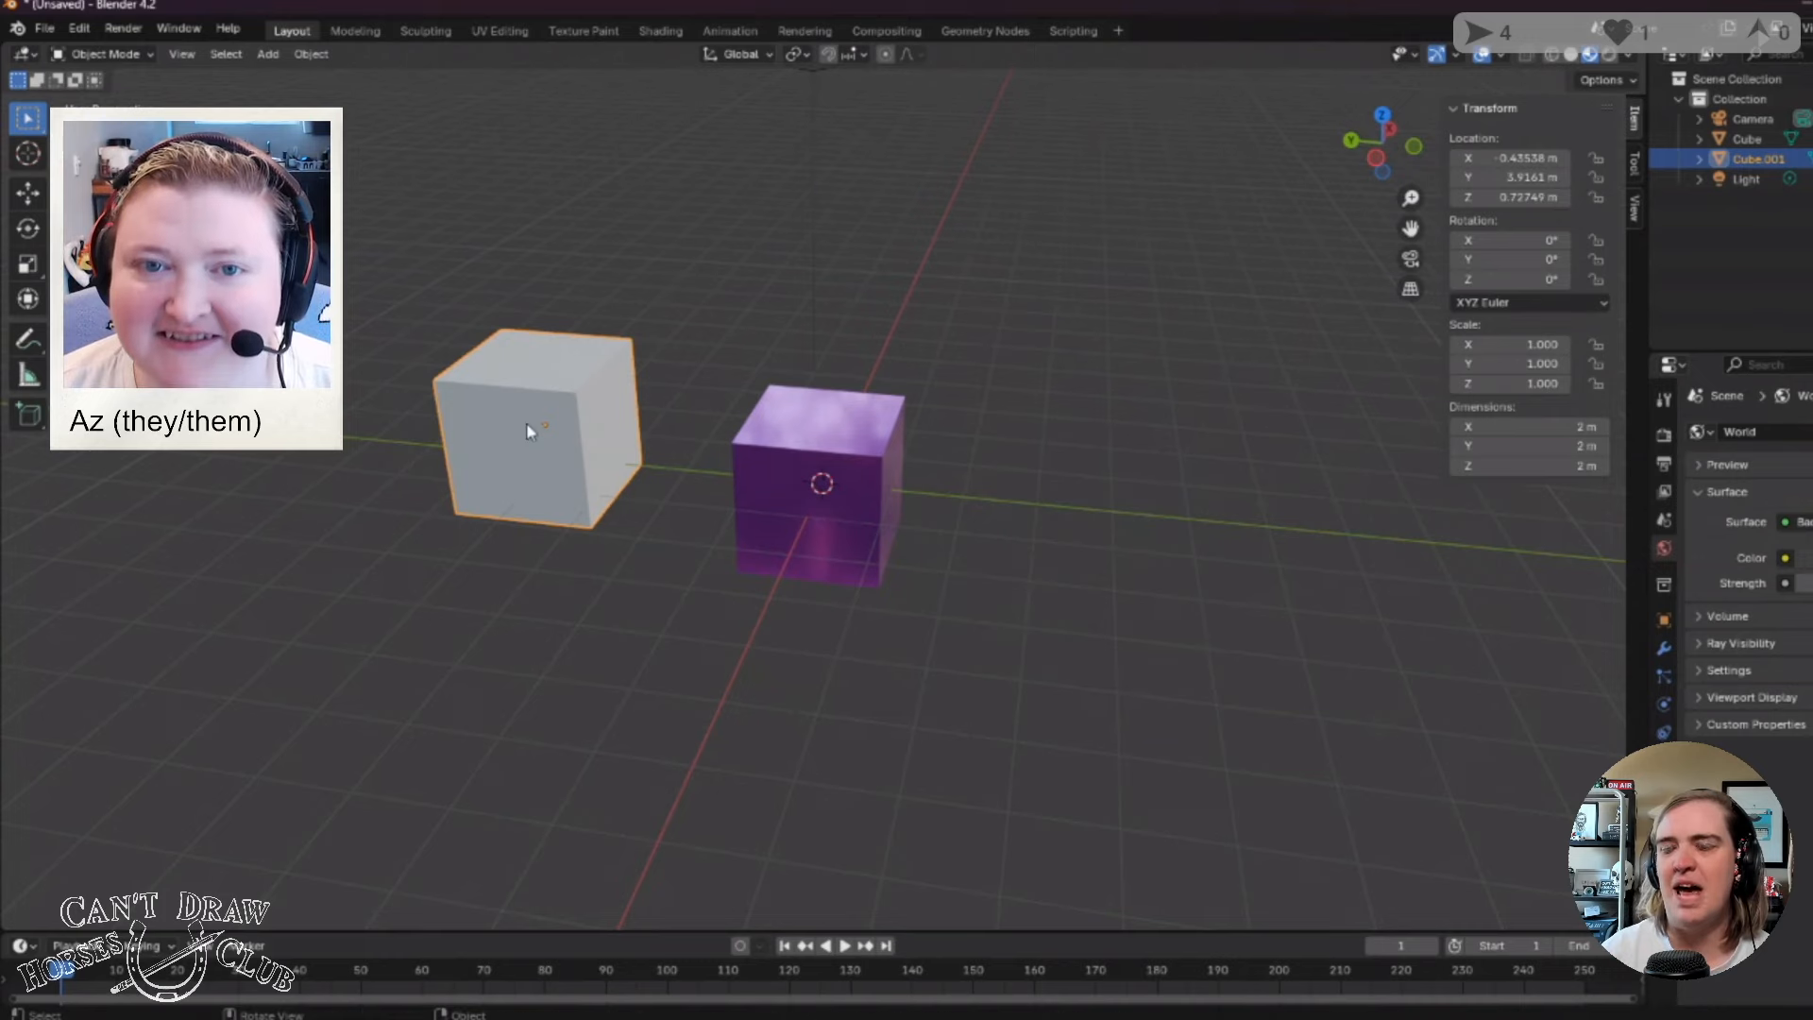
key(g)
click(518, 394)
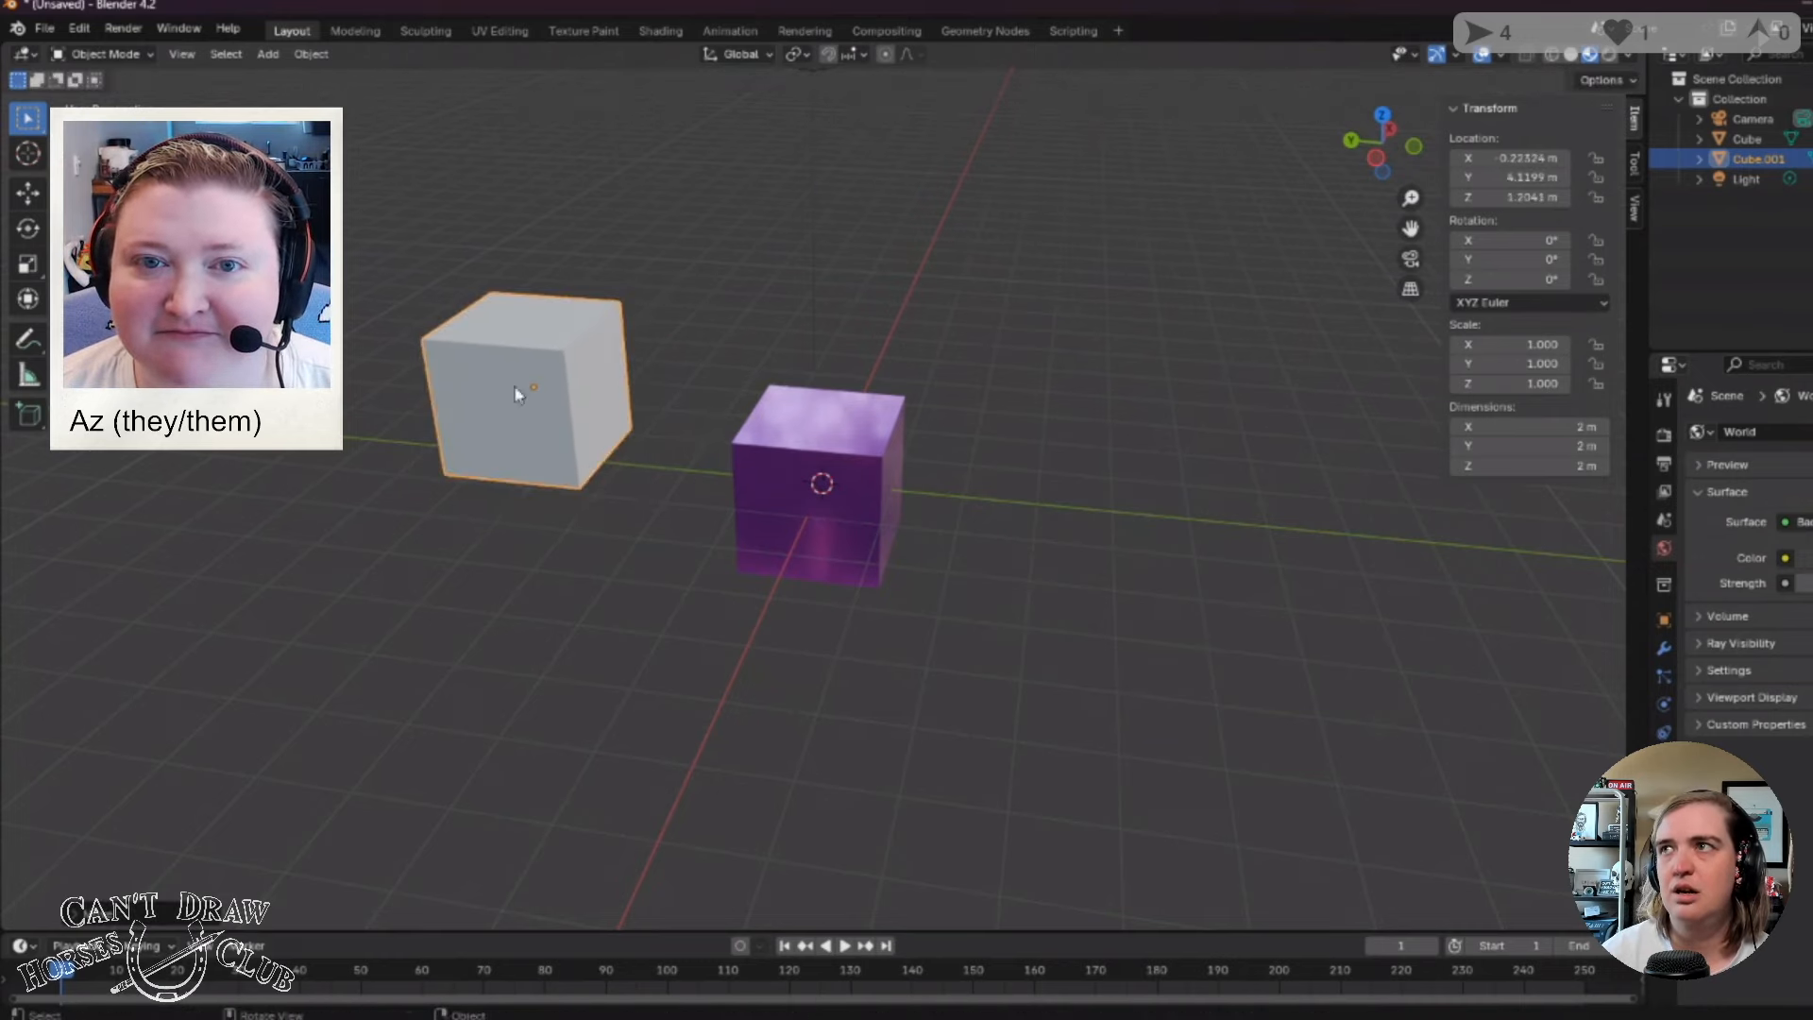
middle_drag(547, 529, 448, 536)
middle_drag(500, 419, 495, 458)
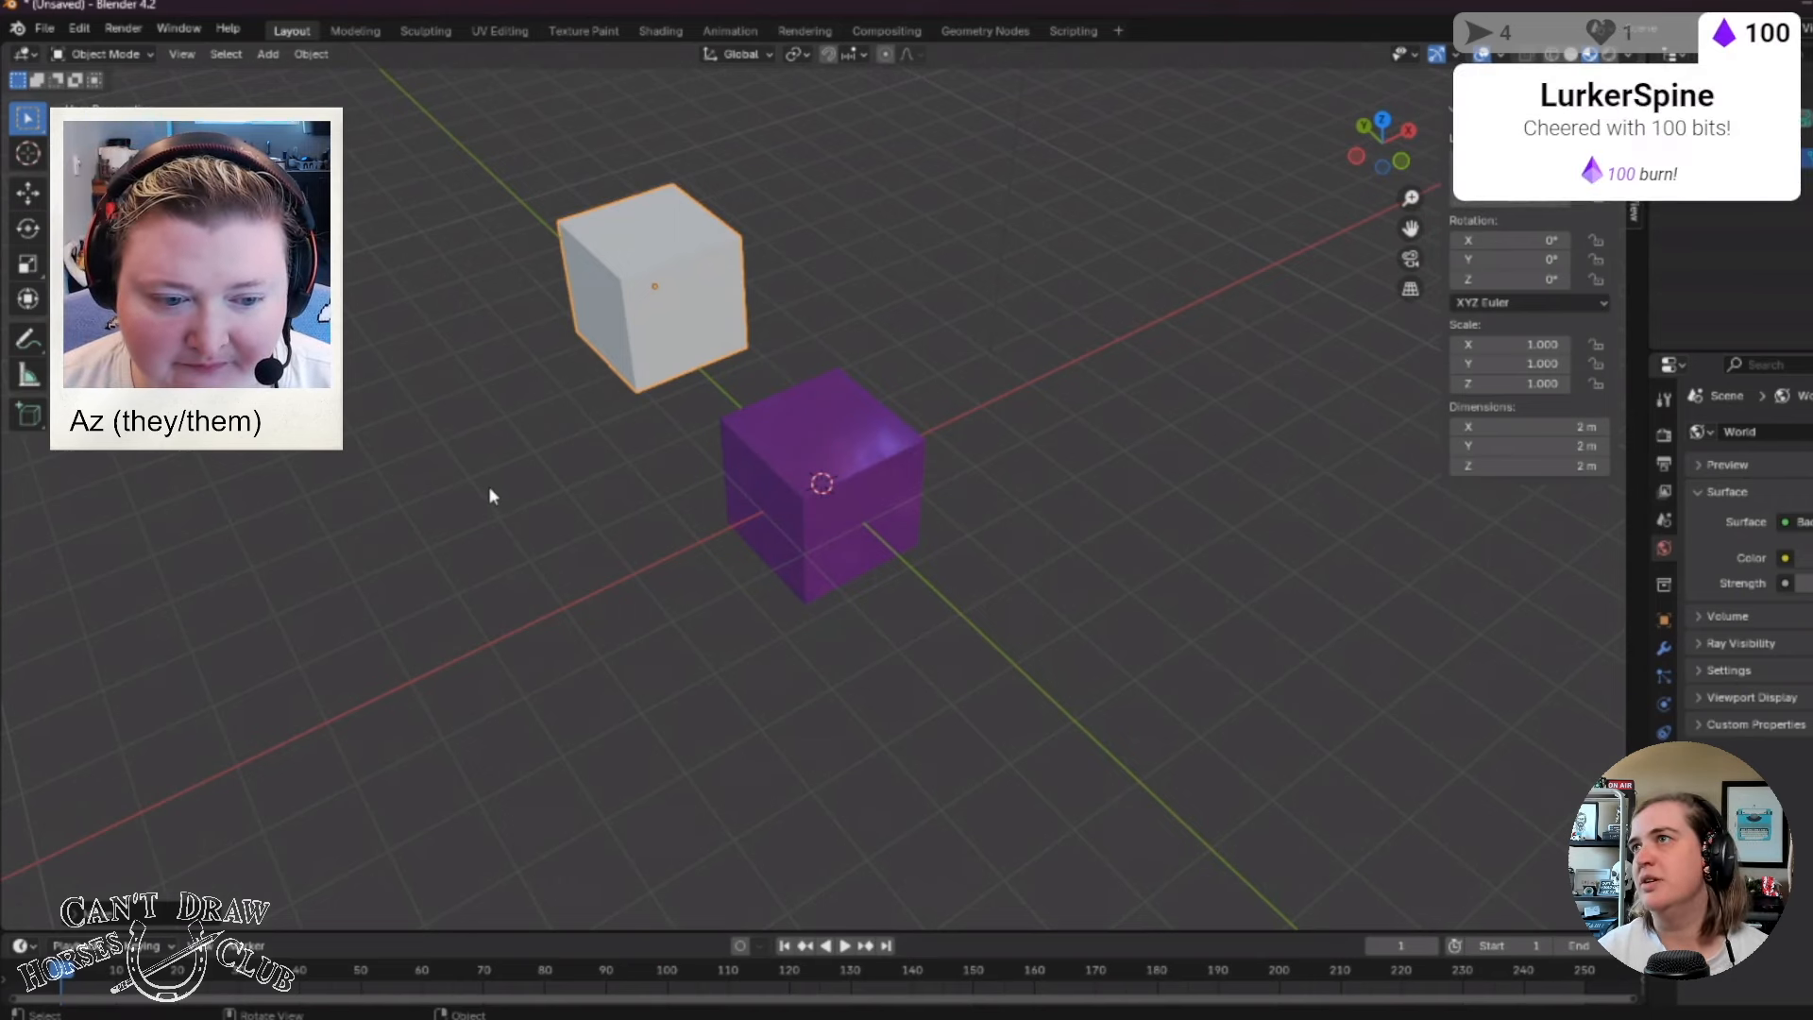
middle_drag(517, 529, 576, 472)
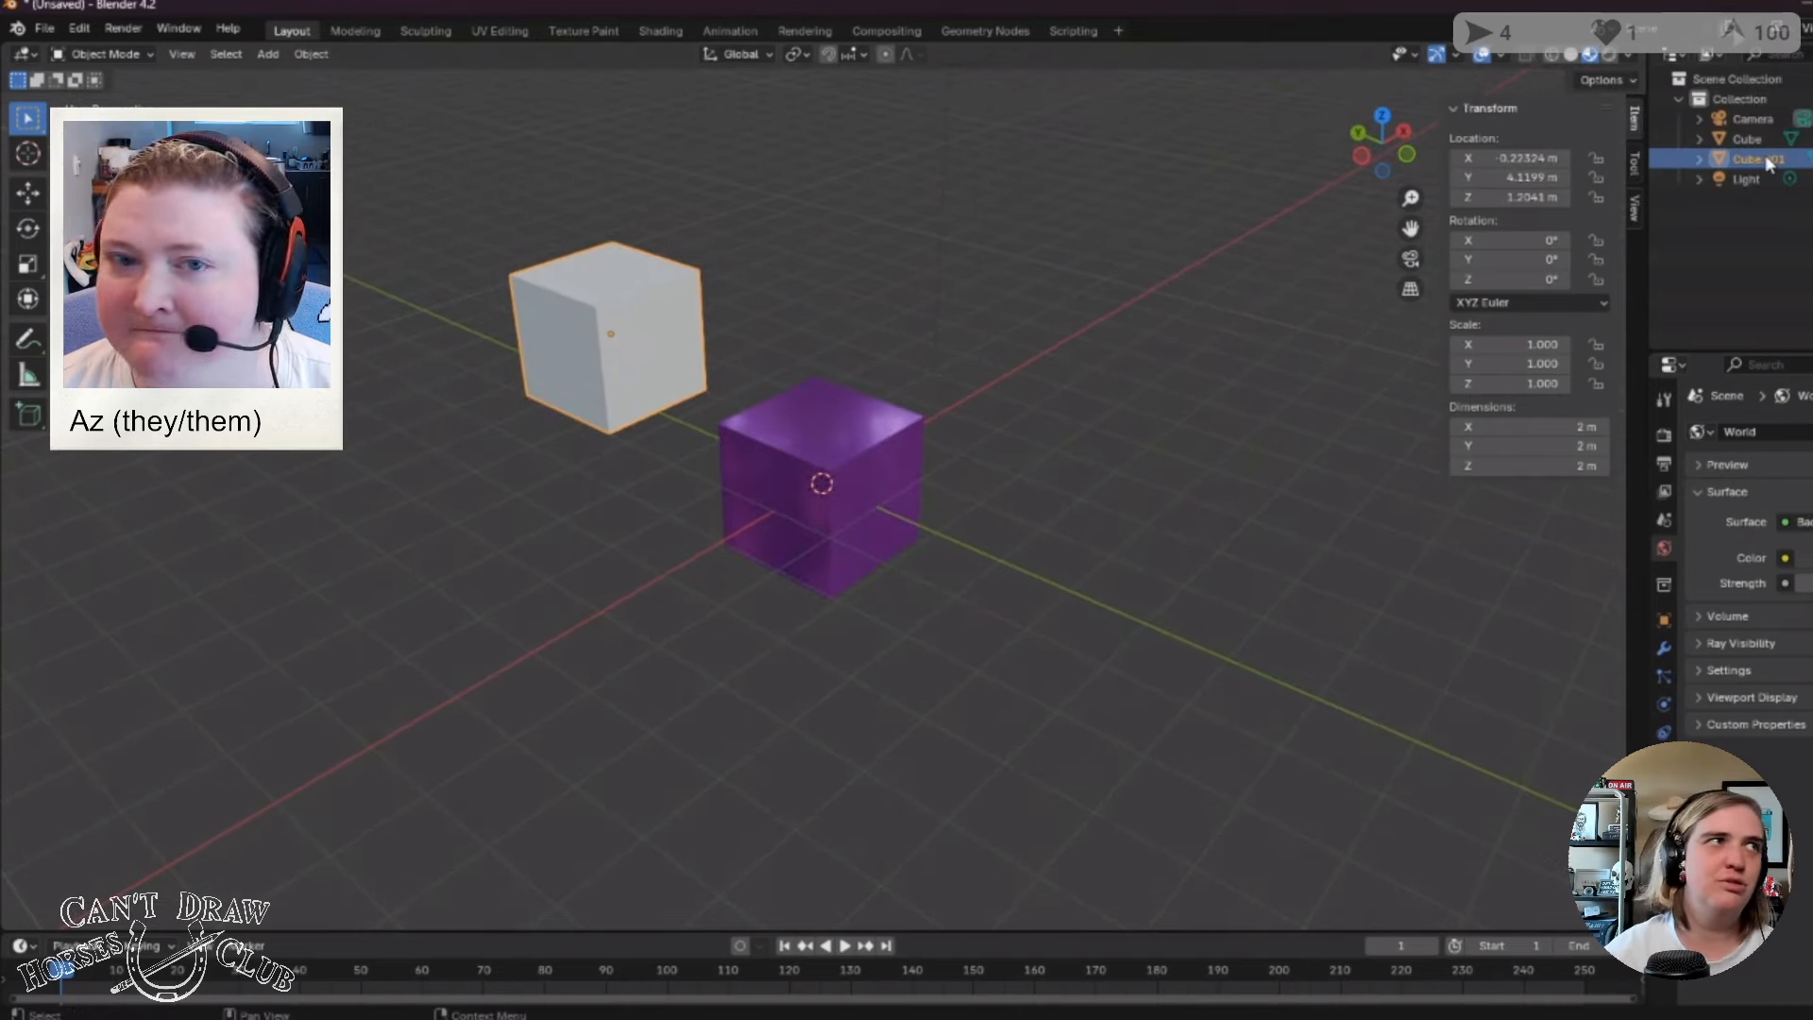
Activate the Move tool and shift the grey cube freely to about X 5.7 m, Y 2.0 m, Z 1.0 m.
click(29, 196)
drag(611, 340, 550, 272)
drag(542, 196, 610, 210)
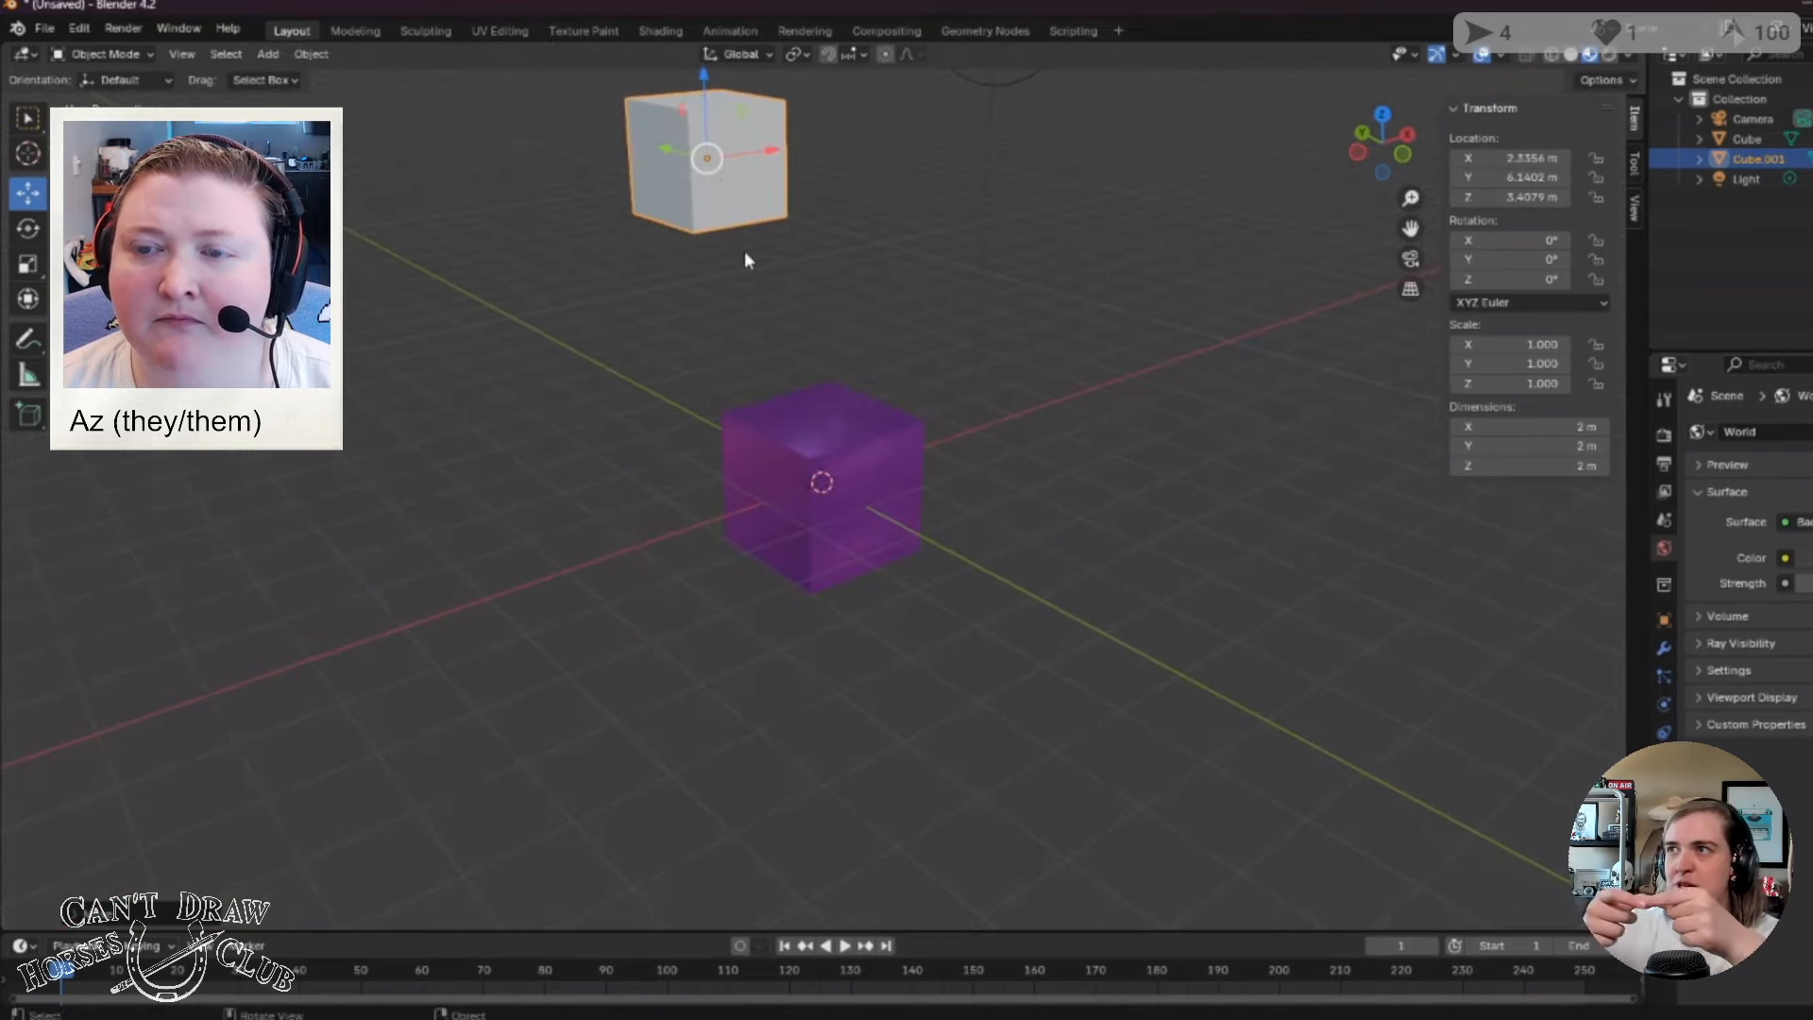
drag(706, 158, 1035, 334)
scroll(919, 490, down, 3)
right_click(919, 487)
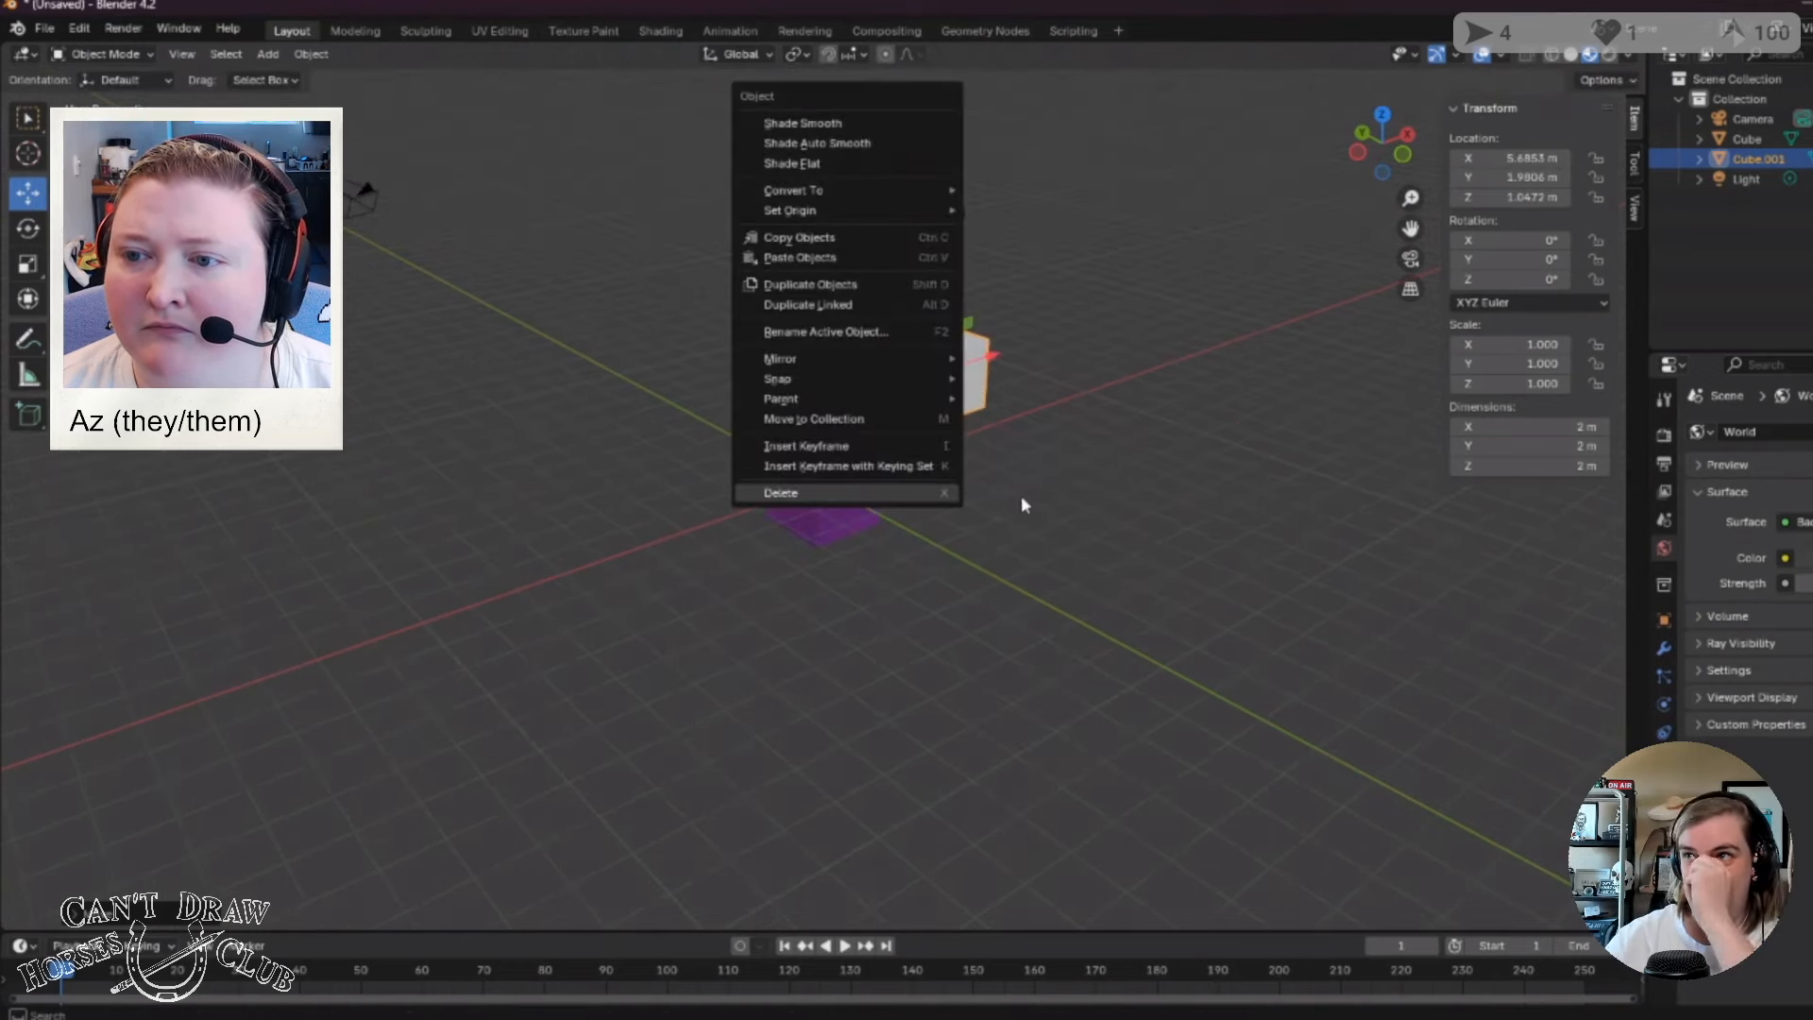
mouse_move(1105, 501)
middle_down()
mouse_move(1175, 519)
mouse_move(1139, 510)
middle_up()
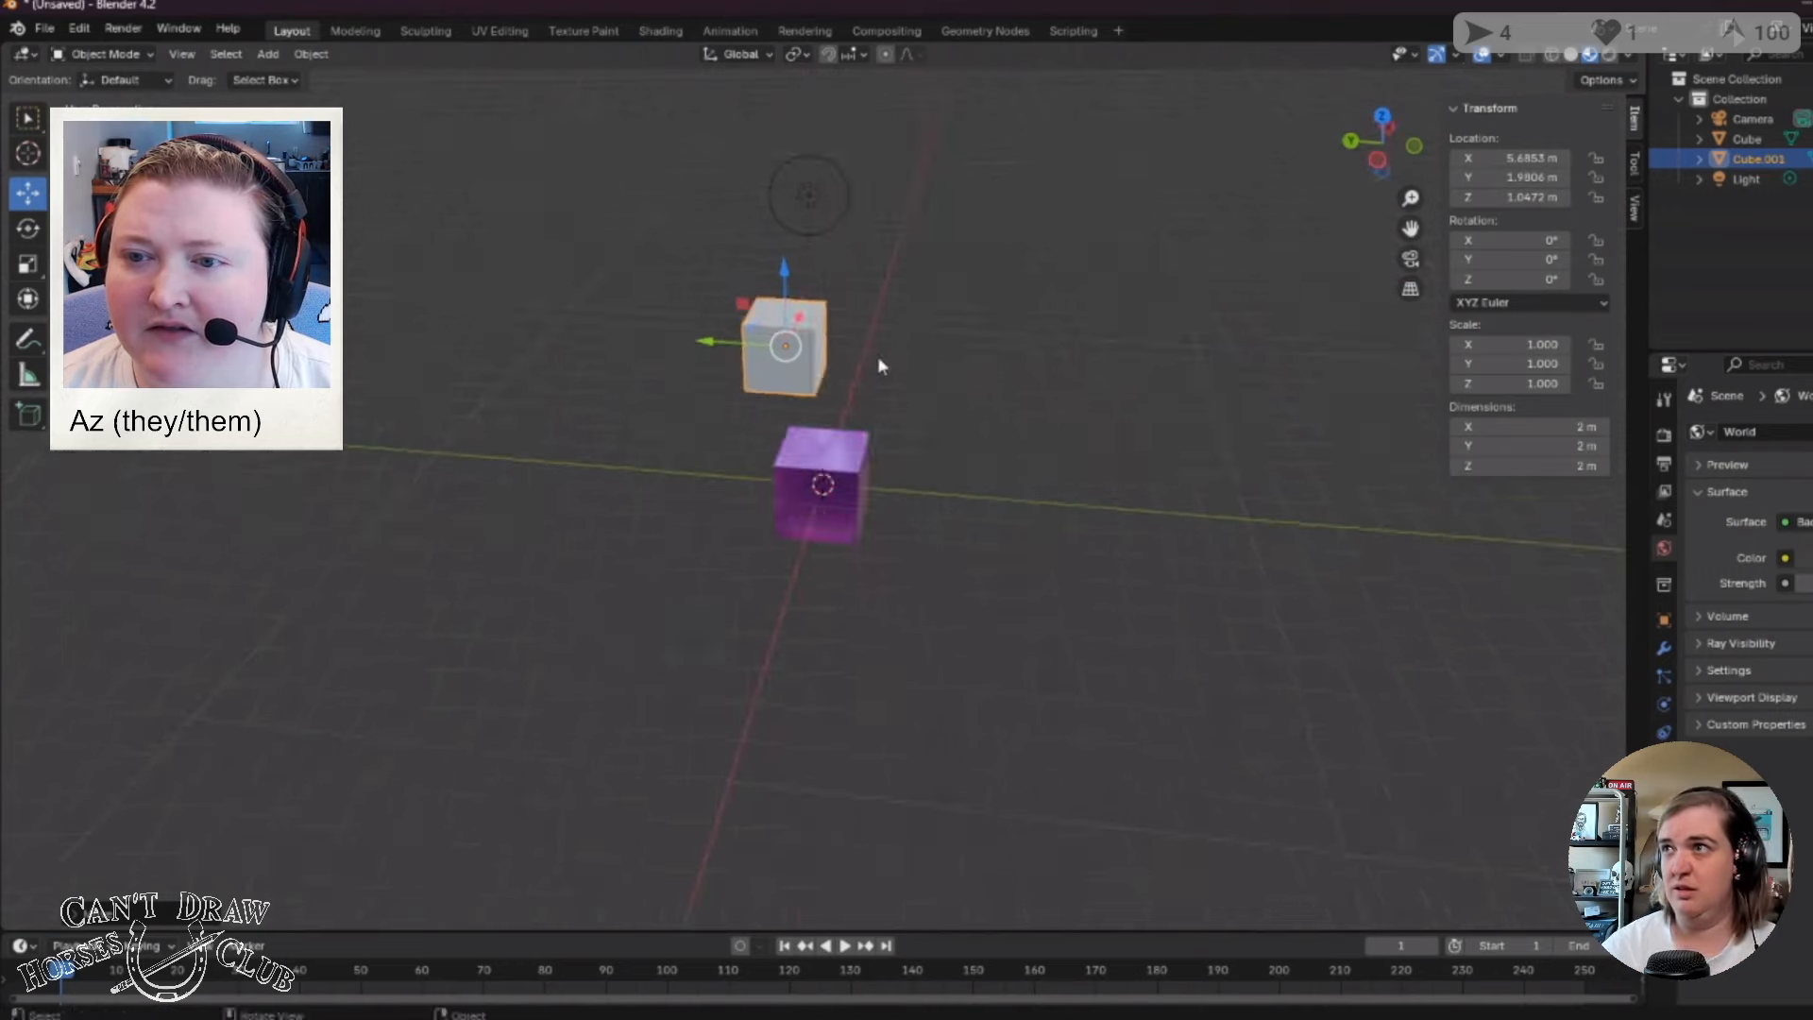
Move the grey cube freely from several view angles, ending at about X -5.1 m, Y -2.7 m, Z 3.4 m.
drag(799, 354, 765, 168)
scroll(829, 265, up, 4)
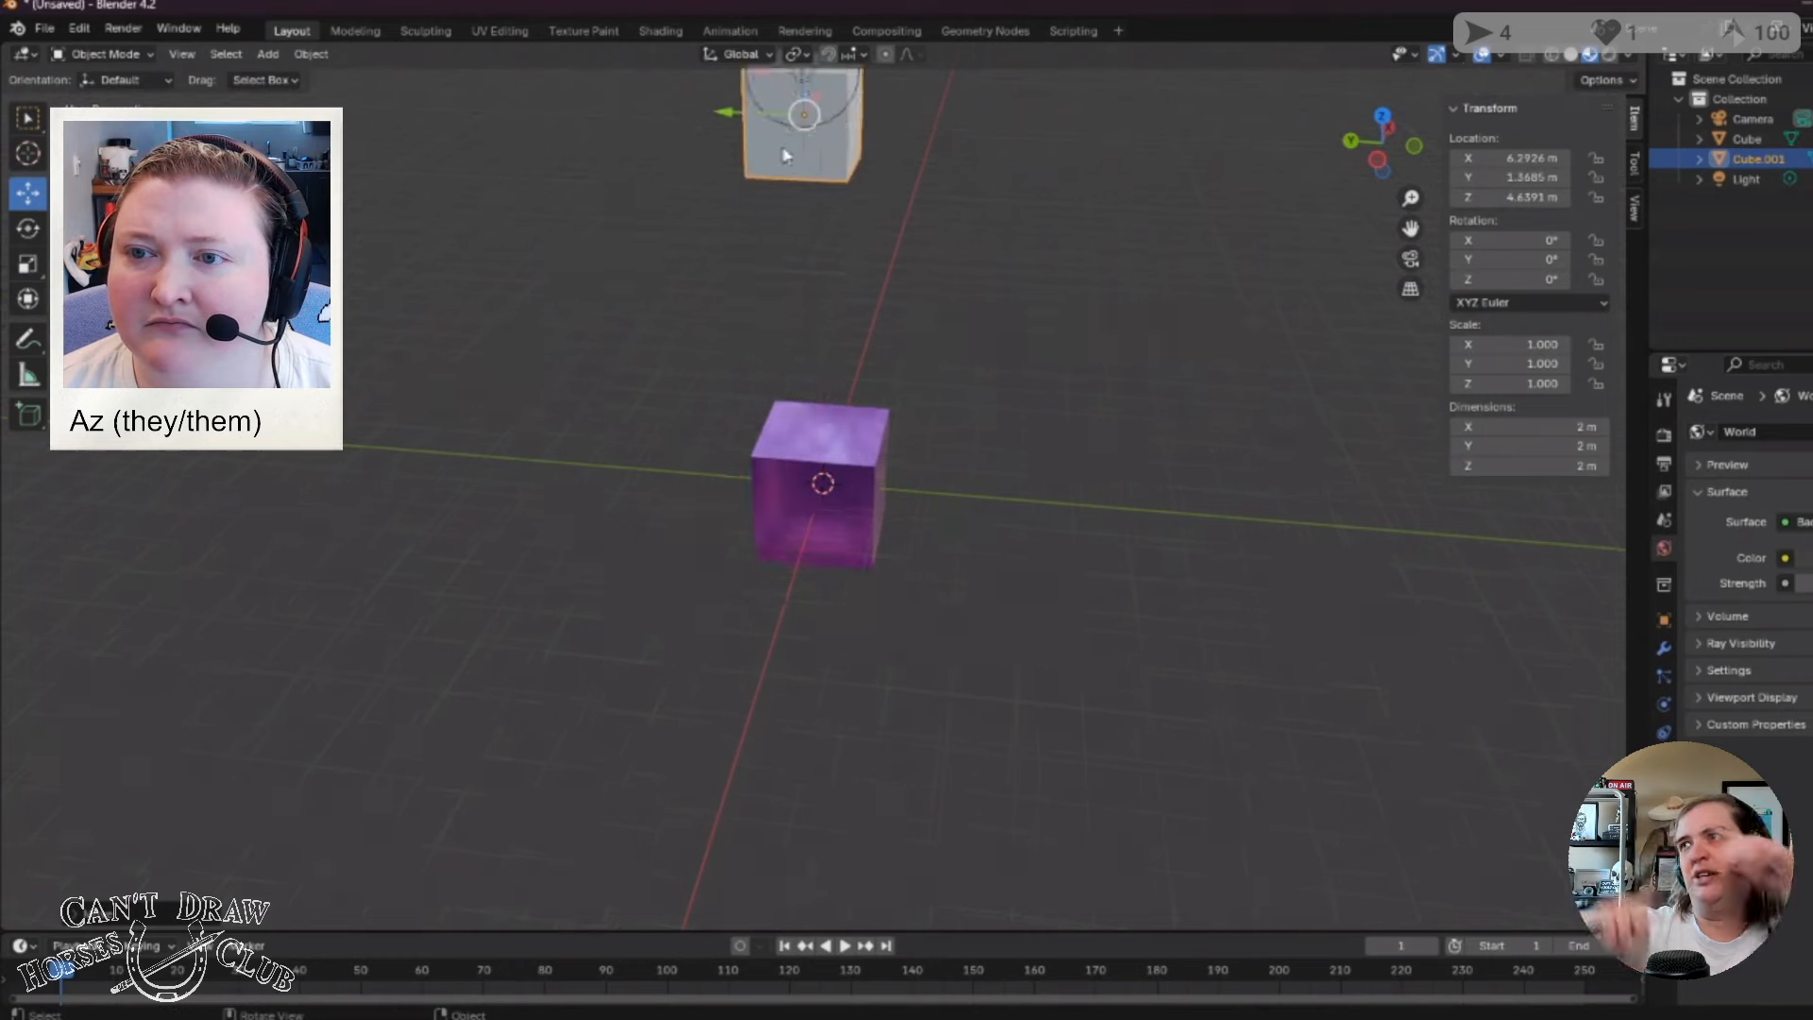
middle_drag(853, 243, 836, 168)
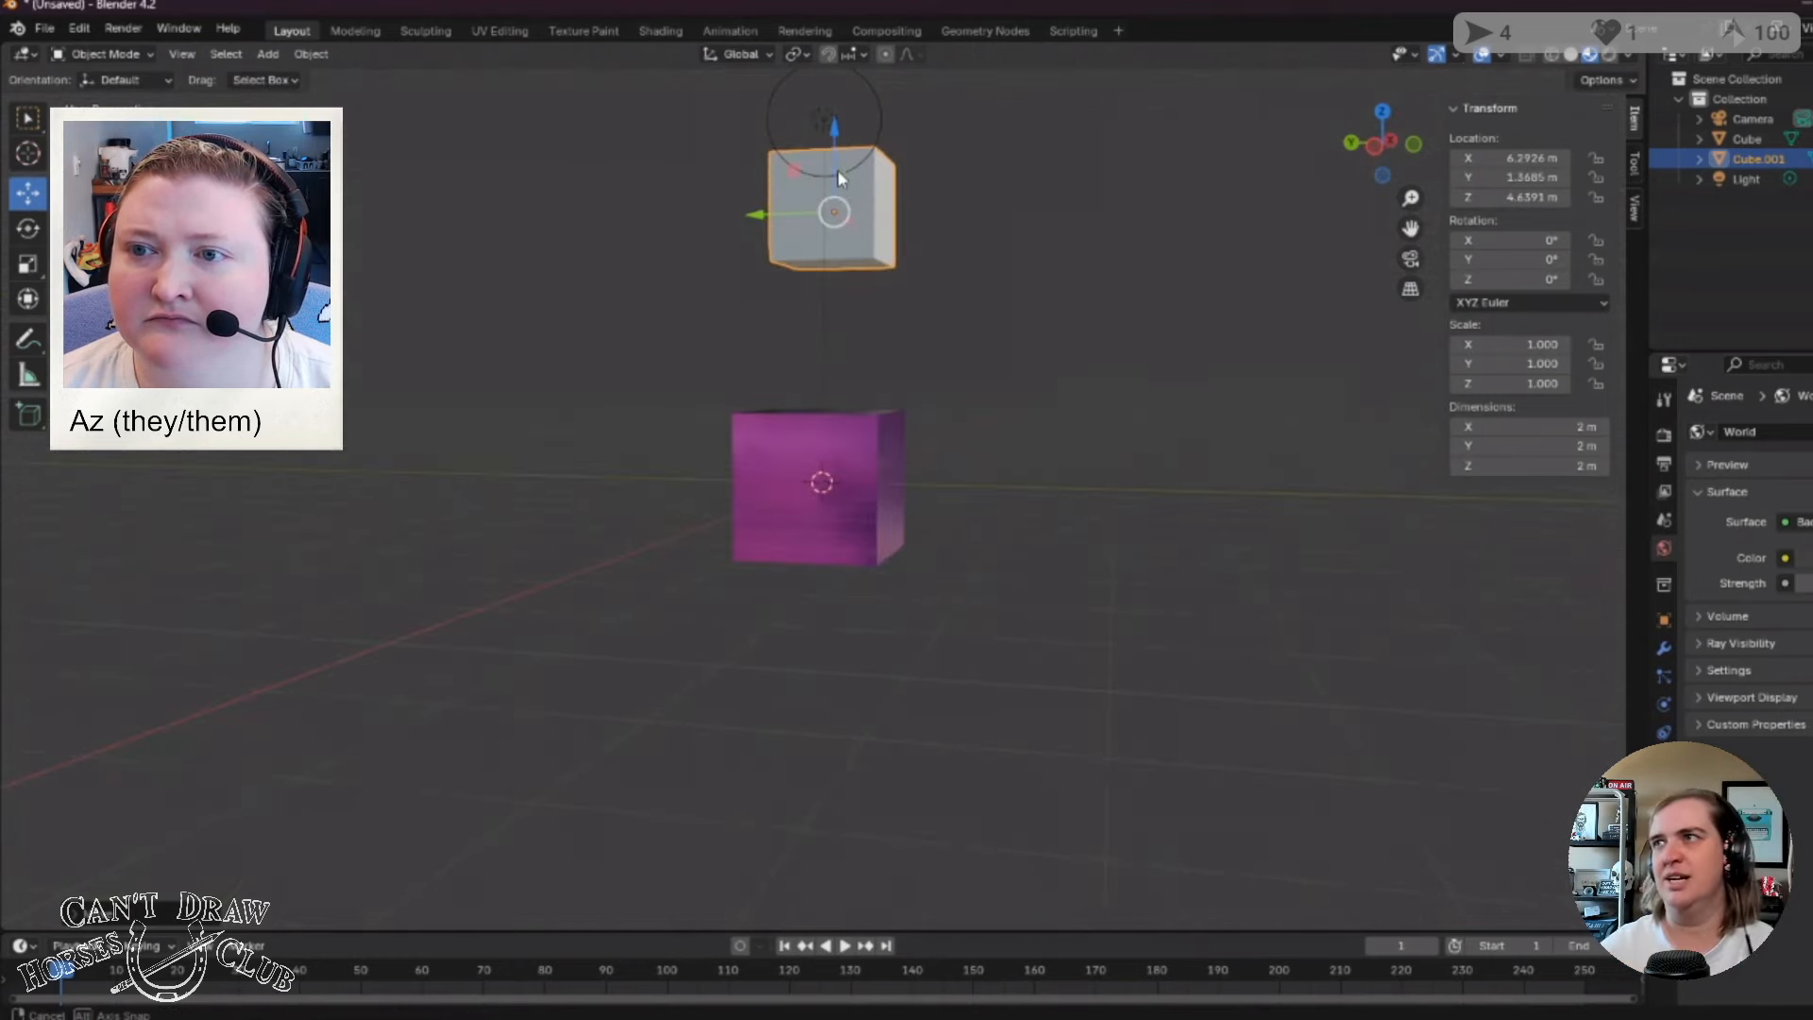
drag(834, 213, 1036, 472)
scroll(1089, 483, down, 1)
middle_drag(1093, 449, 1154, 490)
drag(1176, 479, 631, 336)
middle_drag(760, 352, 1003, 257)
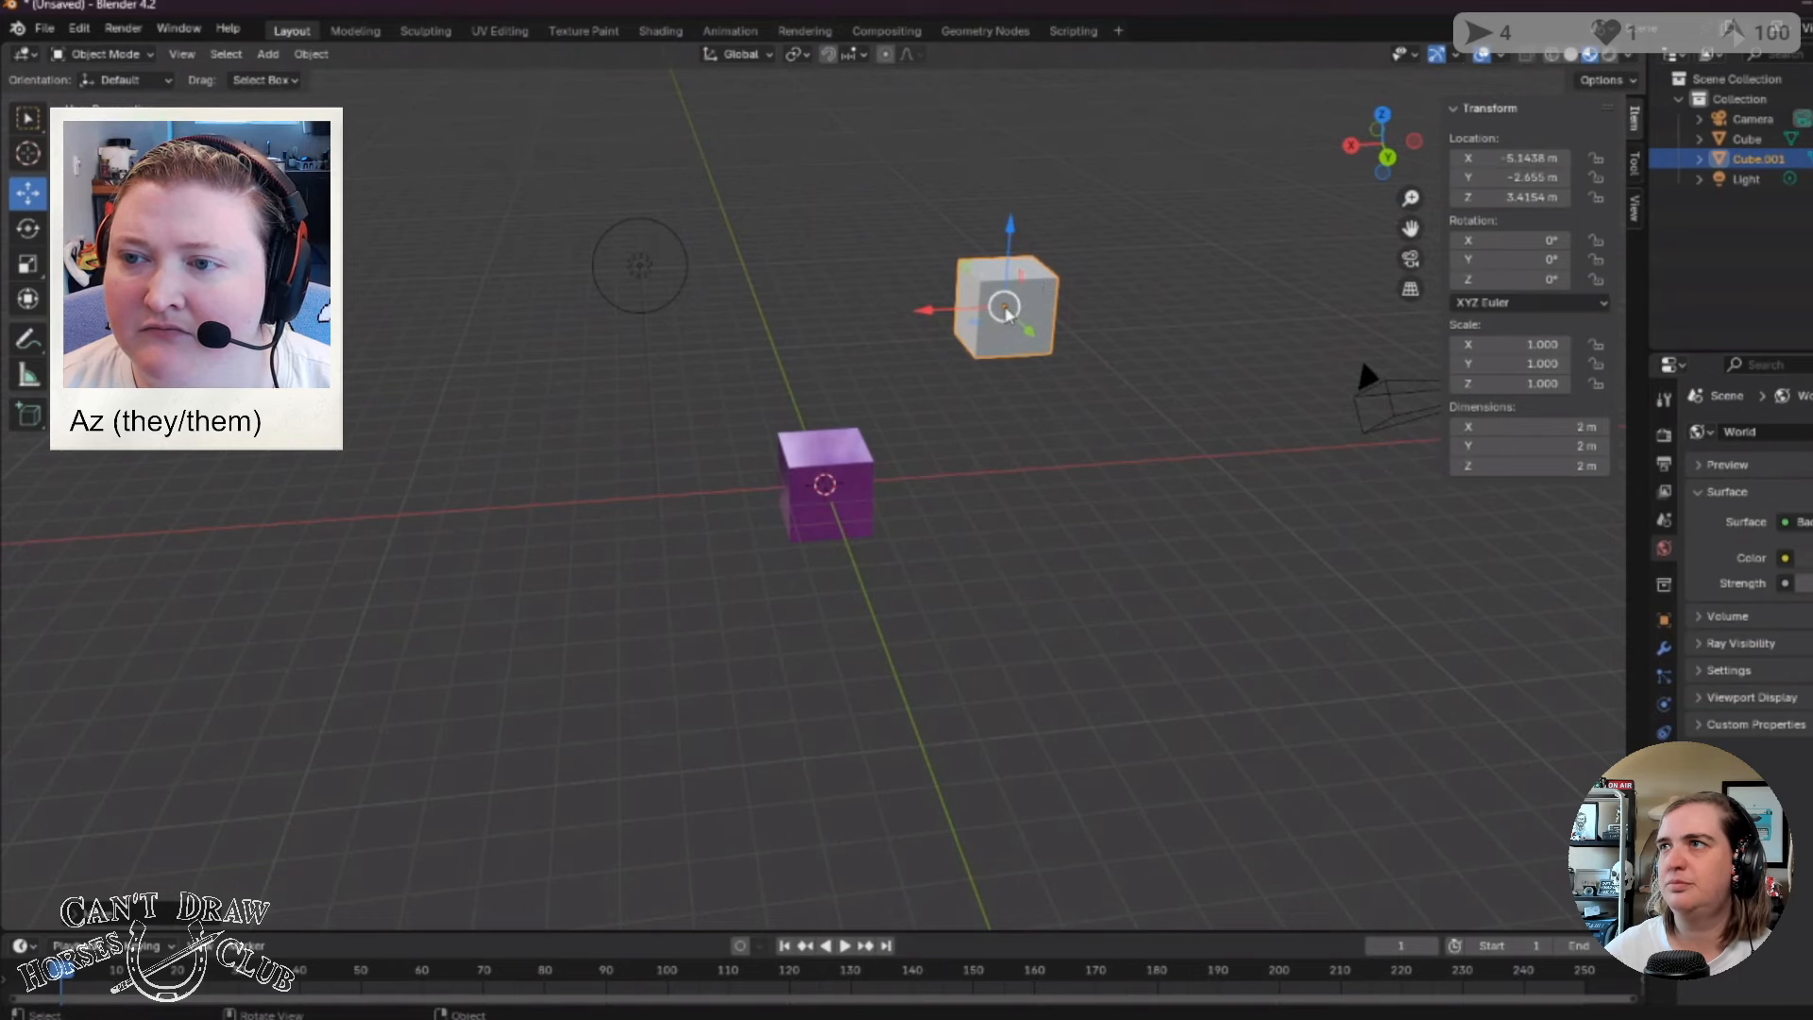
Bring the grey cube back close to the purple cube, at about X -2.4 m and Y 0.1 m.
drag(1007, 313, 941, 458)
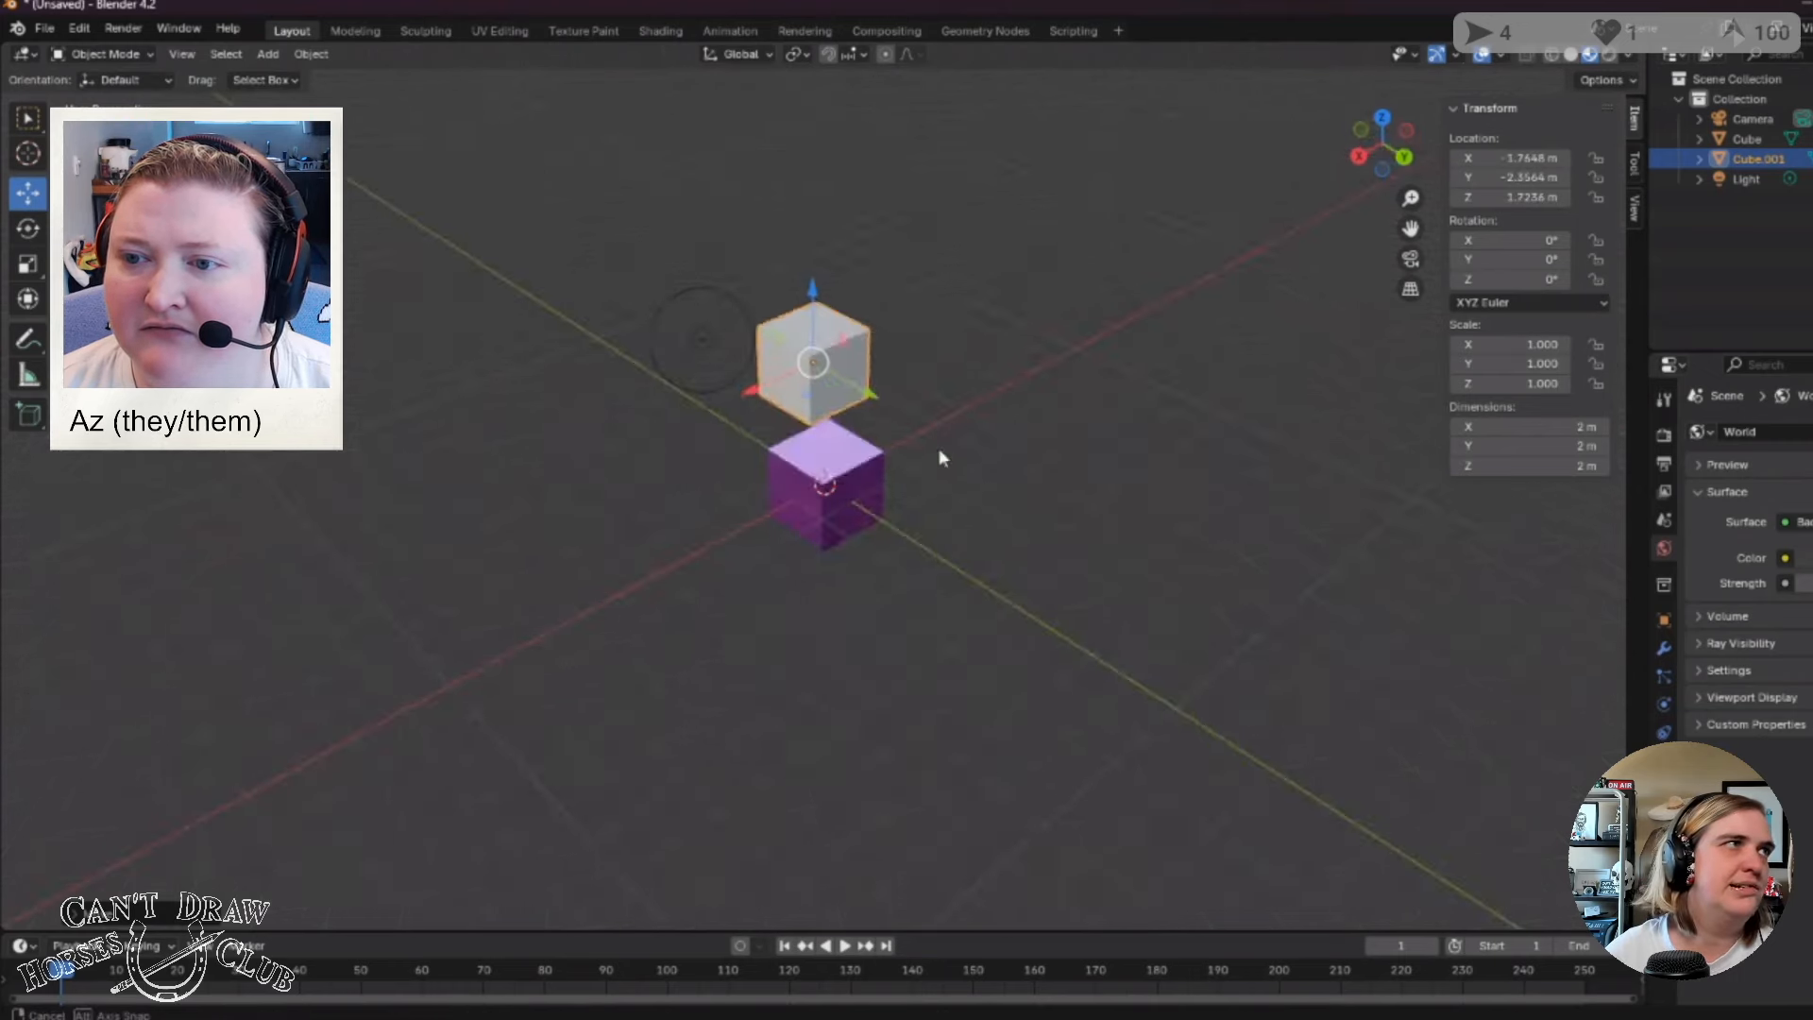
middle_drag(939, 458, 816, 387)
drag(745, 383, 846, 354)
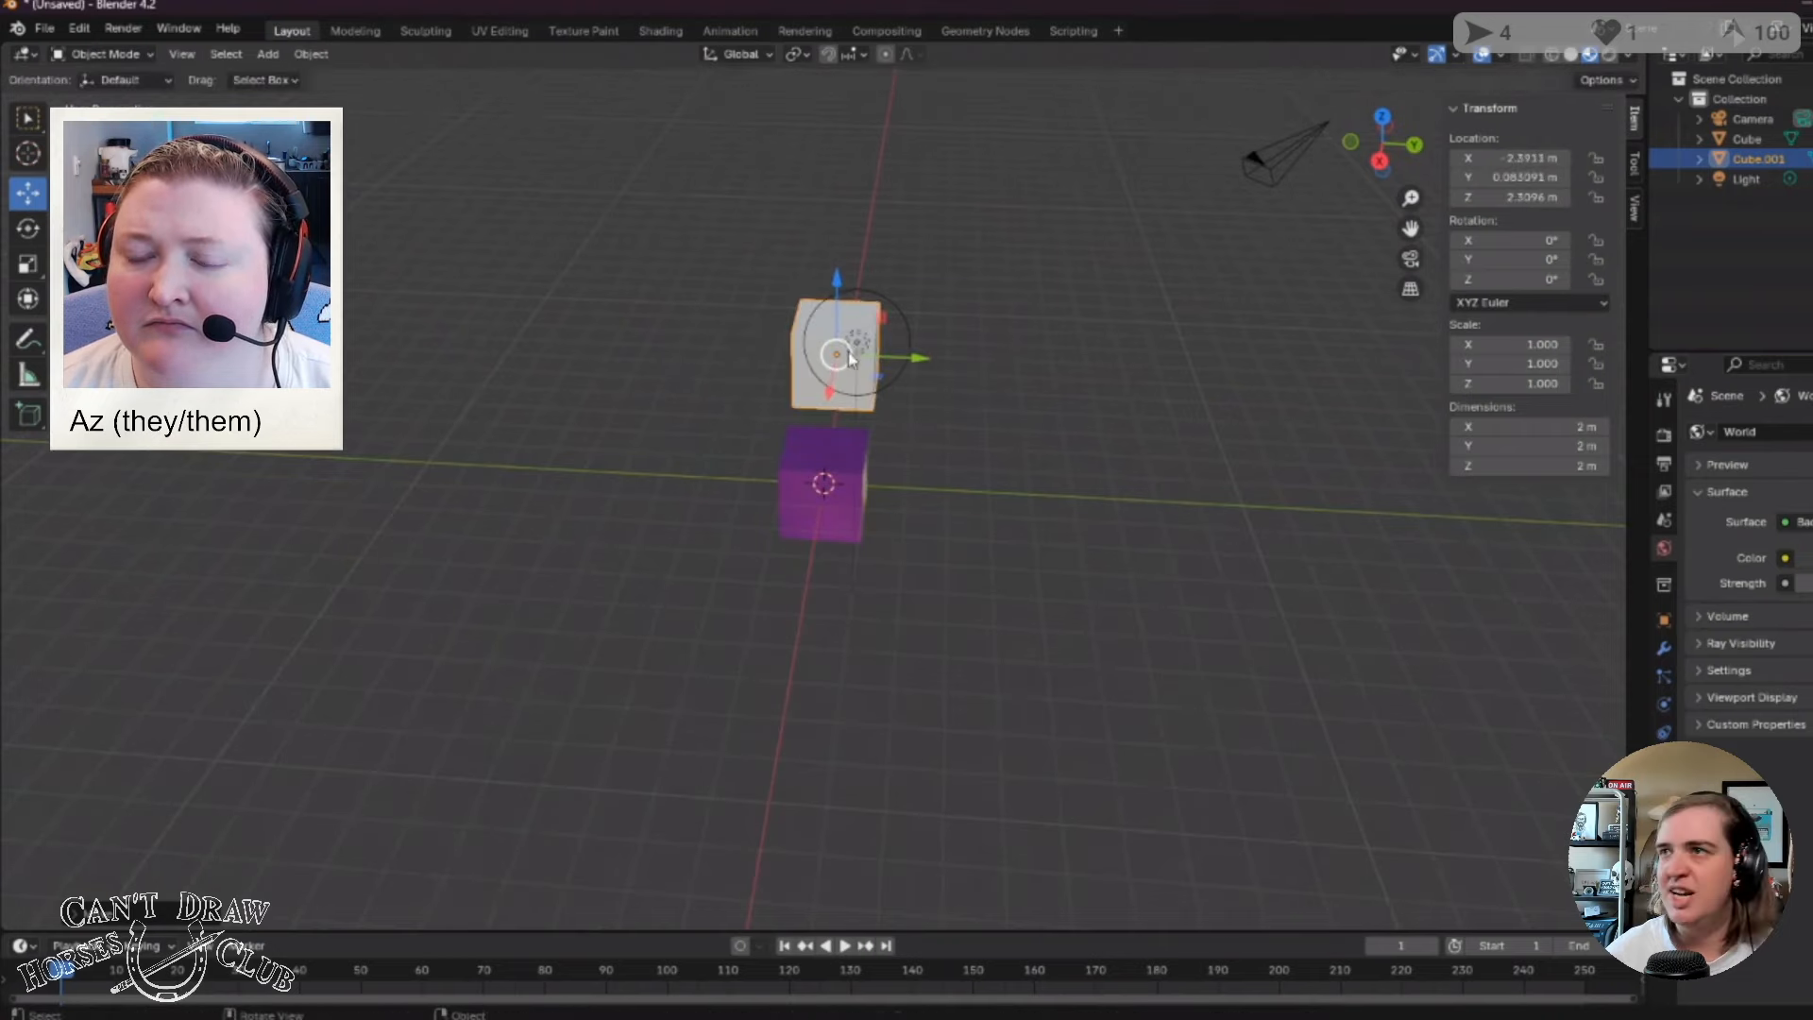
middle_drag(1025, 378, 679, 332)
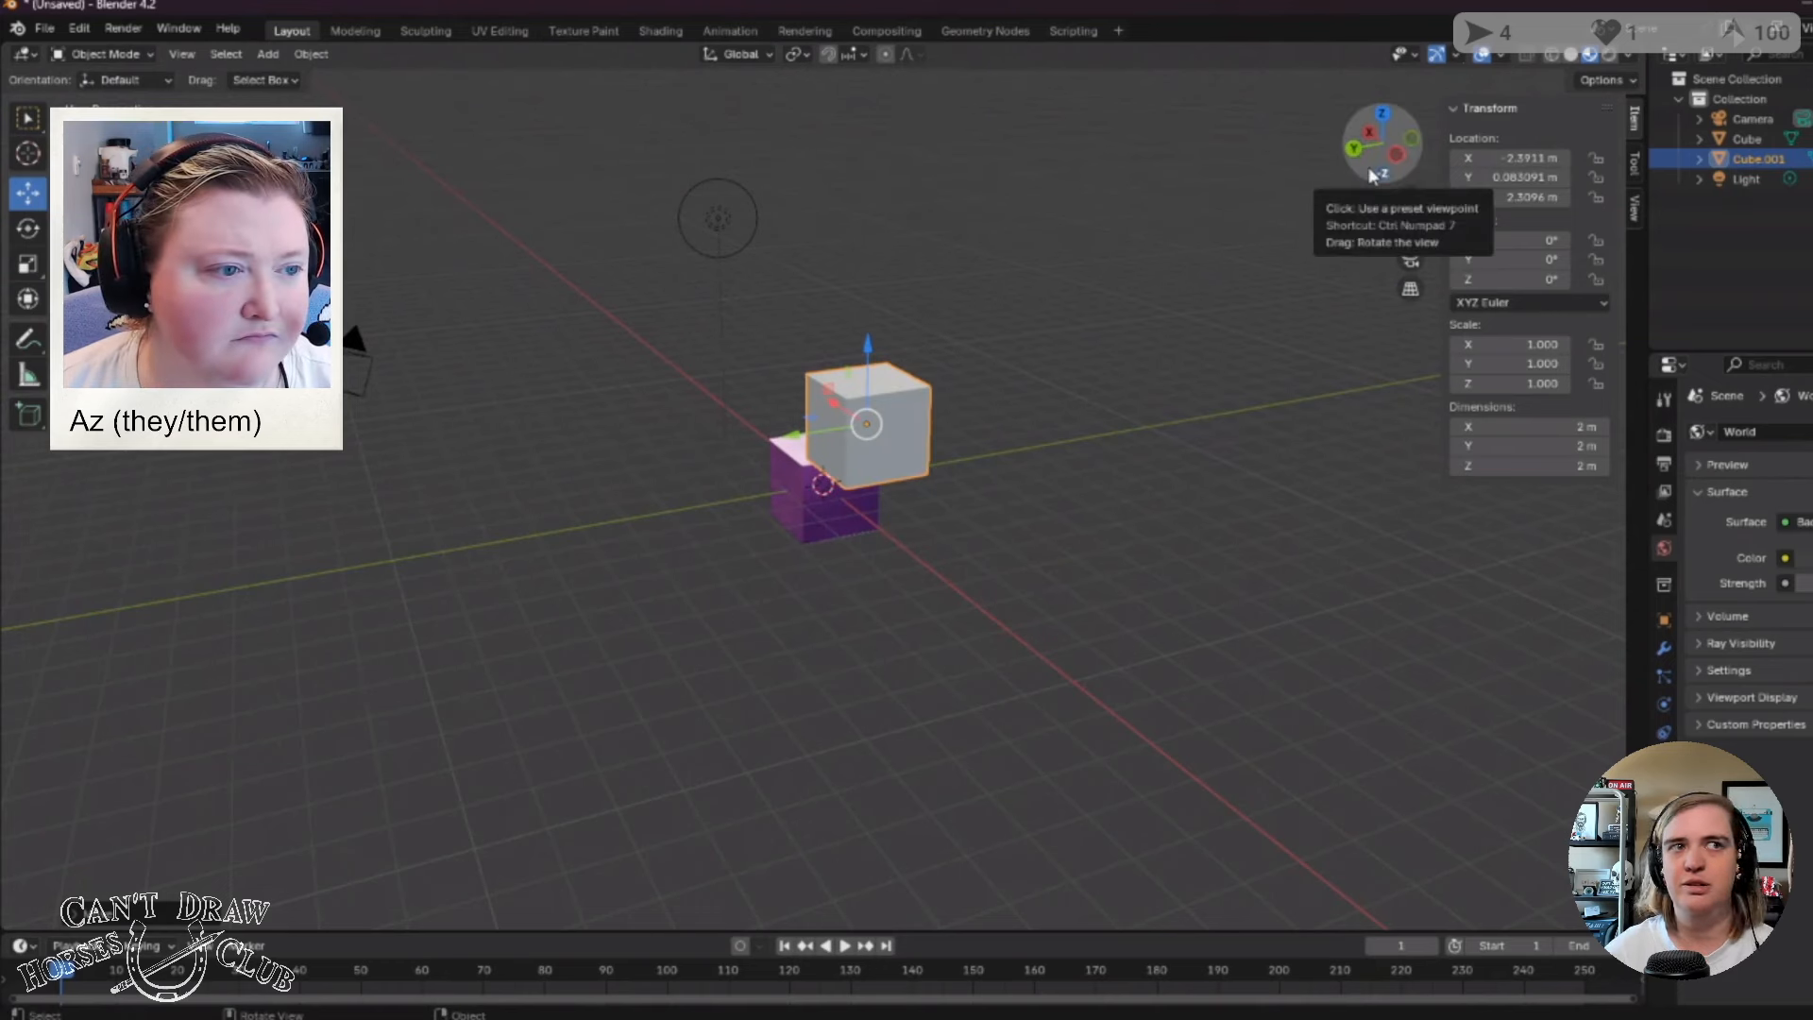
Activate the Rotate tool and spin the grey cube around its Y axis to about -1437.6°.
click(29, 235)
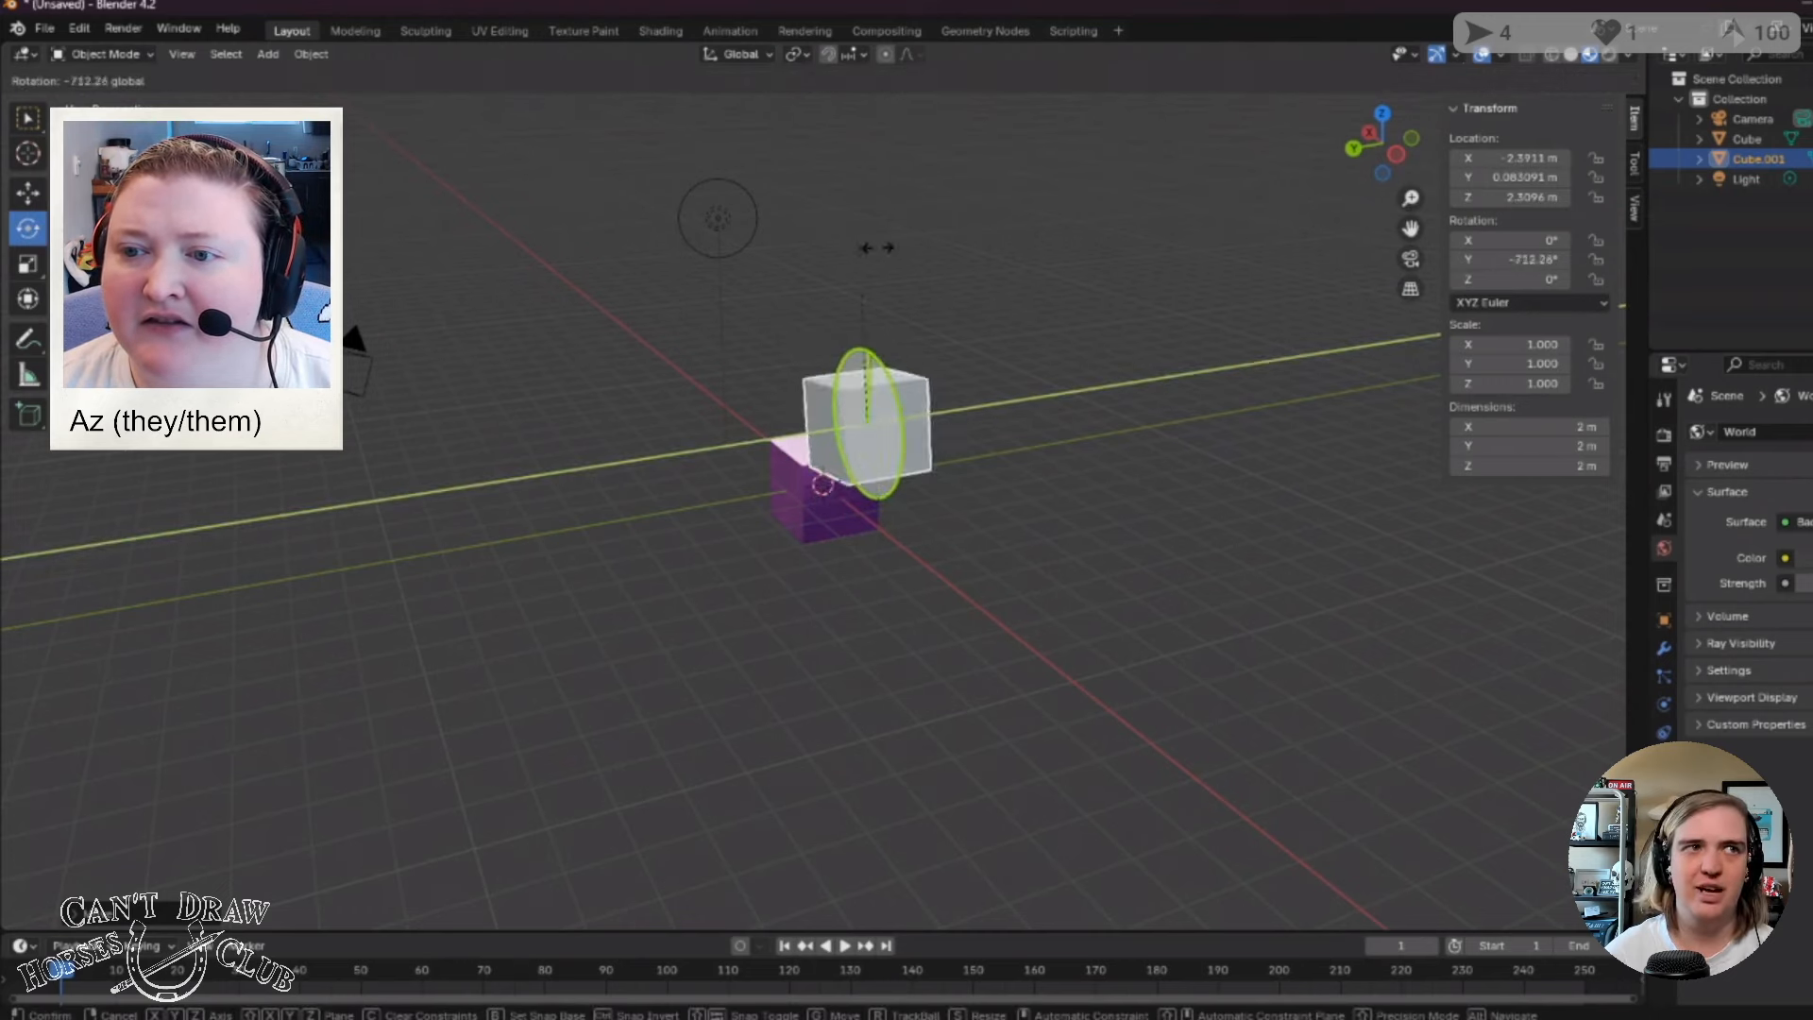
drag(909, 595, 853, 566)
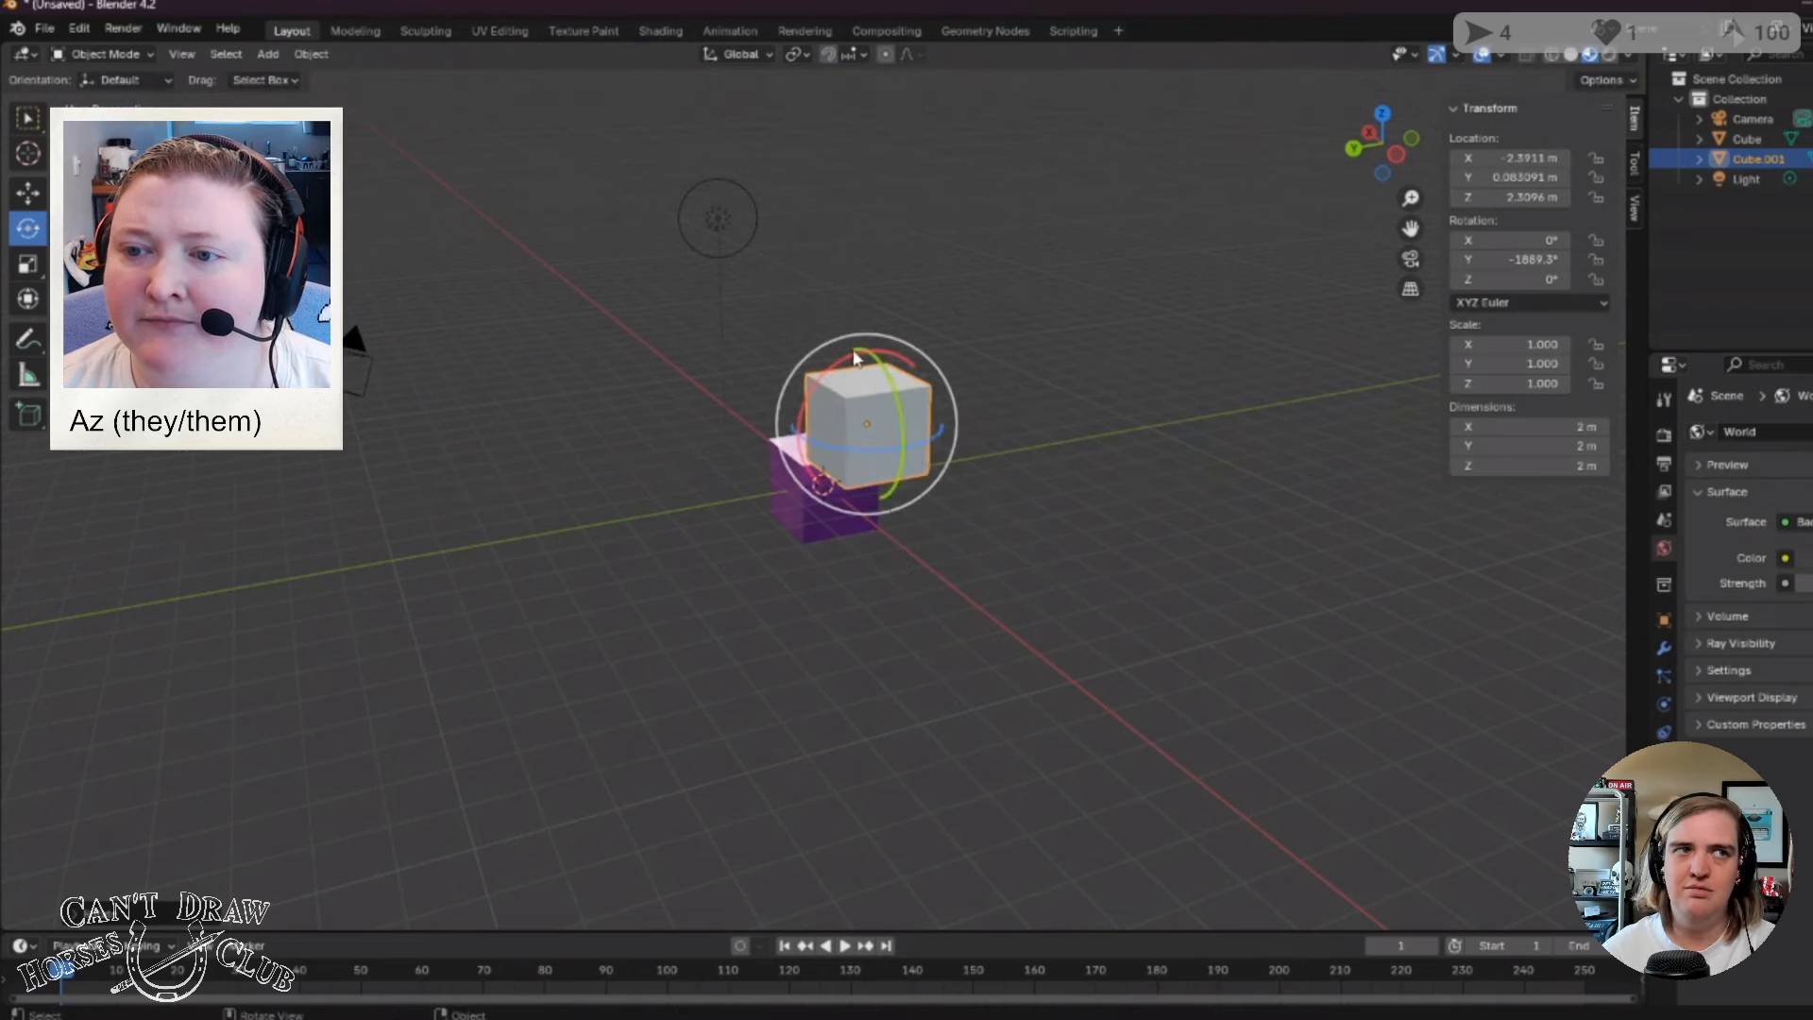
drag(888, 382, 873, 457)
Rotate the grey cube around the Z axis to about -66.2°.
key(r)
key(z)
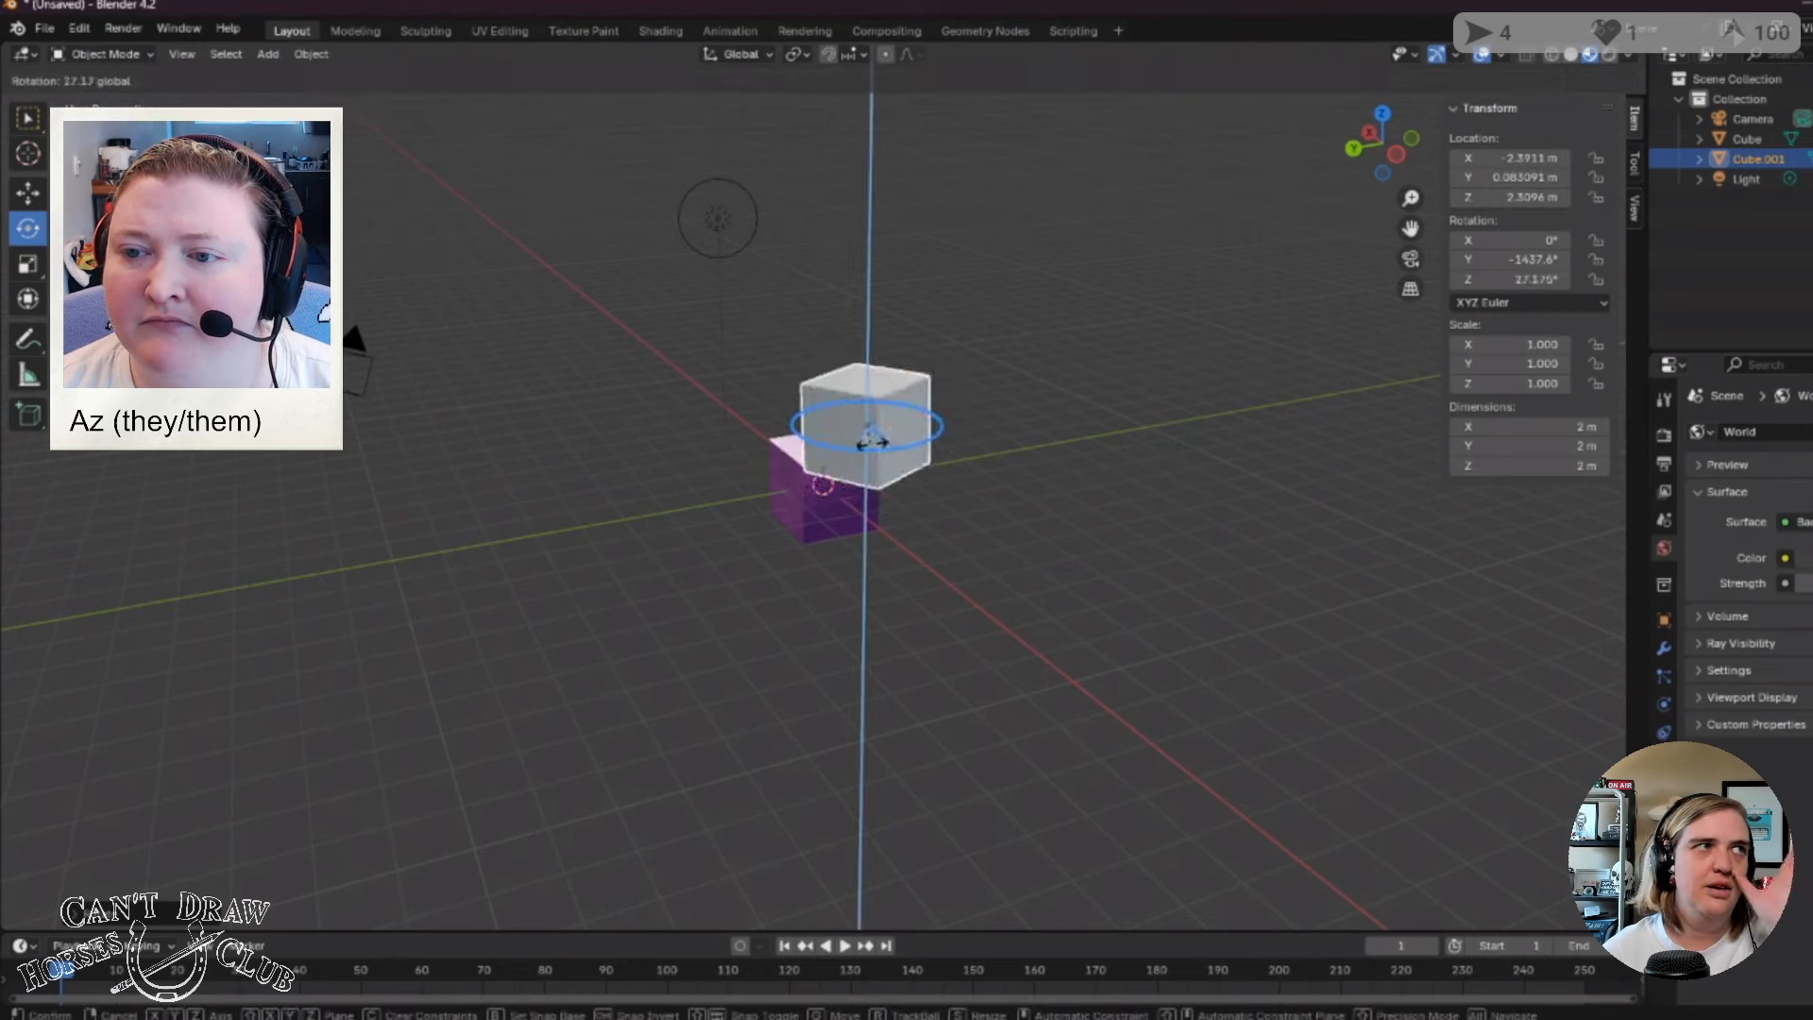
click(902, 564)
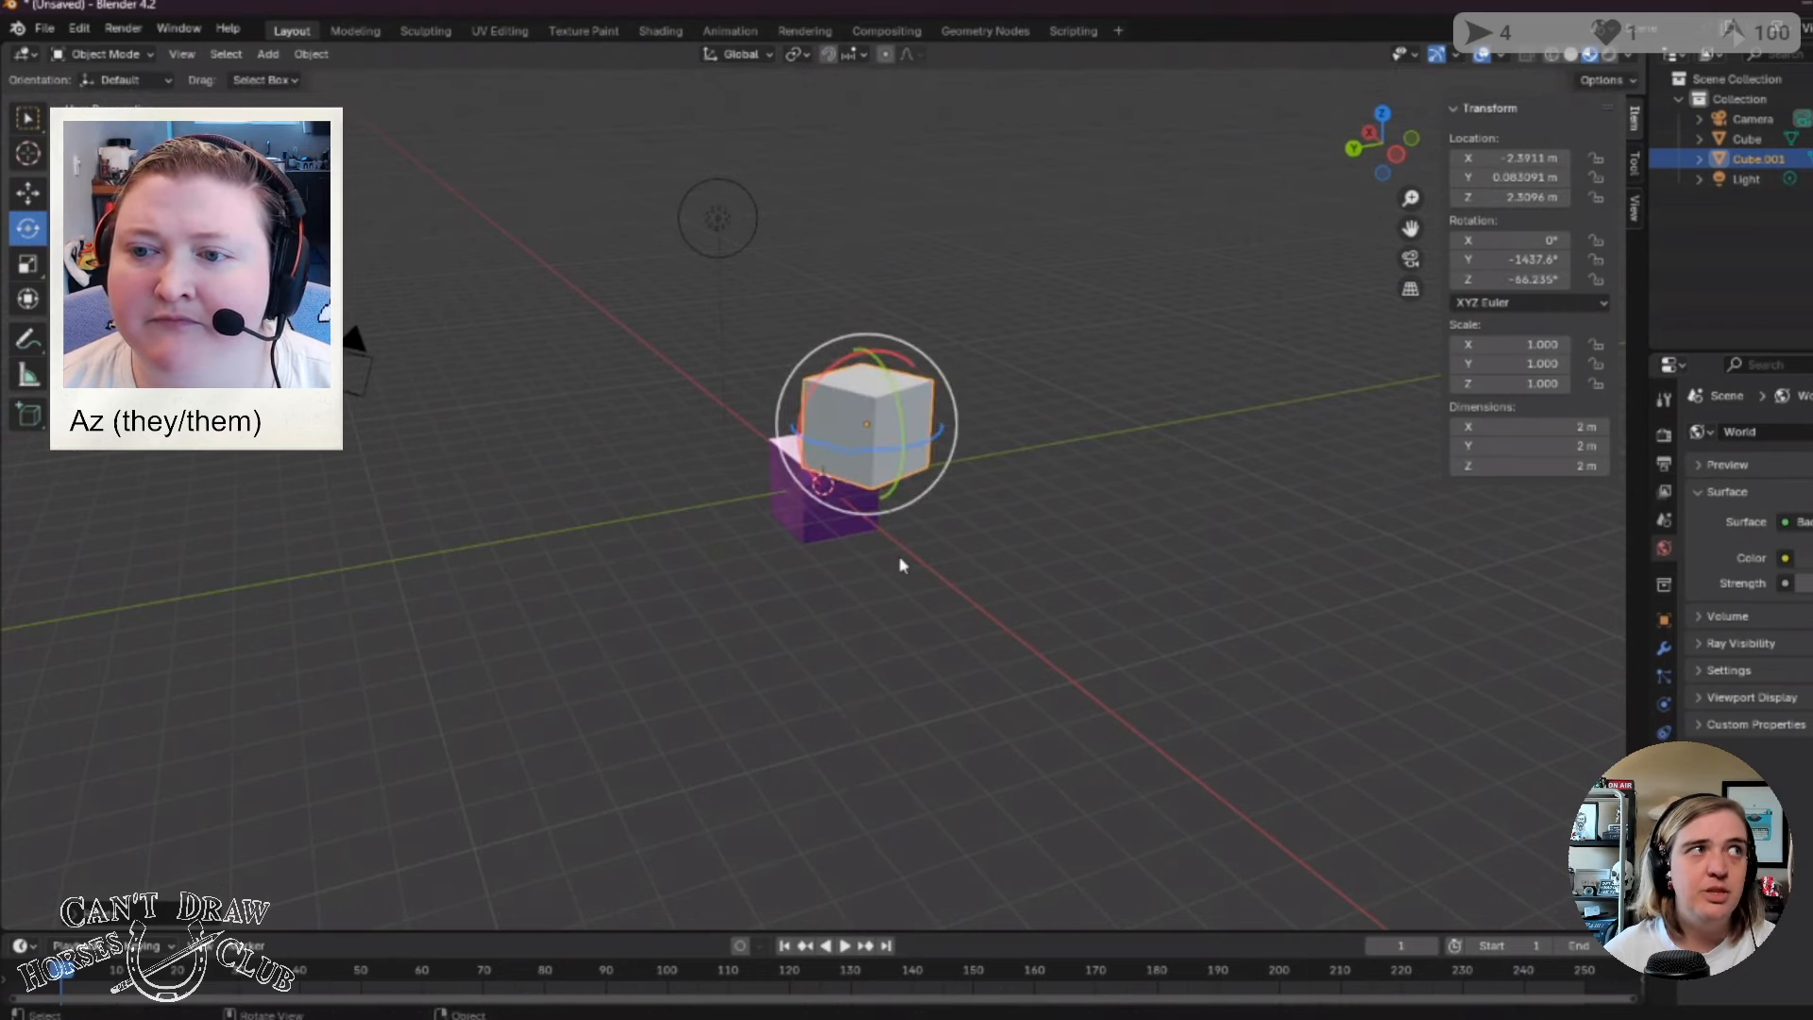
Scale the grey cube along its separate axes with the Scale tool to about 1.05 × 1.85 × 2.33 m.
click(28, 267)
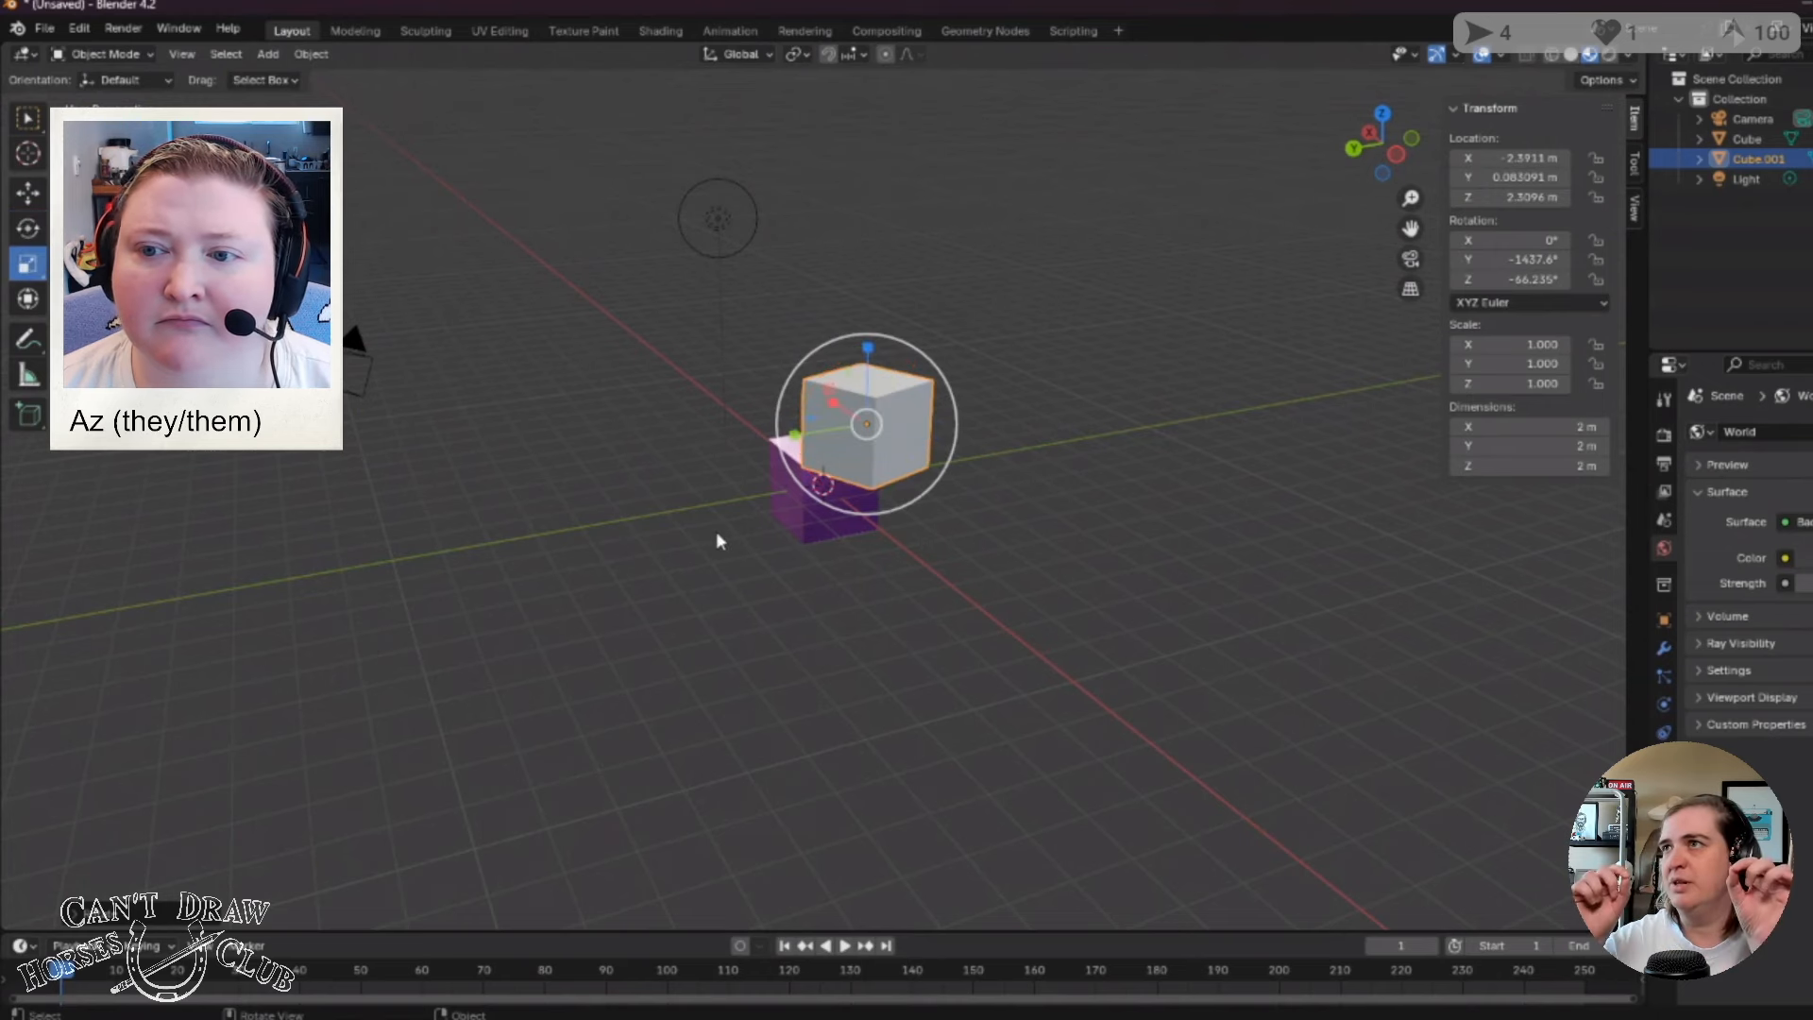
scroll(756, 510, up, 3)
scroll(841, 467, down, 2)
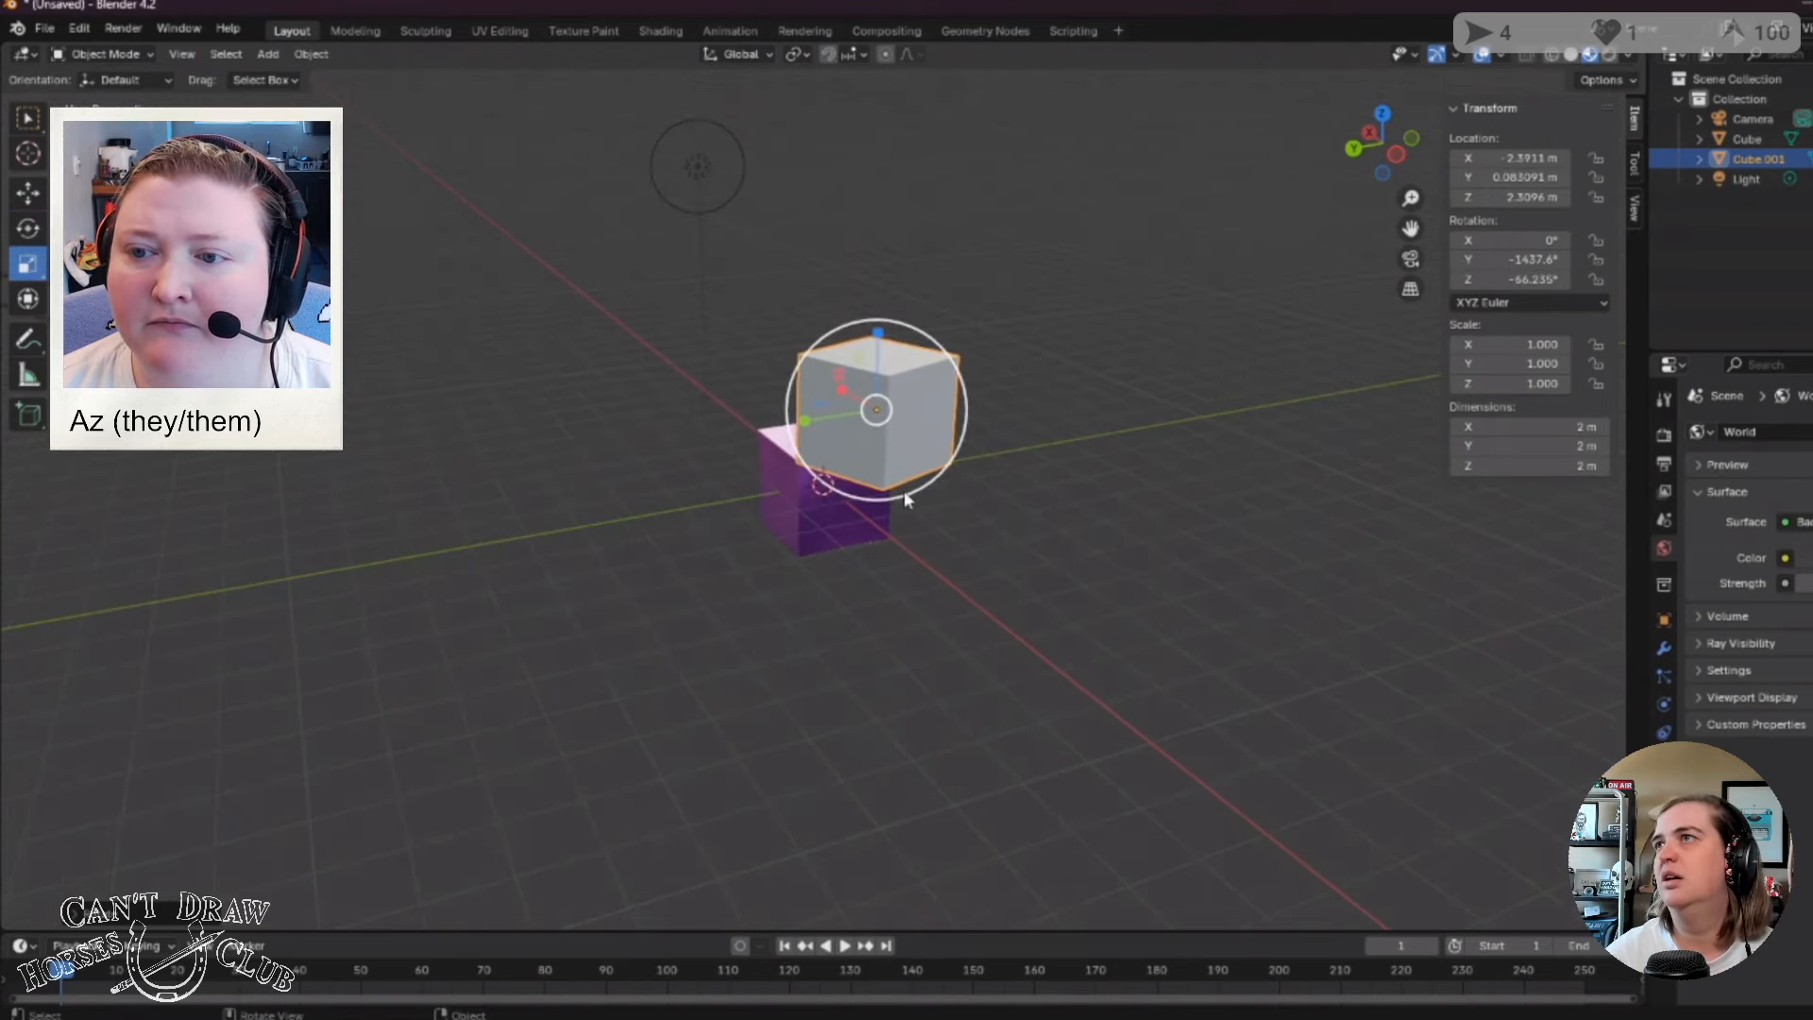
drag(880, 335, 684, 345)
middle_drag(684, 345, 793, 374)
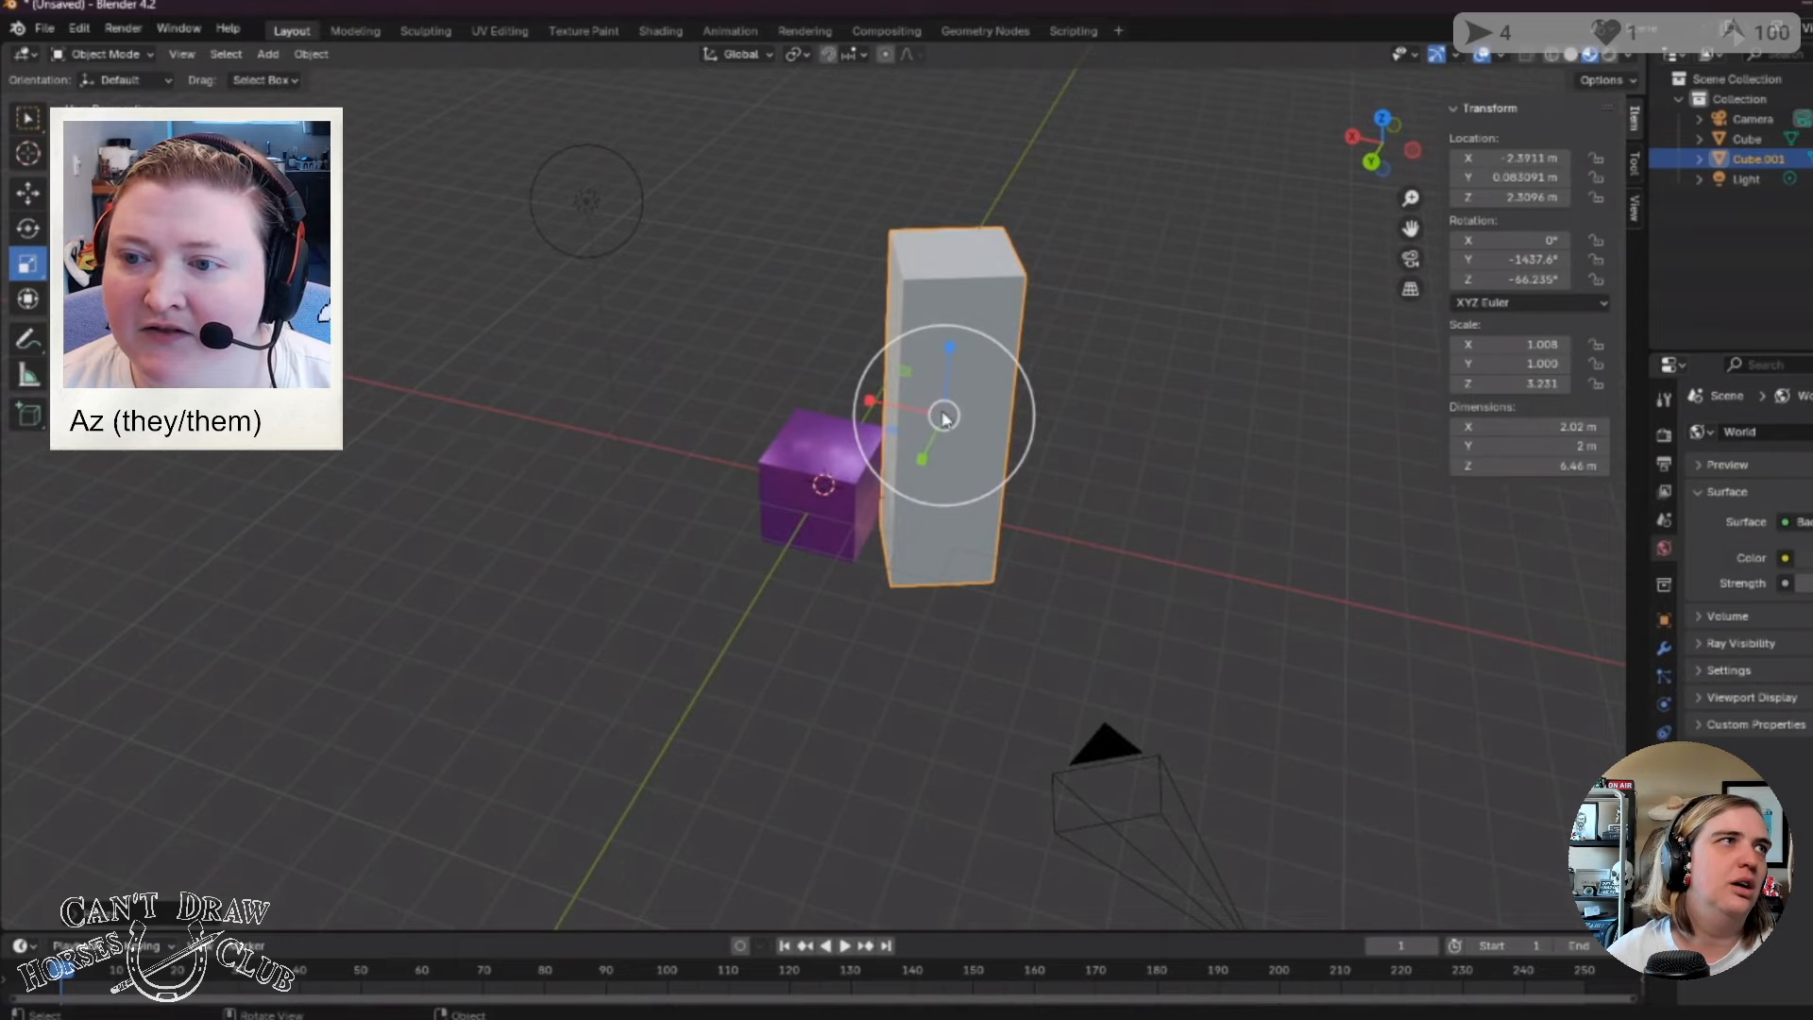
mouse_move(941, 409)
mouse_down()
mouse_move(955, 316)
mouse_move(949, 439)
mouse_move(947, 393)
mouse_move(940, 406)
mouse_move(965, 382)
mouse_up()
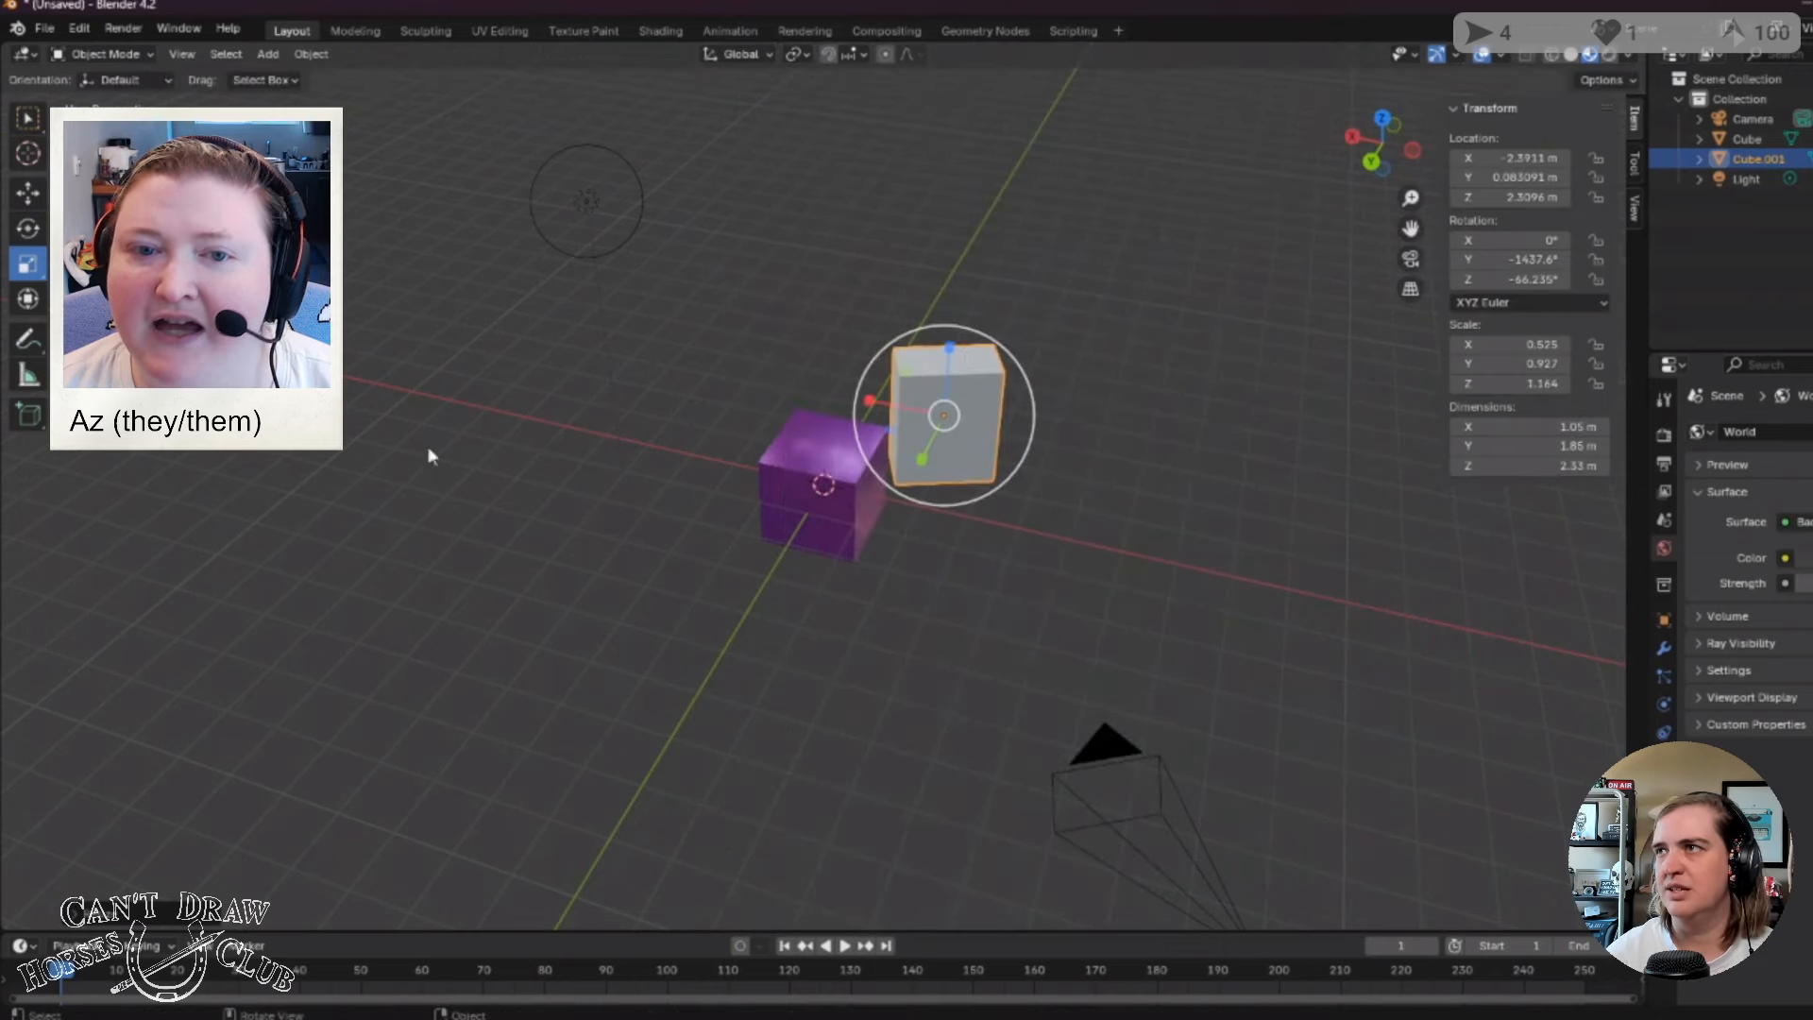
Activate the combined Transform tool, thin the grey block along the Y axis to about 0.47 × 1.7 × 2.33 m, and deselect it.
click(28, 298)
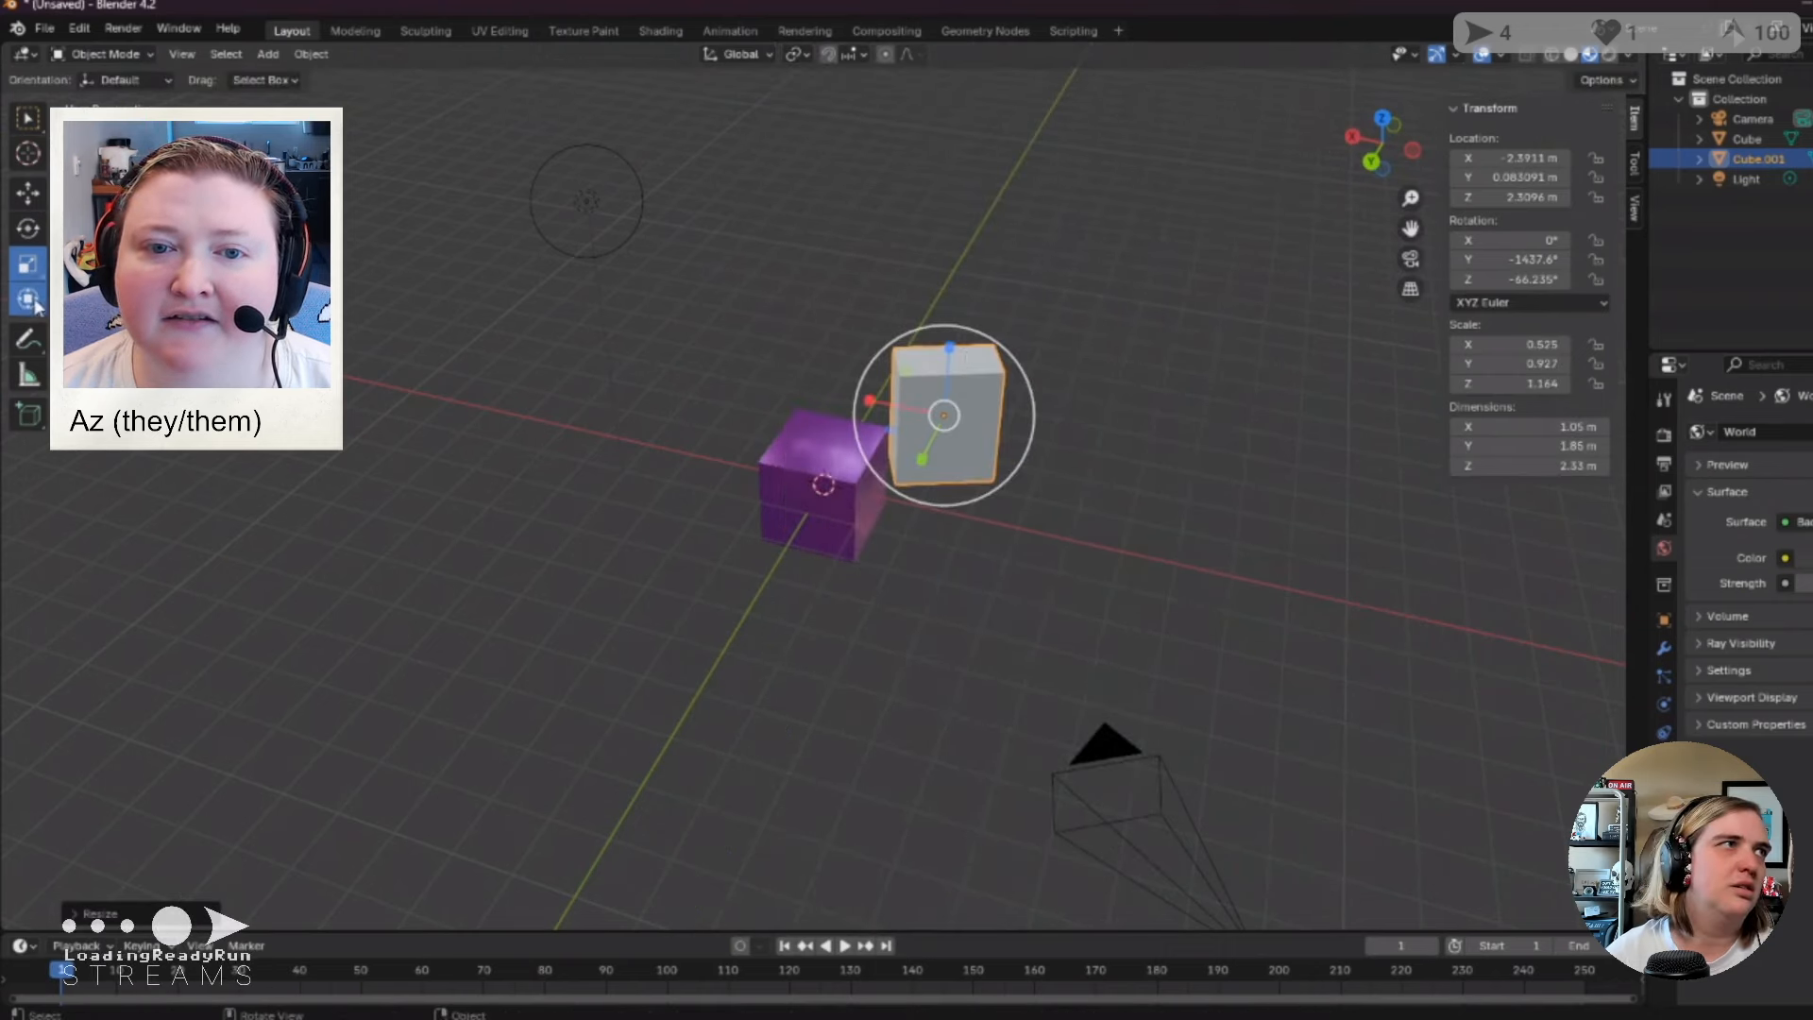
middle_drag(397, 396, 557, 396)
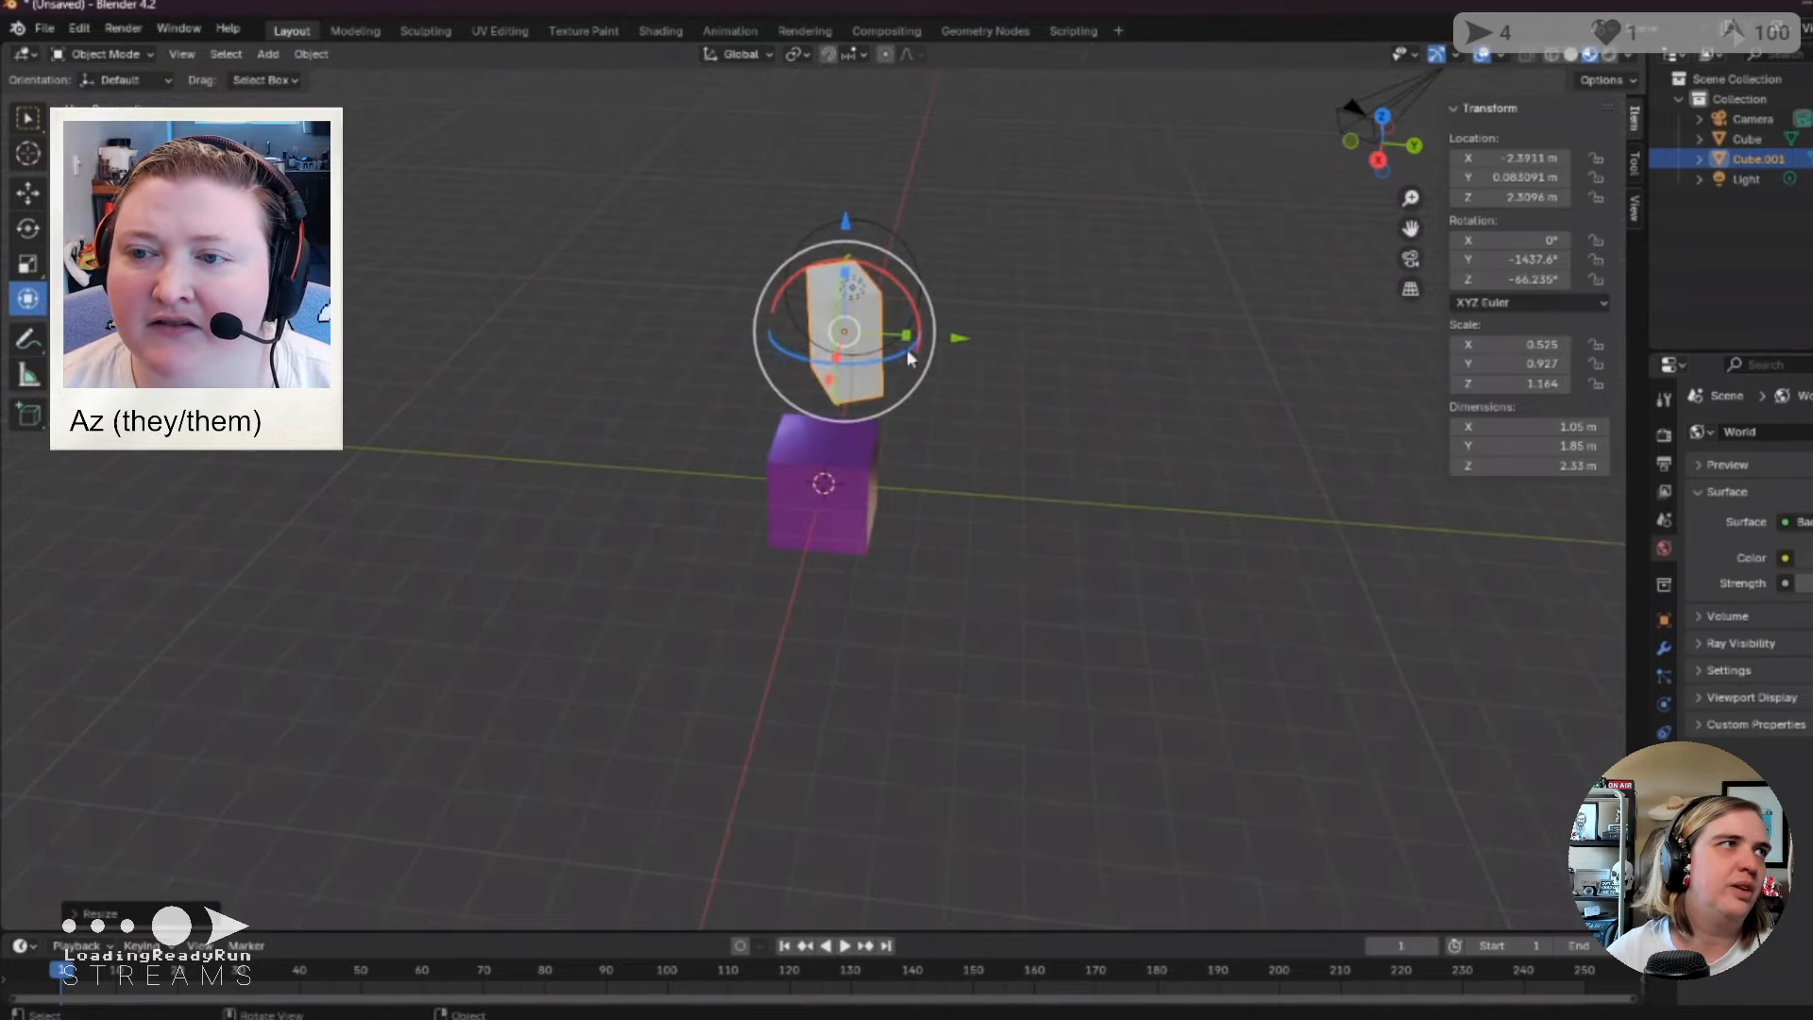
middle_drag(907, 348, 791, 480)
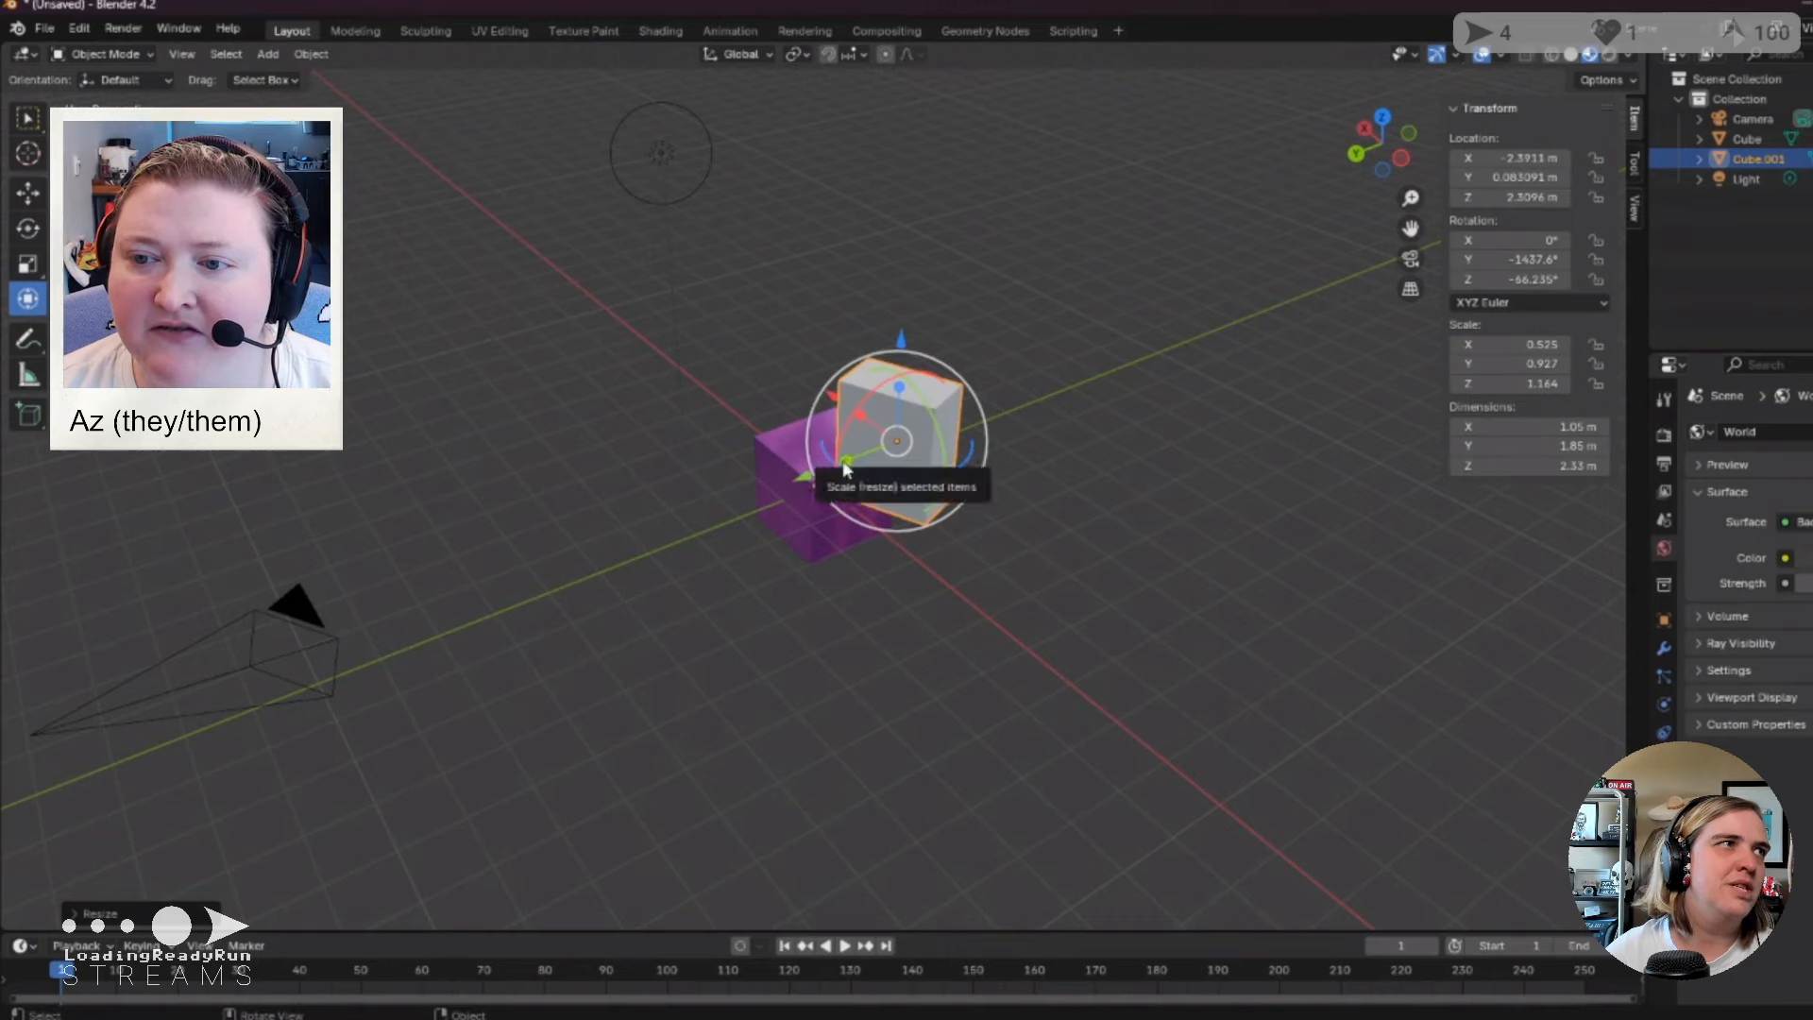
drag(846, 463, 886, 437)
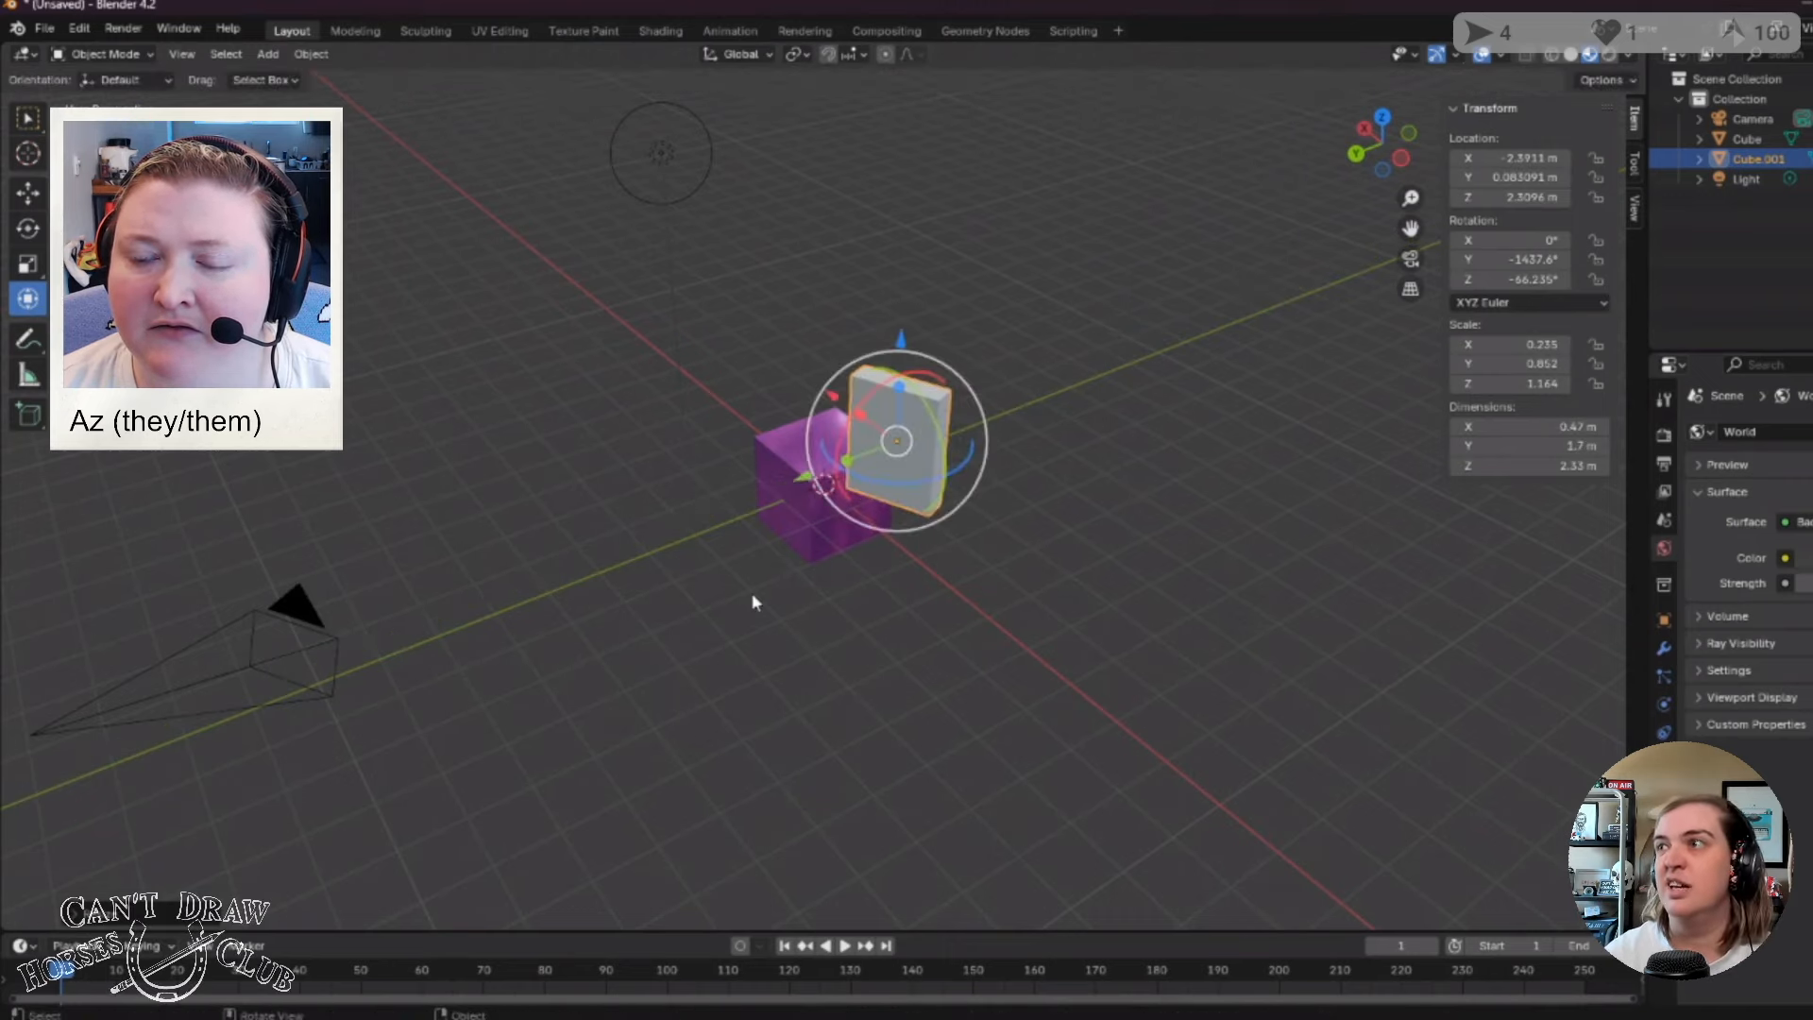
middle_drag(751, 592, 791, 502)
click(990, 599)
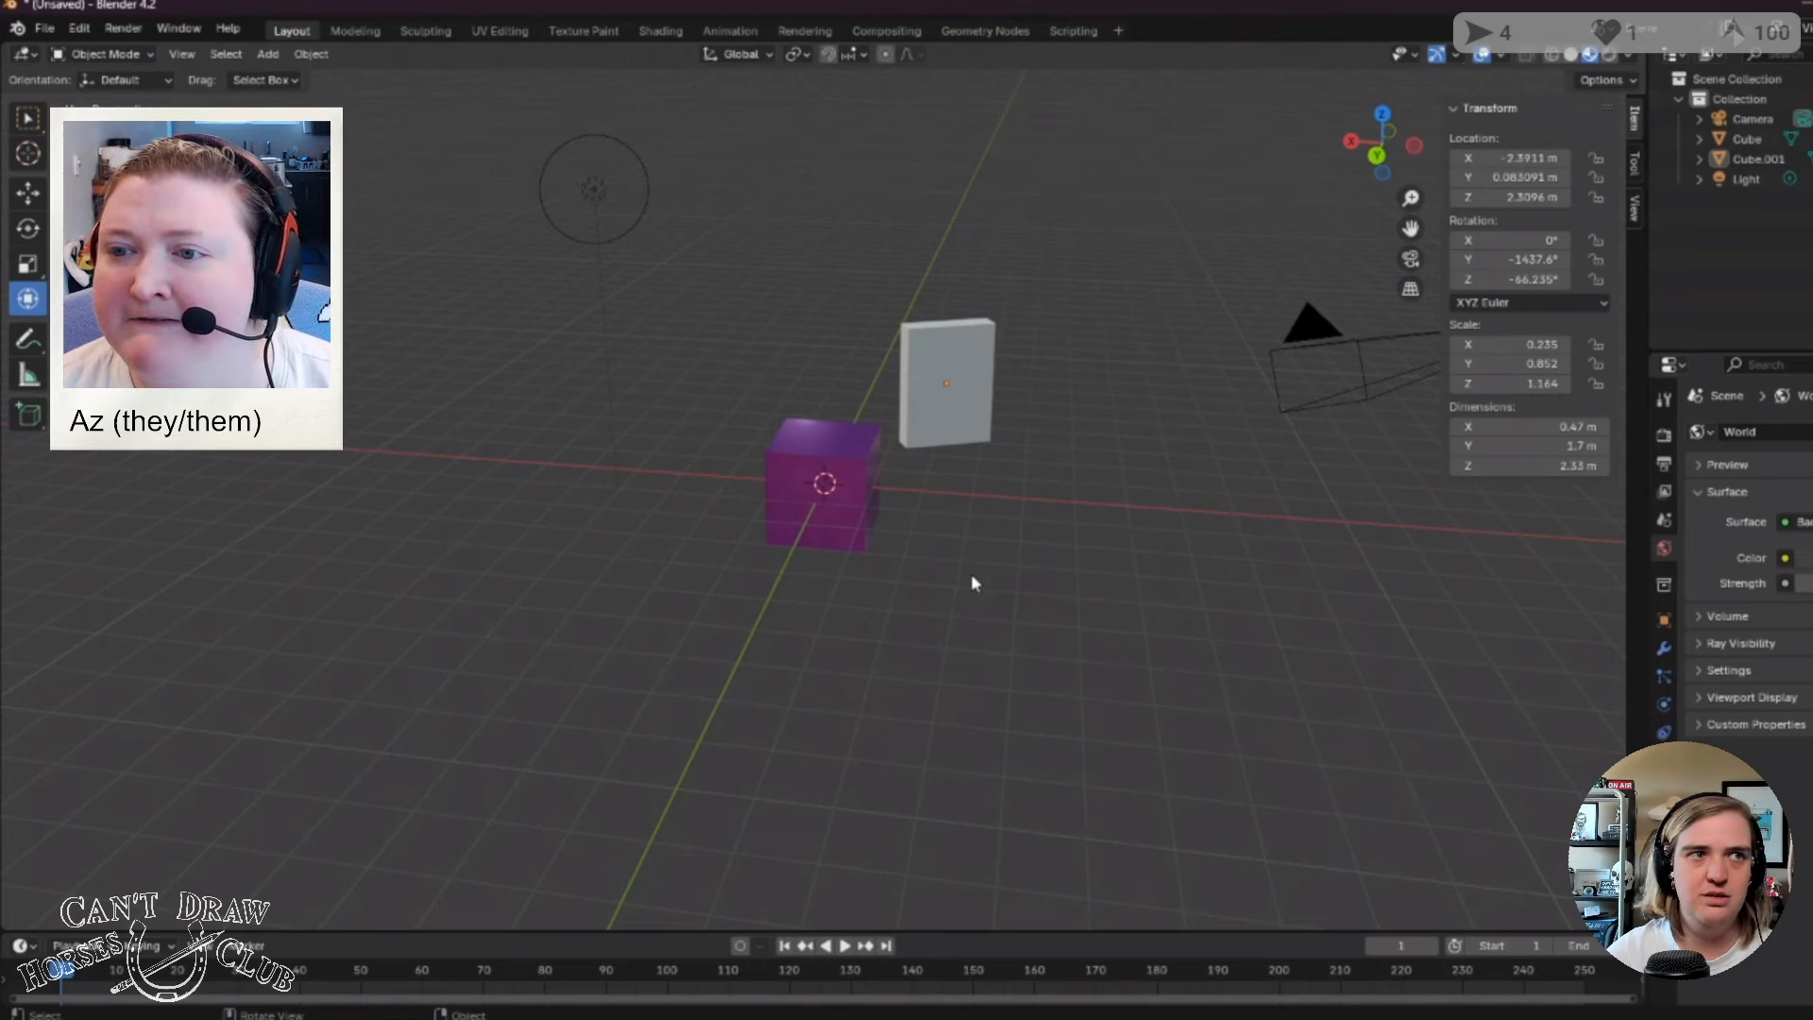
Delete the grey block, undo the deletion, and clear the selection.
click(1754, 153)
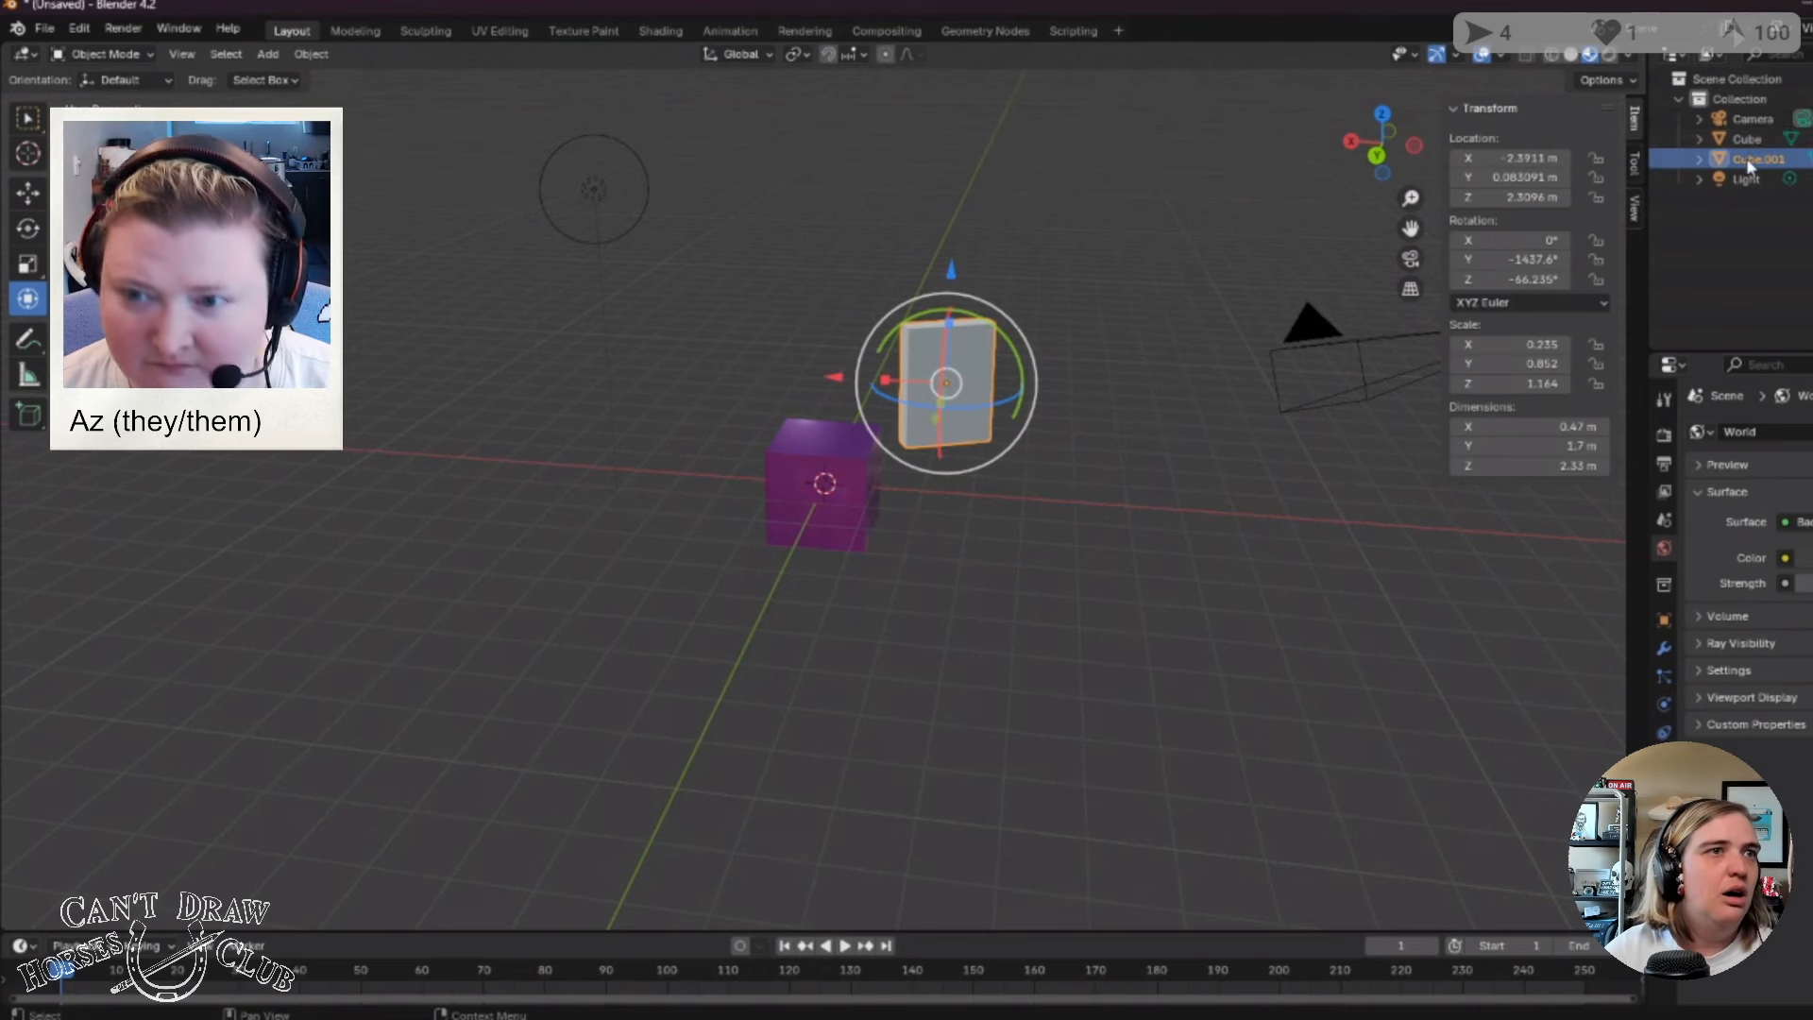
key(x)
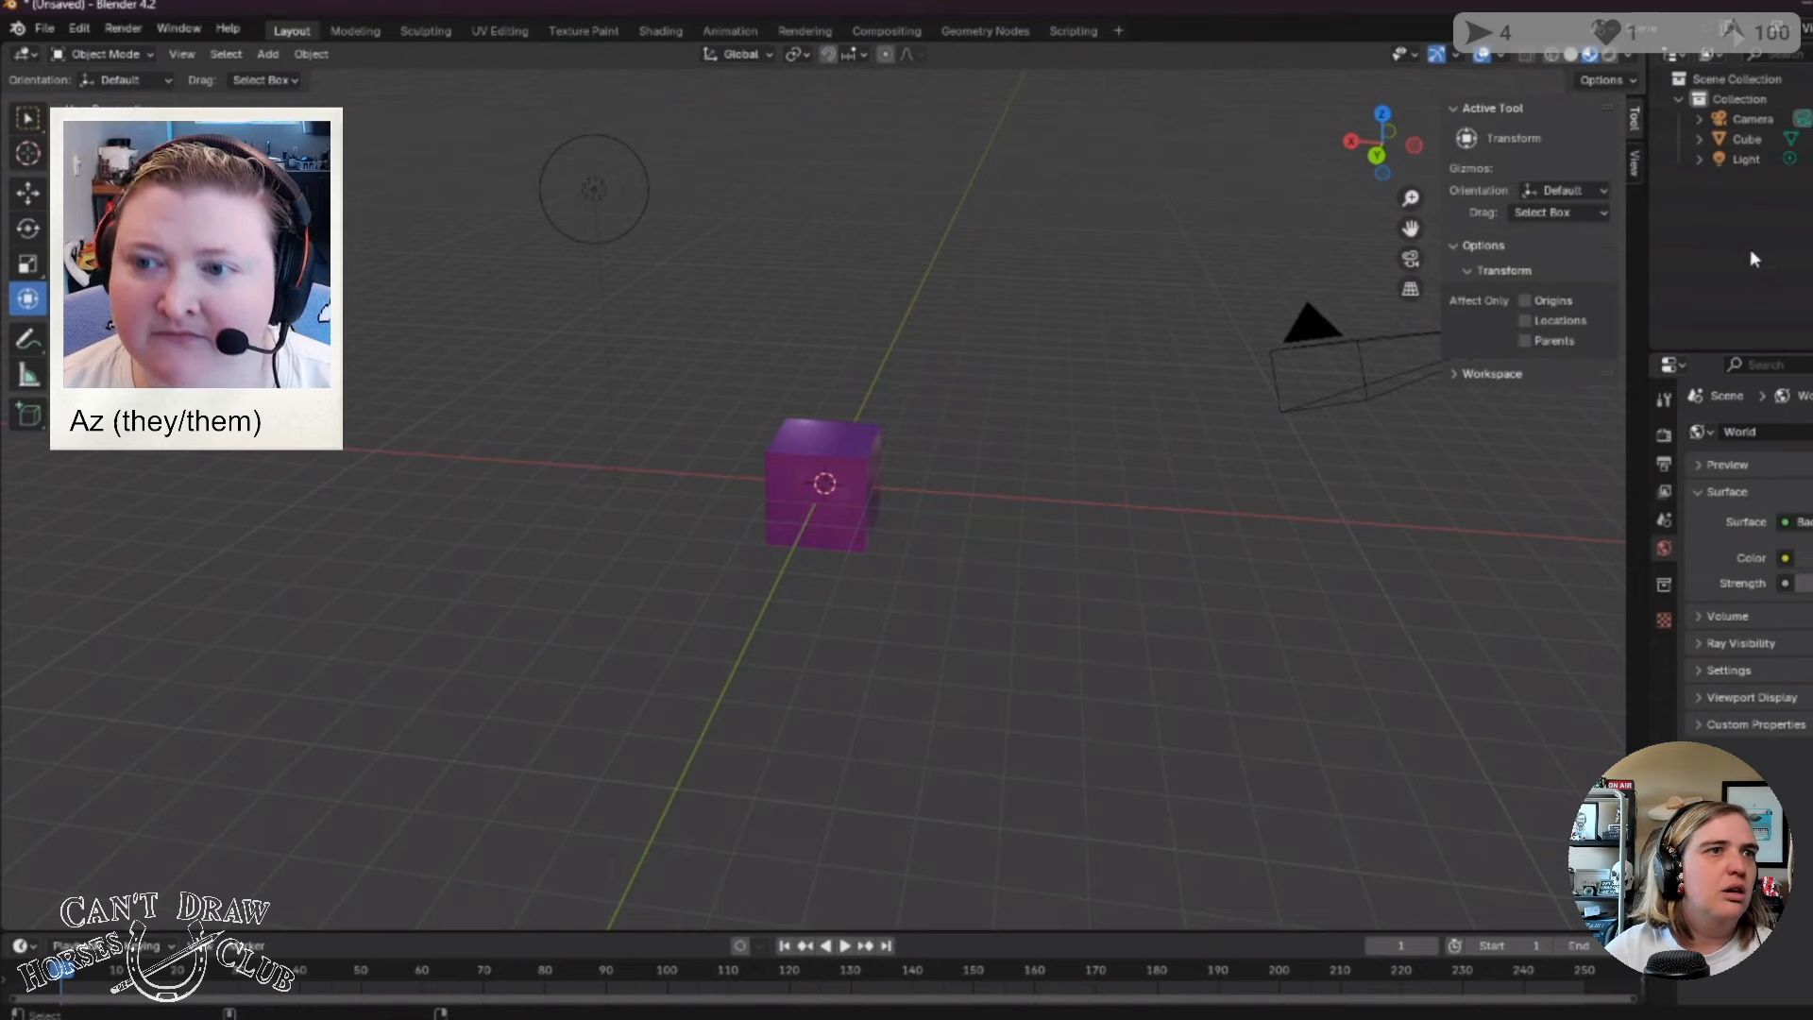
key(ctrl+z)
click(1006, 675)
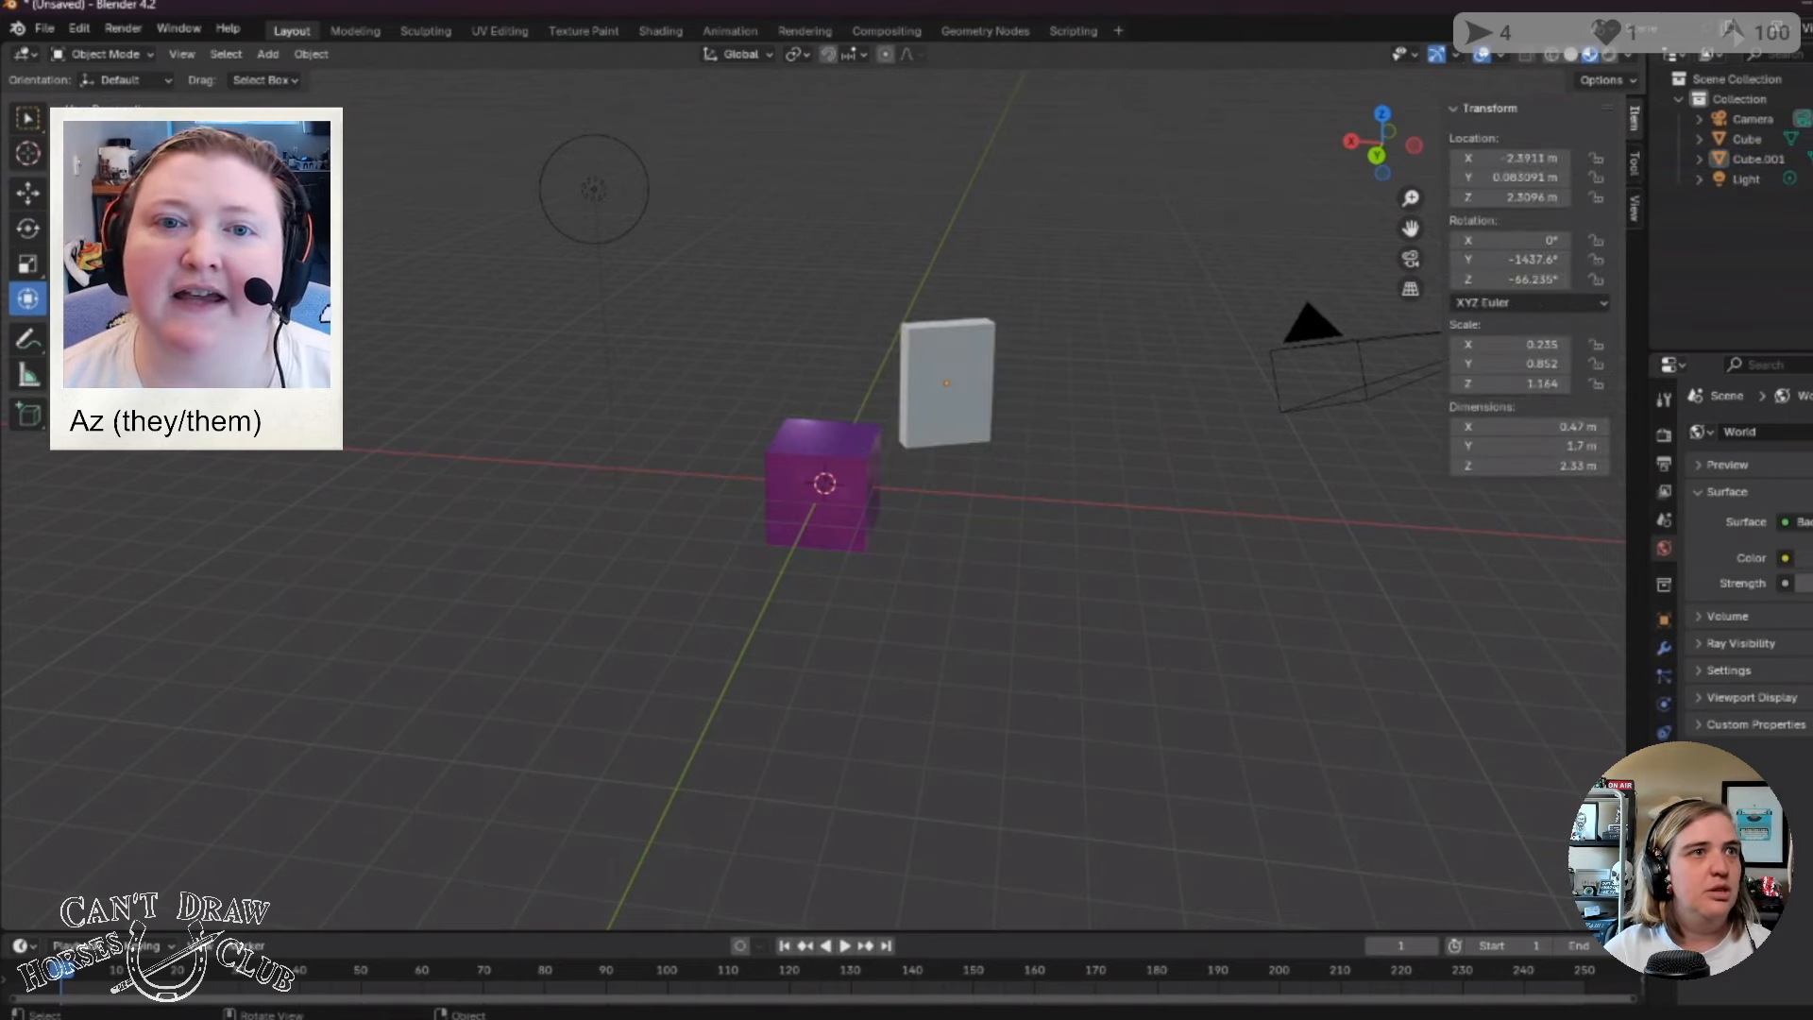
middle_drag(1007, 674, 1062, 701)
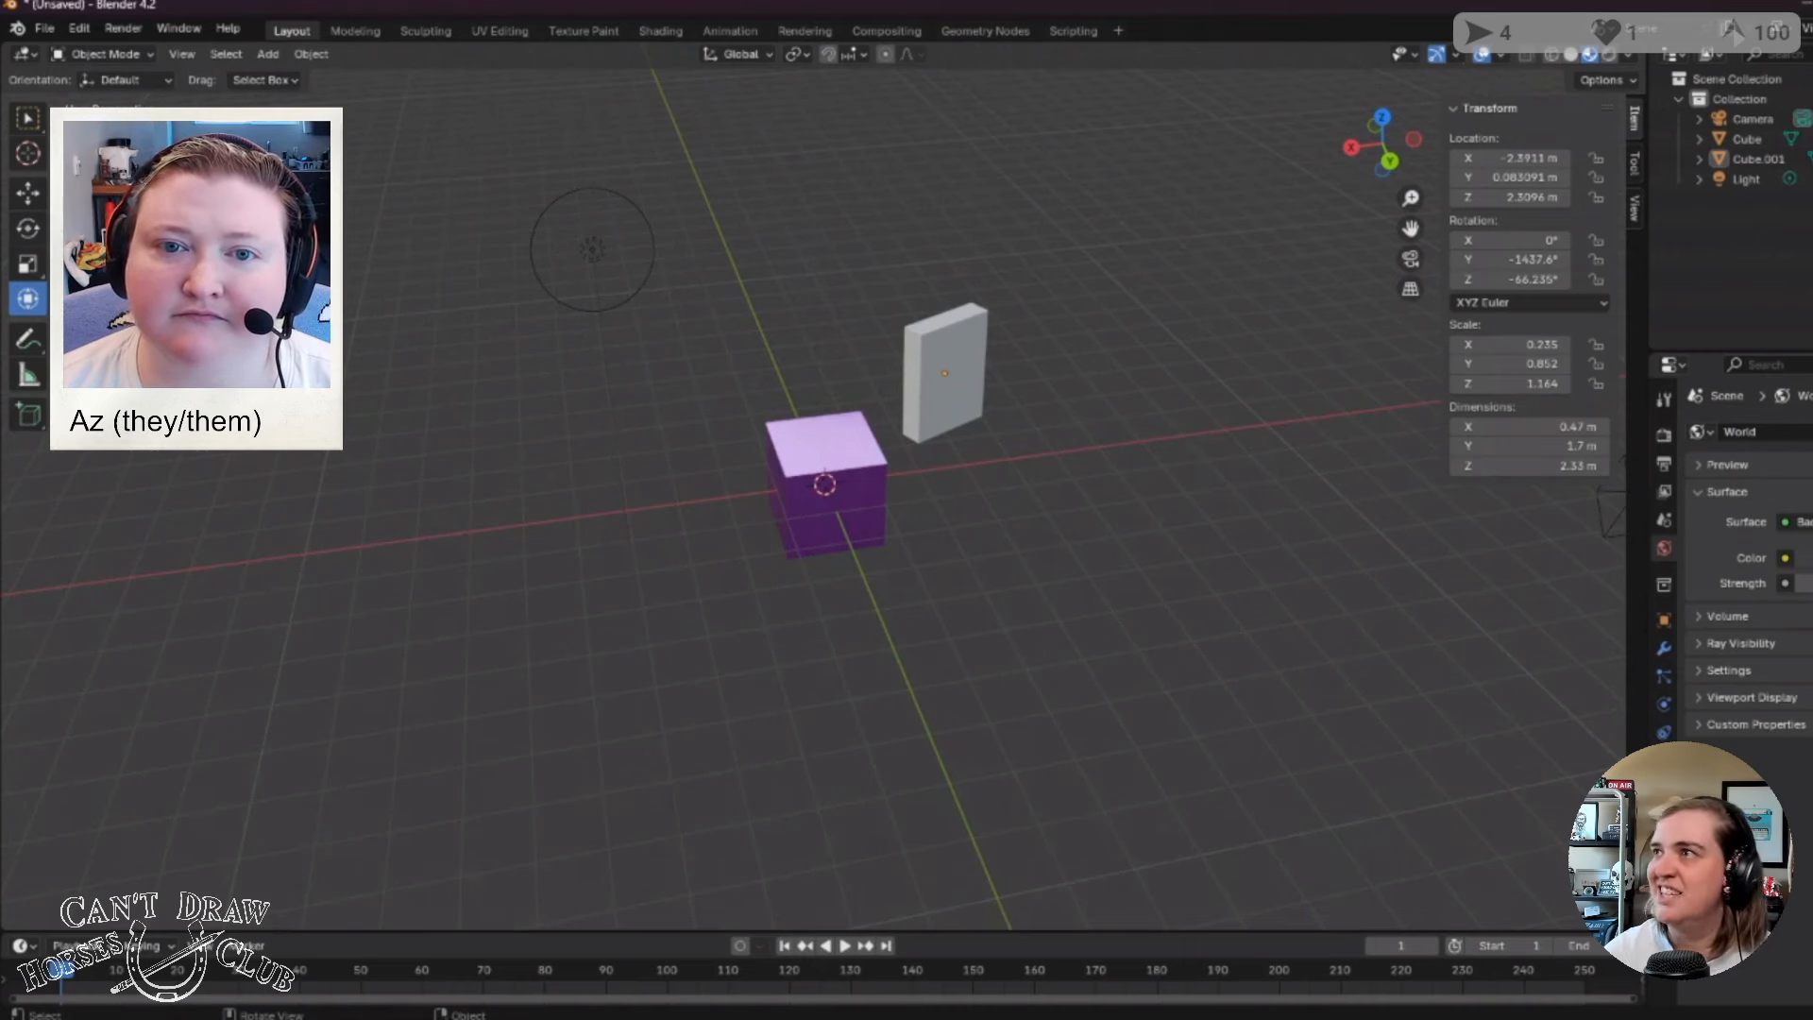
Select all objects in the scene, clear the selection, and select everything again.
key(a)
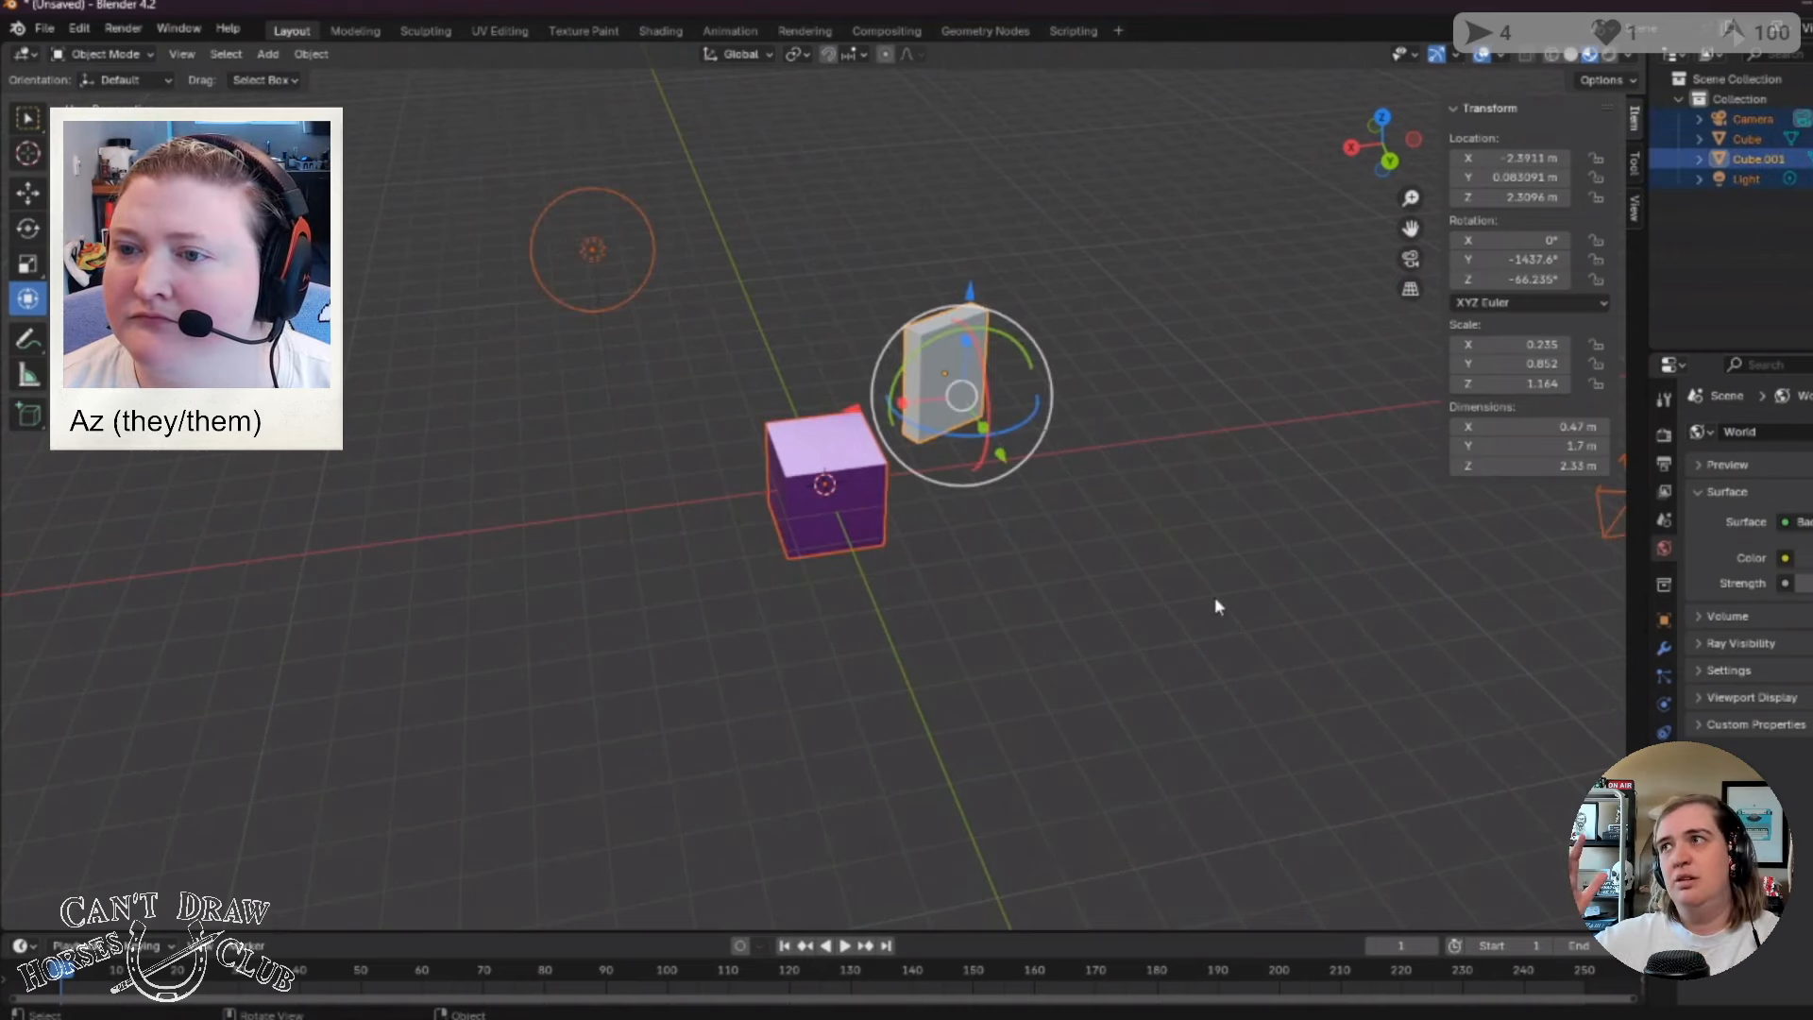
key(alt+a)
scroll(1216, 599, down, 5)
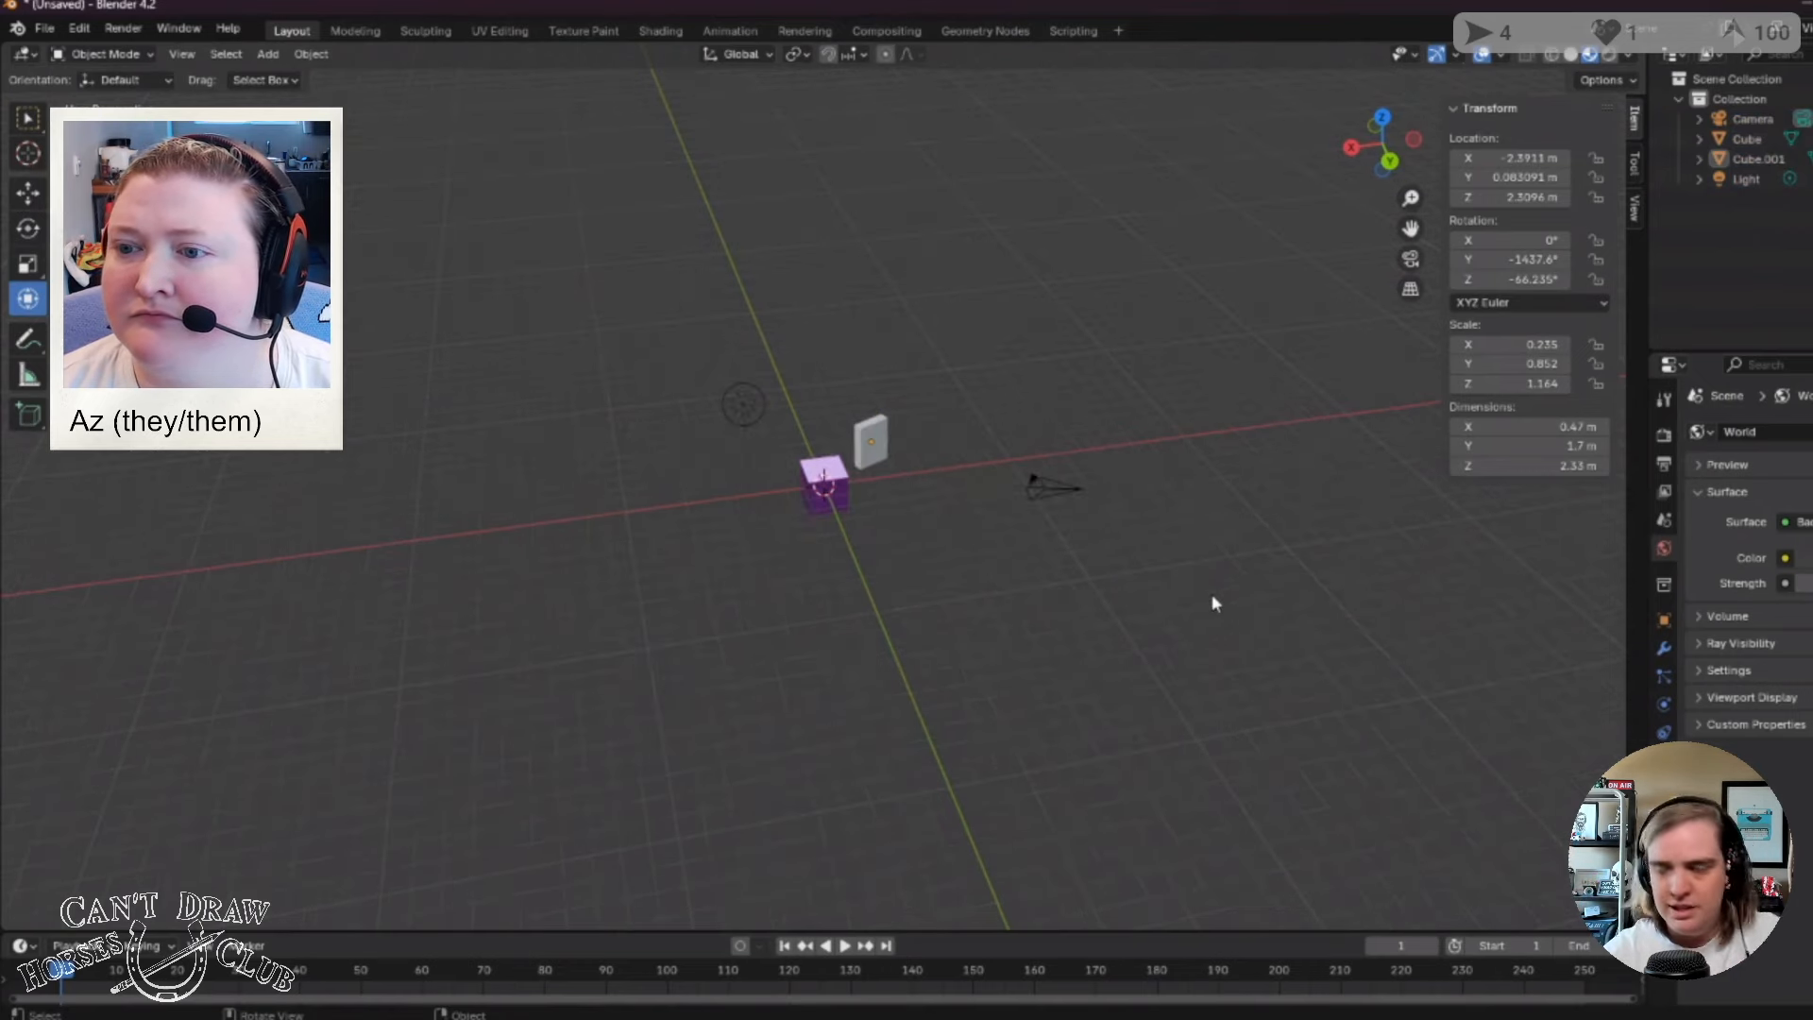
key(a)
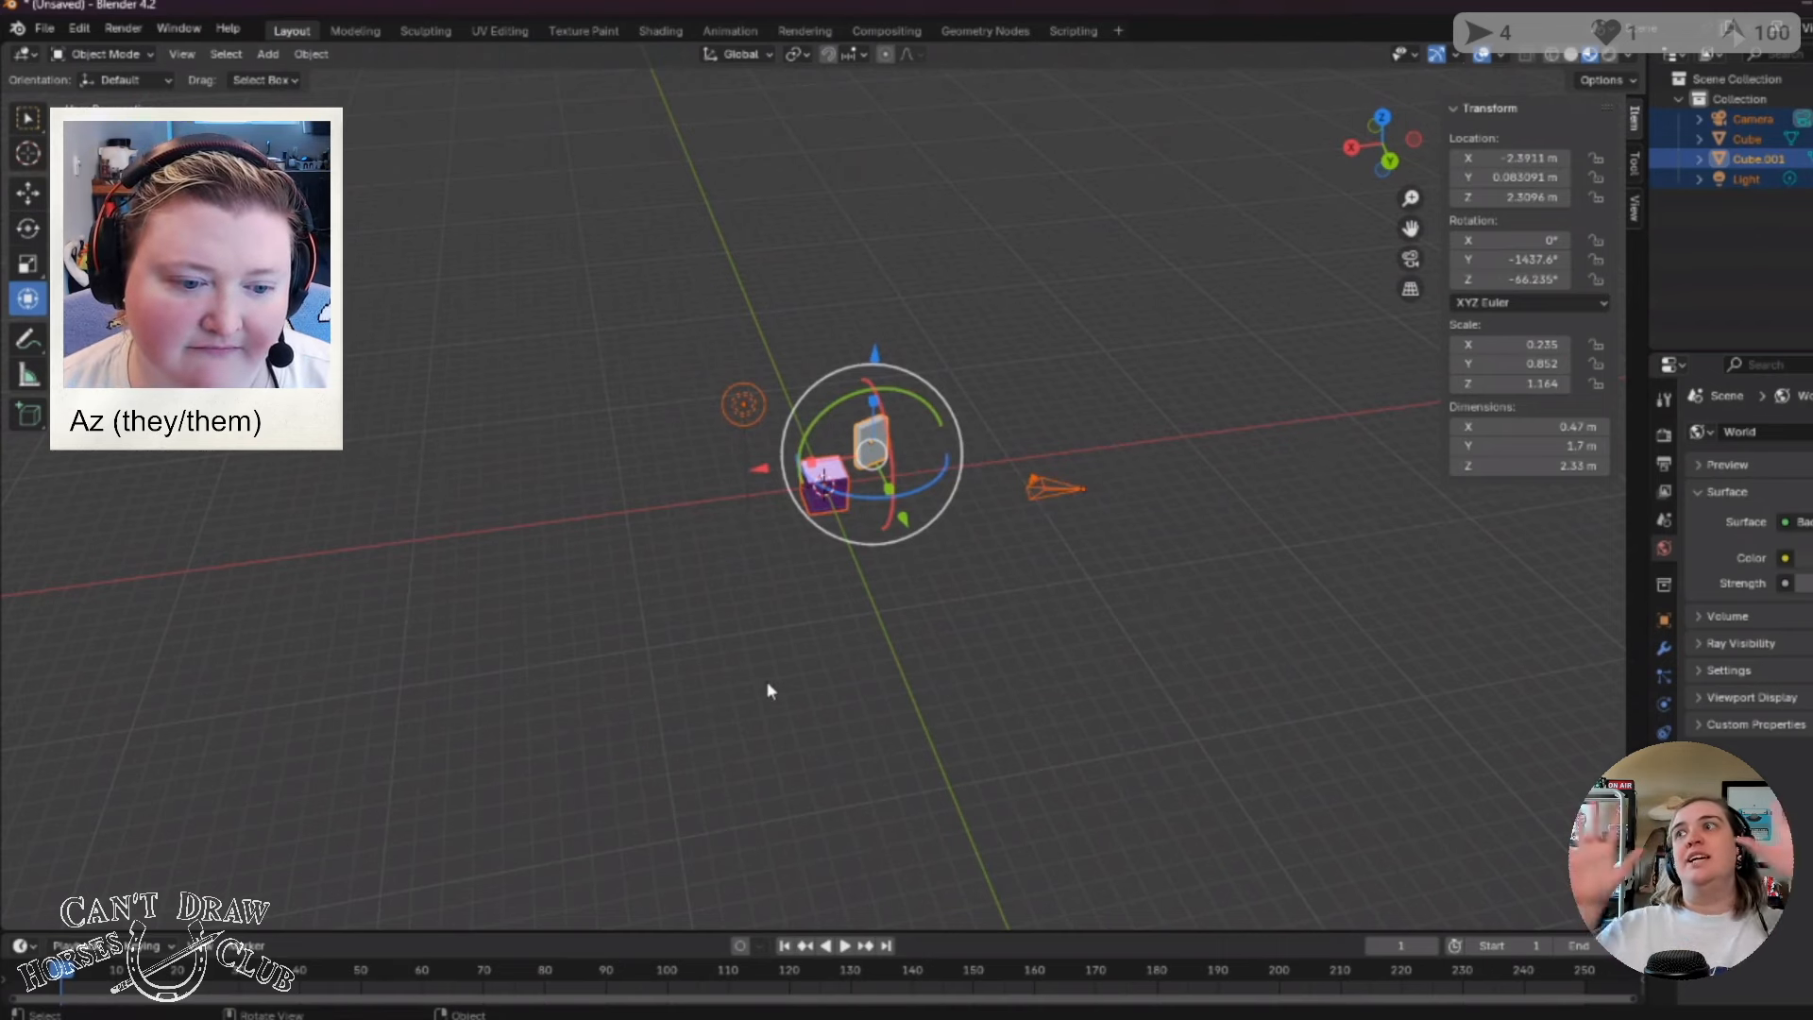
Examine the selected objects from low side angles and the purple cube's faces from close up and far away.
middle_drag(761, 680, 776, 630)
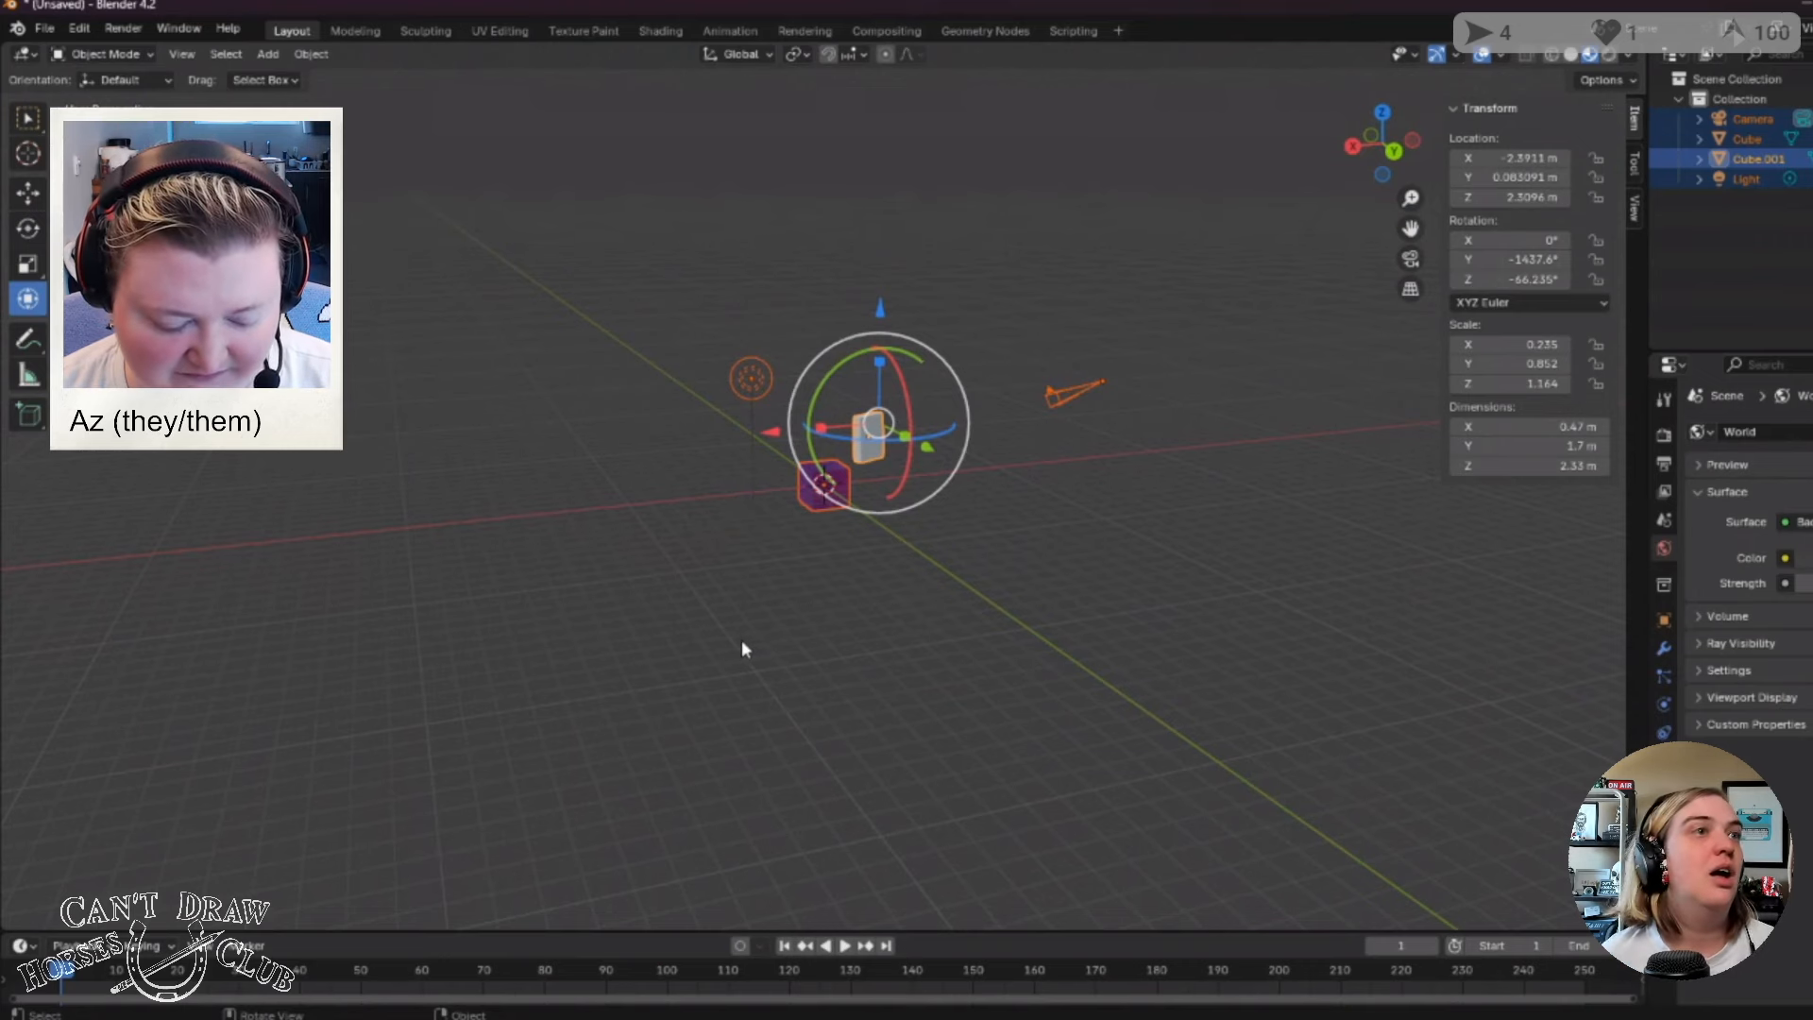
middle_drag(644, 606, 744, 641)
scroll(756, 633, up, 6)
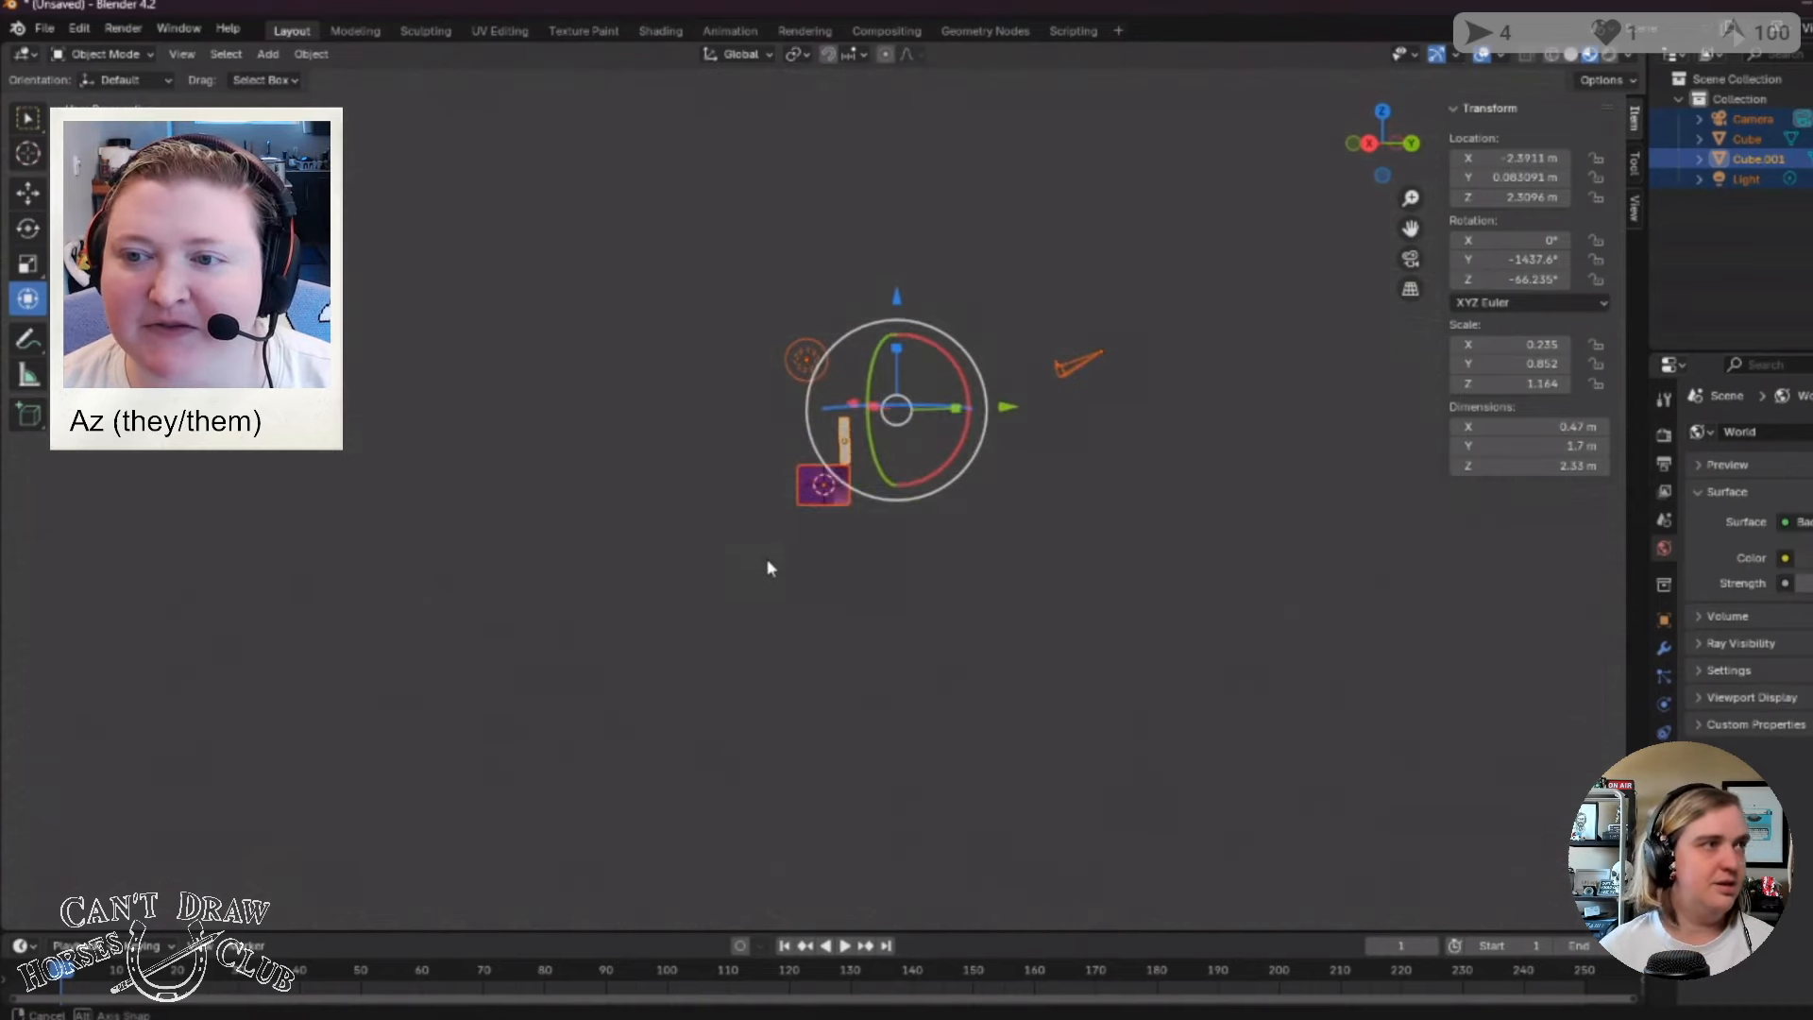
scroll(766, 567, up, 8)
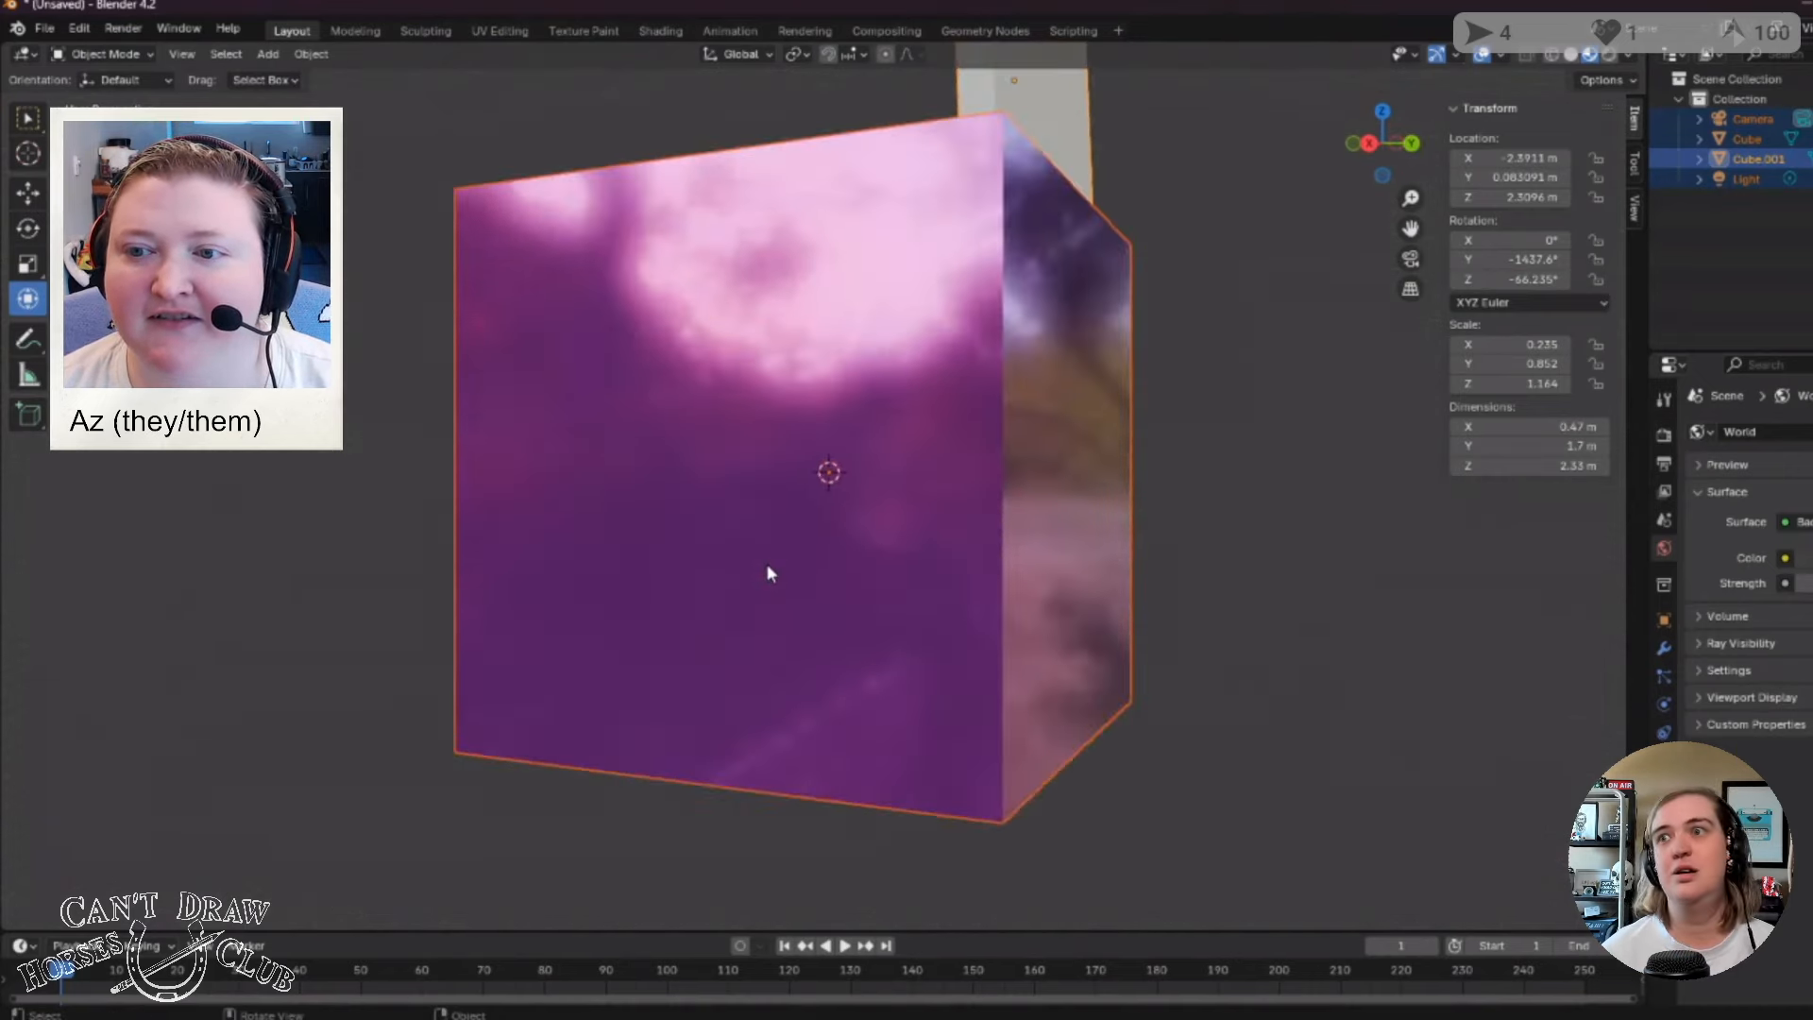
middle_drag(768, 628, 785, 668)
scroll(784, 668, down, 6)
scroll(790, 652, up, 3)
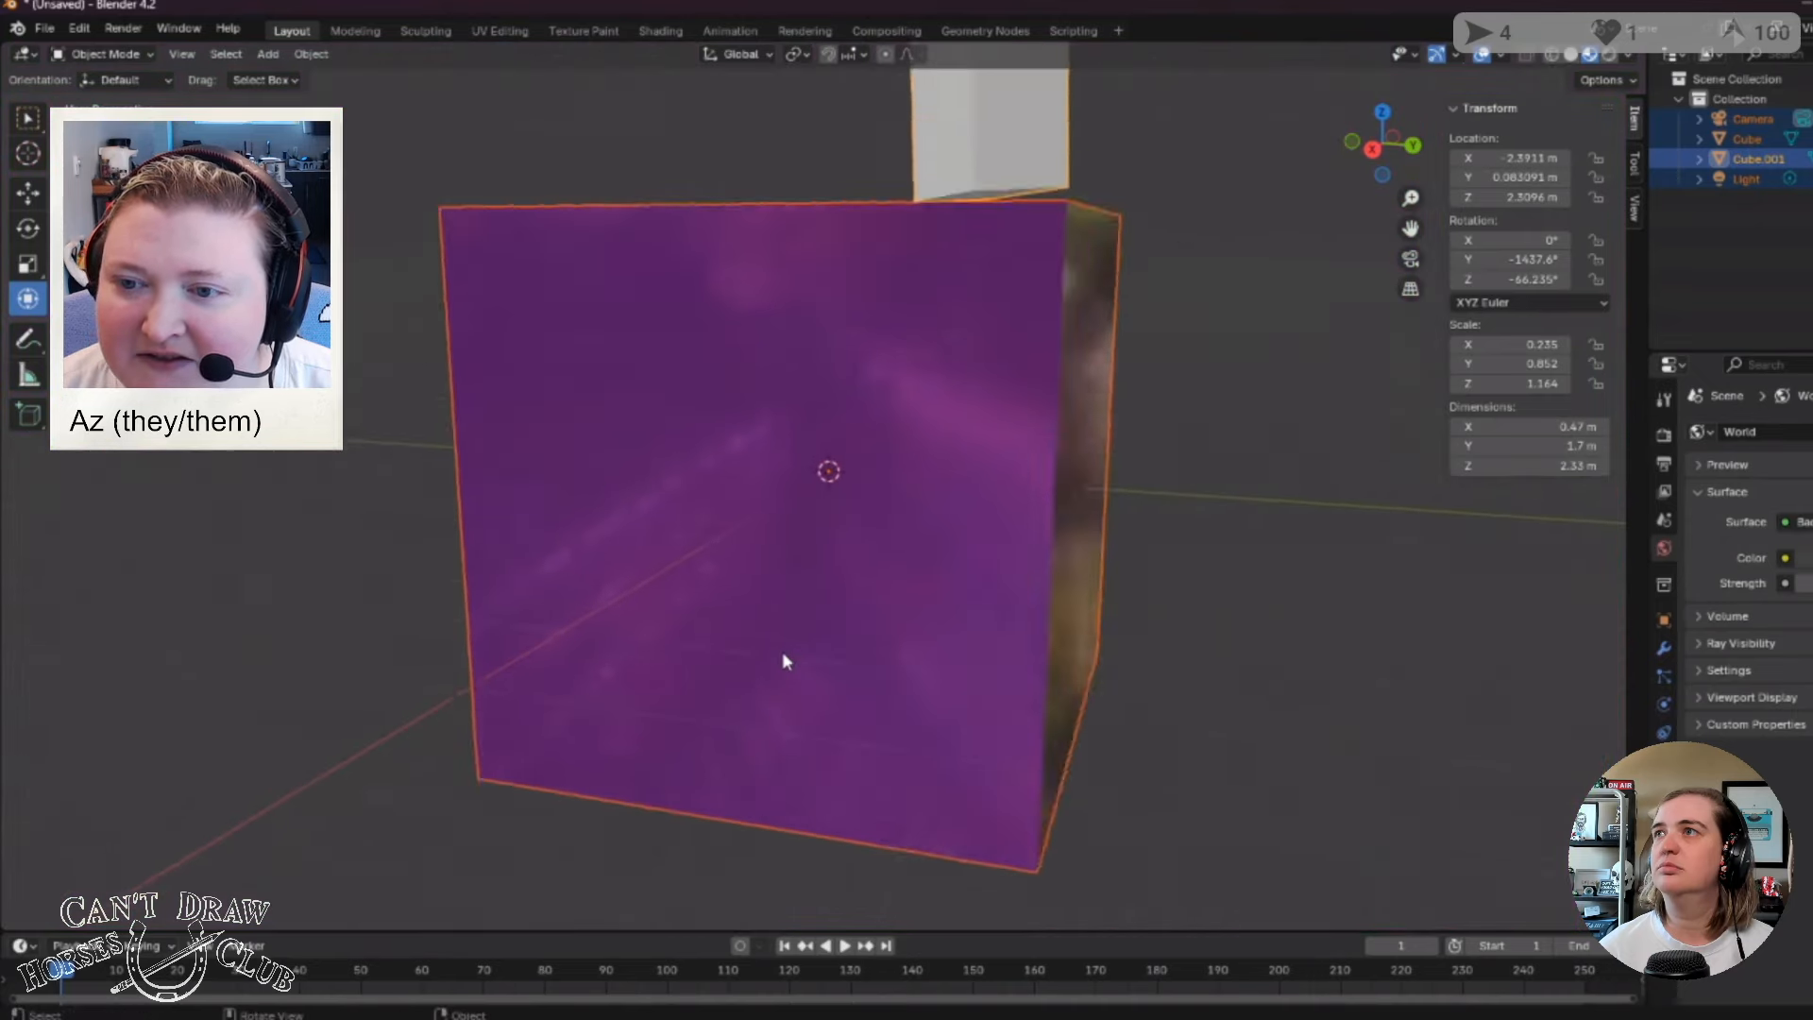
scroll(783, 651, up, 1)
scroll(785, 652, down, 5)
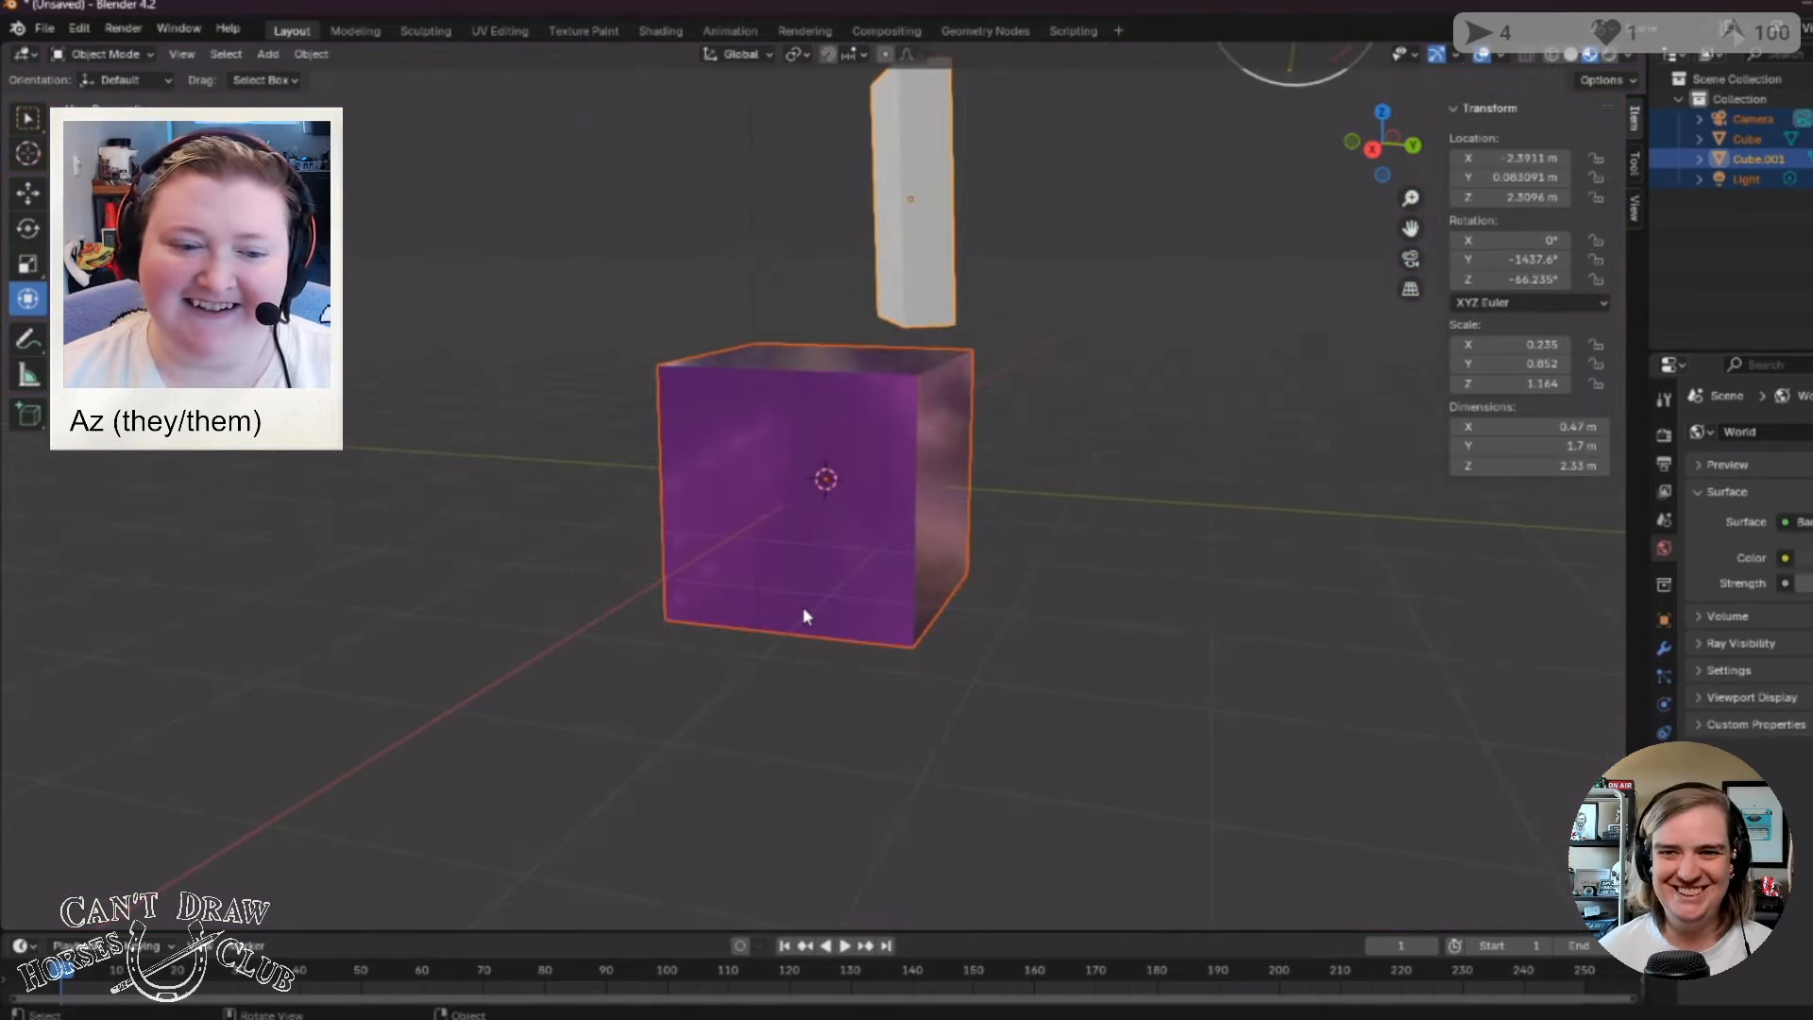
scroll(806, 616, down, 8)
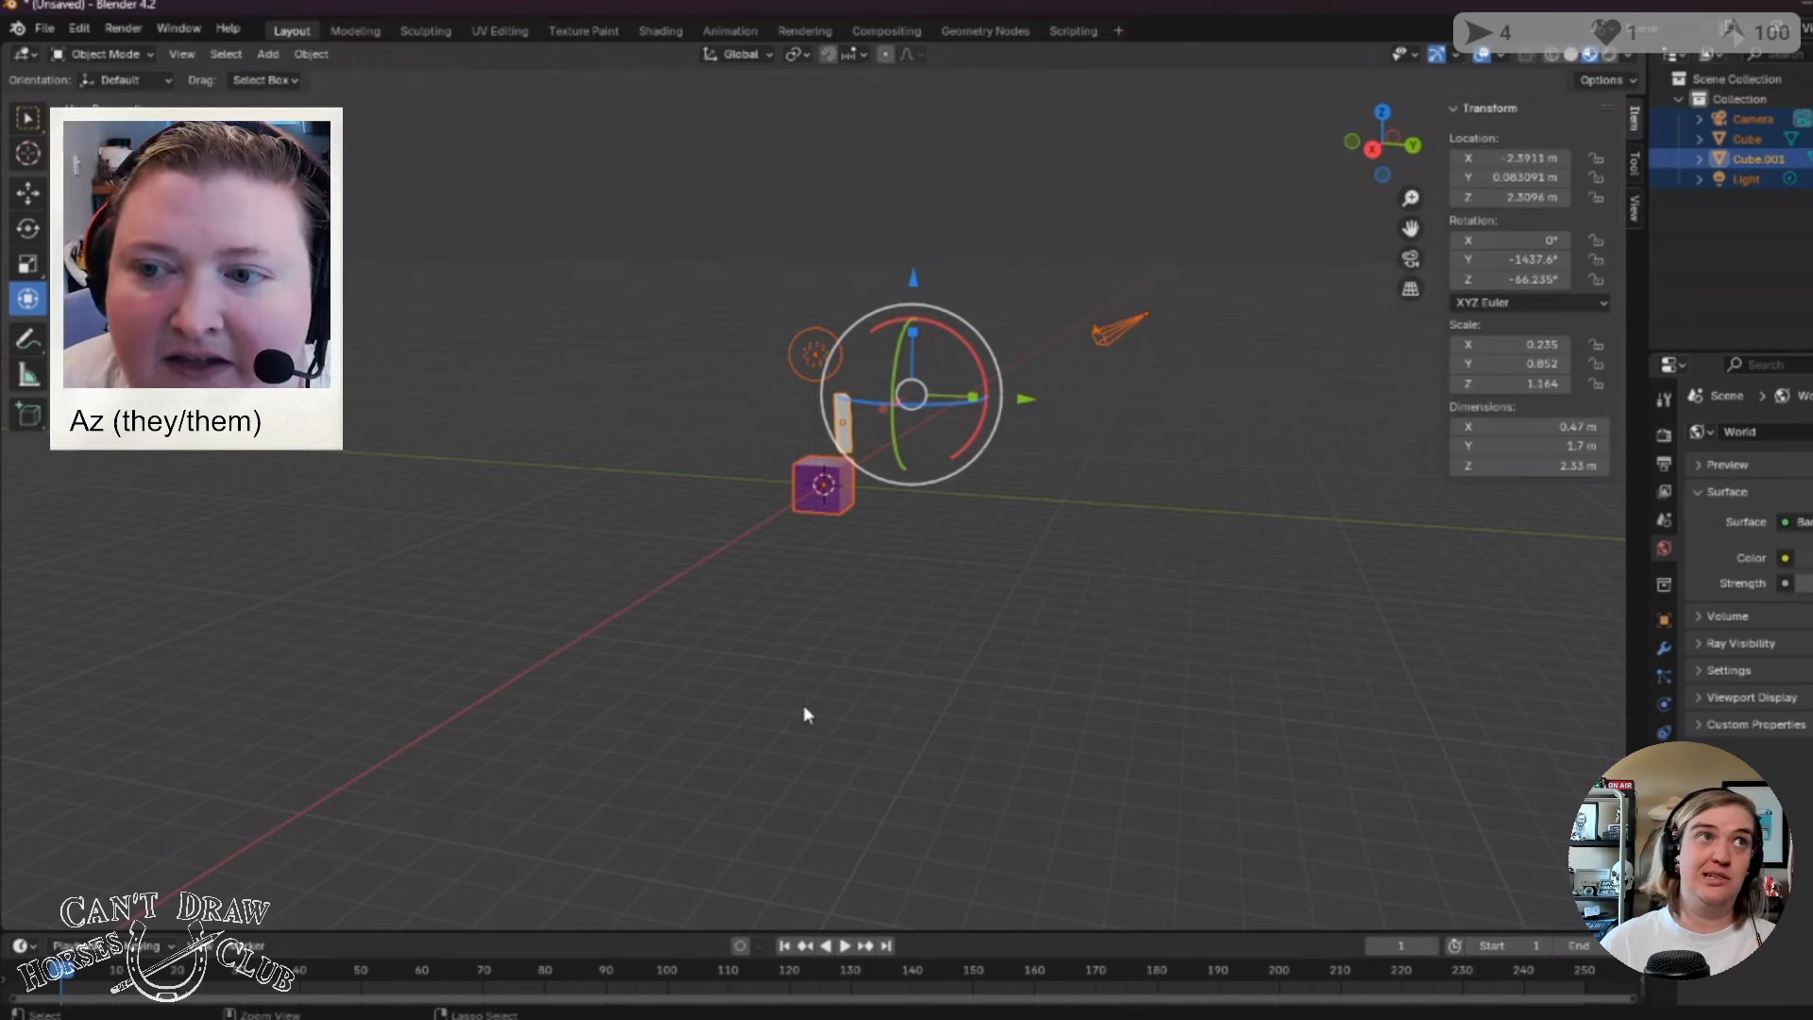
Delete every object in the scene, undo the deletion, and clear the selection.
right_click(803, 705)
click(1148, 621)
key(ctrl+a)
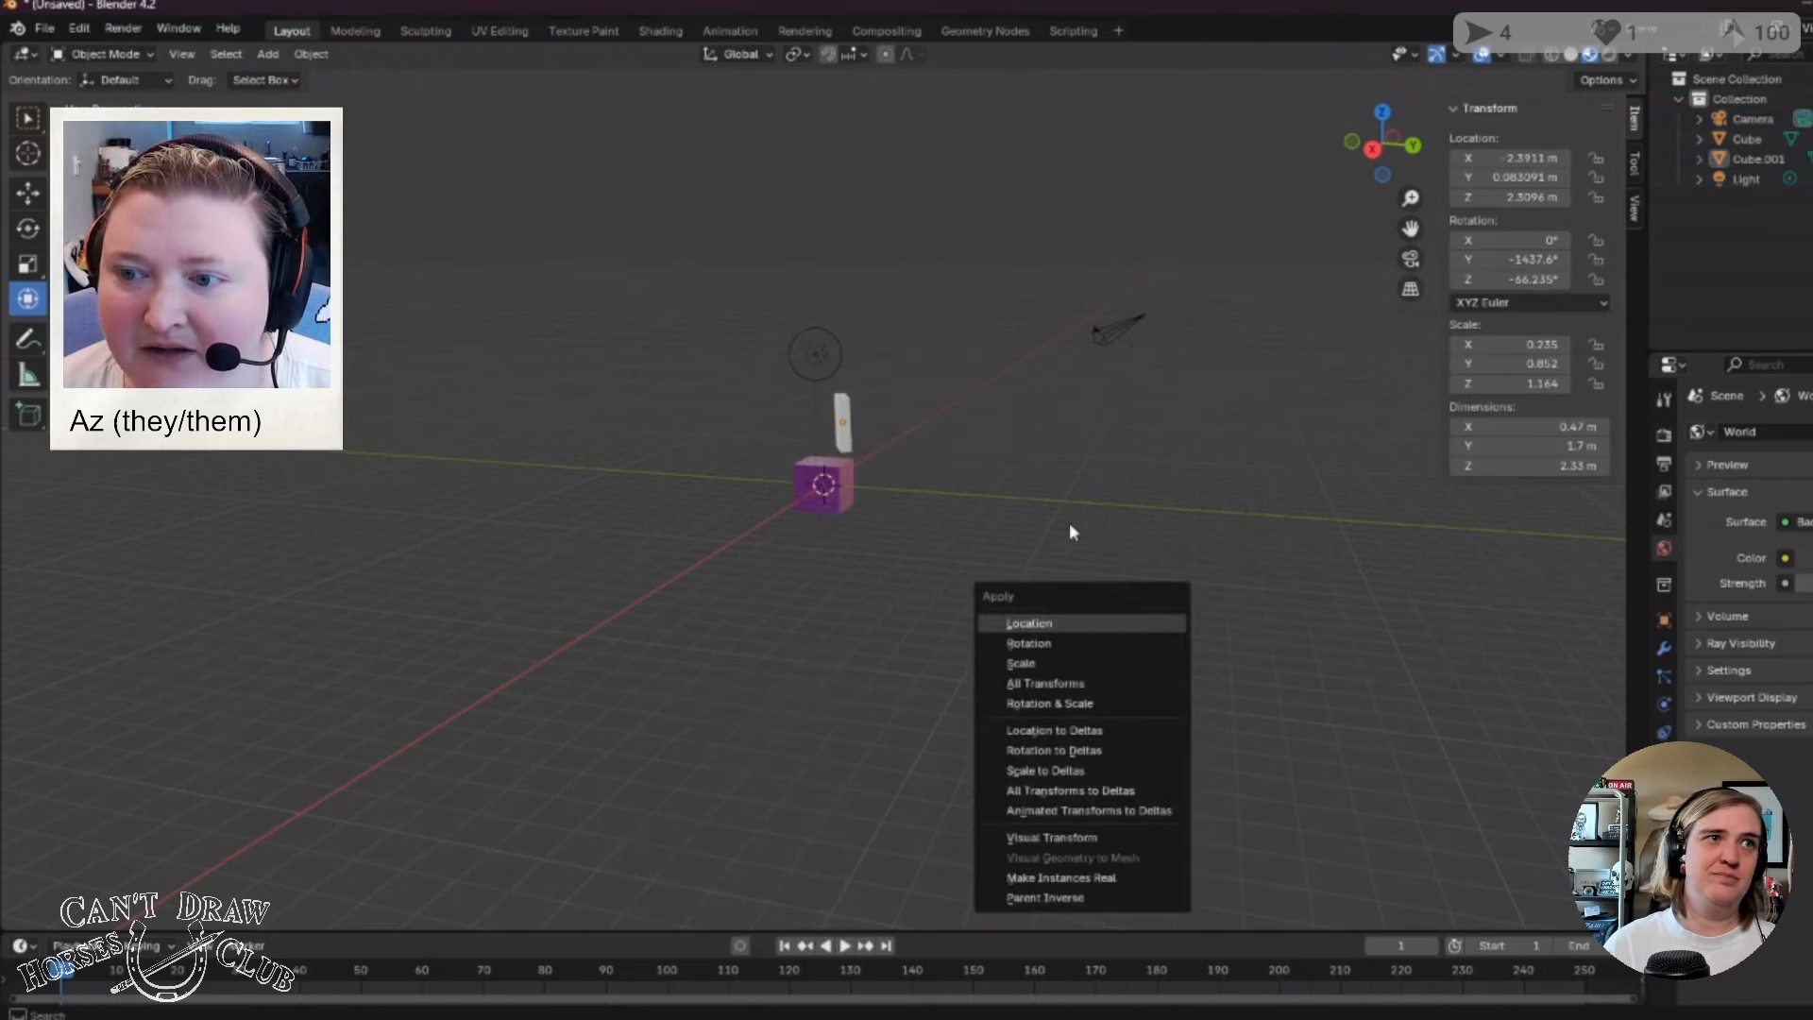
key(a)
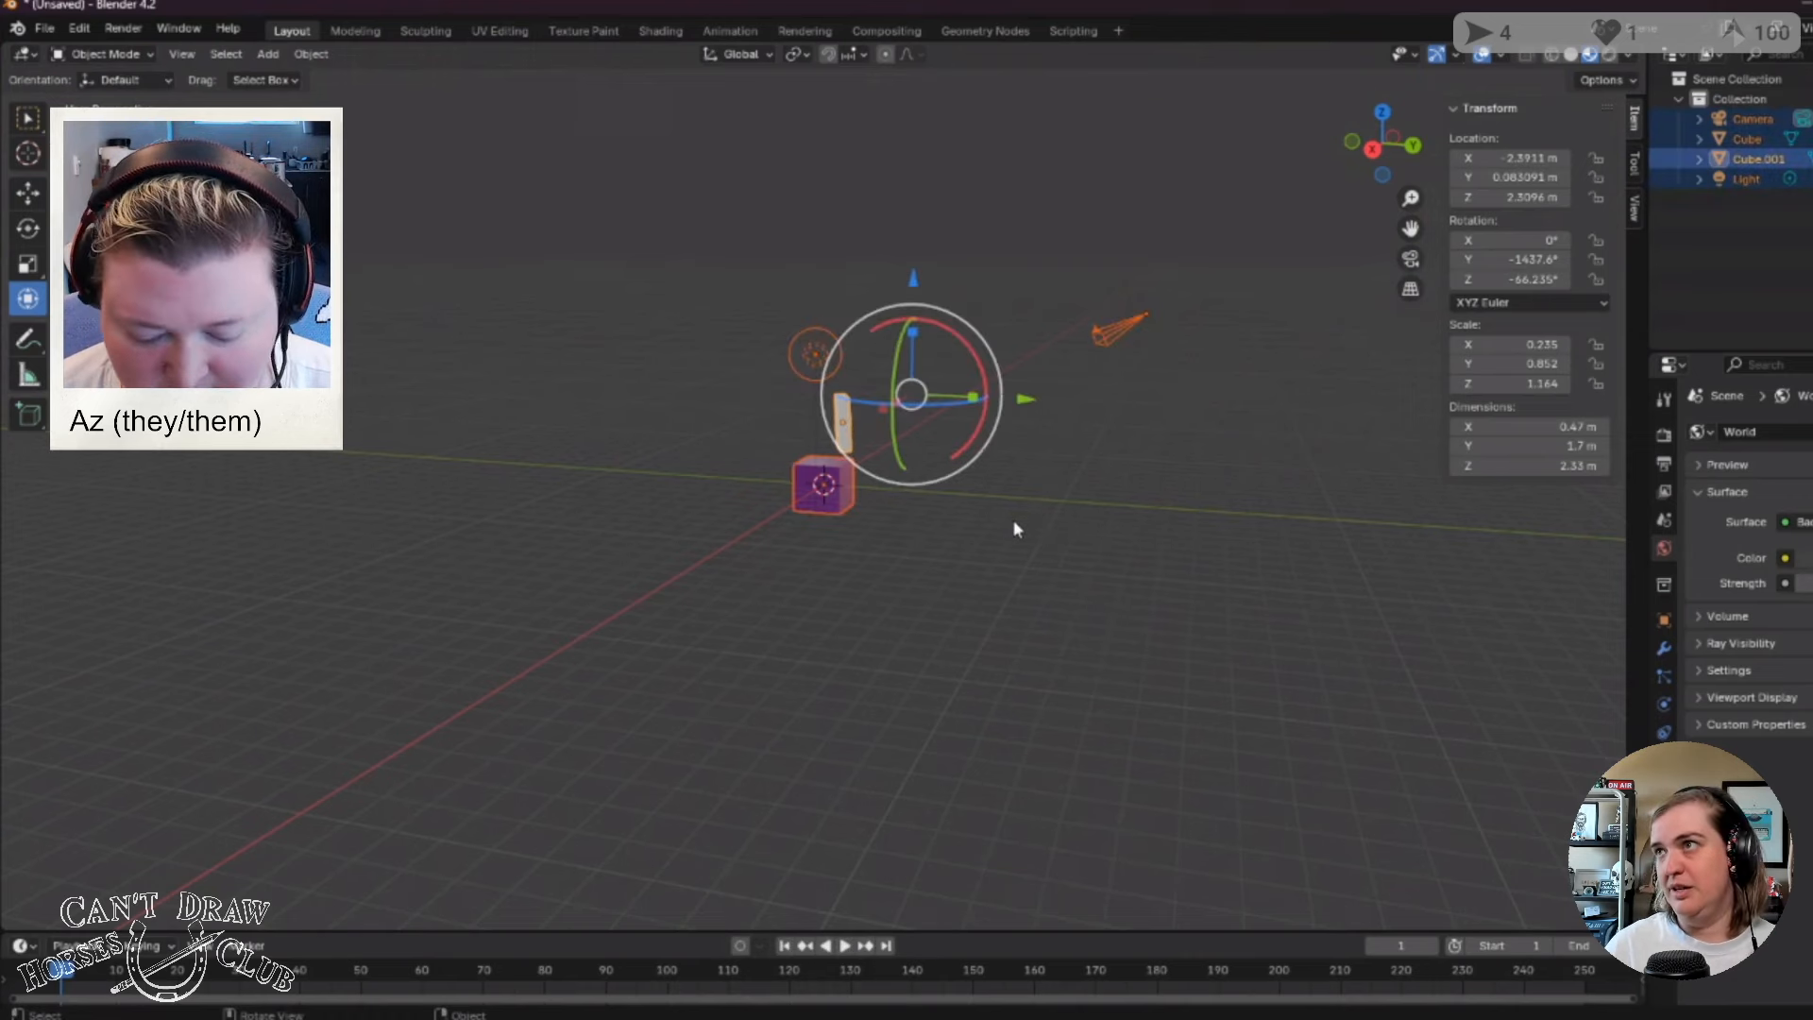
key(Delete)
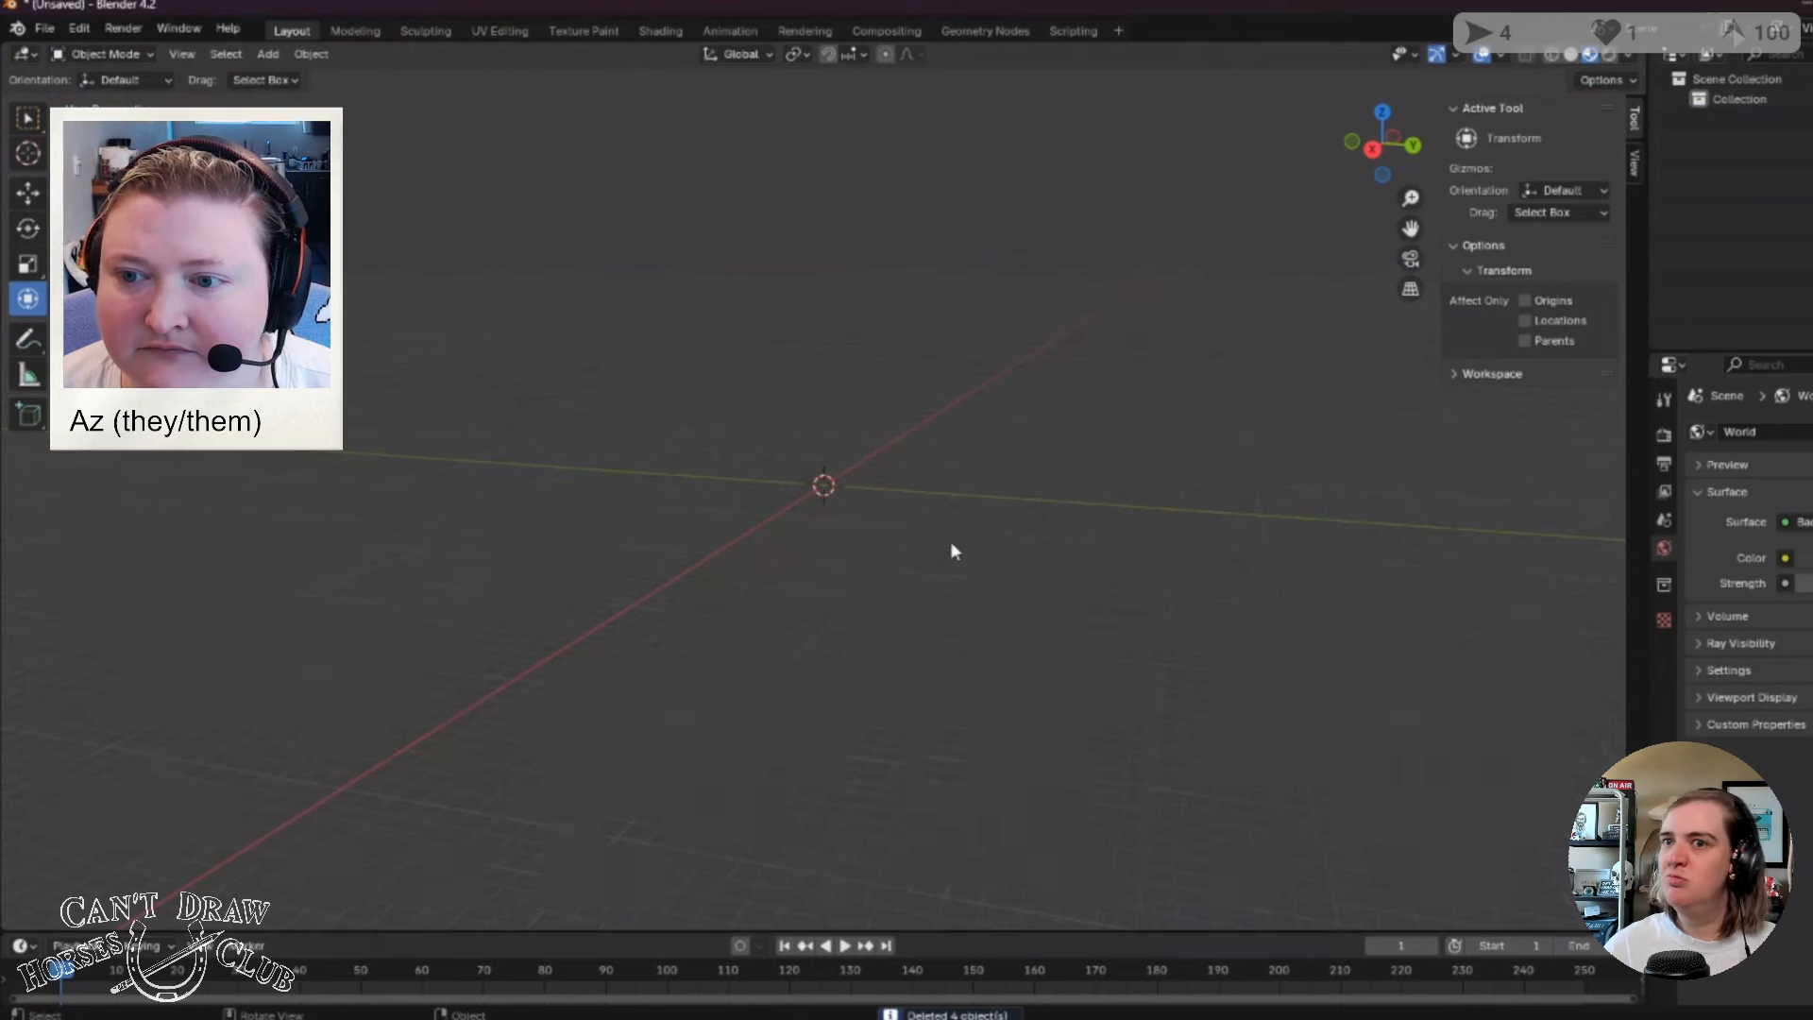
scroll(922, 609, up, 5)
scroll(988, 519, down, 2)
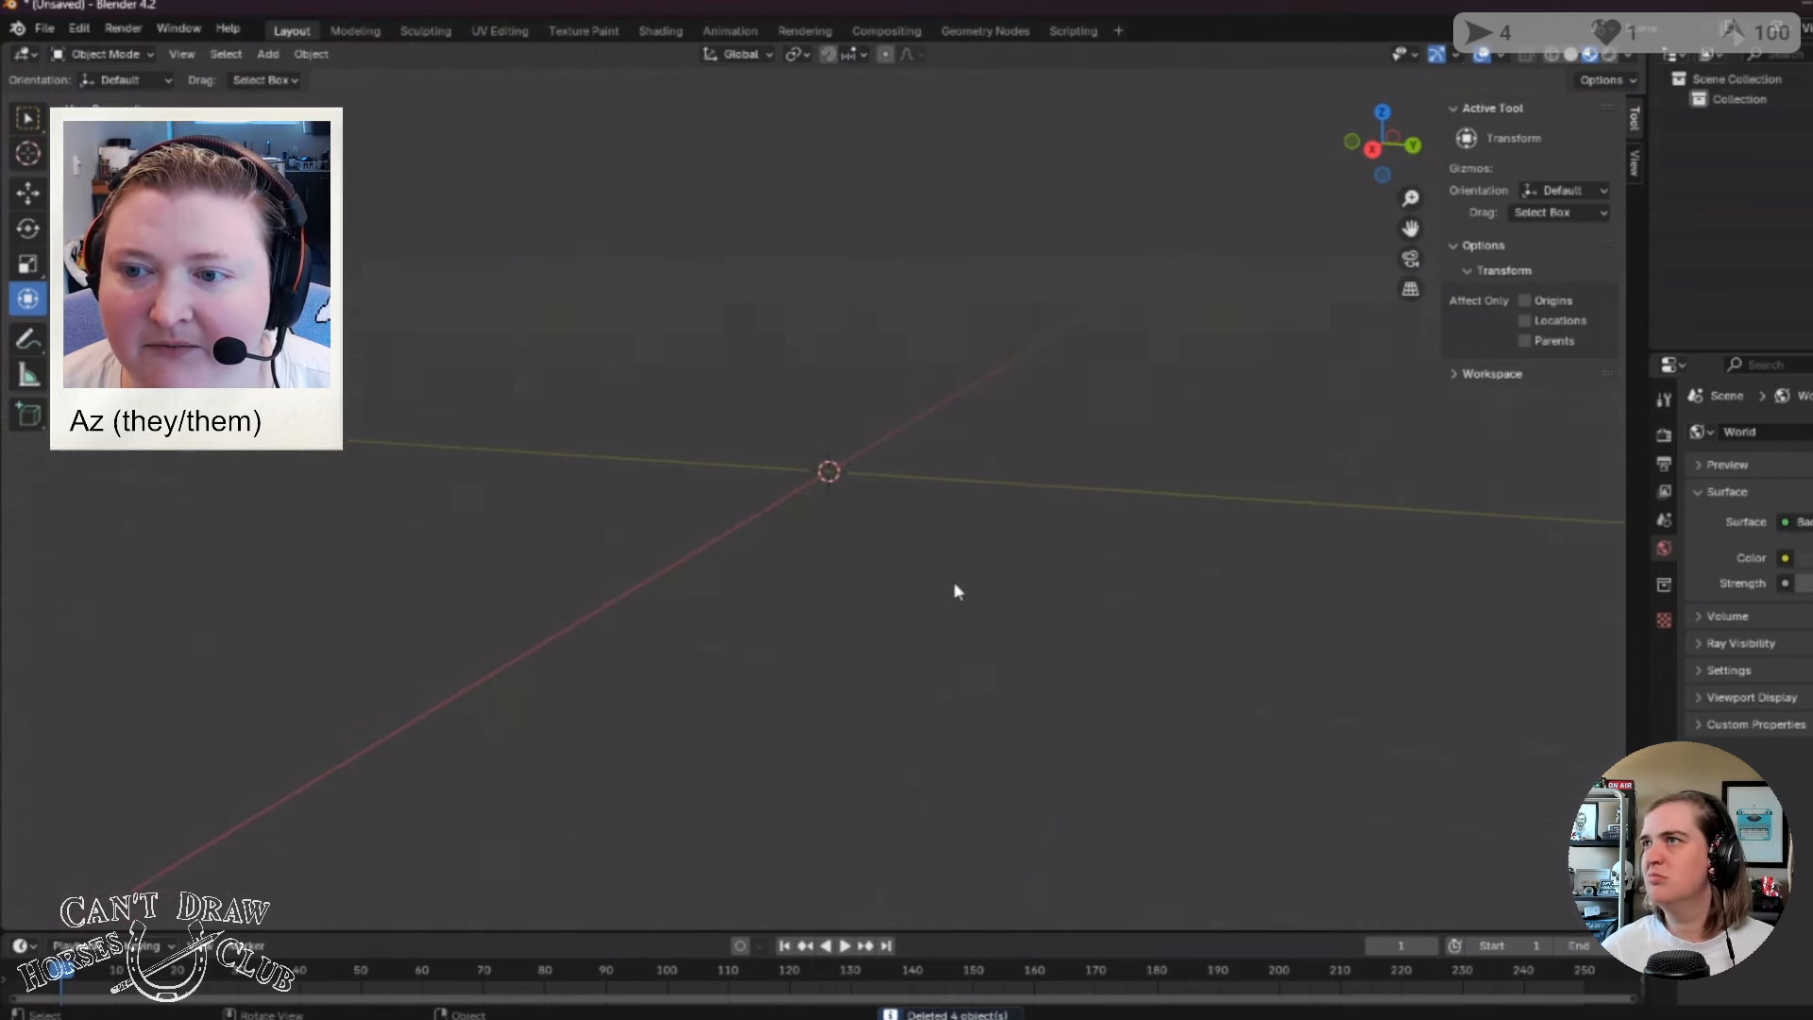
key(ctrl+z)
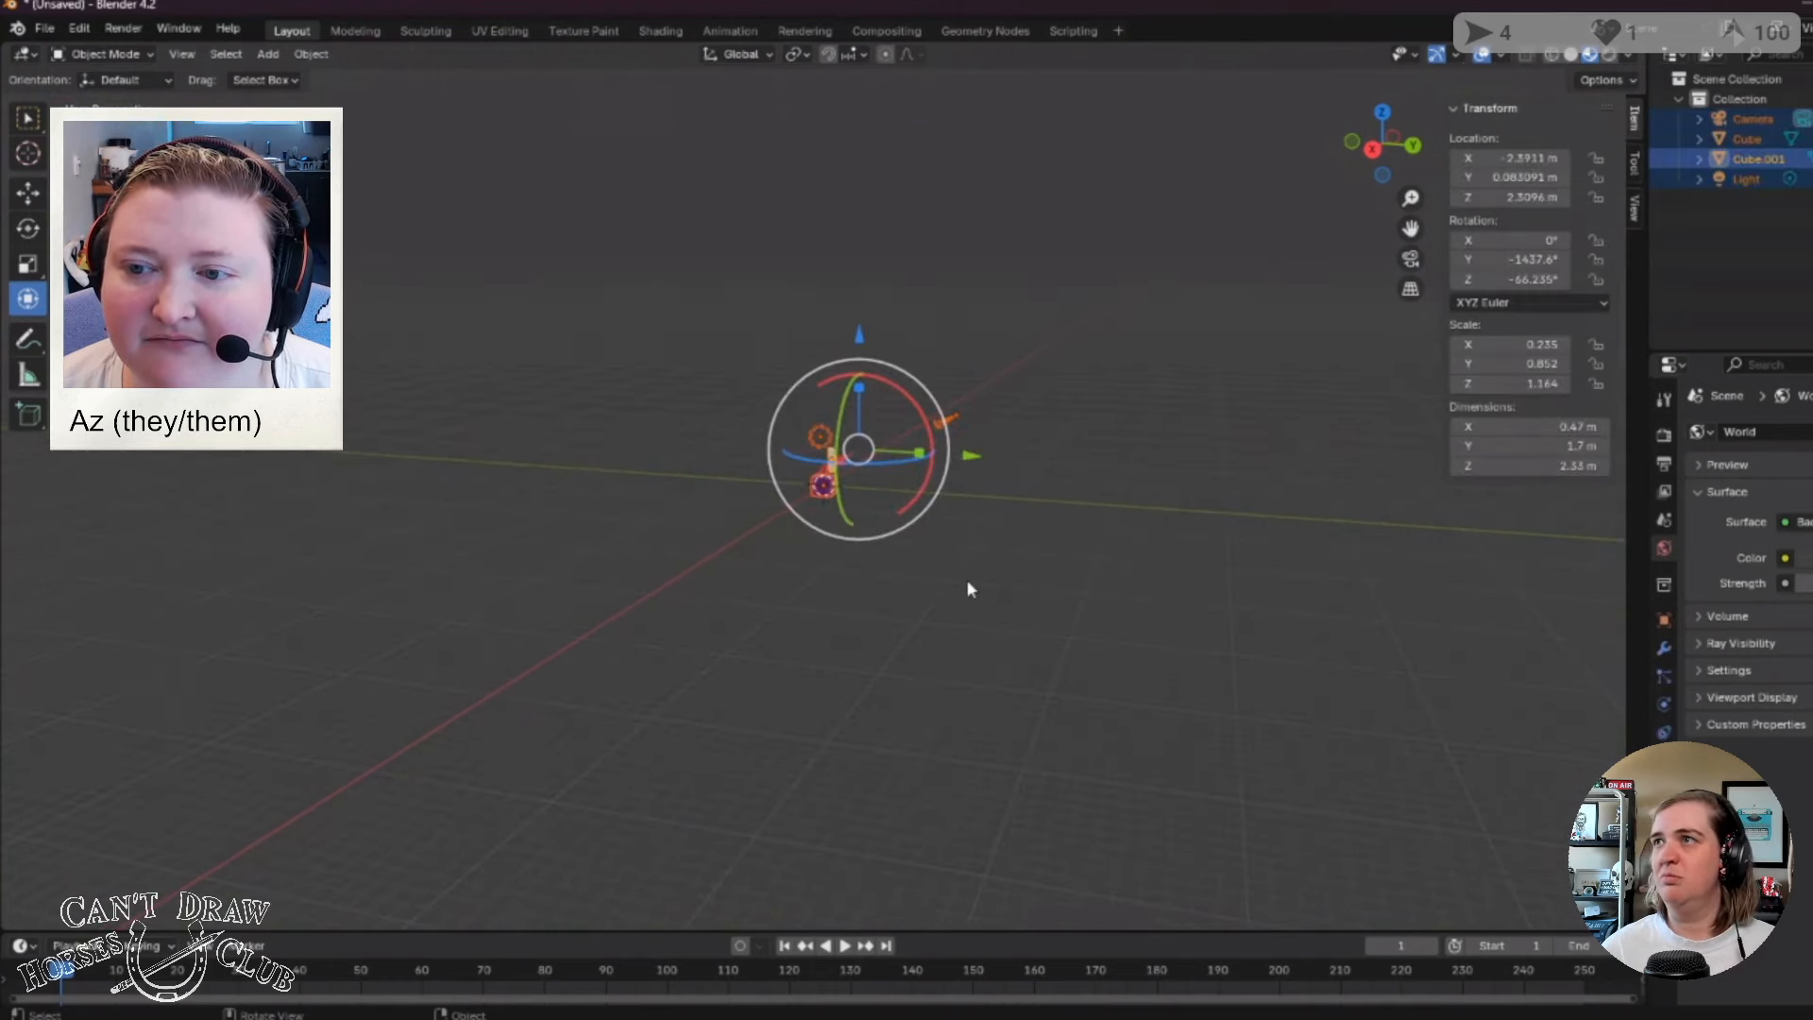
click(862, 574)
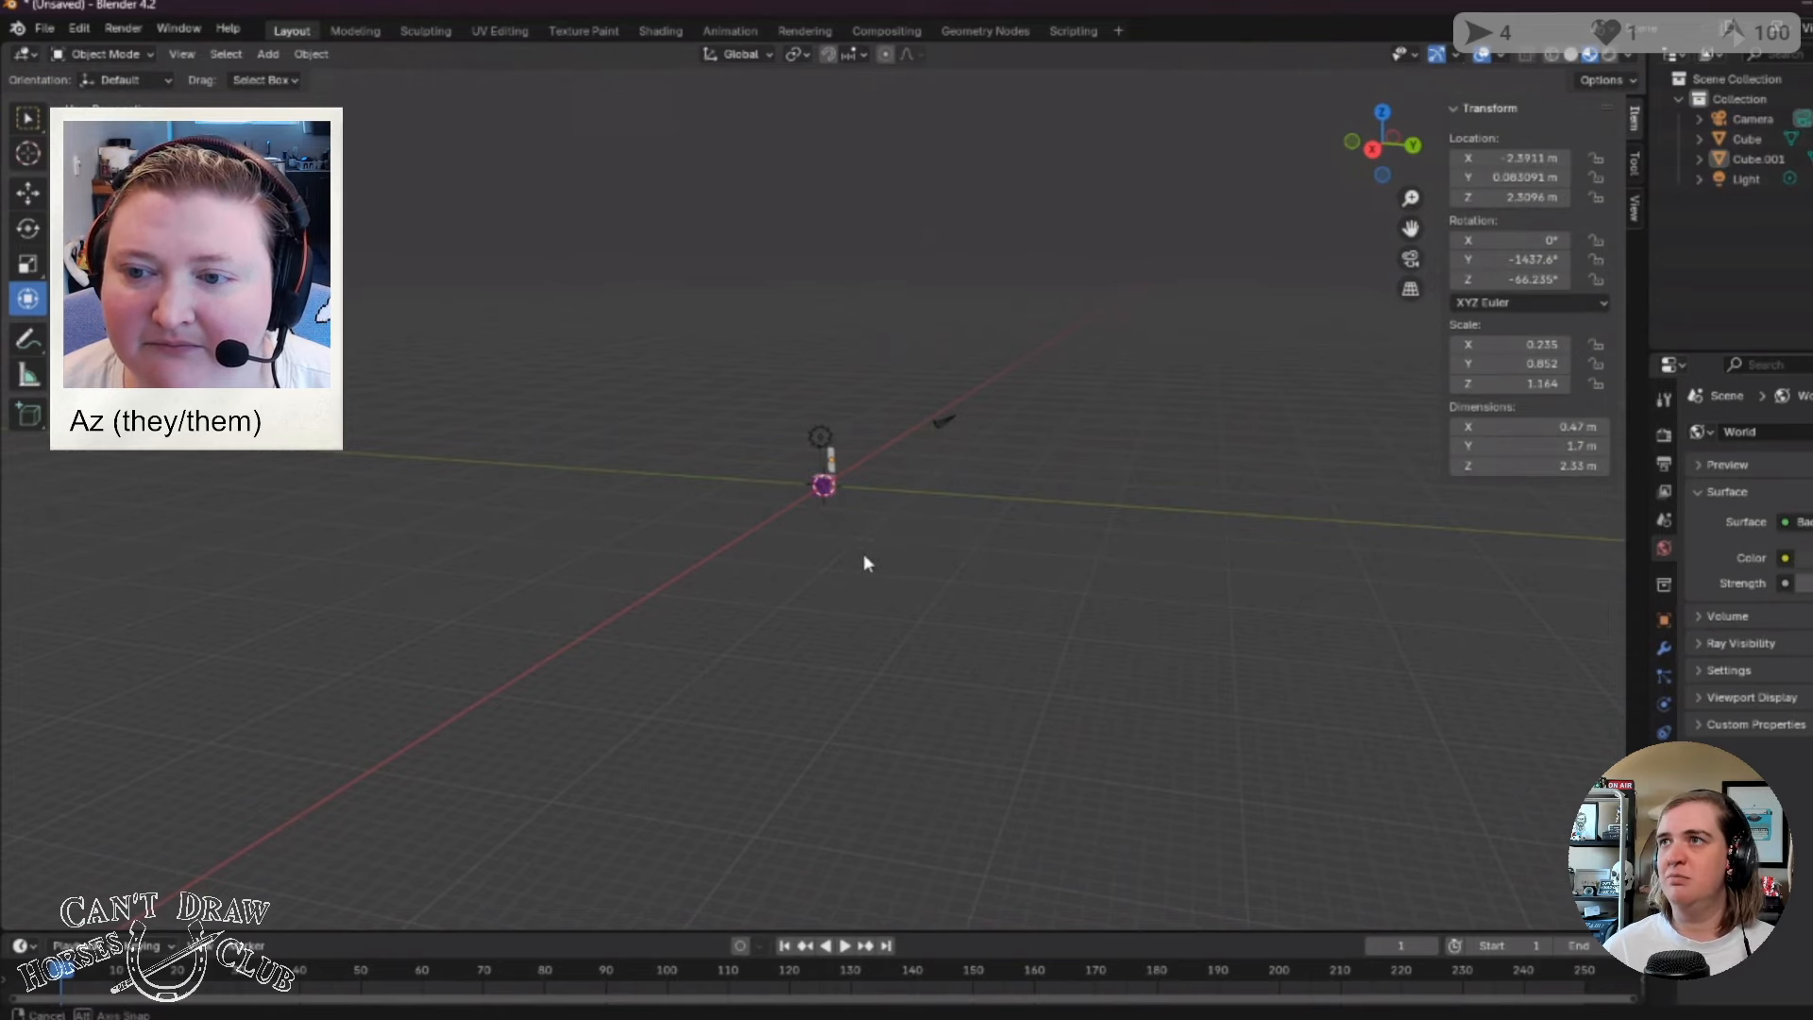
Move the grey block freely into the middle of the purple cube, to about X -0.05 m, Y -0.07 m, Z 0.64 m.
mouse_move(864, 553)
middle_down()
mouse_move(1029, 622)
mouse_move(843, 541)
middle_up()
scroll(840, 542, up, 5)
scroll(840, 548, up, 1)
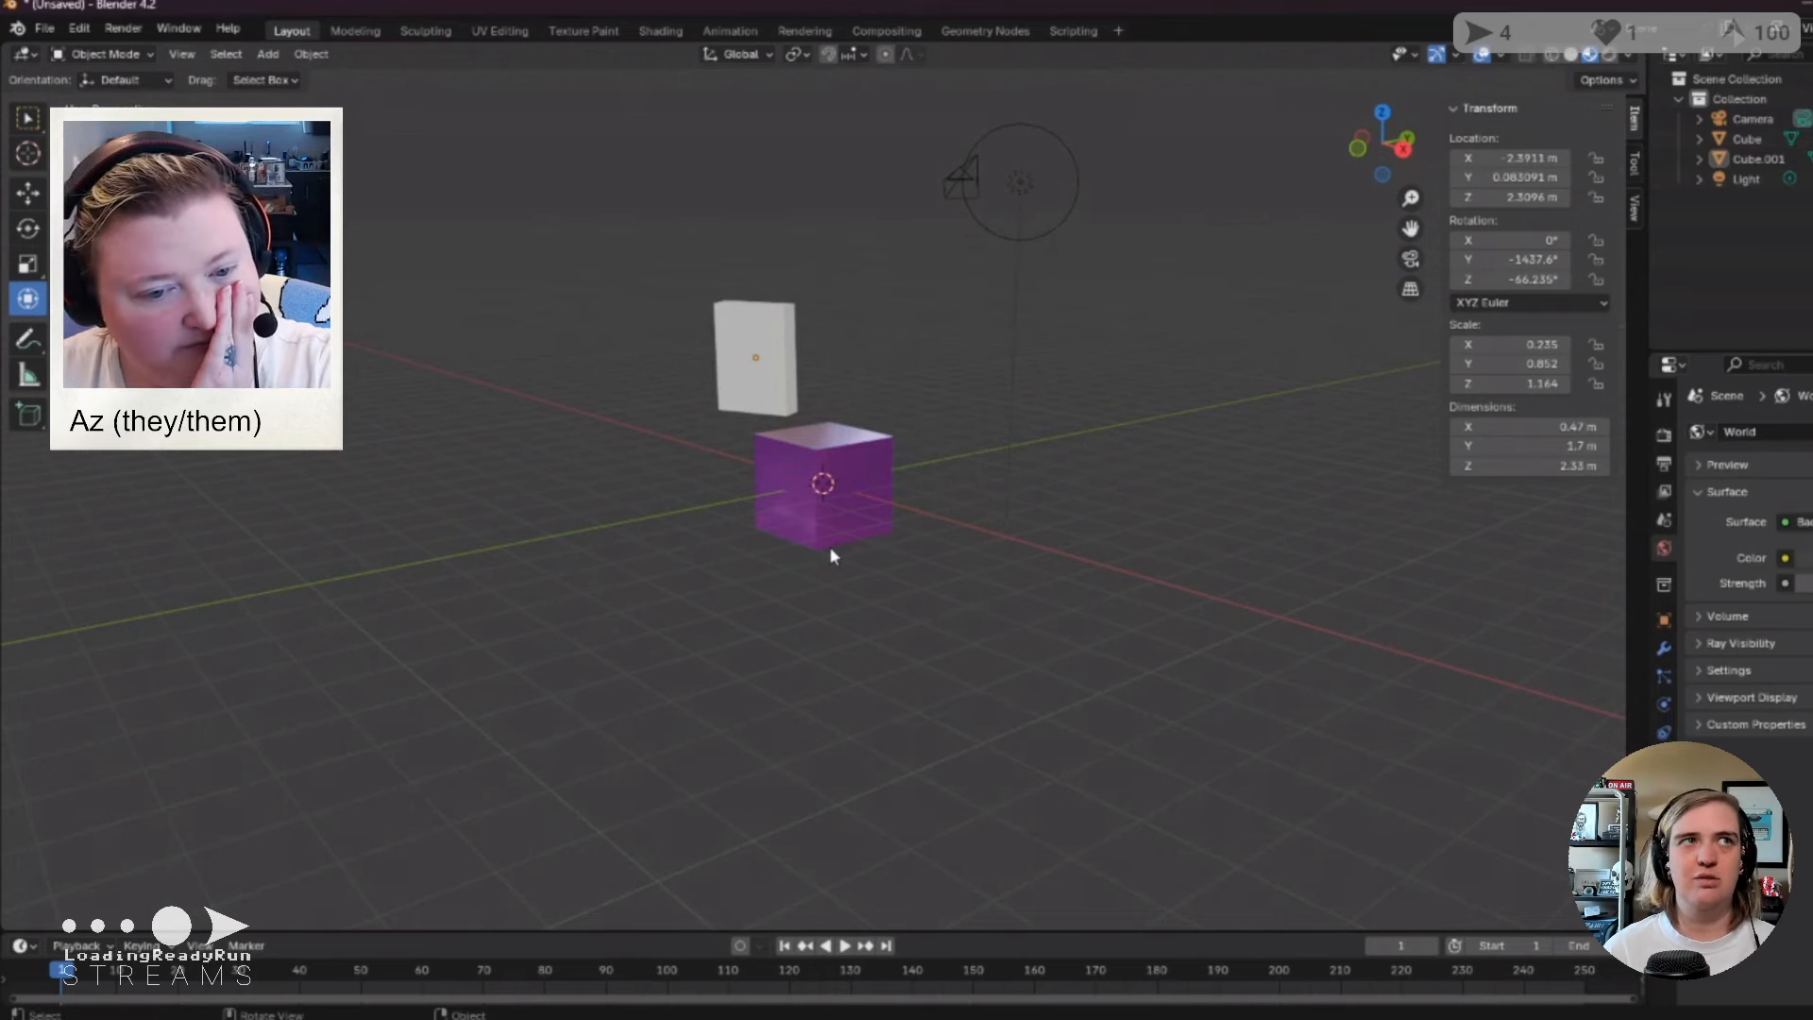
click(769, 357)
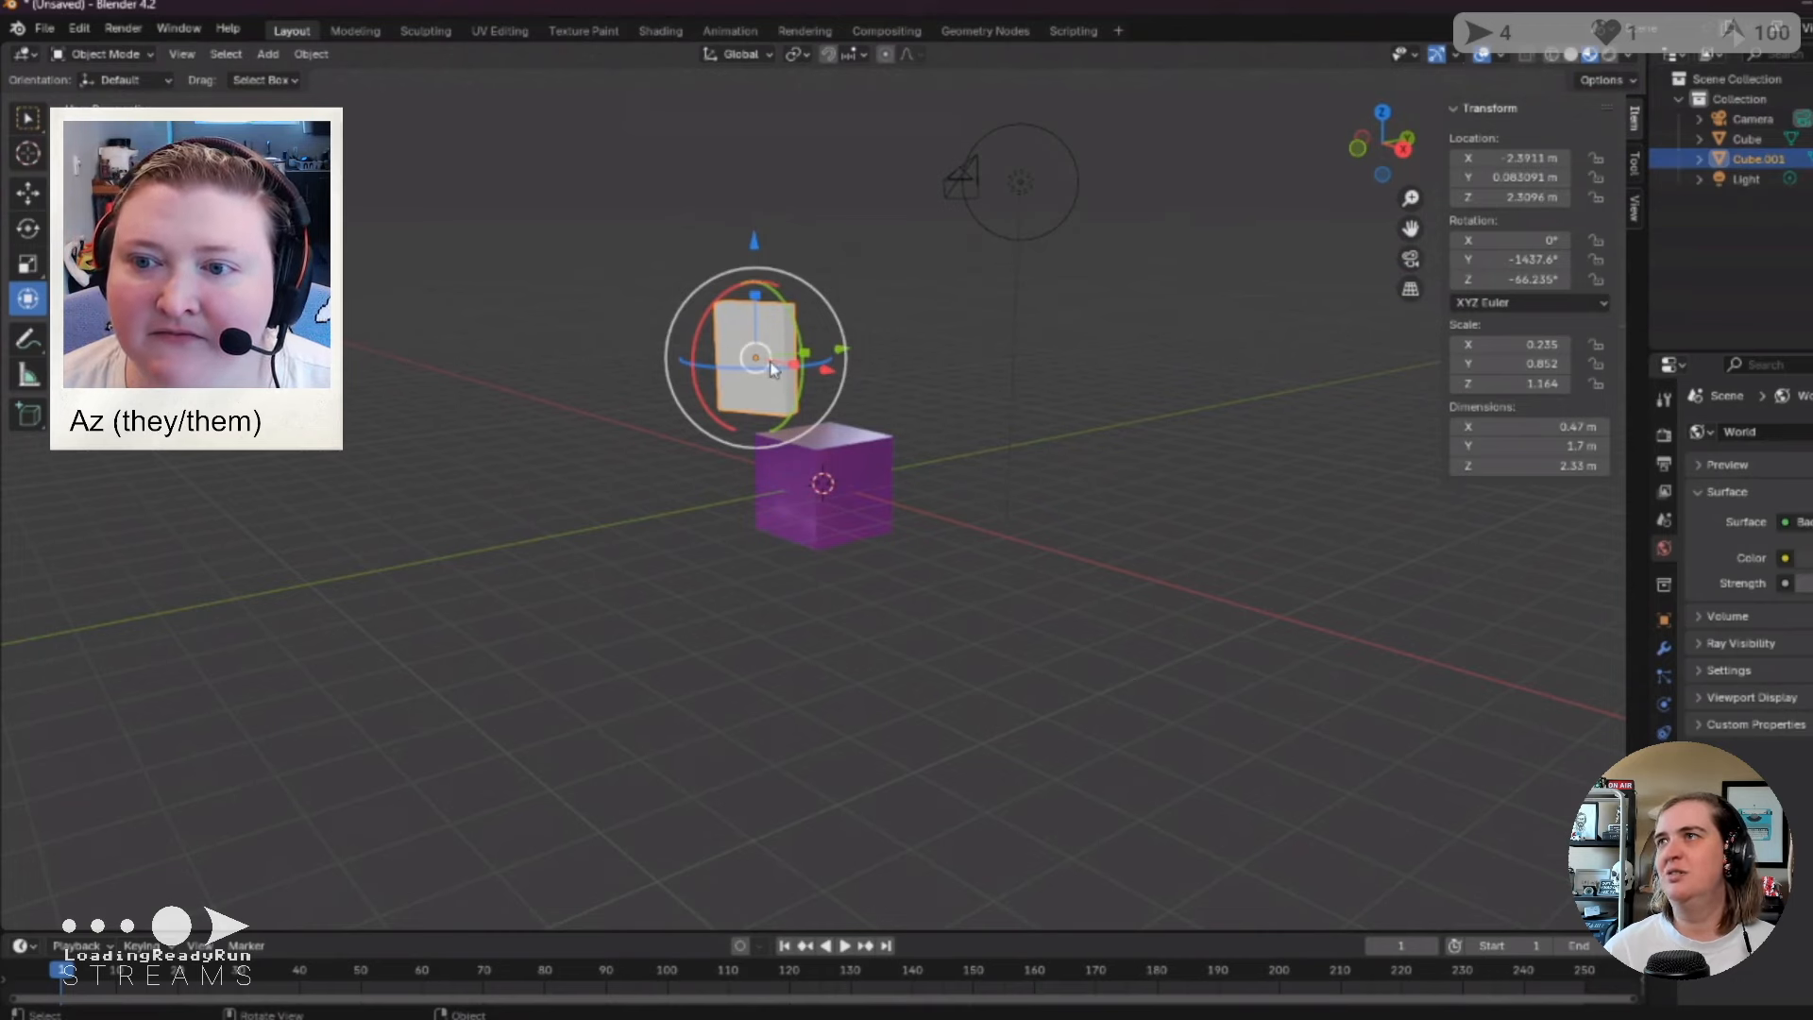
drag(769, 361, 824, 539)
middle_drag(823, 538, 875, 570)
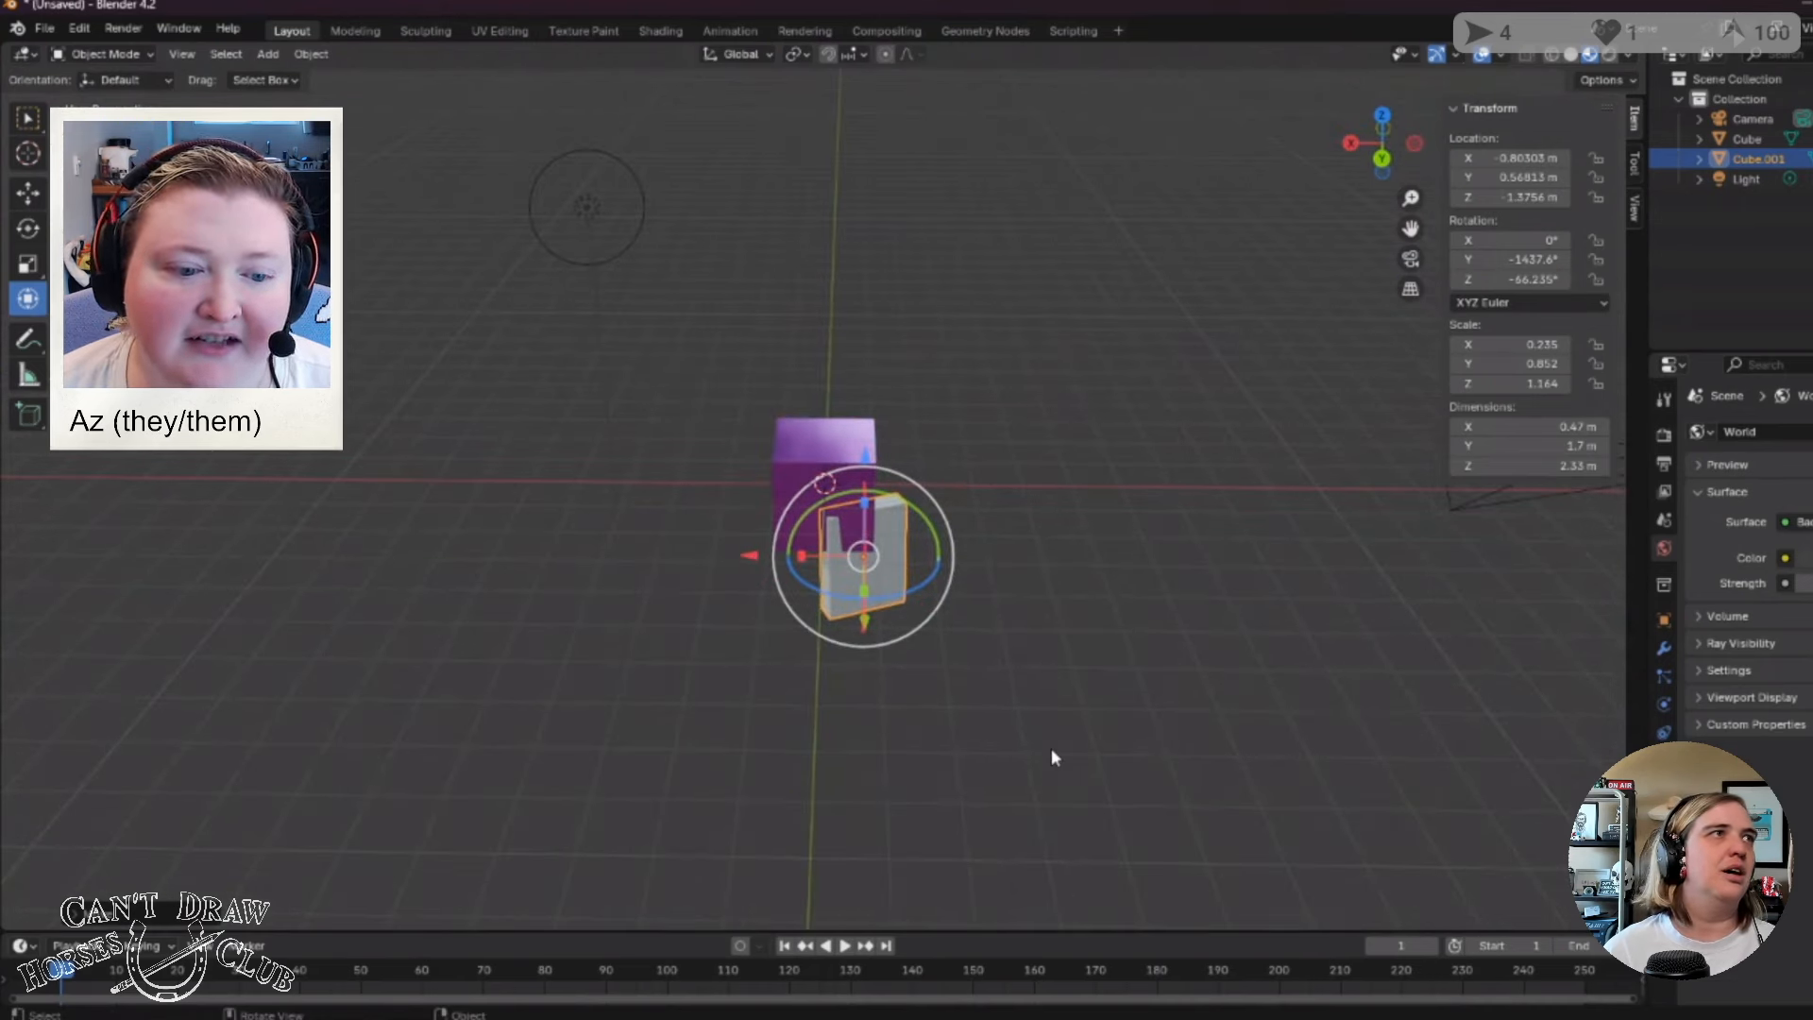
drag(863, 557, 823, 445)
middle_drag(979, 418, 949, 559)
drag(828, 467, 829, 489)
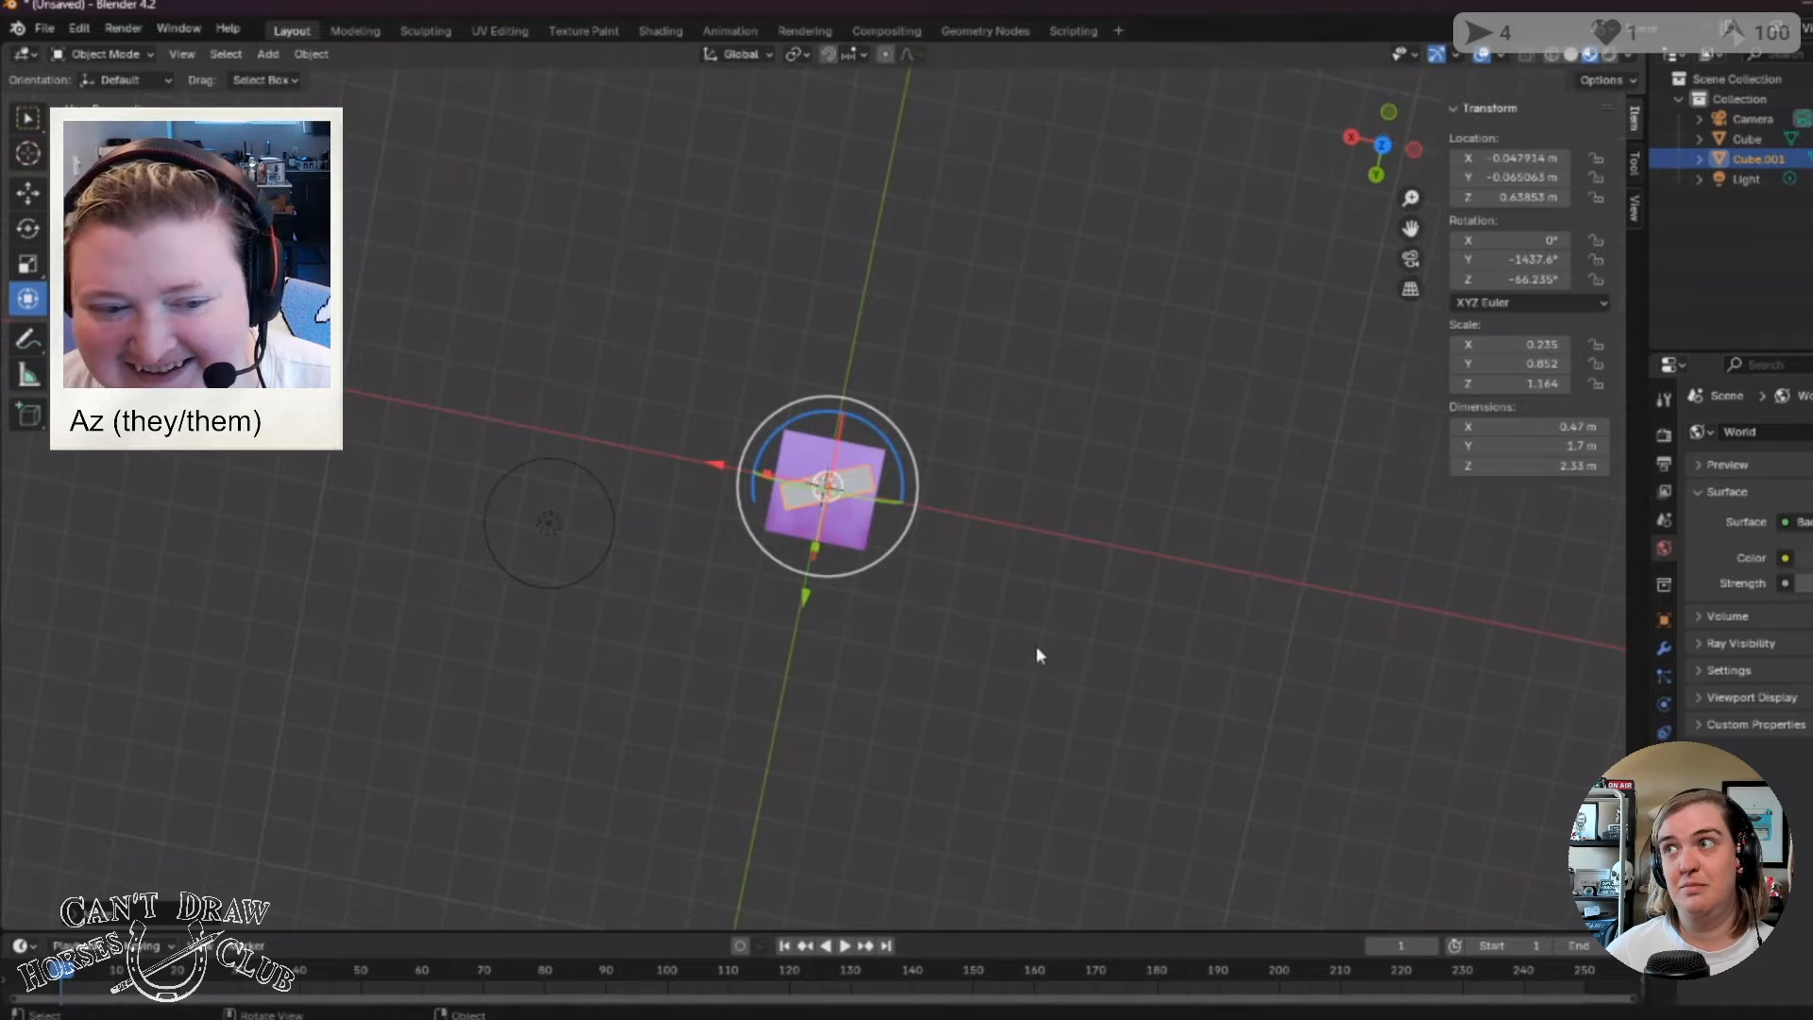
Raise the grey block along the Z axis onto the purple cube's top and deselect it.
middle_drag(1035, 644, 898, 356)
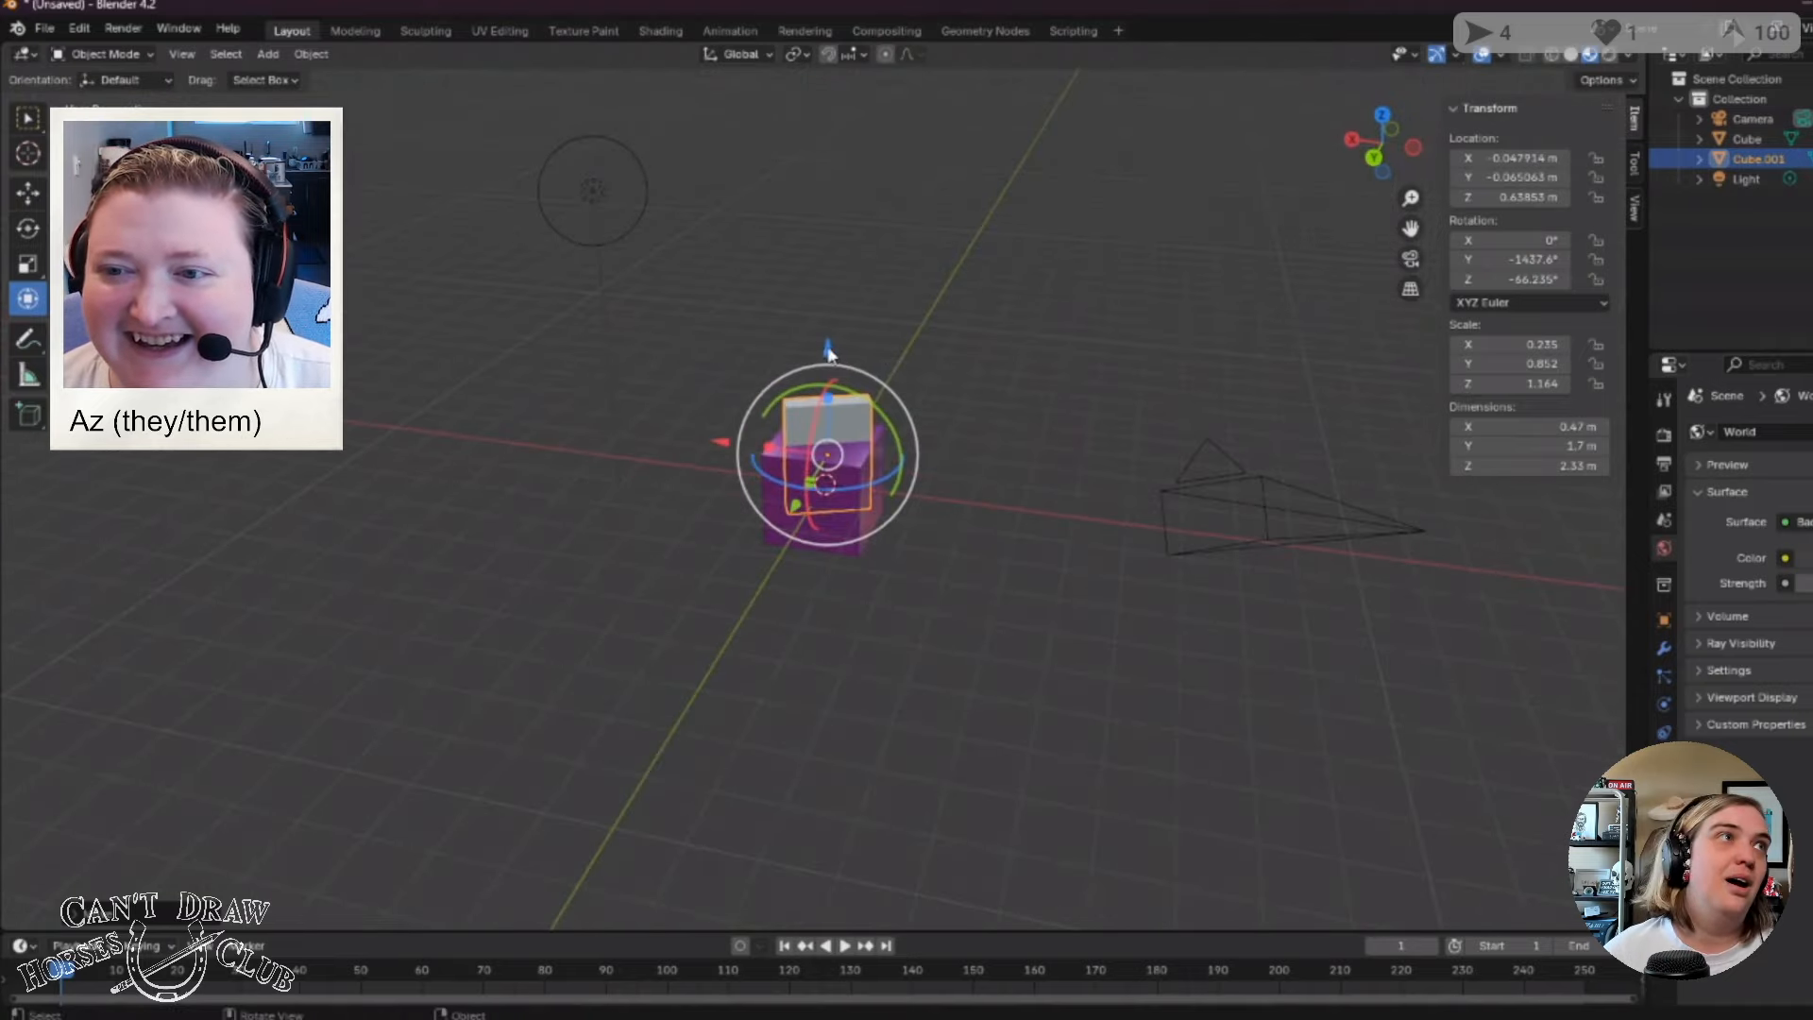
drag(829, 346, 824, 293)
middle_drag(831, 294, 1198, 351)
click(1111, 582)
middle_drag(893, 657, 1246, 688)
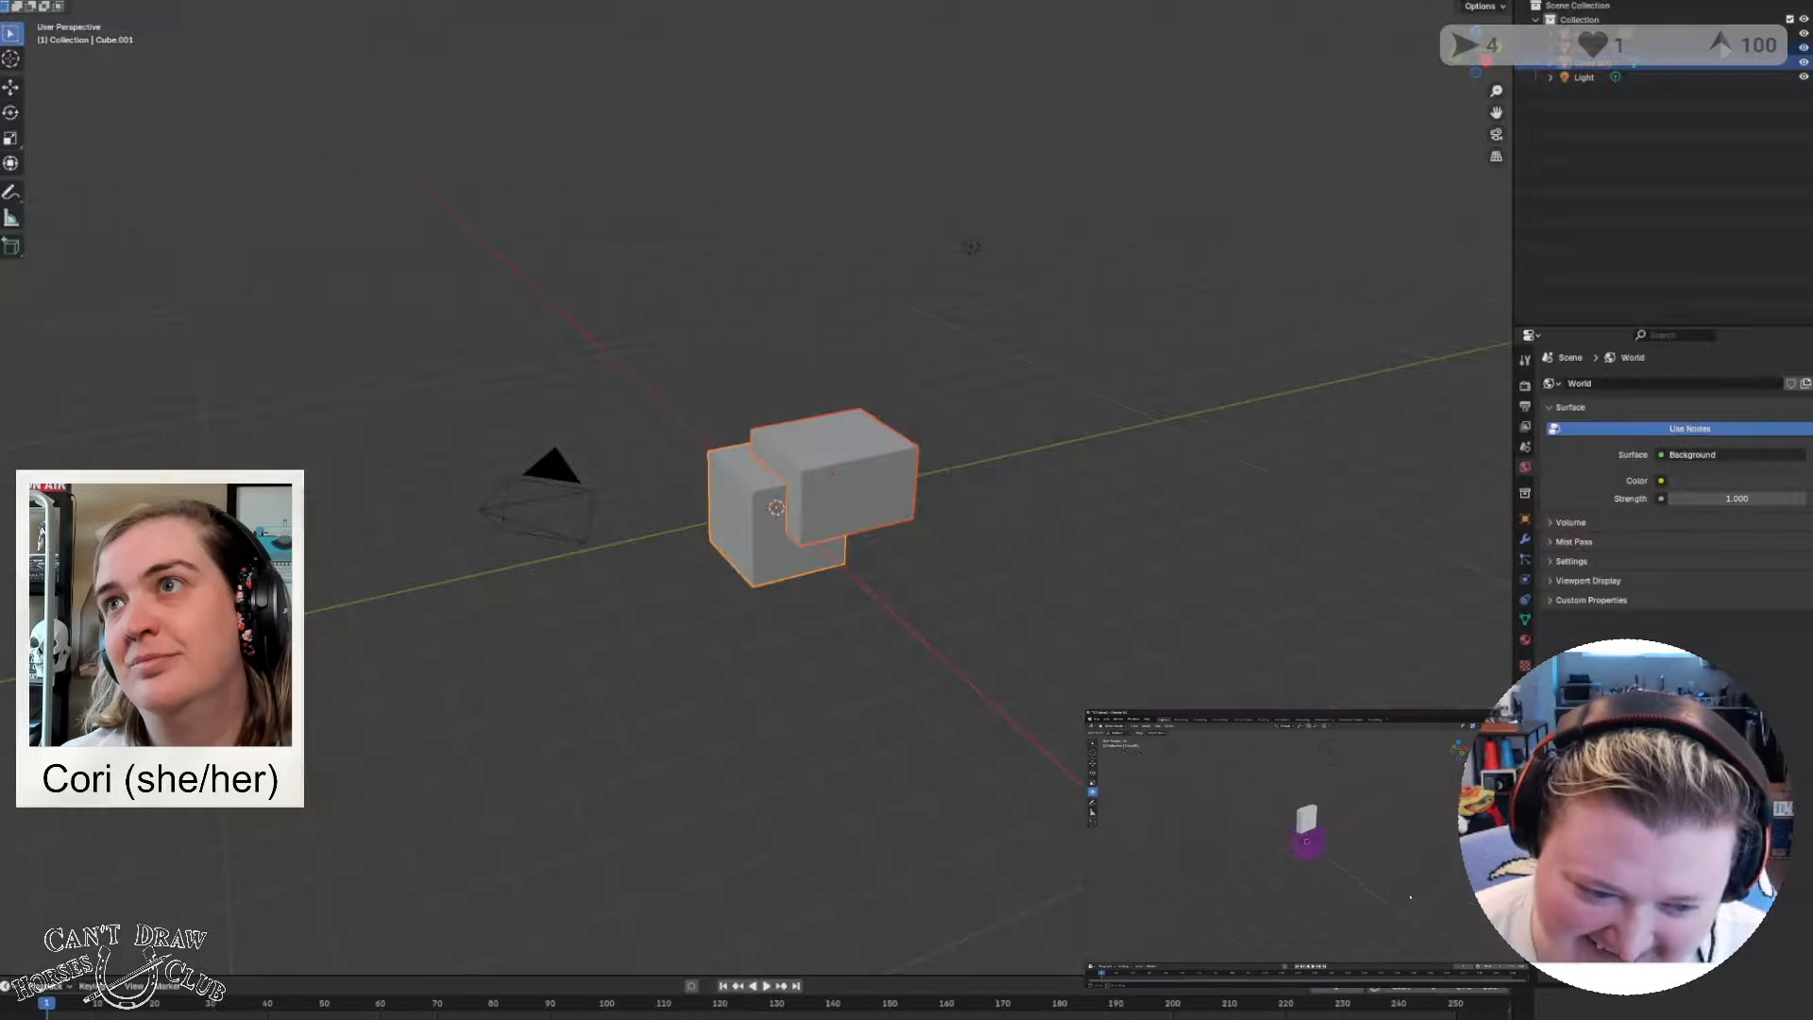
Join the two selected grey blocks into a single object and try moving it freely.
click(232, 4)
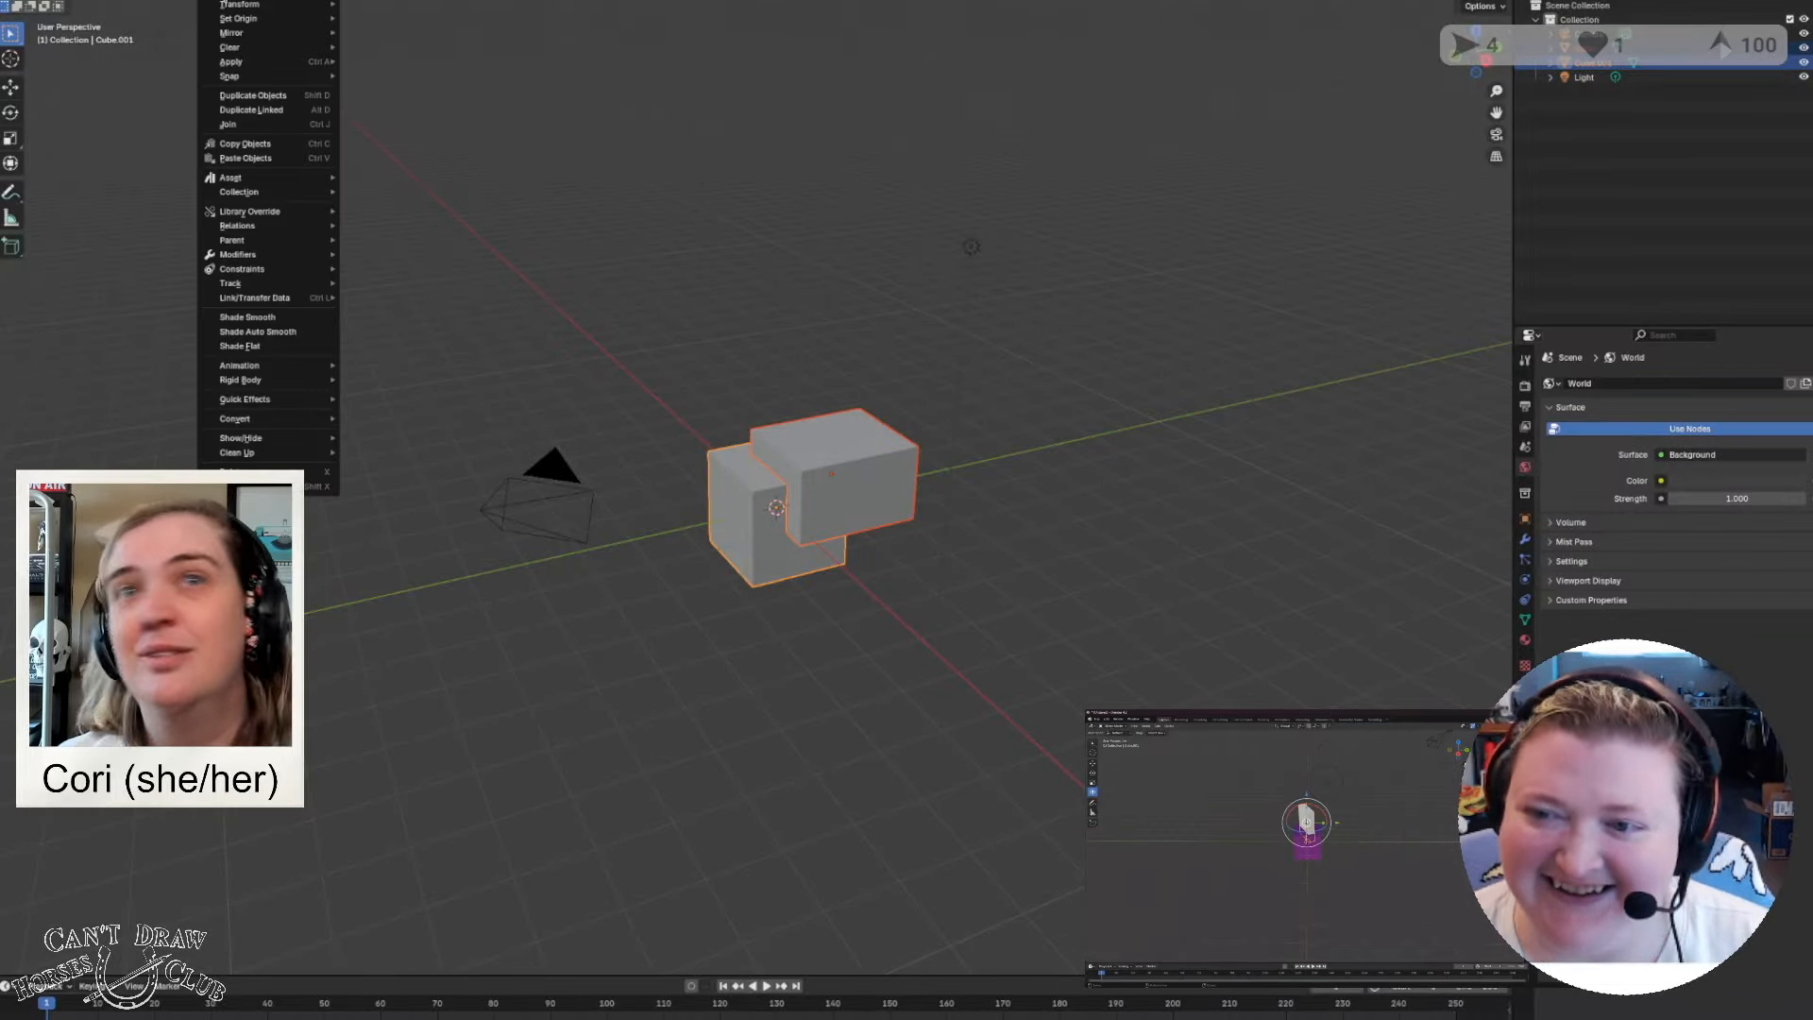
click(229, 124)
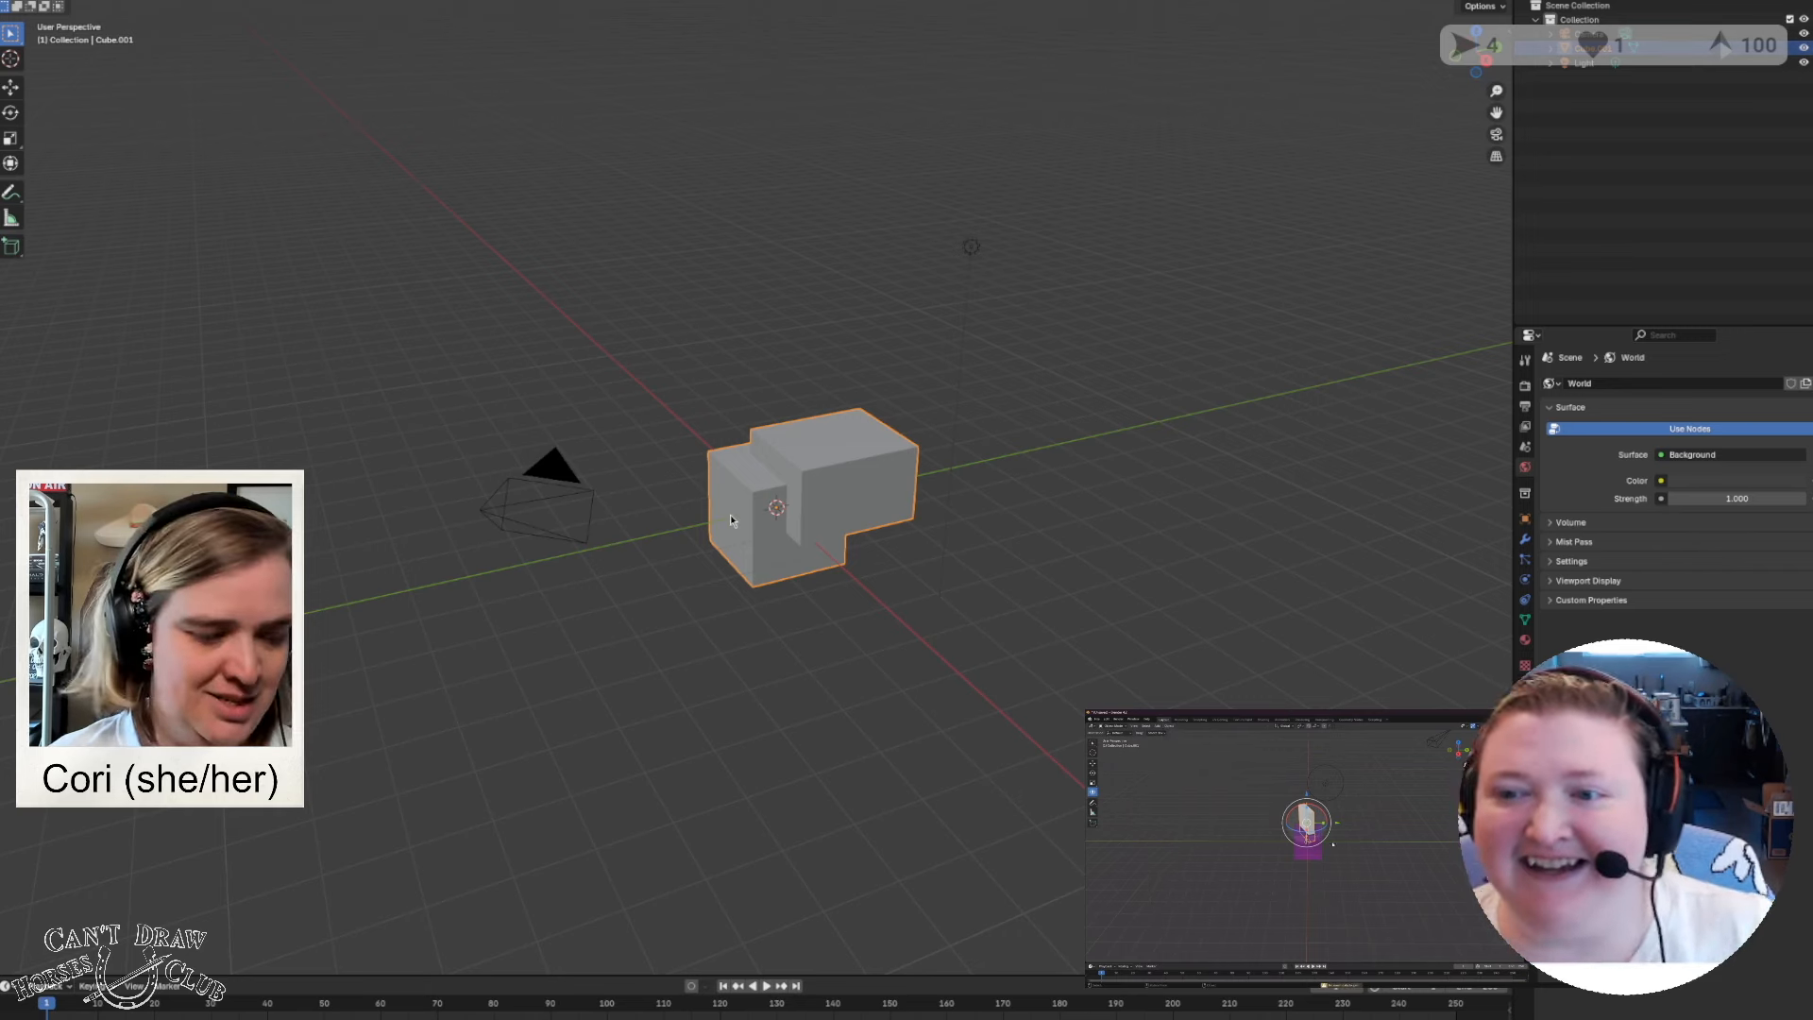
key(g)
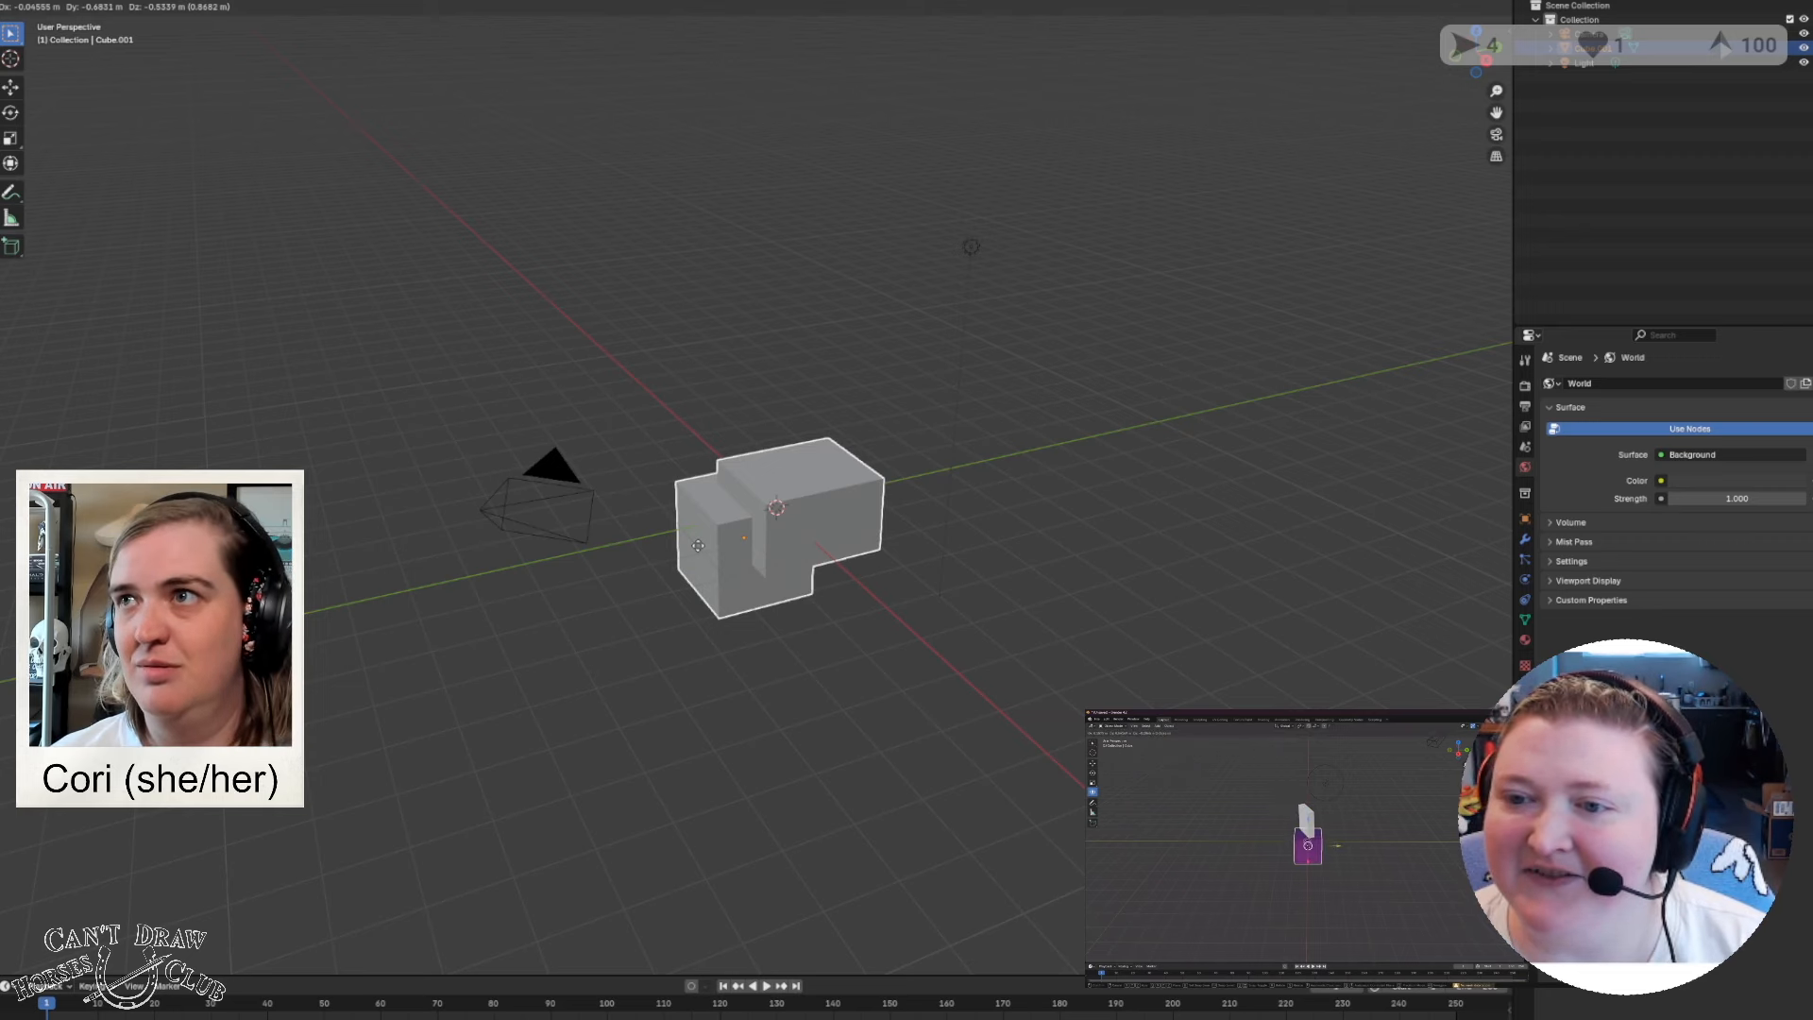
right_click(651, 555)
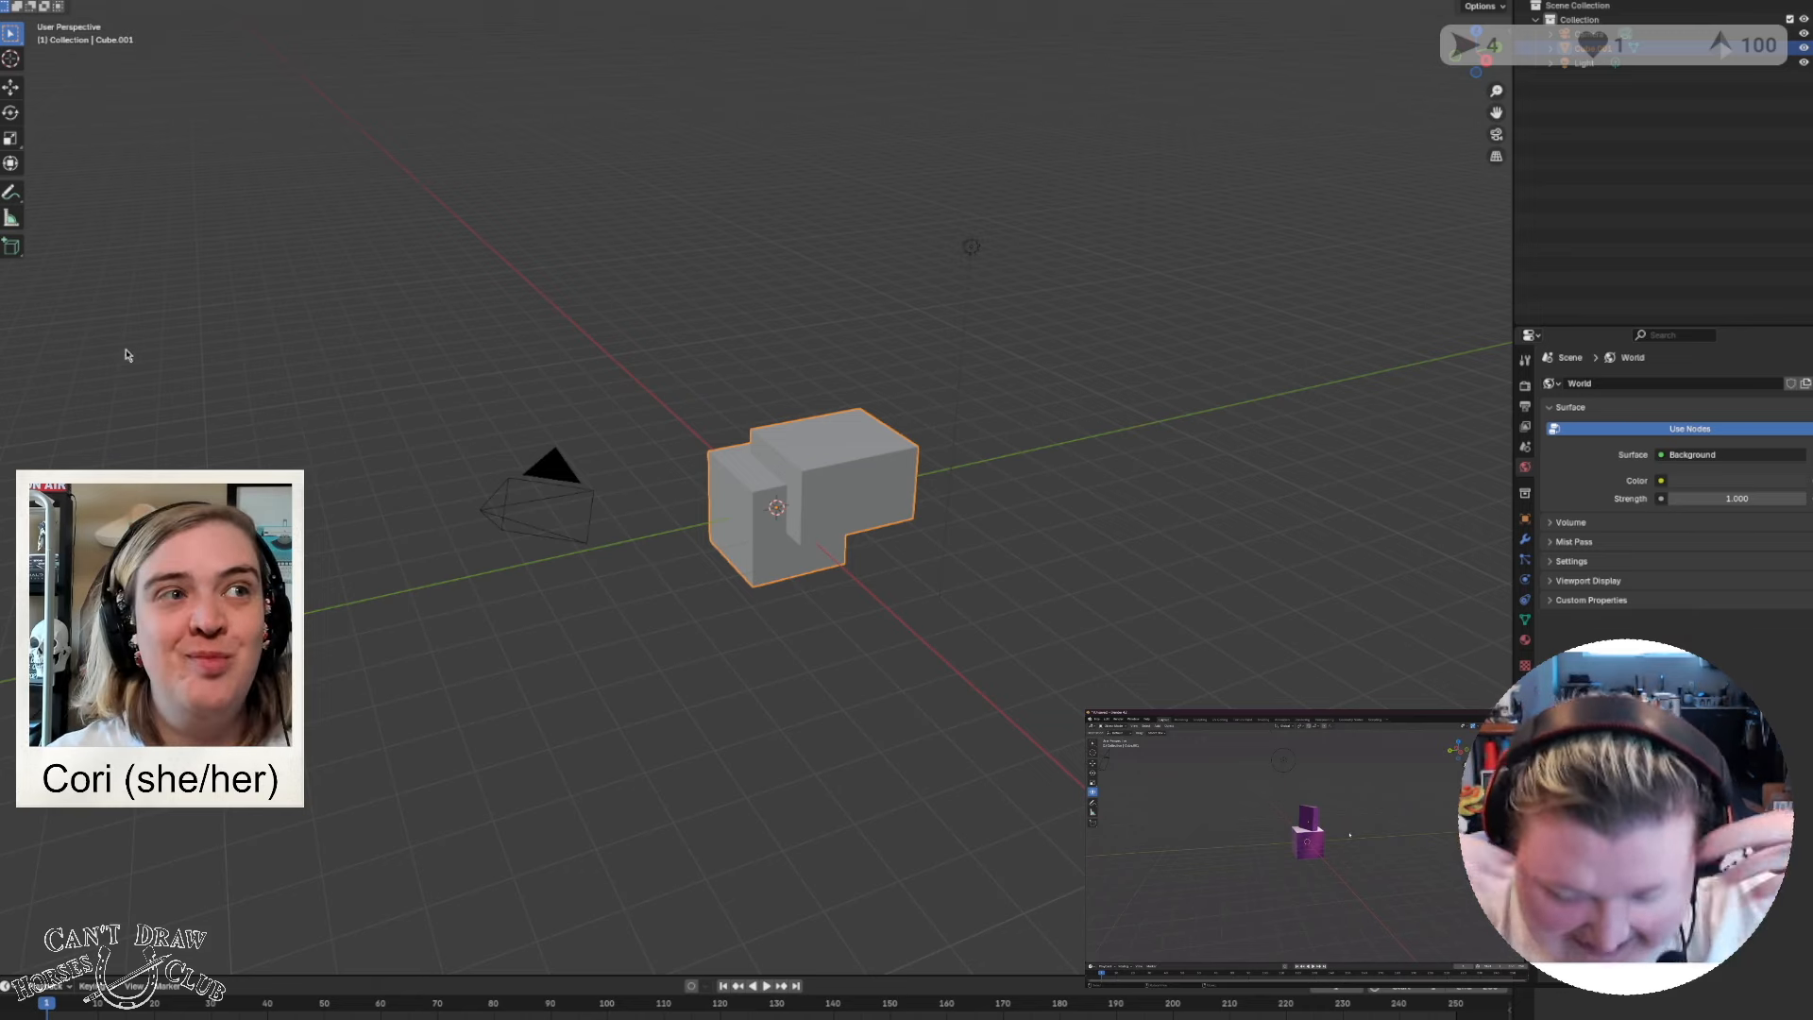
Switch the joined object to Edit Mode and deselect all of its geometry.
scroll(715, 608, up, 5)
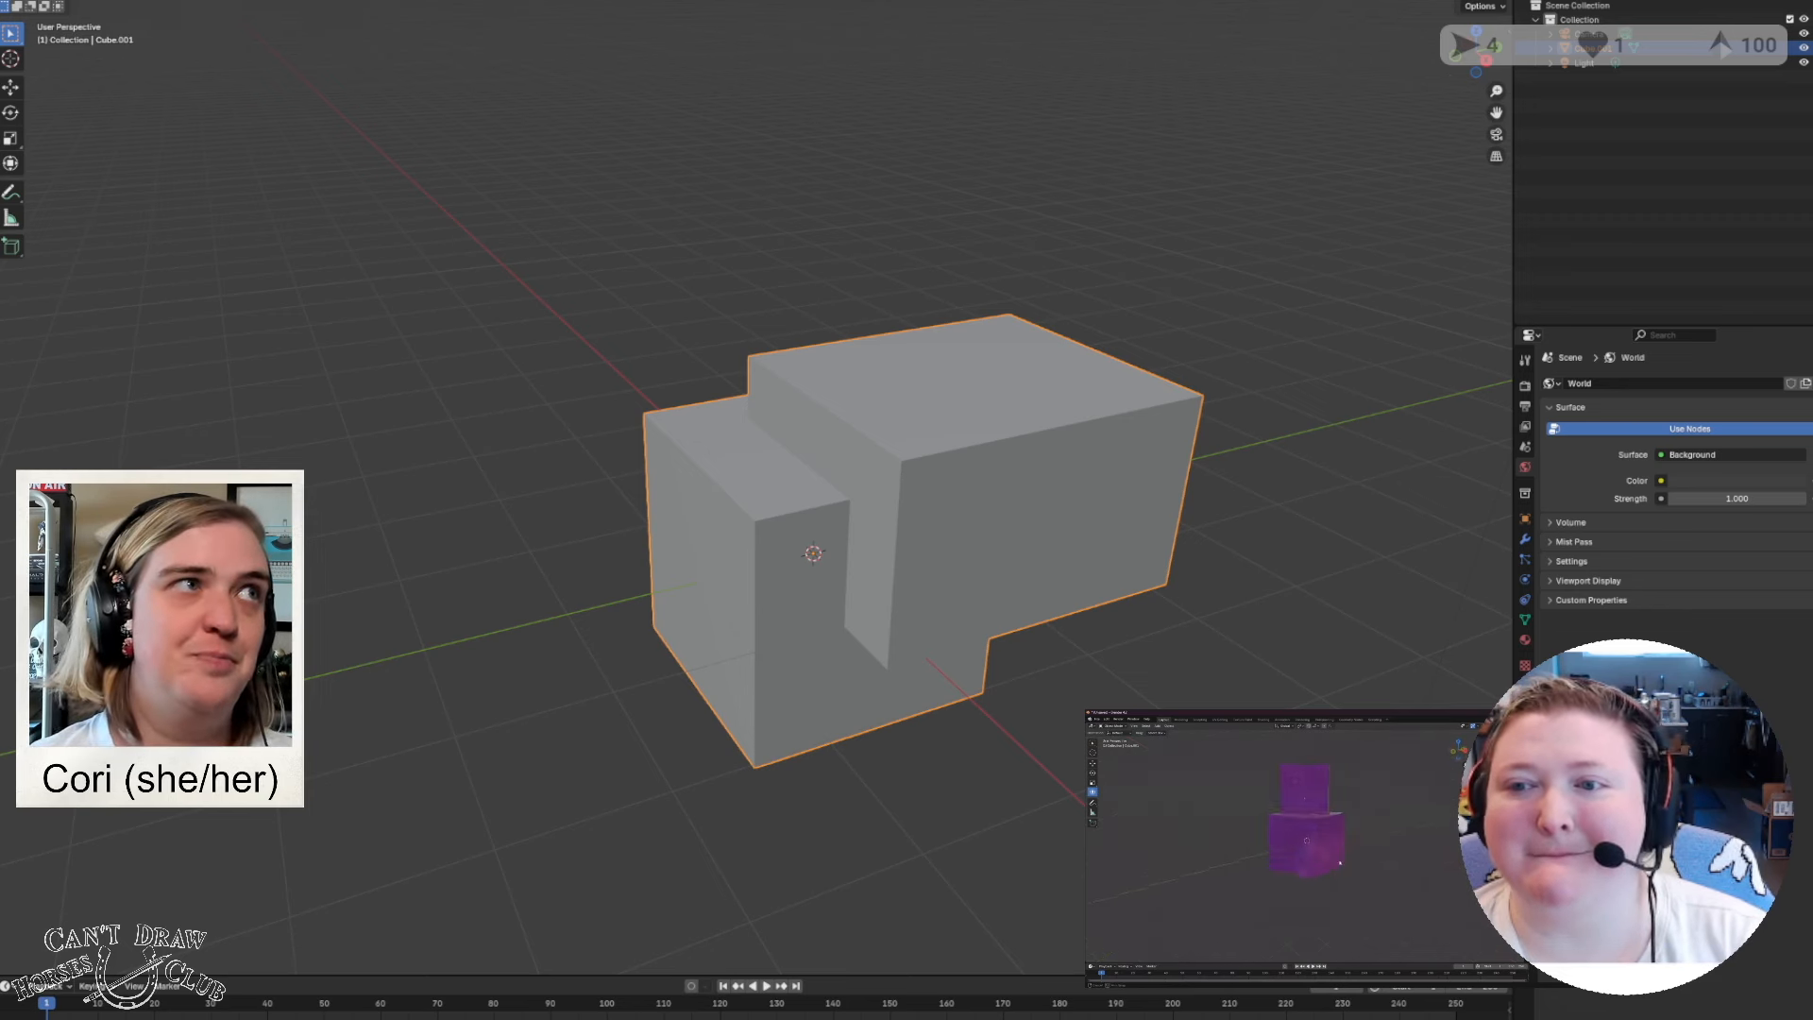
click(95, 3)
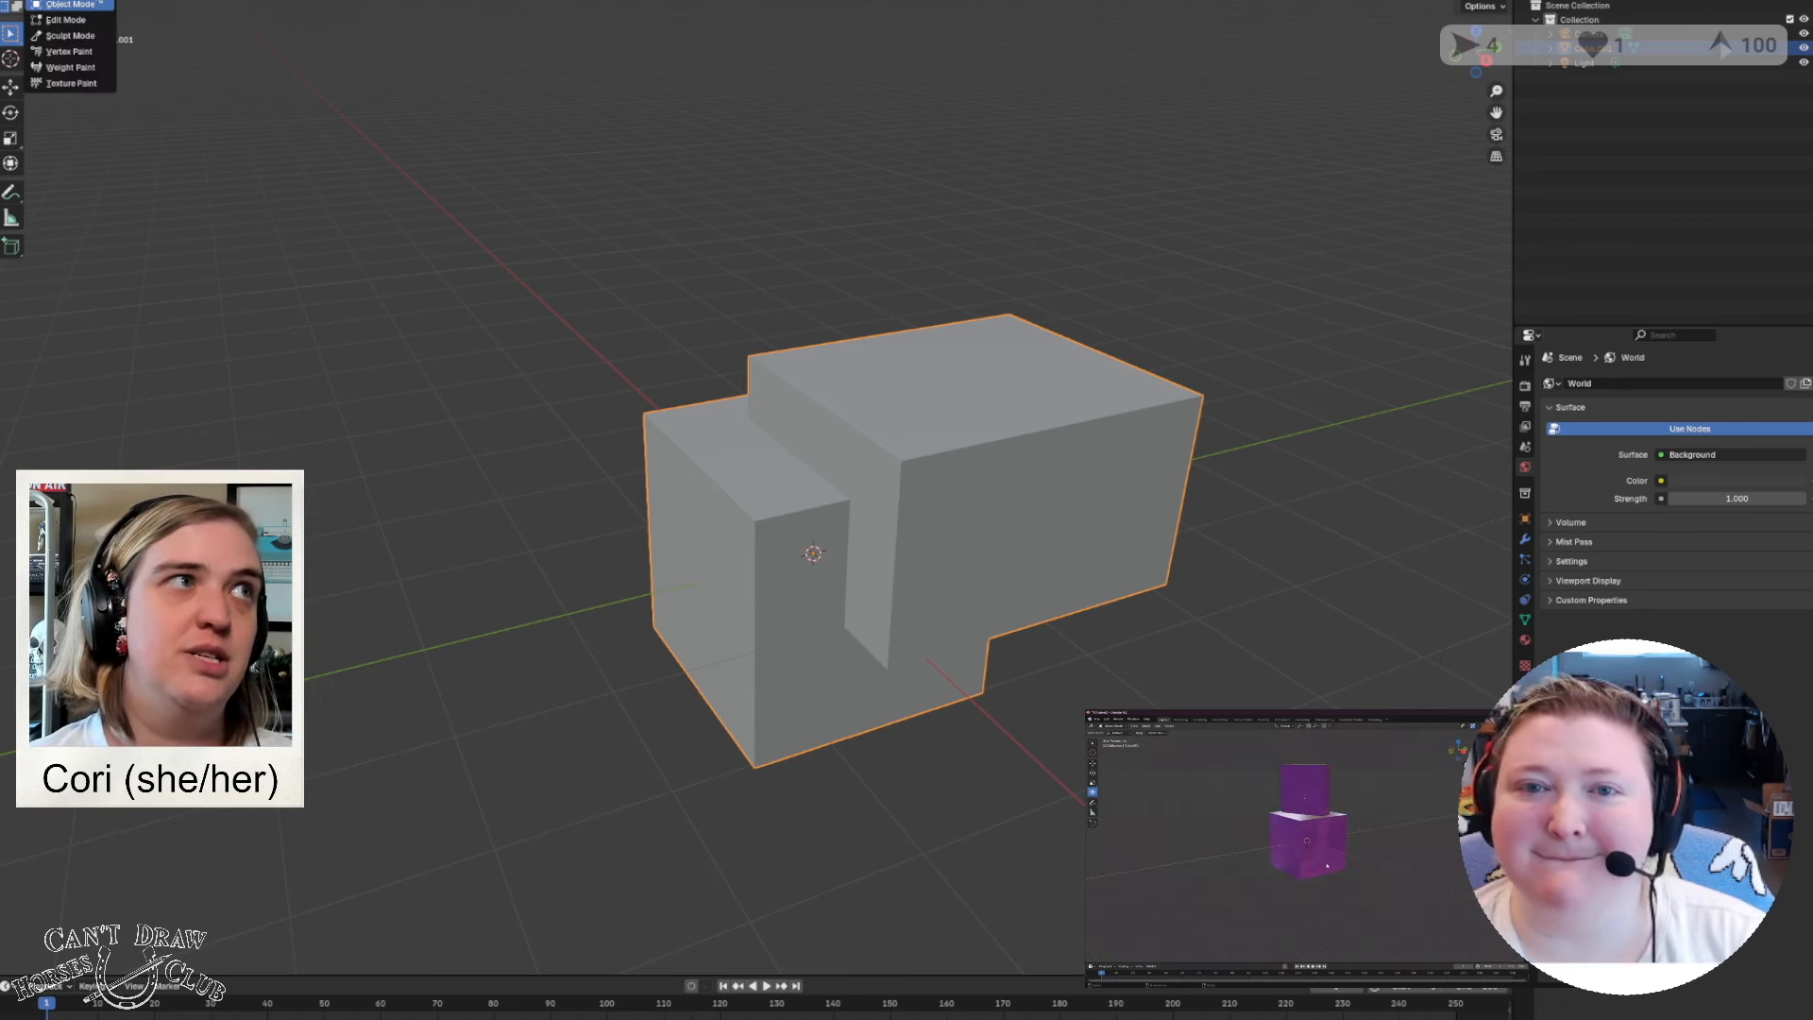
click(65, 19)
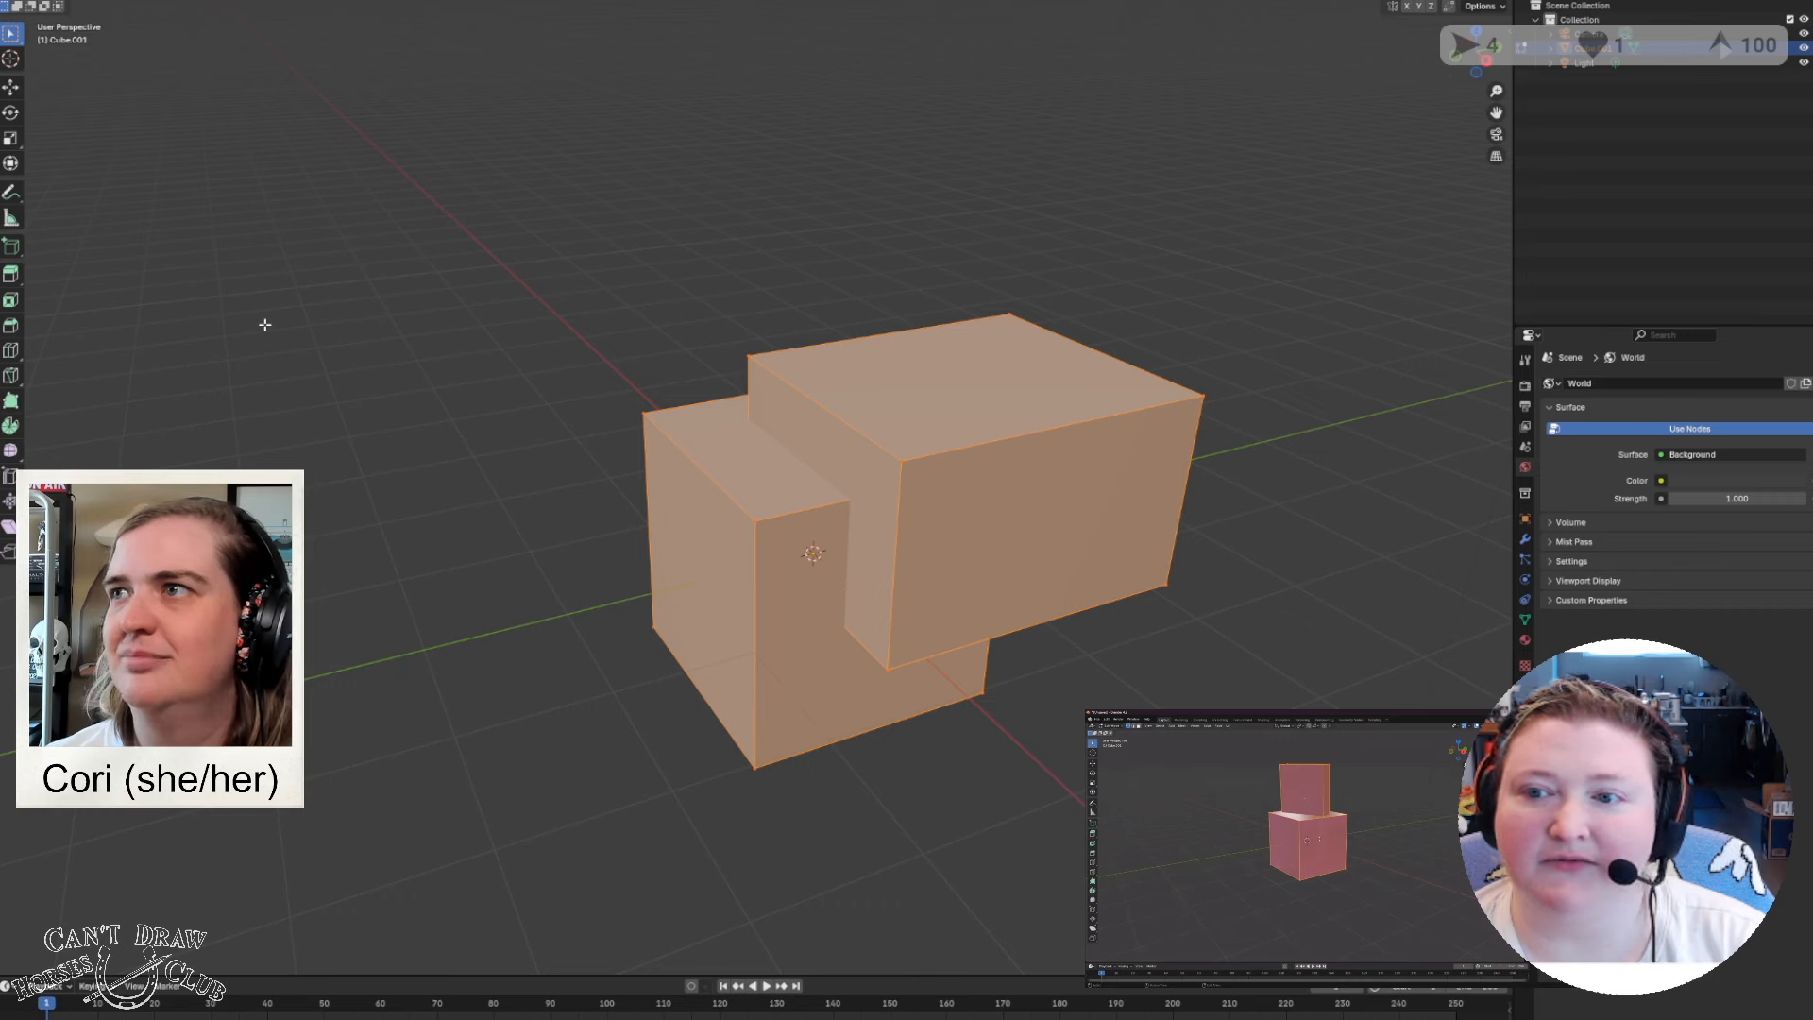
key(alt+a)
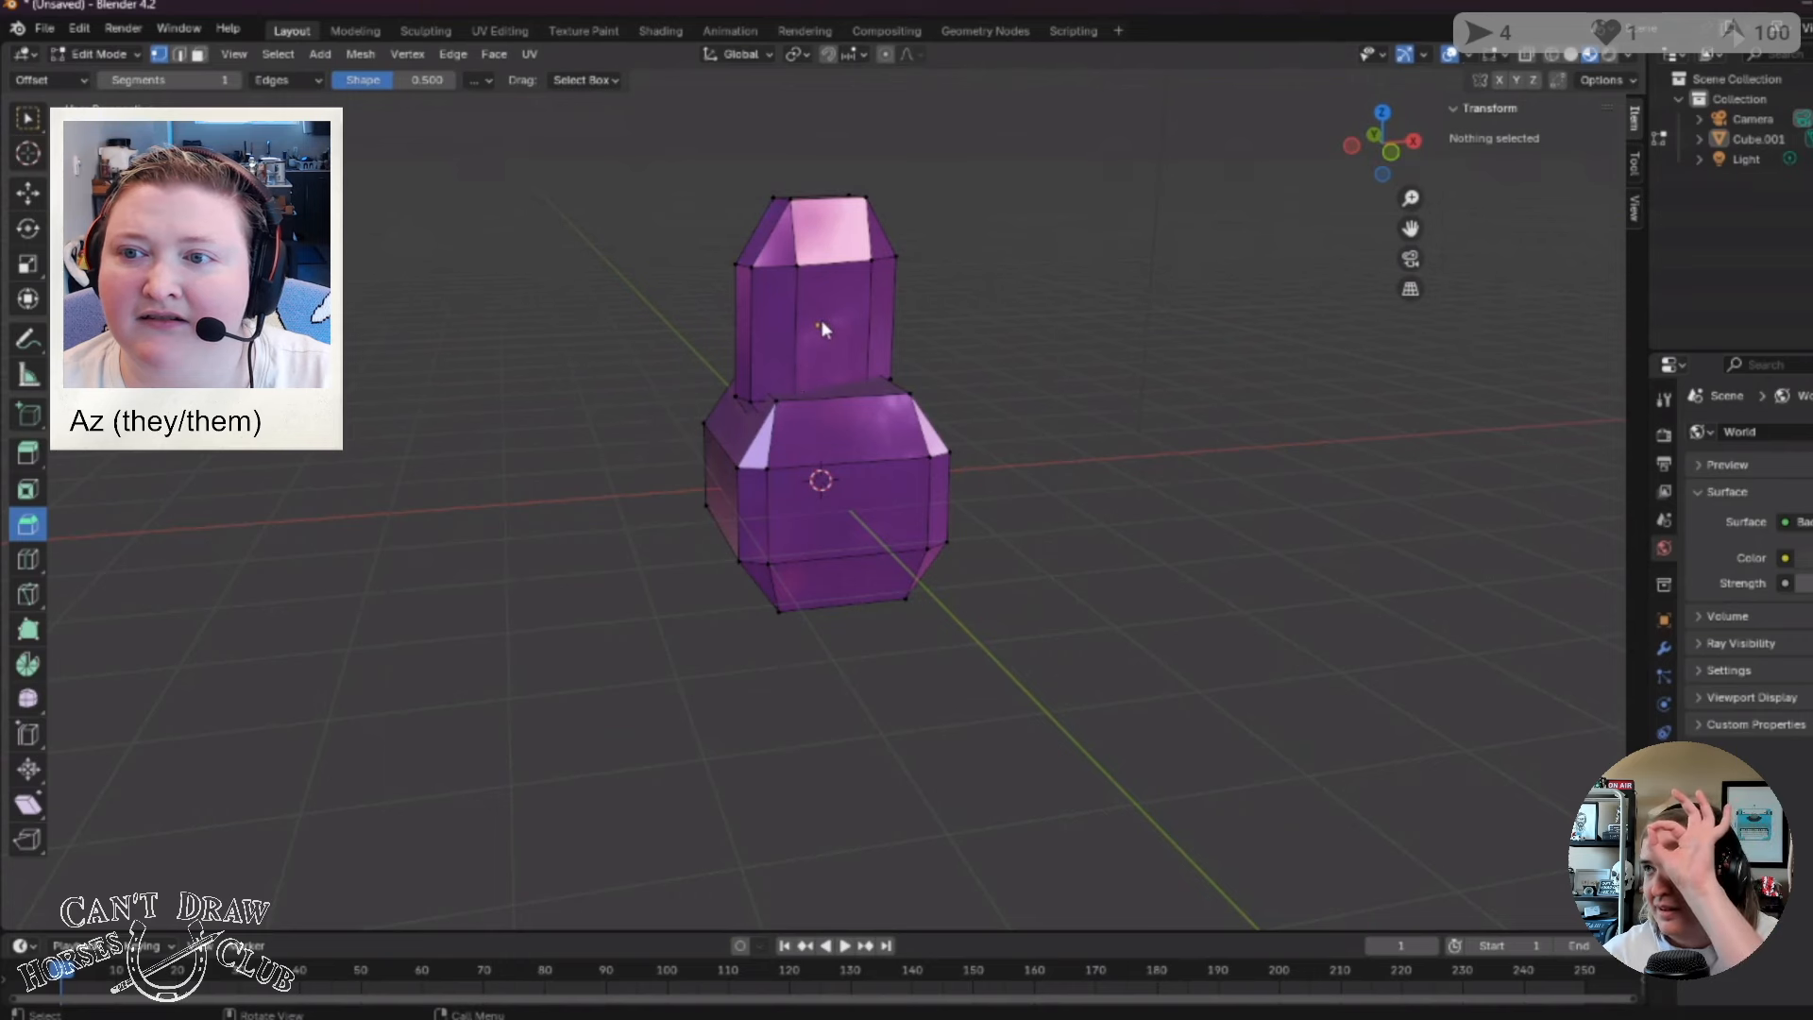
Move the corner vertex of the lower block's top face freely to about local X 3.87 m, Y 0.31 m, Z -0.39 m.
click(909, 393)
drag(975, 345, 848, 455)
click(911, 391)
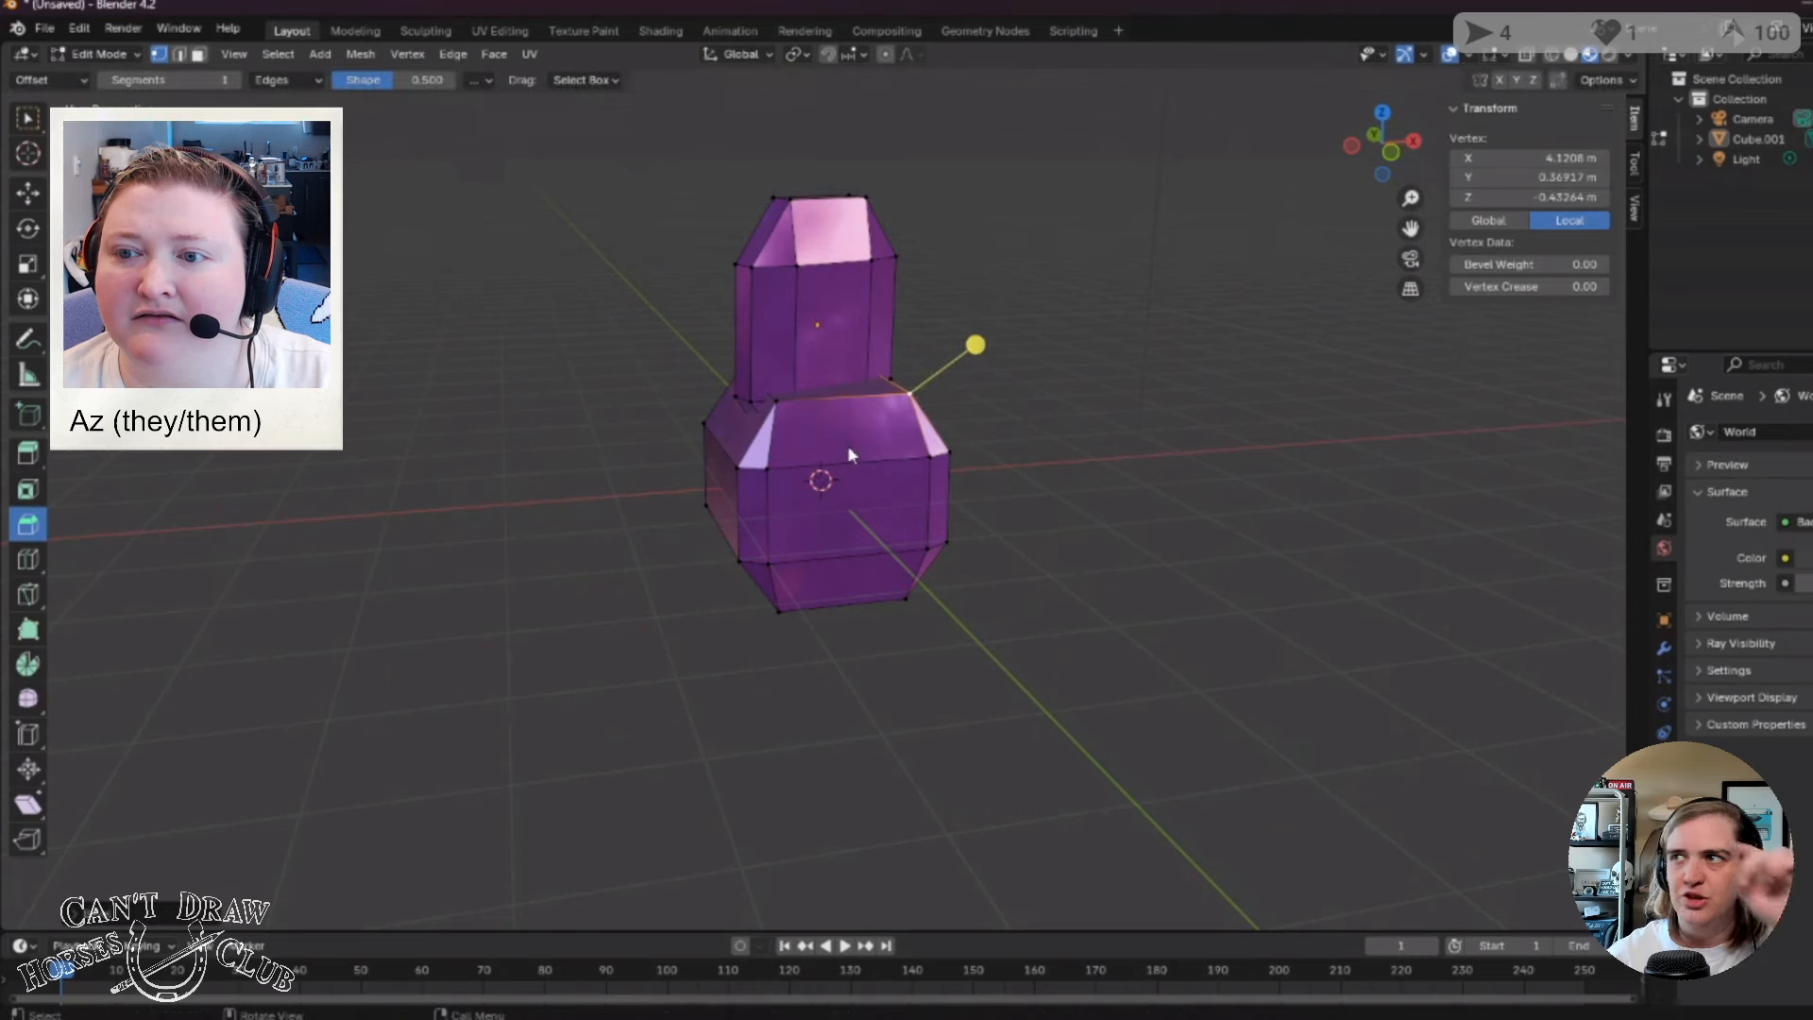
click(825, 428)
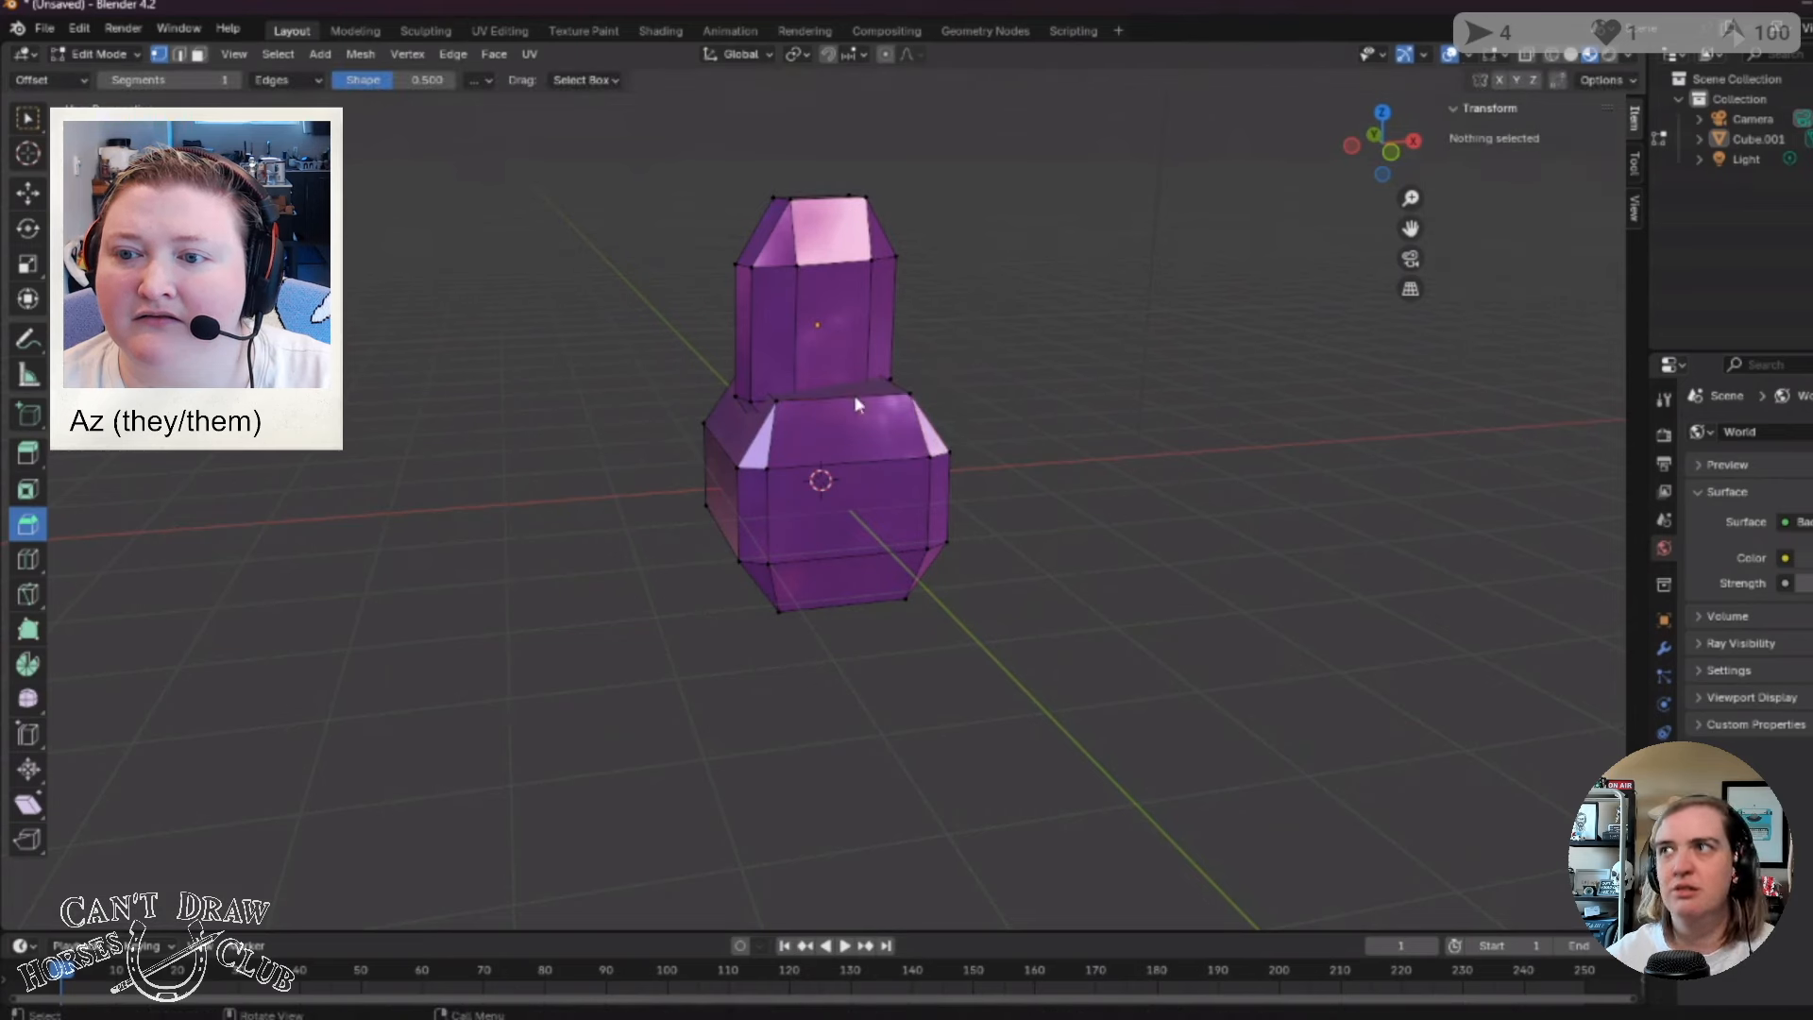
click(912, 402)
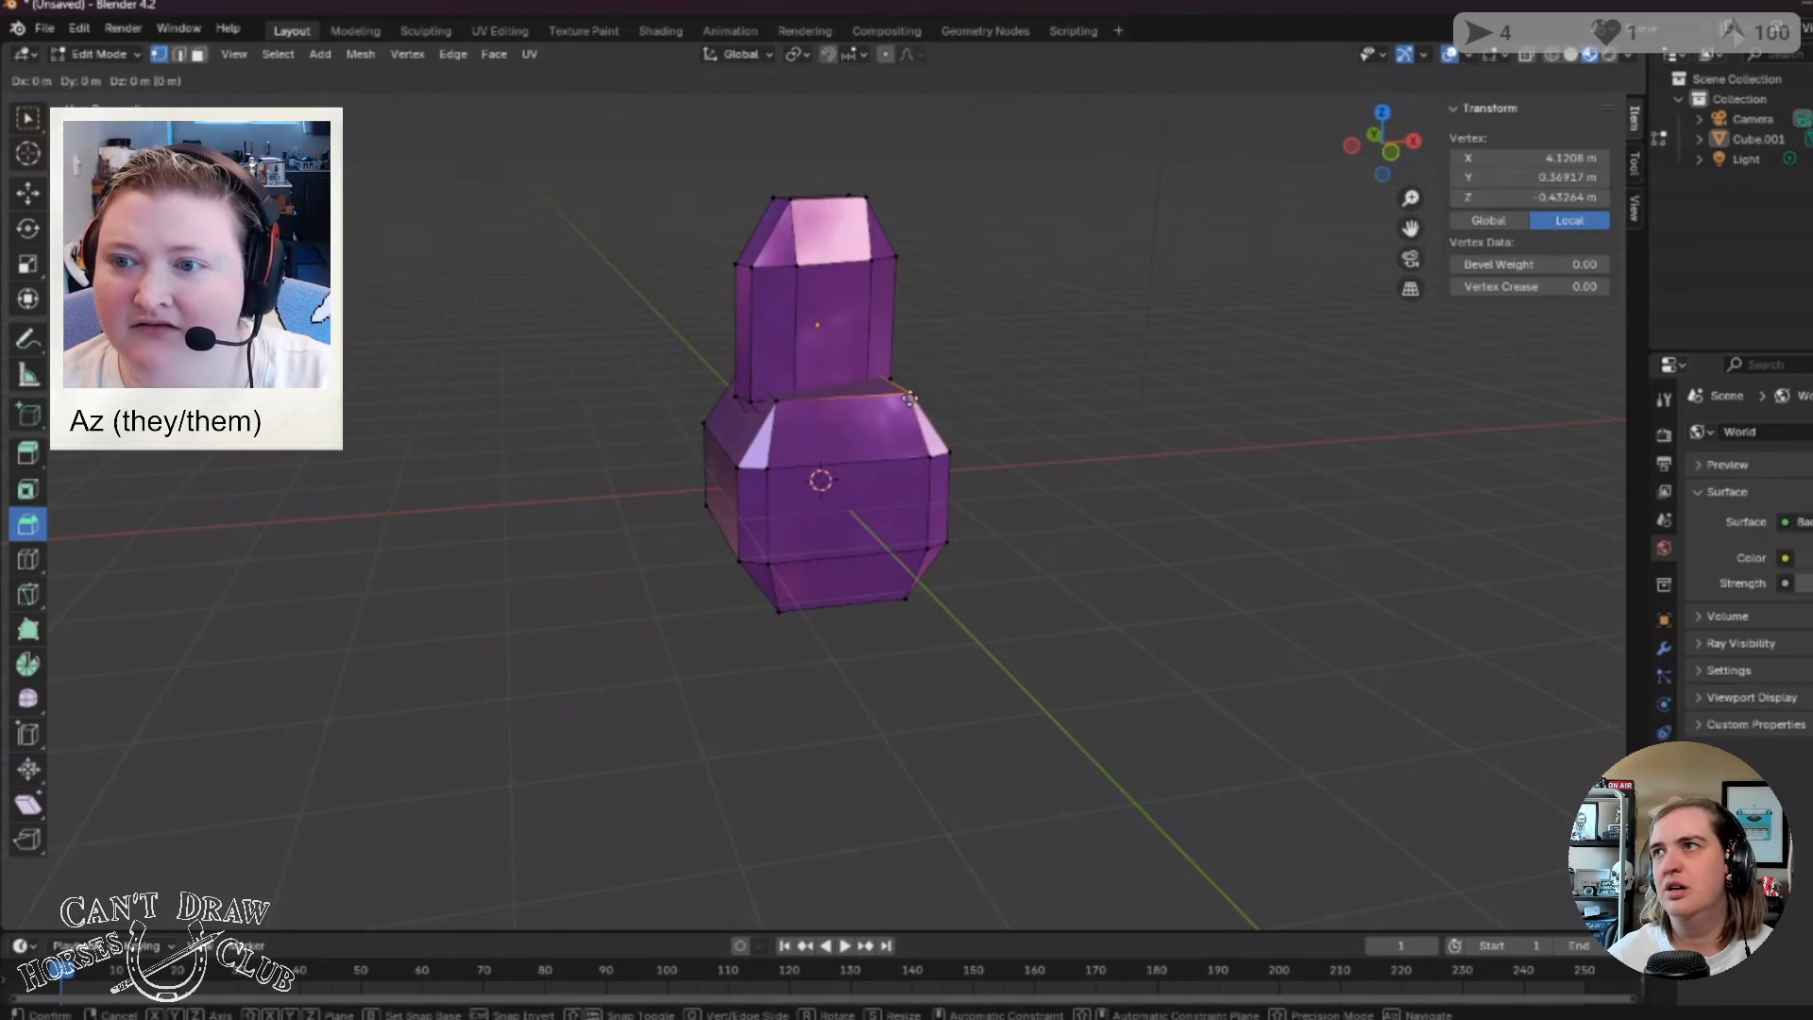
click(892, 427)
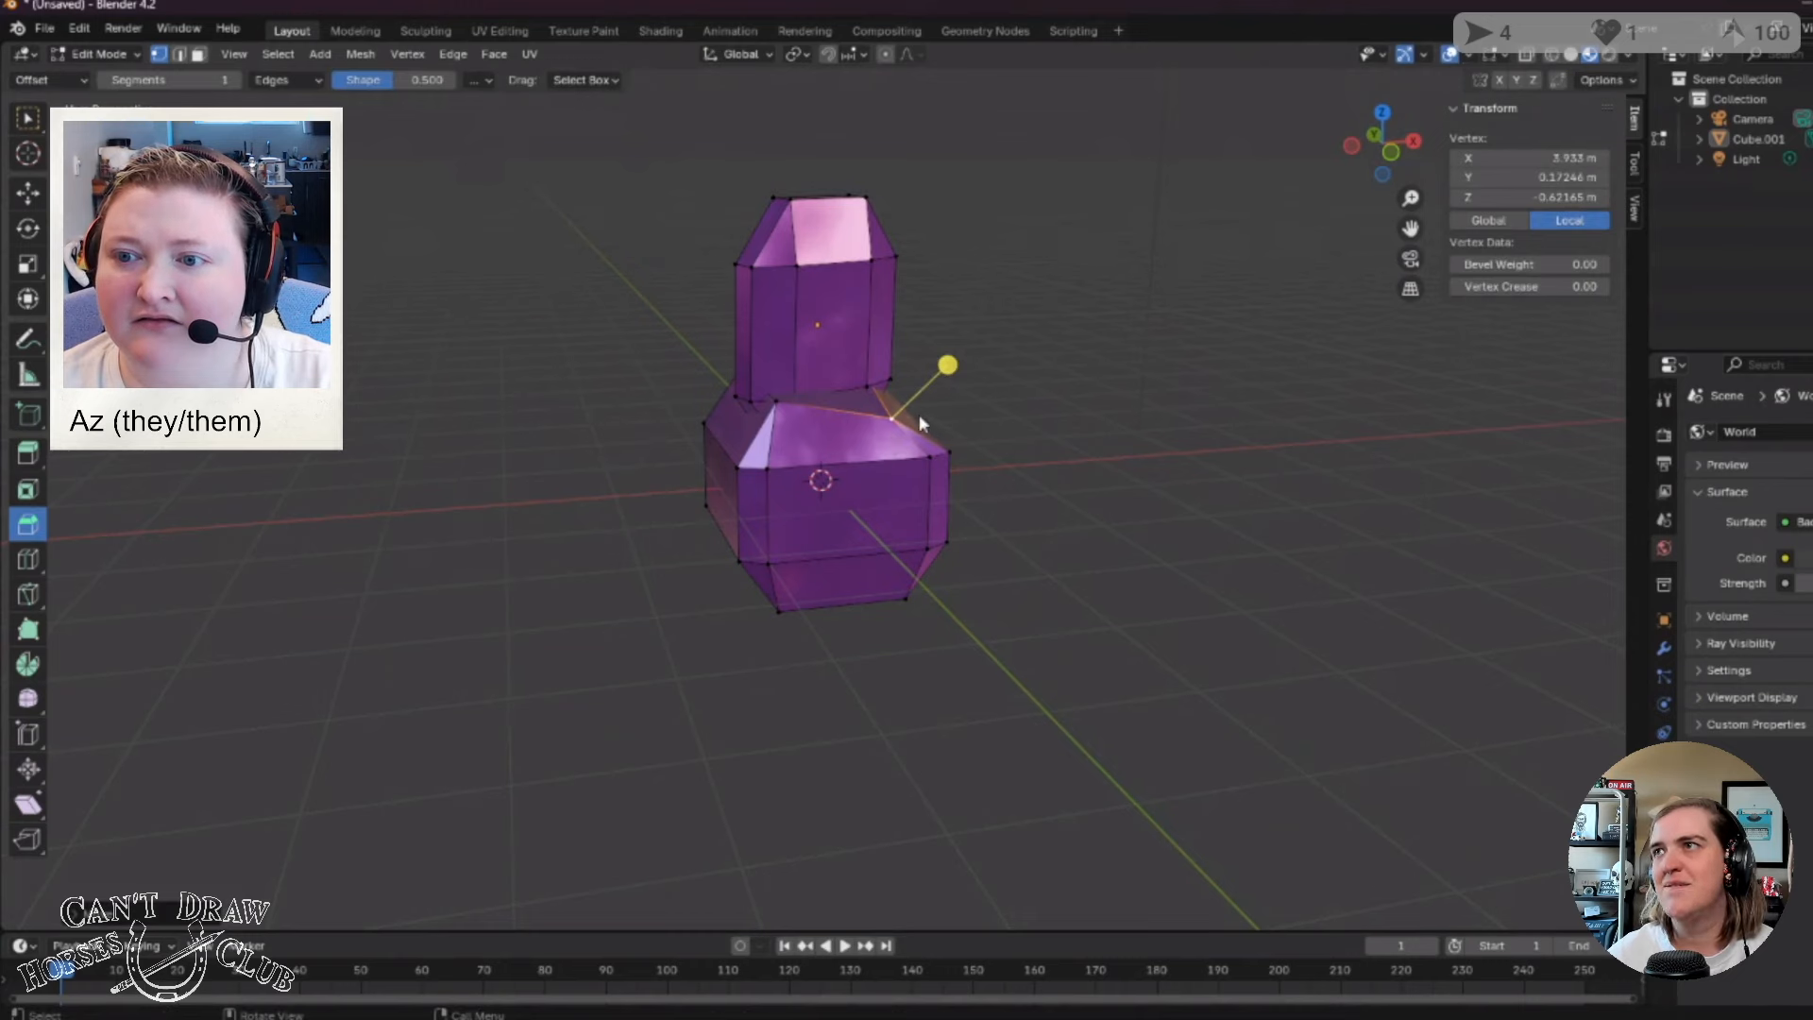
key(g)
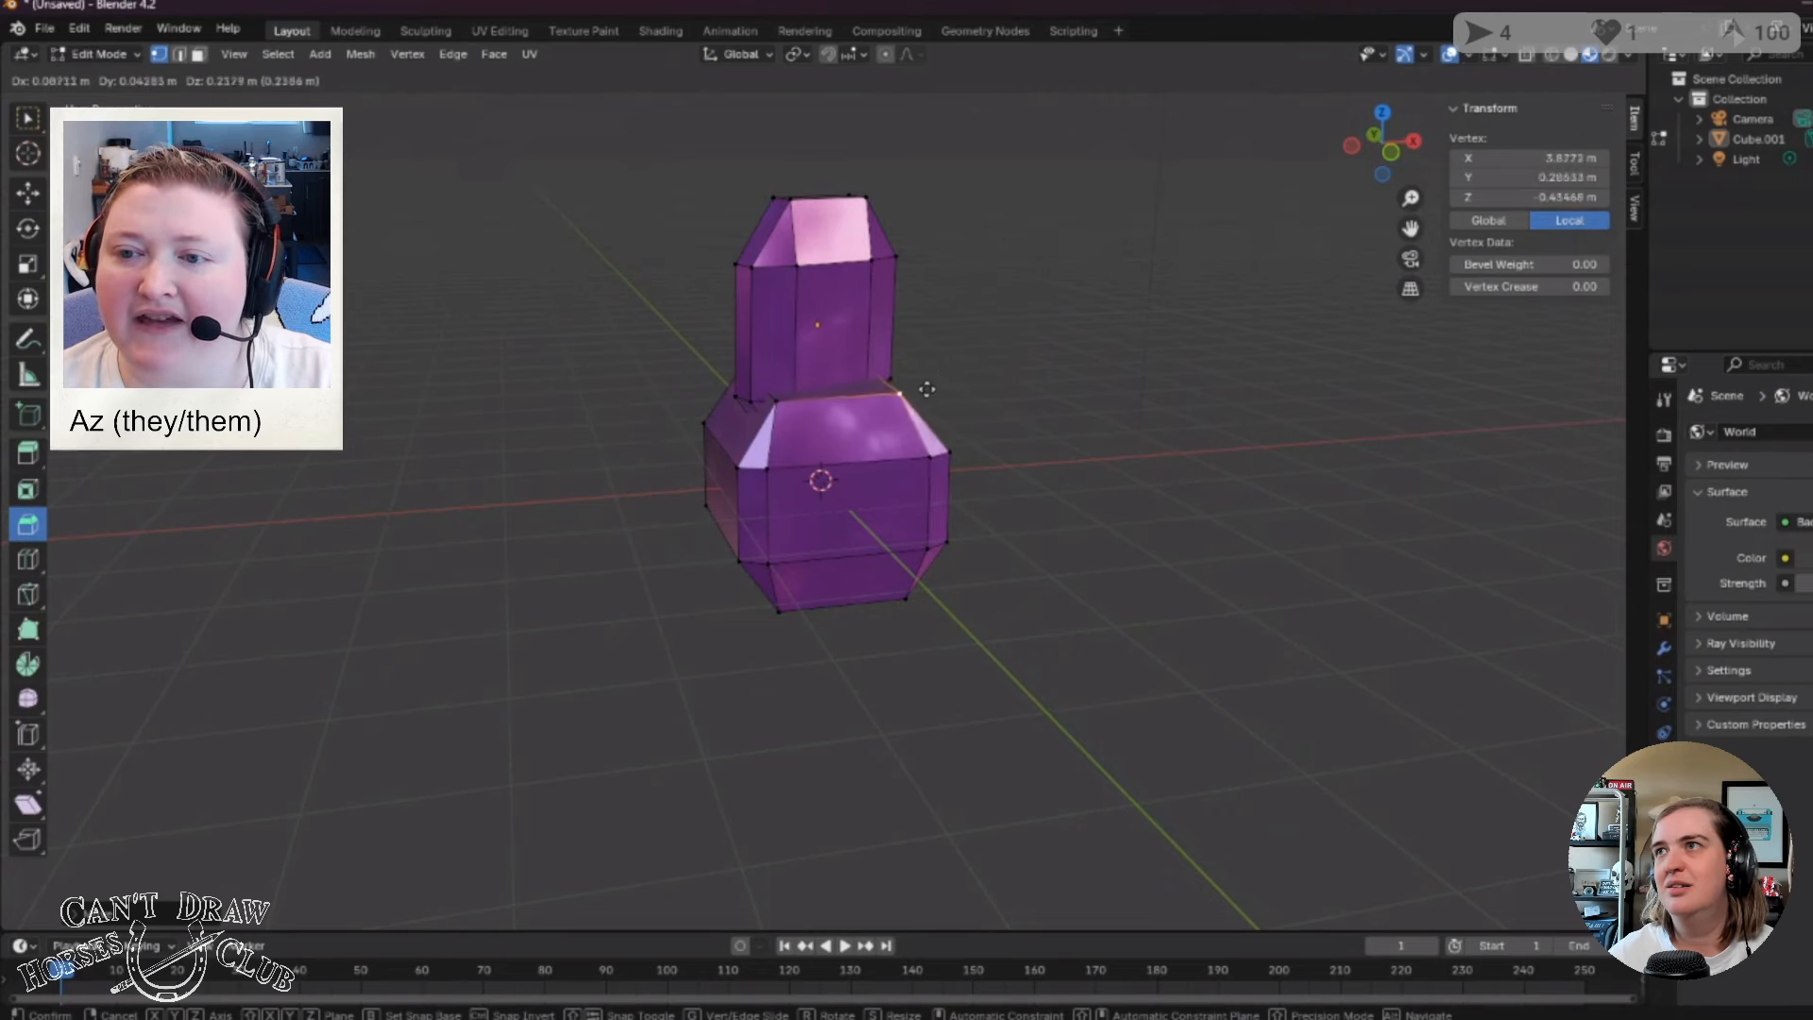
click(944, 385)
From another angle, move the same corner vertex to about local X 3.73 m, Y 0.29 m, Z -0.36 m and deselect it.
middle_drag(943, 382, 861, 452)
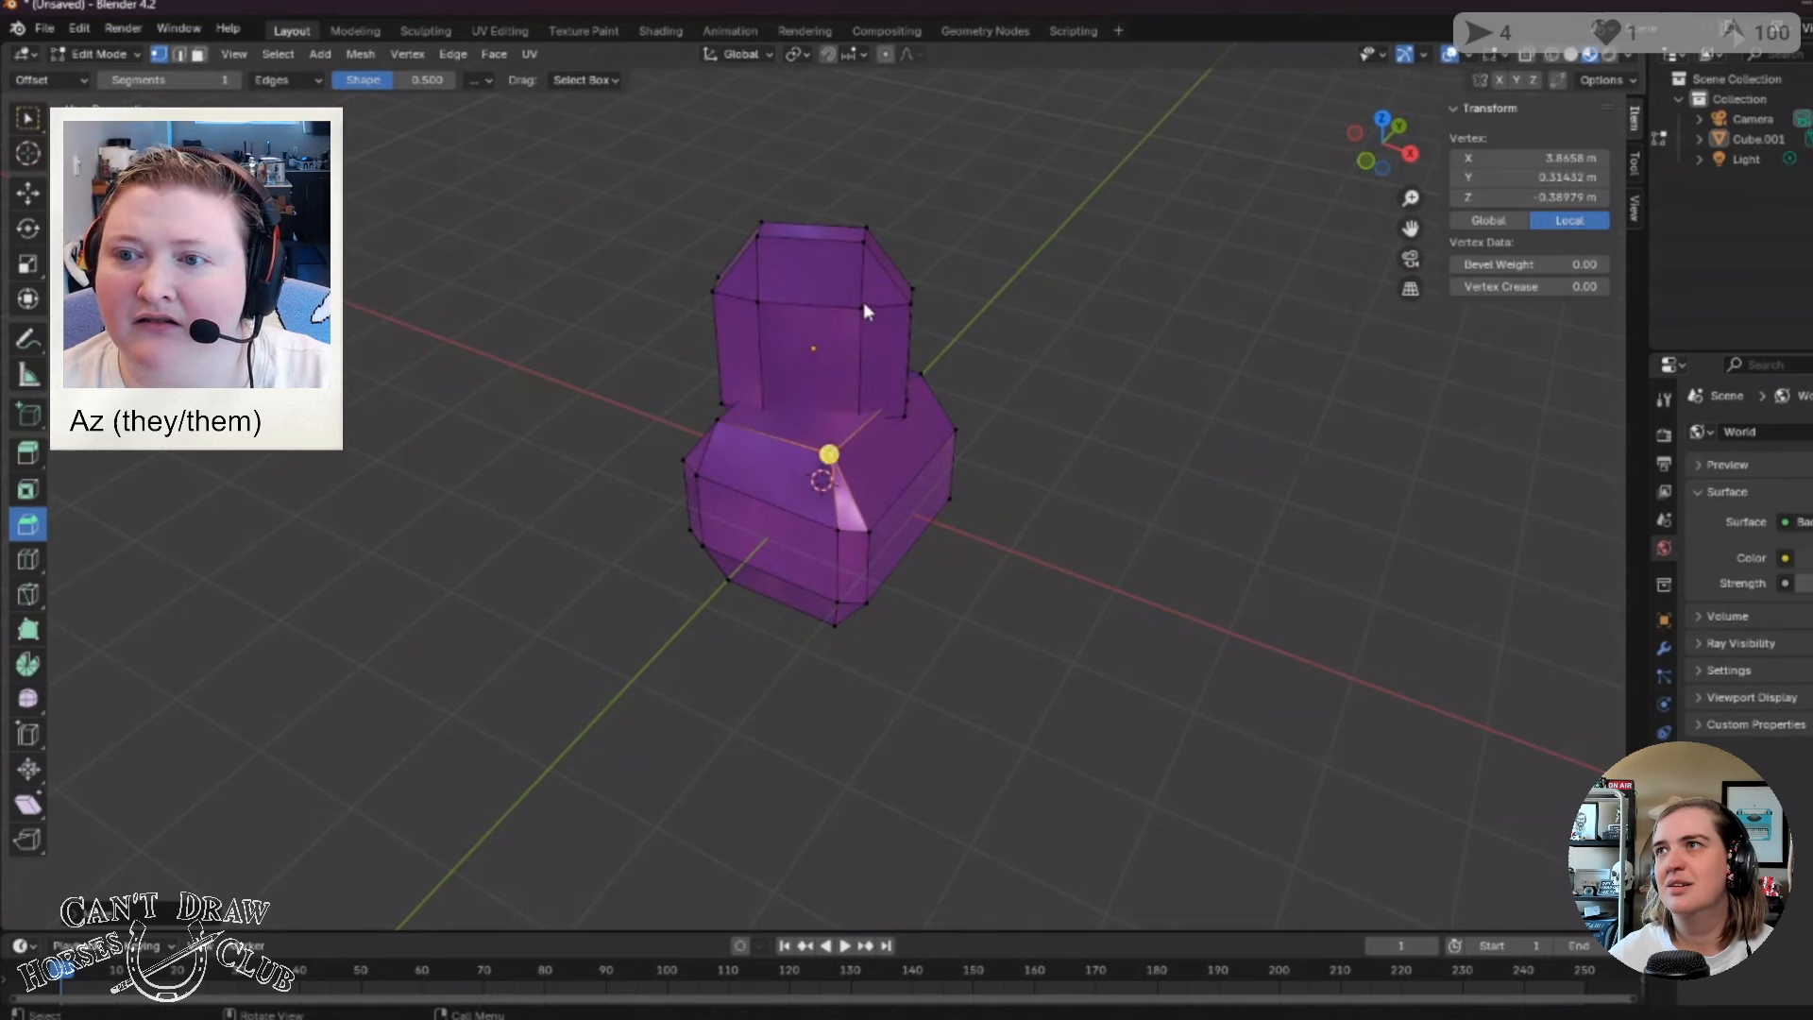
key(g)
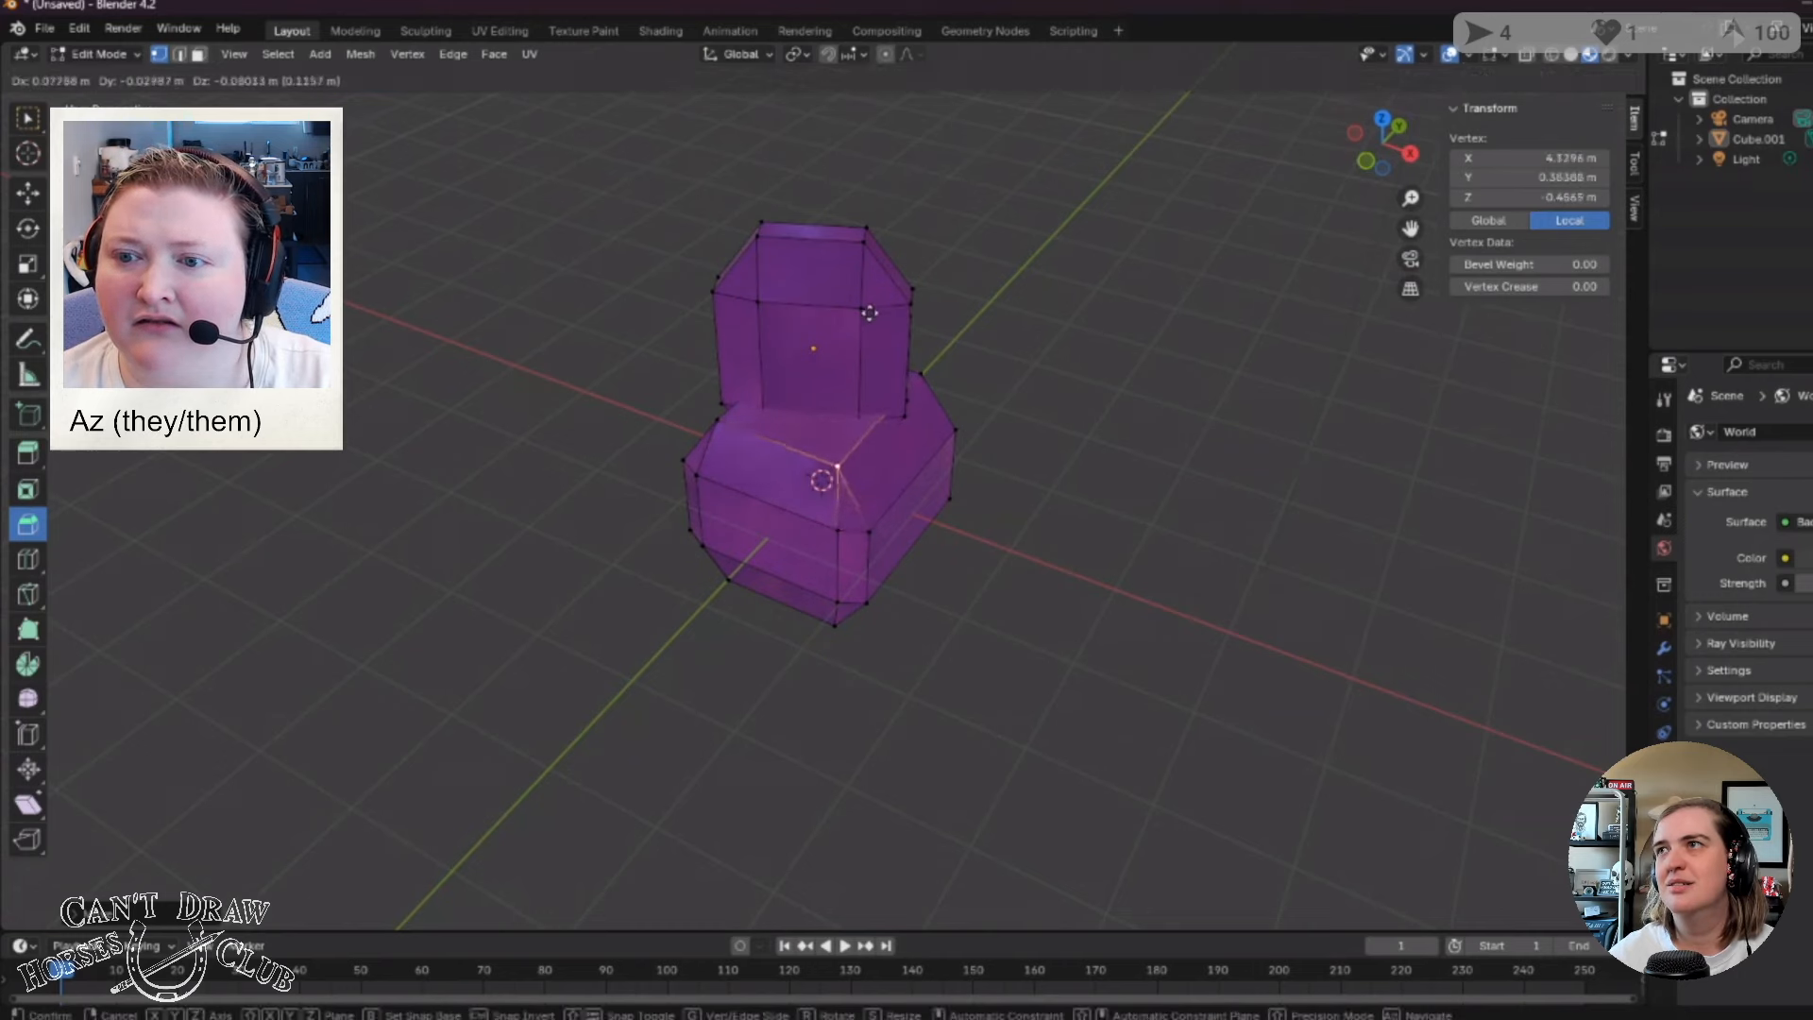
click(871, 304)
key(g)
click(990, 454)
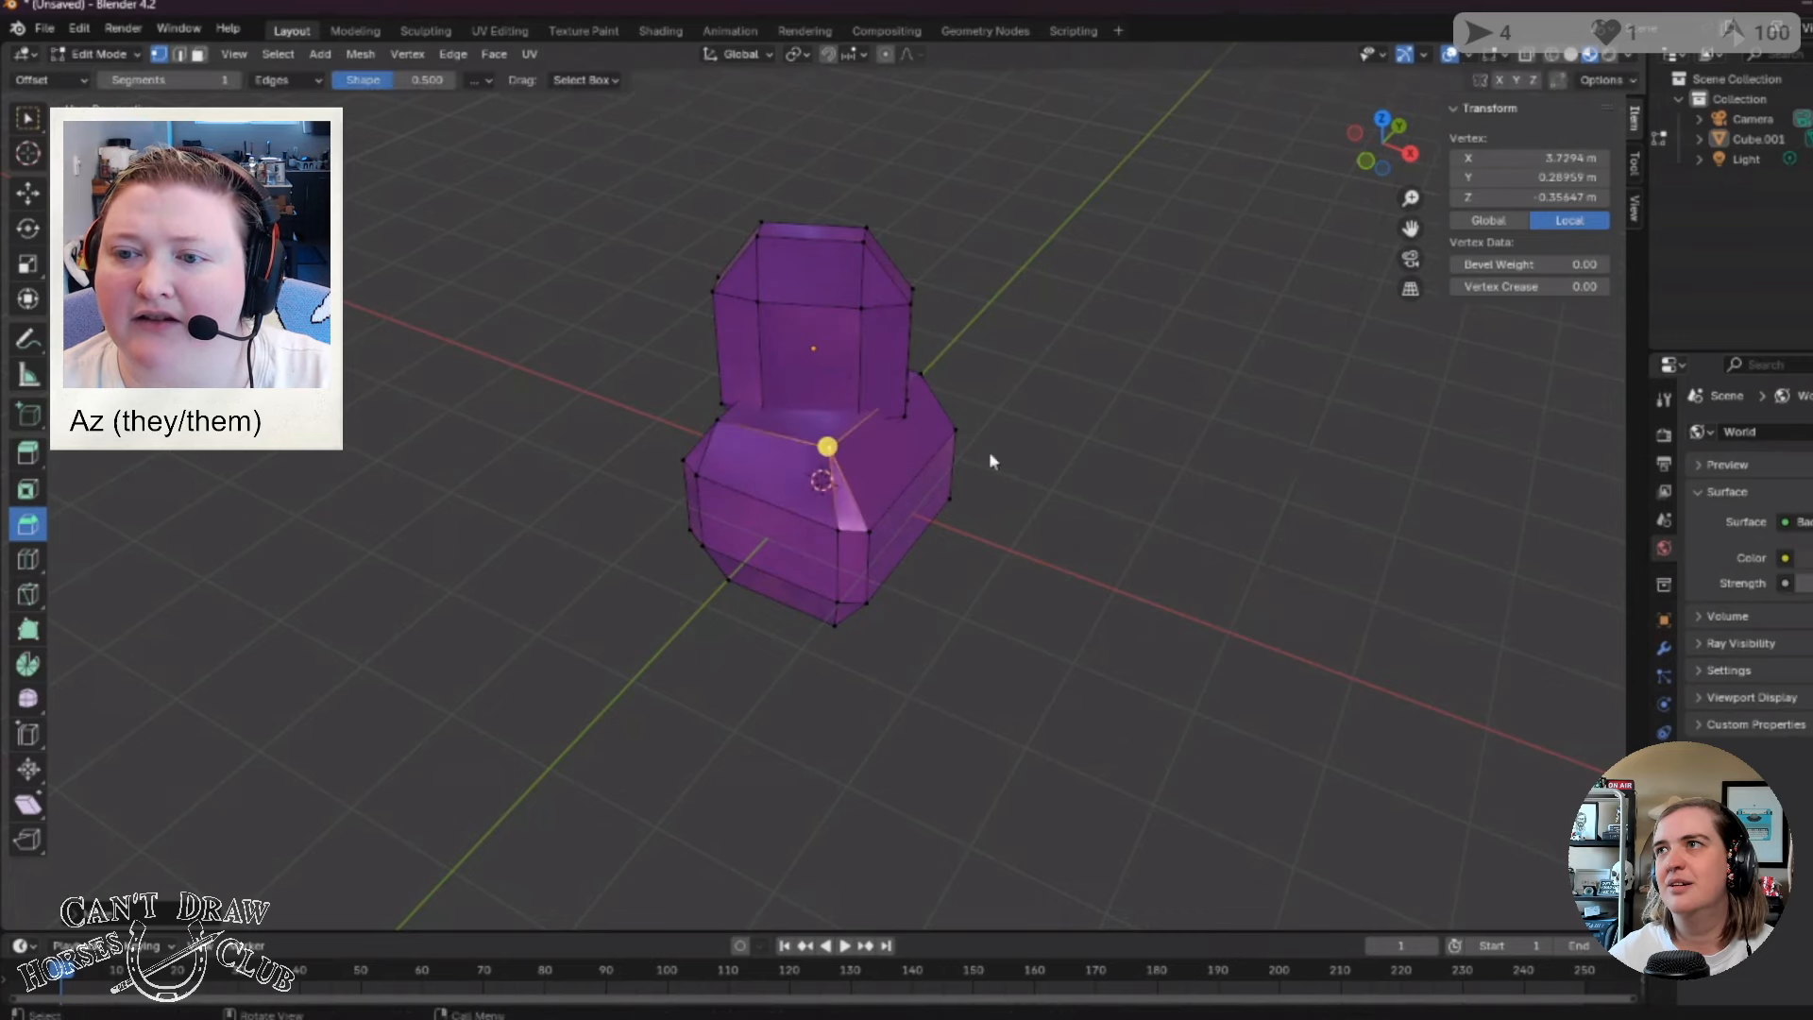
middle_drag(923, 682, 1029, 629)
click(1004, 559)
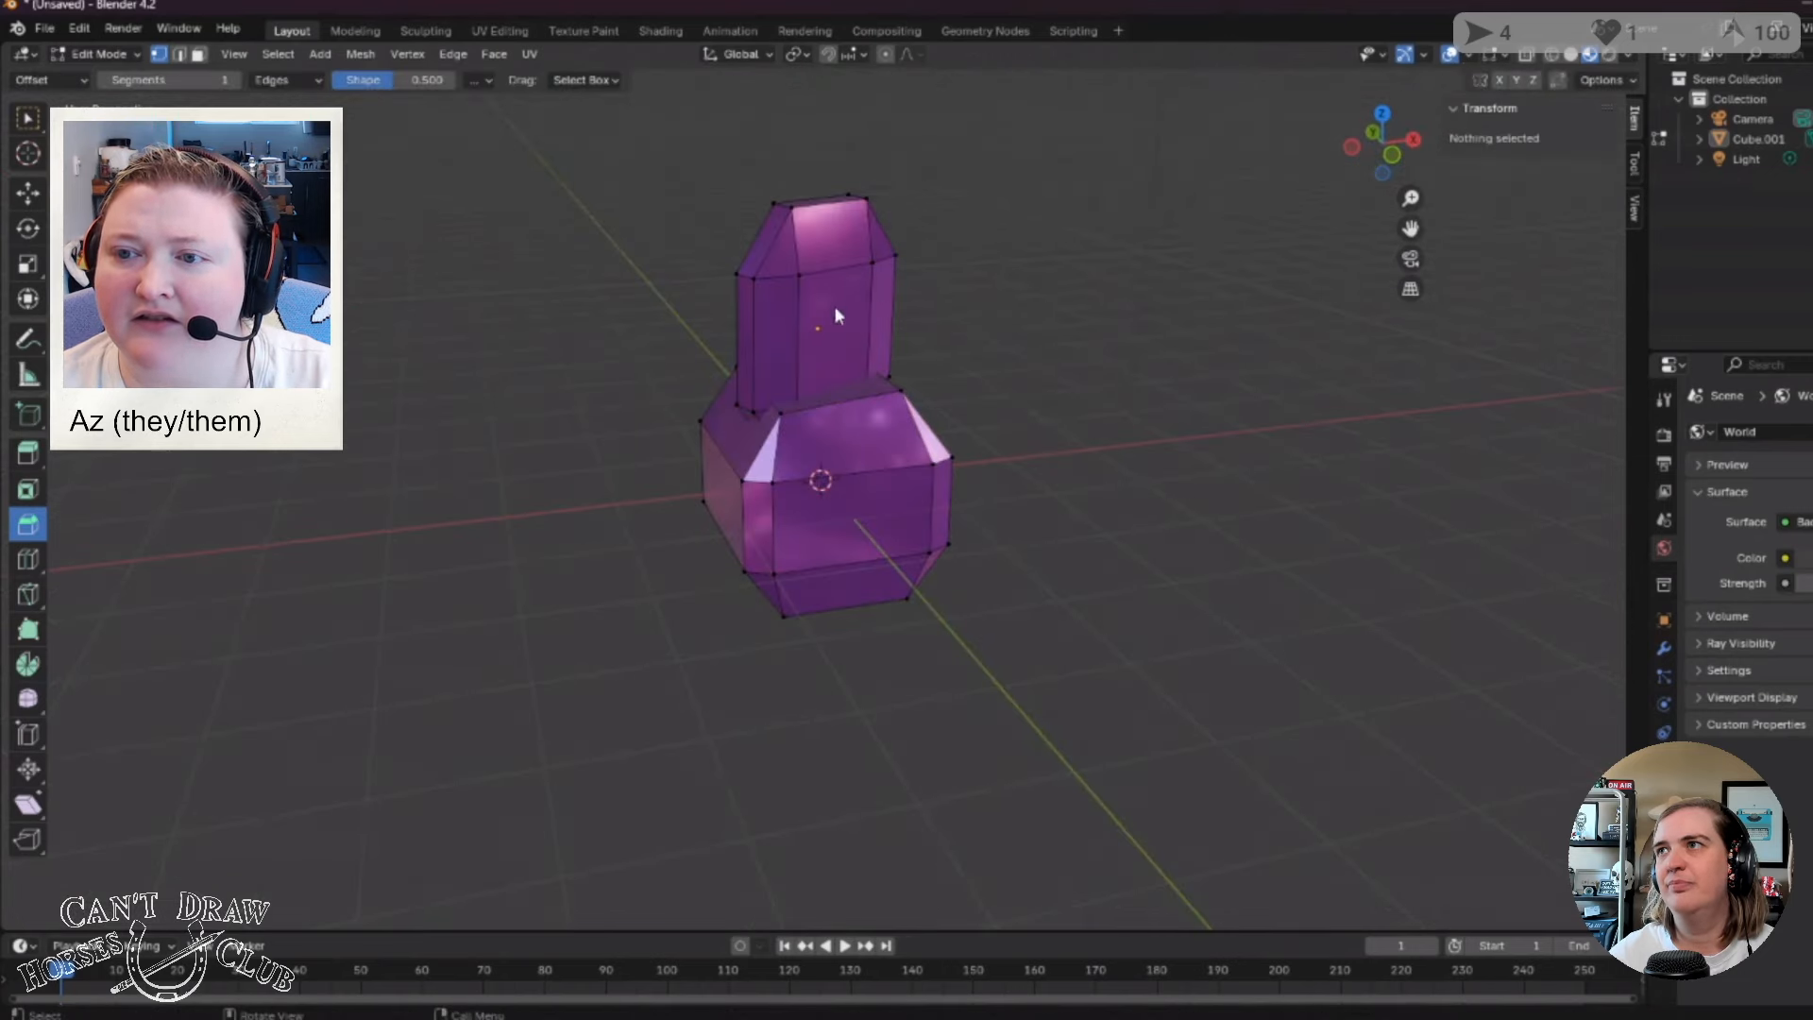
Move the vertex at the lower corner of the upper block's sloped top face slightly.
click(800, 274)
key(g)
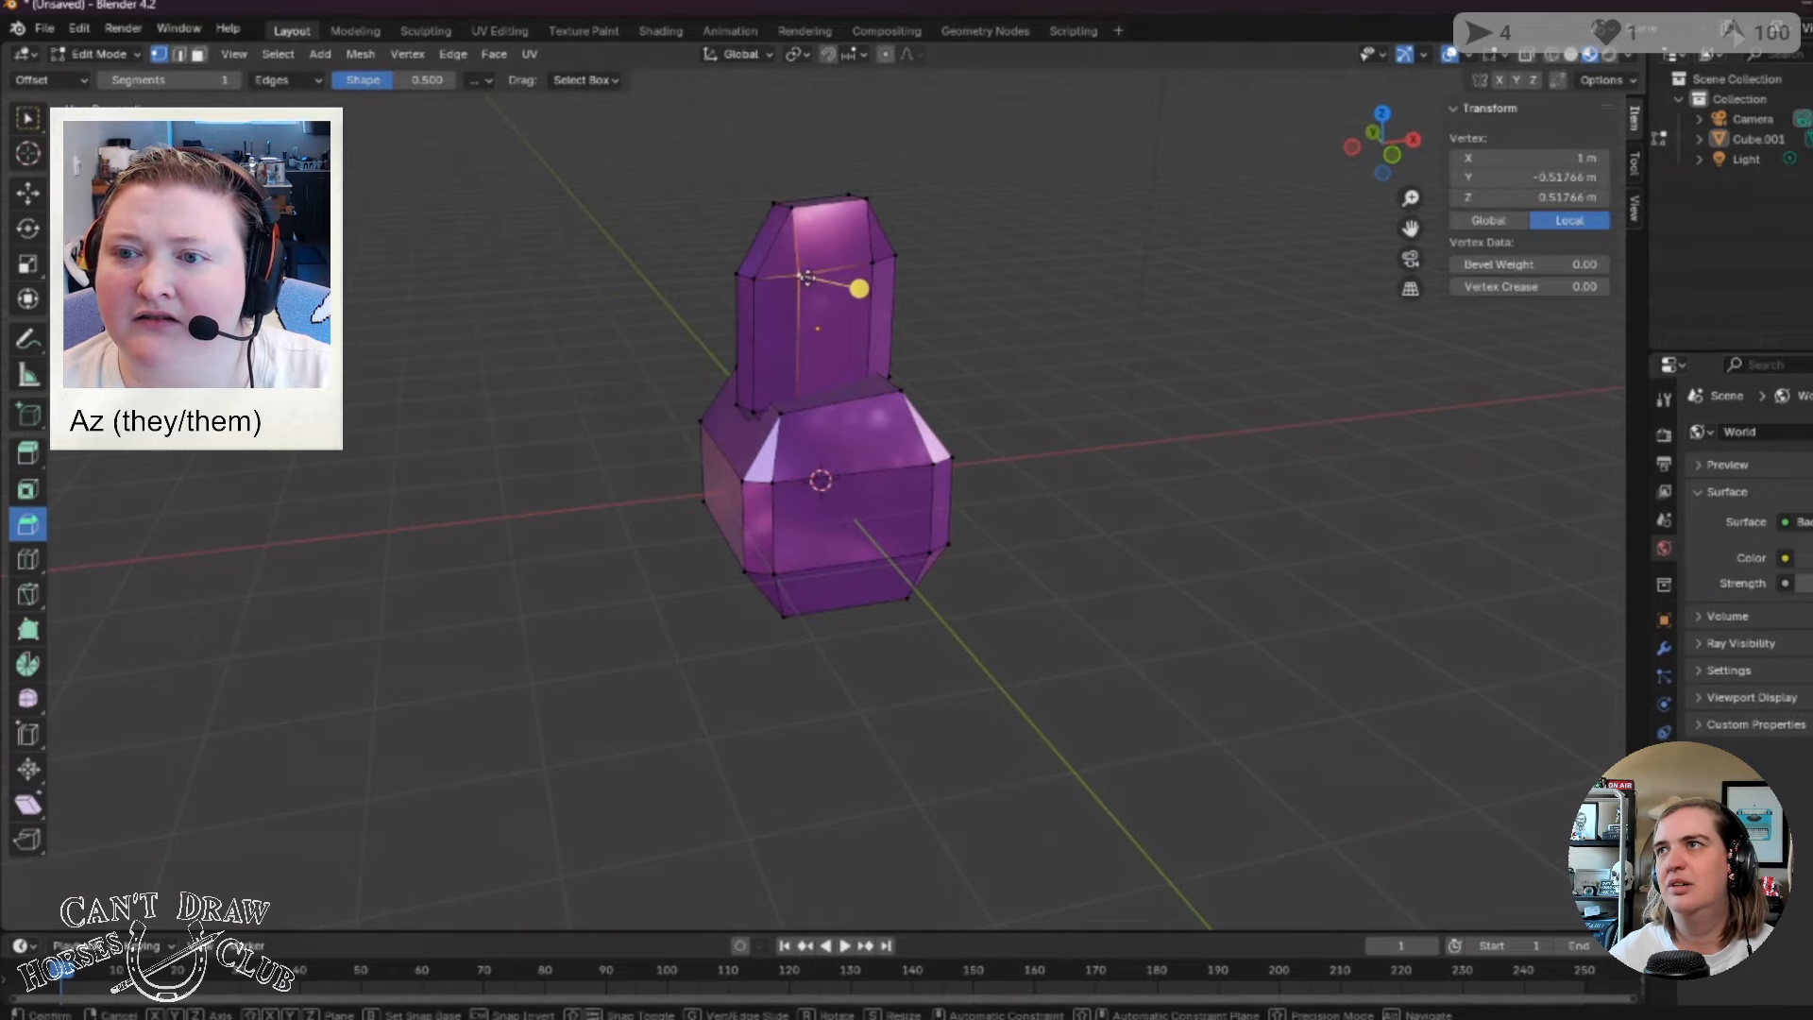
click(824, 270)
Move a bottom corner vertex of the upper block to about local X 0.20 m, Y 0.77 m, Z -0.26 m.
middle_drag(1090, 491, 859, 440)
click(861, 432)
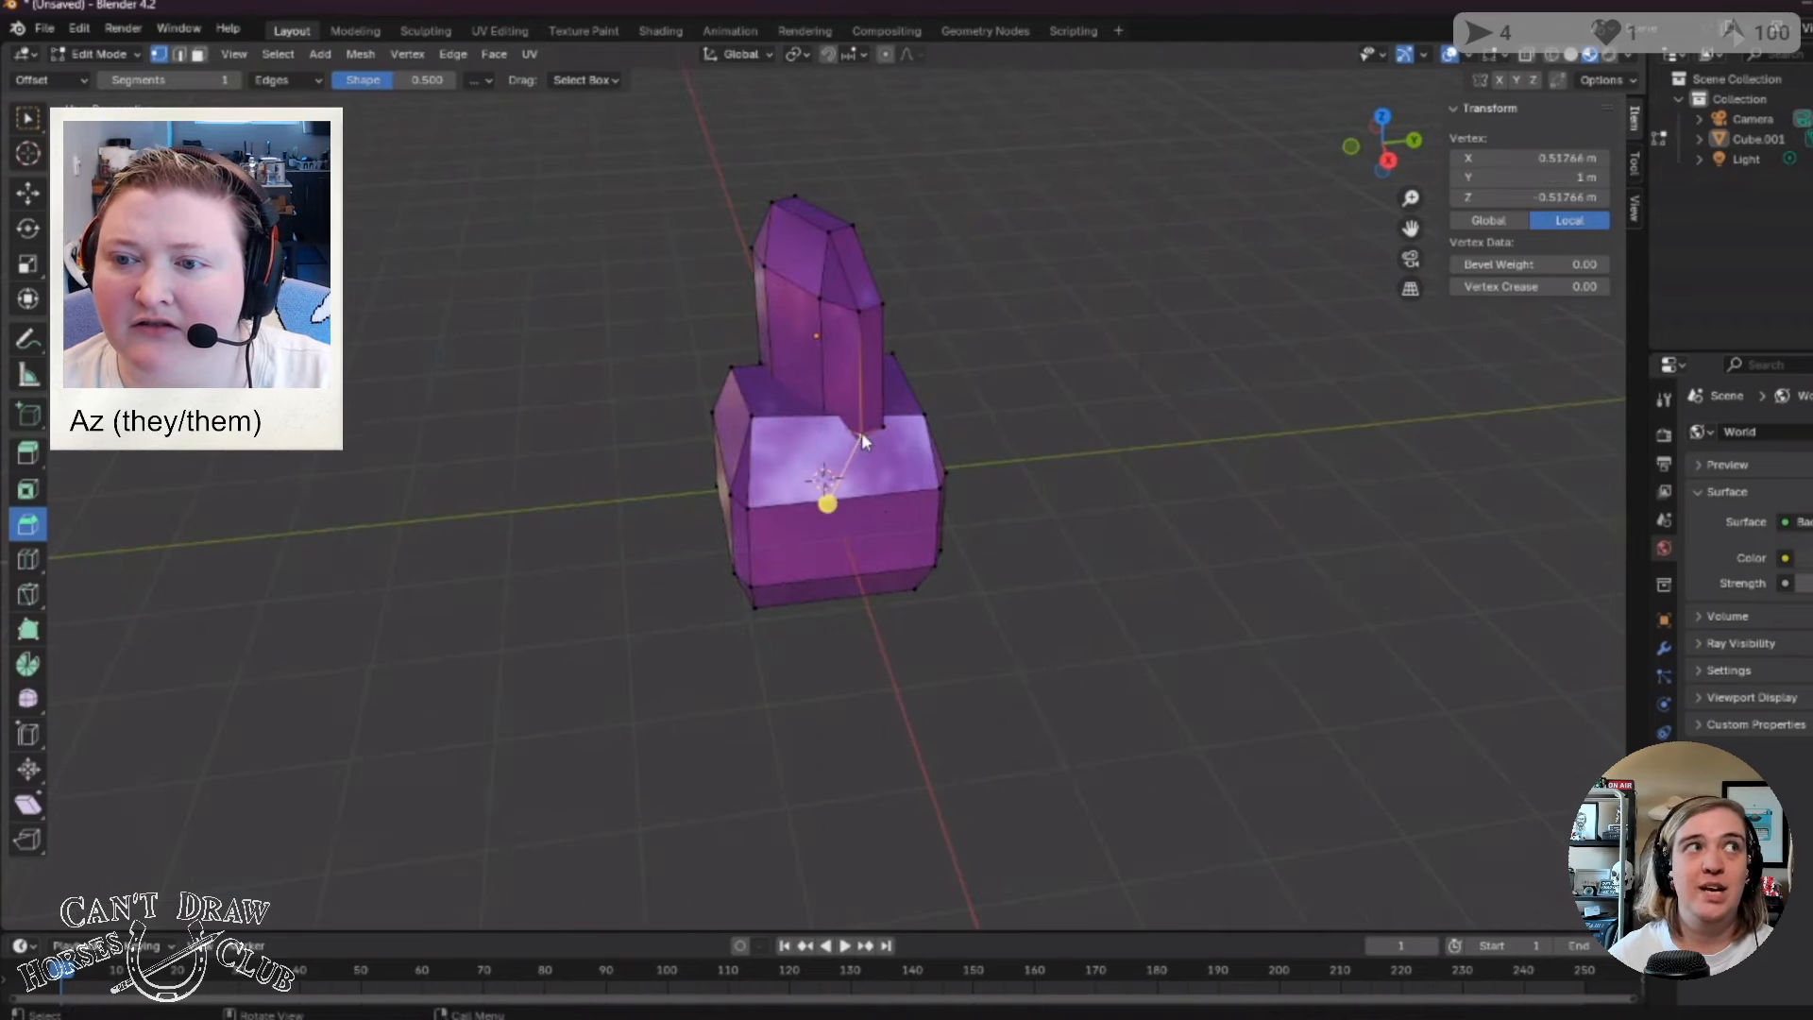
key(g)
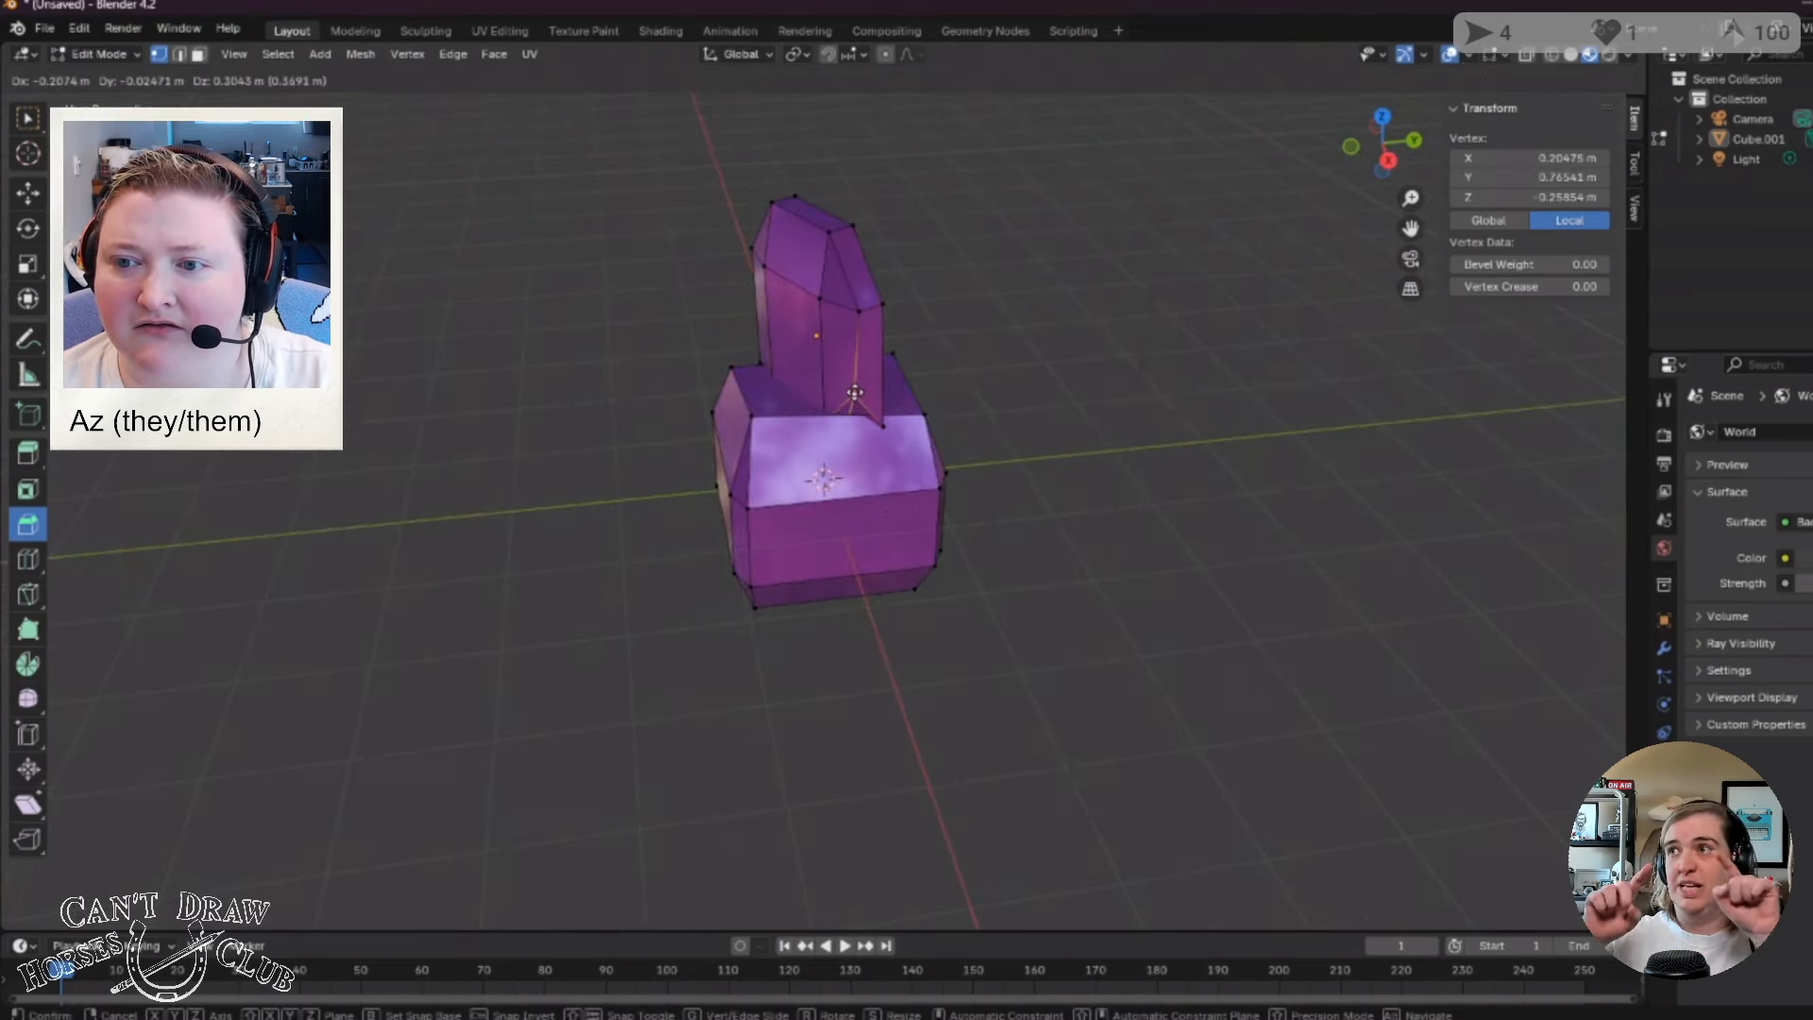
click(856, 393)
middle_drag(909, 445, 529, 257)
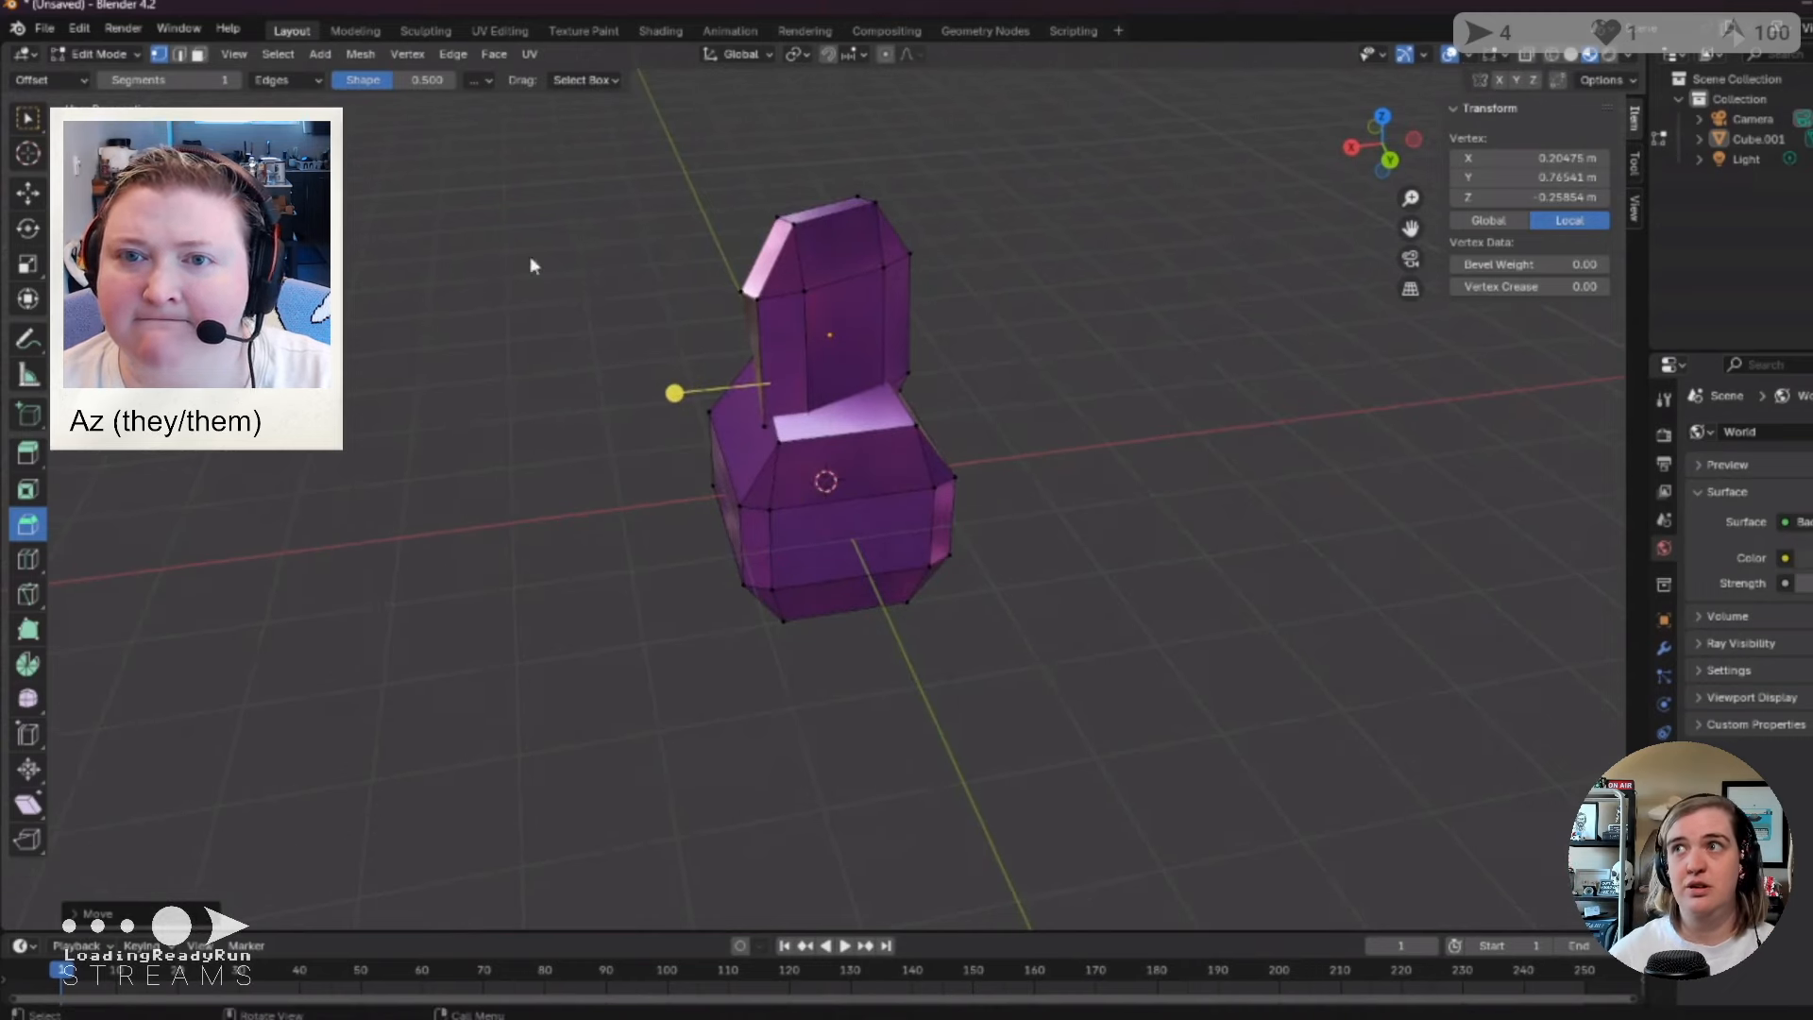
Switch to edge selection and move a vertical side edge of the upper block freely outward.
click(178, 54)
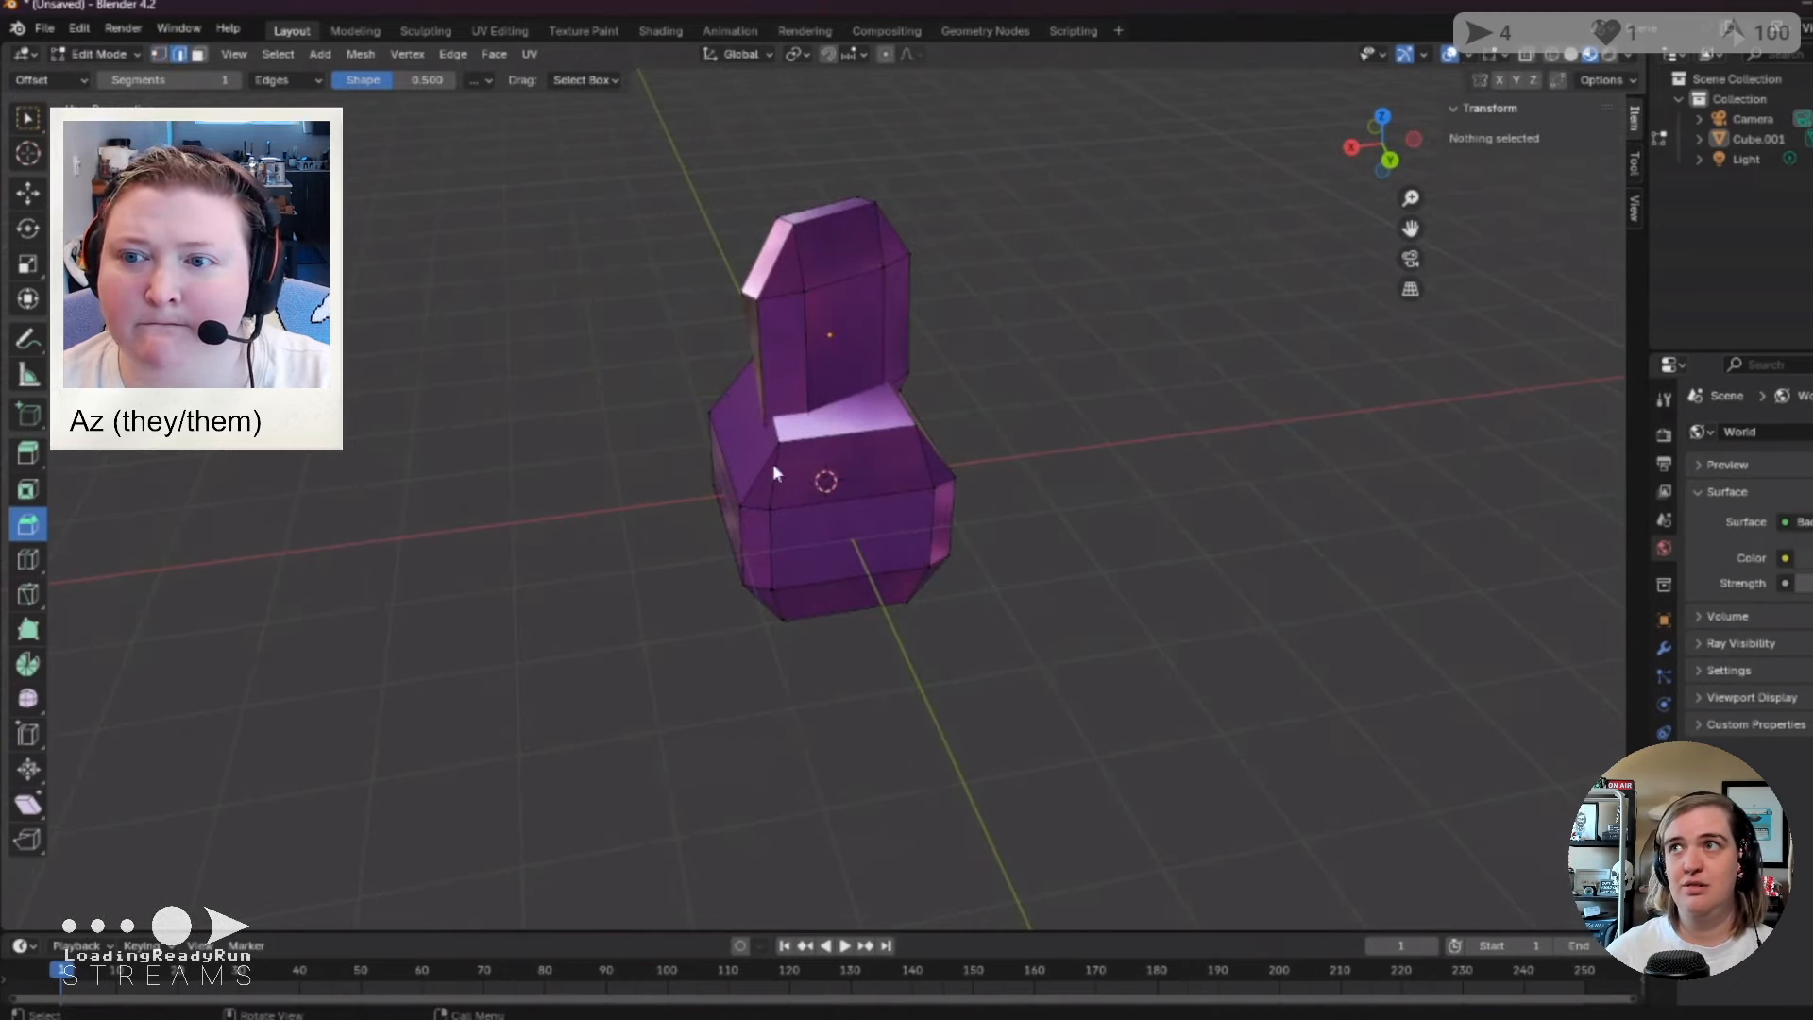
middle_drag(1093, 593, 1380, 563)
click(886, 323)
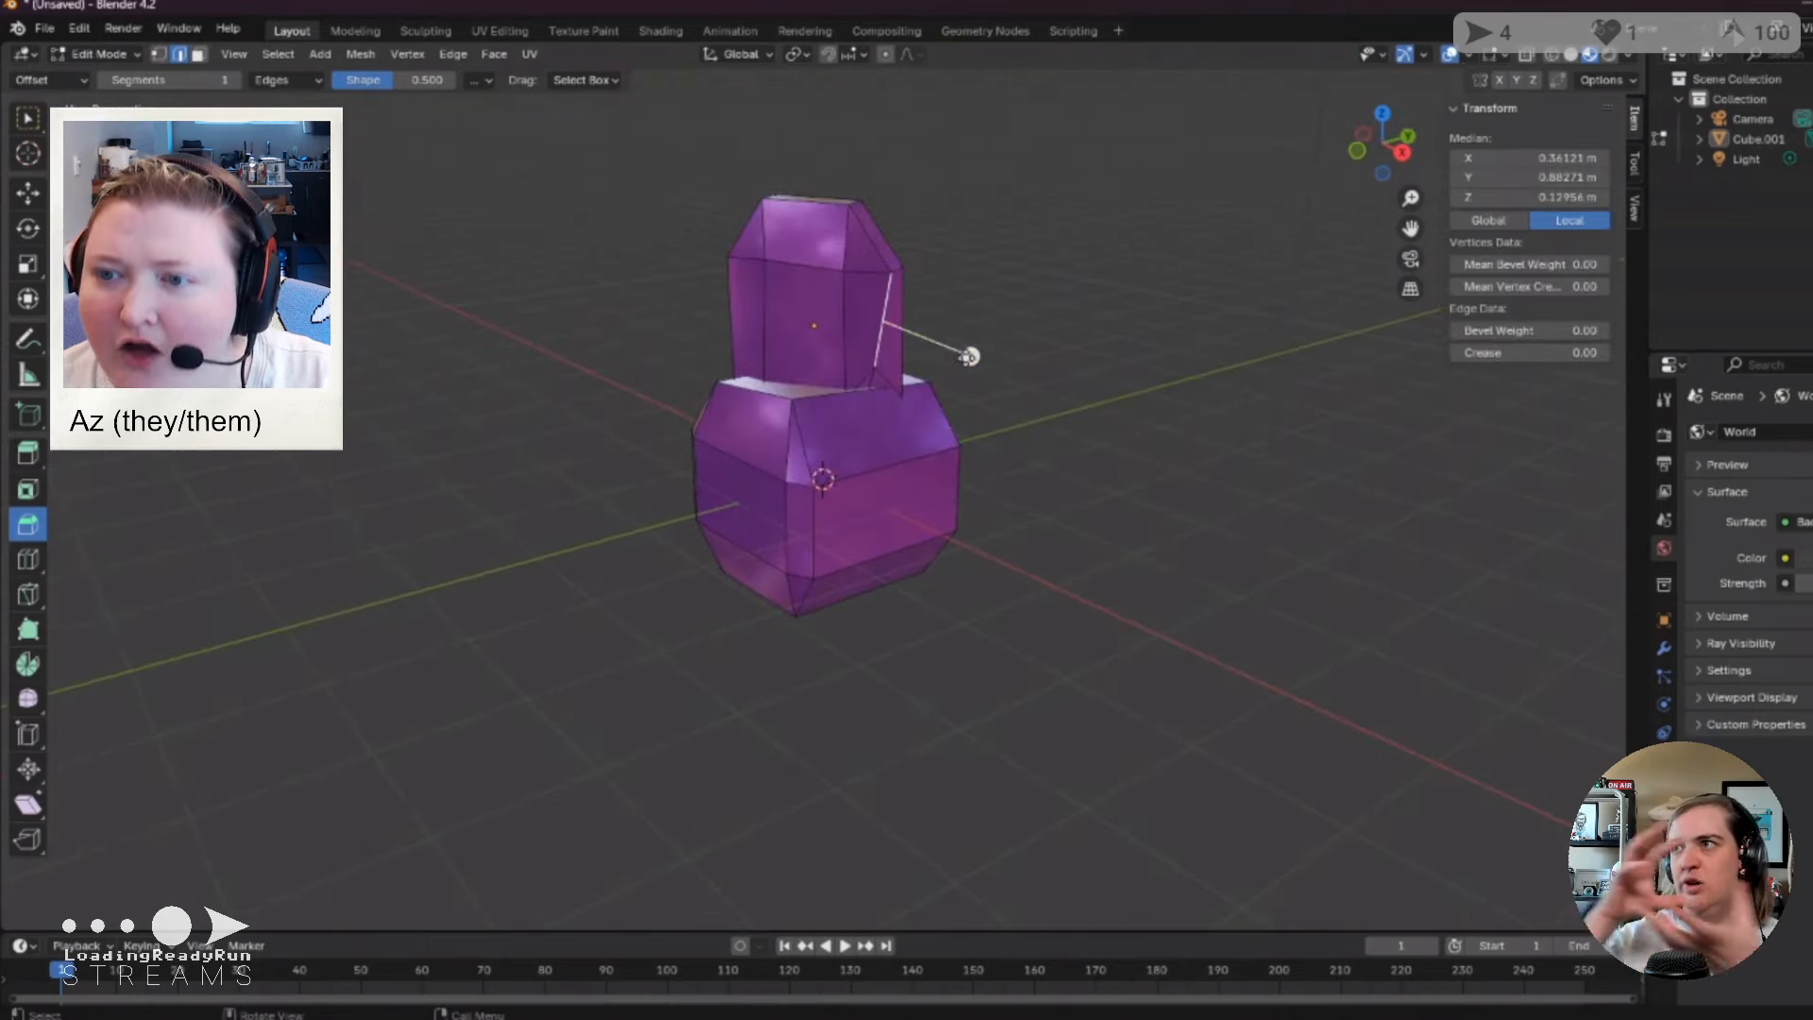
key(g)
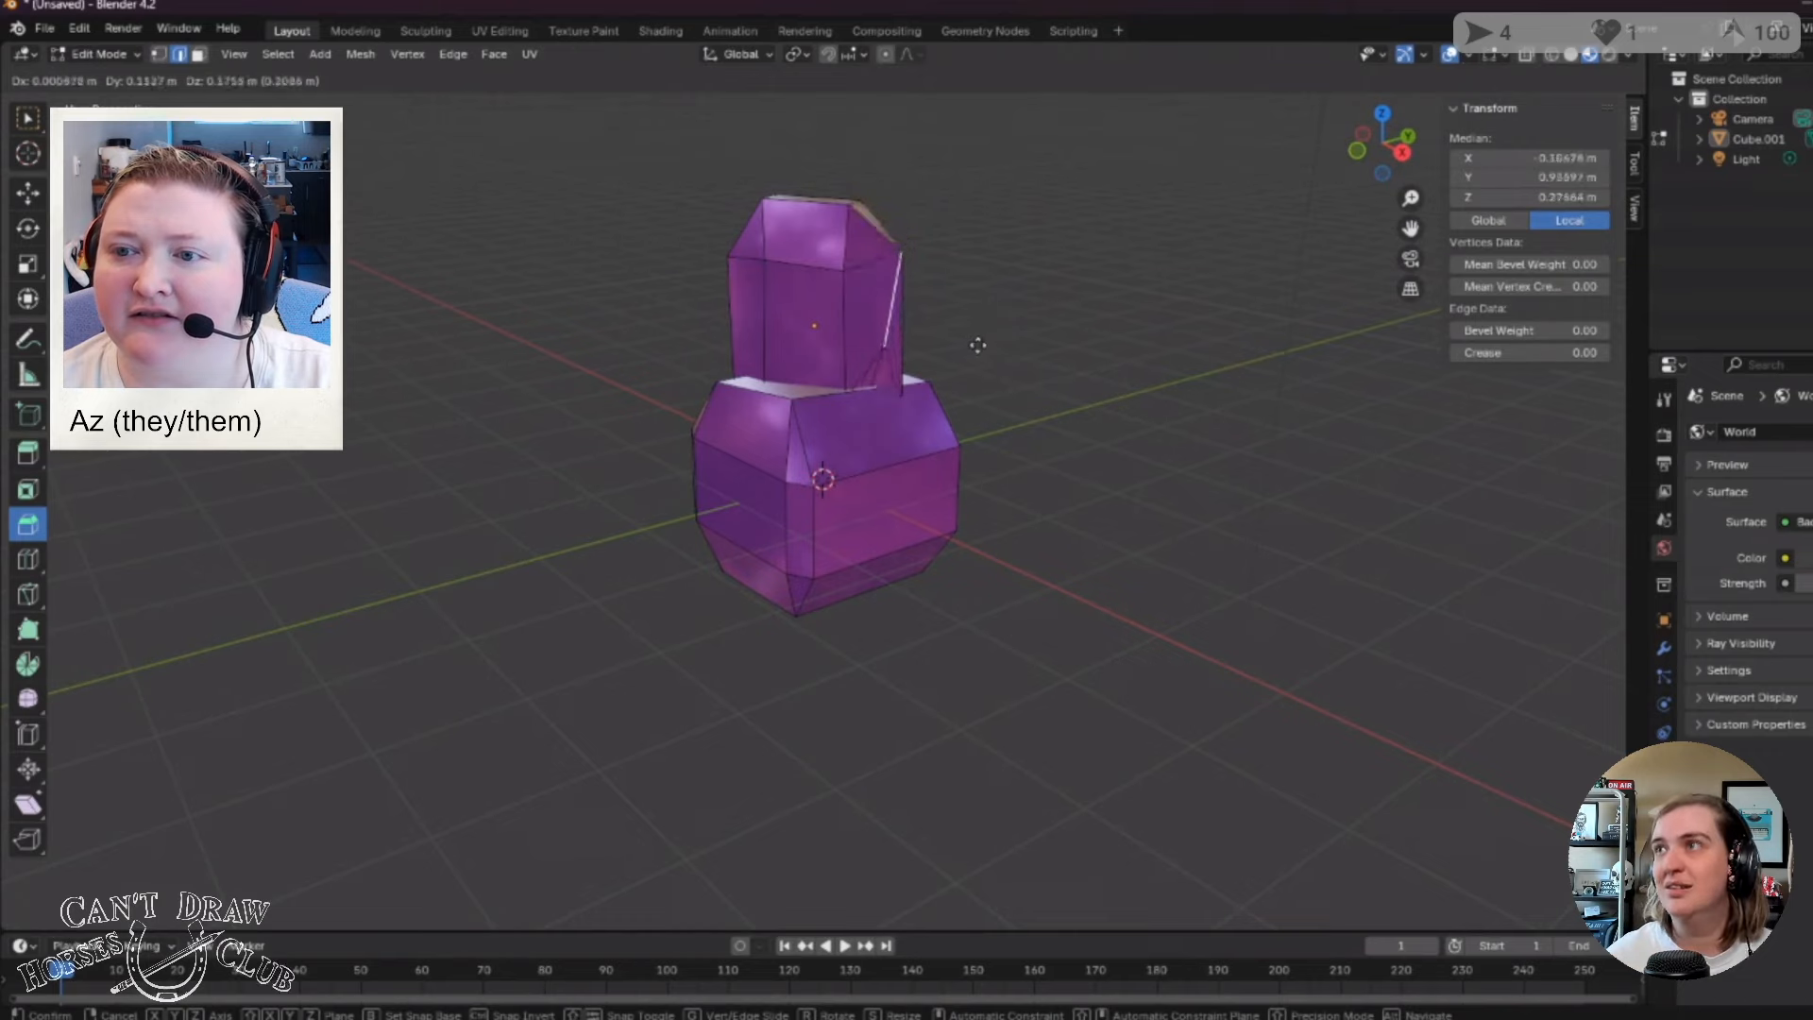
click(1072, 307)
Pull the lower block's upper side edge outward to a median of about local X 0.08 m, Y -1.51 m, Z -0.45 m.
middle_drag(1073, 308, 756, 478)
click(896, 478)
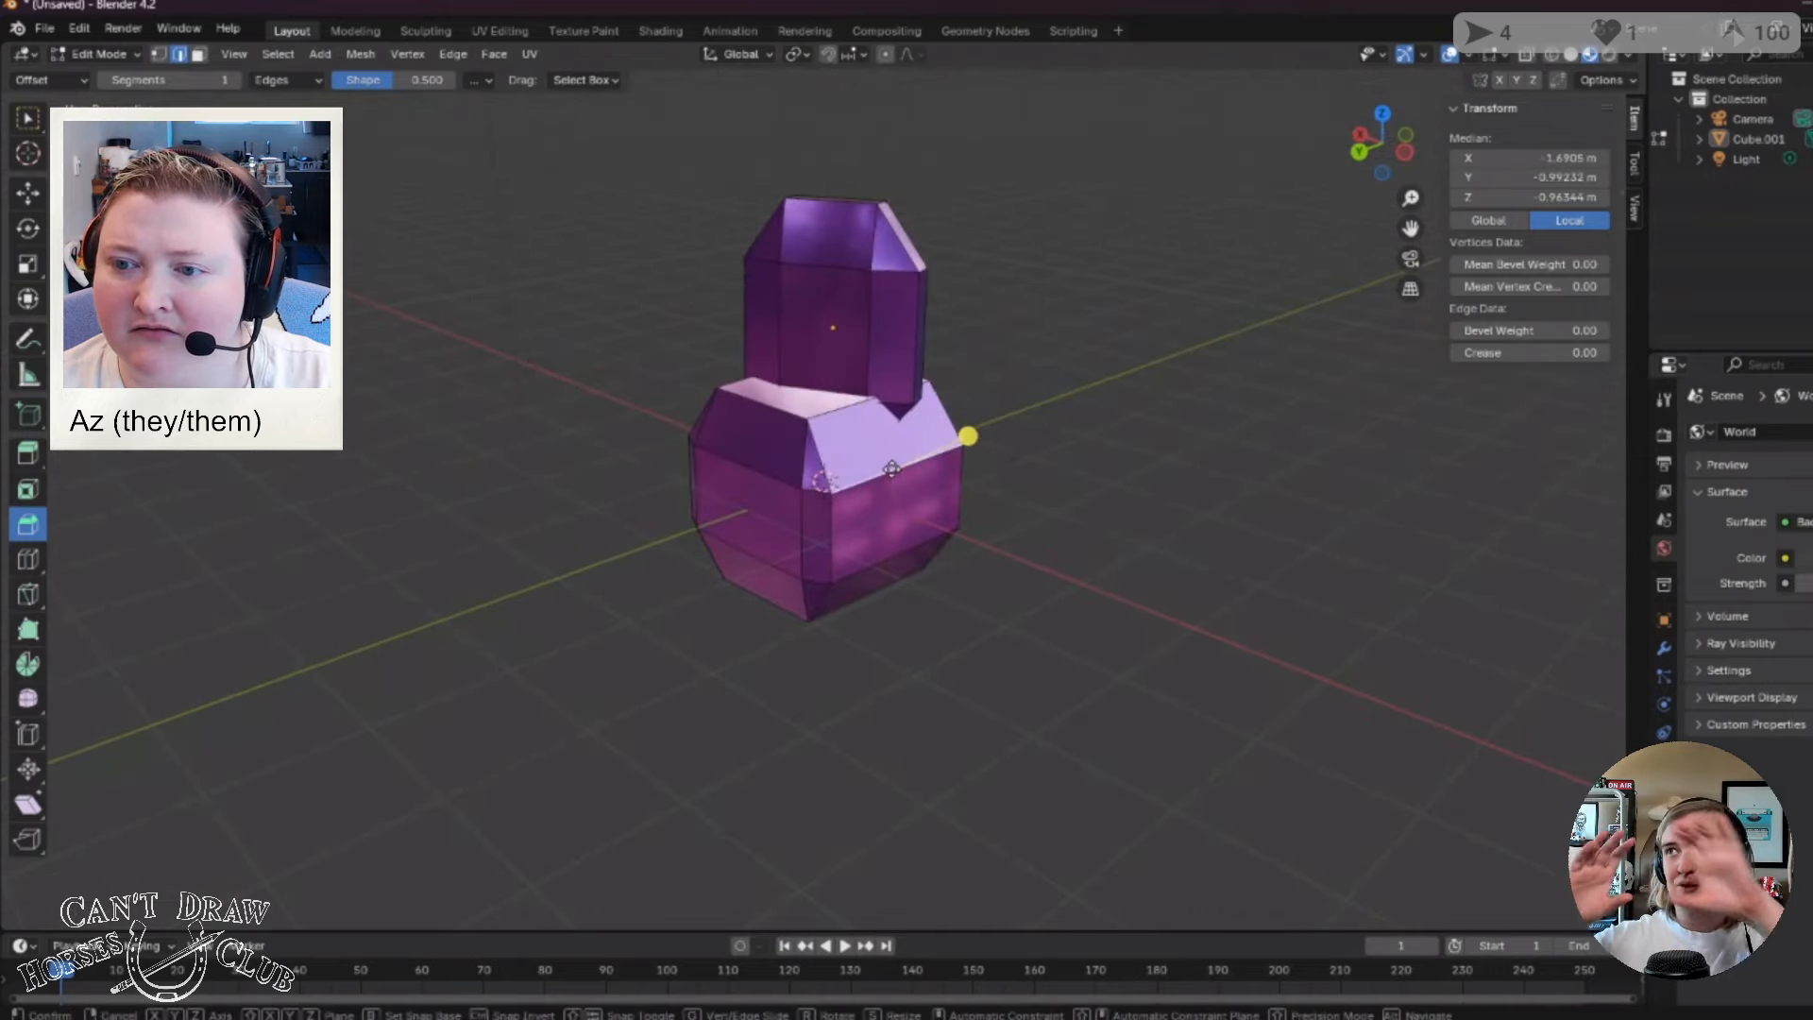
key(g)
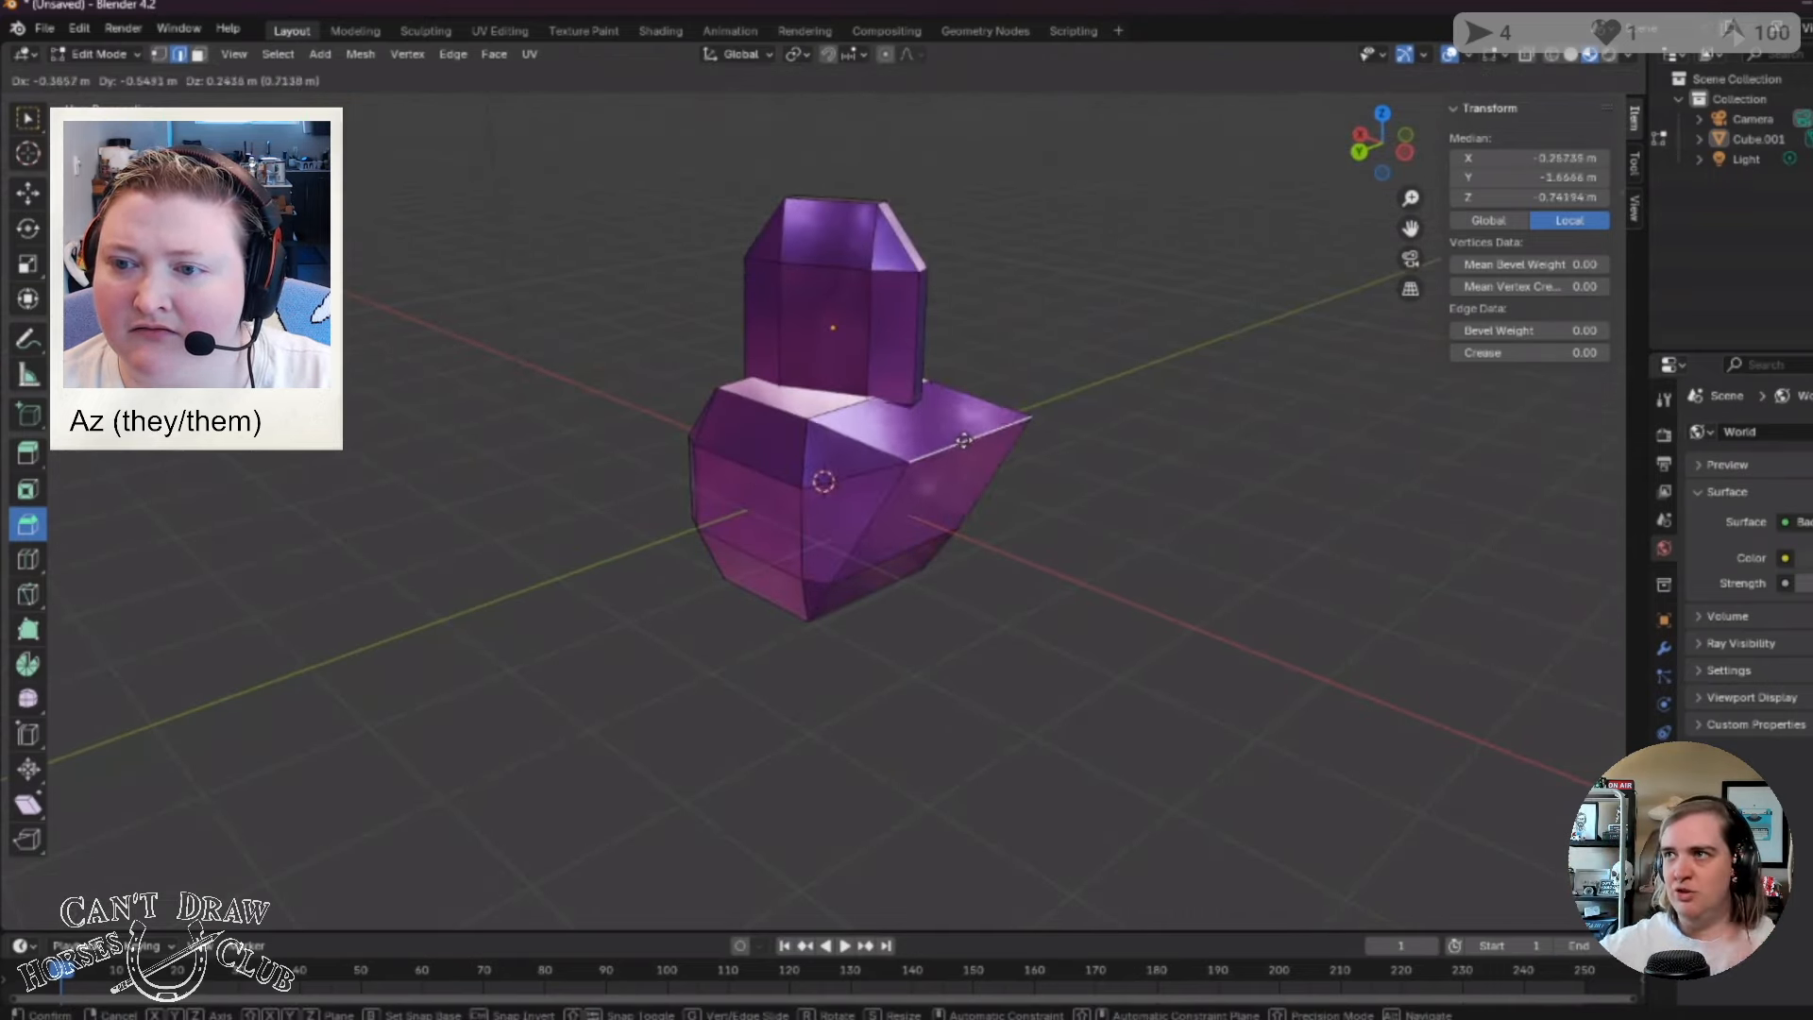
click(956, 410)
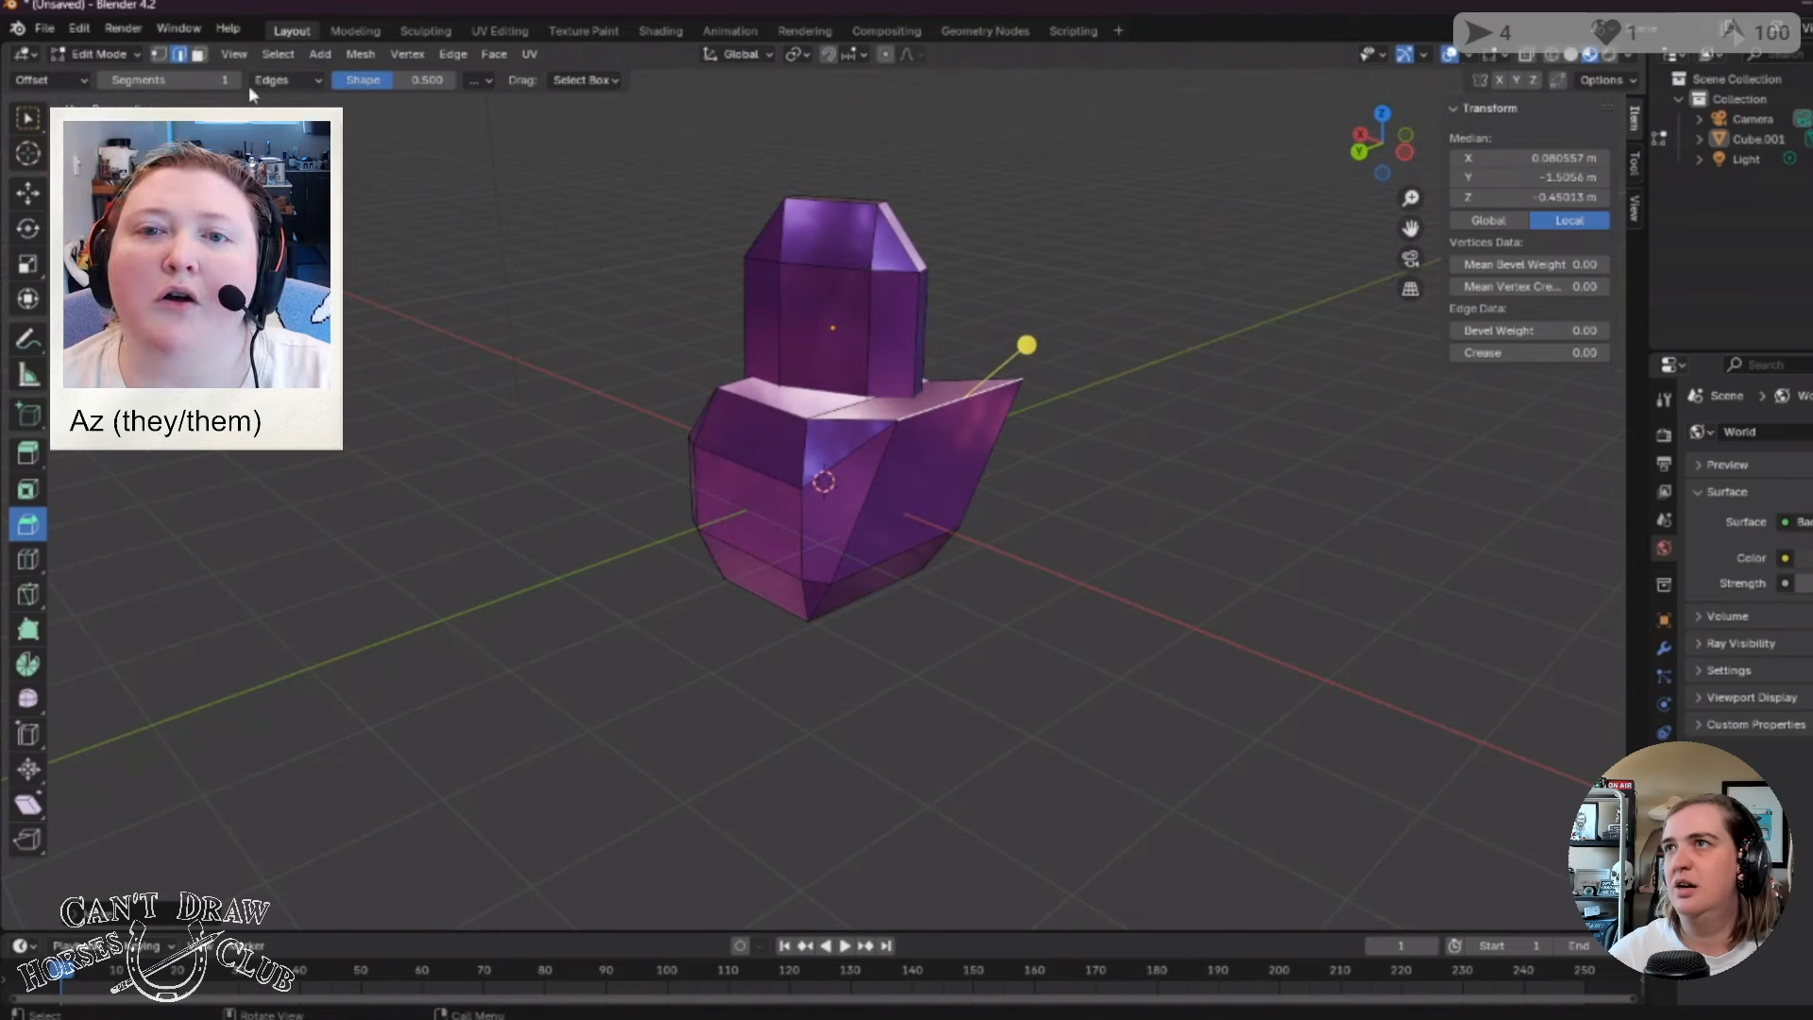
Switch to face selection and move the lower block's sloped upper face freely upward.
click(200, 54)
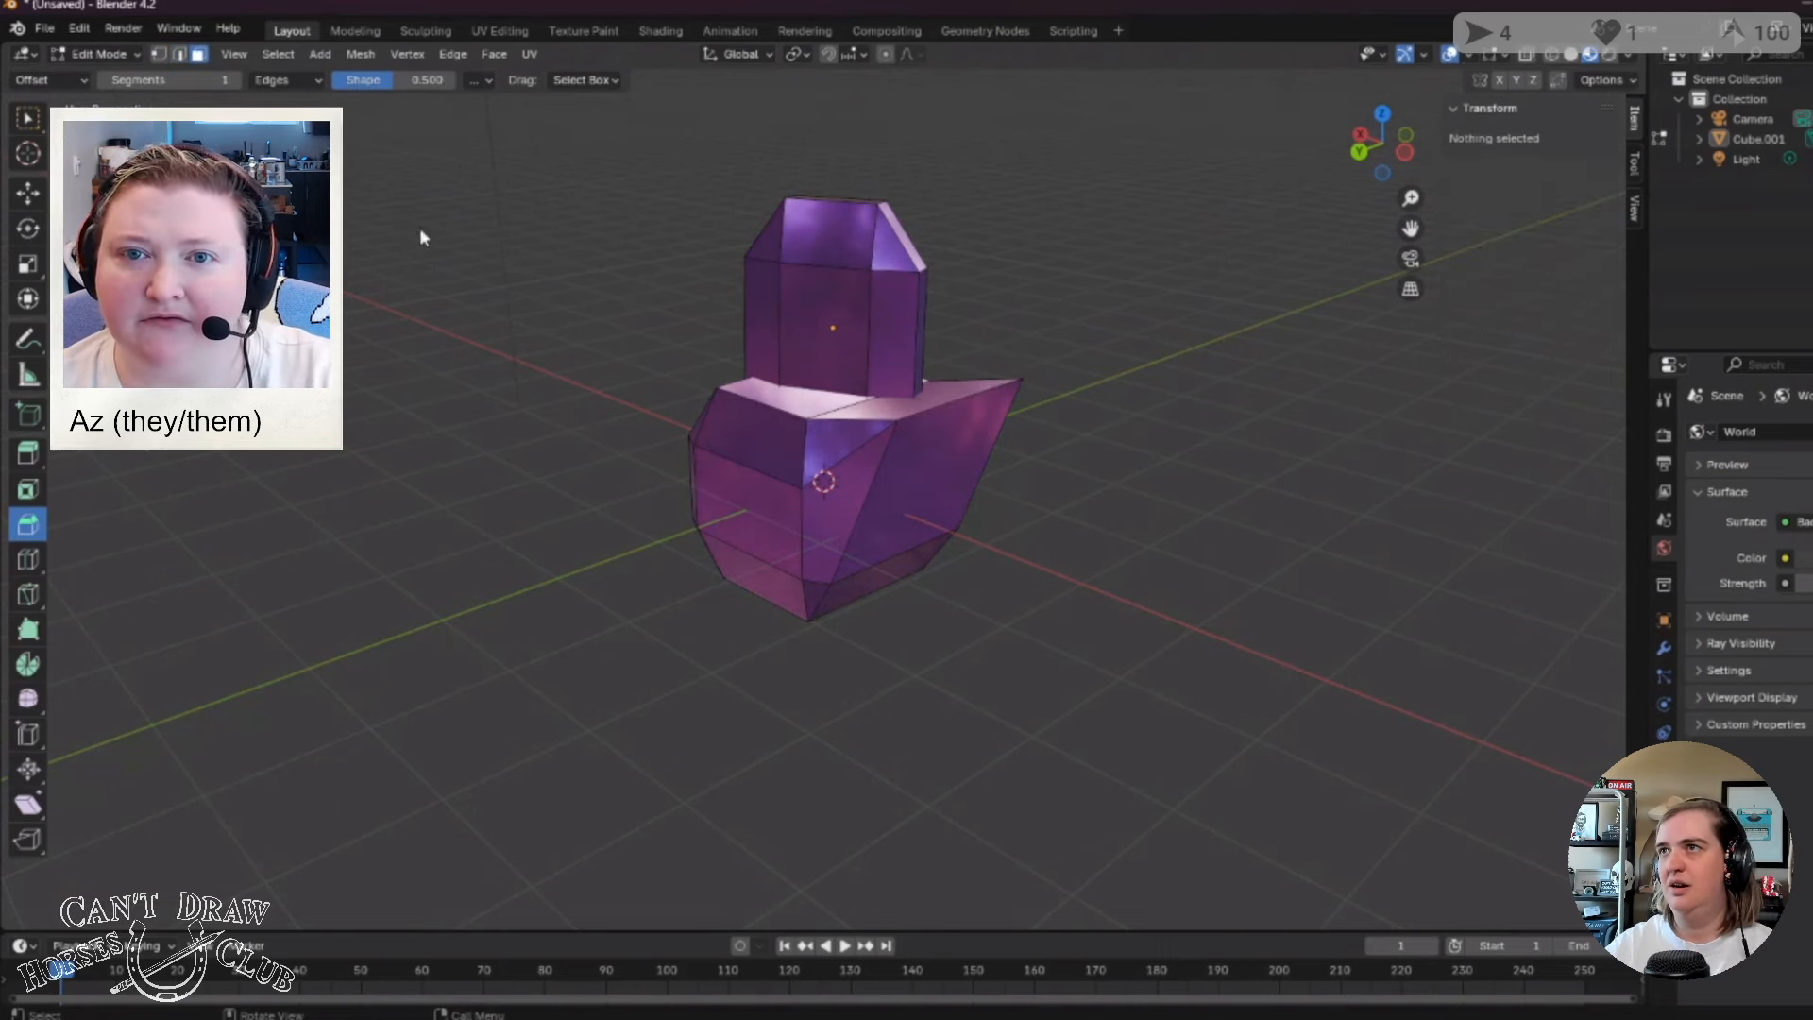
click(774, 439)
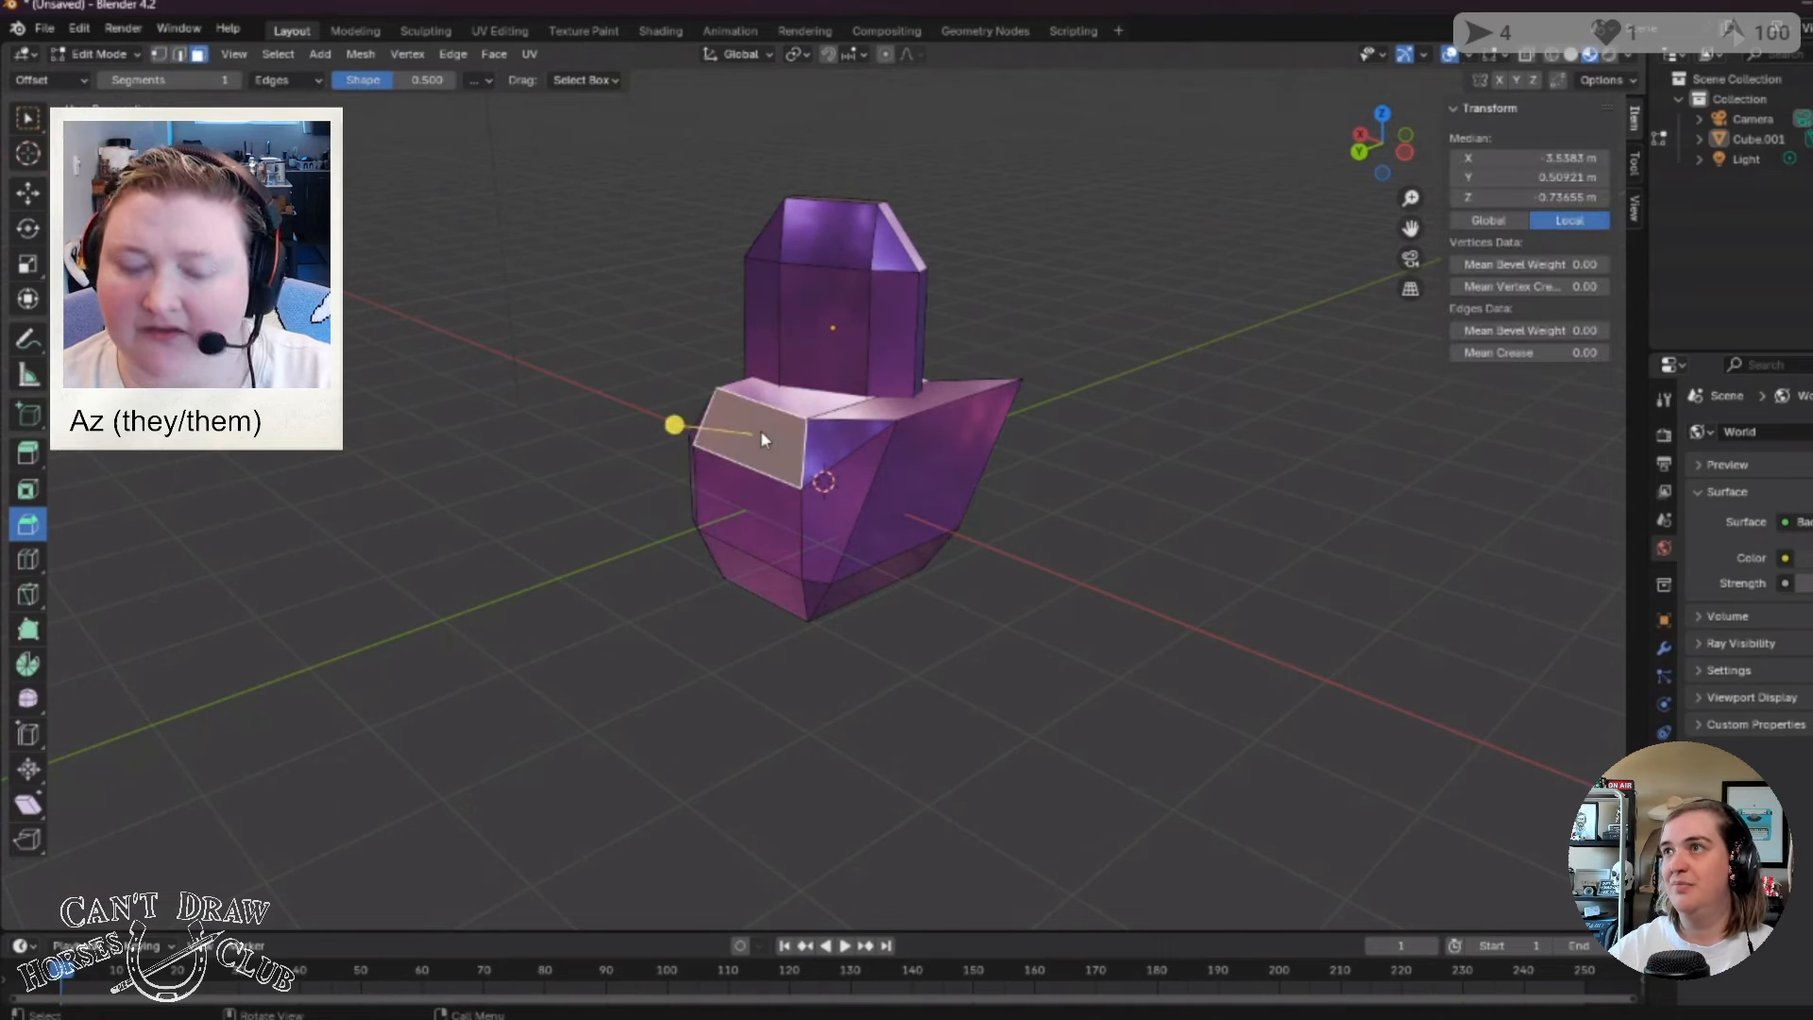
key(g)
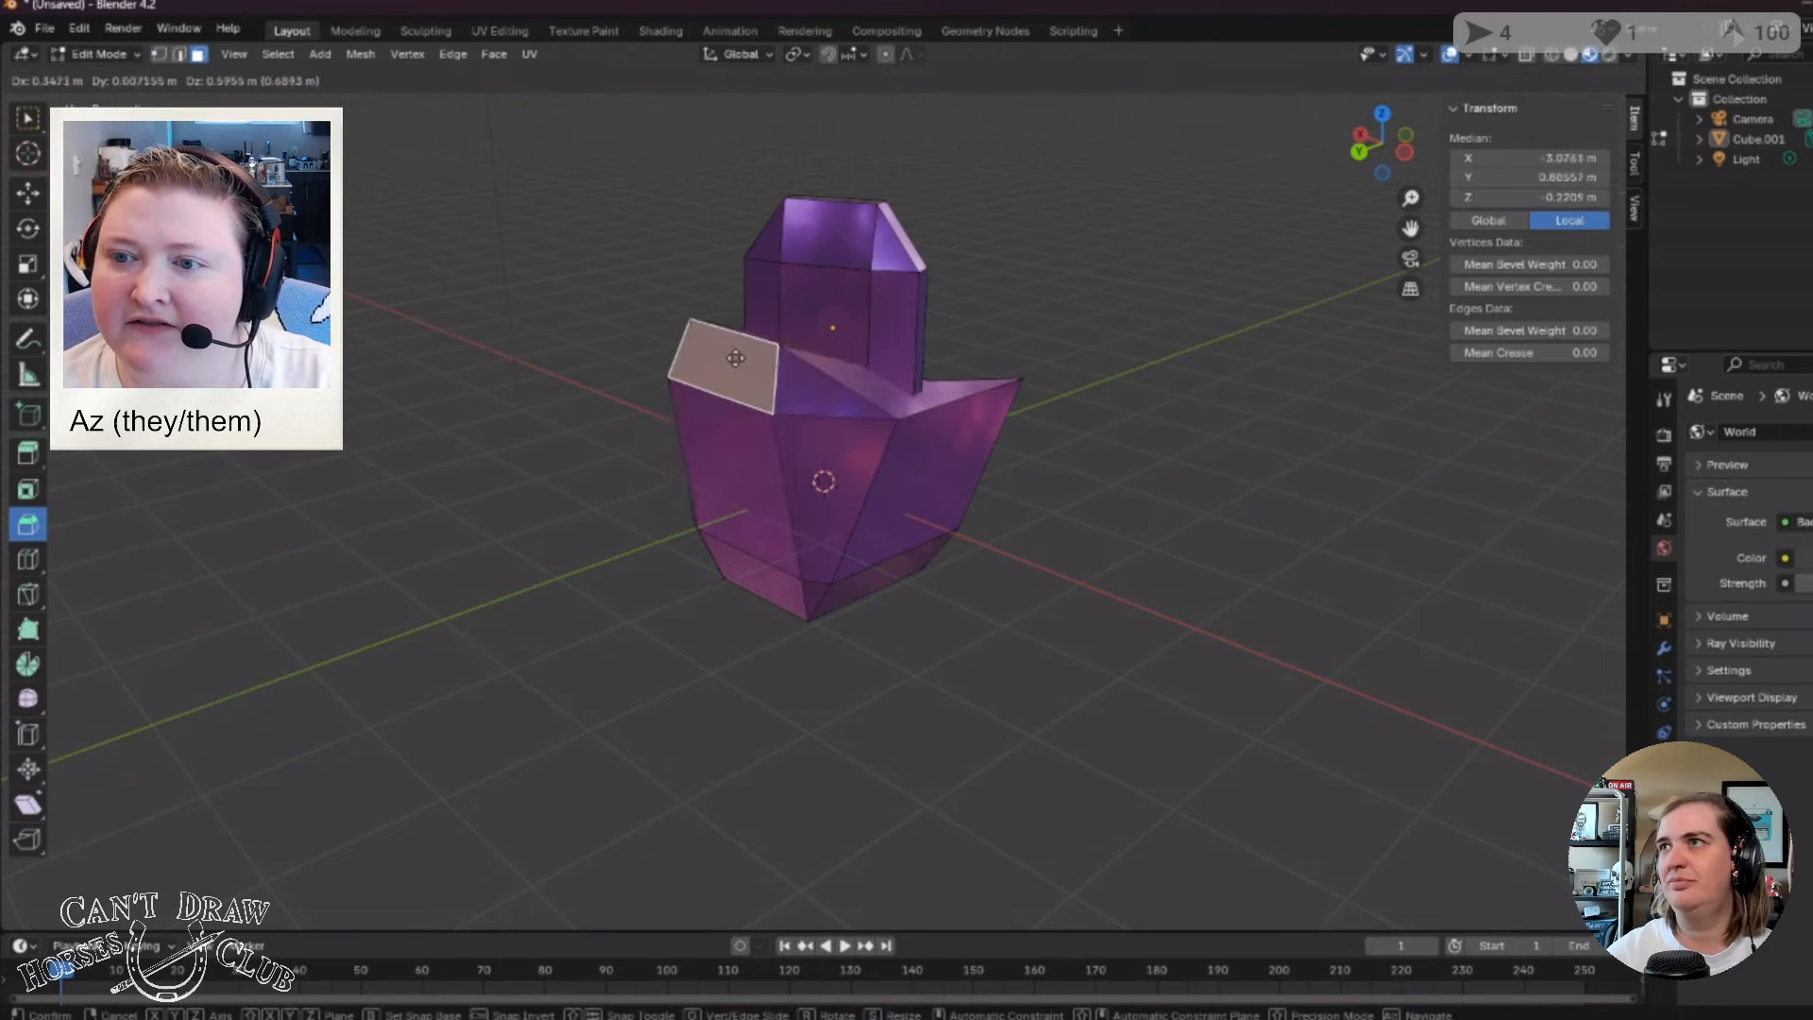
click(753, 374)
Move the narrow vertical side face of the upper block freely and clear the selection.
middle_drag(1272, 595, 777, 597)
click(861, 327)
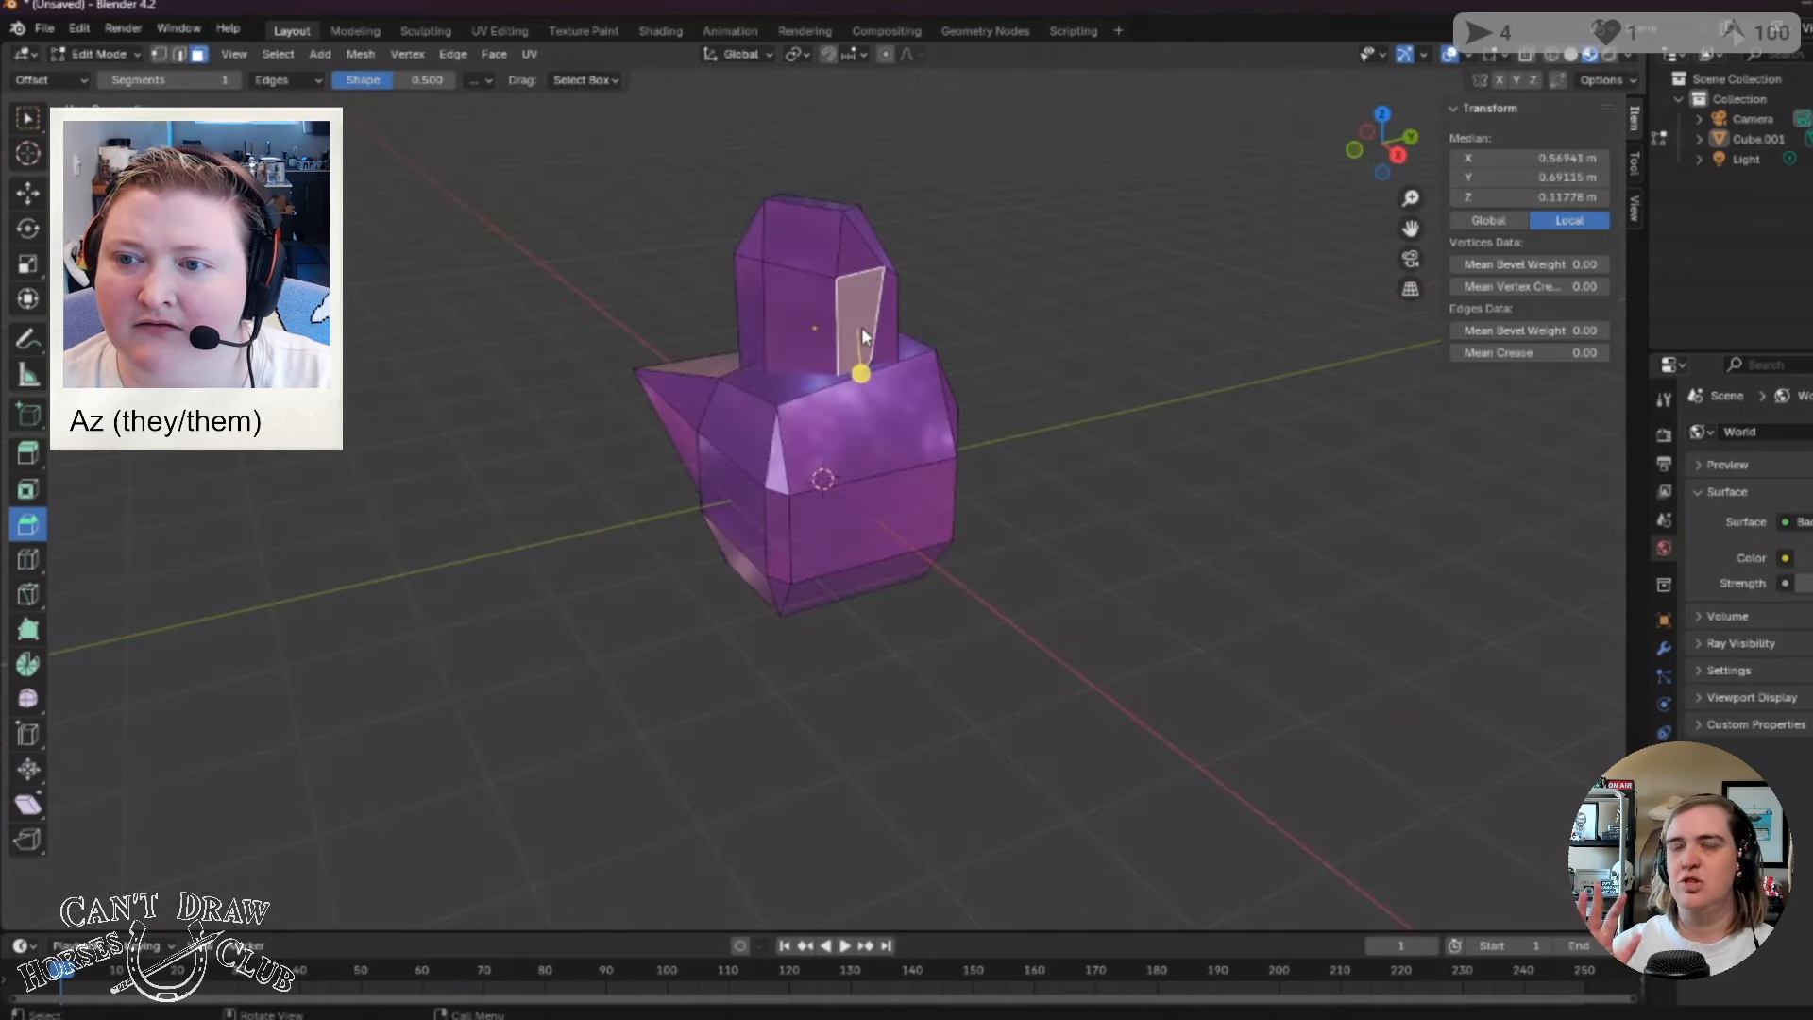
key(g)
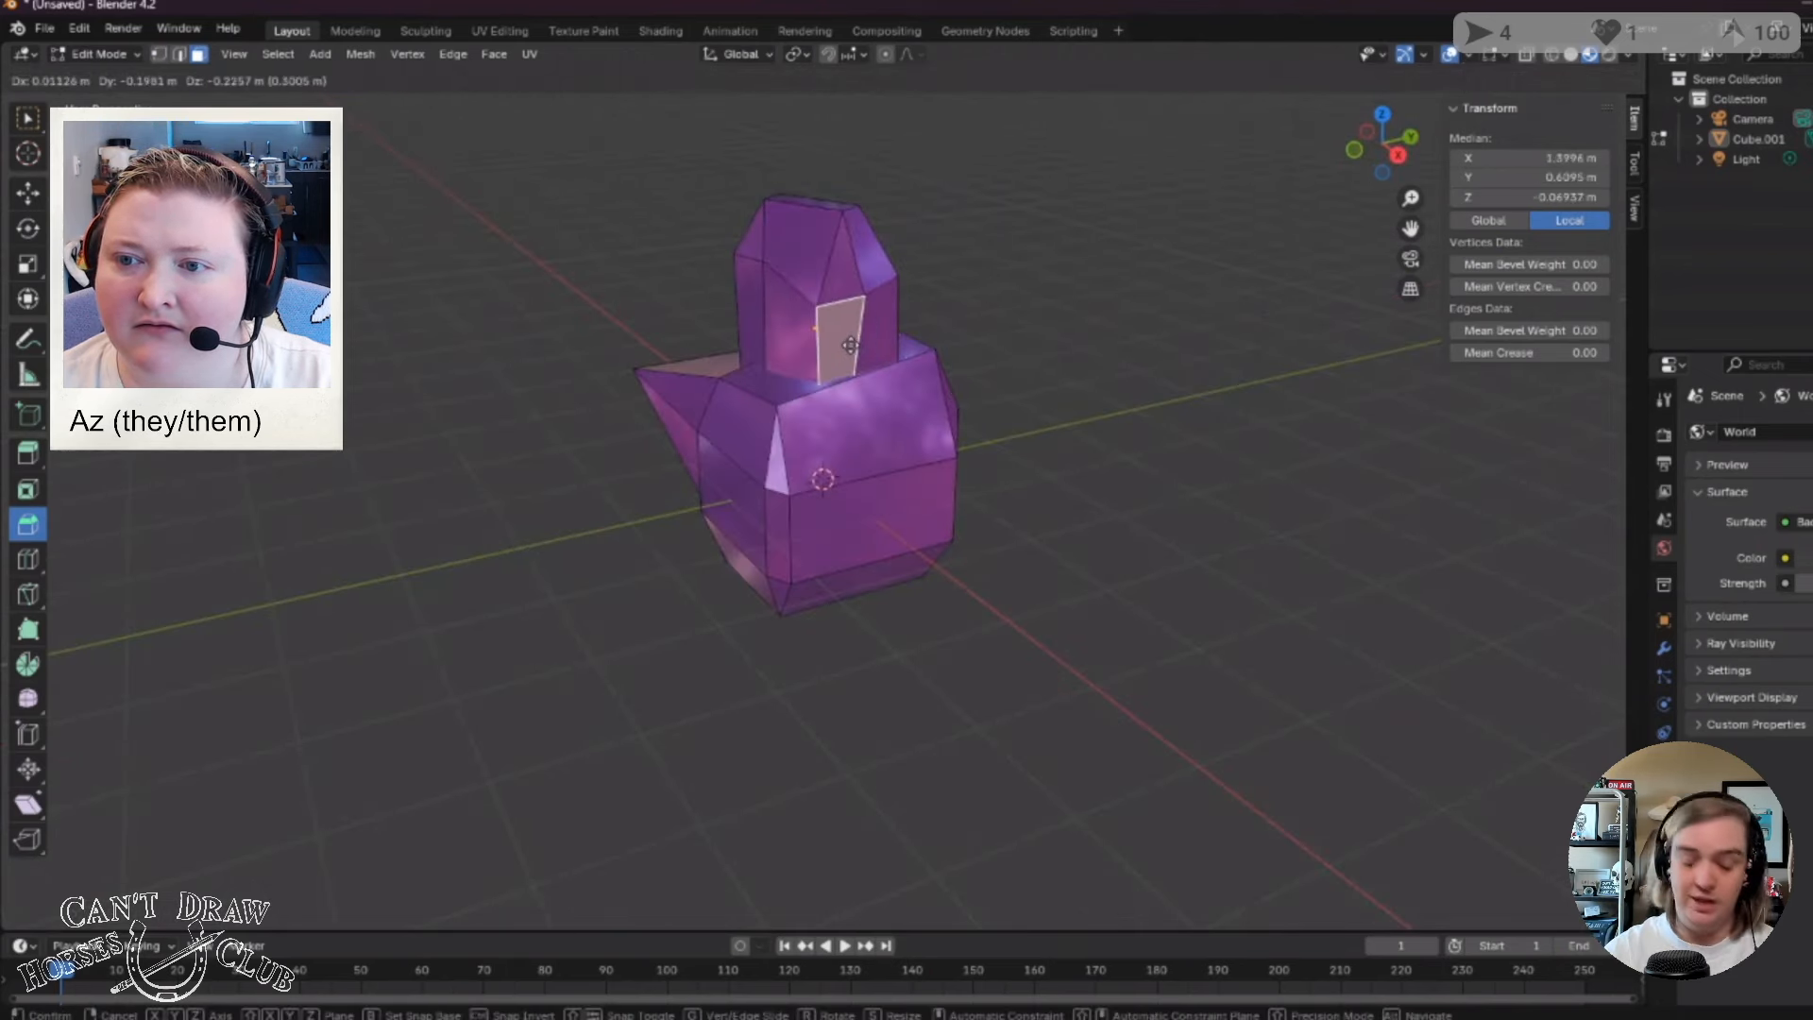
click(836, 347)
click(1126, 515)
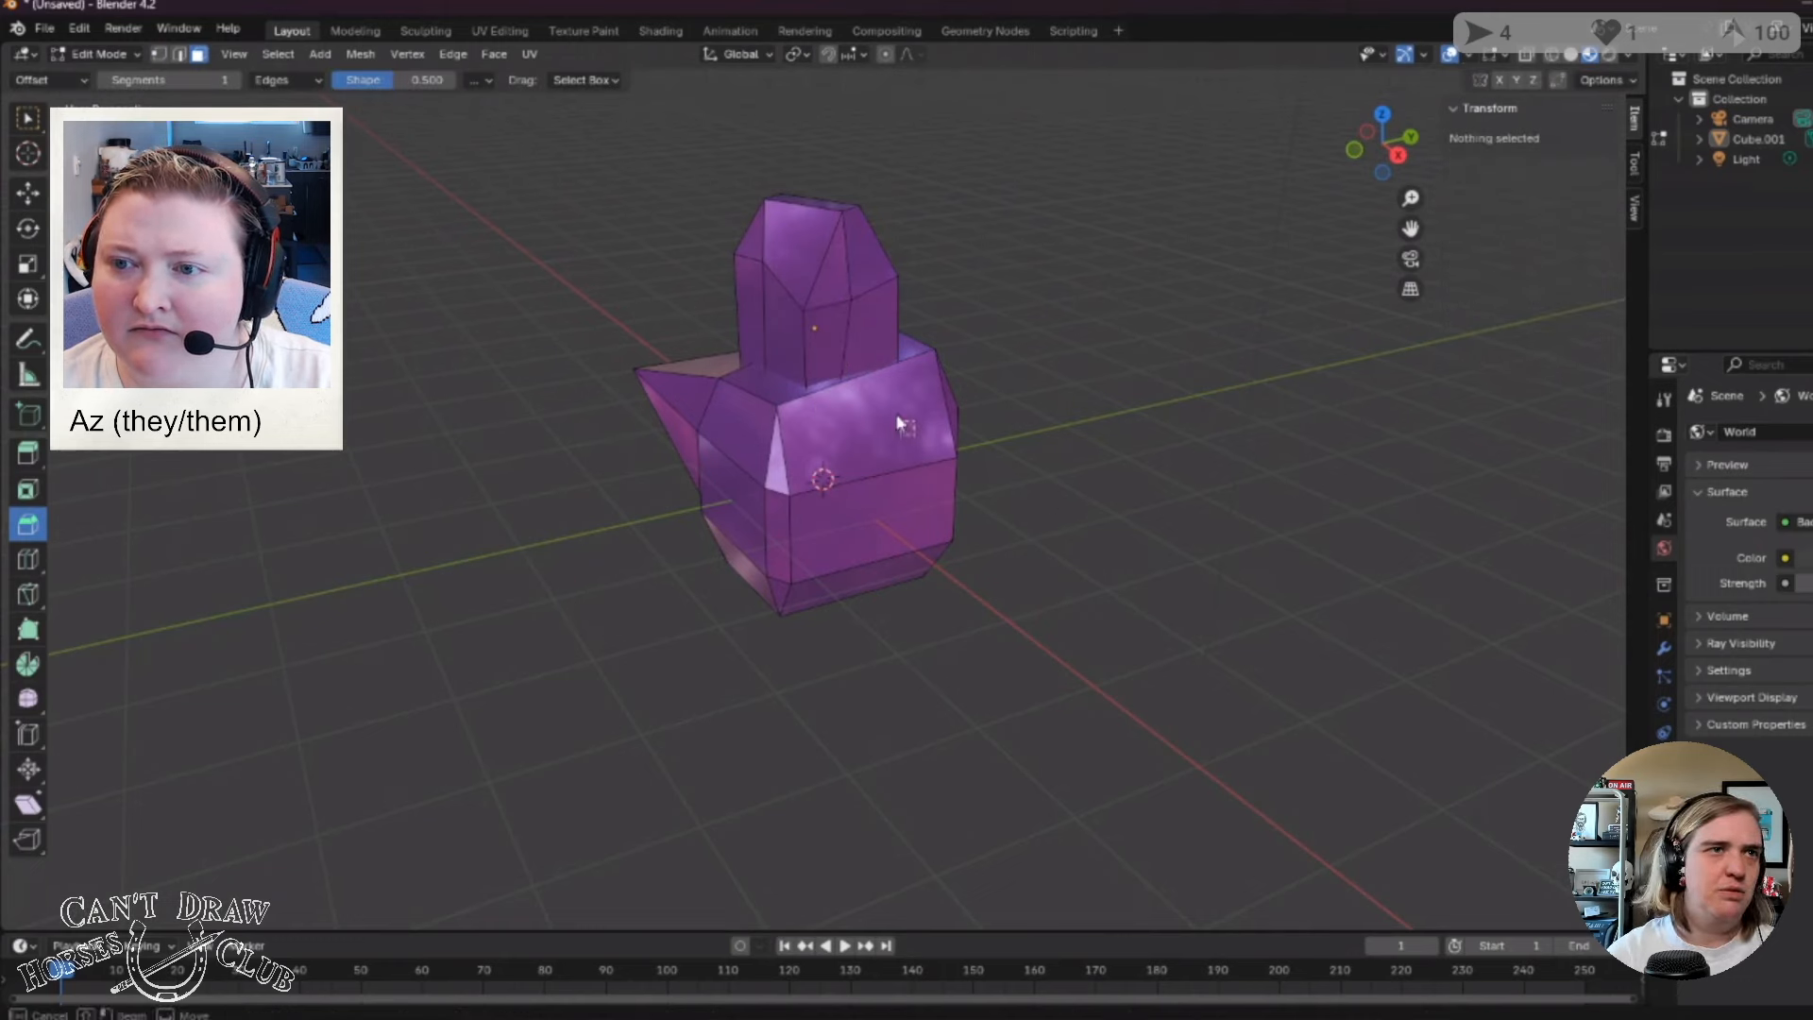
Try box-selecting faces around the junction of the two blocks twice, clearing the selection each time.
drag(918, 439, 808, 318)
click(1235, 497)
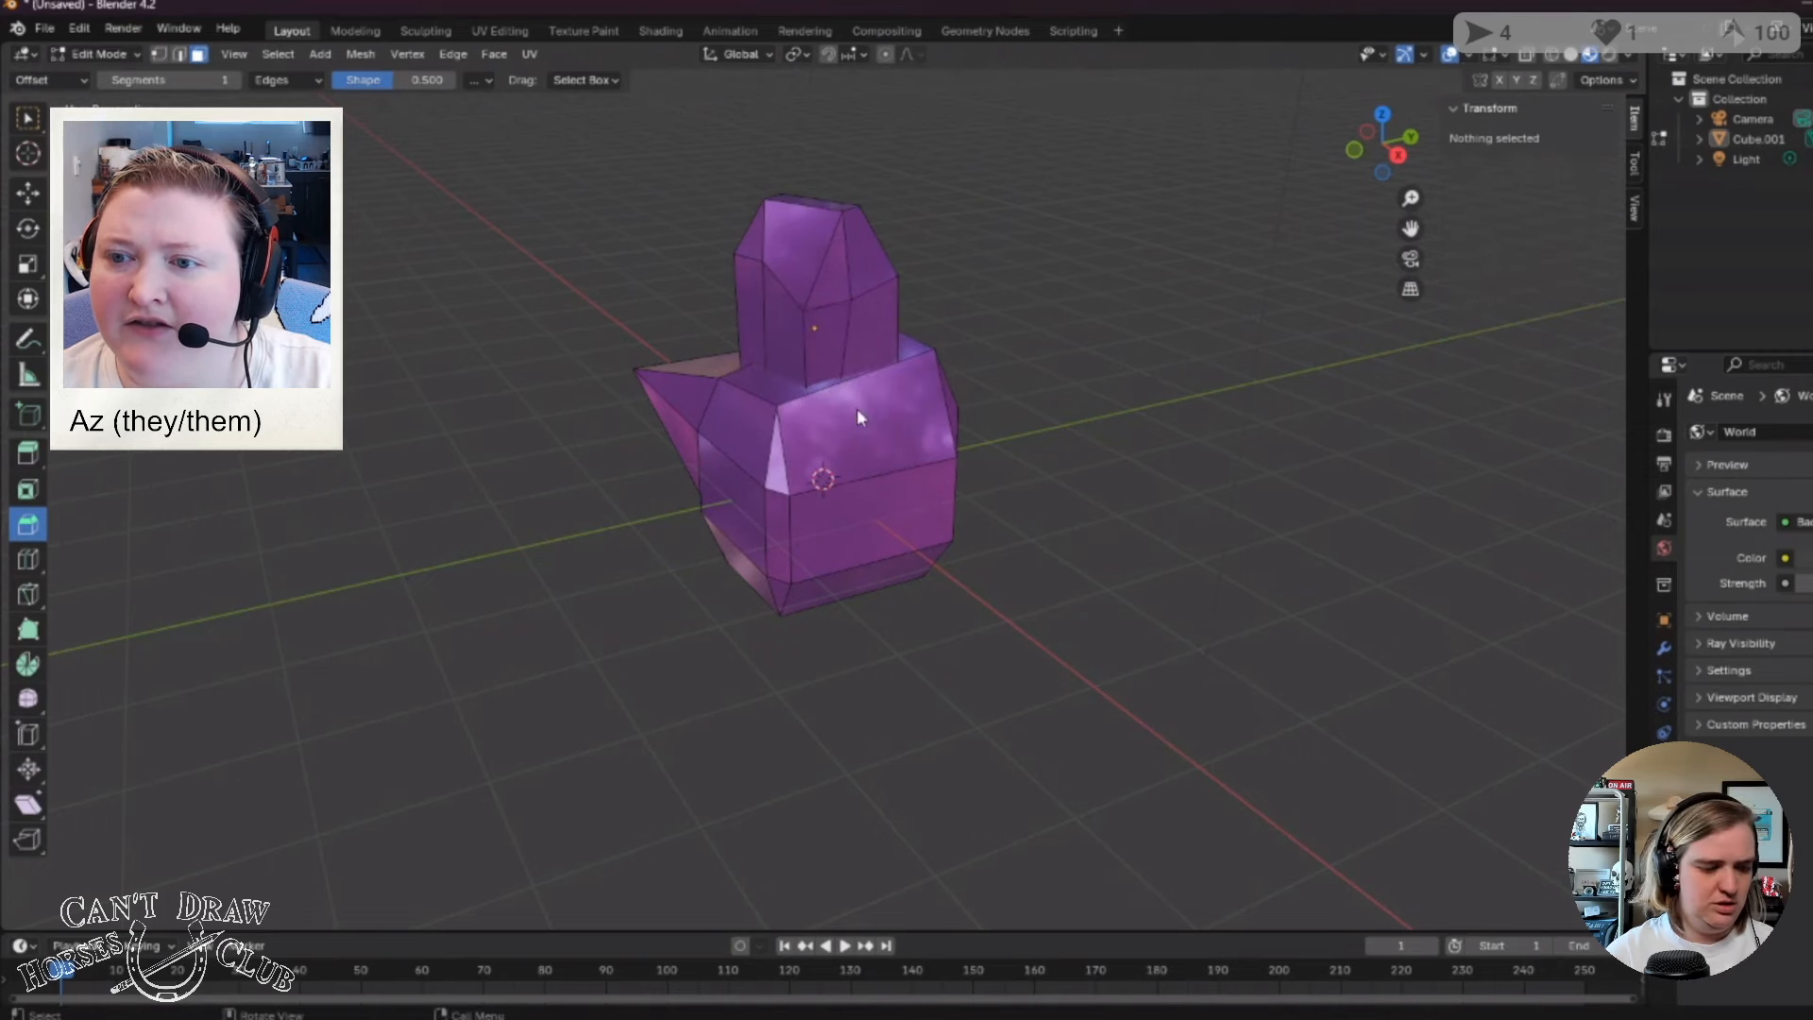
drag(857, 408, 728, 292)
click(1032, 489)
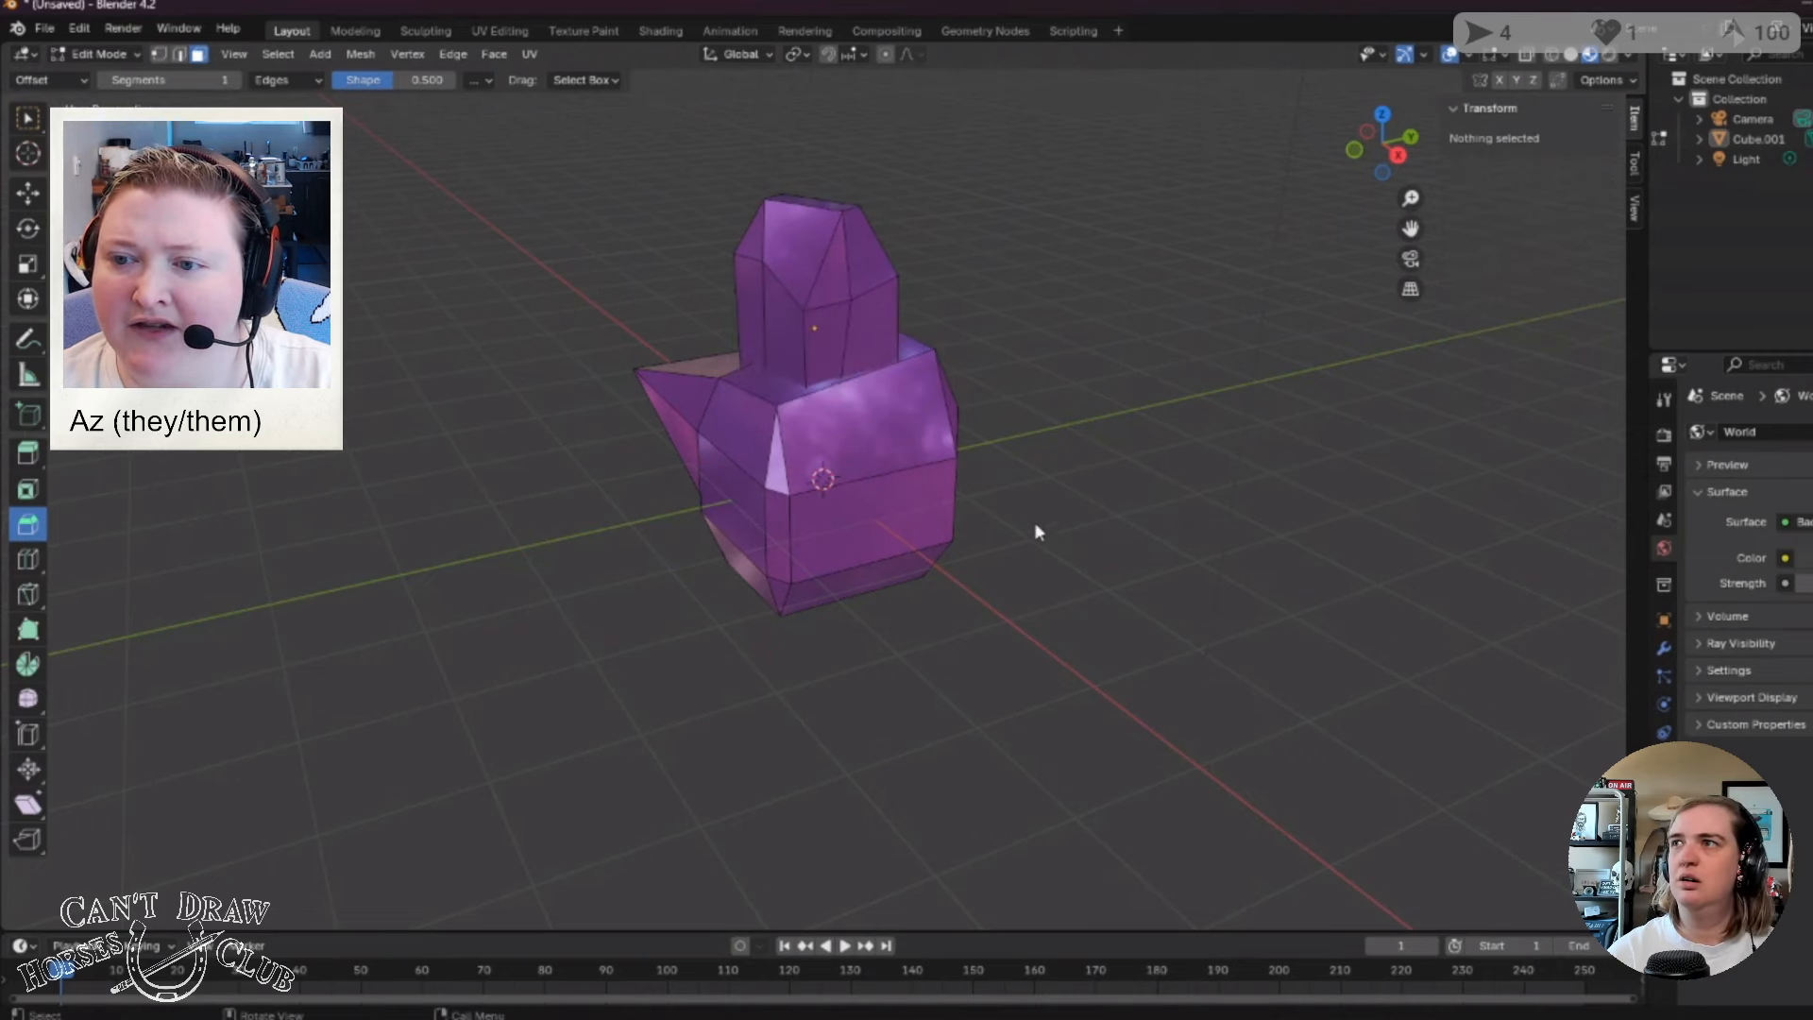
Box-select the faces along one side of both blocks, inspect the selection, and clear it.
drag(932, 490, 771, 319)
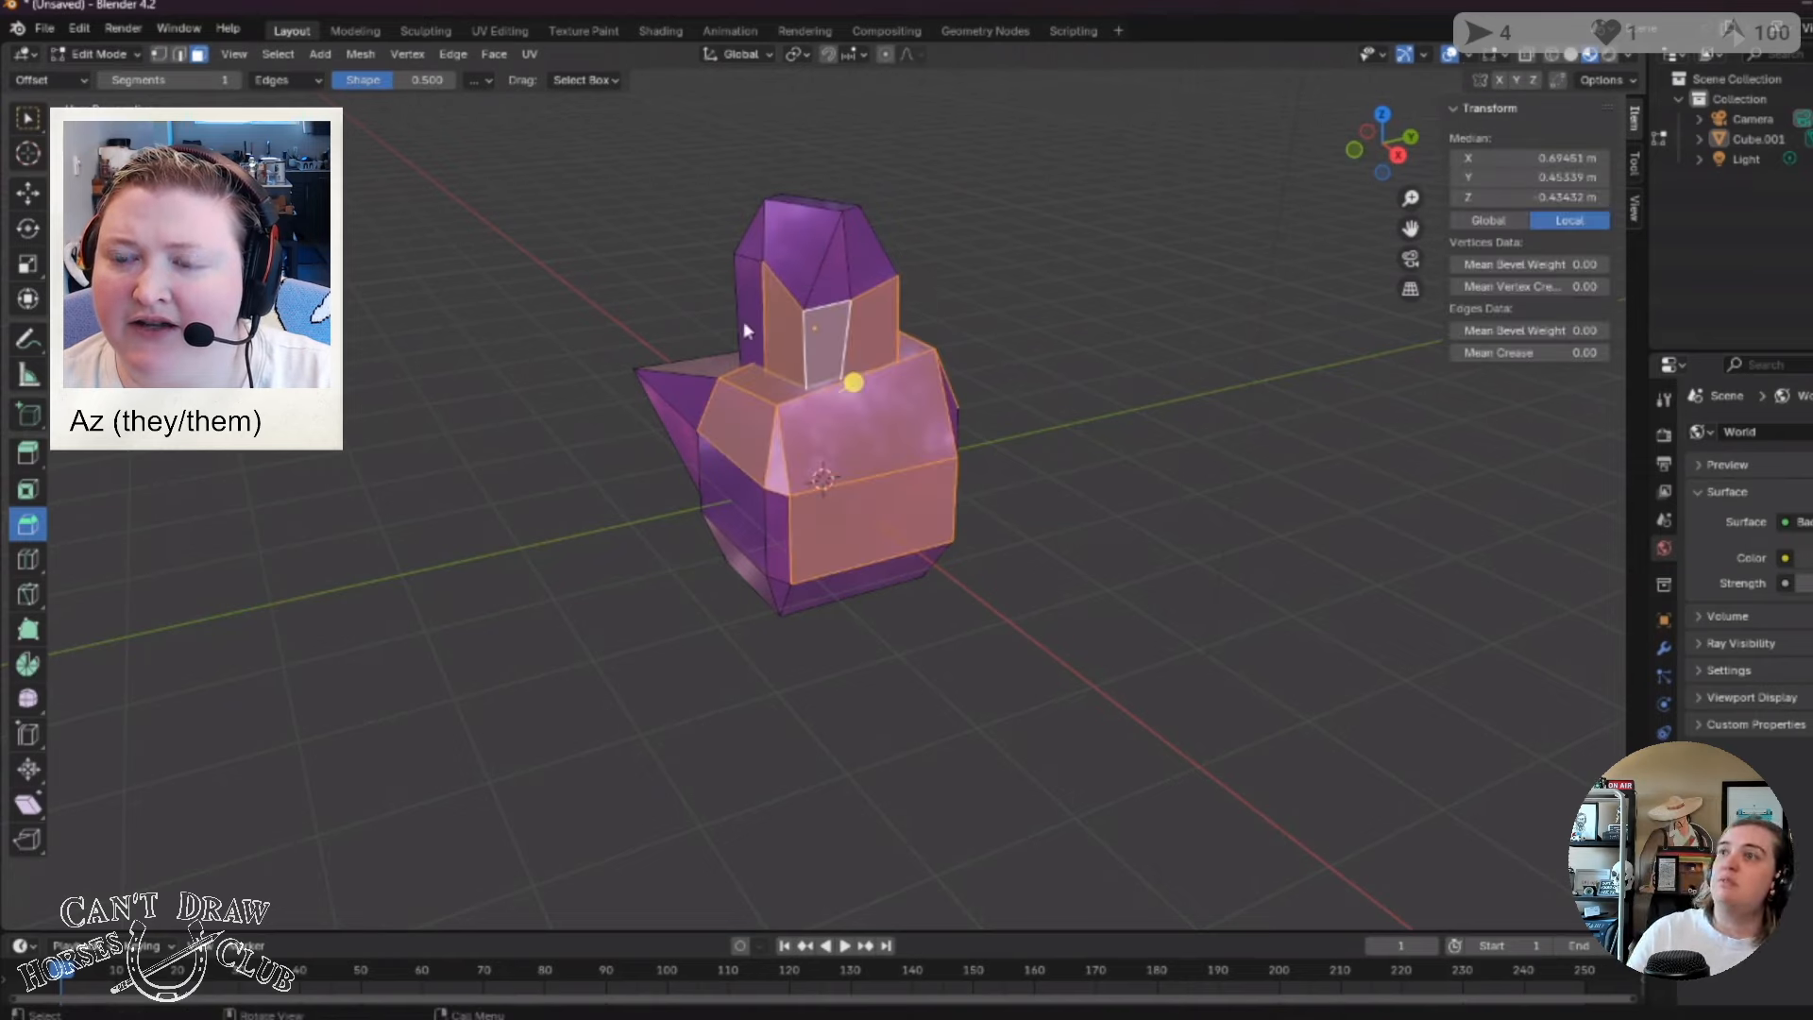
middle_drag(1139, 491, 858, 514)
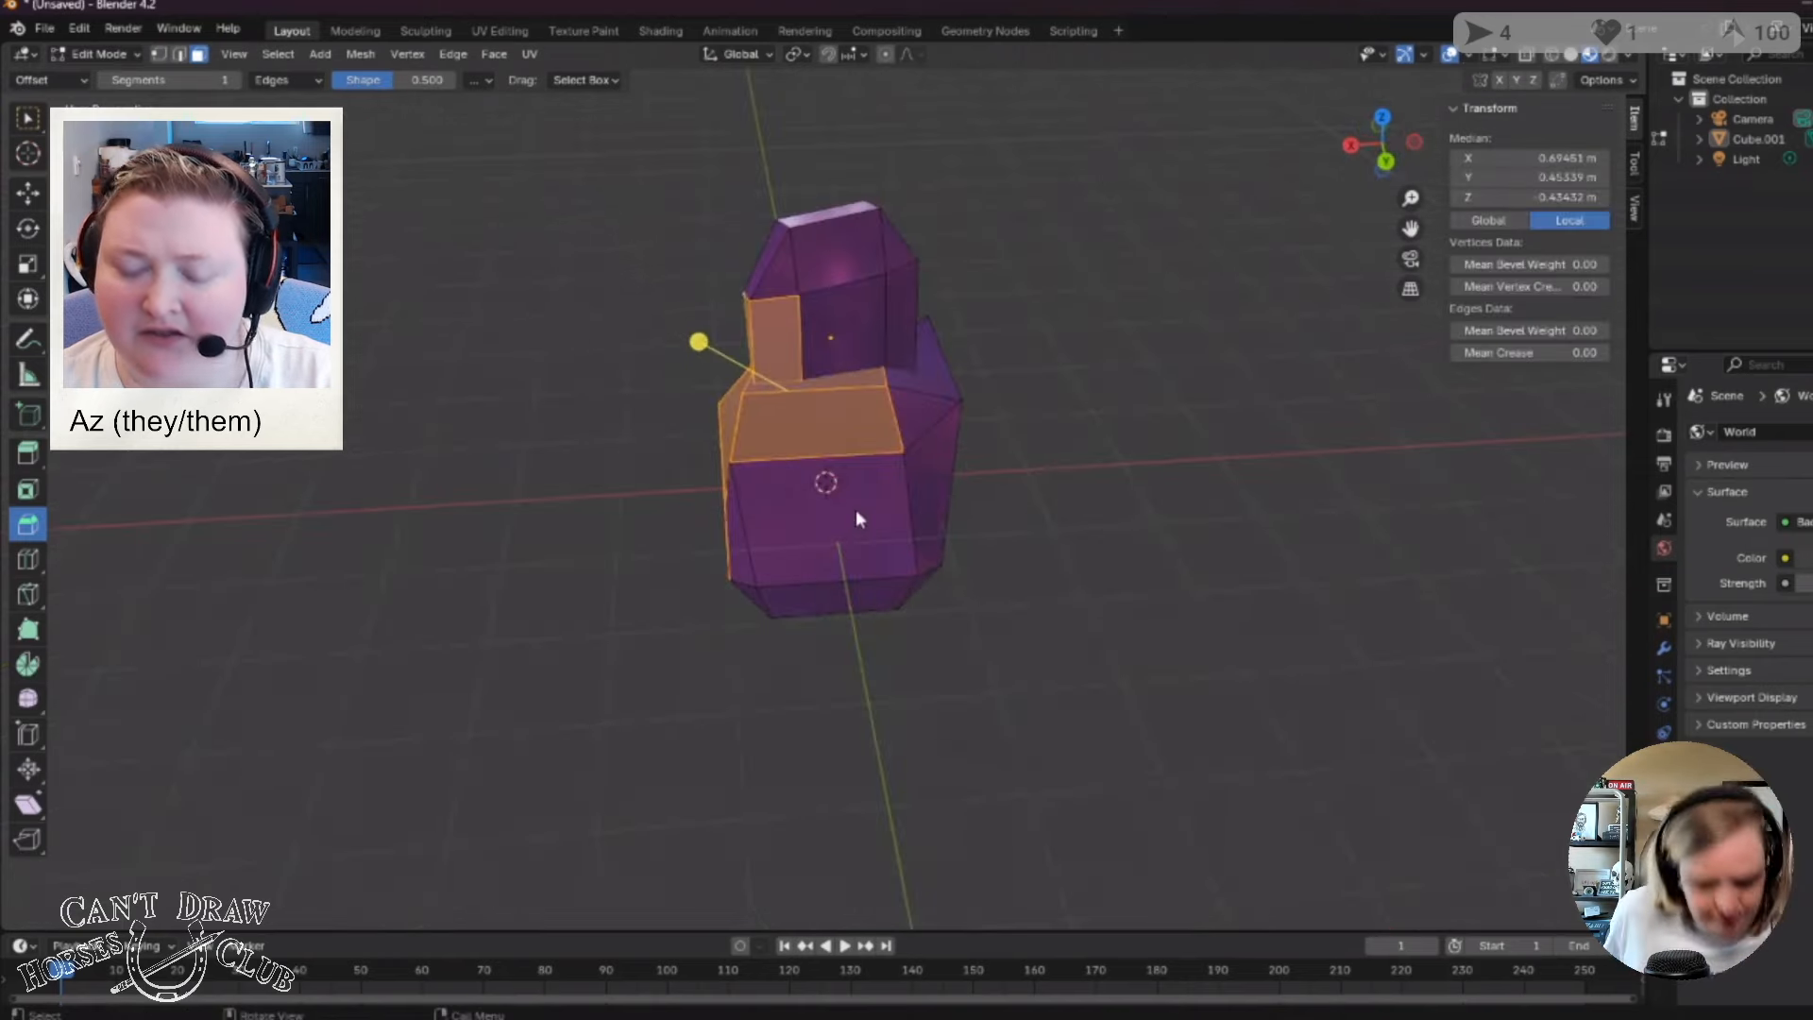
click(1090, 557)
middle_drag(1090, 558, 902, 536)
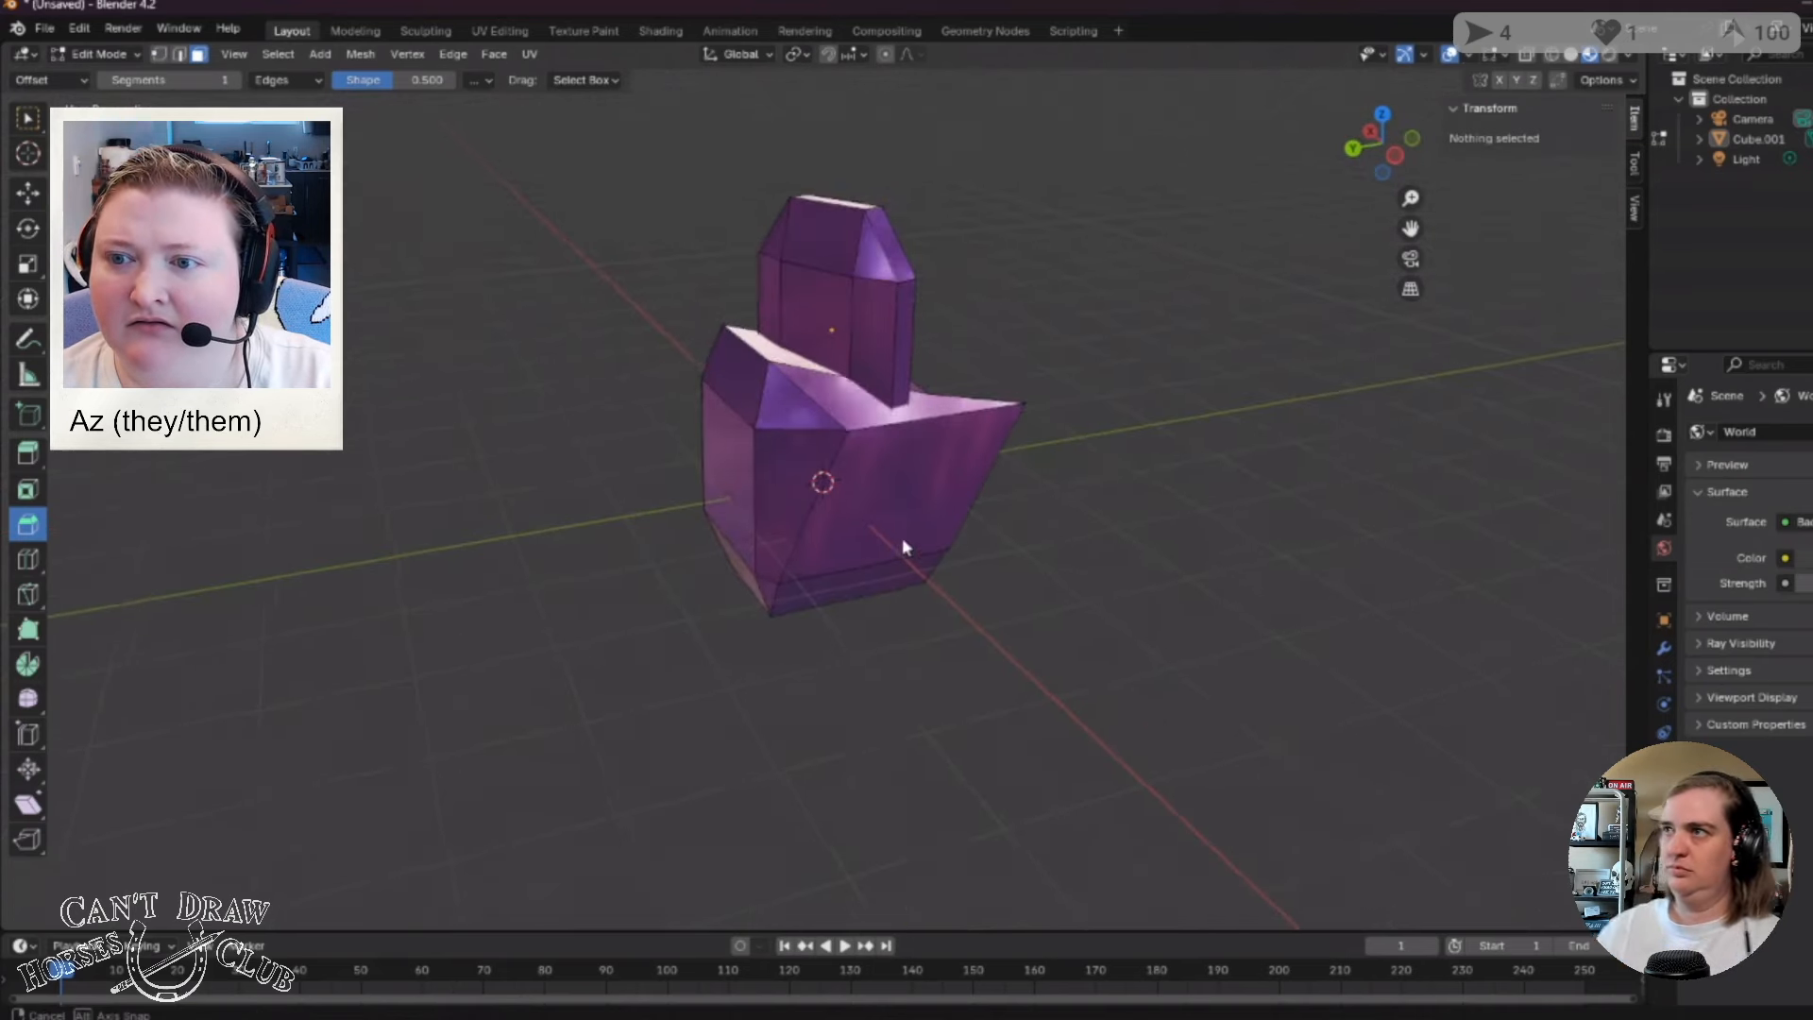
Try to move the box-selected faces around the upper block freely, and clear the selection.
drag(724, 195, 803, 267)
drag(870, 334, 751, 221)
key(g)
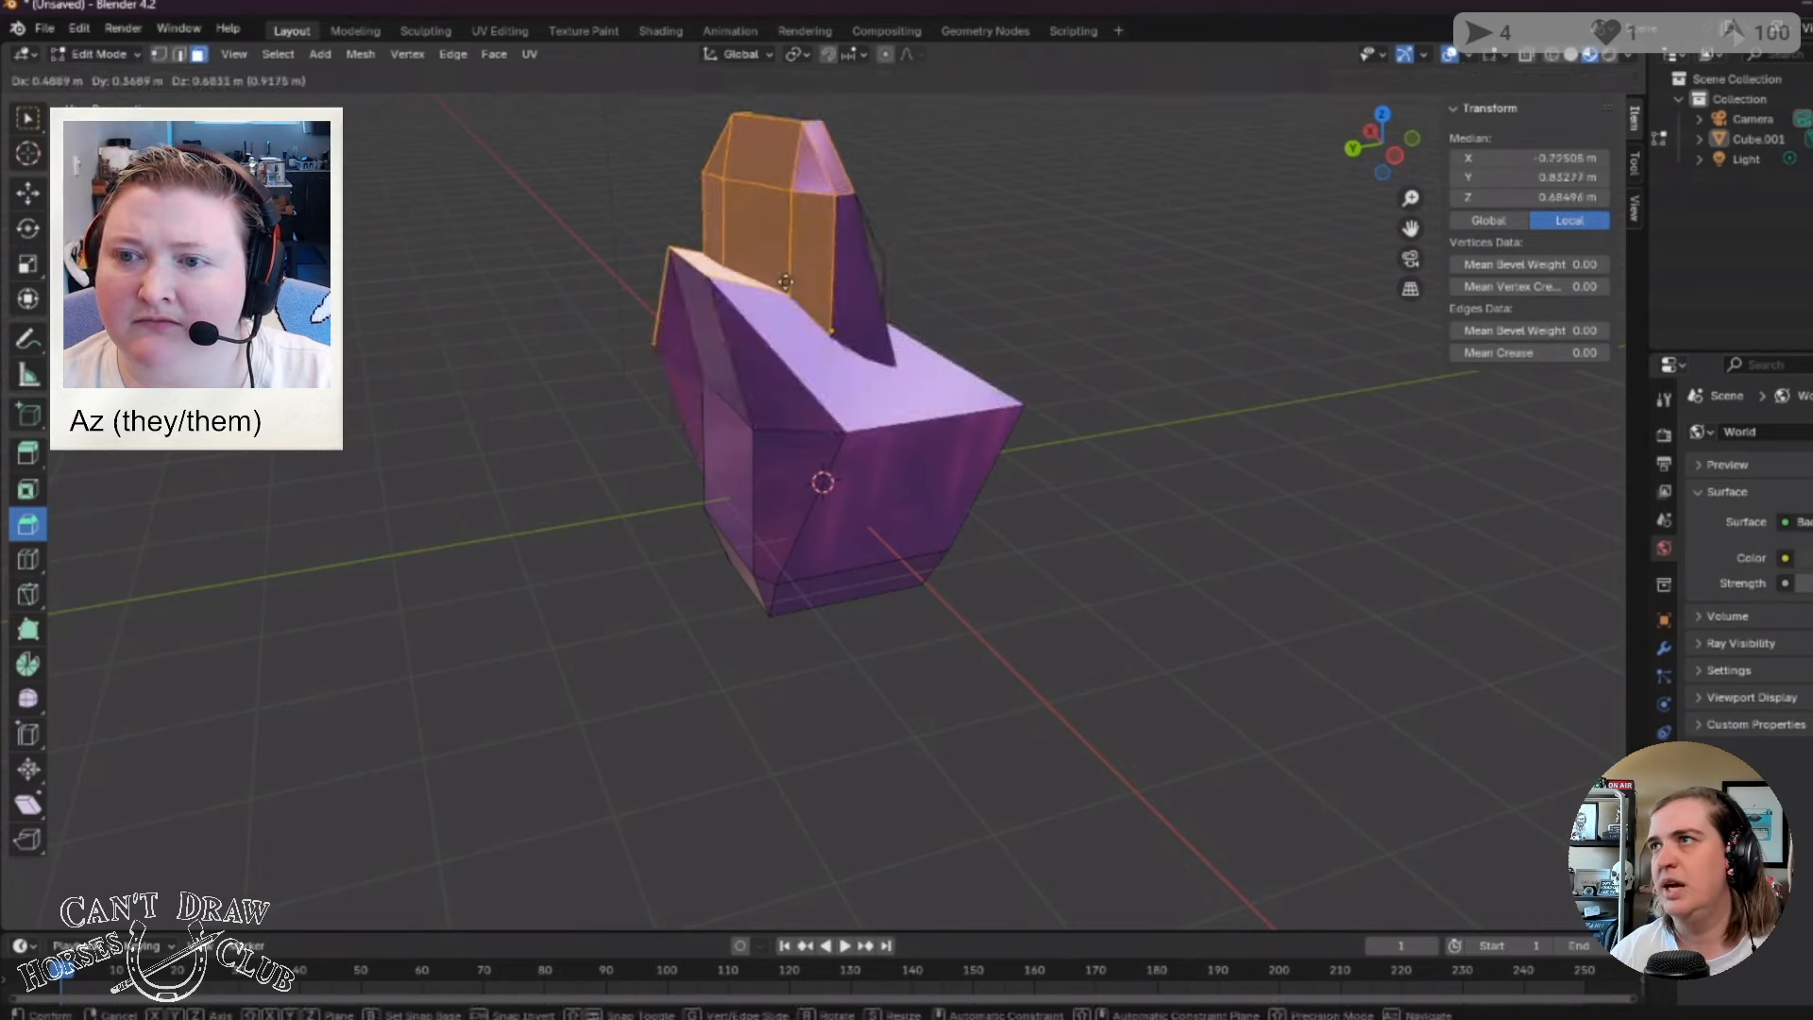
right_click(748, 311)
click(1154, 314)
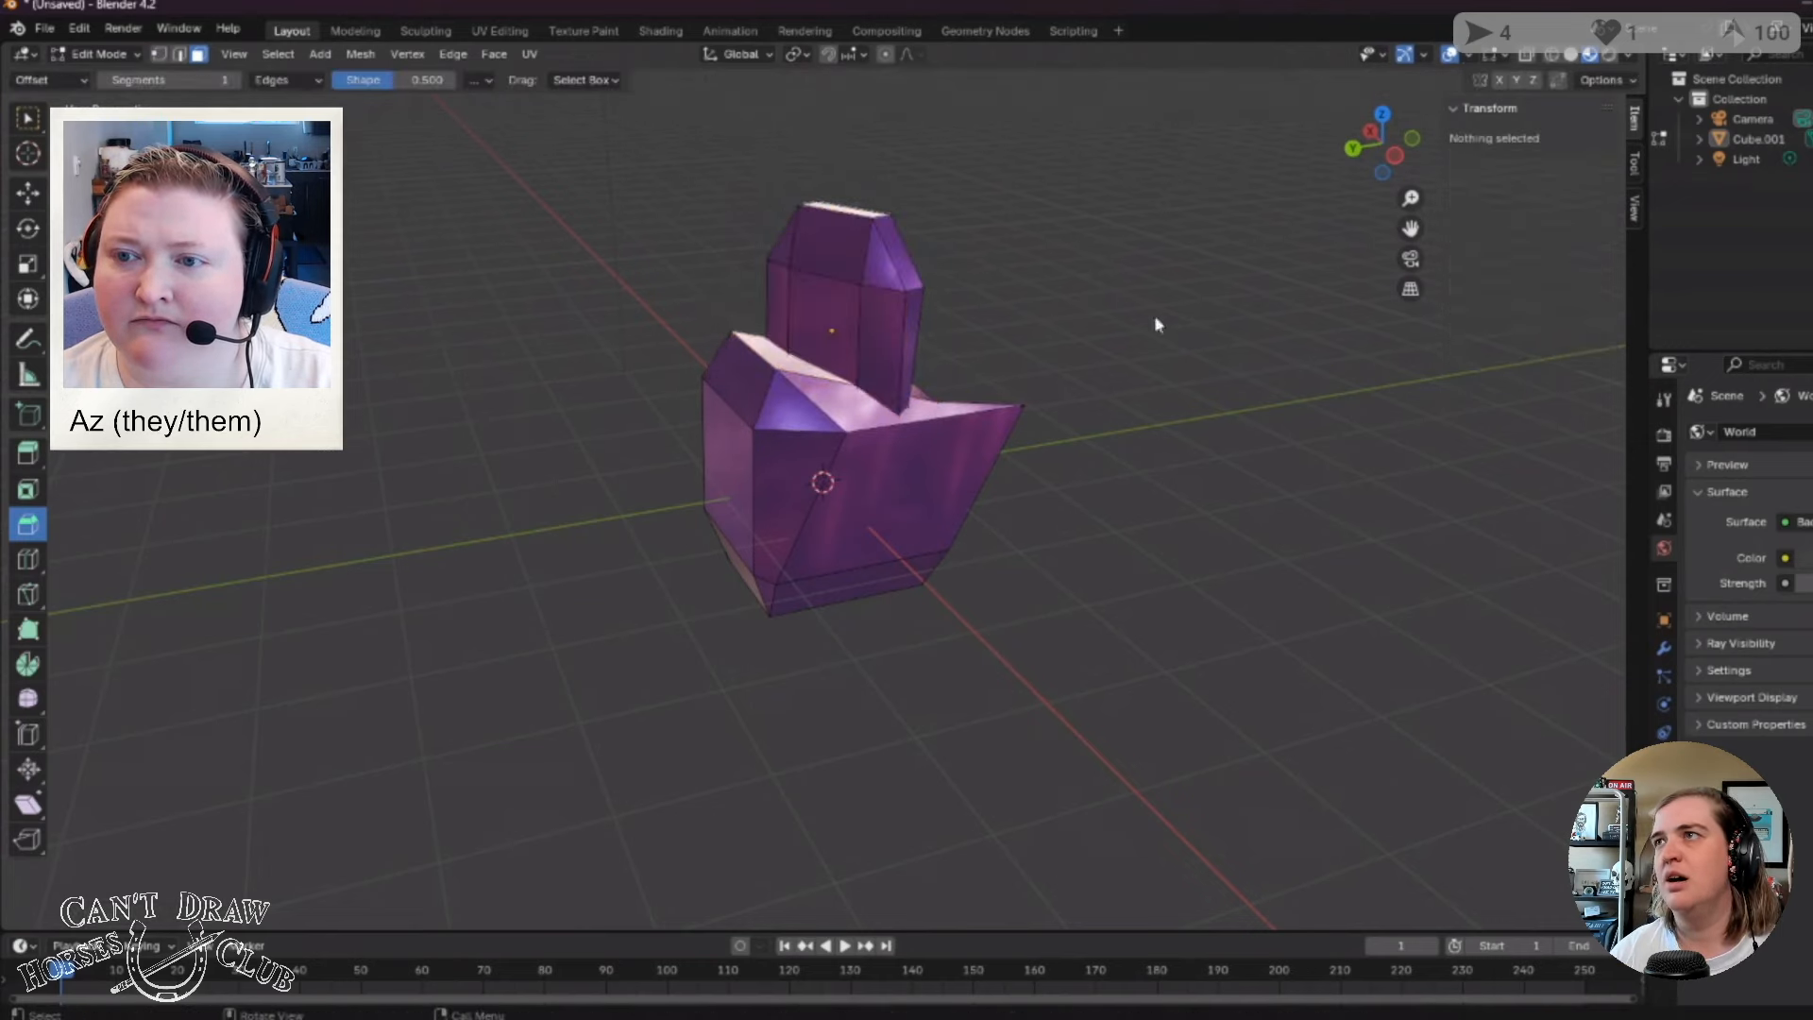
Move three adjacent side and sloped faces of the upper block upward to a median of about local X -0.55 m, Y -0.47 m, Z 0.77 m.
middle_drag(989, 287, 877, 274)
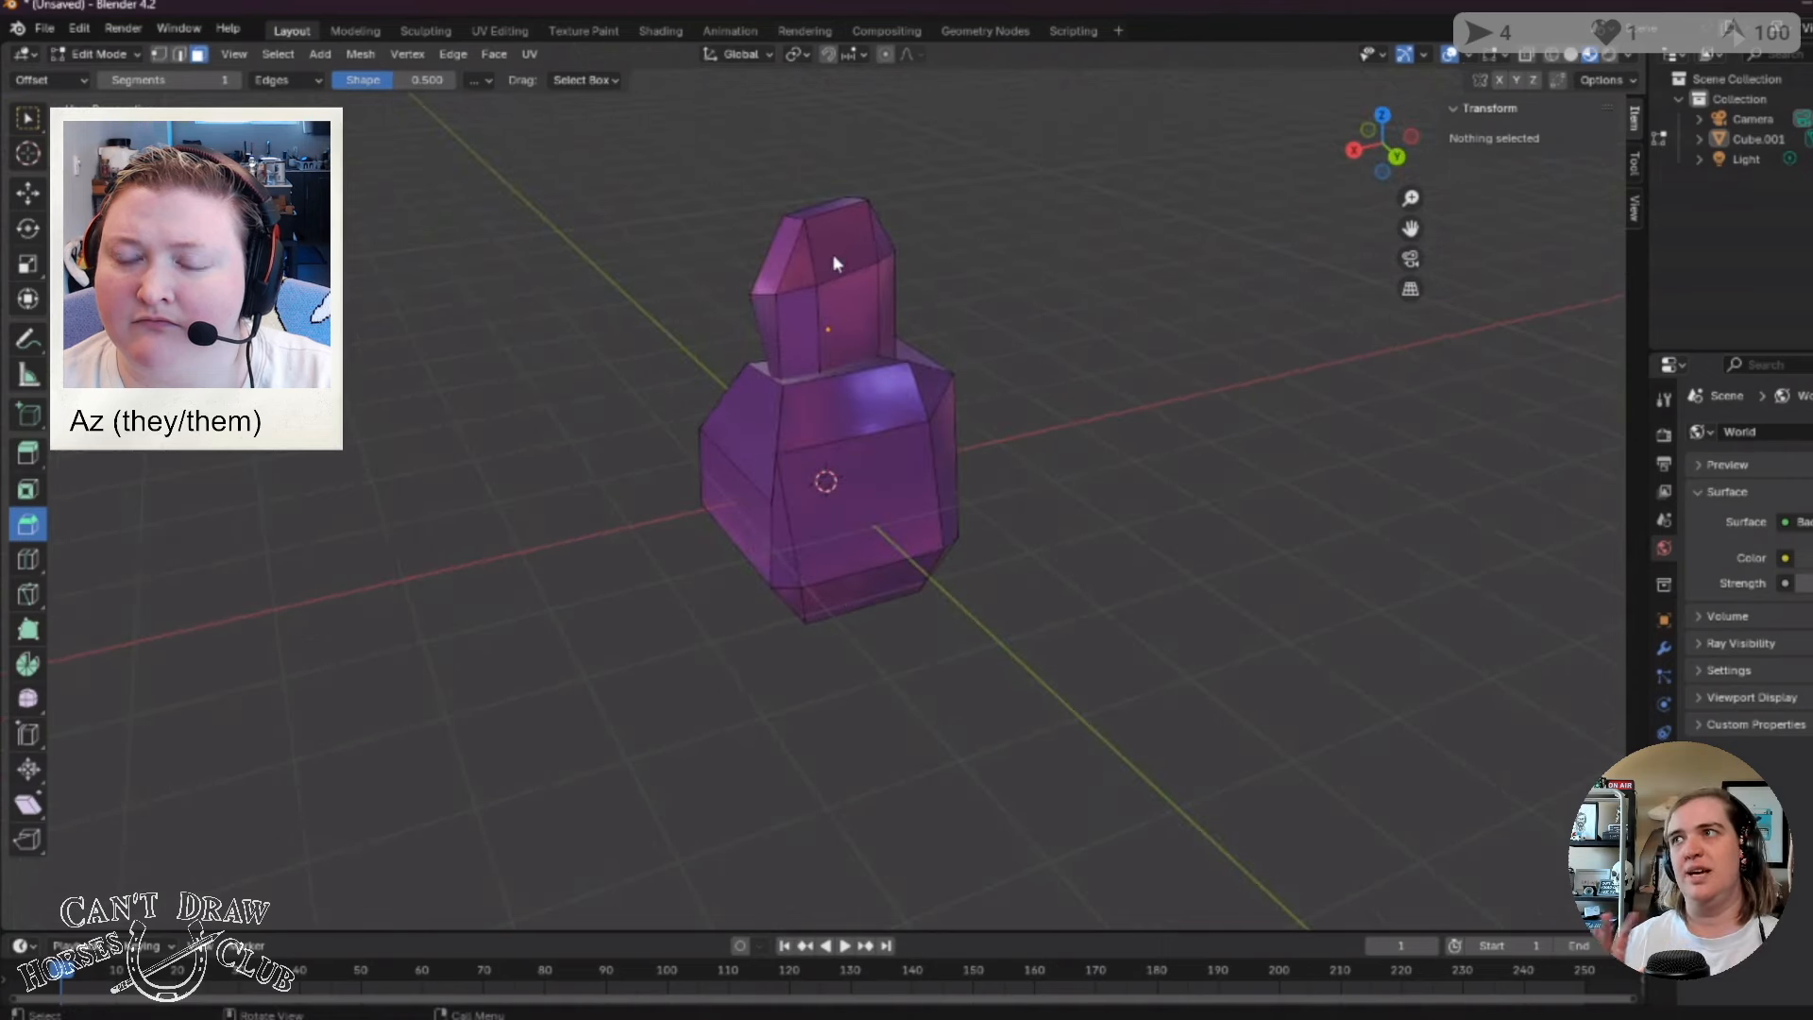
click(833, 254)
click(856, 309)
shift+click(858, 265)
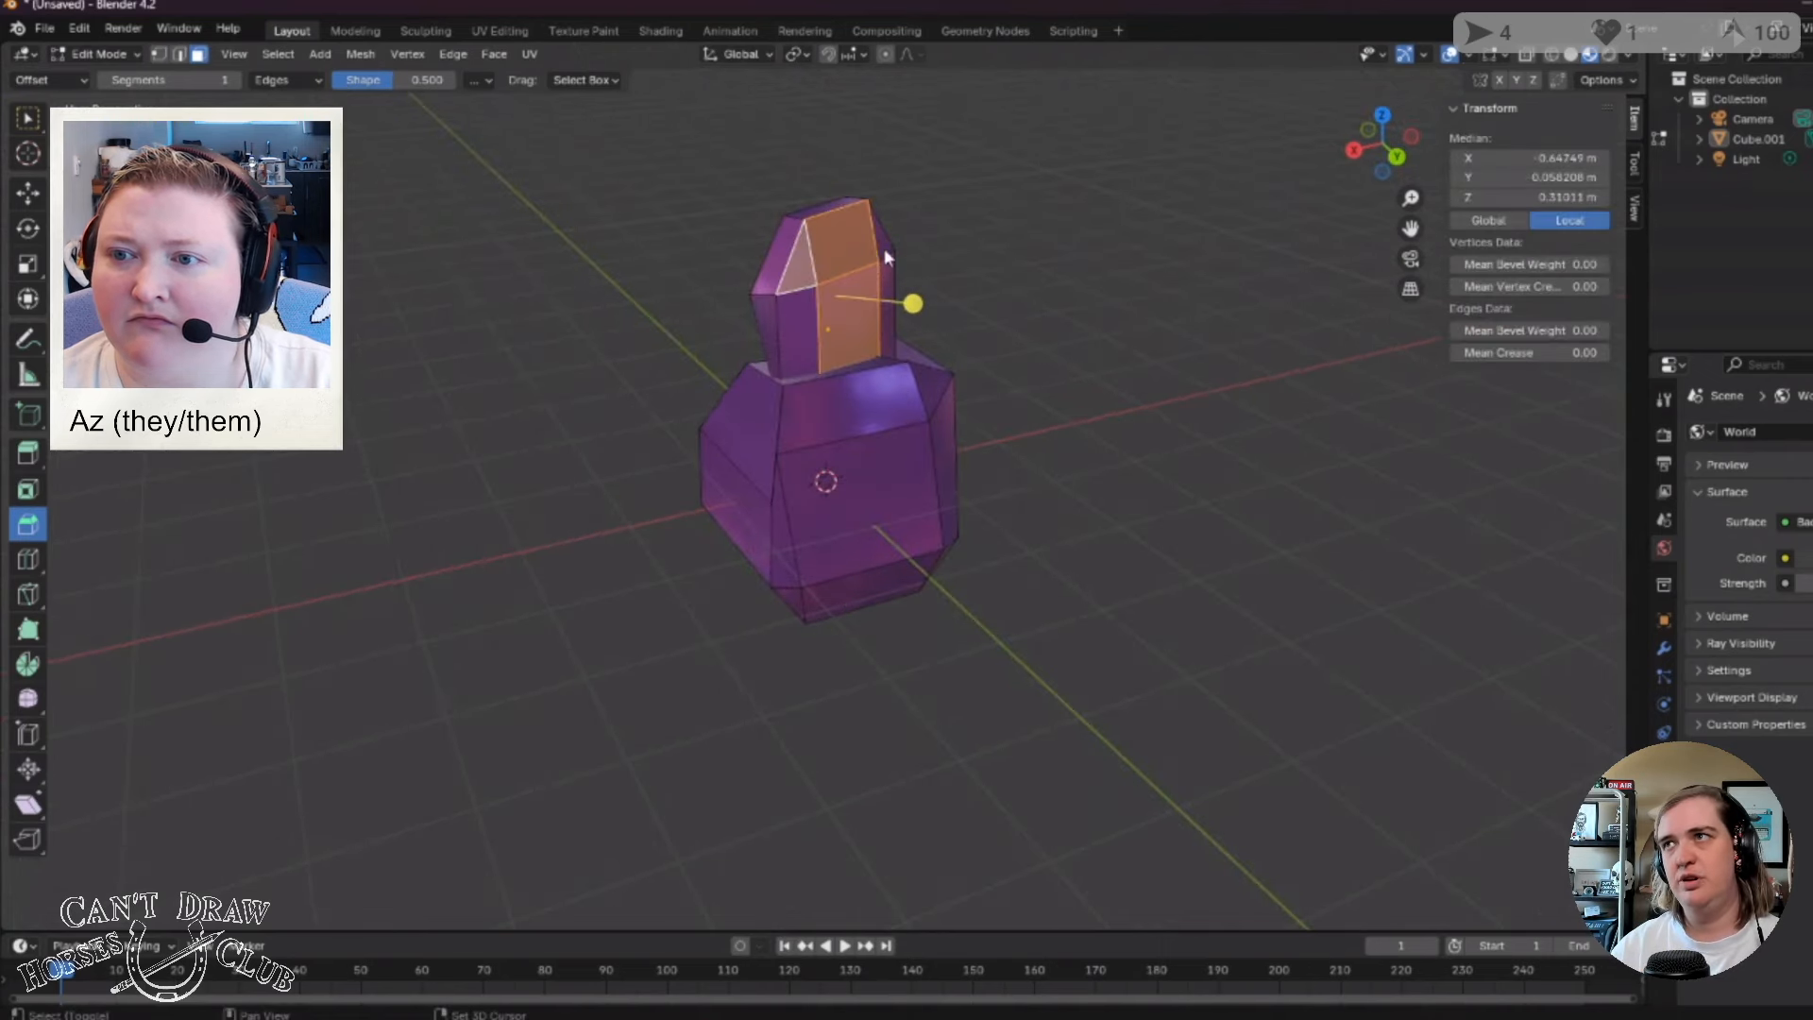
shift+click(884, 250)
key(g)
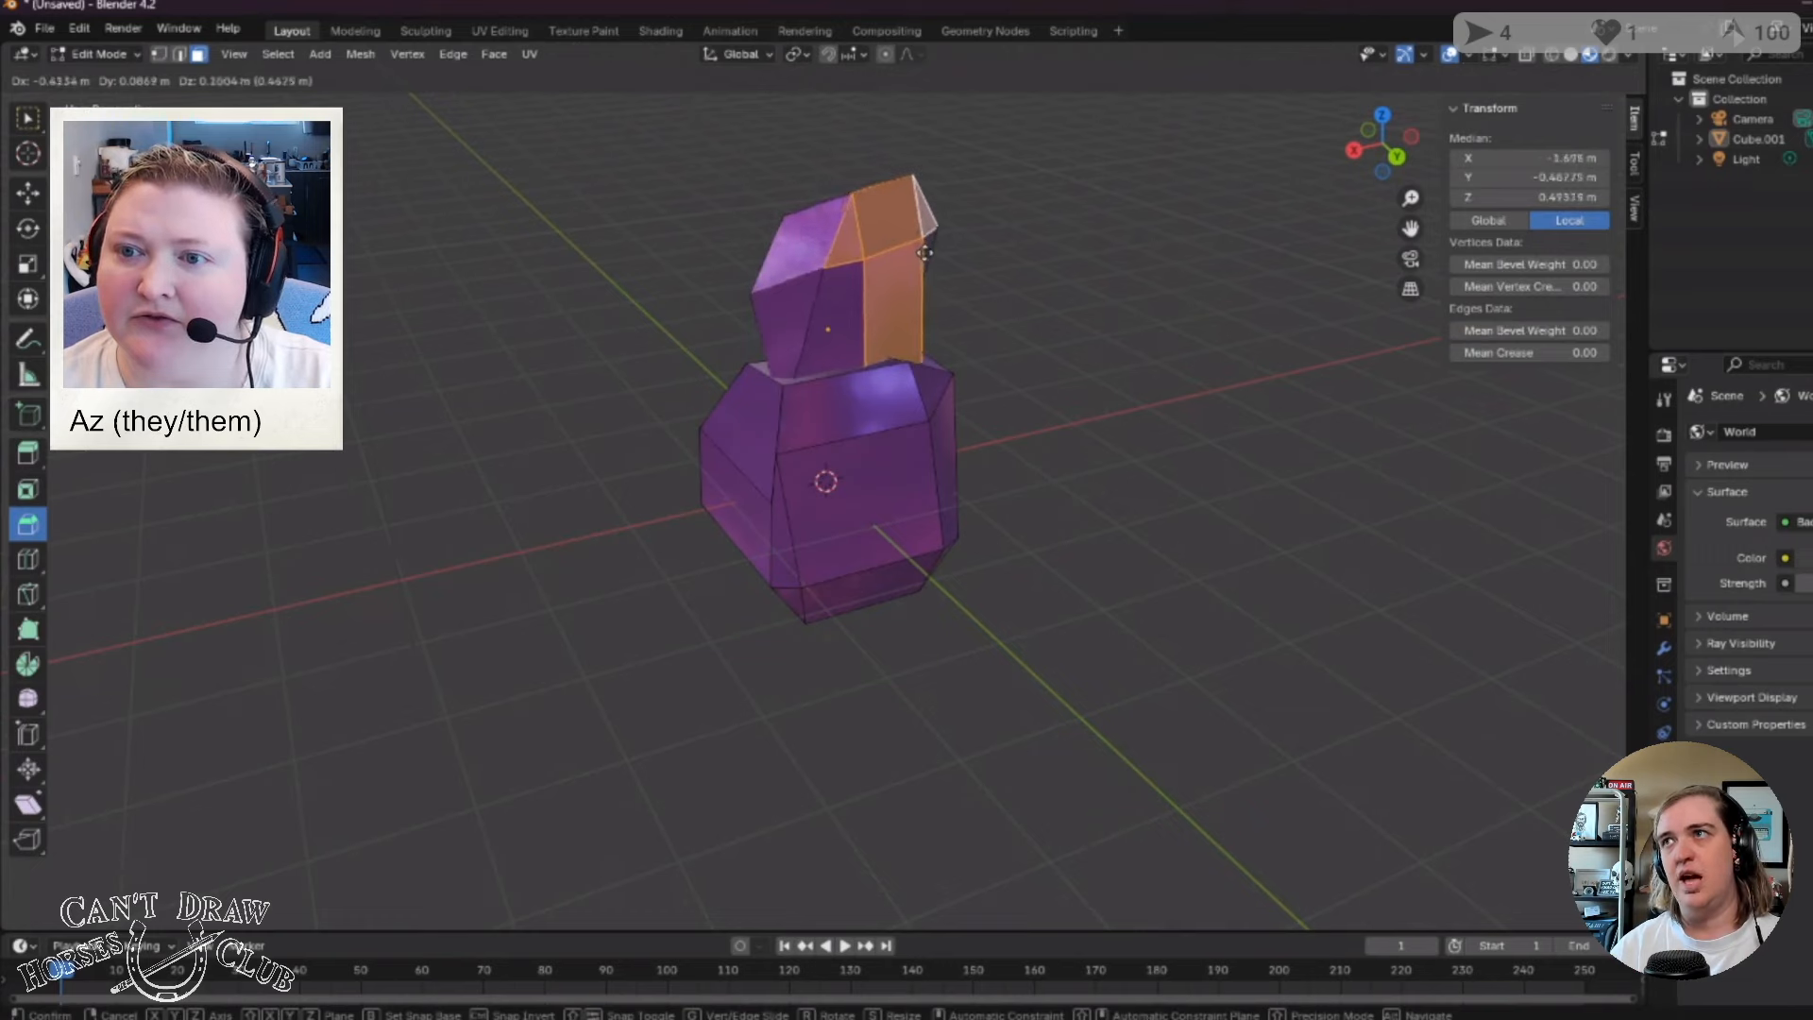
click(905, 223)
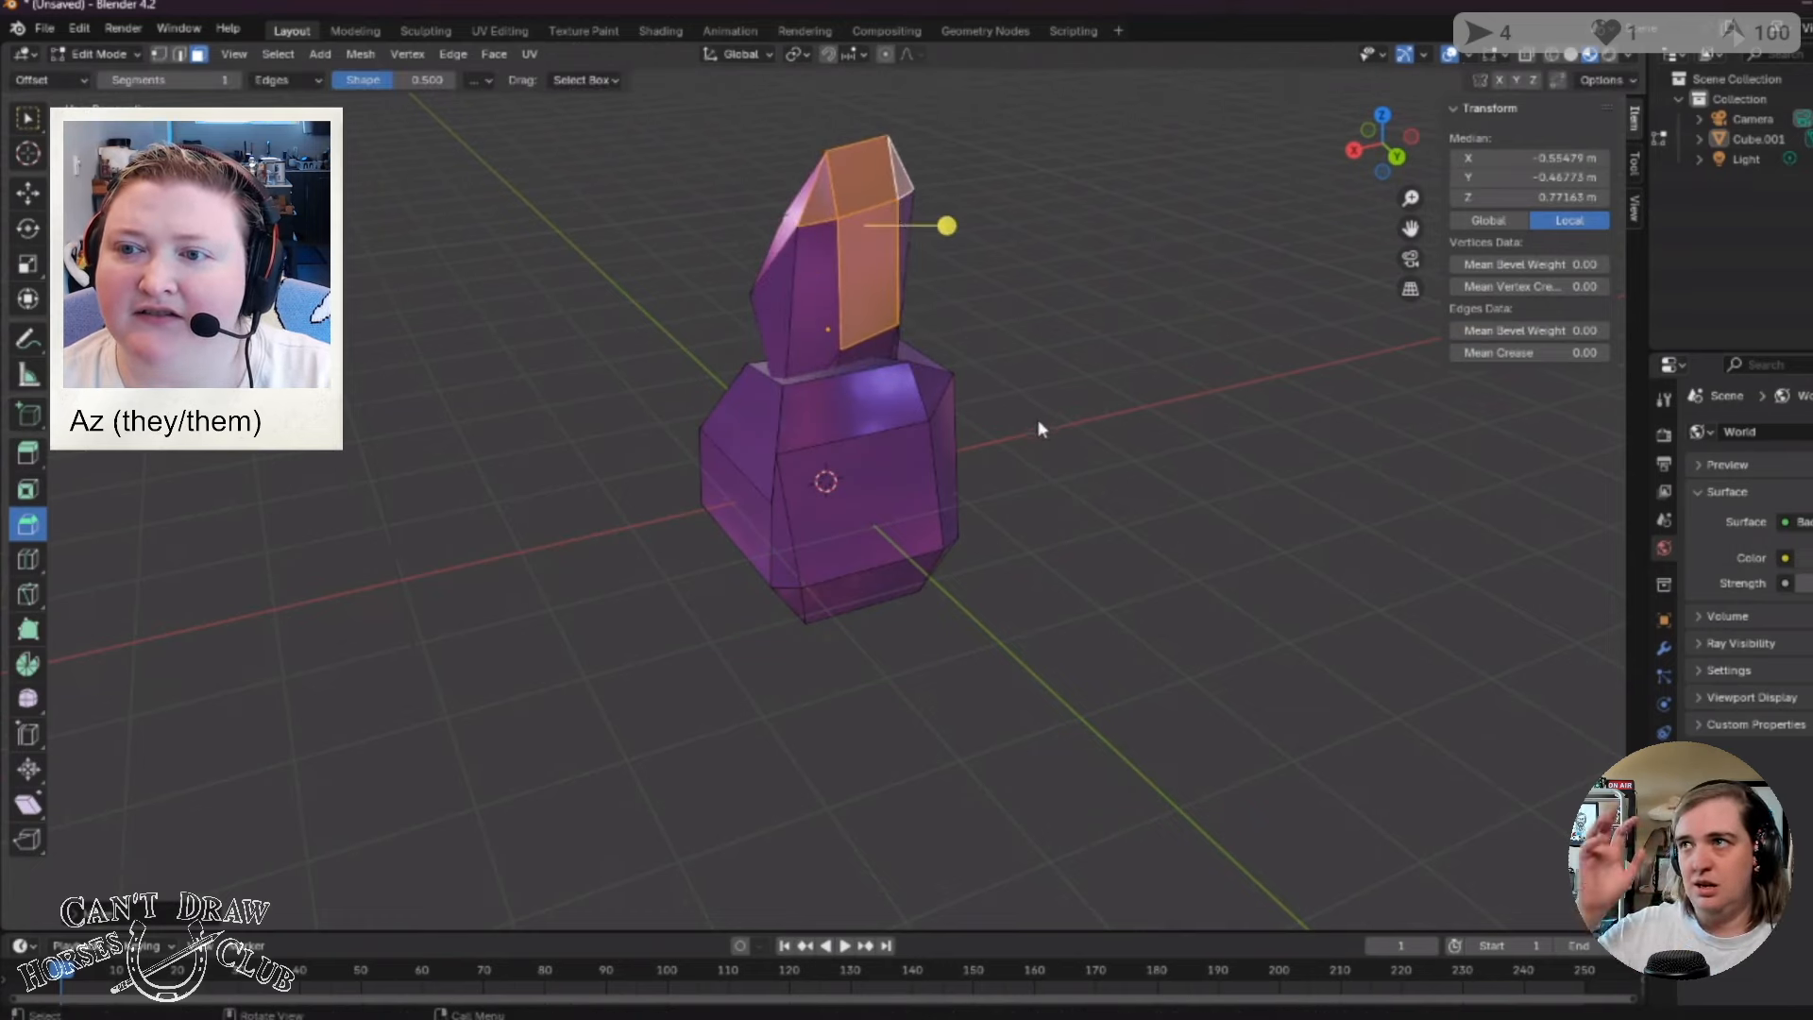
click(1039, 421)
Extrude the lower block's slanted side face slightly outward to a median of about local X -1.07 m, Y -1.47 m, Z -1.11 m.
middle_drag(1051, 485, 1238, 472)
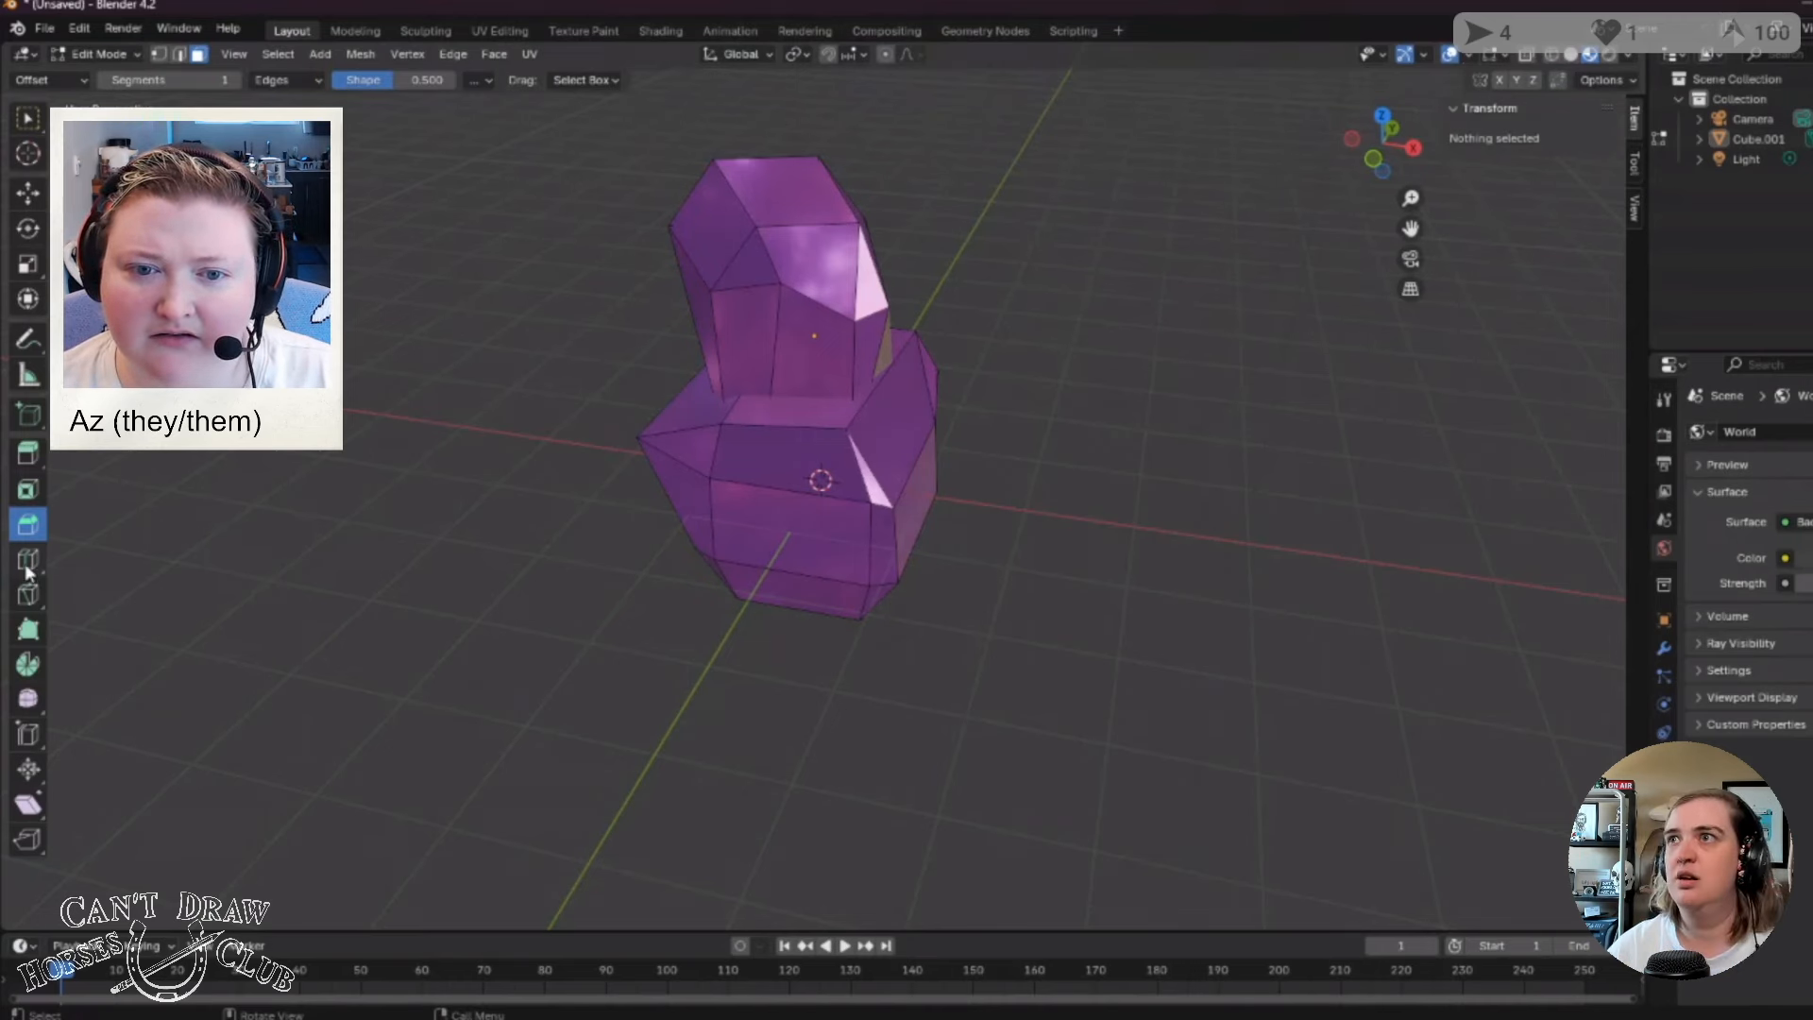
click(910, 435)
click(1040, 611)
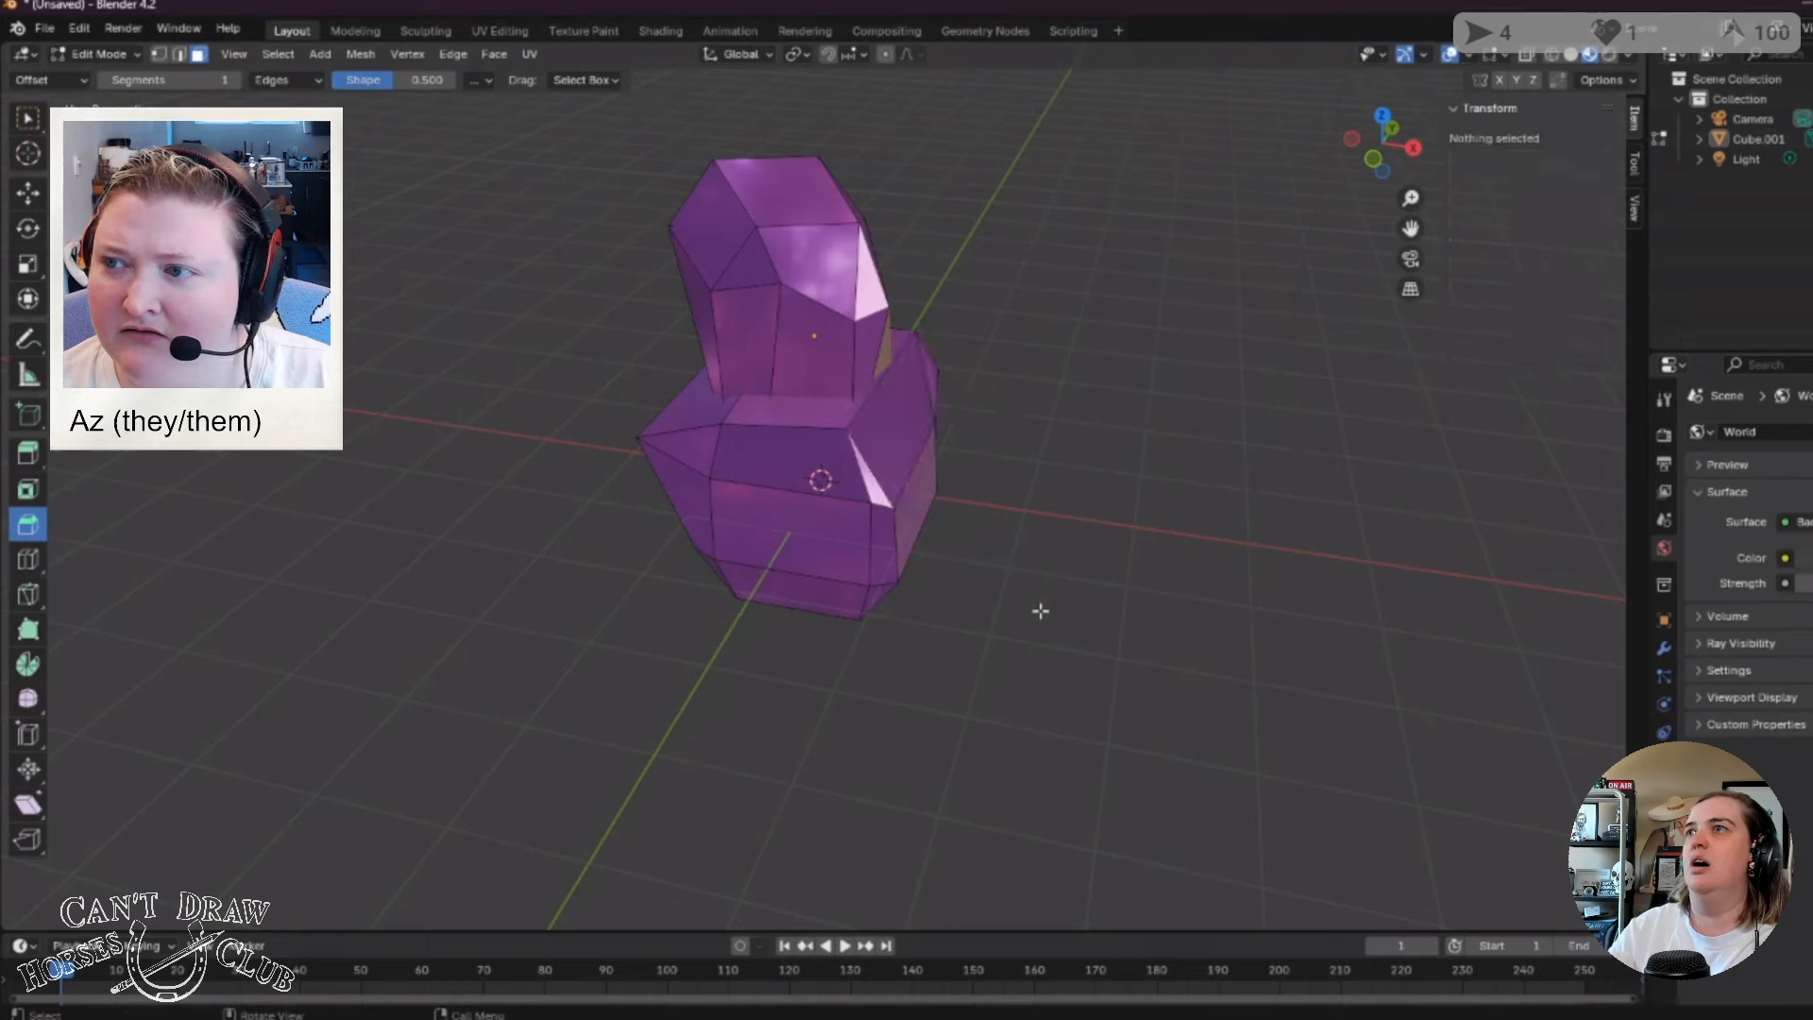
middle_drag(1040, 611, 447, 604)
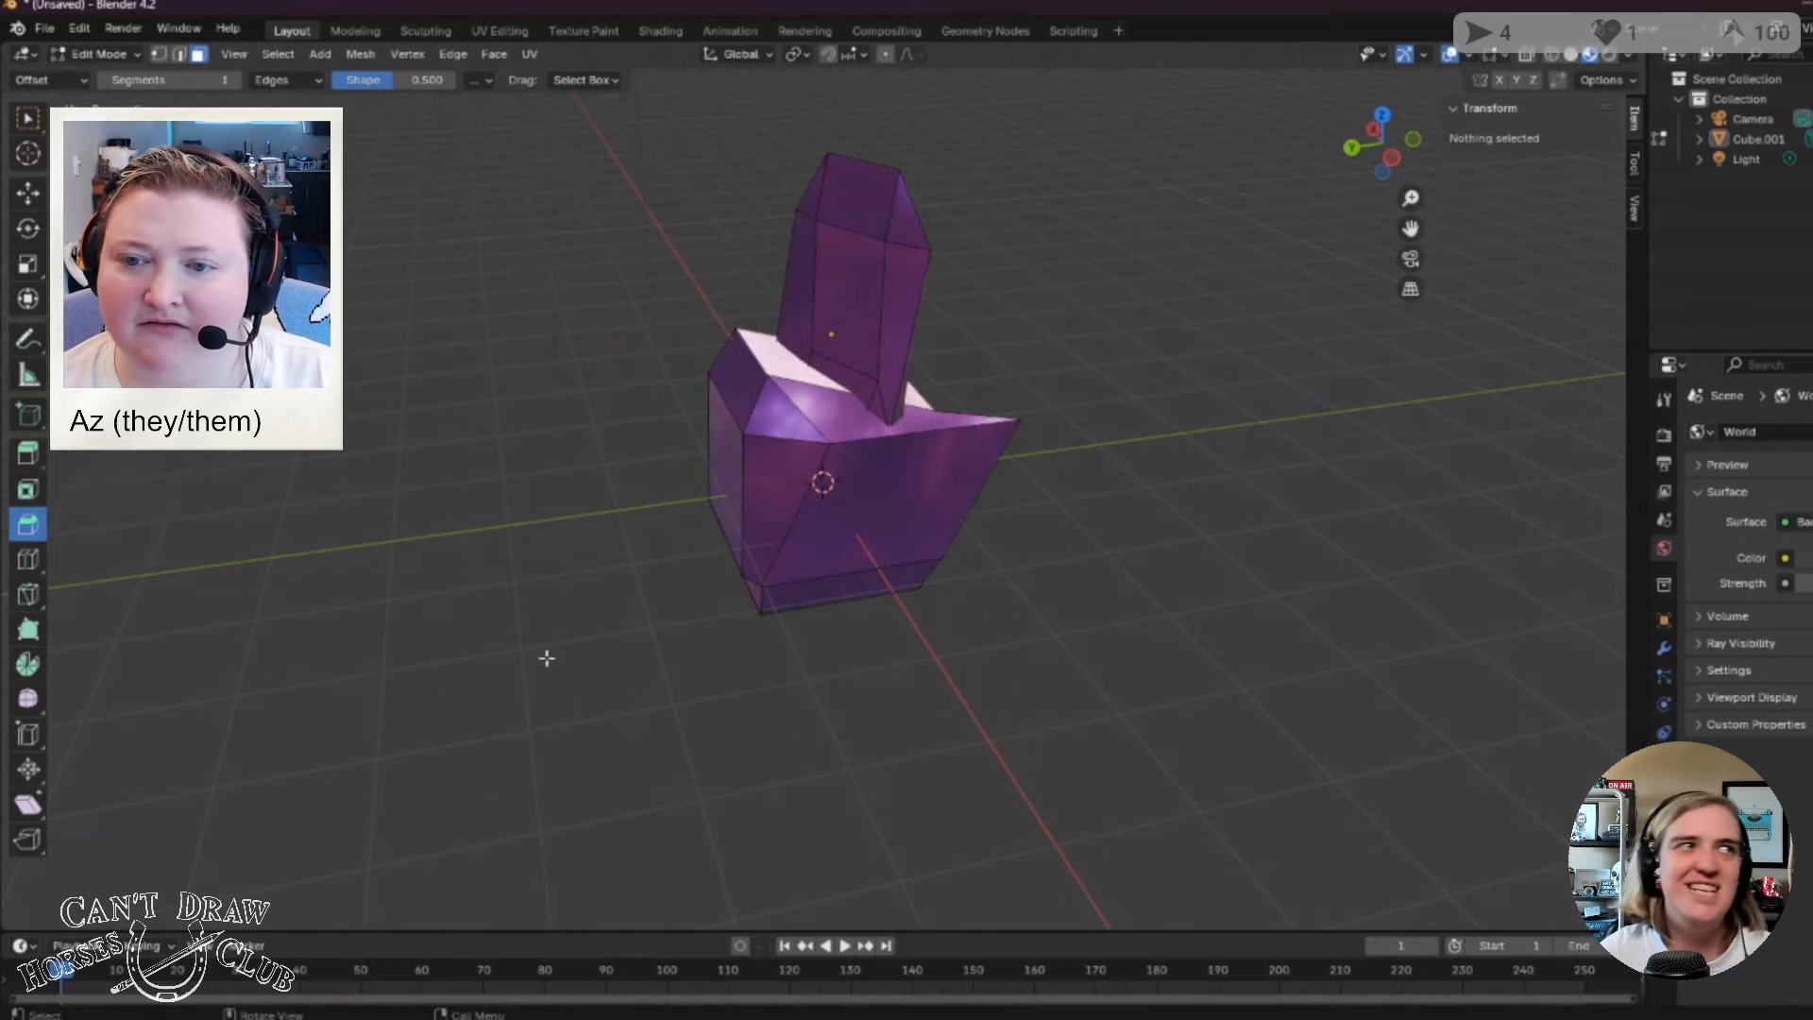
middle_drag(546, 655, 736, 409)
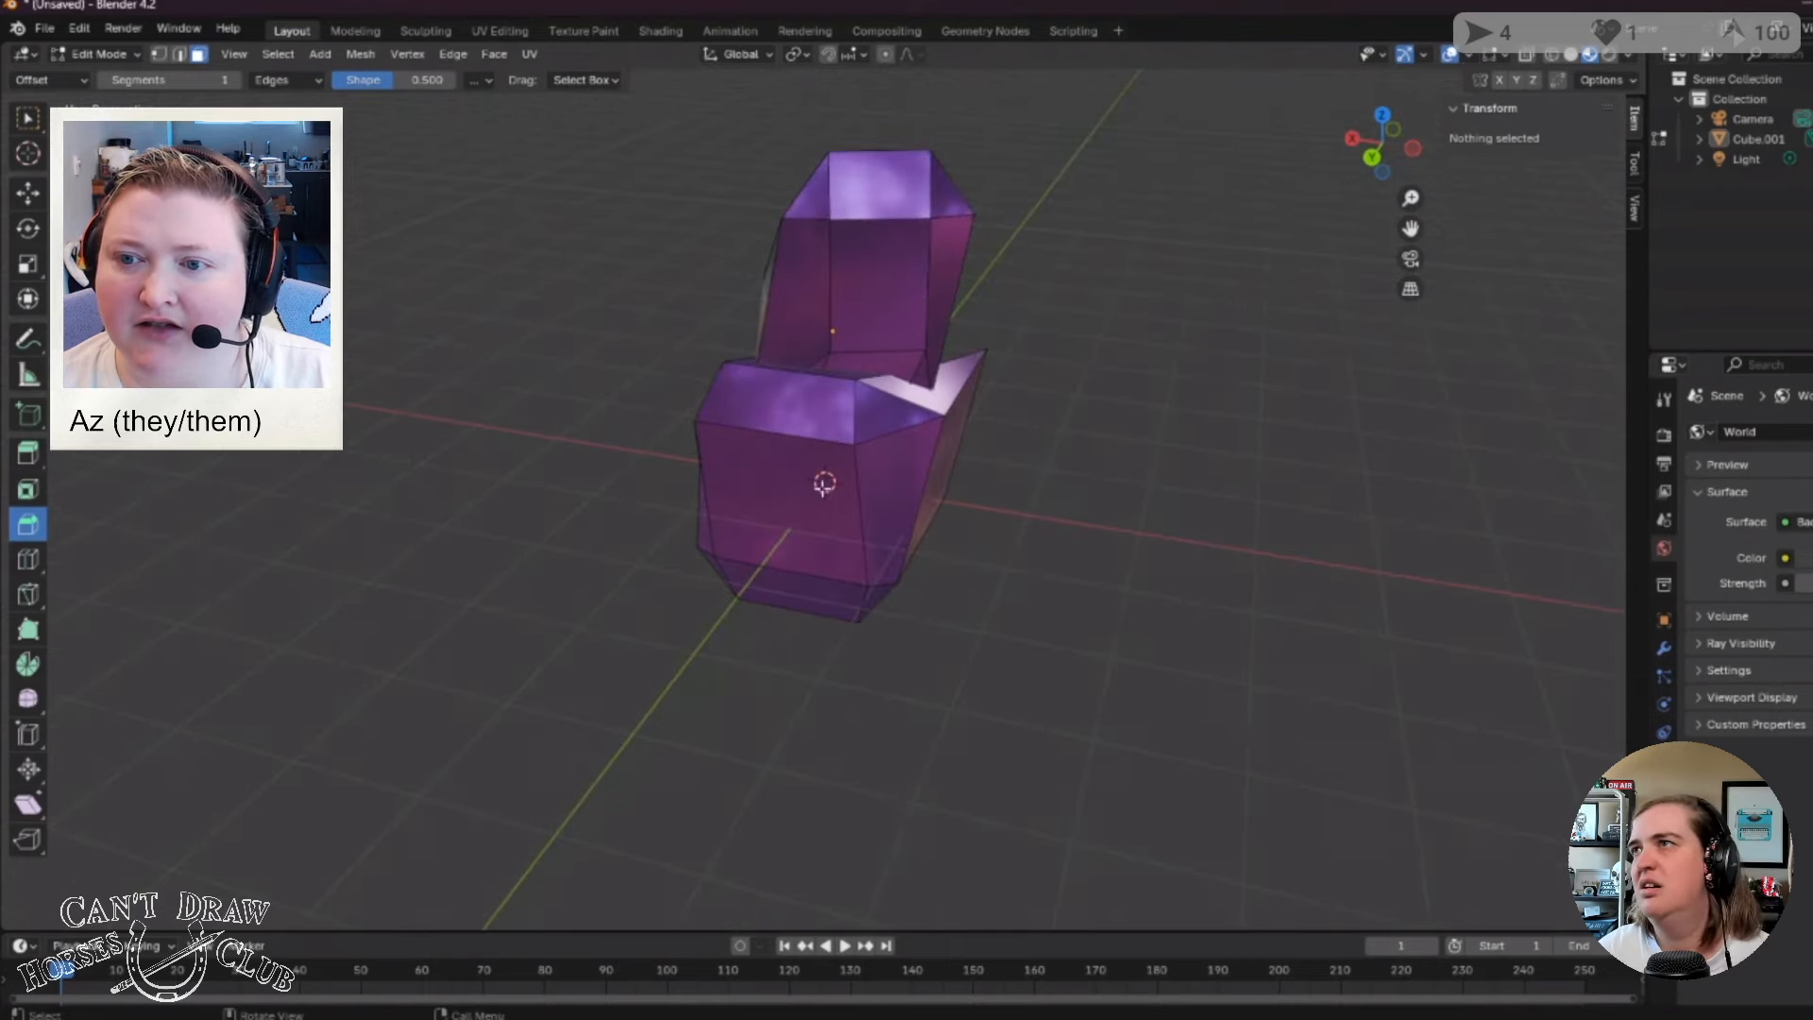
middle_drag(1010, 417, 891, 491)
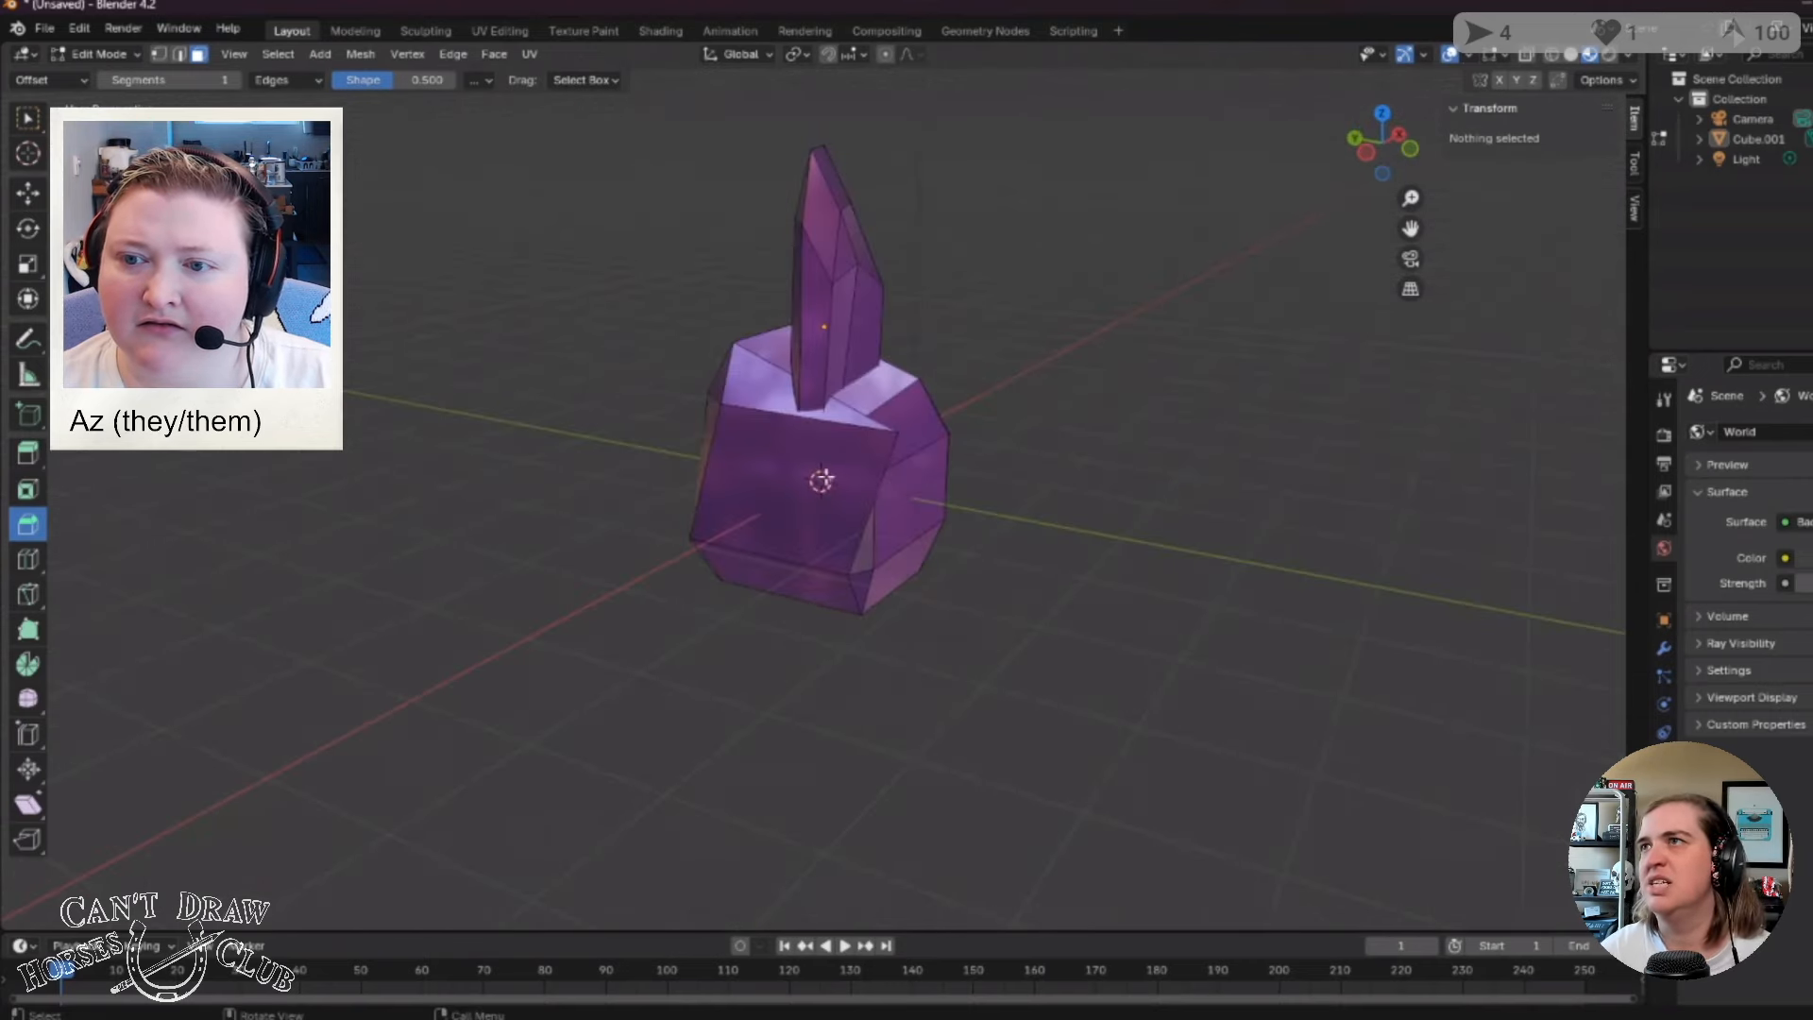
click(825, 478)
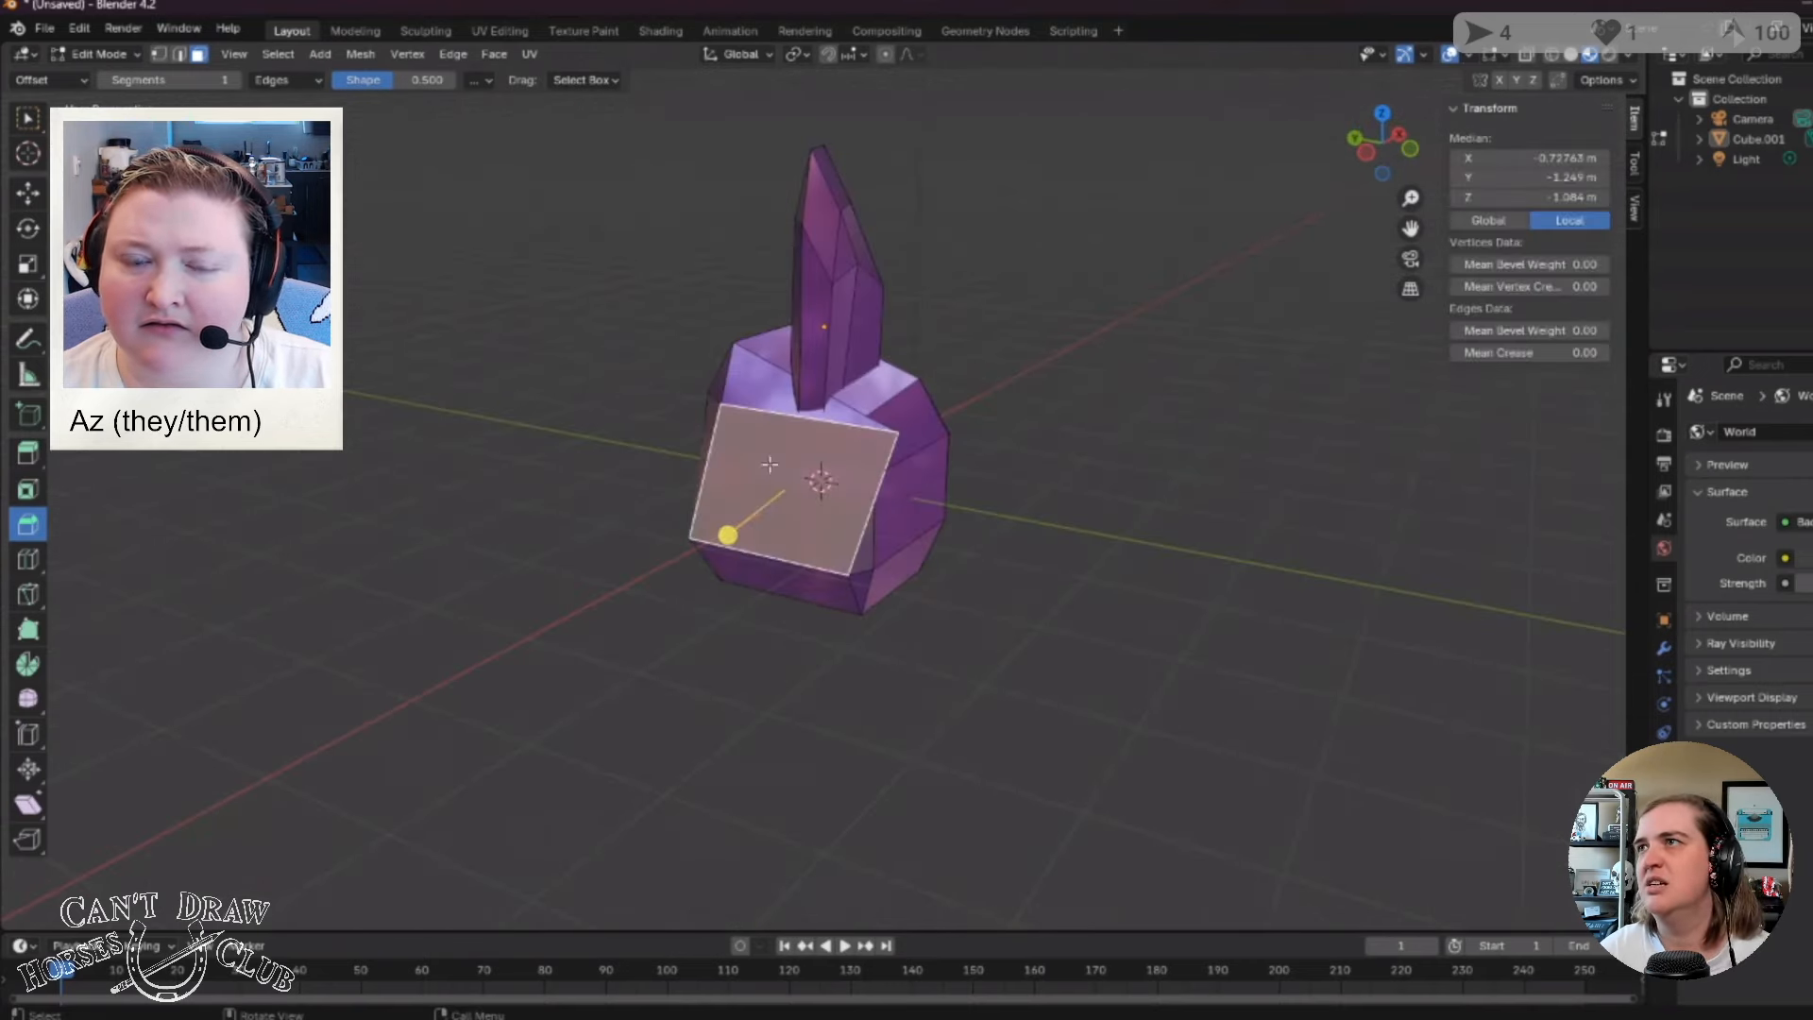
click(28, 455)
middle_drag(1155, 707, 1219, 729)
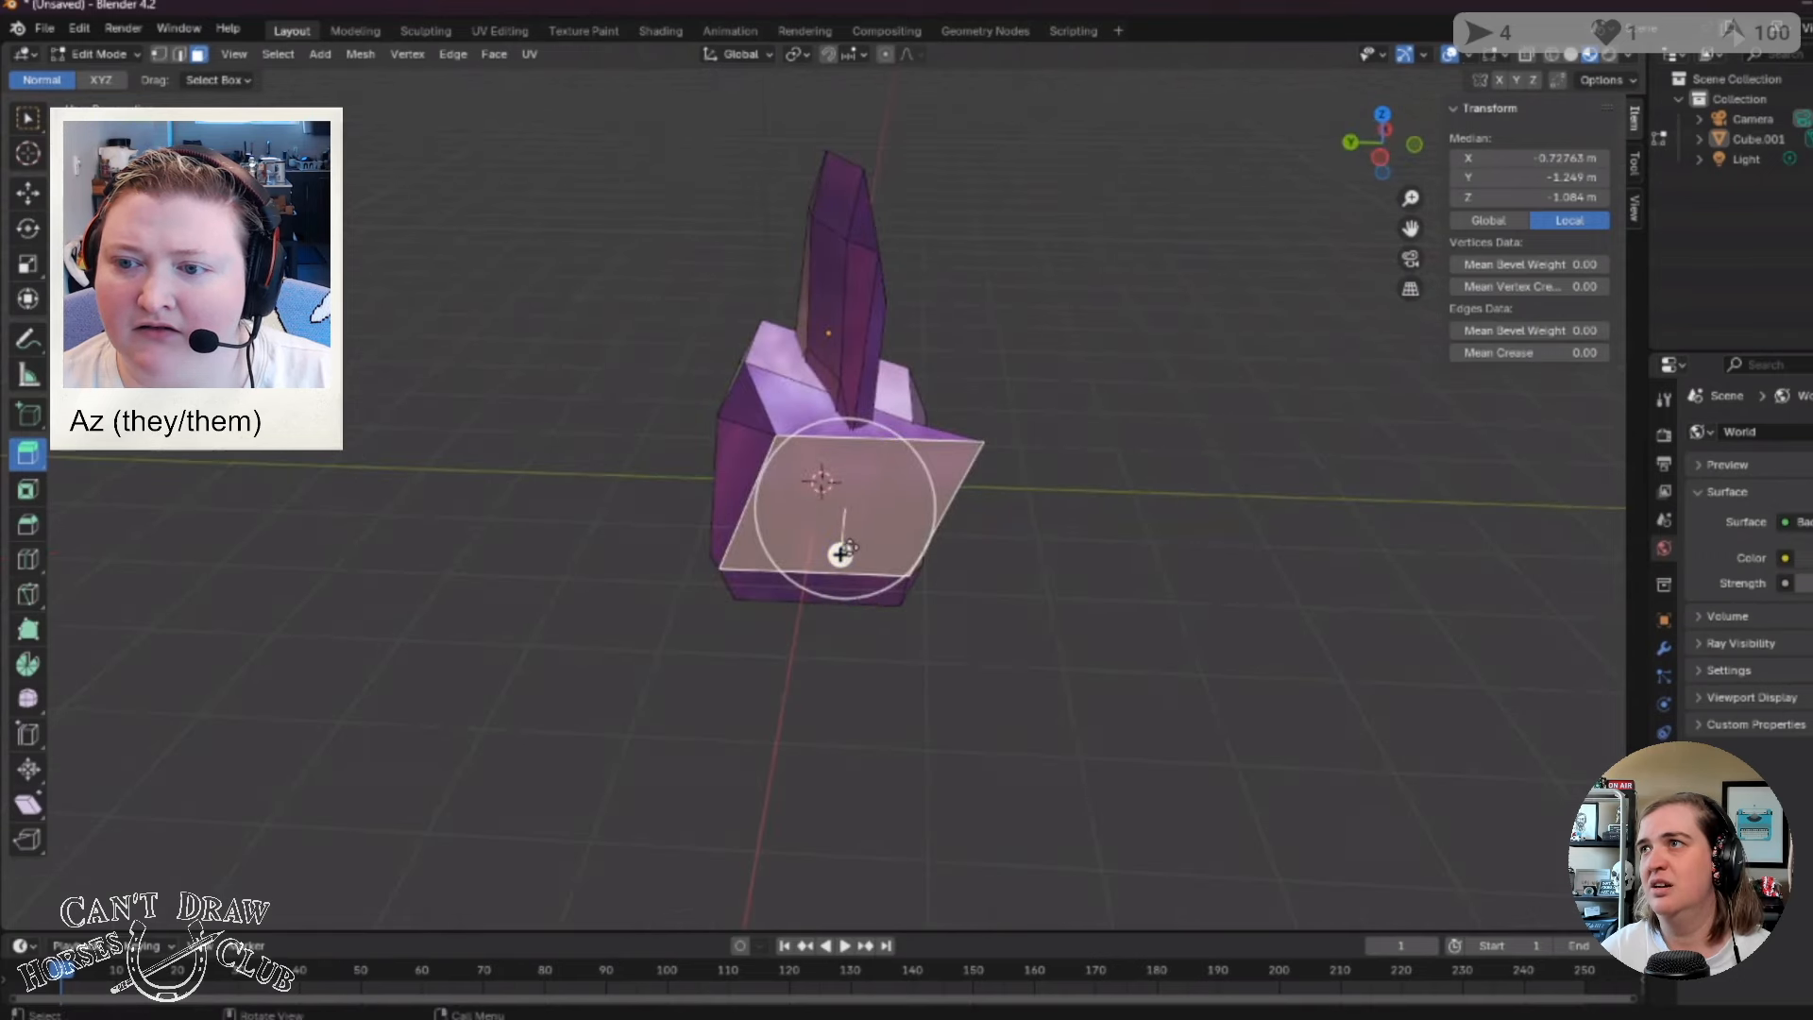
mouse_move(840, 555)
mouse_down()
mouse_move(836, 904)
mouse_move(867, 543)
mouse_move(868, 570)
mouse_up()
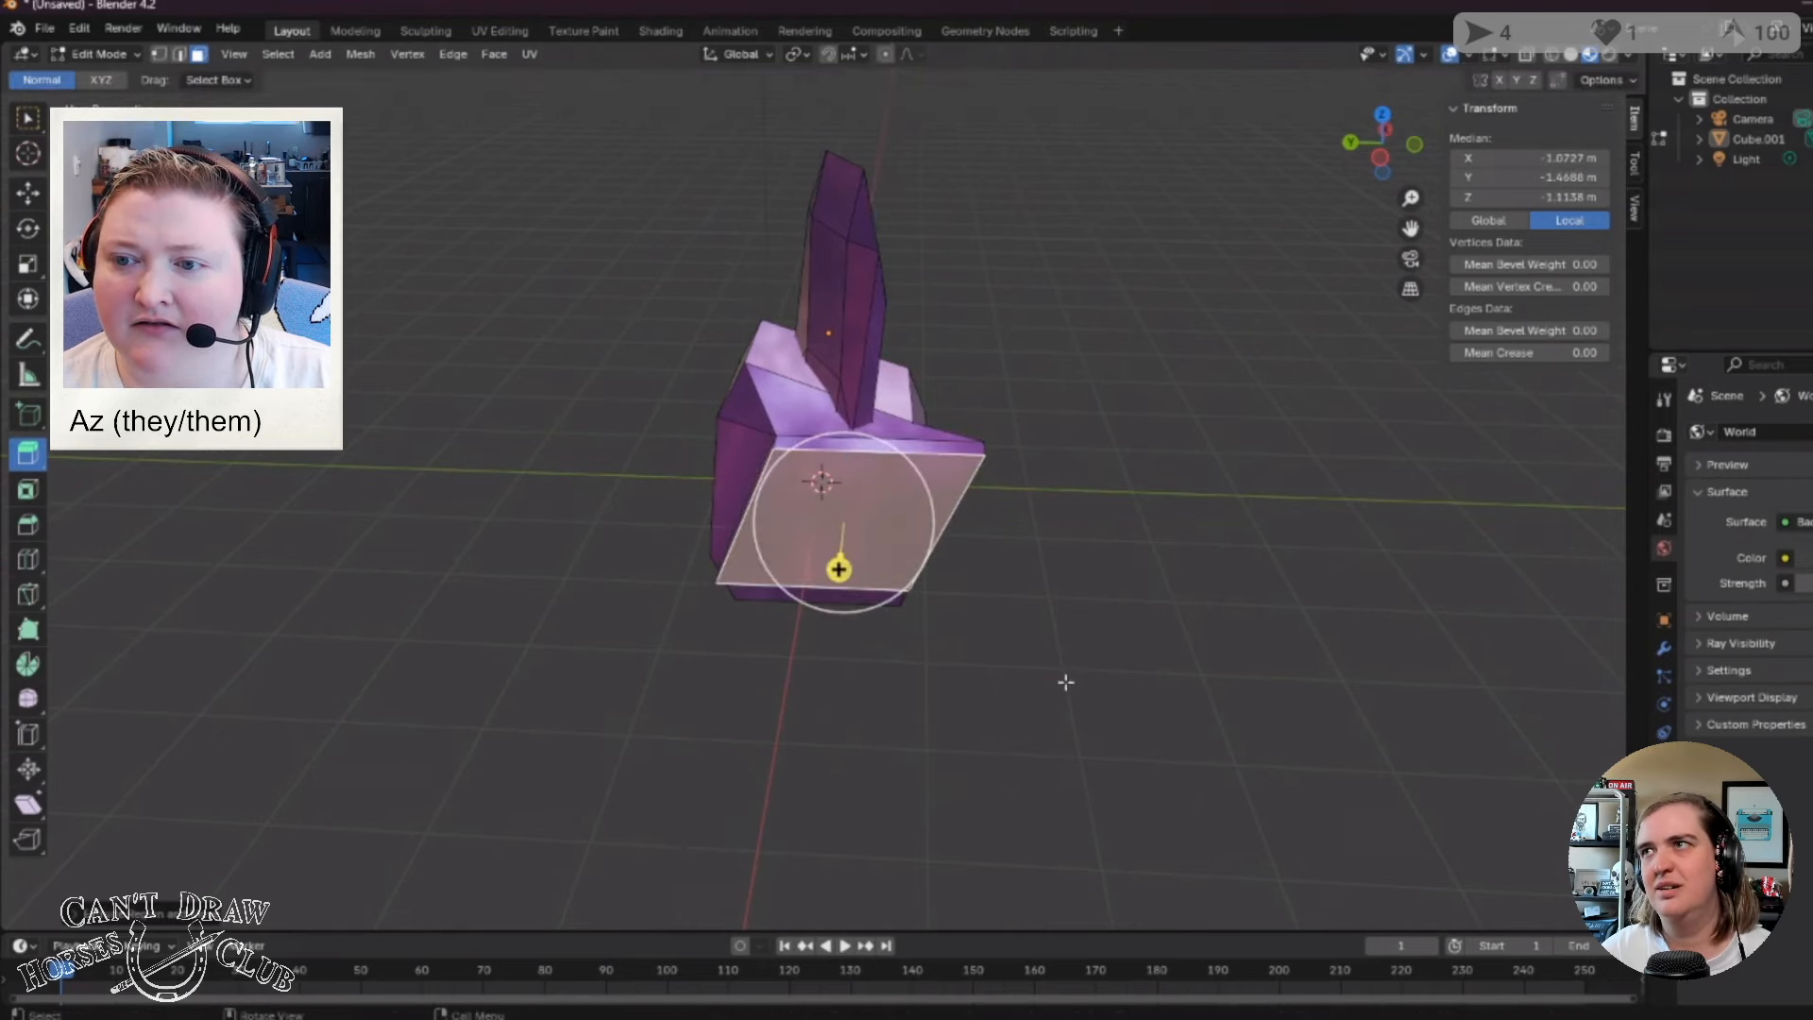
click(1064, 682)
Clear the face selection on the lower block and switch to vertex selection.
middle_drag(1124, 681, 944, 676)
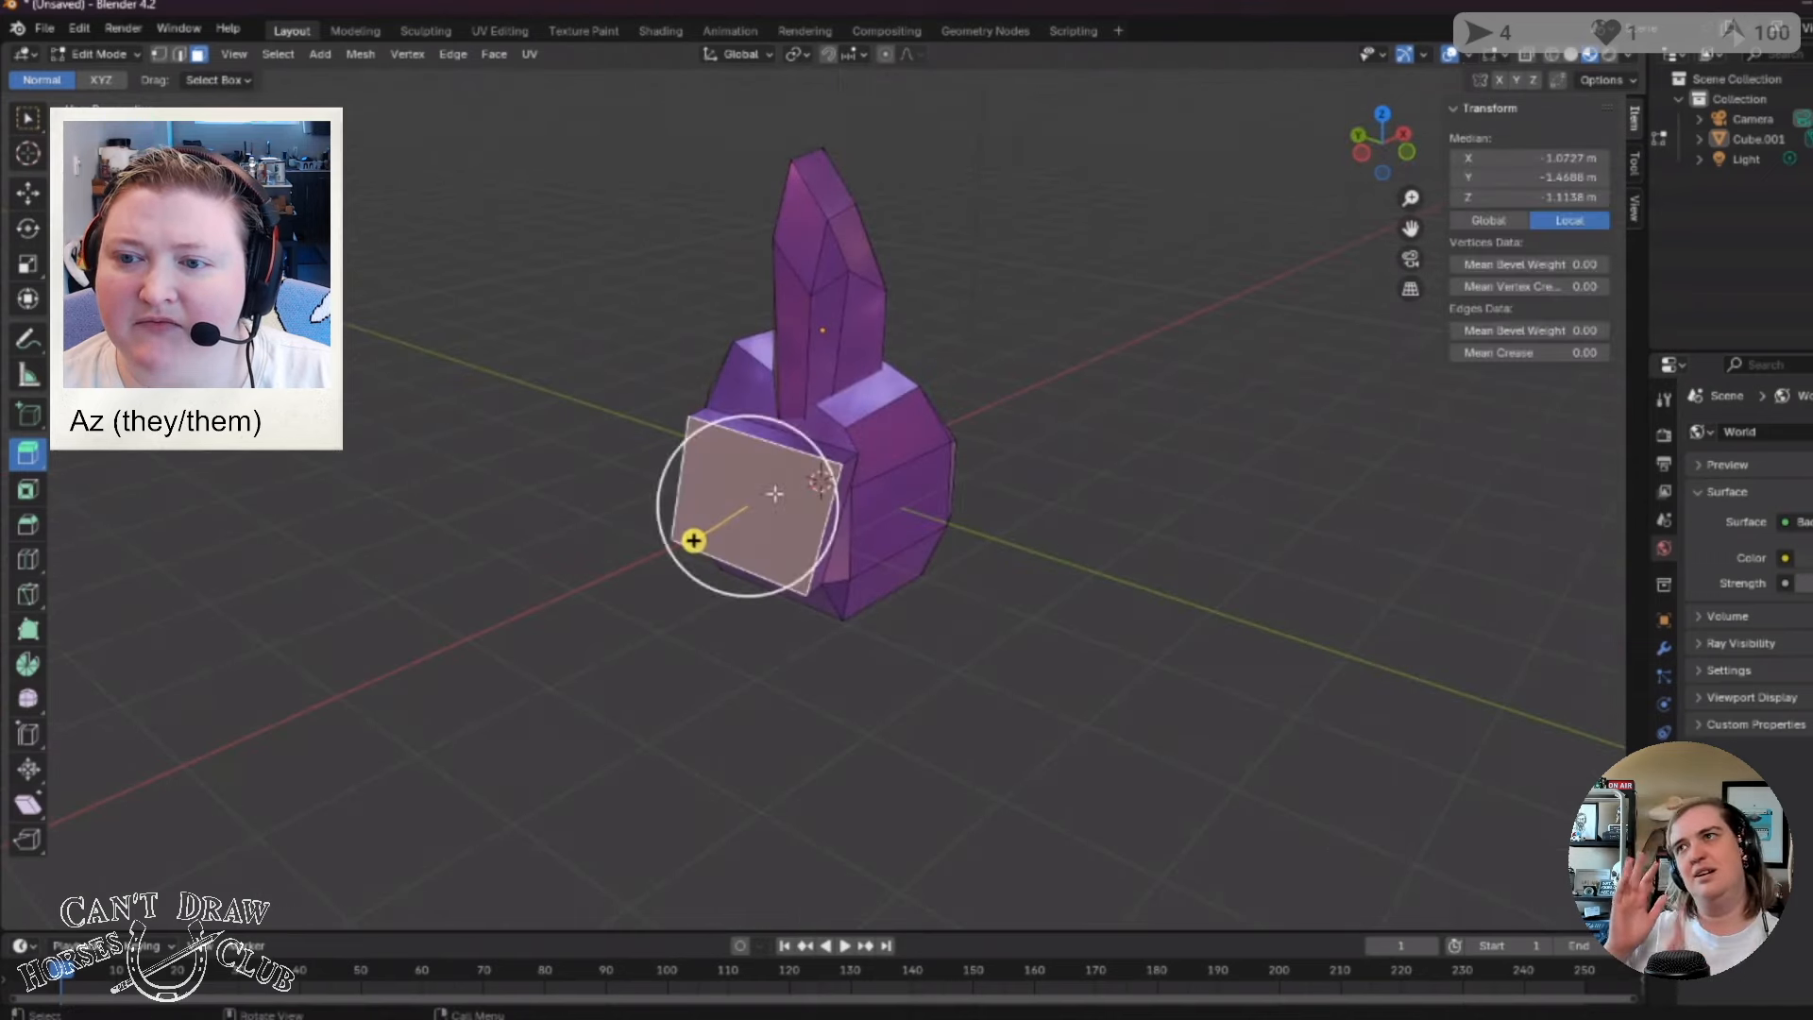
click(923, 434)
drag(953, 432, 972, 607)
click(971, 607)
middle_drag(1126, 660, 907, 591)
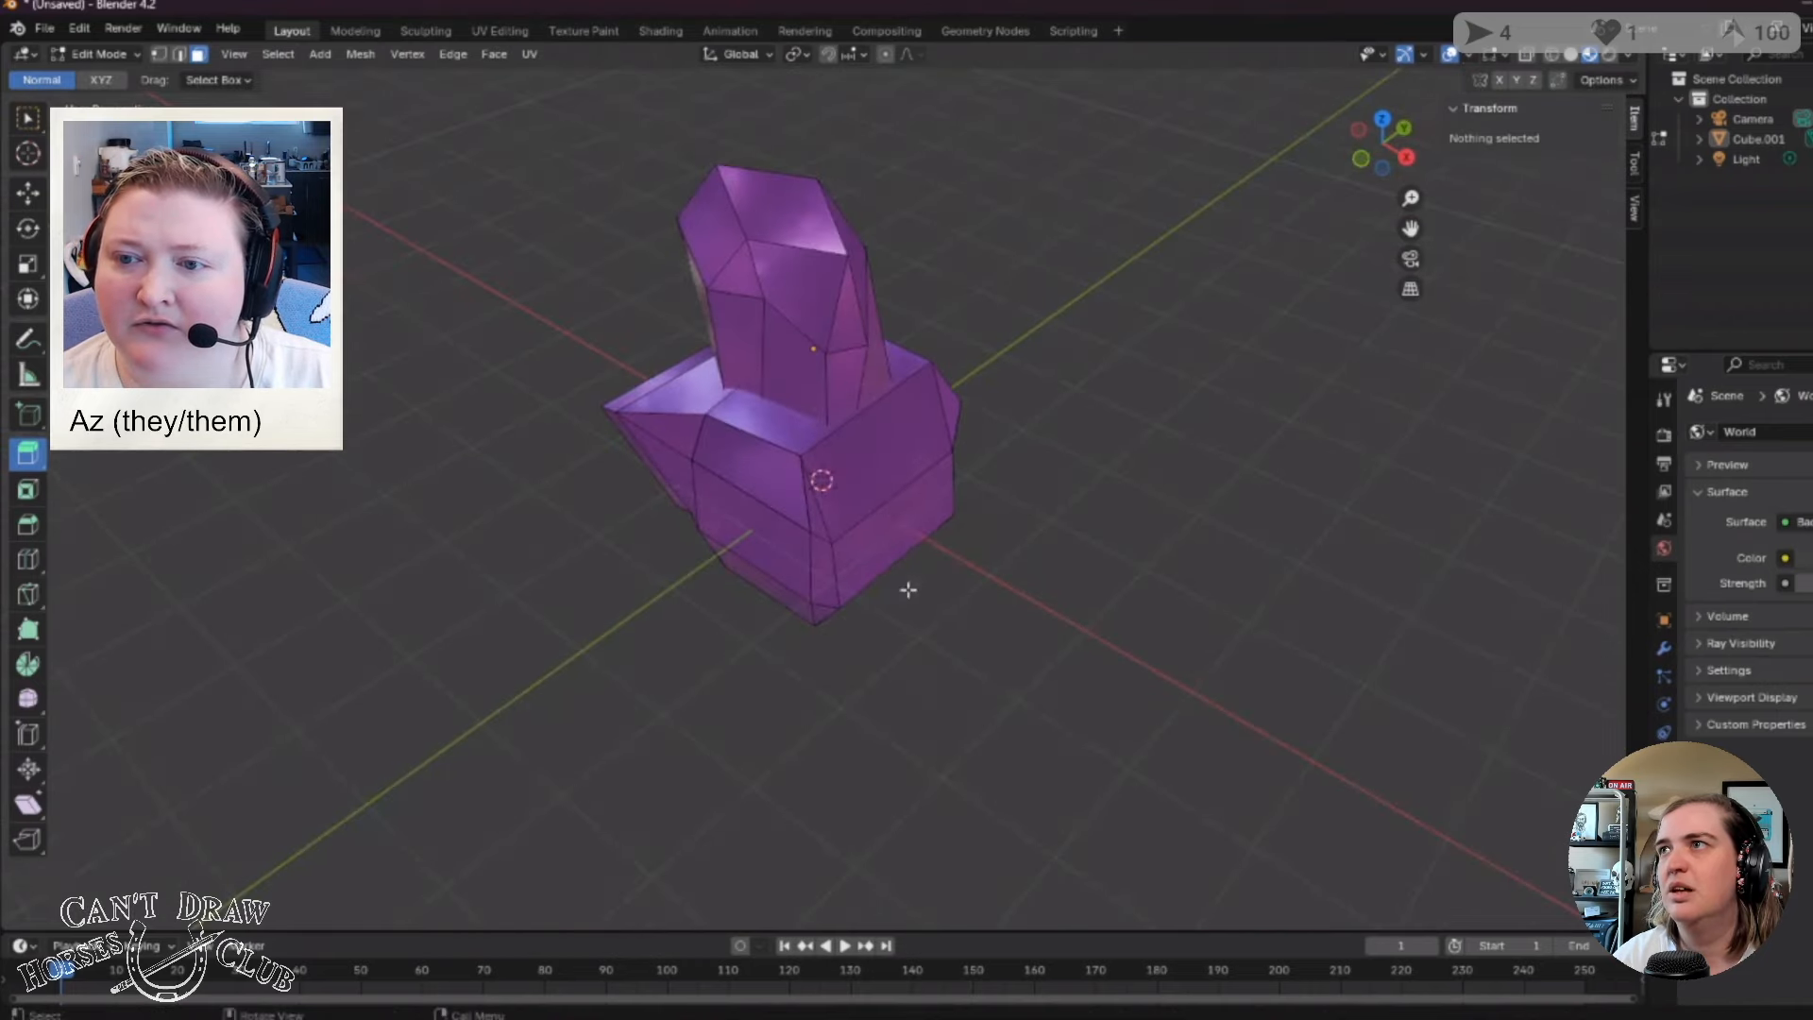
click(933, 463)
click(311, 607)
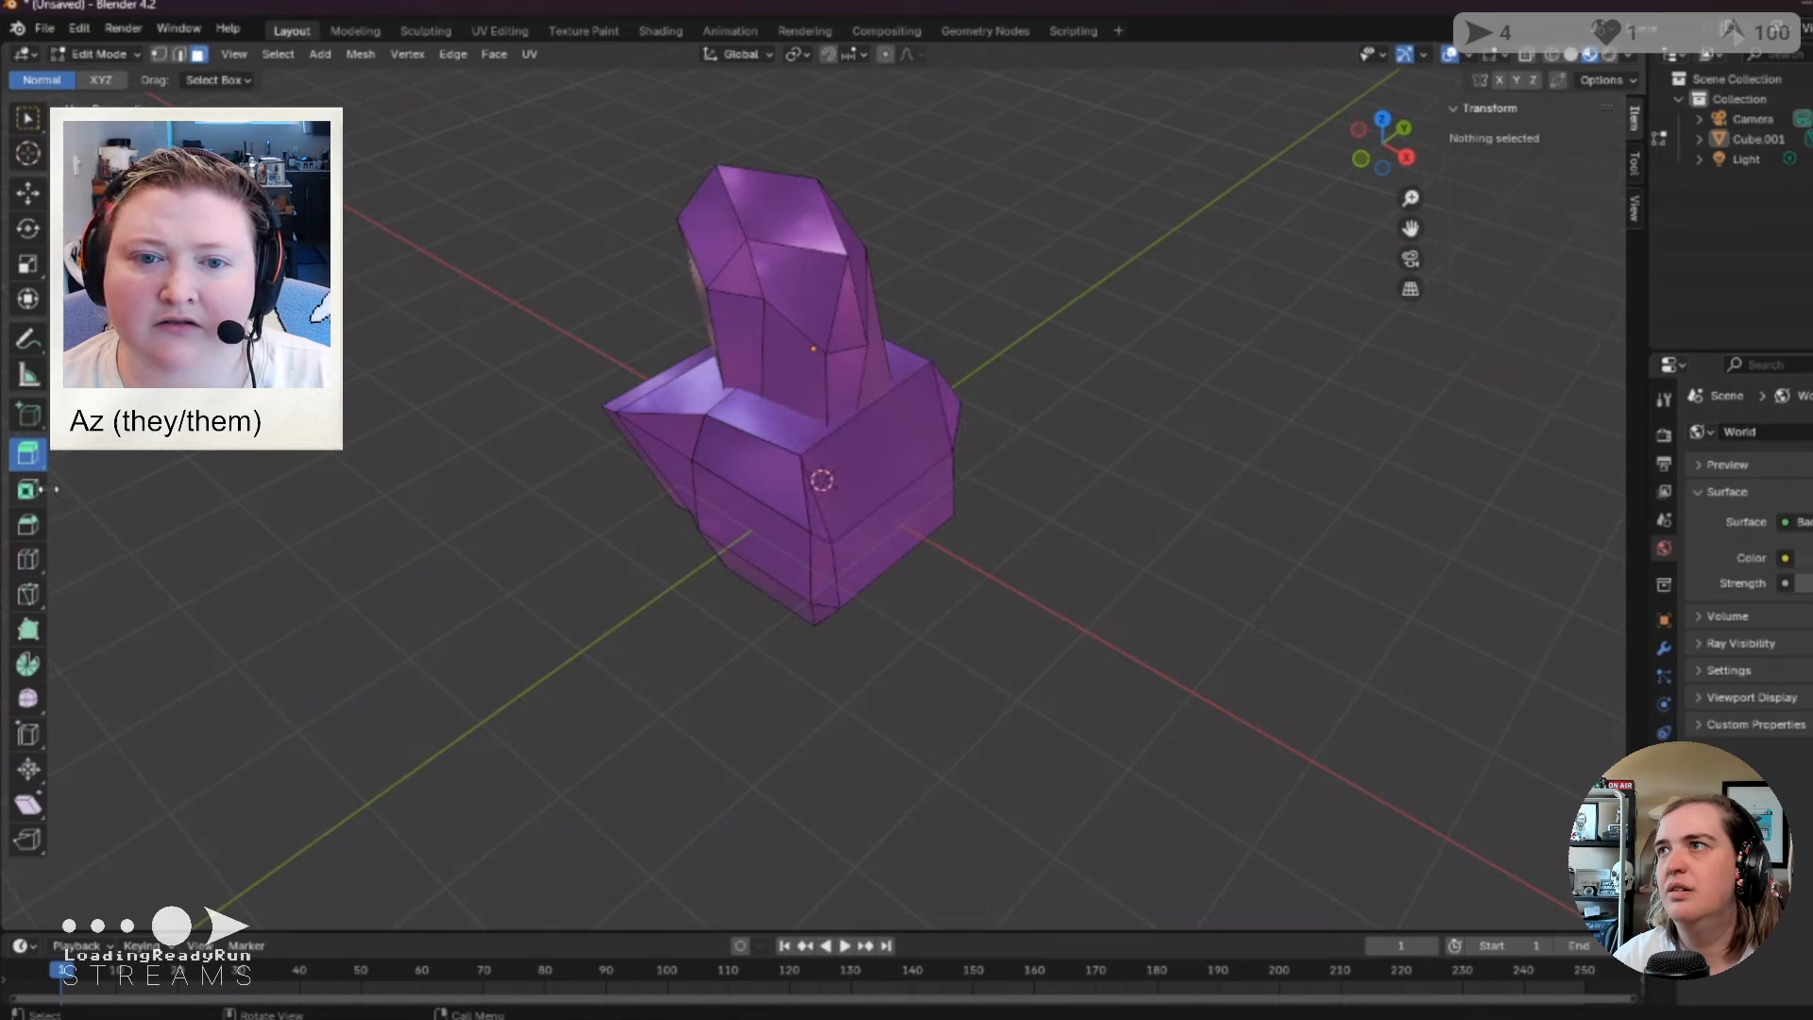
click(160, 55)
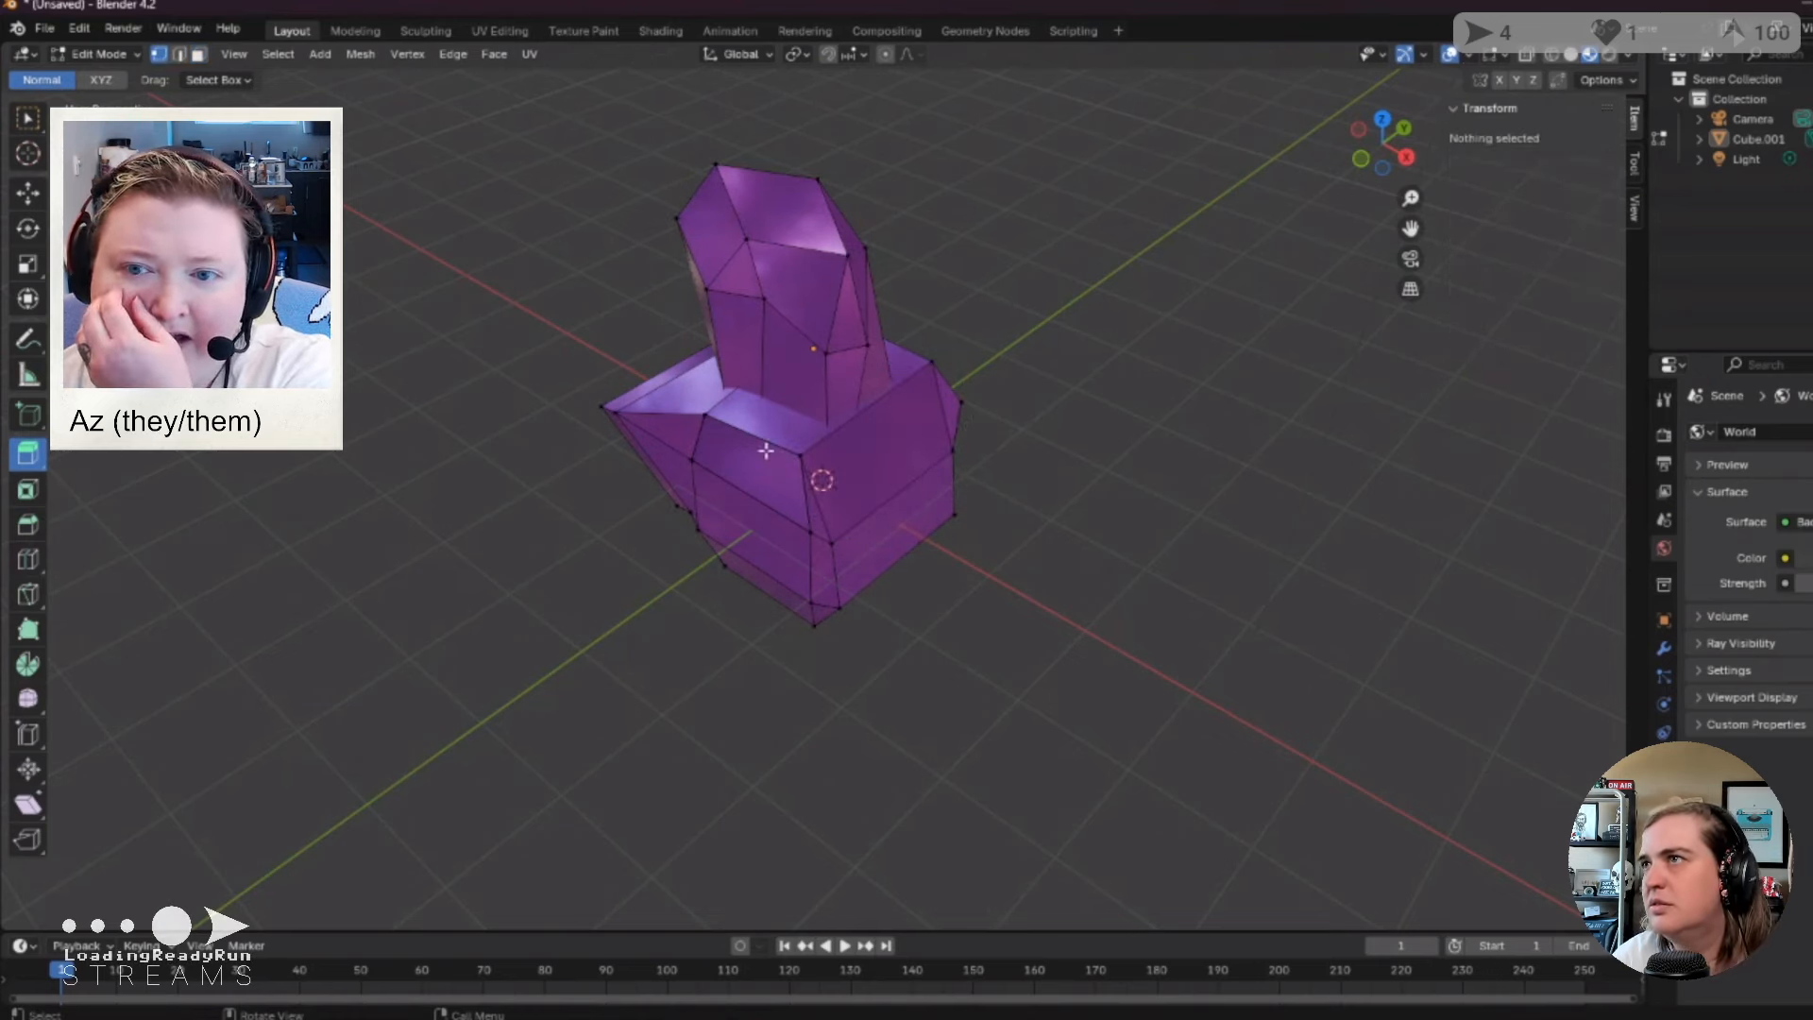
Extrude two corner vertices of the lower block outward as loose edges, the first to about local X -6.97 m, Y 1.55 m, Z -0.15 m.
click(931, 366)
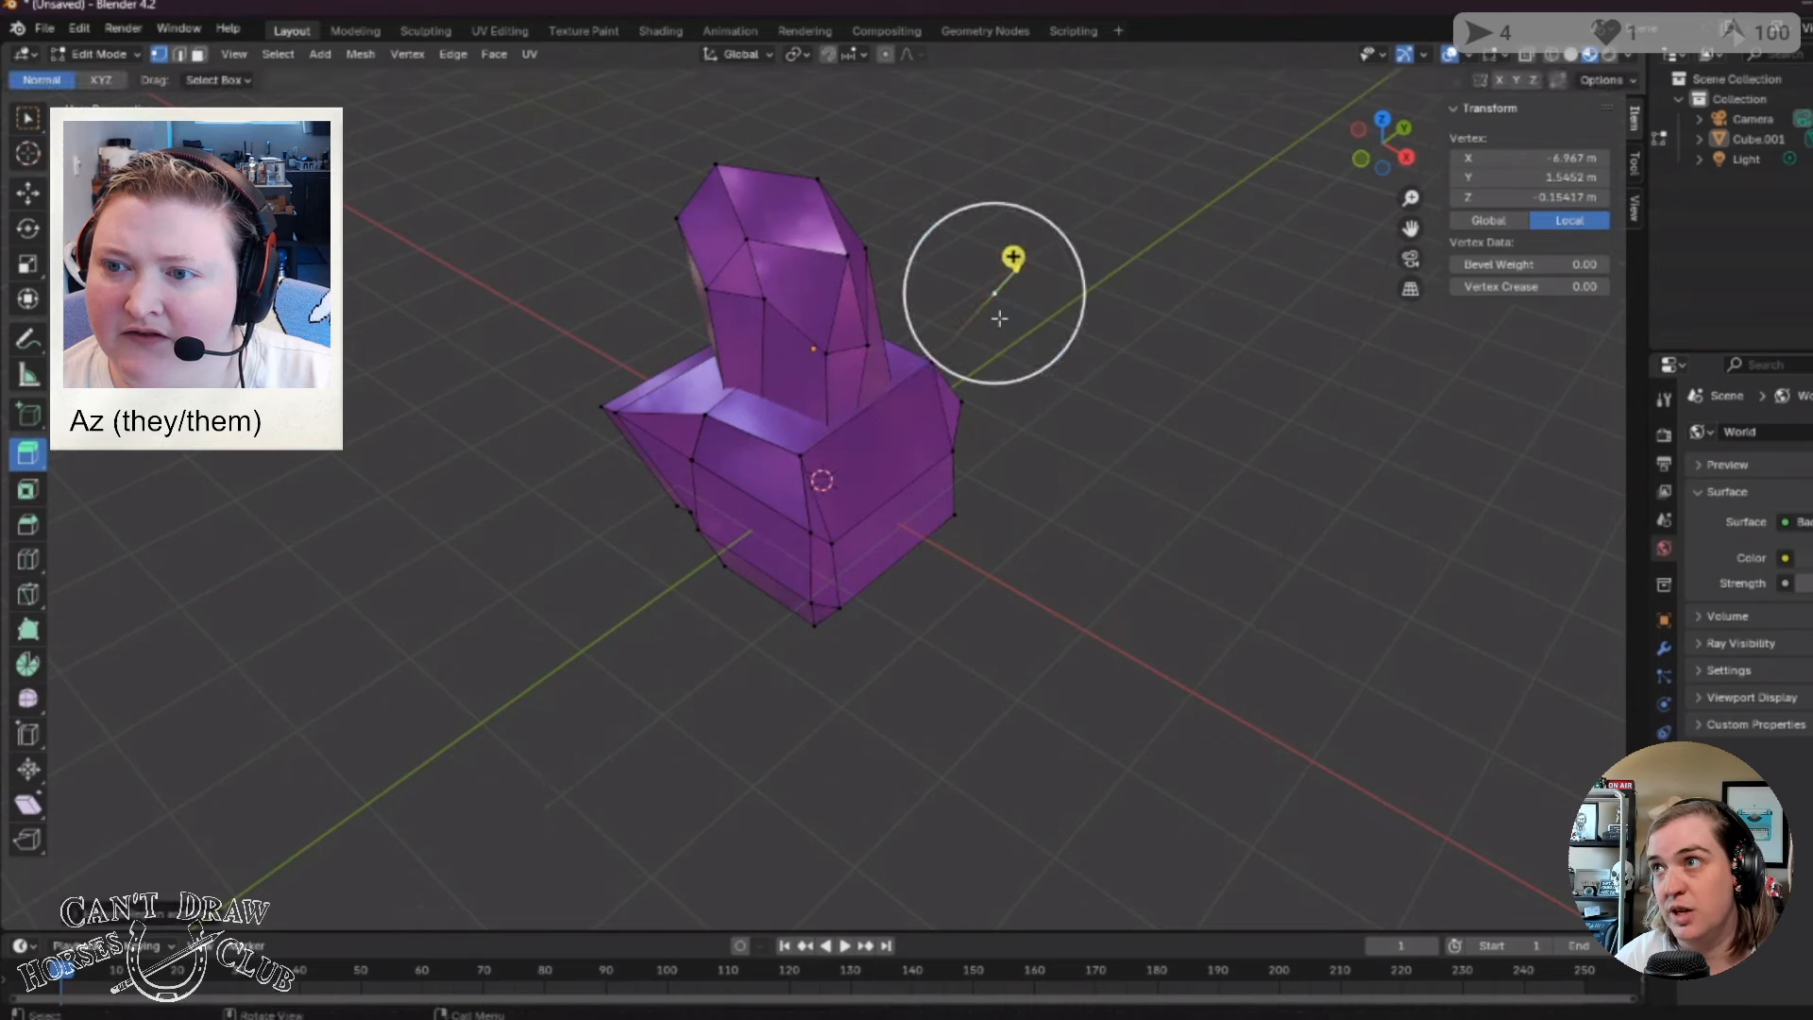
click(902, 441)
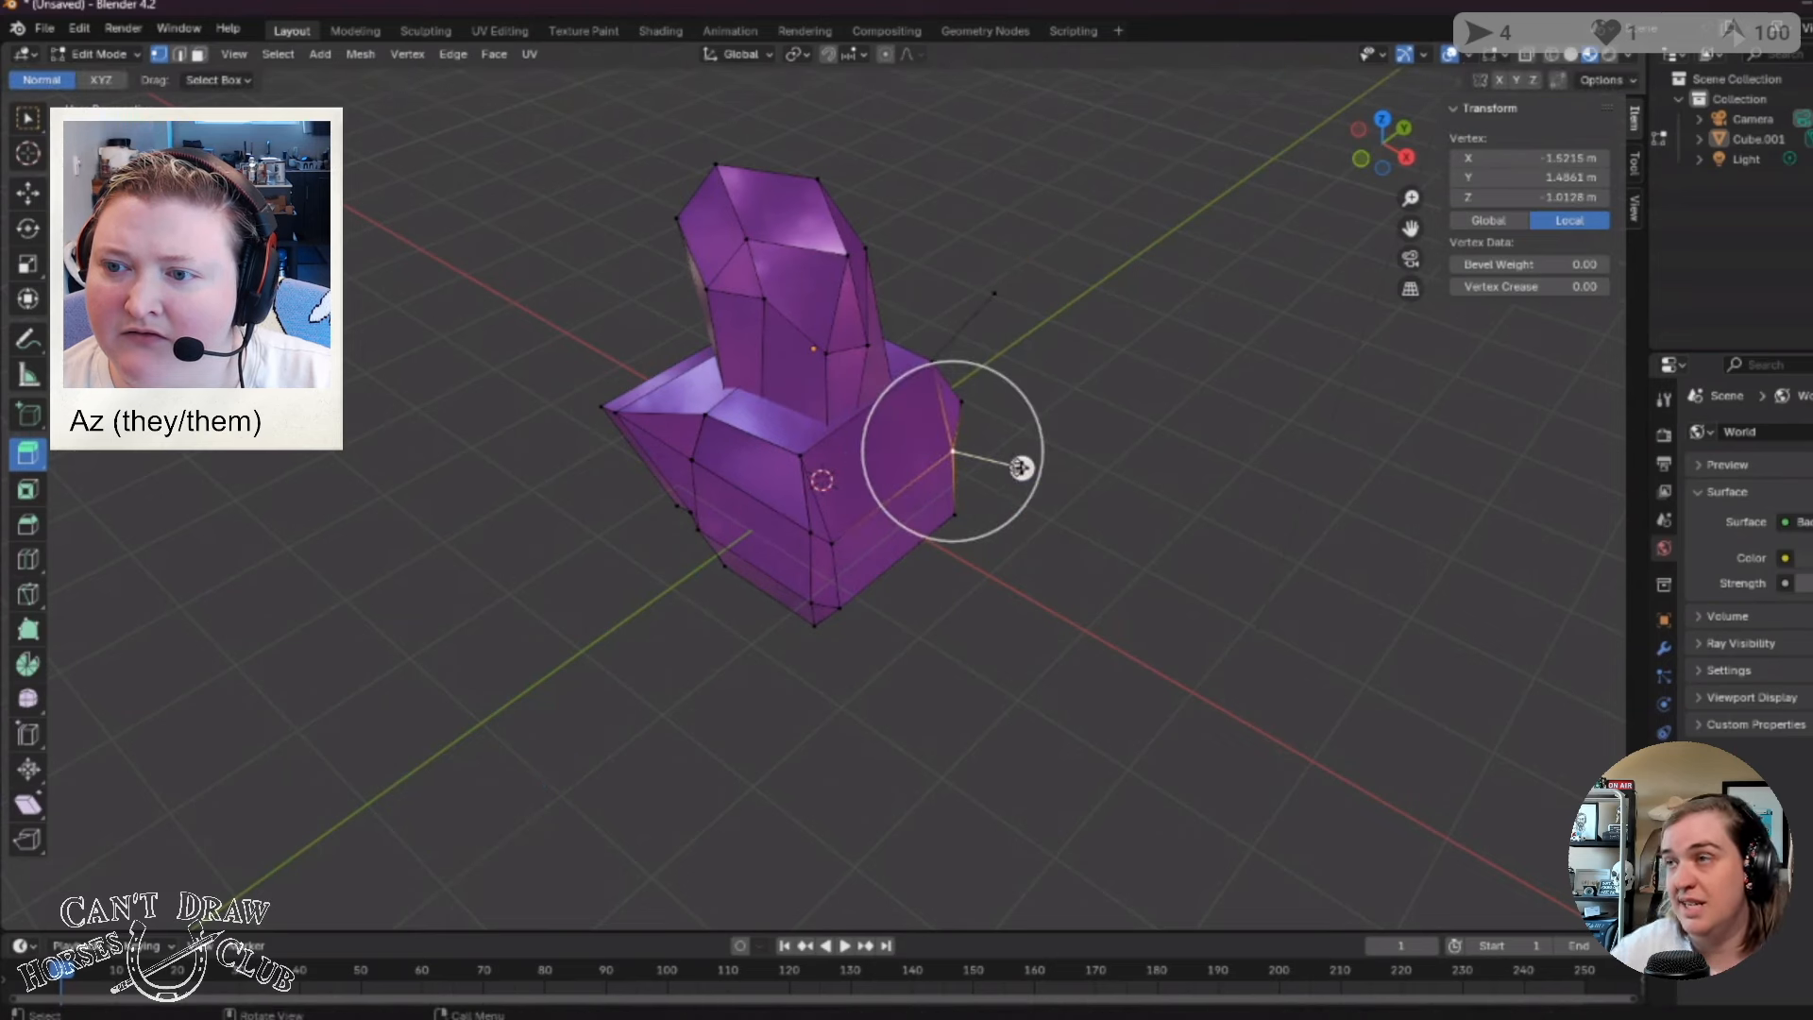
drag(1022, 467, 1055, 480)
drag(873, 582, 1089, 510)
Inspect the extruded vertices from another side and select the free end of the longer loose edge.
click(809, 530)
middle_drag(1057, 608, 904, 526)
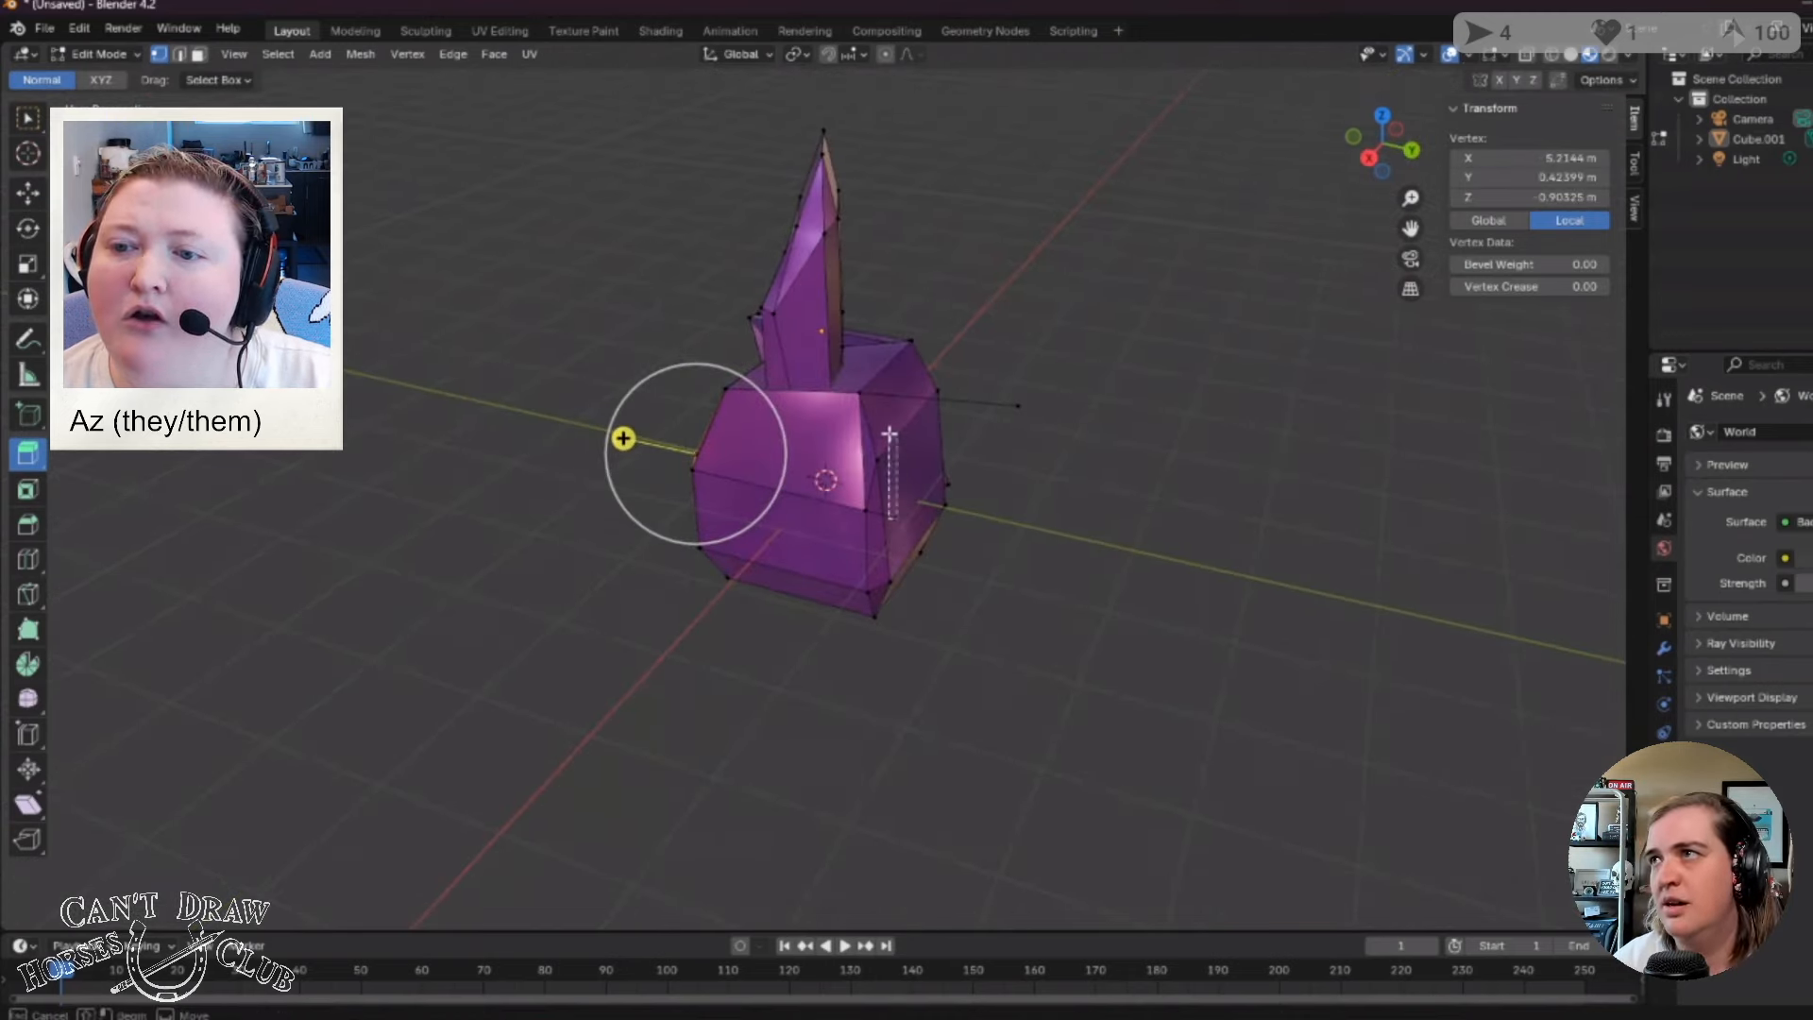
click(894, 518)
click(889, 582)
click(1156, 669)
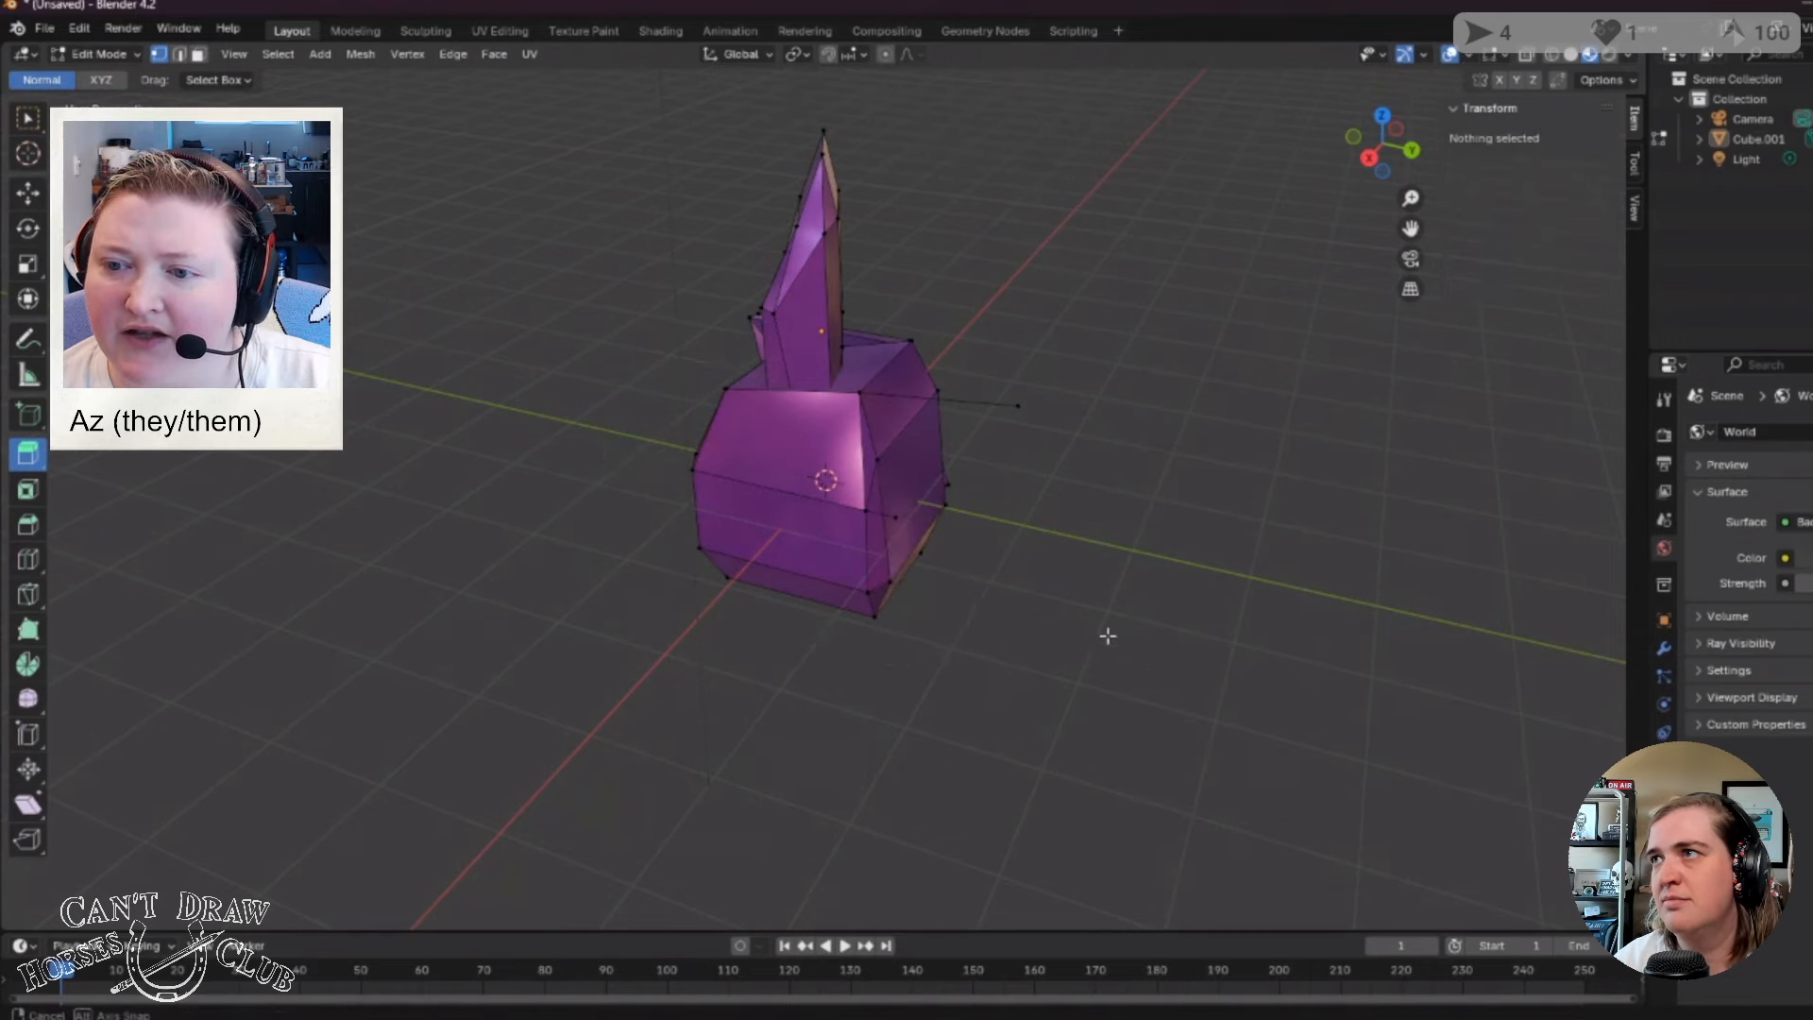
middle_drag(1105, 636, 1169, 608)
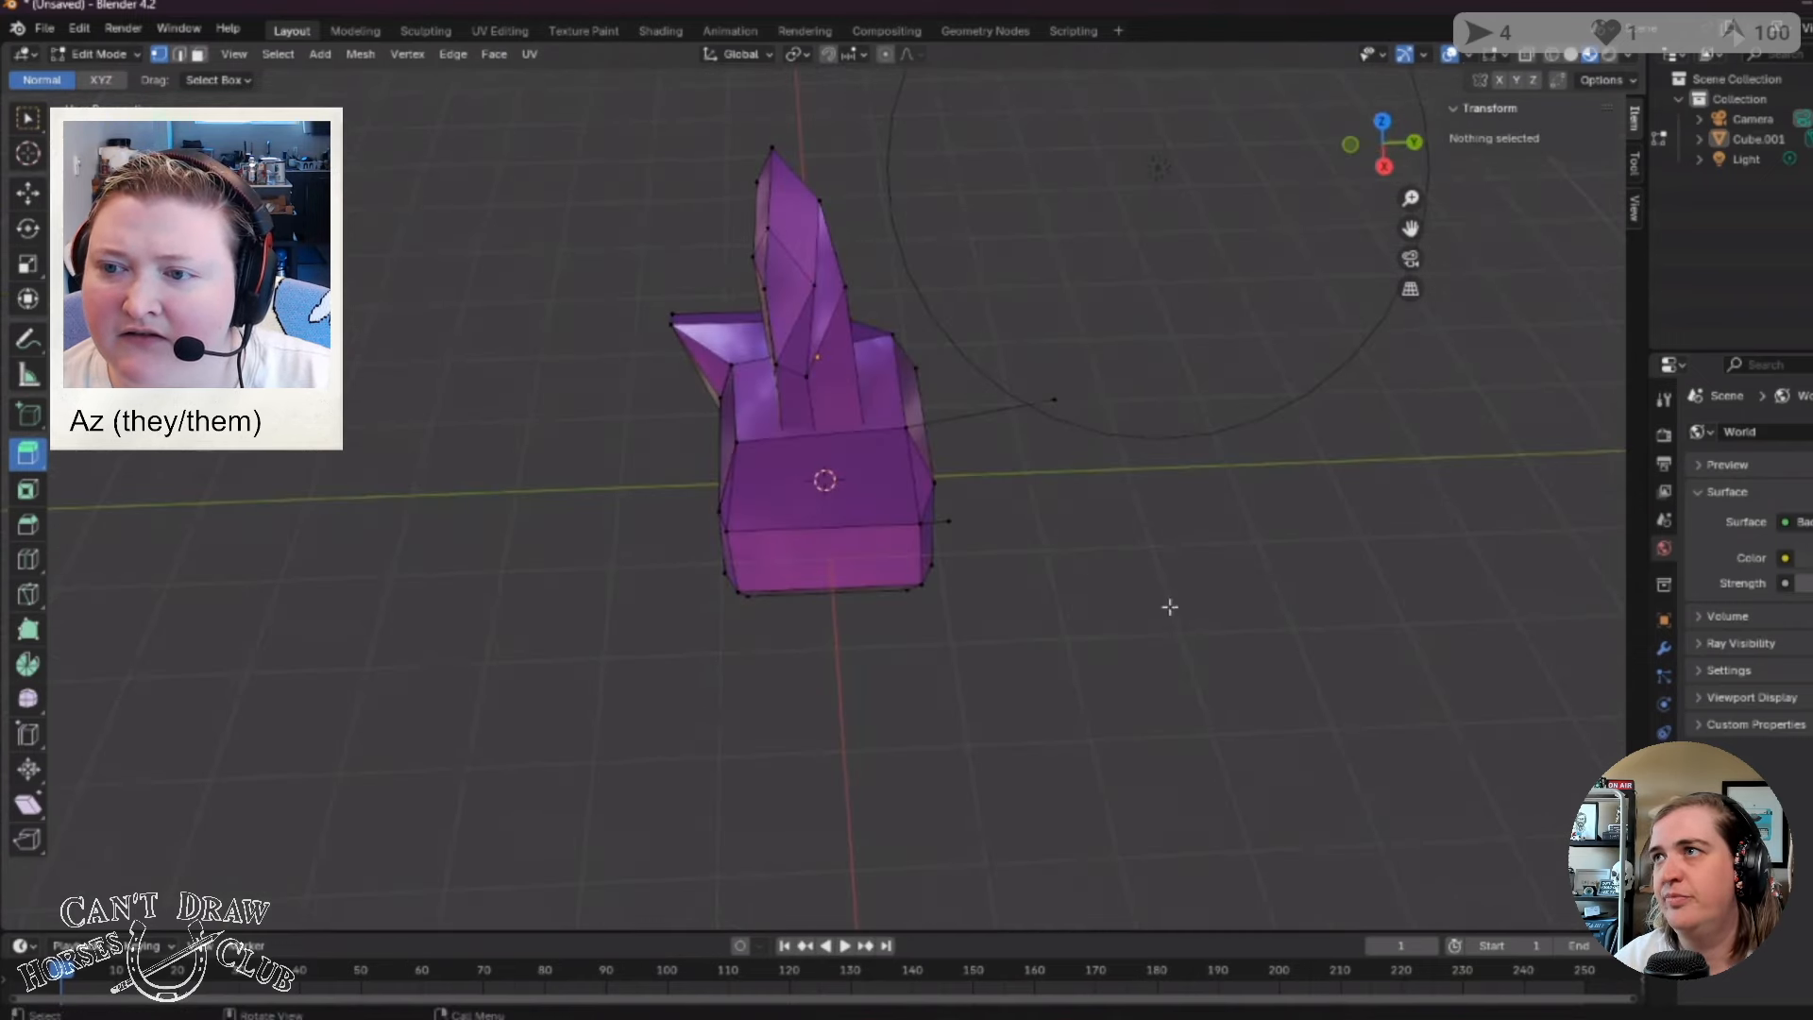
click(1057, 402)
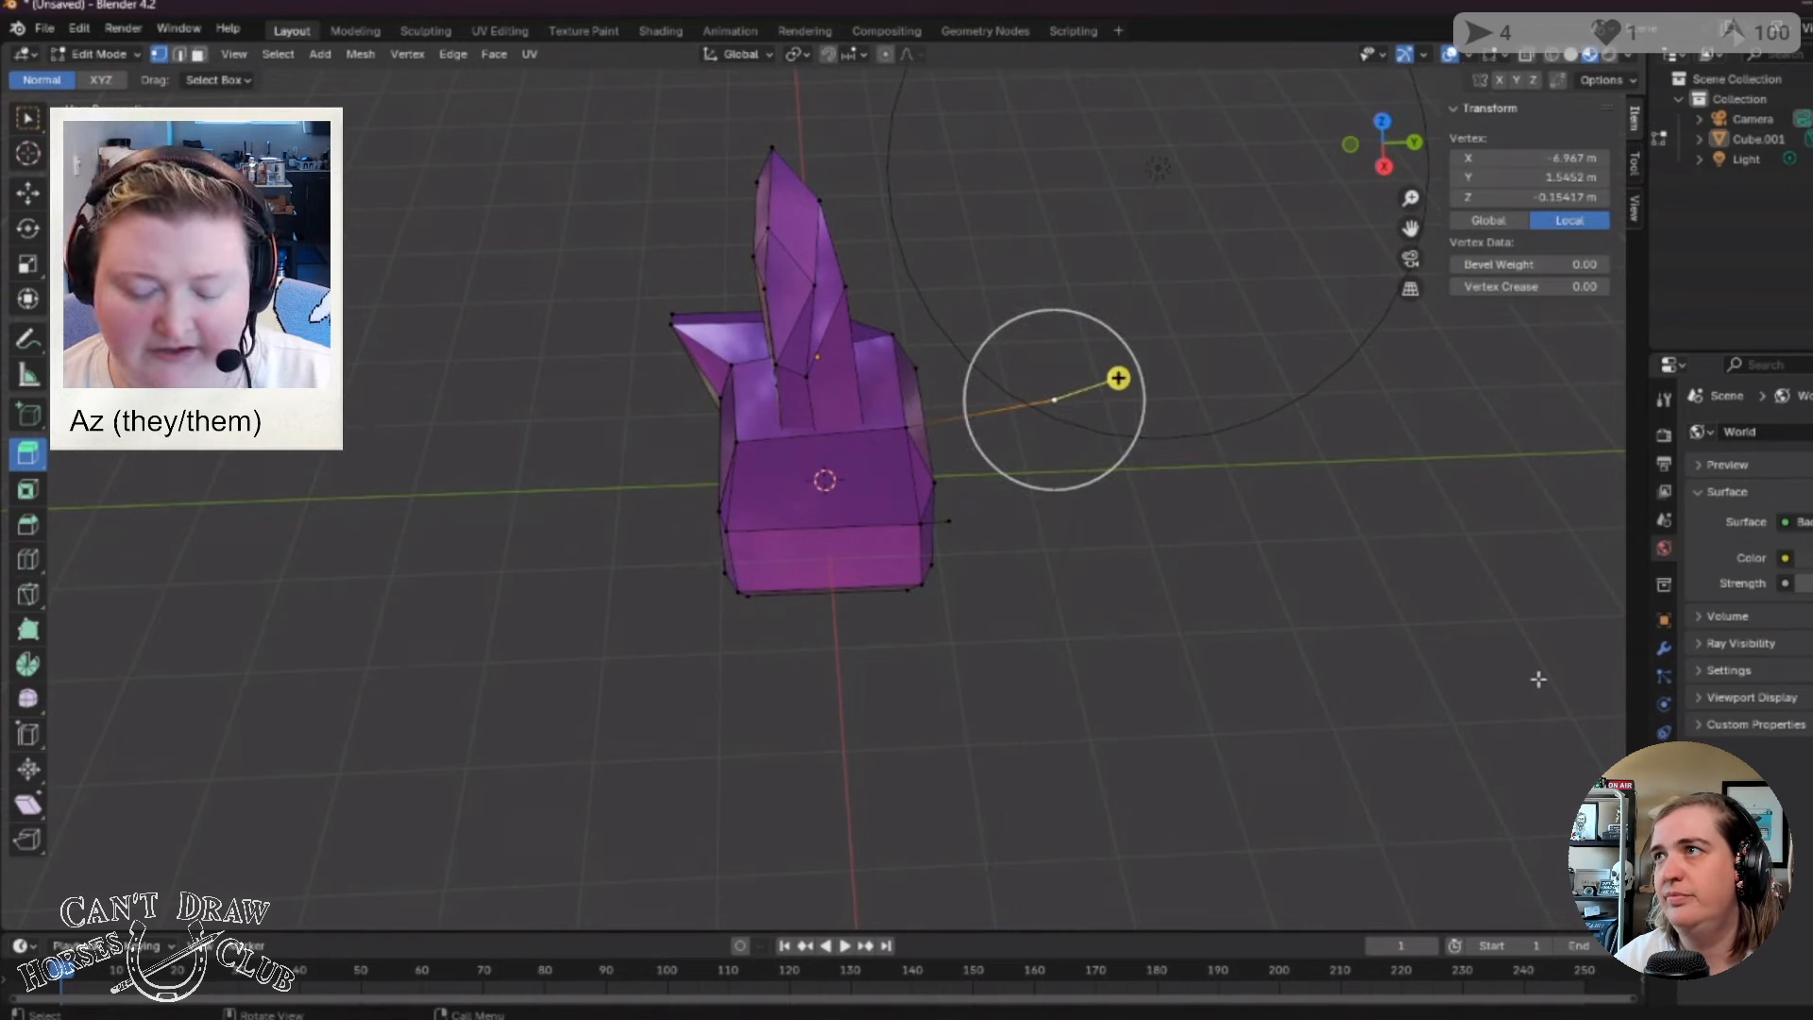
Undo both vertex extrusions on the lower block.
key(ctrl+z)
key(ctrl+z)
key(ctrl+z)
key(ctrl+z)
key(ctrl+z)
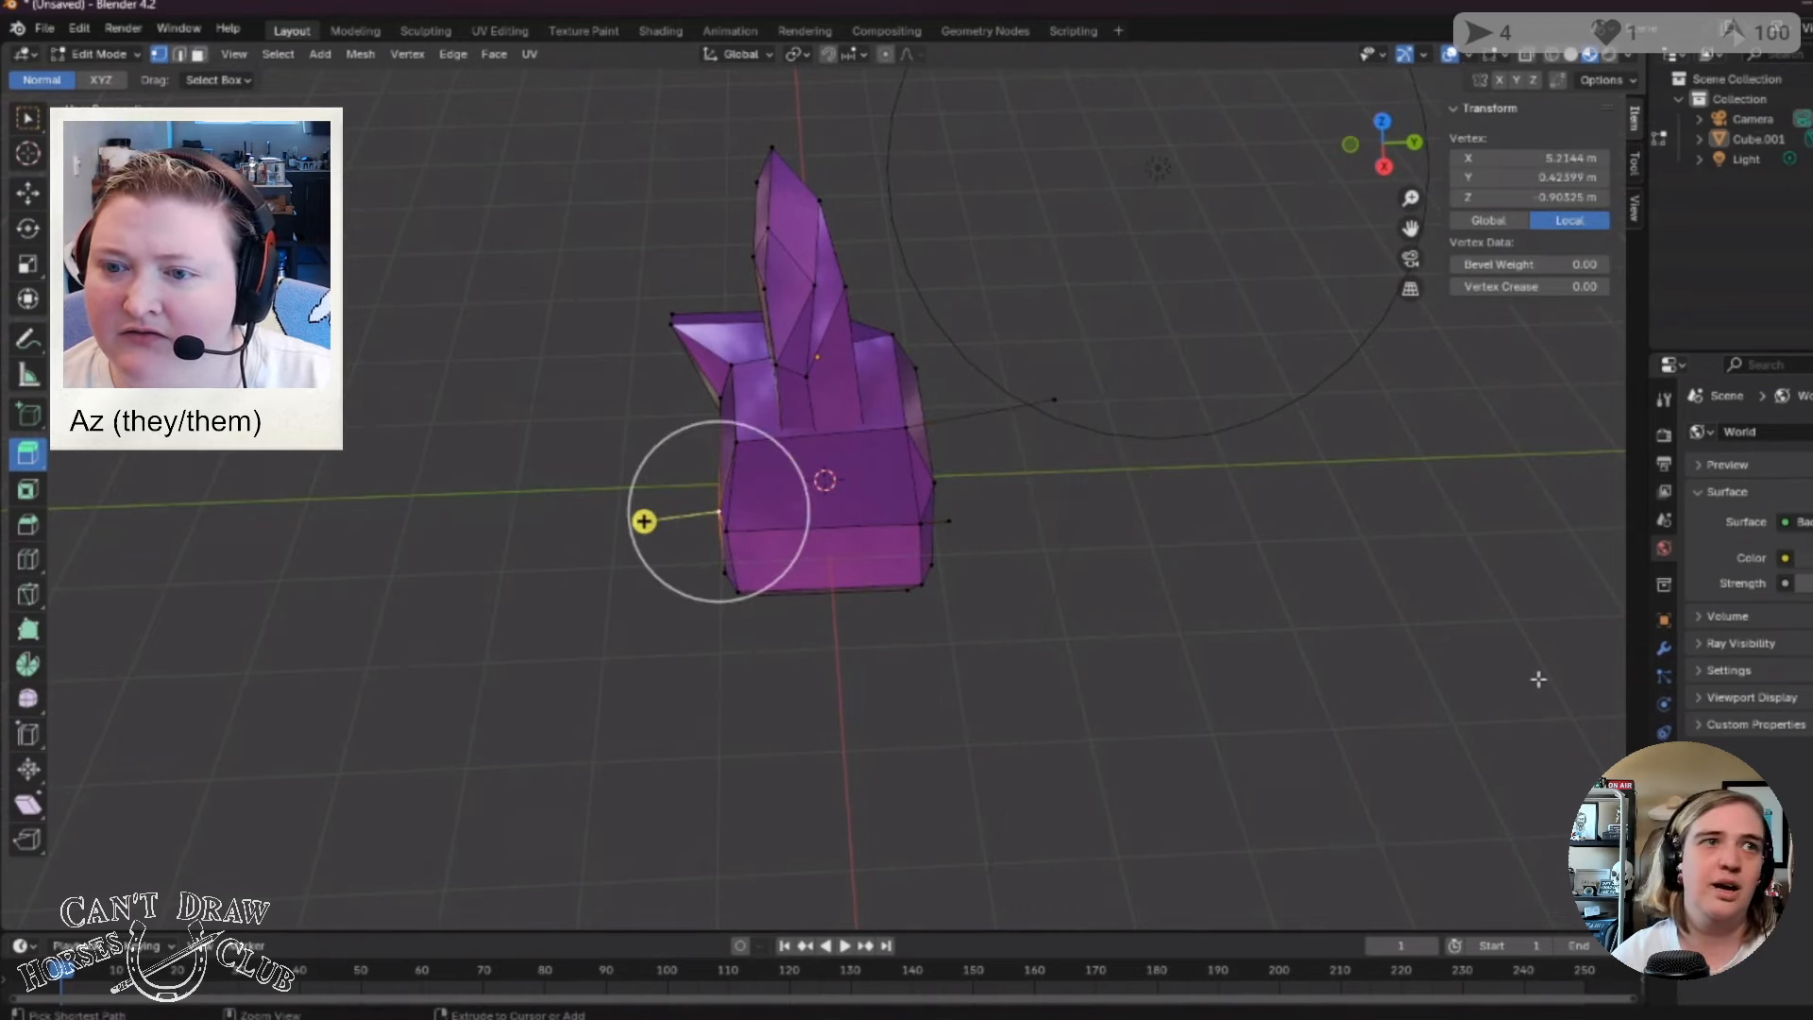
key(ctrl+z)
key(ctrl+z)
key(ctrl+z)
key(ctrl+z)
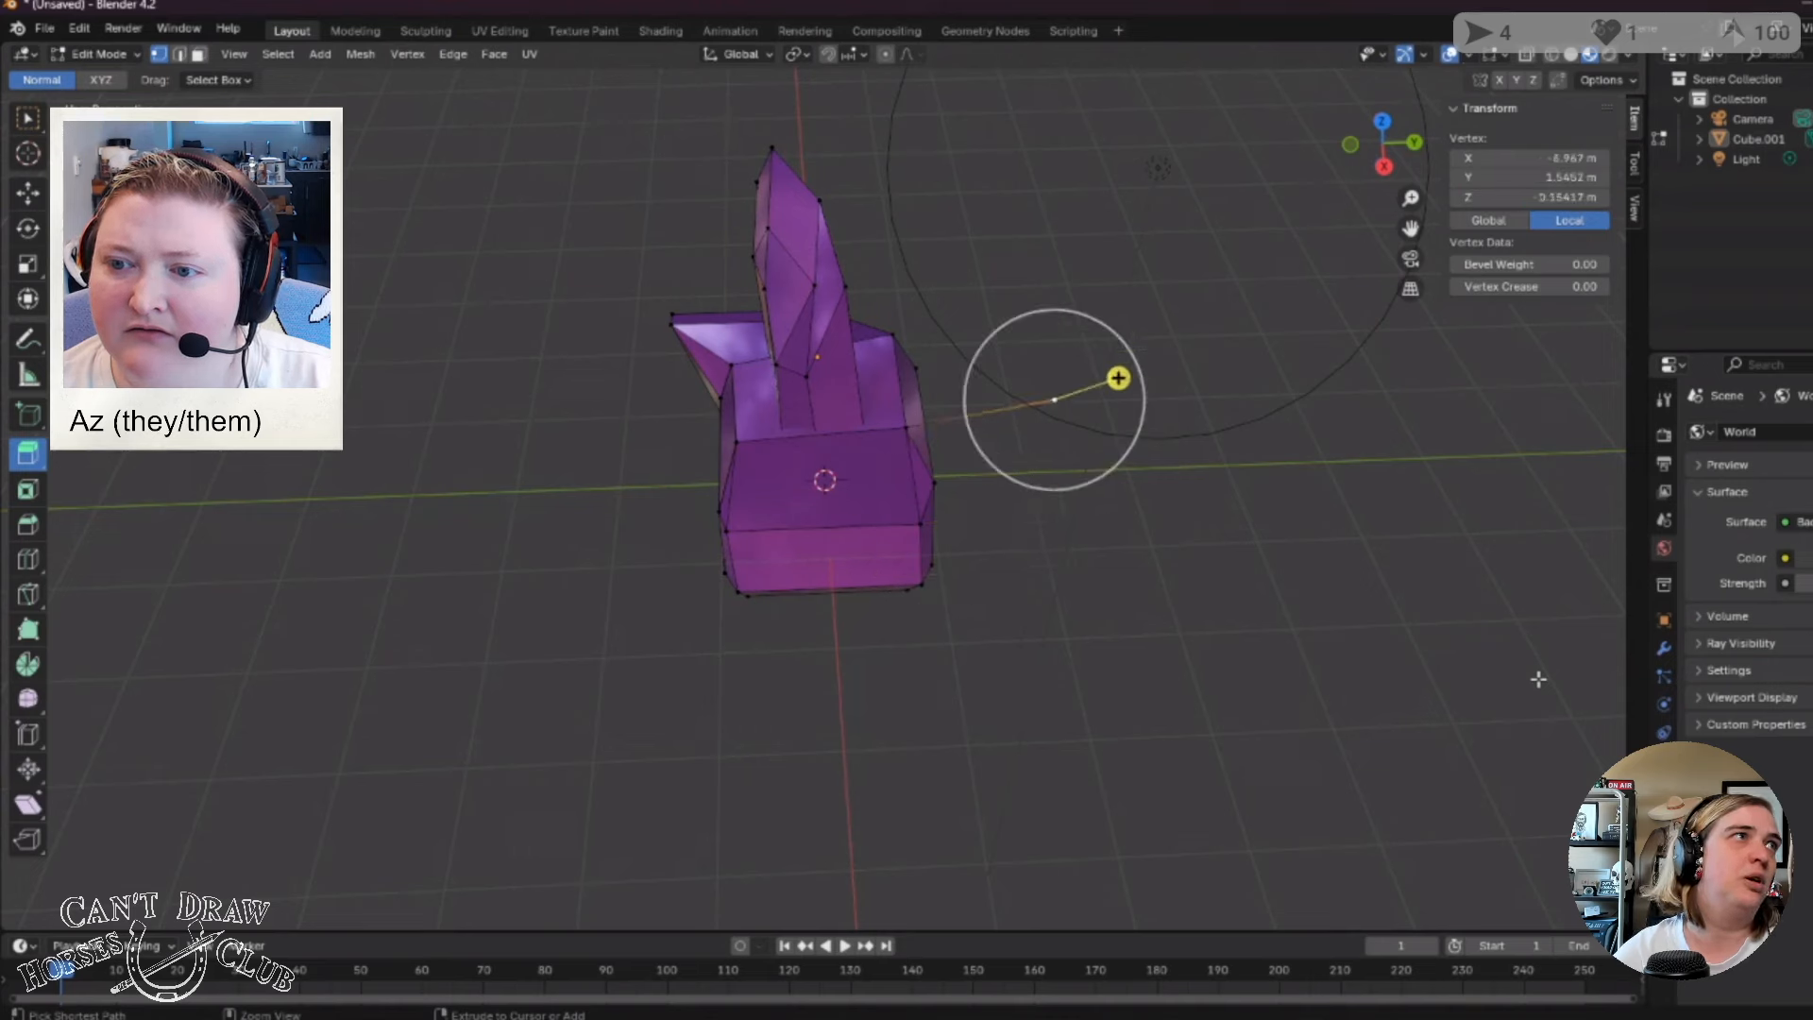
key(ctrl+z)
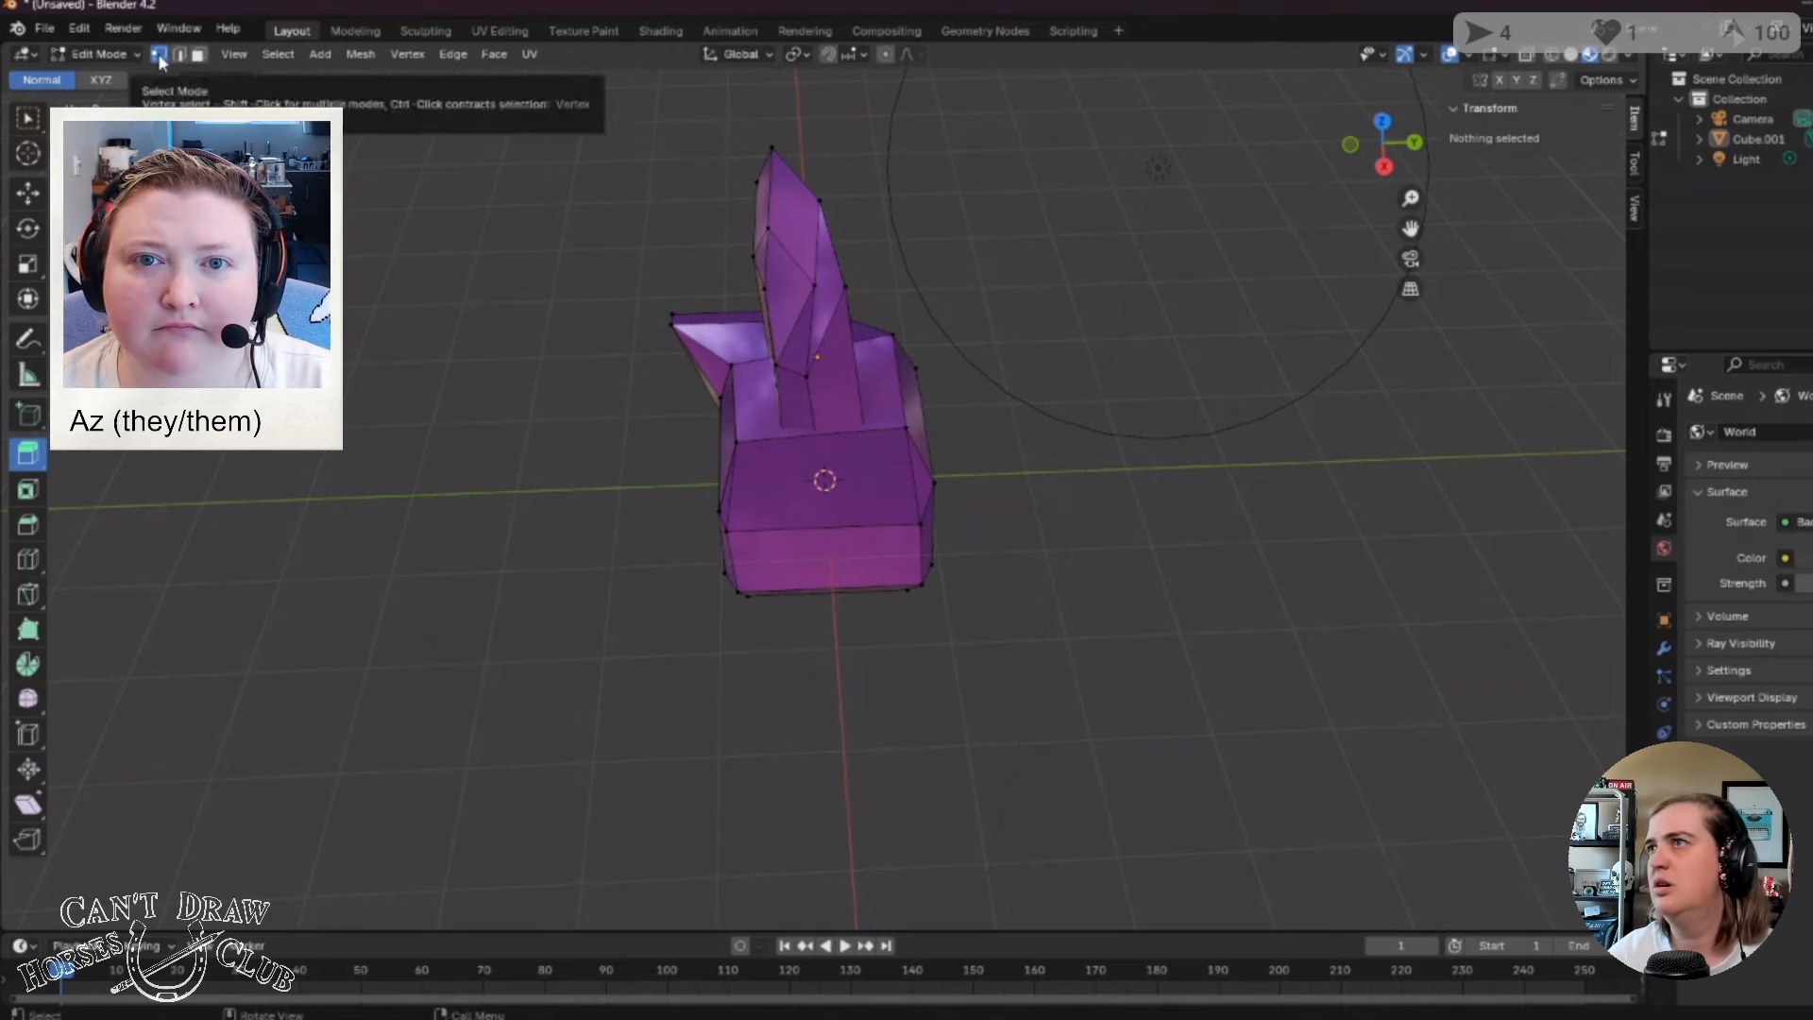
Select the two vertices at the ends of the lower block's upper edge.
middle_drag(458, 579, 797, 514)
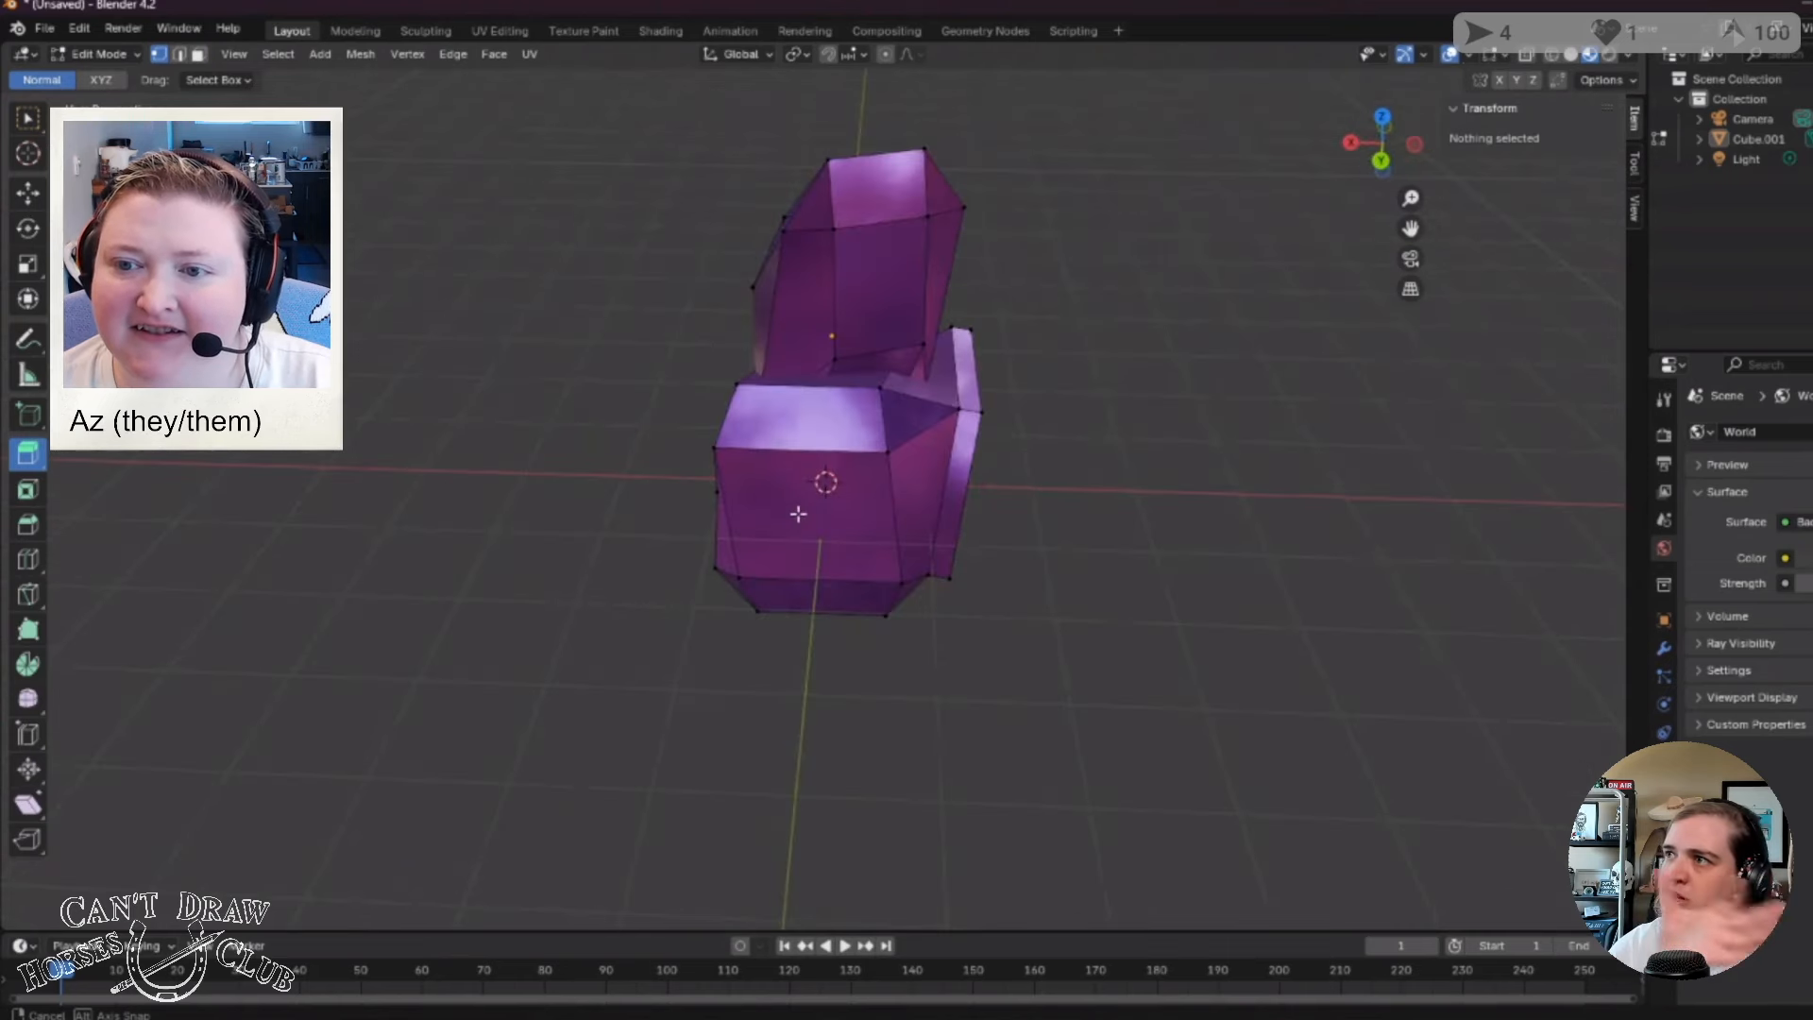
click(735, 376)
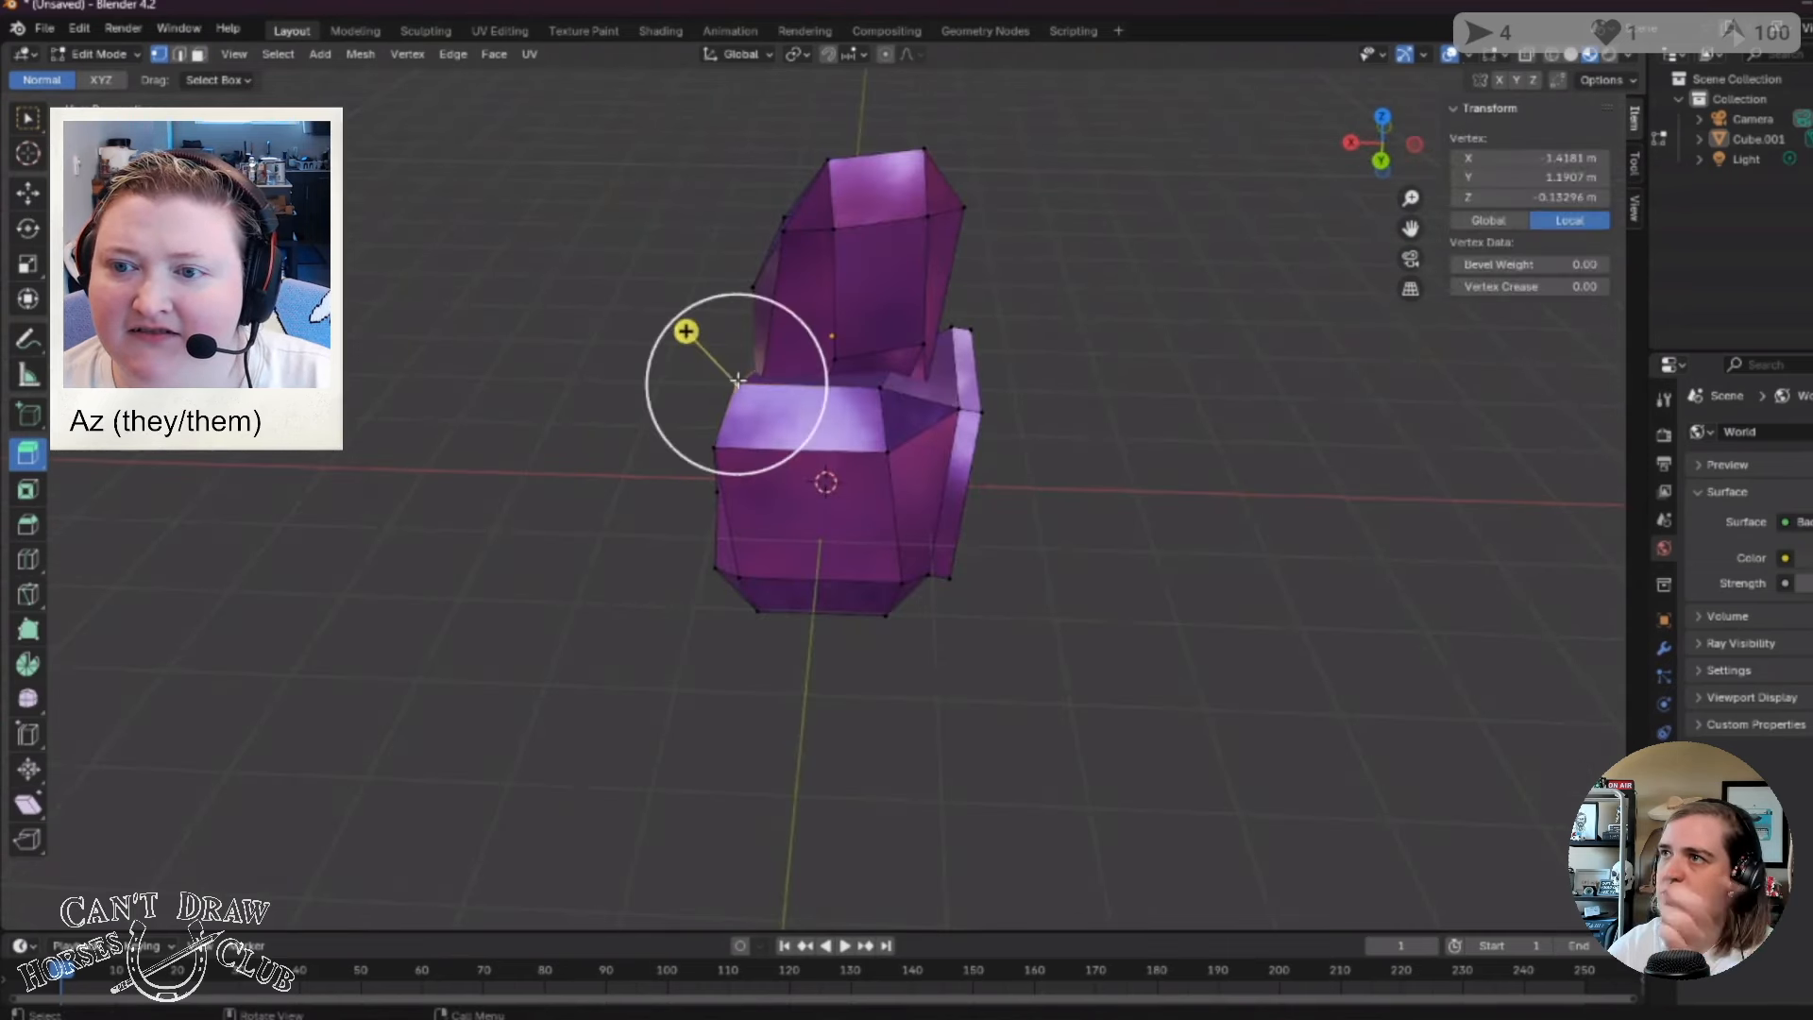
click(880, 388)
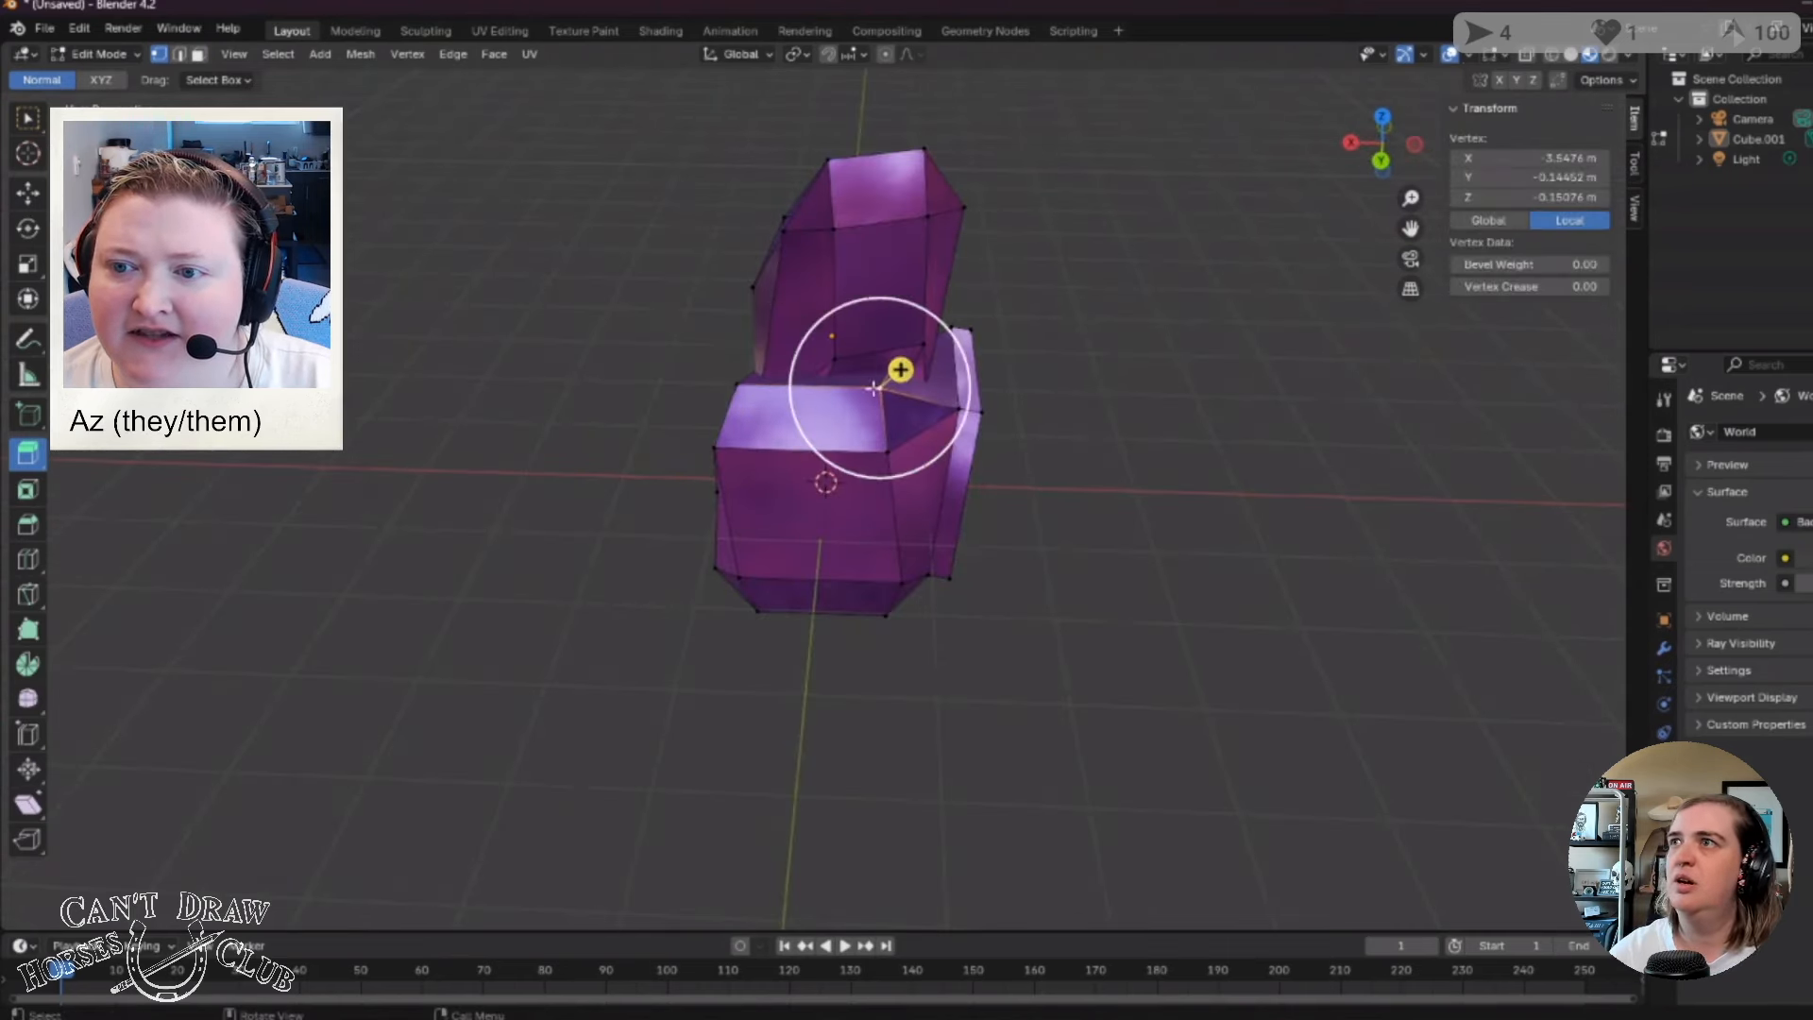
shift+click(736, 382)
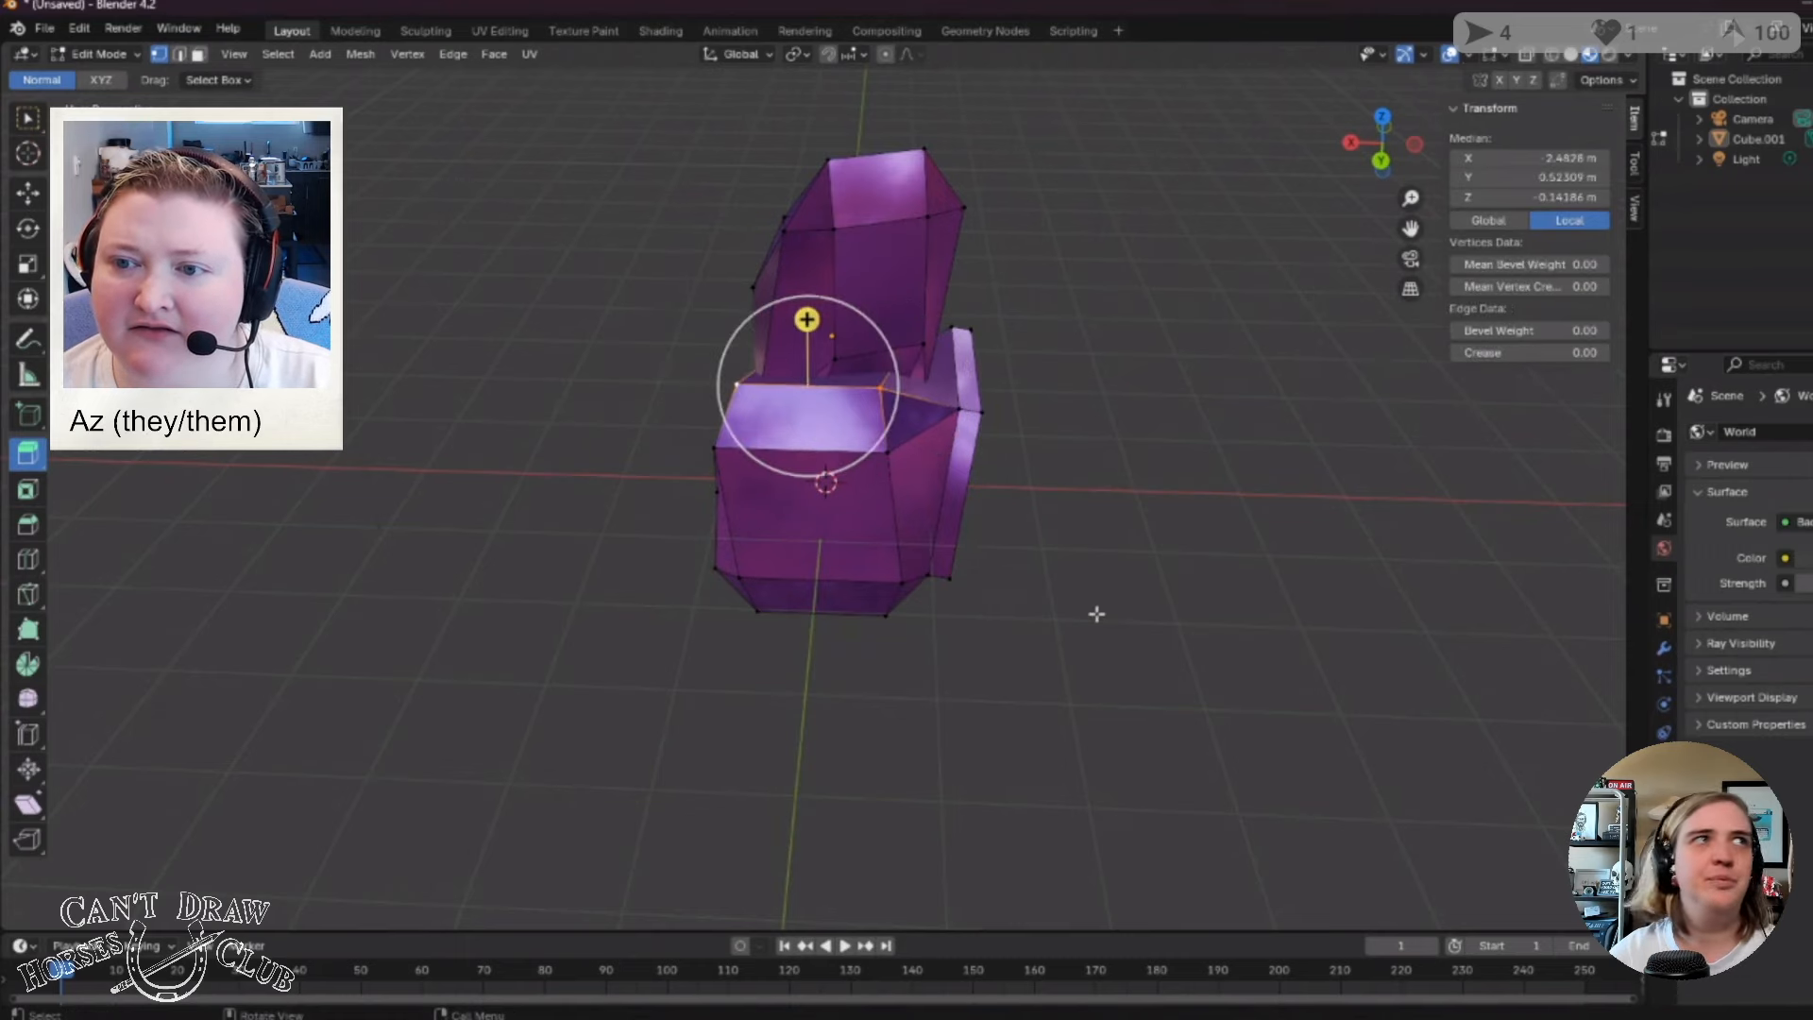
middle_drag(1096, 614, 991, 642)
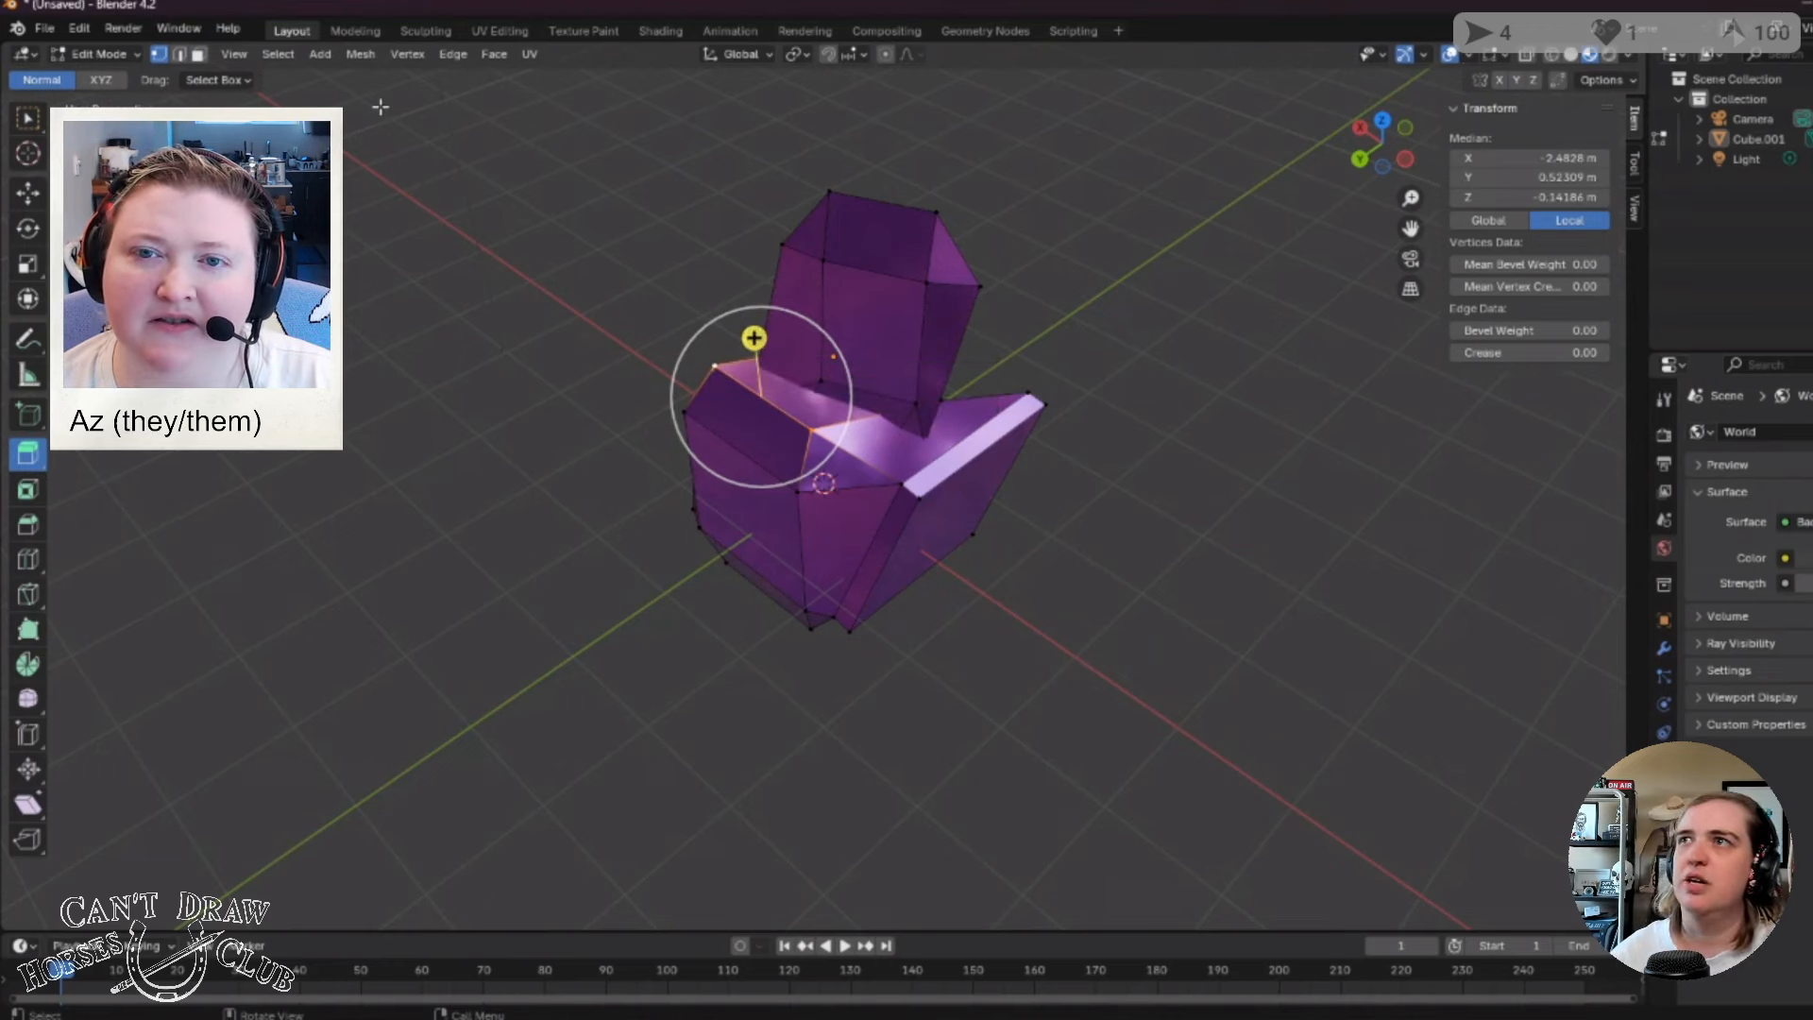
click(359, 55)
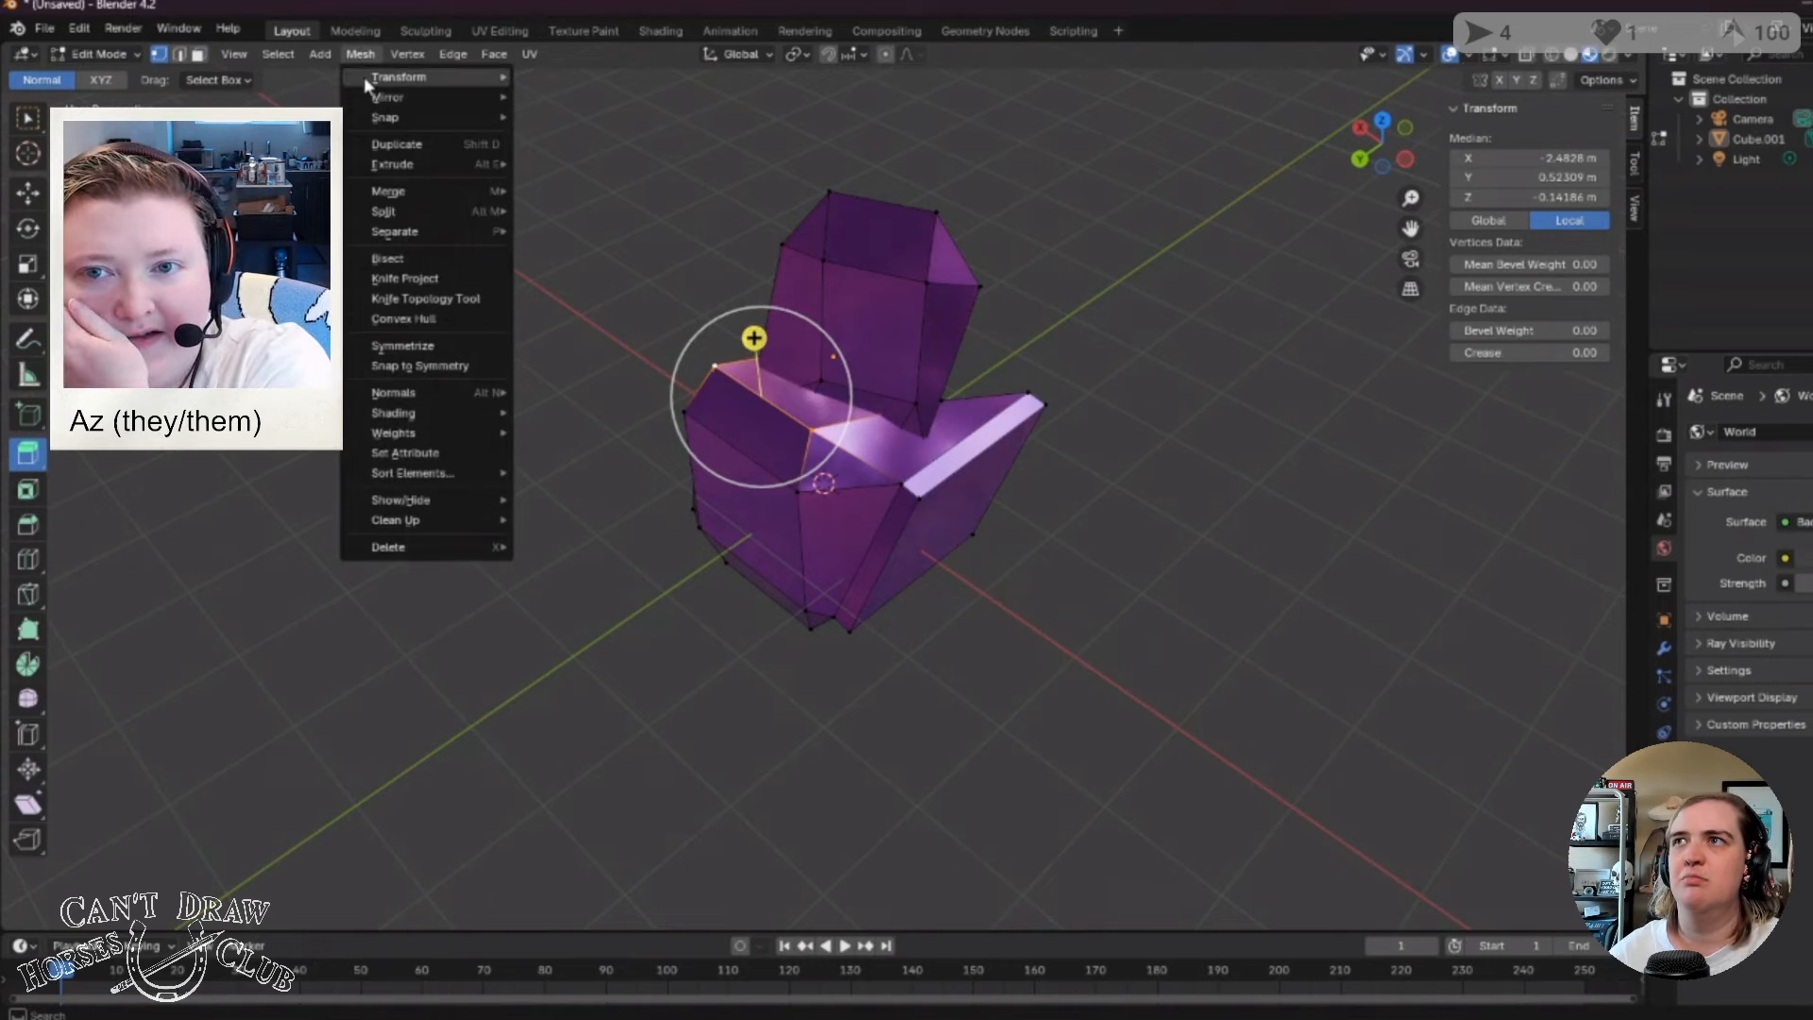
mouse_move(366, 80)
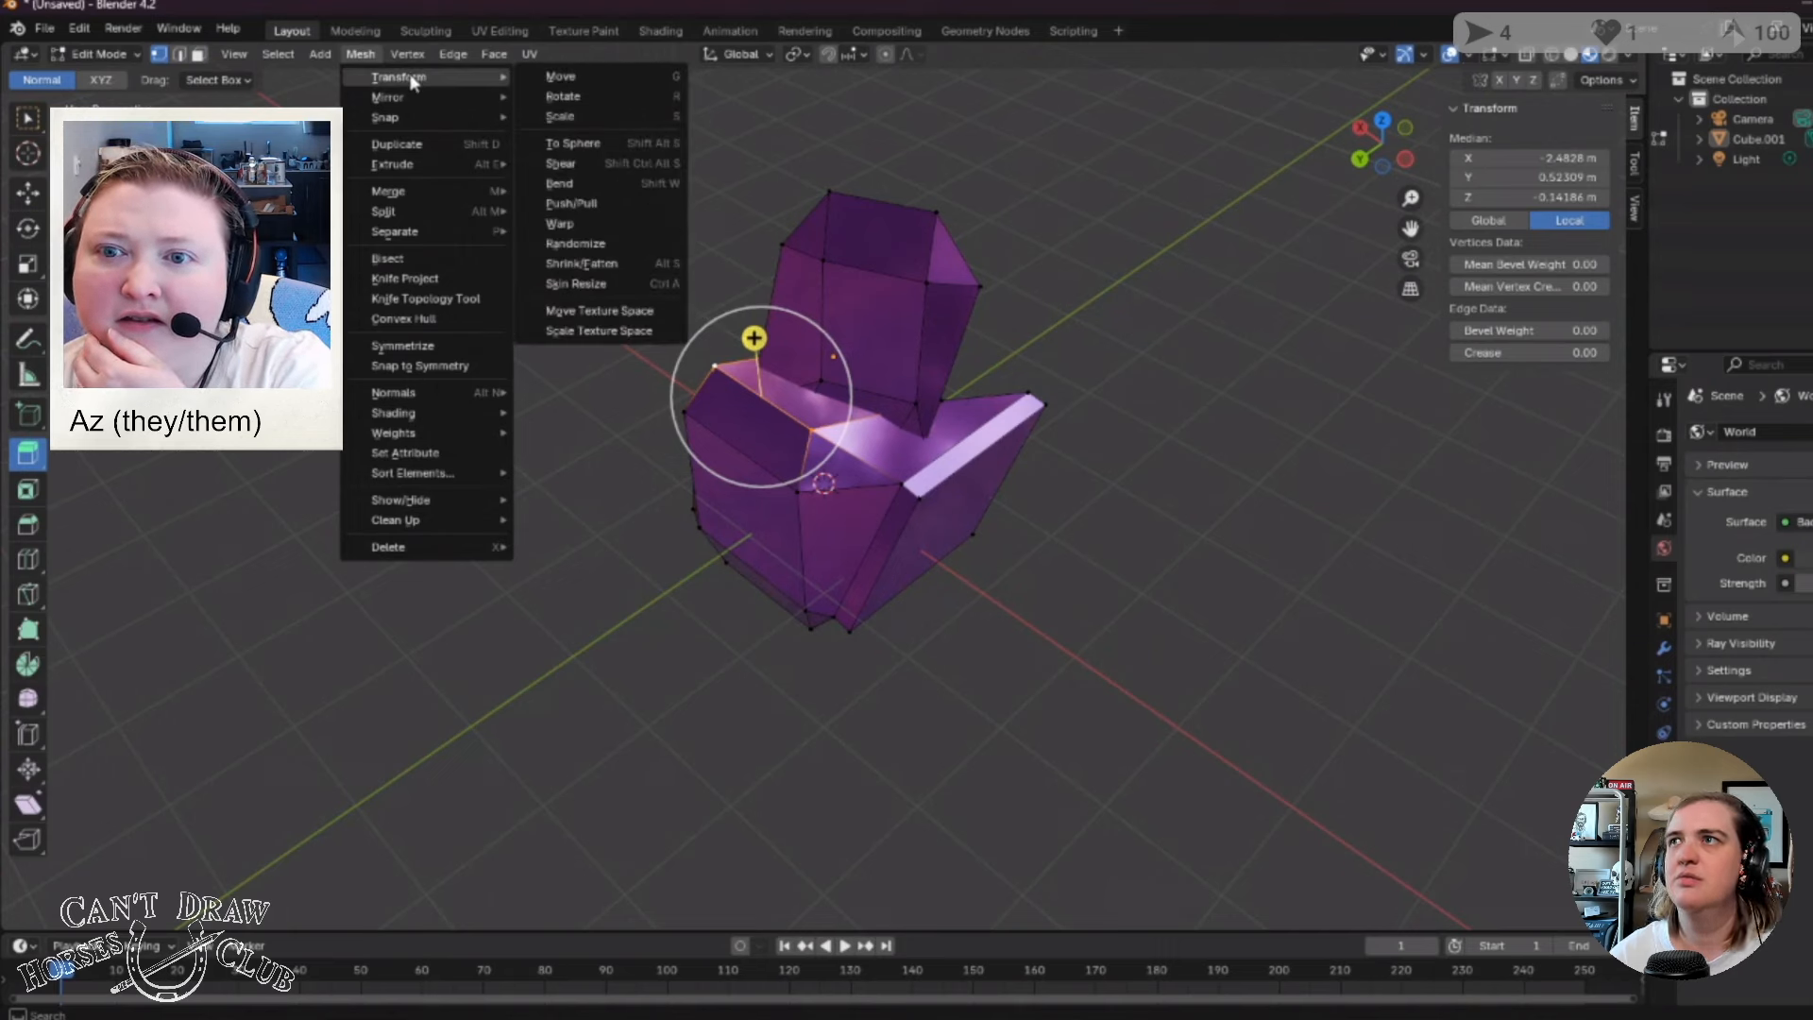
mouse_move(438, 194)
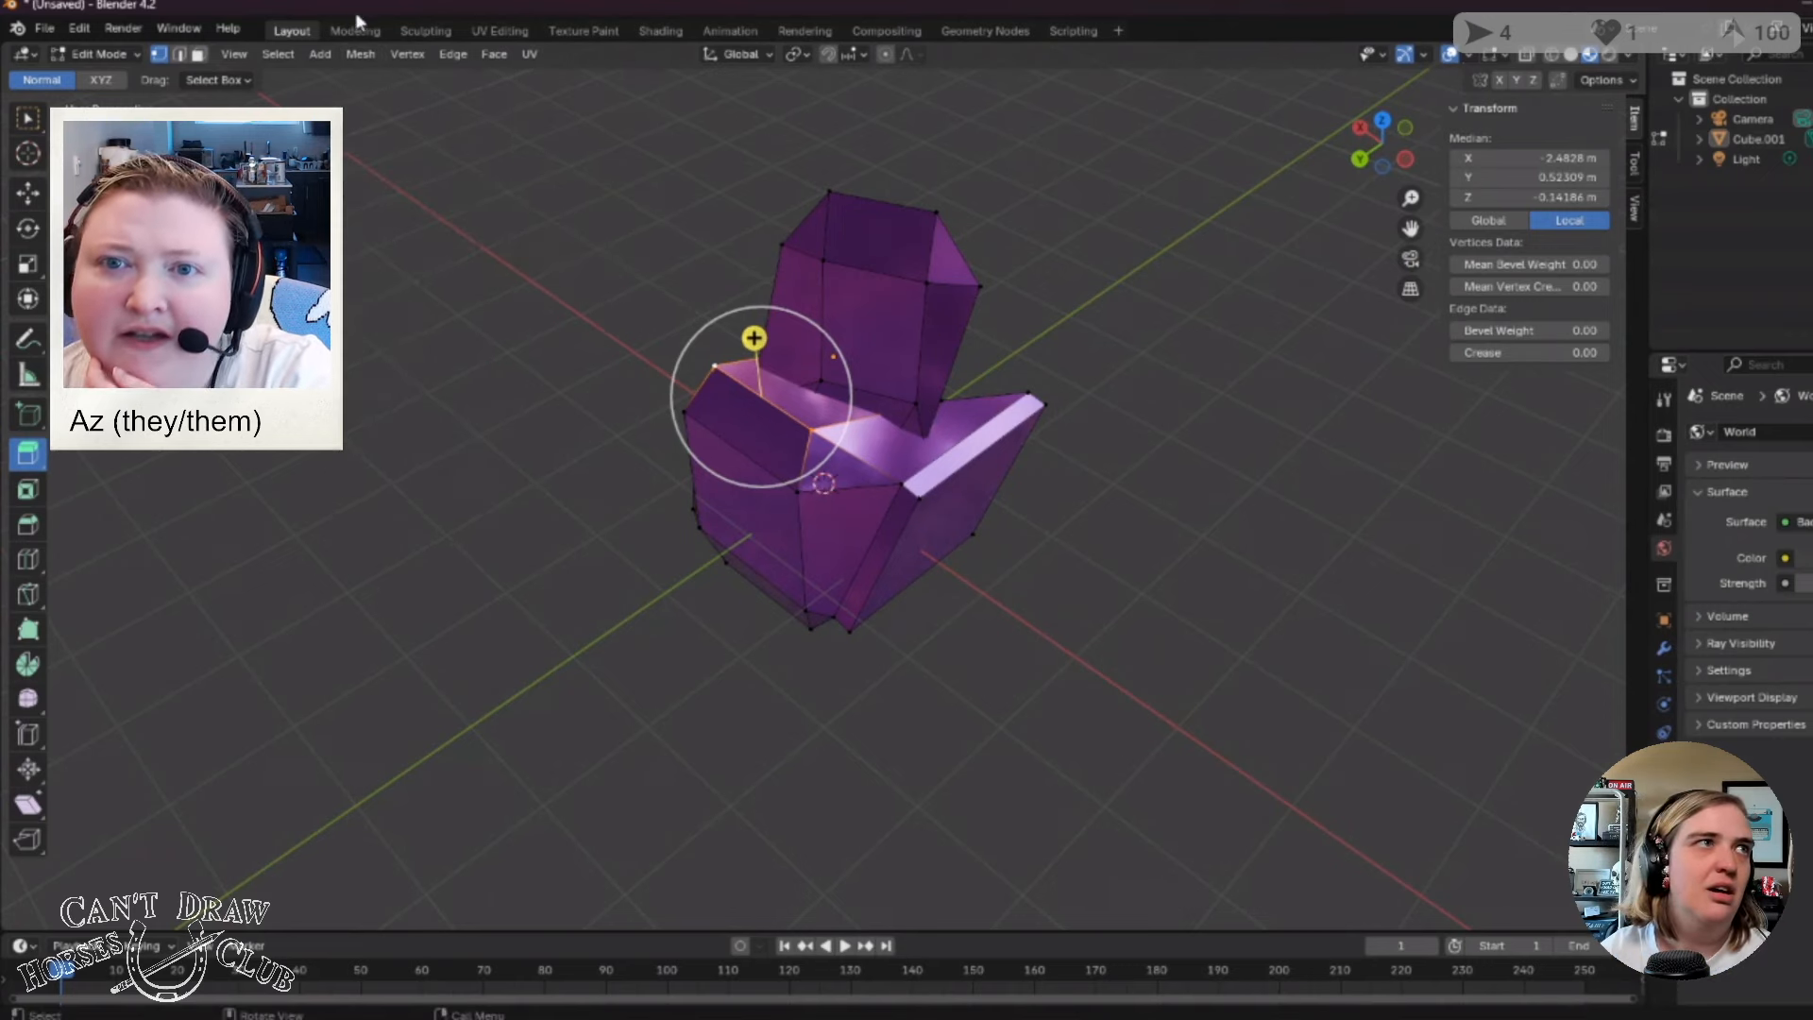
Try to merge the two selected vertices on the base's upper edge at their center.
click(360, 54)
mouse_move(434, 199)
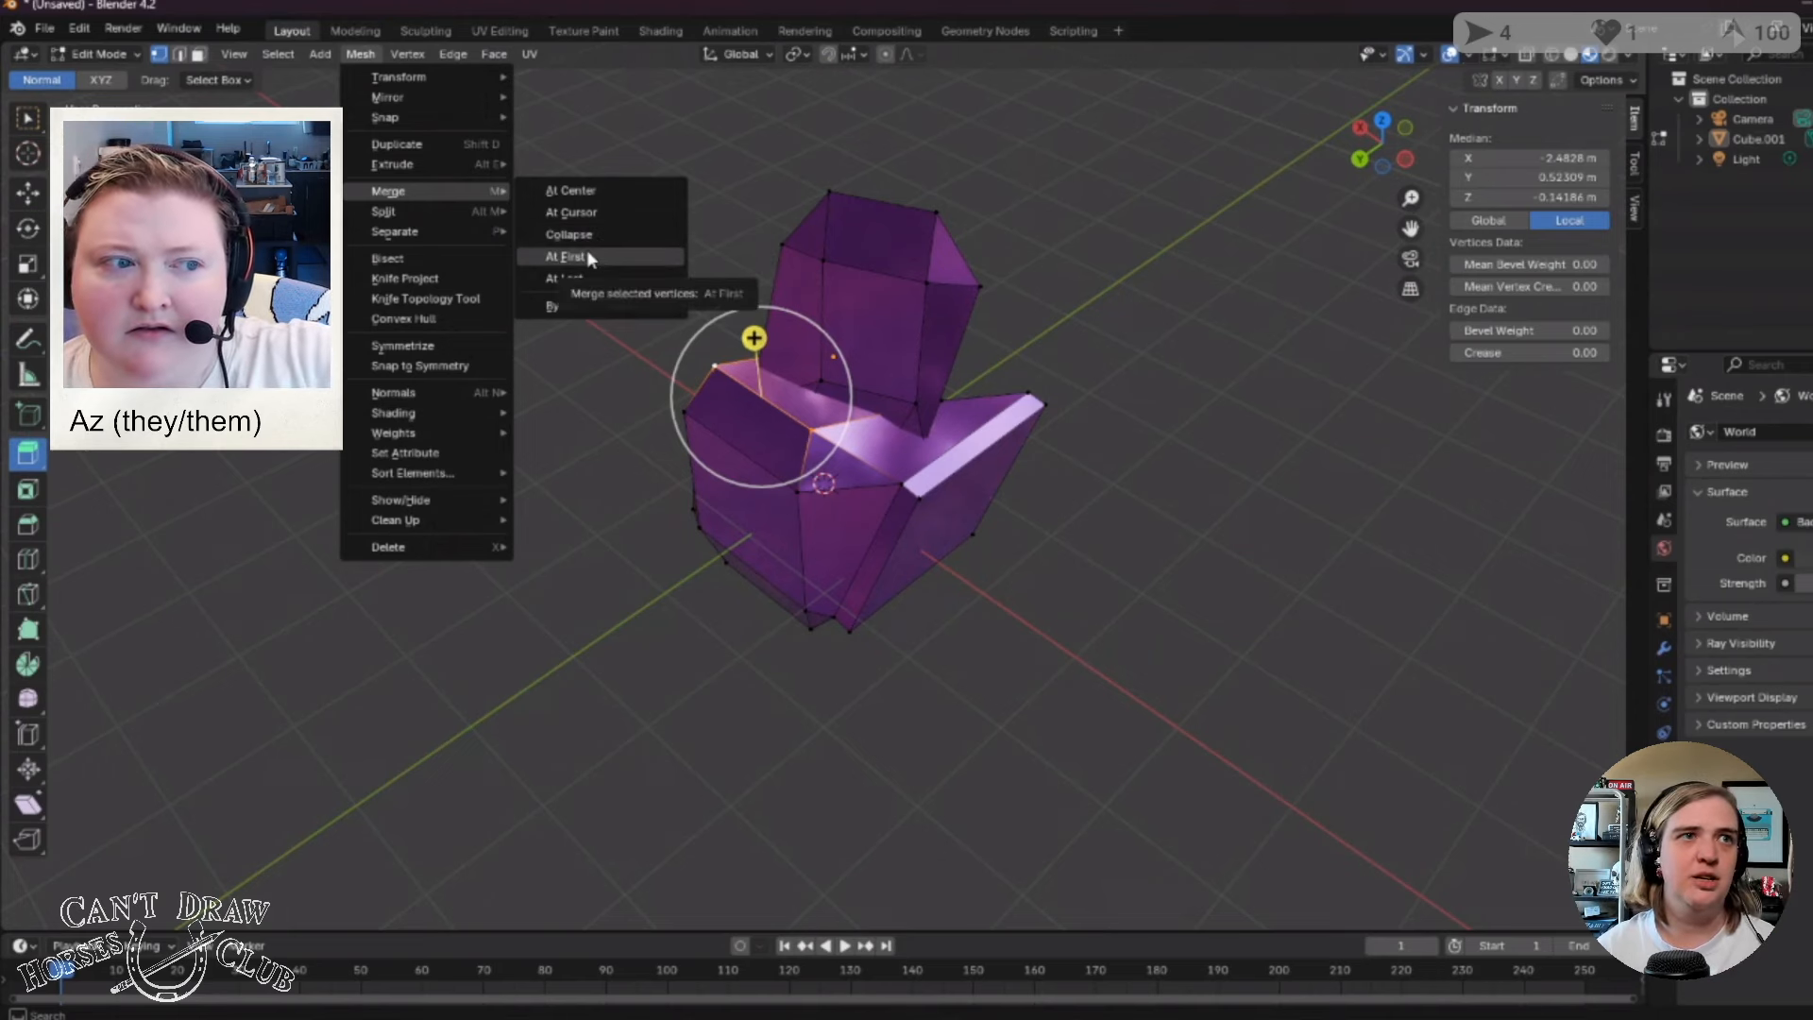
click(588, 188)
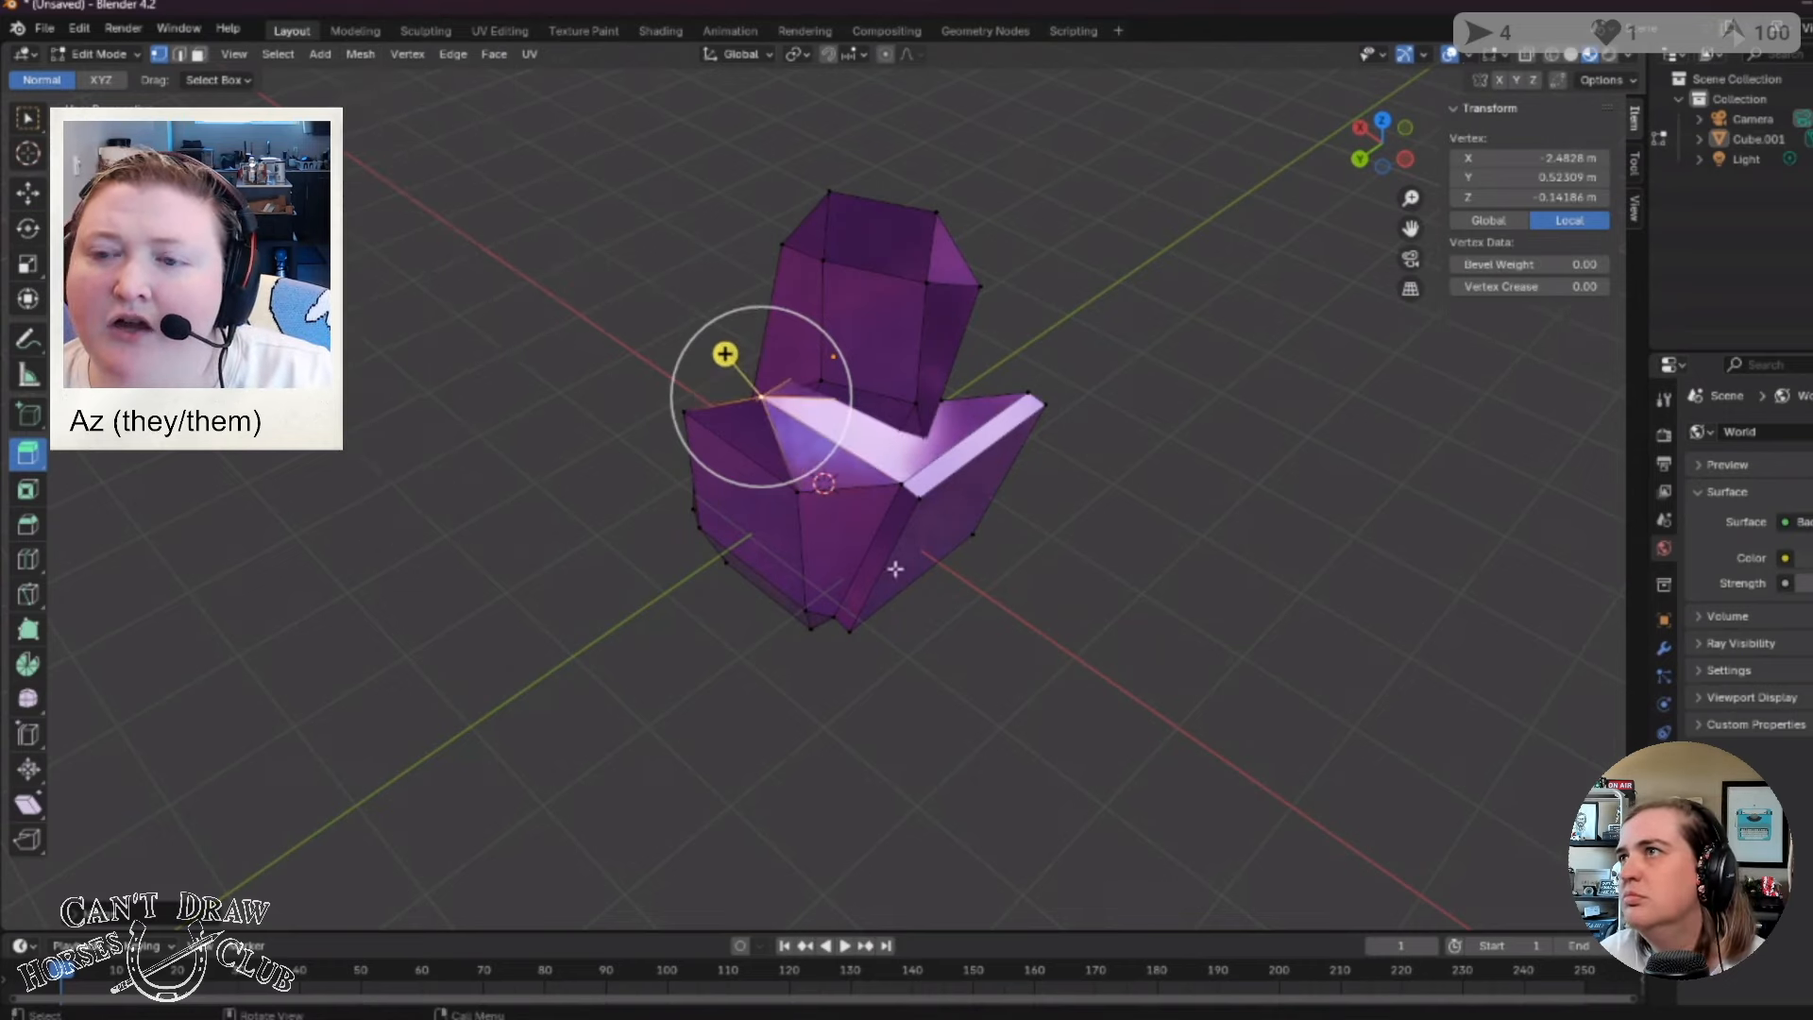
middle_drag(894, 568, 767, 614)
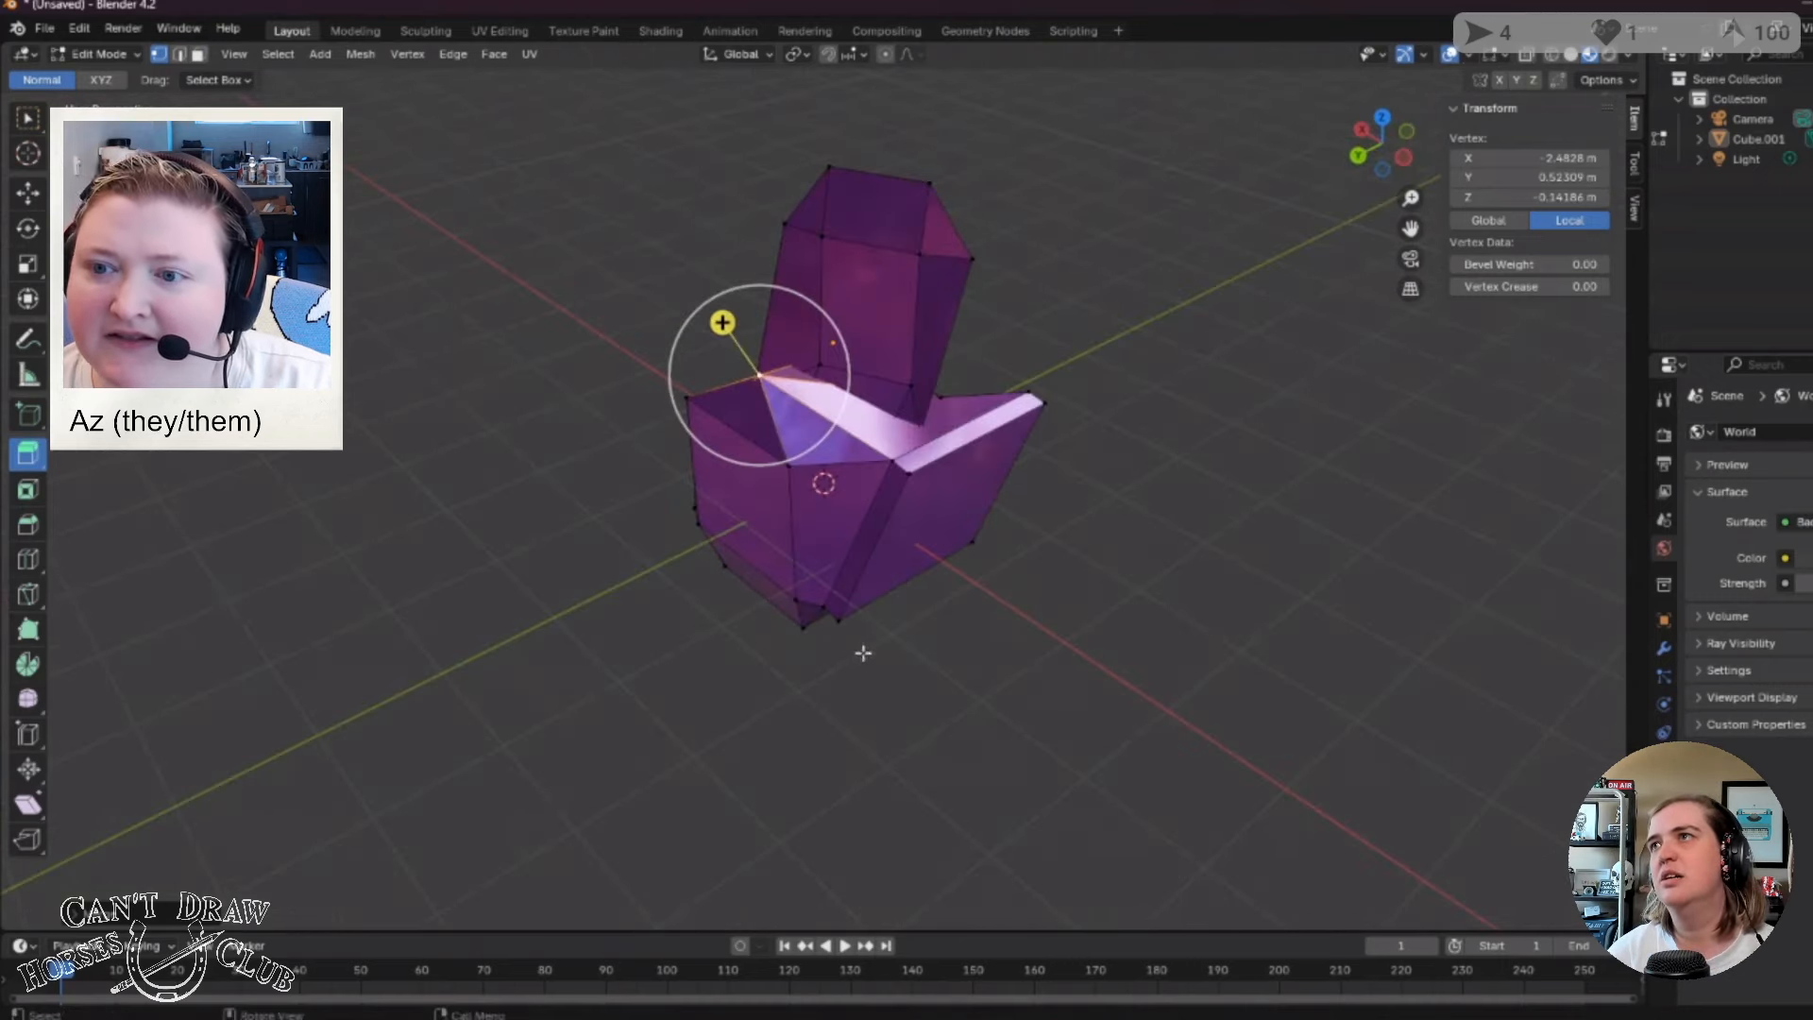
middle_drag(906, 689, 717, 397)
Try to merge the two vertices of the base's upper edge with the Collapse option.
click(362, 54)
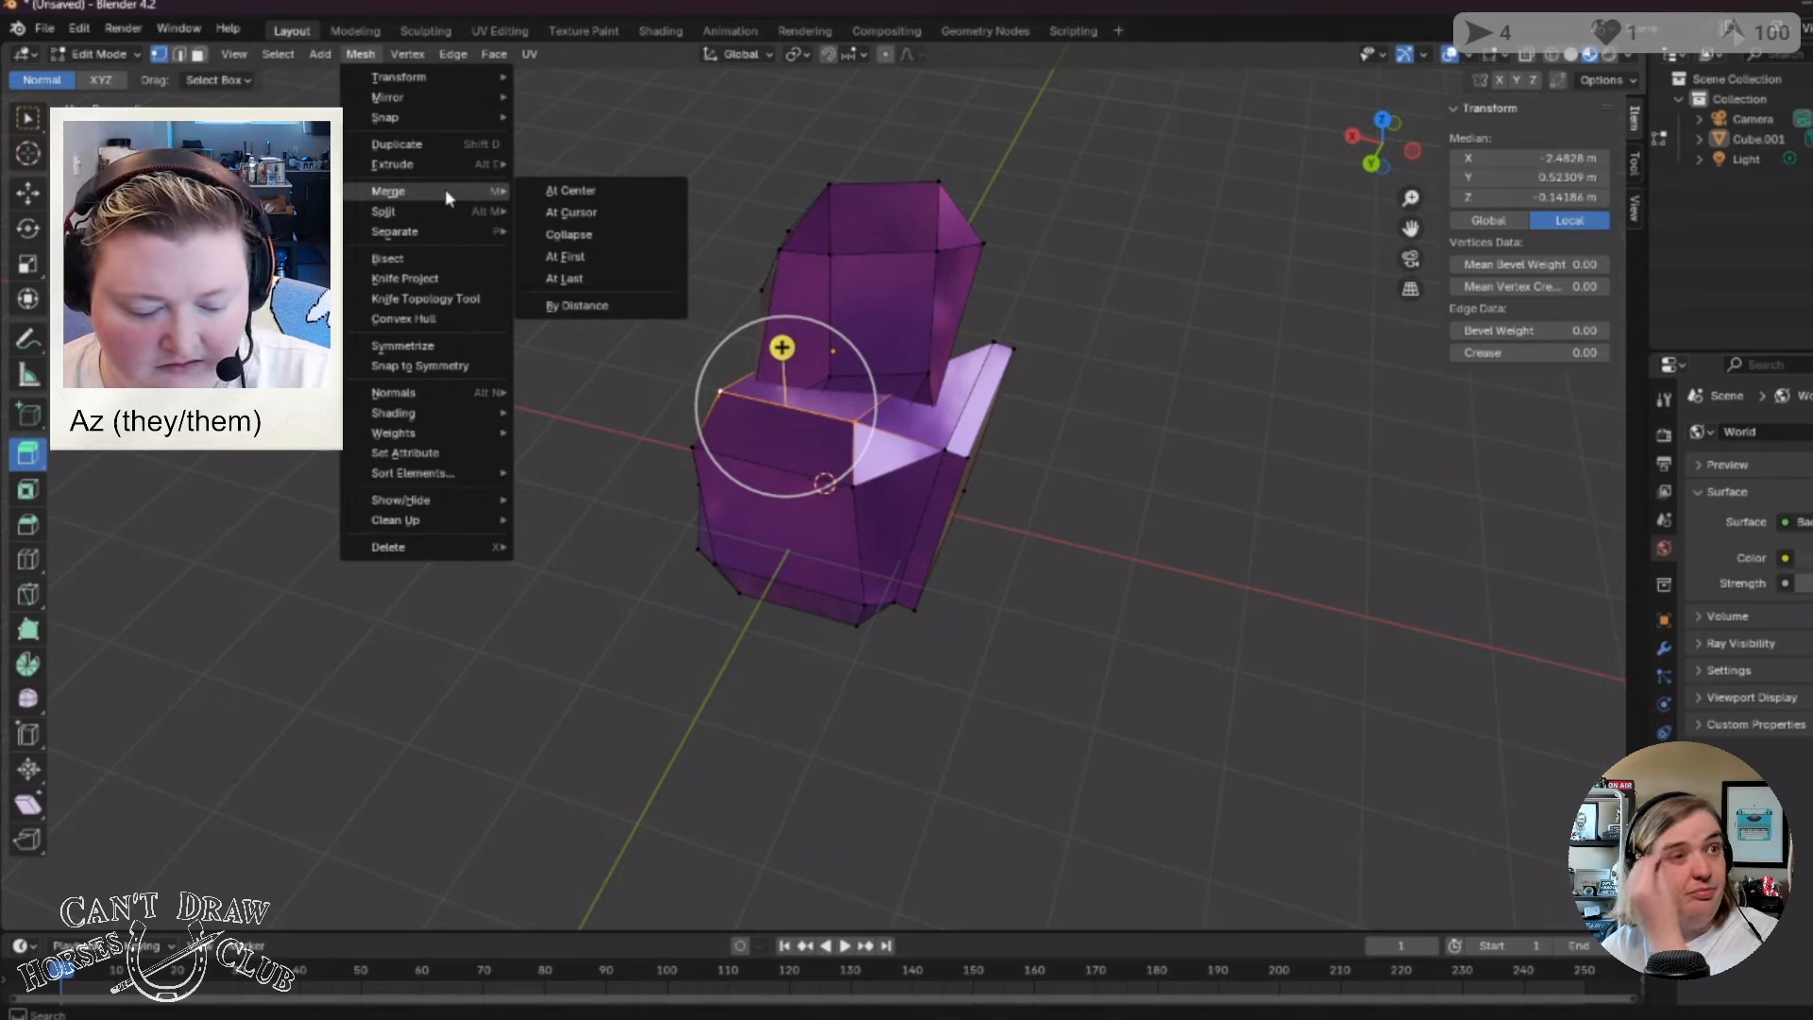
click(578, 234)
middle_drag(636, 555, 692, 457)
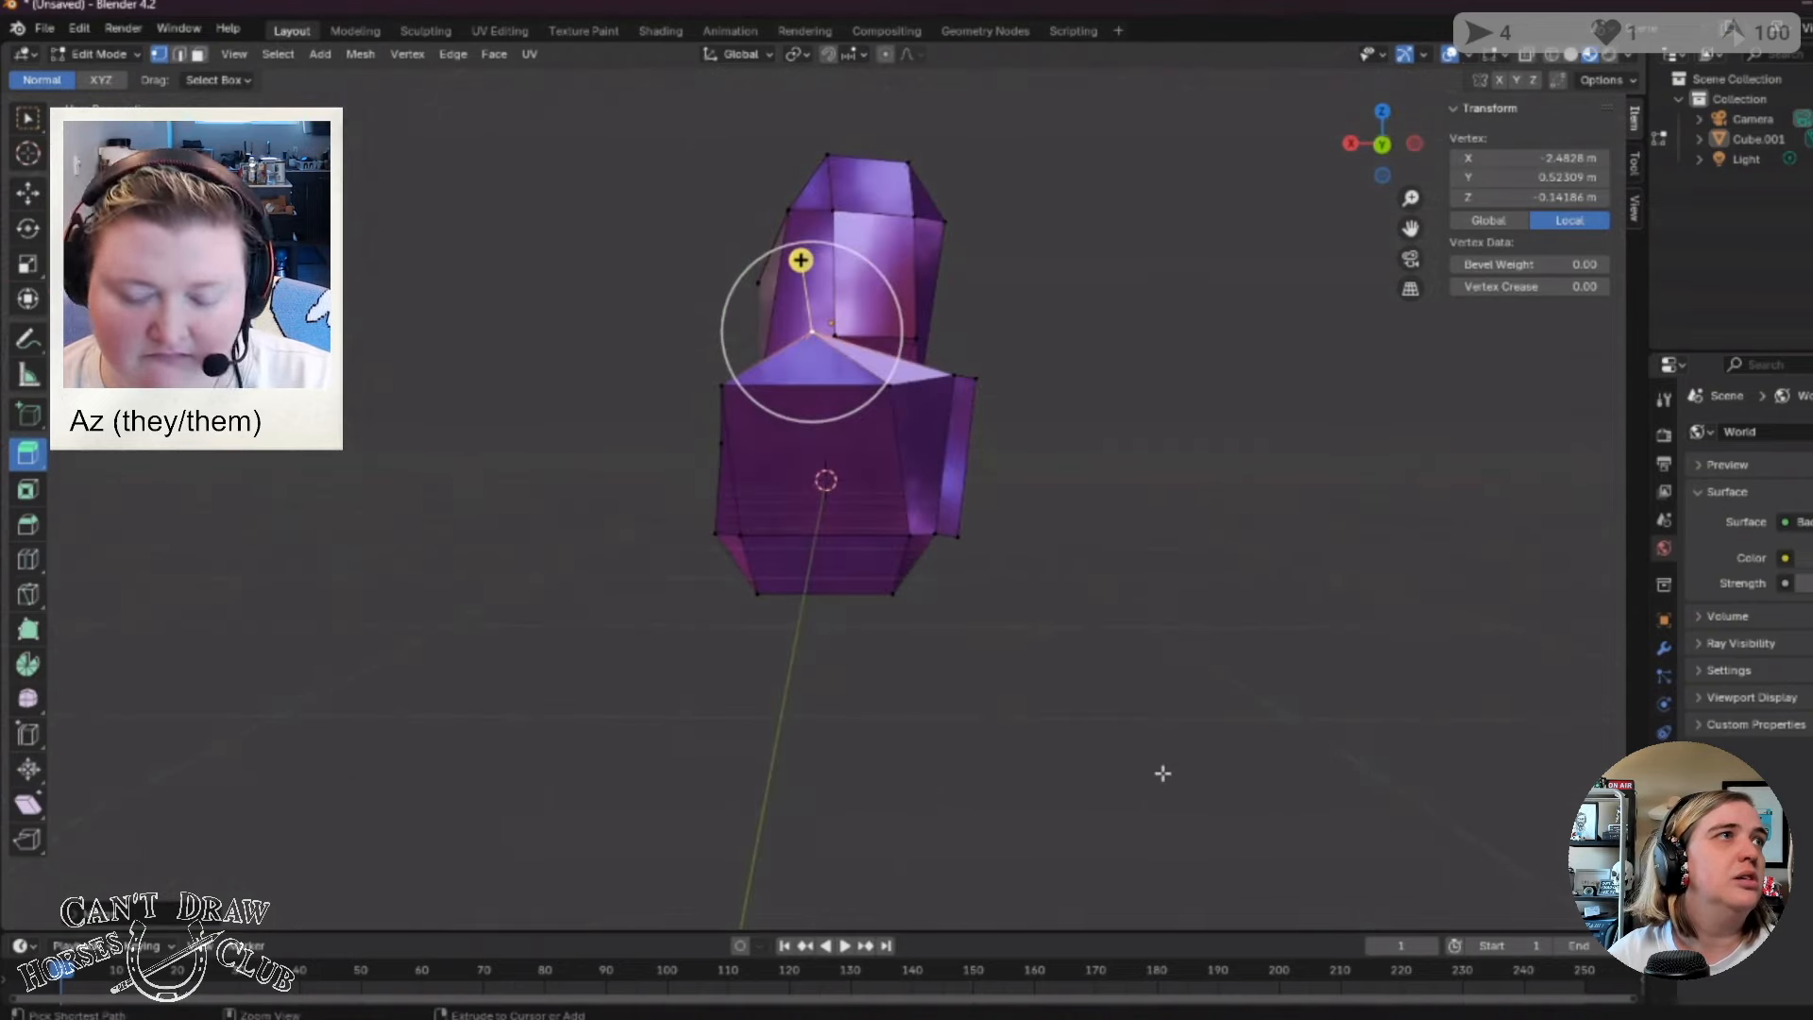
middle_drag(1142, 770, 982, 585)
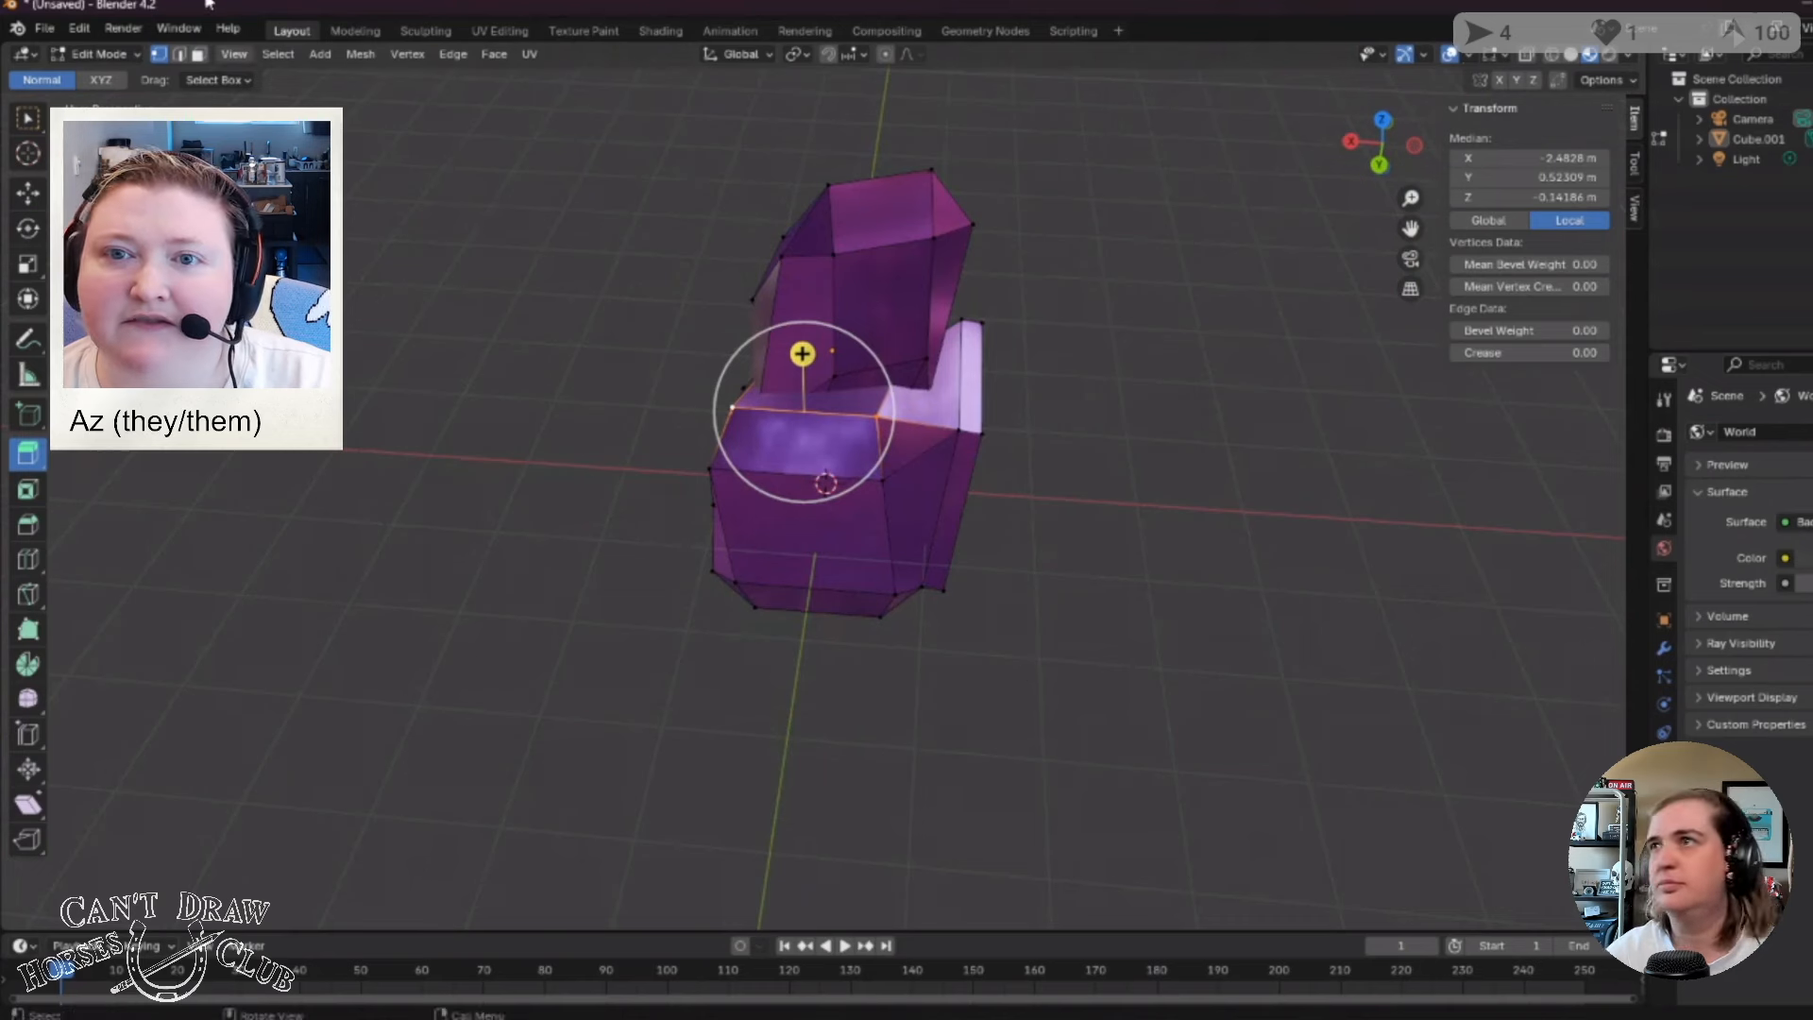
Try to merge the upper edge's two vertices at the 3D cursor and undo the merge.
click(361, 55)
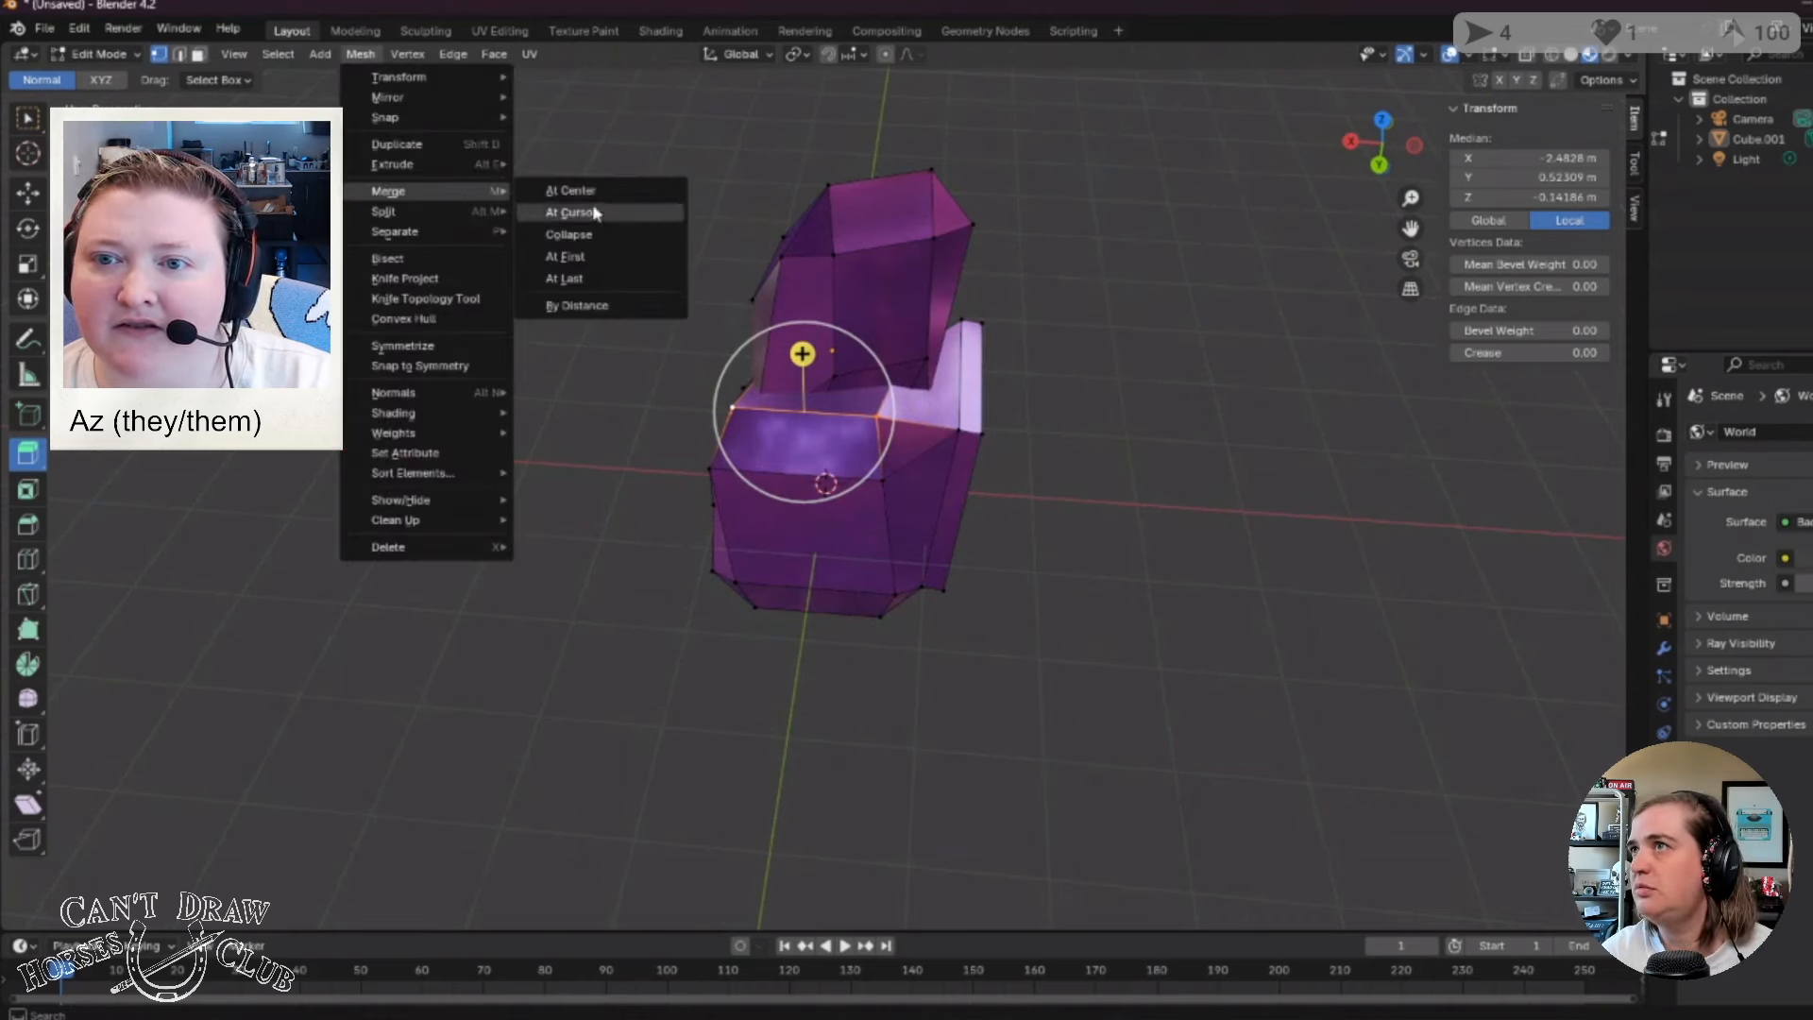
click(593, 215)
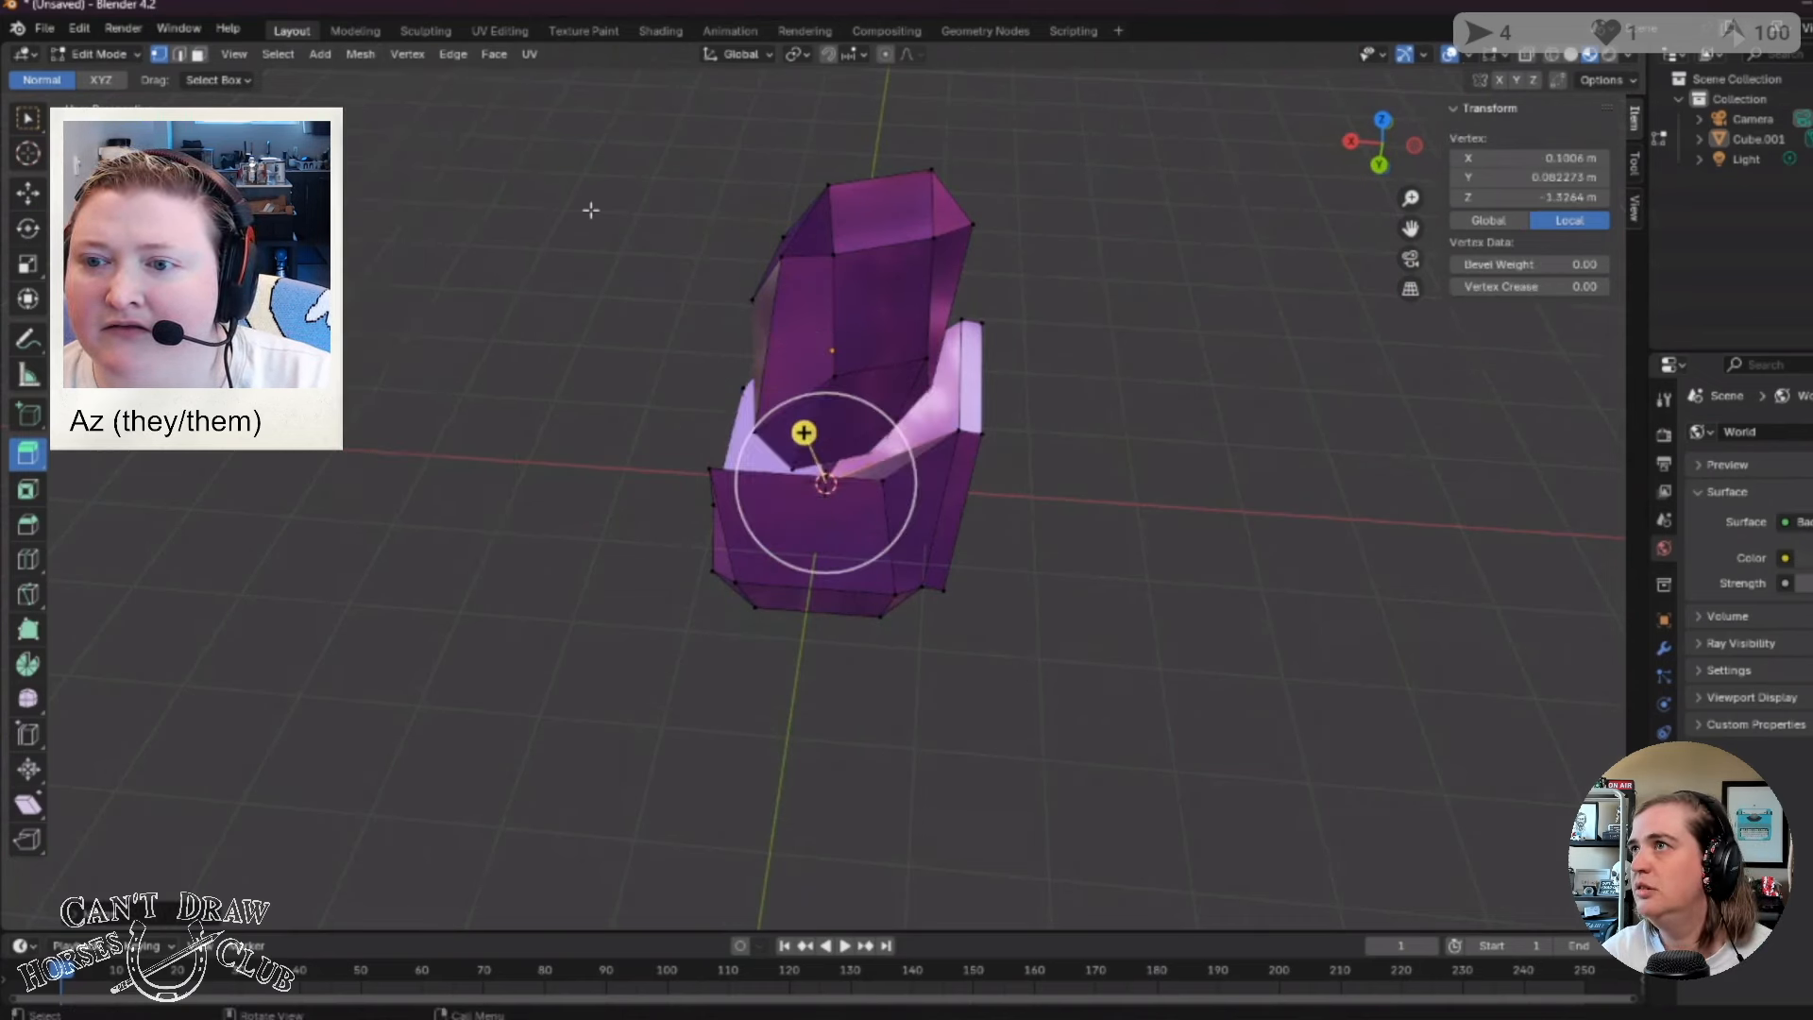
middle_drag(591, 202, 1406, 538)
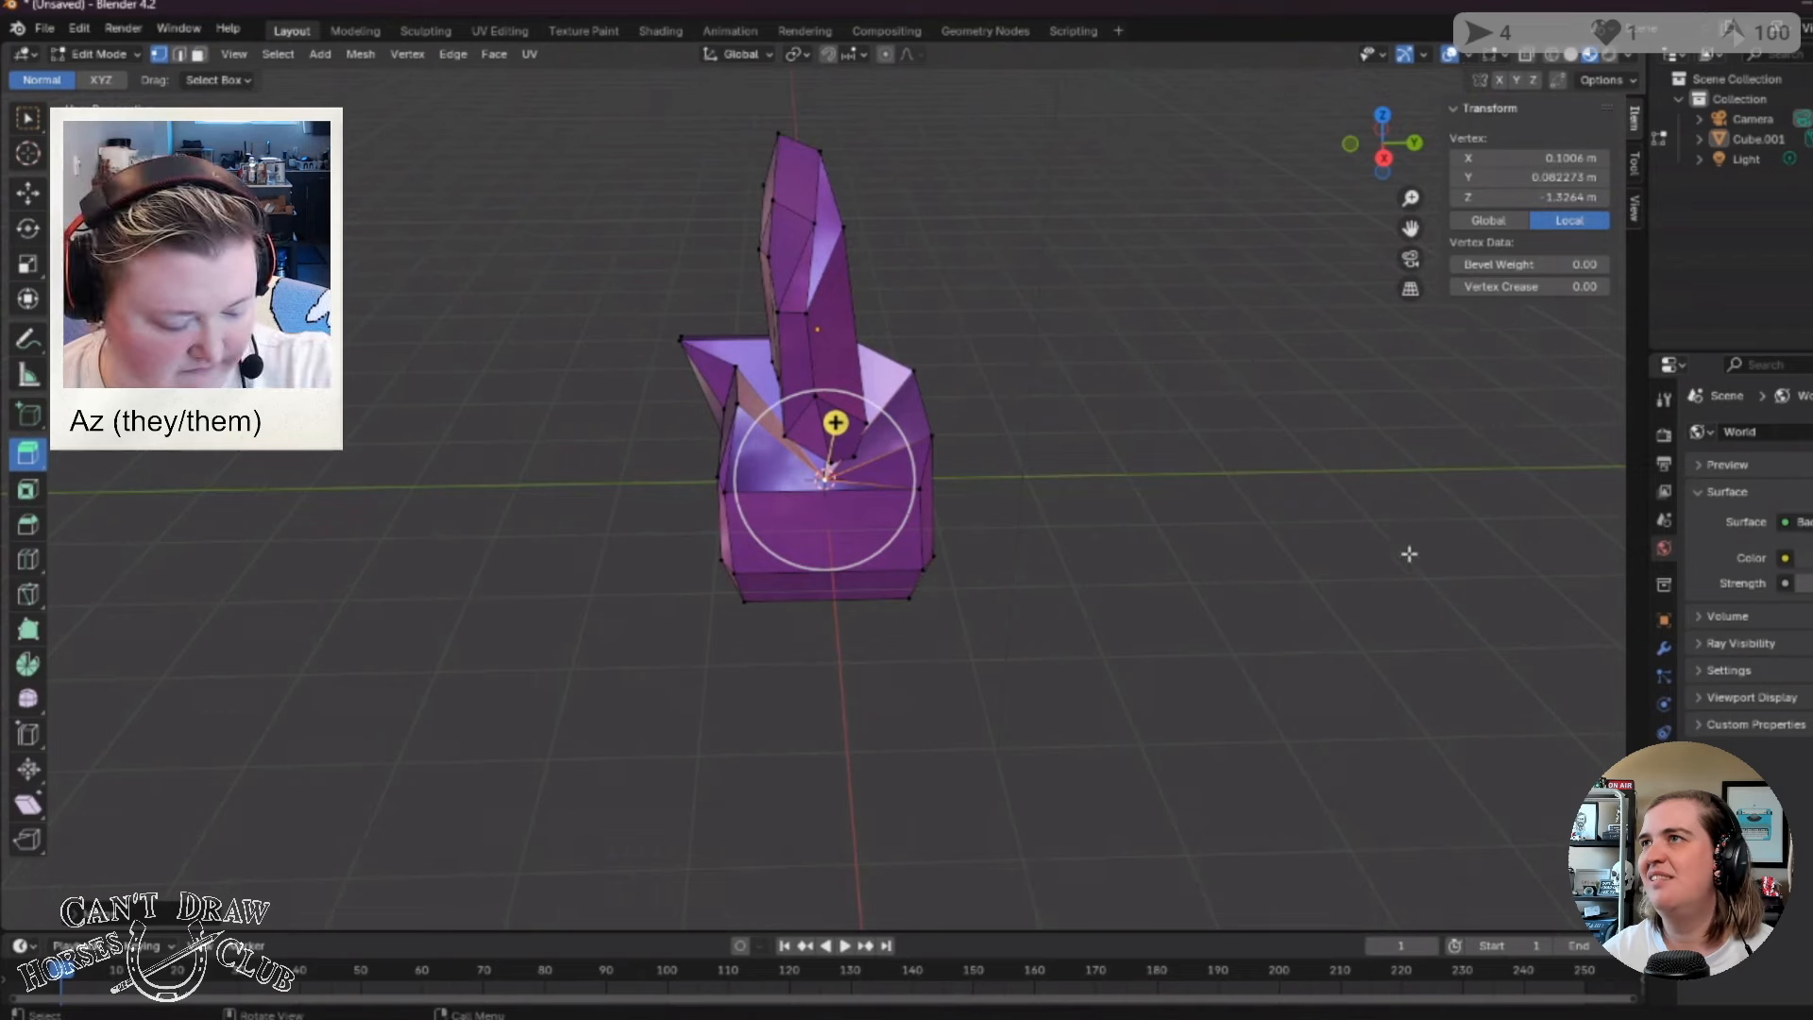
key(ctrl+z)
Try to merge the upper edge's two vertices by distance and clear the selection.
middle_drag(1271, 422, 482, 120)
click(362, 54)
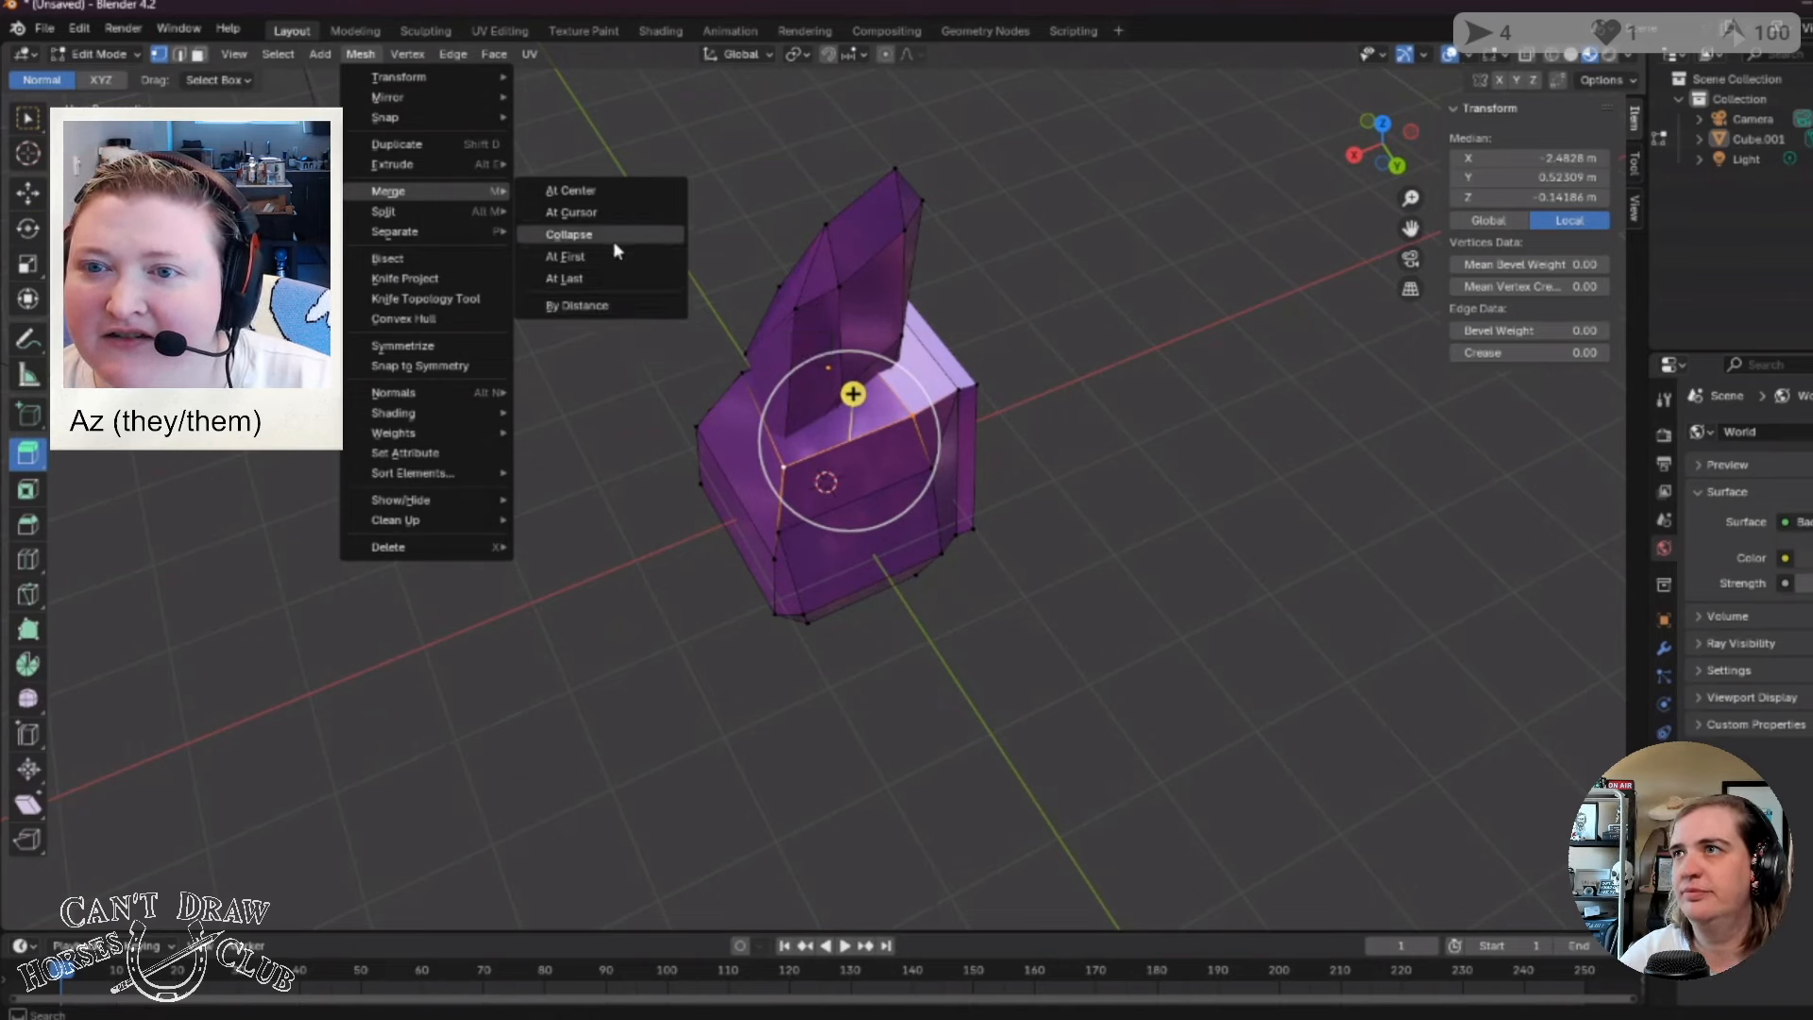
click(619, 305)
middle_drag(618, 326, 609, 417)
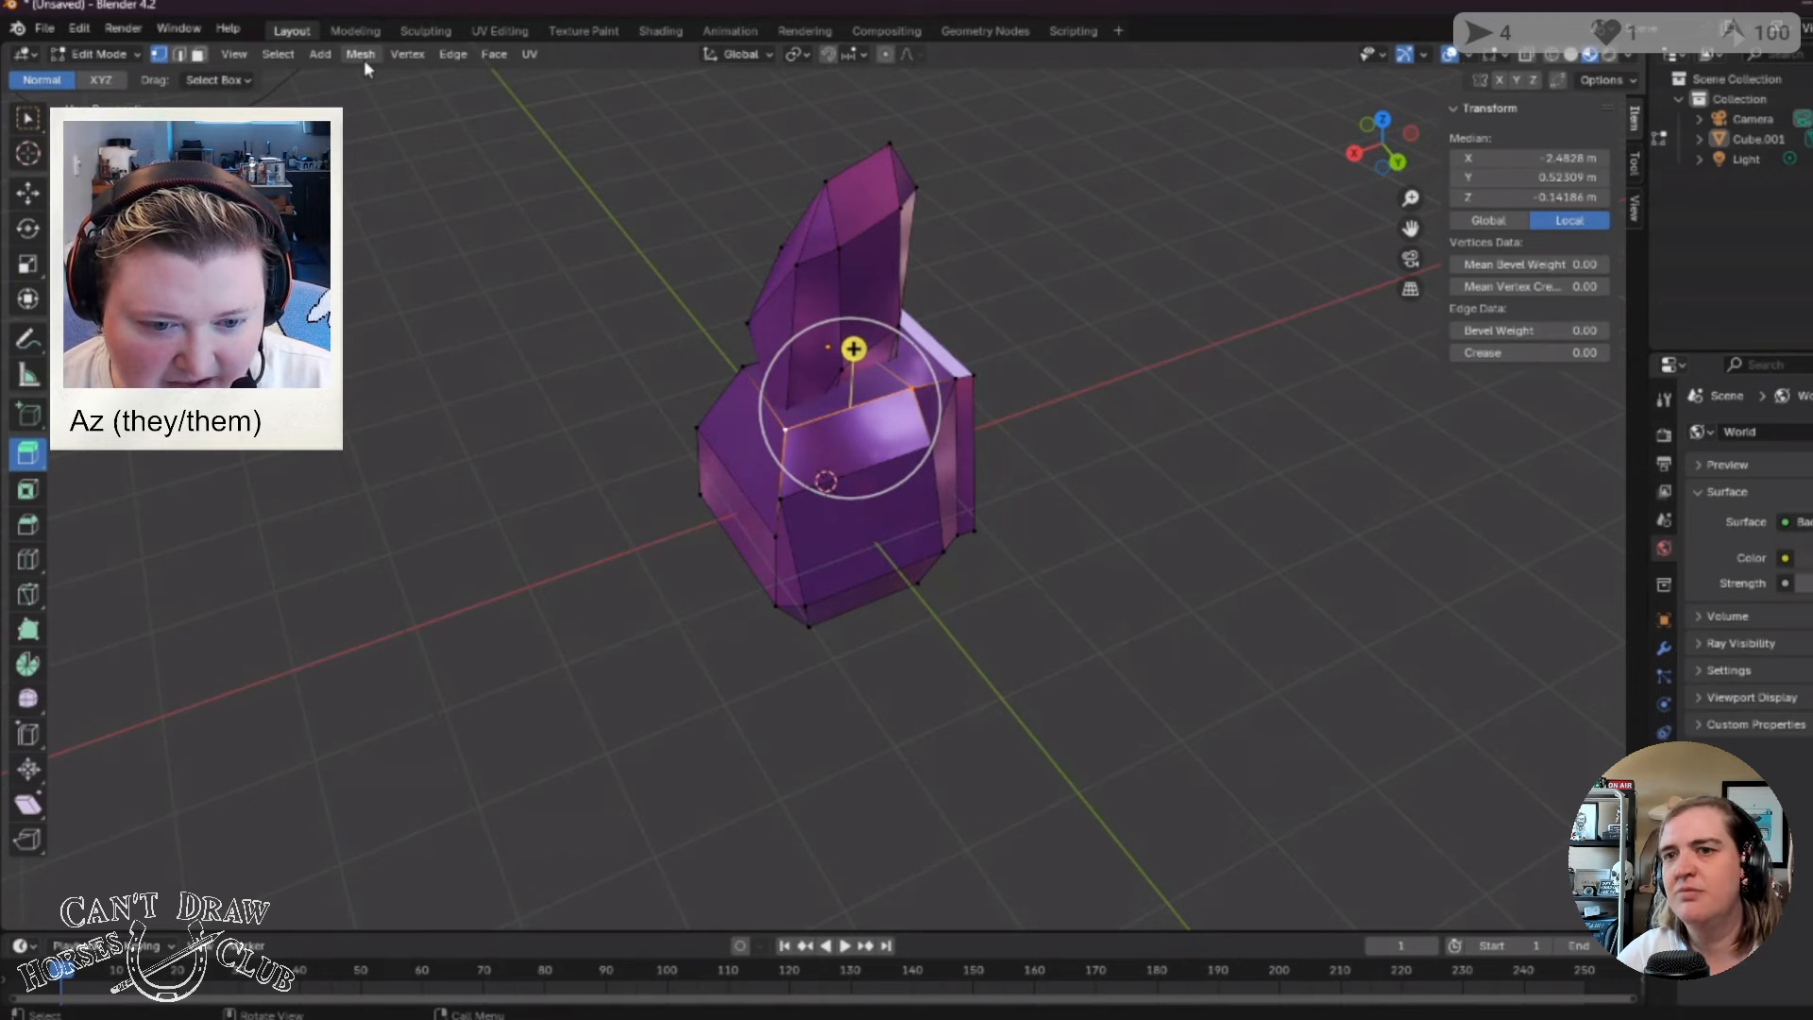
click(635, 388)
middle_drag(636, 388, 541, 335)
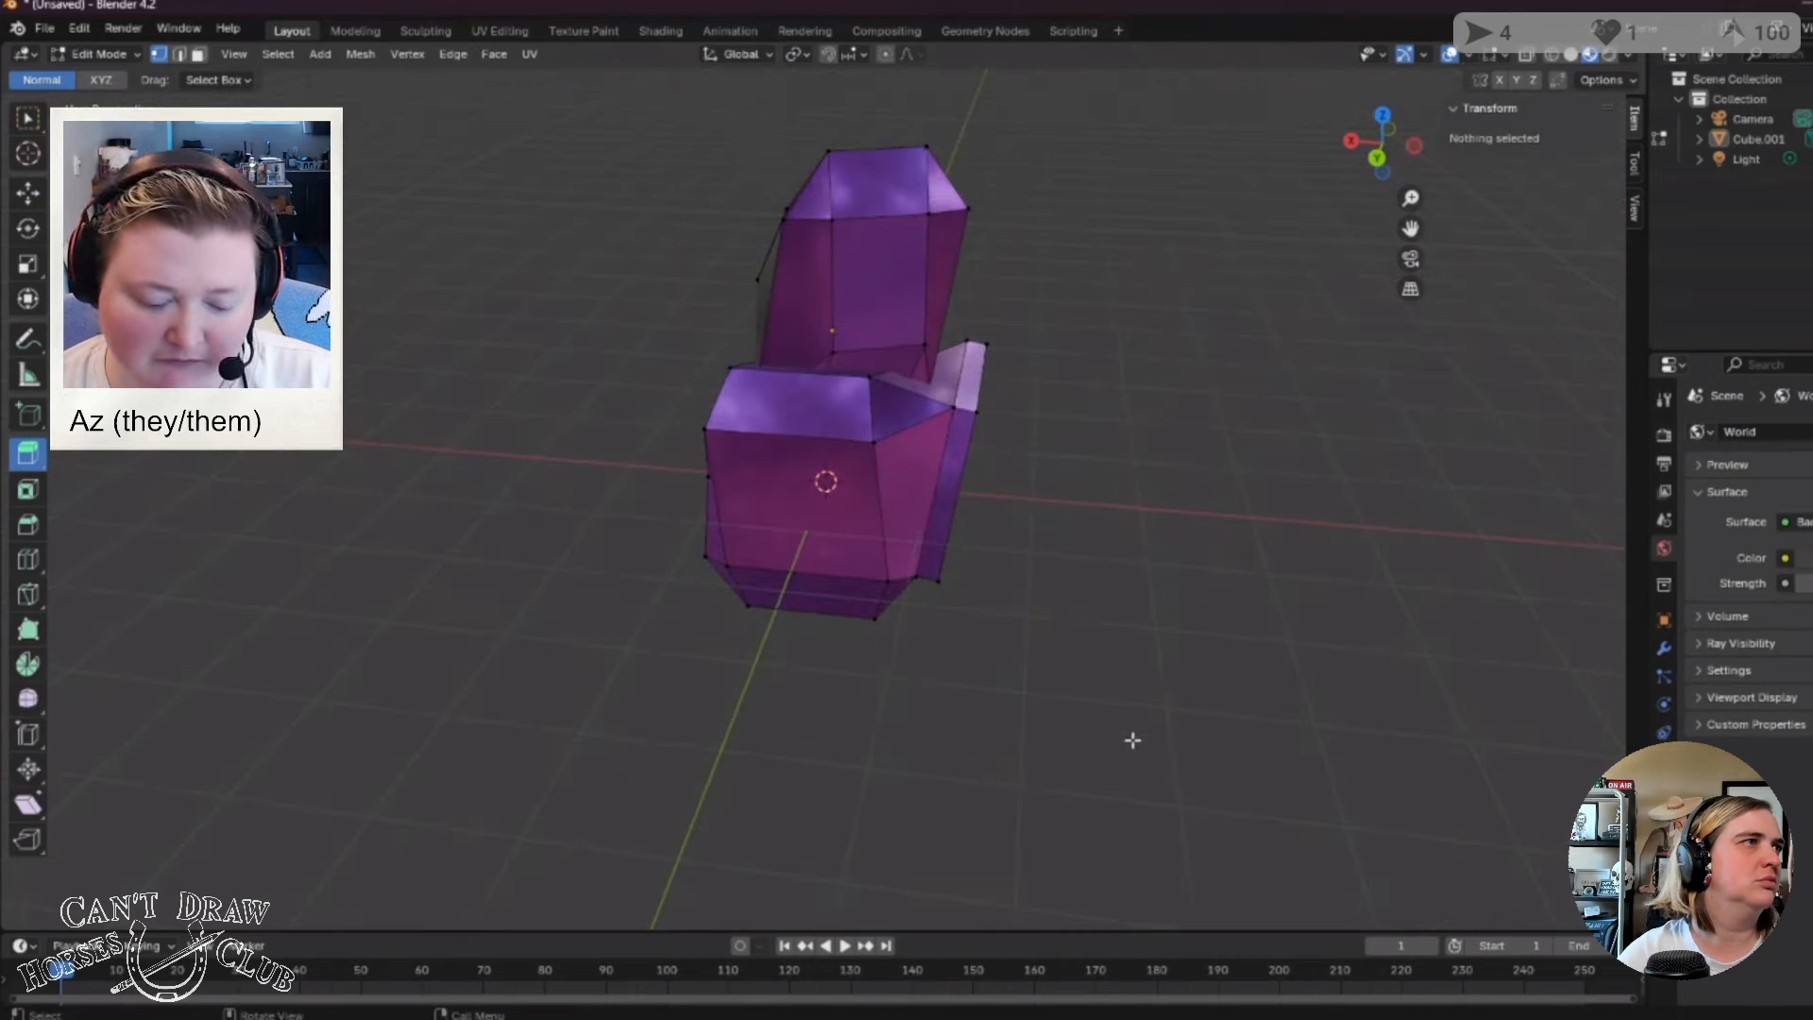
Select three corner vertices of the large flat side face on the crystal's base.
middle_drag(1118, 636, 706, 495)
click(736, 503)
middle_drag(874, 680, 926, 615)
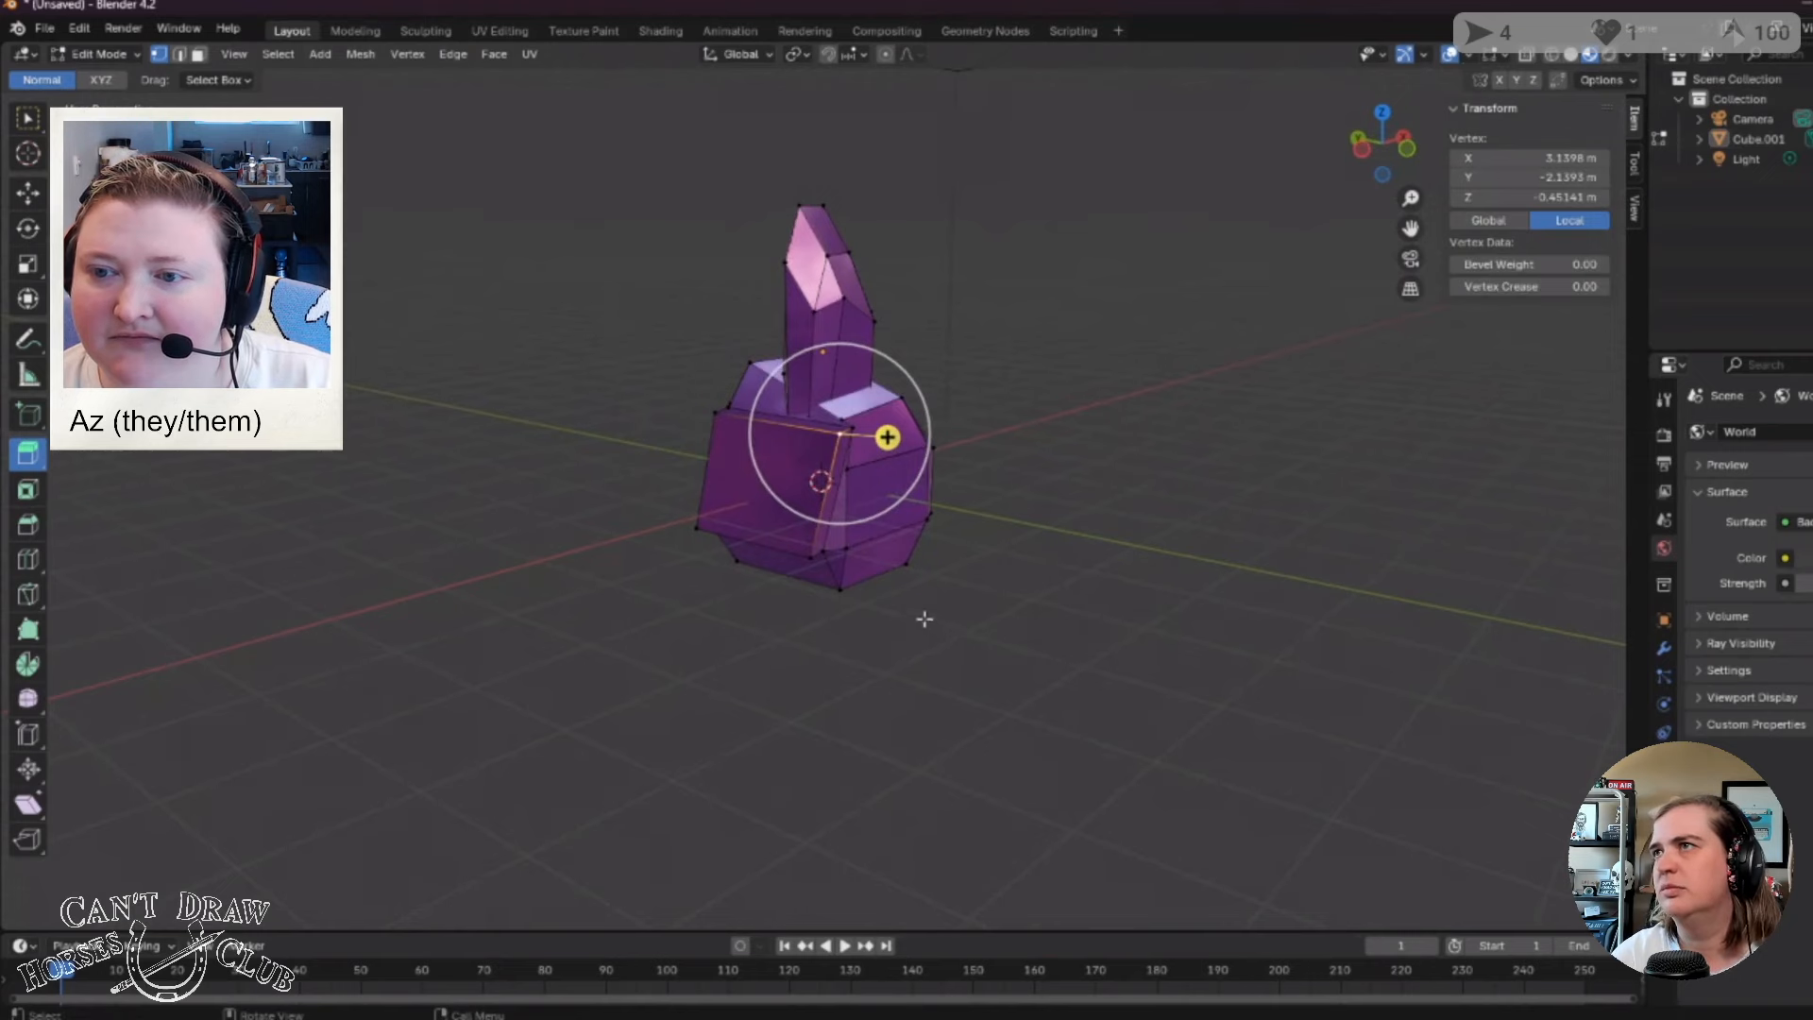
shift+click(714, 412)
shift+click(812, 559)
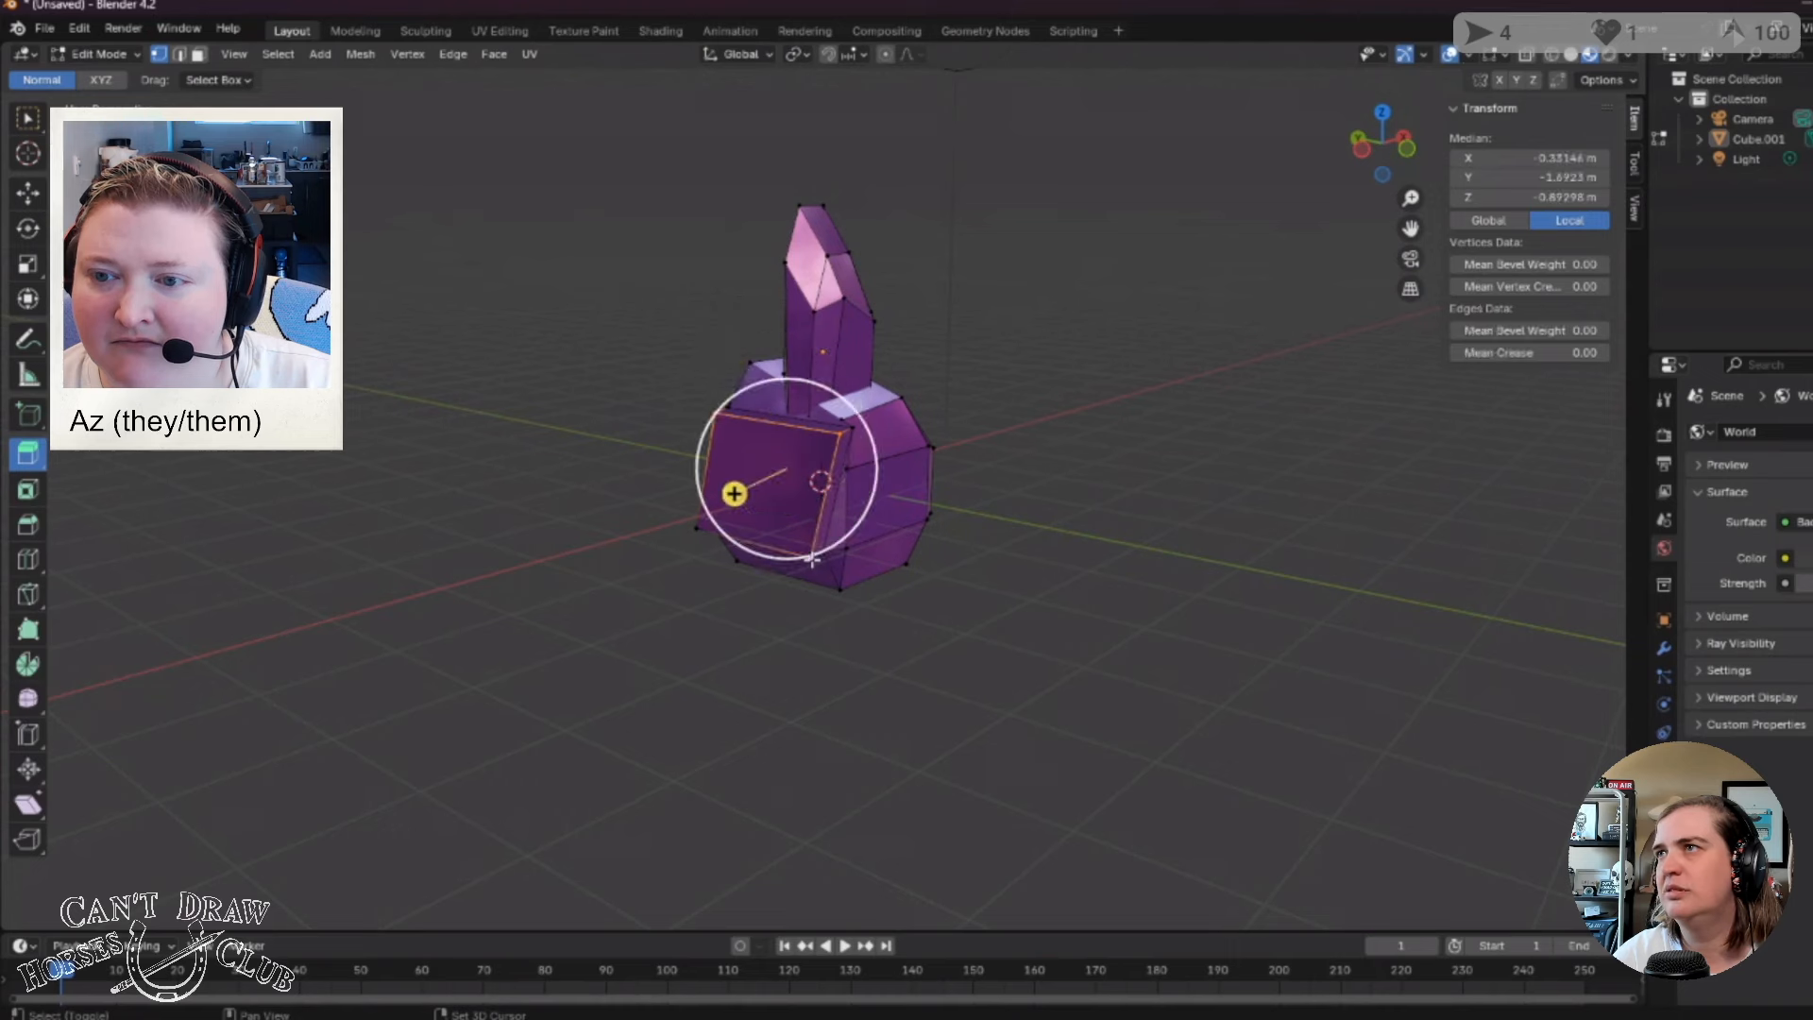
Try to merge the selected side-face corner vertices with Collapse and undo the merge.
click(367, 52)
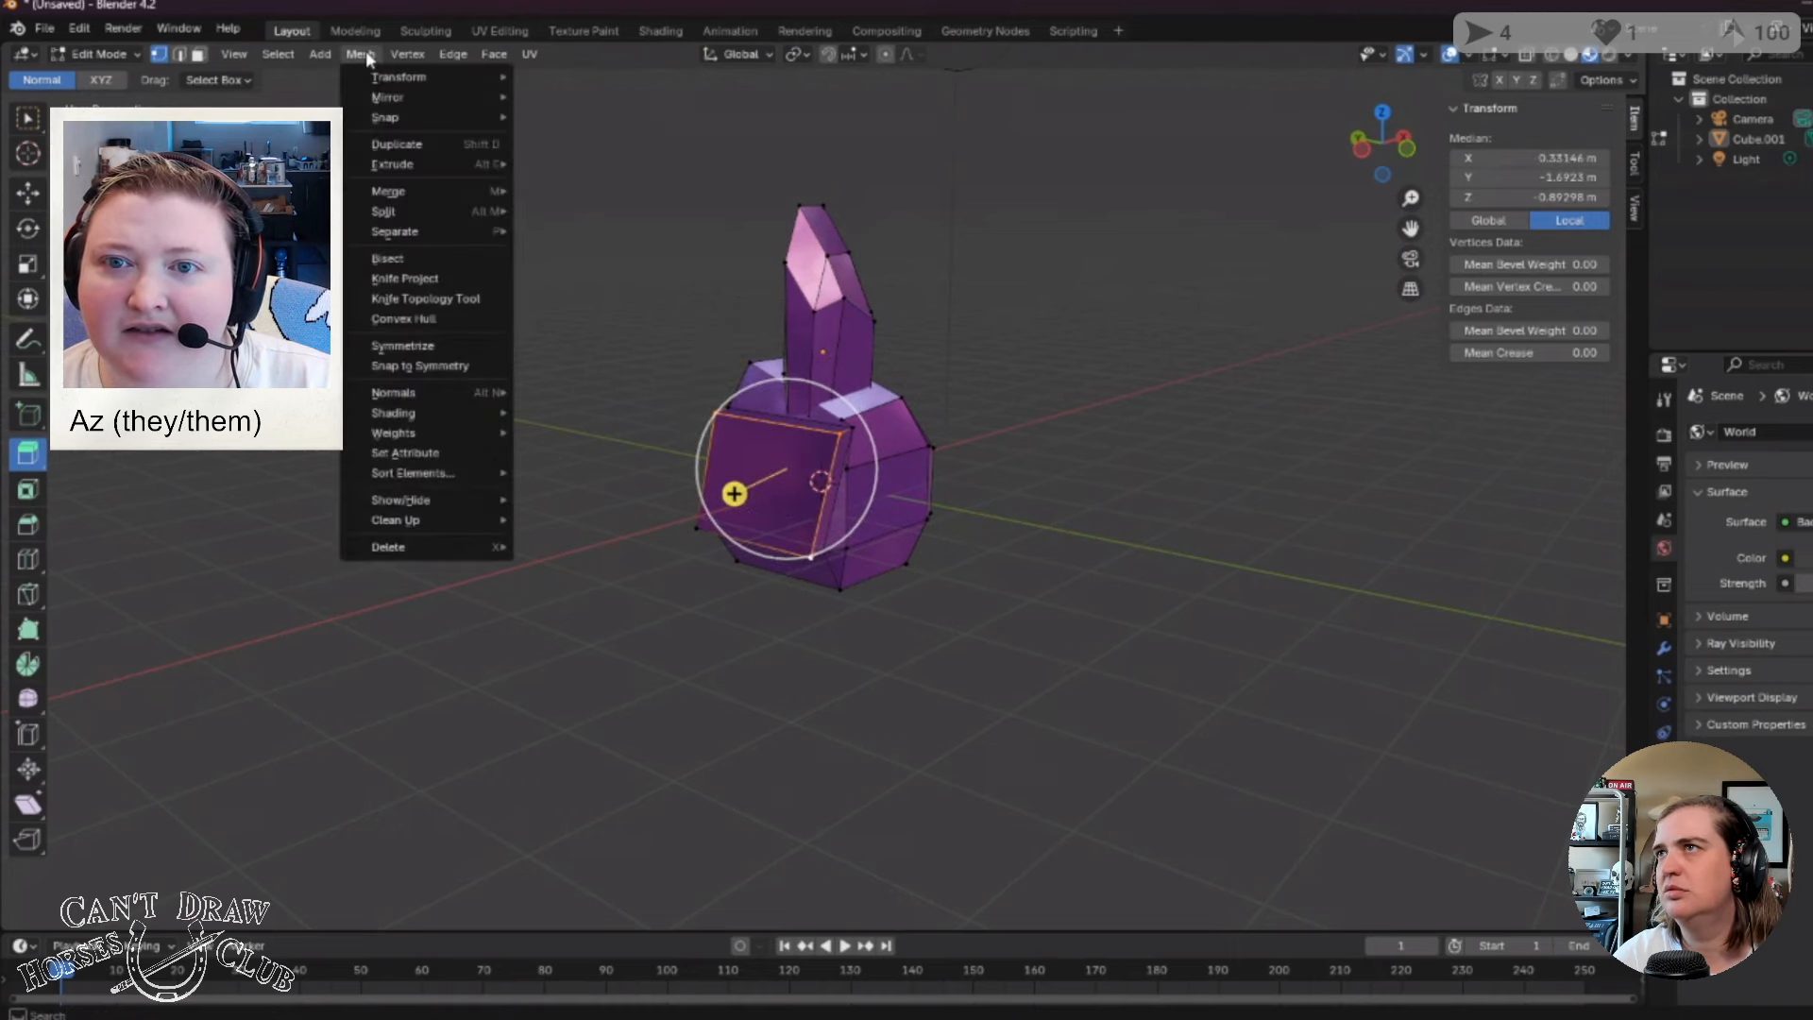
mouse_move(474, 196)
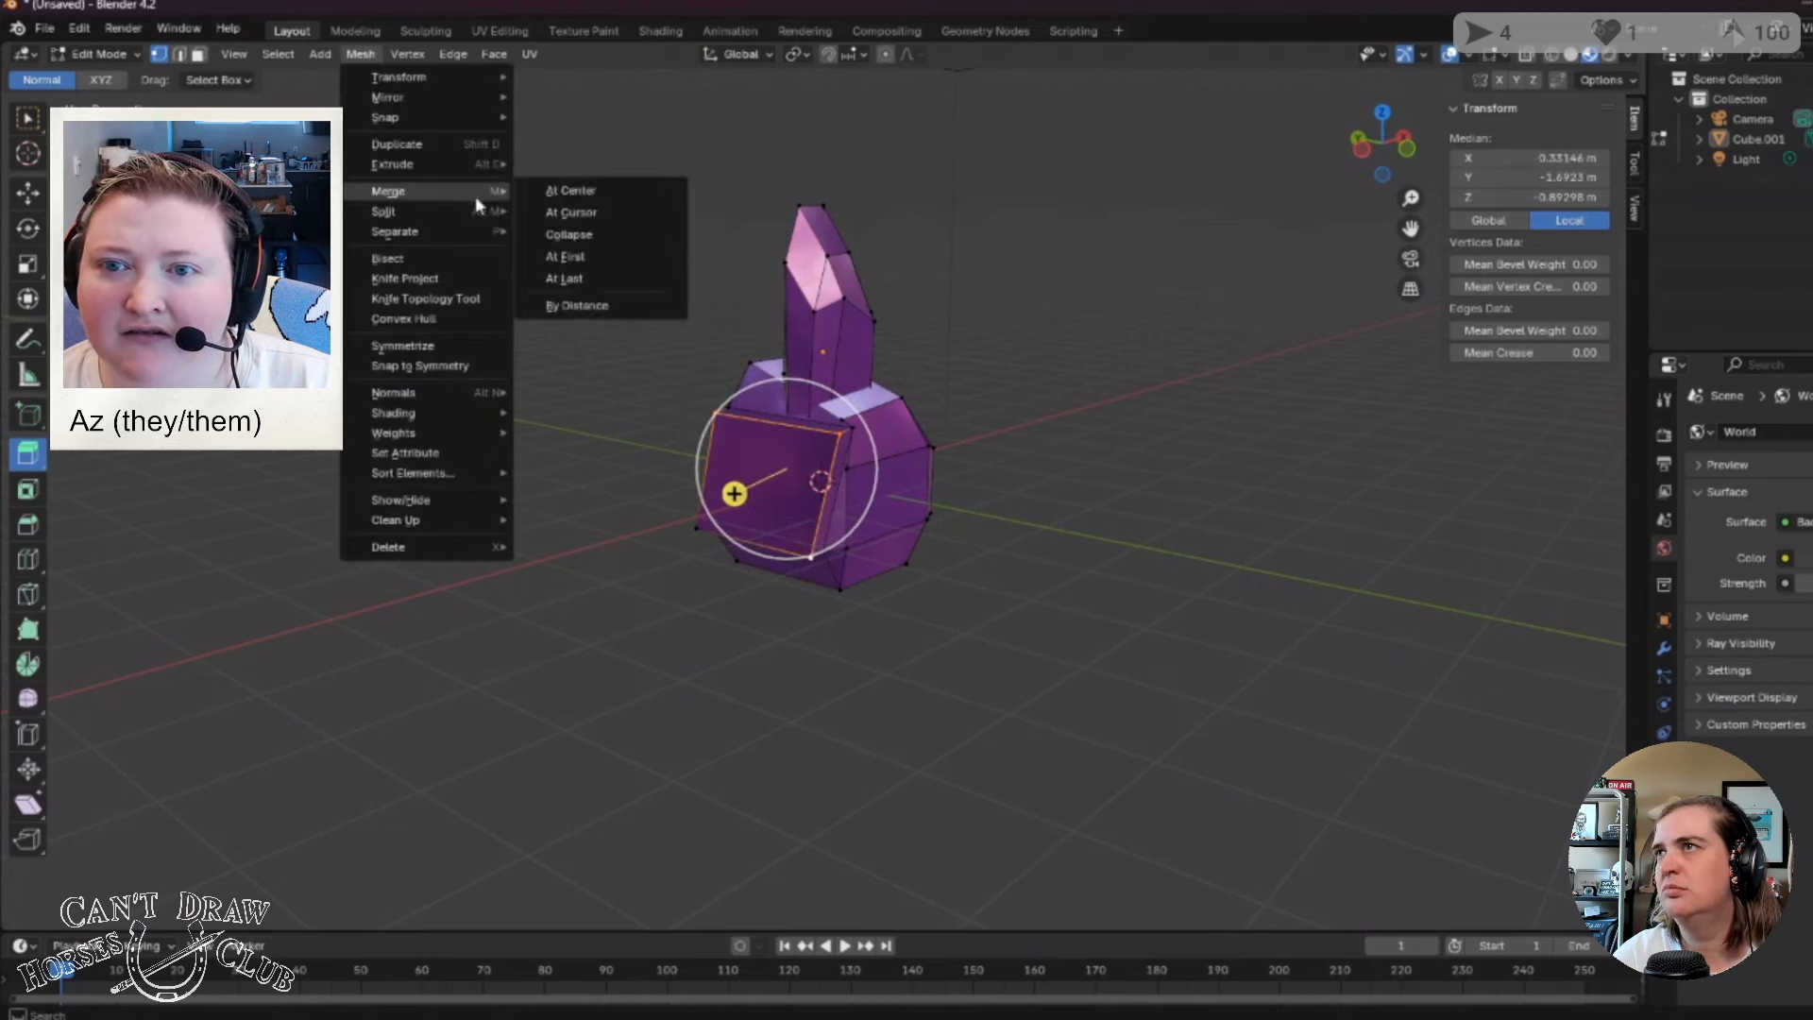
click(613, 235)
middle_drag(1020, 658, 1064, 700)
scroll(1073, 718, up, 4)
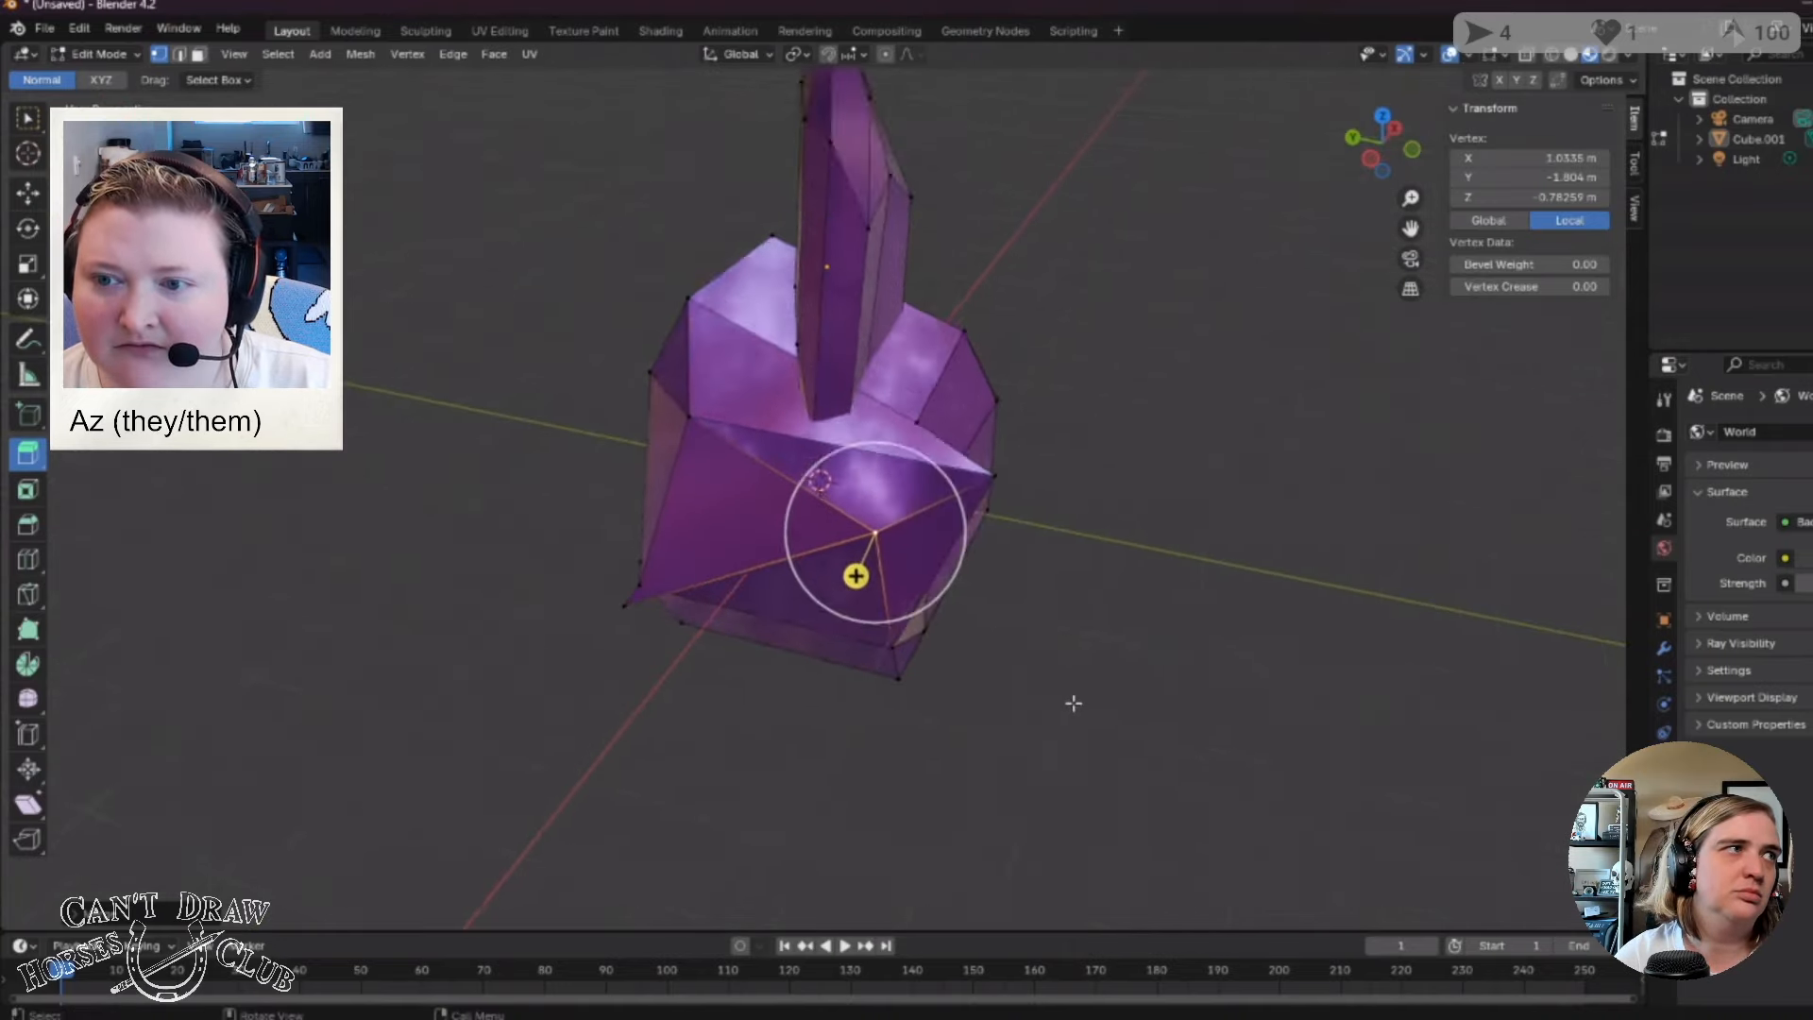
middle_drag(1105, 818, 998, 837)
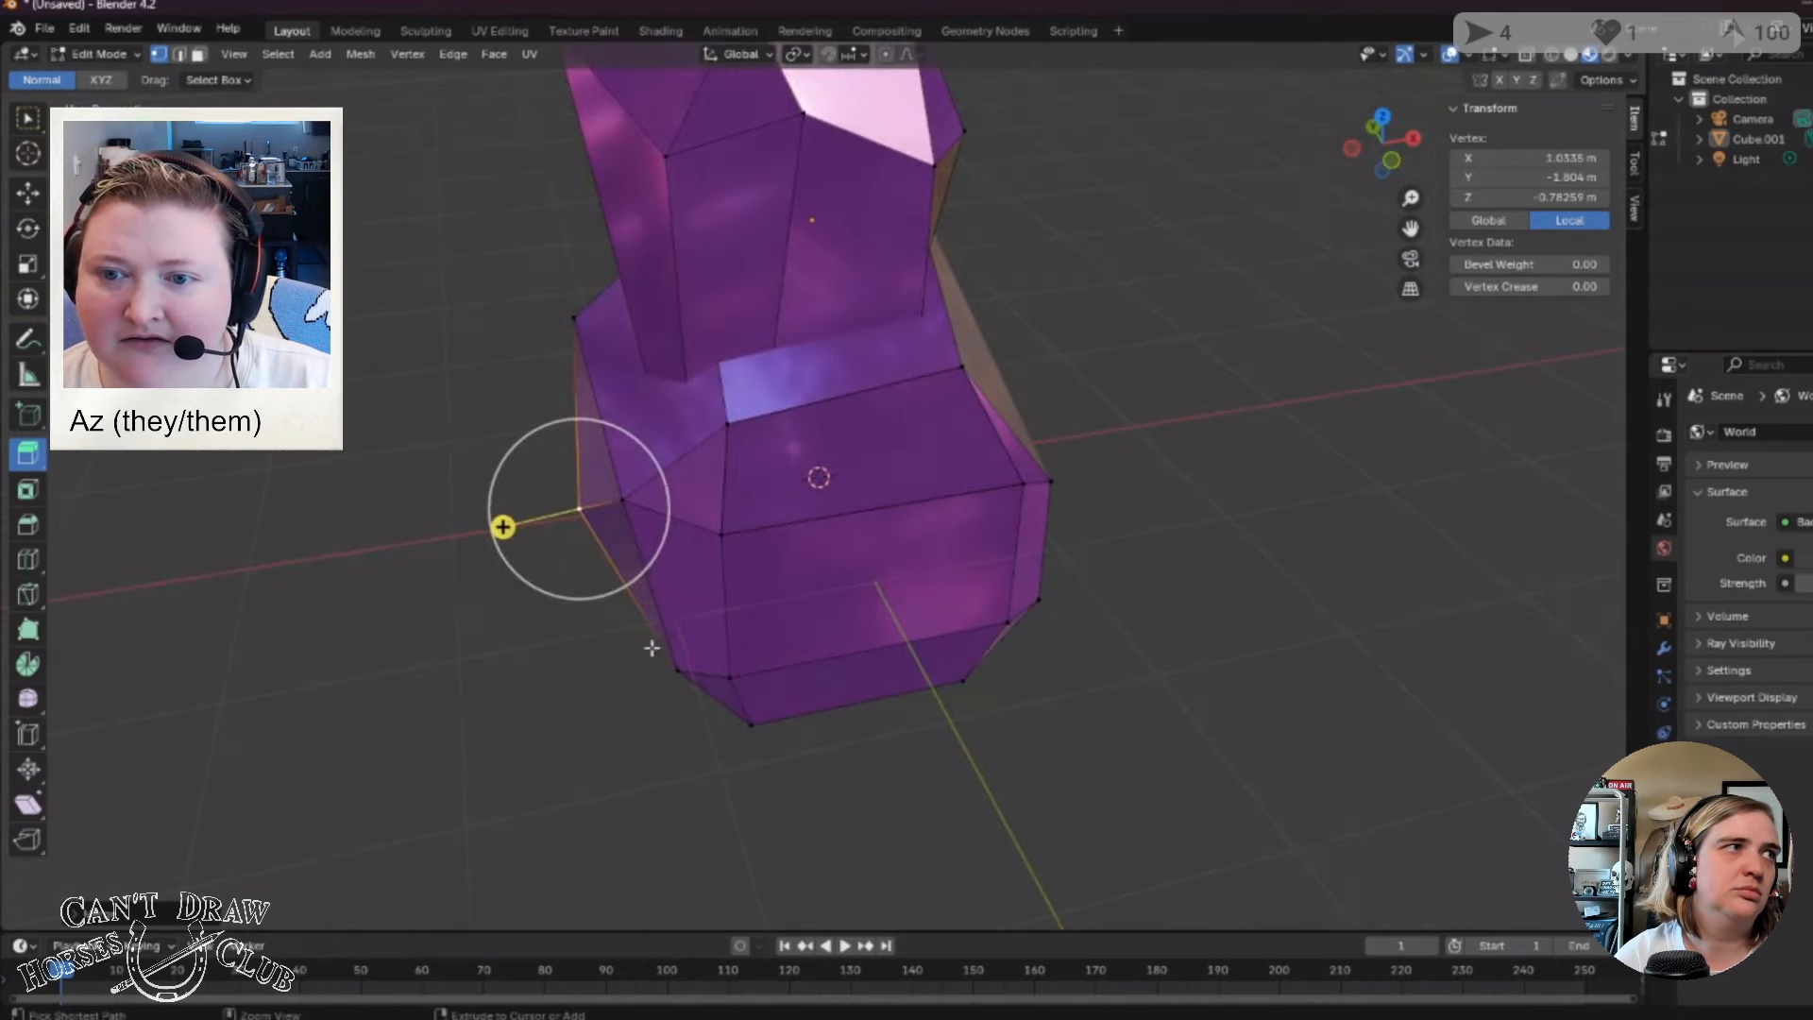
key(ctrl+z)
Merge the selected side-face corner vertices at their center and clear the selection.
click(360, 54)
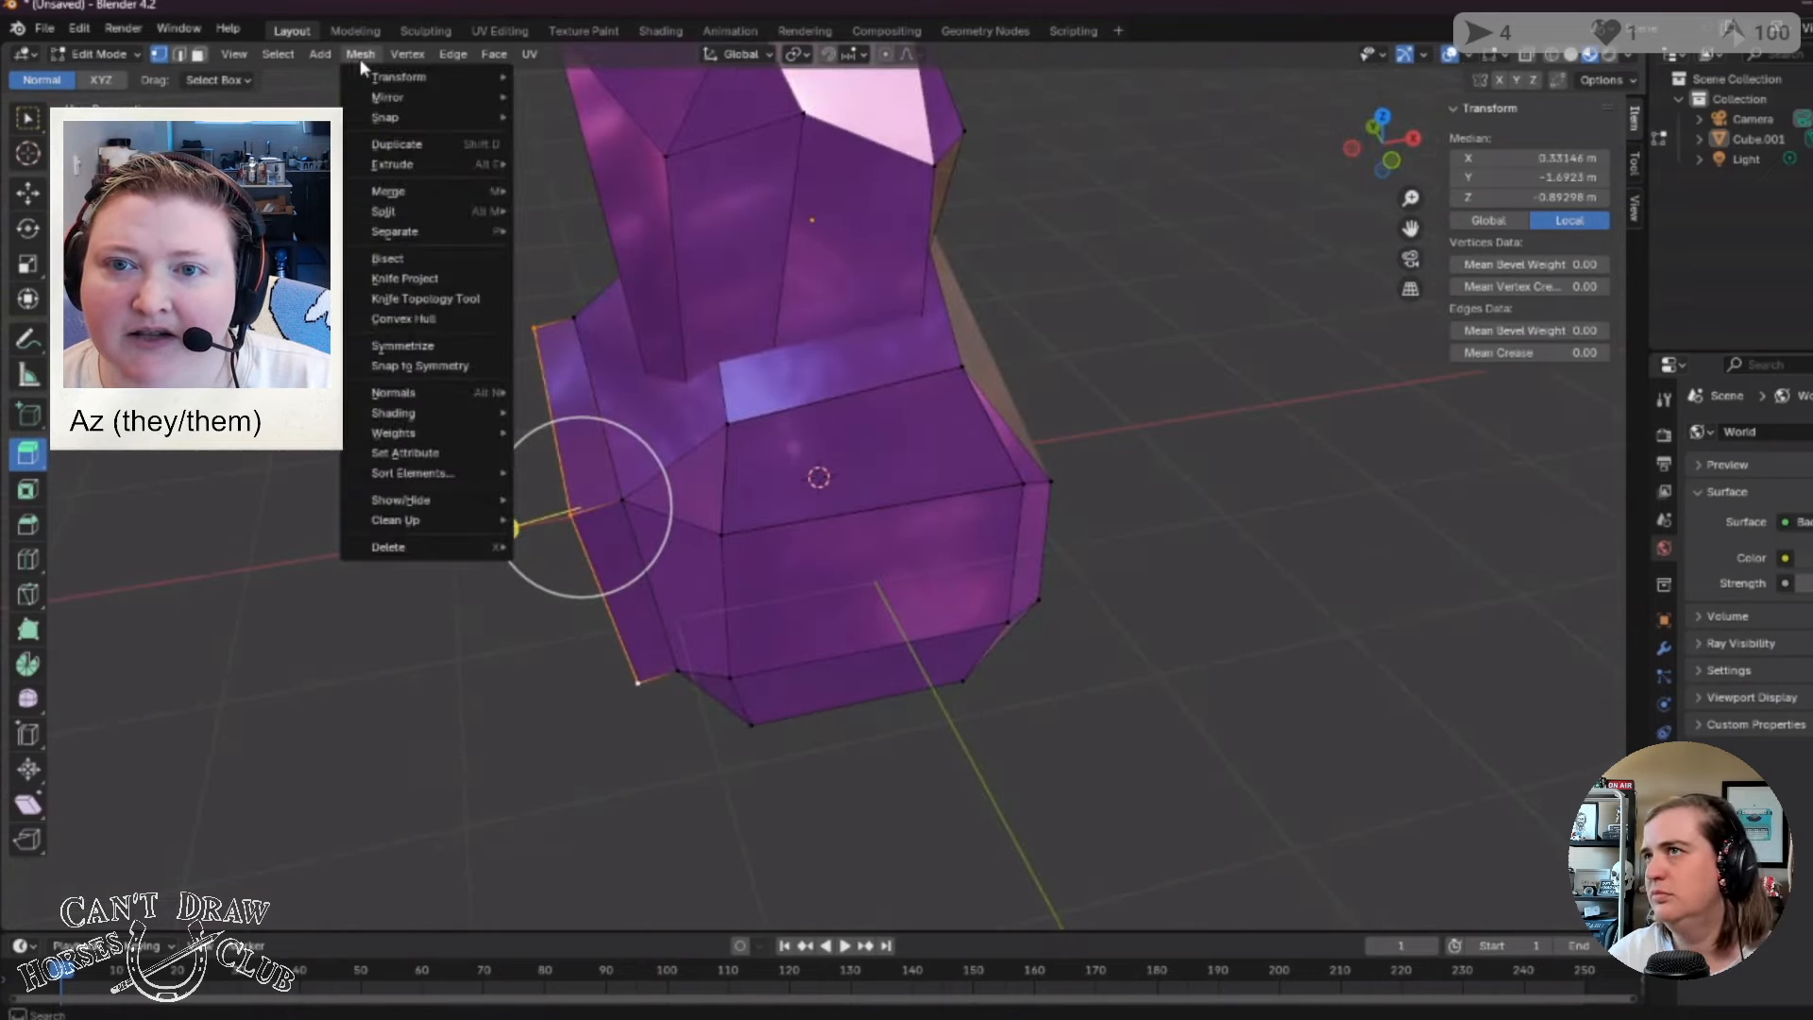
mouse_move(437, 205)
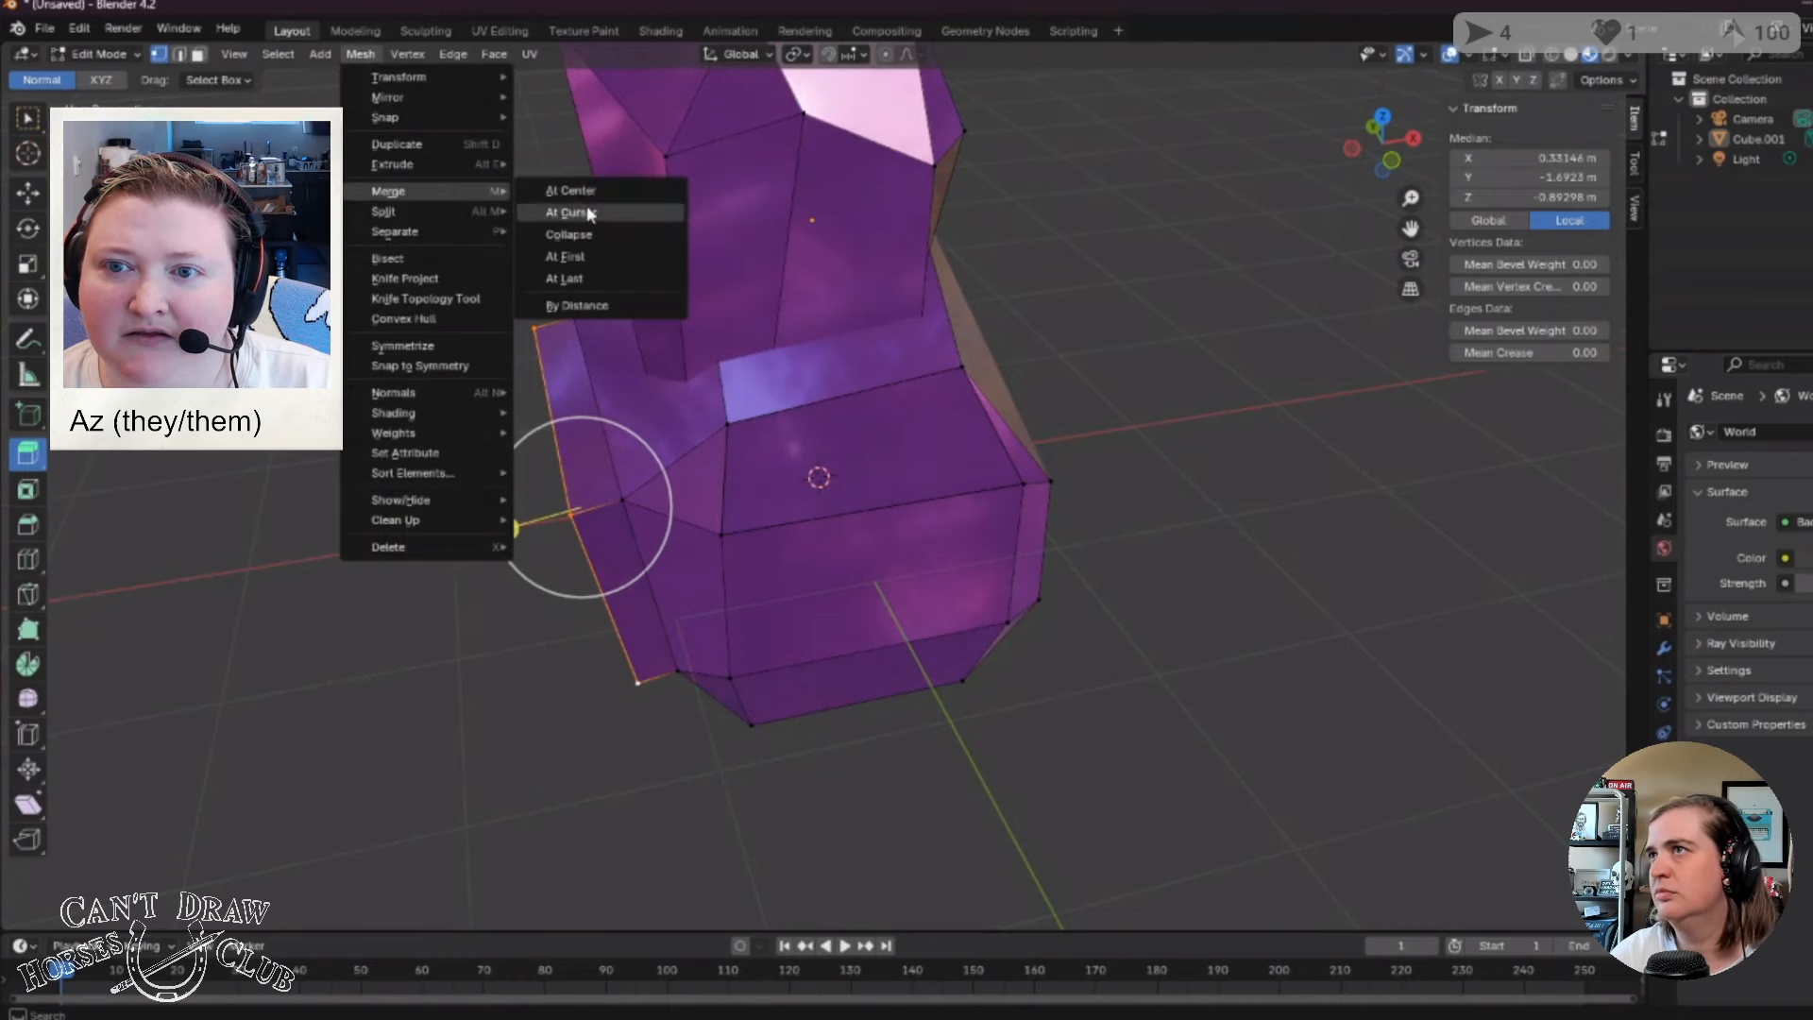
click(592, 196)
middle_drag(340, 617, 1052, 753)
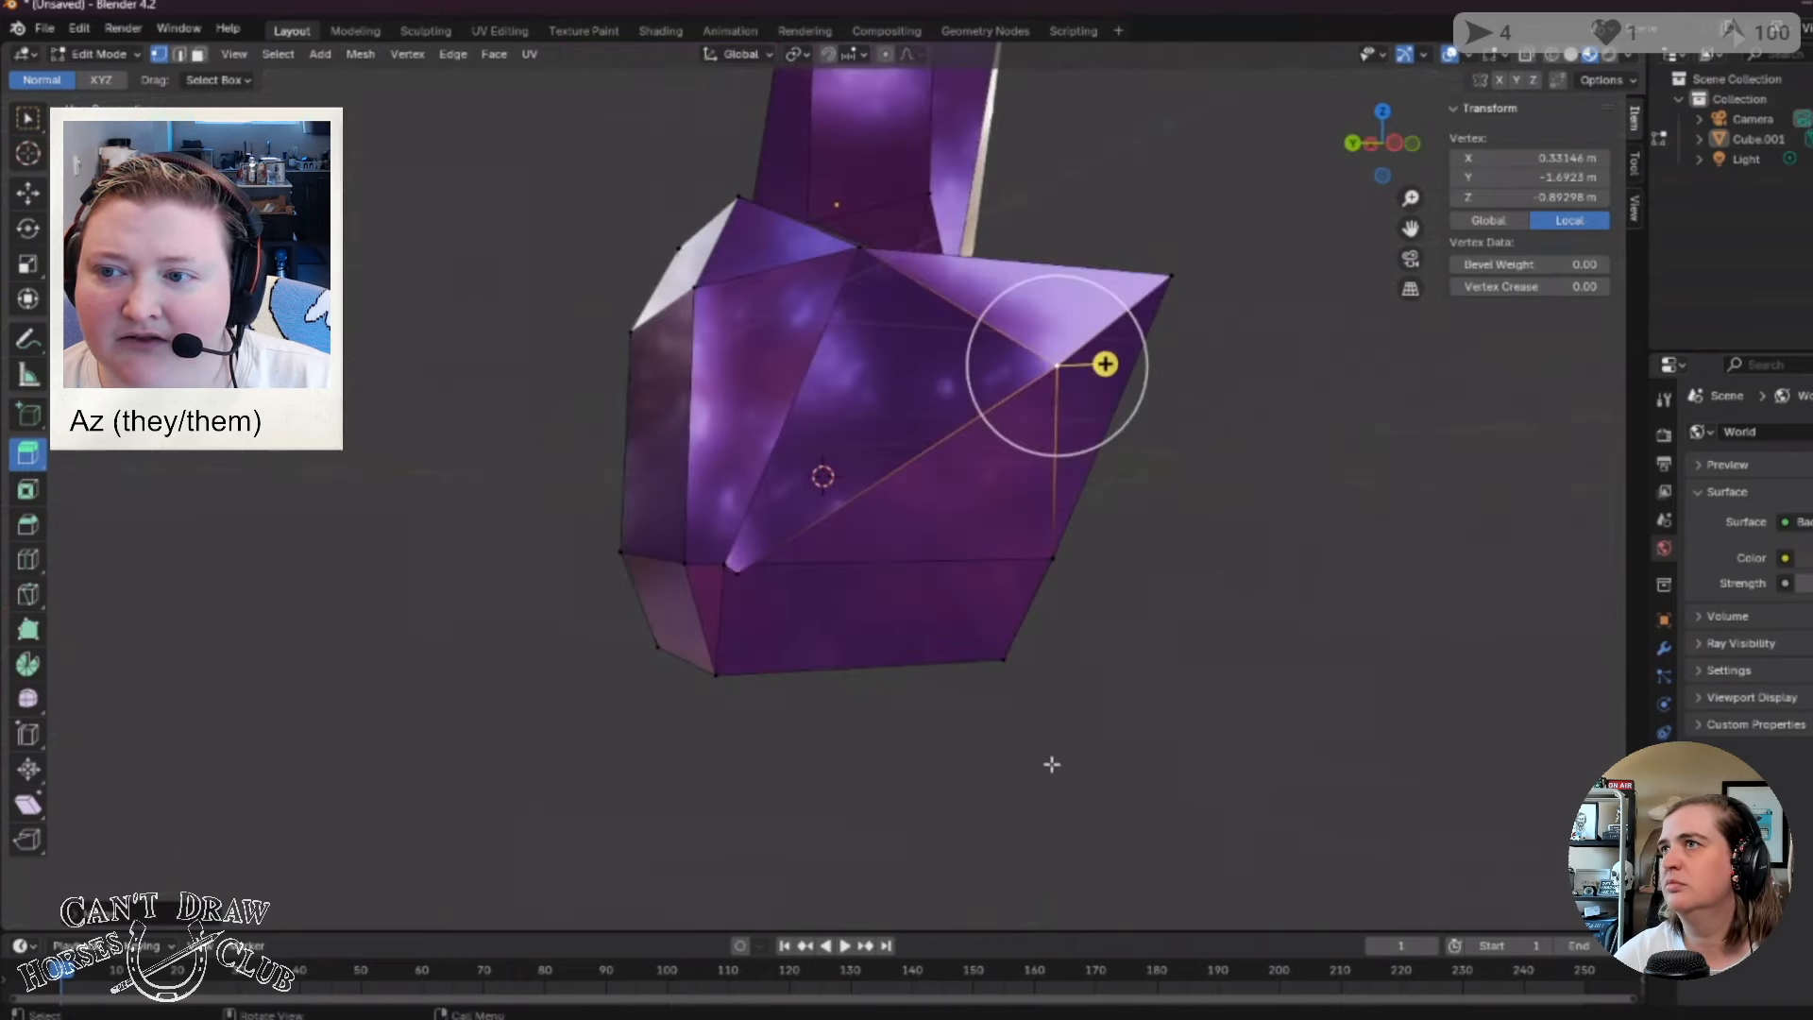
click(1243, 631)
Try to extrude the sharp corner vertex jutting out of the base, undo the extrusion, and deselect the vertex.
middle_drag(1243, 632, 1118, 393)
click(1103, 354)
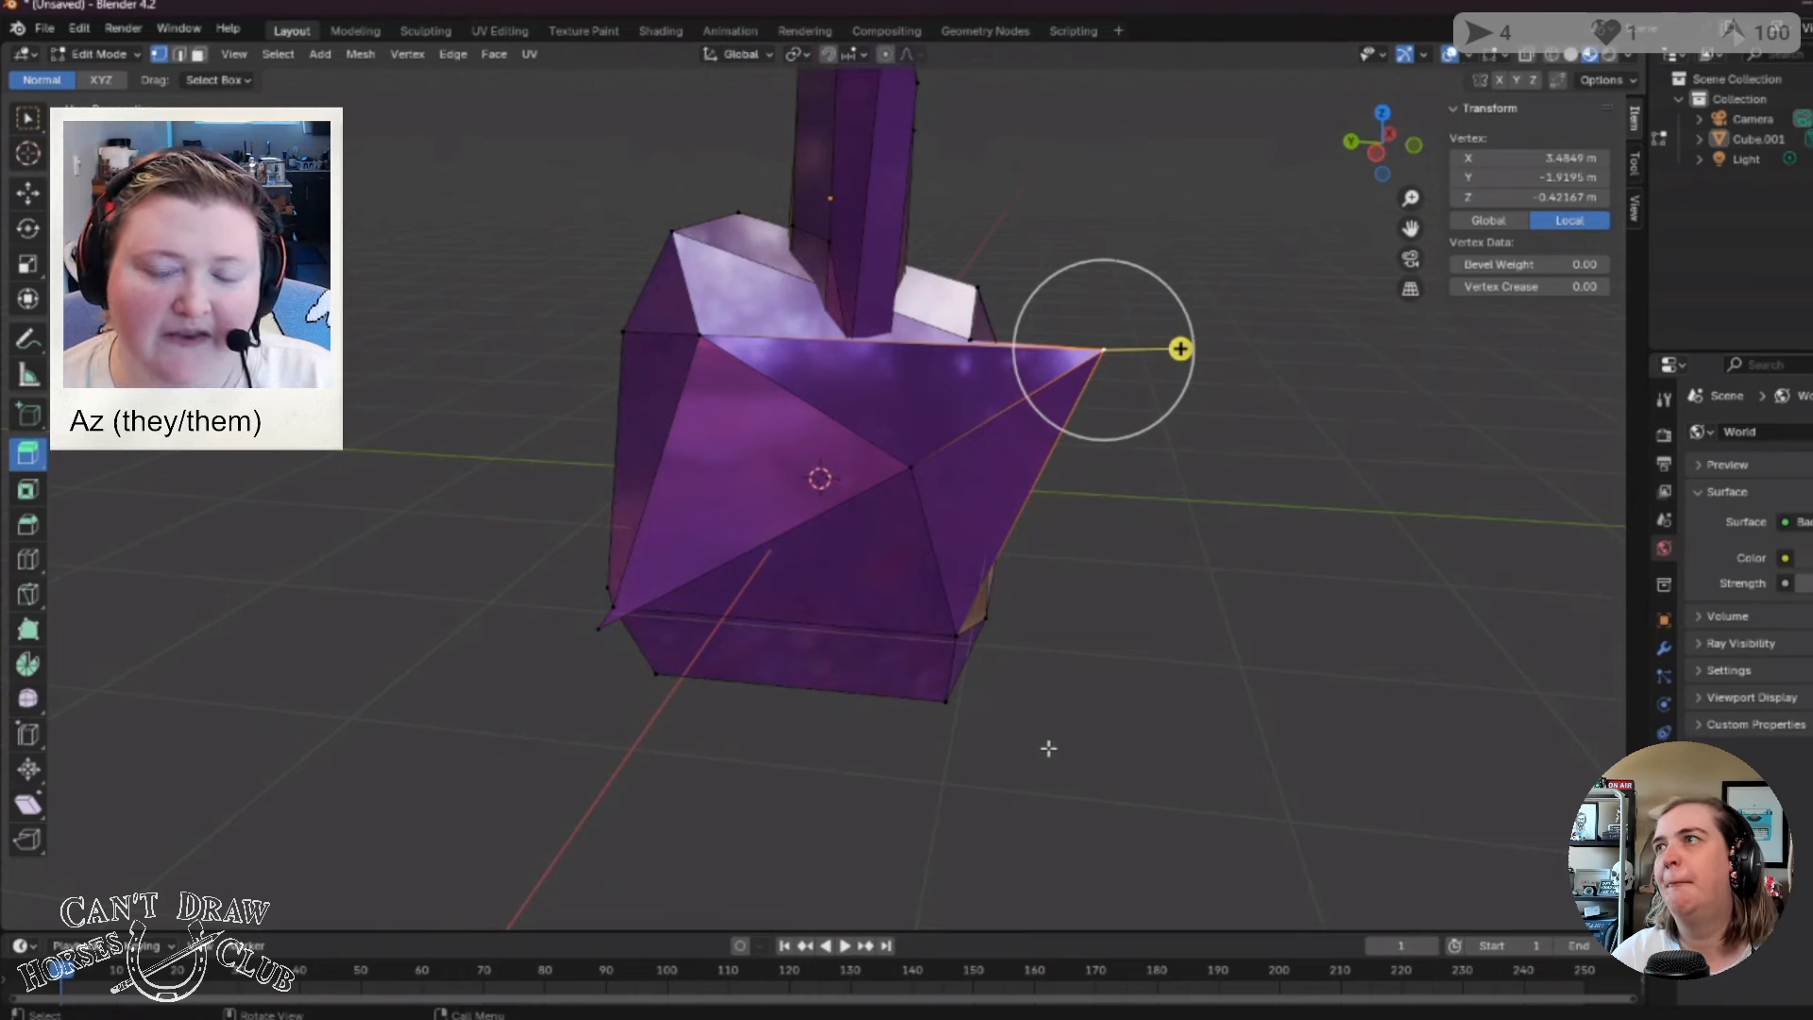
drag(1178, 348, 1138, 363)
click(1174, 620)
middle_drag(1194, 619, 1186, 668)
key(ctrl+z)
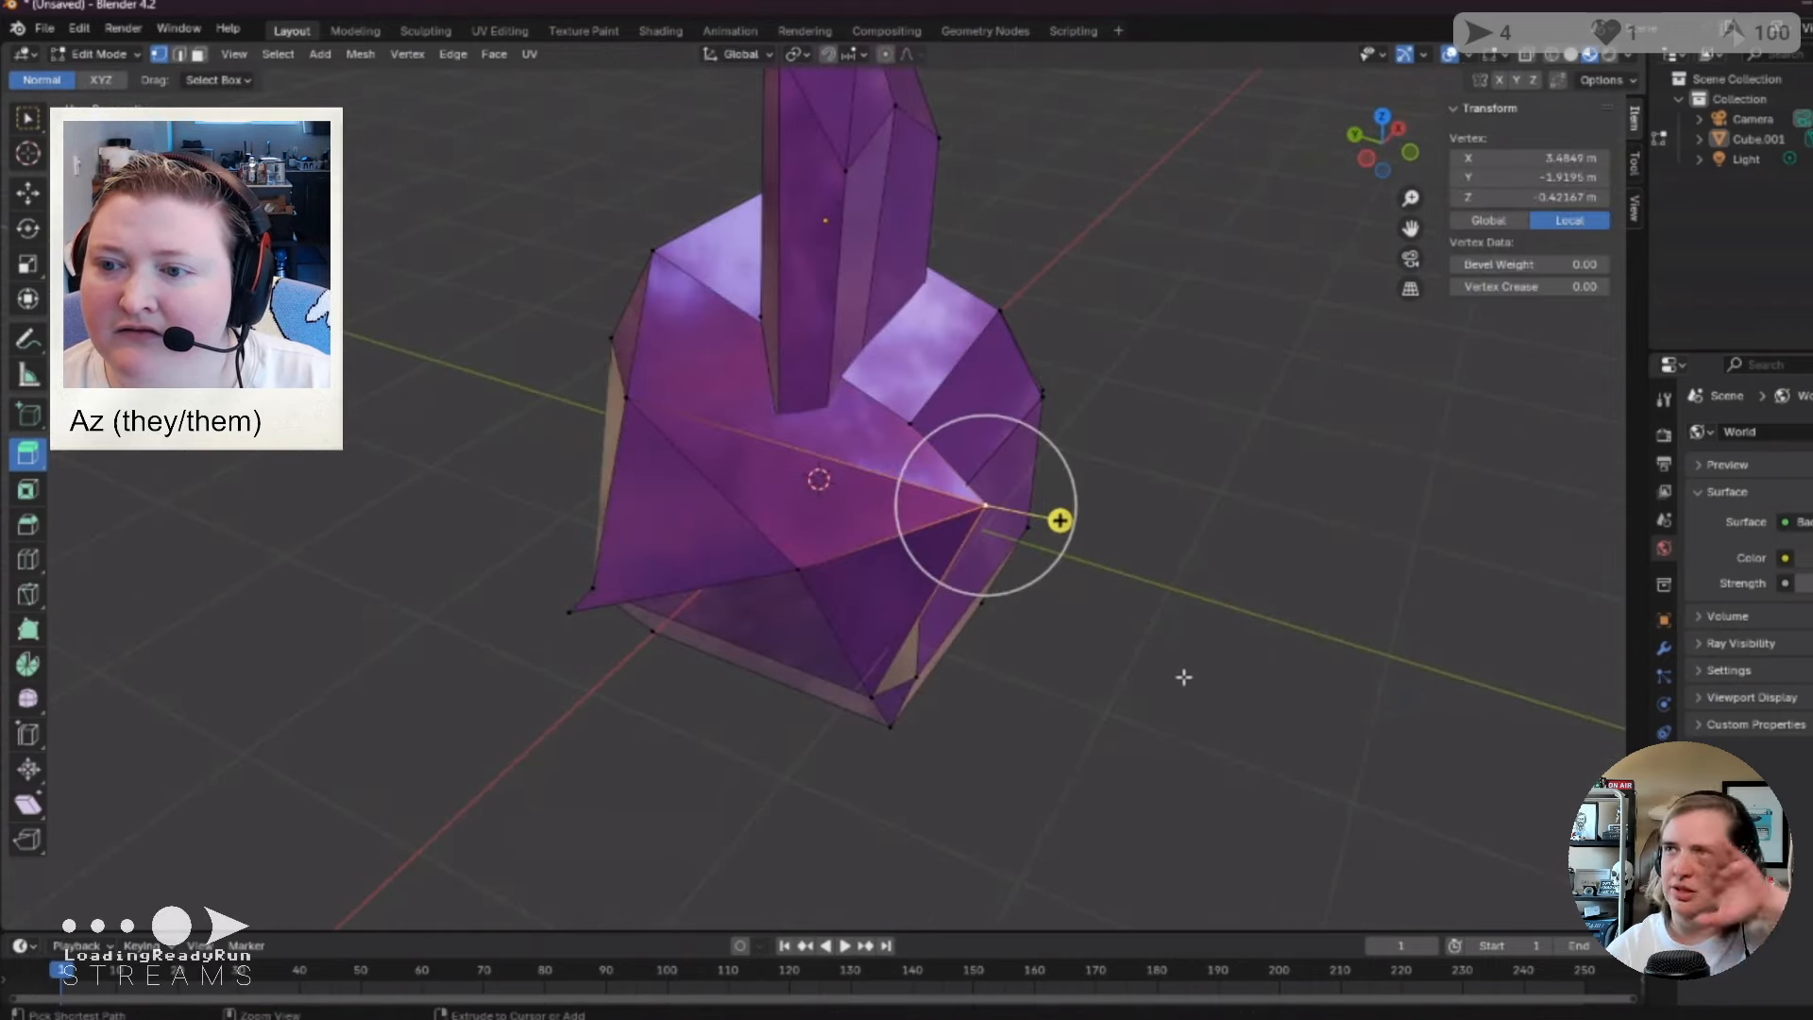
click(1184, 677)
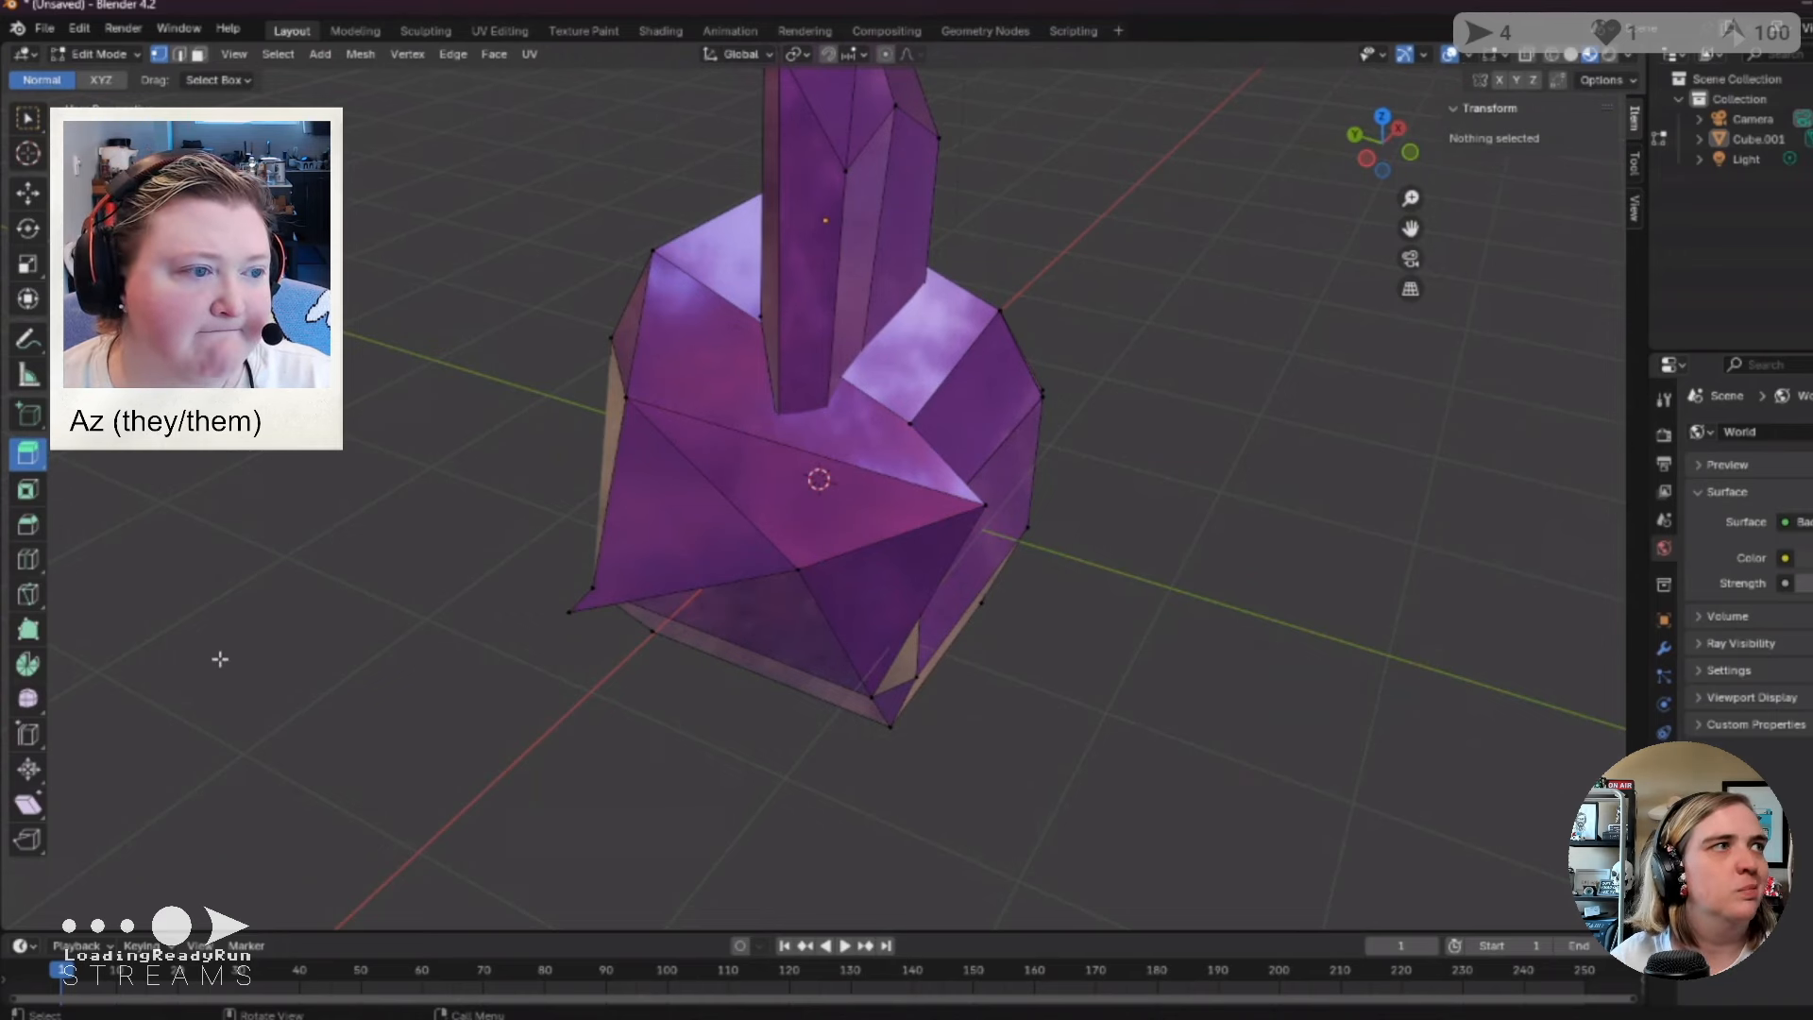
Try to use the Inset Faces tool on the base's protruding corner vertex and another base vertex.
click(27, 490)
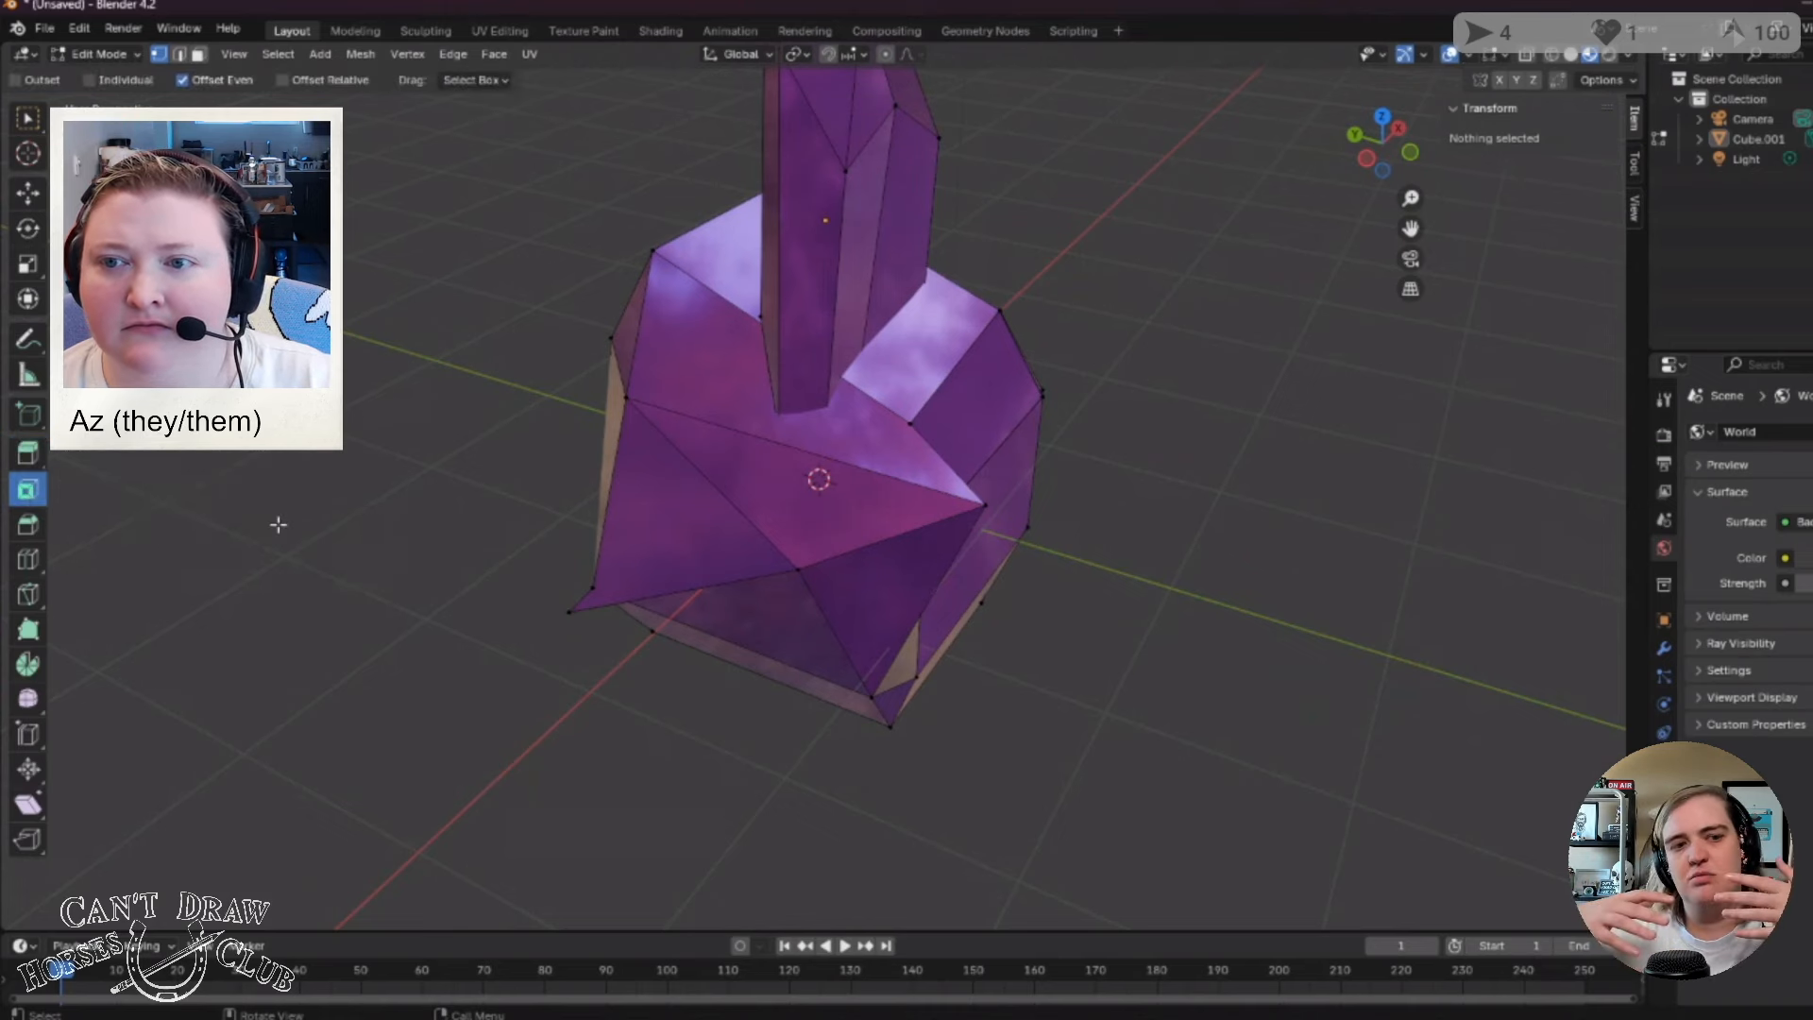
scroll(655, 586, down, 3)
middle_drag(1085, 478, 566, 413)
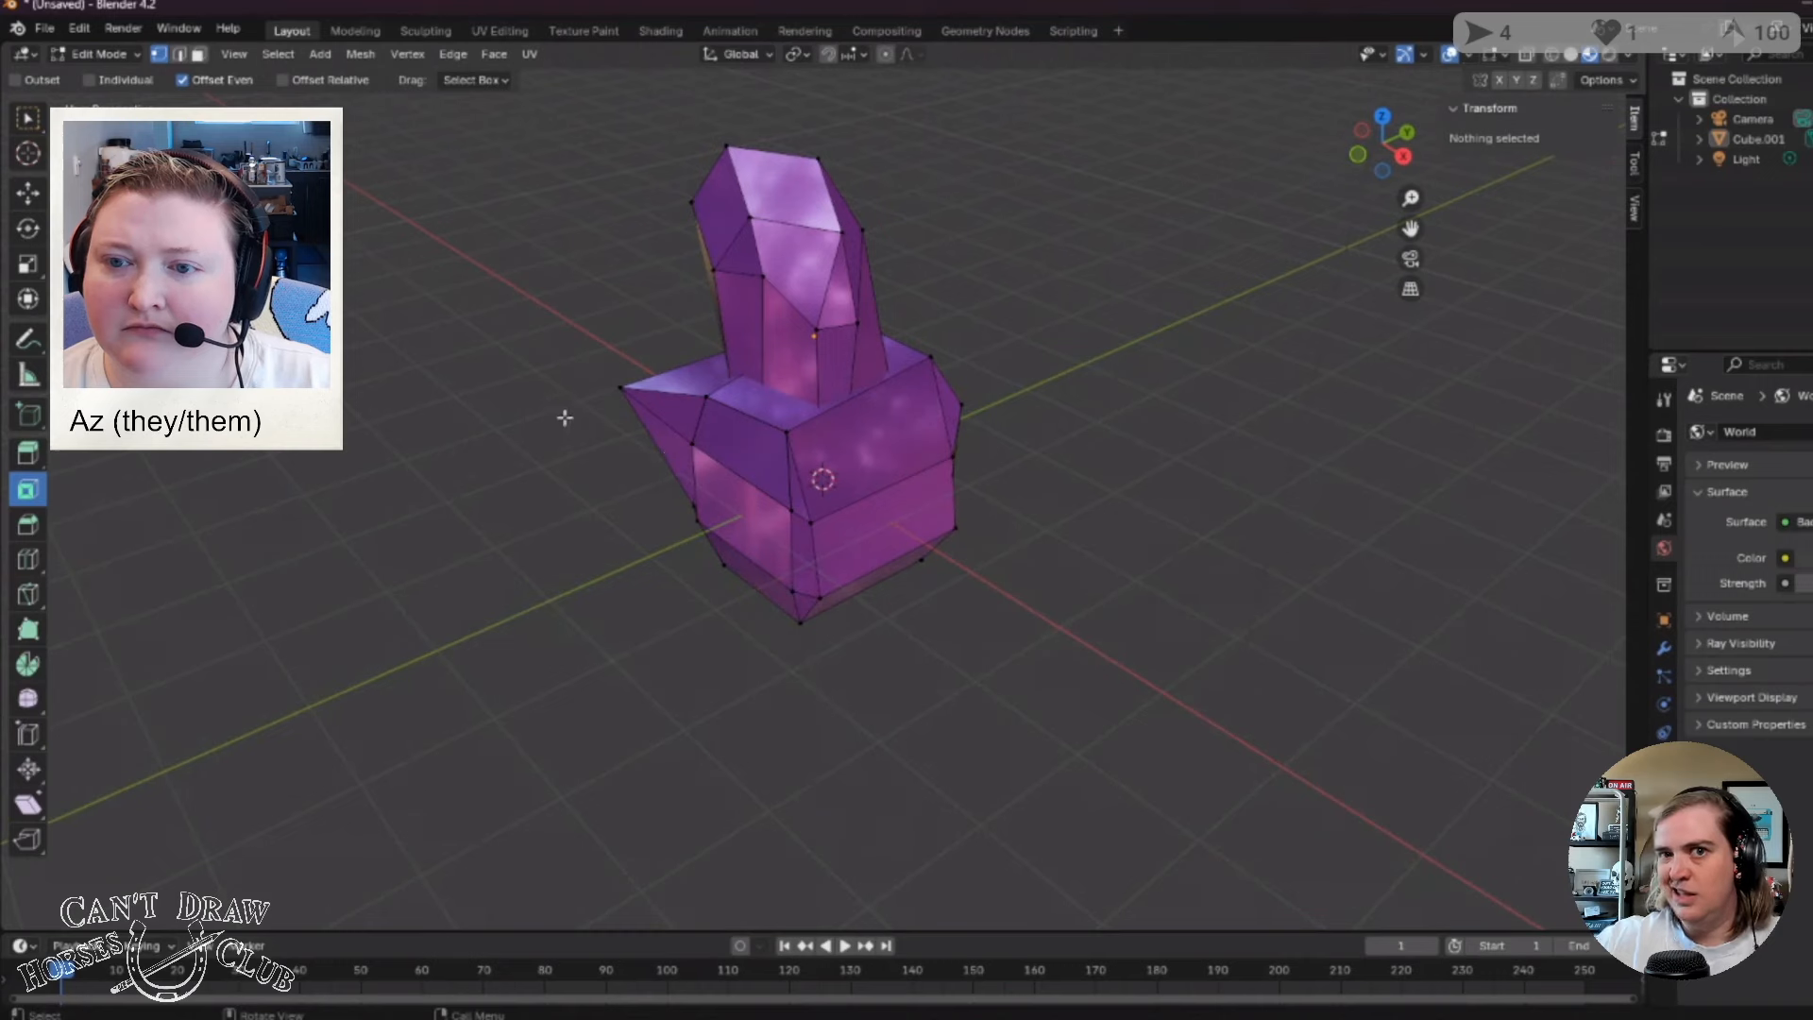
click(652, 391)
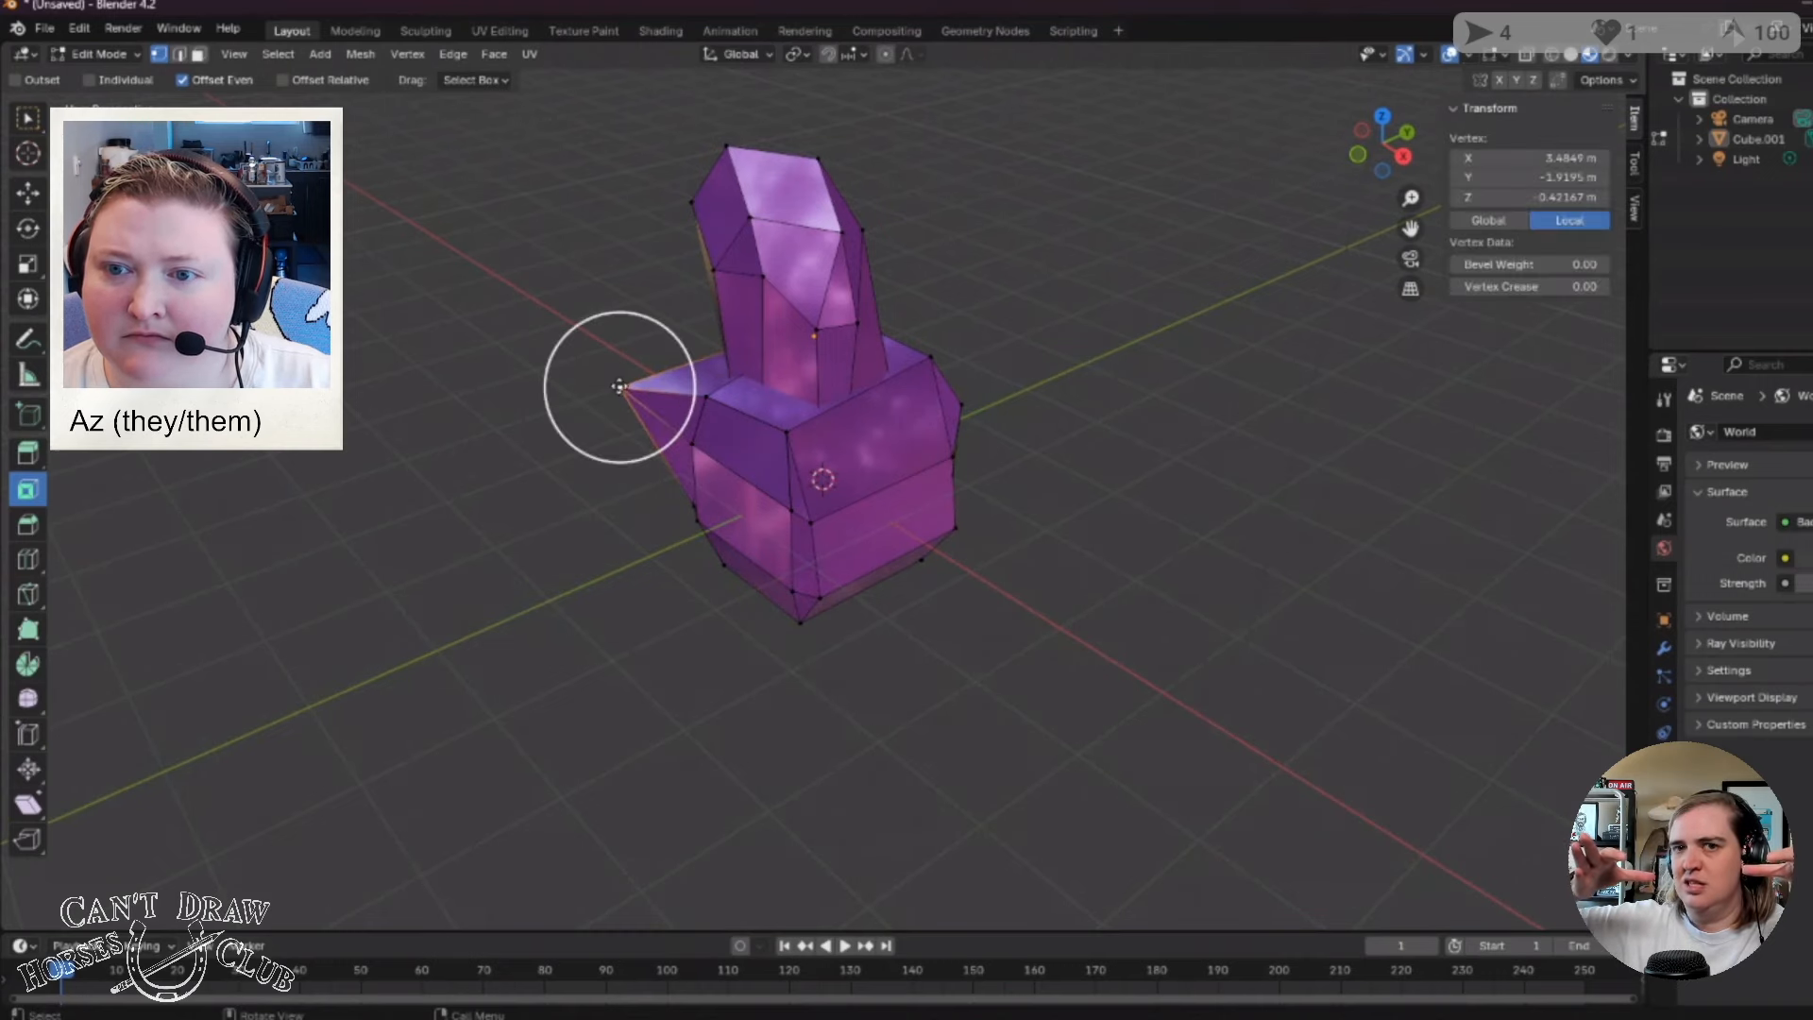
drag(621, 386, 562, 494)
middle_drag(563, 494, 775, 513)
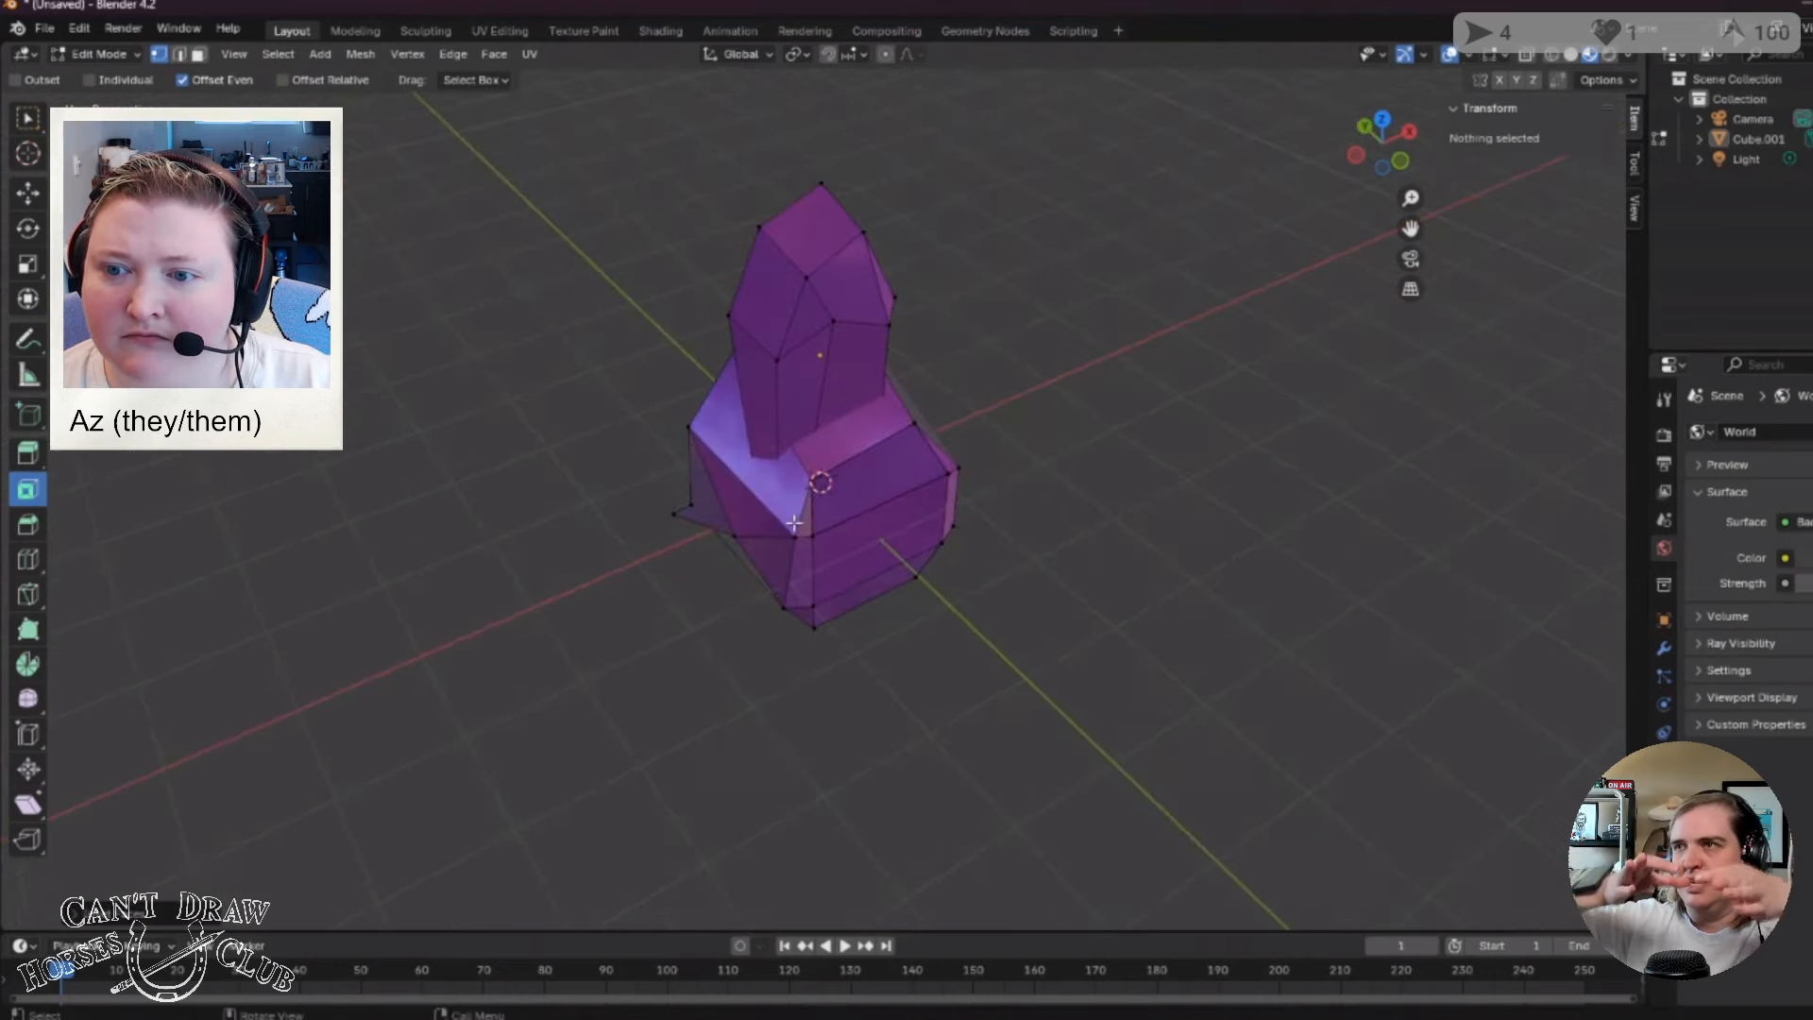
click(794, 542)
drag(795, 546, 836, 627)
middle_drag(836, 627, 964, 571)
Switch to face selection mode and try to inset the upper triangular face beside the protruding corner.
click(907, 463)
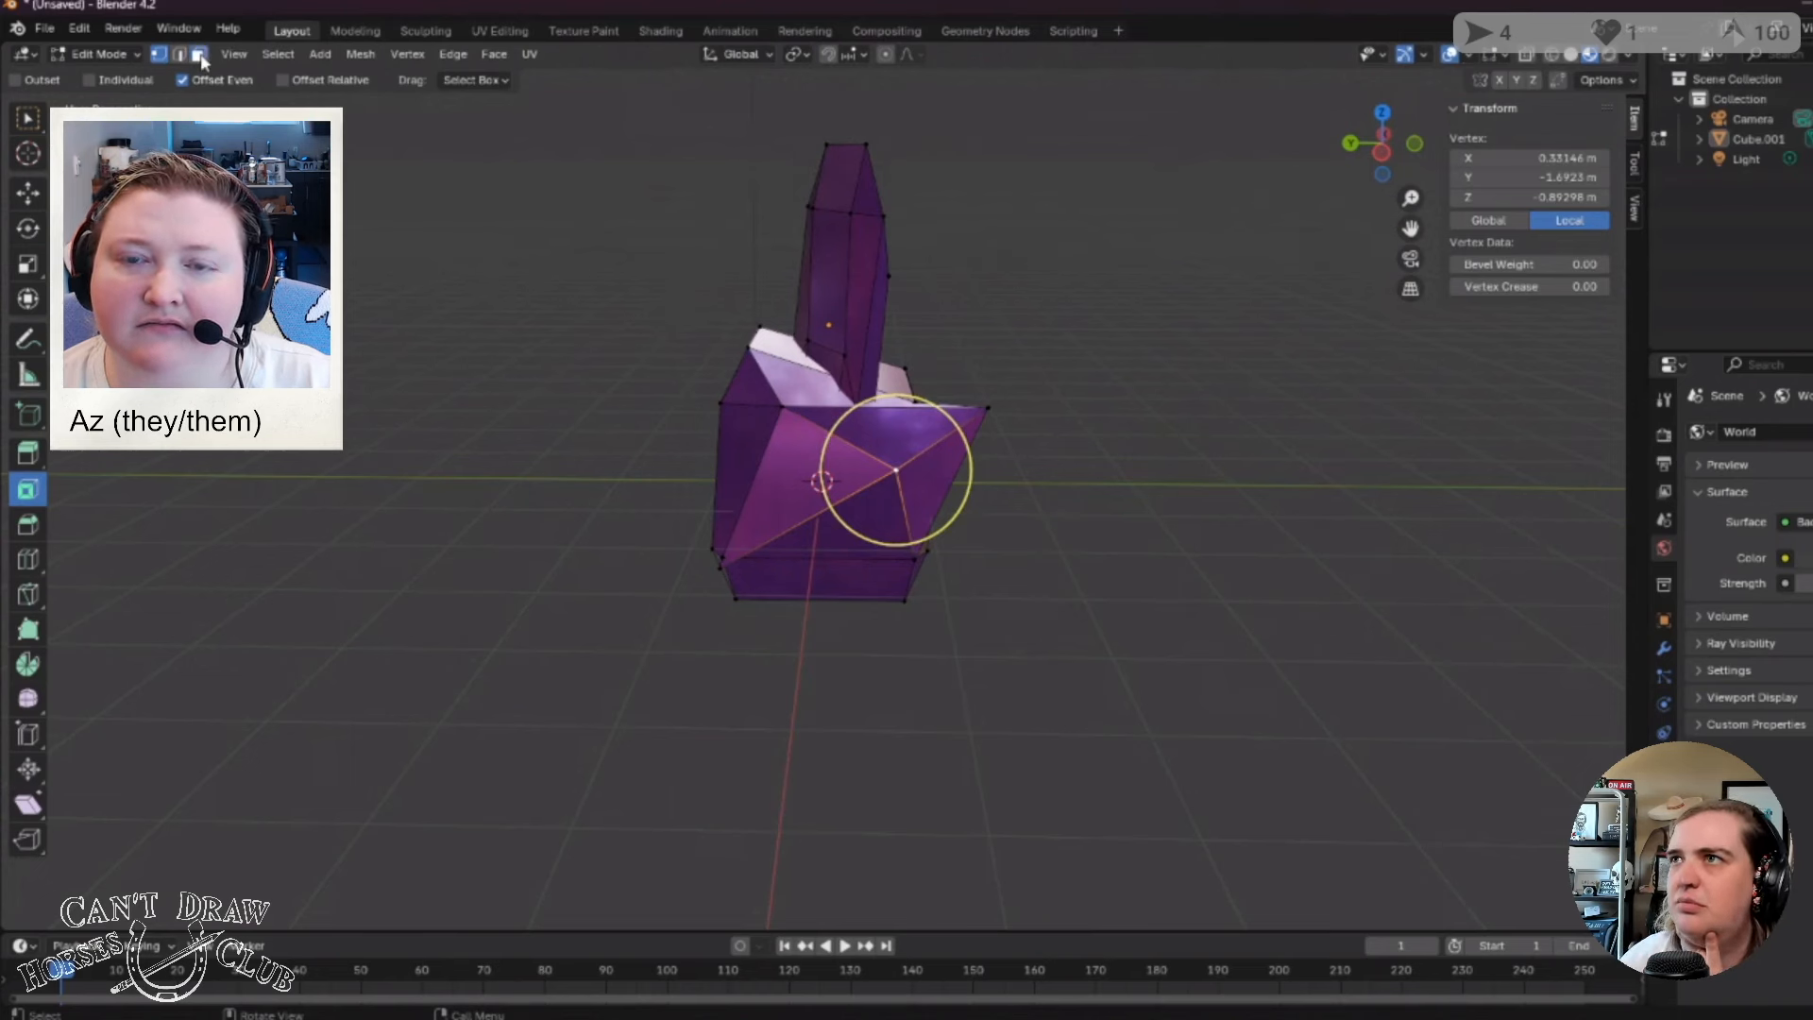
click(199, 55)
click(883, 437)
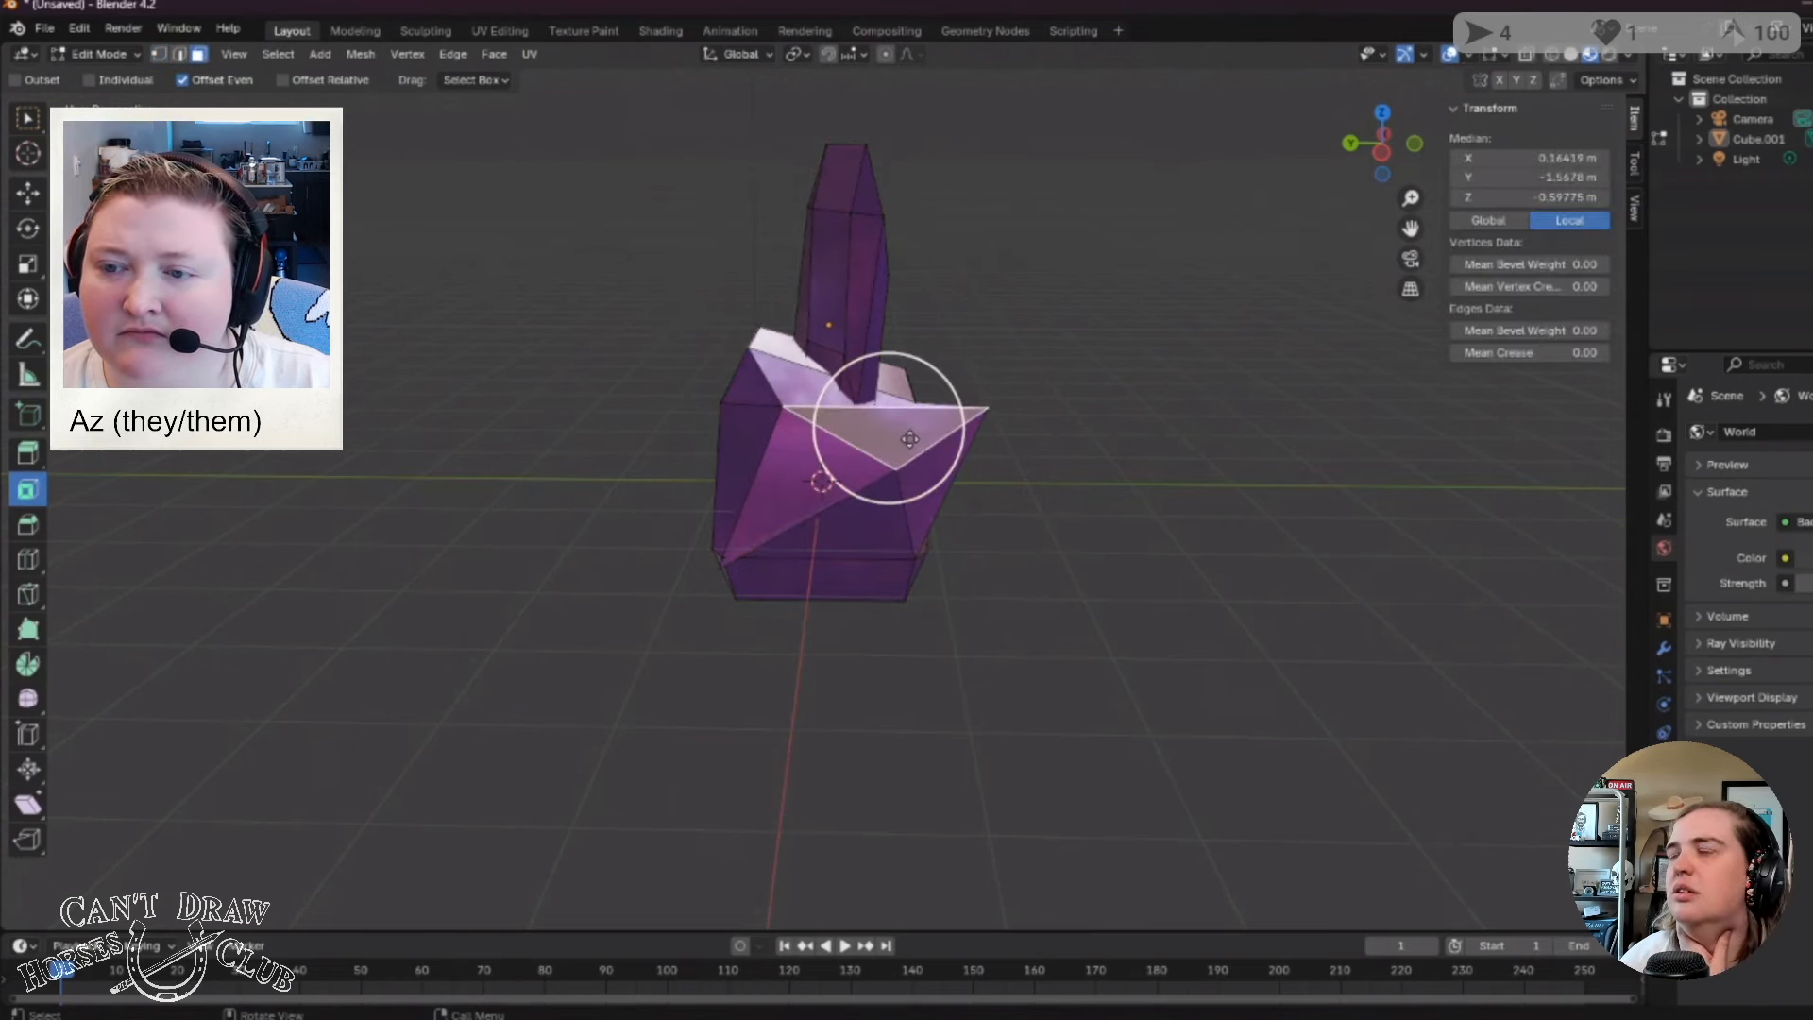
drag(883, 439, 996, 490)
click(1056, 558)
middle_drag(1057, 558, 983, 615)
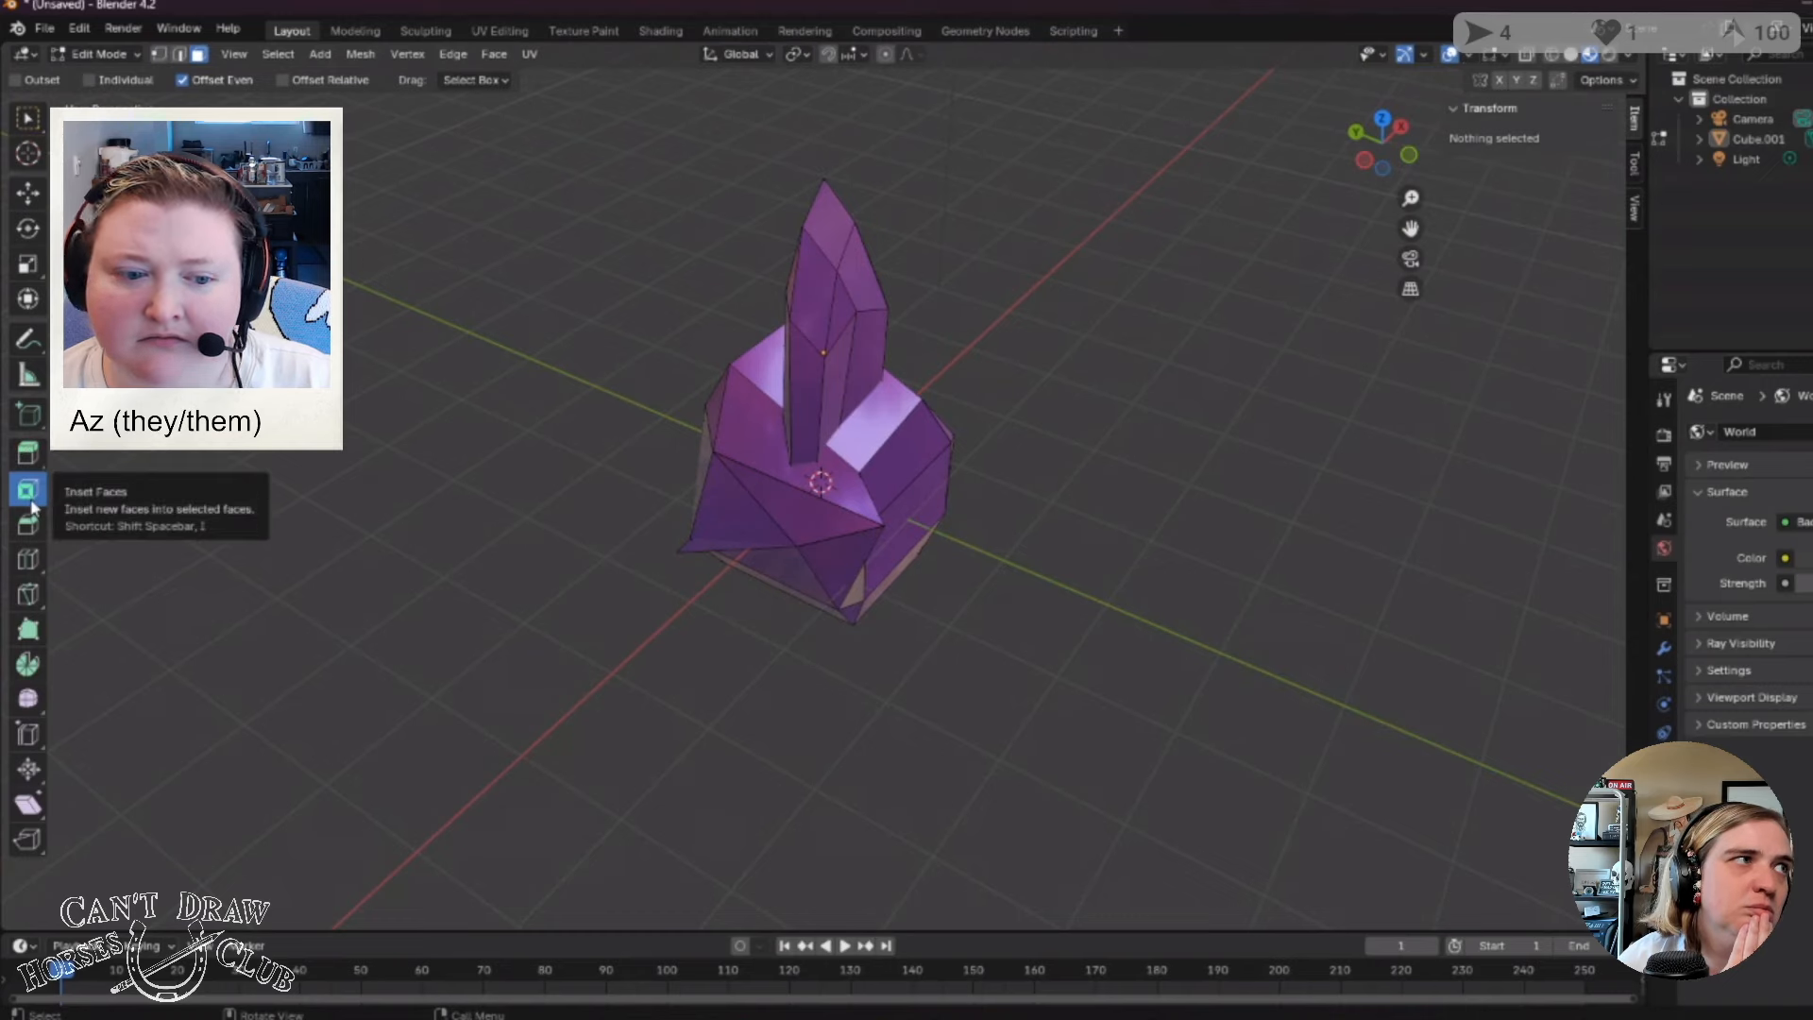
Inset the large triangular side face below the protruding corner of the crystal base, and clear the selection.
scroll(721, 734, up, 3)
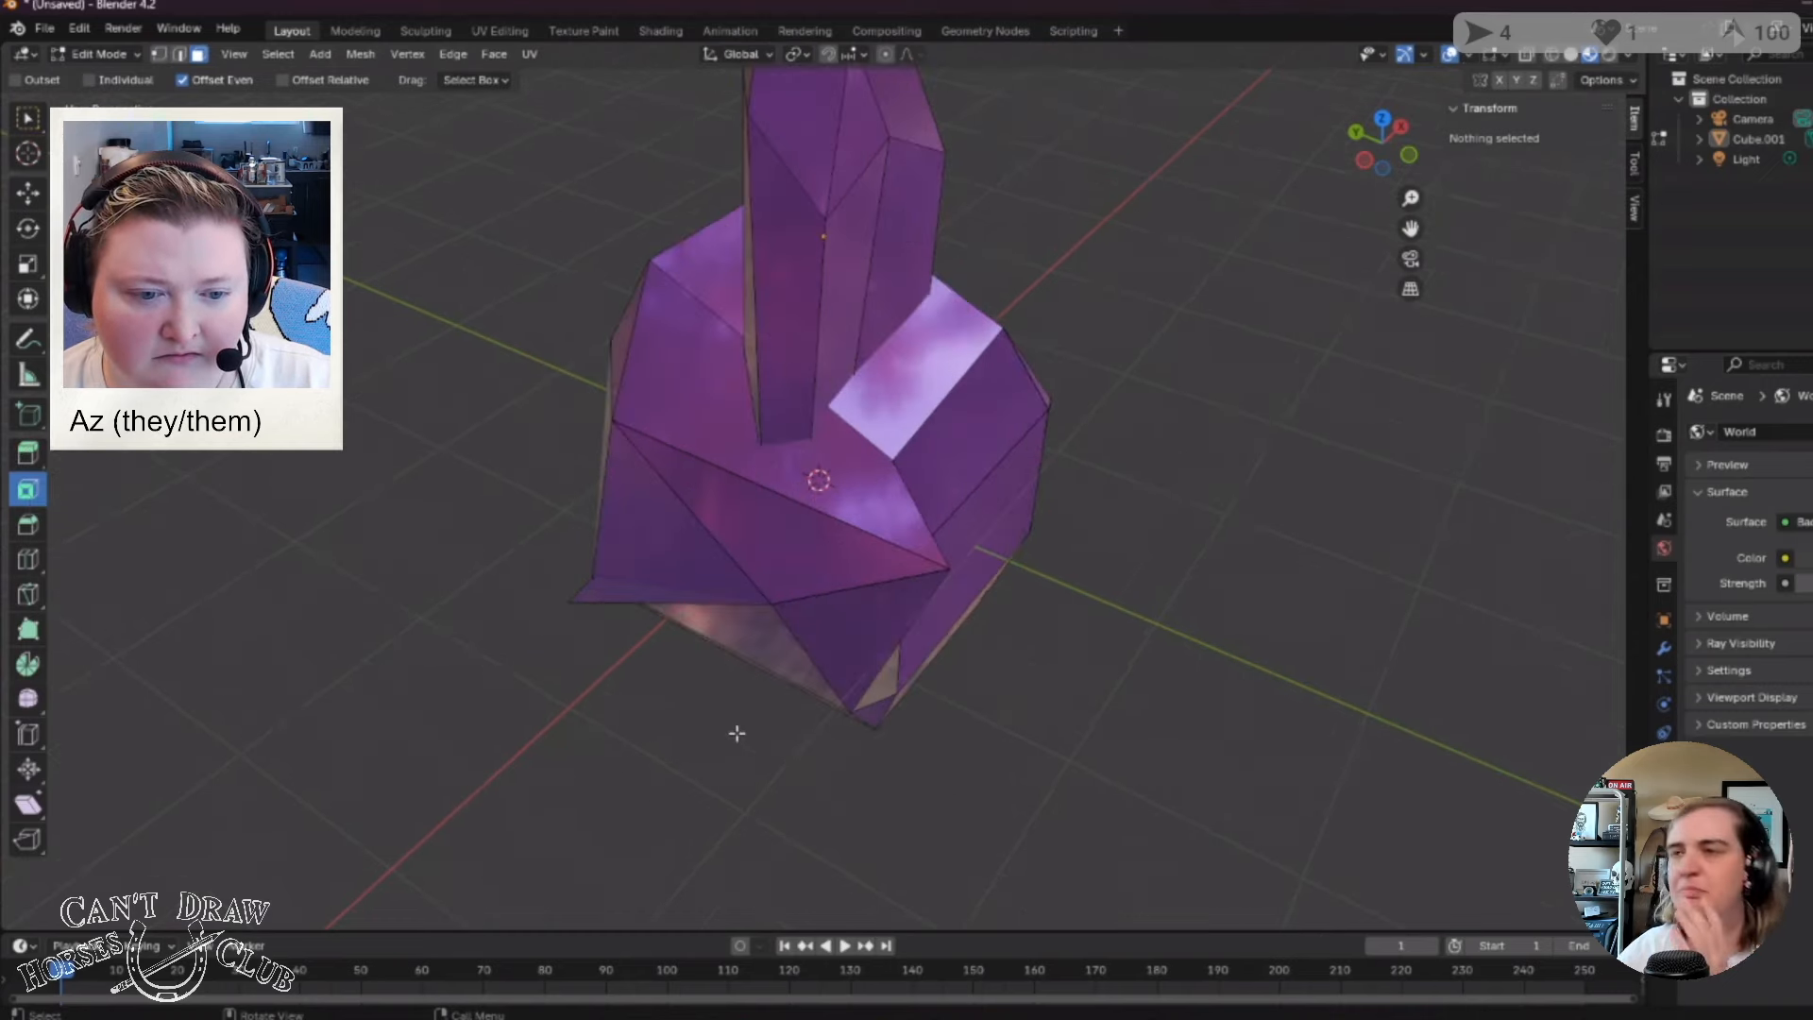
middle_drag(668, 725, 751, 700)
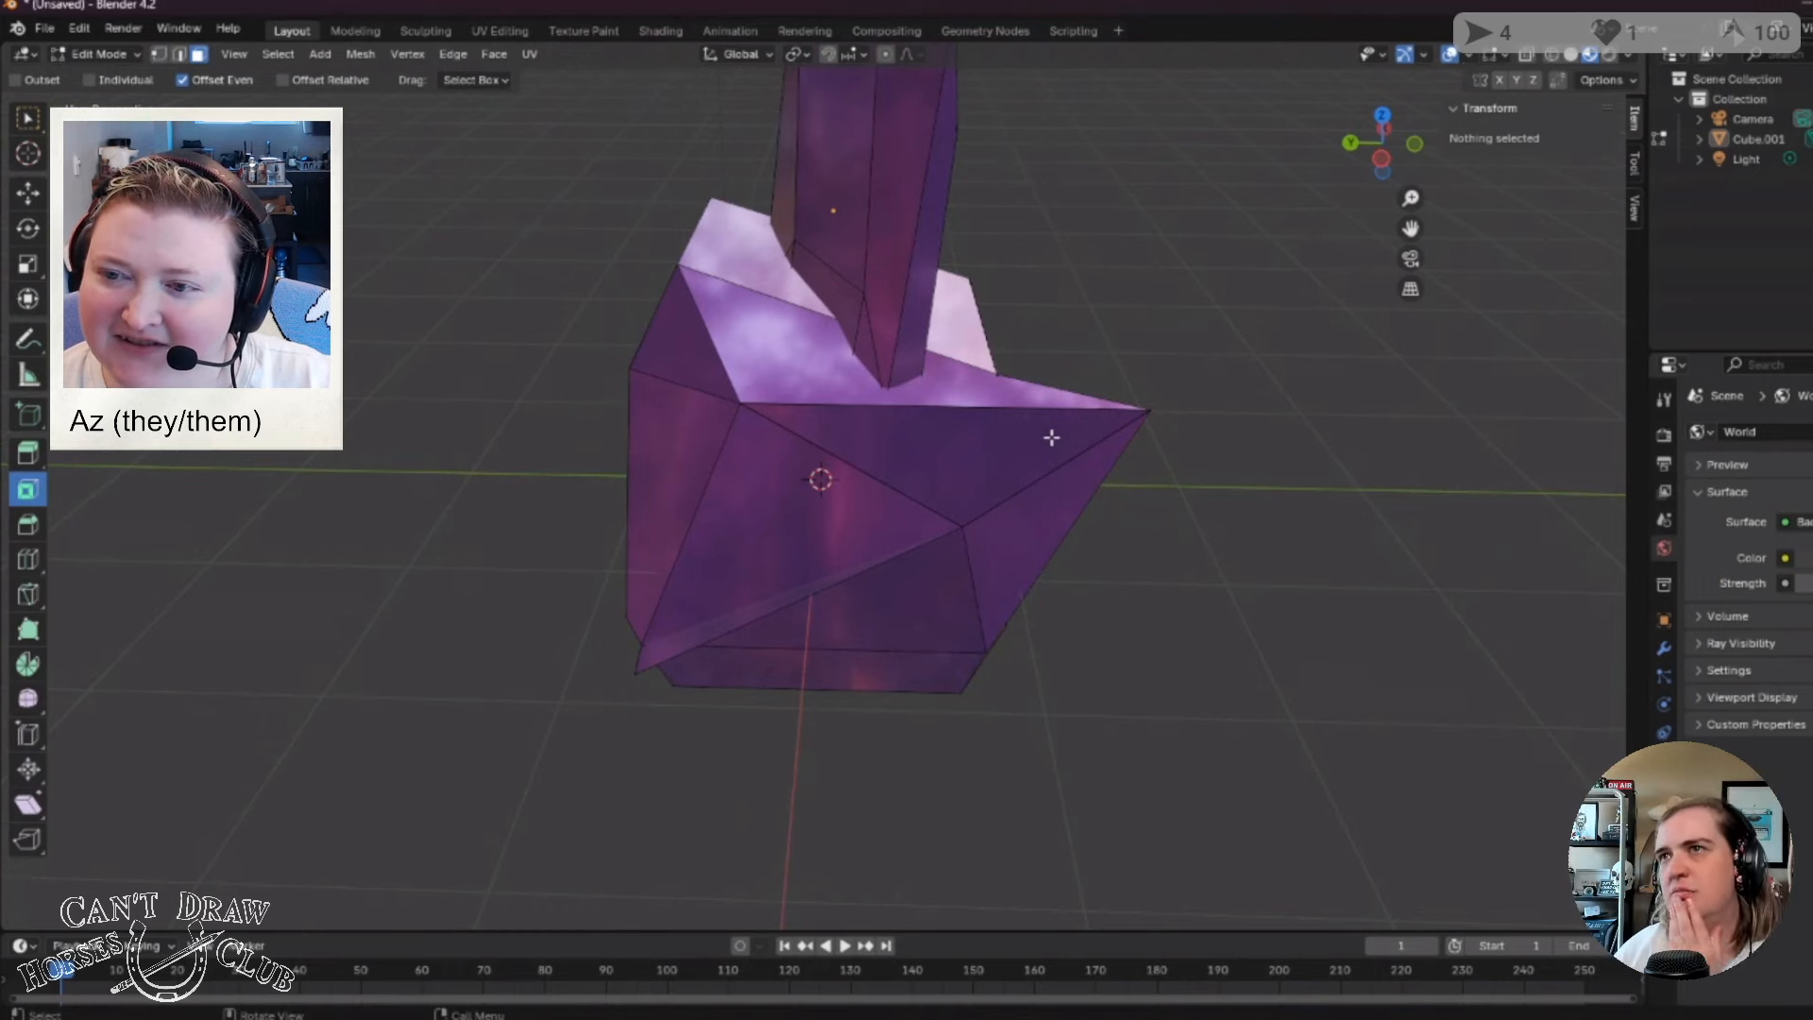
click(27, 528)
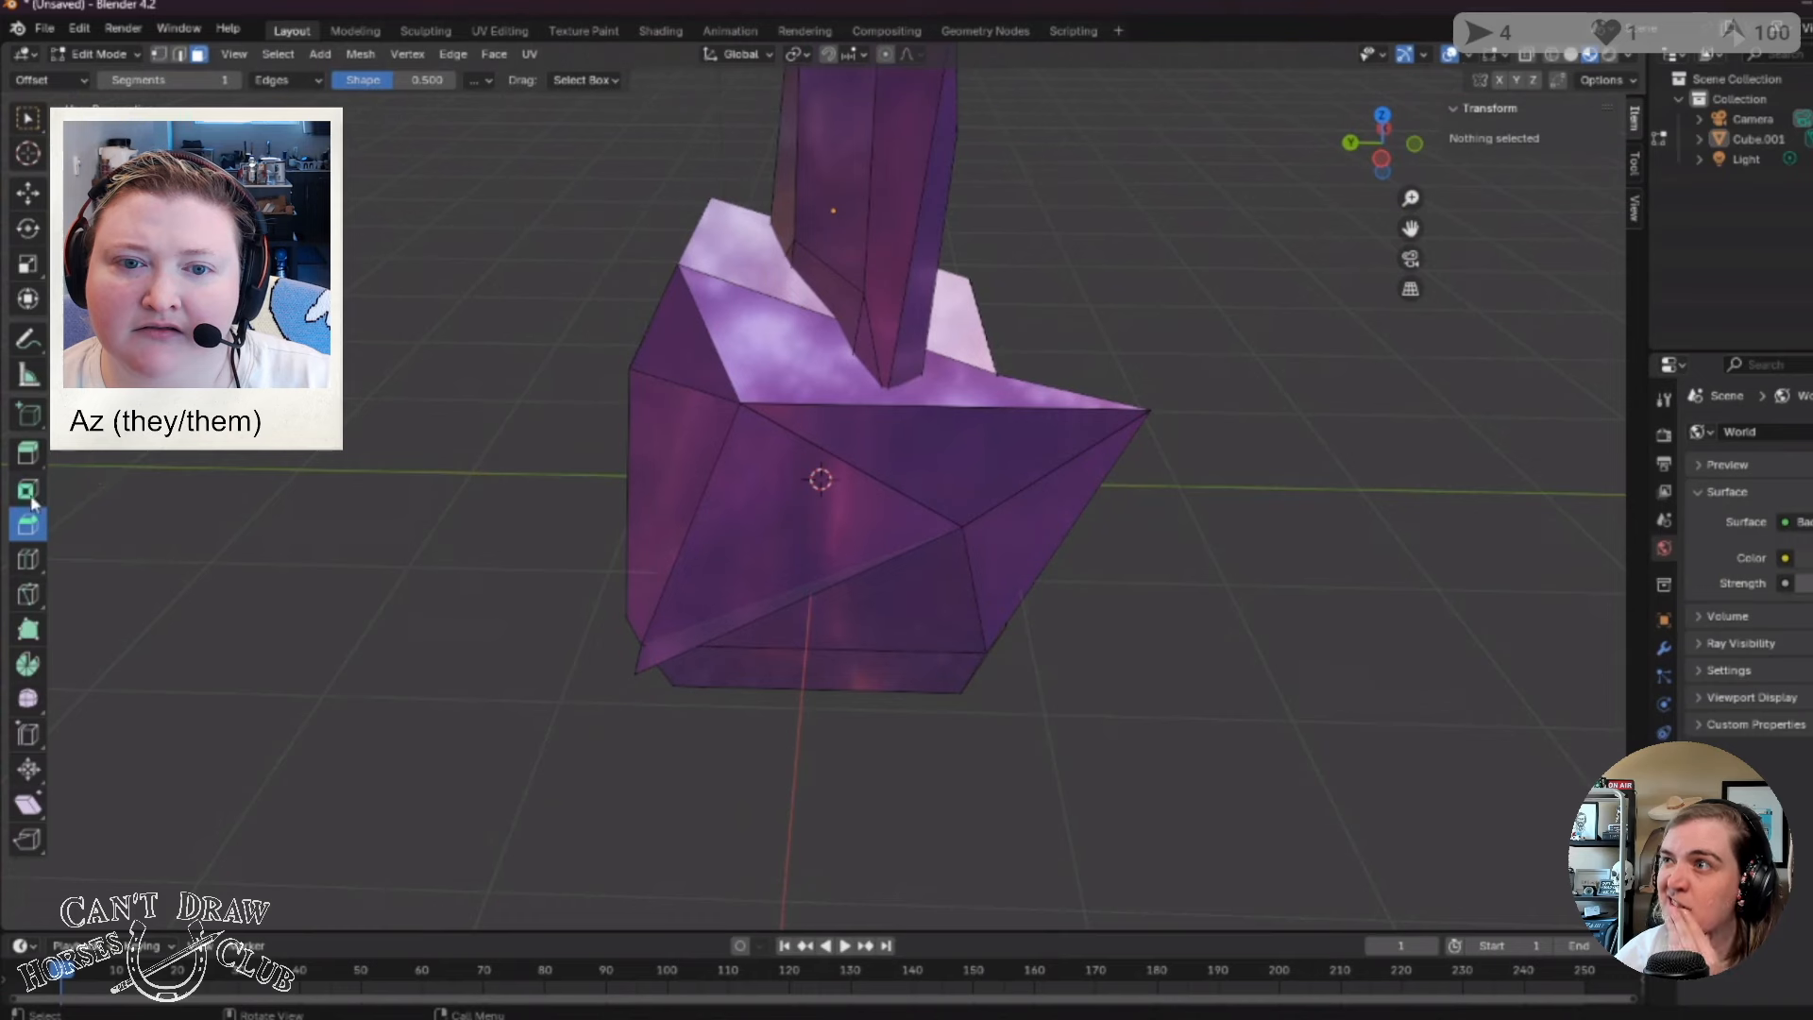
click(29, 493)
click(755, 552)
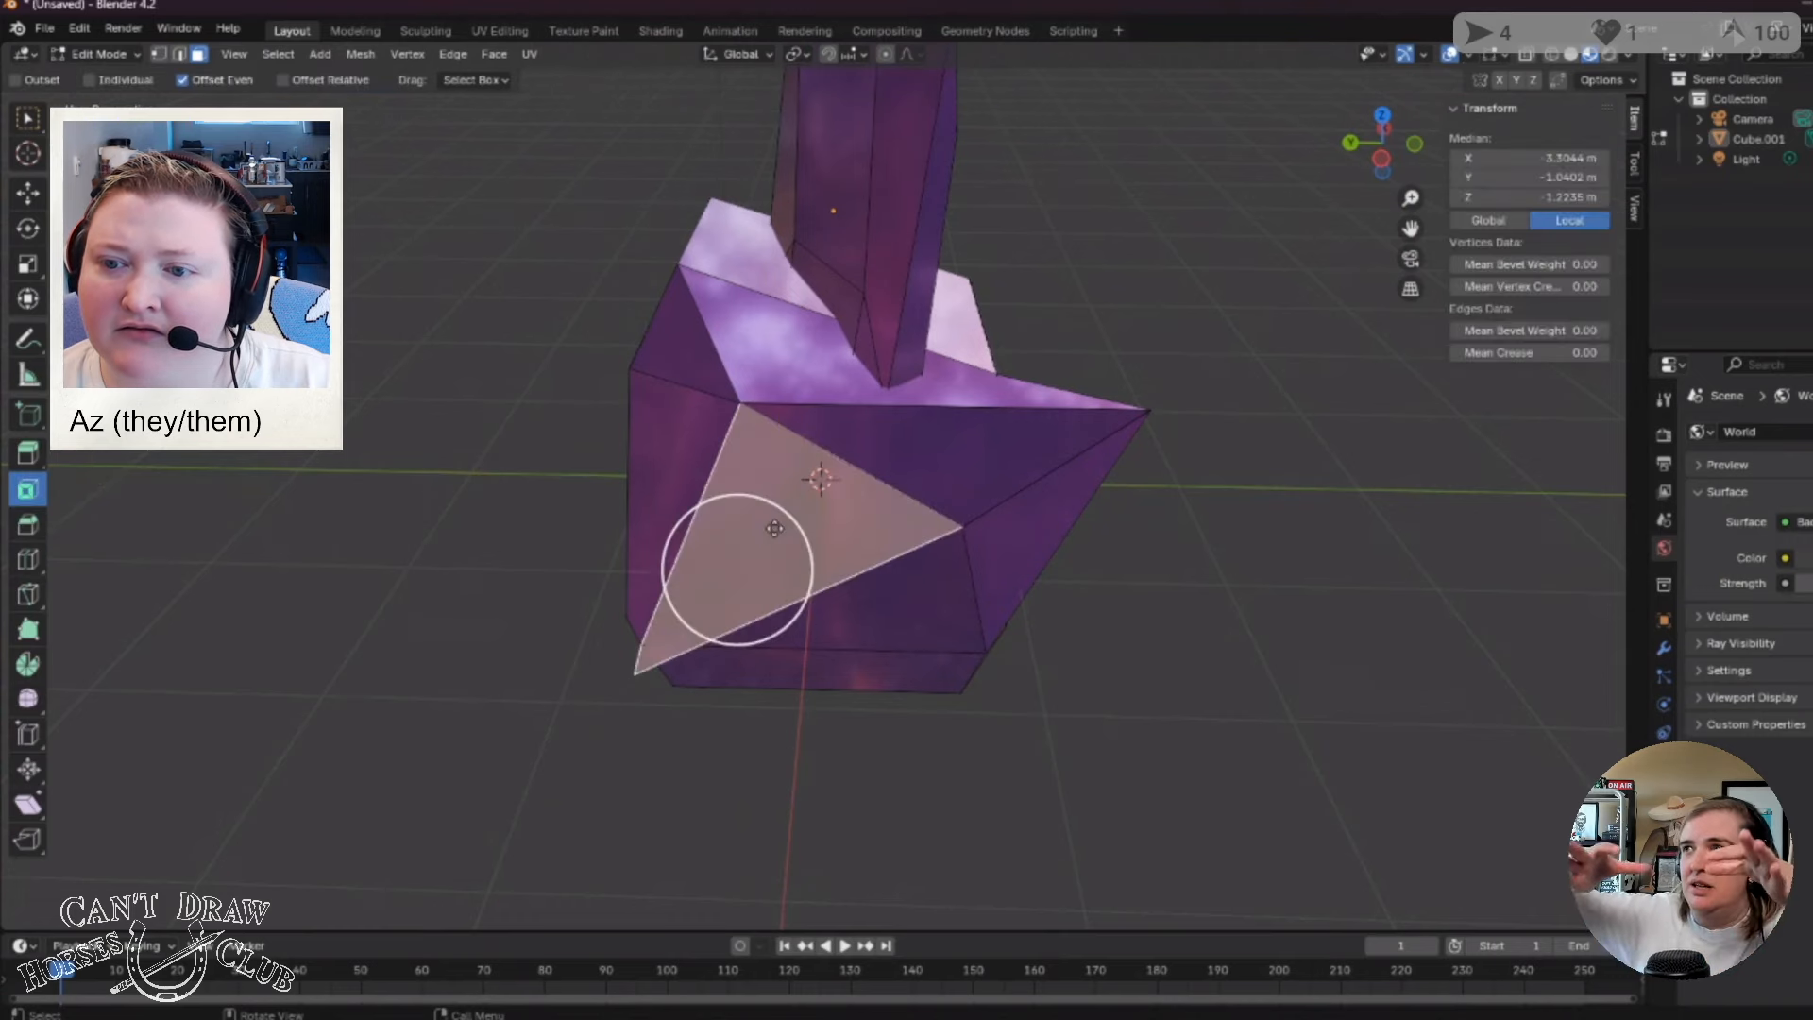
mouse_move(750, 557)
mouse_down()
mouse_move(737, 549)
mouse_move(786, 507)
mouse_move(740, 558)
mouse_move(753, 541)
mouse_up()
middle_drag(911, 671, 1049, 638)
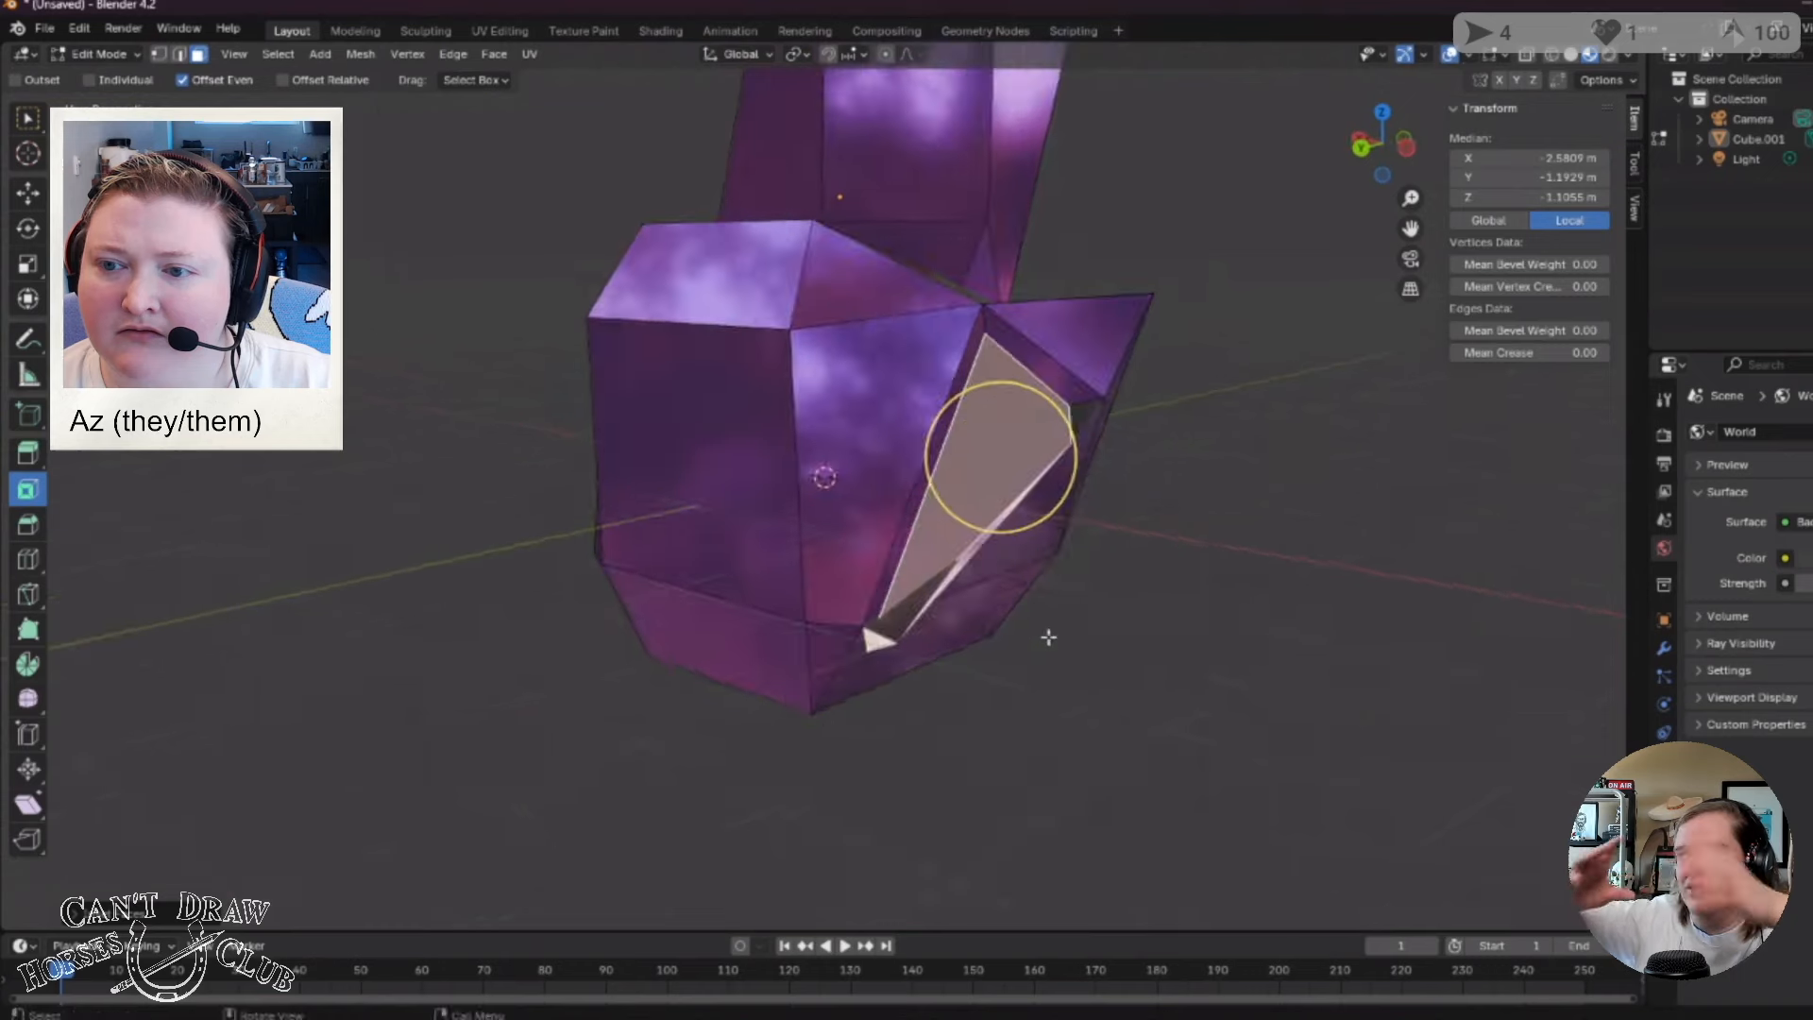
click(840, 724)
Inset the large rectangular side face of the base with a narrow border and deselect it.
middle_drag(838, 725, 728, 510)
click(736, 477)
mouse_move(736, 477)
mouse_down()
mouse_move(720, 477)
mouse_move(740, 498)
mouse_move(721, 498)
mouse_up()
click(883, 798)
Try to bevel the sloping upper side face of the base with the Bevel tool.
middle_drag(750, 759, 799, 735)
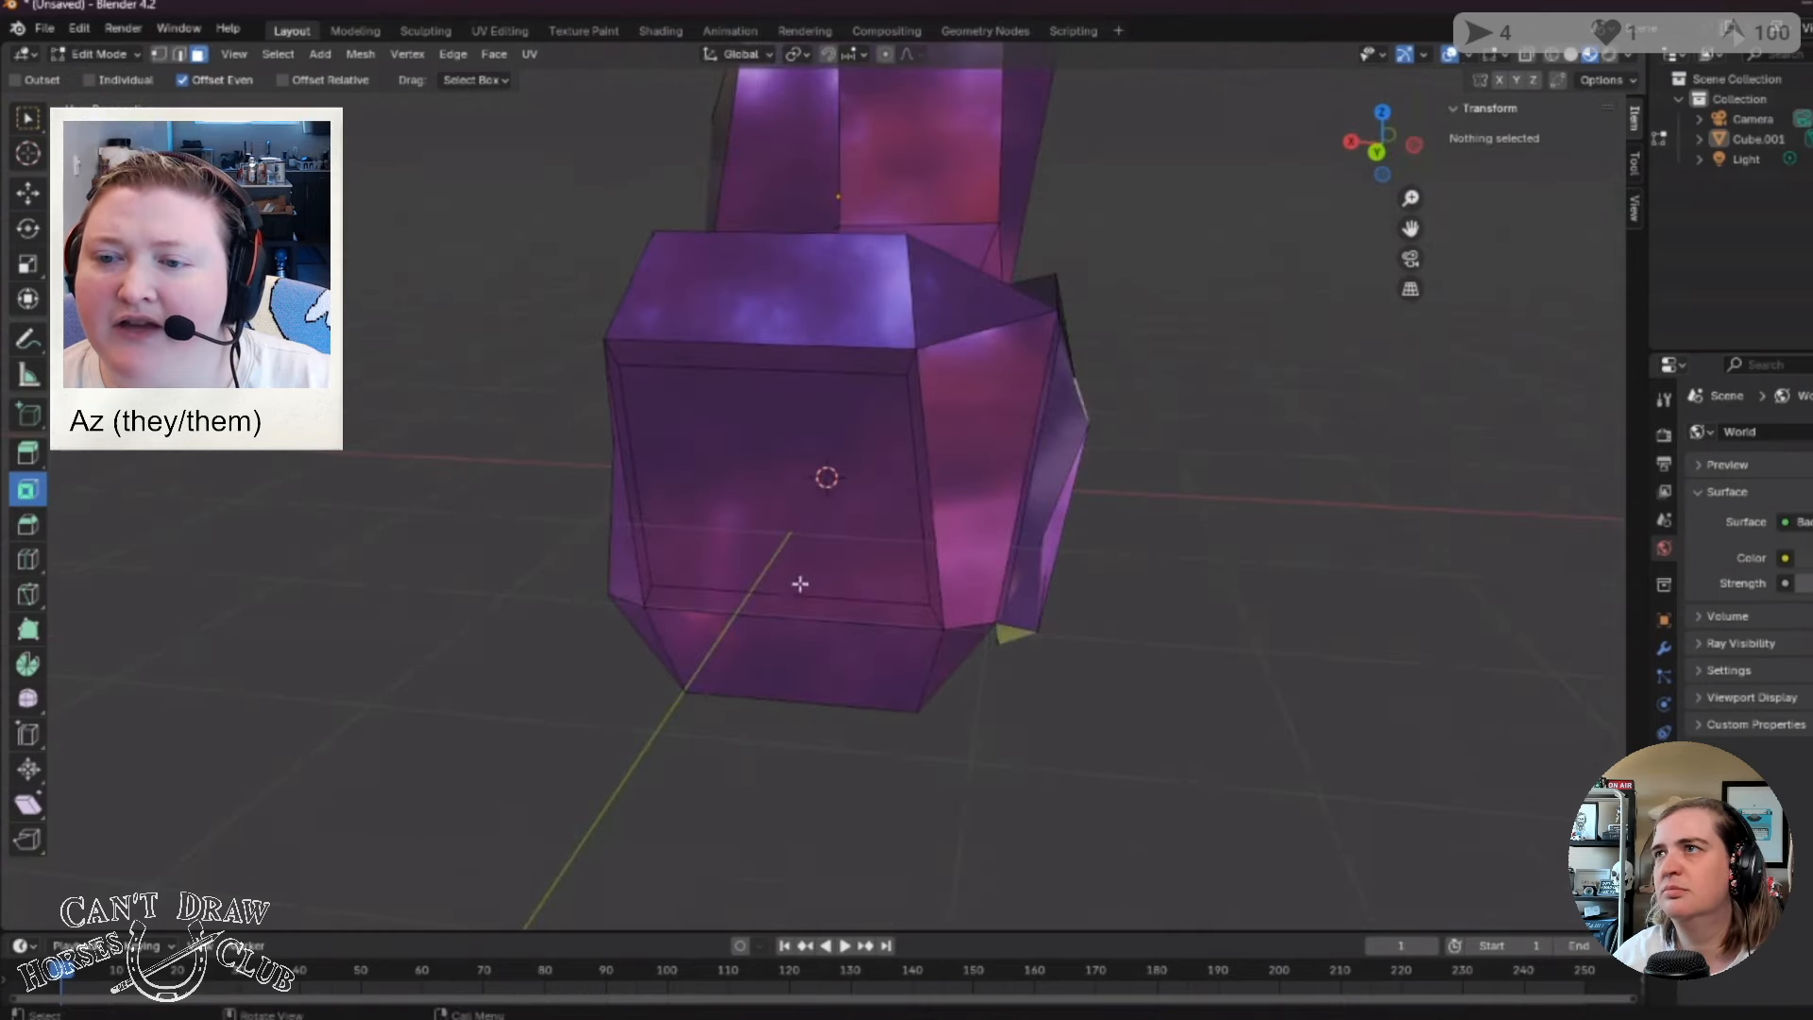
middle_drag(1259, 712, 1016, 745)
scroll(1220, 729, down, 5)
scroll(1221, 729, down, 2)
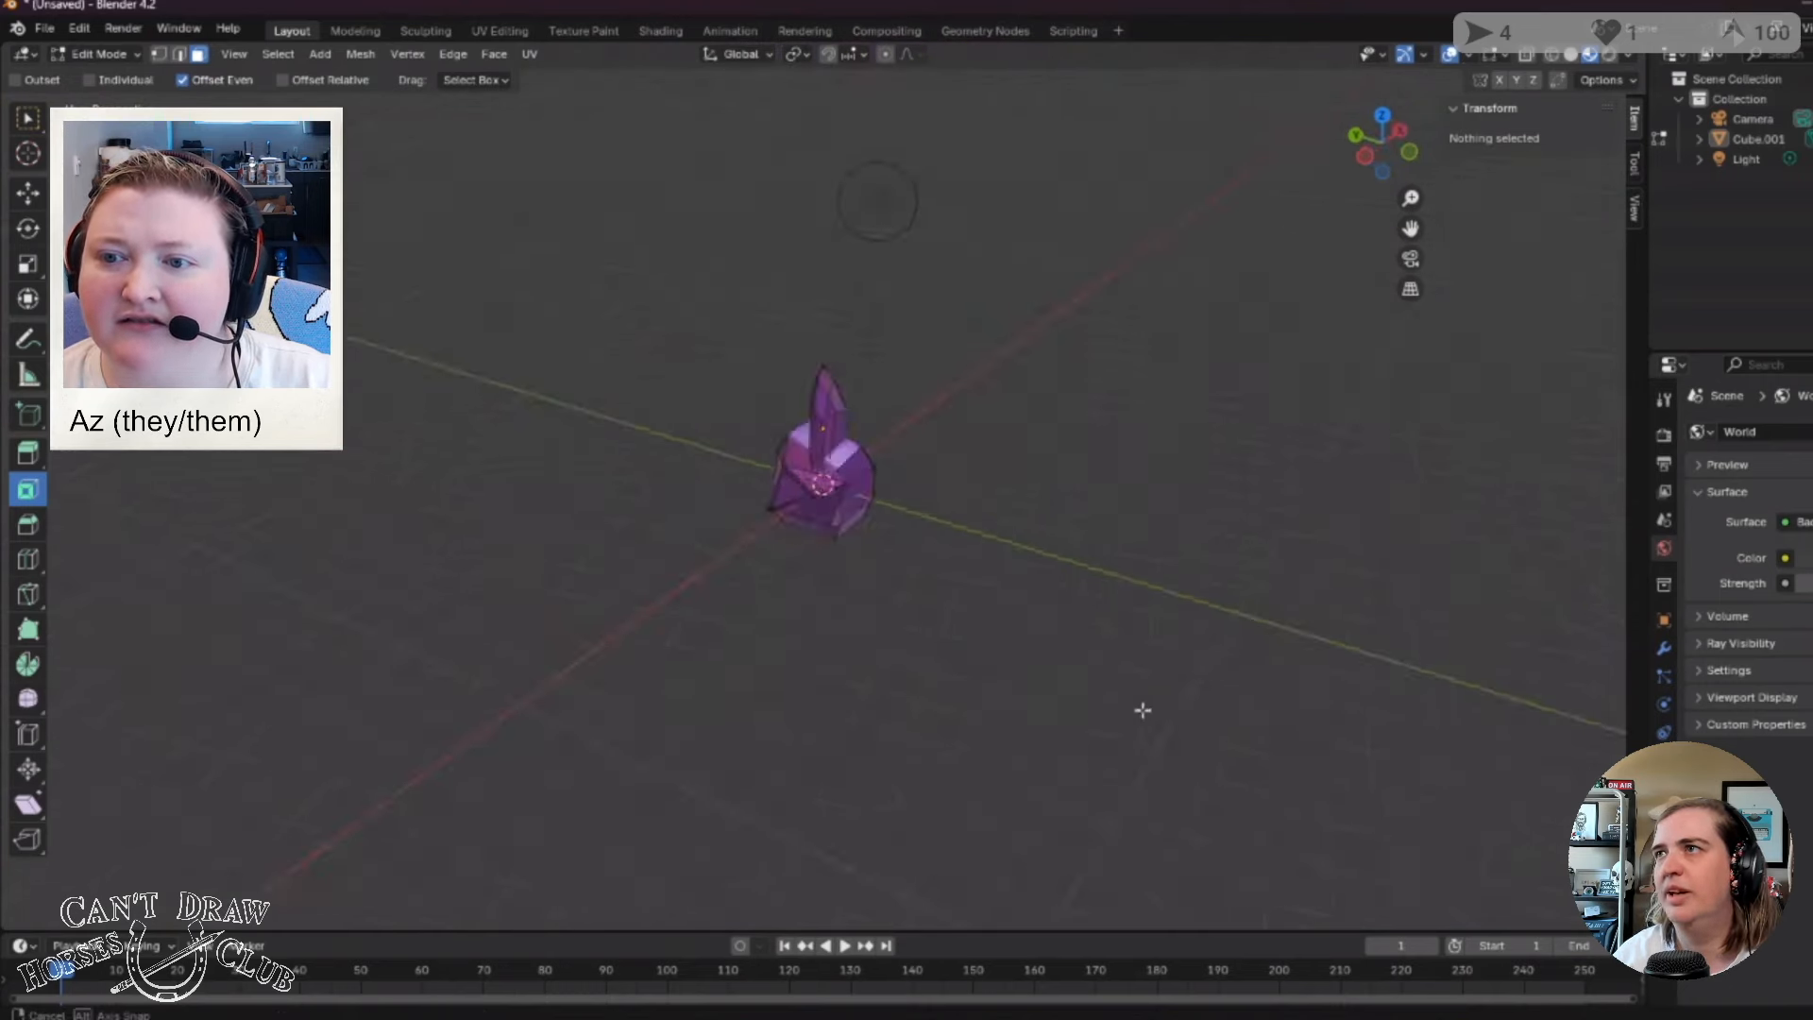
middle_drag(1142, 712, 898, 696)
scroll(895, 673, up, 6)
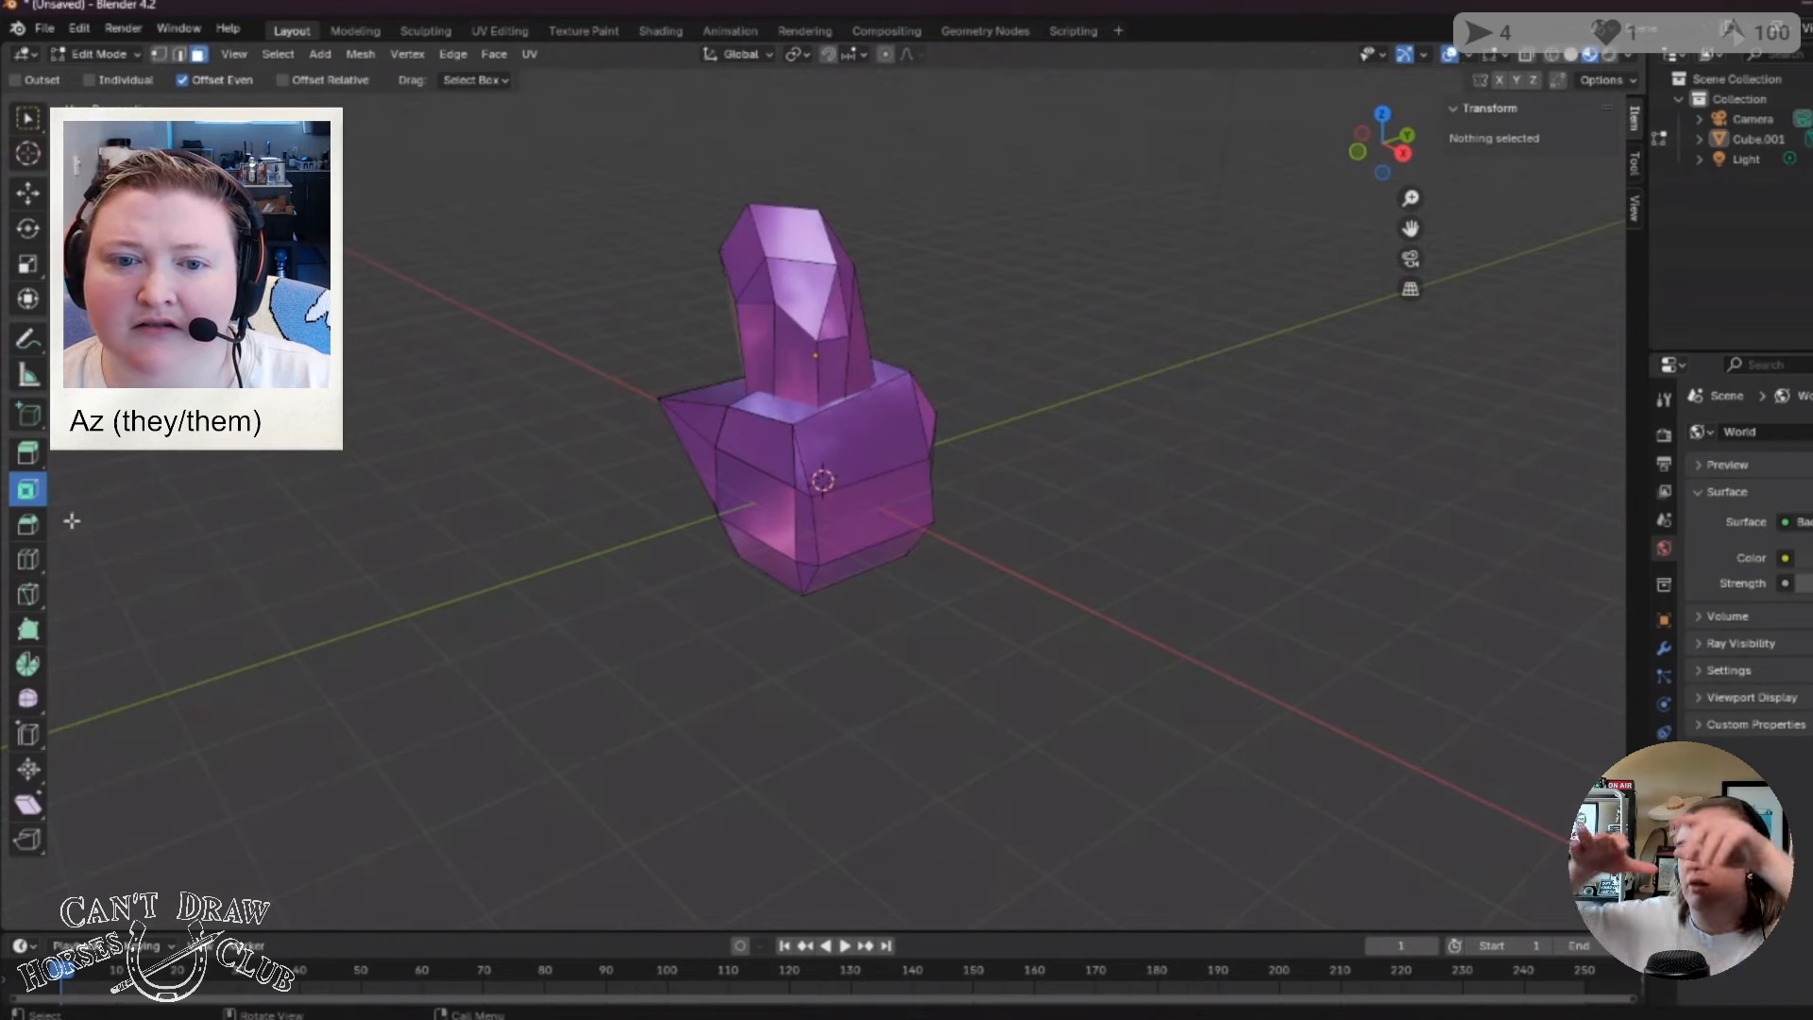
click(27, 529)
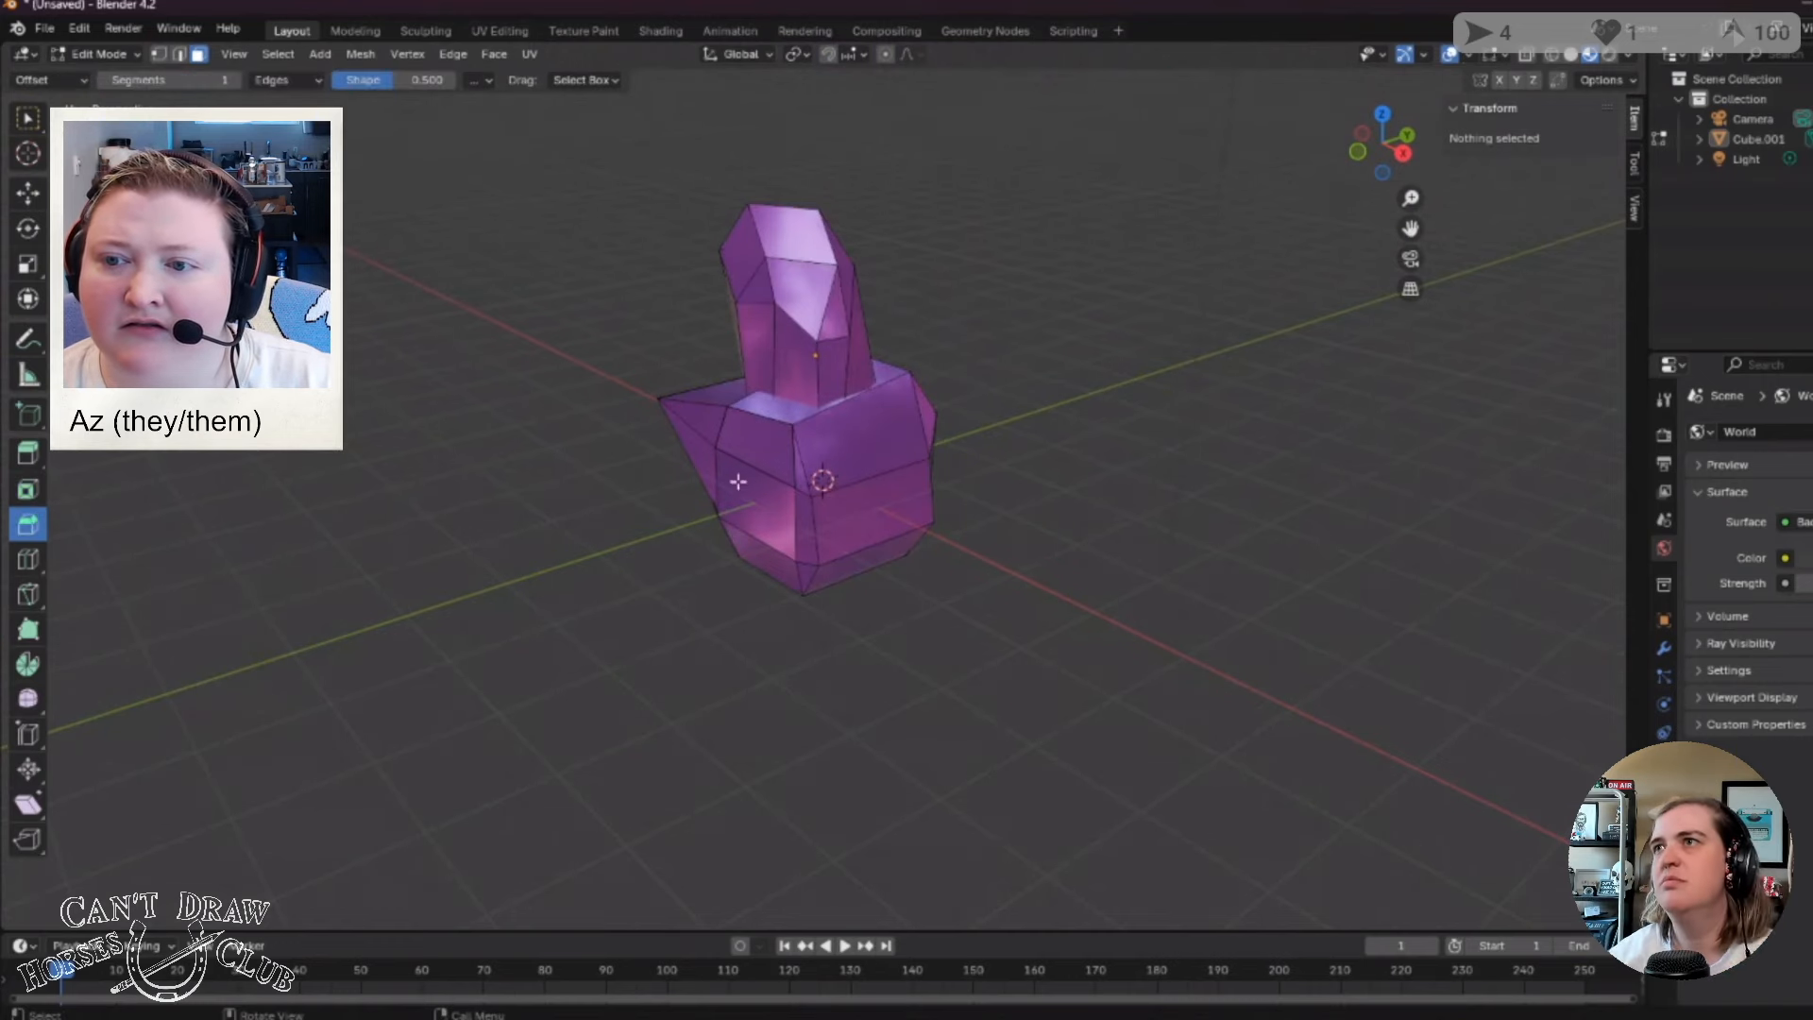
click(869, 430)
drag(918, 431, 933, 429)
key(Escape)
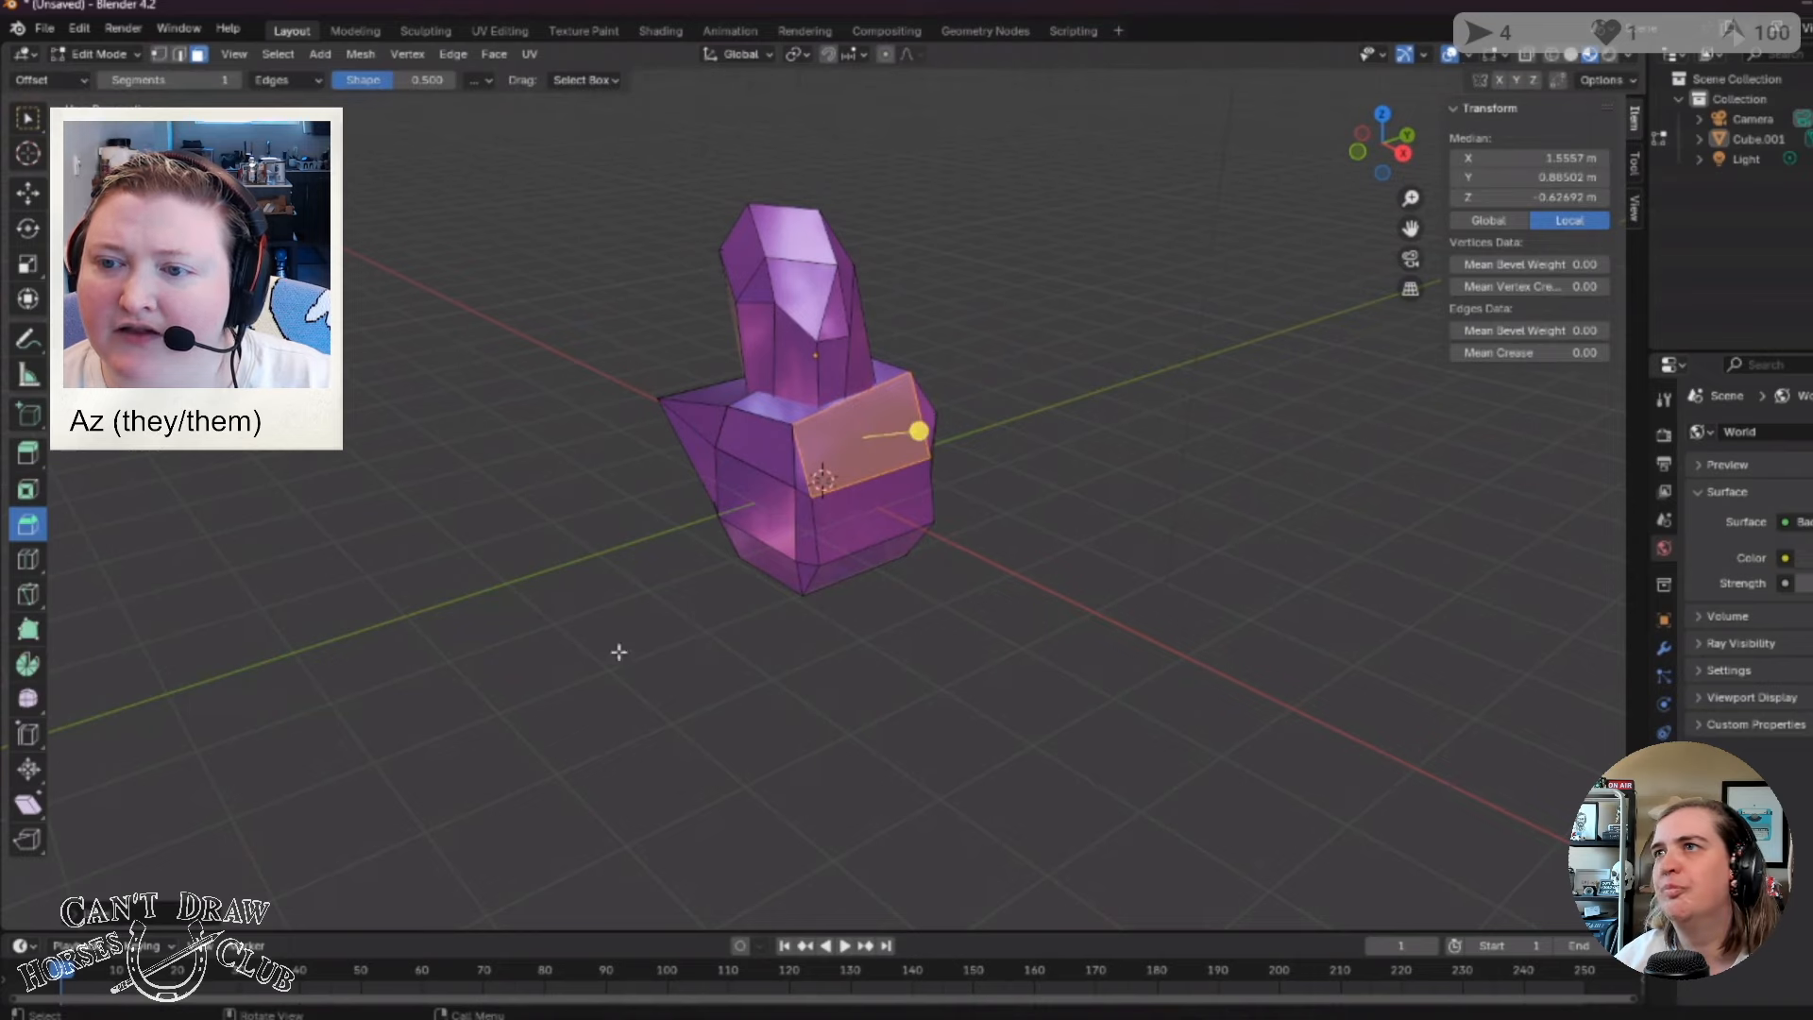
Bevel the edges of the small face at the tip of the crystal spire and clear the selection.
middle_drag(618, 652, 837, 296)
click(814, 265)
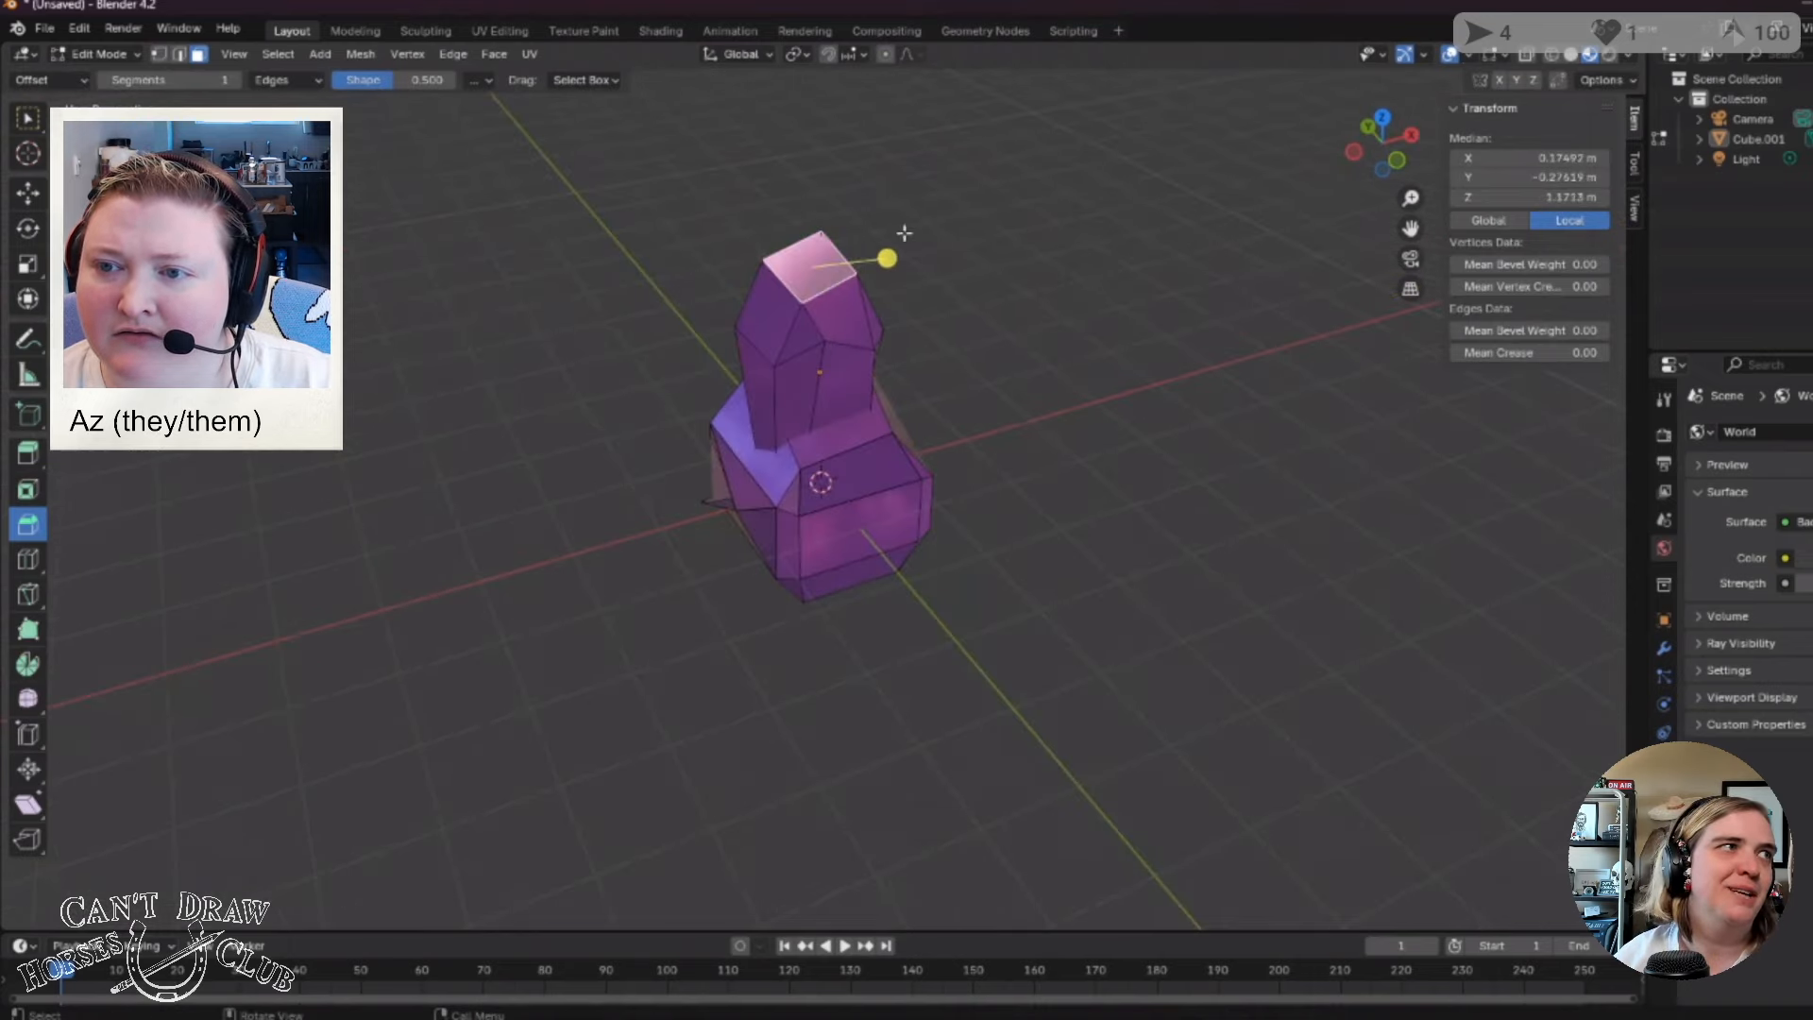
drag(887, 258, 910, 255)
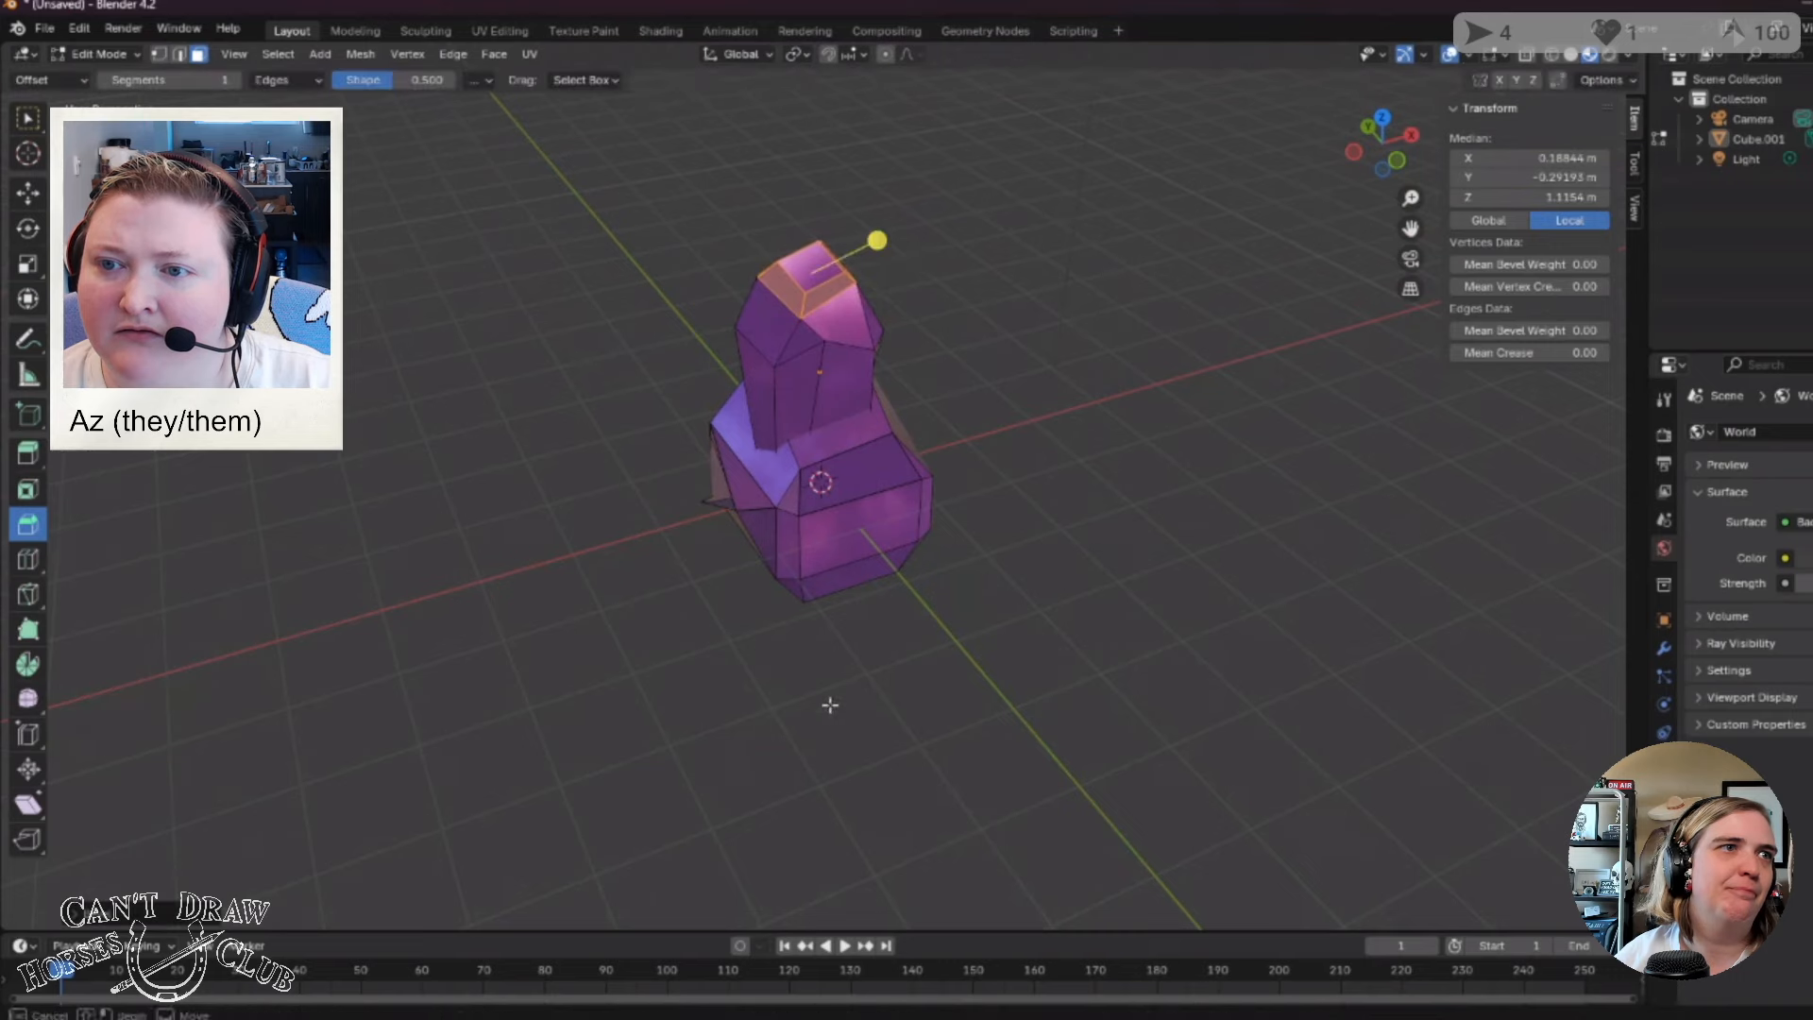
middle_drag(833, 750, 762, 690)
click(898, 708)
Add loop cuts across two of the upper facets near the tip of the crystal spire.
middle_drag(899, 708, 178, 567)
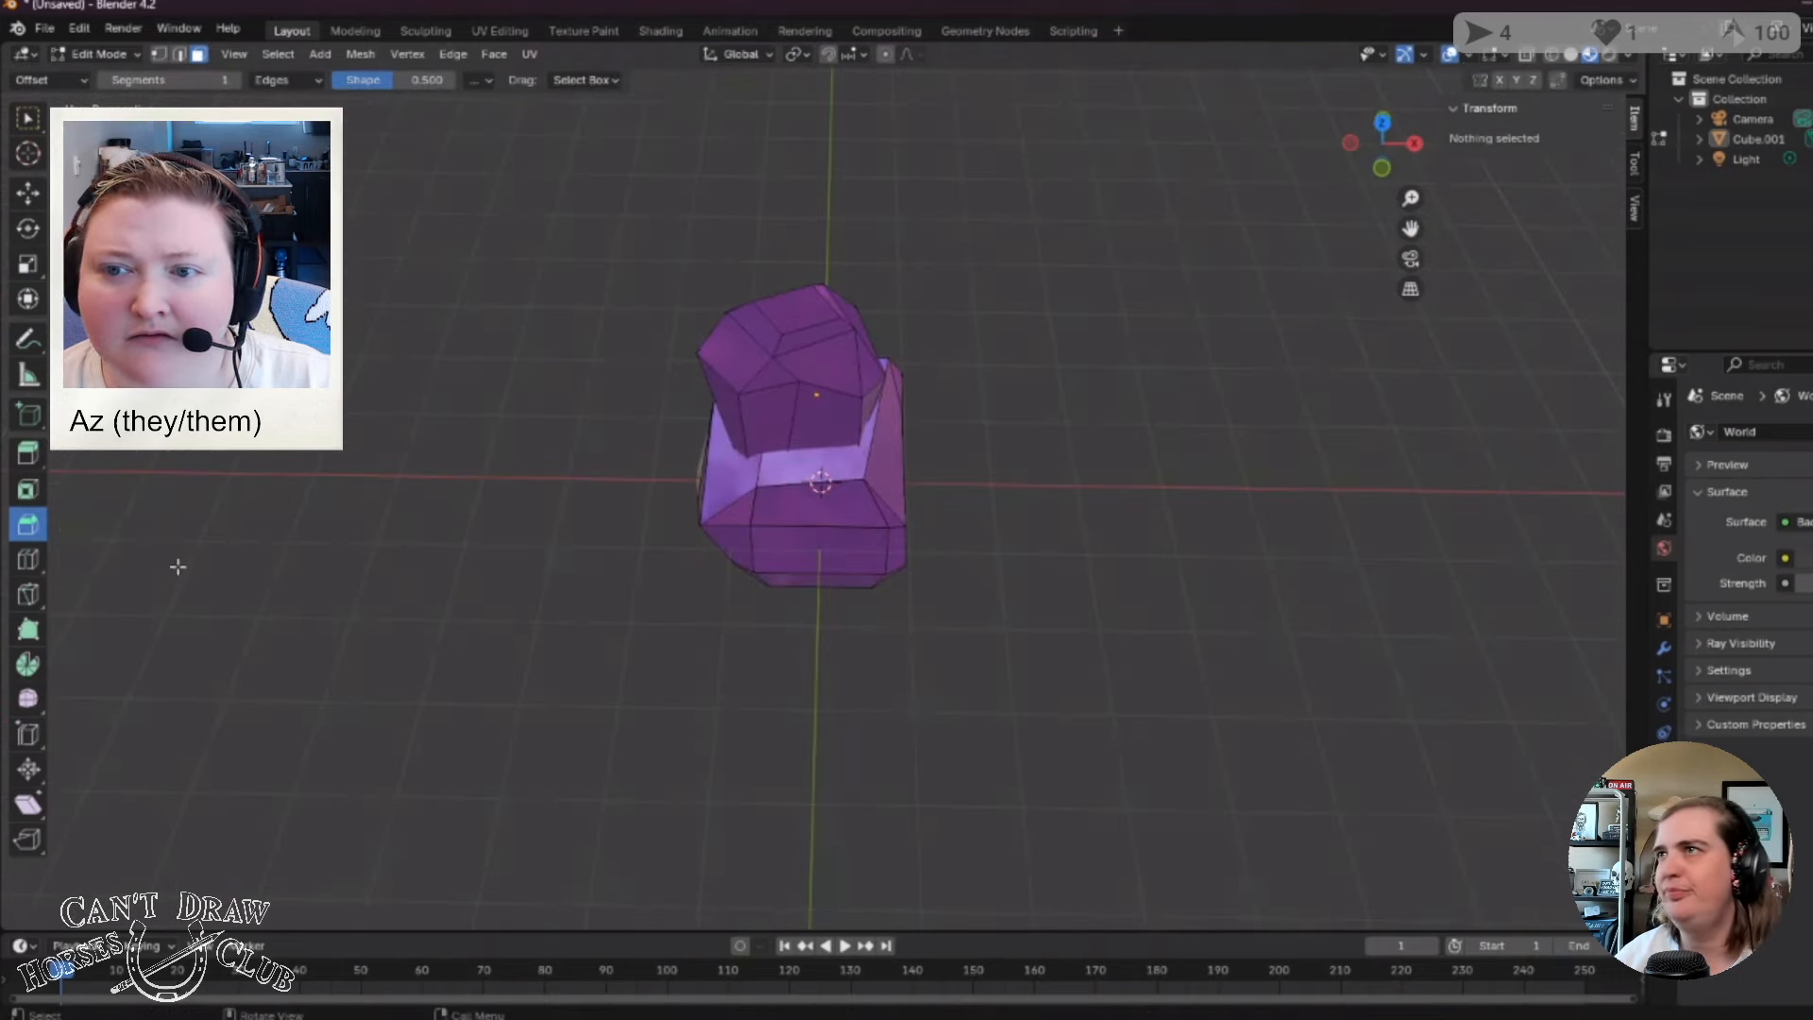
click(28, 560)
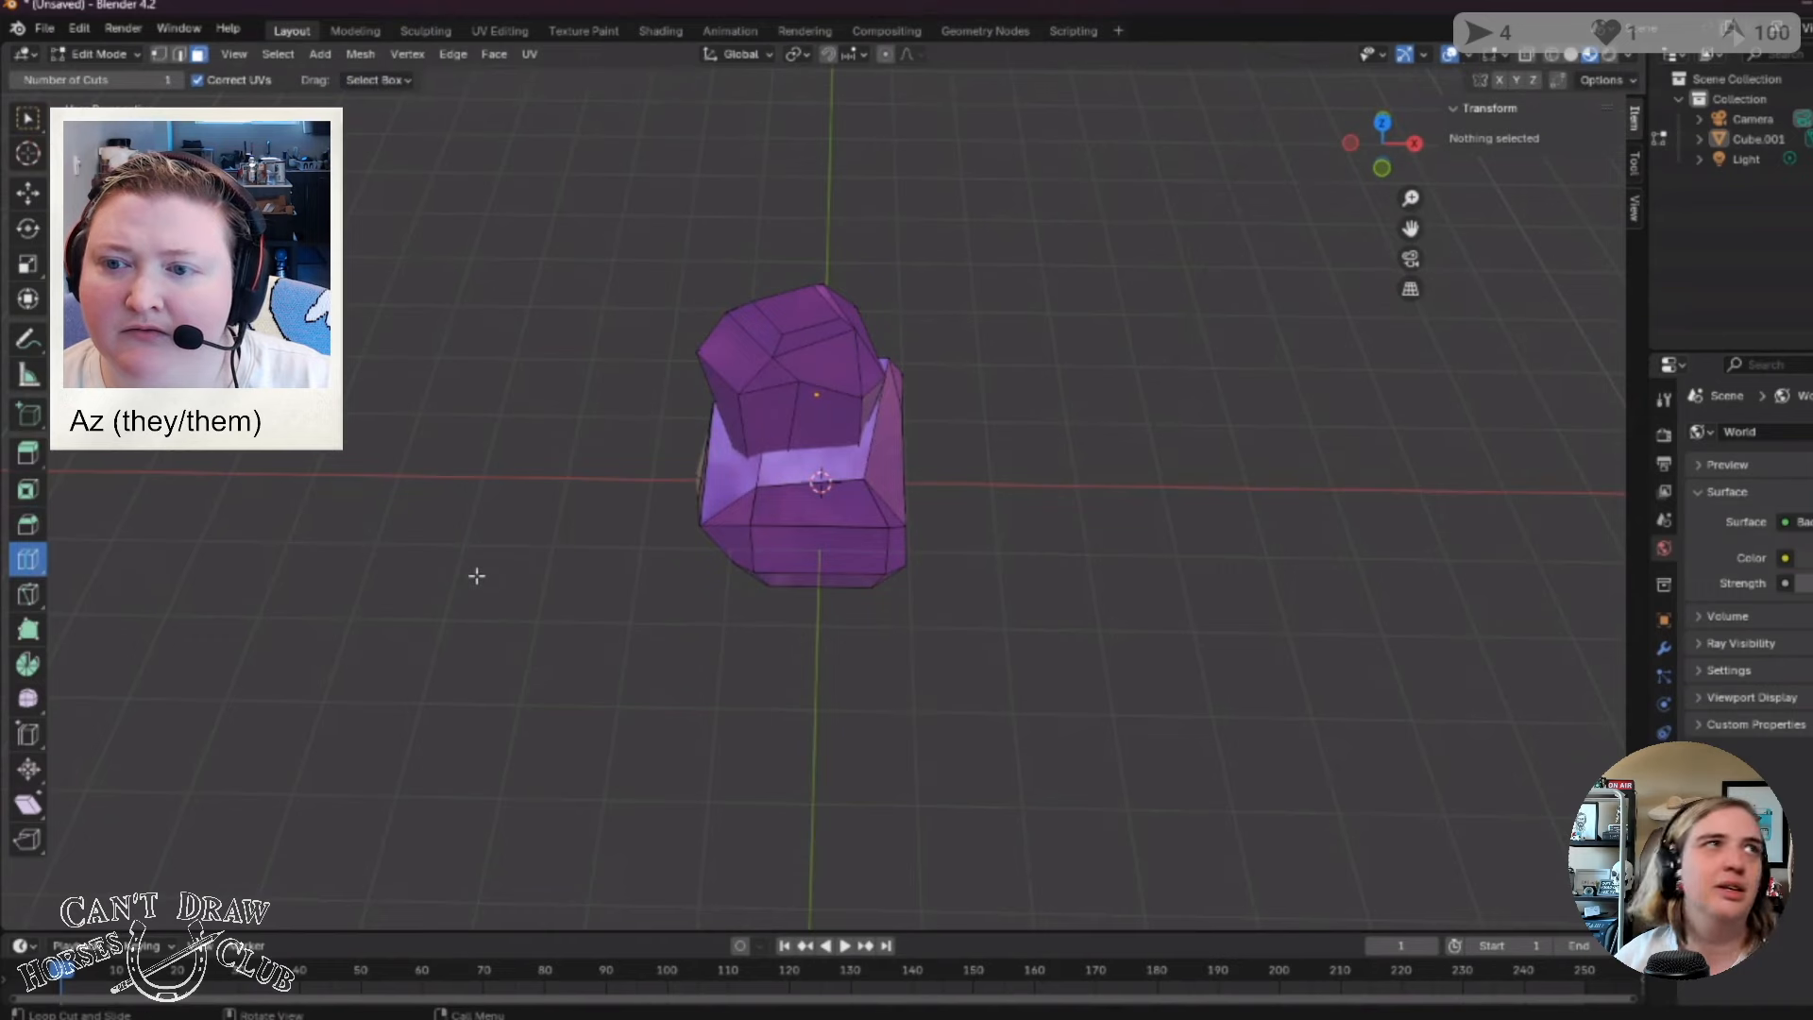
middle_drag(961, 607, 793, 481)
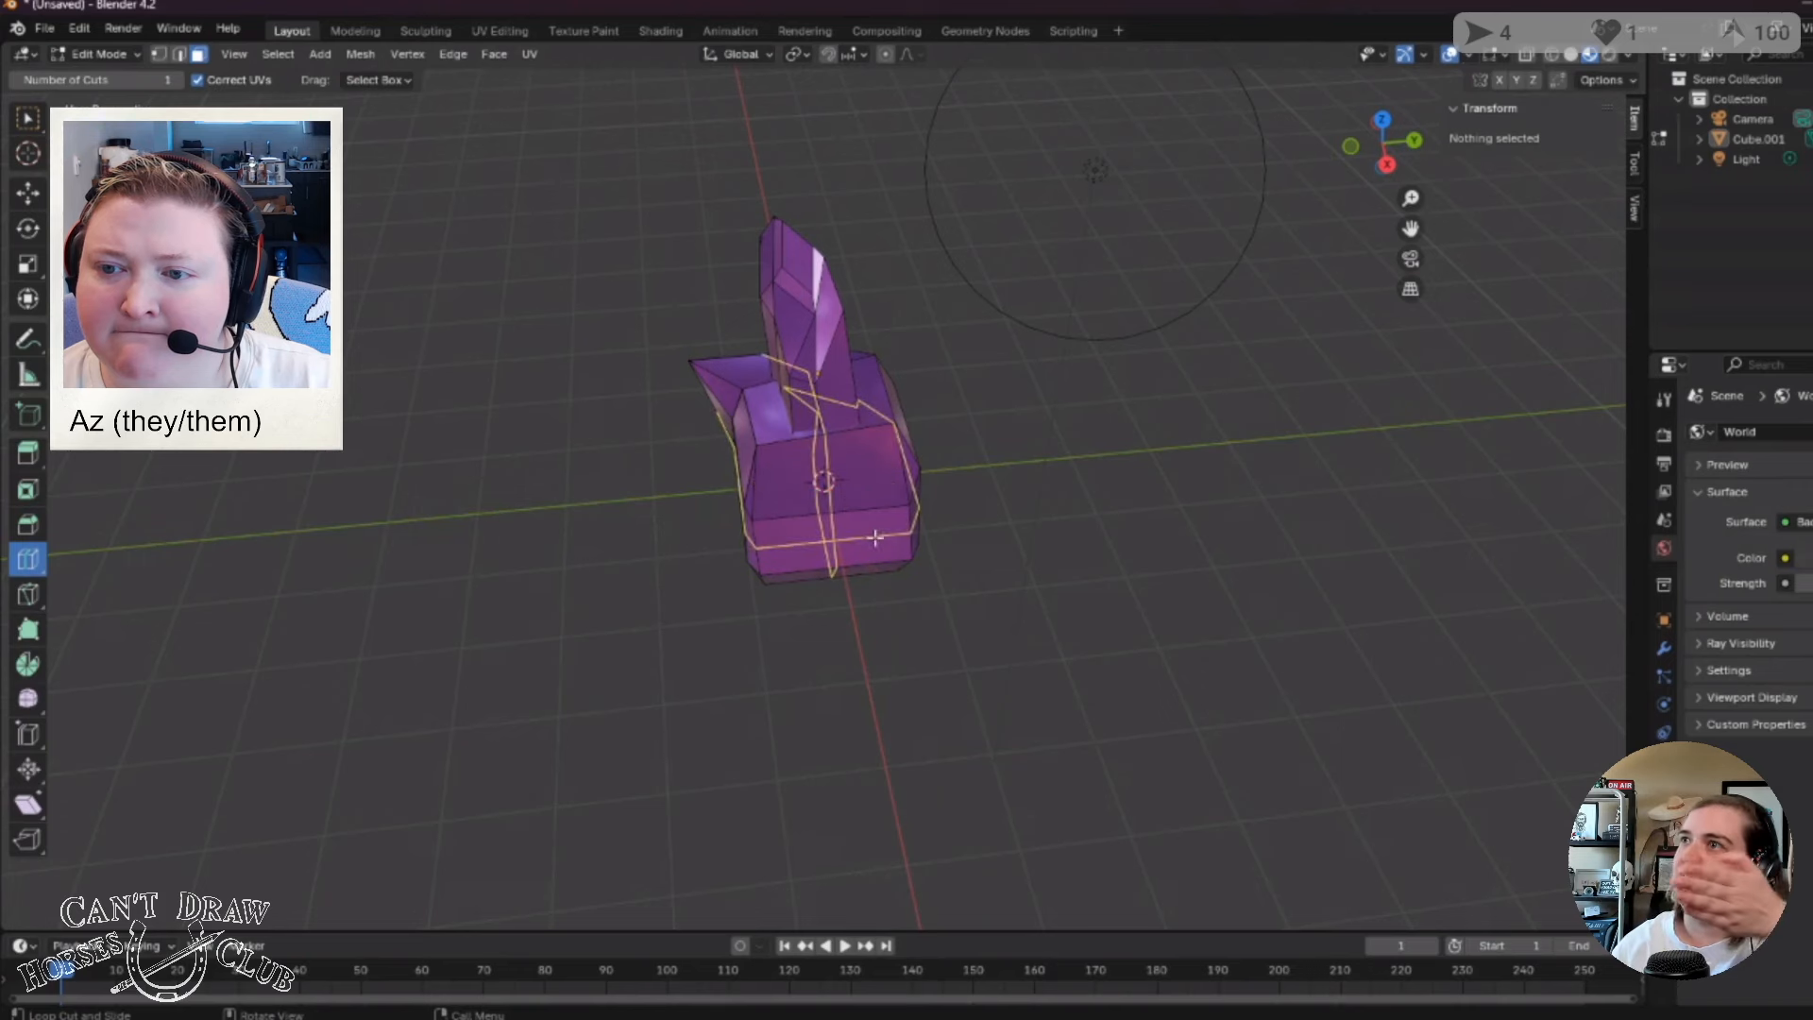
middle_drag(708, 636, 852, 426)
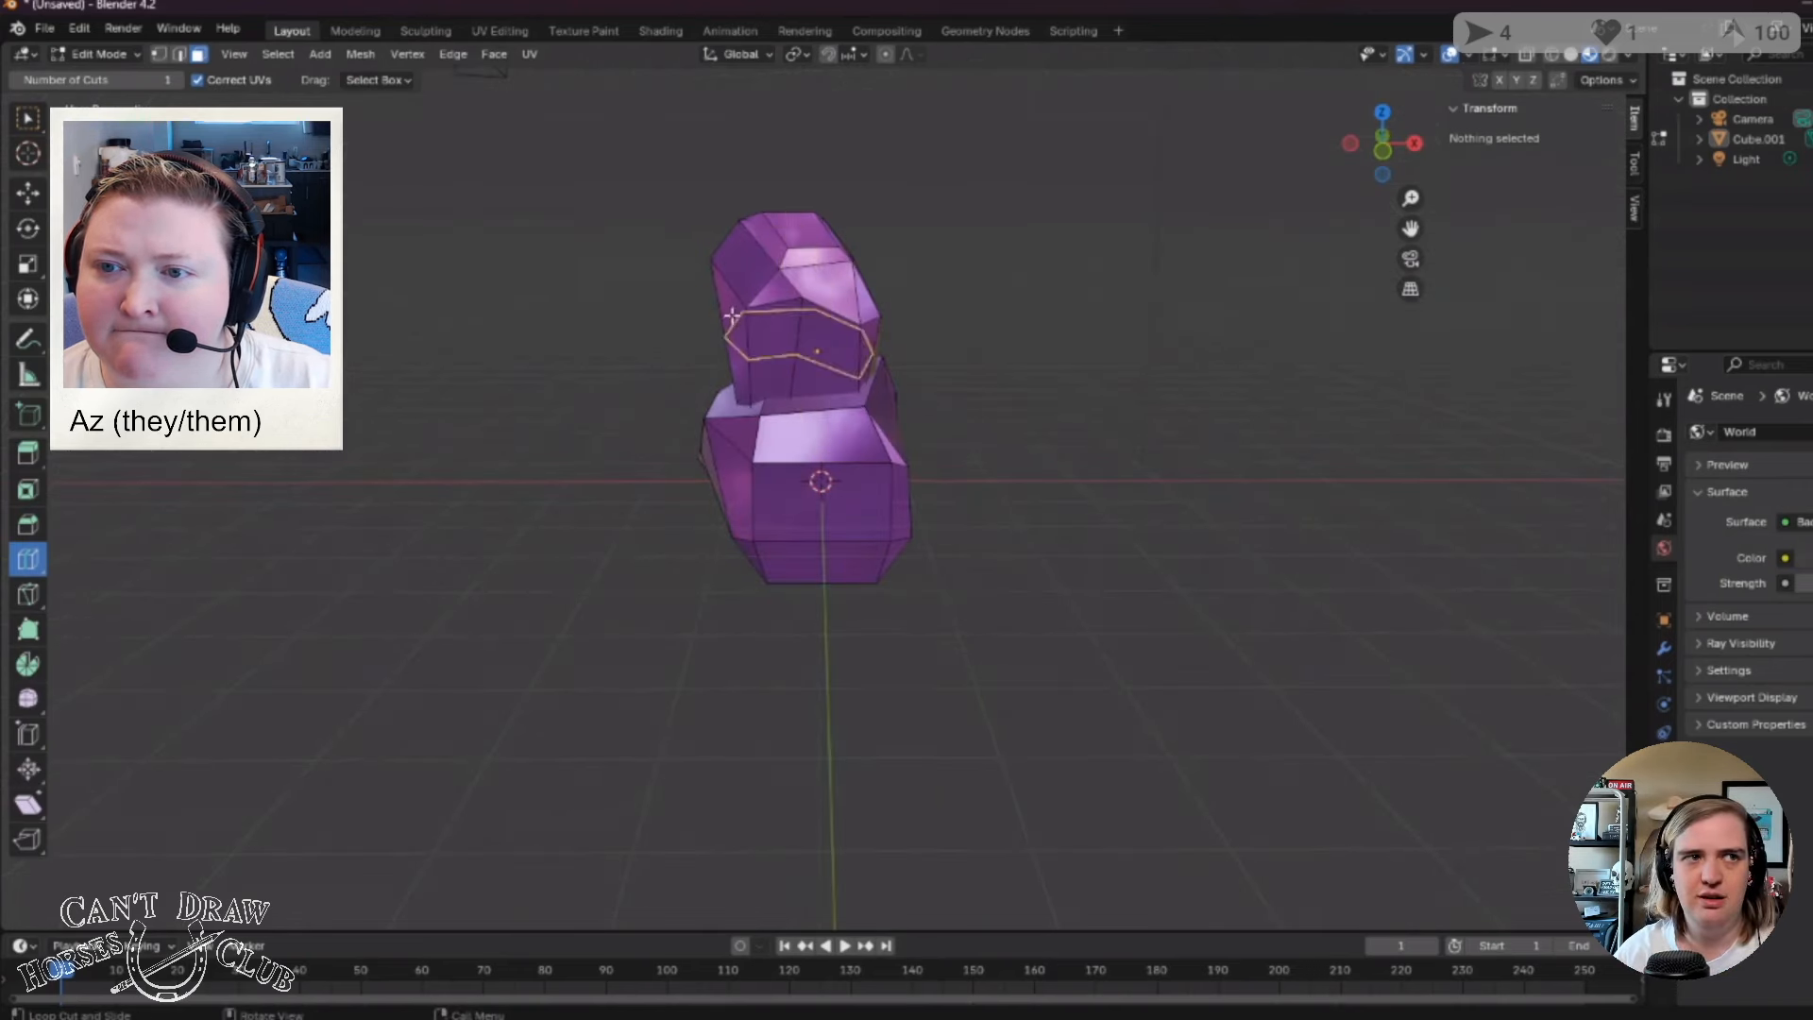
click(746, 266)
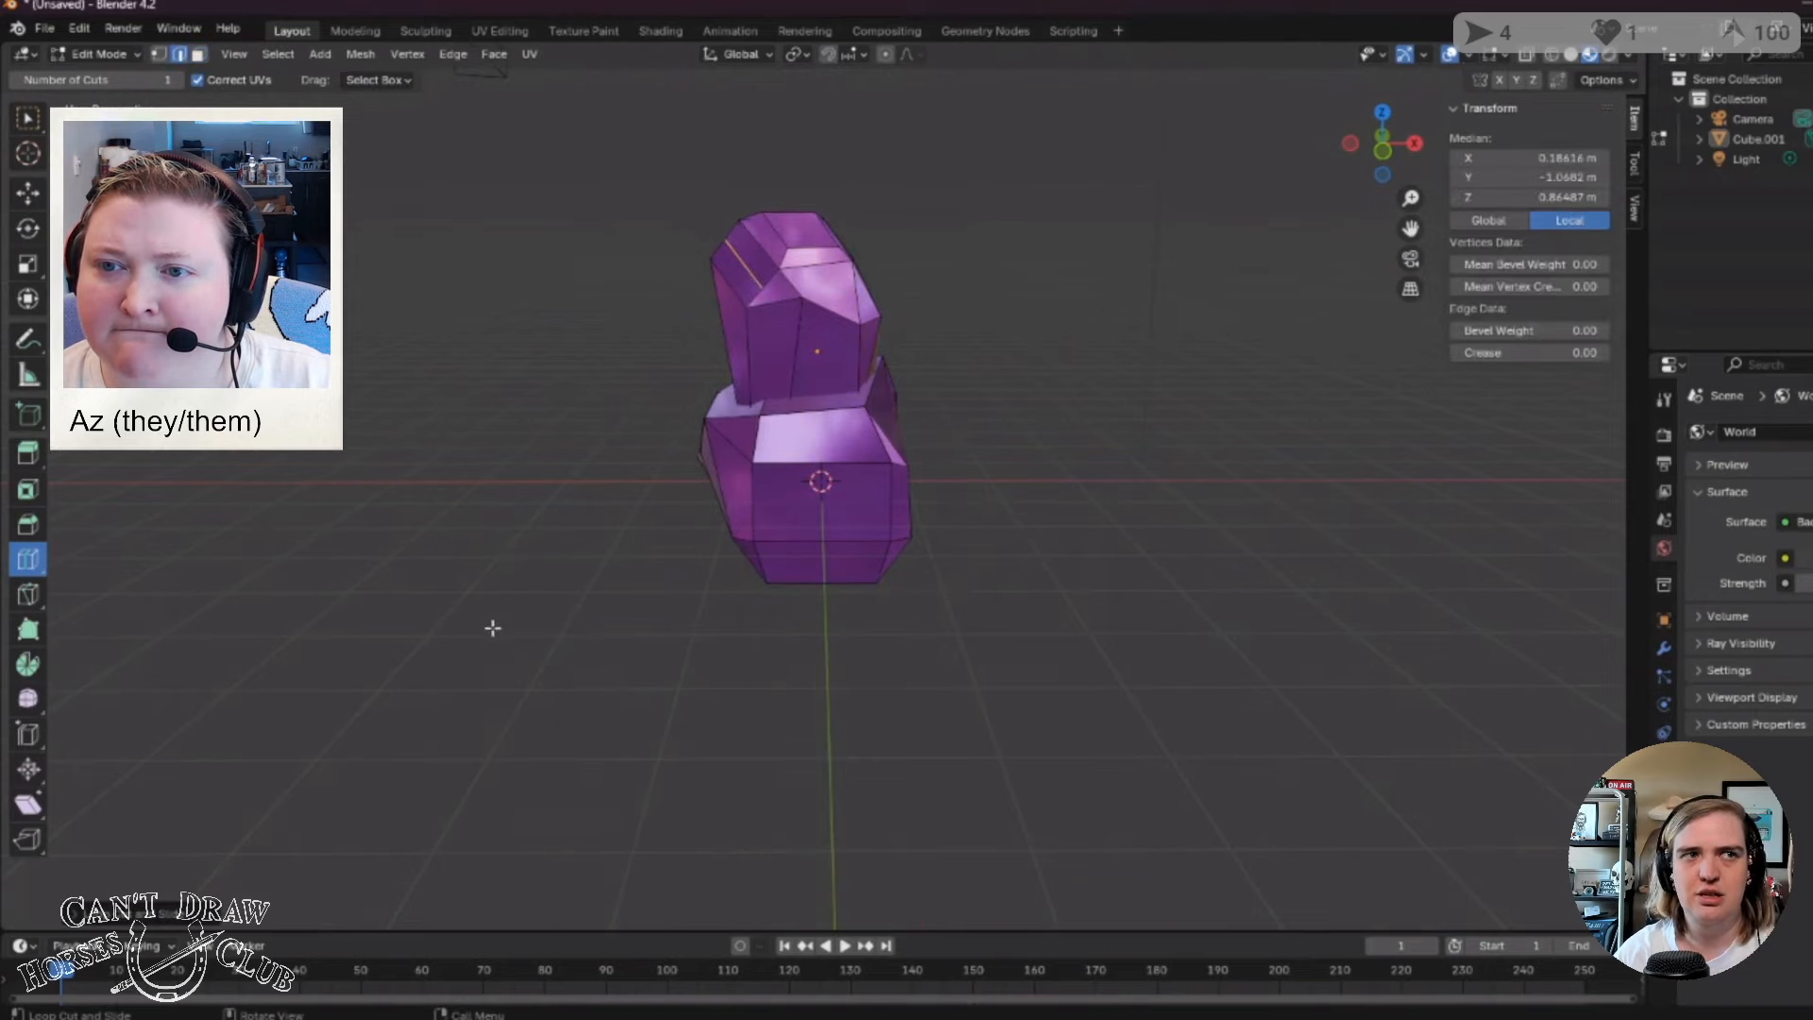
middle_drag(493, 627, 774, 373)
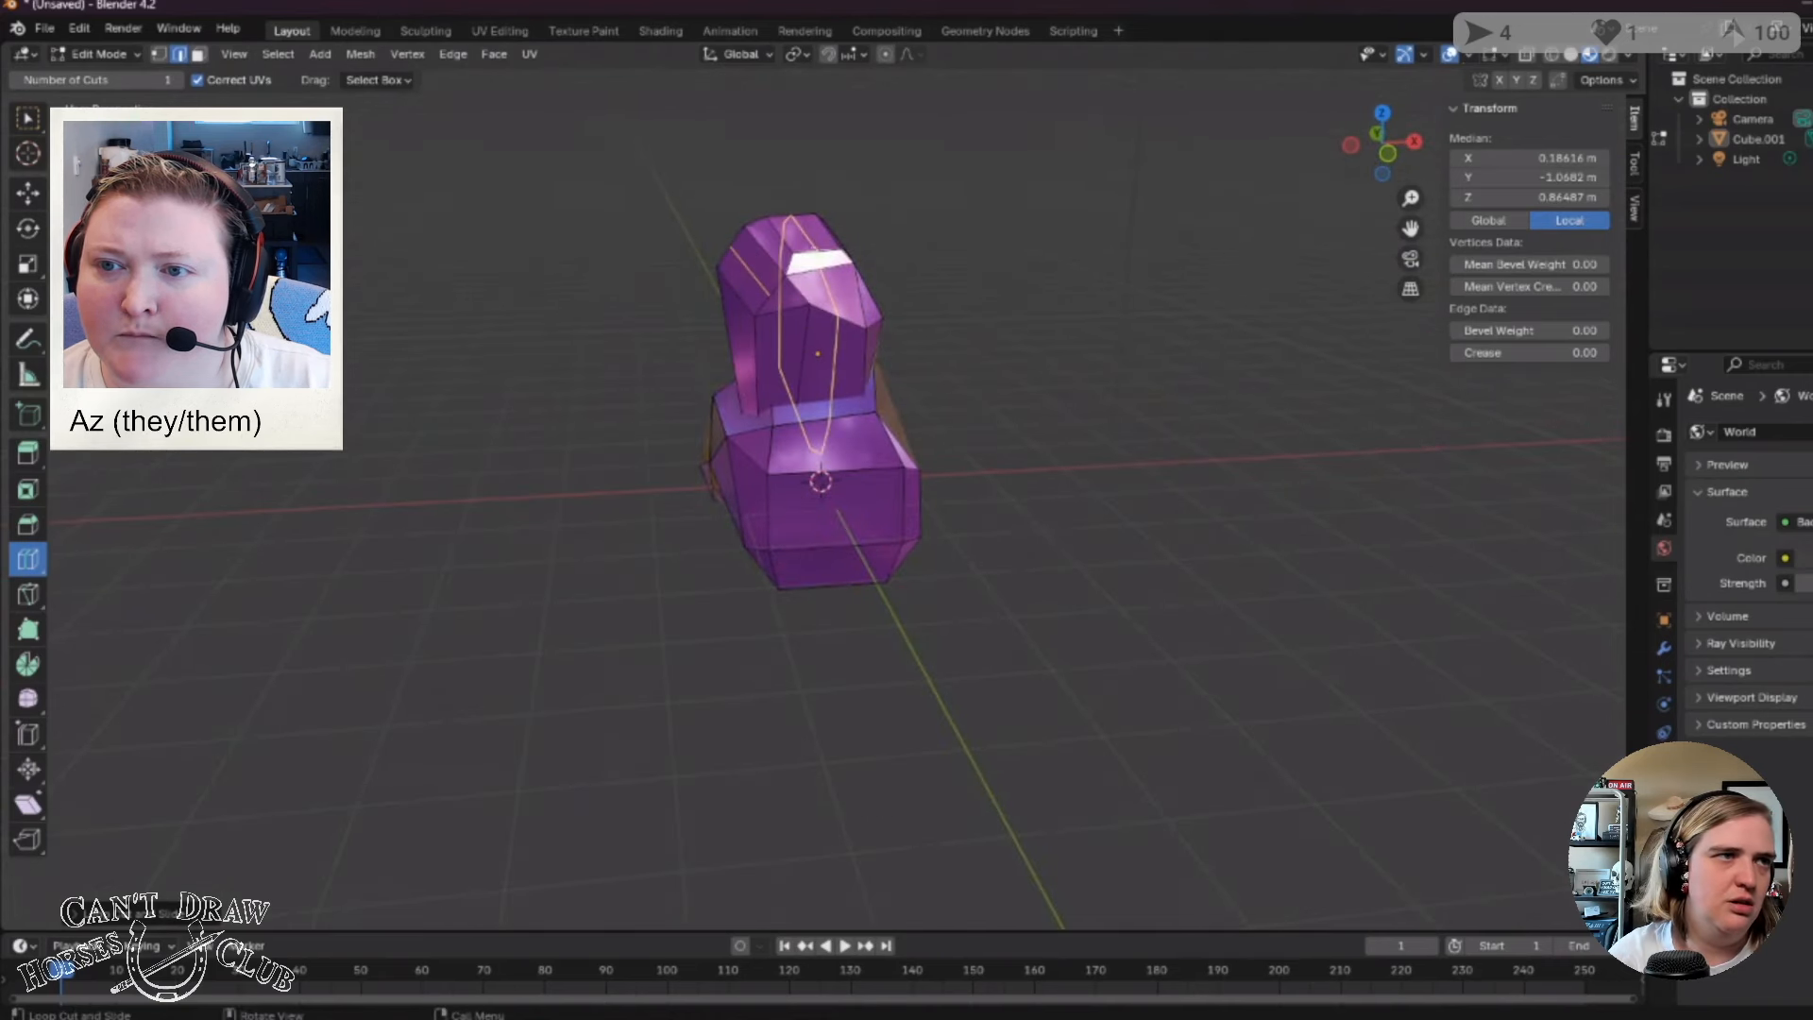
drag(818, 255, 818, 251)
Add loop cuts through the crystal base, running vertically through its sides and horizontally around it.
drag(826, 435, 876, 452)
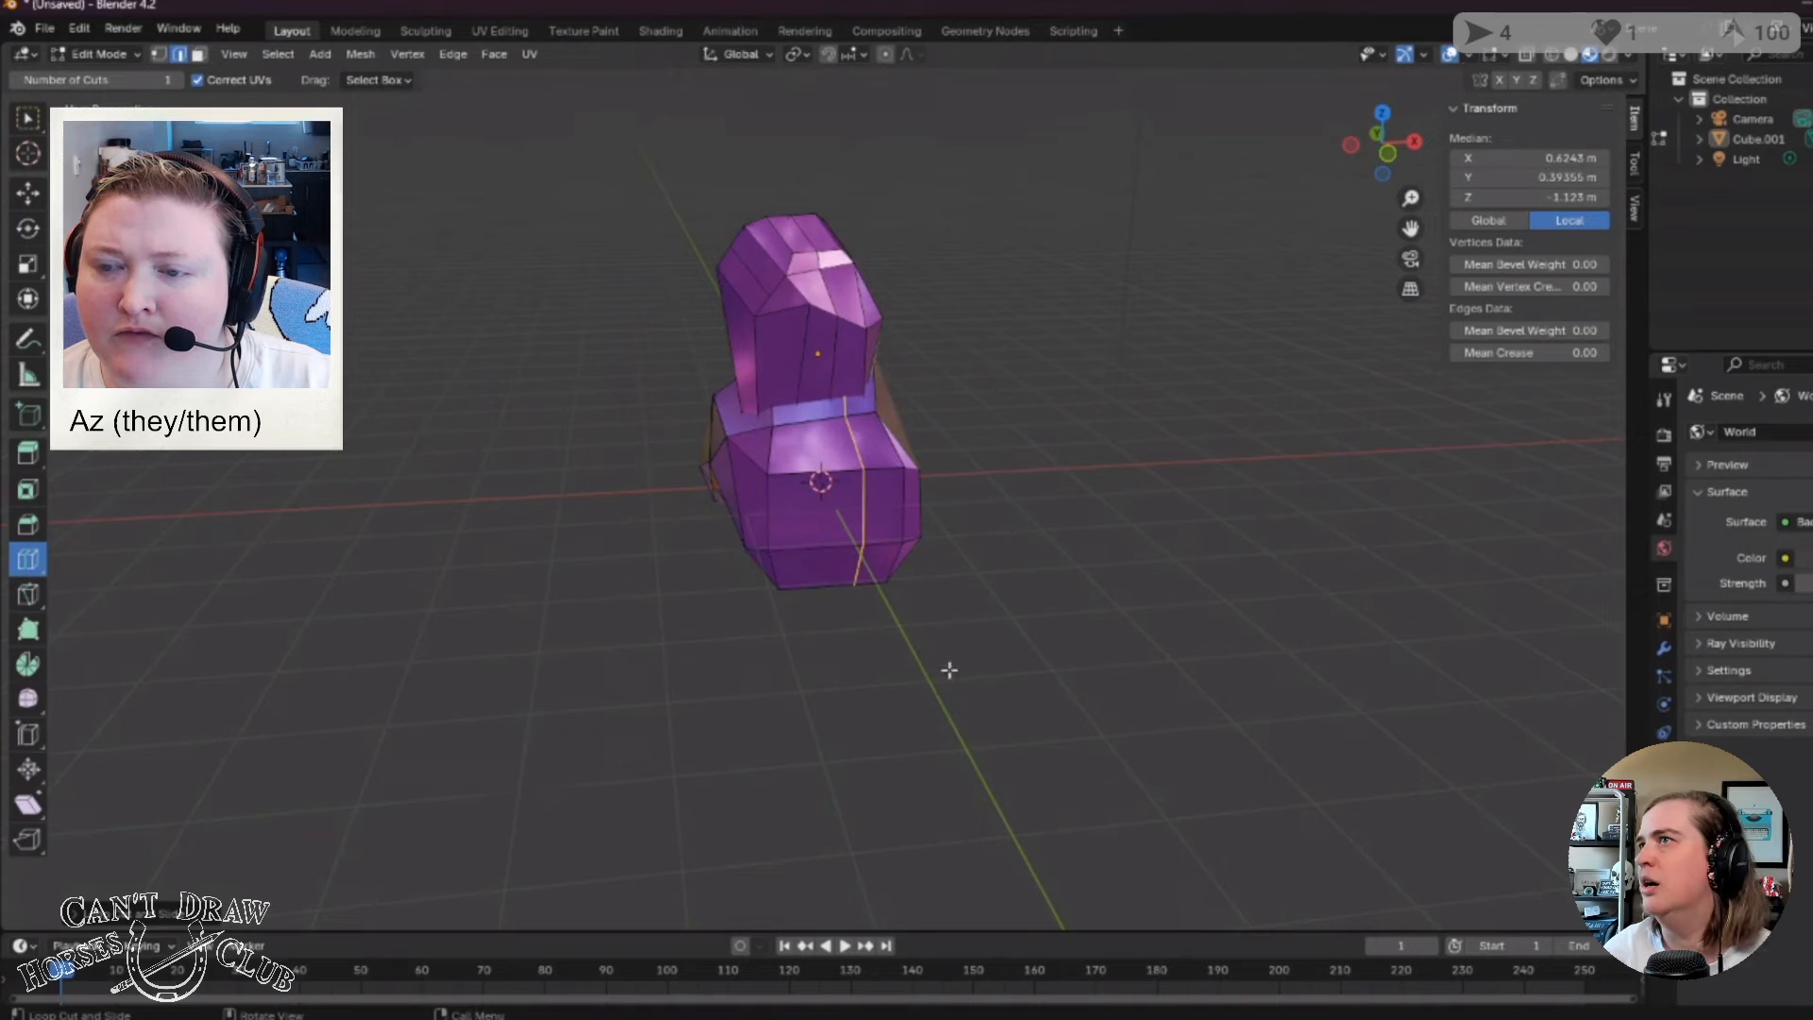
middle_drag(949, 670, 793, 467)
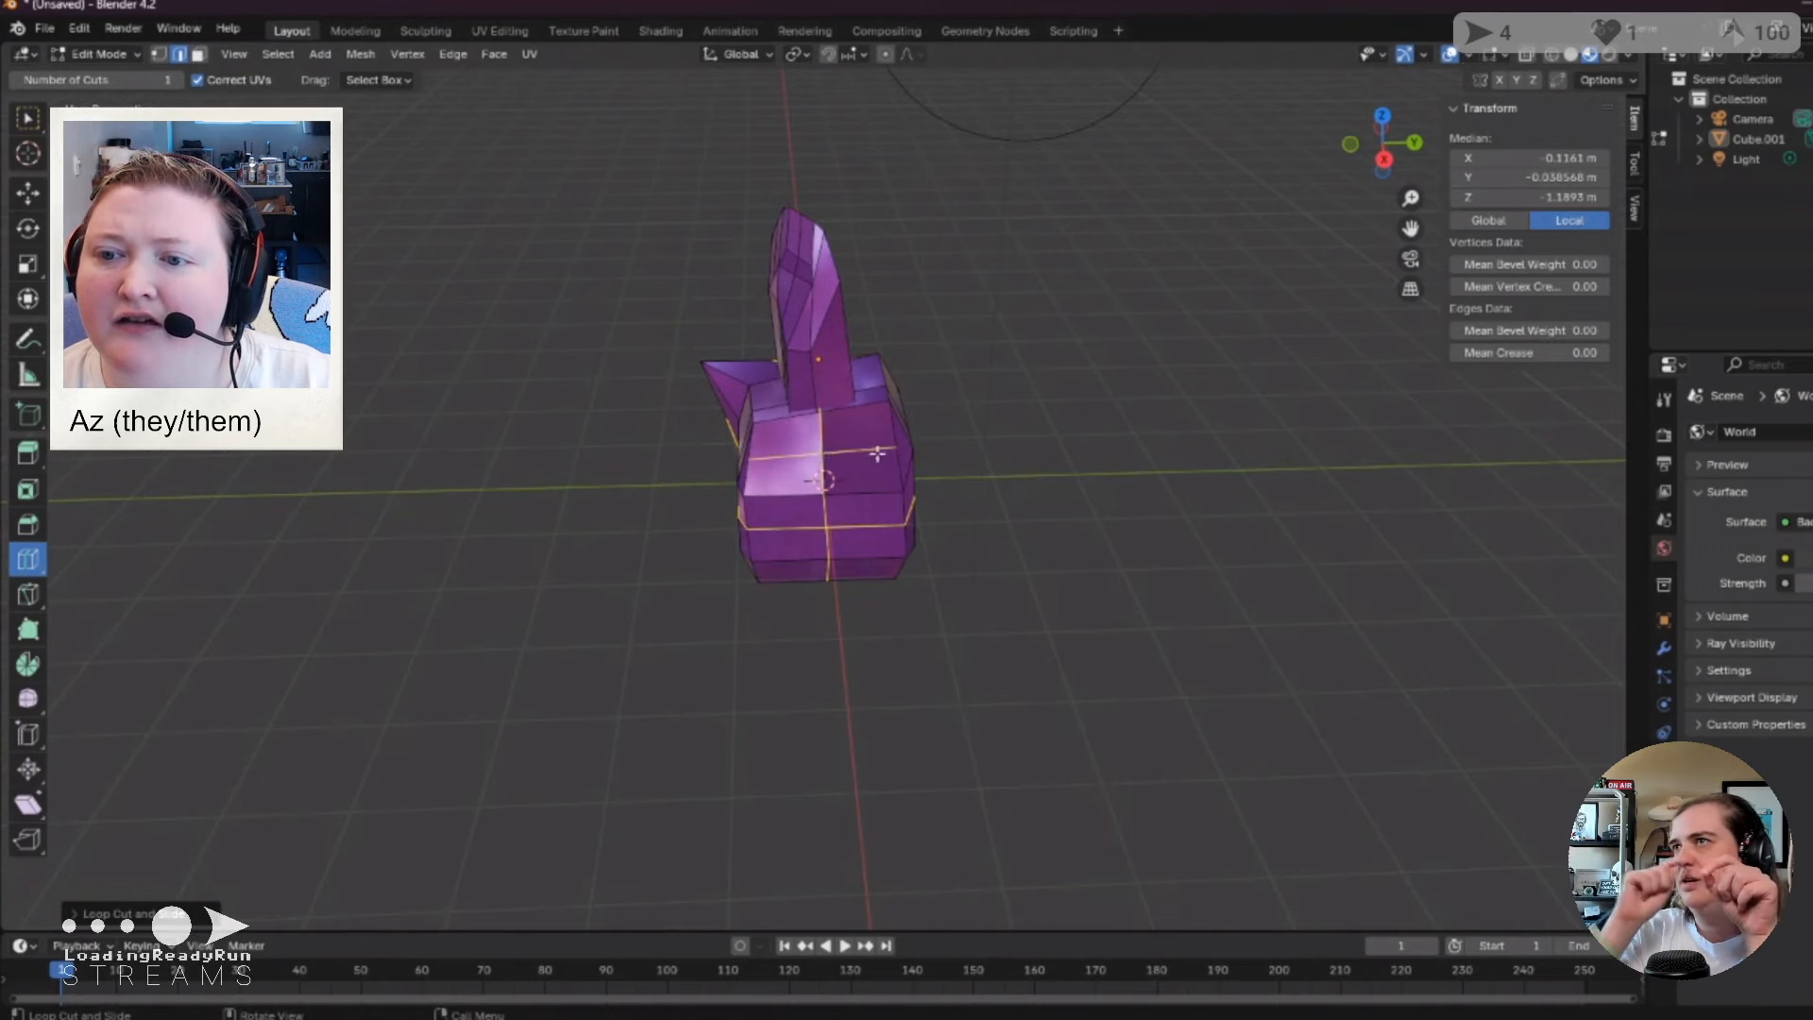
drag(877, 455, 841, 463)
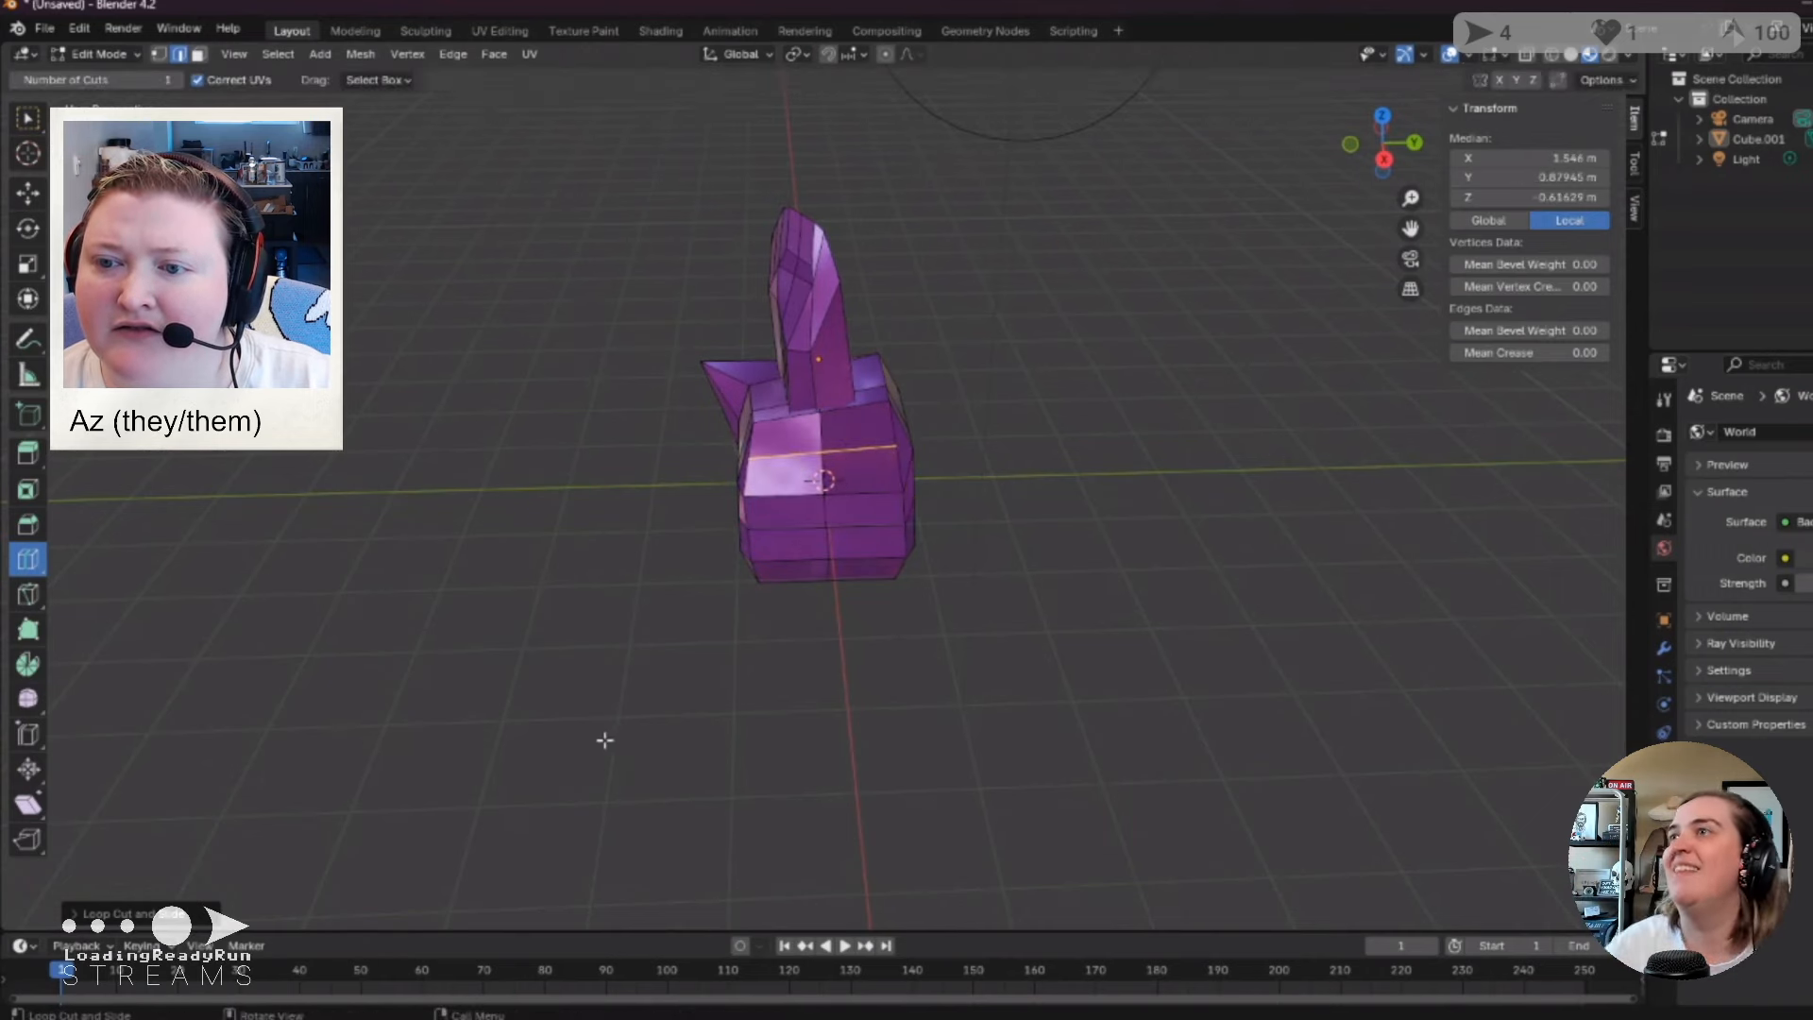
middle_drag(604, 740, 859, 671)
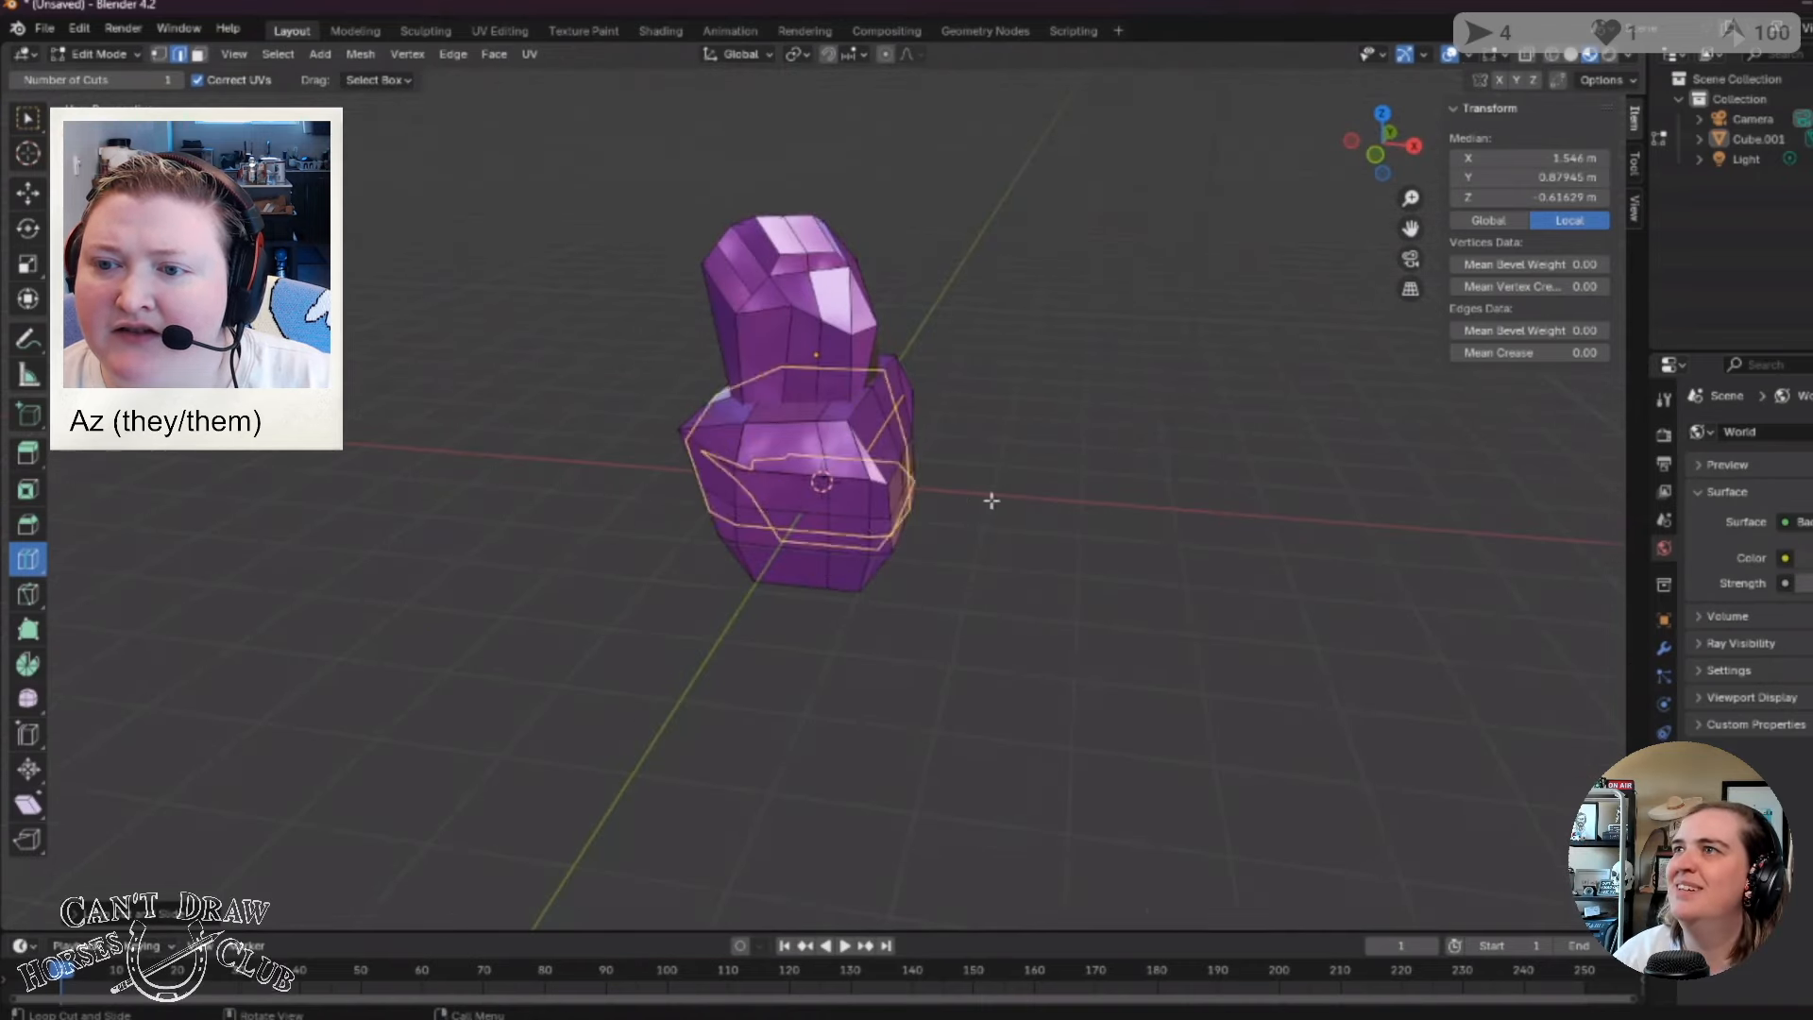
click(899, 417)
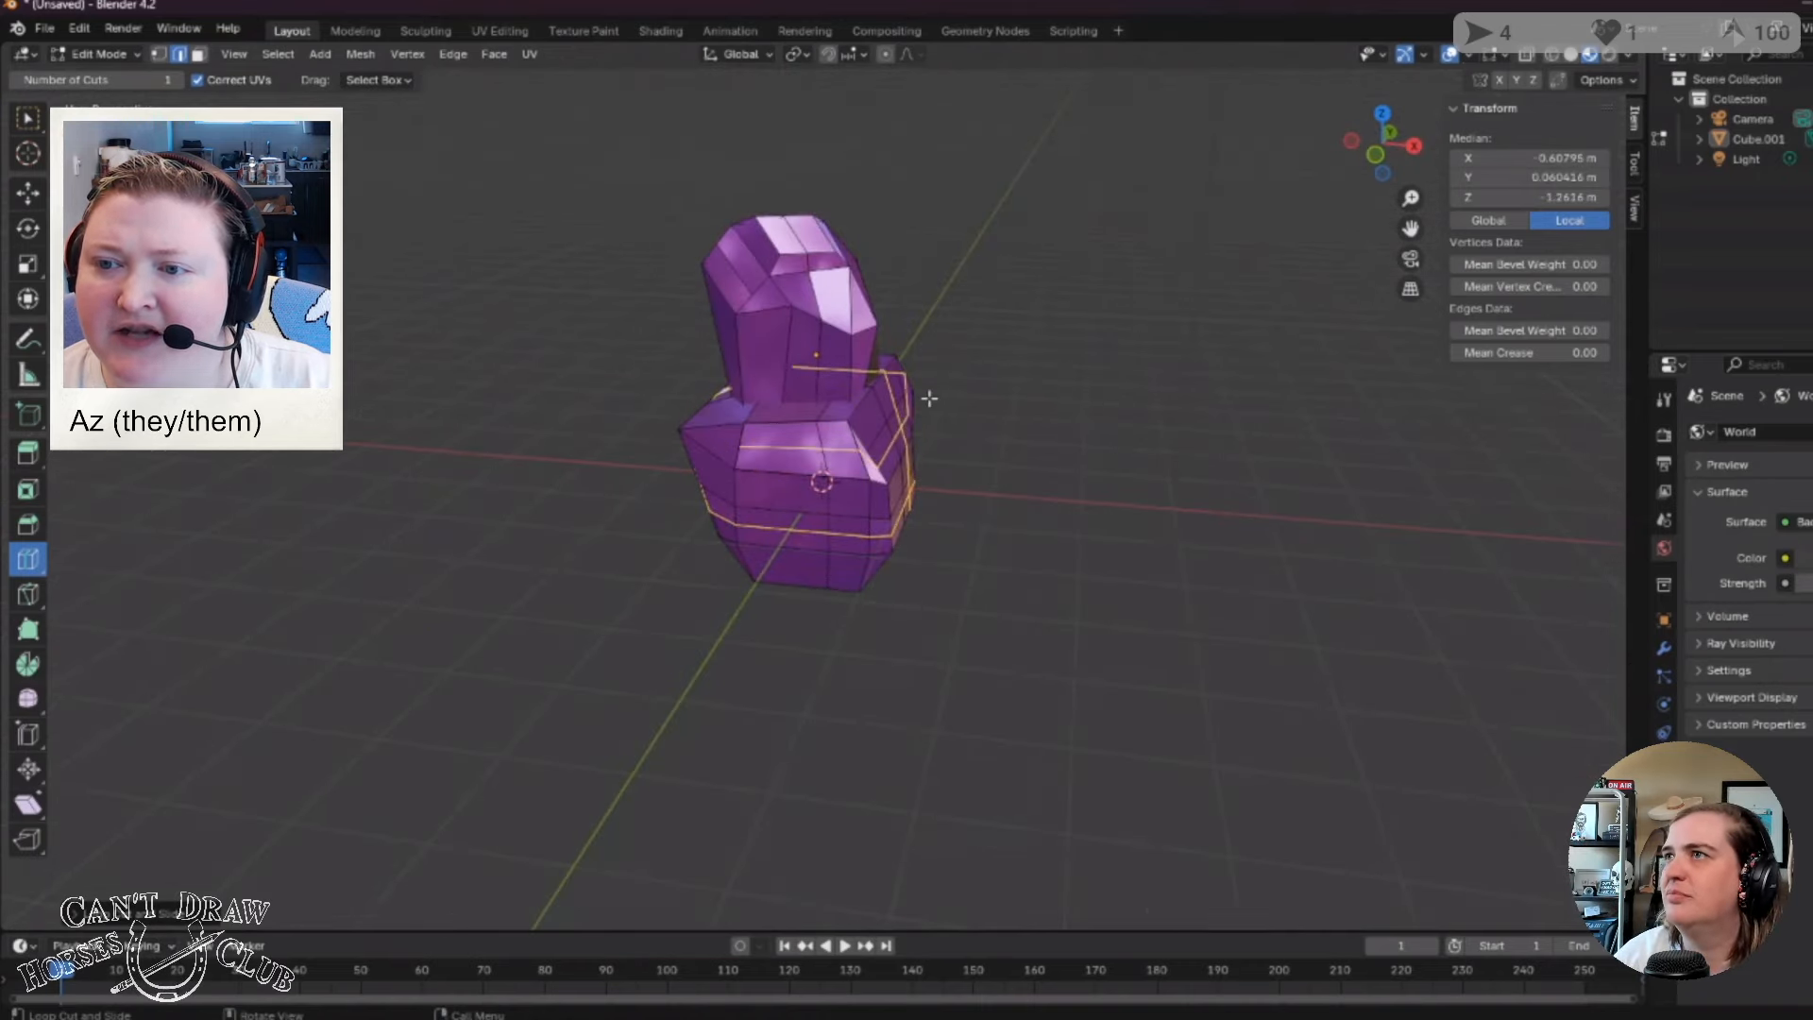
Add a horizontal loop cut around the lower part of the crystal spire.
middle_drag(1082, 646, 636, 700)
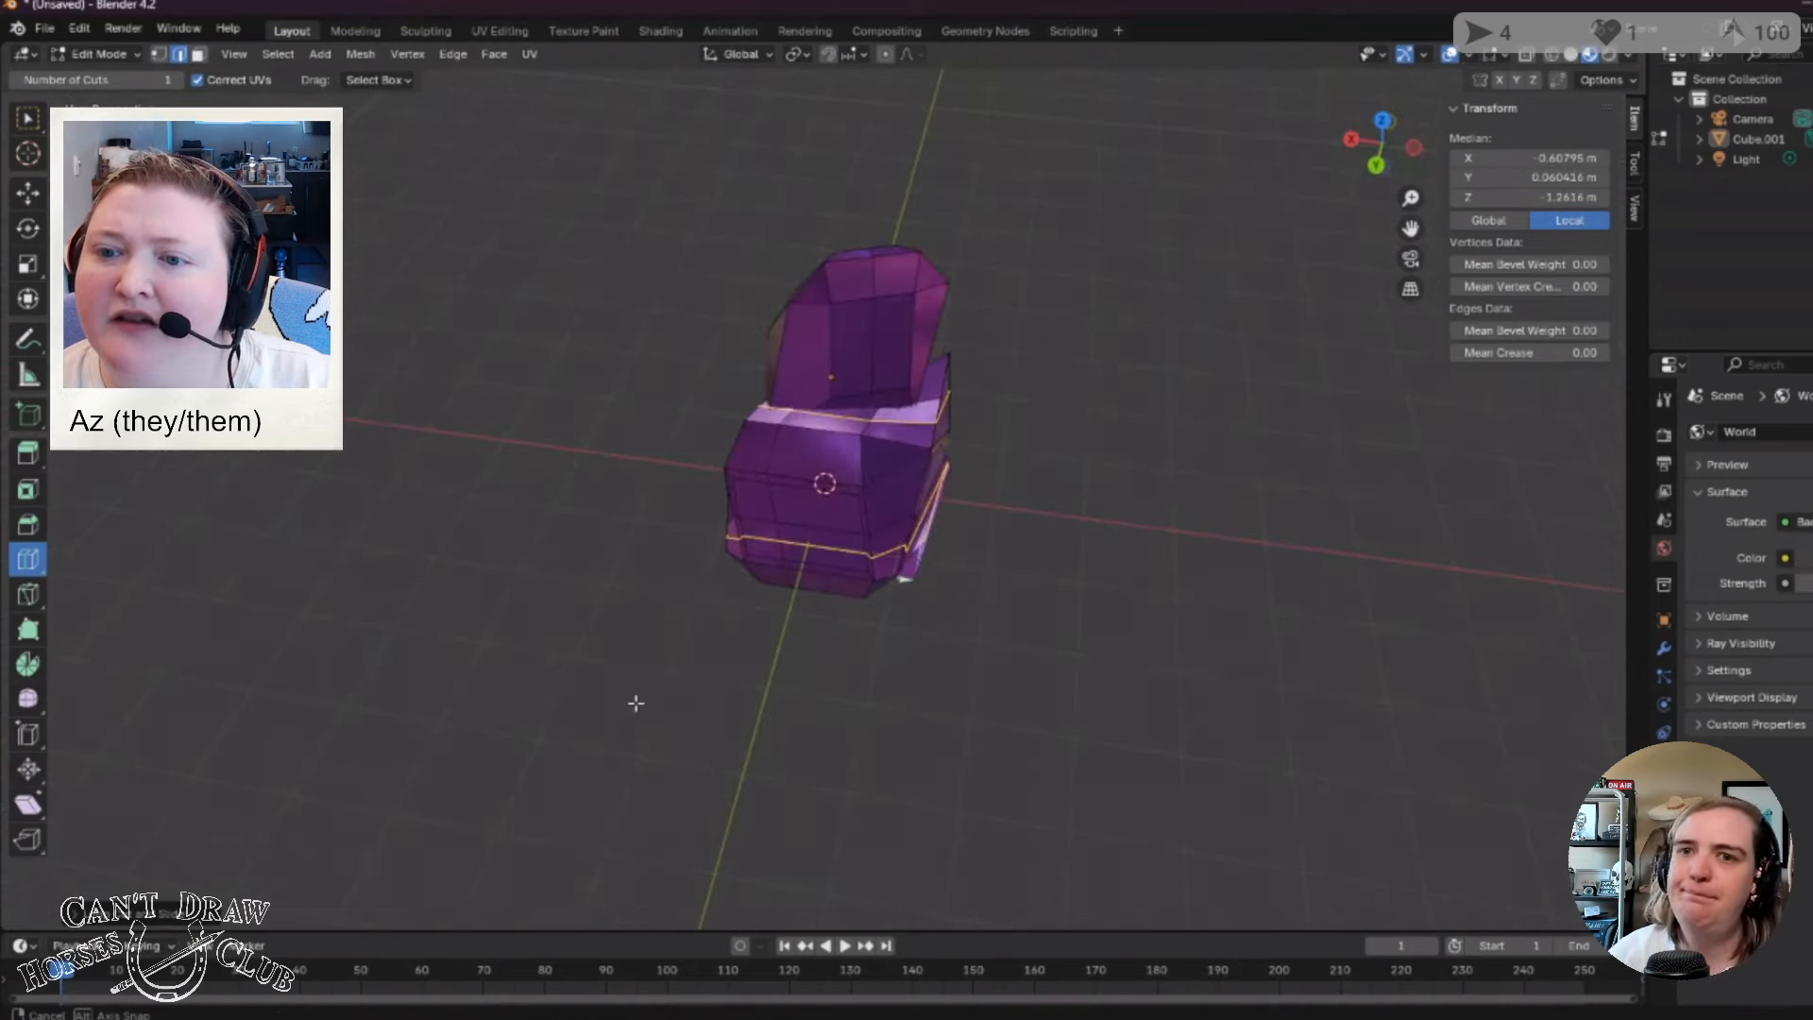
middle_drag(1051, 687, 885, 312)
click(886, 305)
mouse_move(886, 300)
mouse_down()
mouse_move(881, 274)
mouse_move(888, 312)
mouse_up()
Try a Knife cut from the base's upper rear edge down to its underside, and undo it.
middle_drag(1150, 740, 758, 733)
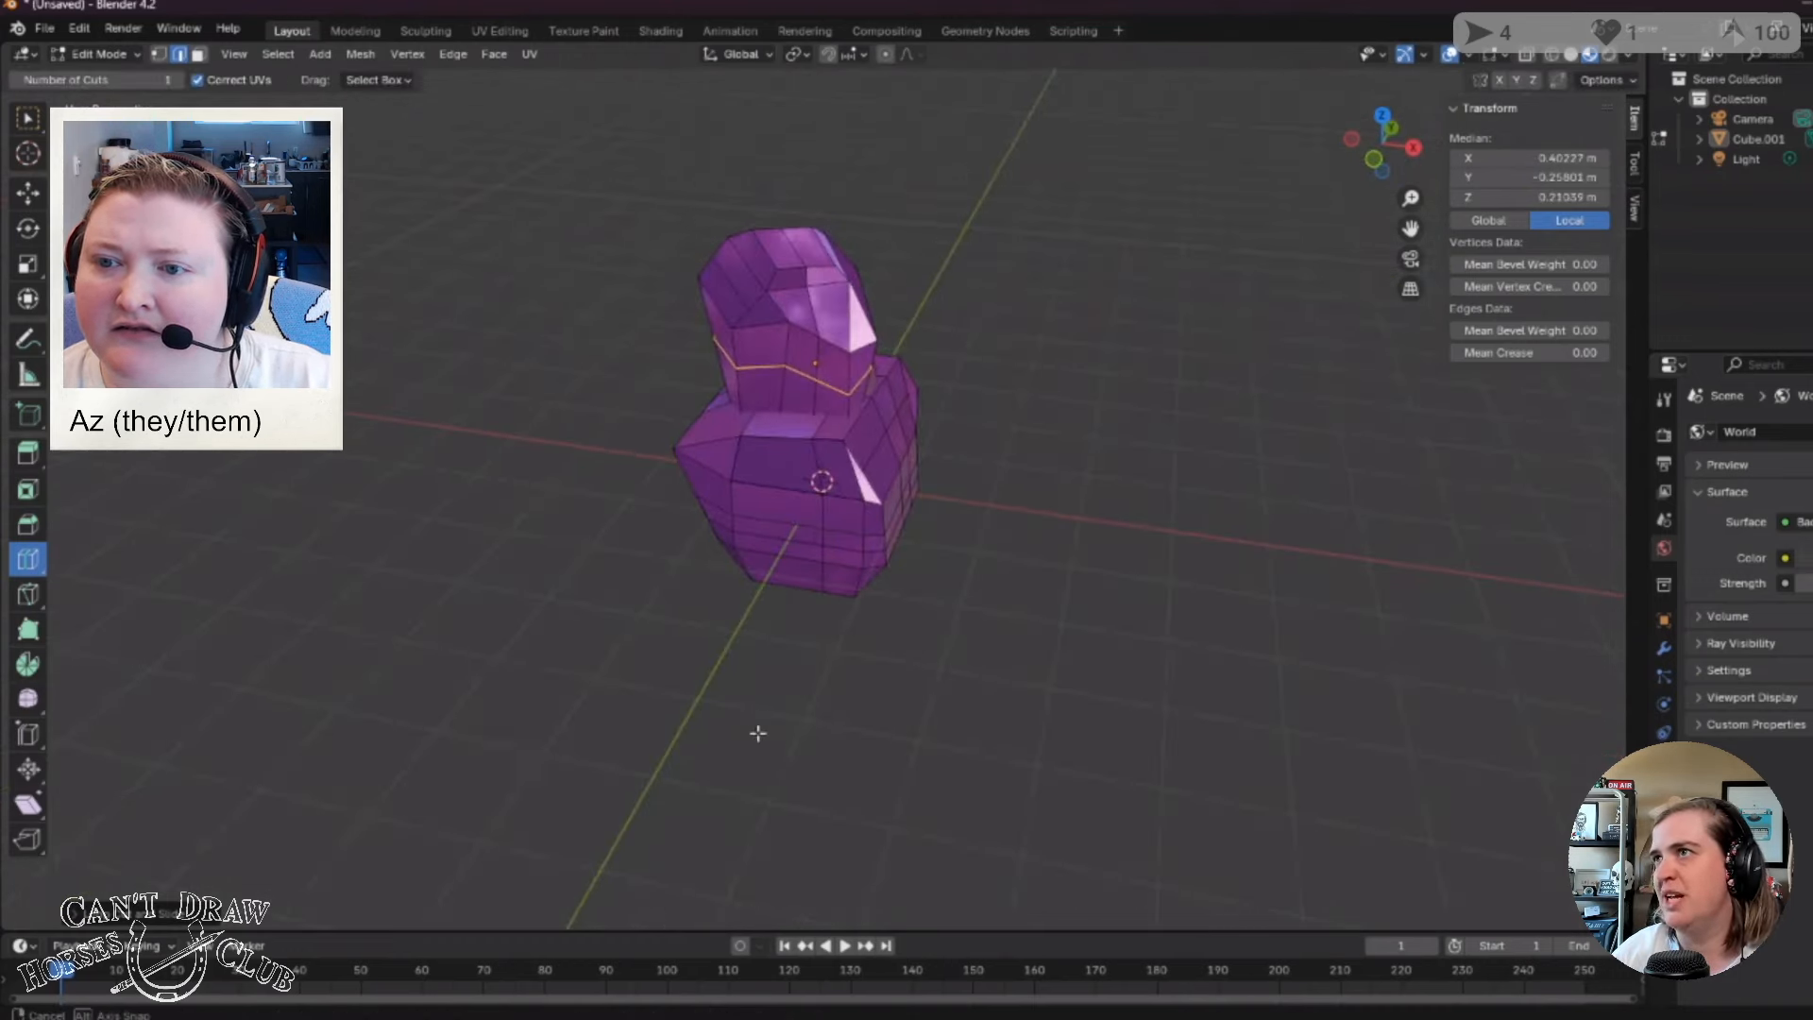
click(28, 595)
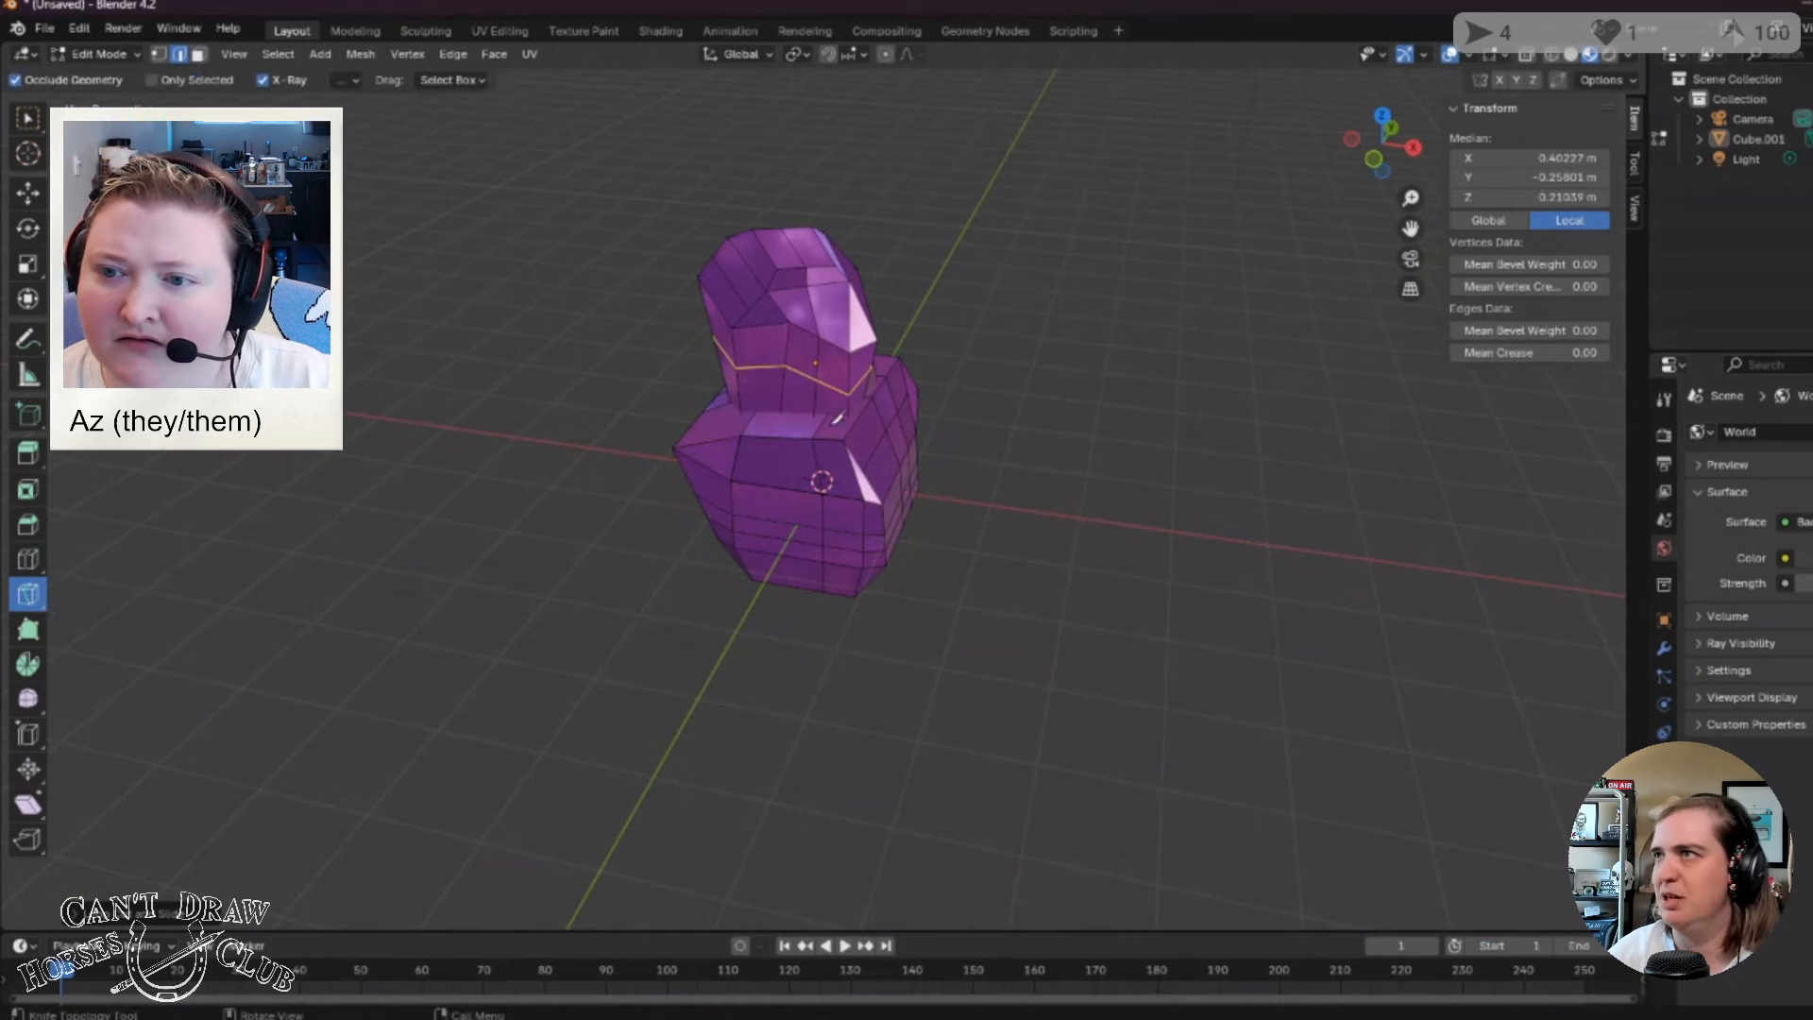
click(907, 358)
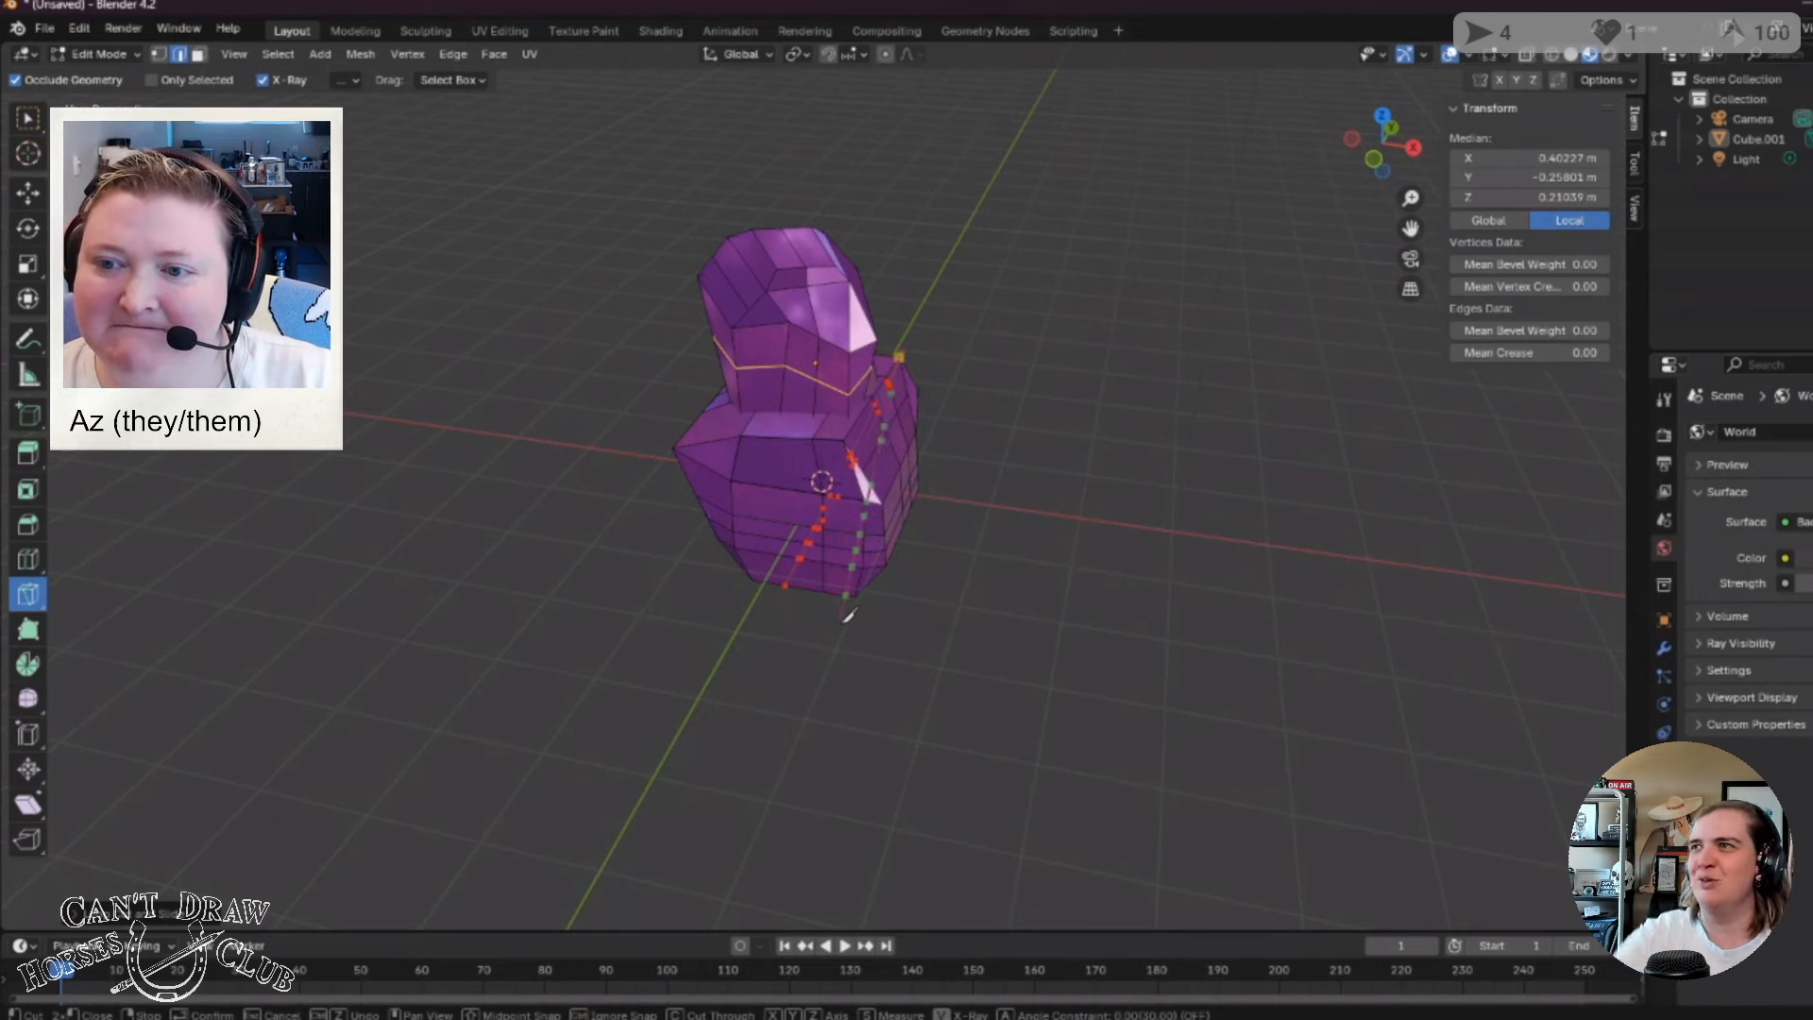
key(ctrl+z)
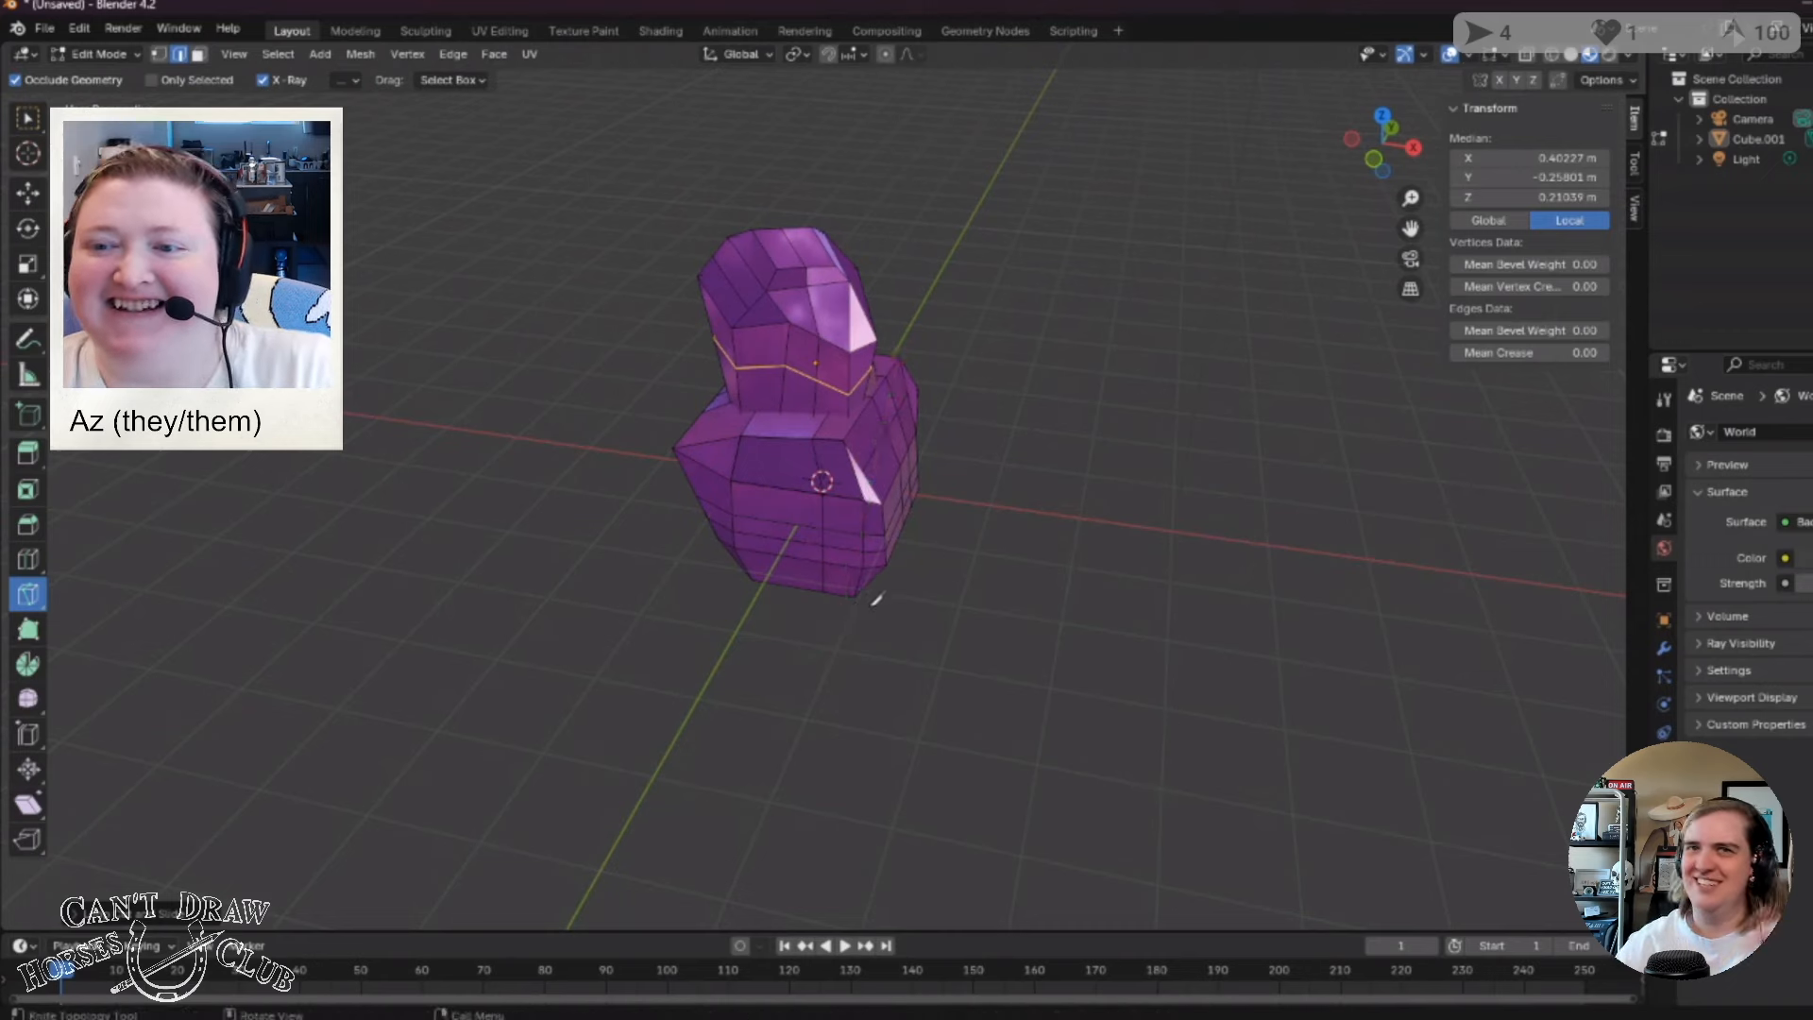
Try a Knife cut down the opposite side of the base, starting from its upper edge beside the spire.
middle_drag(877, 598, 802, 431)
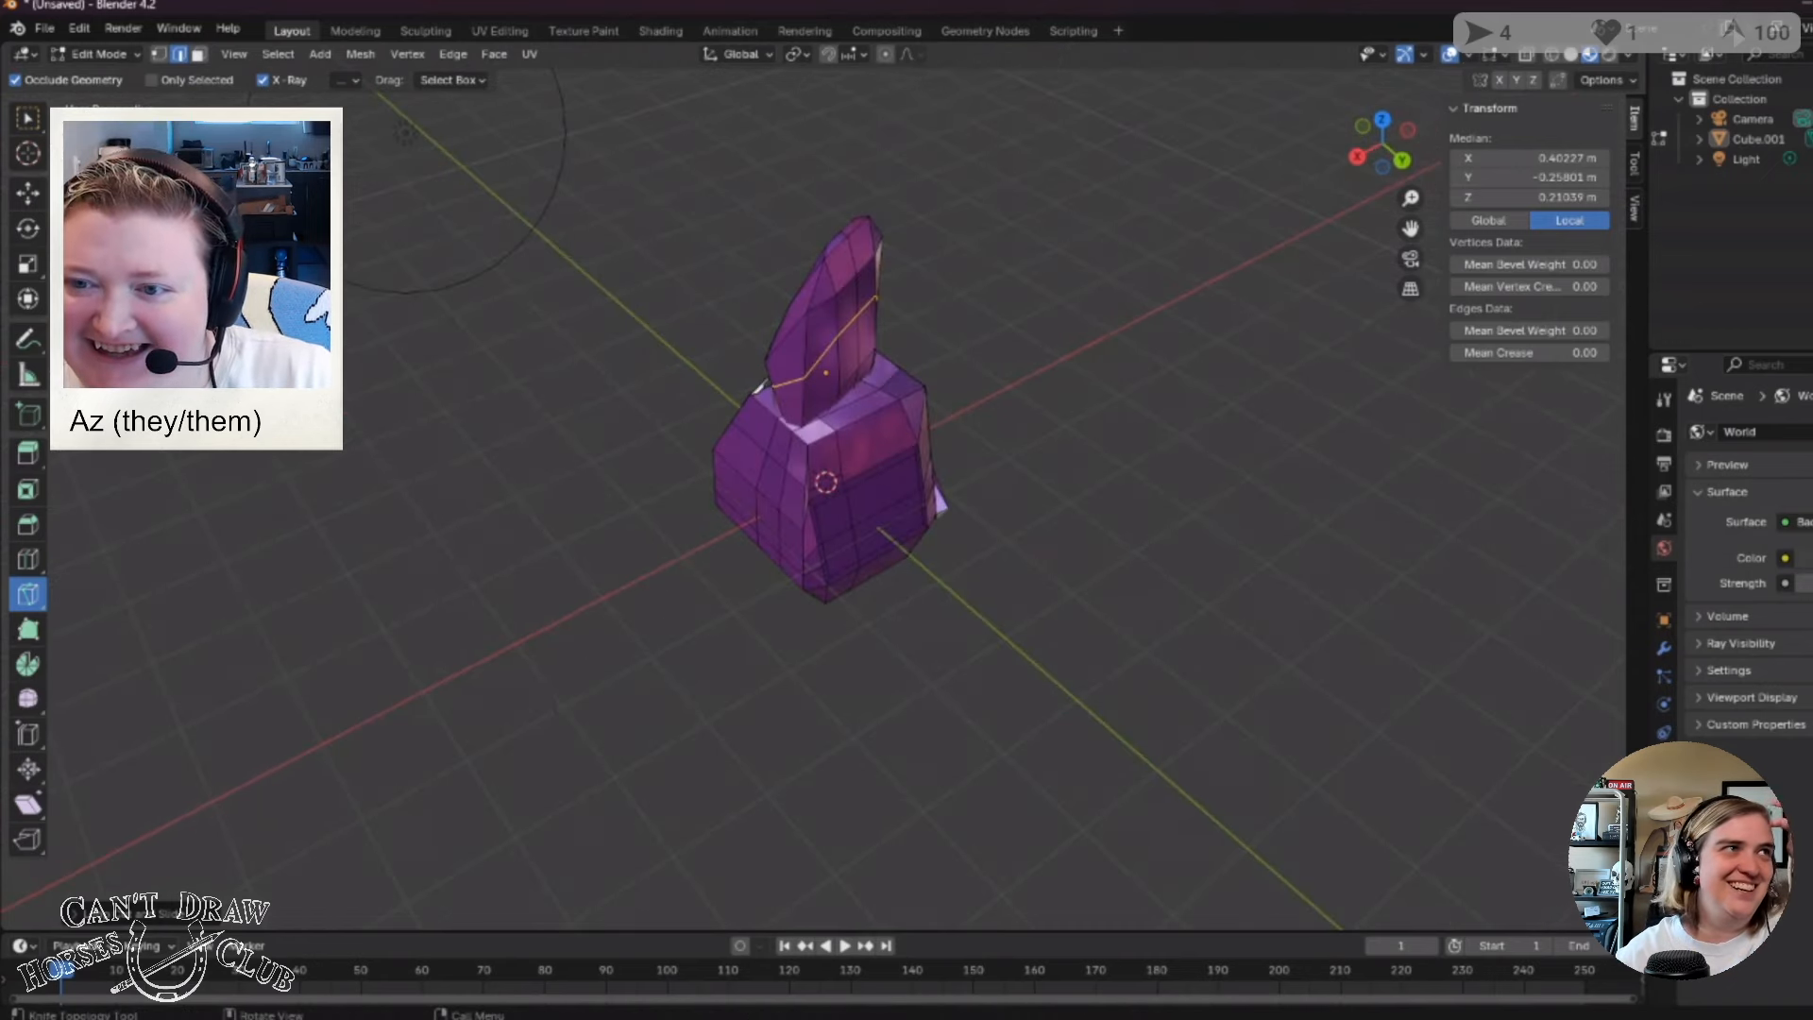
click(758, 388)
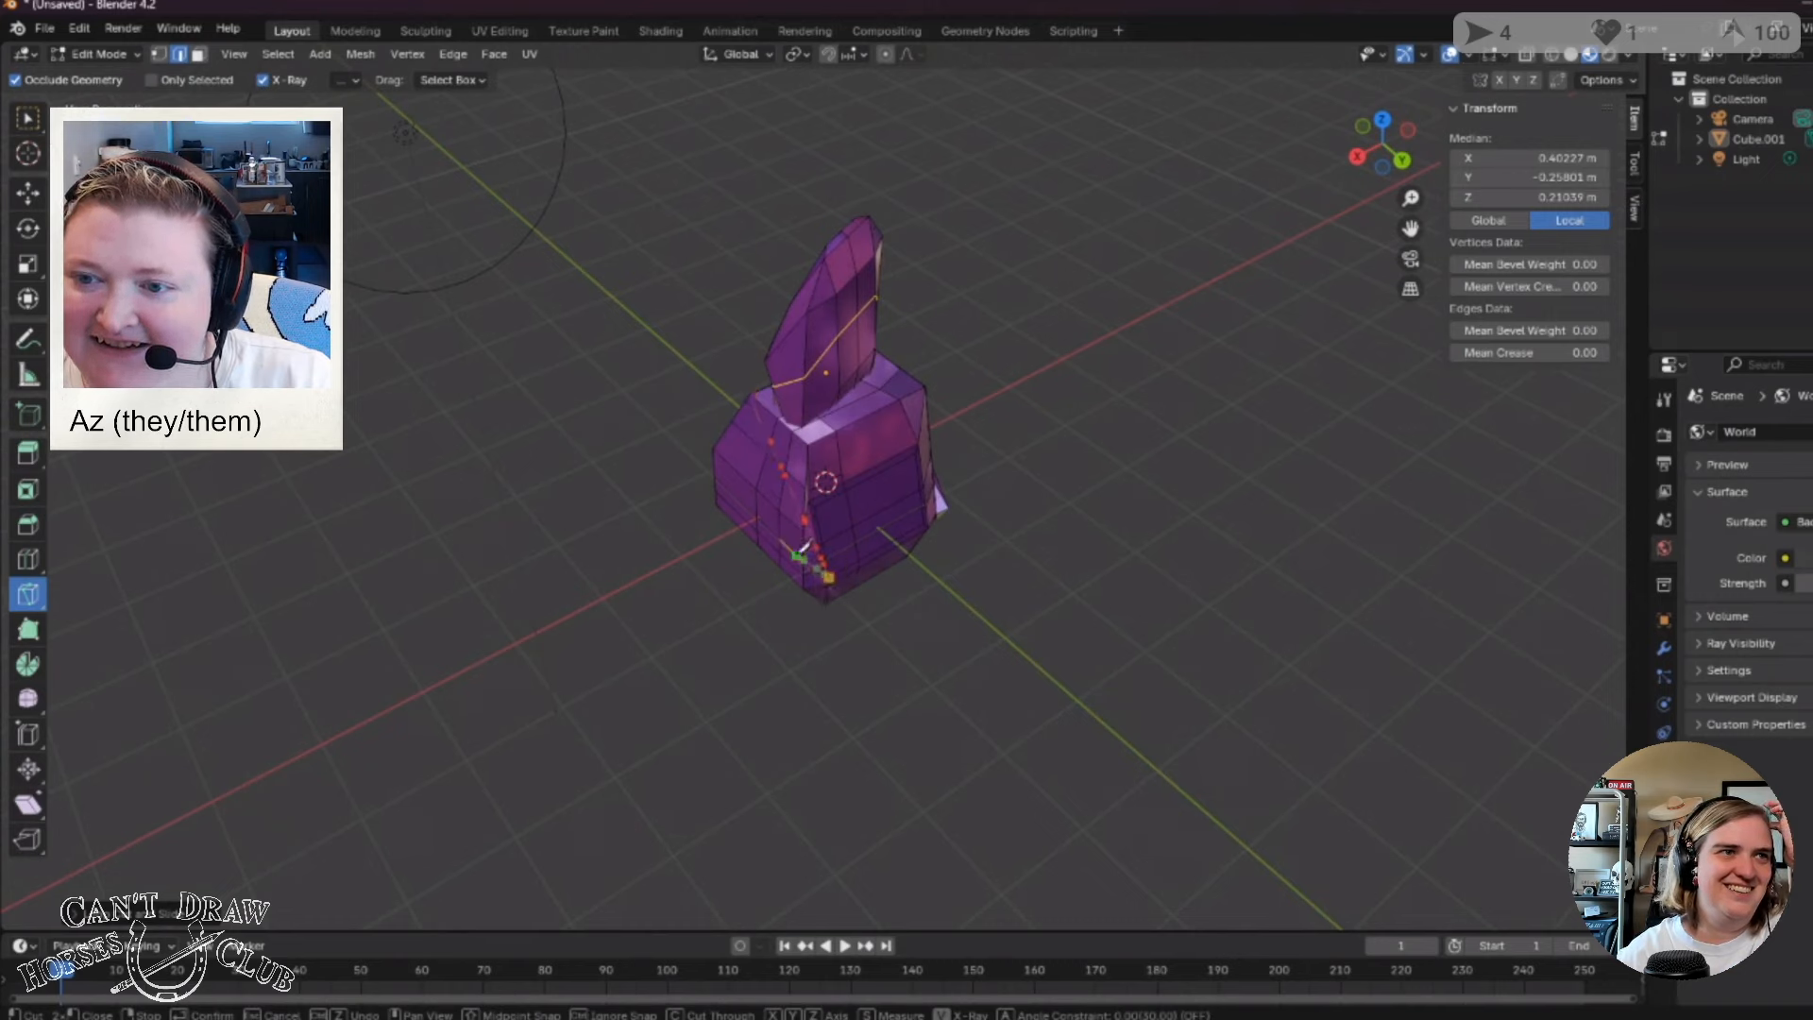
scroll(844, 596, up, 3)
middle_drag(843, 596, 799, 699)
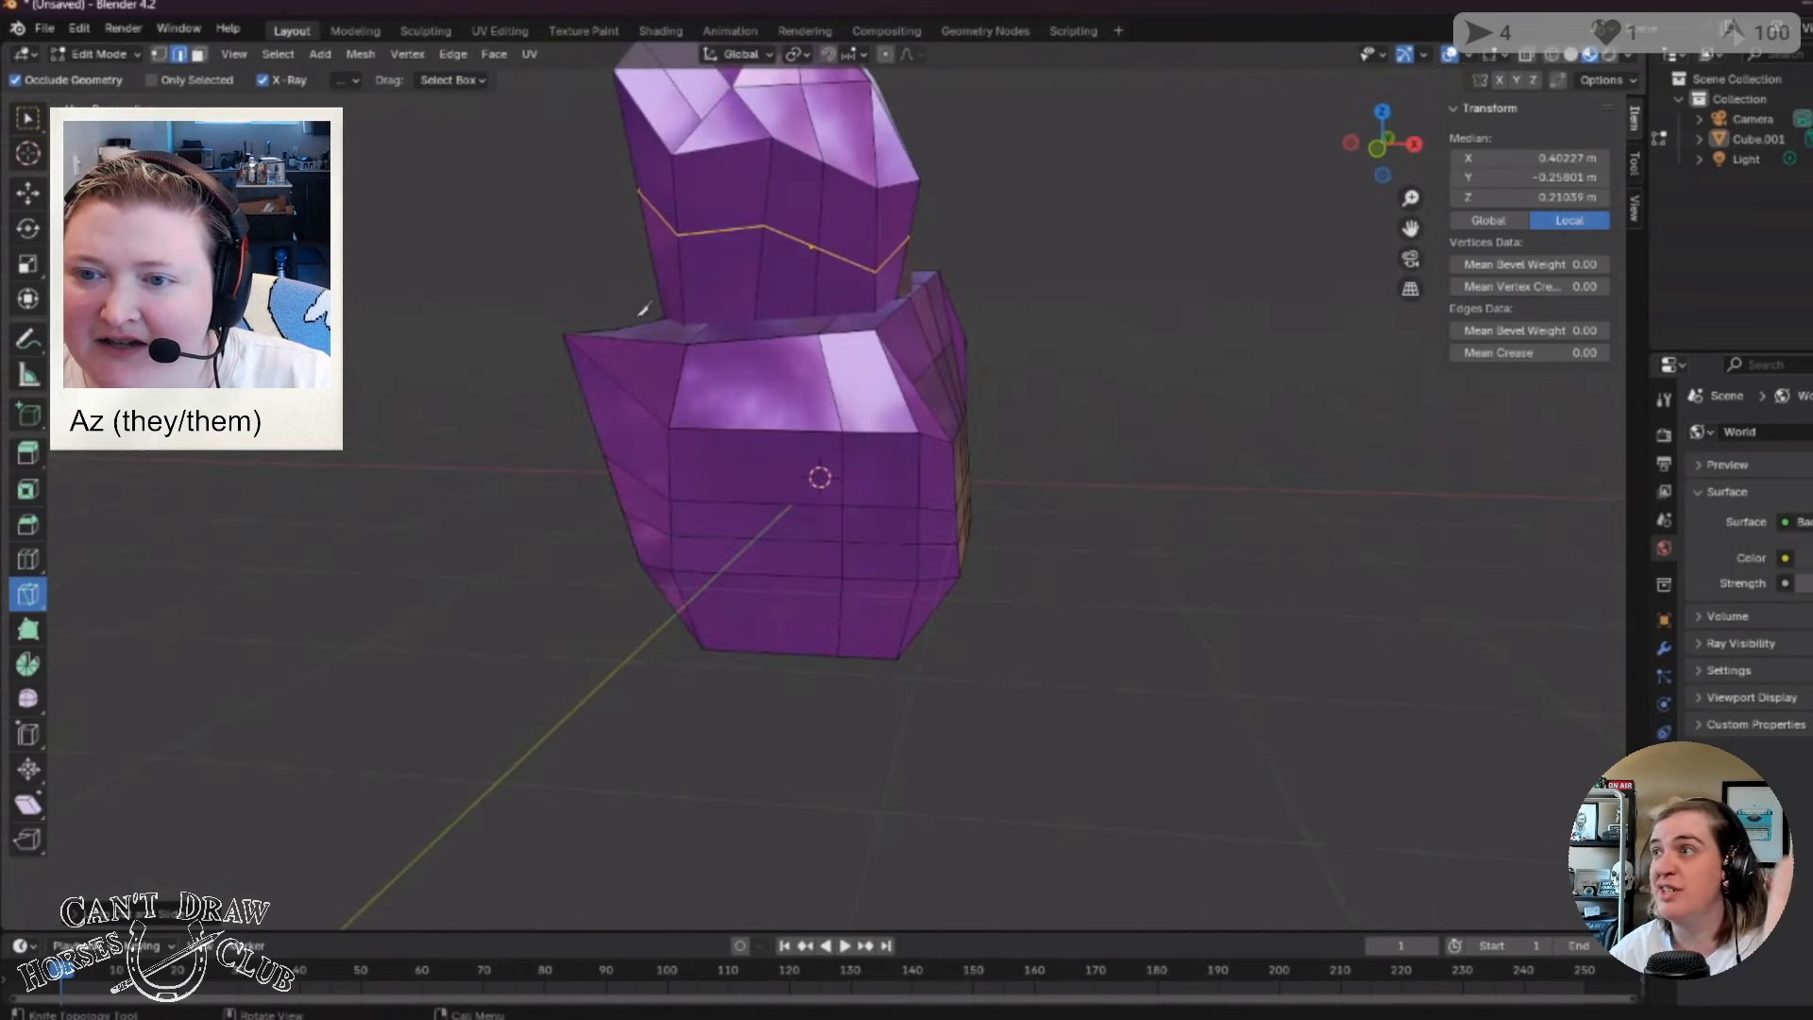
Try to draw a Knife path from the upper rim of the base down its front face and back up, and cancel it.
click(820, 330)
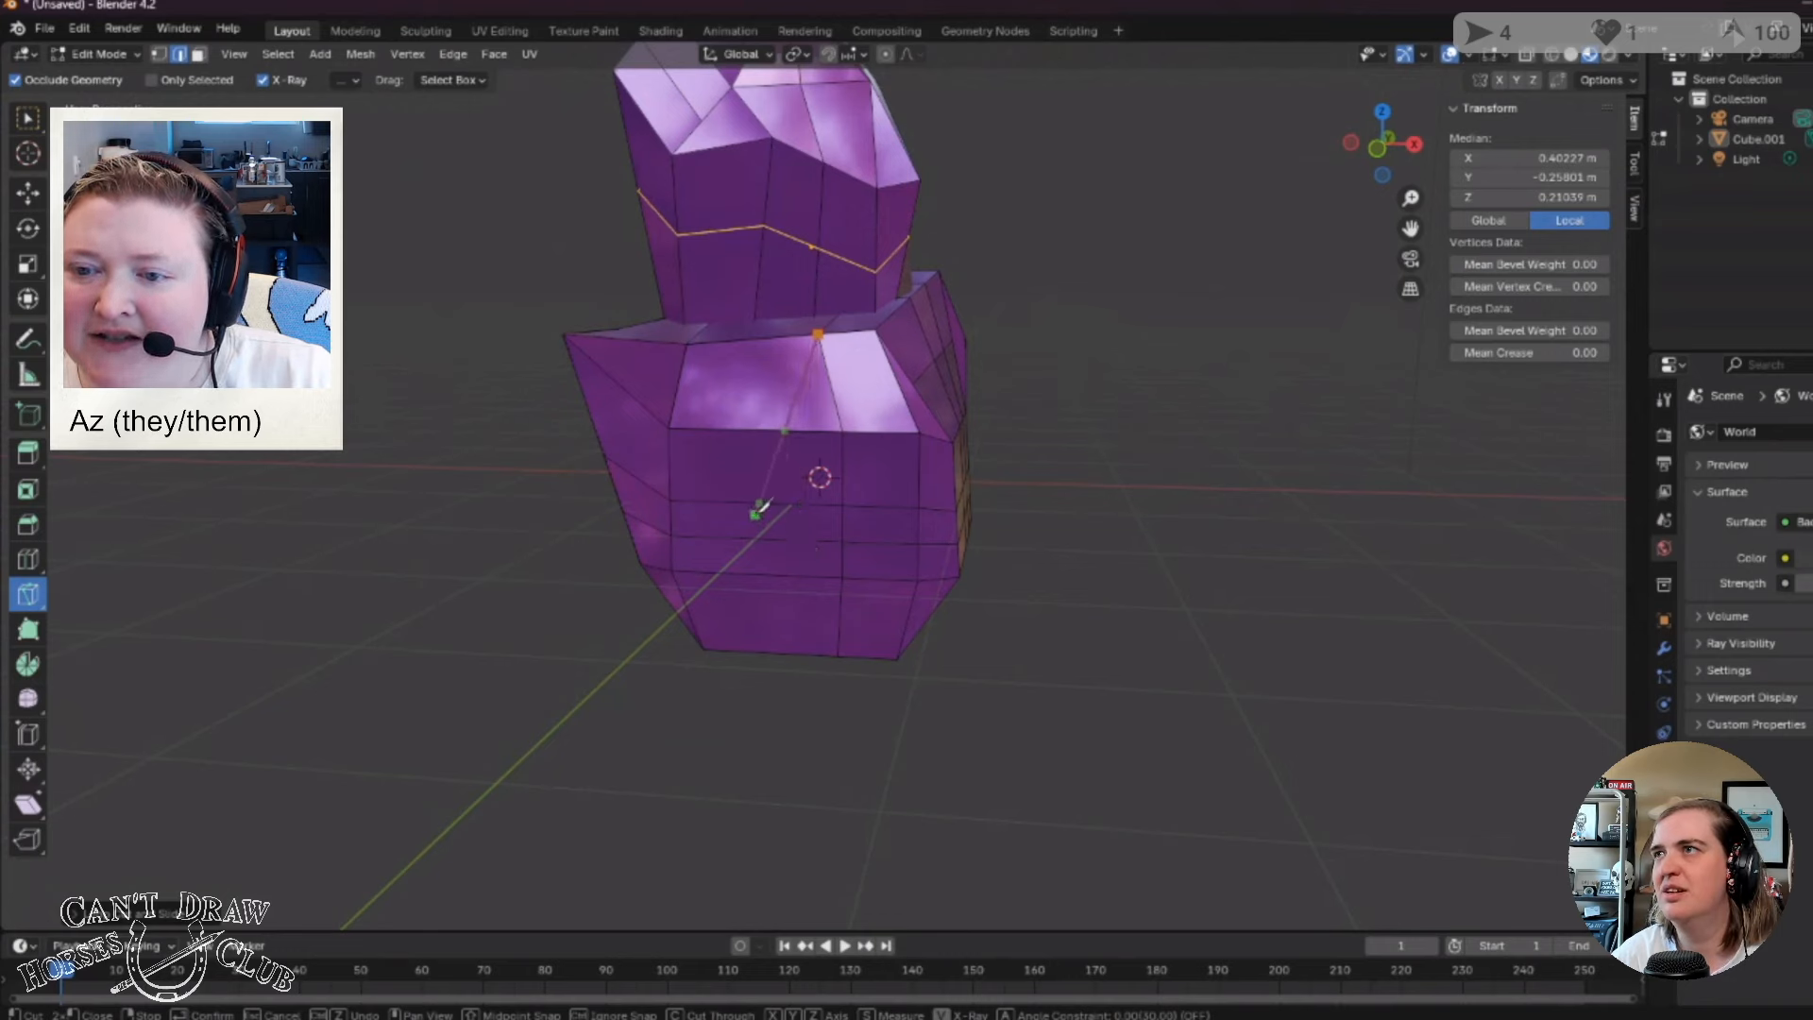
click(761, 573)
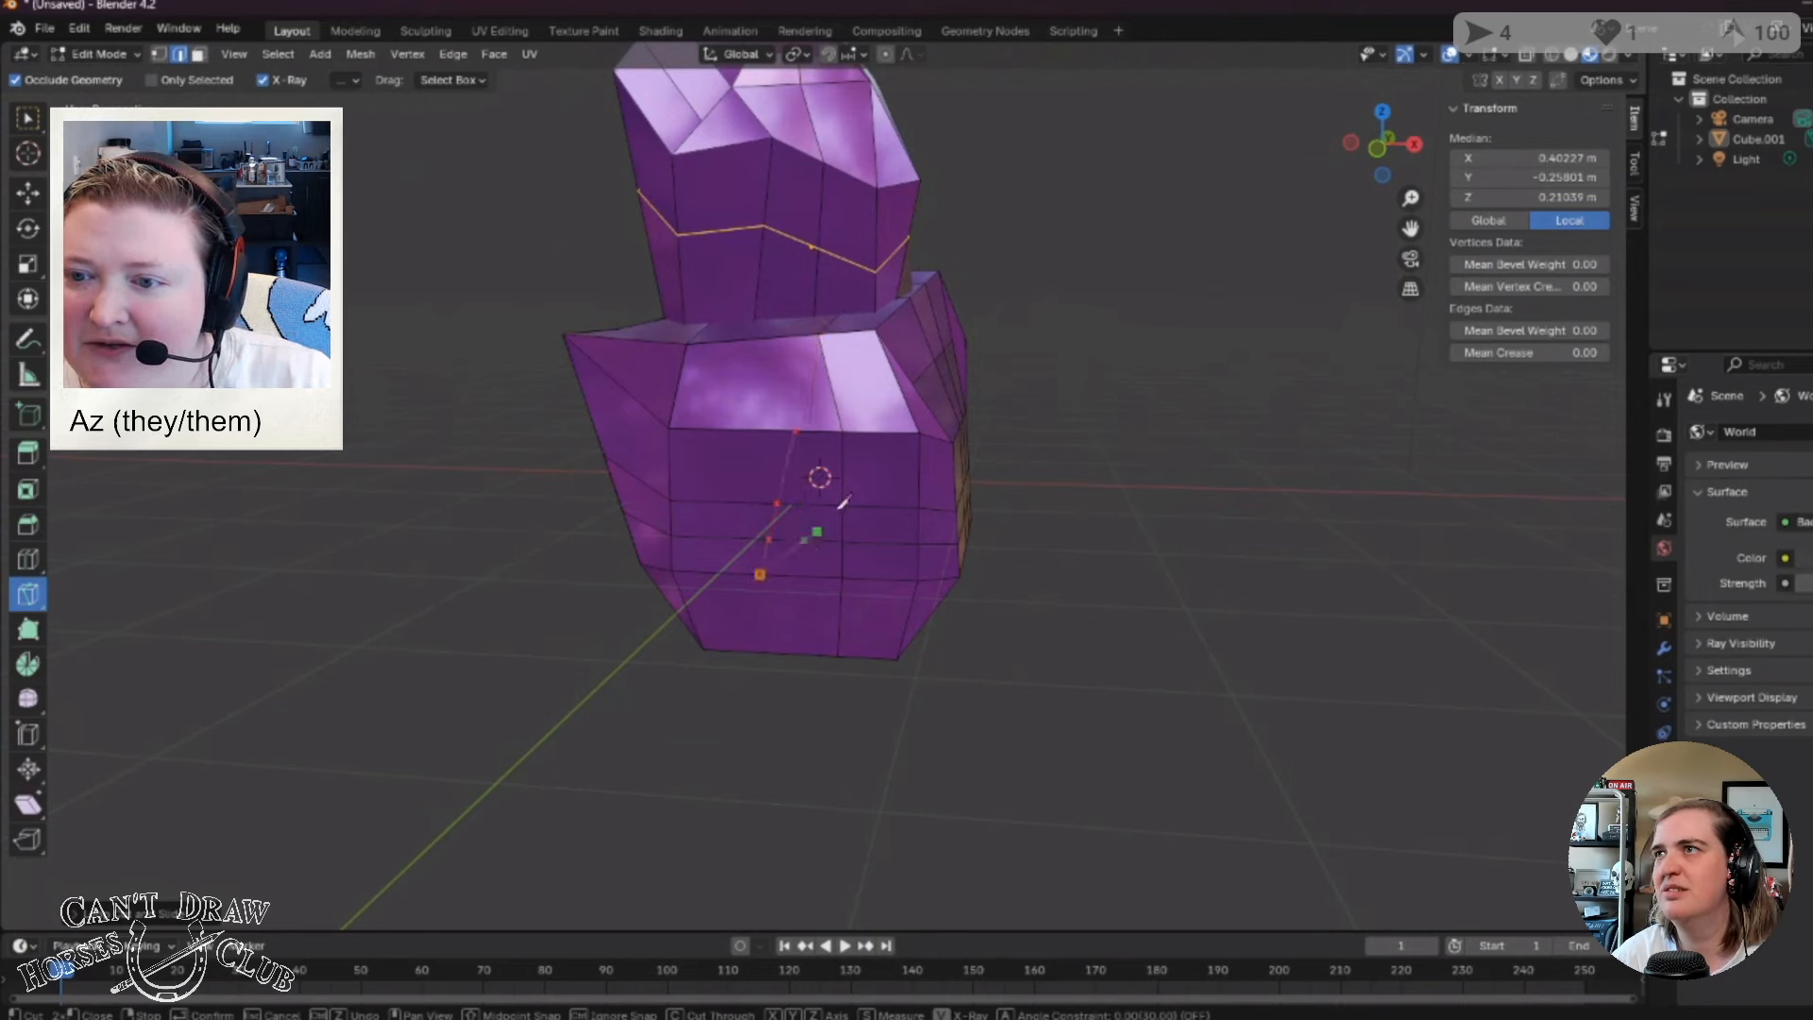
click(797, 429)
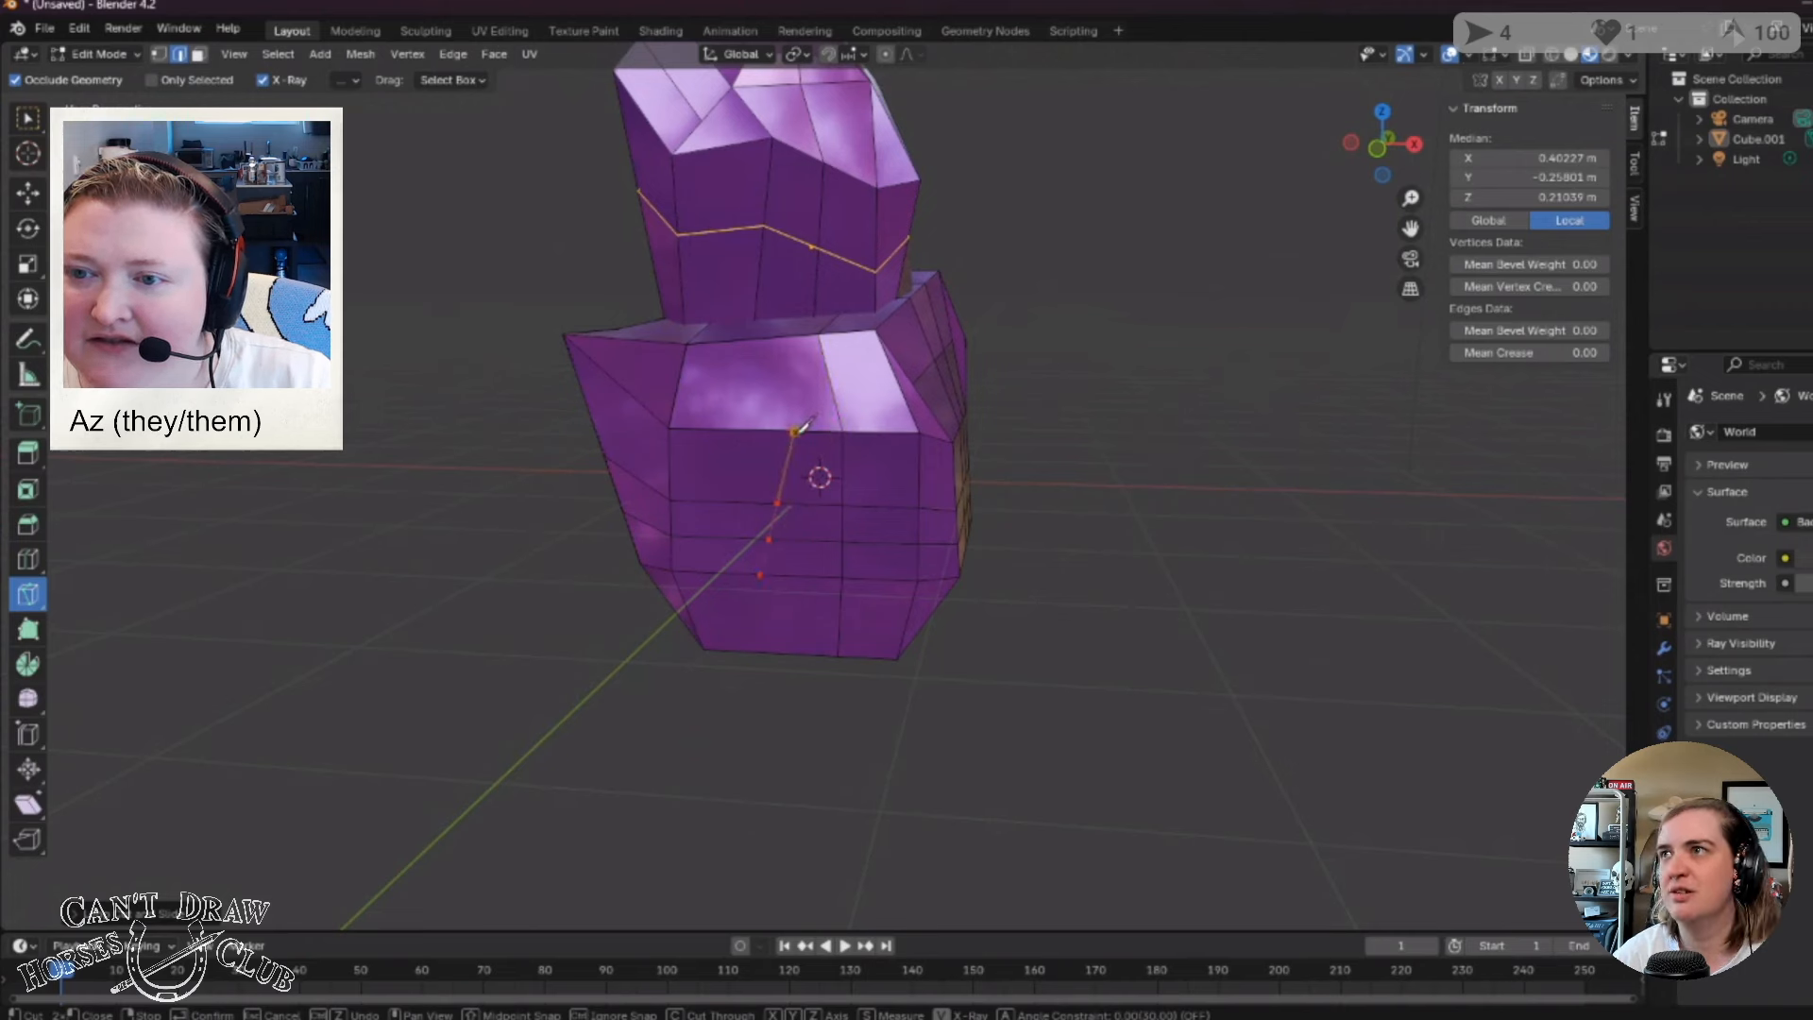
key(Escape)
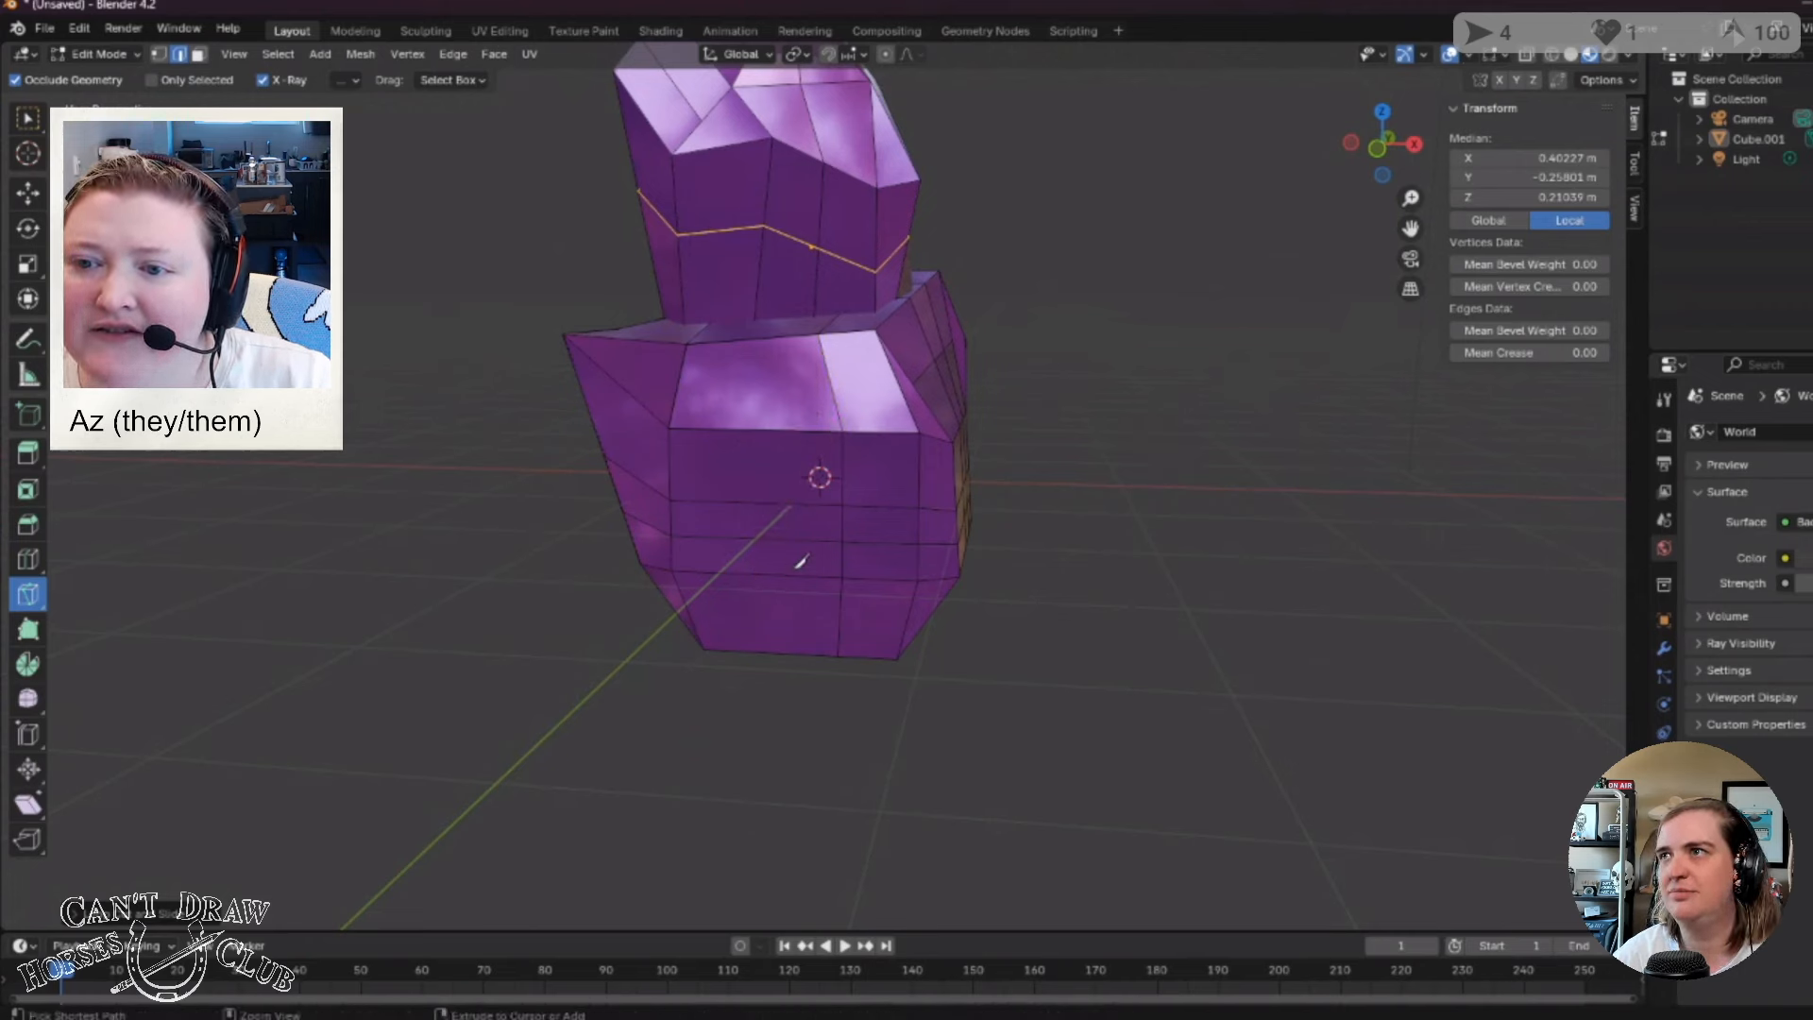
Try a diagonal Knife cut across the base's front face, from its upper rim down to the lower side edge.
click(817, 335)
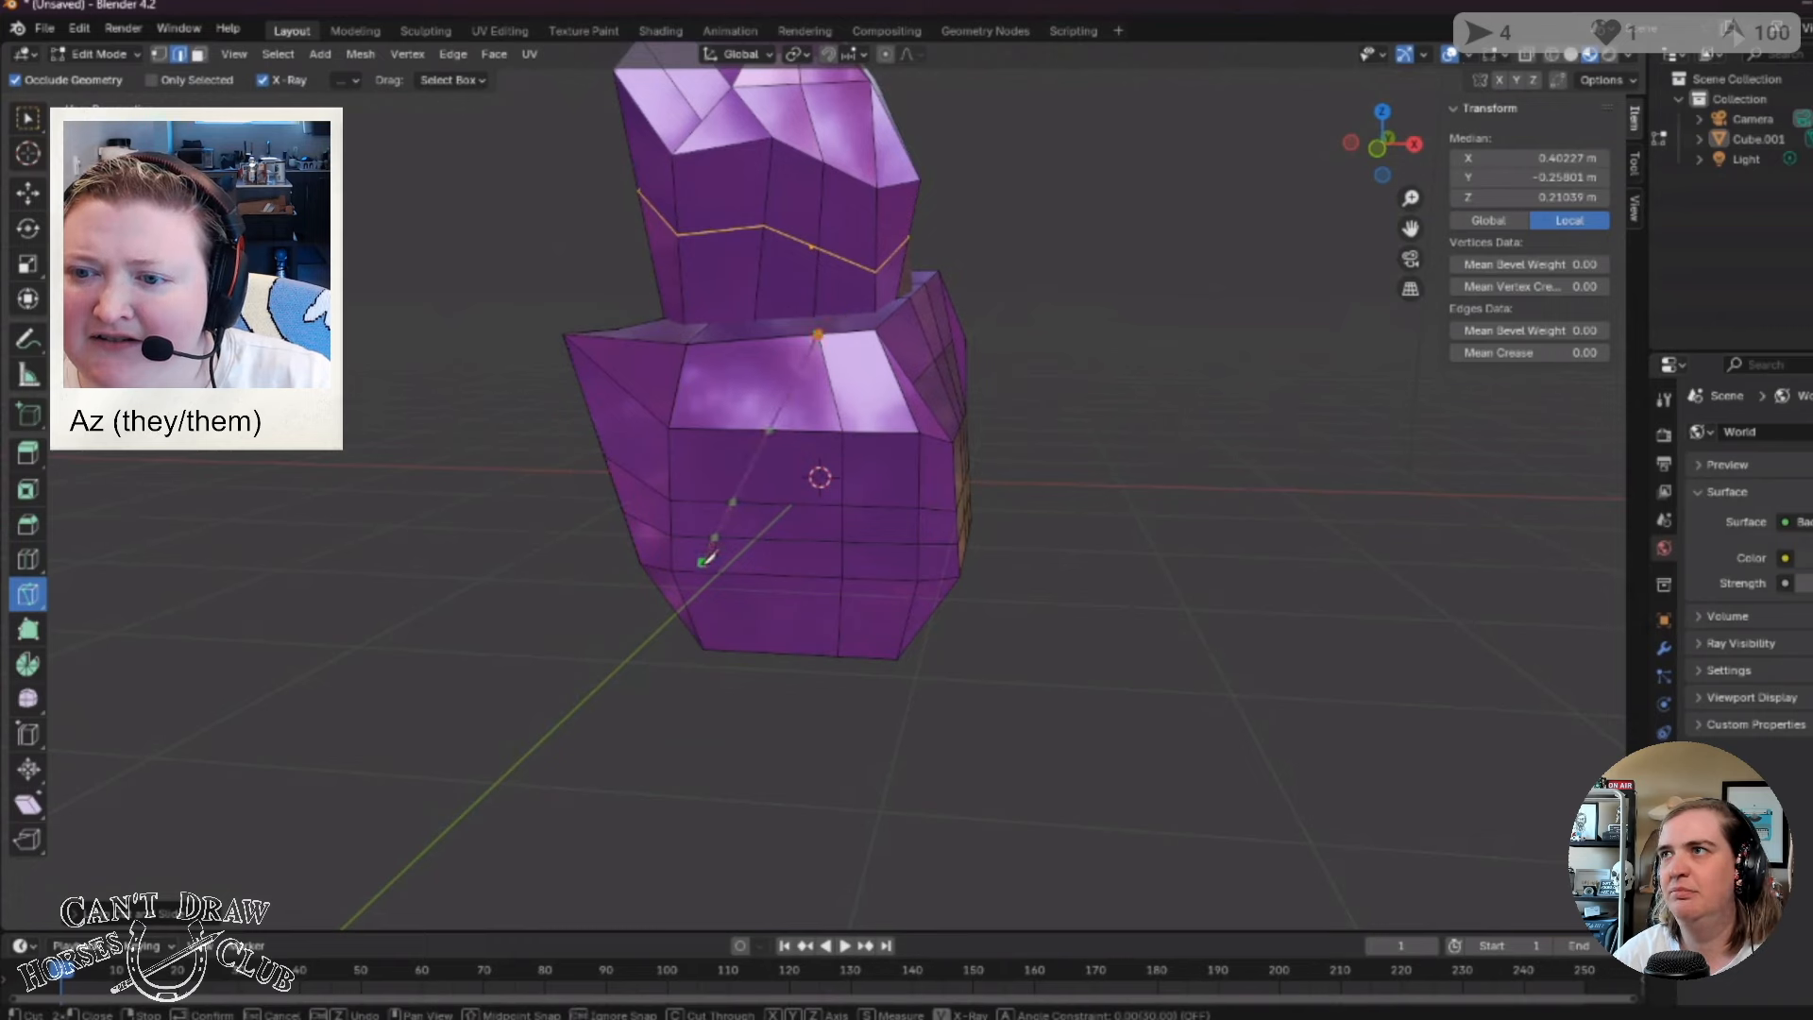
click(671, 570)
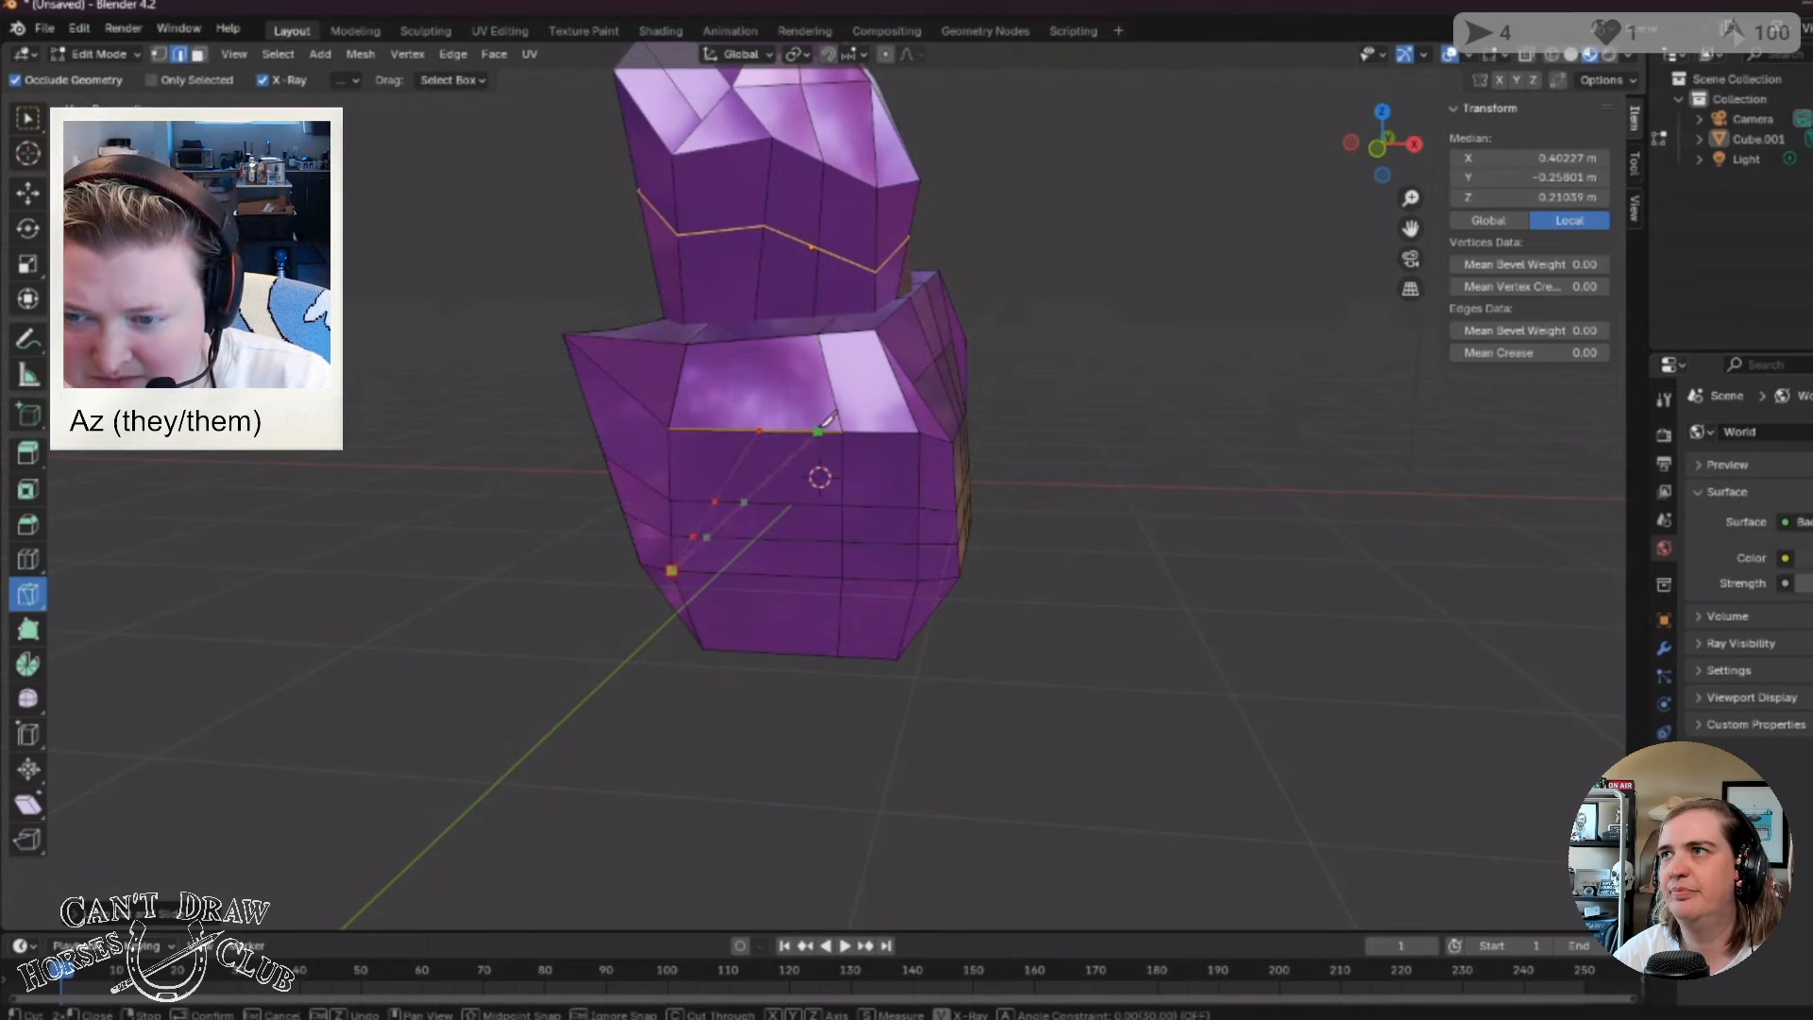
middle_drag(757, 709, 804, 745)
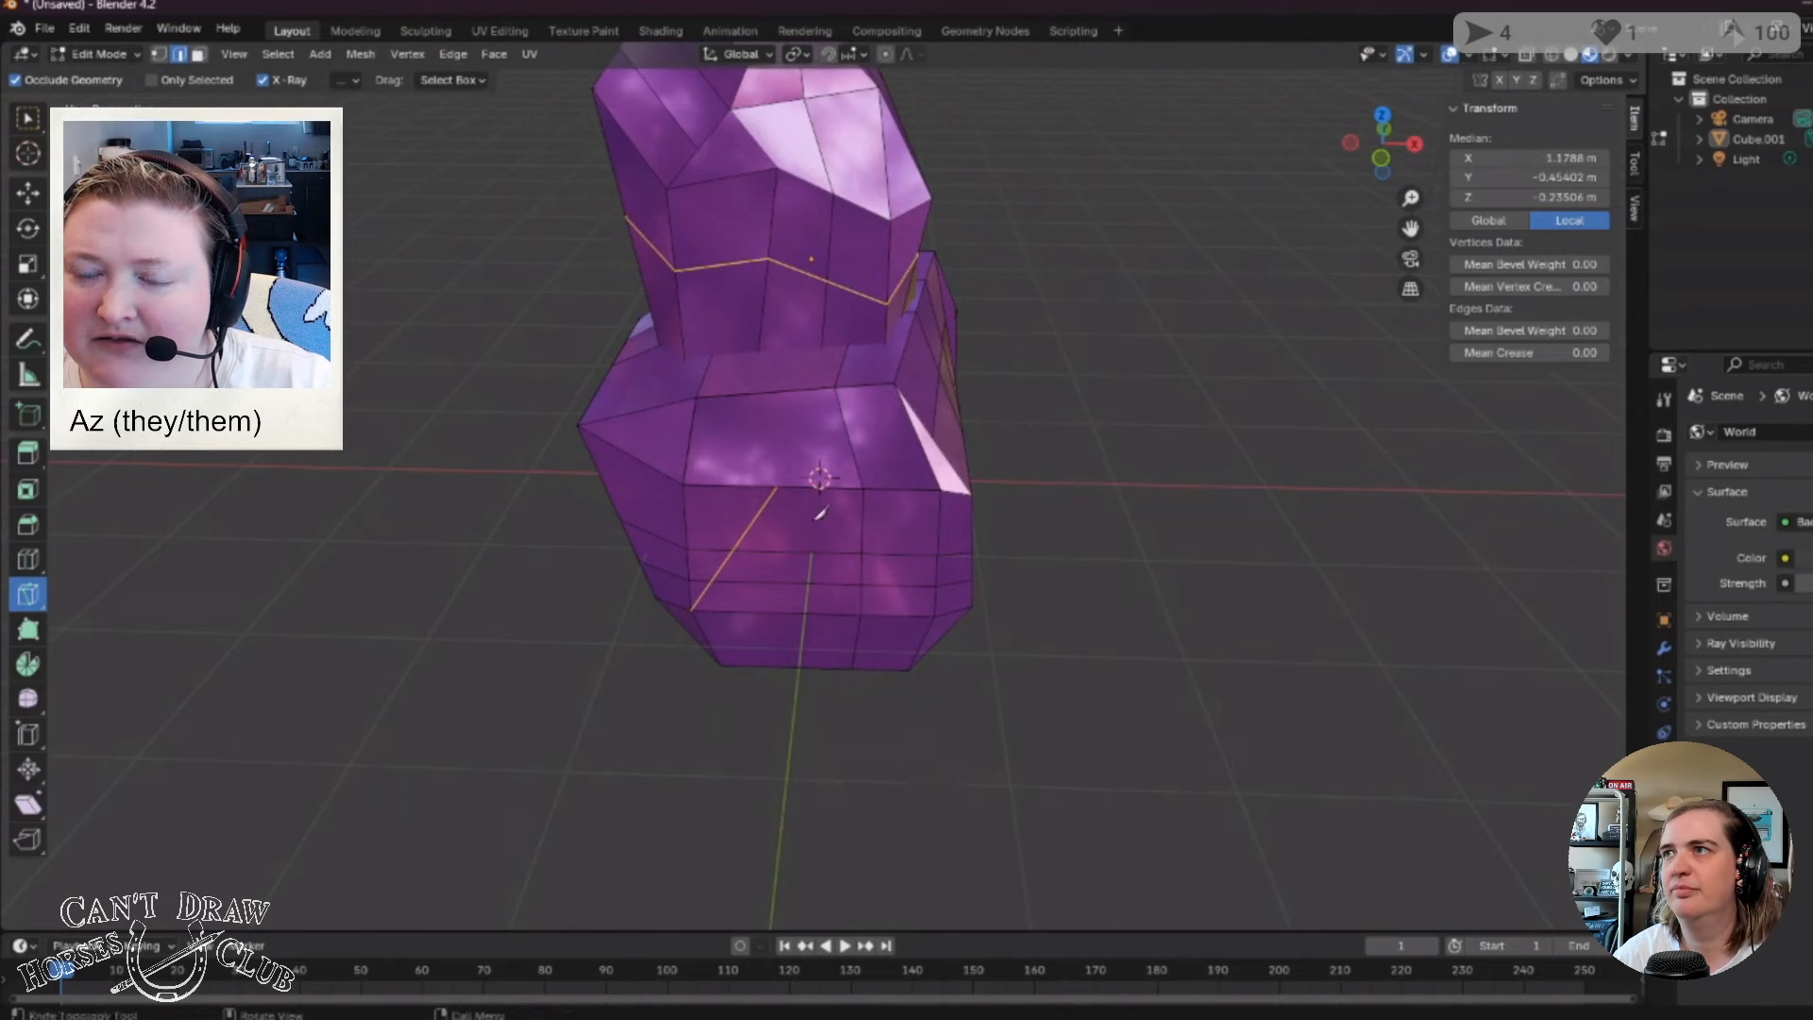
key(Return)
Try short Knife cuts at the upper edge of the base's front face, and undo the last one.
key(k)
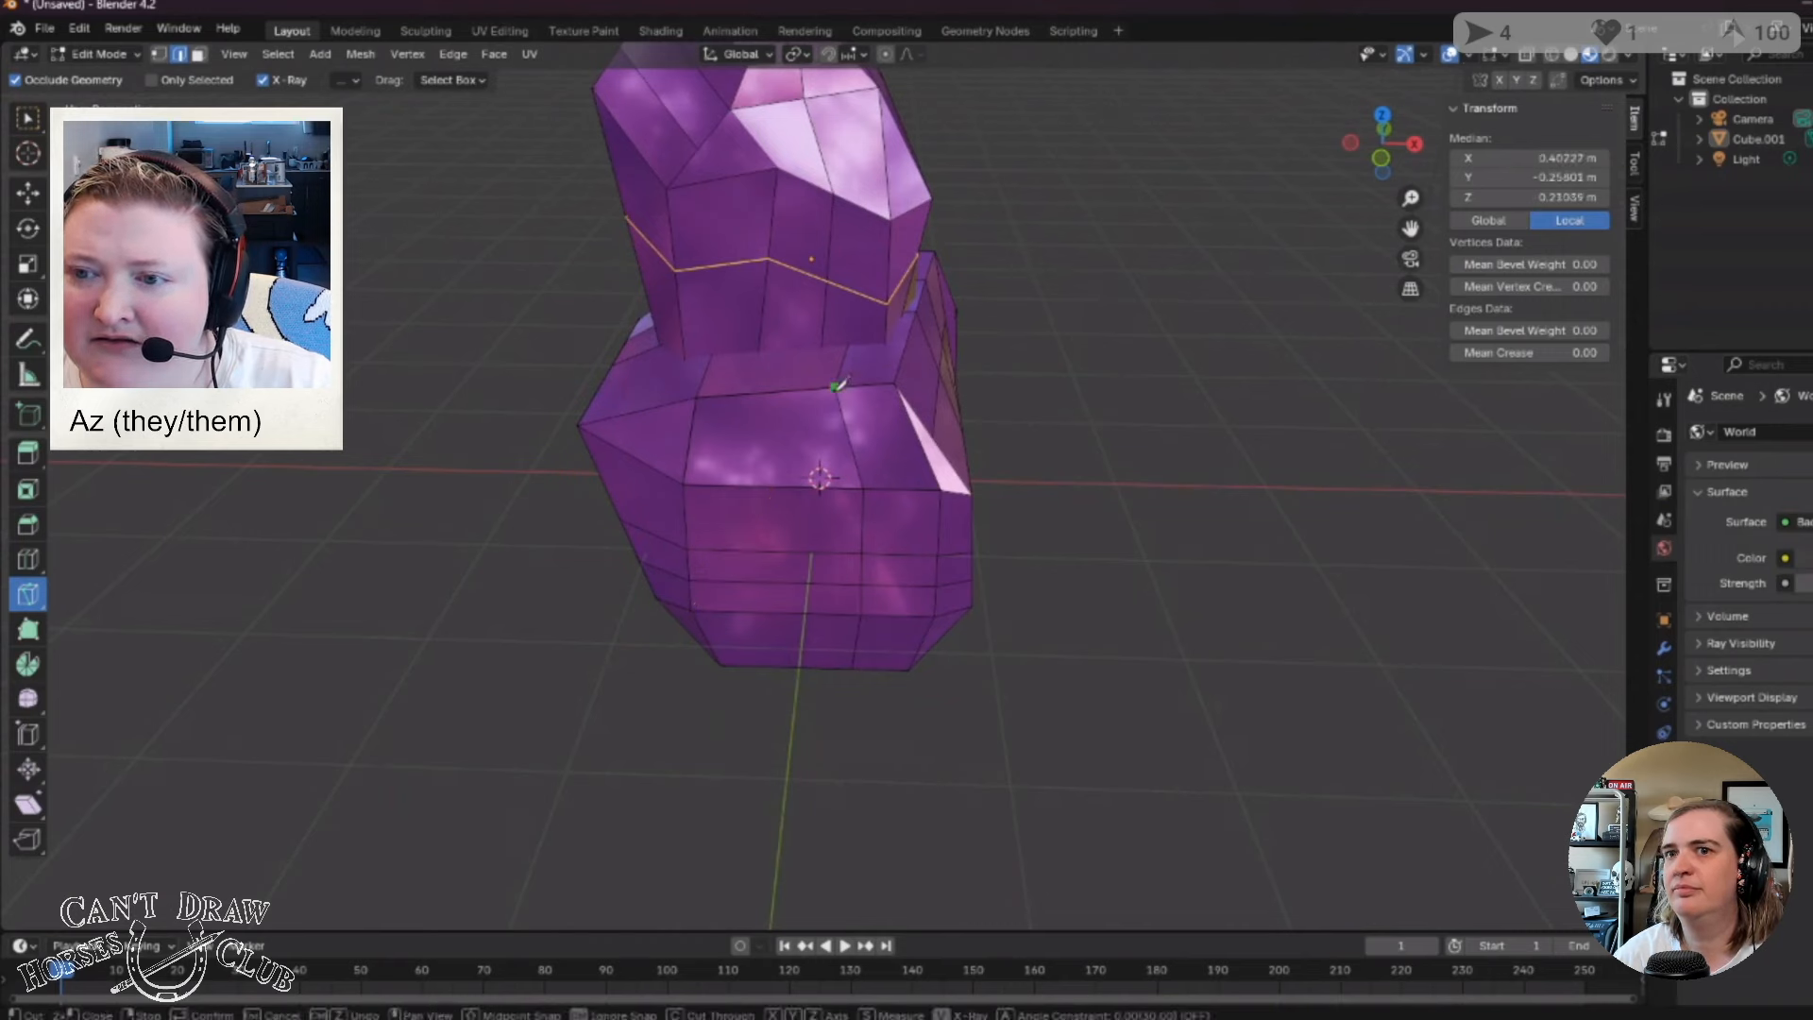
key(Return)
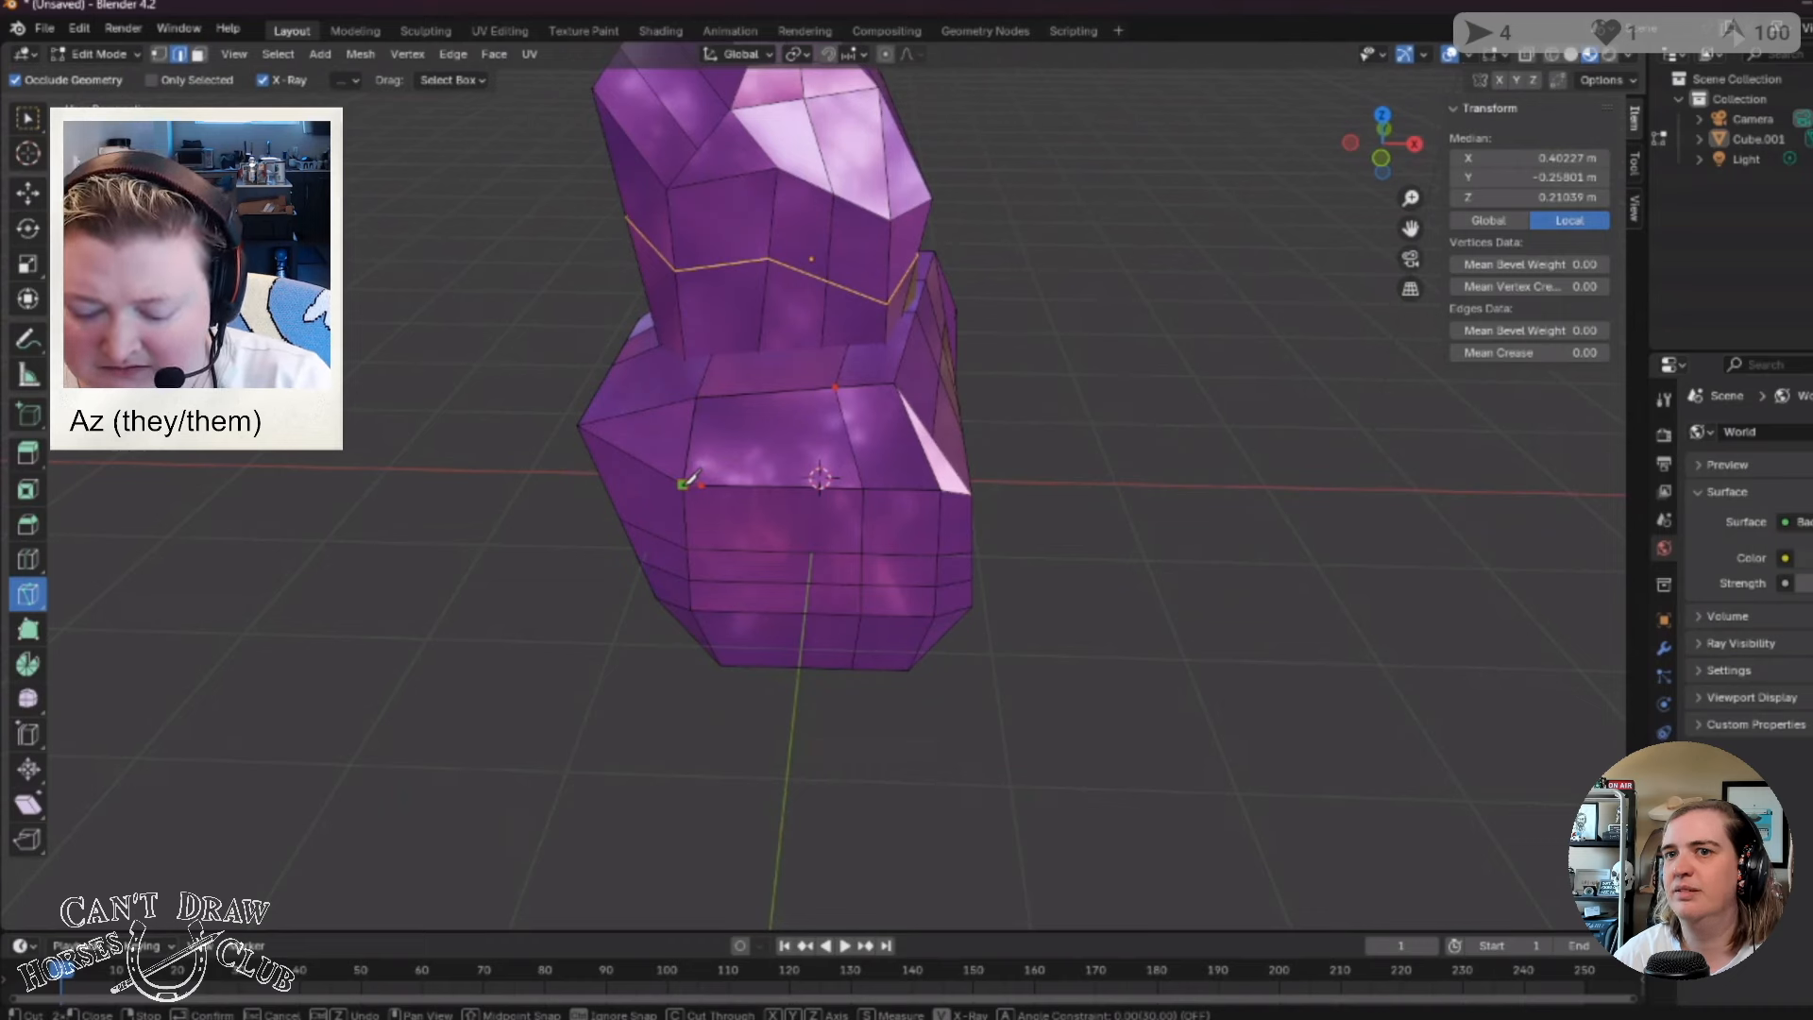
click(738, 466)
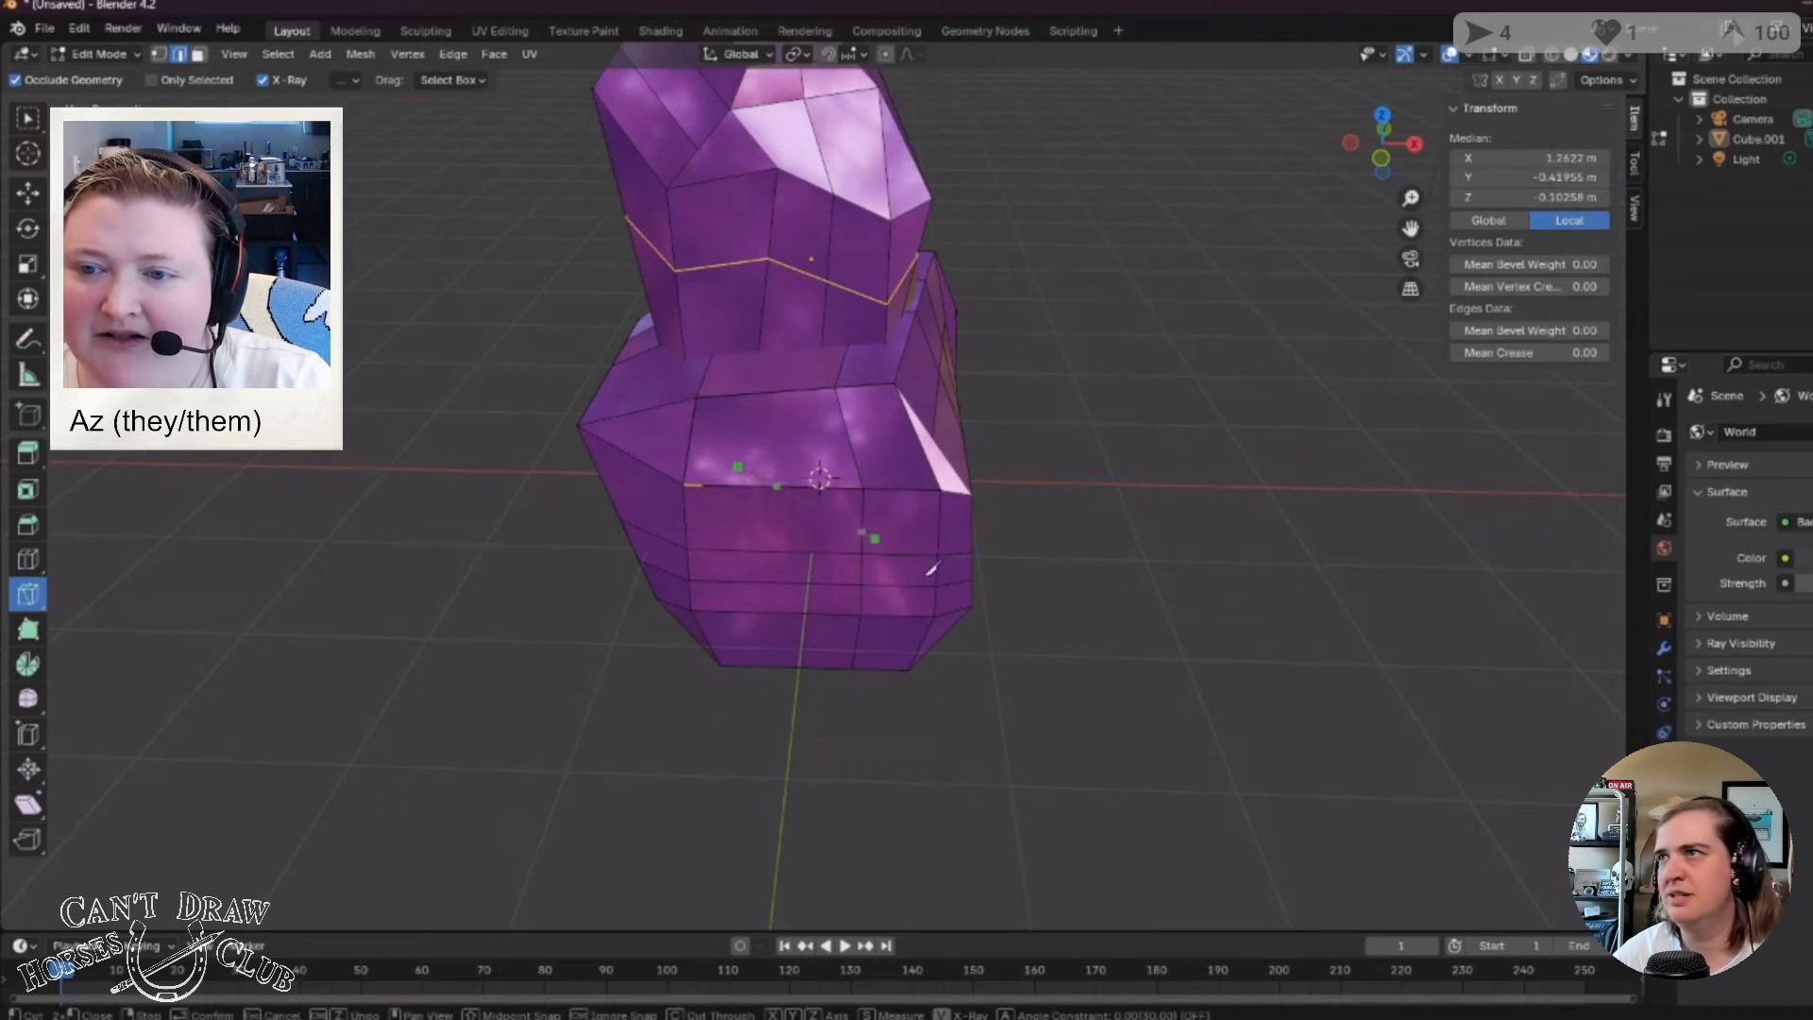
click(827, 522)
key(Return)
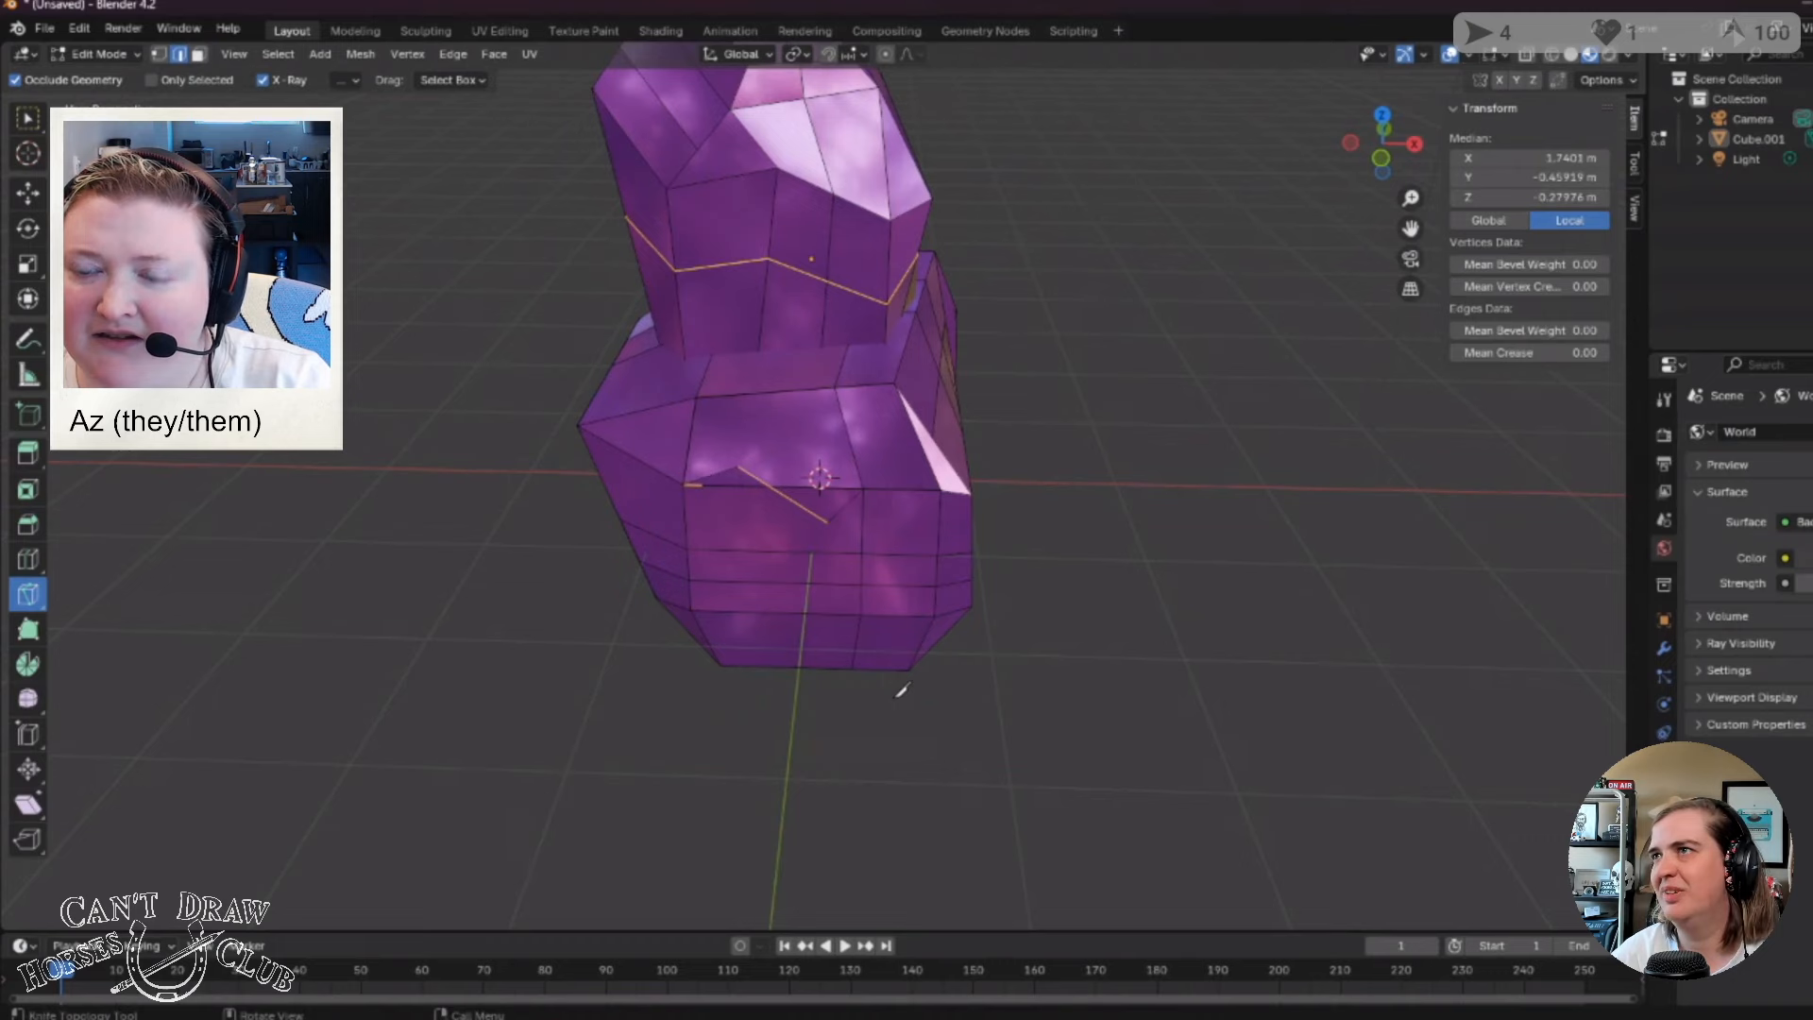
key(ctrl+z)
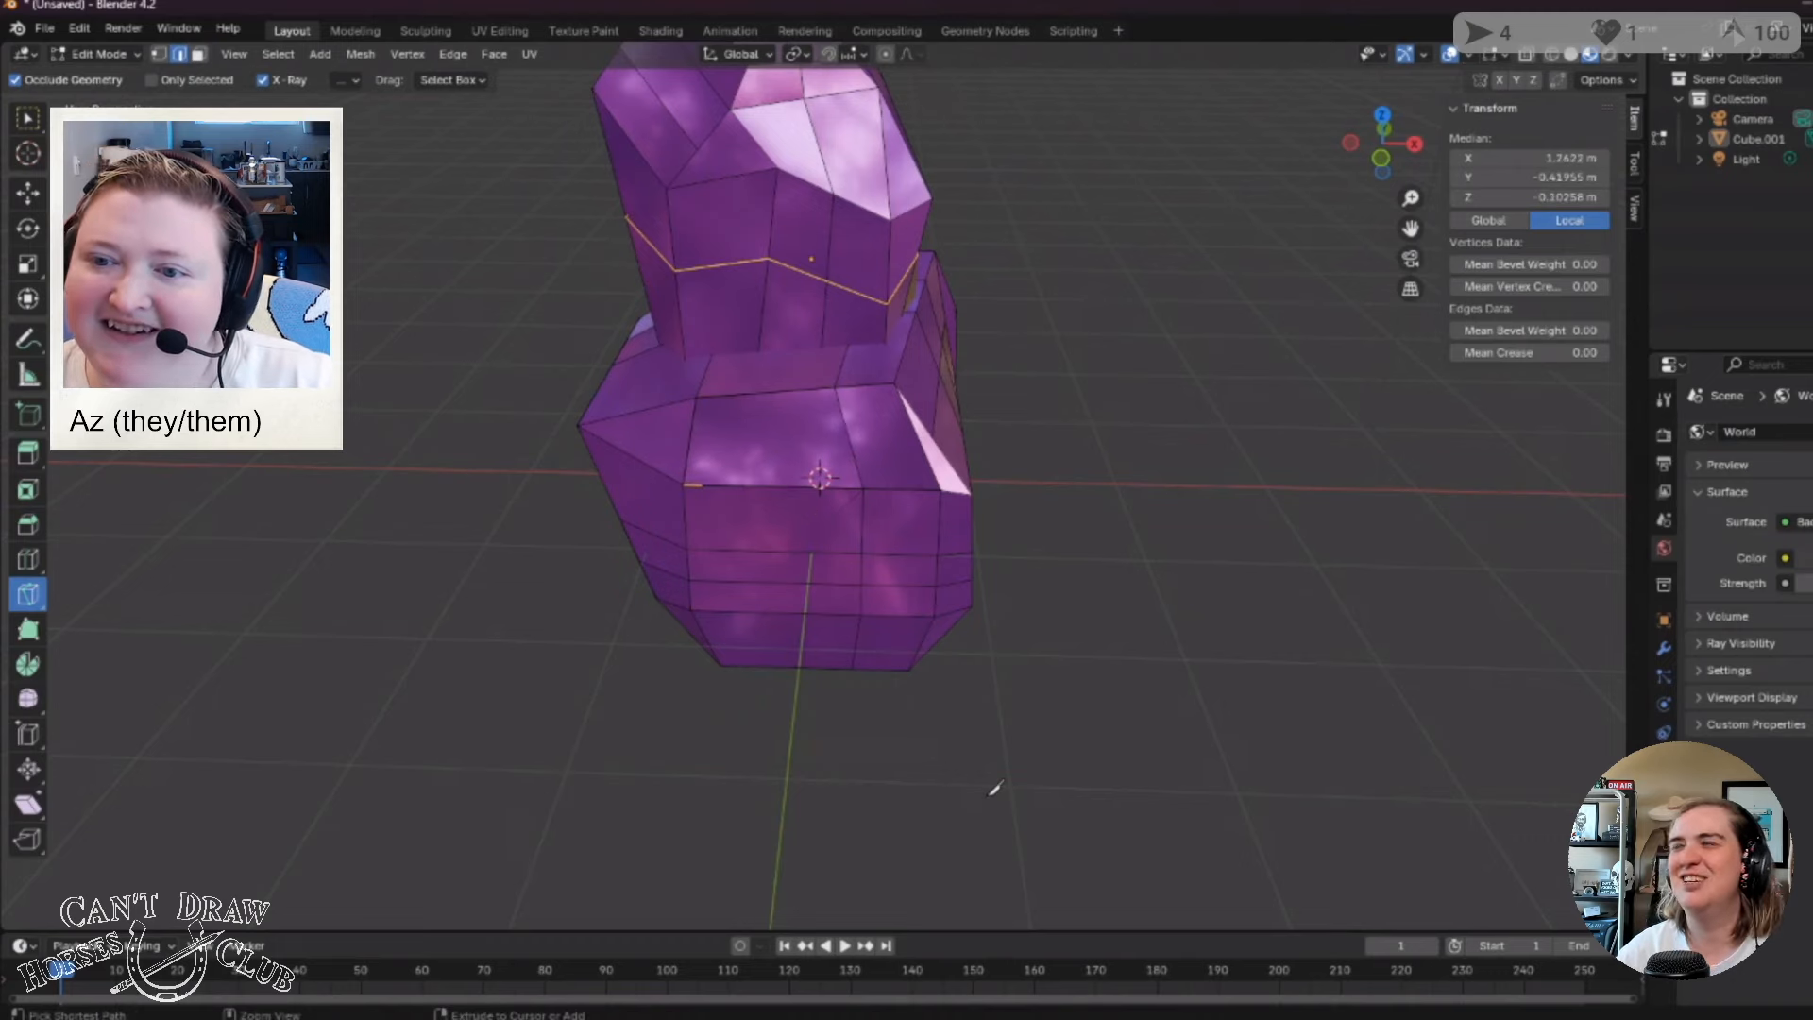
Try a diagonal Knife cut across the base's adjacent side face, from its upper edge down past the vertical corner edge.
middle_drag(814, 539, 907, 682)
scroll(907, 682, up, 4)
middle_drag(769, 680, 982, 748)
scroll(983, 748, down, 6)
middle_drag(882, 642, 965, 599)
scroll(965, 599, up, 3)
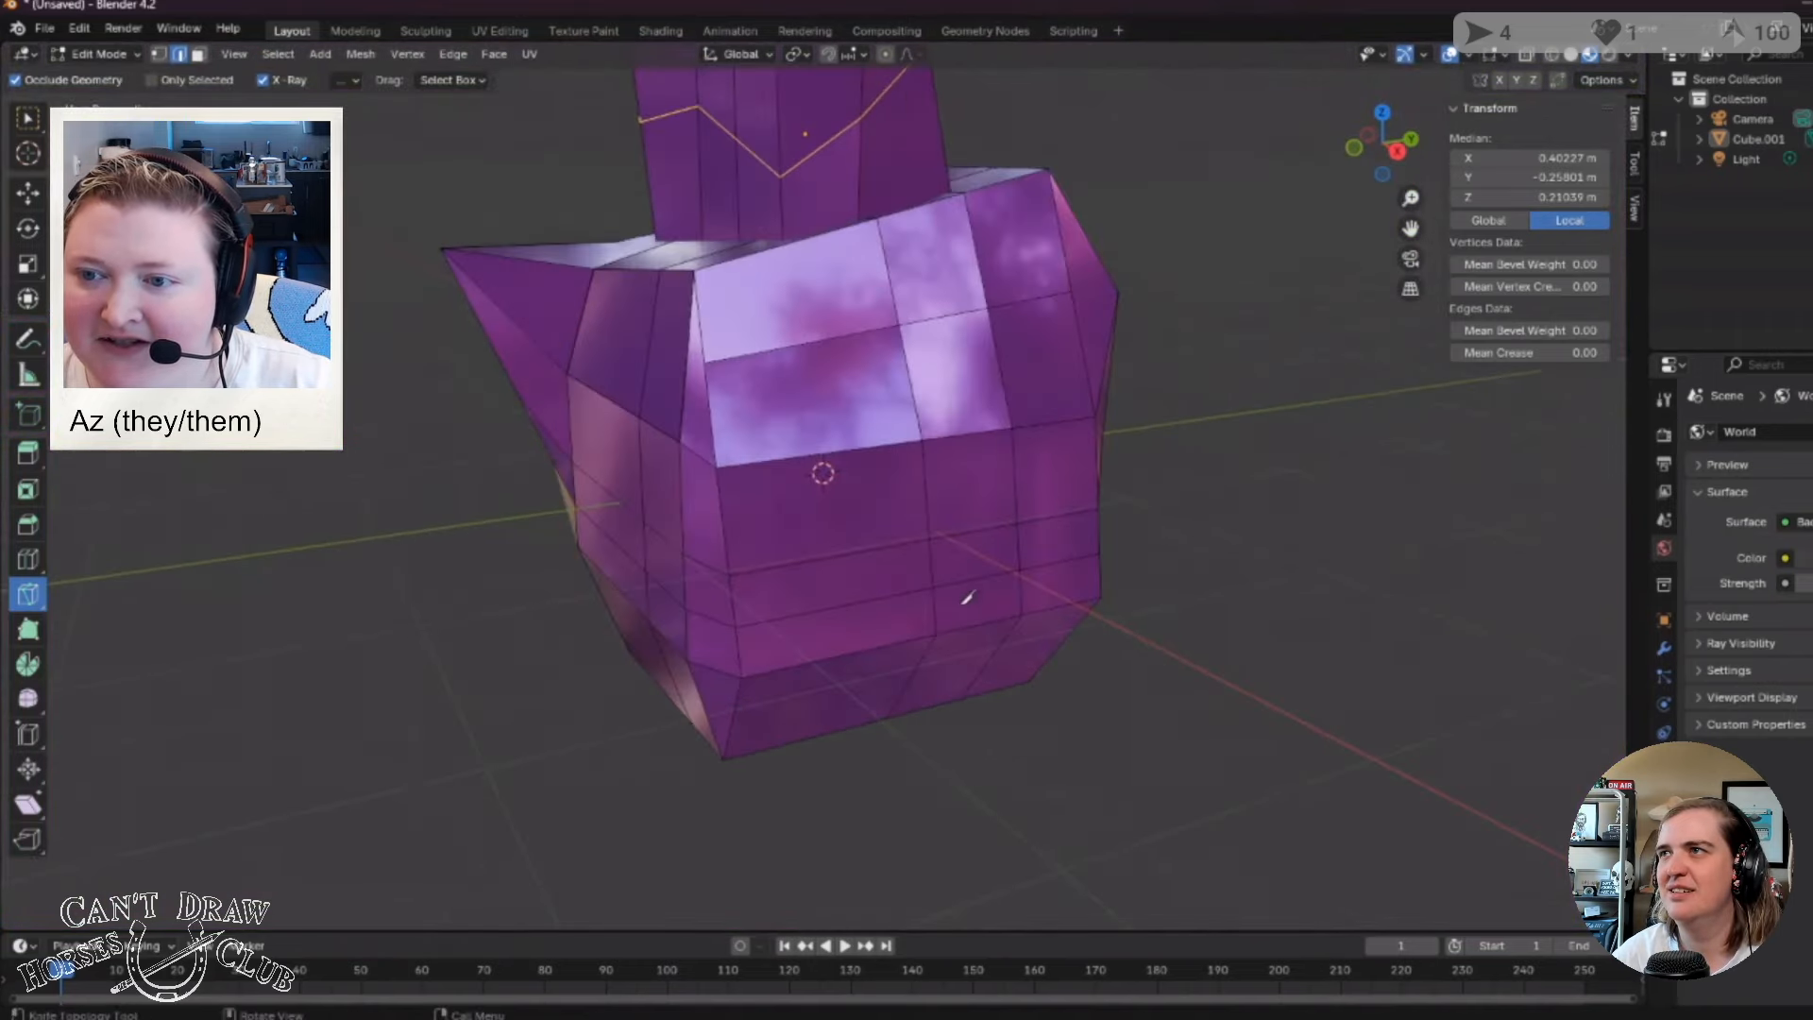
click(923, 439)
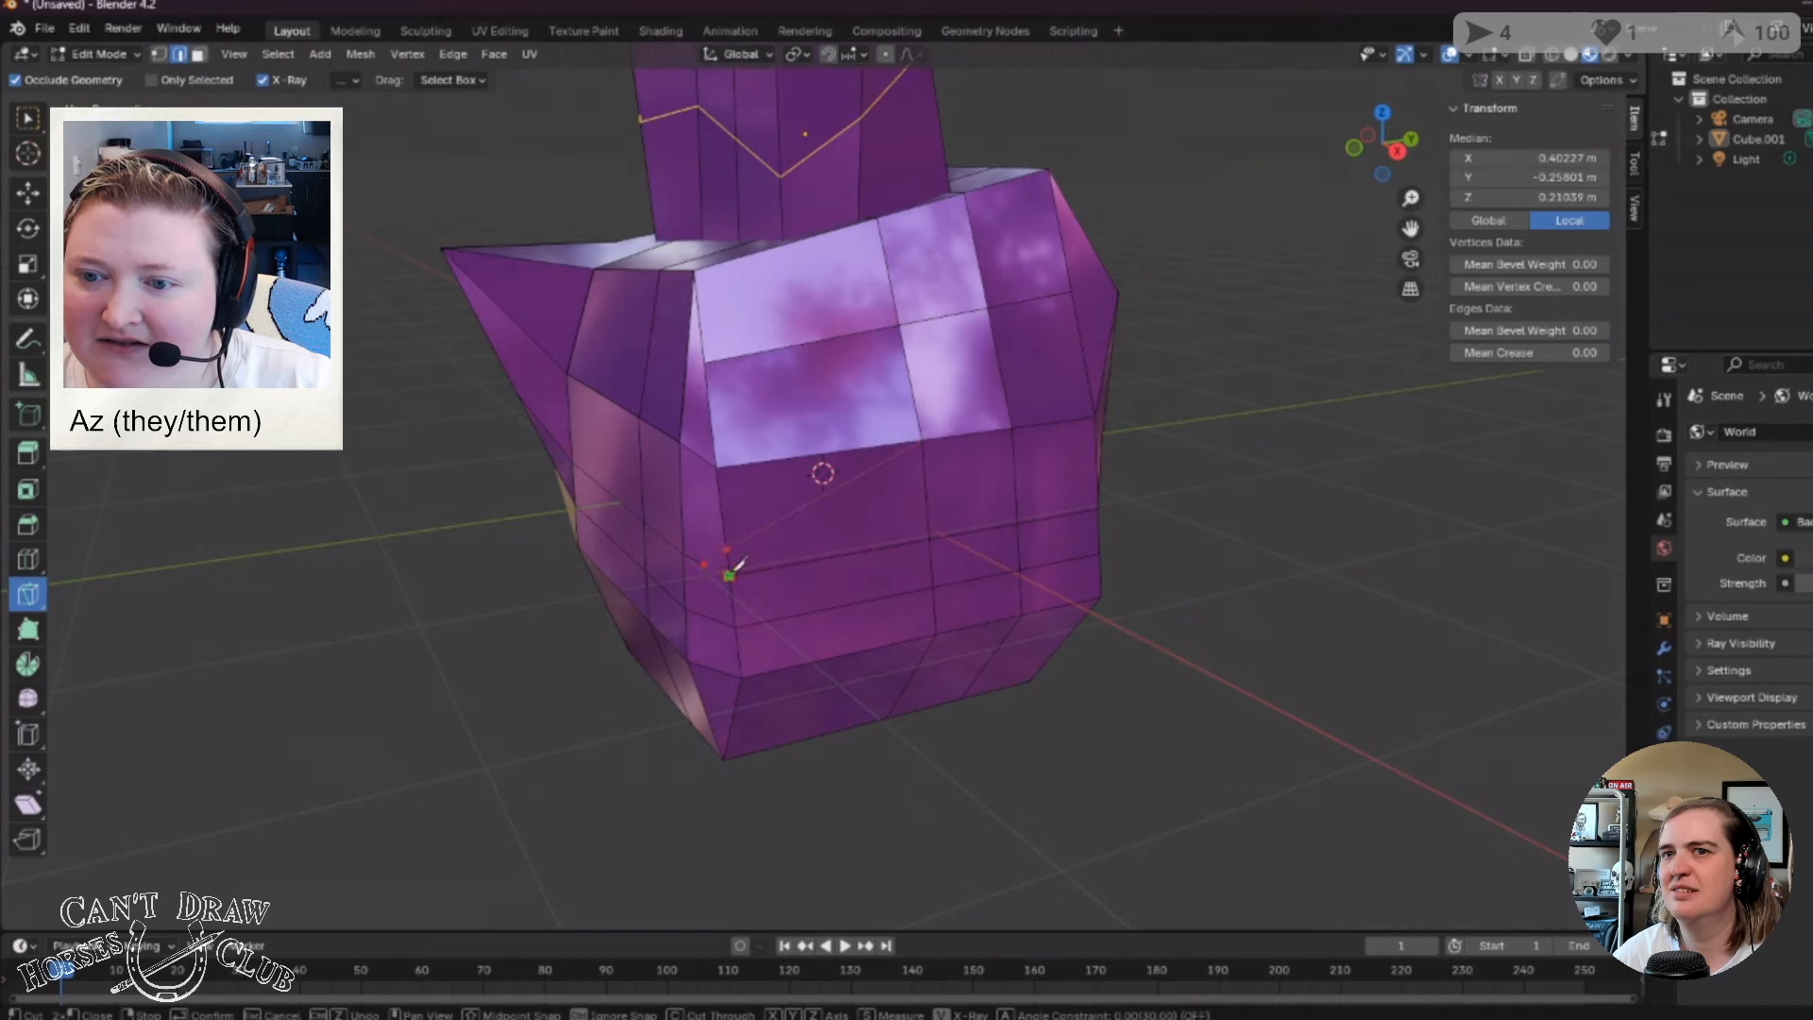
key(Return)
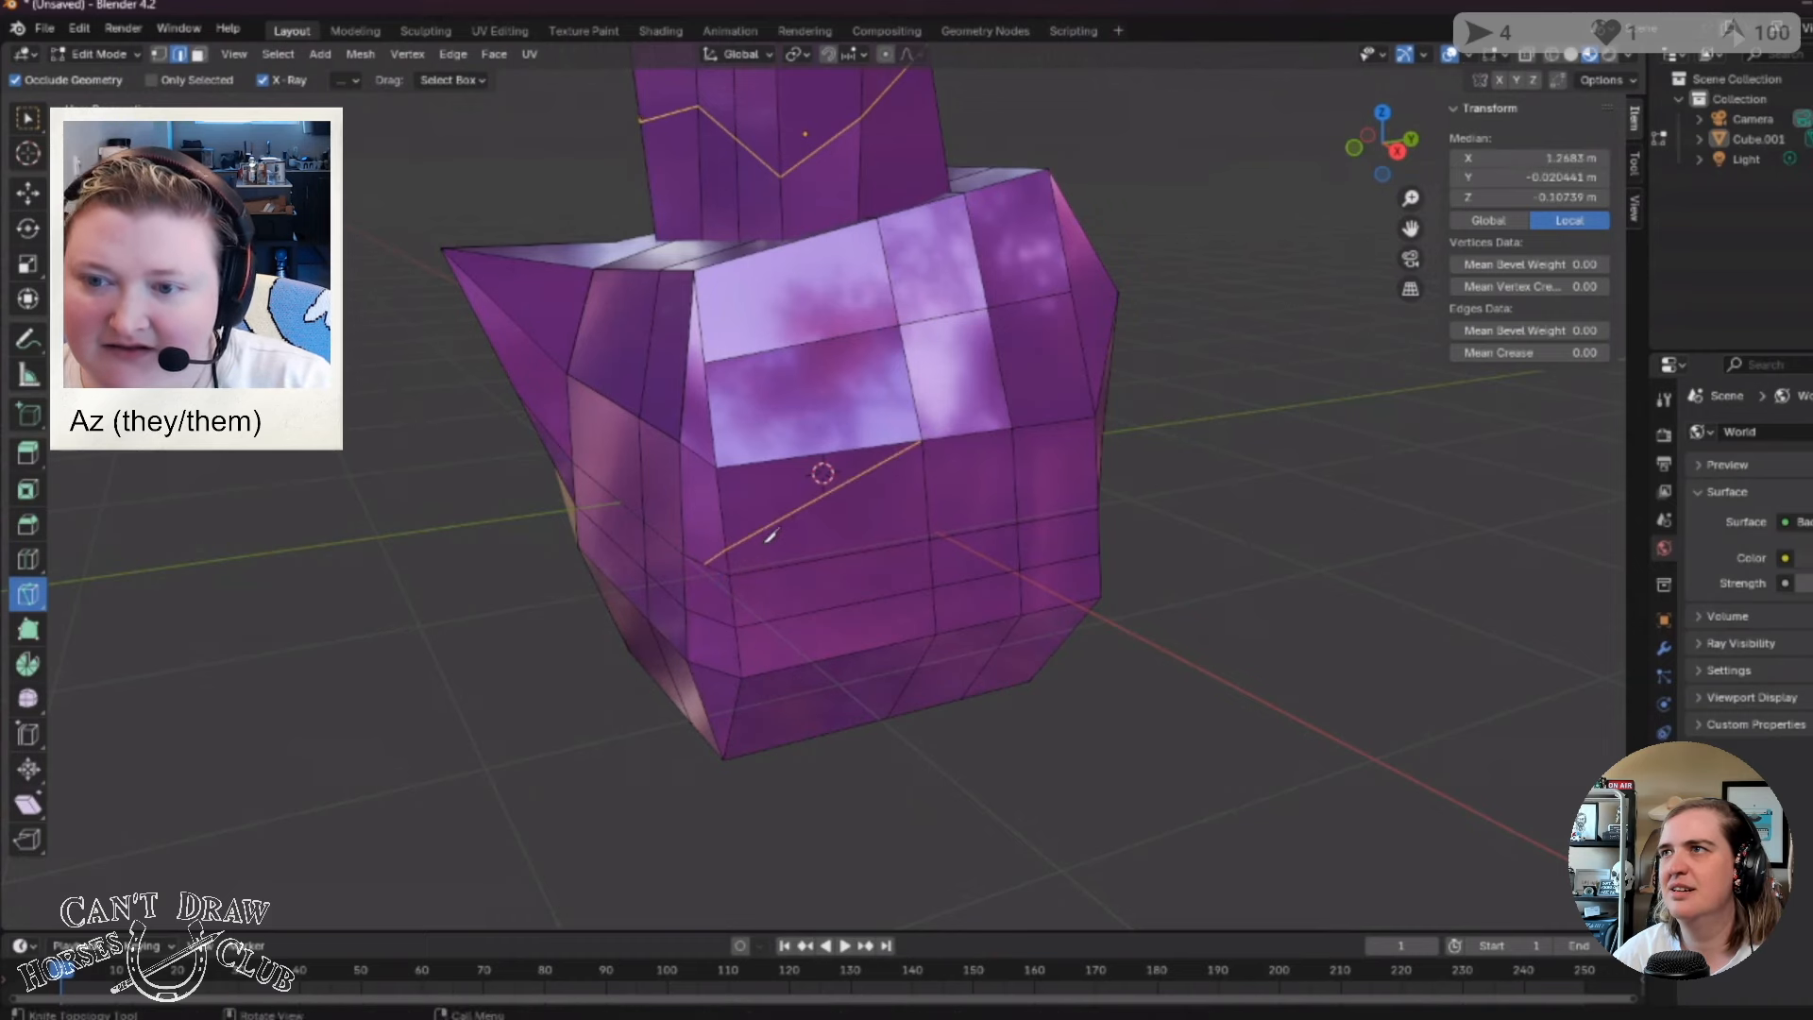
click(760, 560)
key(Return)
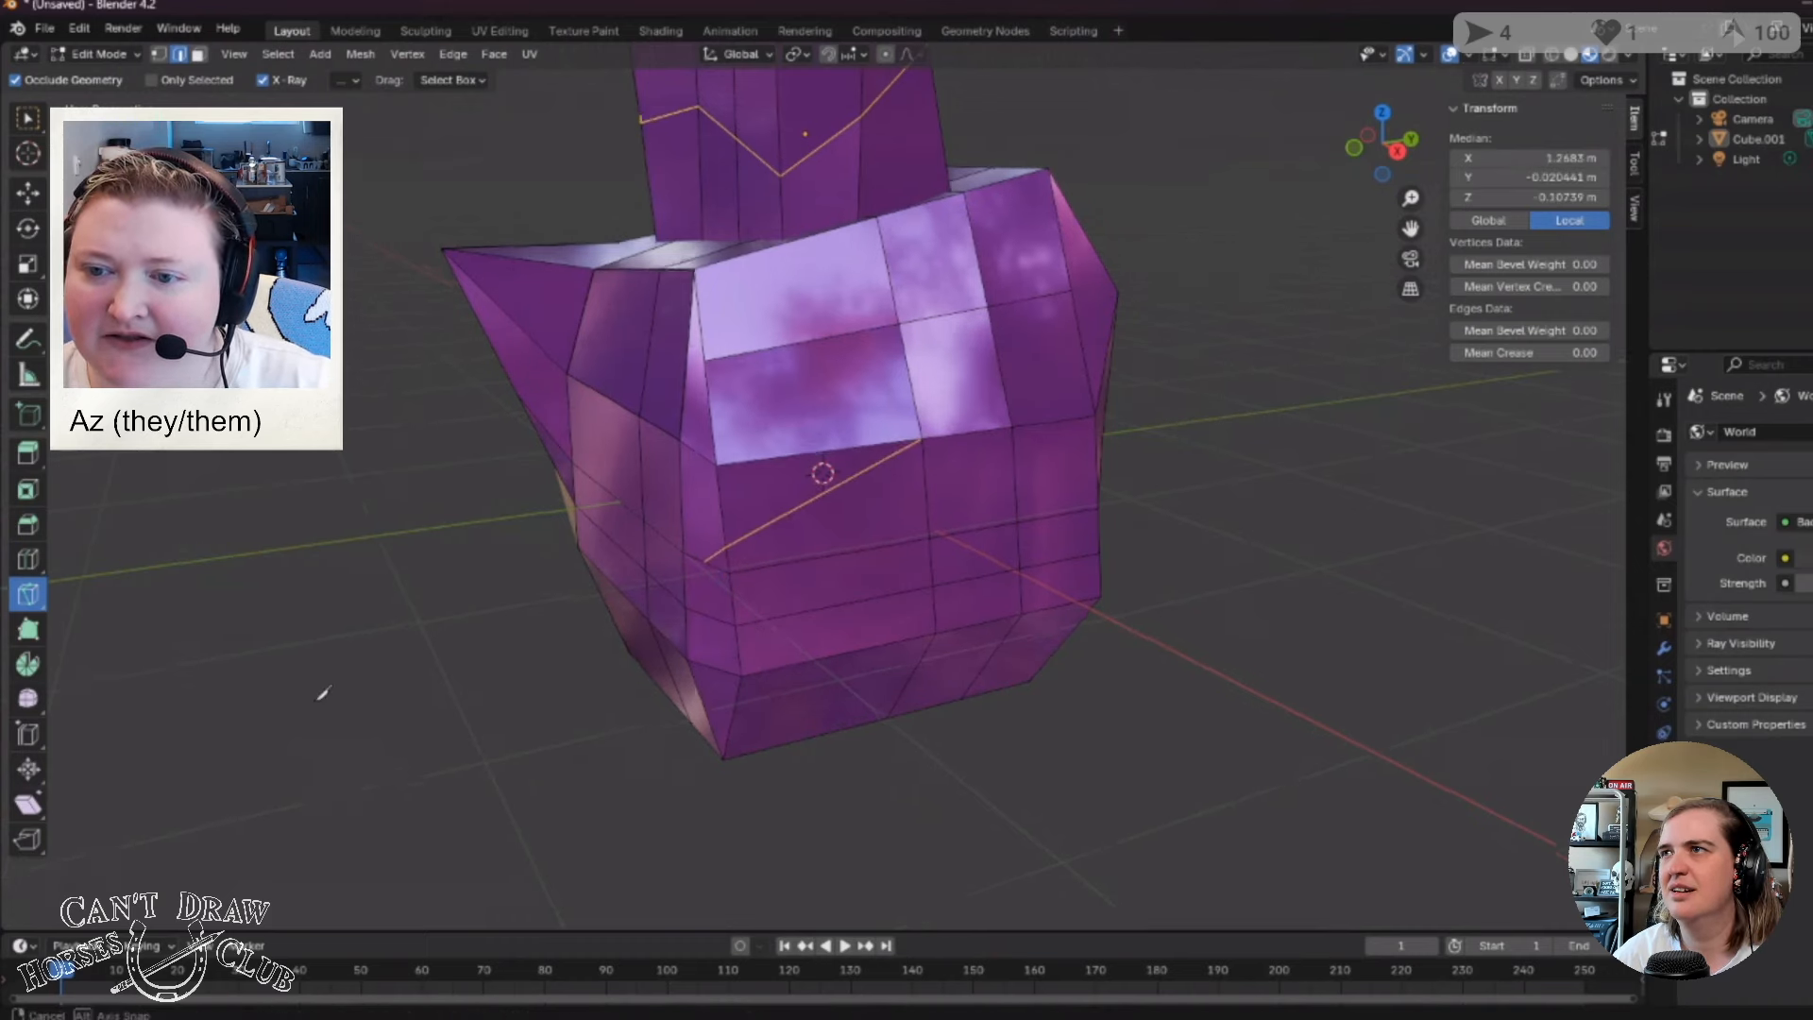
Reshape the crystal base with the Poly Build tool by pulling its vertices and extending its edges.
middle_drag(797, 813, 839, 689)
scroll(839, 690, down, 8)
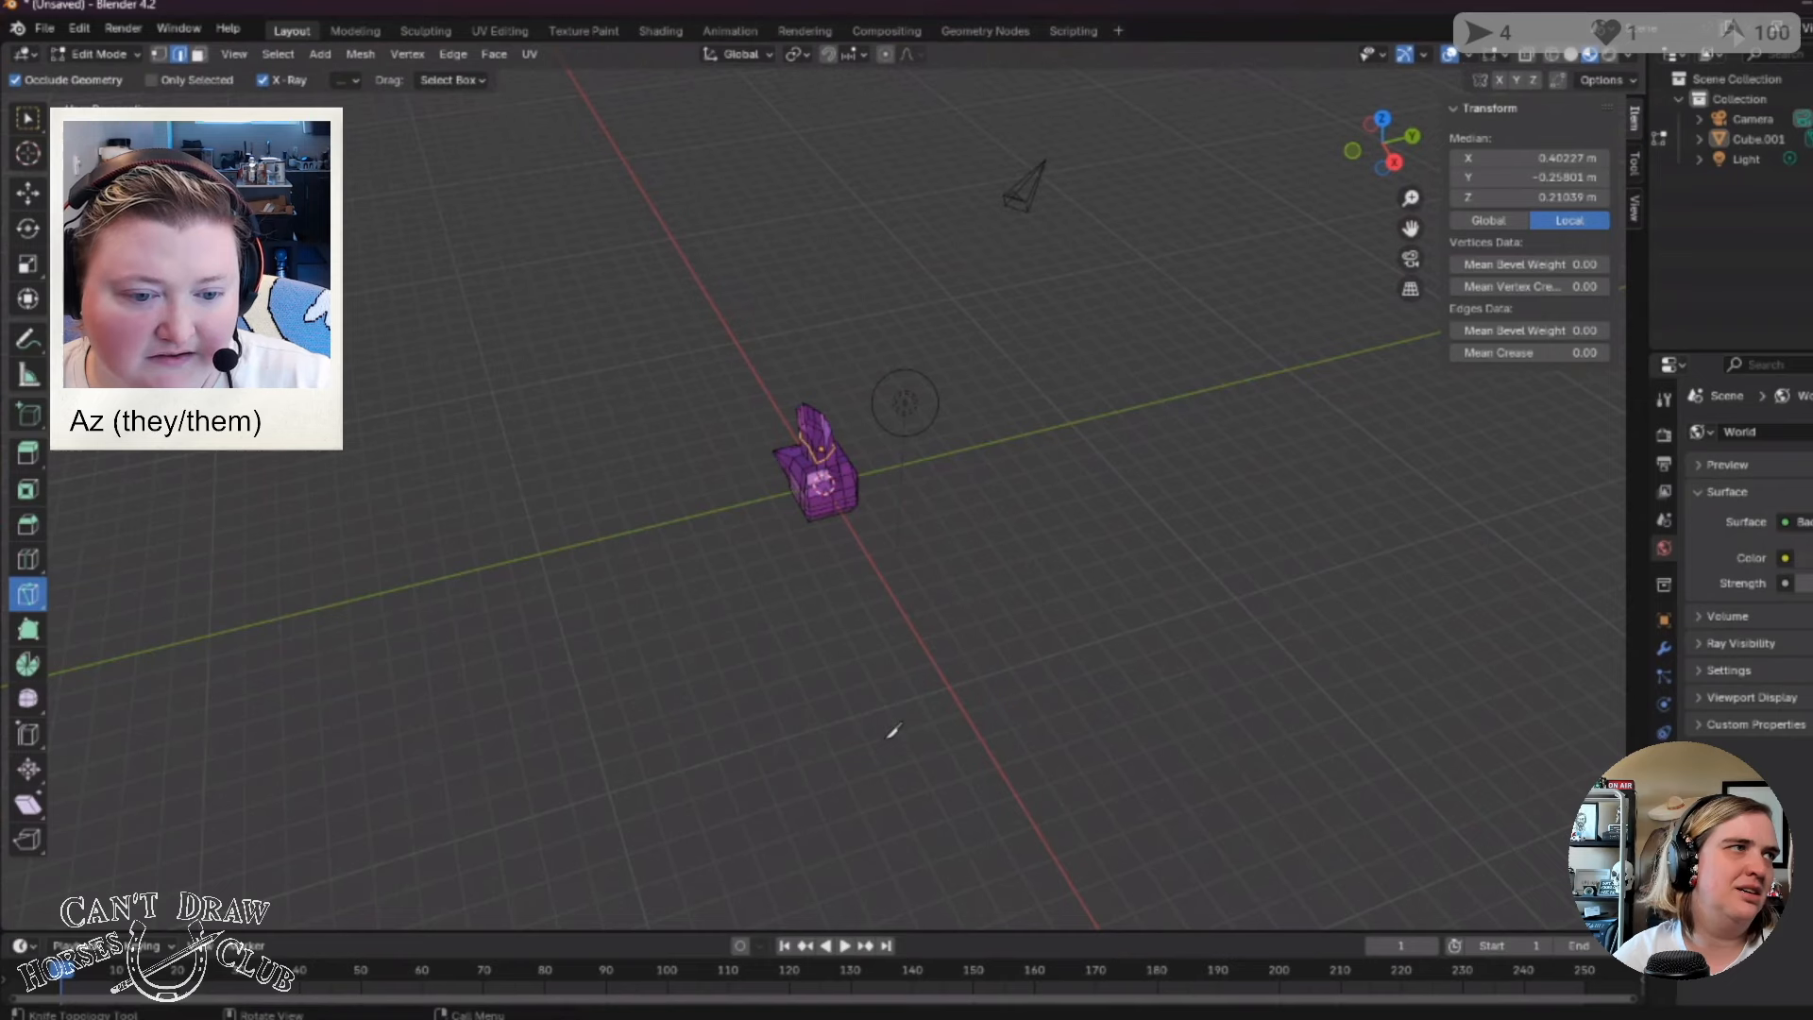
scroll(755, 783, up, 7)
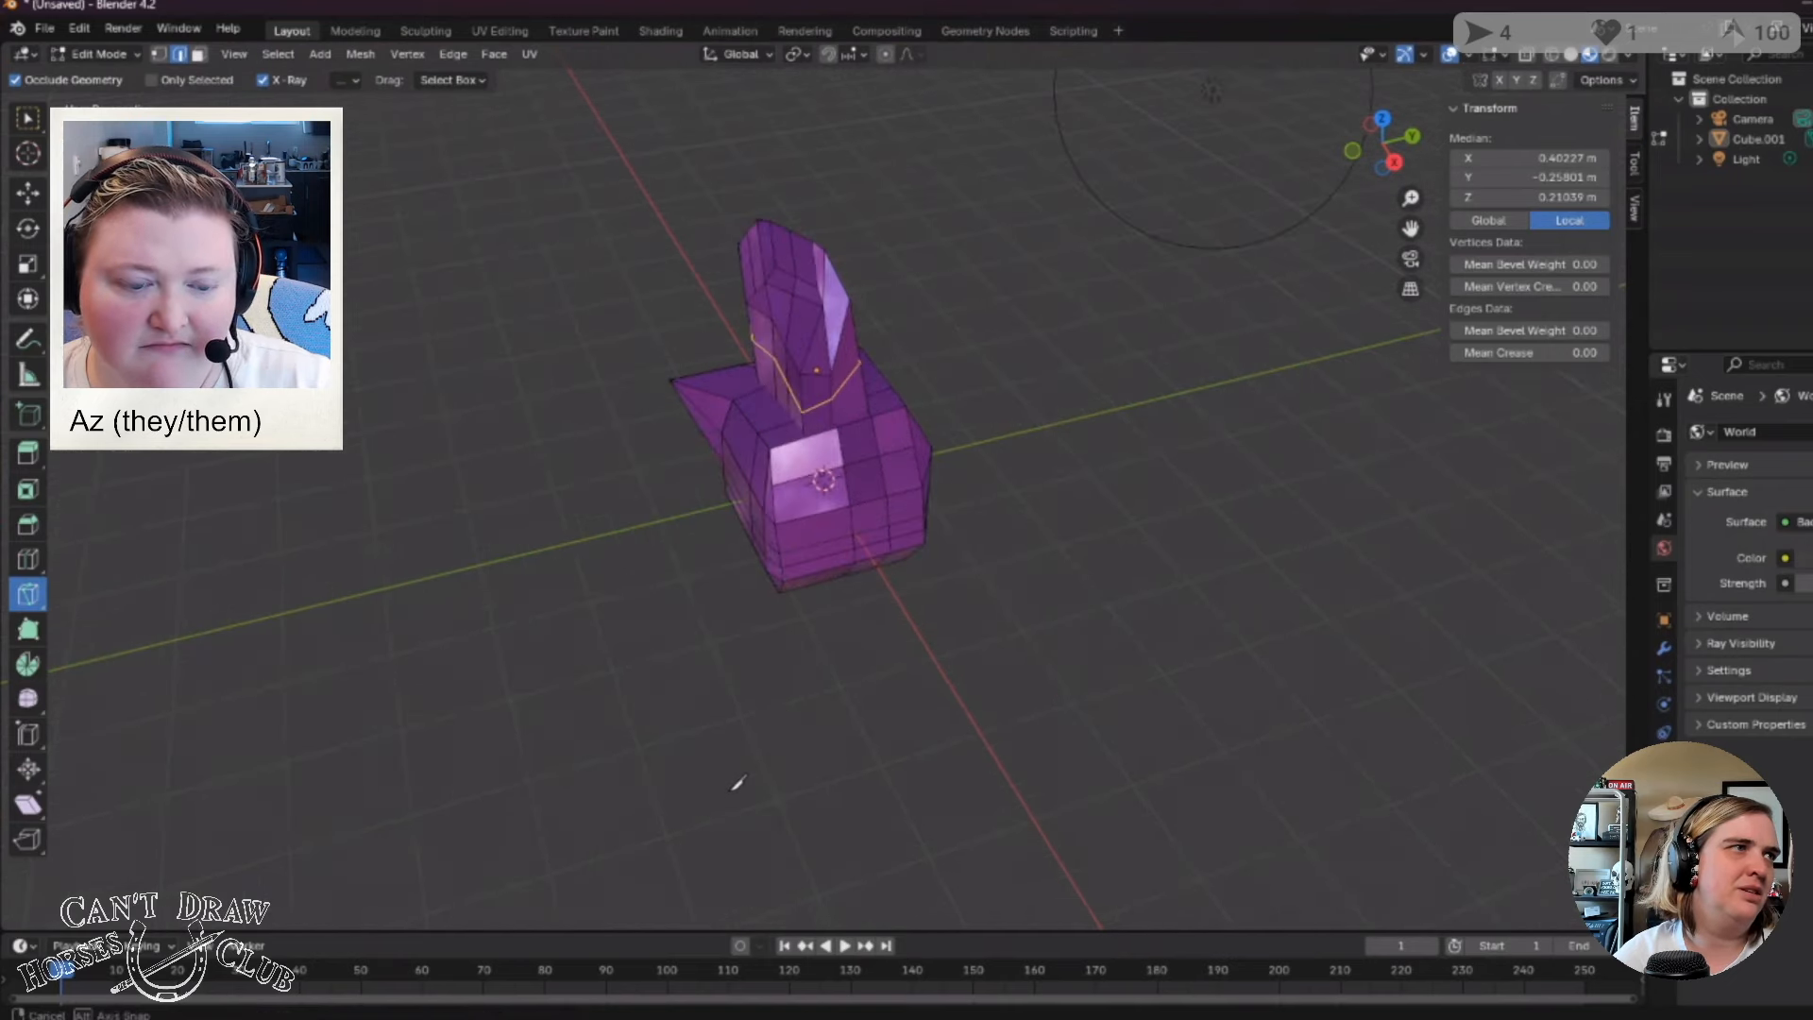
middle_drag(737, 777, 862, 704)
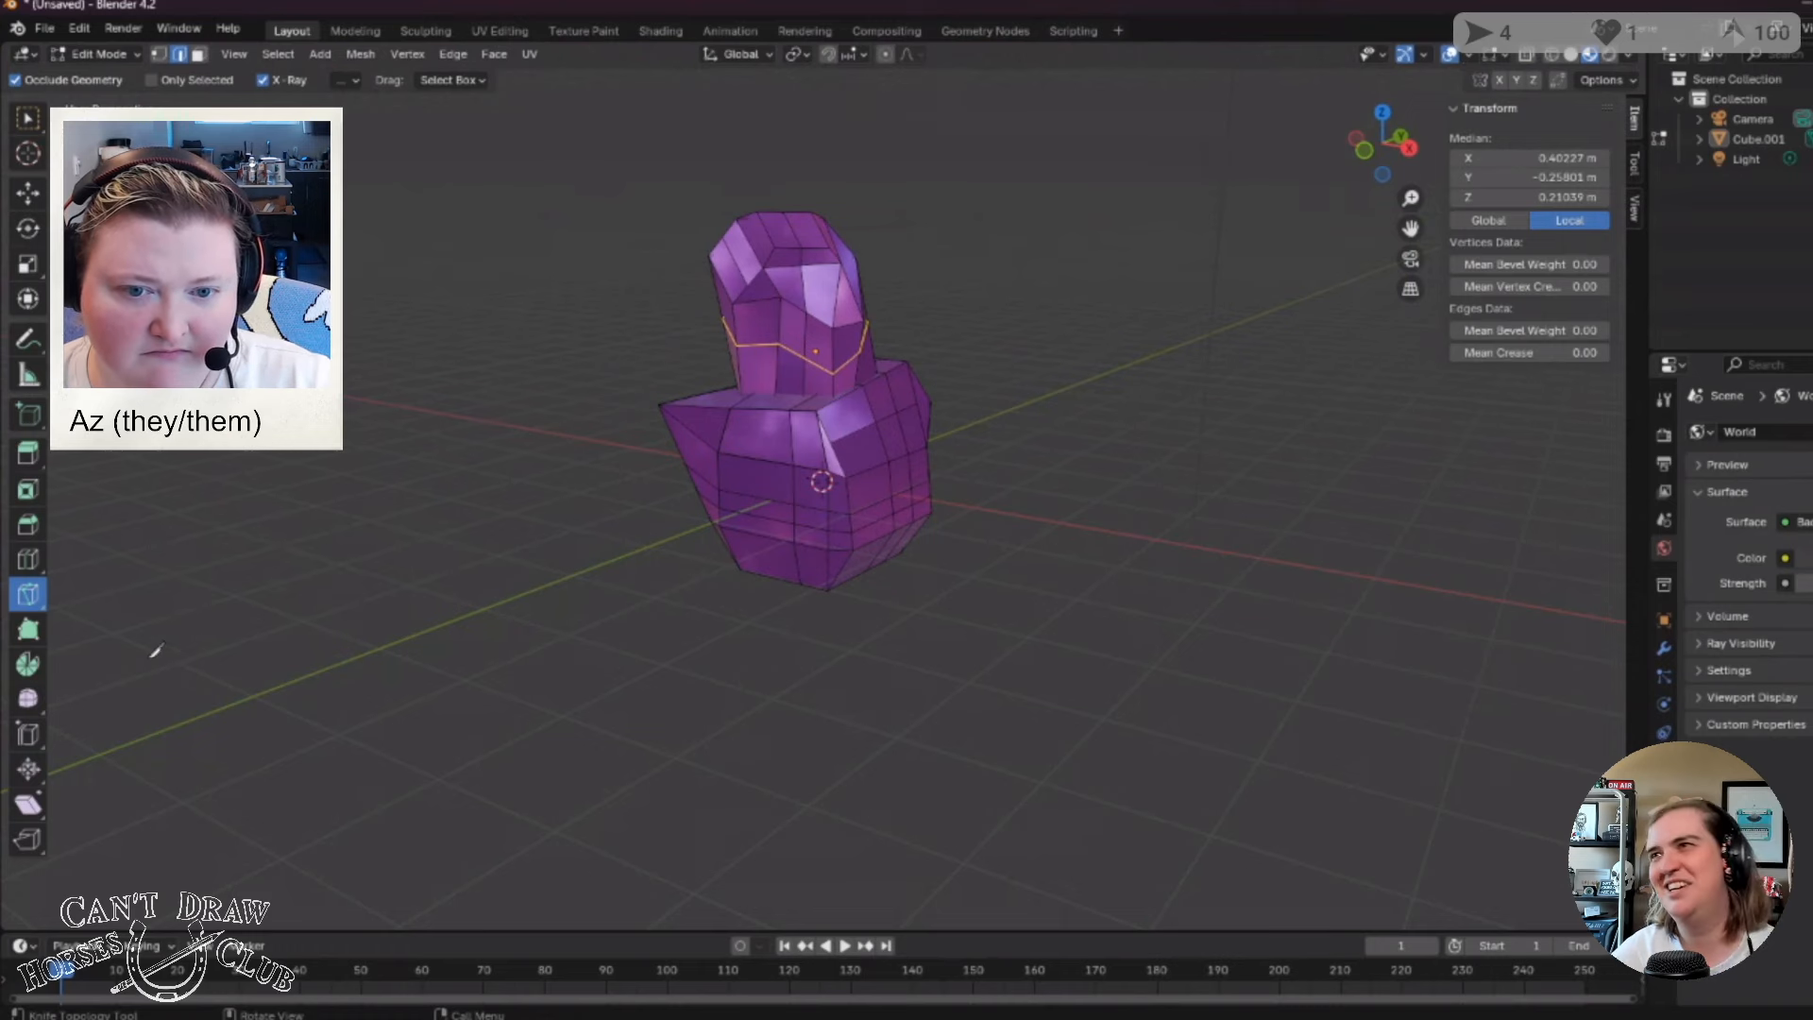
click(29, 628)
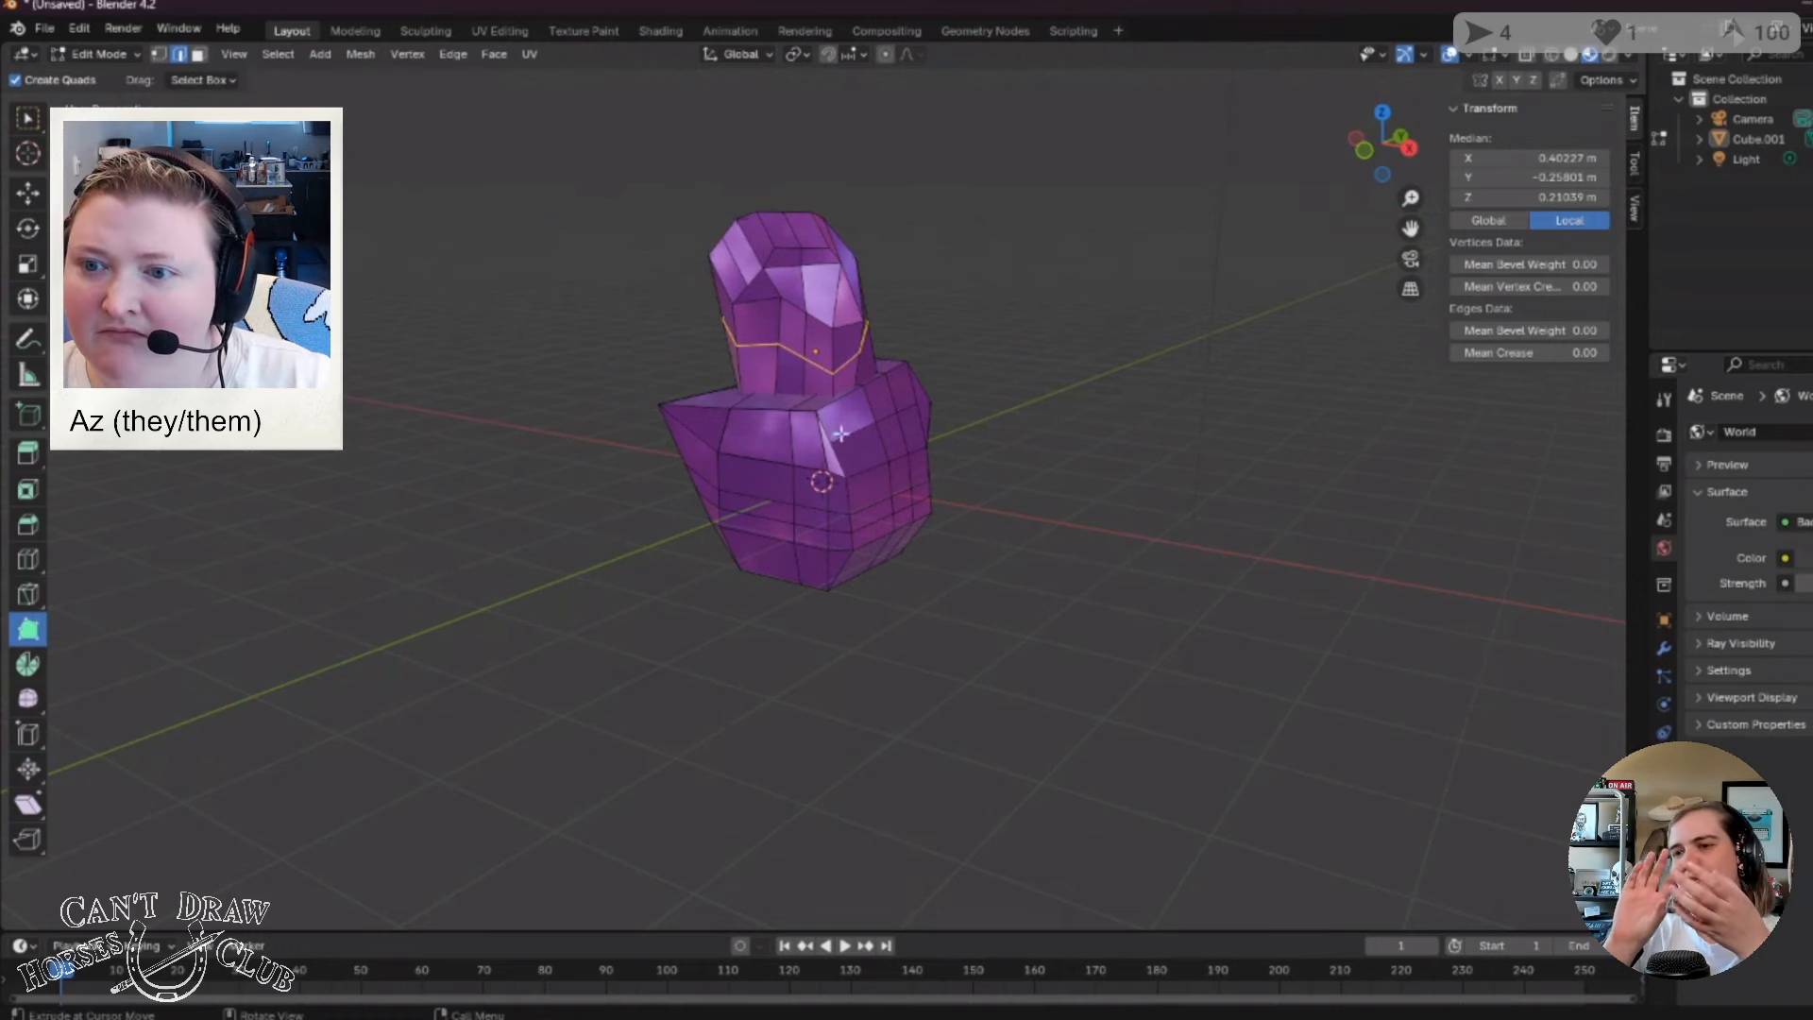
click(874, 433)
mouse_move(879, 359)
mouse_down()
mouse_move(919, 303)
mouse_move(890, 333)
mouse_up()
middle_drag(1034, 458, 902, 543)
drag(890, 493, 896, 525)
middle_drag(1067, 576, 725, 680)
scroll(815, 393, up, 1)
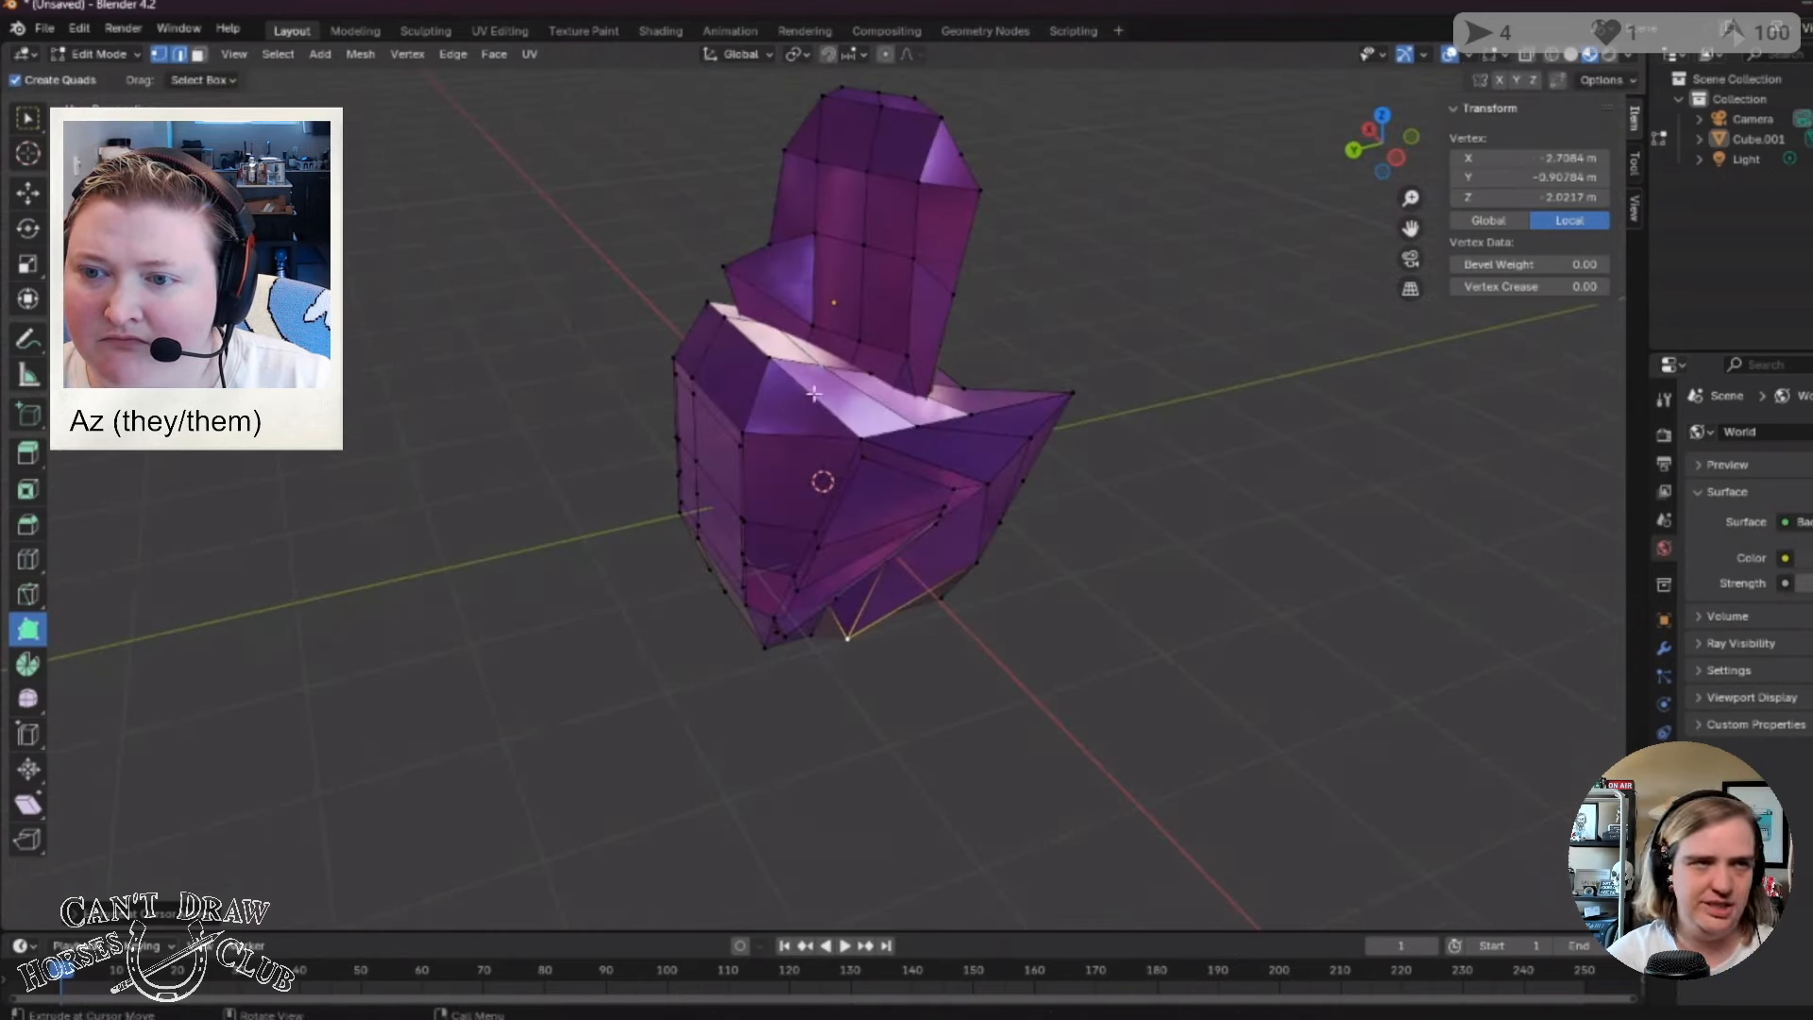
Undo the latest Poly Build edits and pull further vertices along the base's sides and upper edge.
key(ctrl+z)
key(ctrl+z)
key(ctrl+z)
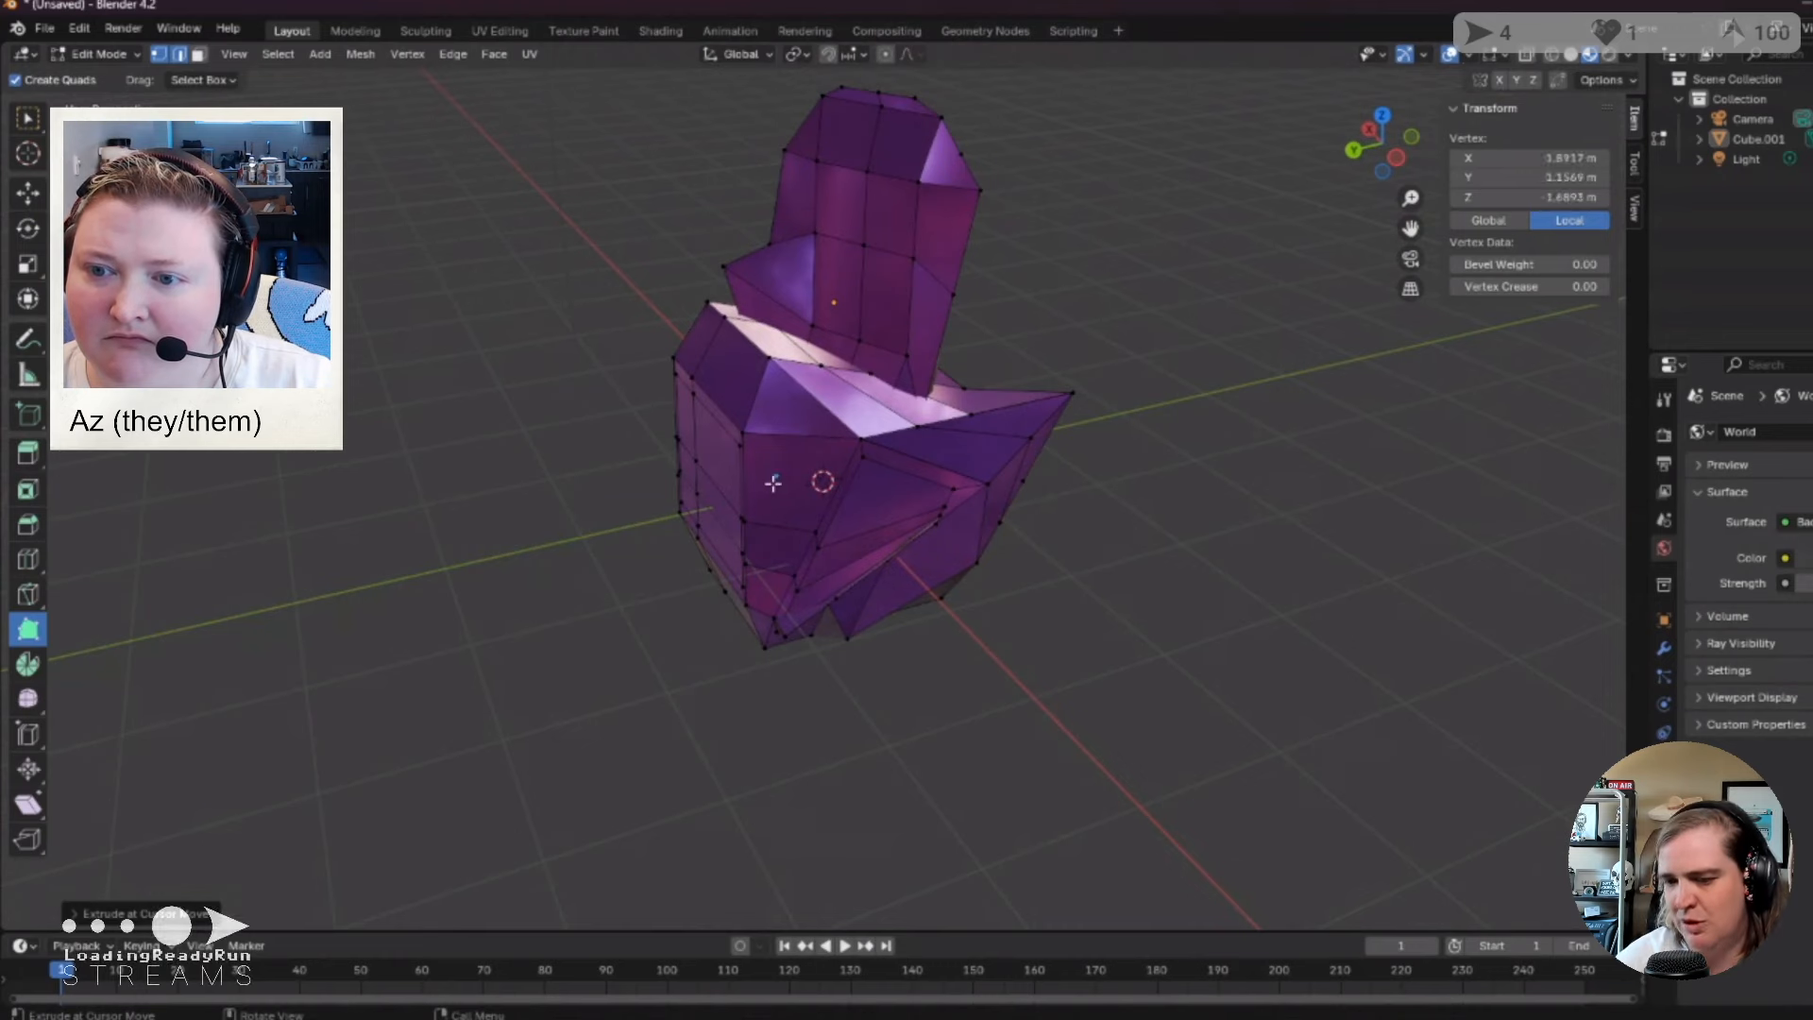
mouse_move(744, 446)
mouse_down()
mouse_move(687, 446)
mouse_move(710, 448)
mouse_up()
middle_drag(1110, 477, 963, 434)
drag(942, 448, 947, 407)
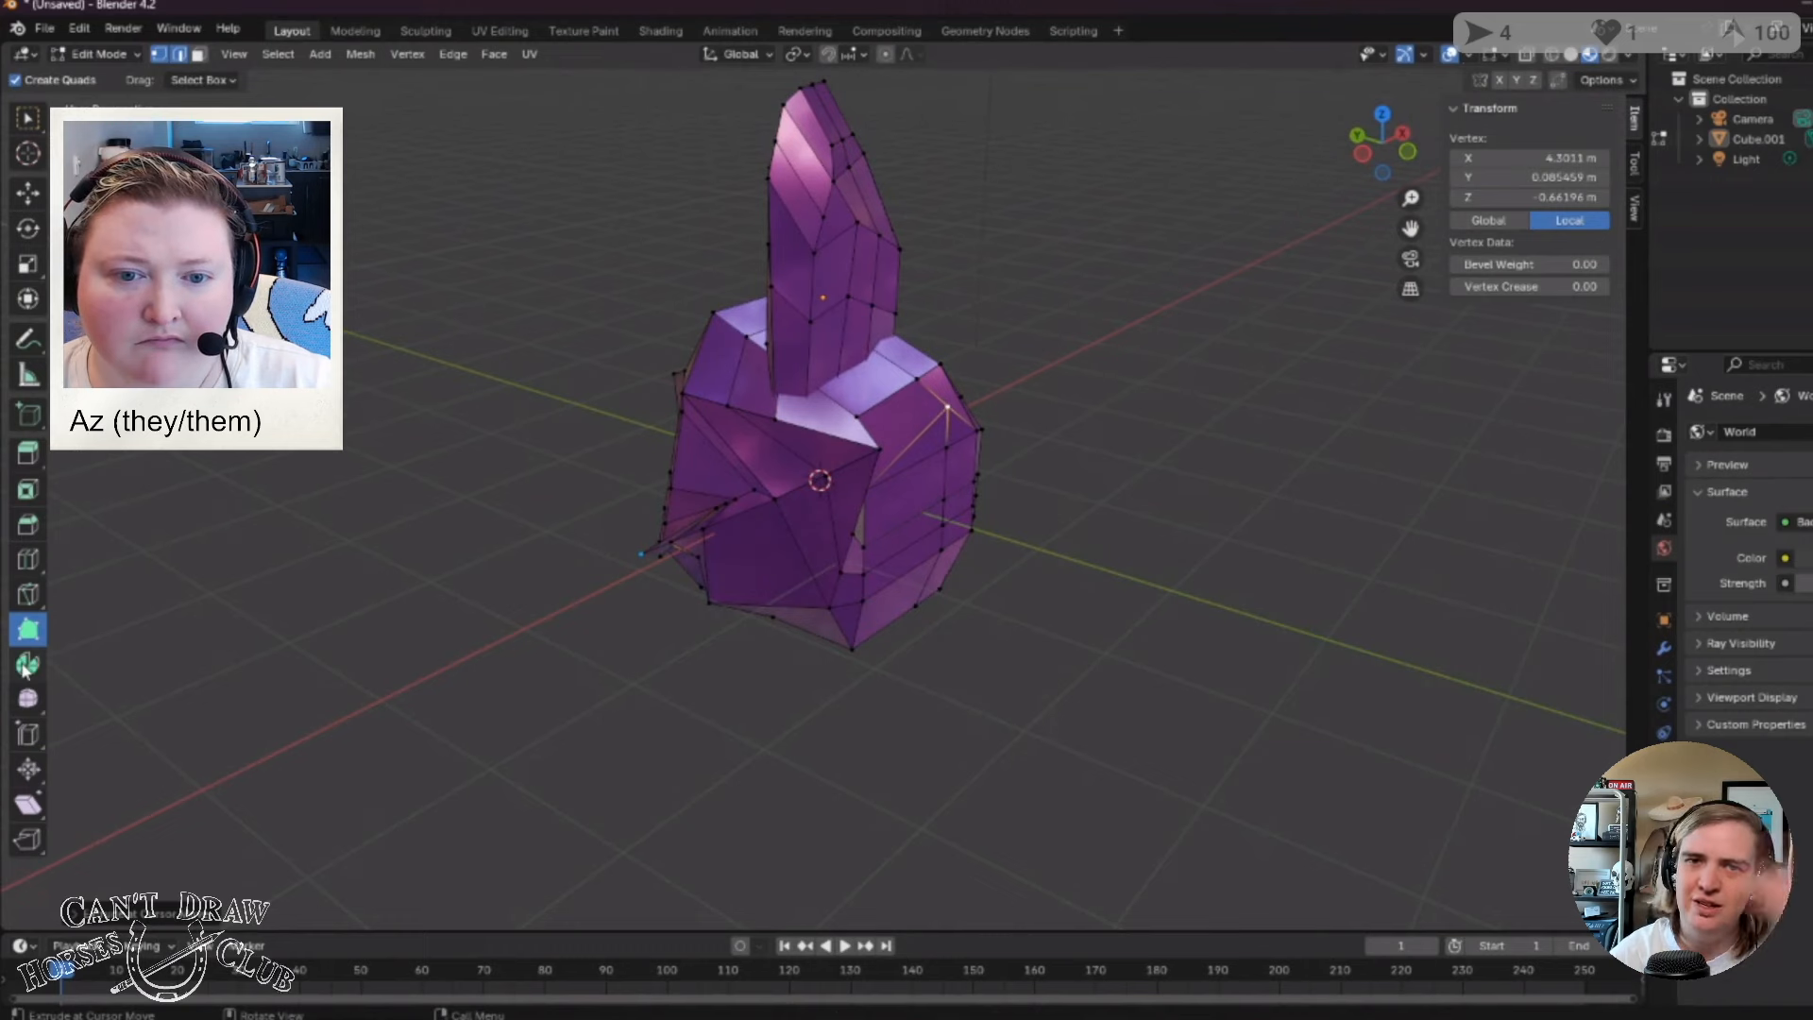
Try the Spin tool on the selected base vertex around the Z axis with 12 steps, and undo it.
click(27, 664)
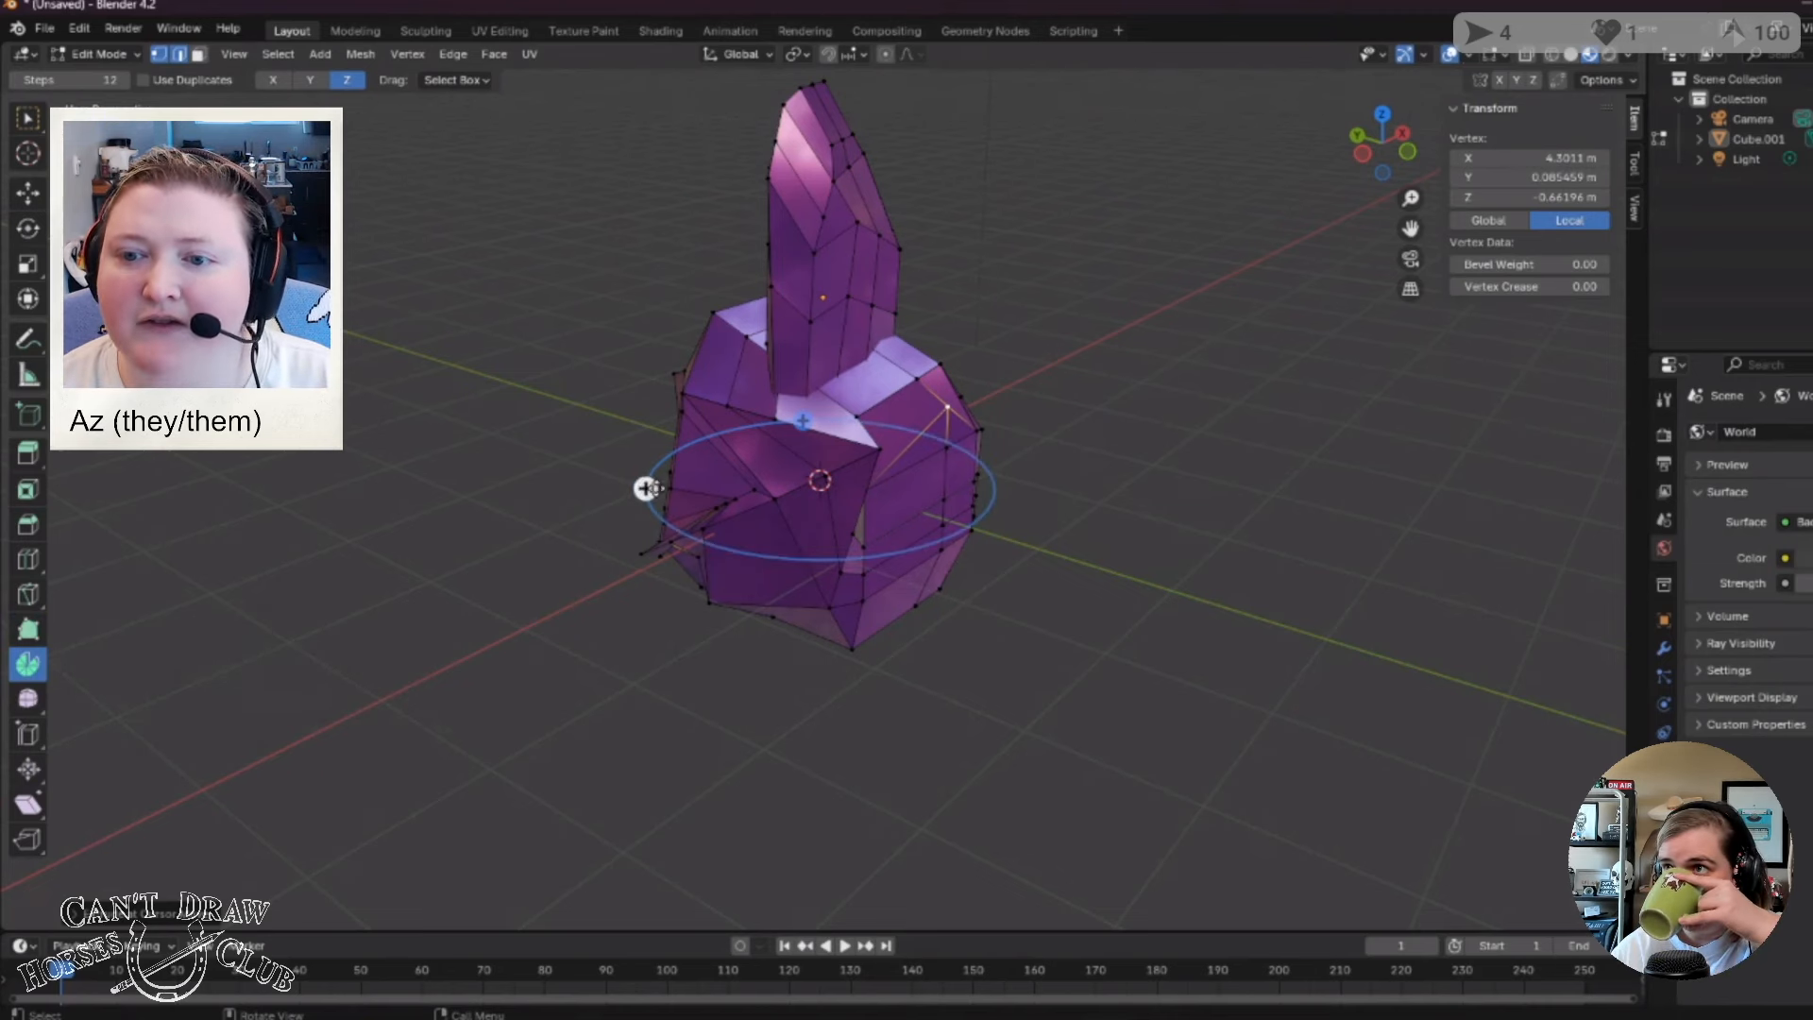
drag(646, 488, 533, 501)
click(956, 708)
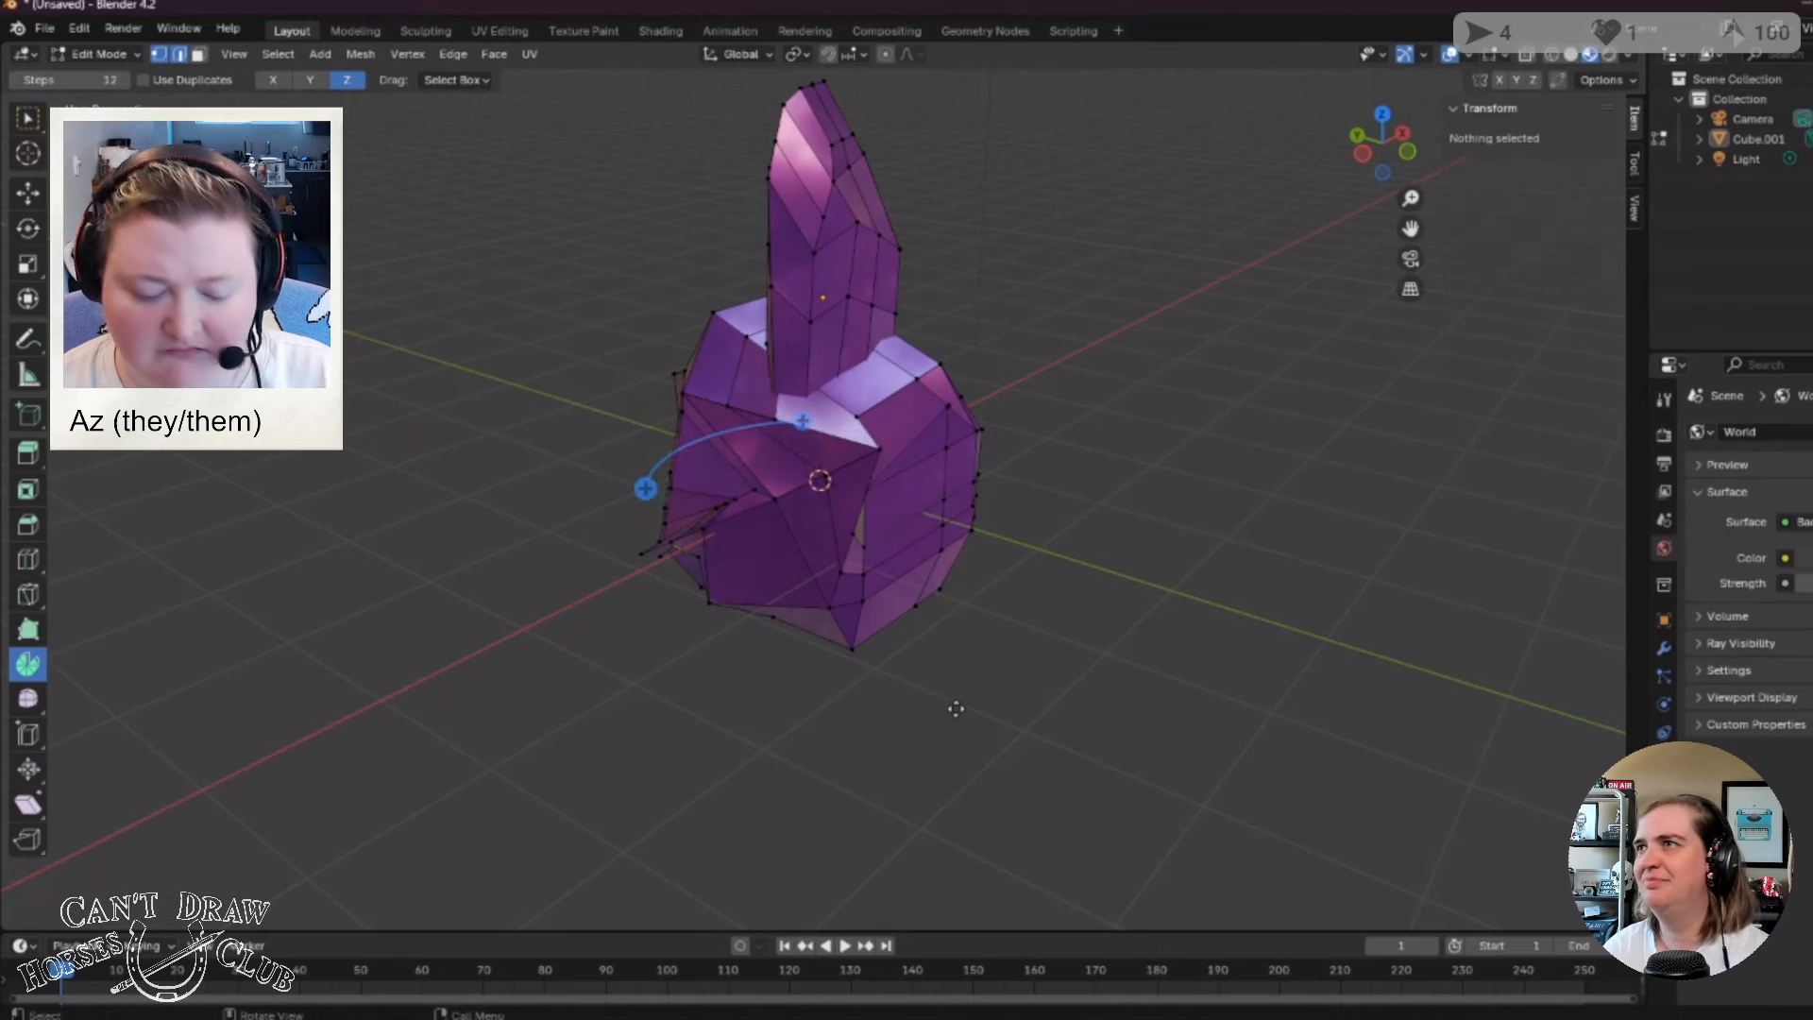
key(ctrl+z)
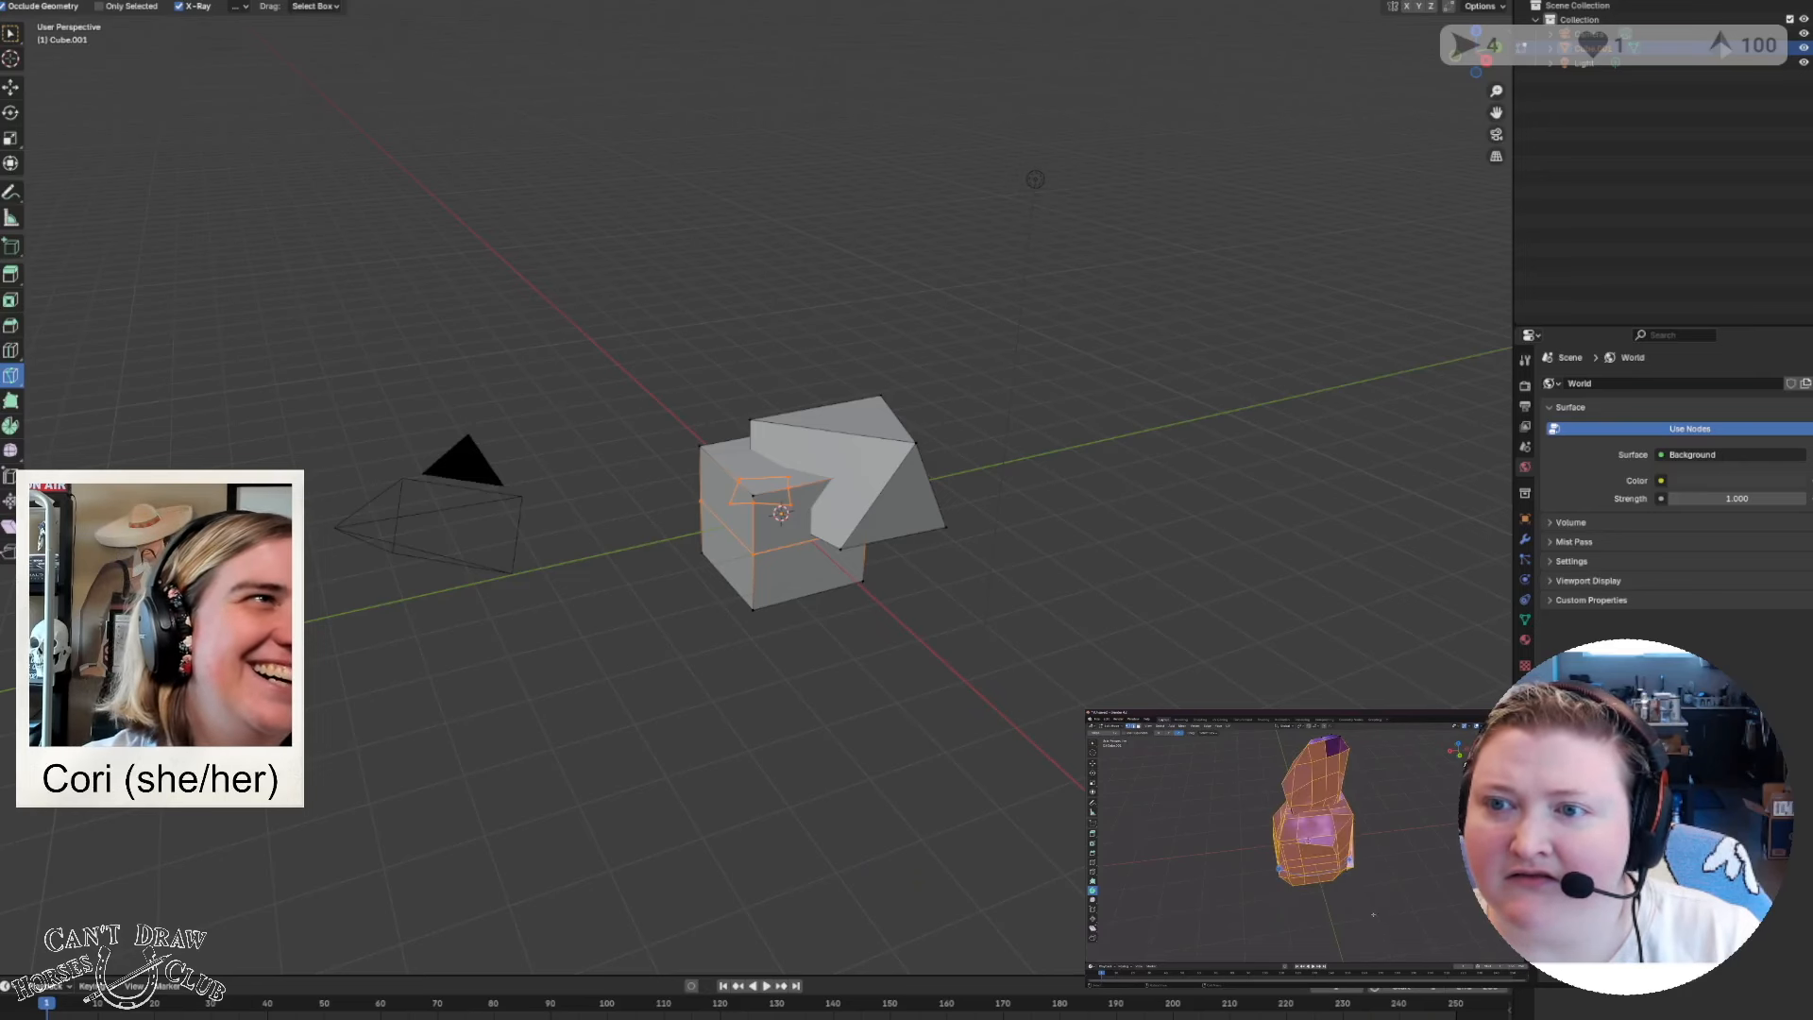
Move the whole grey cut-up cube away from the world origin in Object Mode, and return to Edit Mode.
click(131, 2)
scroll(730, 471, down, 1)
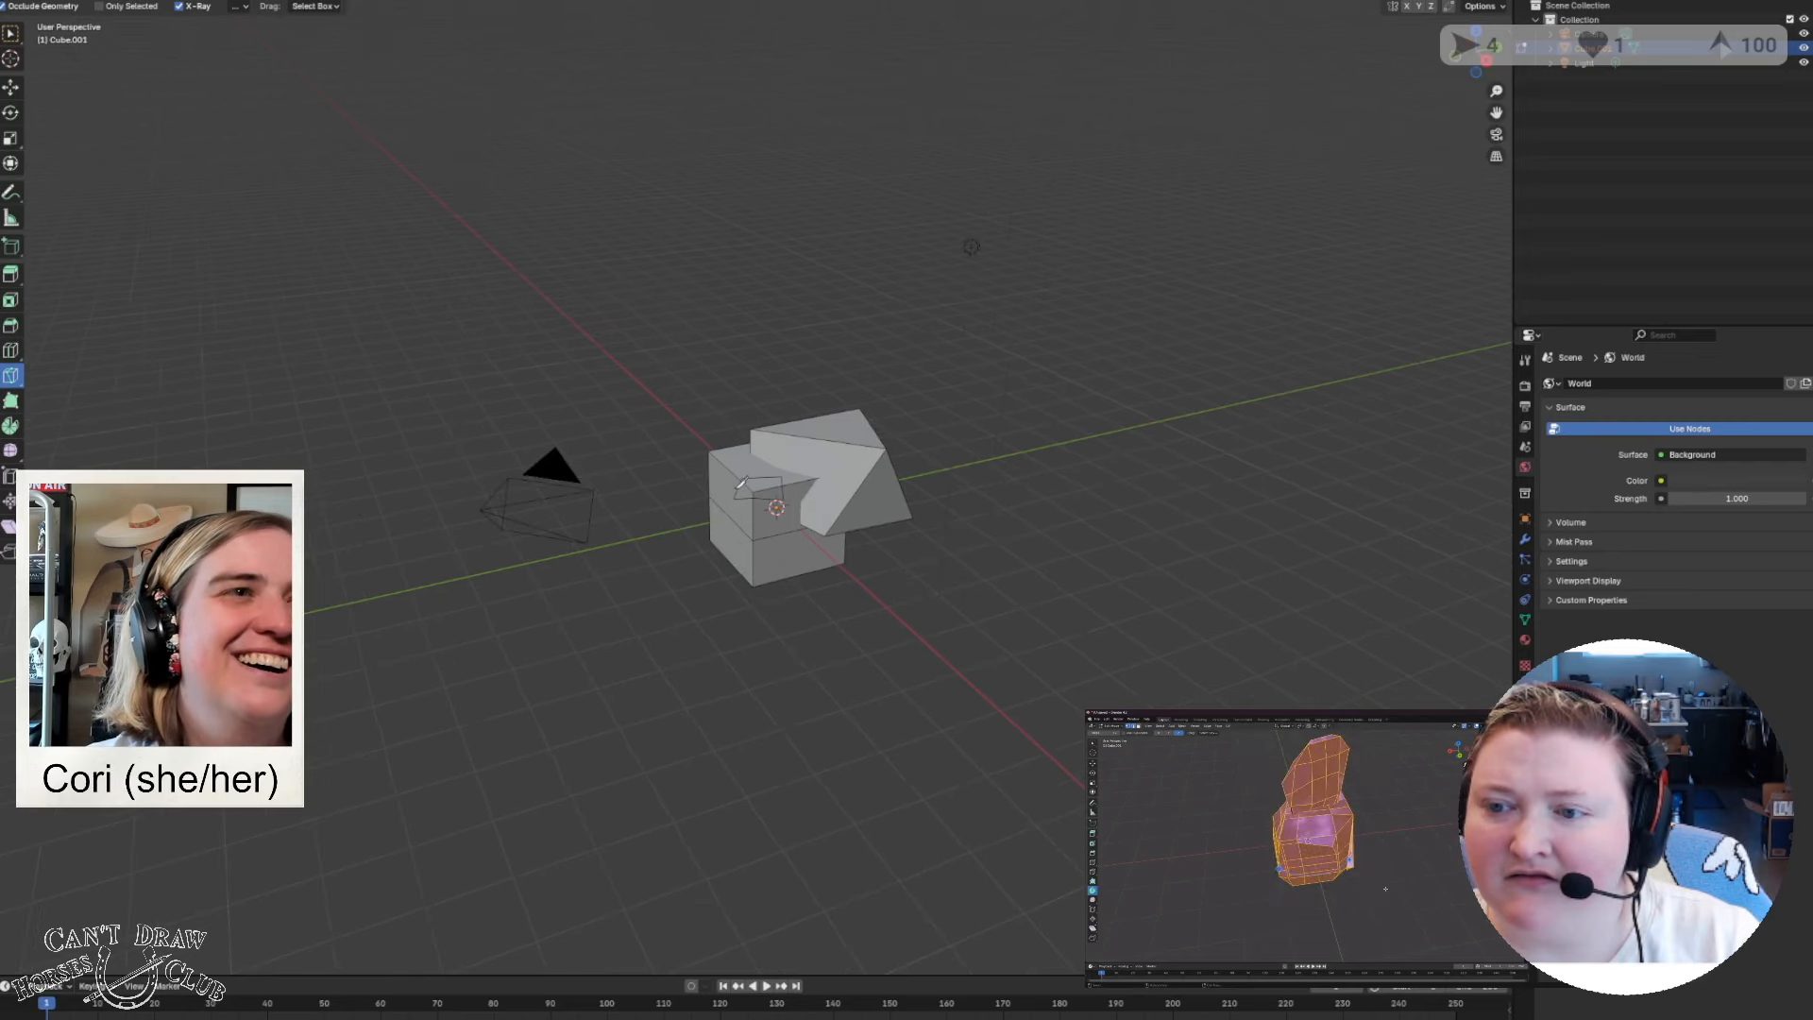
scroll(744, 481, up, 3)
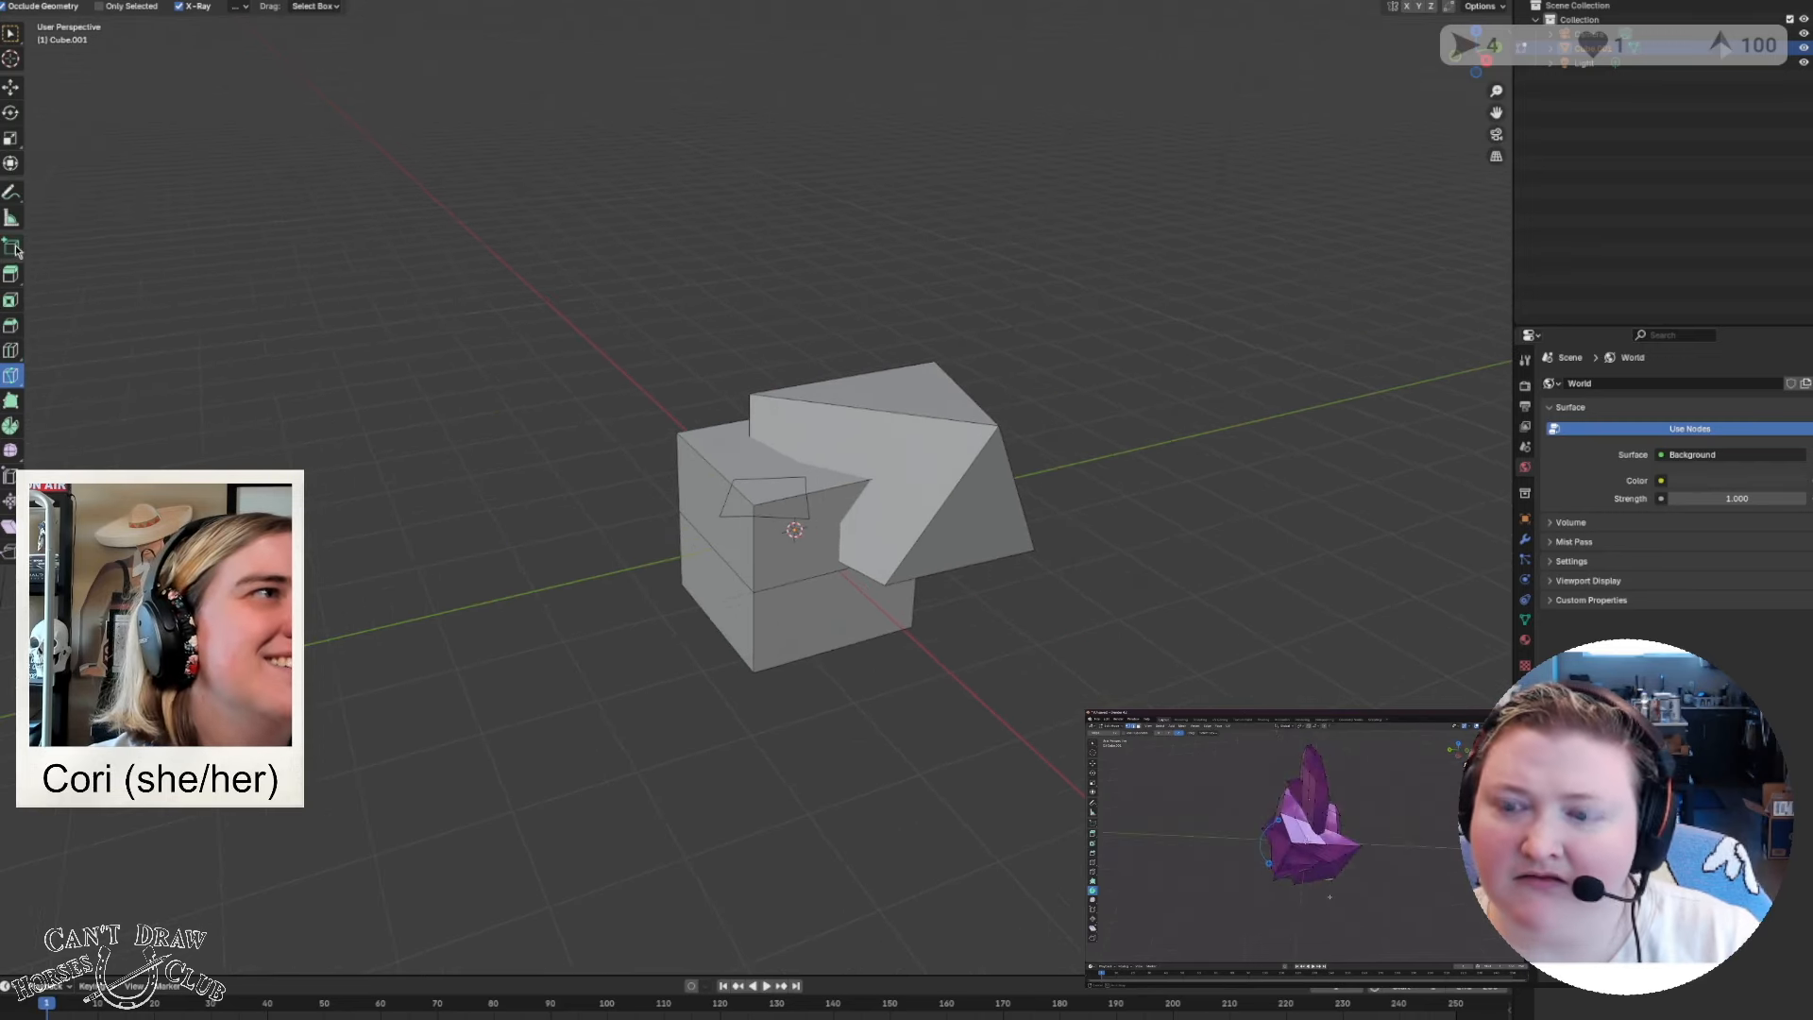
click(10, 34)
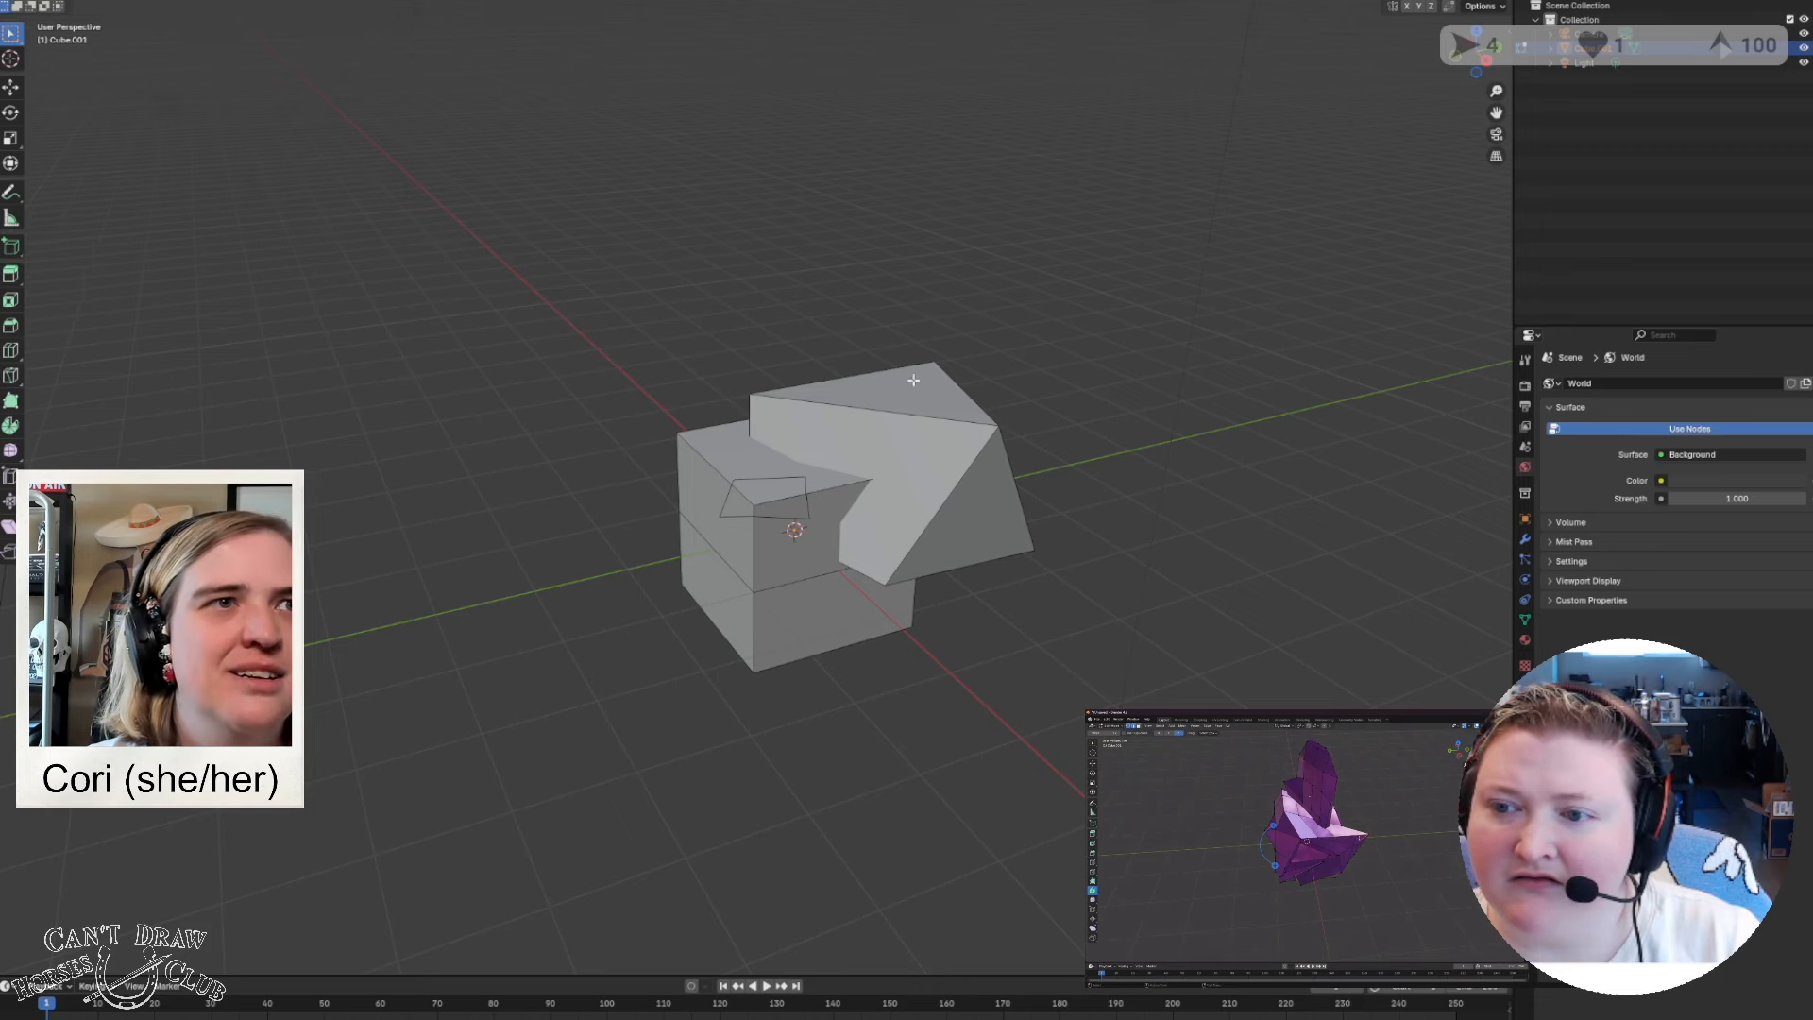
middle_drag(947, 408, 945, 531)
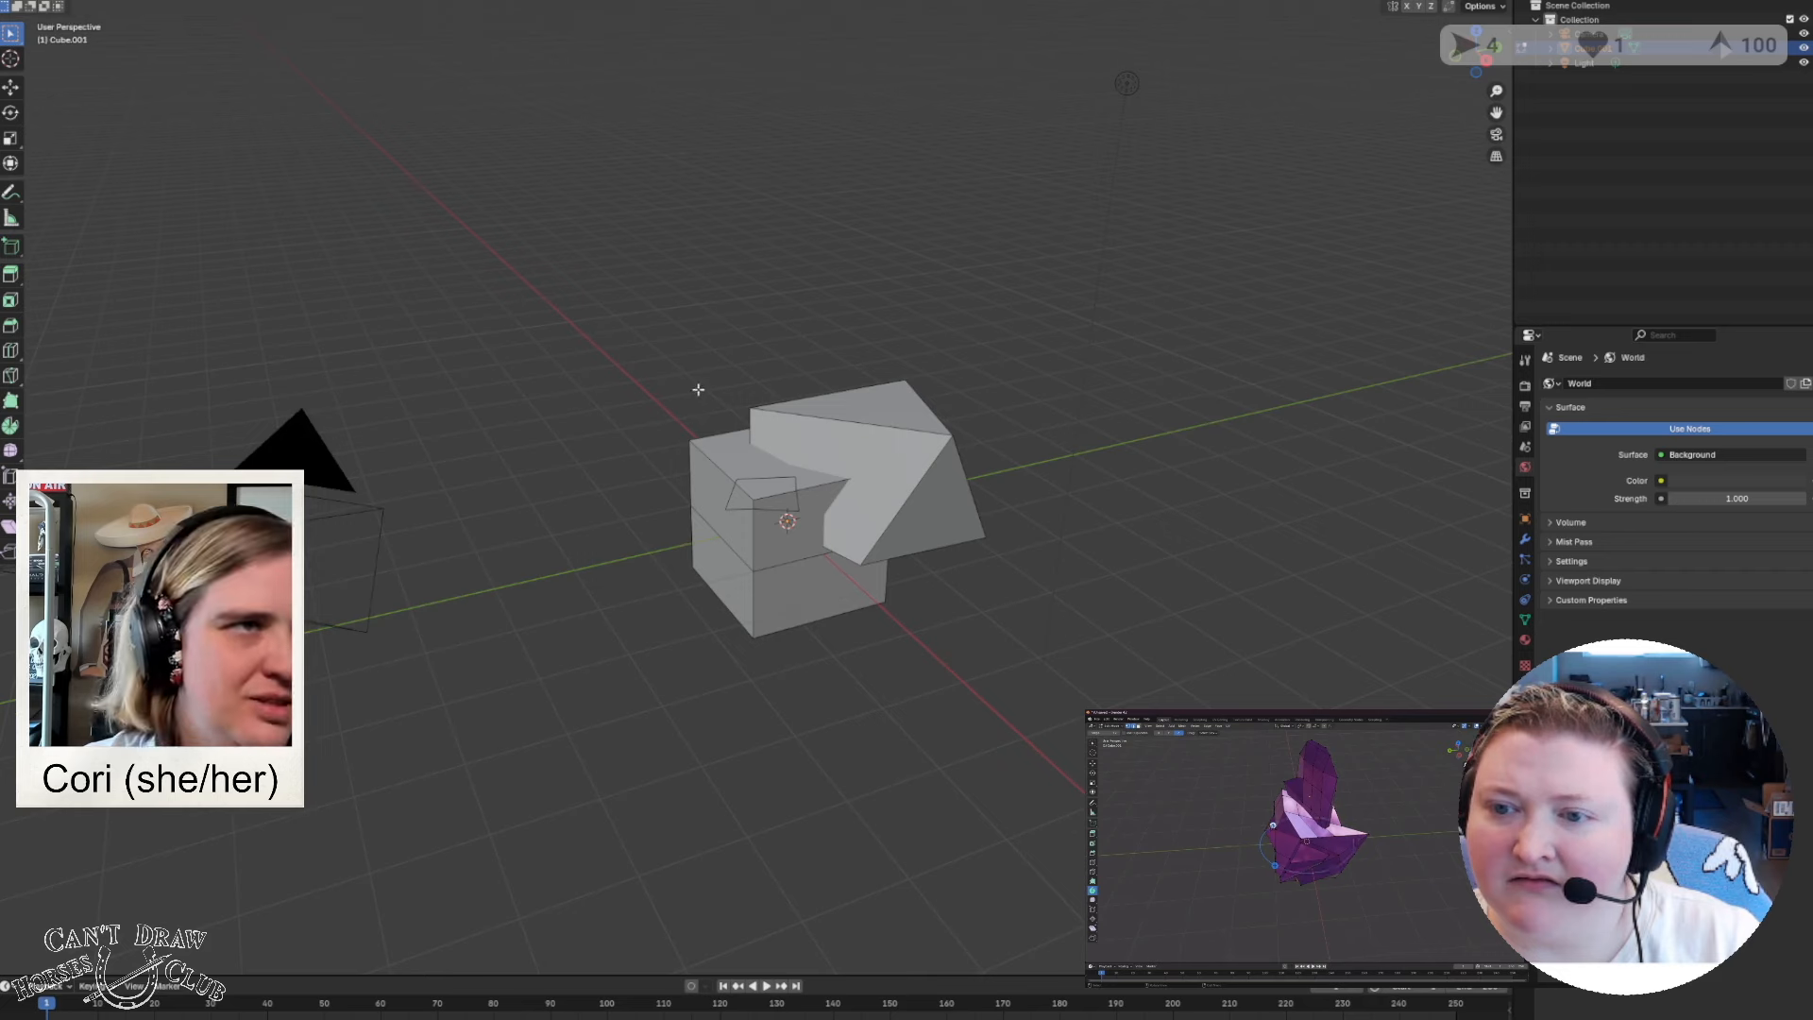
key(Tab)
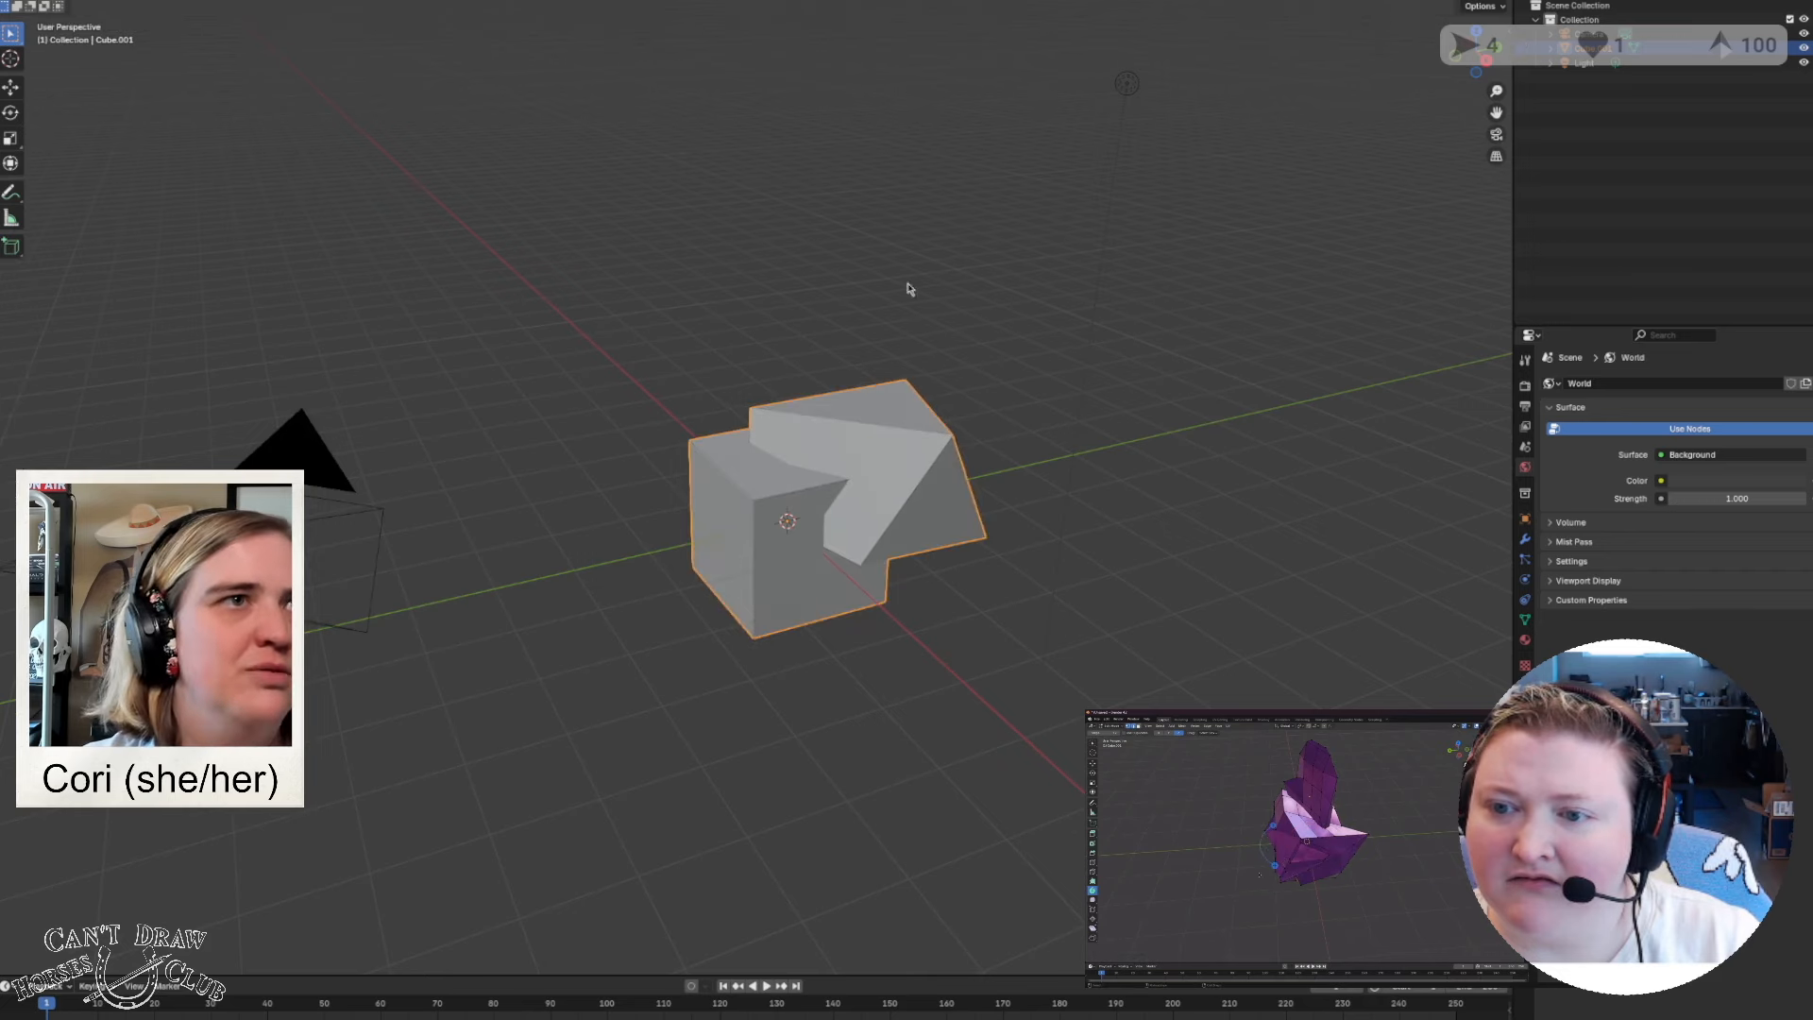
key(g)
click(700, 361)
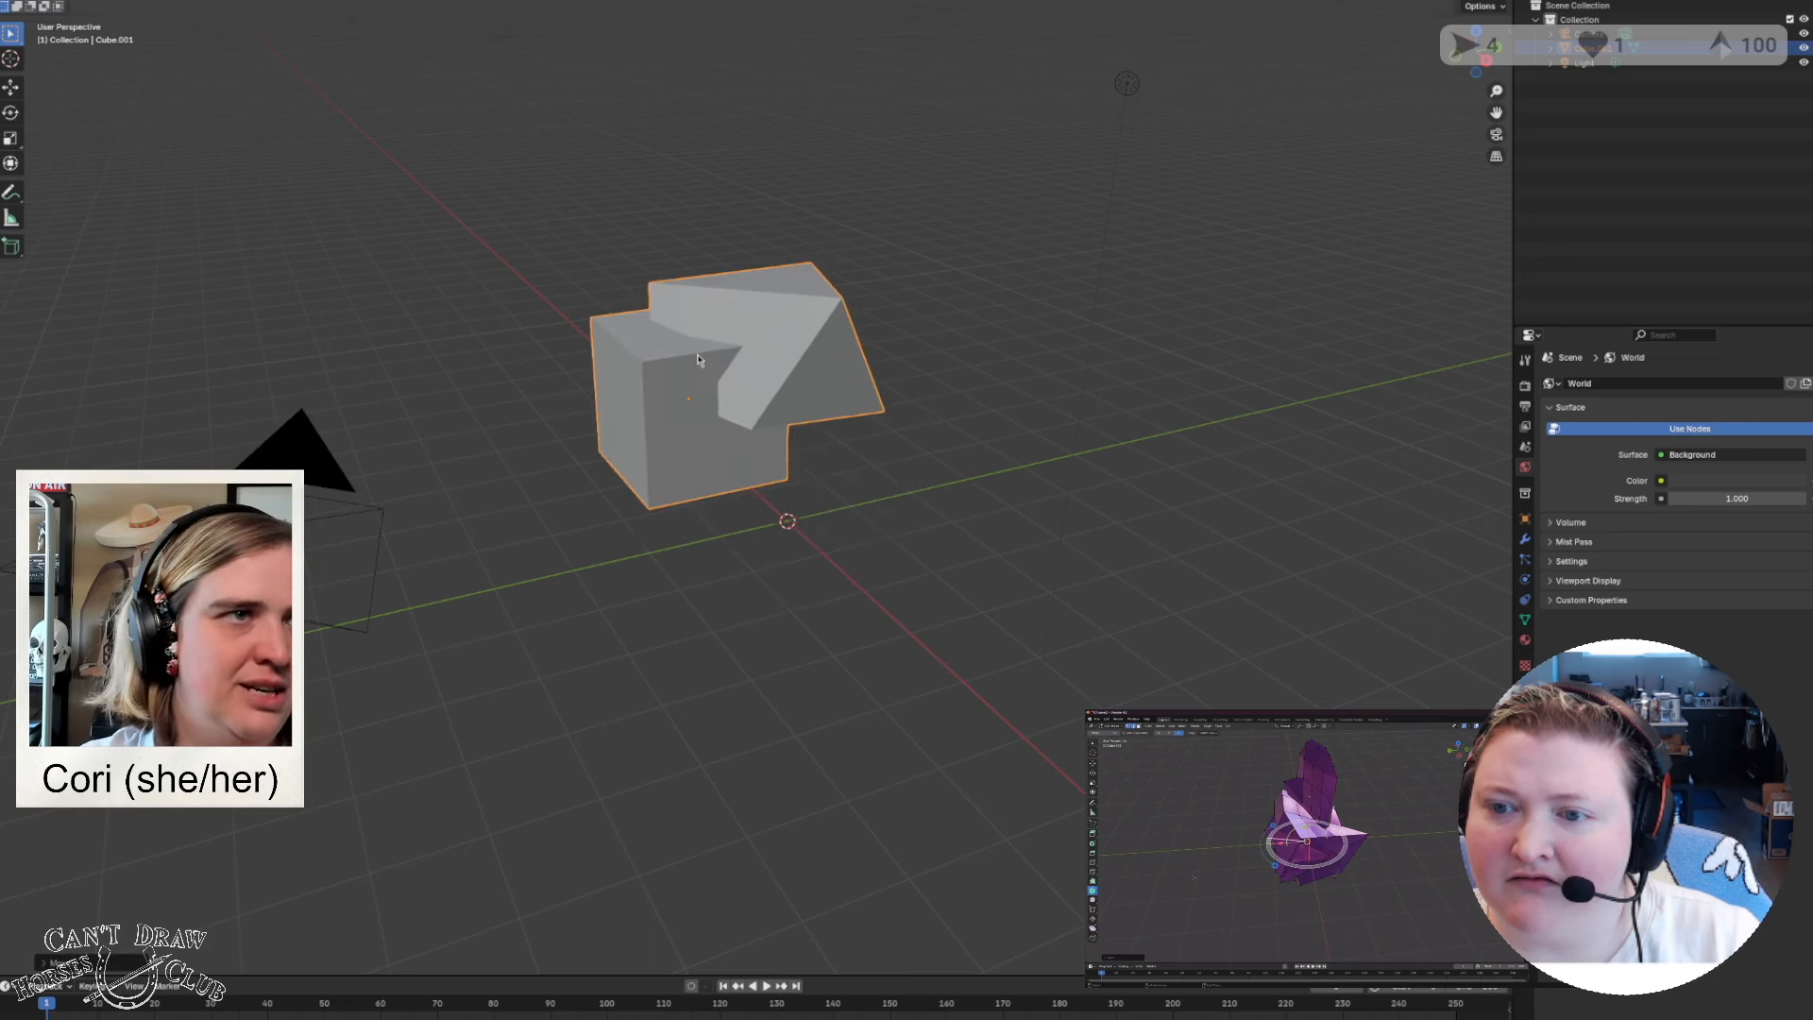
key(Tab)
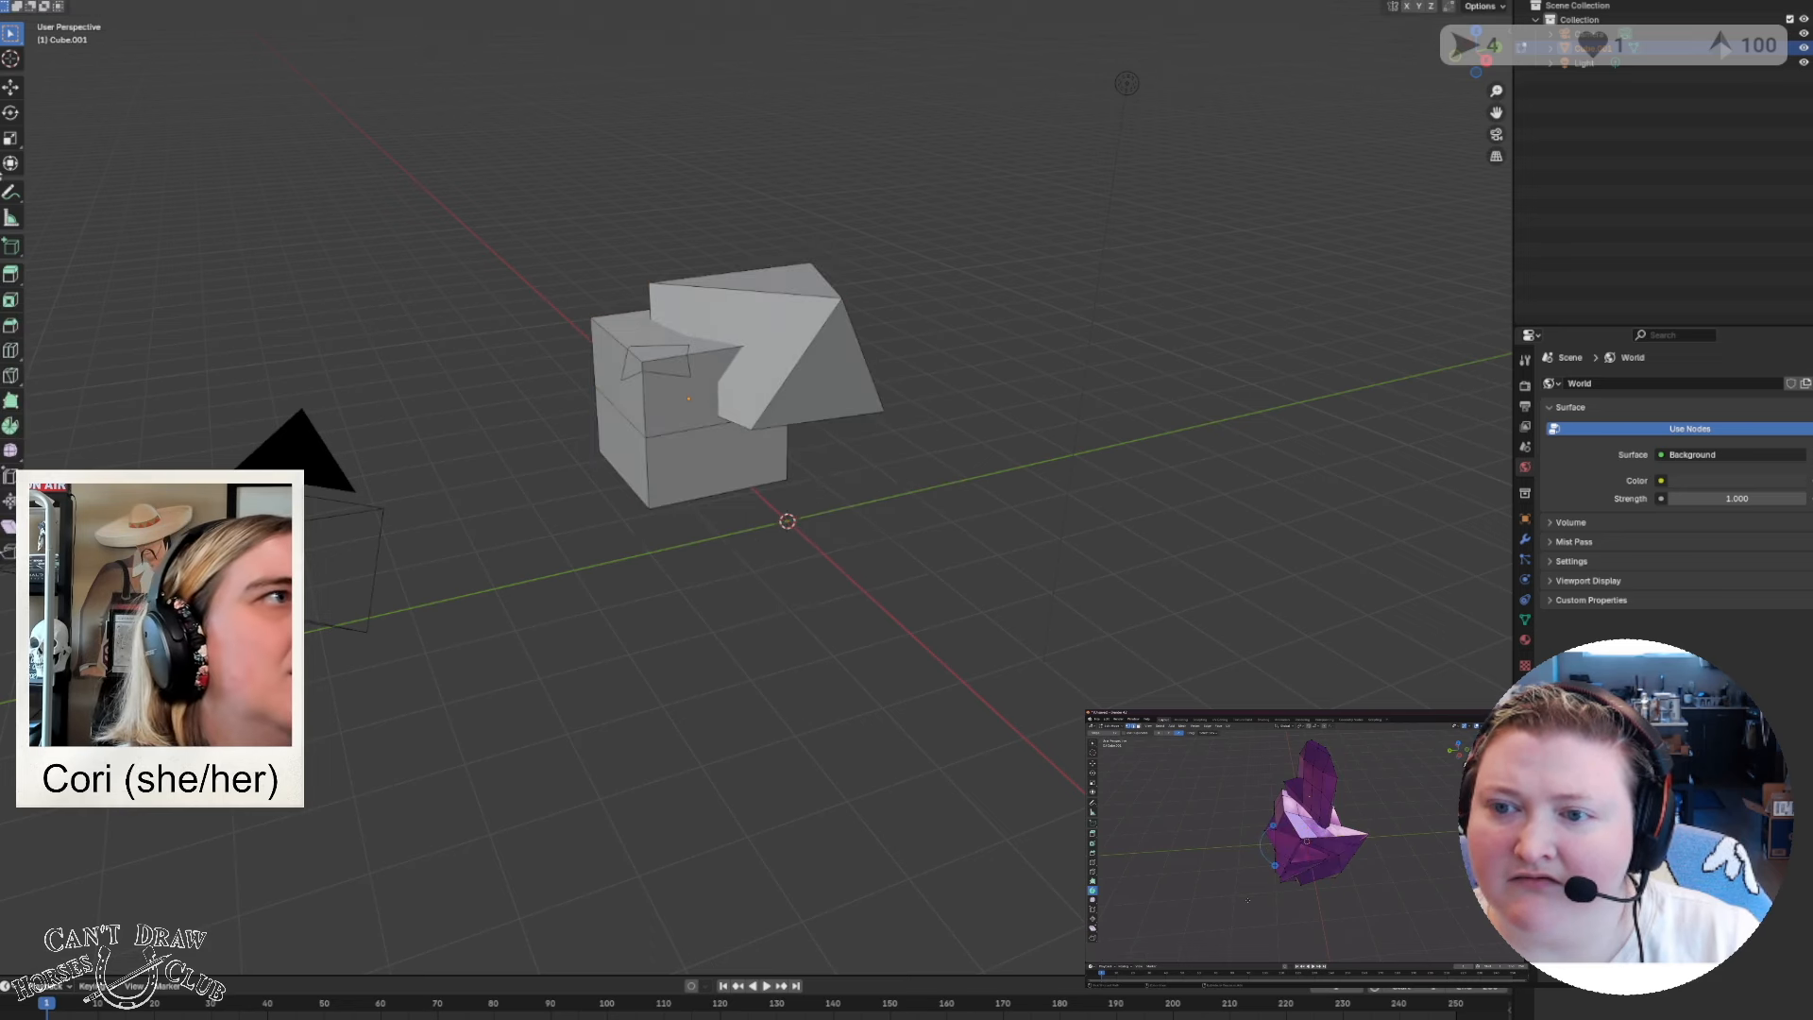
Spin the cube's lower side face around the Z axis with 12 steps into a ring using the Spin tool.
click(623, 451)
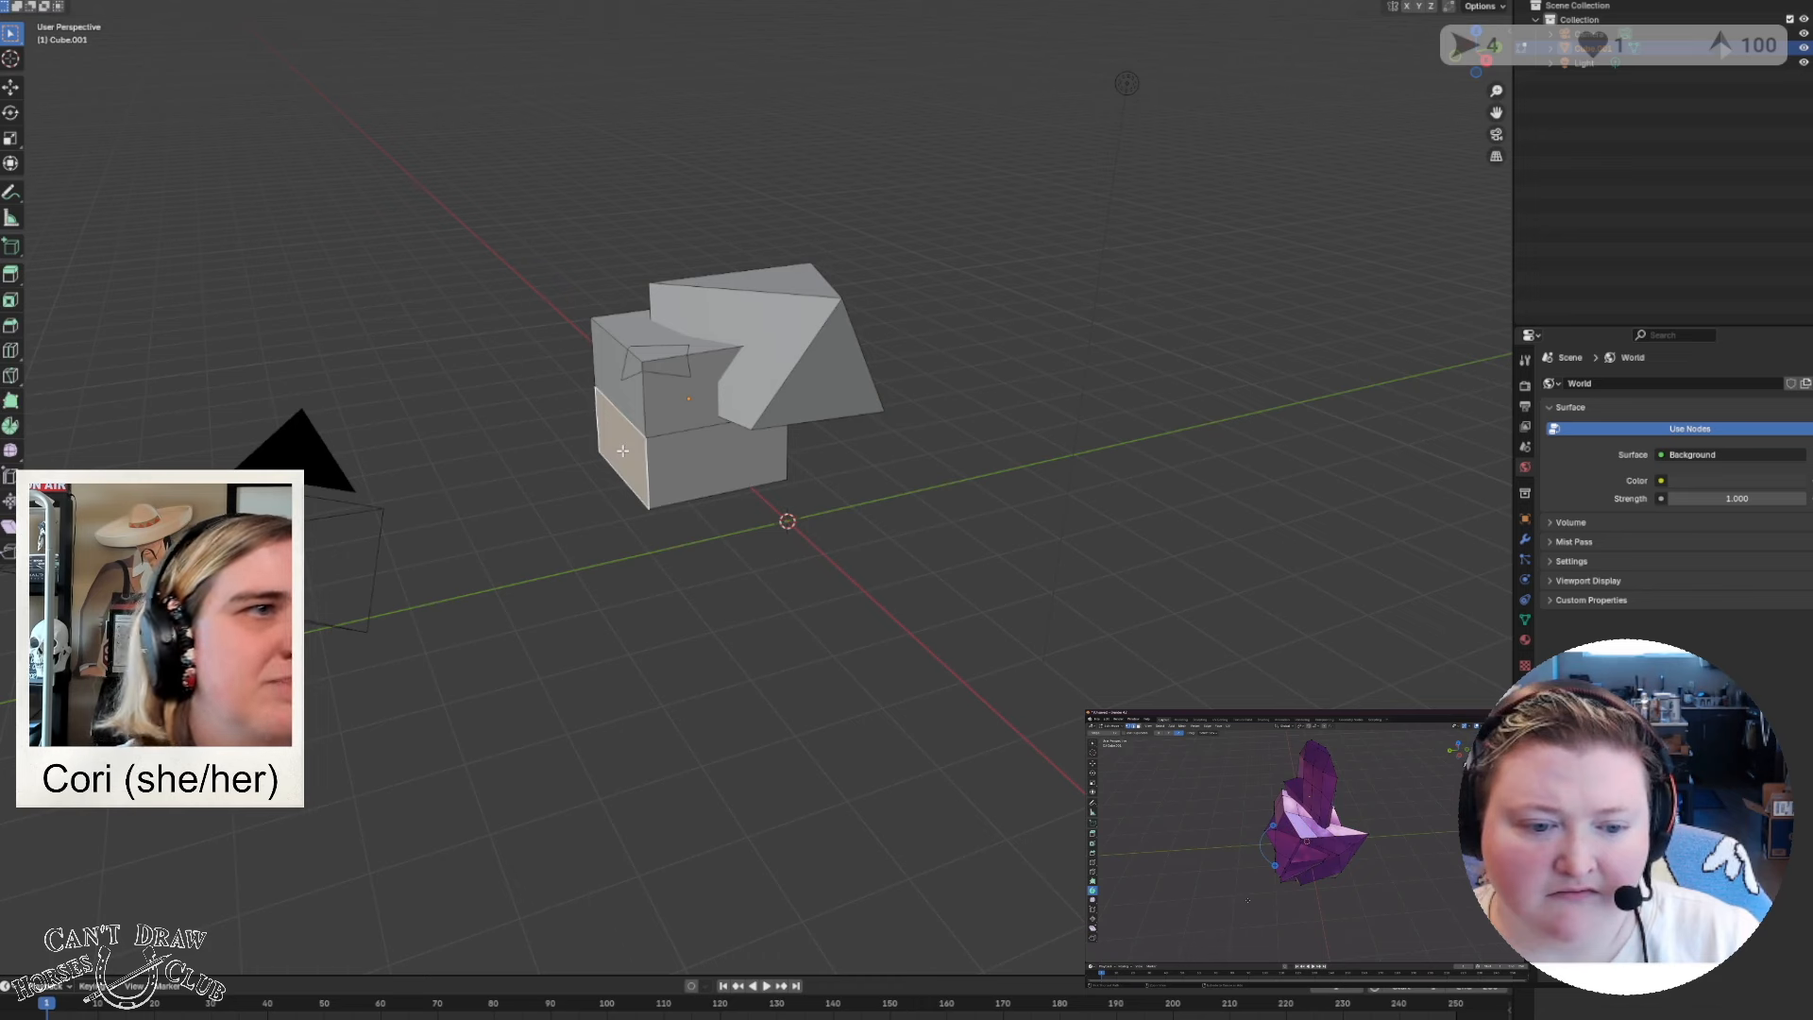
click(9, 425)
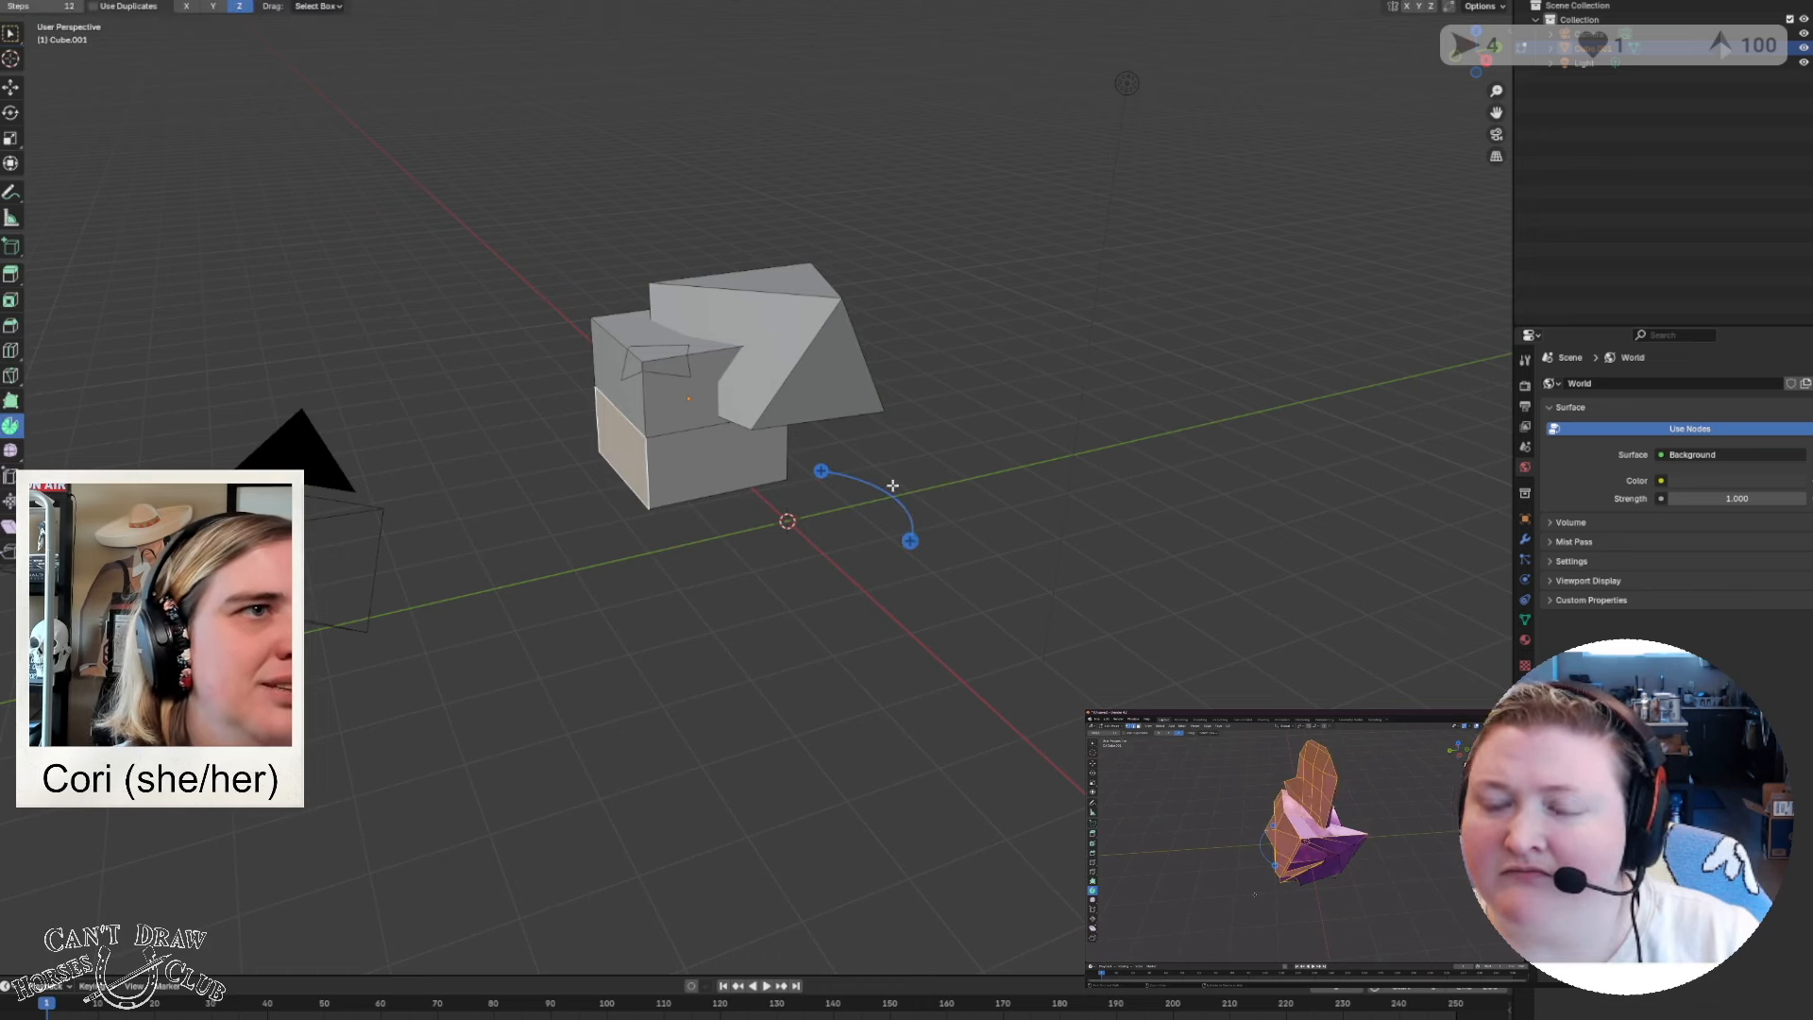
drag(821, 470, 1316, 635)
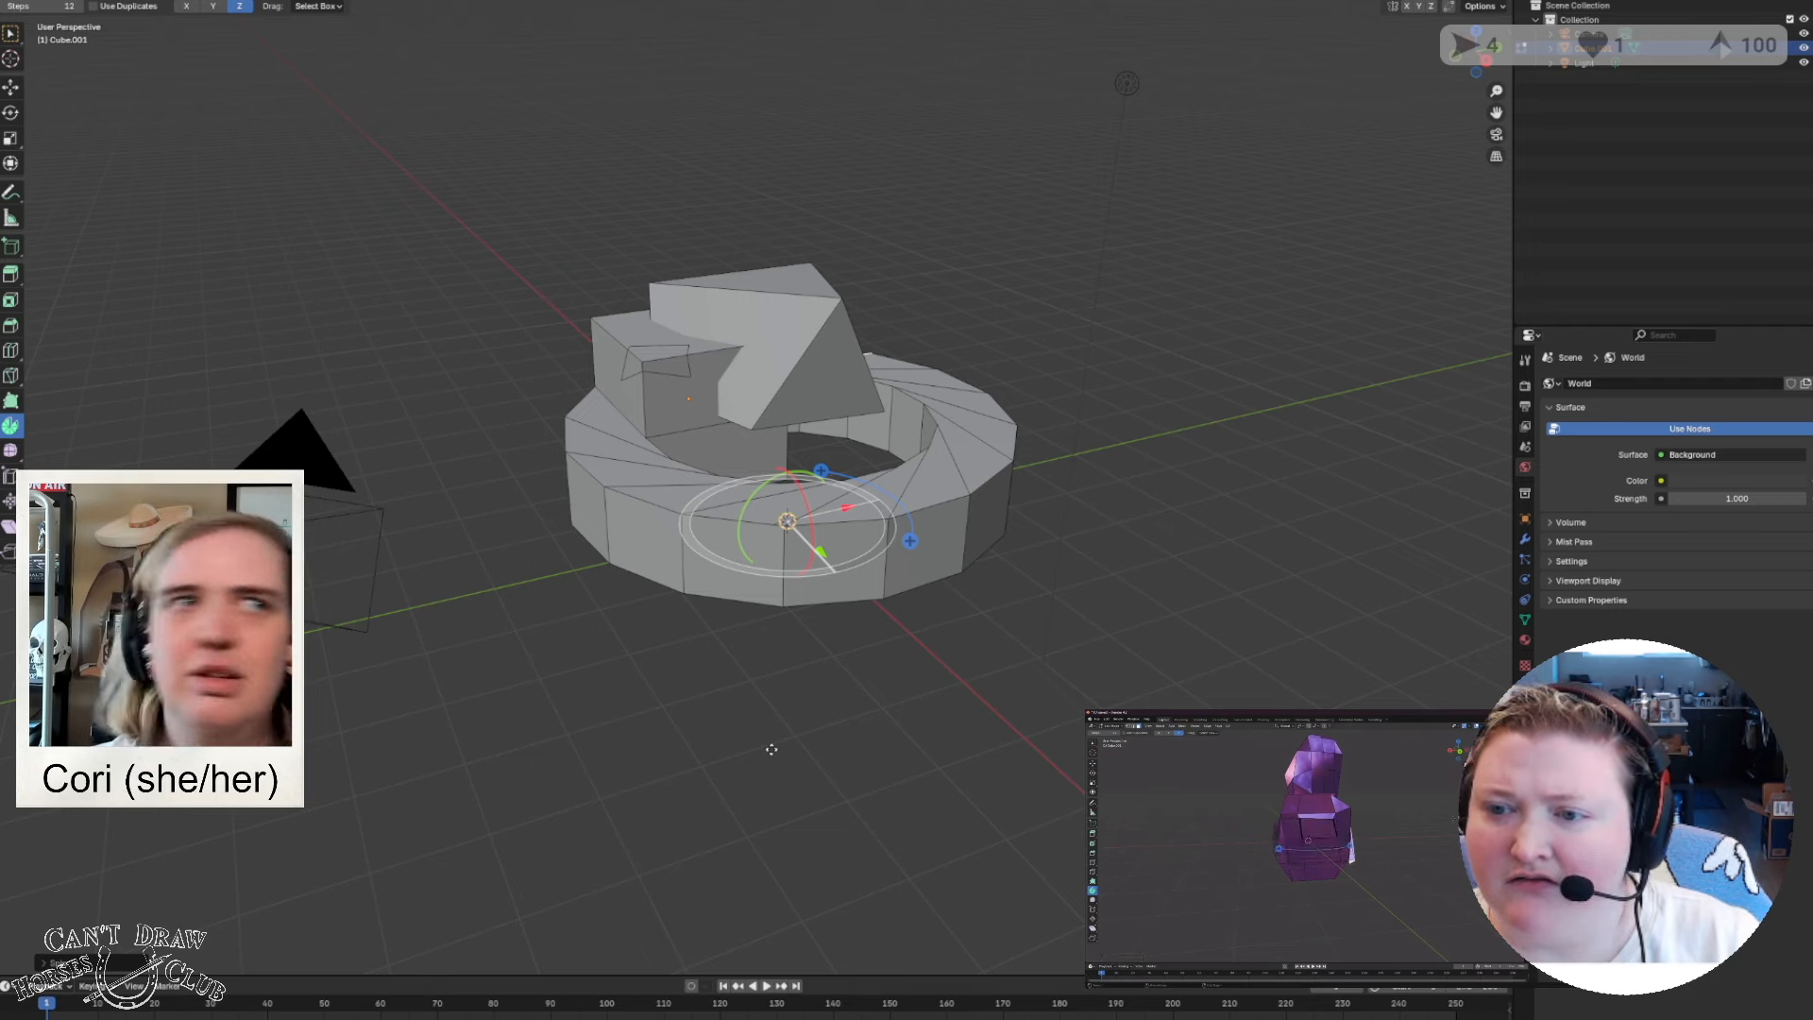
Select the entire grey mesh and spin it around the Z axis with 12 steps using the Spin tool.
click(774, 322)
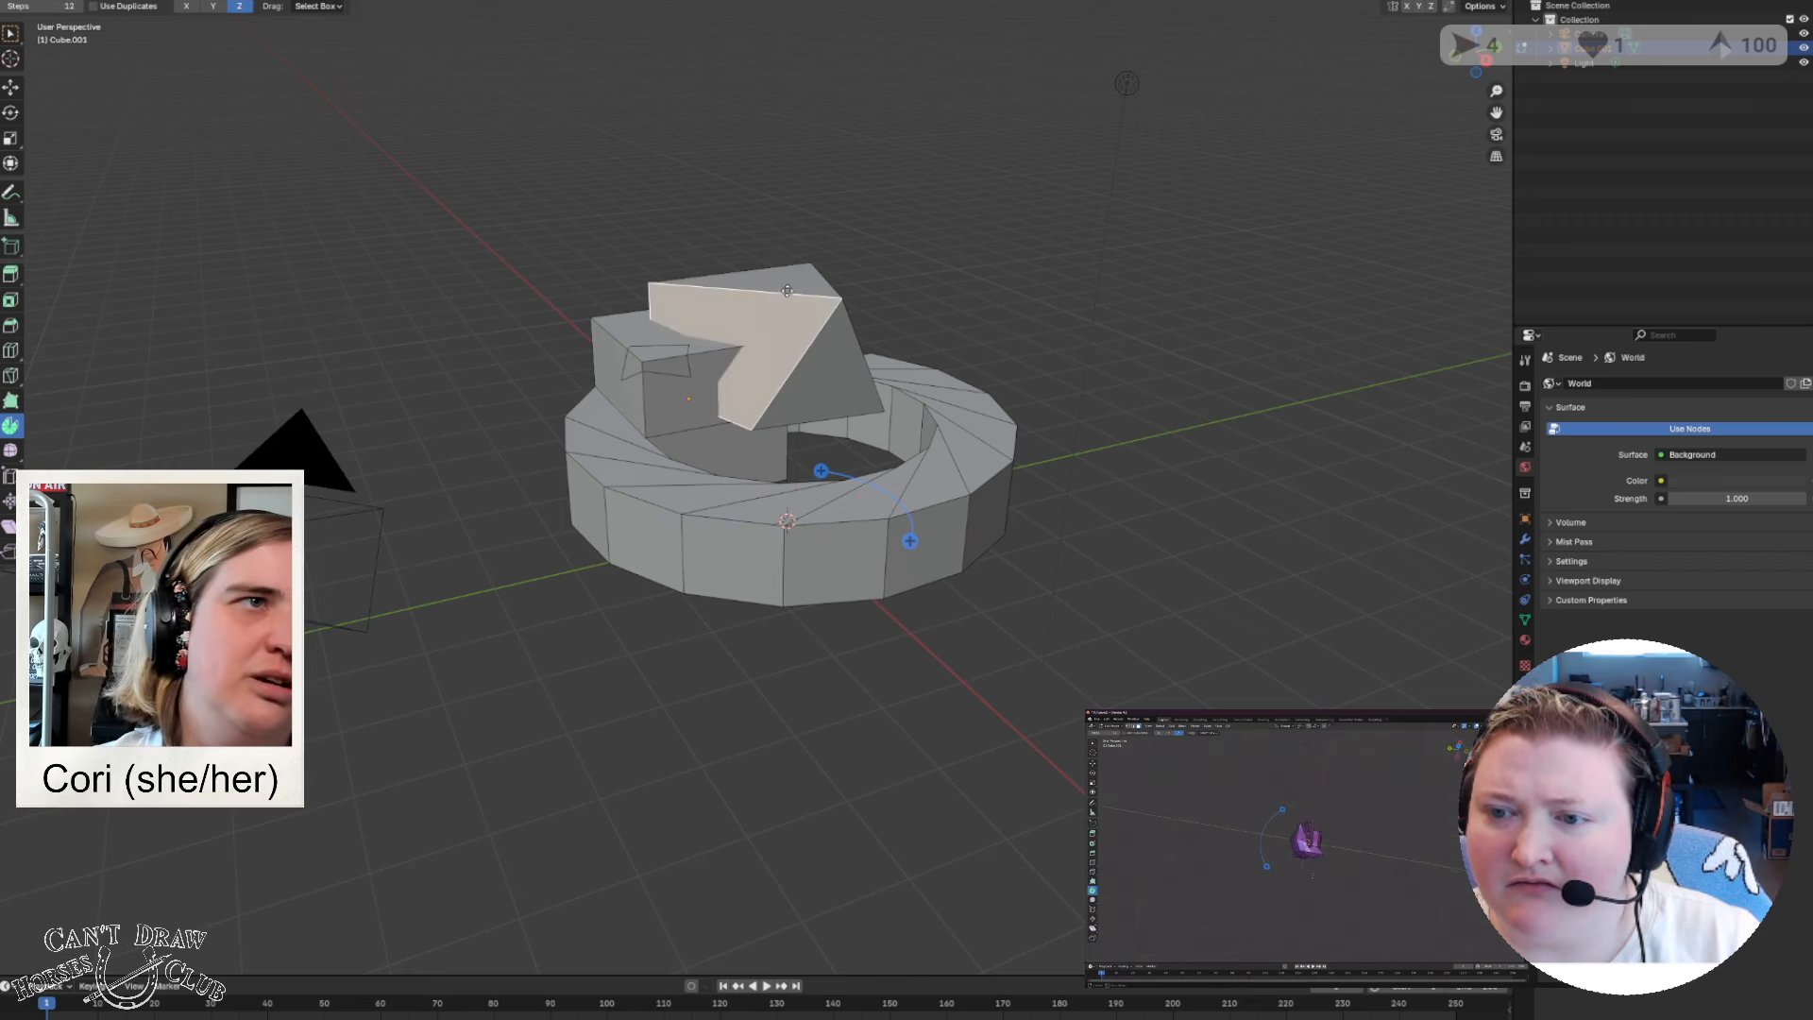
key(a)
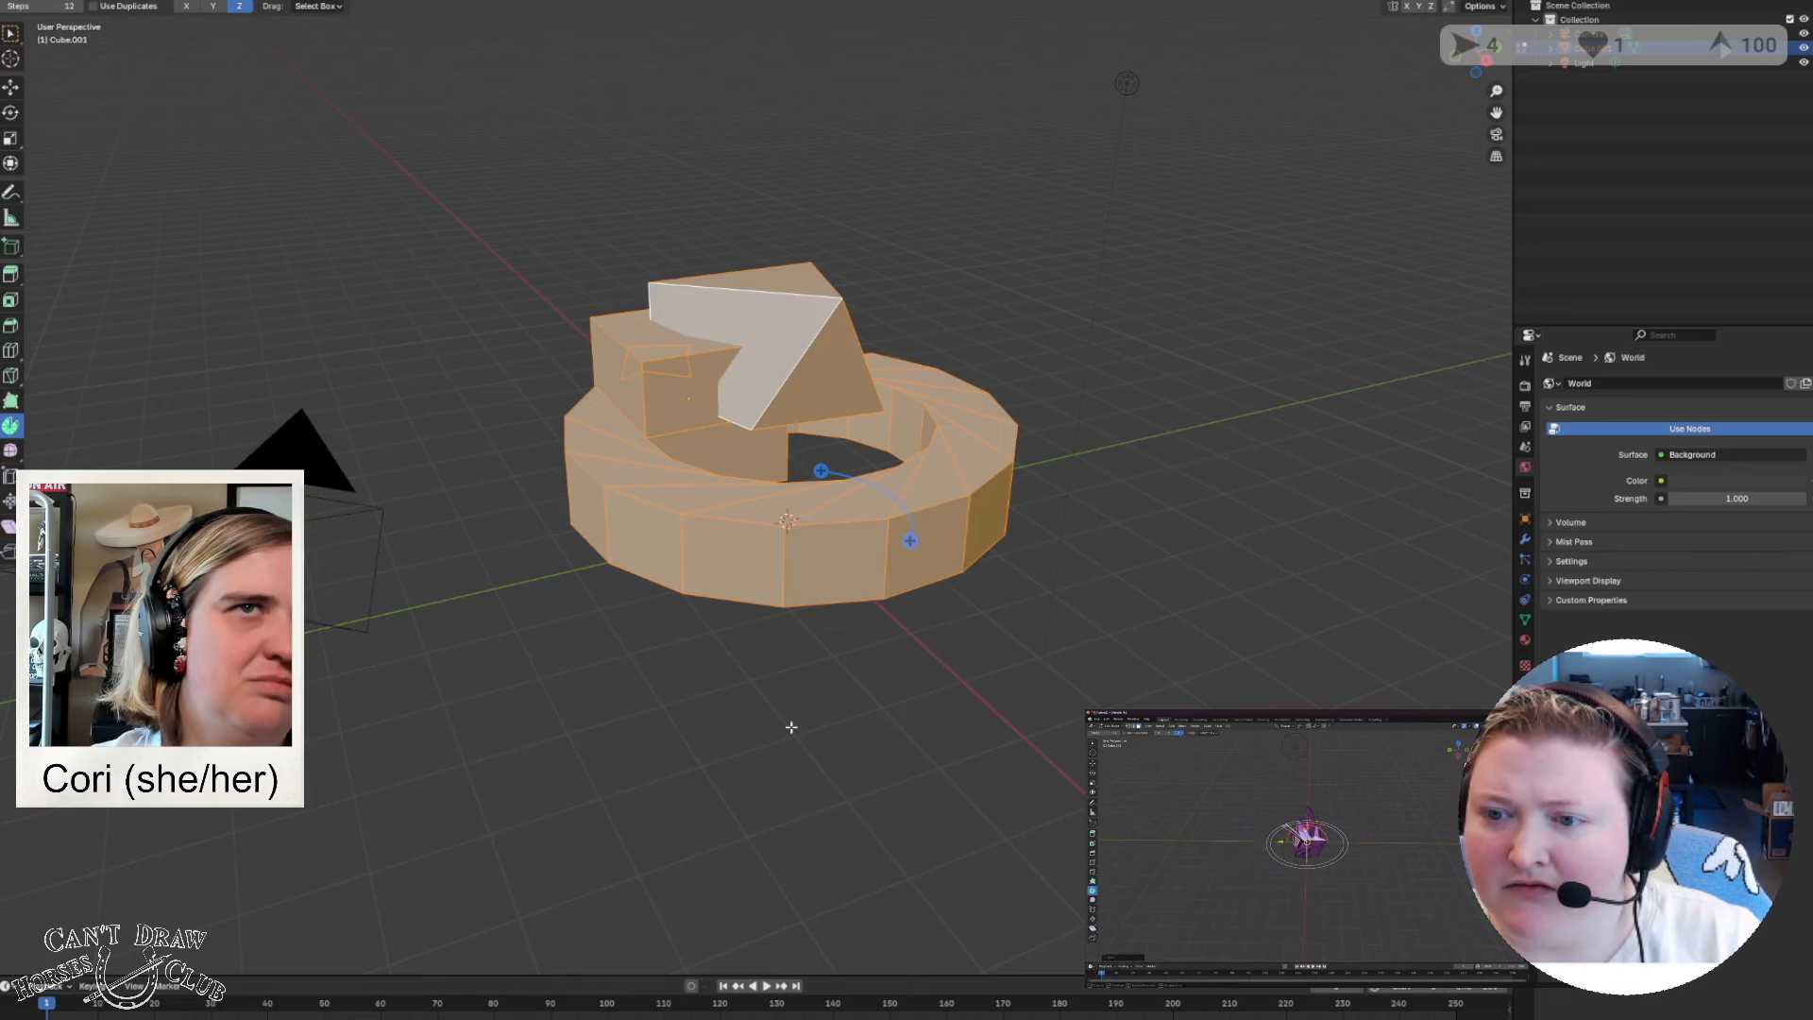
middle_drag(791, 727, 657, 747)
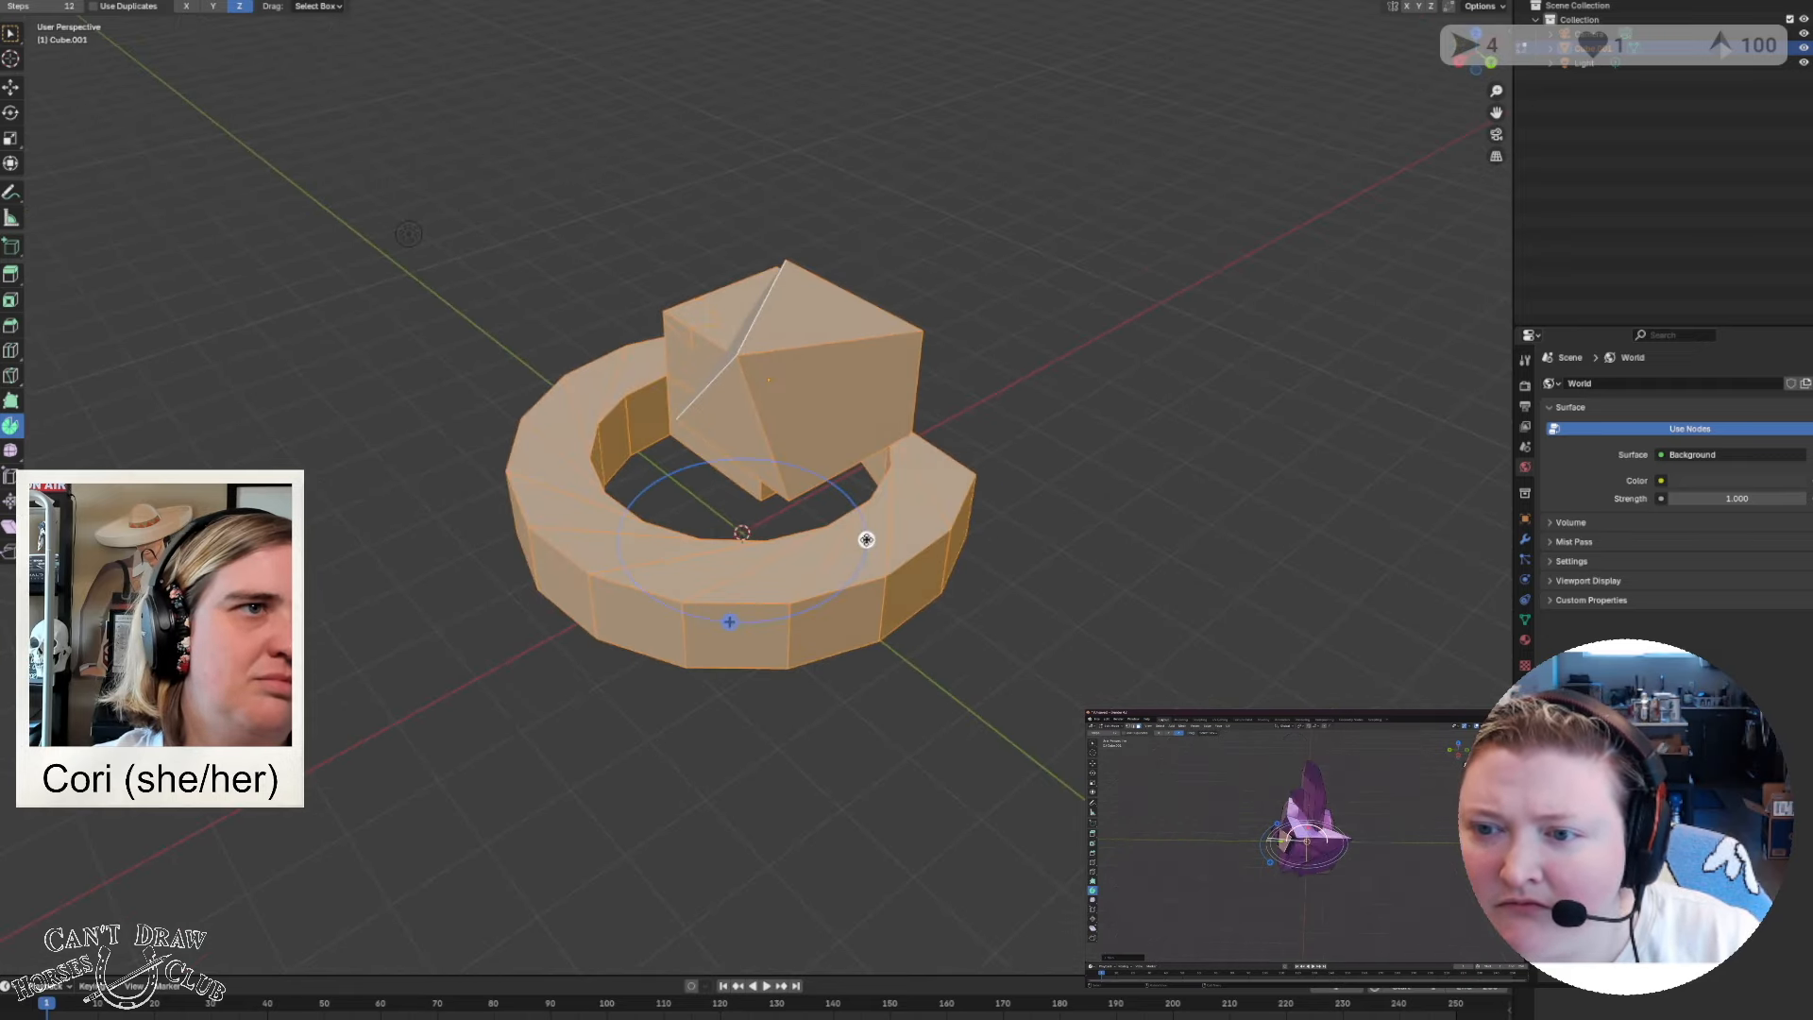
click(729, 620)
drag(730, 585, 799, 707)
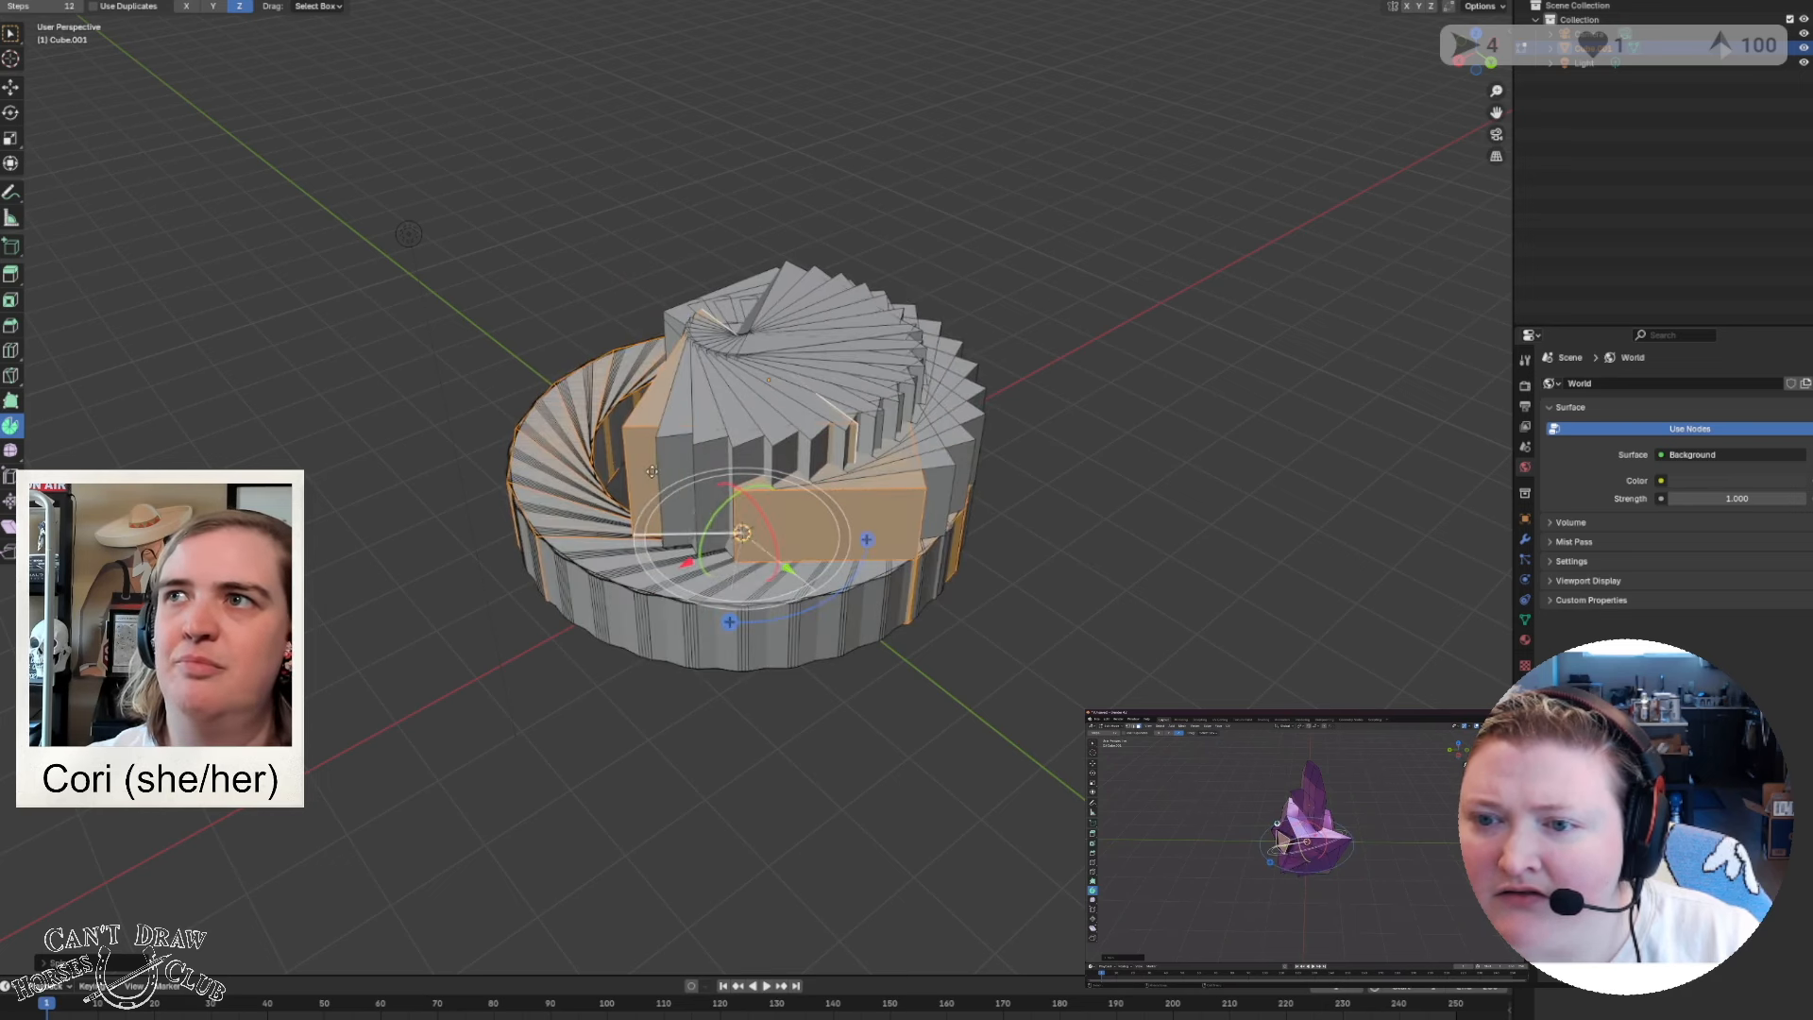
click(834, 785)
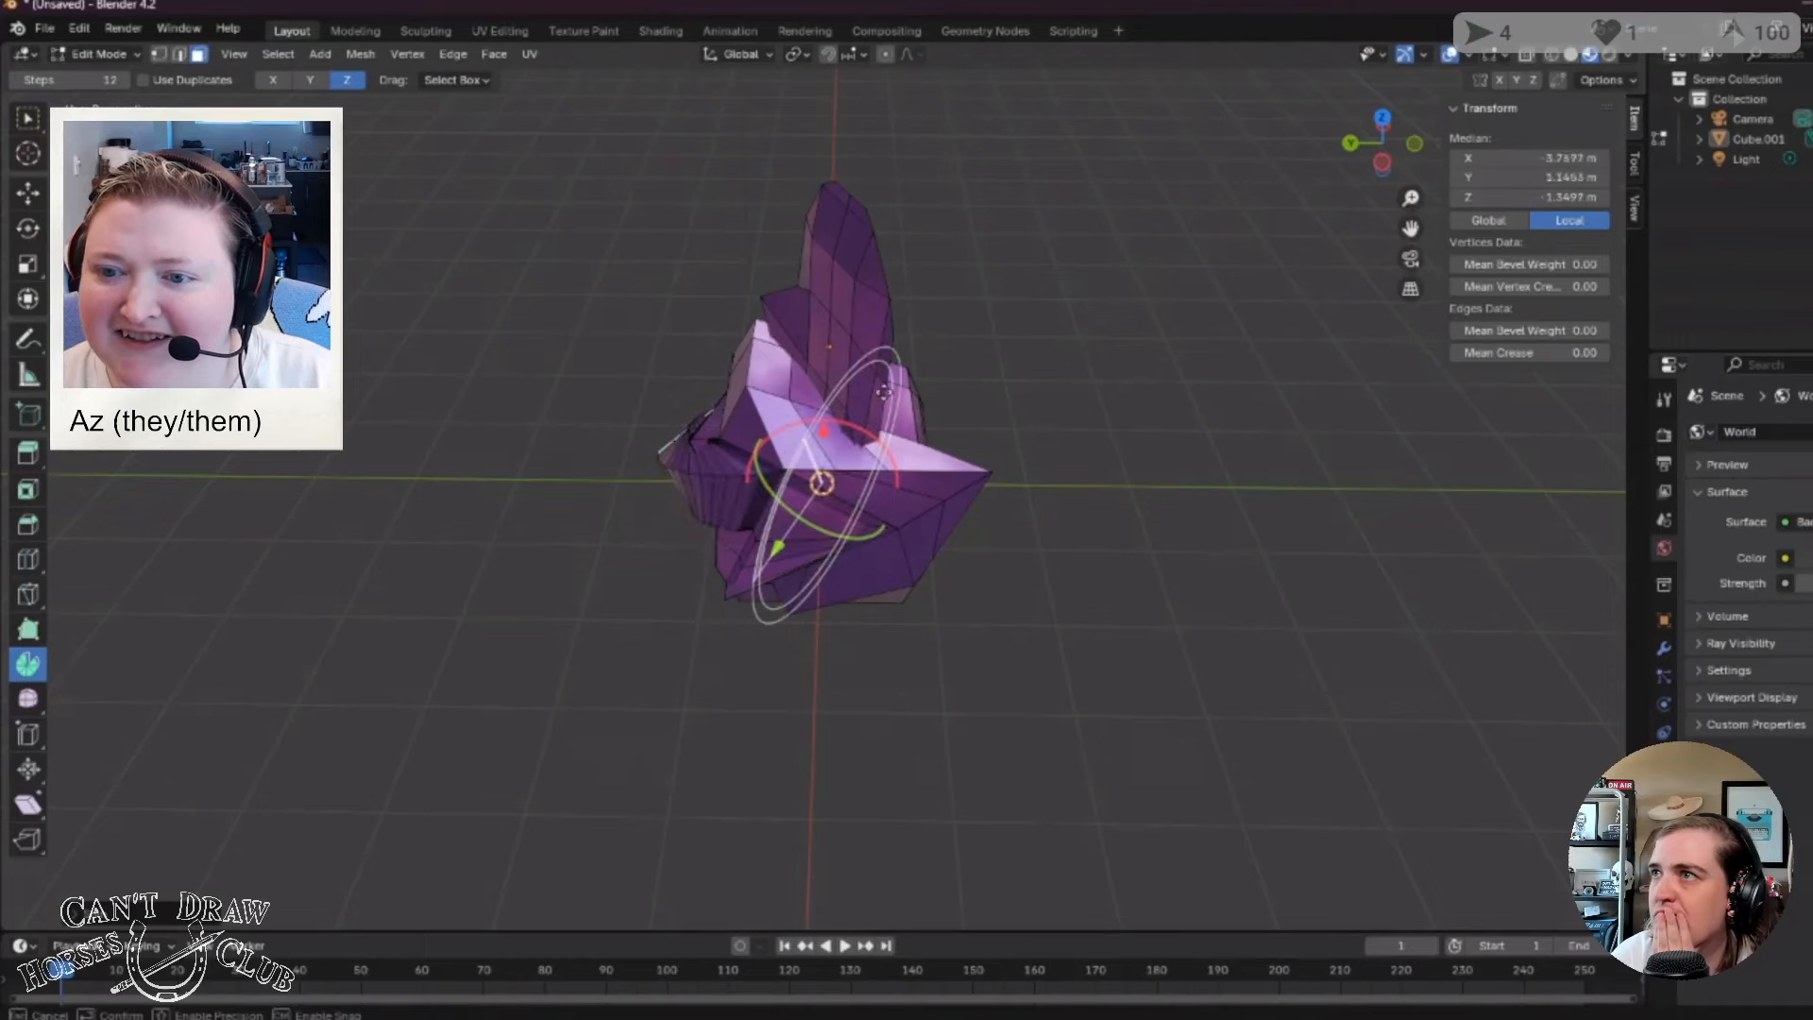
Try the Spin tool with 12 steps on the purple crystal's base face, inspect it in Object Mode, and undo the spin.
drag(788, 458, 680, 648)
middle_drag(680, 648, 853, 629)
key(Tab)
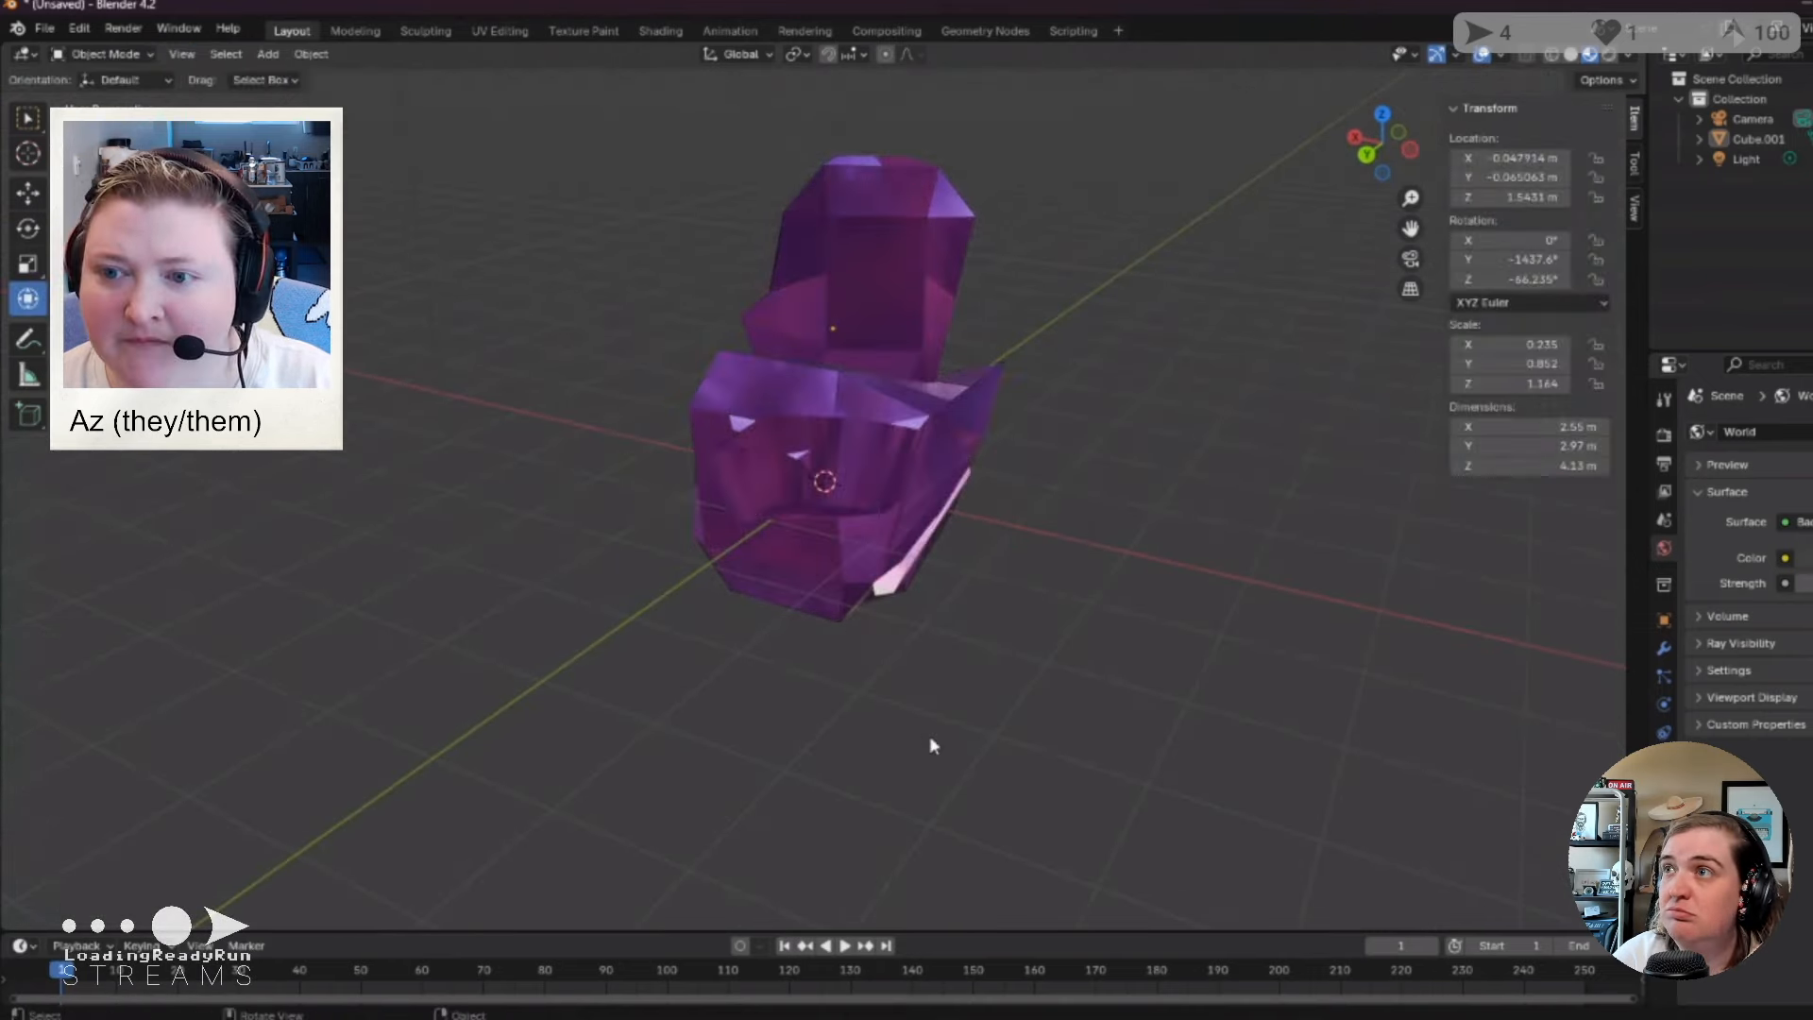
middle_drag(938, 741, 978, 718)
key(Tab)
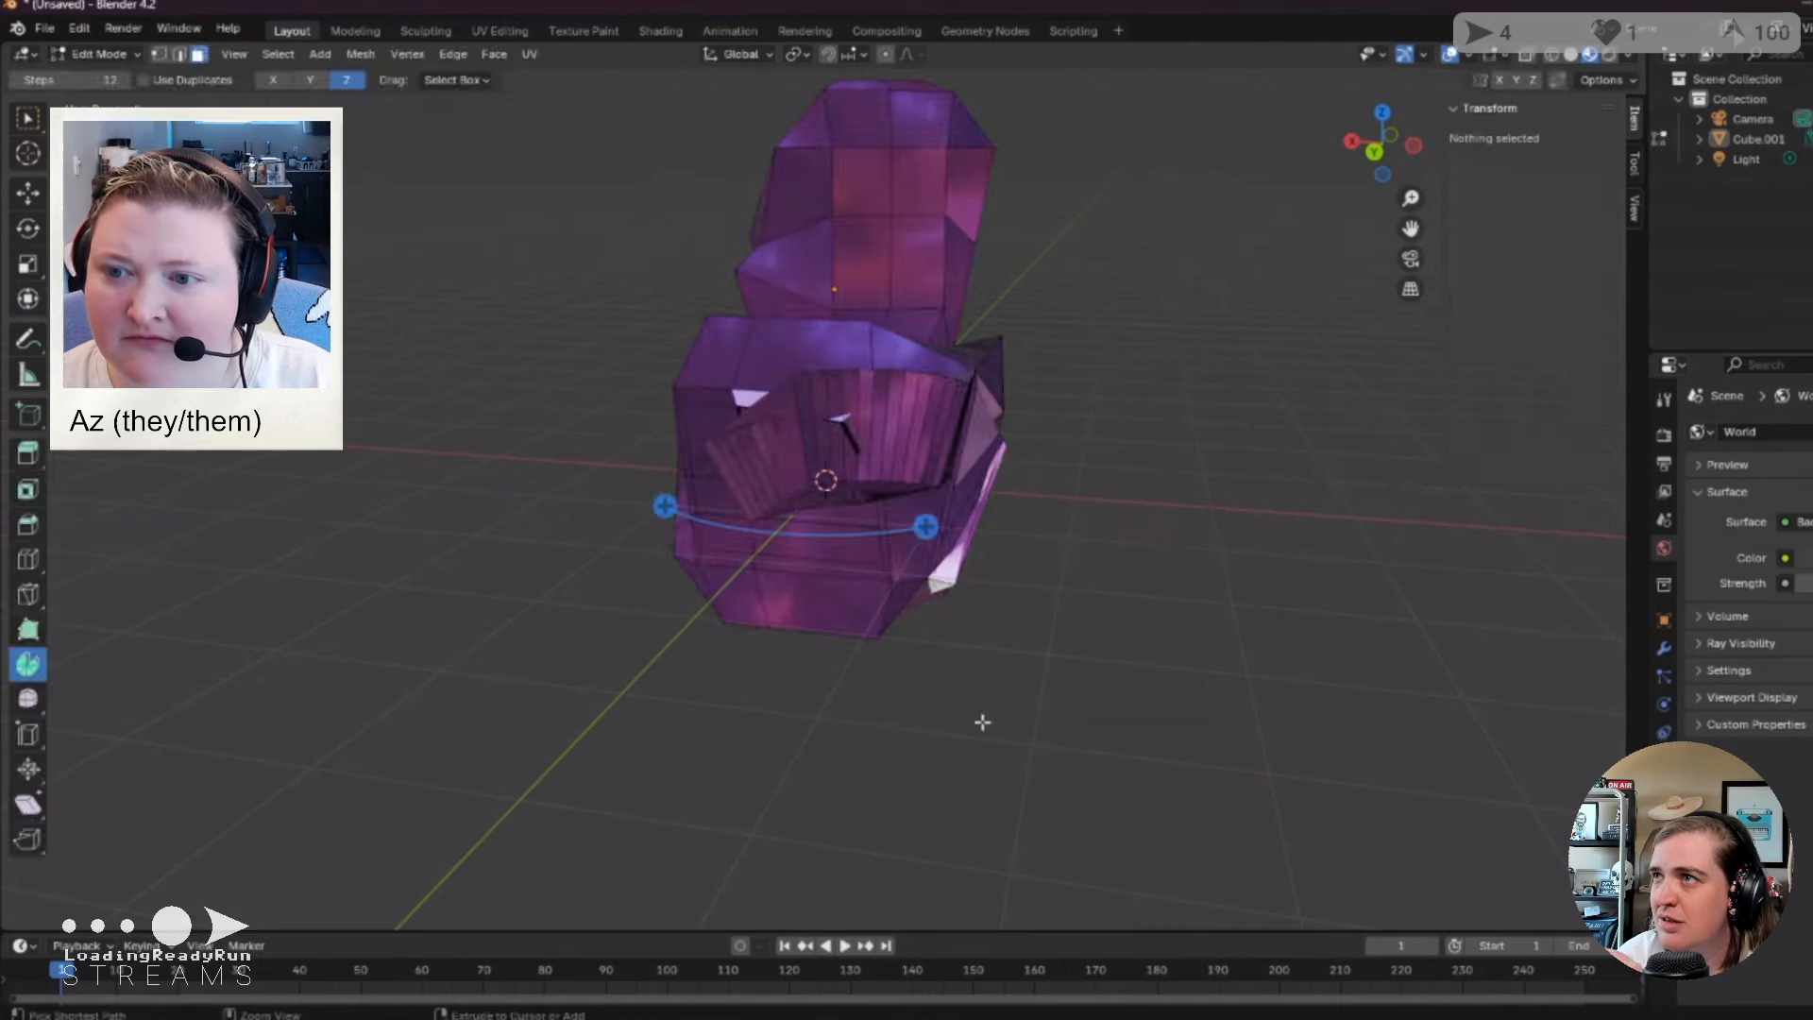
key(ctrl+z)
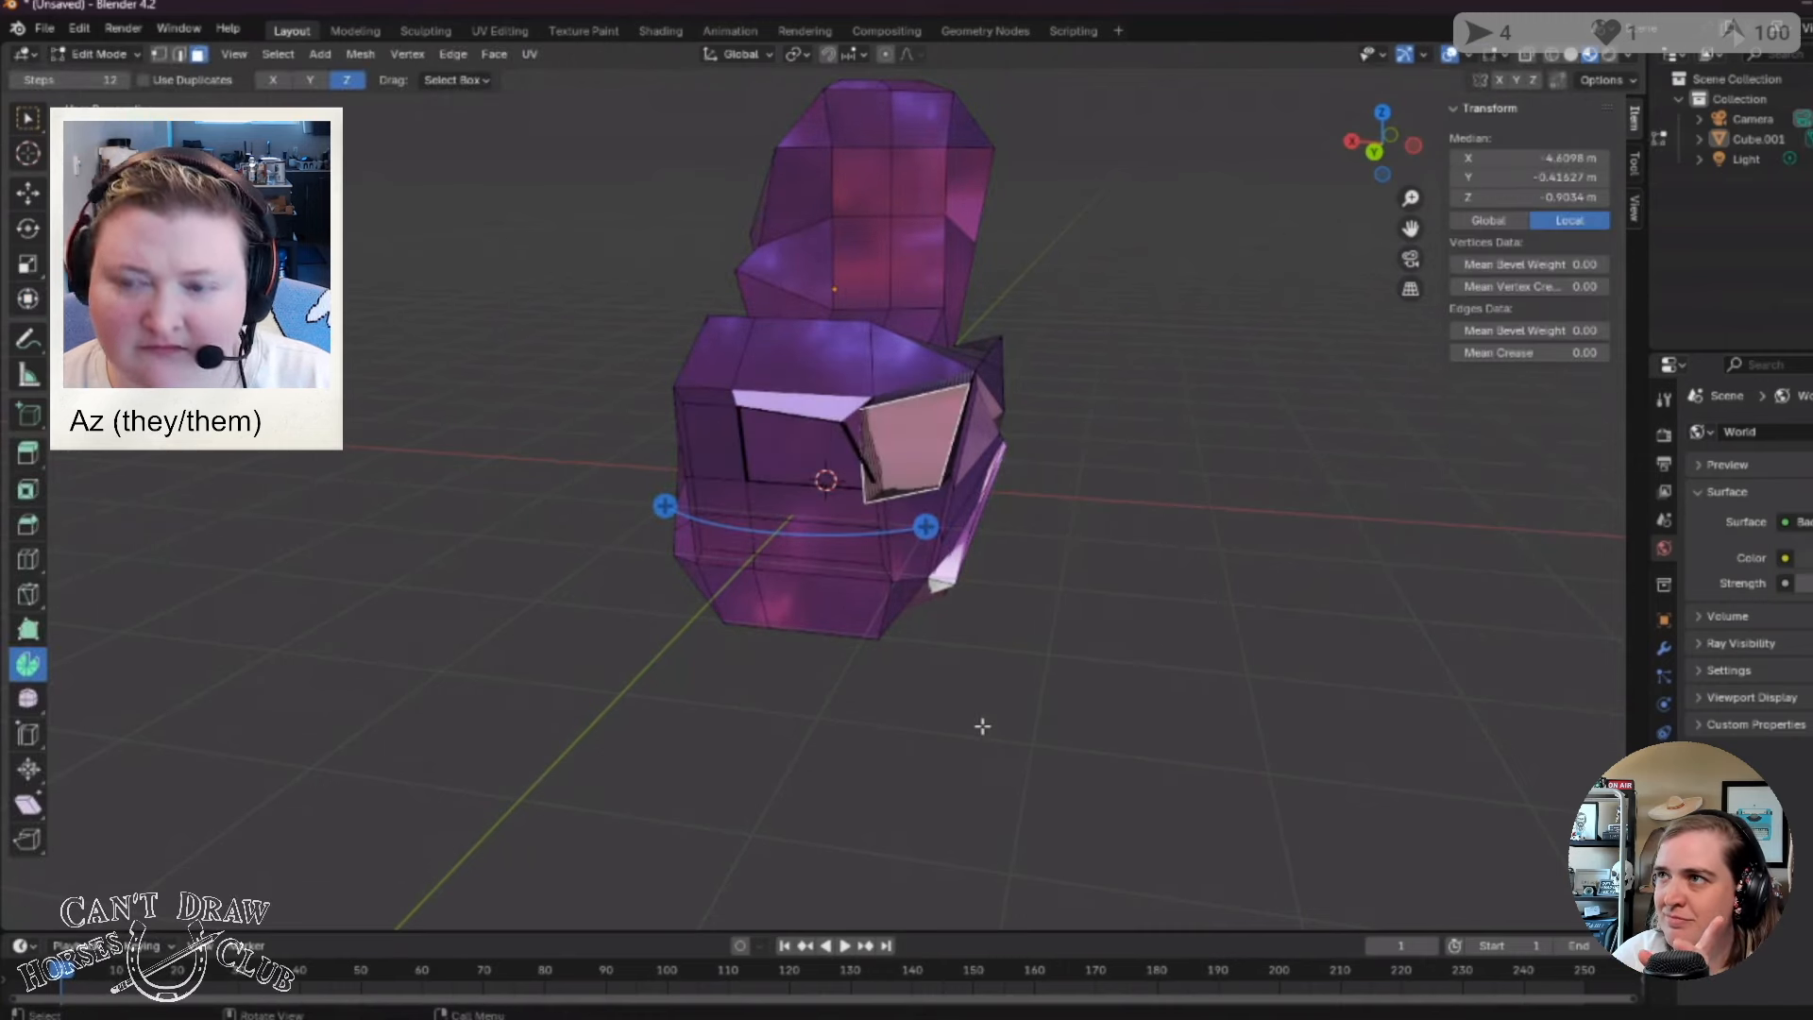
Compare the crystal's base and its tilted face in Object Mode and Edit Mode.
key(Tab)
key(Tab)
key(Tab)
key(Tab)
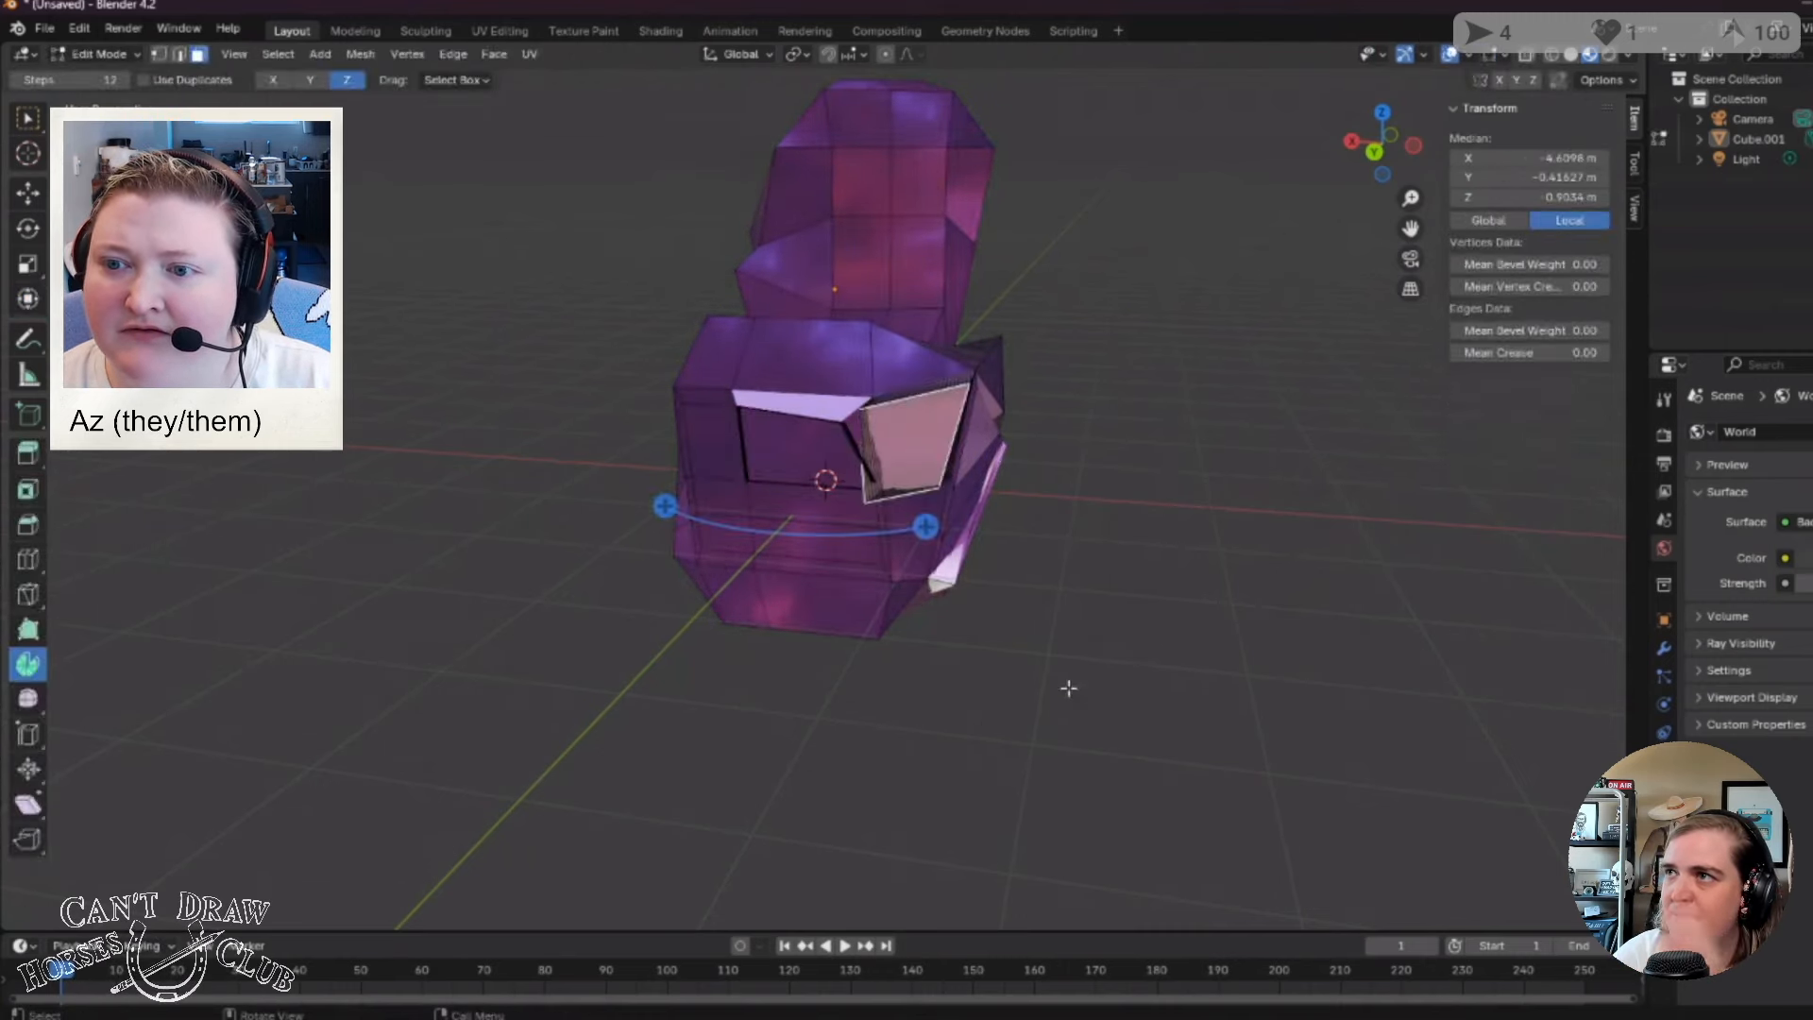
key(Tab)
key(Tab)
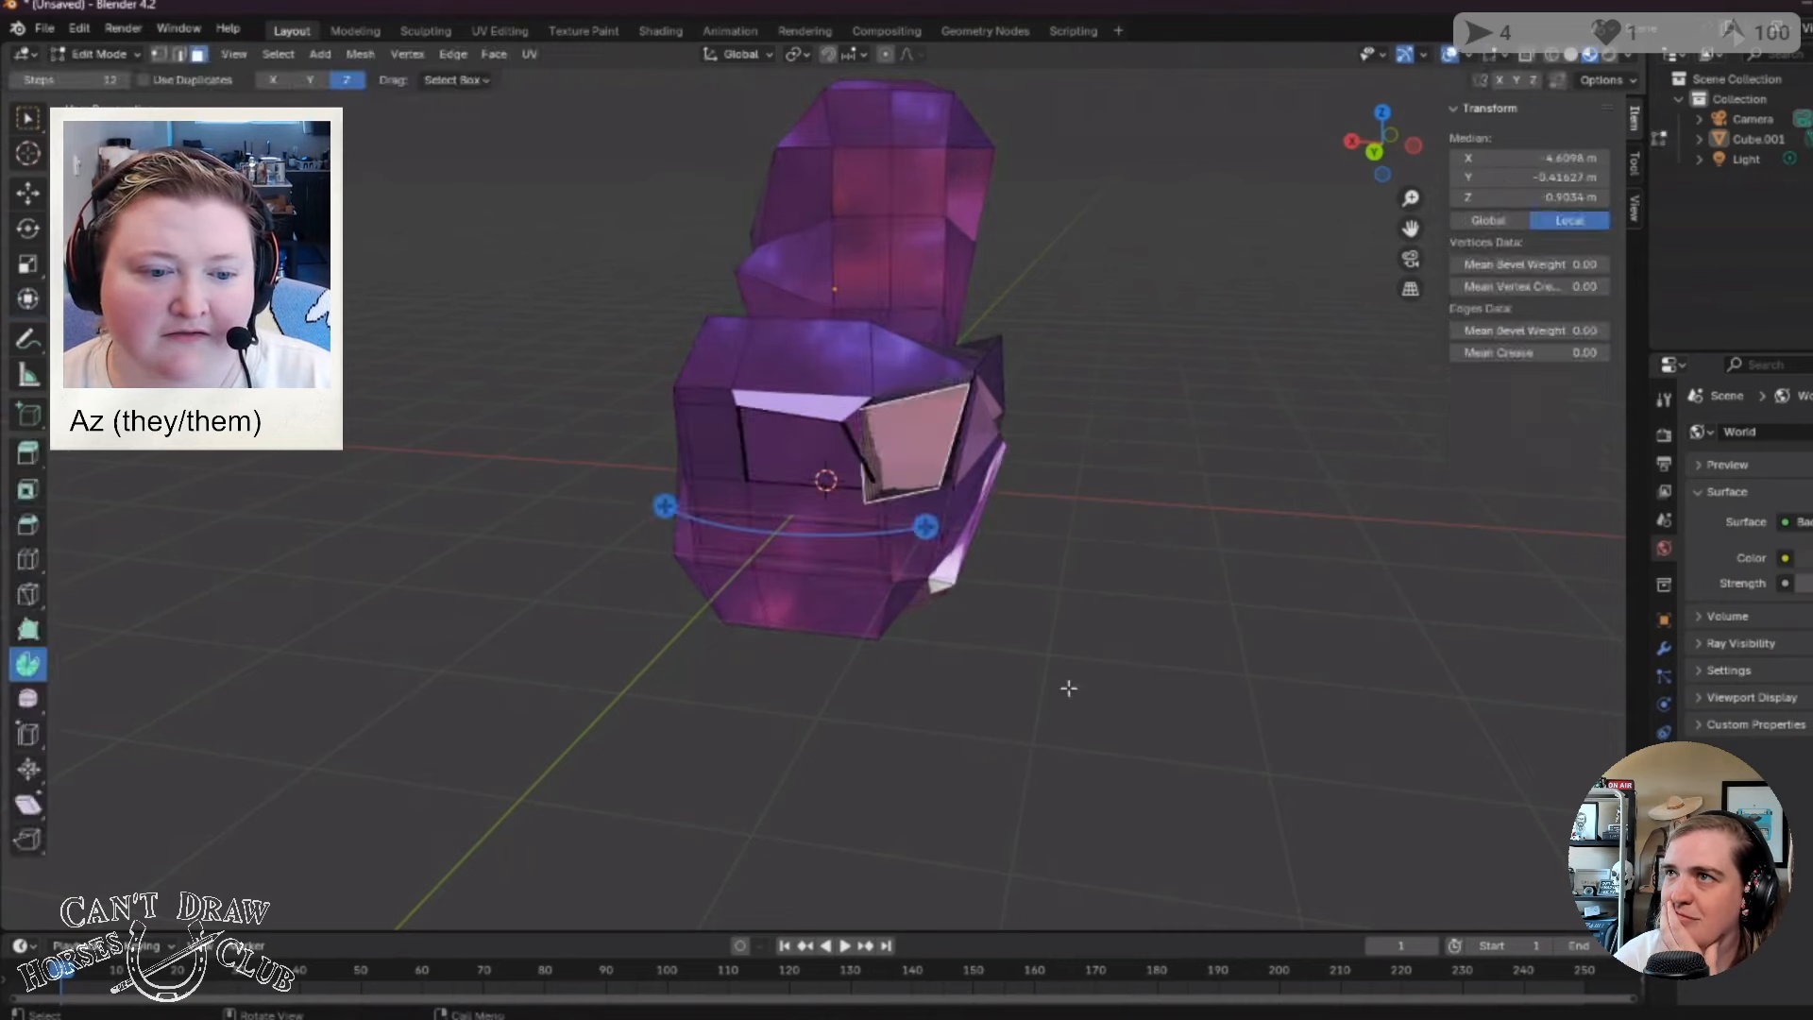
key(Tab)
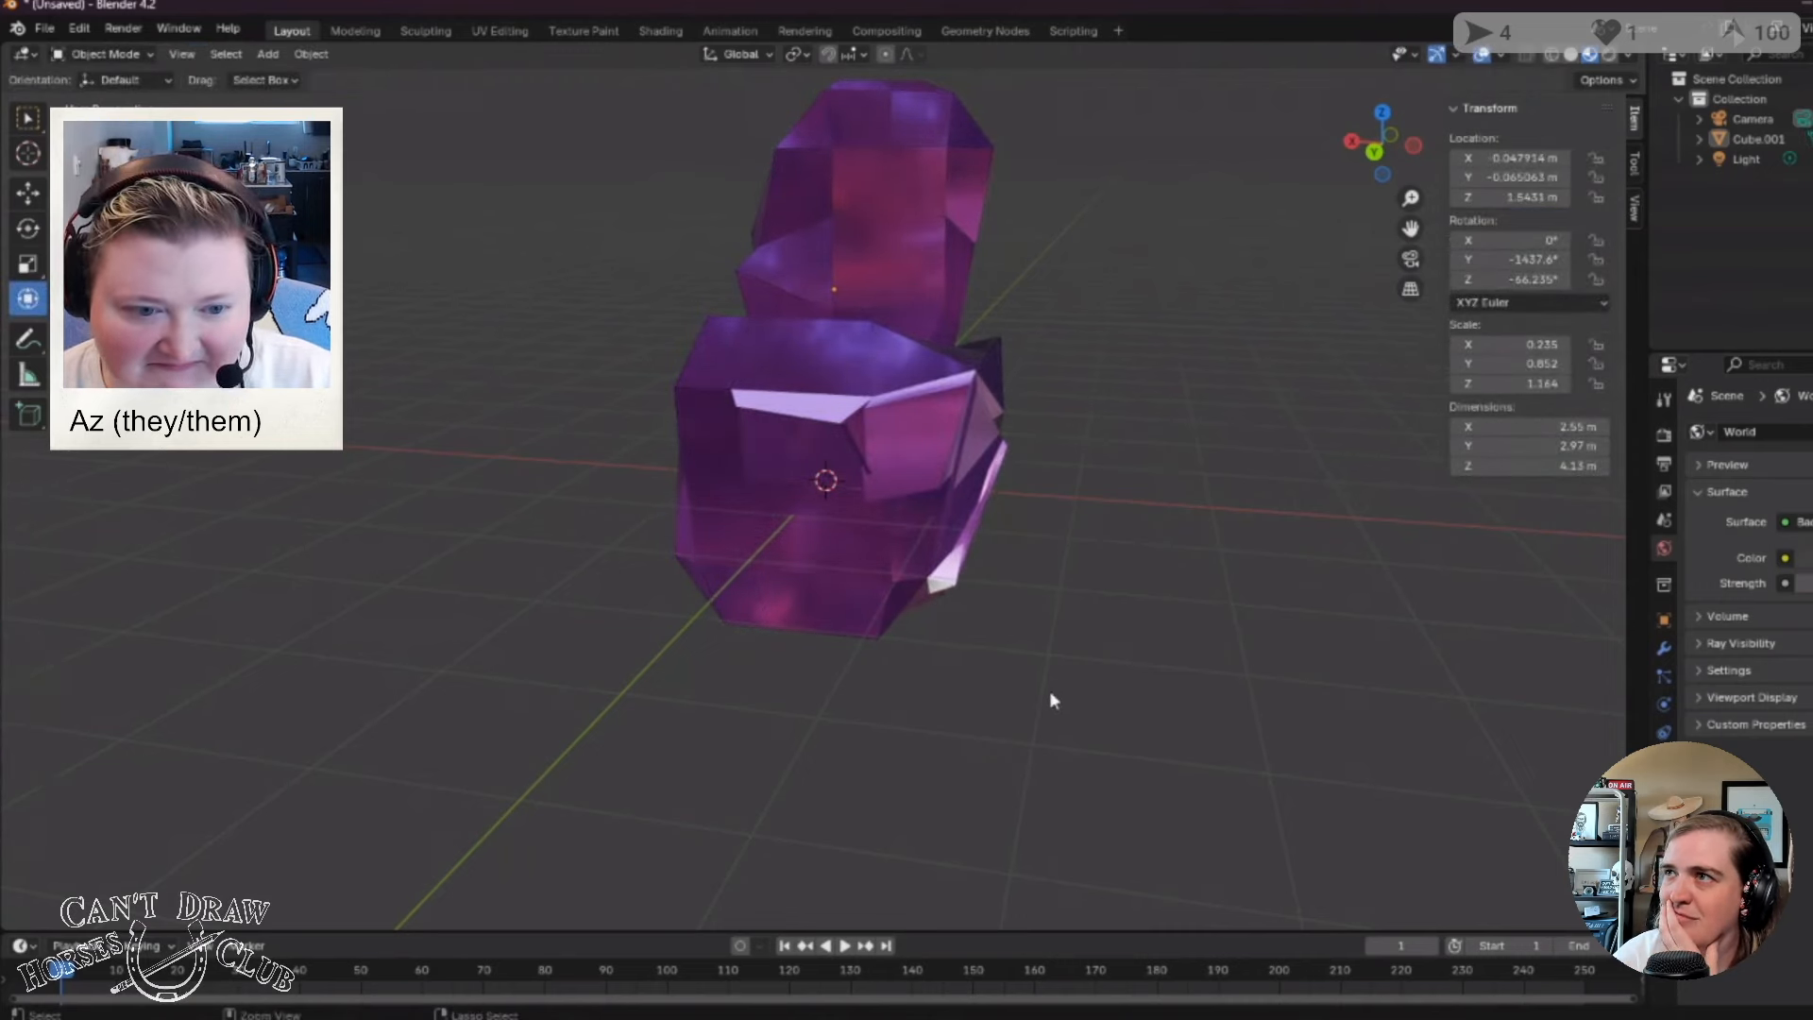
key(Tab)
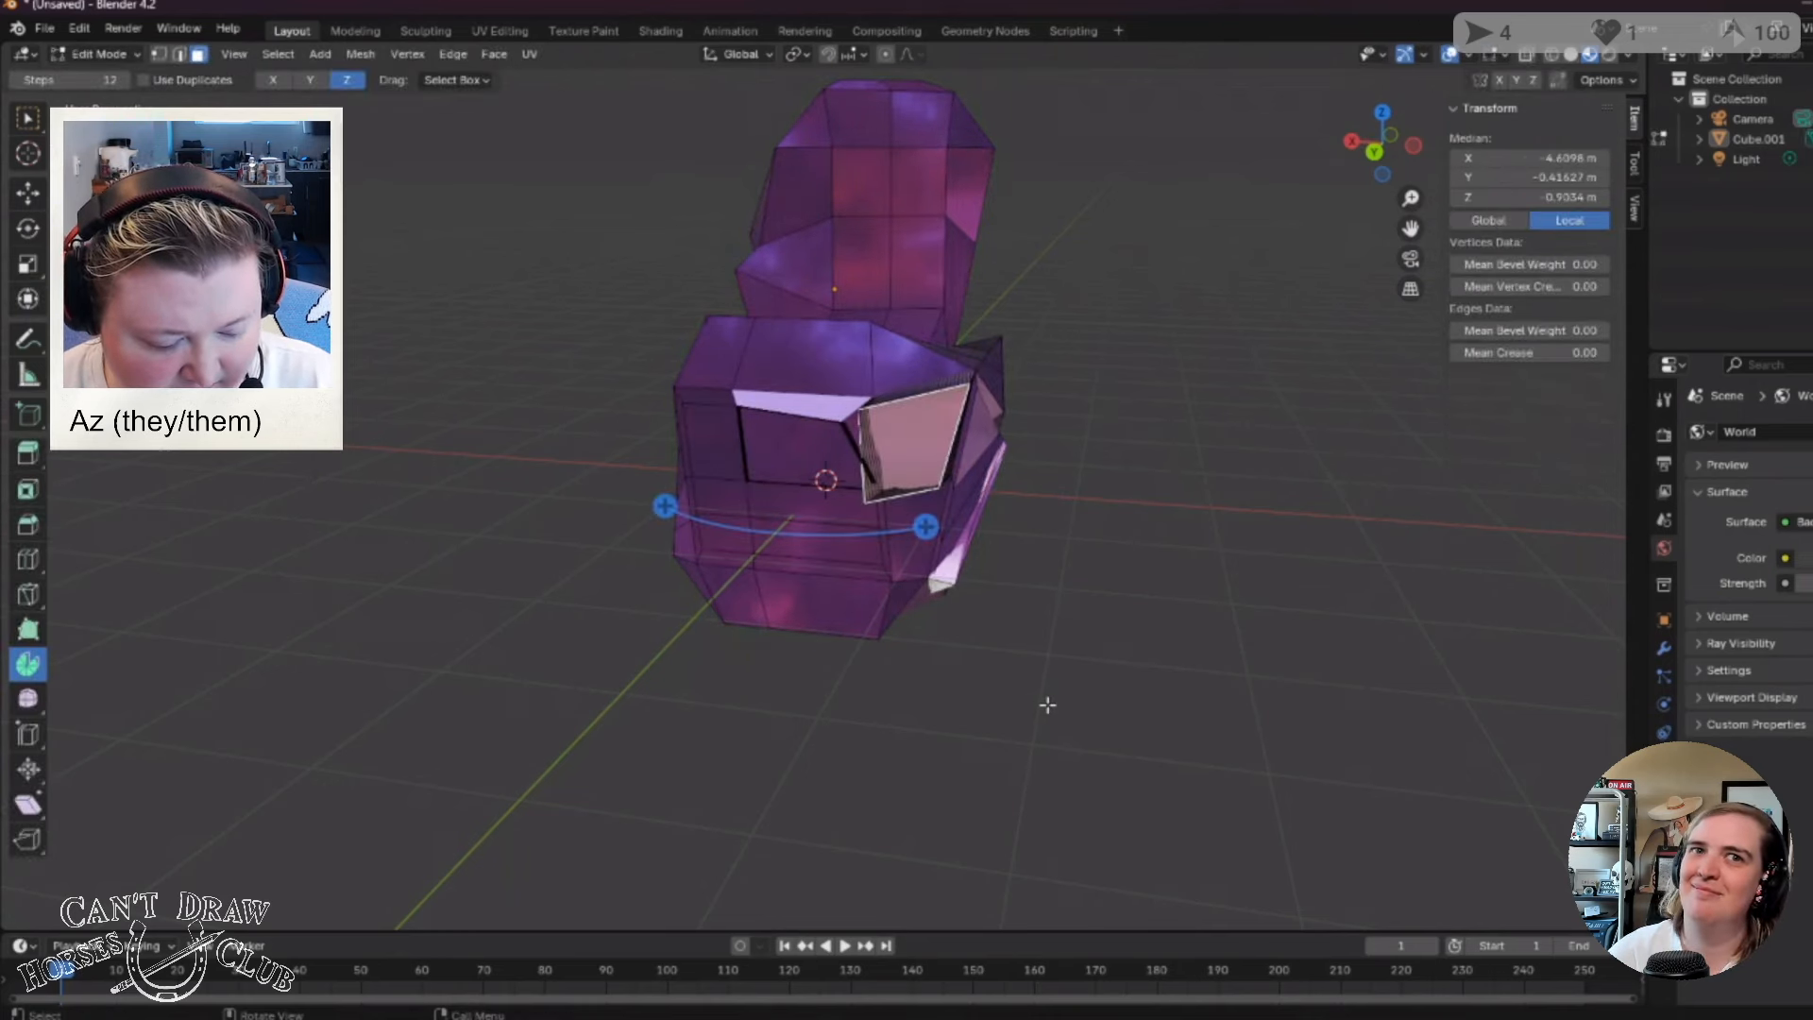
key(alt+a)
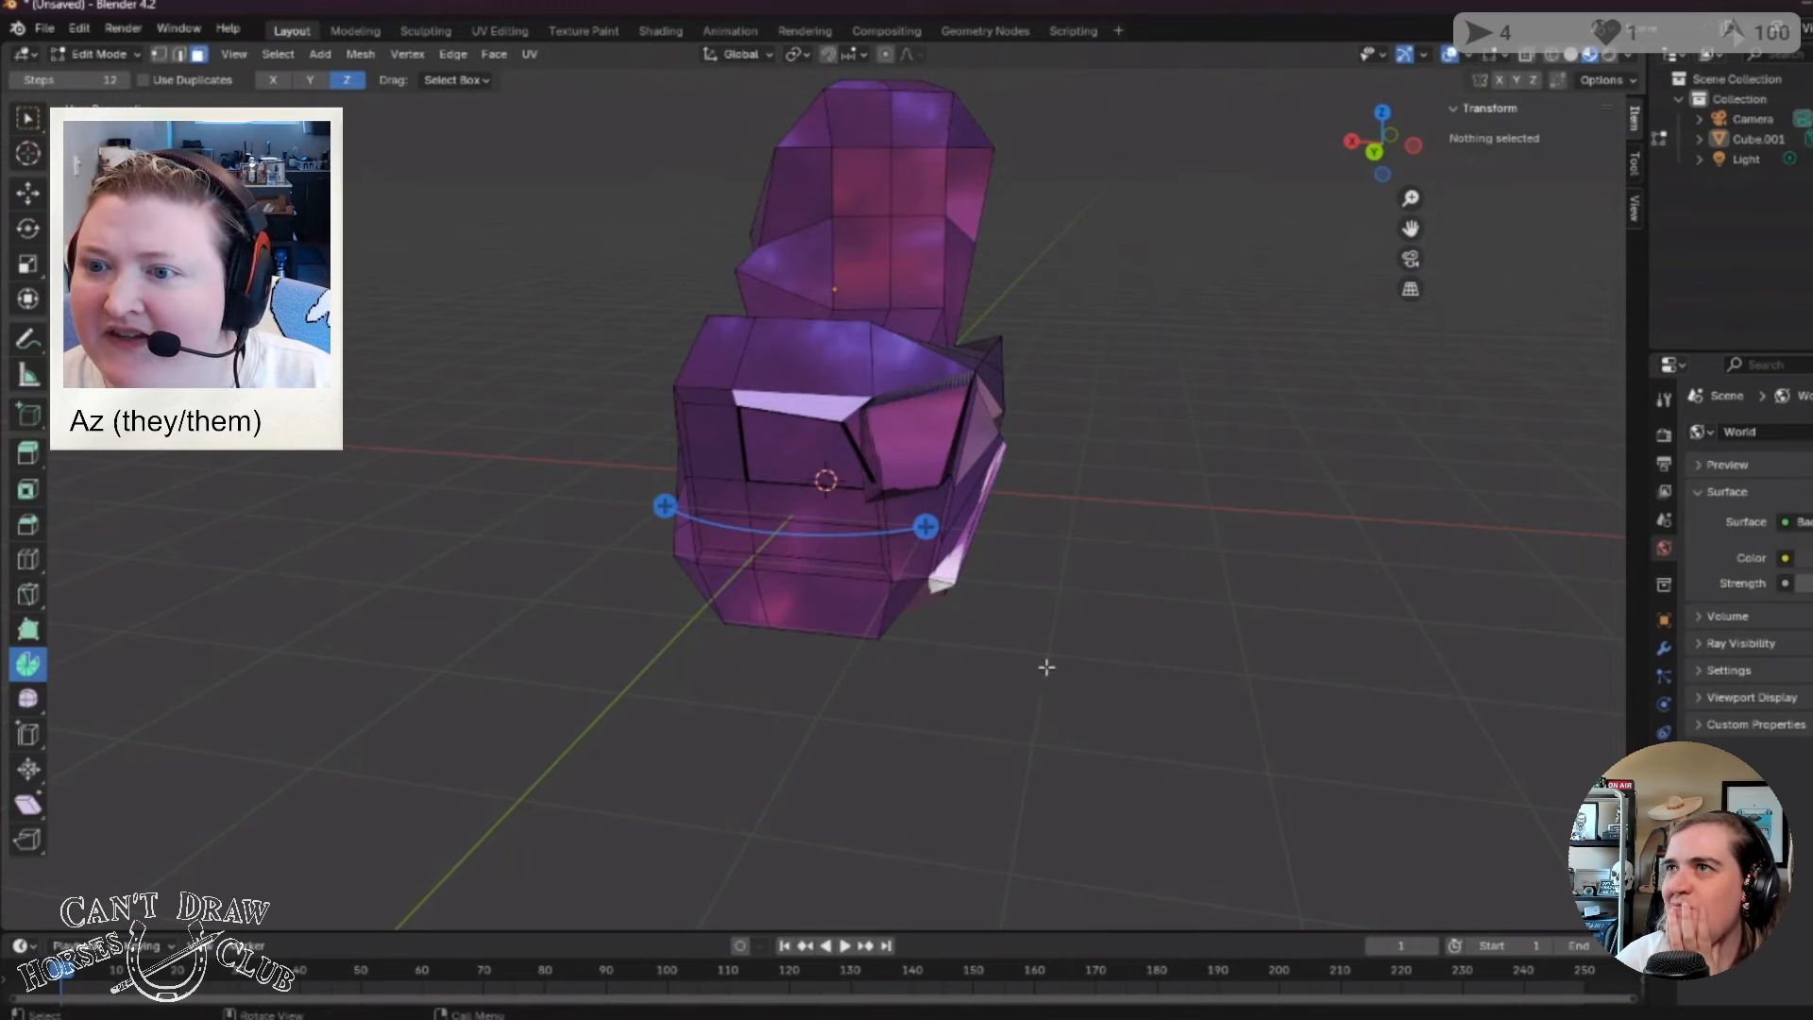
middle_drag(1047, 666, 1023, 700)
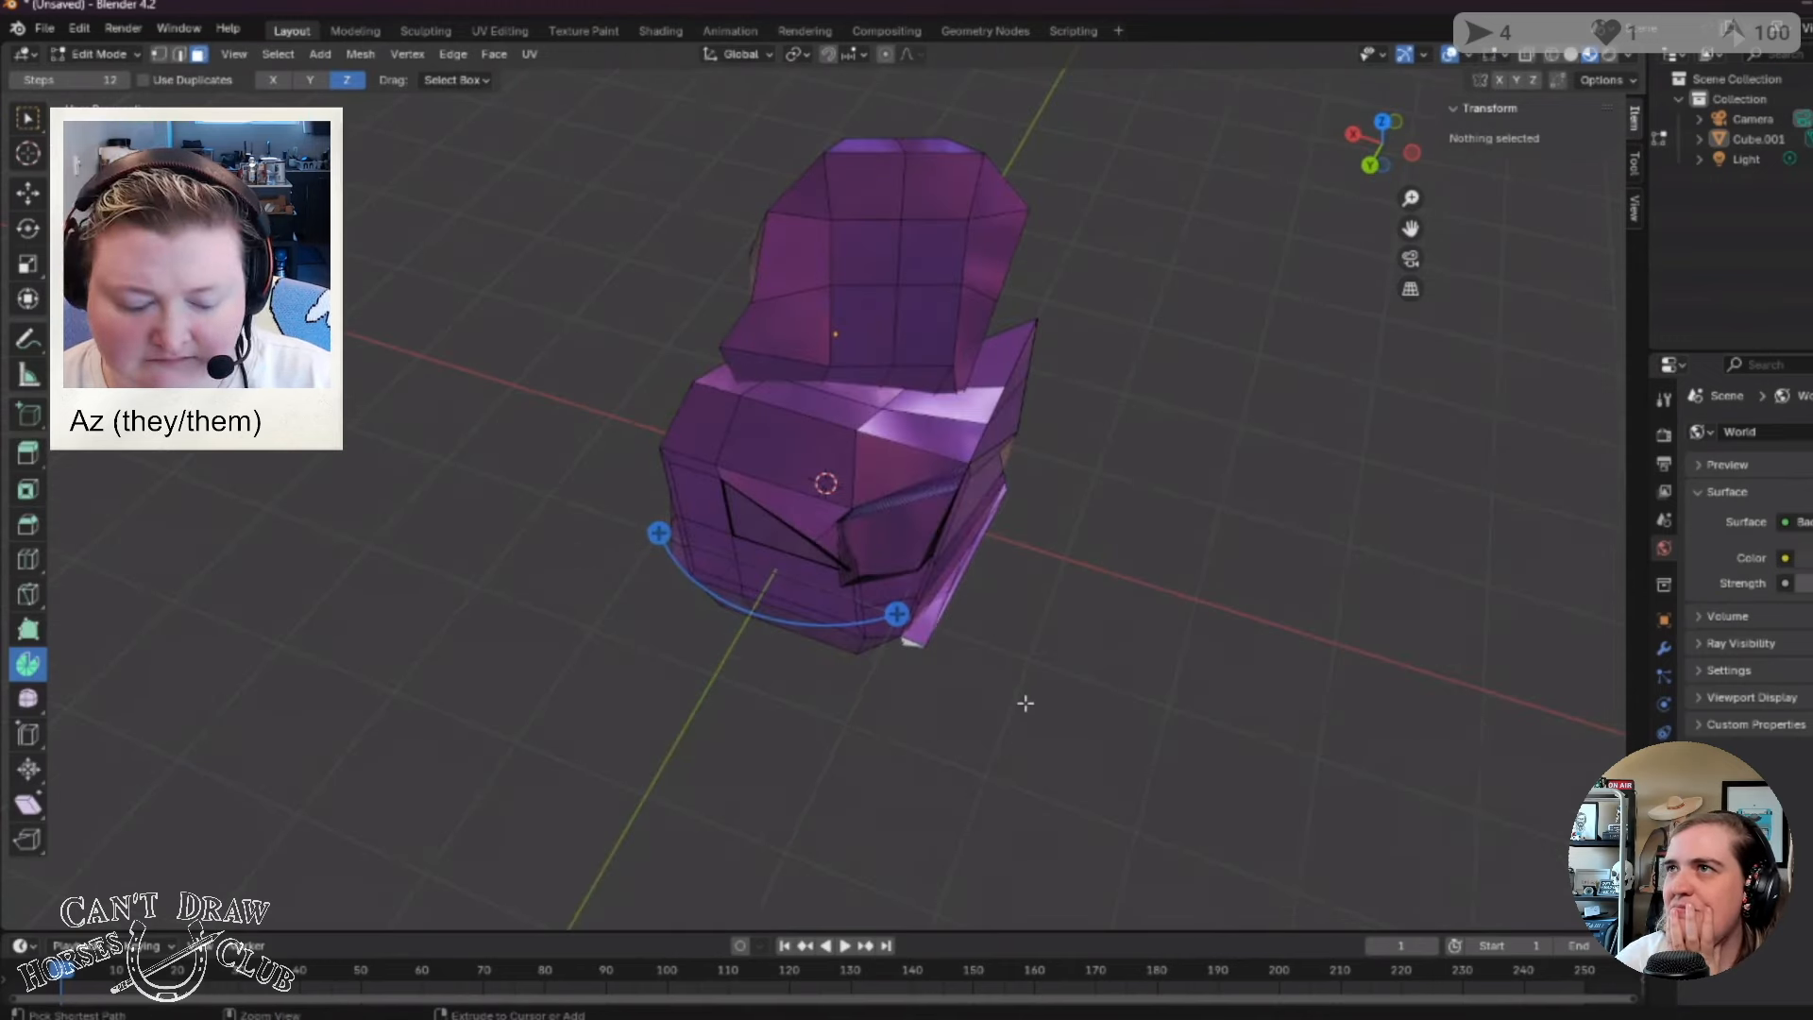
key(a)
key(Tab)
key(Tab)
key(Tab)
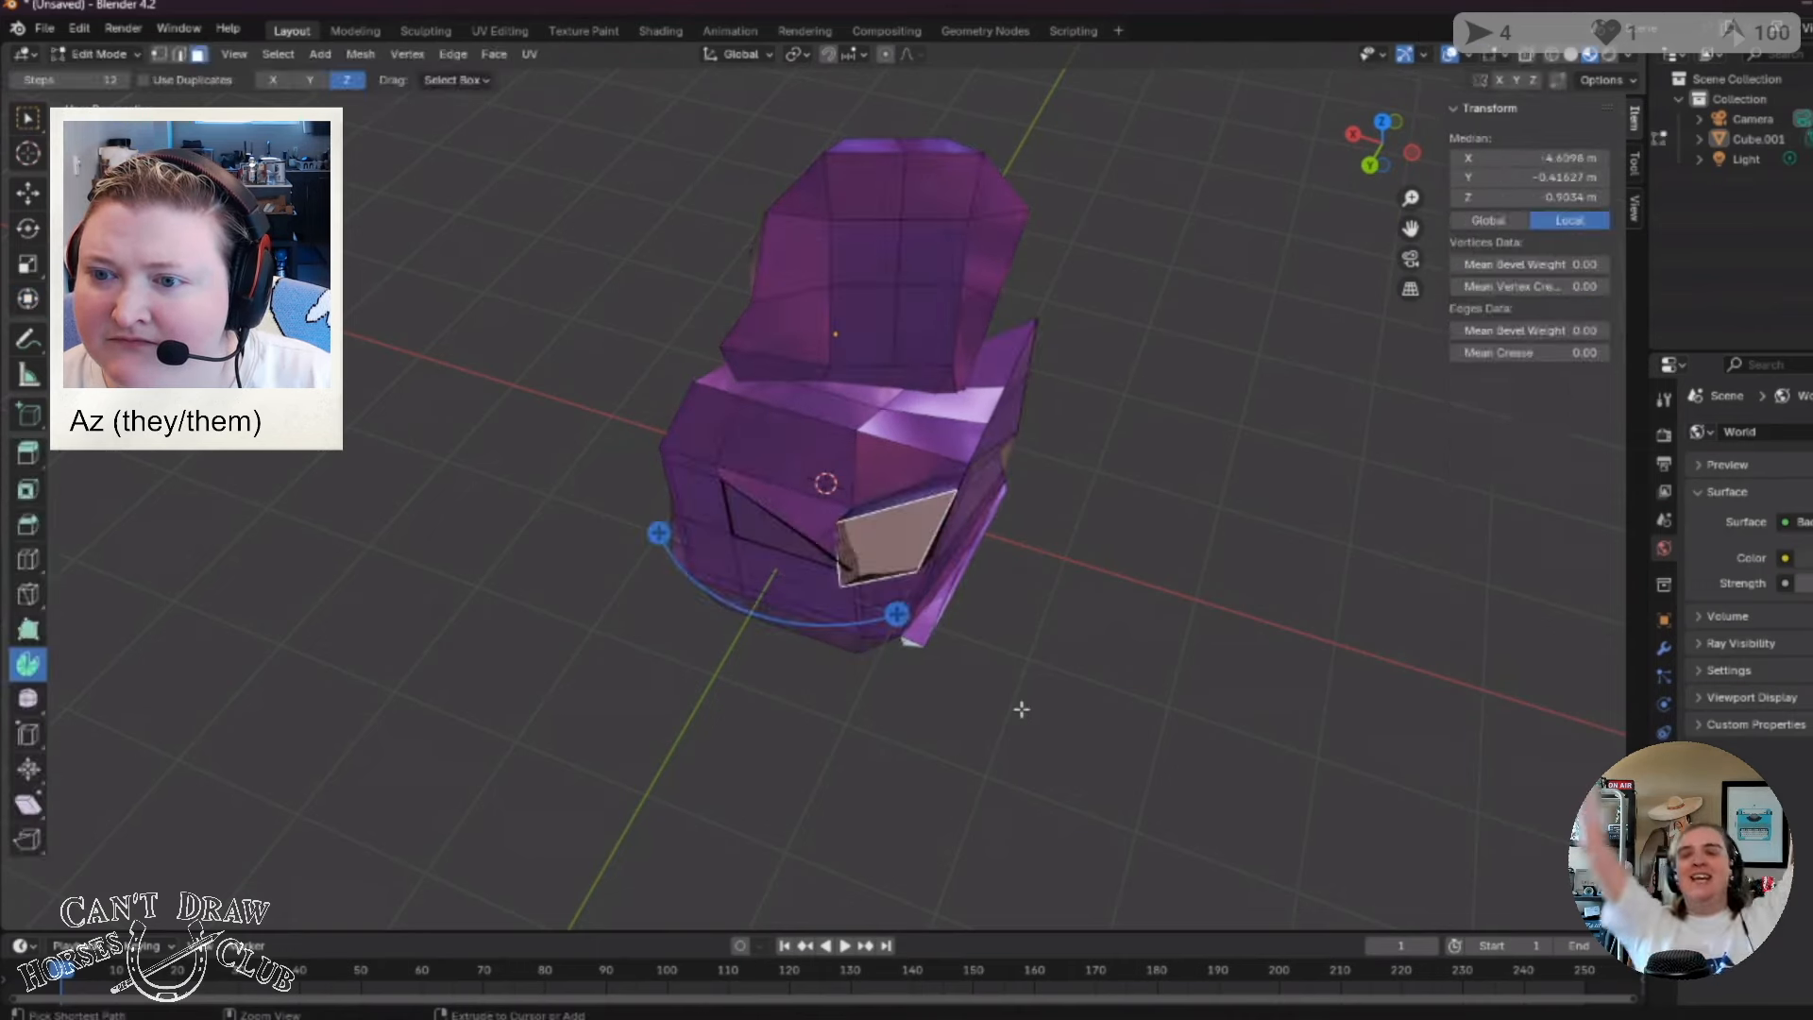
key(Tab)
key(Tab)
key(Tab)
key(Tab)
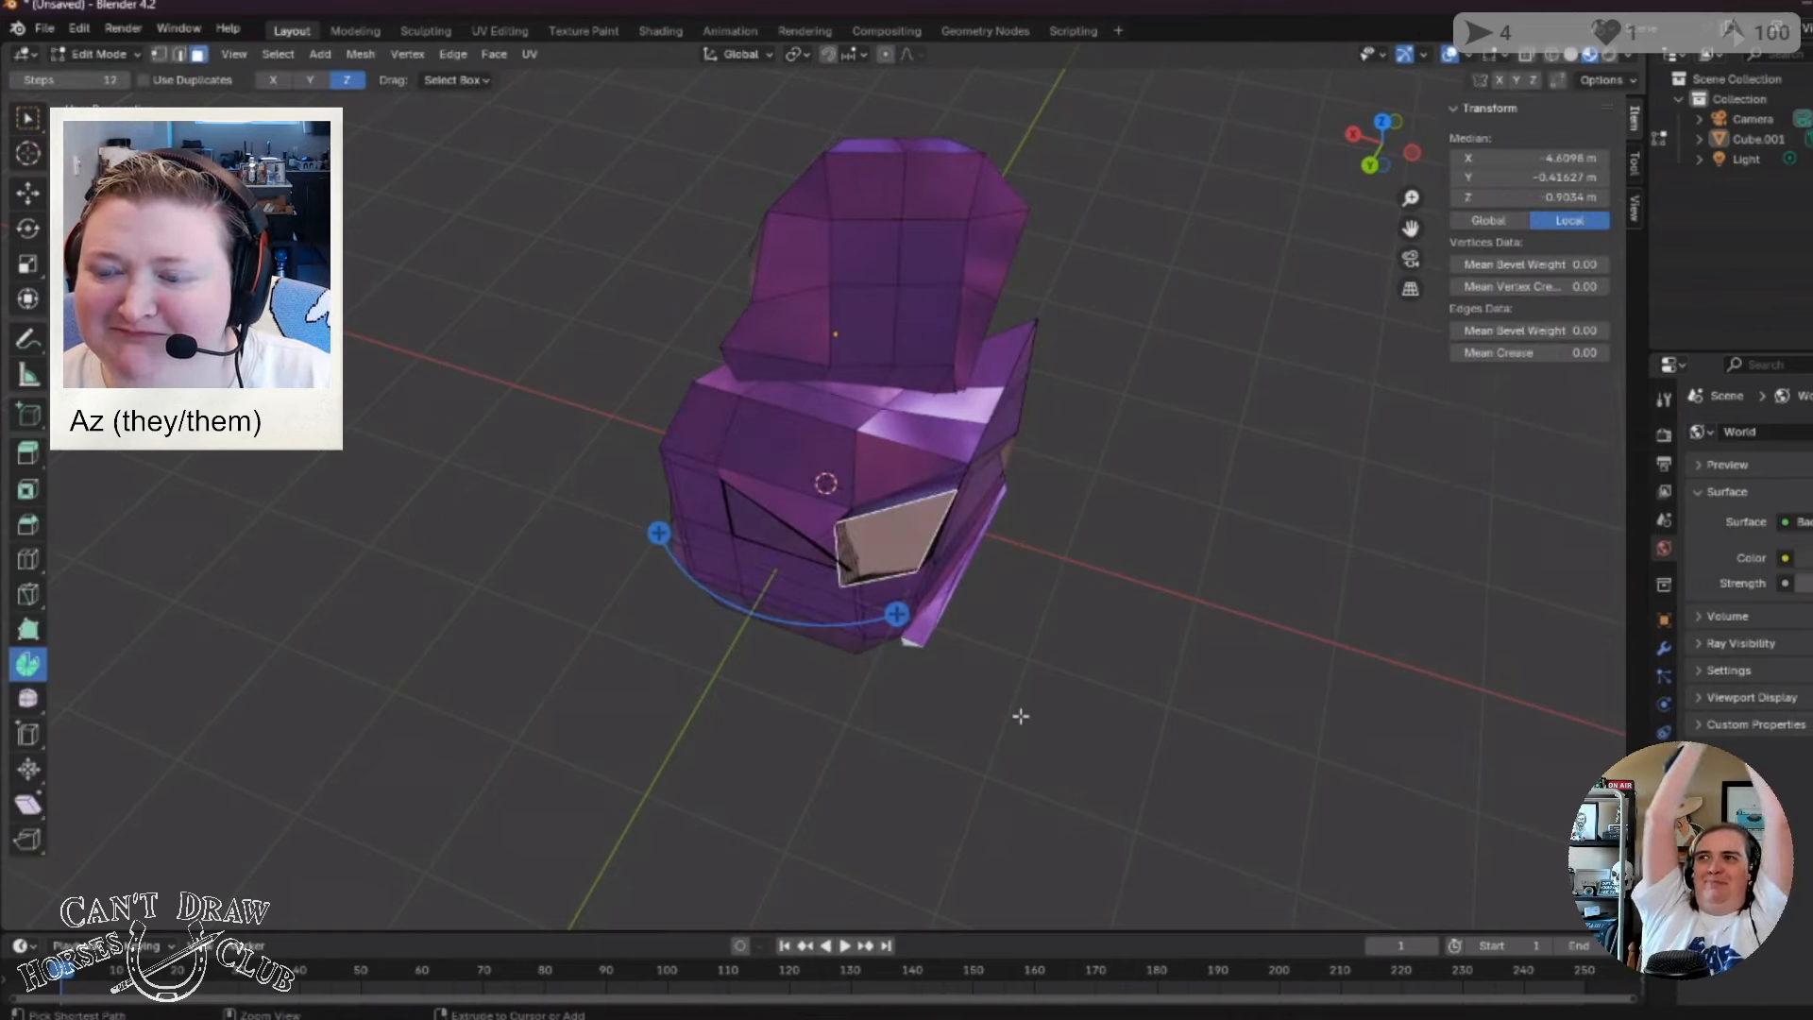
key(Tab)
key(Tab)
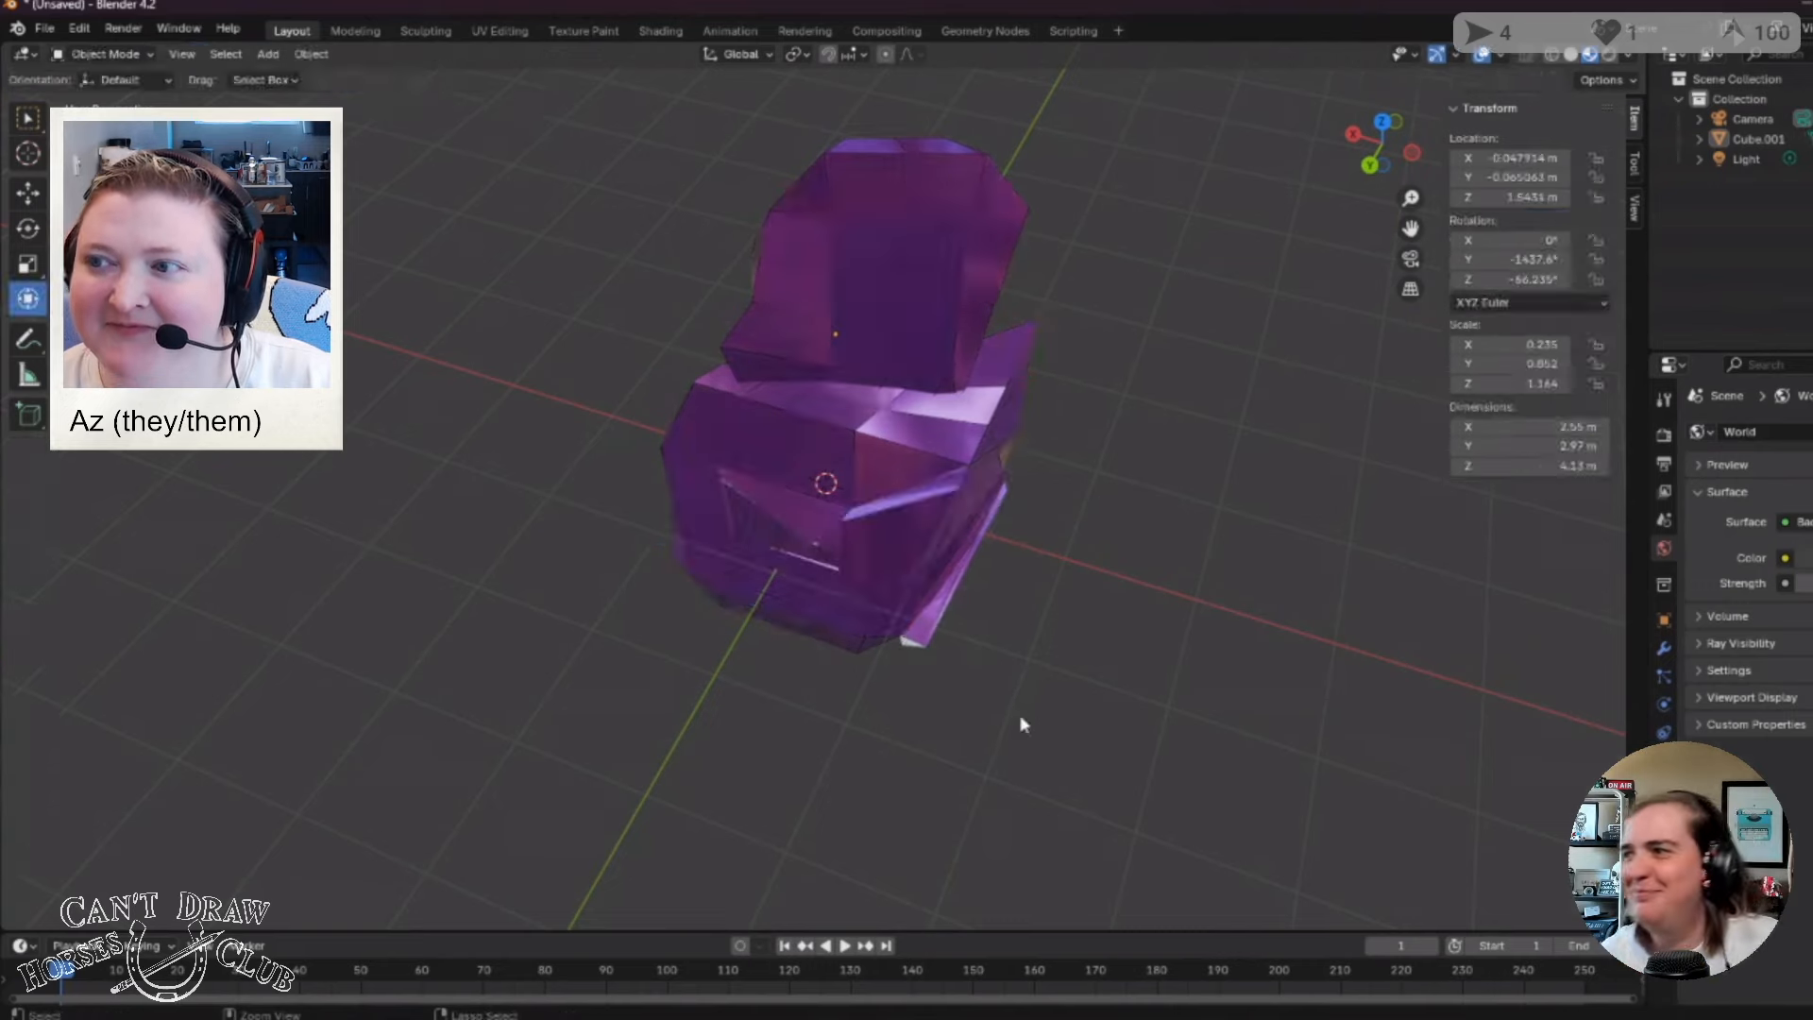
key(Tab)
key(Tab)
key(Tab)
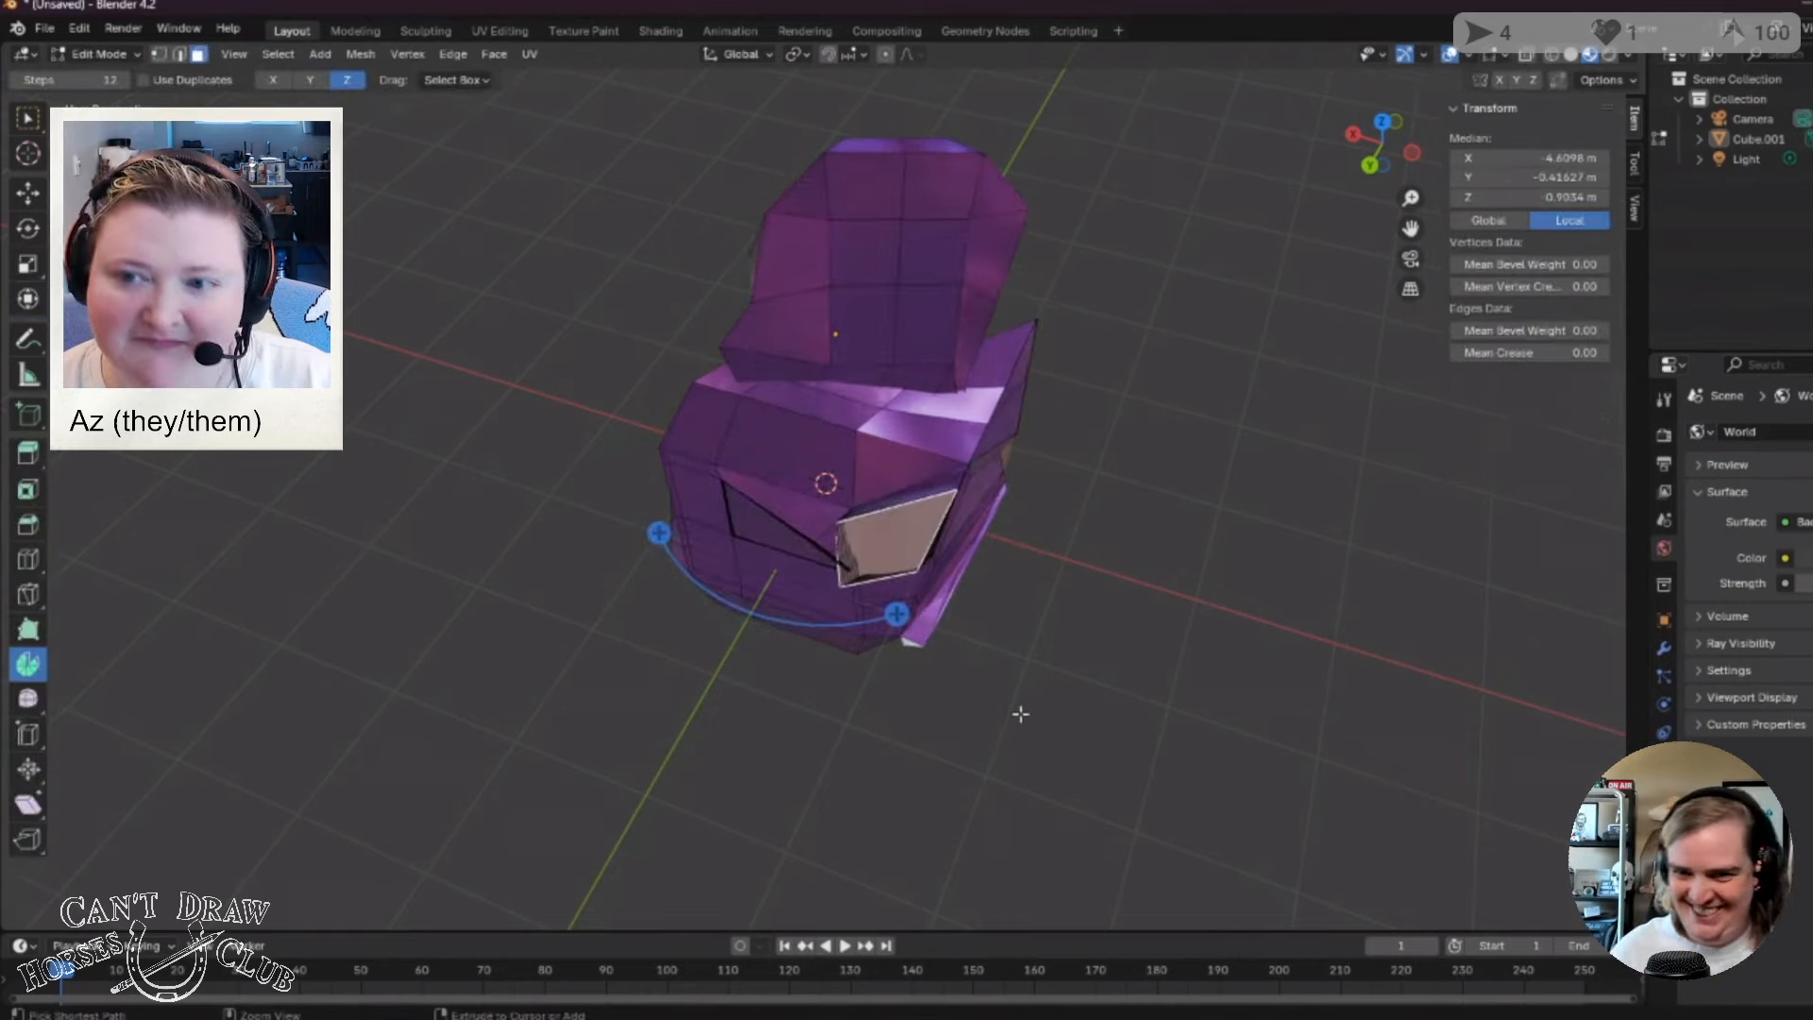
Clear the selection and select the light face on the opposite side of the crystal's base.
middle_drag(1020, 712, 924, 561)
click(1140, 486)
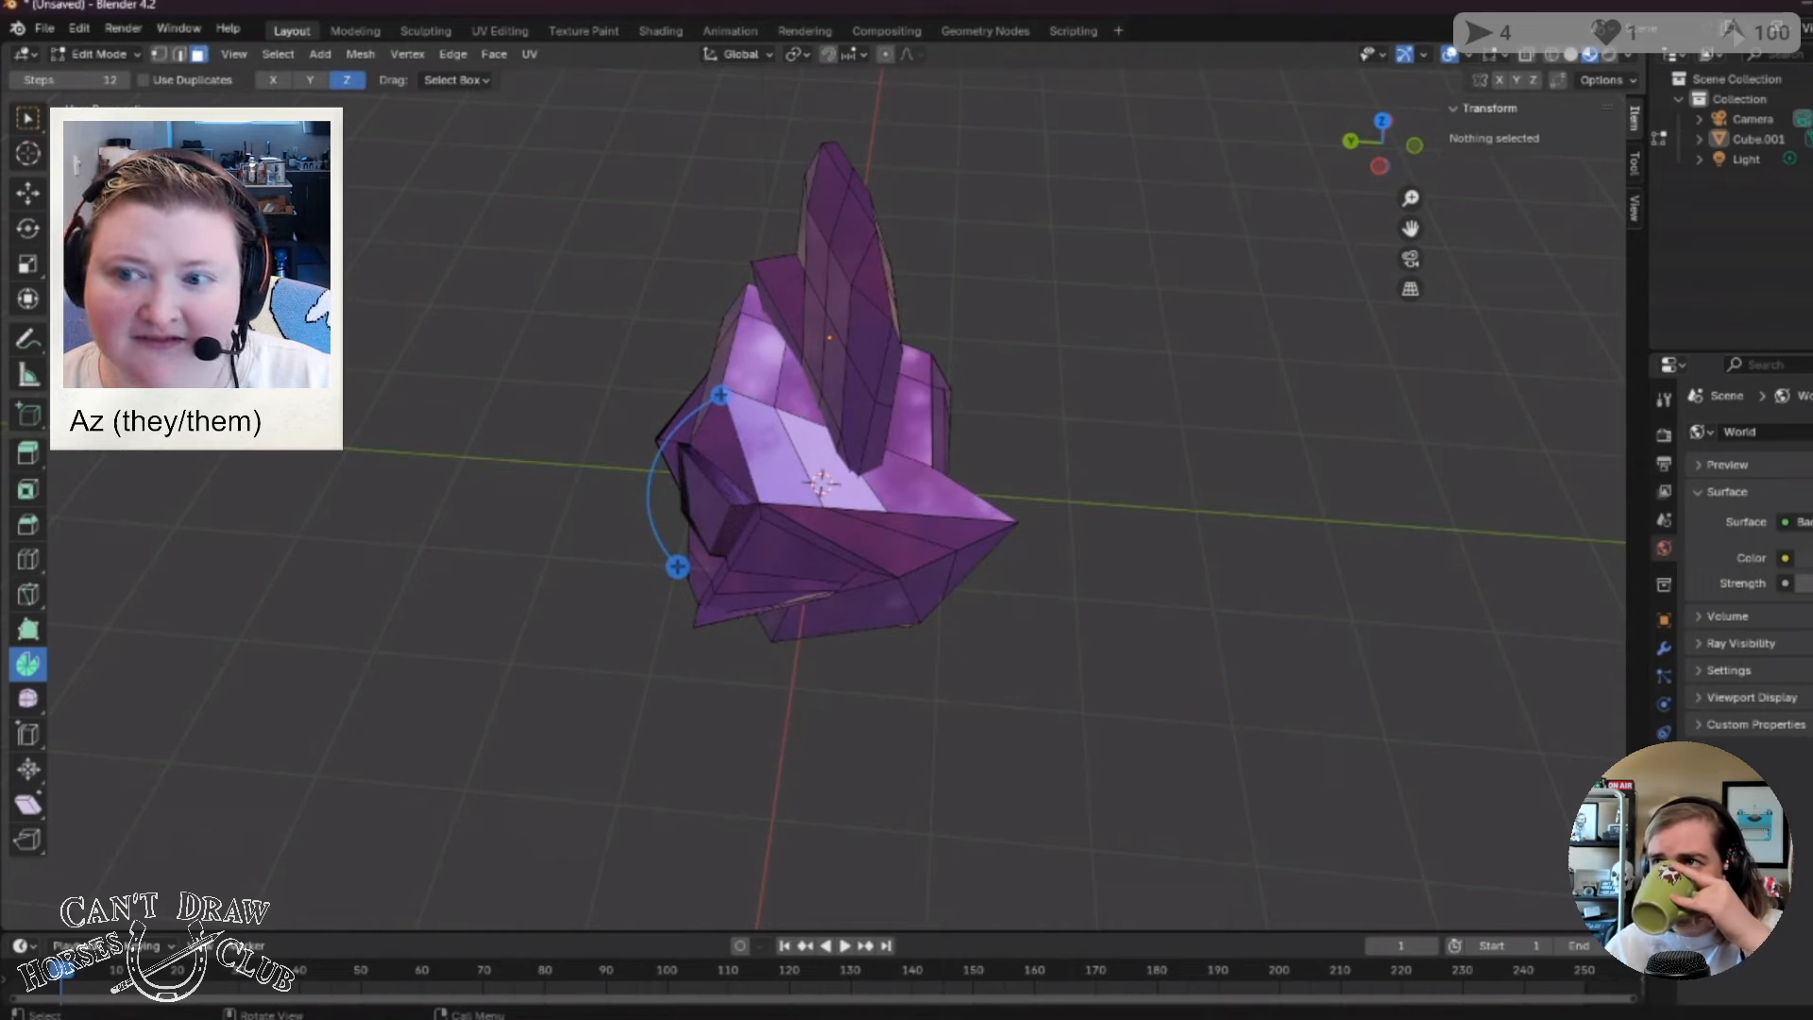
click(802, 465)
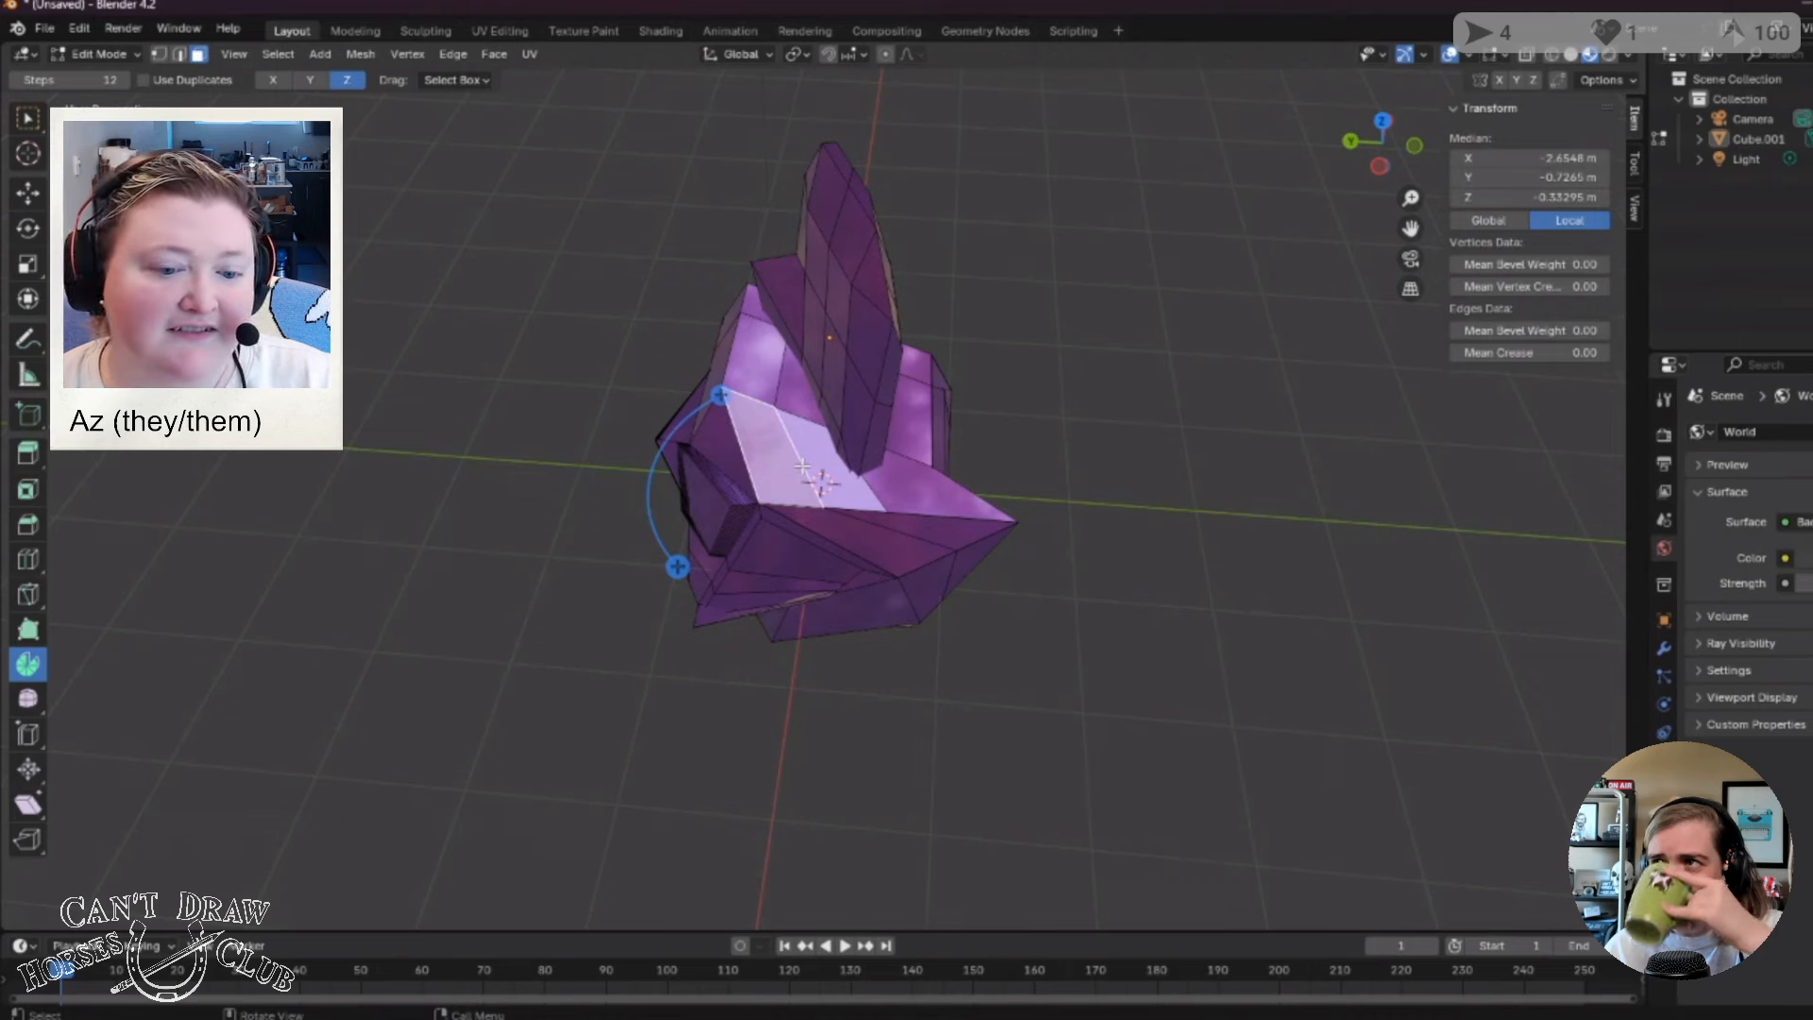
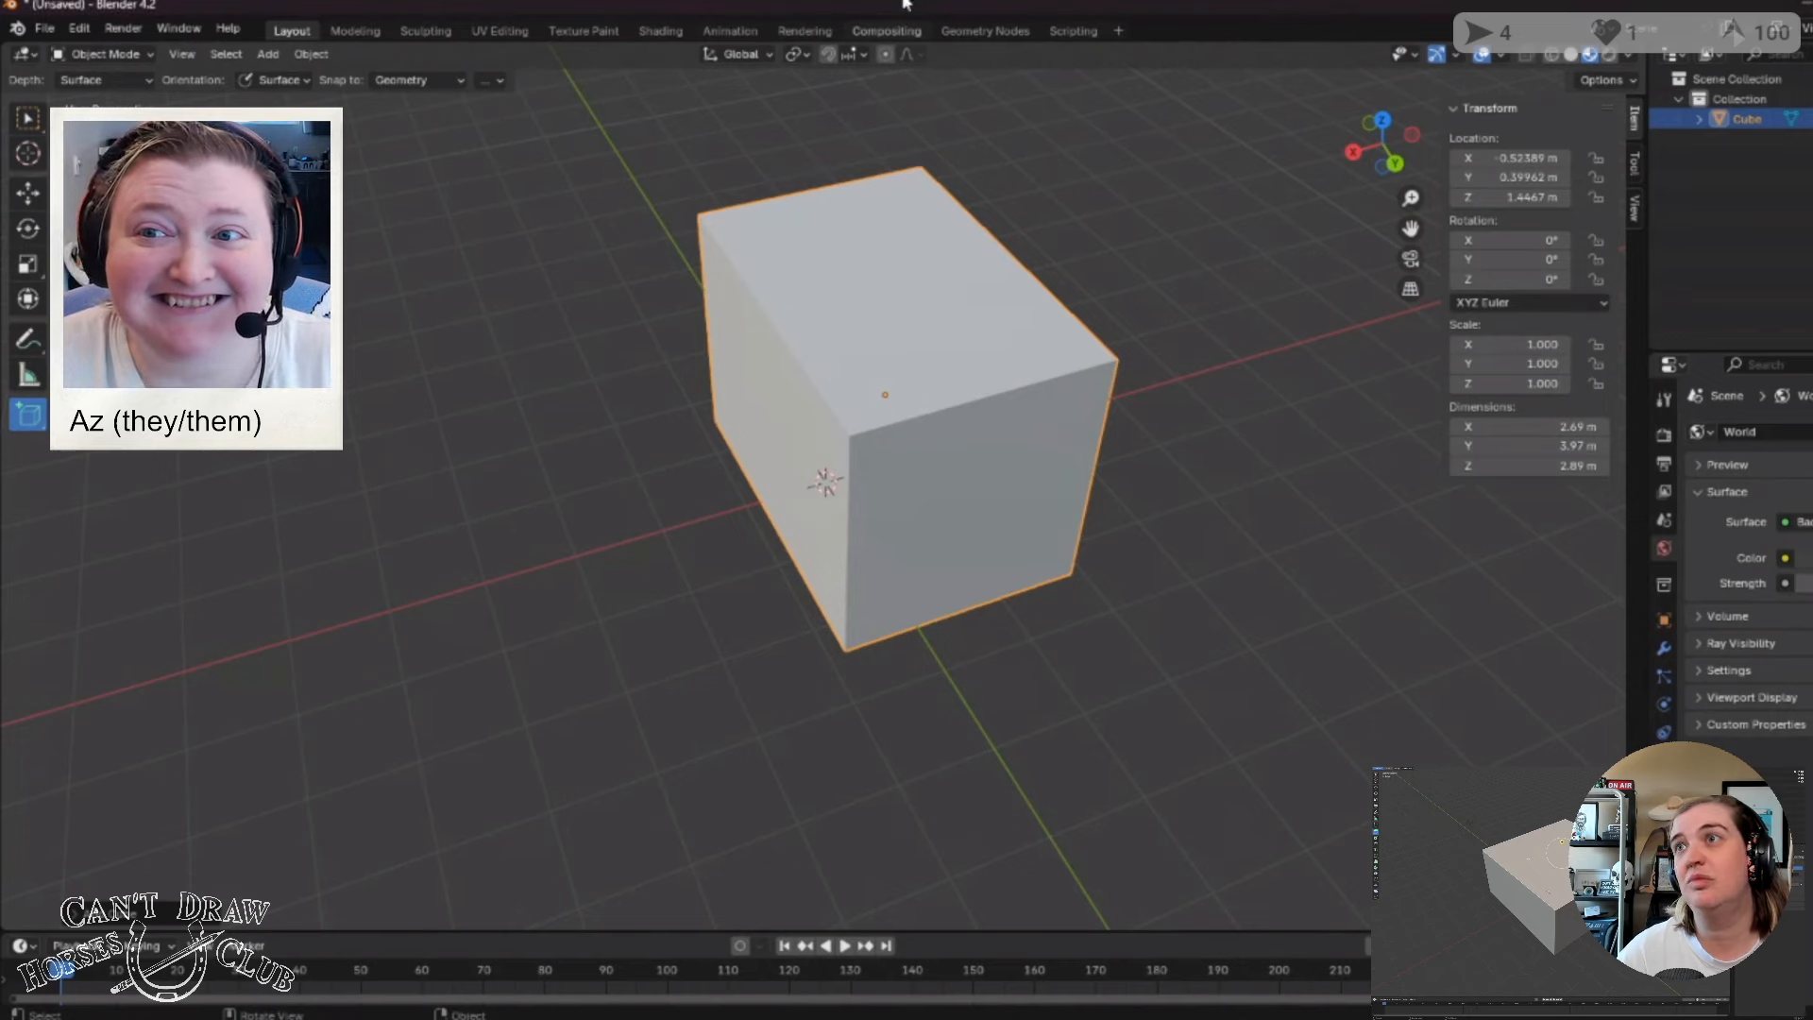
Put the plain cube into Edit Mode and select one of its long side faces.
click(138, 56)
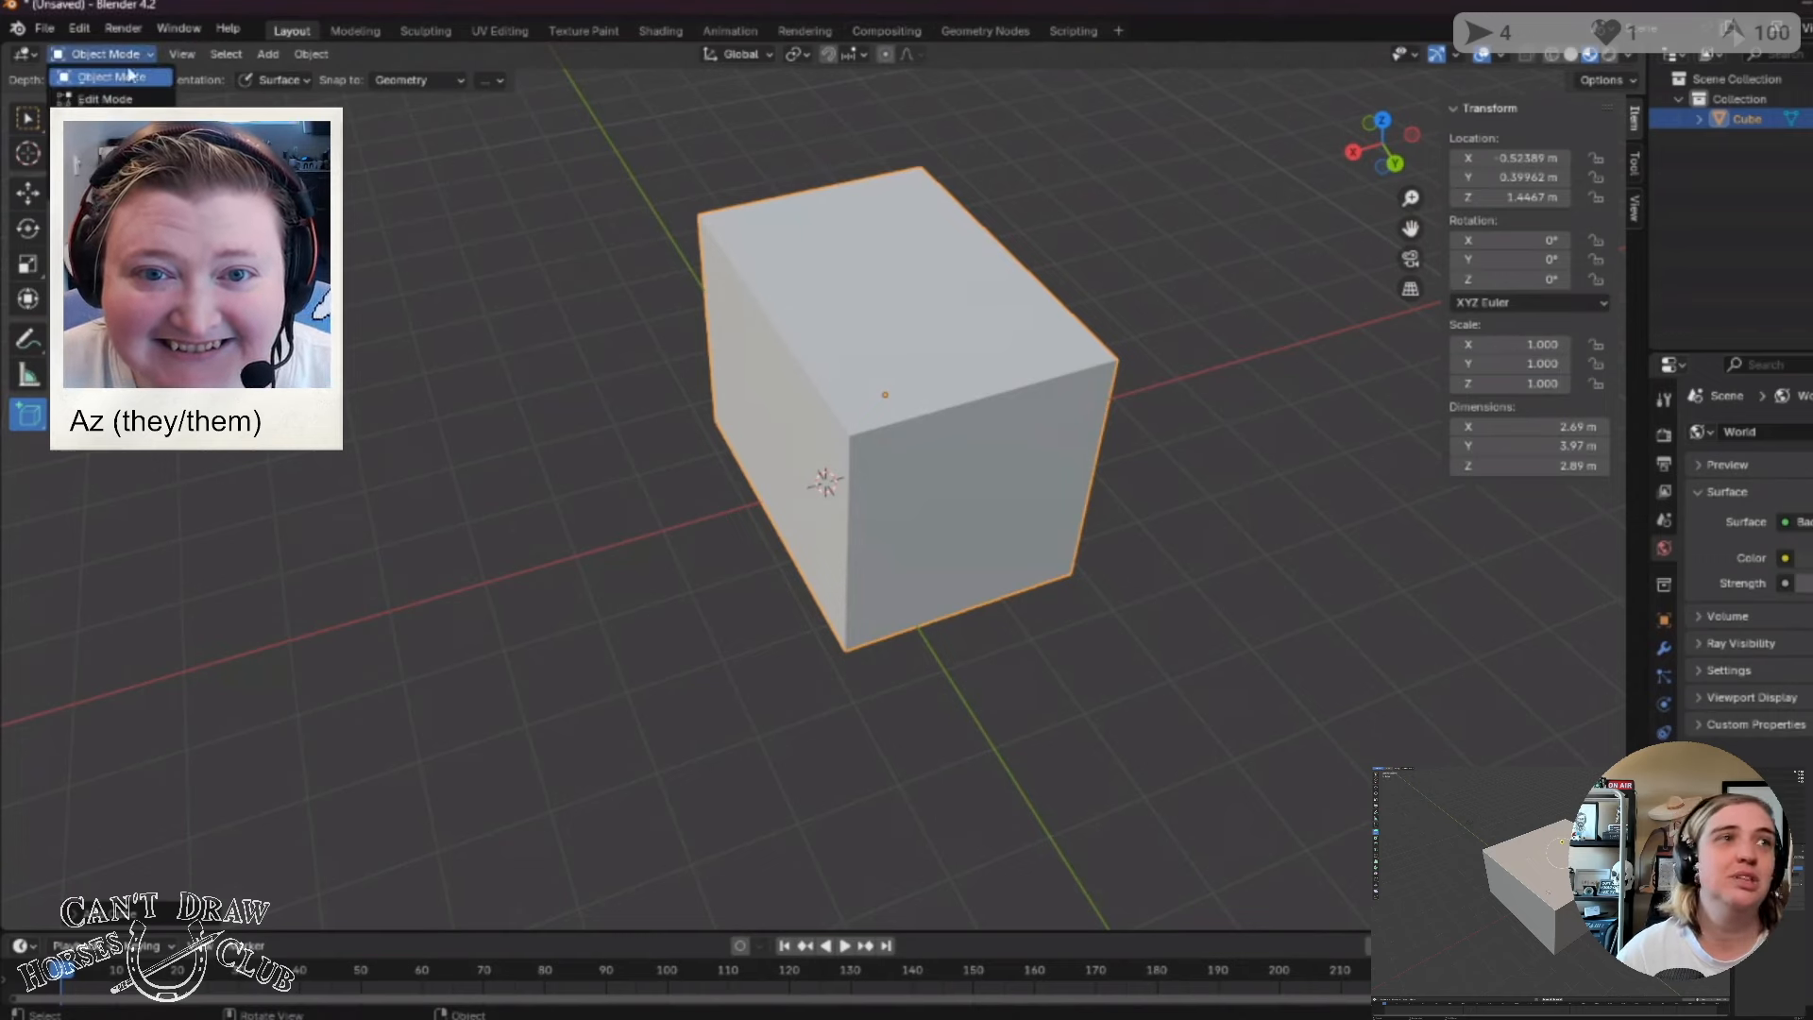
click(118, 99)
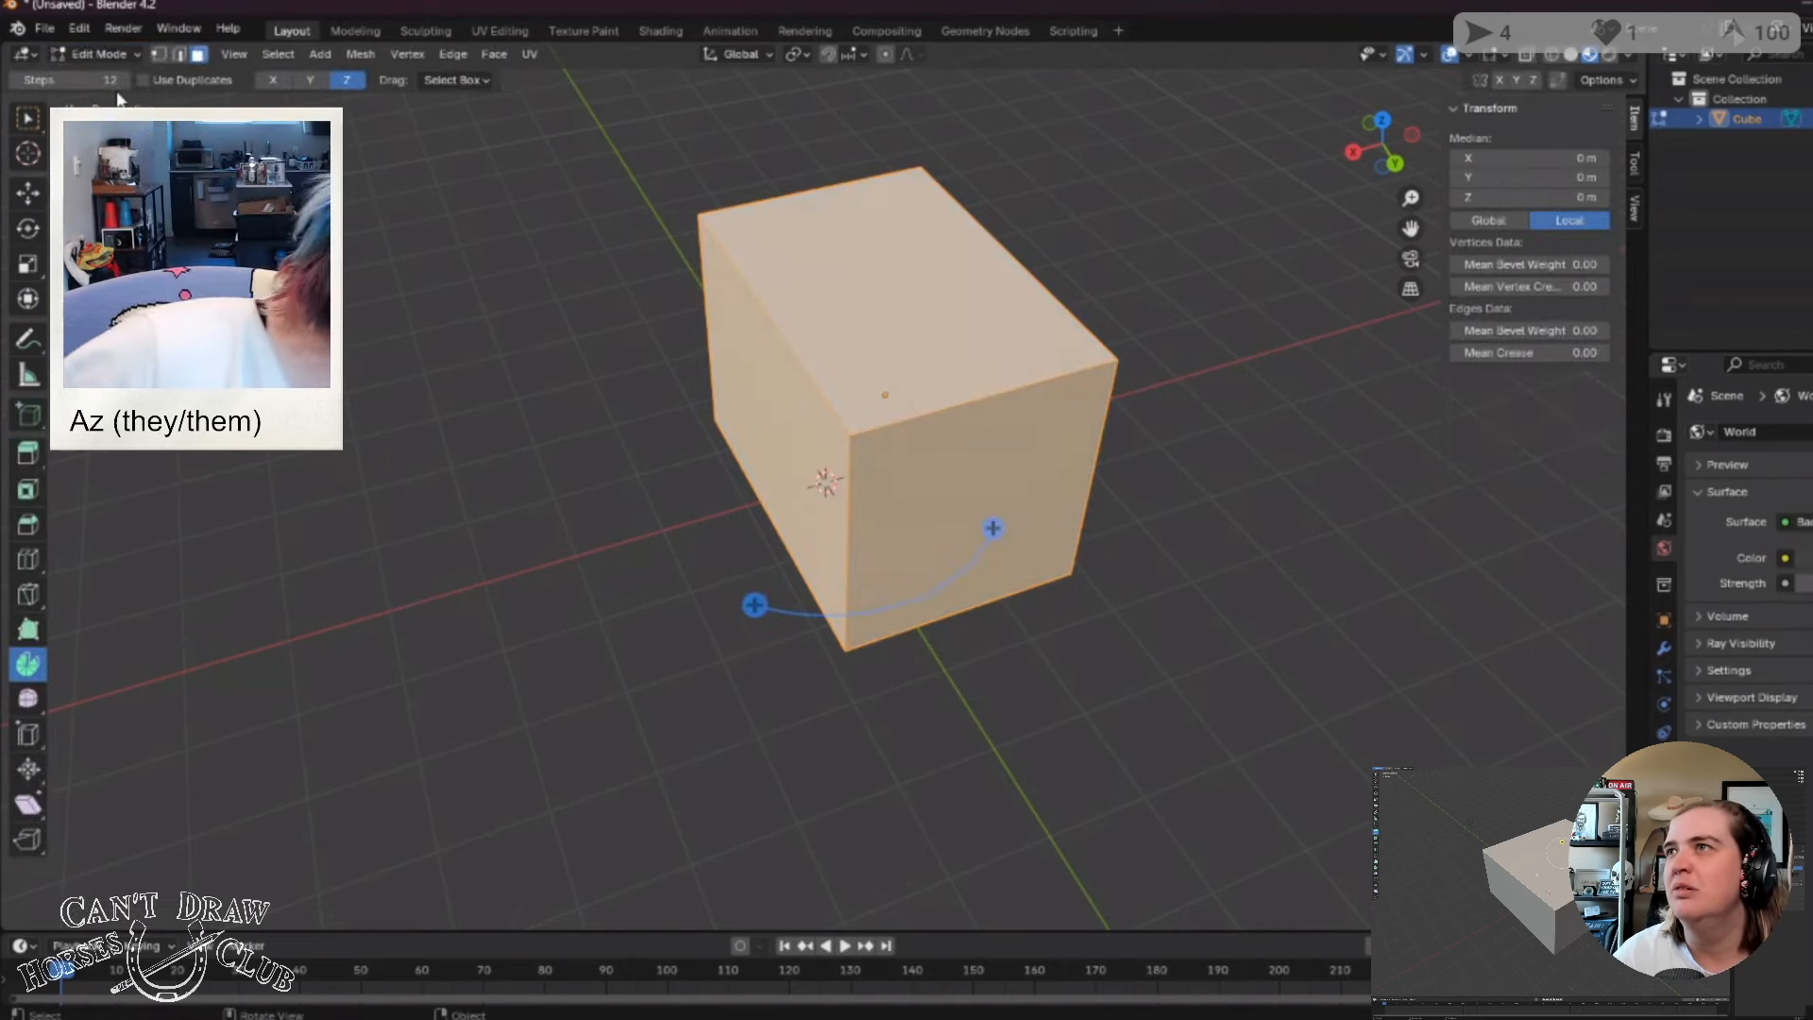
middle_drag(429, 374, 537, 554)
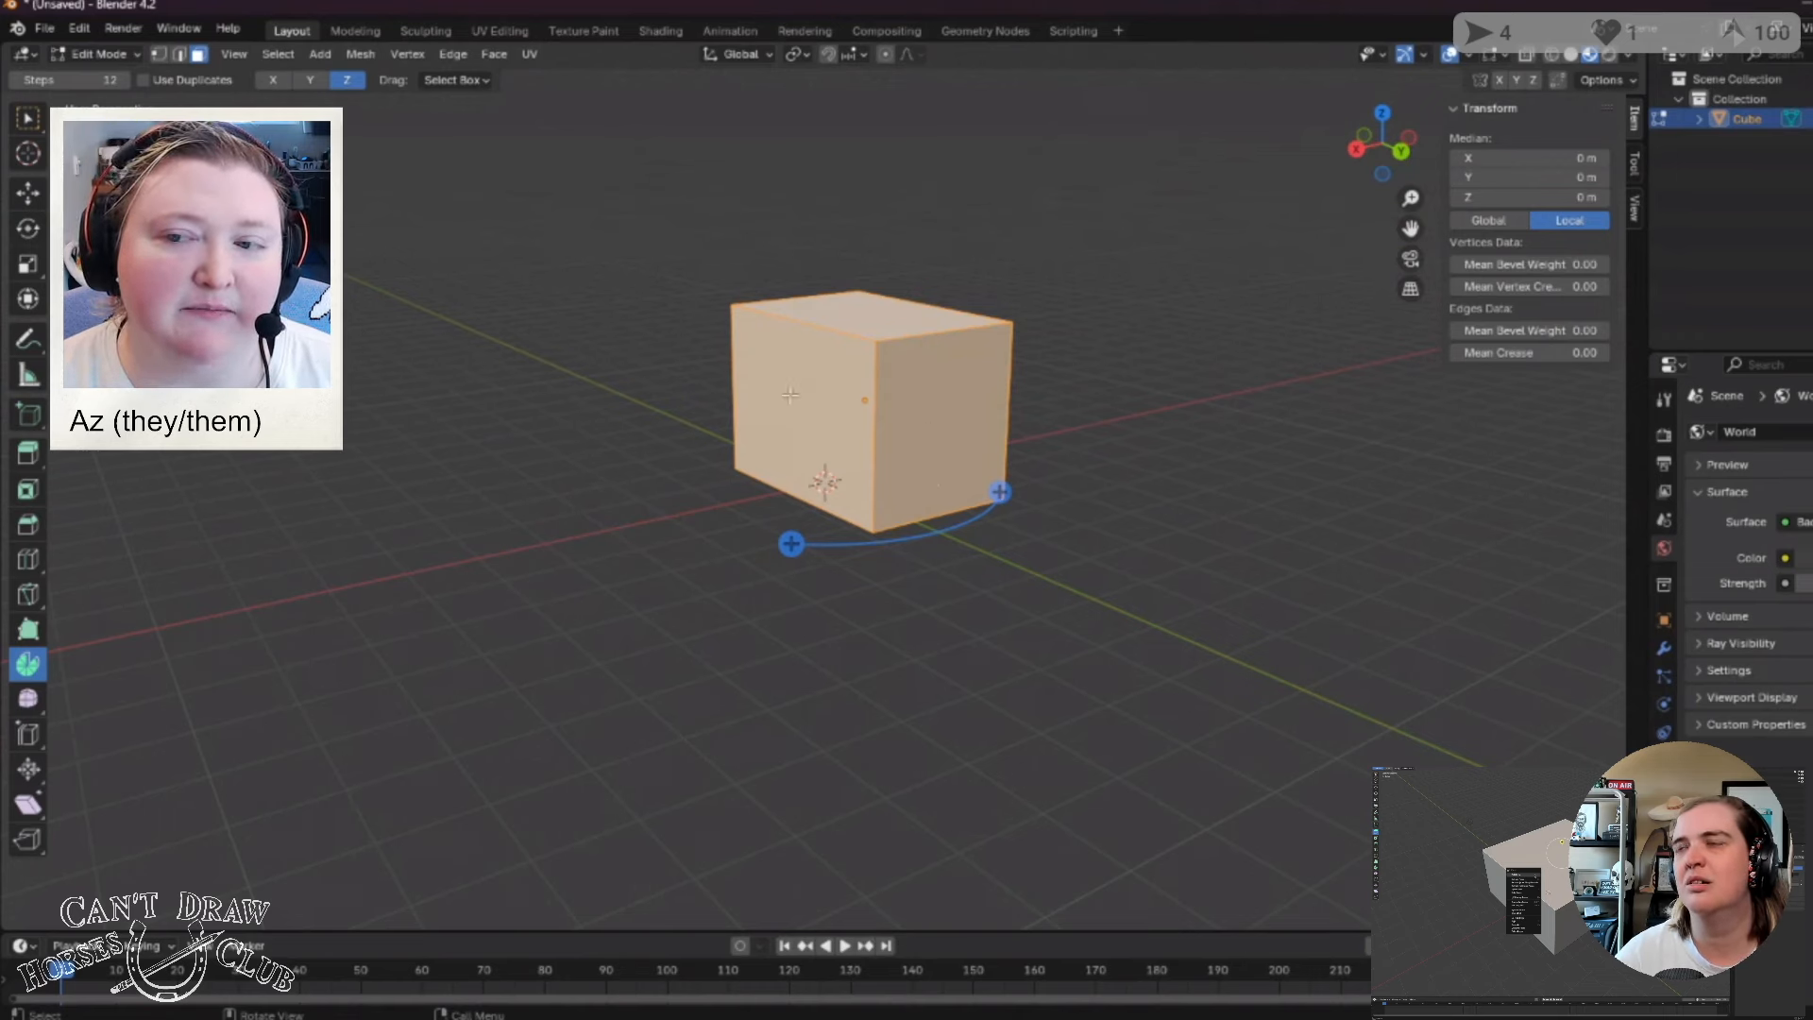
click(907, 361)
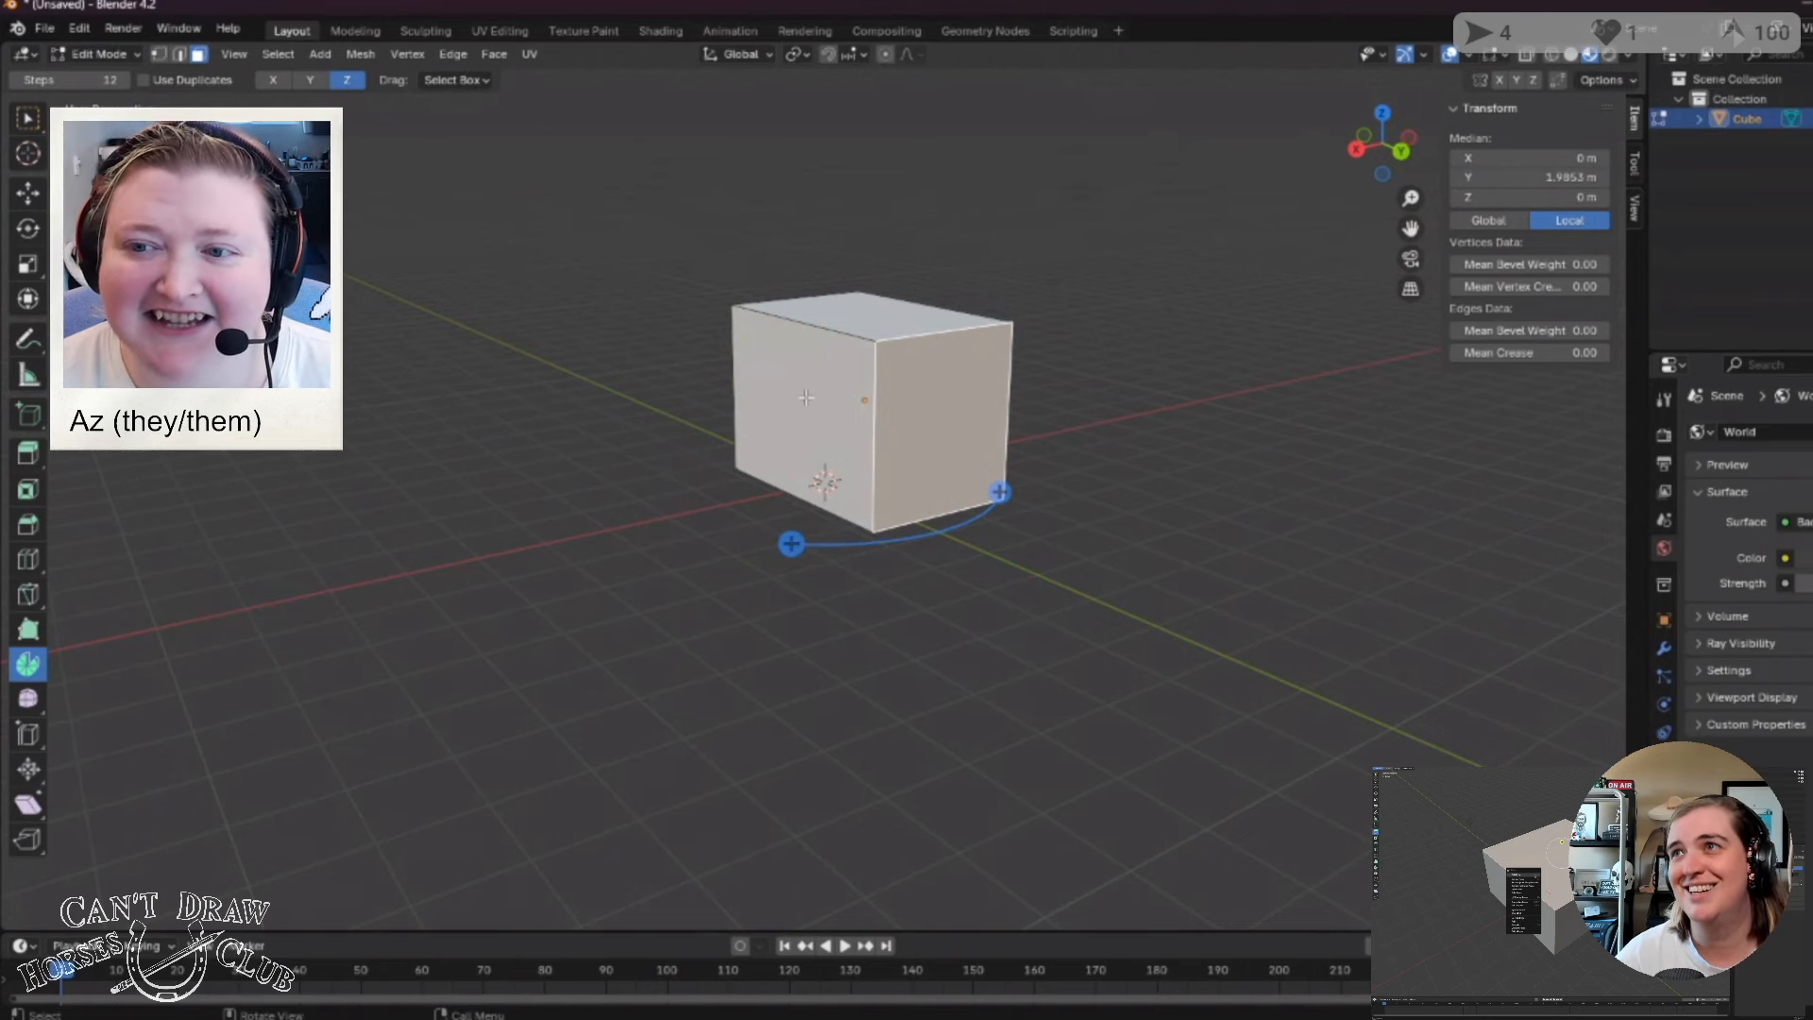
click(805, 397)
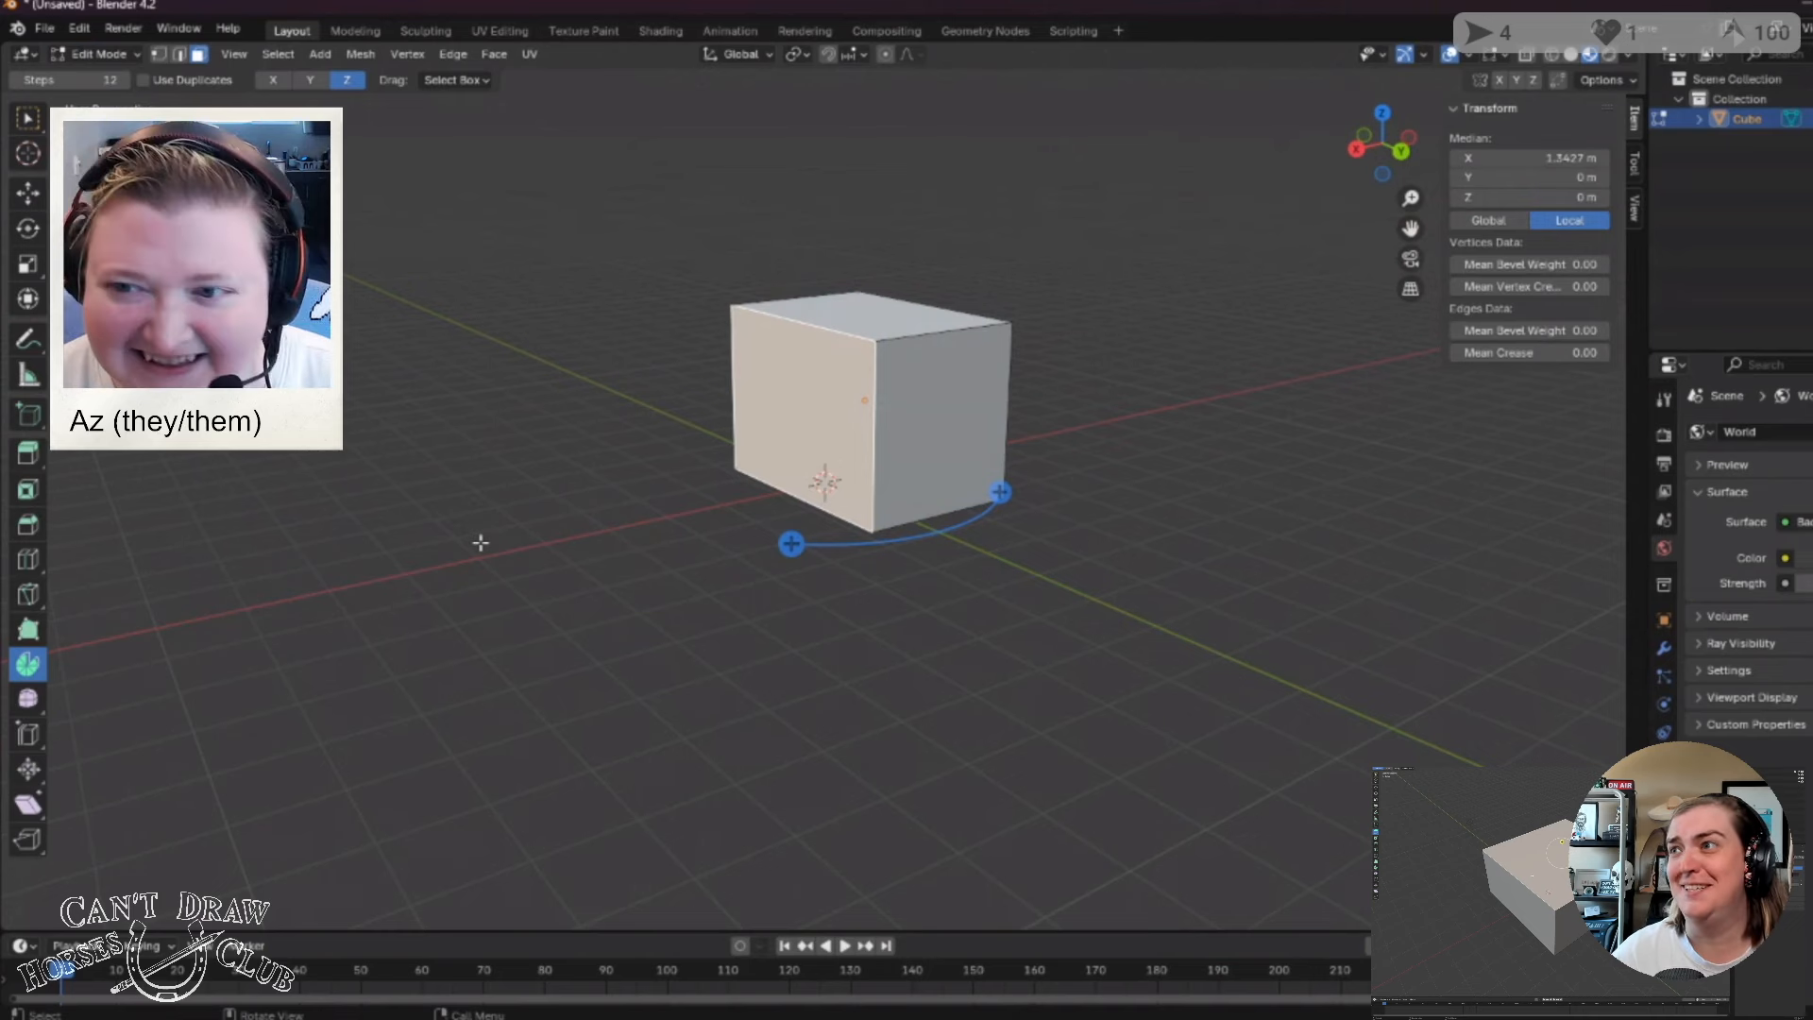
Subdivide the cube's end face into four and clear the selection.
right_click(852, 396)
right_click(931, 391)
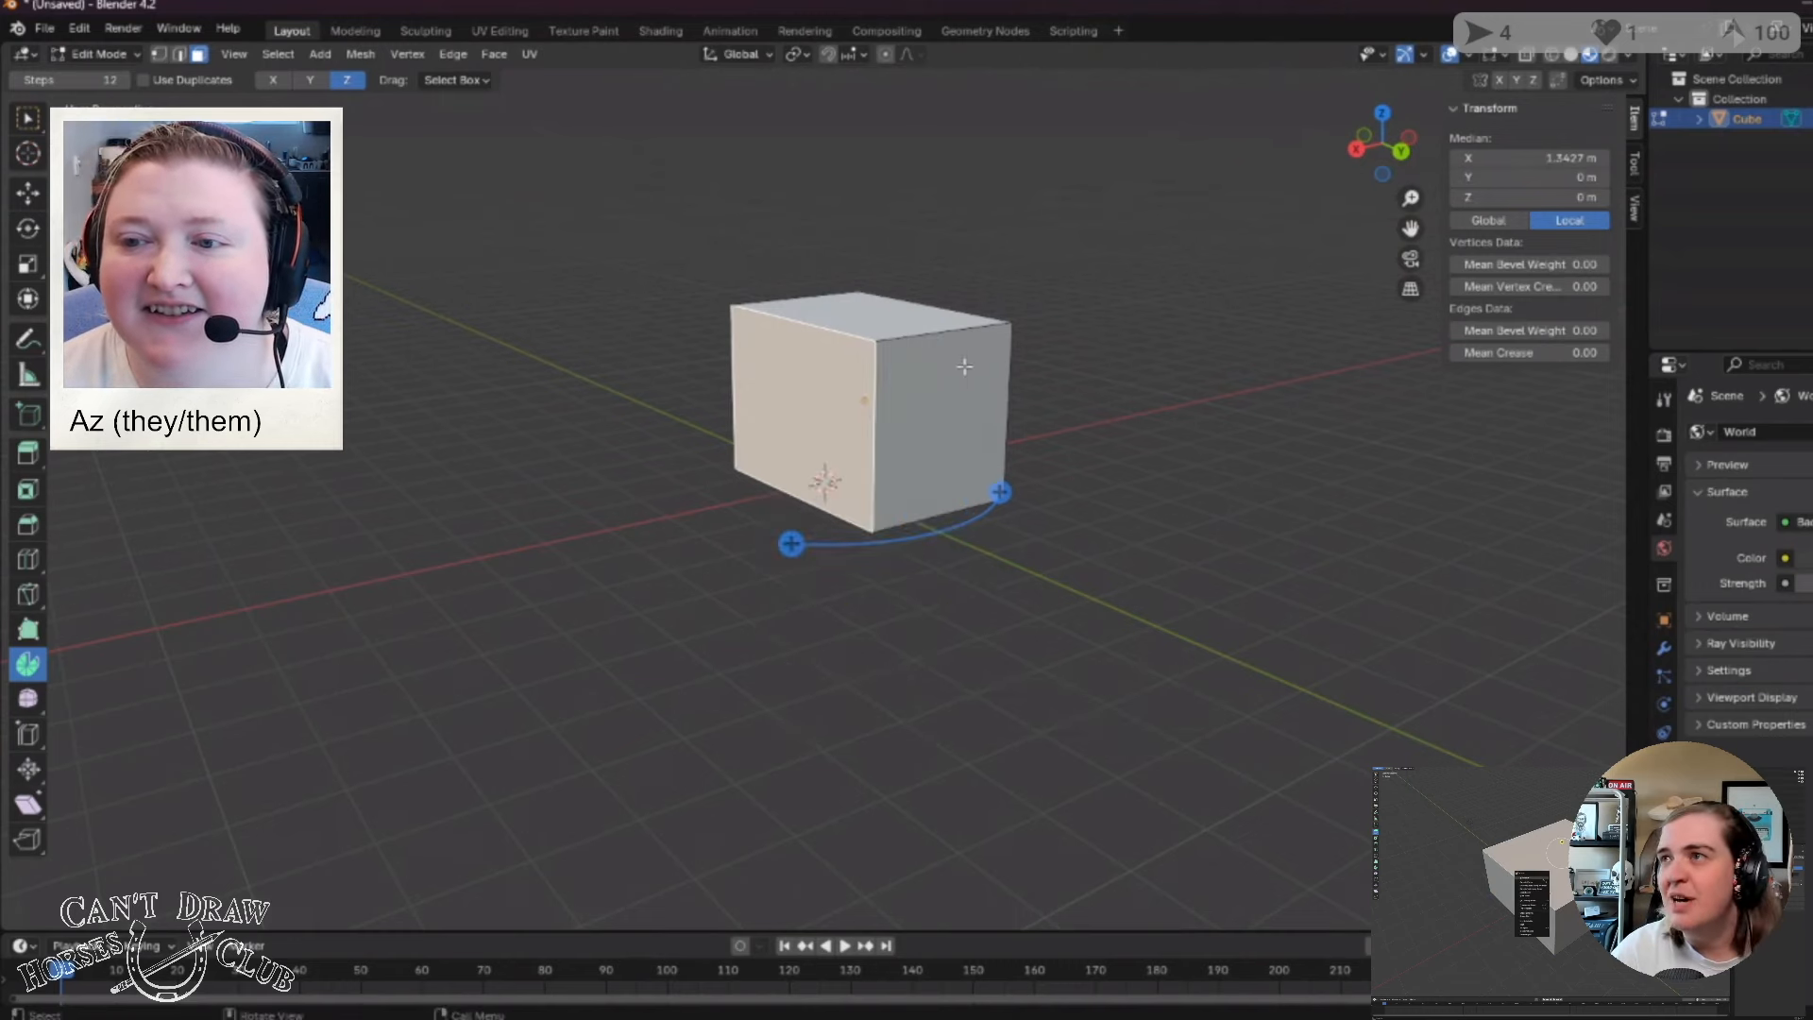
click(964, 367)
key(ctrl+f)
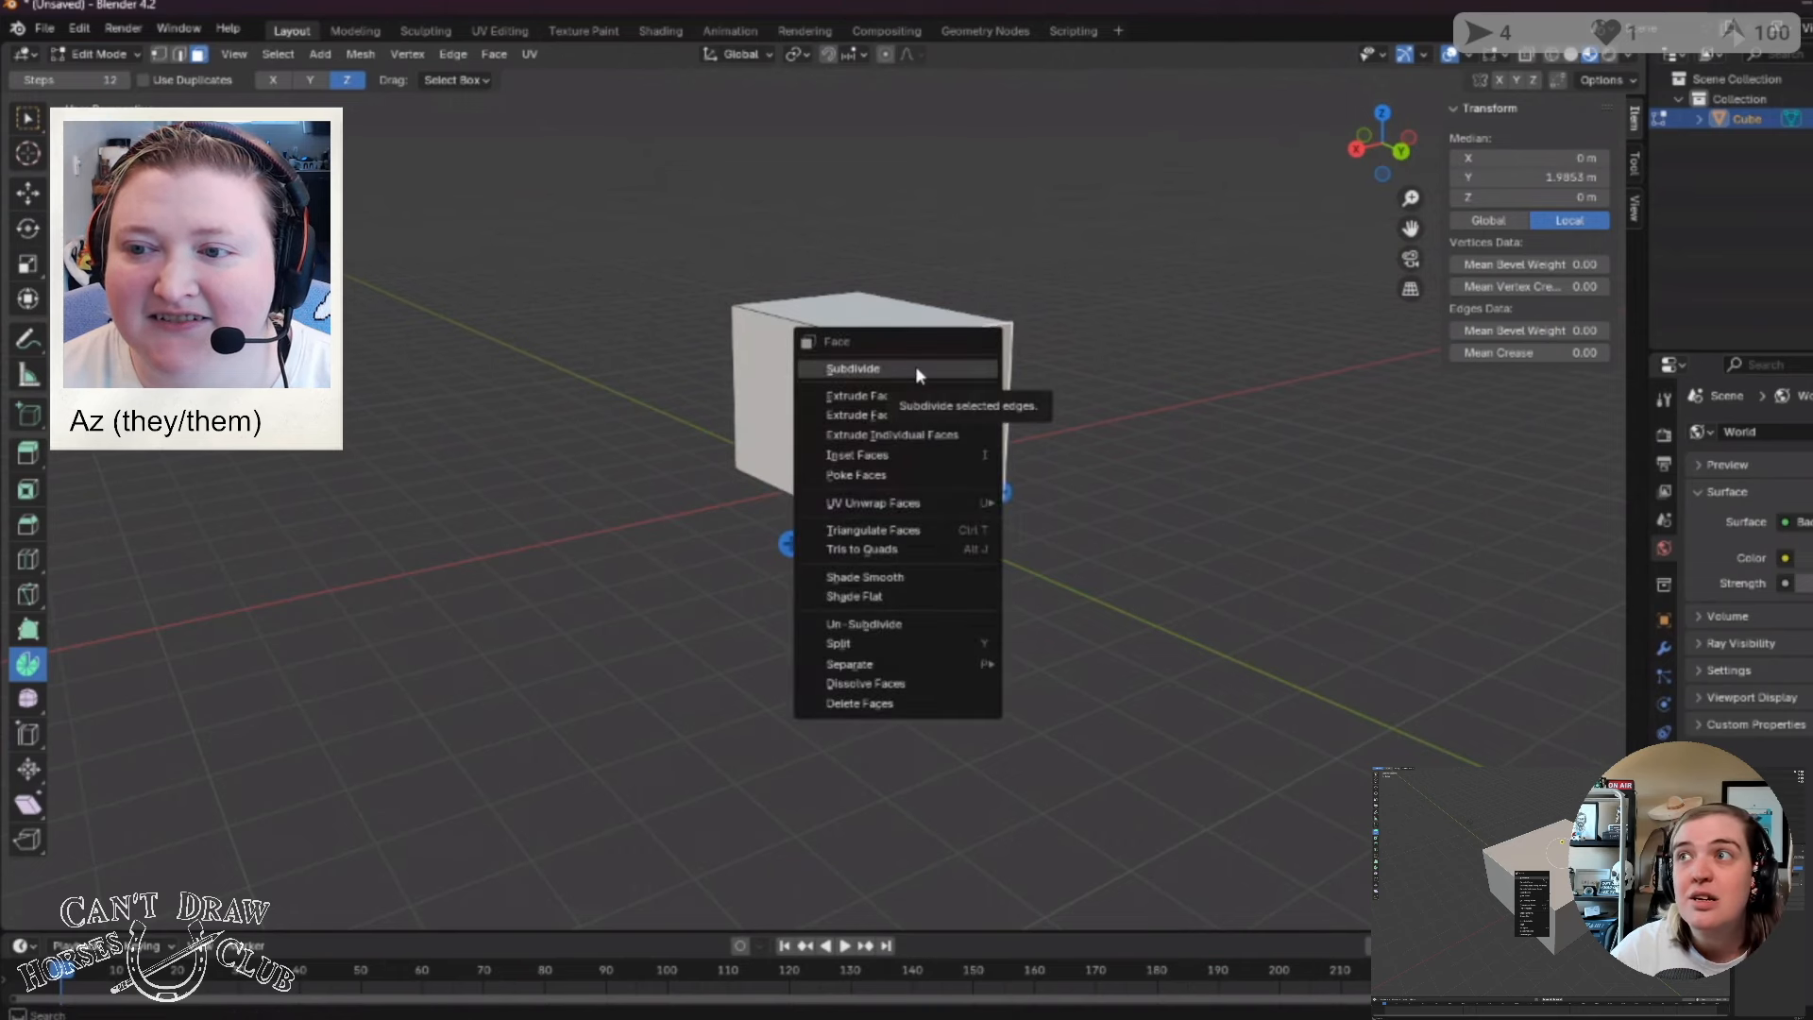
click(915, 370)
middle_drag(986, 627, 991, 573)
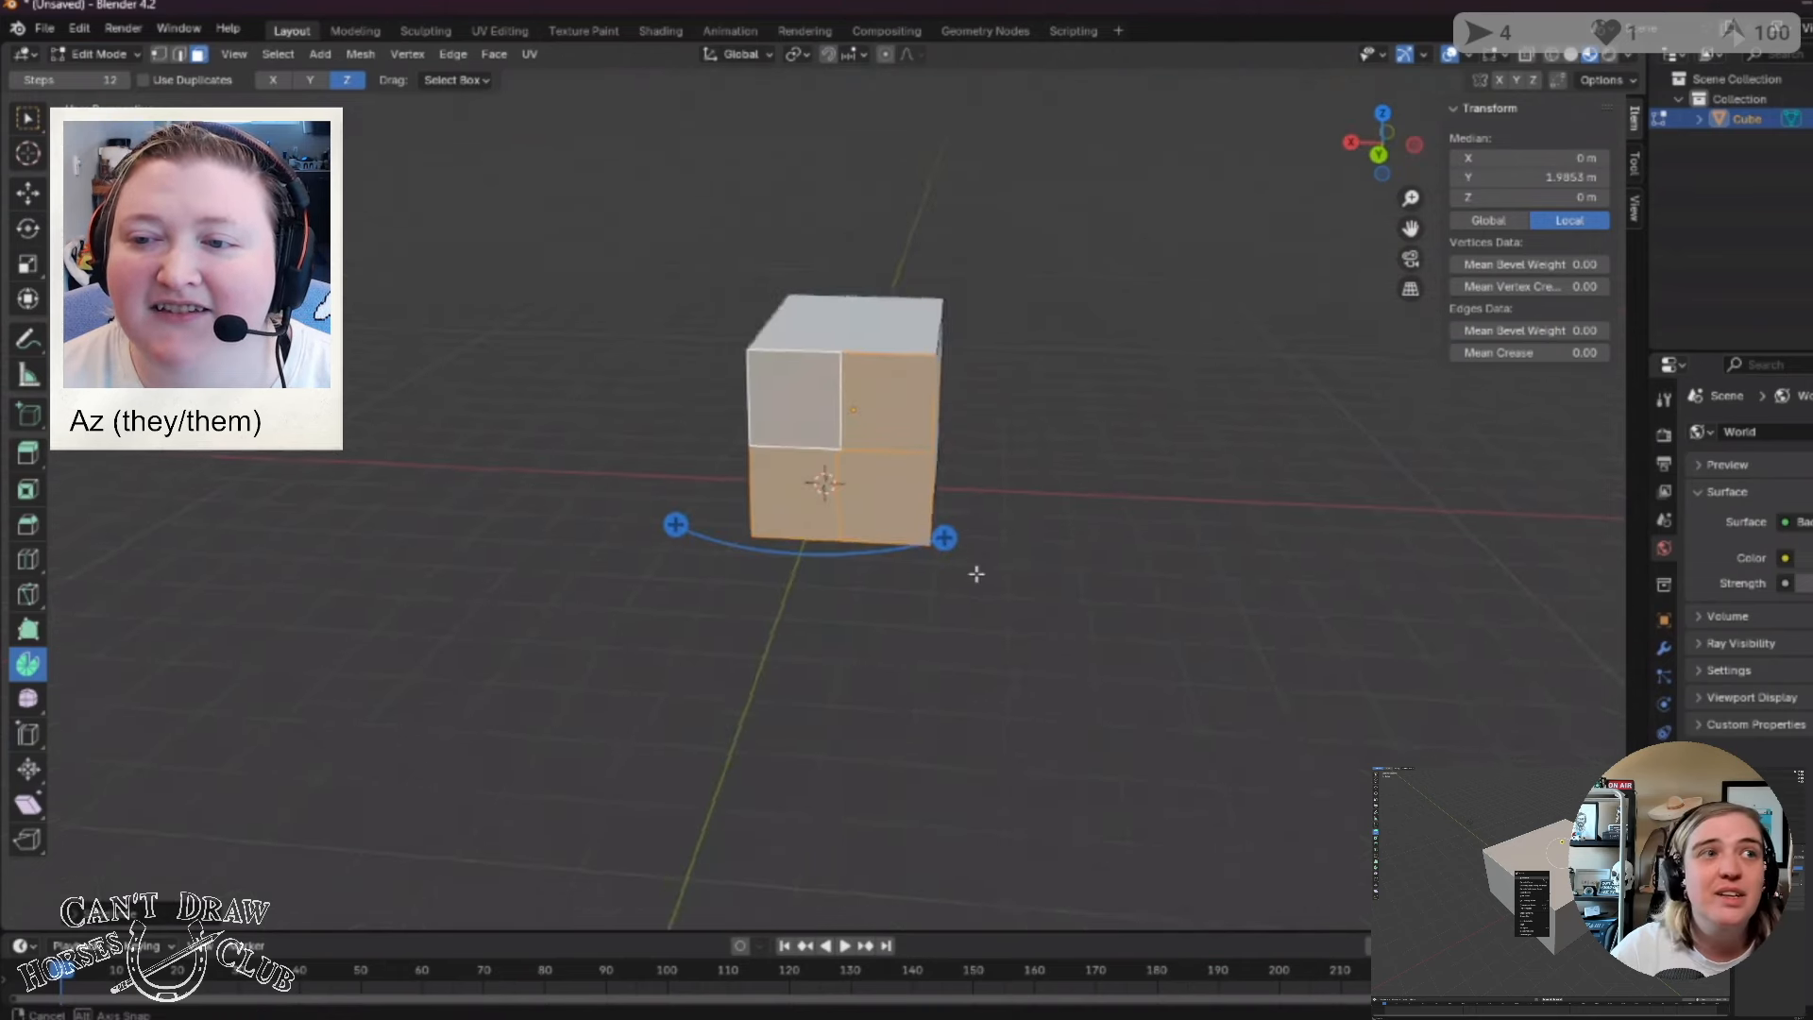
click(963, 603)
Try to subdivide the long side face next to the subdivided end, and undo the attempts.
middle_drag(1121, 607, 991, 603)
click(810, 379)
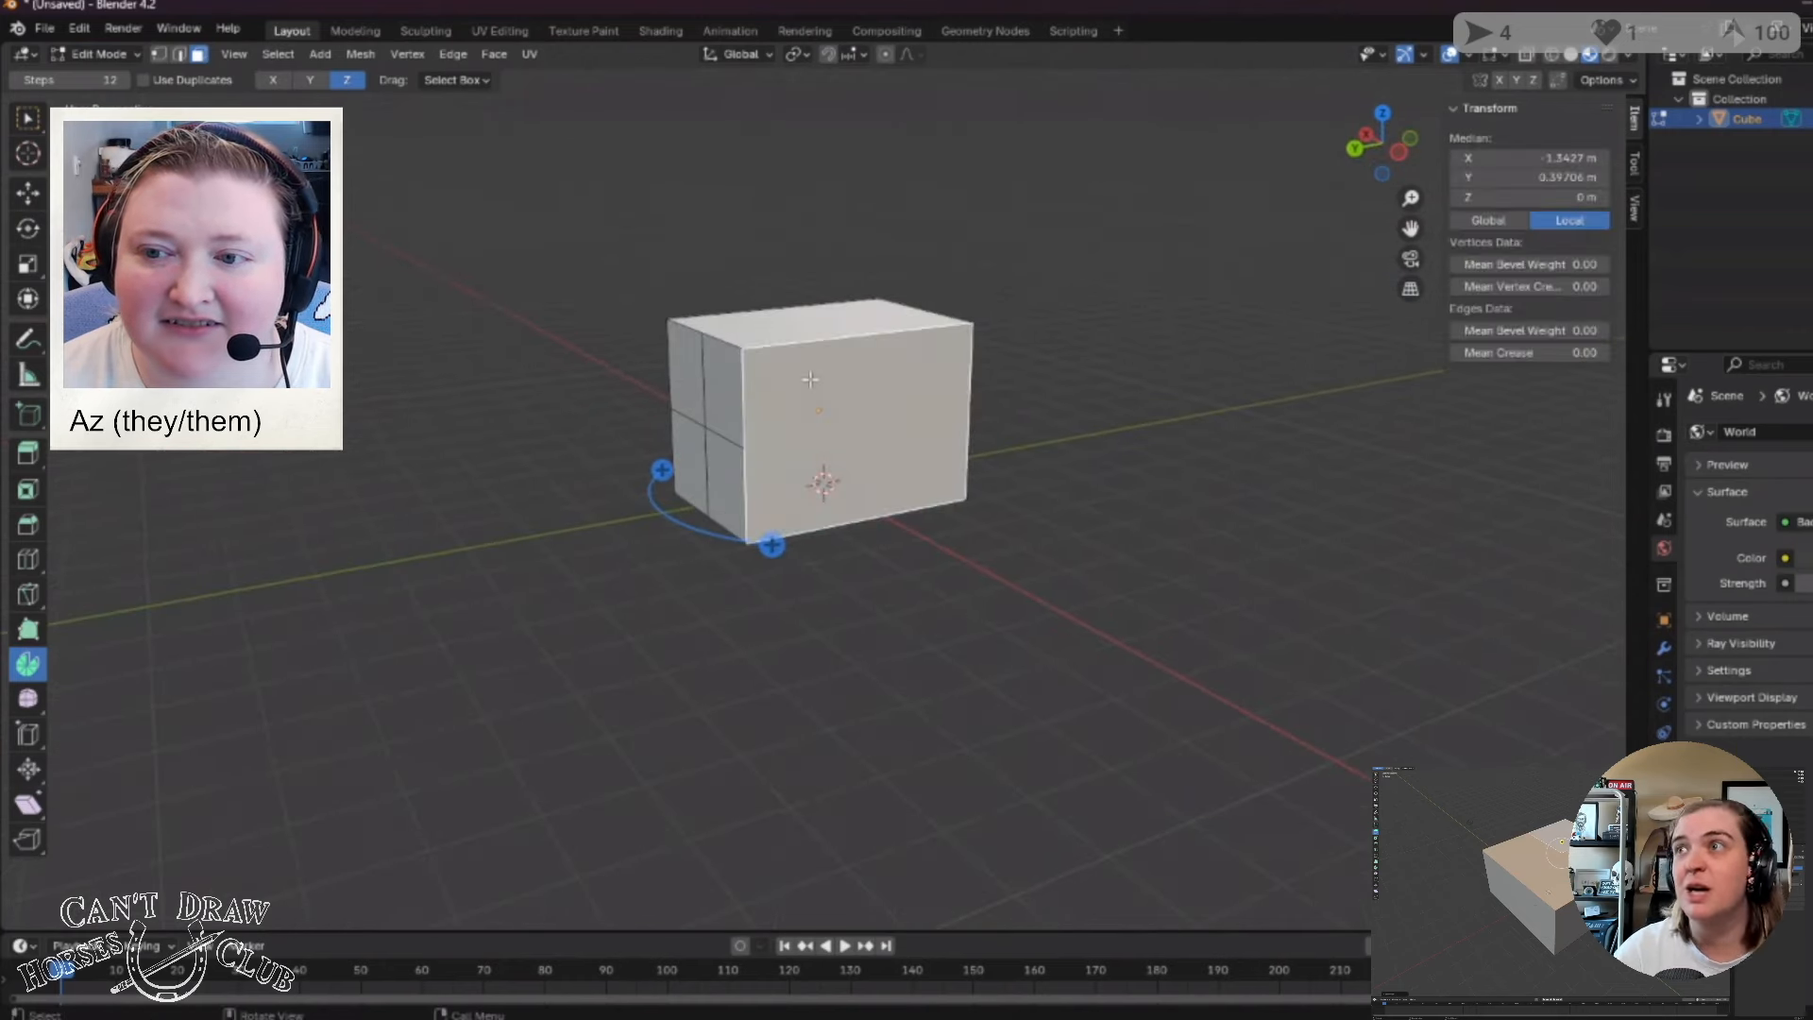
right_click(811, 380)
key(Escape)
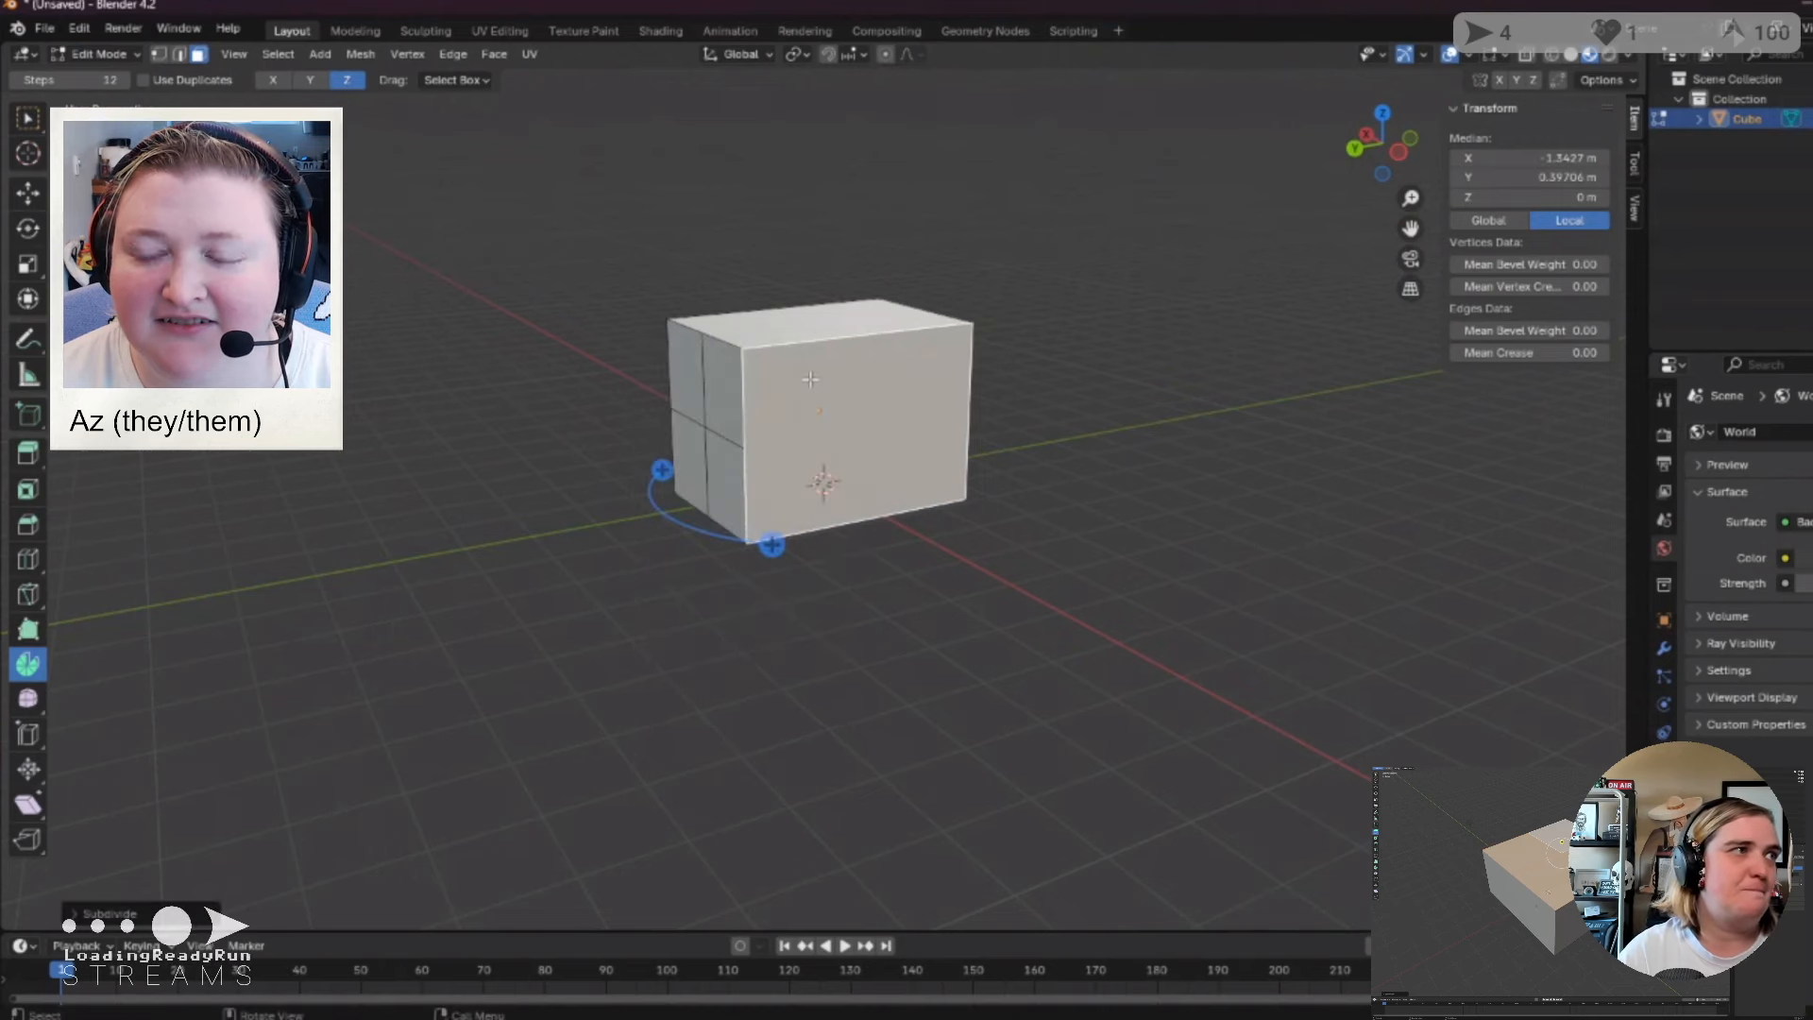
right_click(862, 395)
key(ctrl+z)
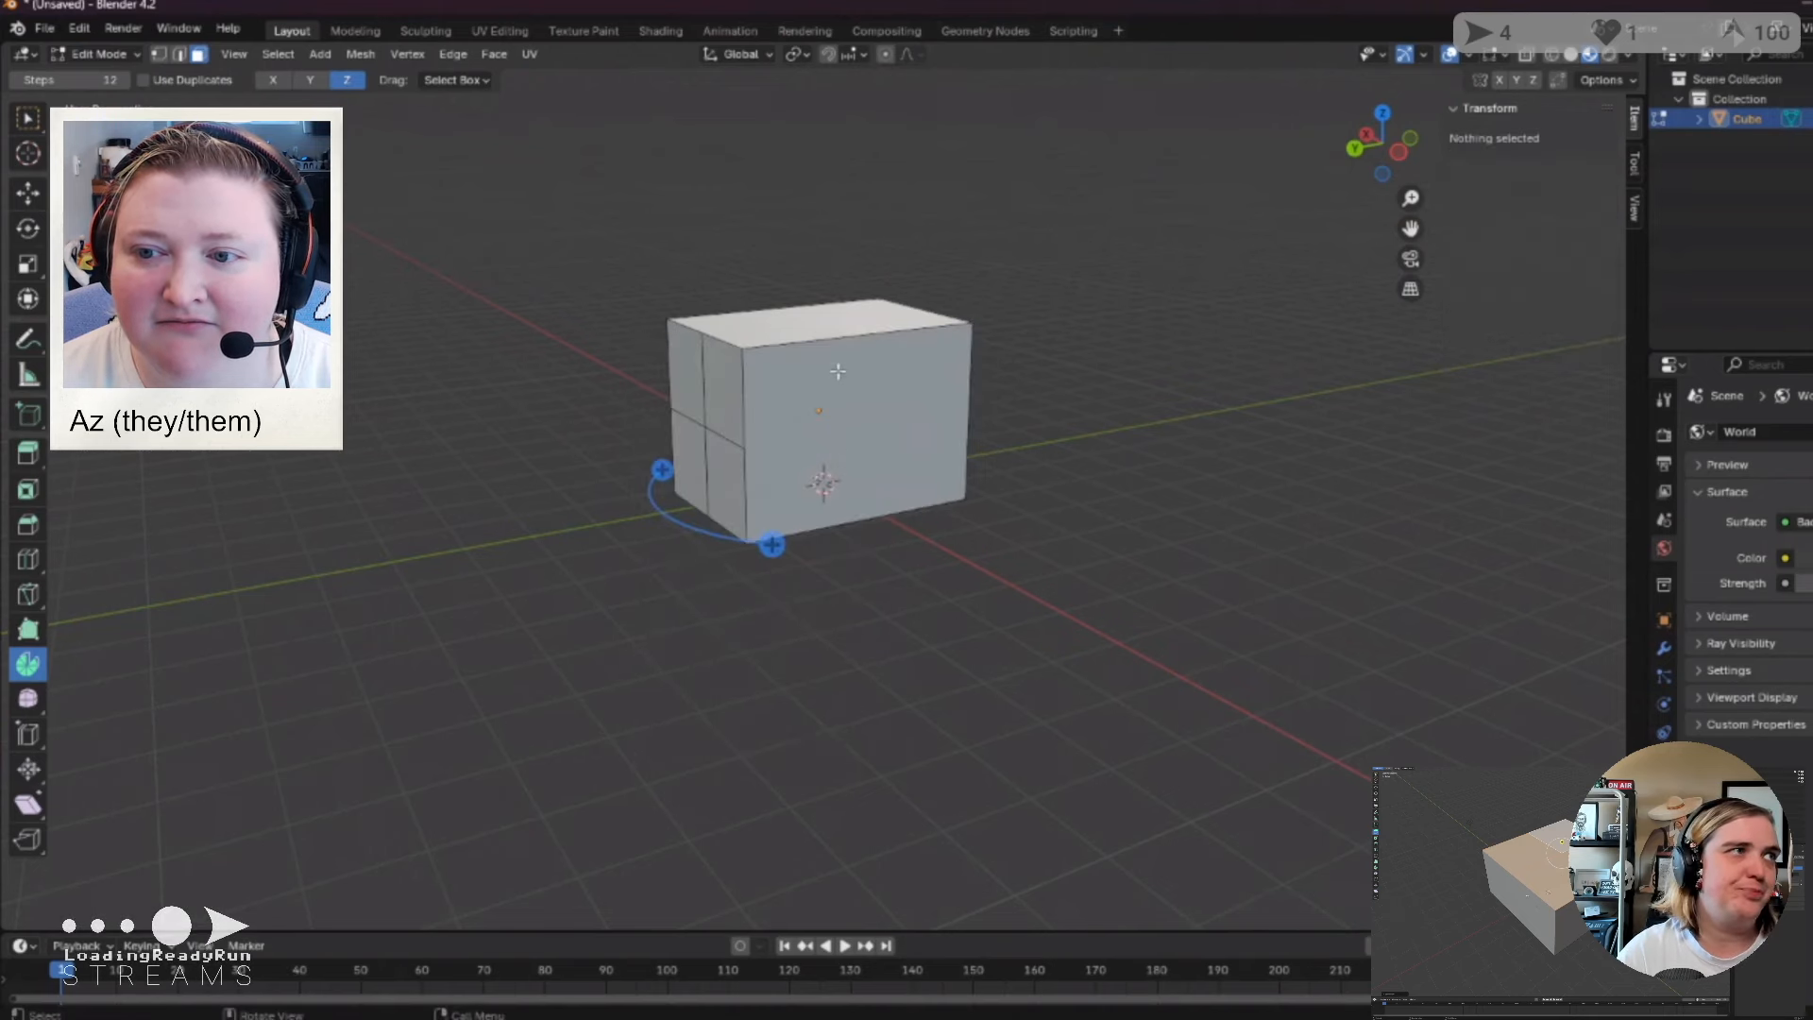
click(839, 372)
right_click(880, 424)
click(857, 423)
key(ctrl+z)
key(ctrl+z)
Subdivide the cube's opposite long side face and clear the selection.
middle_drag(694, 664, 982, 604)
click(841, 396)
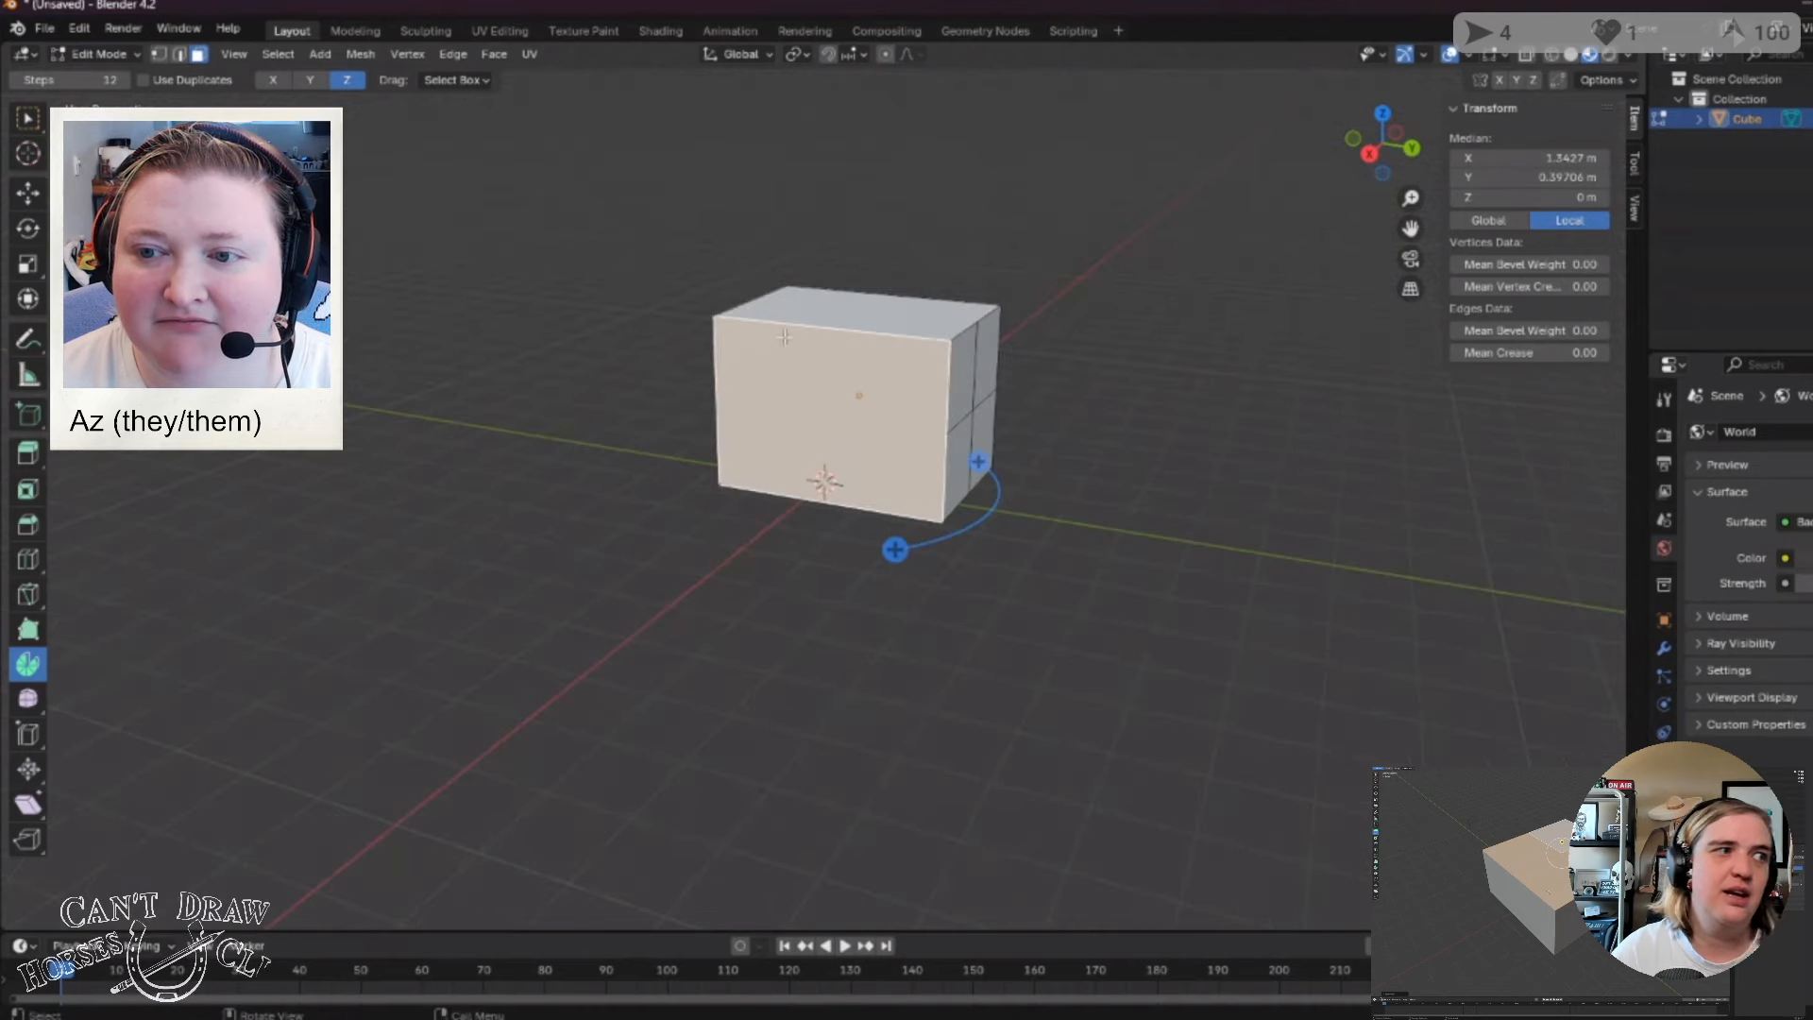
right_click(782, 329)
click(782, 329)
right_click(730, 331)
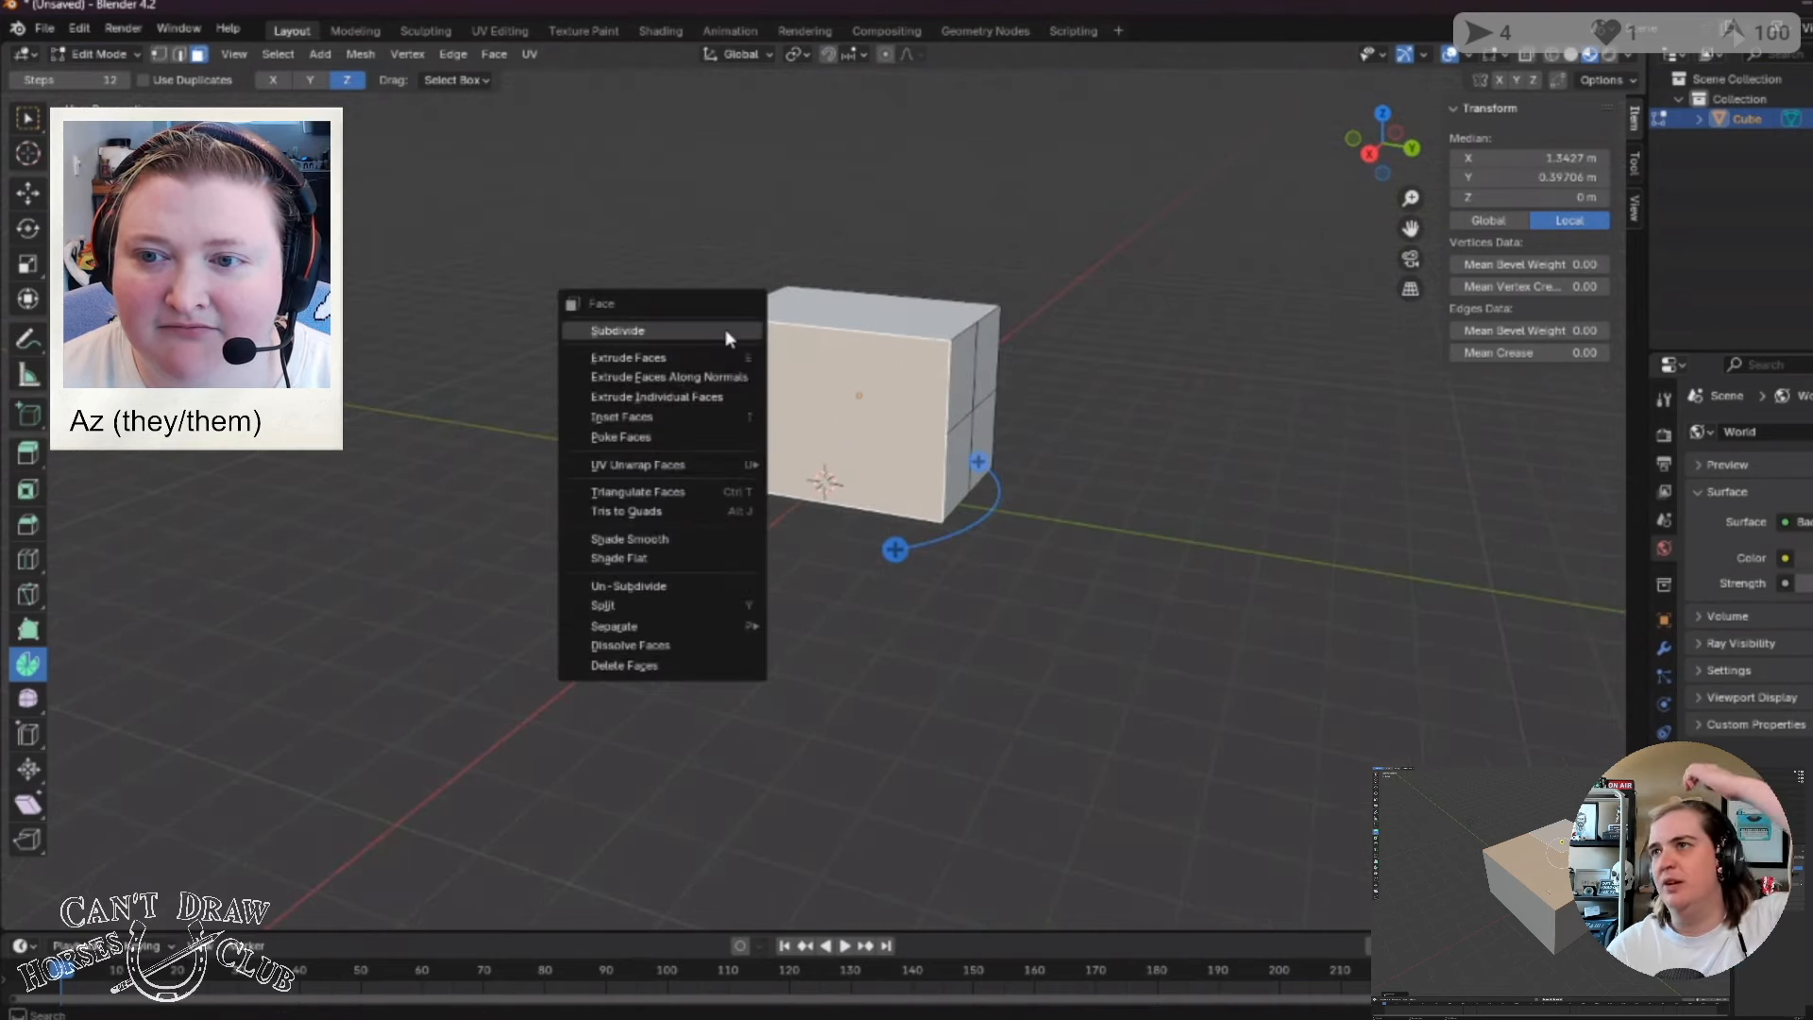
click(722, 332)
click(1041, 770)
middle_drag(1041, 770, 882, 295)
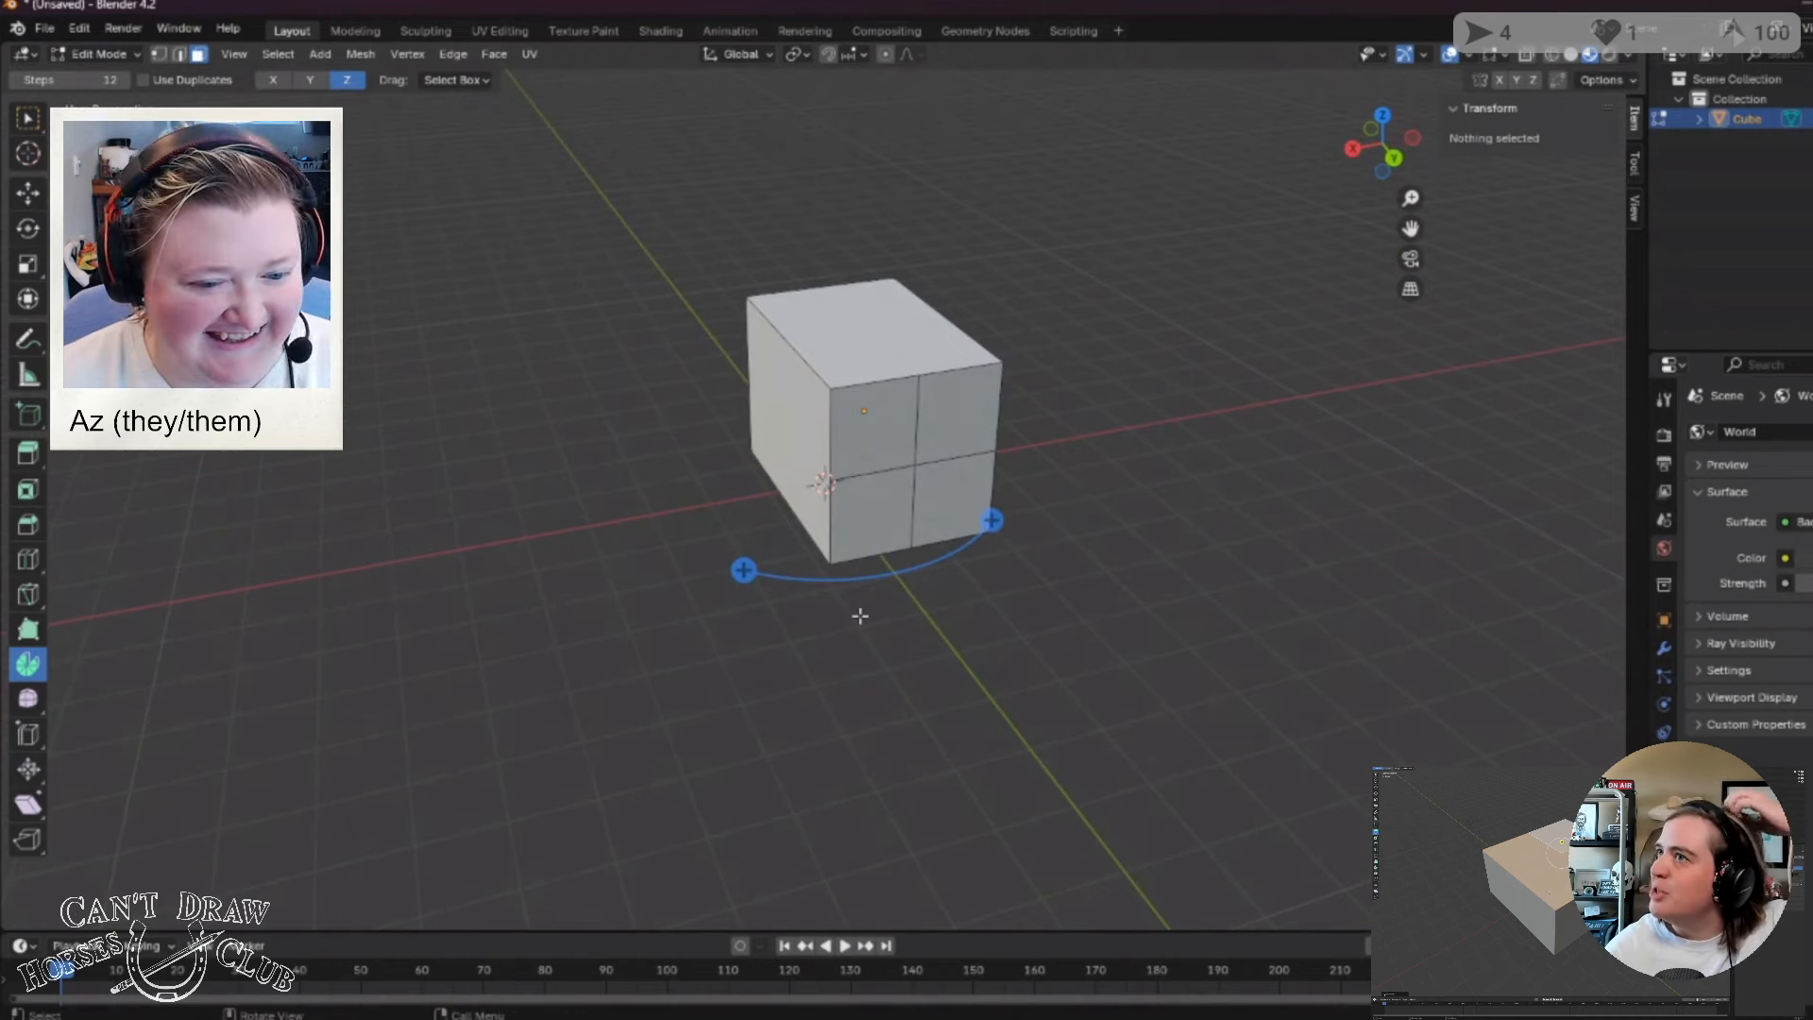
Try to subdivide the cube's top face, then inspect the already subdivided end.
click(856, 355)
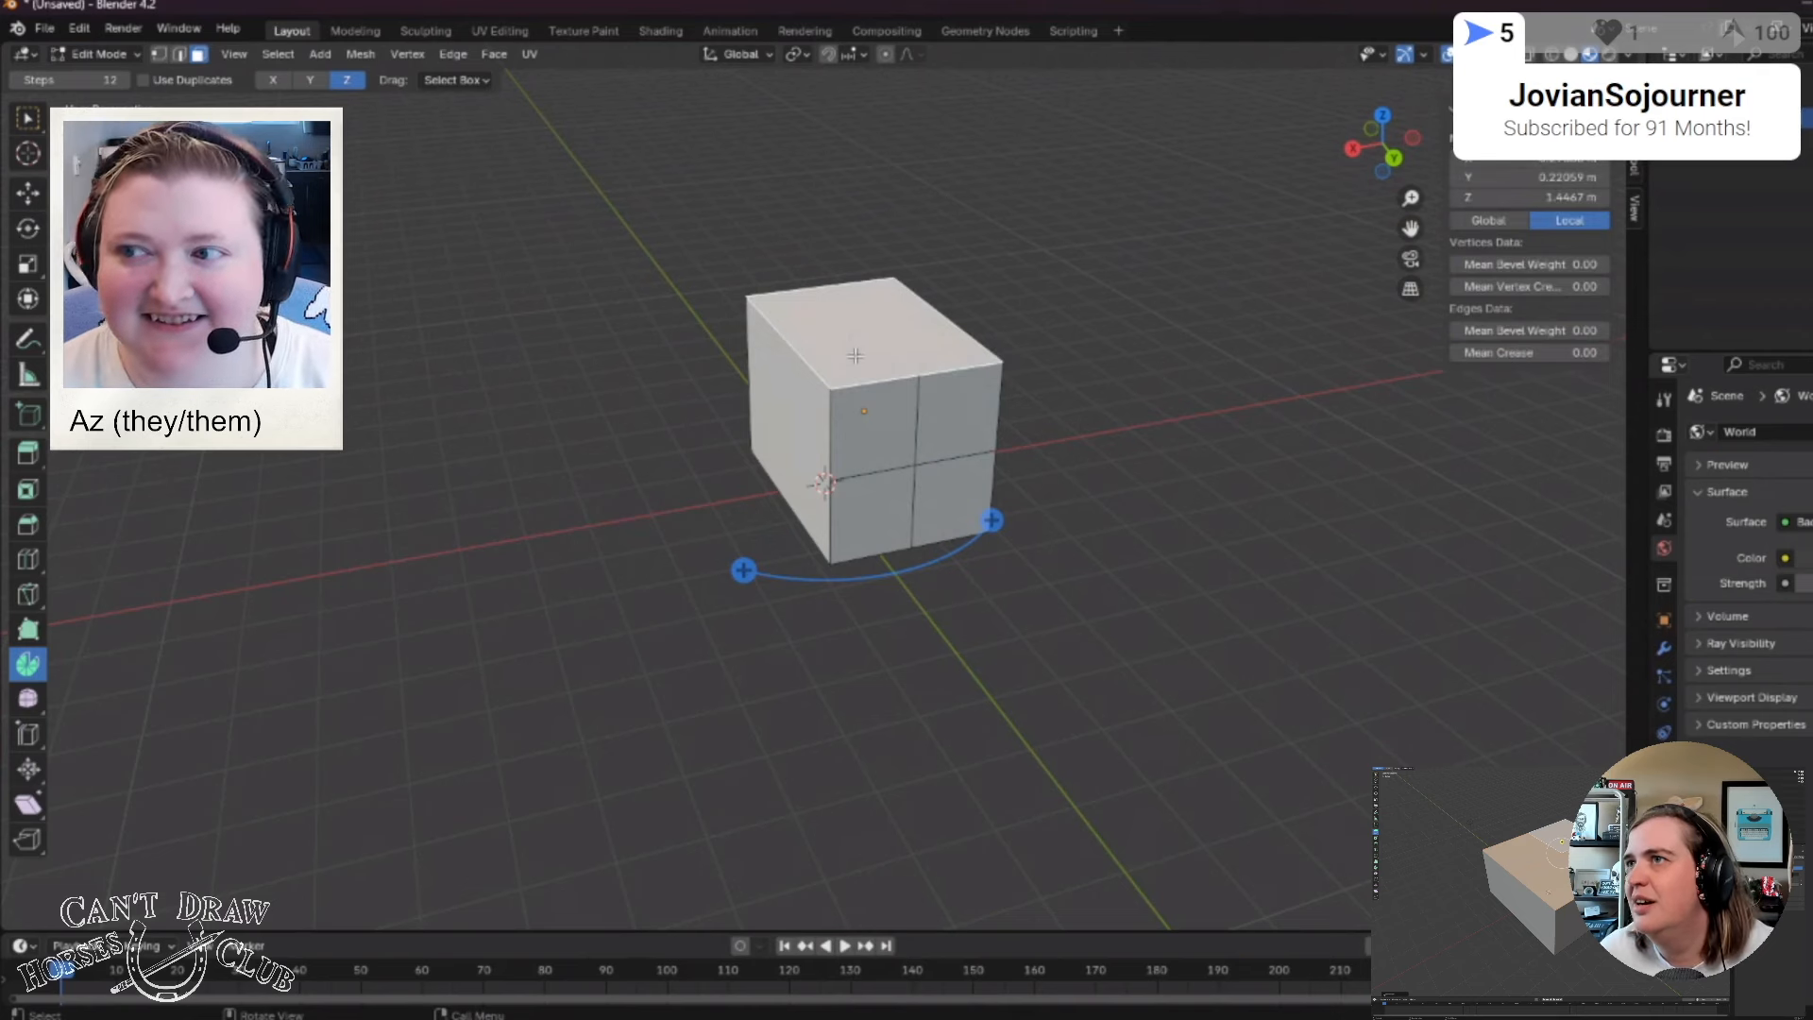
right_click(864, 319)
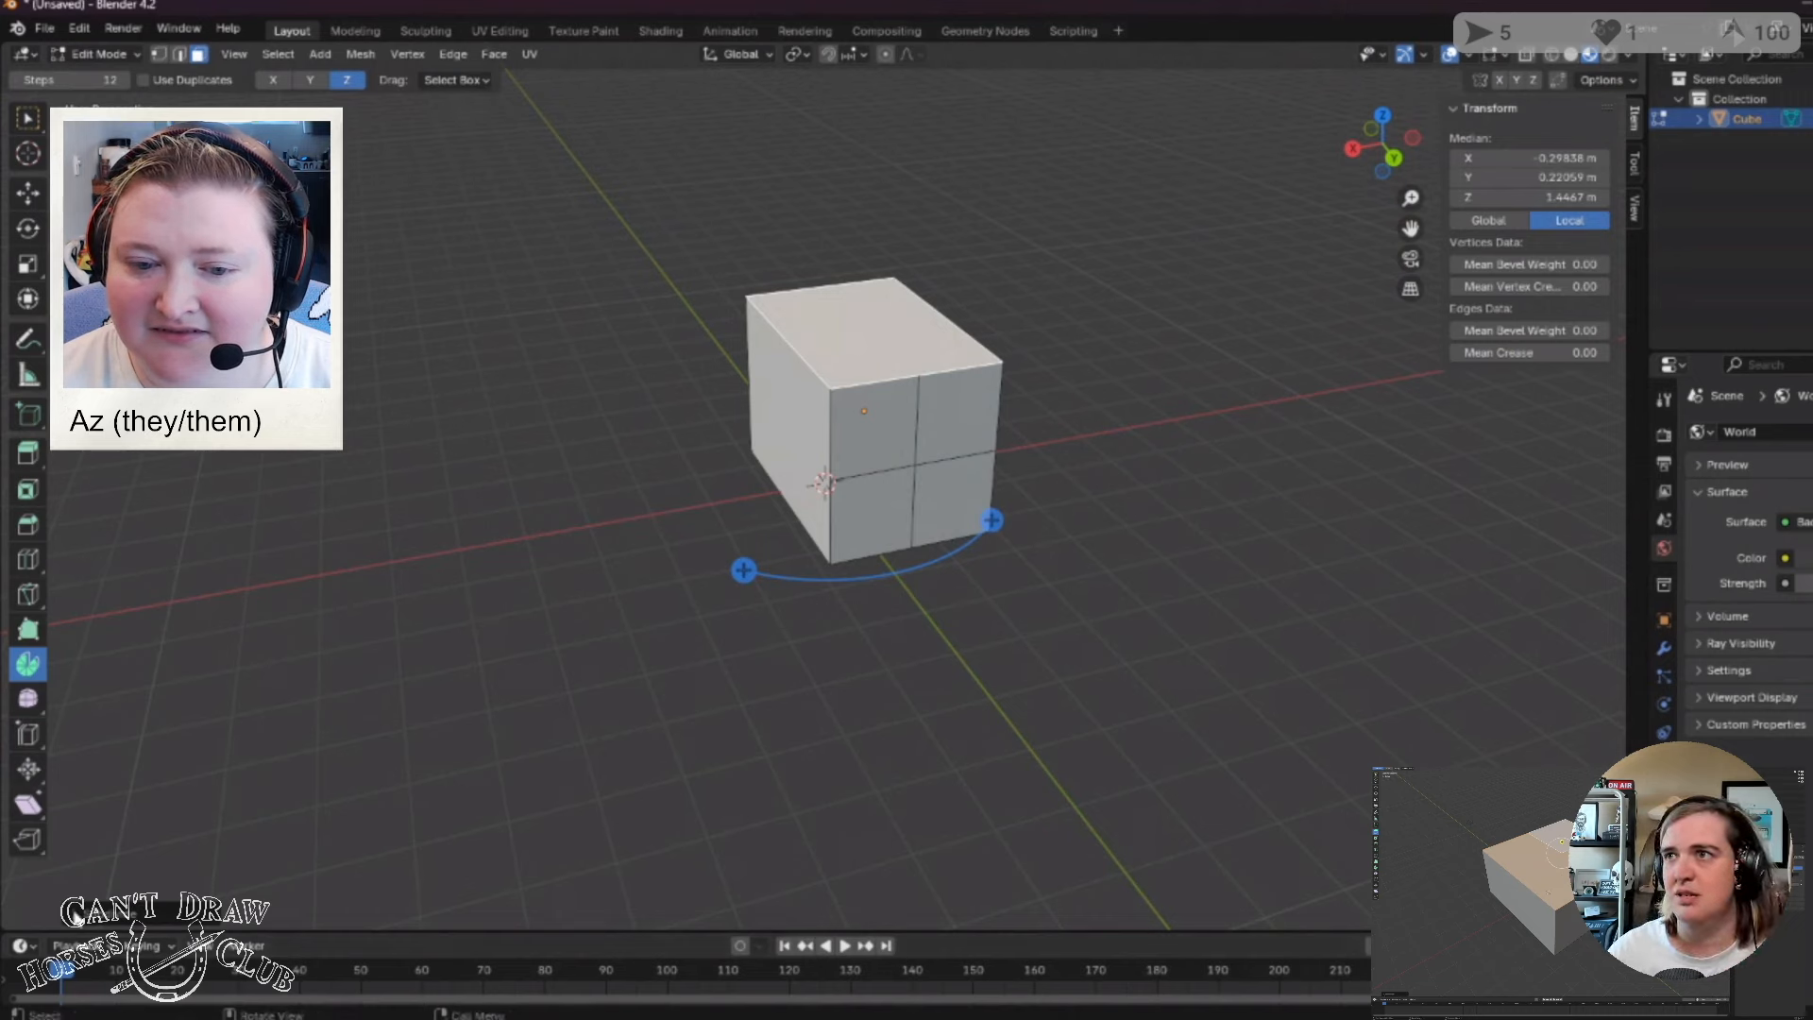
click(75, 916)
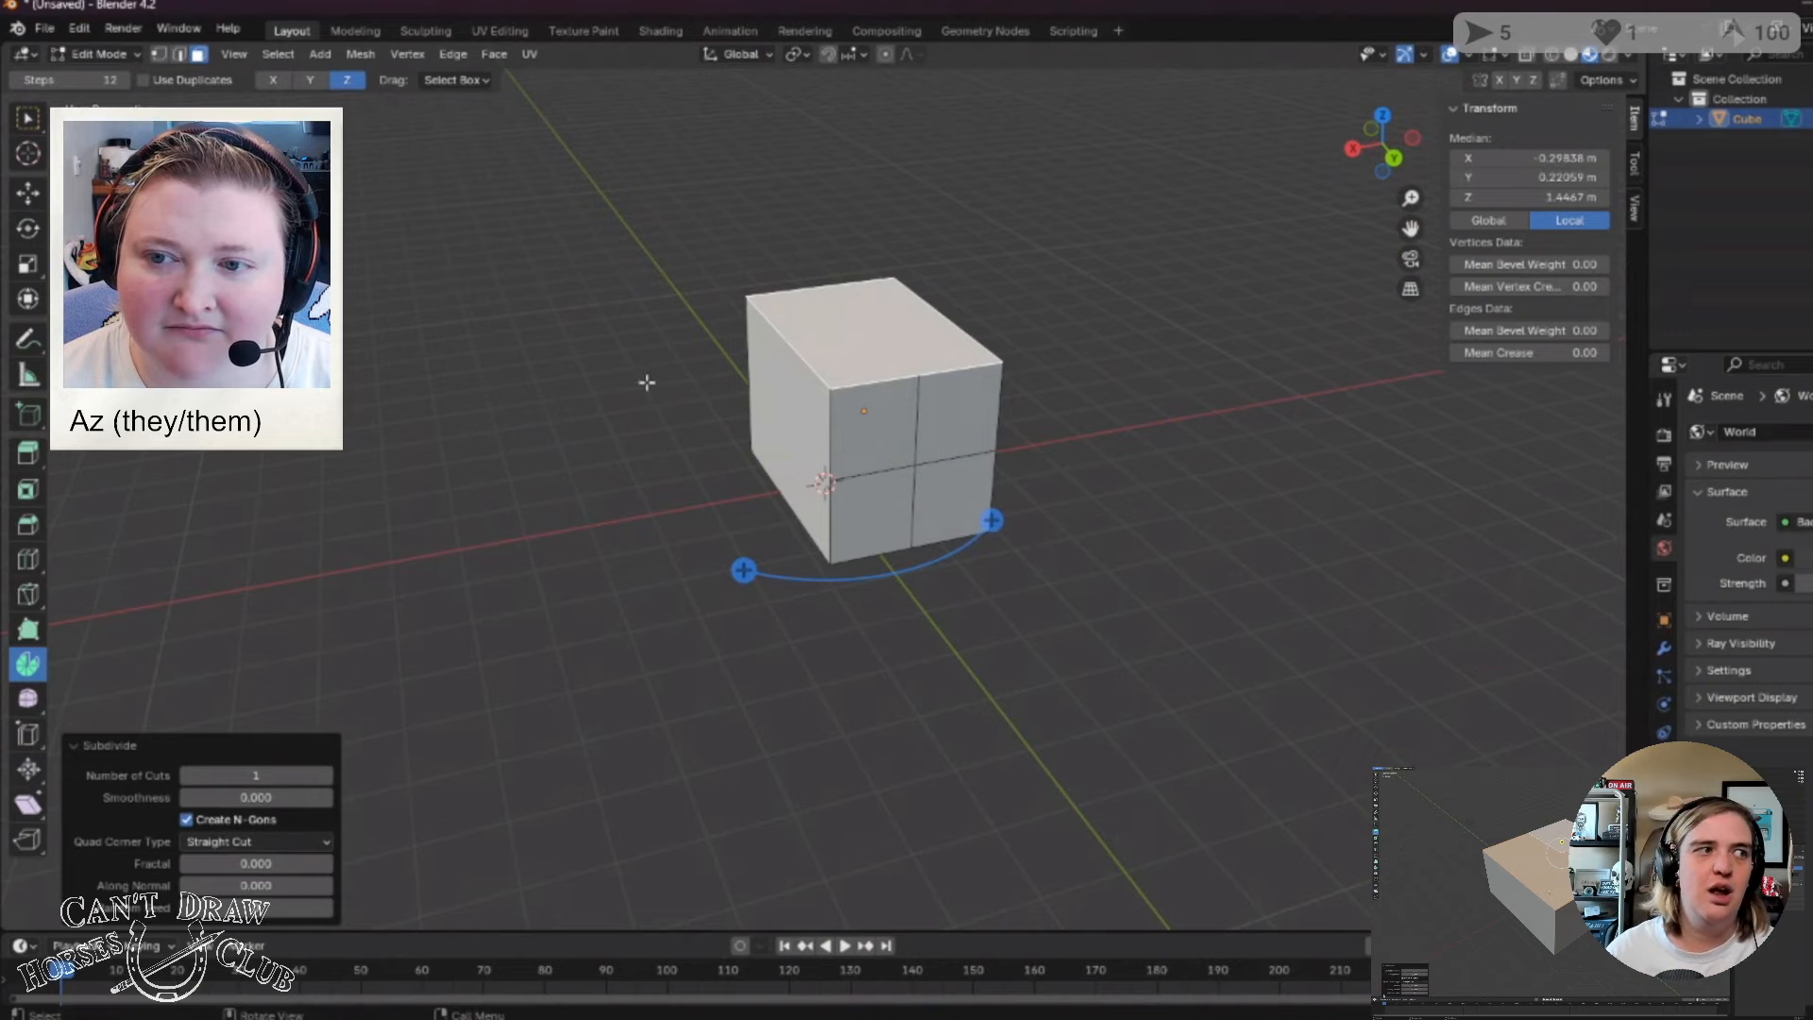
mouse_move(643, 385)
middle_down()
mouse_move(551, 444)
mouse_move(394, 407)
mouse_move(623, 375)
middle_up()
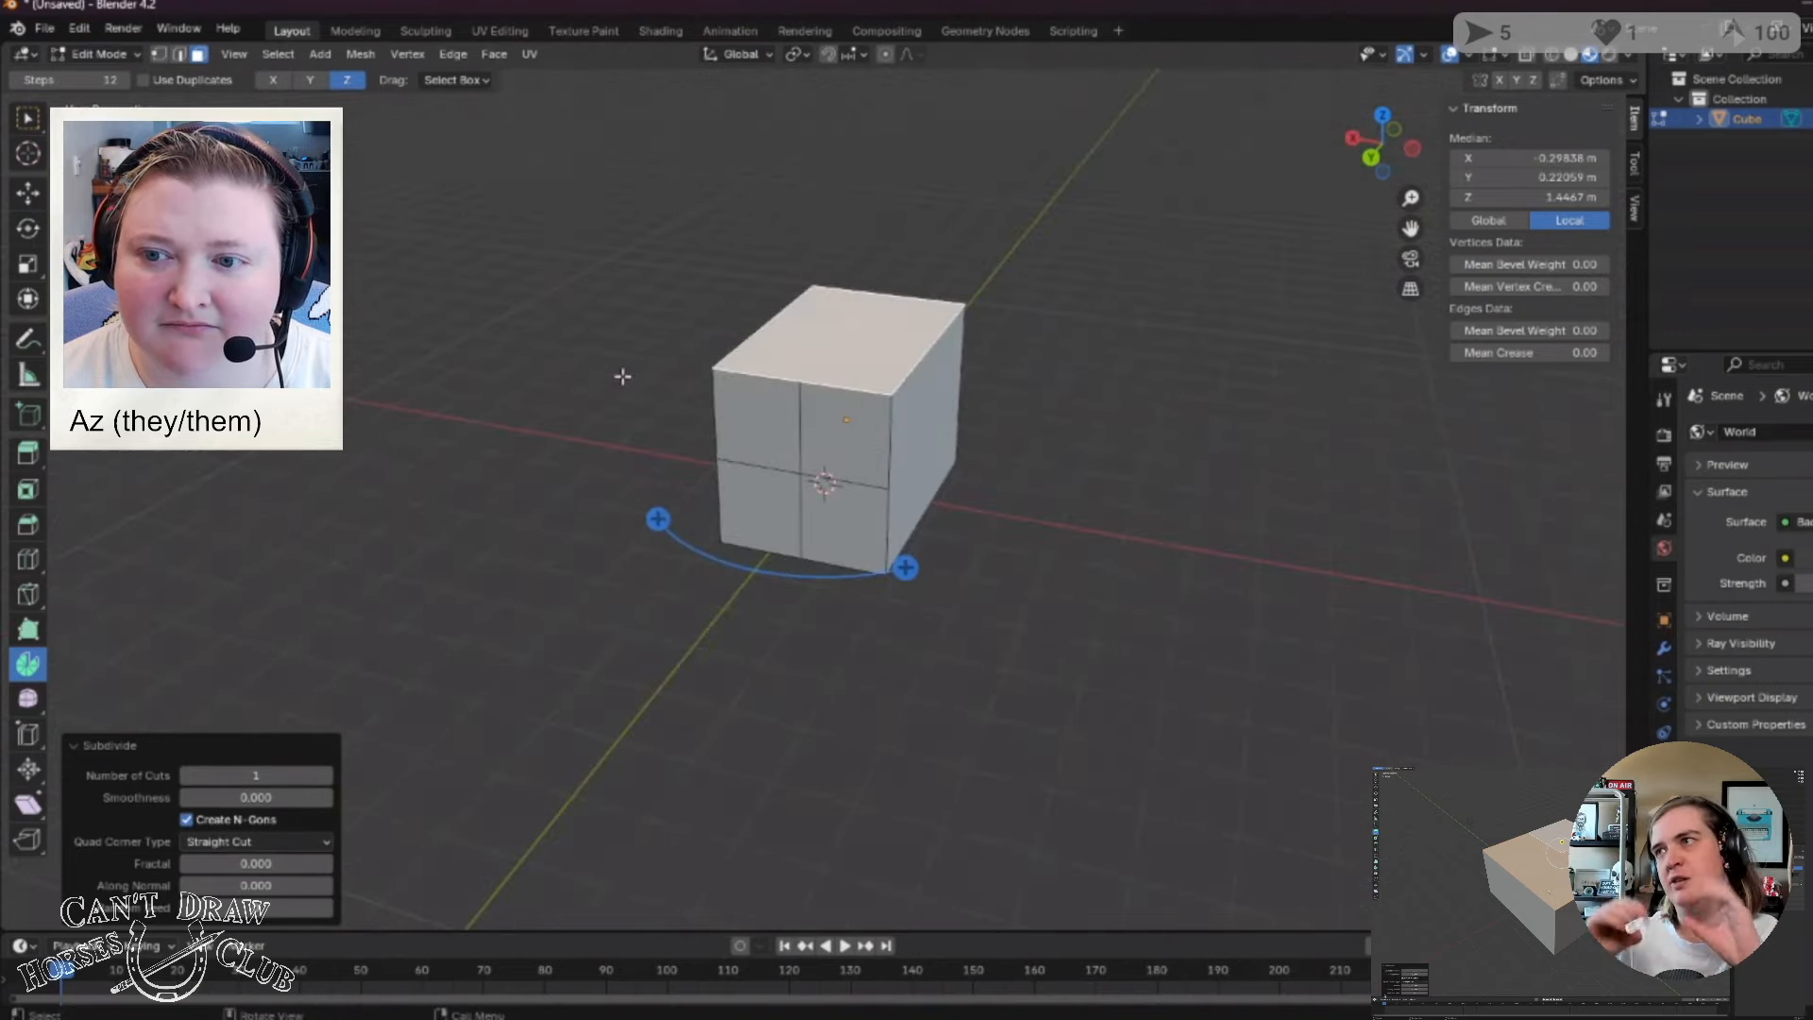
click(751, 422)
click(850, 442)
click(769, 499)
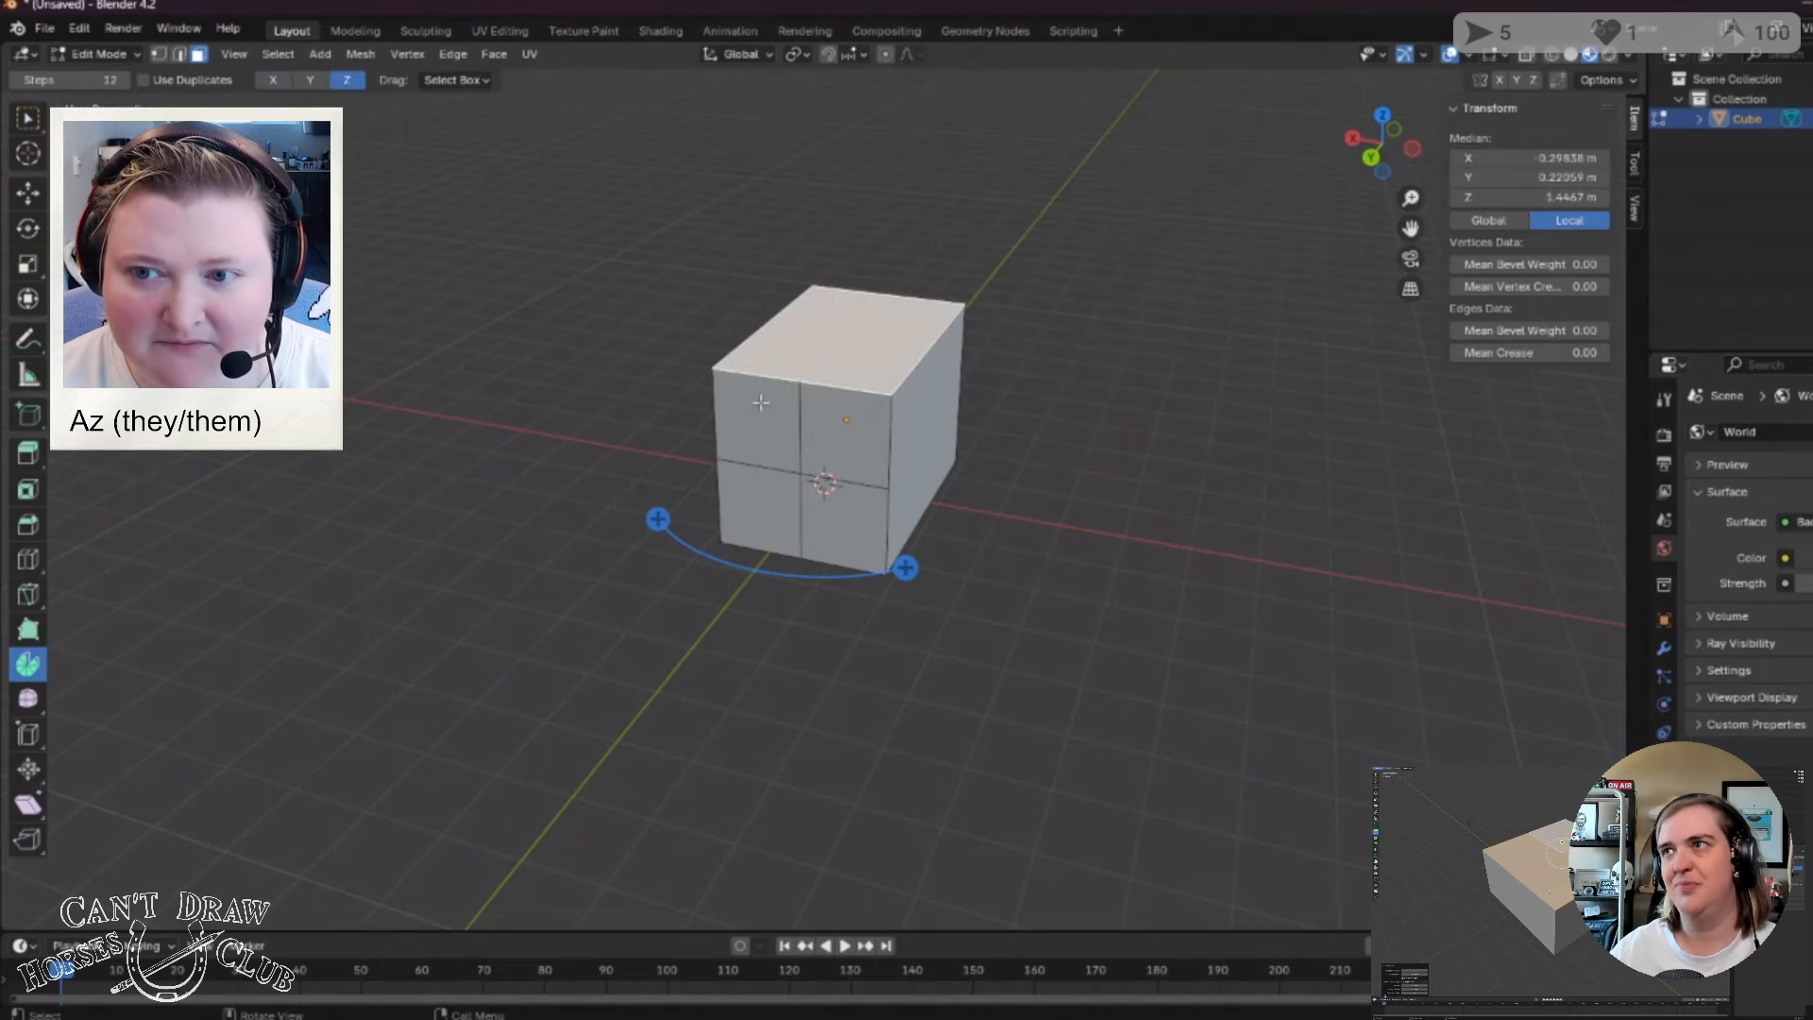
Try to subdivide the cube's undivided end face, adjust the number of cuts, and clear the selection.
middle_drag(1060, 514, 668, 484)
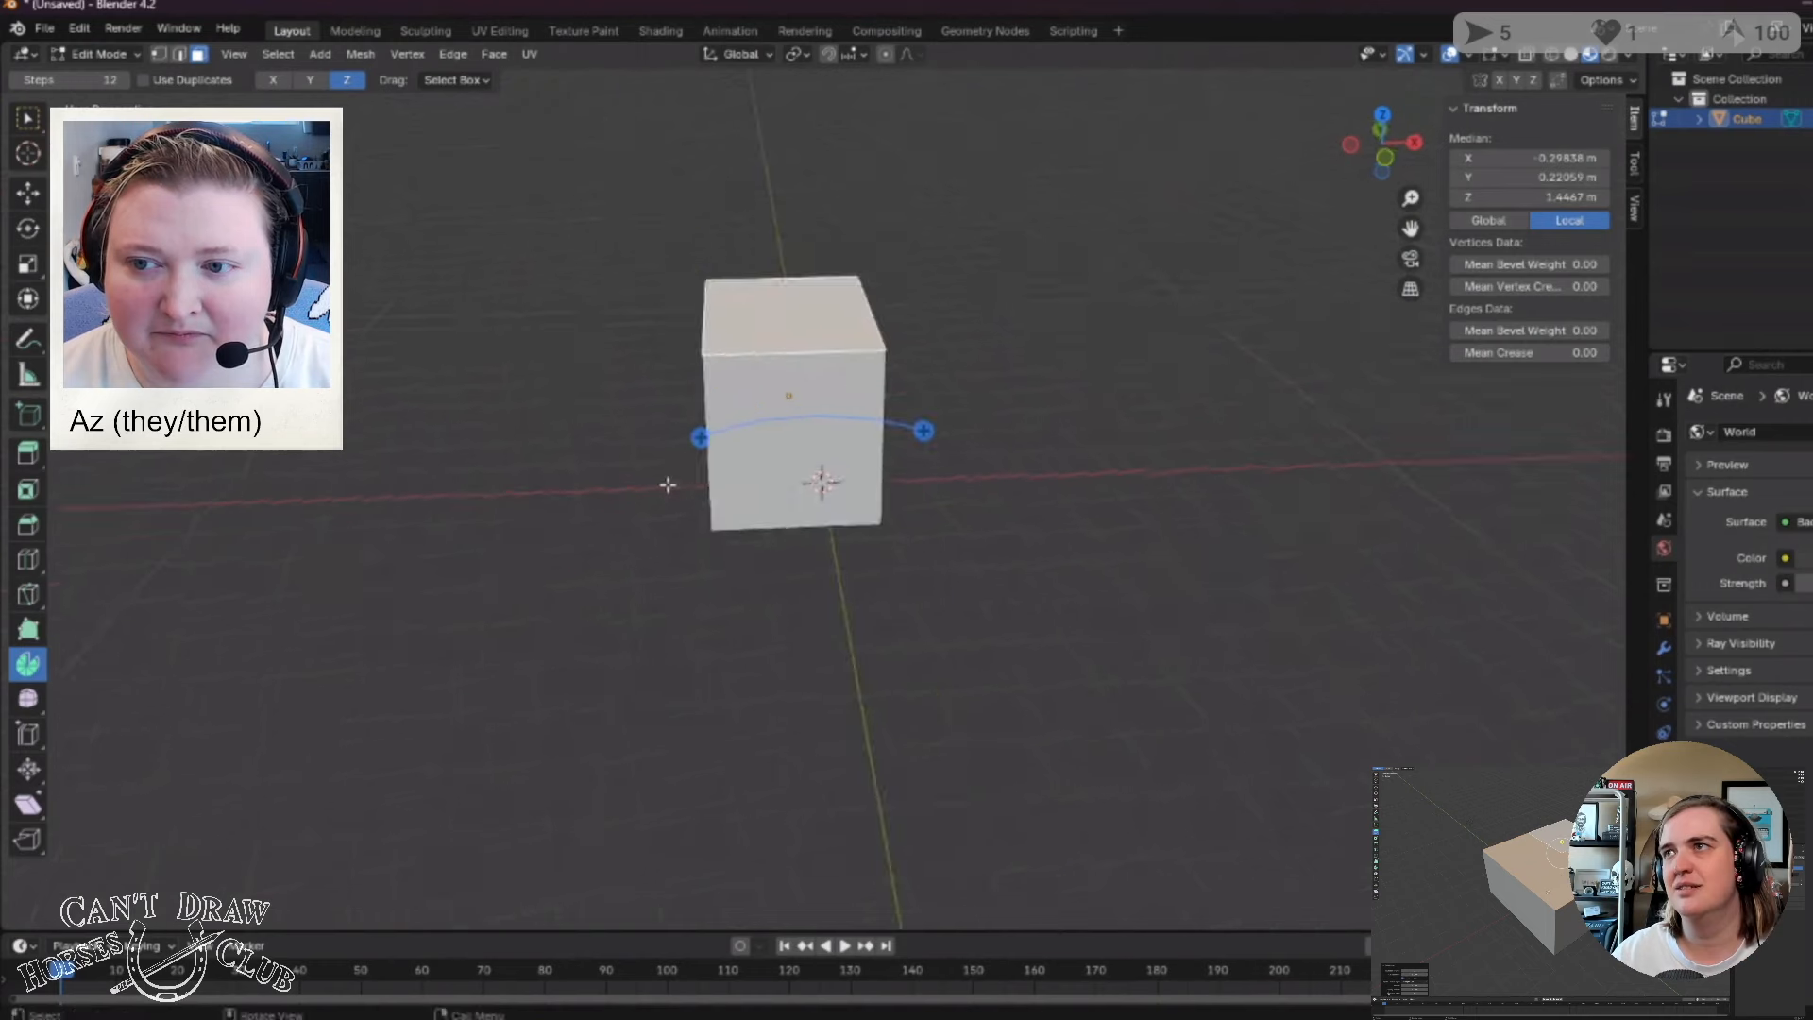
click(791, 399)
right_click(760, 388)
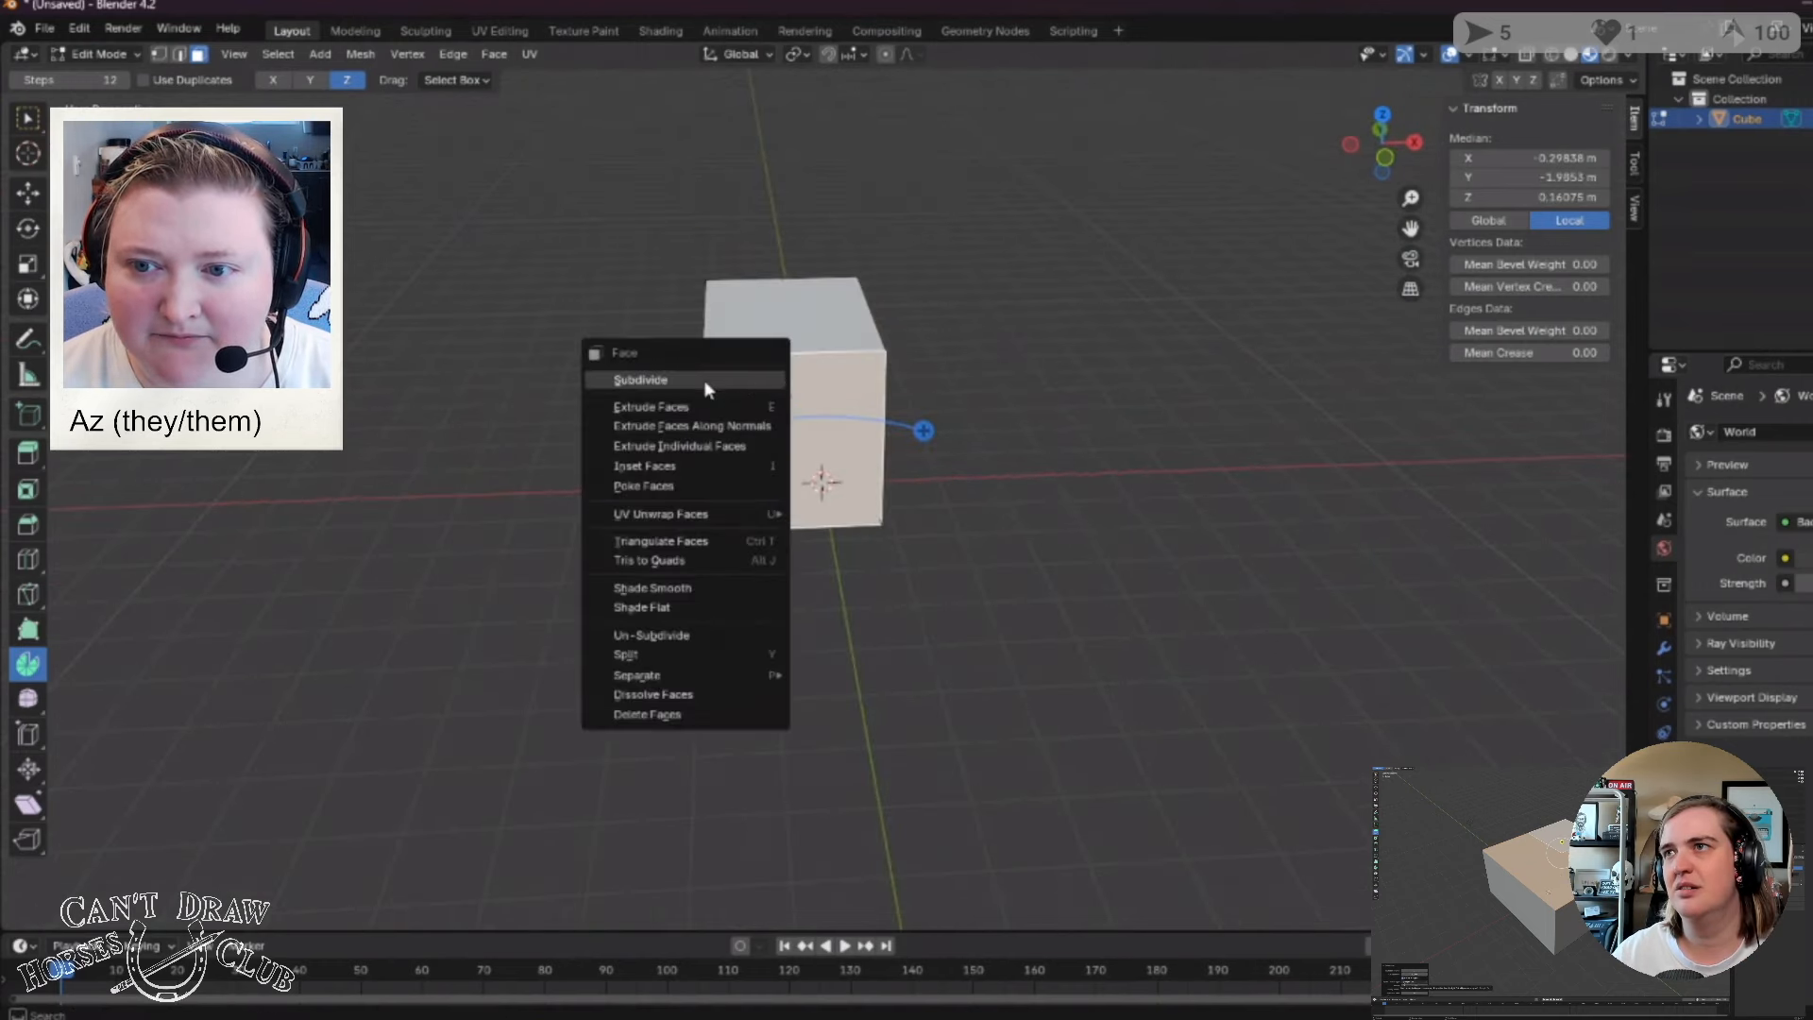
click(705, 380)
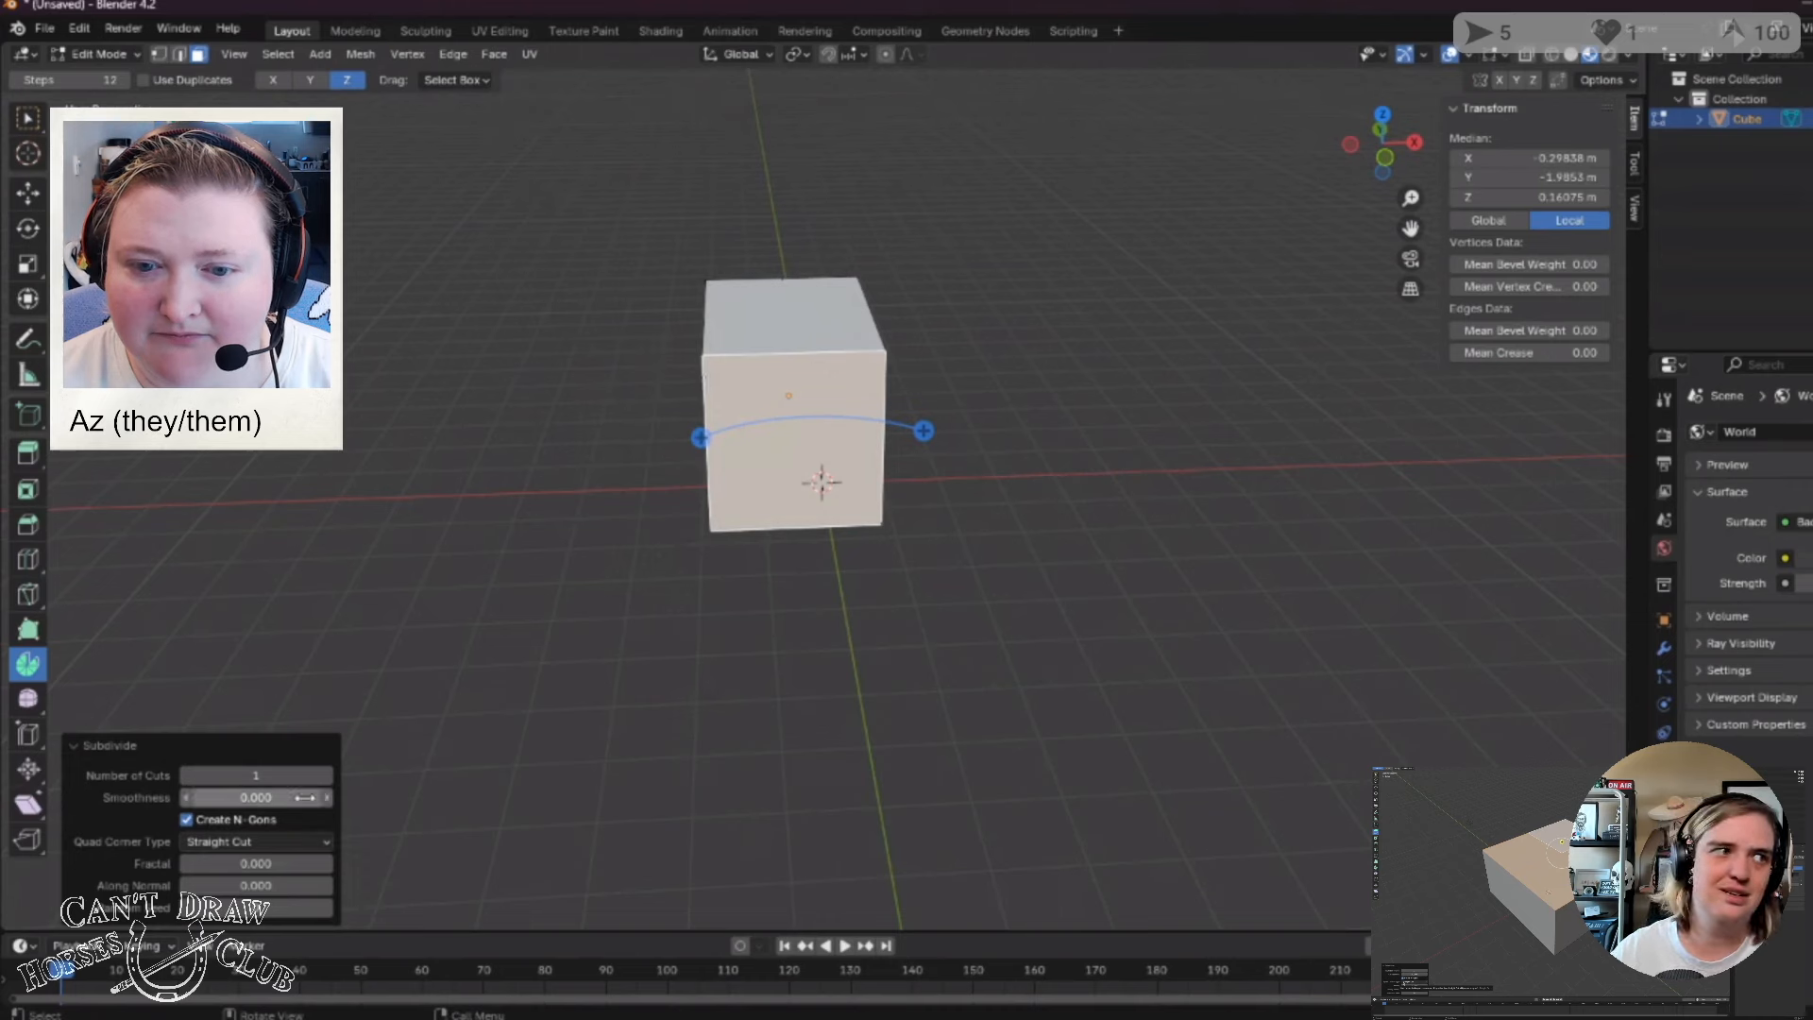
click(260, 776)
key(Return)
drag(264, 775, 247, 775)
drag(269, 775, 241, 774)
click(805, 660)
Reselect the undivided end face and try to subdivide it again with one cut.
middle_drag(805, 660, 654, 499)
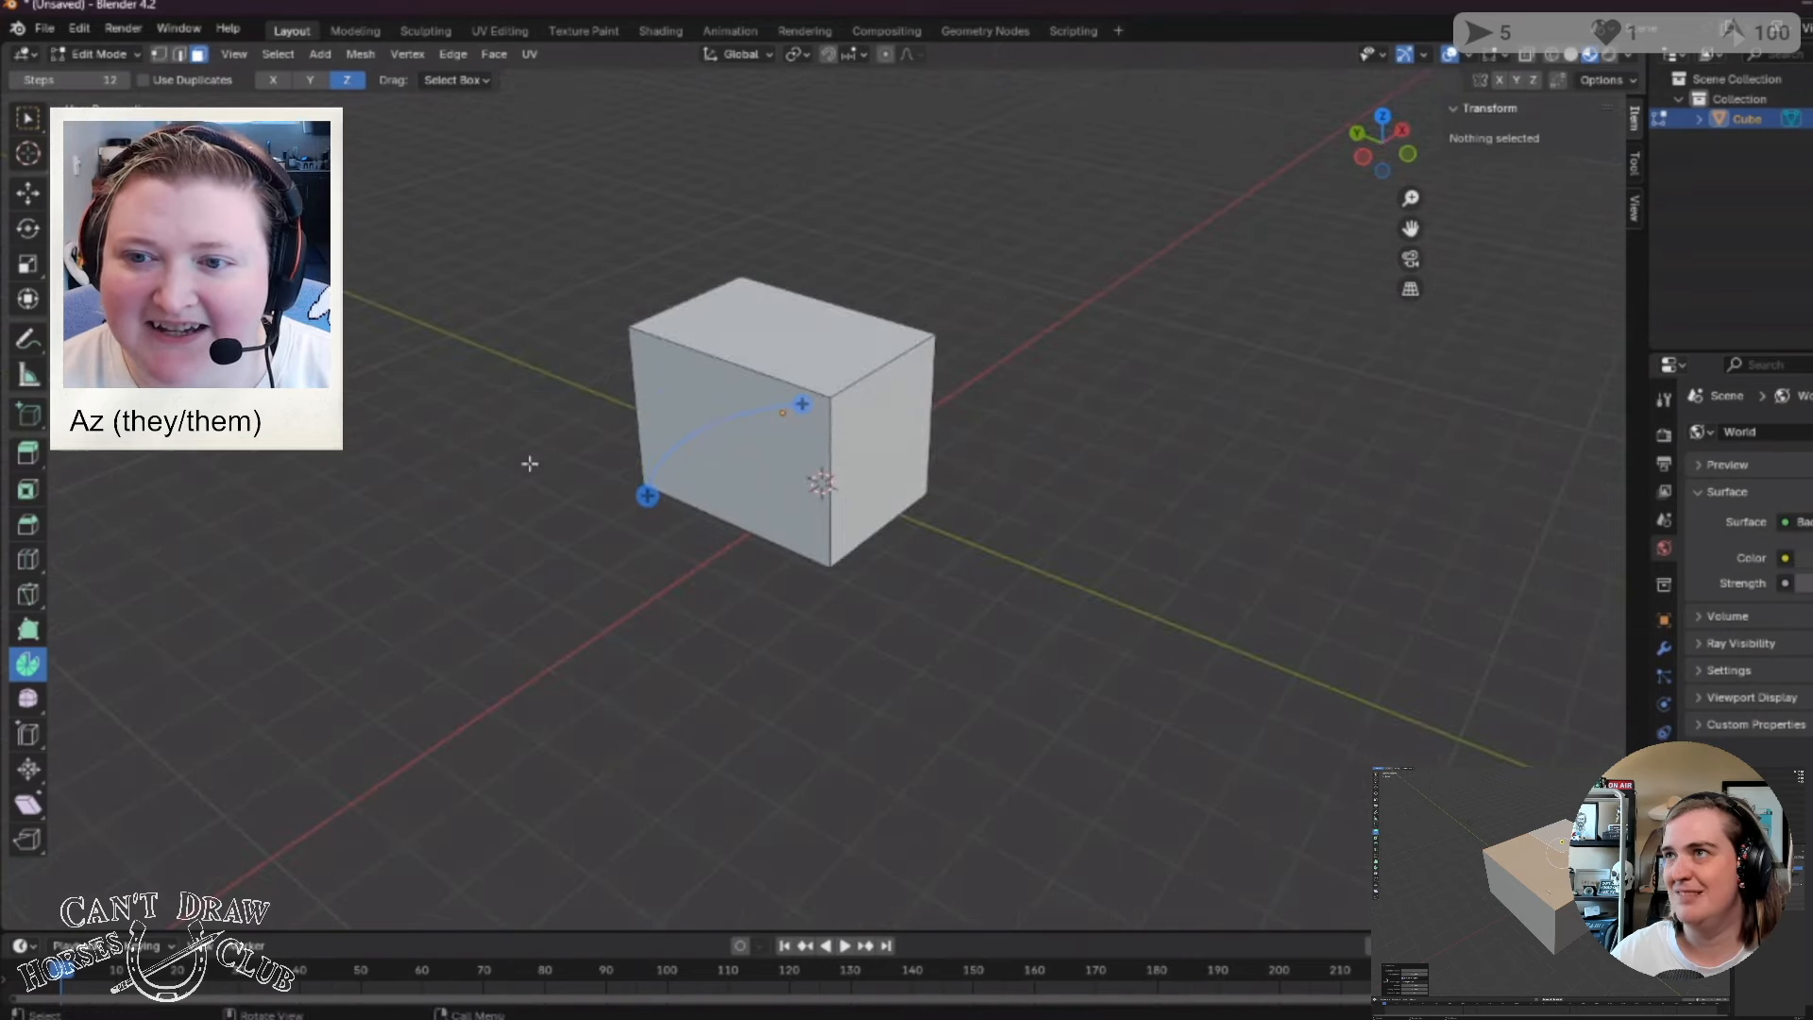
middle_drag(525, 635, 803, 593)
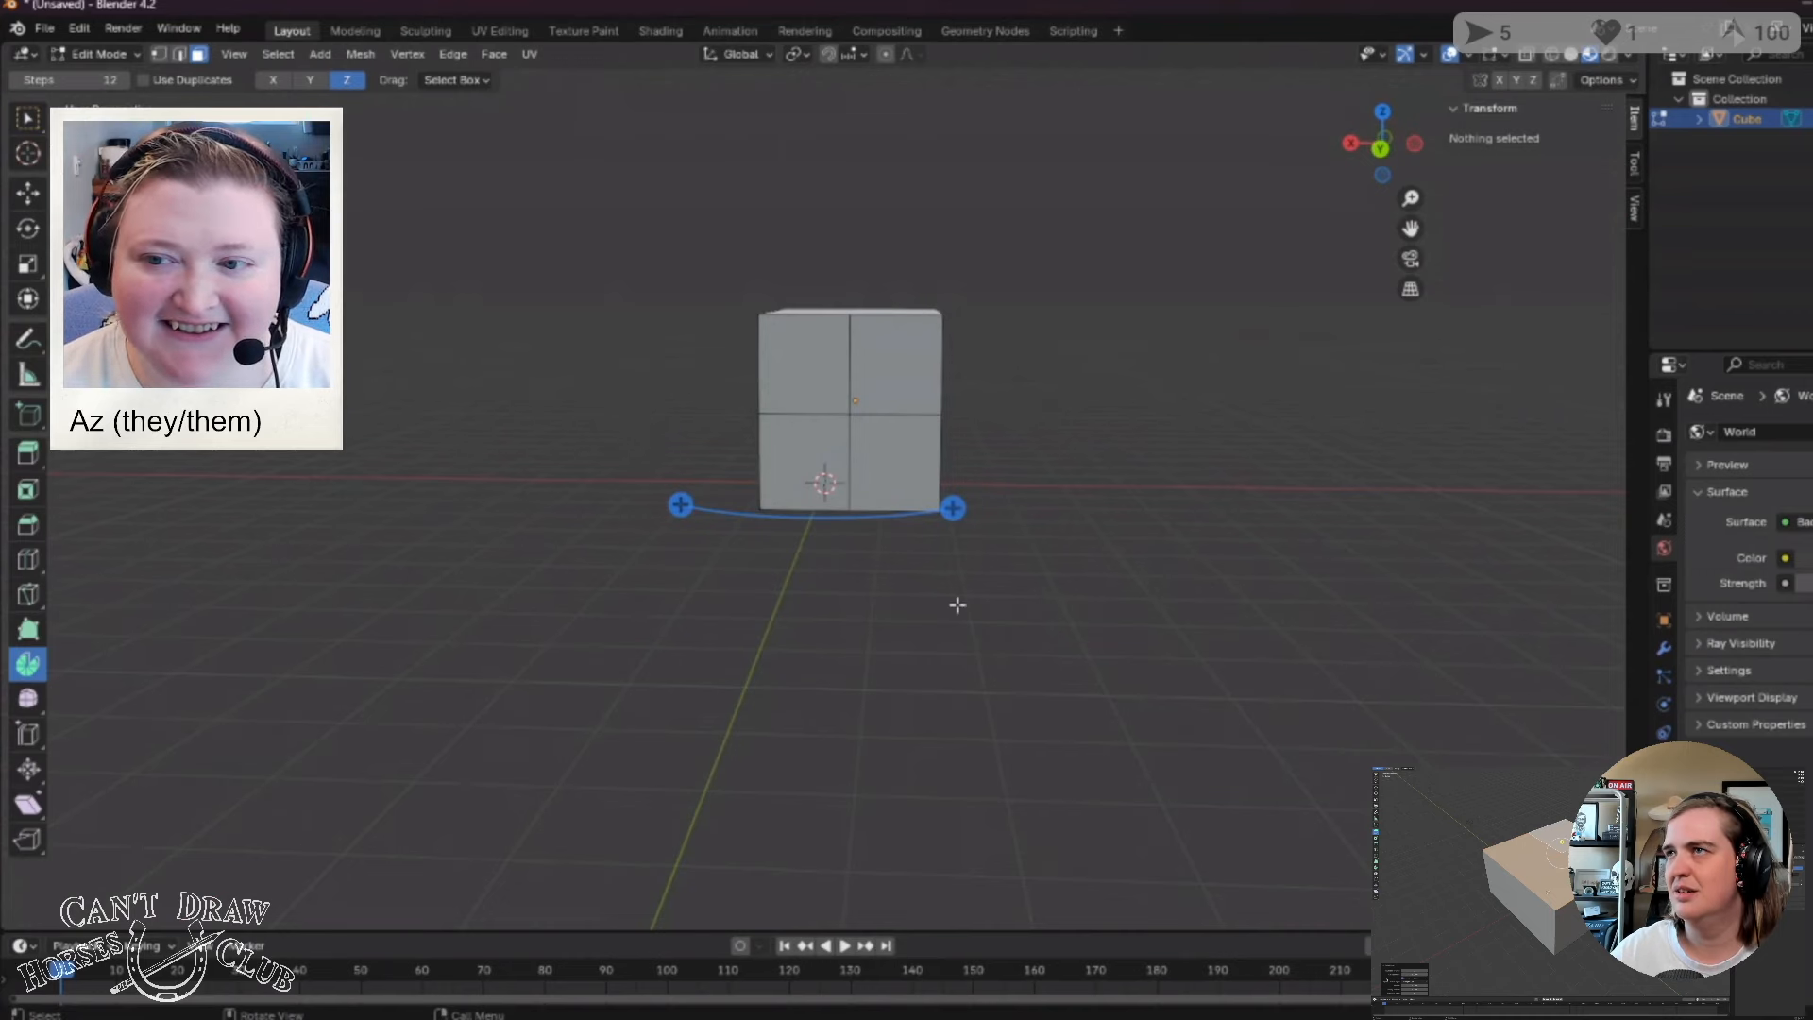
middle_drag(959, 586, 822, 353)
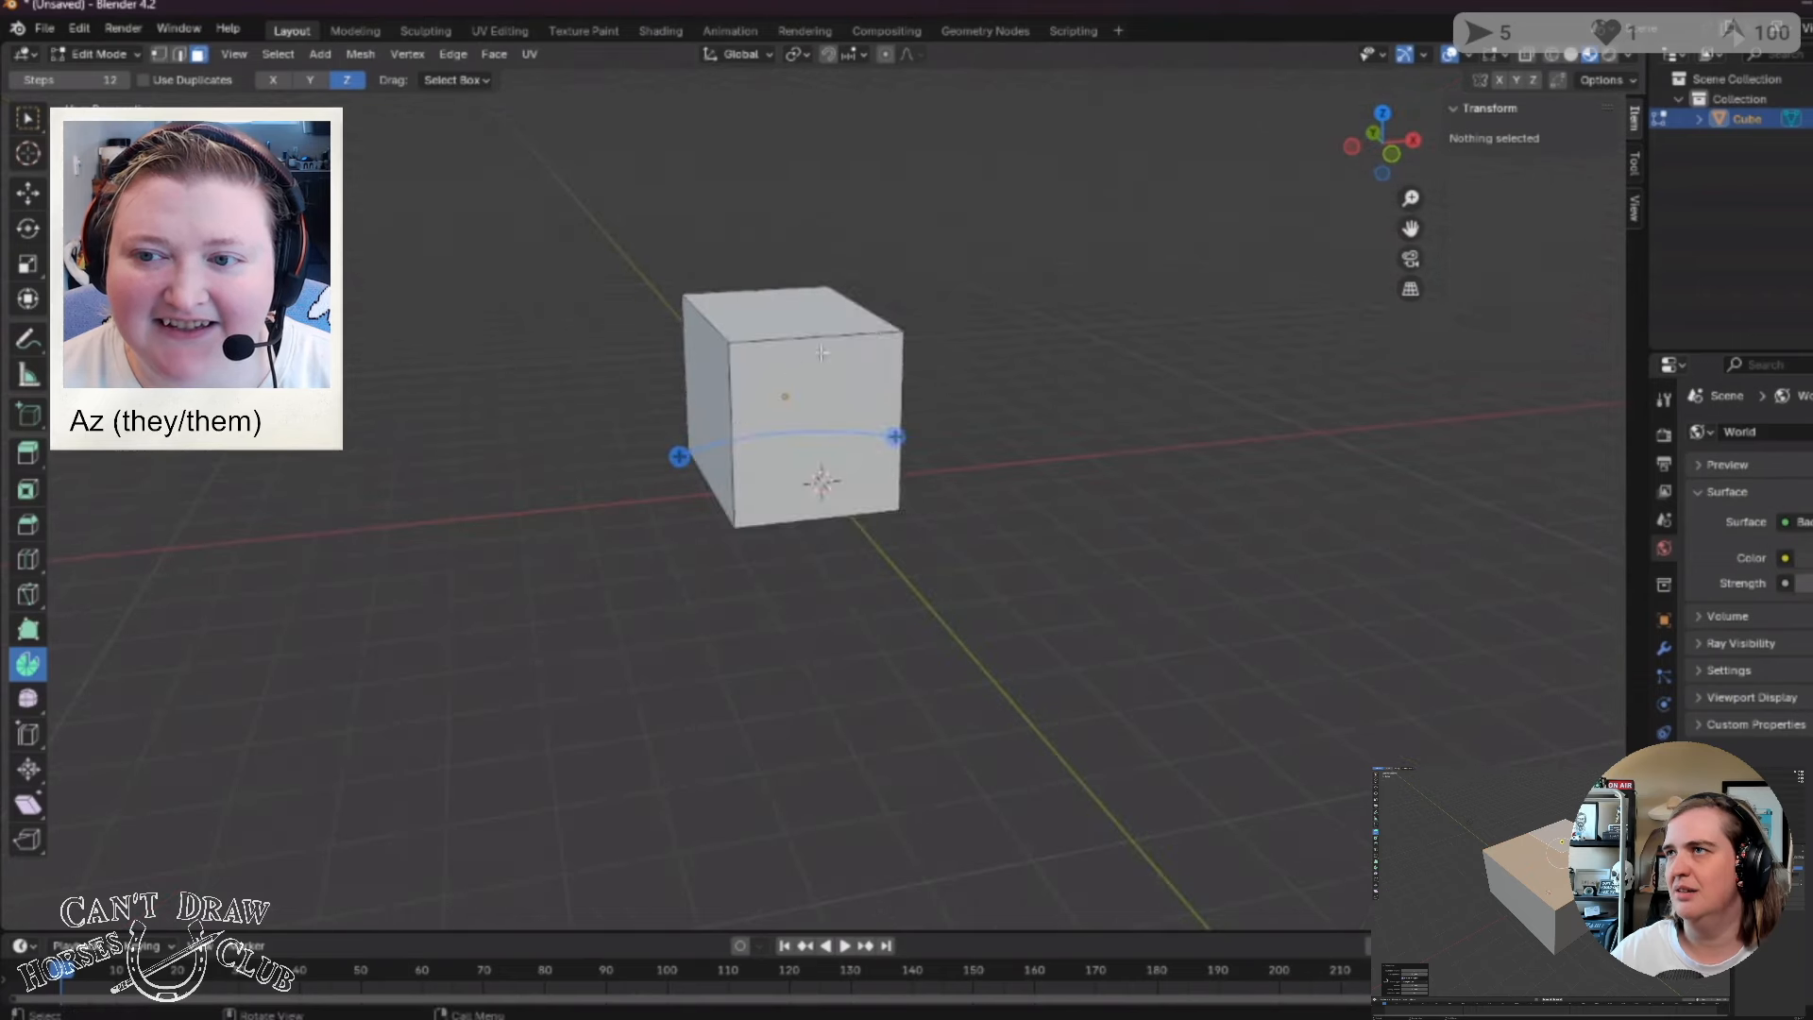
click(822, 353)
scroll(832, 415, up, 2)
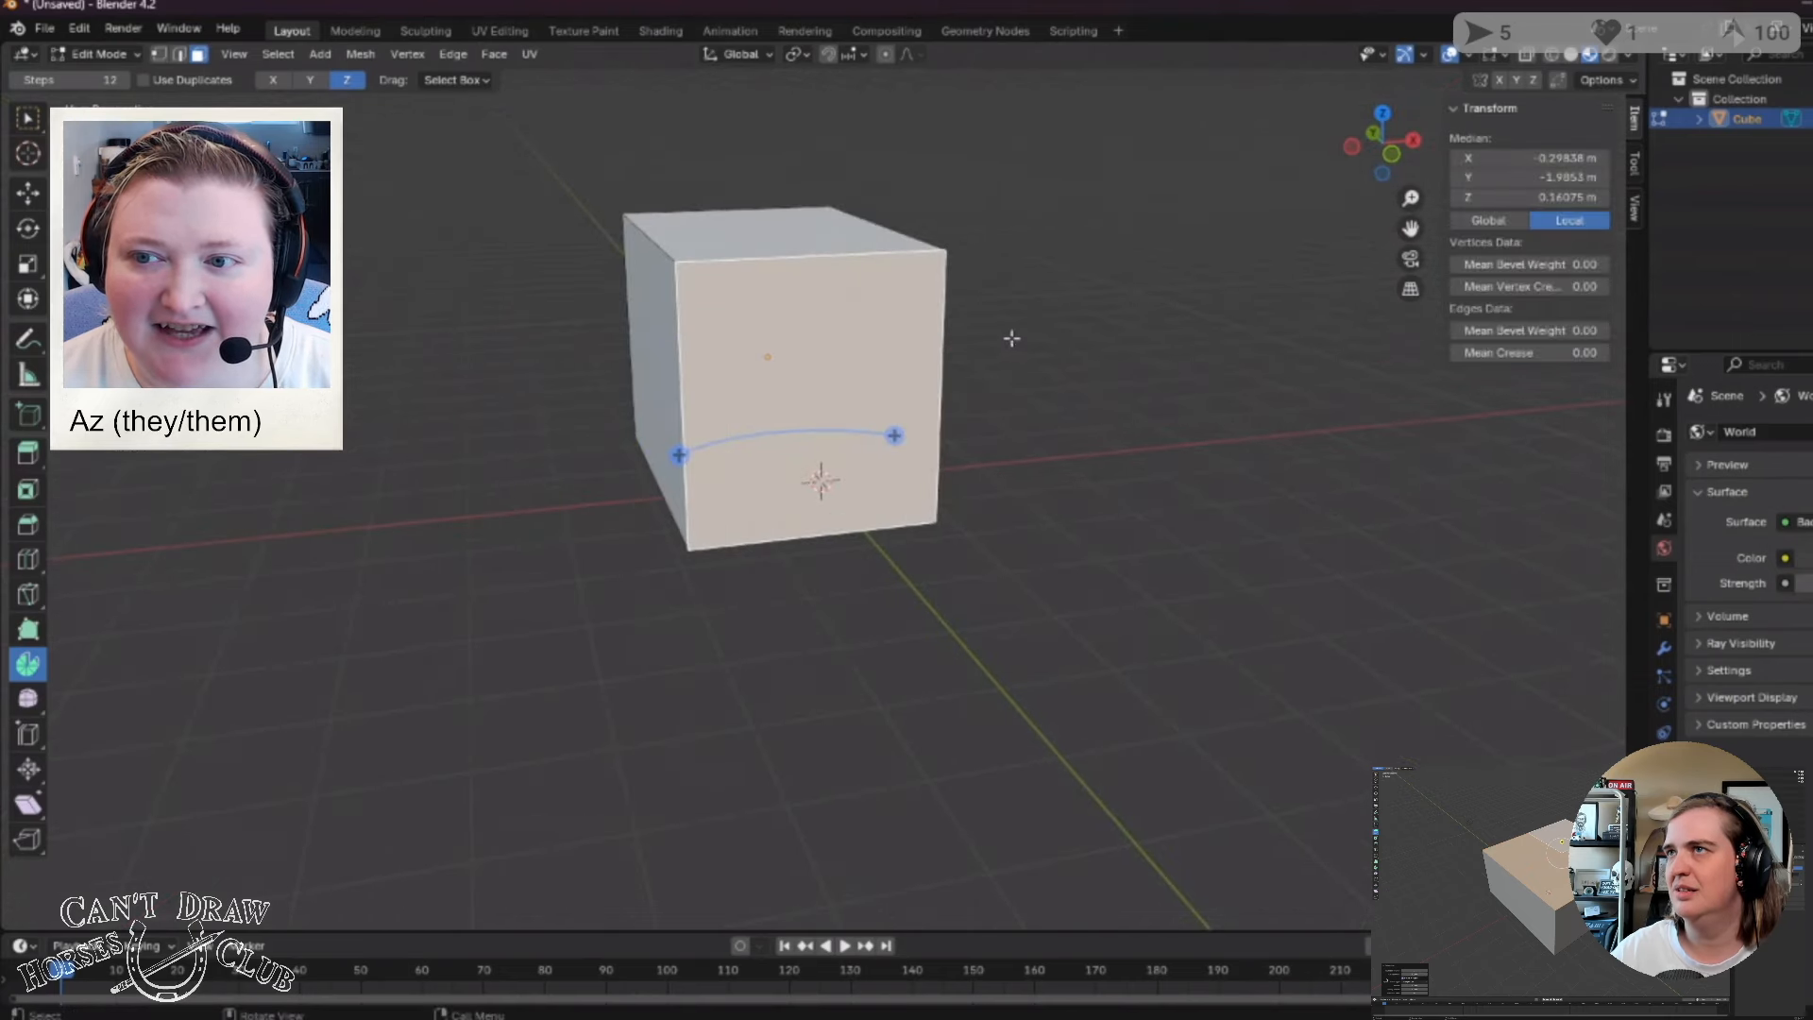
key(alt+a)
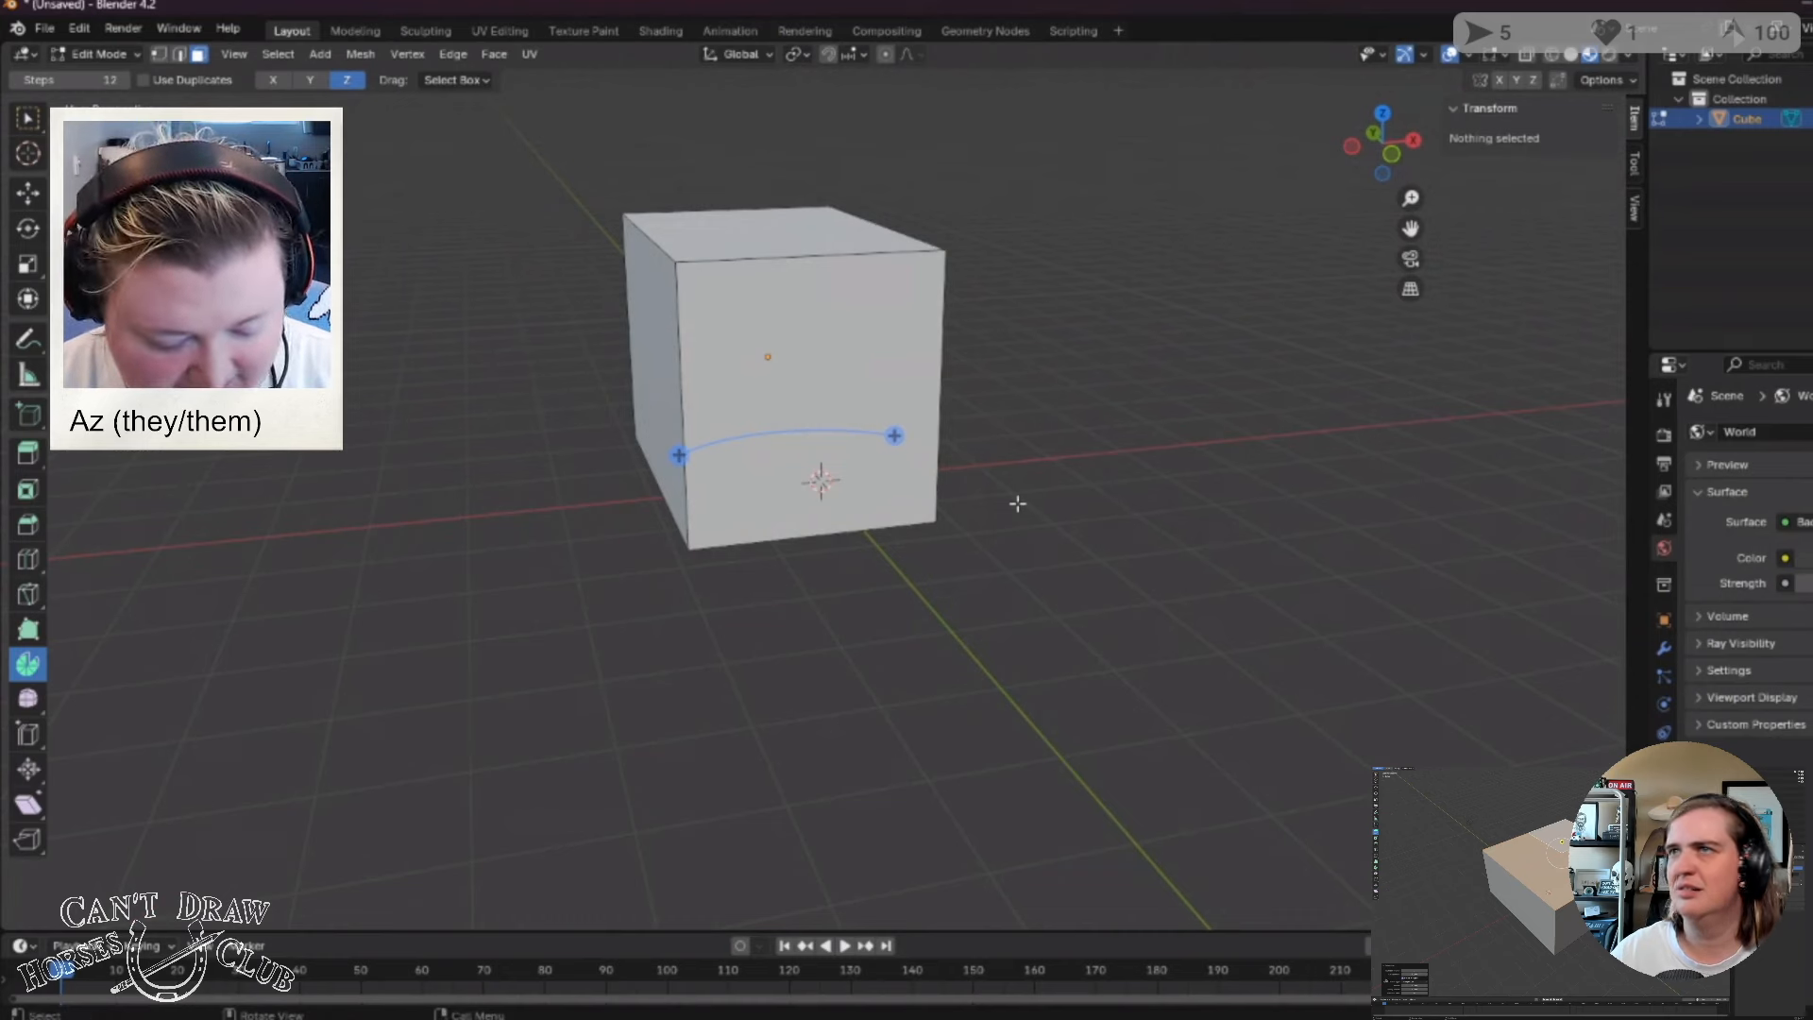
click(819, 278)
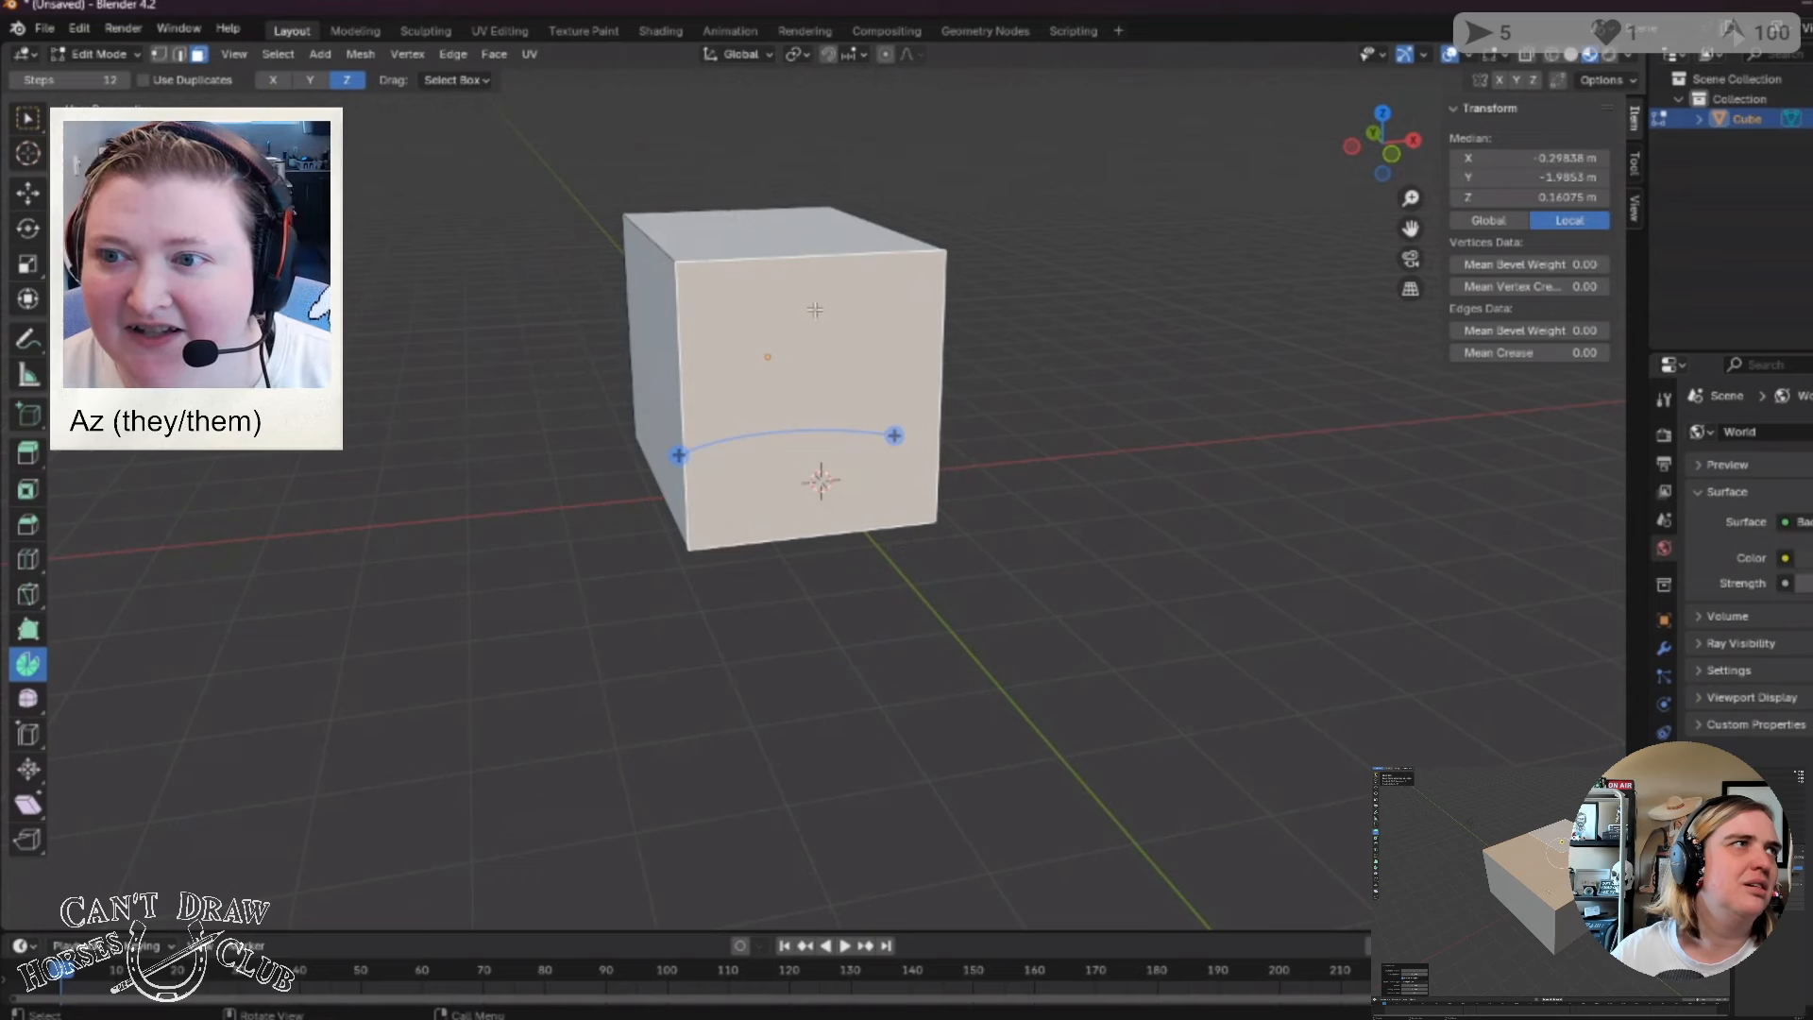
key(ctrl+f)
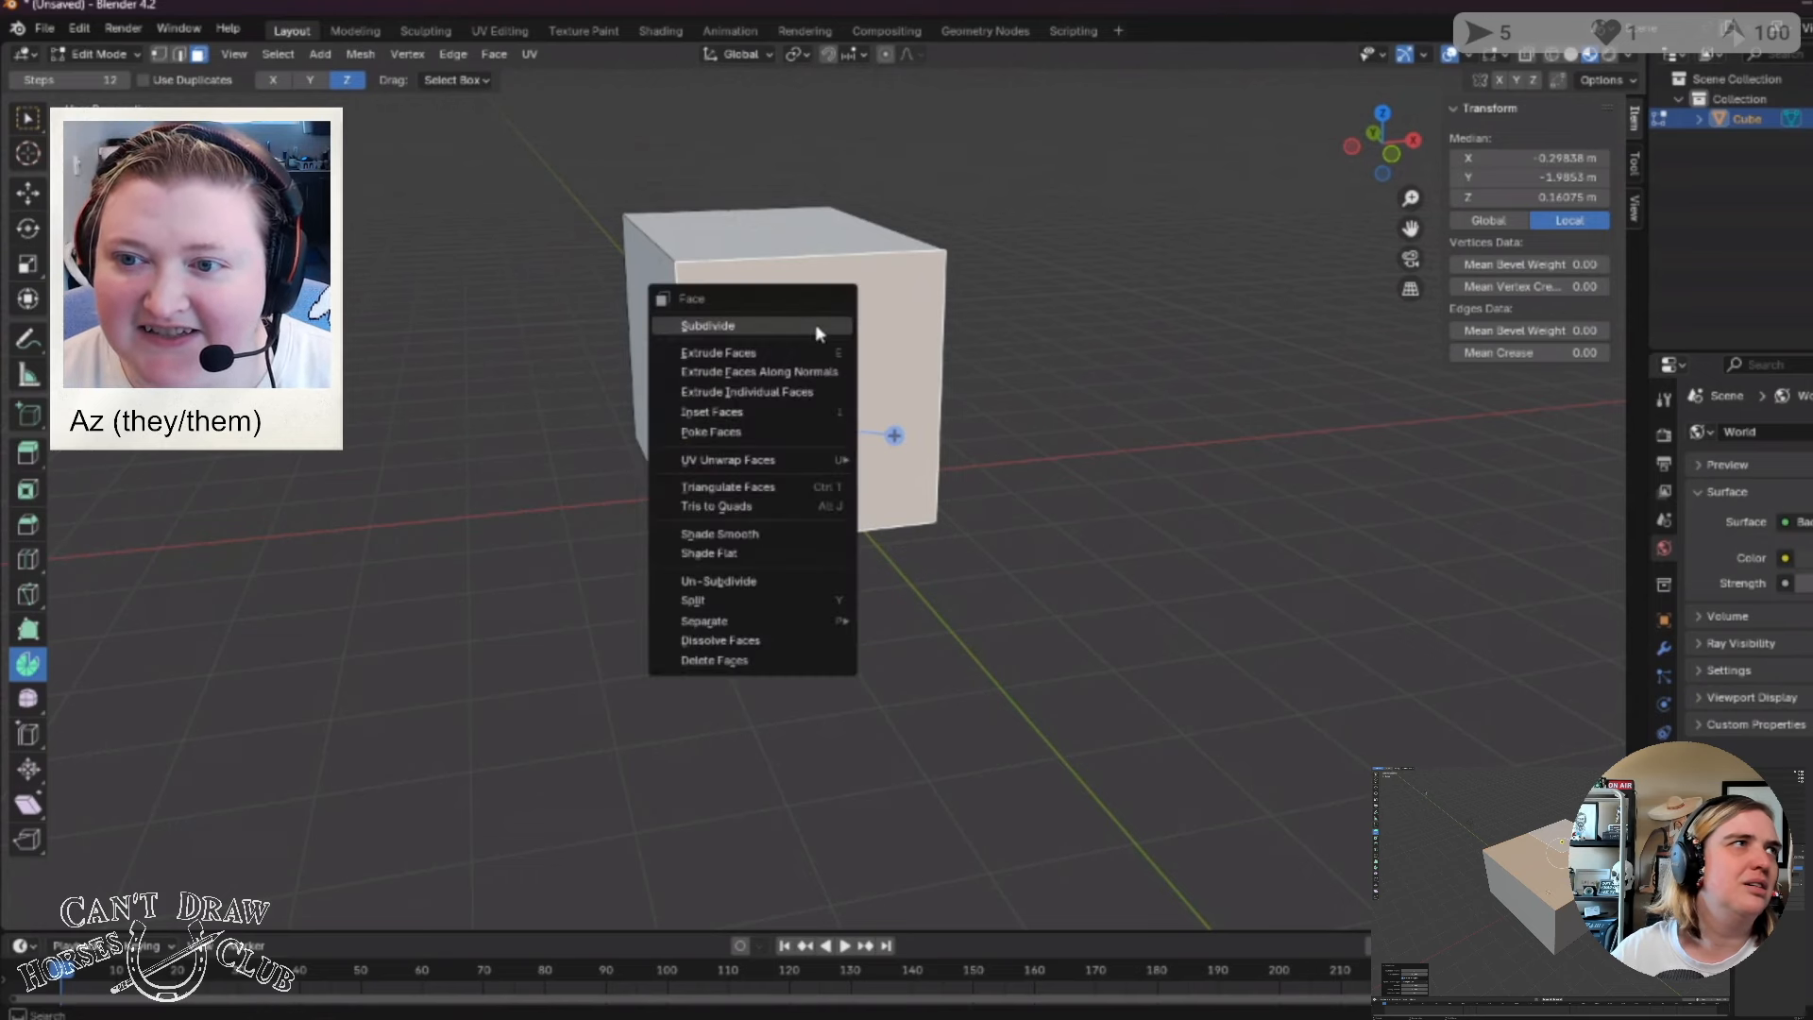
click(746, 325)
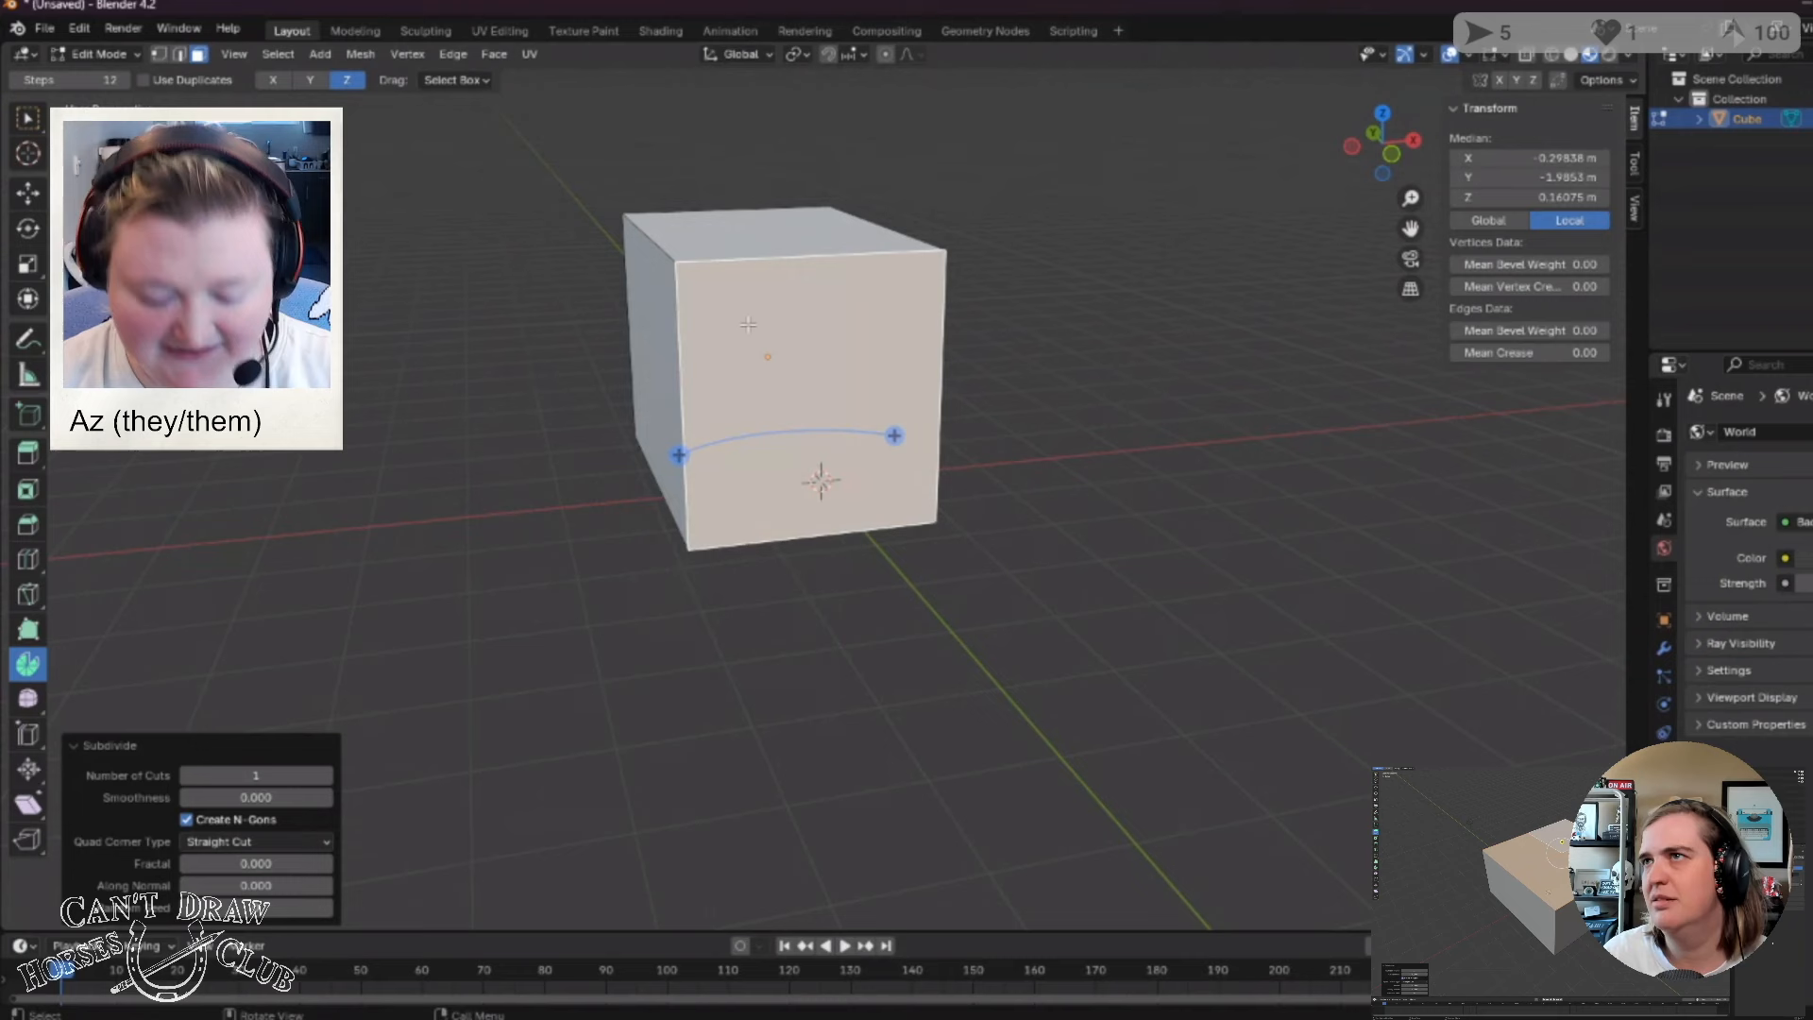
key(b)
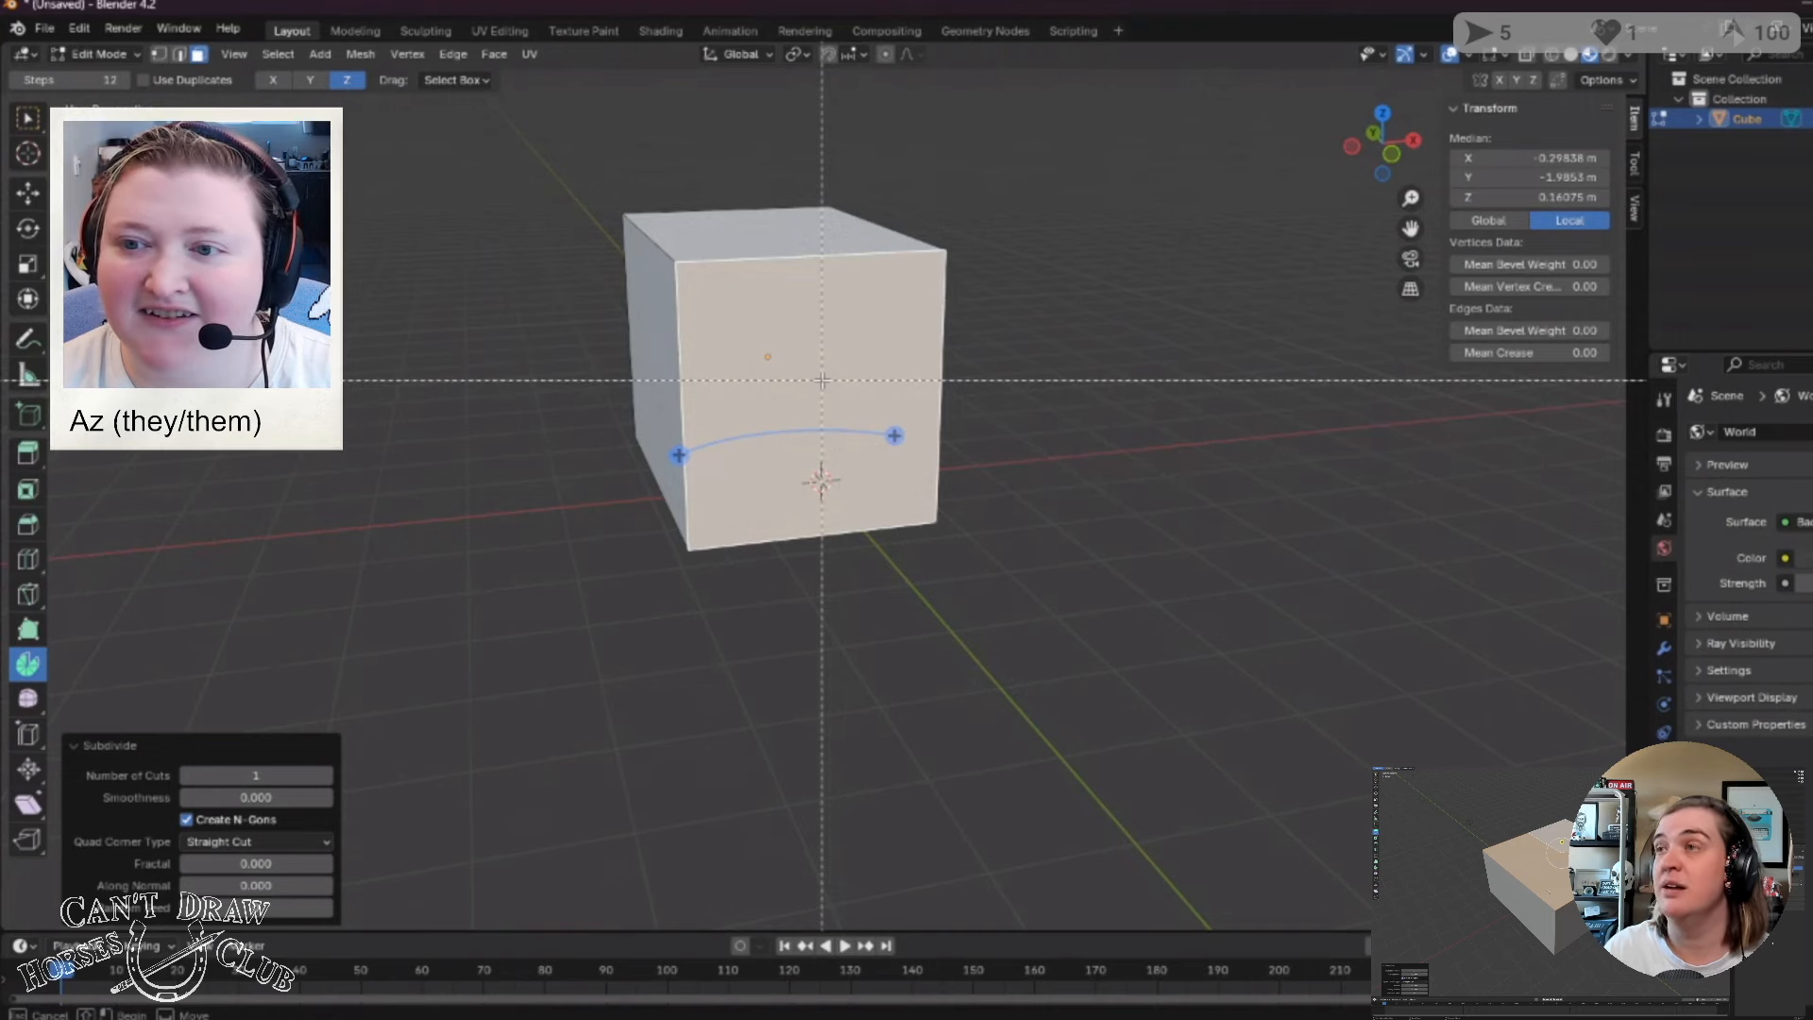
key(Escape)
key(b)
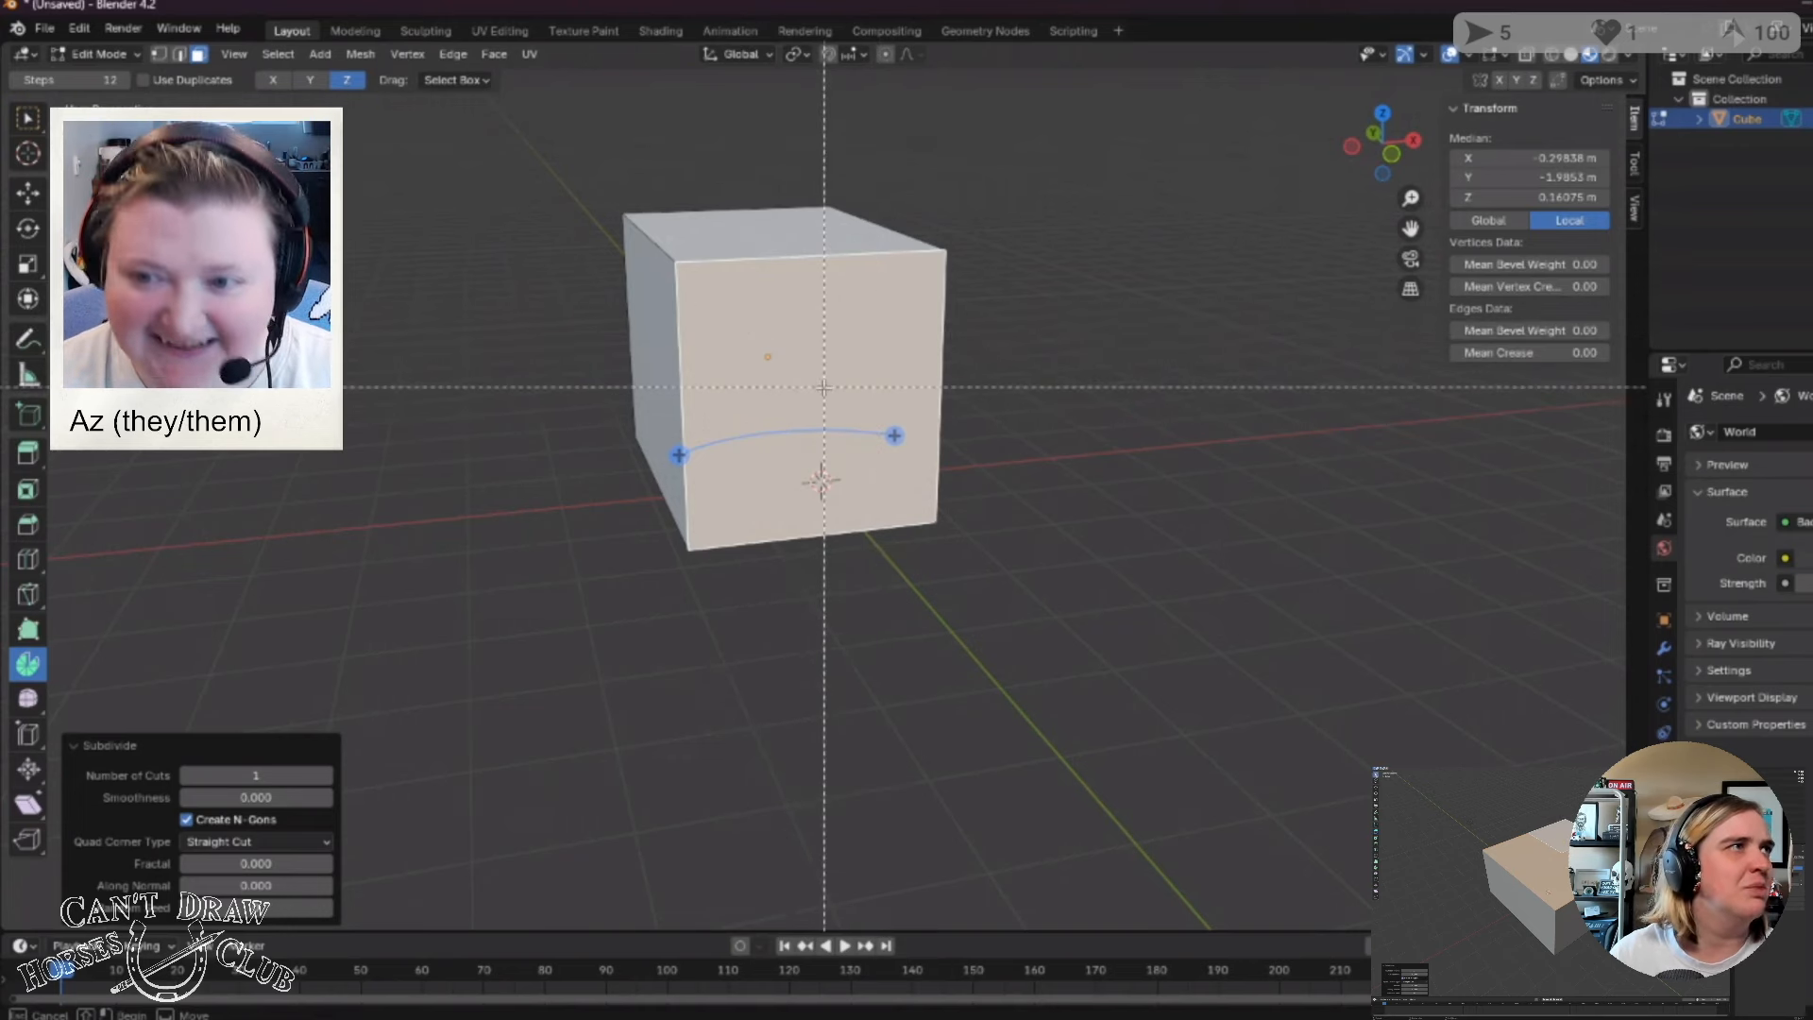
key(Escape)
Compare with the already subdivided end and undo the latest subdivision attempt on the opposite end face.
middle_drag(747, 348, 1128, 335)
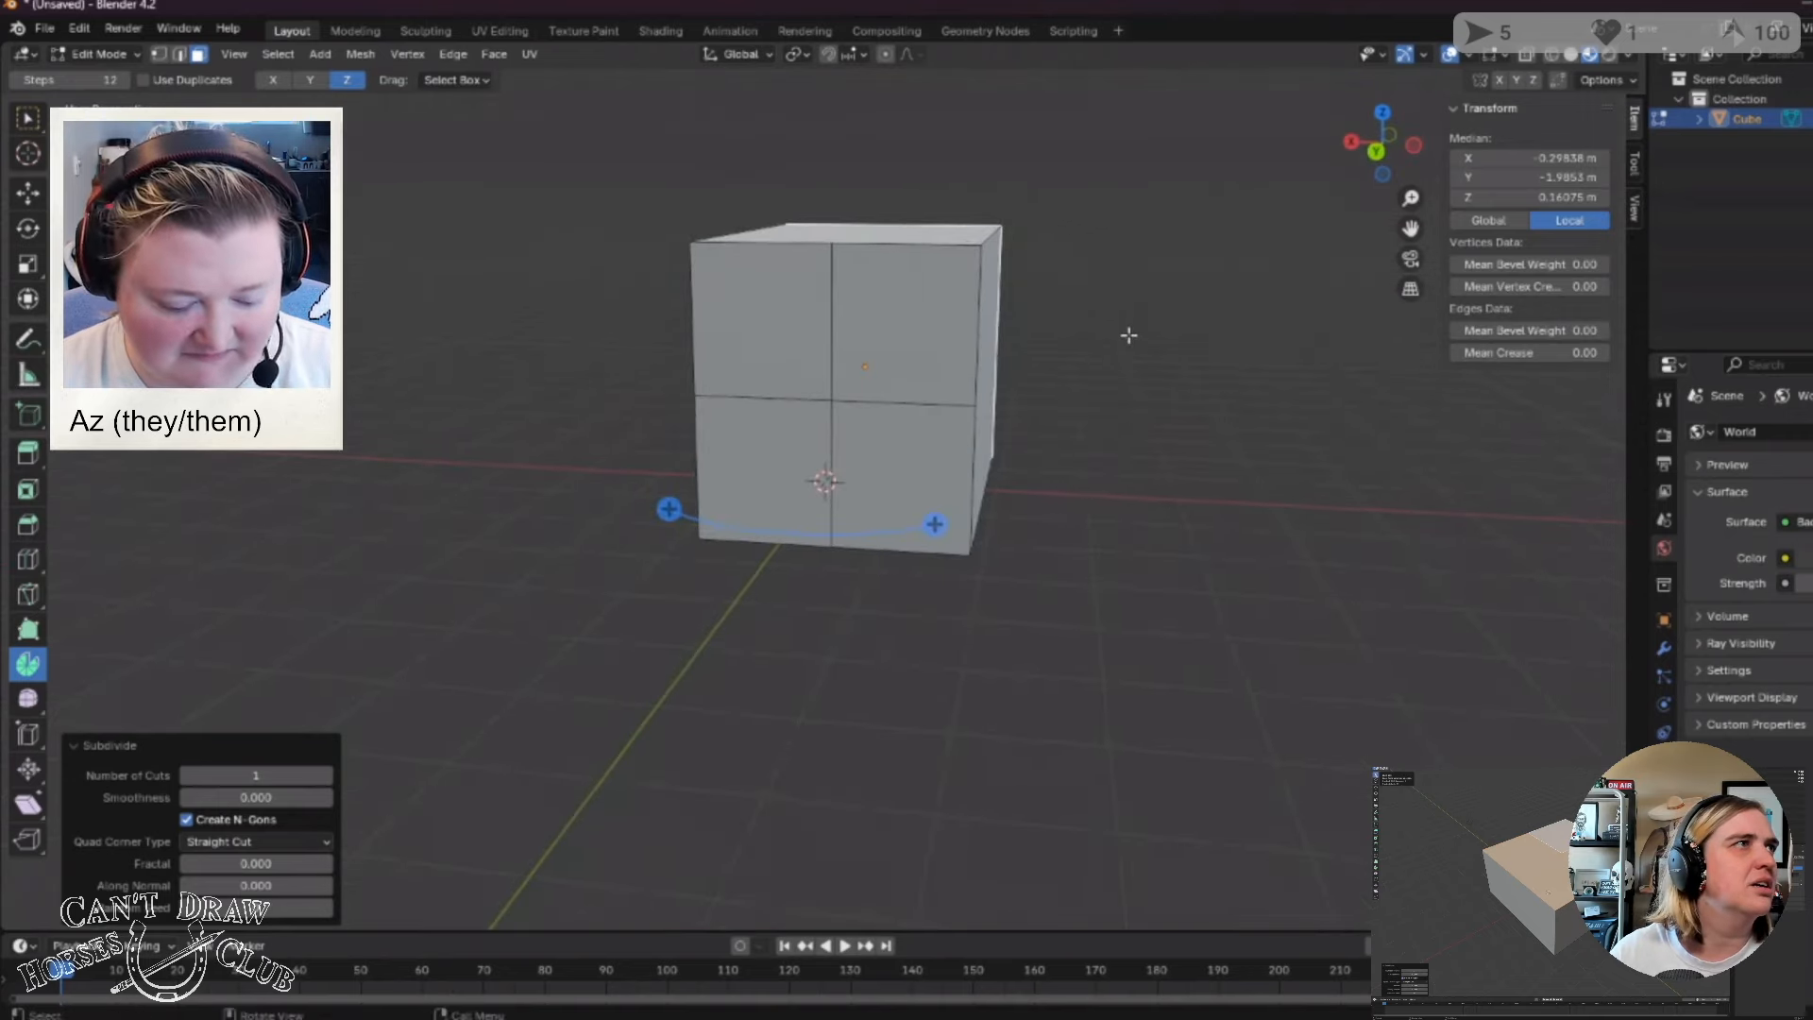
key(ctrl+z)
key(ctrl+z)
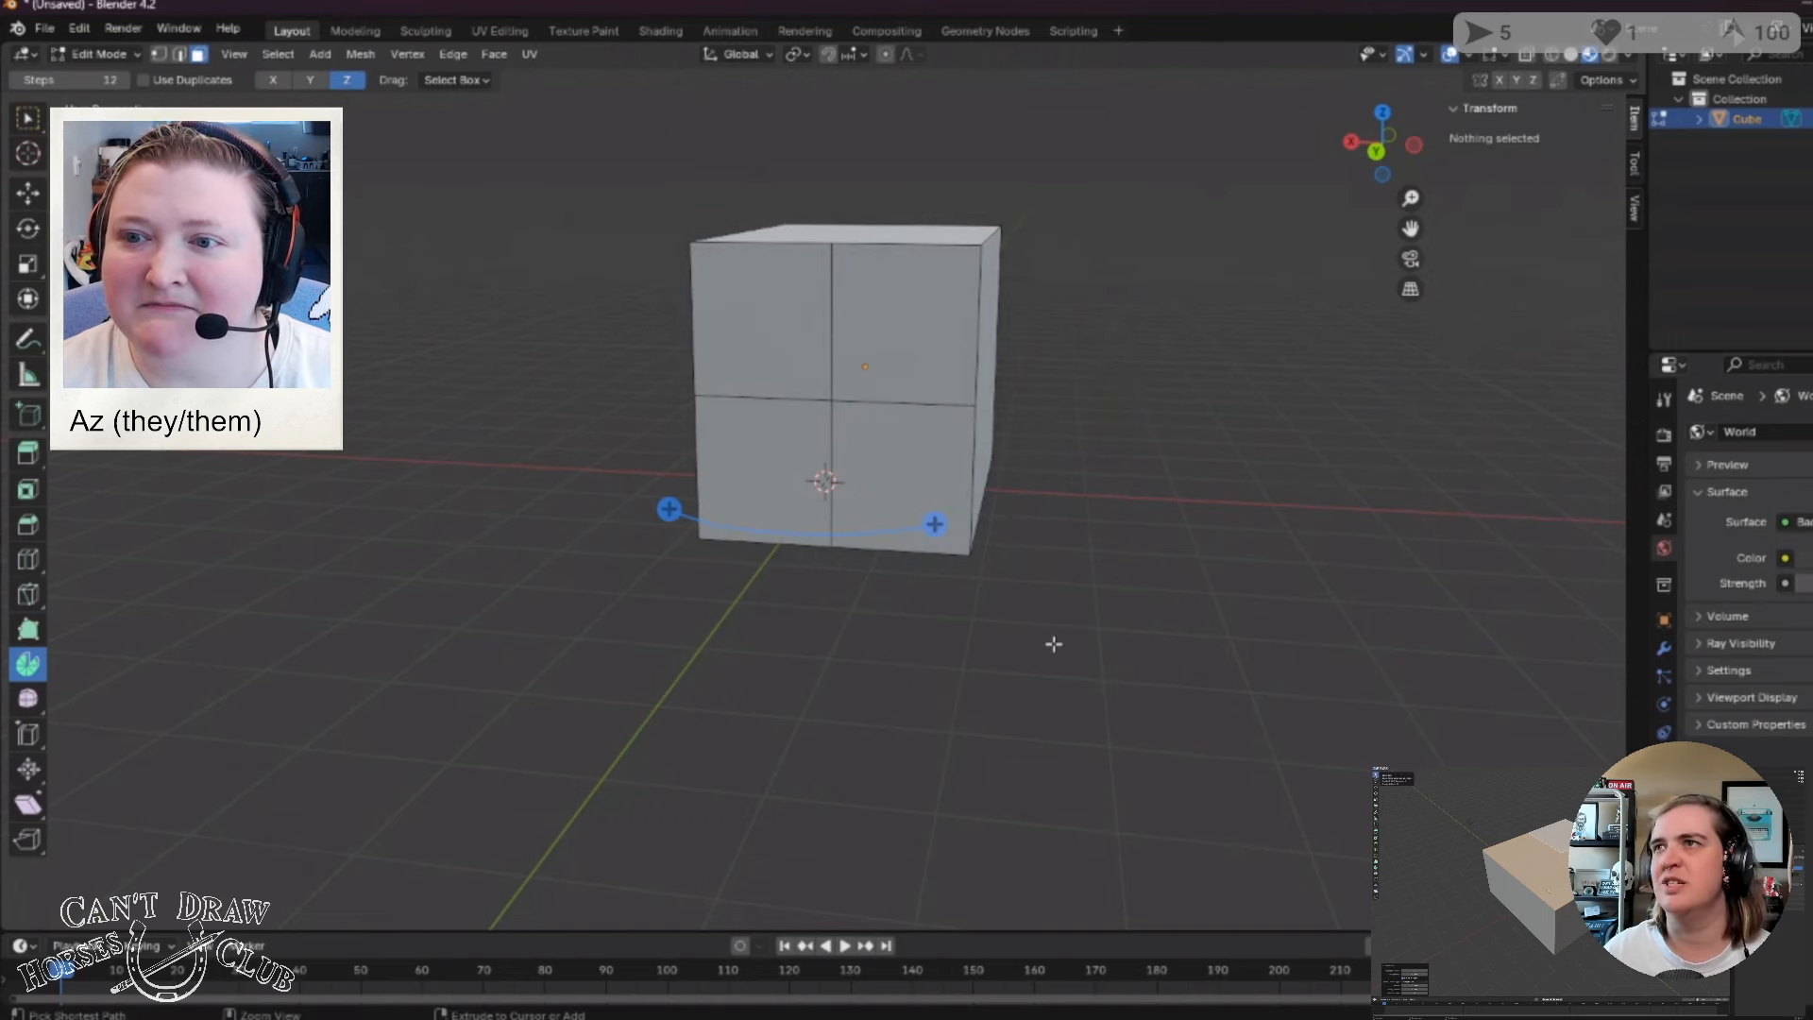
key(ctrl+z)
middle_drag(1052, 641, 721, 660)
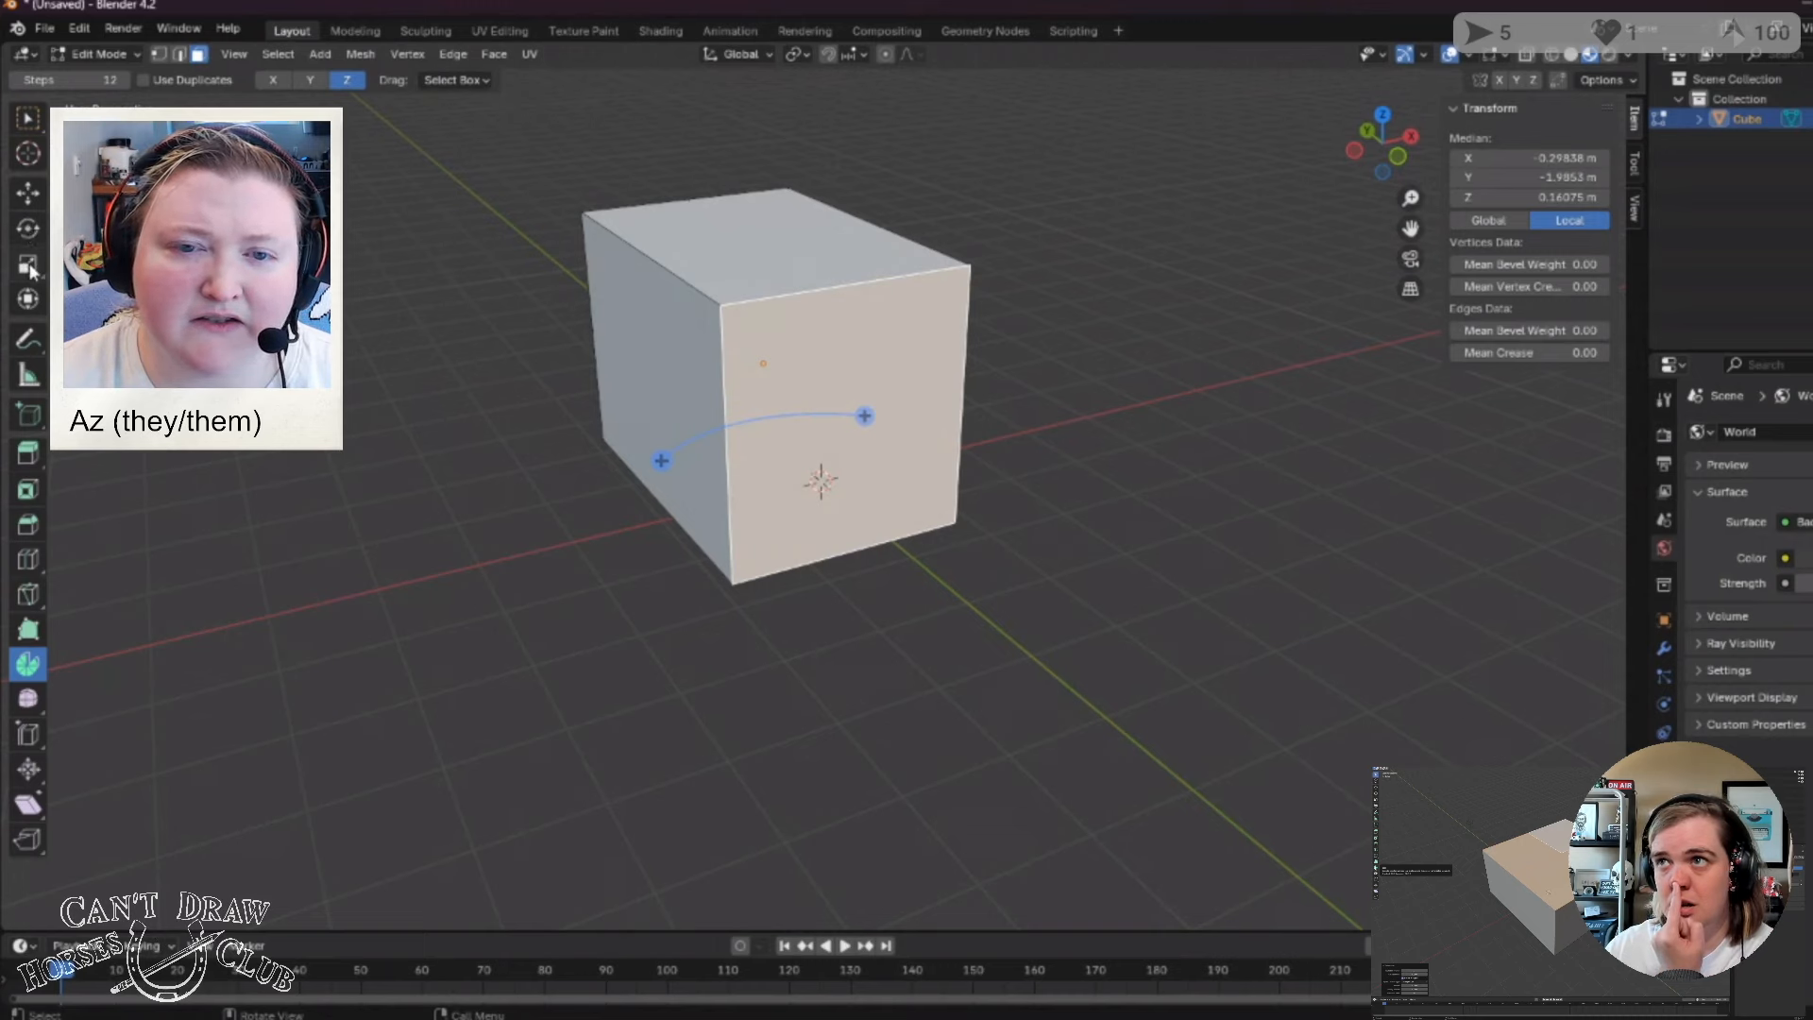
Switch from Spin to the selection tool, try subdividing the undivided end face, and undo the attempt.
click(28, 120)
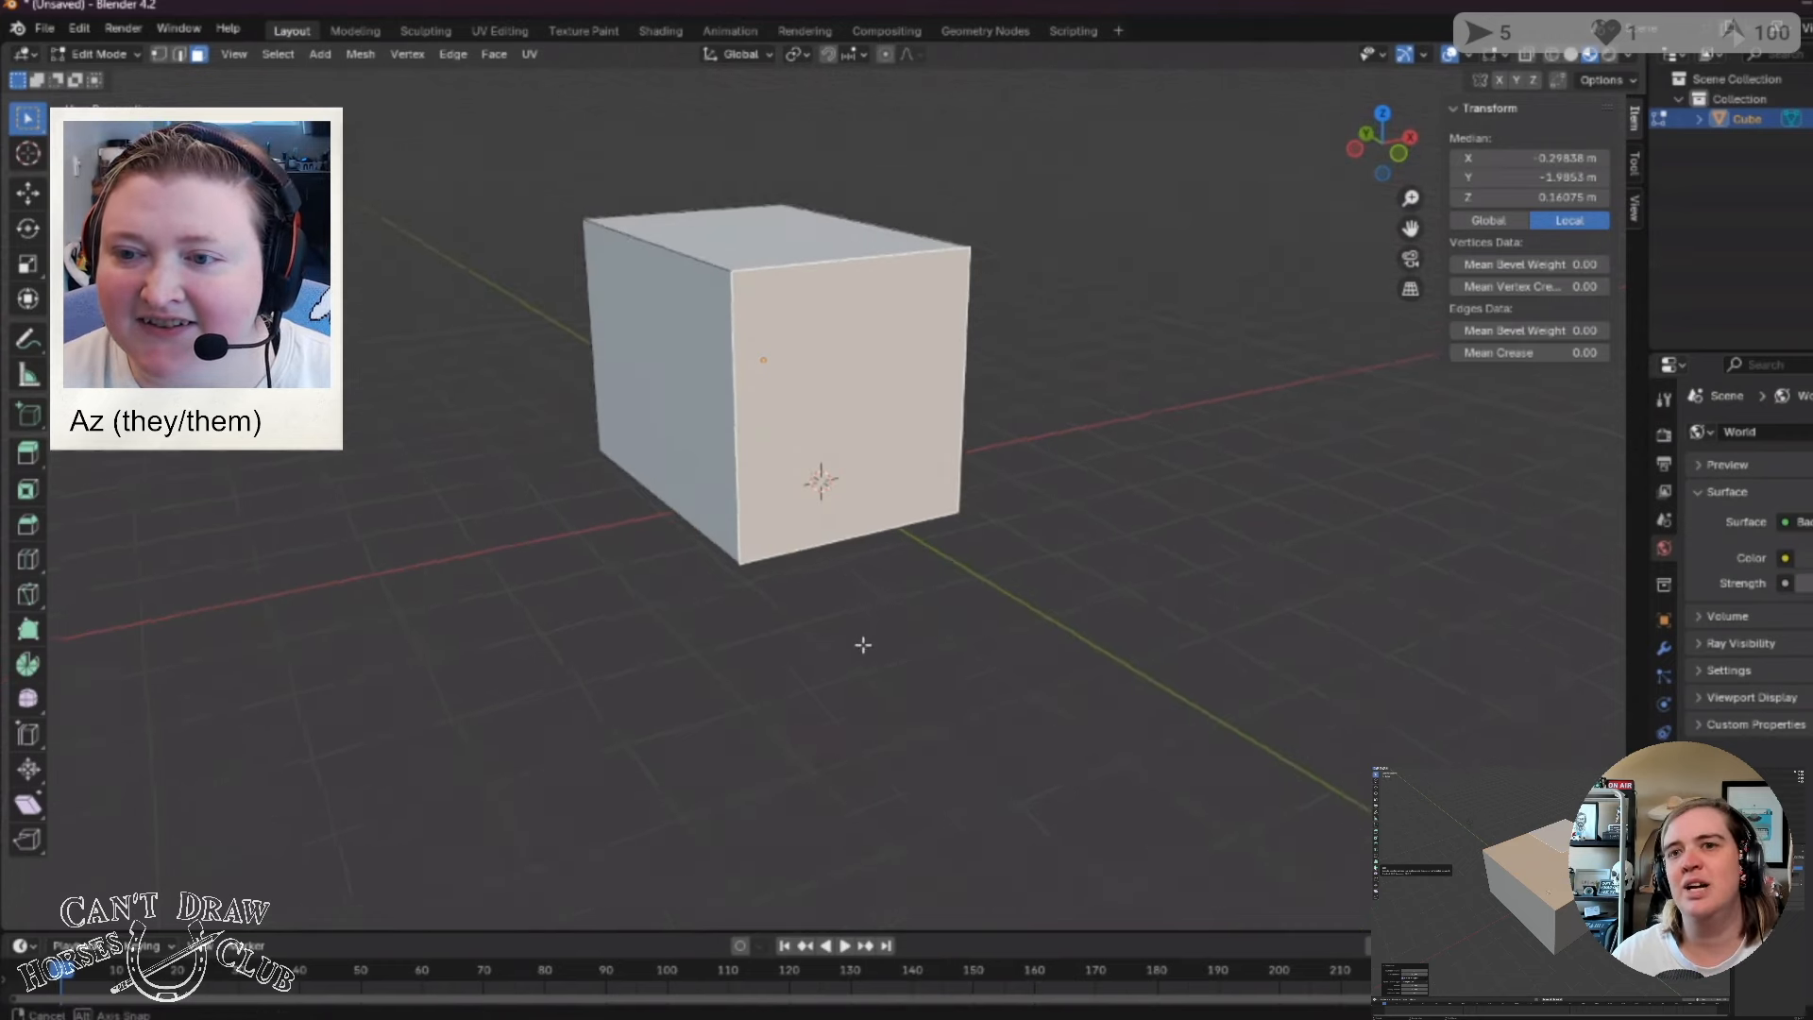
right_click(810, 387)
click(809, 383)
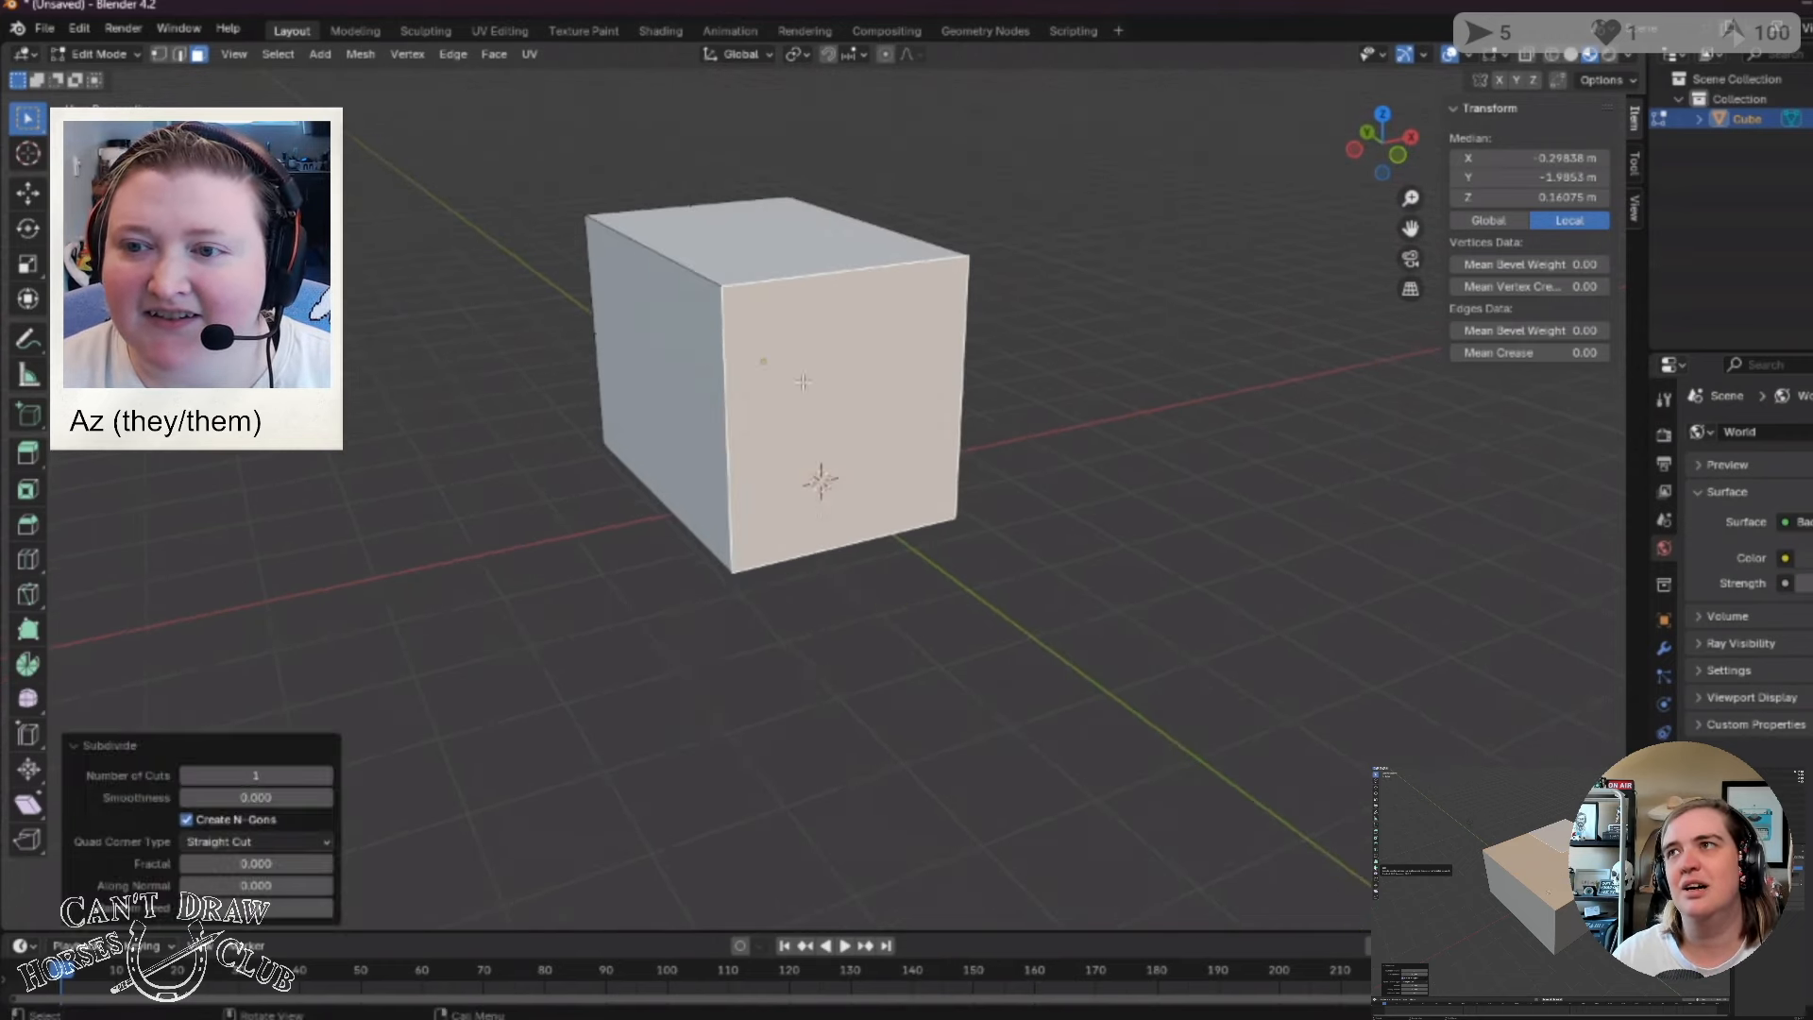
key(ctrl+z)
key(ctrl+z)
key(ctrl+shift+z)
Try to subdivide the adjacent long side face with one cut and clear the selection.
right_click(539, 543)
middle_drag(669, 830, 758, 665)
click(749, 406)
right_click(746, 404)
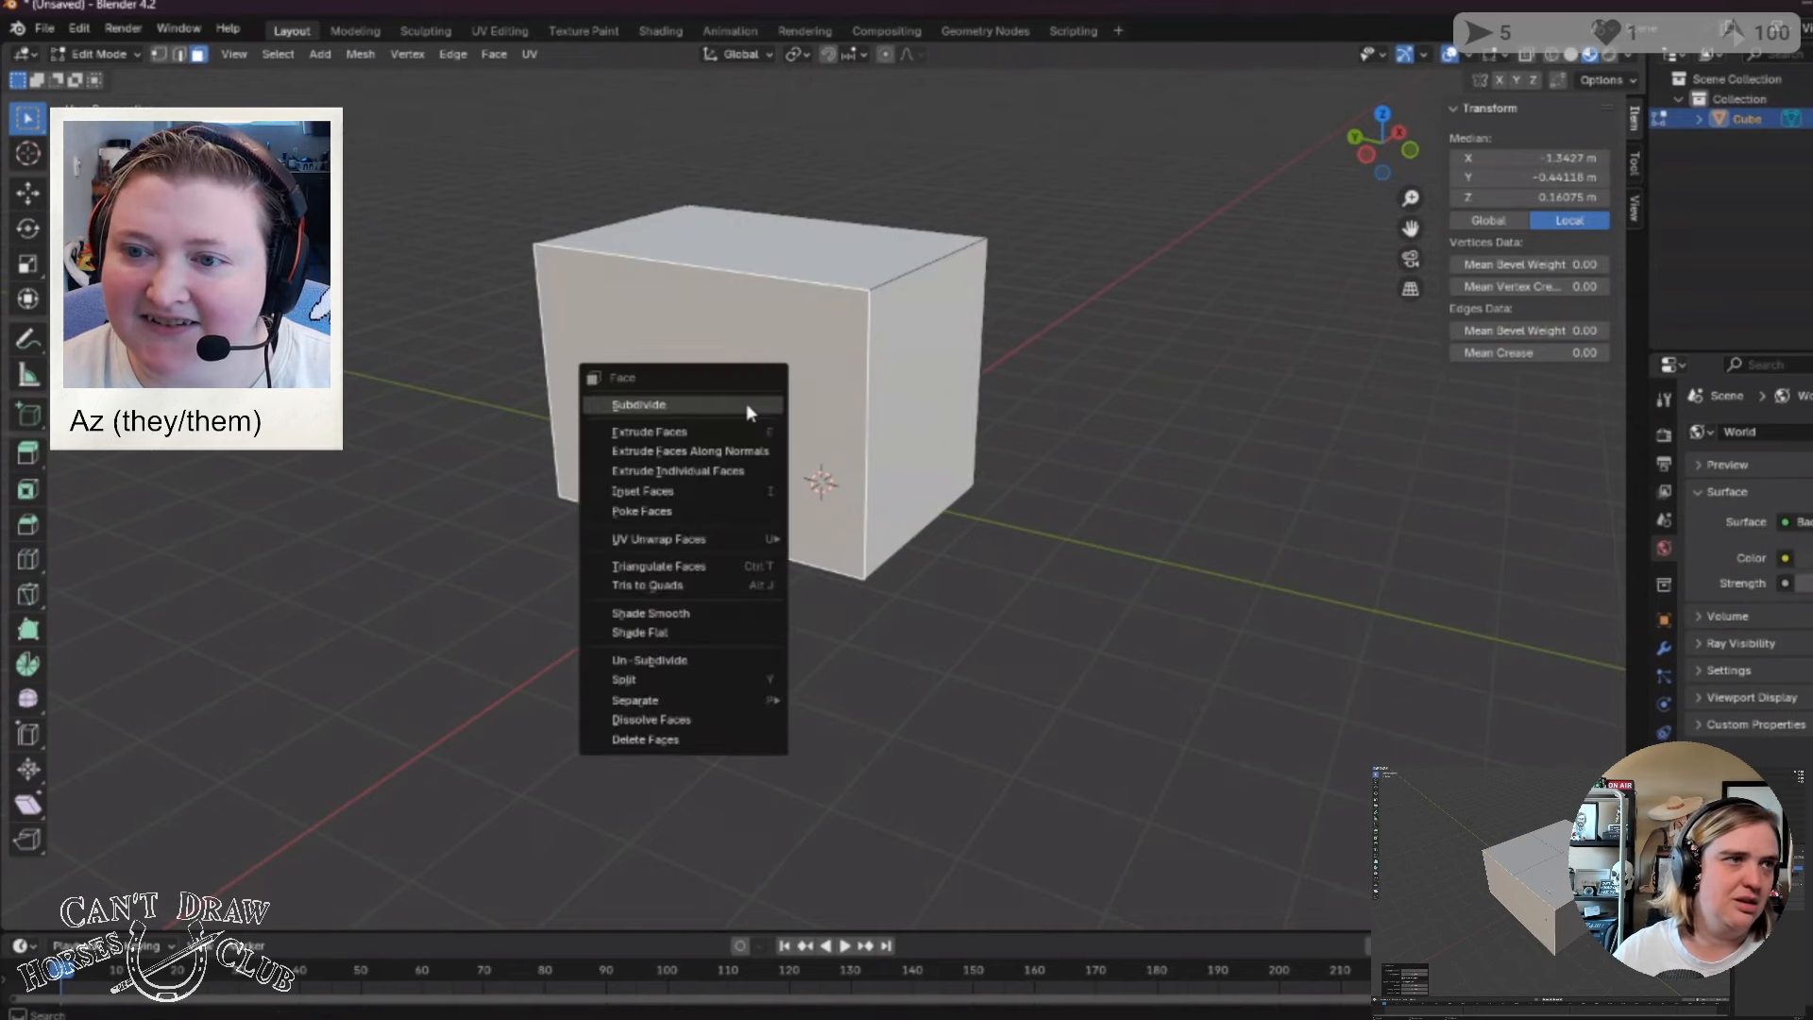
click(746, 405)
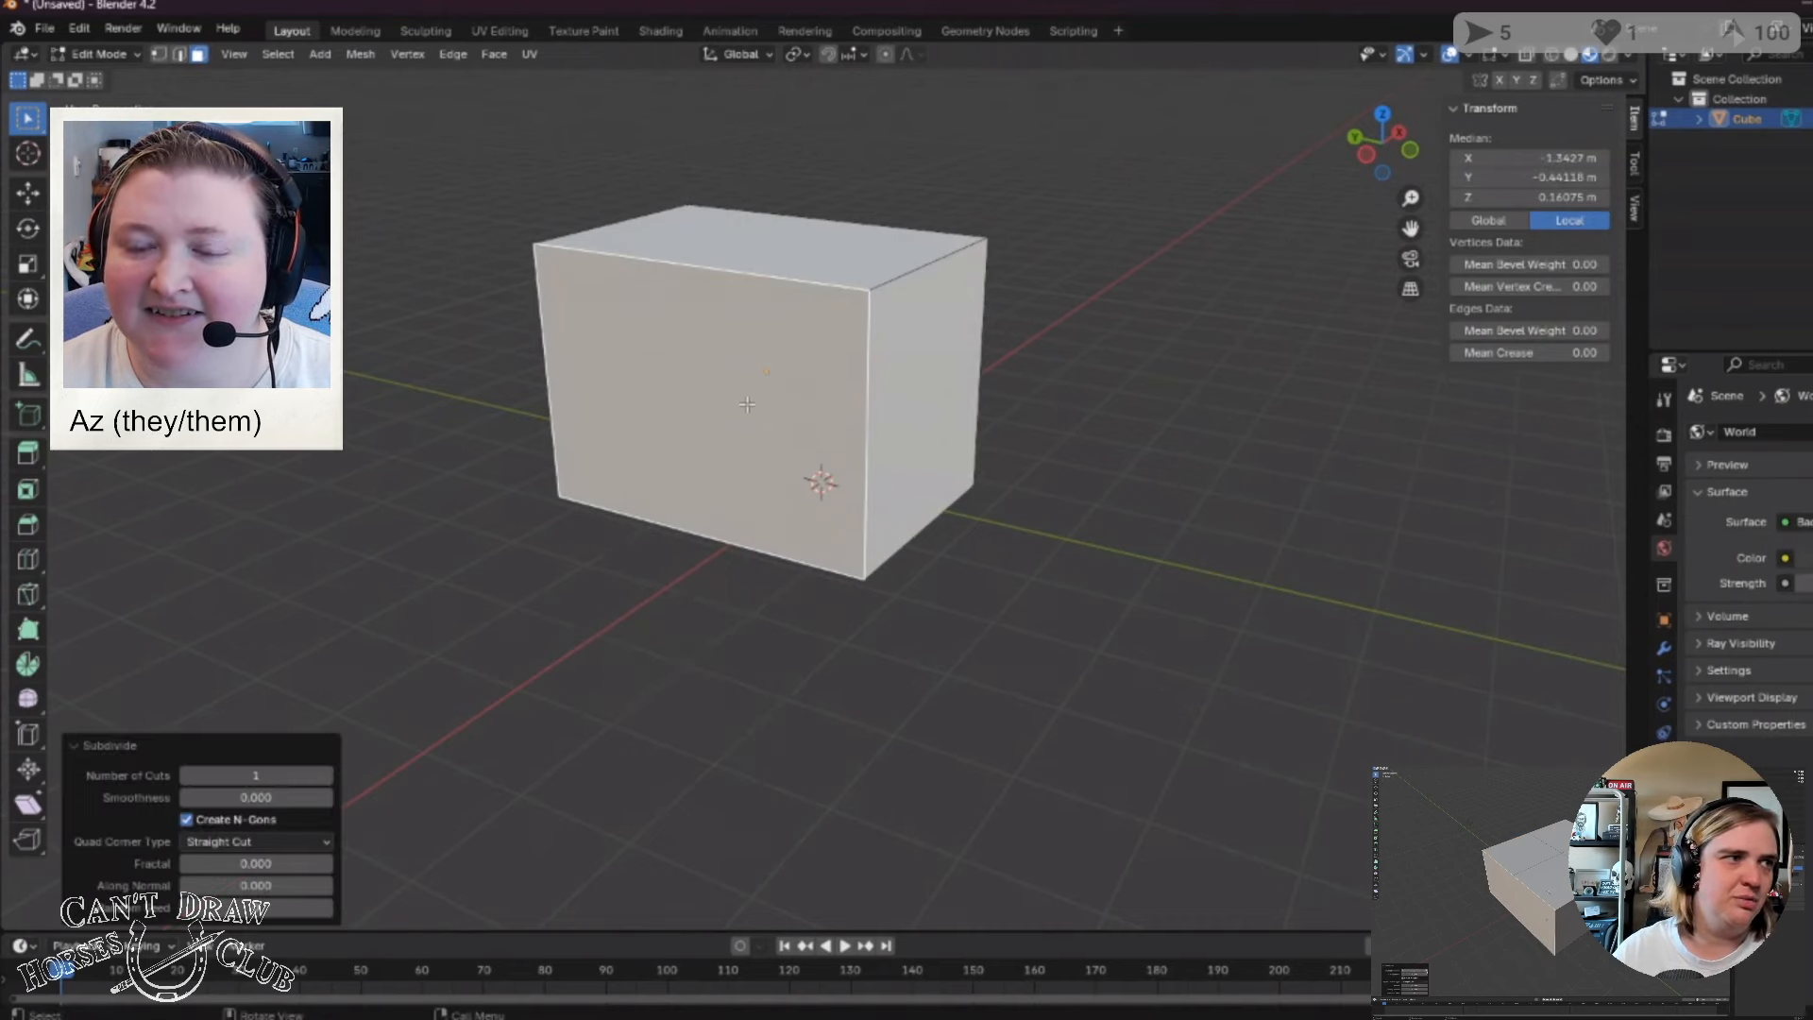
click(753, 625)
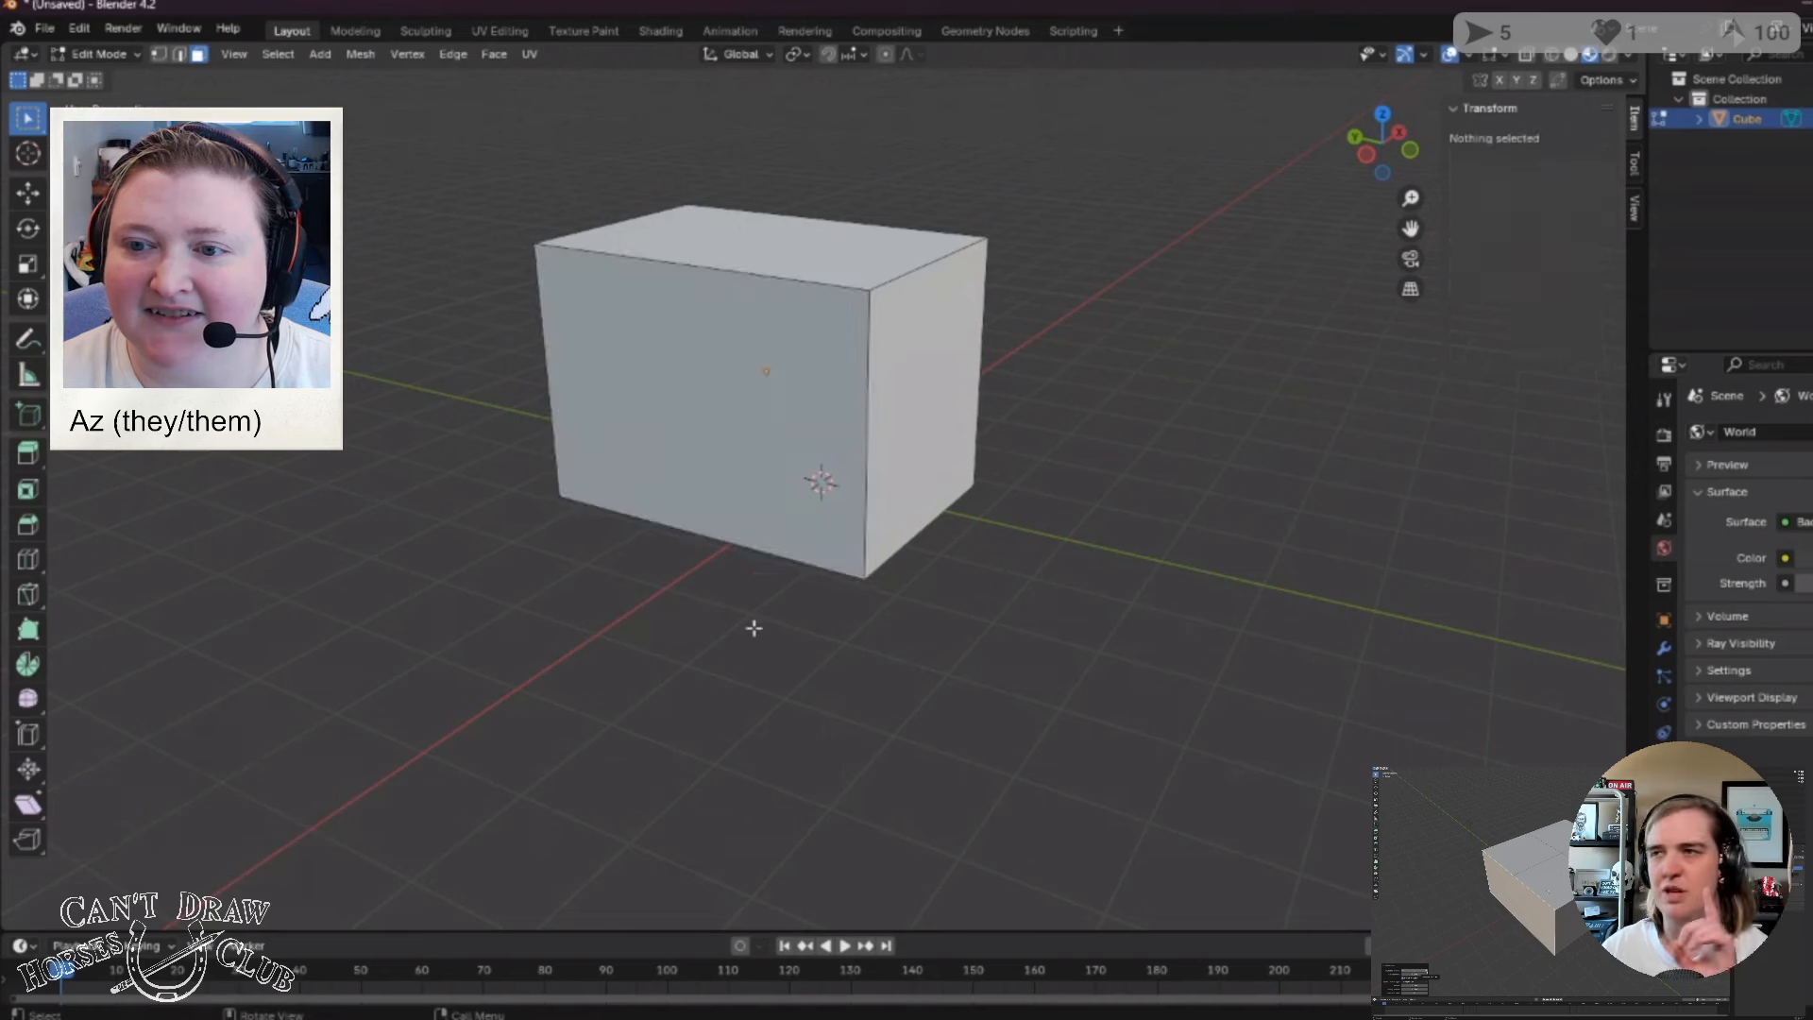
Try to subdivide the same long side face with 3 cuts and clear the selection.
click(707, 489)
right_click(684, 431)
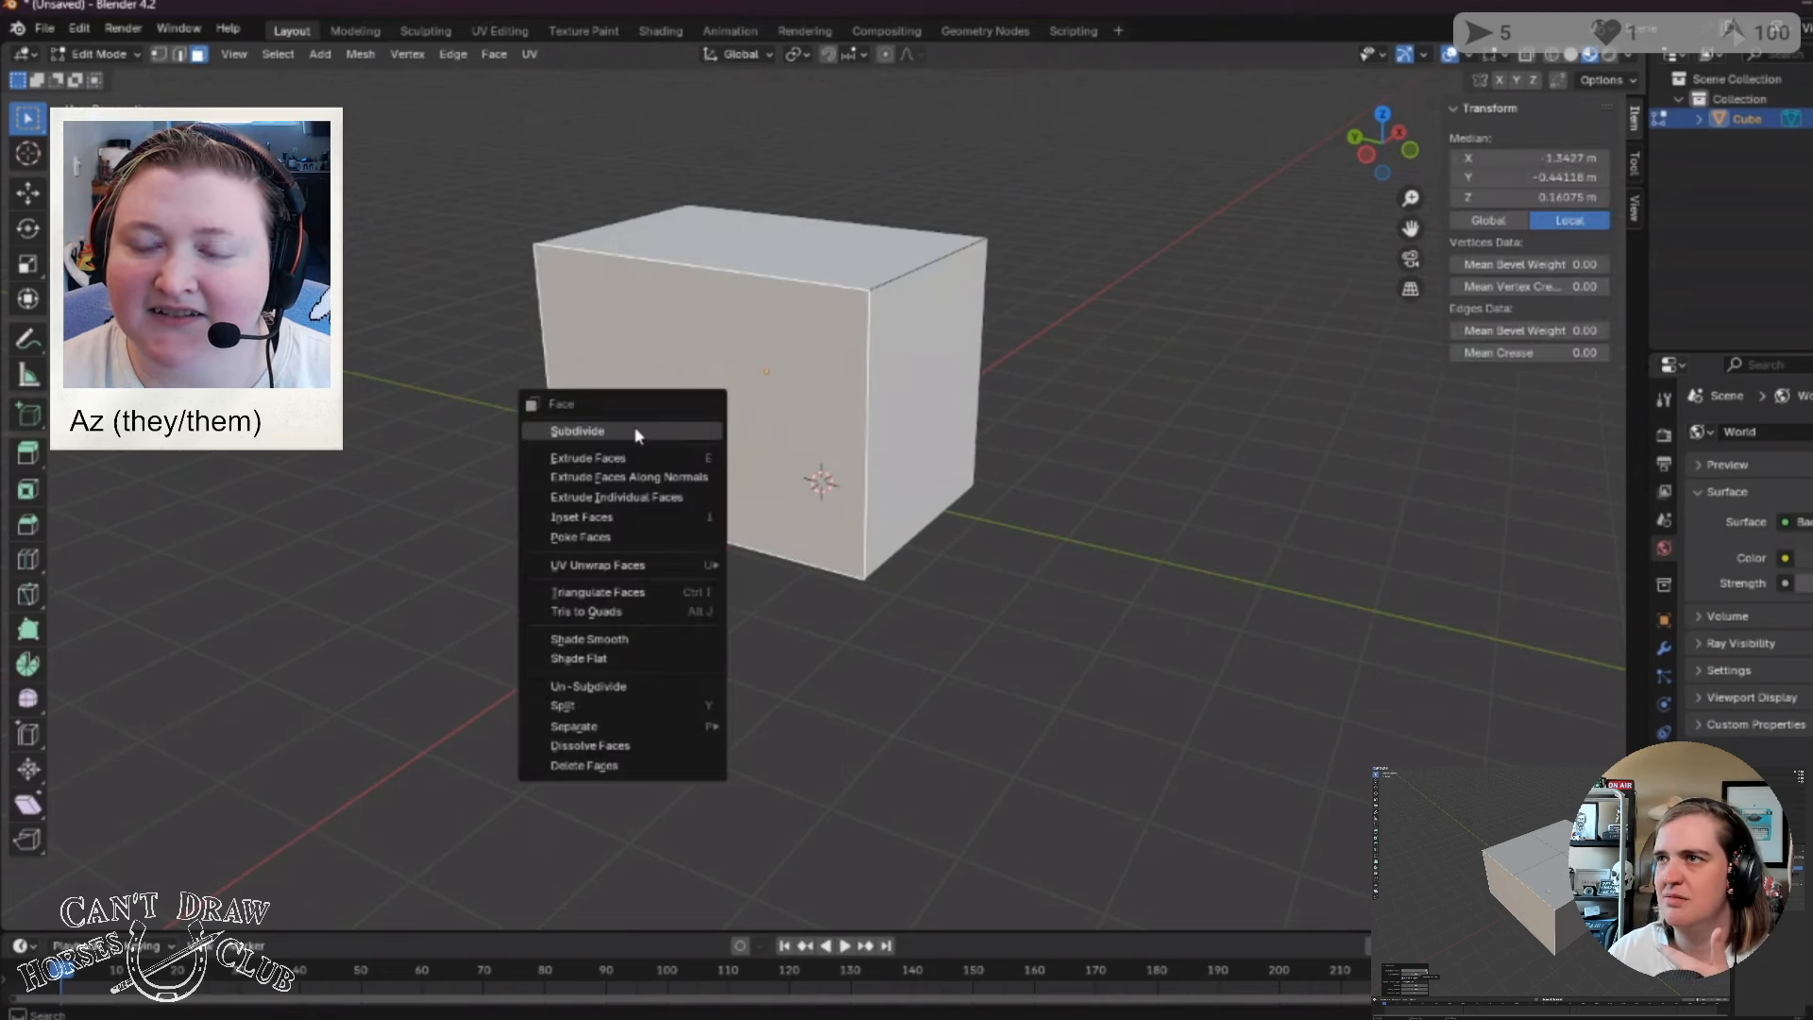
click(577, 431)
click(257, 775)
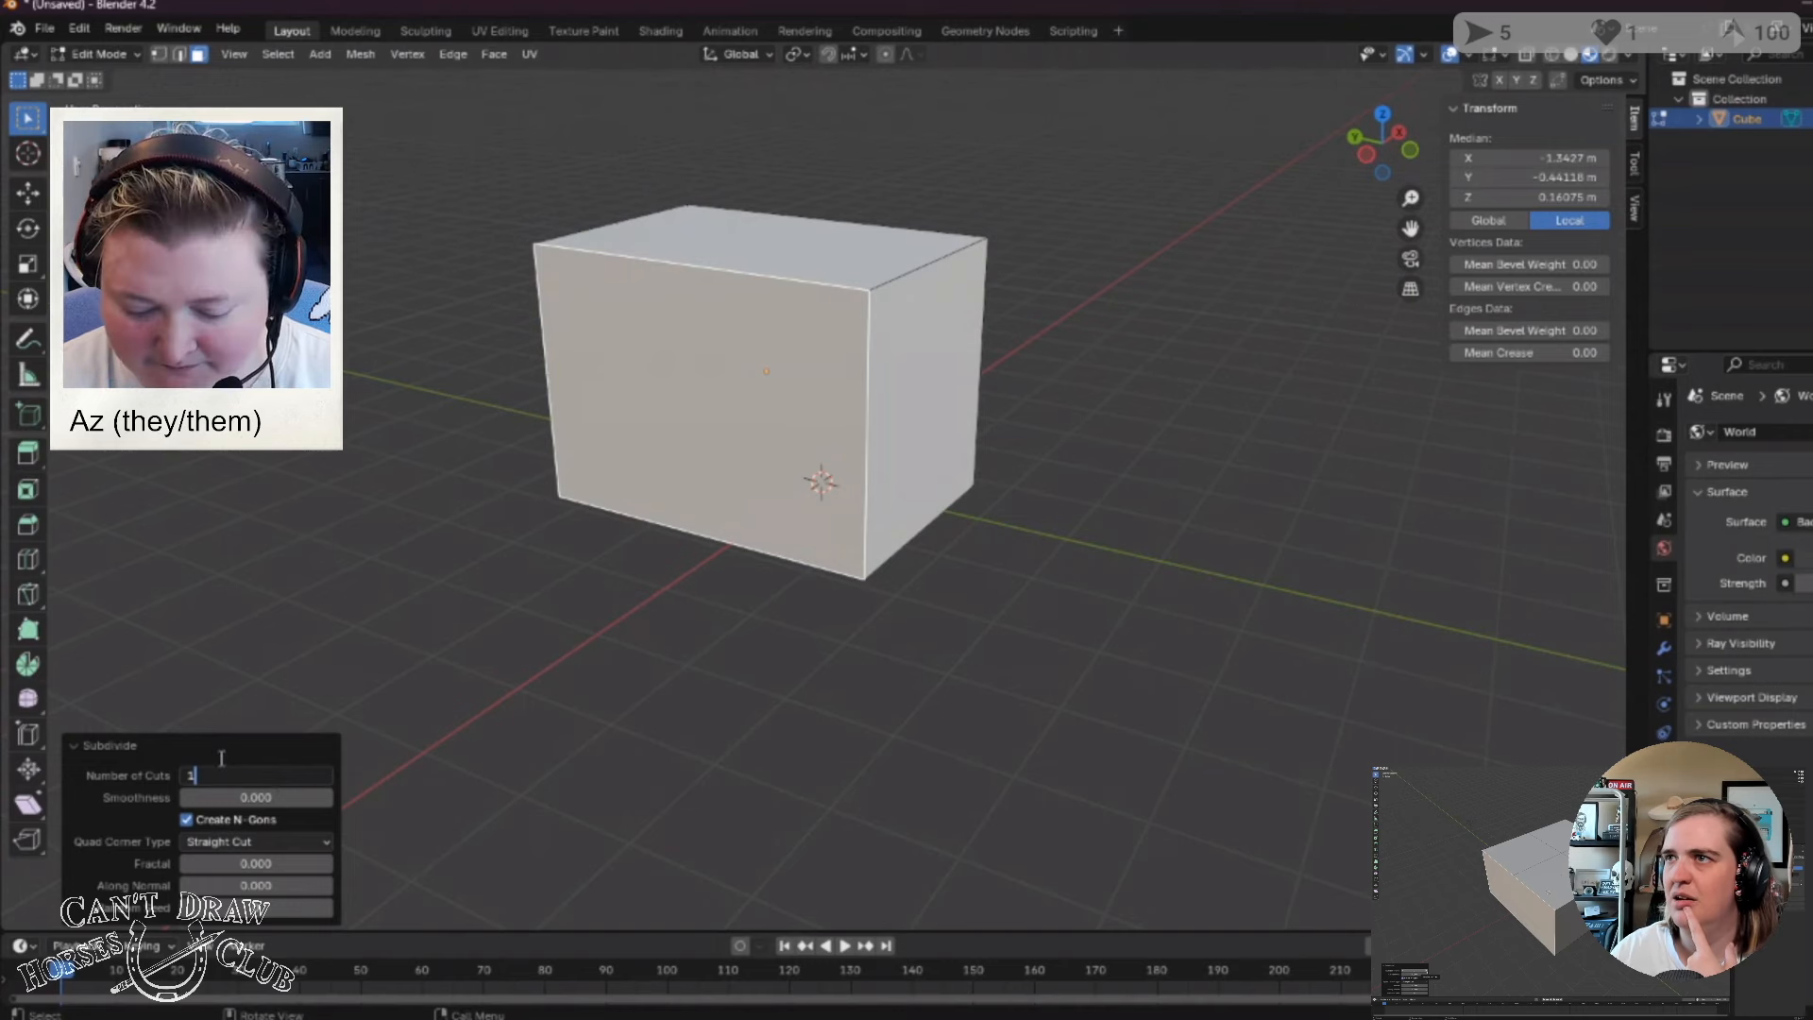
text(3)
key(Return)
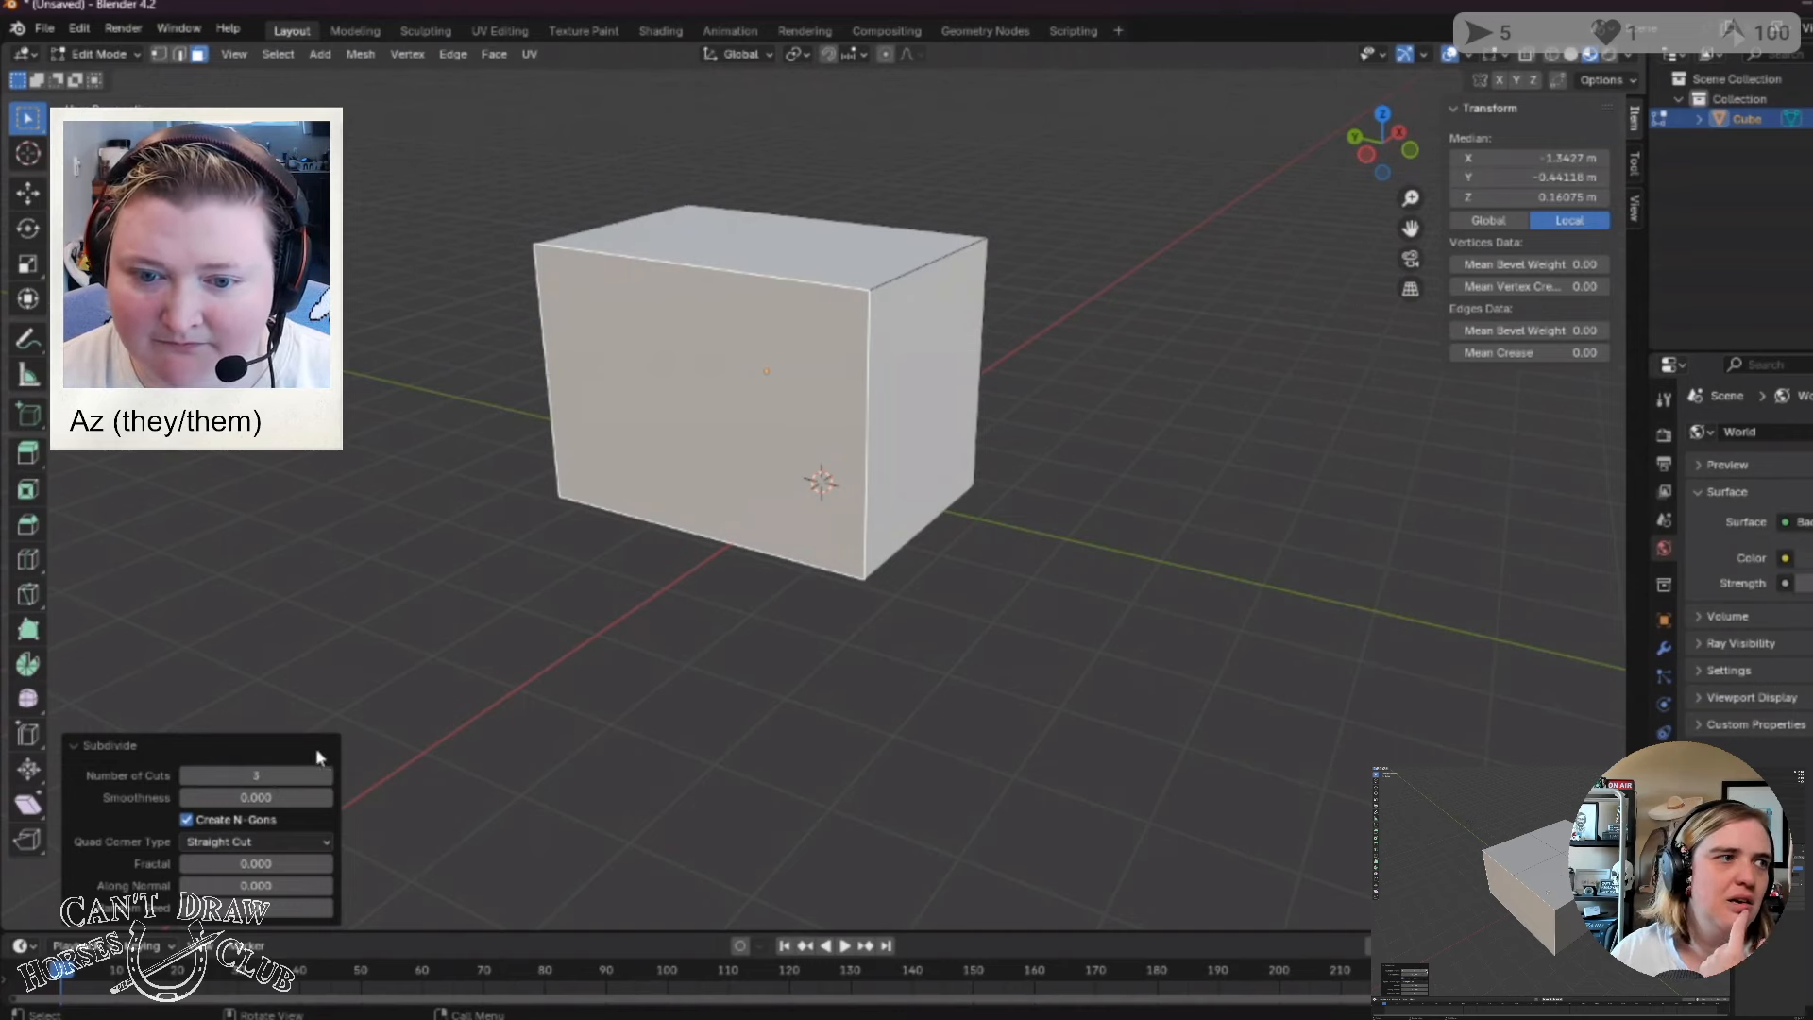
click(595, 729)
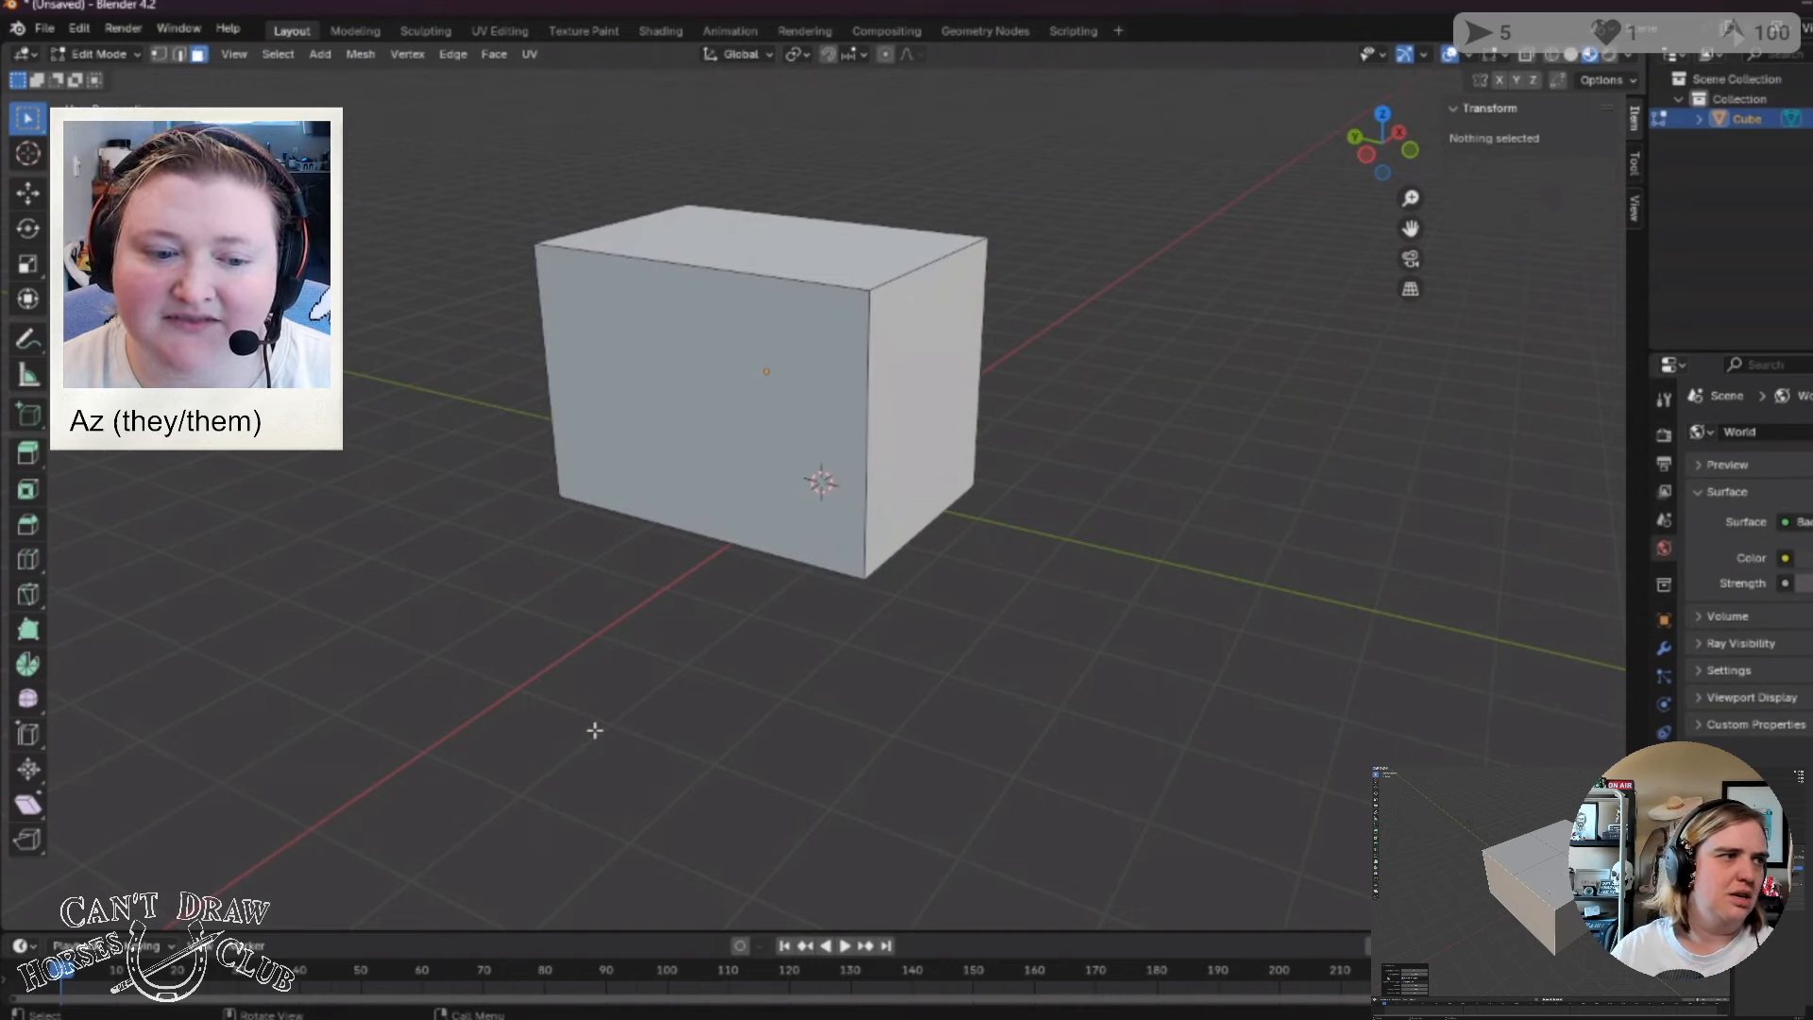
Undo the recent subdivision attempts, keeping the first end face divided into four, and select the cube's top face.
click(678, 367)
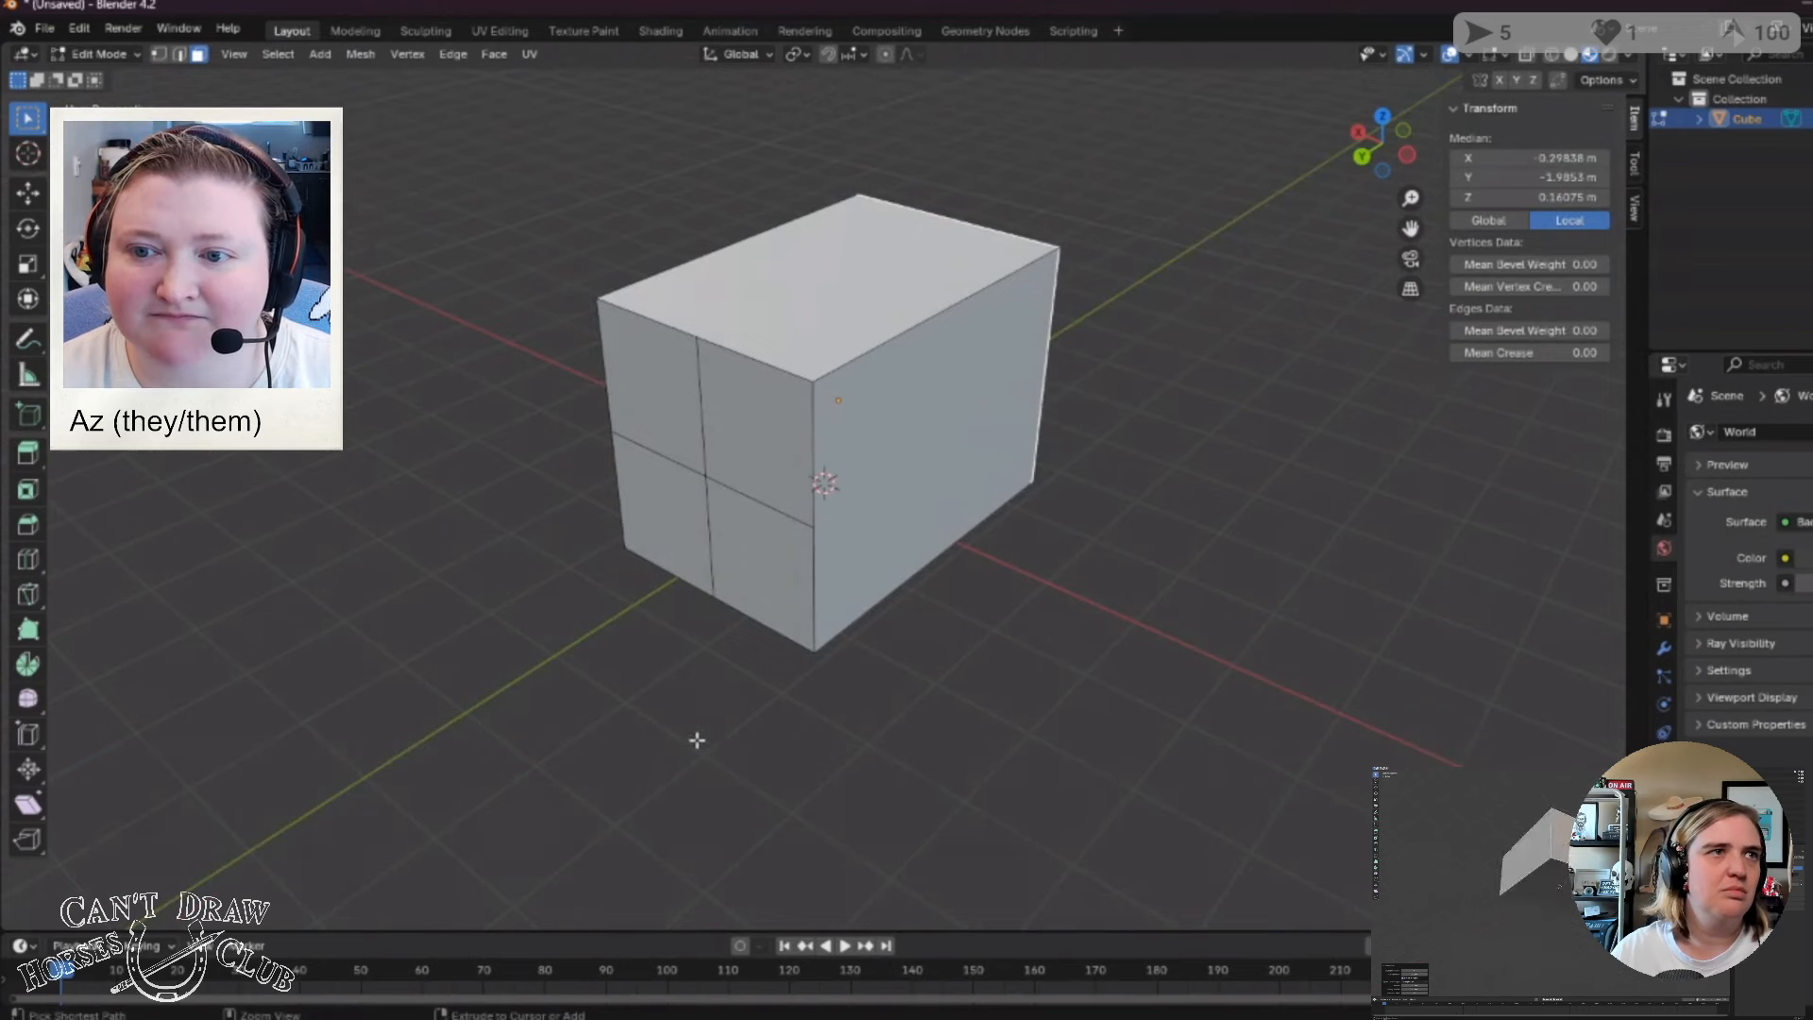
key(ctrl+z)
key(ctrl+z)
key(ctrl+z)
key(ctrl+z)
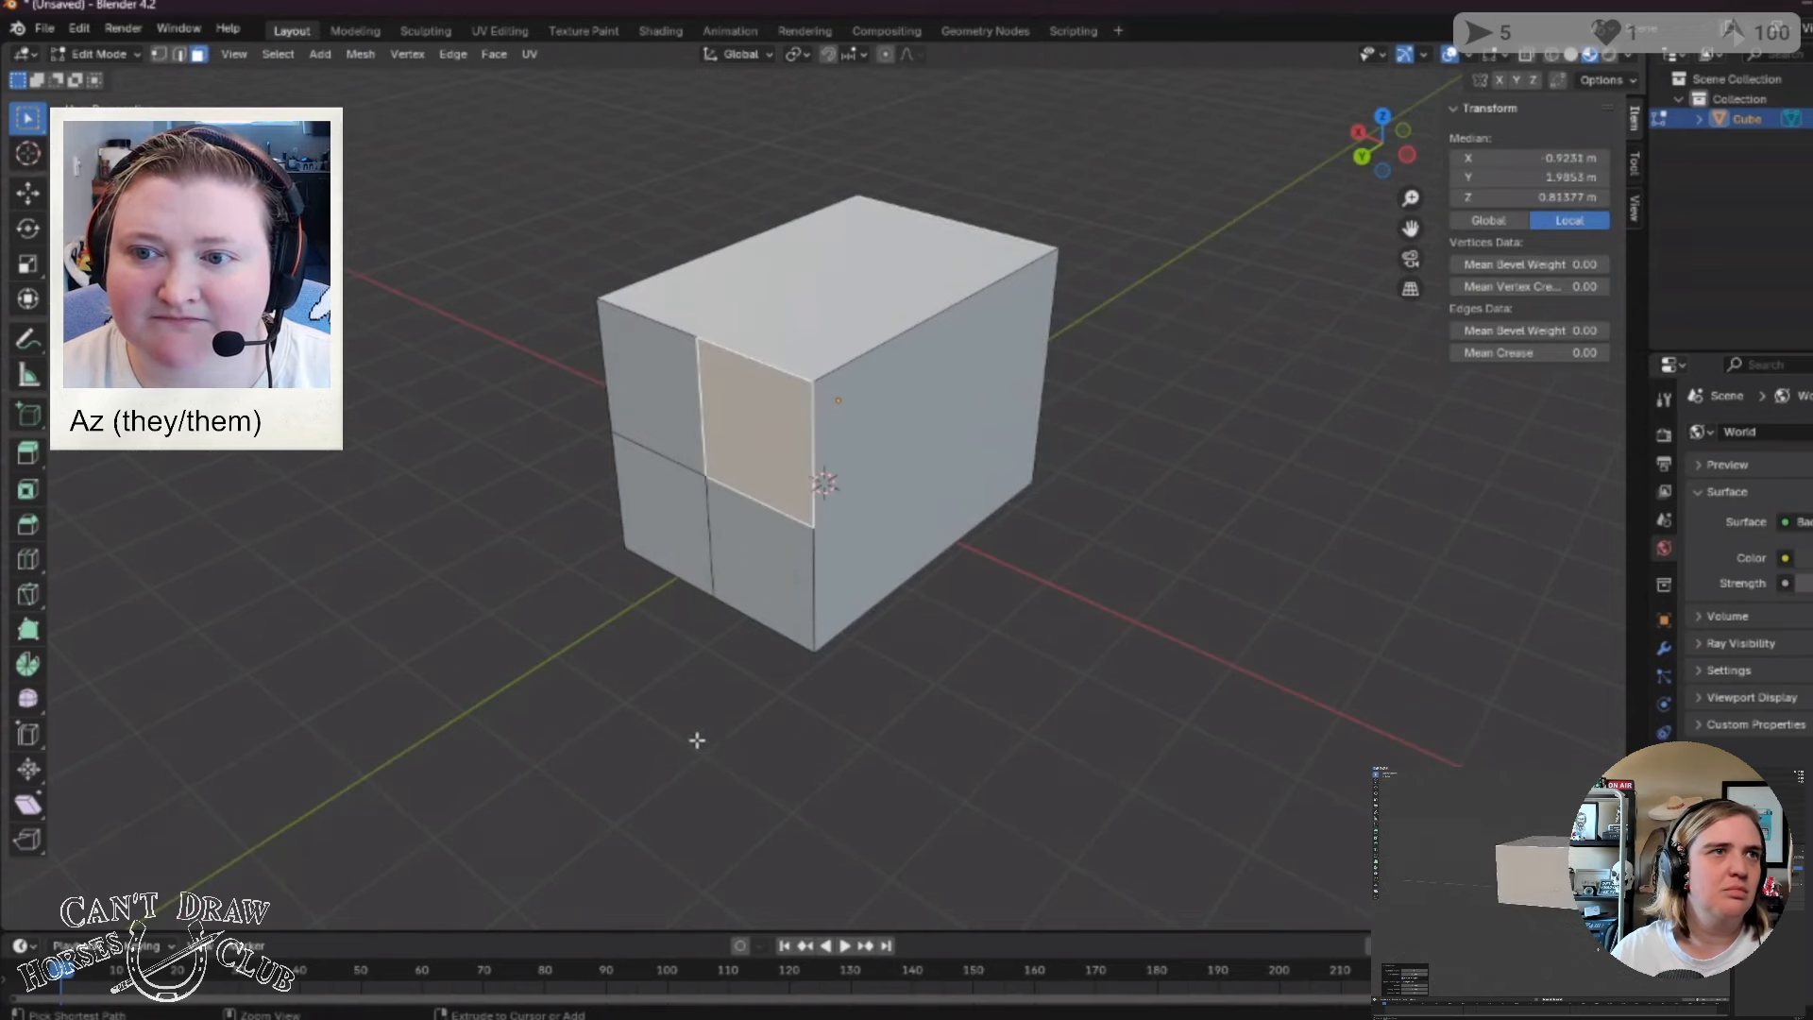
key(ctrl+z)
key(ctrl+z)
key(ctrl+z)
key(ctrl+z)
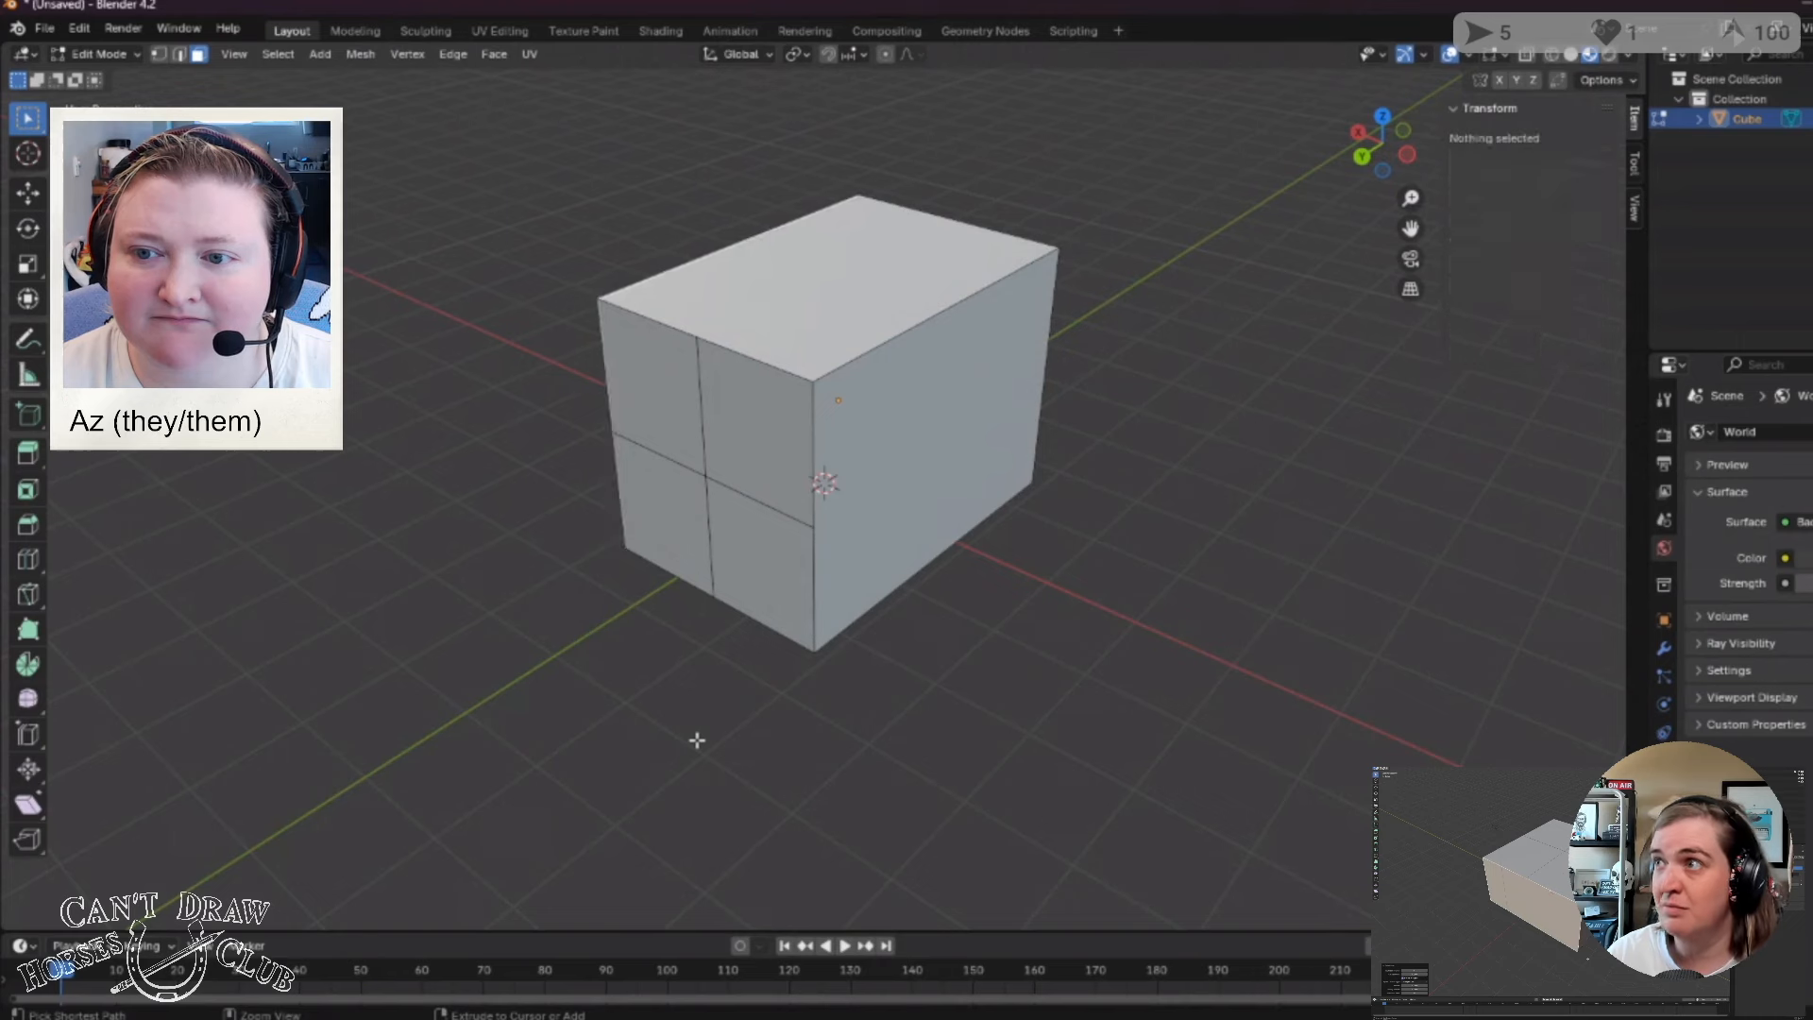
key(ctrl+z)
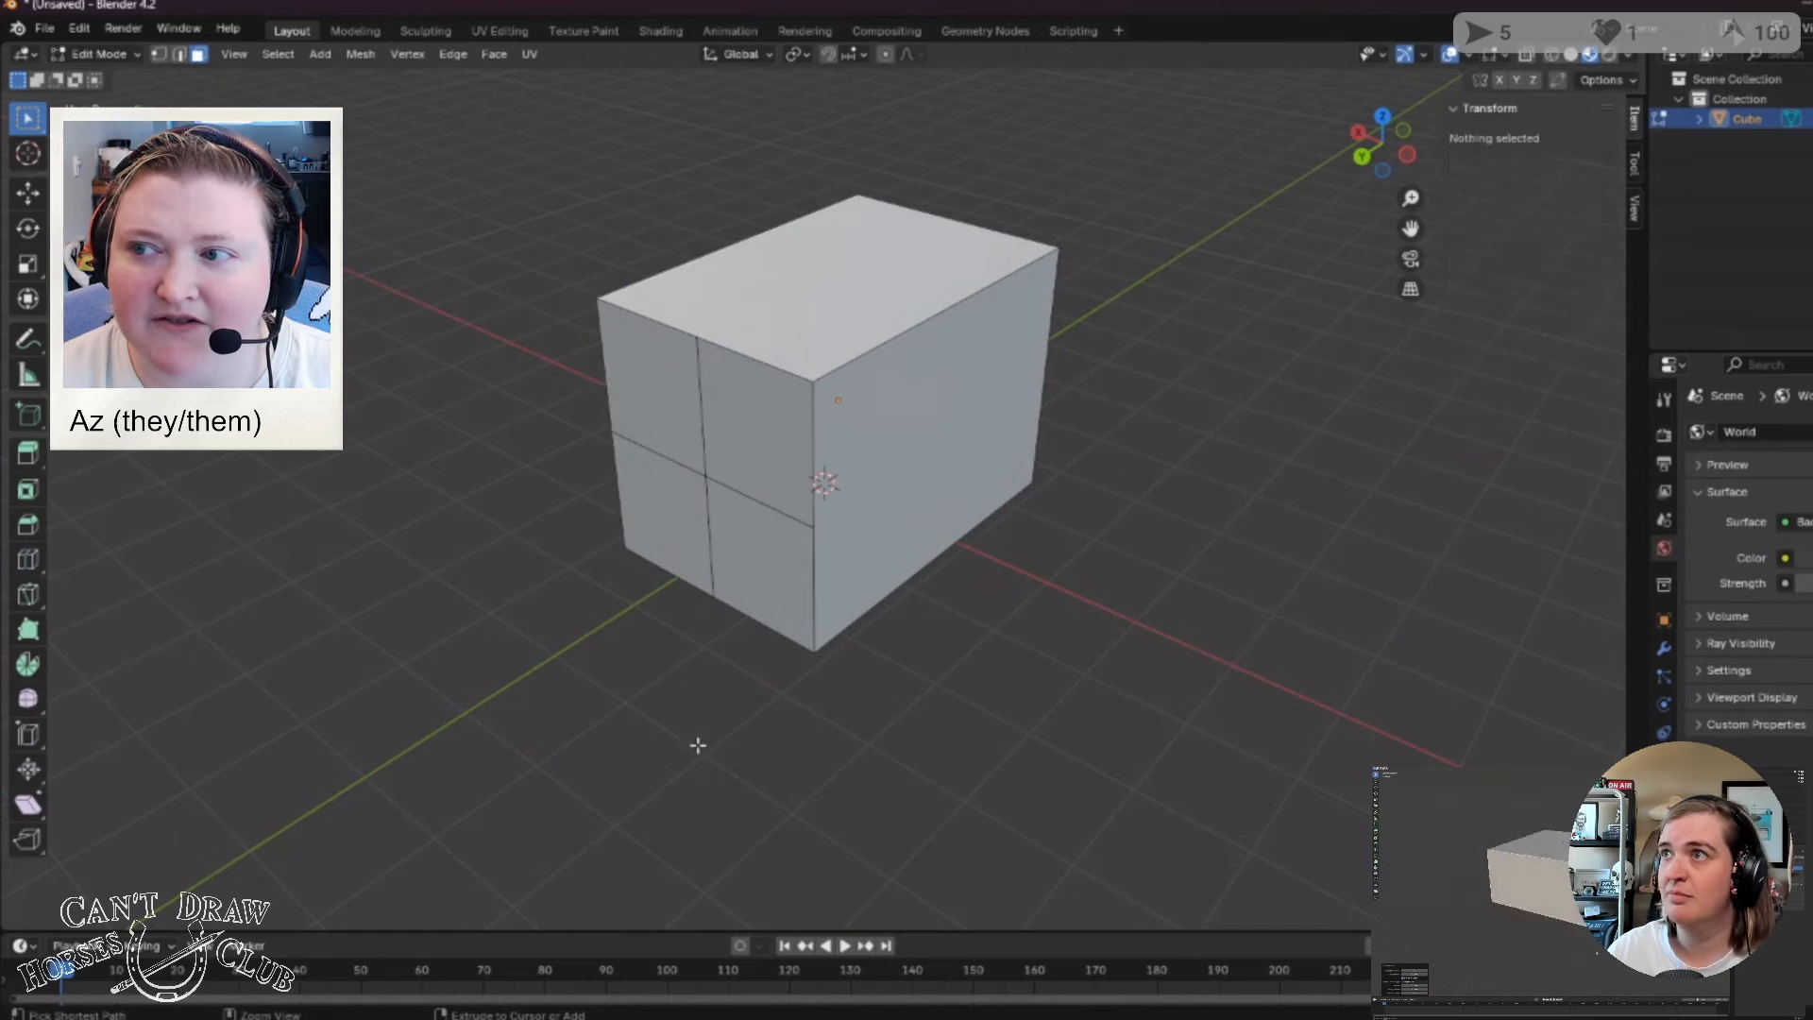
click(820, 307)
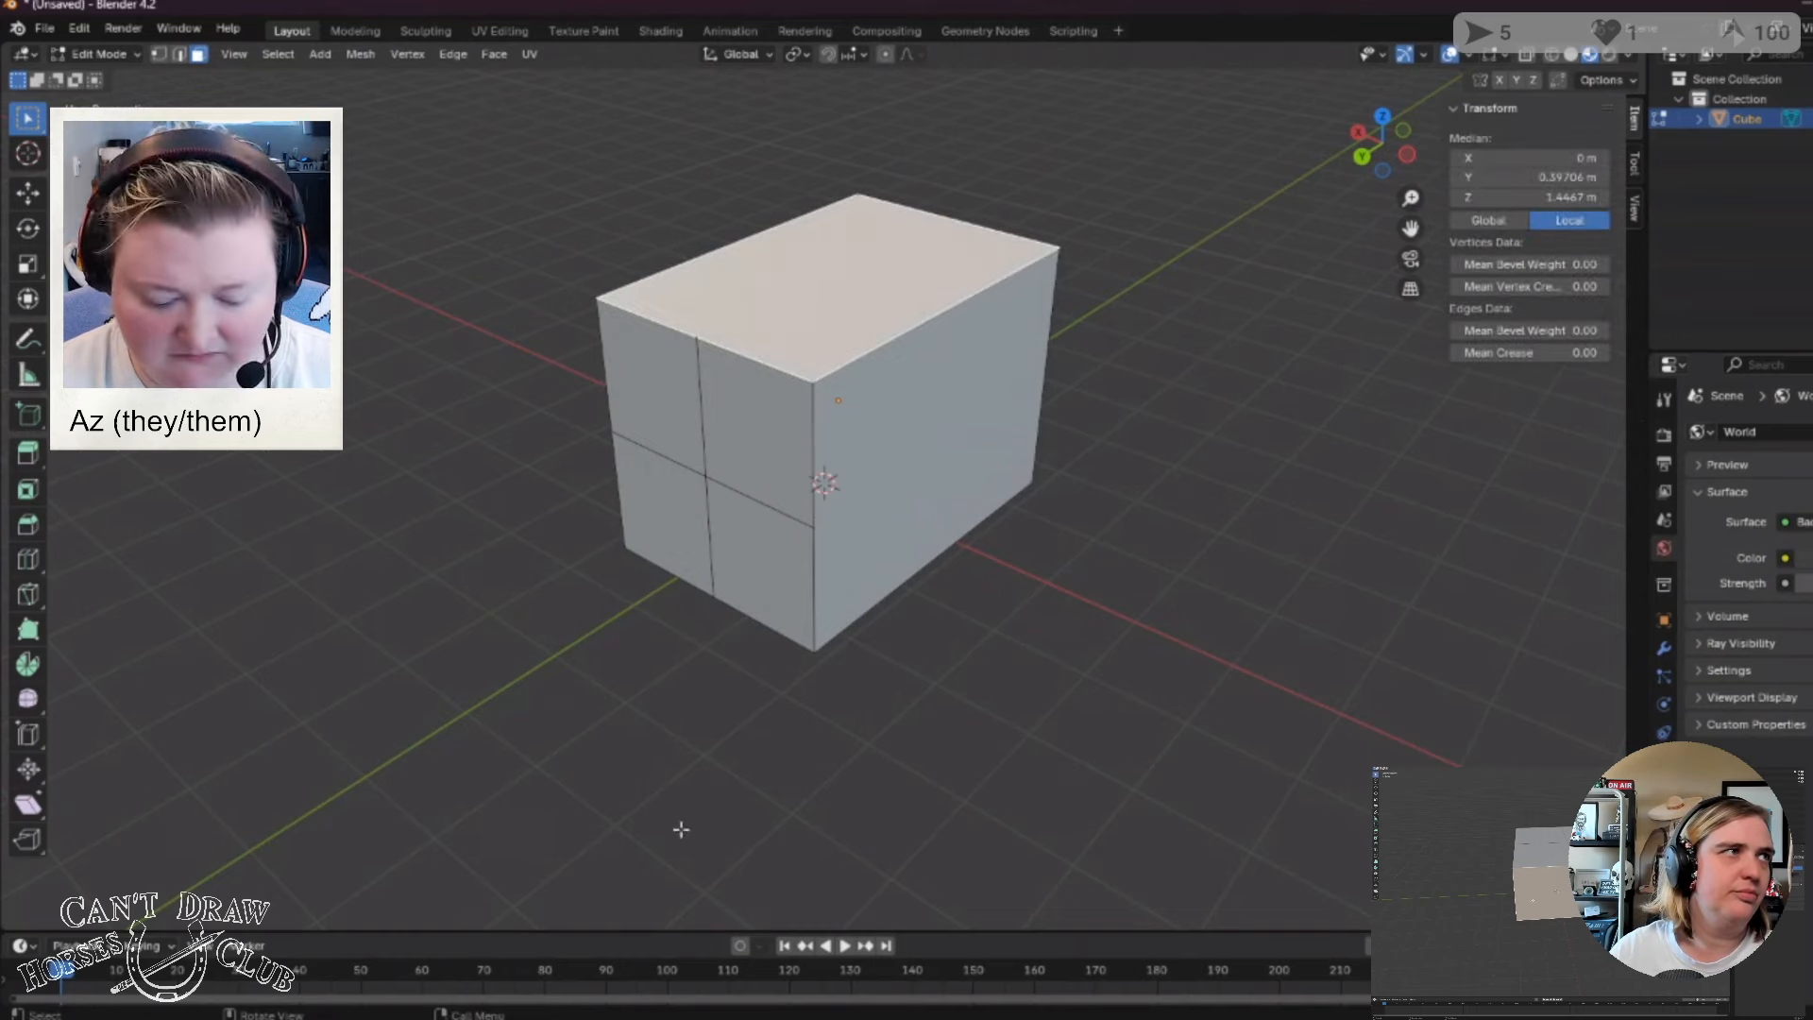
Try to subdivide the top face with the Inner Vert and Straight Cut quad corner types, and clear the selection.
right_click(796, 293)
click(750, 298)
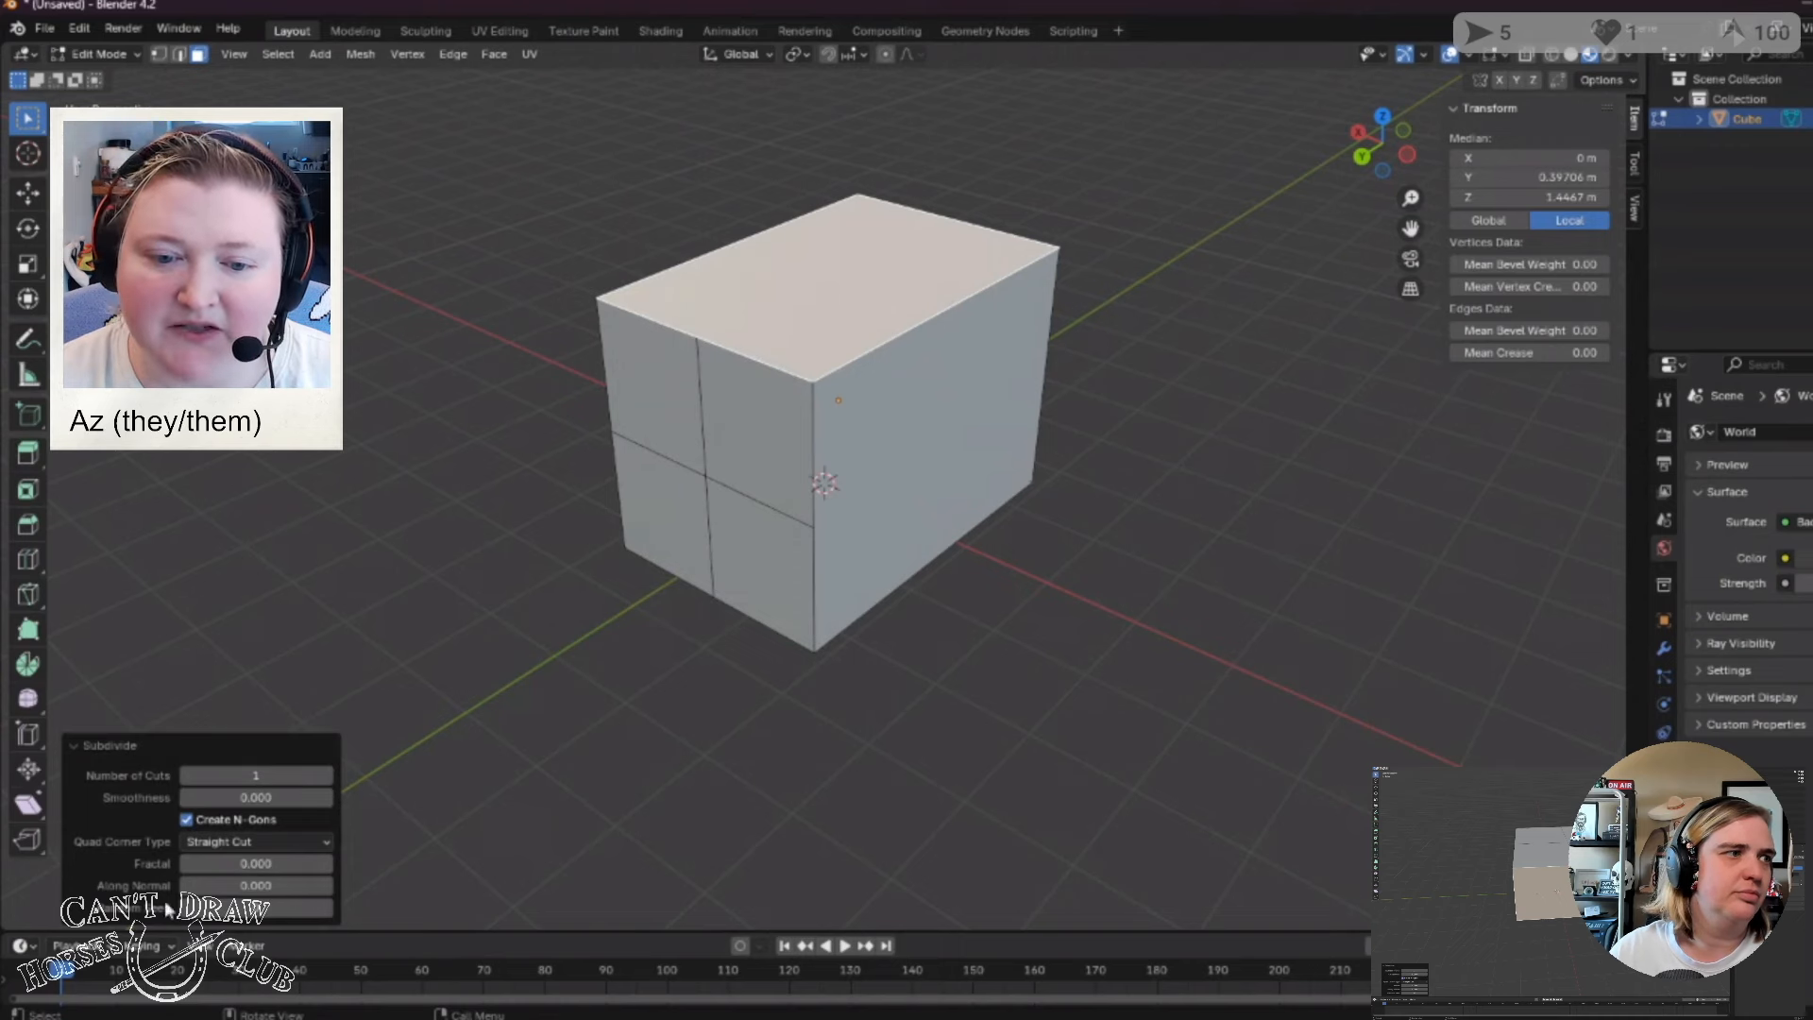
click(253, 835)
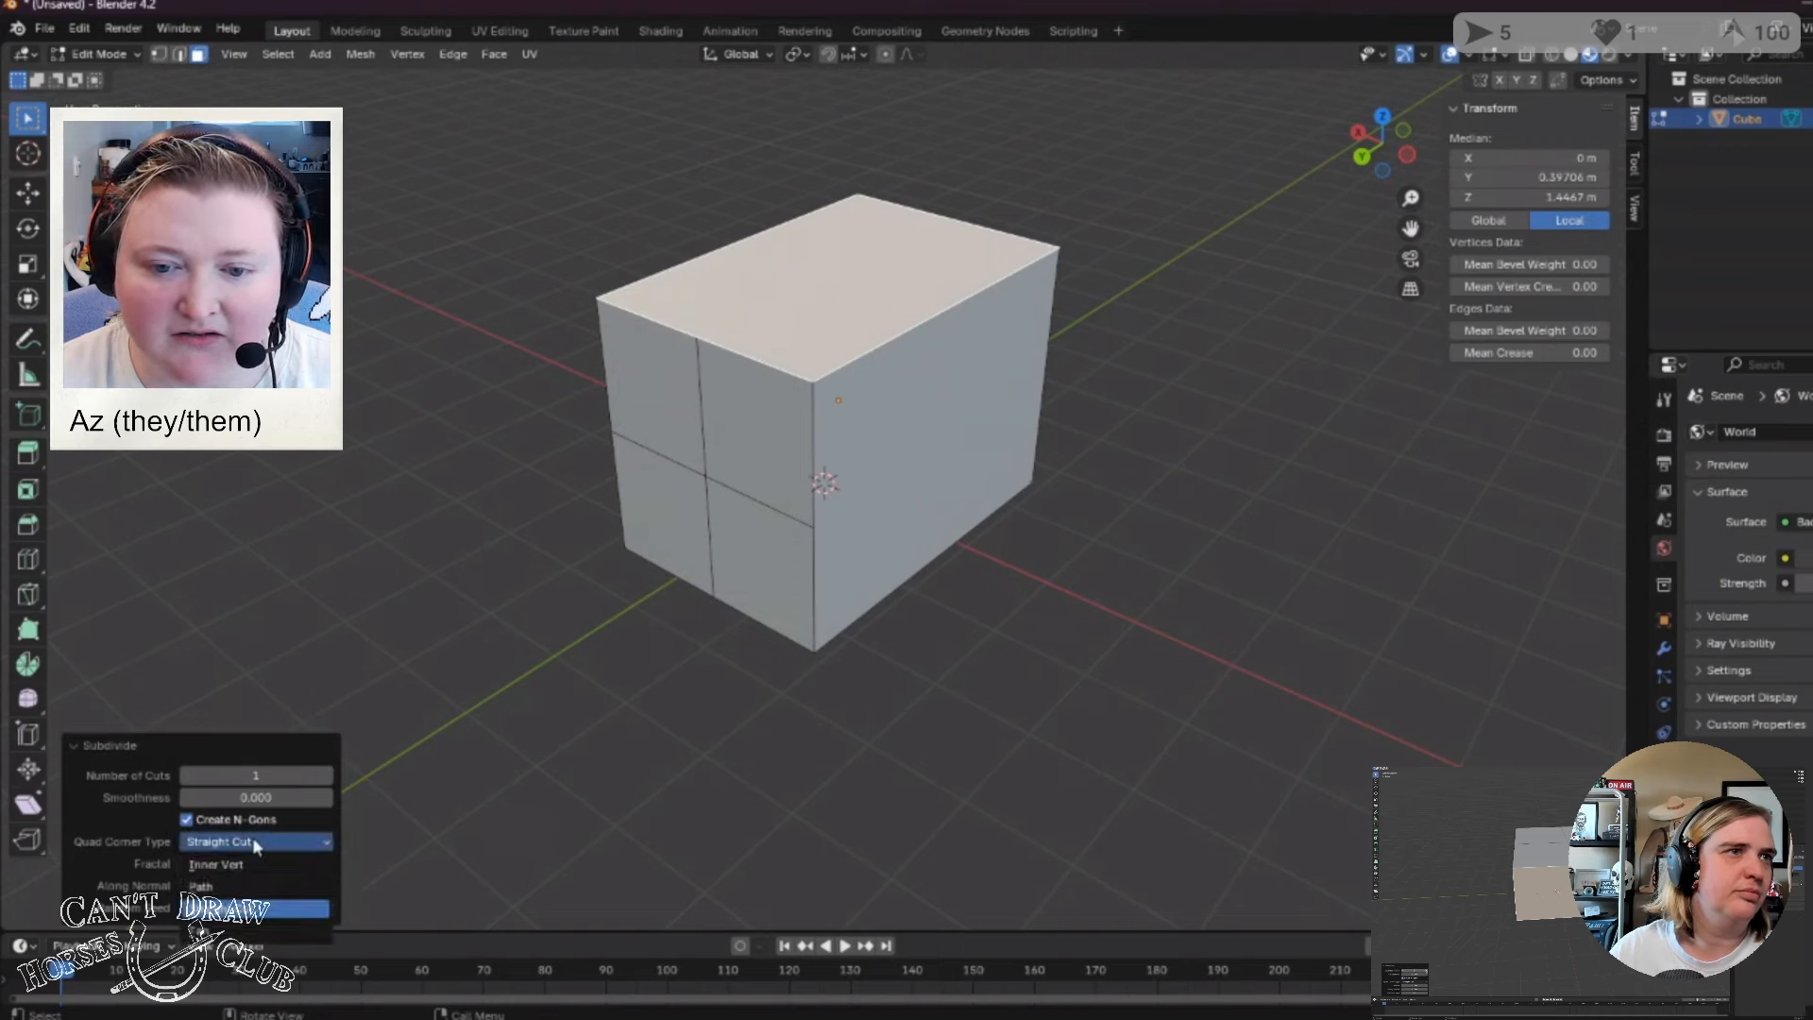
click(236, 869)
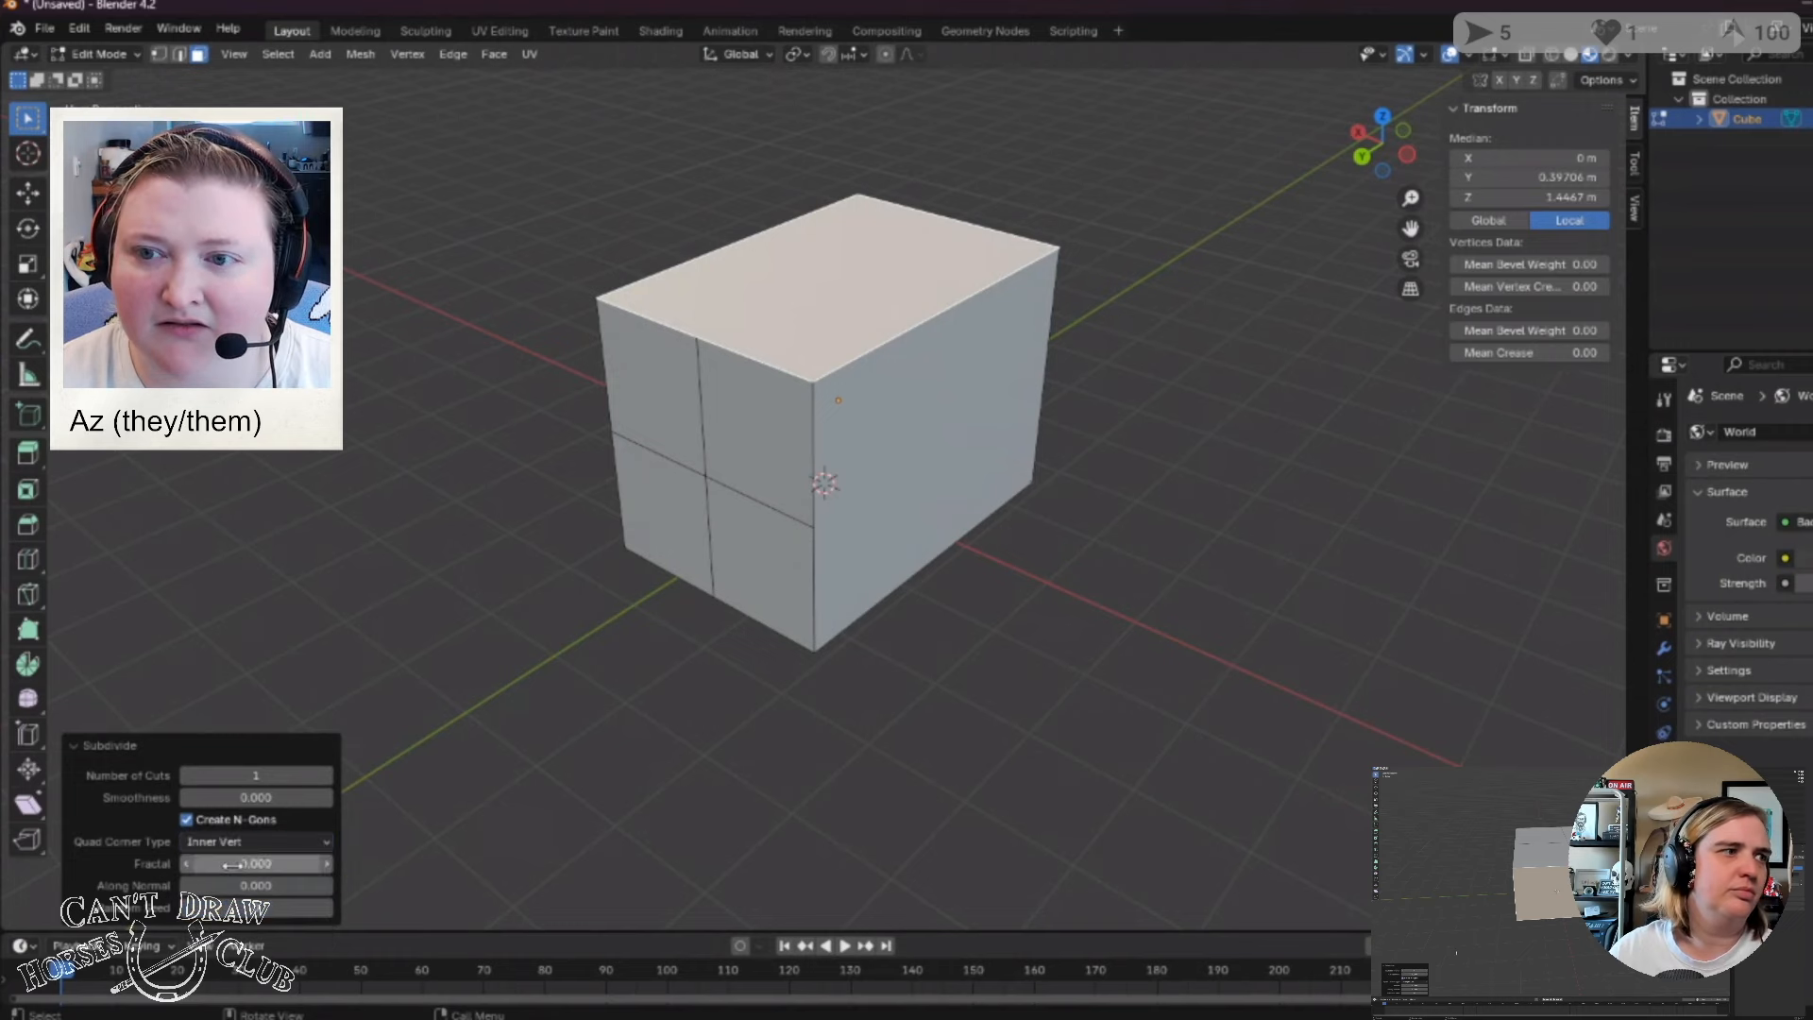
click(252, 835)
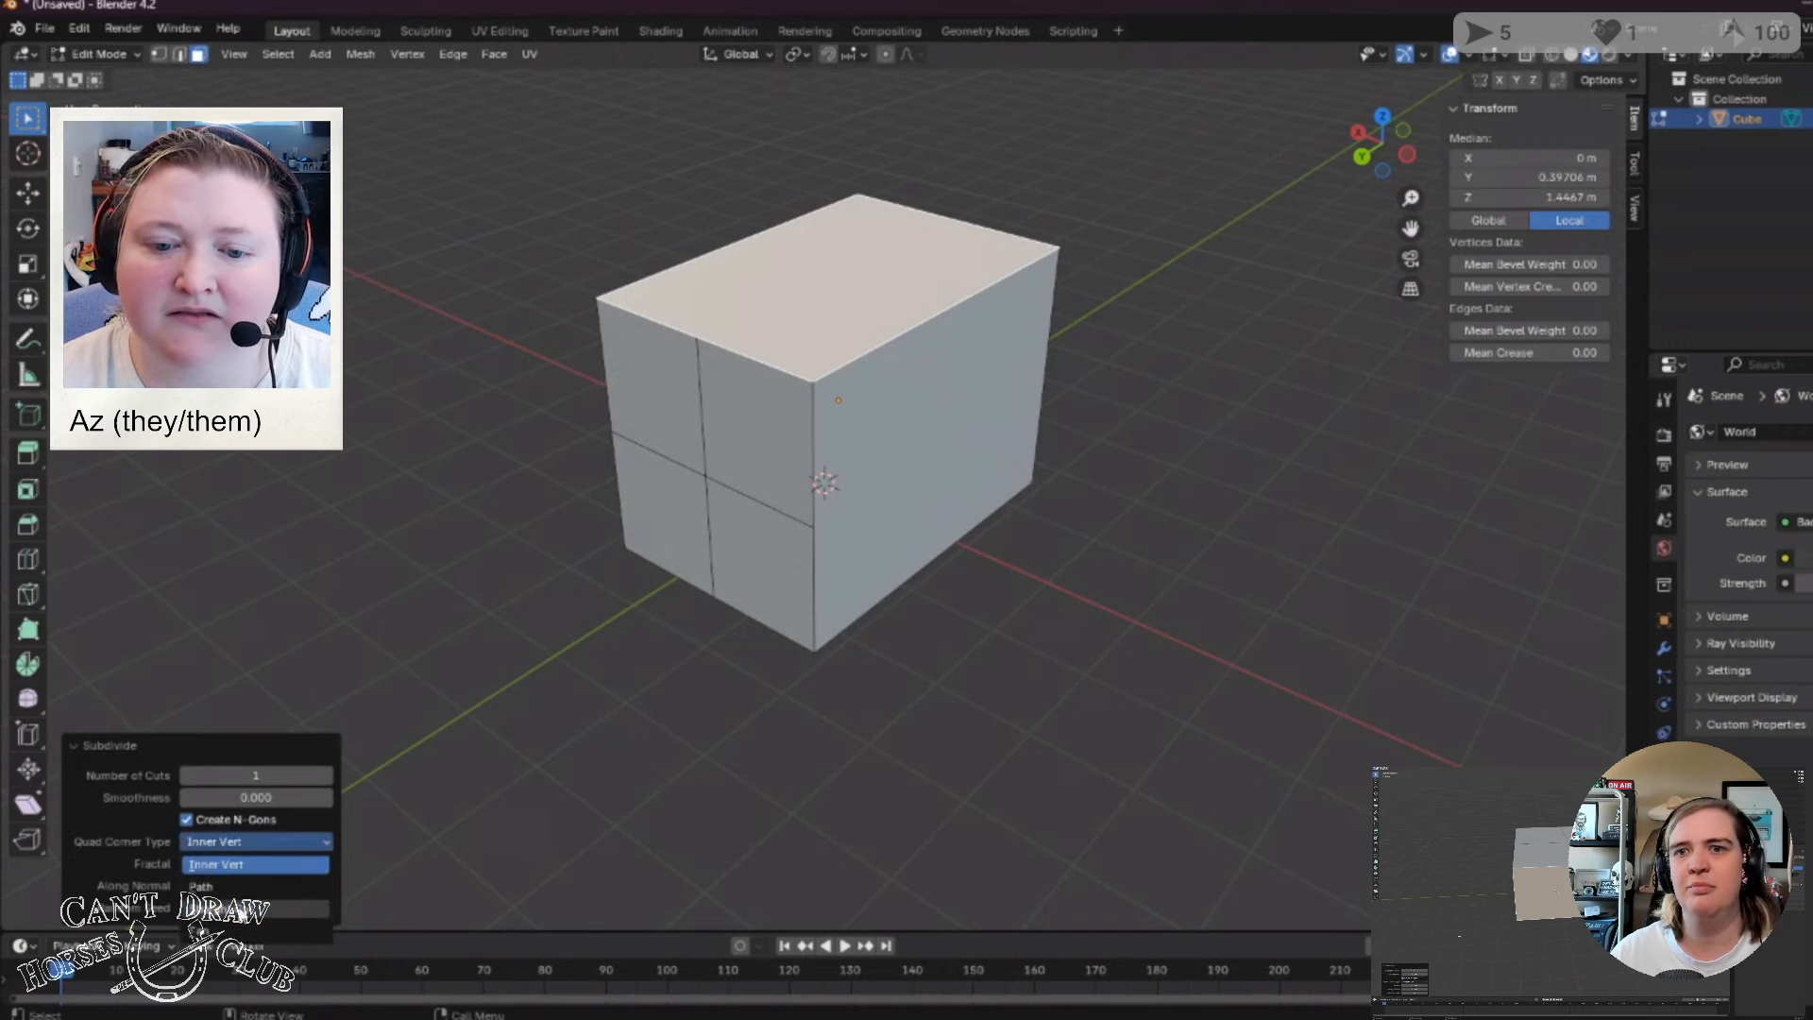
click(243, 908)
click(701, 315)
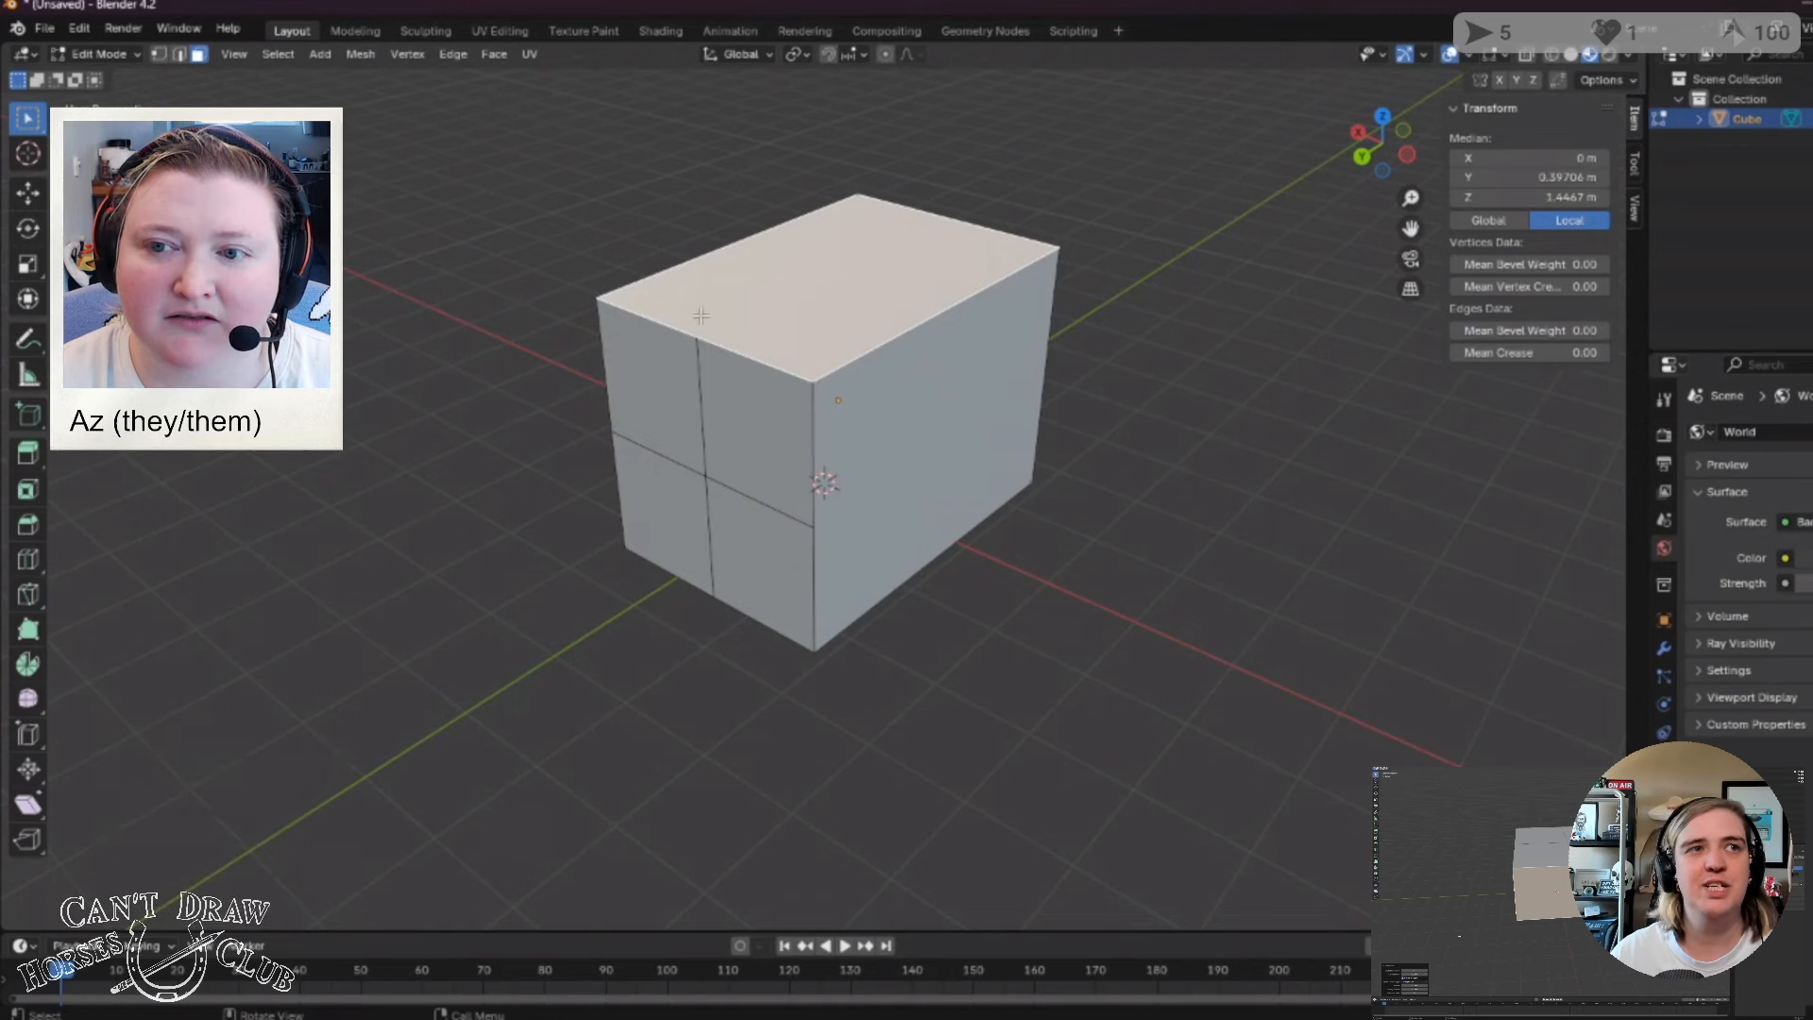
click(733, 742)
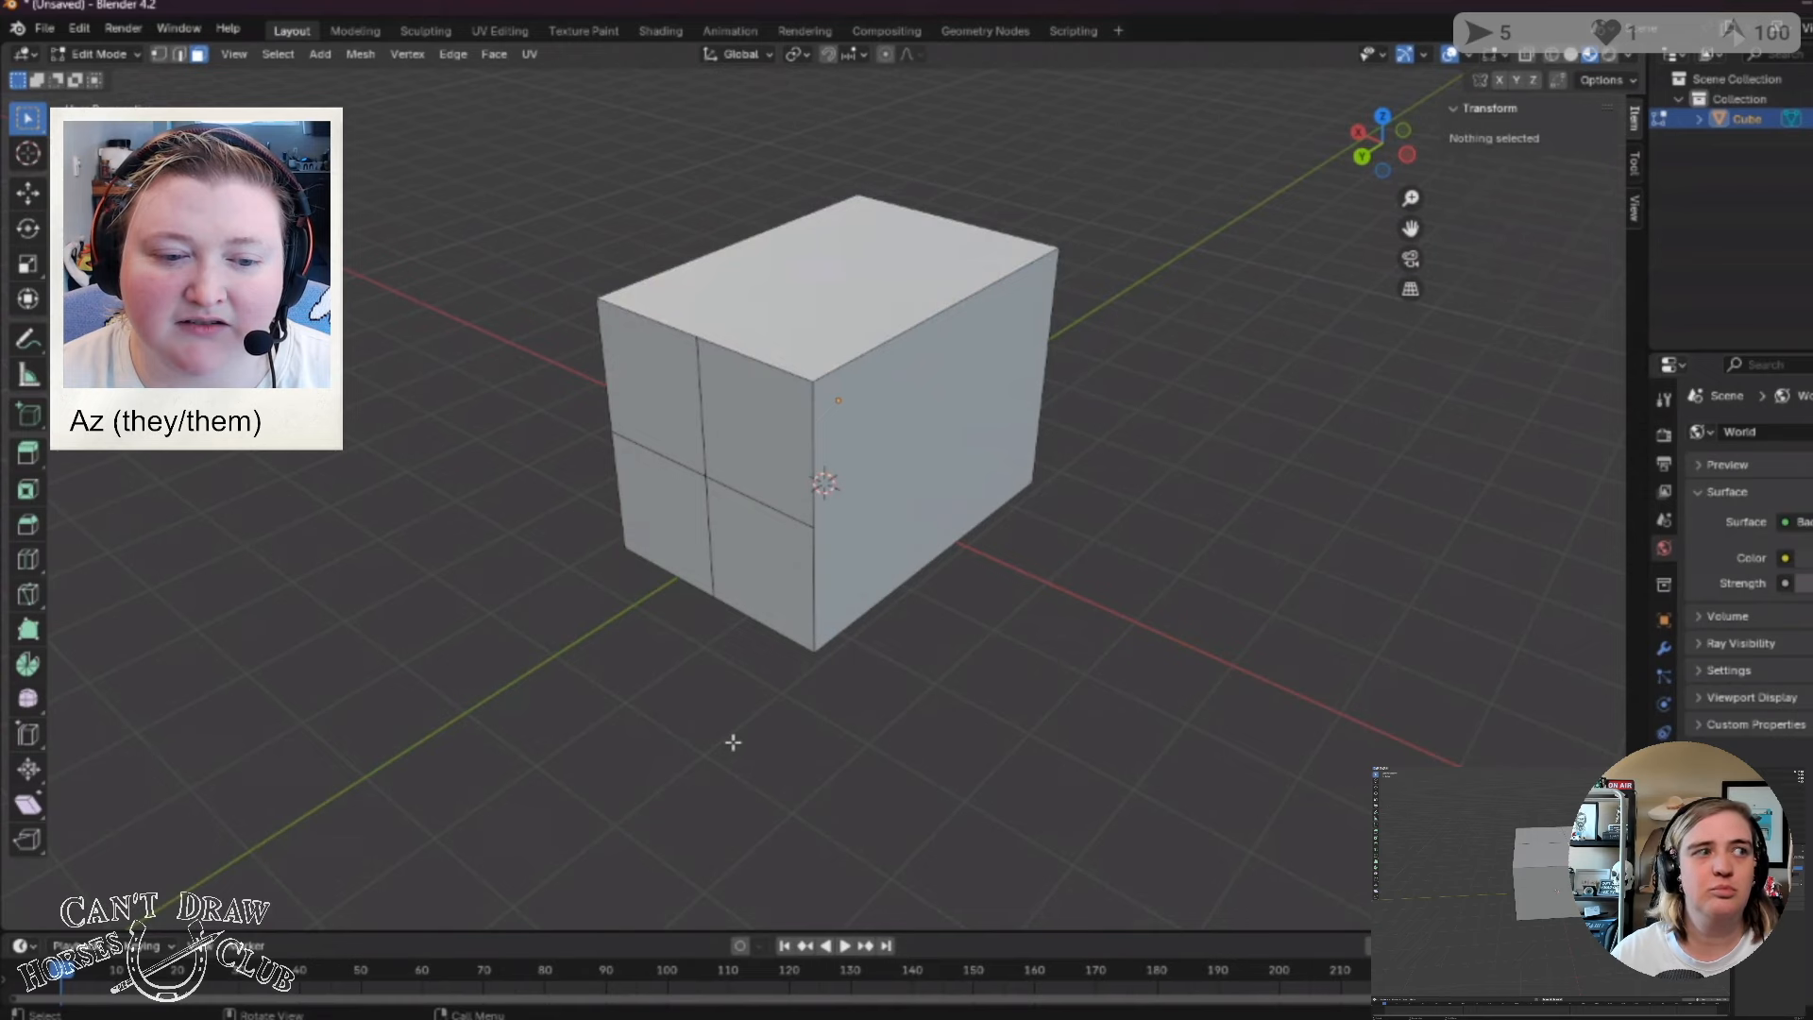
Select the cube's undivided long side face and return to Object Mode.
scroll(733, 742, down, 4)
middle_drag(781, 740, 808, 681)
key(ctrl+z)
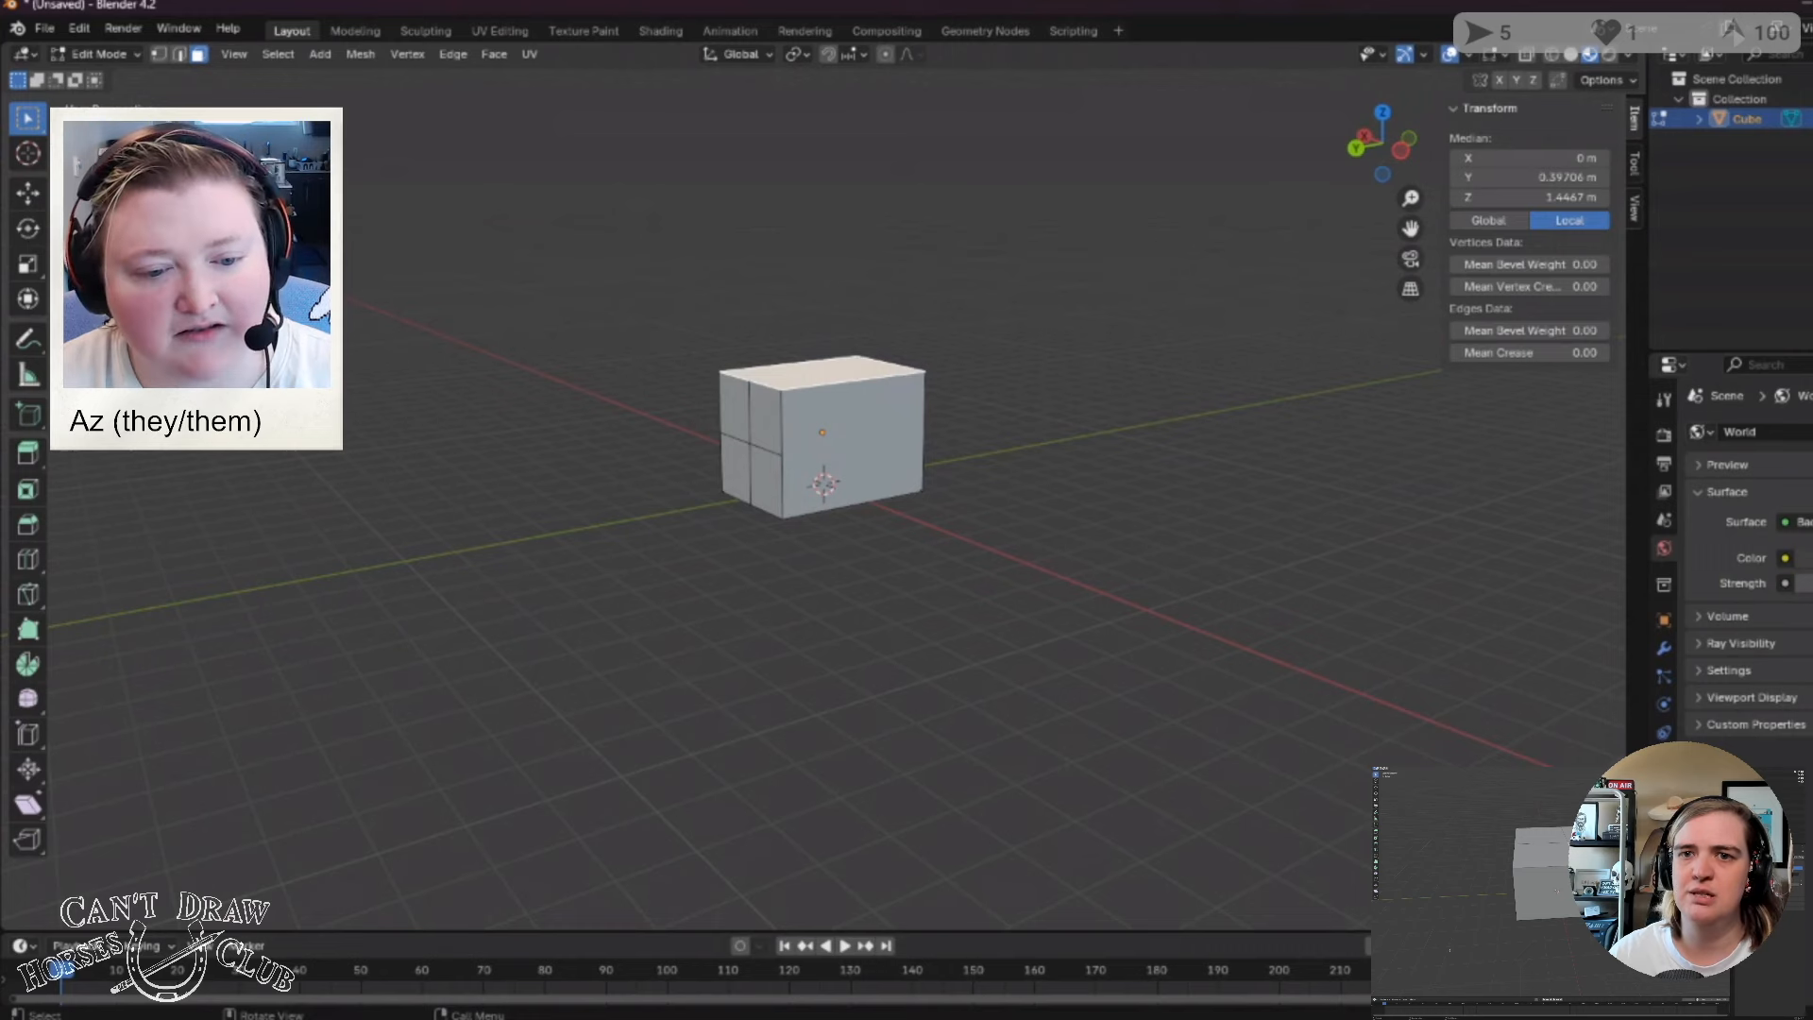
click(823, 453)
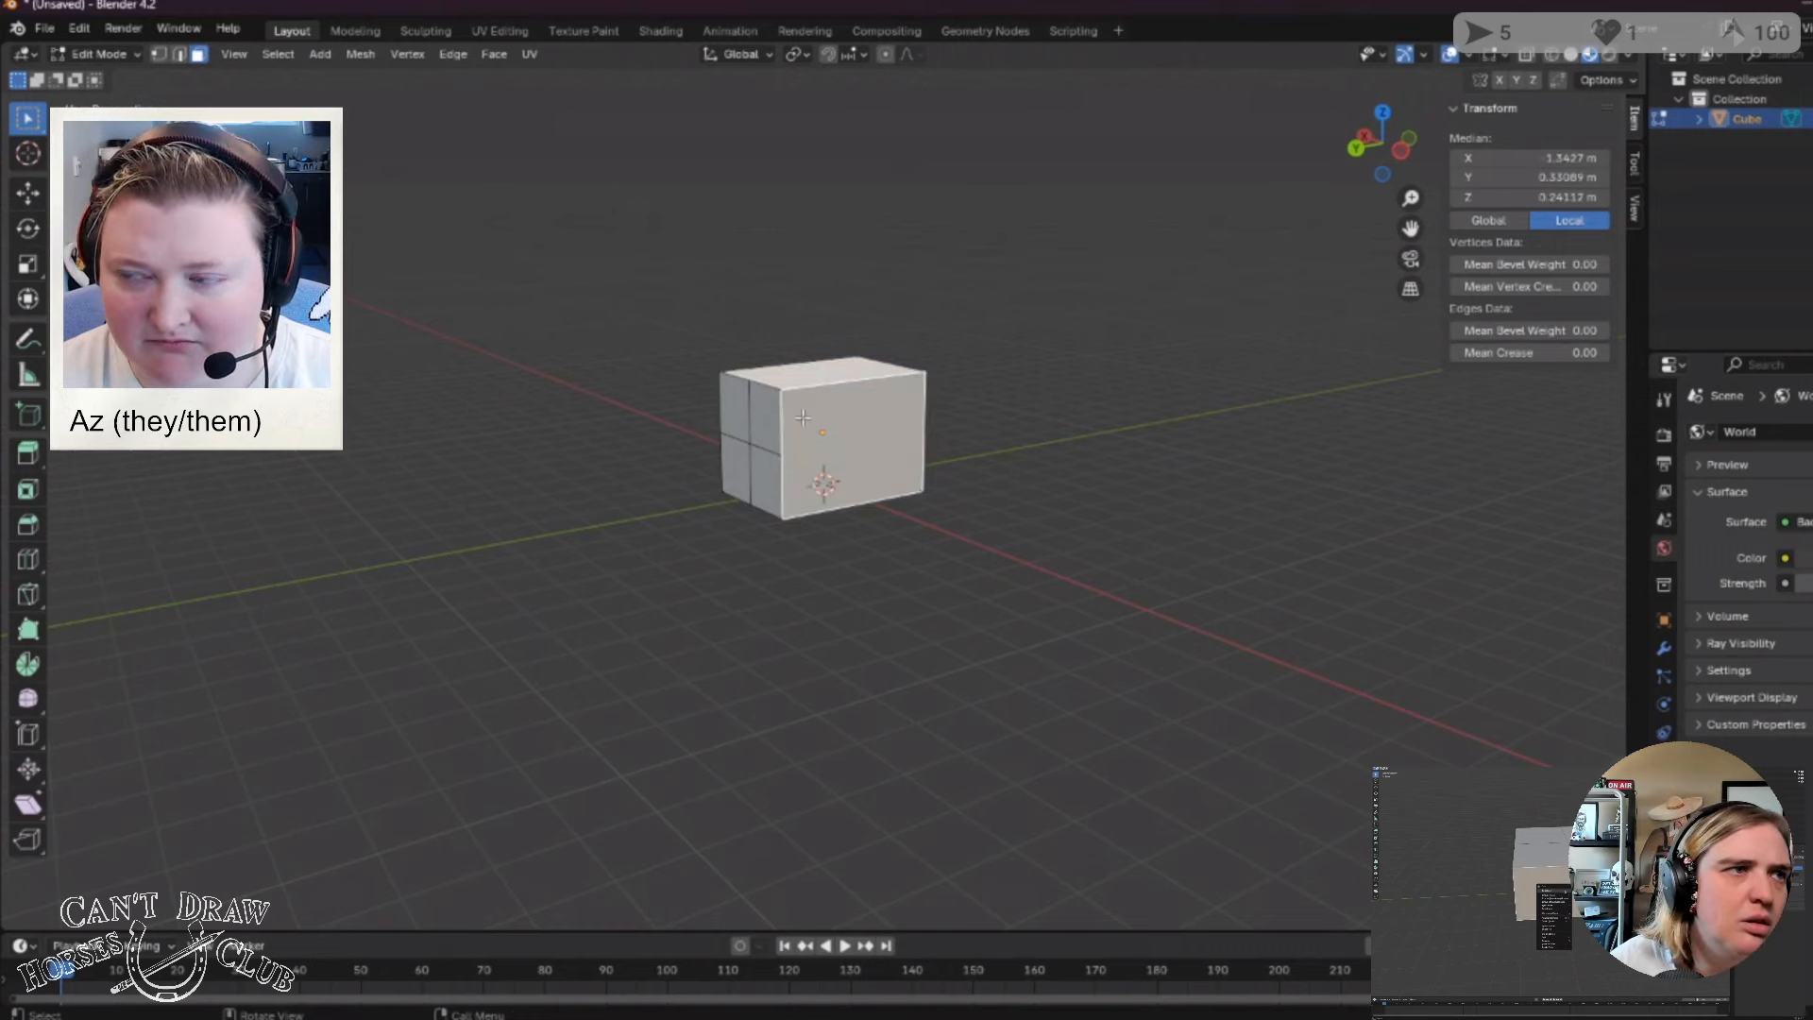
key(Tab)
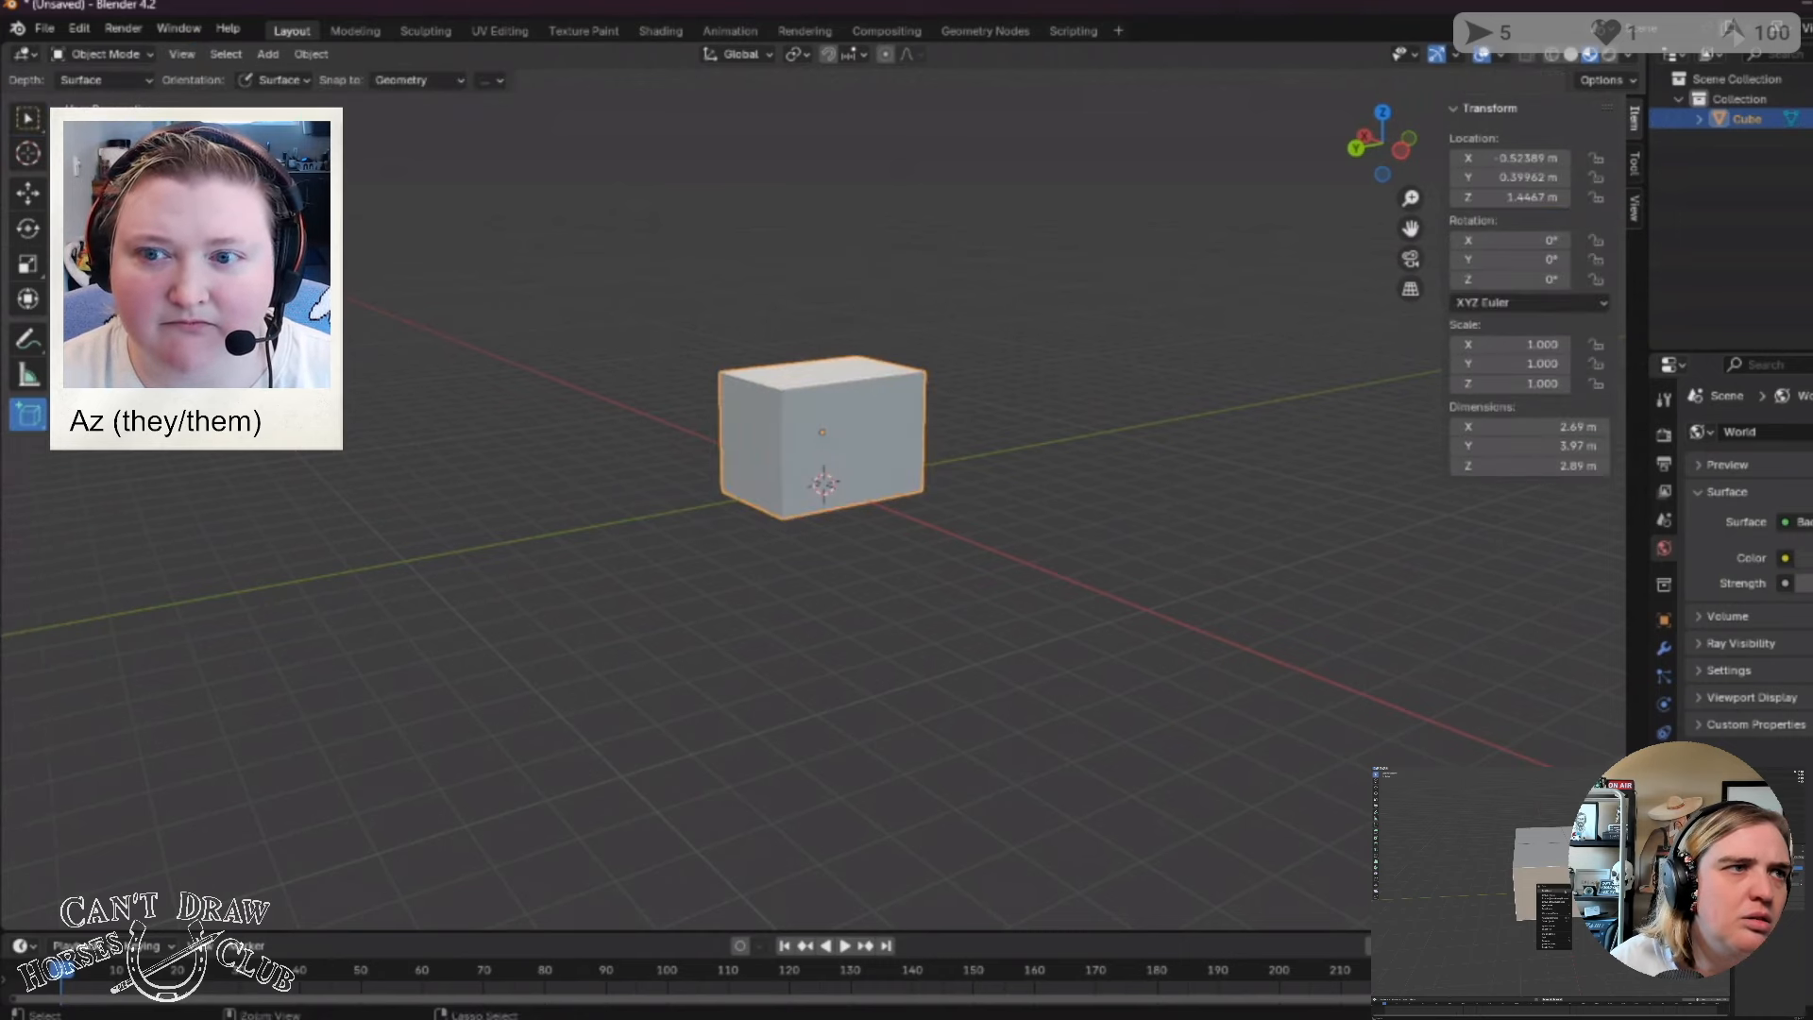
Box-select the whole cube, delete it, and activate the Add Cube tool.
click(801, 355)
click(820, 423)
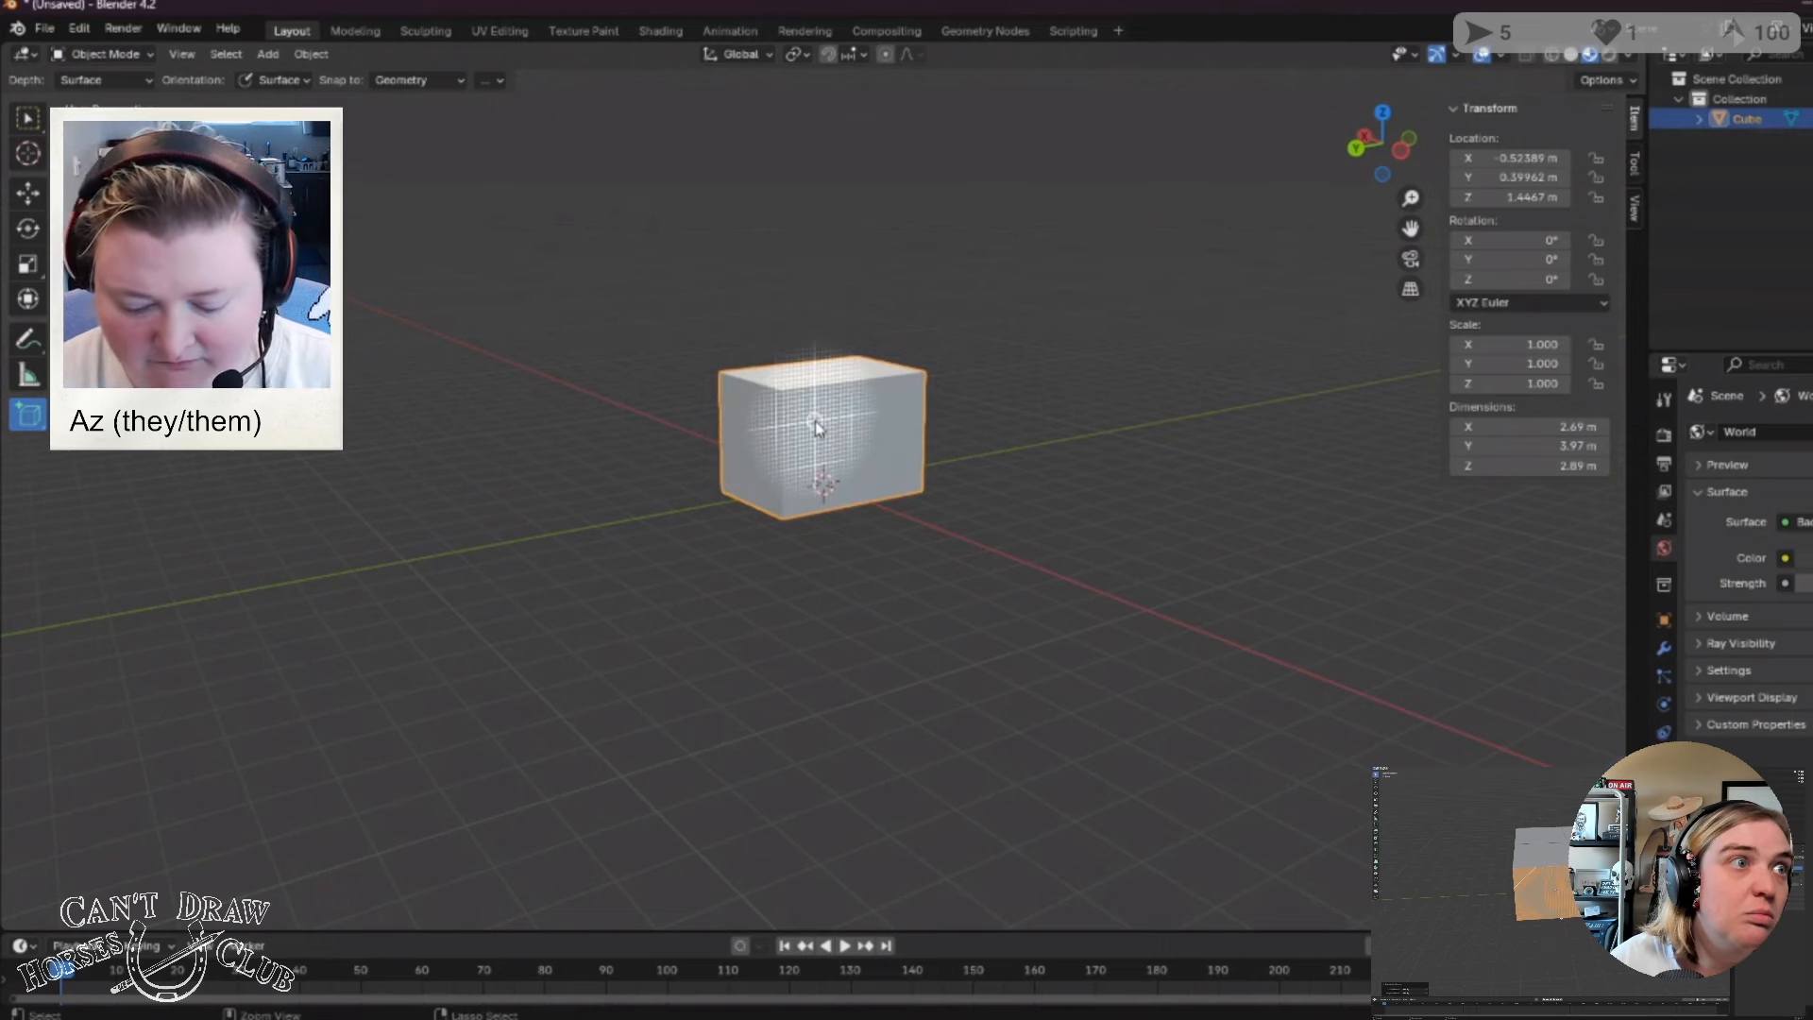
key(ctrl+a)
click(1214, 614)
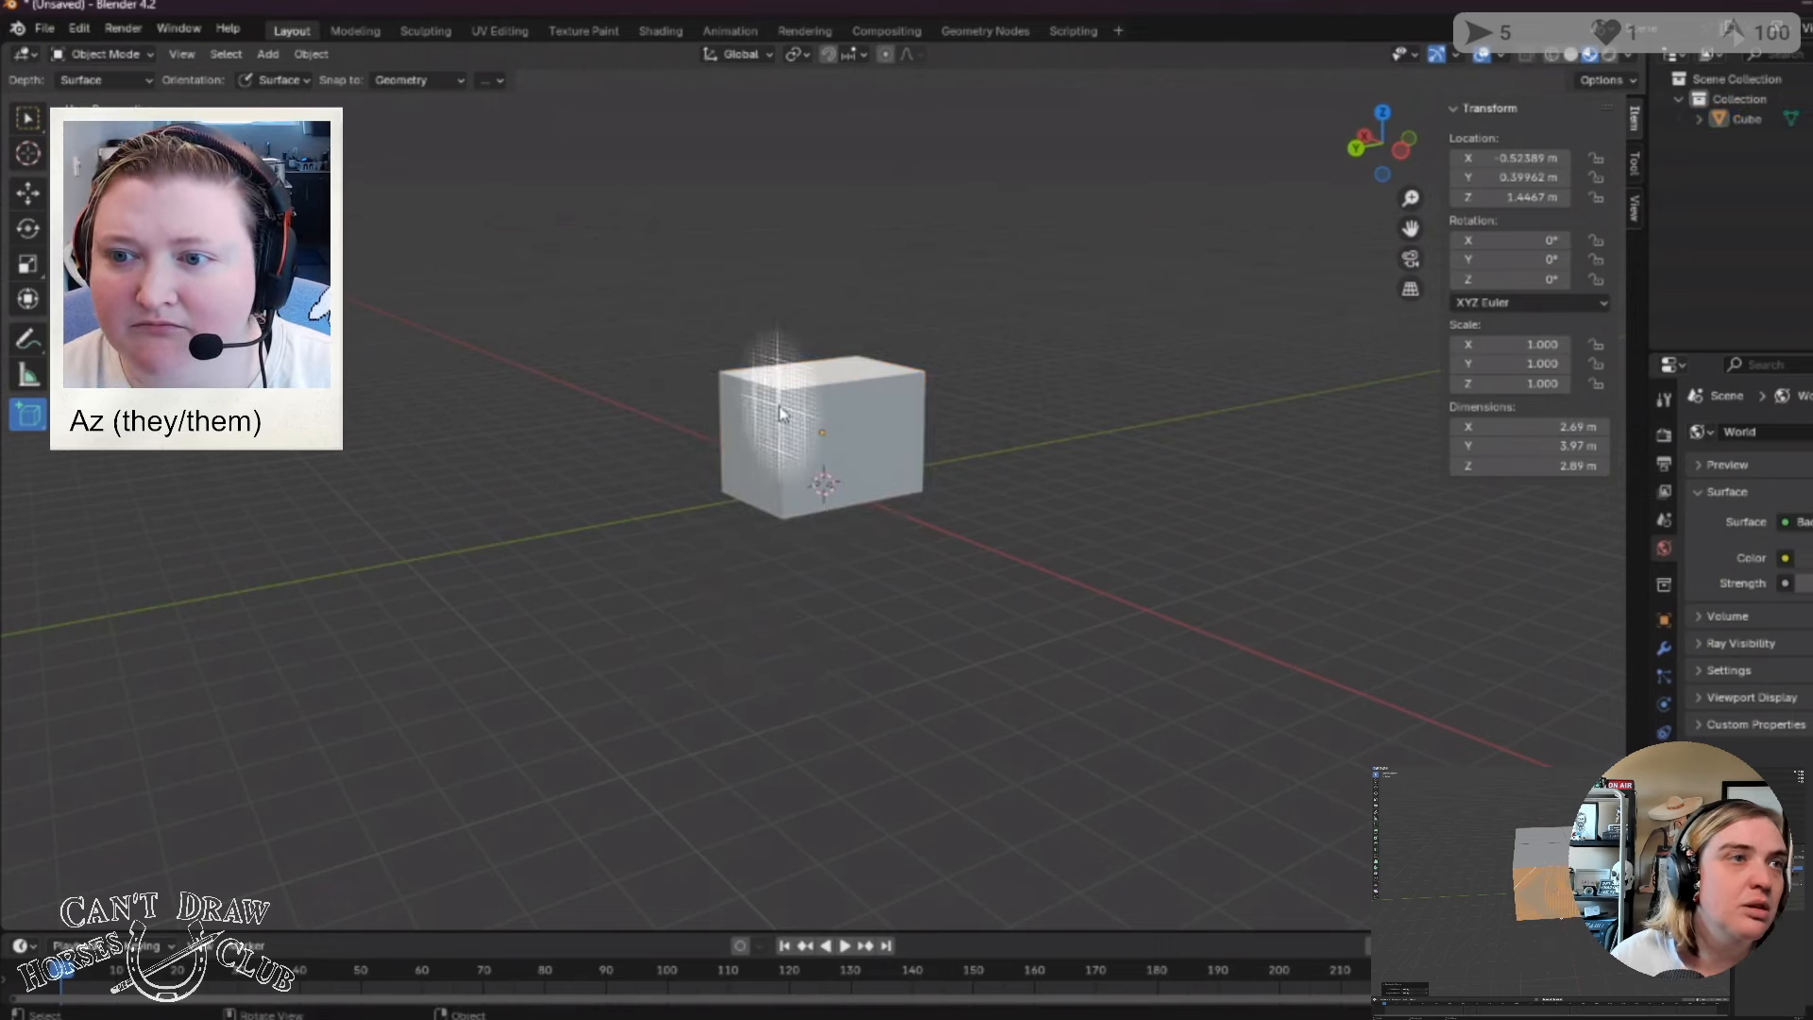
key(w)
drag(519, 242, 1069, 588)
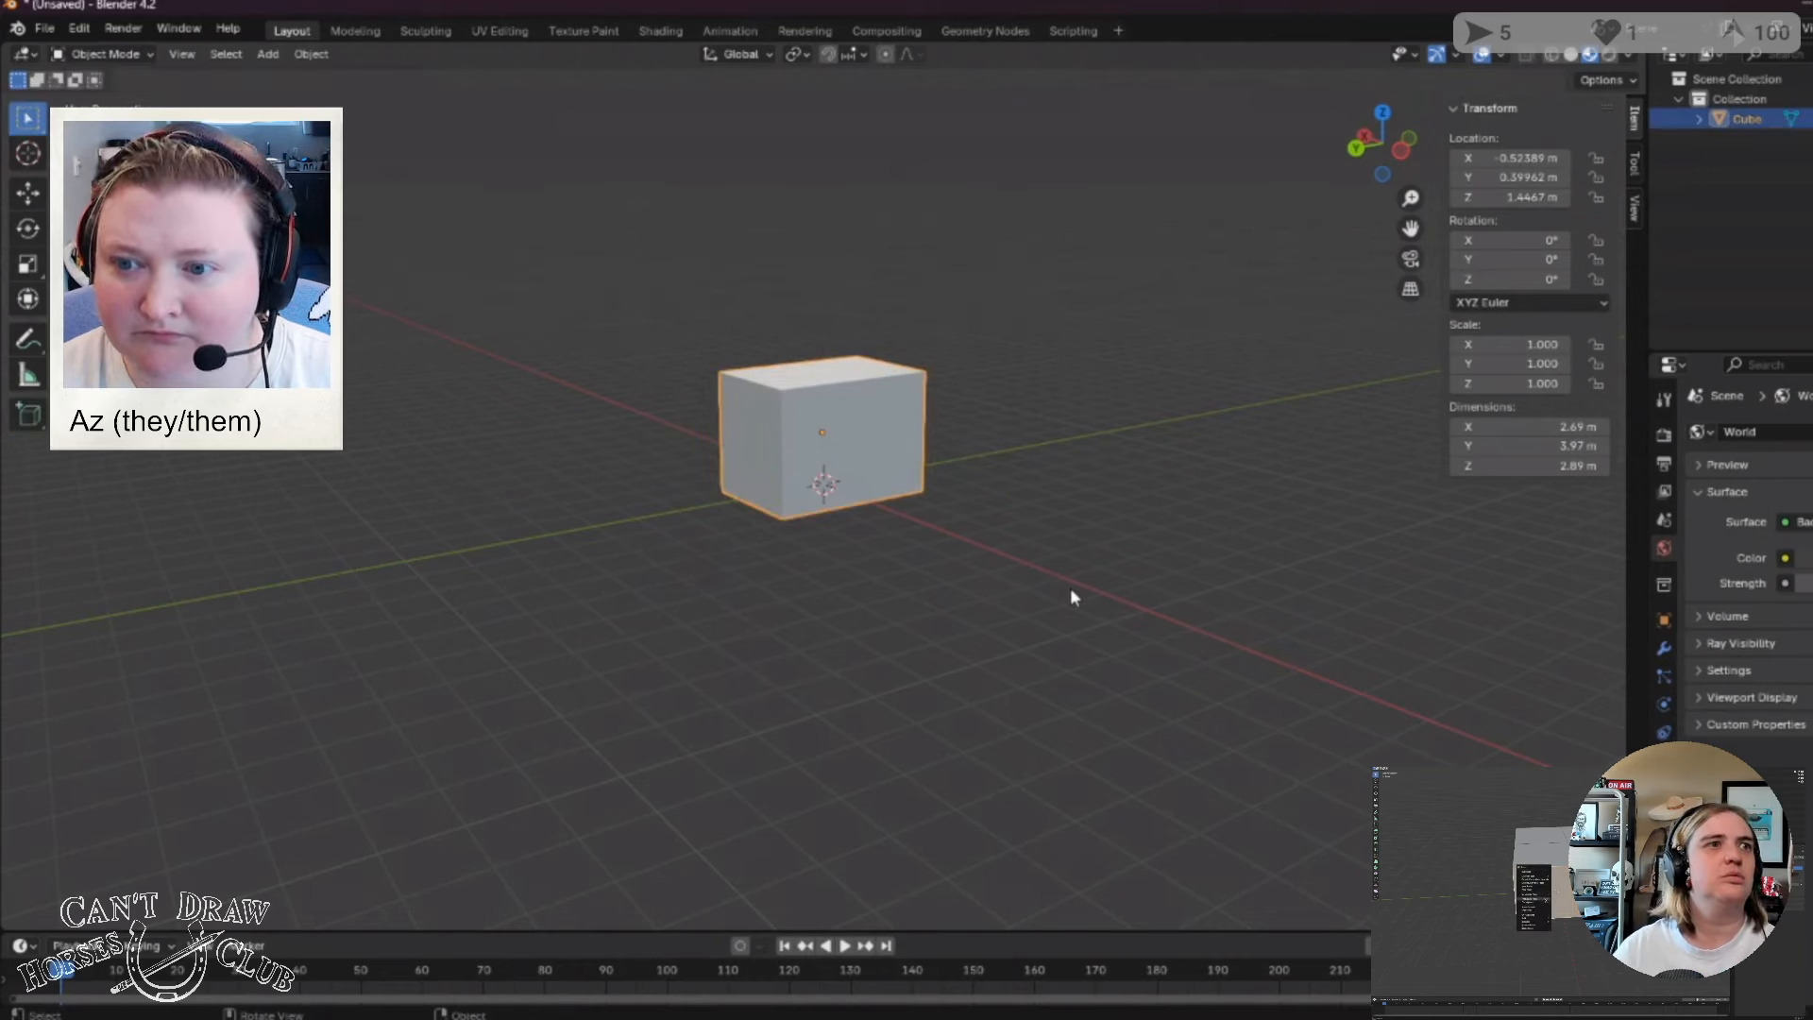
key(Delete)
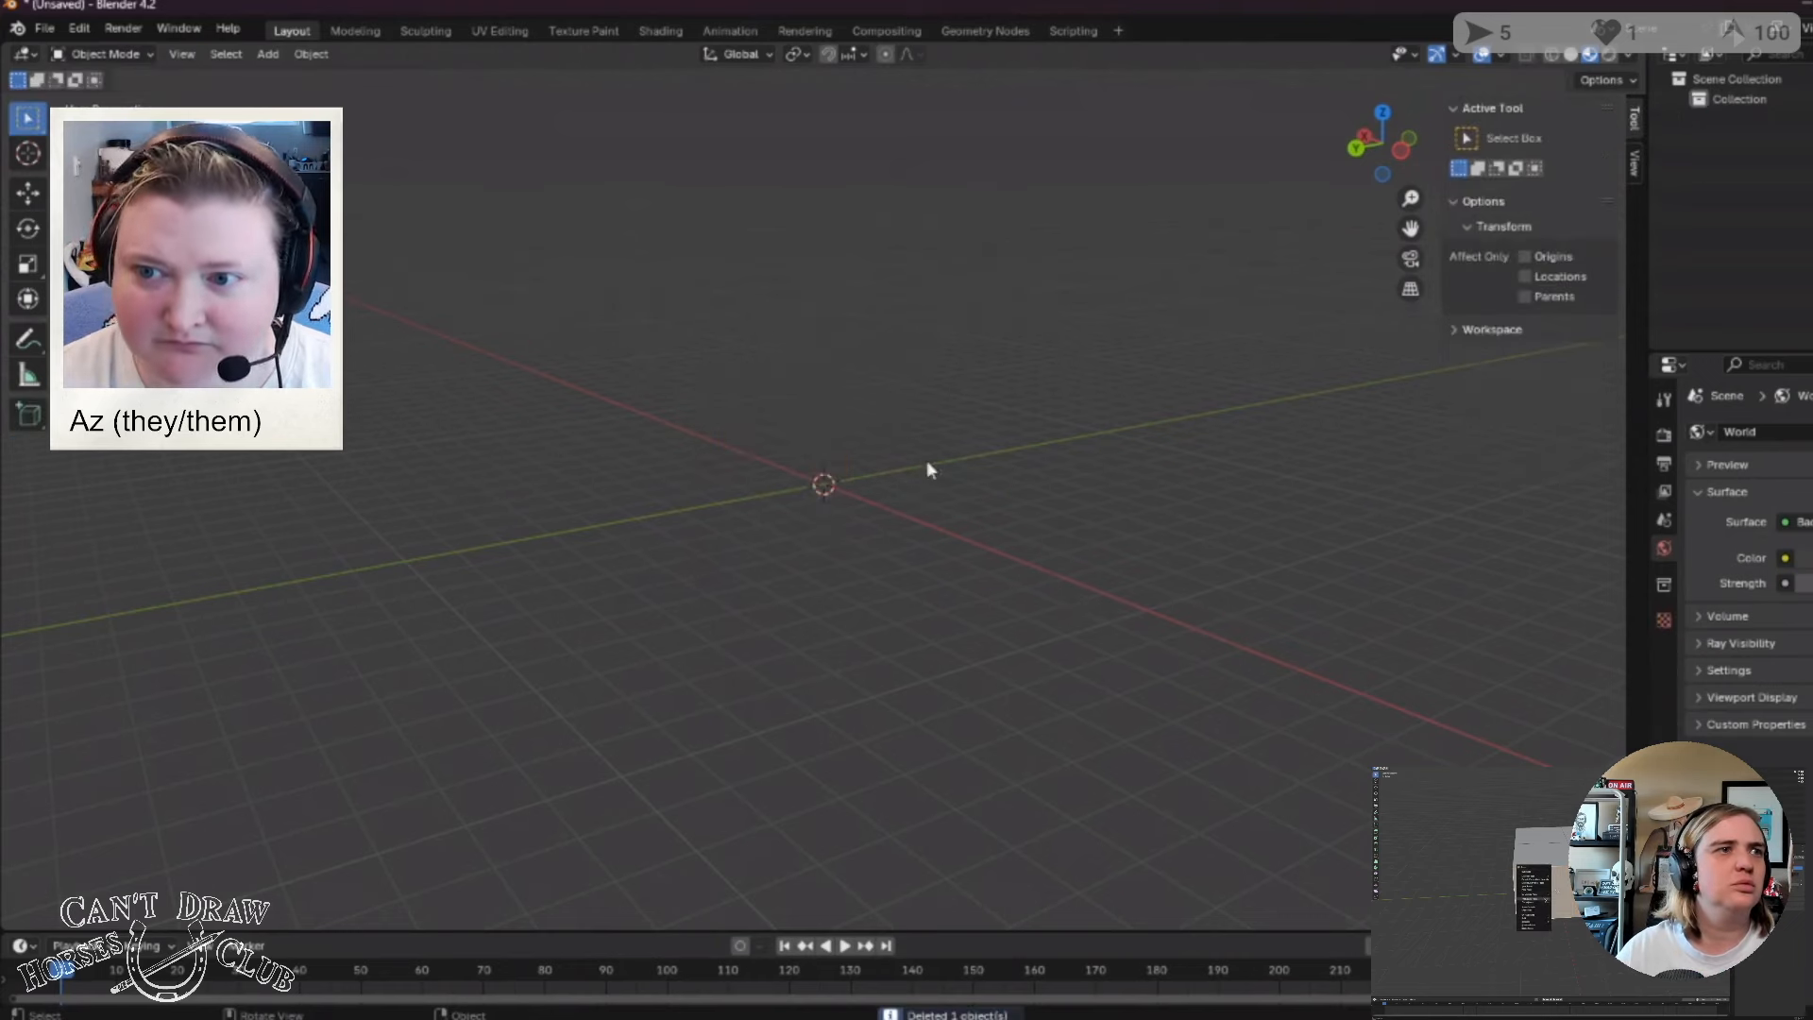
click(28, 417)
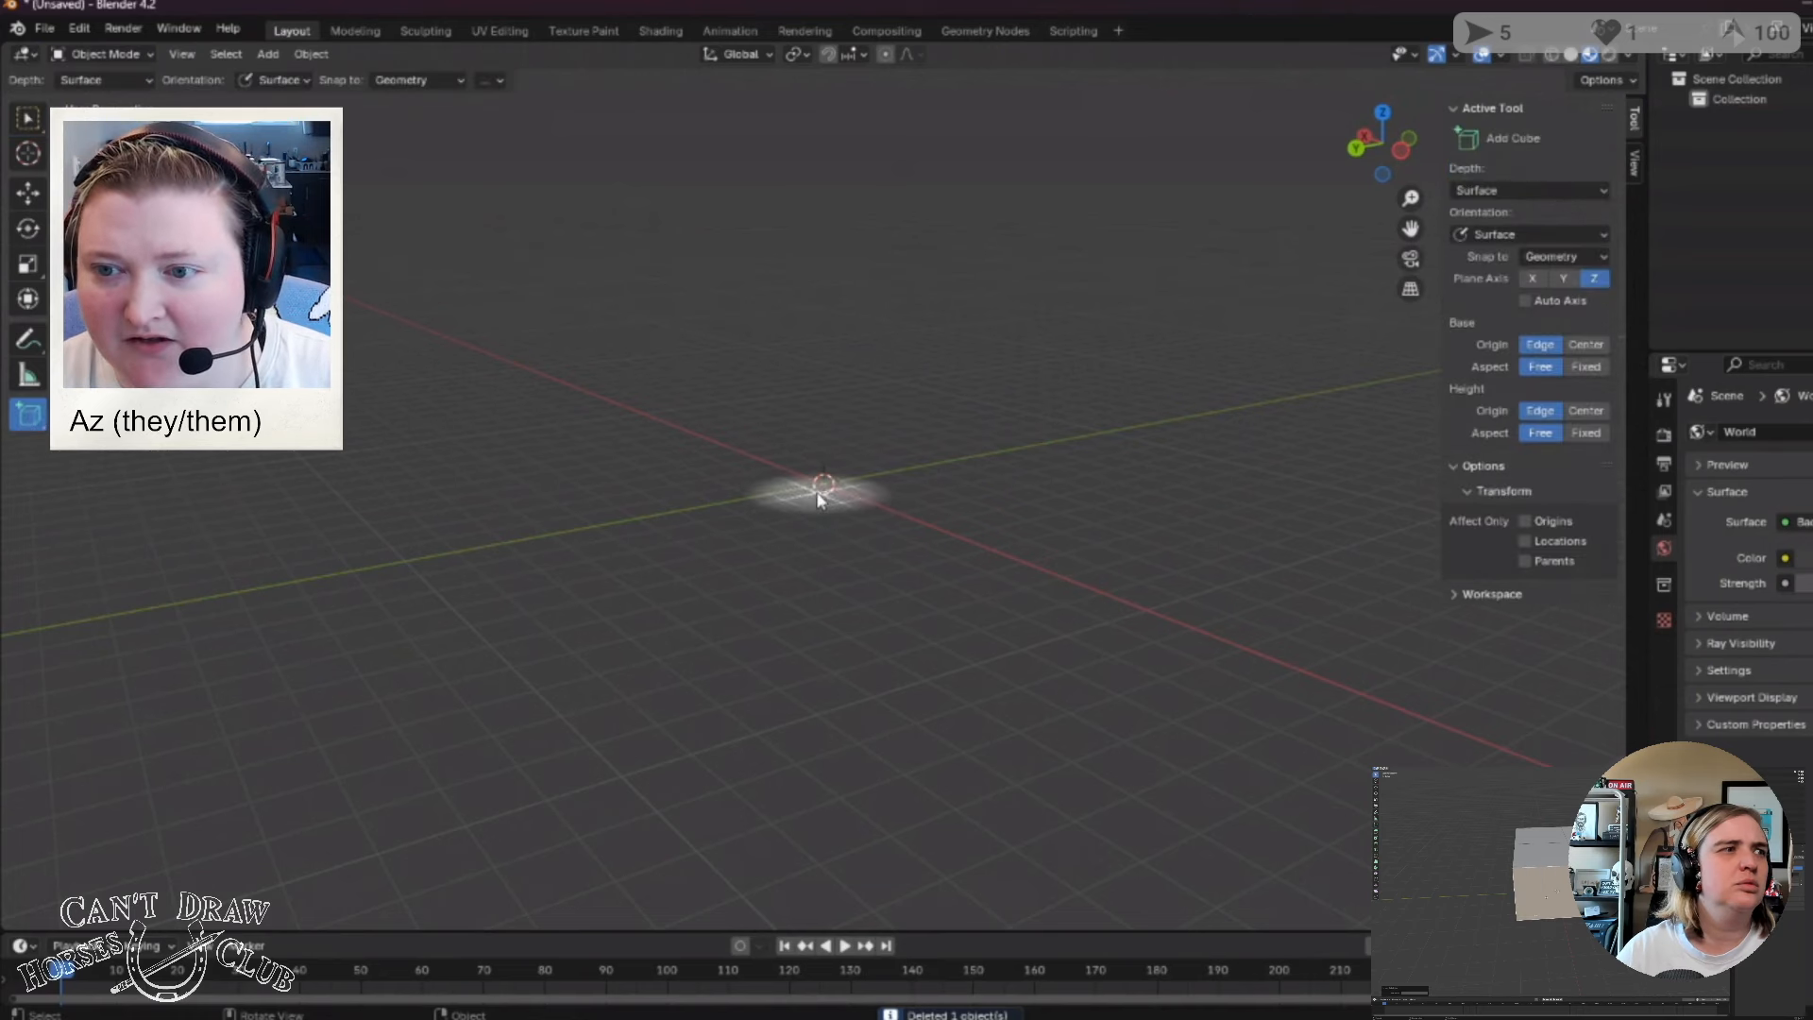
drag(747, 500, 955, 506)
click(954, 505)
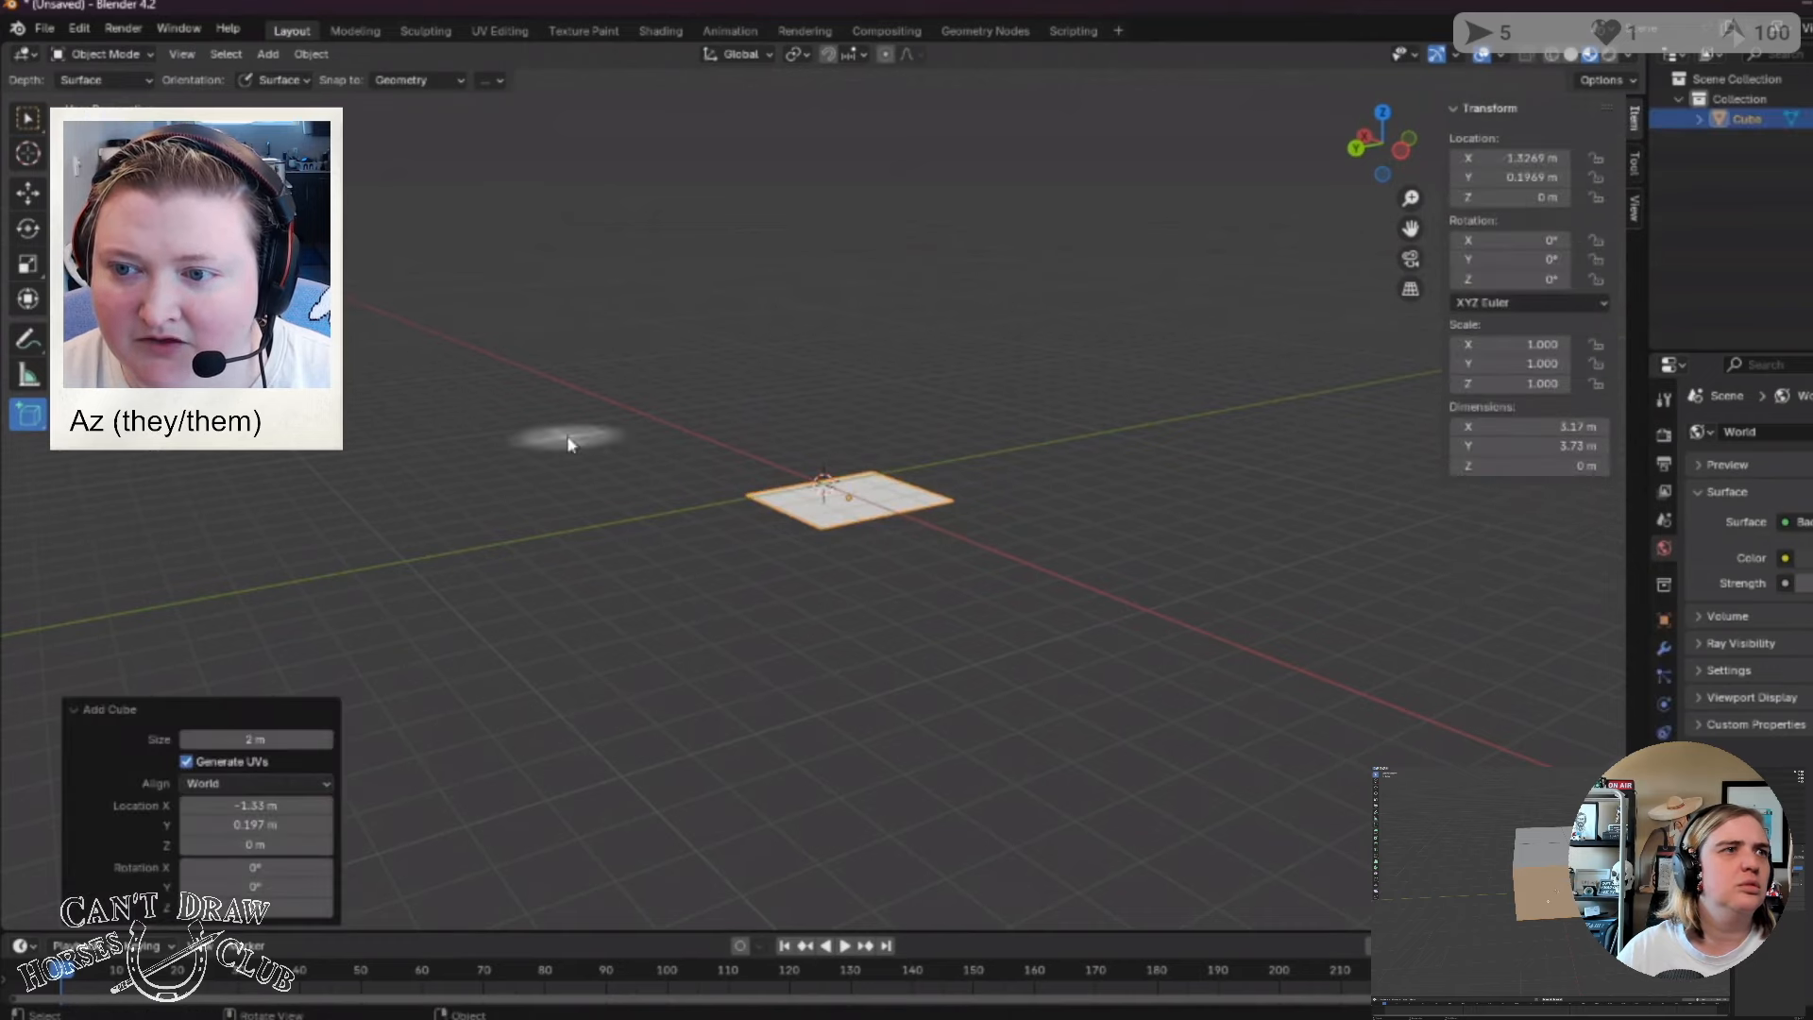
key(ctrl+z)
Draw a new cube about 5.83 × 3.86 × 3.54 m over the world origin and enter Edit Mode.
drag(720, 487, 1001, 516)
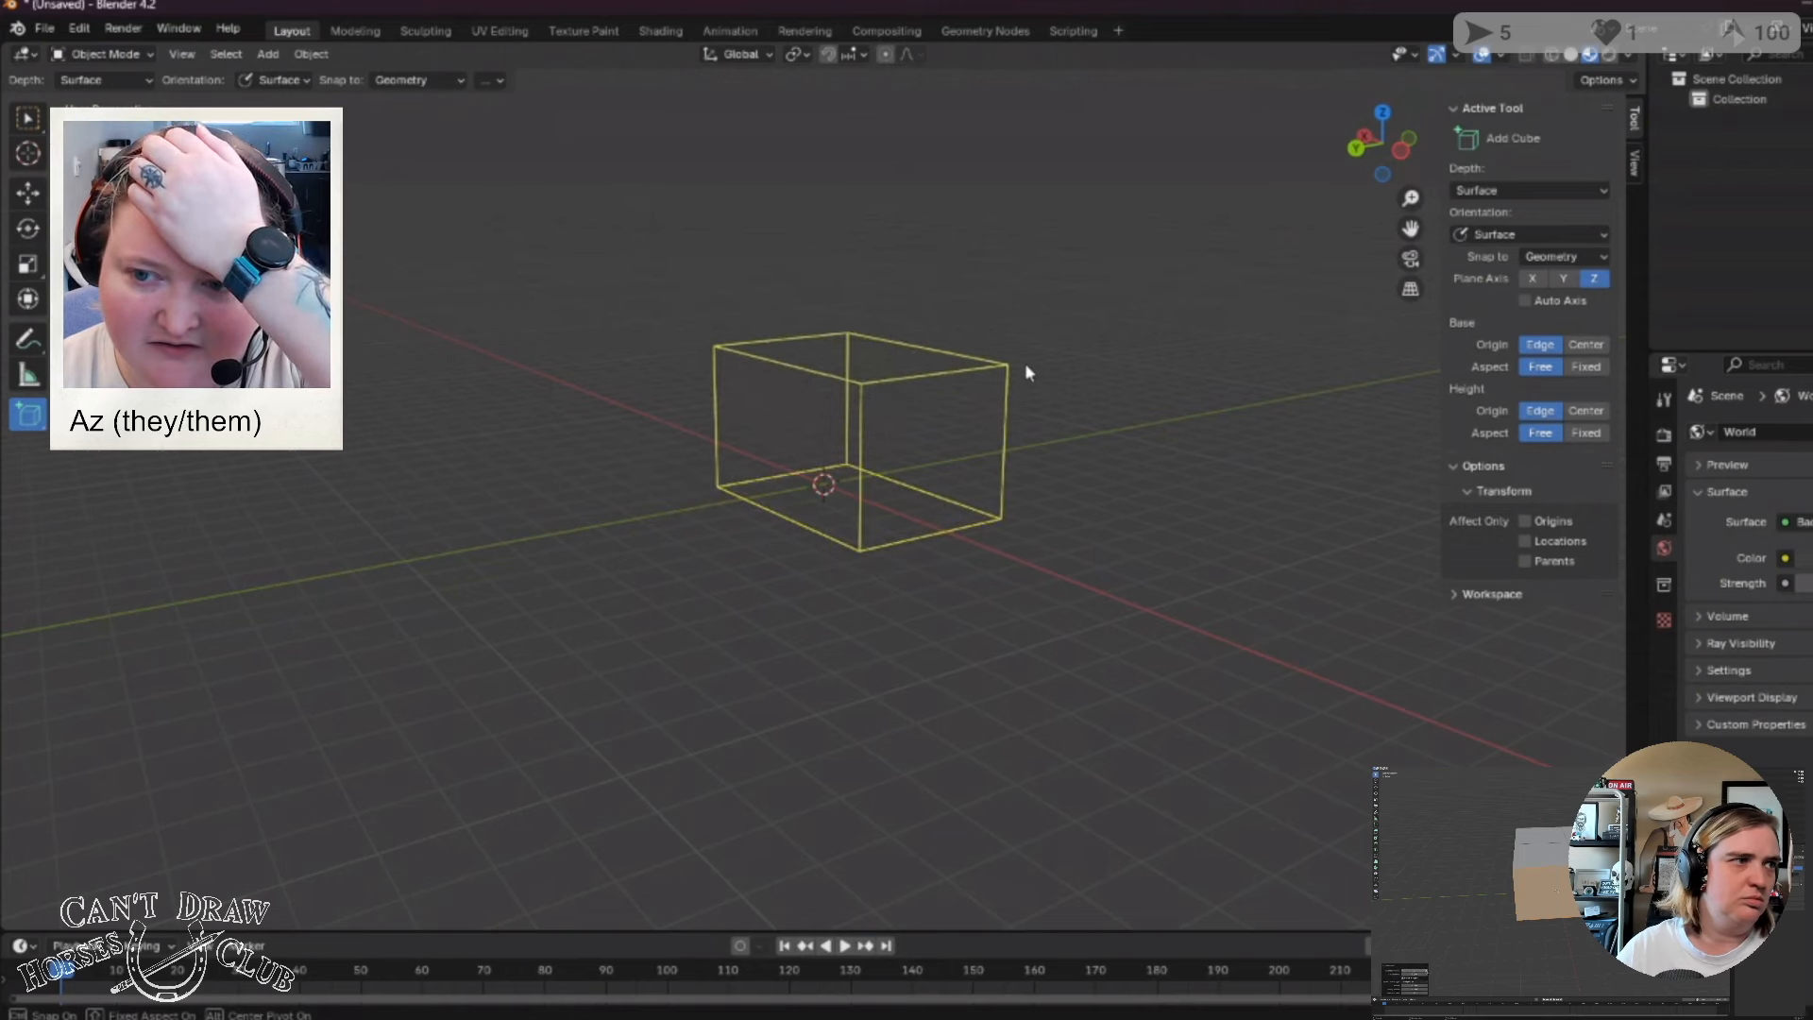
click(1022, 362)
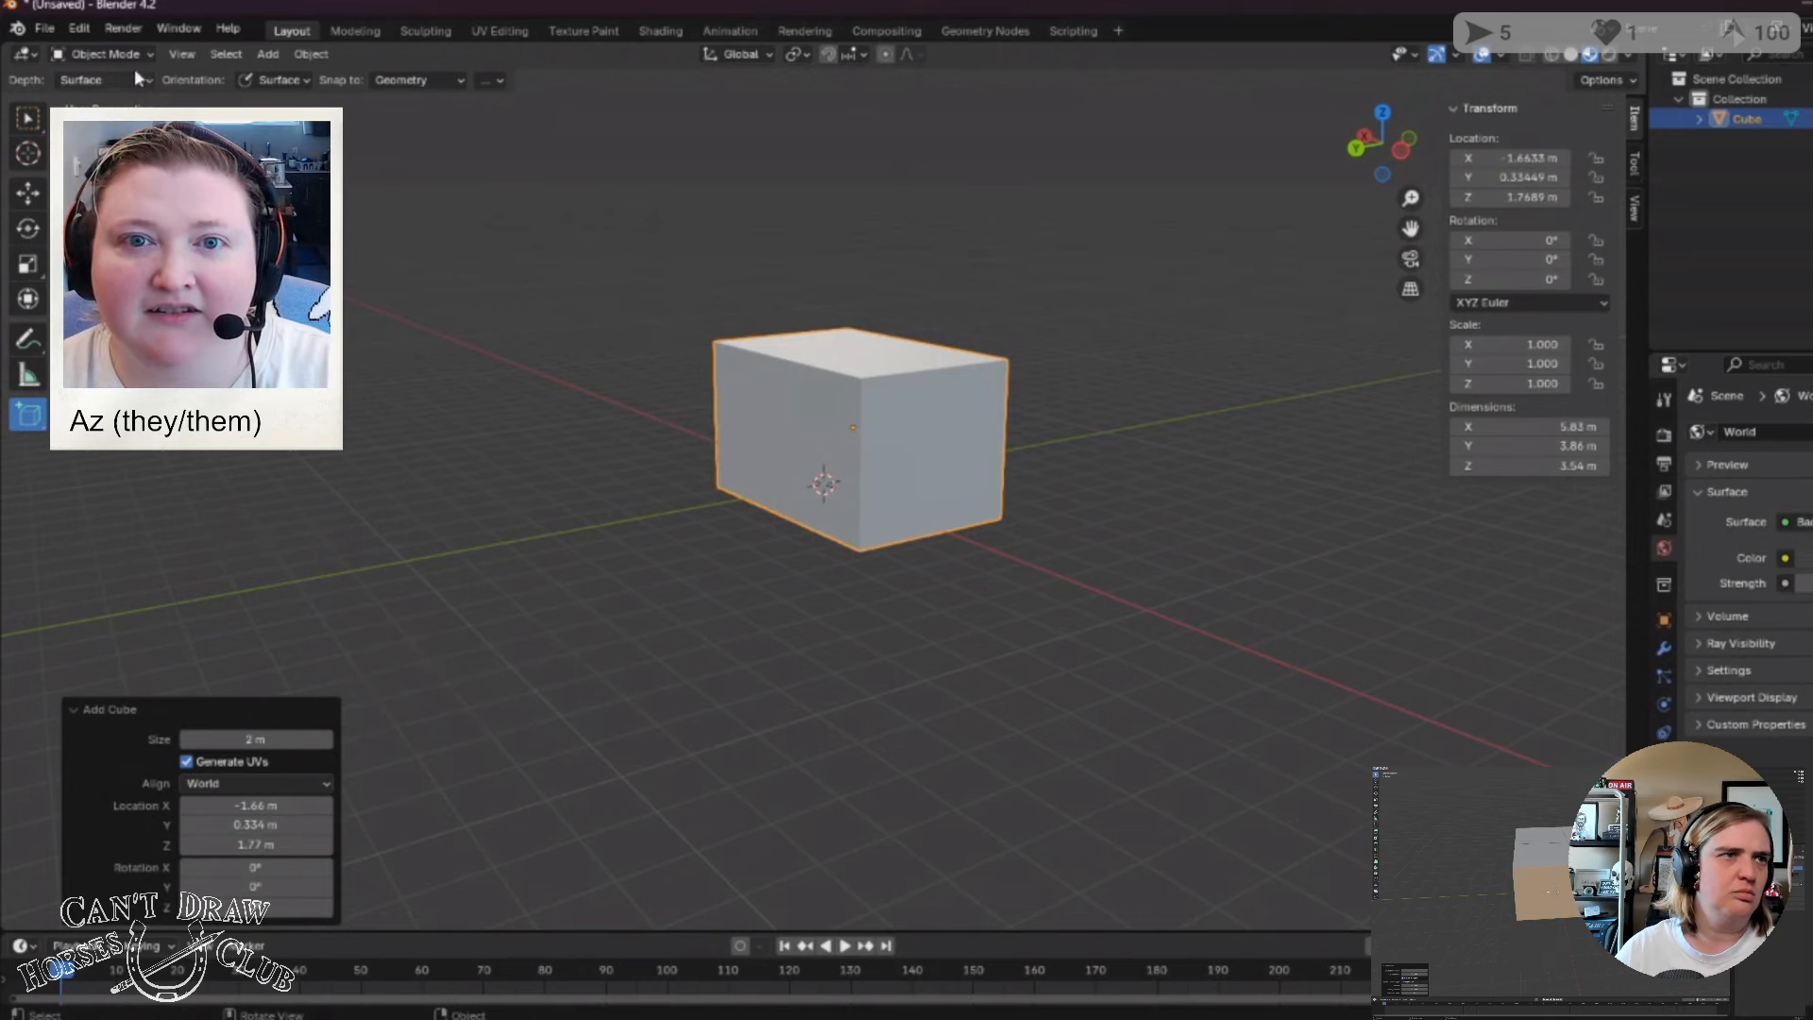
click(113, 52)
click(105, 99)
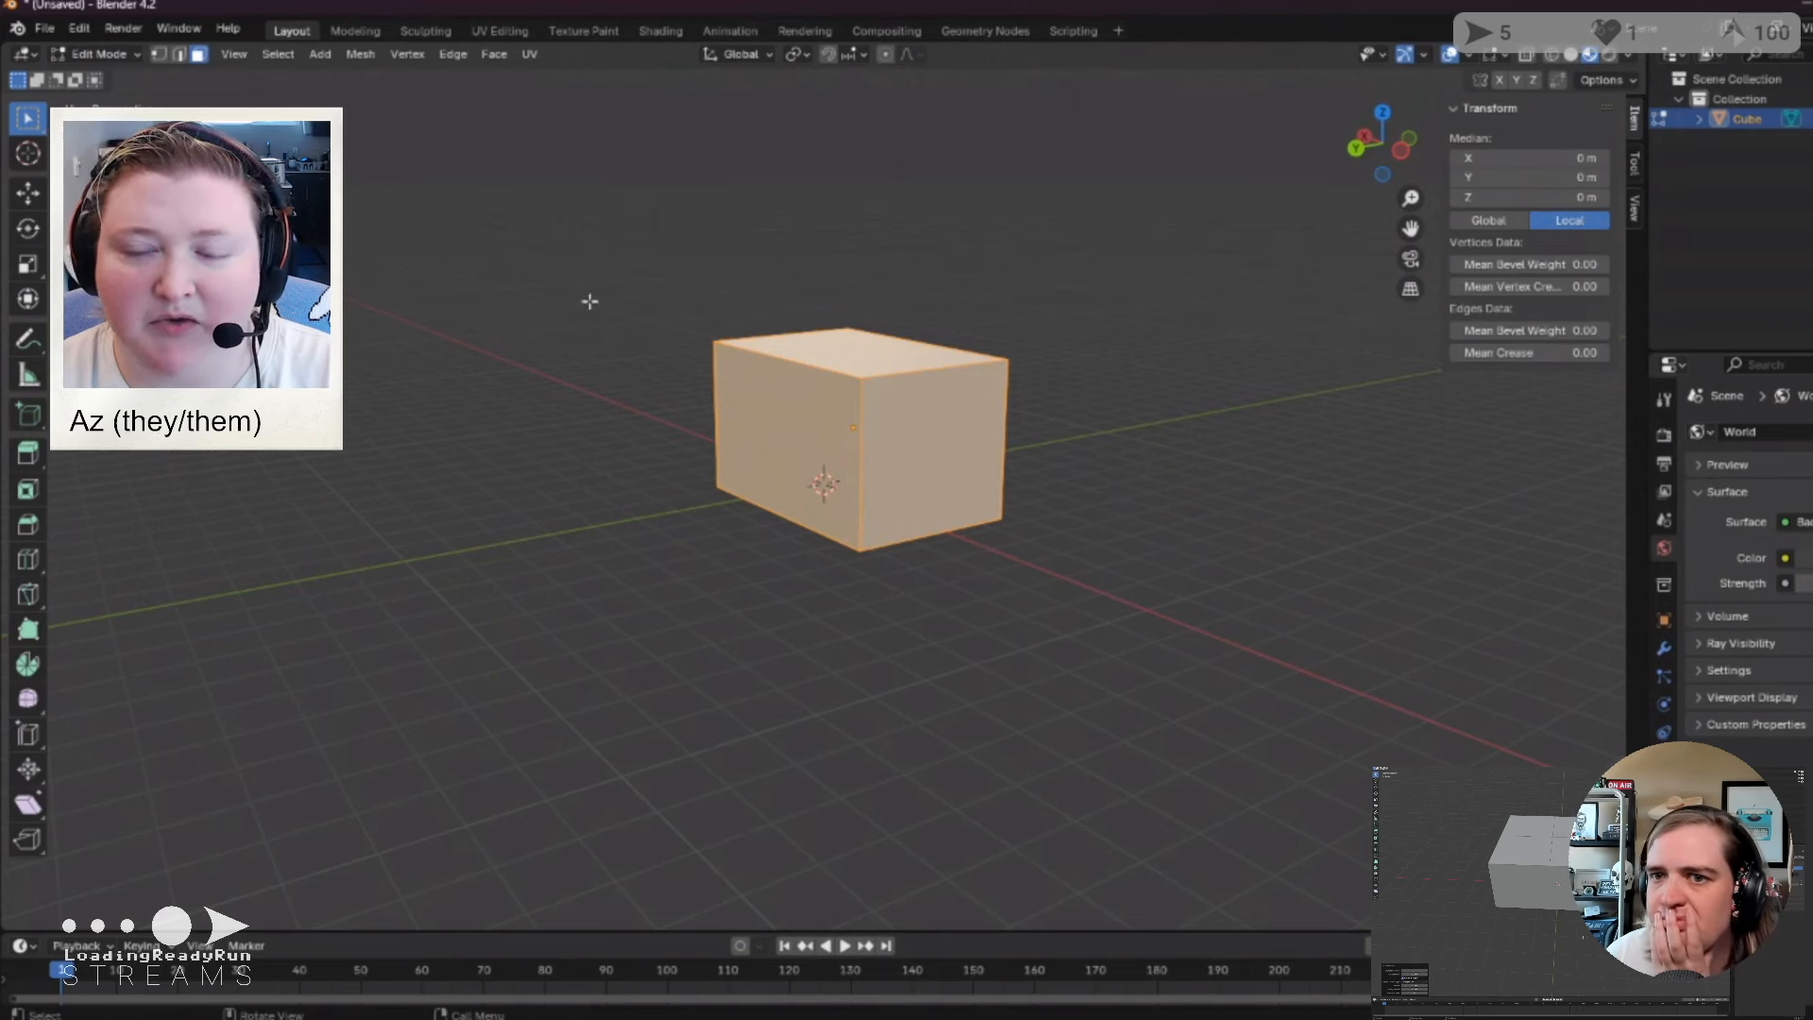
Subdivide the new cube's long side face, trying 2, 3 and 4 cuts before setting the number of cuts to 1.
click(798, 403)
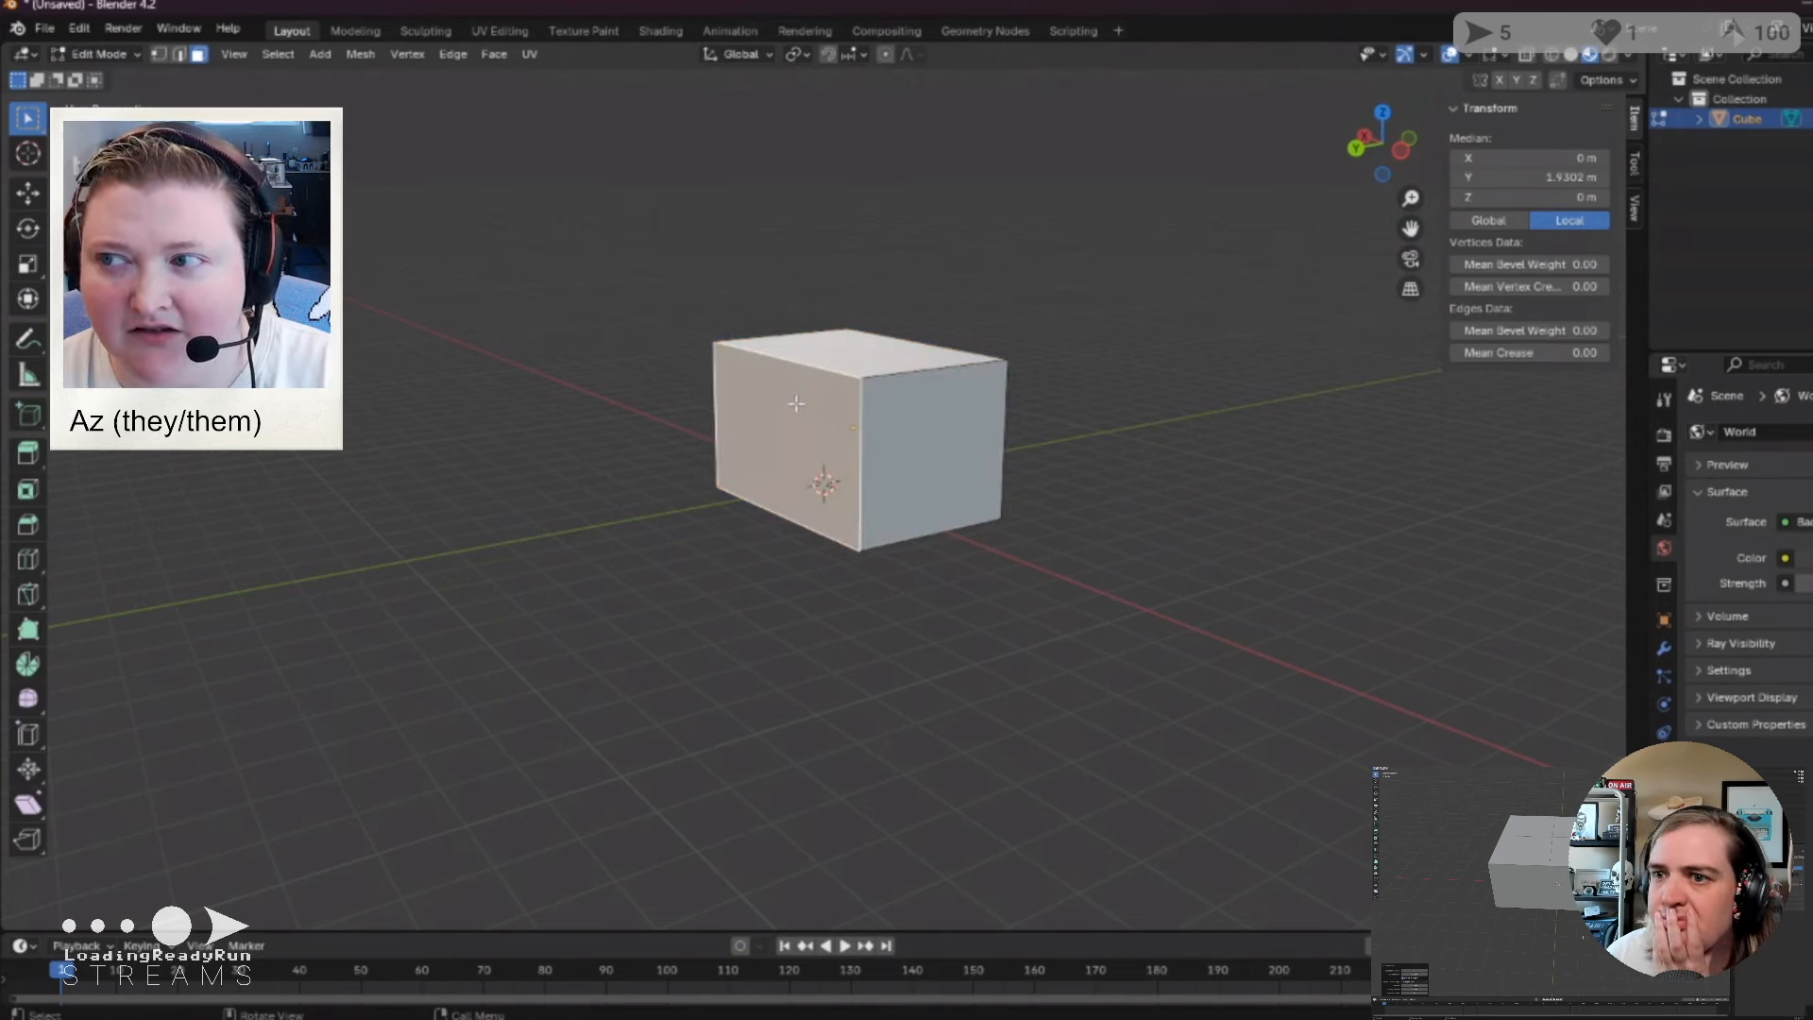
right_click(792, 421)
click(769, 414)
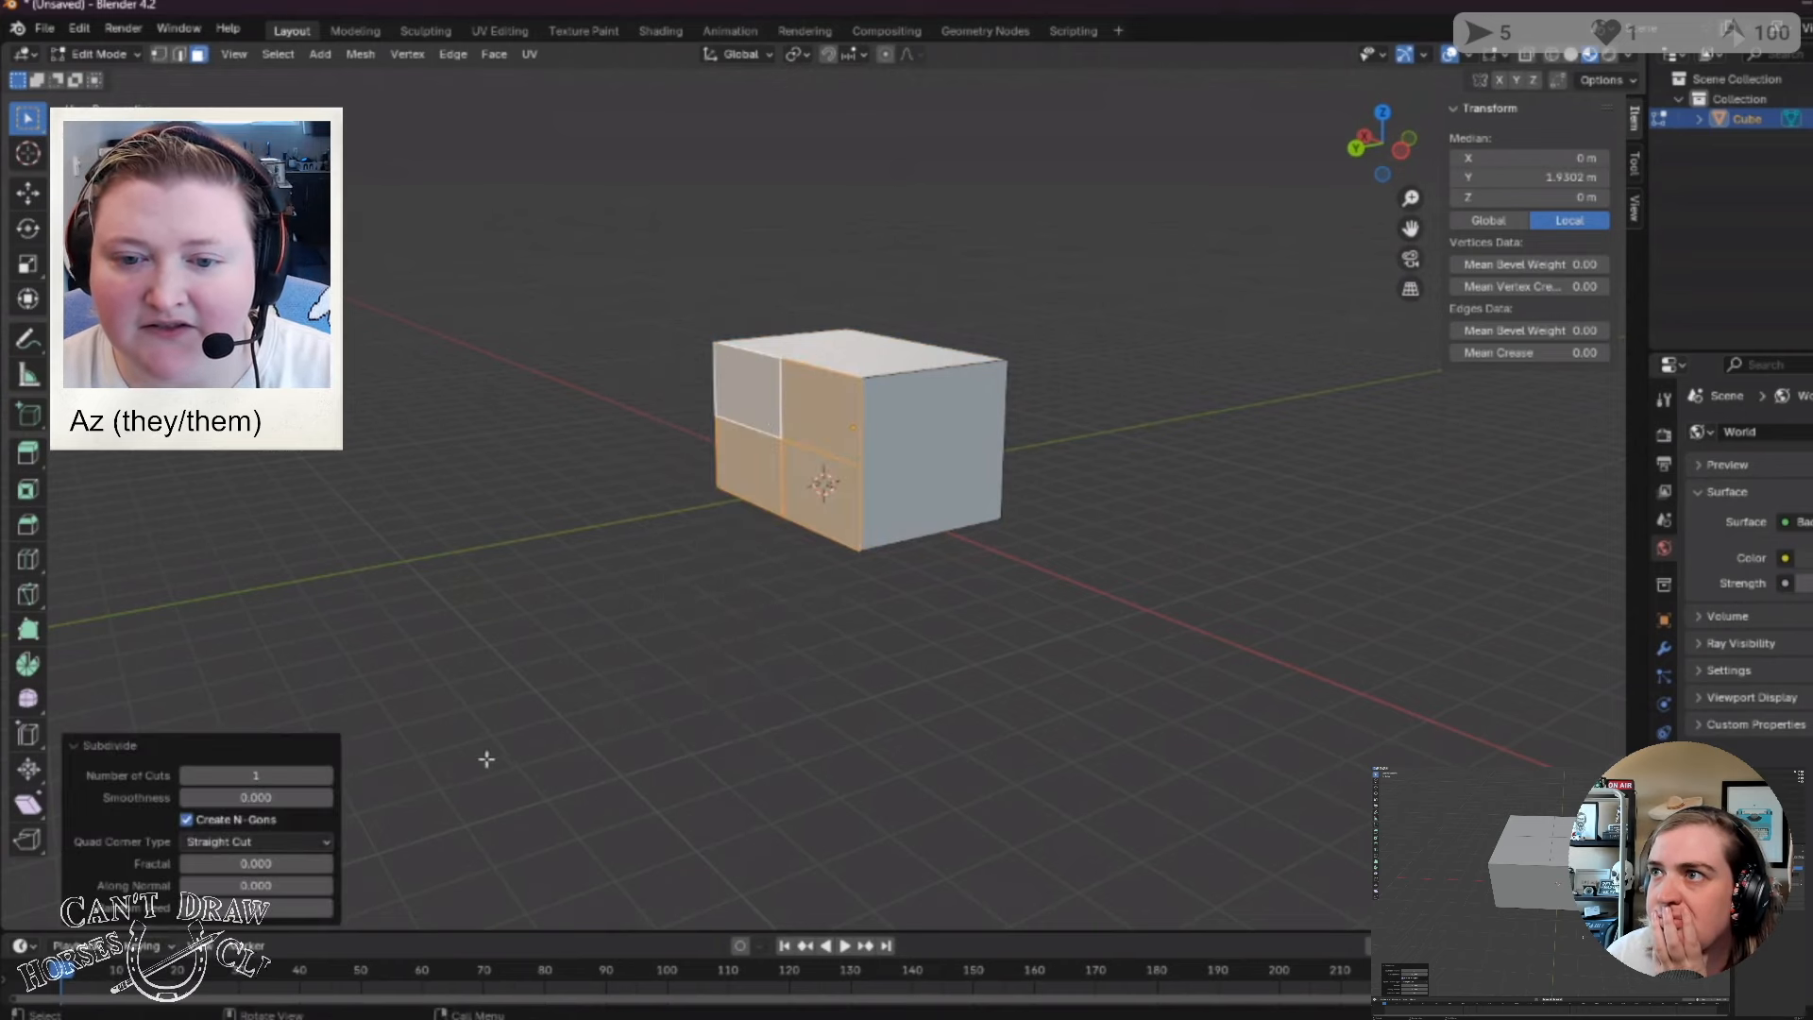
click(330, 776)
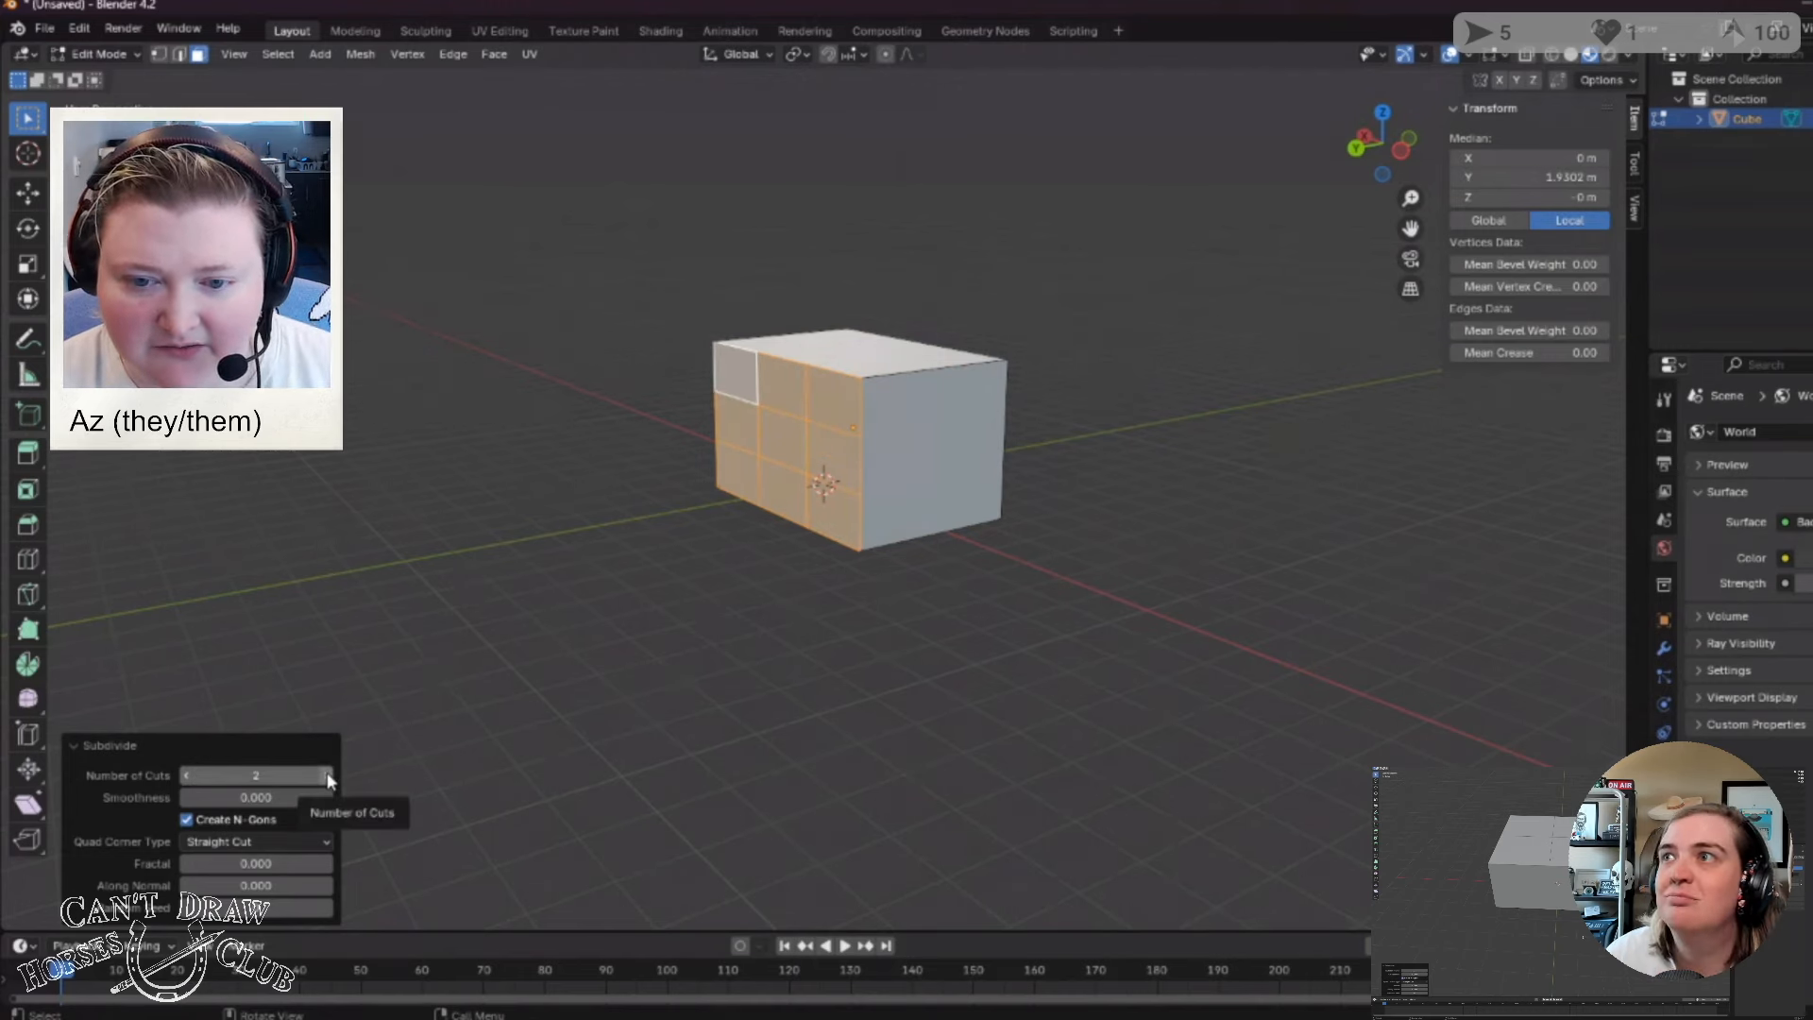
click(328, 775)
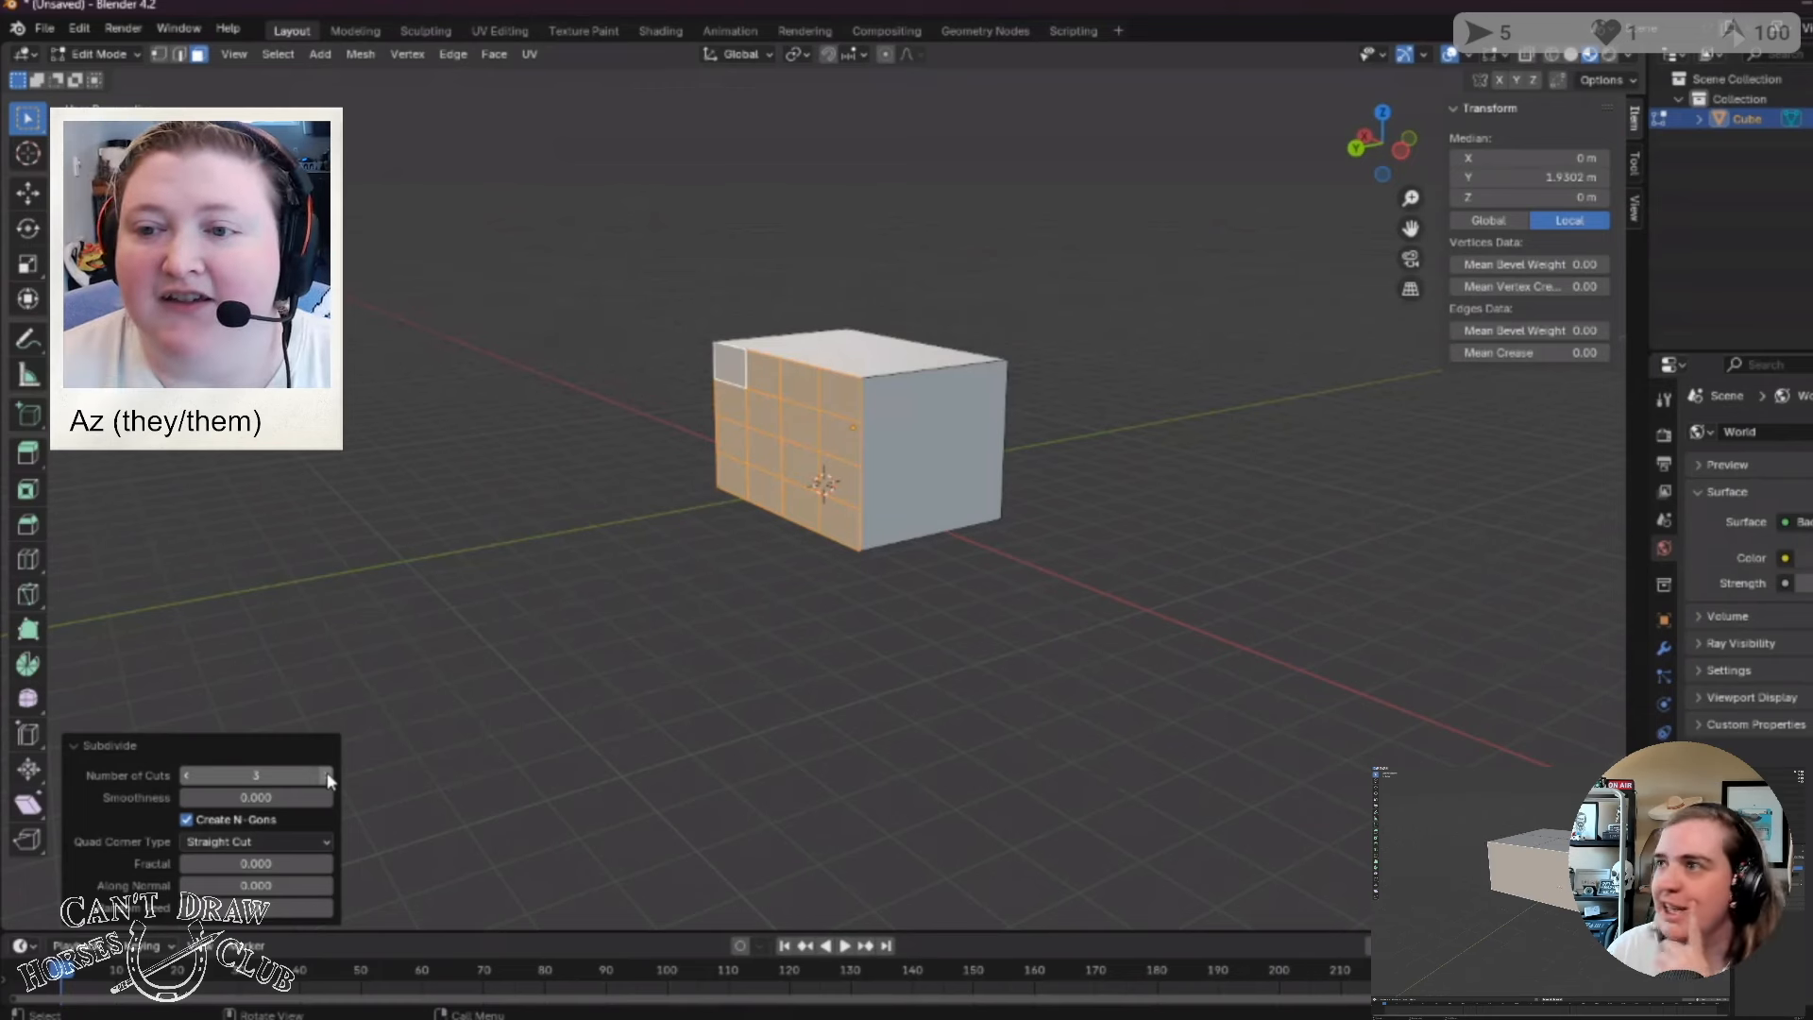
click(328, 775)
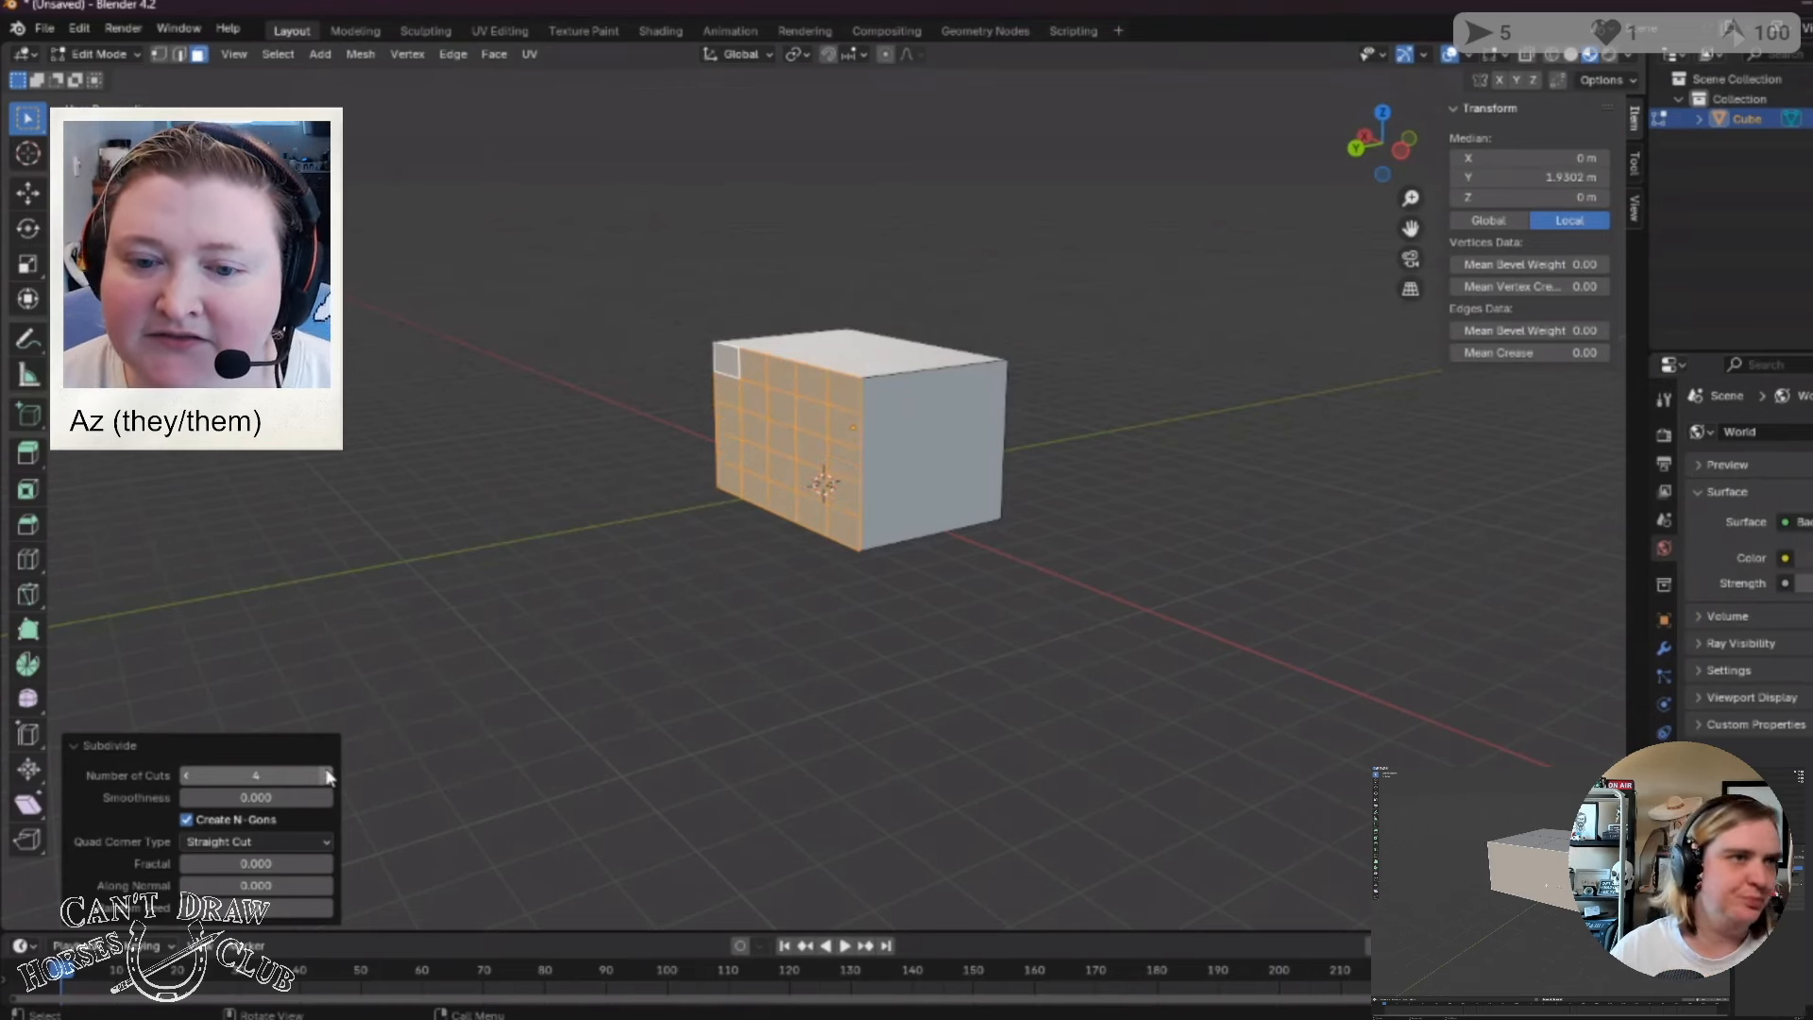
drag(189, 775, 156, 775)
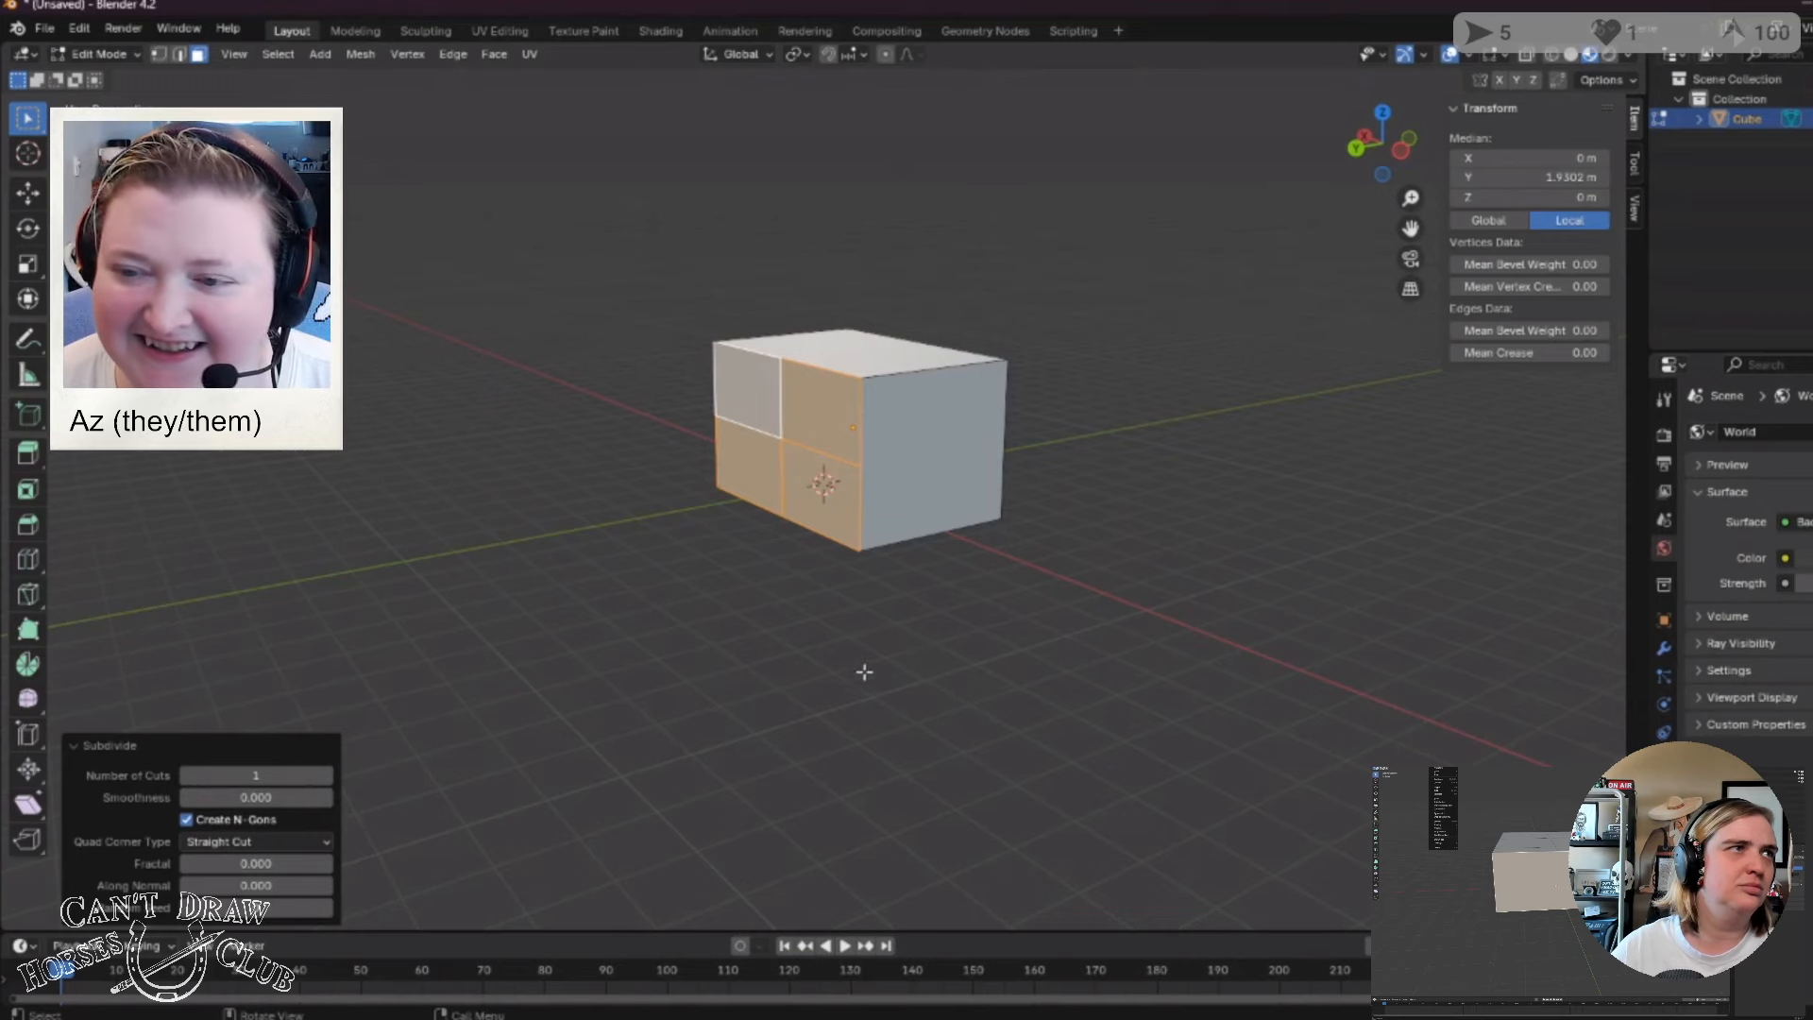
Try 2 cuts on the same side face and set the number of cuts back to 1.
middle_drag(838, 636, 935, 656)
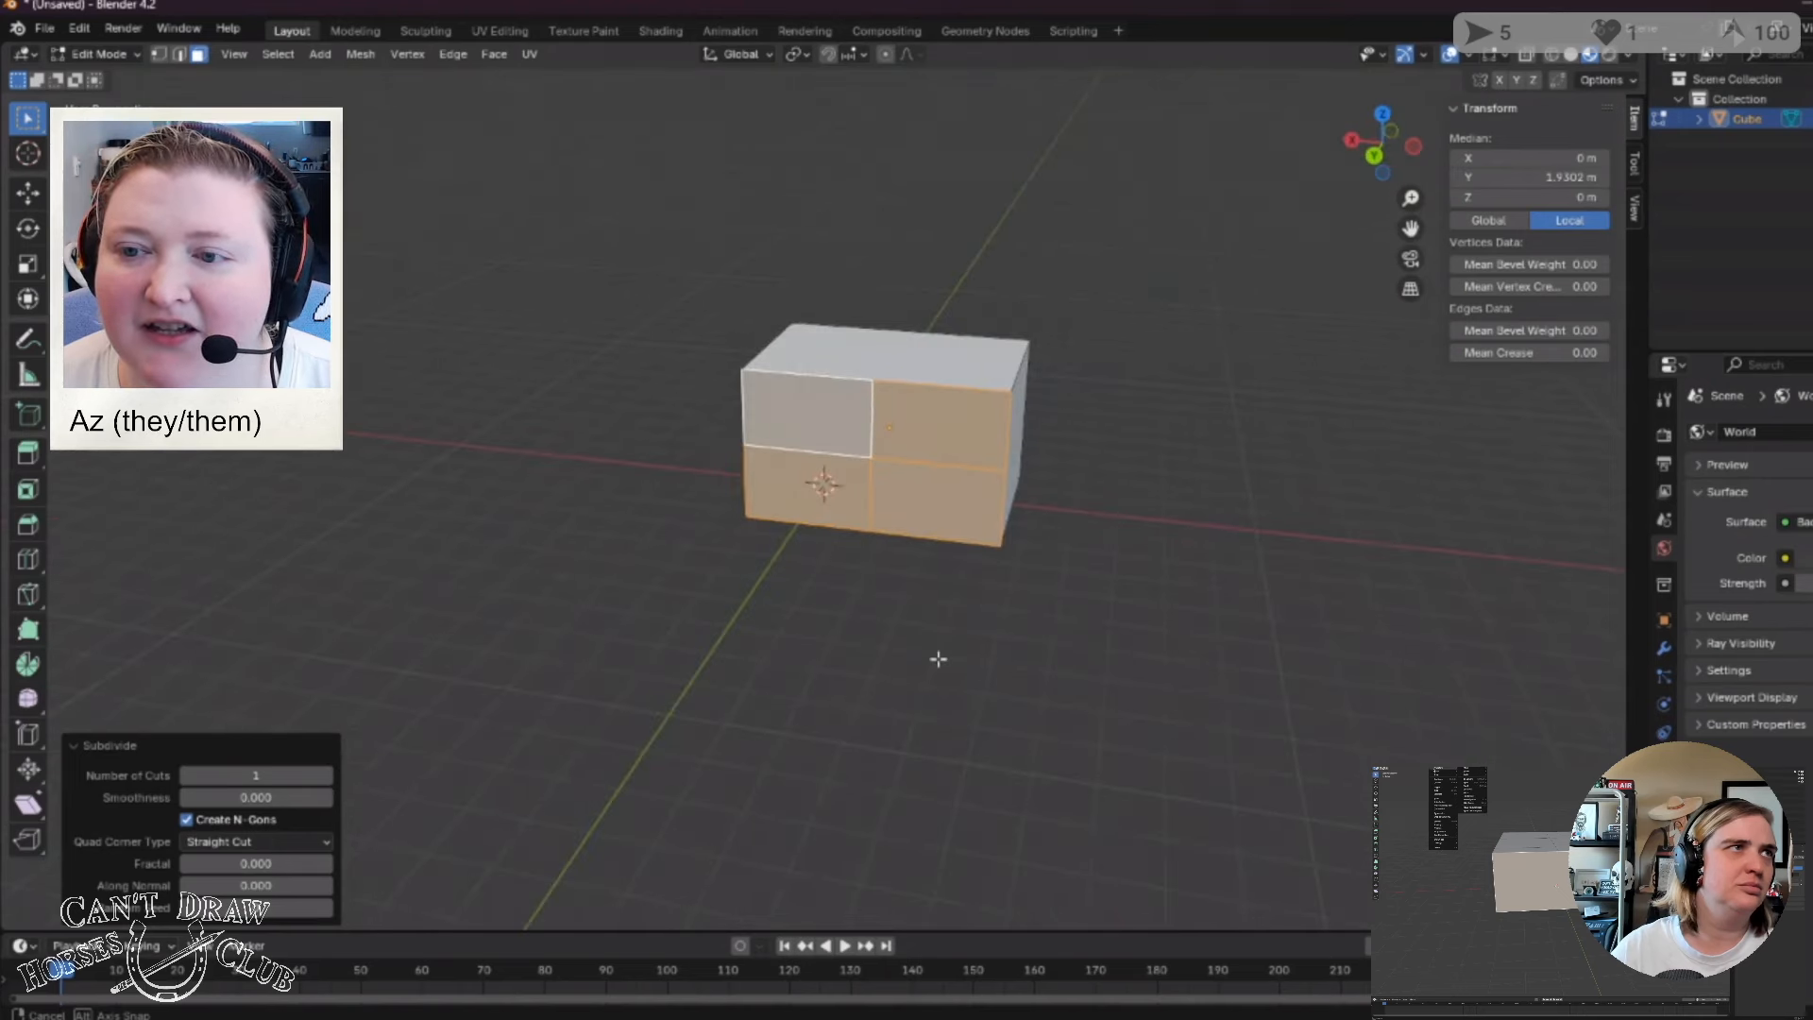
click(326, 775)
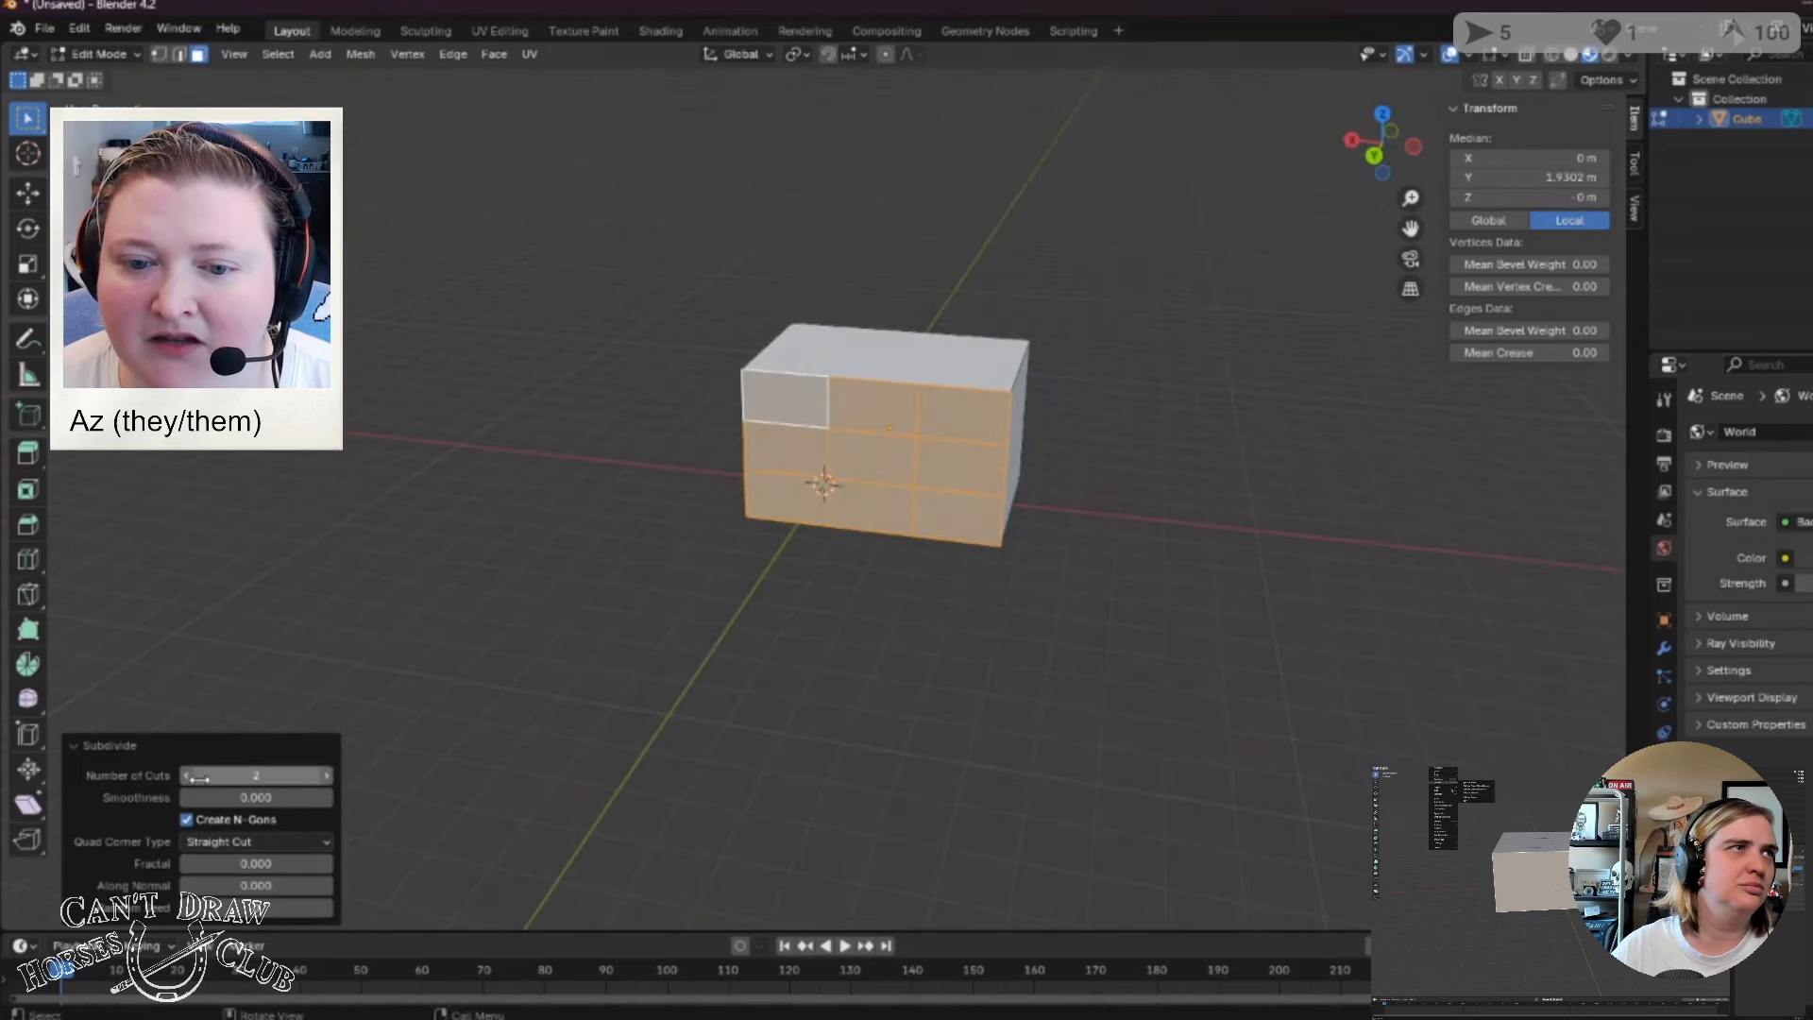
click(186, 775)
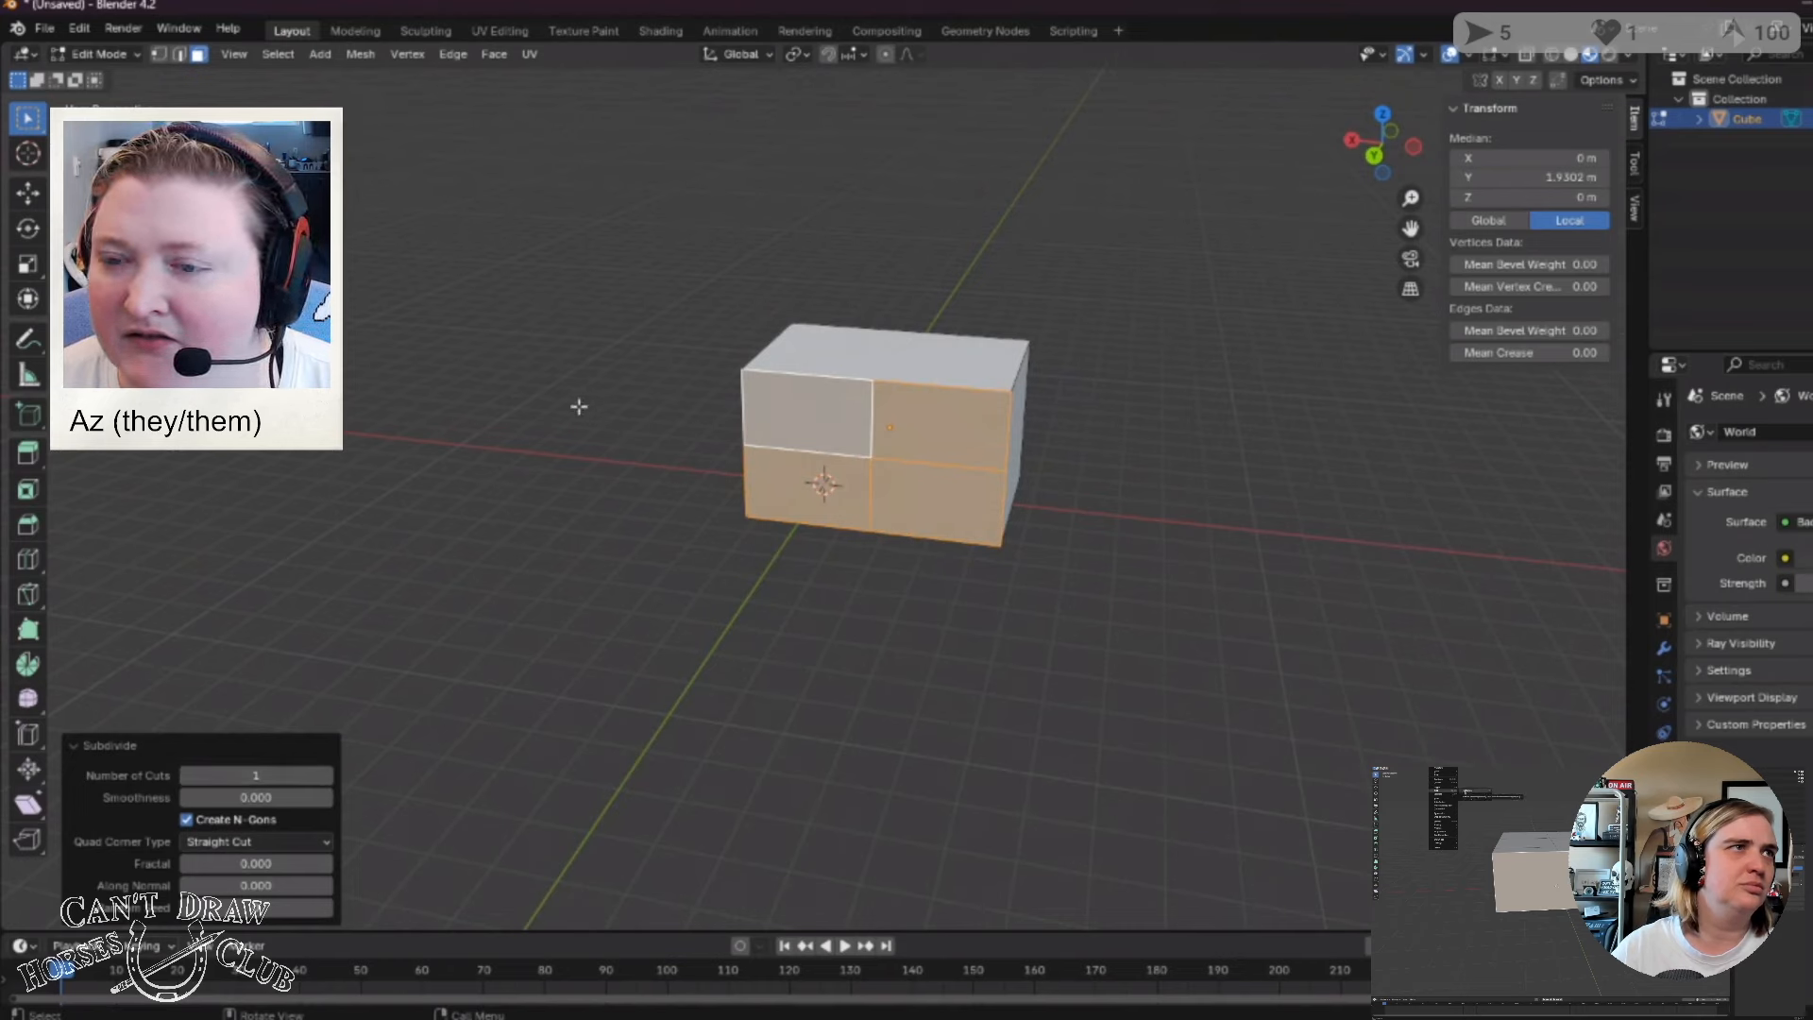
Try to subdivide the new cube's top face with one cut and clear the selection.
click(861, 332)
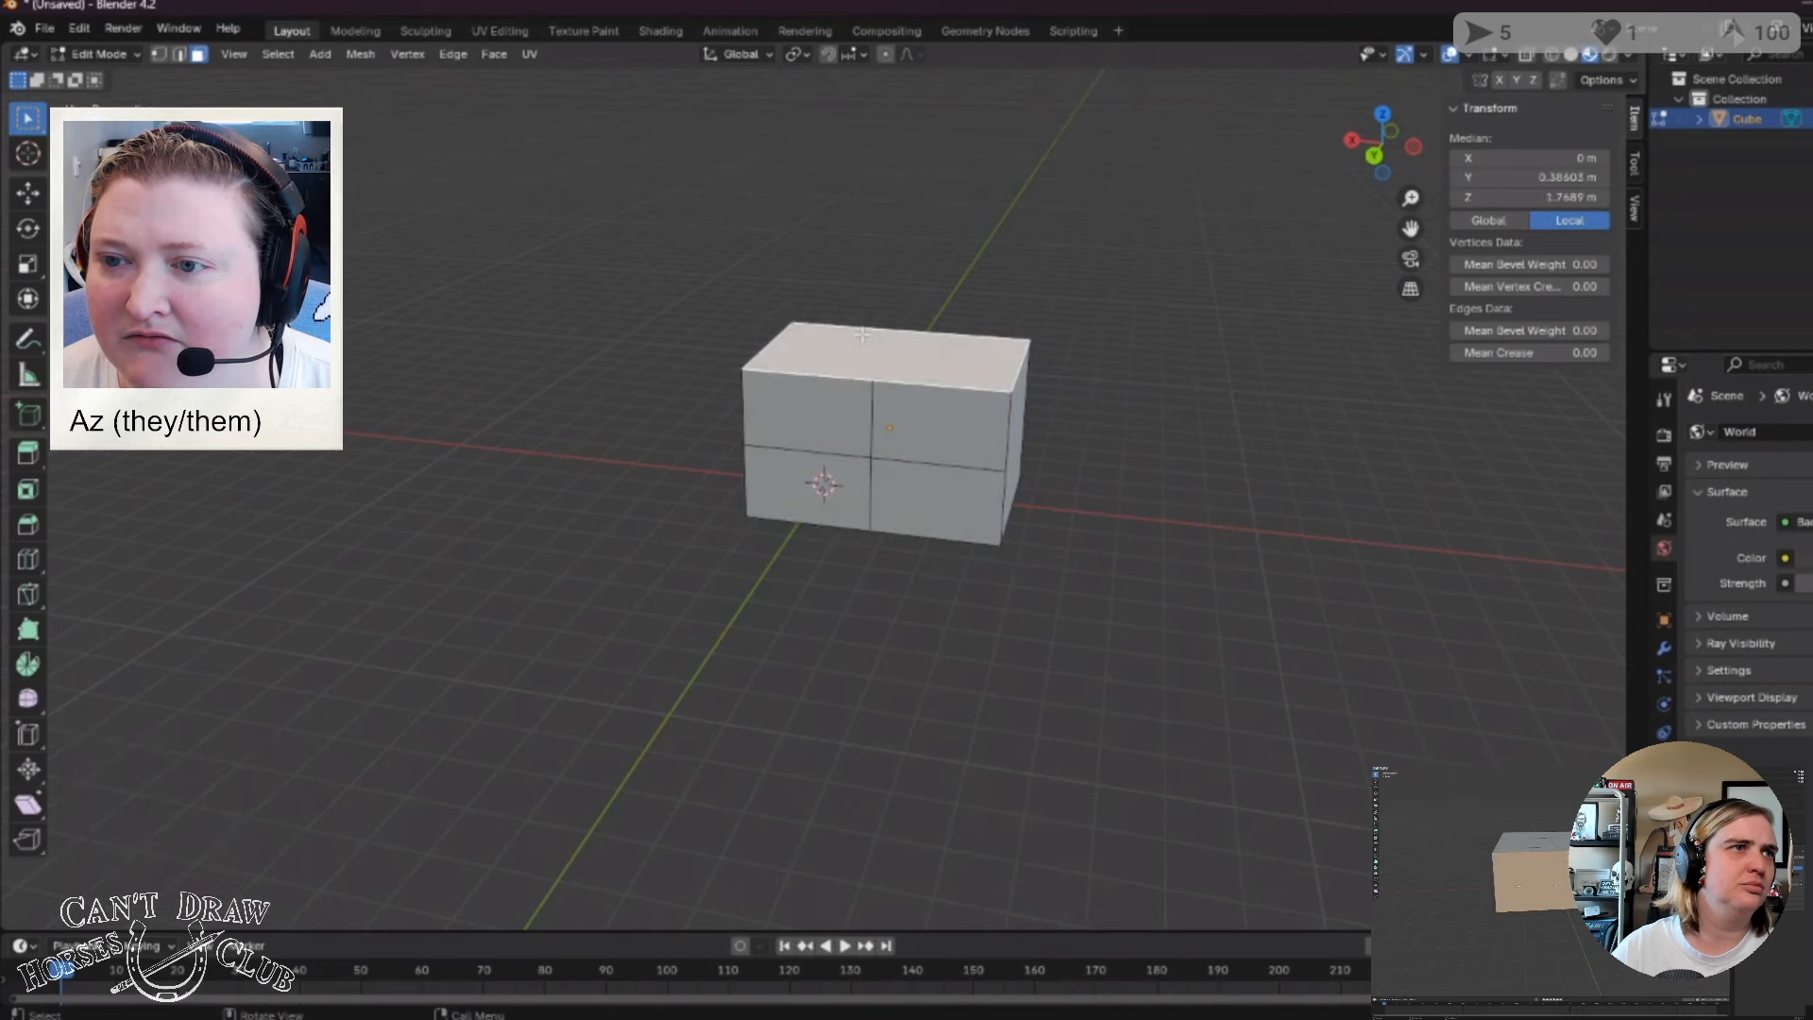
right_click(861, 333)
key(Escape)
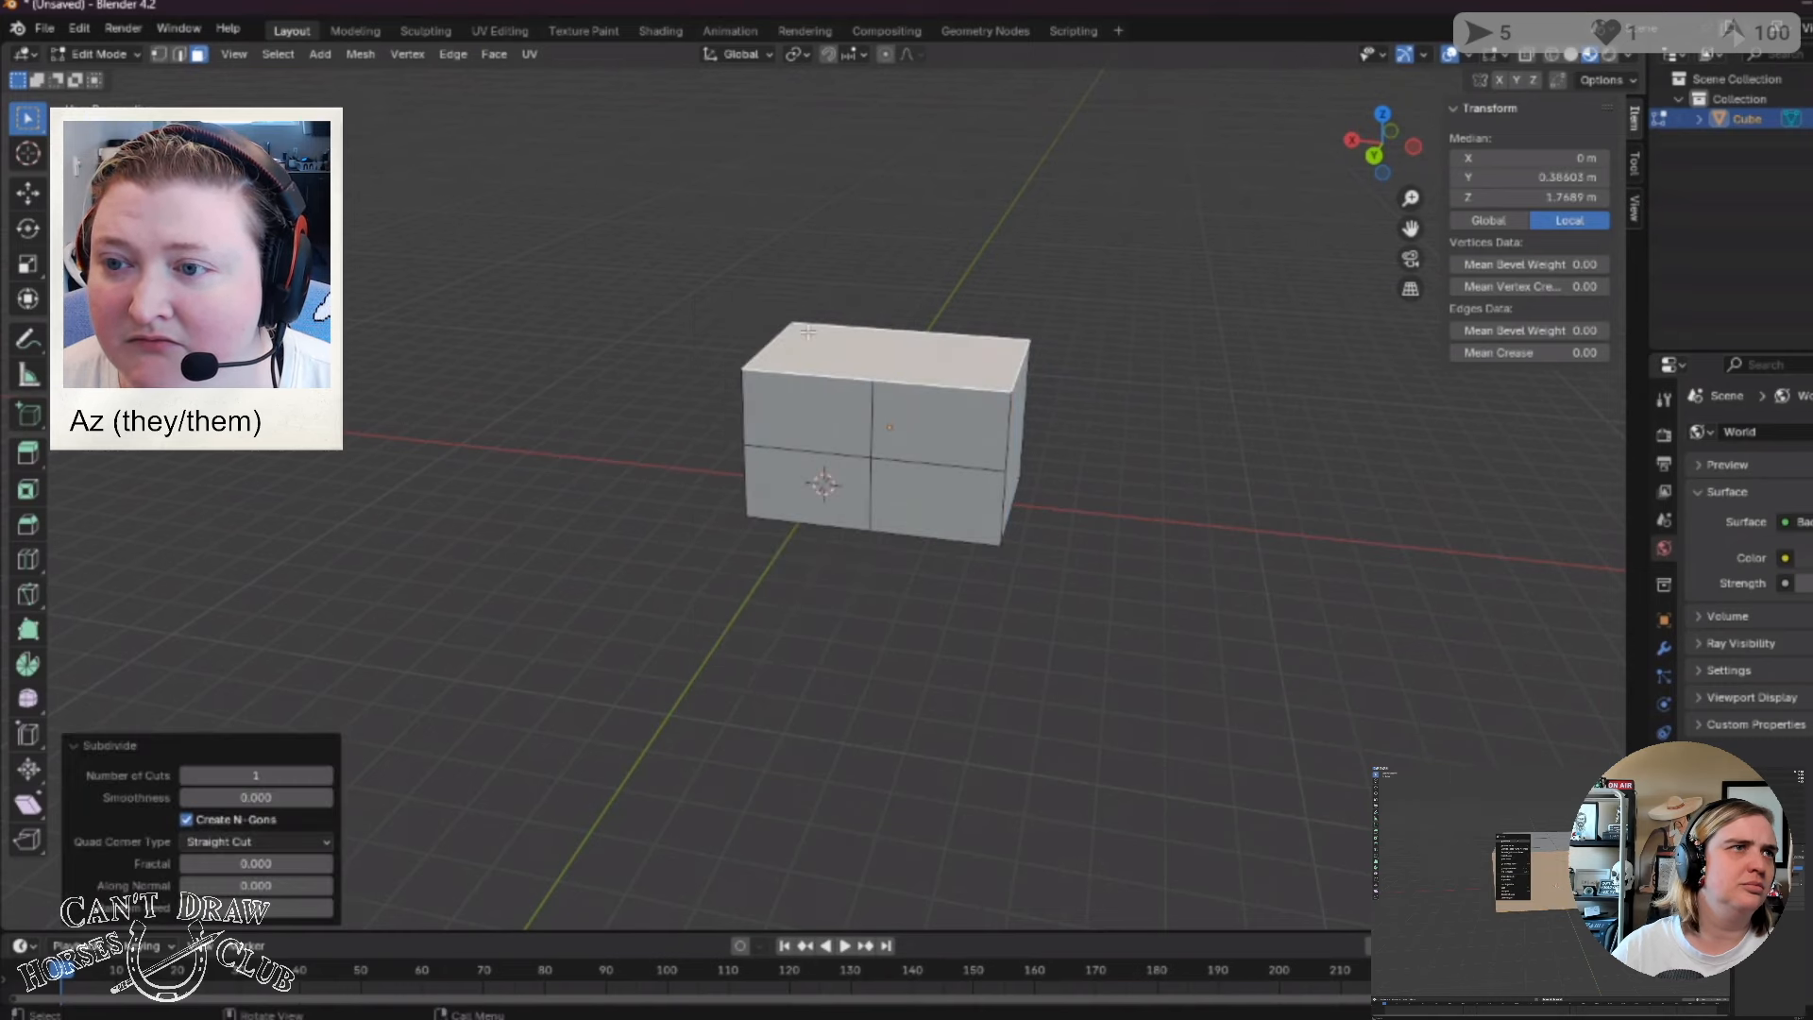
click(498, 510)
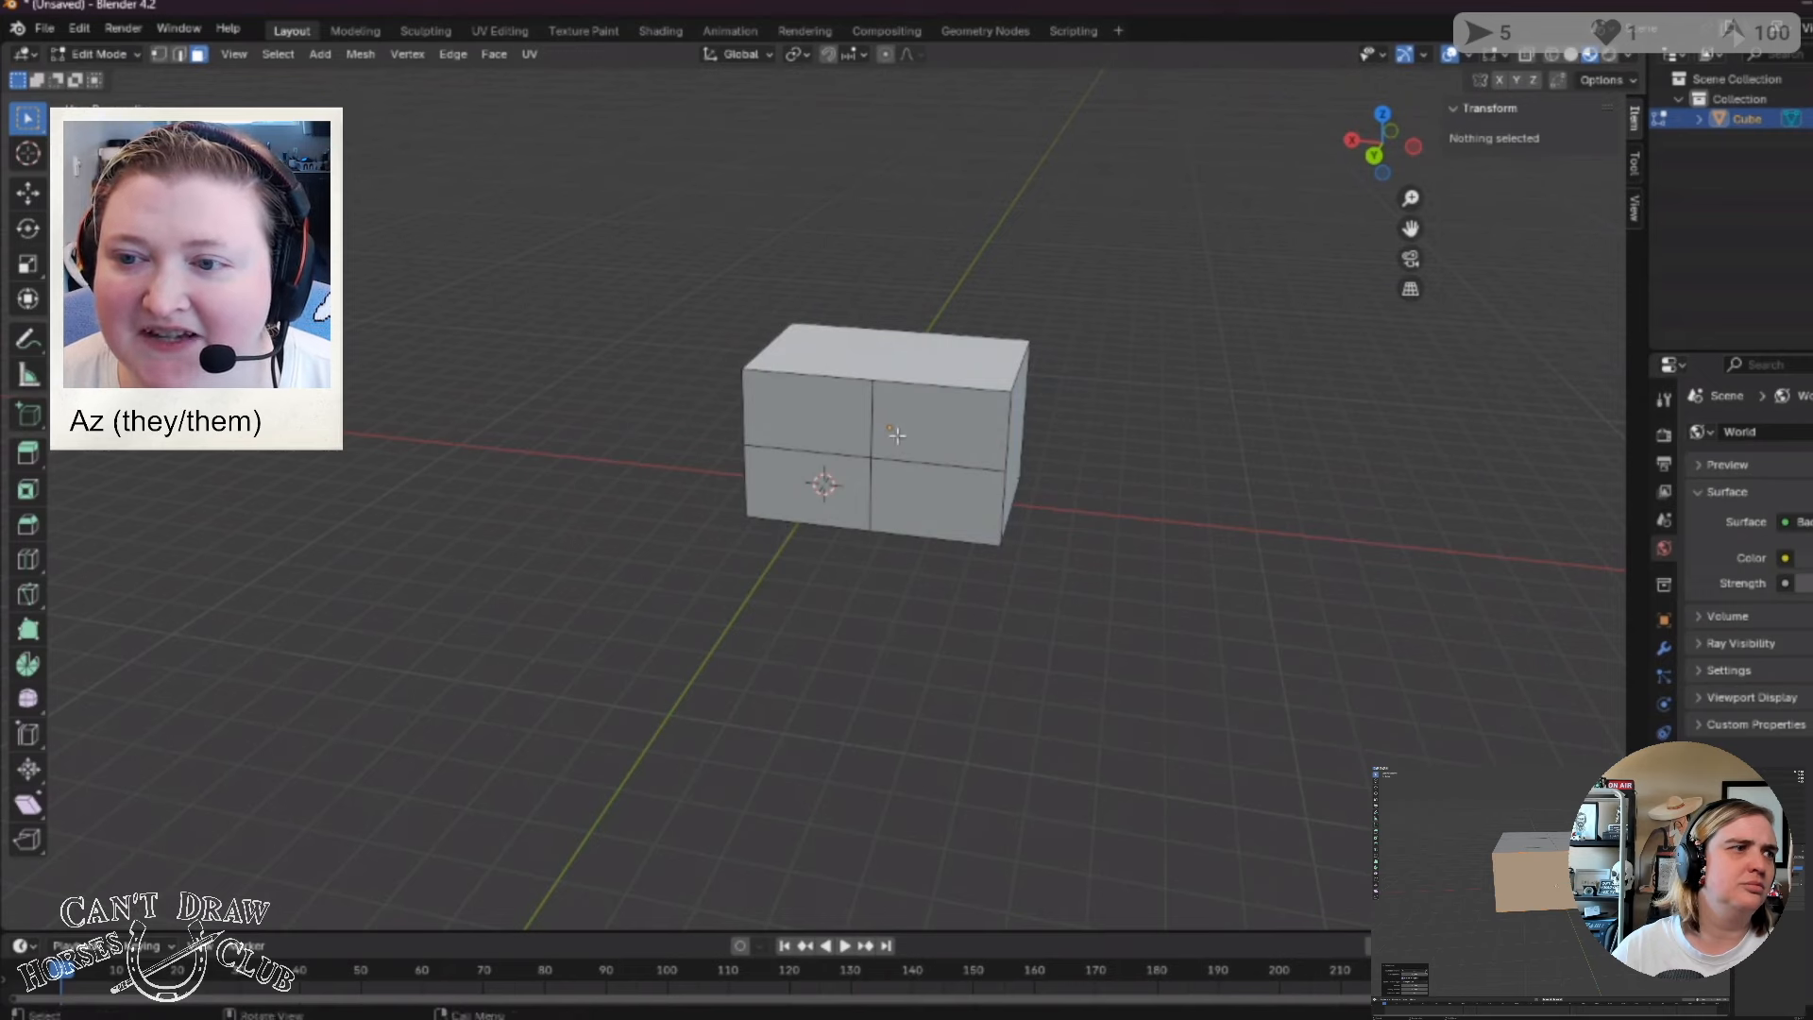
middle_drag(1024, 643, 826, 611)
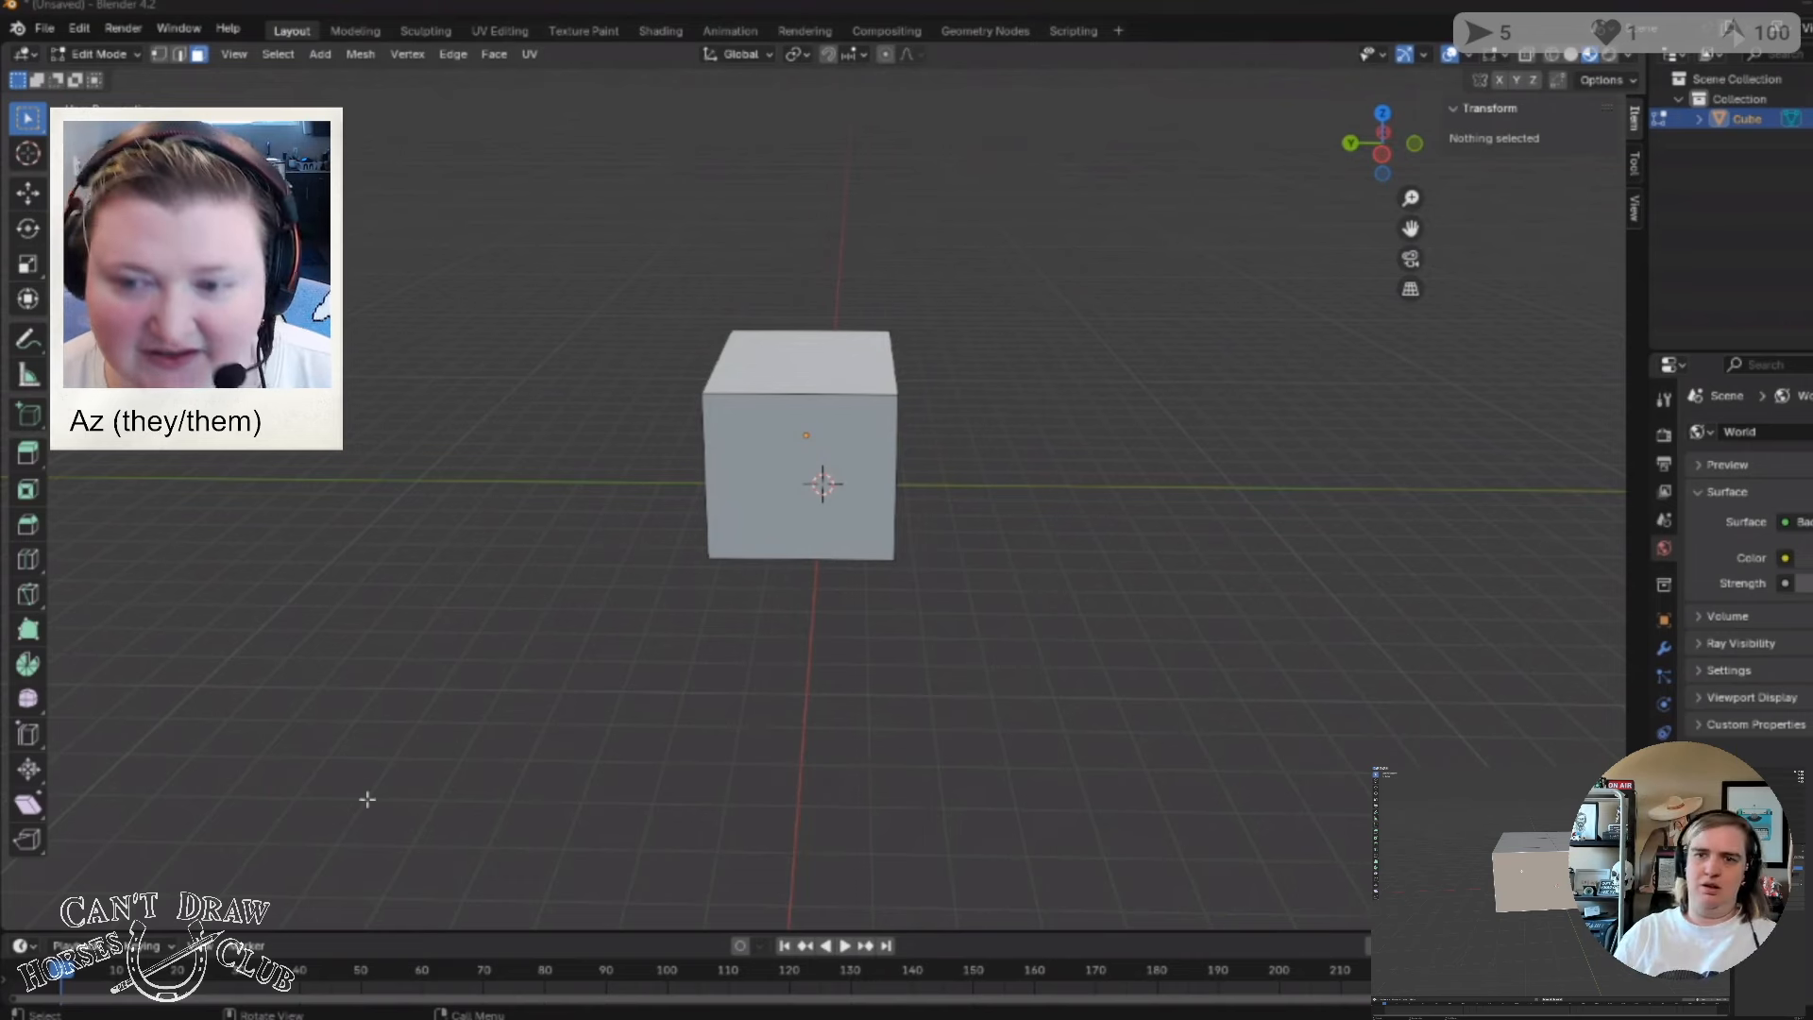
middle_drag(635, 595, 743, 623)
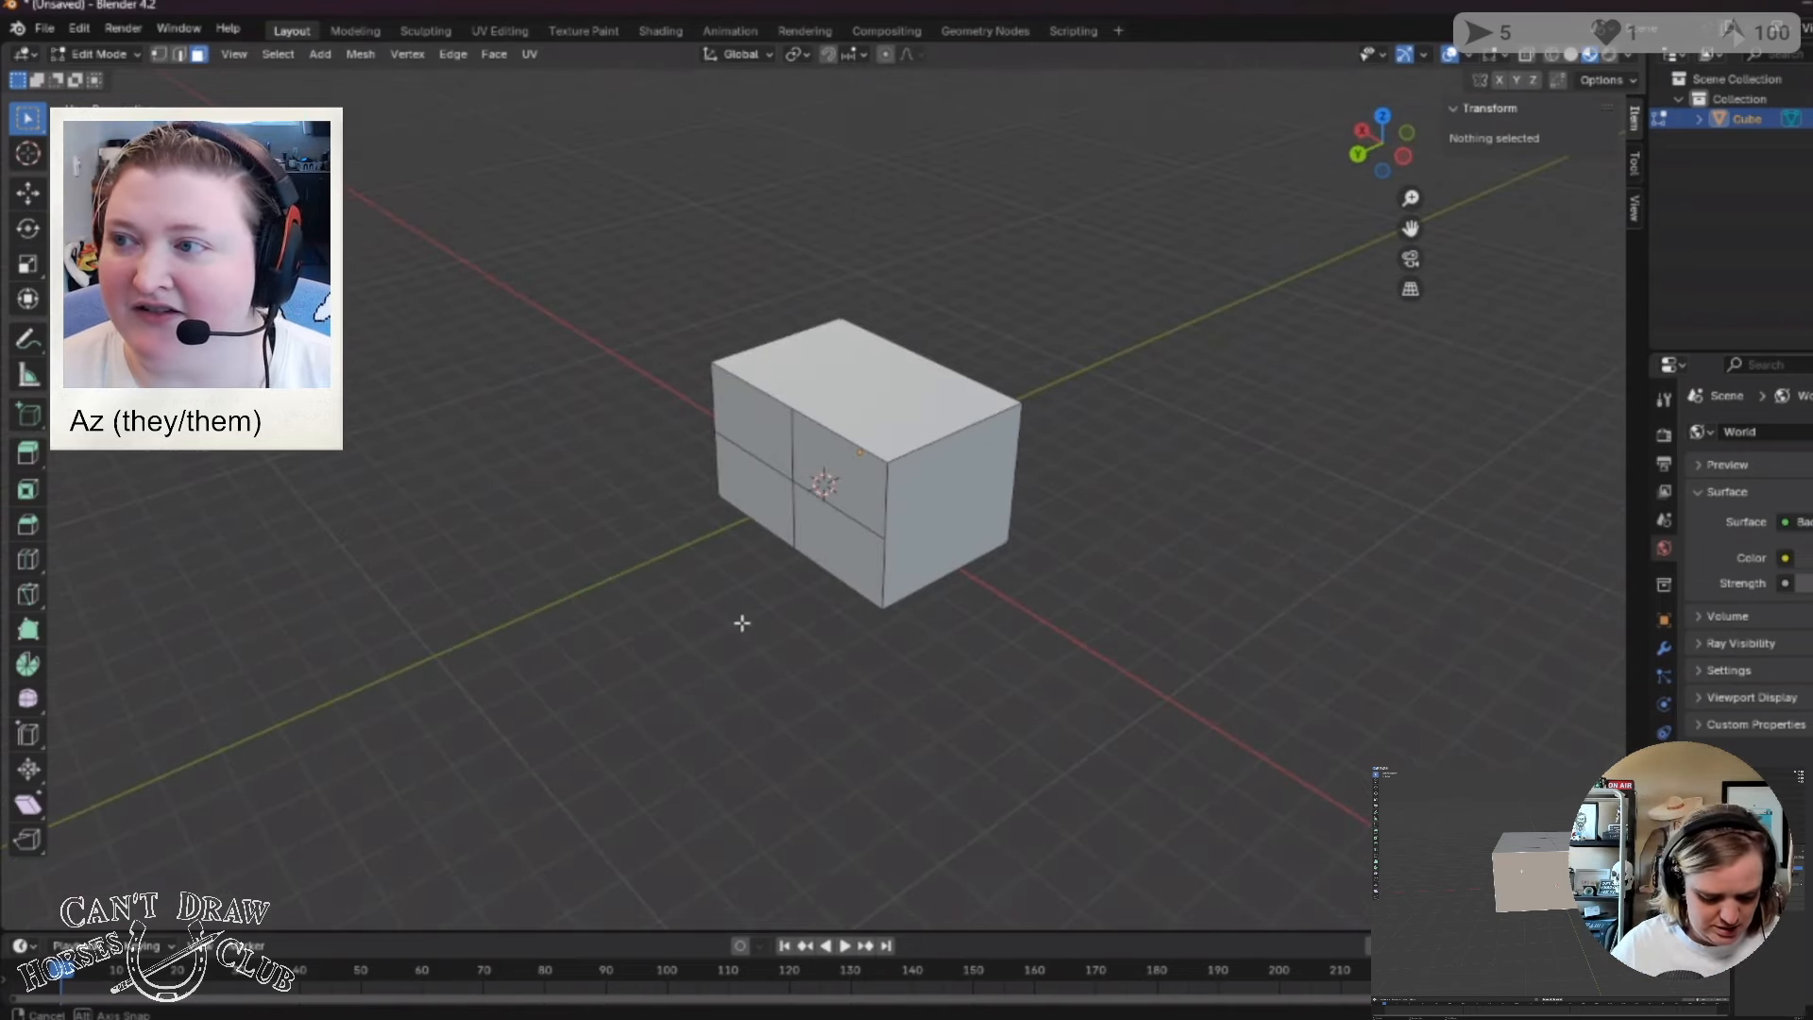
click(1699, 119)
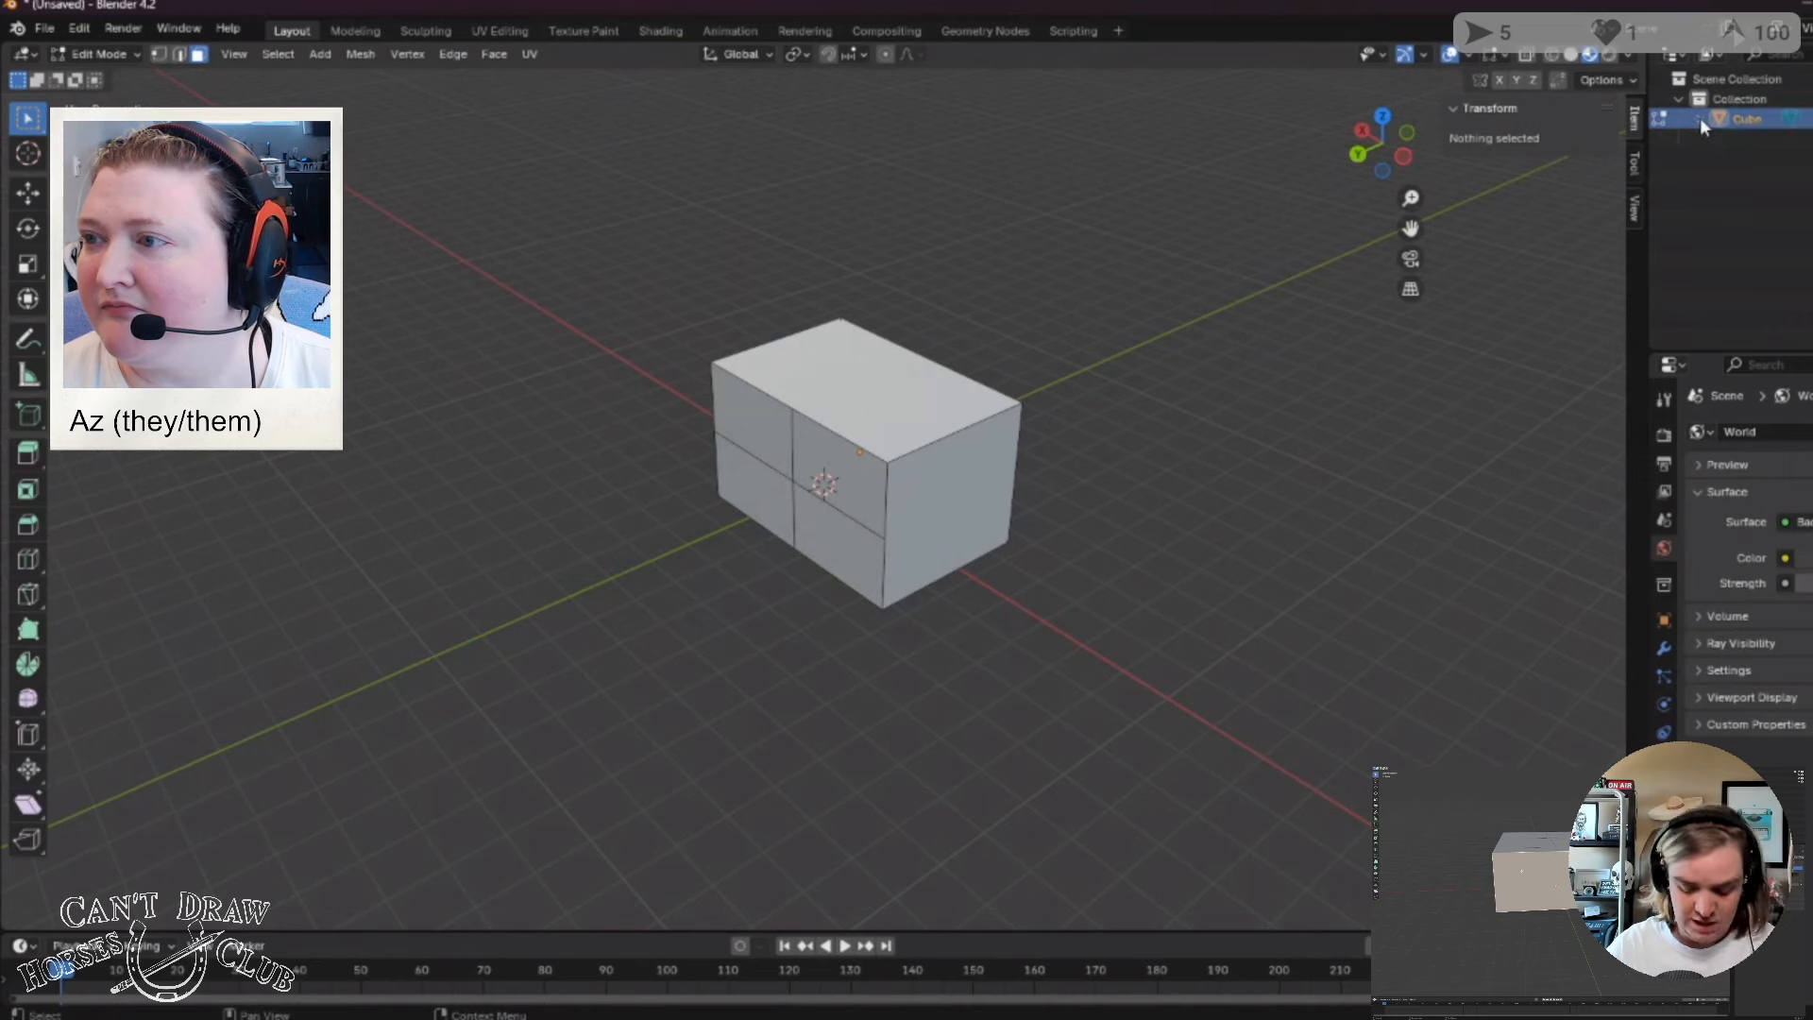
click(1699, 118)
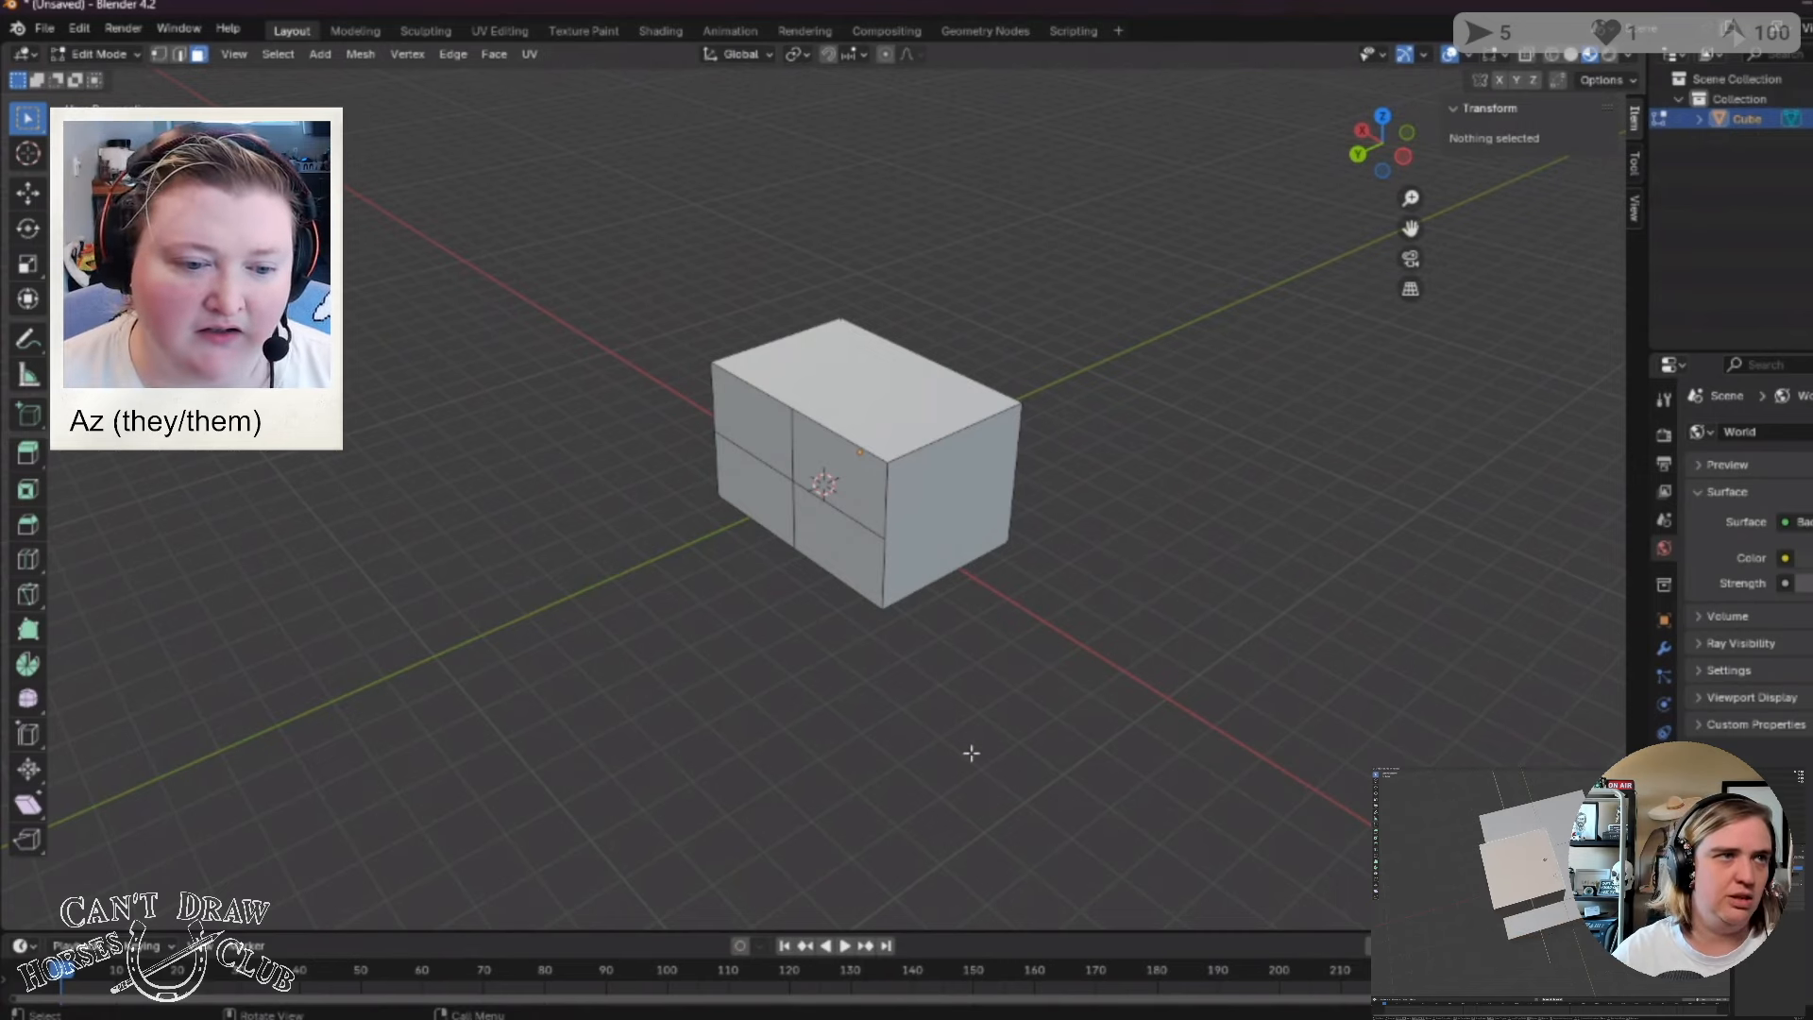
mouse_move(971, 758)
middle_down()
mouse_move(995, 728)
mouse_move(970, 732)
middle_up()
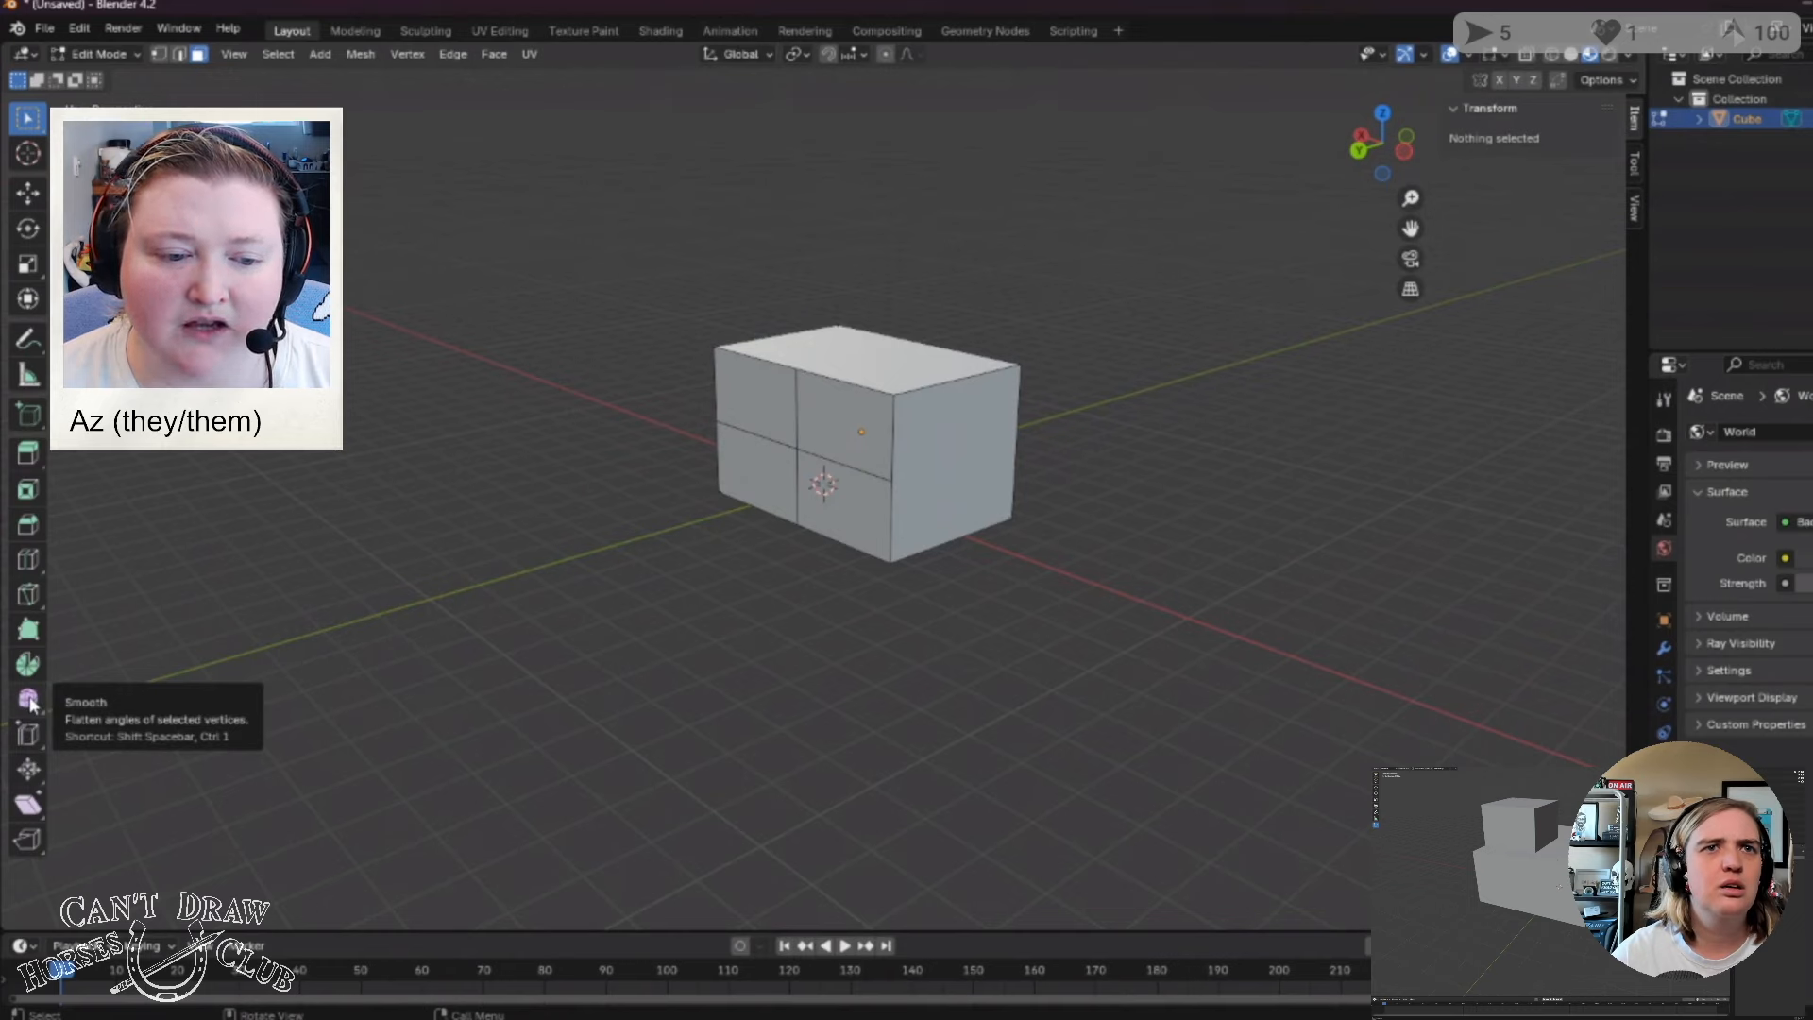
Subdivide the cube's top face again with 1 cut, check it from several angles and clear the selection.
click(878, 351)
right_click(859, 354)
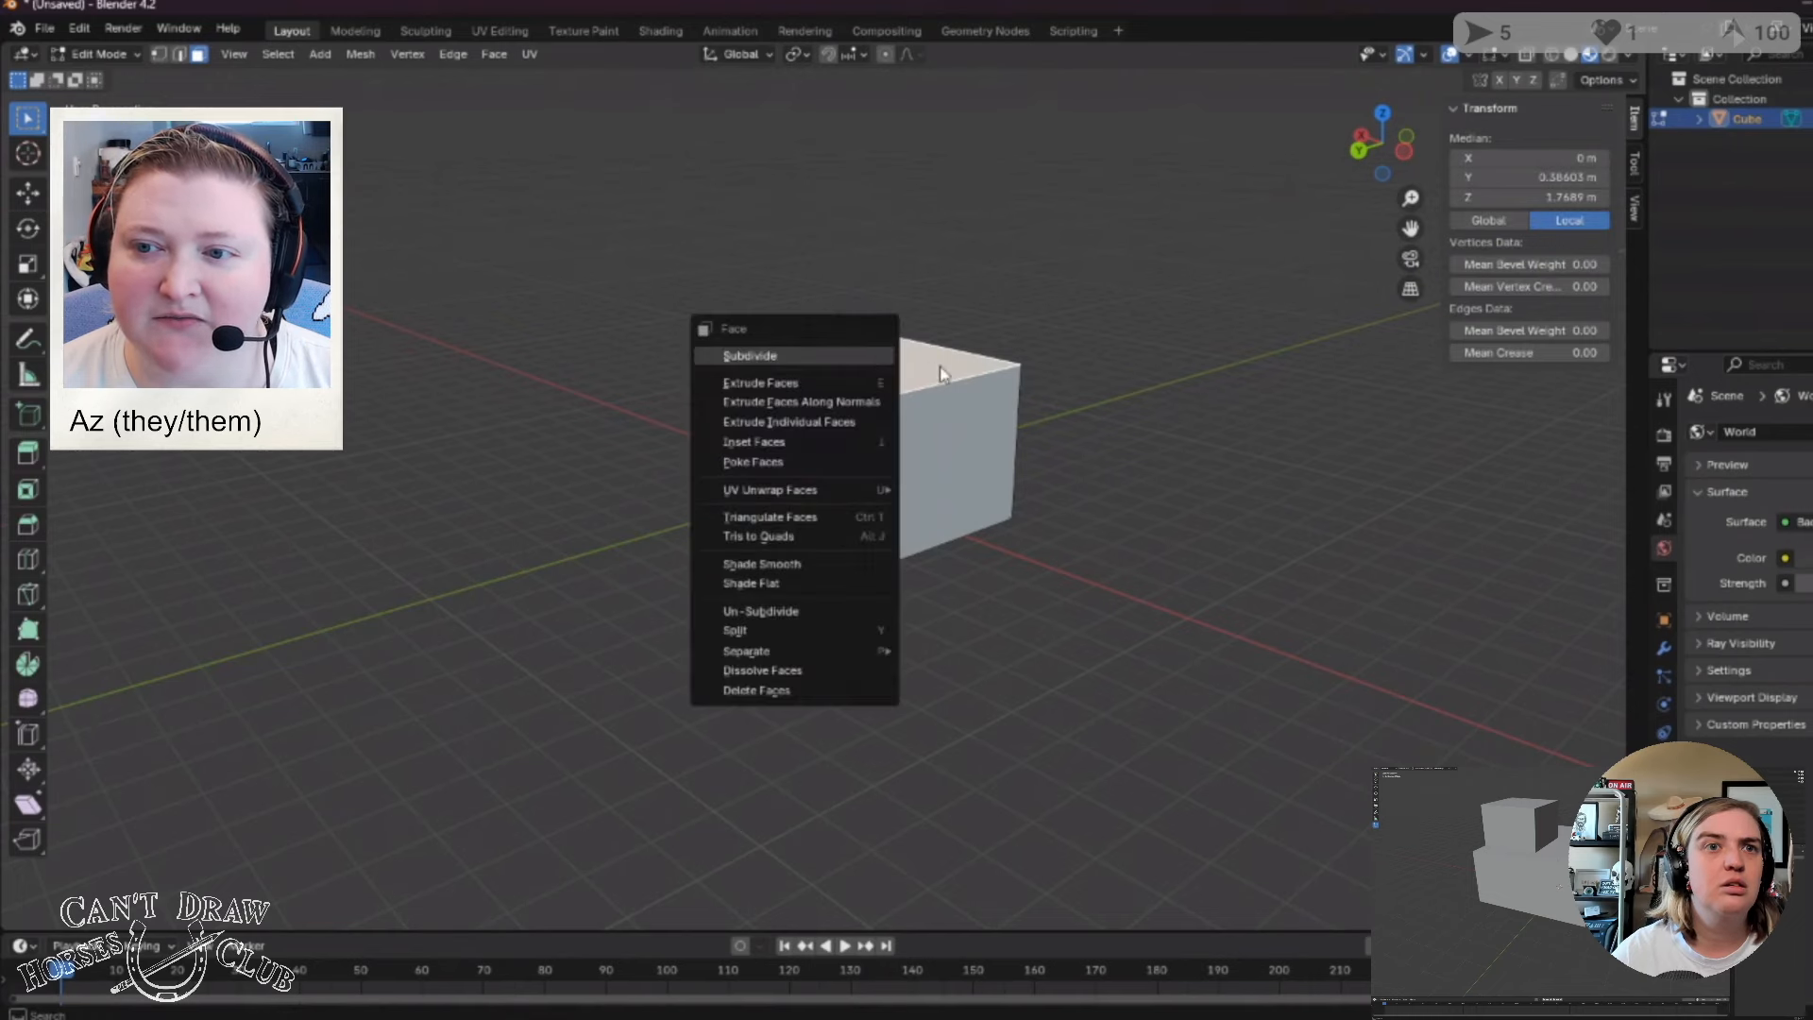
middle_drag(983, 668, 823, 517)
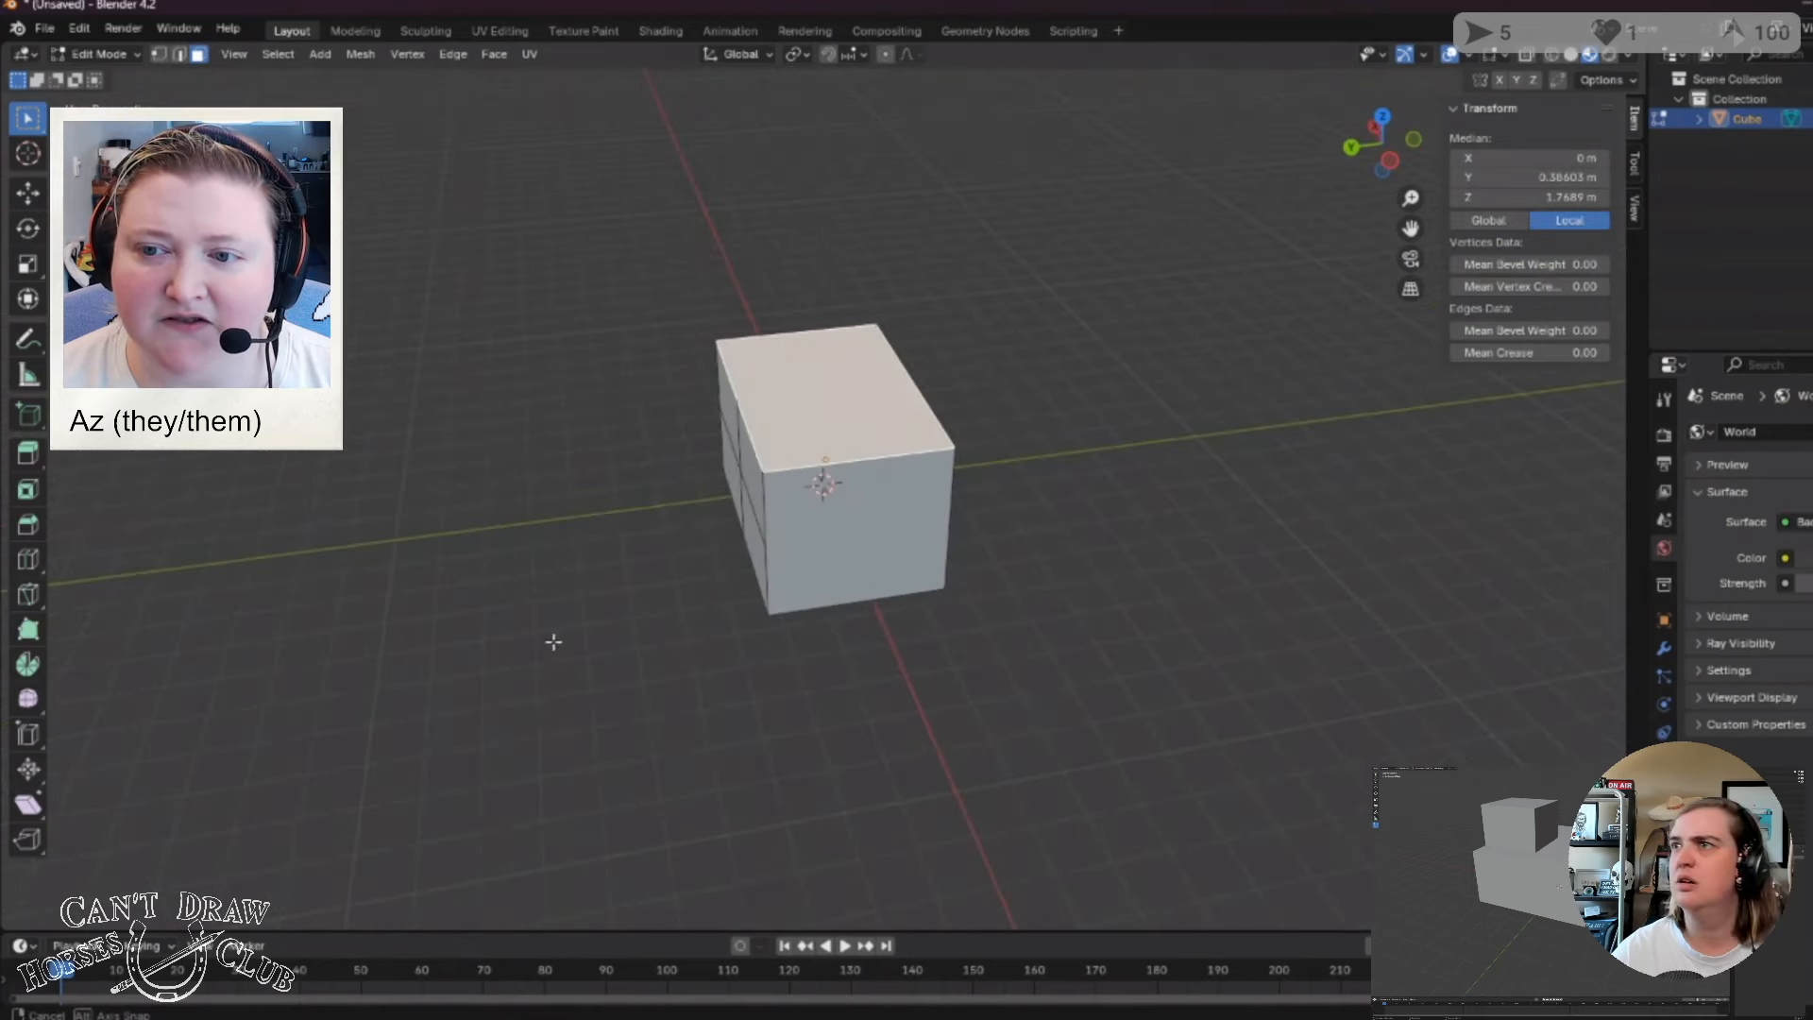
middle_drag(552, 643, 666, 632)
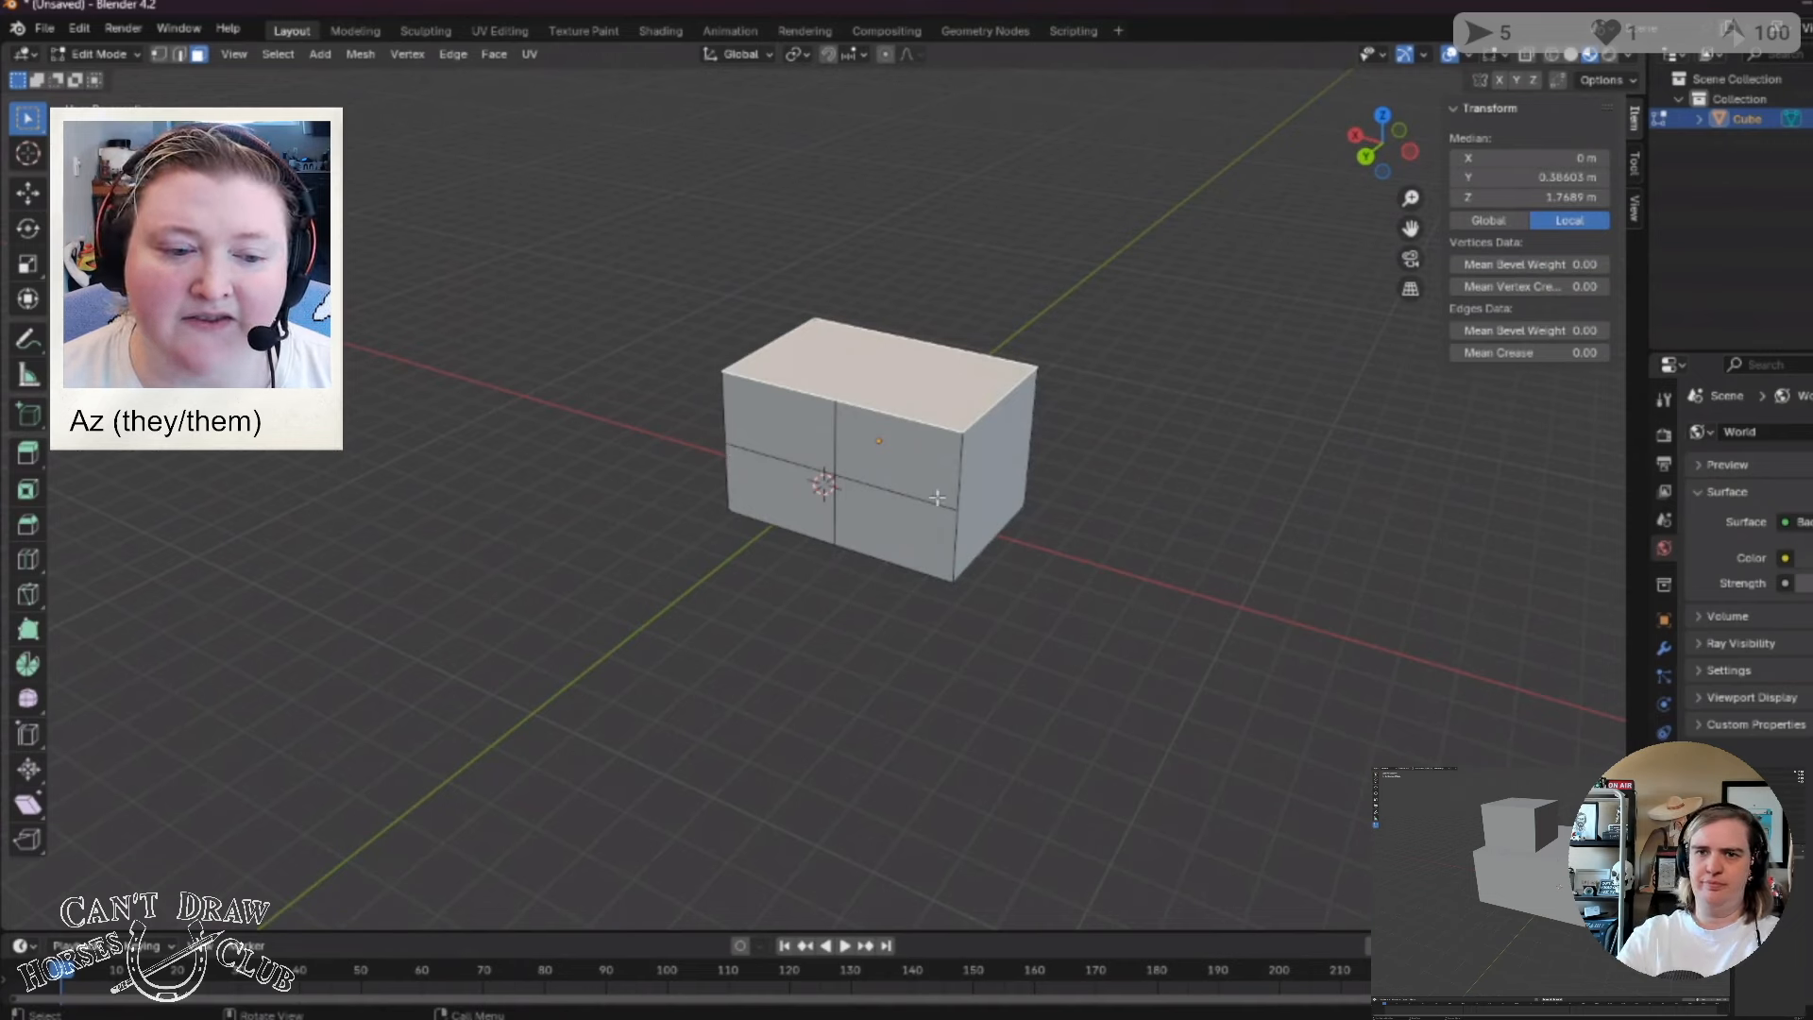
right_click(940, 378)
click(809, 375)
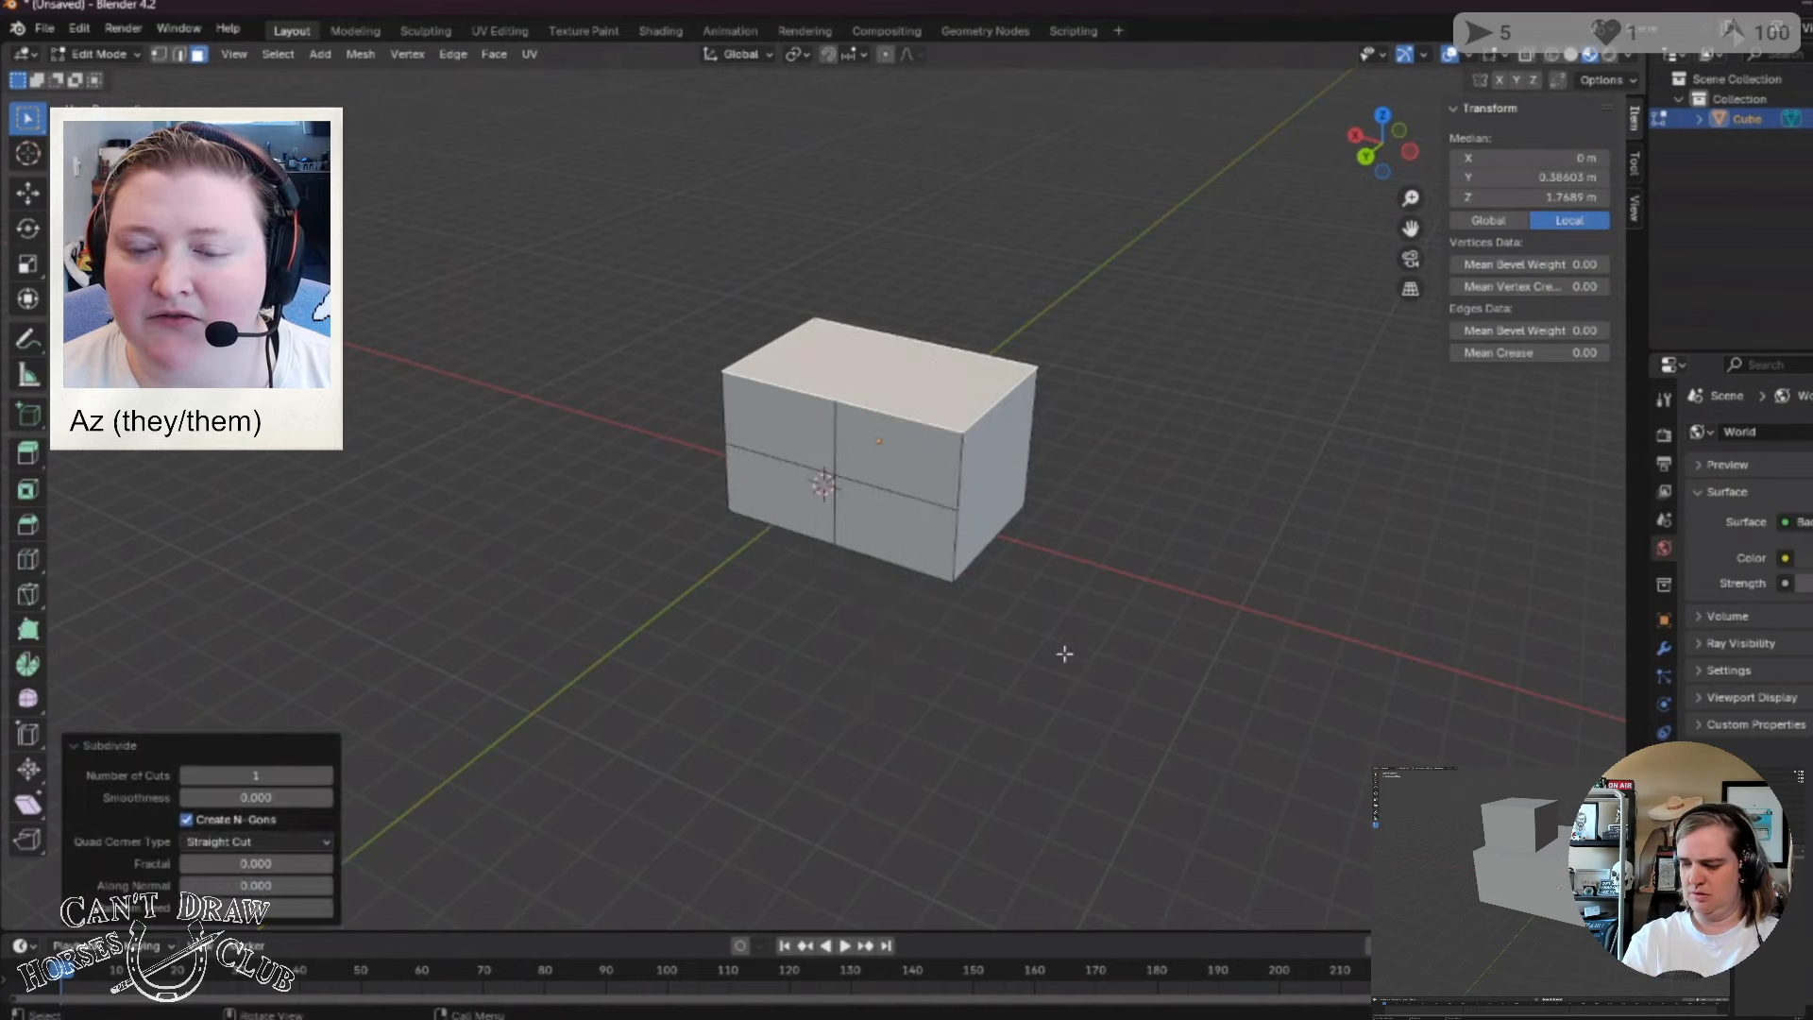
middle_drag(1064, 652, 907, 511)
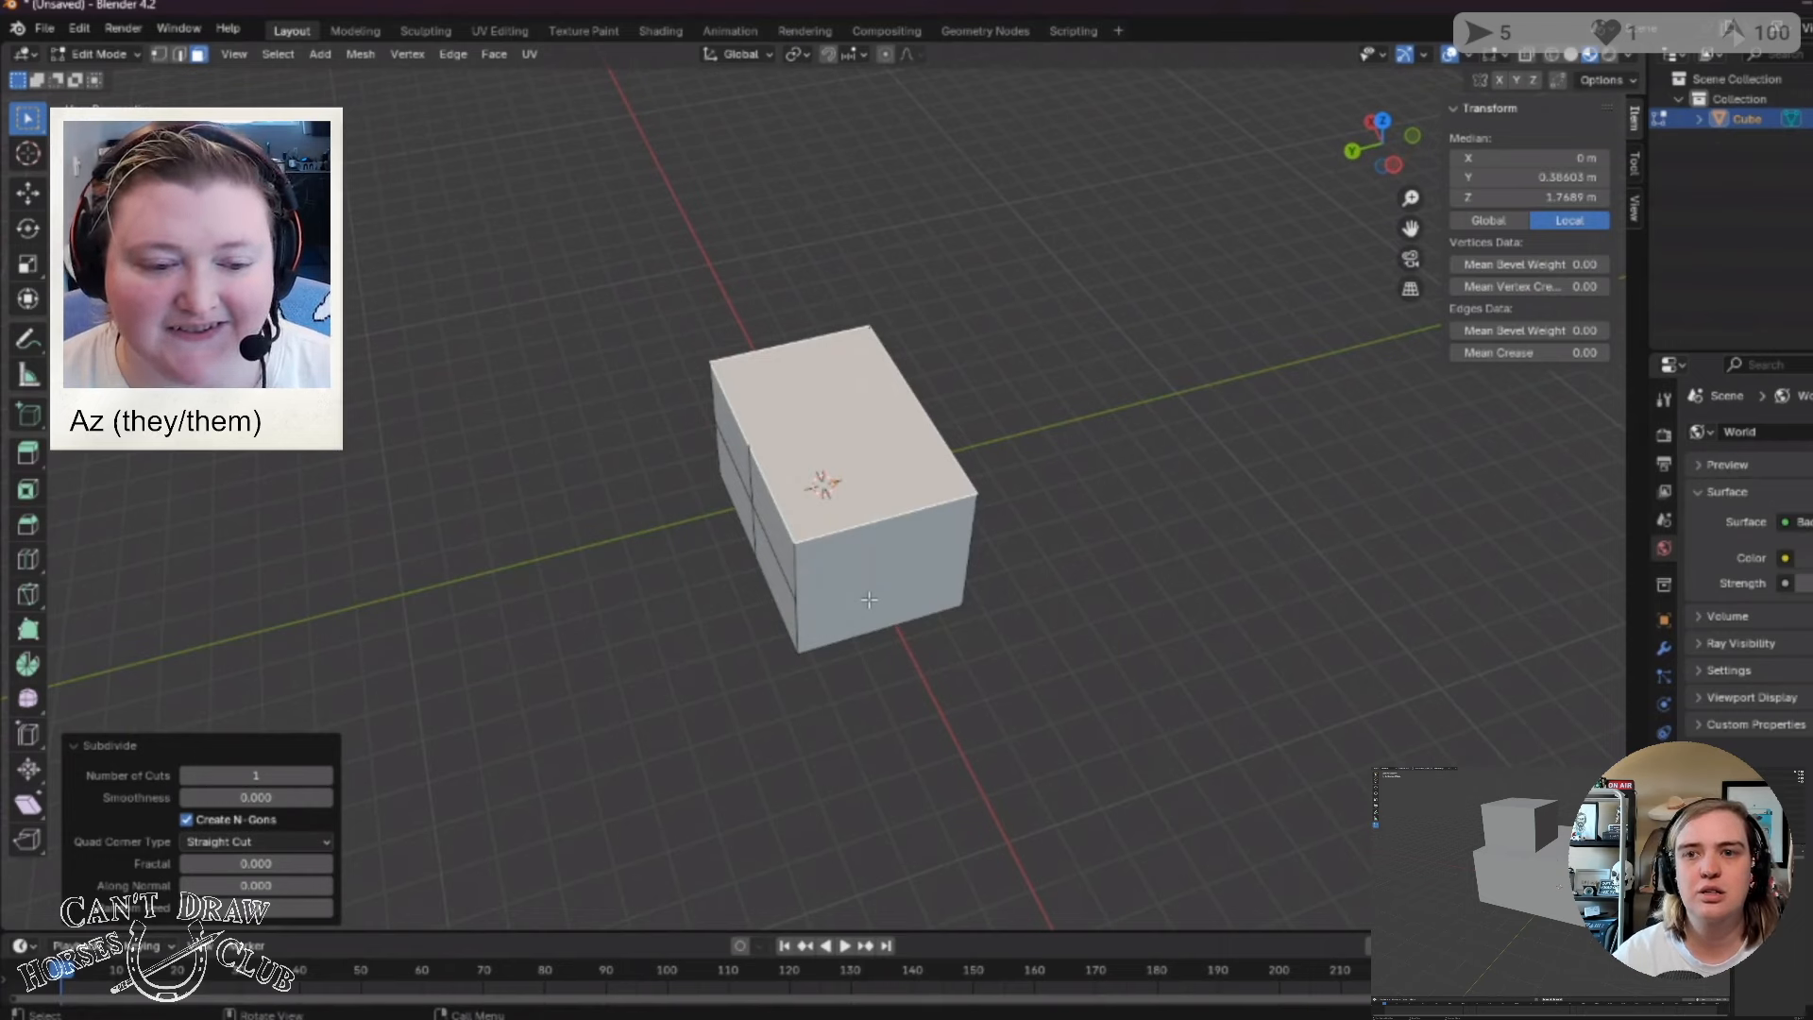
middle_drag(740, 733, 850, 515)
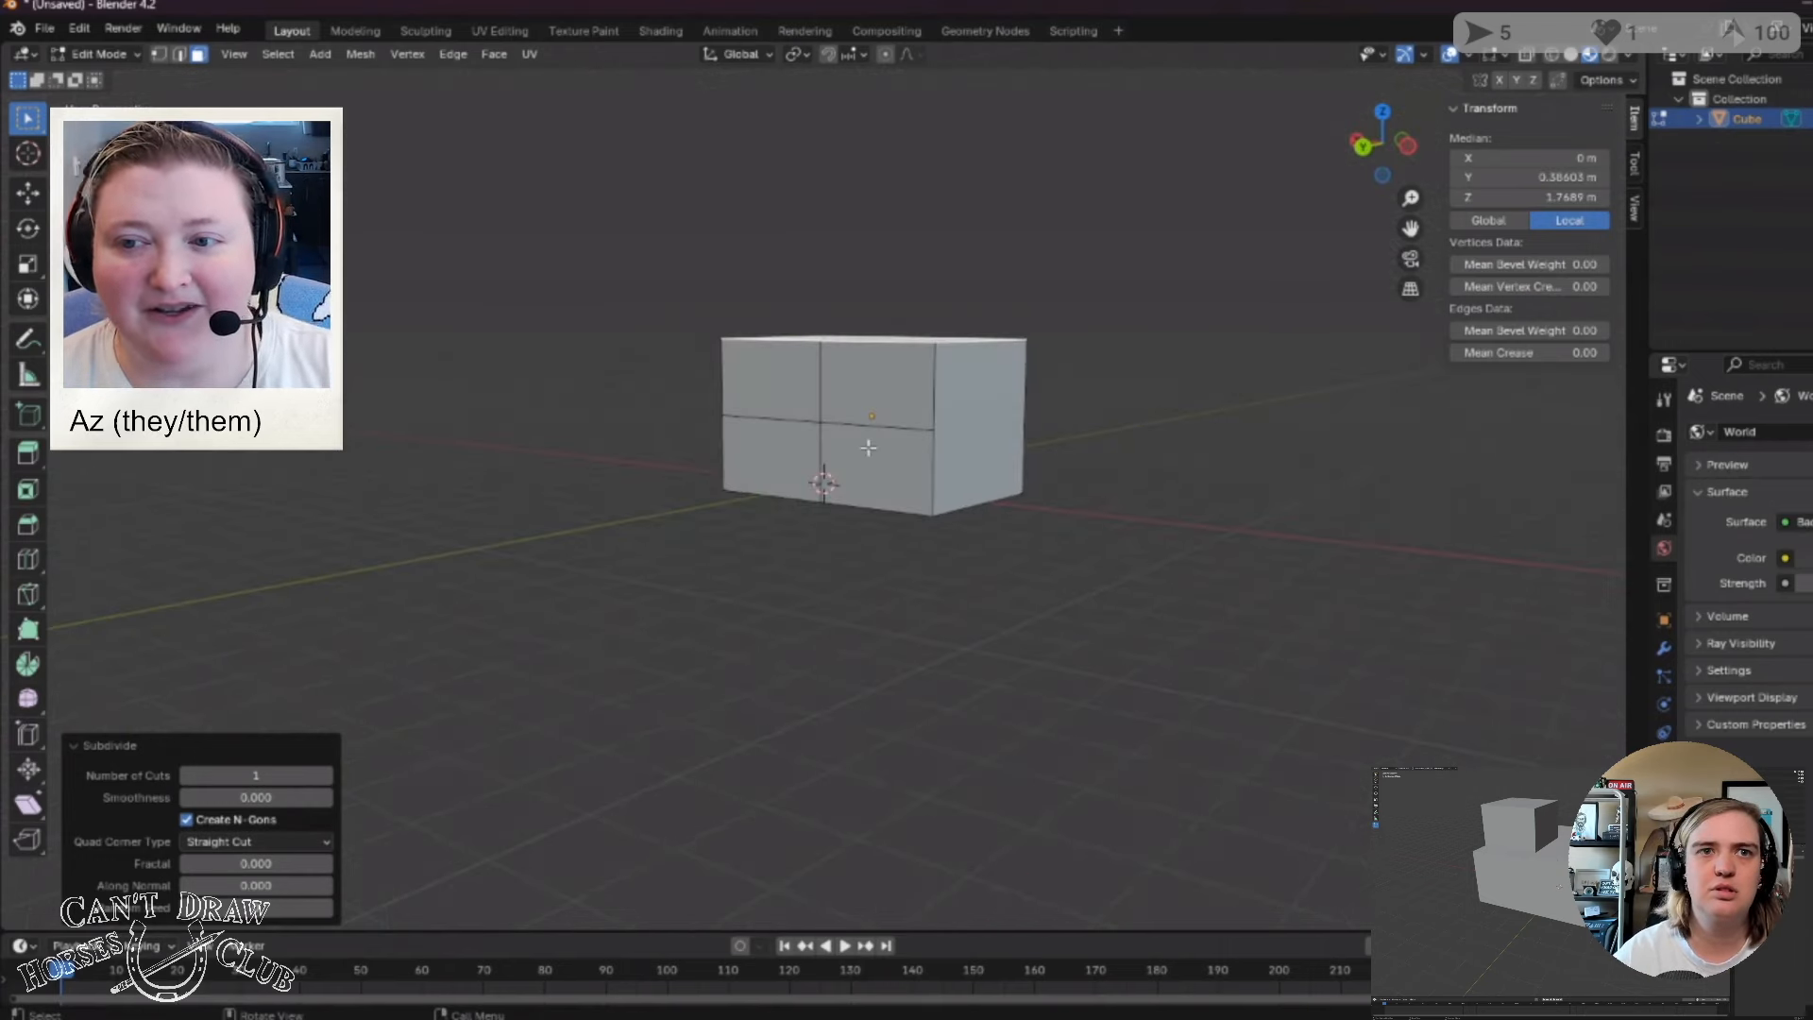
click(866, 492)
click(842, 597)
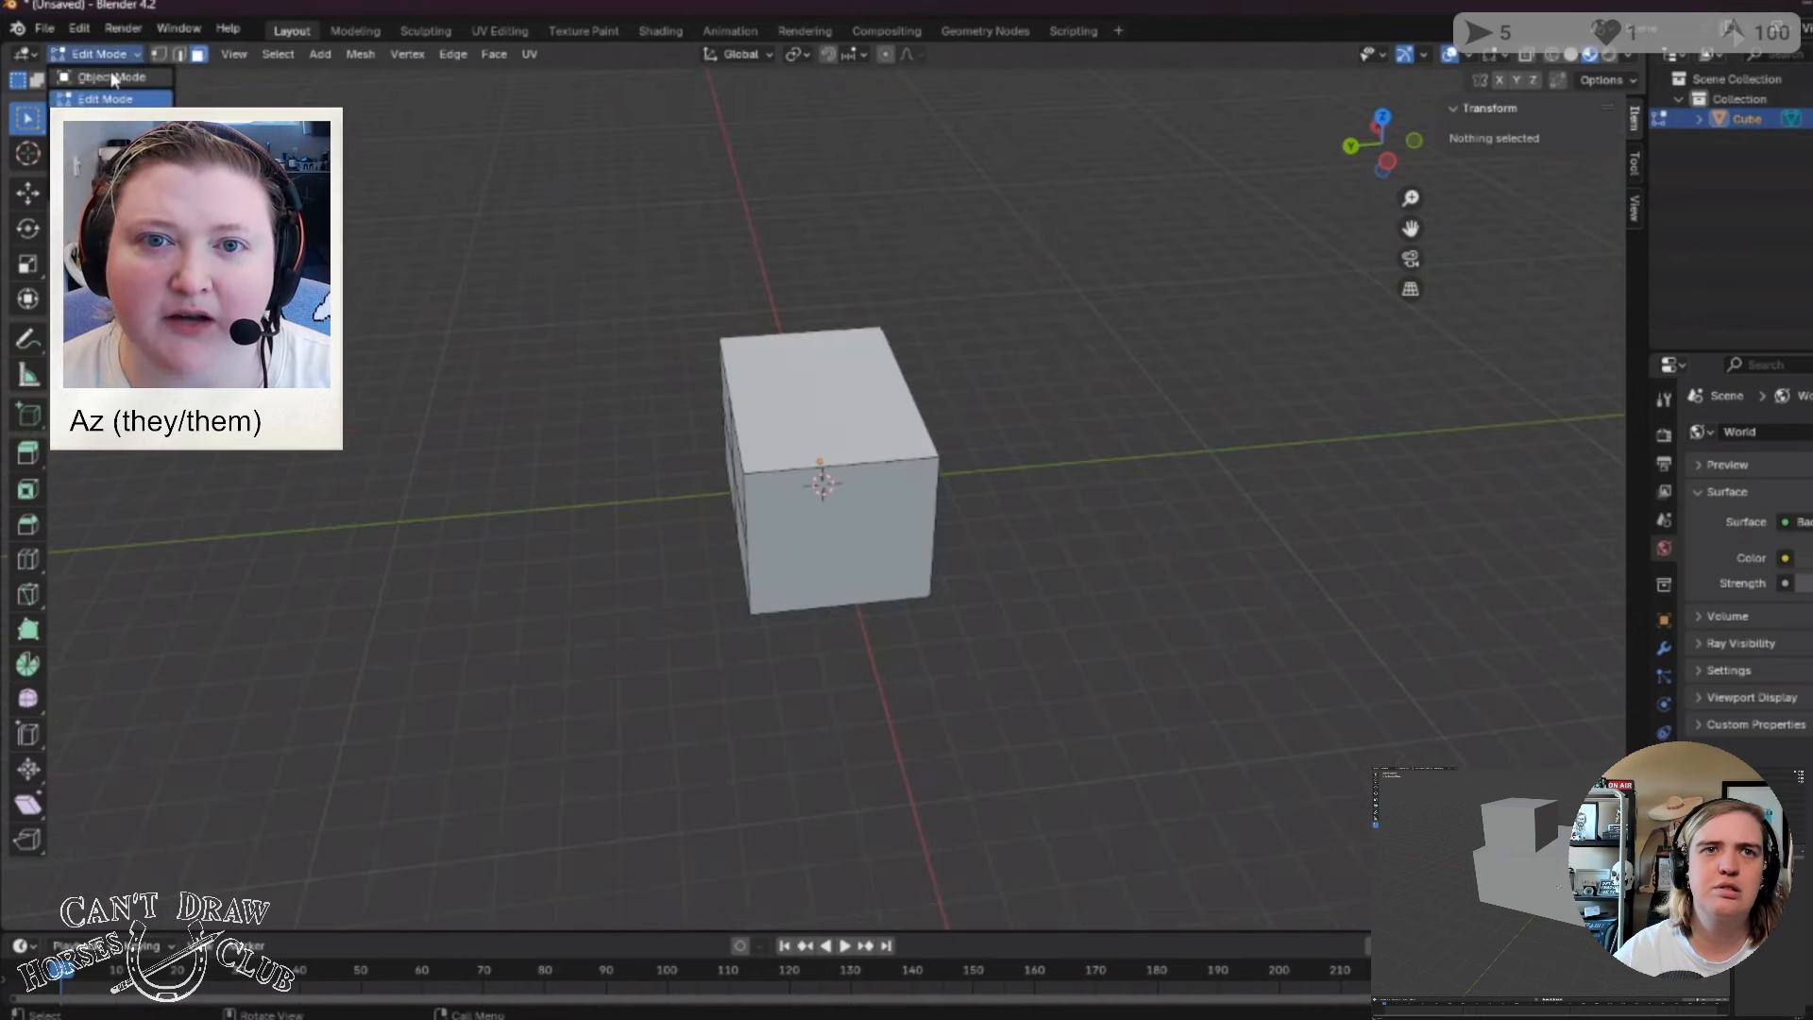
View the cube in Object Mode and return to Edit Mode, looking at its subdivided side.
click(112, 77)
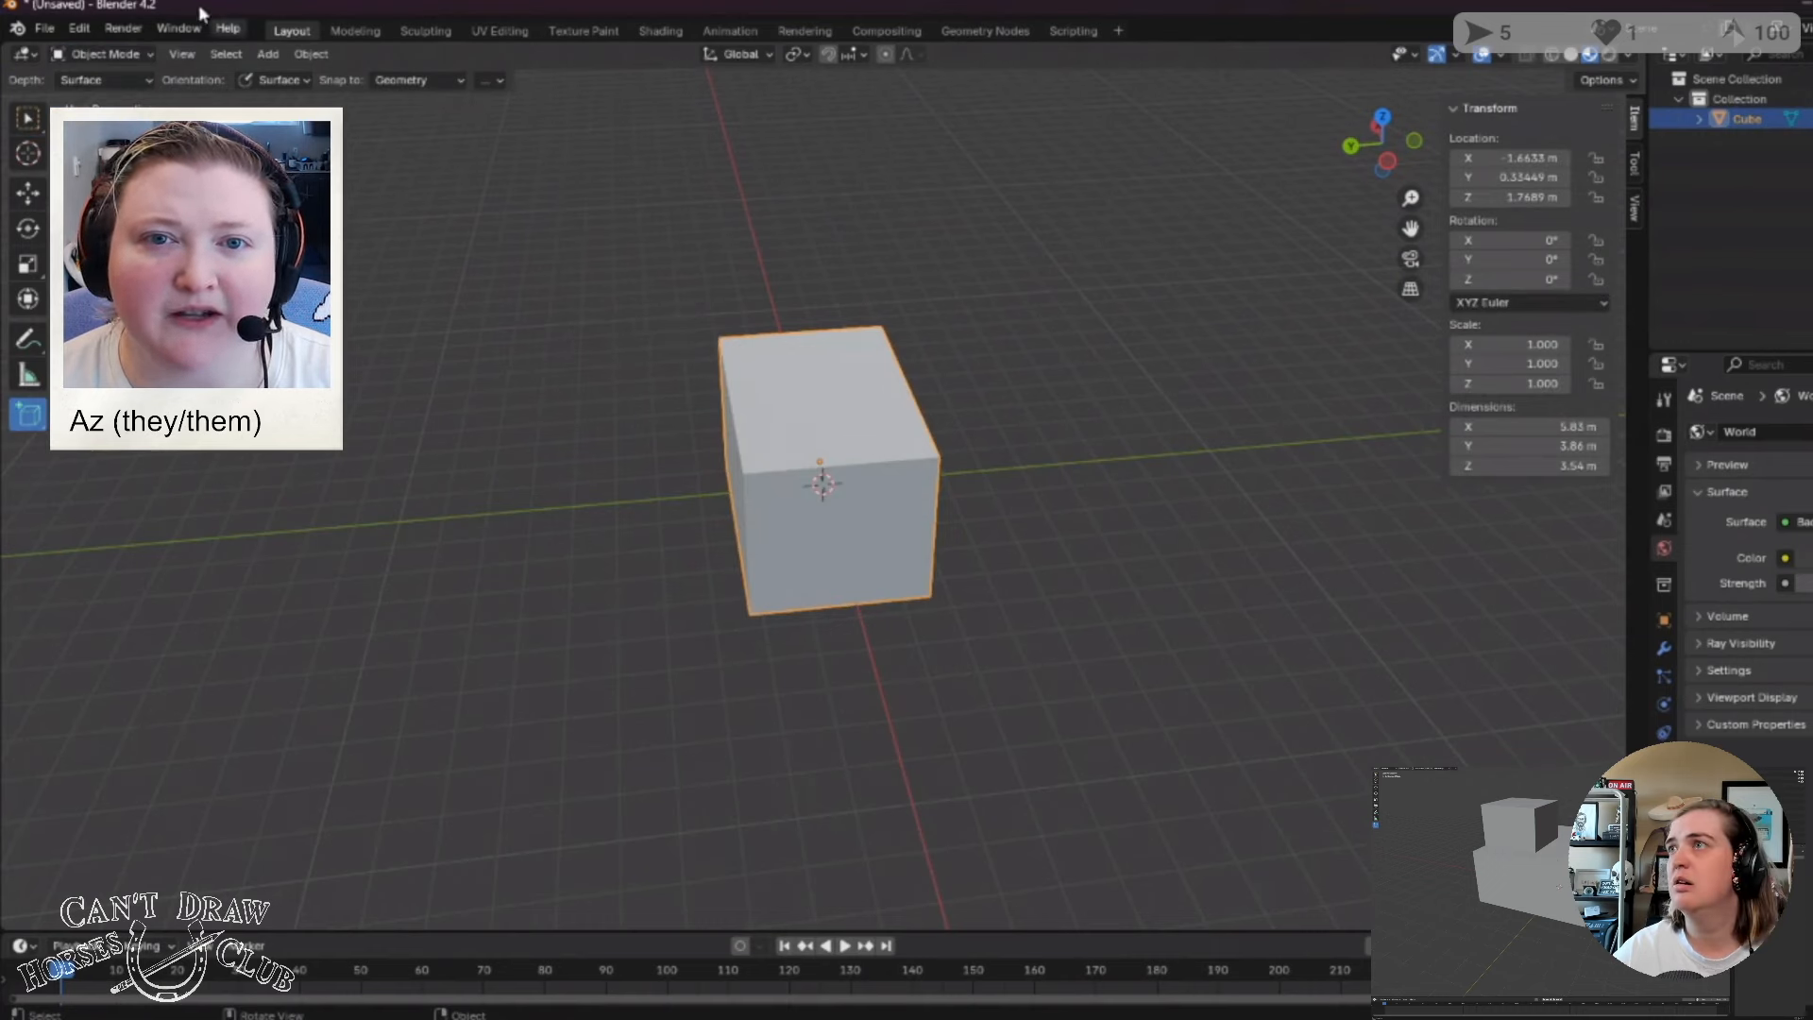
click(102, 55)
click(111, 99)
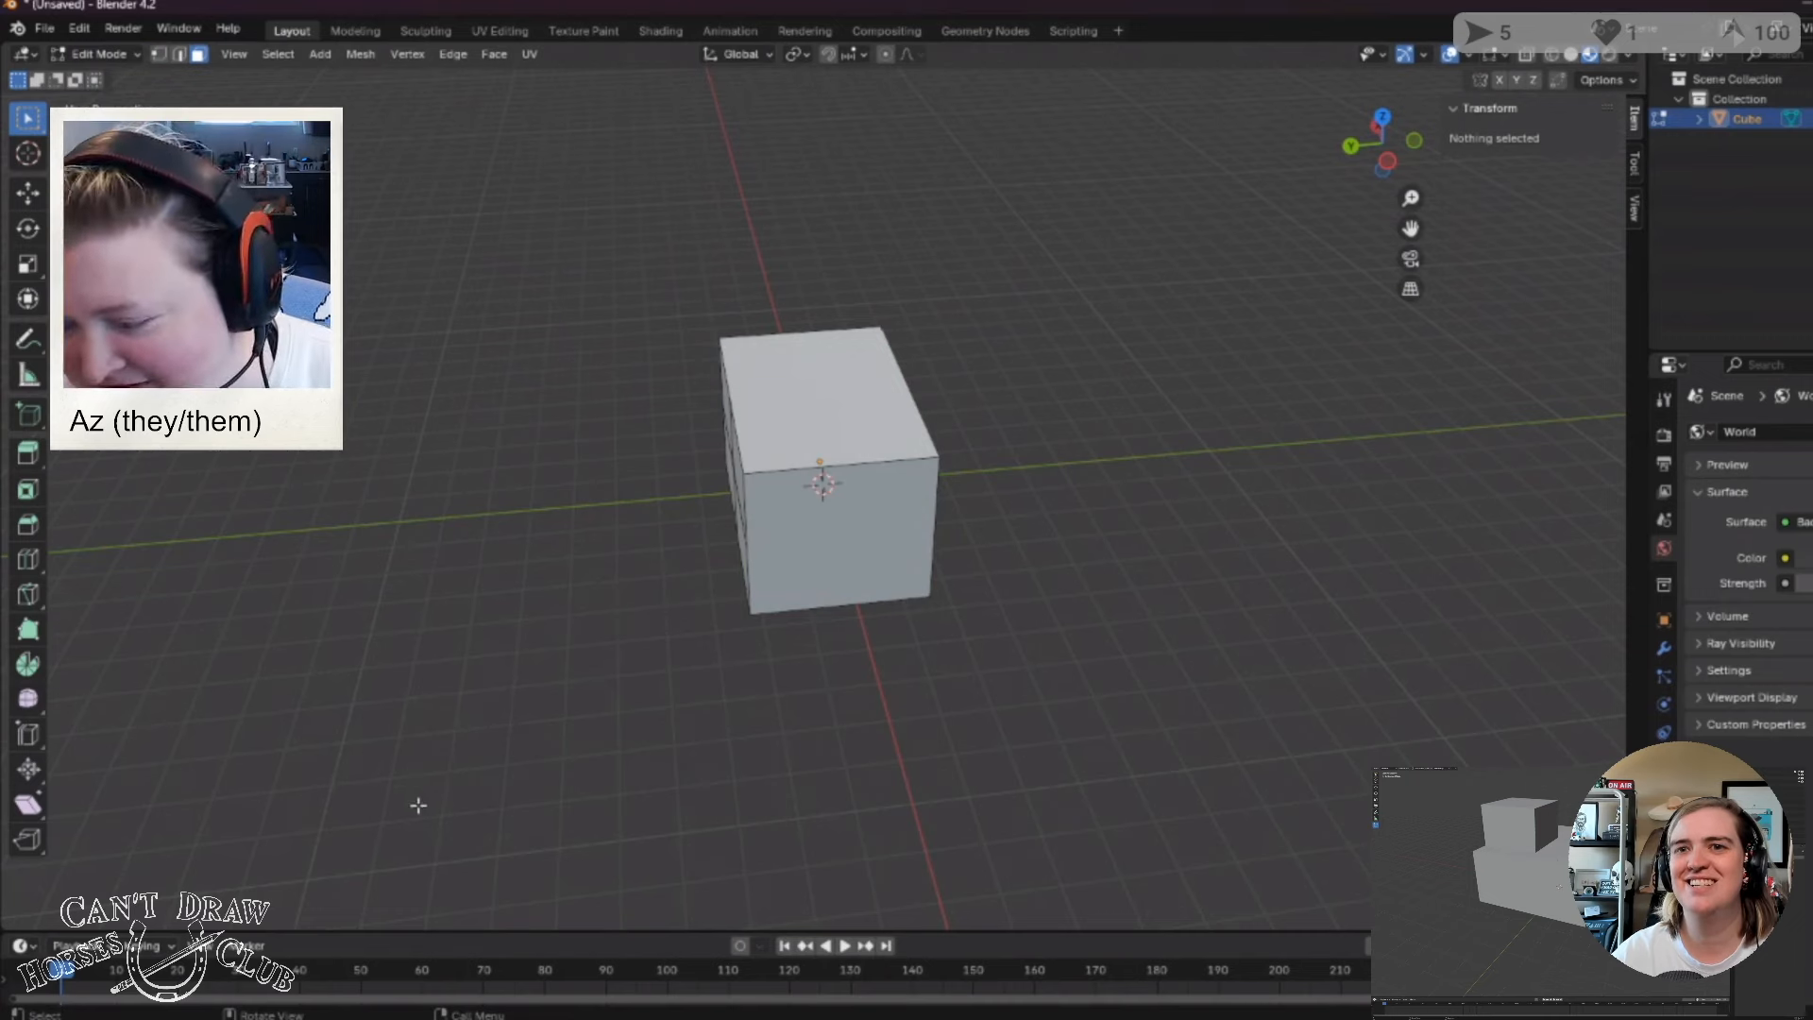
middle_drag(400, 789, 458, 761)
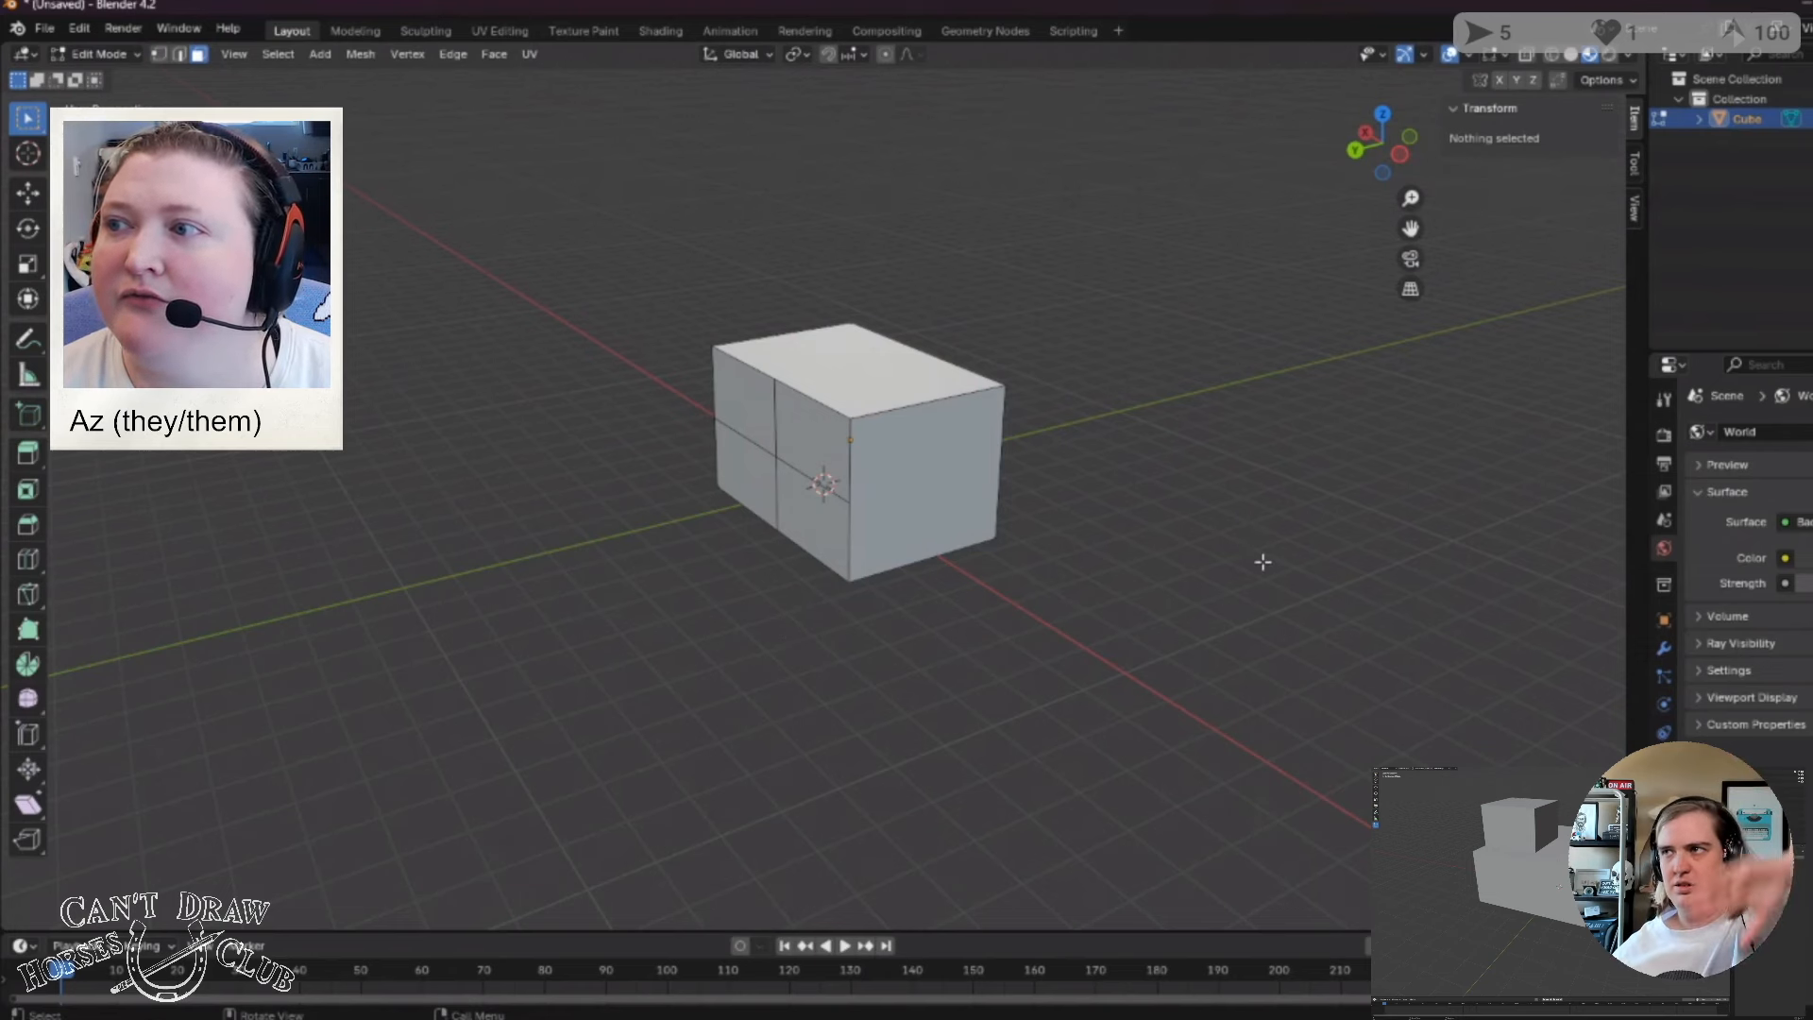
Add a Bevel modifier to the cube and increase its amount so the bevelled edges are clearly wider.
click(1664, 651)
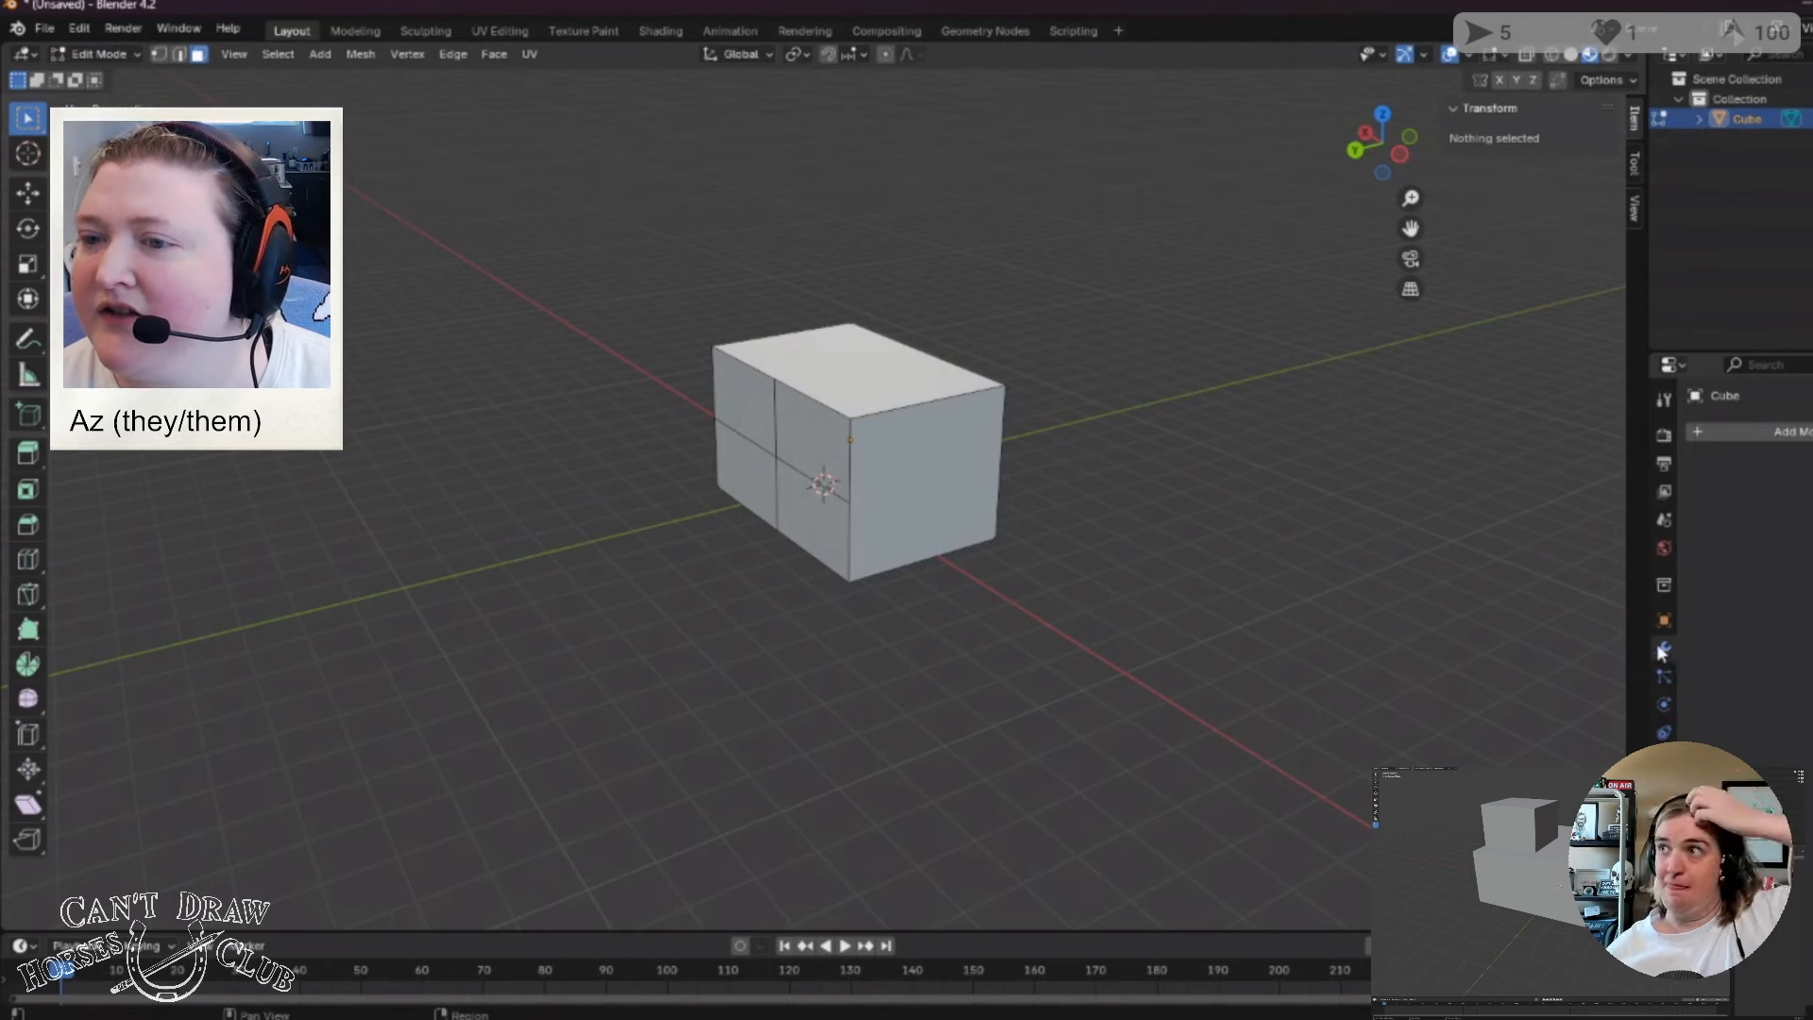
click(1698, 435)
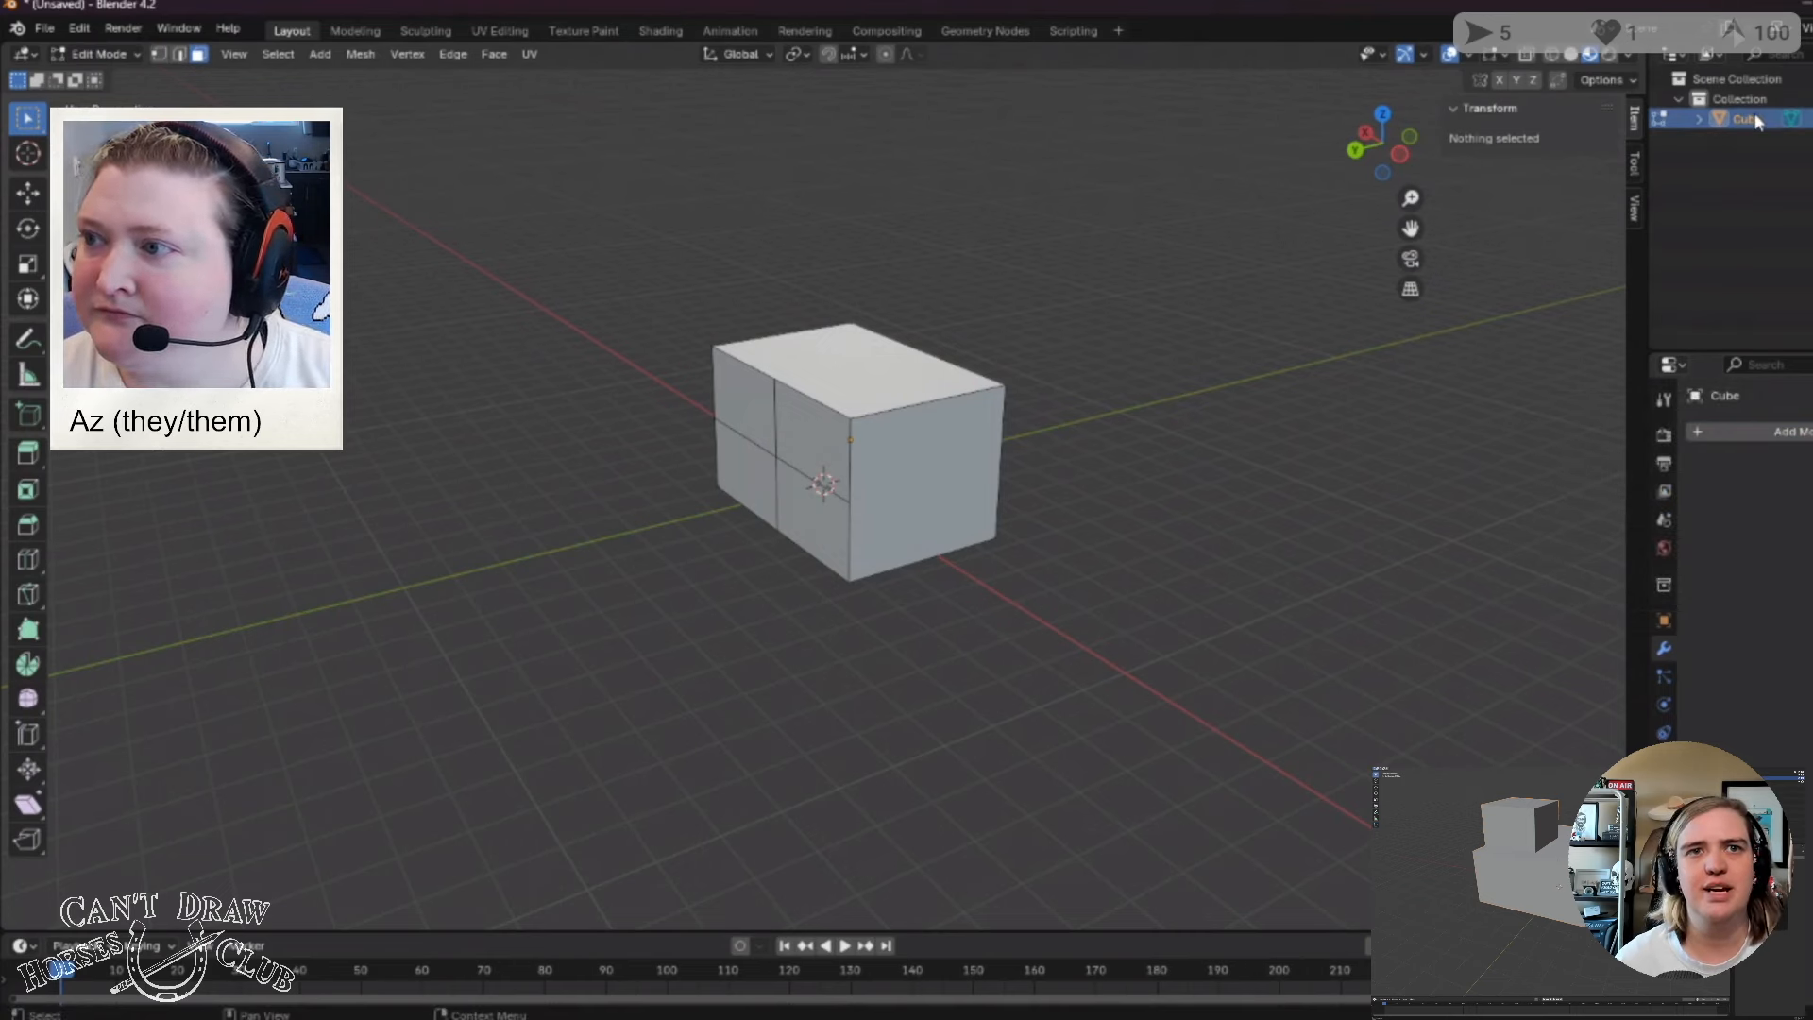
click(1775, 445)
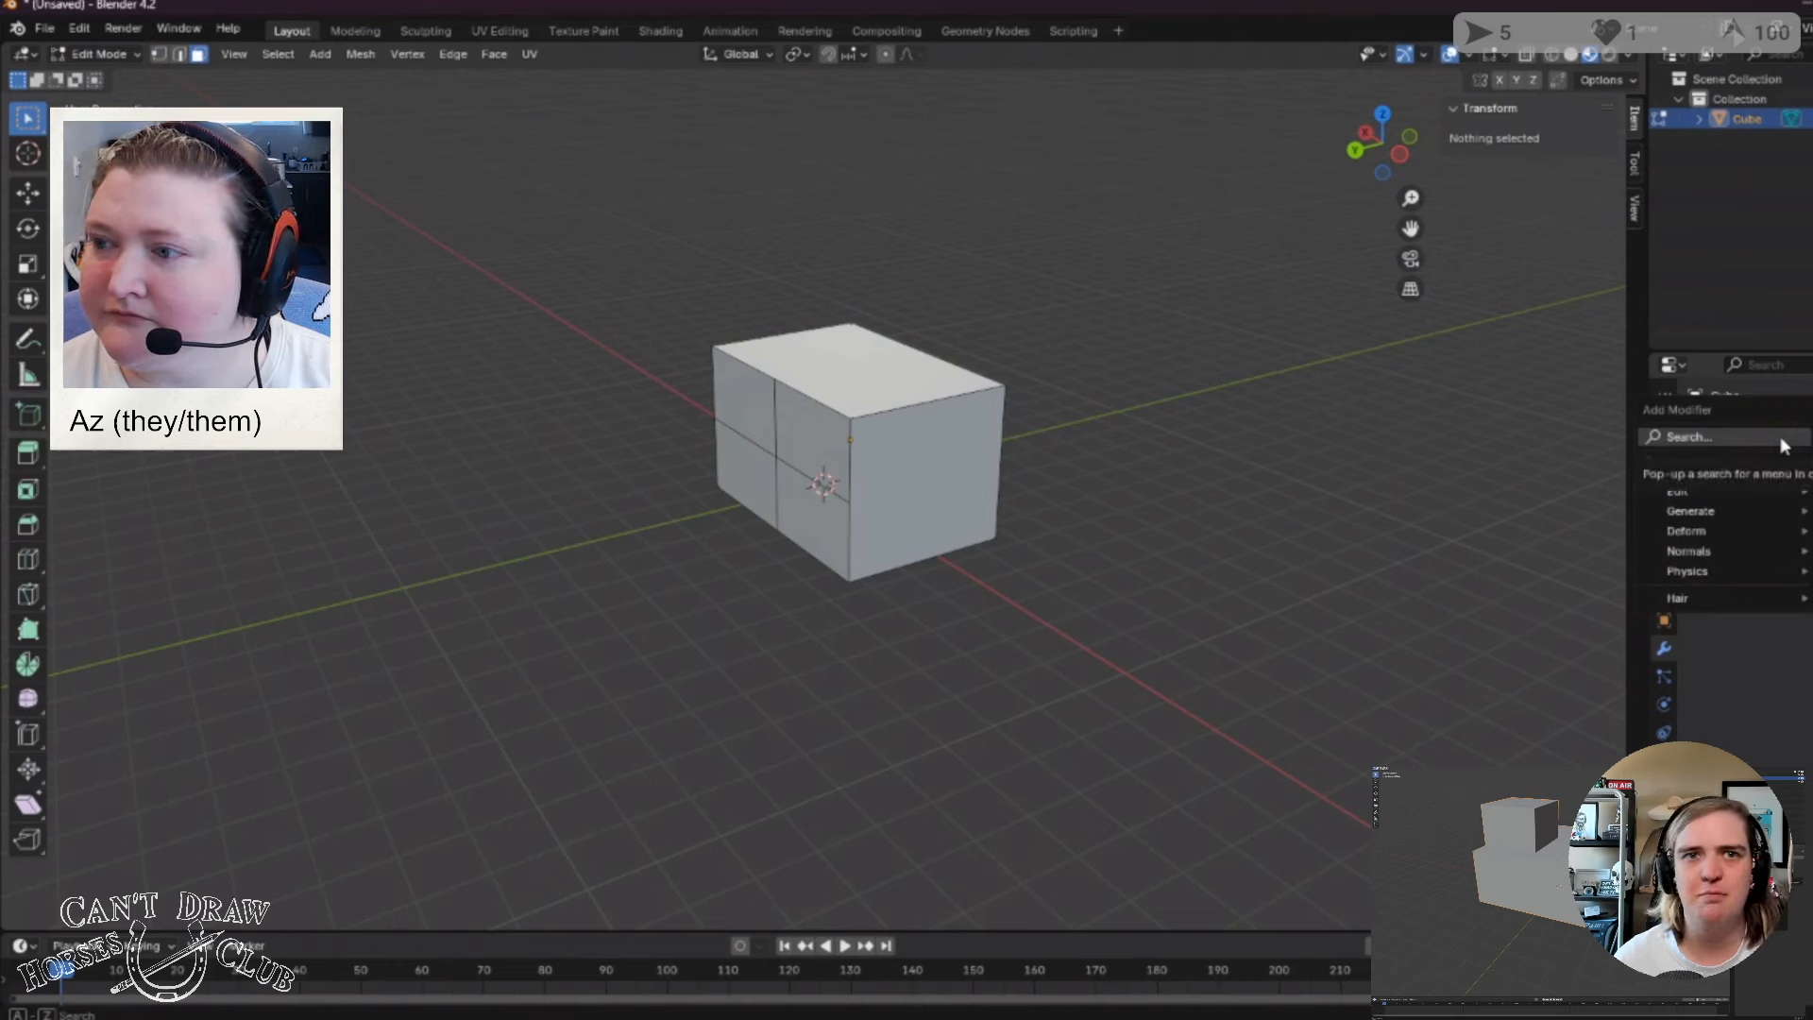
mouse_move(1766, 517)
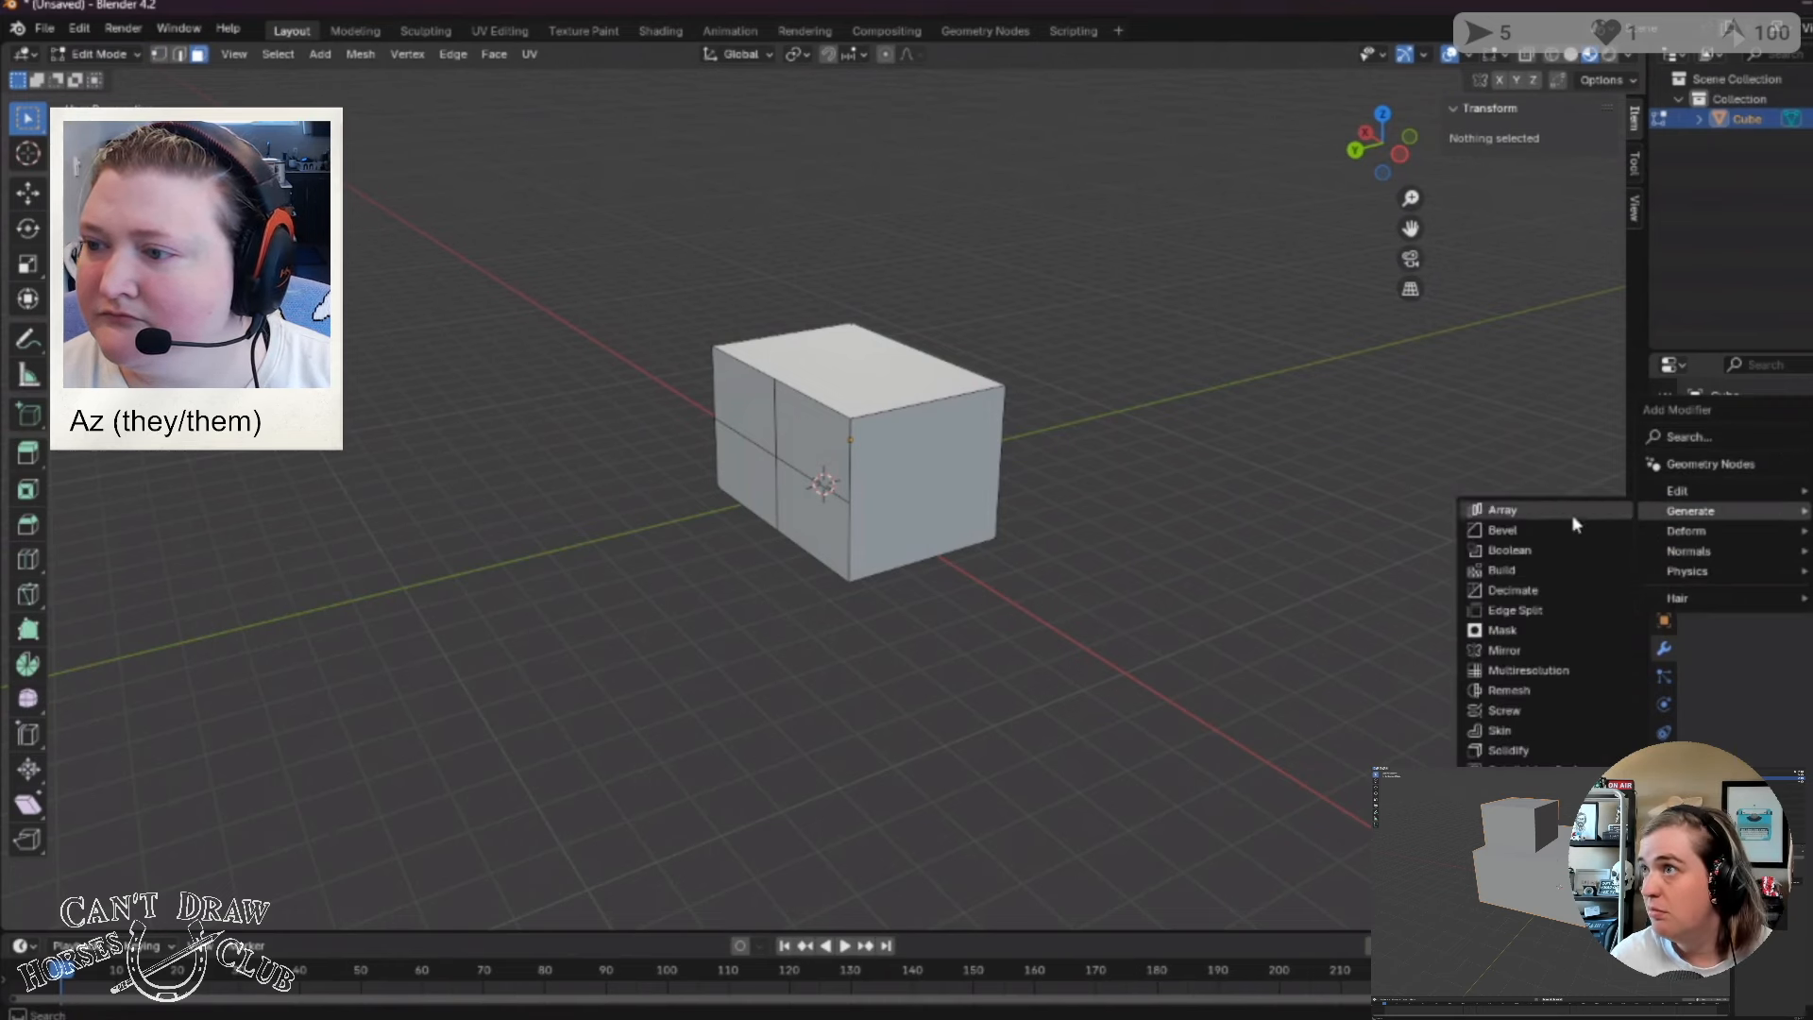
click(1530, 532)
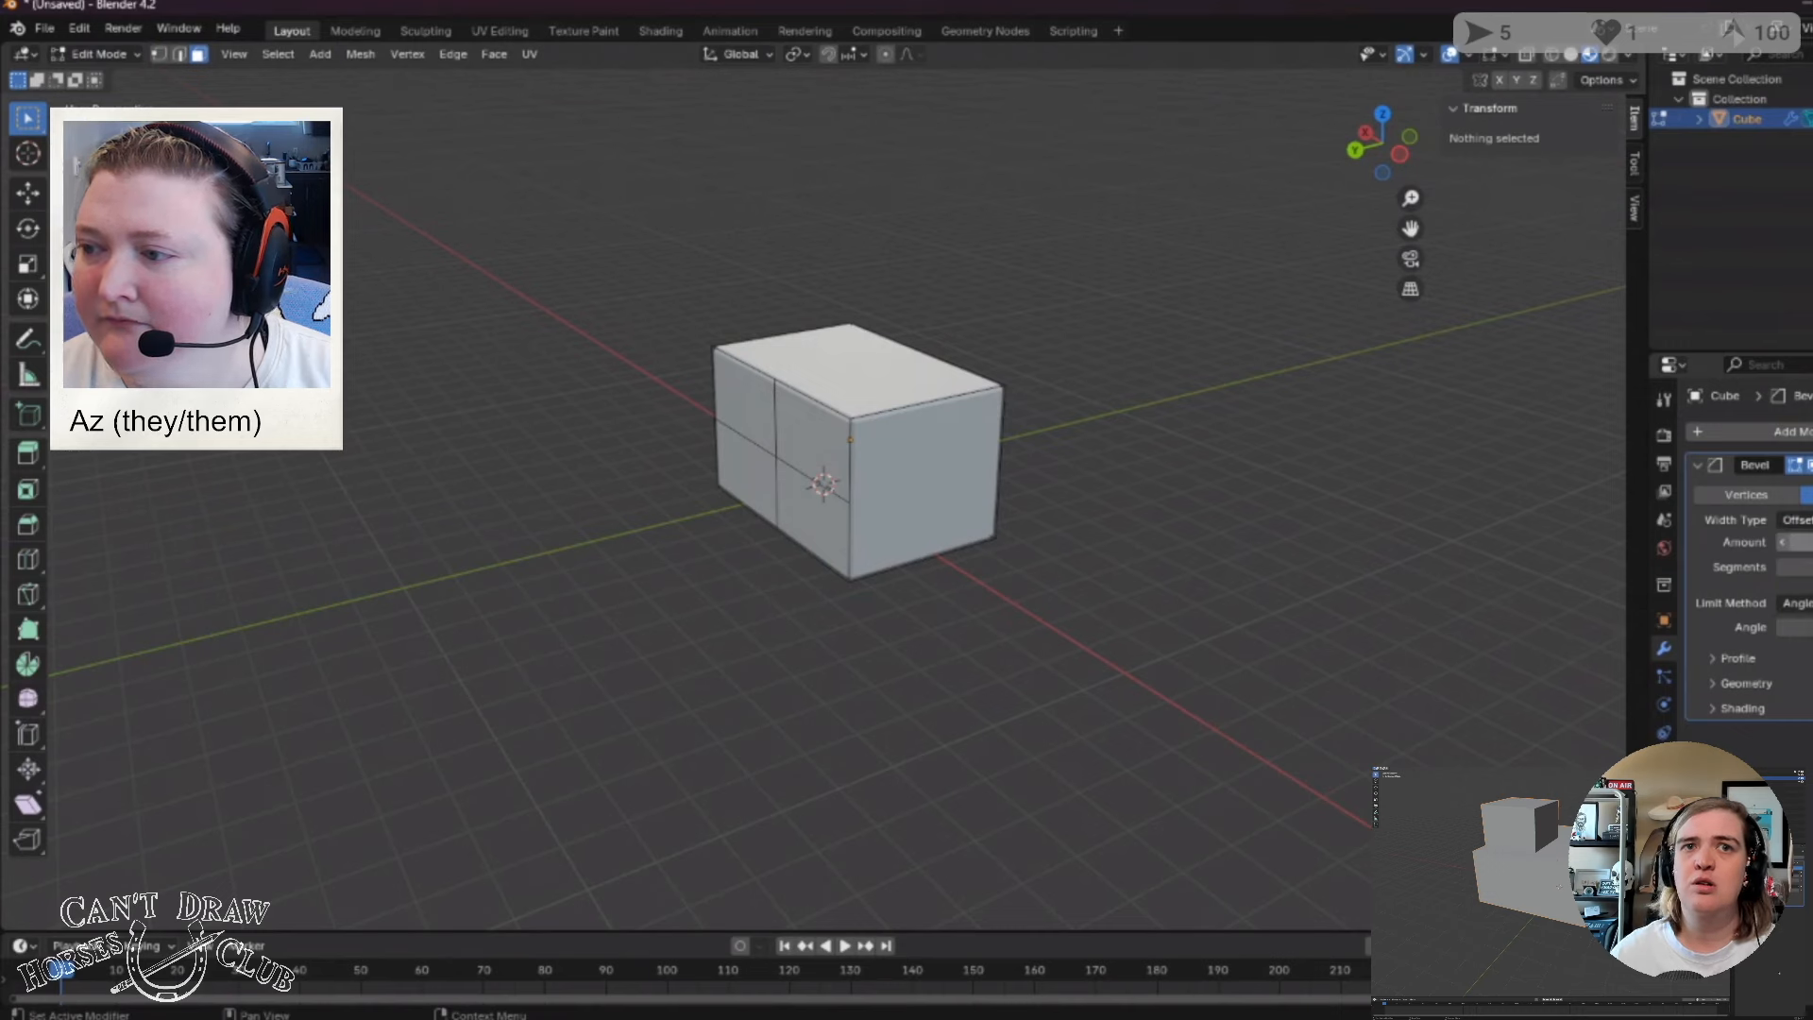
drag(1794, 542, 1798, 542)
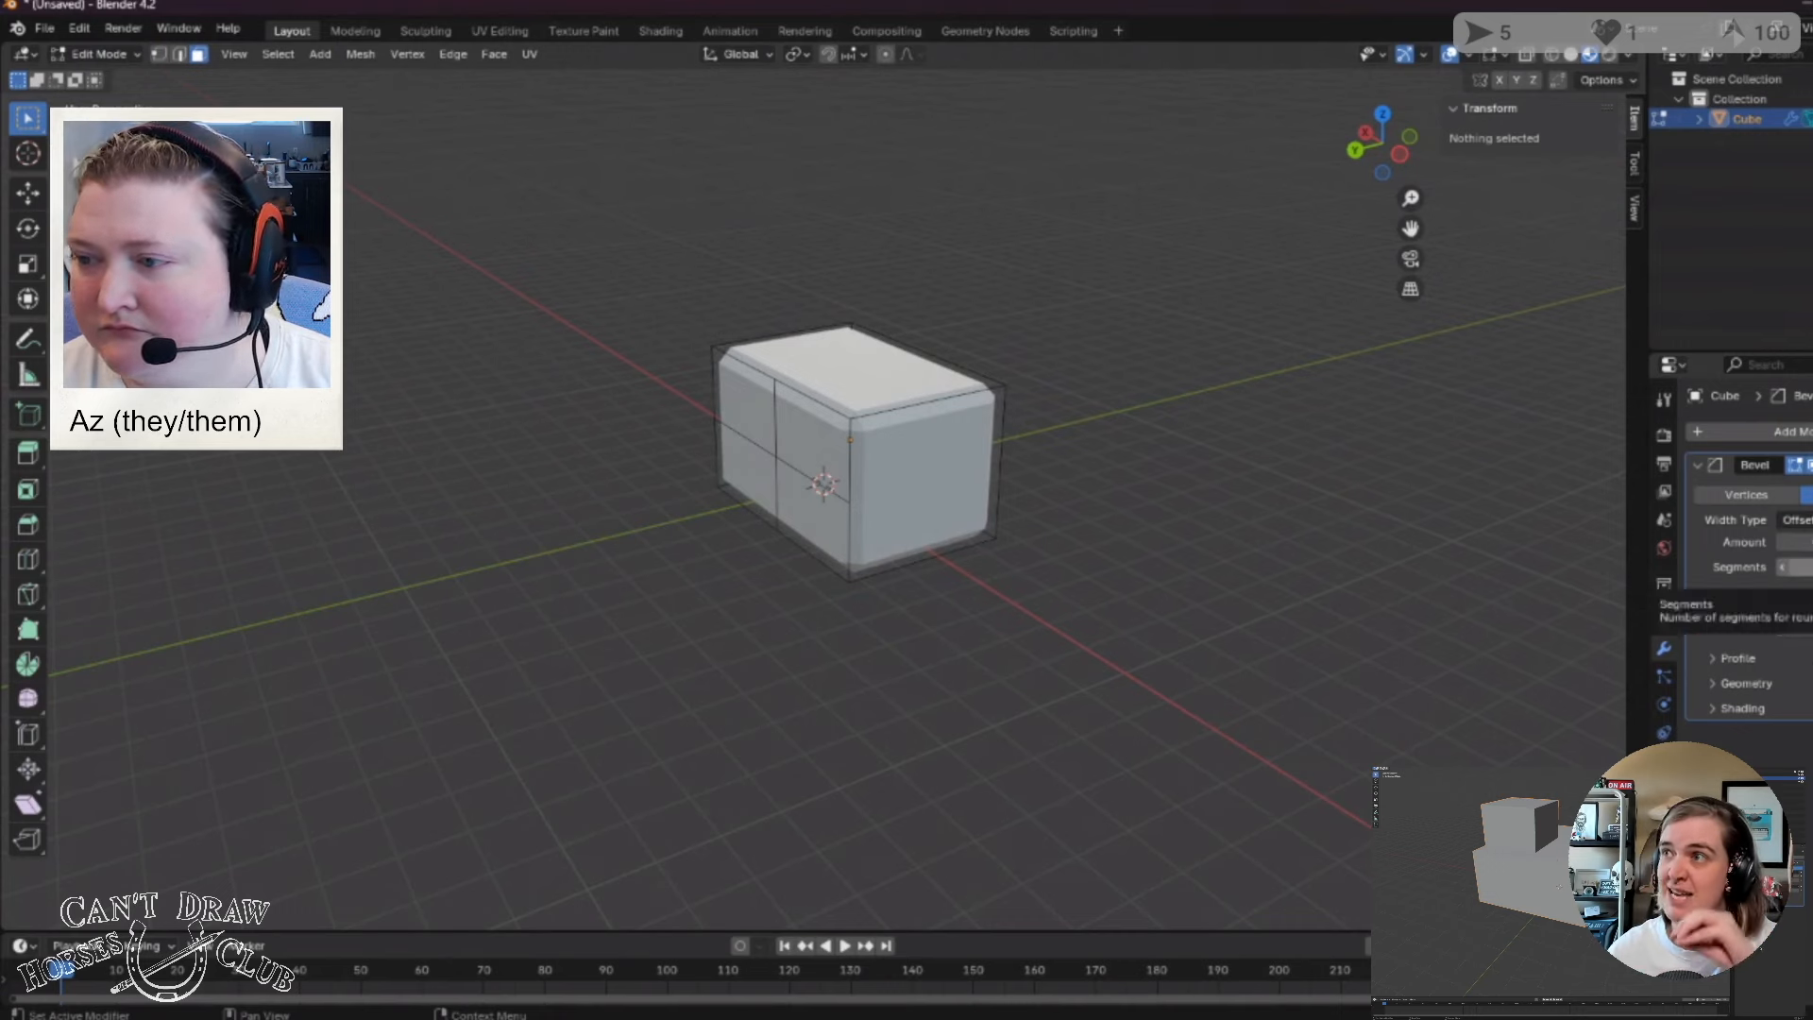
mouse_move(1795, 567)
mouse_down()
mouse_move(1810, 567)
mouse_move(1794, 567)
mouse_up()
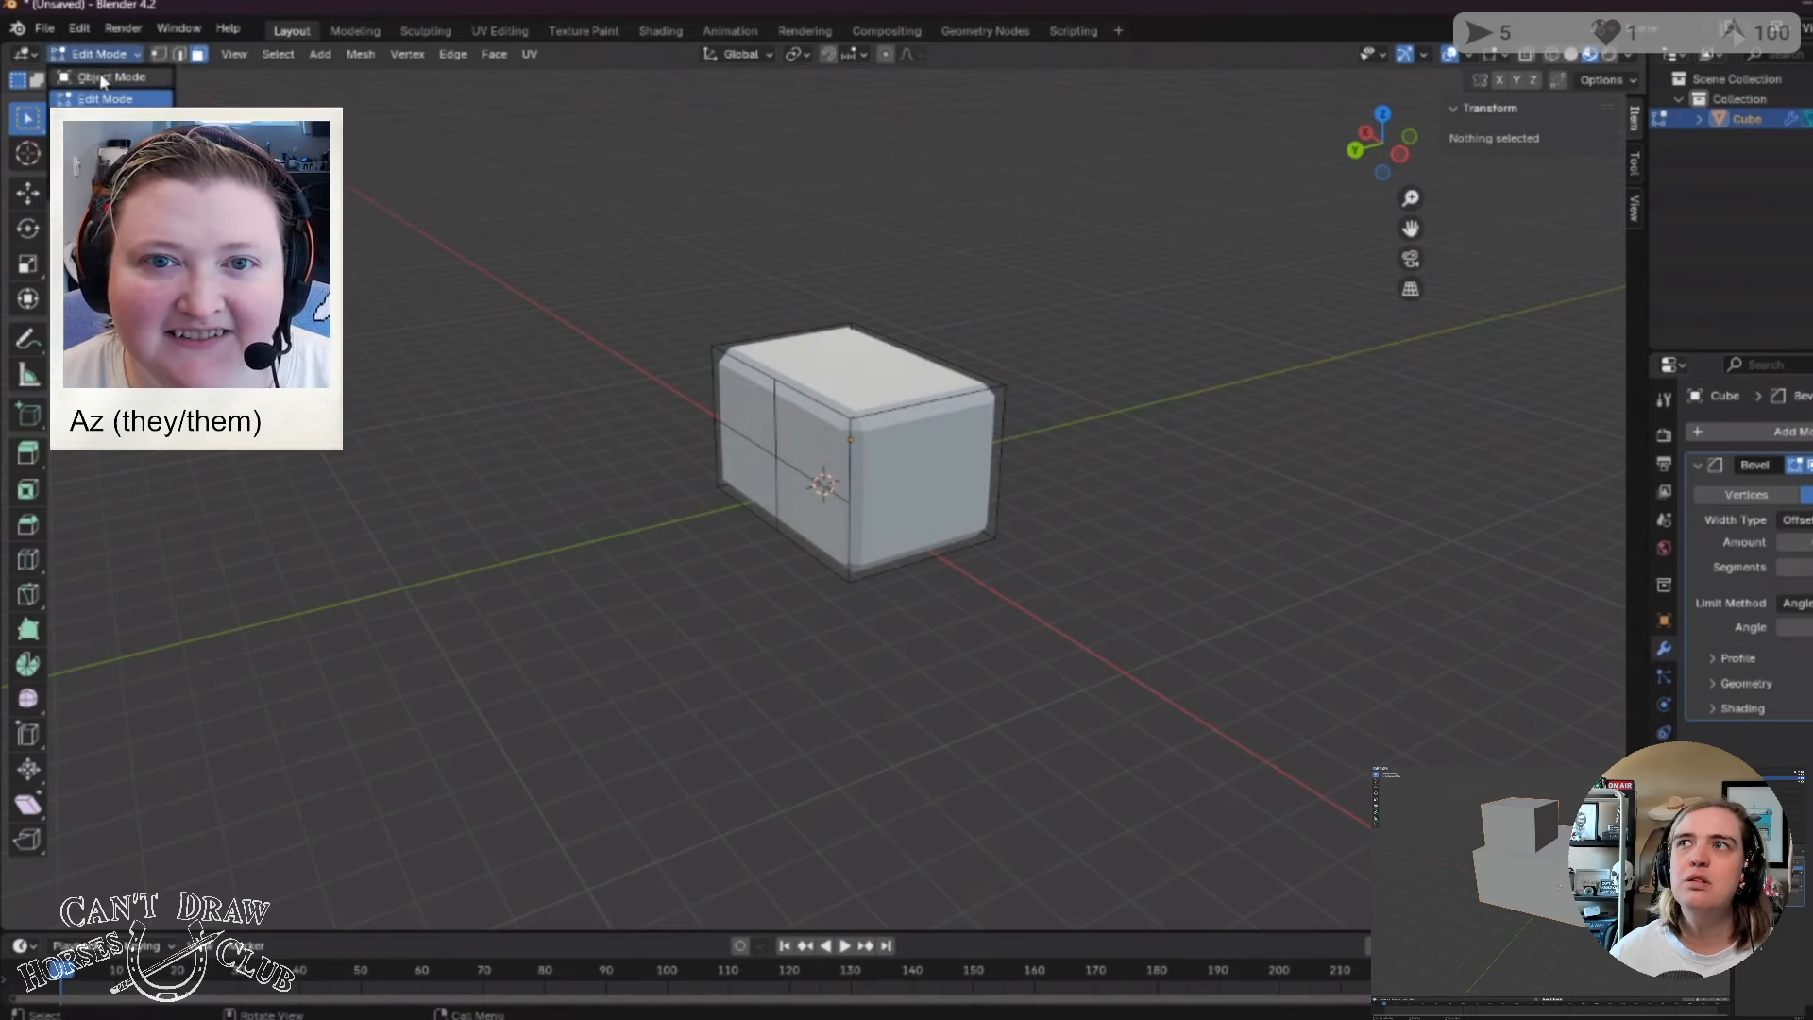
Switch to Object Mode with the Select Box tool, check the Bevel modifier's width types and expand its Profile settings.
key(Tab)
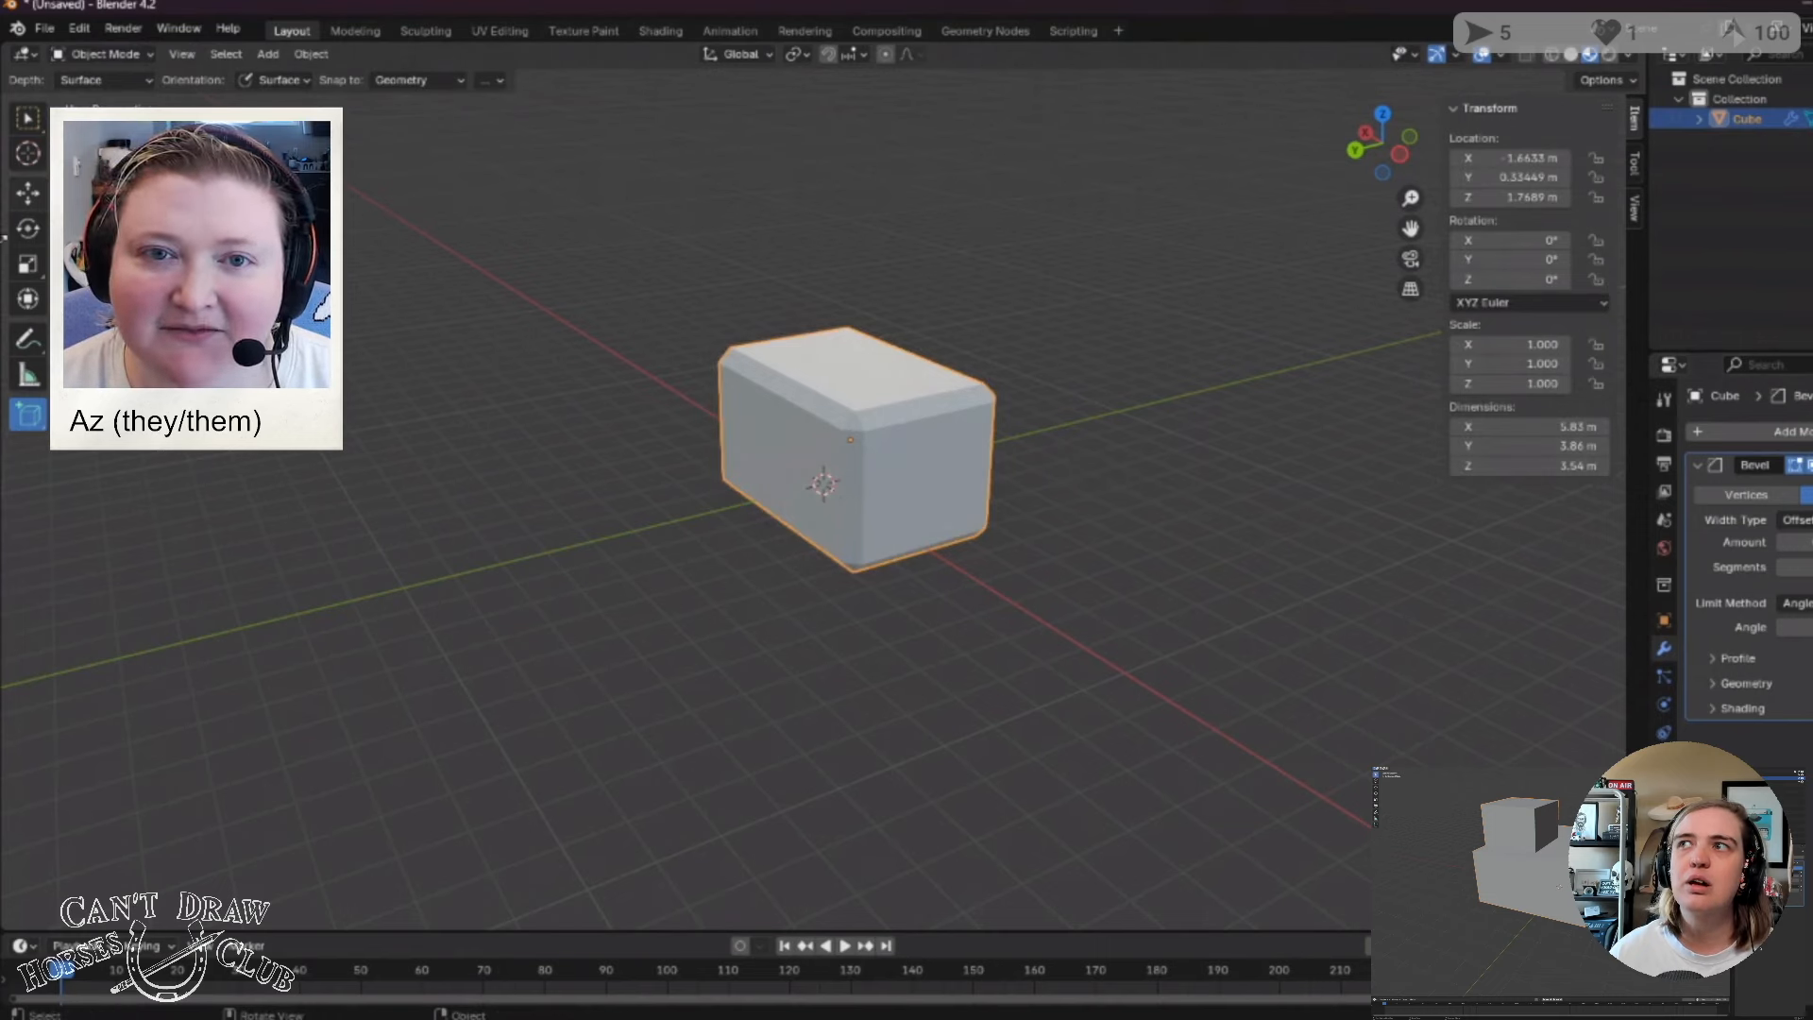
click(26, 129)
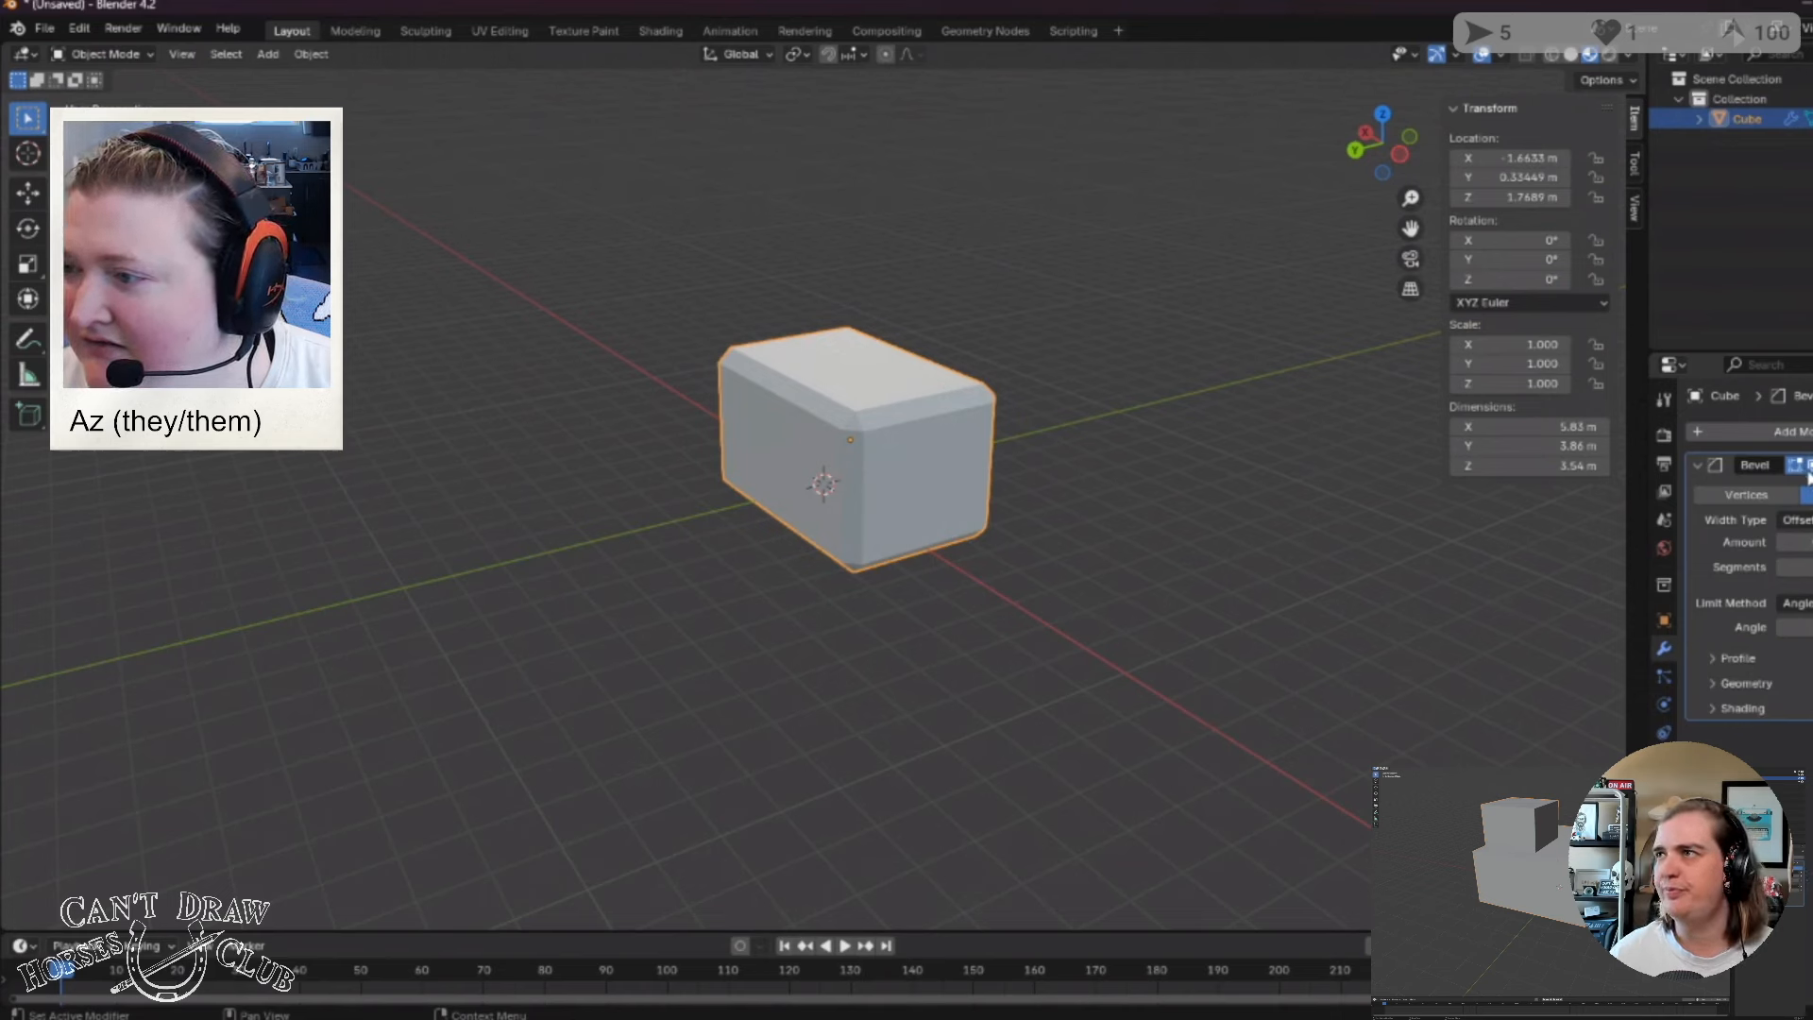
click(1745, 495)
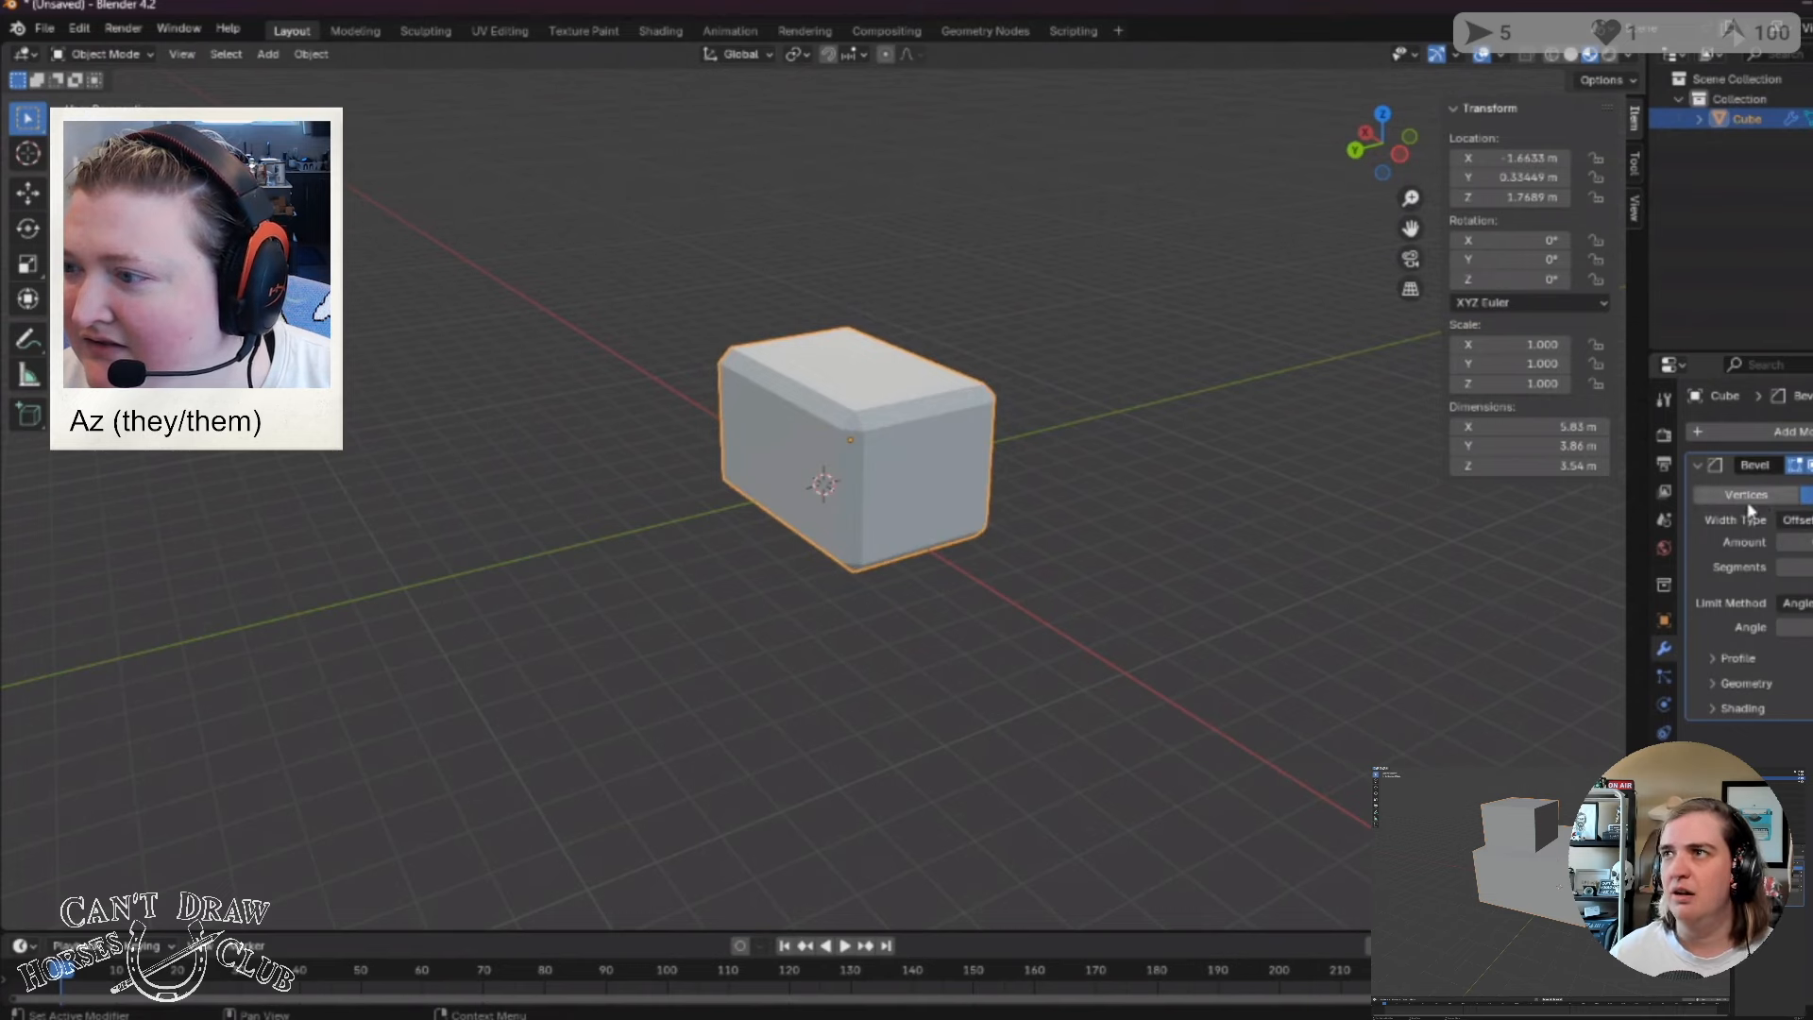
click(1807, 495)
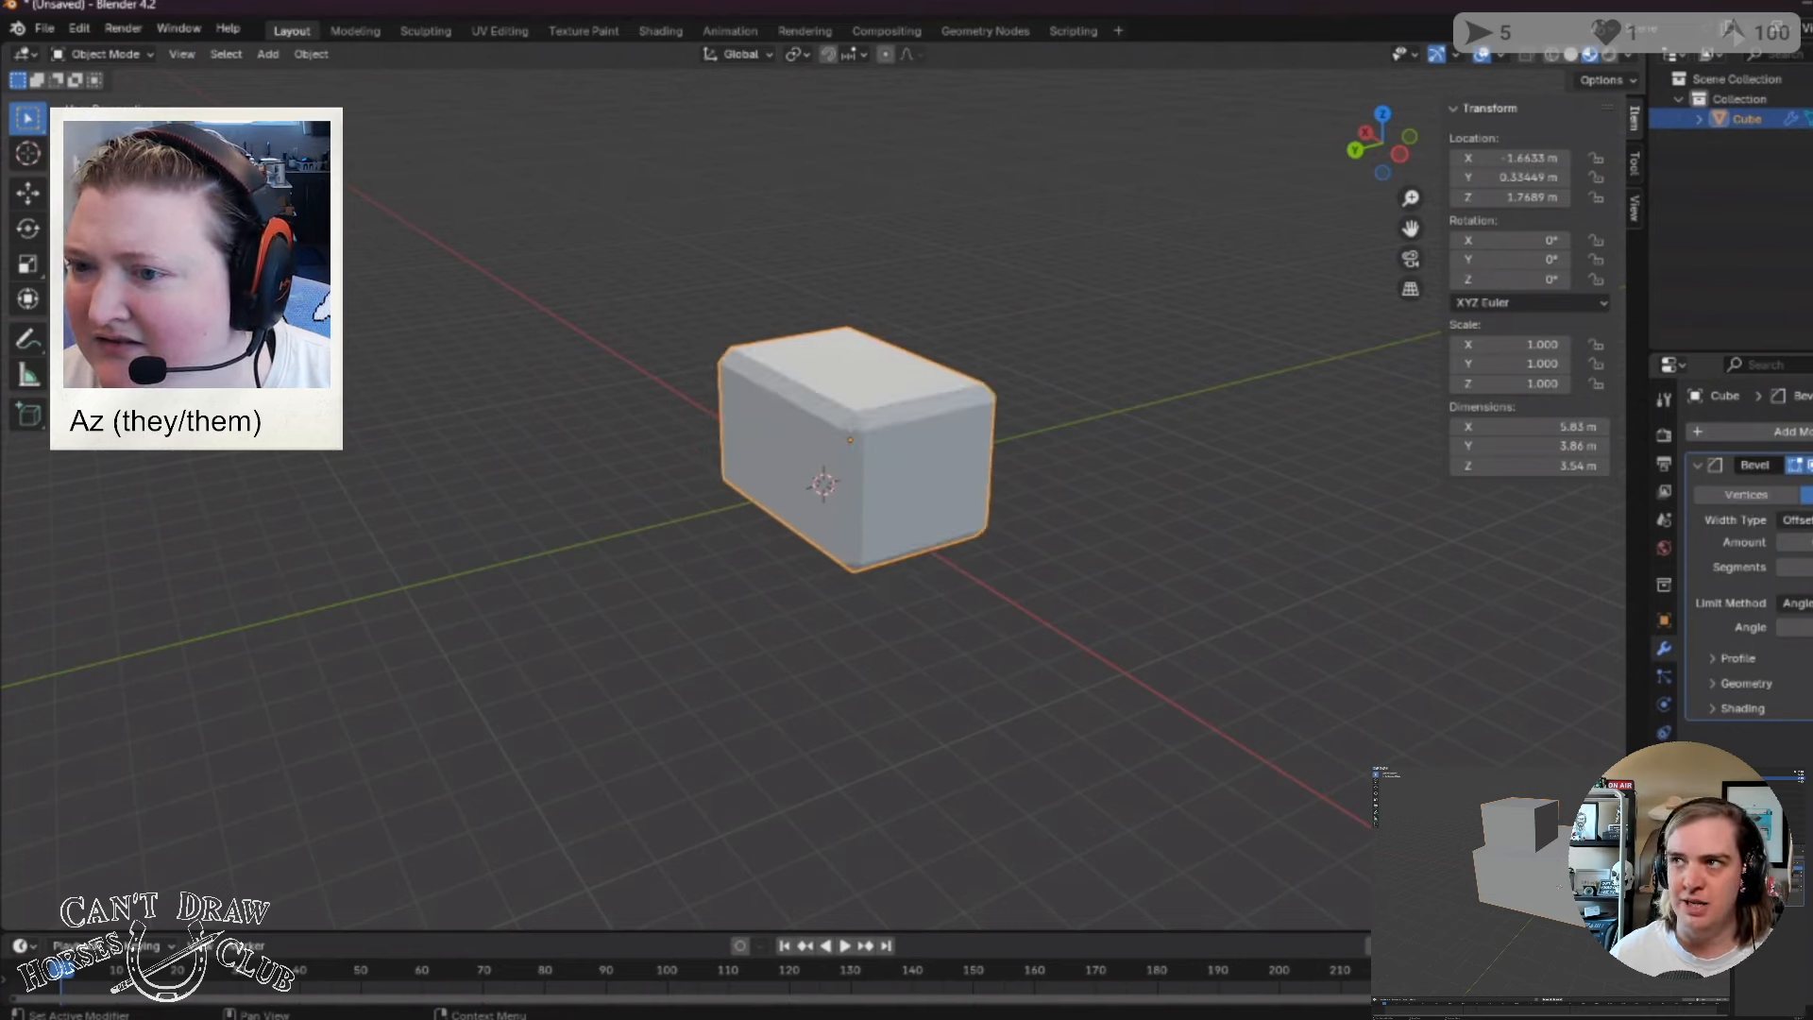
click(1797, 519)
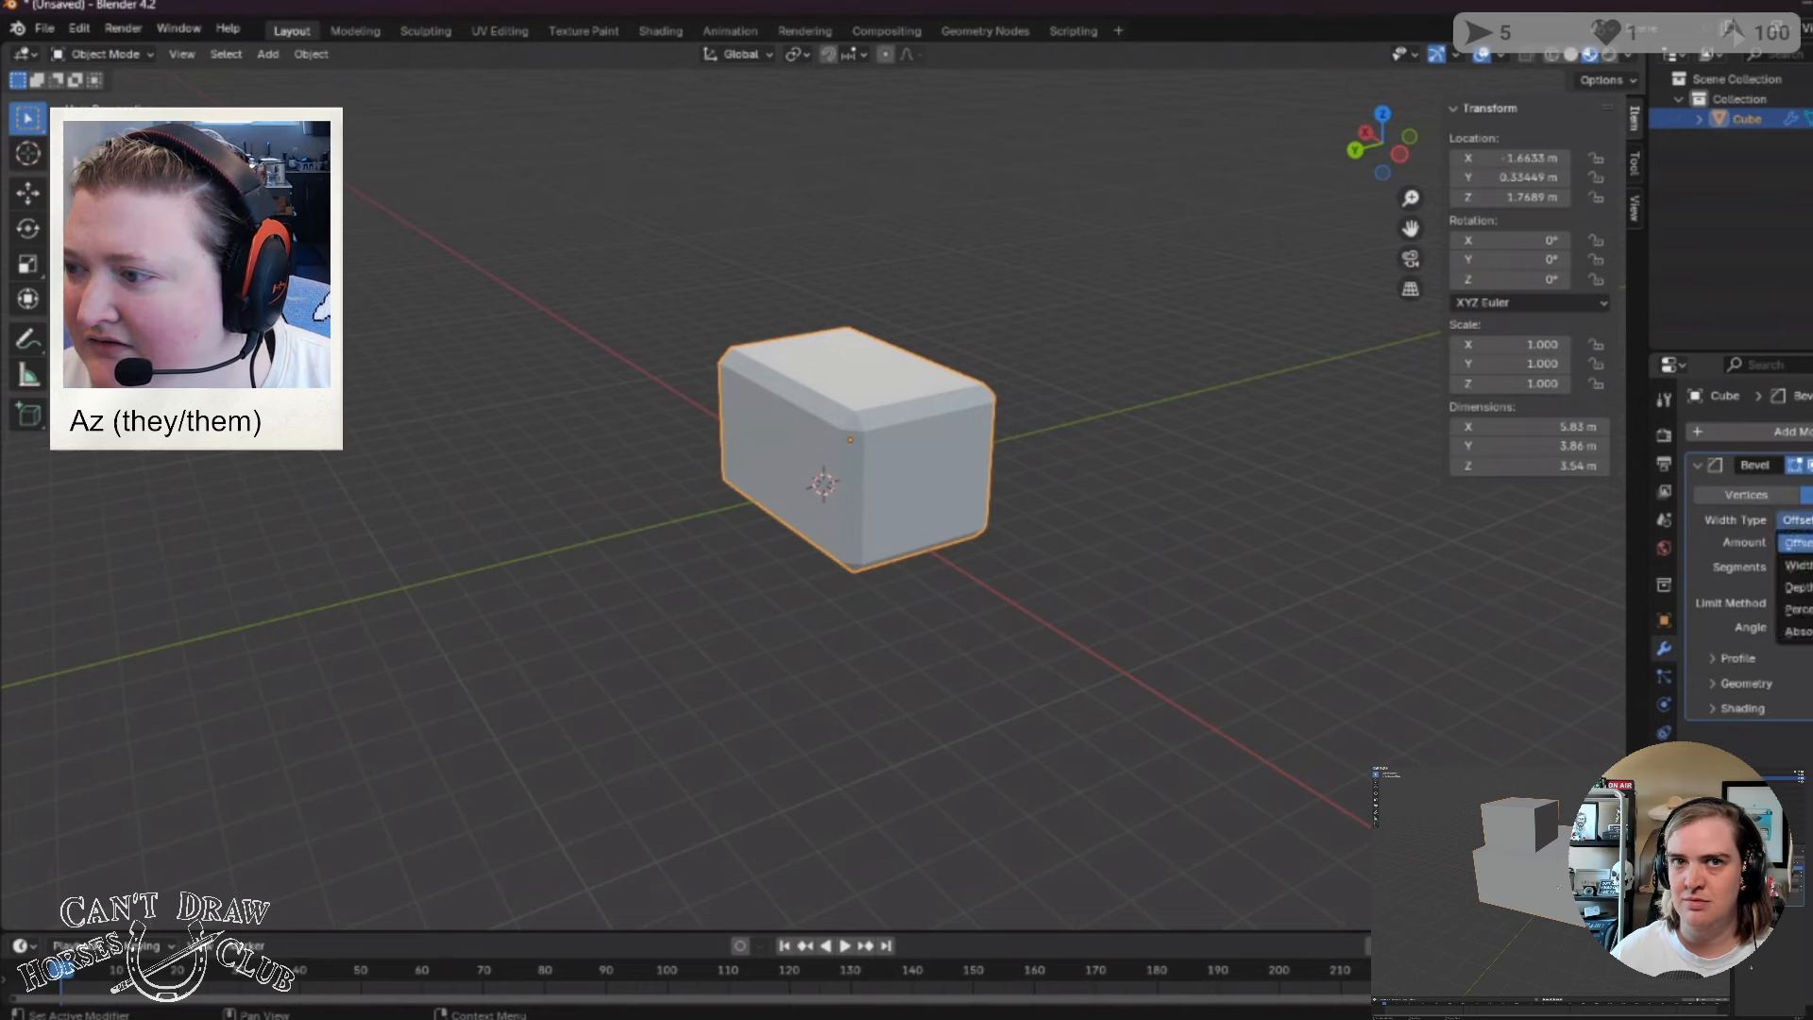
click(1738, 659)
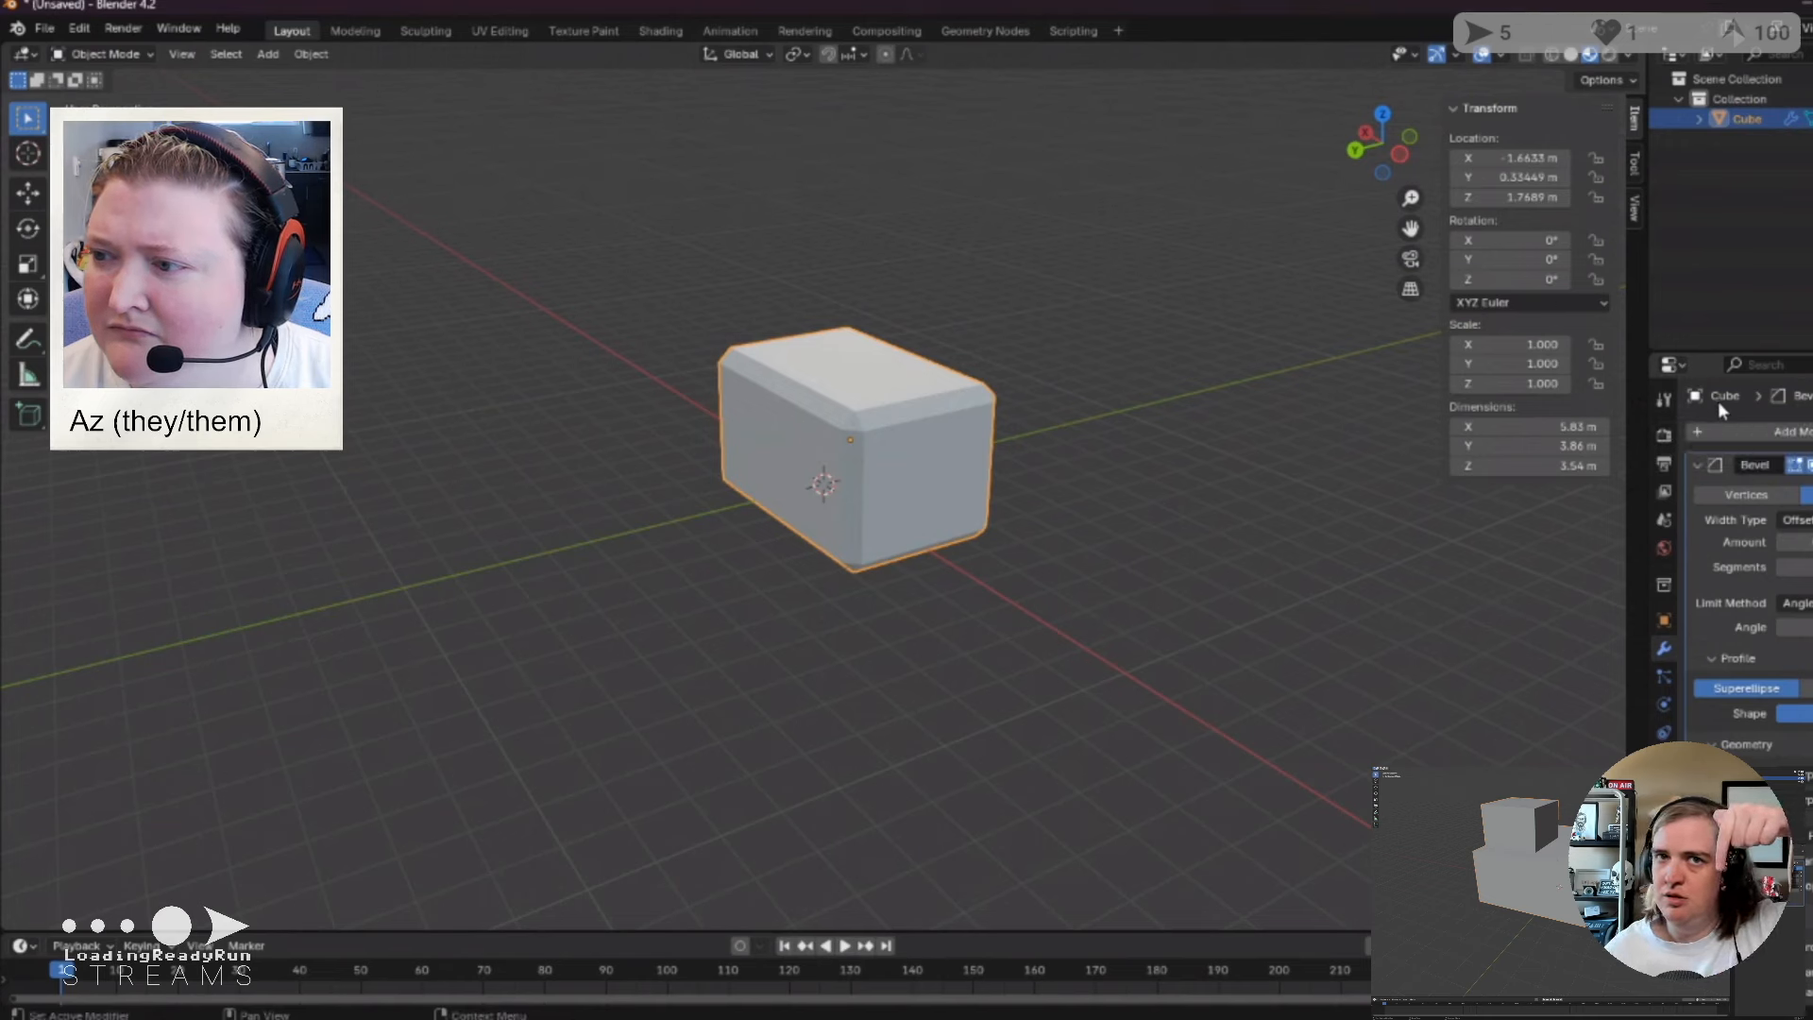
Apply the Bevel modifier to the cube and enter Edit Mode.
click(1680, 368)
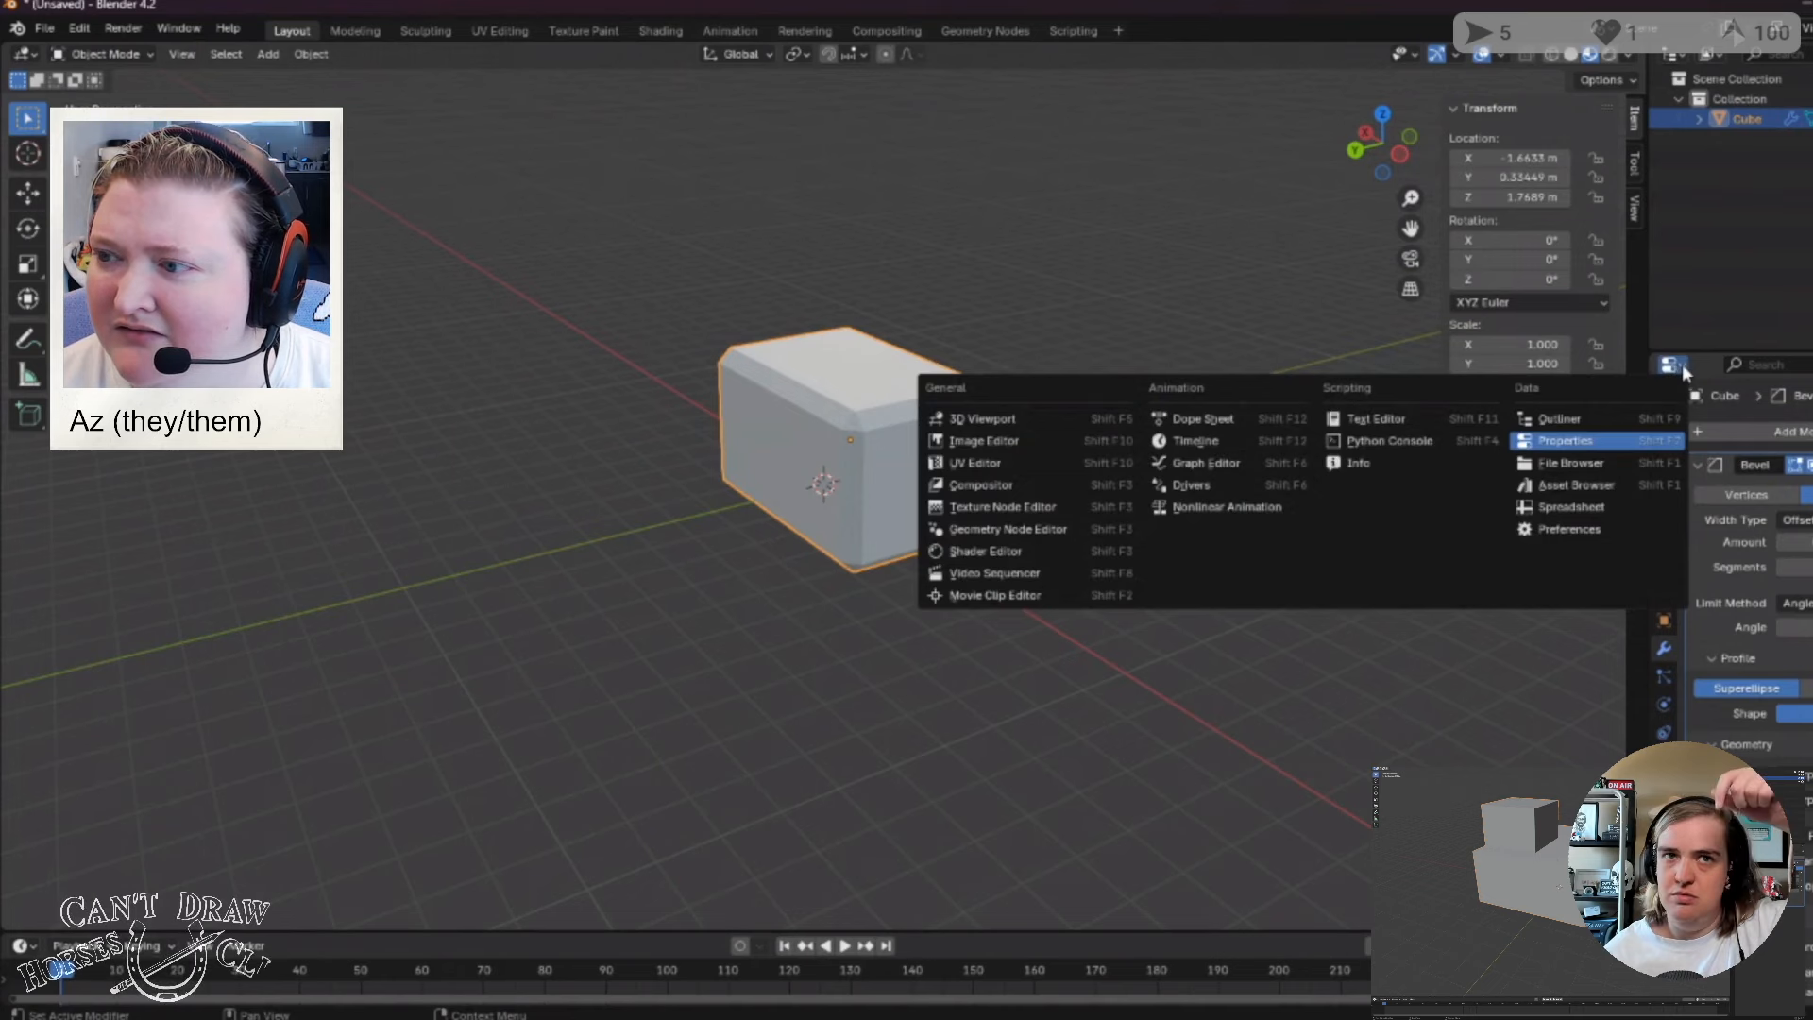
click(1681, 369)
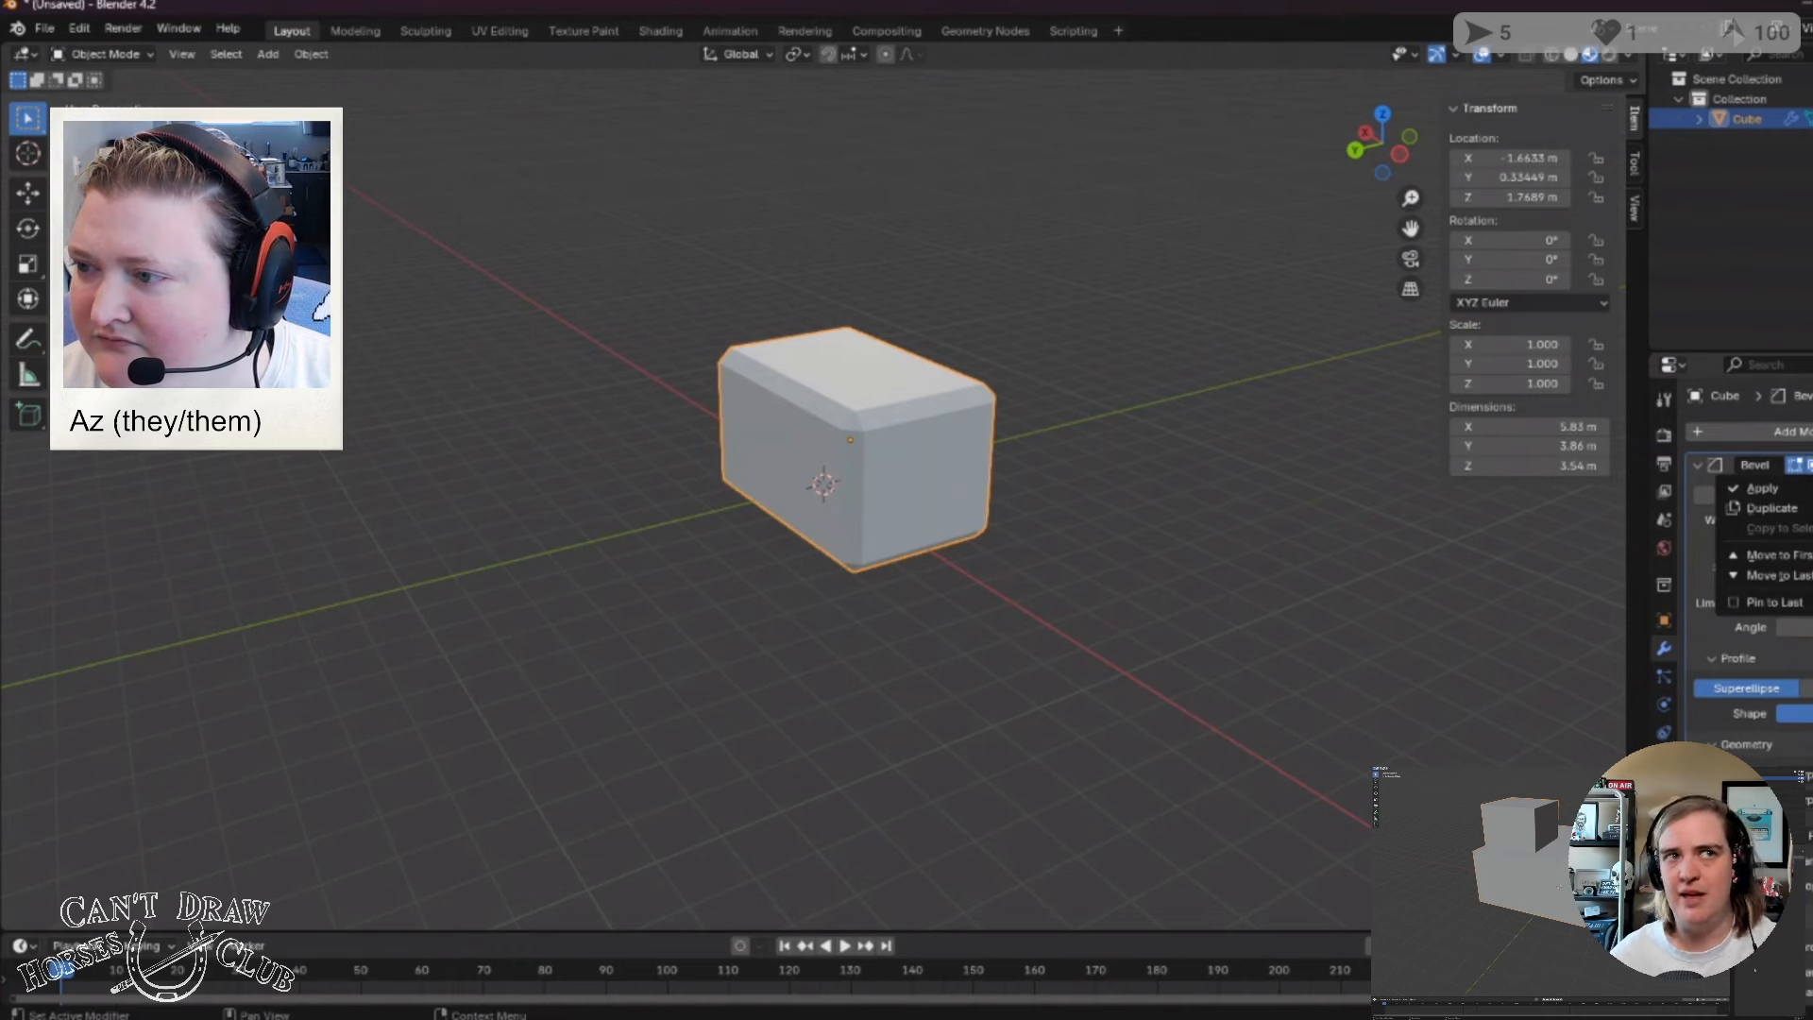
click(1799, 489)
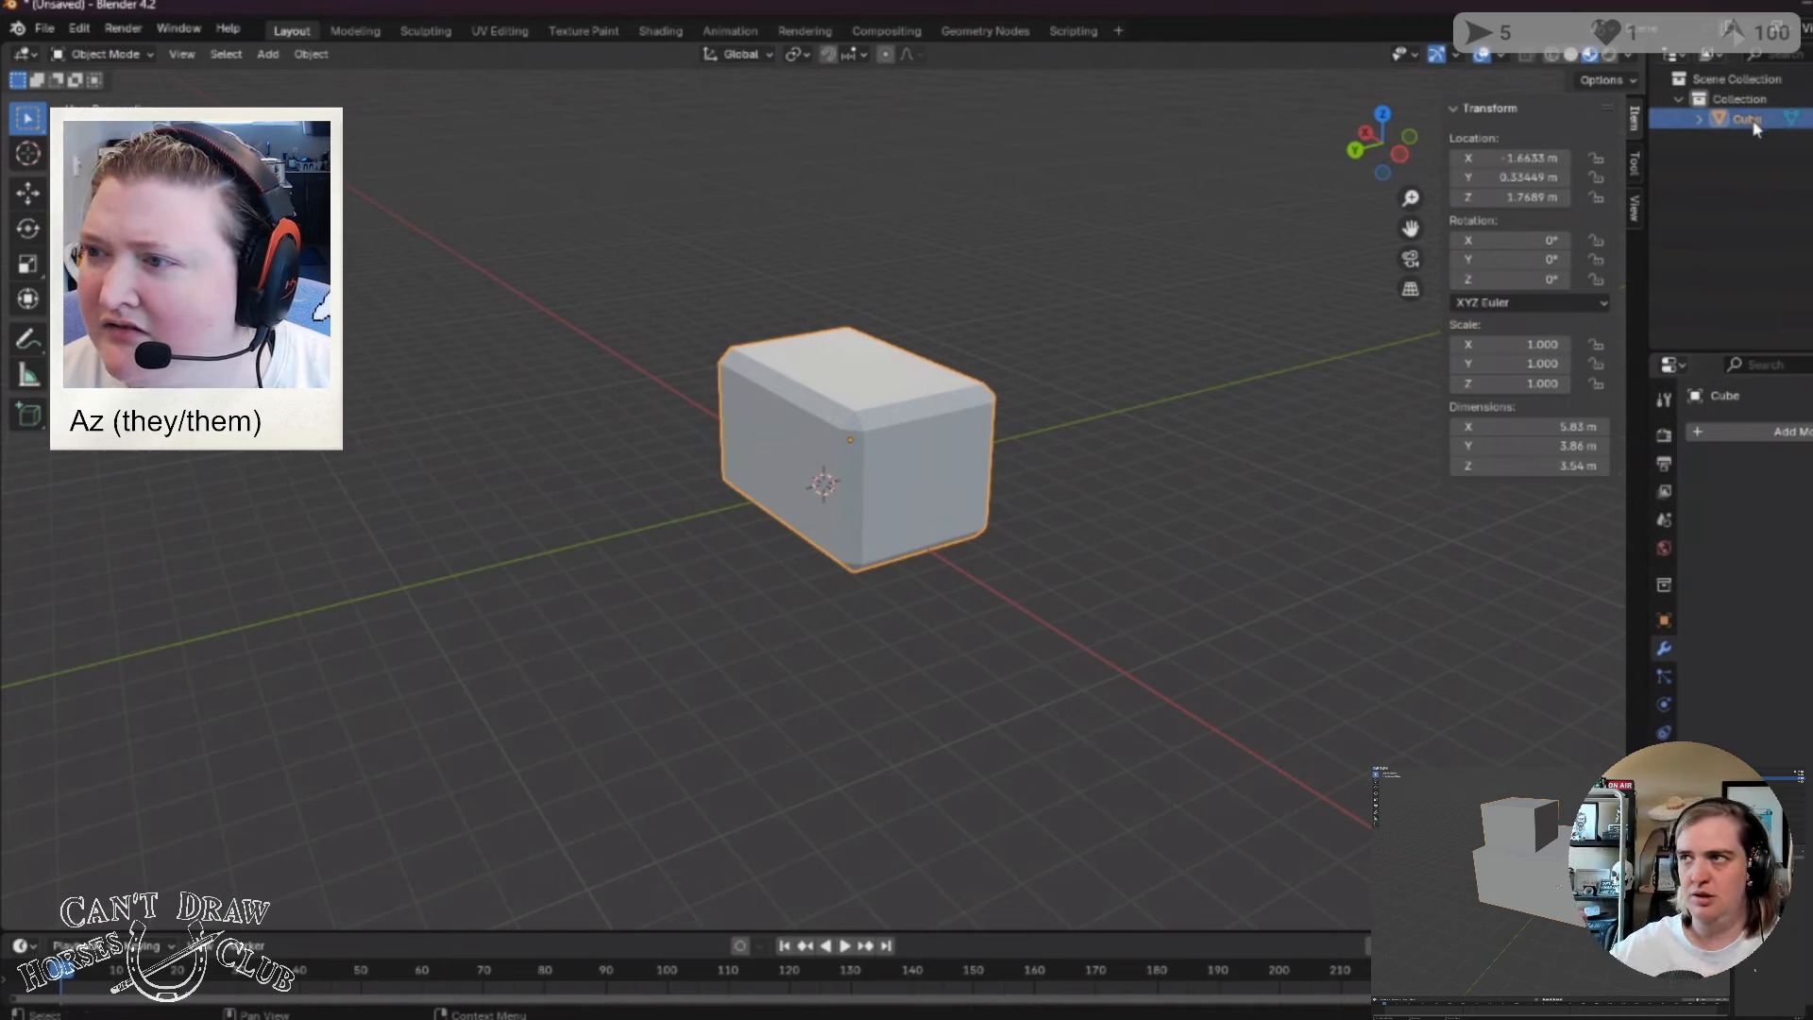
click(102, 54)
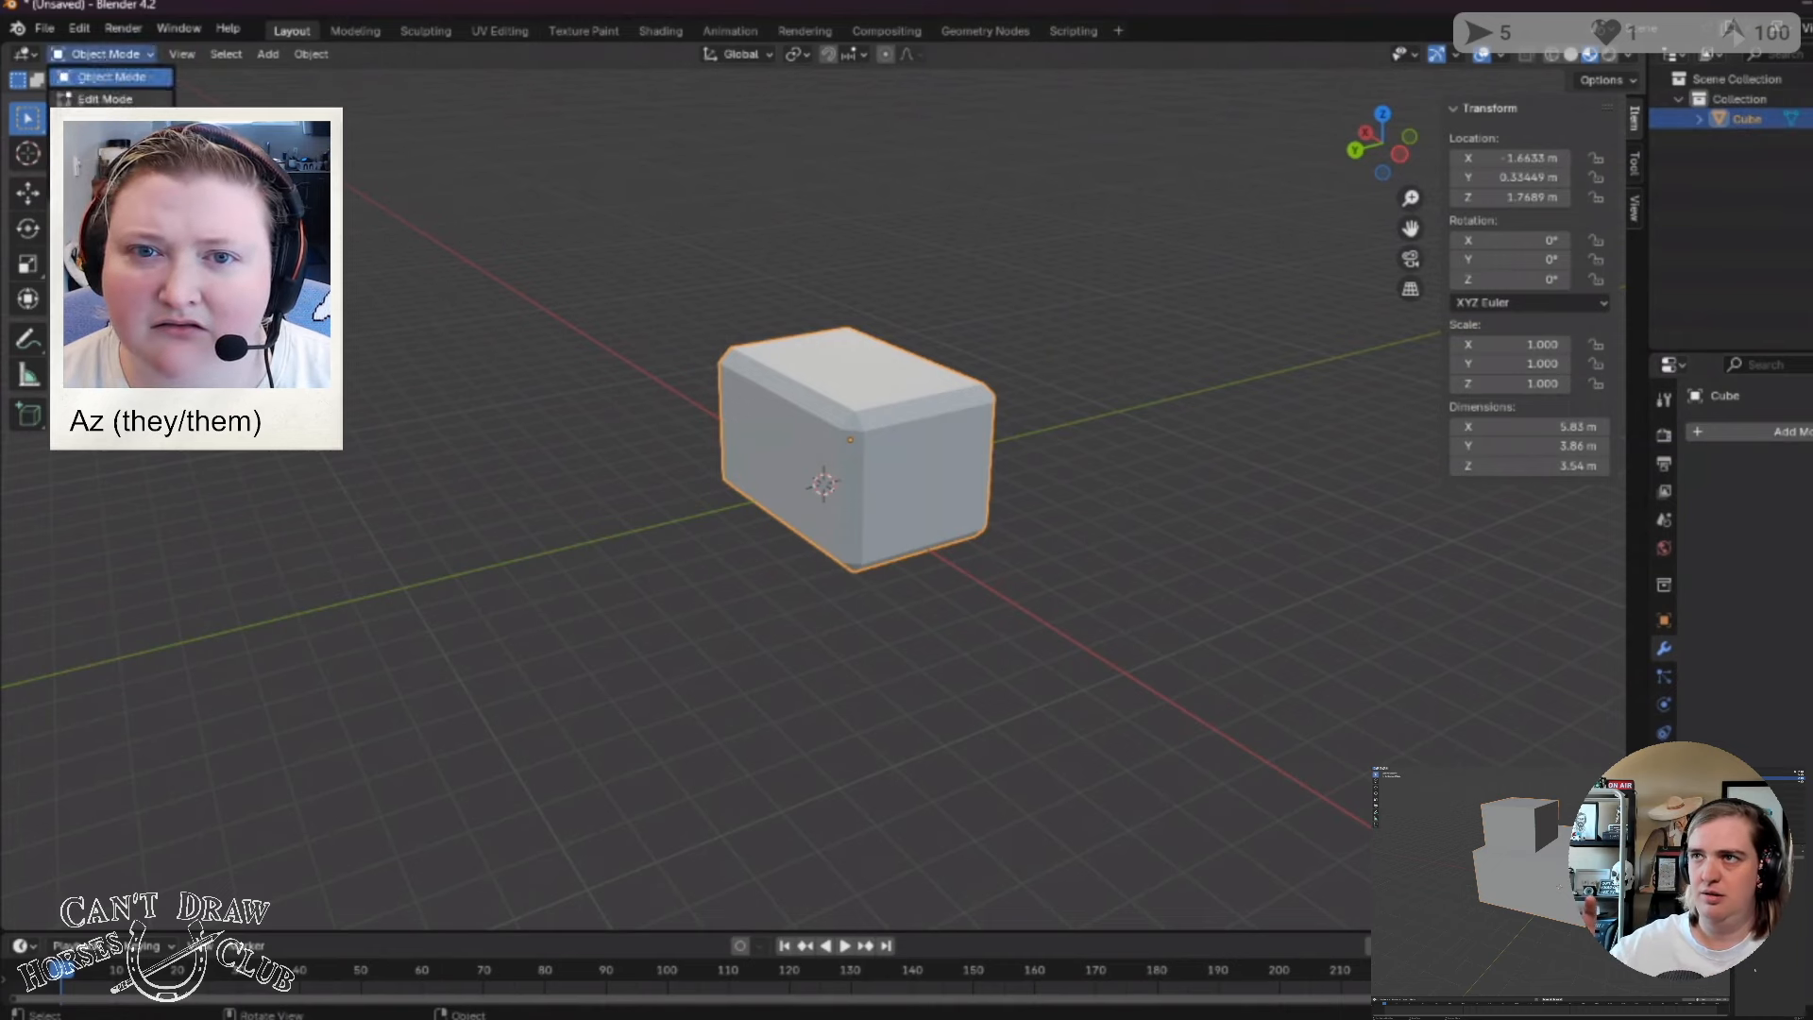
click(105, 98)
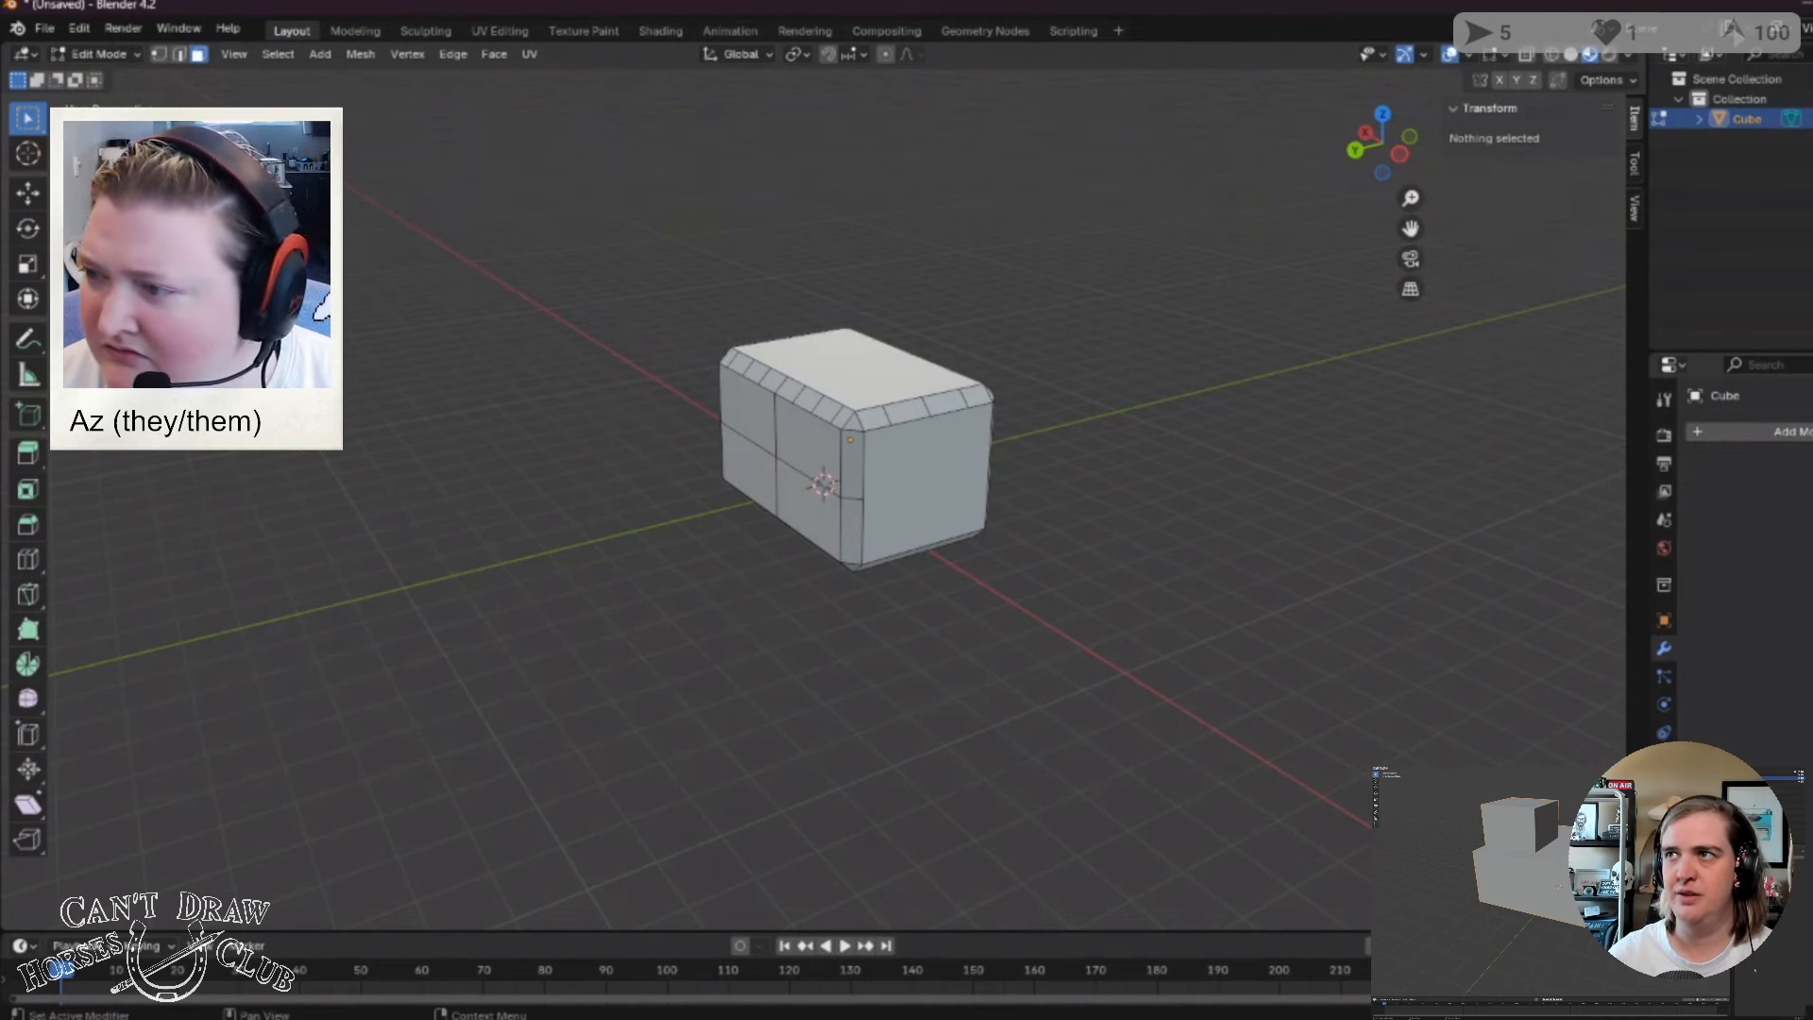
click(94, 55)
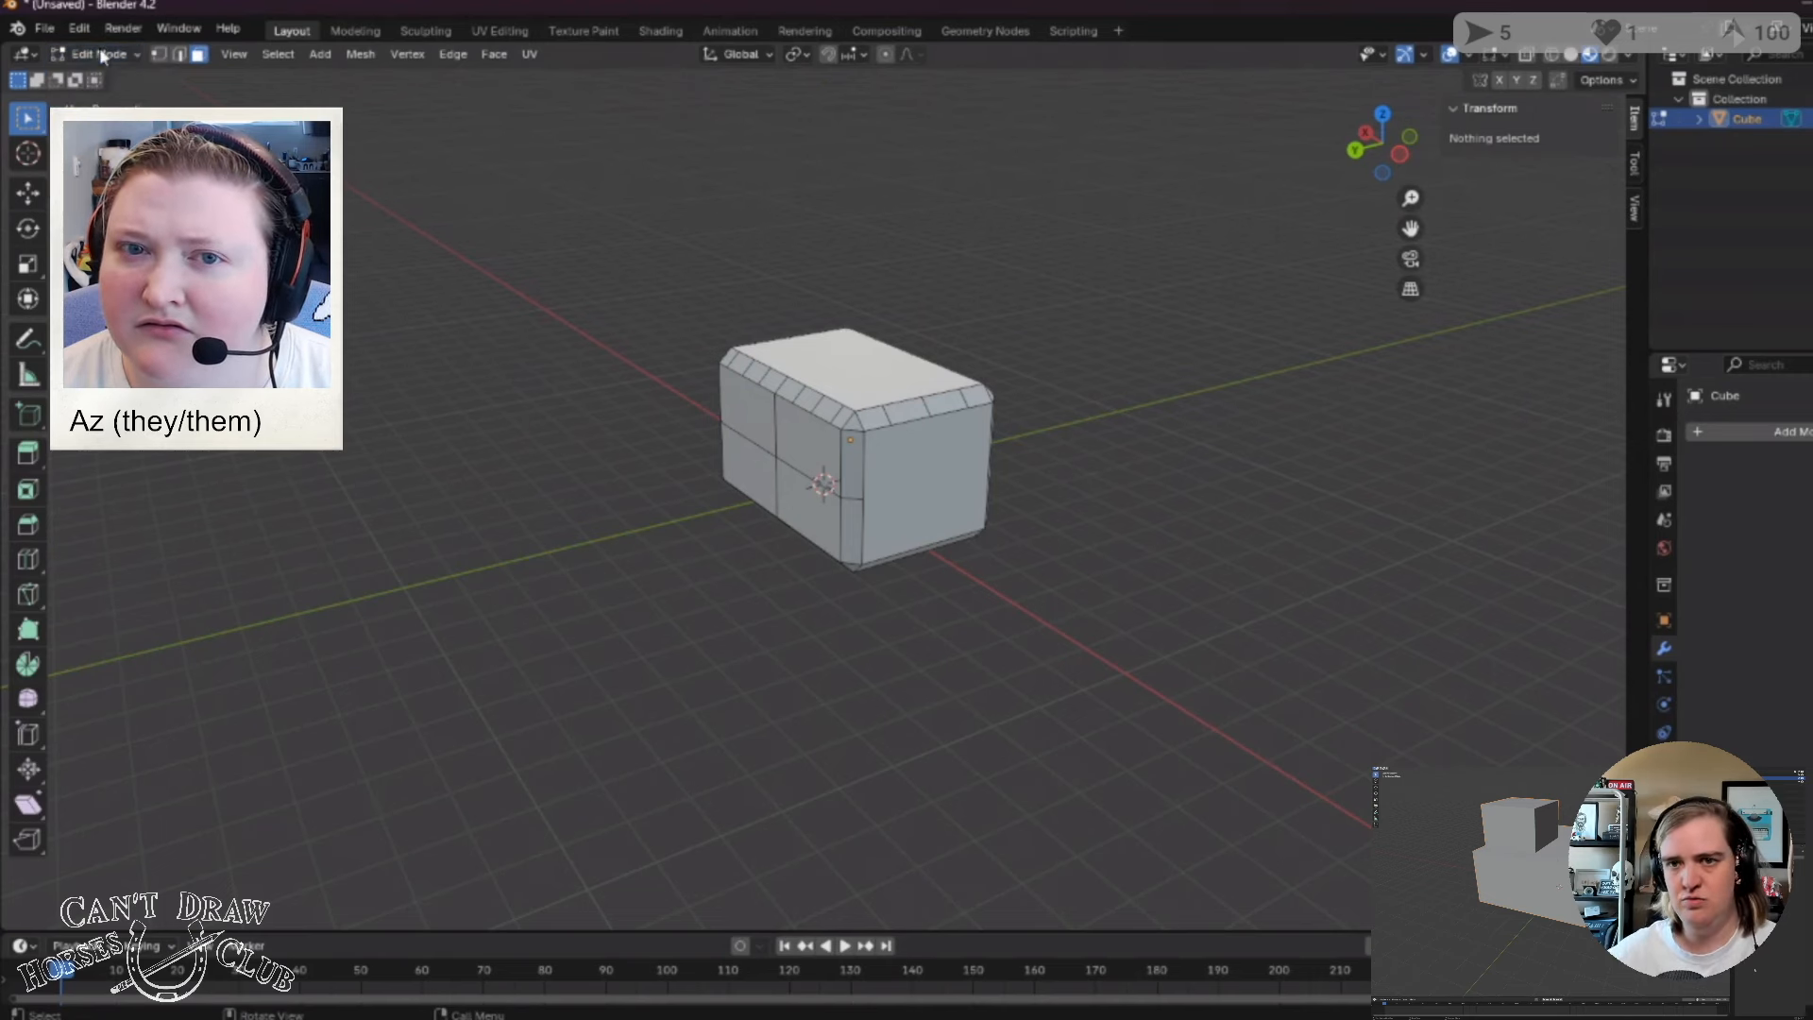
Browse the modifier categories available for the cube, examining the Generate and Physics modifiers without adding one.
click(1764, 430)
mouse_move(1768, 436)
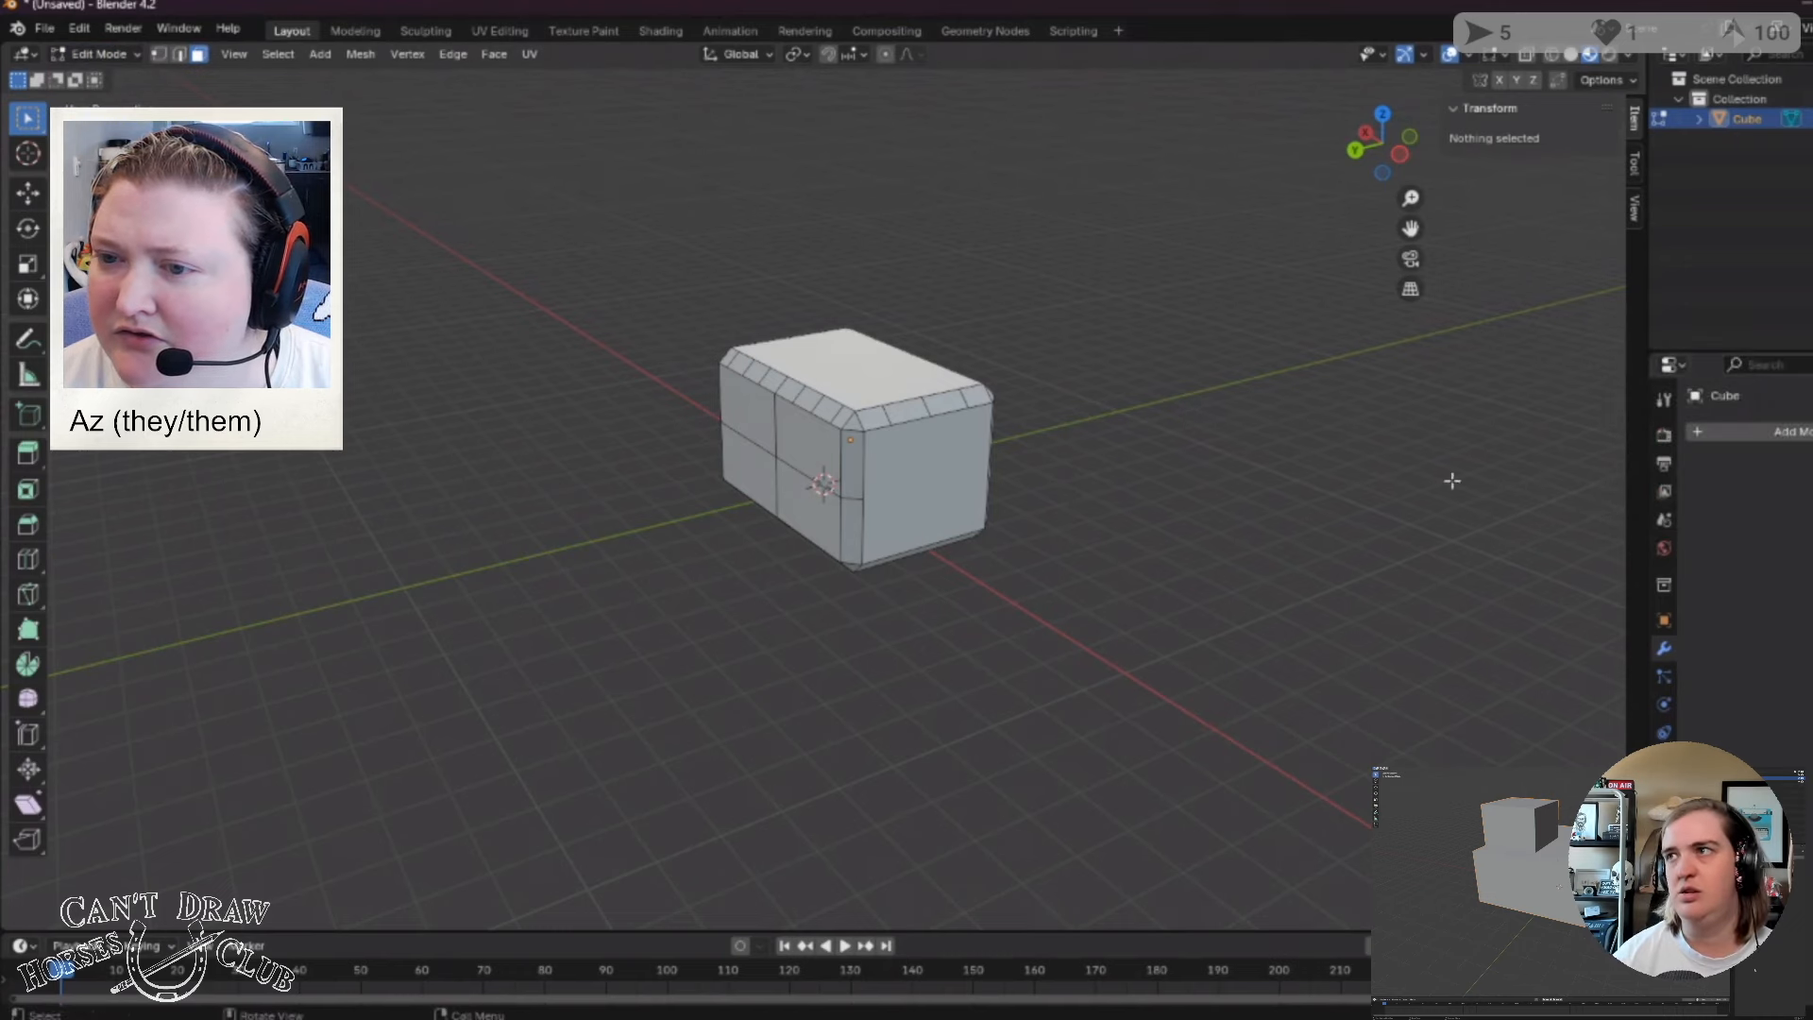
click(77, 28)
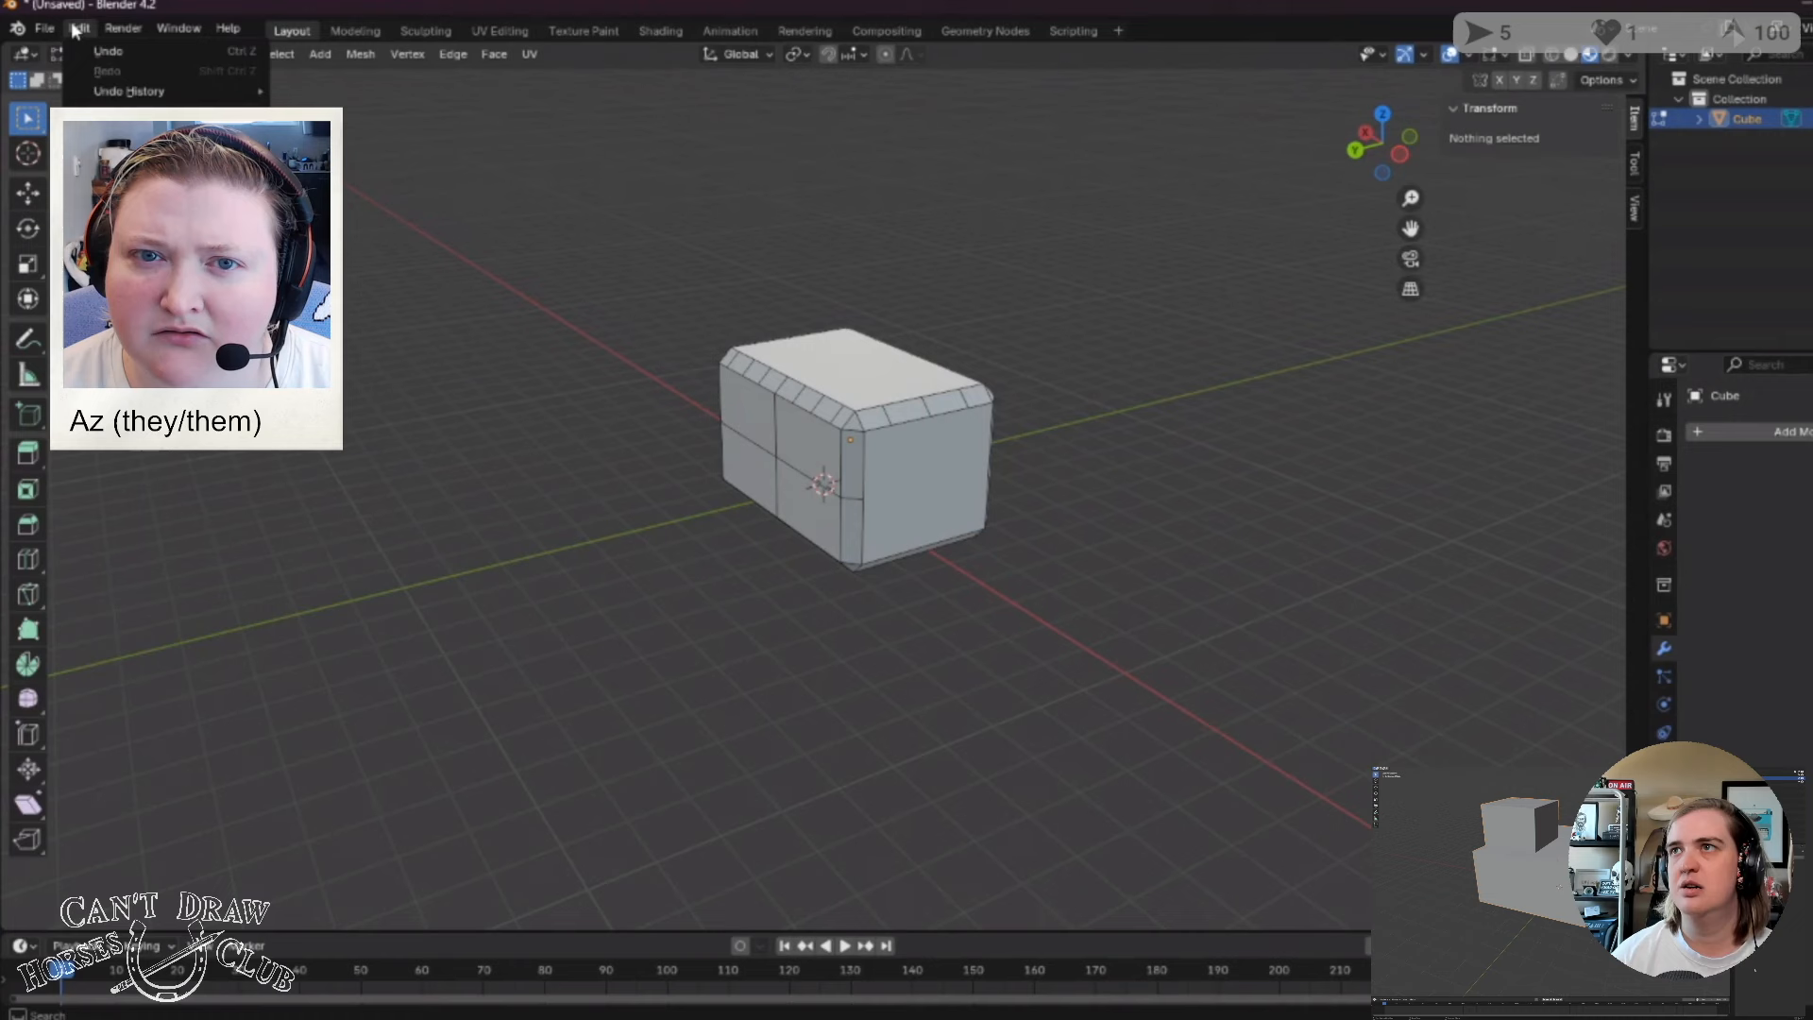
click(78, 29)
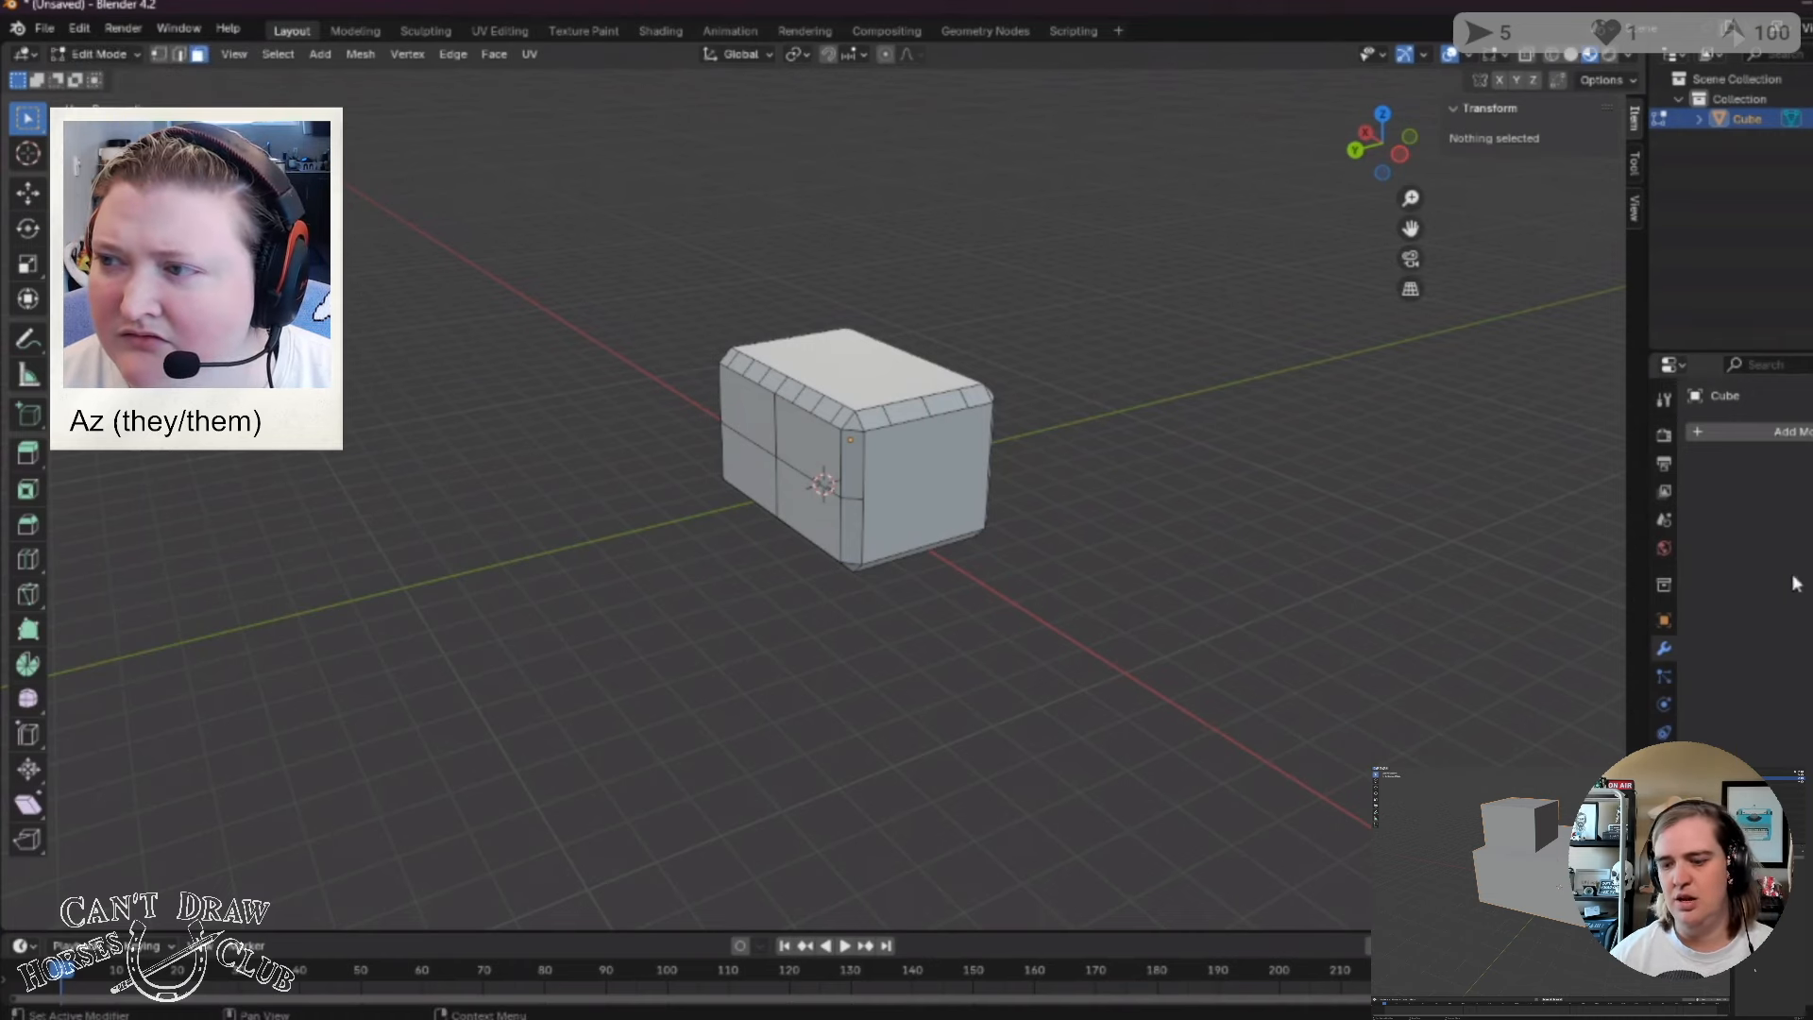
click(1697, 431)
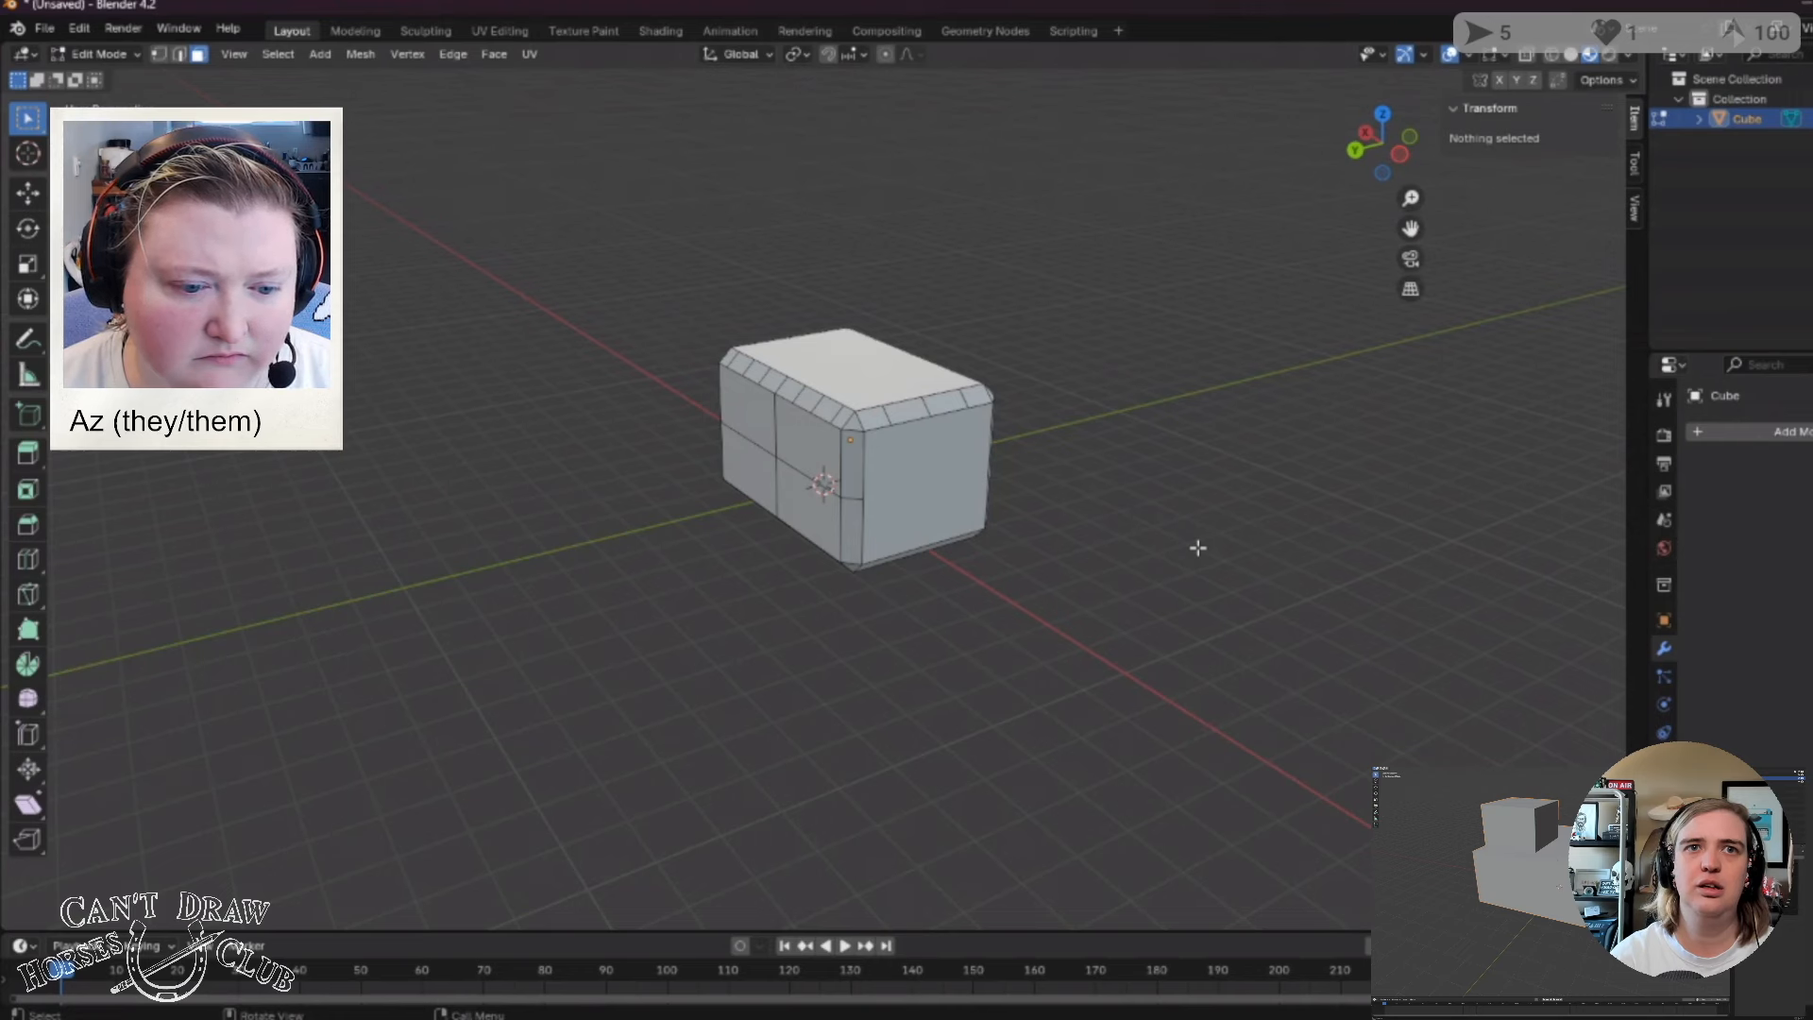
click(1677, 368)
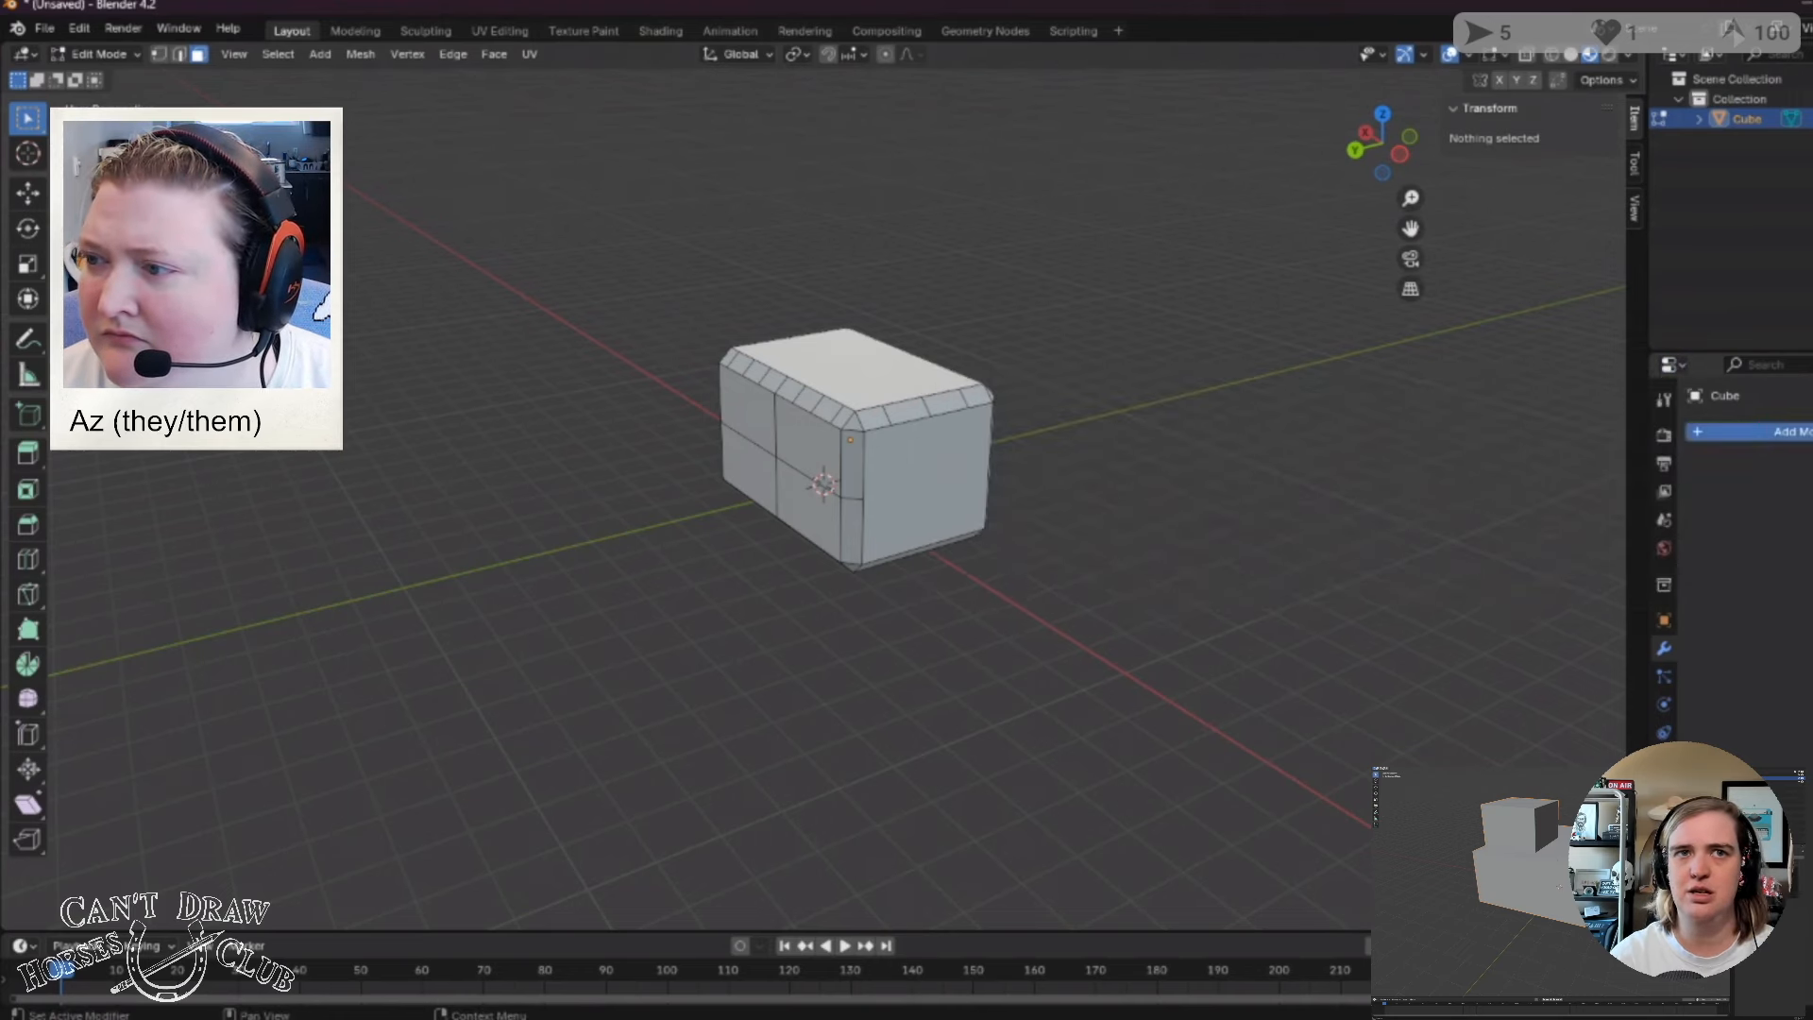
click(1746, 432)
mouse_move(1743, 428)
key(Escape)
click(1745, 431)
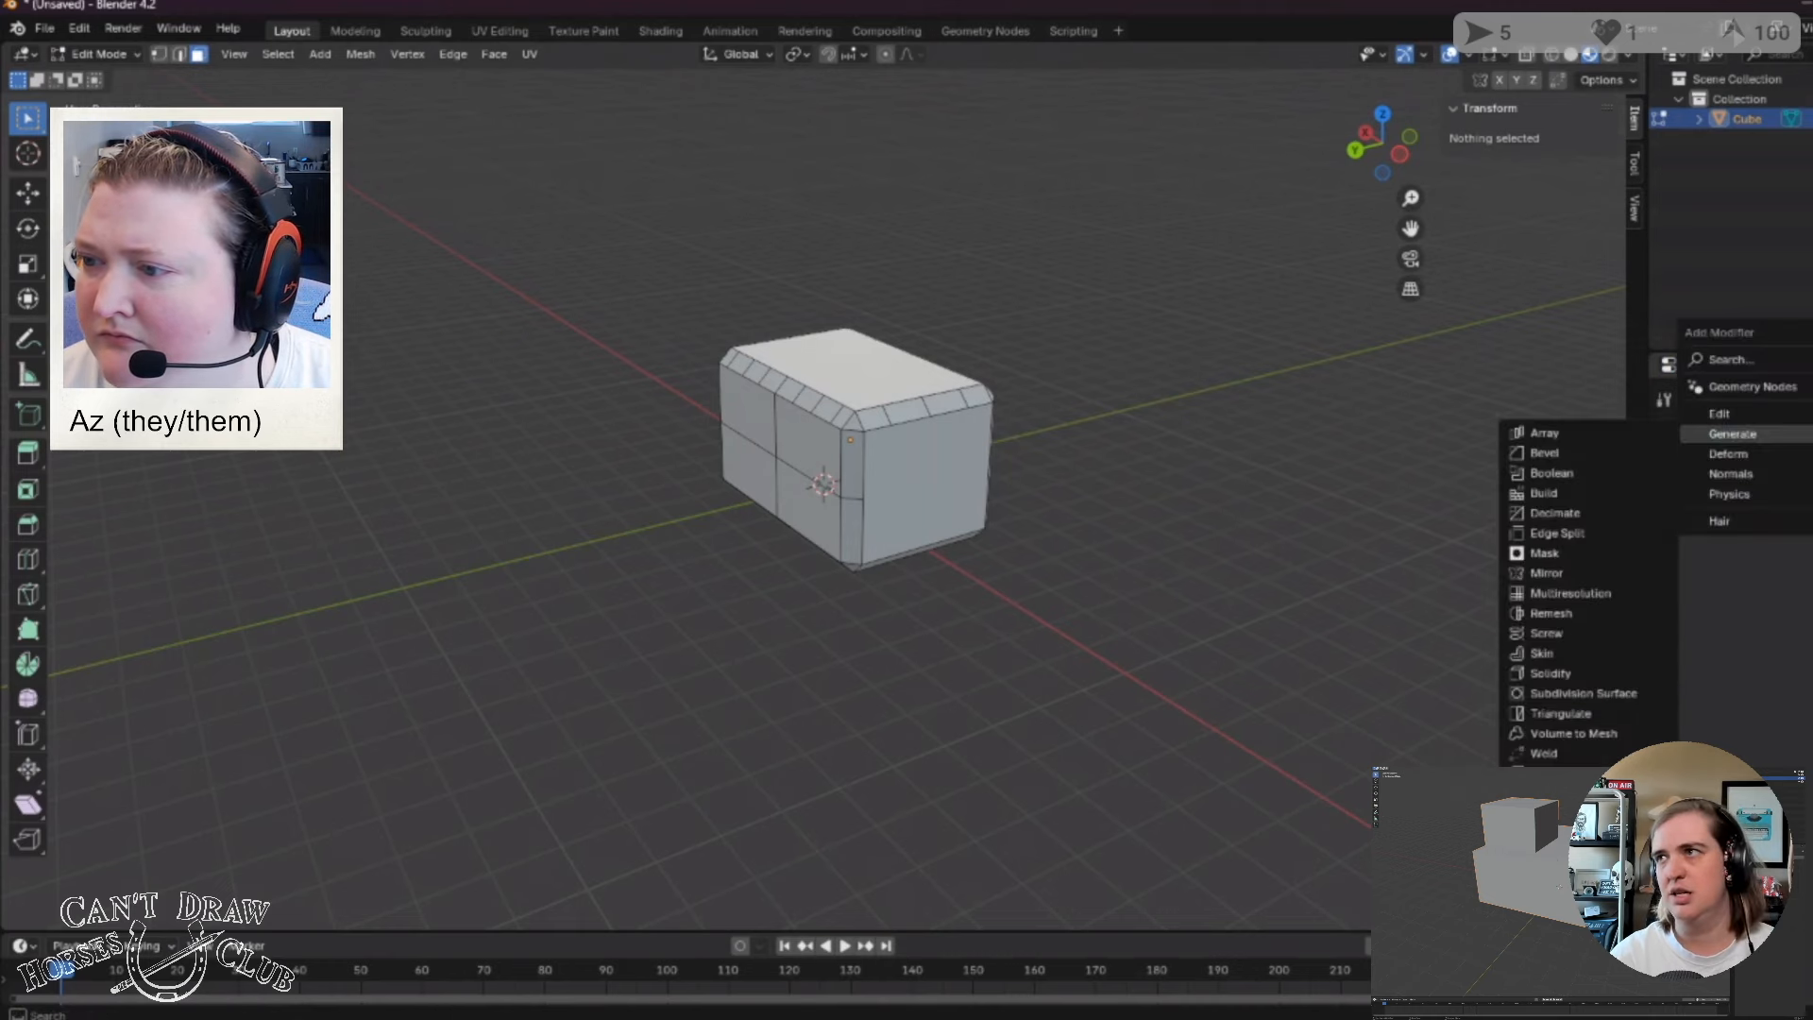
mouse_move(1738, 506)
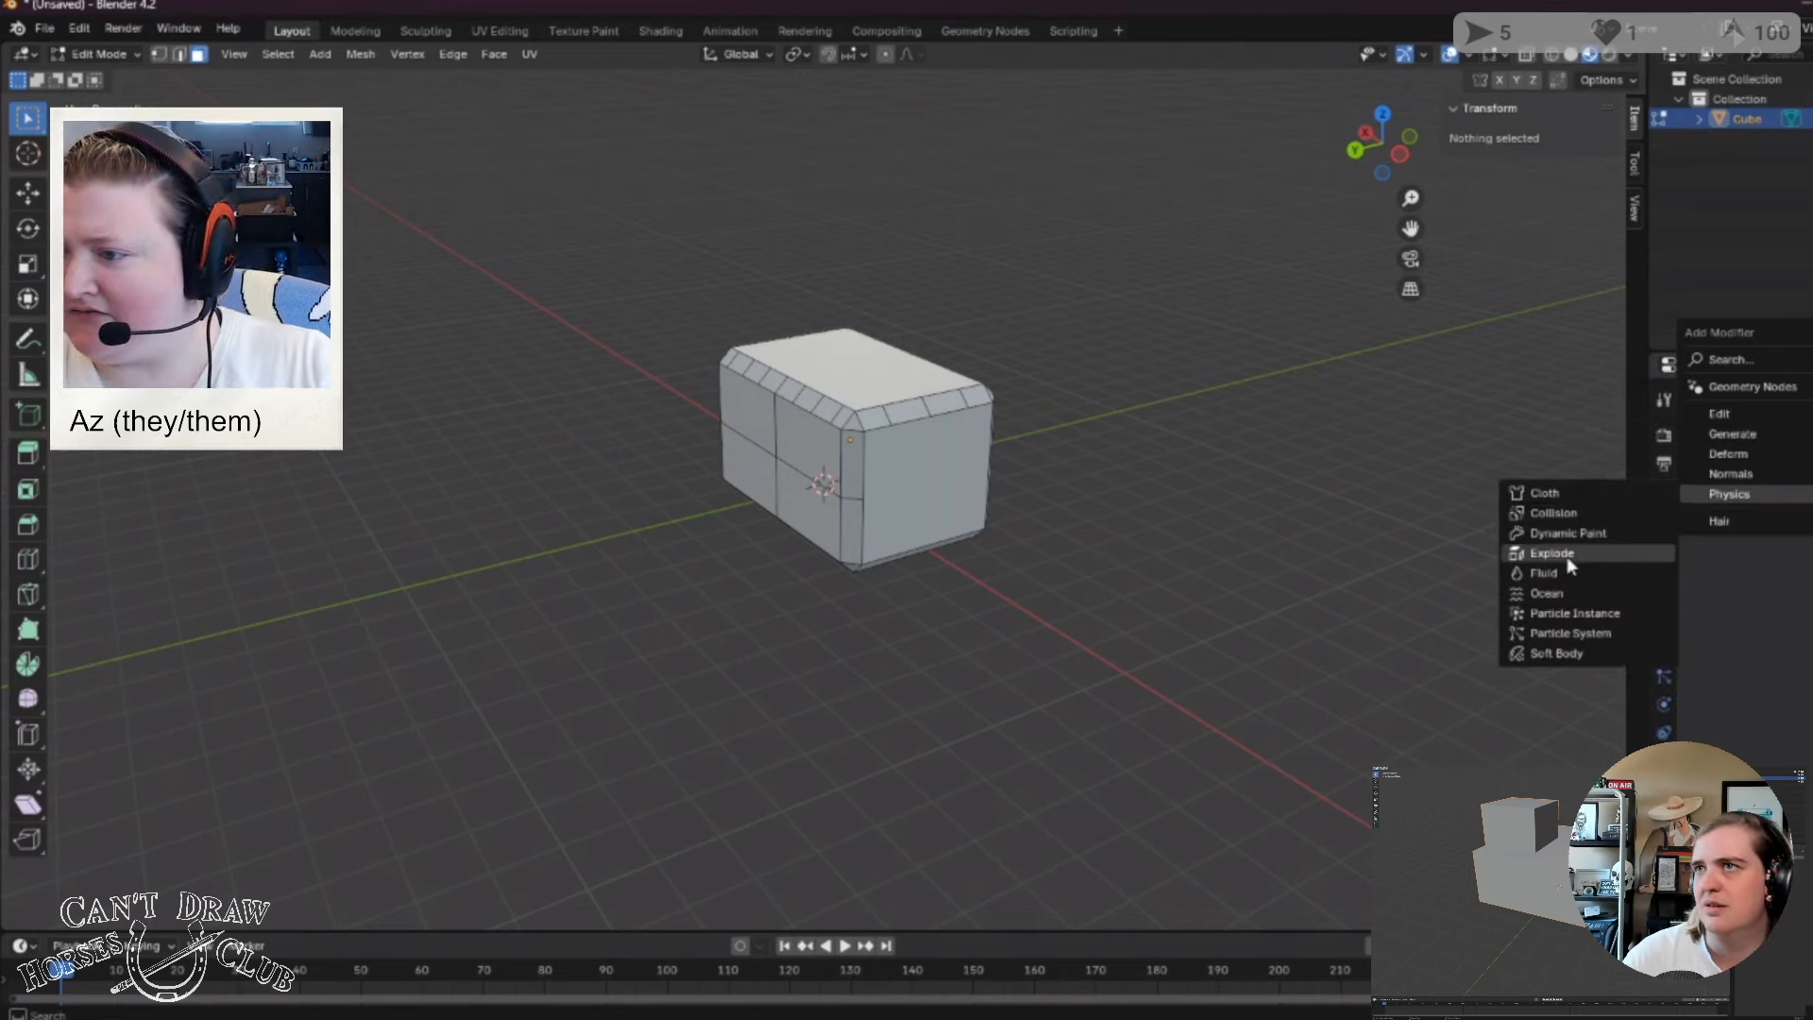
mouse_move(1785, 522)
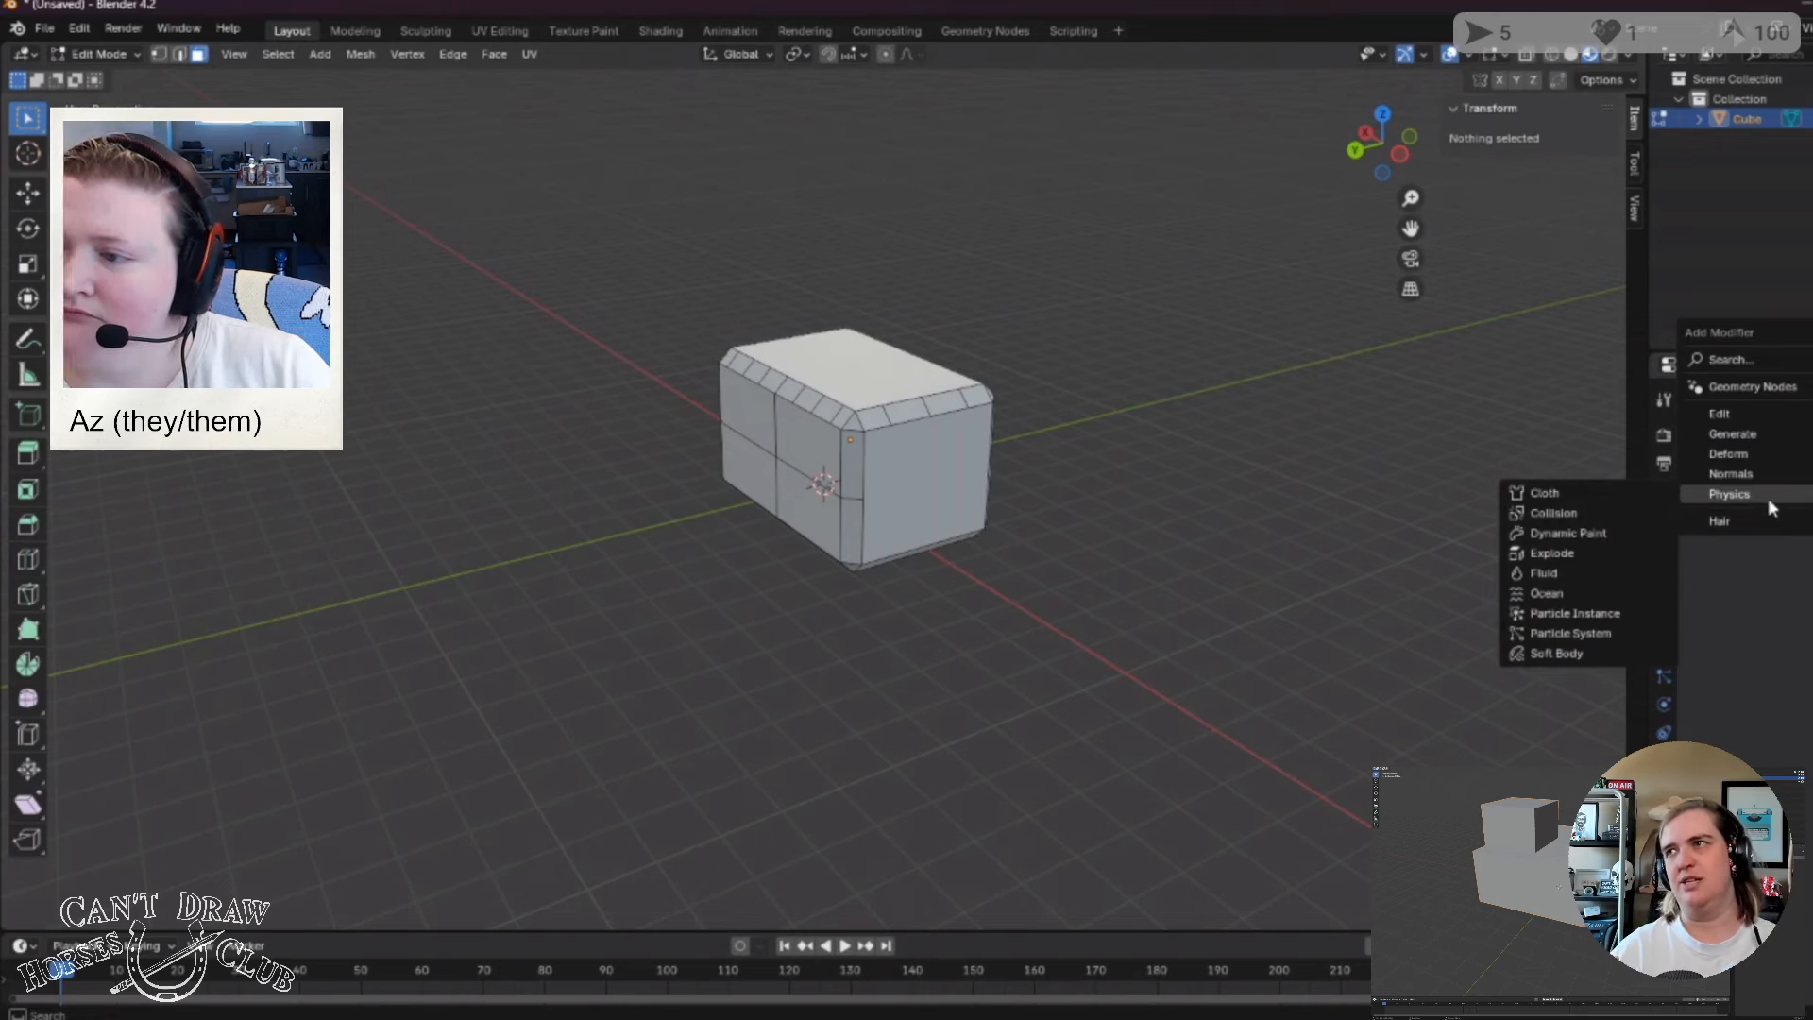
mouse_move(1763, 477)
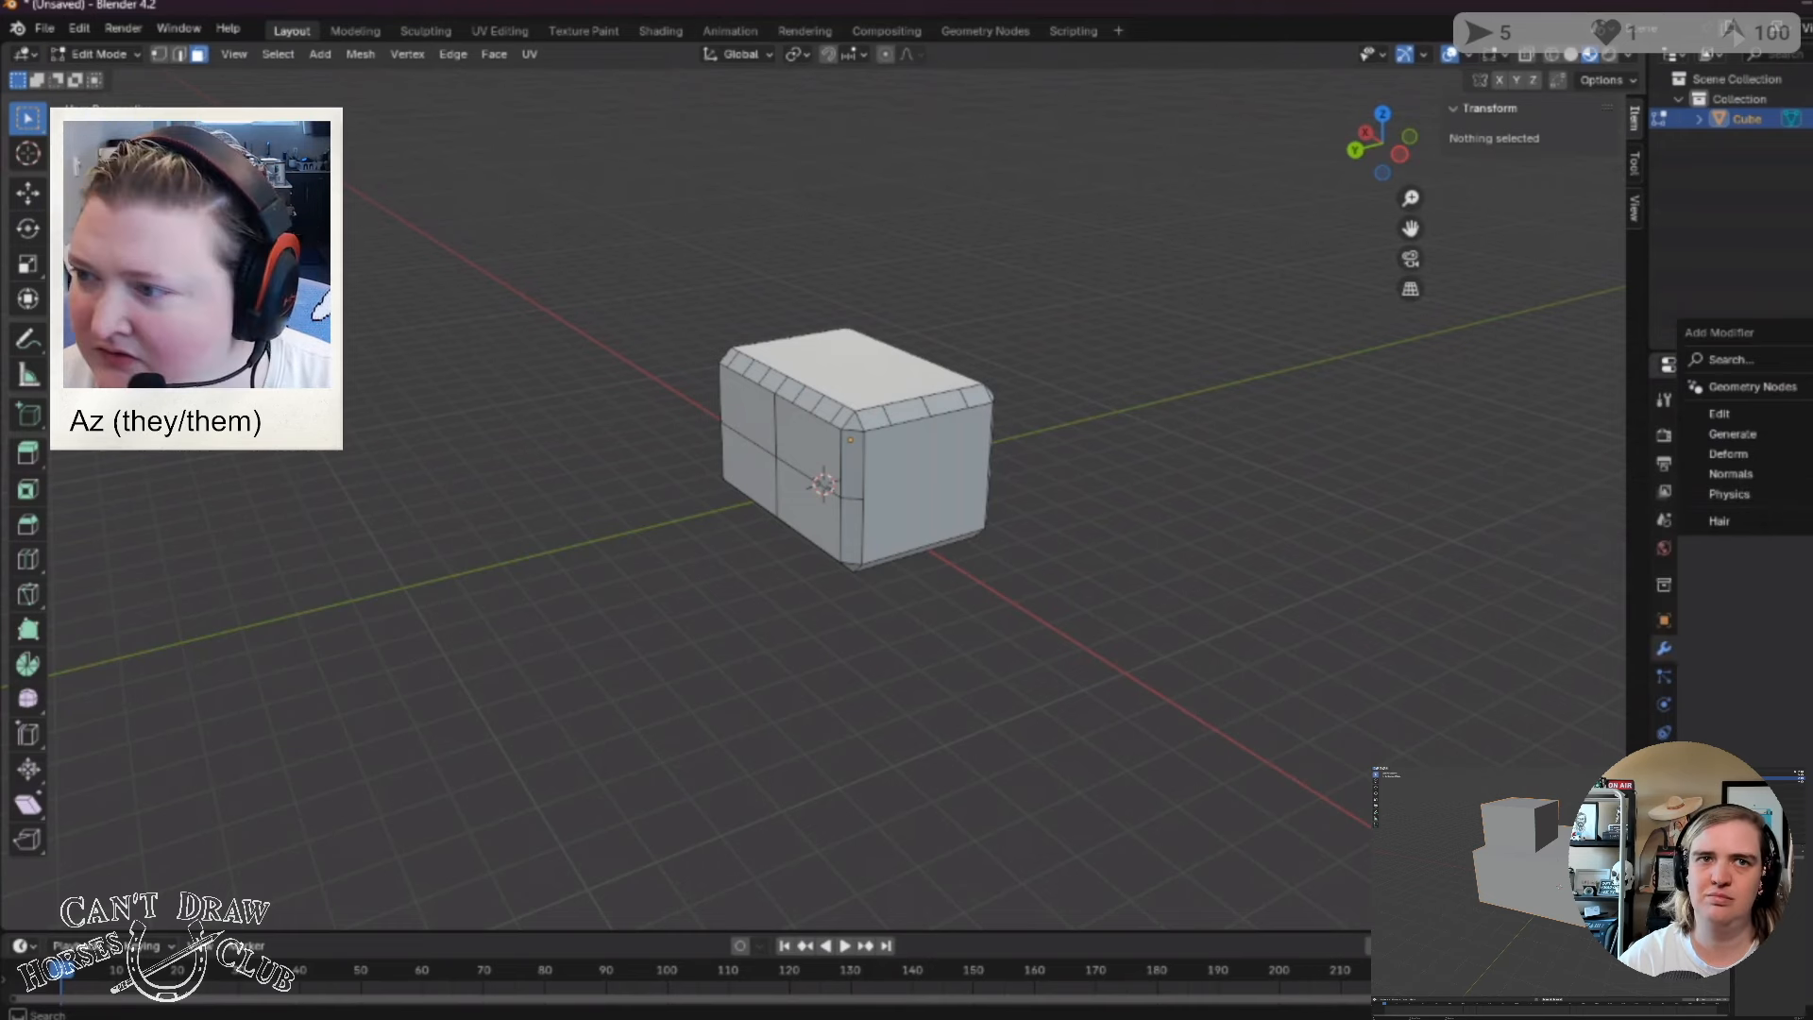
click(1787, 435)
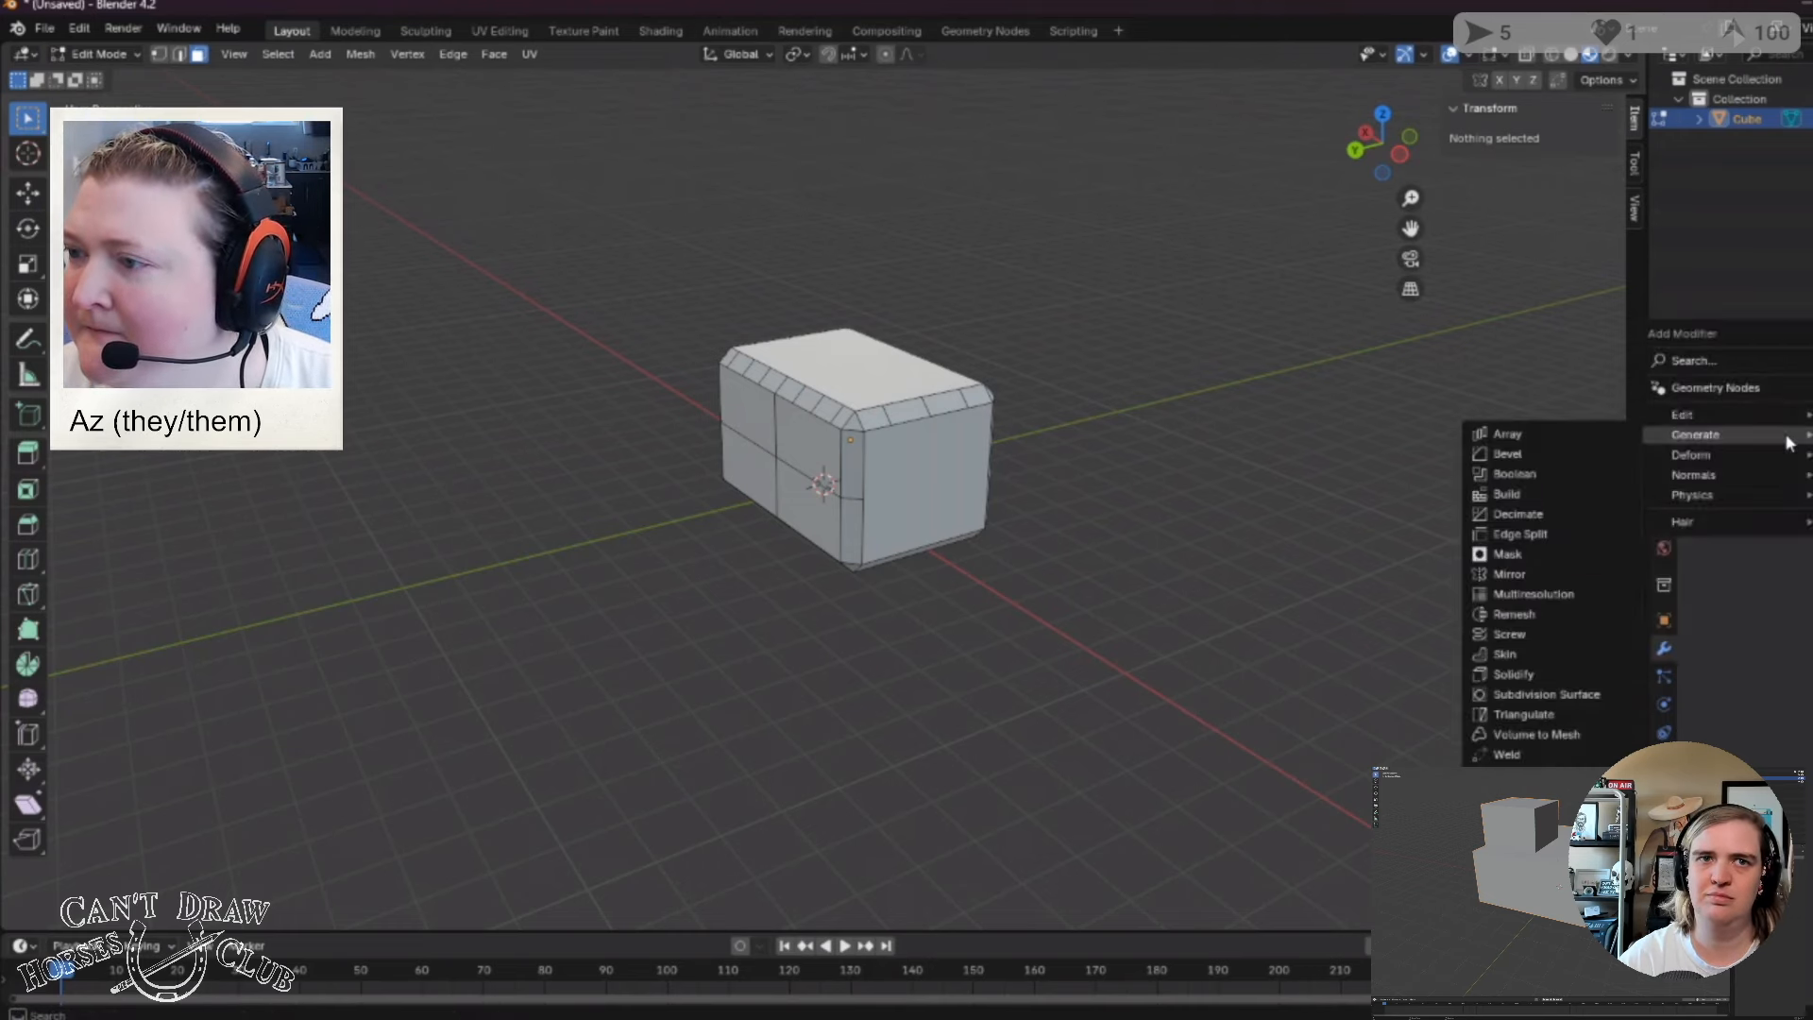
mouse_move(1773, 415)
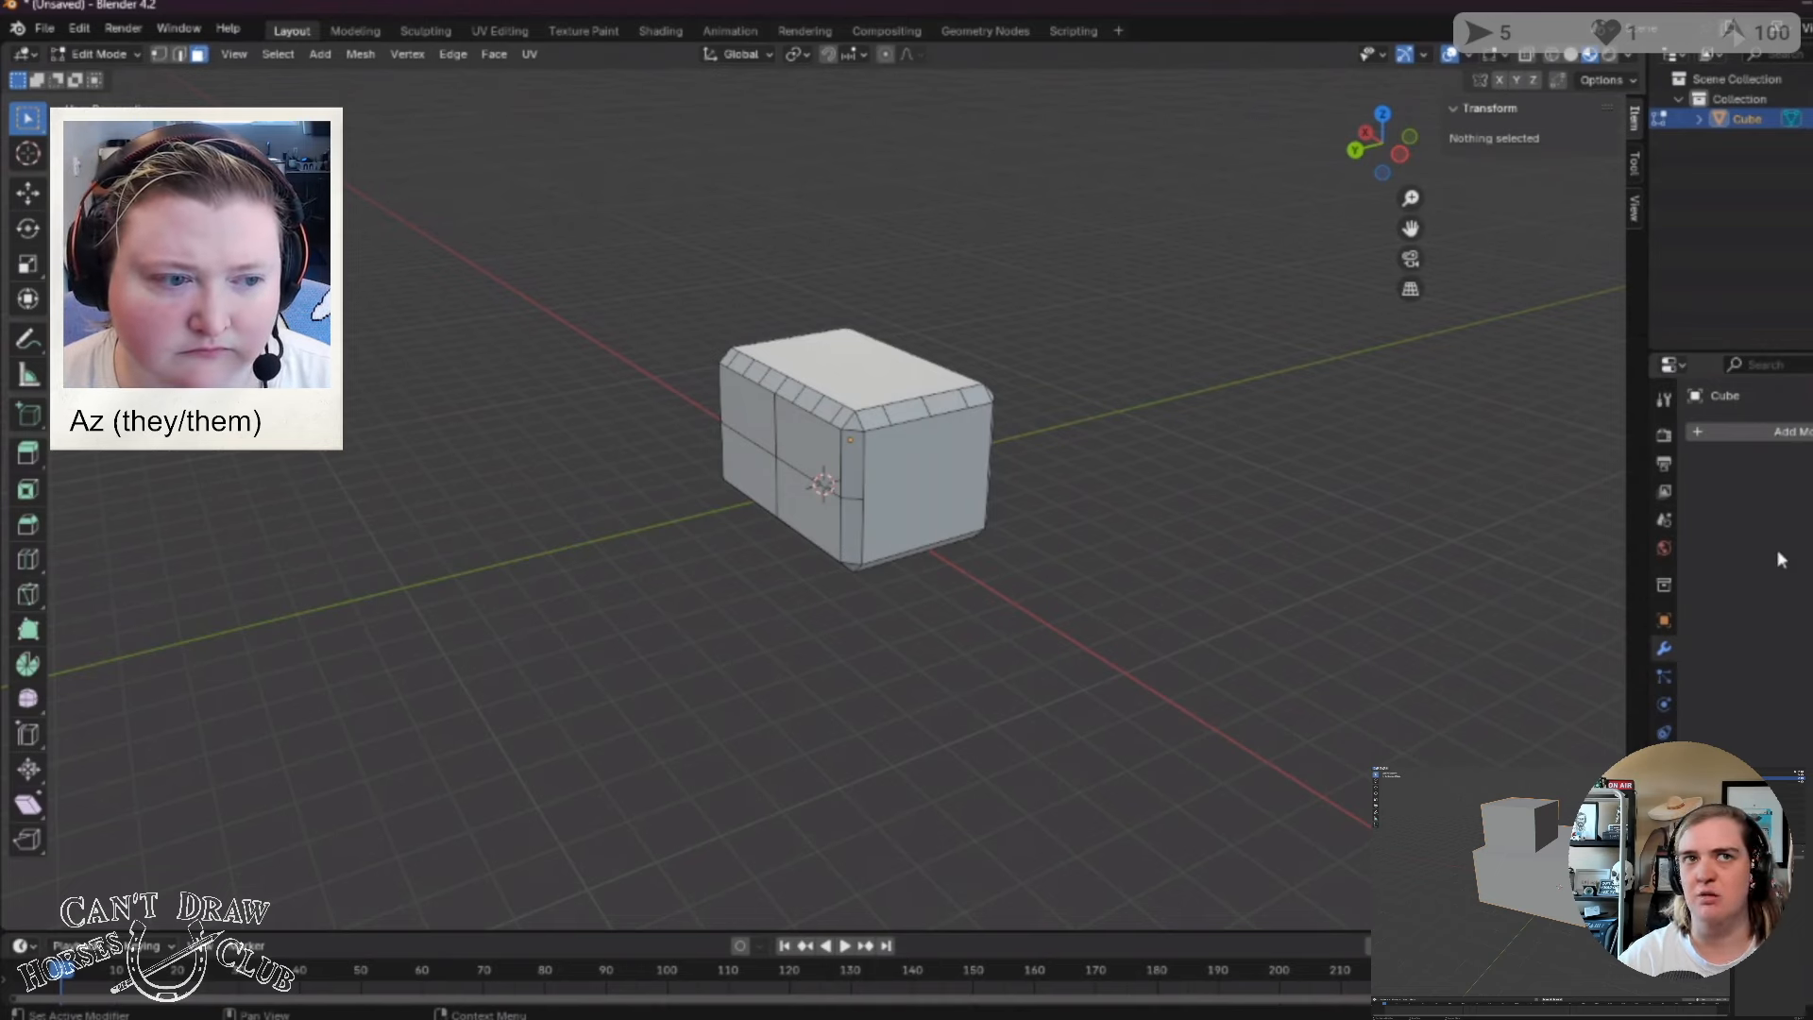
Try subdividing the cube's undivided end face with one cut, undo the subdivision and deselect the face.
click(925, 475)
mouse_move(938, 652)
middle_down()
mouse_move(1109, 725)
mouse_move(1114, 775)
mouse_move(931, 676)
mouse_move(934, 640)
mouse_move(988, 651)
mouse_move(915, 639)
mouse_move(923, 661)
middle_up()
click(922, 656)
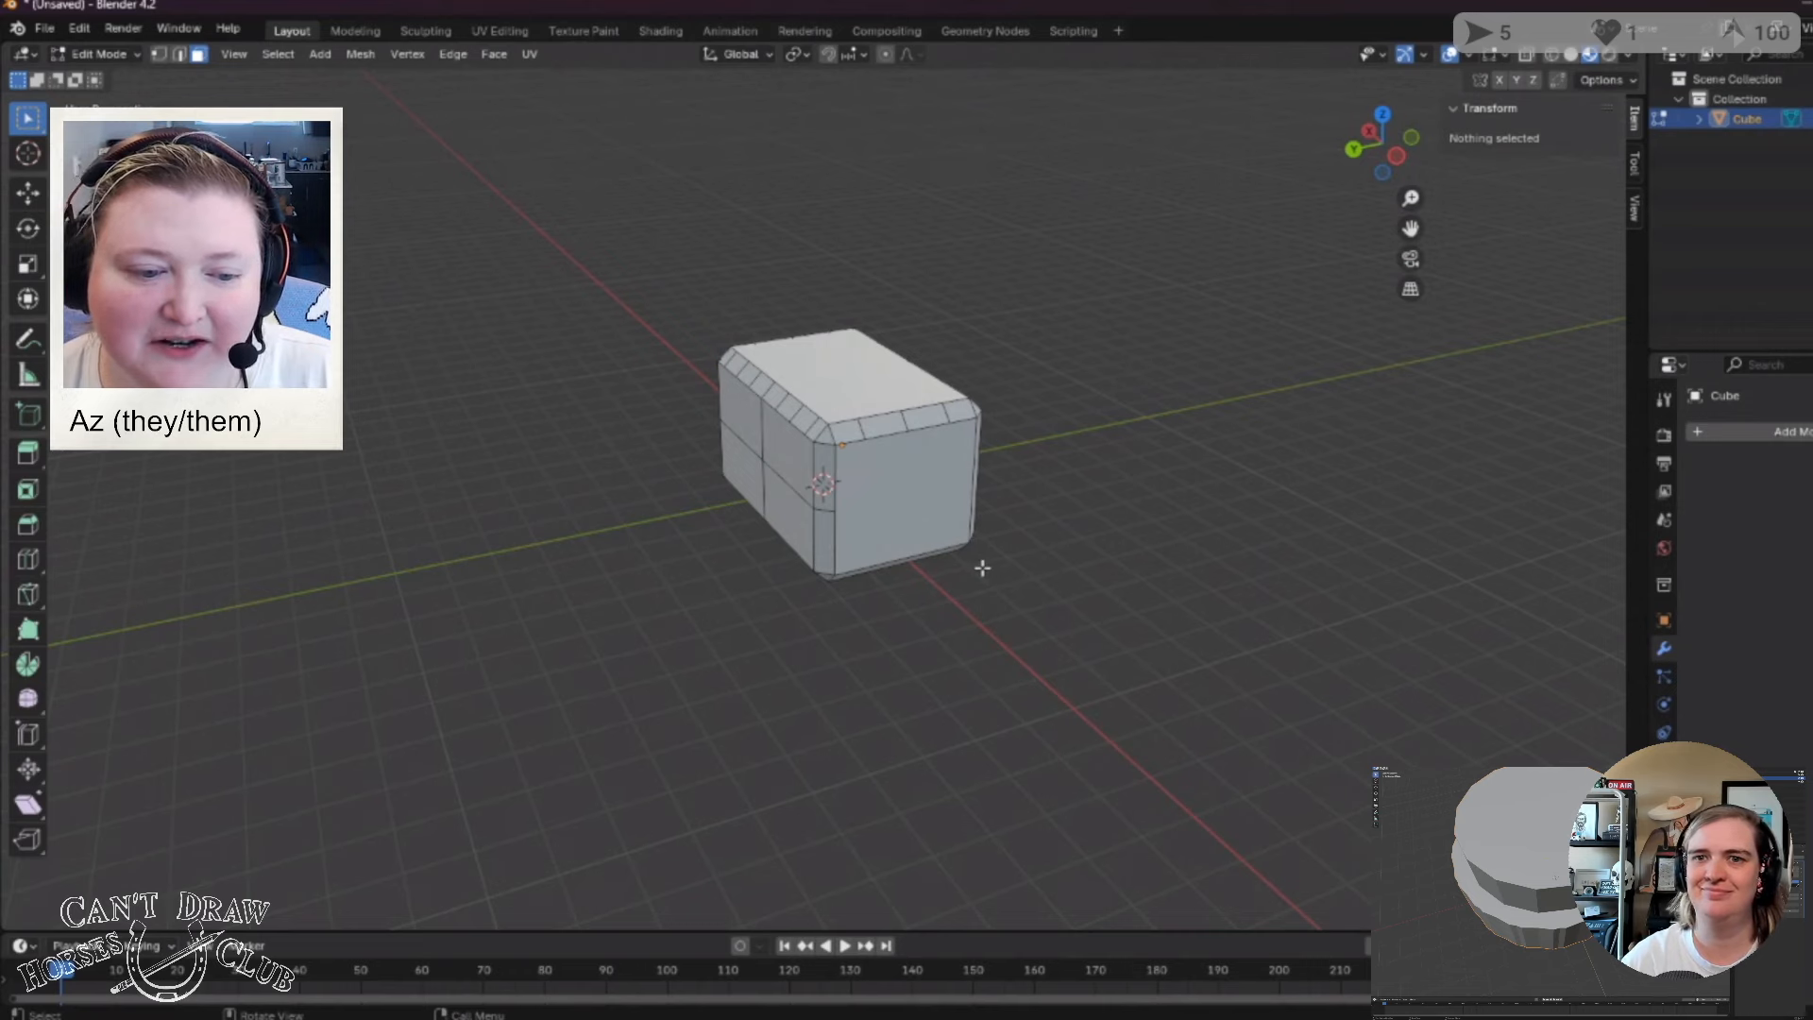
middle_drag(1045, 557, 1092, 559)
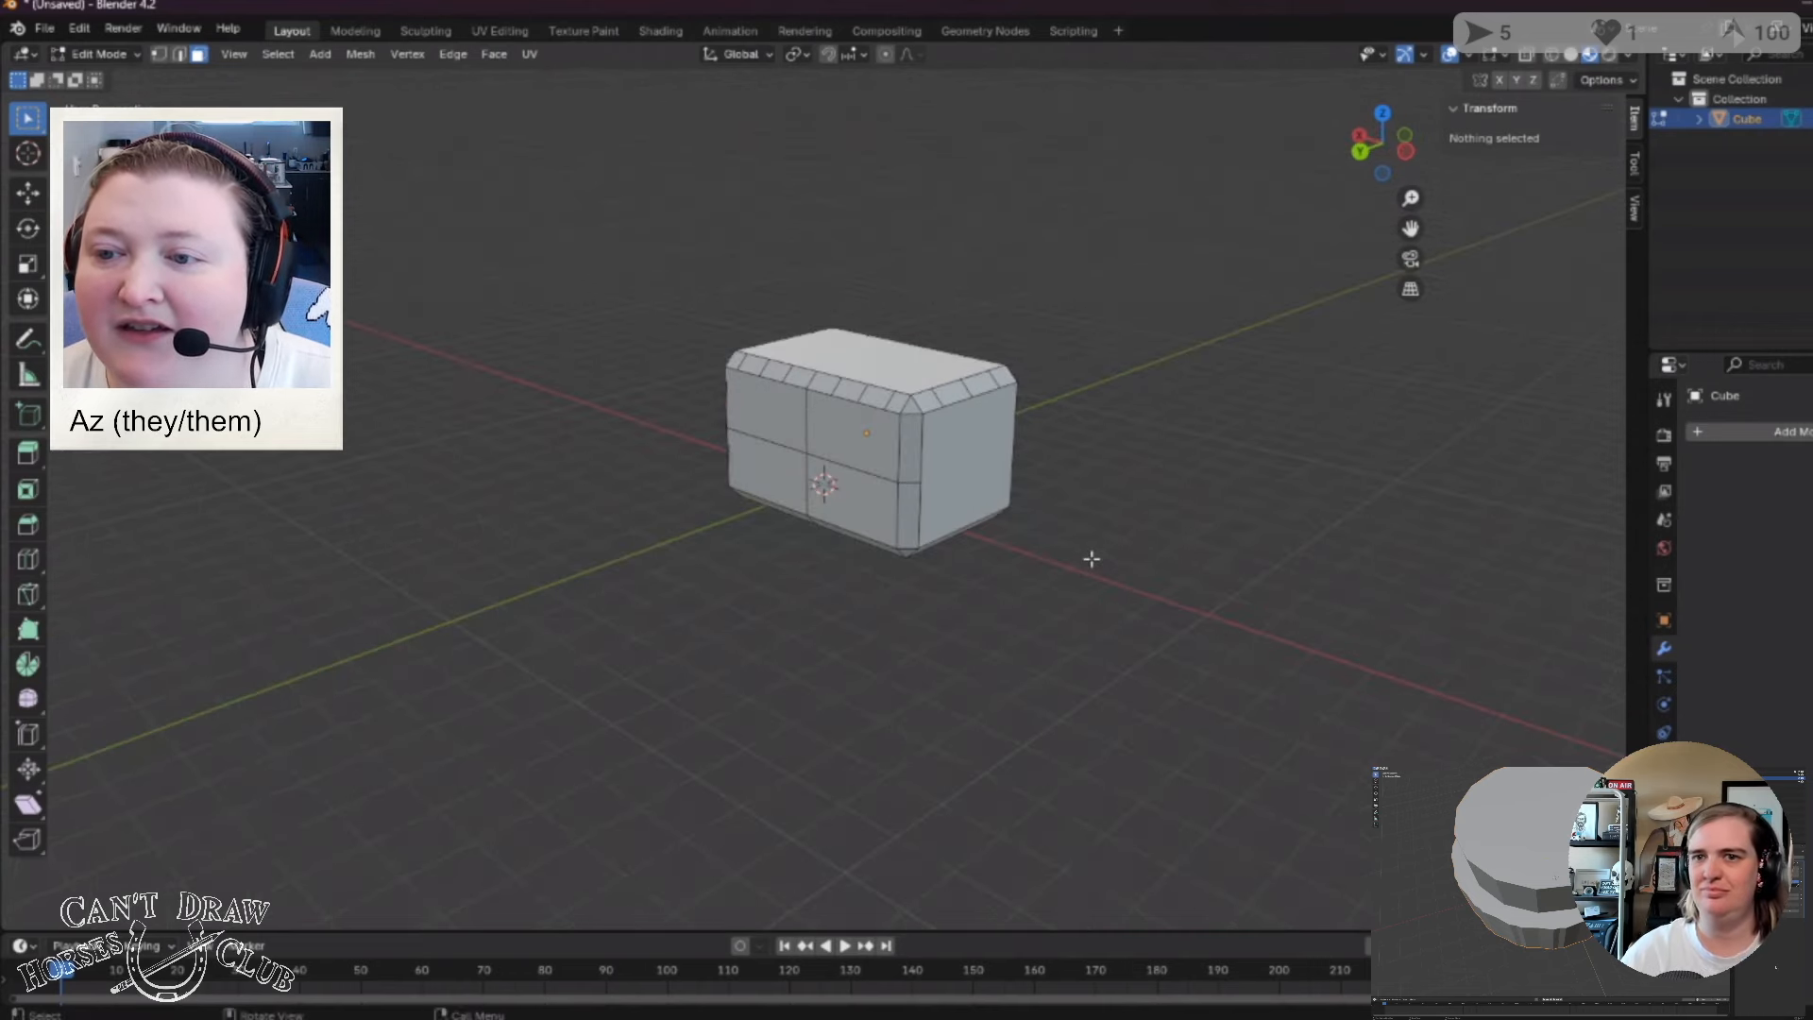
click(974, 467)
right_click(975, 467)
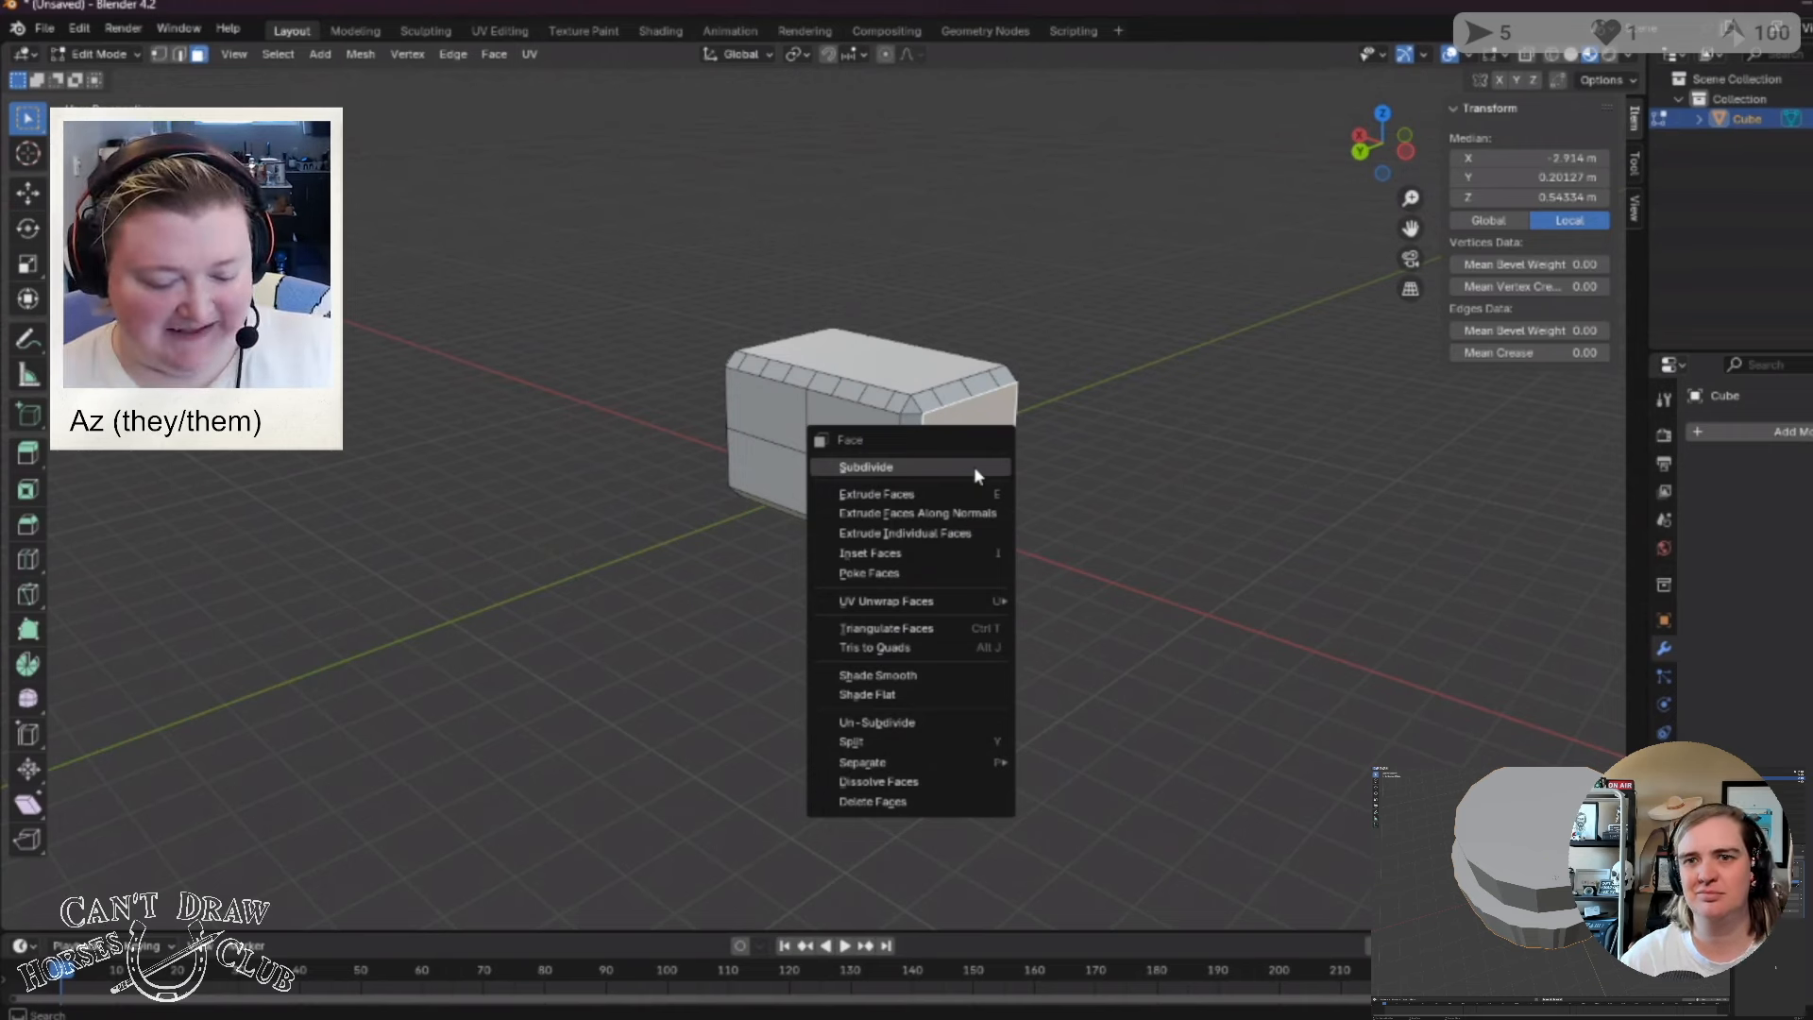
click(972, 466)
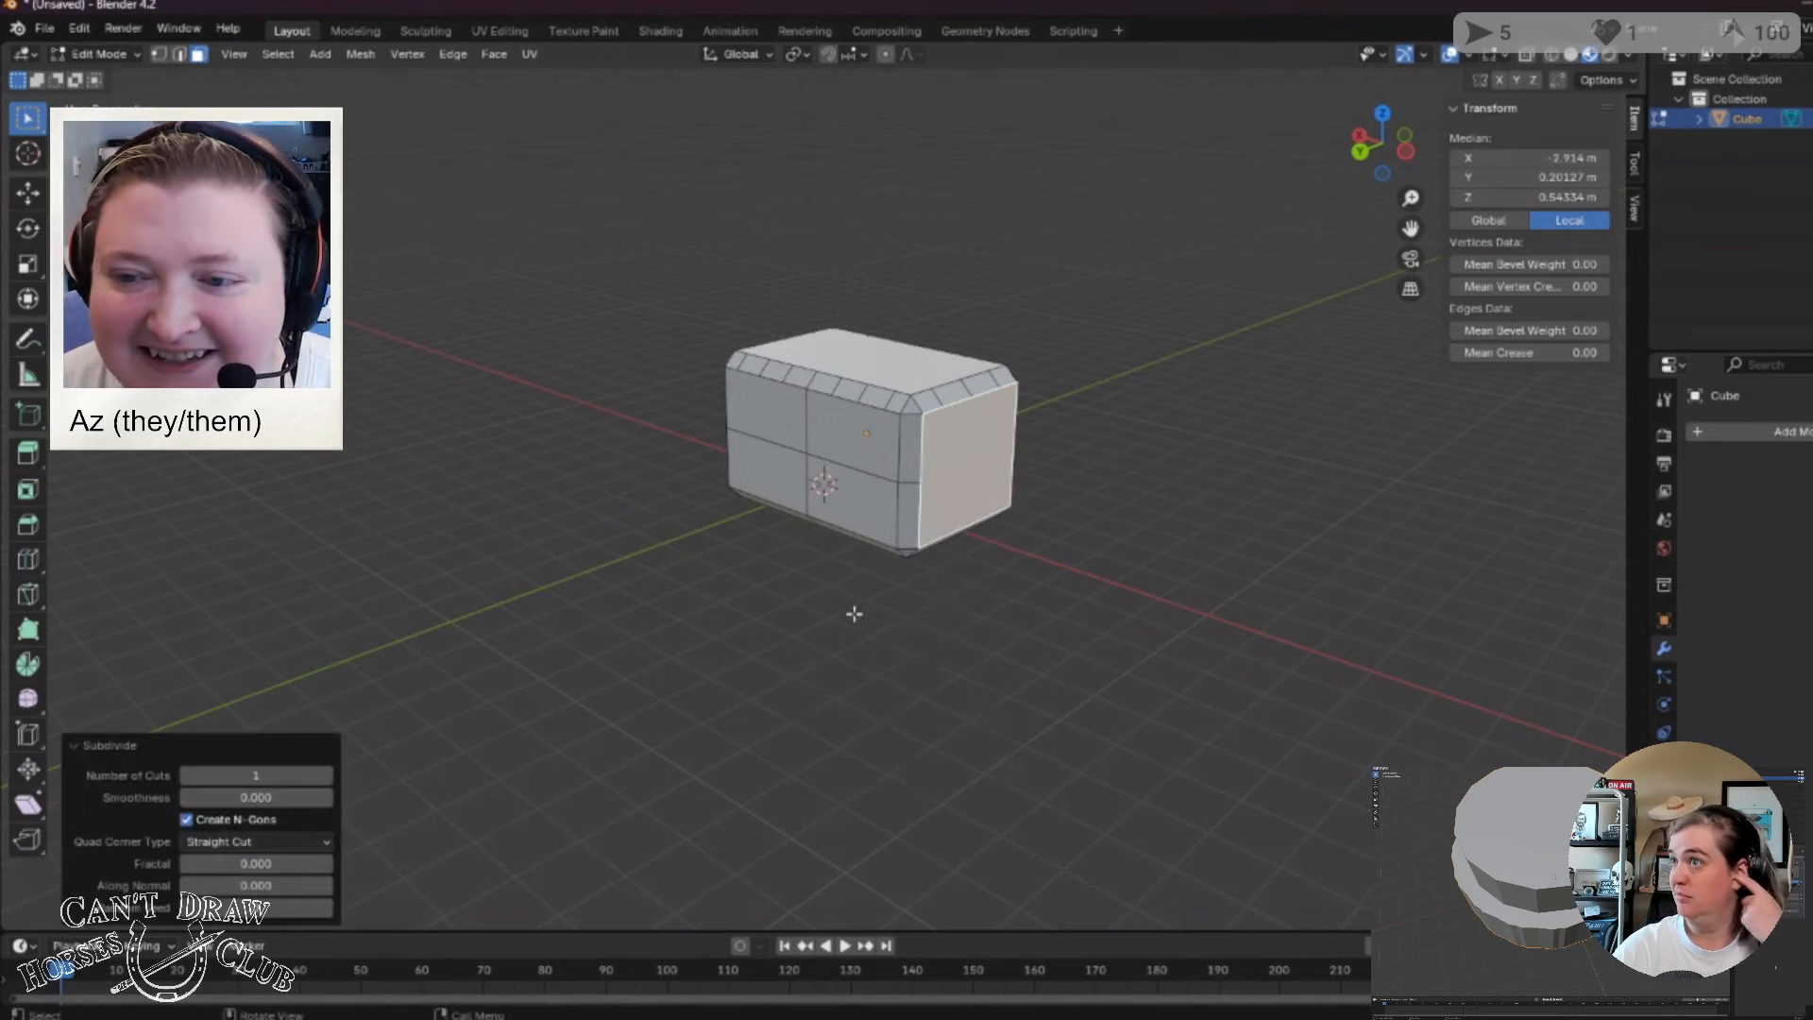
click(936, 639)
key(ctrl+z)
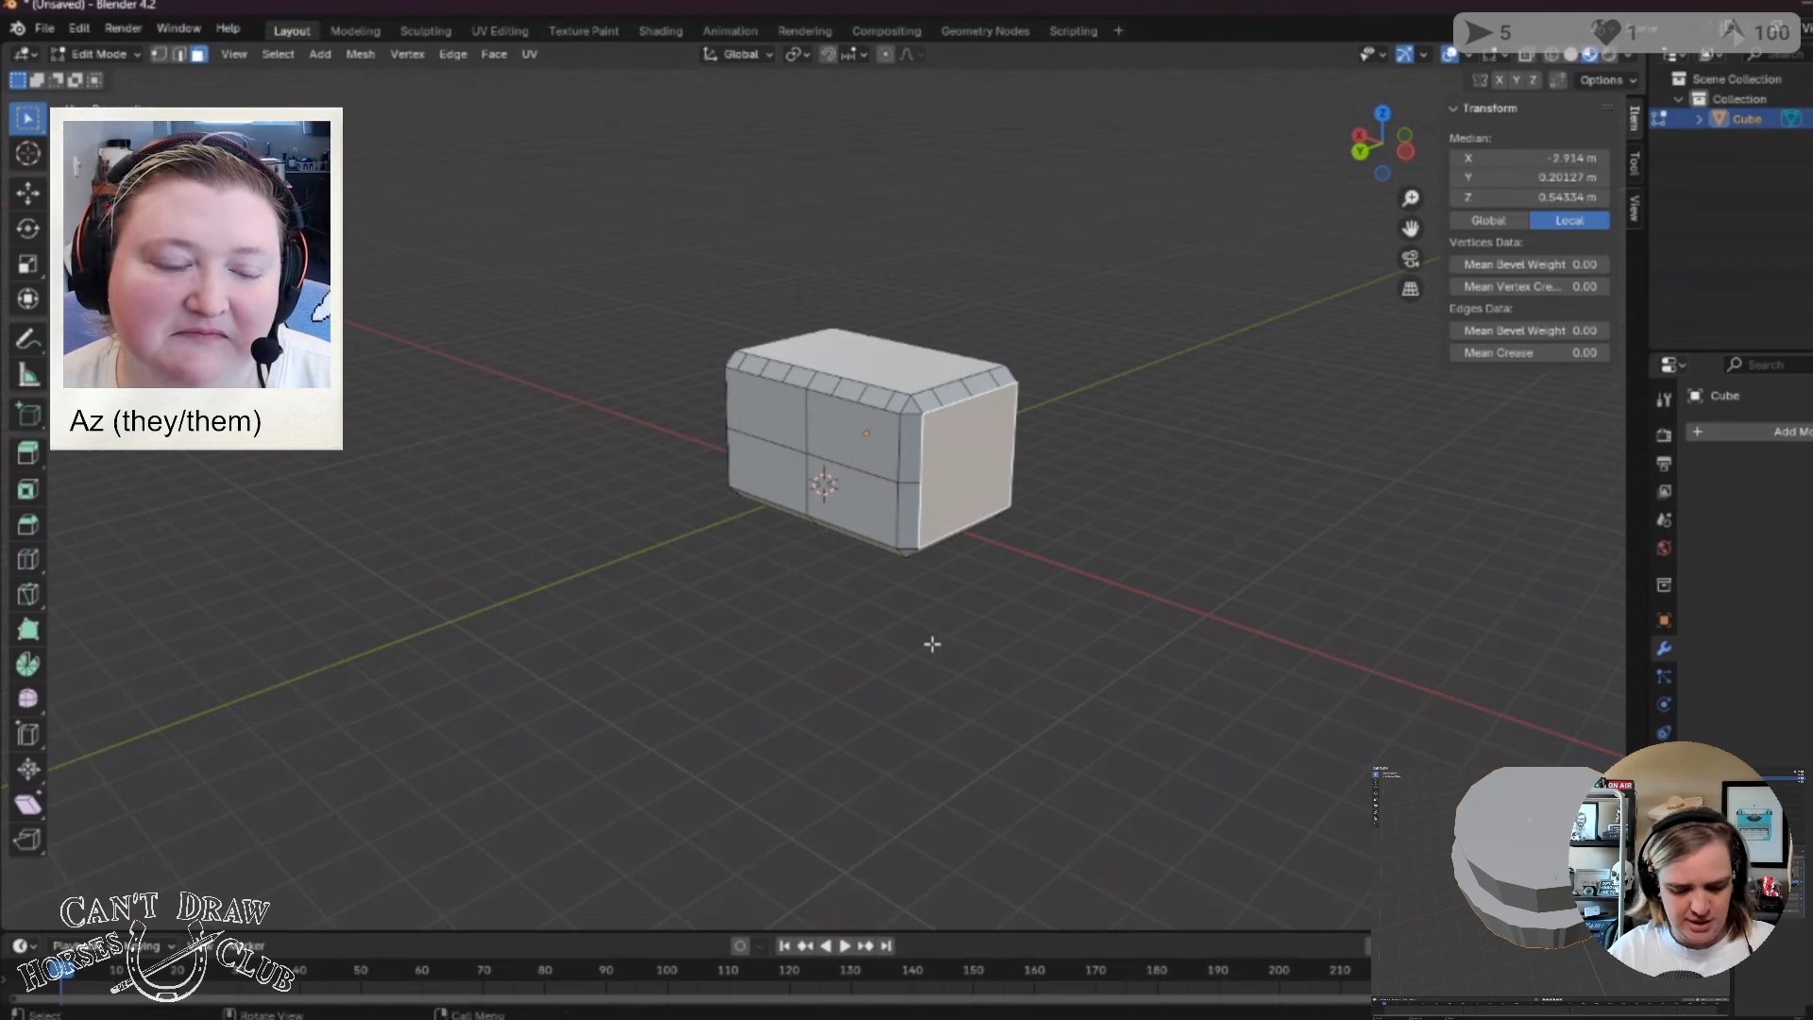
click(930, 647)
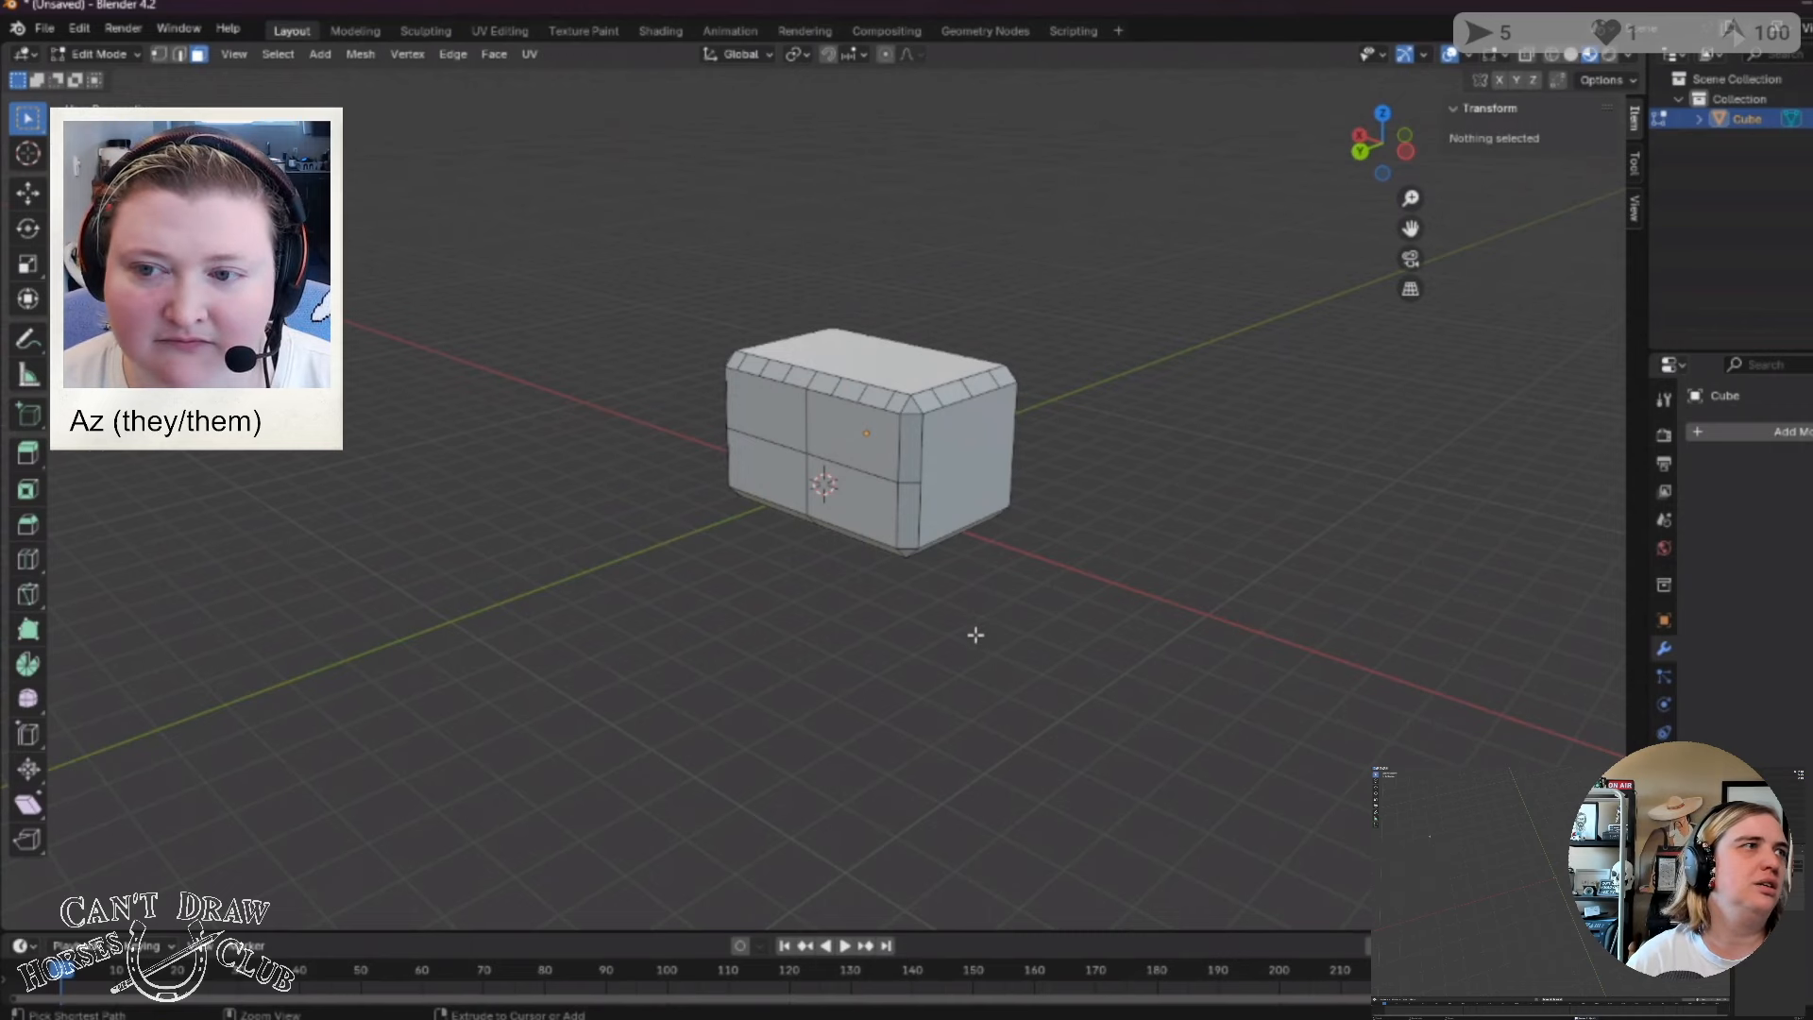
Switch the bevelled cube to Object Mode and delete it from the scene.
click(964, 511)
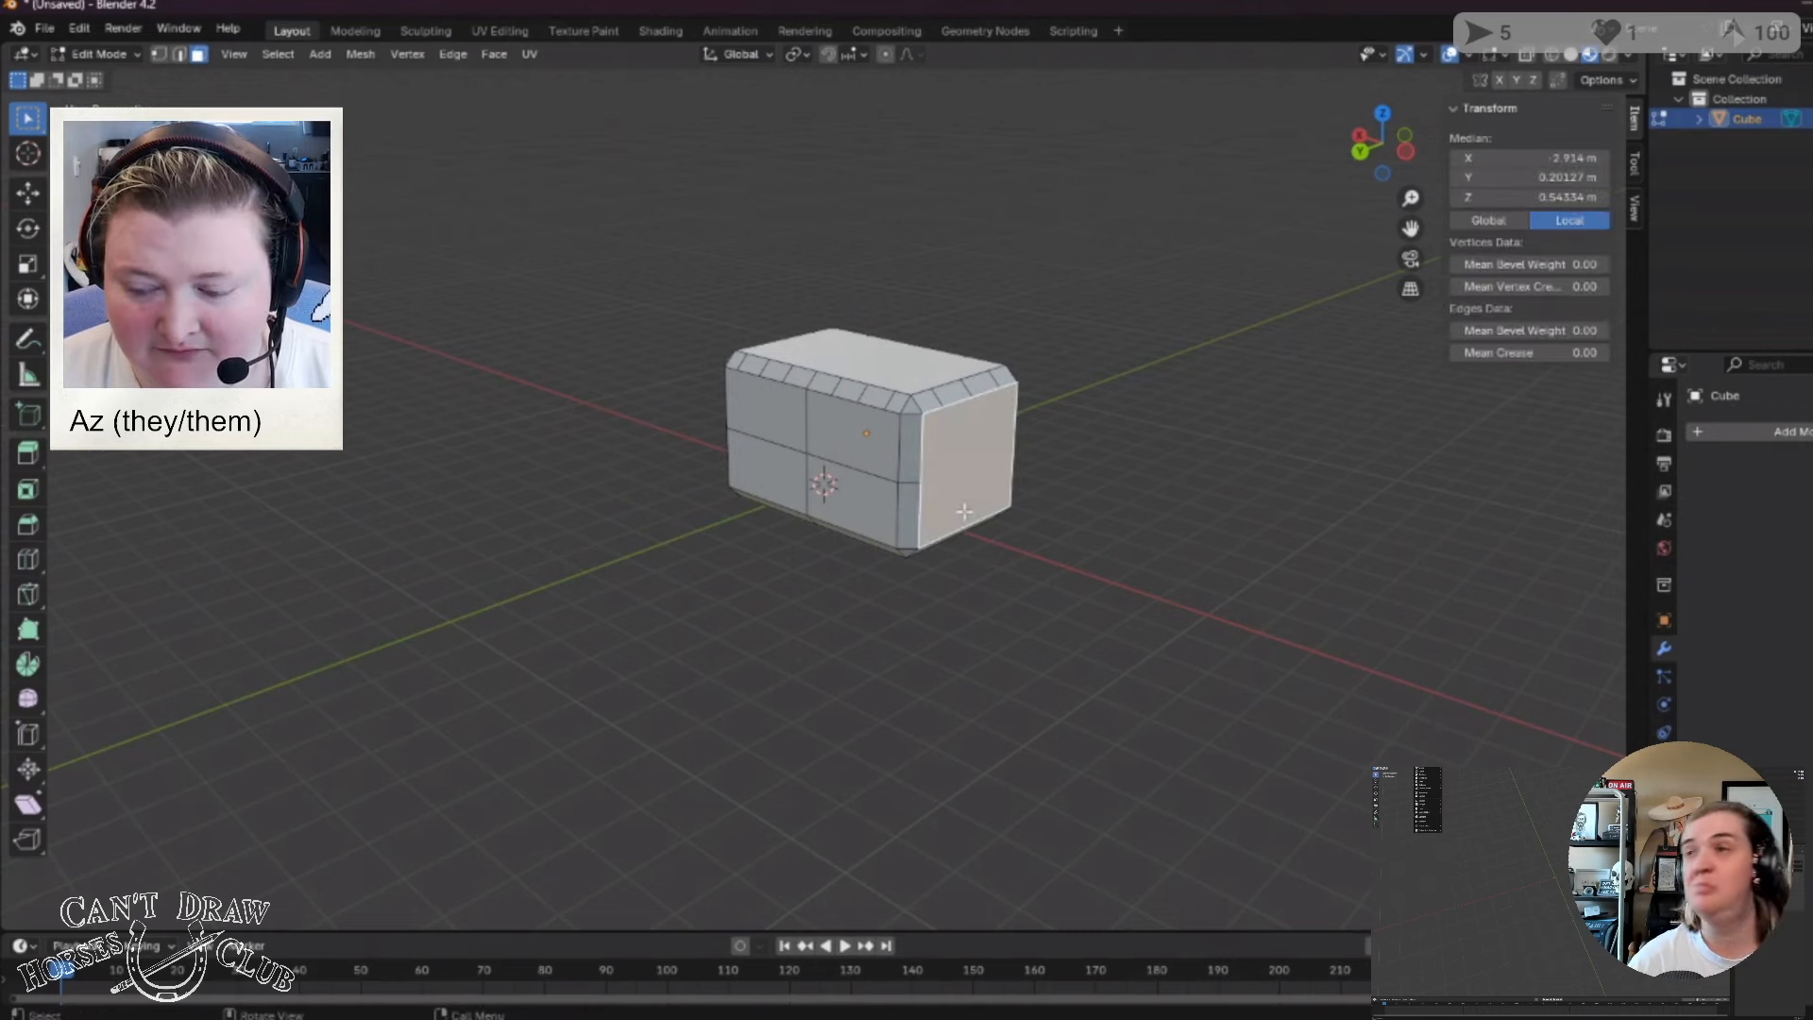
click(138, 55)
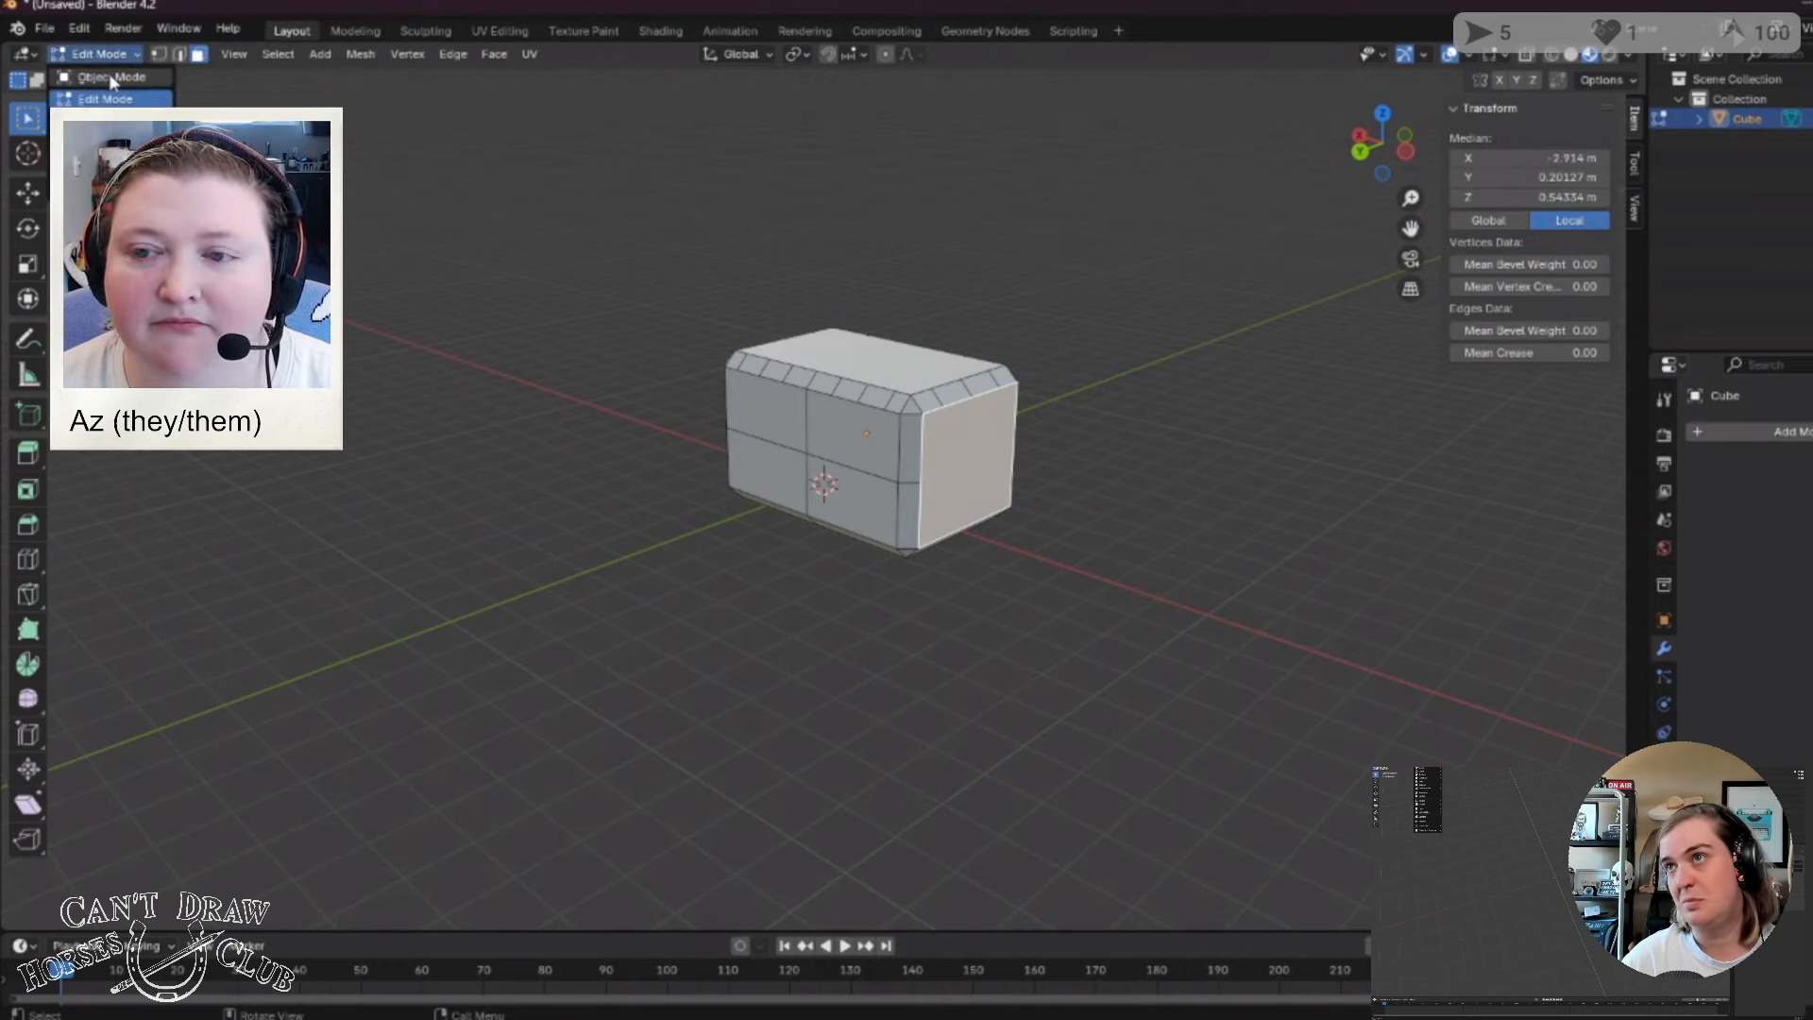
click(109, 75)
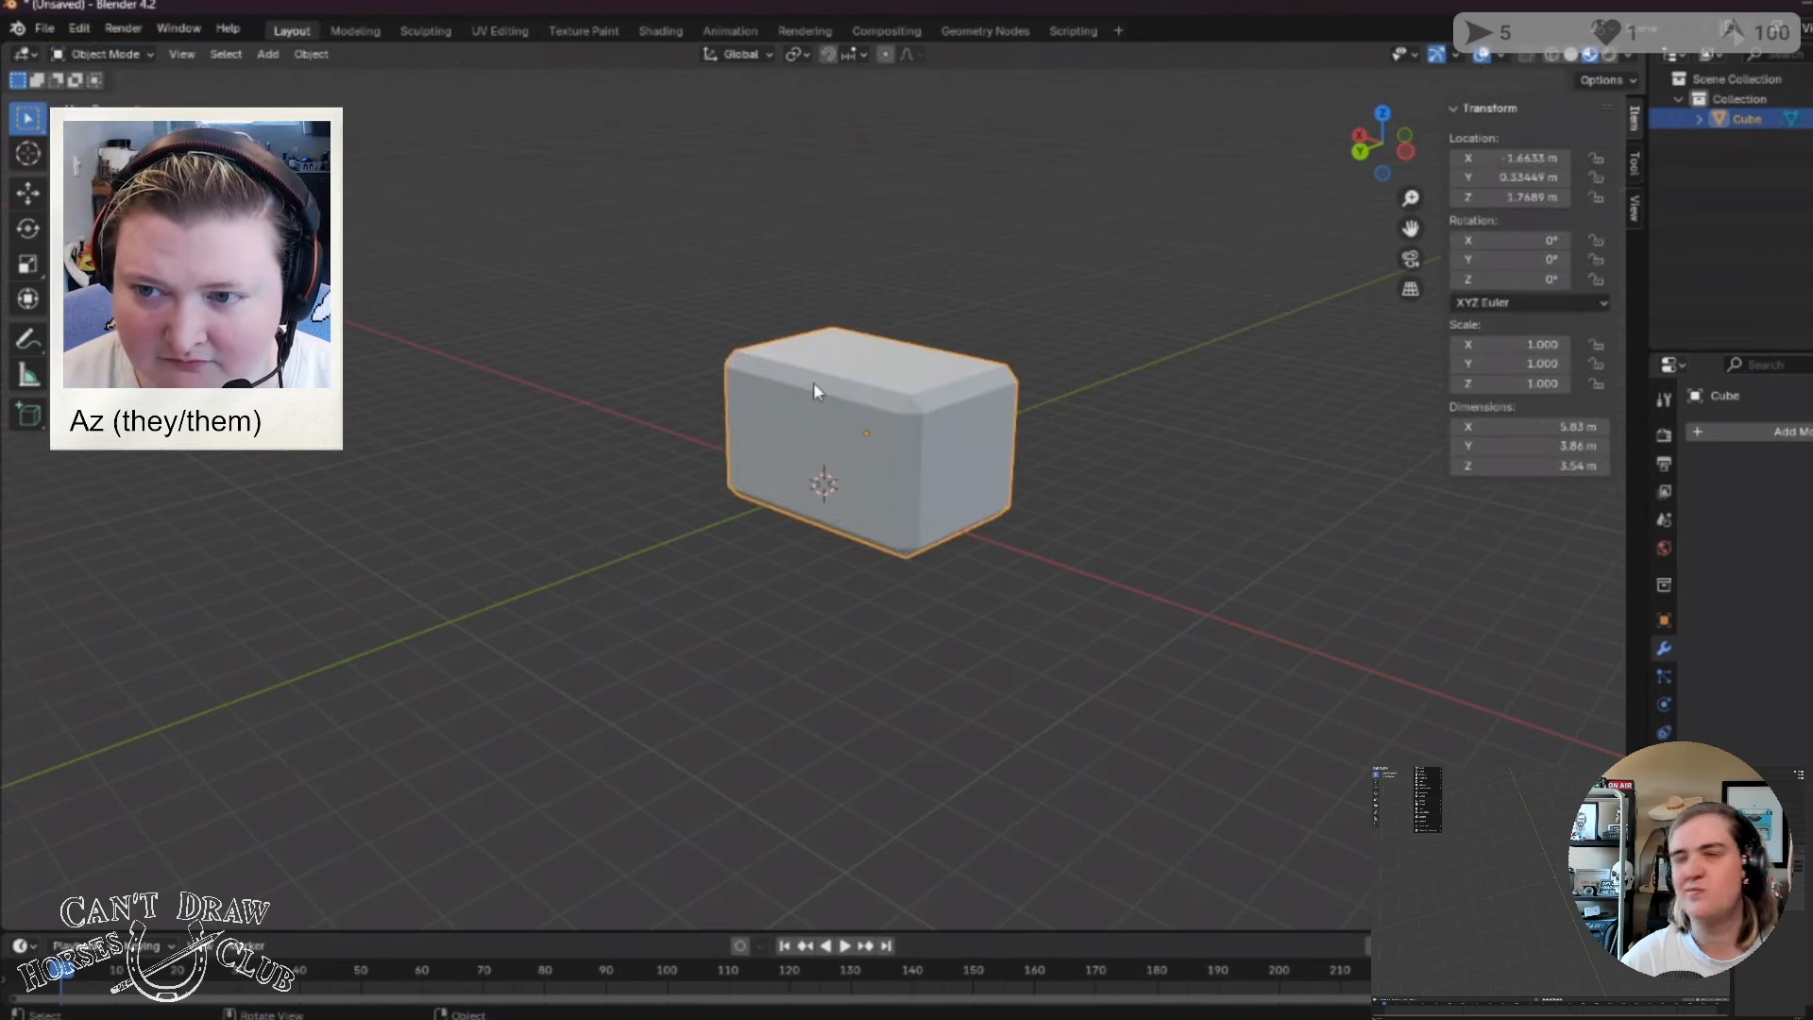
key(Delete)
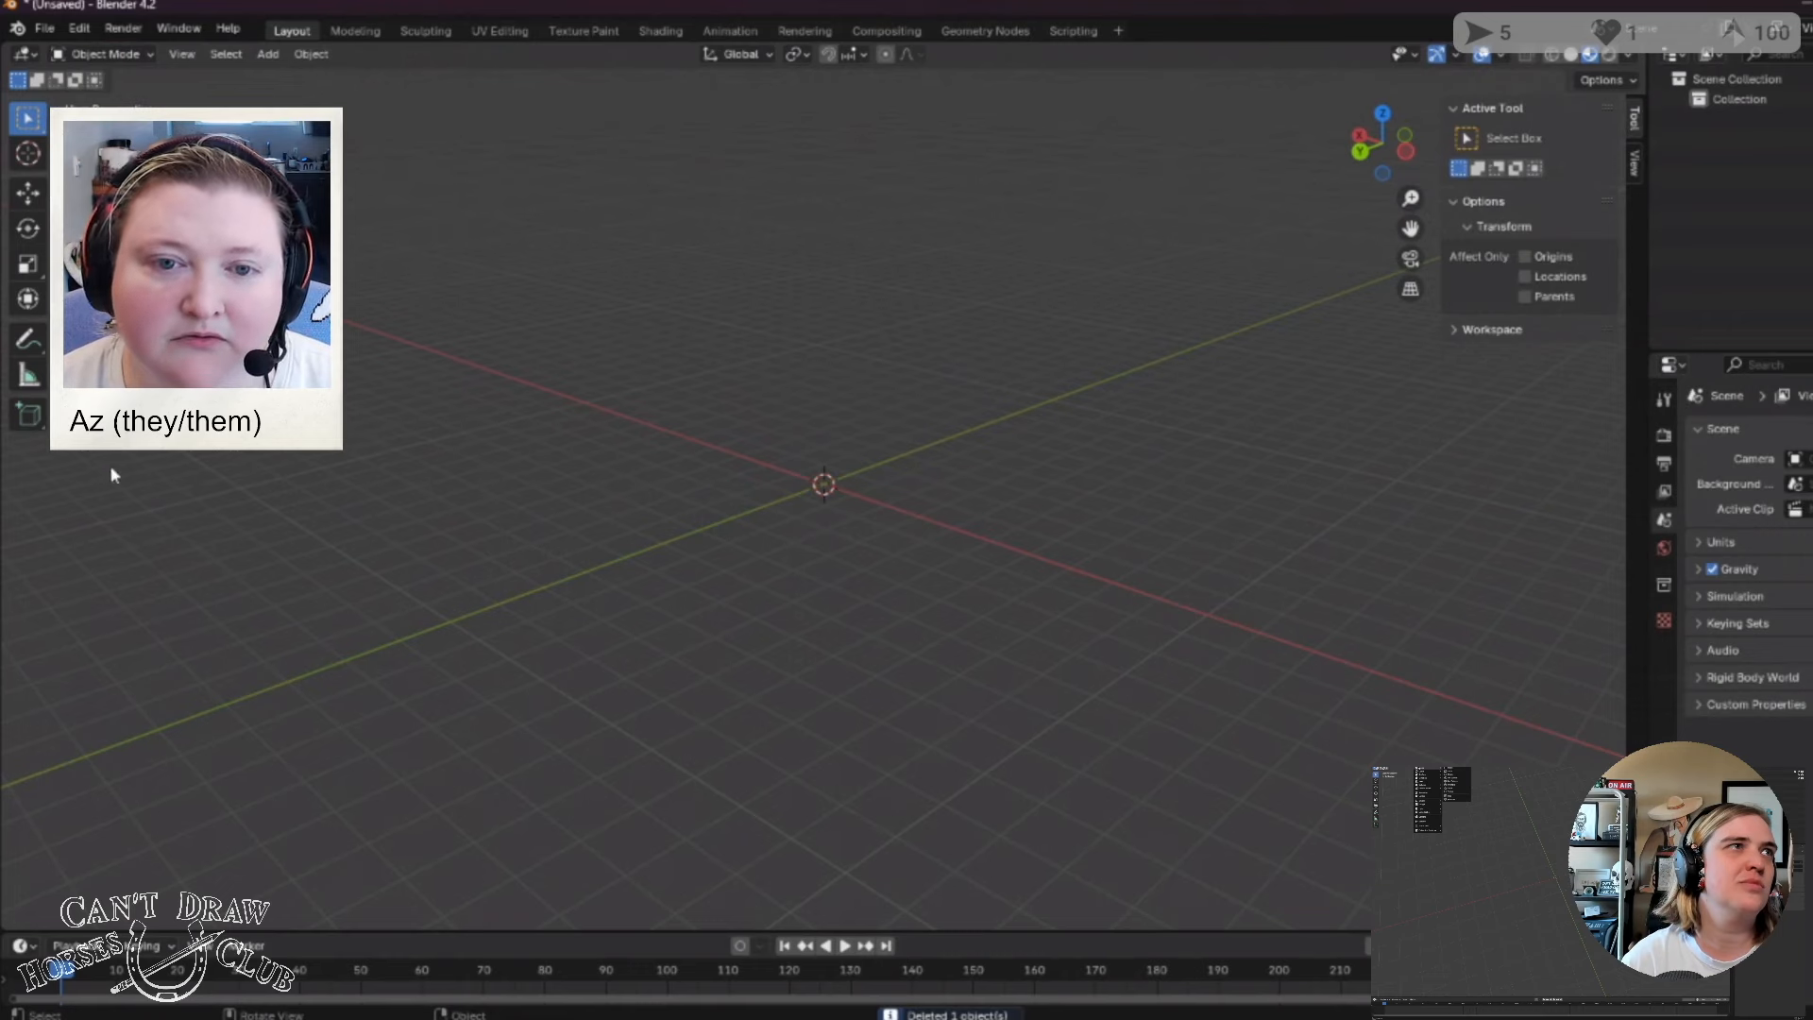
Activate the Add Cube tool and add a circle mesh at the world origin.
click(28, 415)
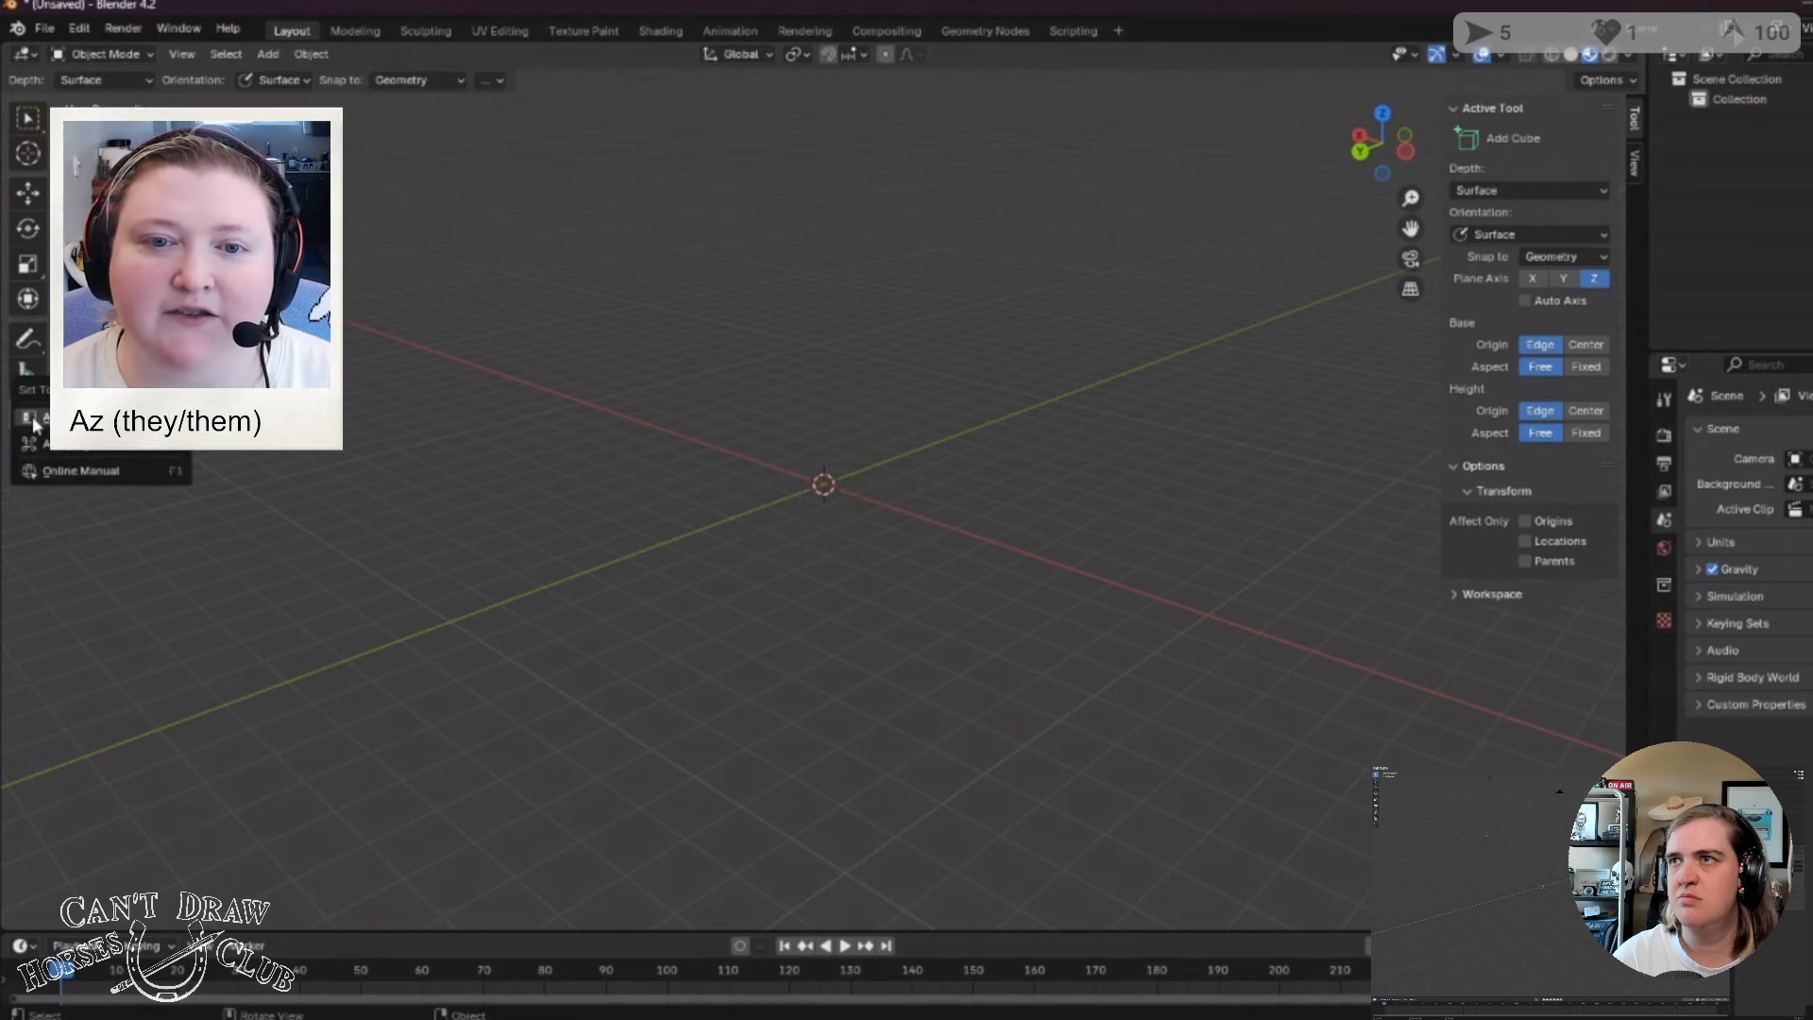
right_click(34, 423)
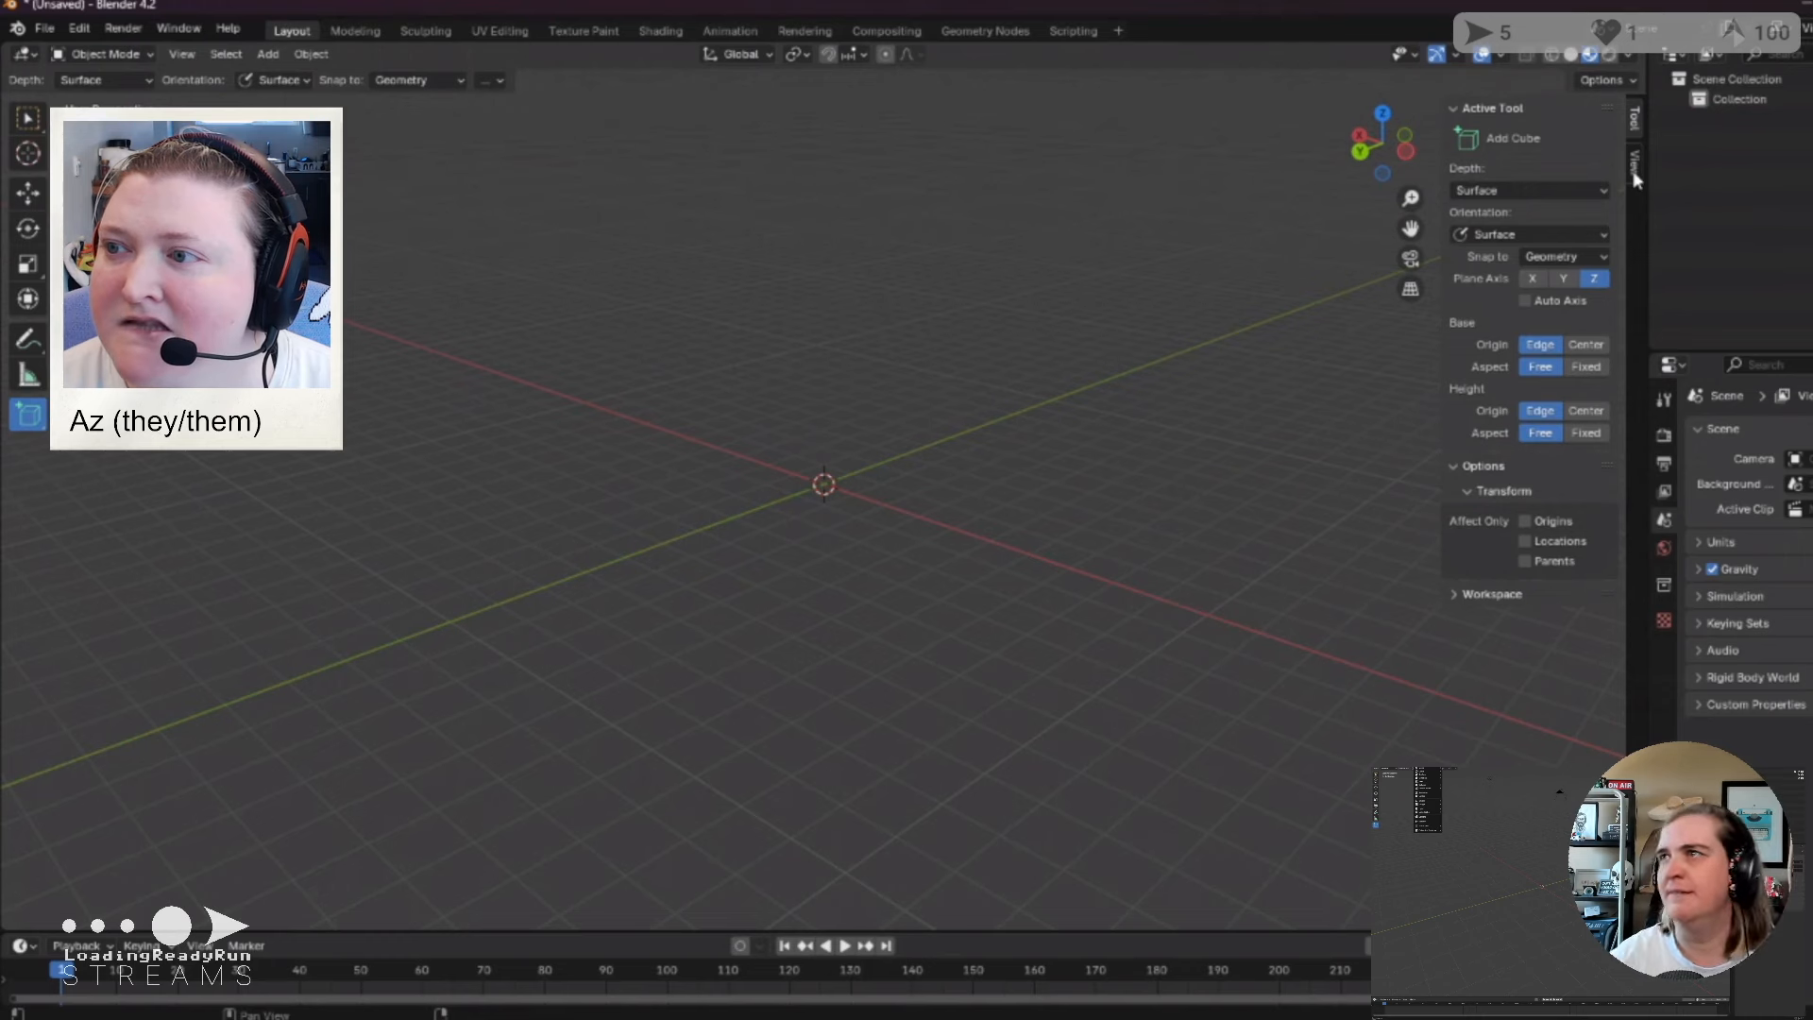
click(267, 55)
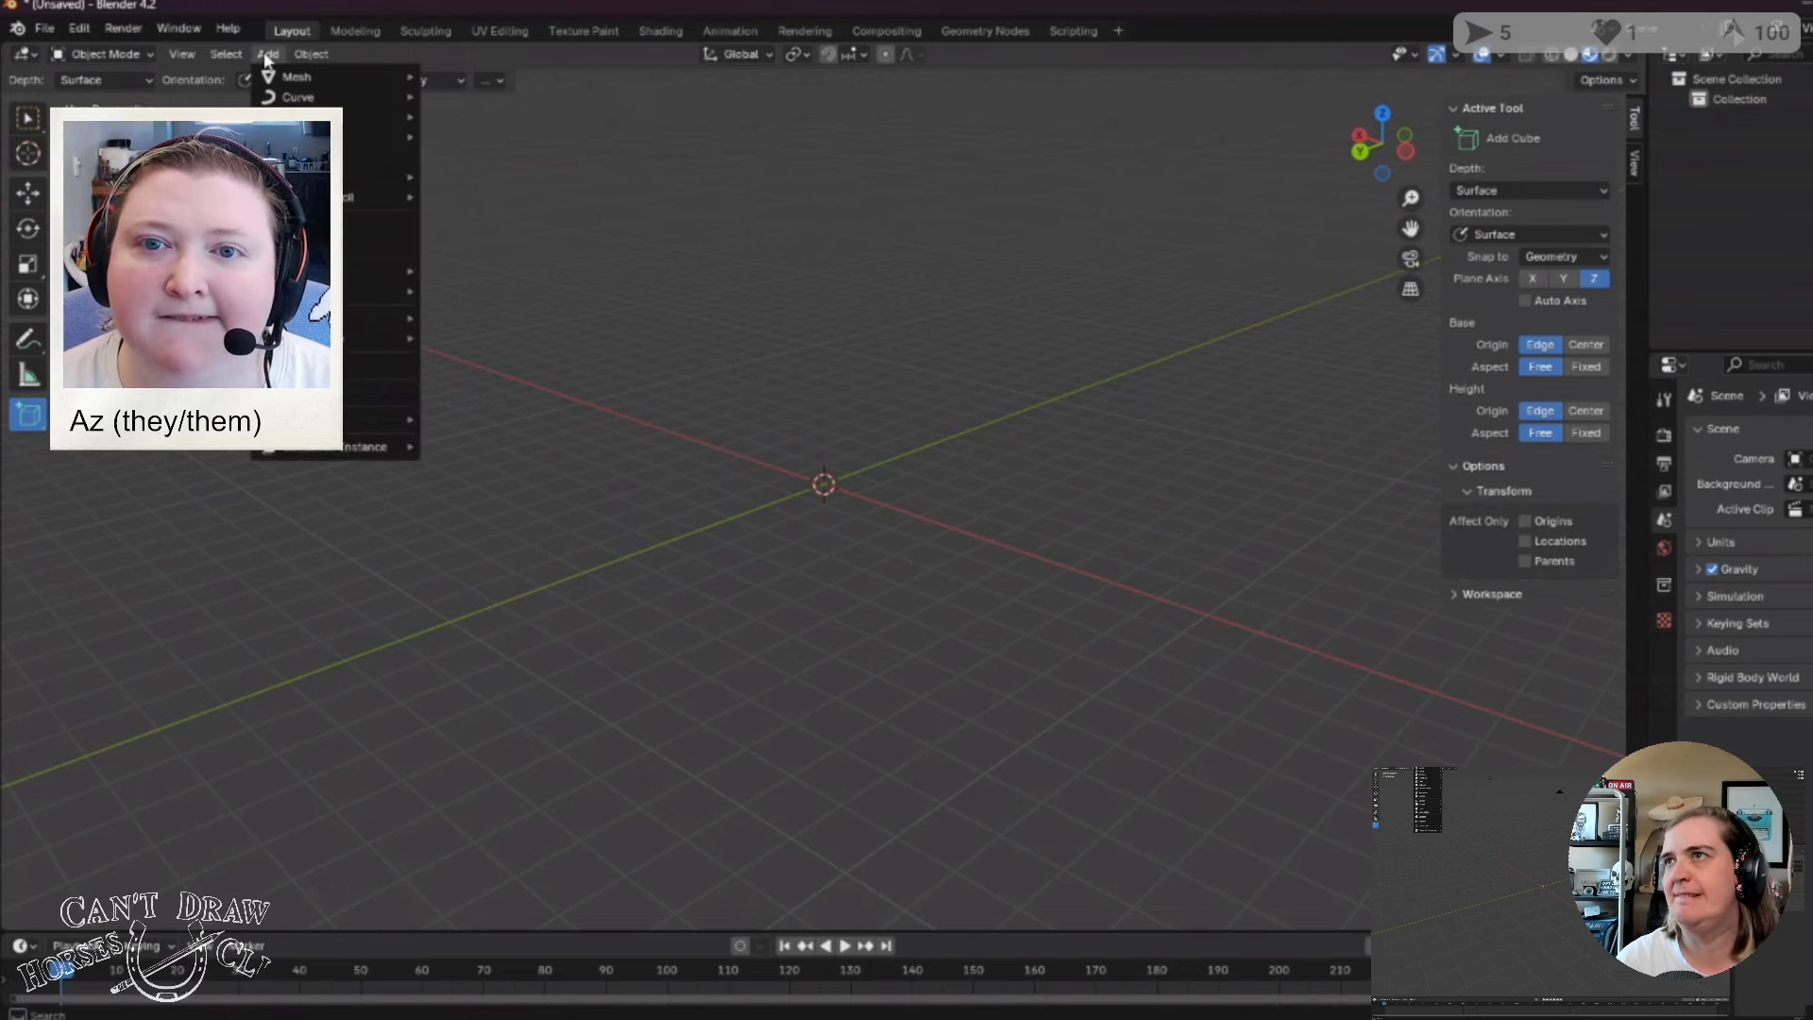
mouse_move(321, 80)
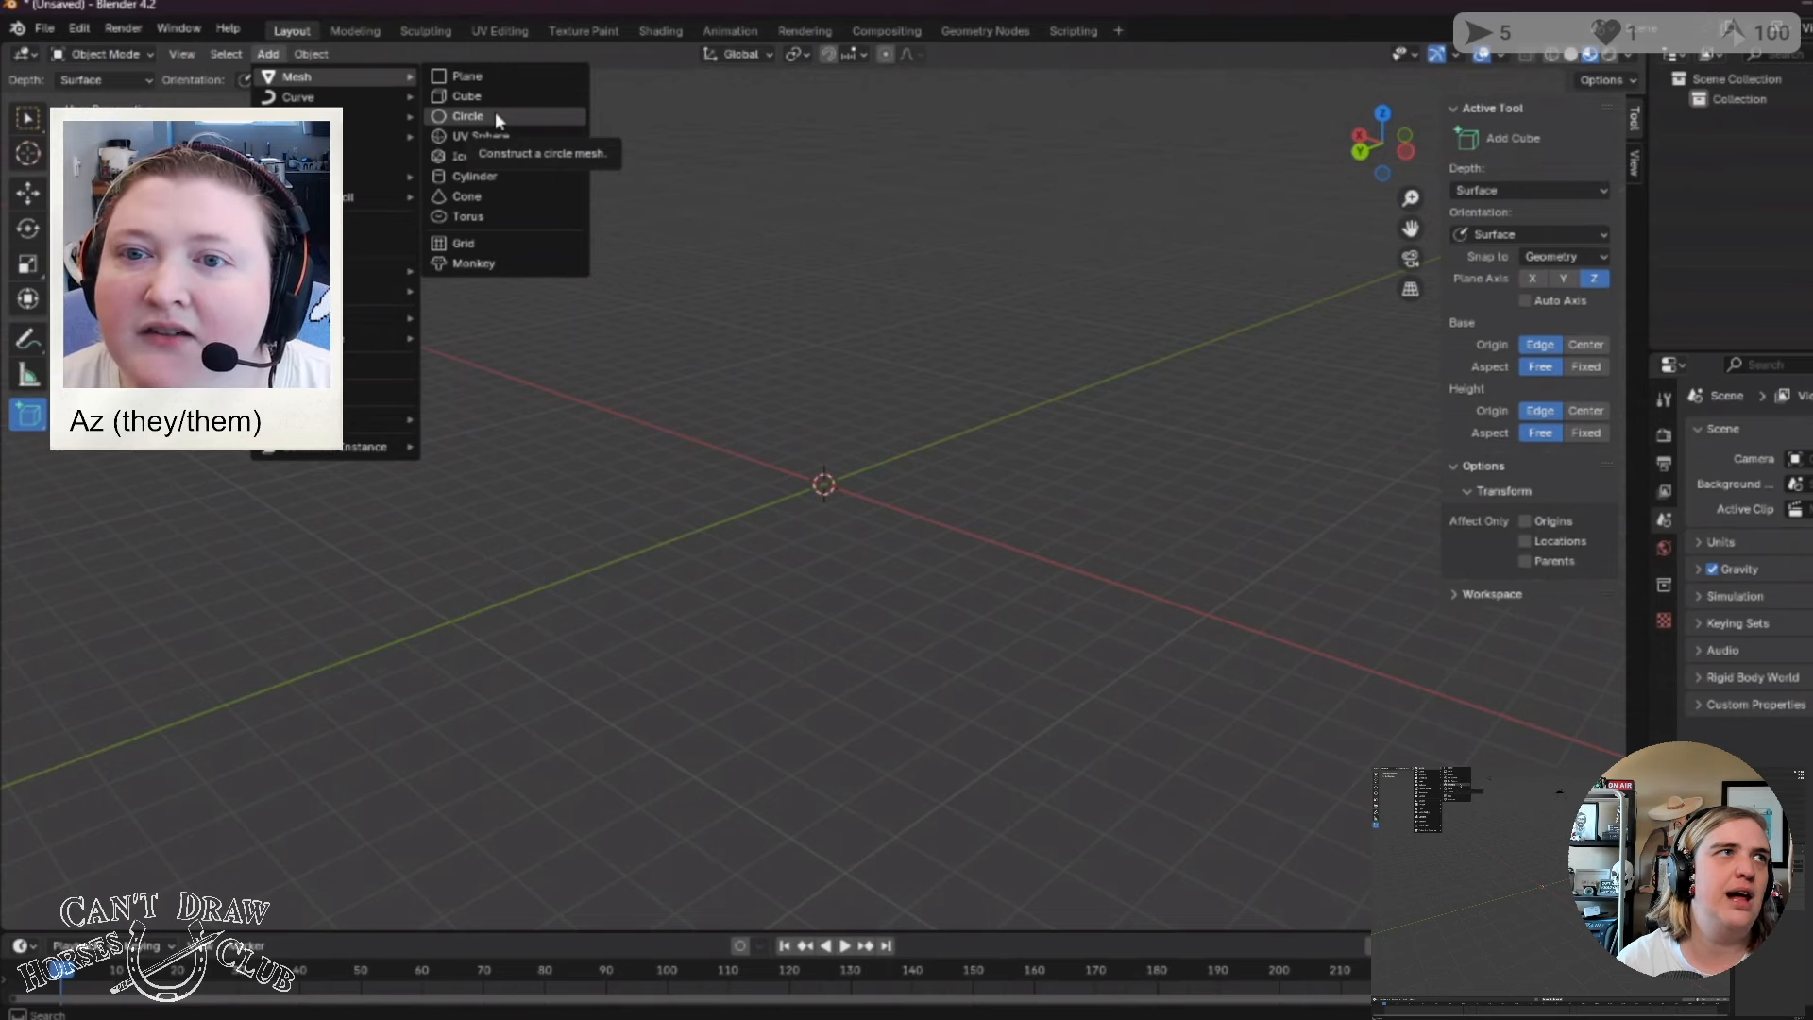
click(544, 117)
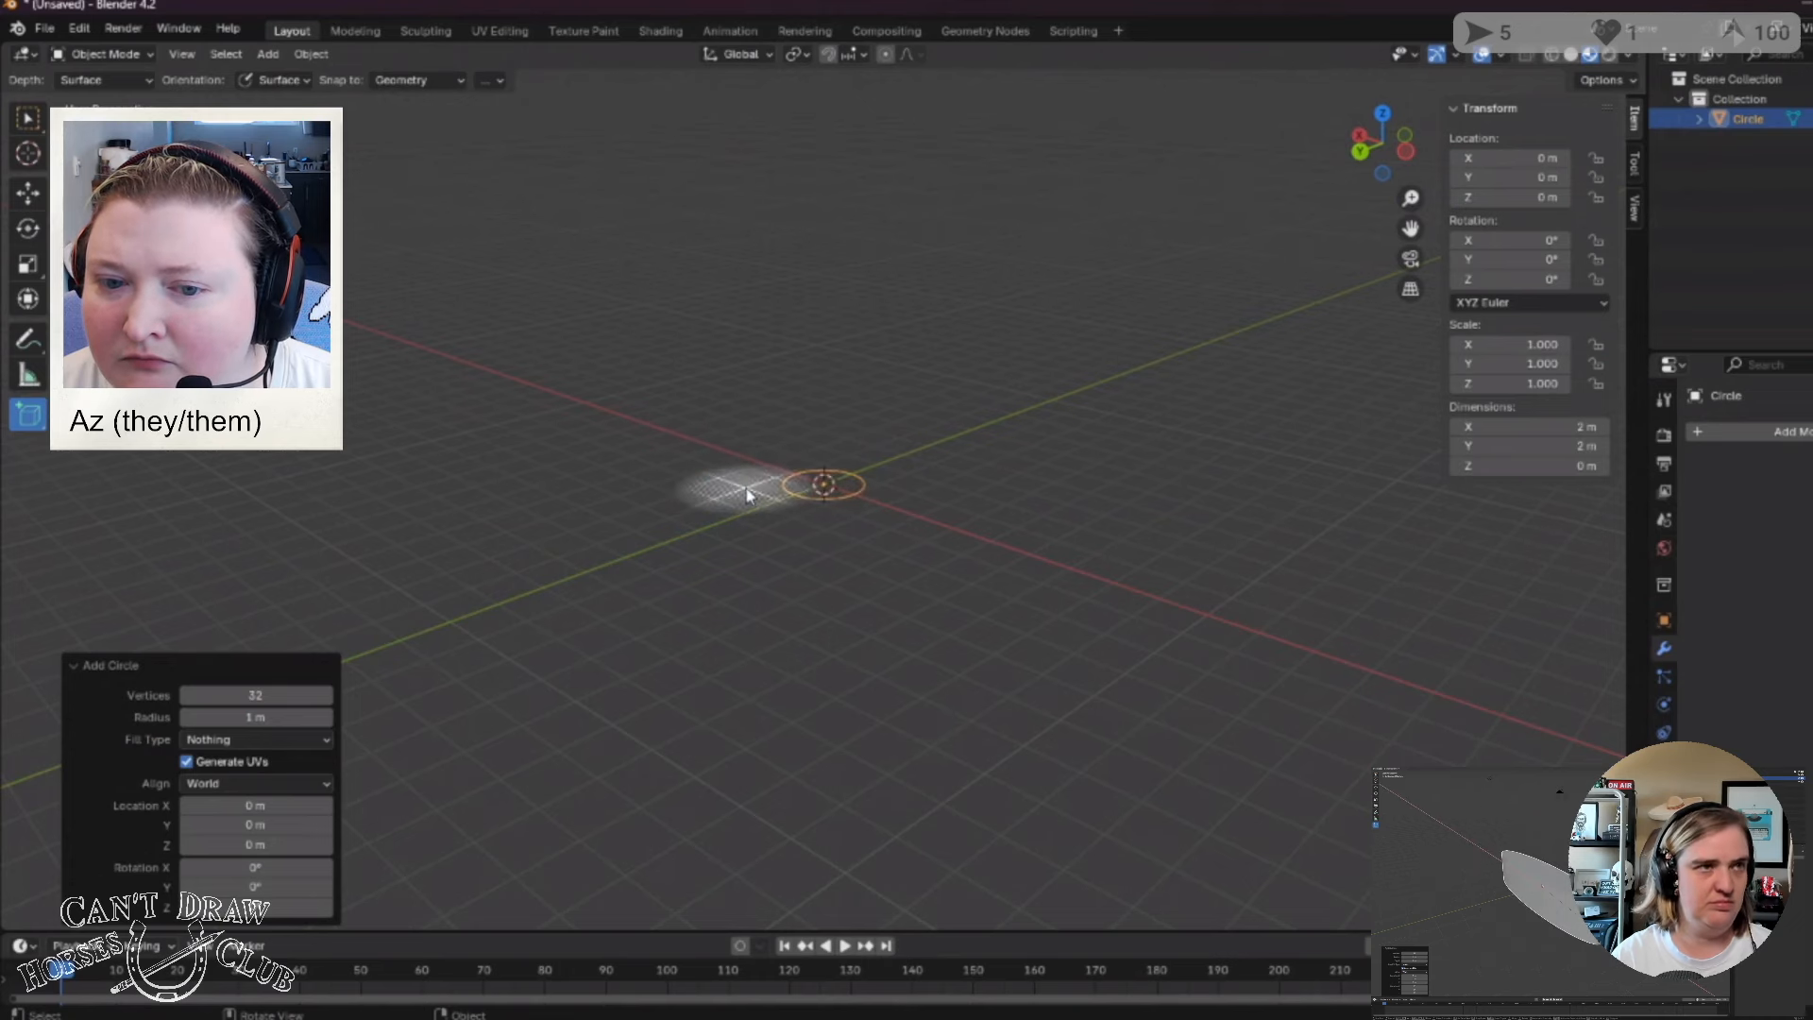
Draw a box about 5.38 by 2.49 by 0.72 m beside the circle, and undo both the box and the circle.
scroll(784, 487, up, 4)
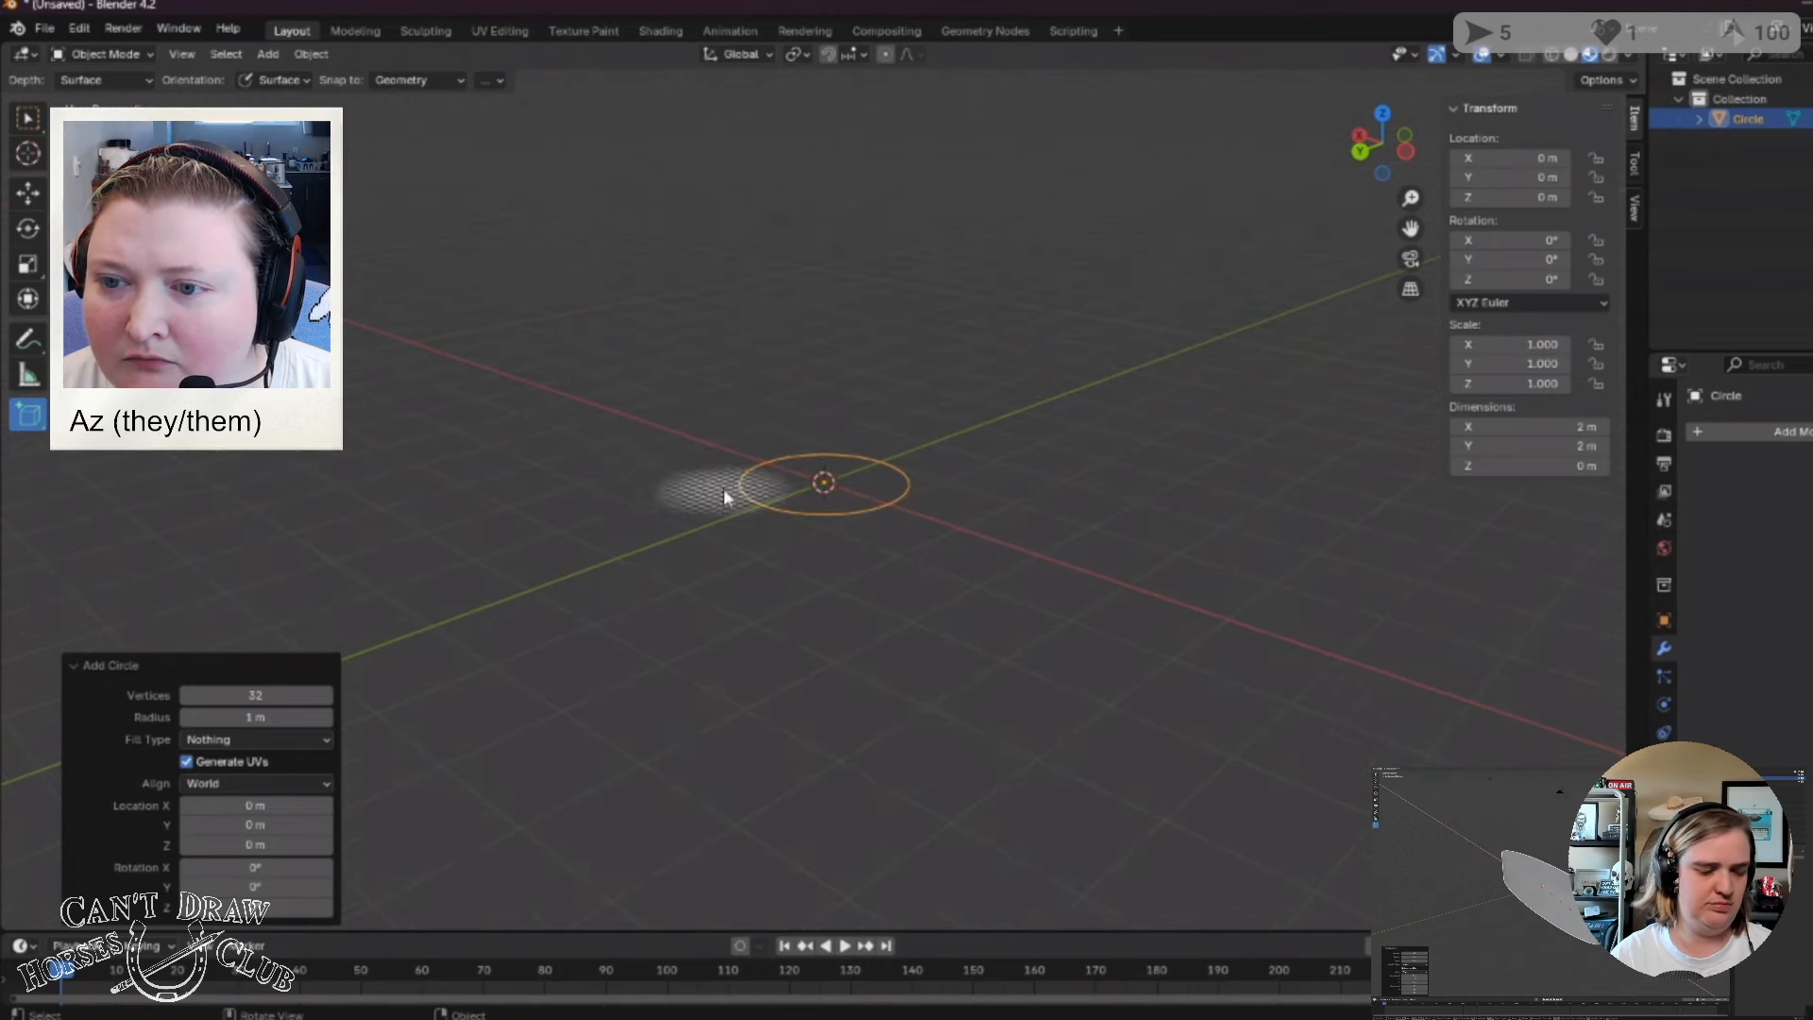
drag(688, 446, 858, 648)
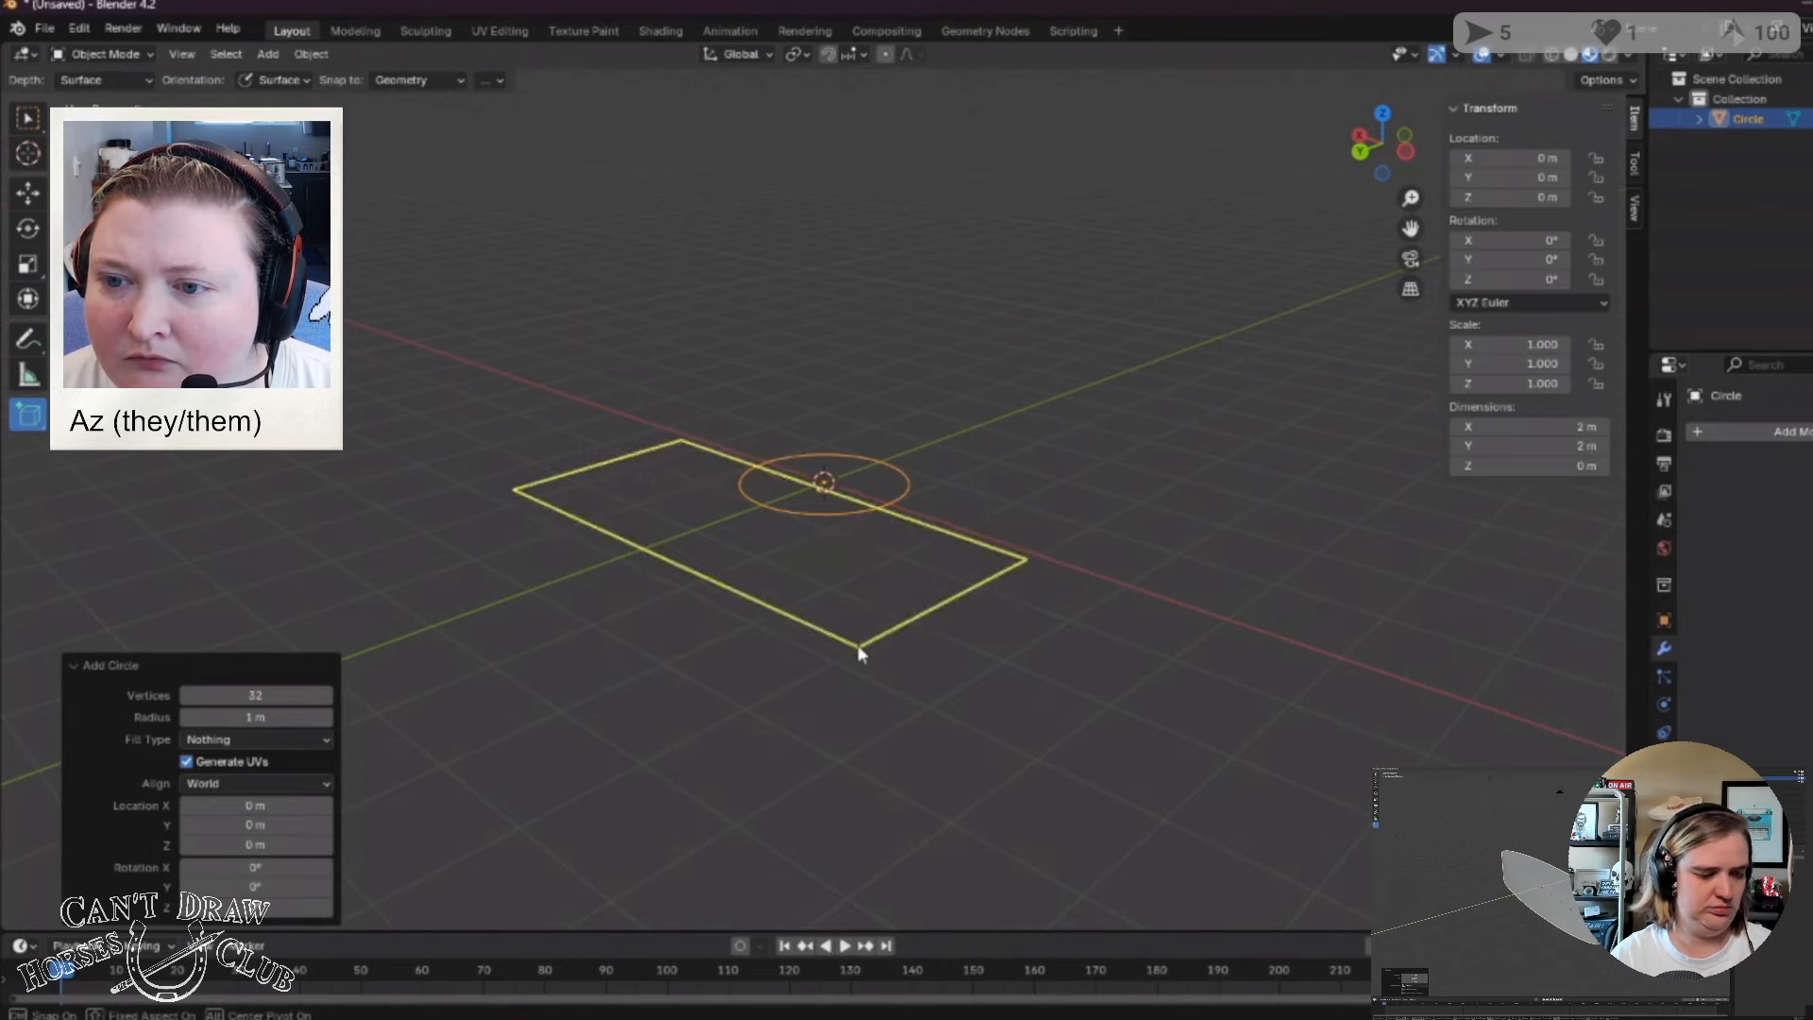
click(774, 706)
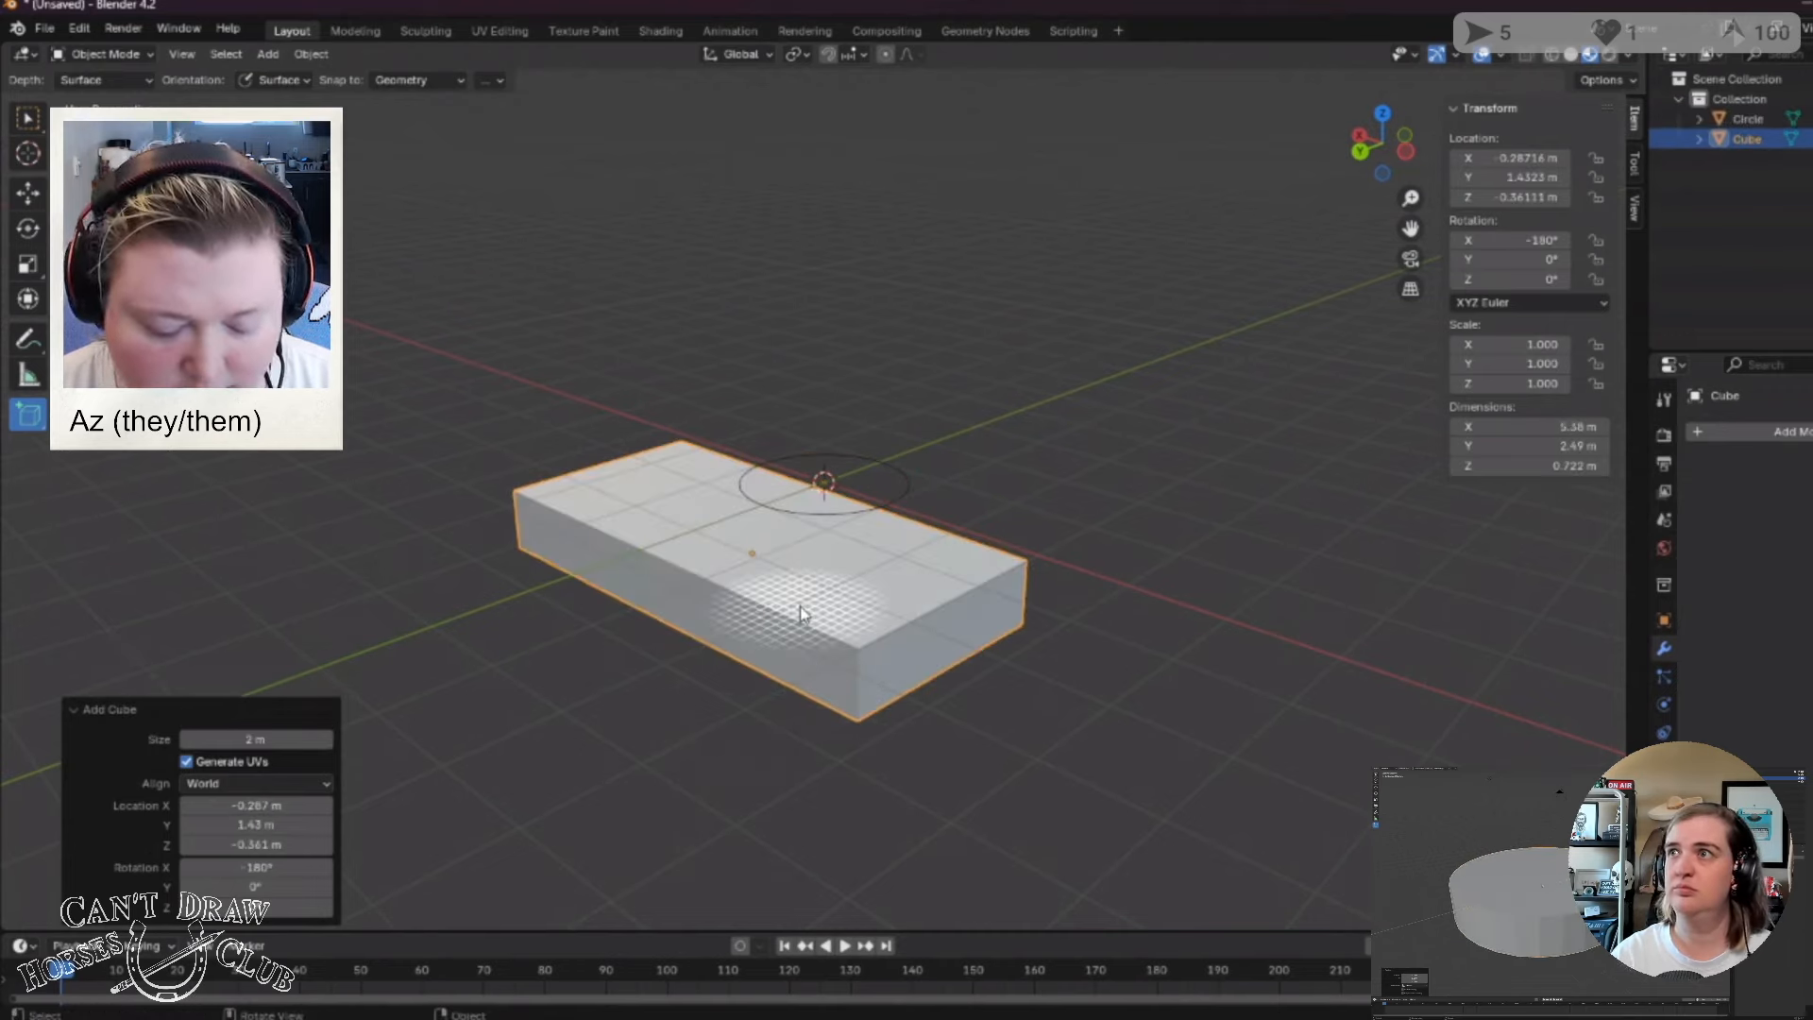
key(ctrl+z)
key(ctrl+z)
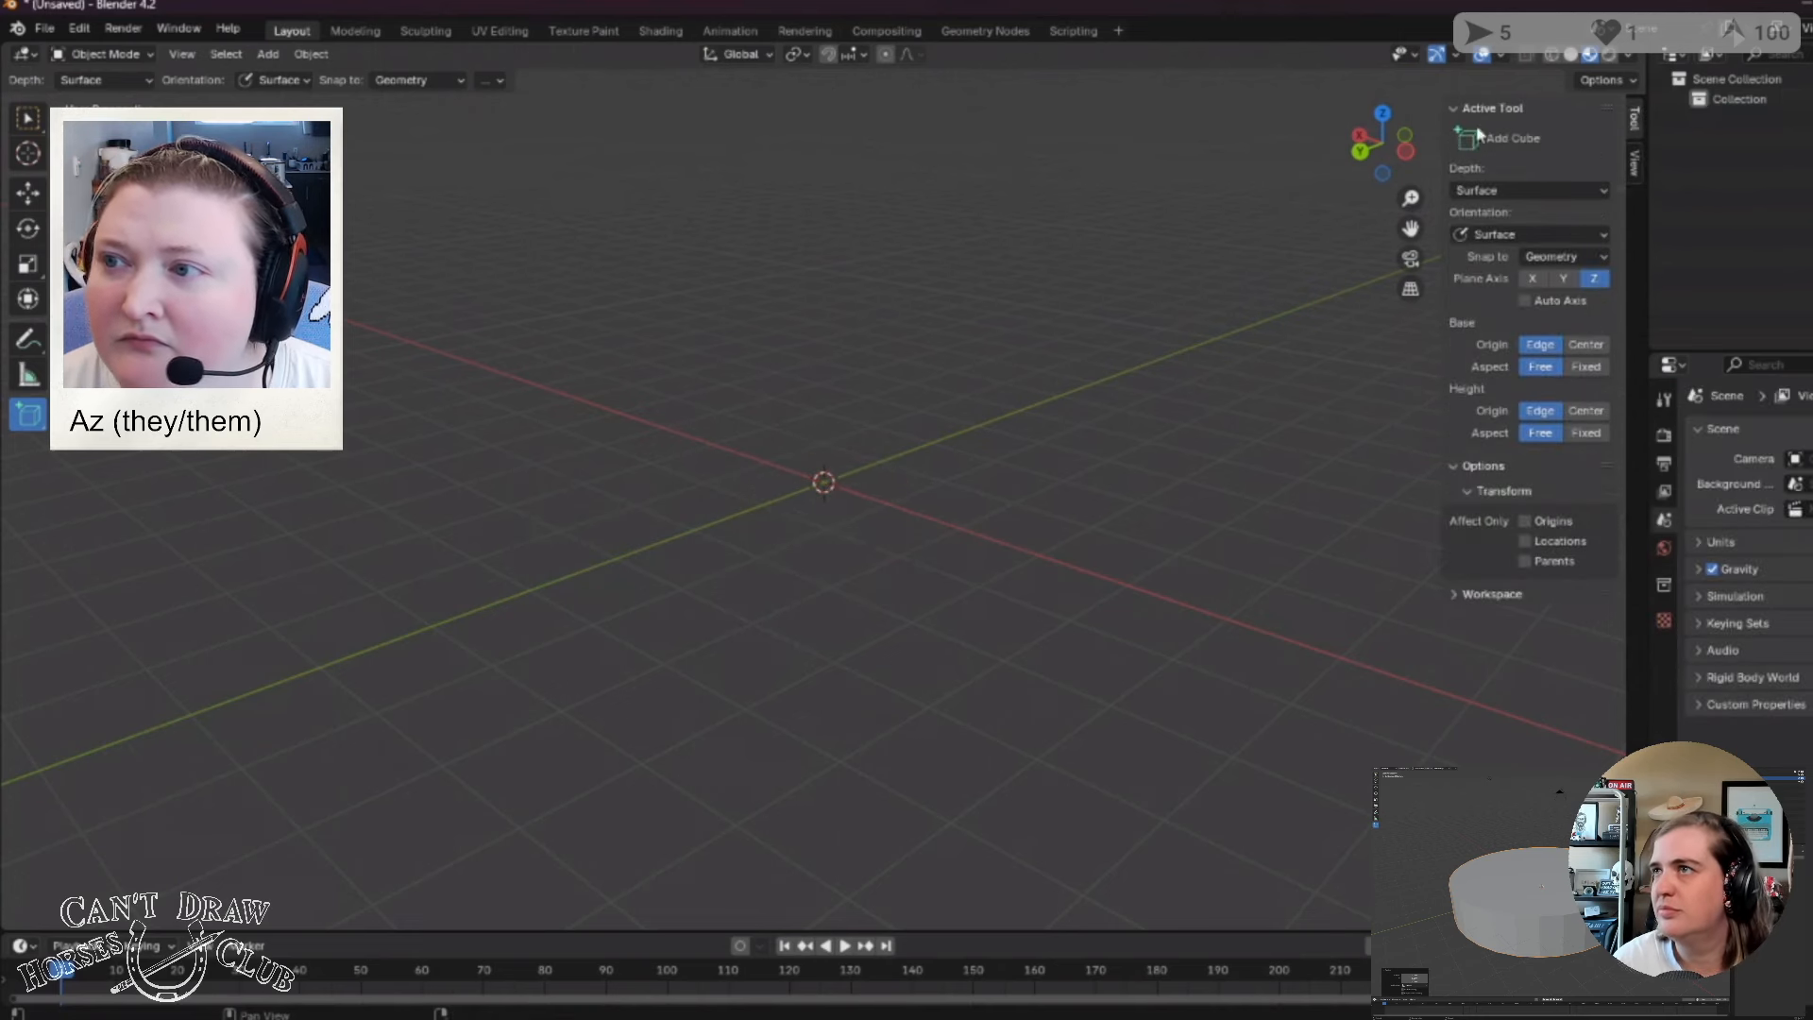
Switch to the Select Box tool and add a circle mesh with 33 vertices at the world origin.
click(268, 53)
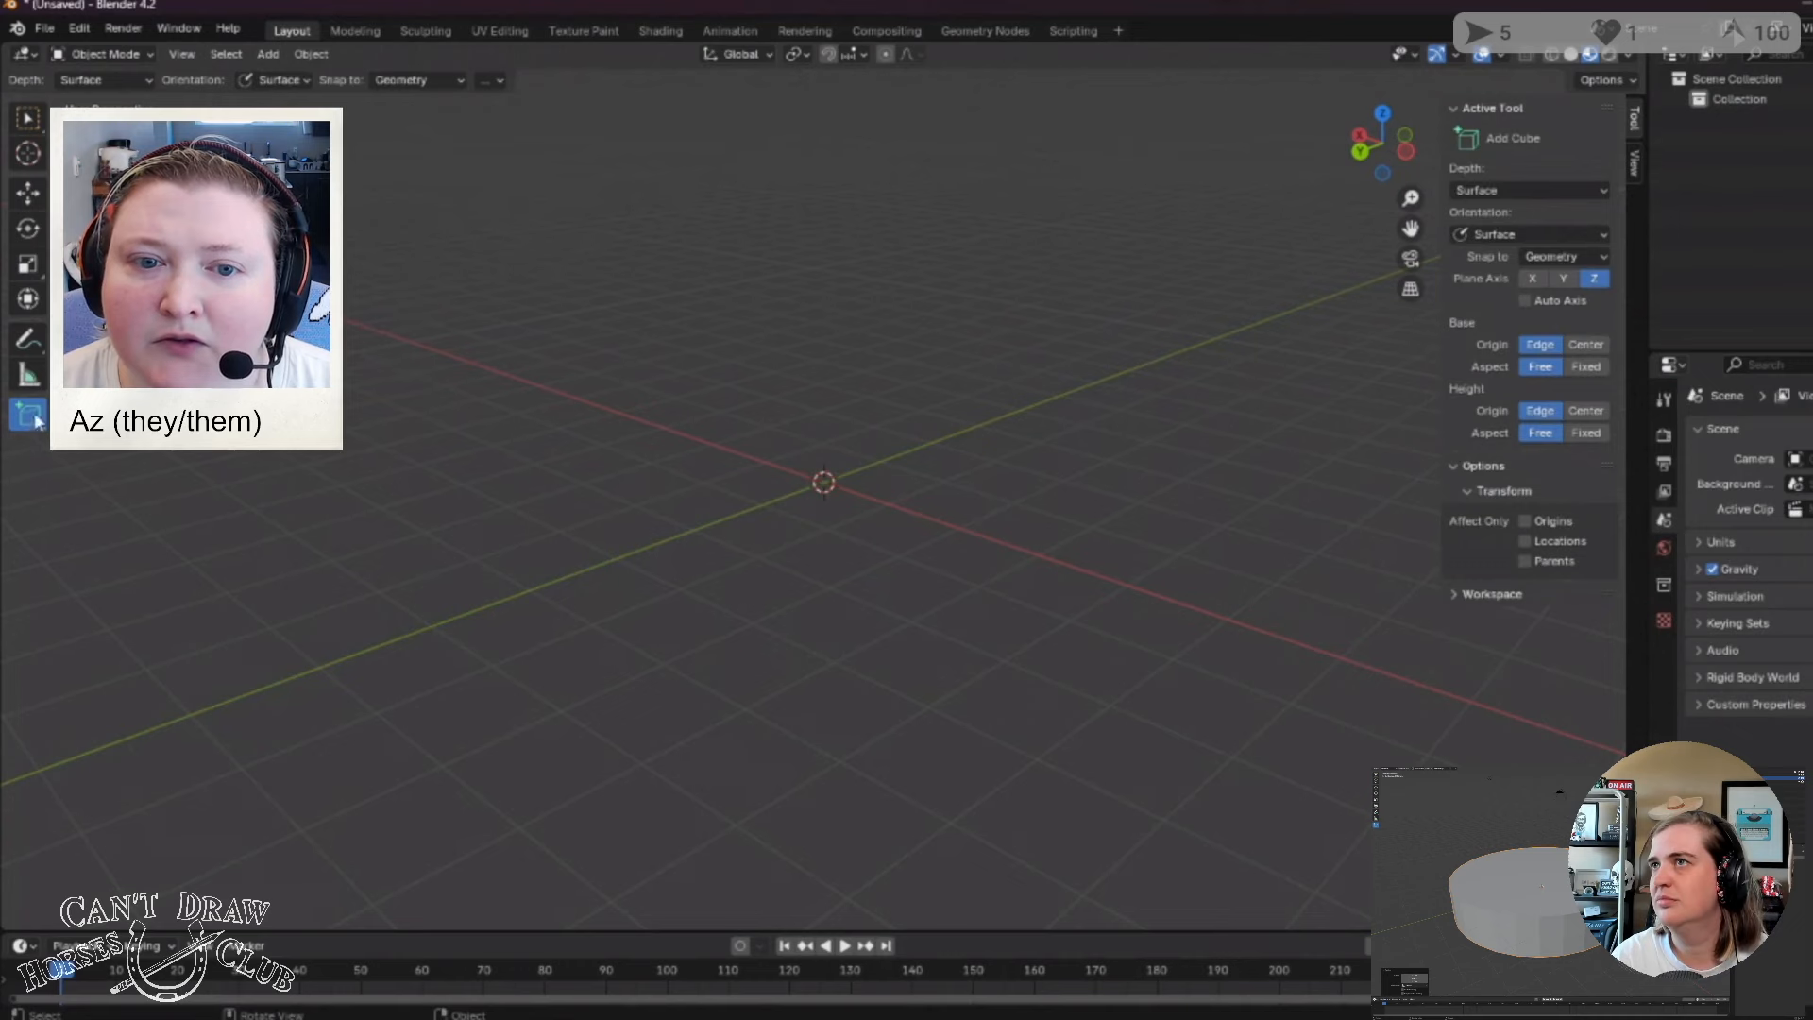
click(28, 120)
click(268, 54)
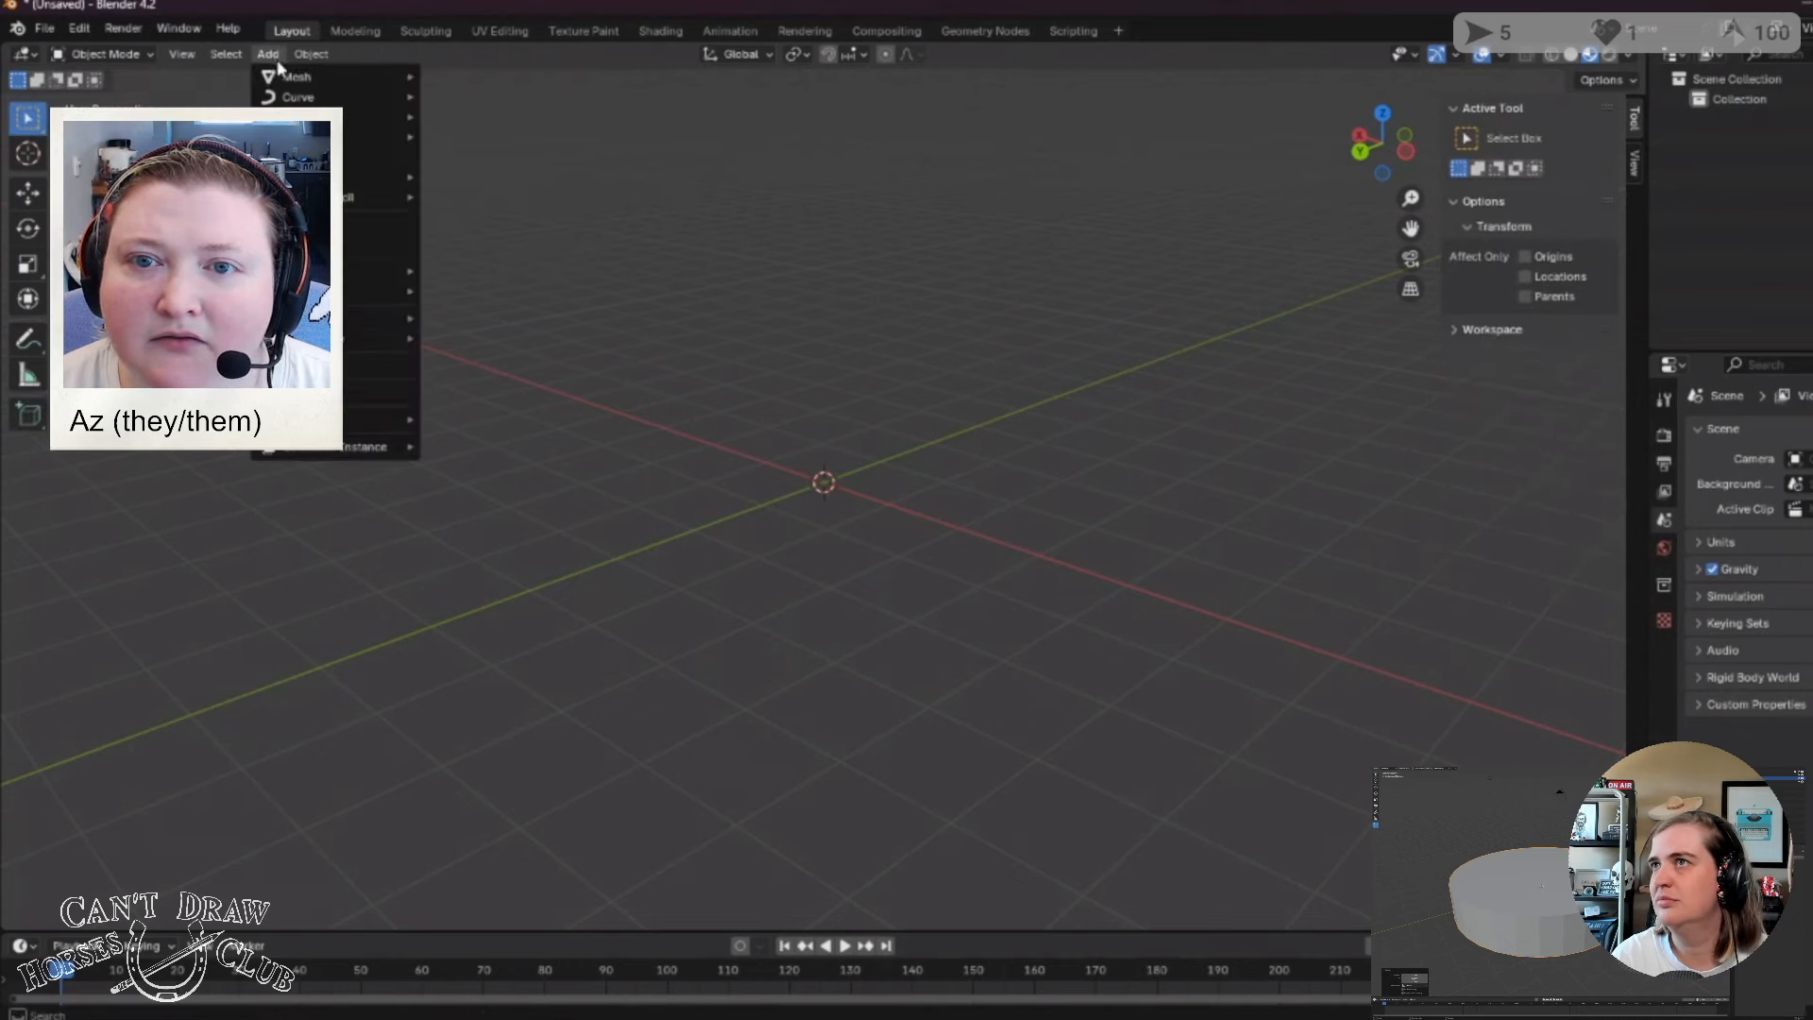
mouse_move(327, 76)
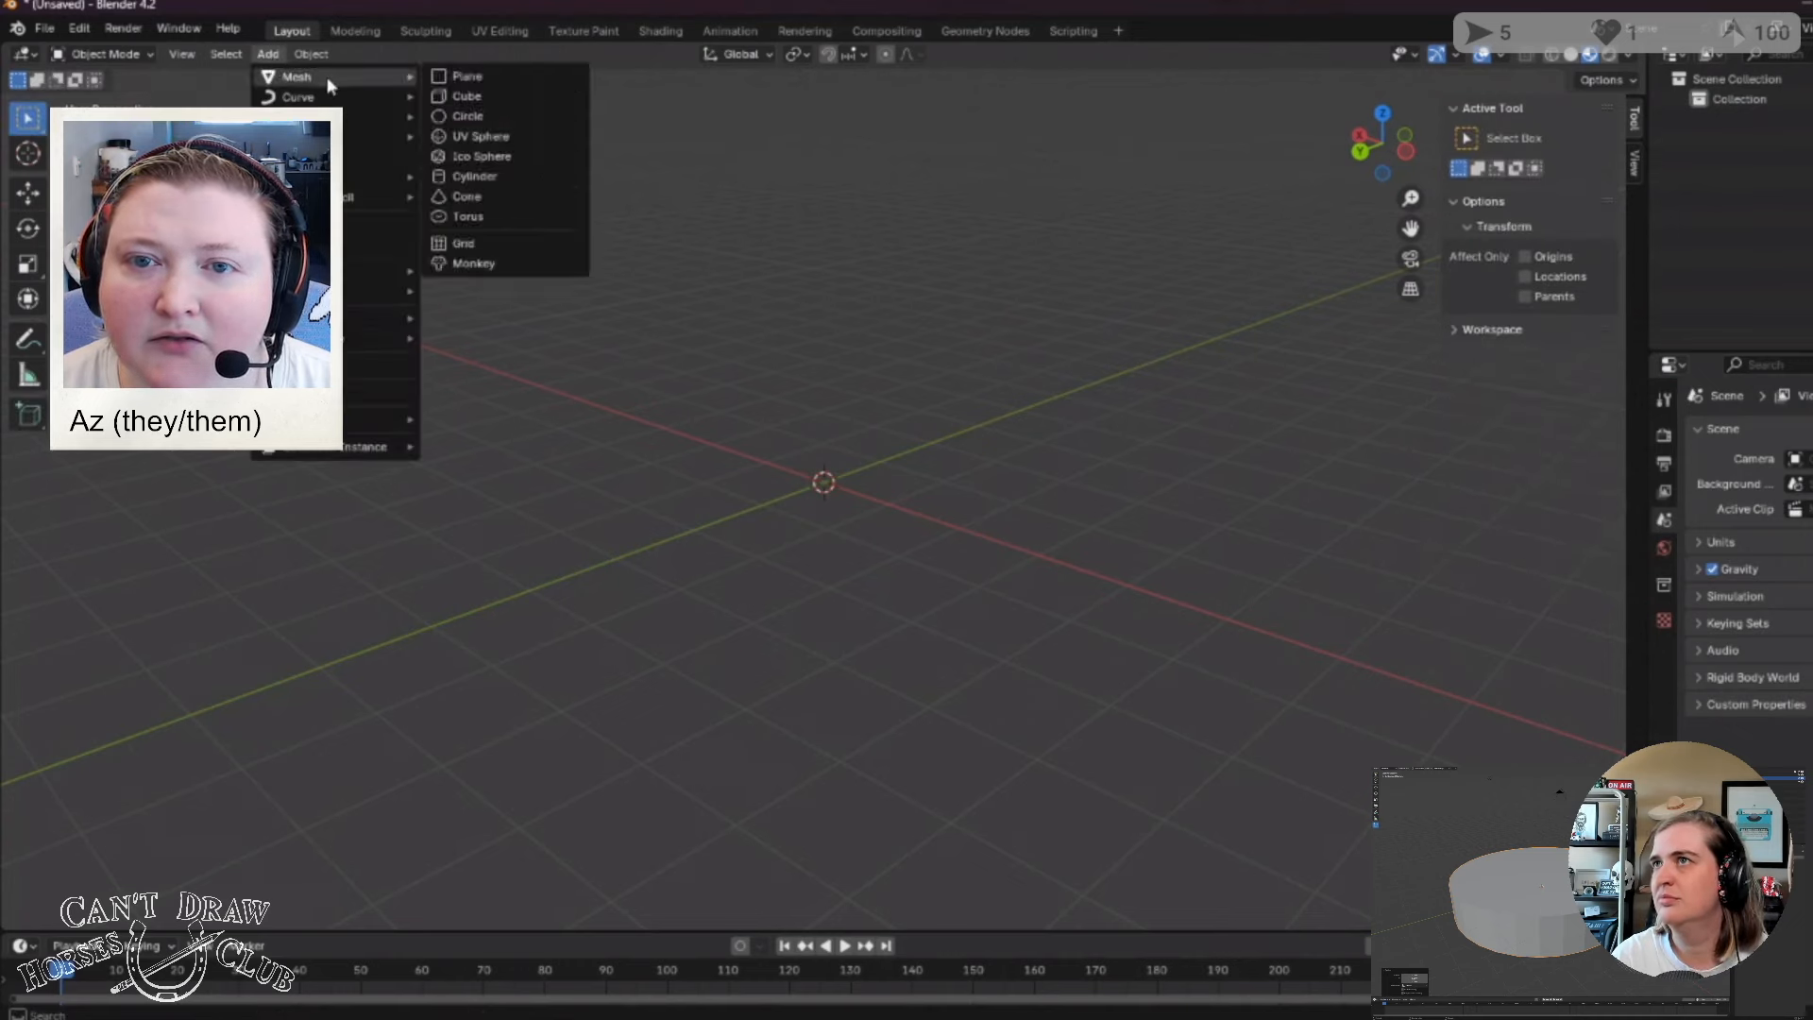
click(498, 111)
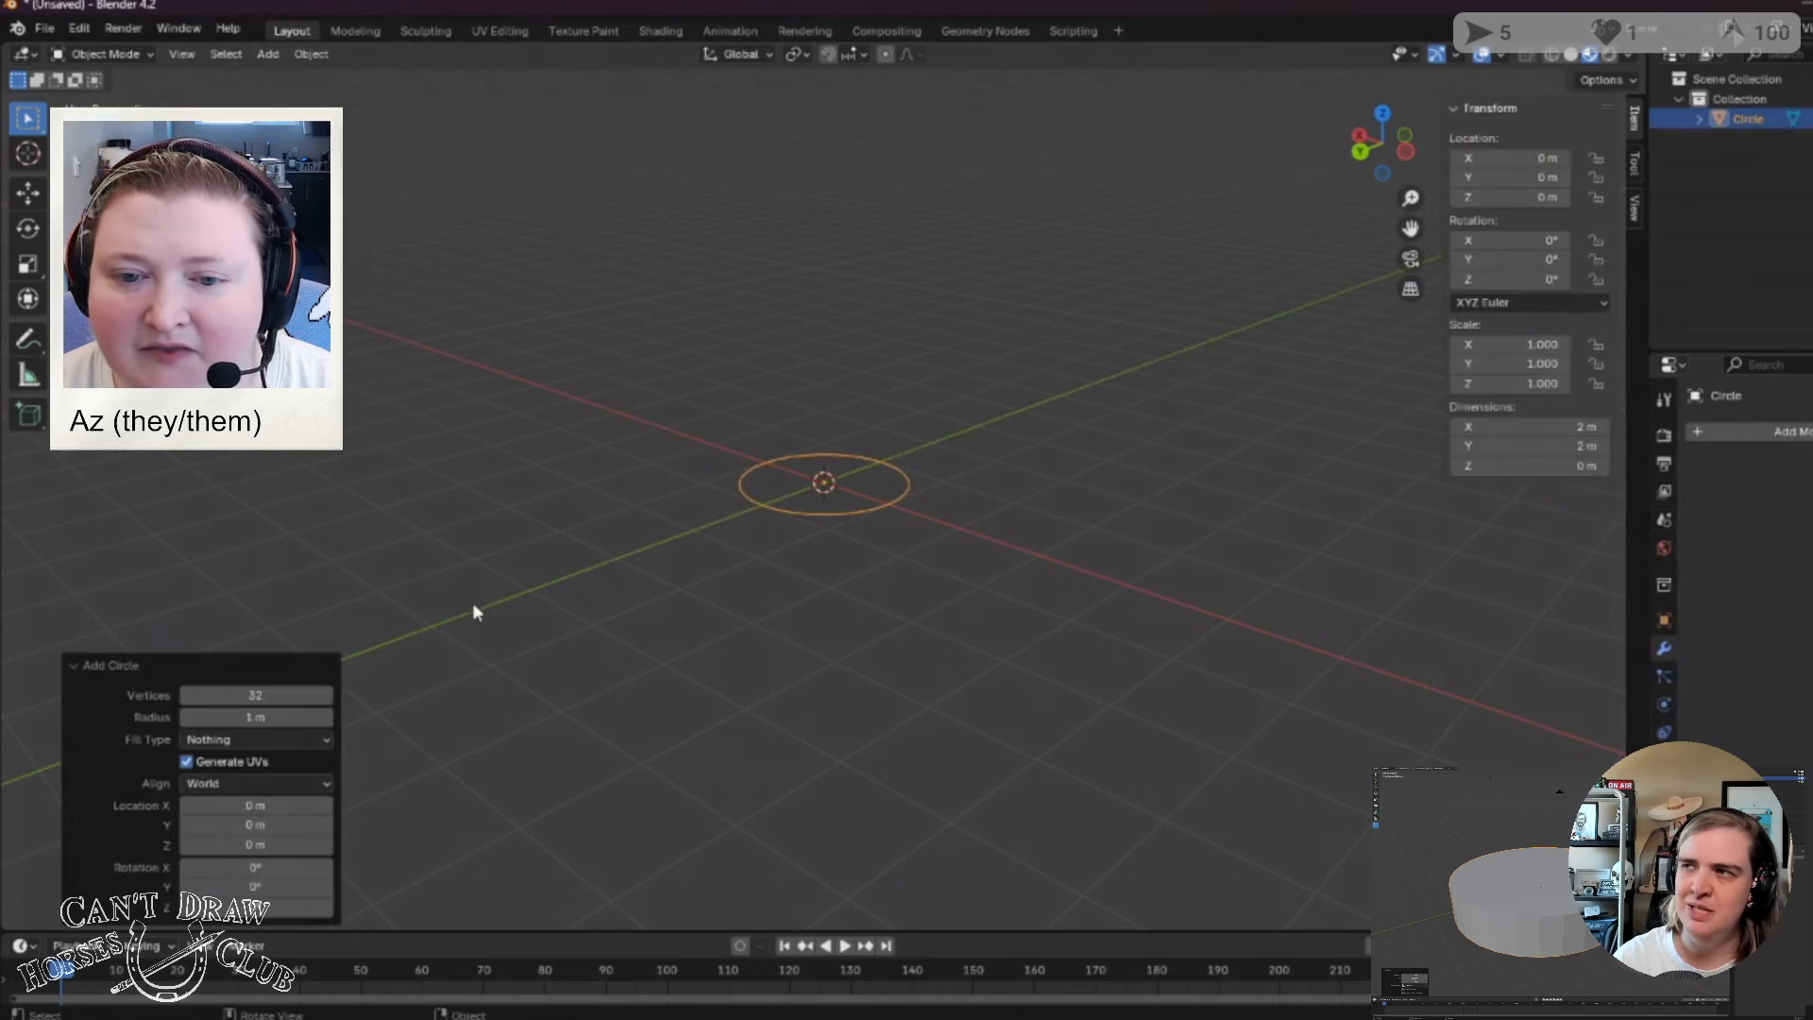
mouse_move(257, 695)
mouse_down()
mouse_move(281, 692)
mouse_move(255, 692)
mouse_move(269, 714)
mouse_up()
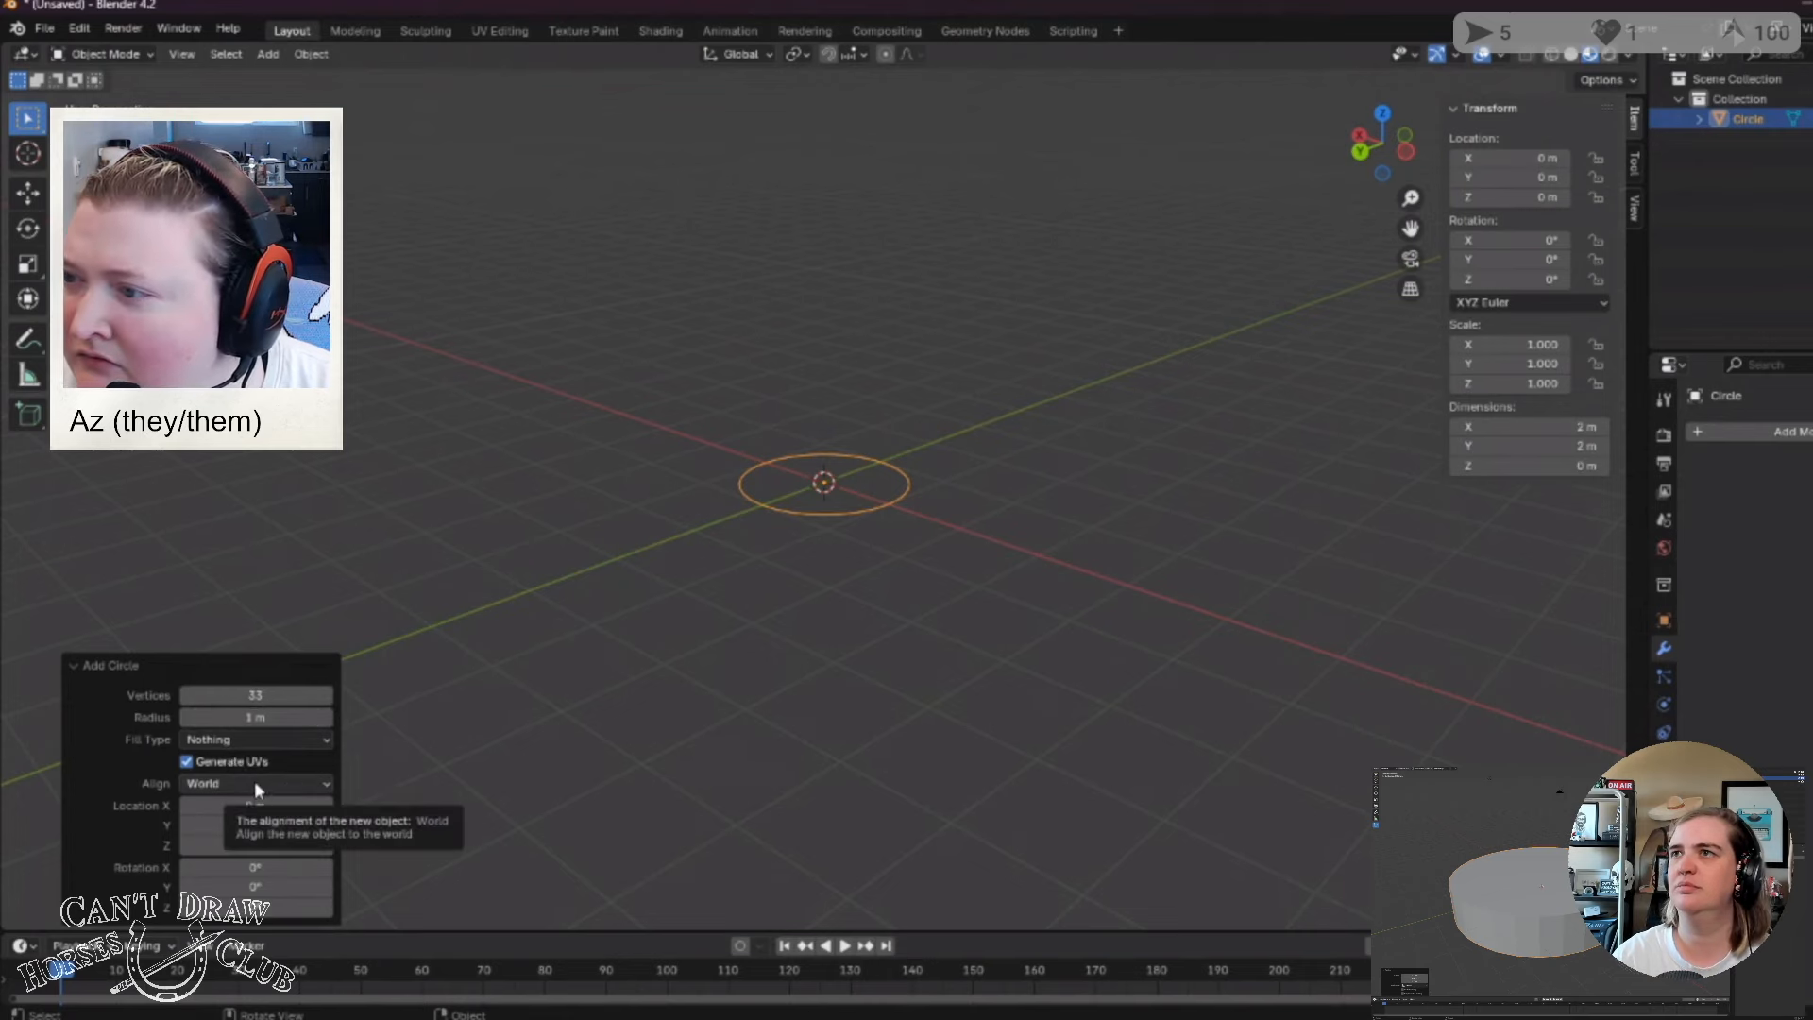
Set the new circle's radius to 1.45 m and keep its fill type at Nothing.
mouse_move(247, 716)
mouse_down()
mouse_move(330, 718)
mouse_move(227, 741)
mouse_up()
click(226, 739)
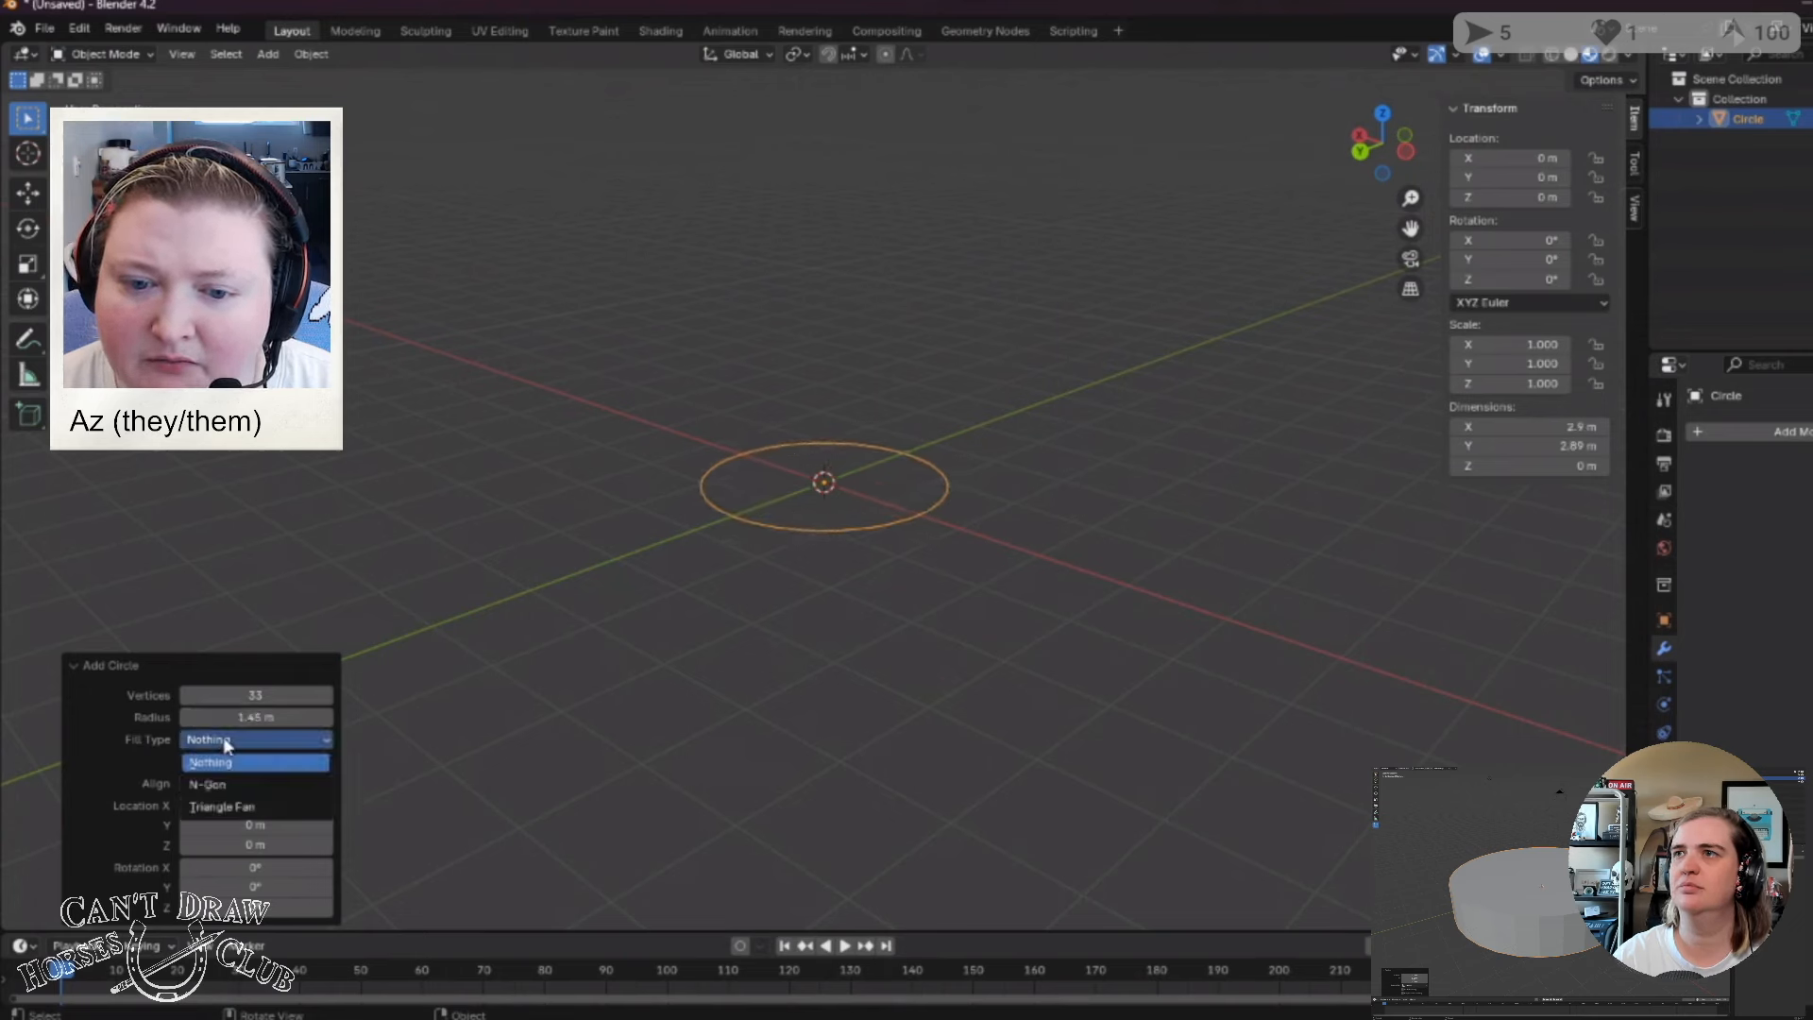
click(223, 737)
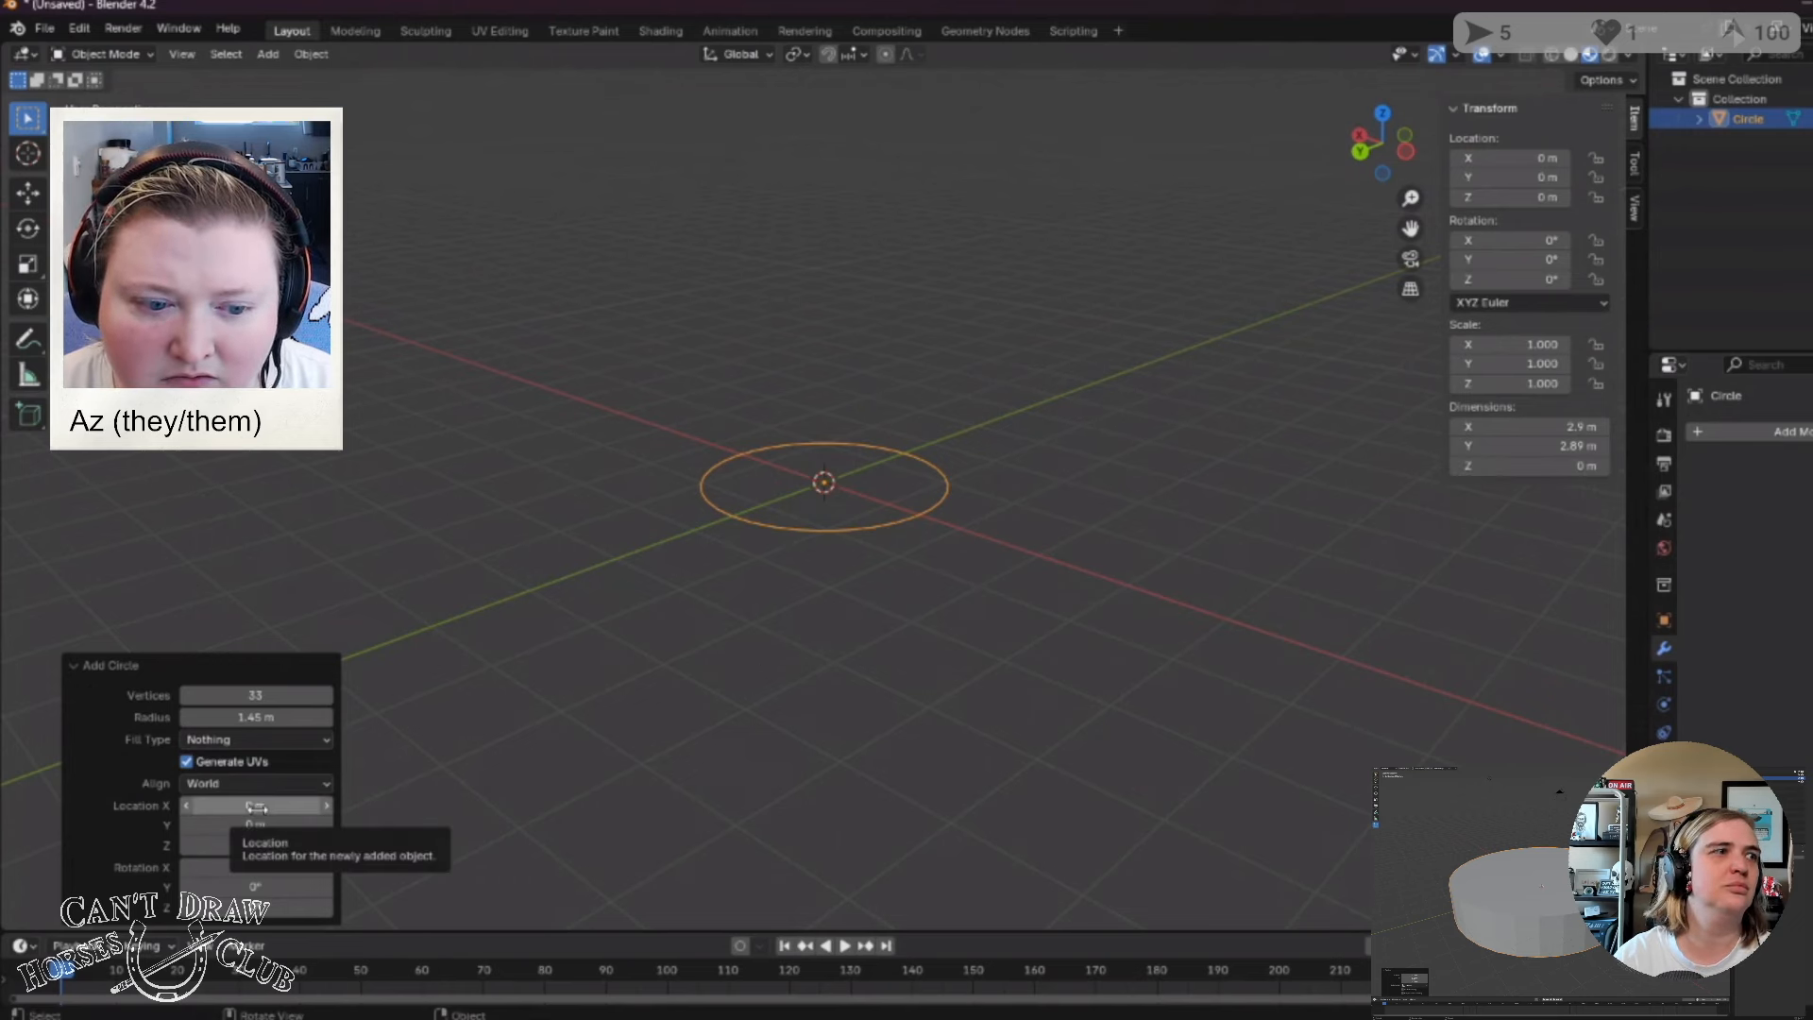
click(268, 740)
click(266, 746)
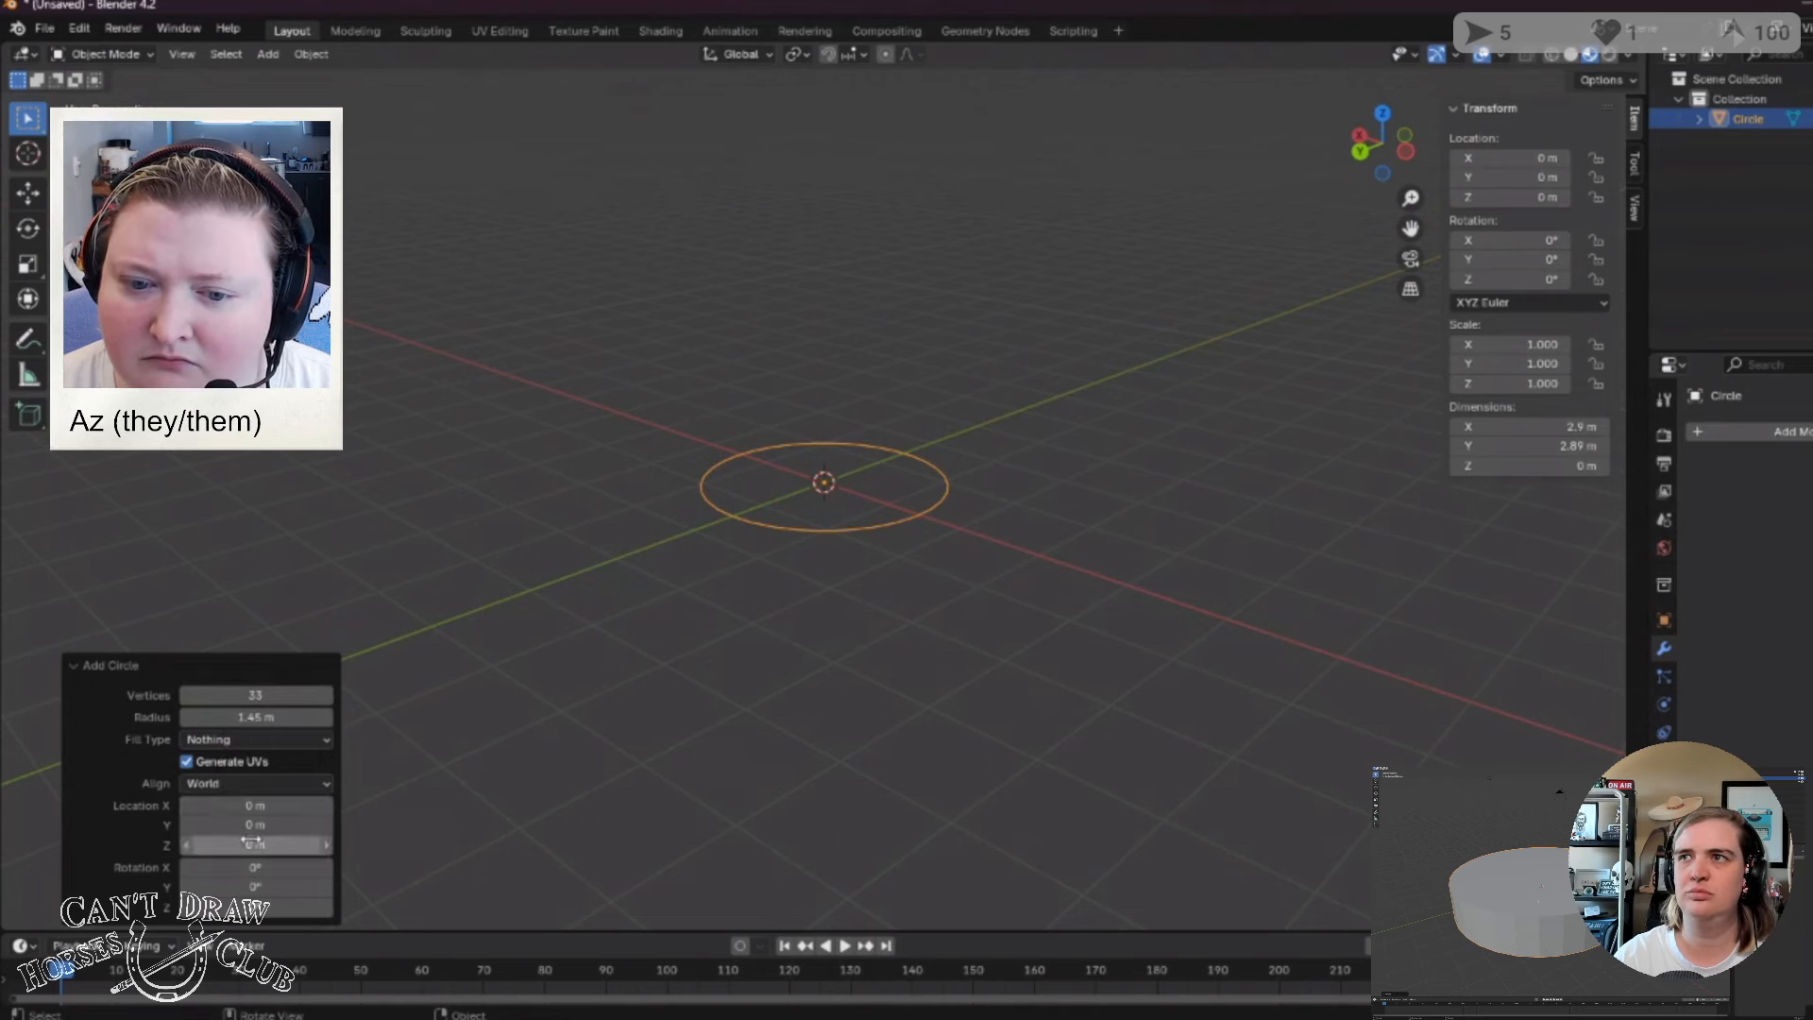
drag(265, 804, 279, 801)
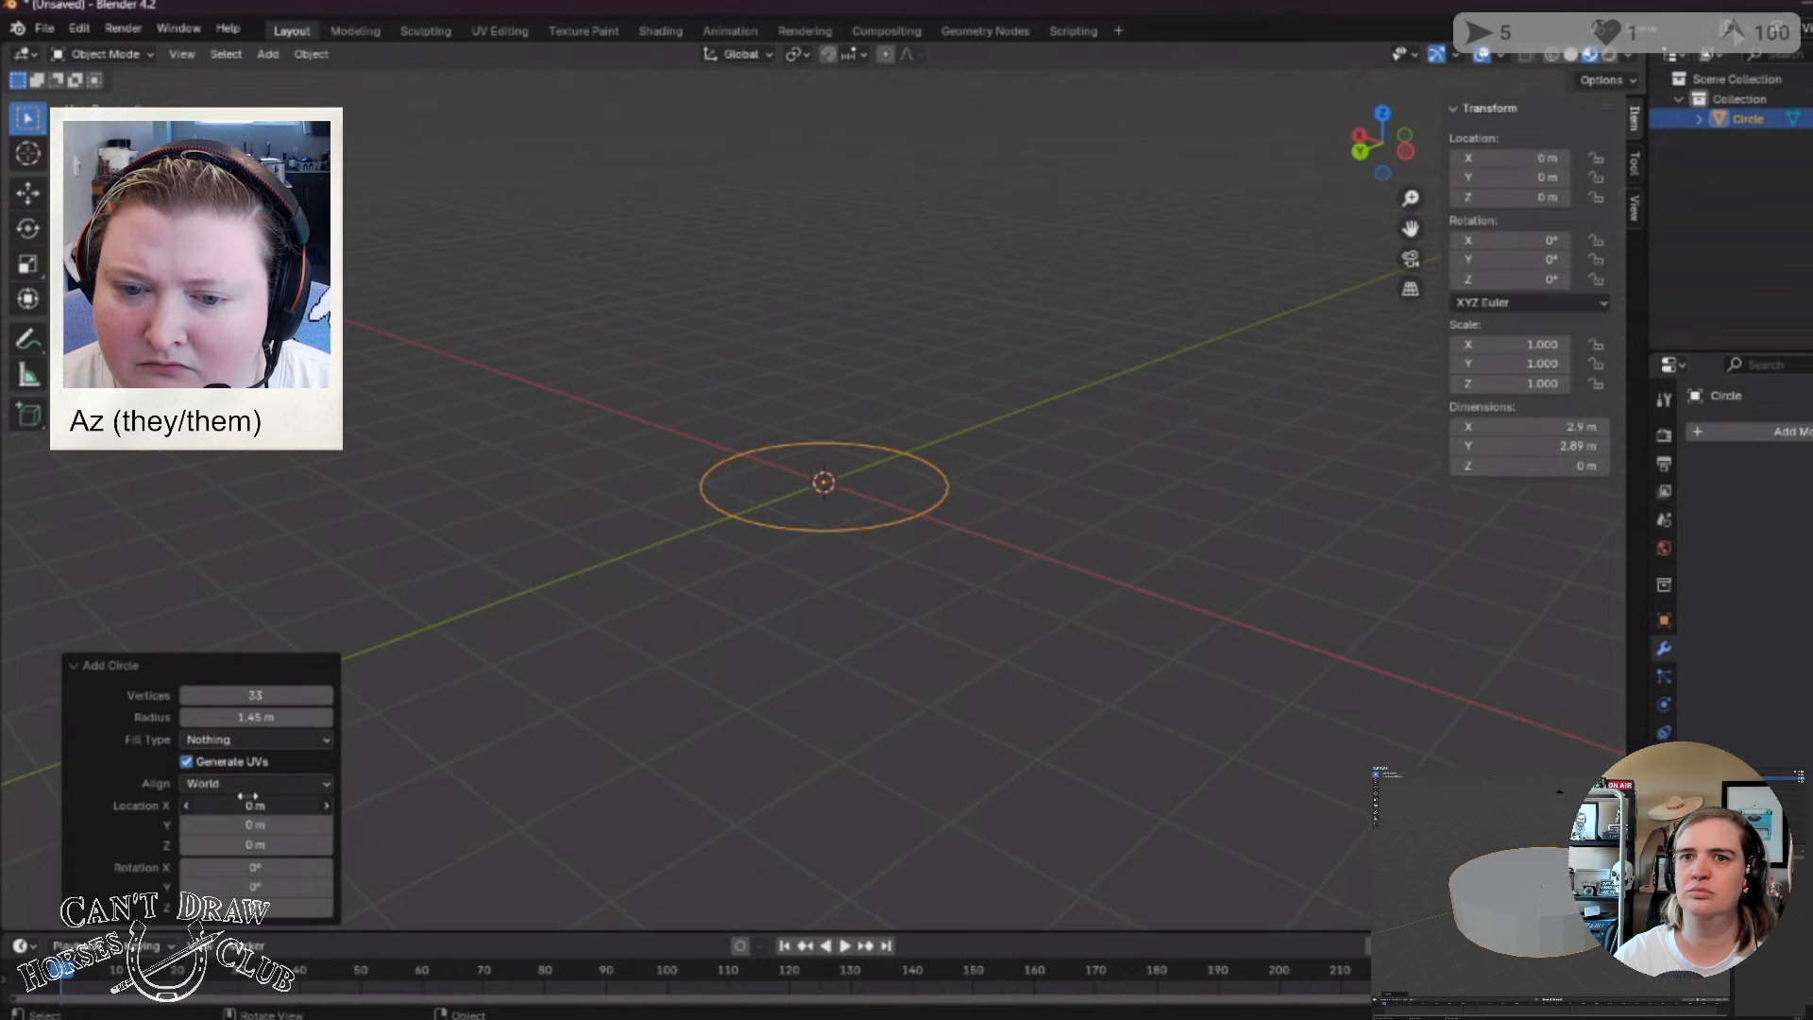
Add a cylinder mesh with 32 vertices, 1 m radius and 2 m depth at the world origin.
click(261, 57)
mouse_move(312, 99)
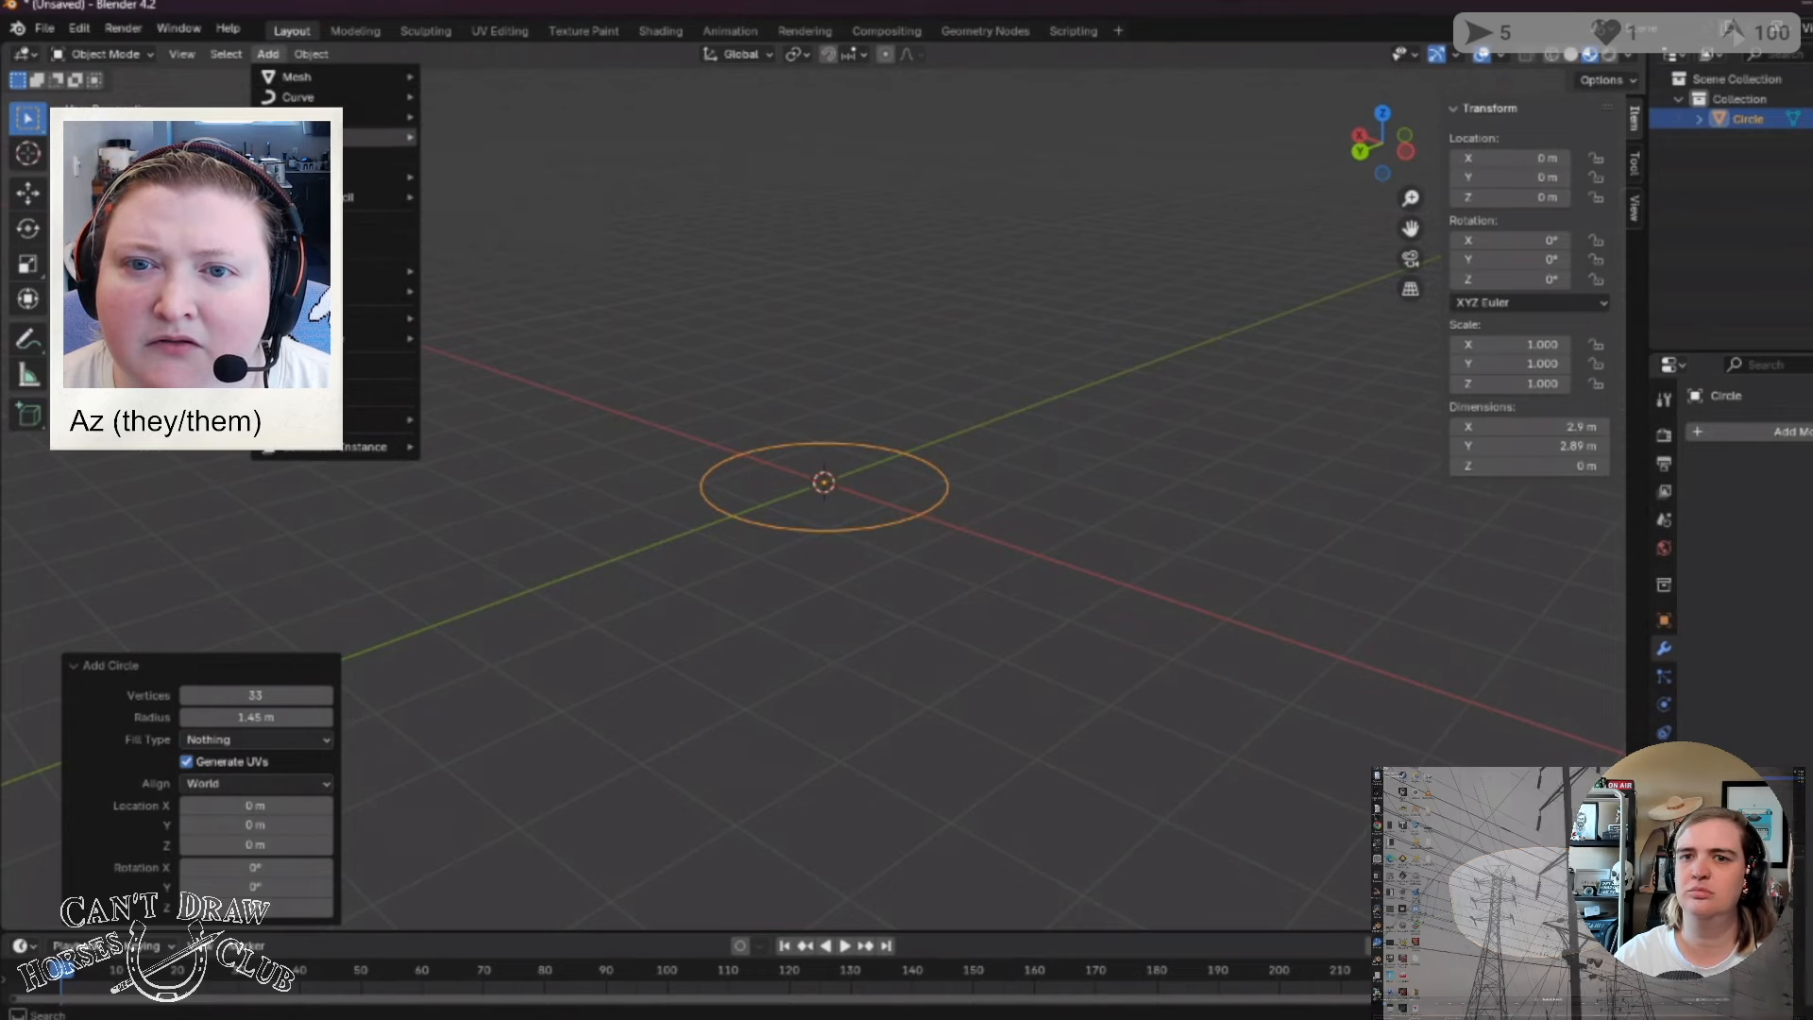
mouse_move(312, 137)
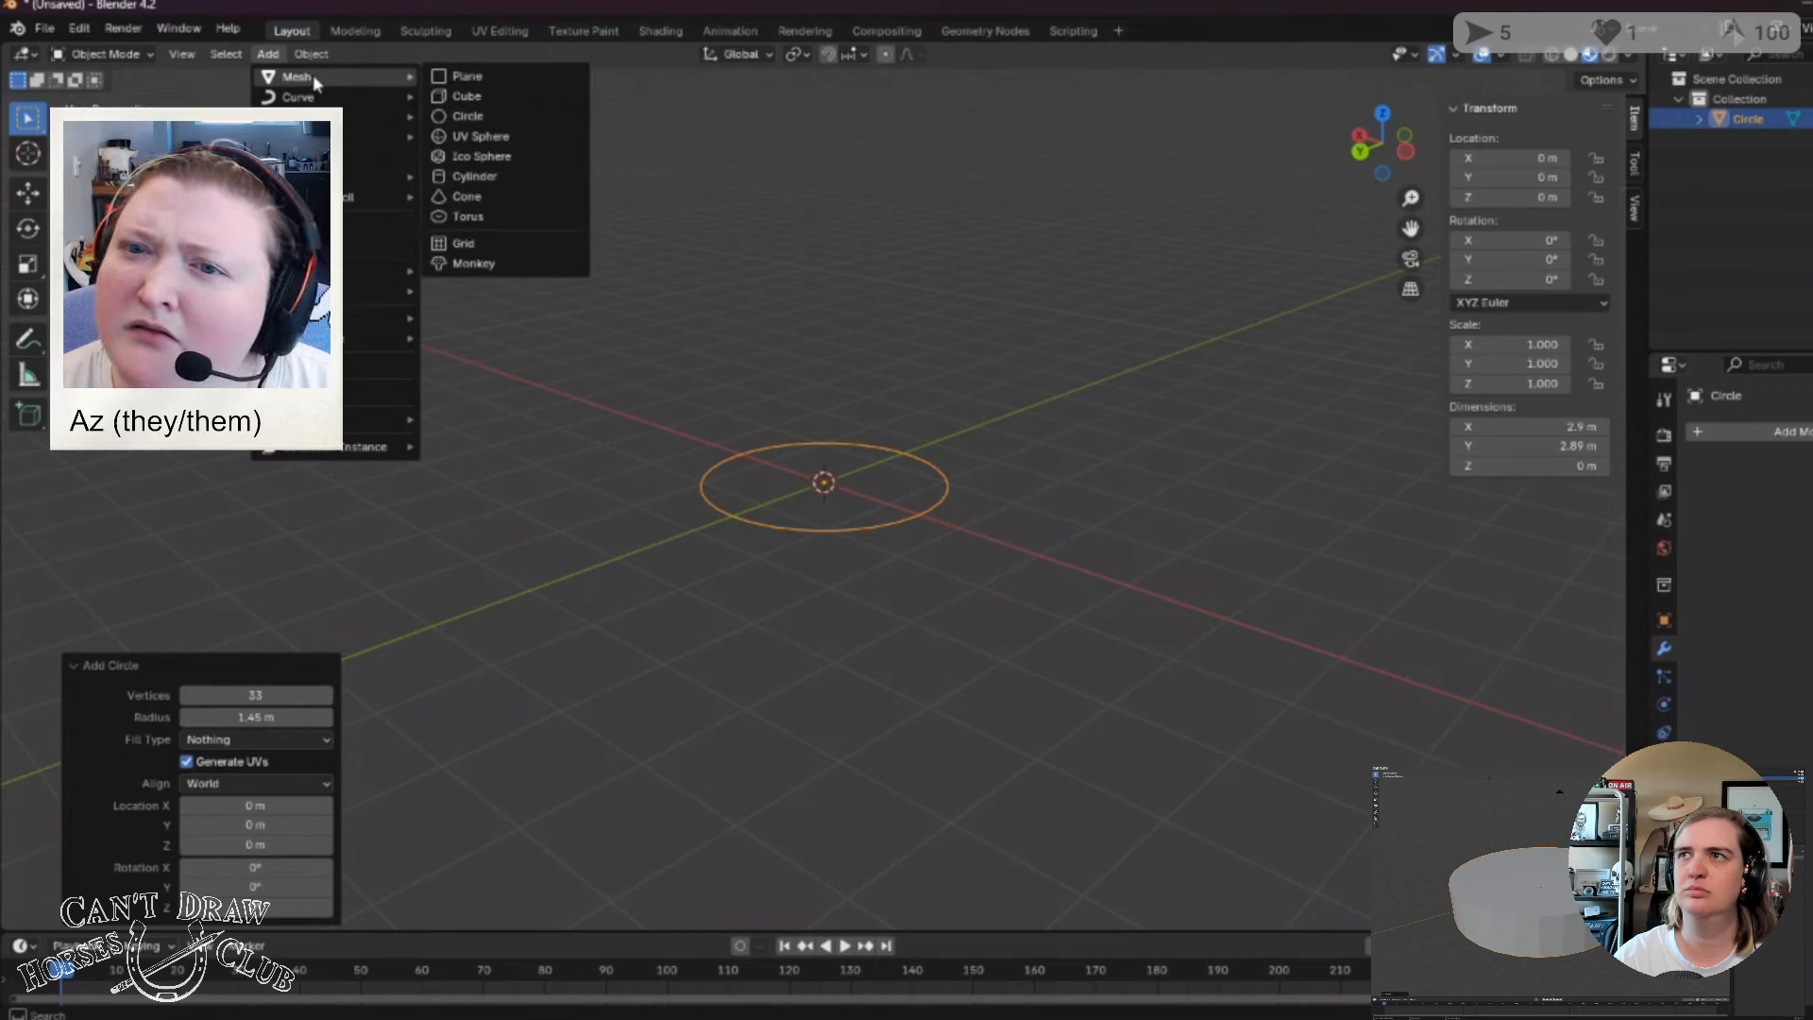
click(511, 182)
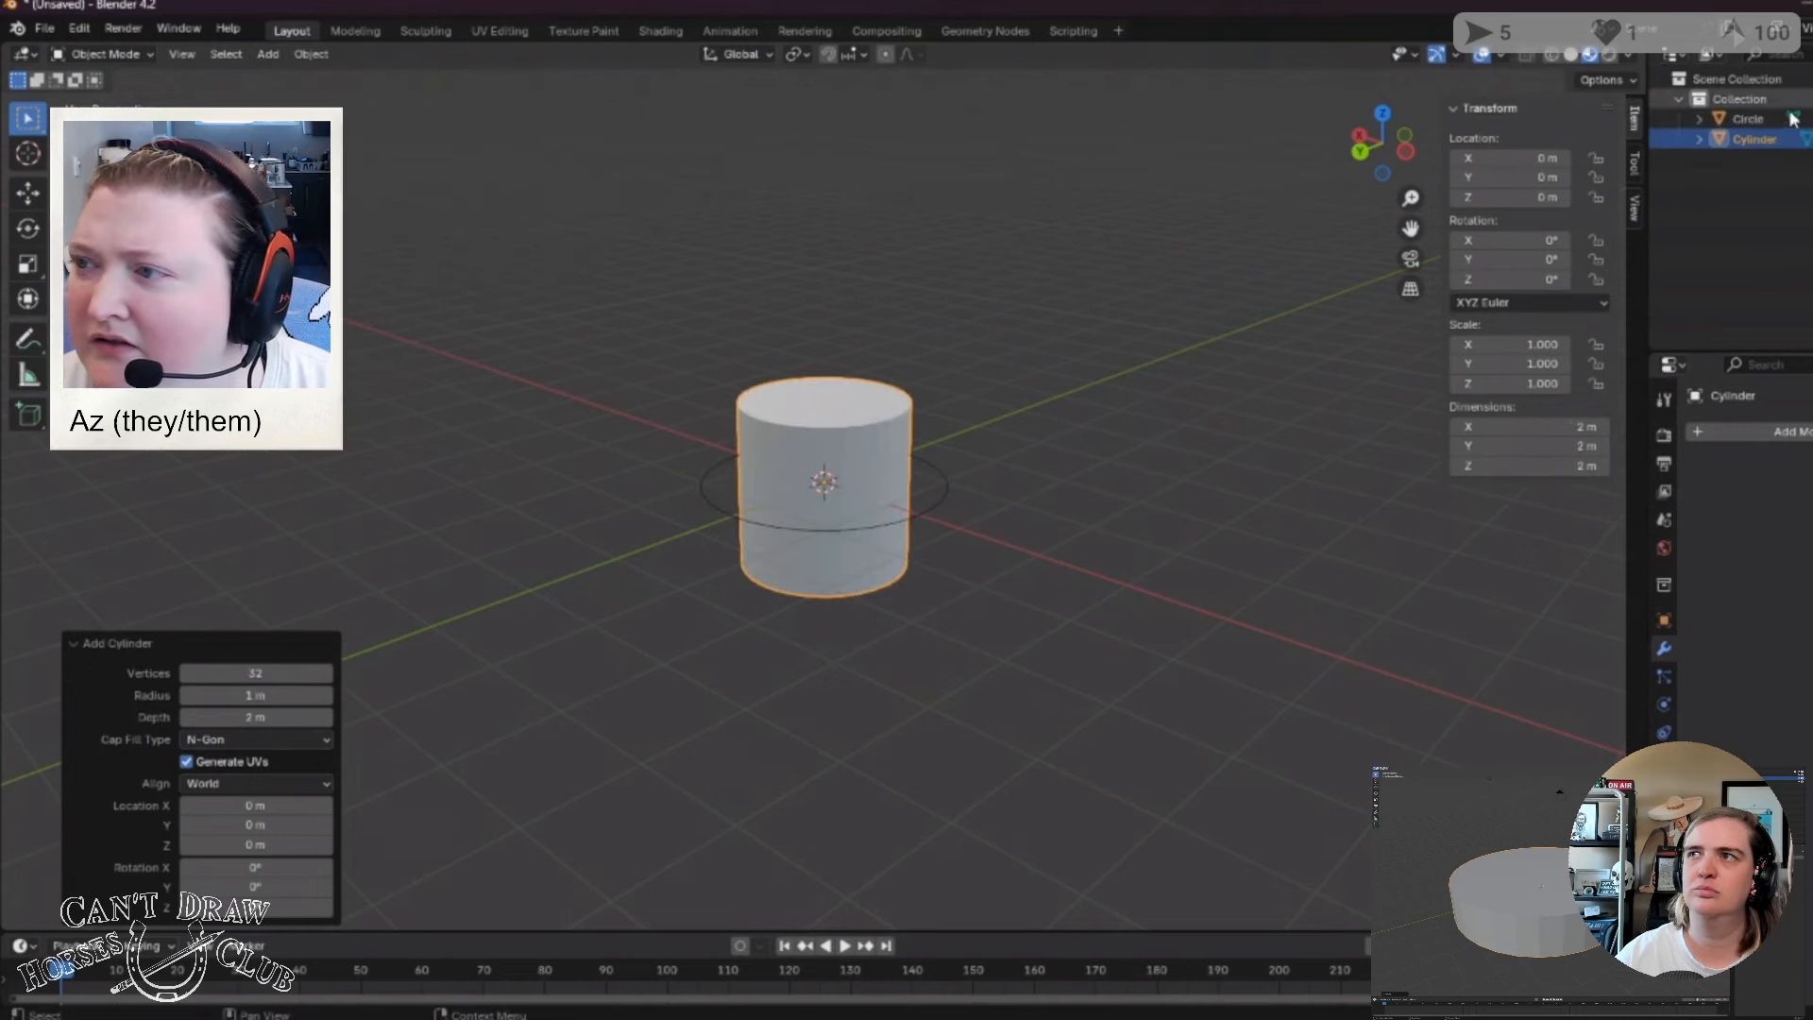
Delete the circle from the scene and select the cylinder.
click(1746, 120)
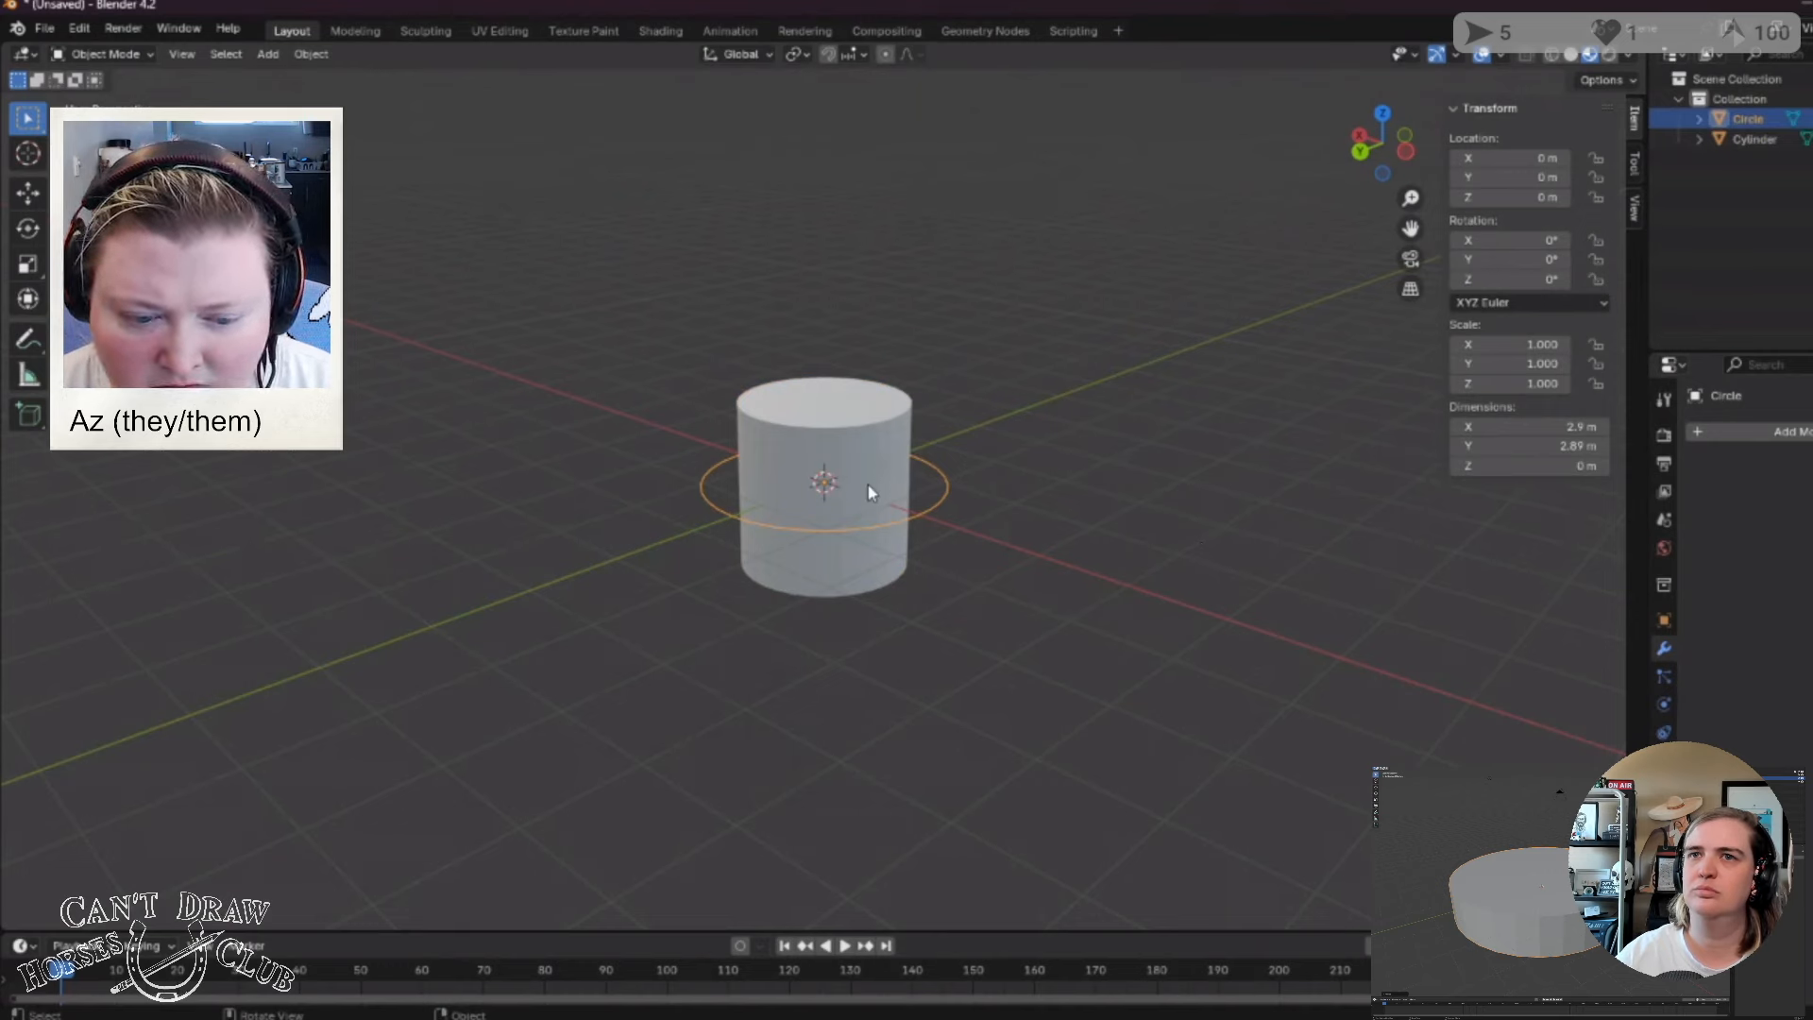
key(x)
click(1756, 119)
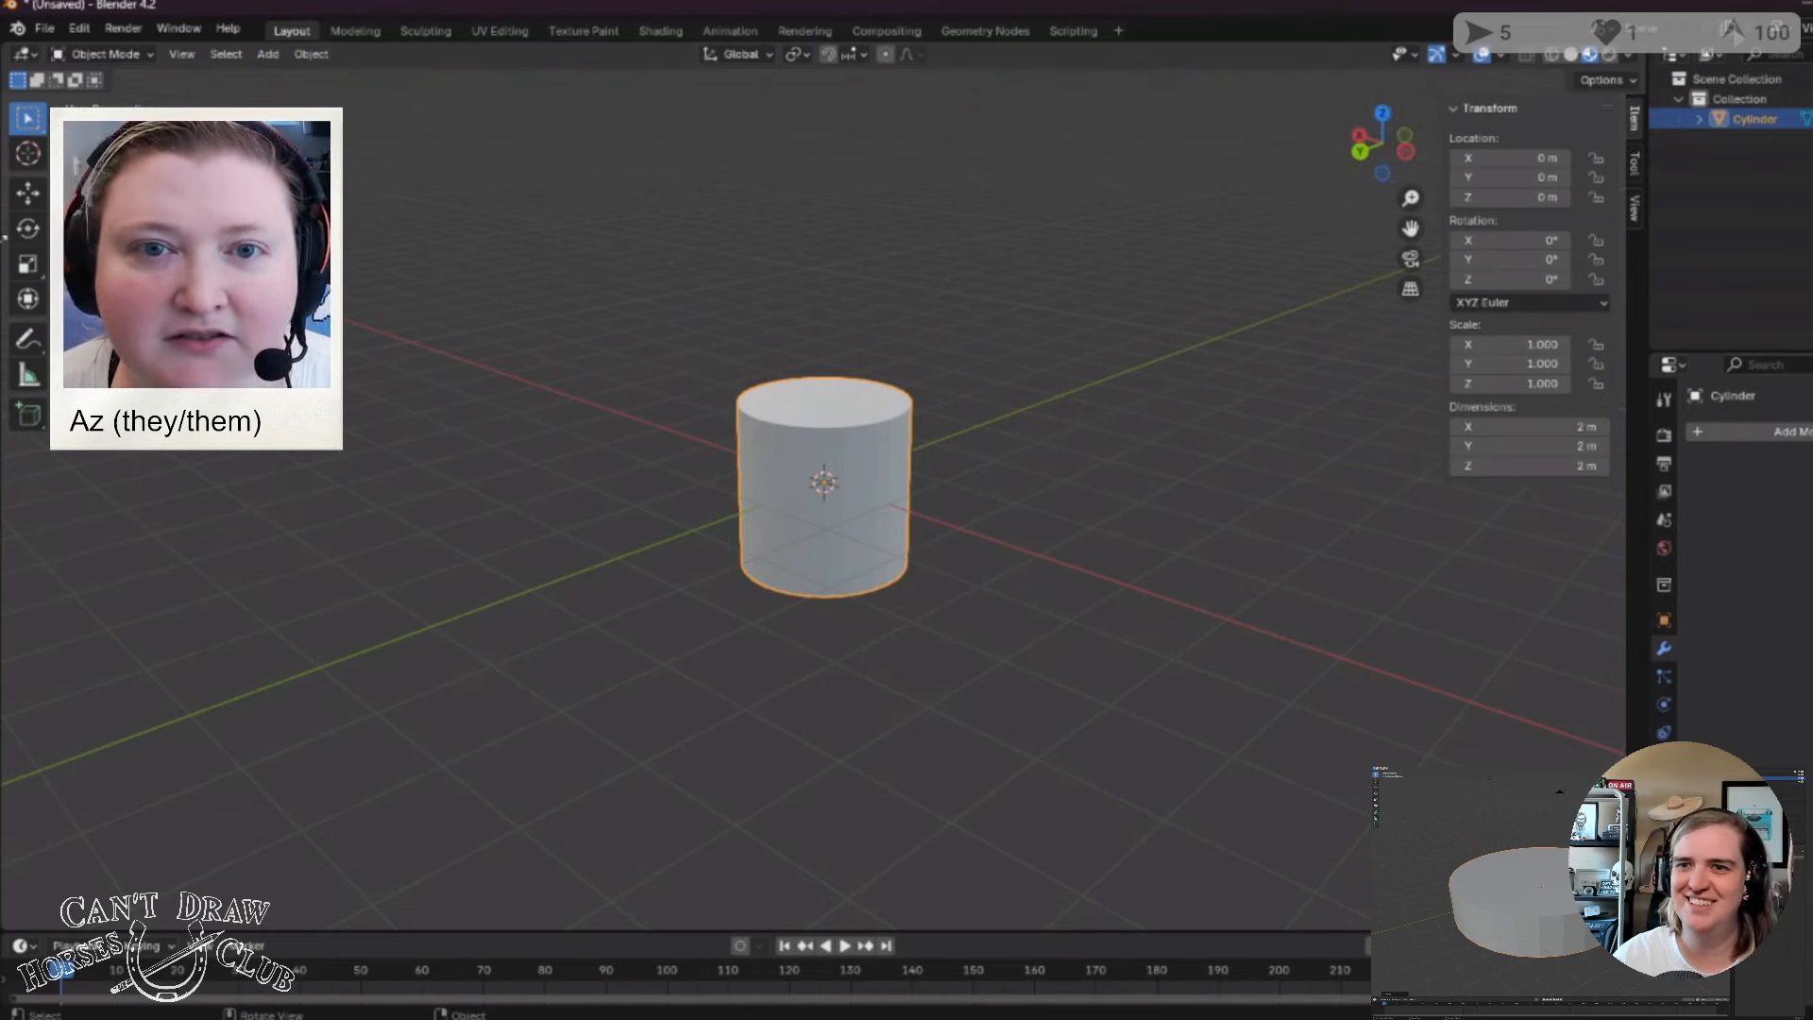
Put the cylinder in Edit Mode, activate the Poly Build tool and switch to edge selection.
click(104, 54)
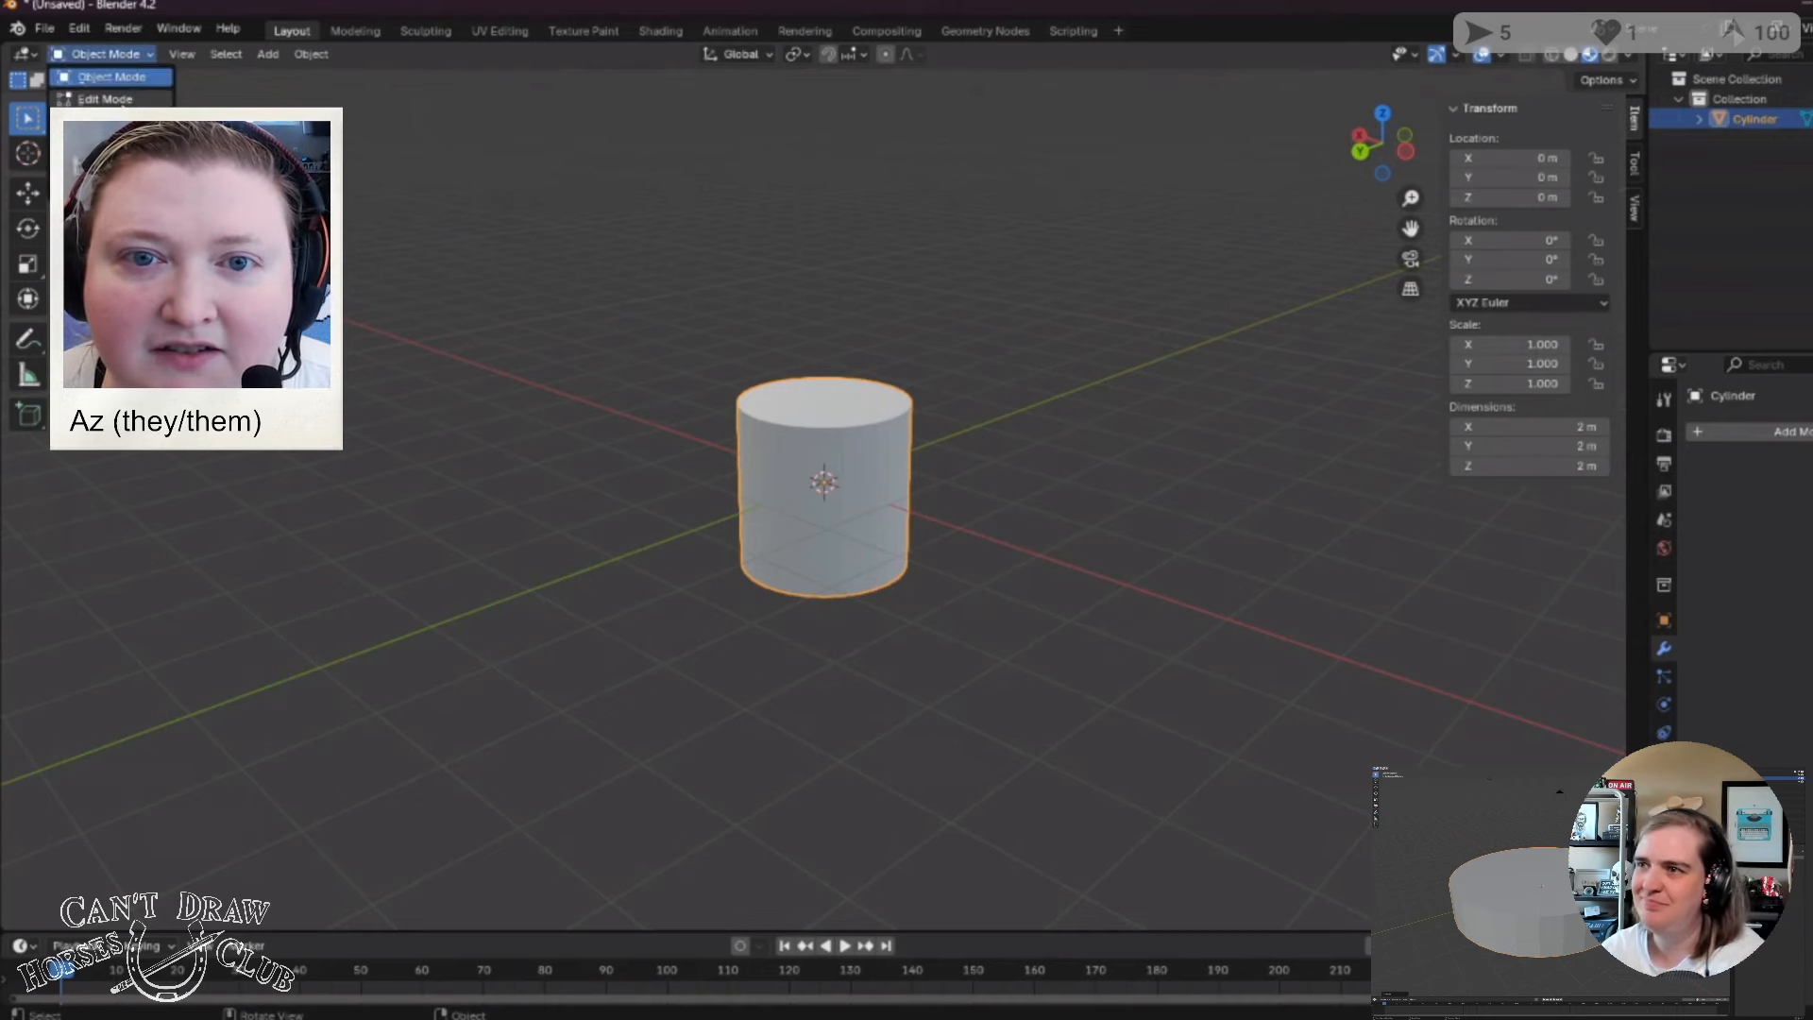
click(113, 99)
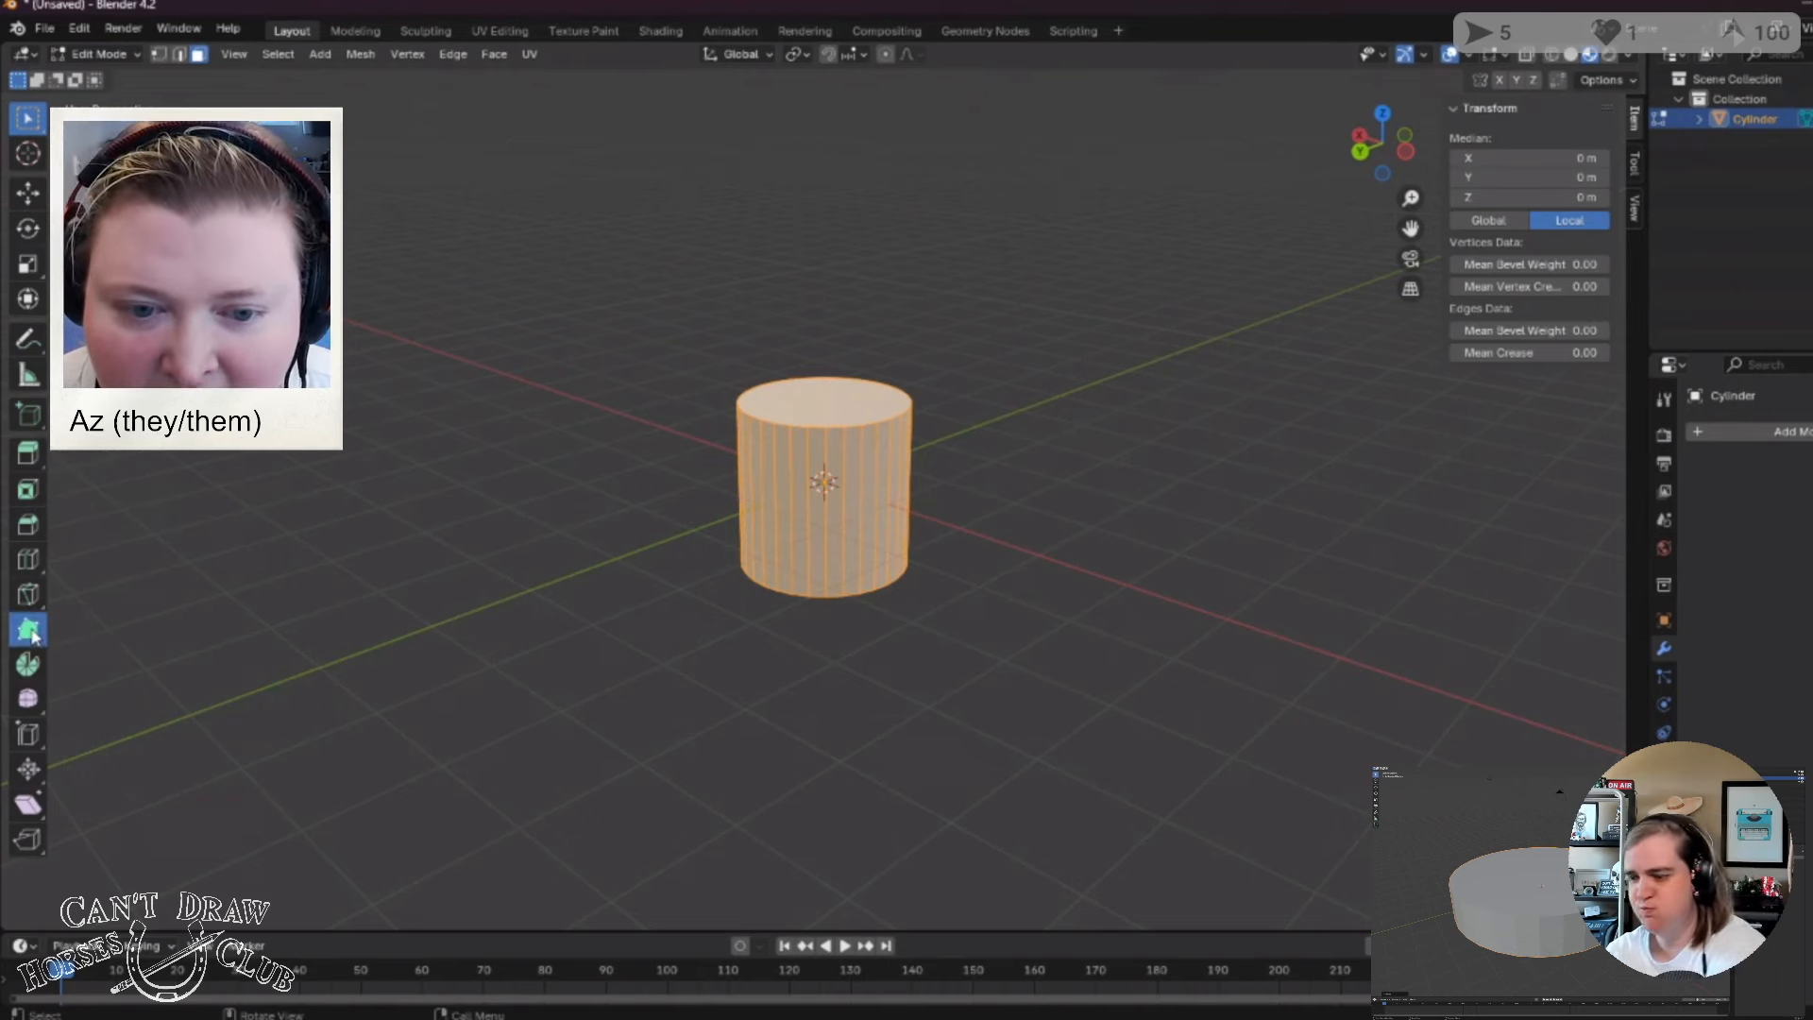
click(29, 629)
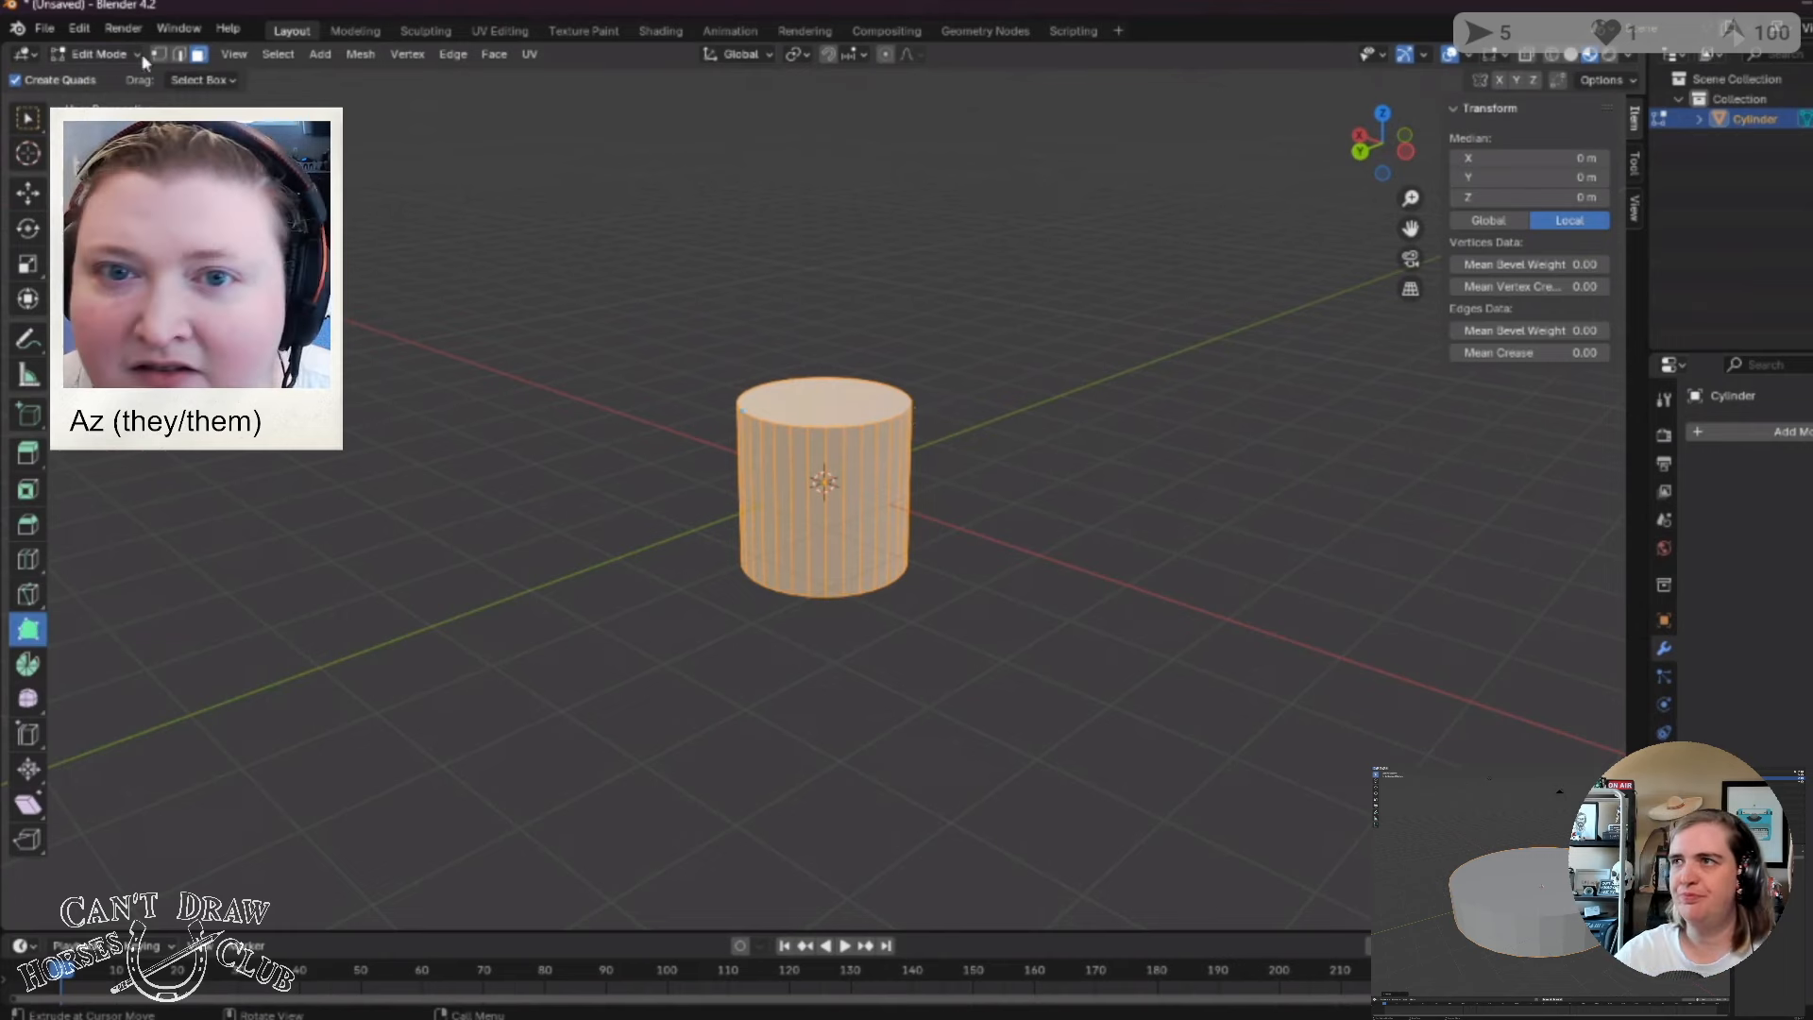
click(179, 54)
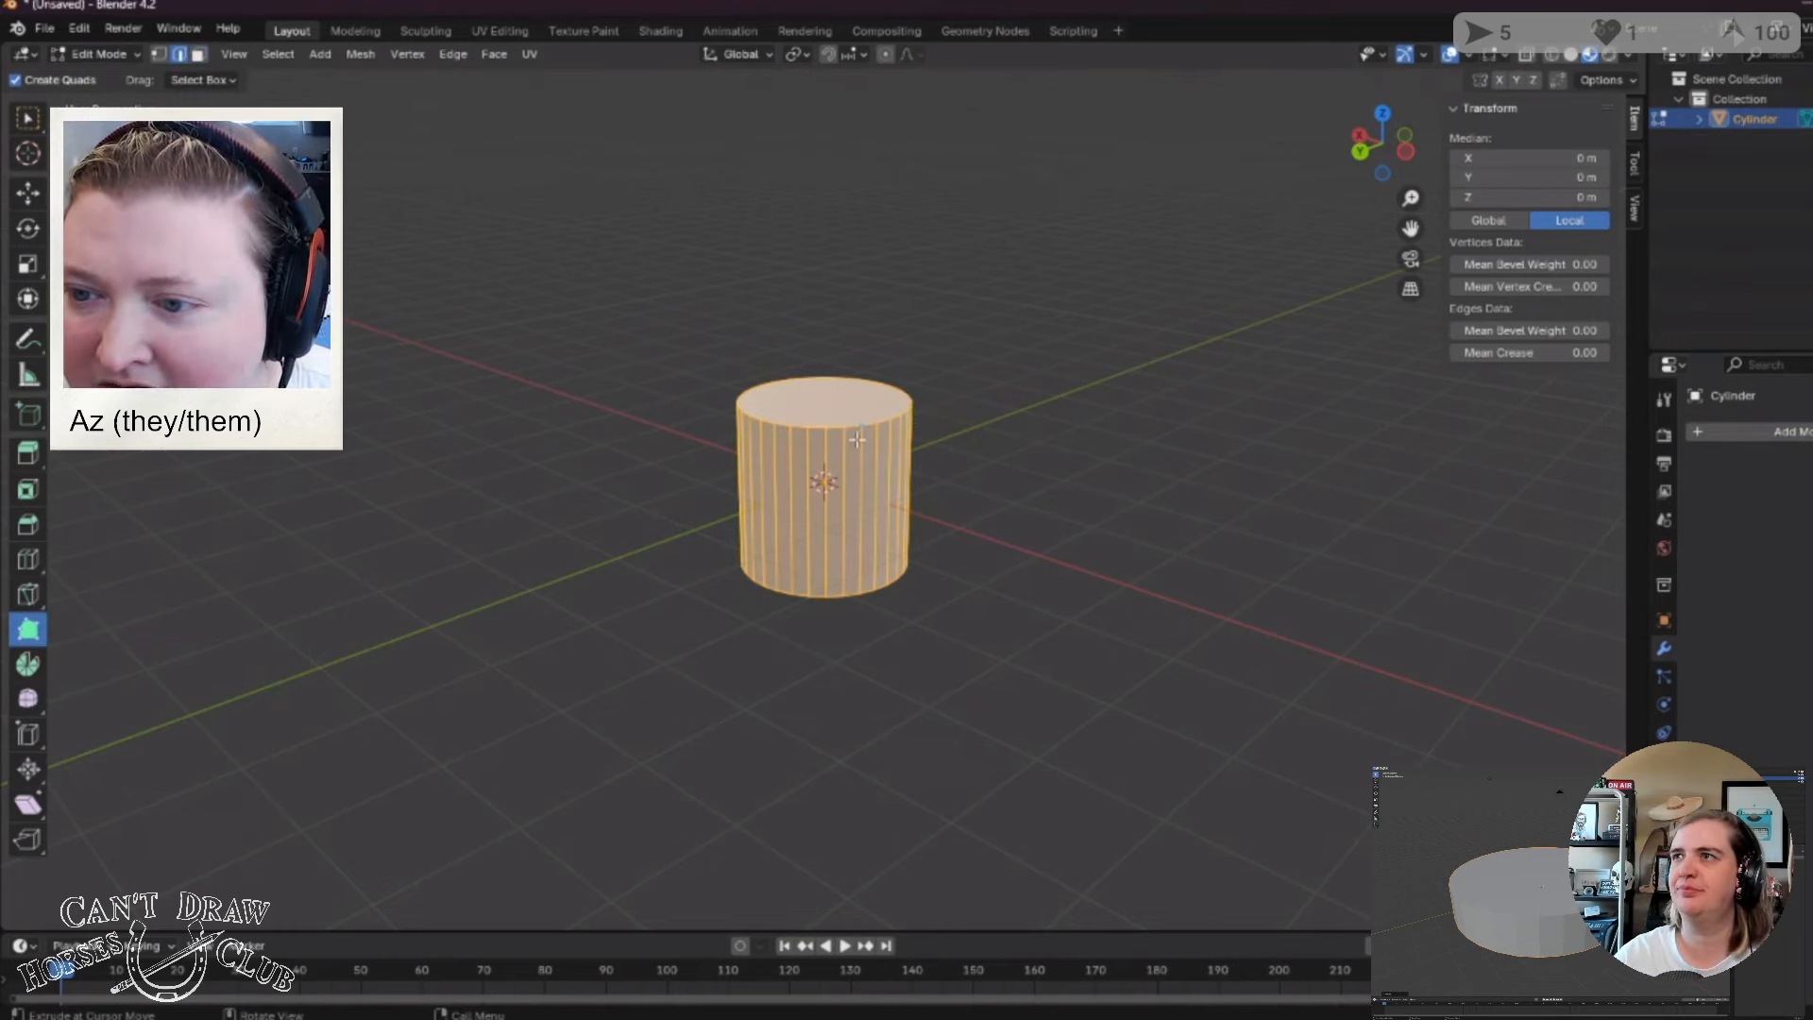
Pull a vertex on the cylinder's upper rim outward with Poly Build, and undo the move.
middle_drag(879, 585, 964, 503)
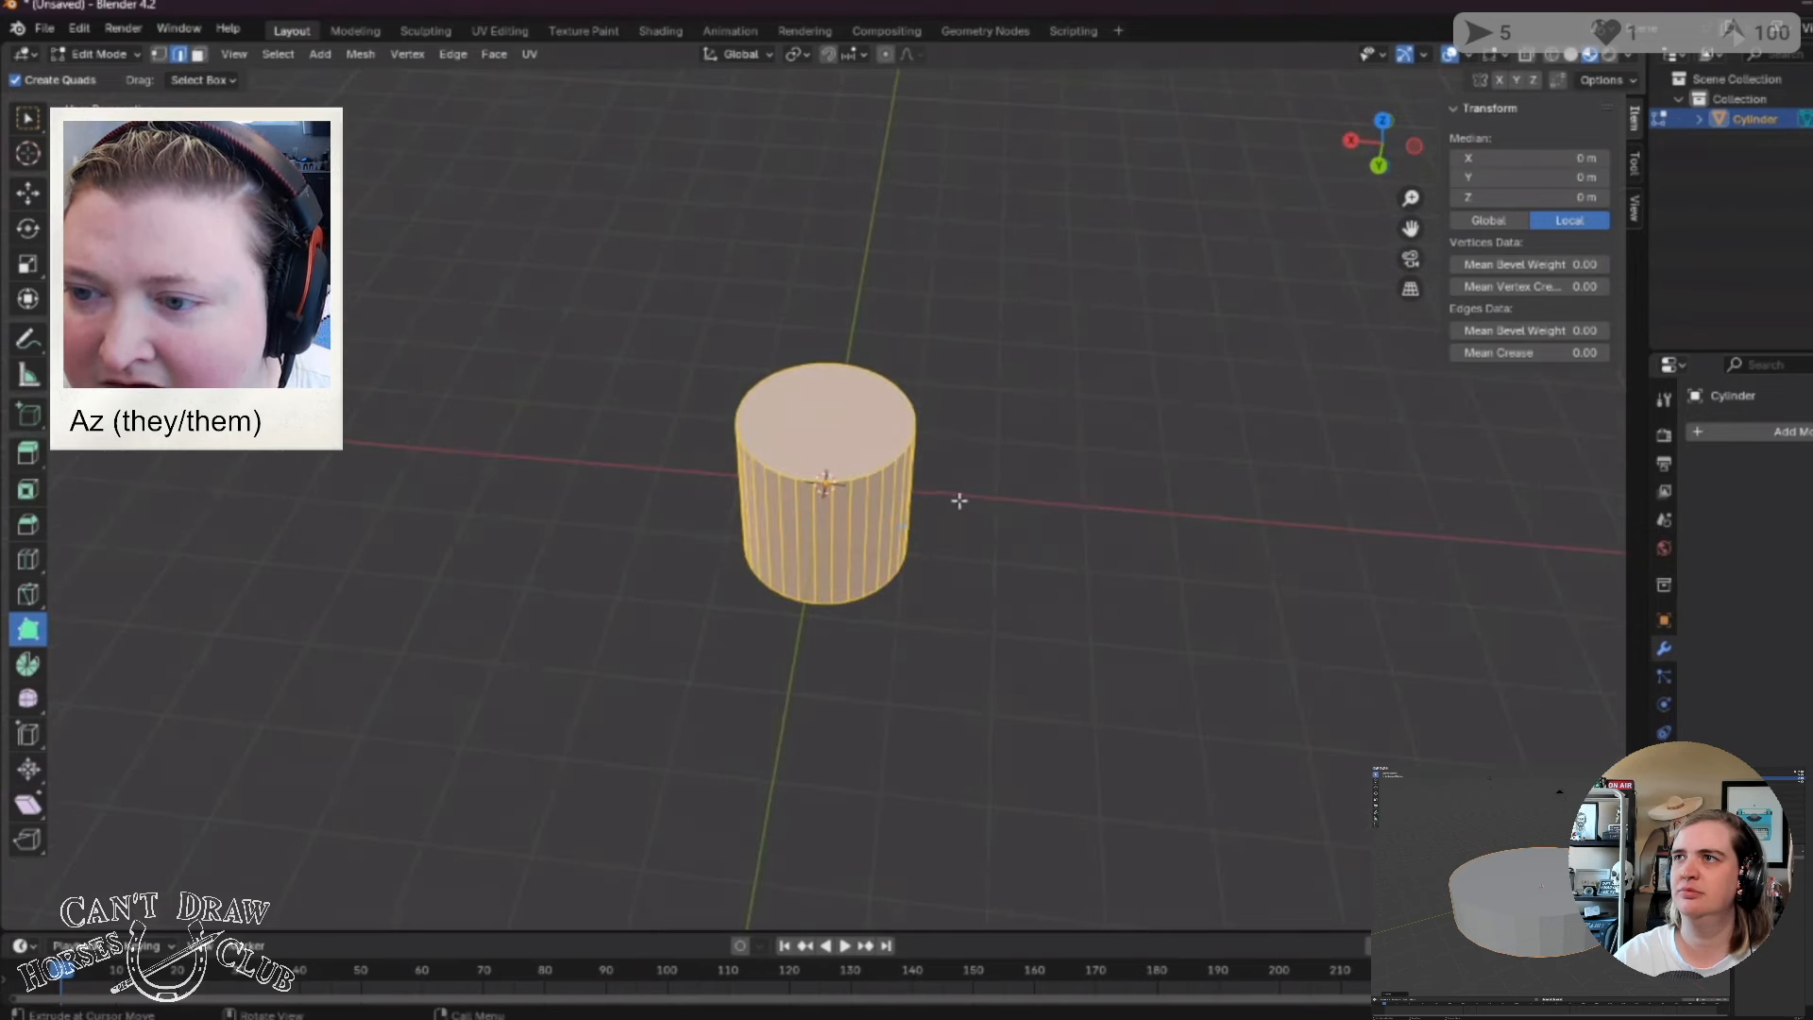
key(shift+1)
drag(907, 467, 1007, 528)
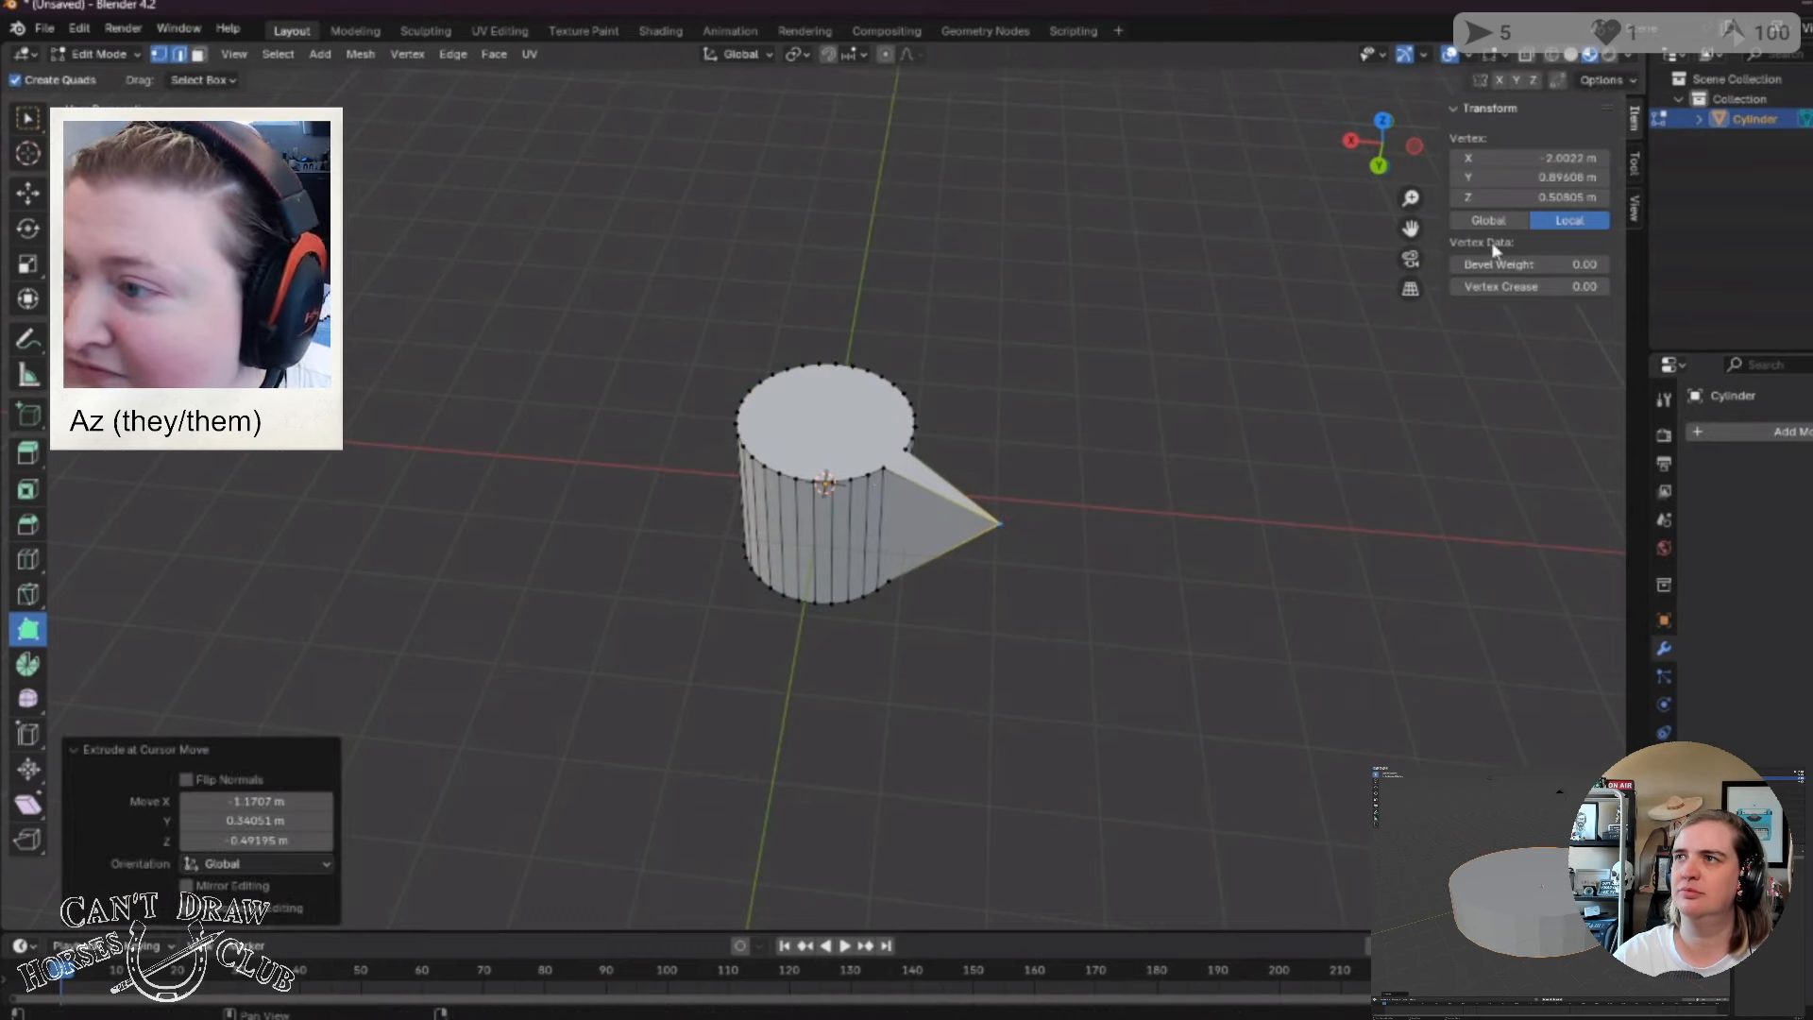
key(ctrl+z)
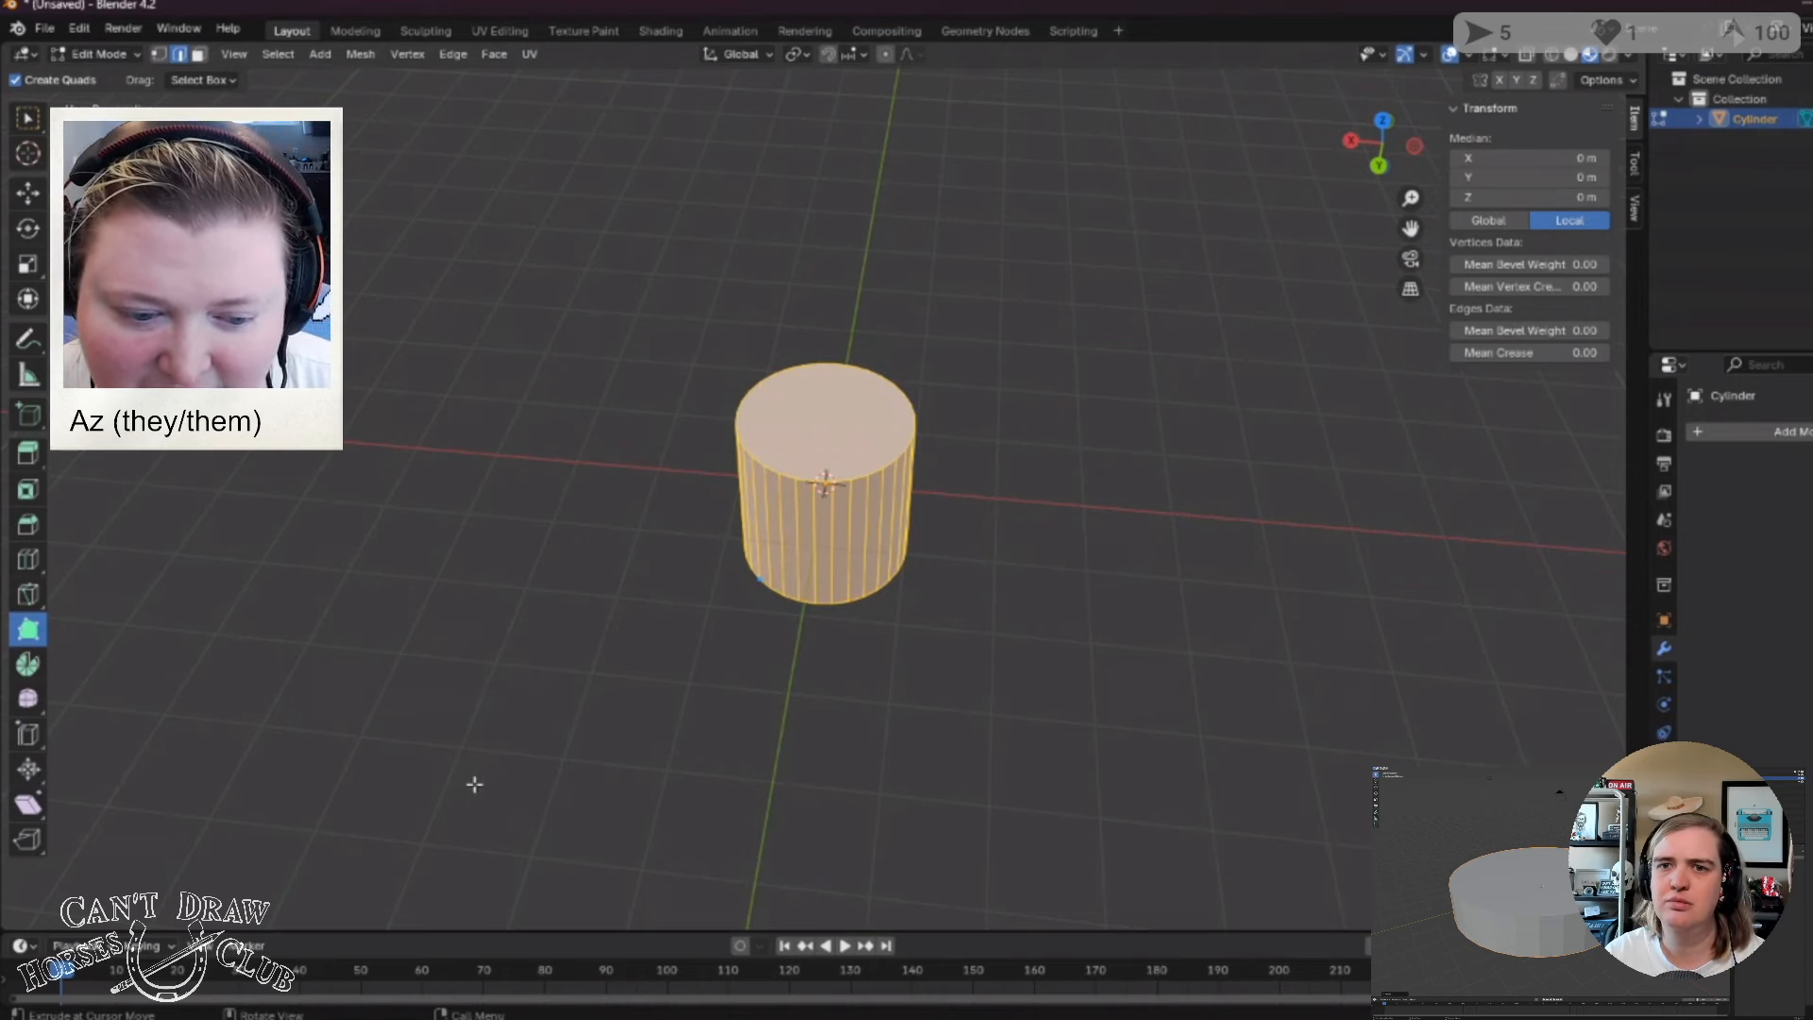
Shift a vertex on the front of the cylinder's upper rim slightly downward with Poly Build, and undo it.
middle_drag(705, 578, 728, 562)
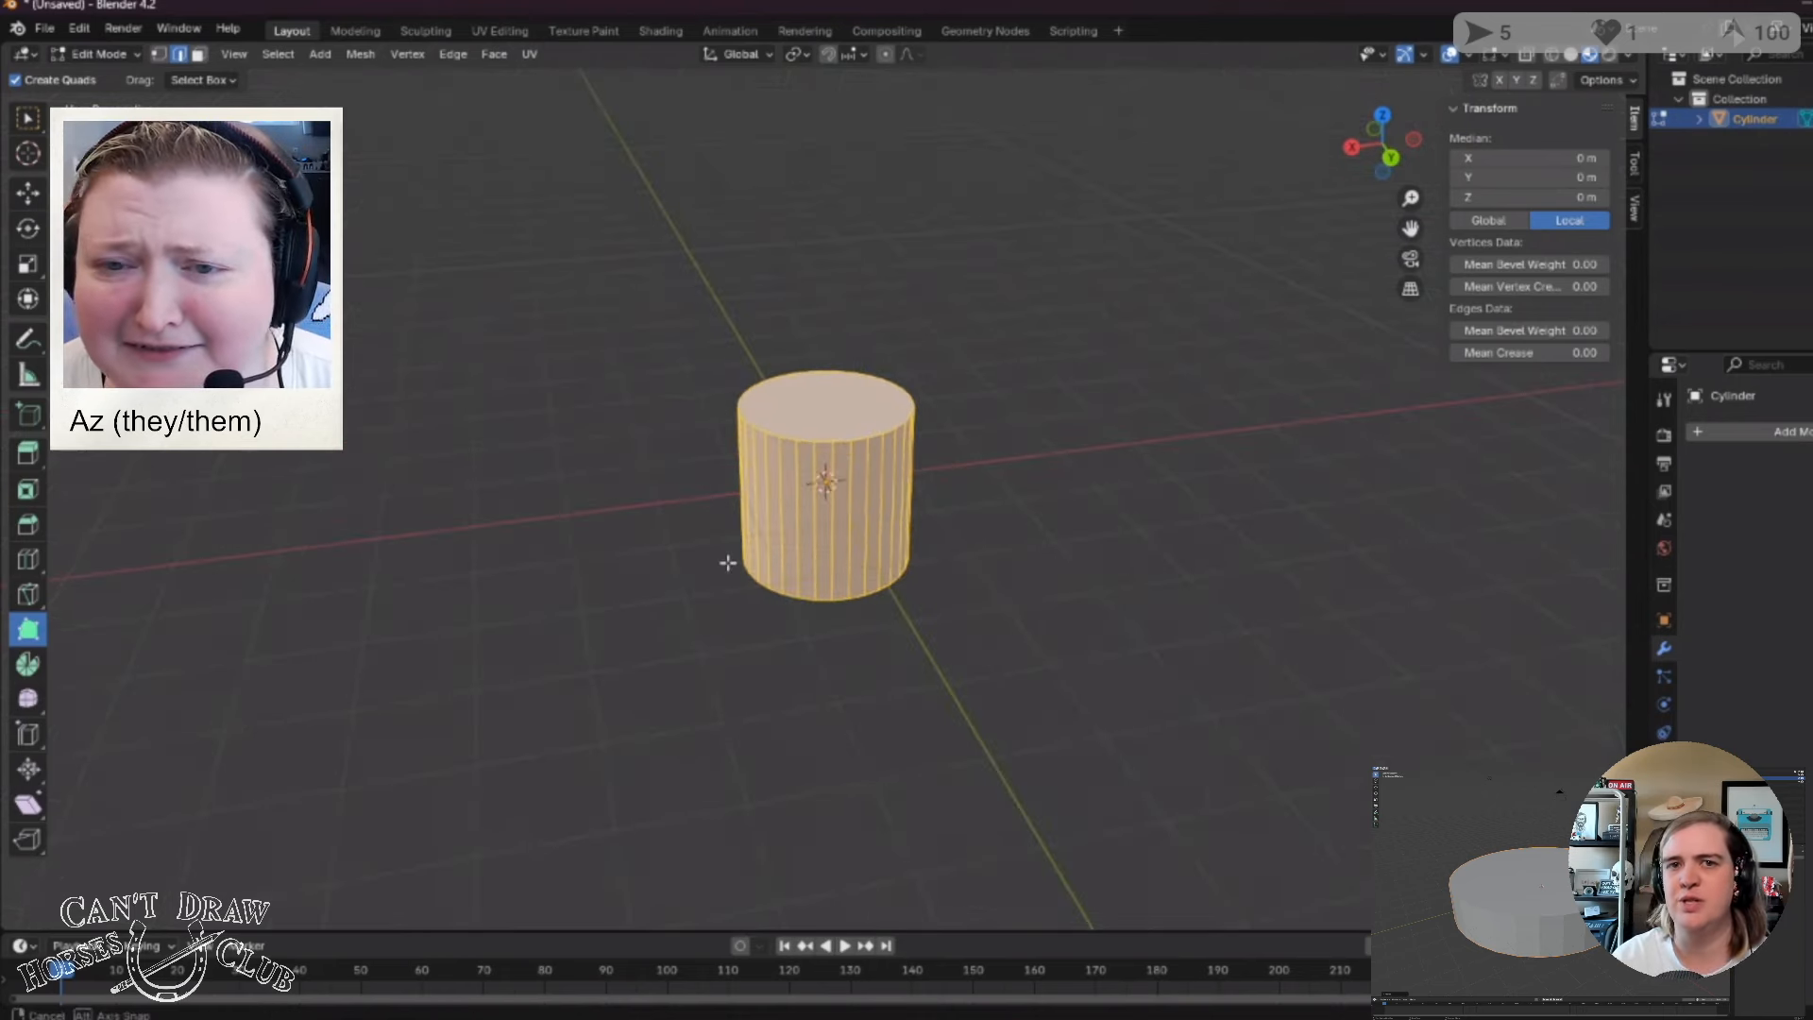
drag(807, 458, 787, 449)
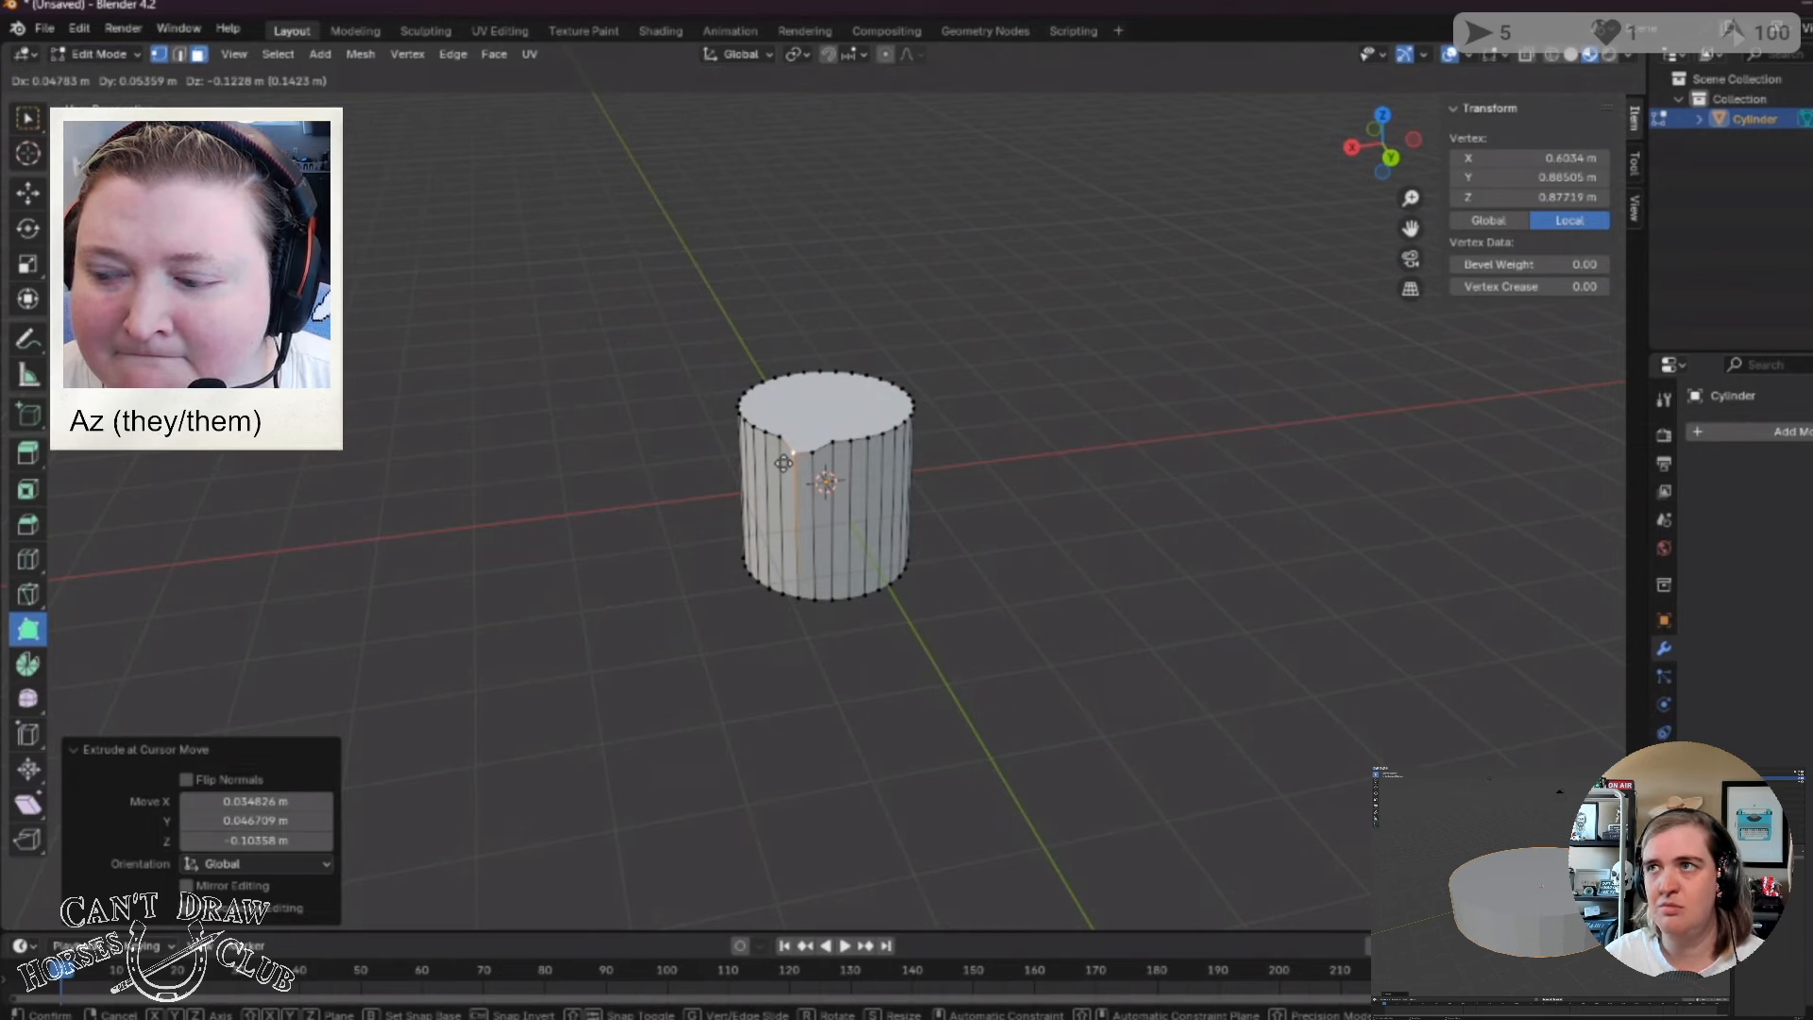
click(784, 463)
middle_drag(1064, 530, 883, 552)
key(ctrl+z)
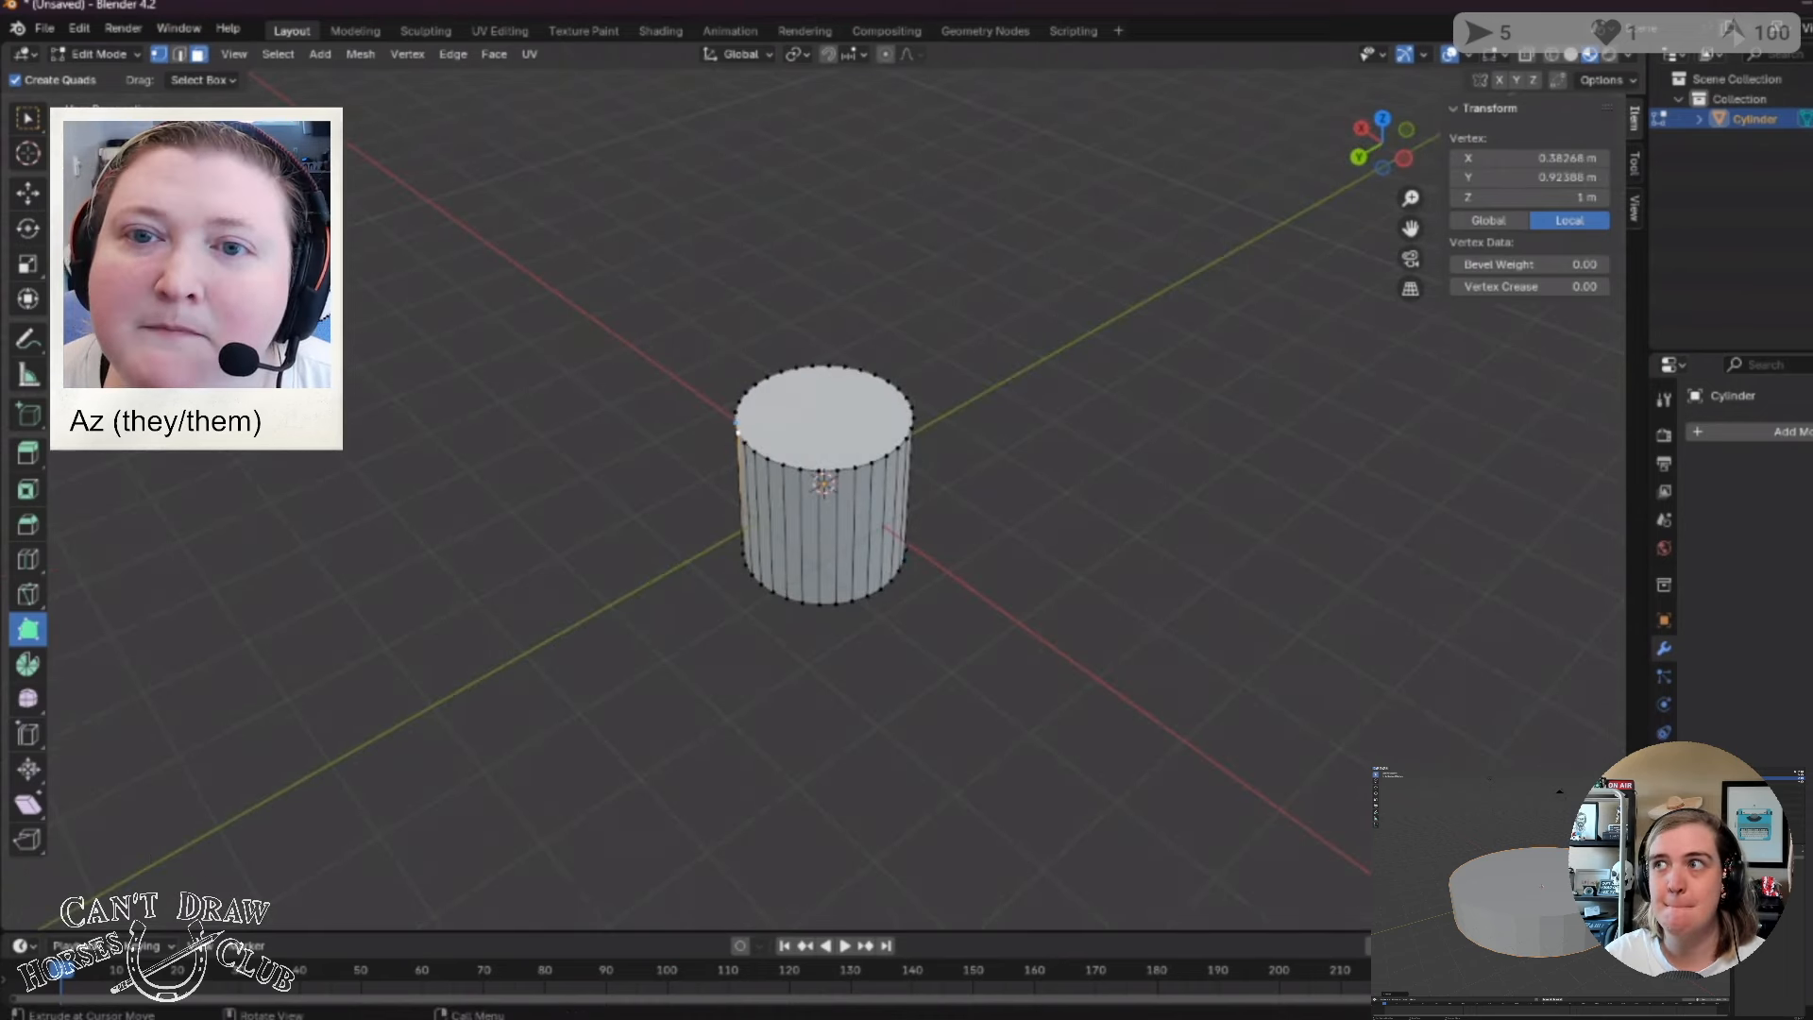
Switch to edge selection and try to pick the rim of the cylinder's top with Poly Build.
middle_drag(617, 399, 843, 376)
scroll(849, 448, up, 3)
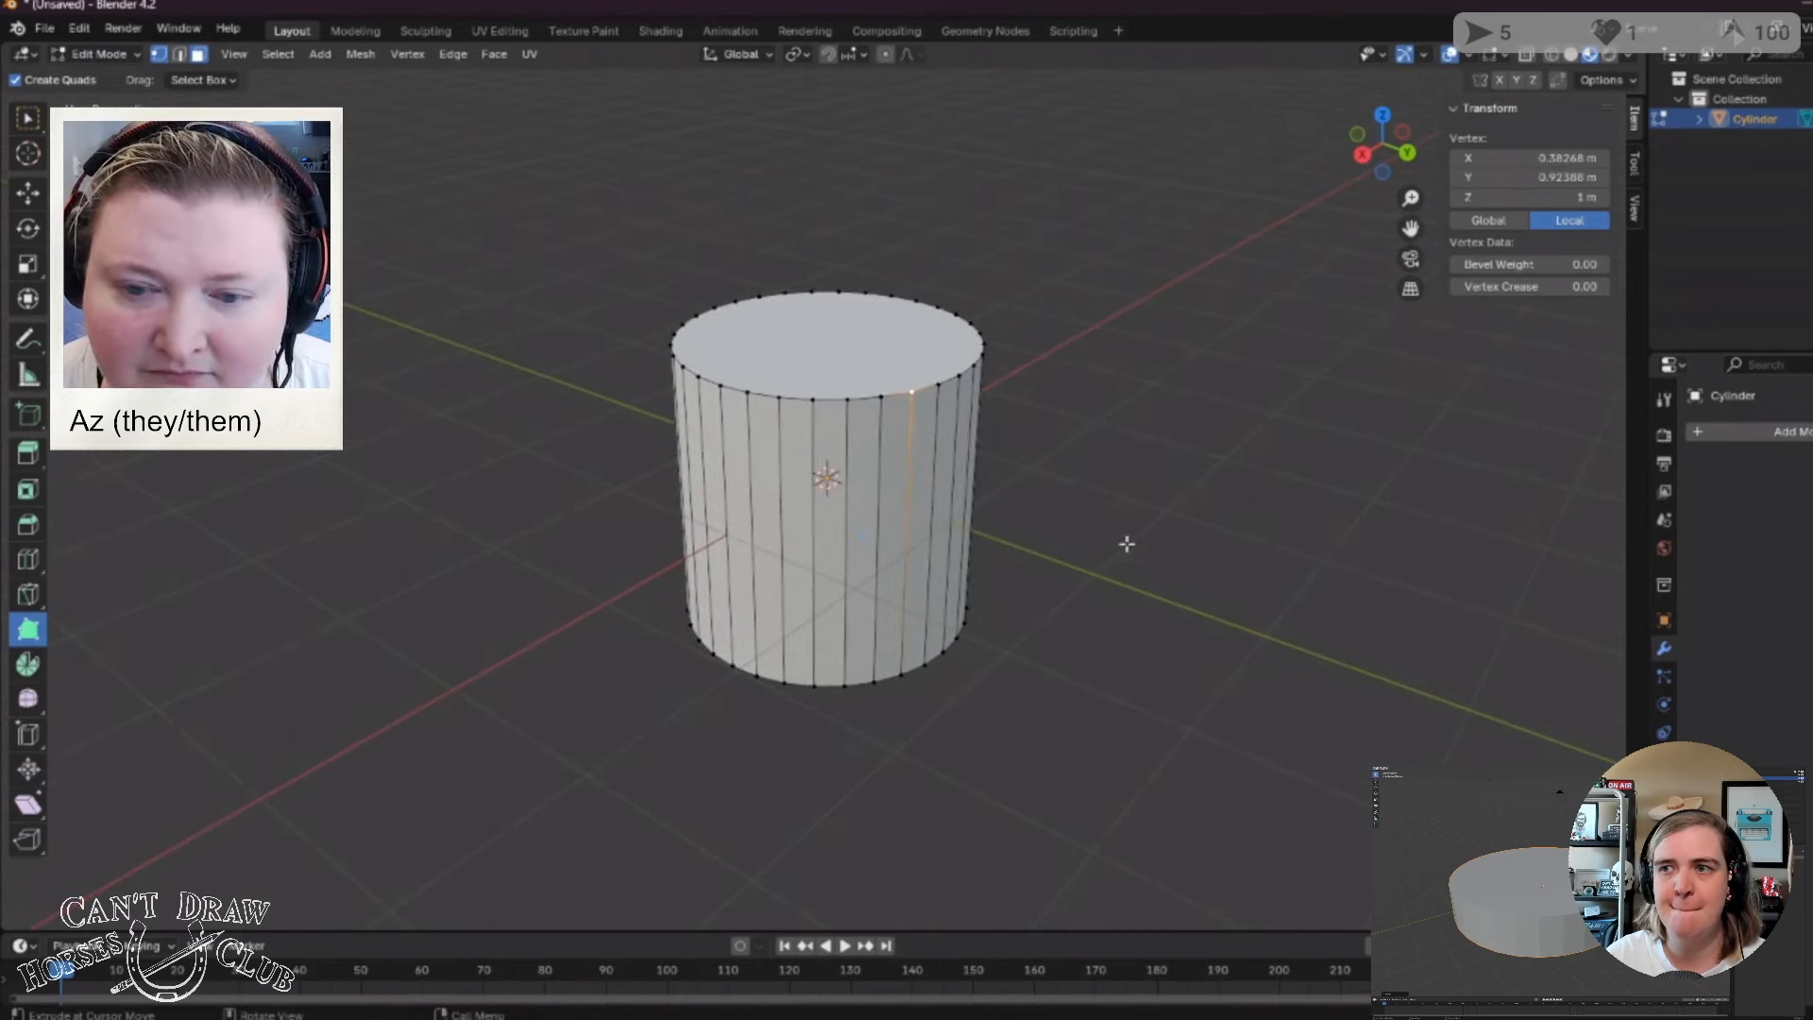
click(178, 54)
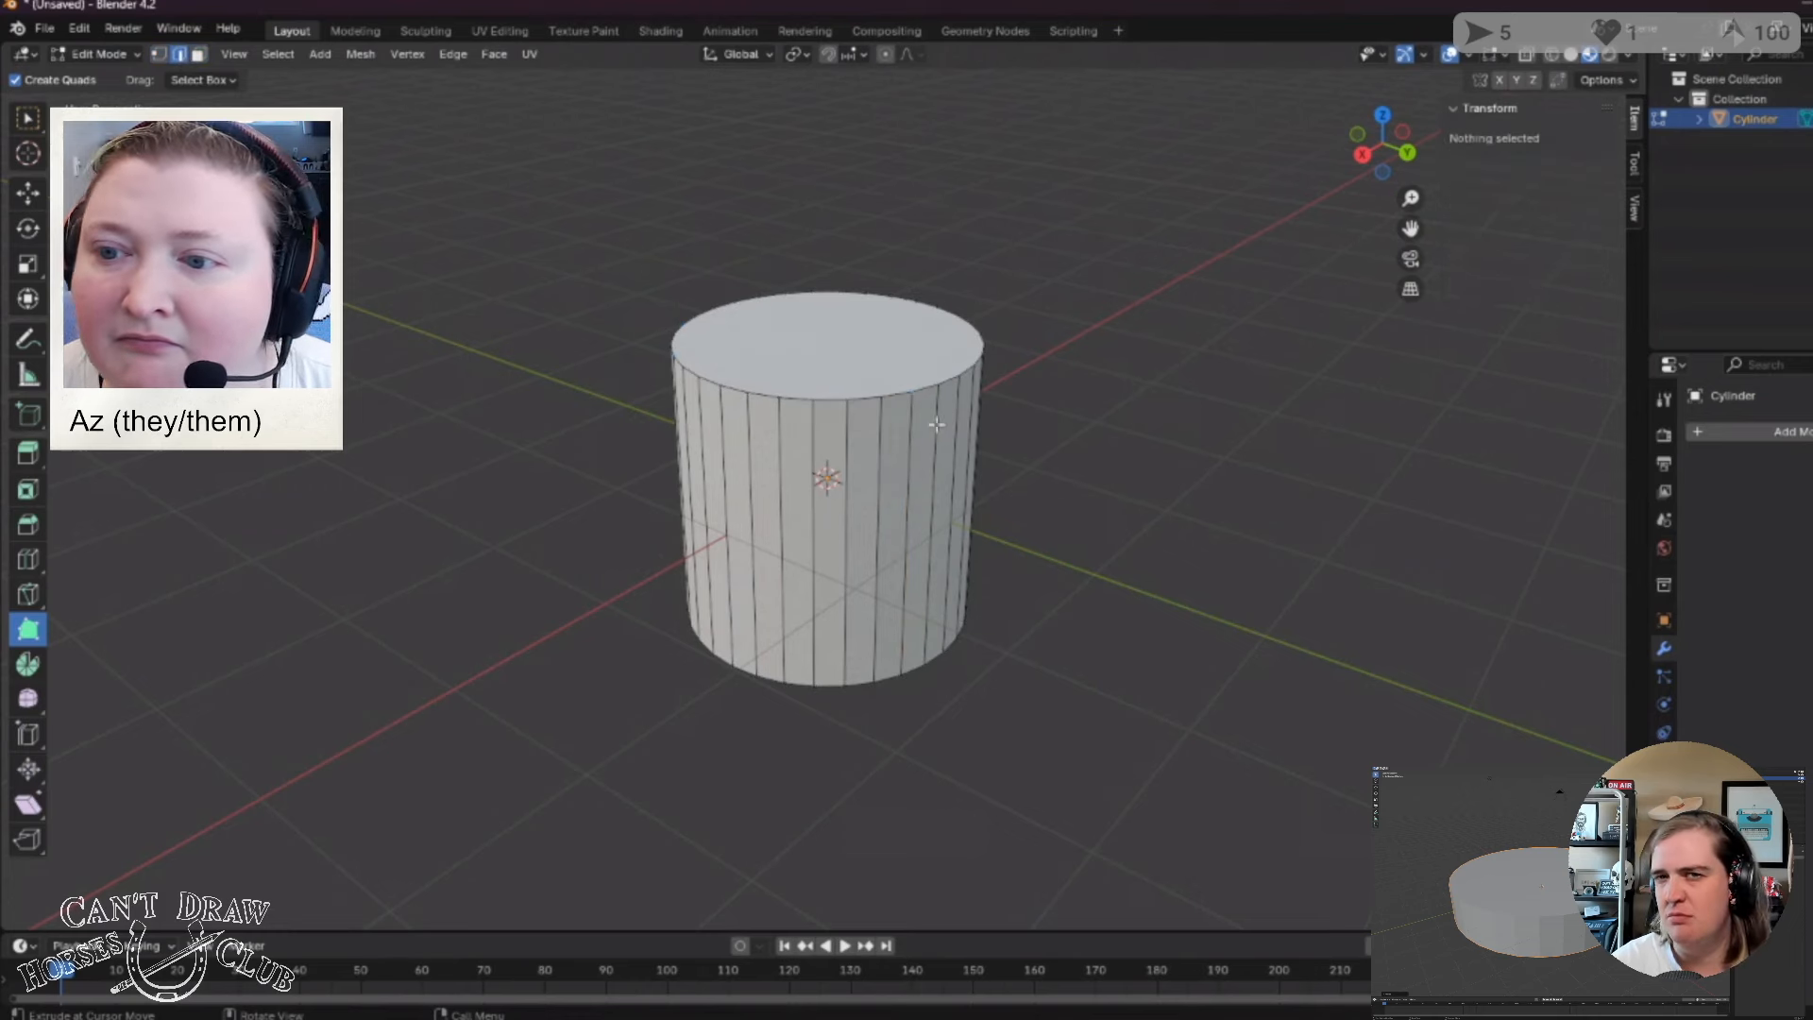
scroll(424, 550, down, 3)
scroll(587, 553, down, 1)
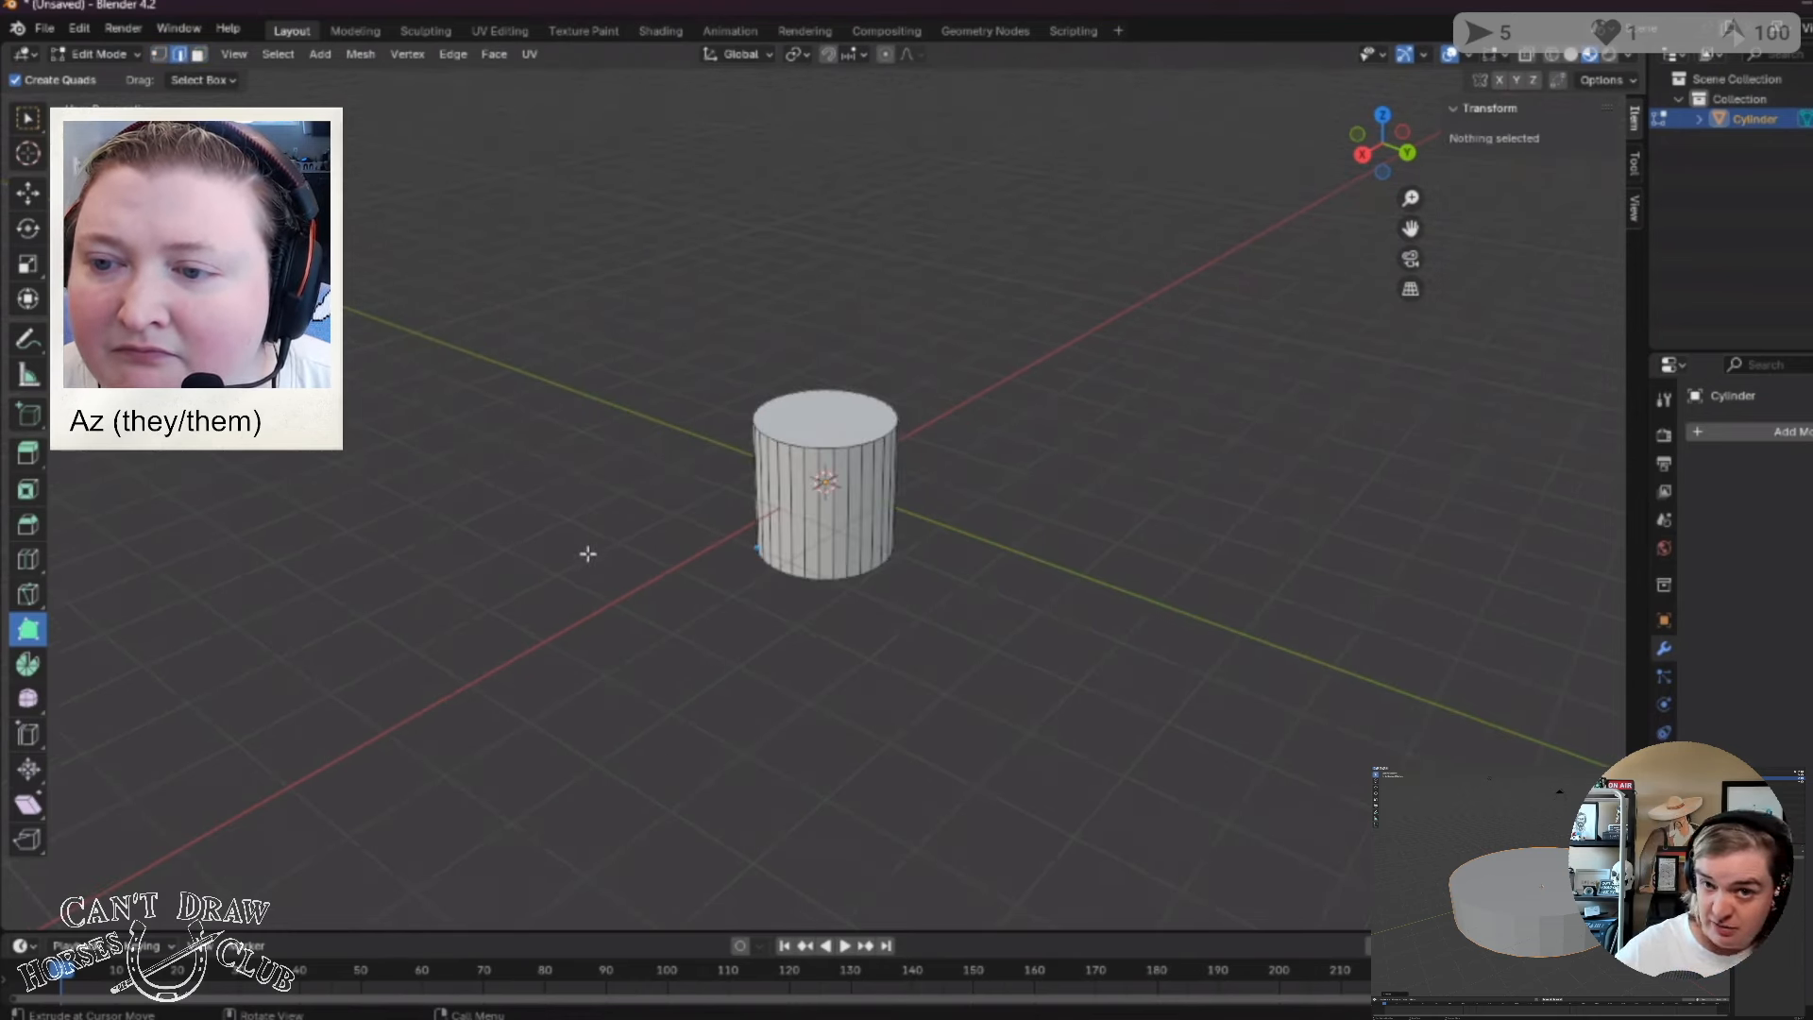
middle_drag(516, 433, 954, 517)
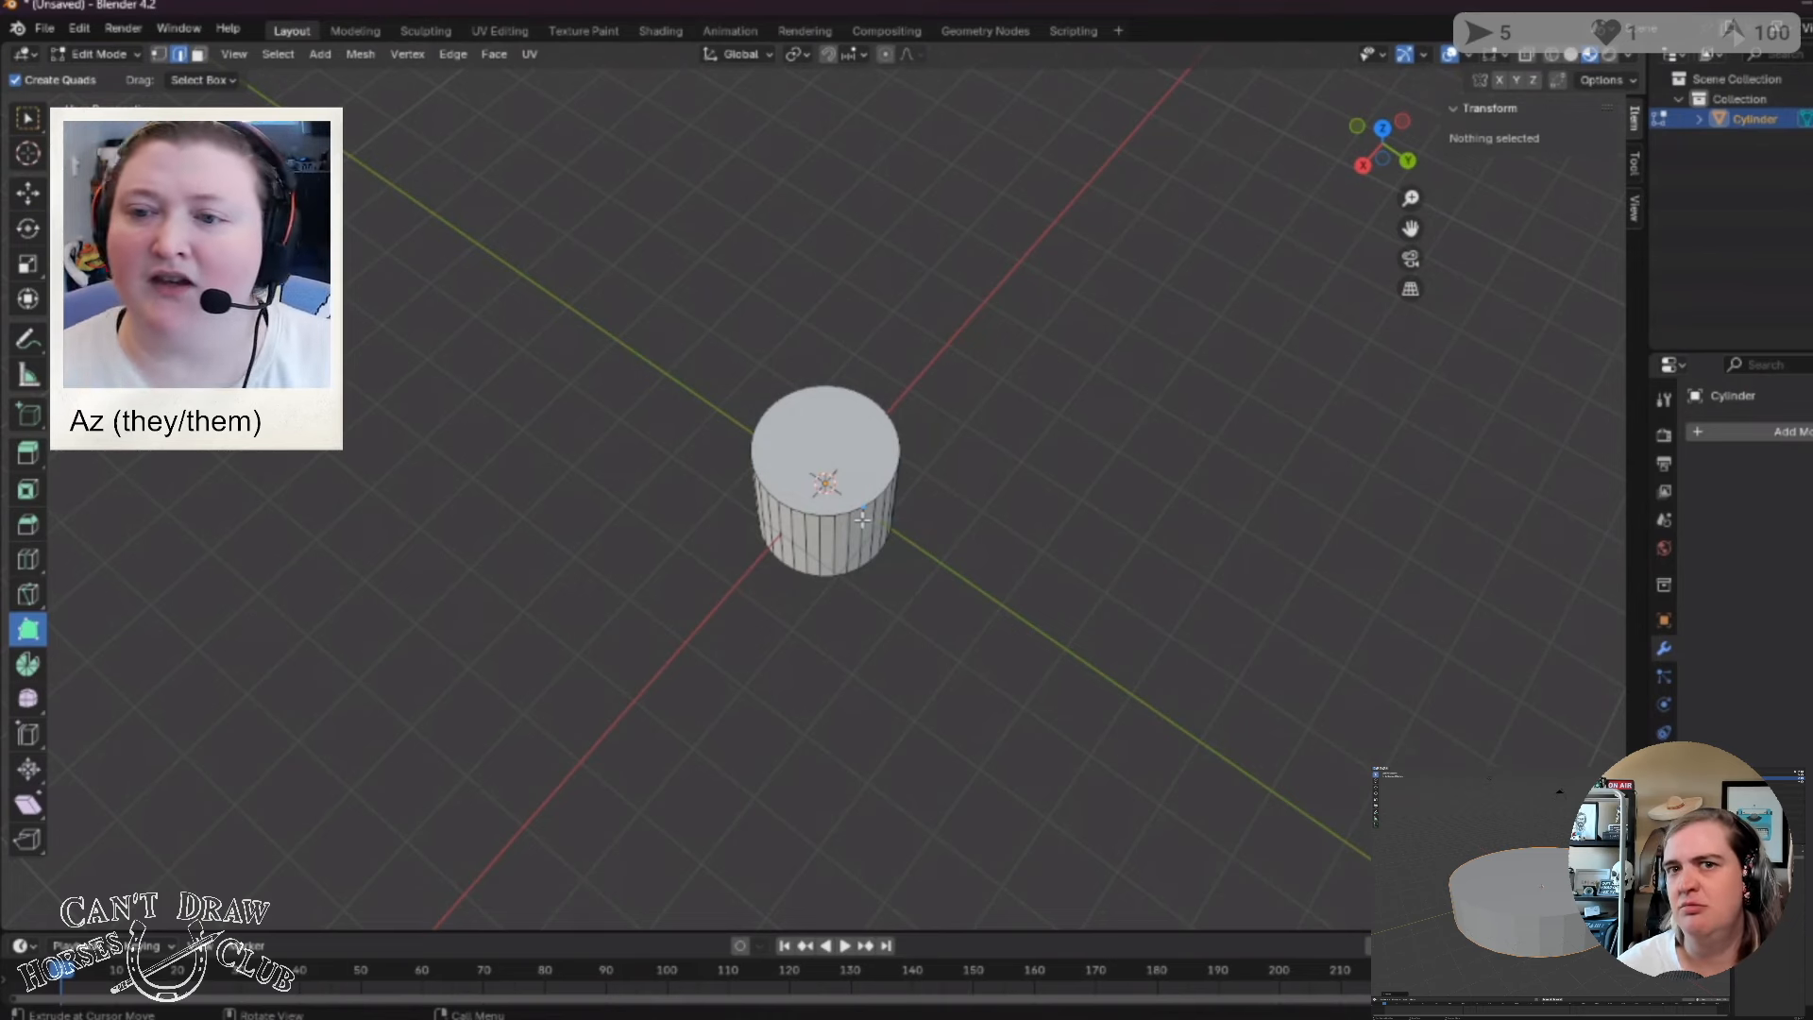
click(809, 453)
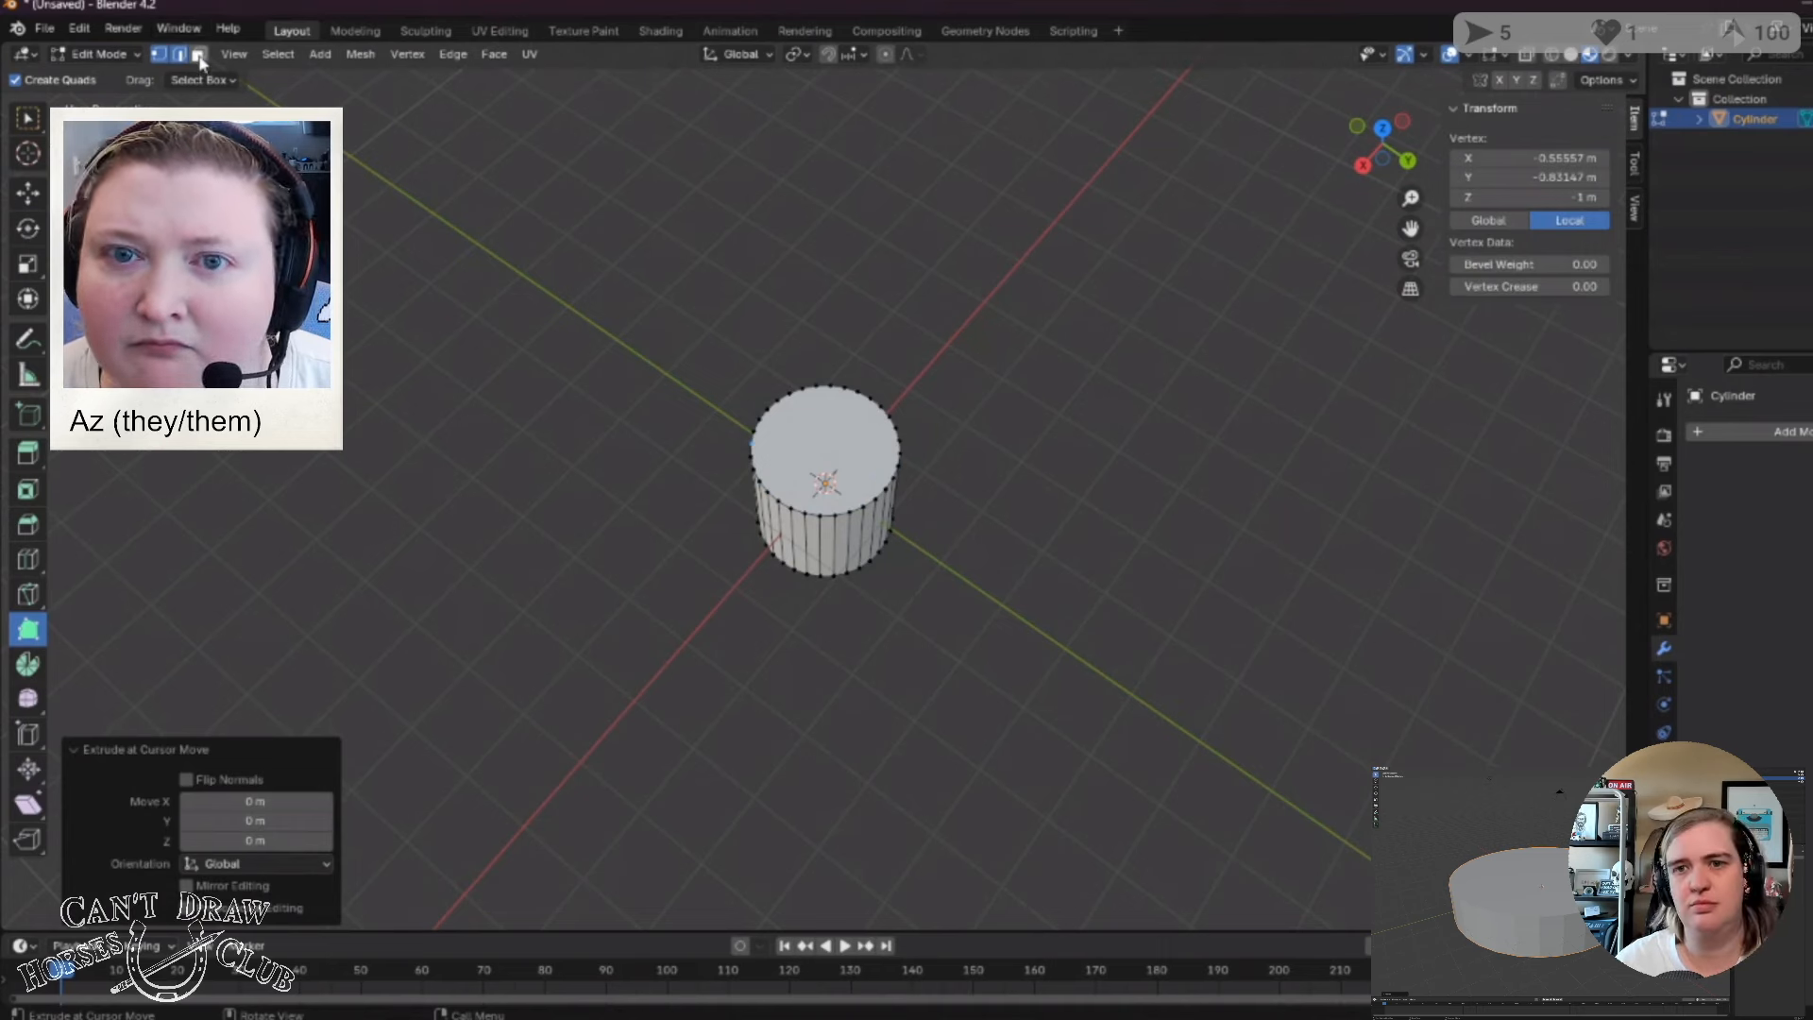
Switch to face selection and try to pick the cylinder's top face with Poly Build.
click(198, 55)
click(823, 444)
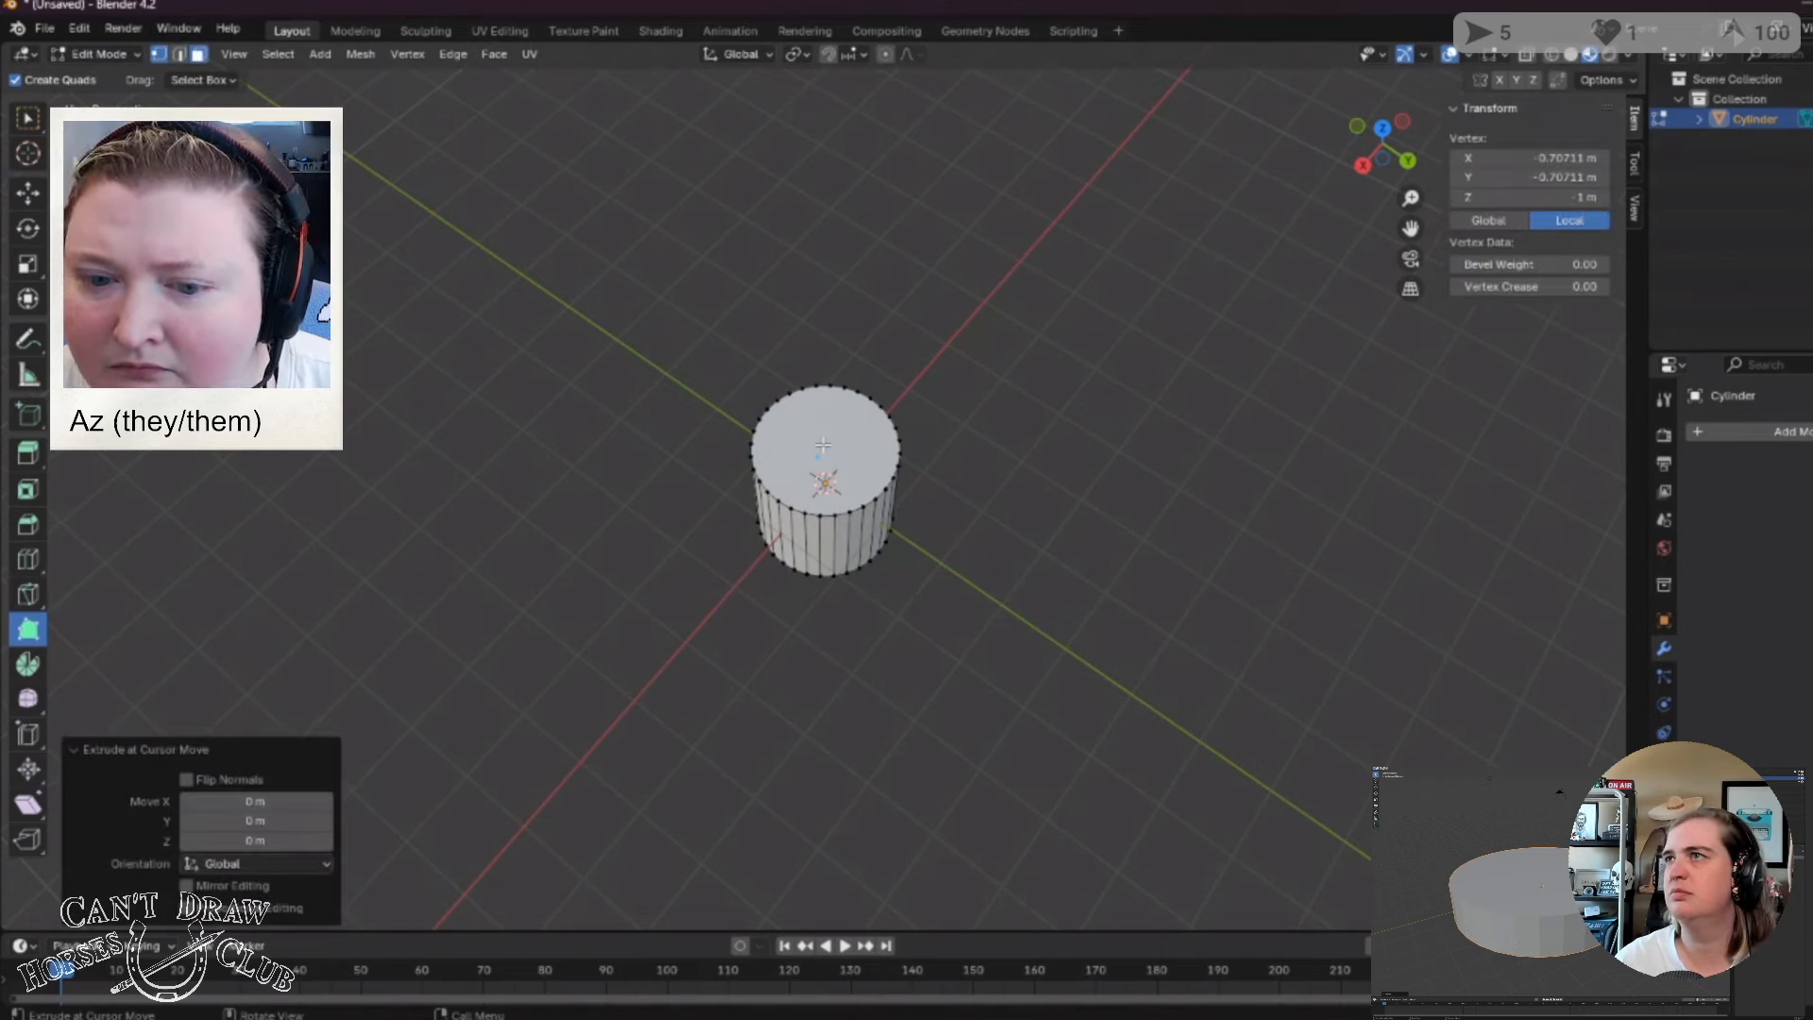
scroll(823, 444, up, 3)
middle_drag(551, 615, 567, 581)
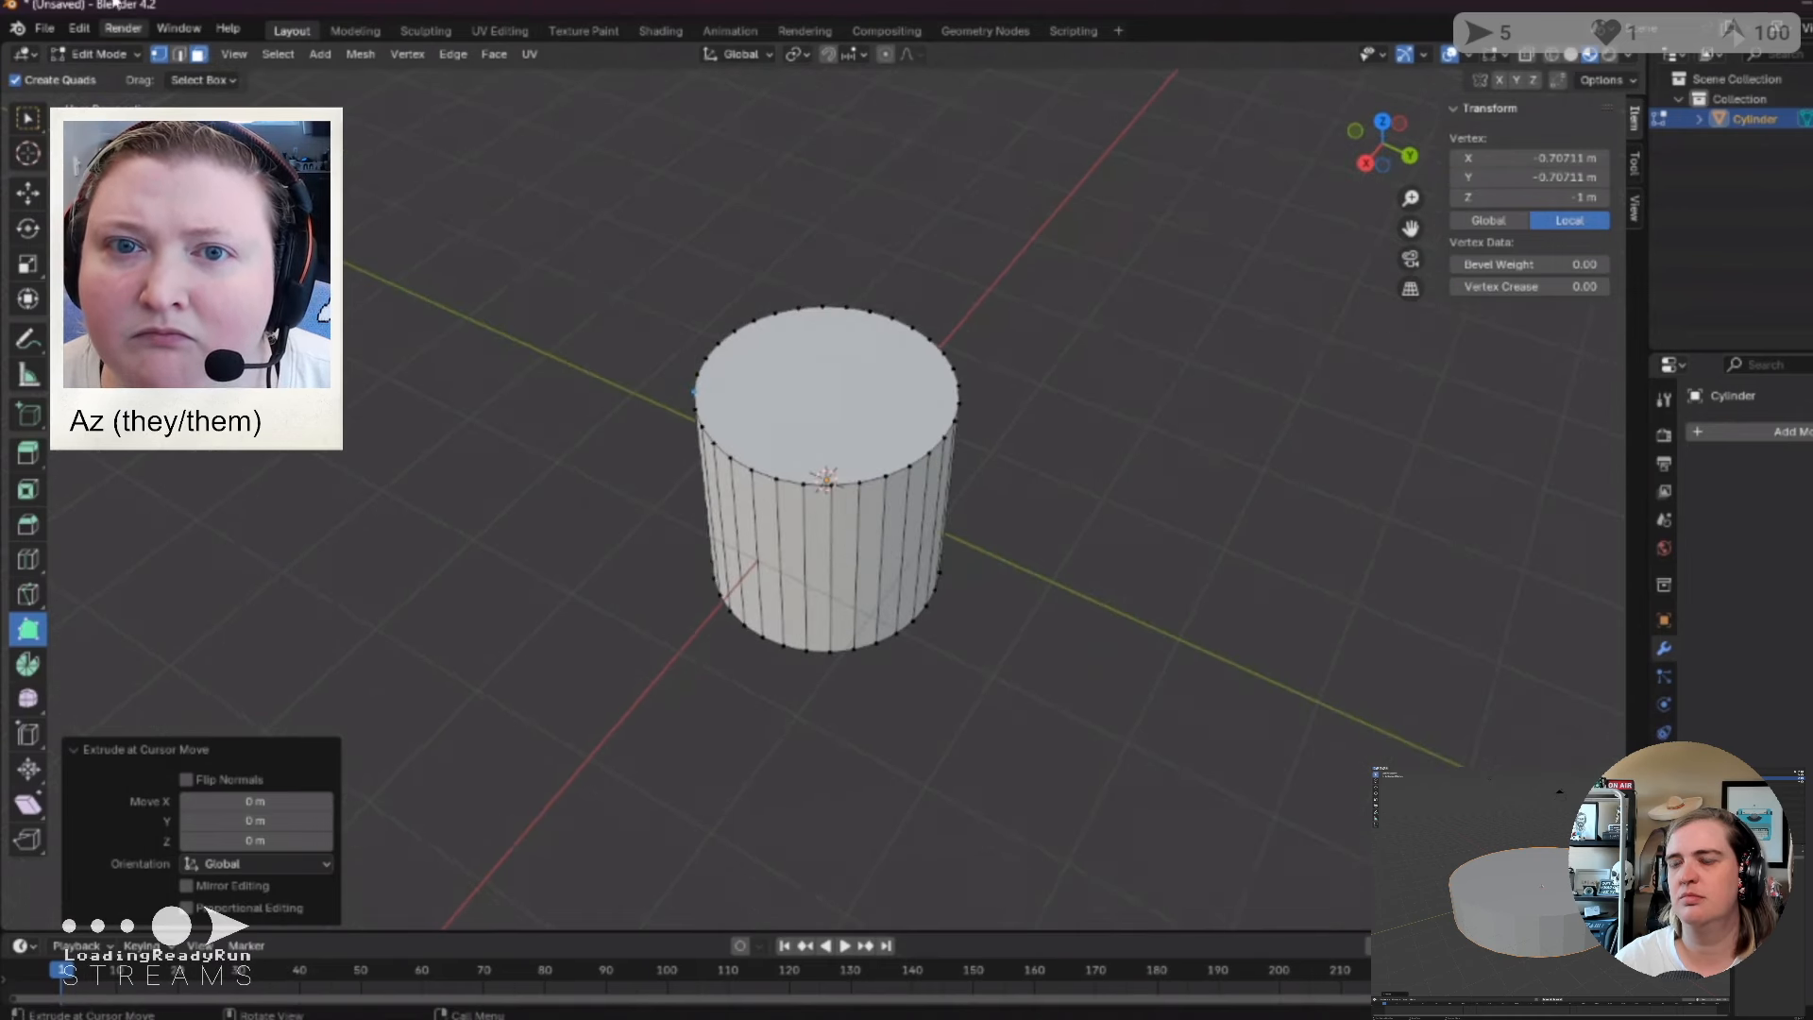
click(160, 55)
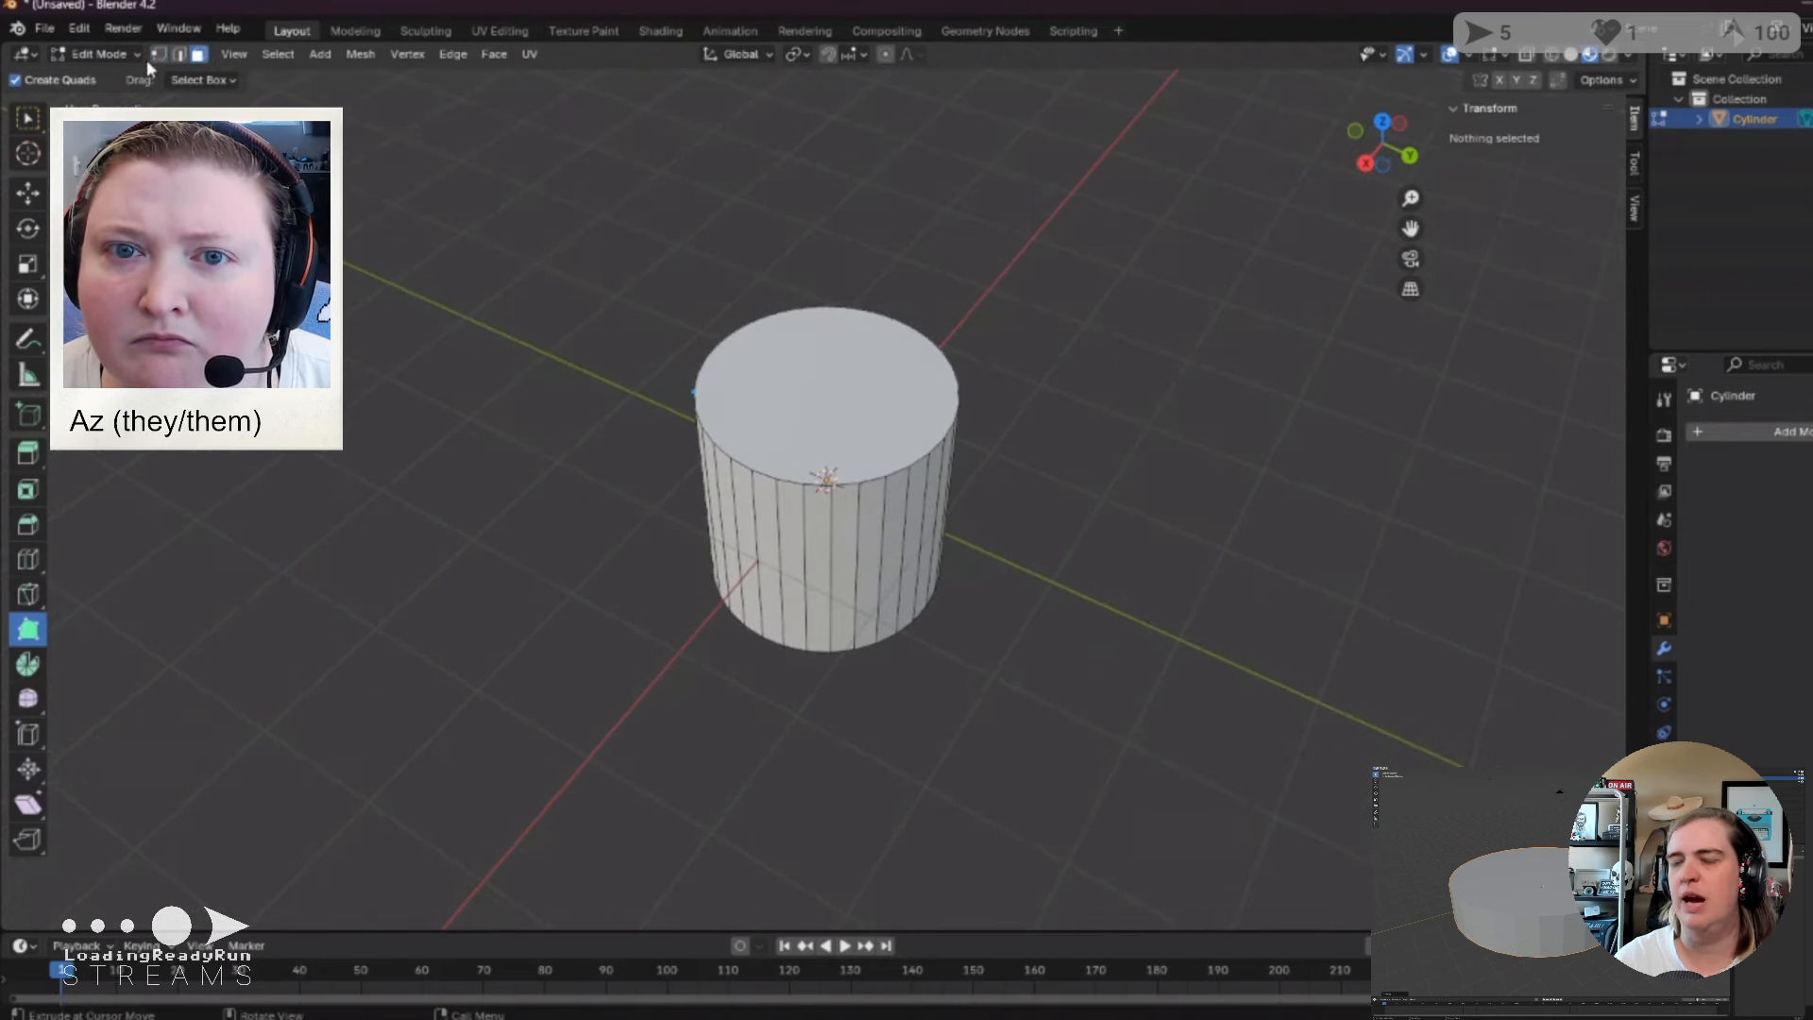
ctrl+right_click(800, 385)
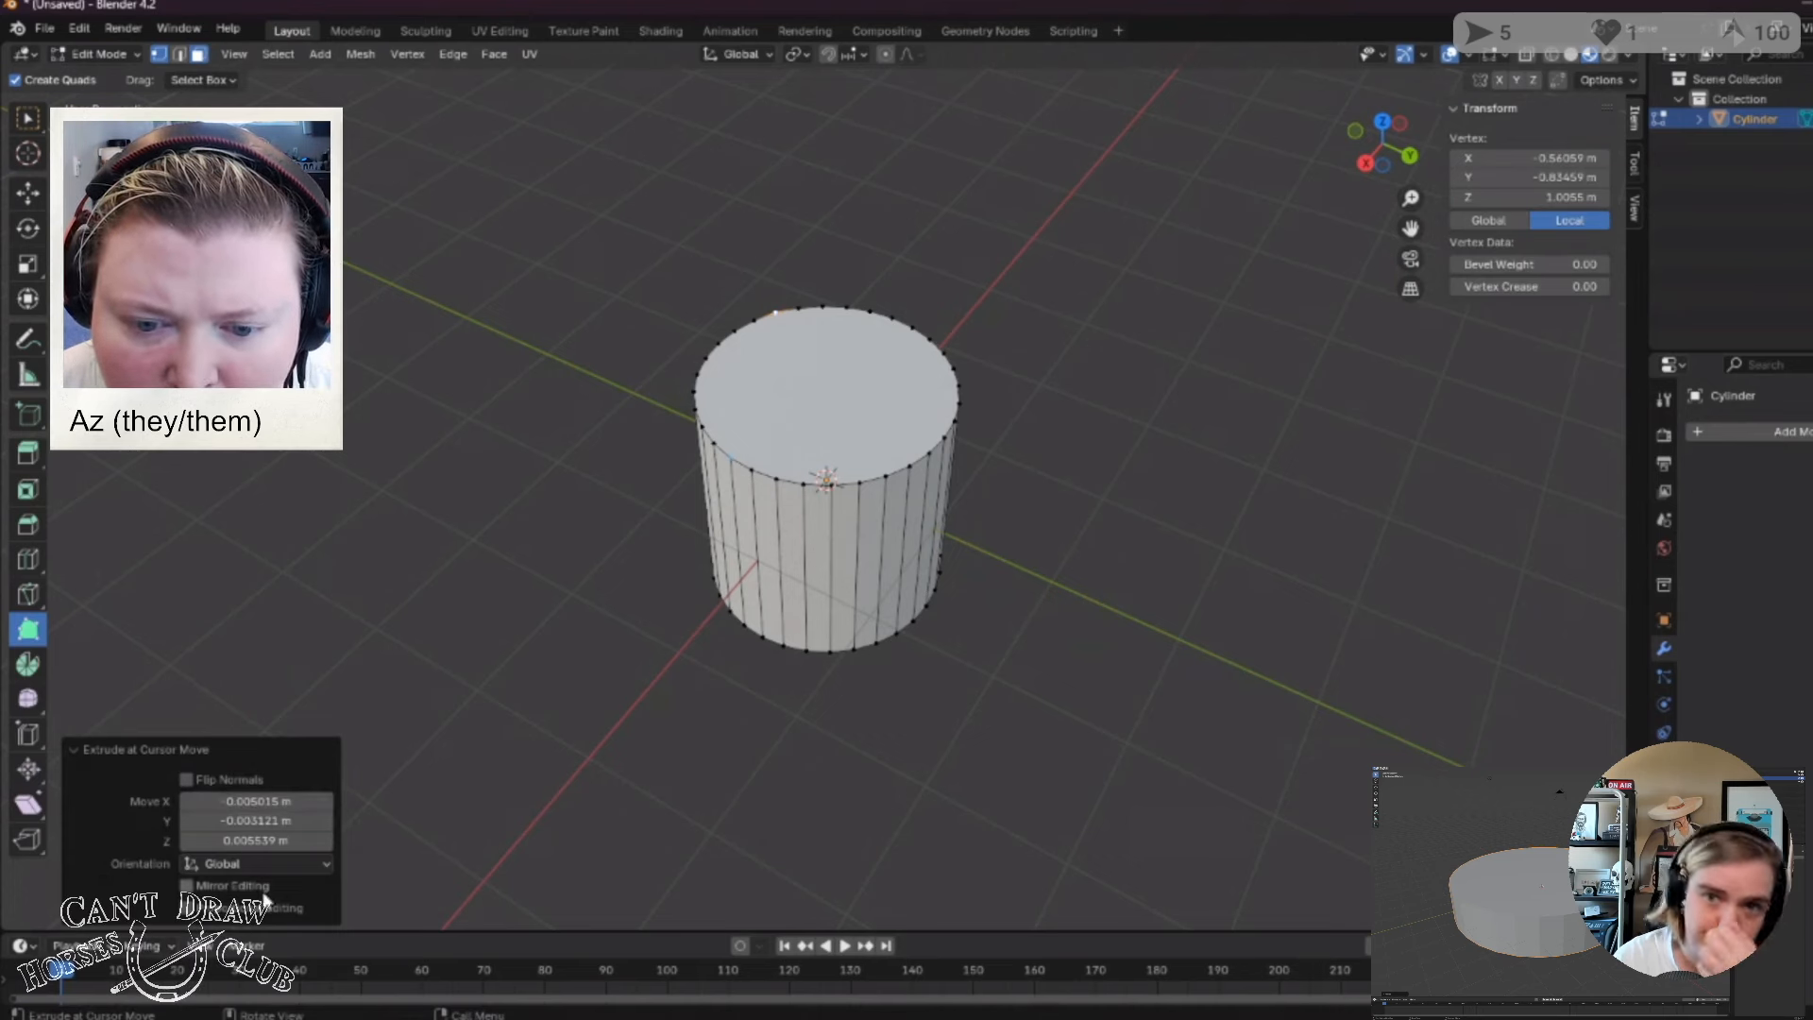
Try to move the cylinder's top from a point on that face with Poly Build, and undo the vertex shift.
key(g)
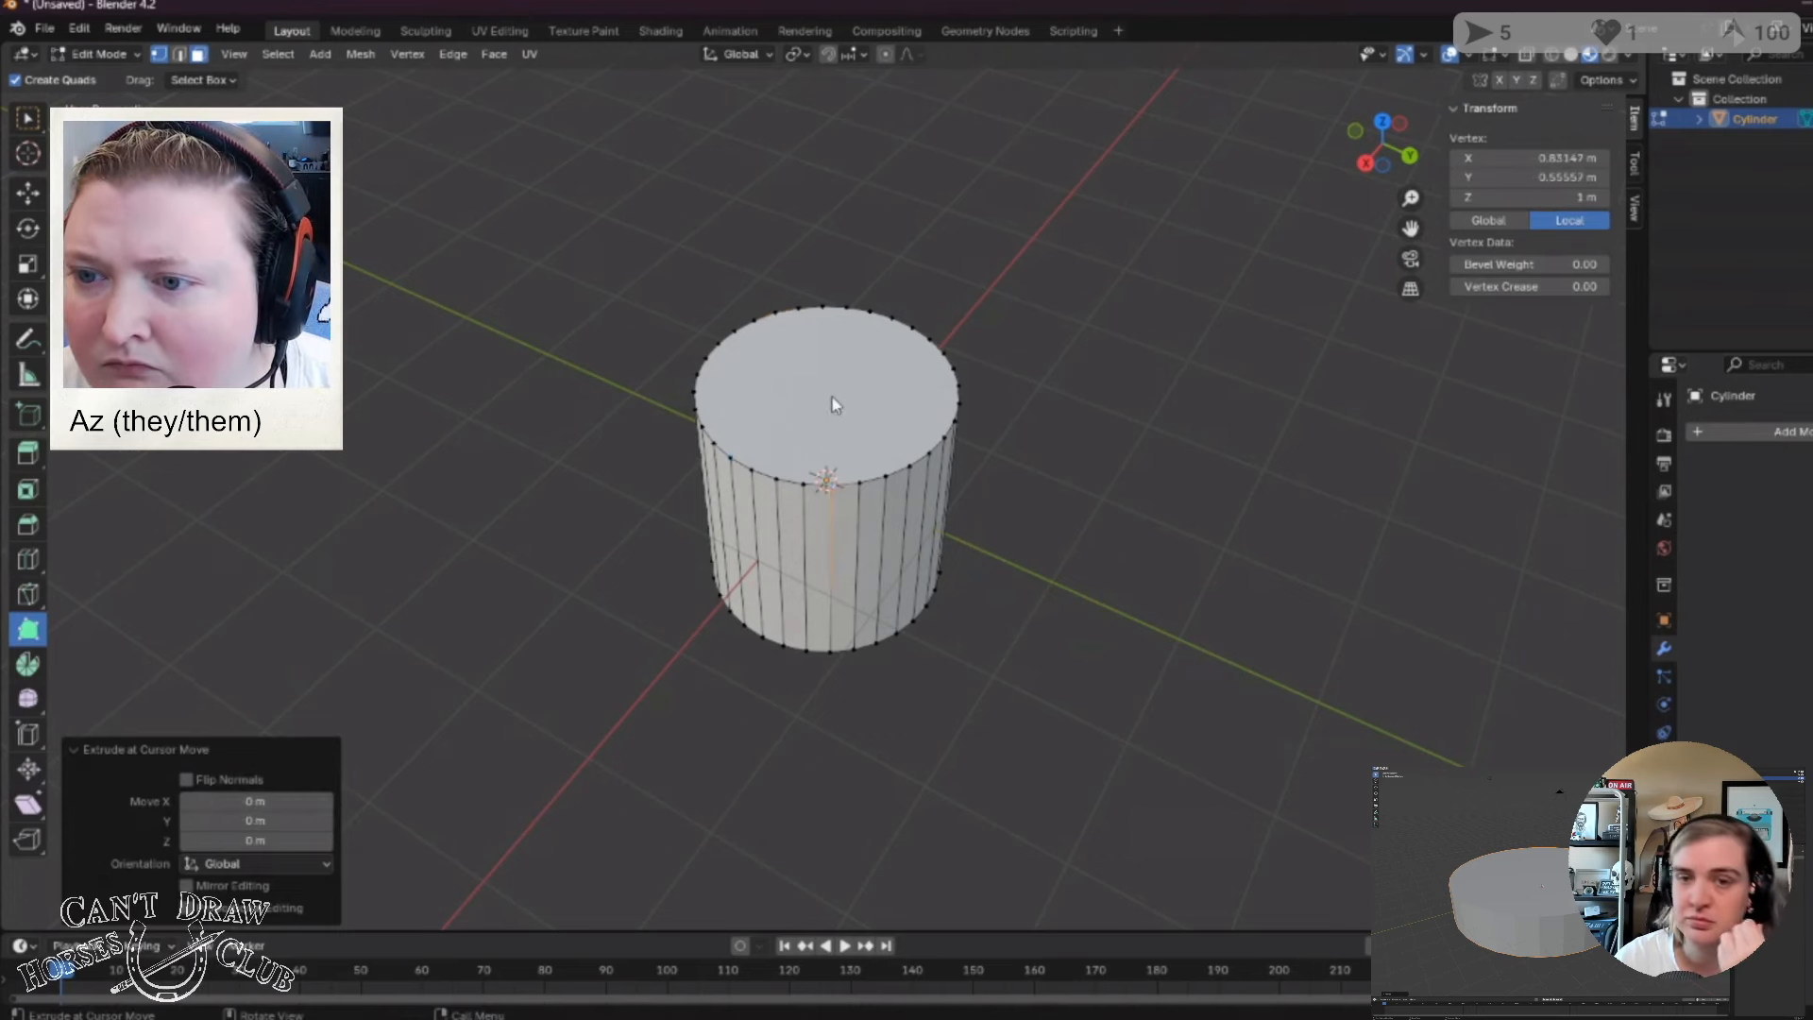
drag(852, 409, 852, 410)
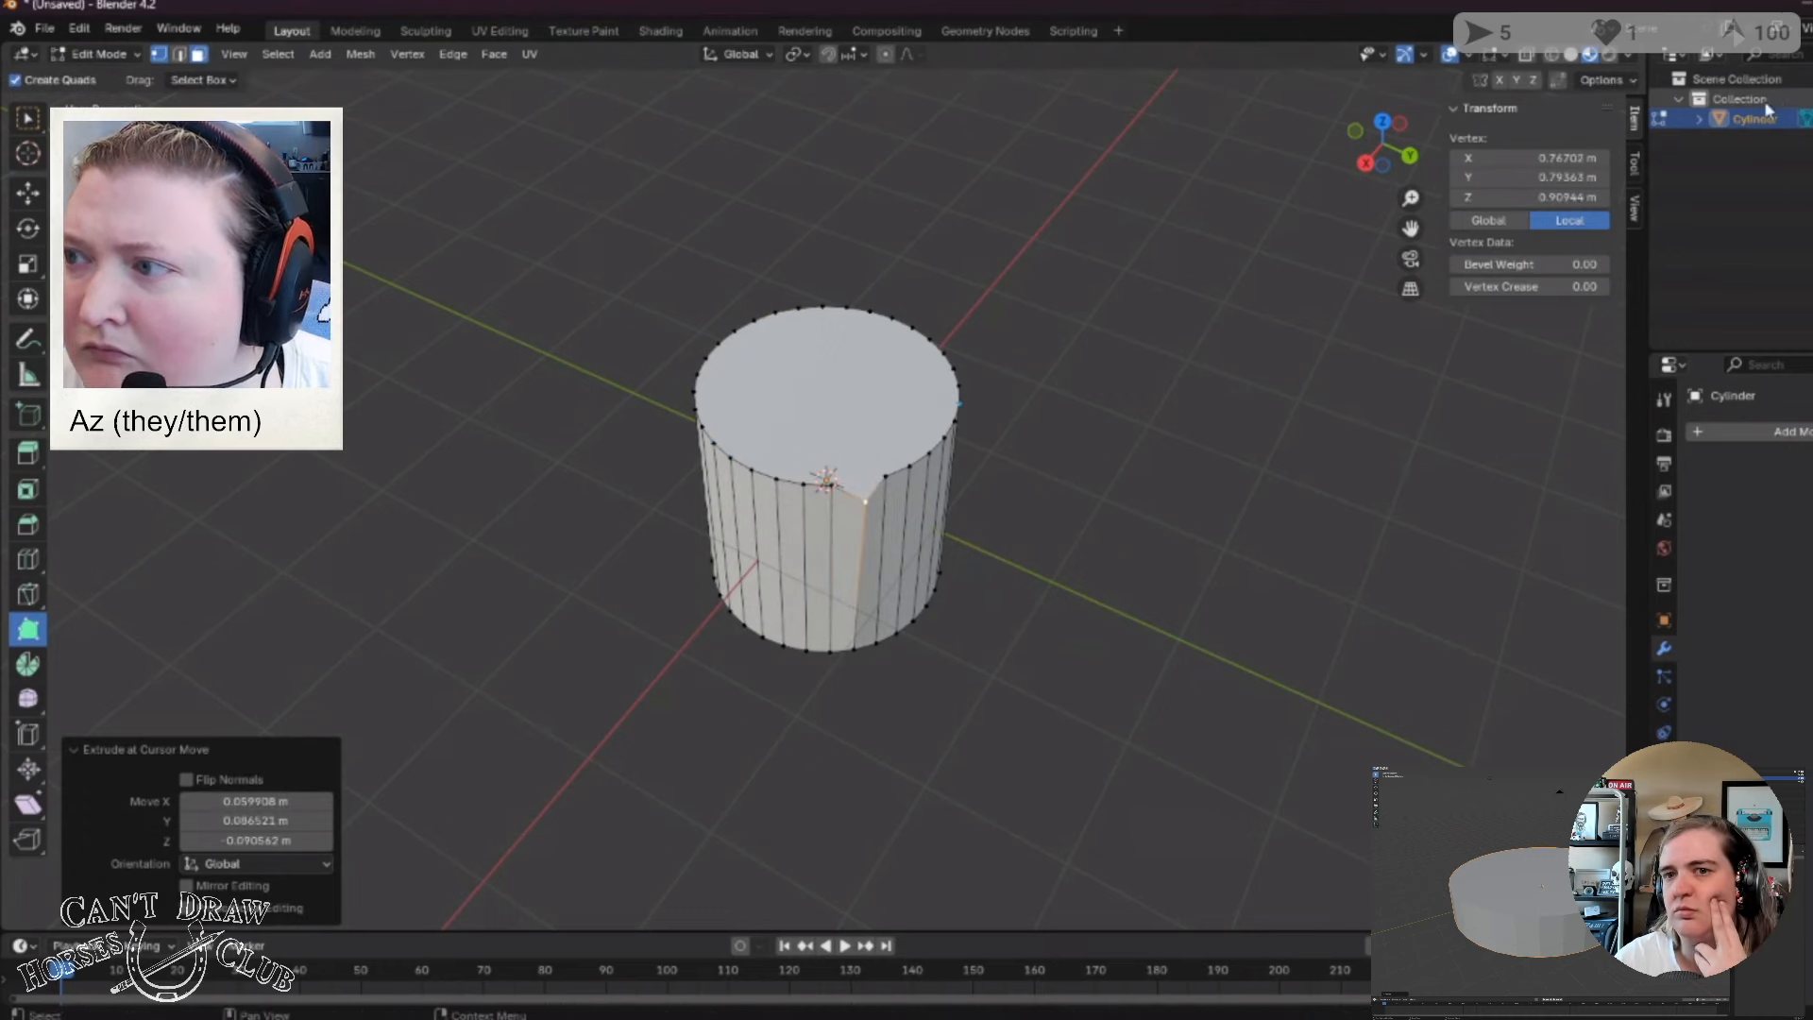
key(ctrl+z)
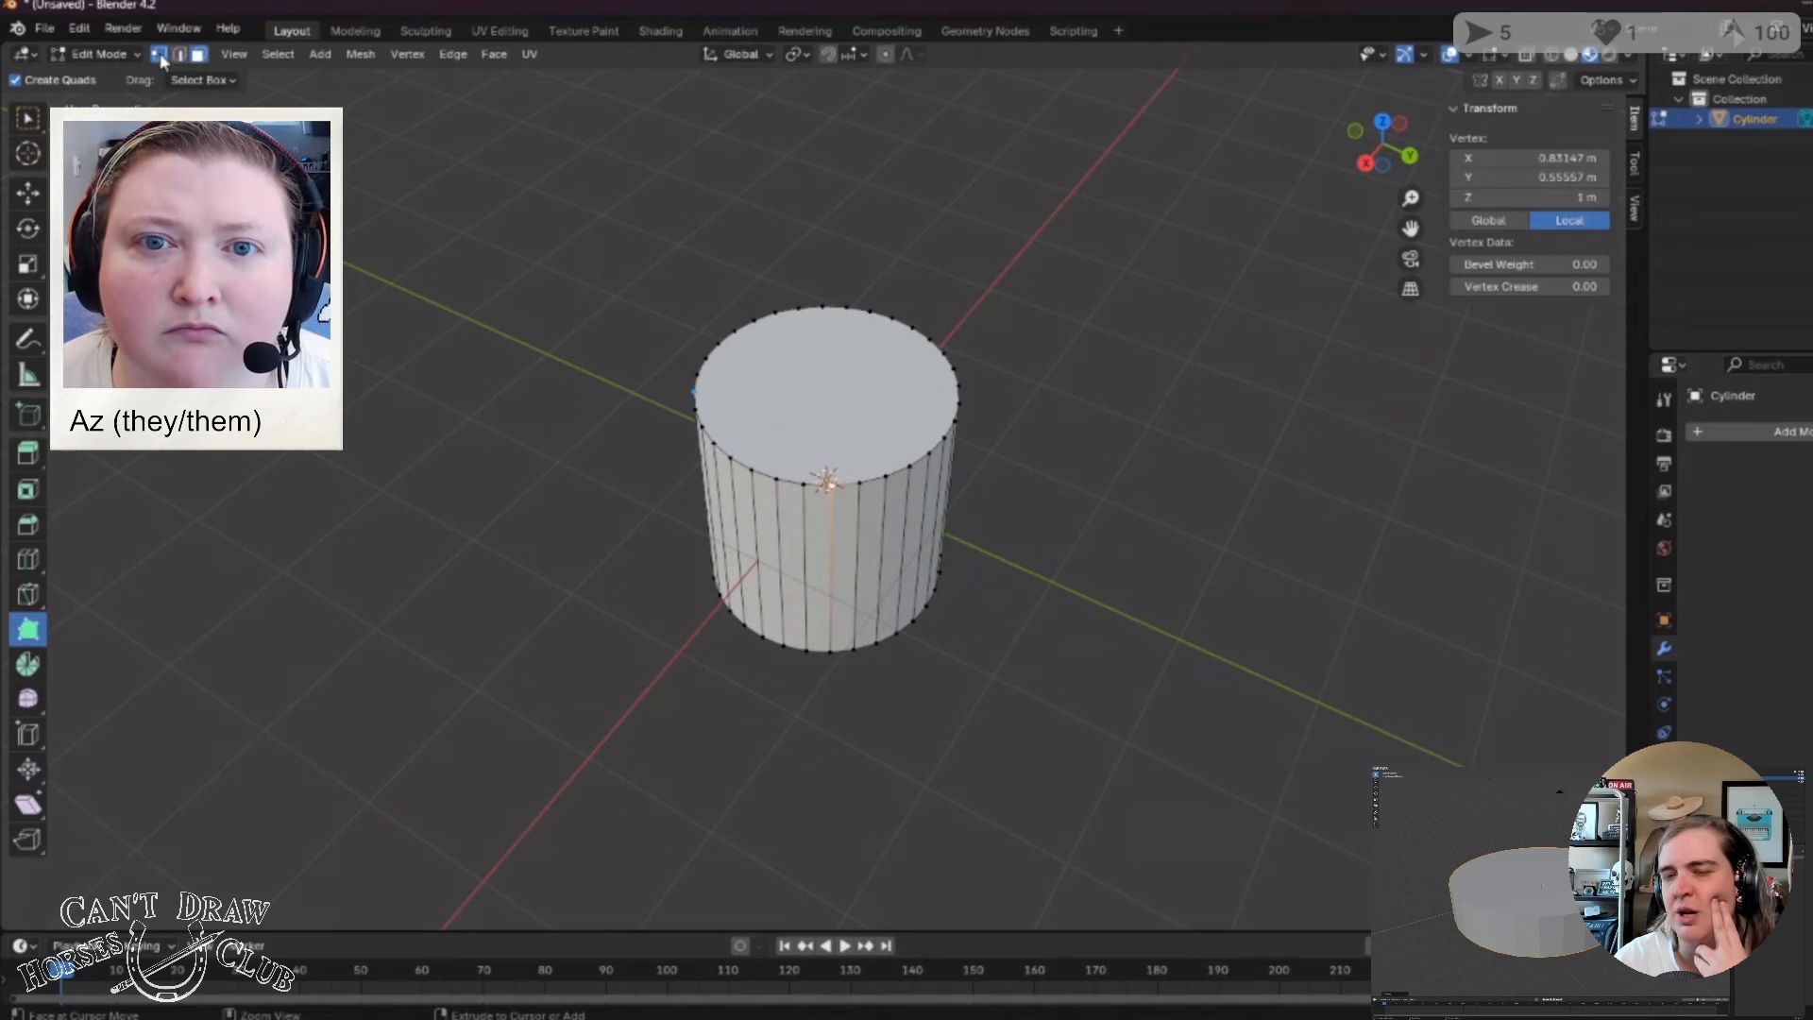
Try to pick and pull the cylinder's top face with Poly Build in face selection, and undo the attempts.
click(196, 56)
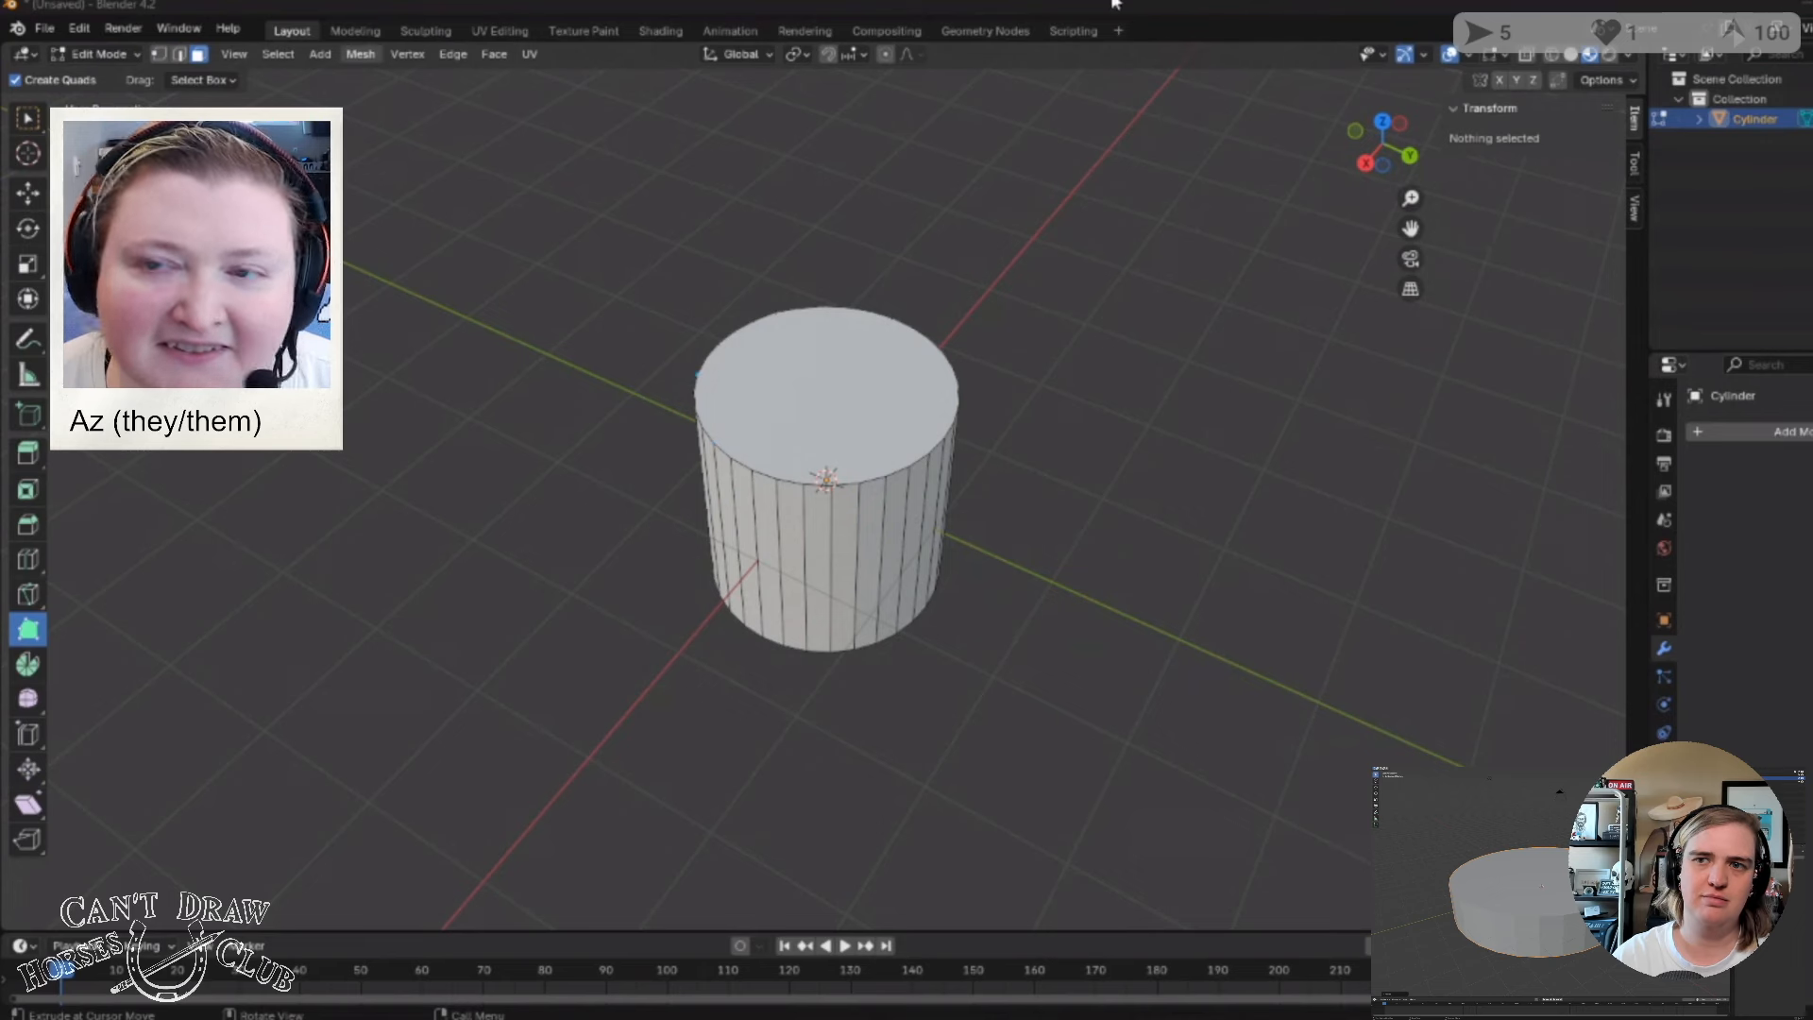
click(778, 424)
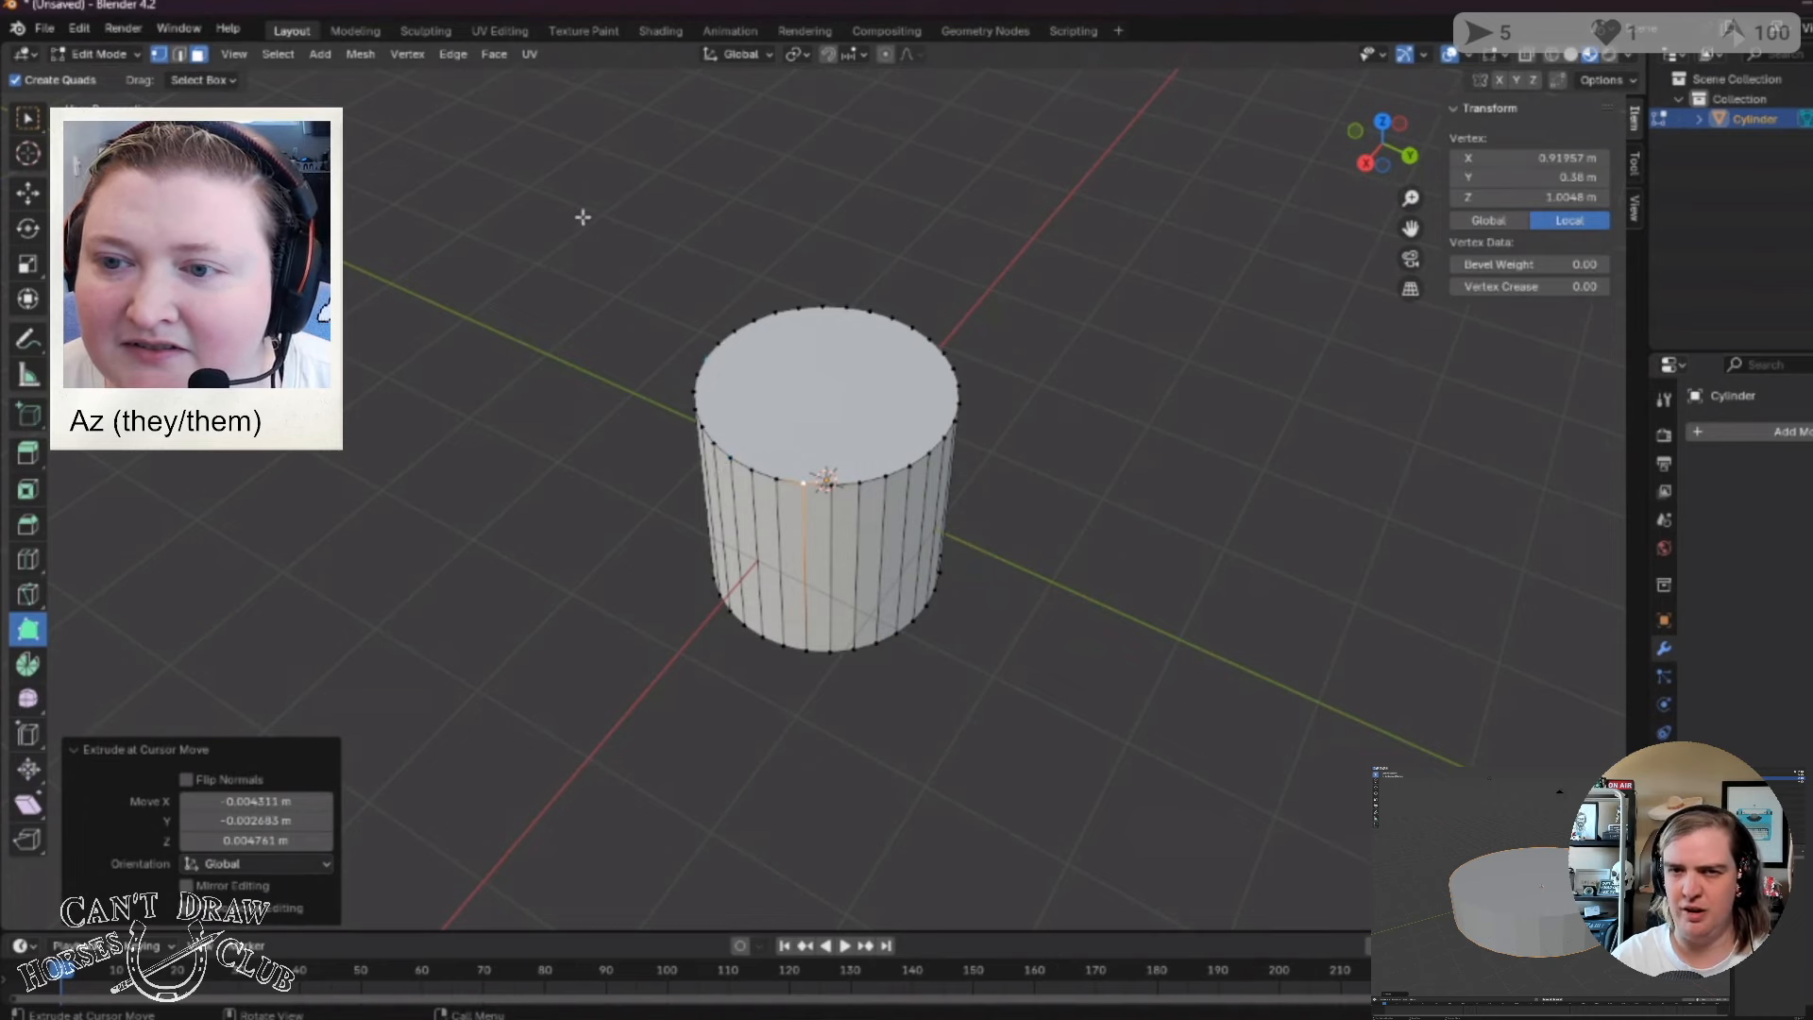
drag(614, 198, 896, 426)
key(ctrl+z)
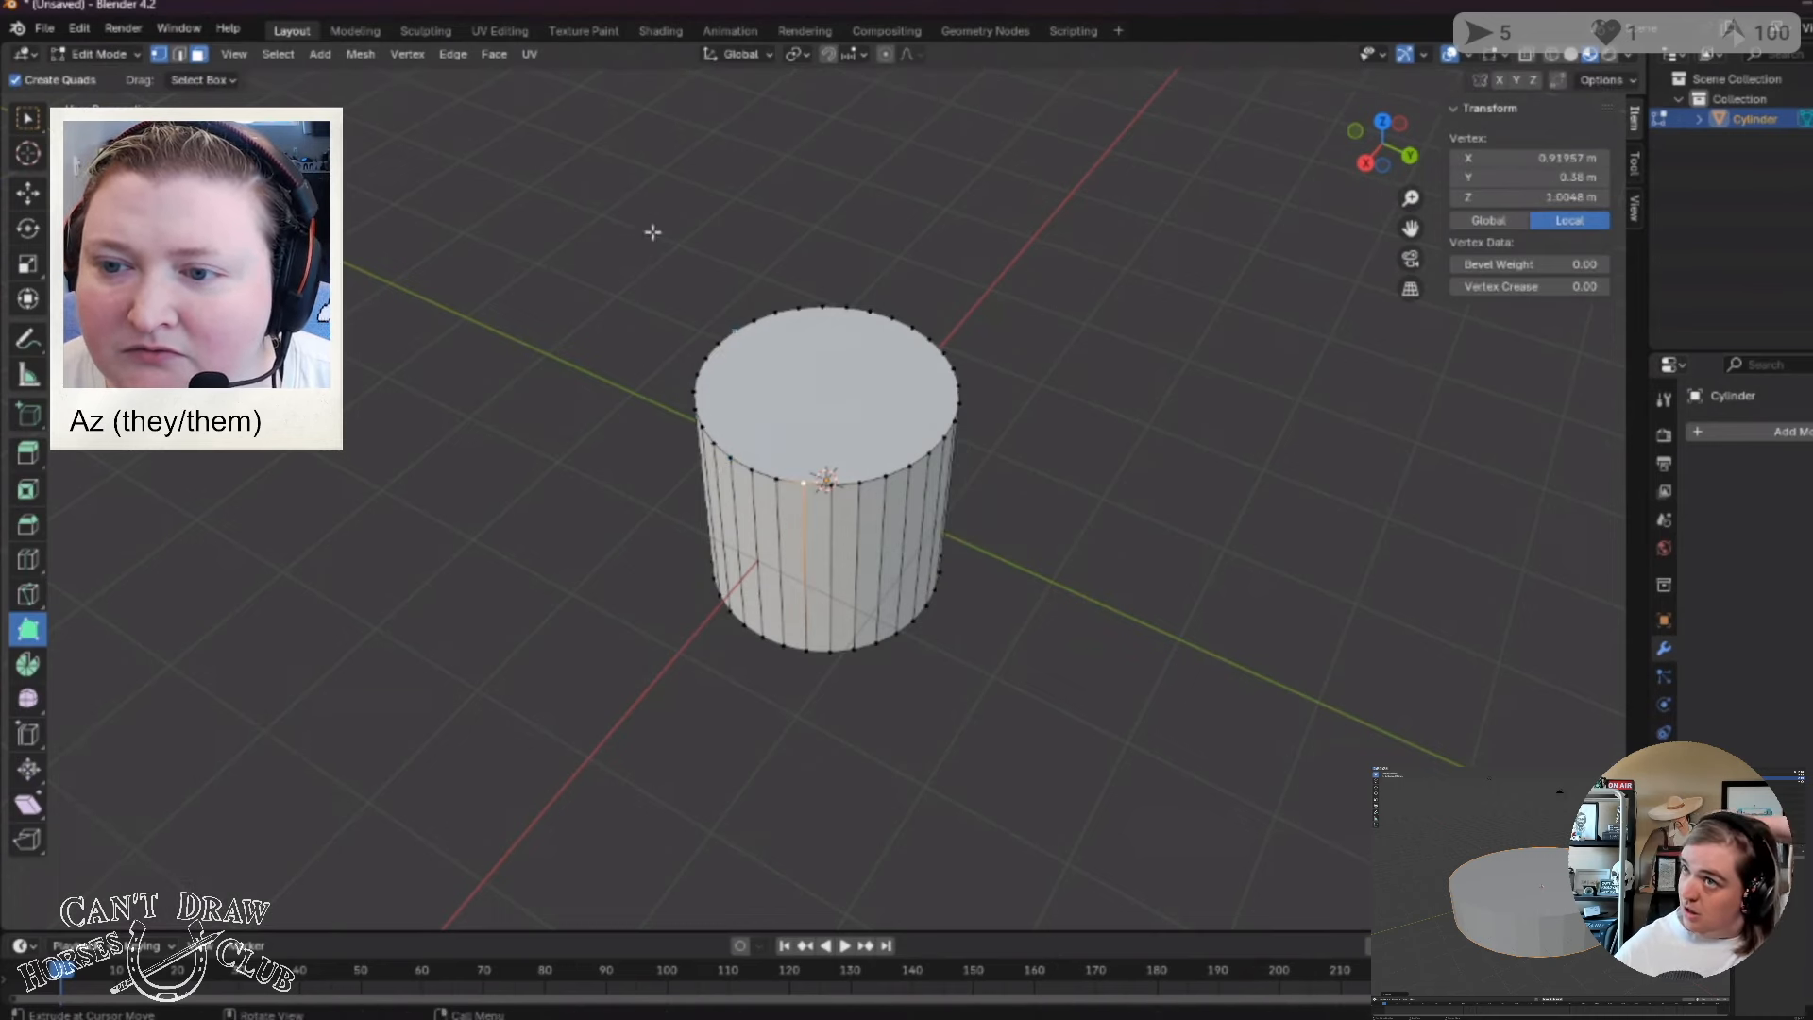
key(b)
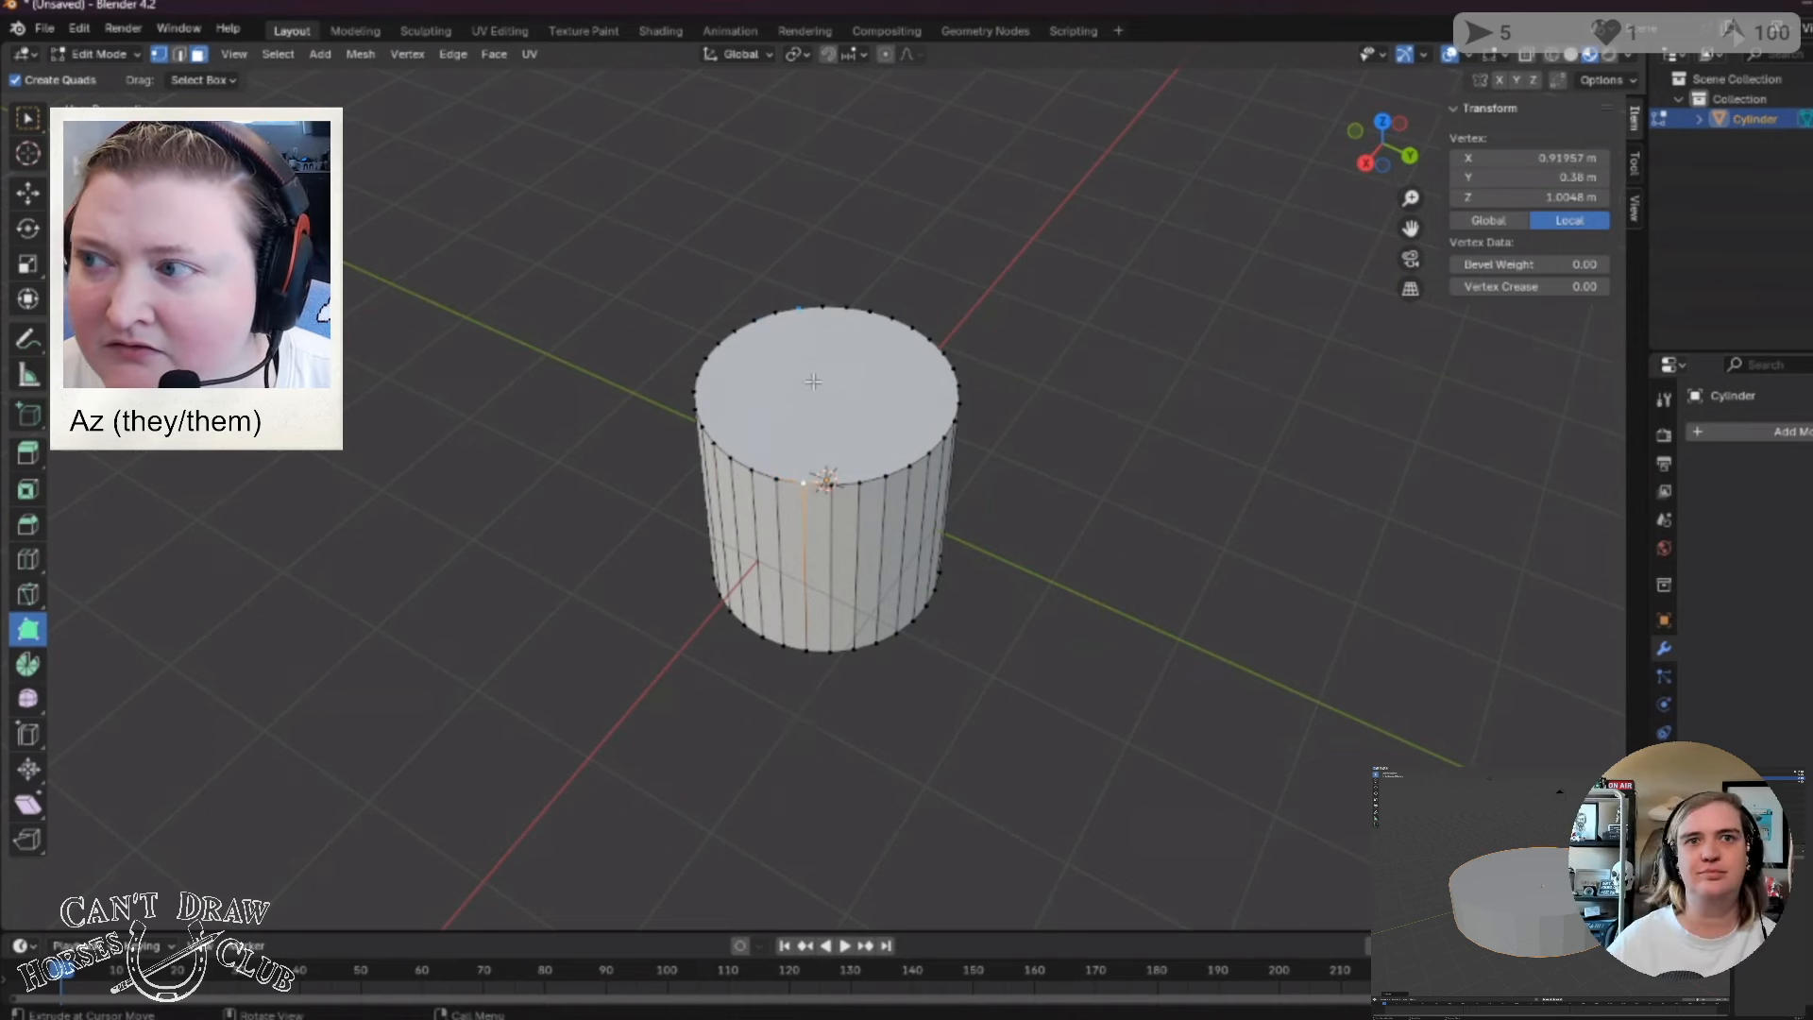
key(ctrl+z)
key(ctrl+z)
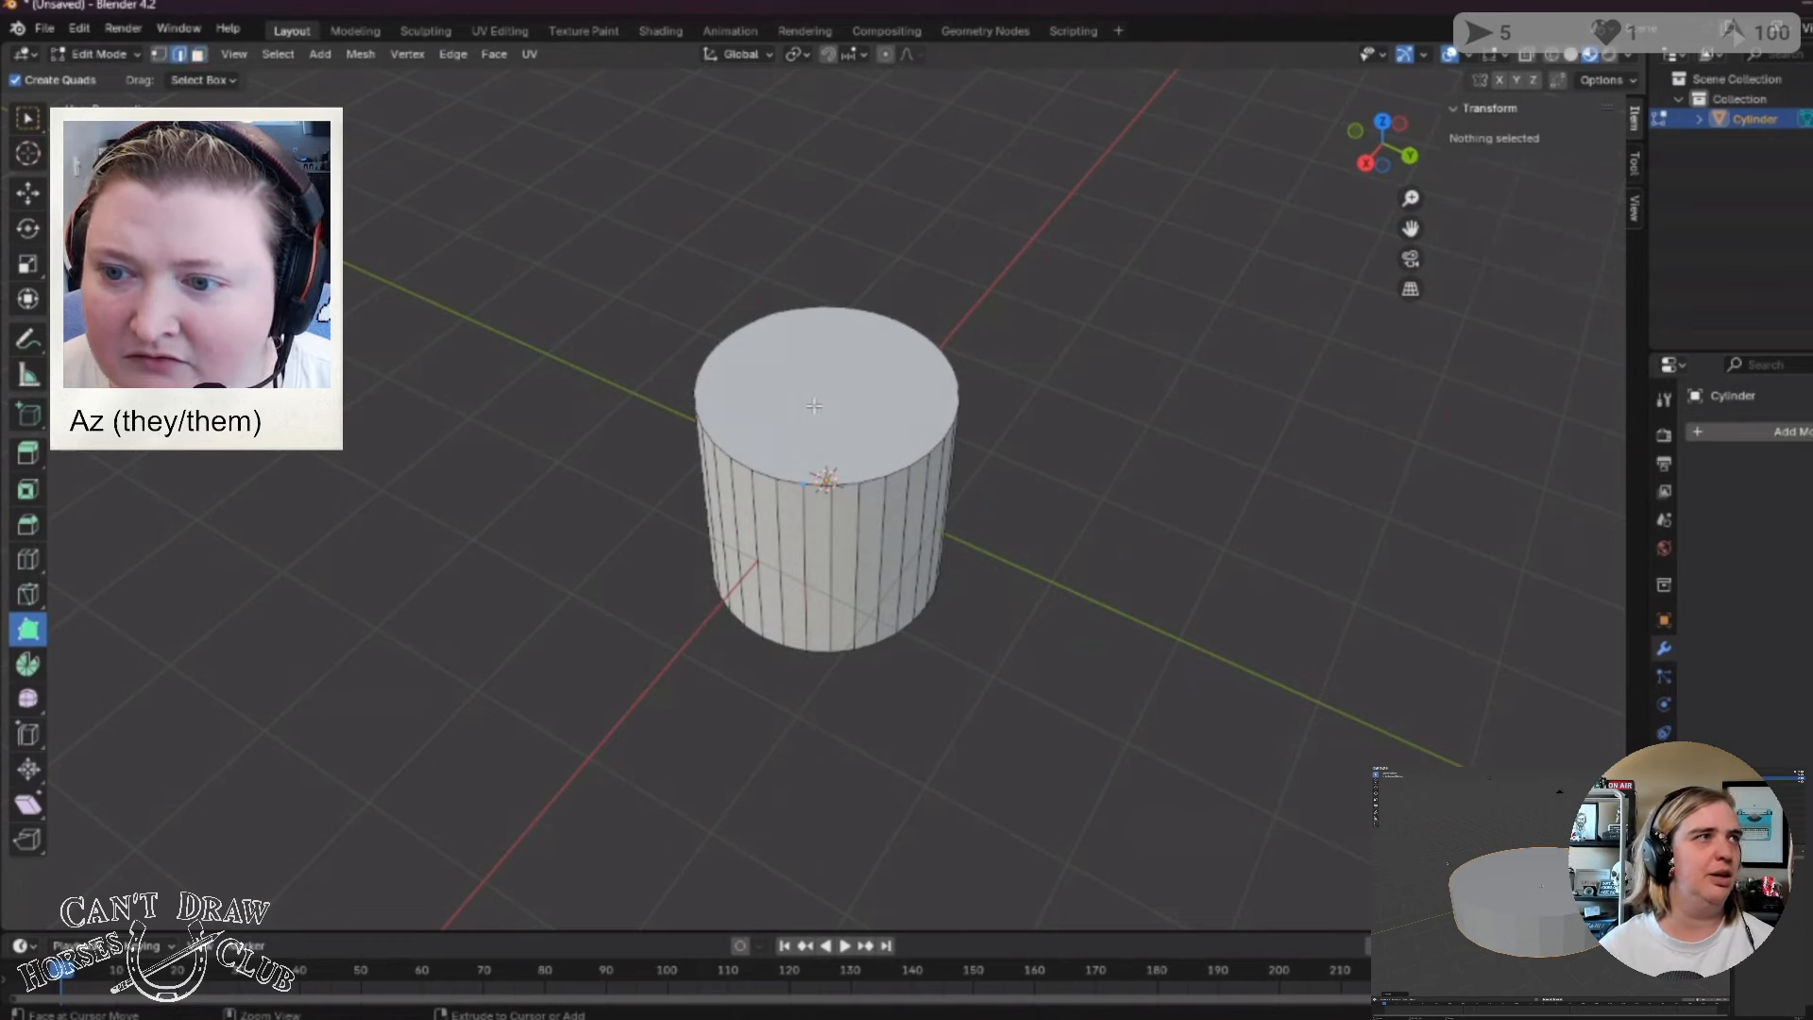
key(ctrl+z)
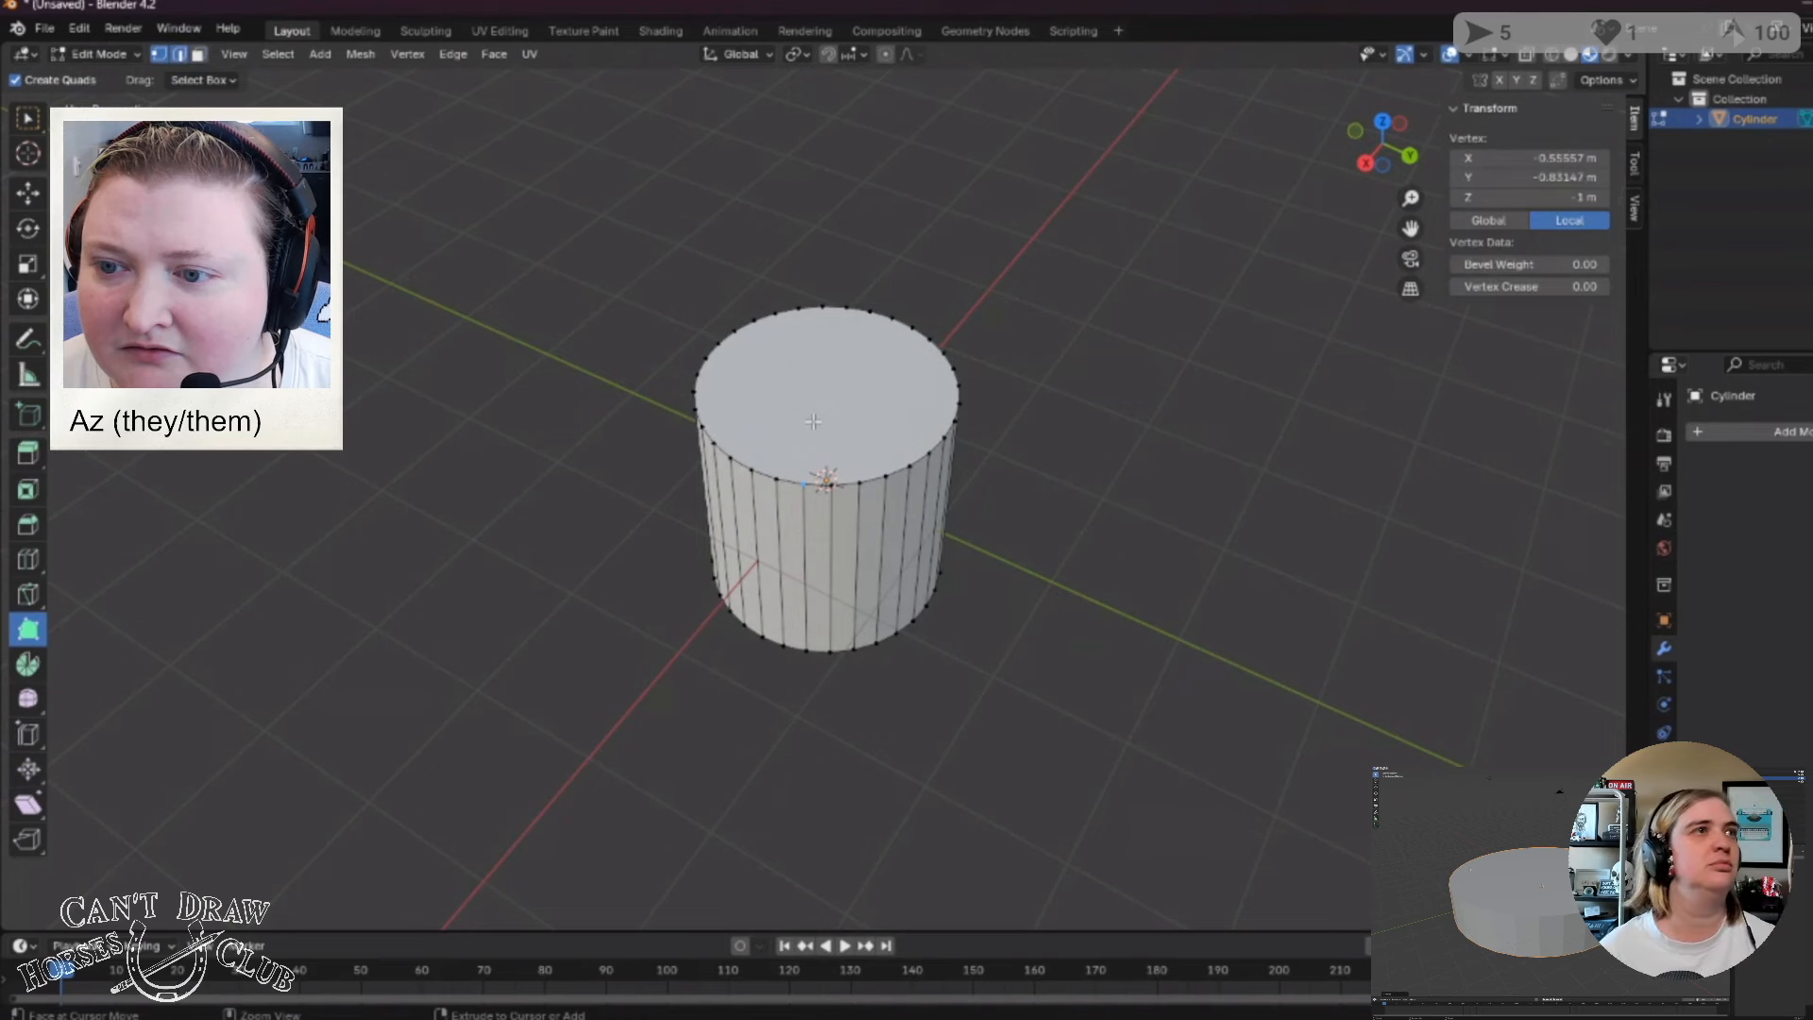
Try Poly Build on the cylinder's top face with the whole mesh selected, and undo the vertex edit.
key(a)
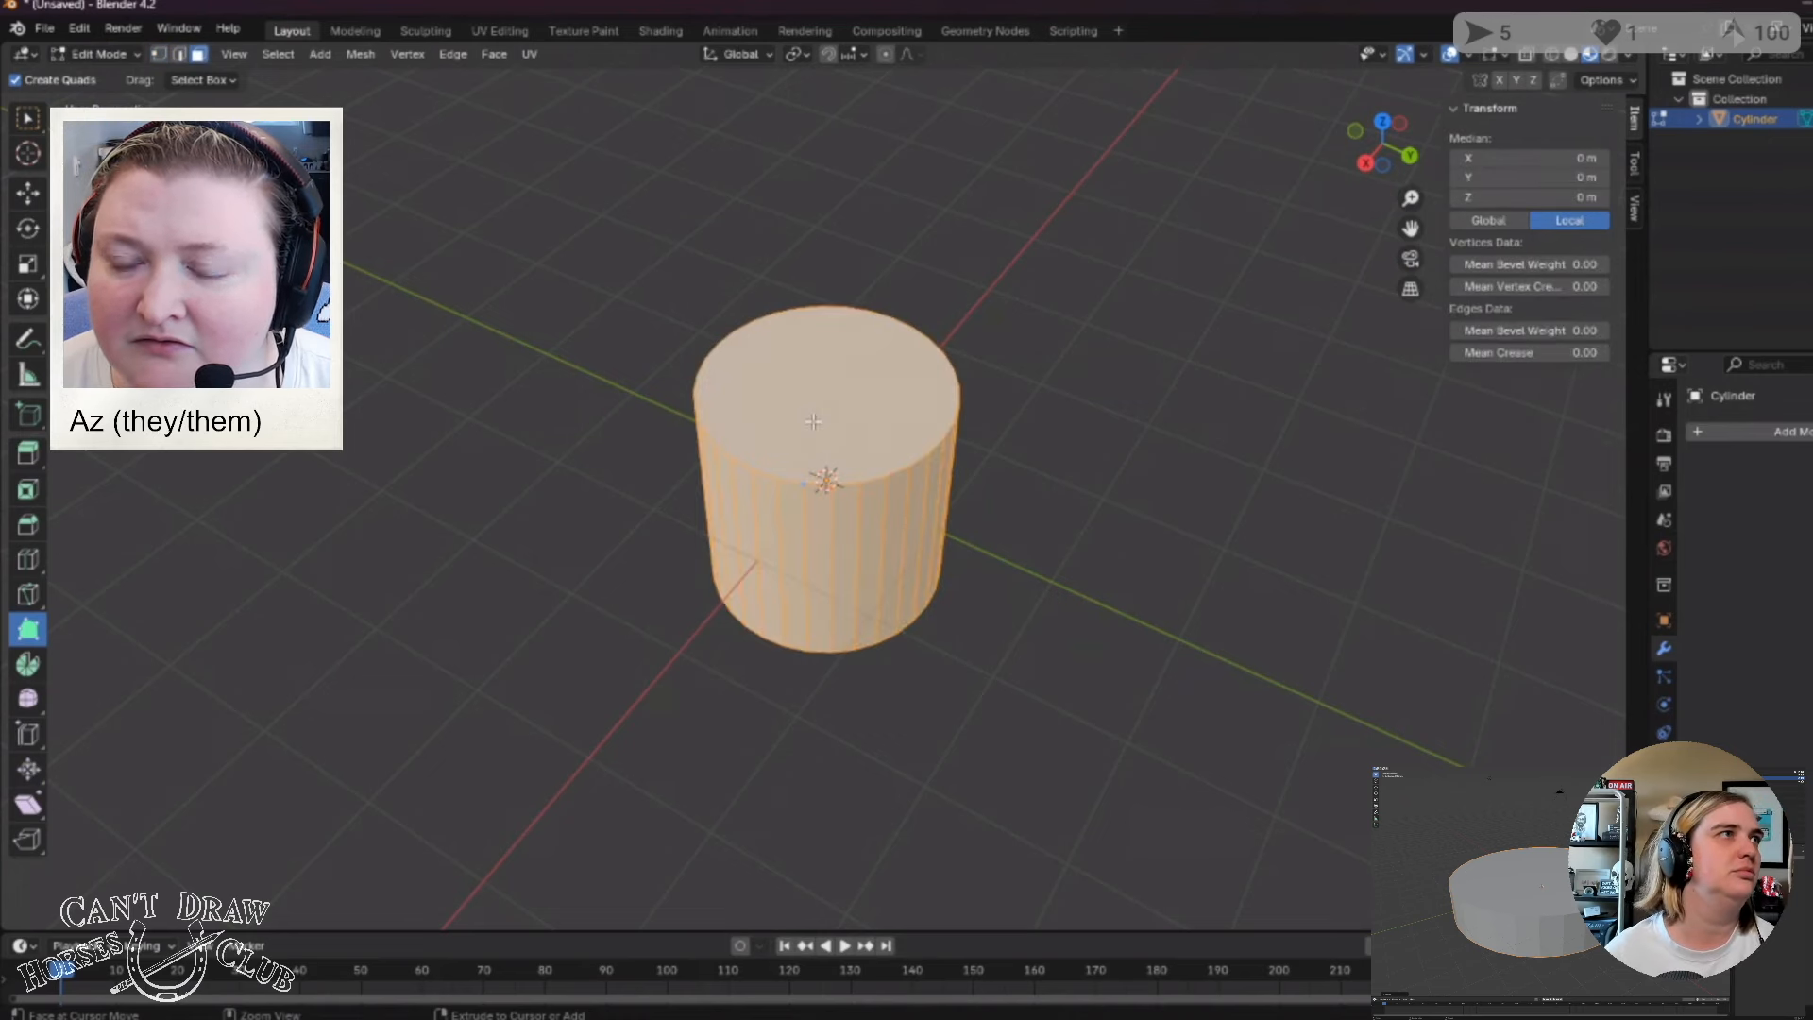
click(812, 401)
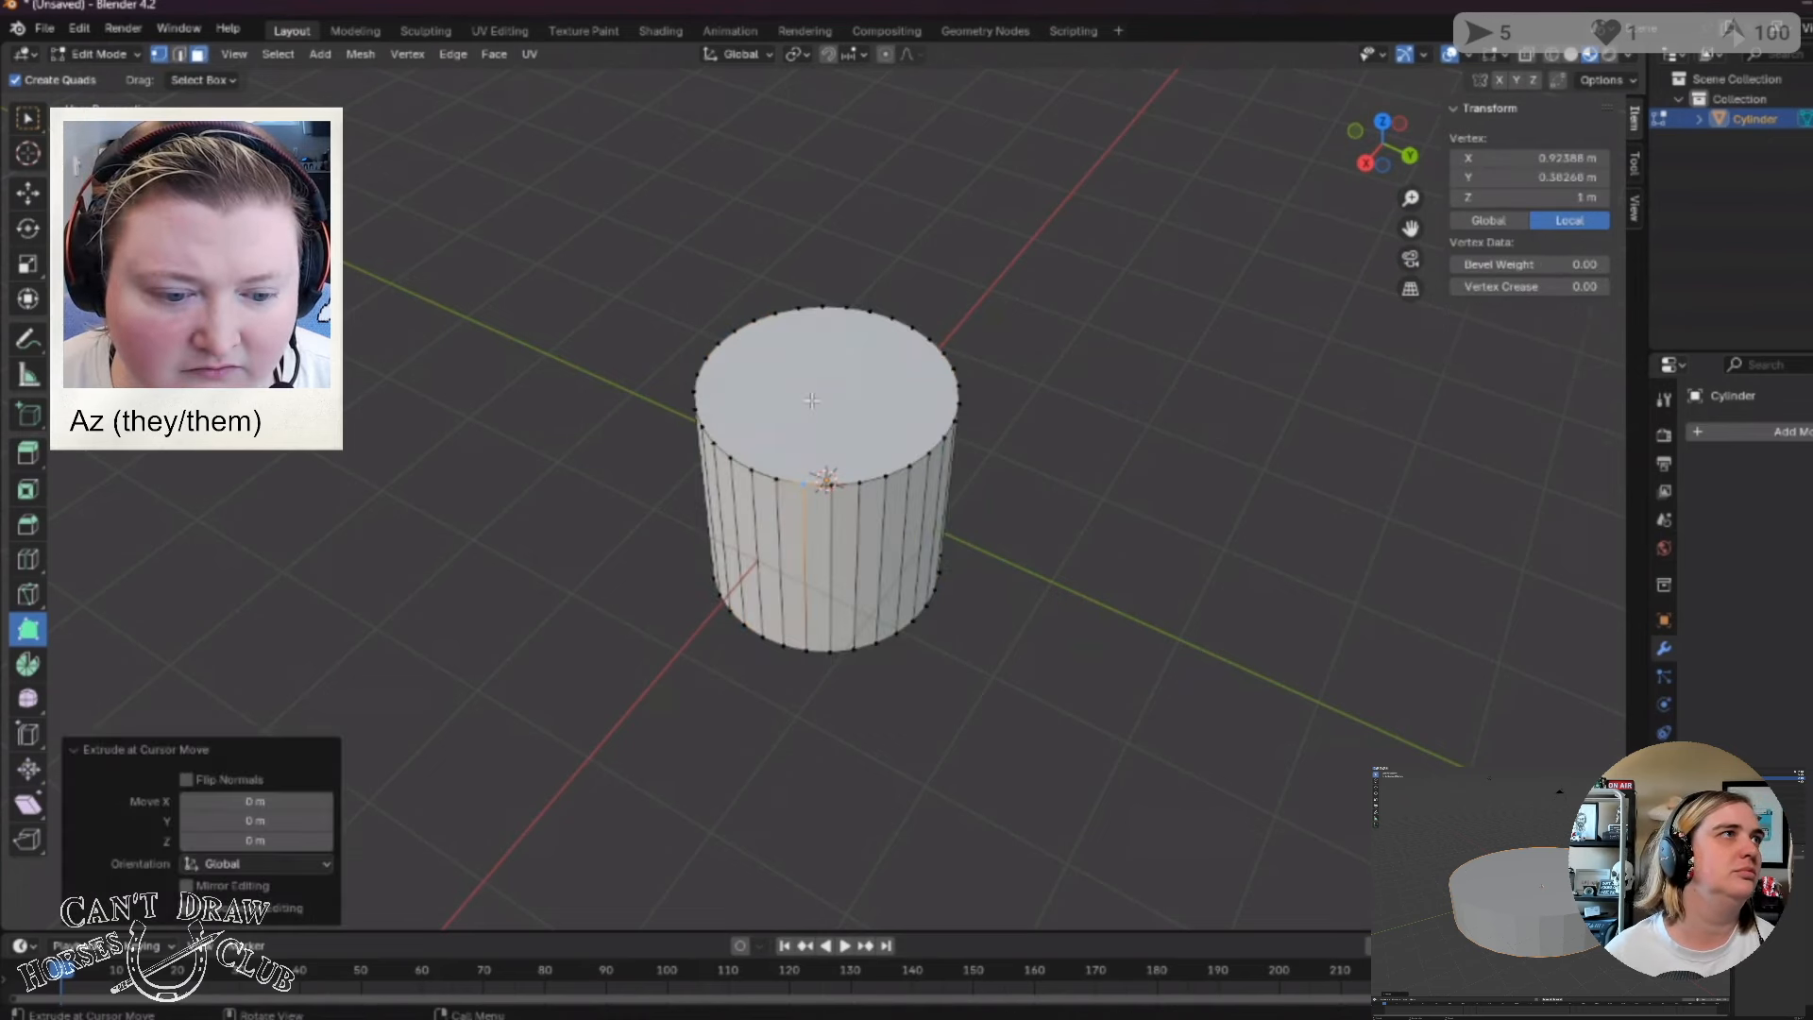
mouse_move(812, 401)
mouse_down()
mouse_move(853, 405)
mouse_move(842, 429)
mouse_move(821, 412)
mouse_up()
key(ctrl+z)
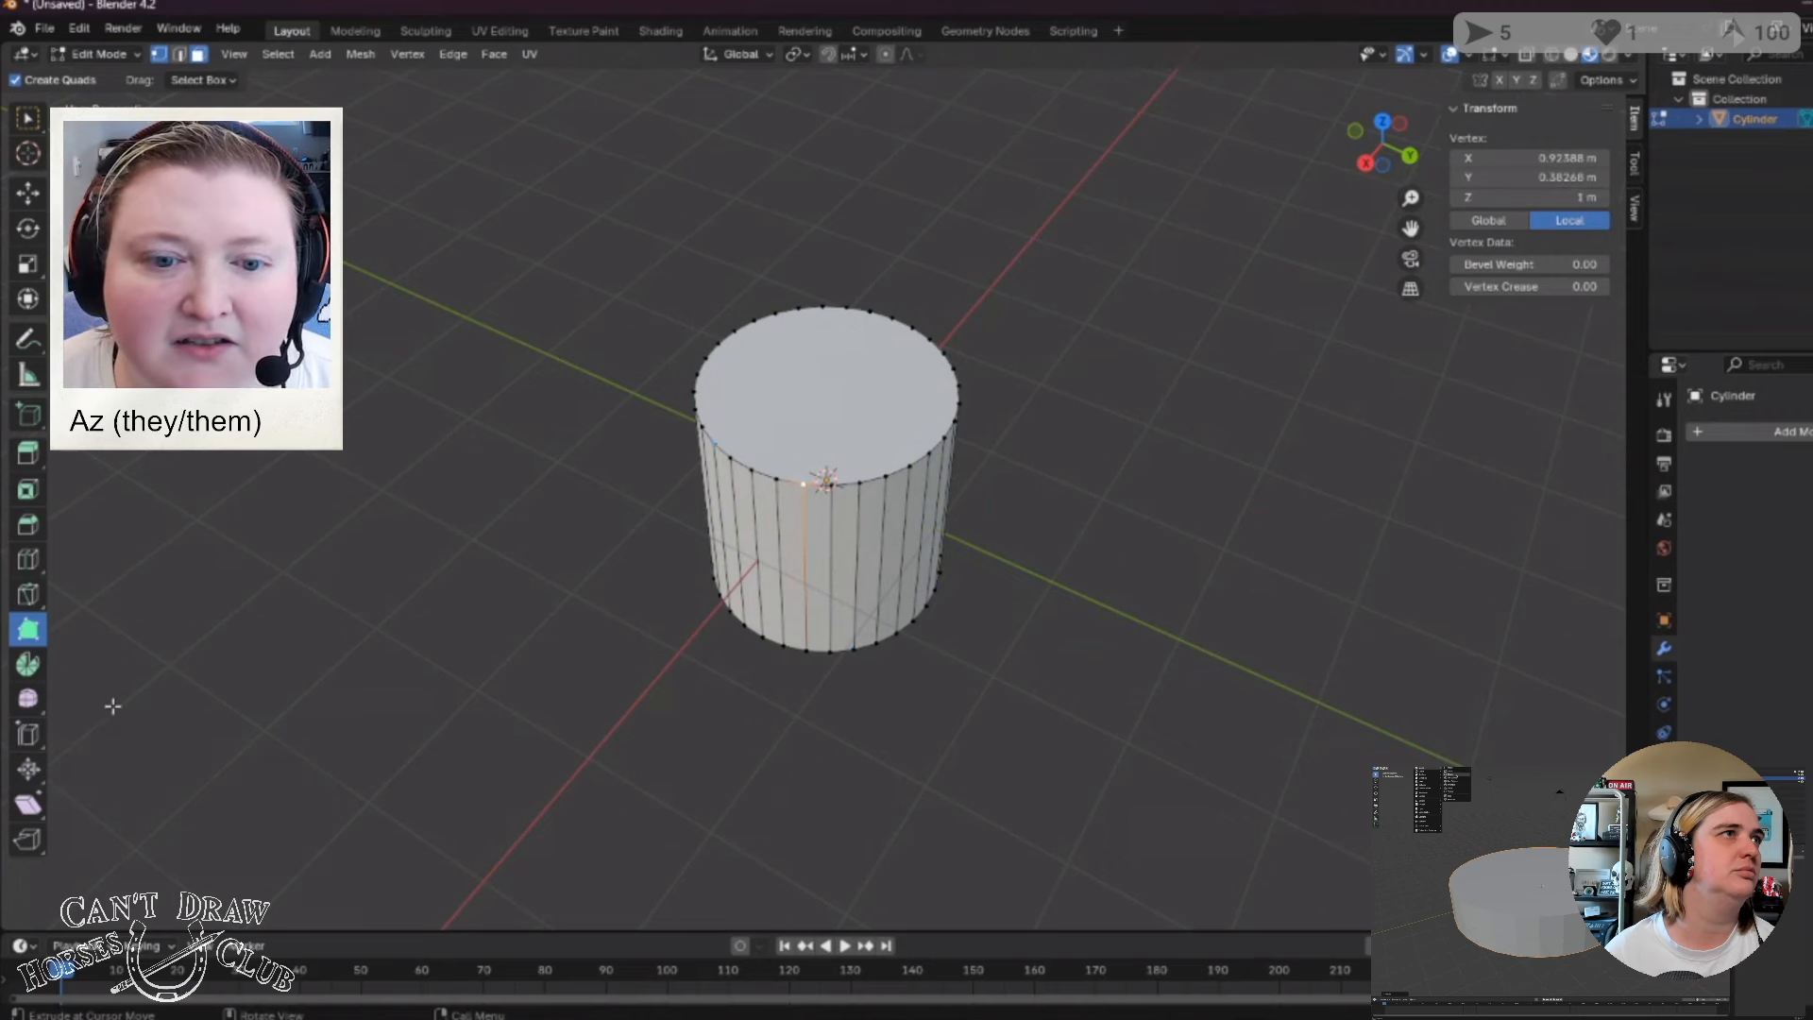
Extrude the cylinder's top face upward by about 0.55 m with Extrude Region, and undo the extrusion.
click(27, 453)
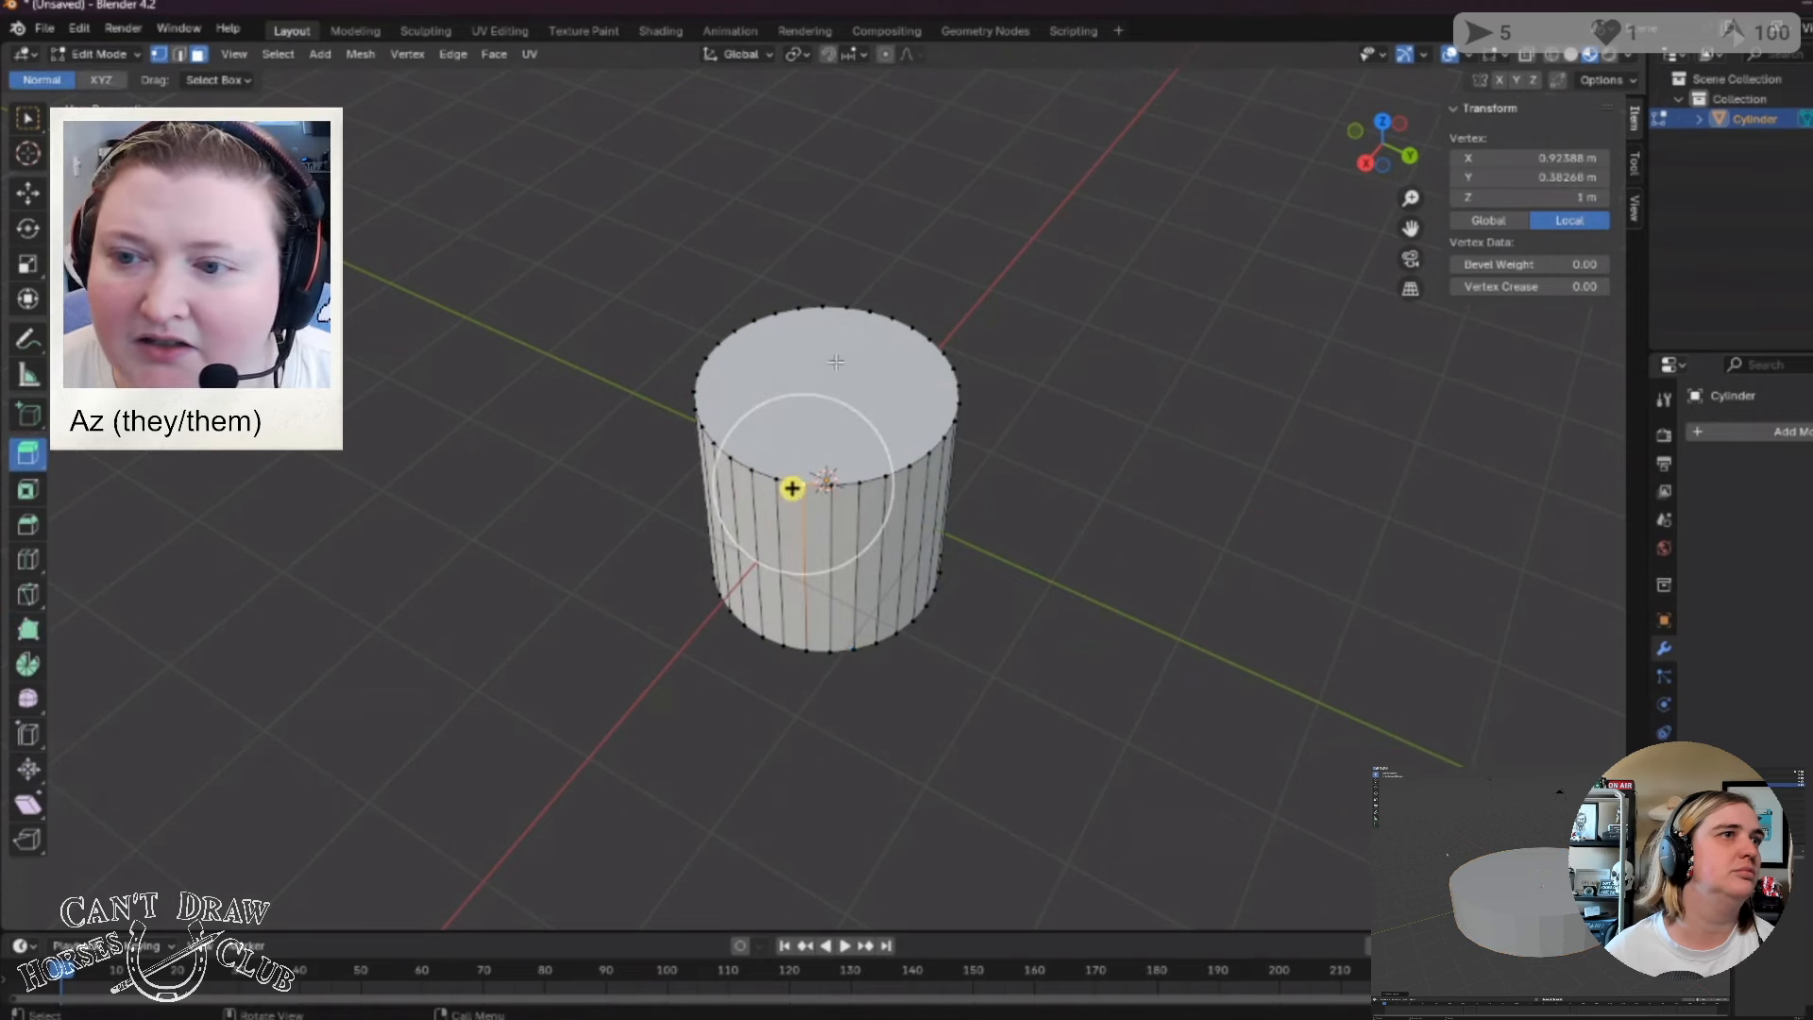
click(848, 358)
drag(827, 330, 827, 267)
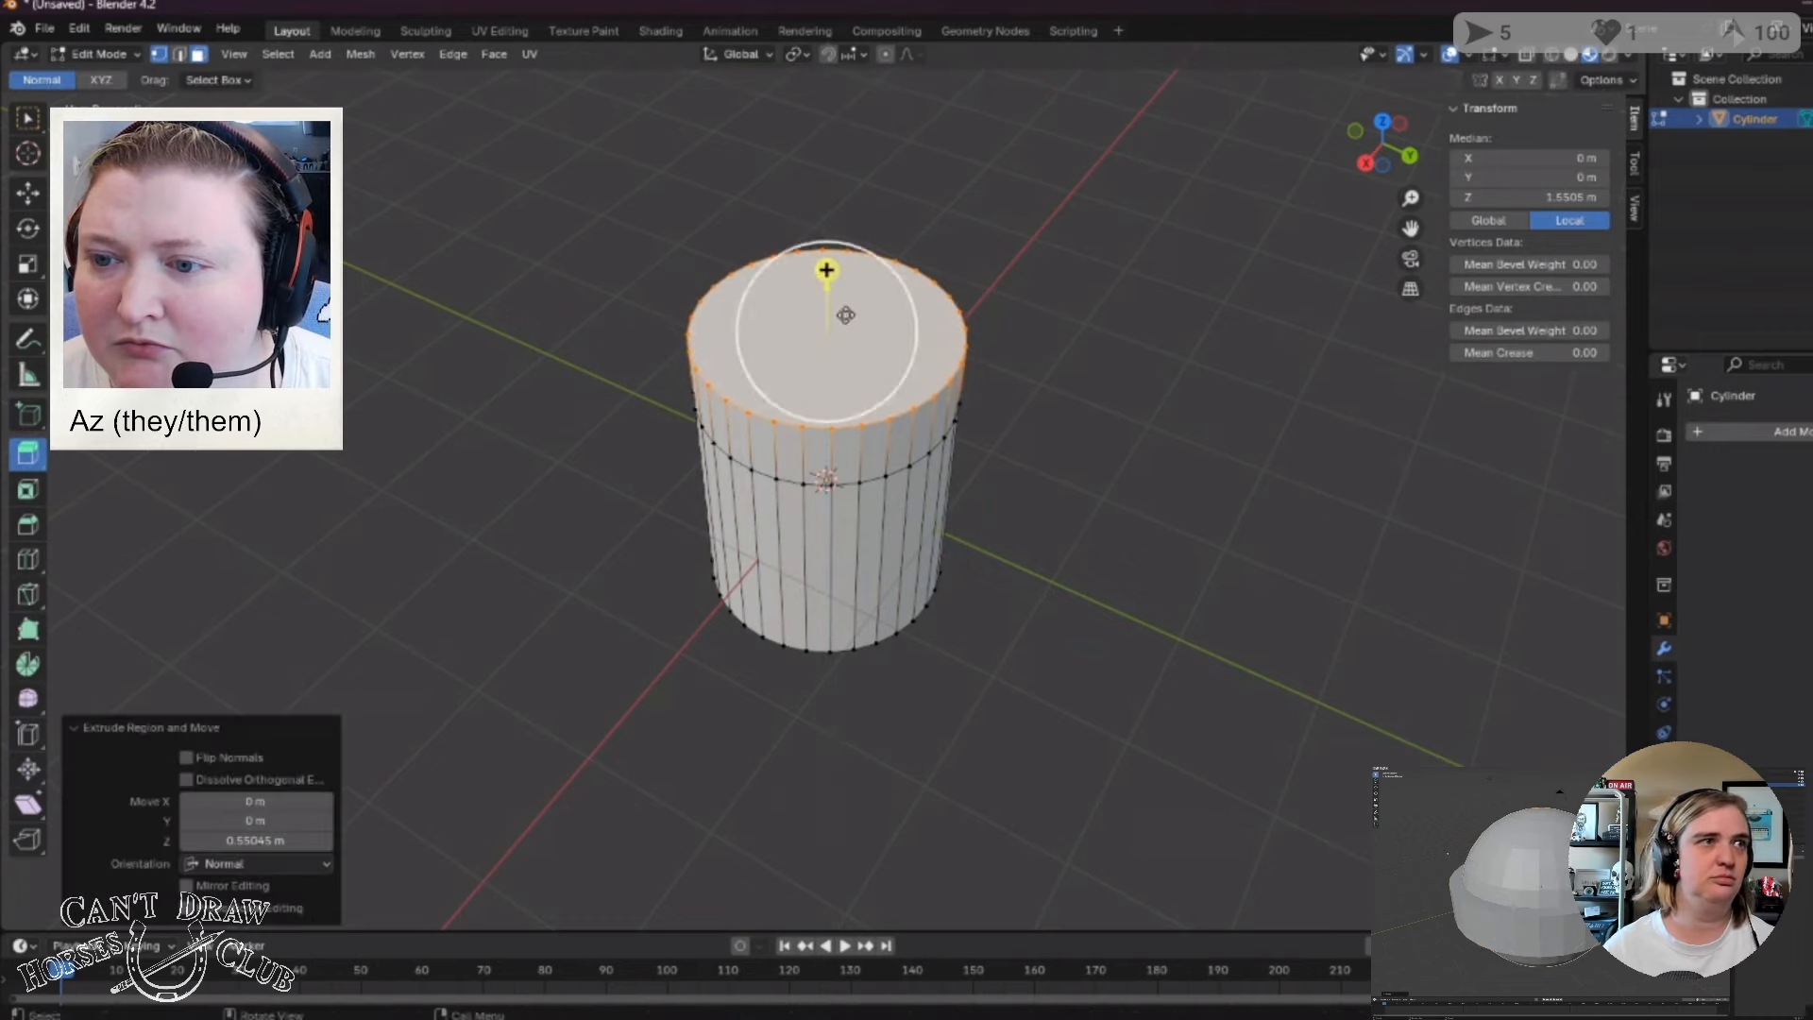
key(ctrl+z)
Extrude one narrow side face at the cylinder's front outward by about 0.66 m, and undo the extrusion.
click(849, 595)
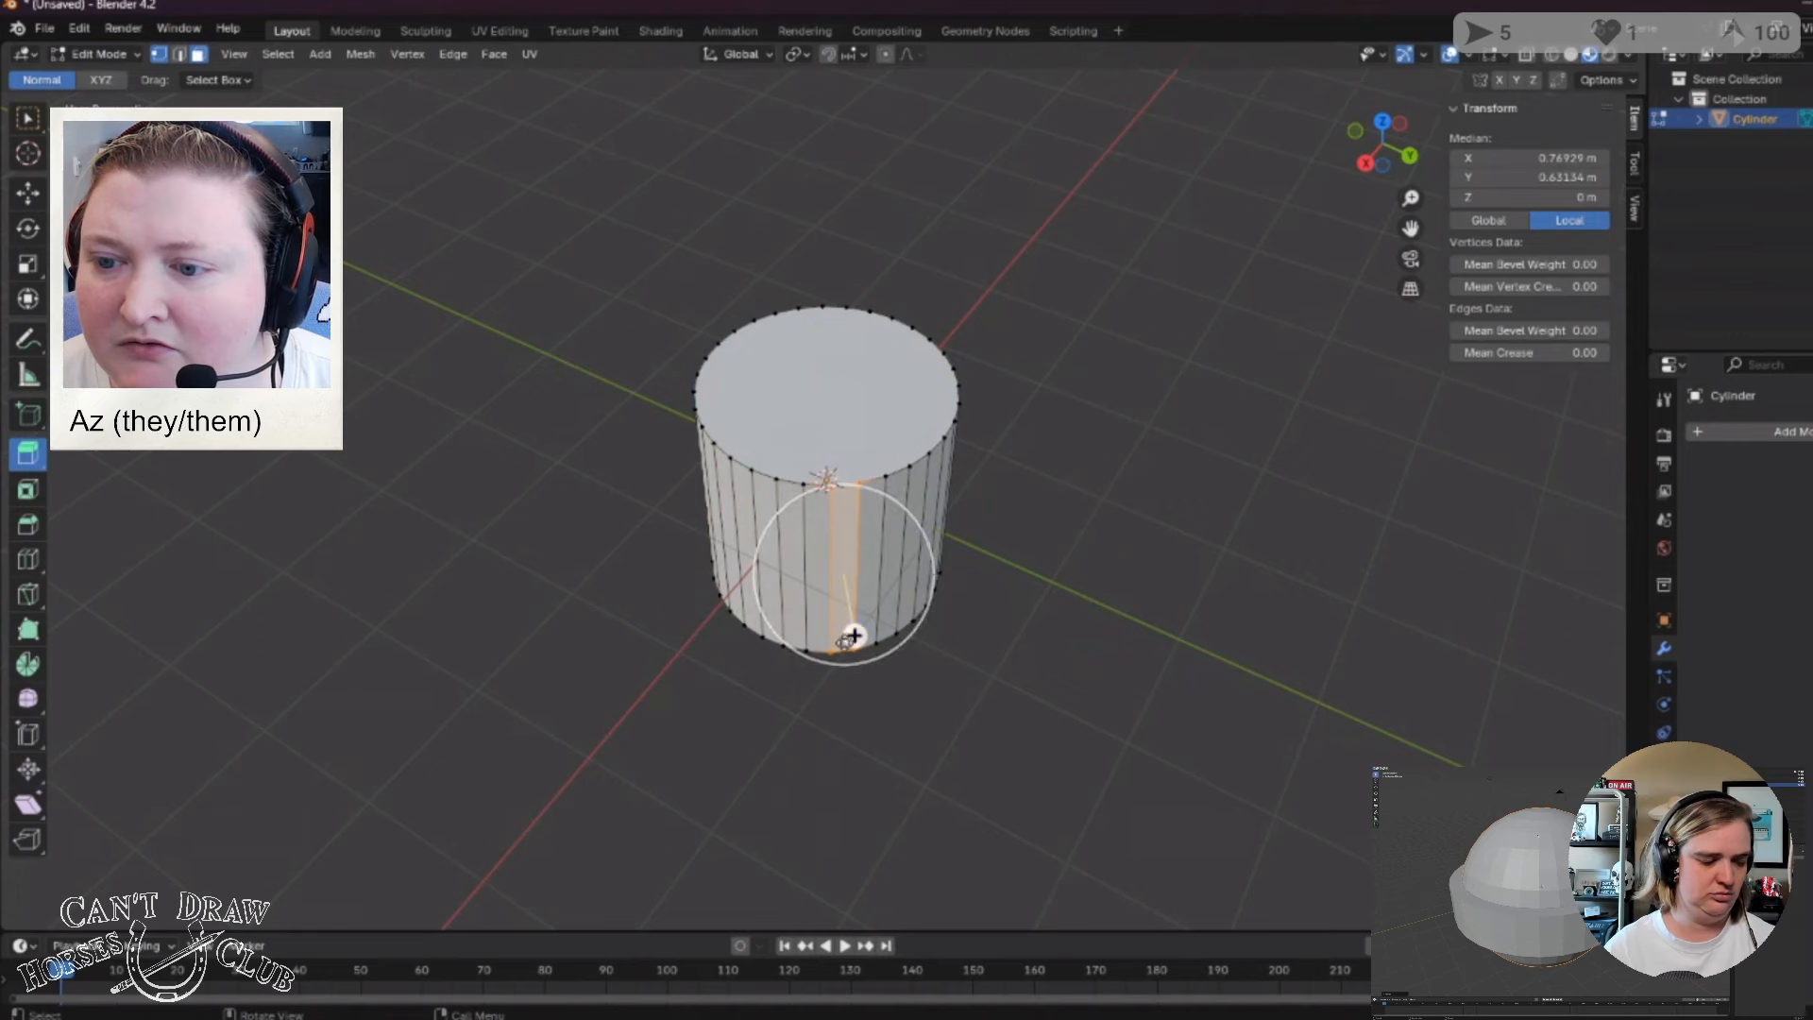
drag(854, 636, 866, 712)
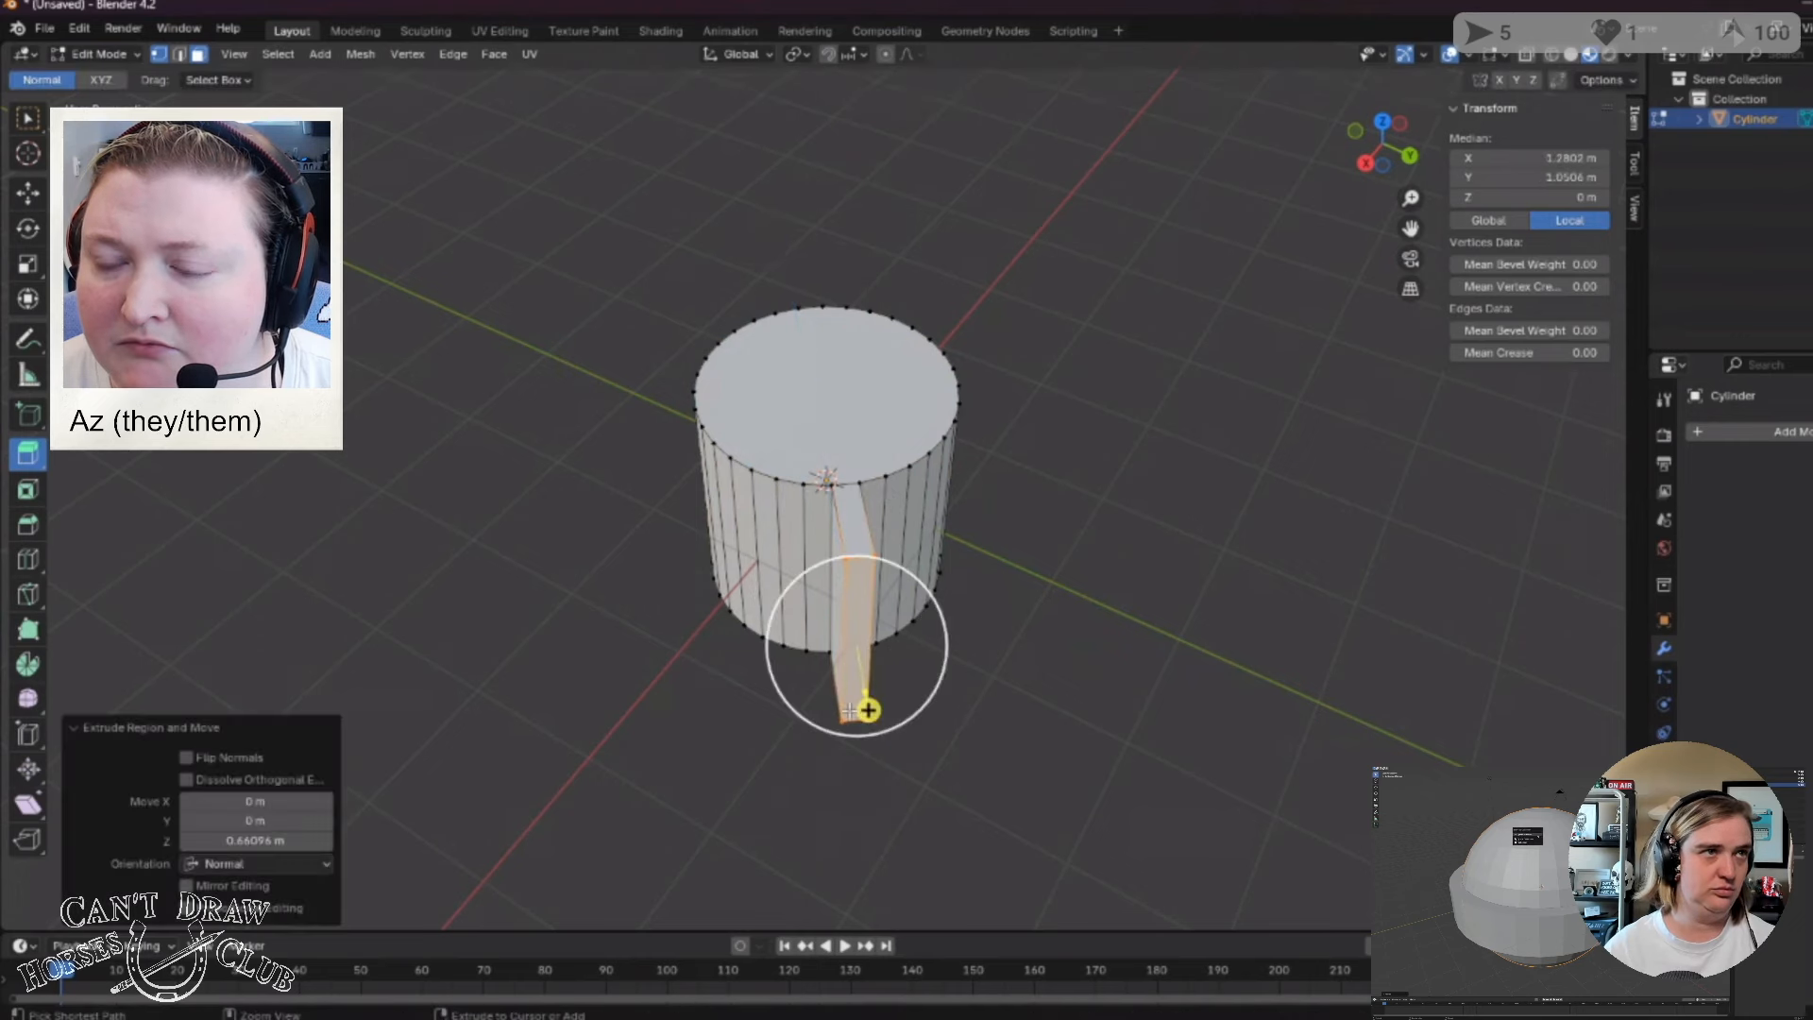
key(ctrl+z)
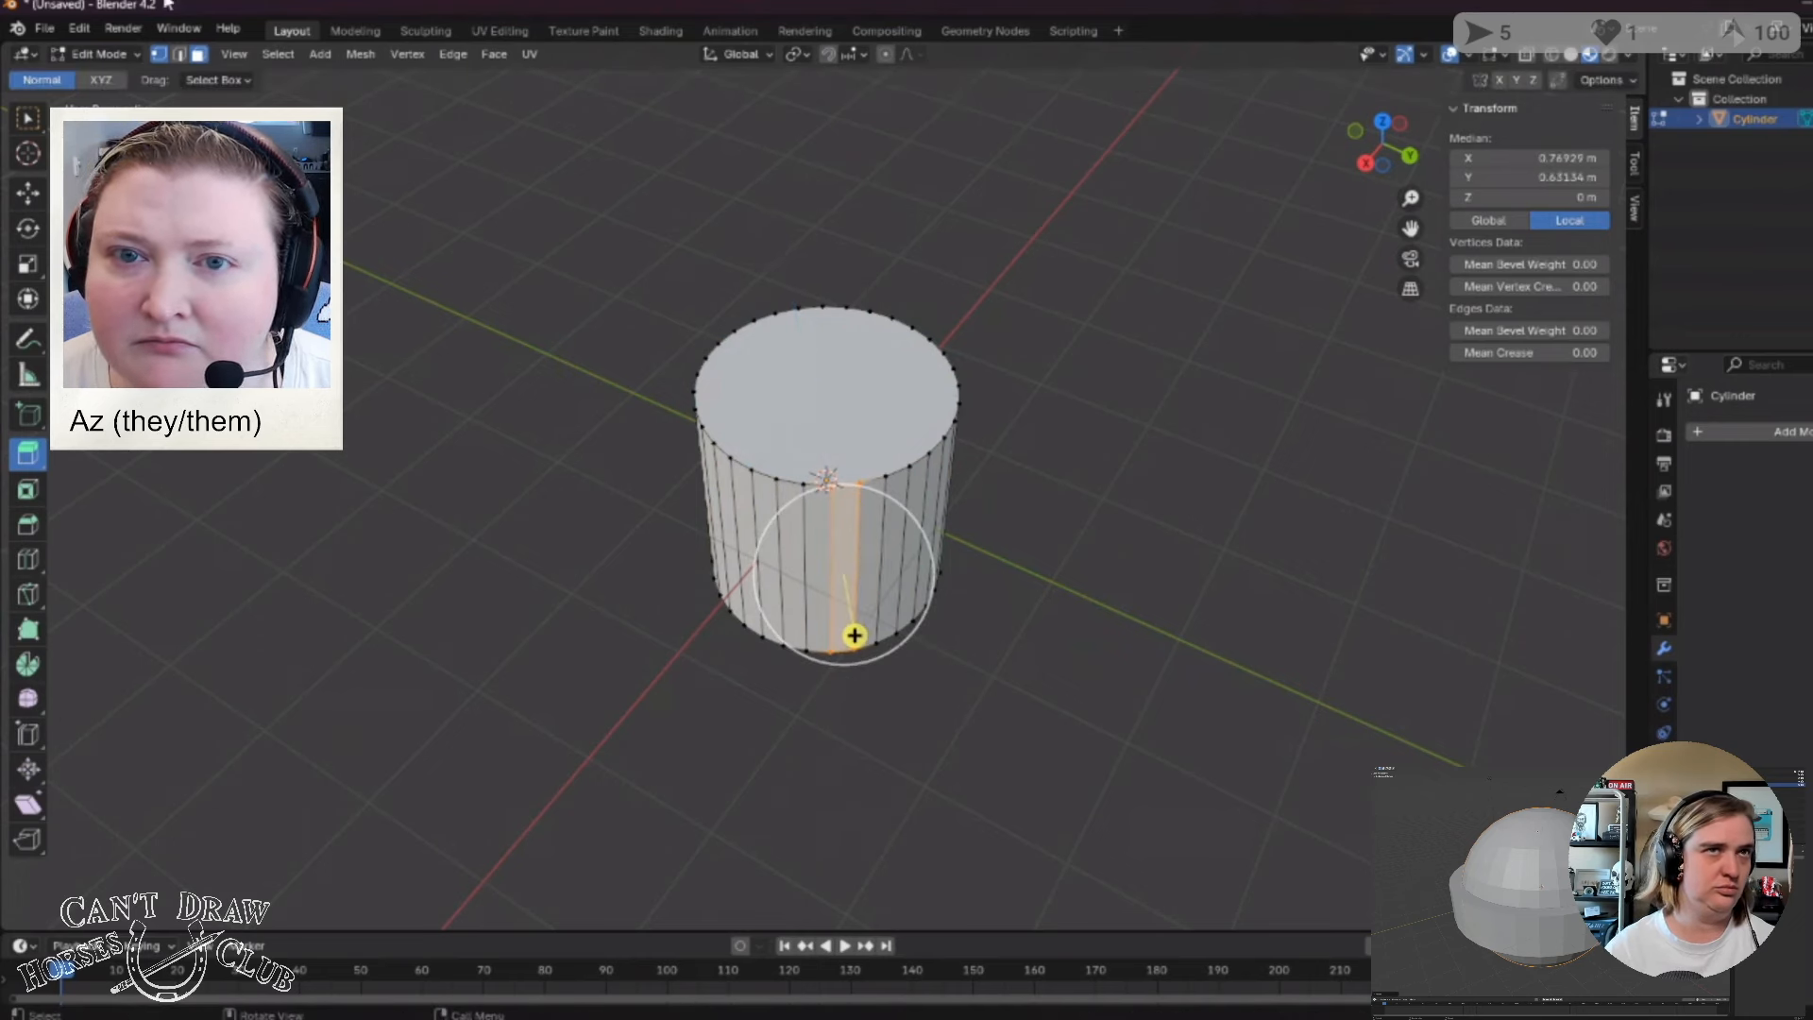
Switch to vertex selection and extrude a vertex on the side of the upper rim slightly outward, about 0.08 m in X and -0.11 m in Y.
click(160, 54)
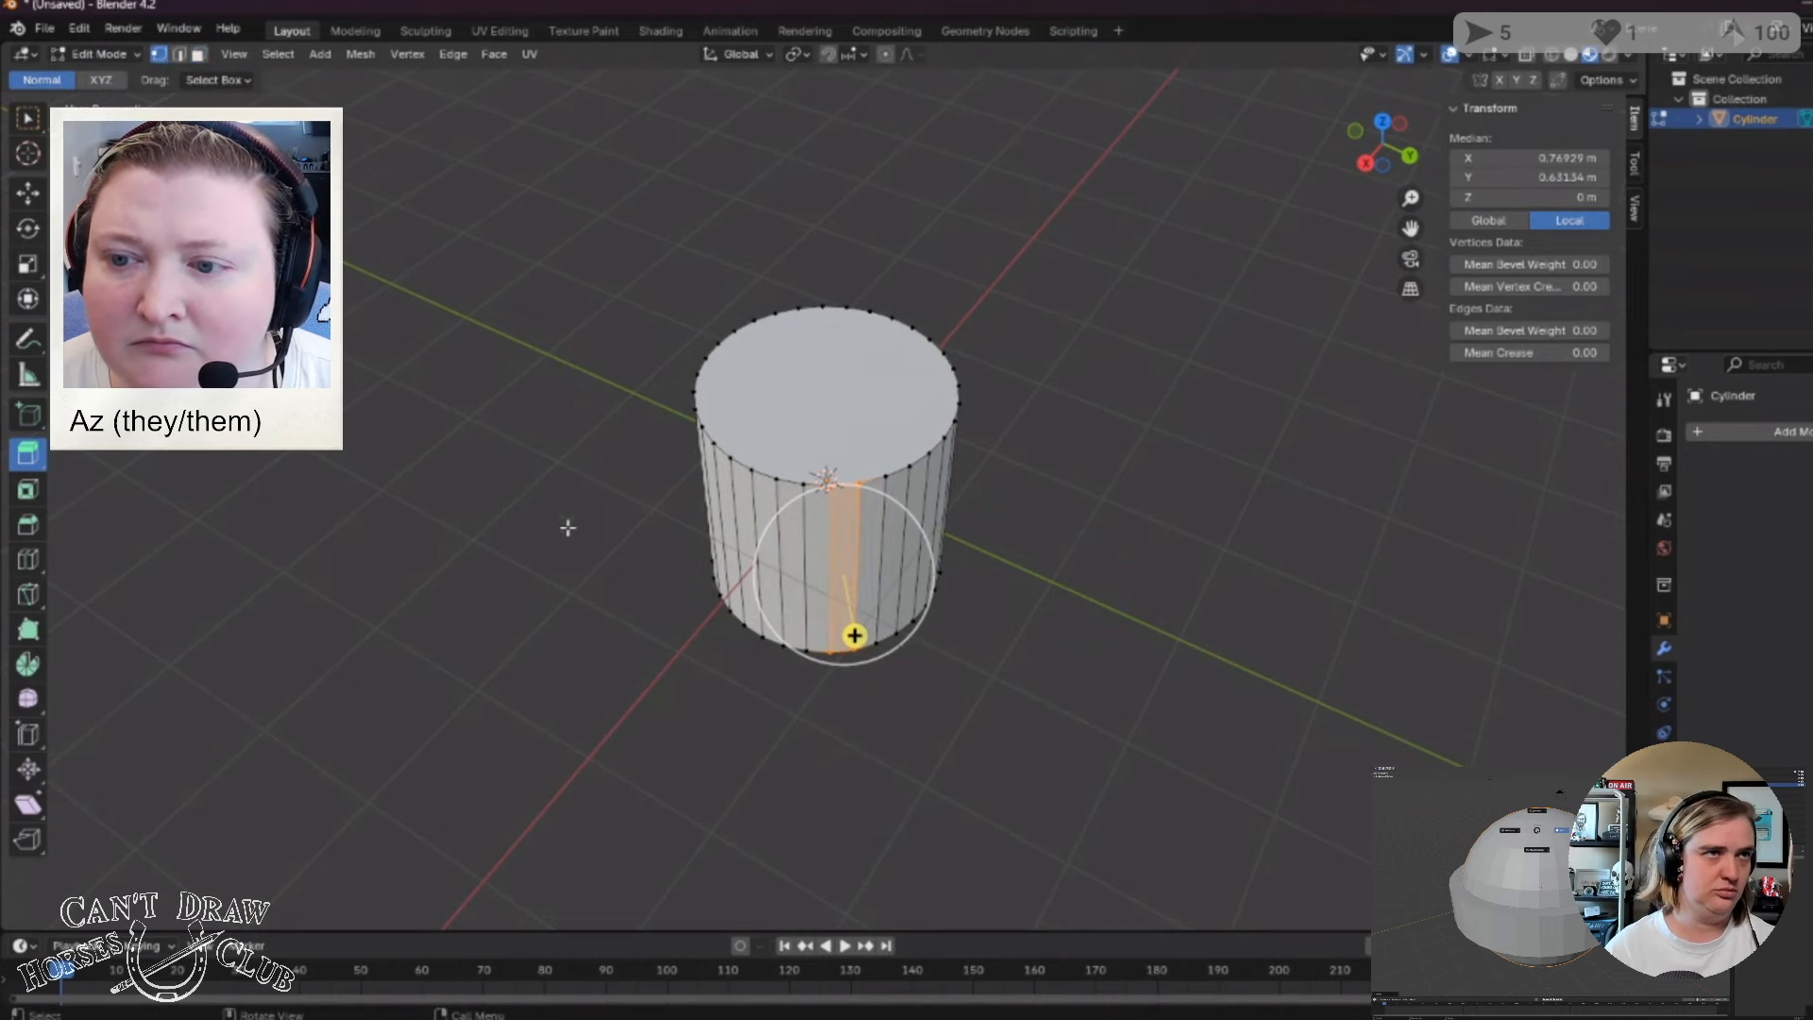
click(460, 553)
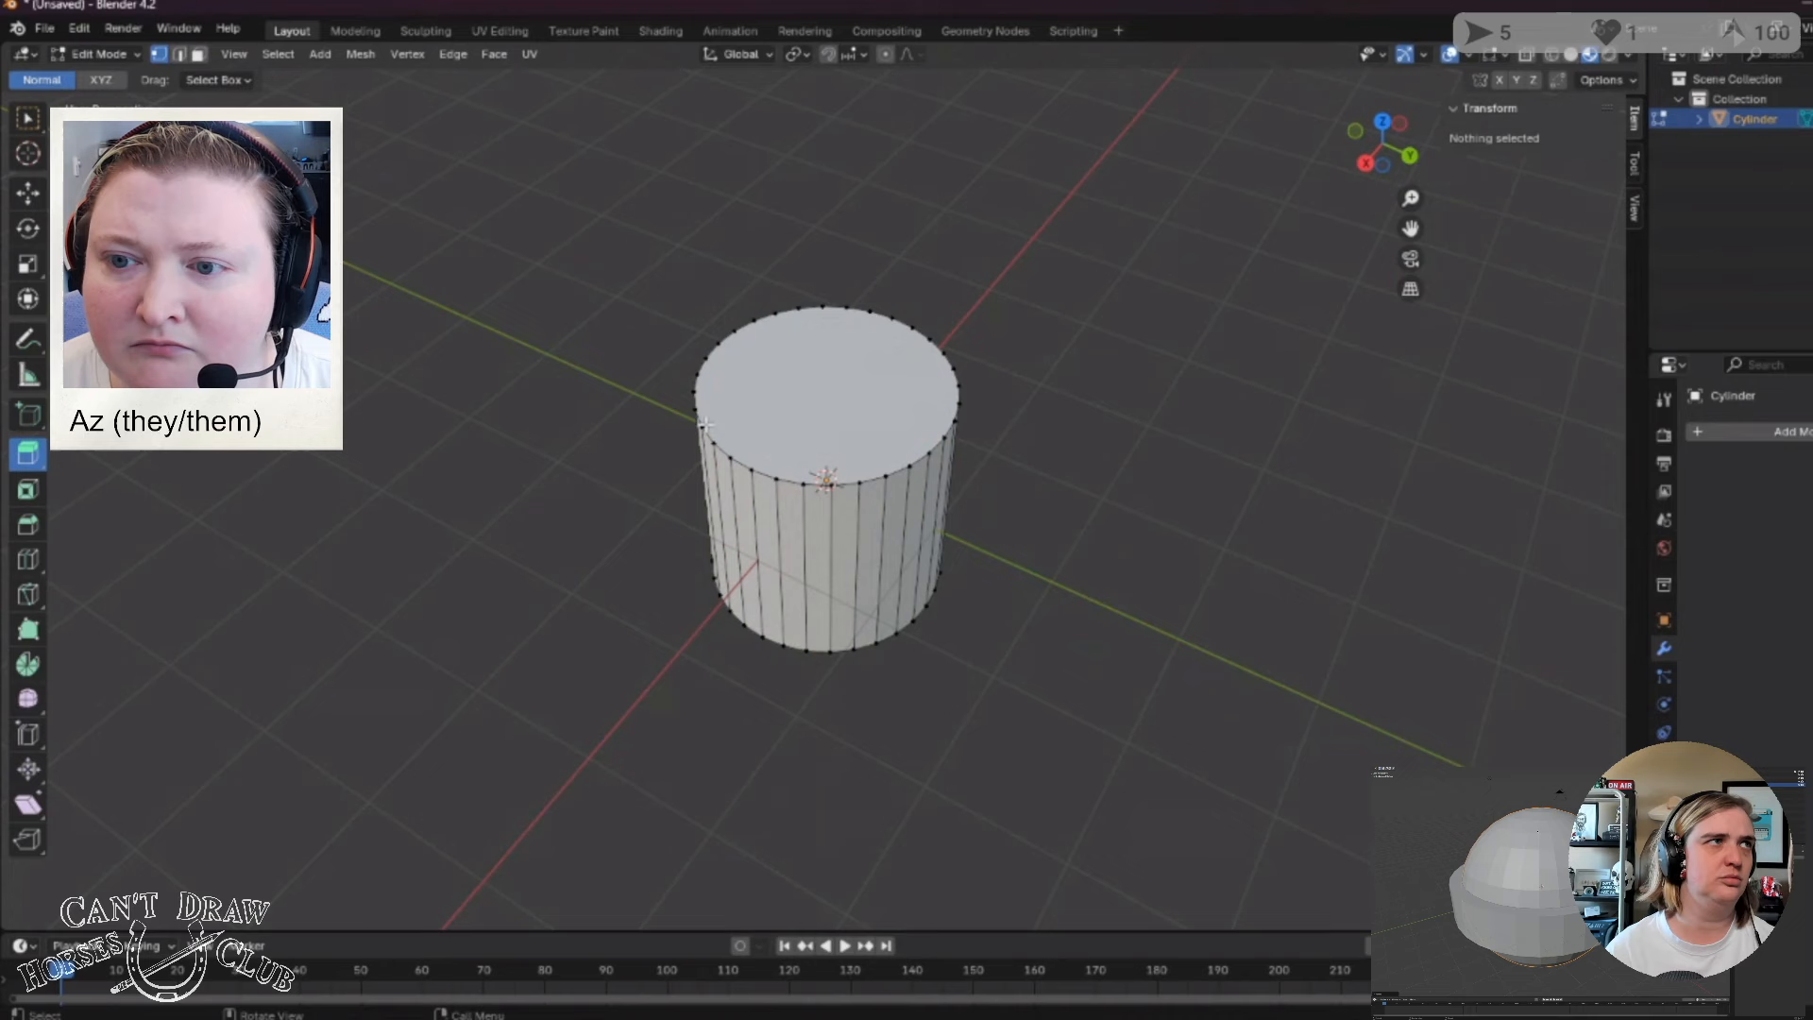
click(700, 424)
drag(697, 424, 682, 429)
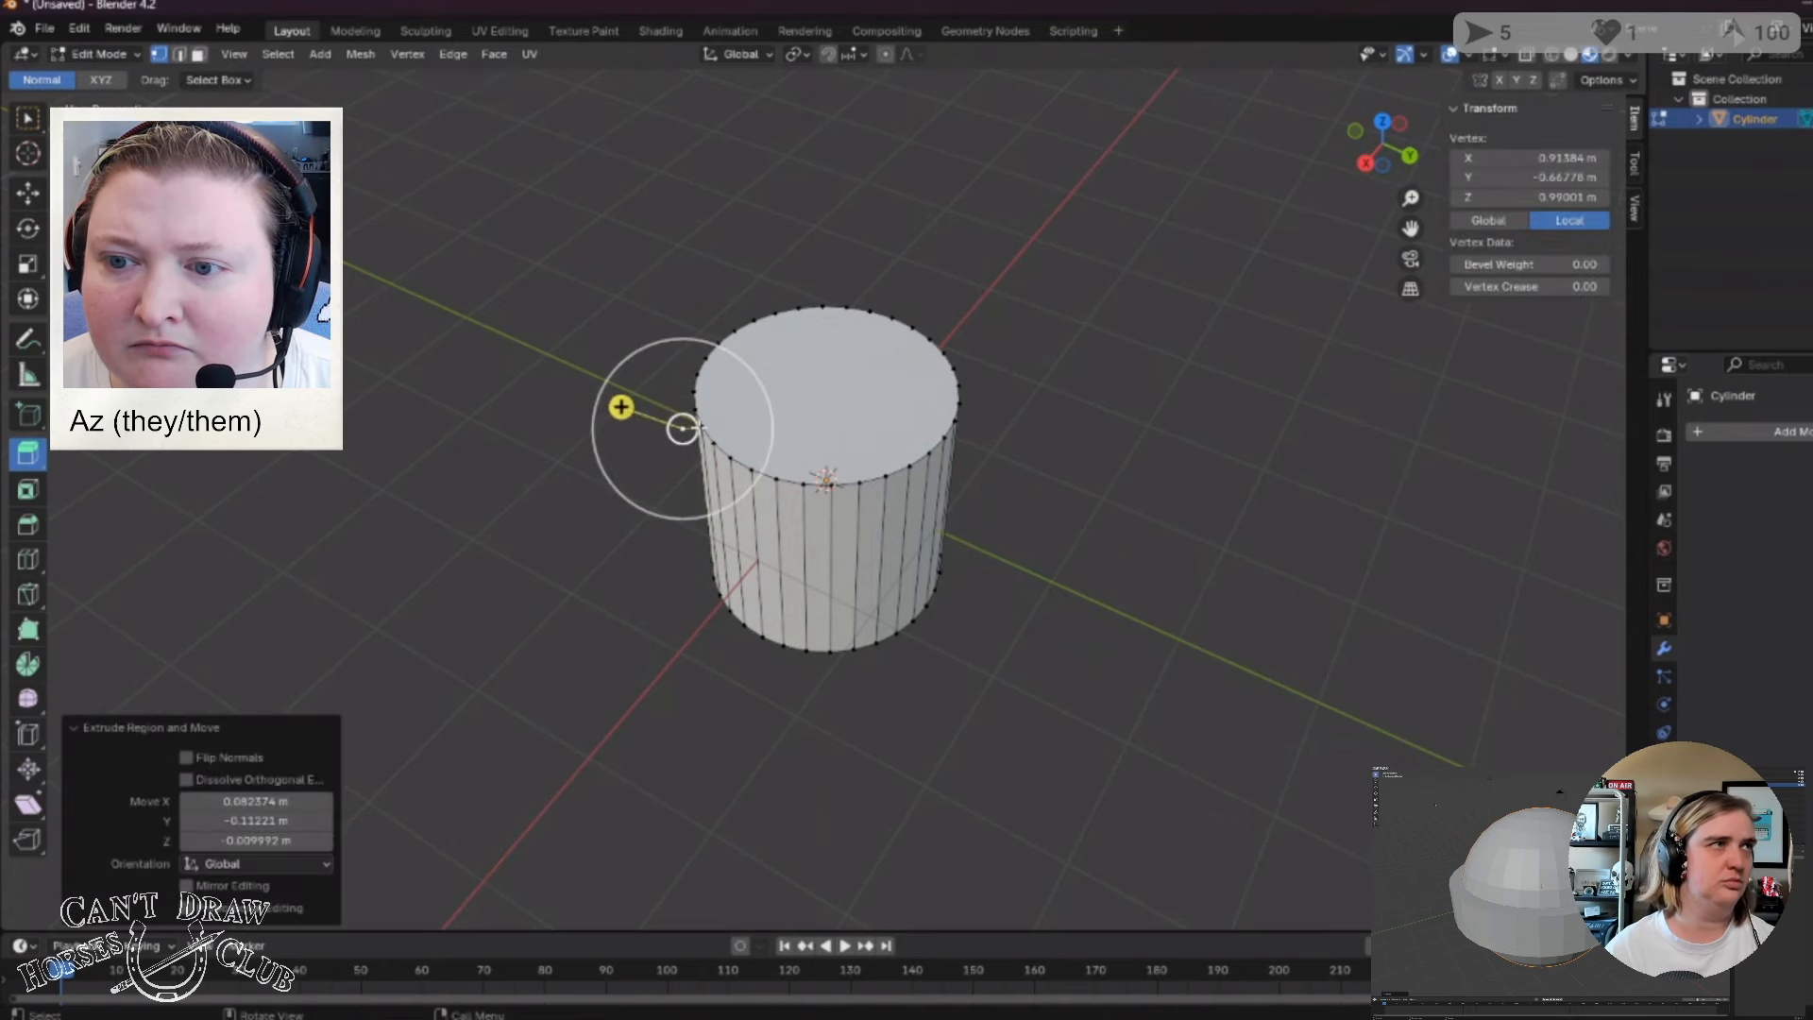
Undo the recent mesh edits and selections on the cylinder, back to the unedited cylinder in Object Mode.
click(473, 538)
key(ctrl+z)
key(ctrl+z)
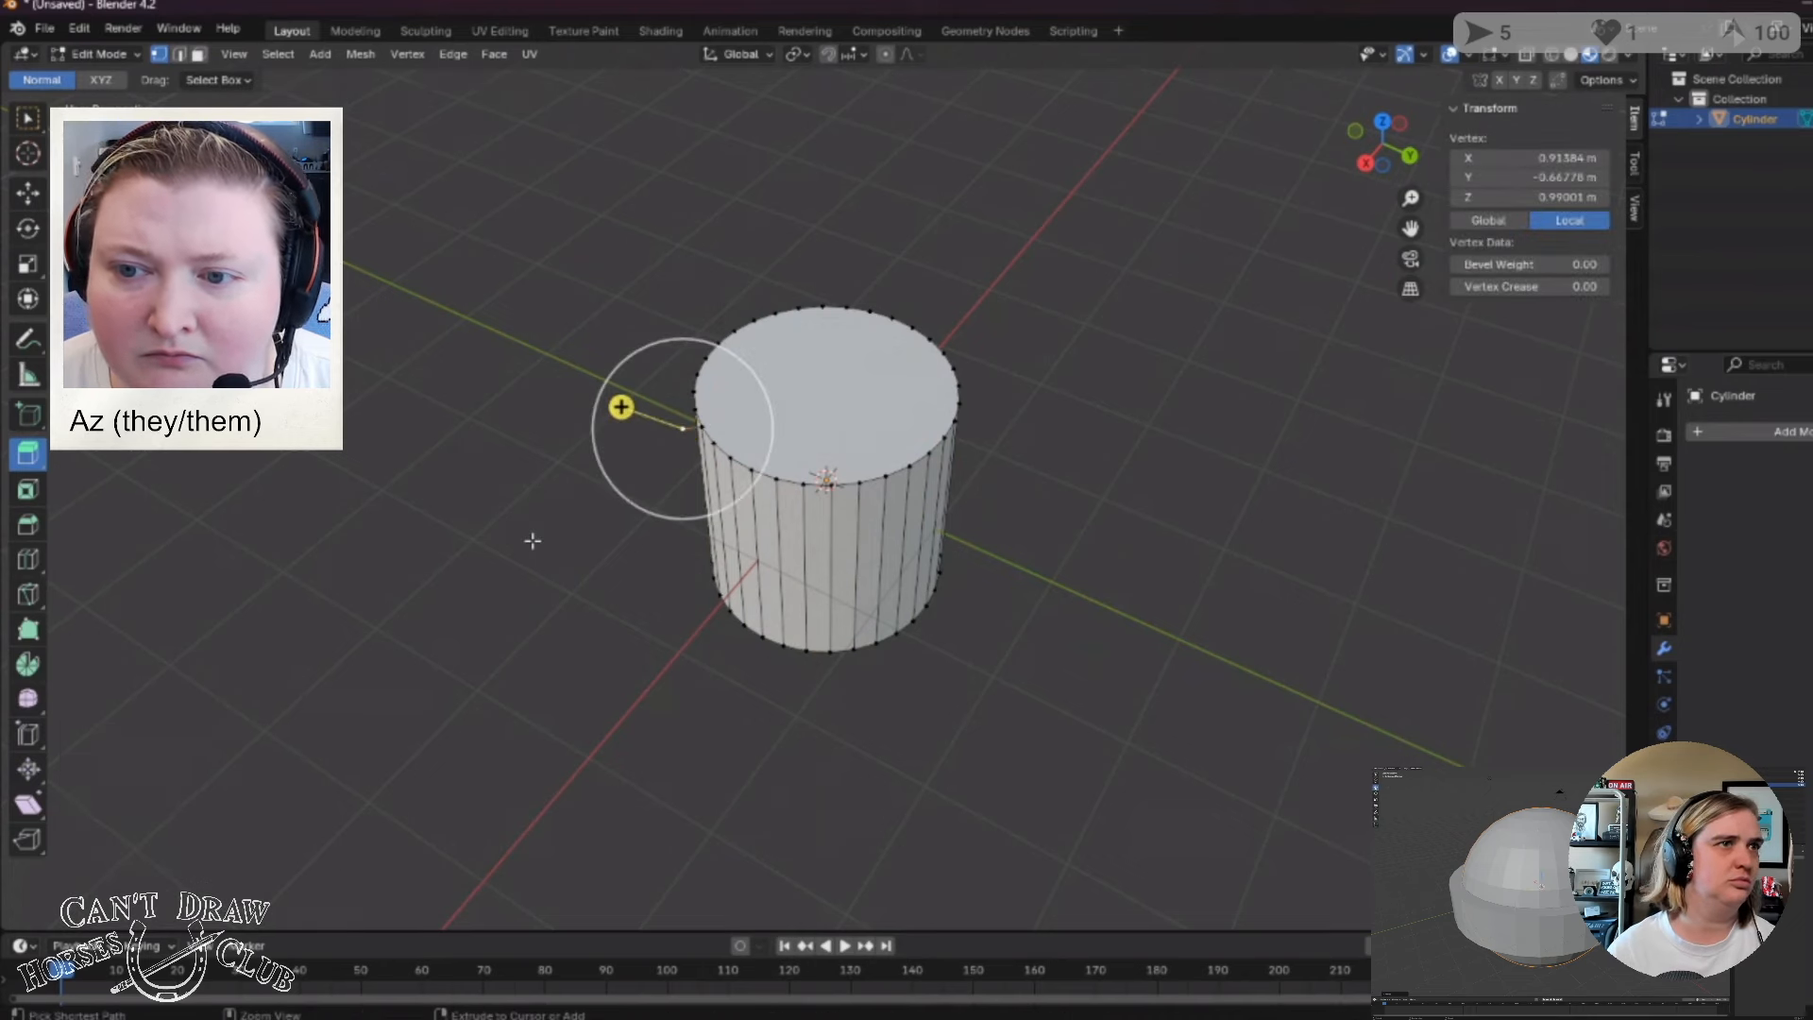
key(ctrl+z)
key(ctrl+z)
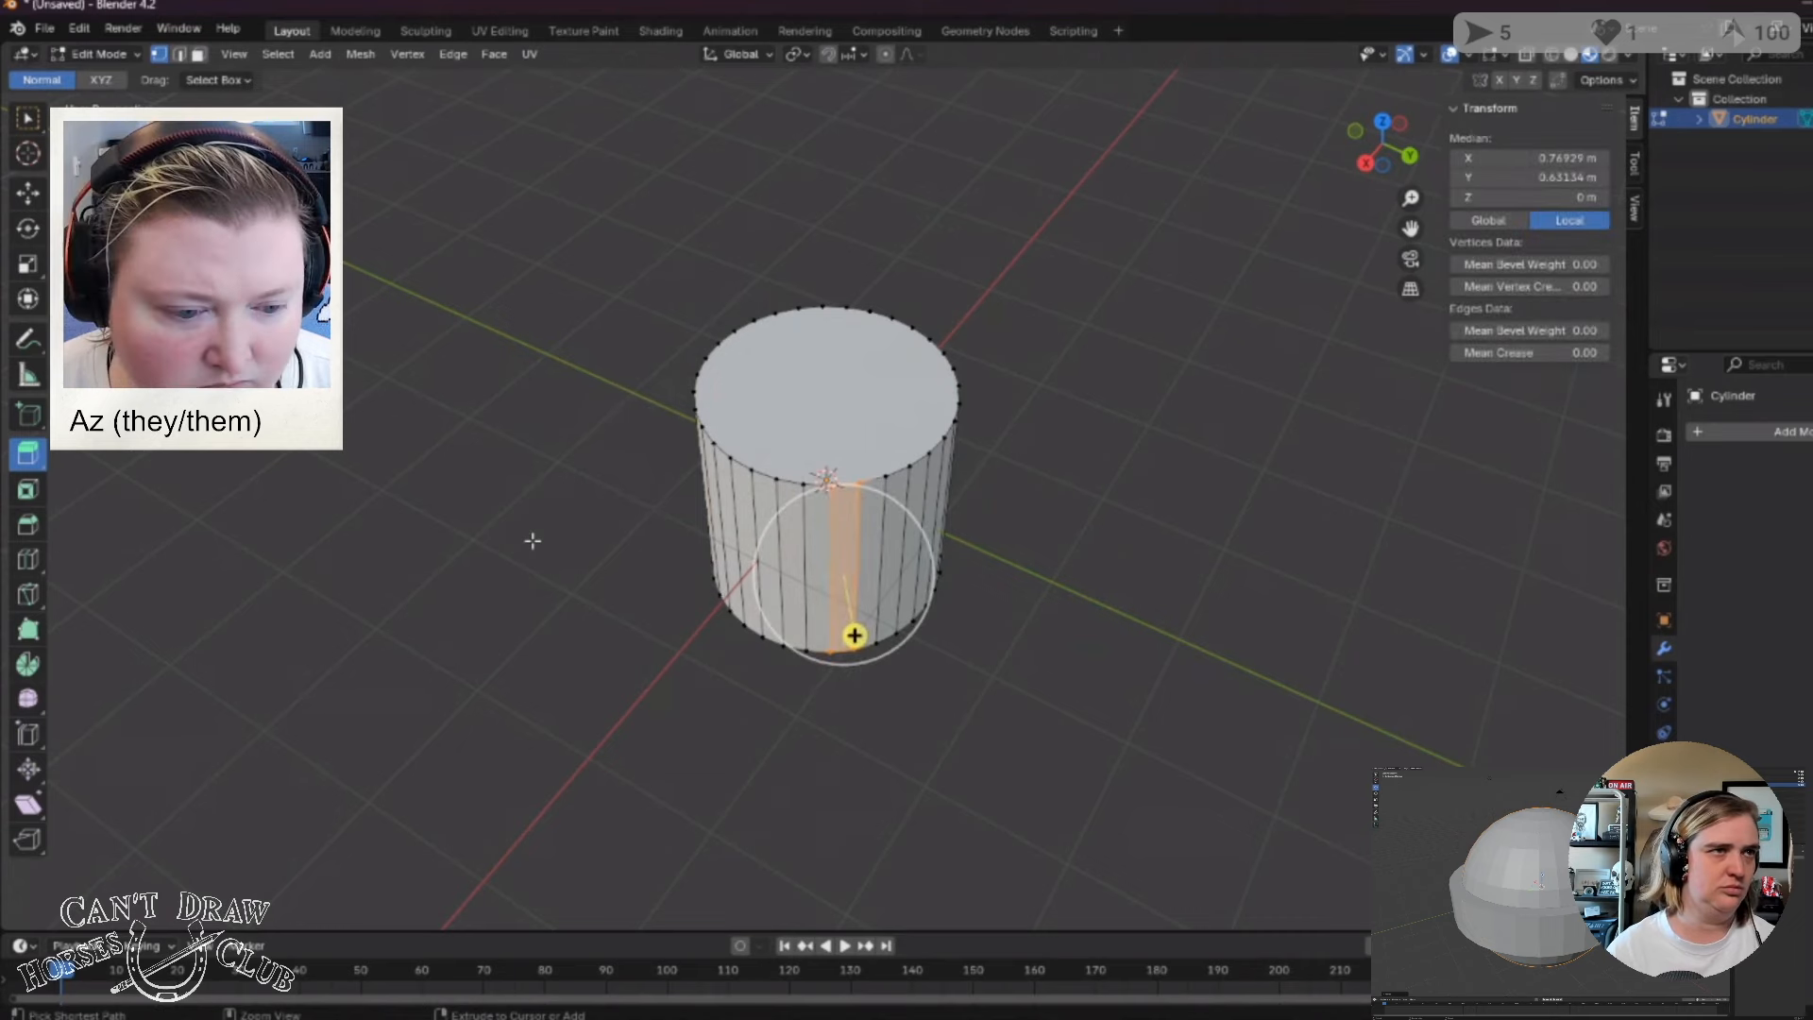
key(ctrl+z)
key(ctrl+z)
key(ctrl+z)
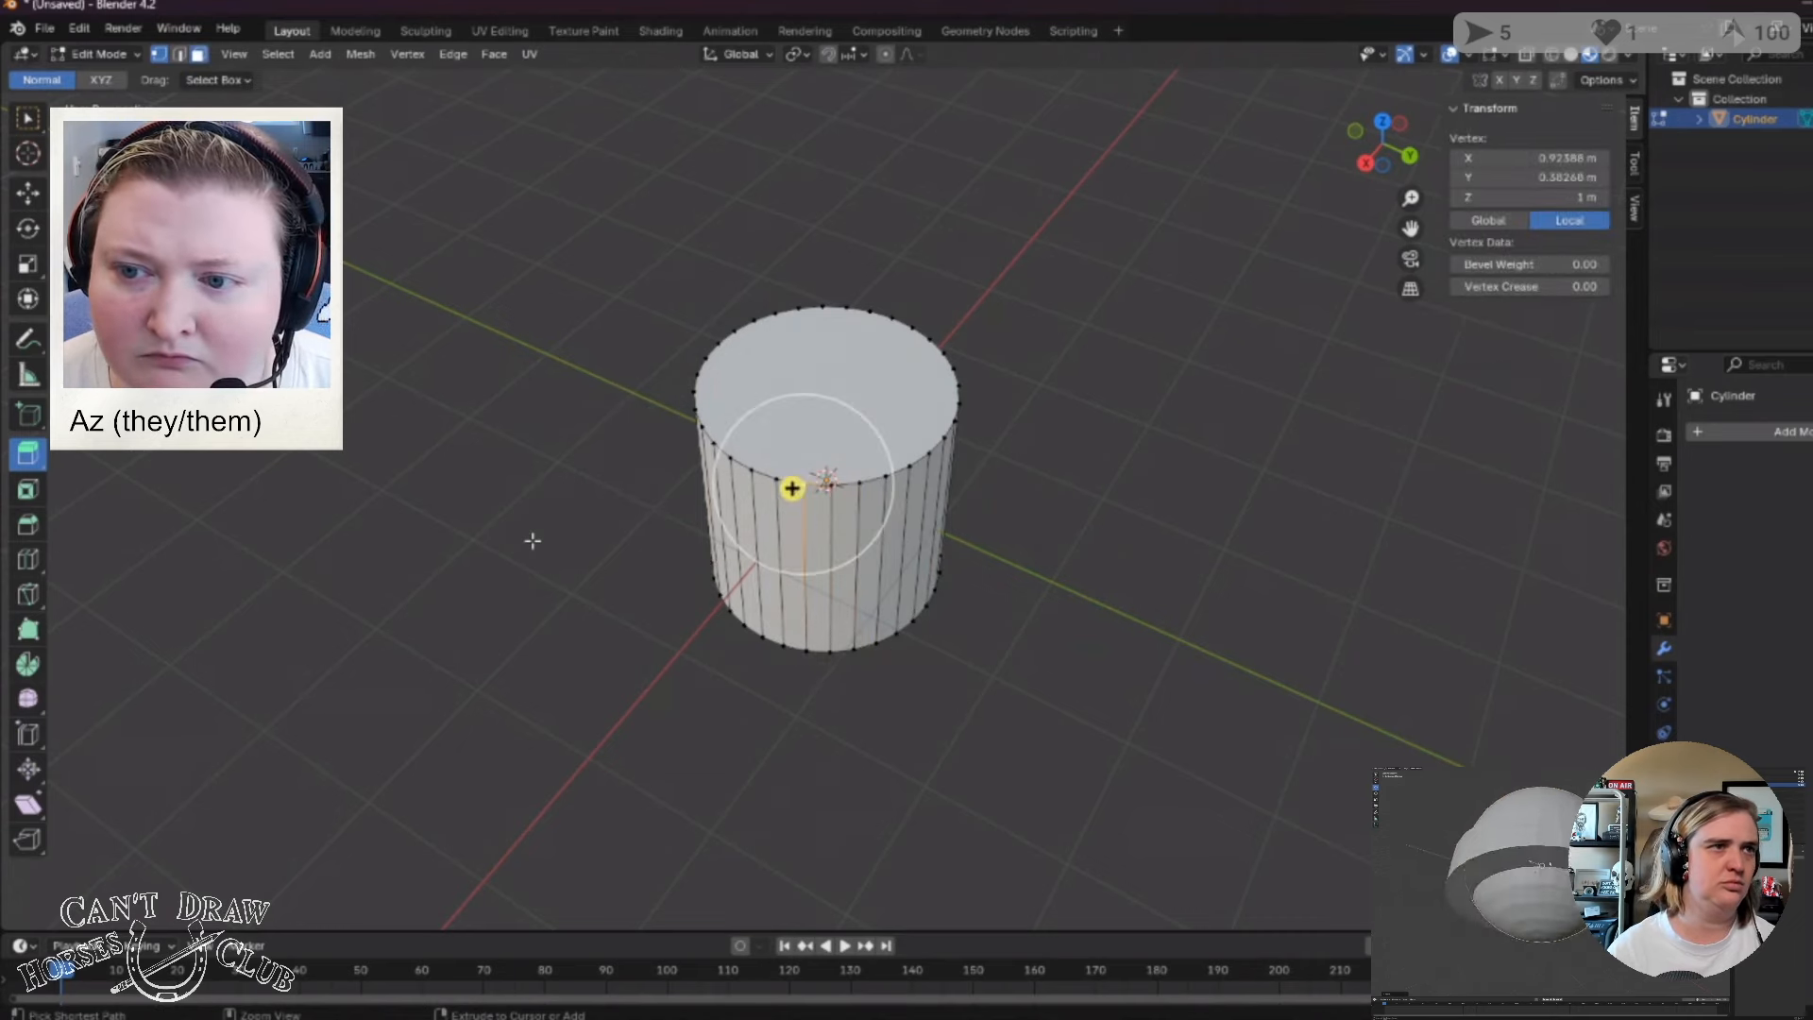
key(ctrl+z)
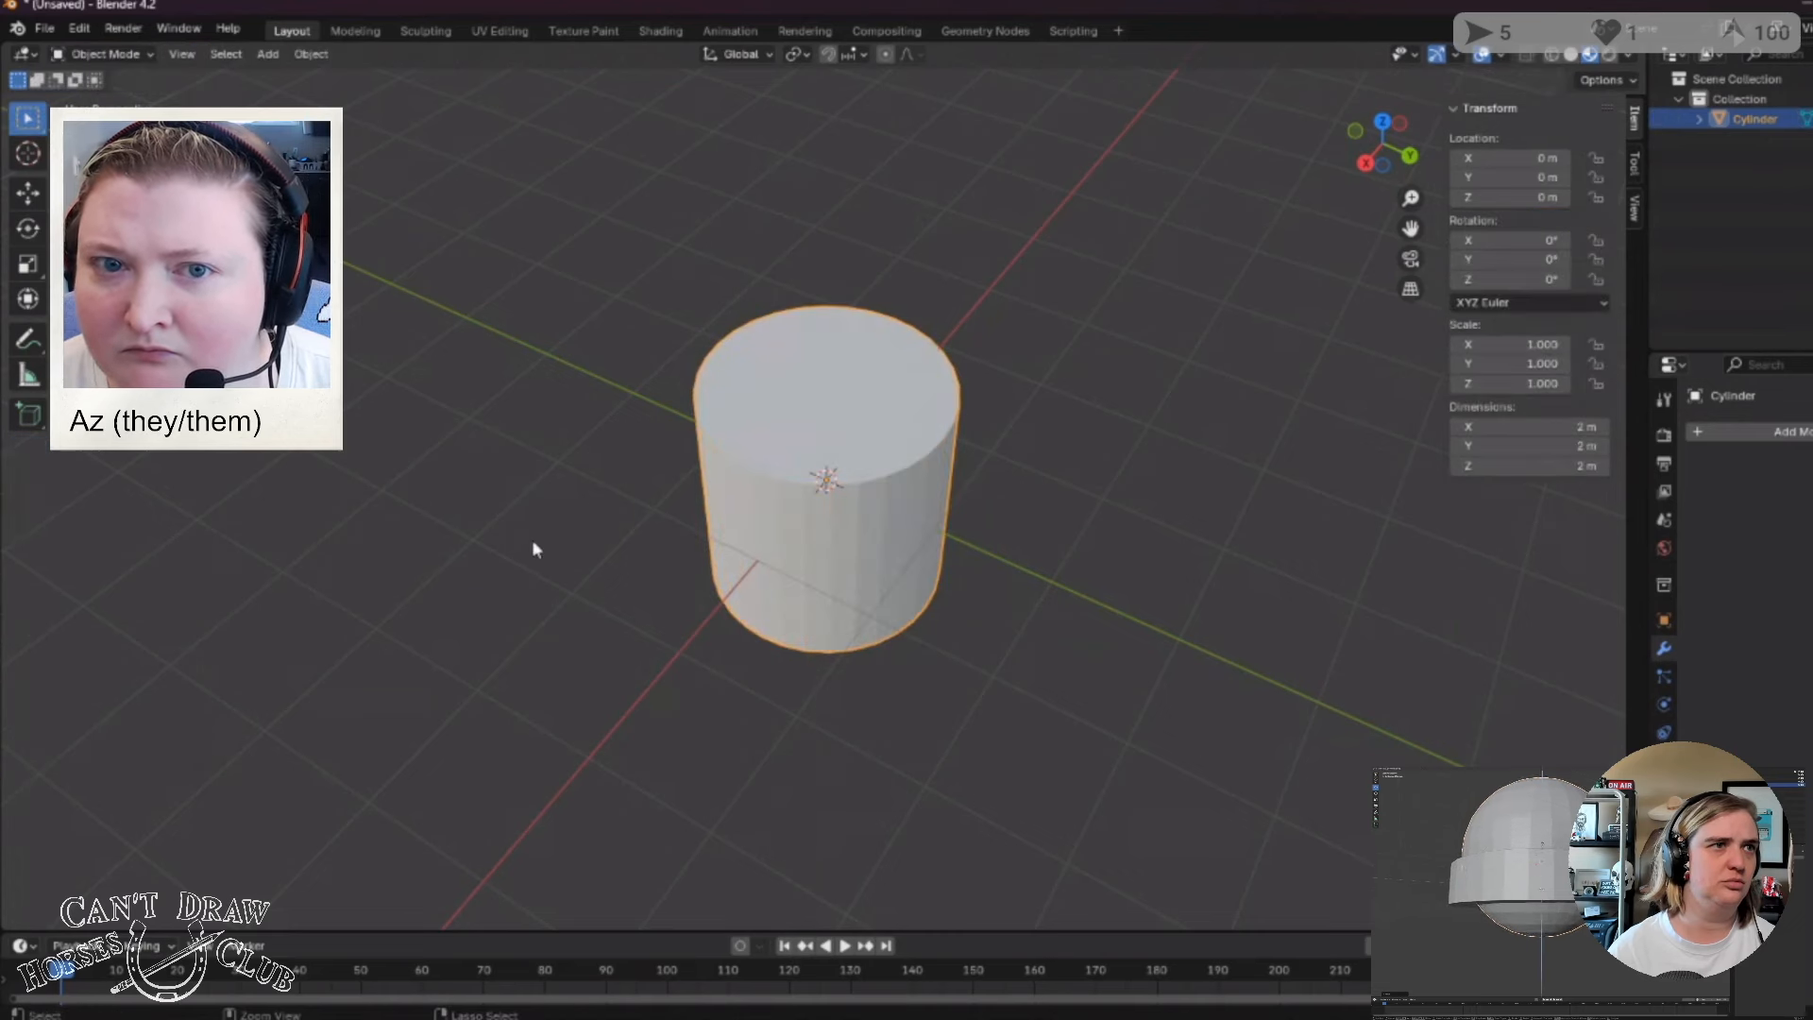
Enter Edit Mode on the cylinder, clear the selection and select only its top face.
key(Tab)
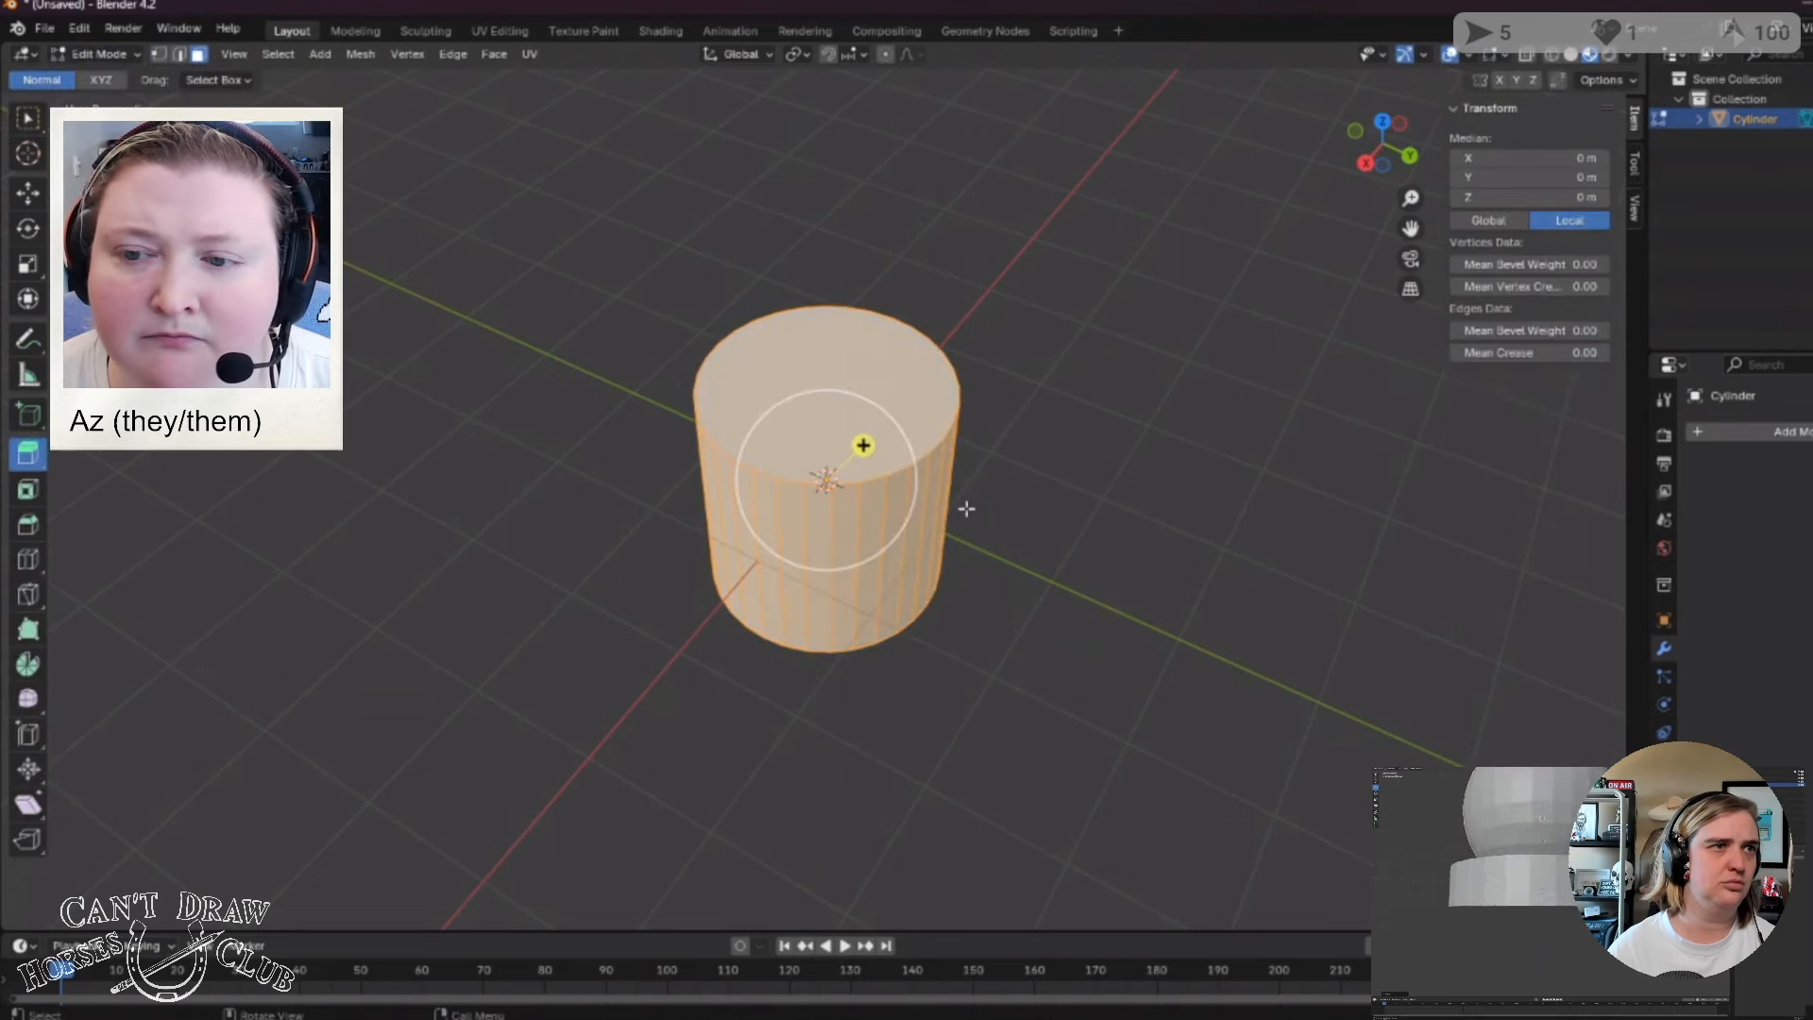
key(alt+a)
click(824, 338)
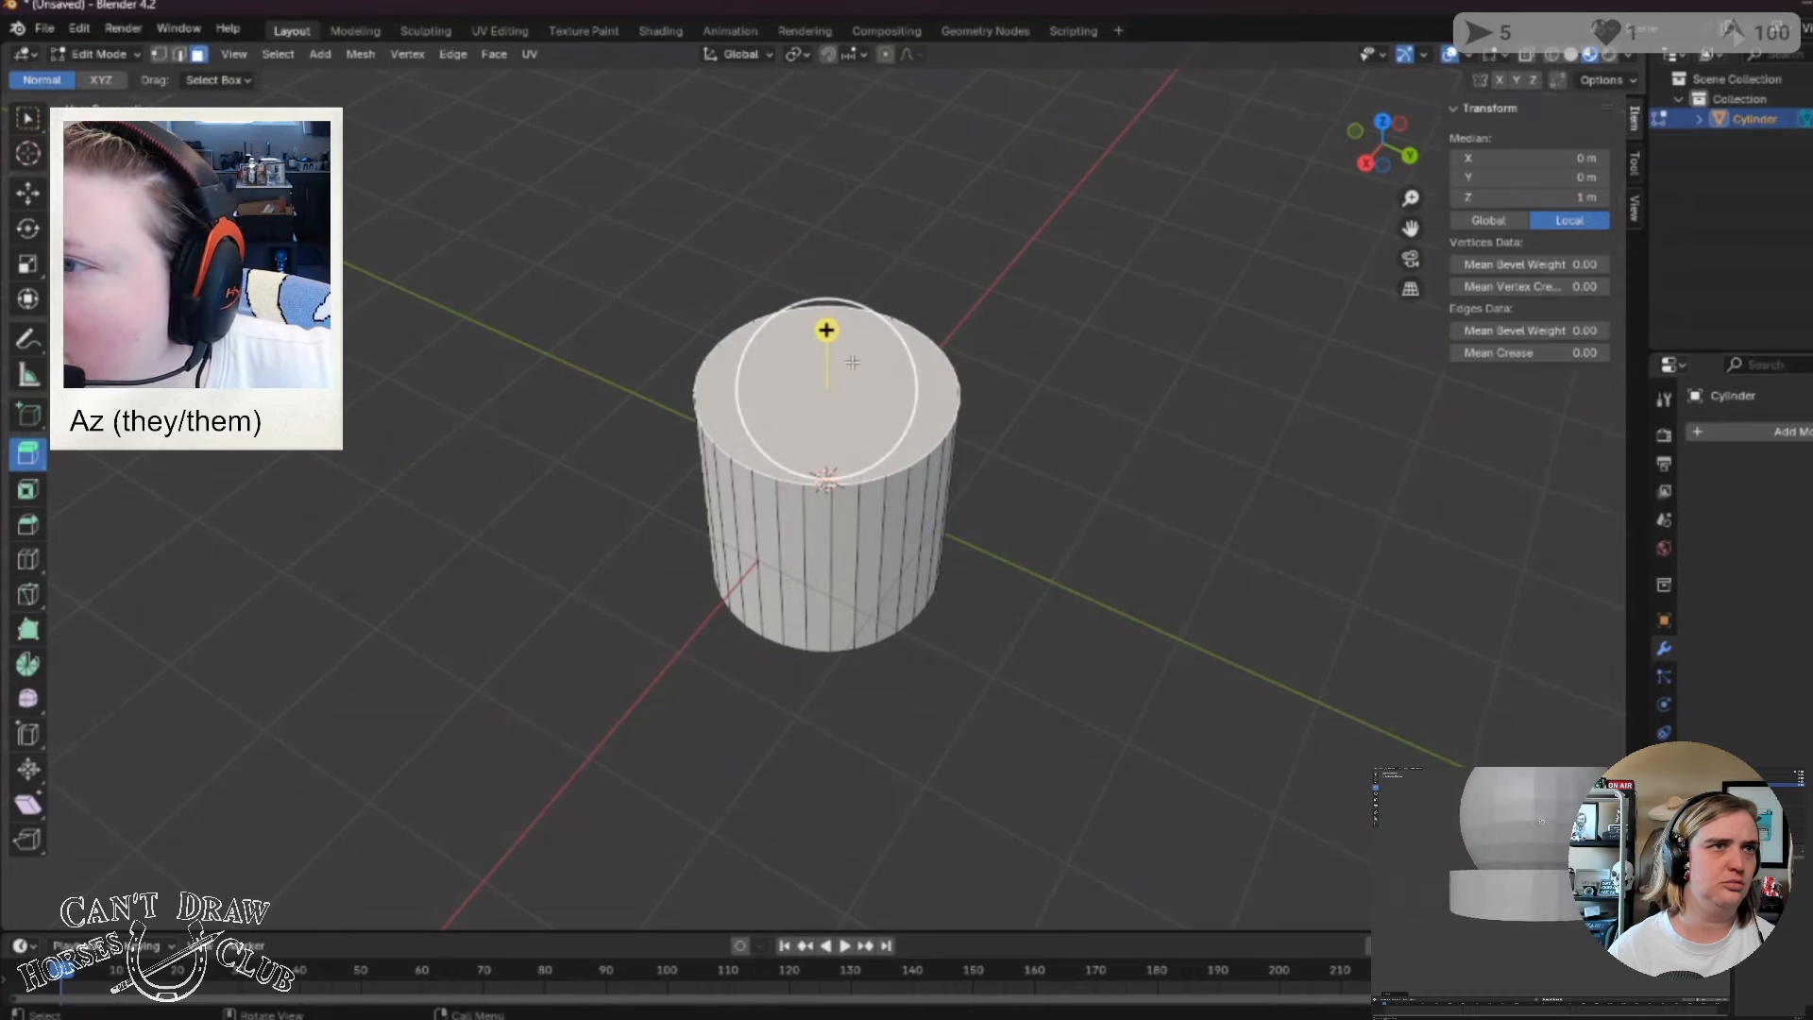
Try to shift the cylinder's top face through its median coordinates, and undo the move.
drag(1575, 197, 1532, 160)
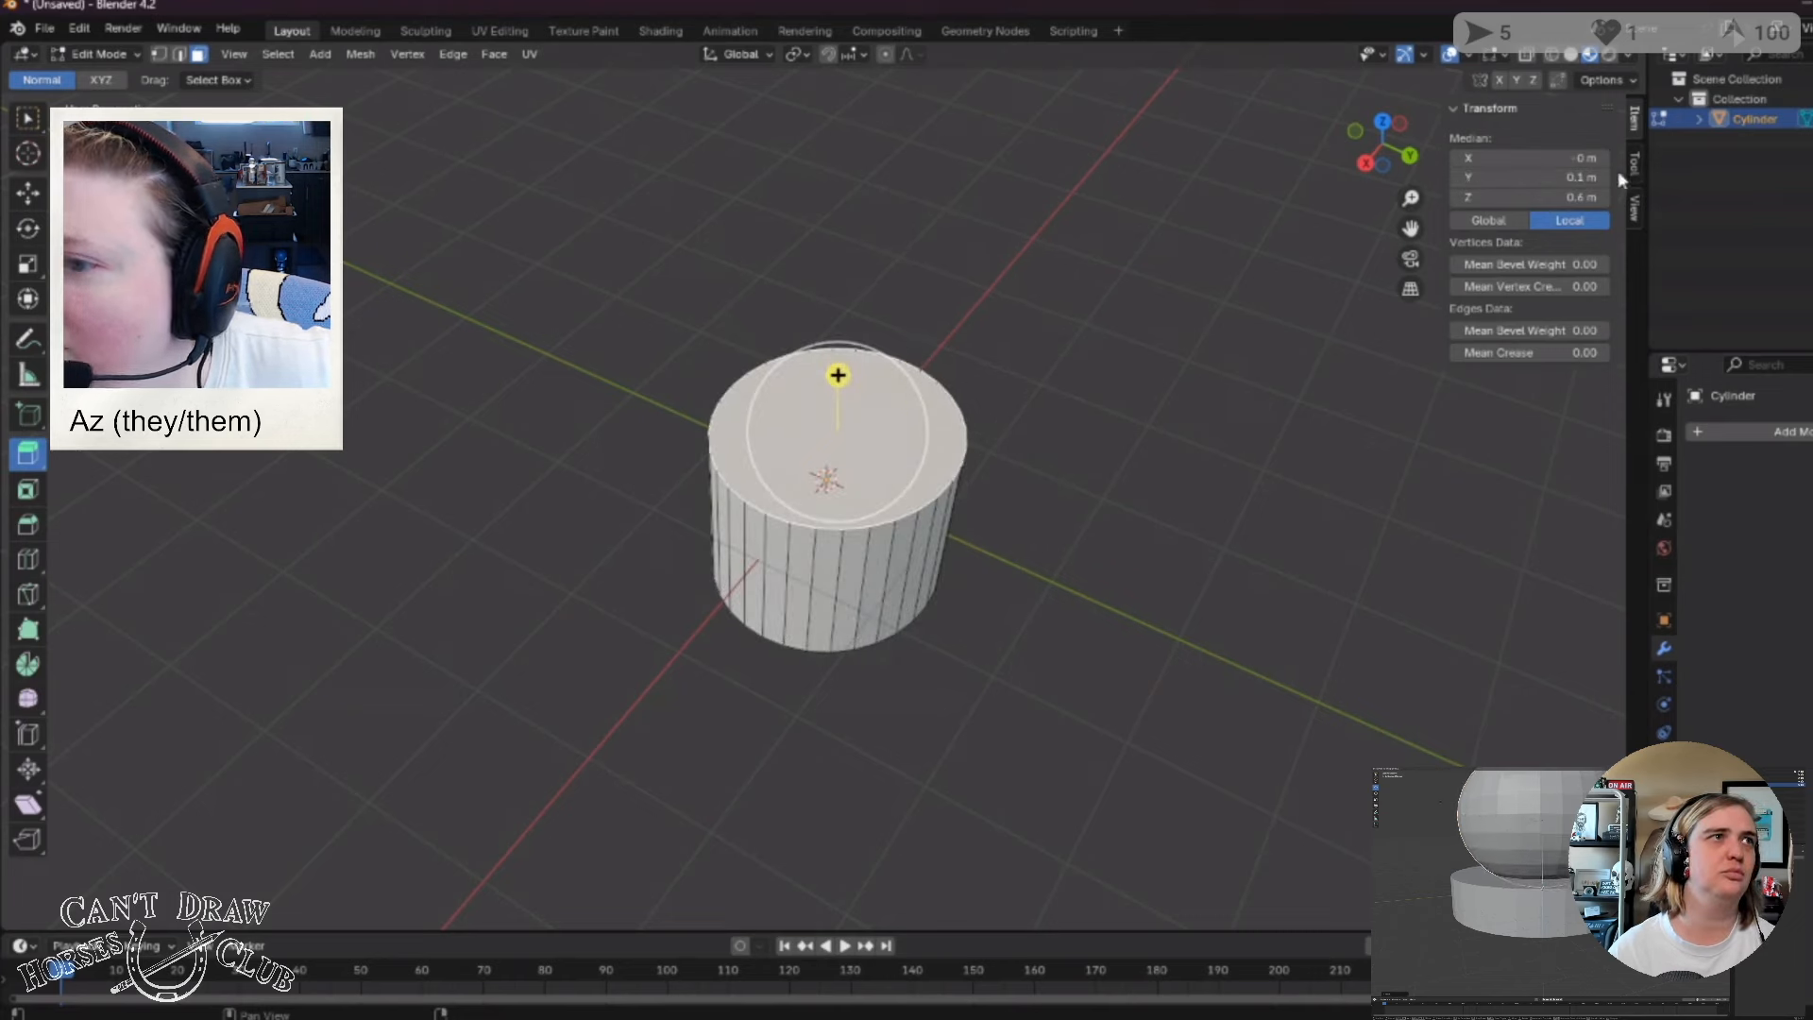
key(ctrl+z)
key(ctrl+z)
key(ctrl+z)
key(ctrl+z)
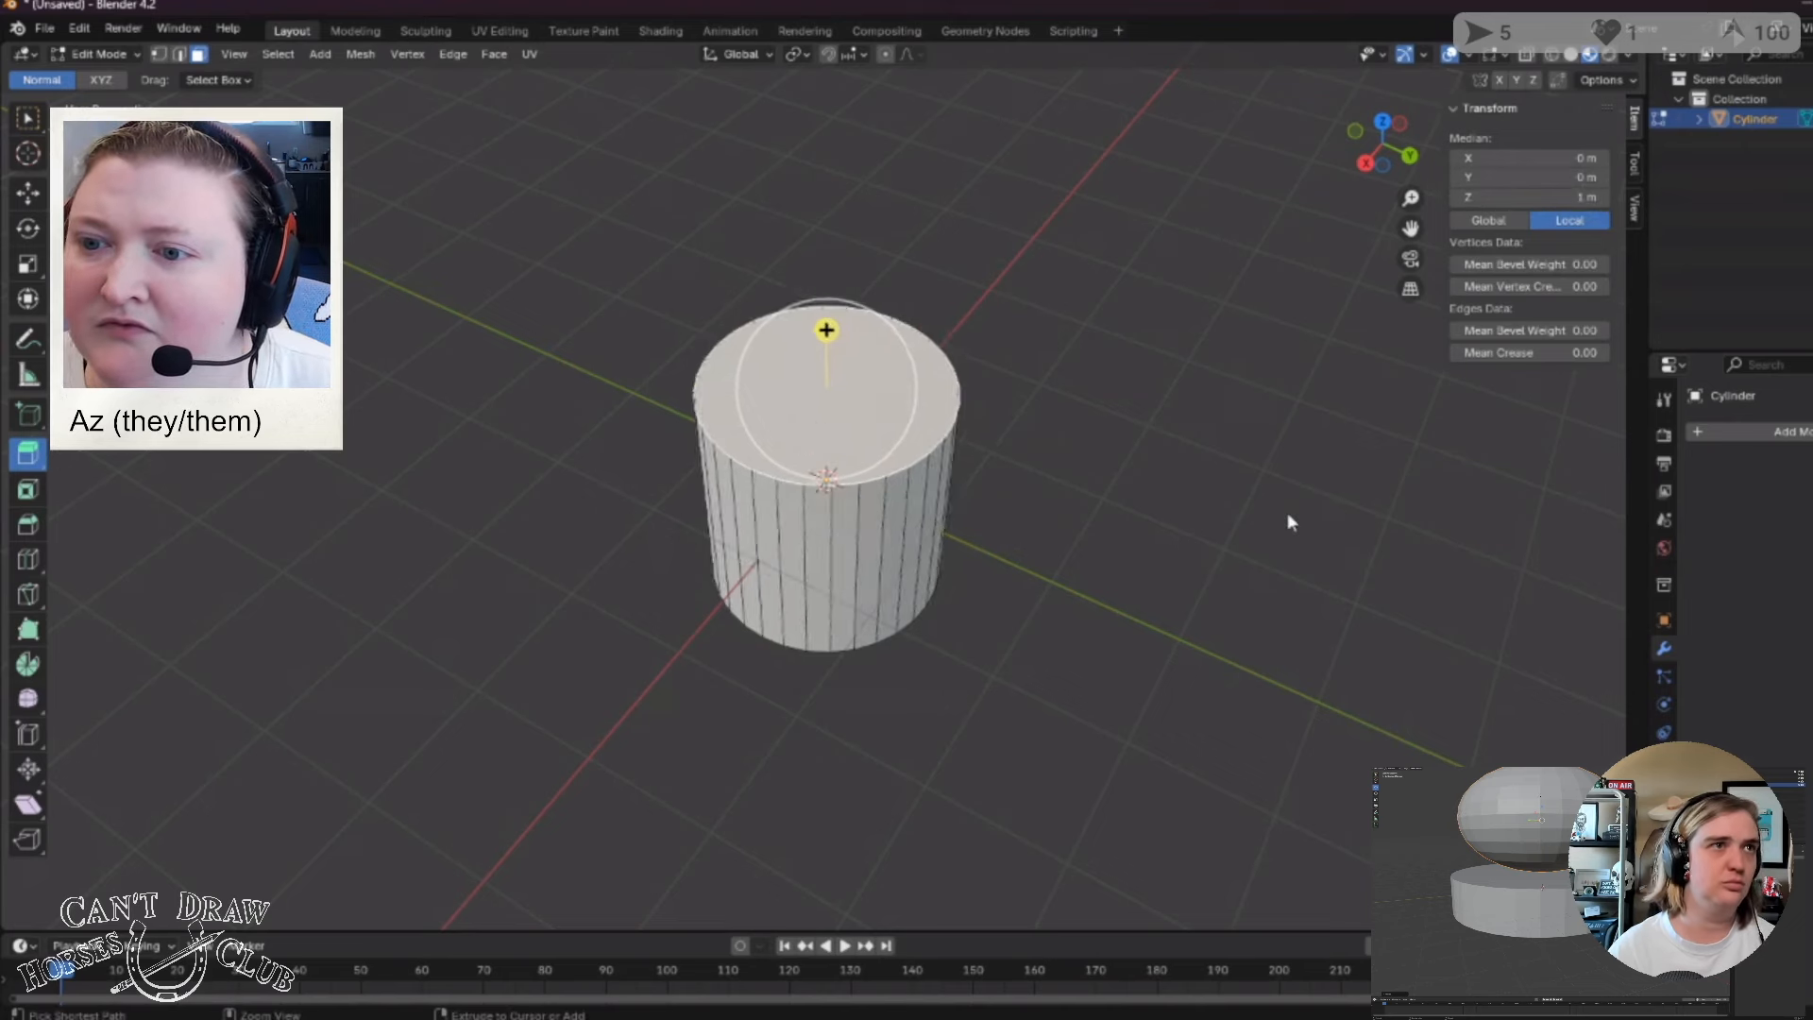
click(825, 333)
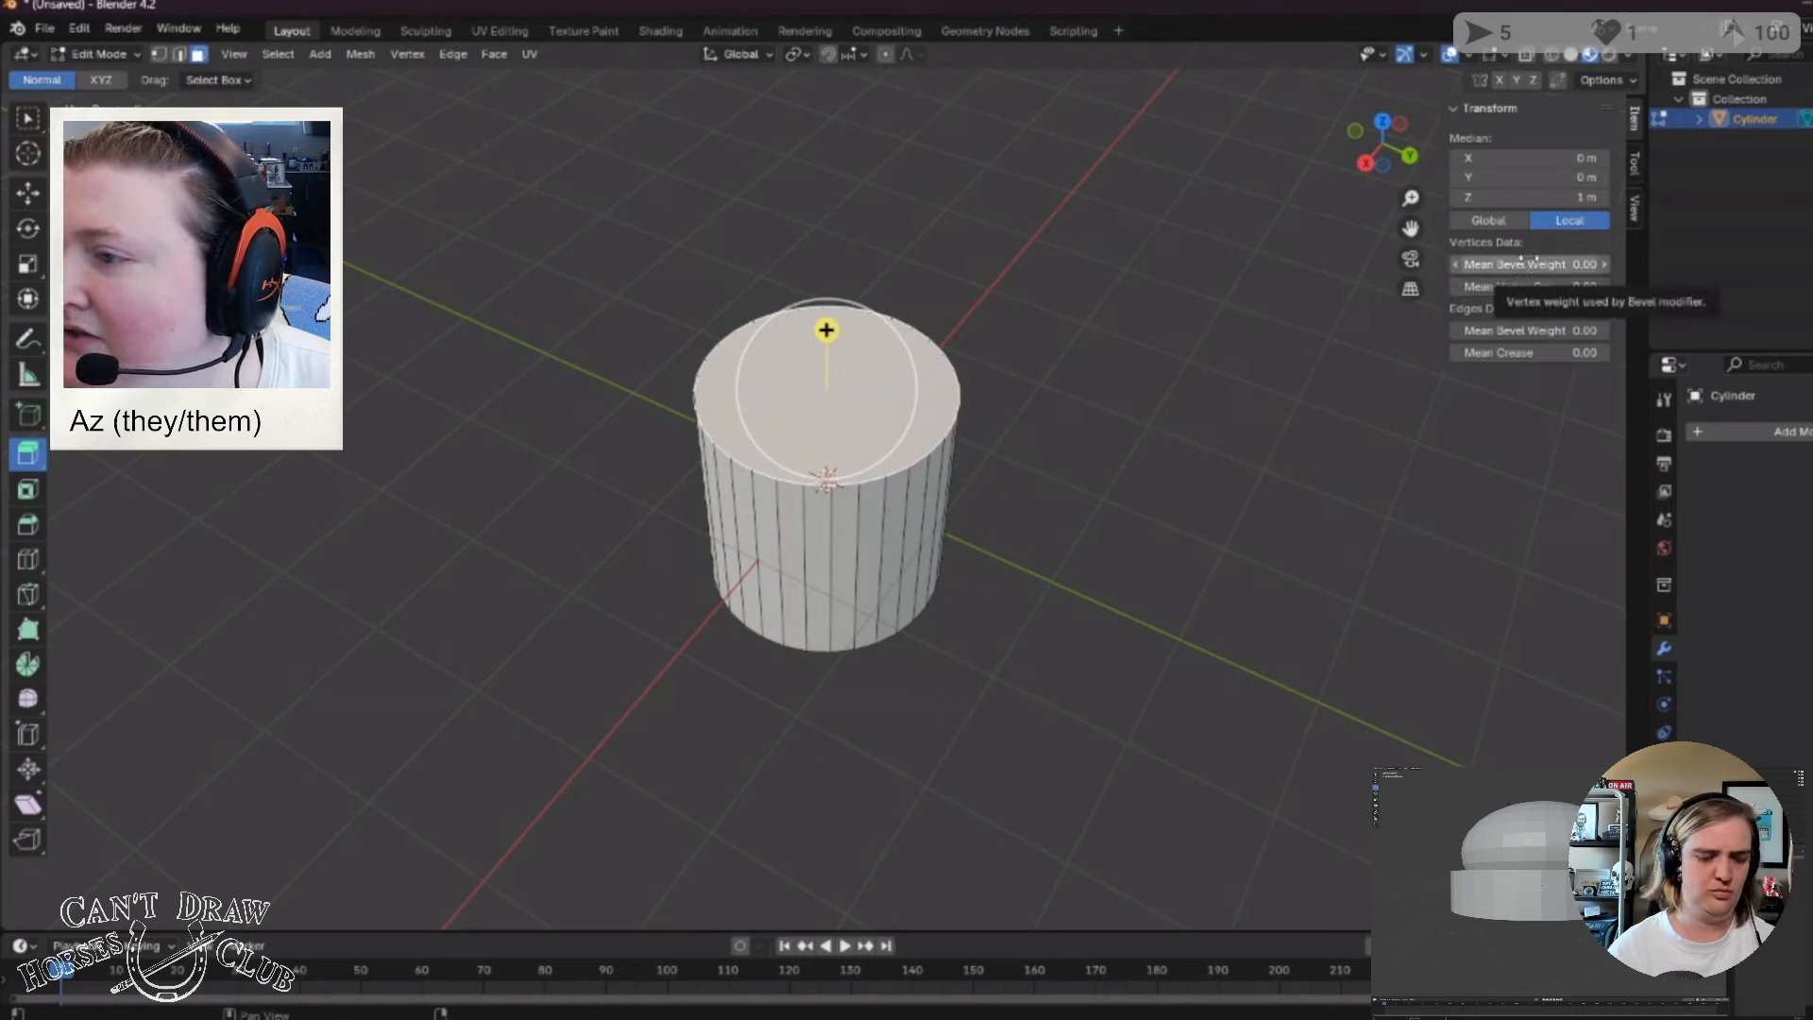
drag(1516, 266, 1479, 264)
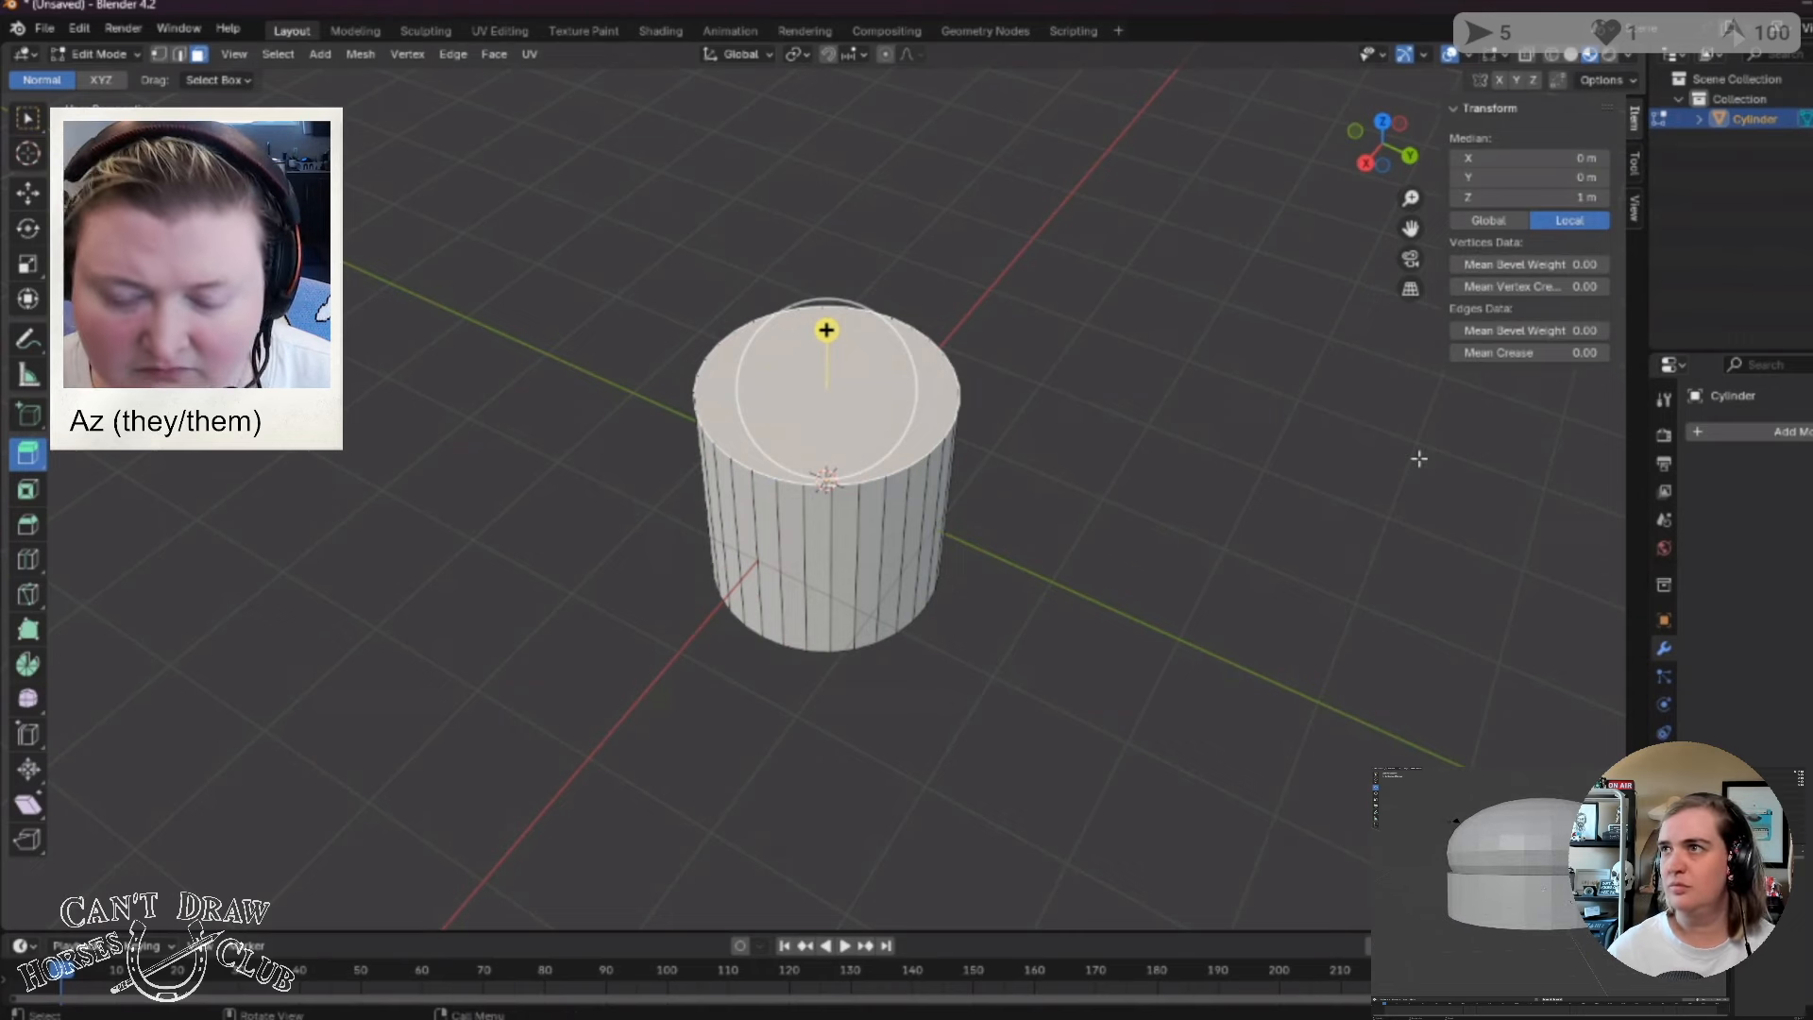
key(a)
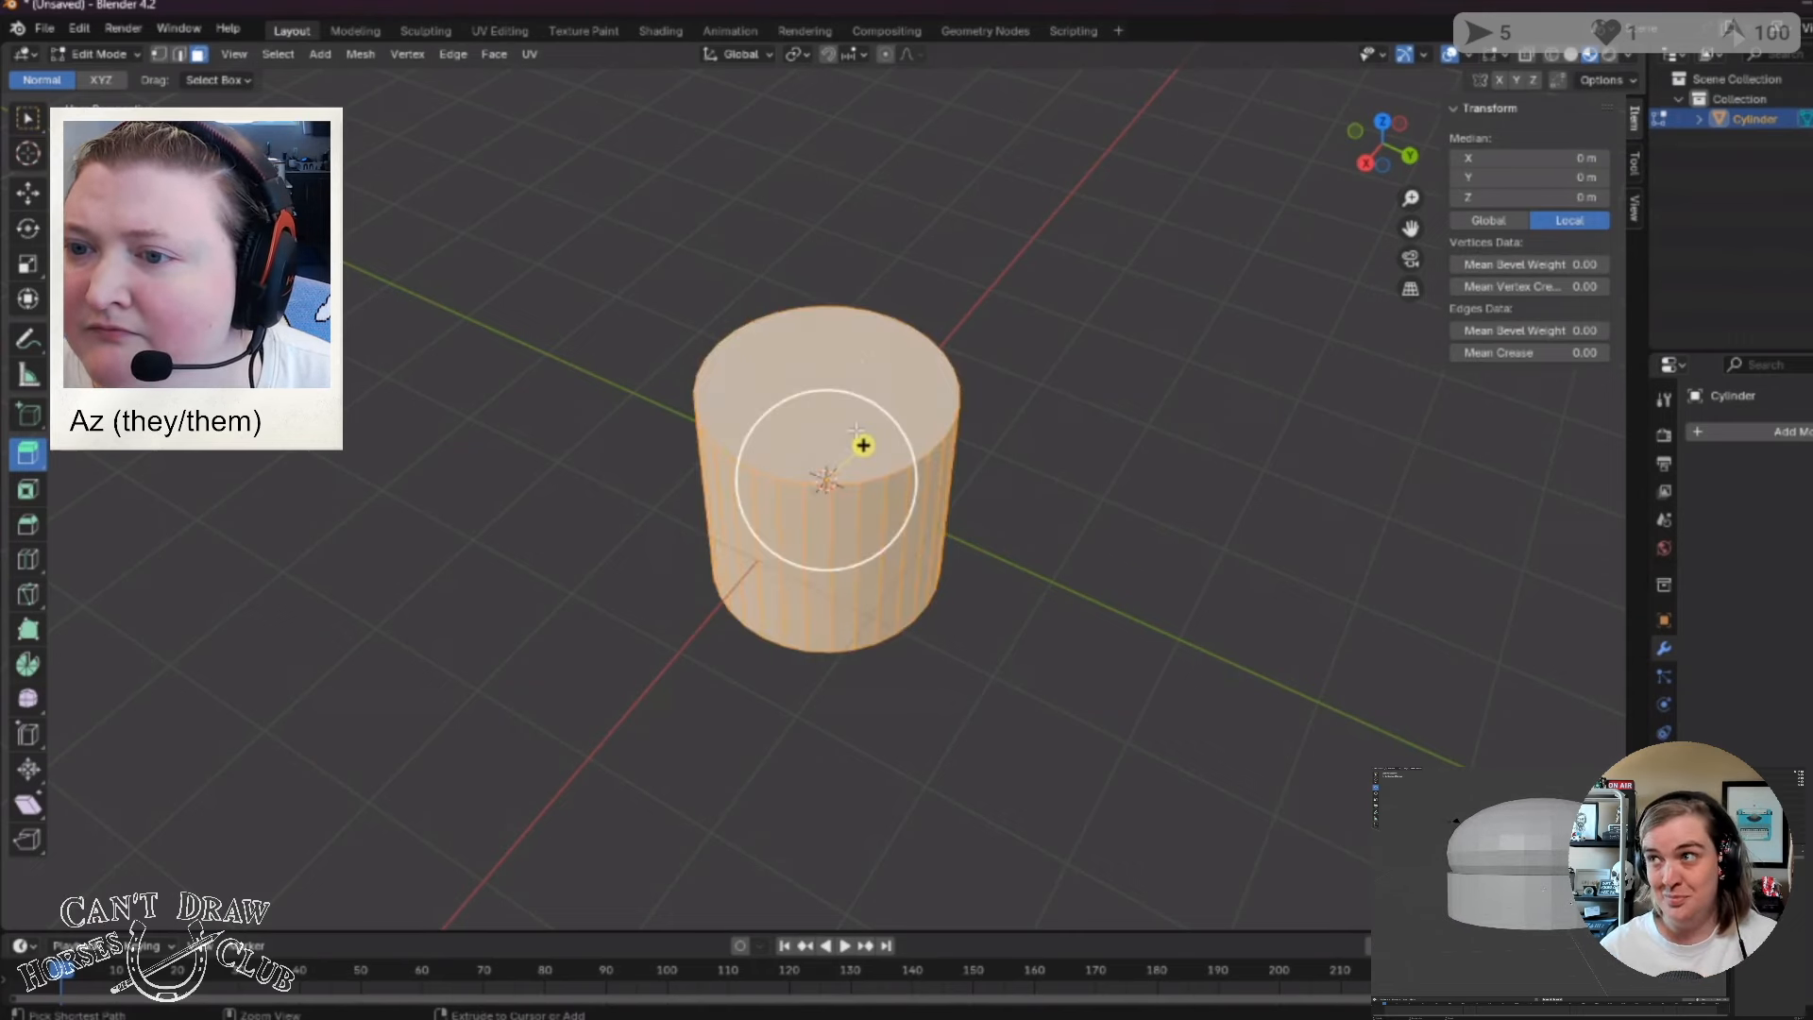
key(alt+a)
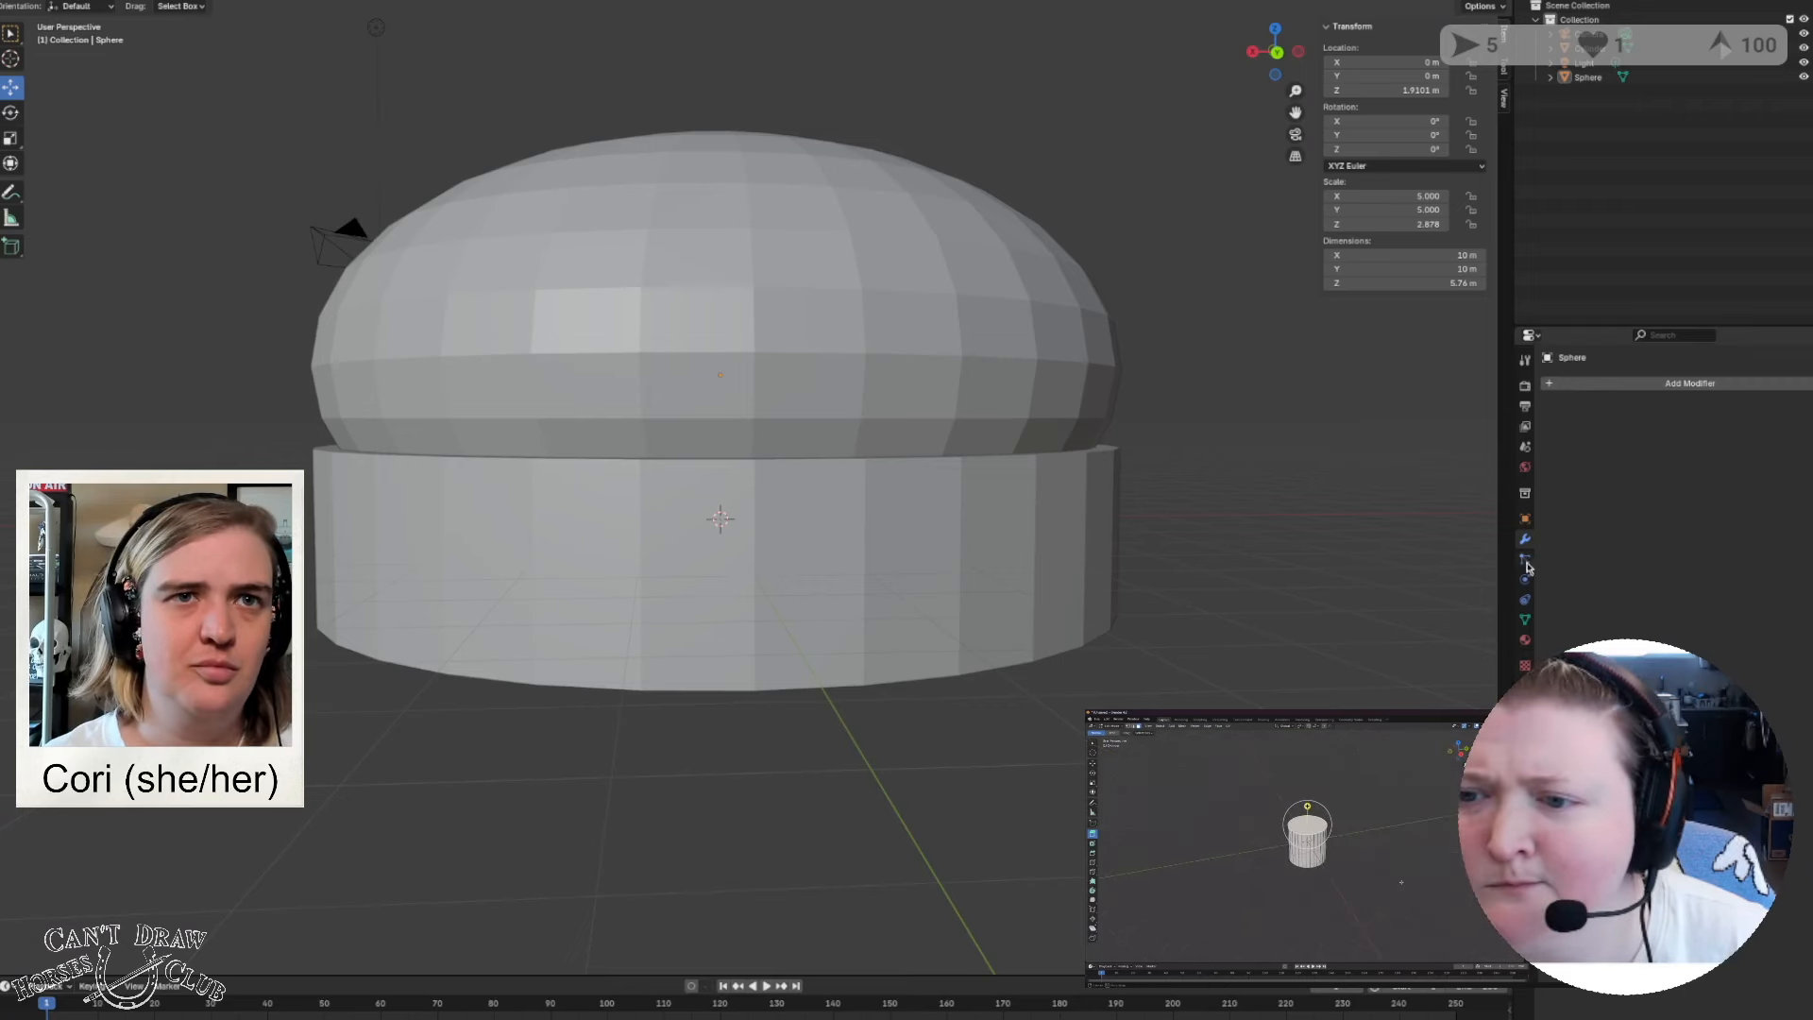
Add a Boolean modifier to the wide cylinder with the Sphere as its target object.
click(933, 550)
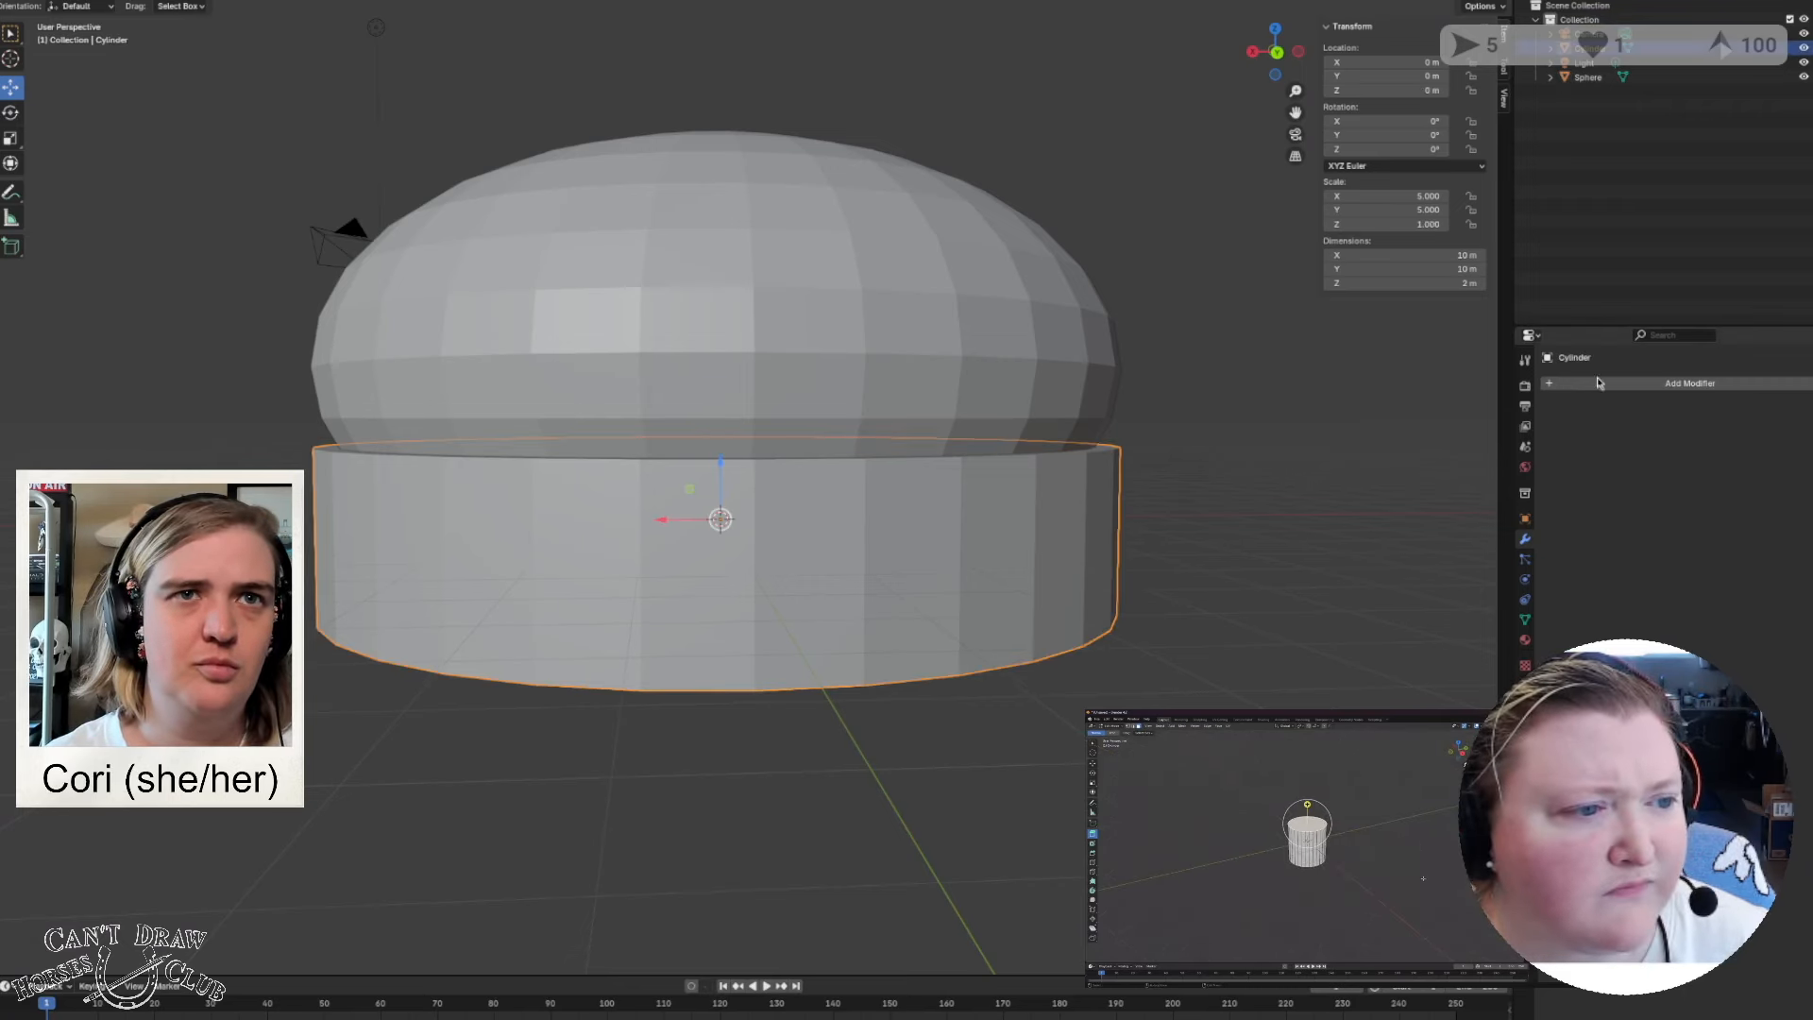
click(1558, 385)
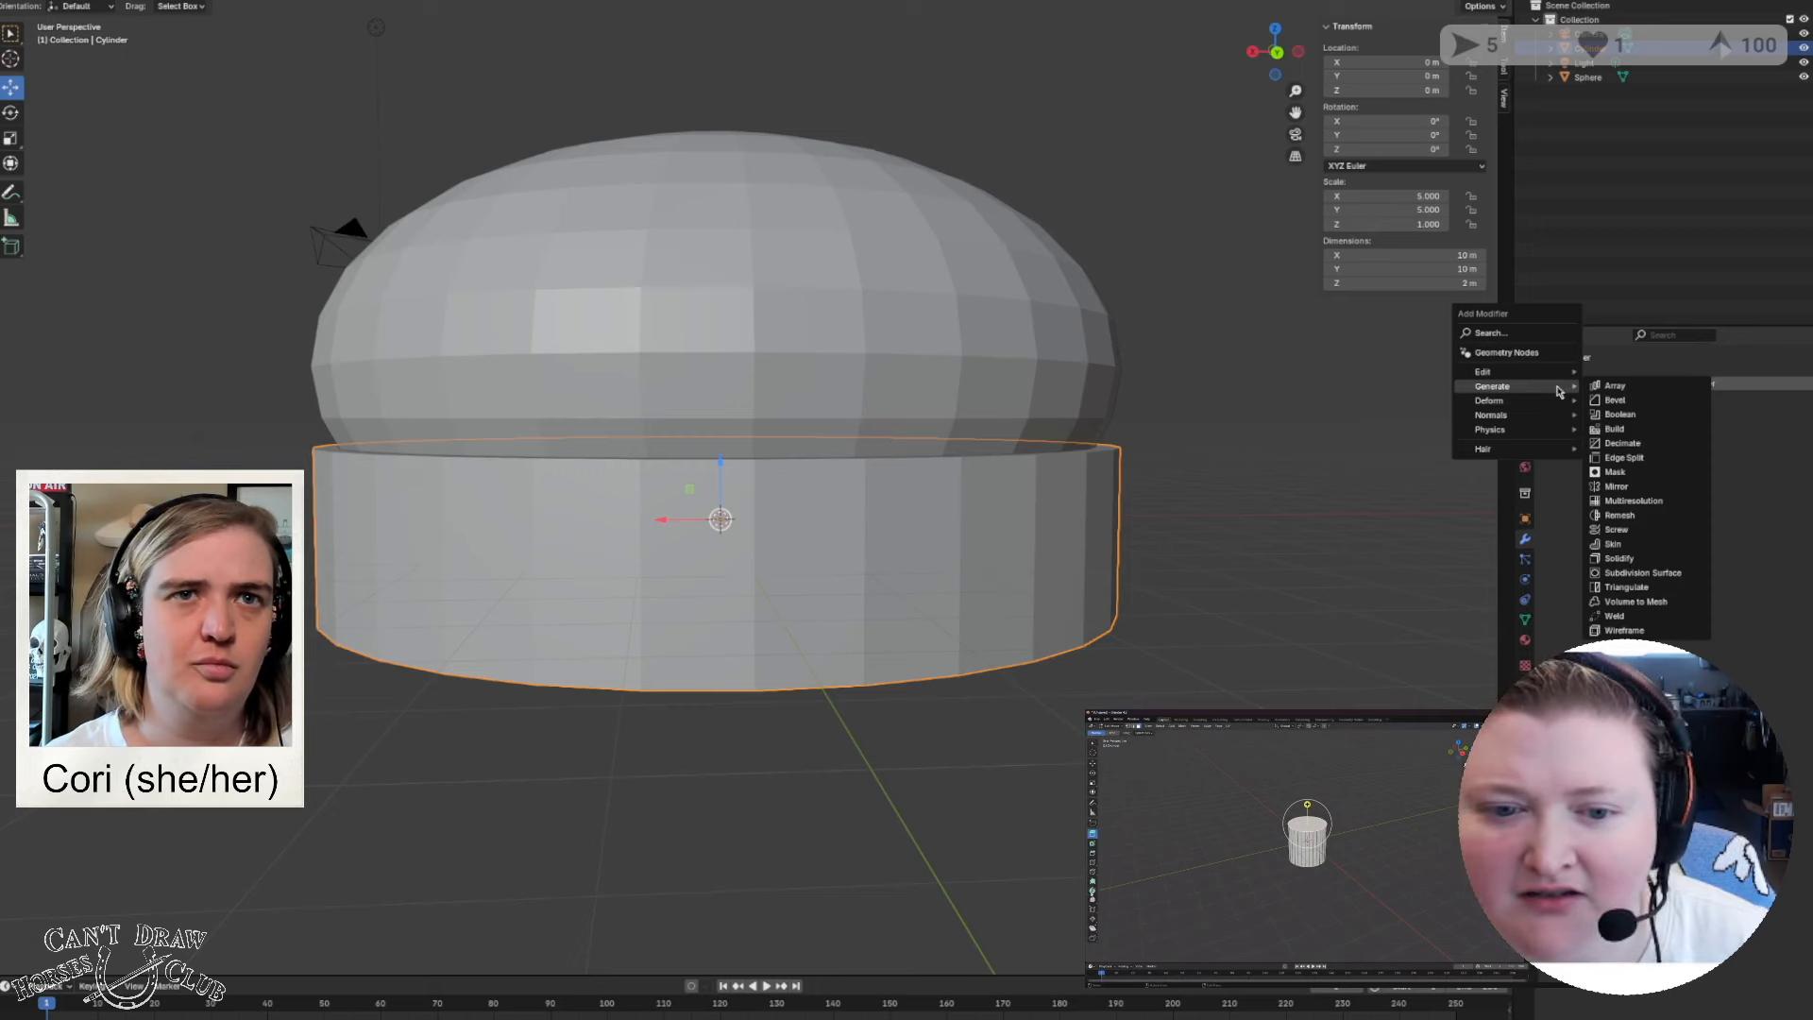
click(1620, 414)
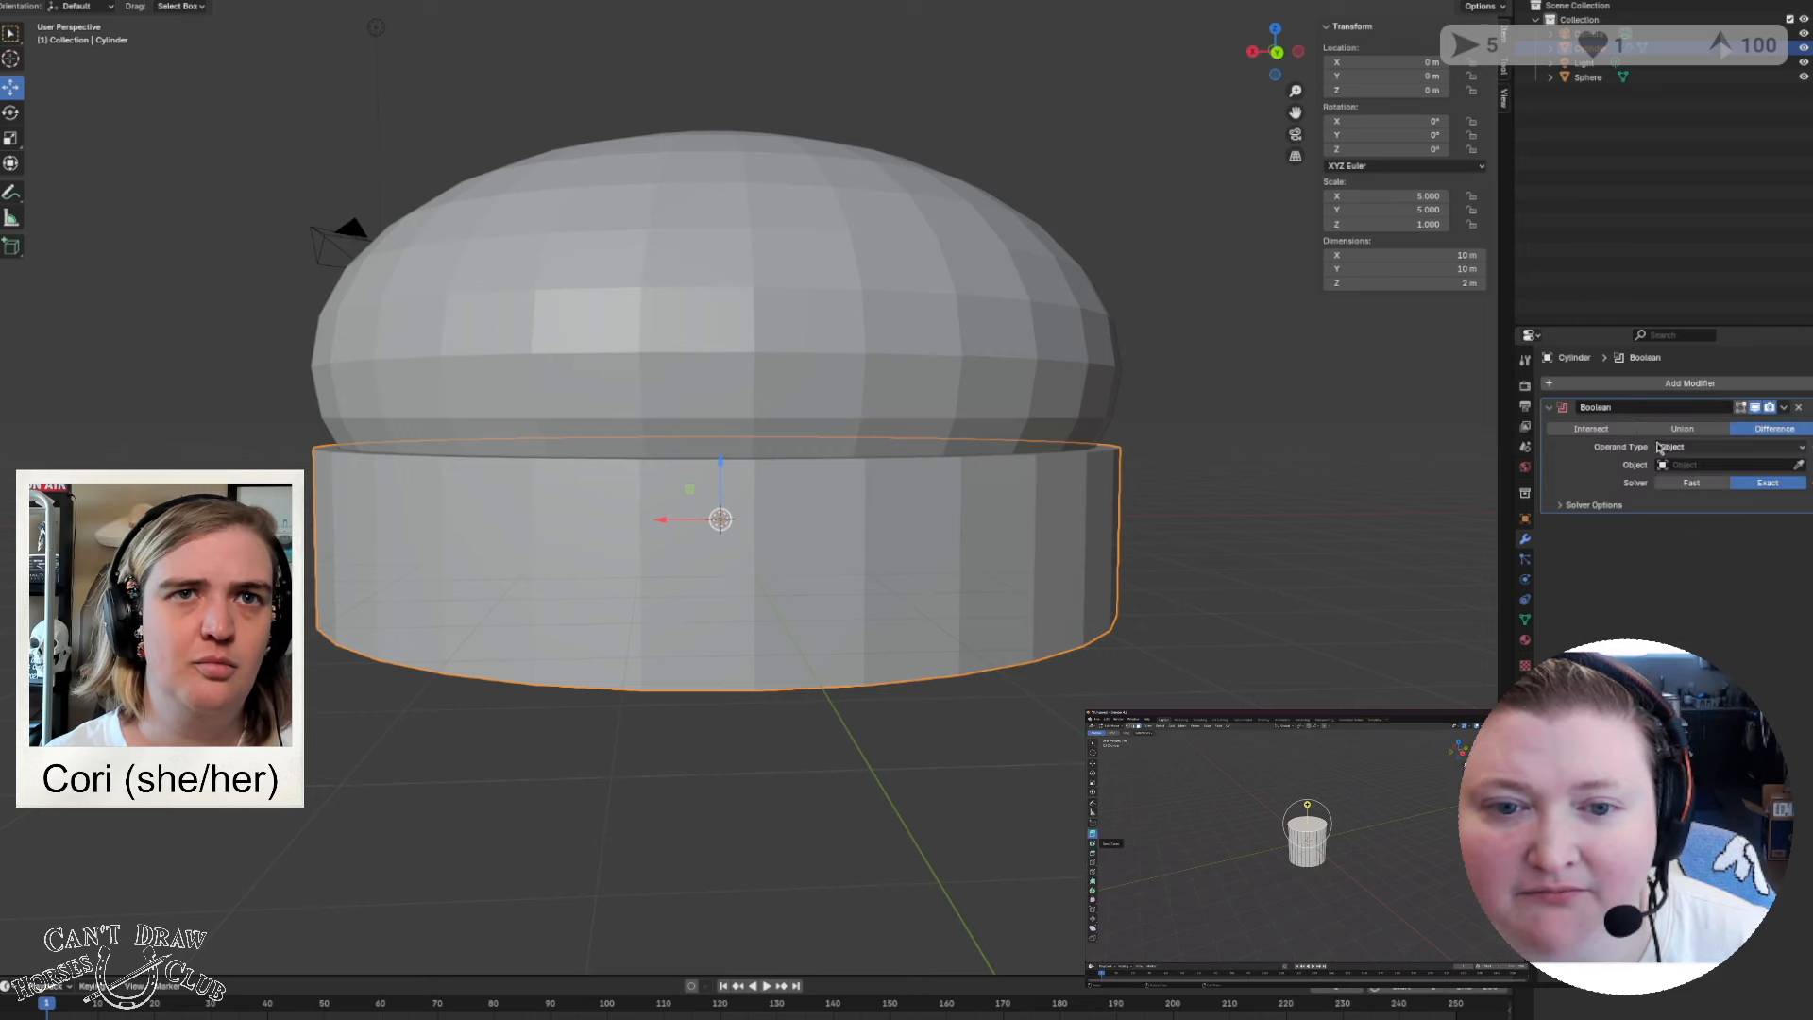
click(1700, 465)
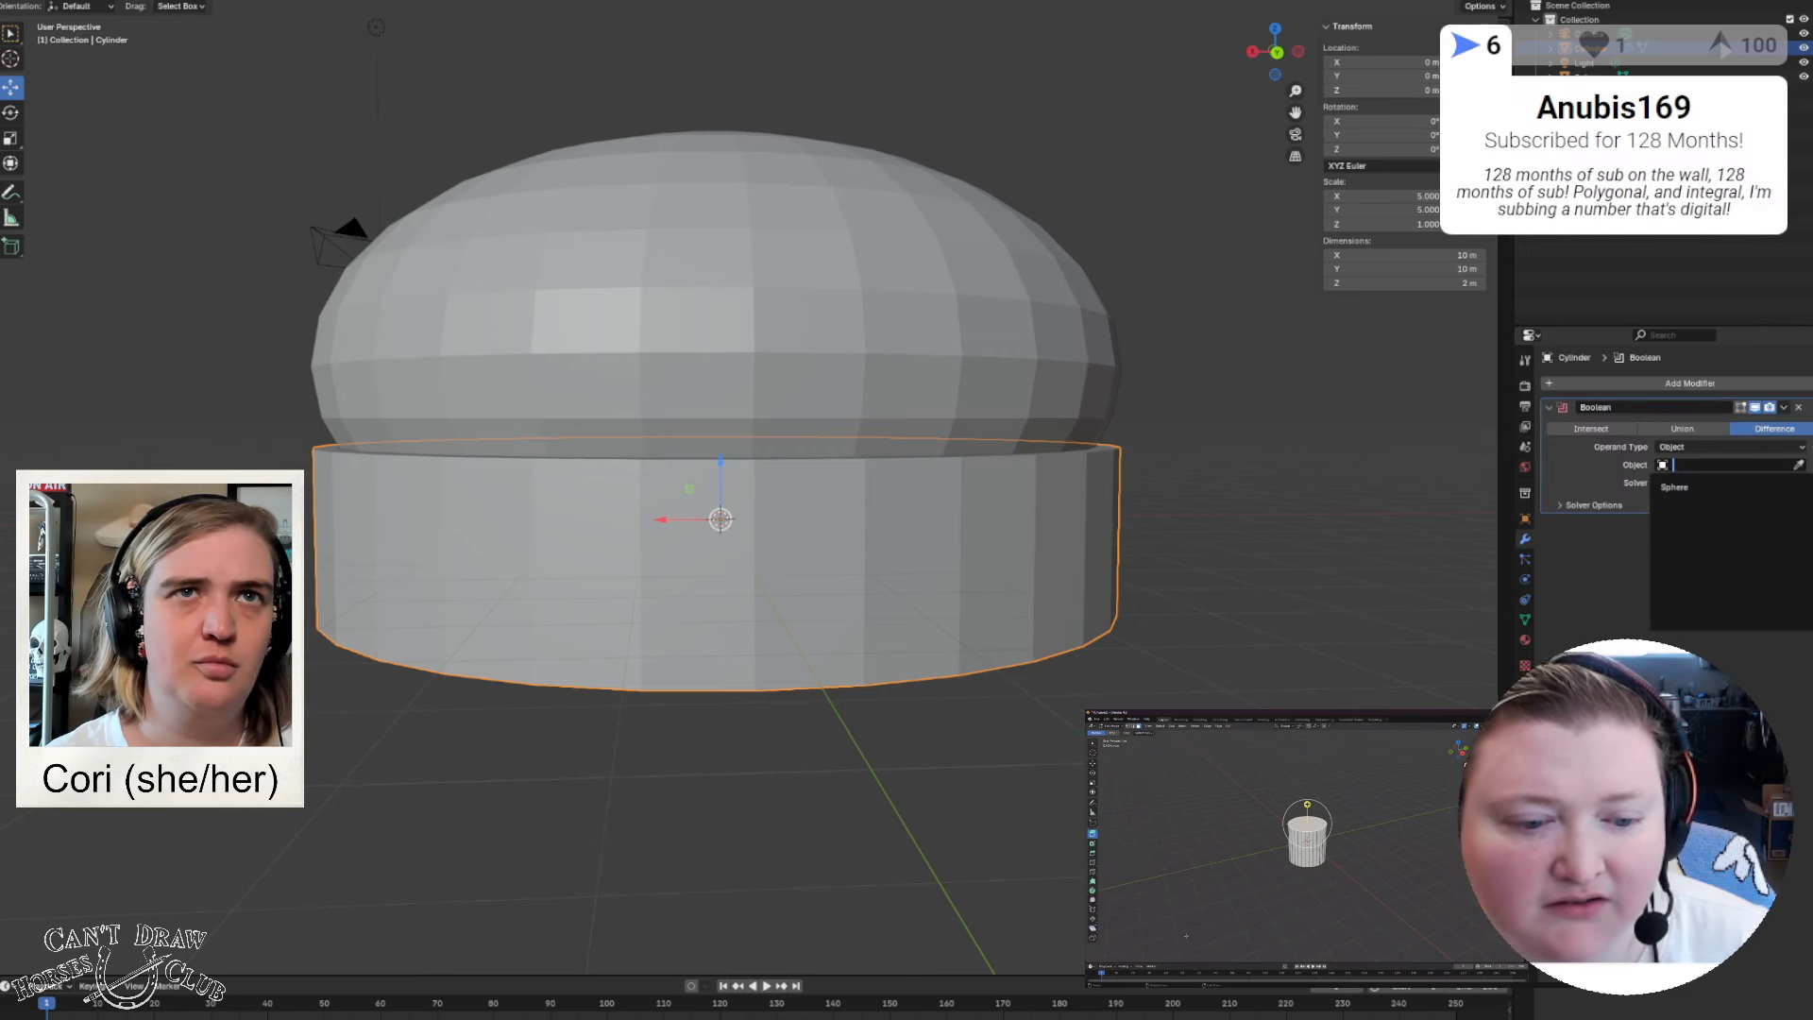
click(1683, 489)
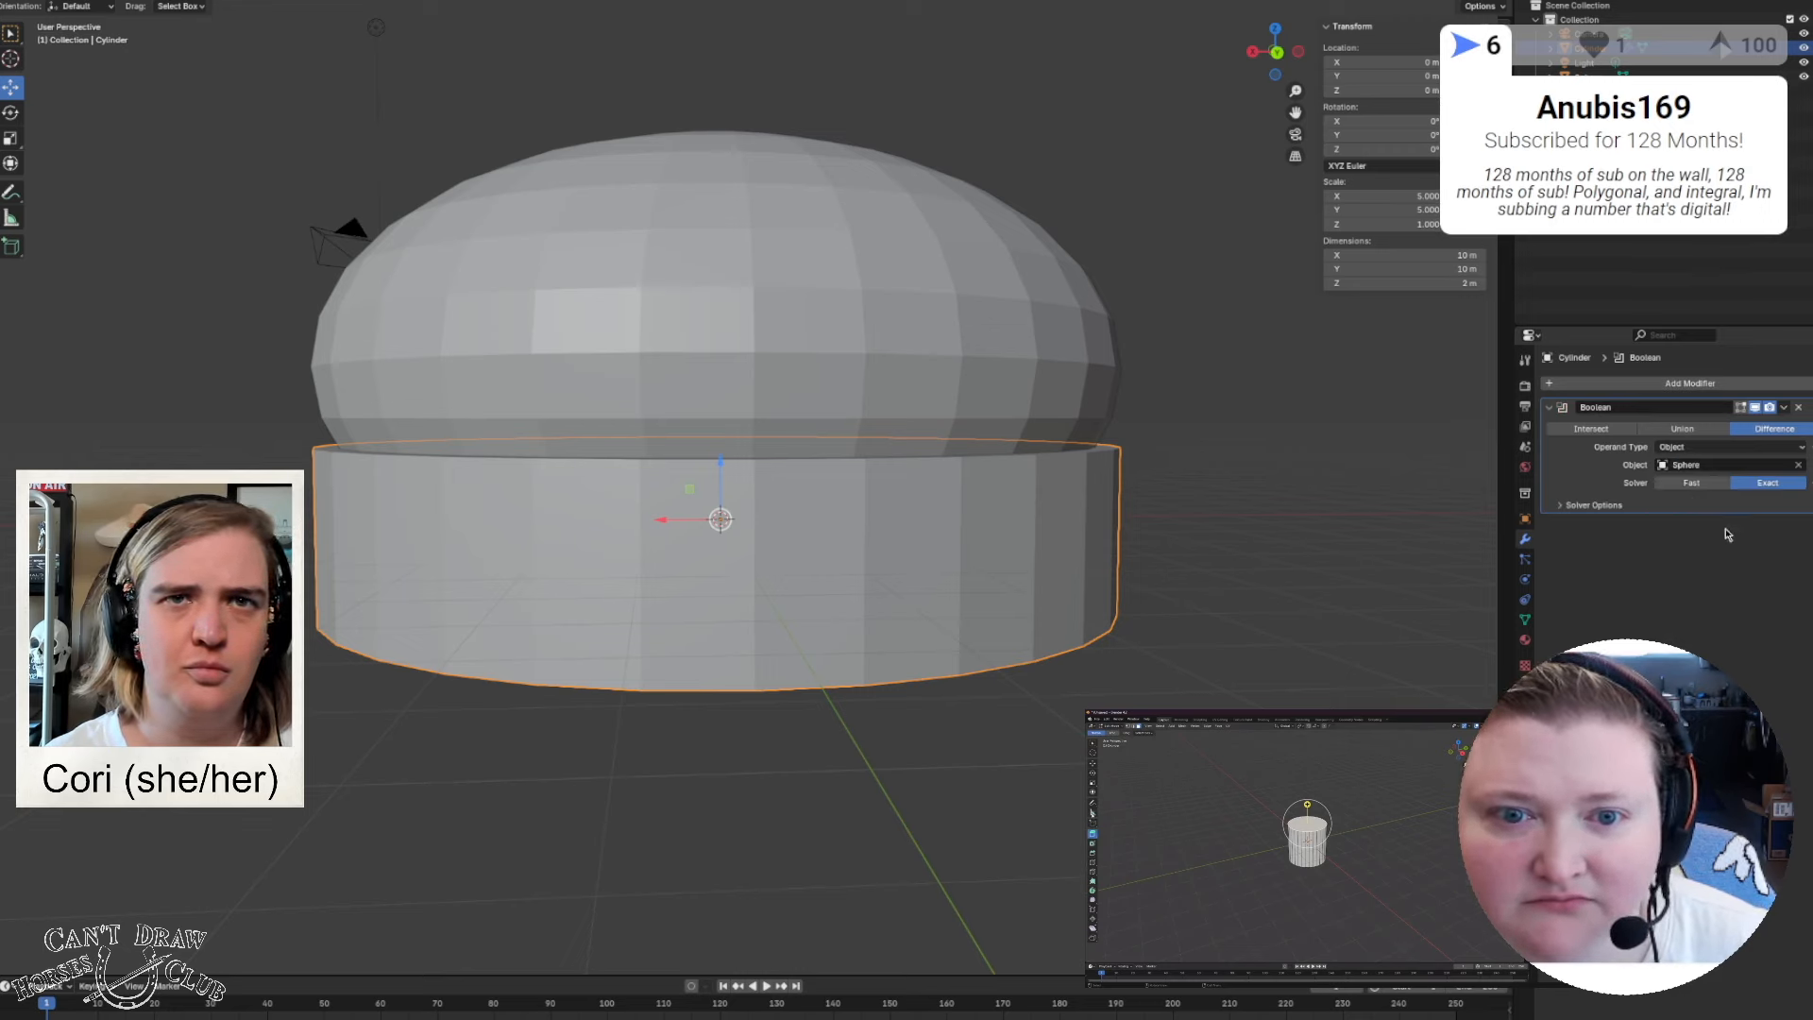
Try the Boolean's Intersect and Union operations, return it to Difference and check its solver options.
click(1592, 429)
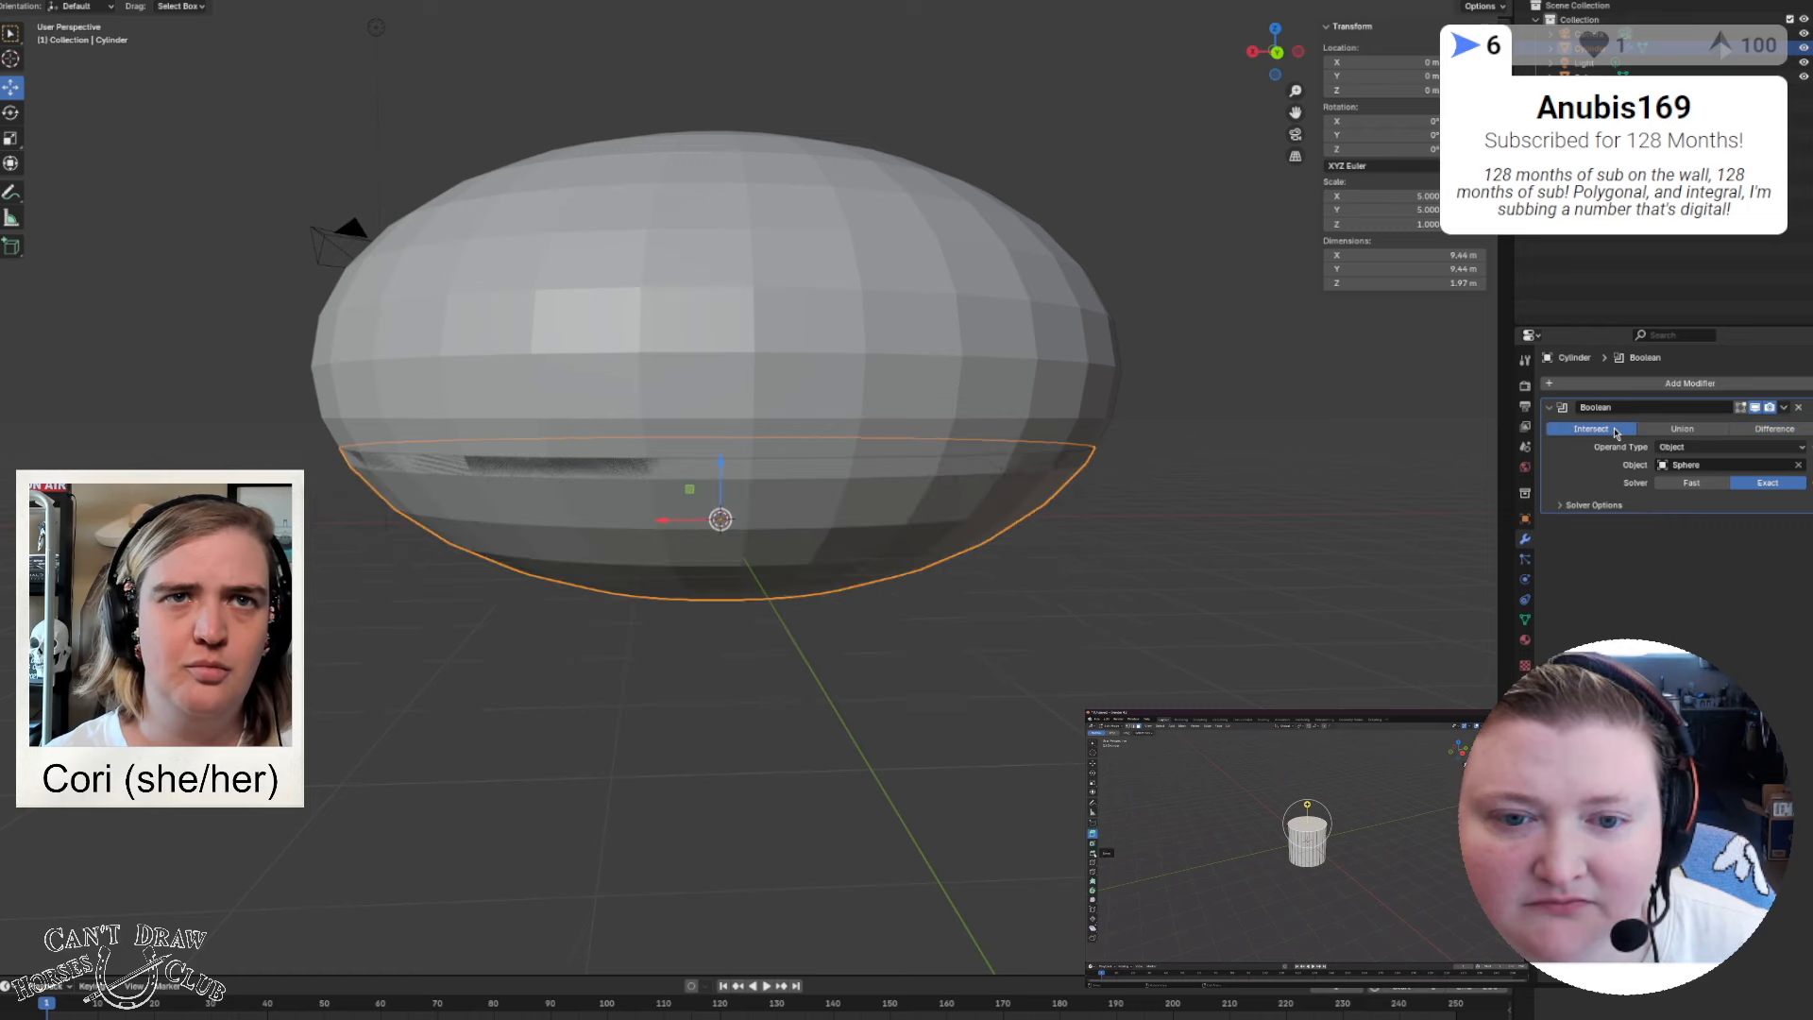
click(1669, 432)
click(1757, 429)
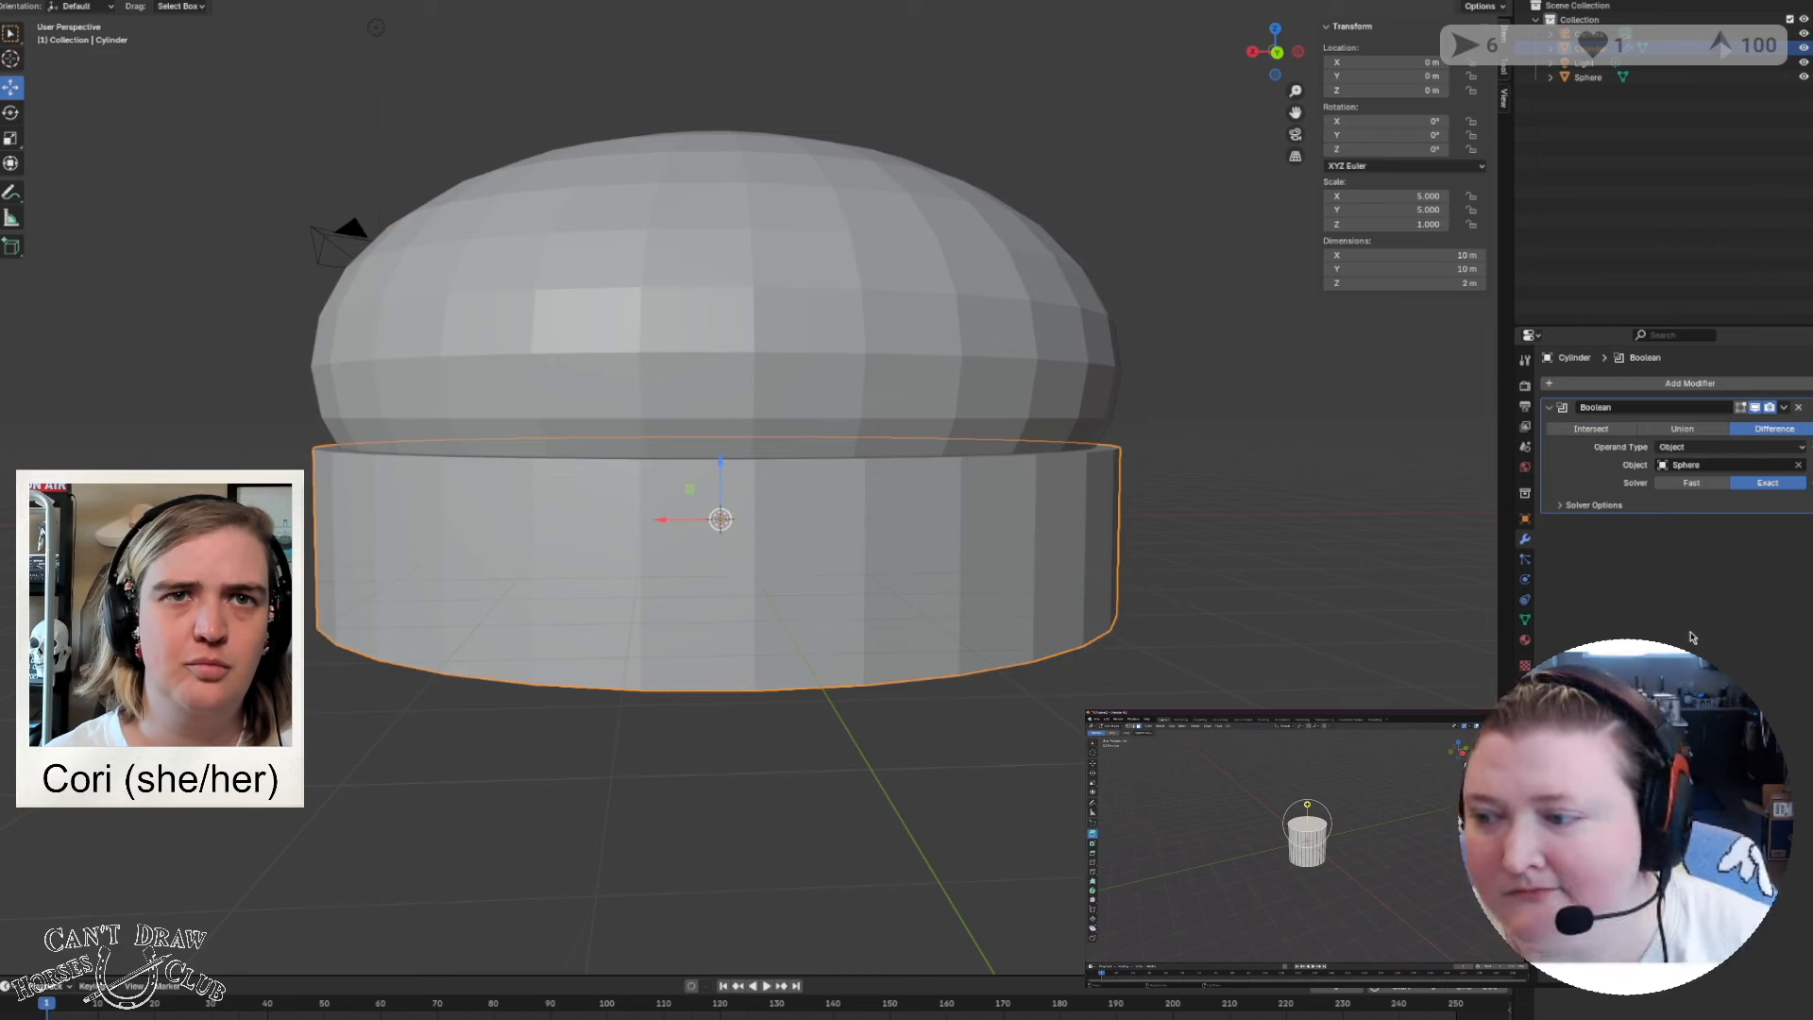
click(1561, 505)
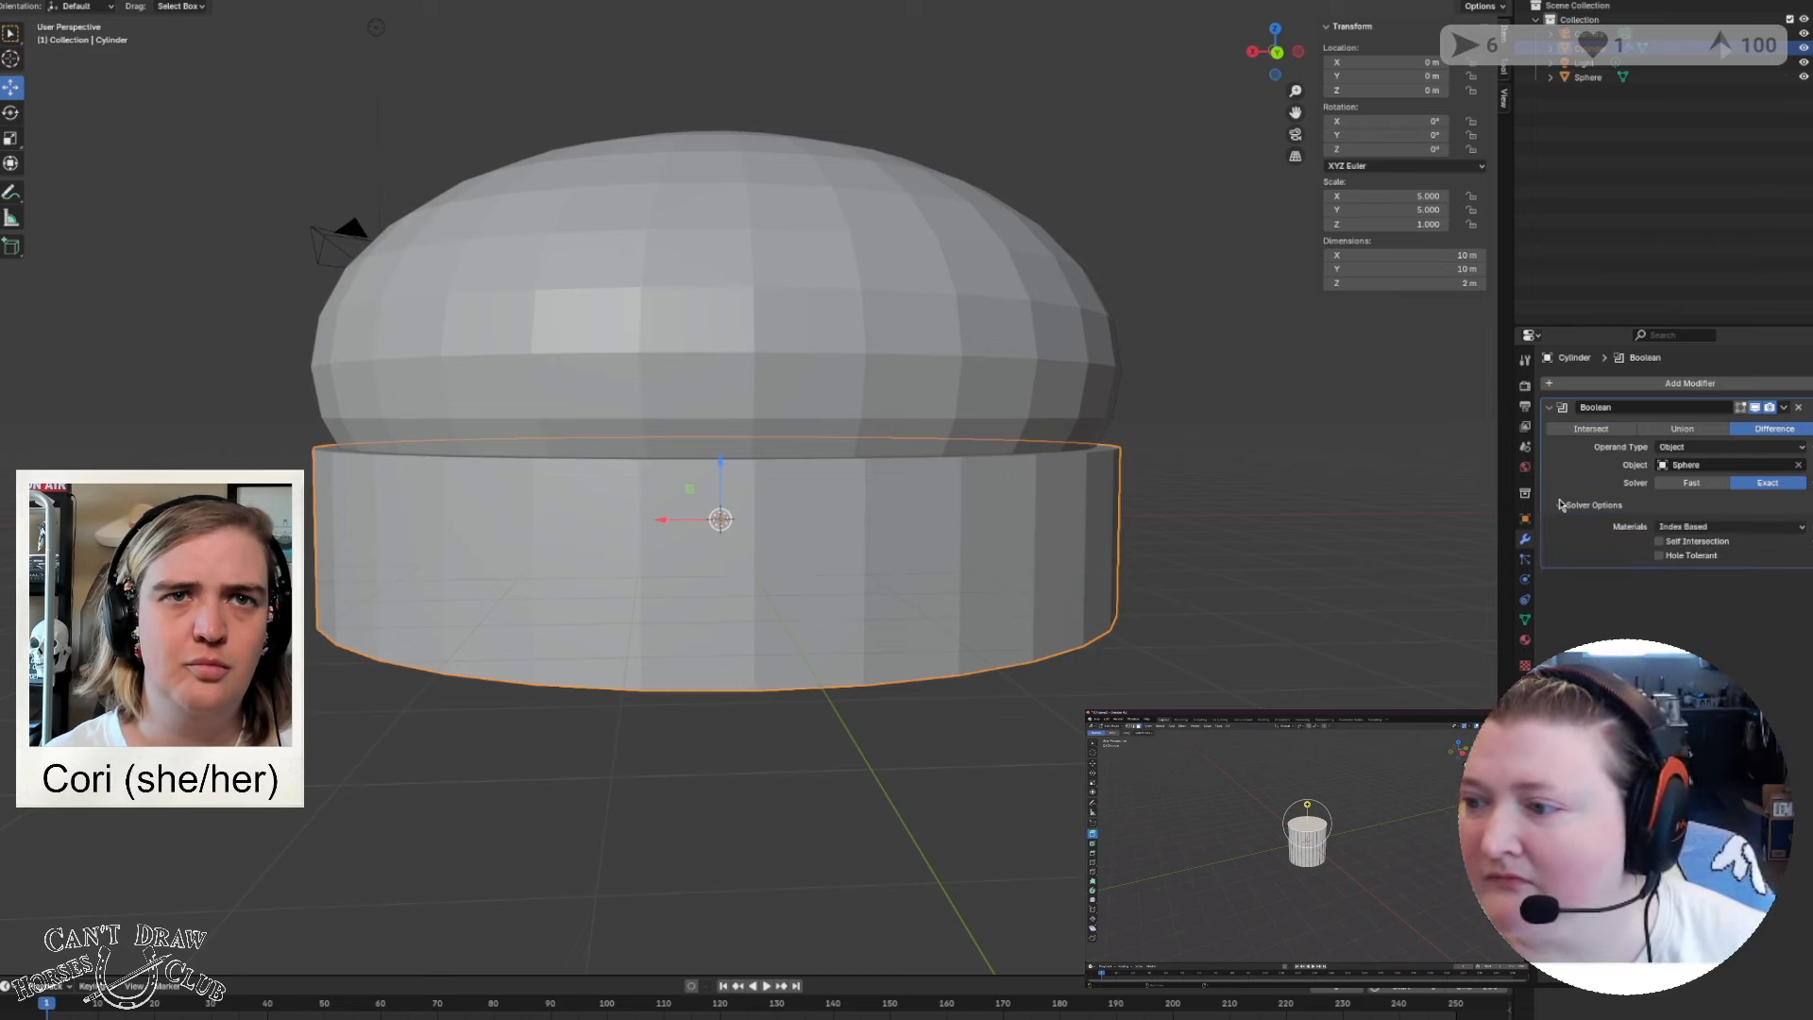
click(1561, 505)
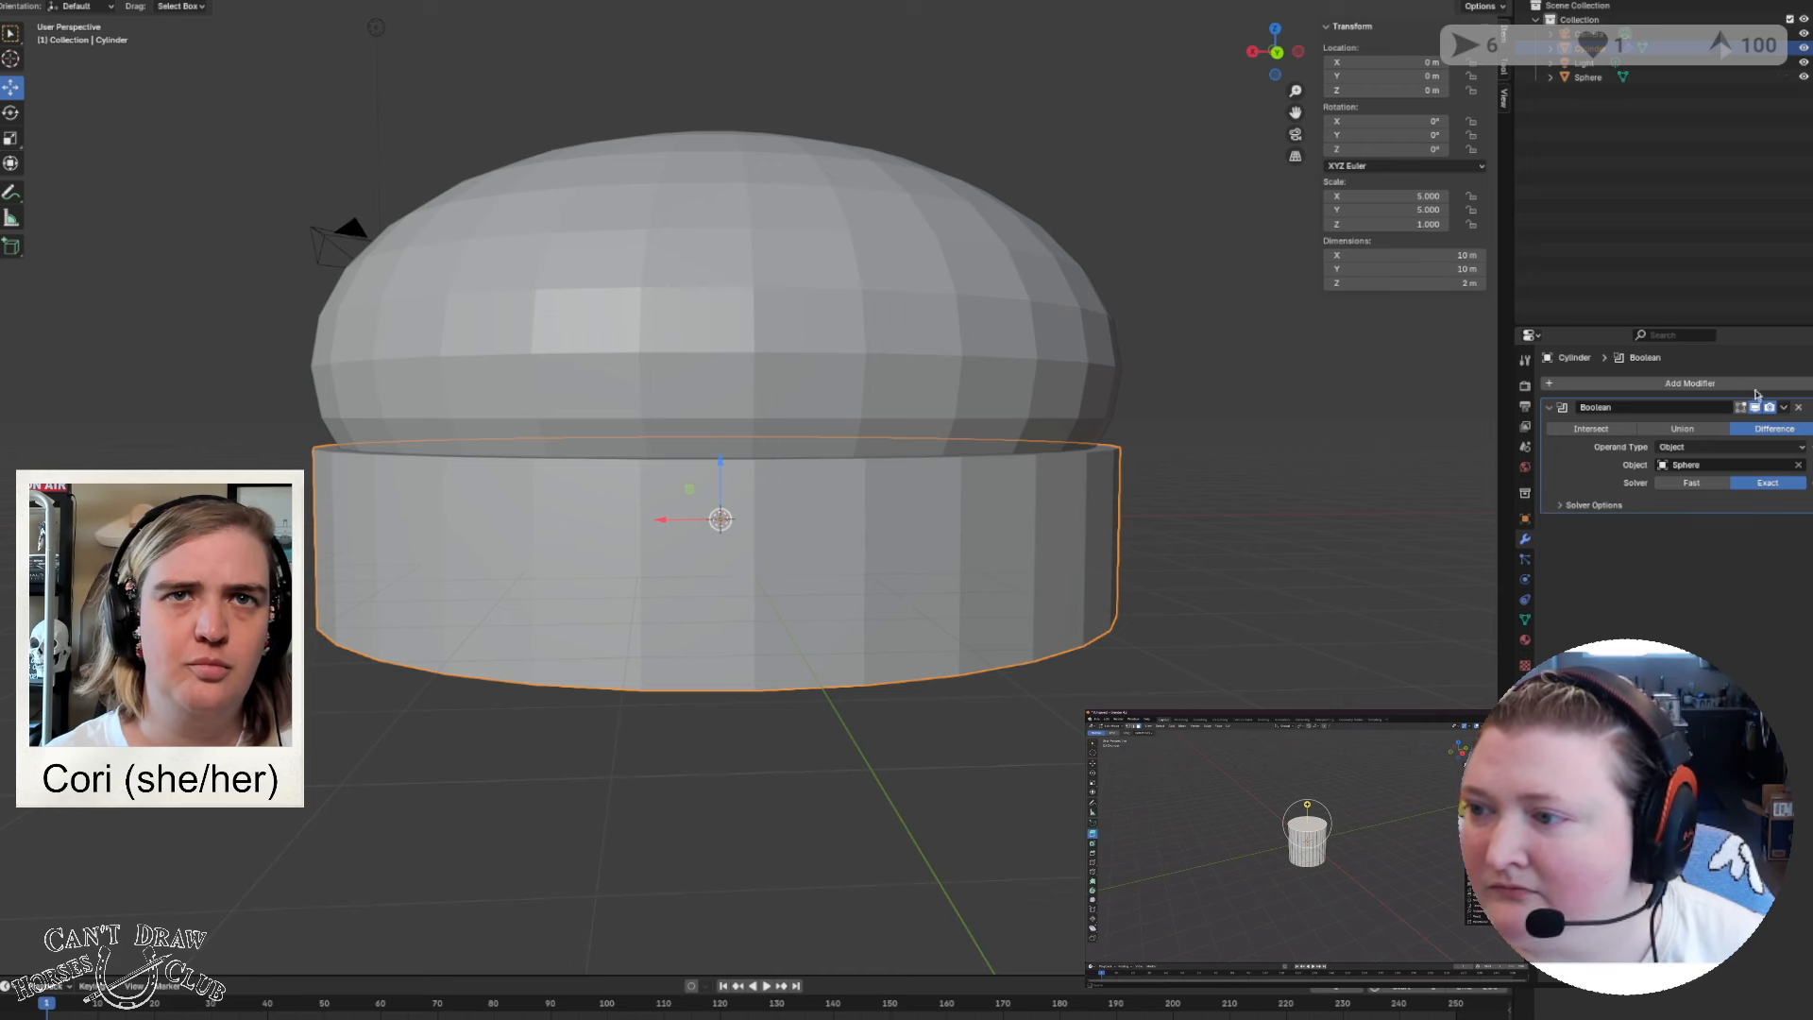
Apply the Boolean modifier to the cylinder and hide the sphere in the viewport.
click(1781, 409)
click(1752, 432)
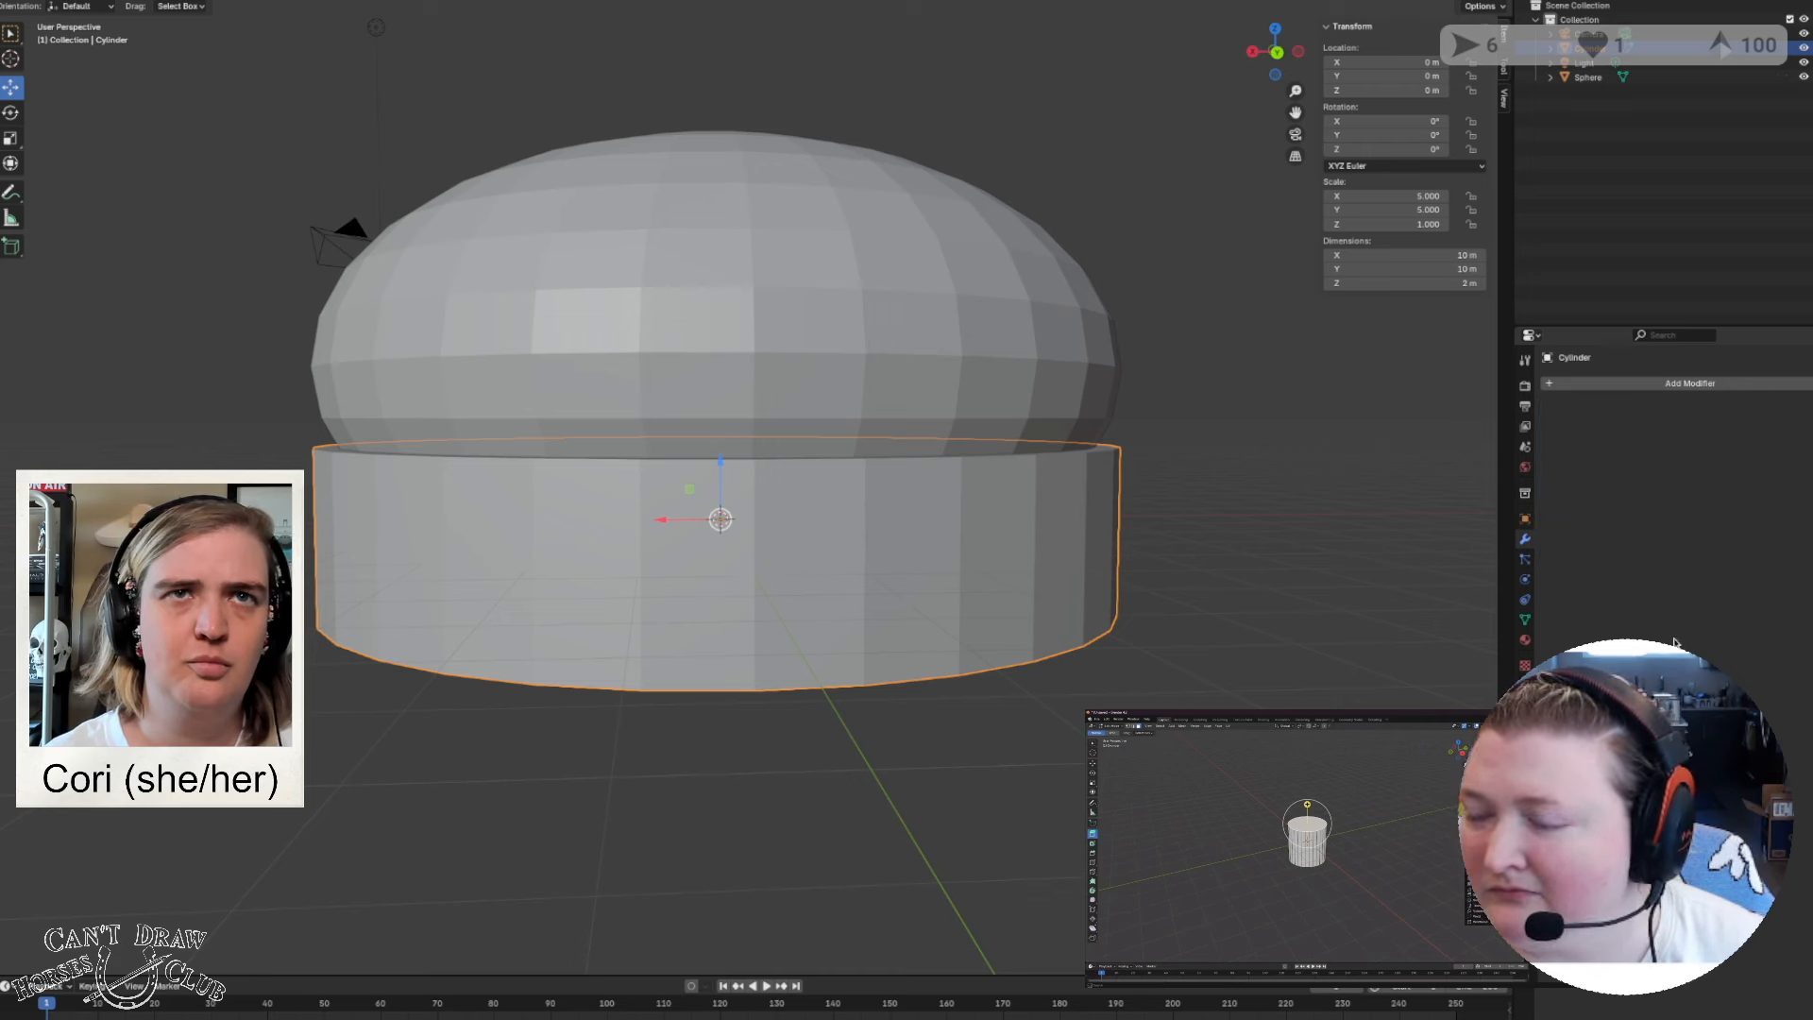
click(1801, 77)
Add a cube mesh at the centre of the hollowed cylinder.
middle_drag(718, 510, 1034, 633)
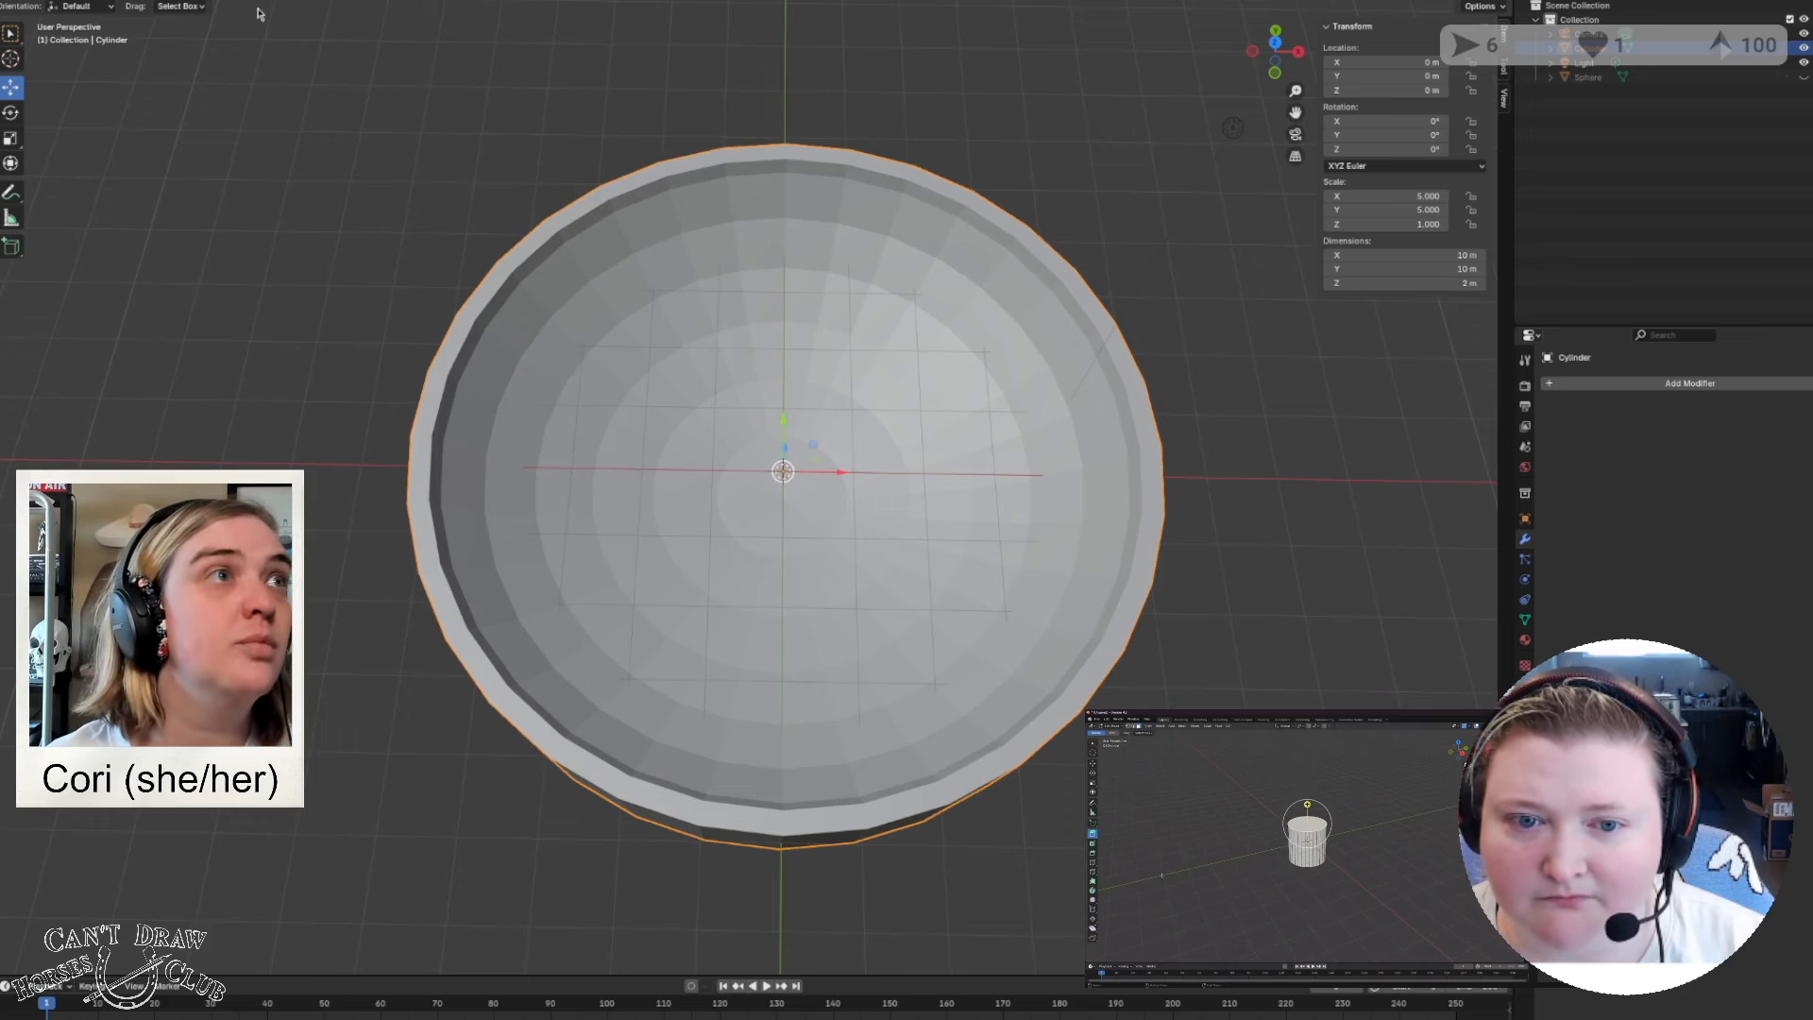
key(shift+a)
mouse_move(193, 6)
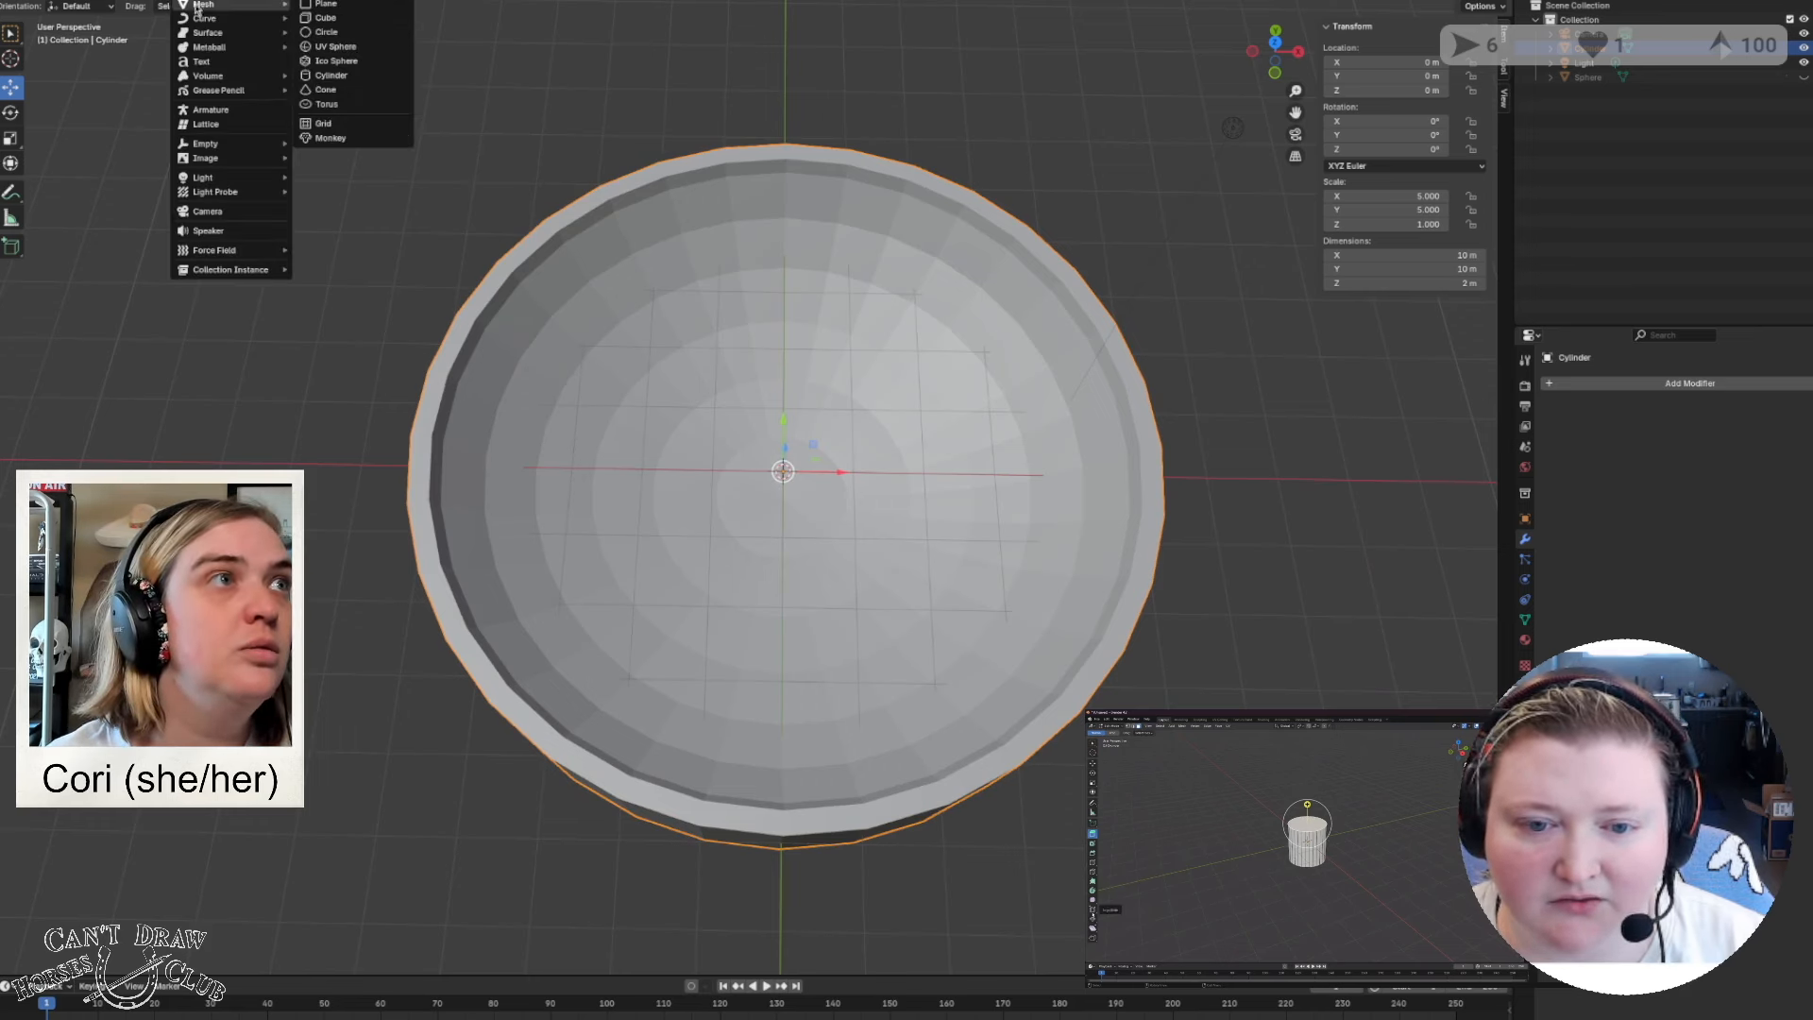
click(356, 25)
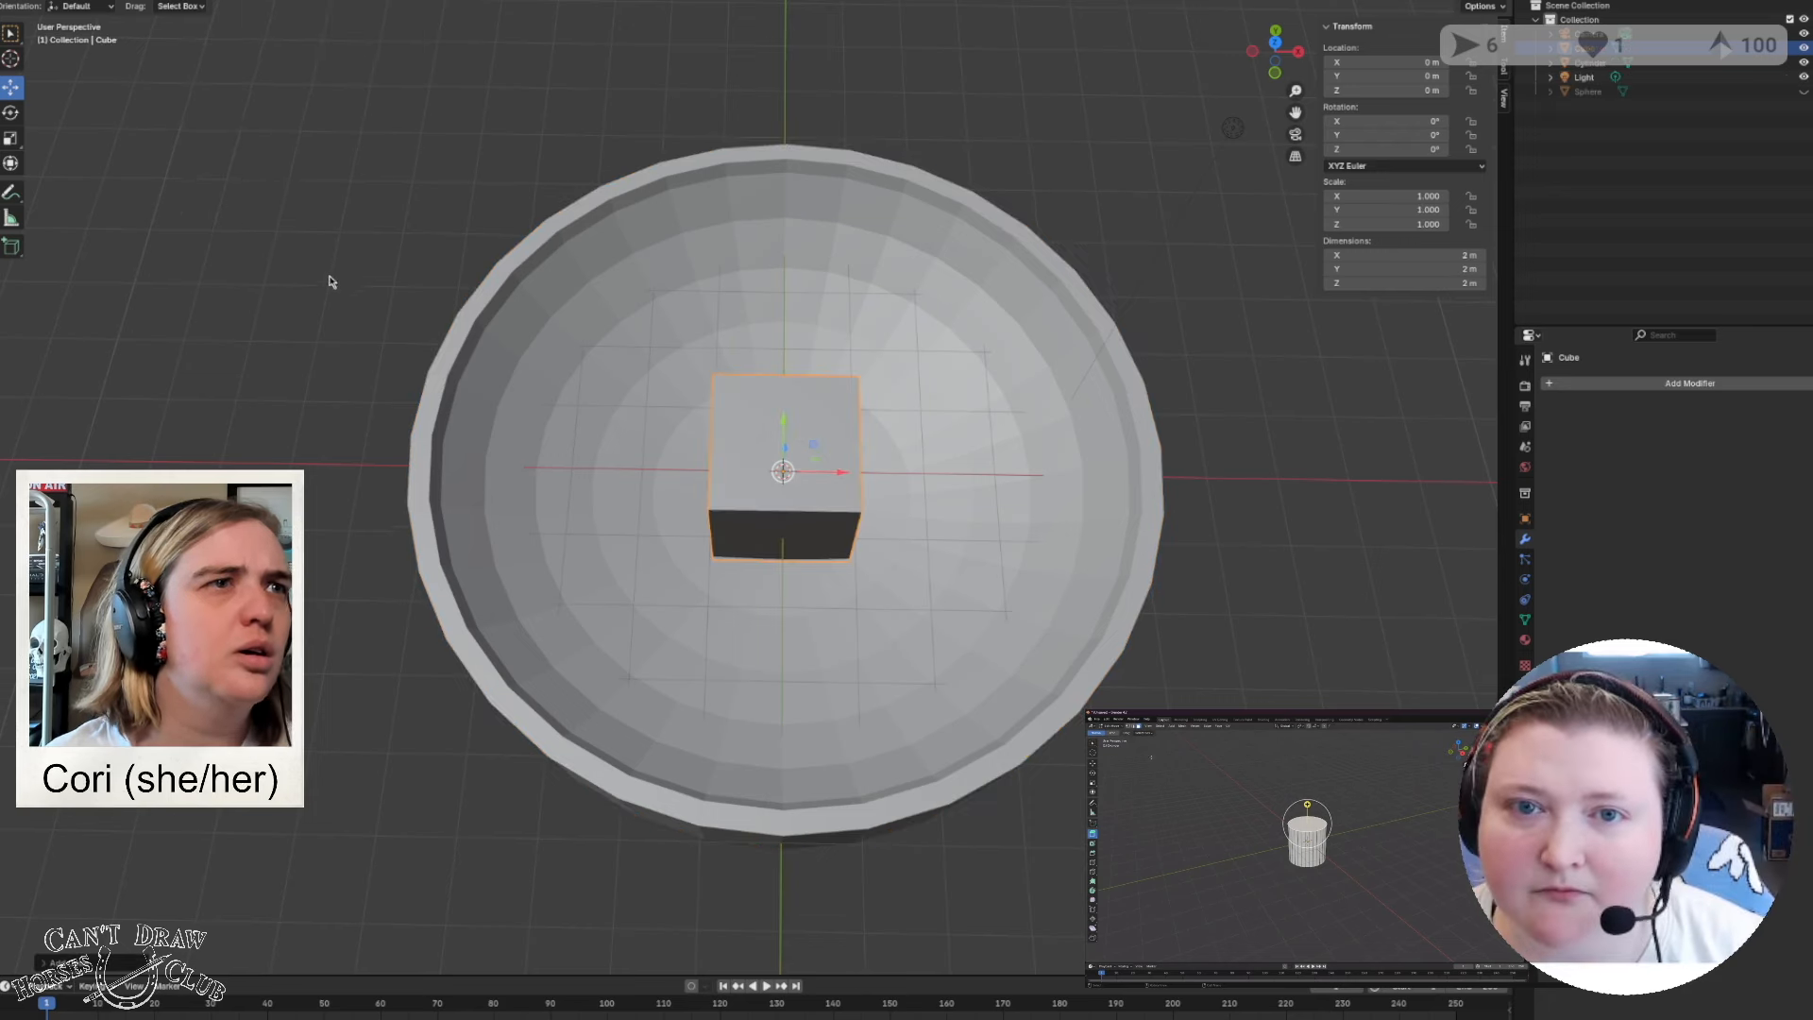
Scale the cube by 0.2 along X and by 5 along Y to form a thin dividing wall.
key(s)
key(x)
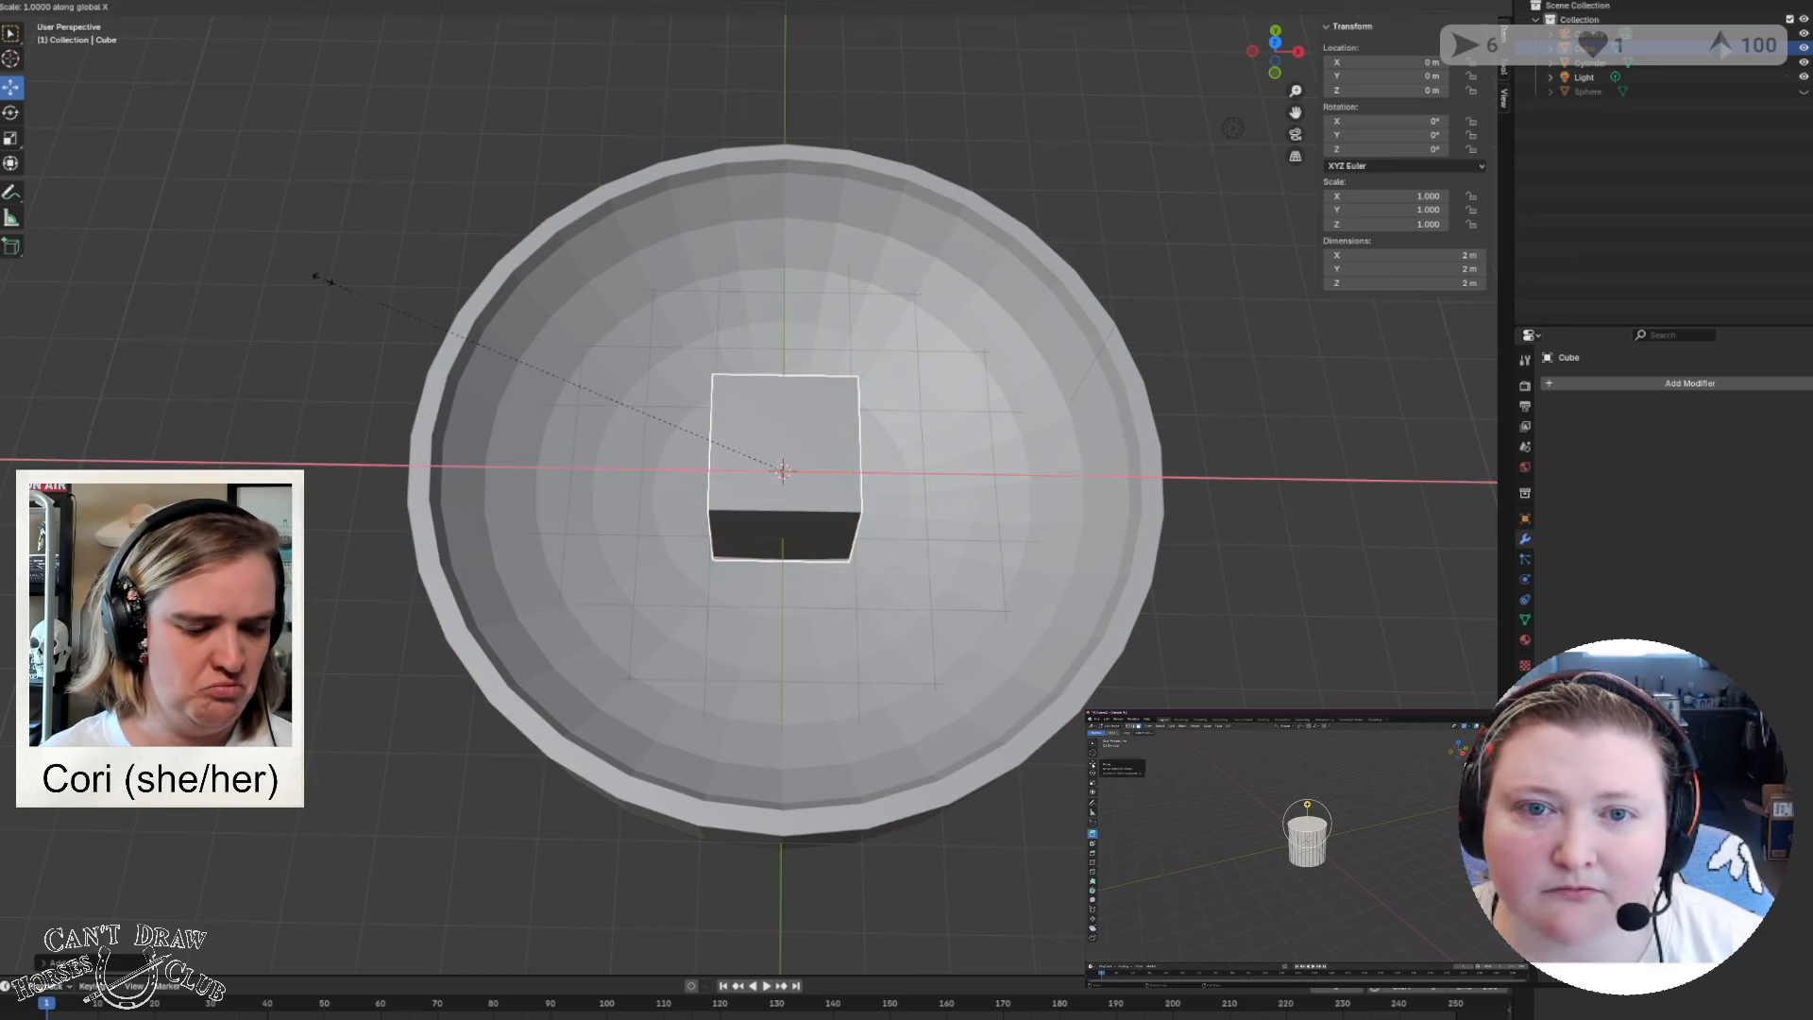
text(.2)
key(Return)
key(s)
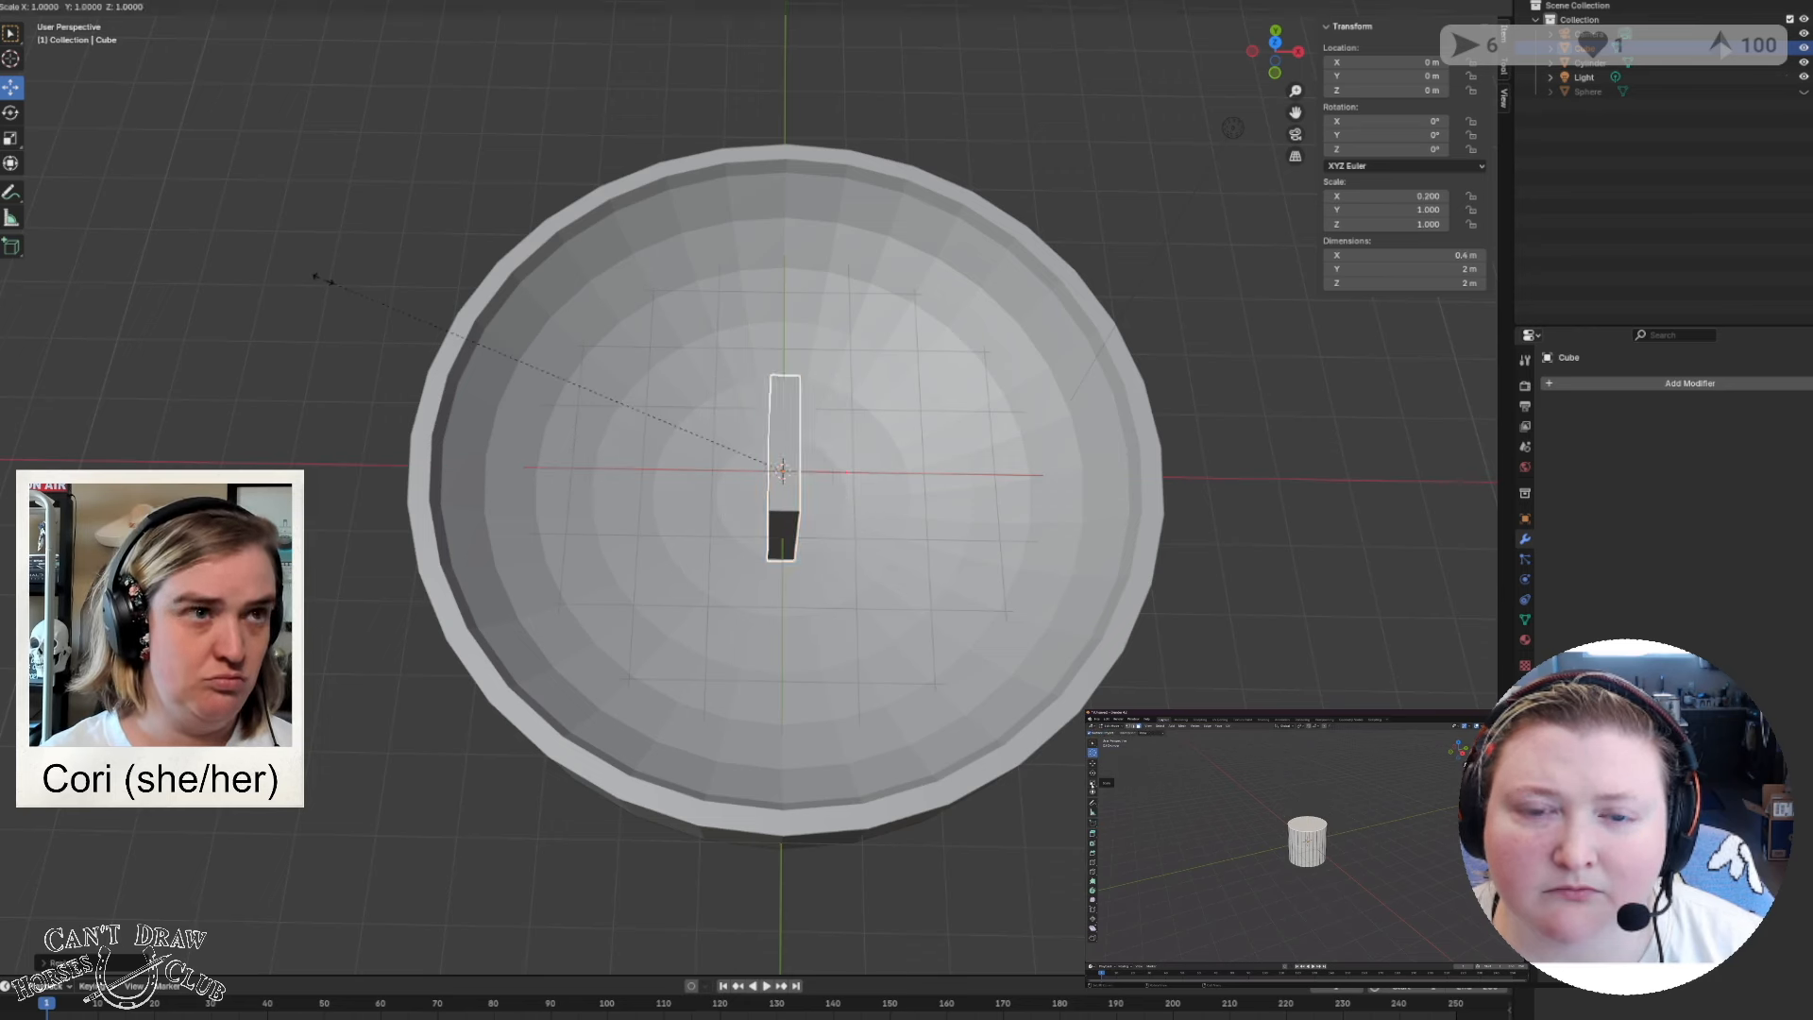
key(y)
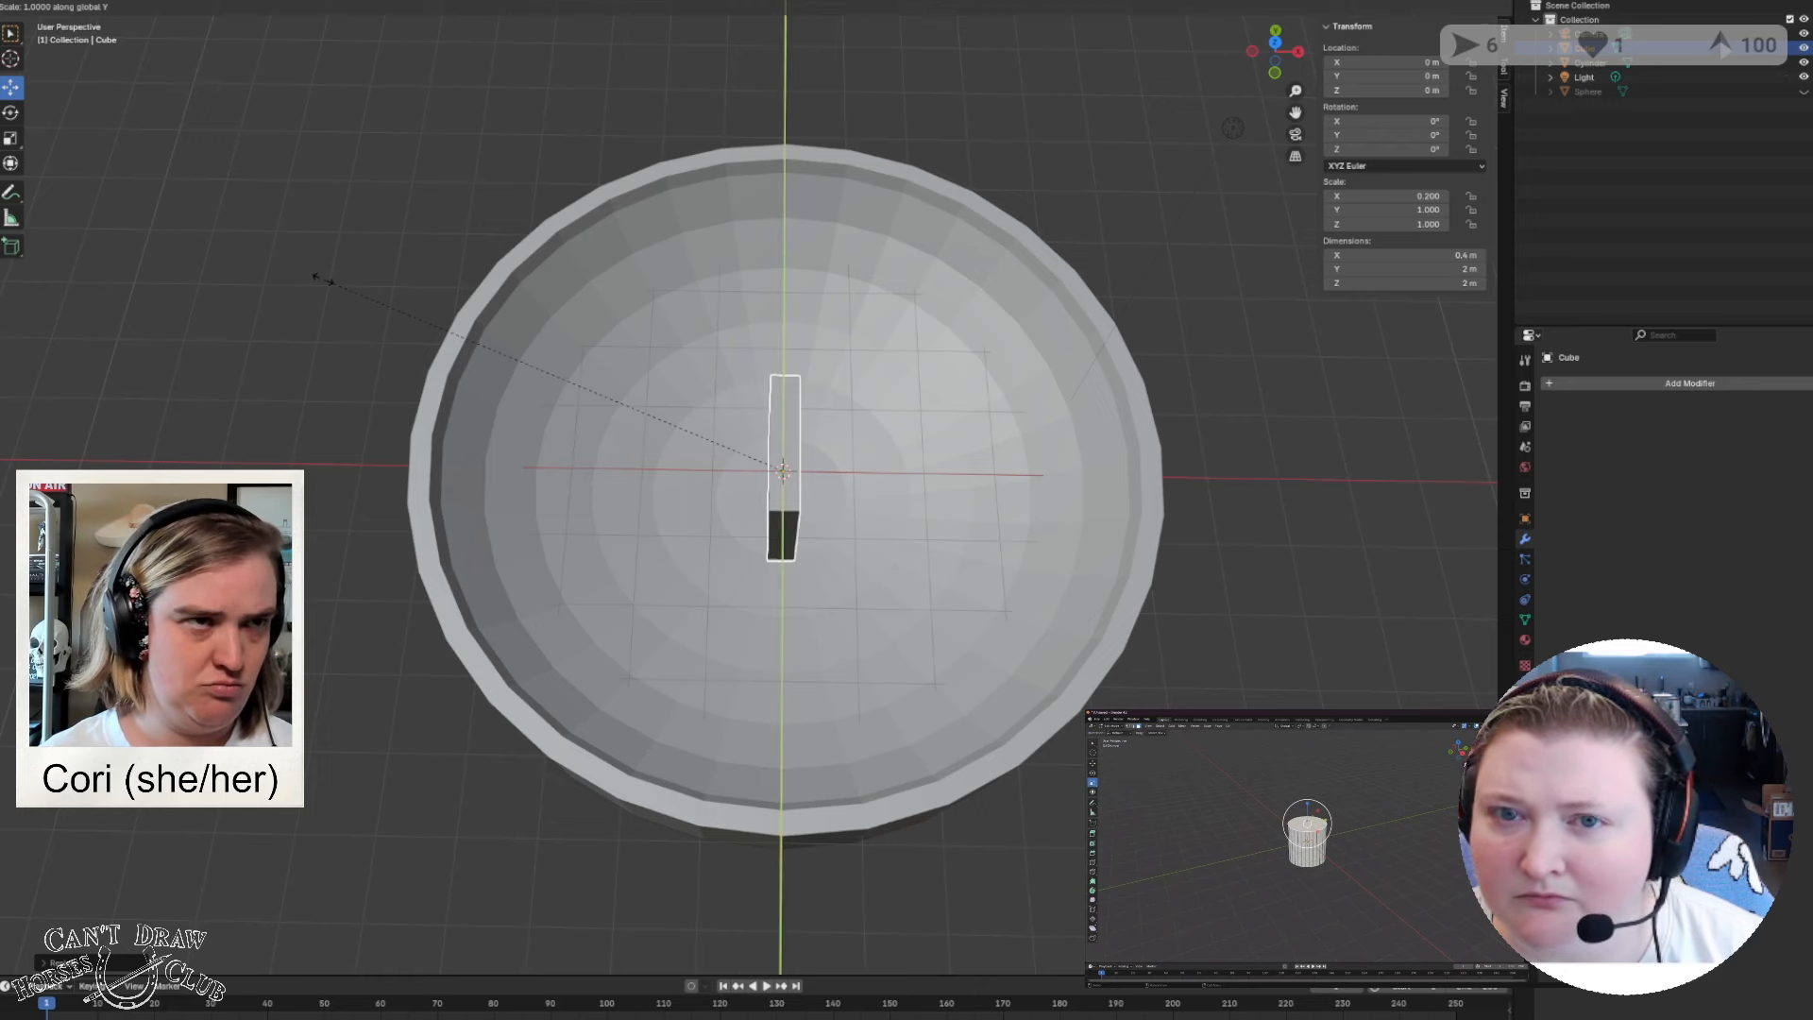
text(5)
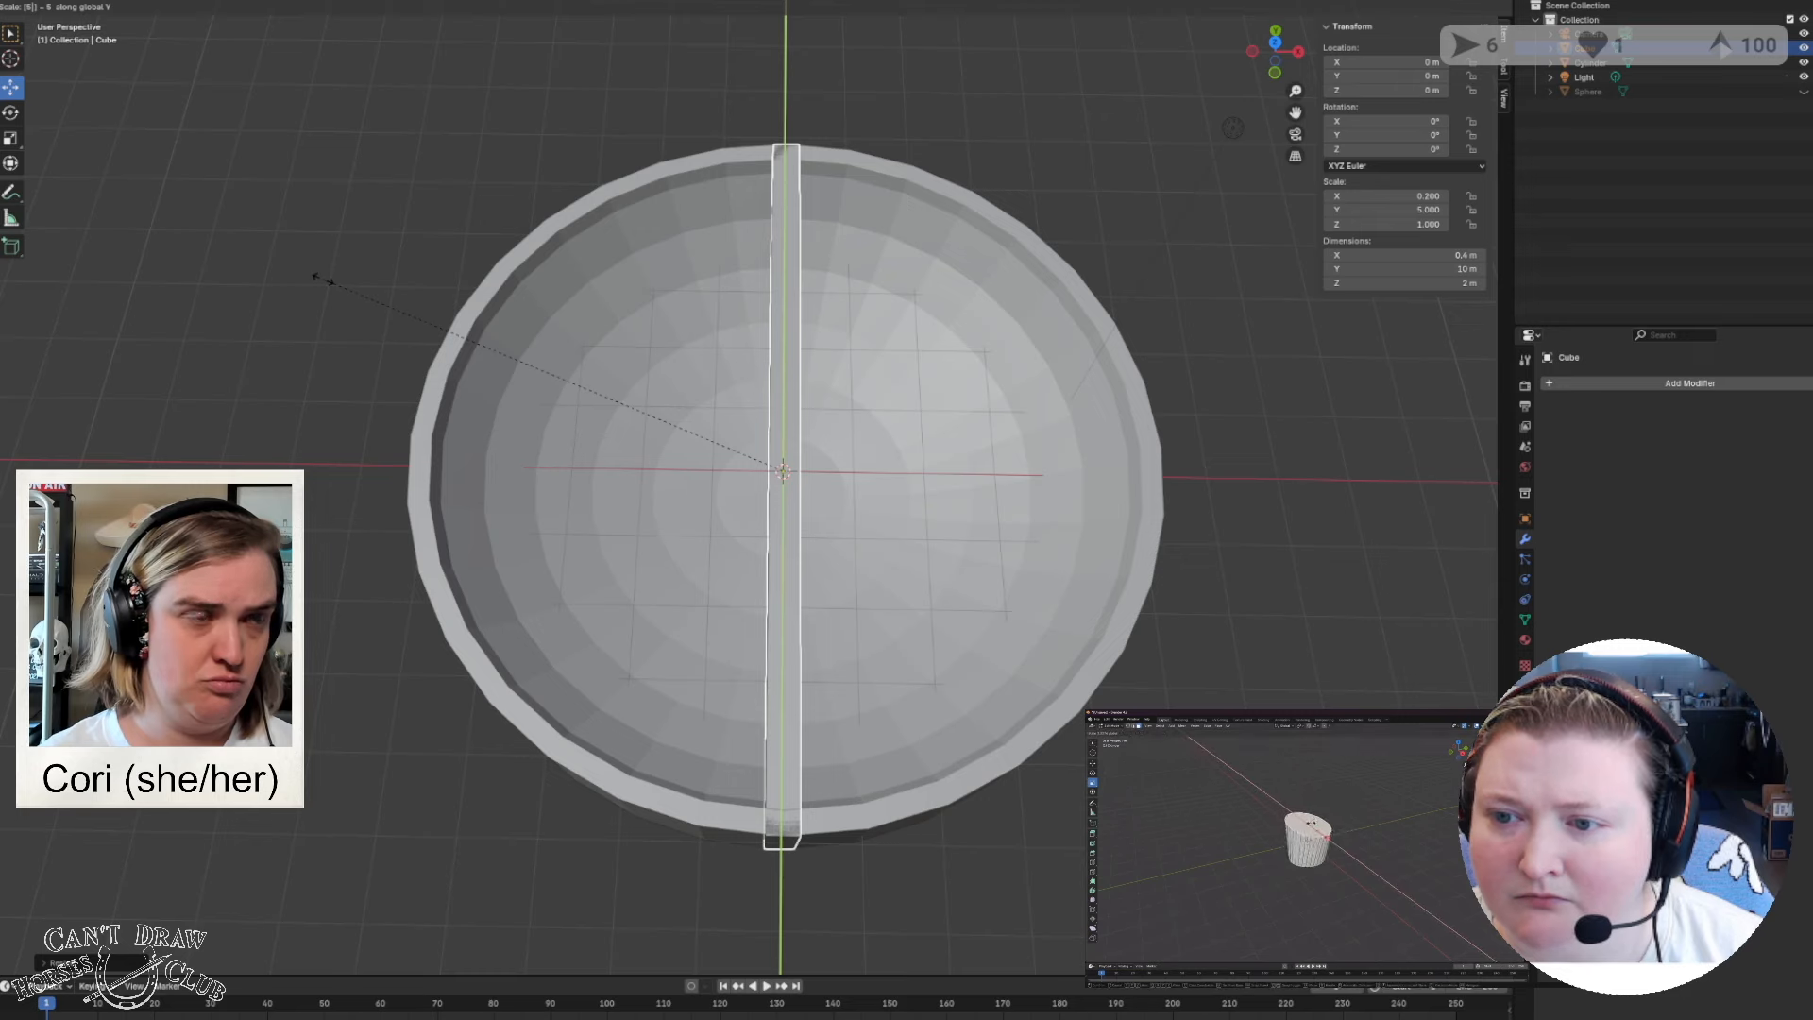
key(Return)
Shorten the dividing wall along Y to about 9.74 m so its ends sit inside the bowl's rim.
middle_drag(324, 284, 587, 481)
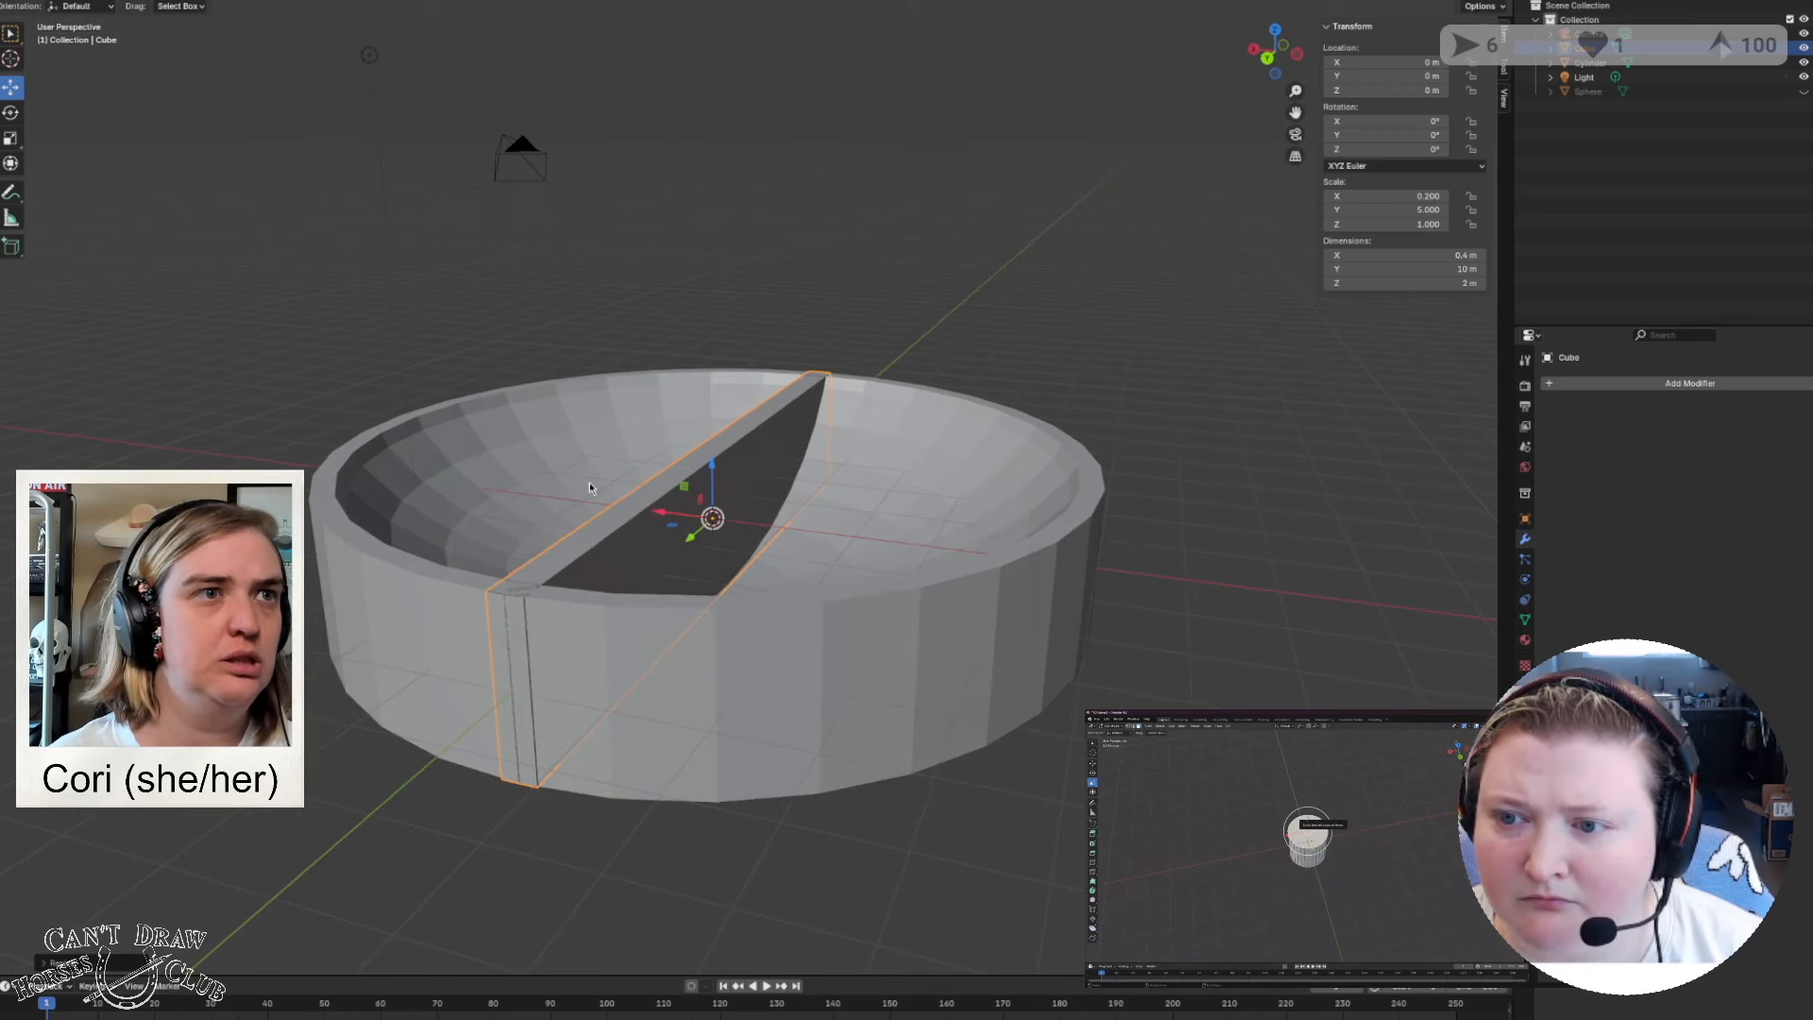
key(s)
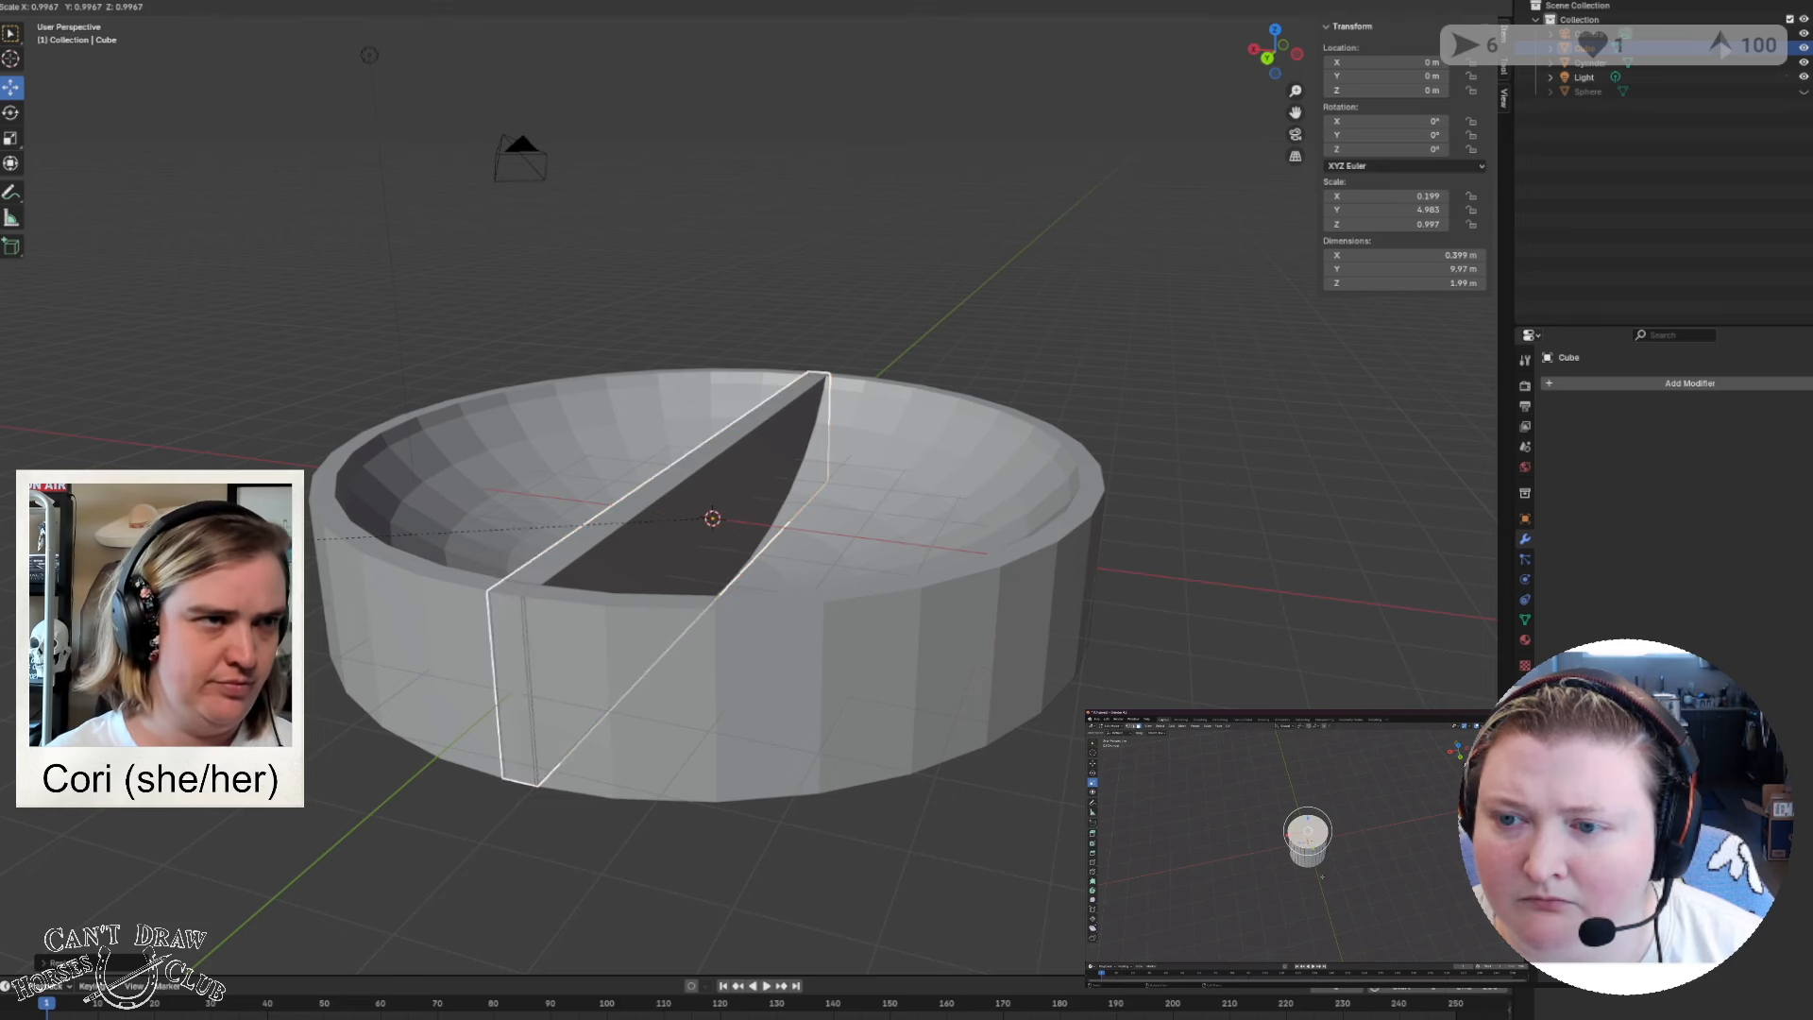
key(y)
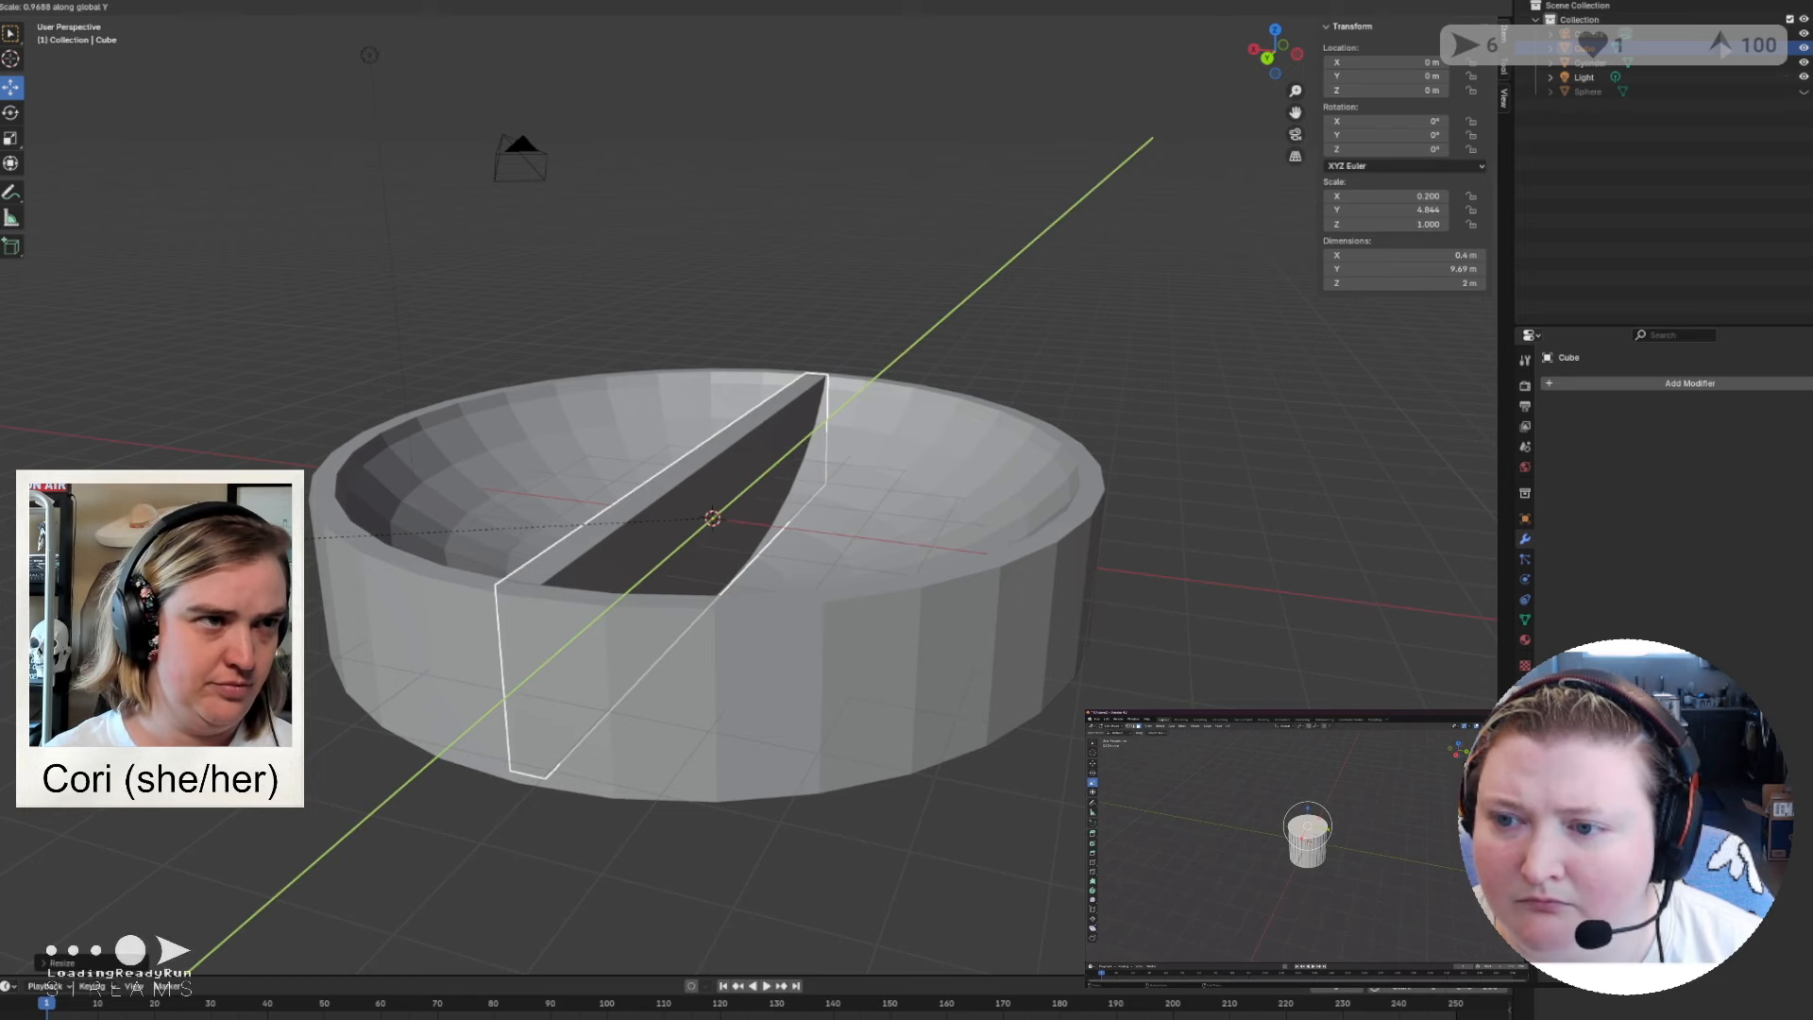
click(248, 544)
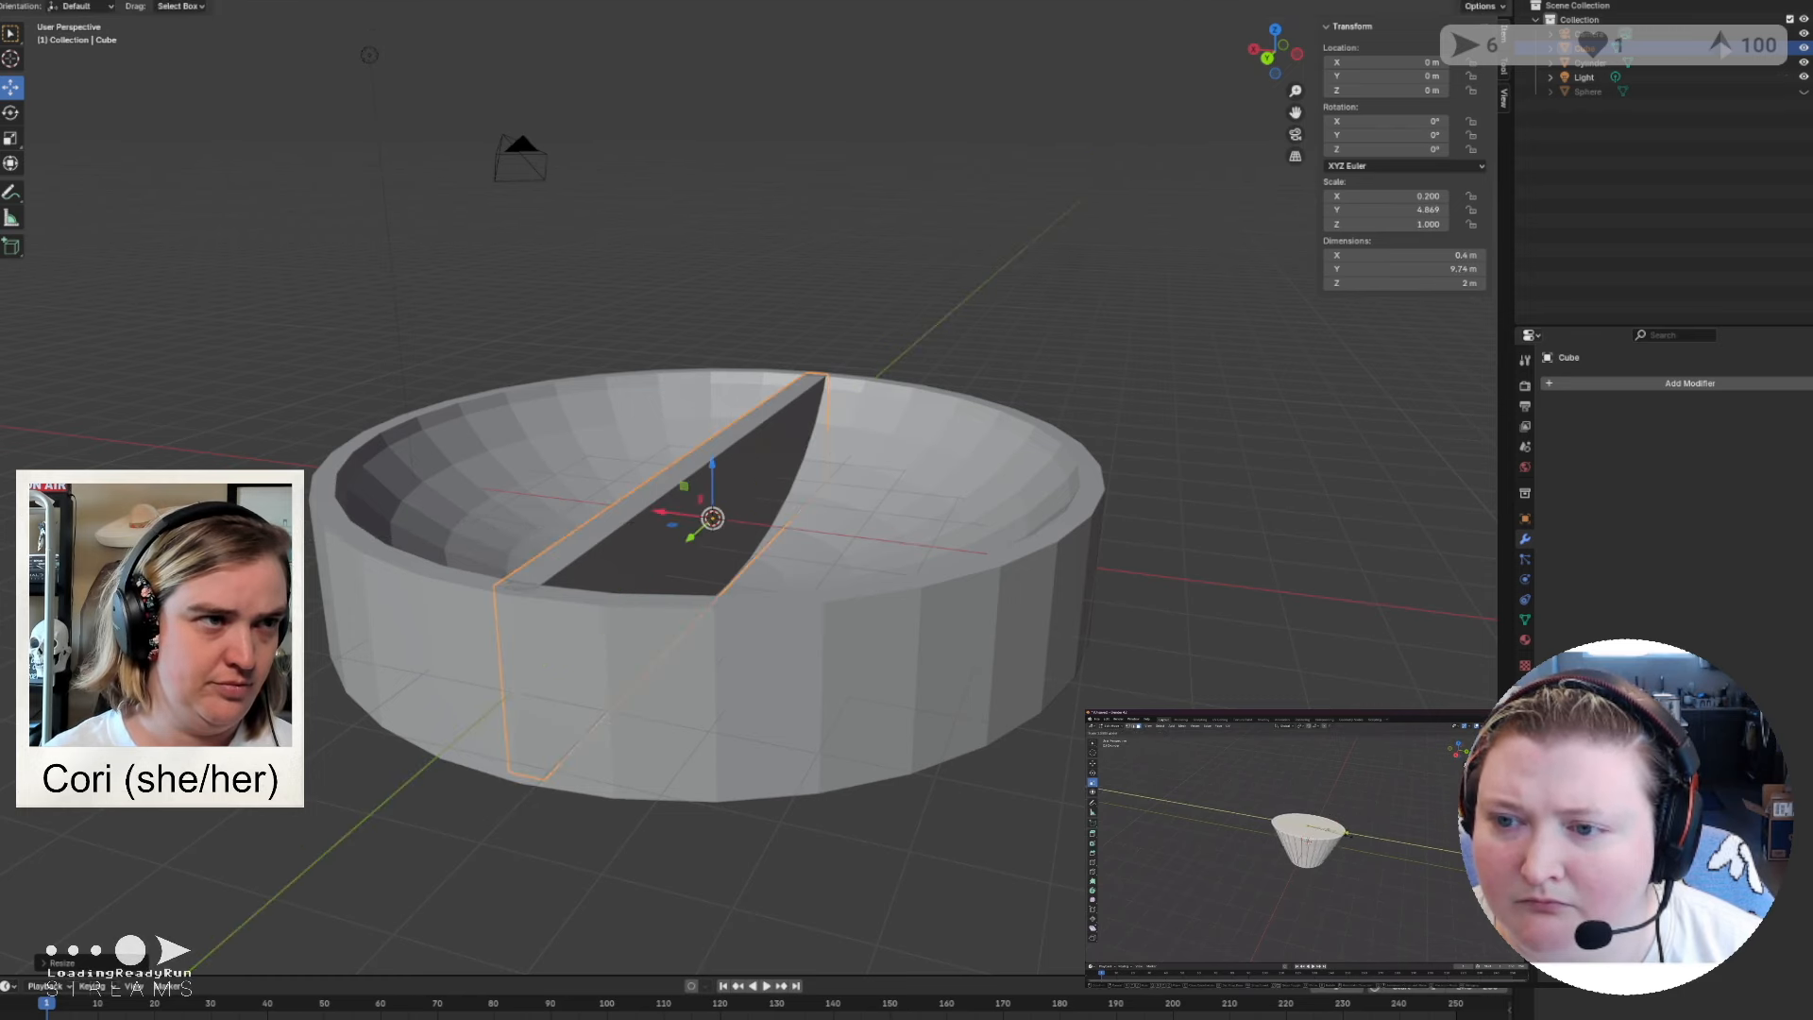
Add a Screw modifier to the dividing wall and try revolving it around the X, Y and Z axes.
middle_drag(720, 513, 604, 585)
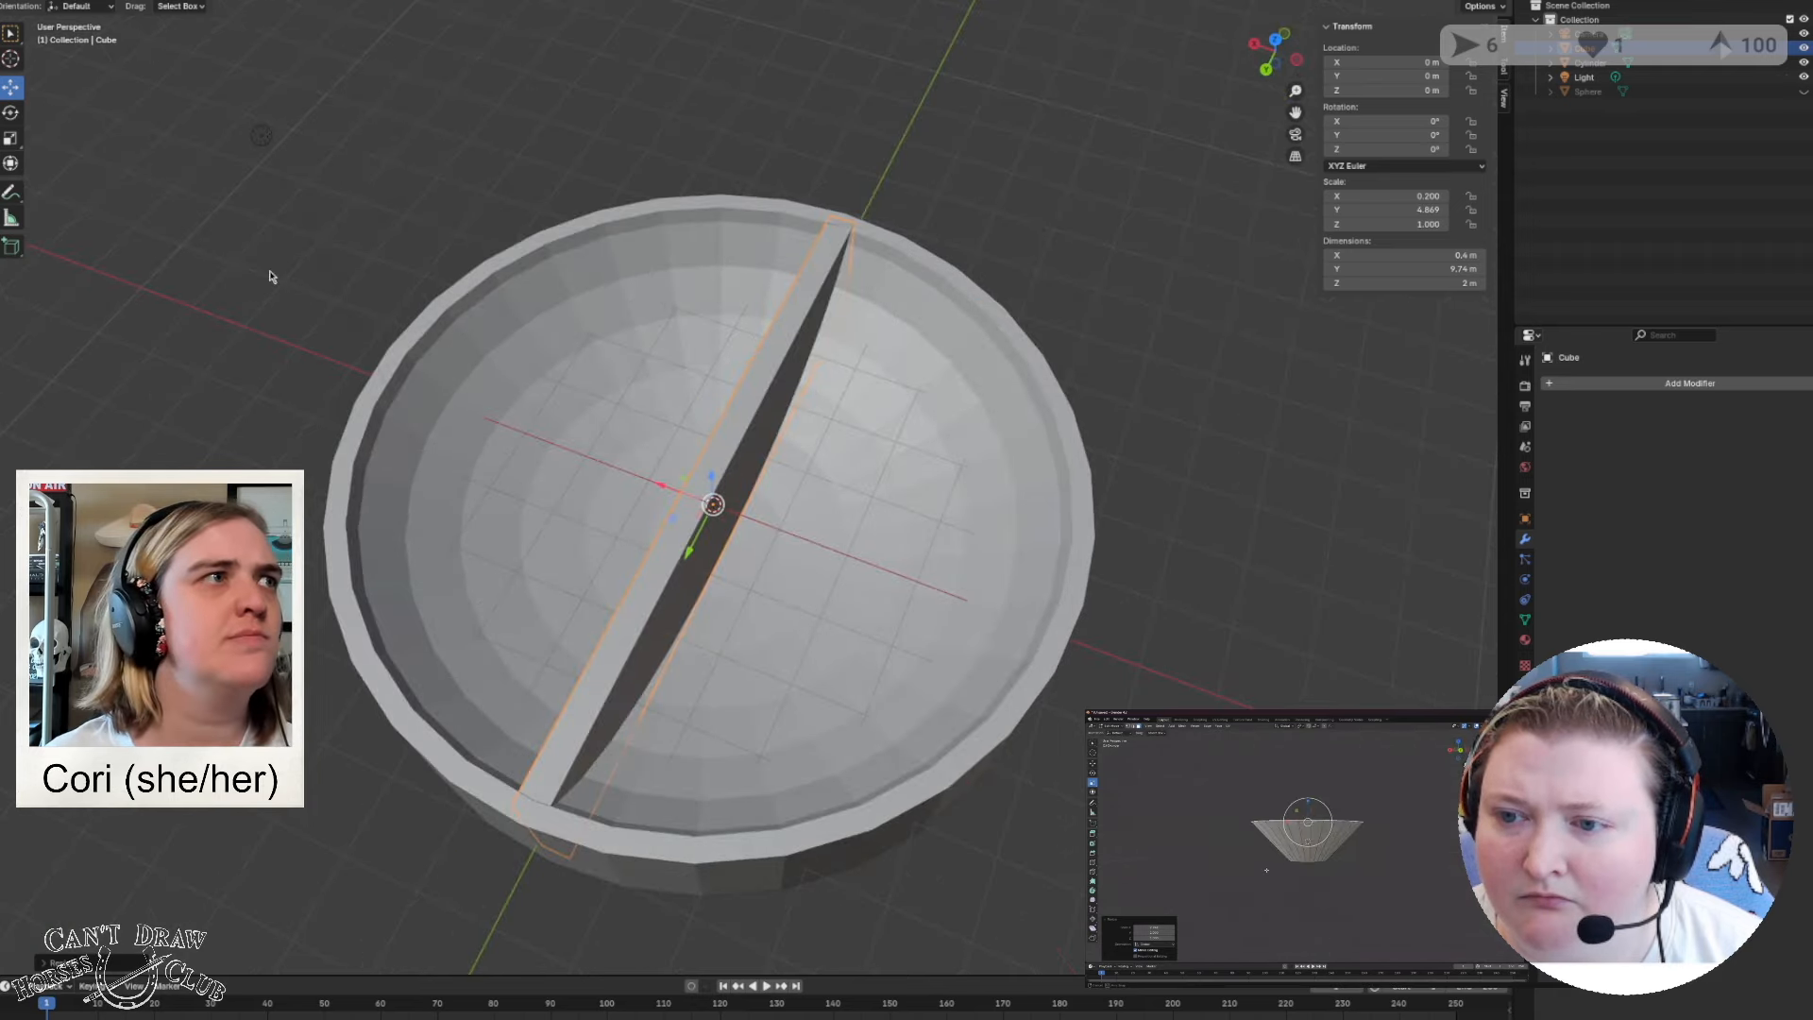
click(1566, 387)
mouse_move(1564, 393)
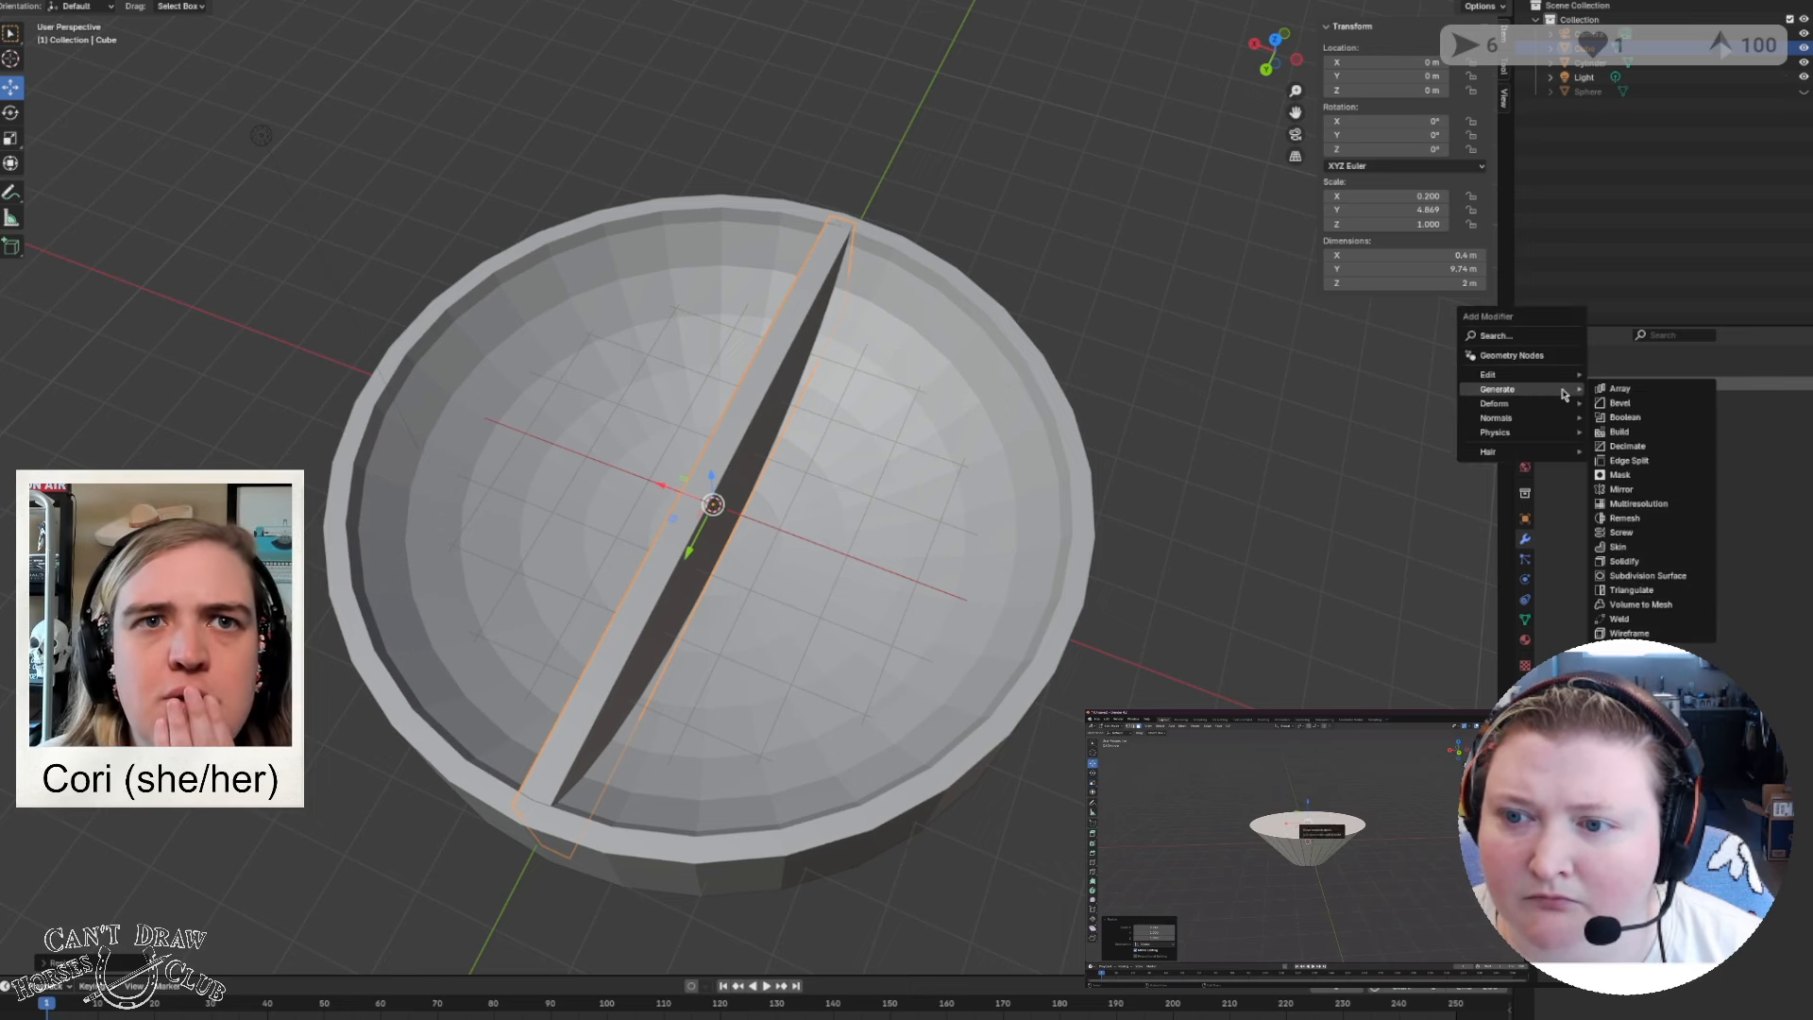
click(1652, 535)
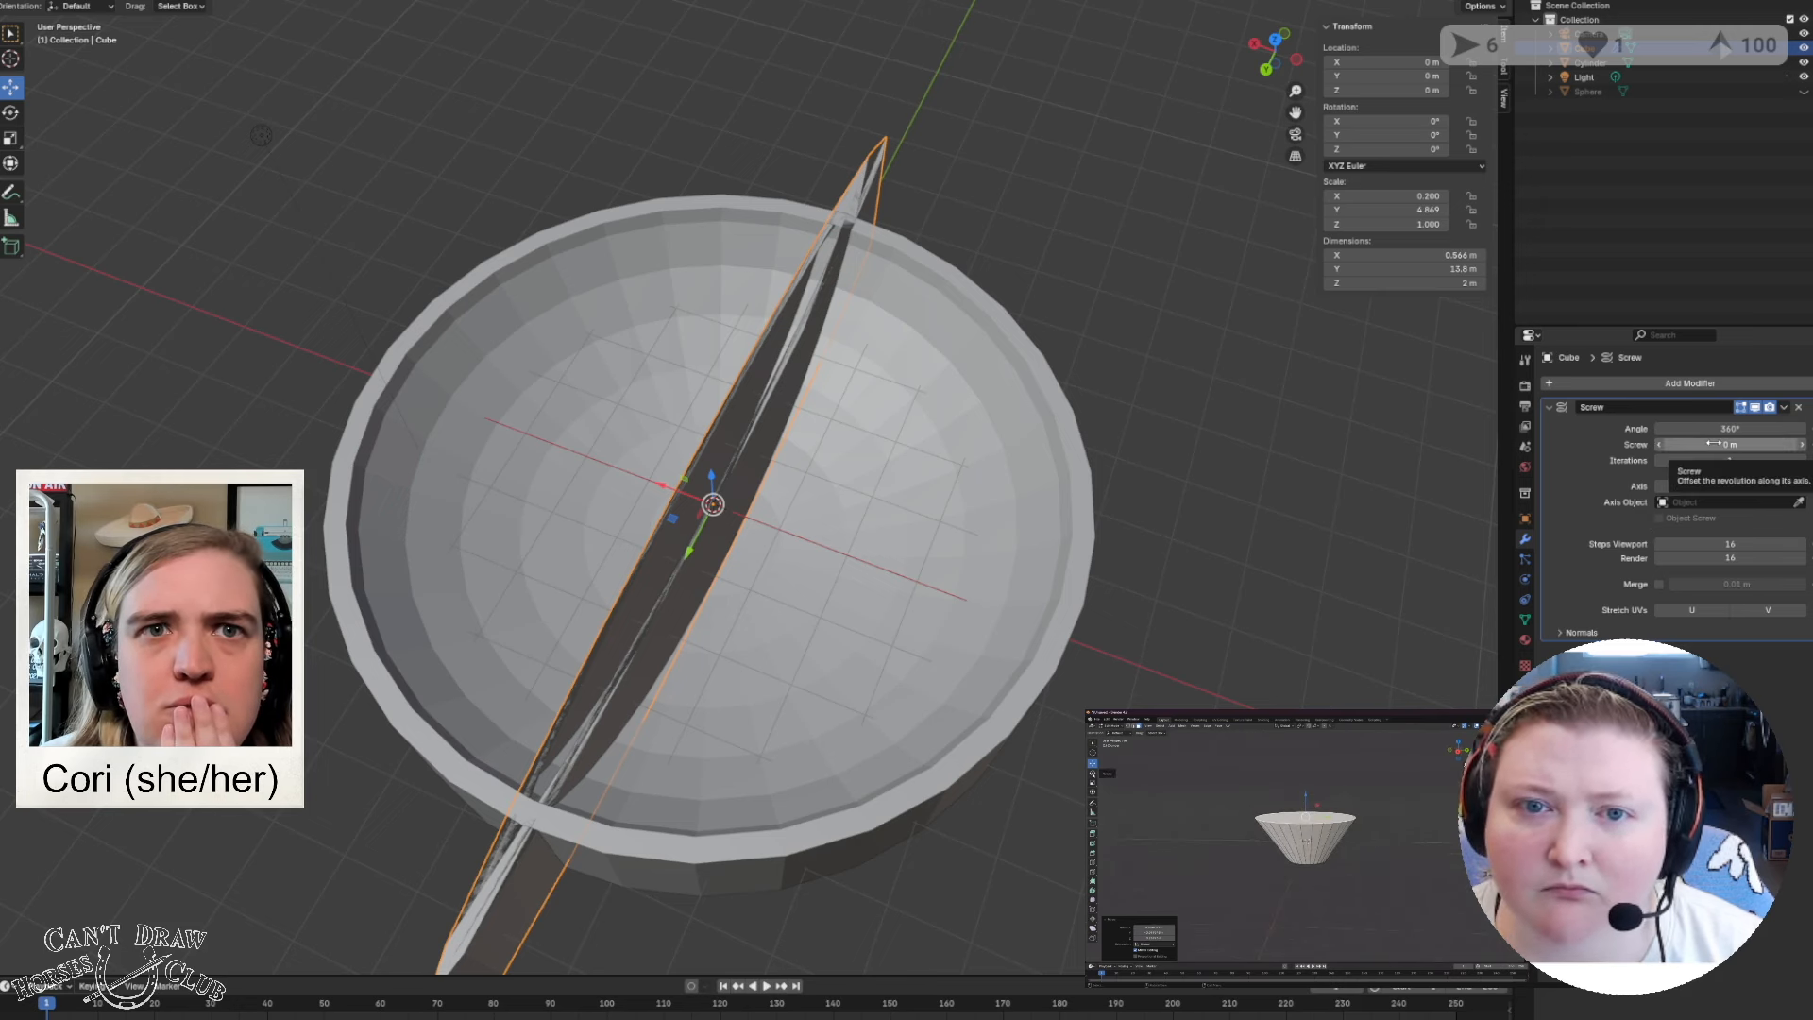
click(1691, 487)
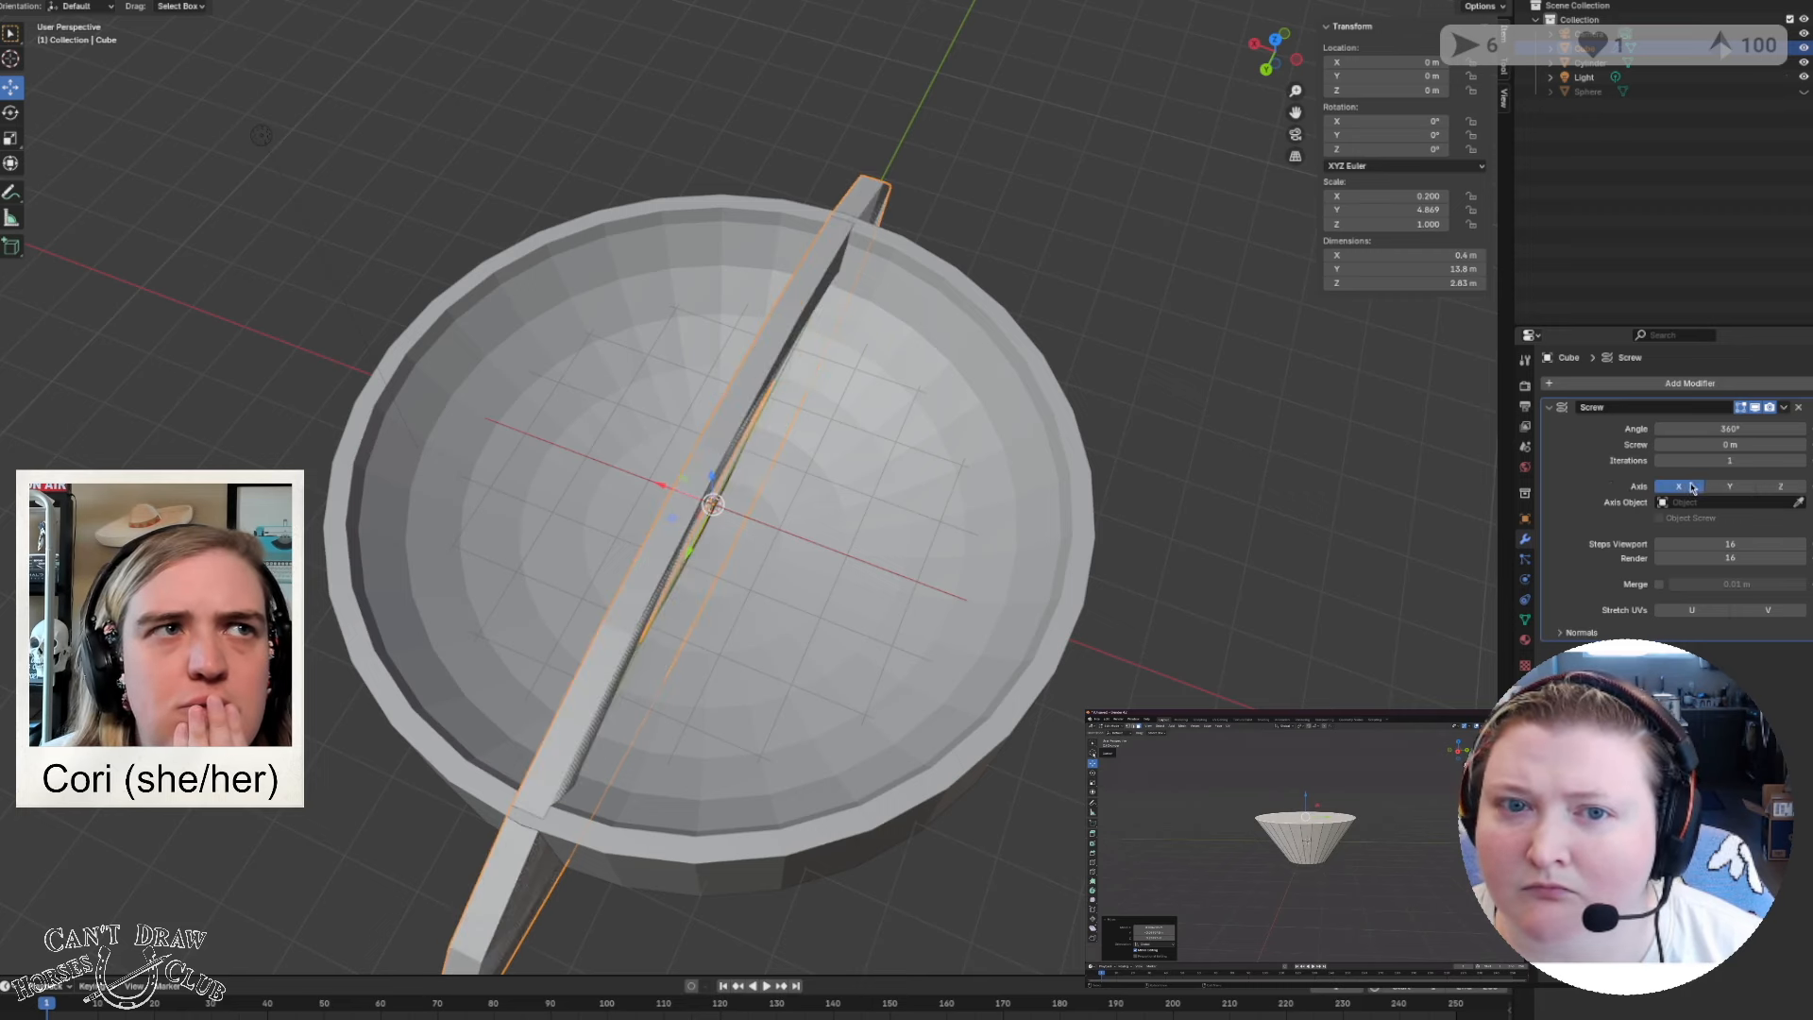
click(1724, 488)
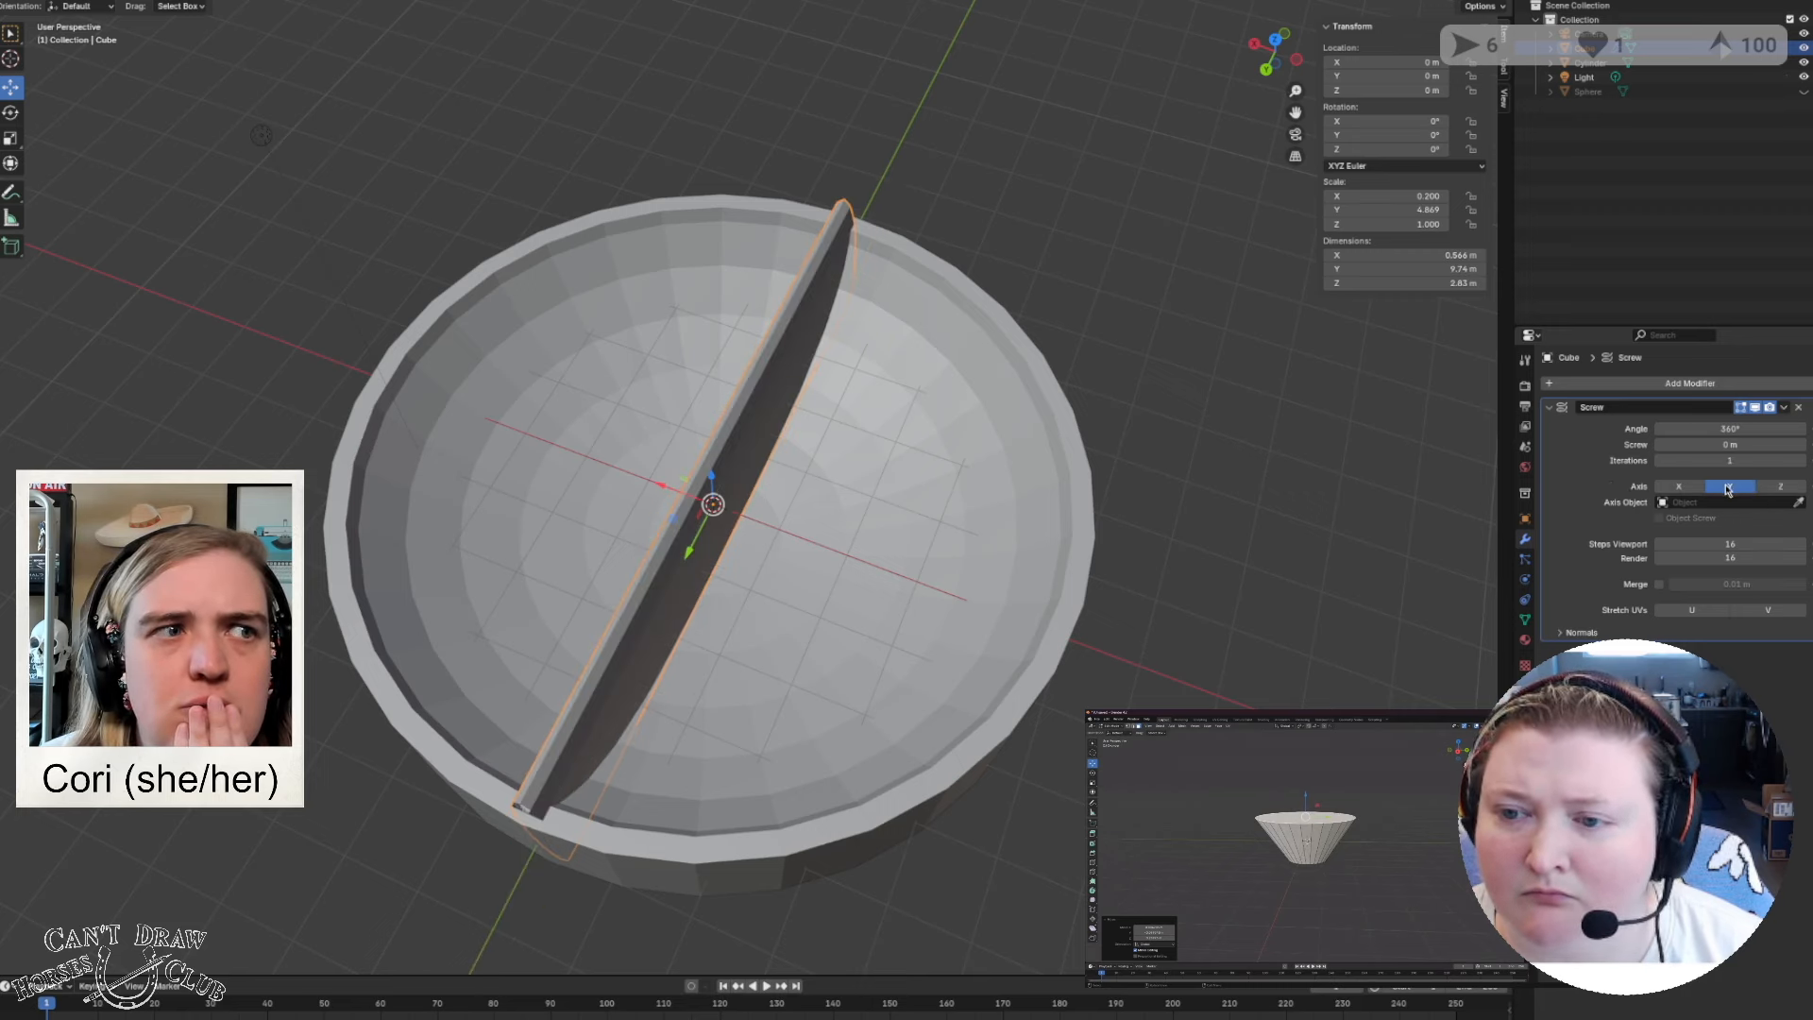
click(1781, 487)
middle_drag(842, 620, 979, 587)
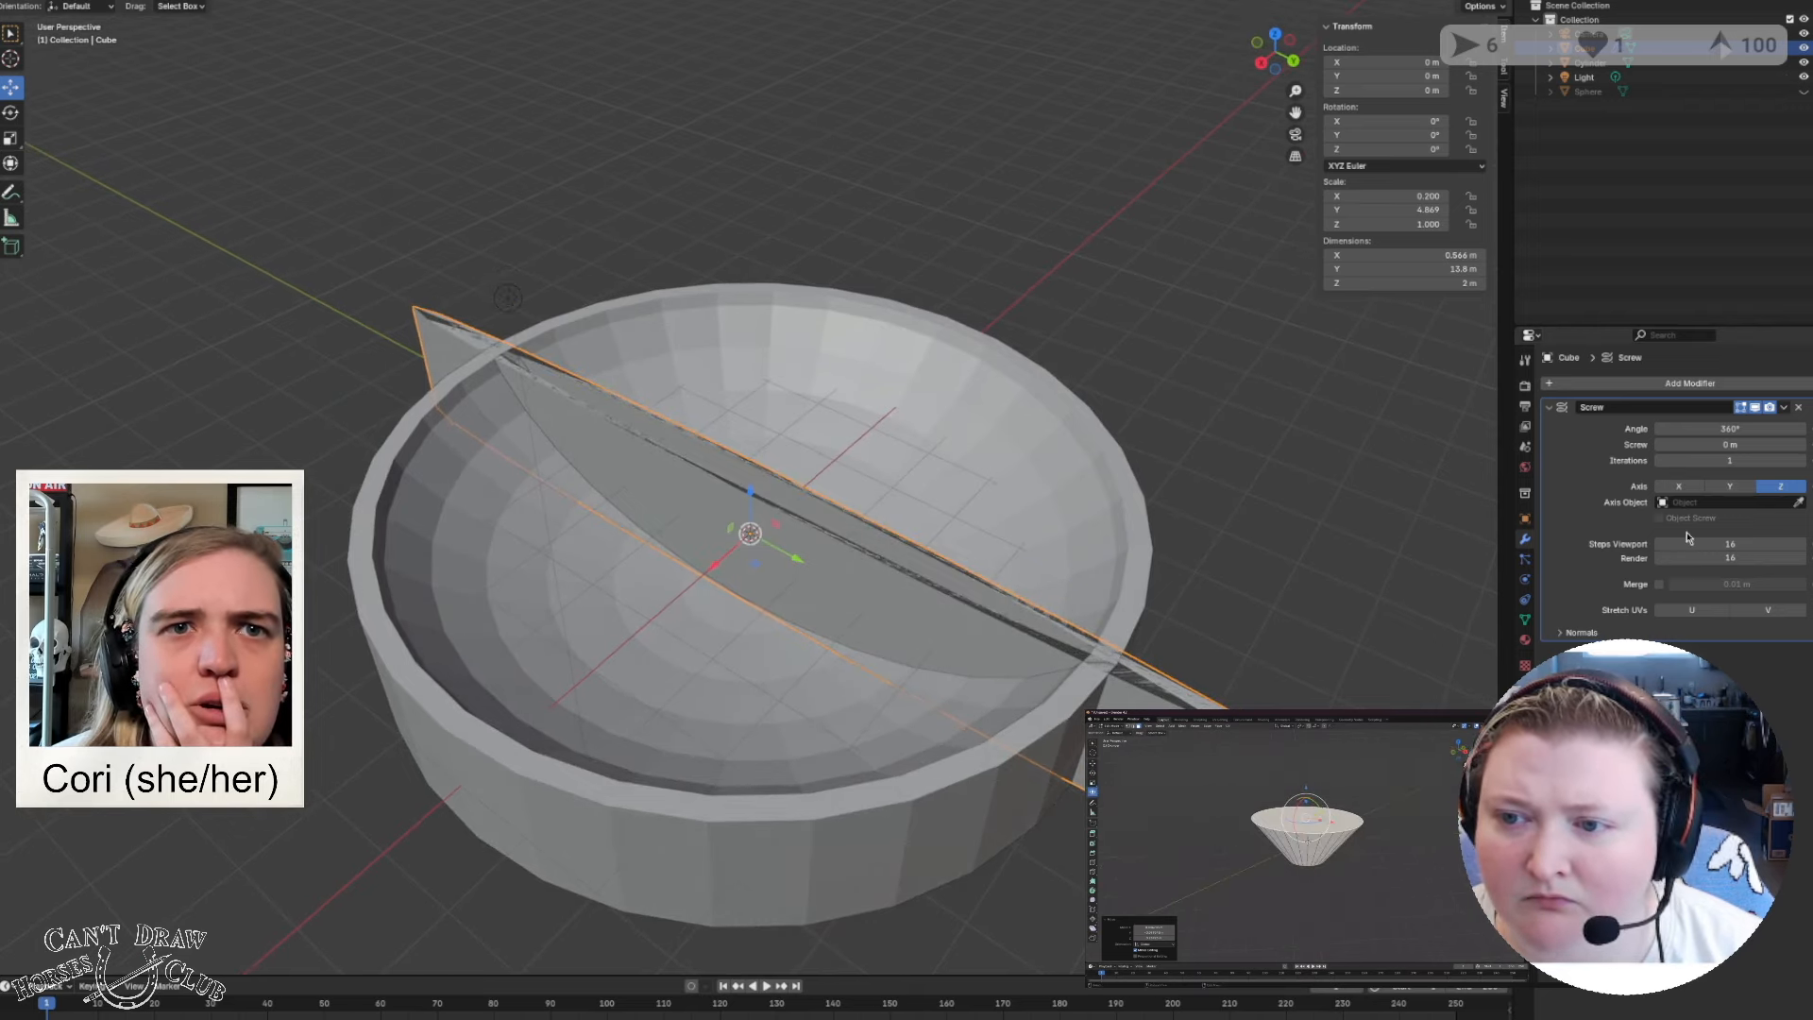
Try reducing the Screw angle to 163° around the Z axis, and remove the Screw modifier from the dividing wall.
drag(1715, 428, 1696, 429)
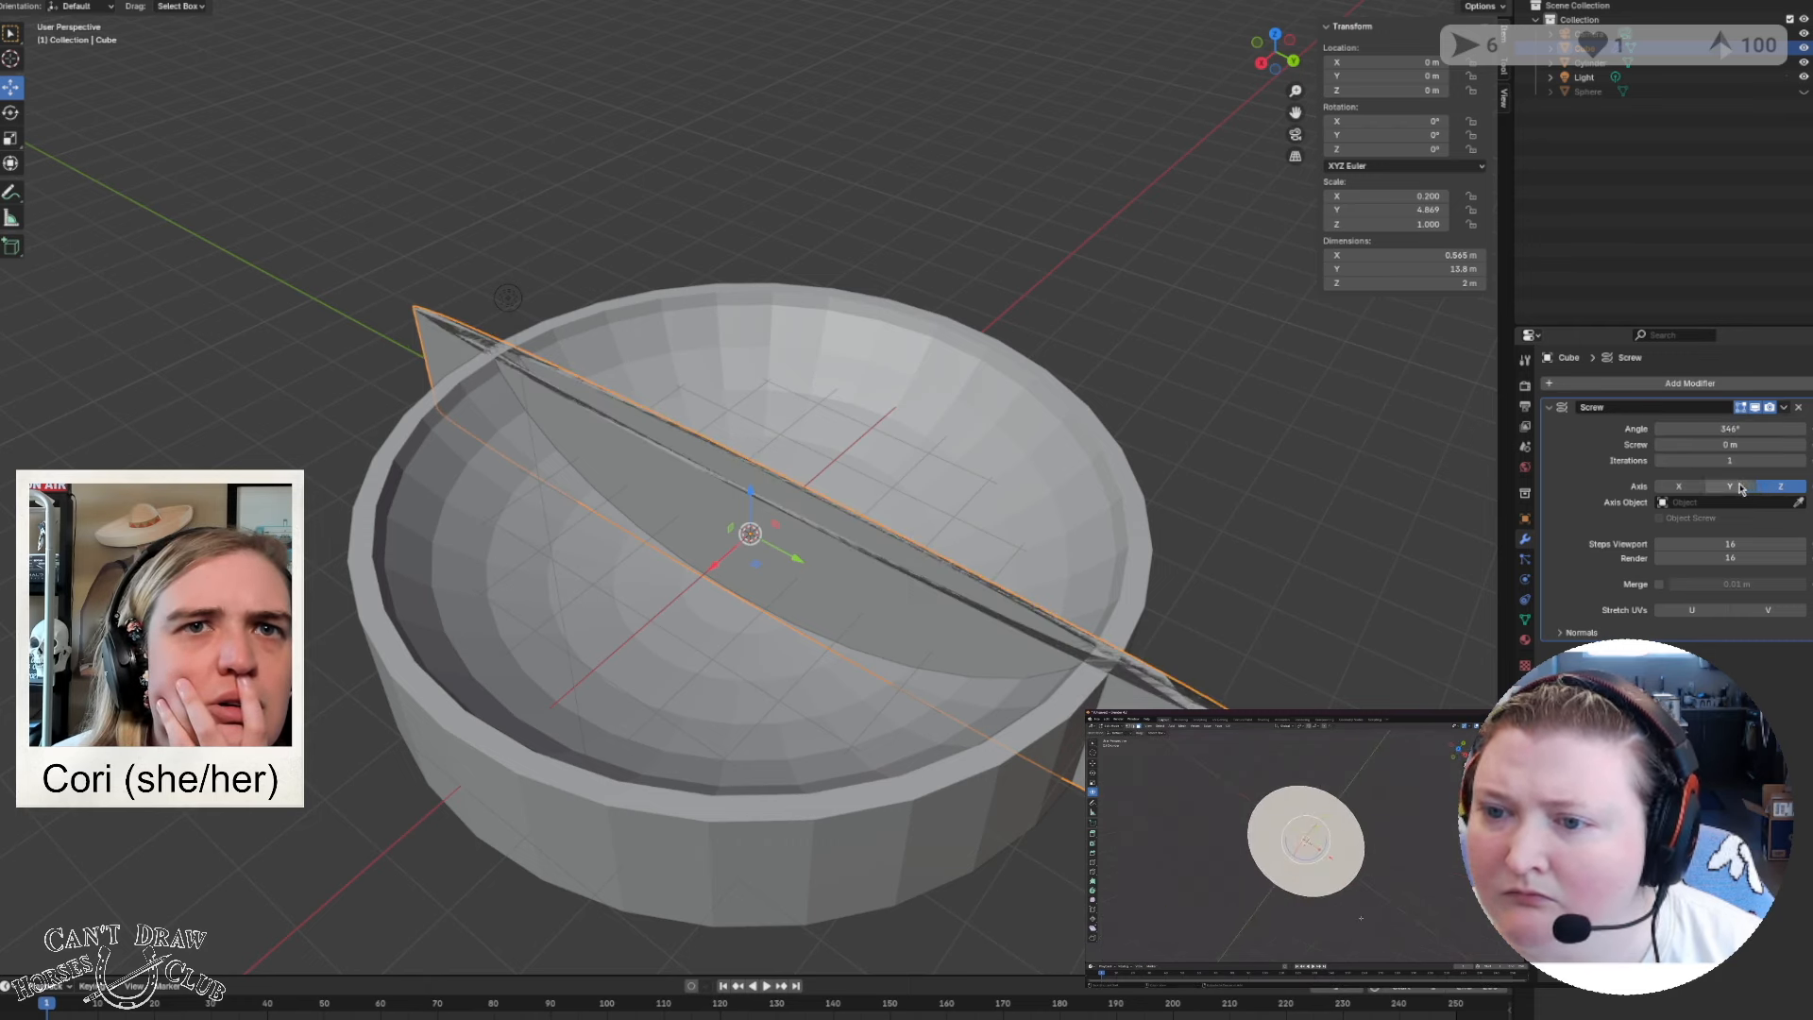
click(1741, 487)
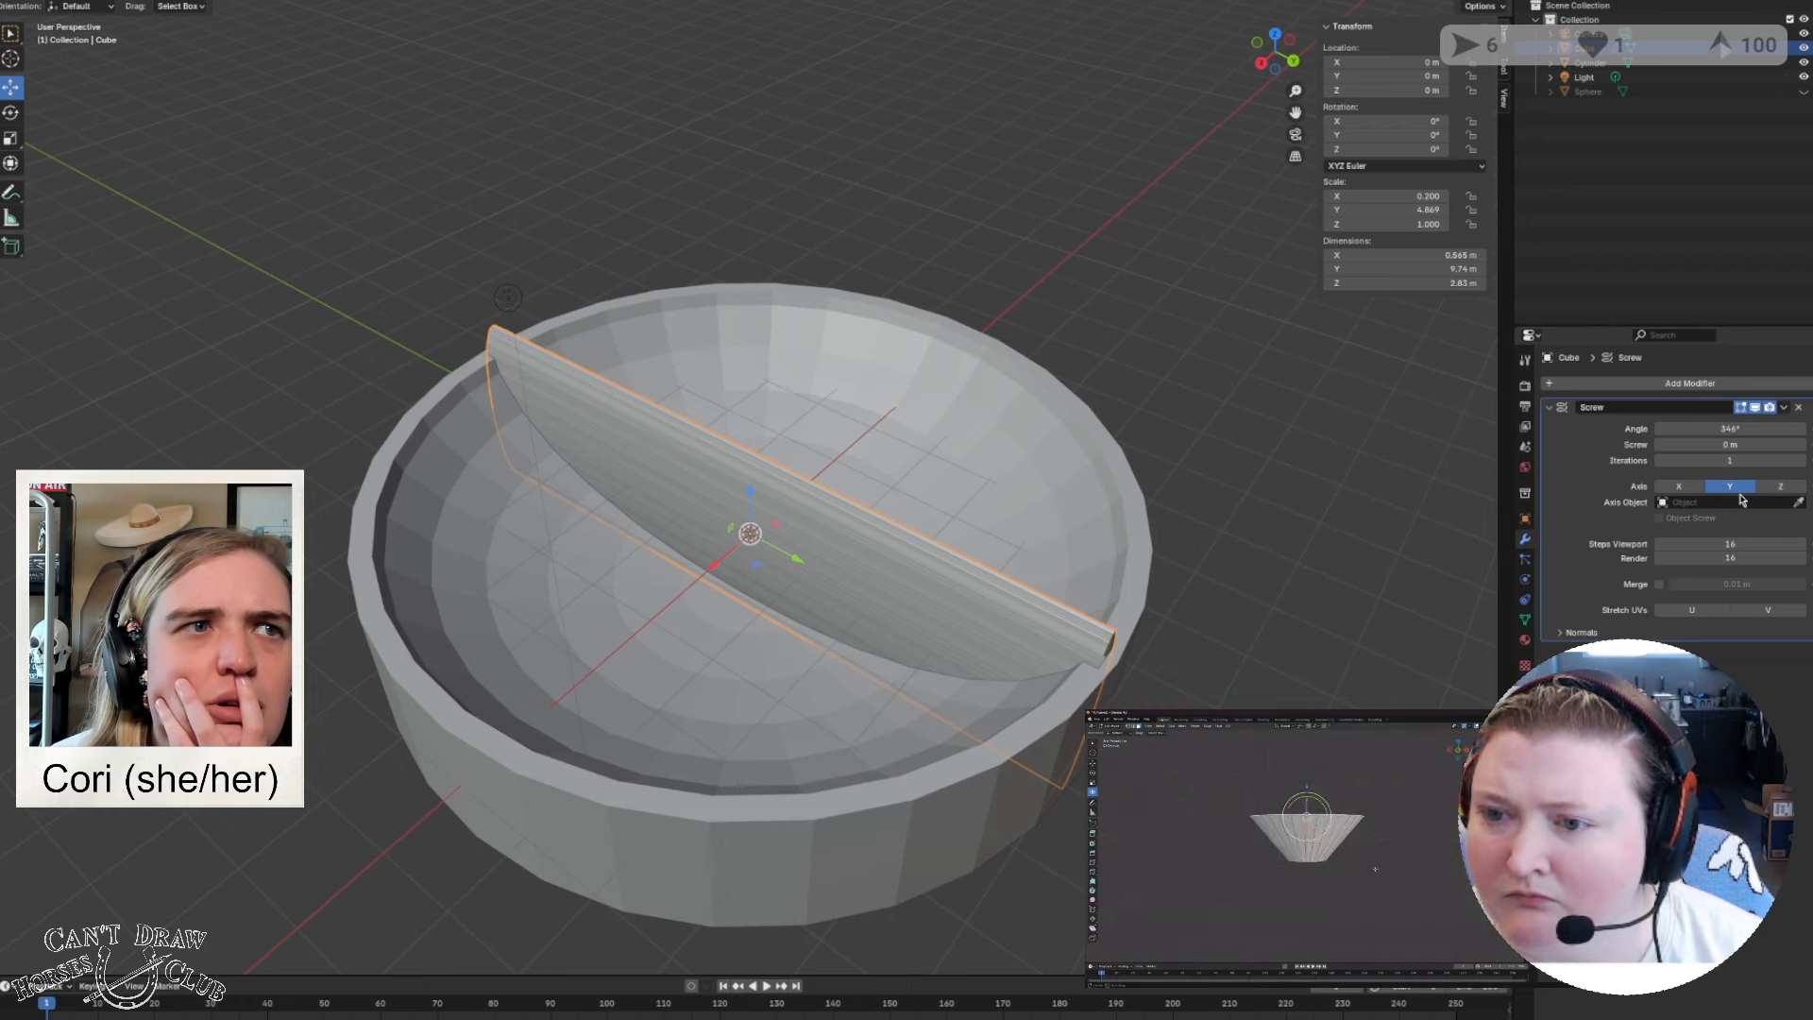
click(1681, 487)
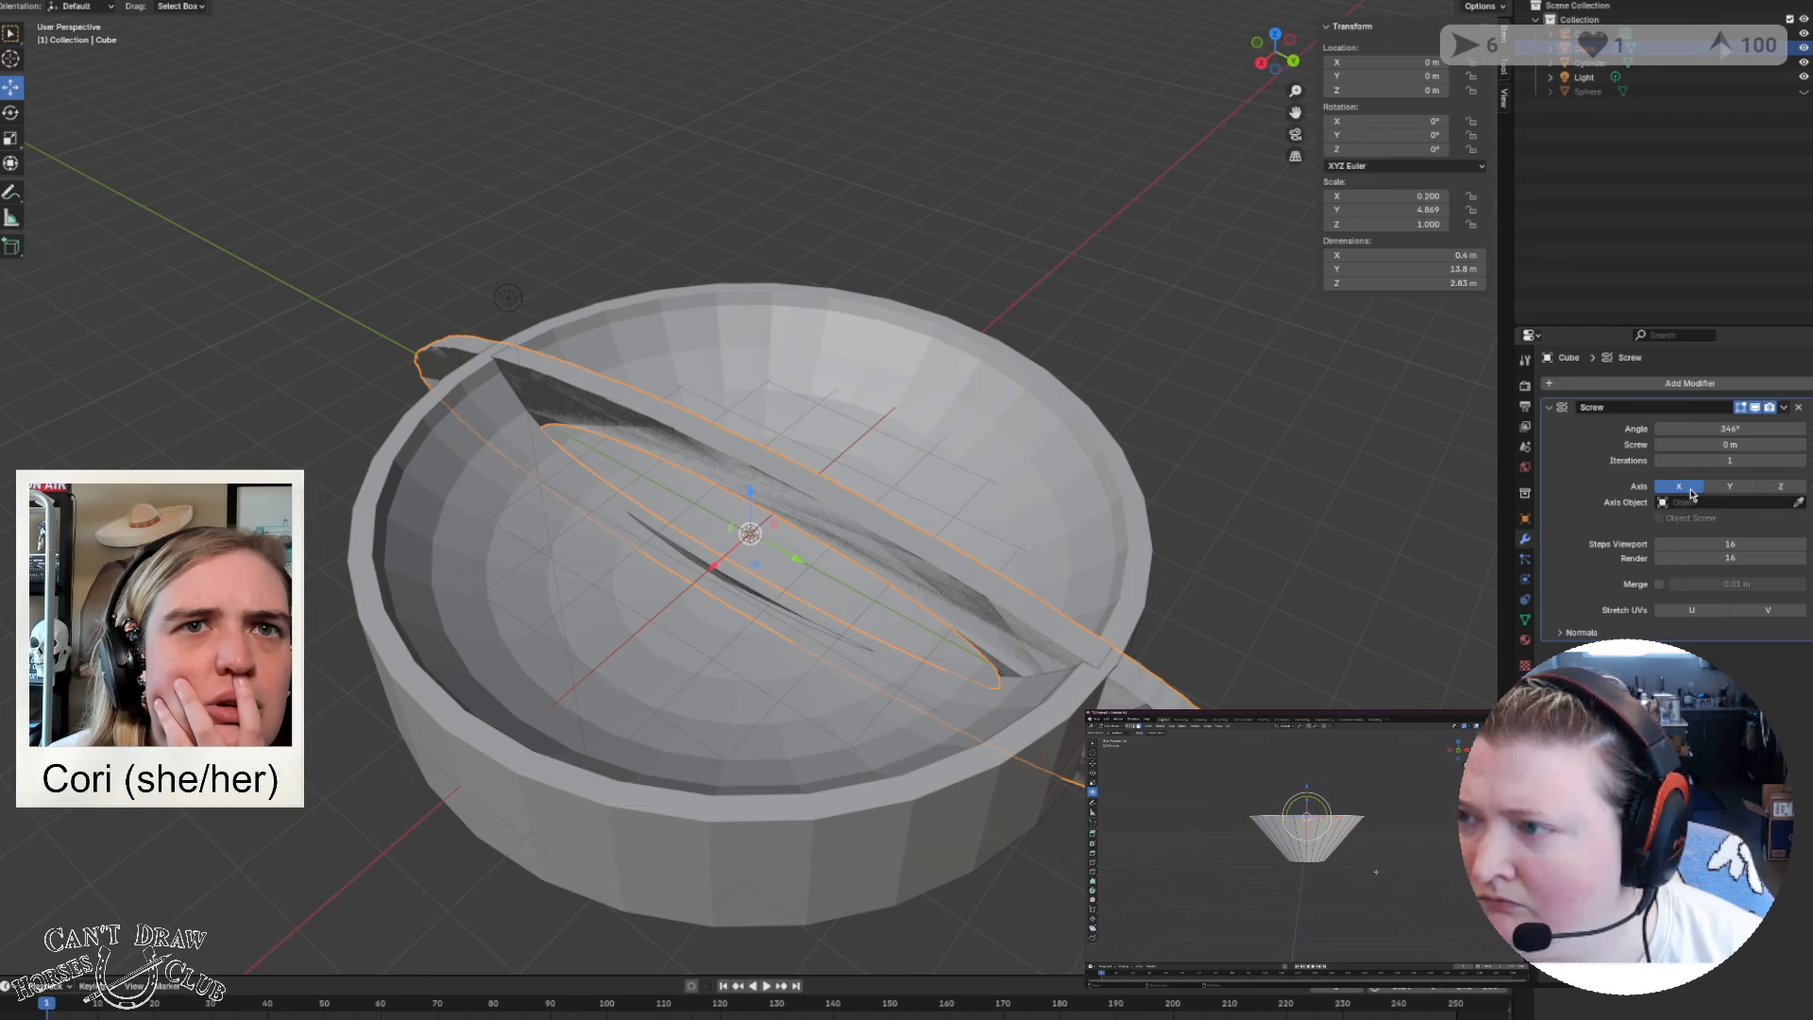
click(1777, 486)
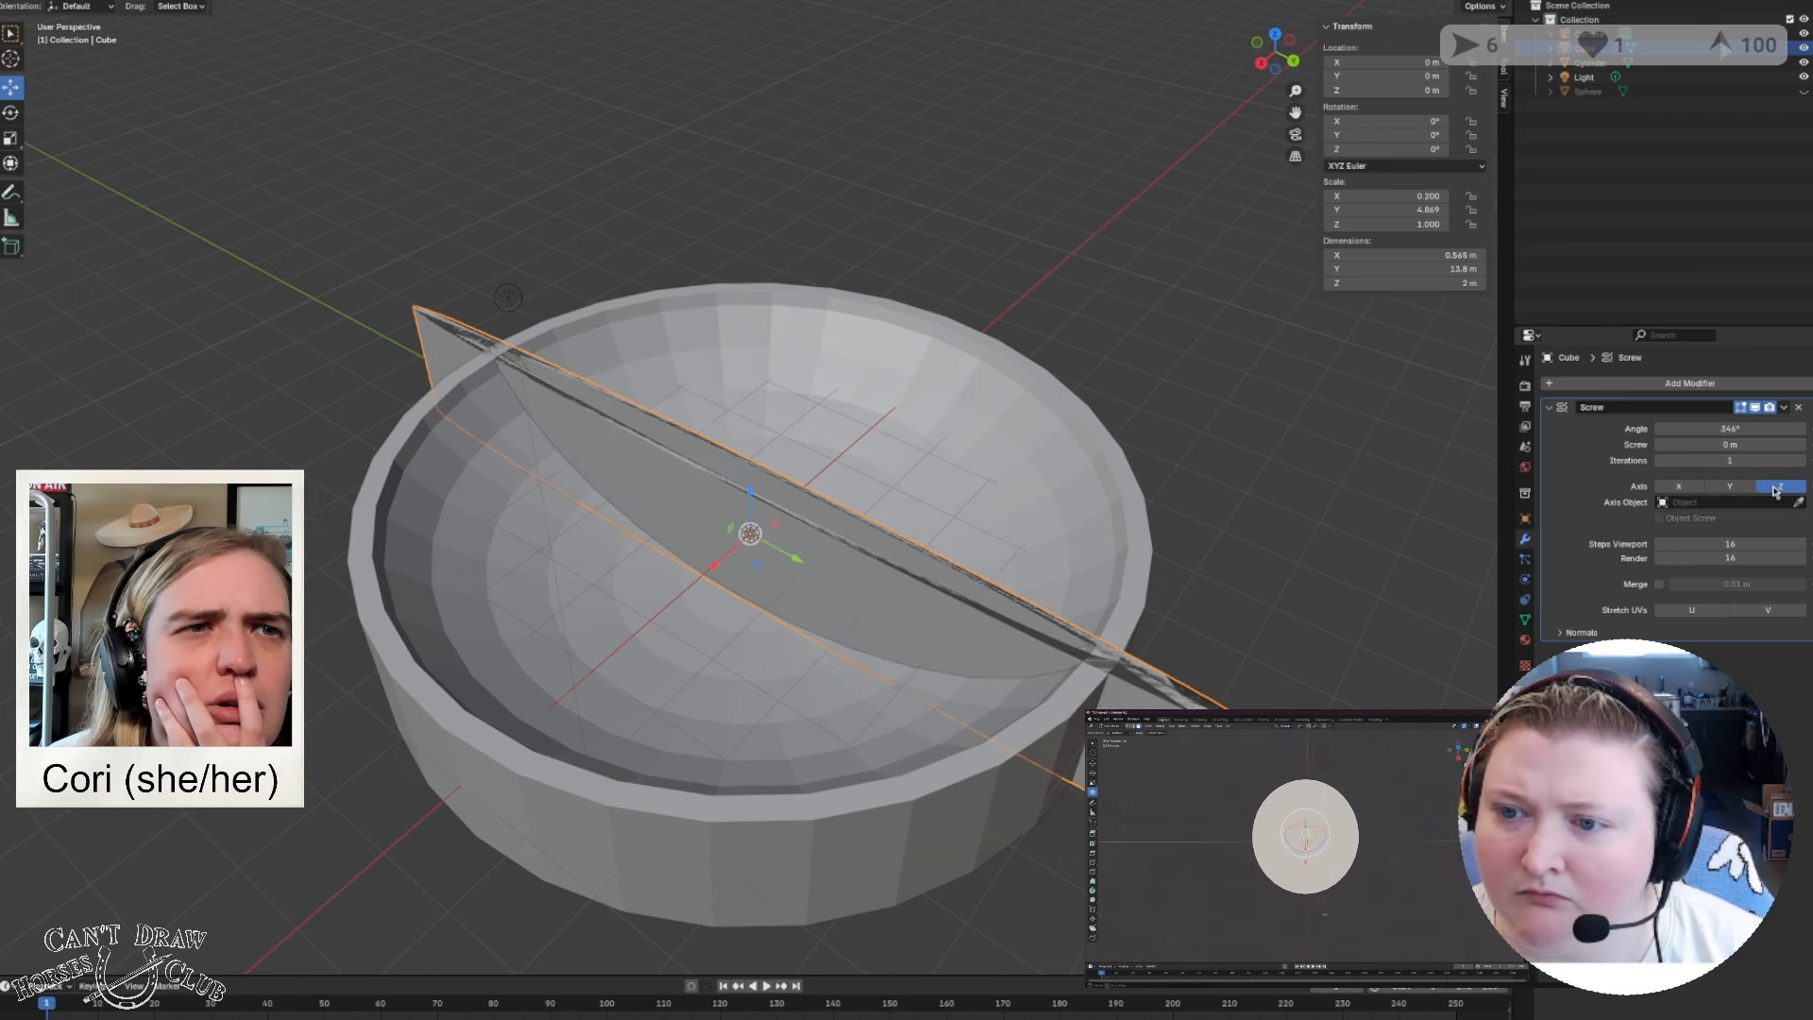
drag(1744, 429, 1656, 429)
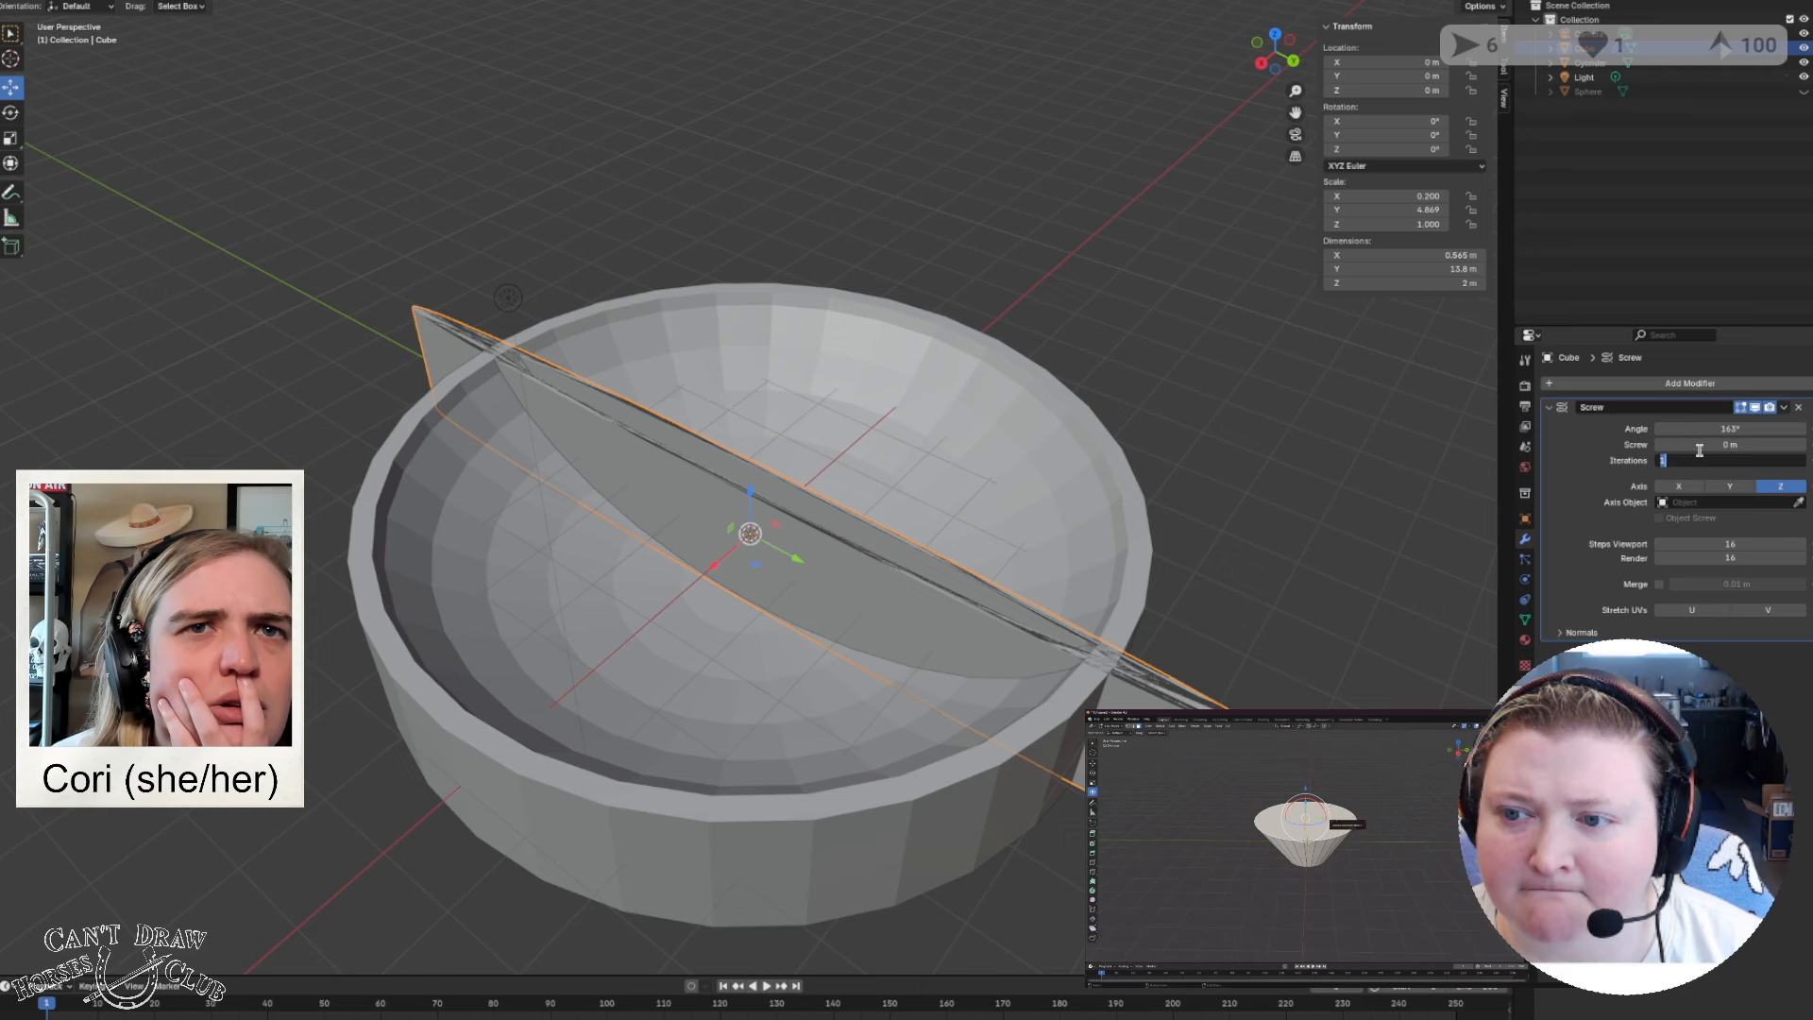
click(1801, 407)
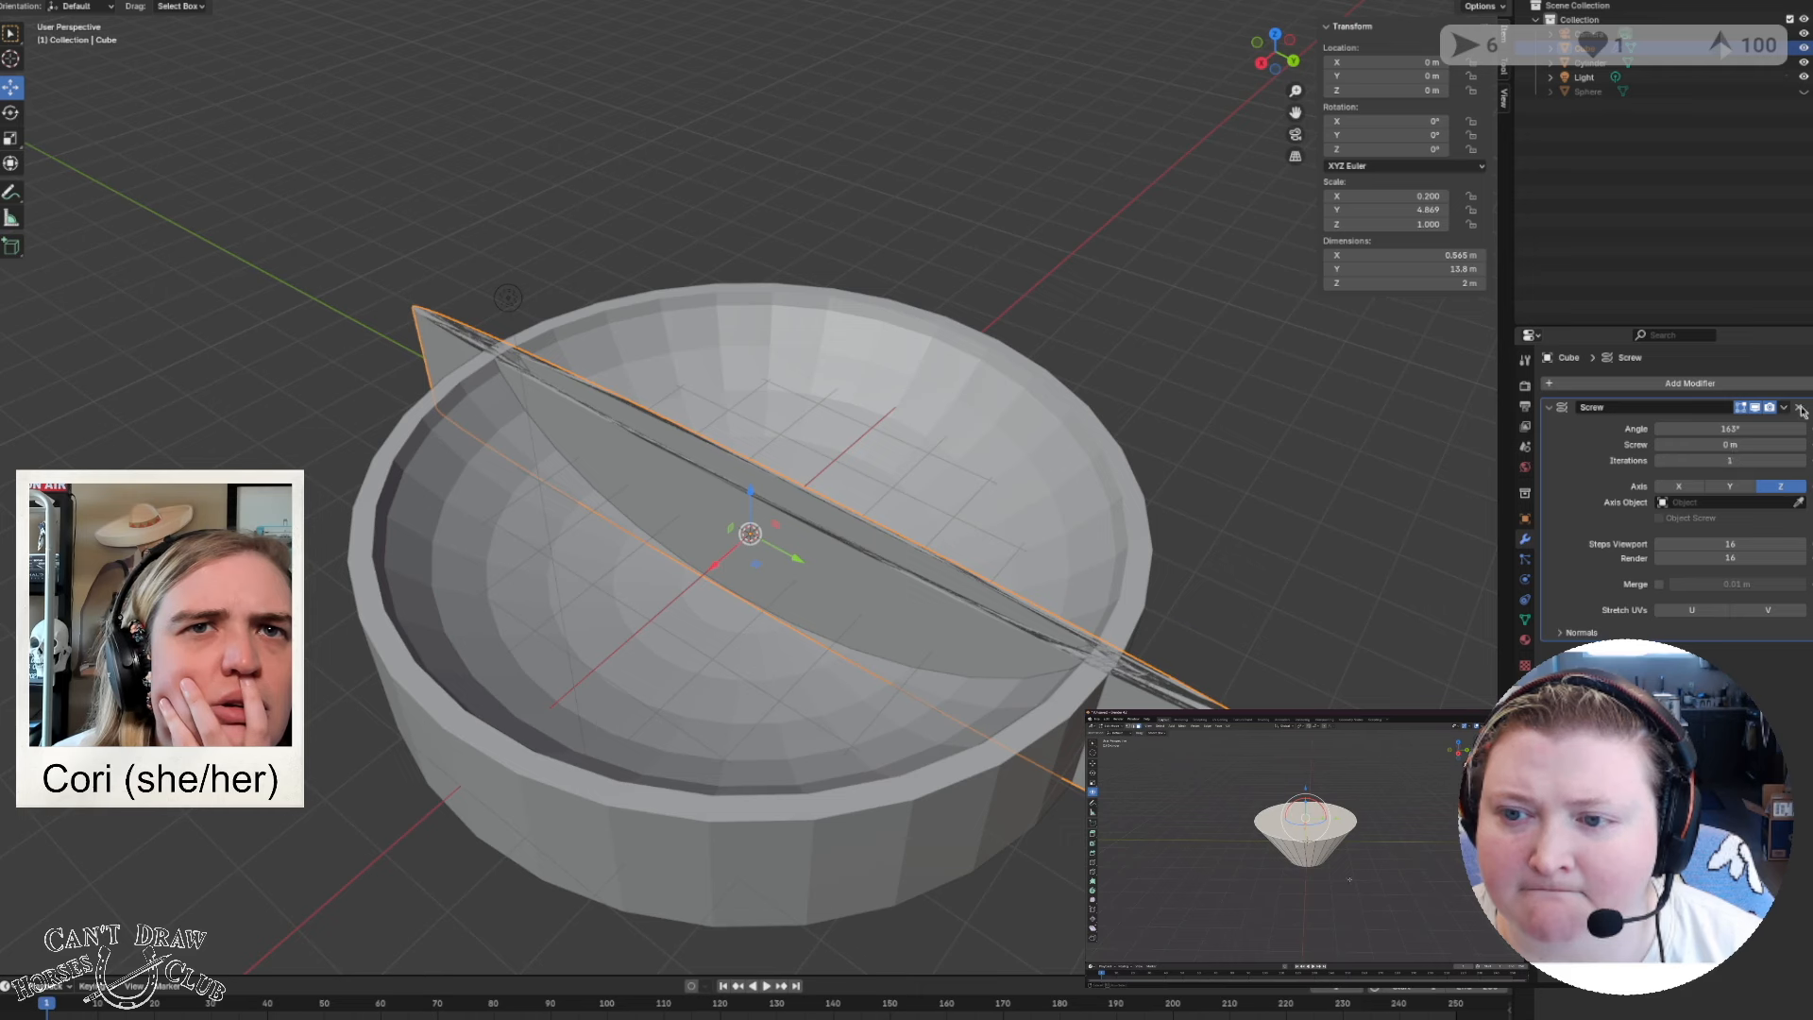
click(1801, 407)
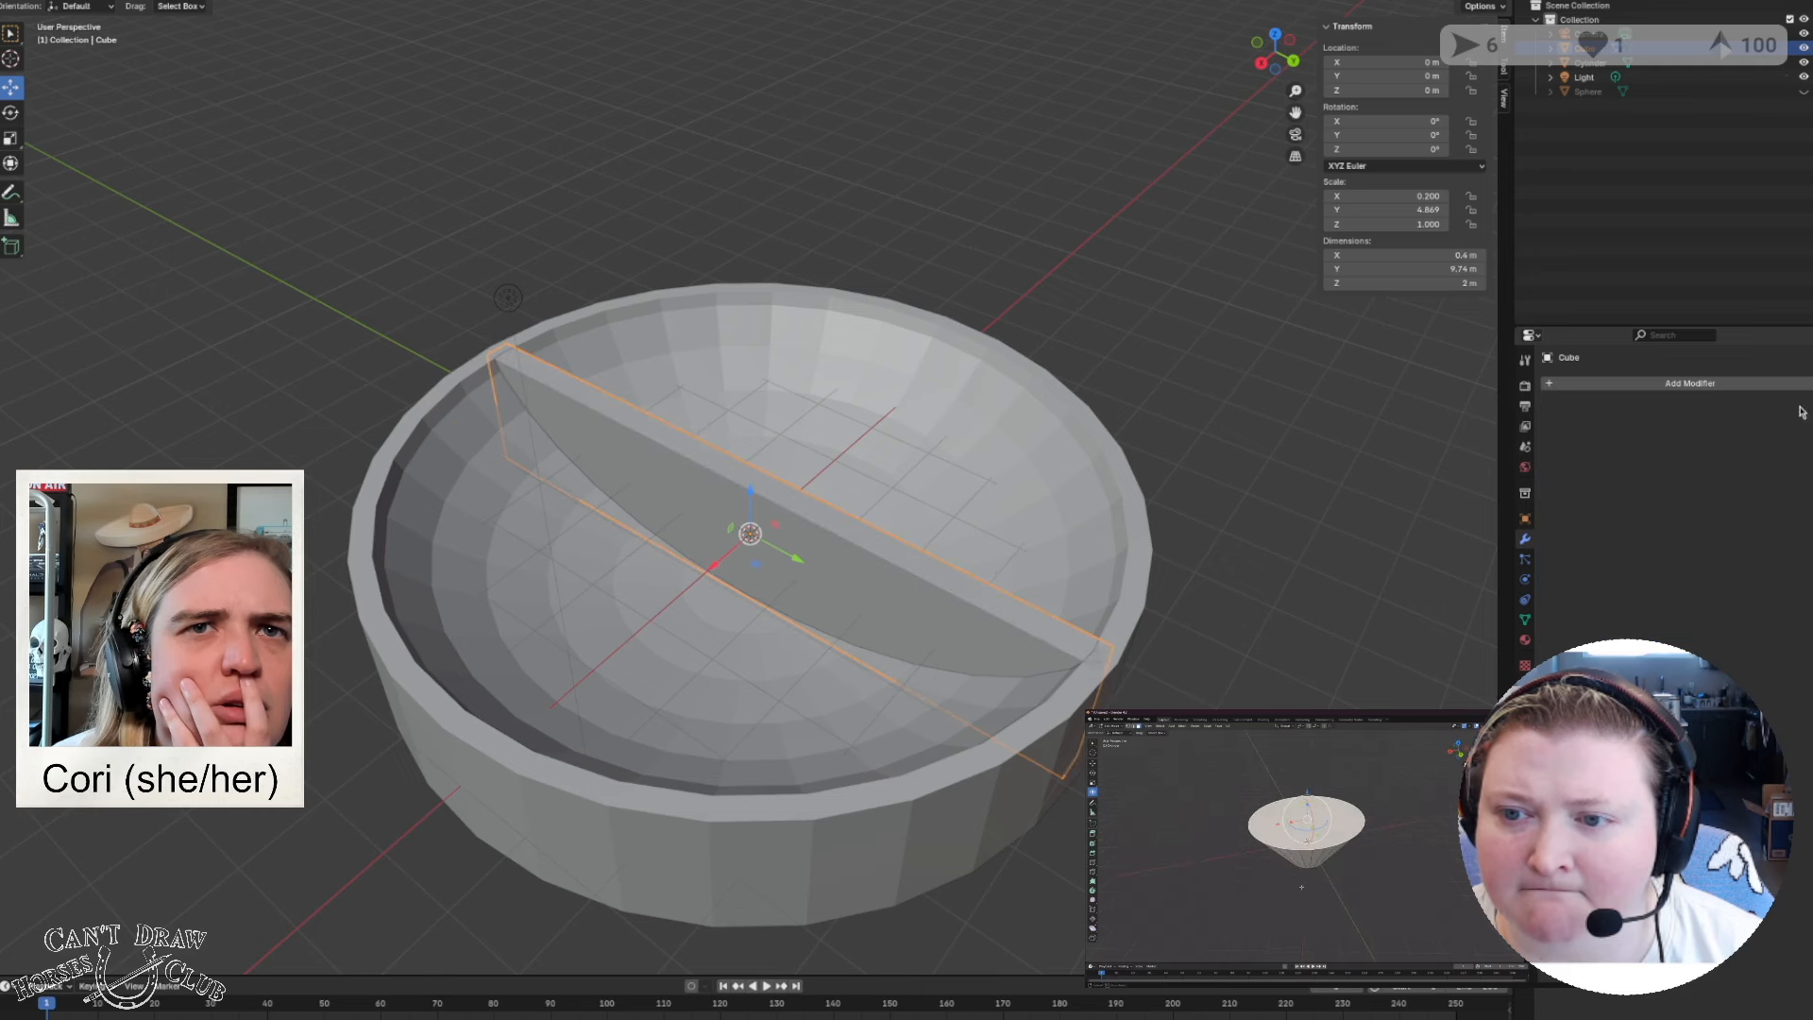
Add a Mirror modifier to the dividing wall with the X and Z axes enabled.
click(1546, 384)
mouse_move(1546, 386)
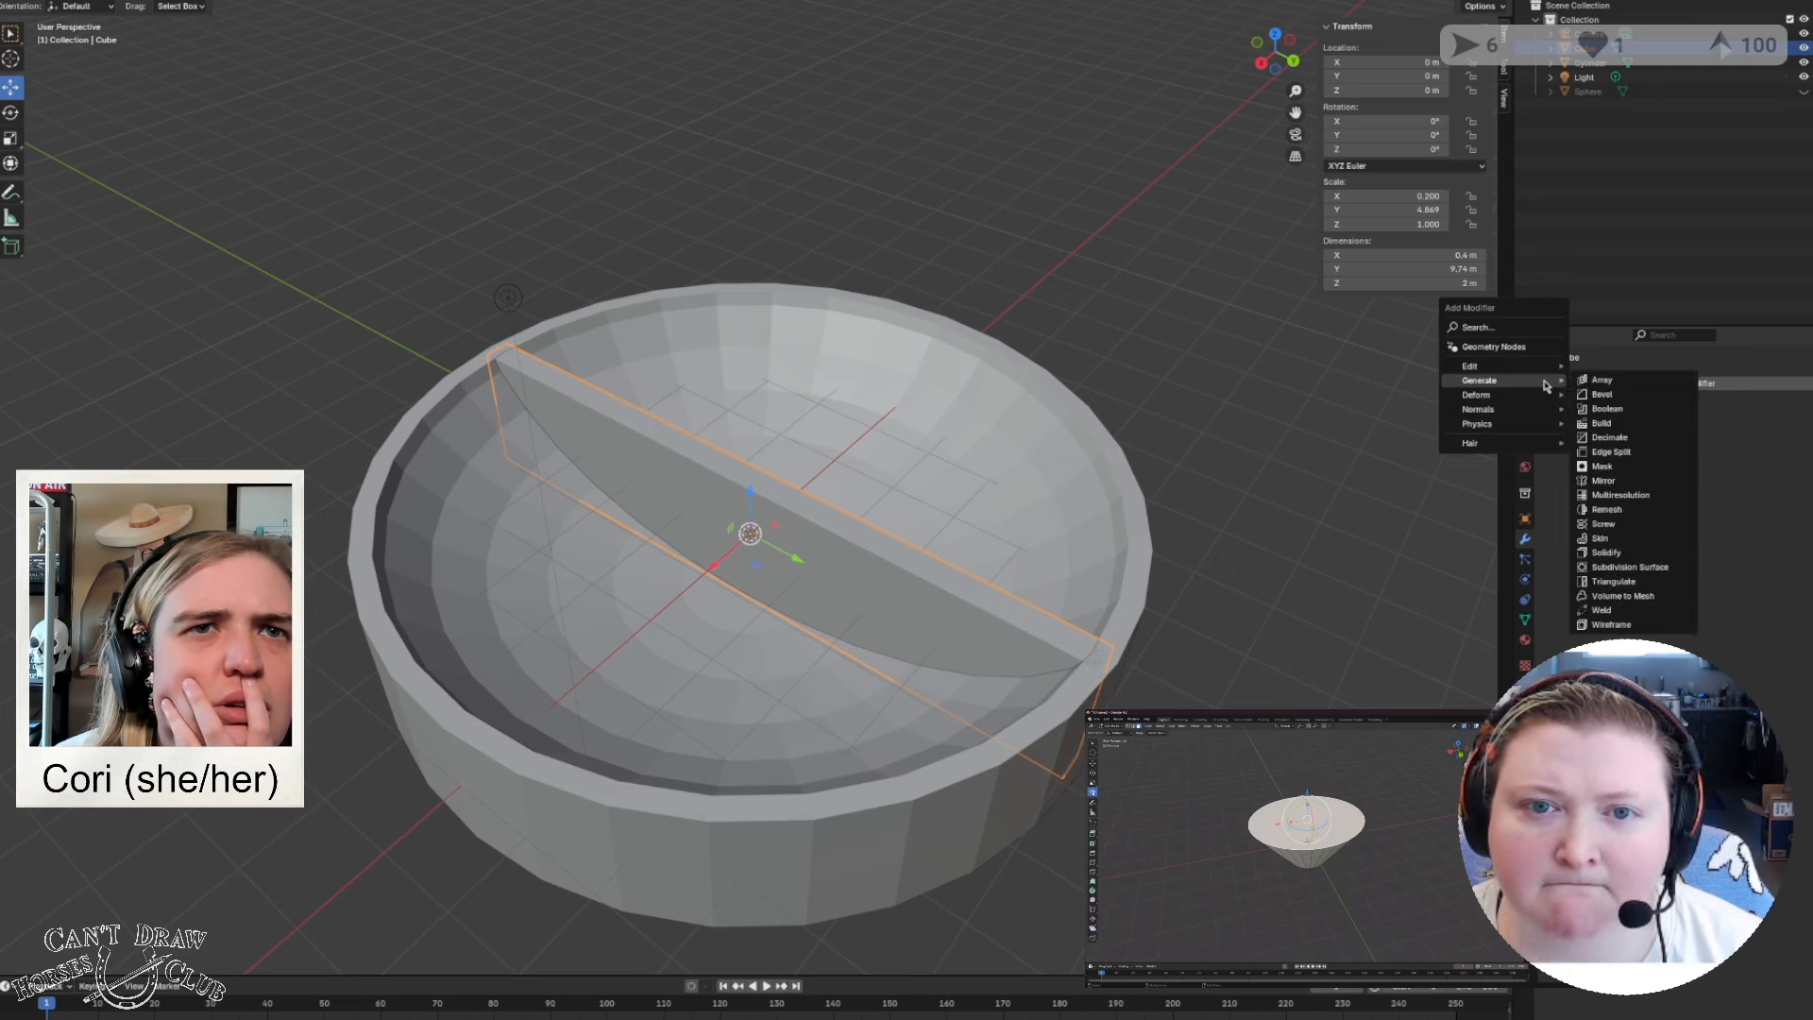
click(1631, 481)
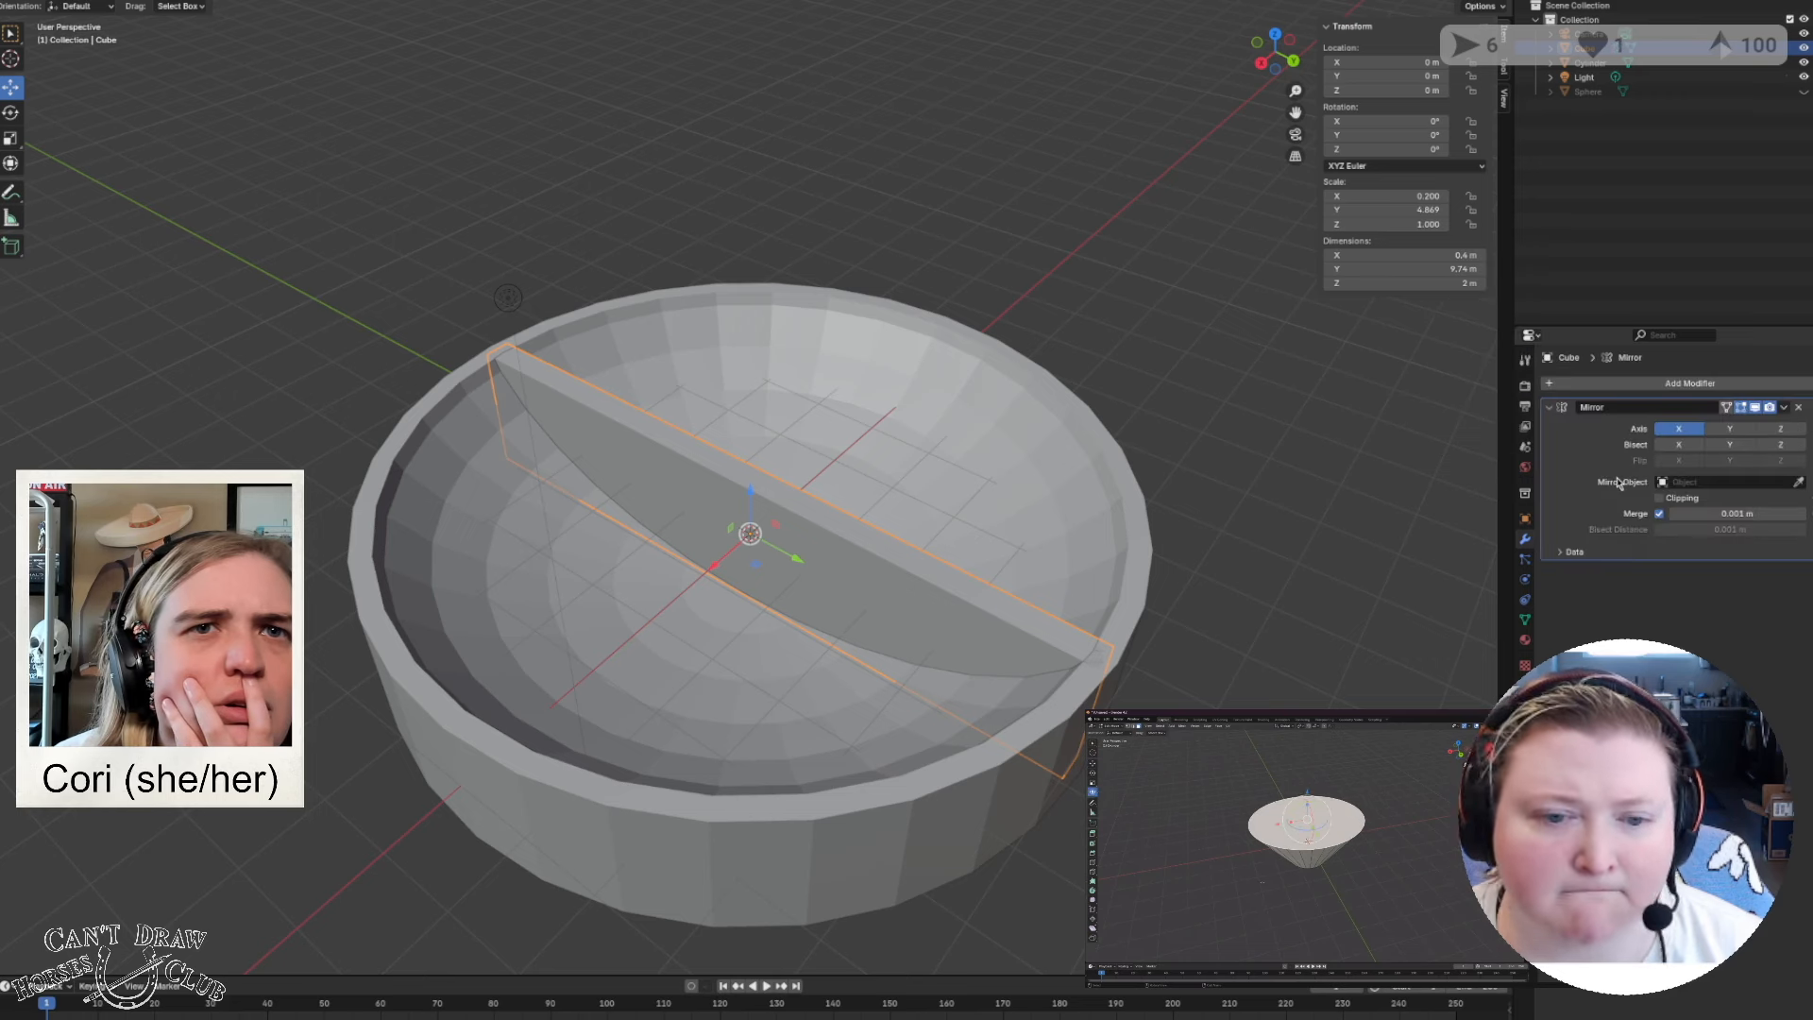
click(1561, 553)
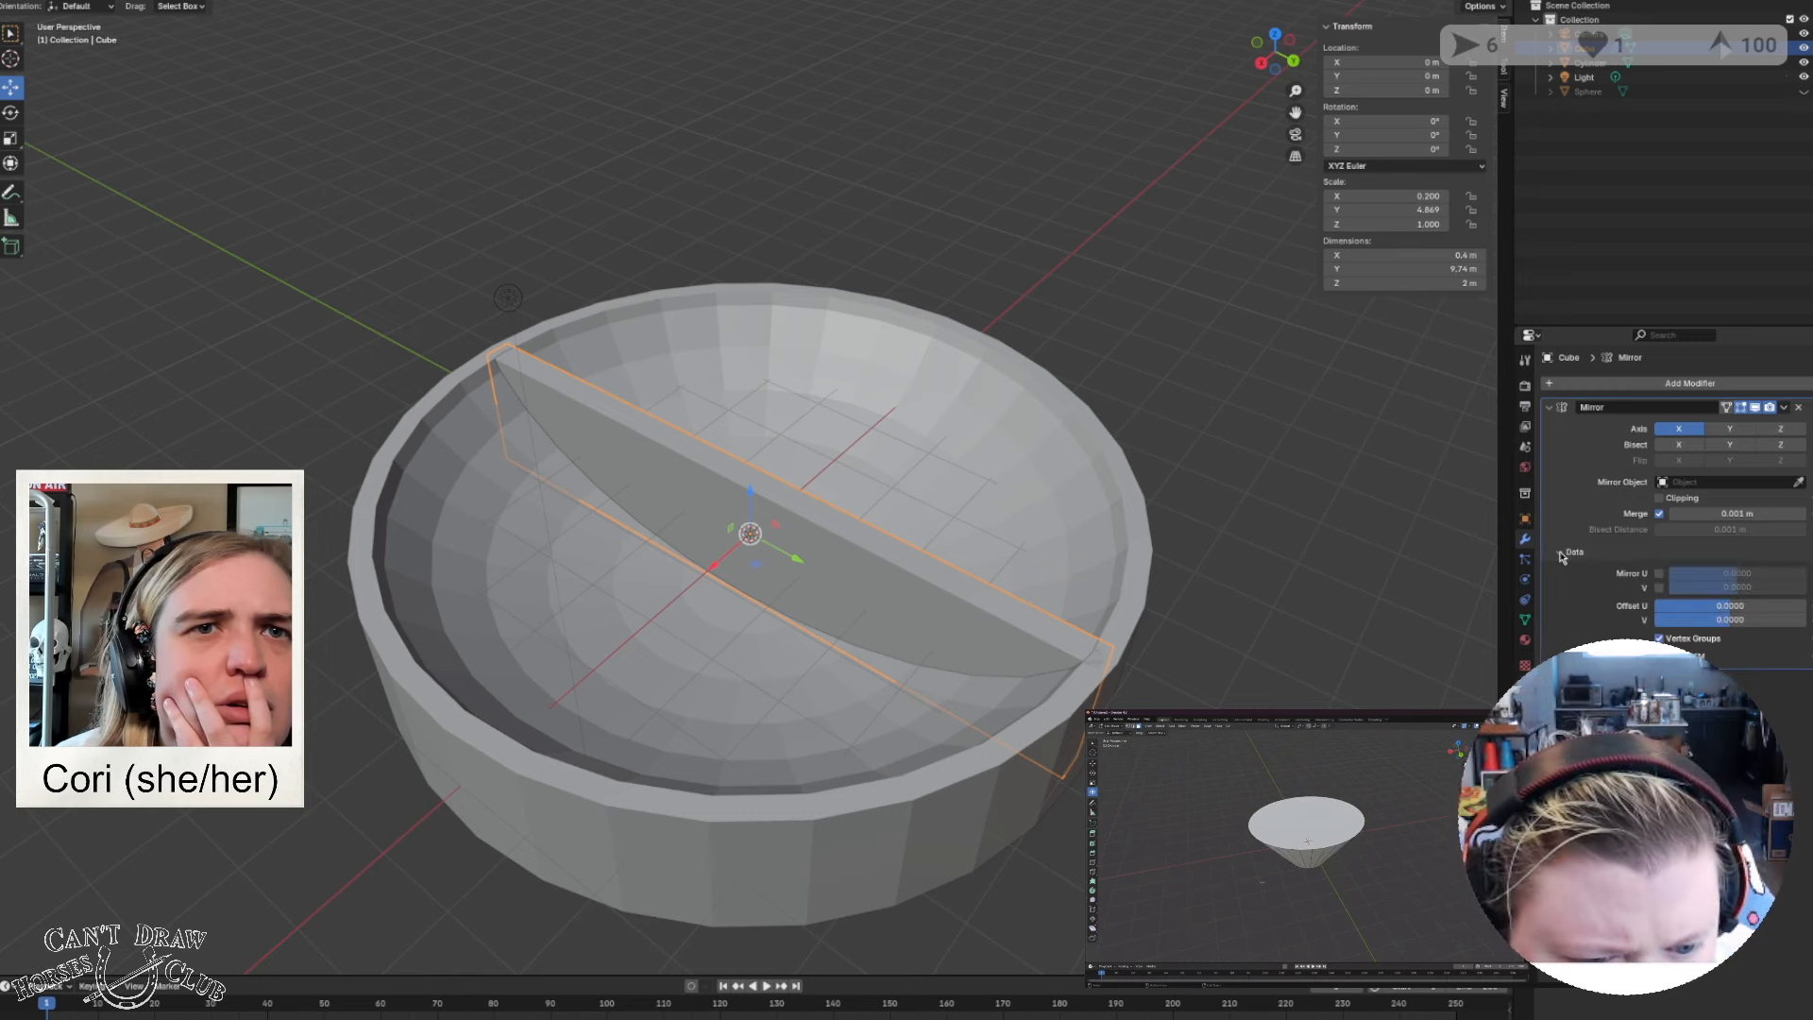
click(1561, 554)
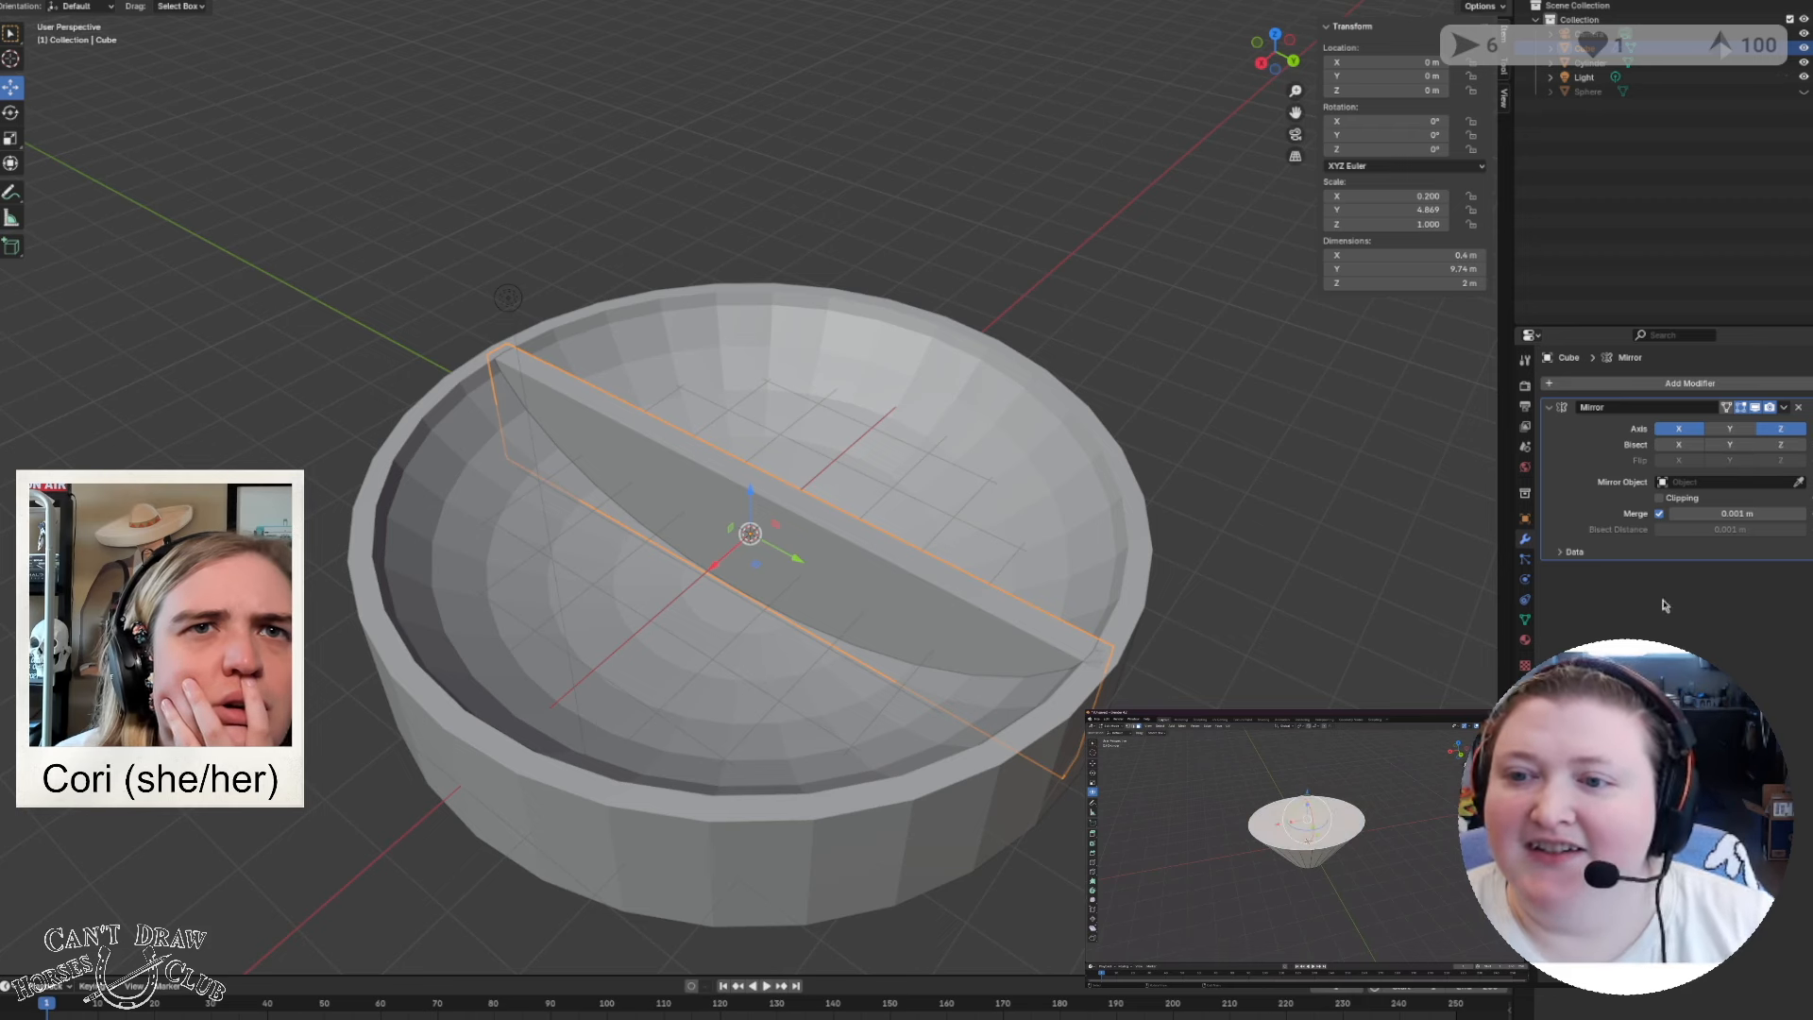
click(1550, 409)
click(1551, 409)
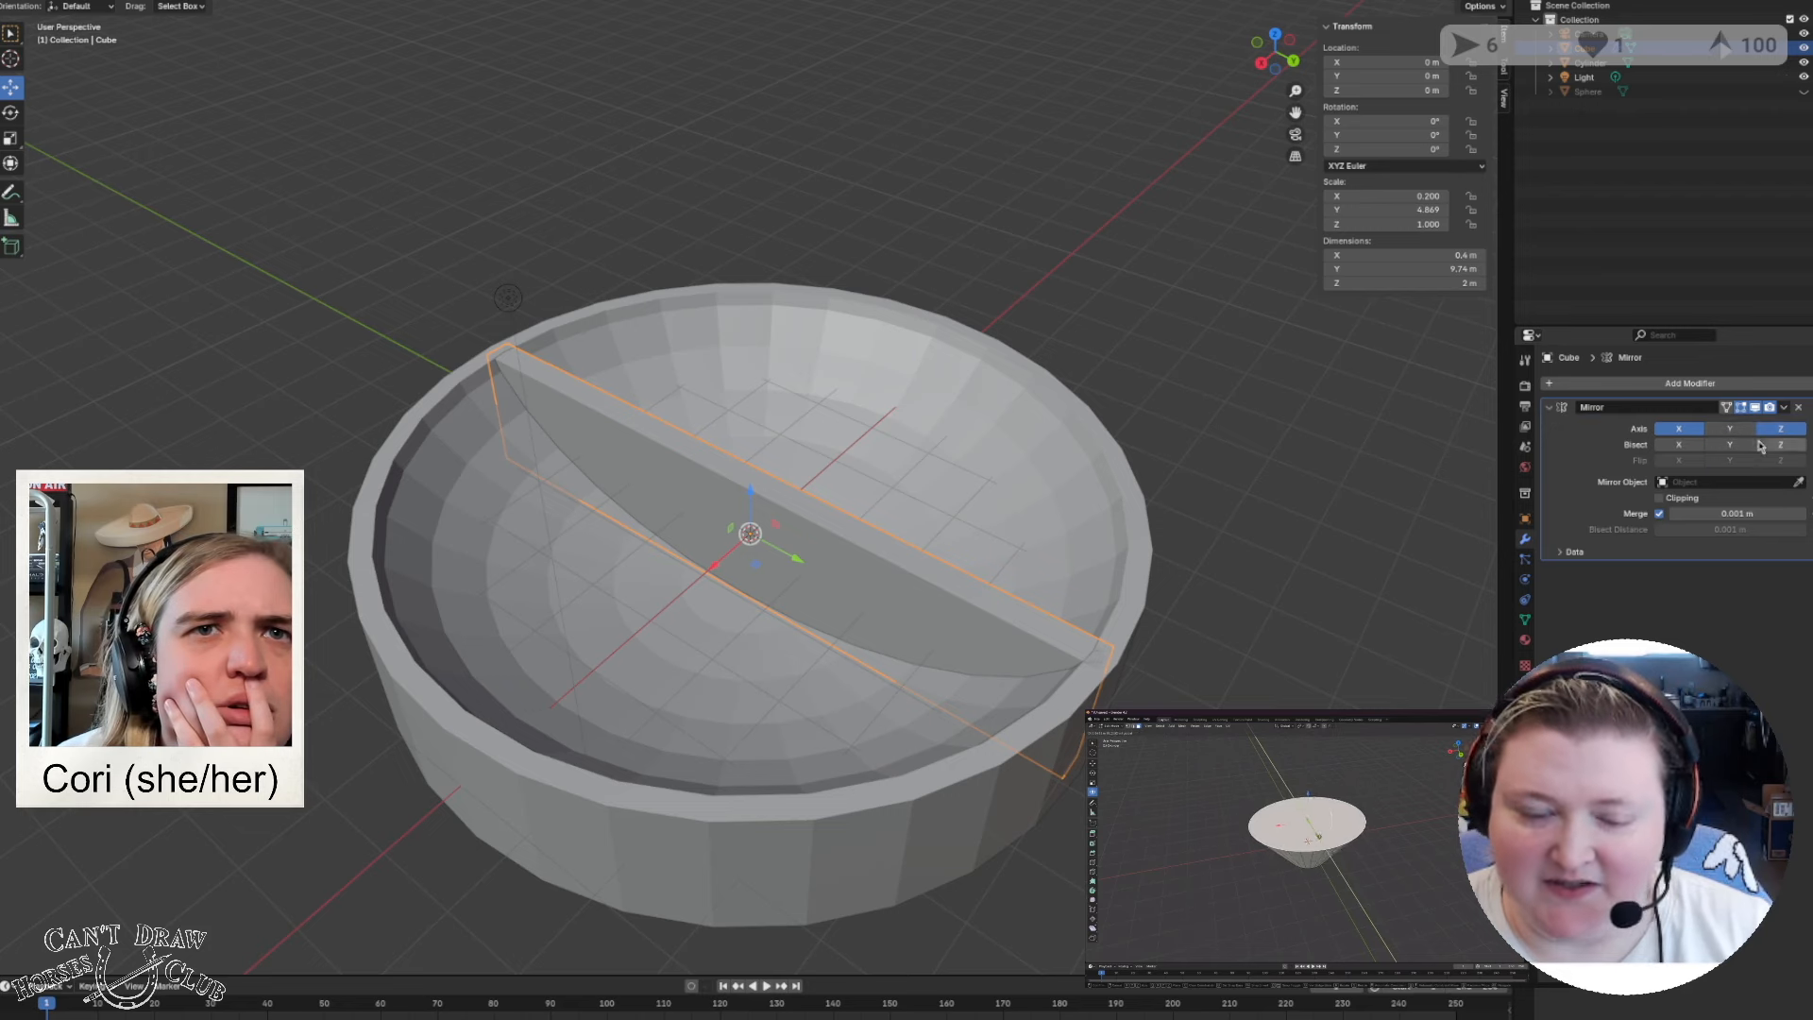
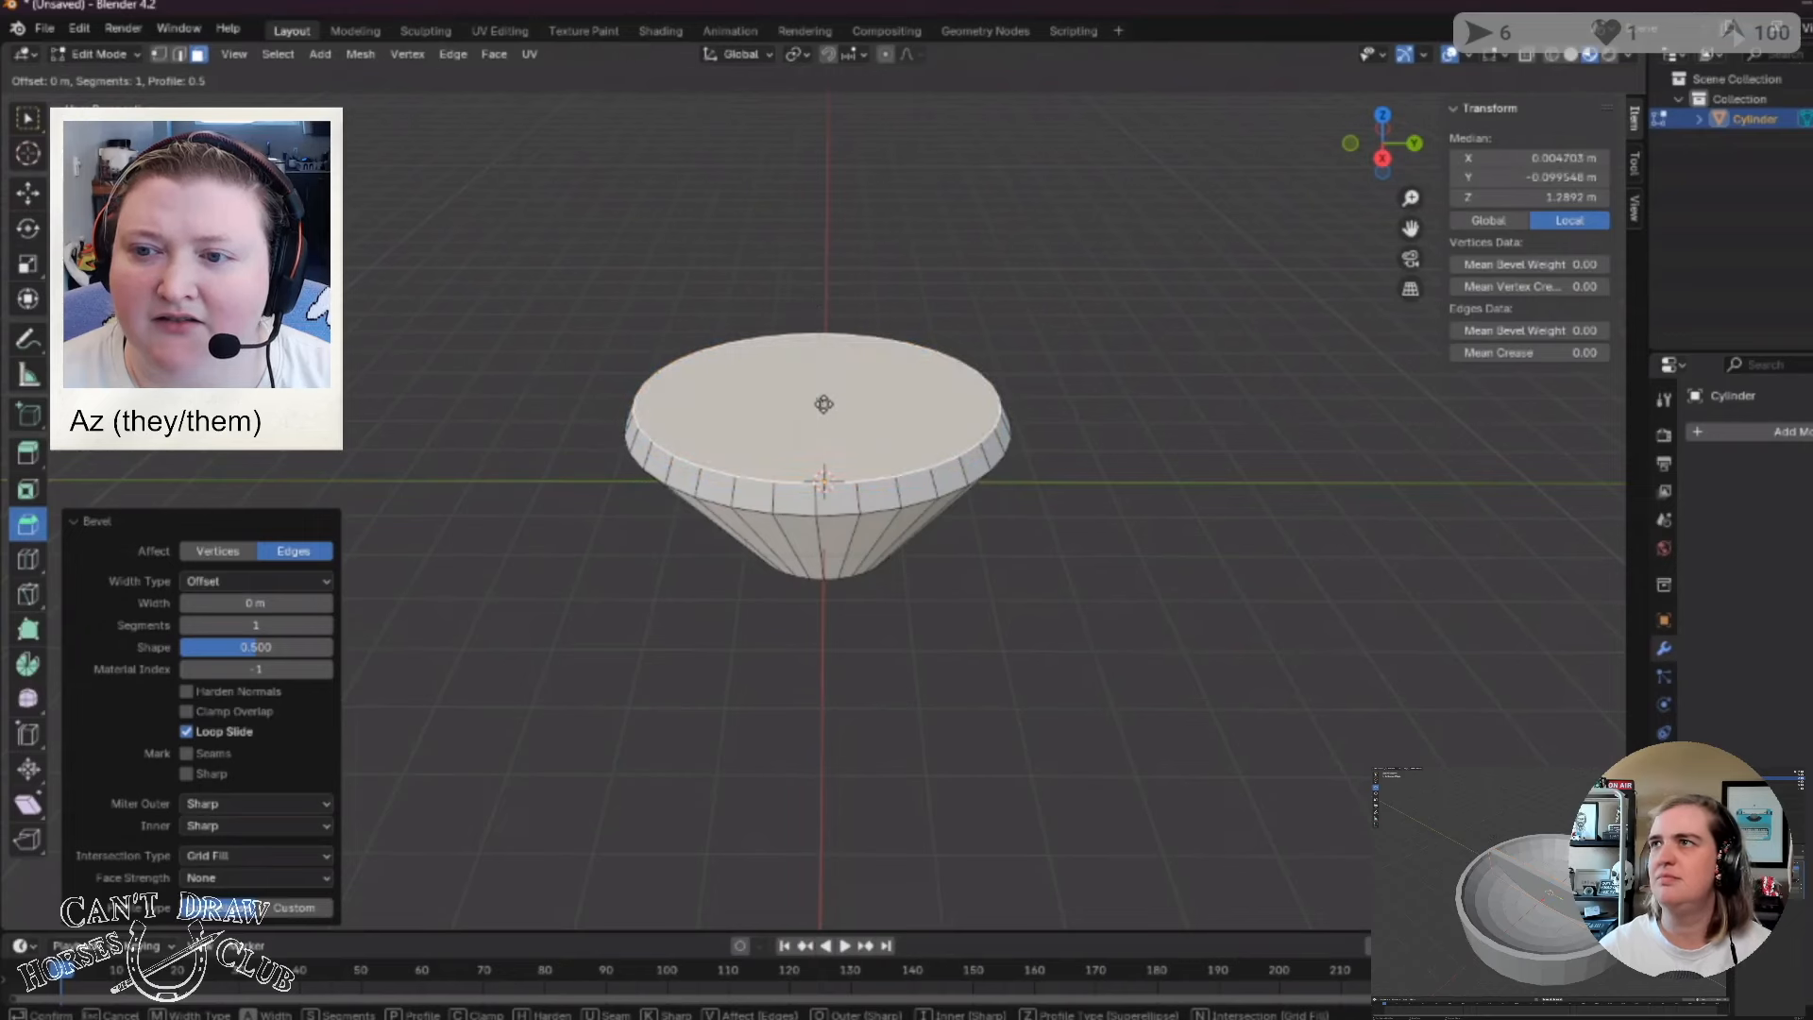
Try bevelling the top face of the tapered cylinder by about 0.223 m, and undo the bevel.
key(ctrl+b)
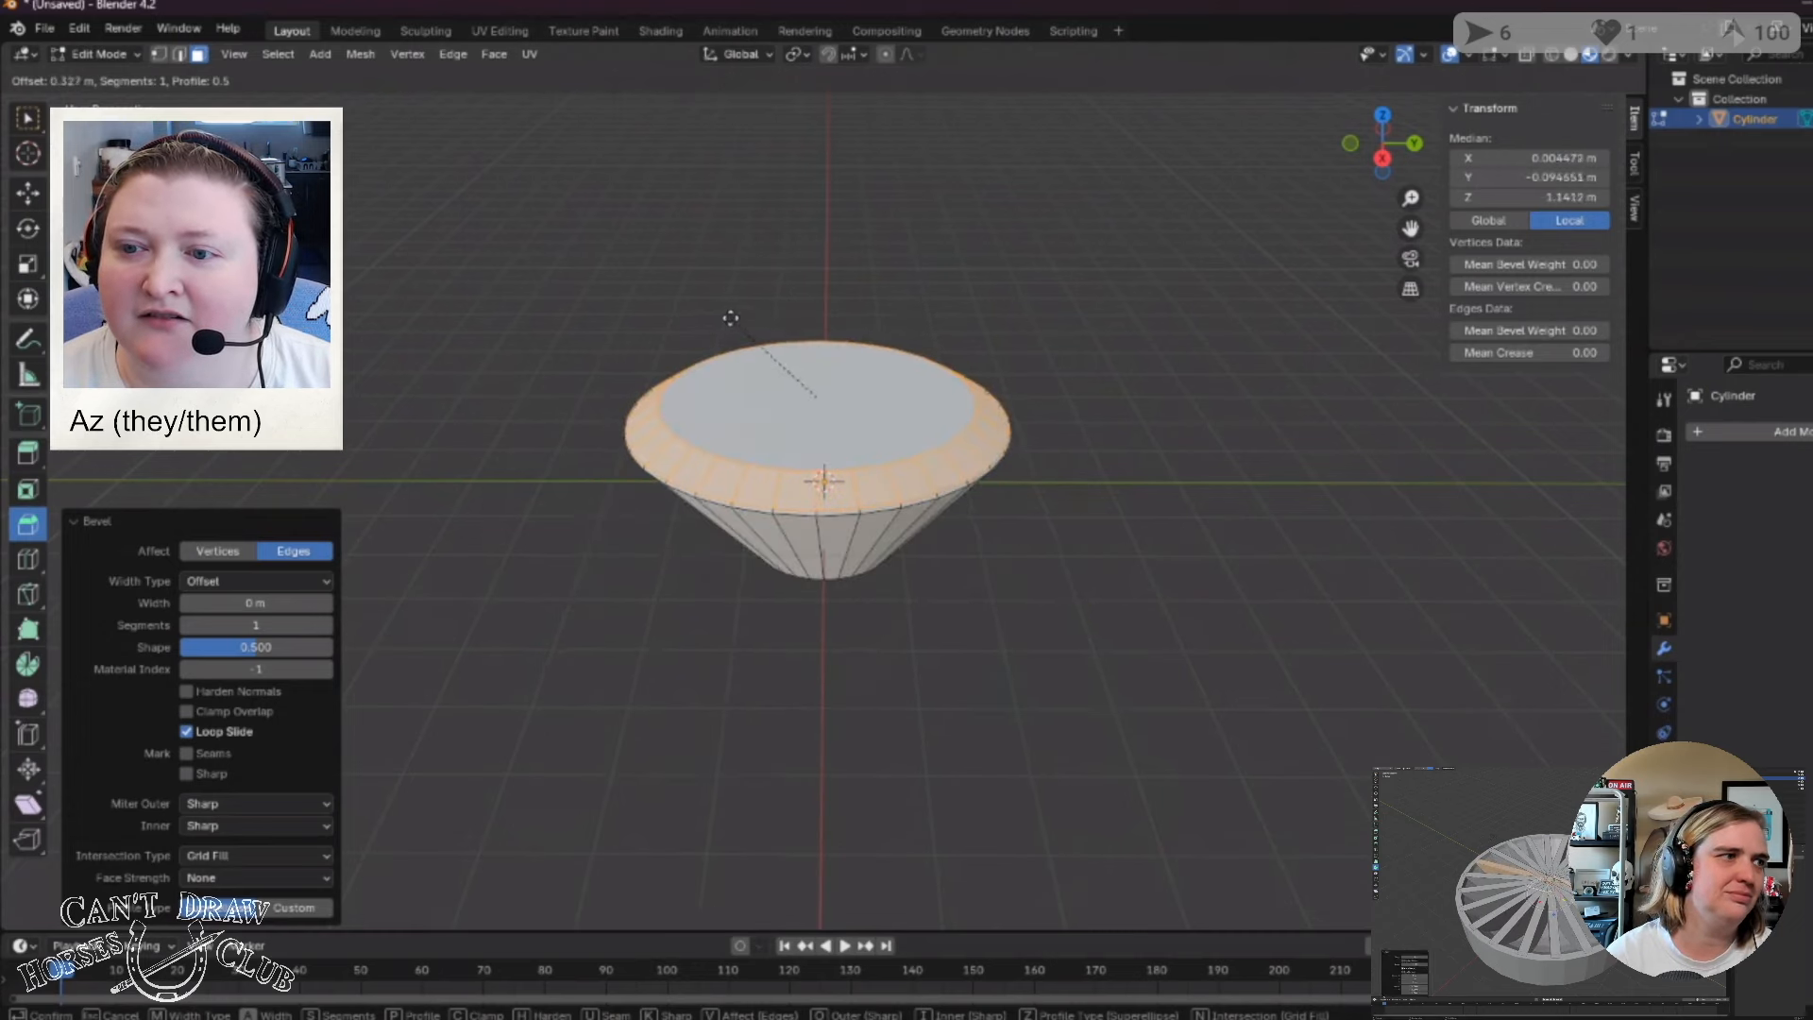
click(733, 326)
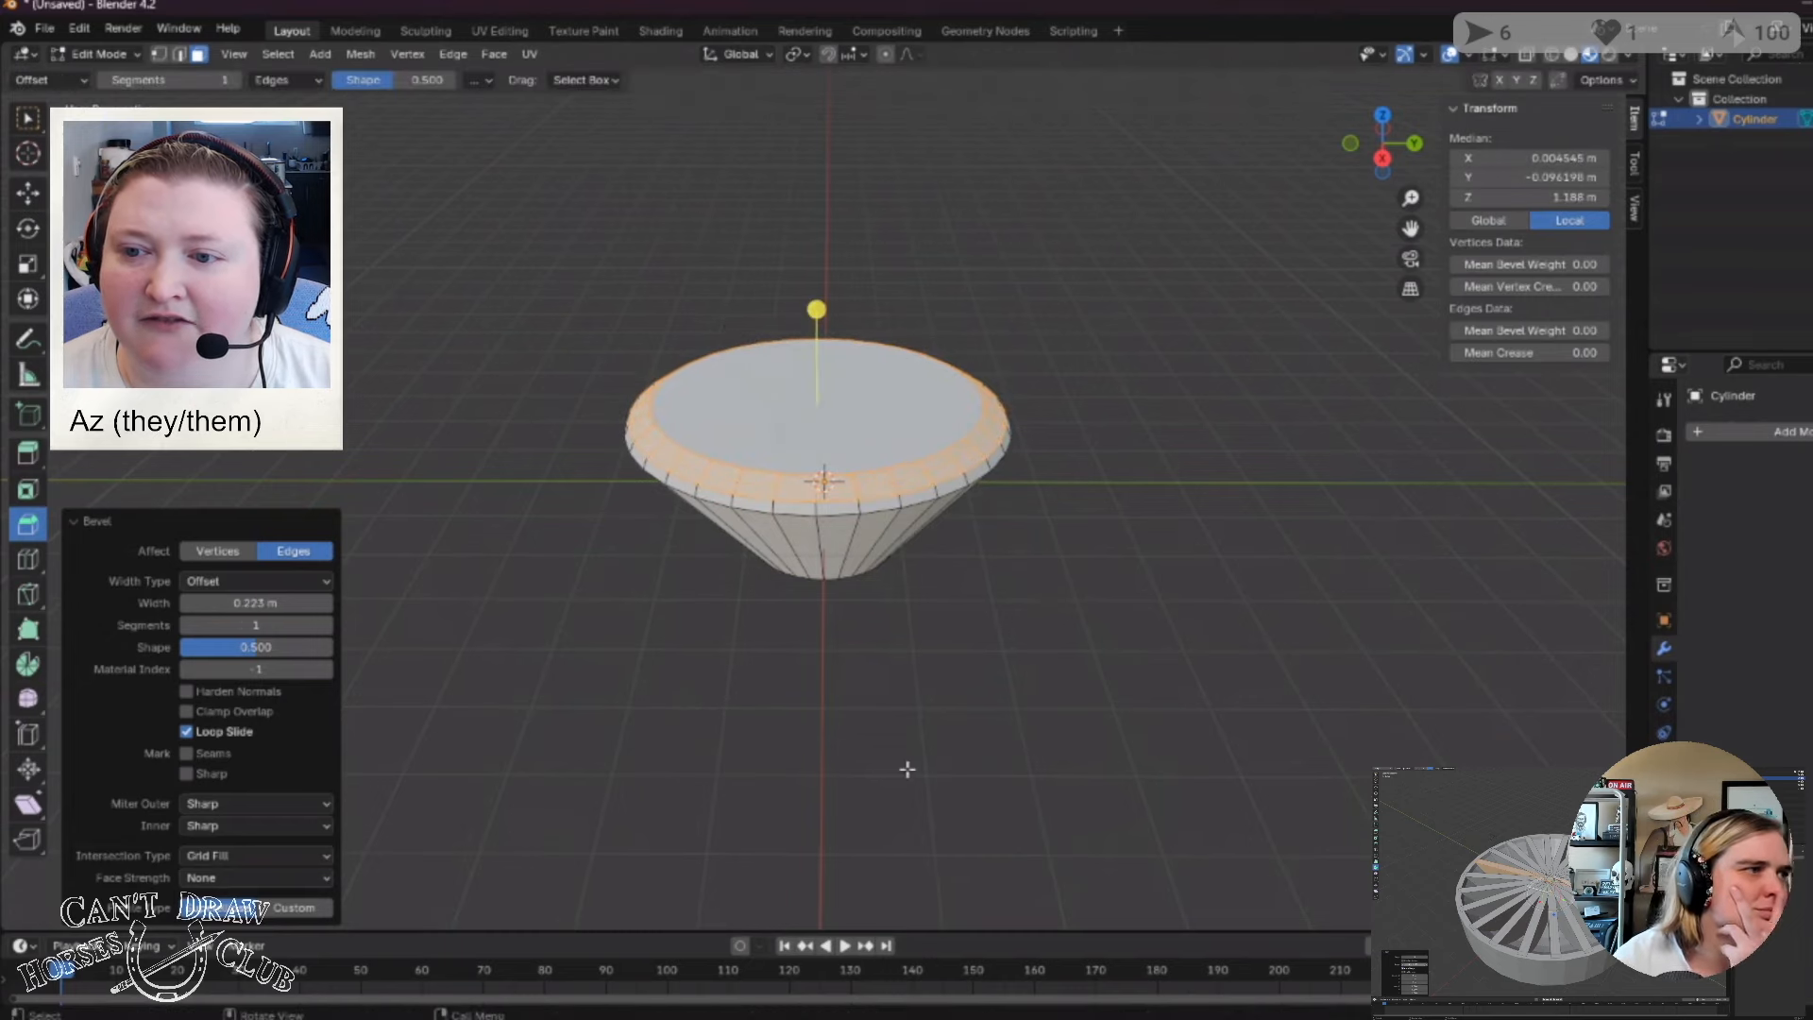
click(846, 757)
middle_drag(846, 757, 800, 753)
key(ctrl+z)
key(ctrl+z)
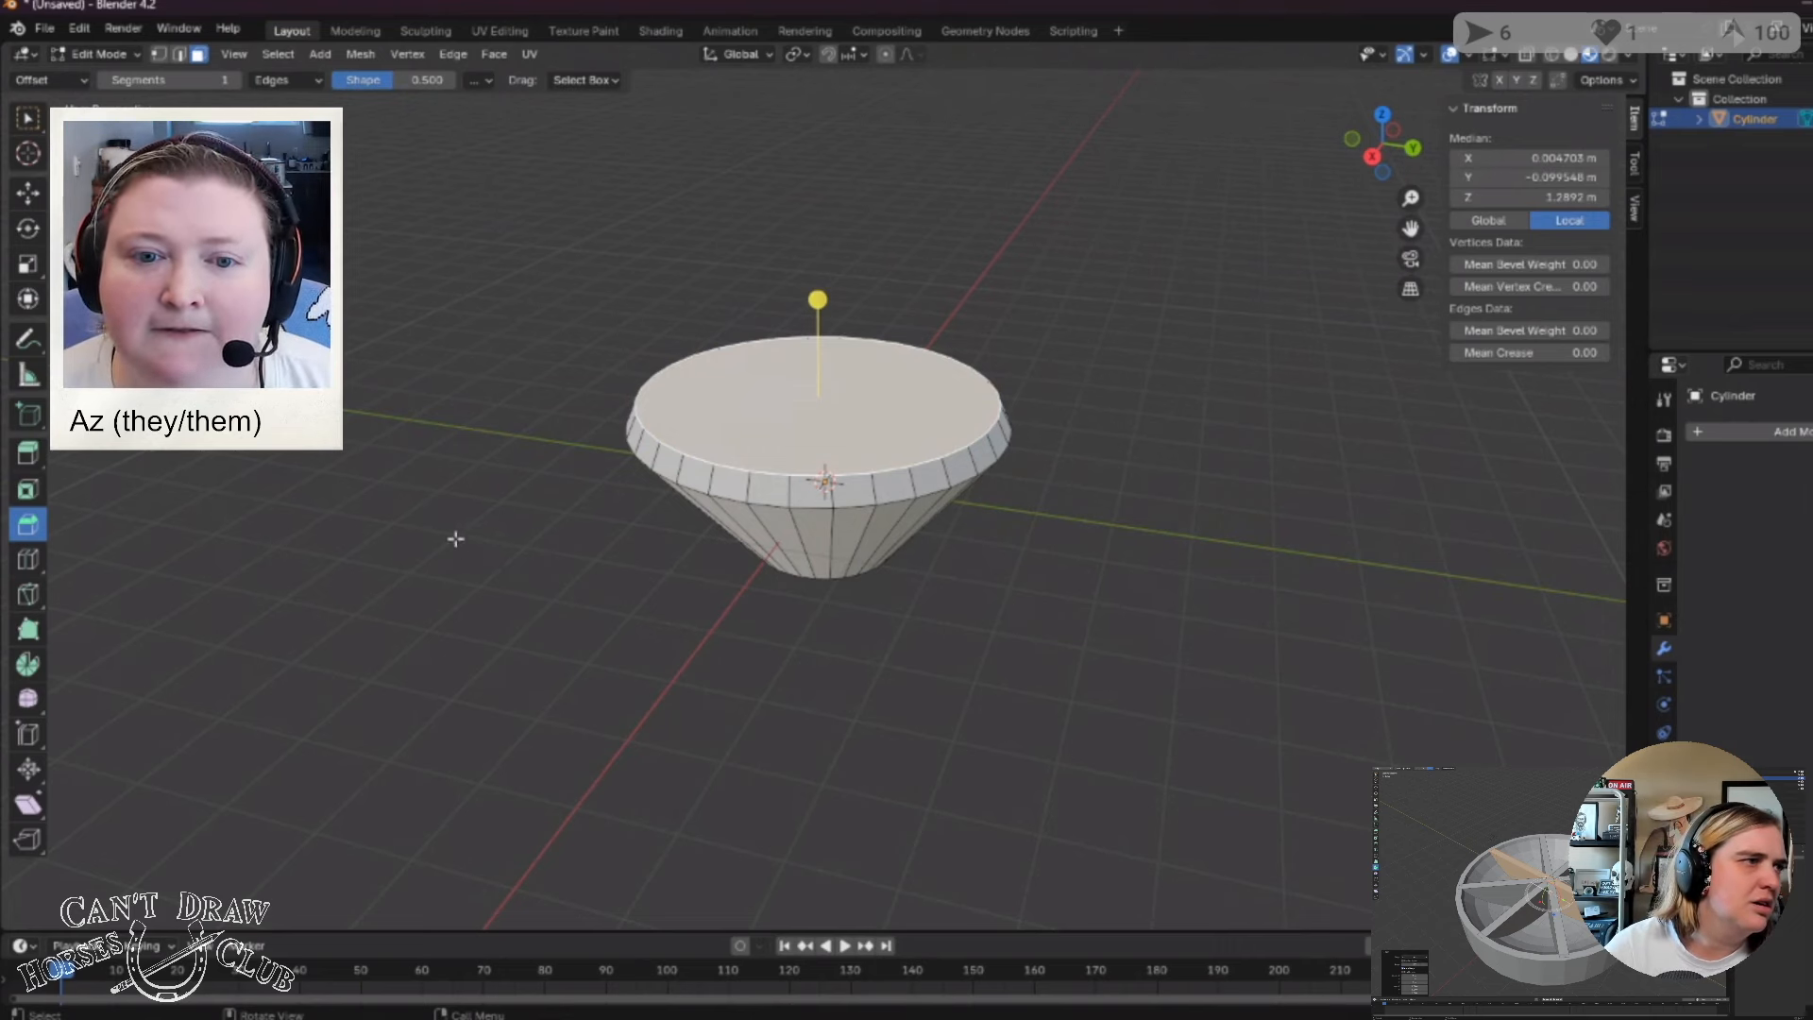
Try insetting the tapered cylinder's top face by about 0.247 m, and undo the inset.
middle_drag(462, 535, 525, 617)
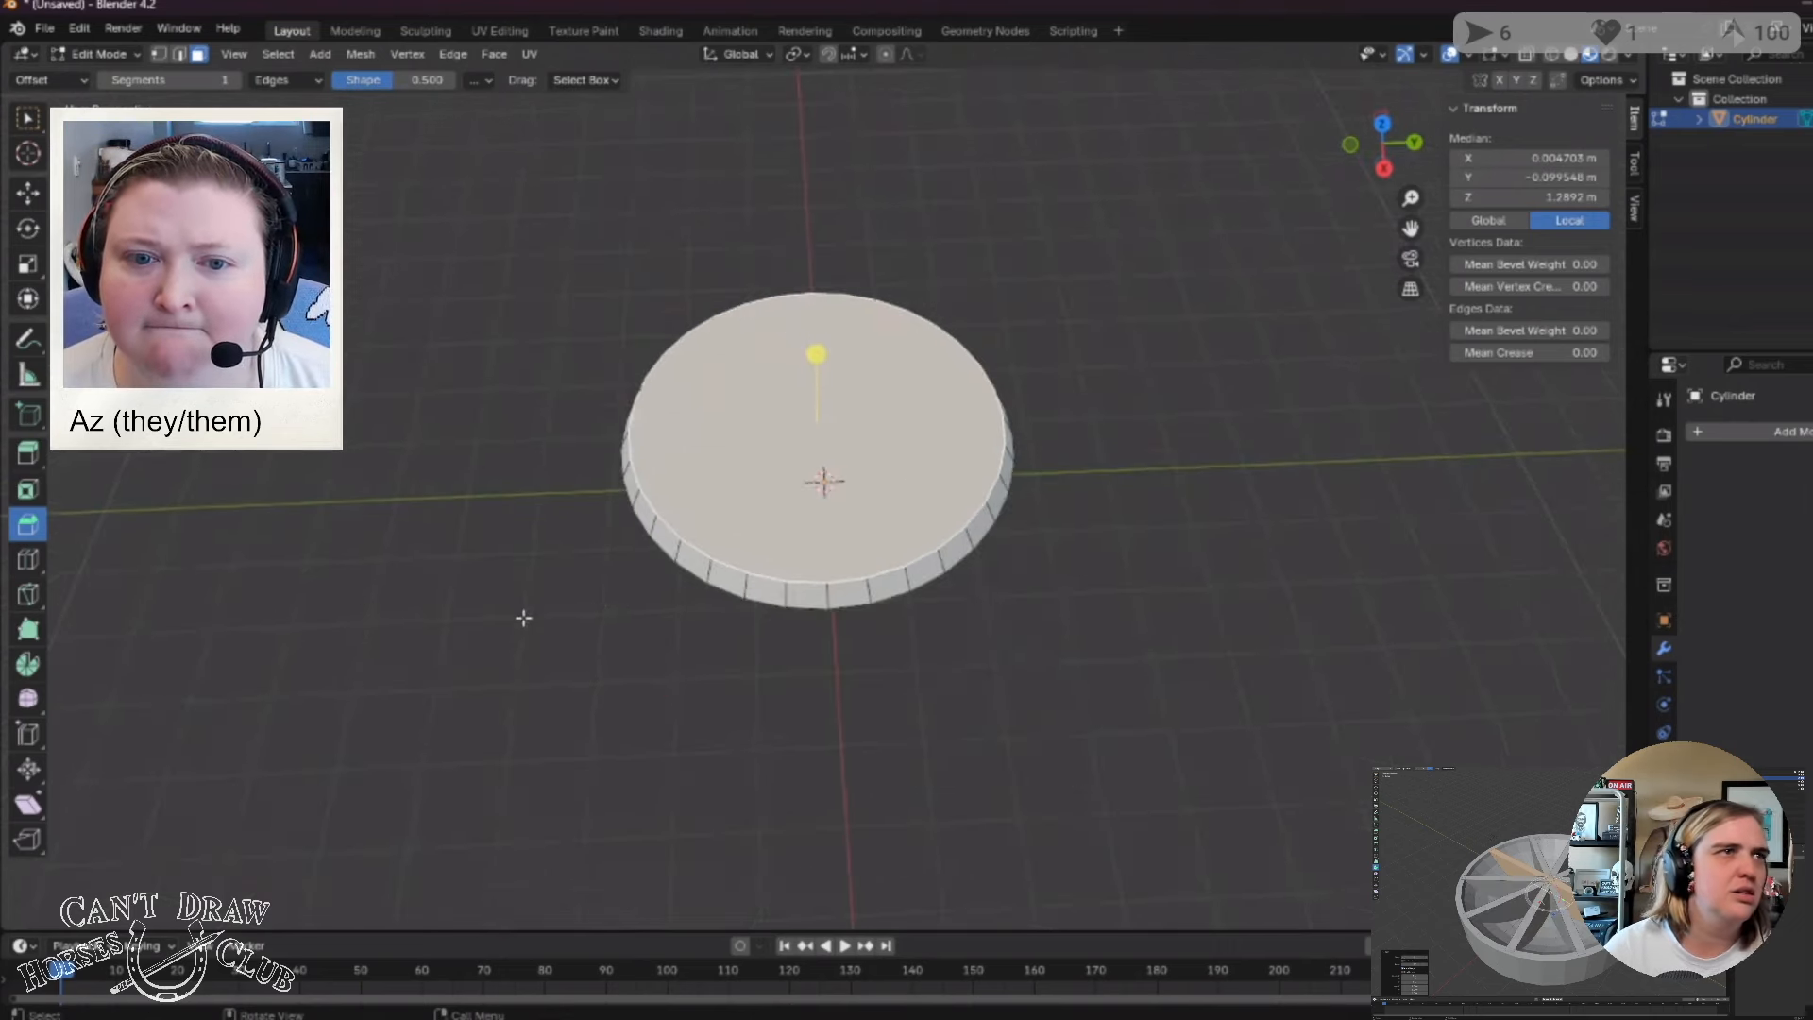
click(28, 491)
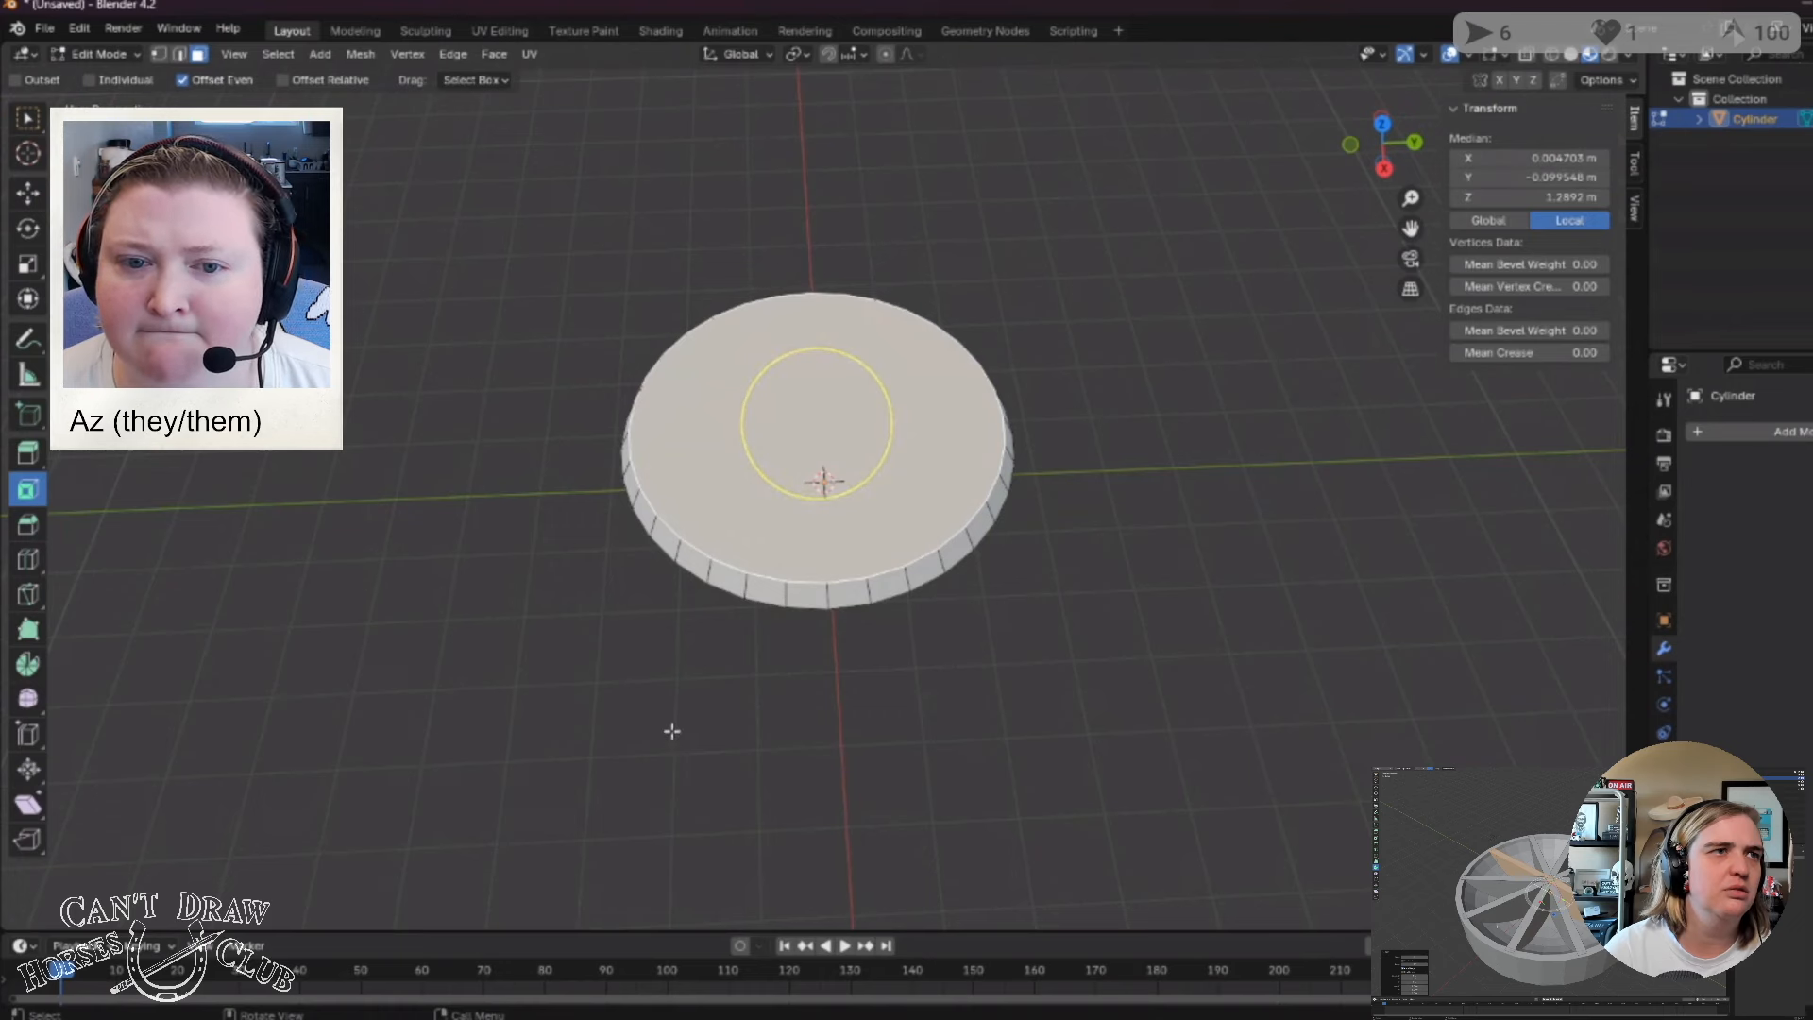
middle_drag(668, 730, 655, 656)
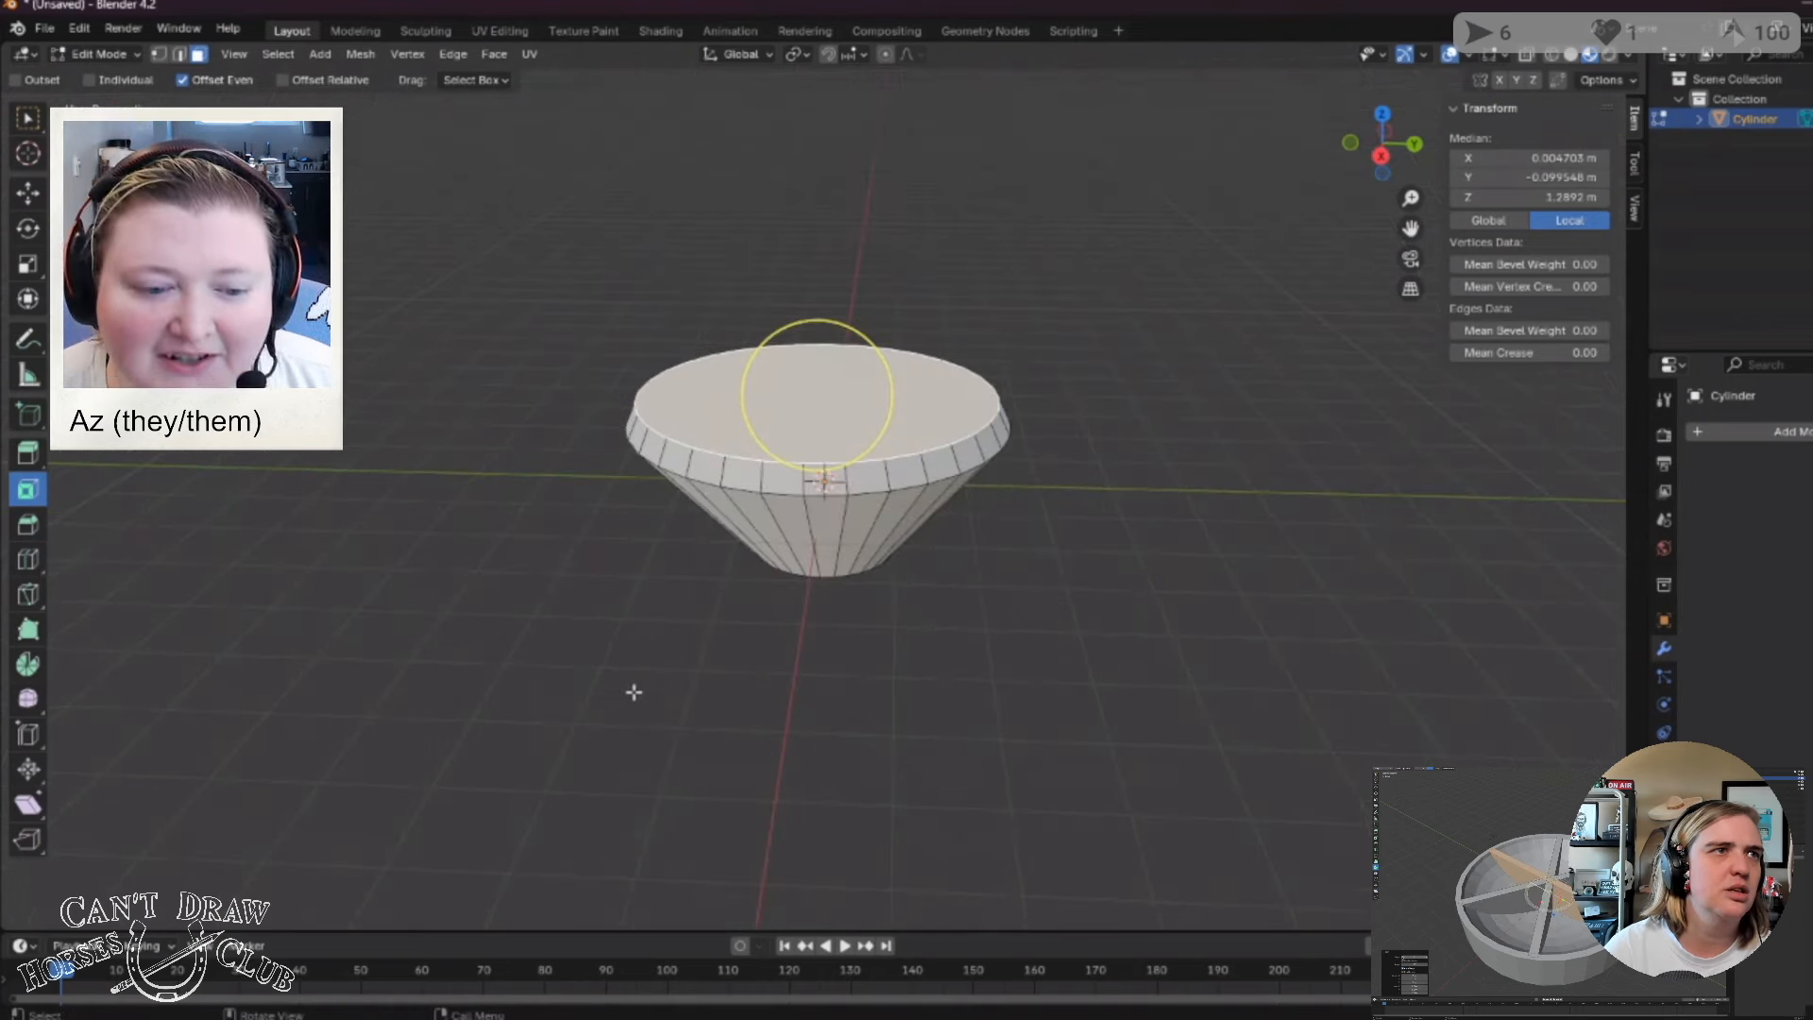
middle_drag(848, 409, 926, 348)
middle_drag(879, 267, 868, 363)
mouse_move(868, 363)
mouse_down()
mouse_move(858, 315)
mouse_move(857, 372)
mouse_up()
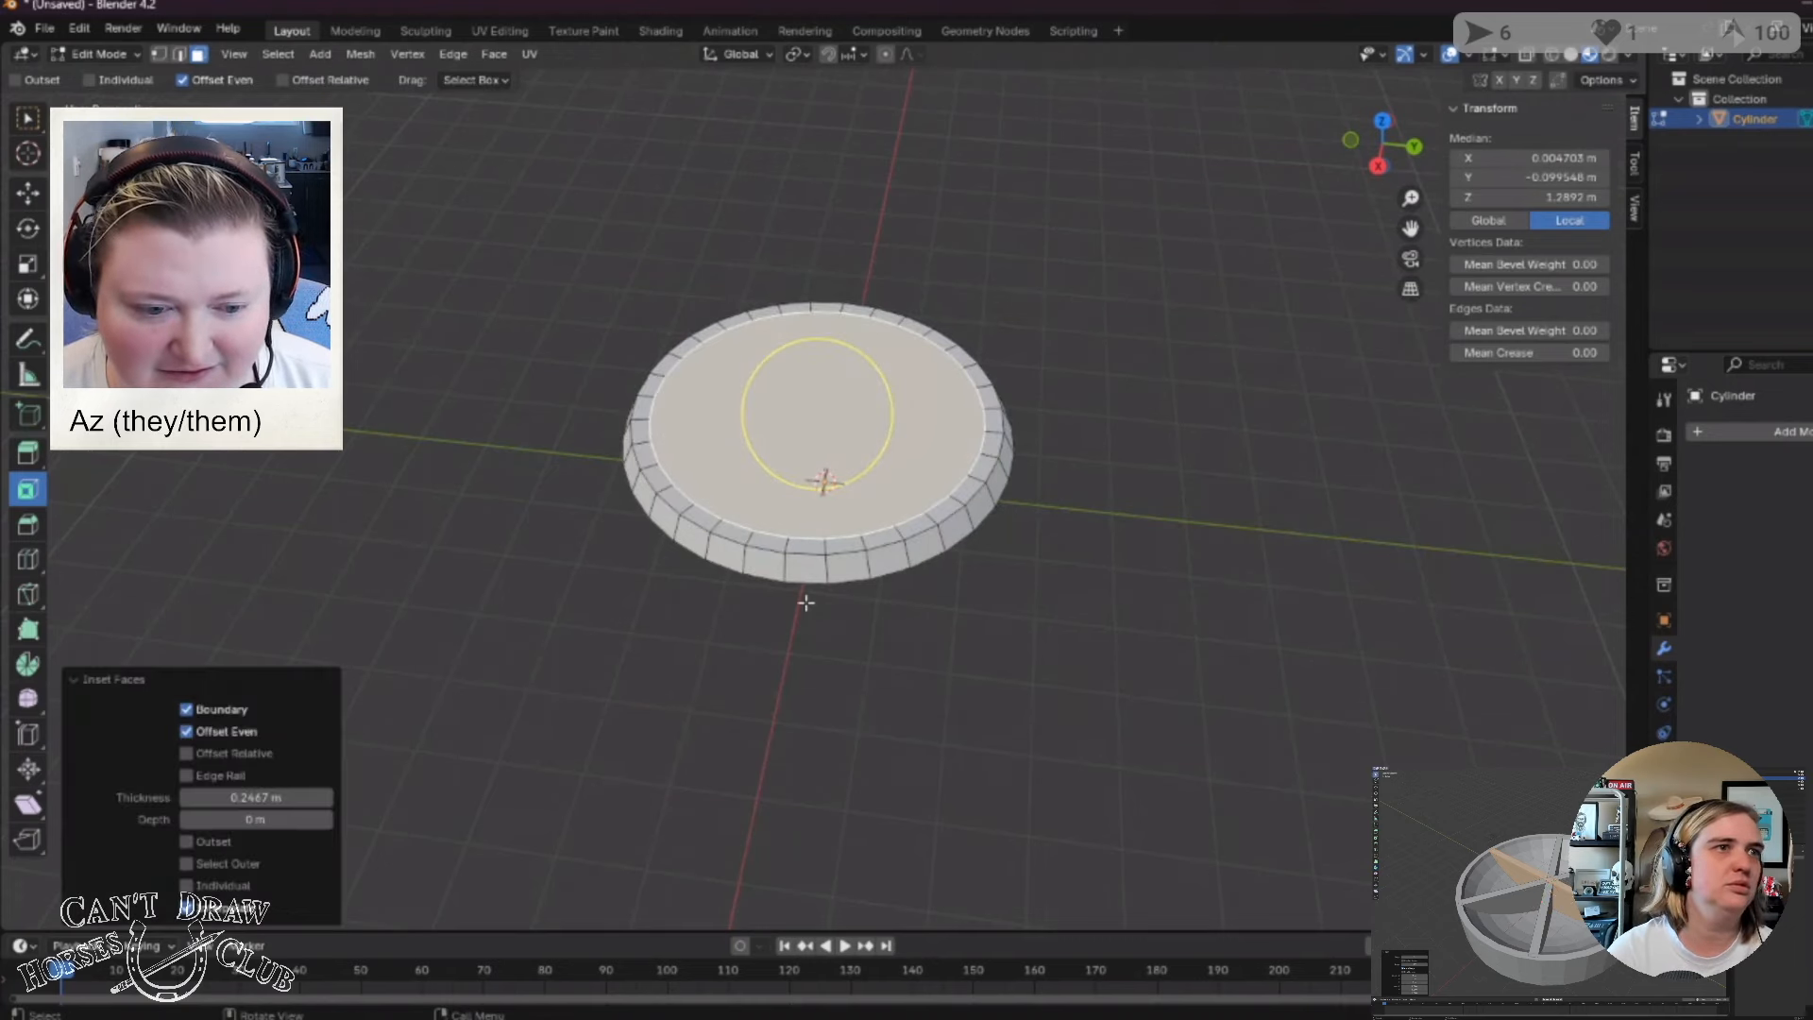
key(ctrl+z)
Try another inset of the top face from a lower viewing angle, and undo it.
middle_drag(818, 598, 933, 407)
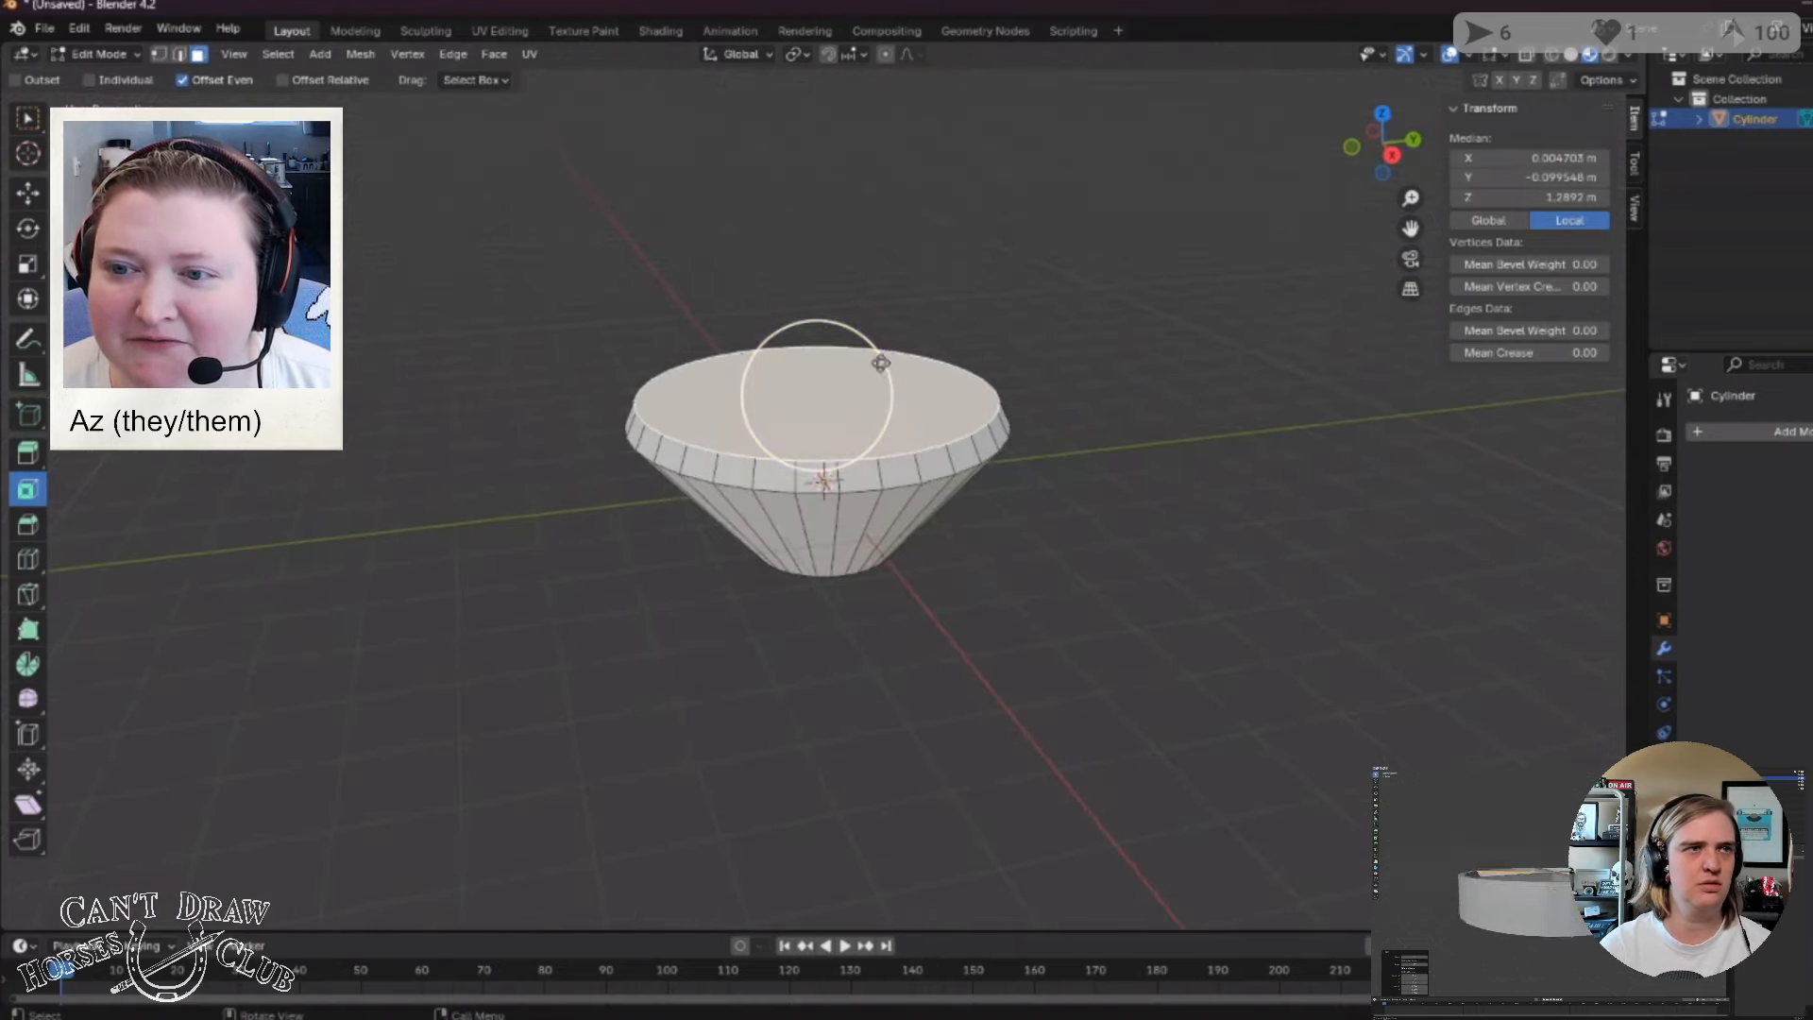
drag(874, 357, 907, 639)
key(ctrl+z)
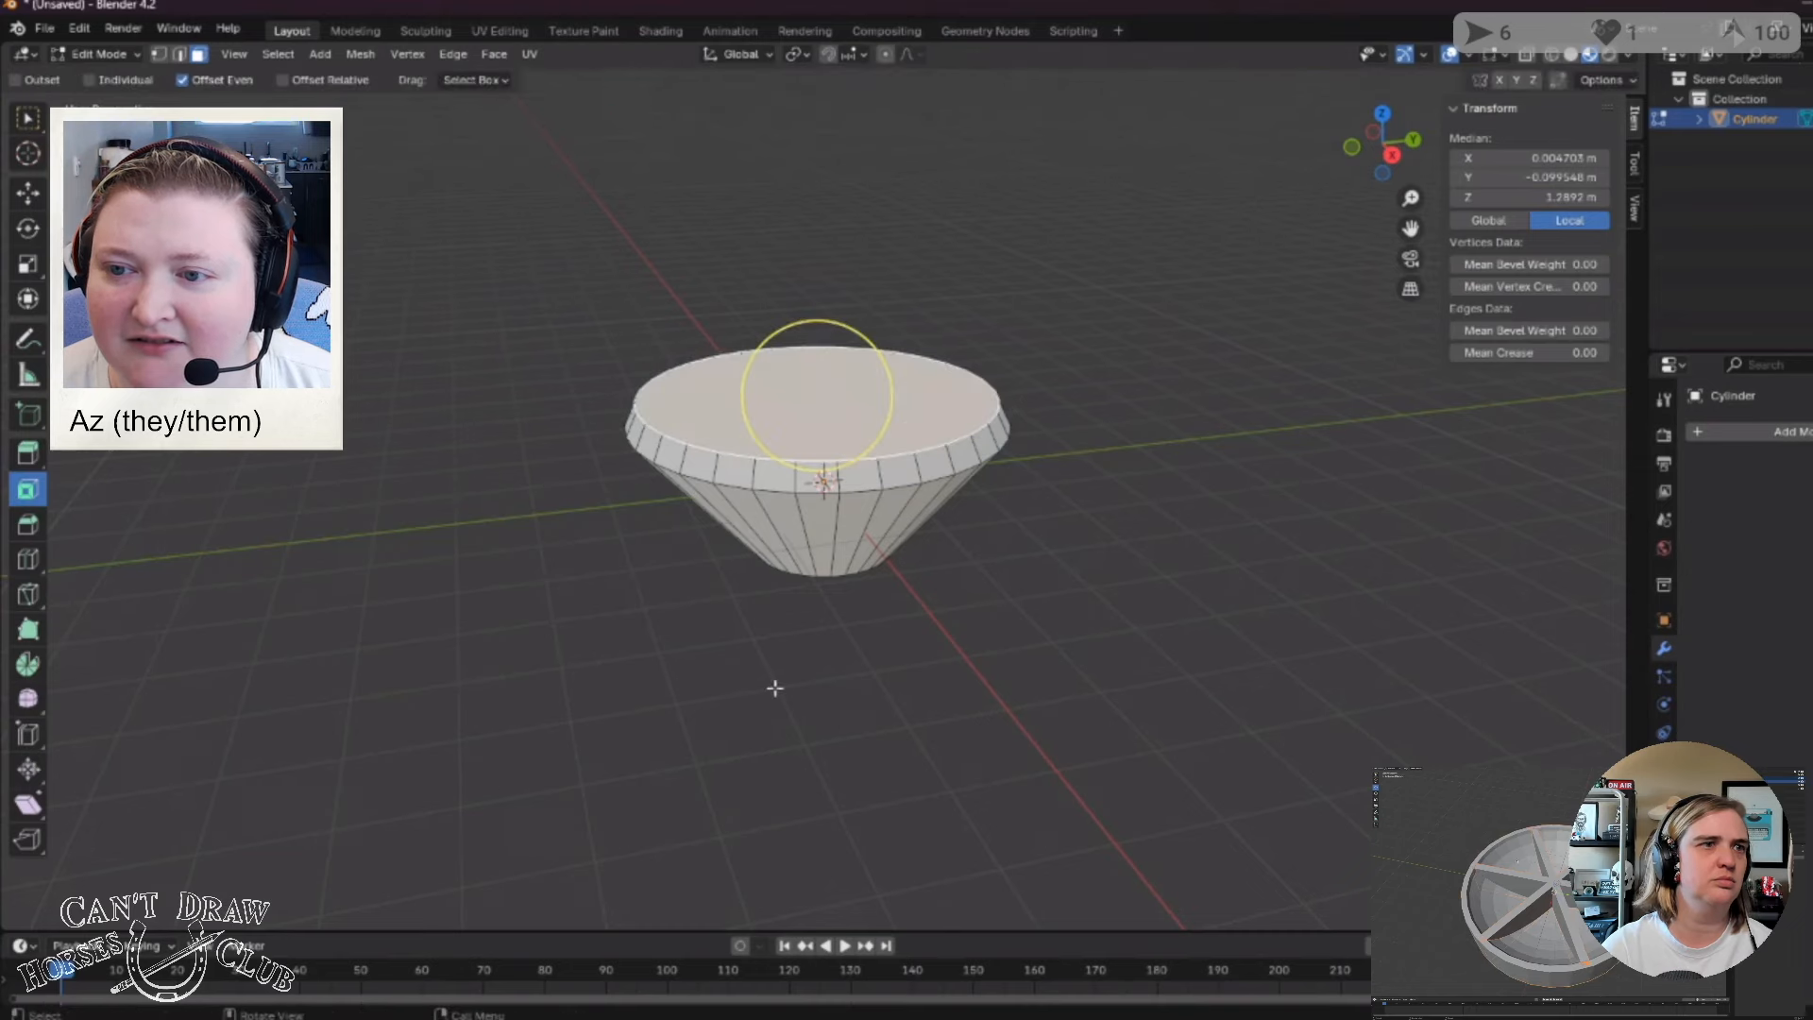
click(773, 687)
middle_drag(774, 688, 761, 636)
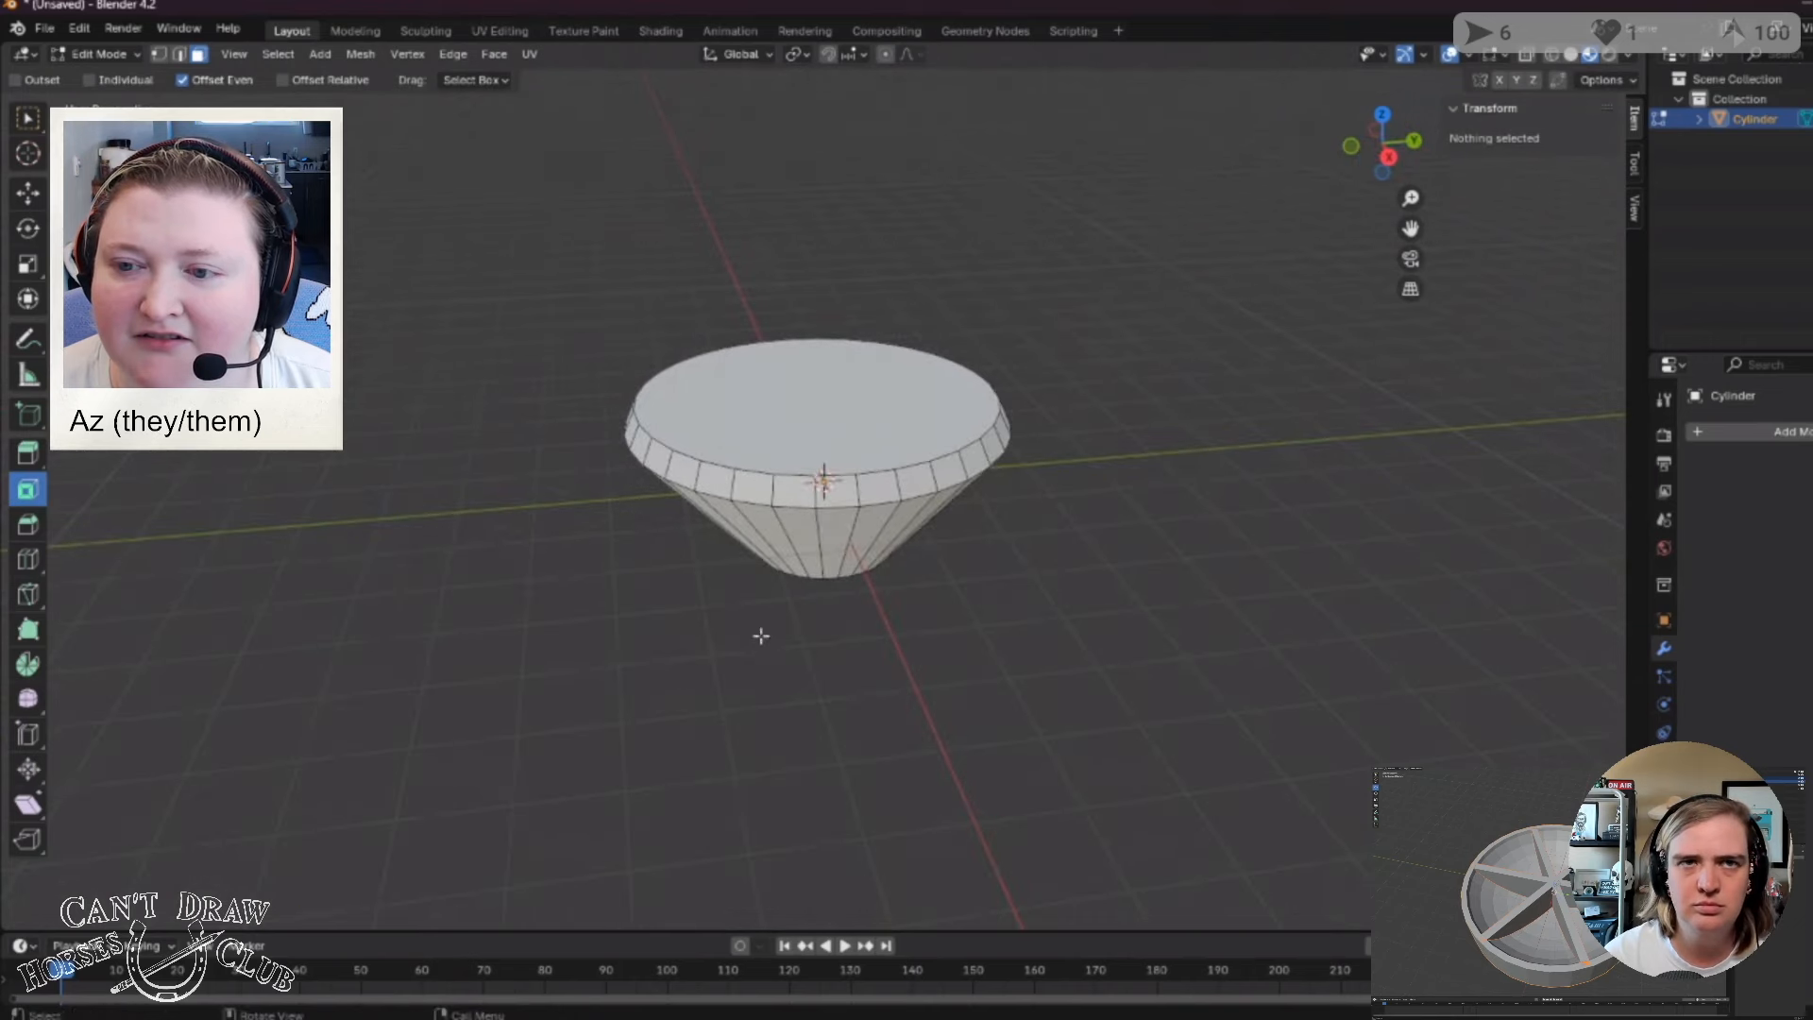
click(841, 526)
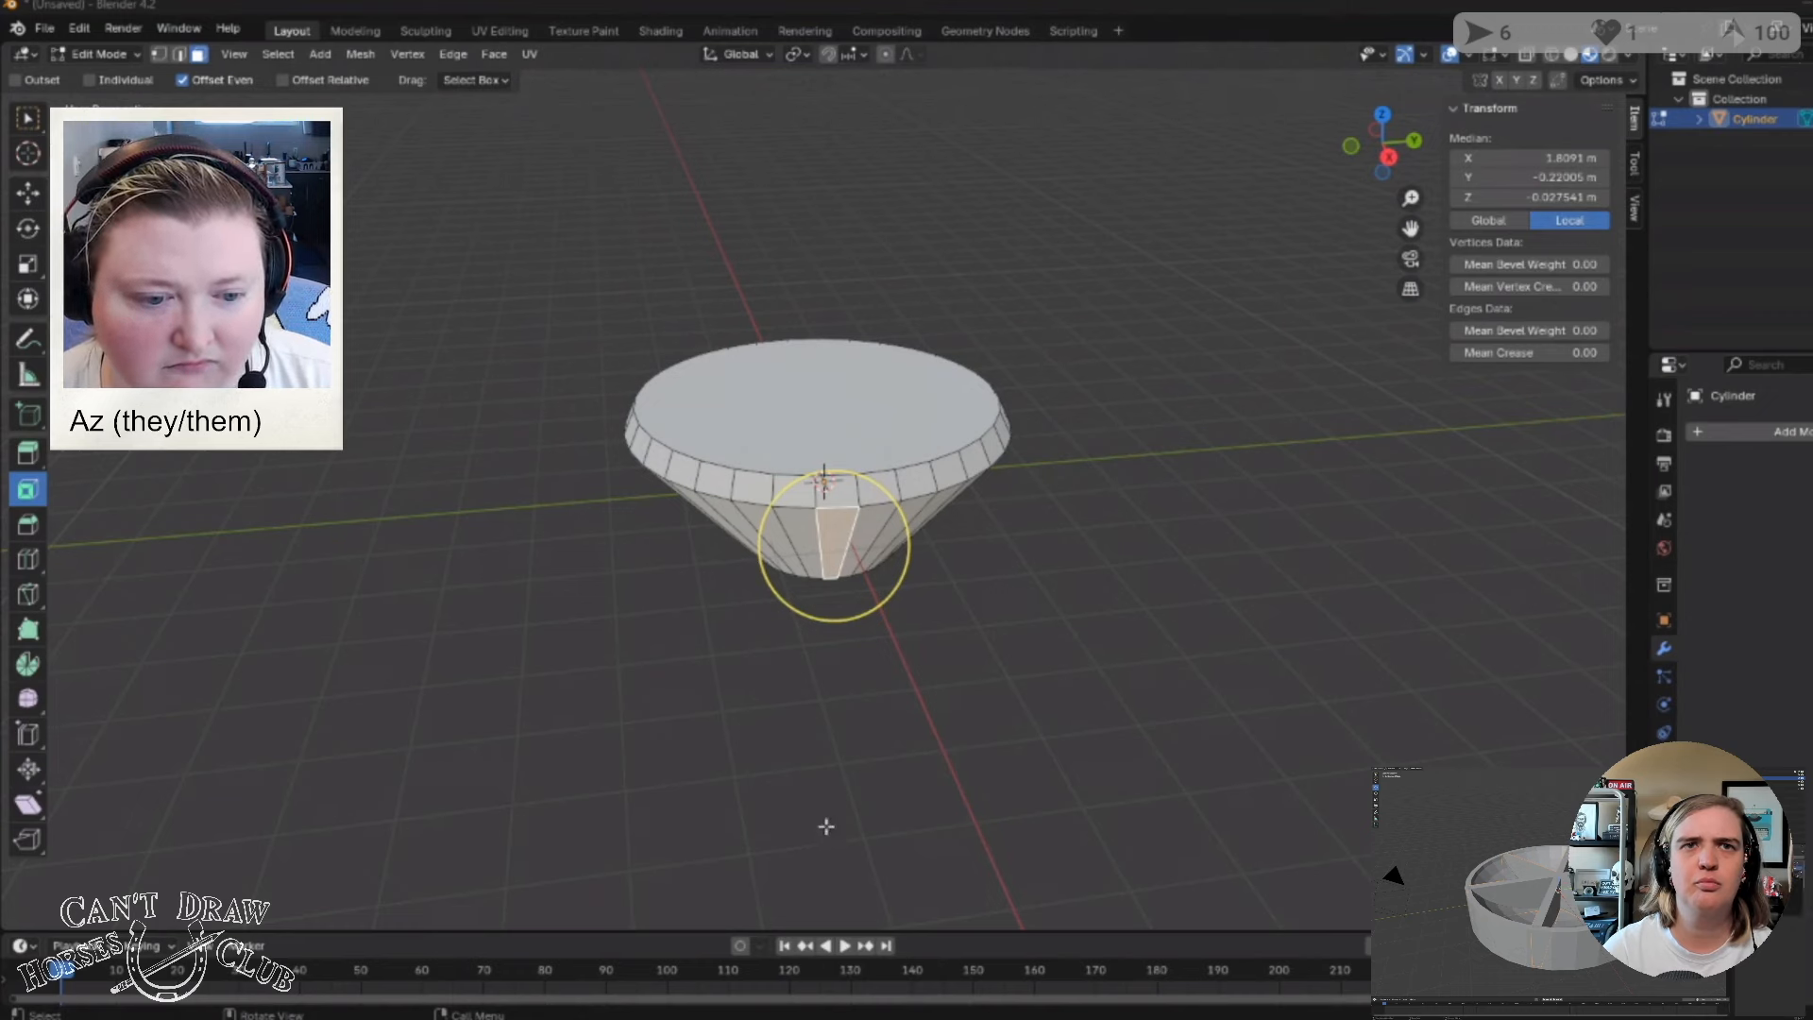
click(609, 727)
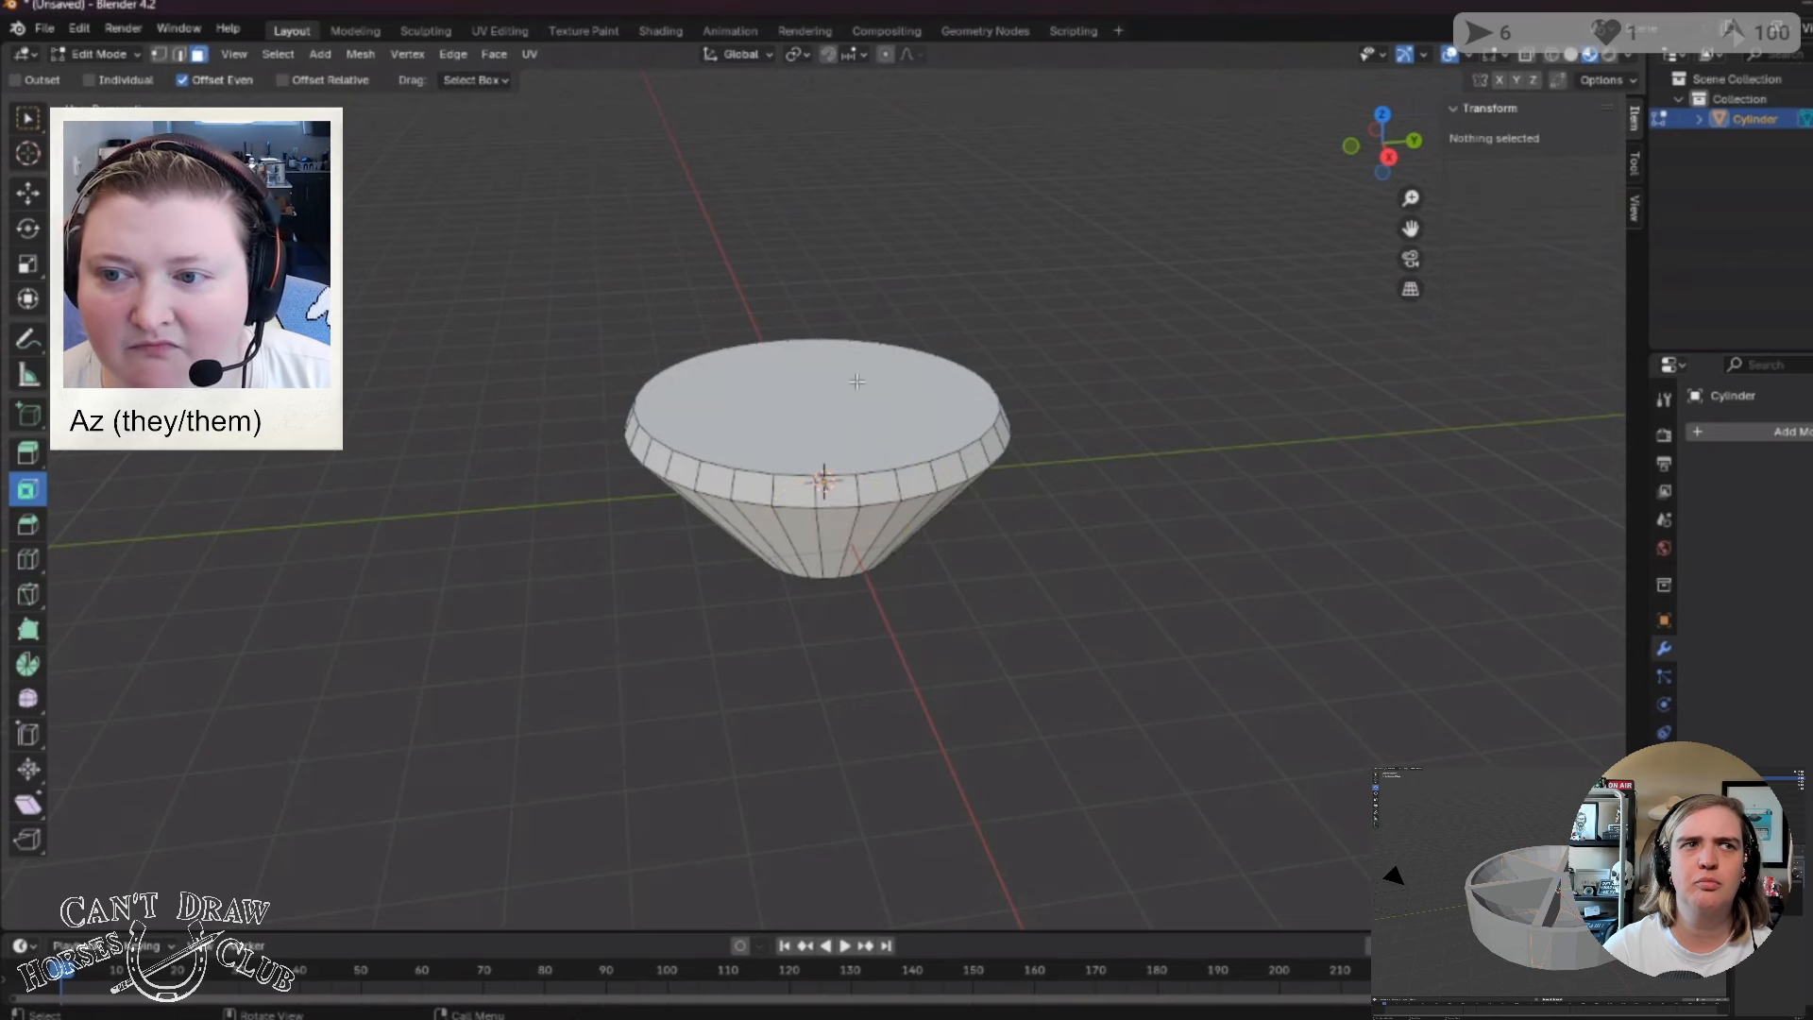
key(ctrl+z)
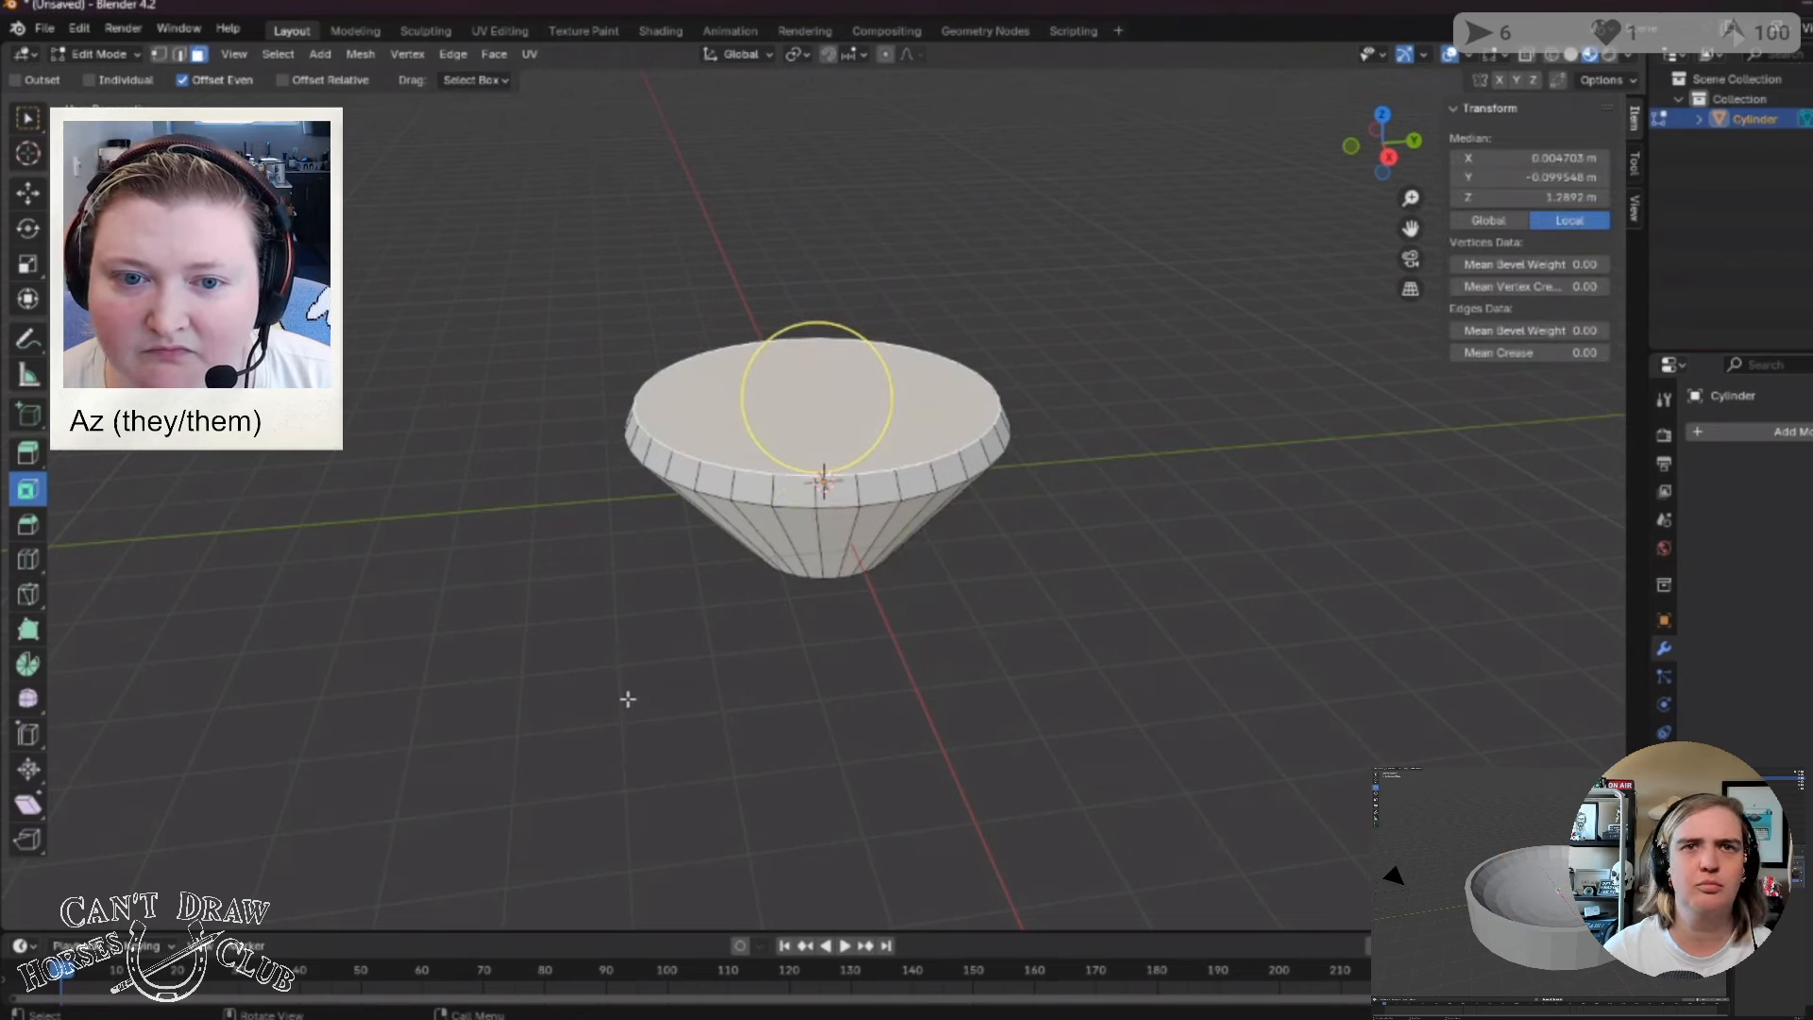
Bevel the edges of the tapered cylinder's top face by about 0.217 m with one segment, and select a lower side face.
click(28, 527)
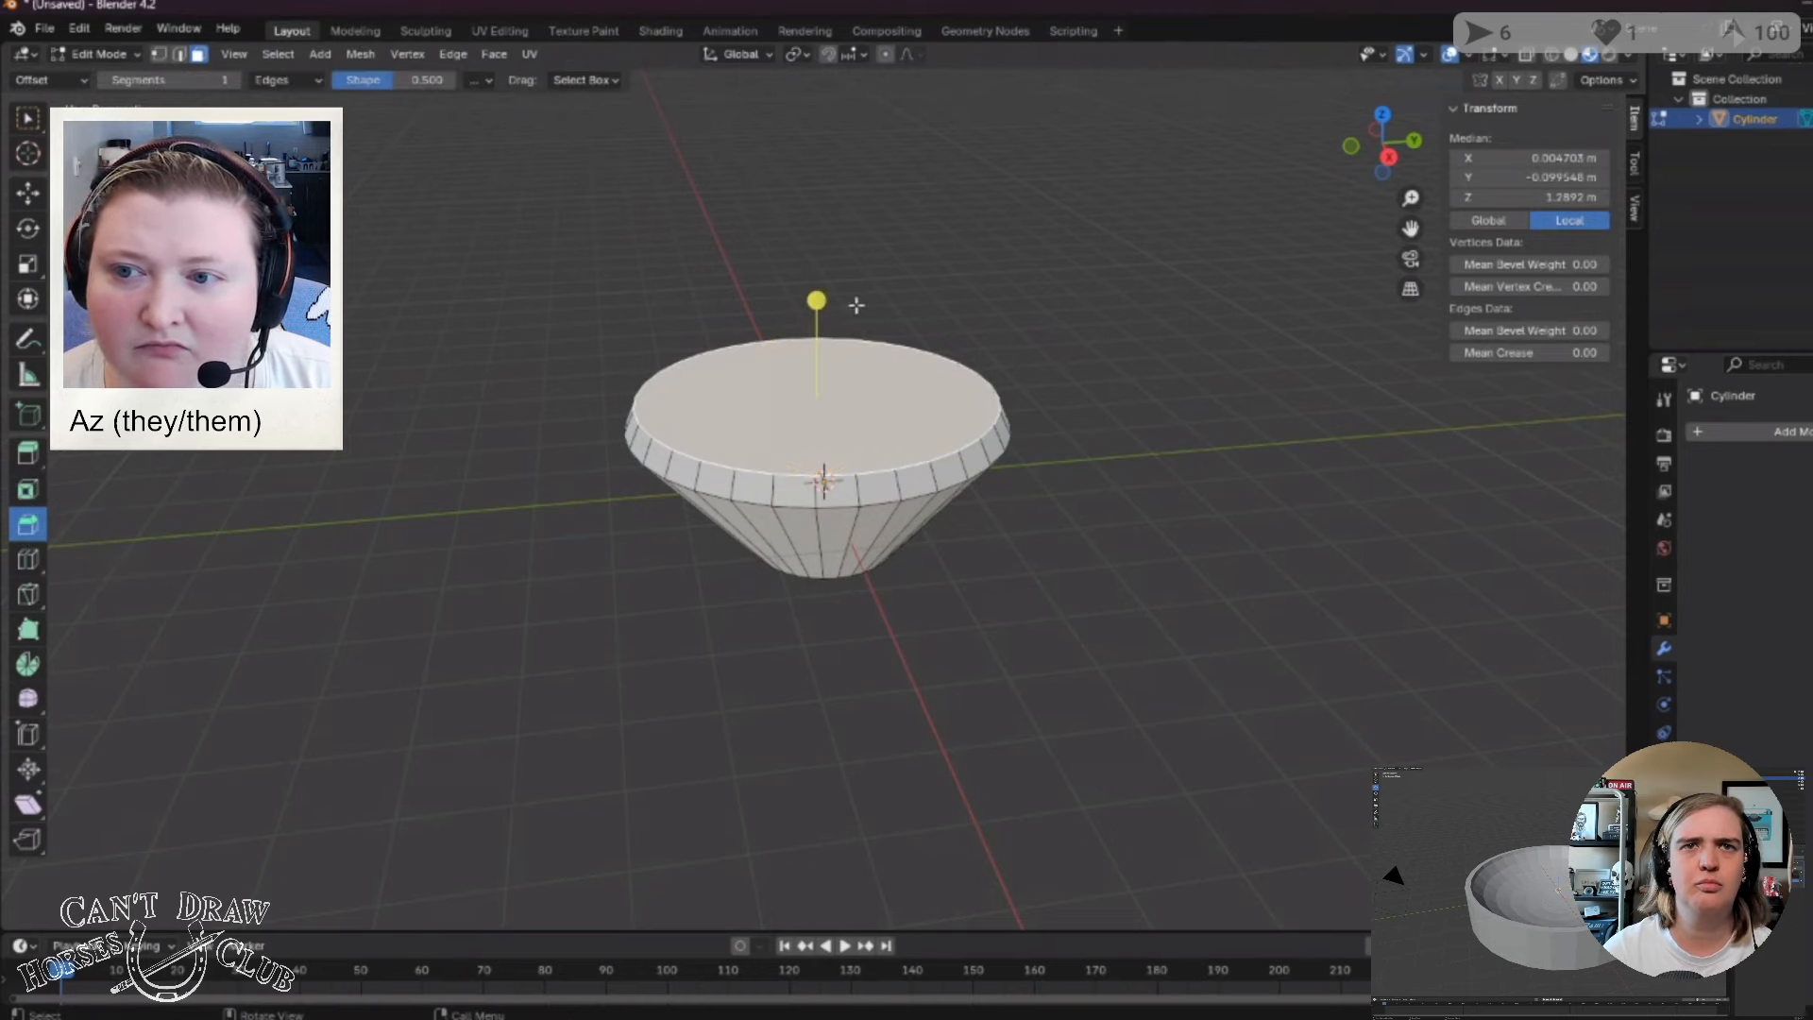
drag(817, 300, 817, 275)
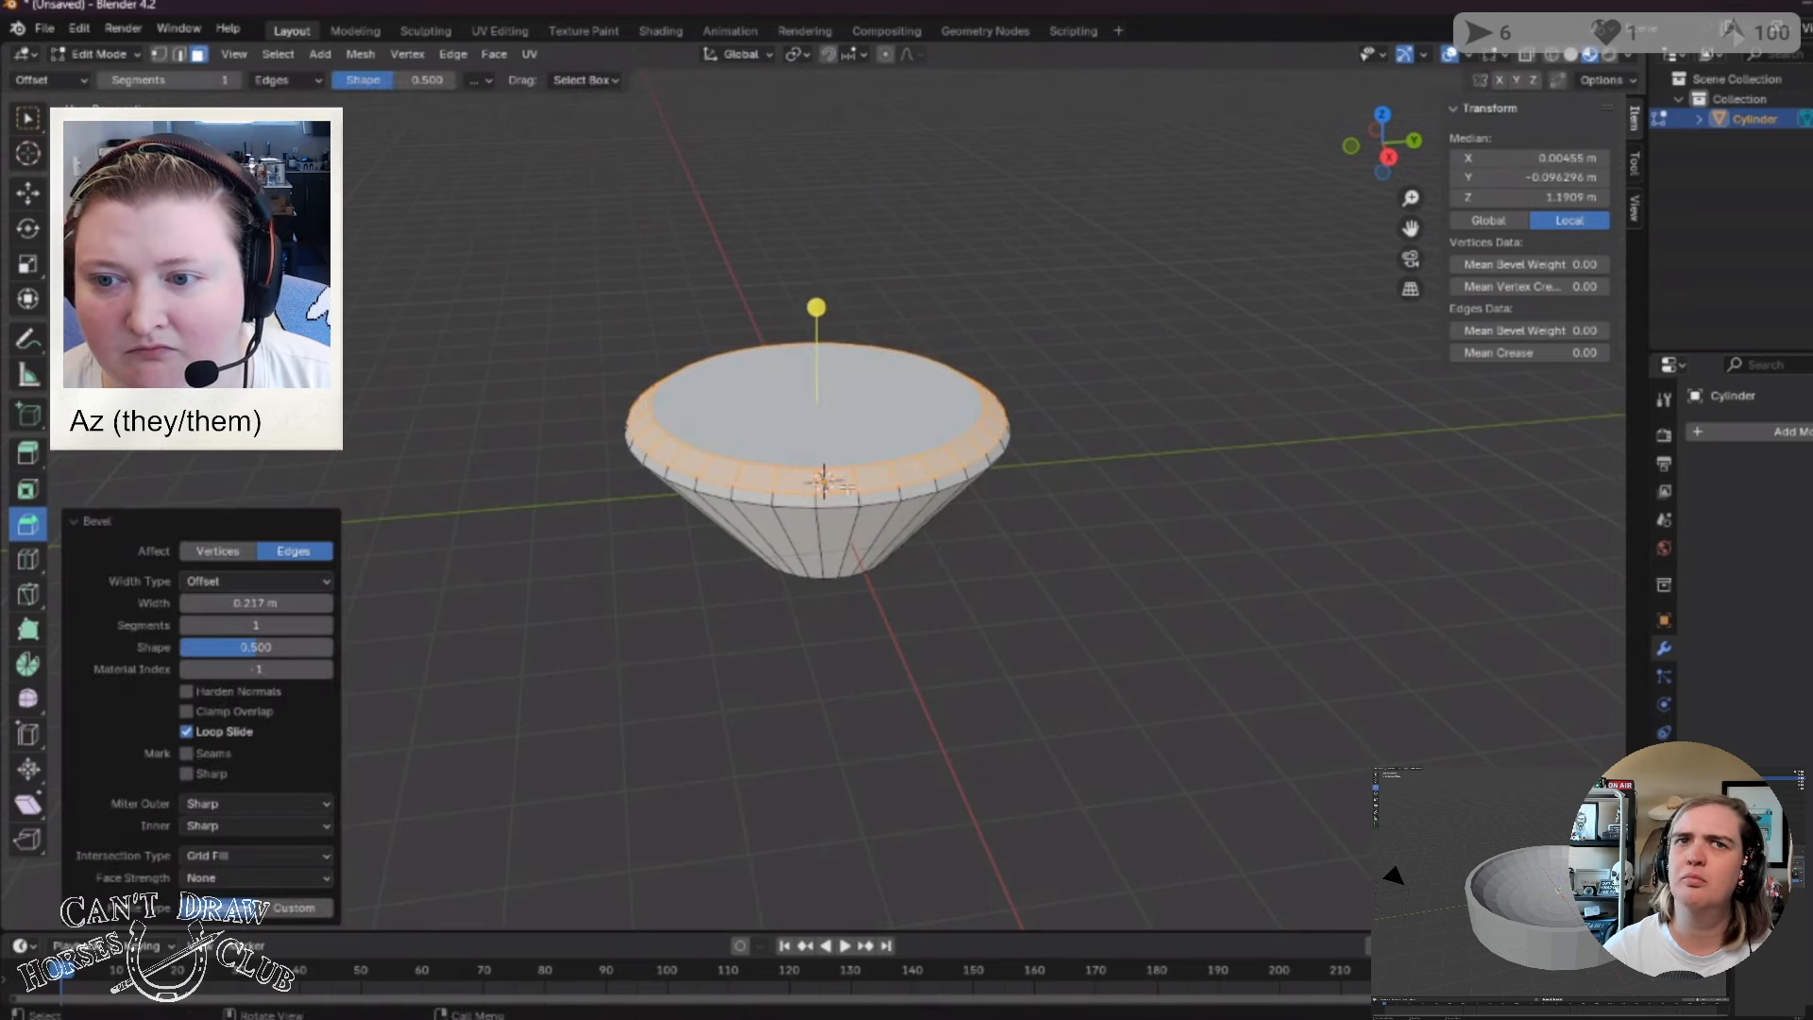
click(836, 527)
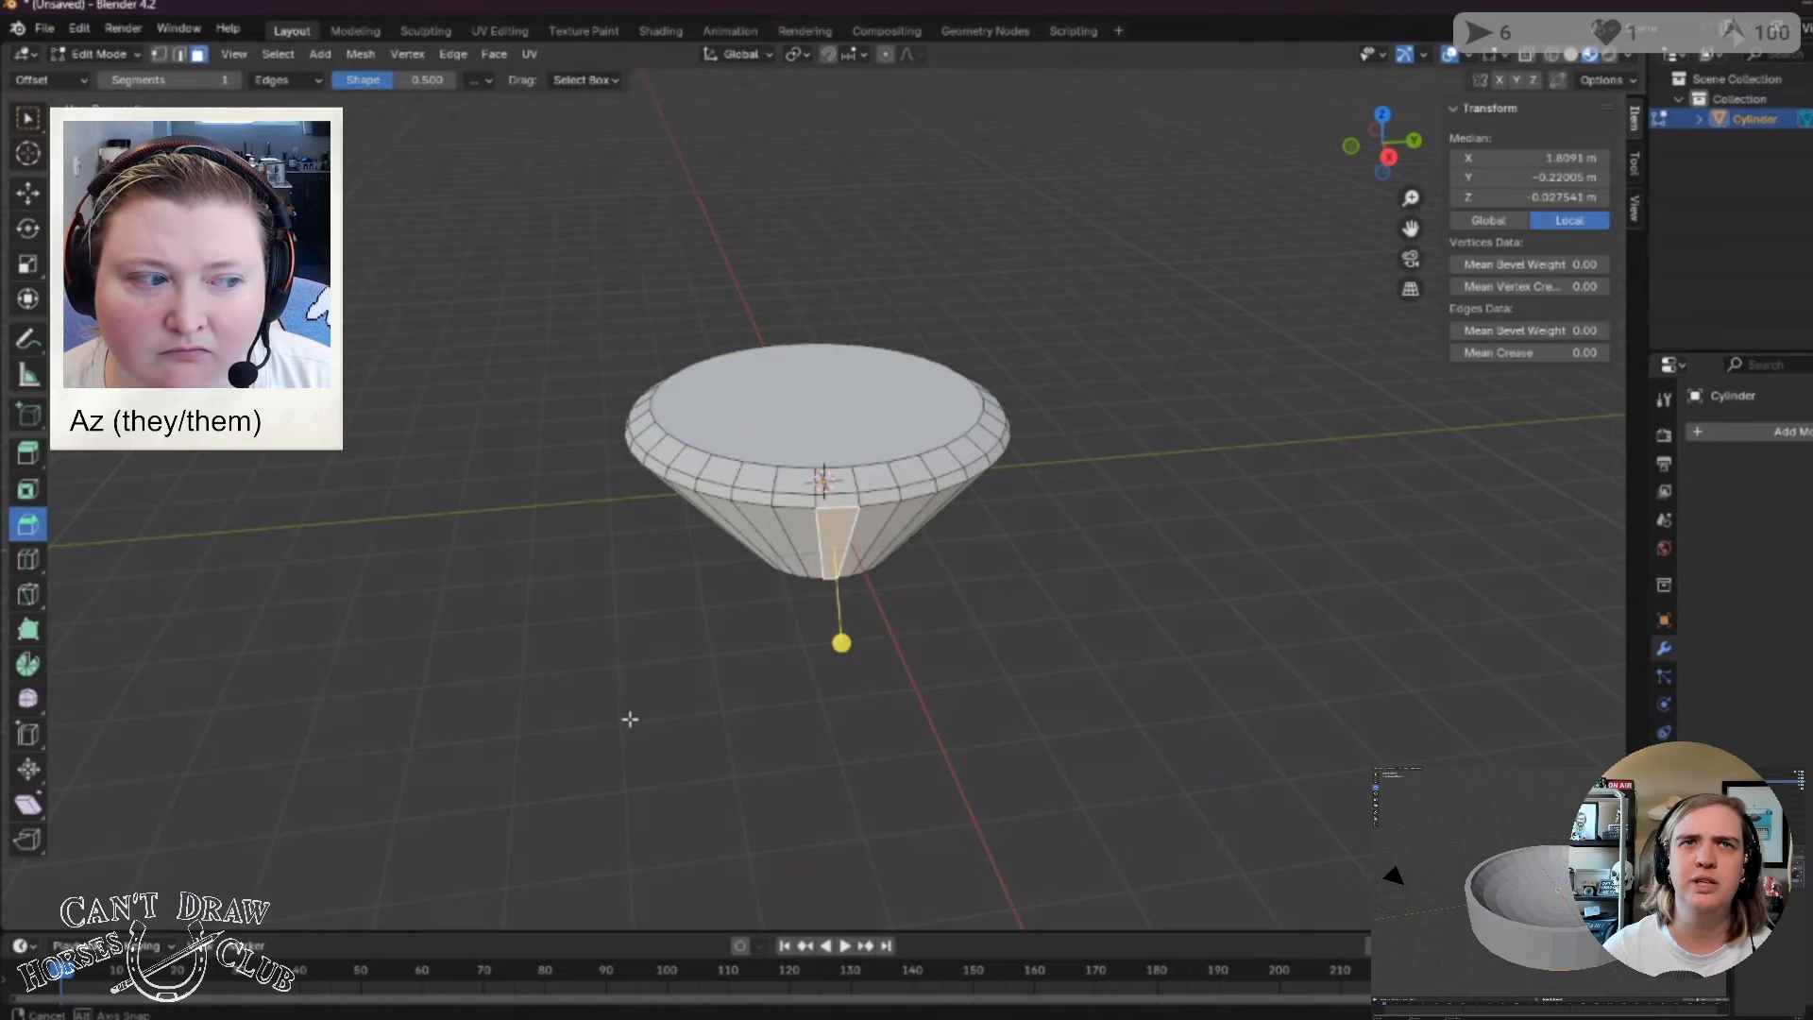
Try bevelling the bottom face of the tapered cylinder, and undo the bevel.
middle_drag(627, 720, 777, 419)
click(776, 419)
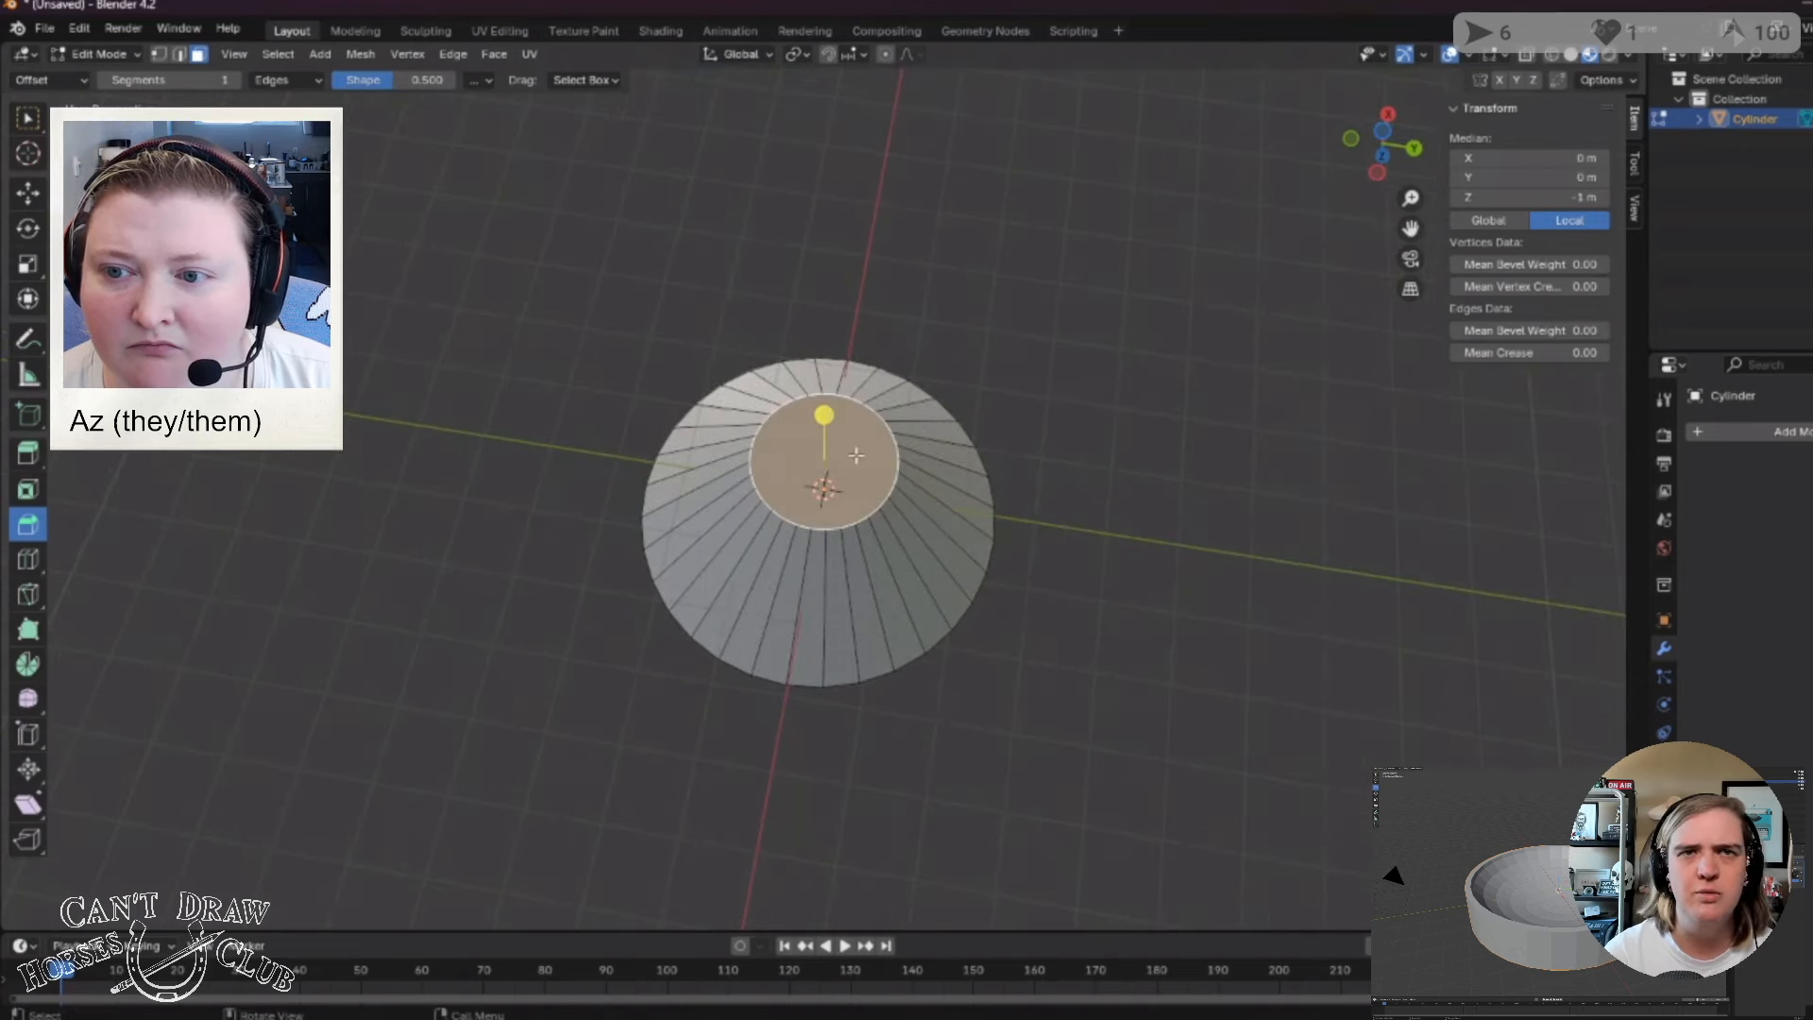
drag(837, 419, 832, 371)
middle_drag(1211, 409, 1177, 700)
click(1175, 715)
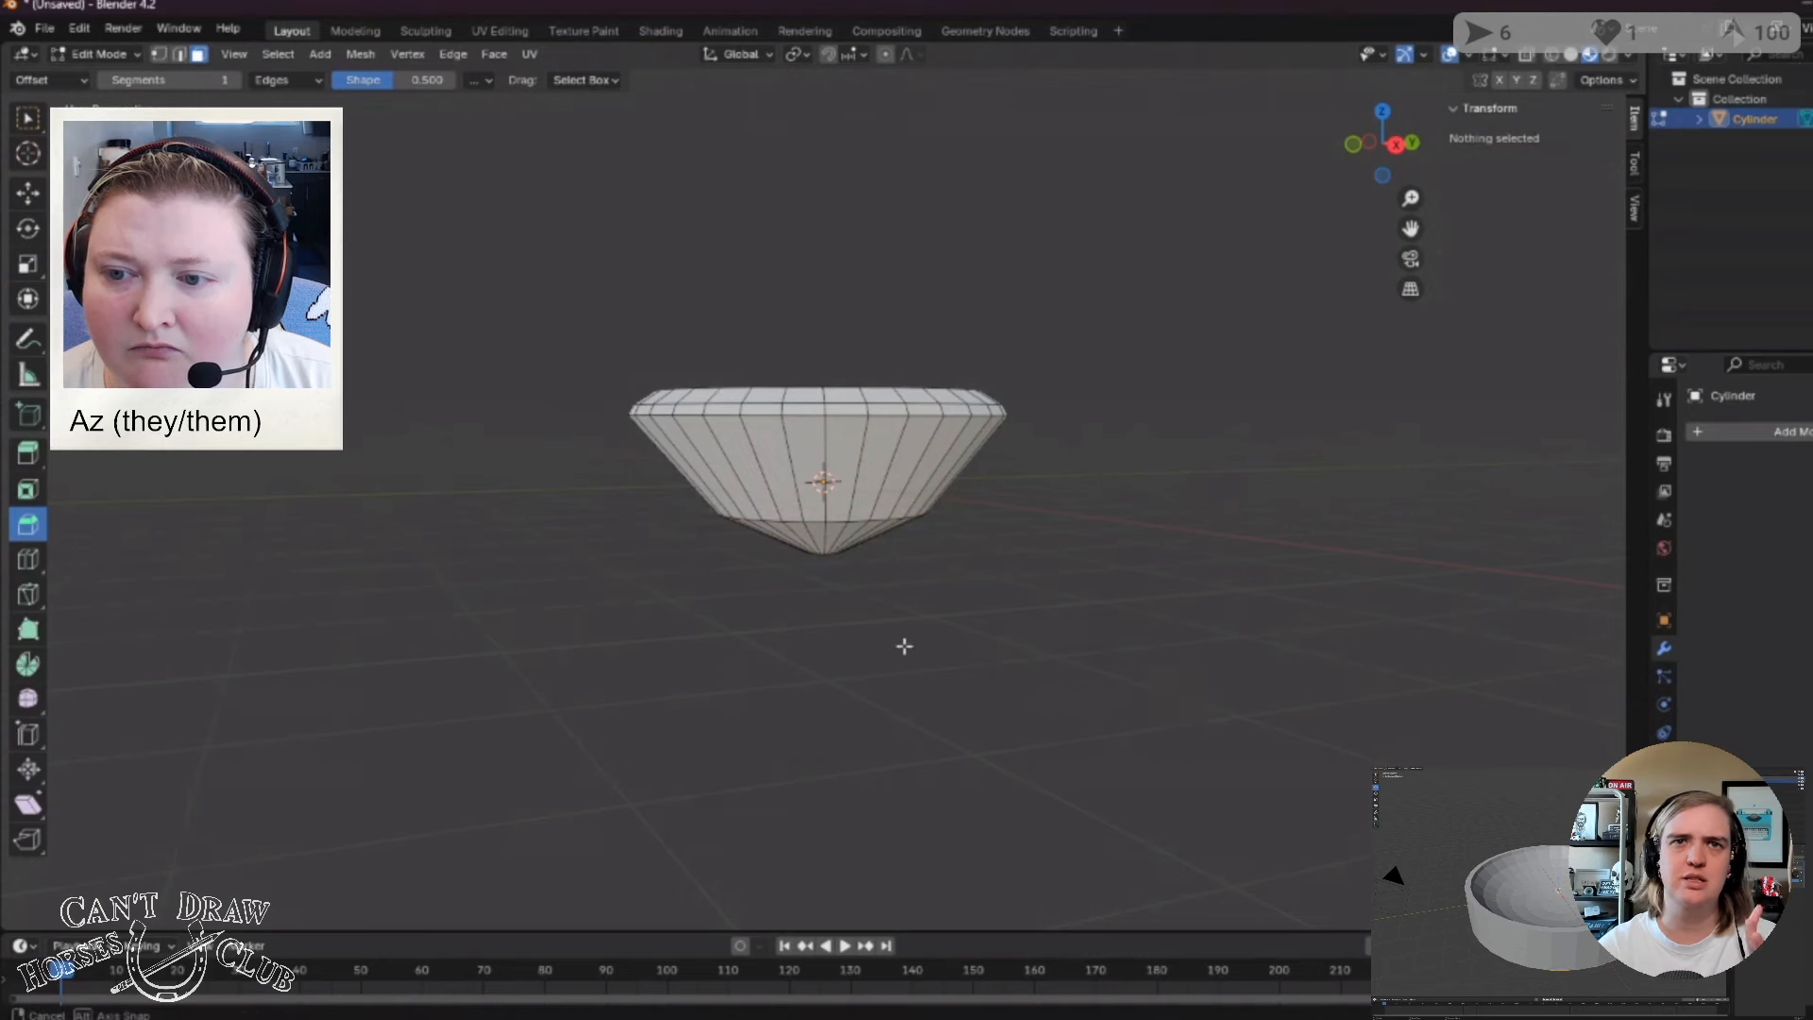
middle_drag(904, 646, 866, 422)
key(ctrl+z)
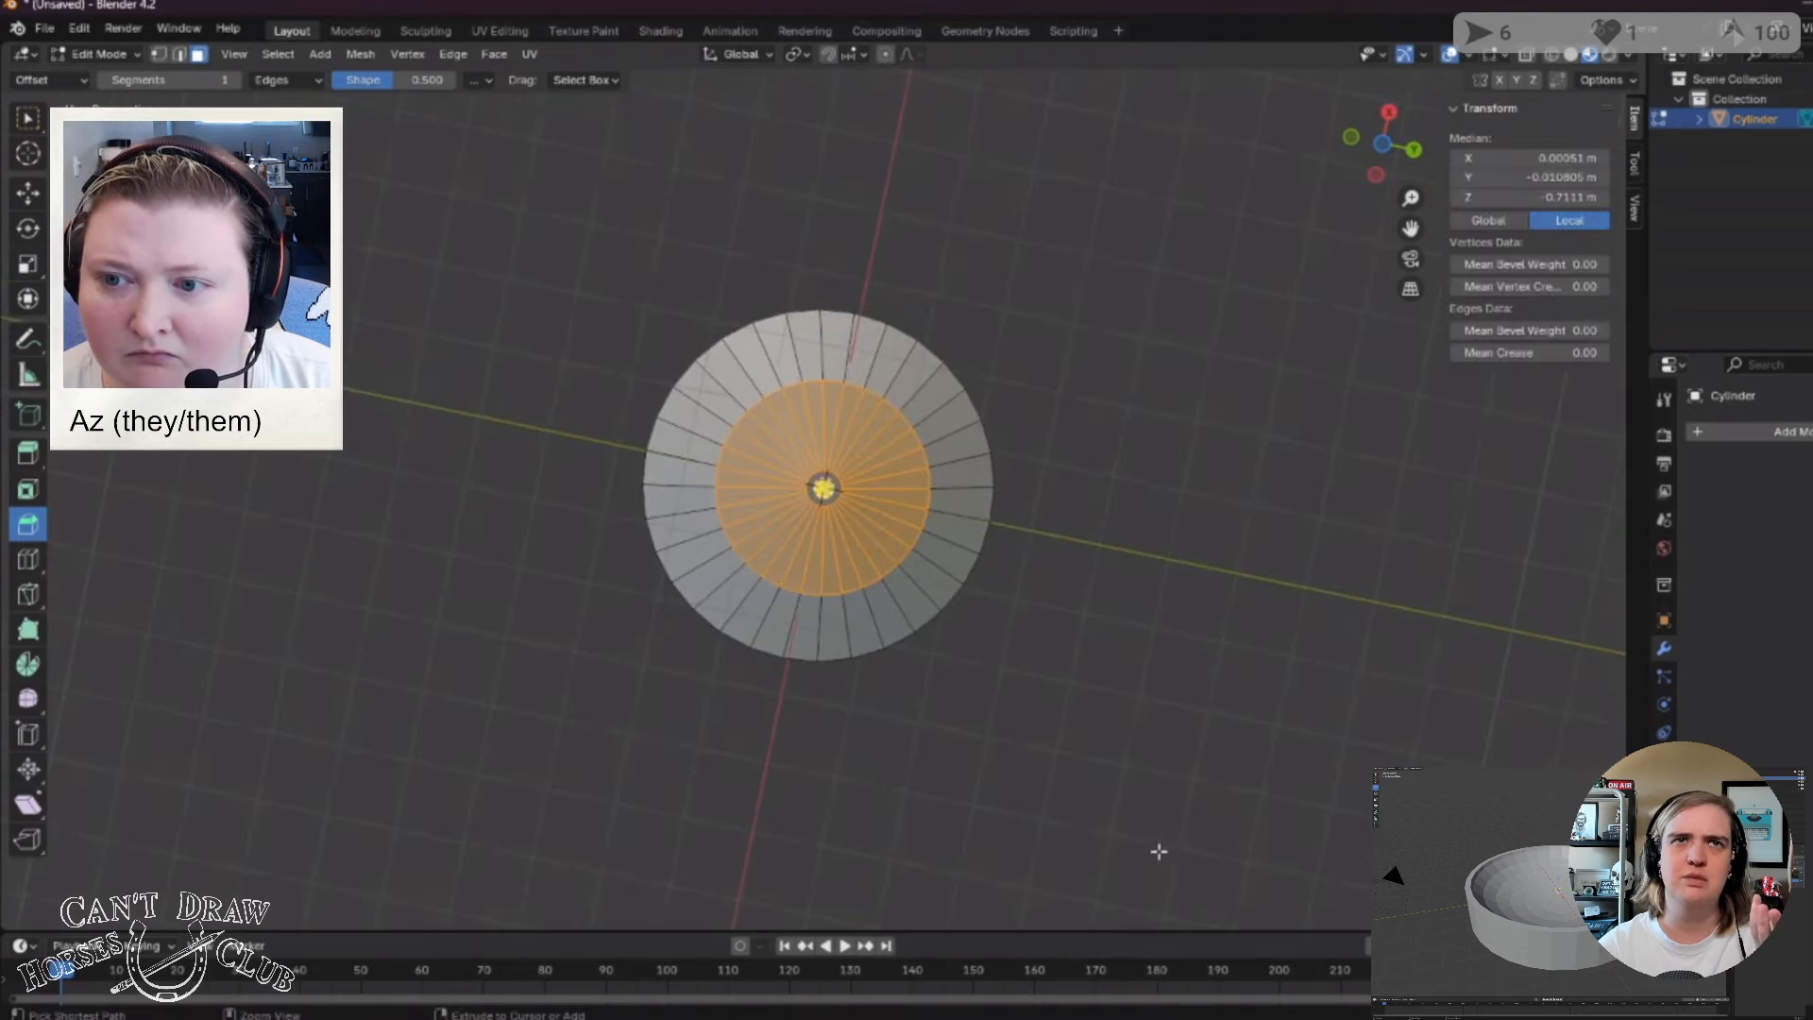
click(1069, 682)
Widen the cylinder's bottom face by scaling it about 1.603 along Y and about 1.7 along X.
middle_drag(1068, 676, 1055, 620)
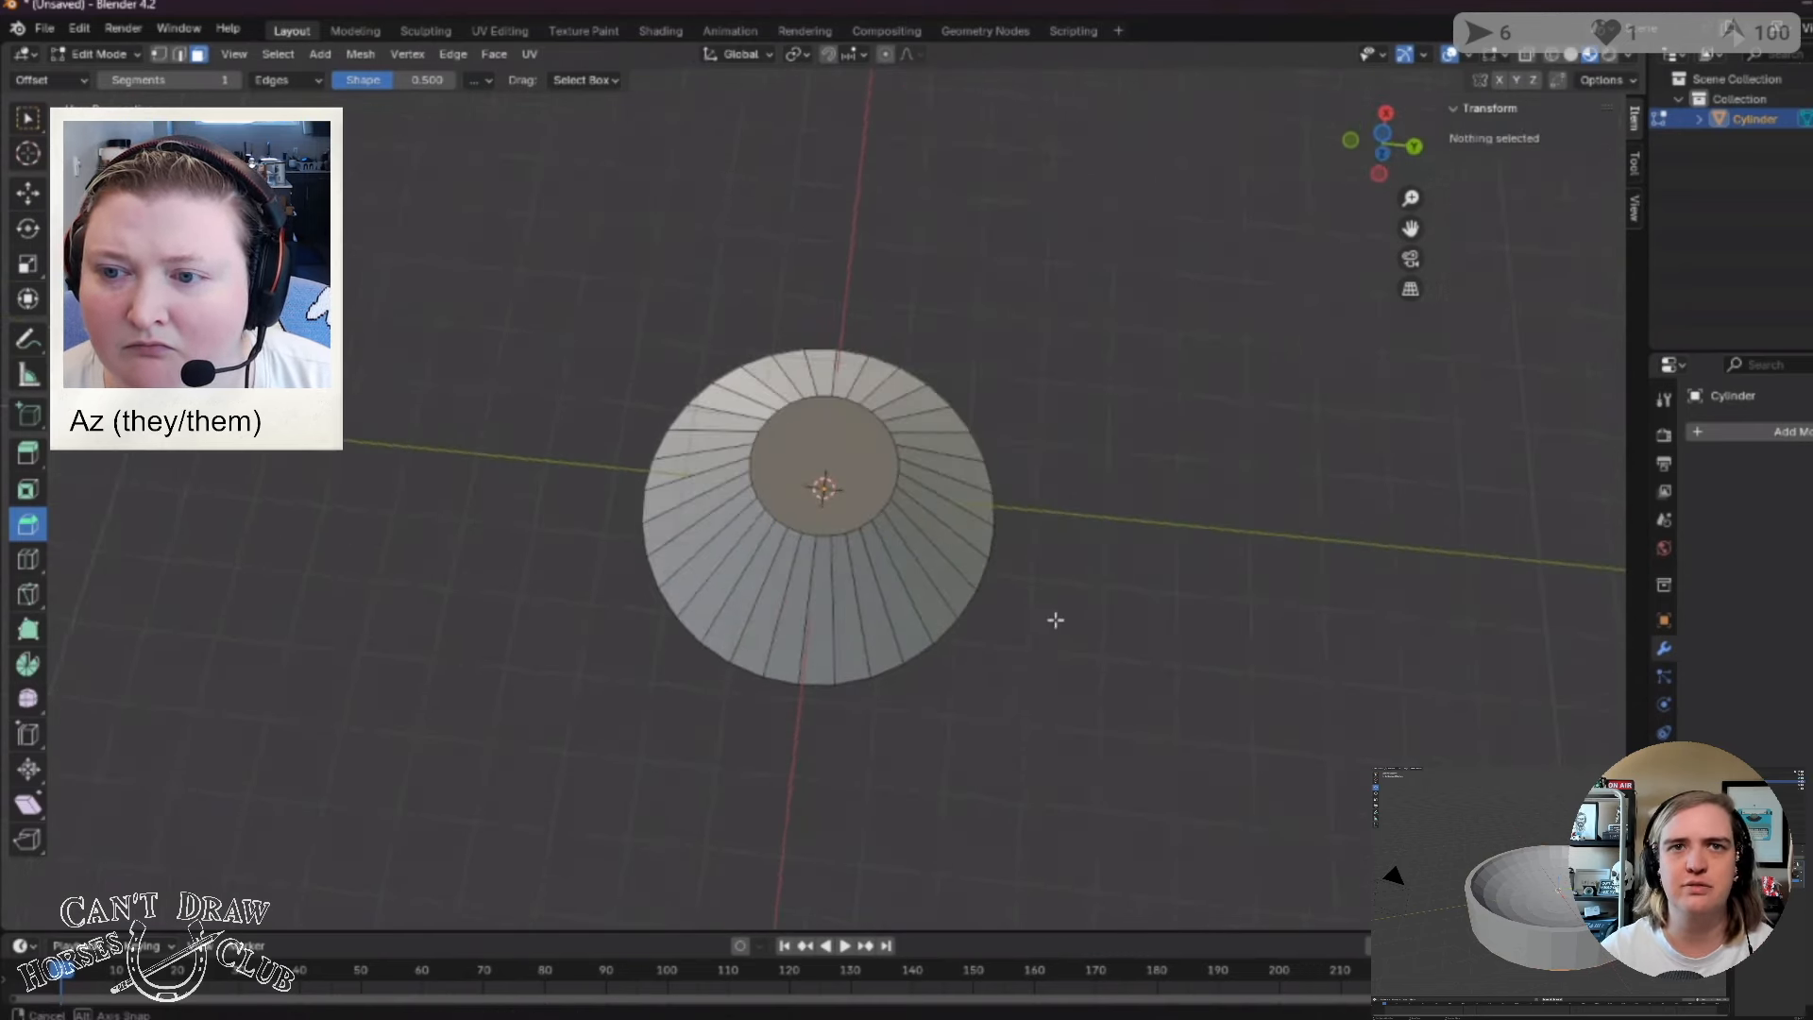
click(839, 432)
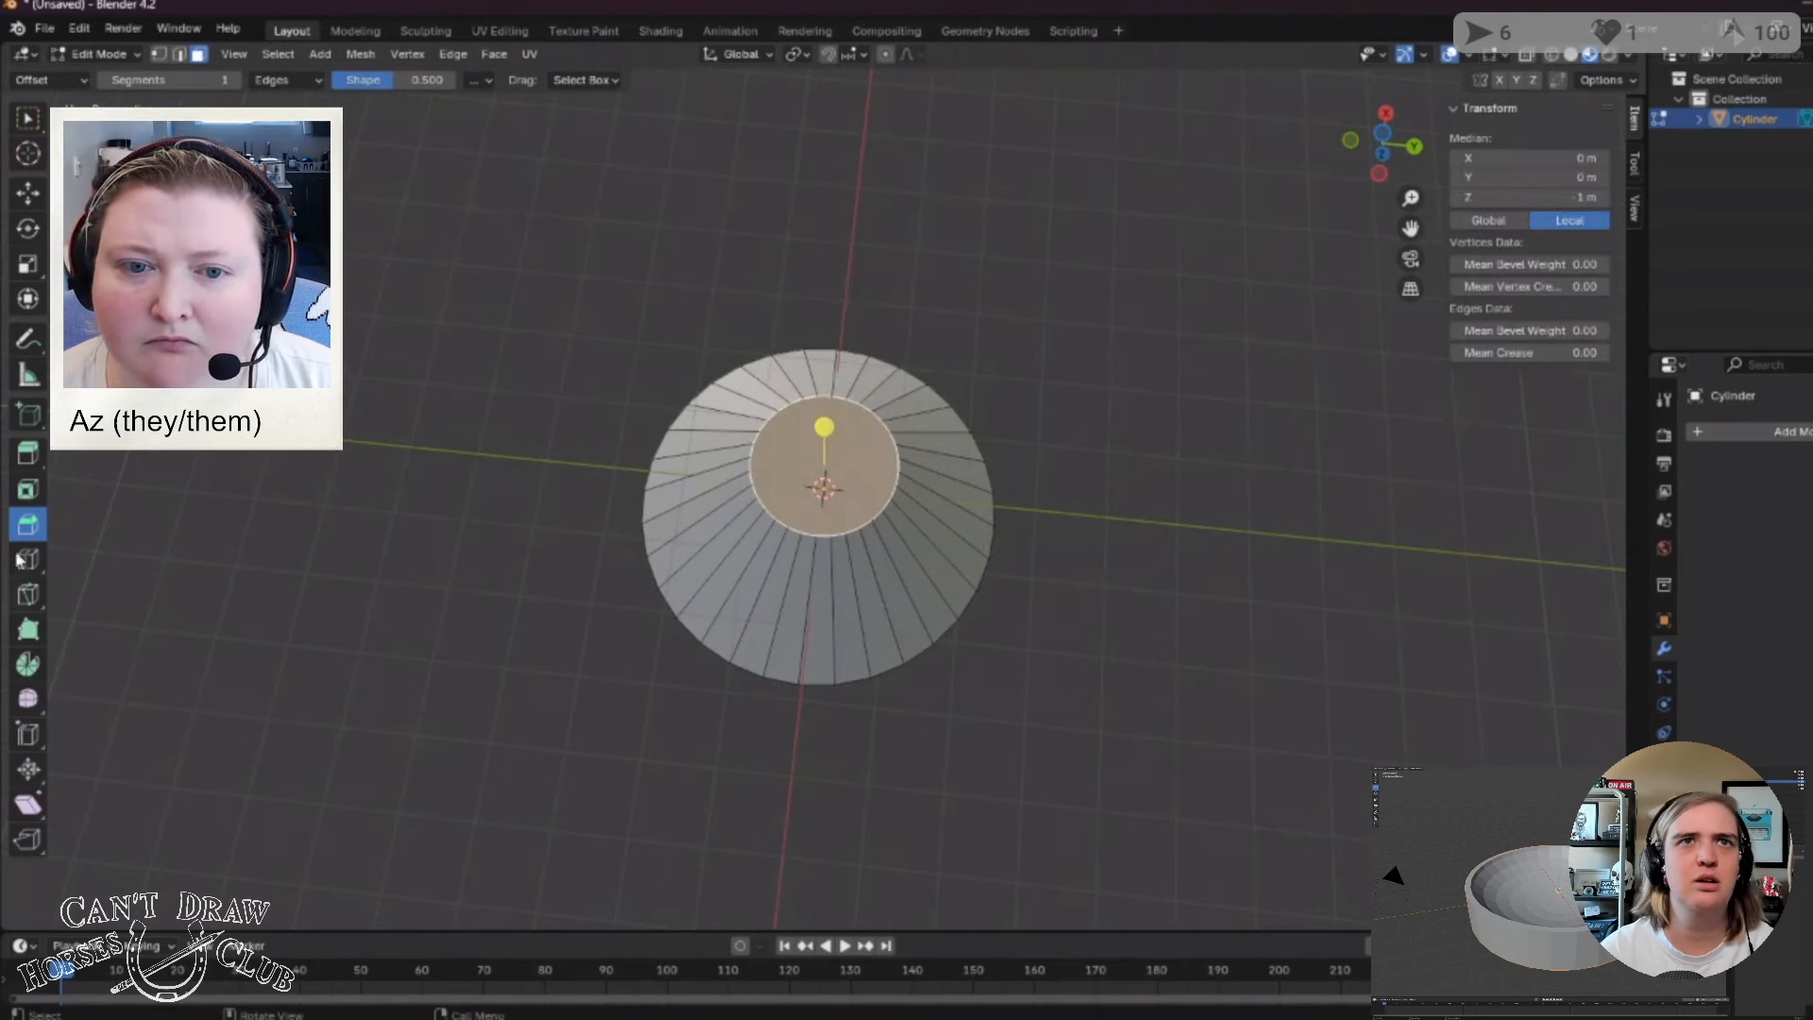
click(29, 302)
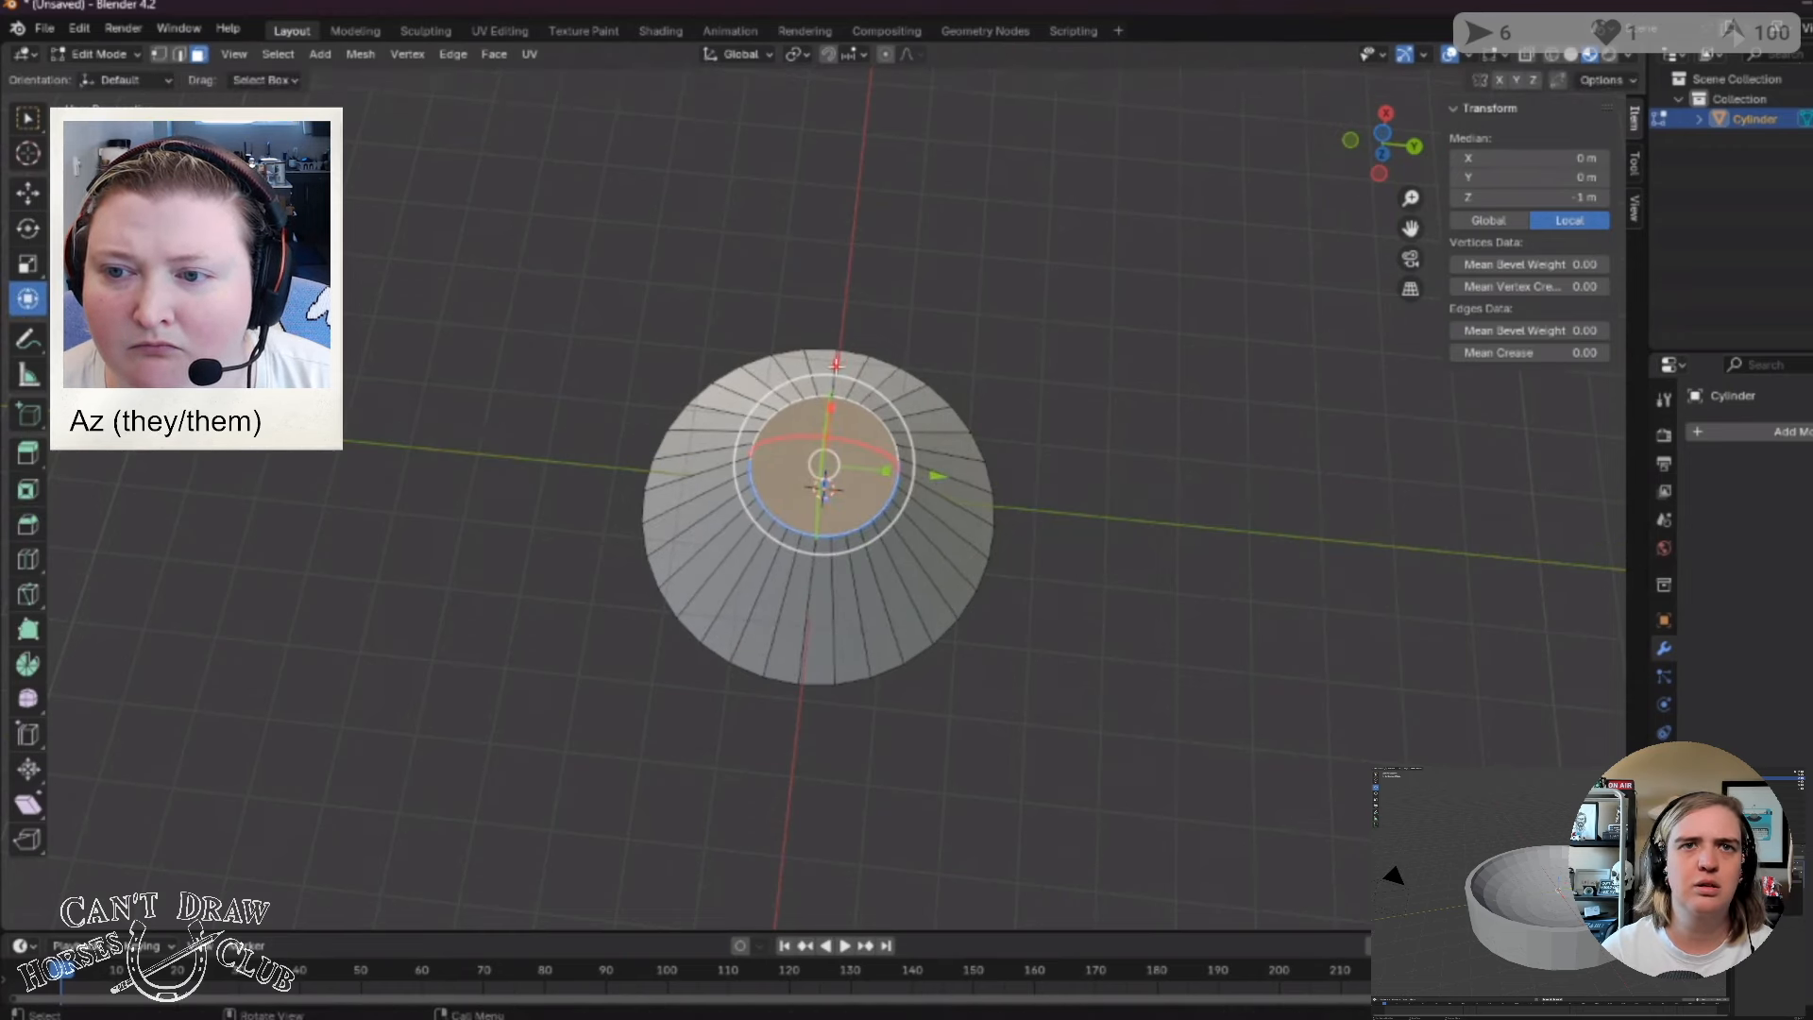
mouse_move(836, 362)
mouse_down()
mouse_move(841, 331)
mouse_move(838, 351)
mouse_up()
key(ctrl+z)
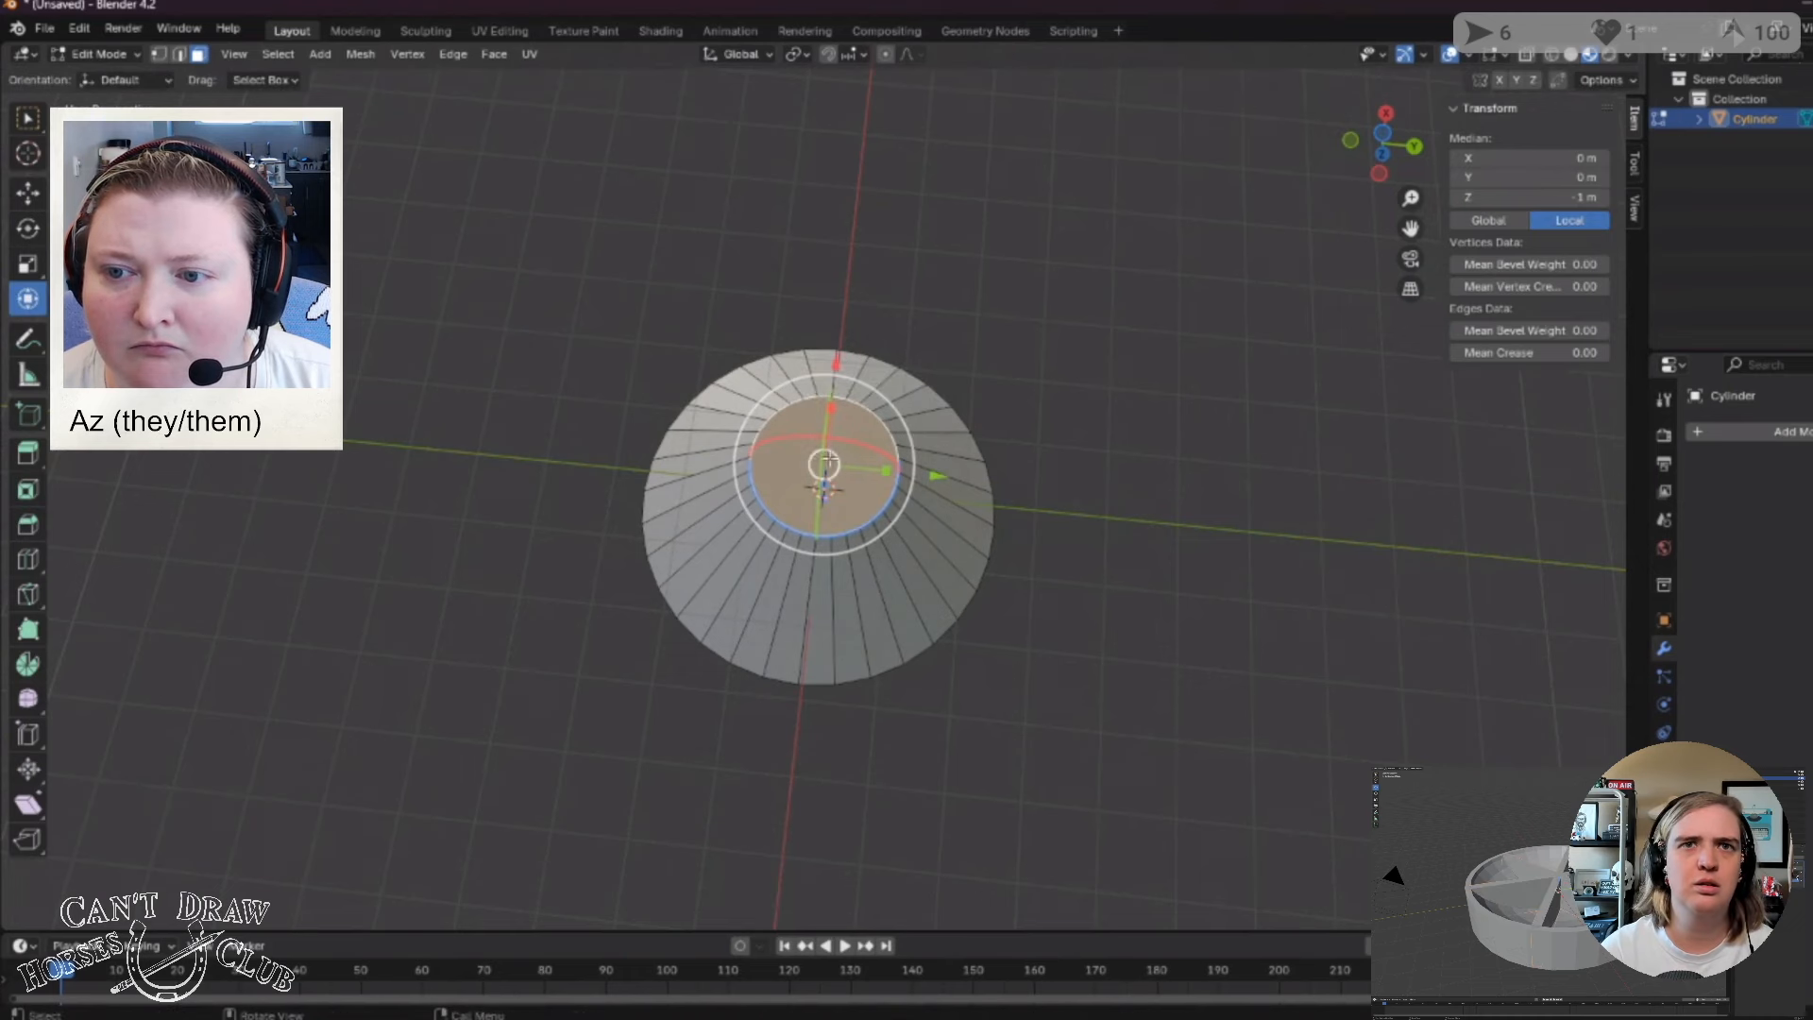
drag(864, 470, 886, 480)
middle_drag(1070, 631, 851, 490)
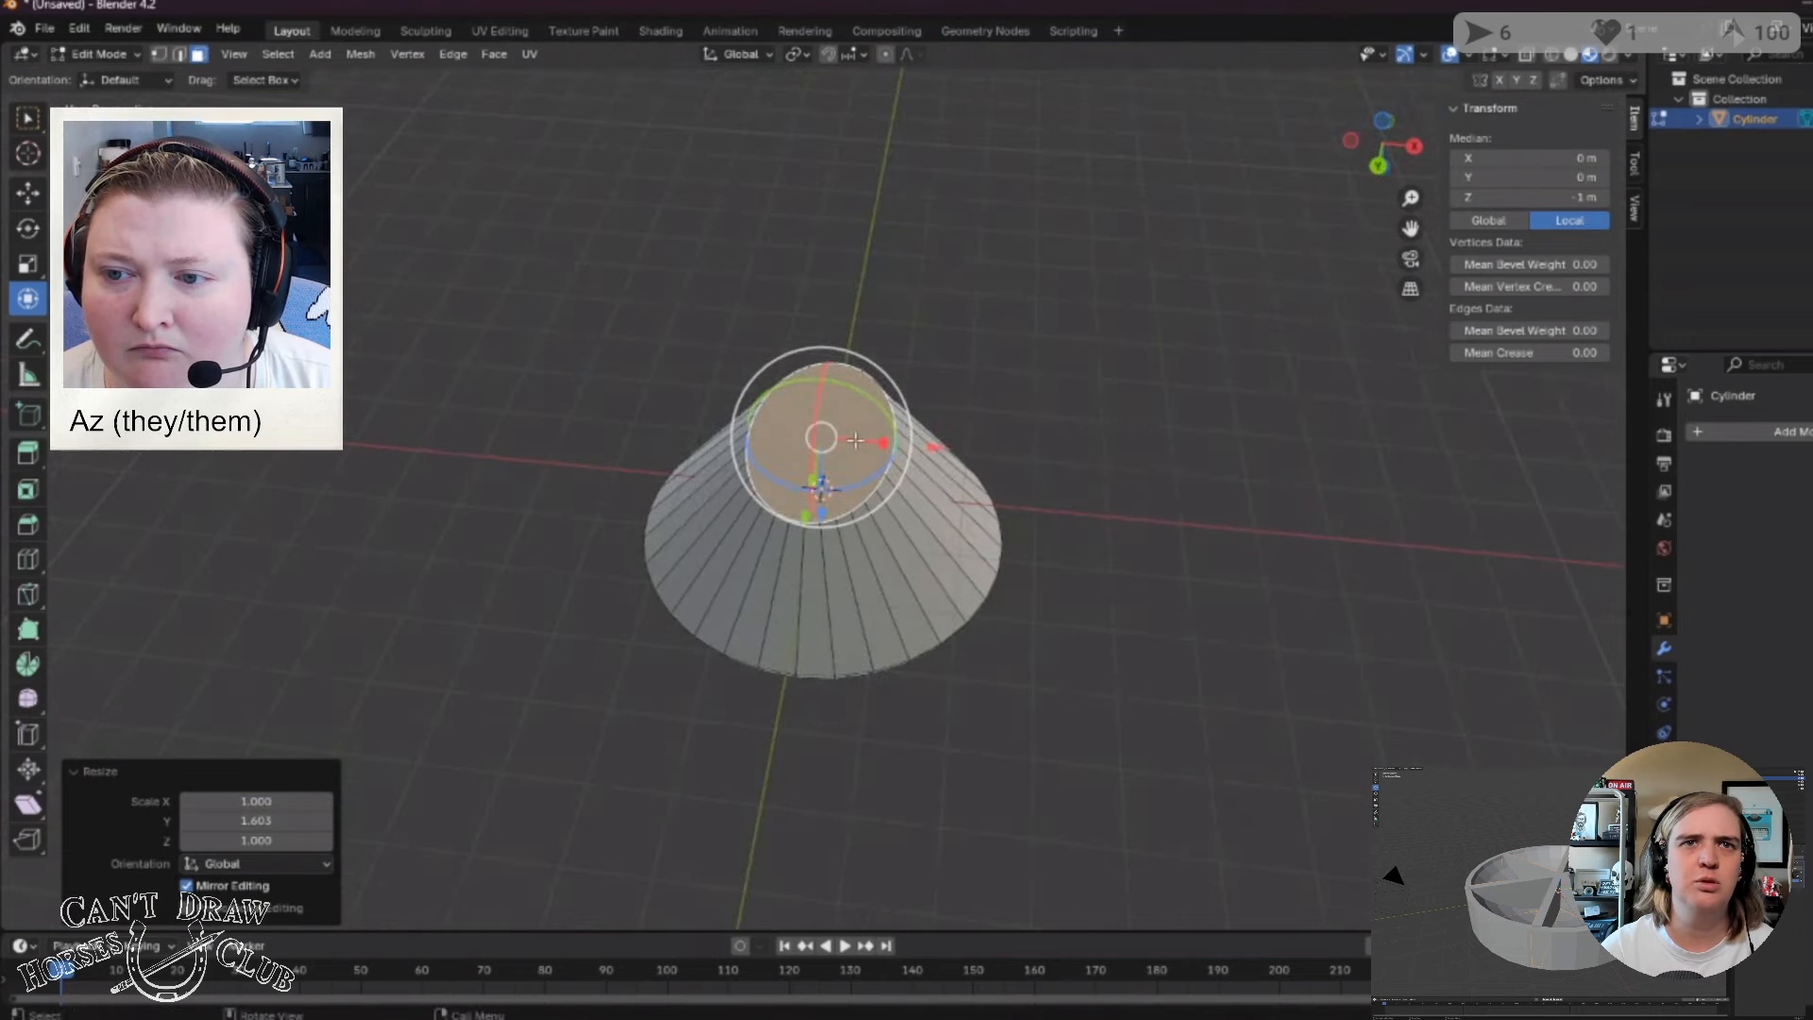
key(s)
key(x)
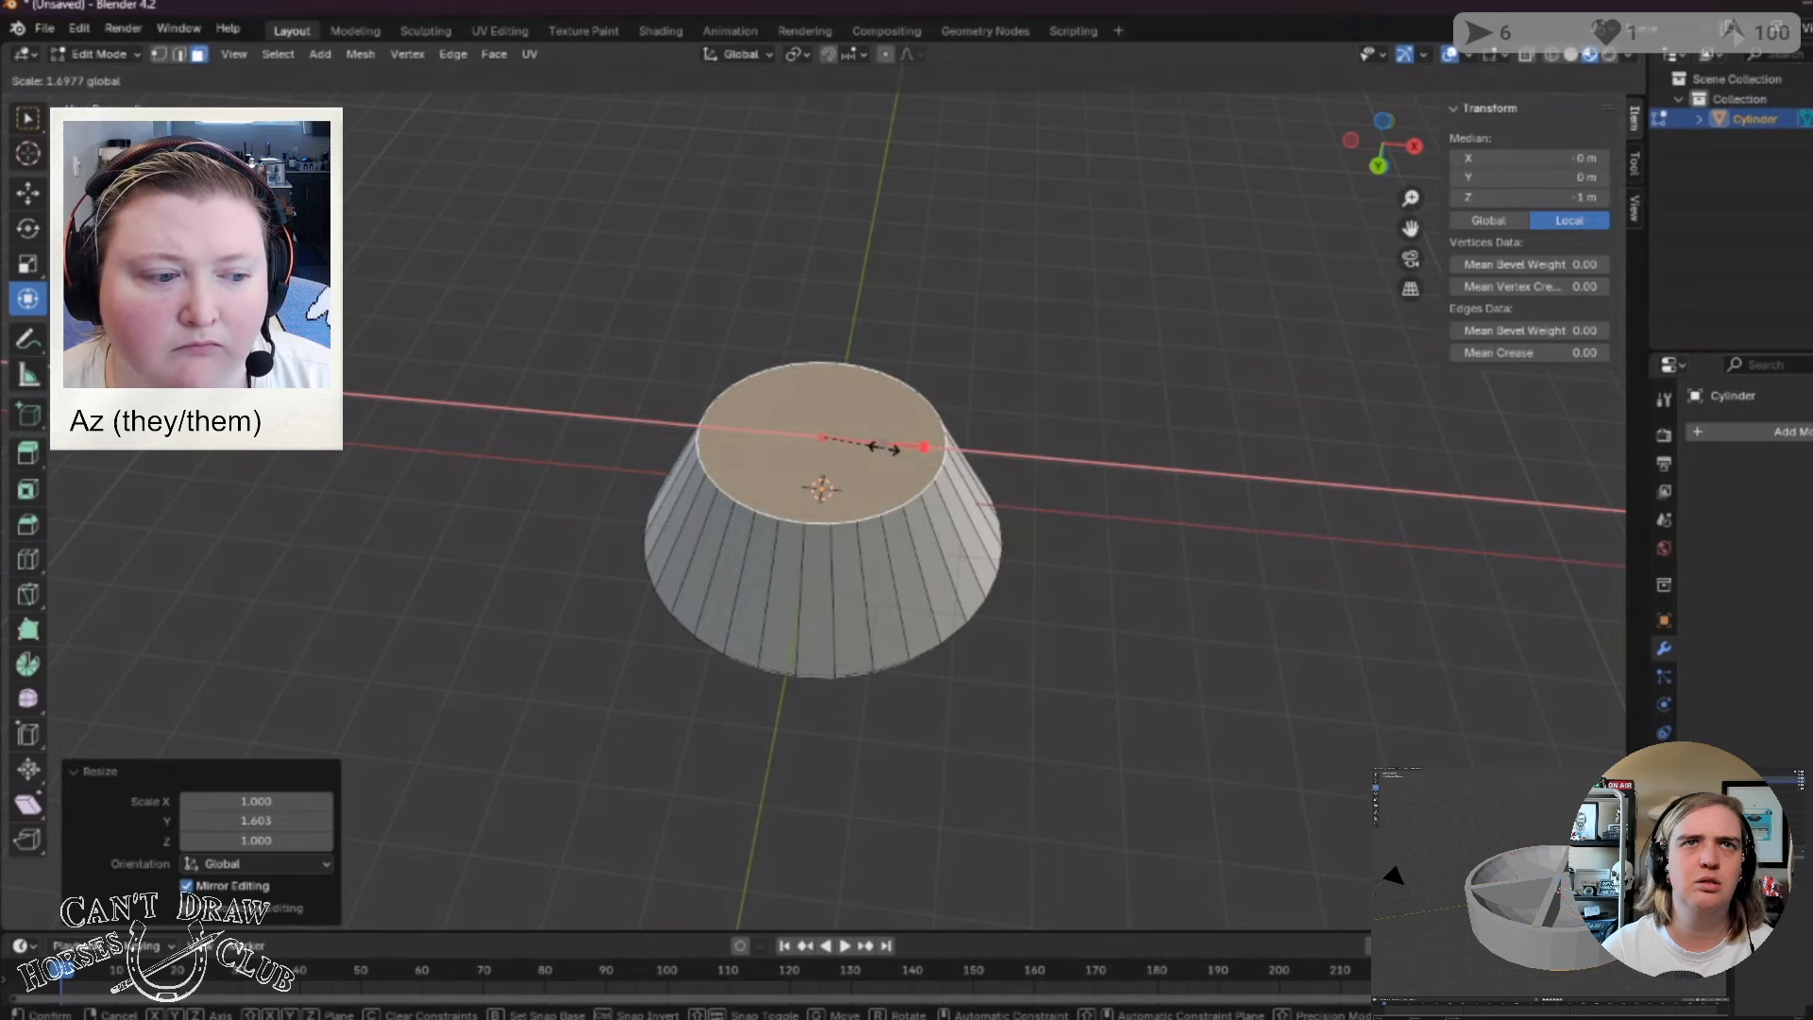
click(883, 448)
click(605, 692)
middle_drag(608, 801, 696, 287)
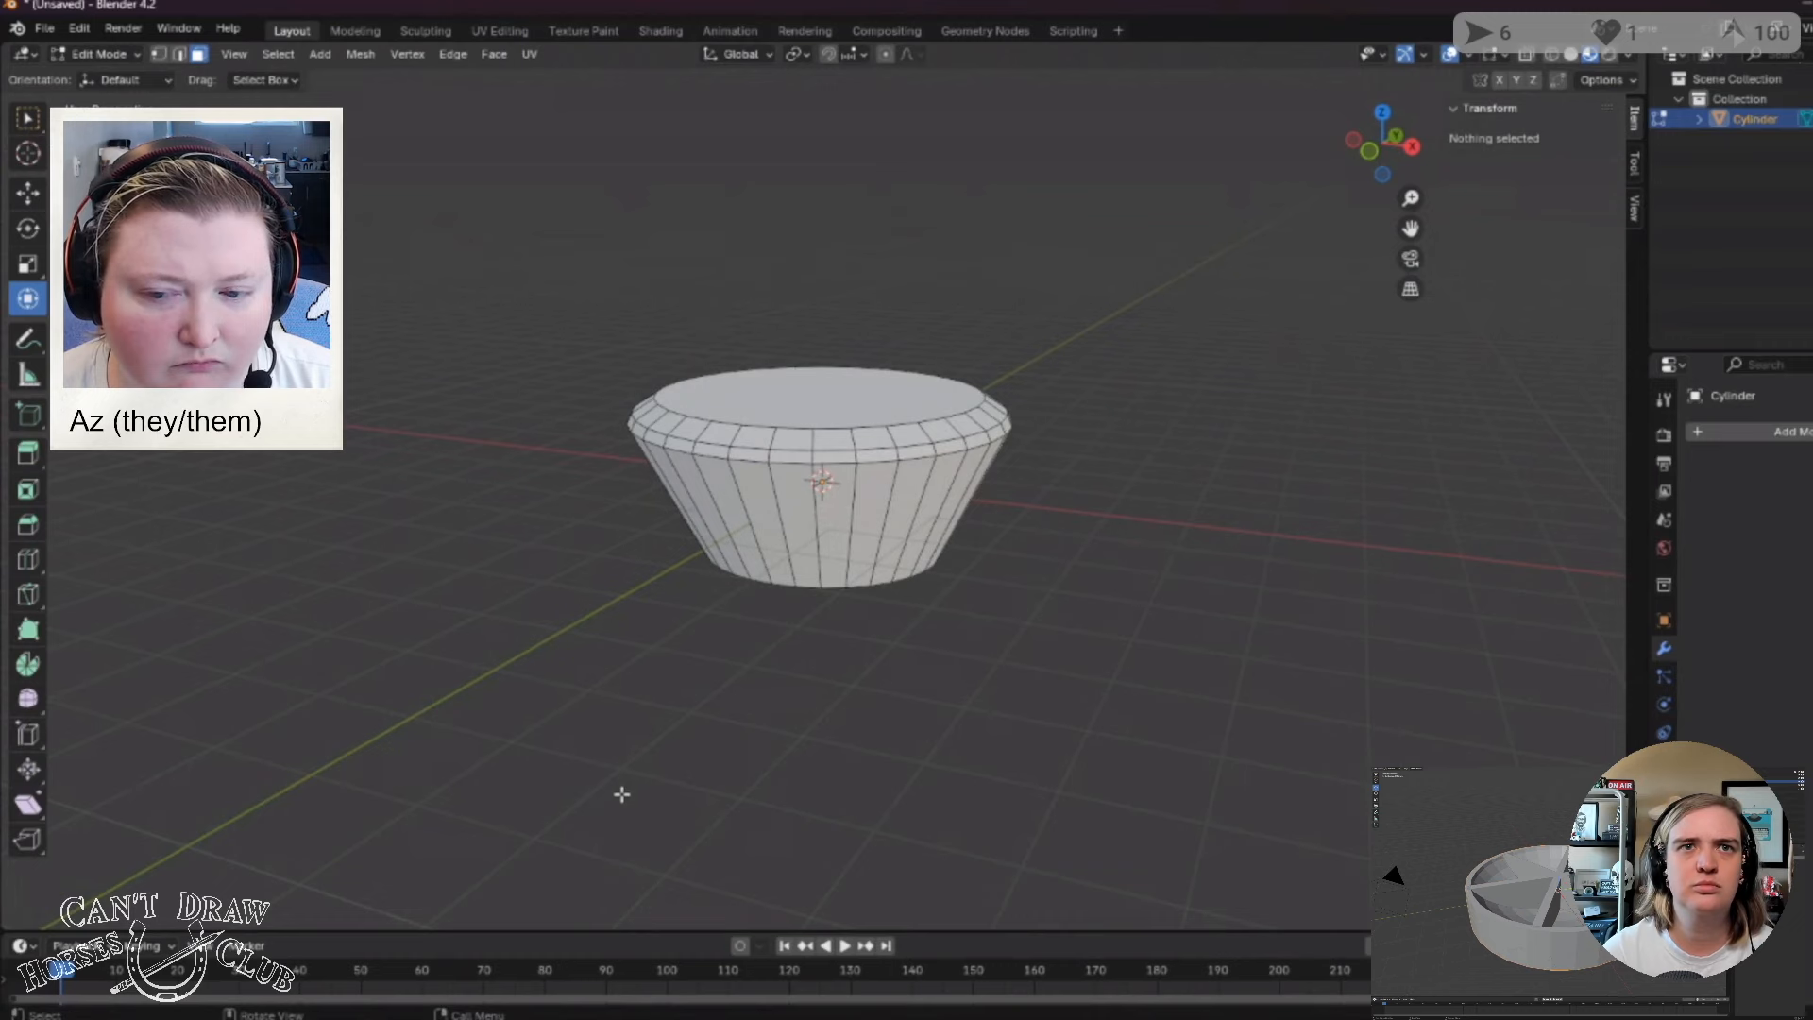
Select the tapered cylinder's top face and add a Curve deform modifier to the object.
click(828, 488)
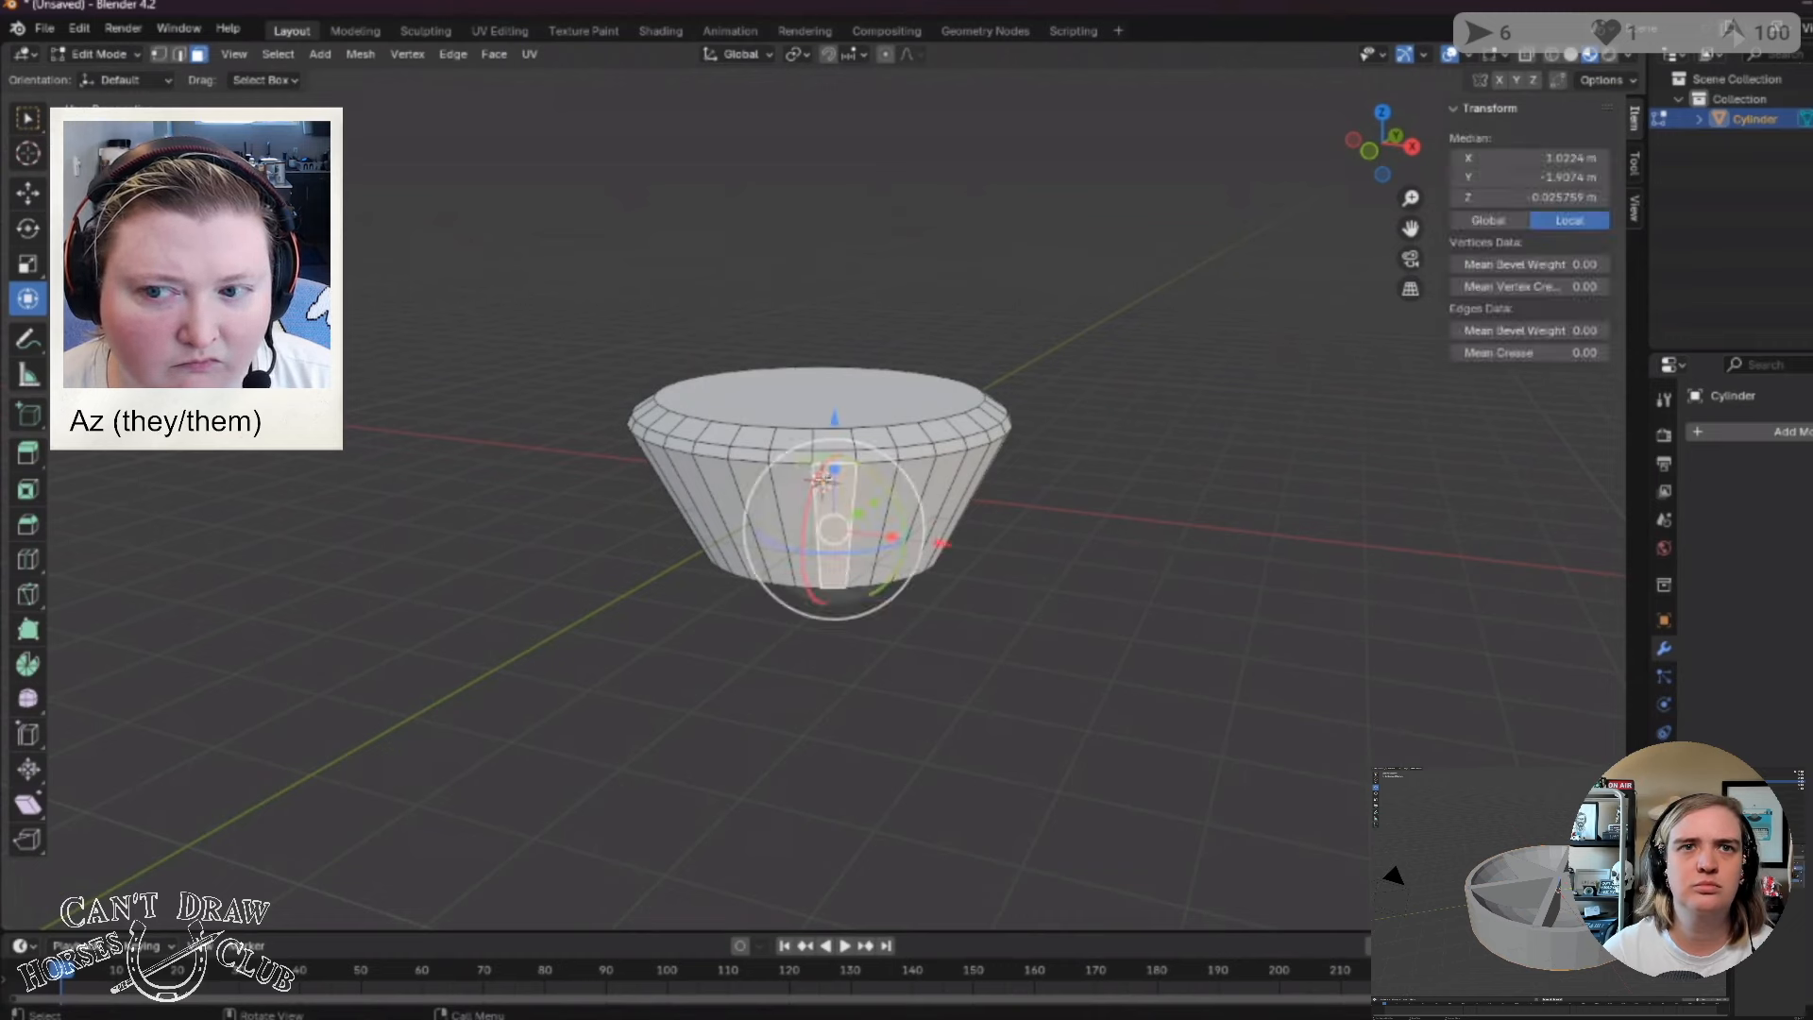
click(834, 698)
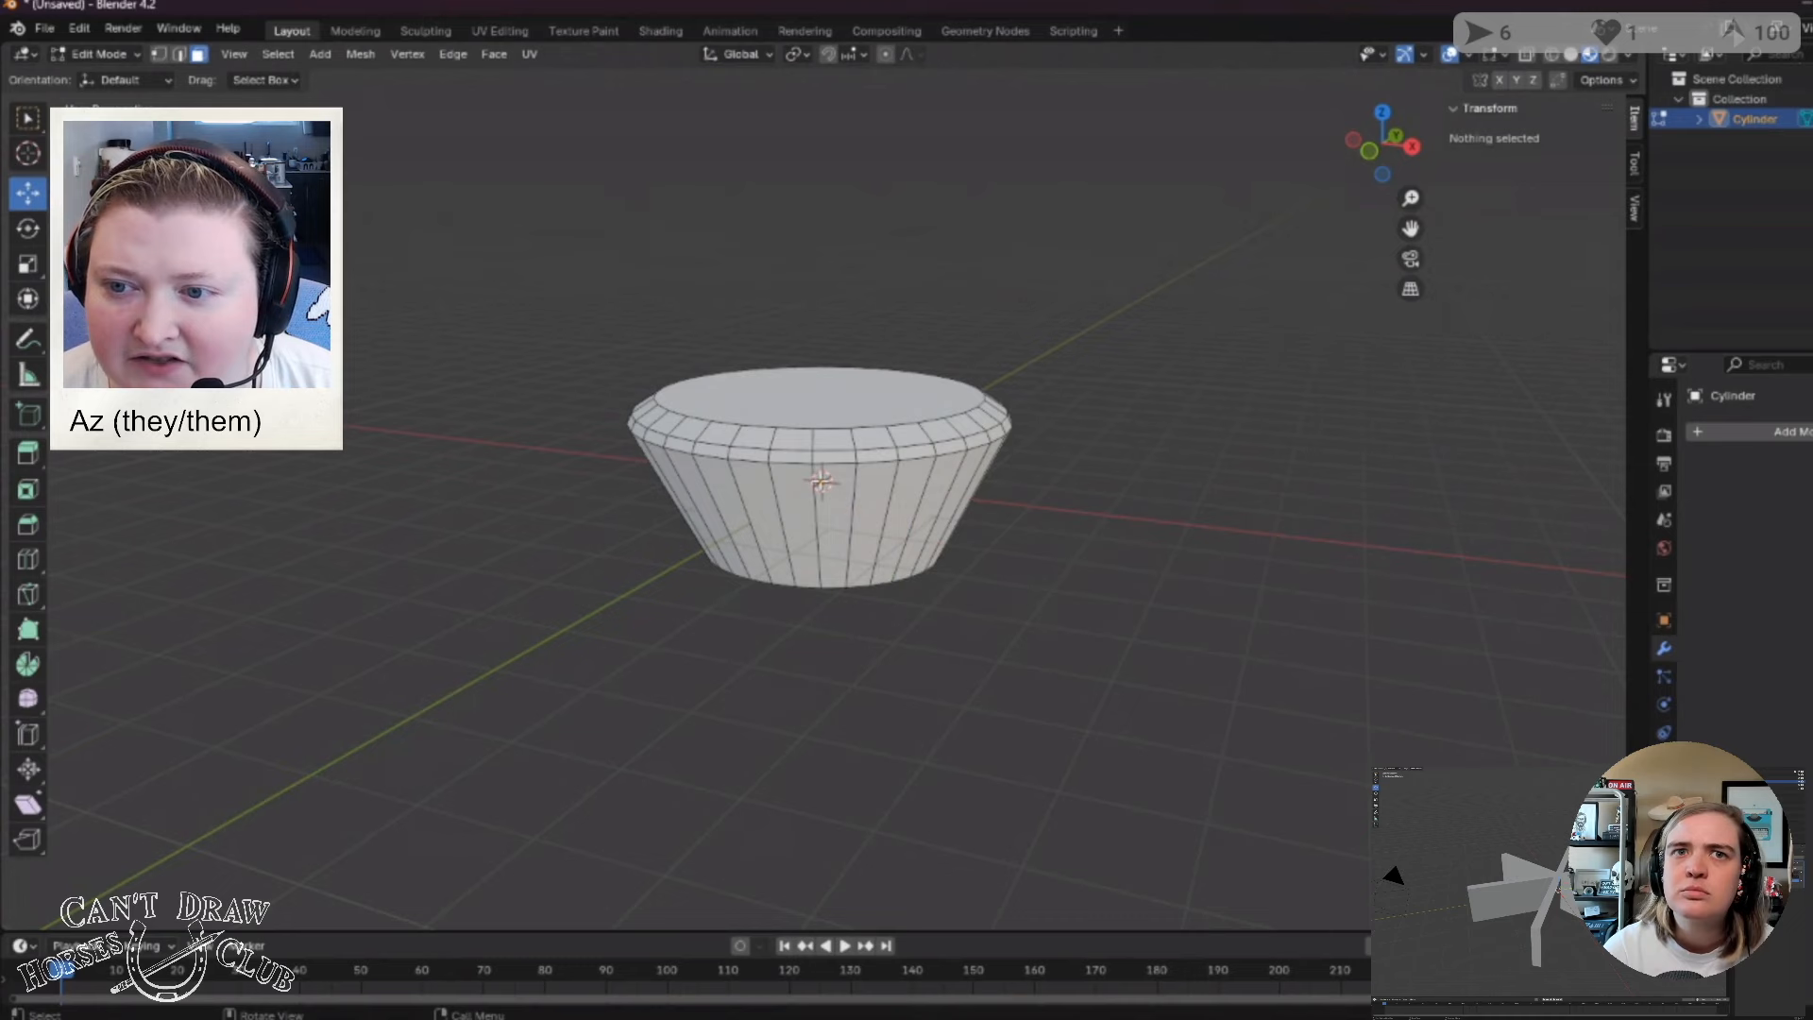
drag(822, 482, 822, 452)
middle_drag(911, 655, 845, 841)
click(765, 500)
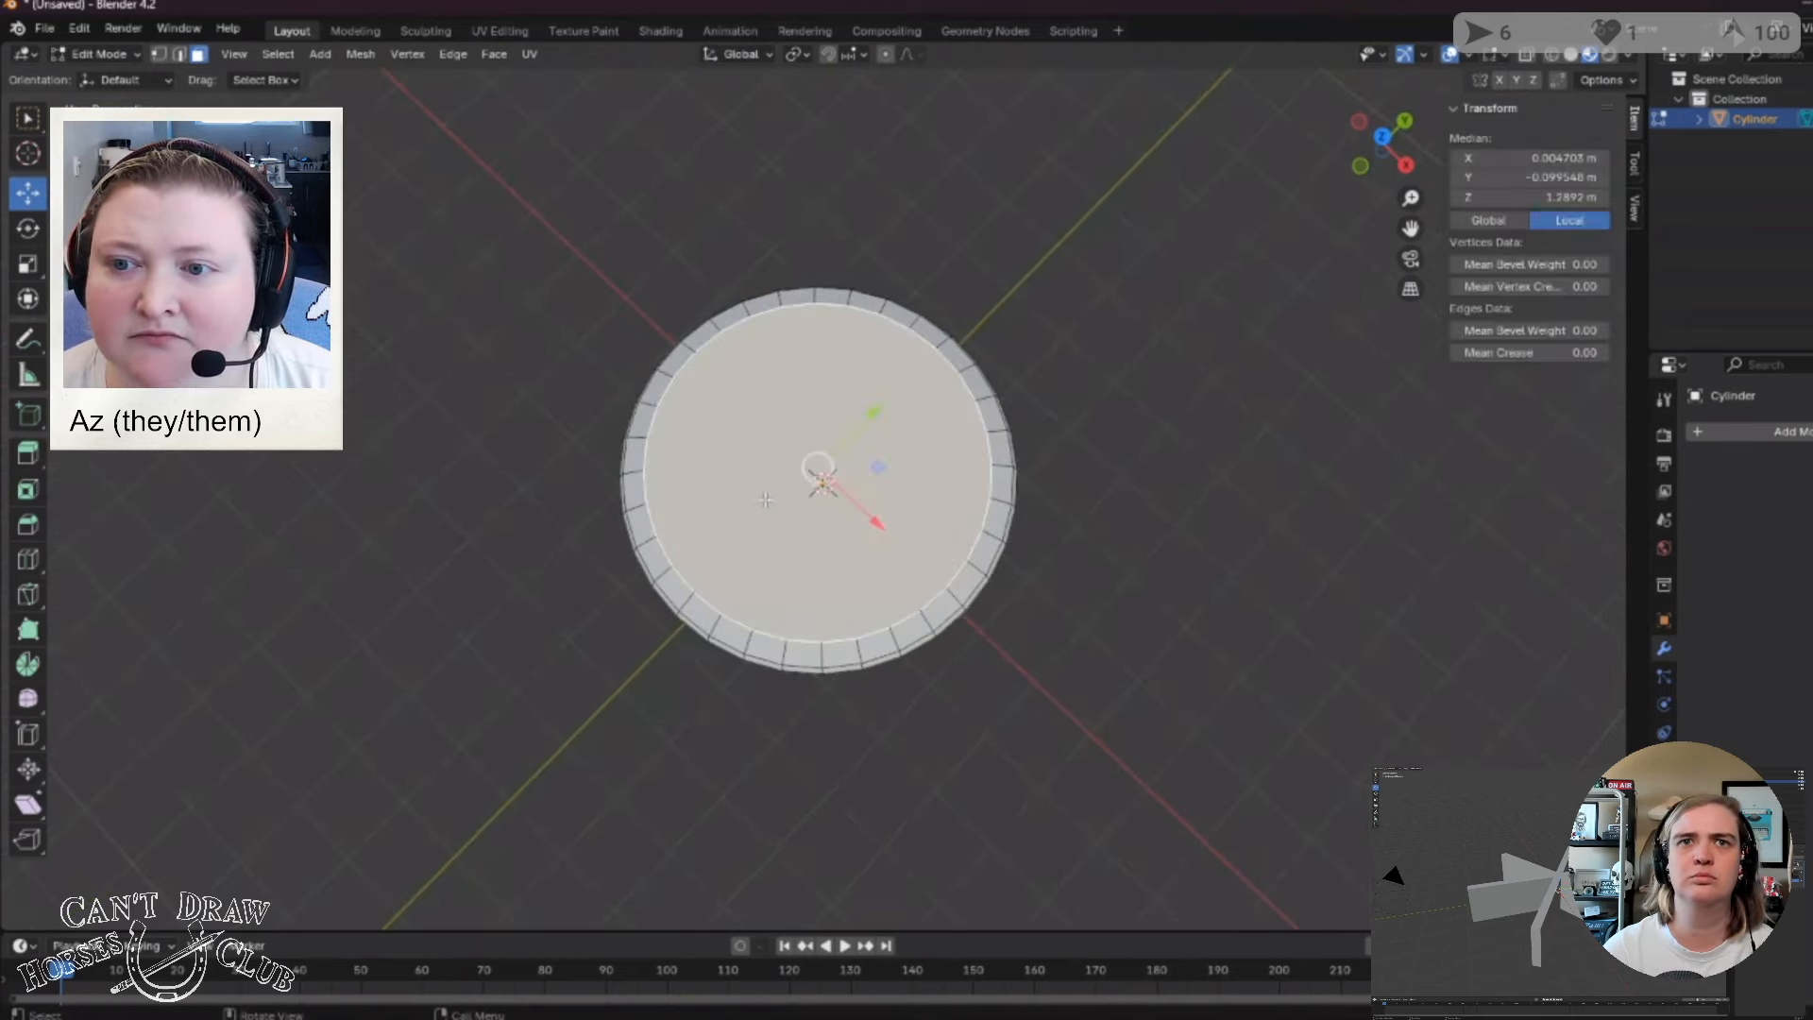
click(1728, 430)
mouse_move(1701, 420)
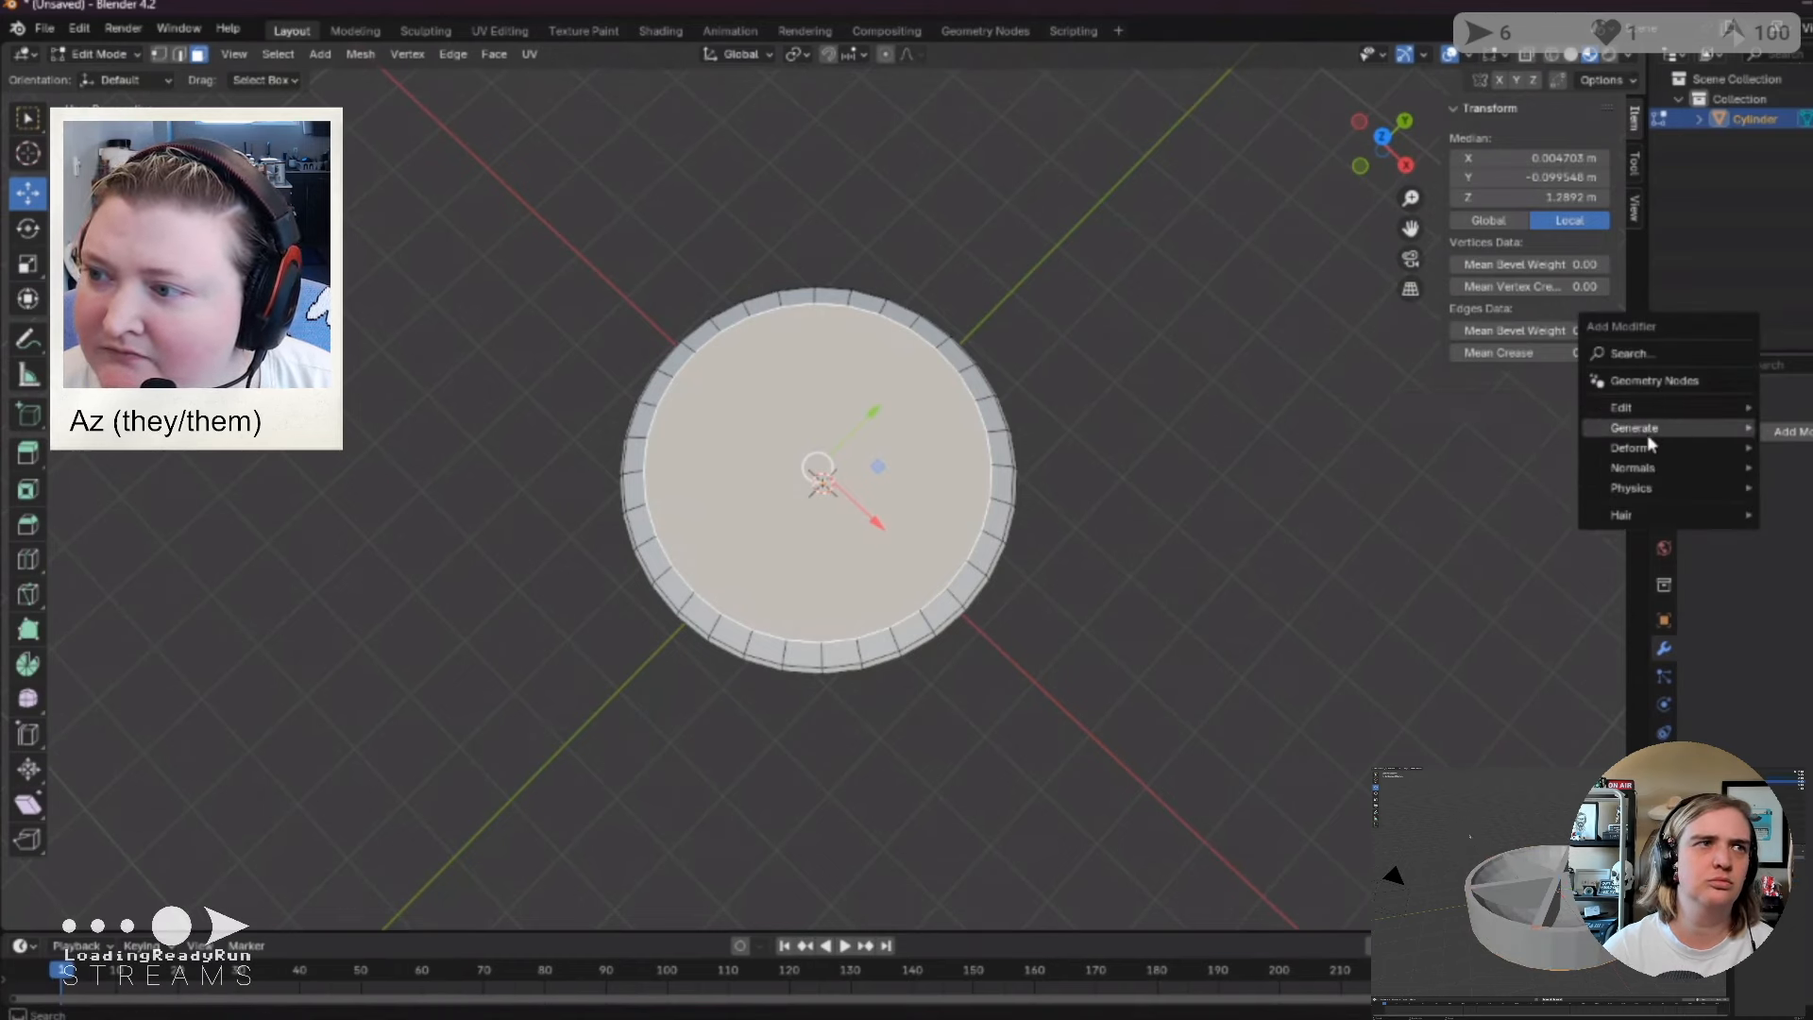
mouse_move(1647, 435)
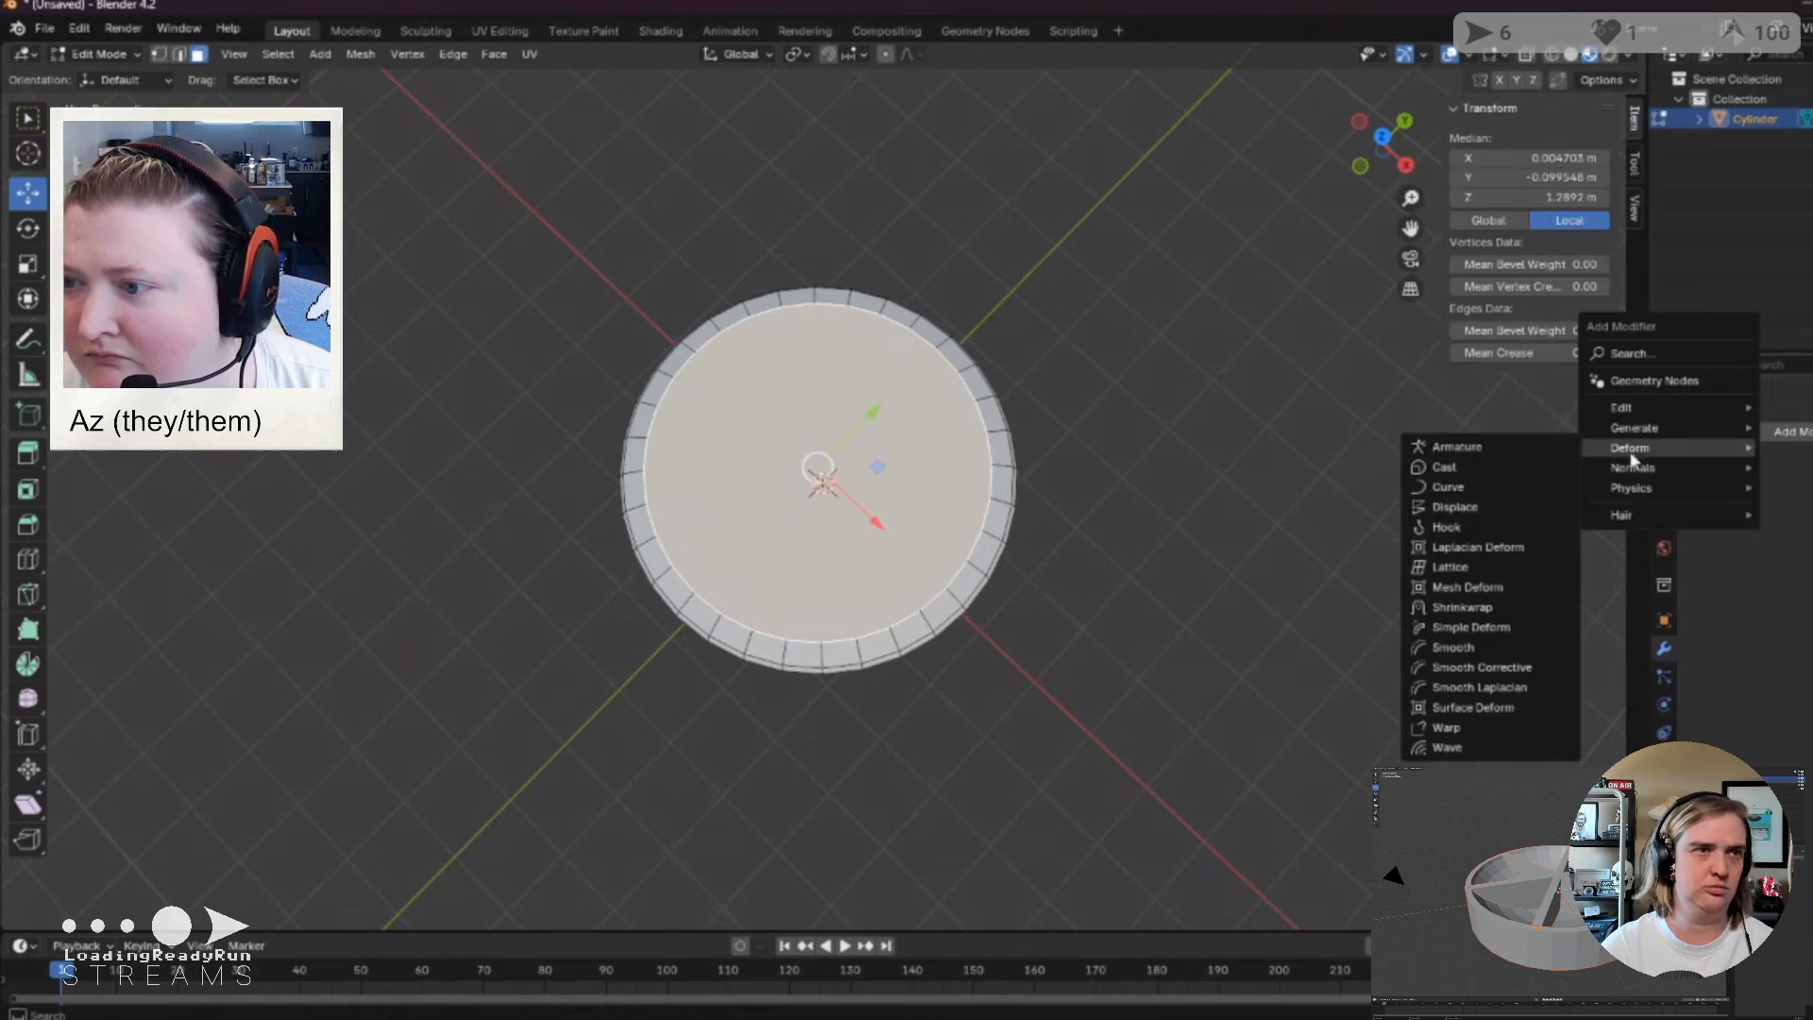
click(1487, 483)
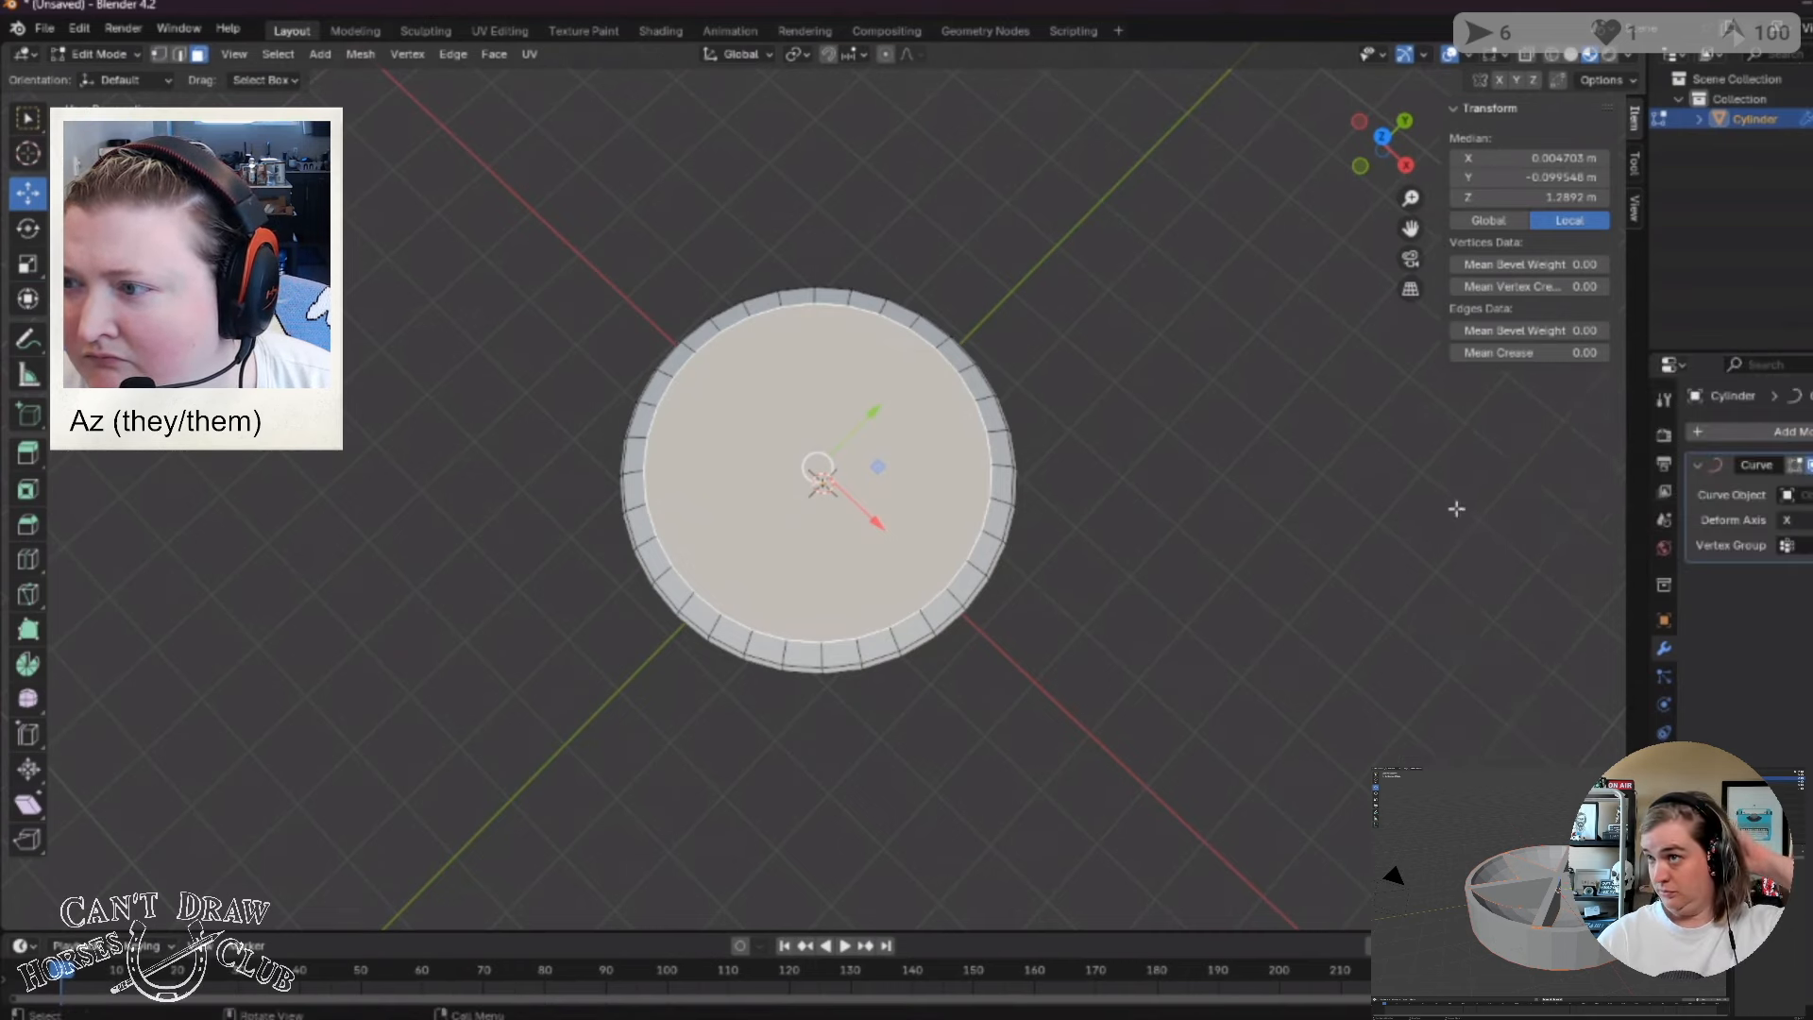
Try to pick a curve object for the Curve modifier.
middle_drag(1330, 608, 1245, 486)
click(1799, 495)
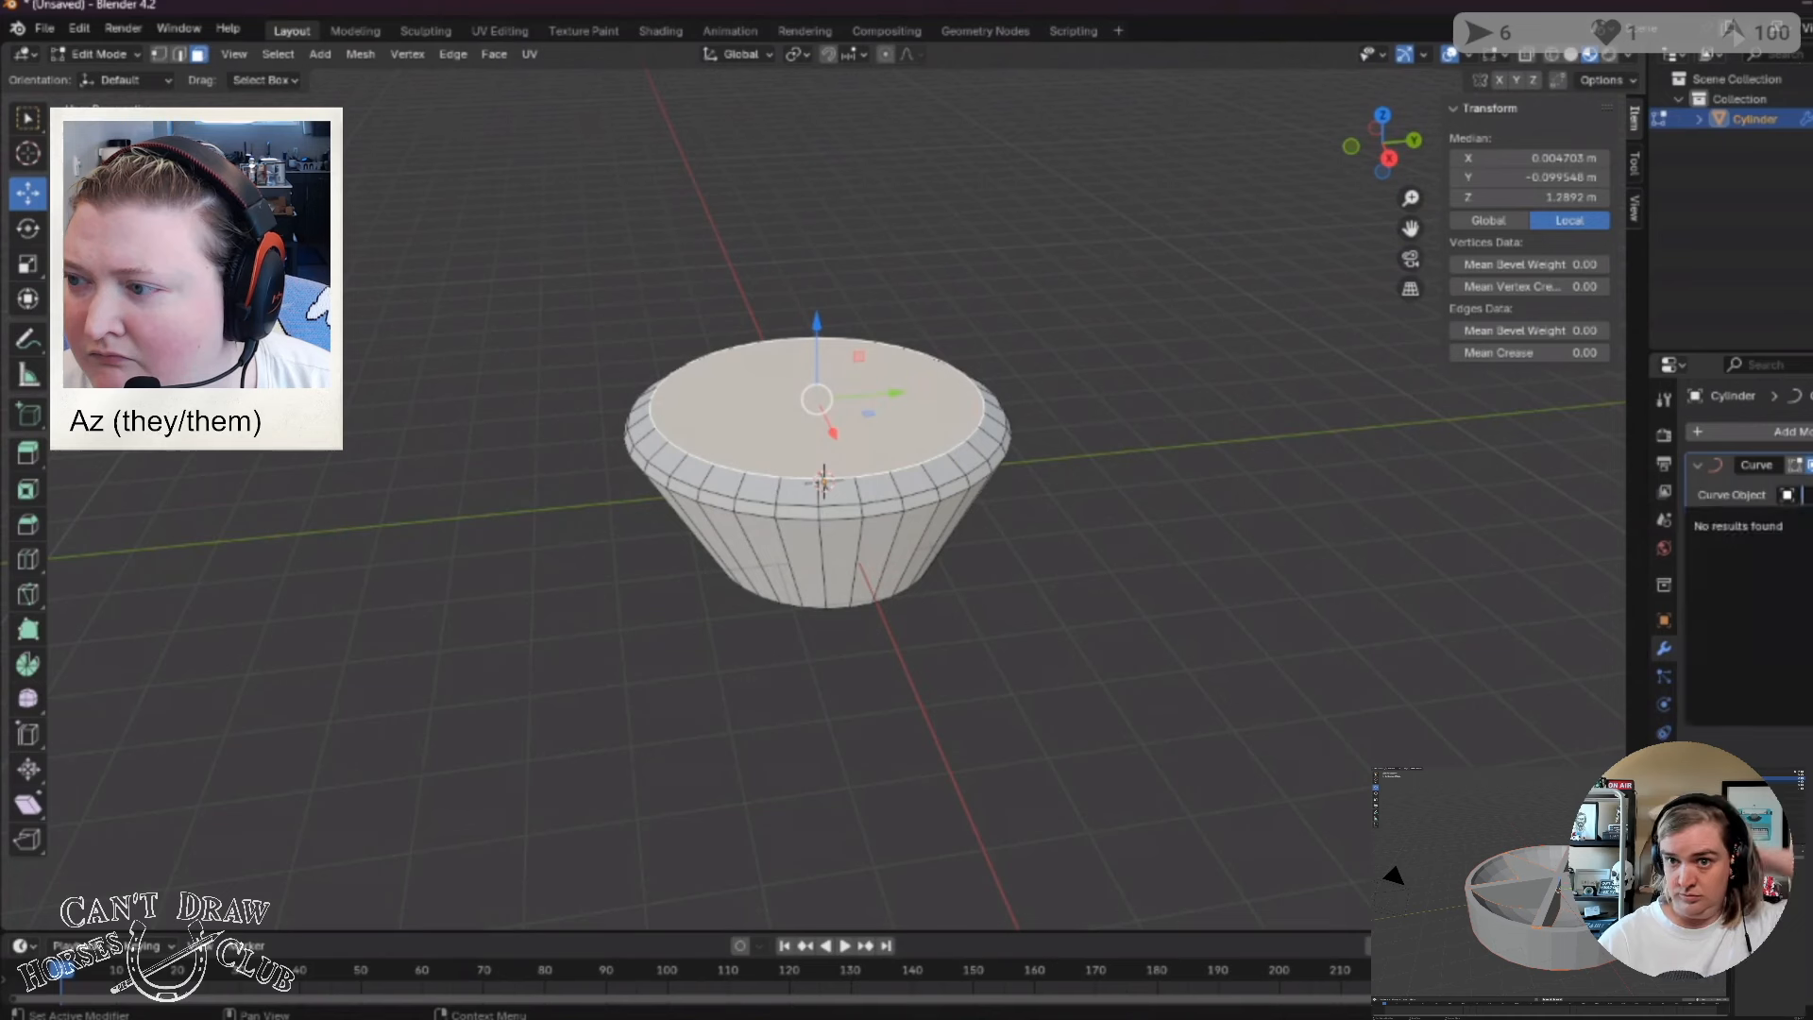
key(Escape)
click(1788, 520)
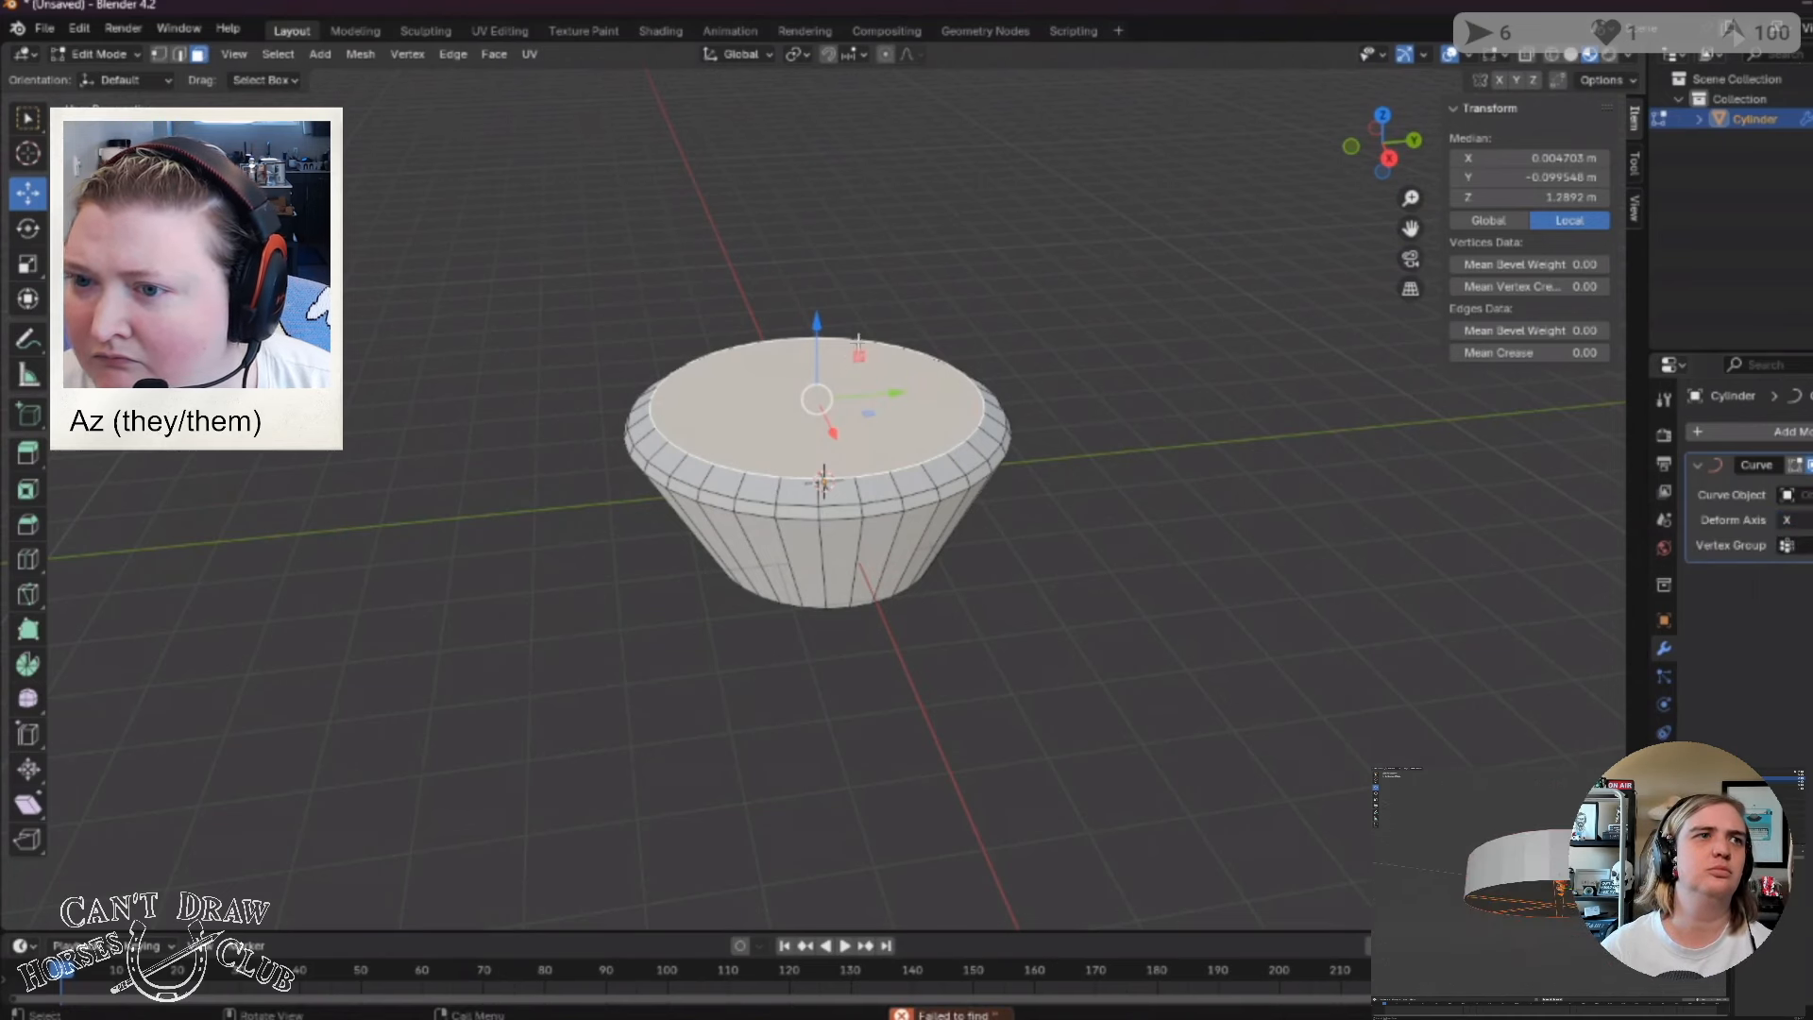
Lower the top face along Z by about 0.256 m and a further 0.122 m to start the bowl's hollow.
mouse_move(816, 323)
mouse_down()
mouse_move(816, 378)
mouse_move(816, 341)
mouse_up()
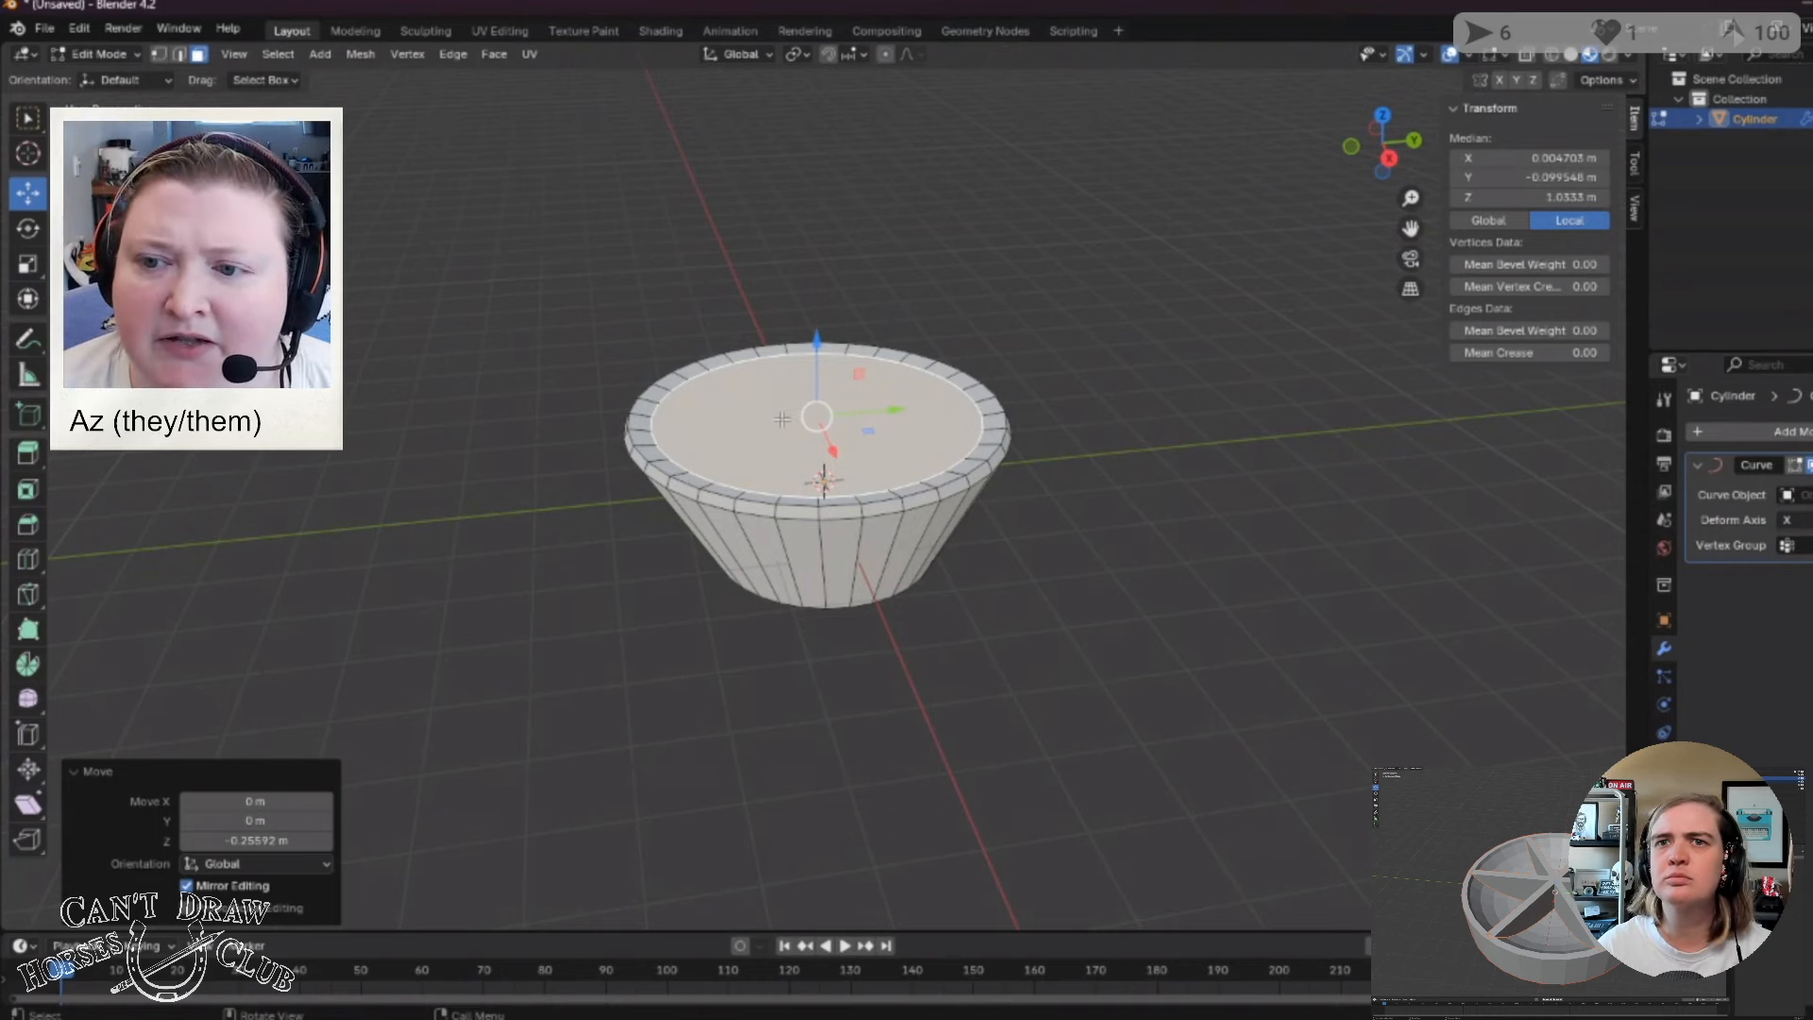
key(g)
key(z)
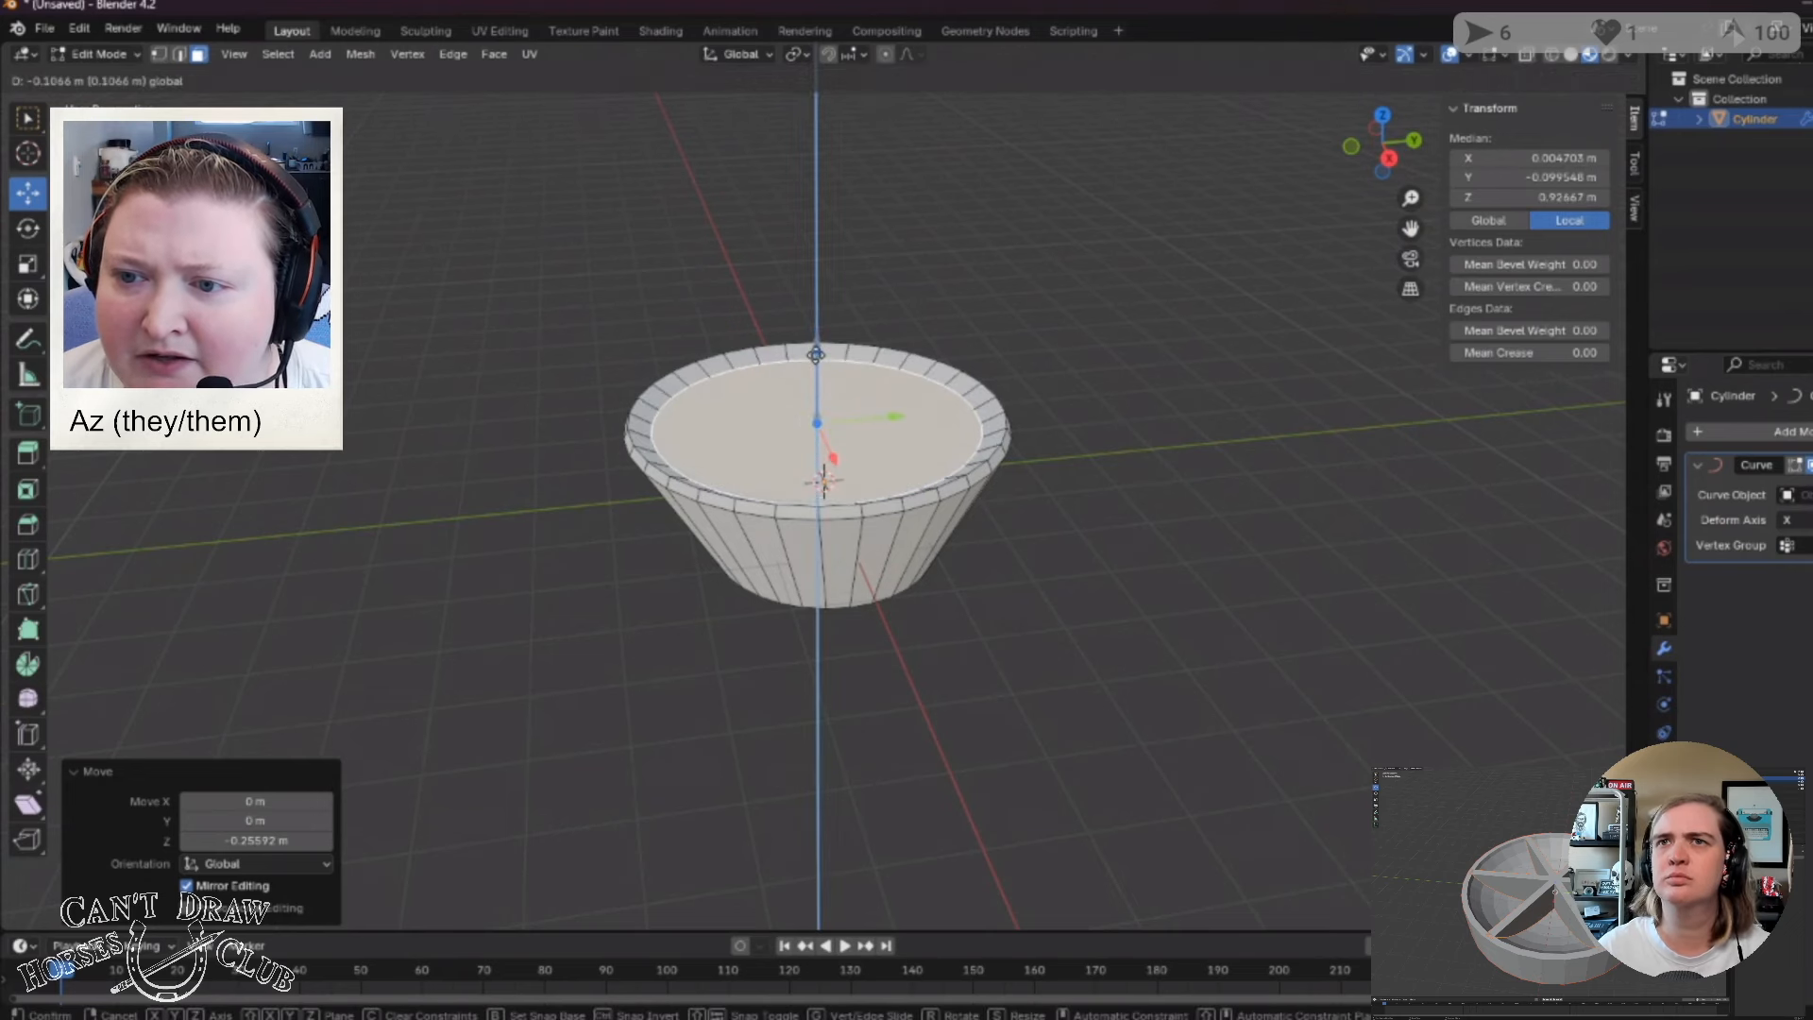
click(817, 363)
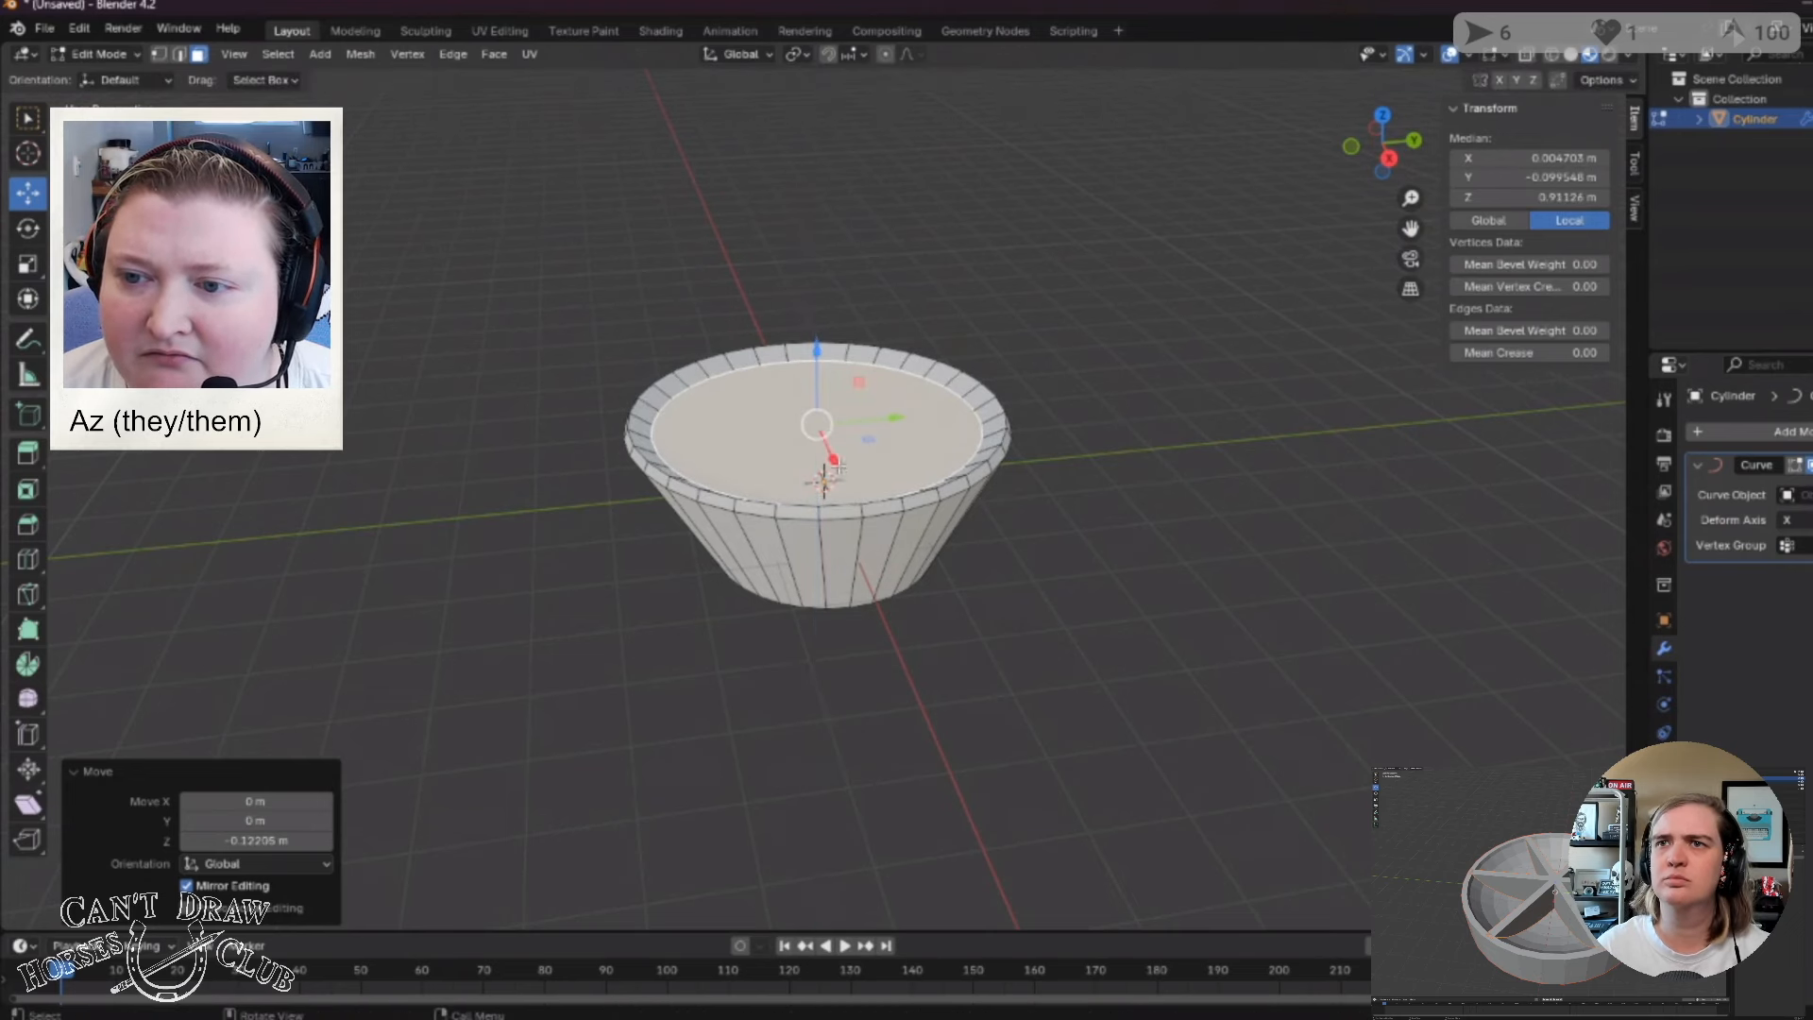
Try shifting the lowered top face along X by about -0.078 m and by about -0.105 m, and undo both moves.
drag(836, 465, 834, 461)
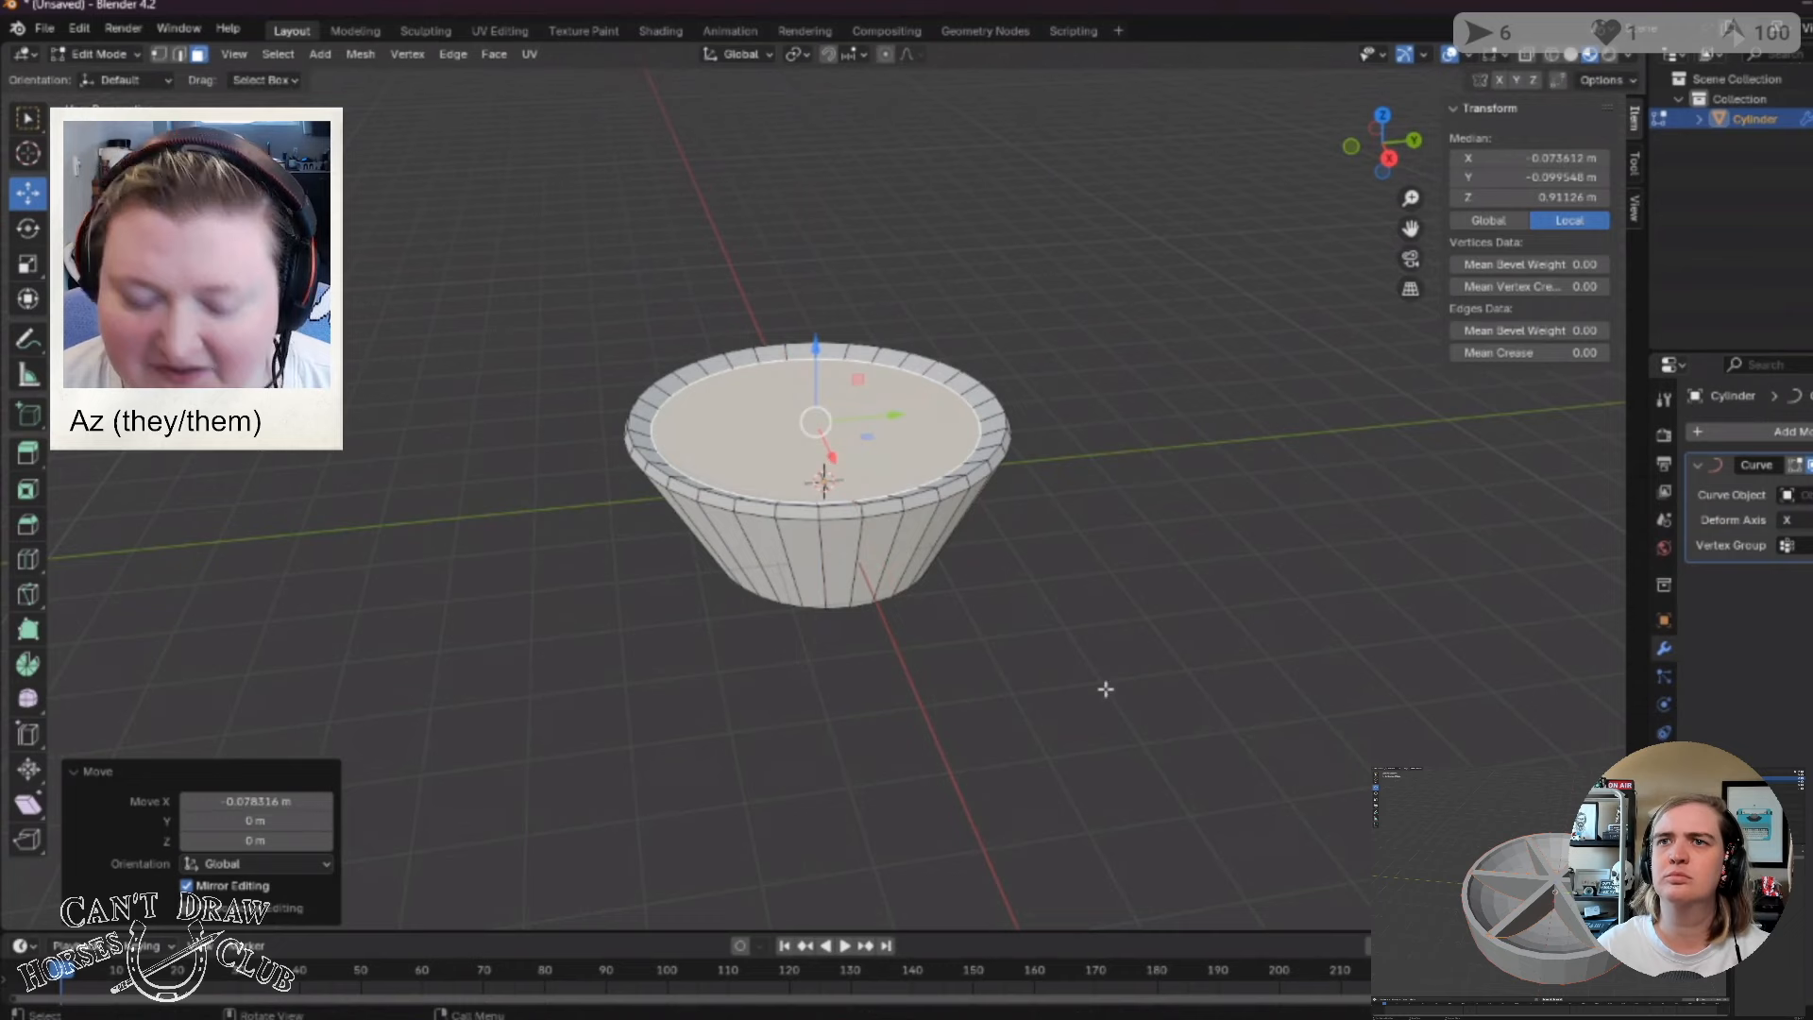
key(ctrl+z)
middle_drag(1113, 648, 1388, 772)
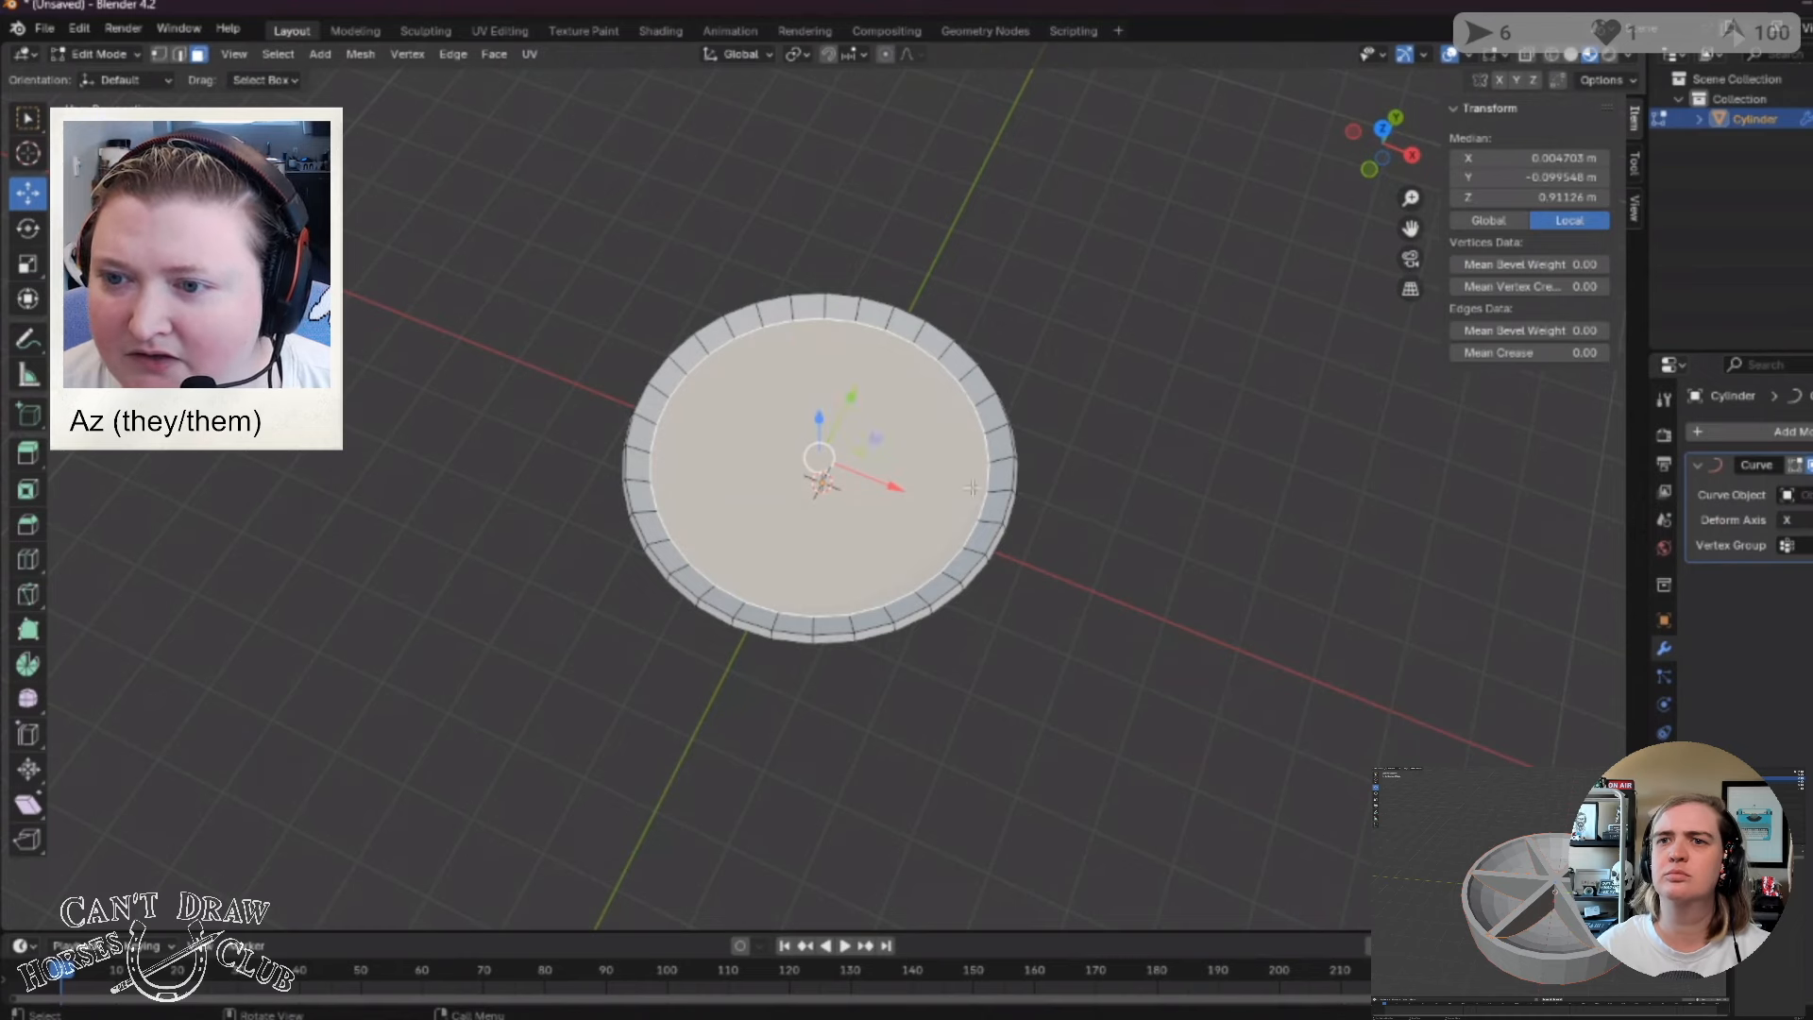
middle_drag(821, 445, 947, 660)
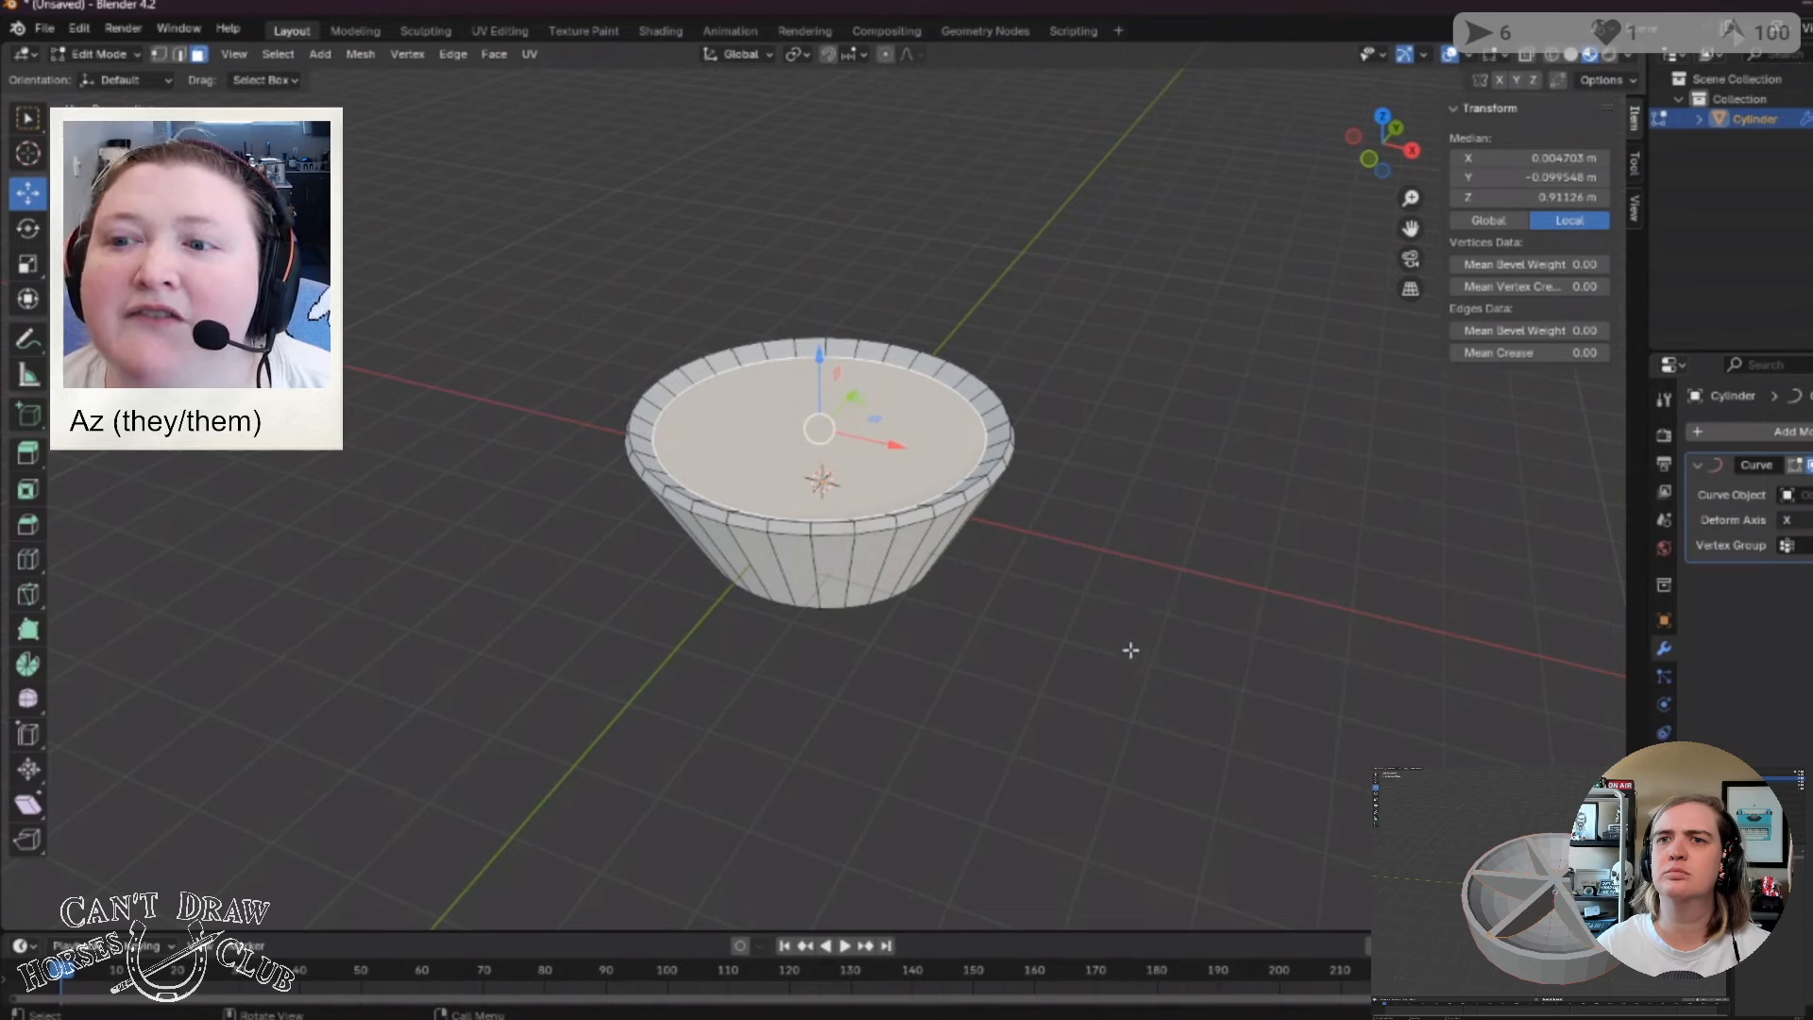
middle_drag(1129, 650, 1141, 640)
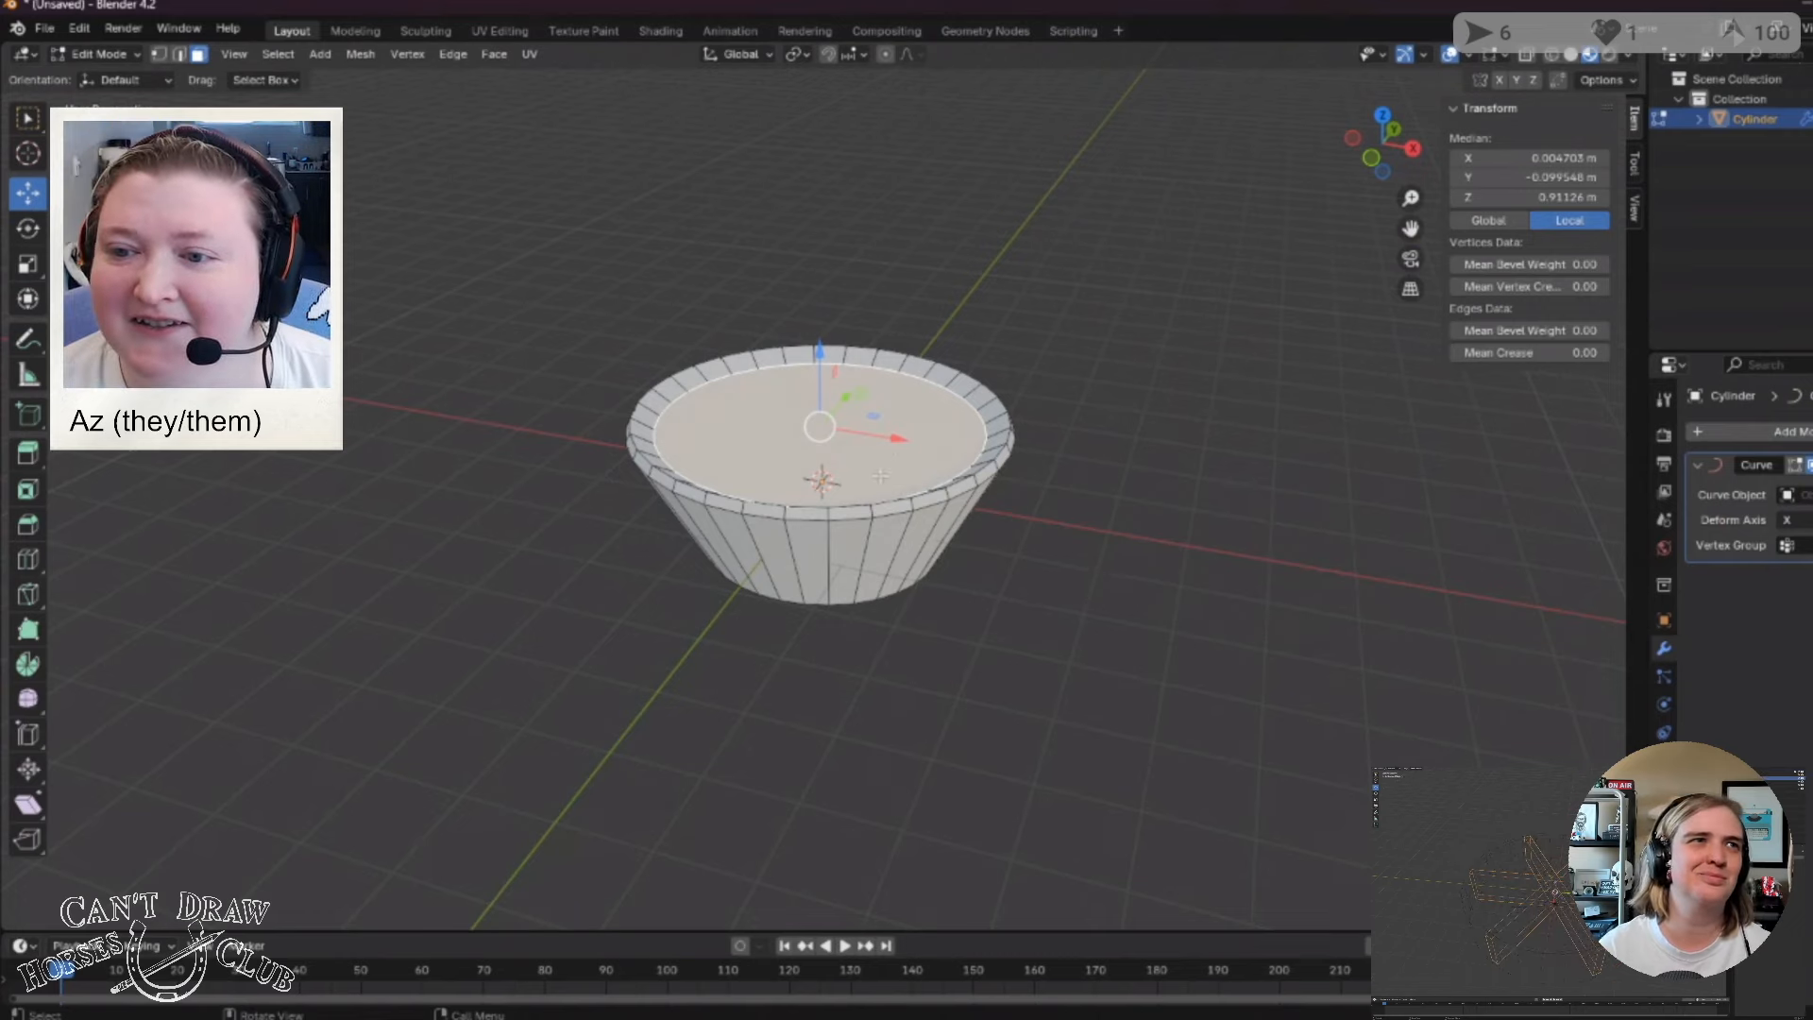
drag(894, 444, 882, 444)
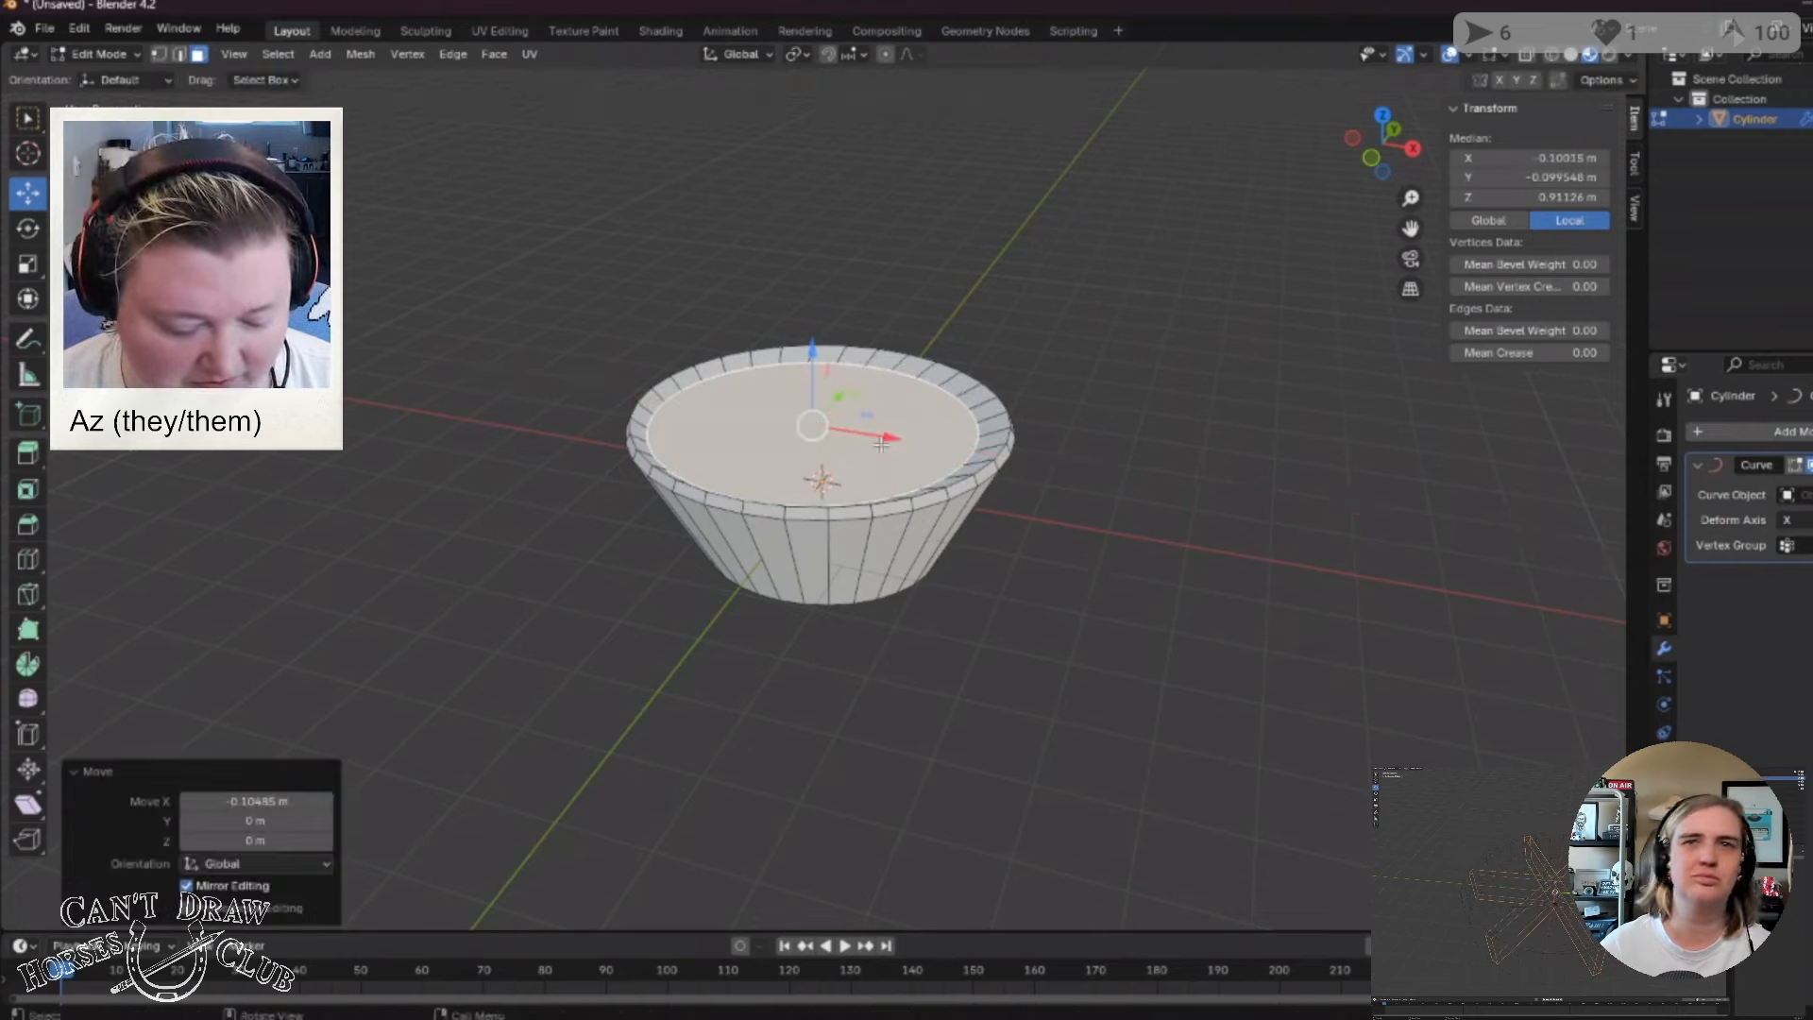
key(ctrl+z)
Lower the inner face along Z by about 0.168 m and 0.499 m, and scale it to about 0.728 along X and 0.808 along Y.
drag(820, 352, 821, 364)
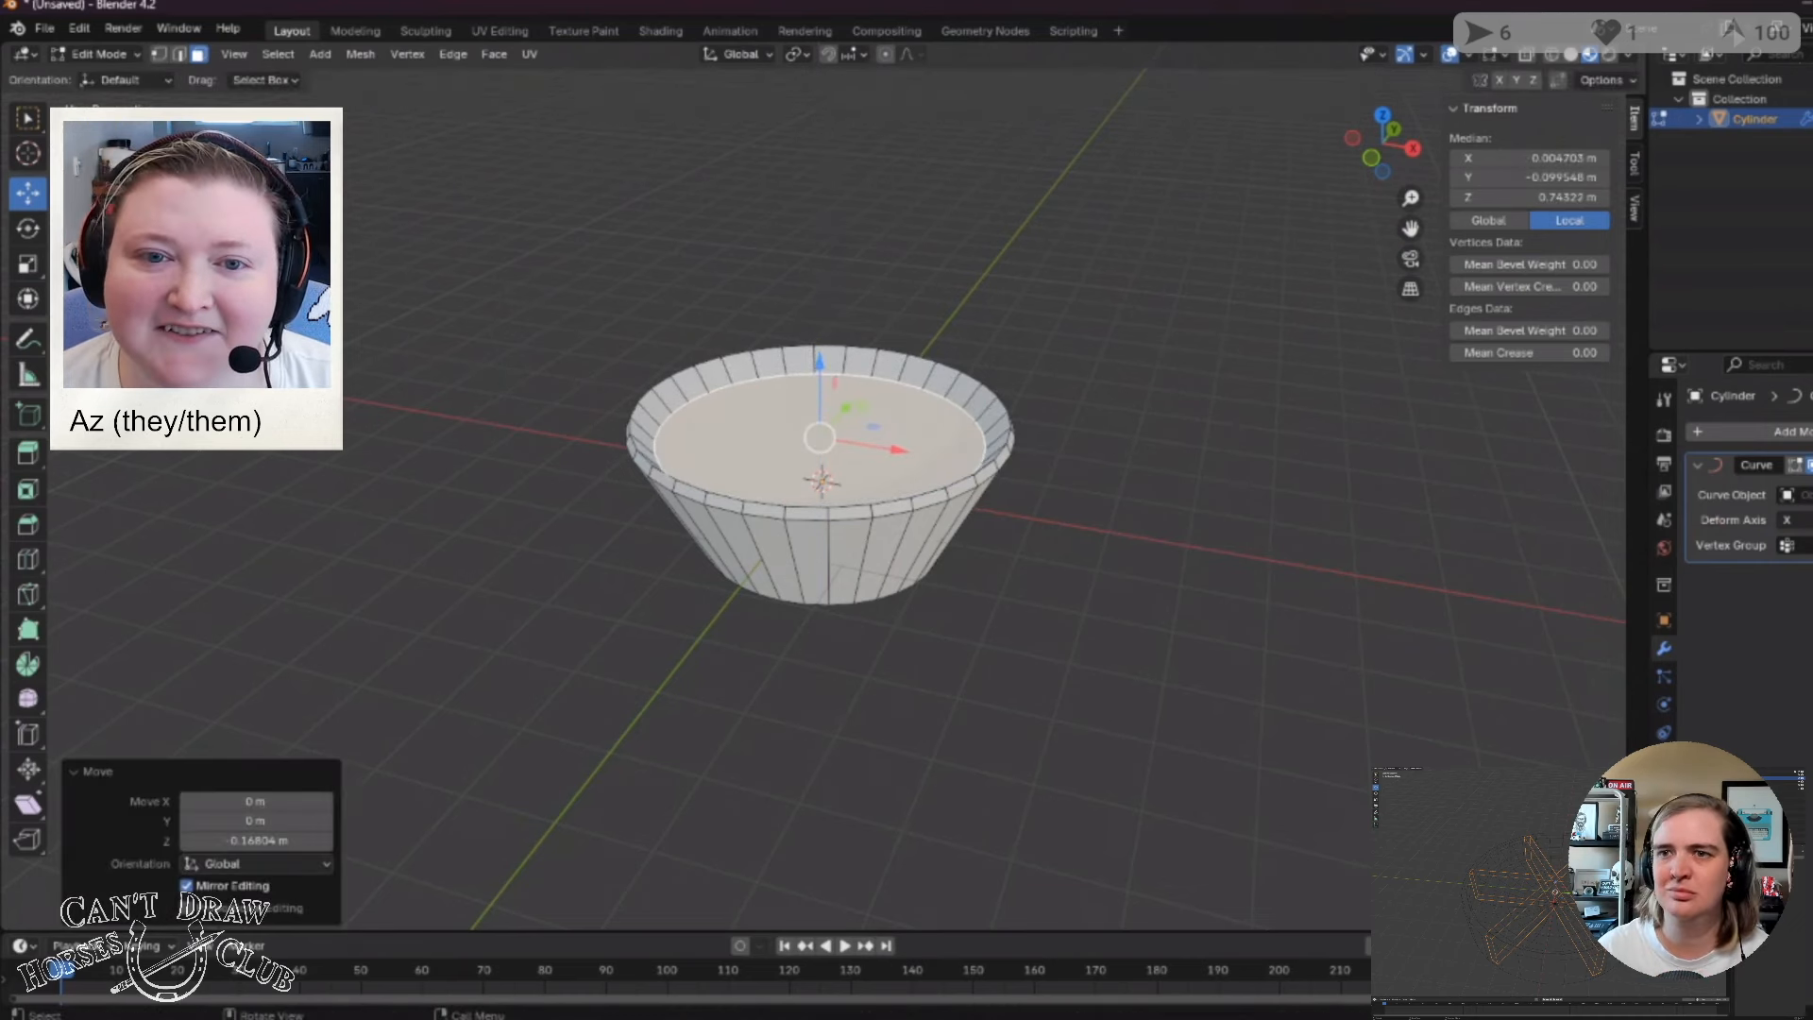
click(29, 300)
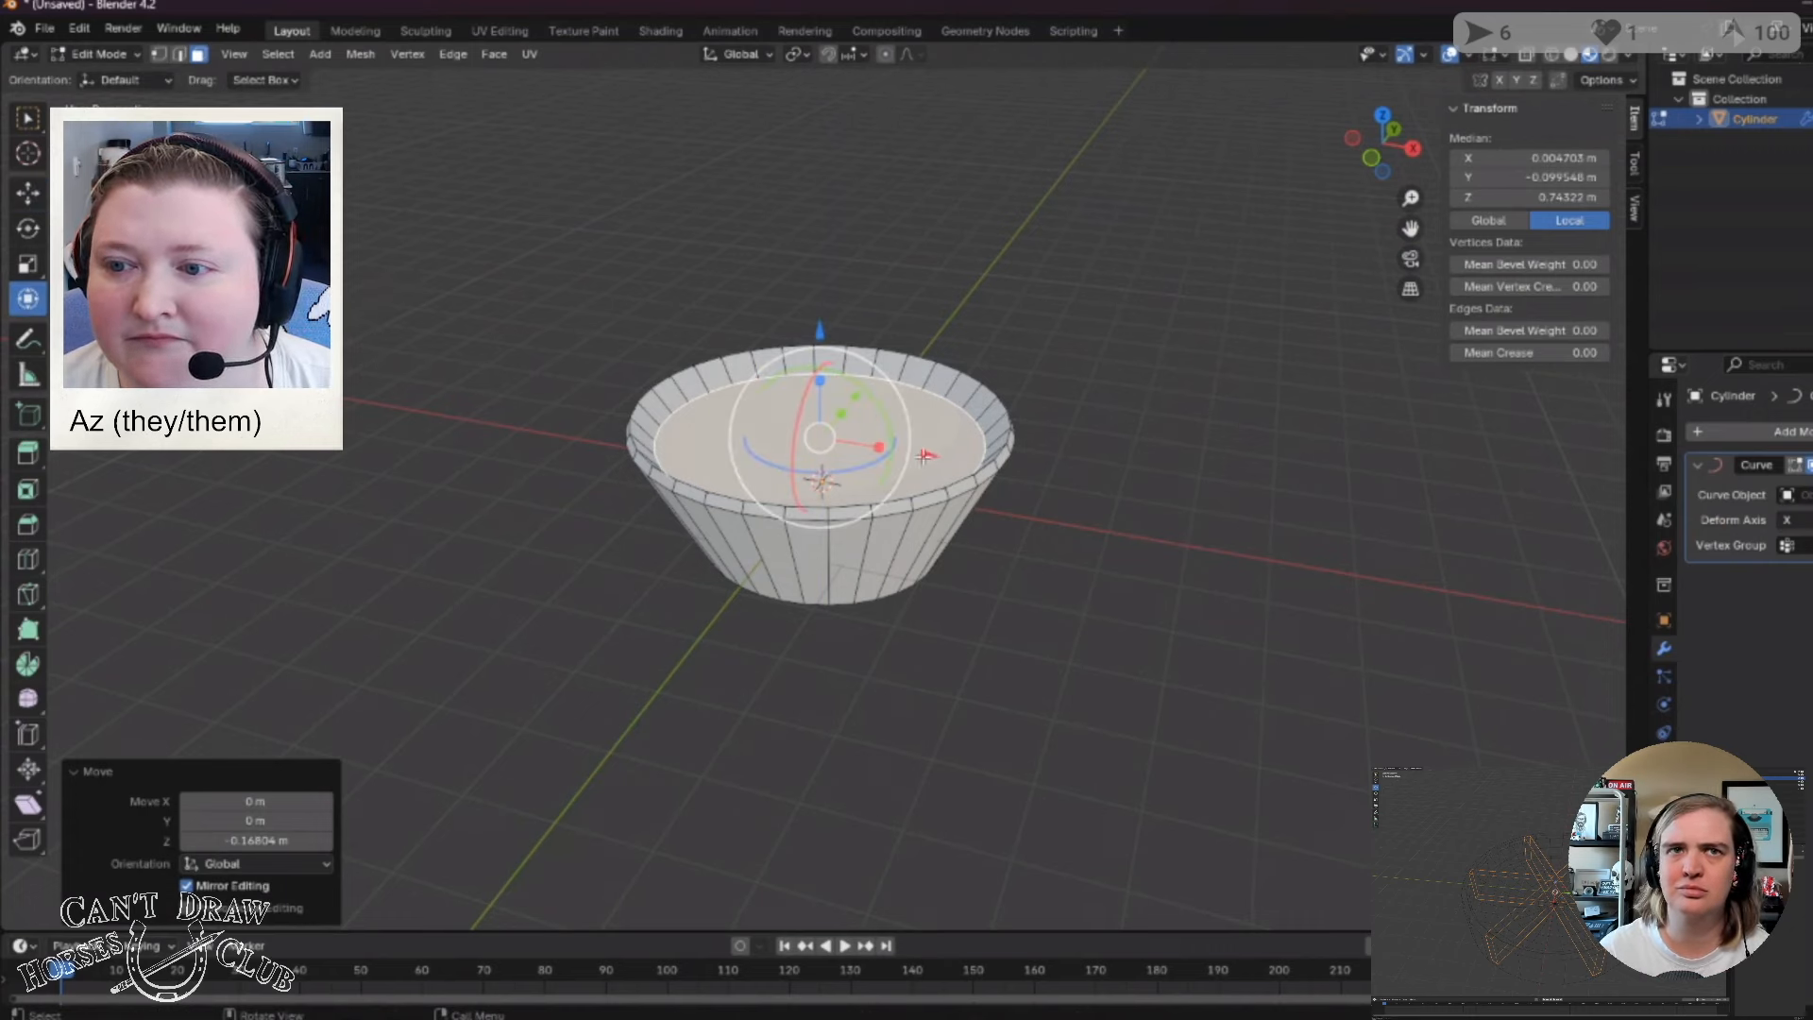
drag(876, 450, 859, 446)
middle_drag(1259, 473, 834, 459)
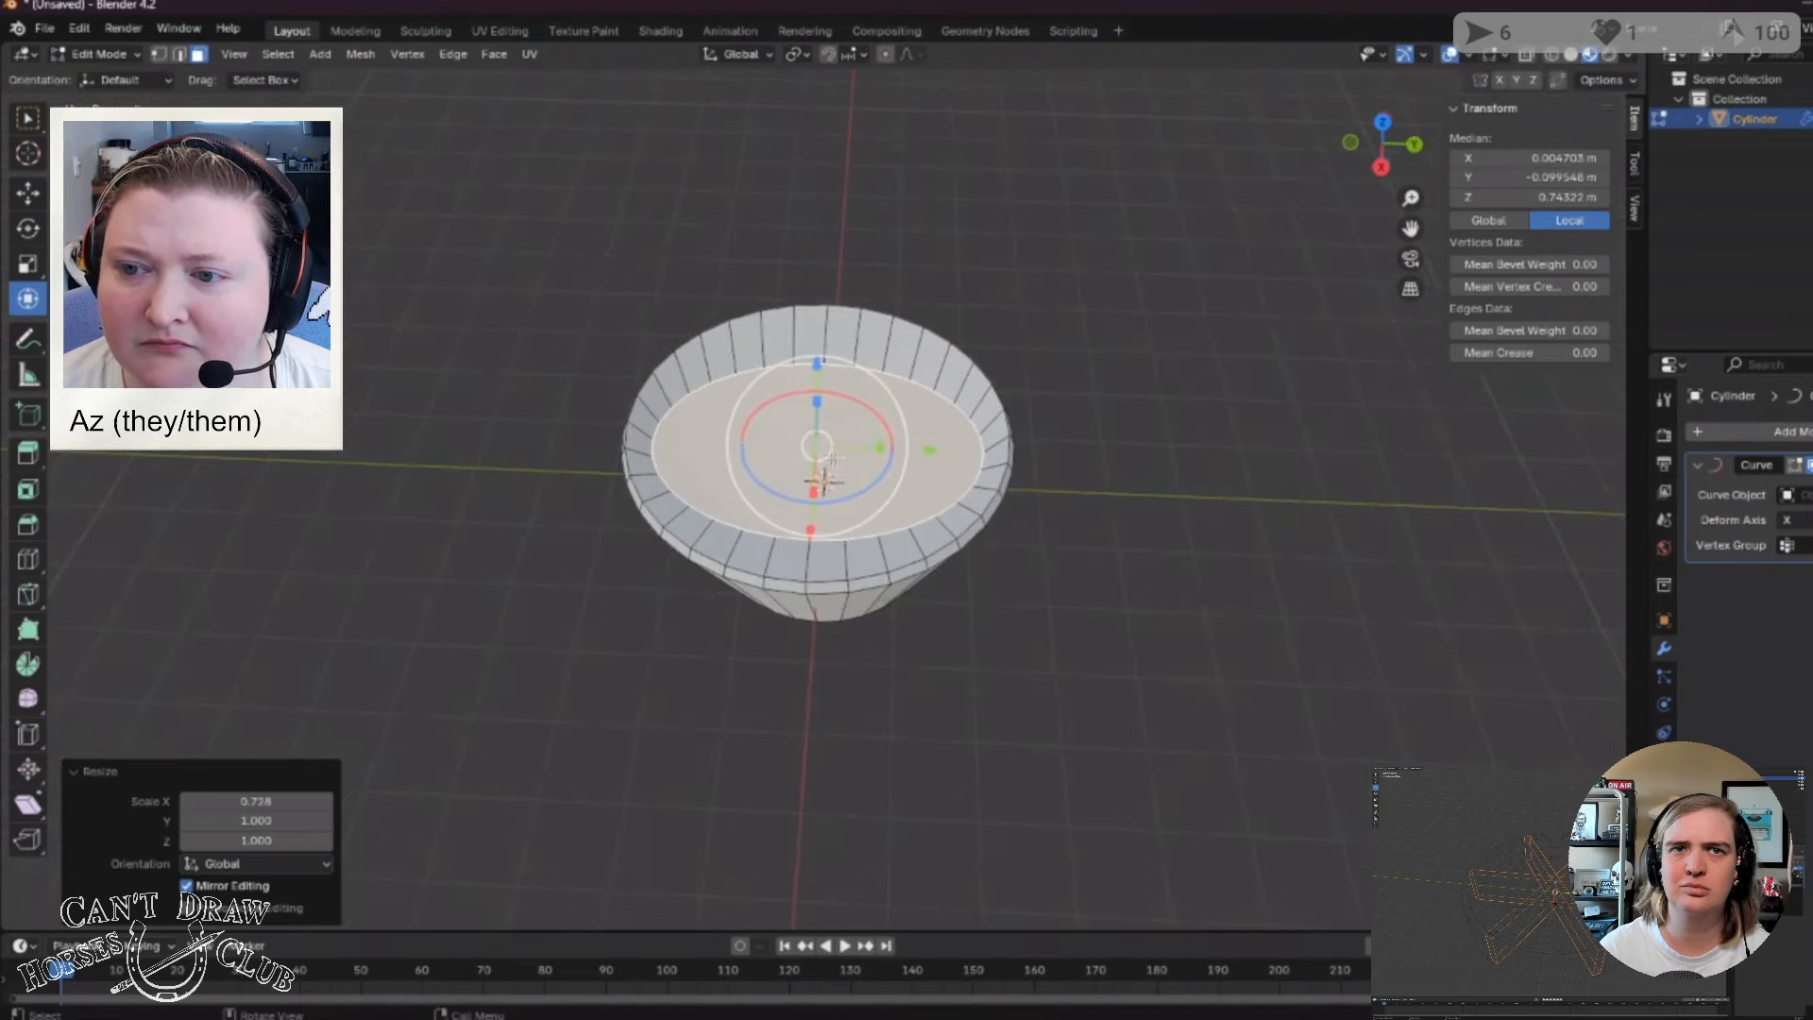
drag(880, 447, 865, 445)
middle_drag(1033, 635, 1055, 561)
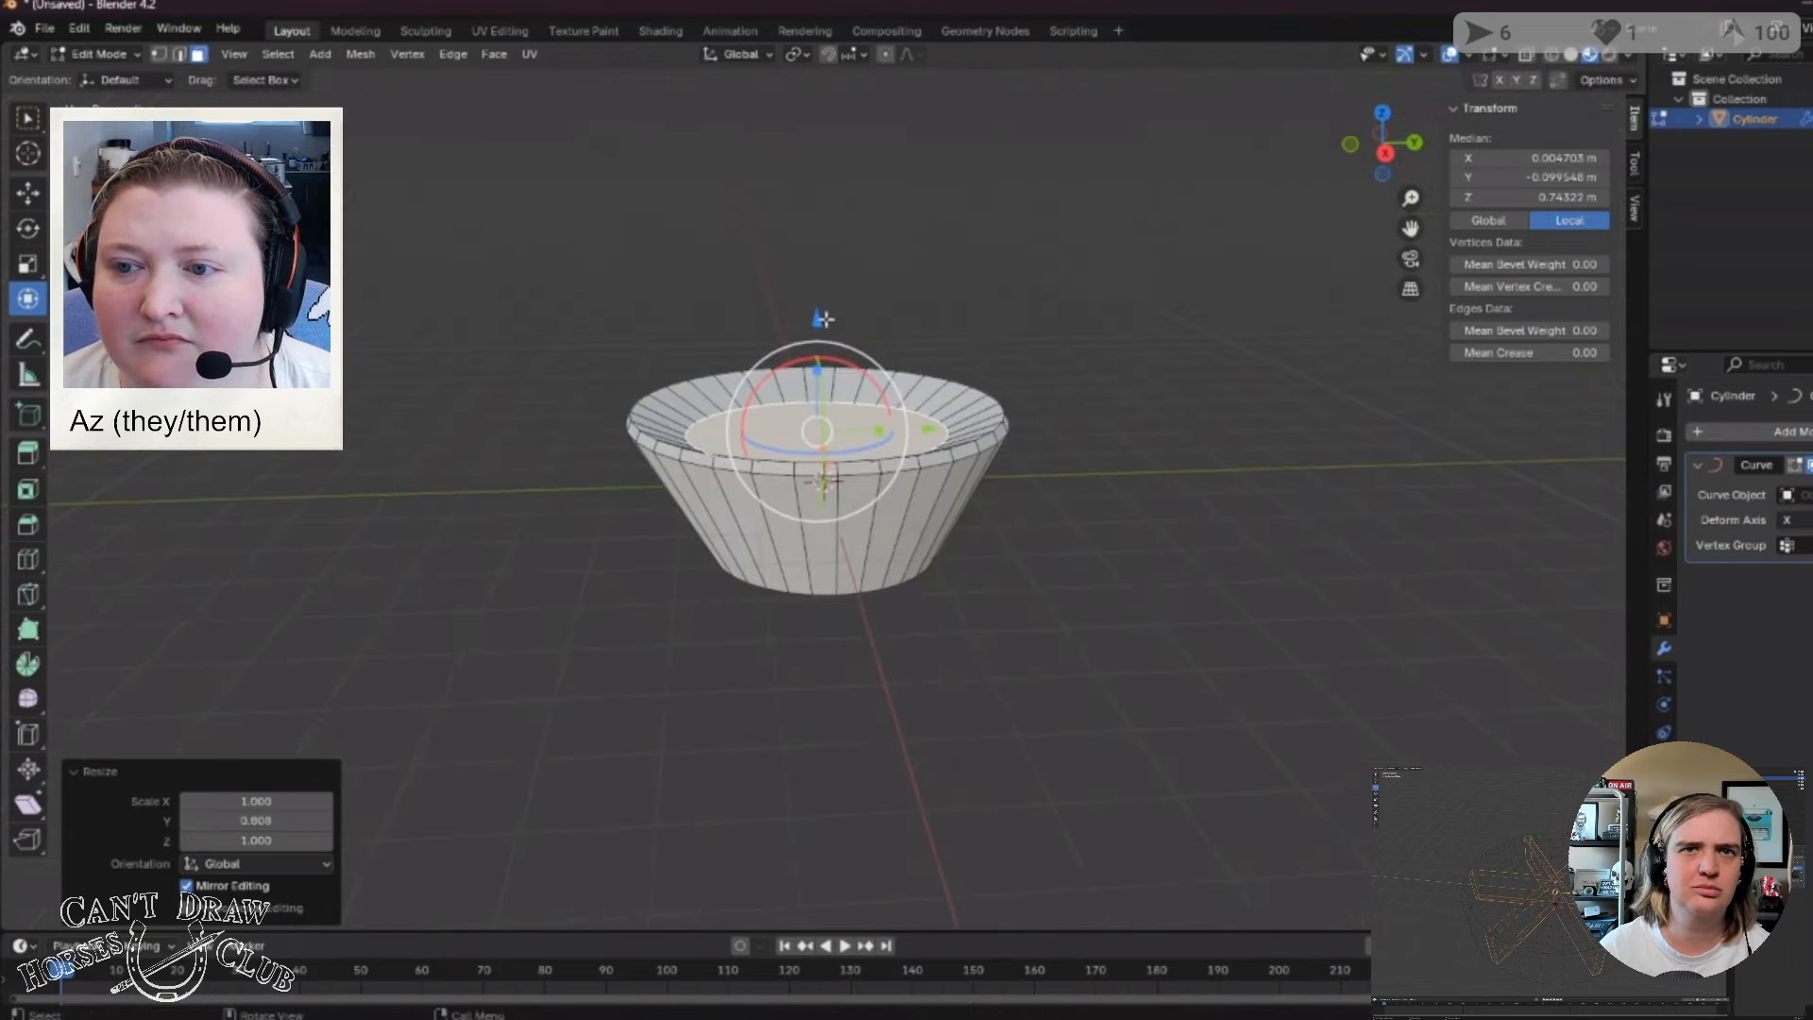
mouse_move(817, 372)
mouse_down()
mouse_move(823, 326)
mouse_move(822, 345)
mouse_up()
middle_drag(1121, 526, 1049, 450)
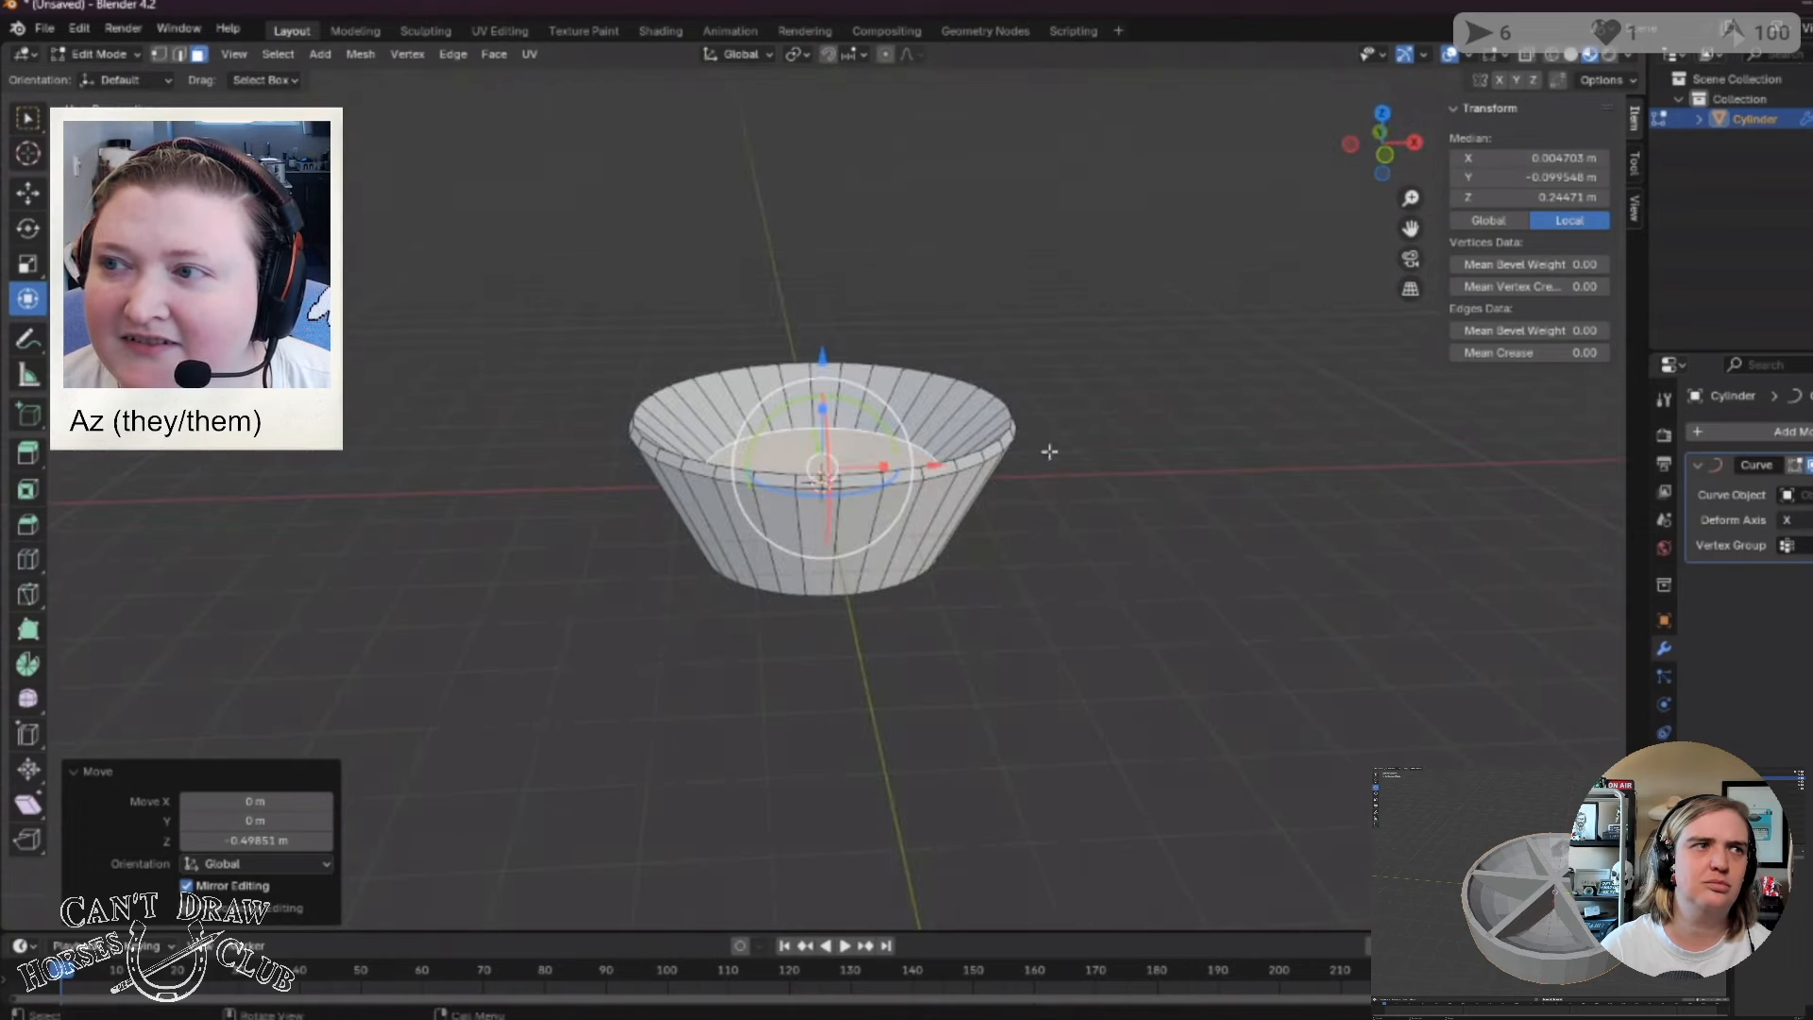
Switch to wireframe shading and shift the bowl's inner floor by about -0.097 m along X.
click(1551, 54)
middle_drag(1065, 632, 907, 592)
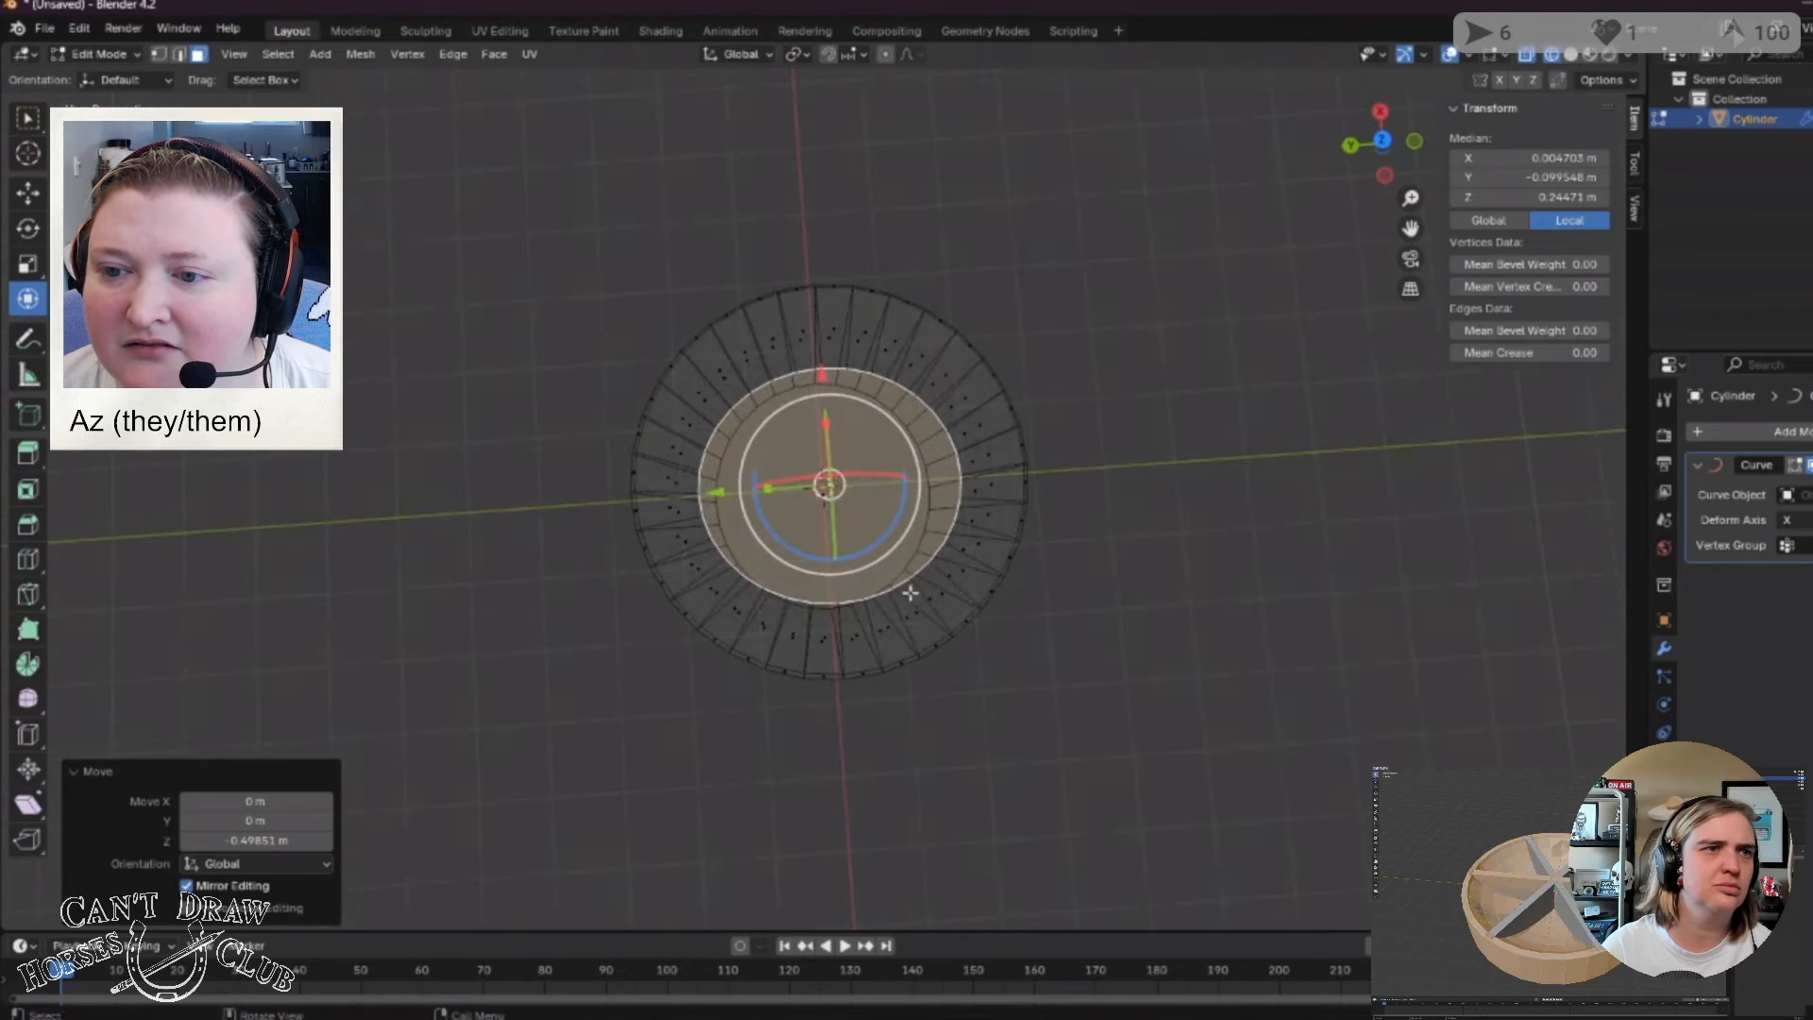
drag(831, 484, 829, 491)
middle_drag(1319, 624, 1304, 612)
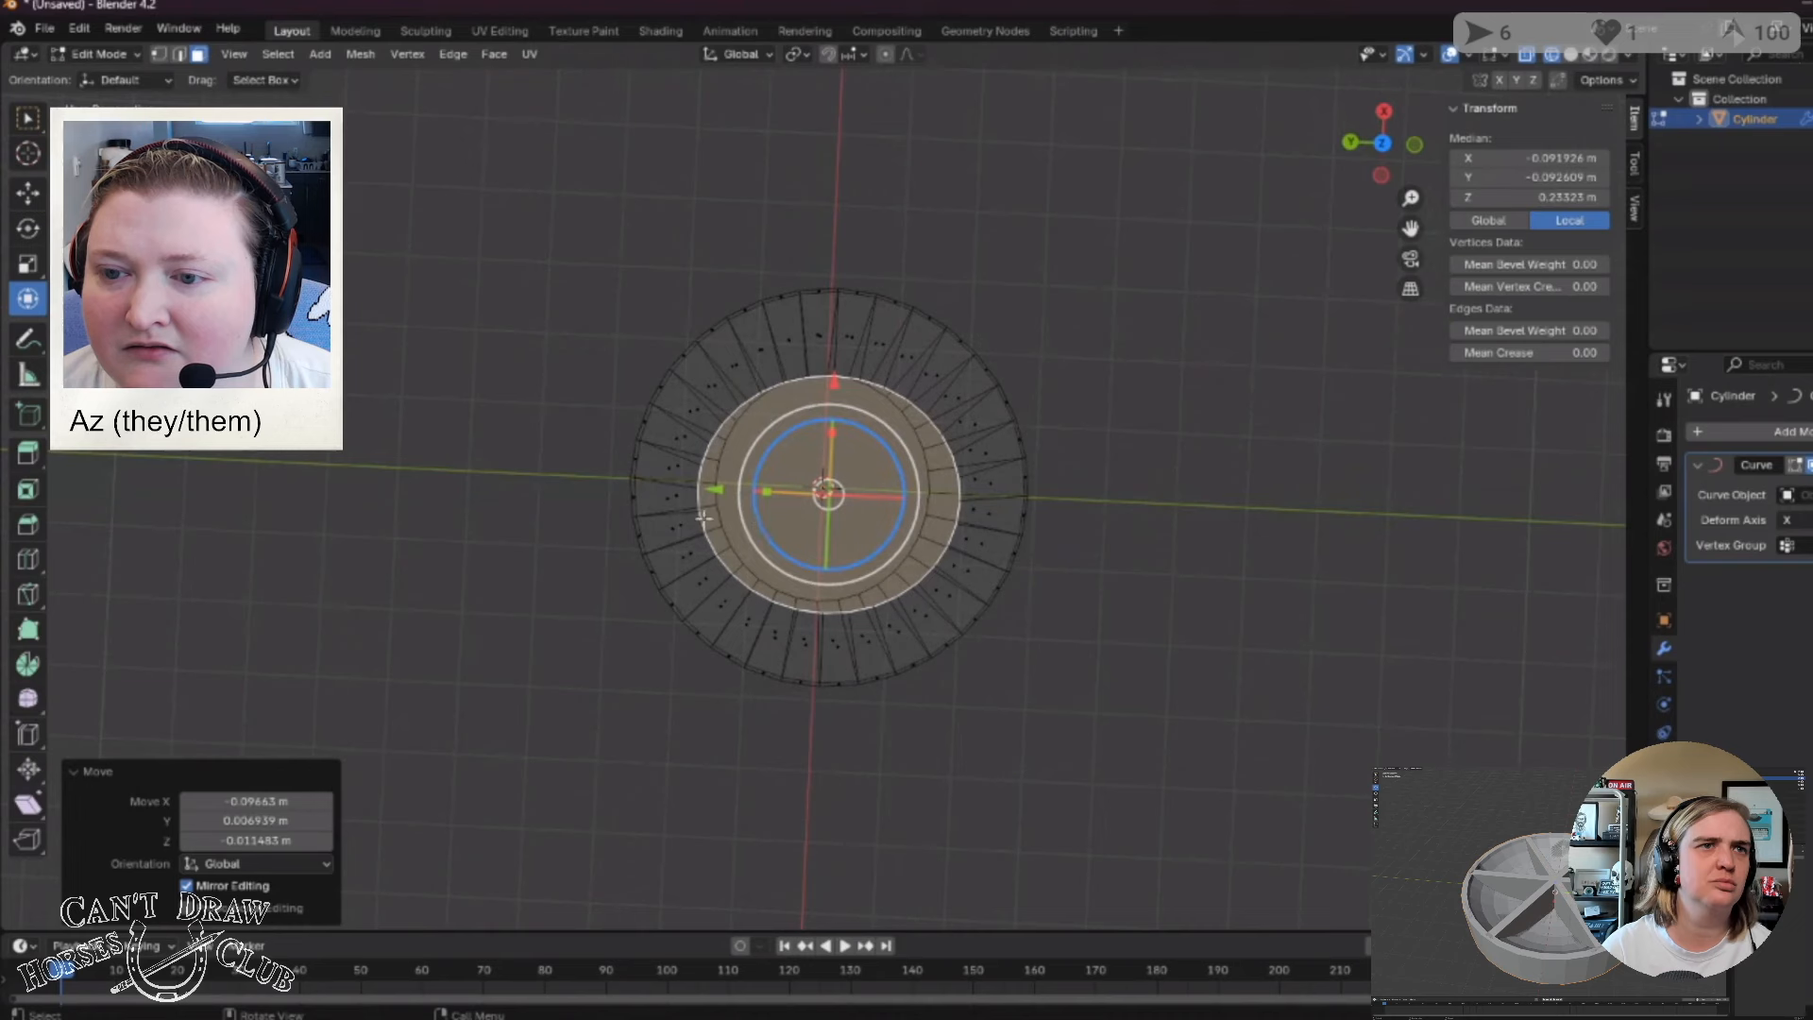
Scale the bowl's inner floor to about 0.894 along Y, and view the bowl straight from the top.
drag(717, 490, 772, 491)
middle_drag(1079, 779, 1062, 745)
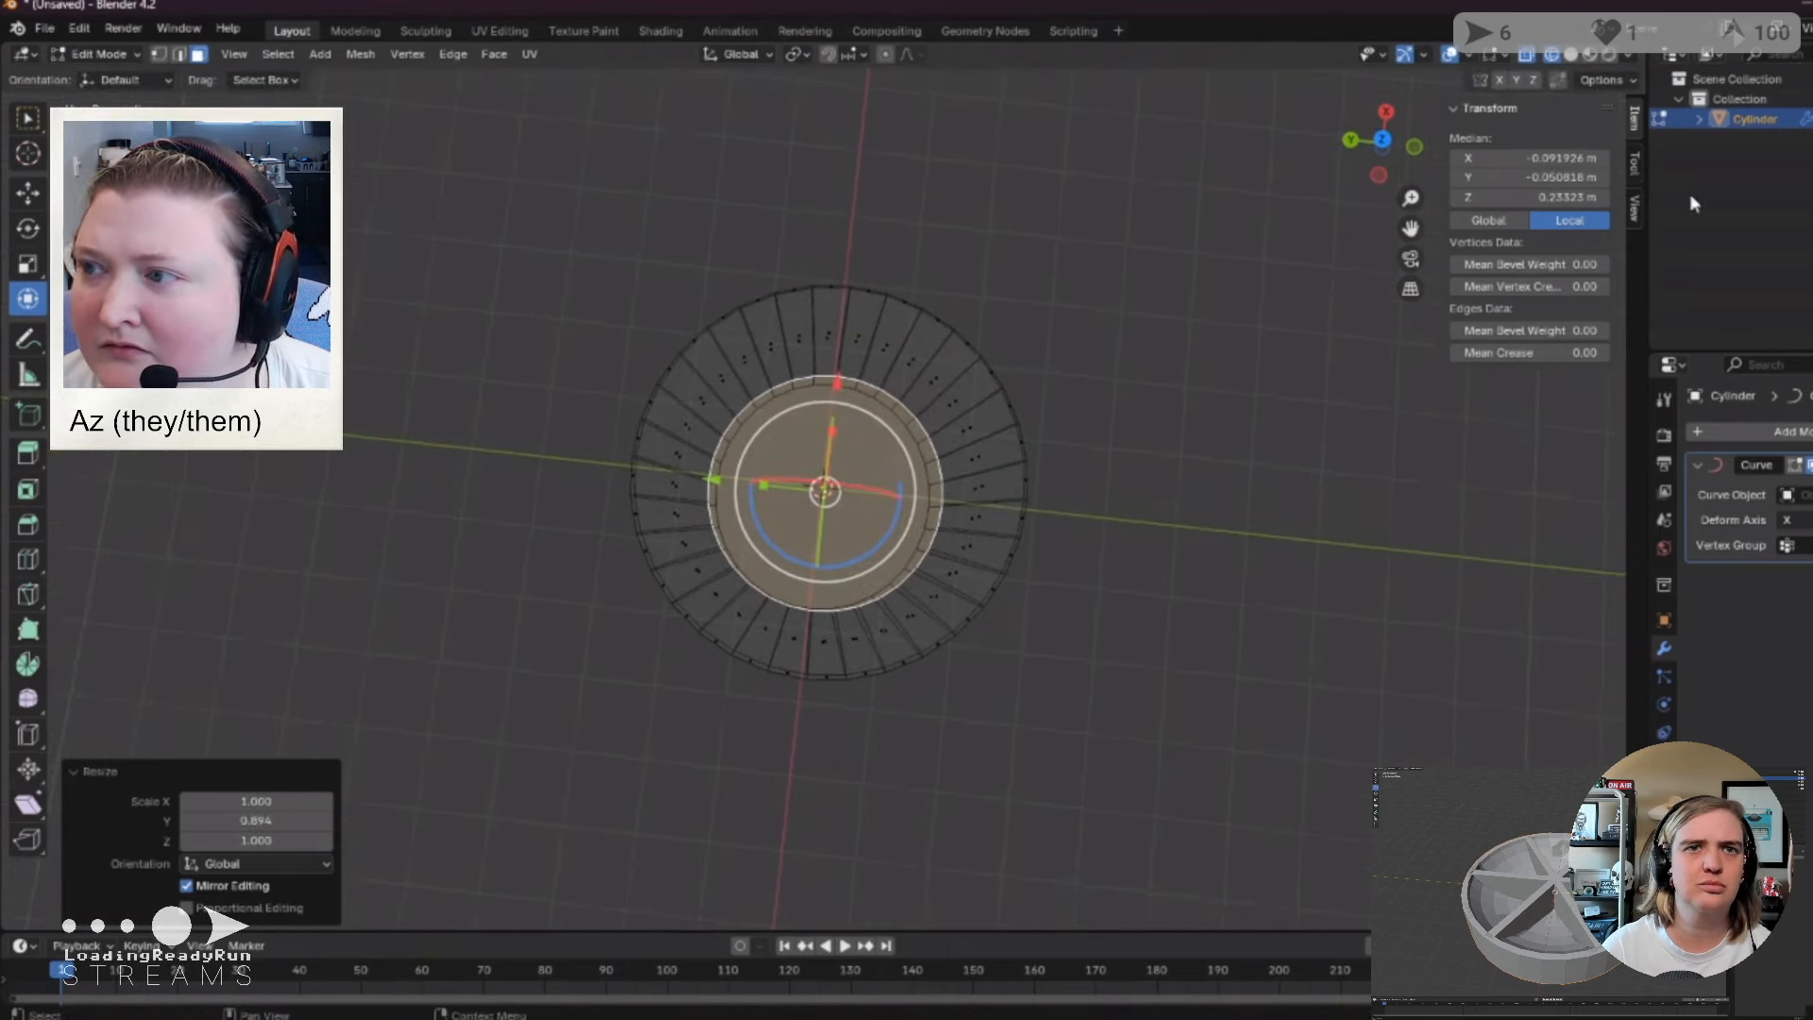
click(1384, 141)
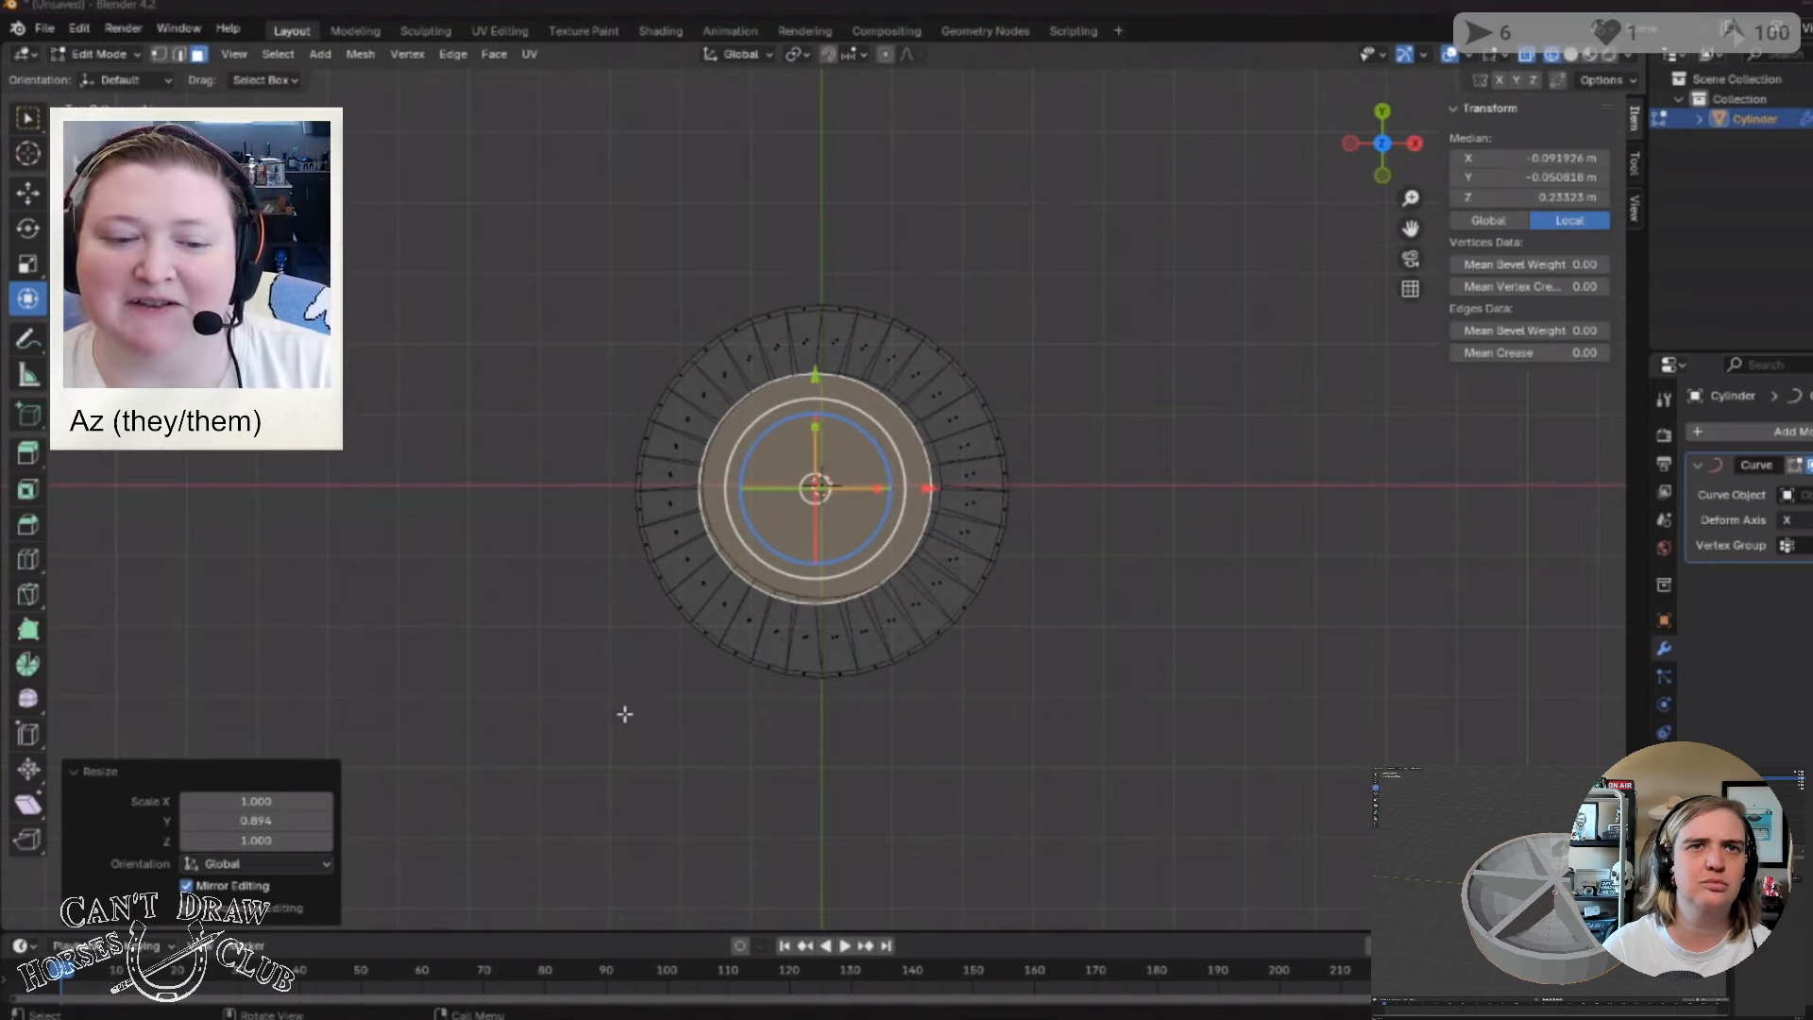
Select the bowl's bottom face from the top view and compare its centring with the inner floor.
click(615, 776)
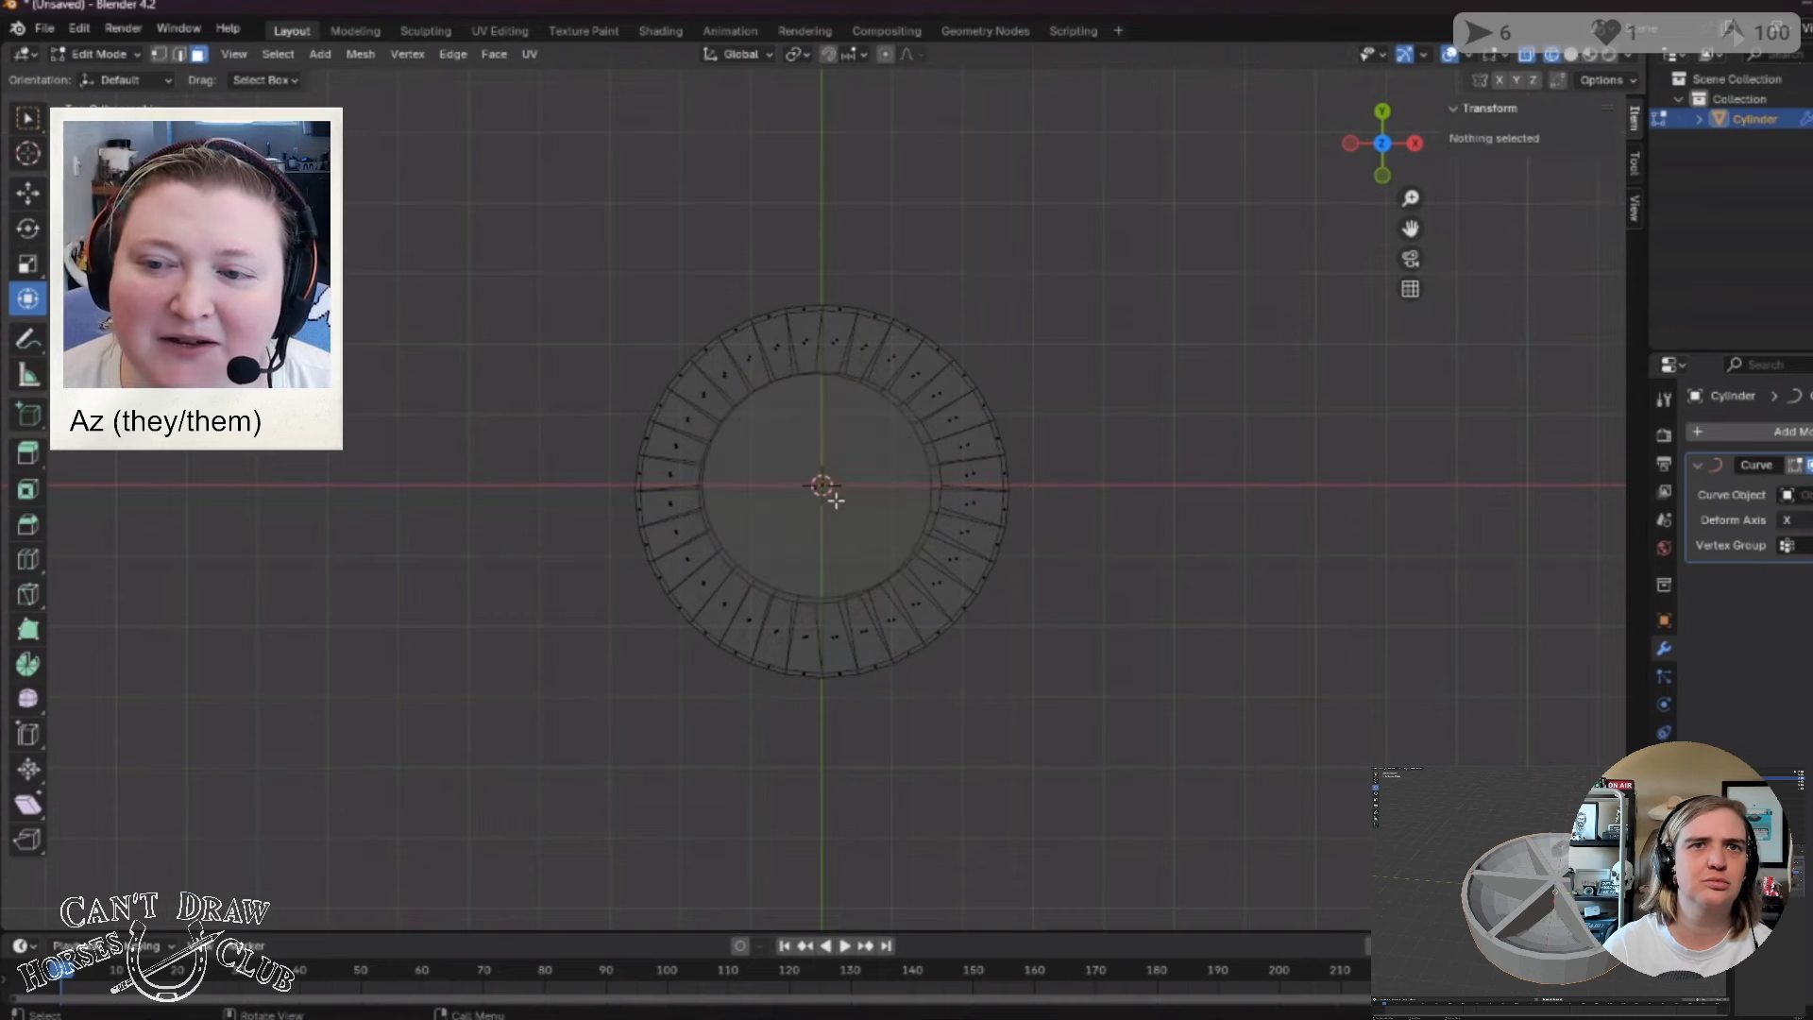
click(822, 482)
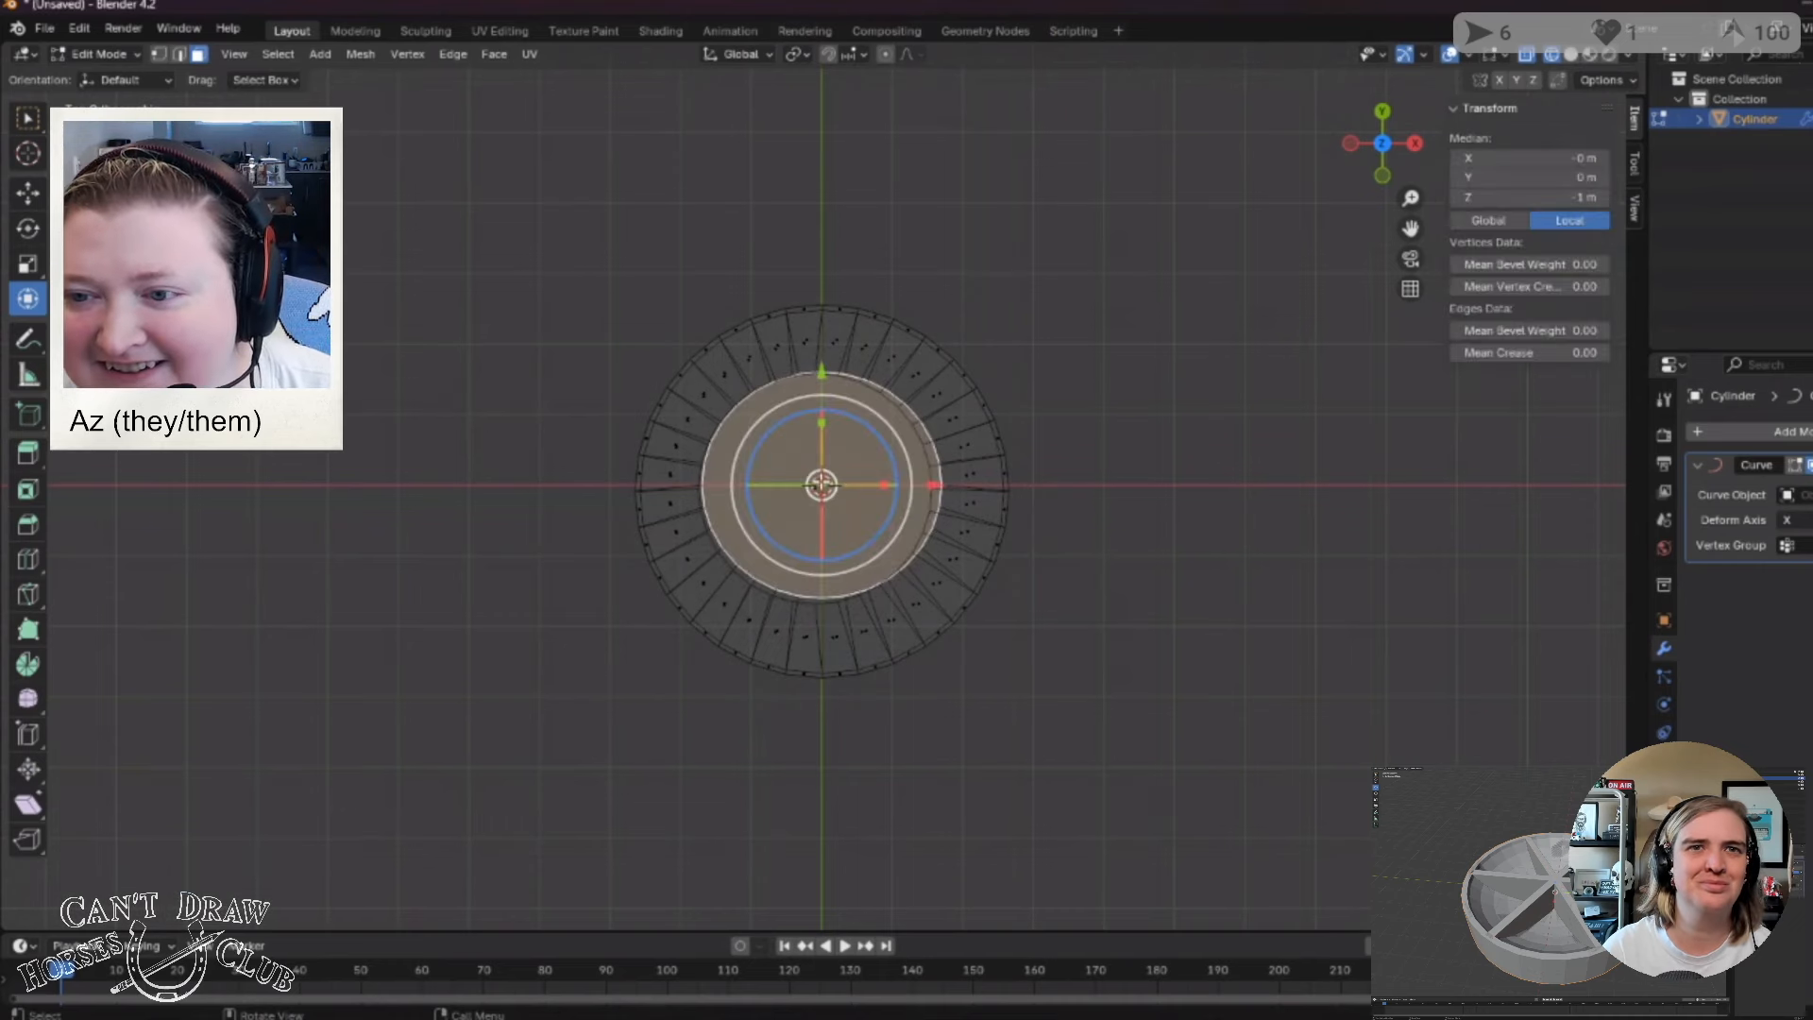
drag(822, 481, 816, 487)
click(1024, 684)
middle_drag(1024, 684, 972, 802)
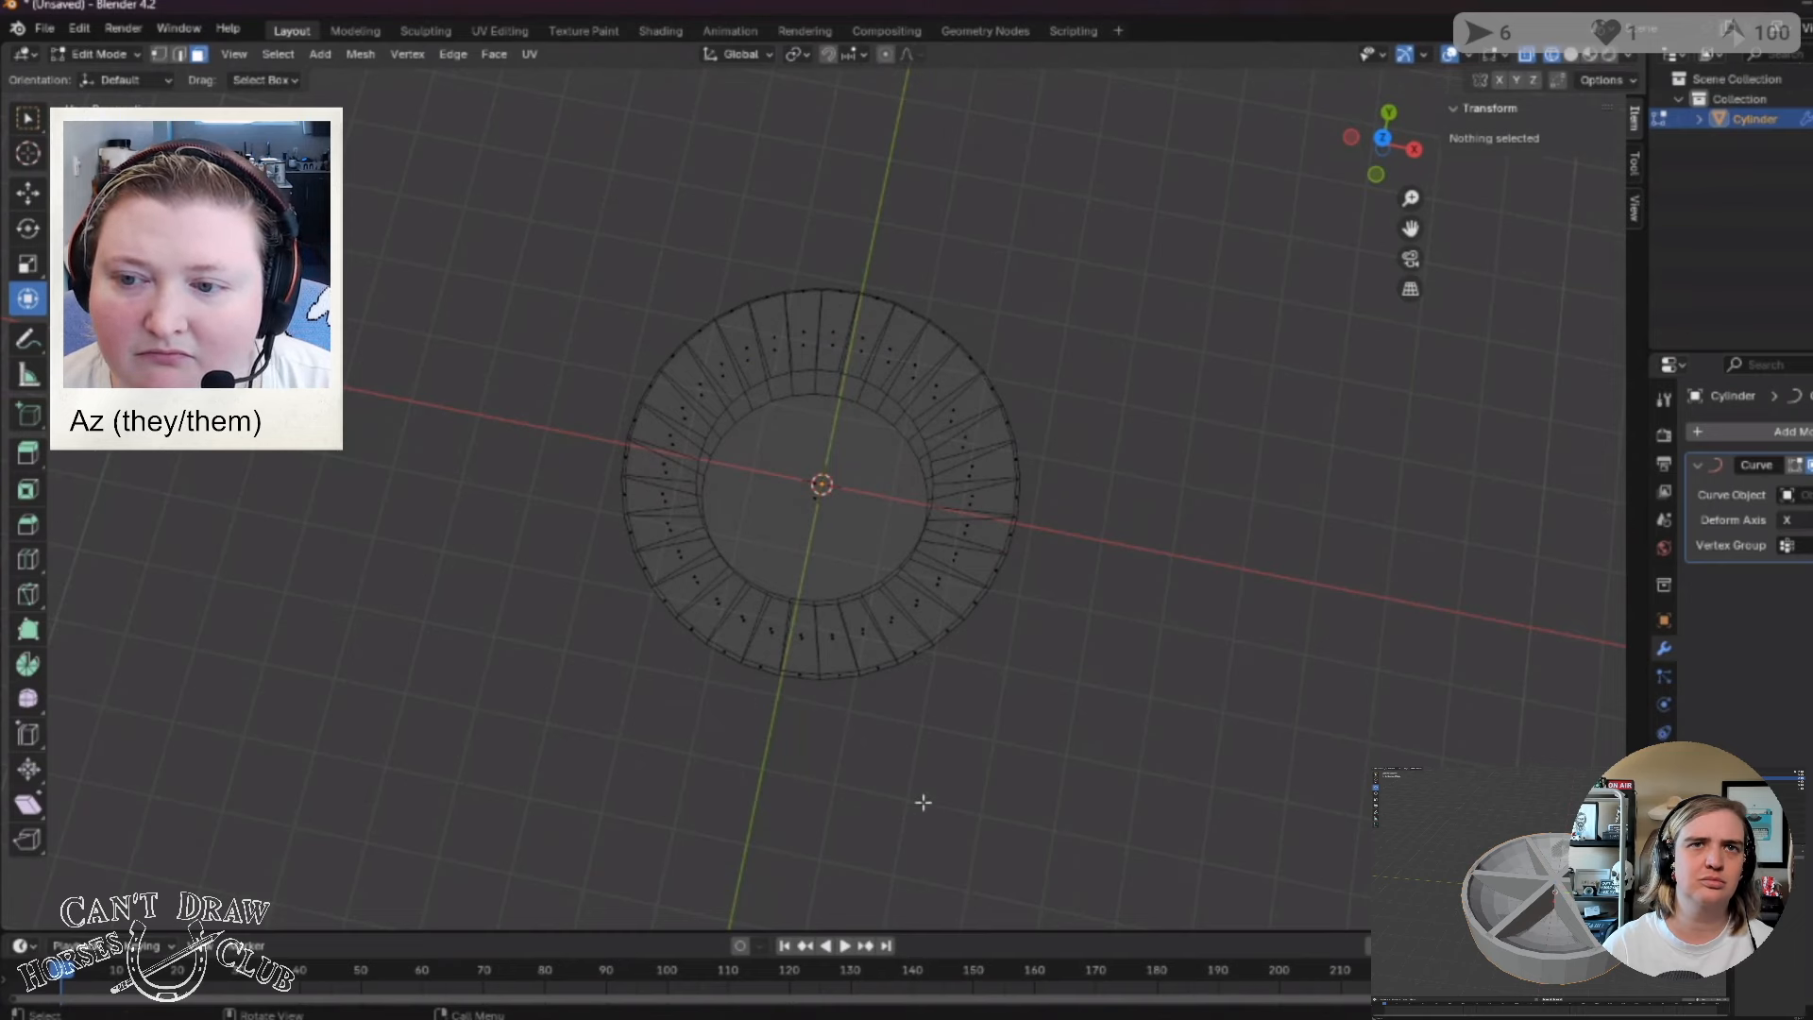
middle_drag(923, 915, 1365, 5)
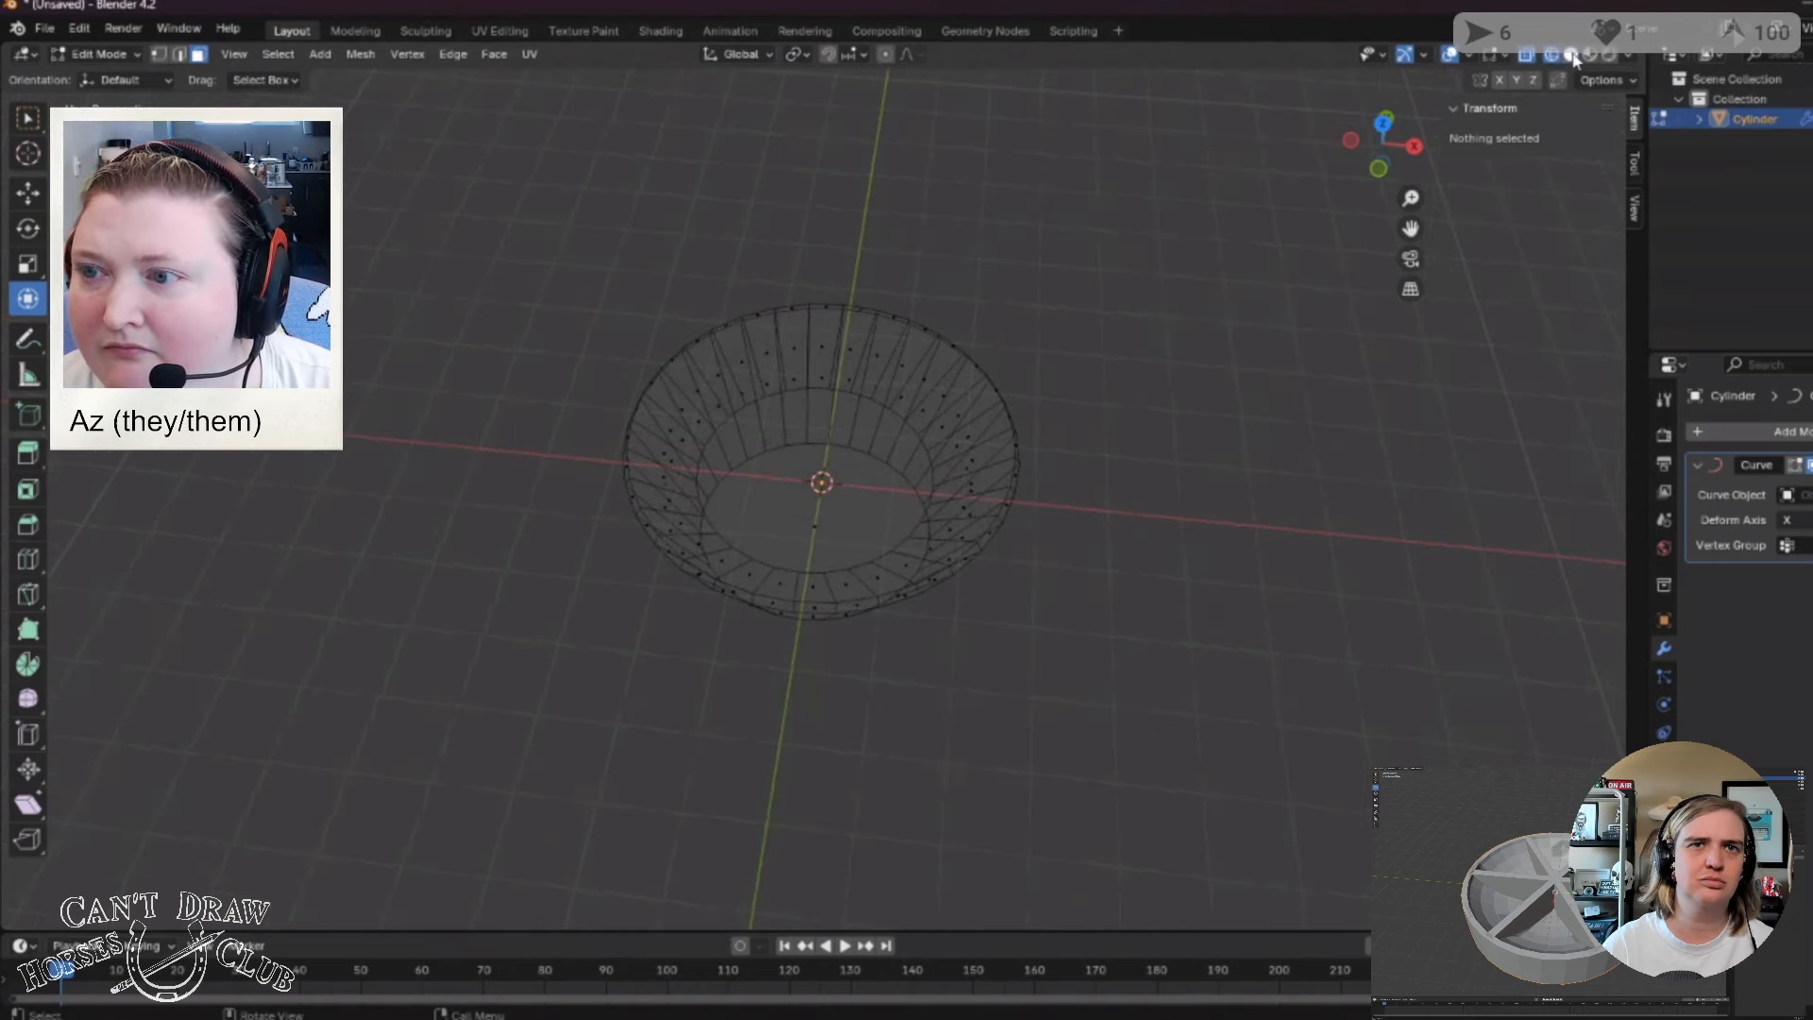
Preview the bowl in material preview and rendered shading, and set the viewport to solid shading.
click(1571, 54)
middle_drag(1060, 845, 1124, 774)
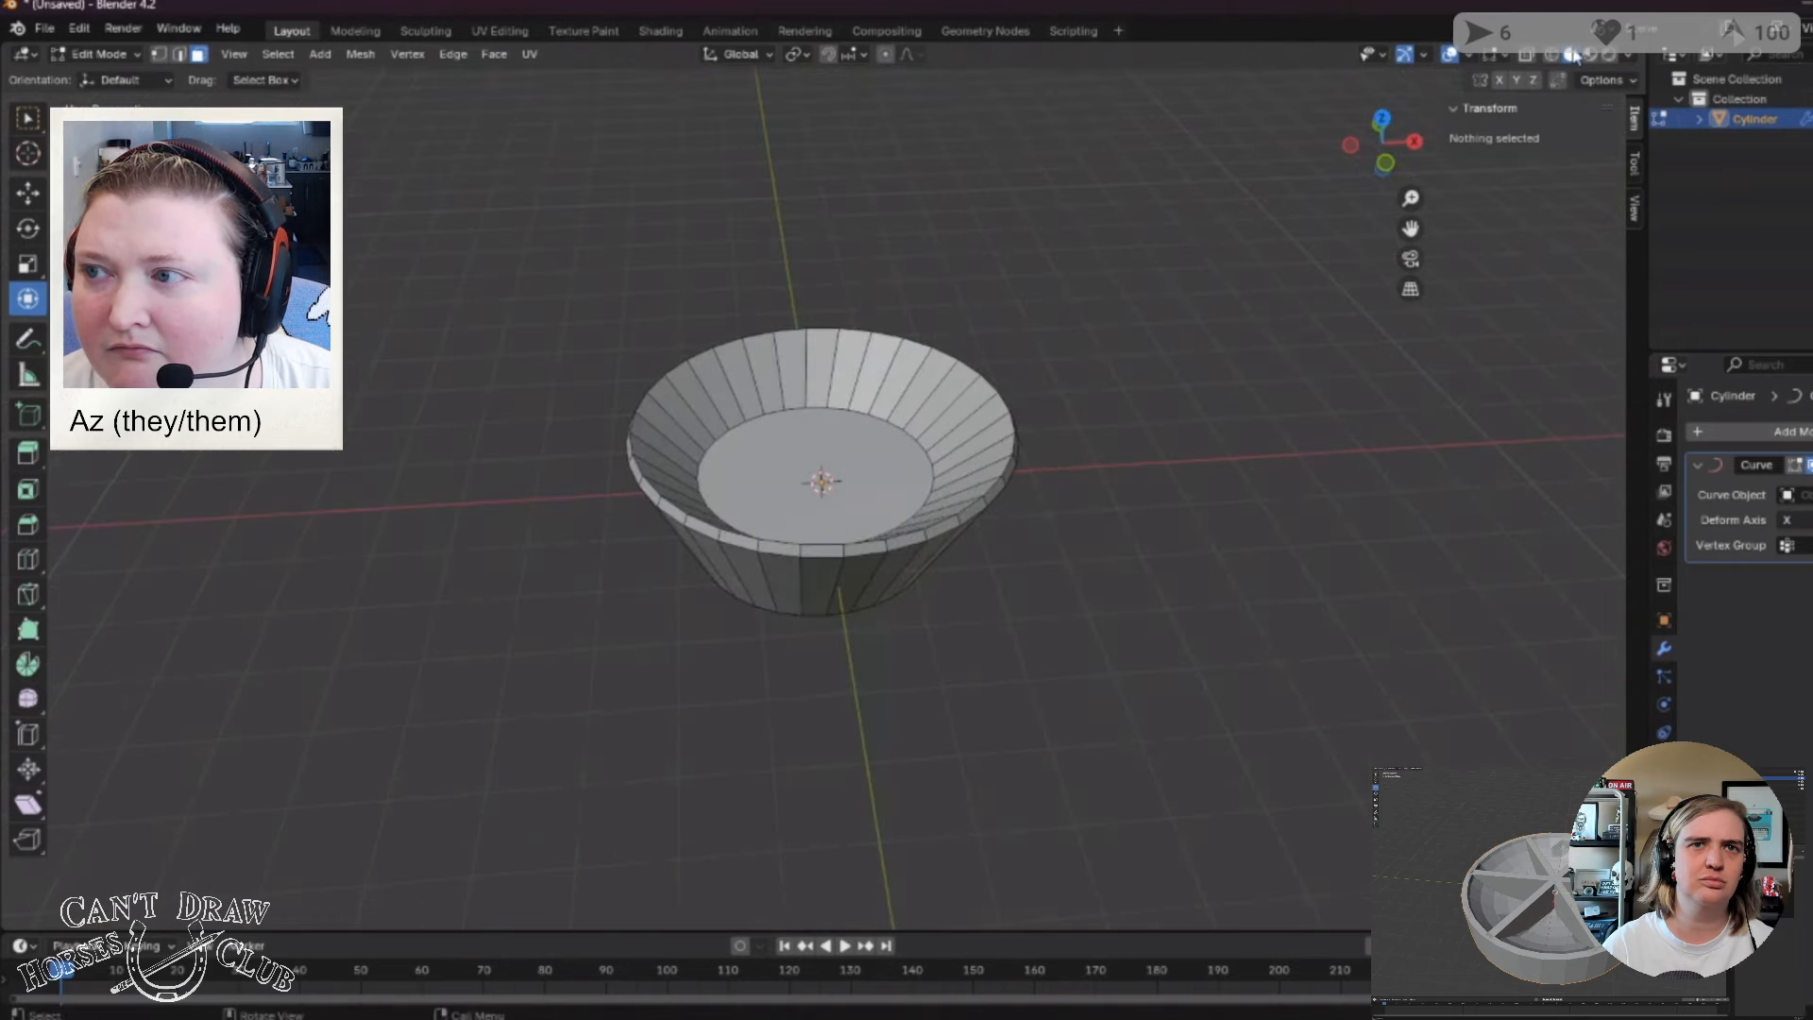
click(1594, 55)
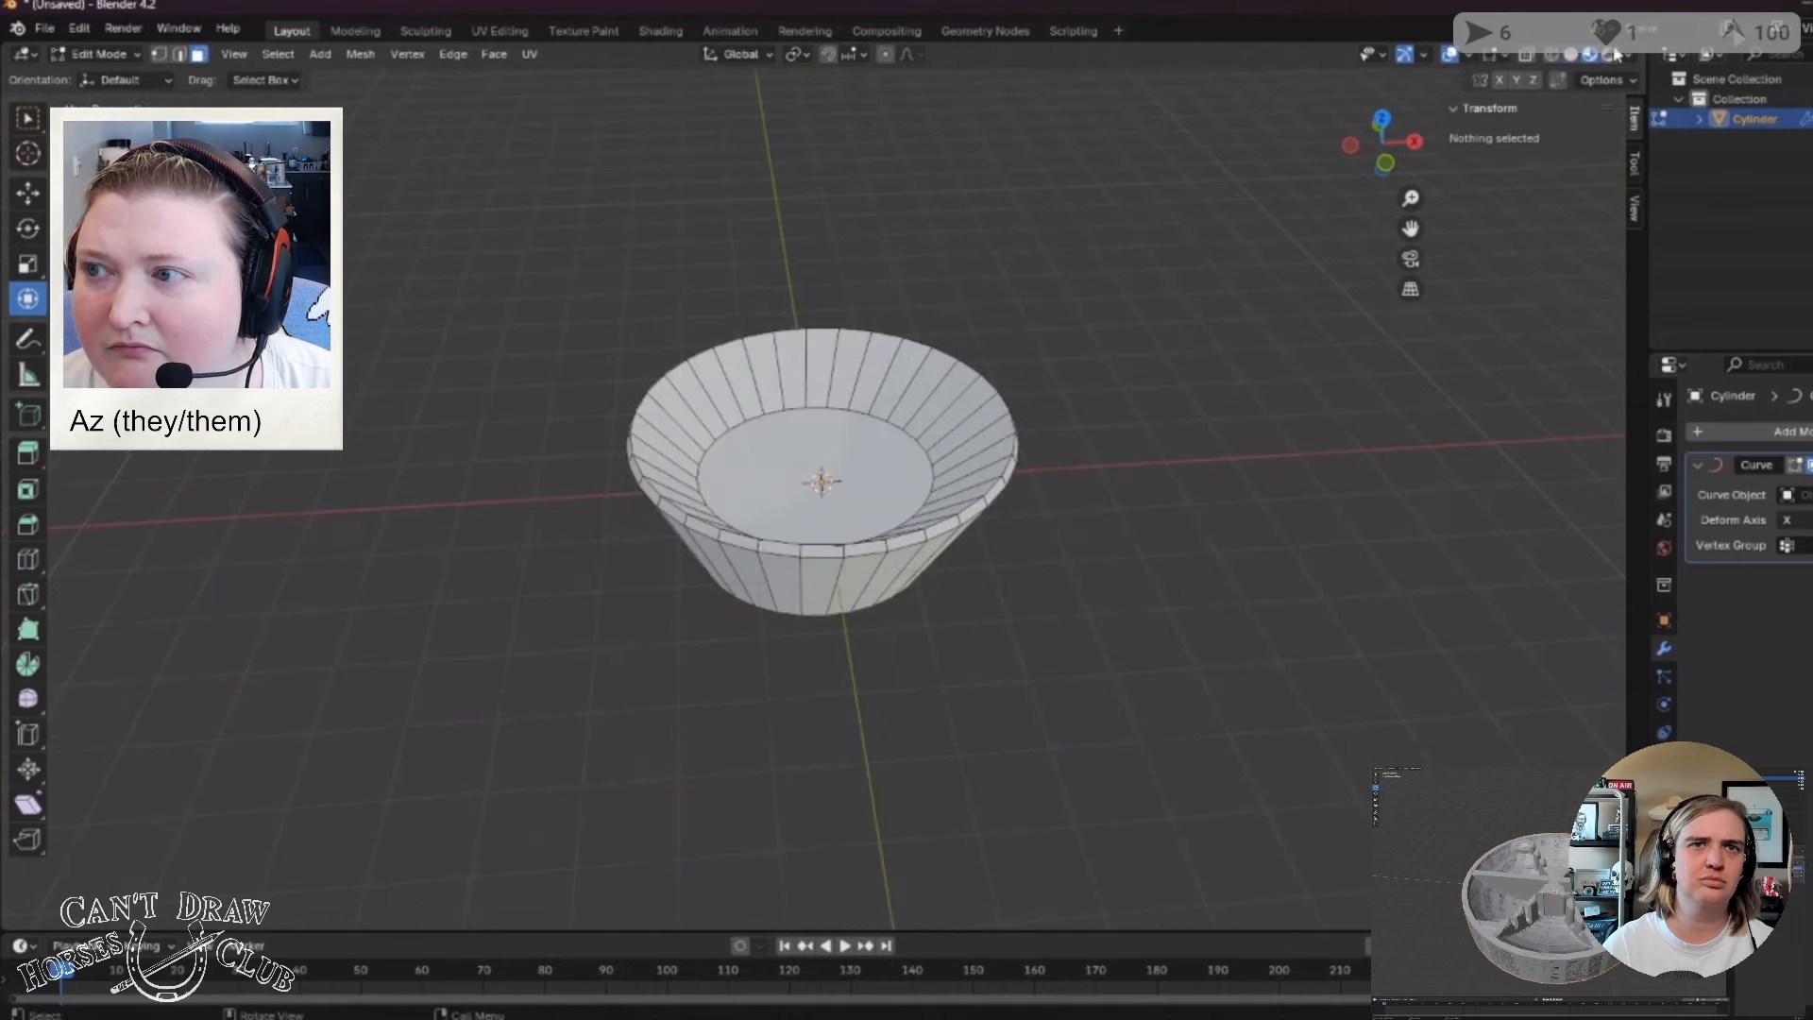
click(1612, 57)
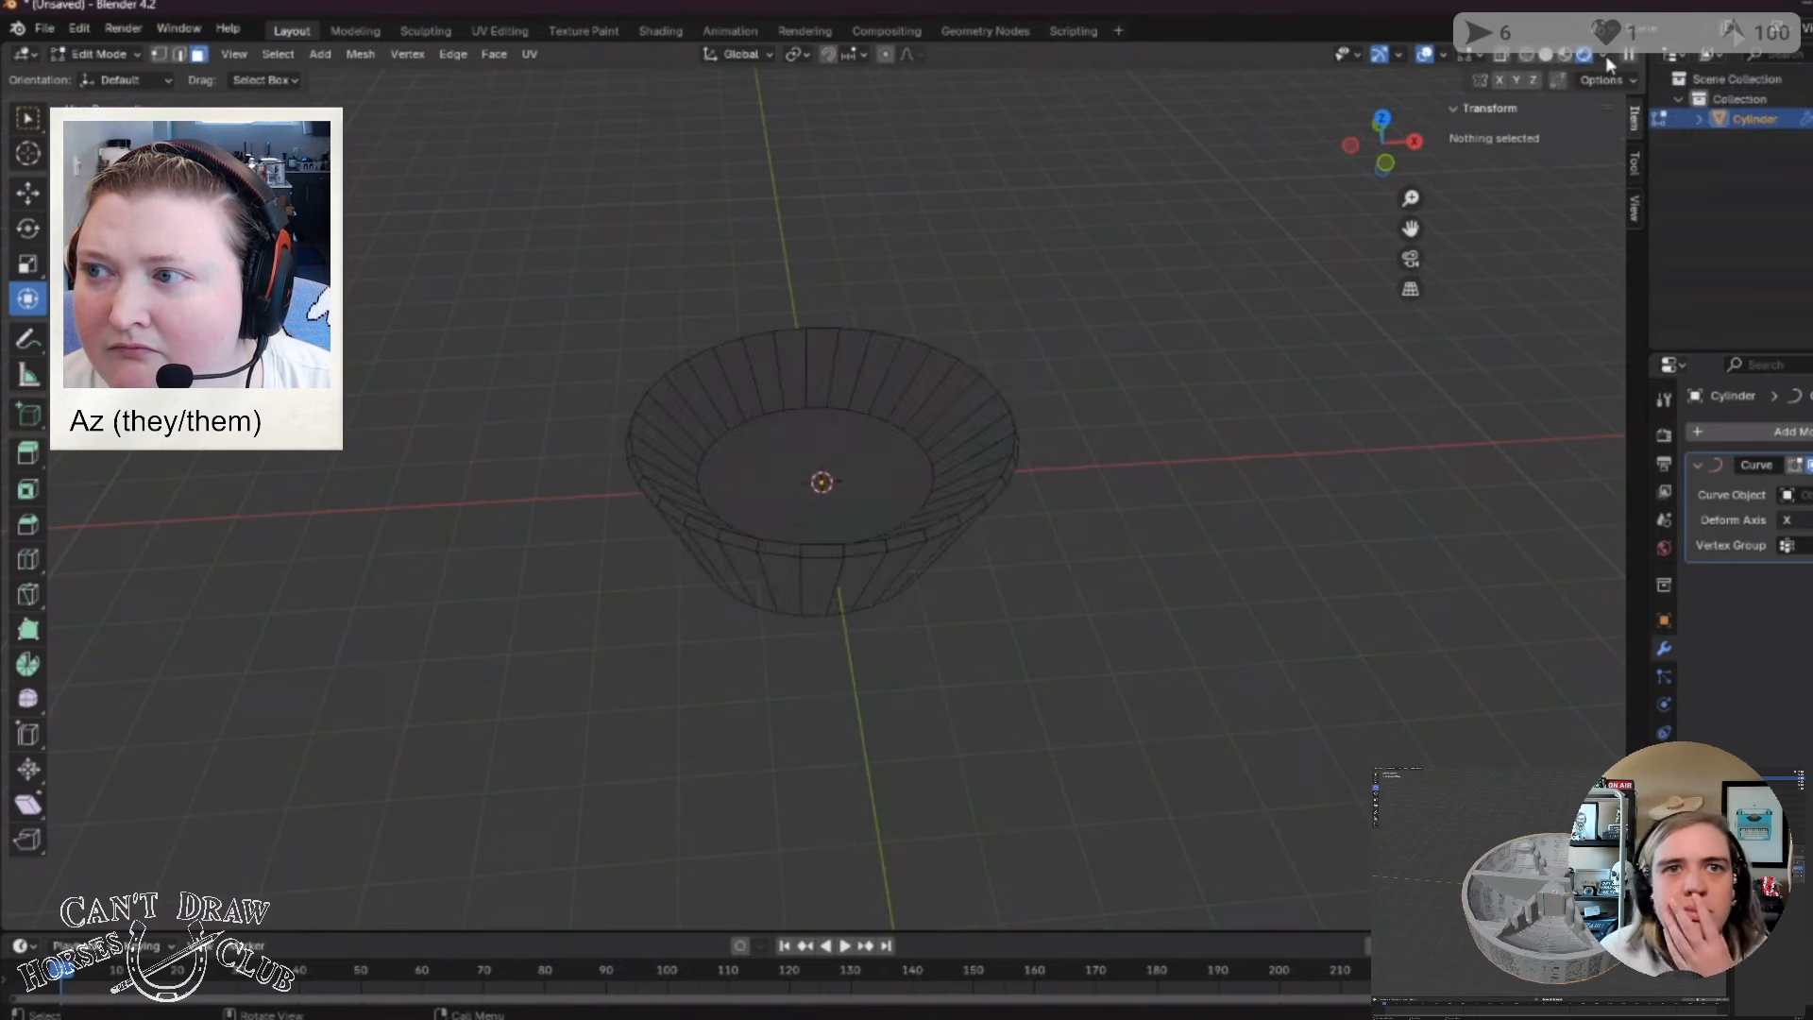
middle_drag(1141, 744, 1390, 59)
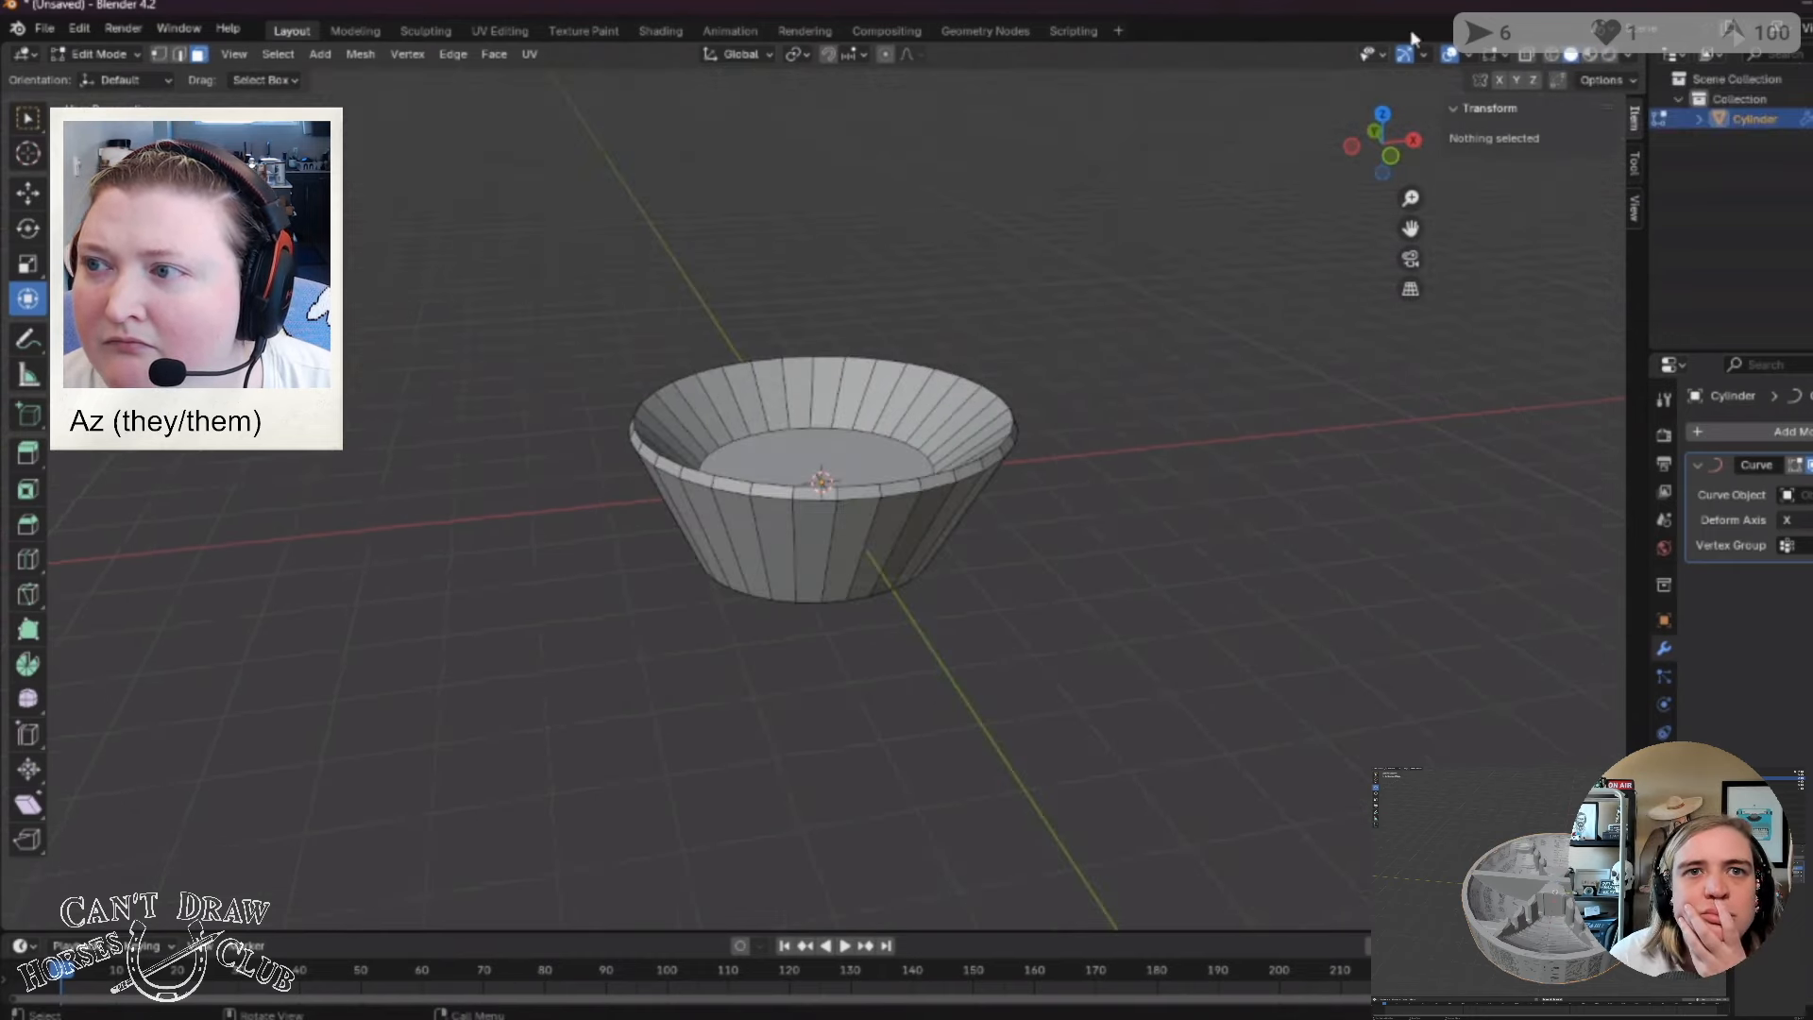
middle_drag(1287, 535, 1243, 534)
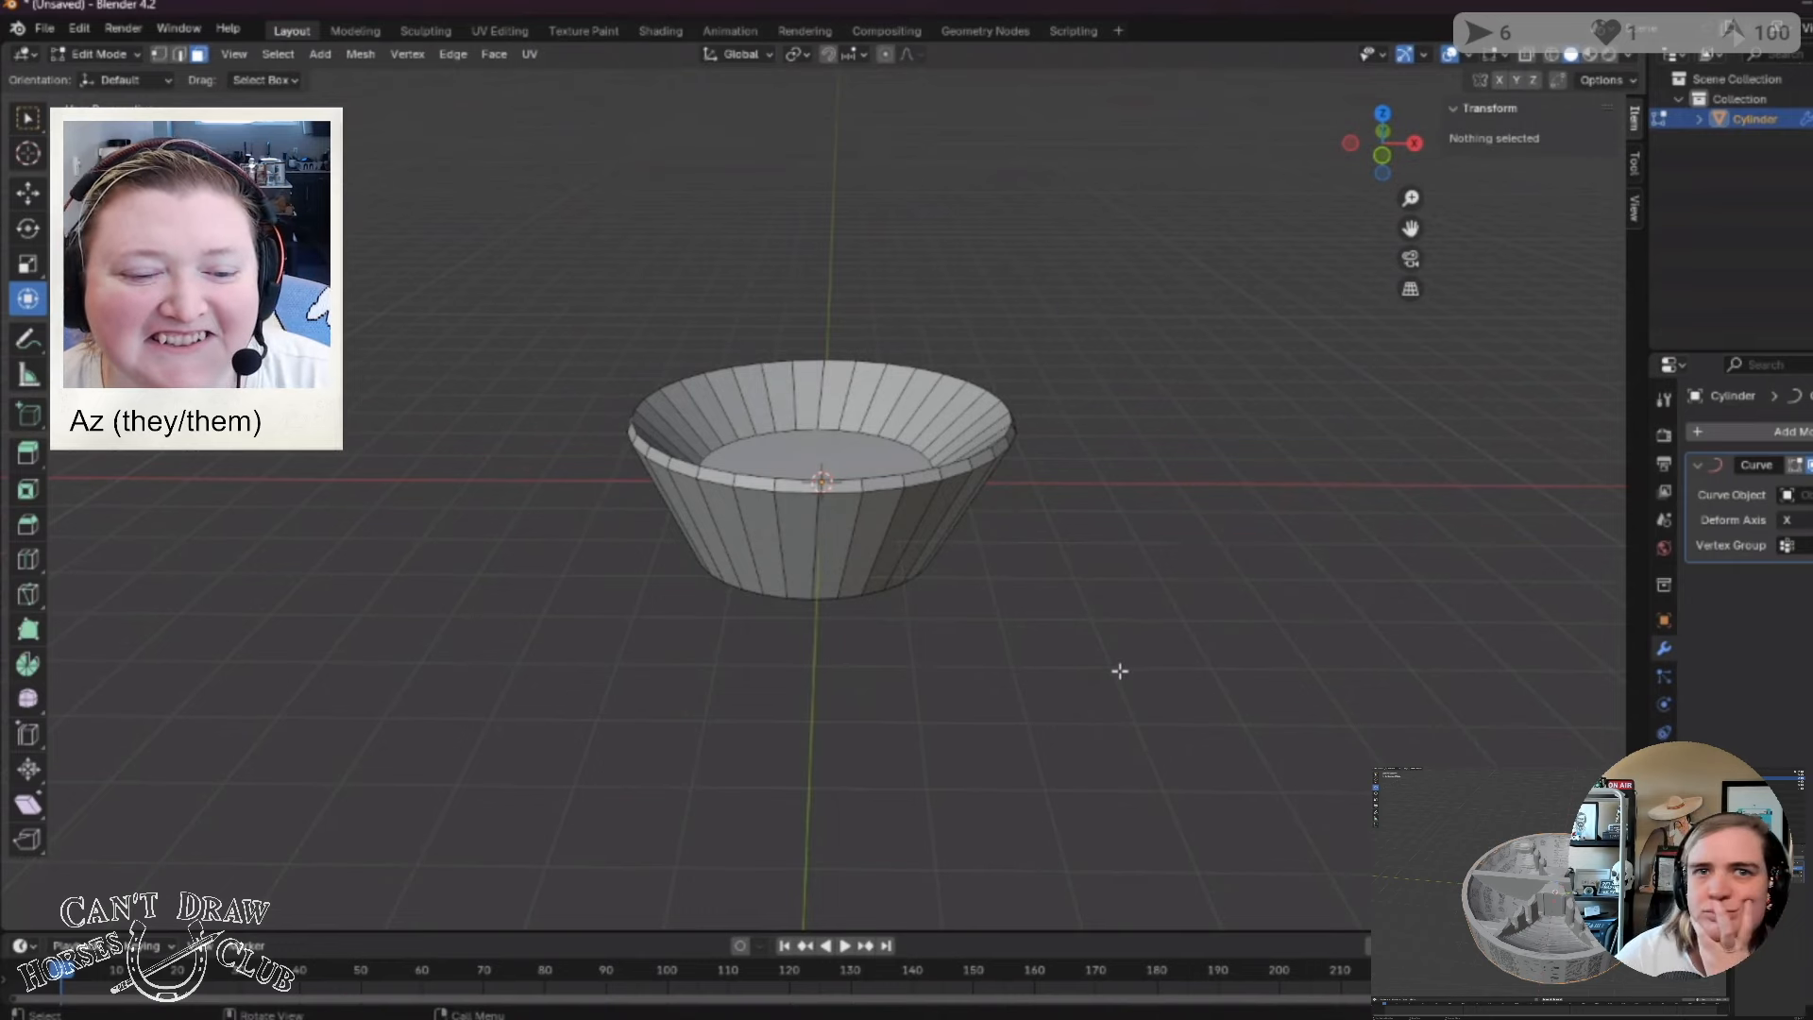
middle_drag(1119, 671, 1118, 717)
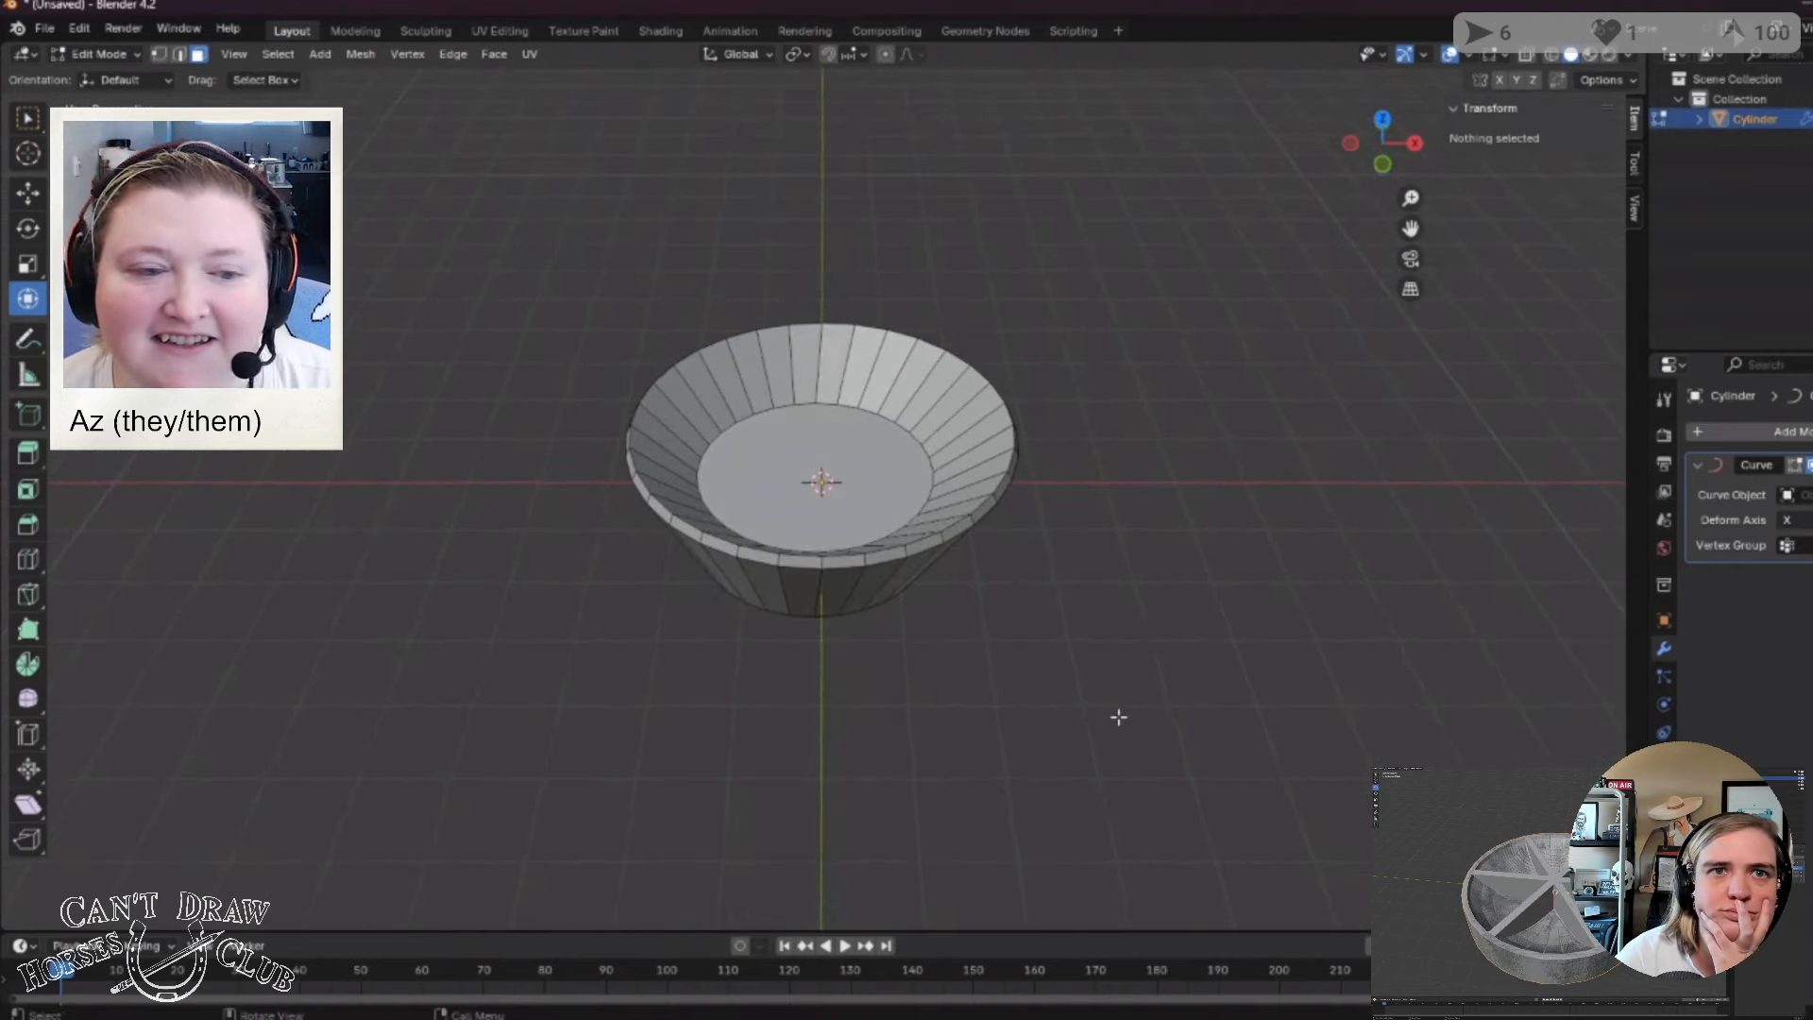
Select the bowl's inner floor and inspect its placement inside the bowl from above and from the side.
click(870, 469)
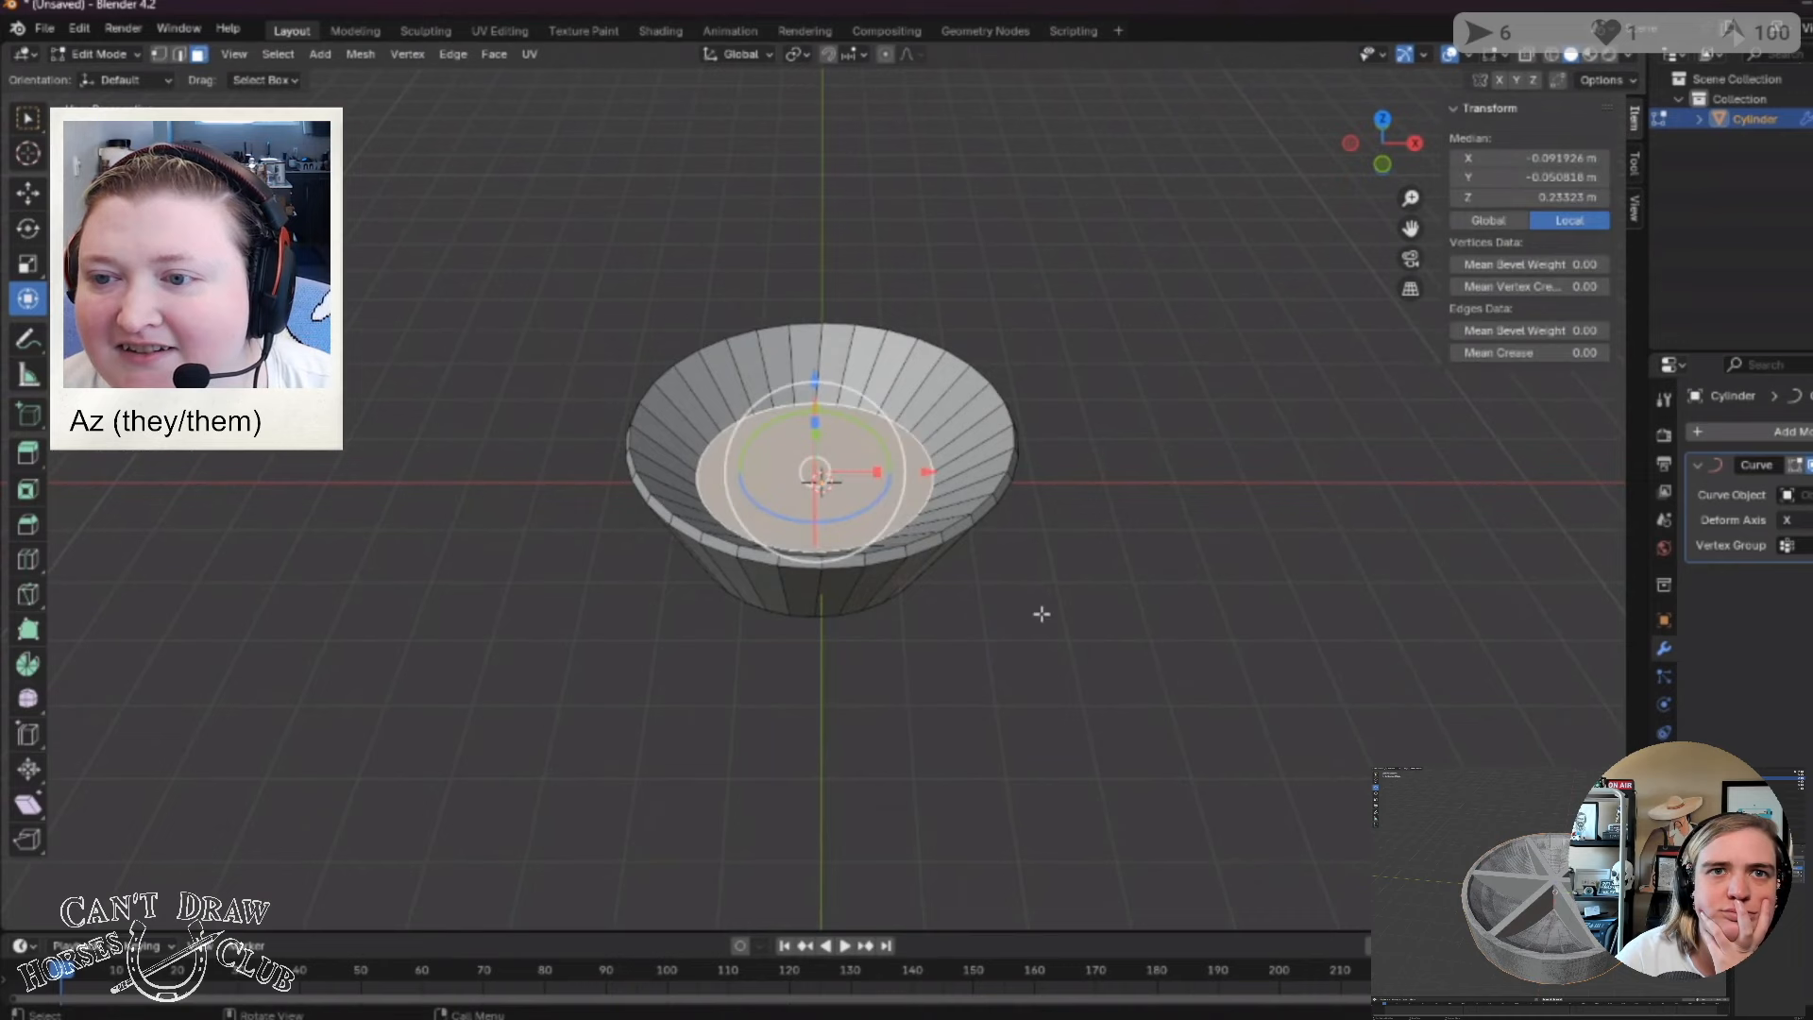
middle_drag(1042, 614, 1026, 723)
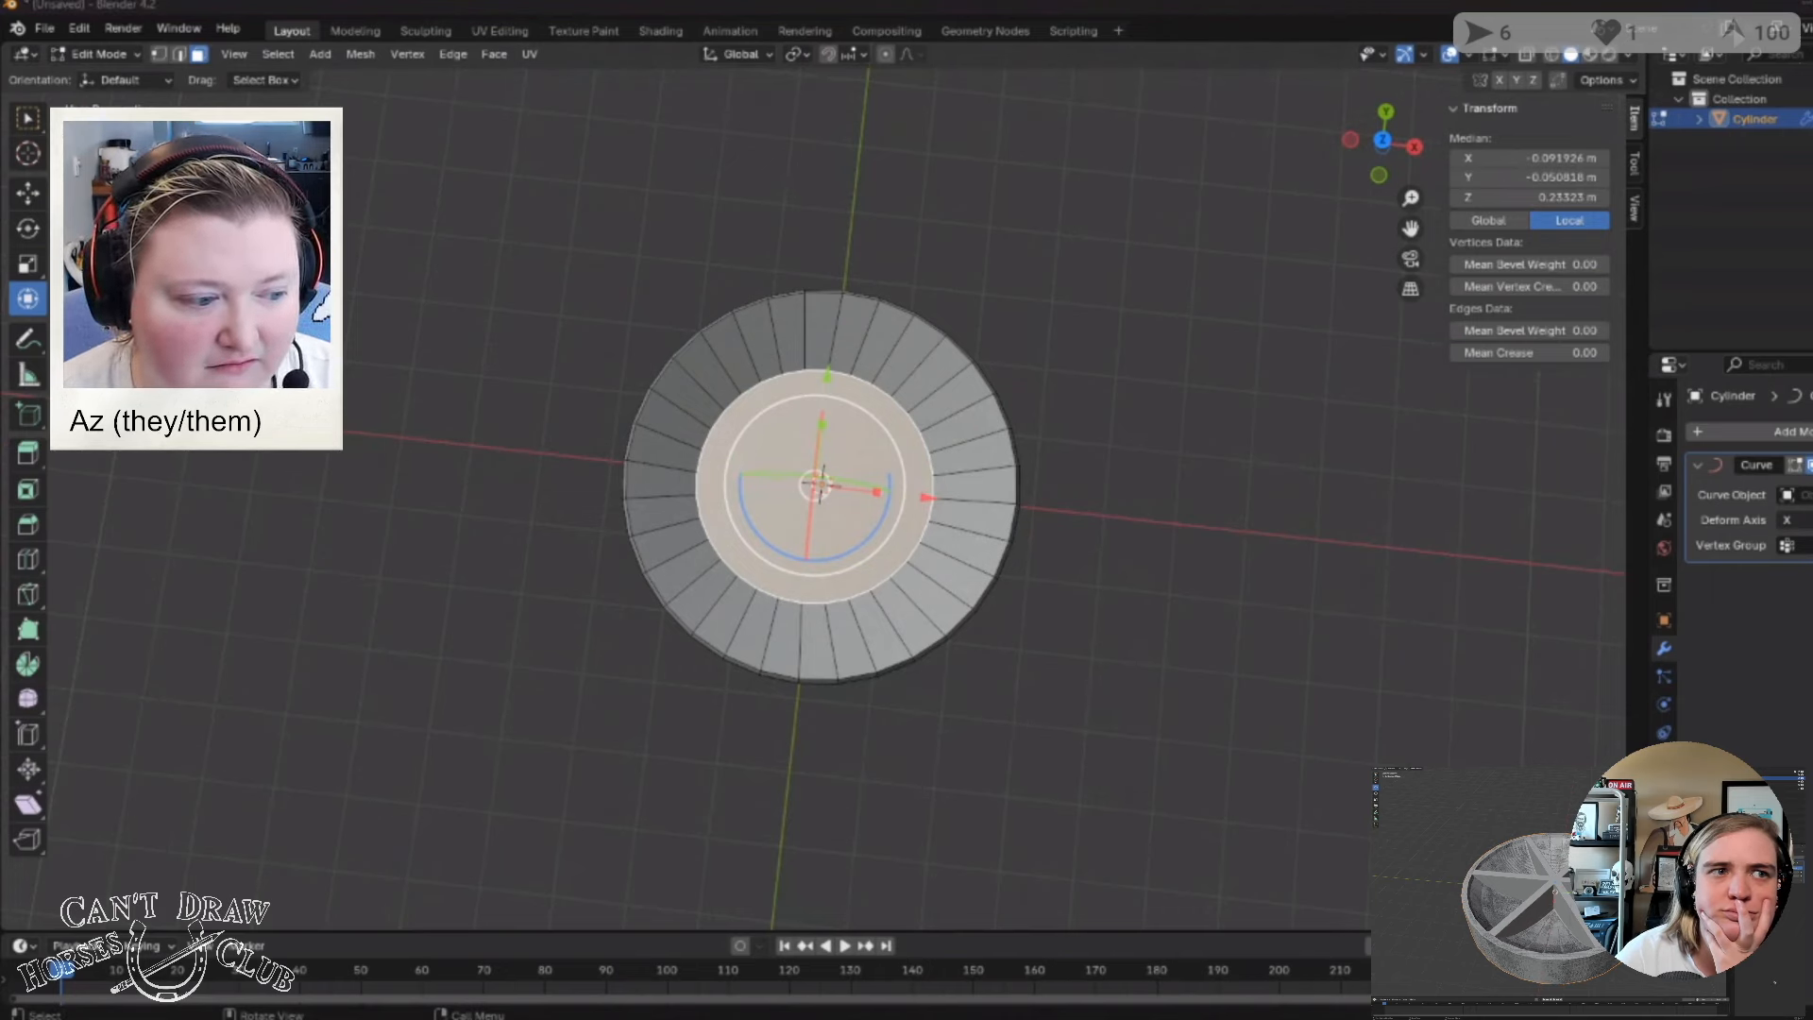
middle_drag(1109, 810, 1121, 656)
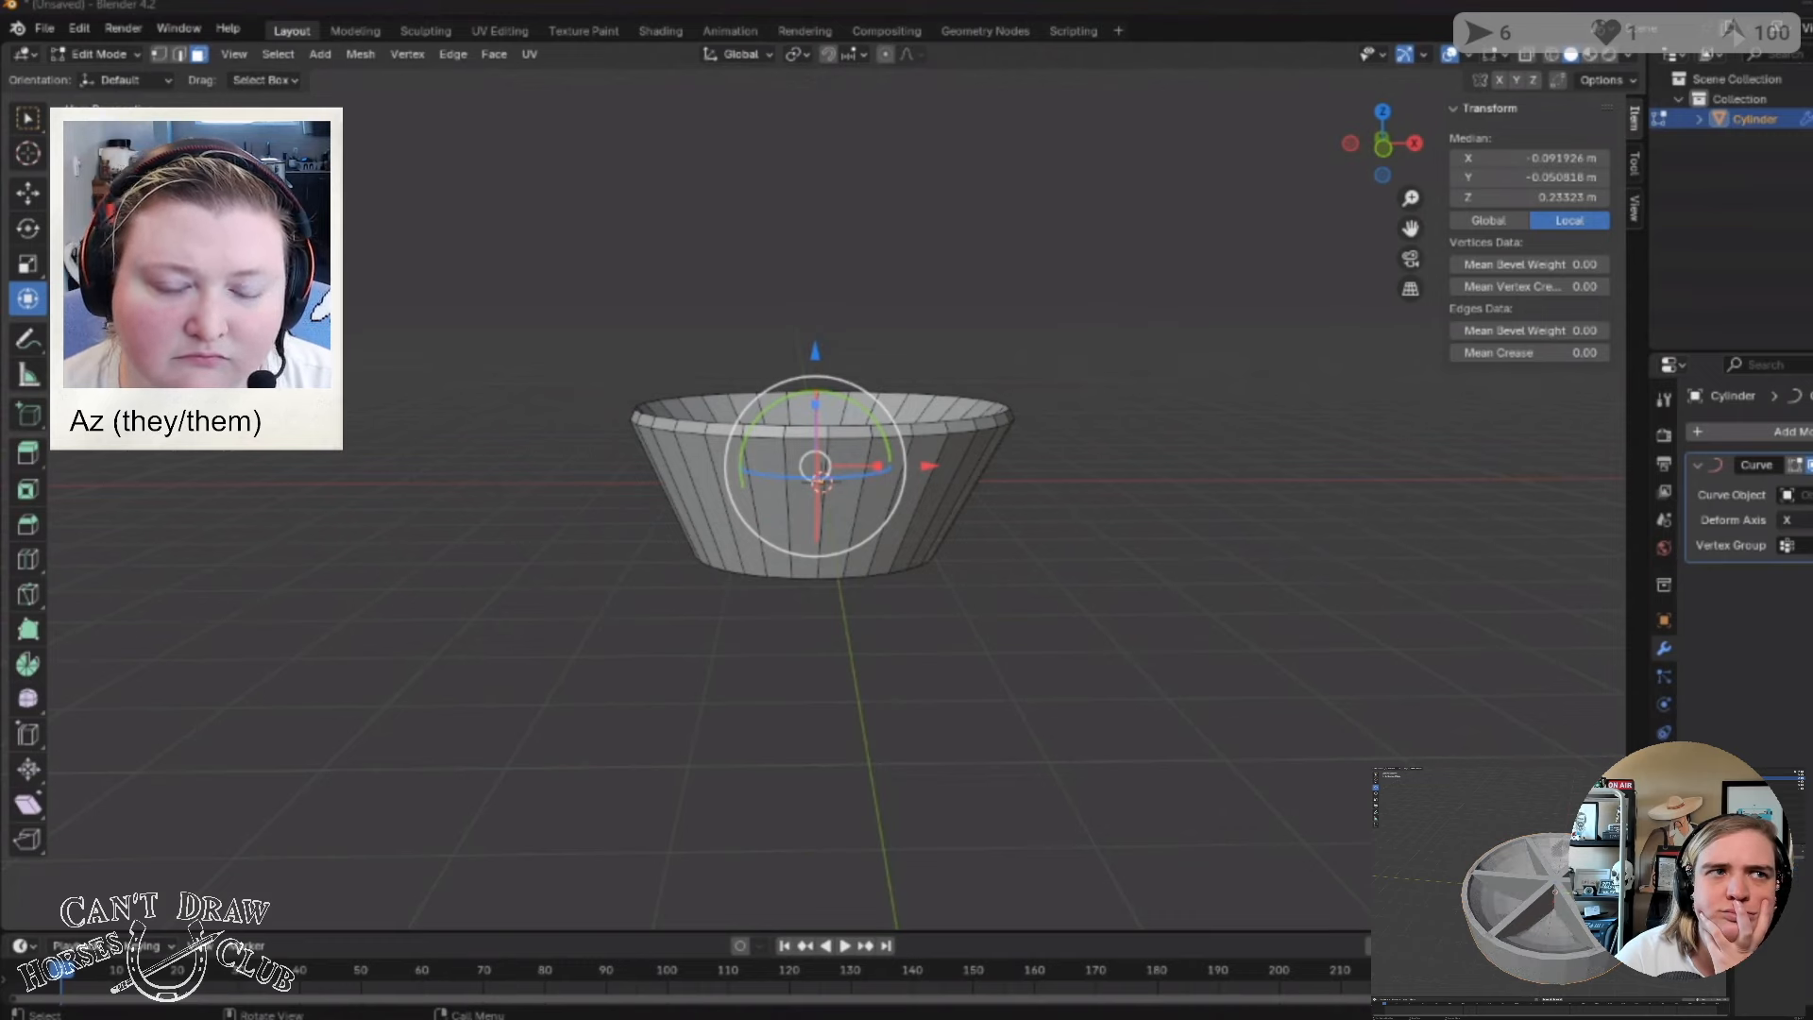
click(1108, 659)
middle_drag(1189, 669, 1181, 739)
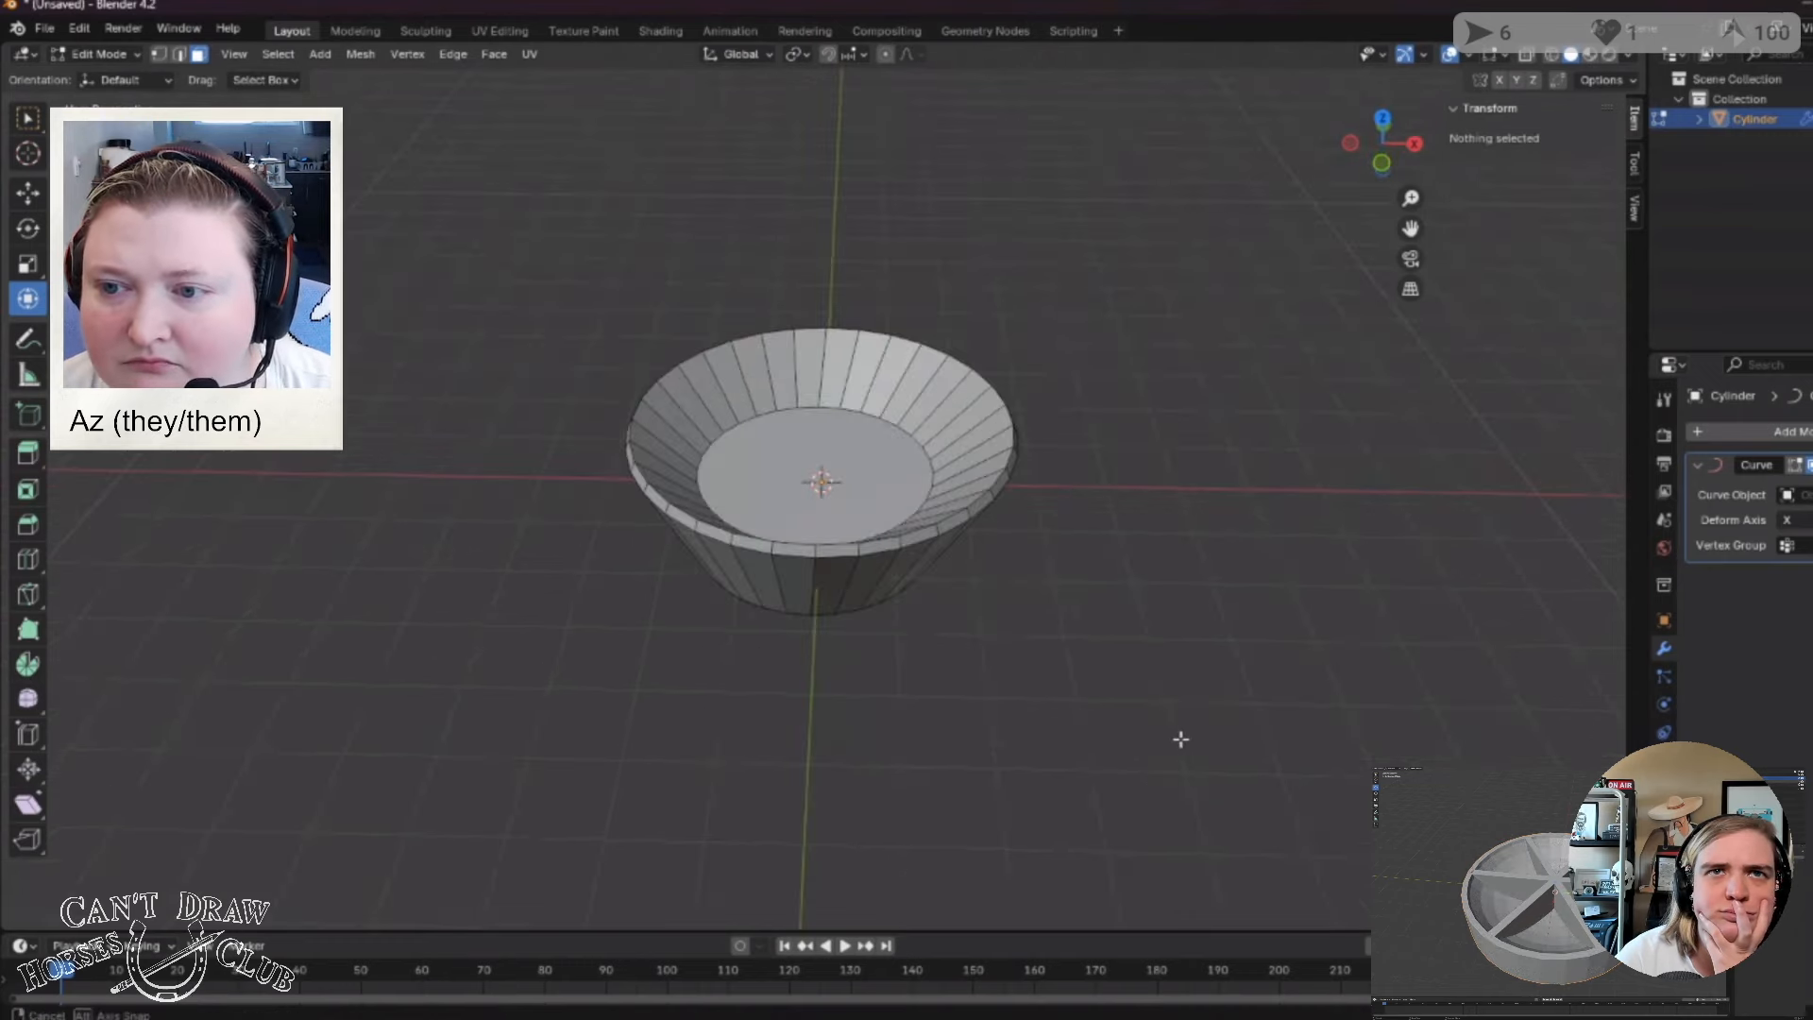
click(888, 442)
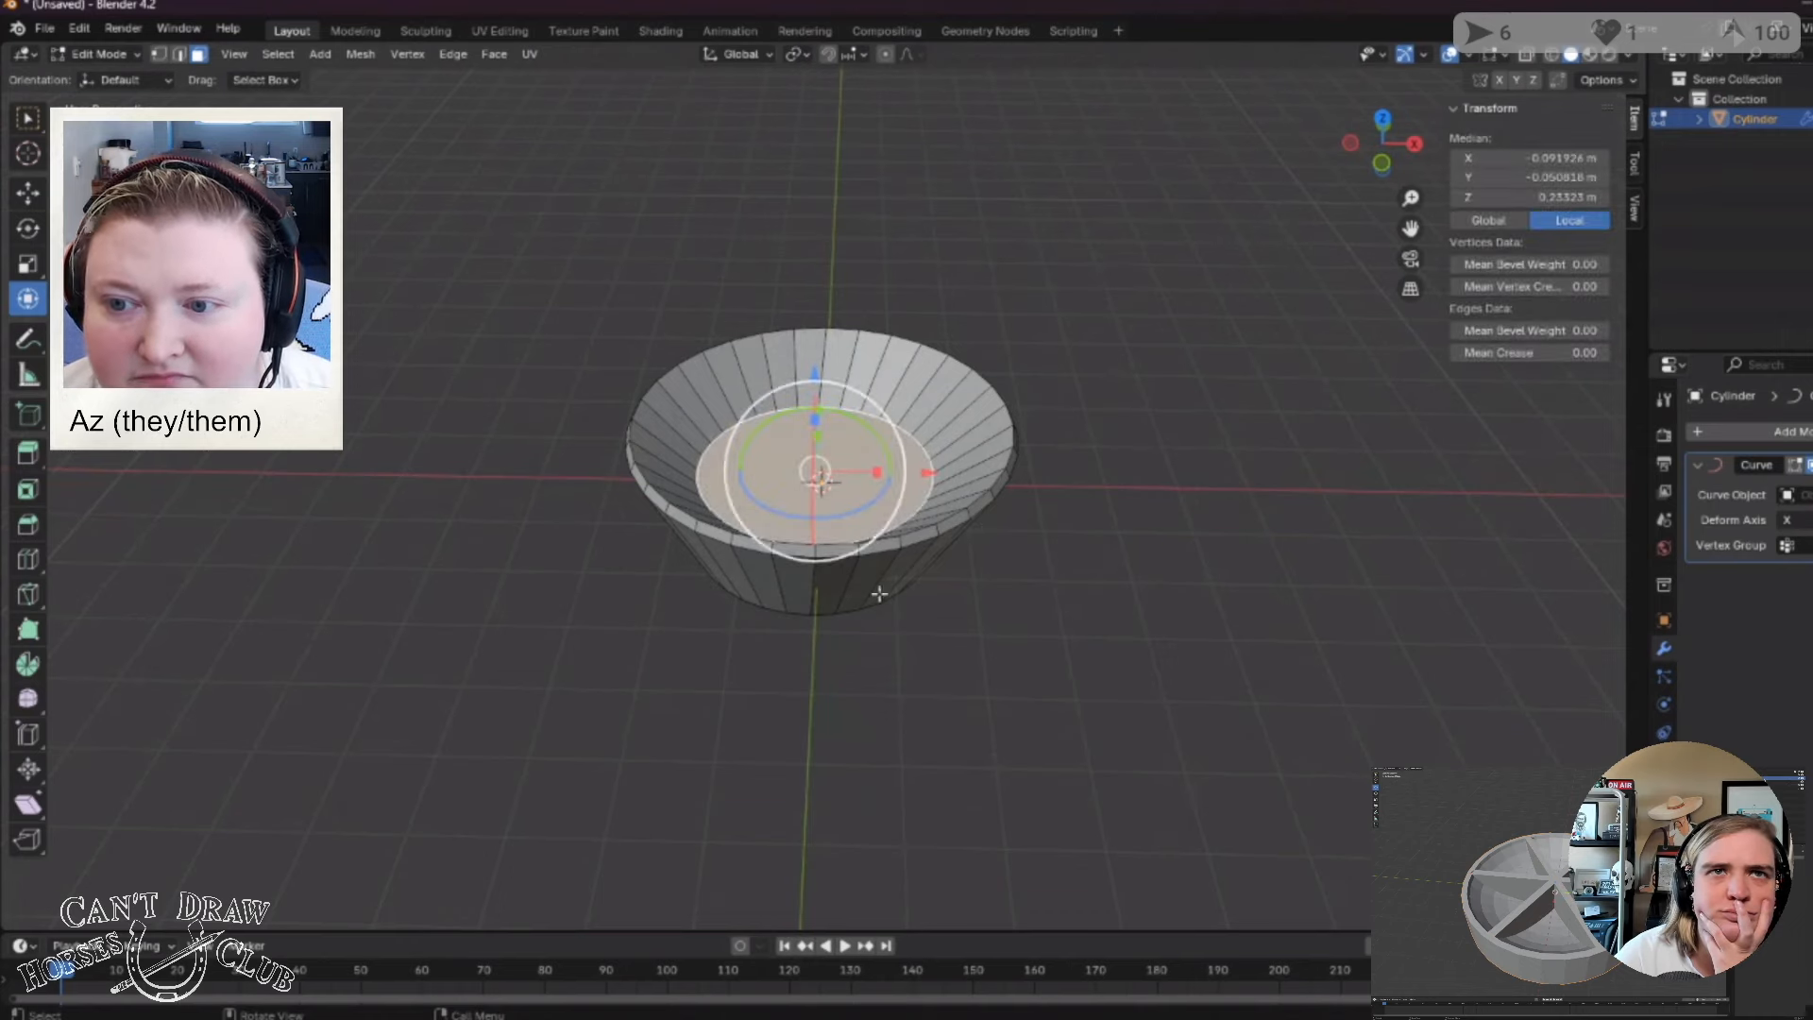
middle_drag(895, 768, 1078, 685)
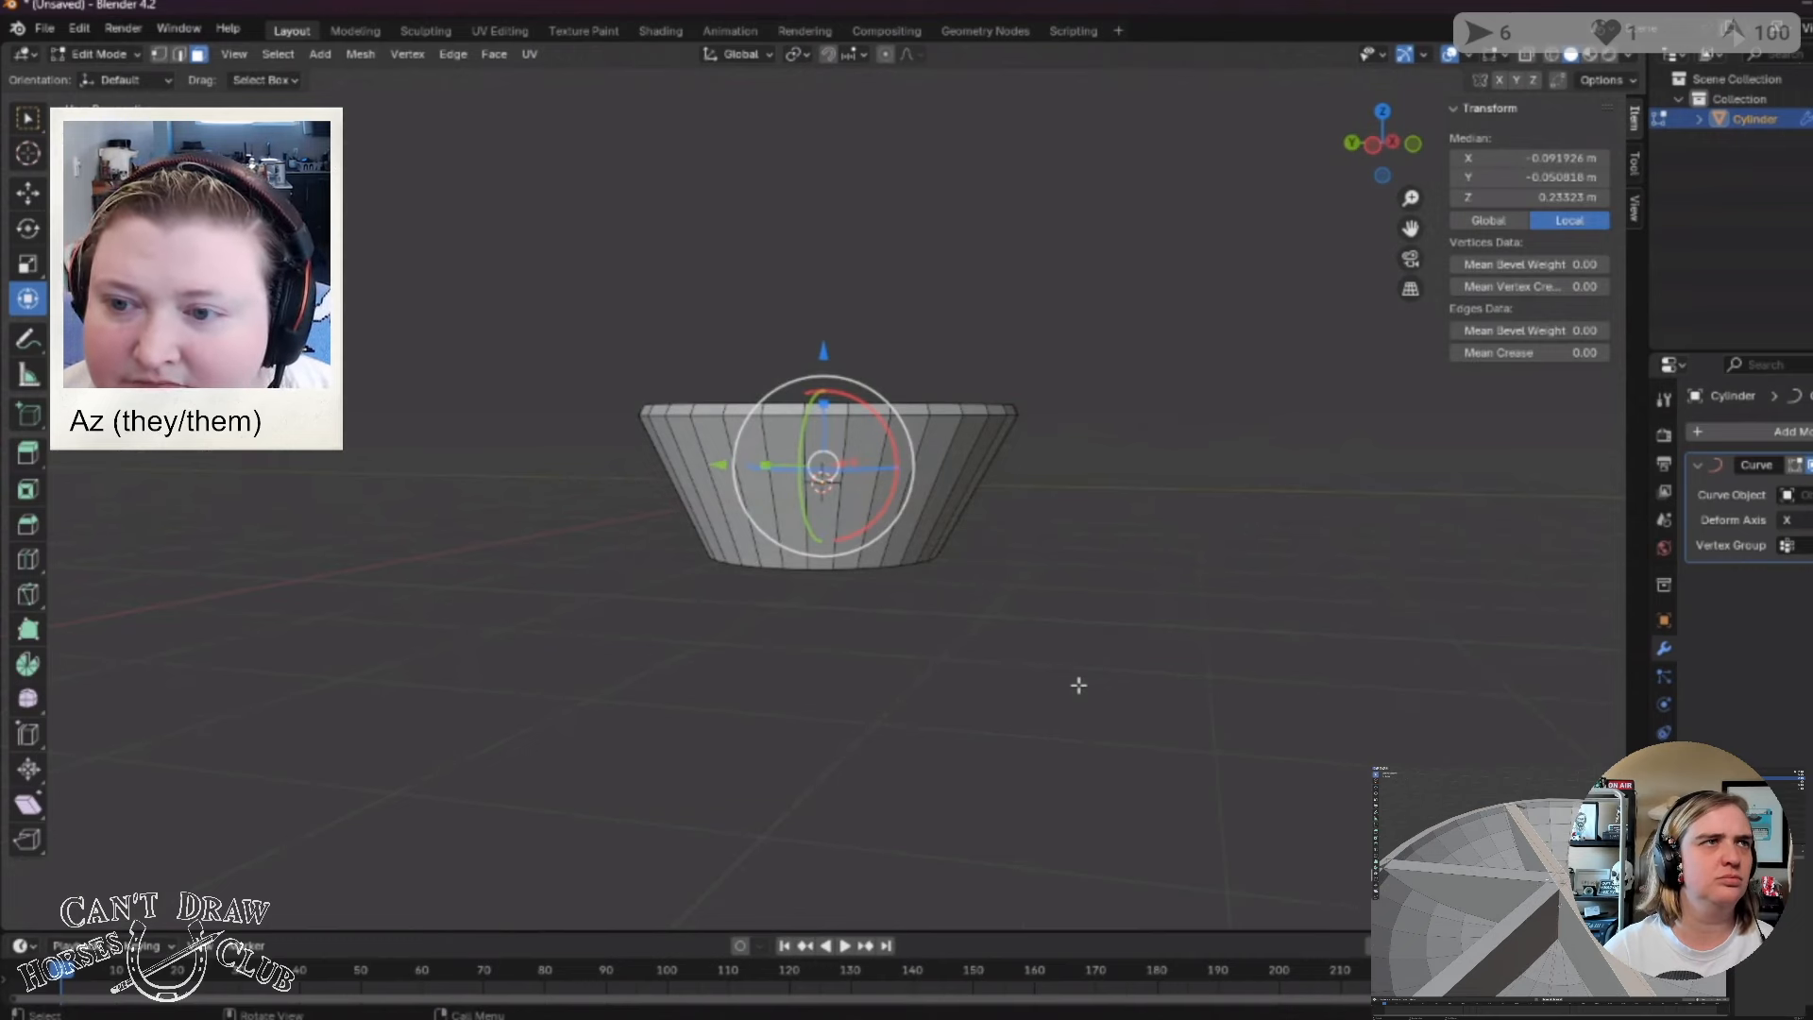
click(1021, 674)
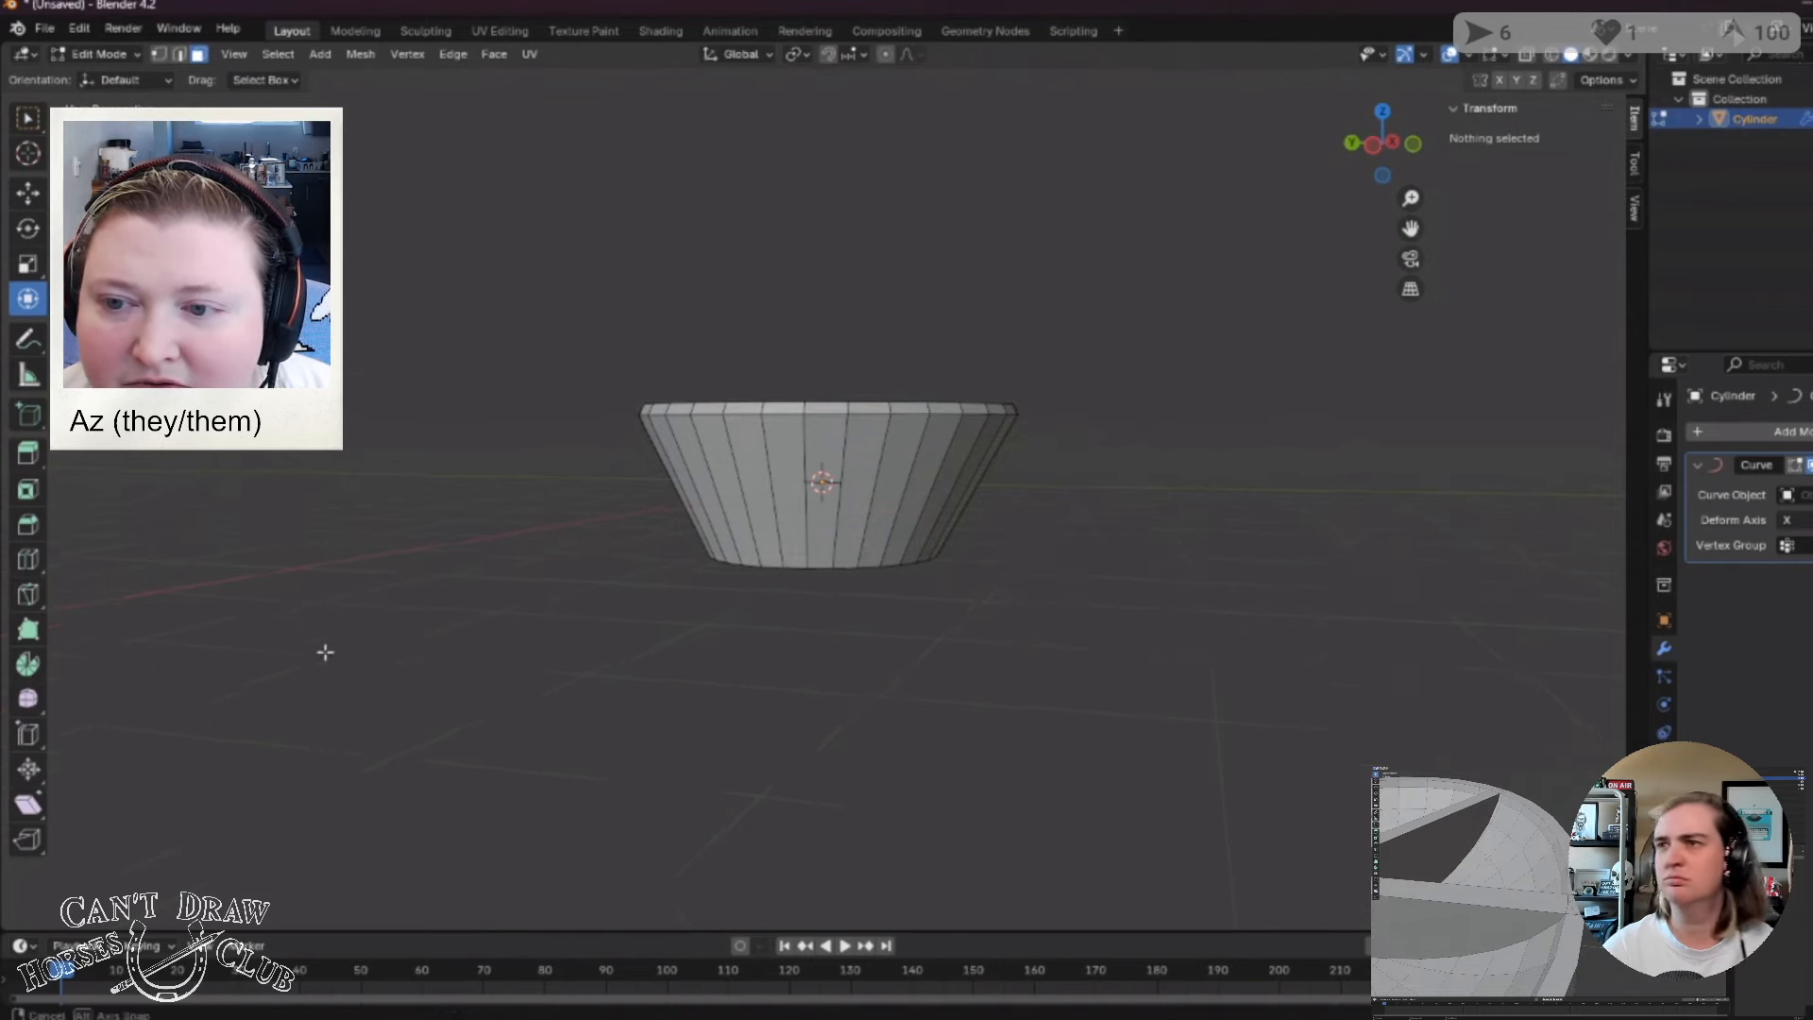
middle_drag(325, 652, 1334, 606)
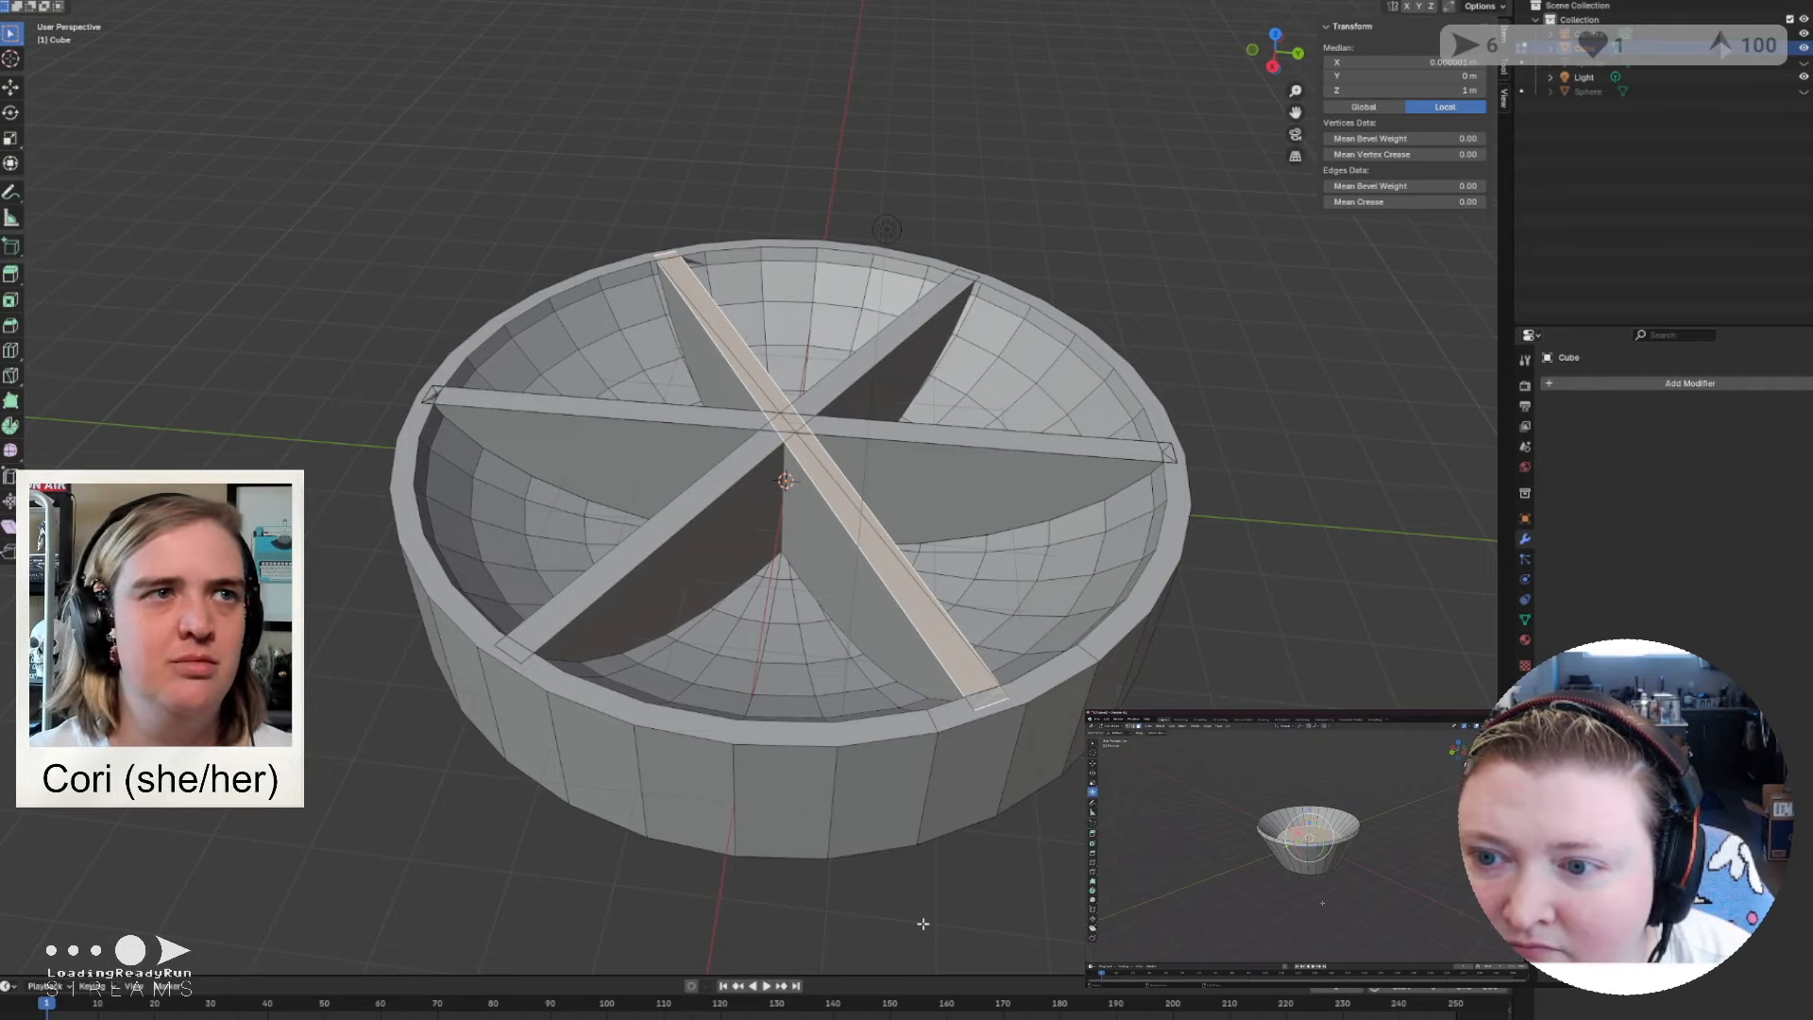
Examine the hollowed cylinder's dividing walls, checking their top and side faces and where their ends meet the rim.
middle_drag(923, 923, 709, 775)
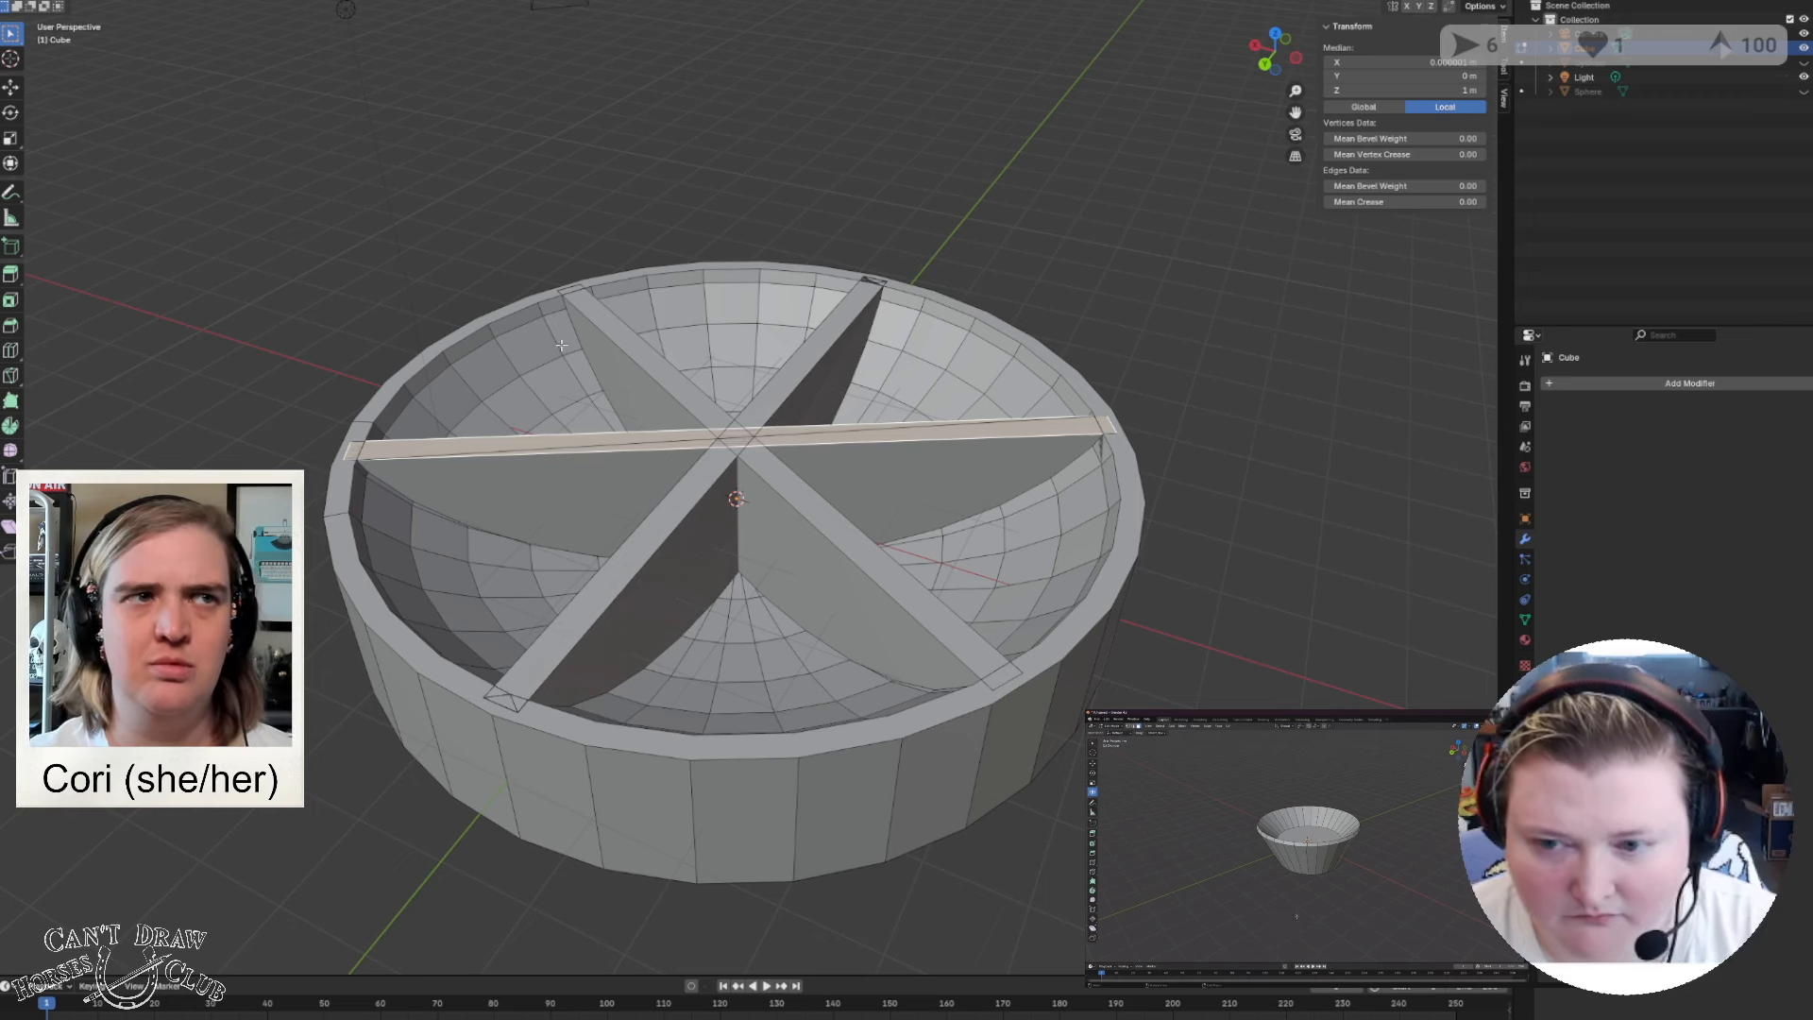
click(625, 508)
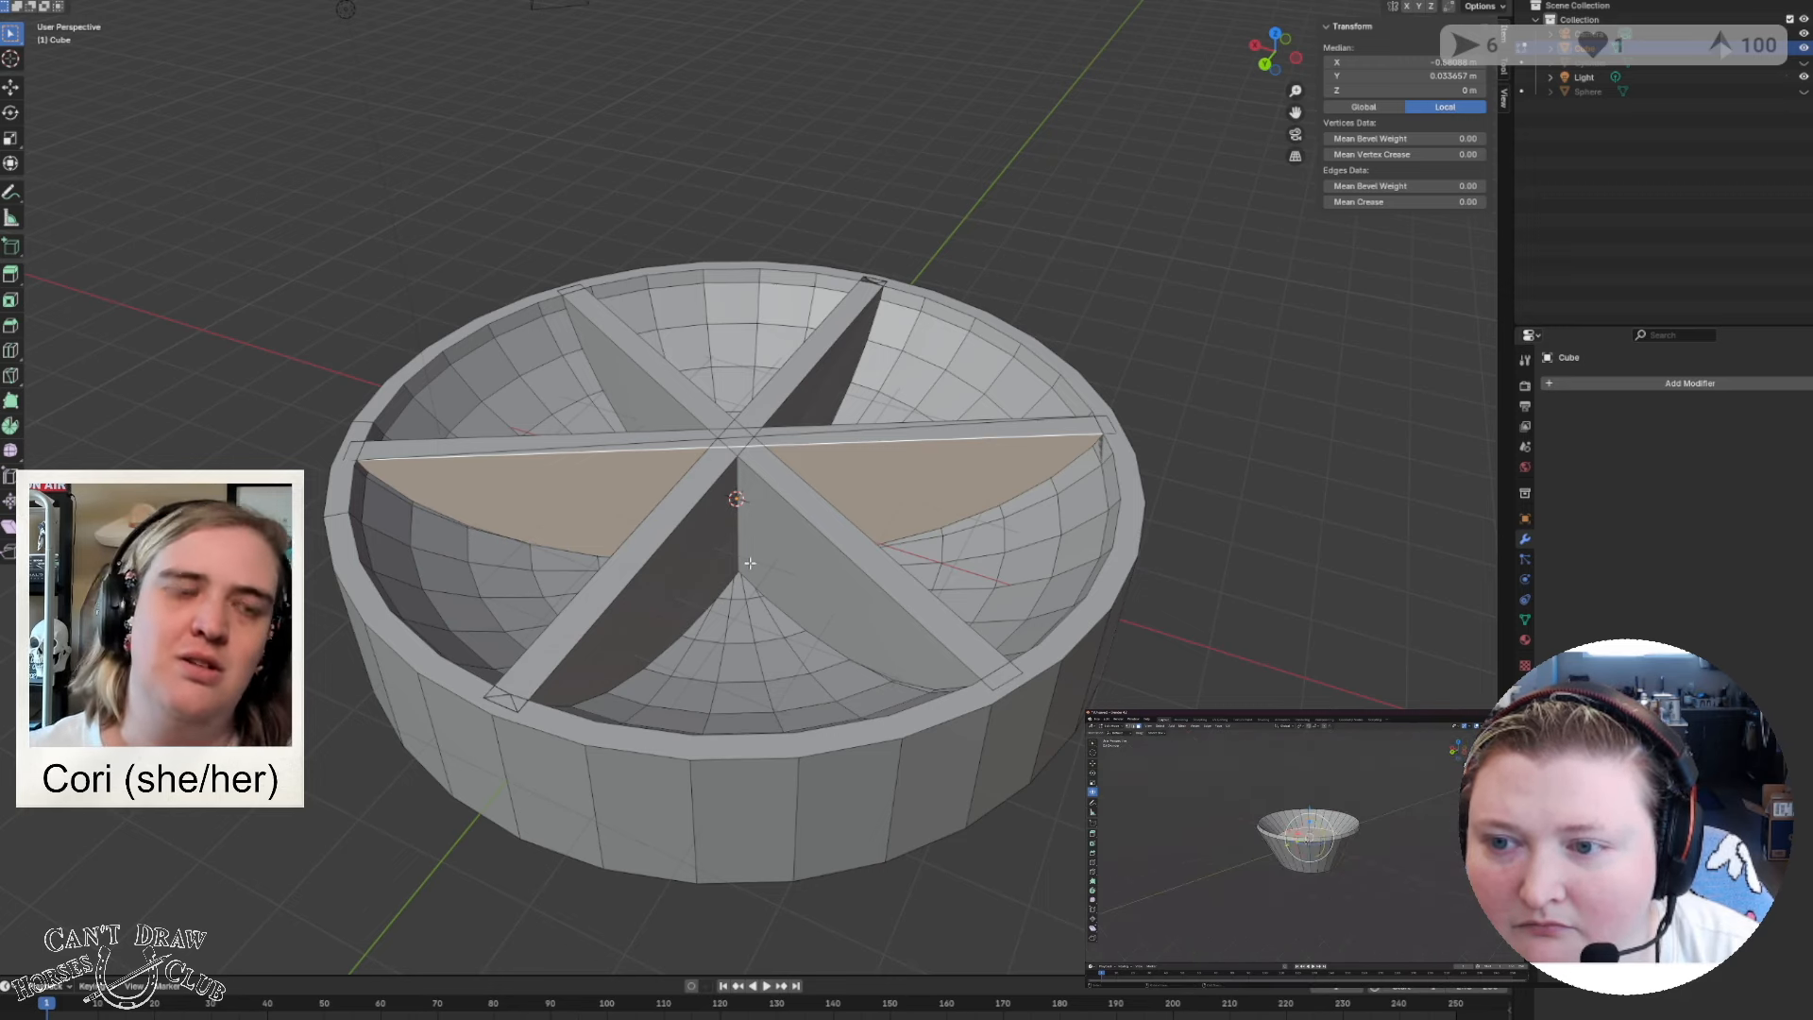
scroll(741, 646, up, 5)
scroll(759, 363, down, 3)
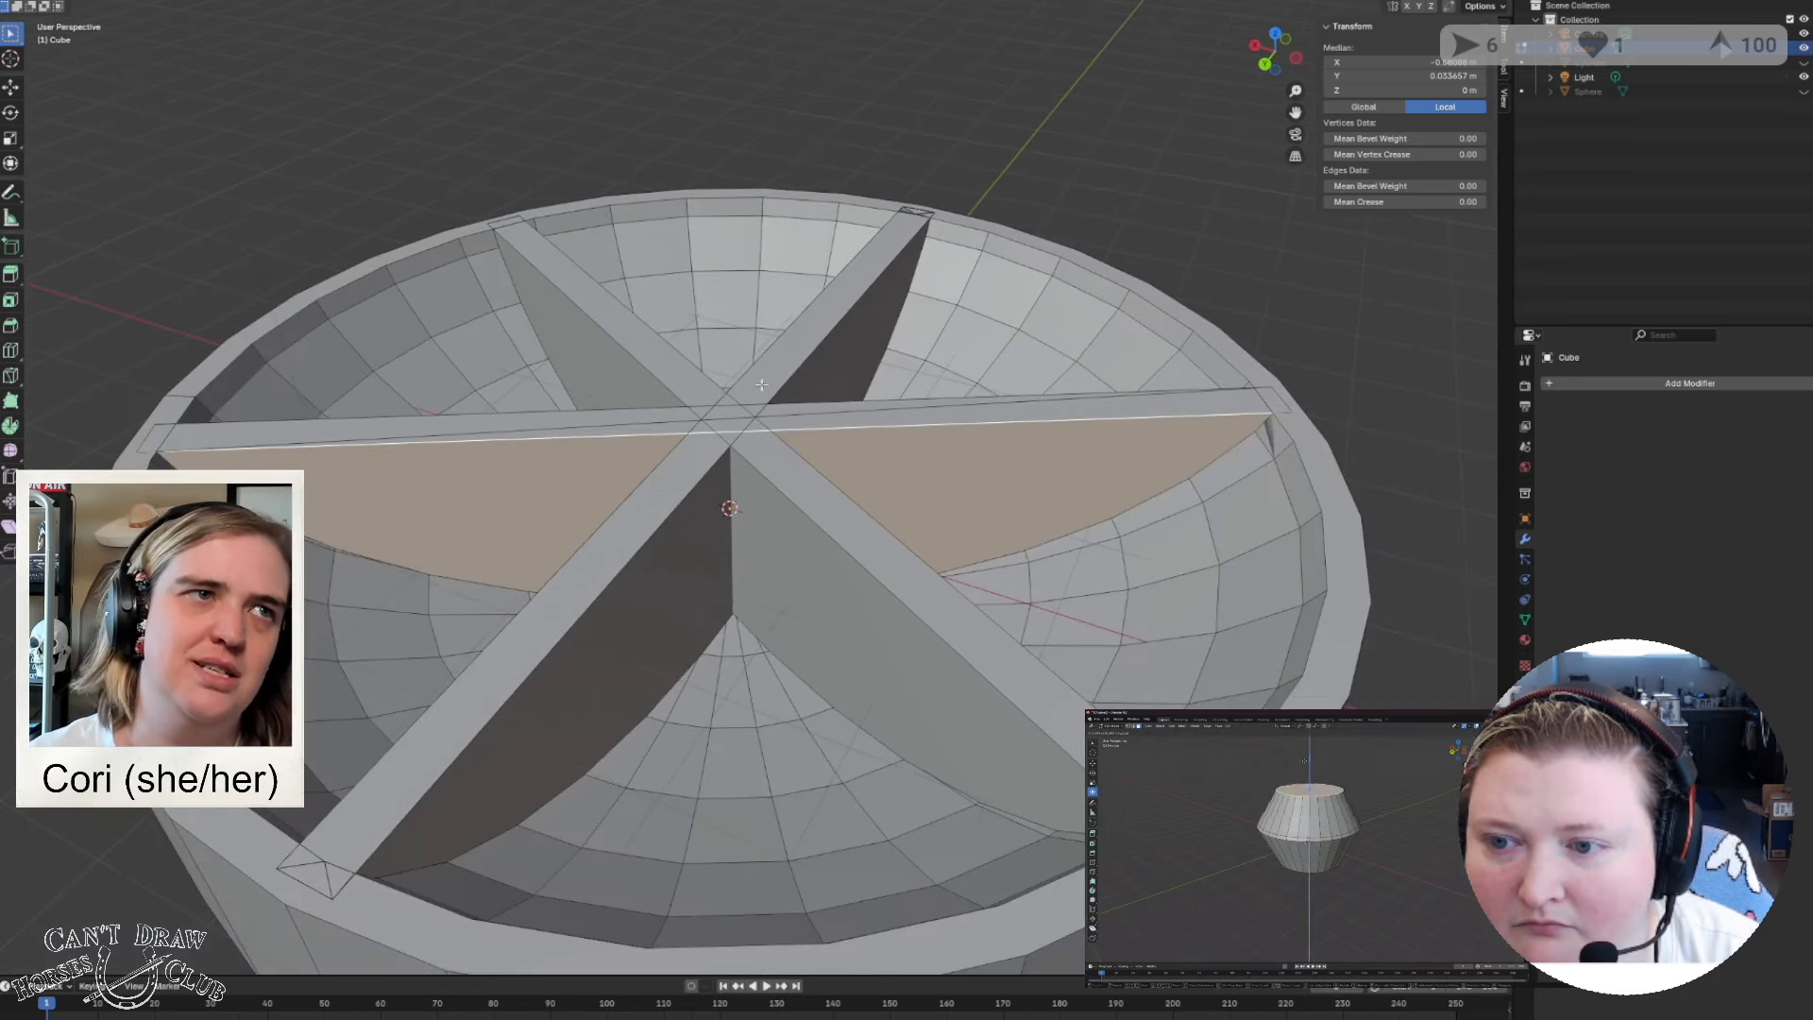
click(759, 363)
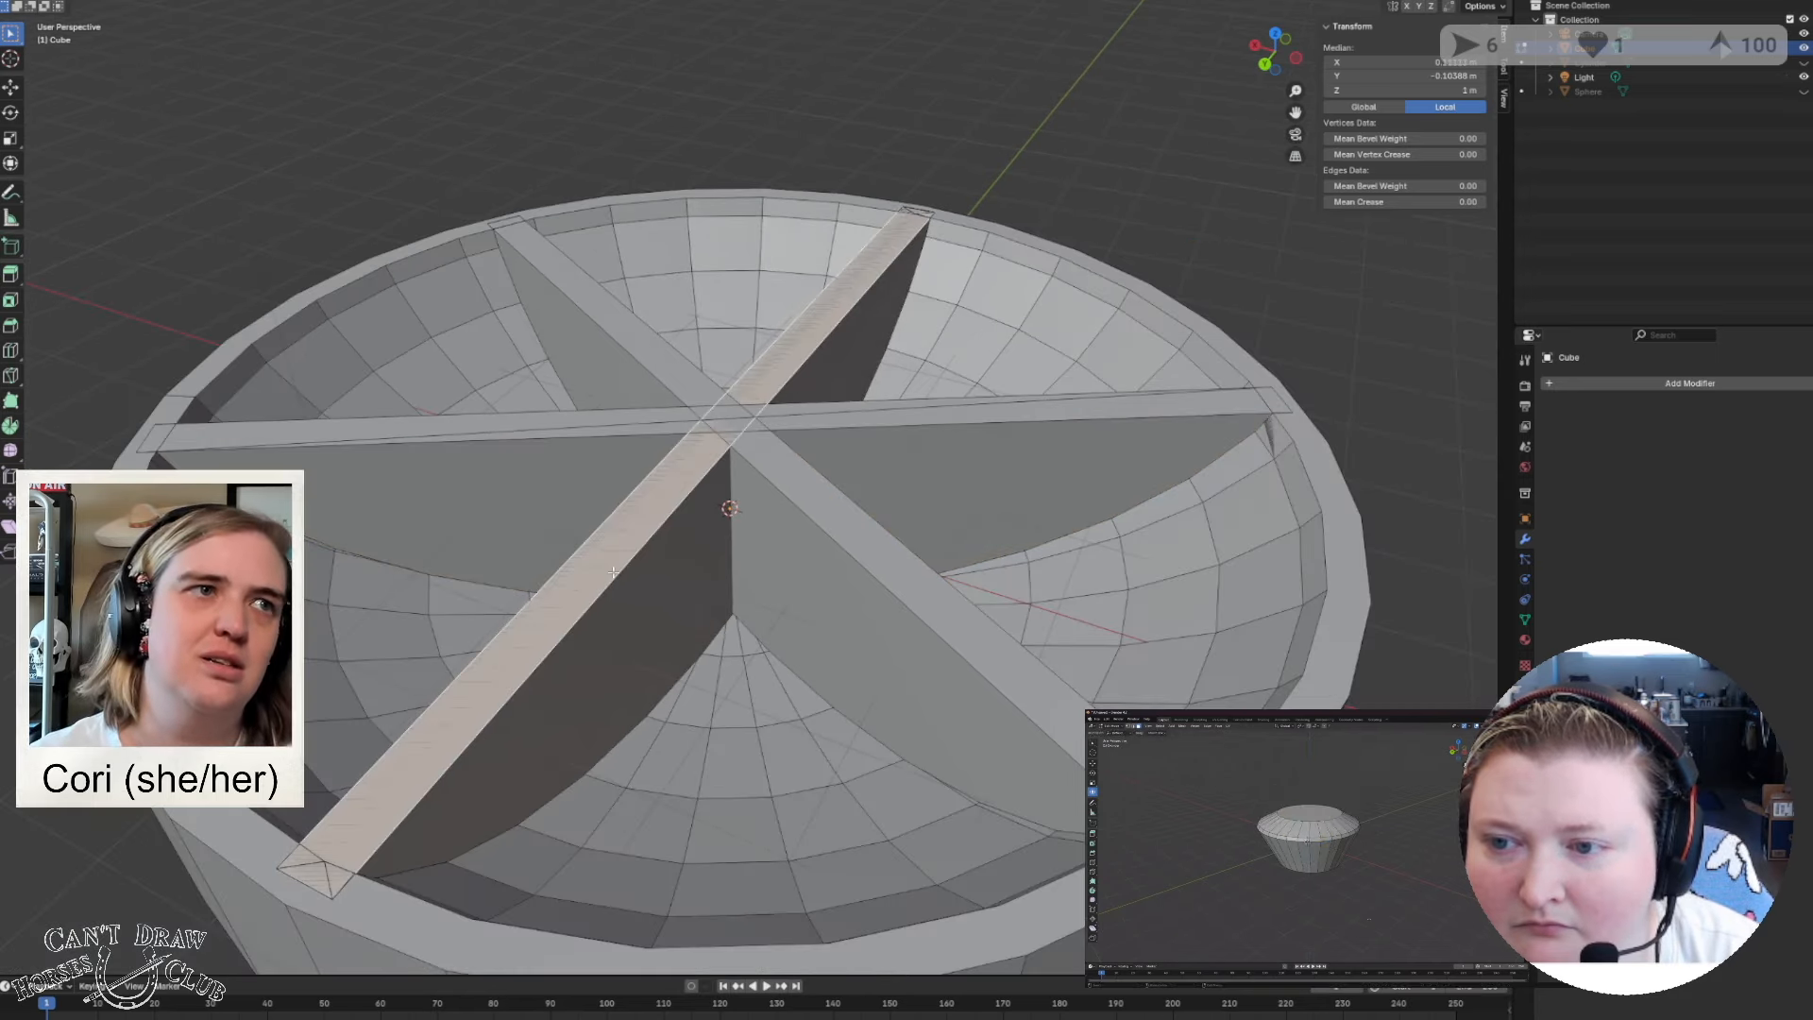
scroll(294, 879, up, 3)
middle_drag(283, 881, 420, 867)
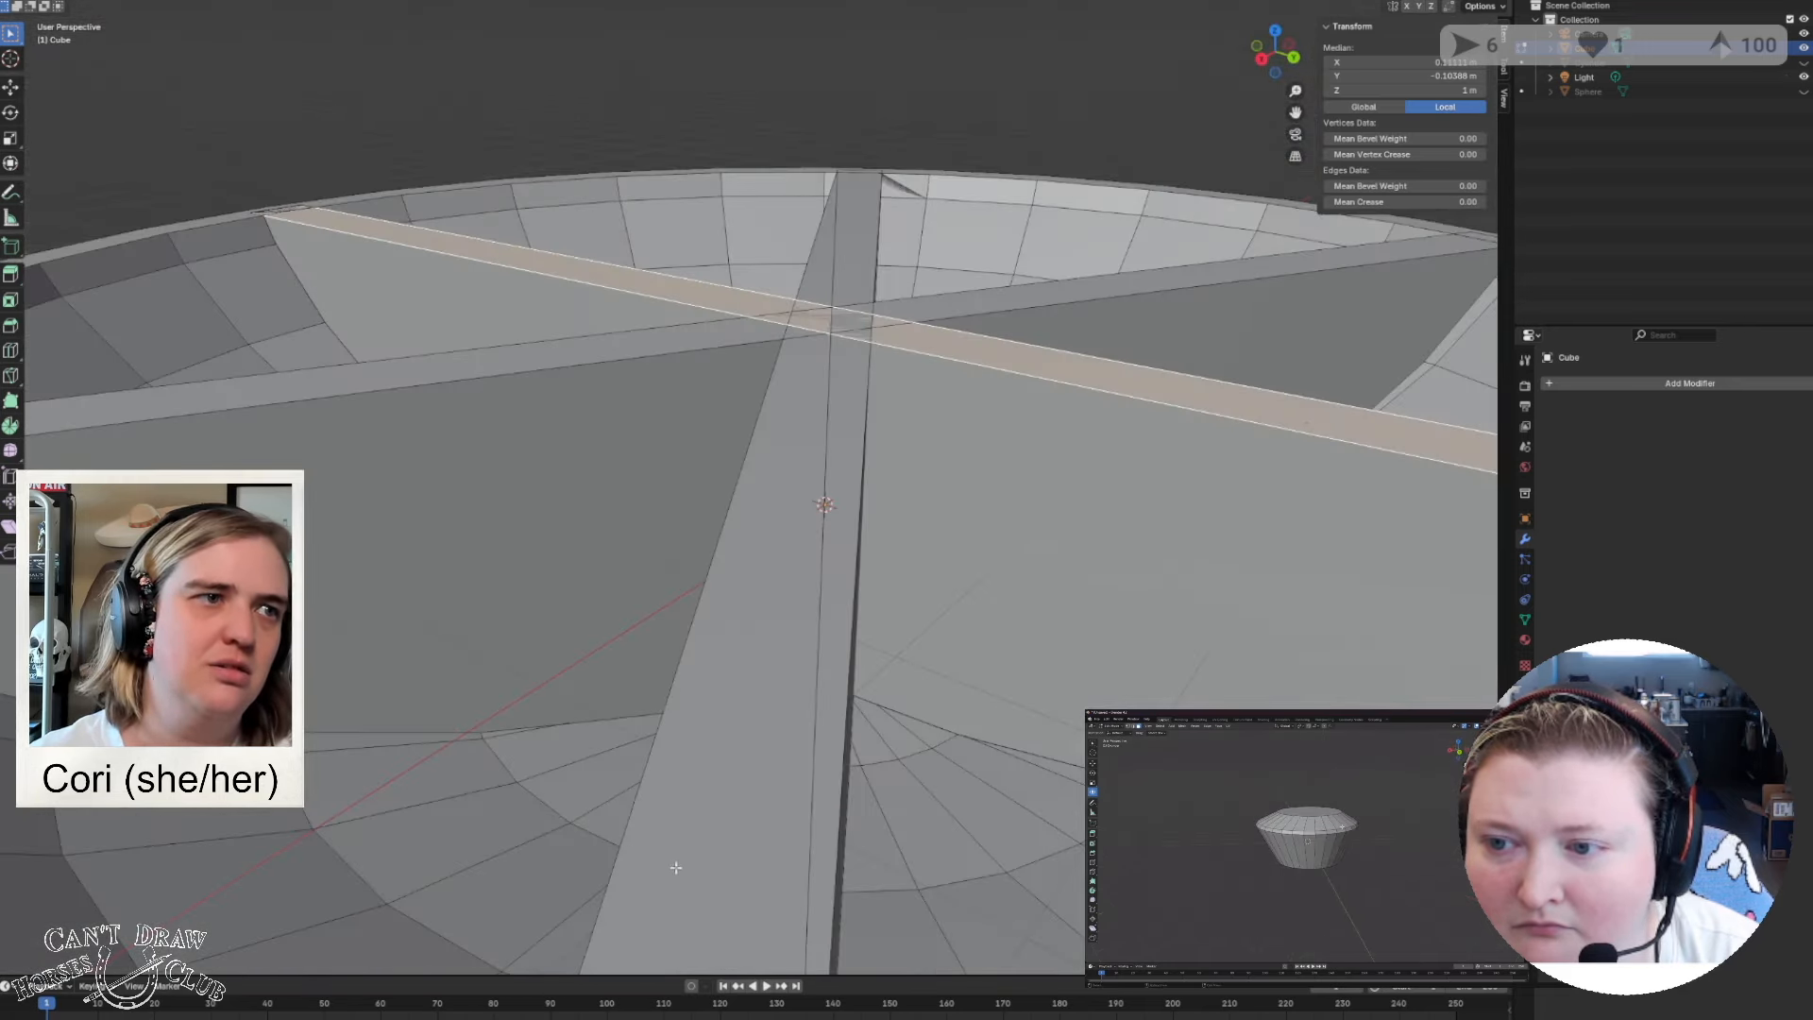
scroll(723, 567, down, 6)
middle_drag(724, 589, 699, 713)
click(718, 794)
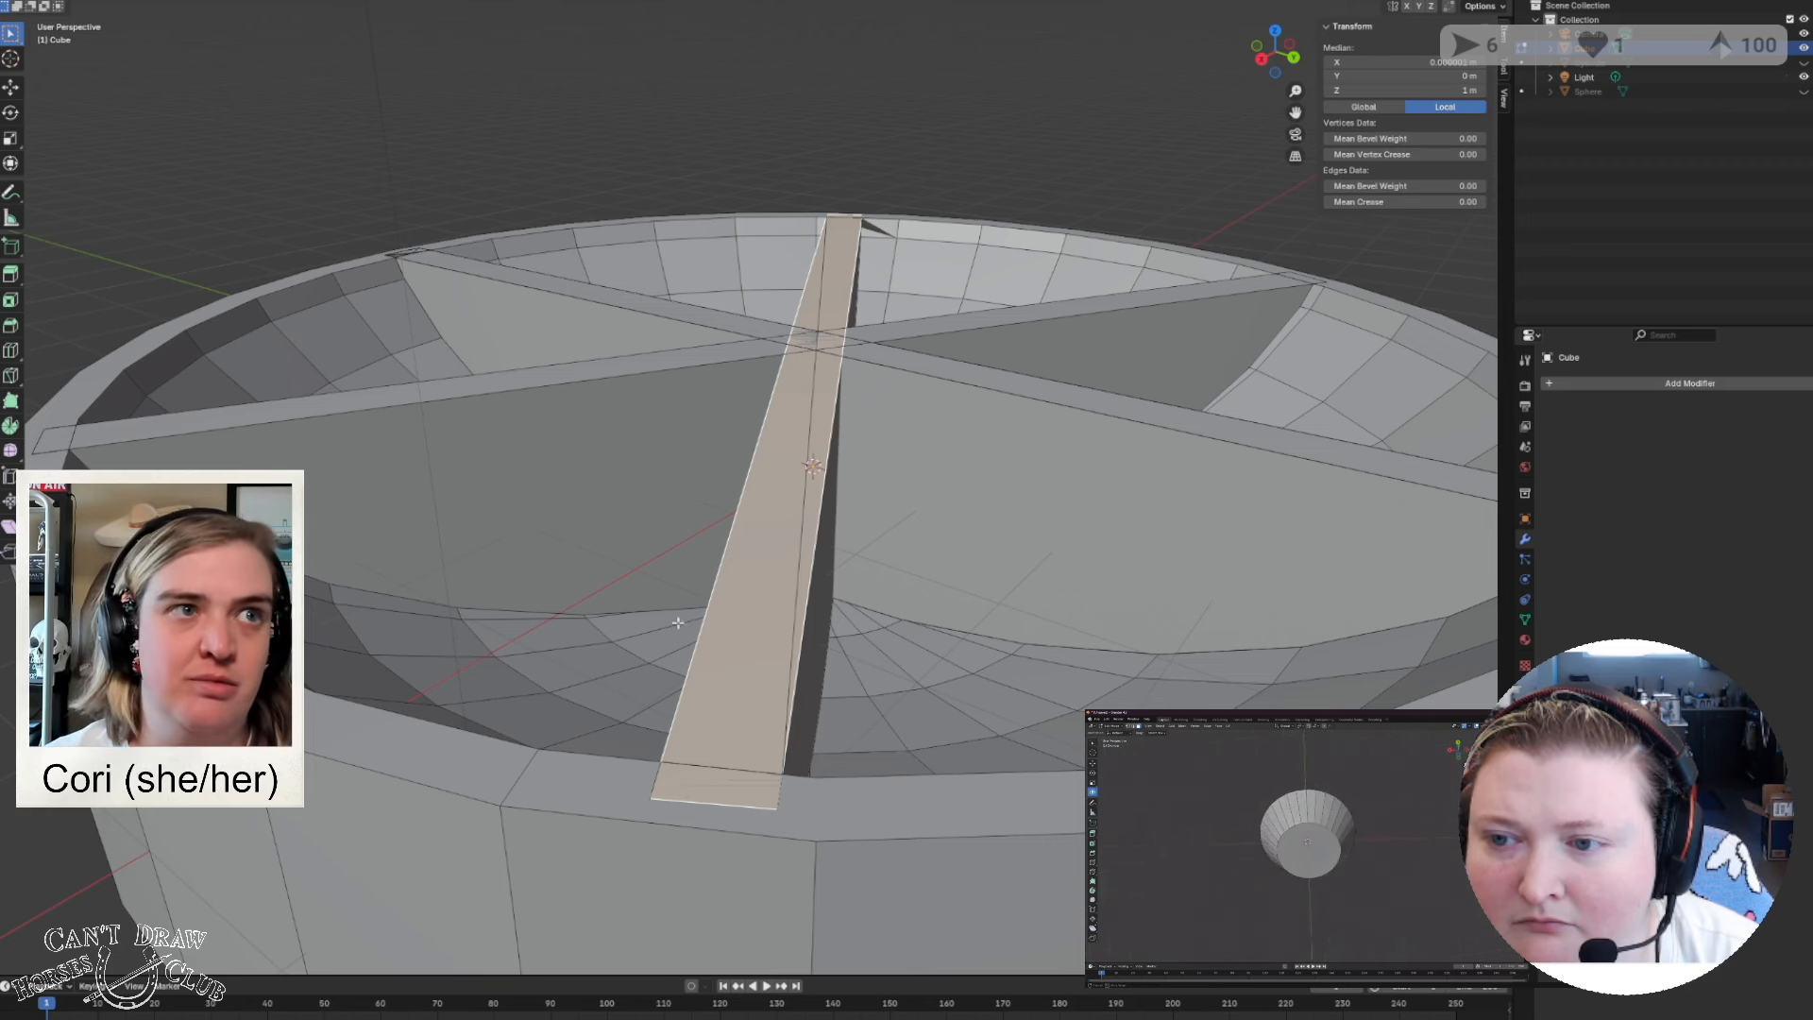
click(1037, 398)
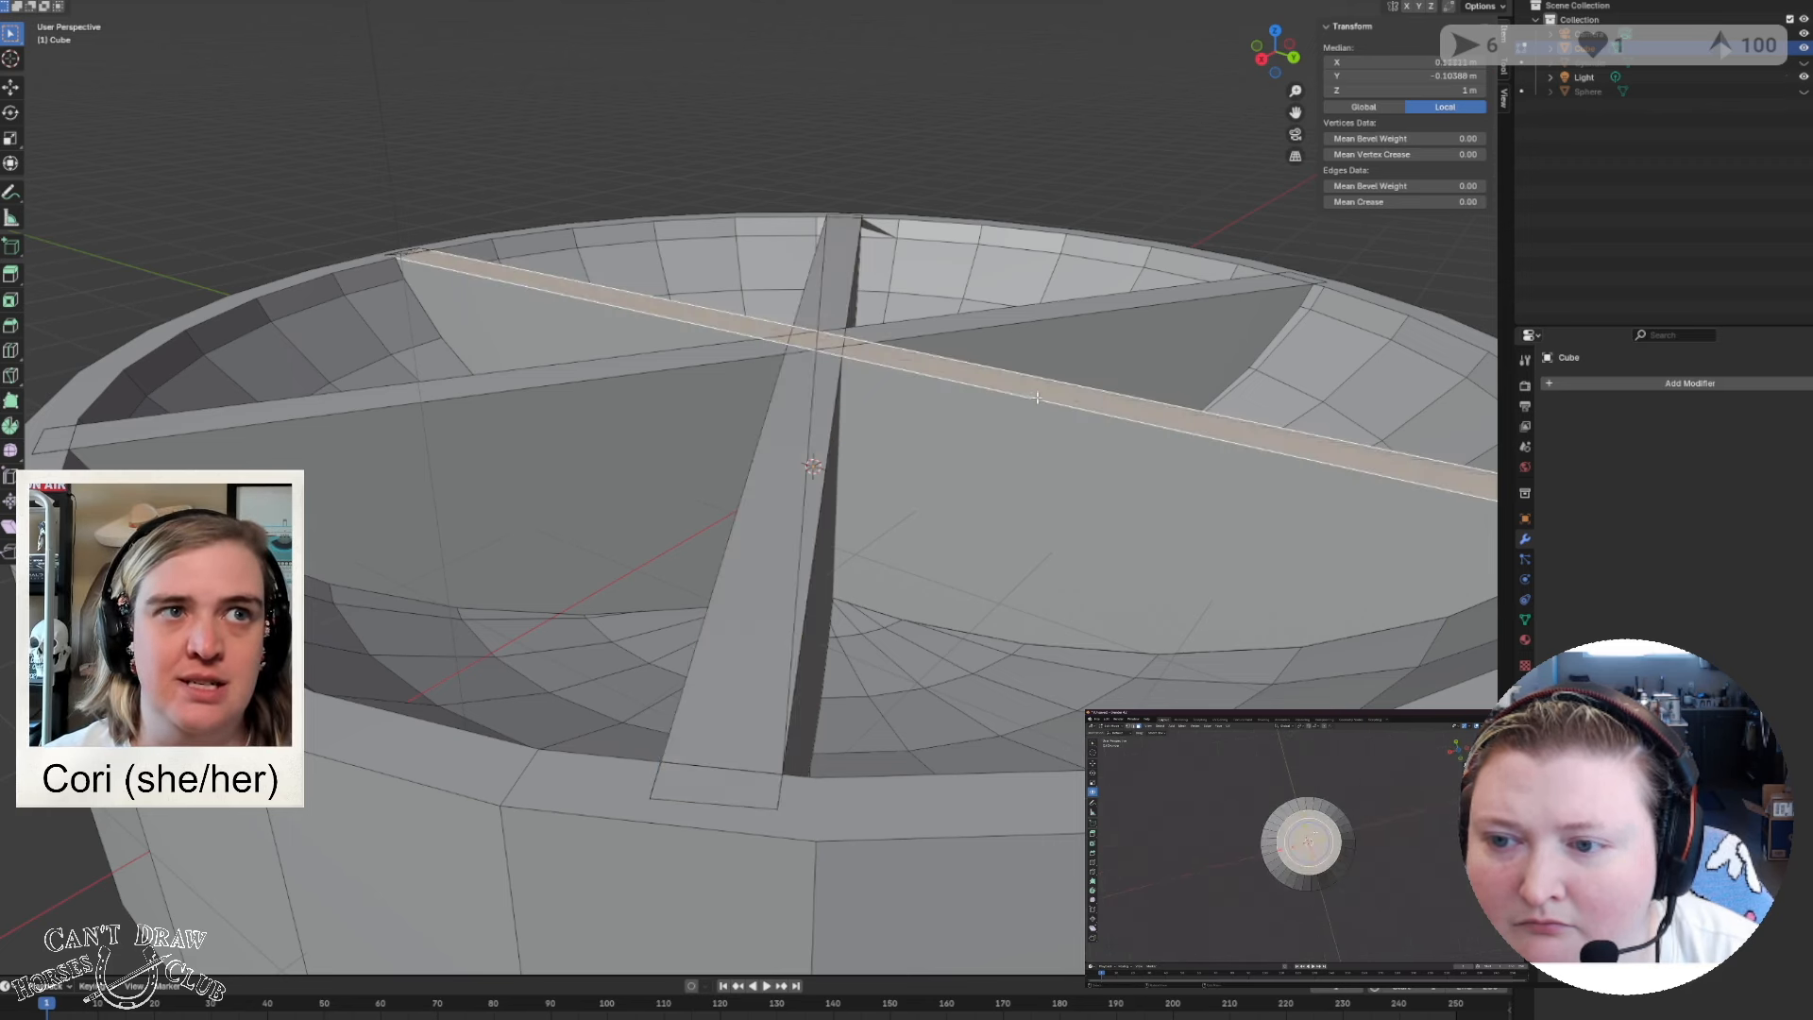
click(1064, 310)
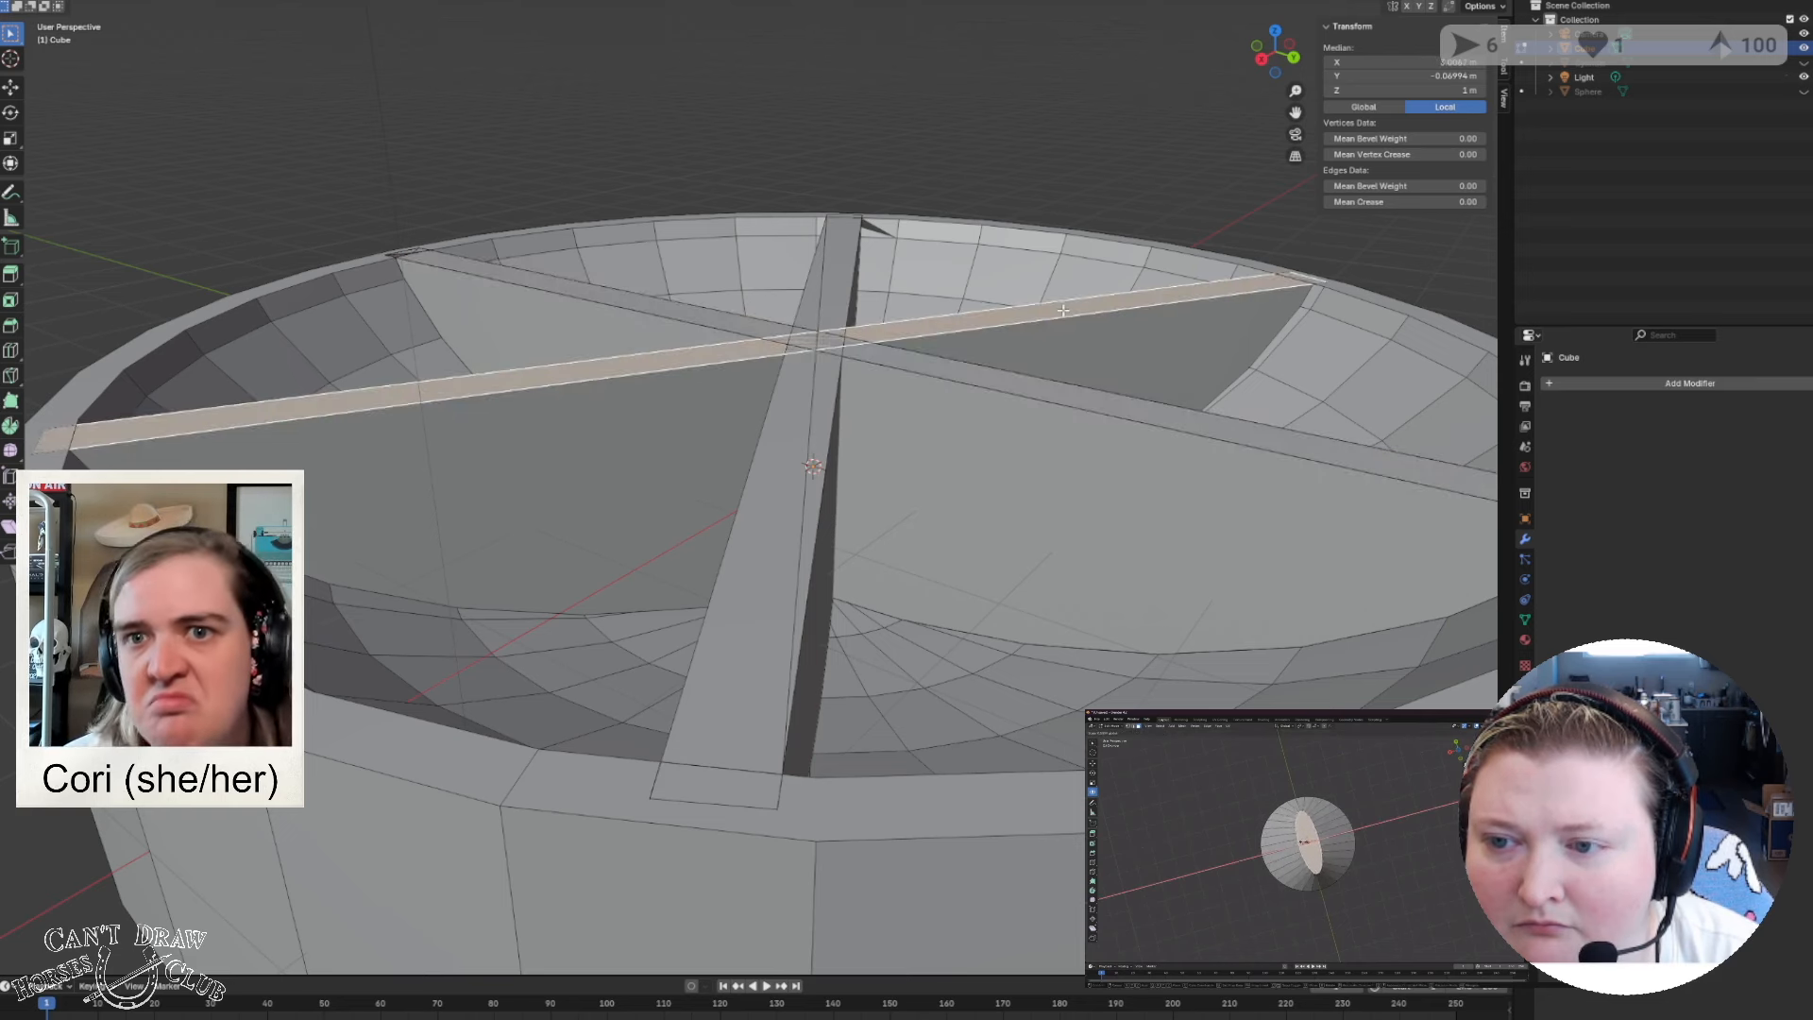
Select the top face of the wall running towards the near rim and change to vertex selection mode.
click(703, 797)
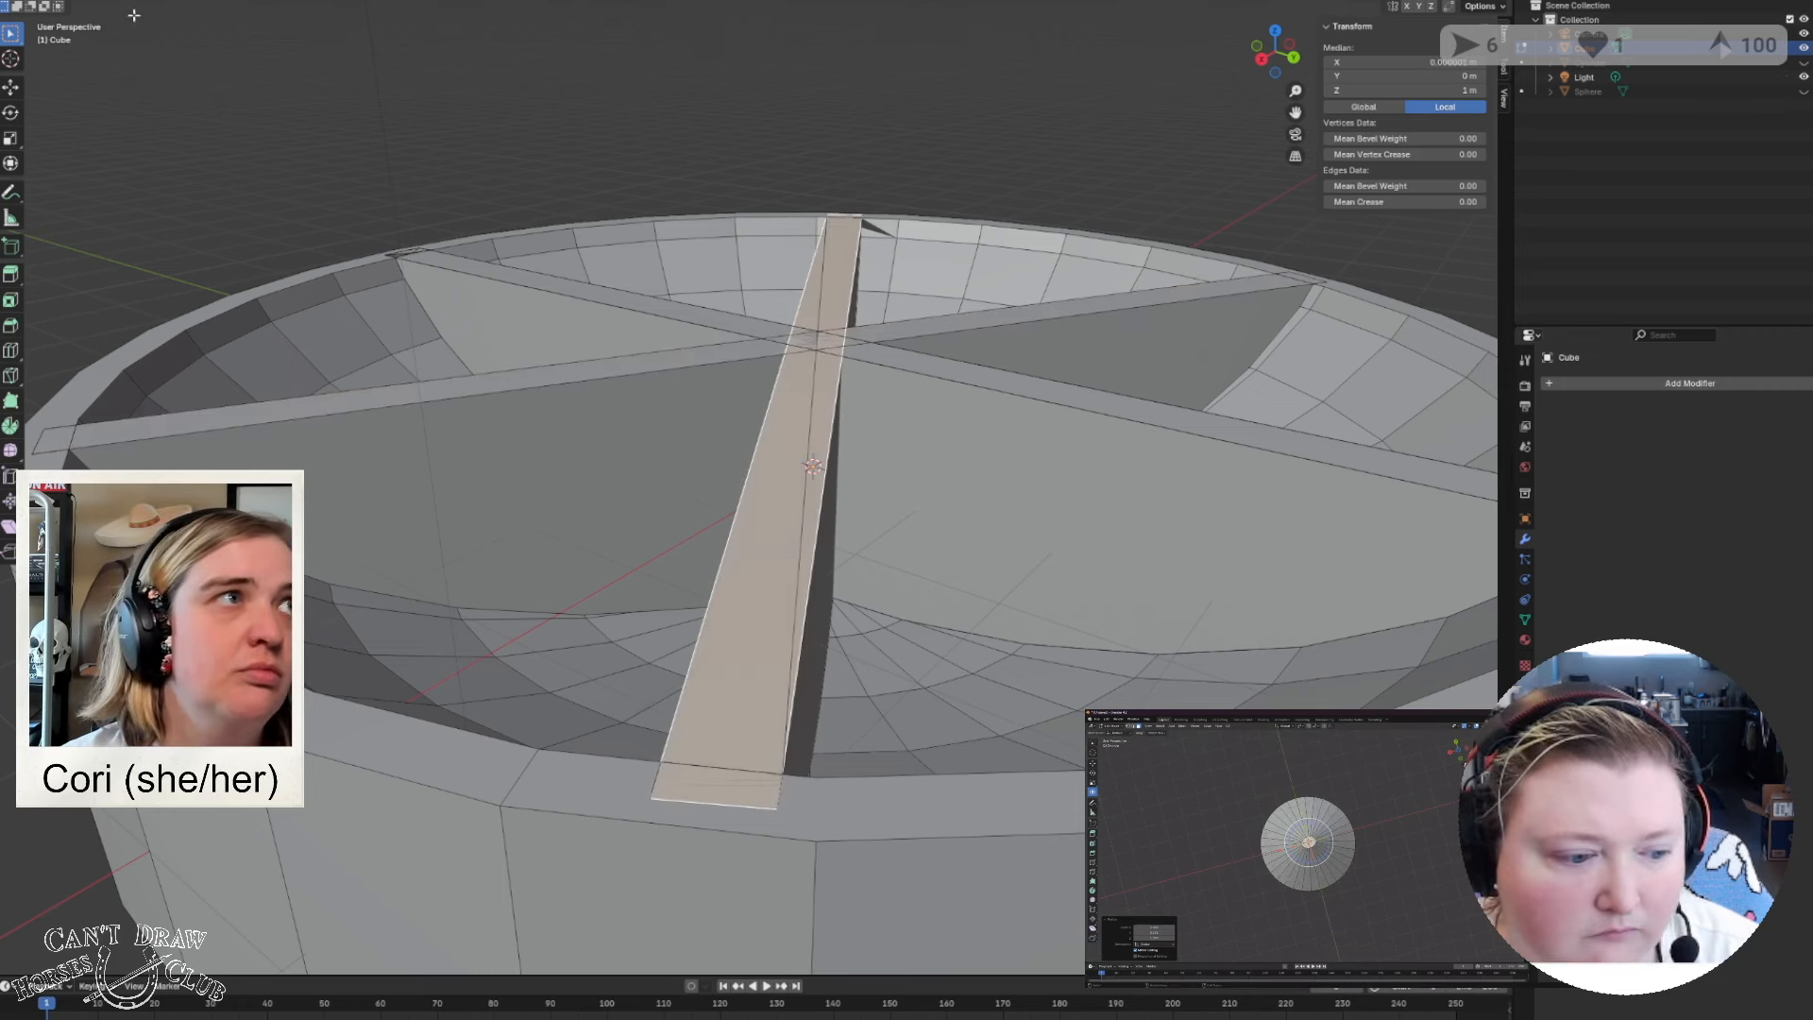
click(109, 1)
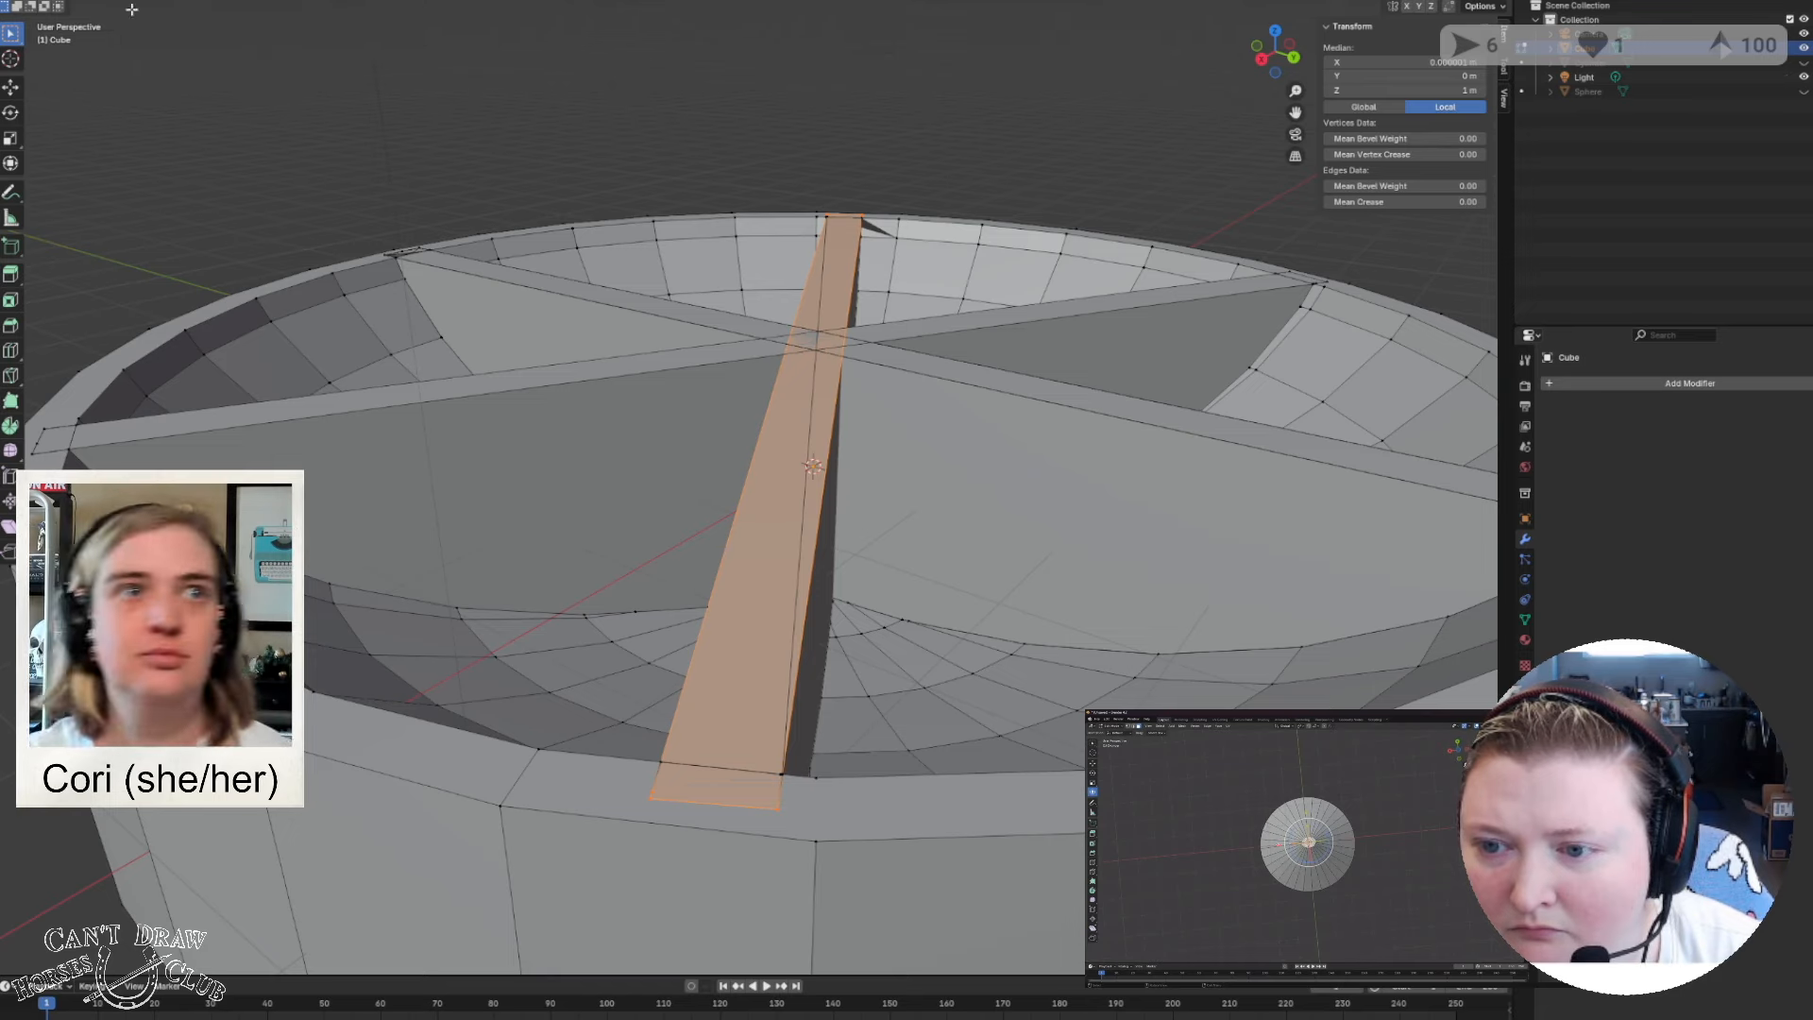
scroll(725, 743, up, 2)
scroll(725, 742, down, 4)
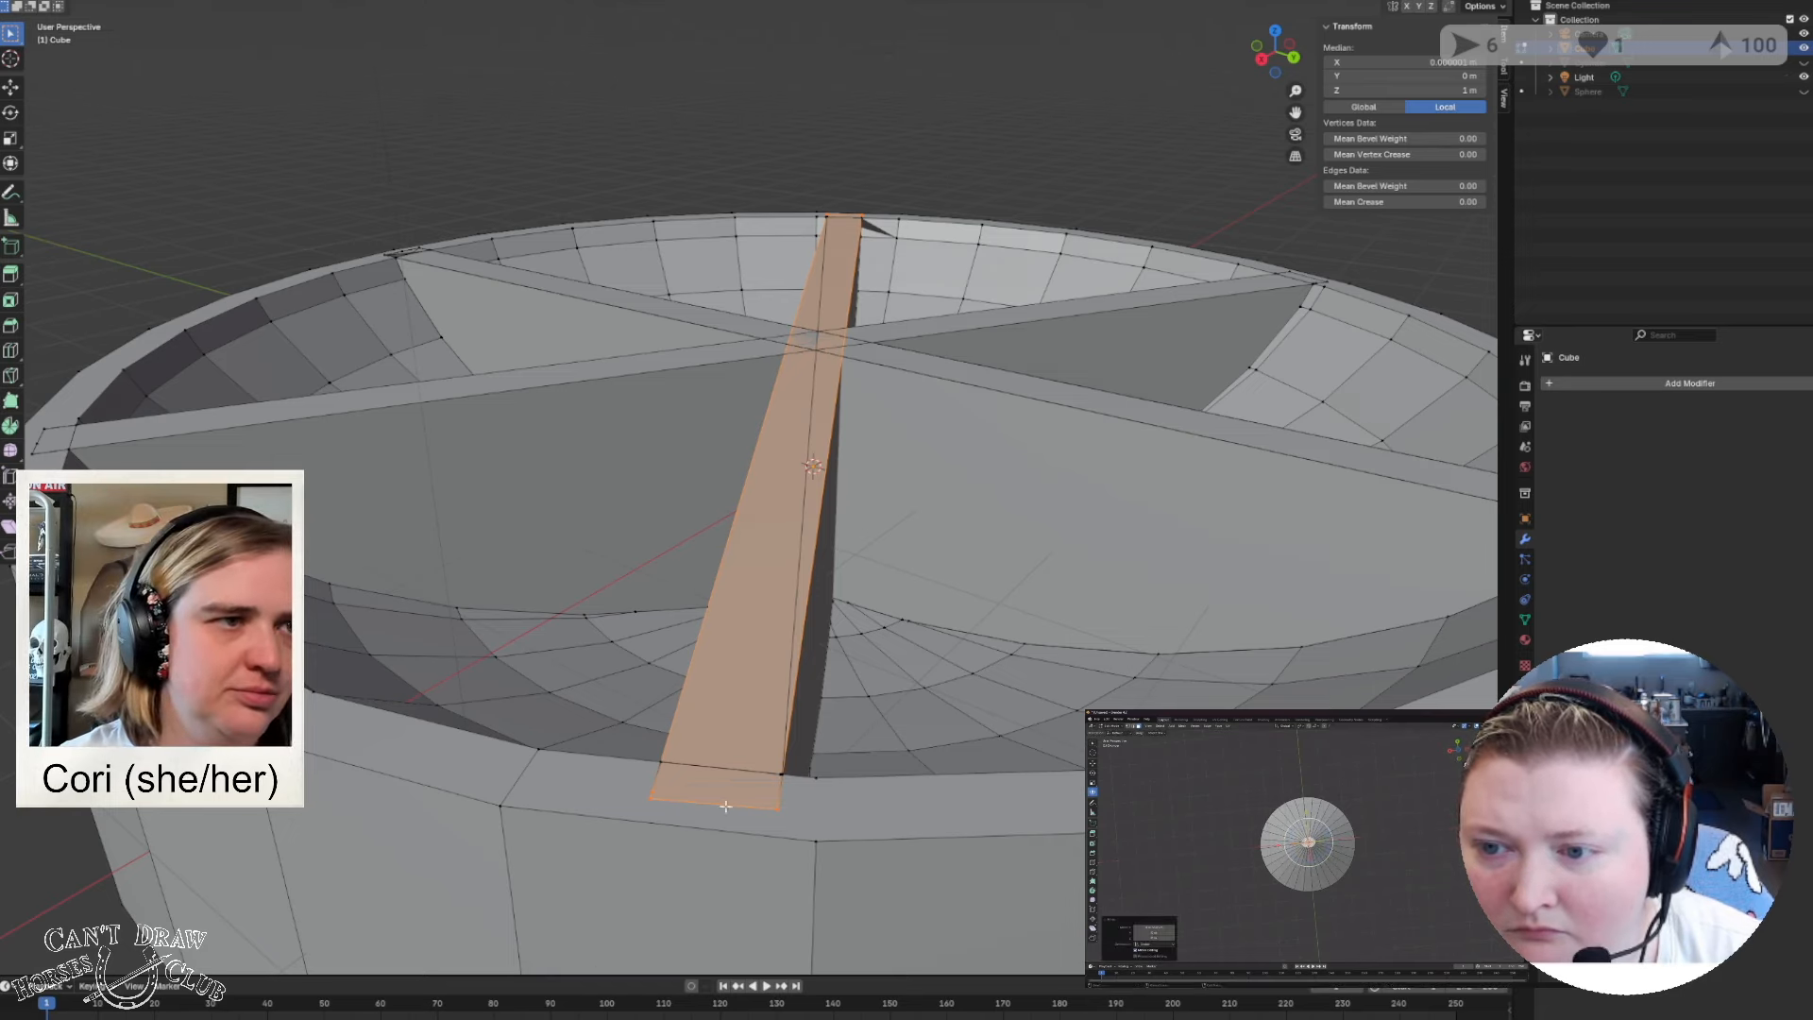
scroll(761, 597, up, 1)
right_click(761, 597)
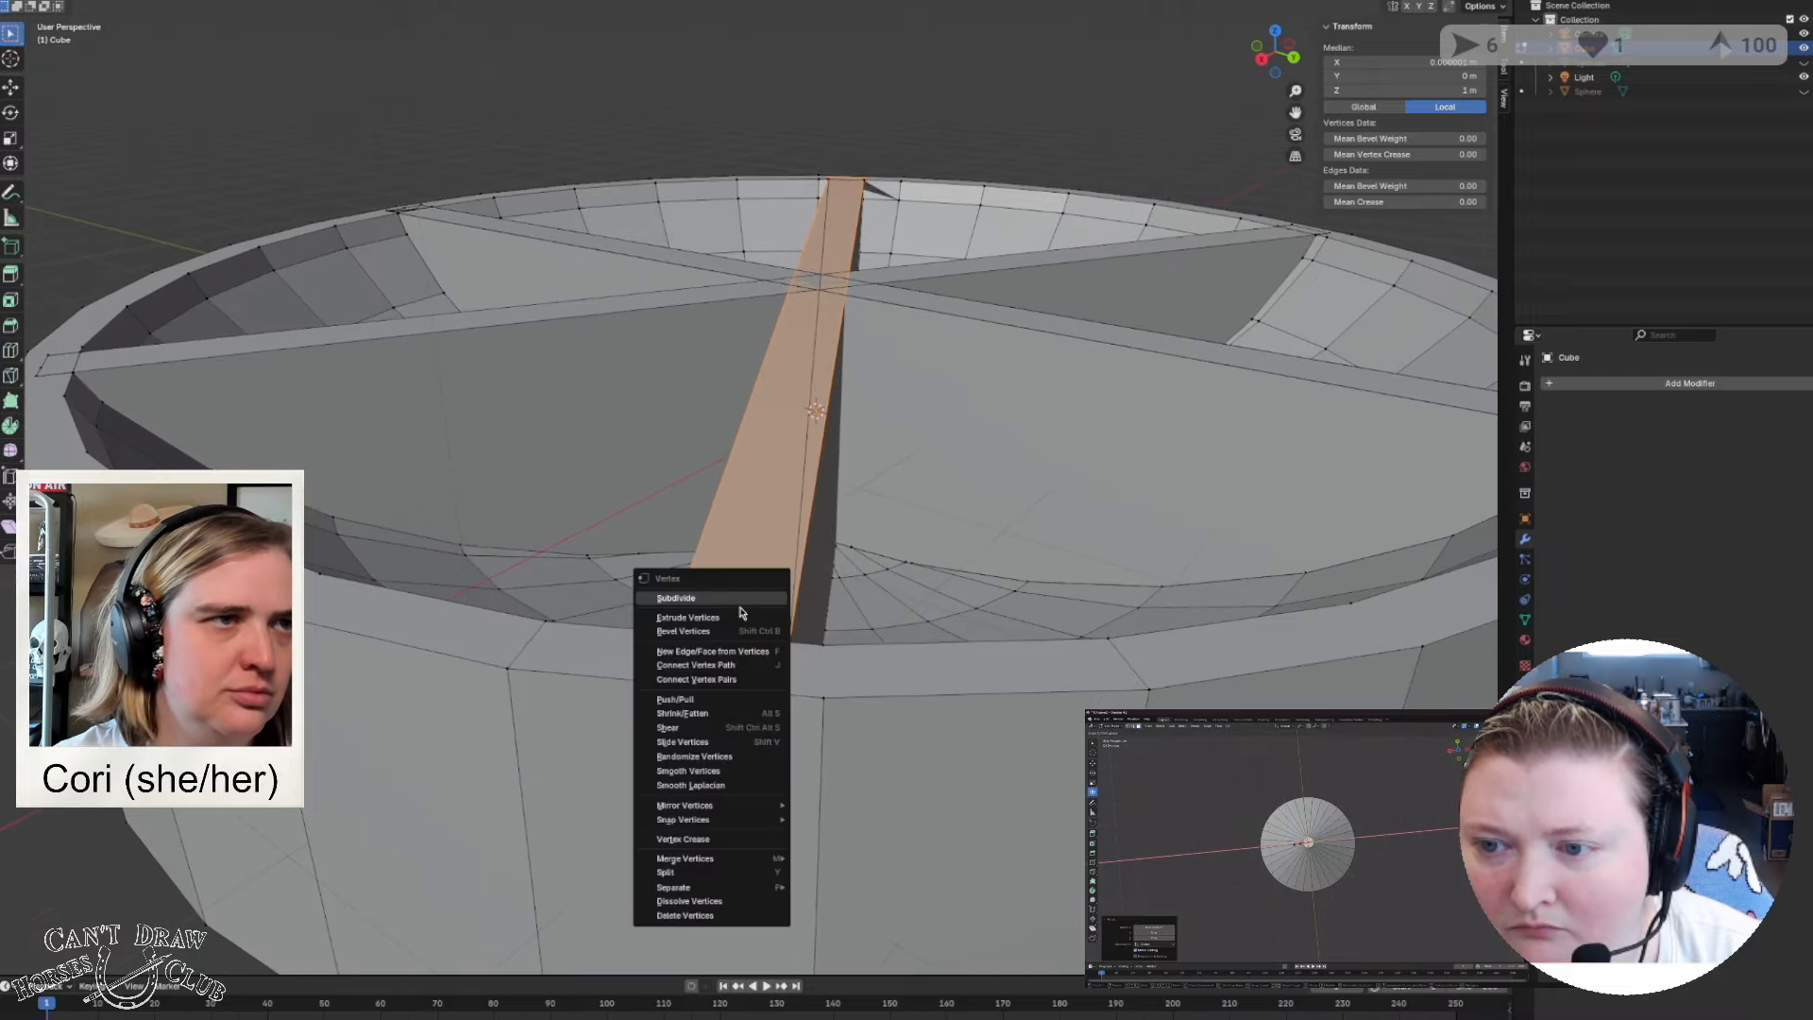
key(Escape)
Merge the overhanging outer corner vertex at the wall's end into the adjacent inner rim corner with Merge At Last.
middle_drag(761, 596, 757, 510)
scroll(1037, 511, up, 3)
scroll(993, 519, up, 4)
click(531, 522)
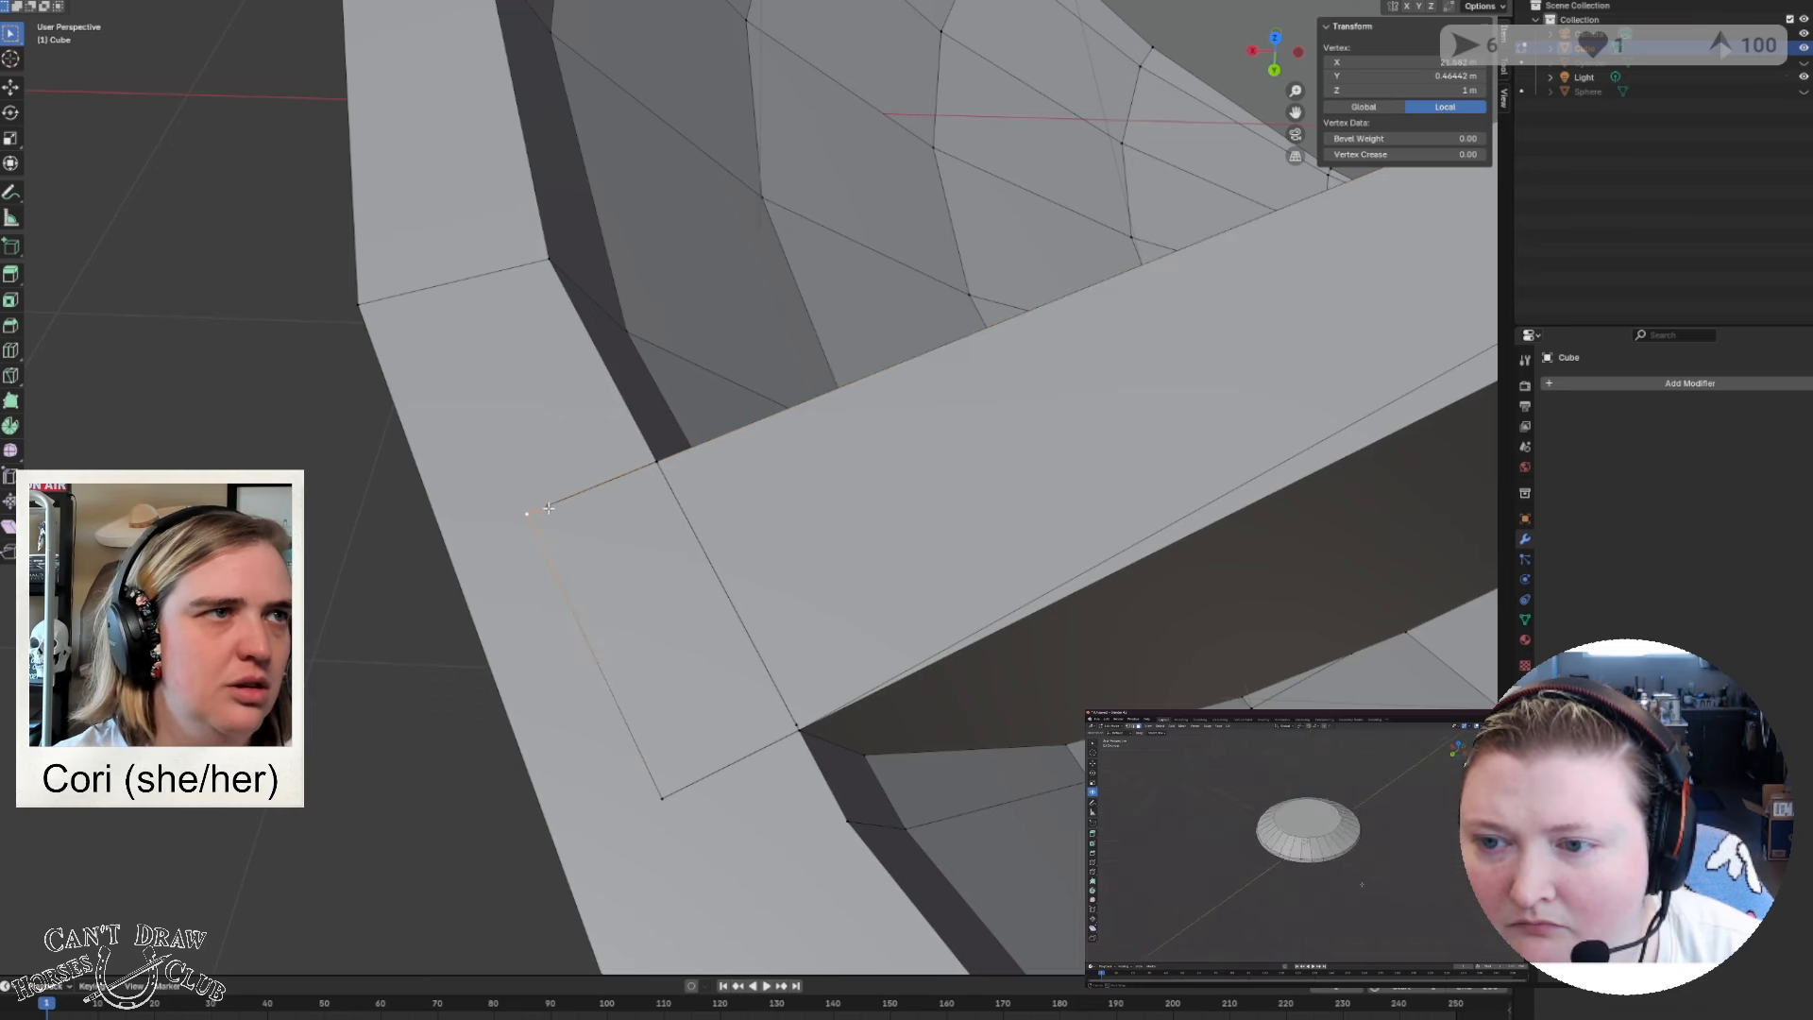
click(595, 484)
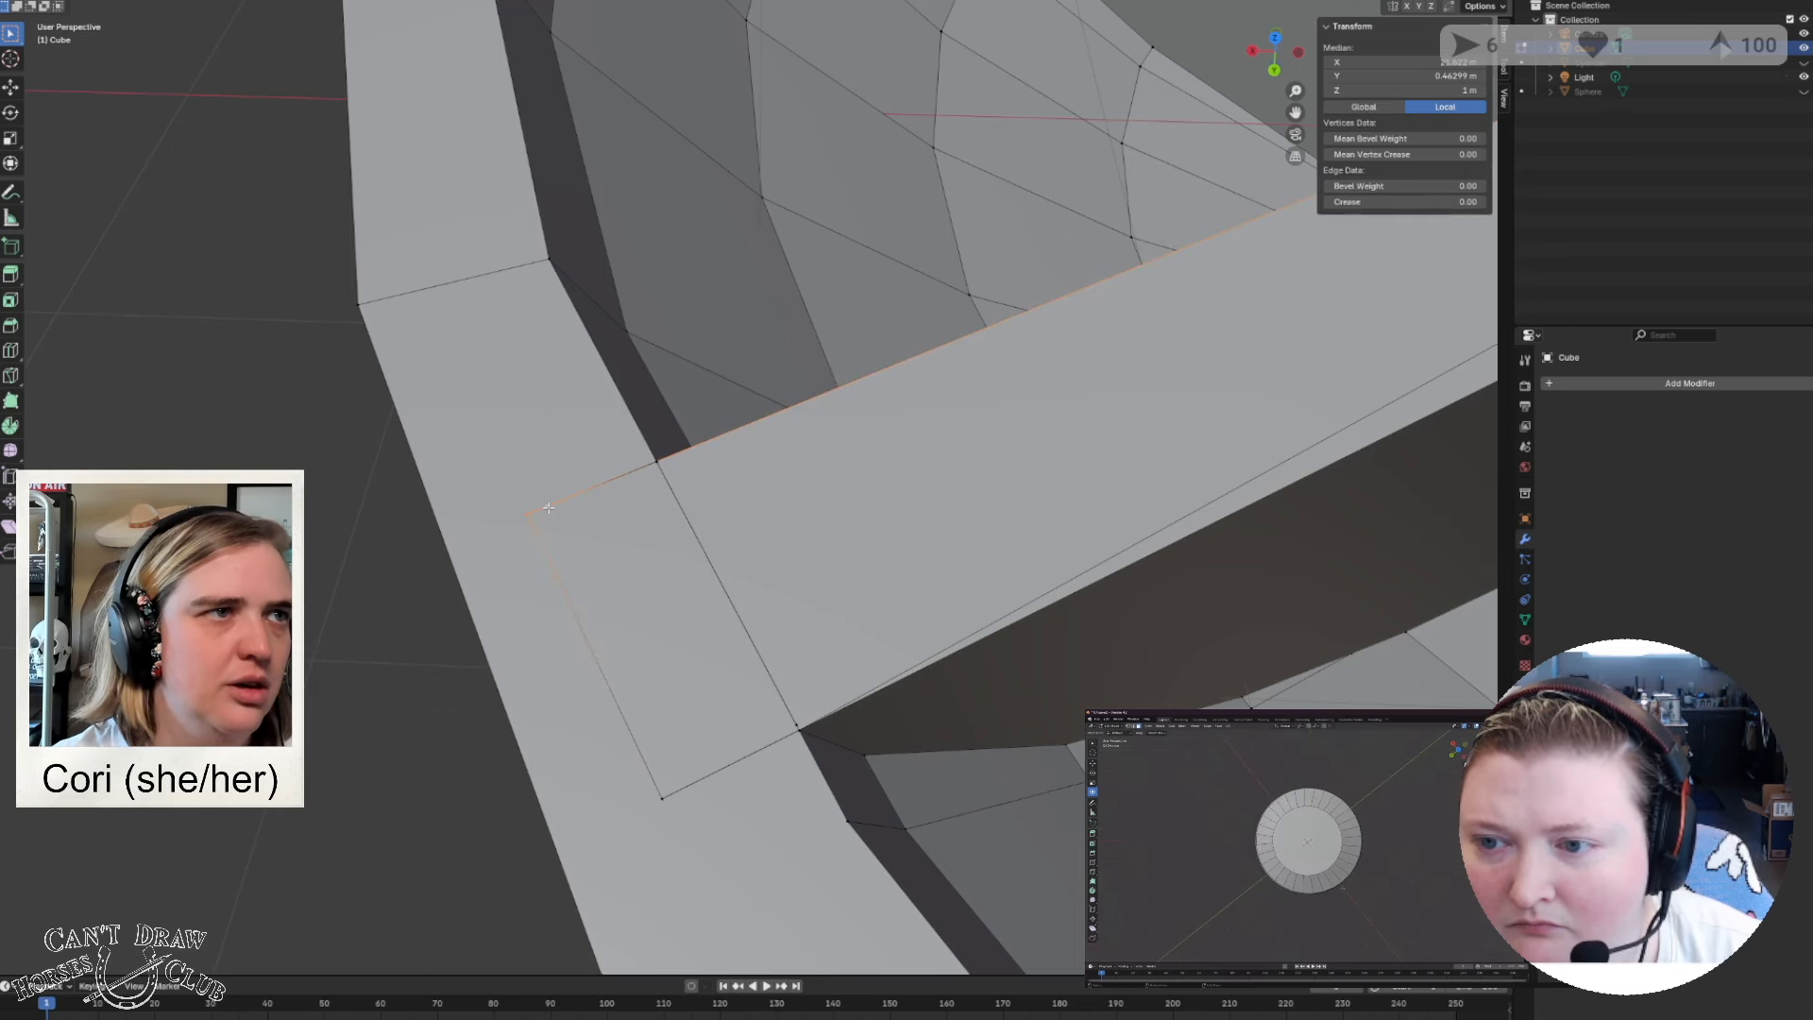
shift+click(658, 461)
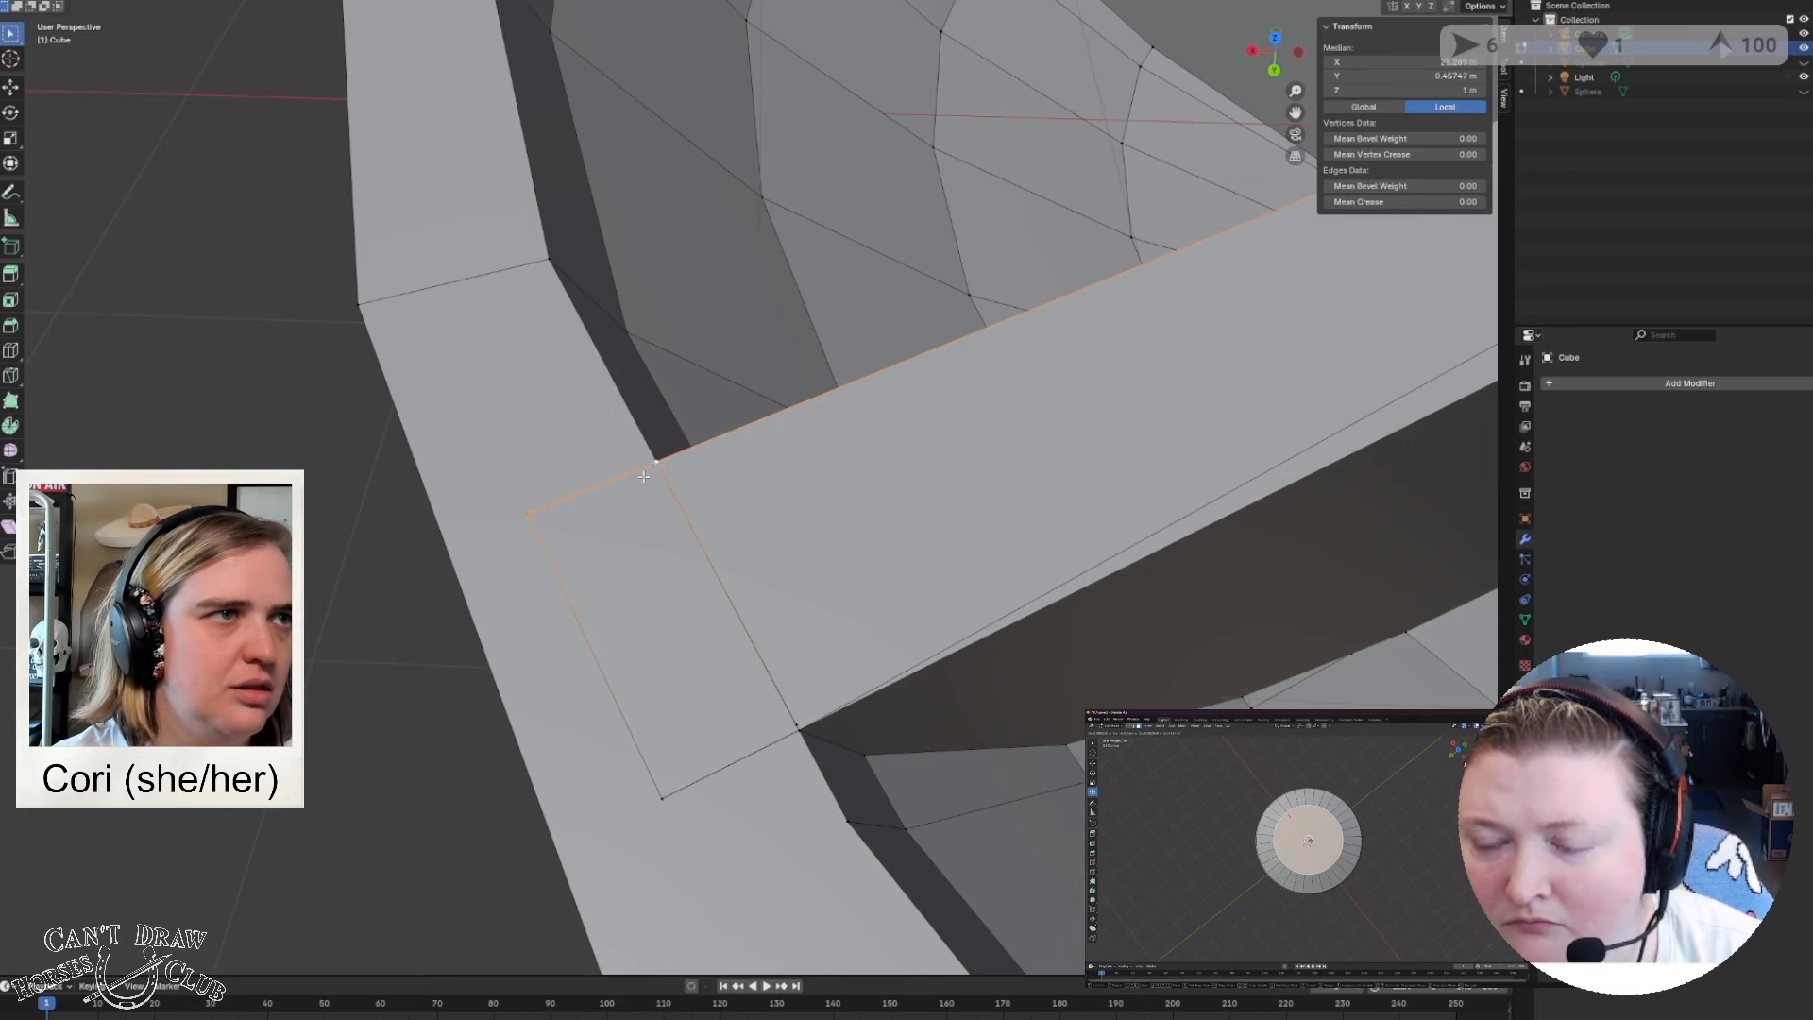
right_click(657, 460)
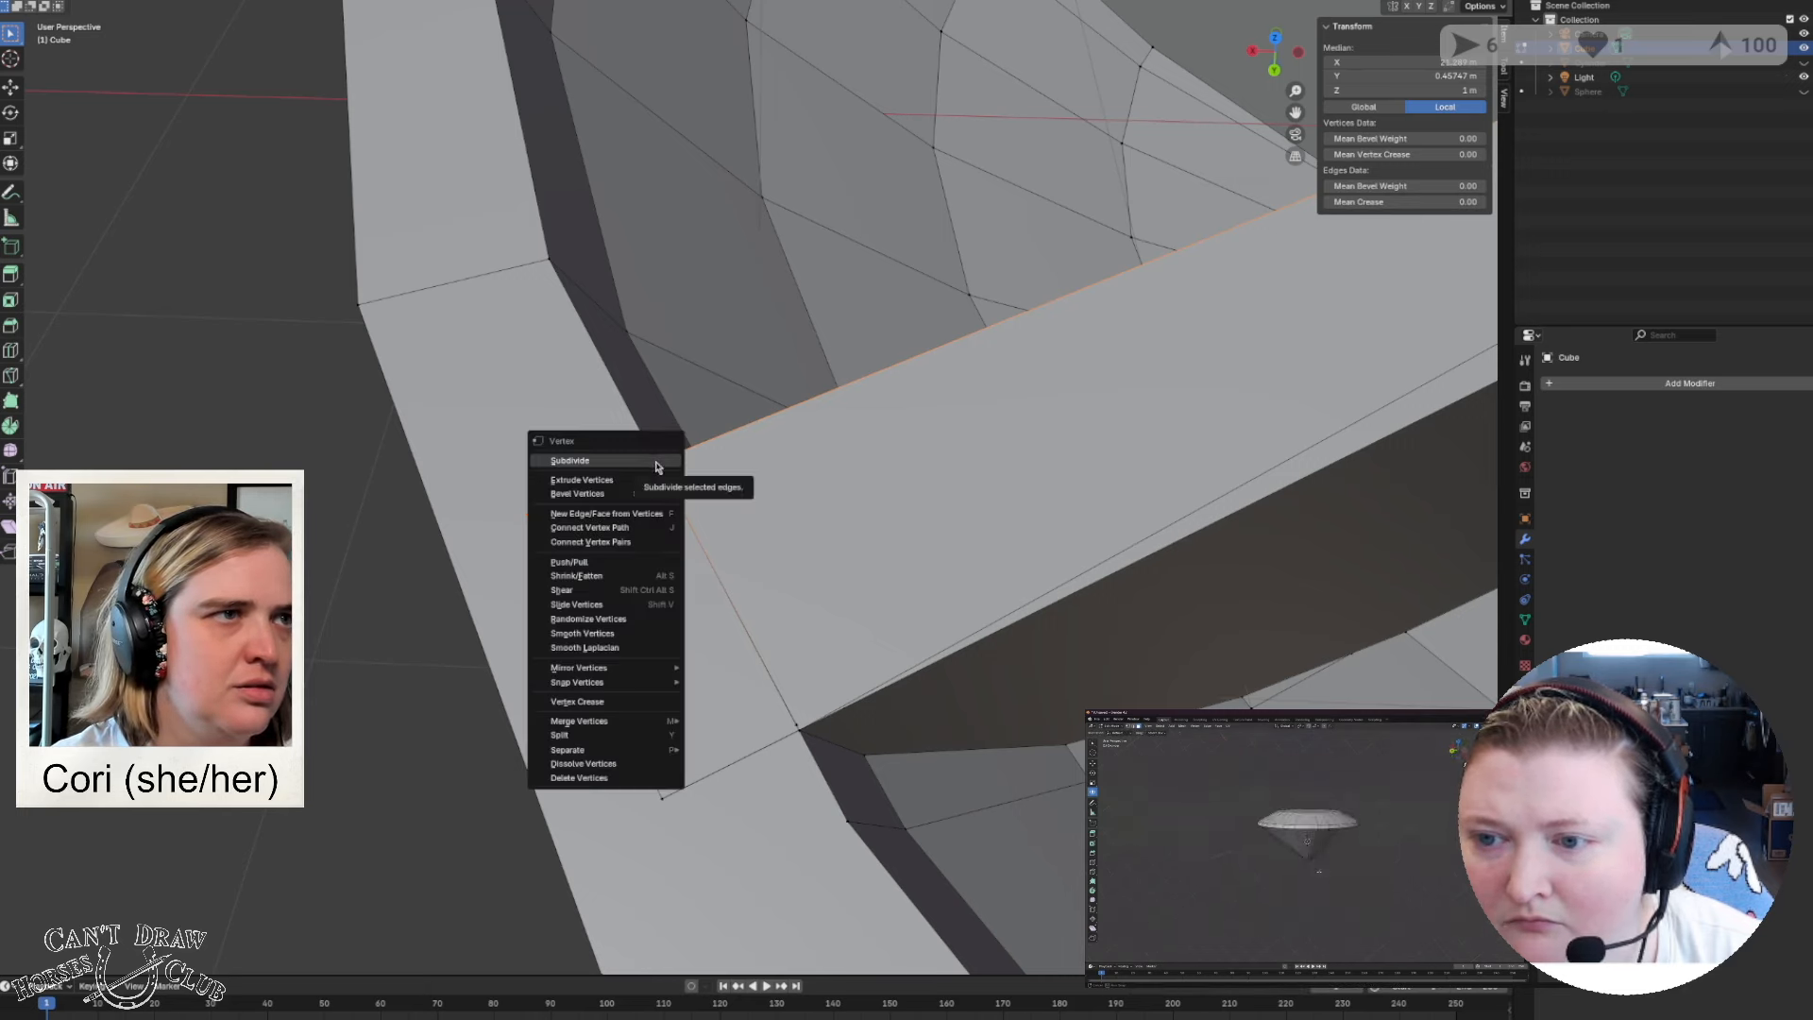
mouse_move(665, 720)
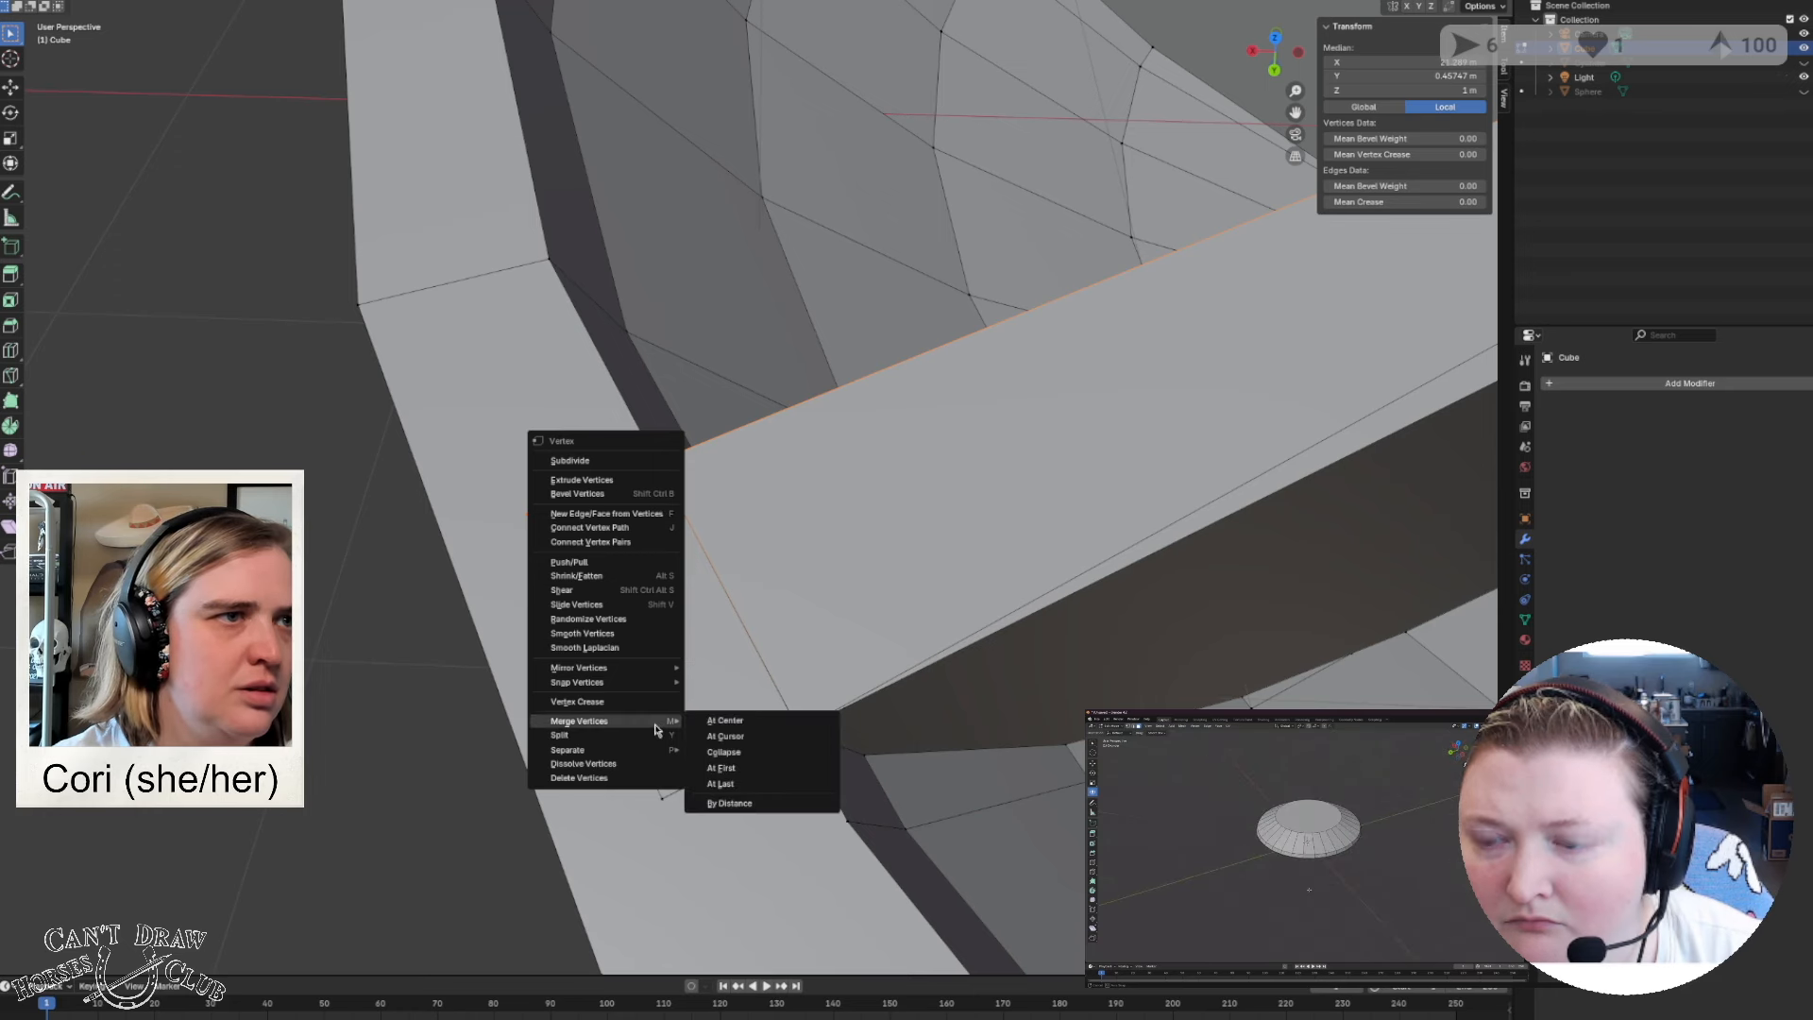
click(756, 778)
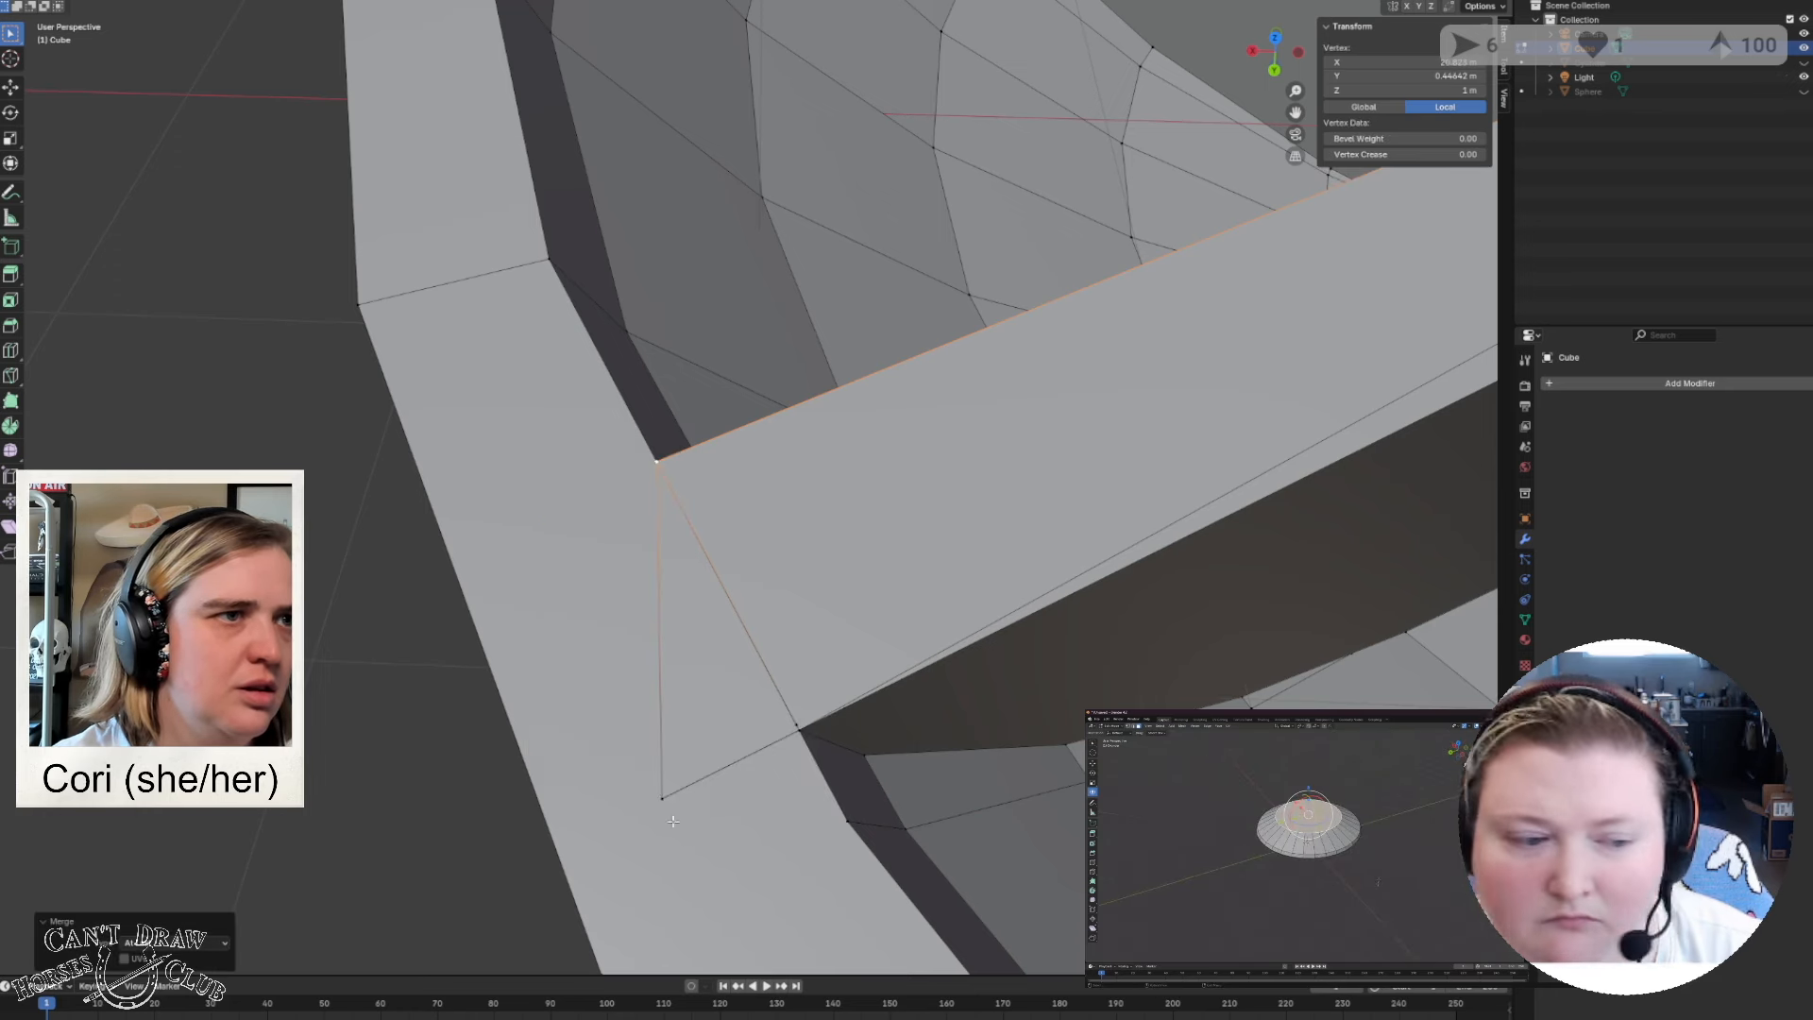
Merge the wall end's other overhanging vertex into the inner rim corner on the wall's opposite side, using At Last.
alt+click(787, 738)
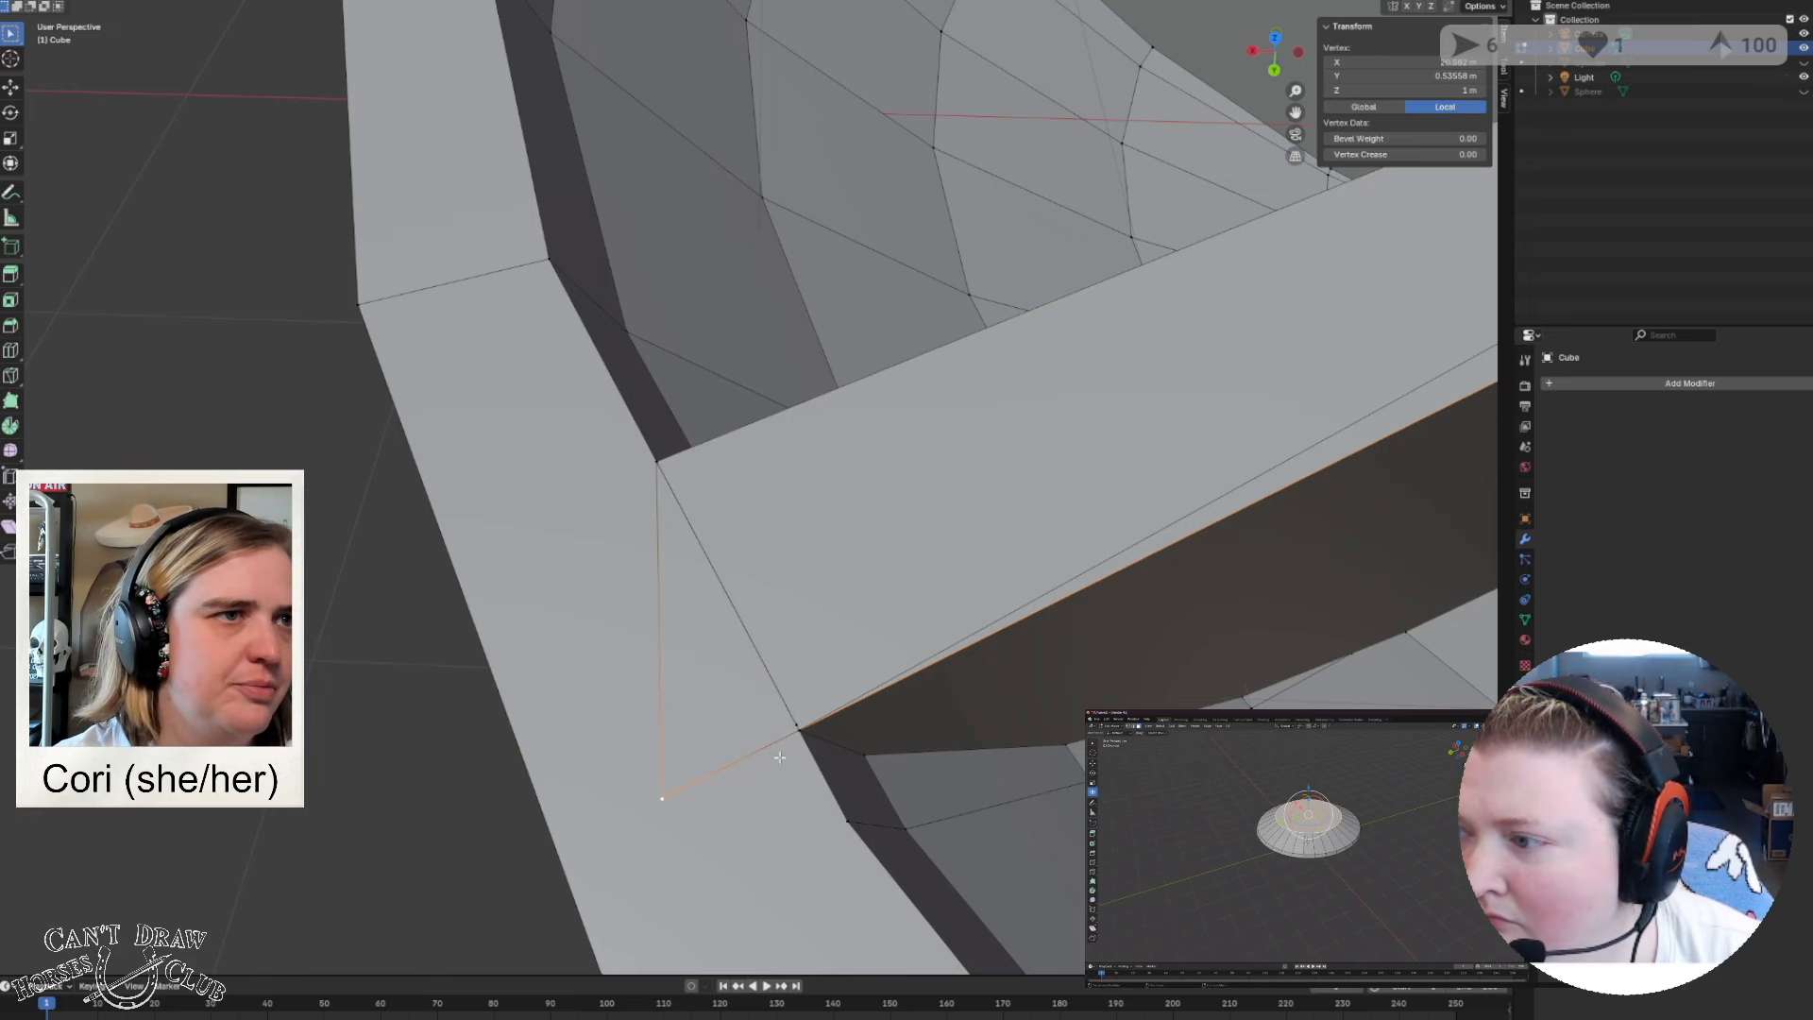
scroll(793, 742, up, 4)
middle_drag(843, 768, 845, 687)
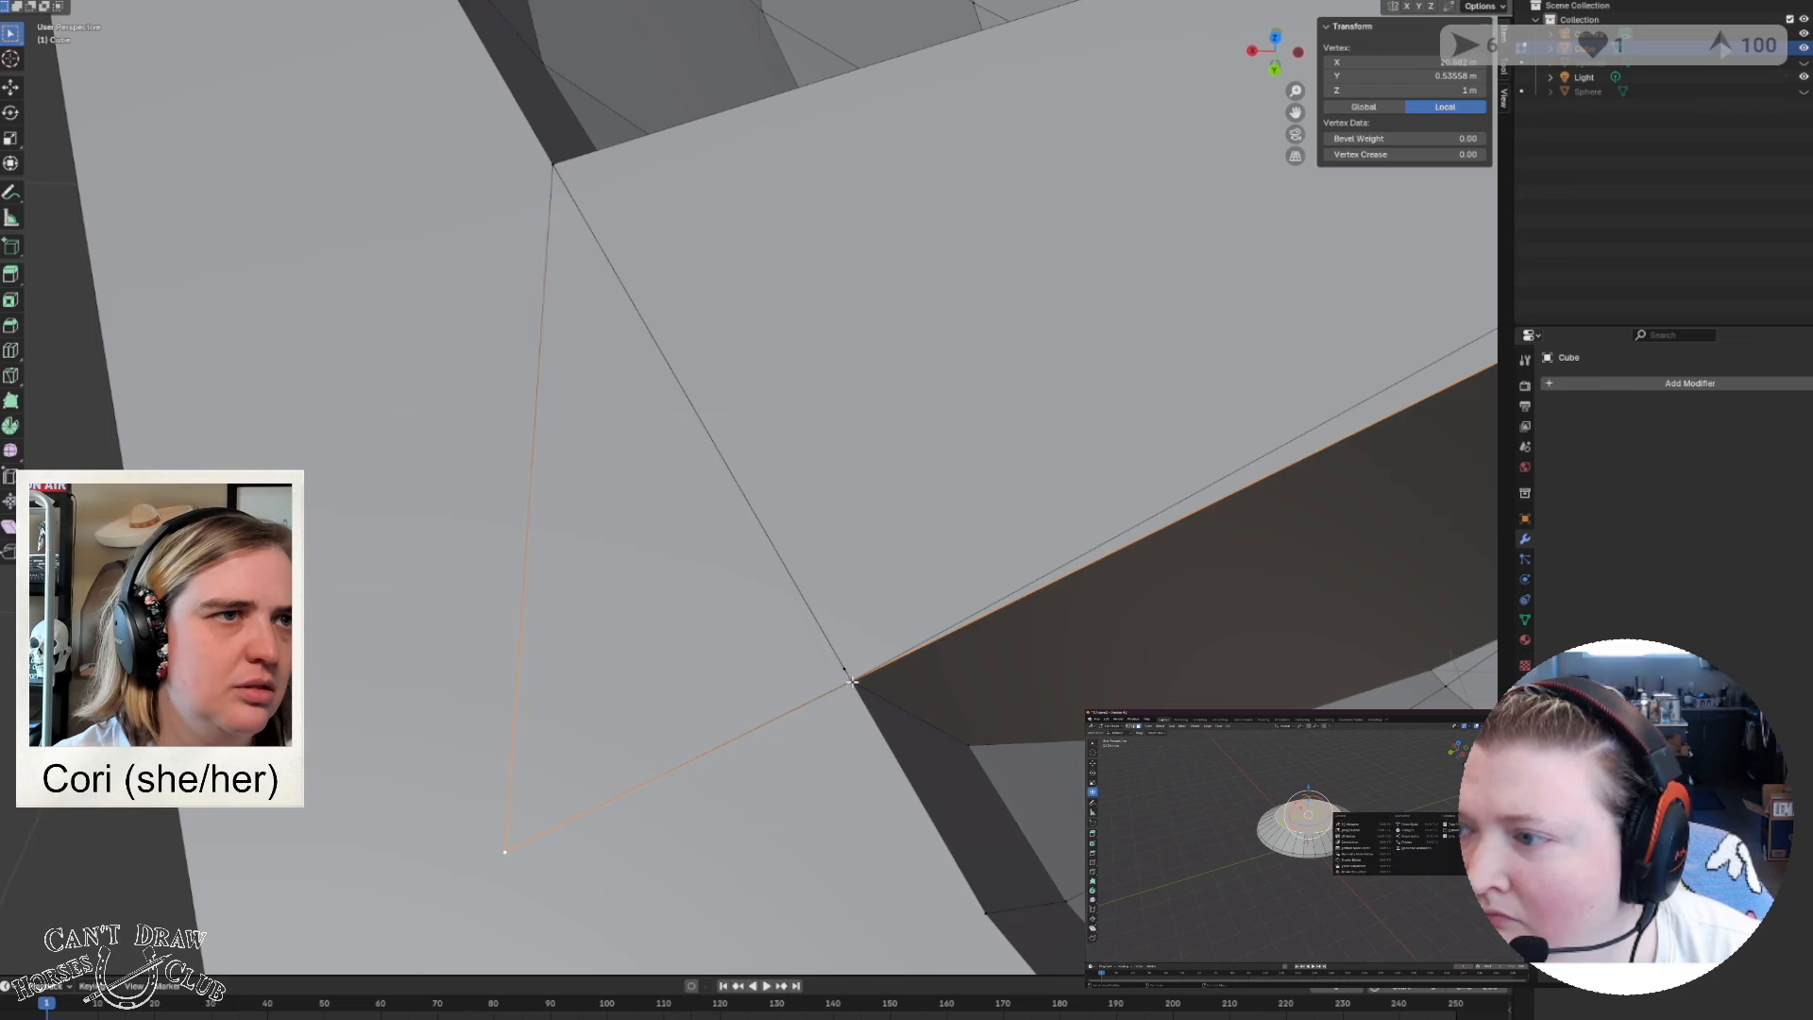
shift+click(850, 681)
right_click(851, 682)
mouse_move(852, 687)
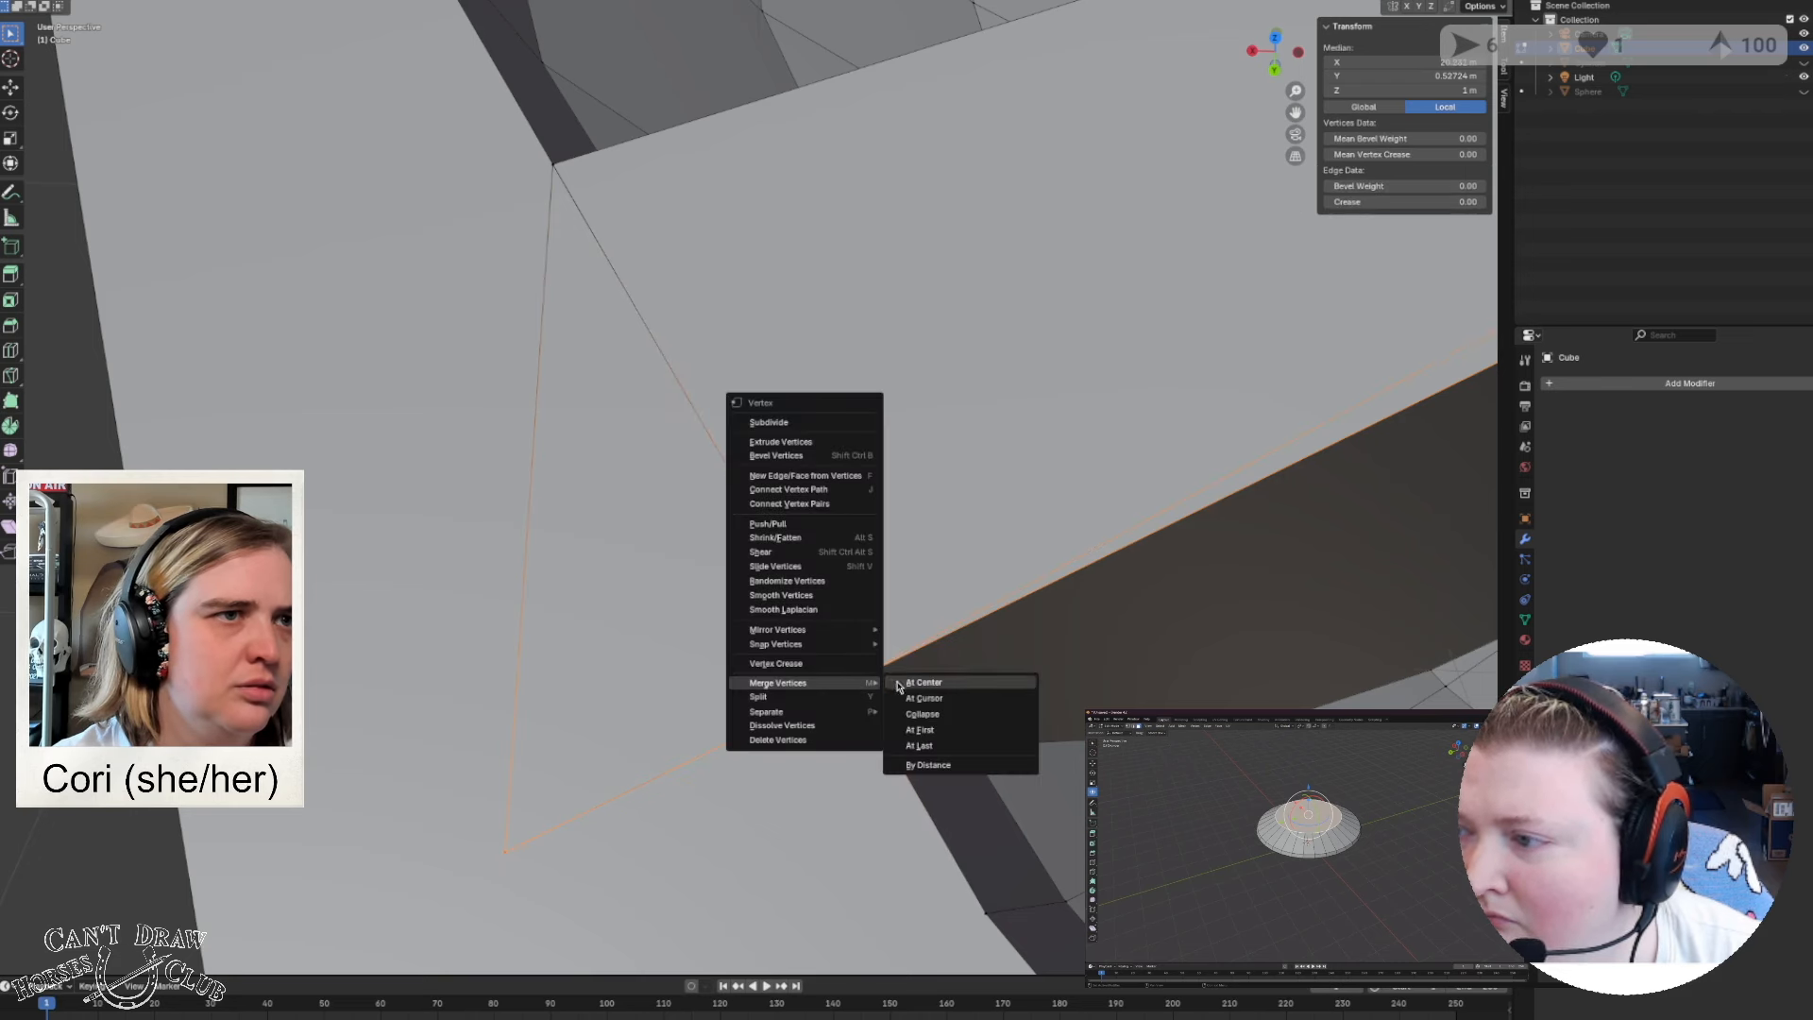
click(921, 745)
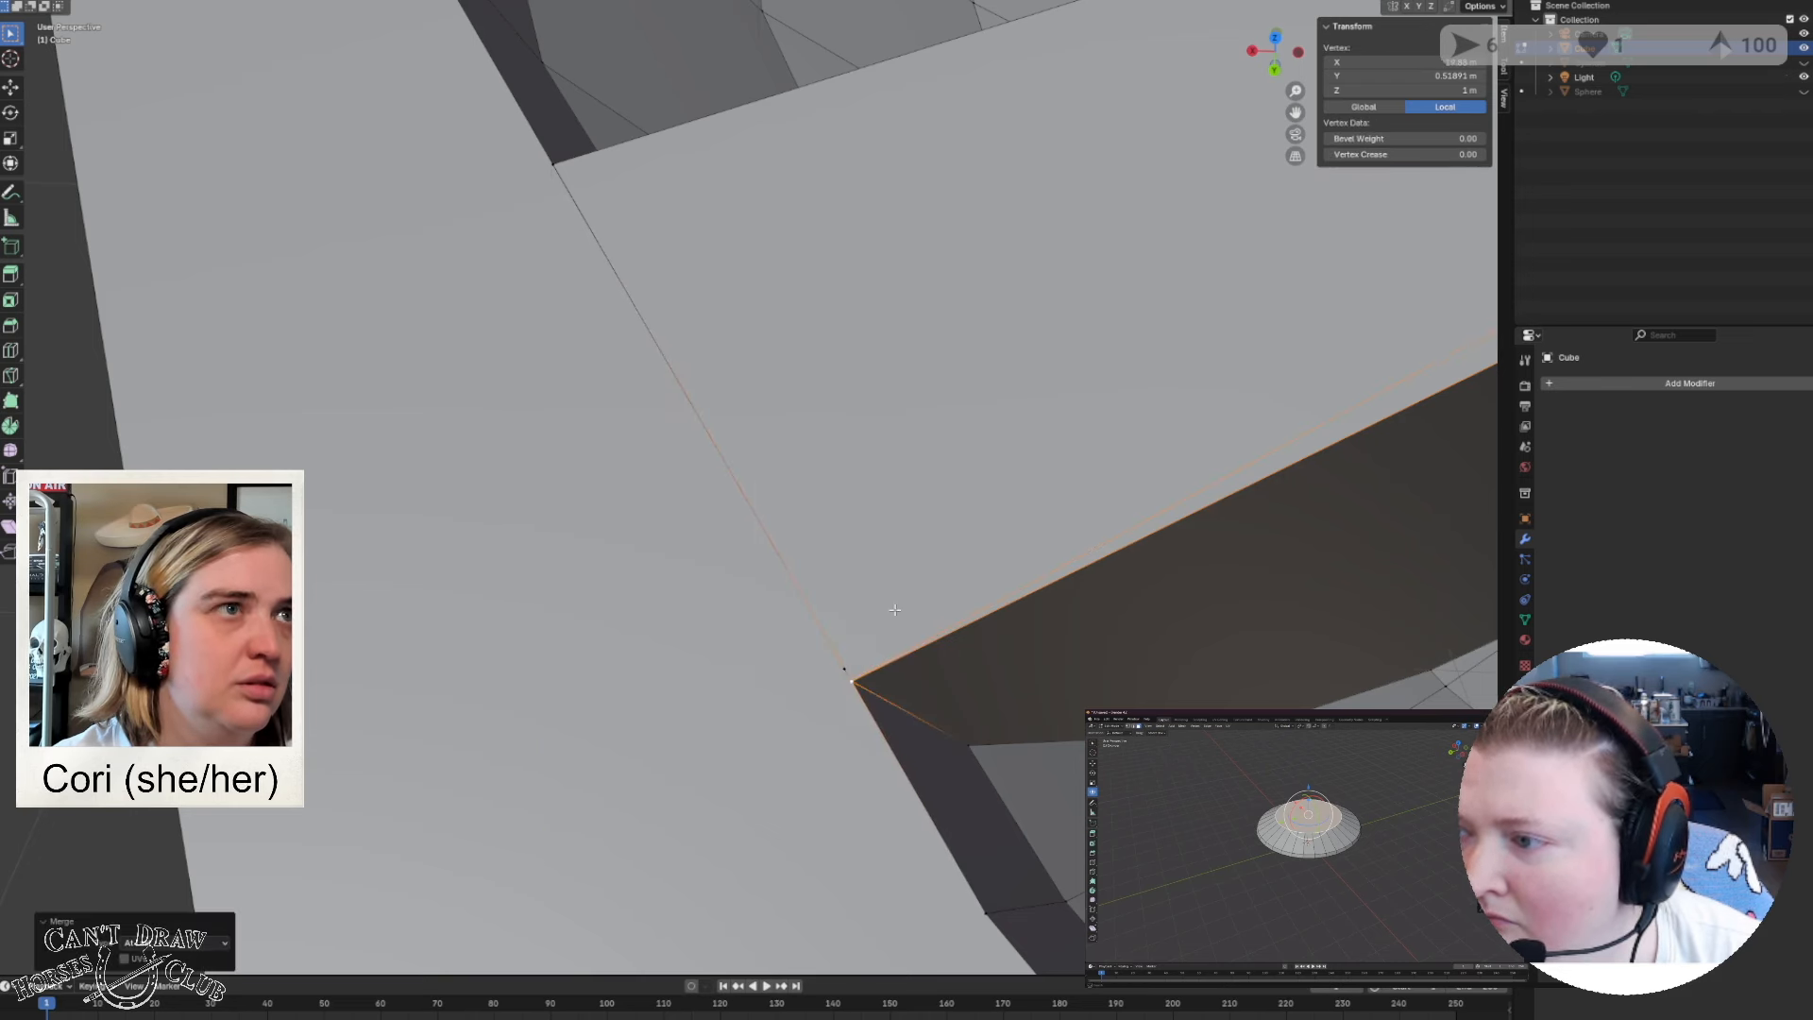
Merge the stray vertex beside the wall's lower rim corner into that corner at the last selected vertex, and clear the selection.
scroll(926, 720, down, 4)
scroll(926, 720, up, 4)
click(844, 669)
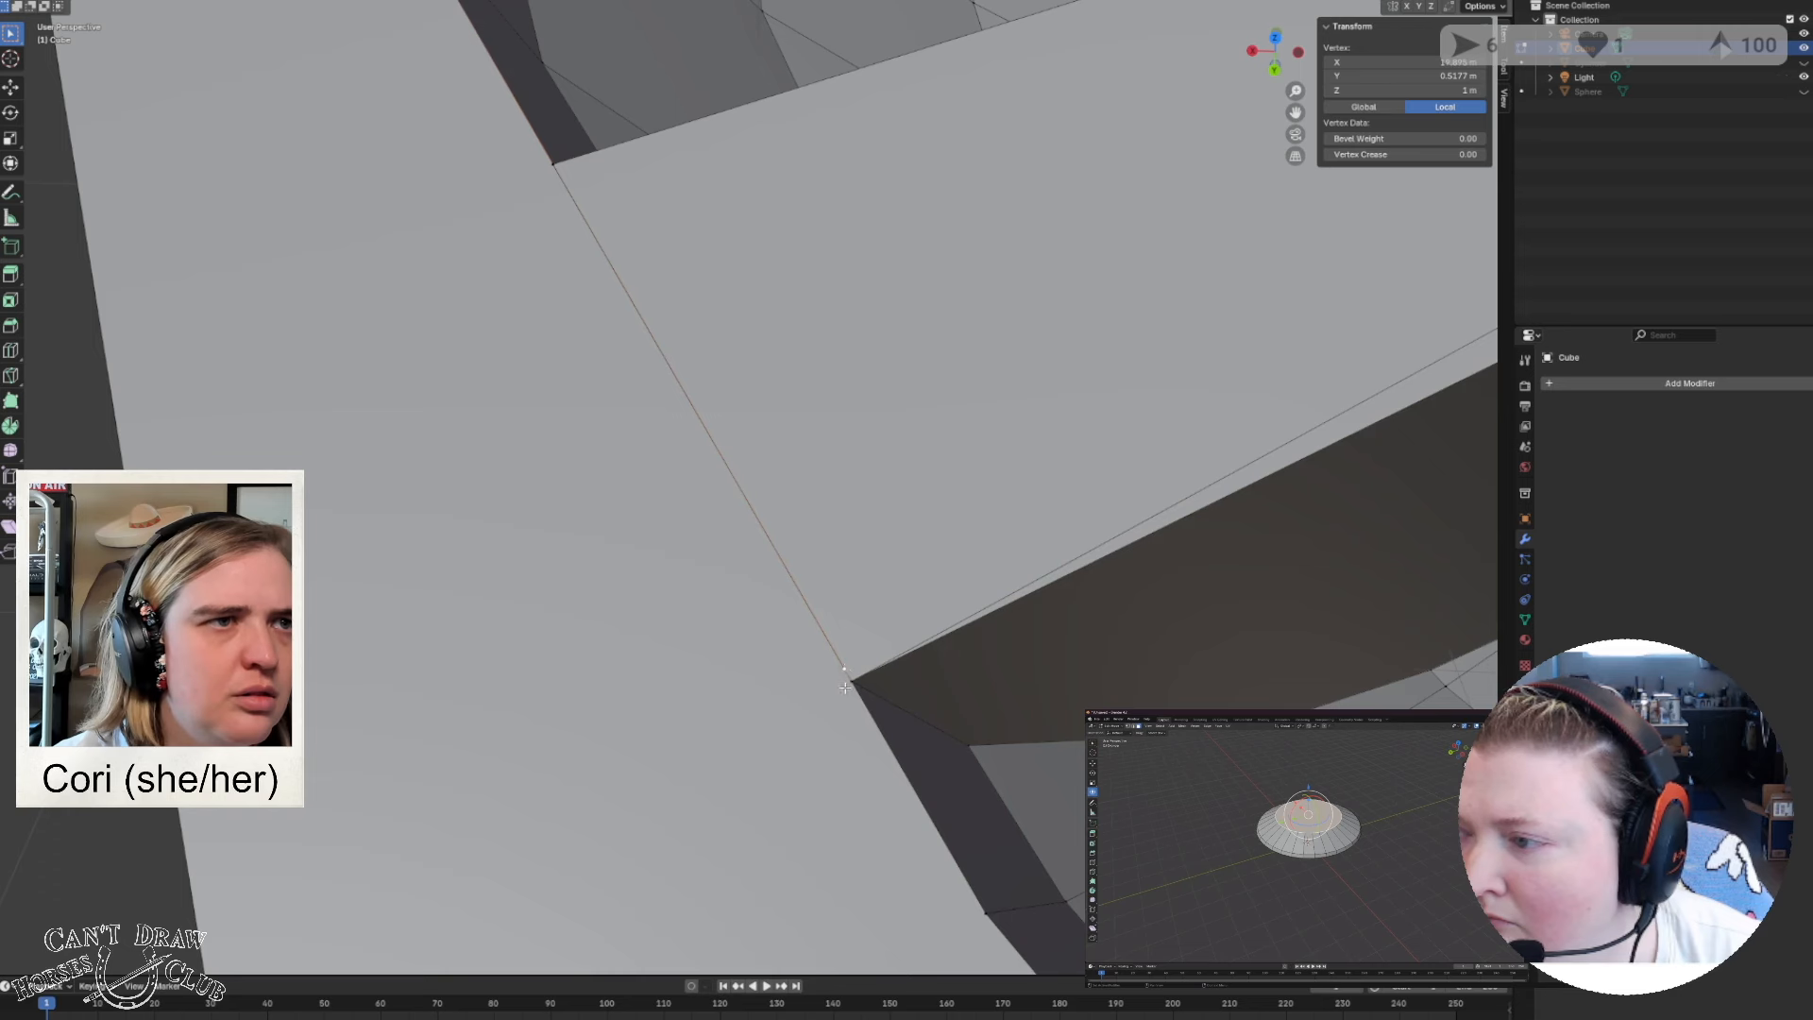
shift+click(851, 680)
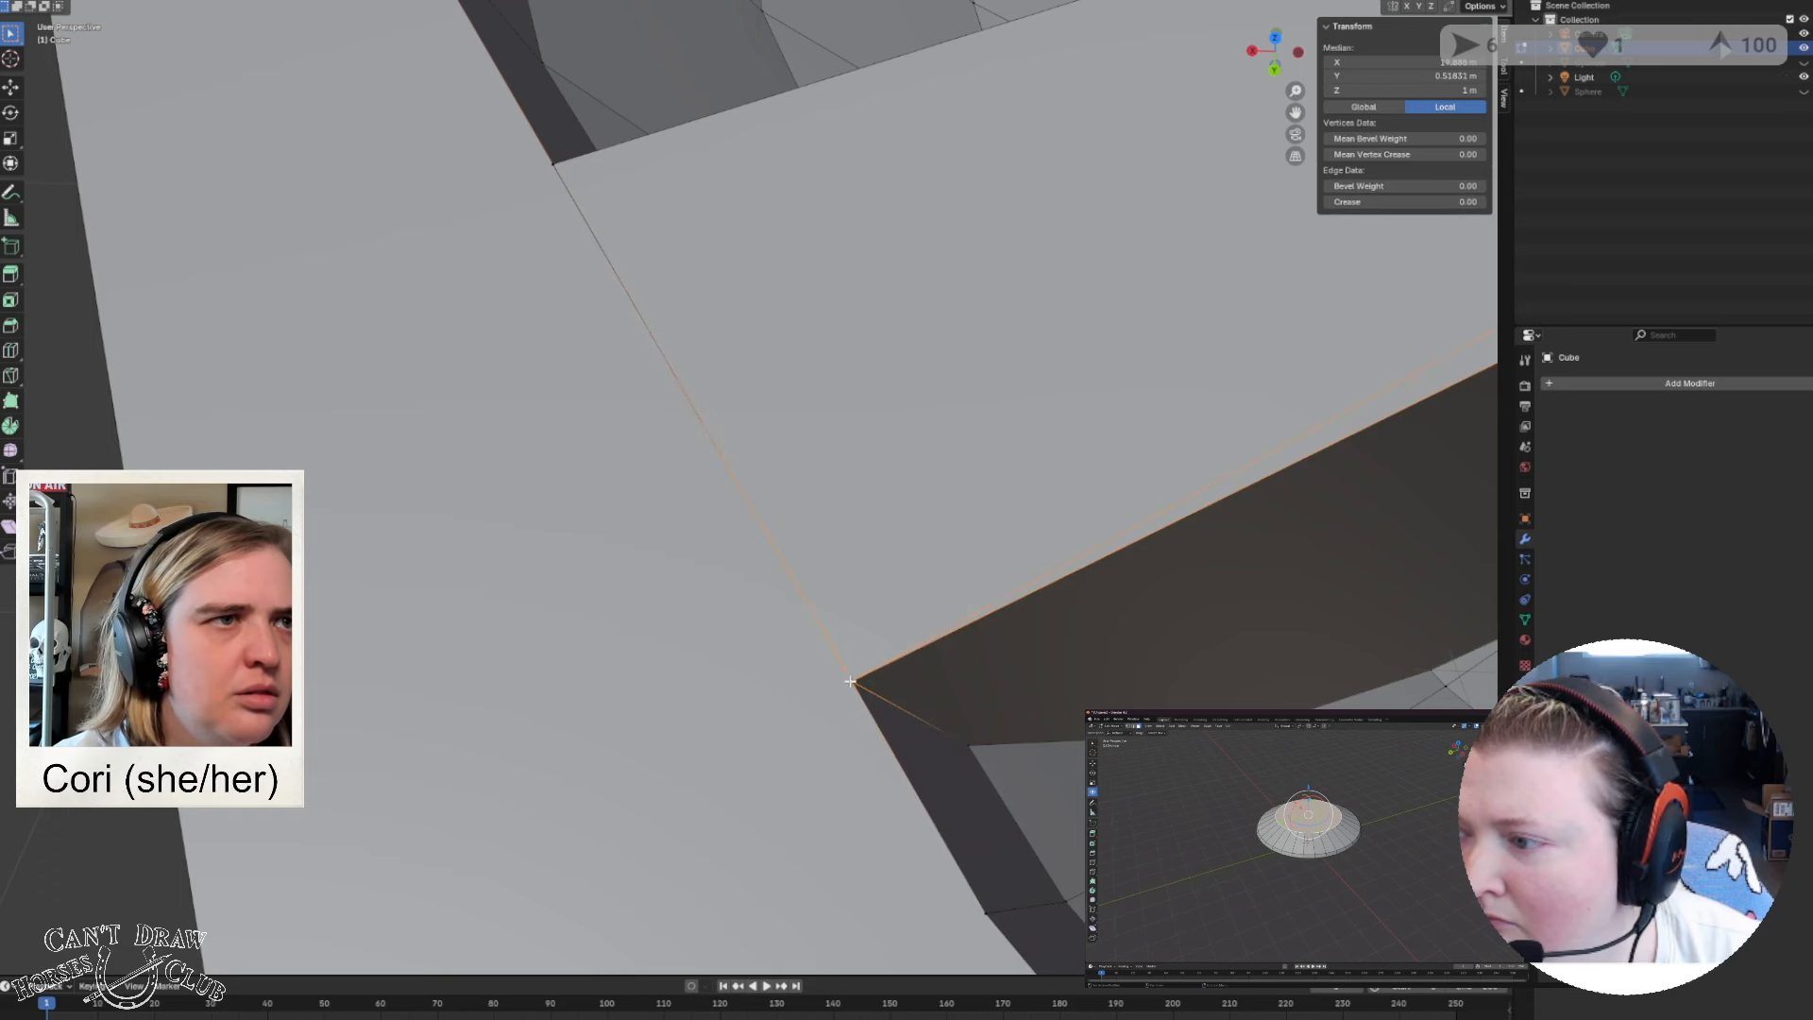
right_click(850, 680)
mouse_move(854, 681)
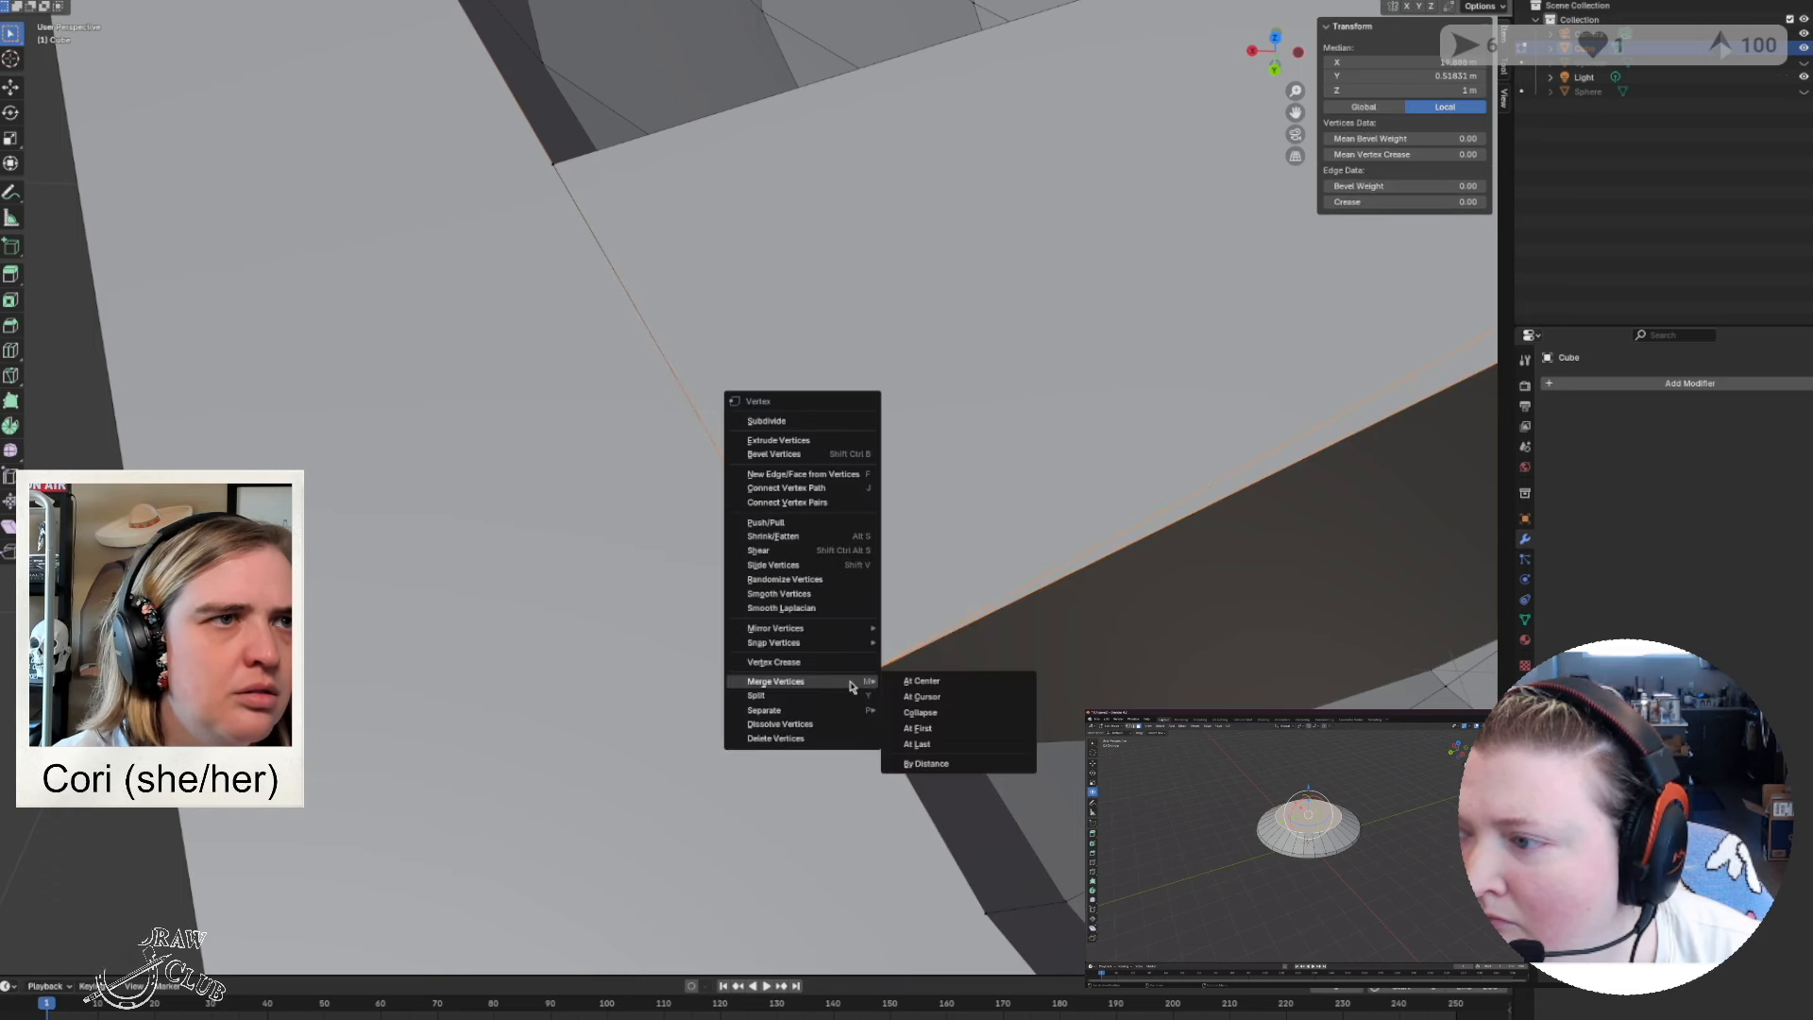
click(898, 742)
scroll(943, 514, down, 6)
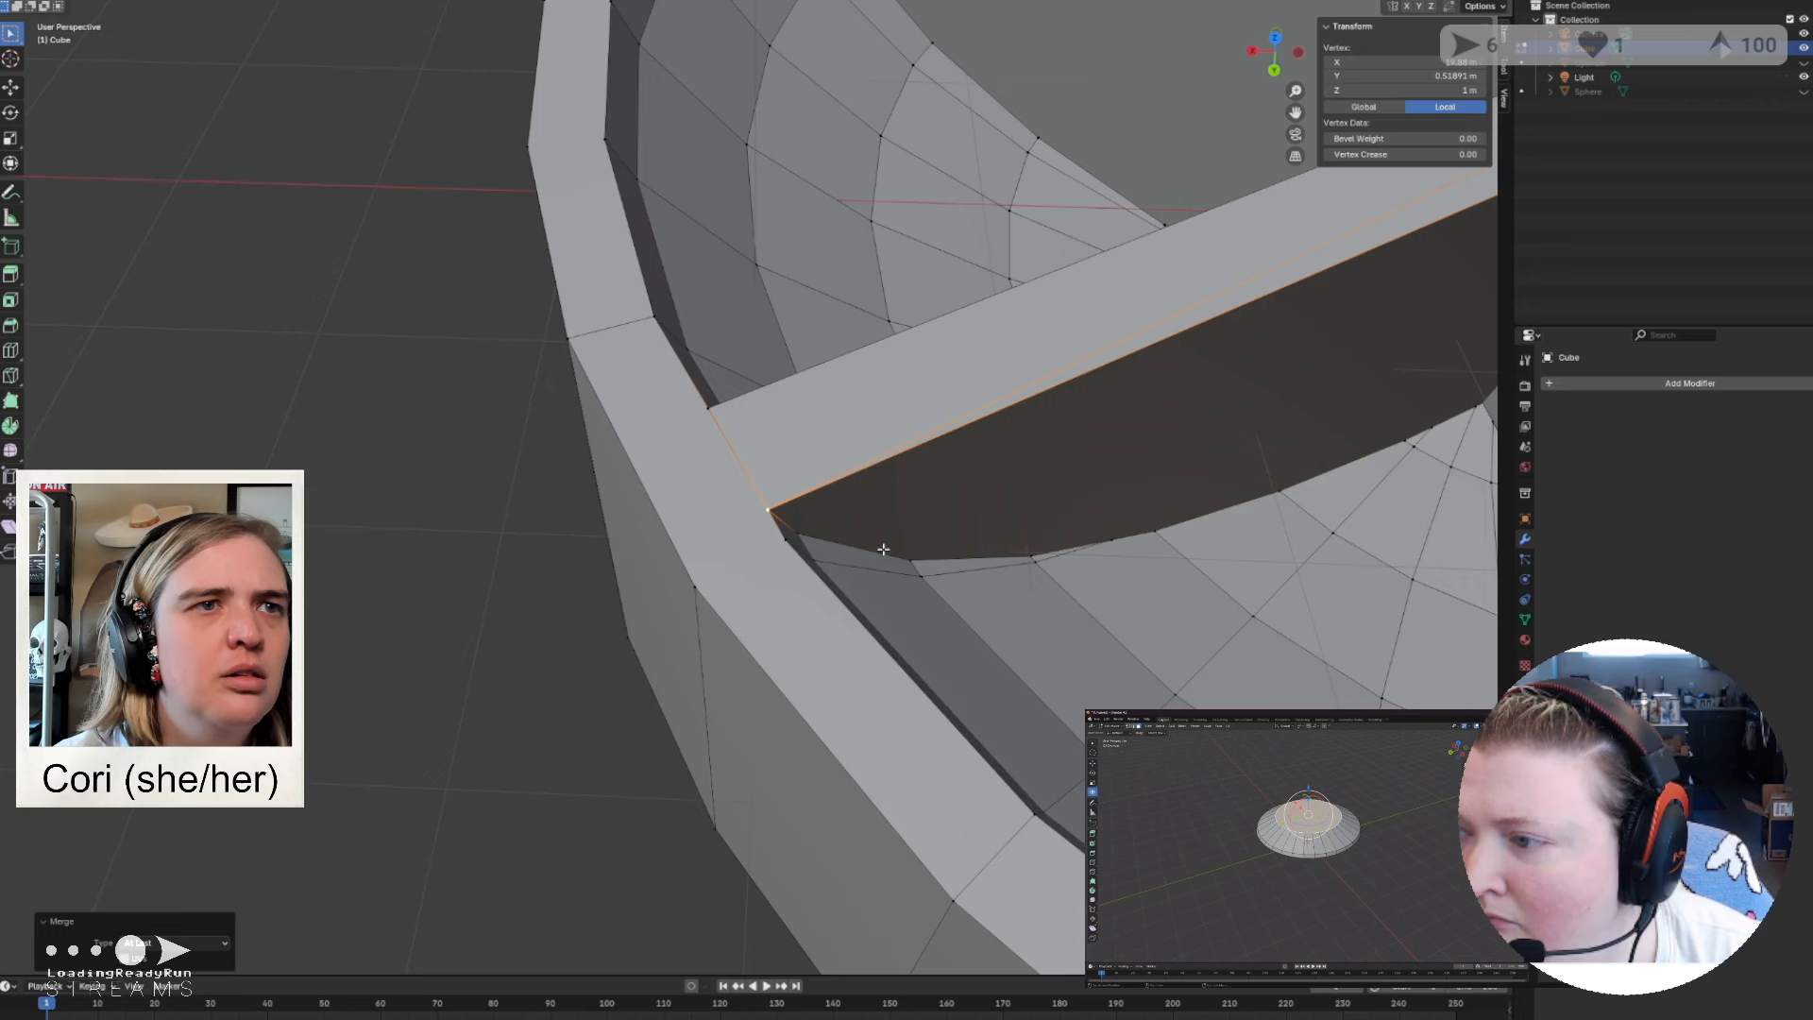
click(689, 477)
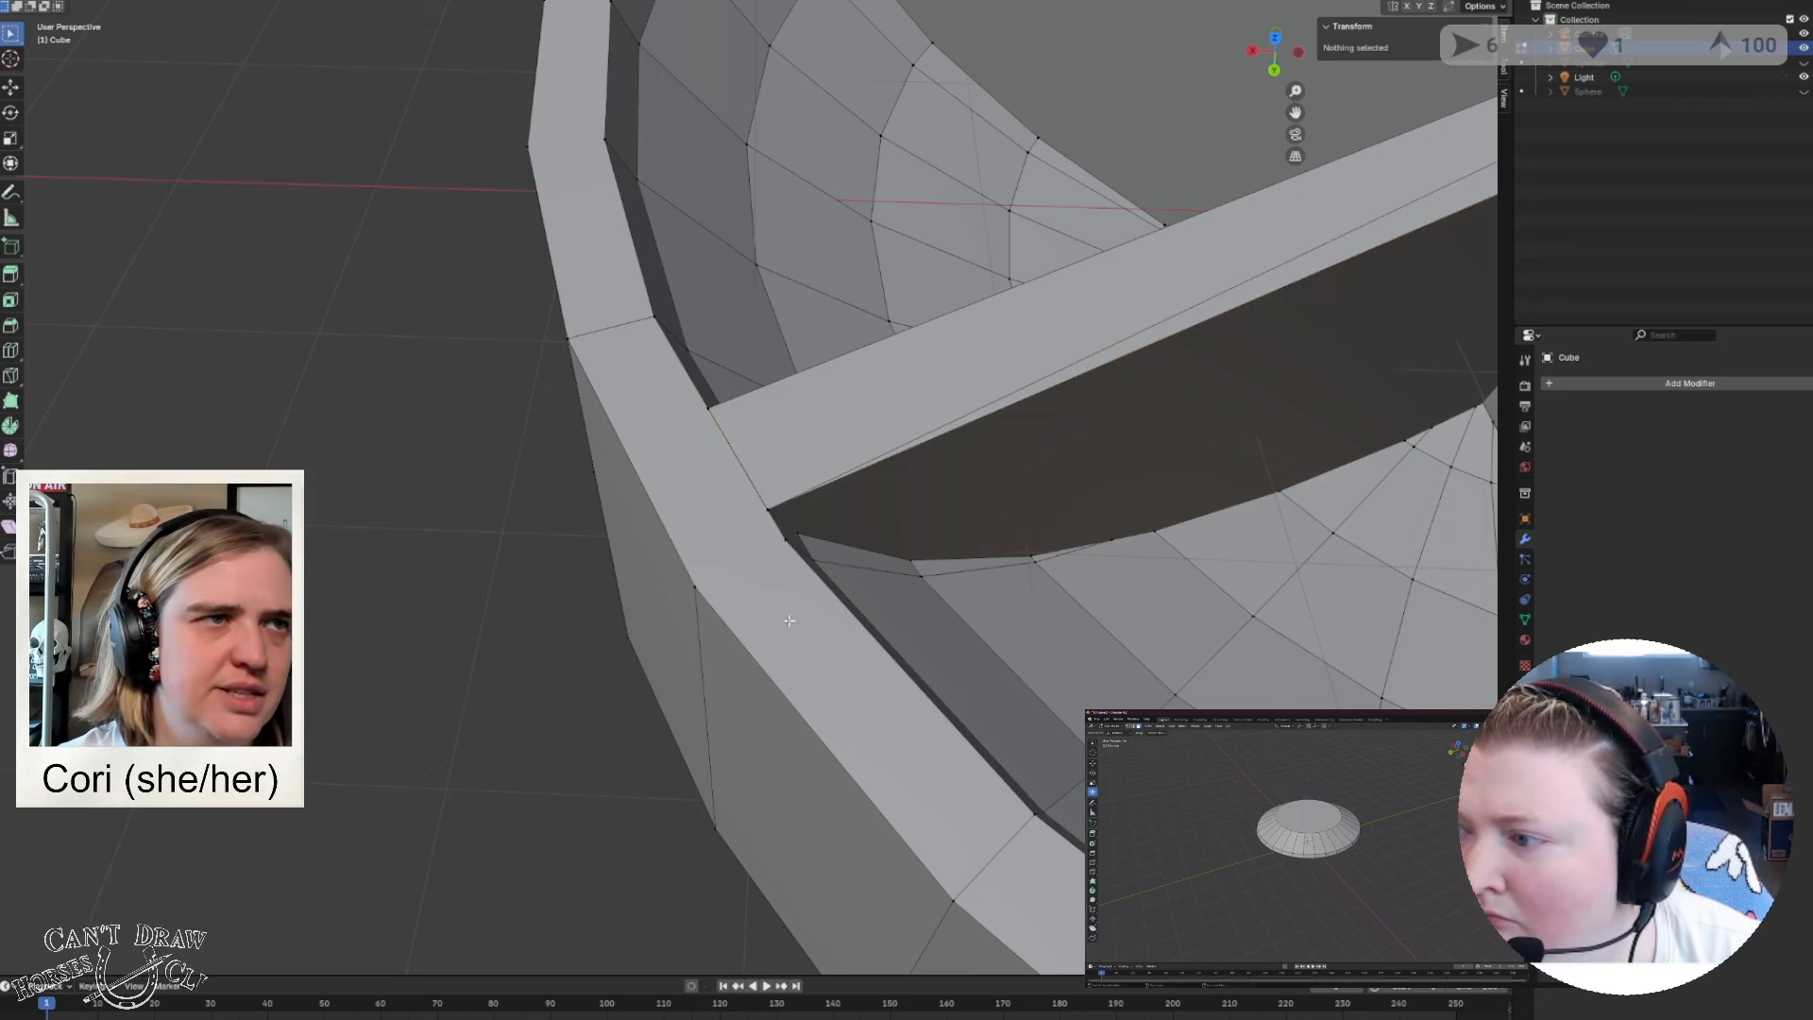
scroll(846, 643, down, 2)
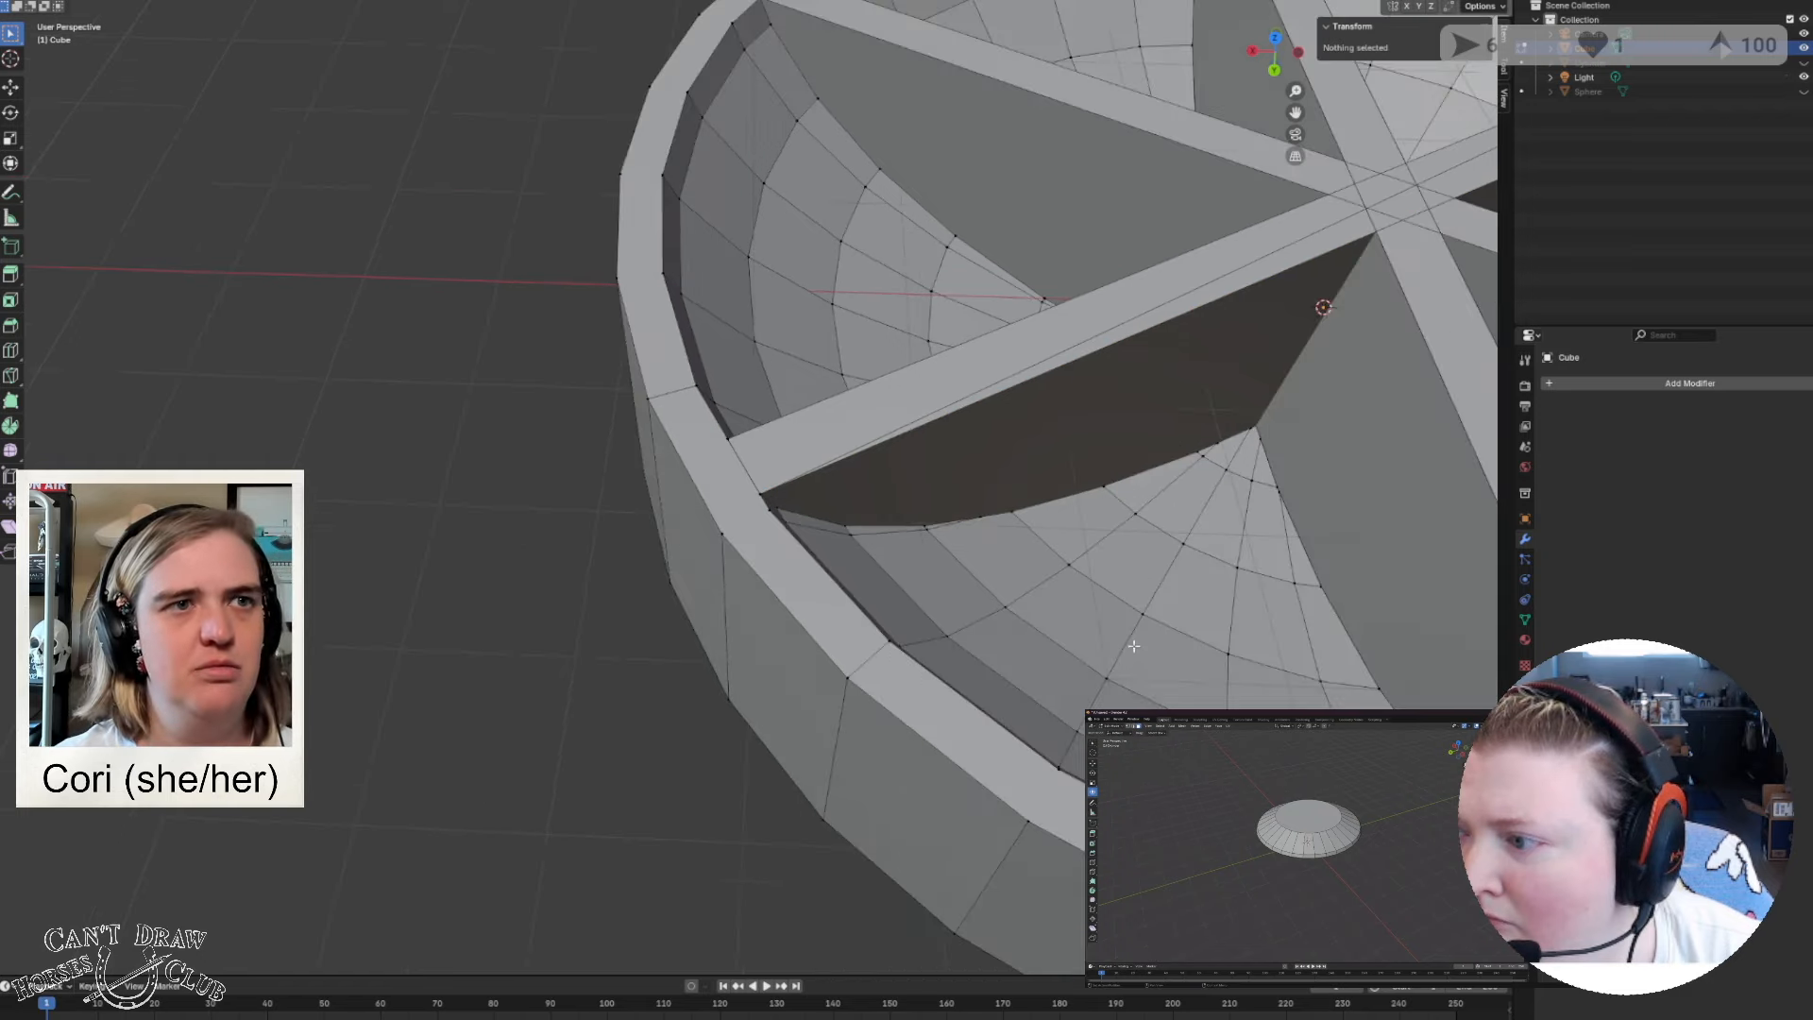
Try to merge the next wall end's outer vertices into the inner rim corner with At Last, and undo the merge.
middle_drag(1133, 646, 662, 542)
scroll(696, 514, up, 2)
scroll(667, 546, down, 2)
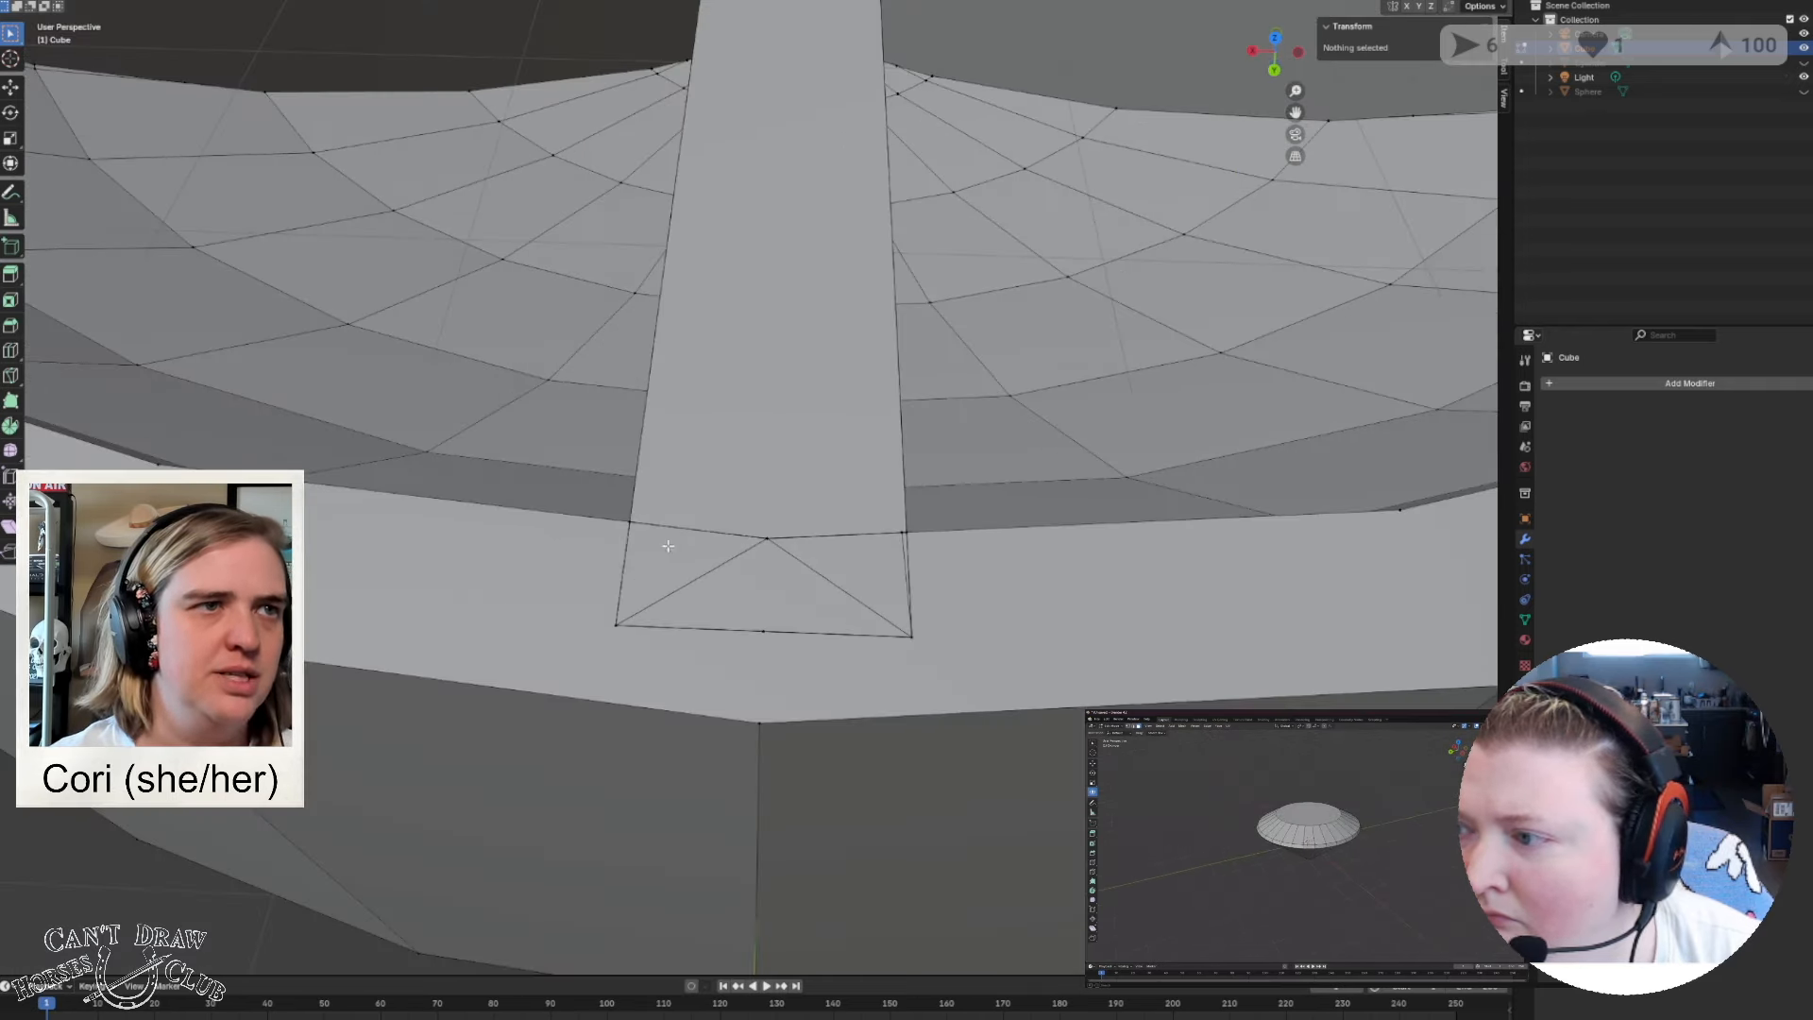
click(617, 623)
shift+click(760, 629)
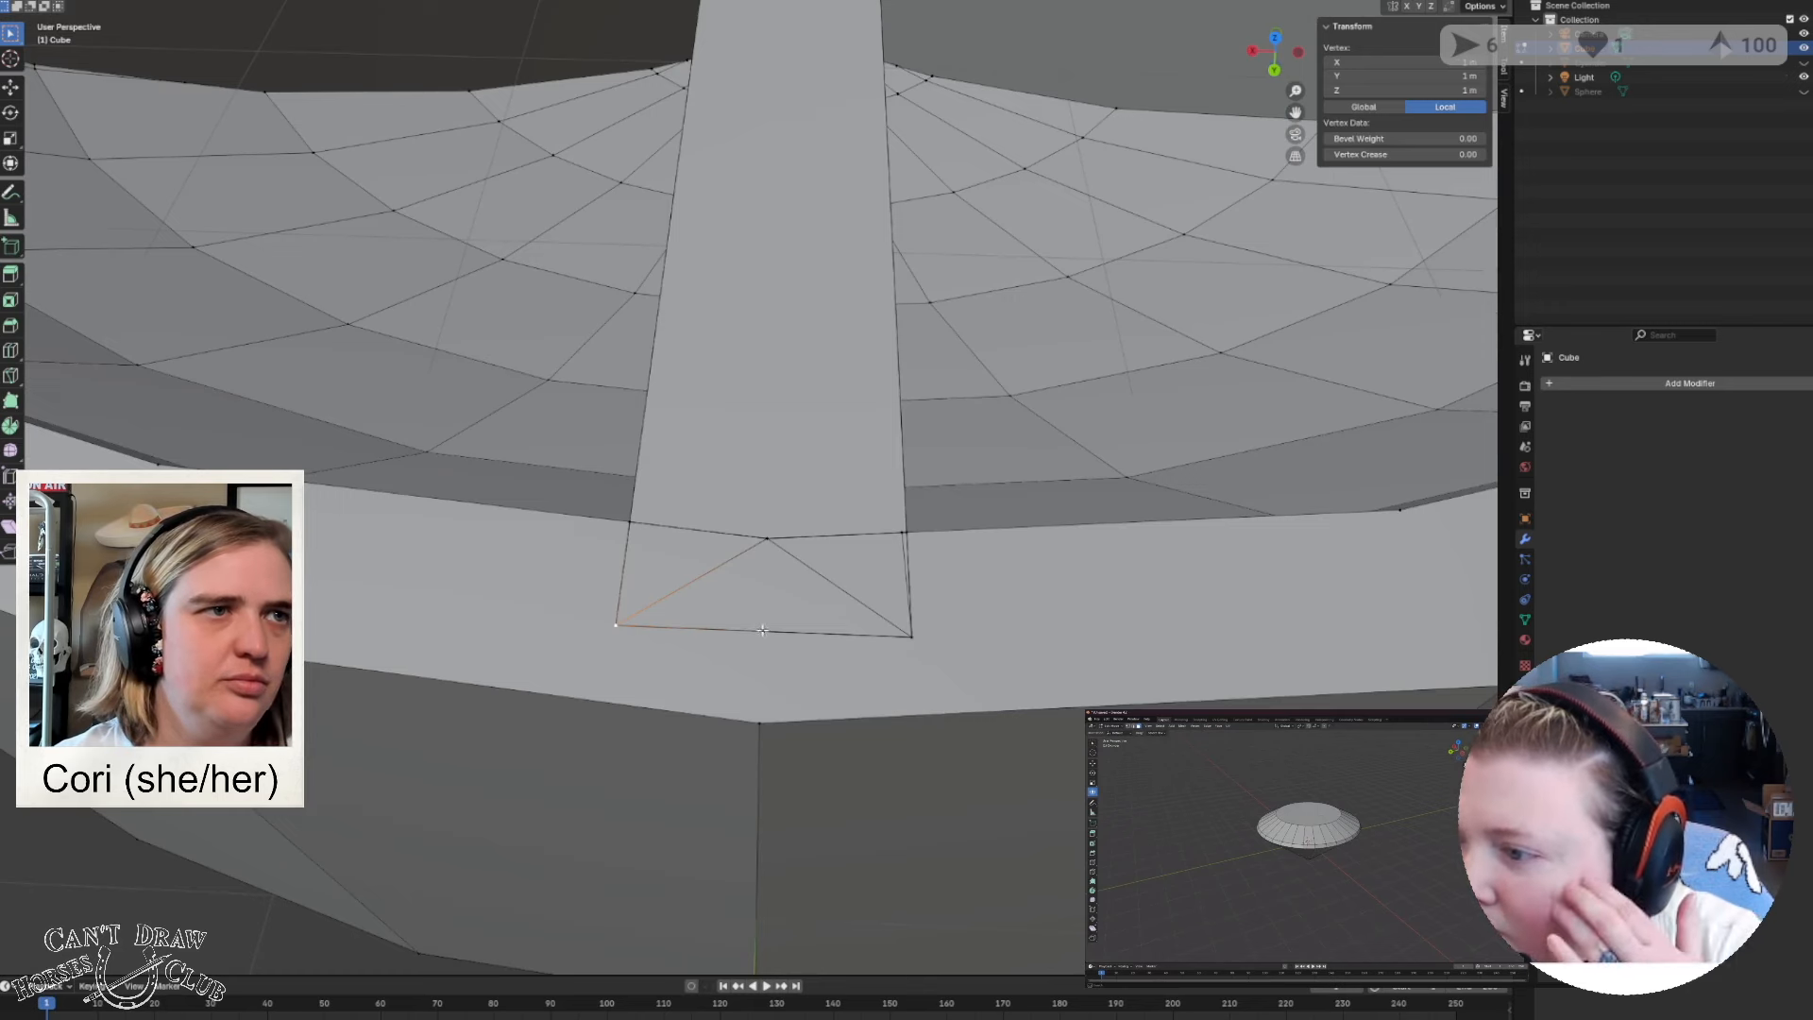
shift+click(910, 634)
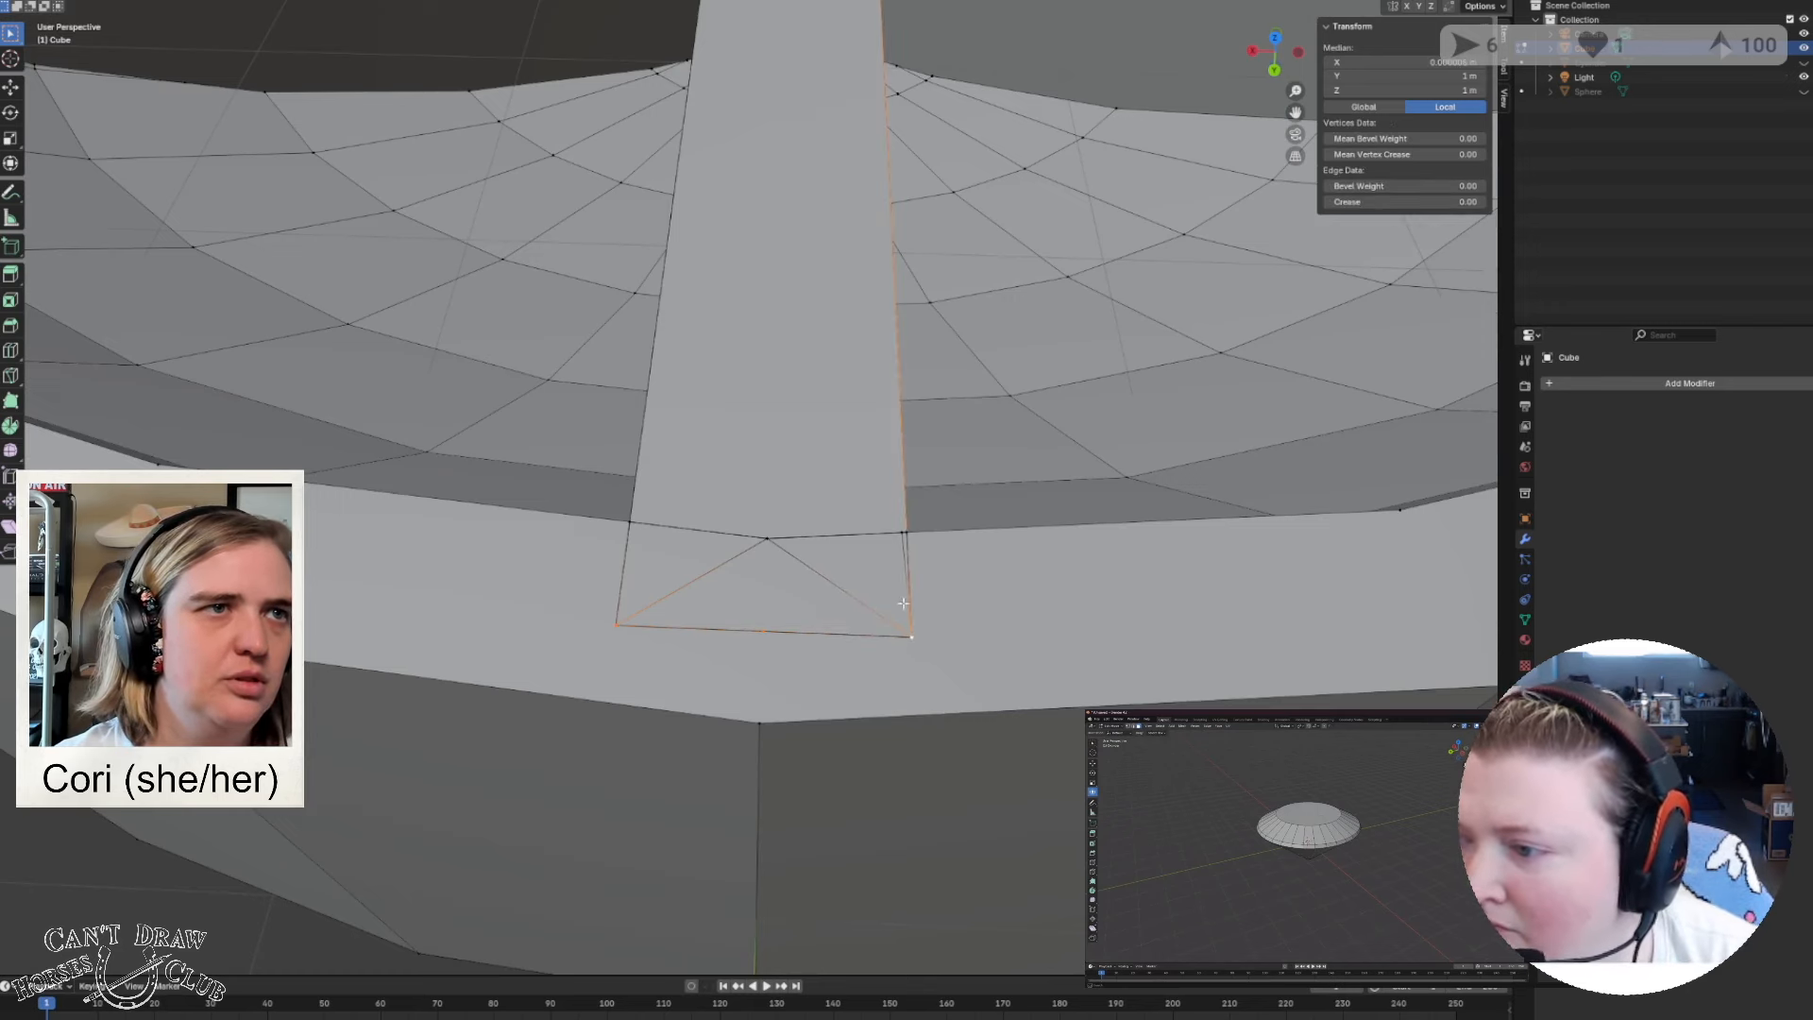
shift+click(902, 533)
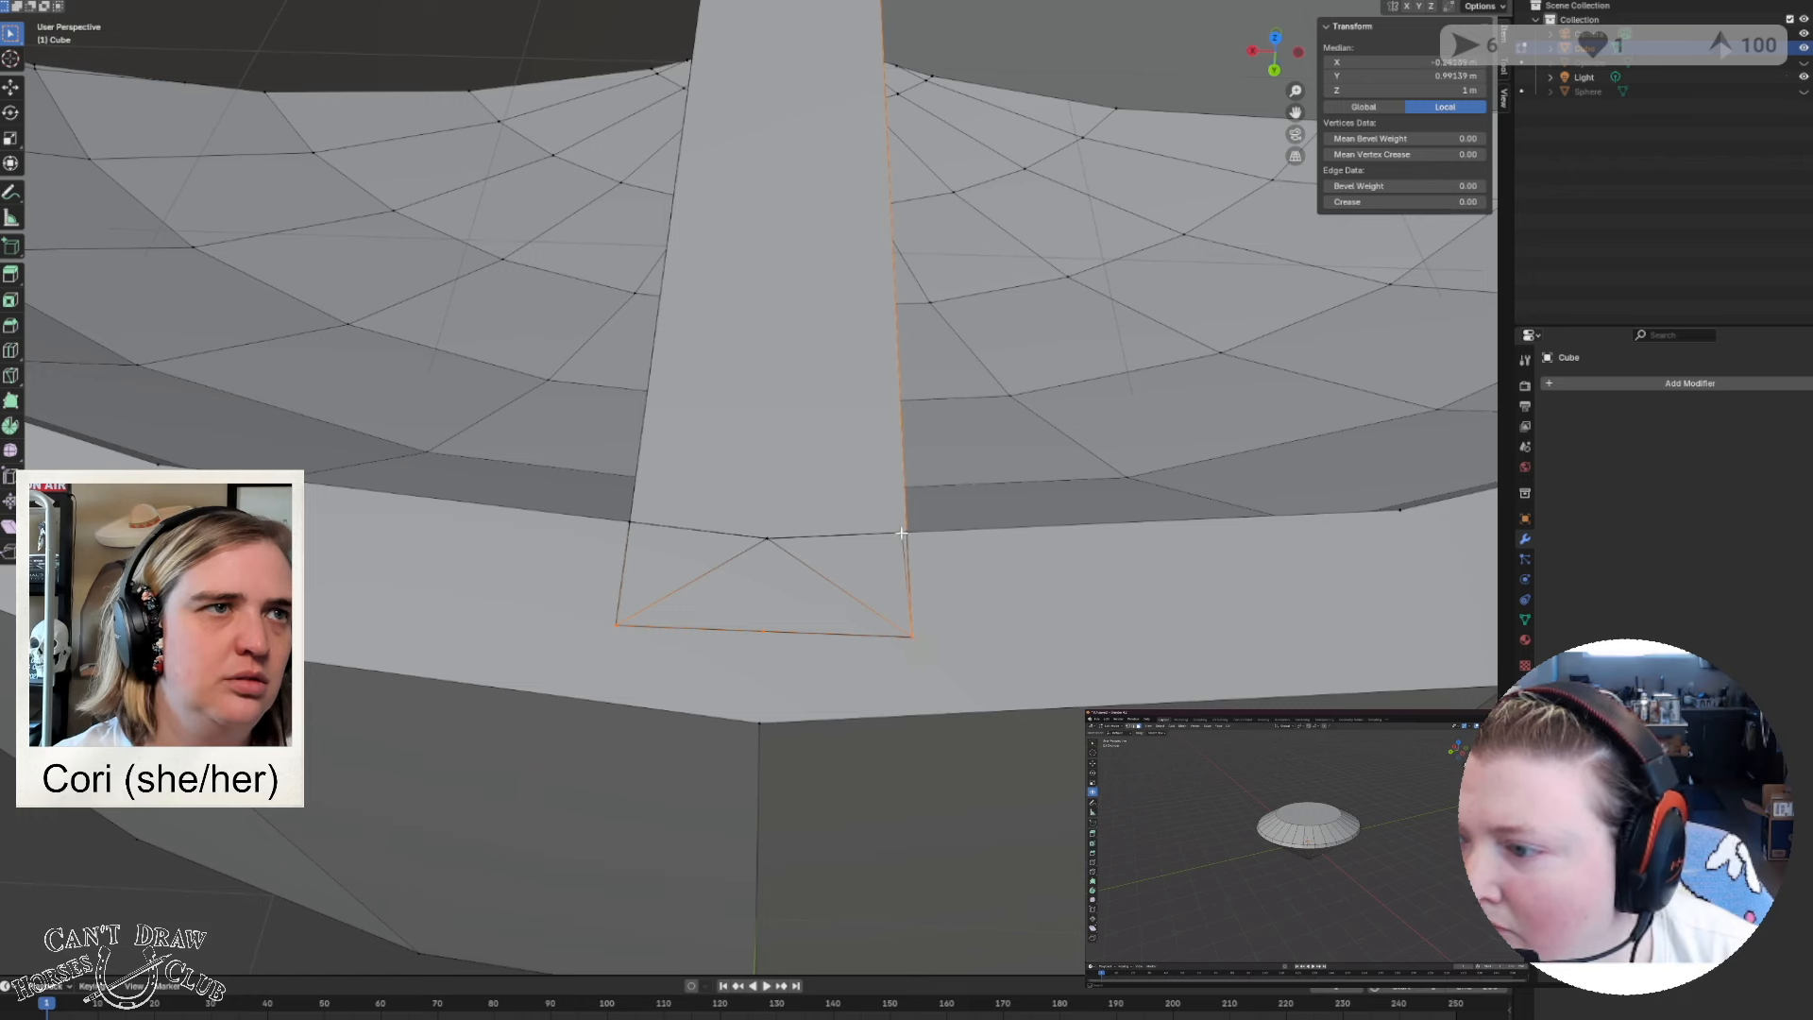
shift+click(906, 534)
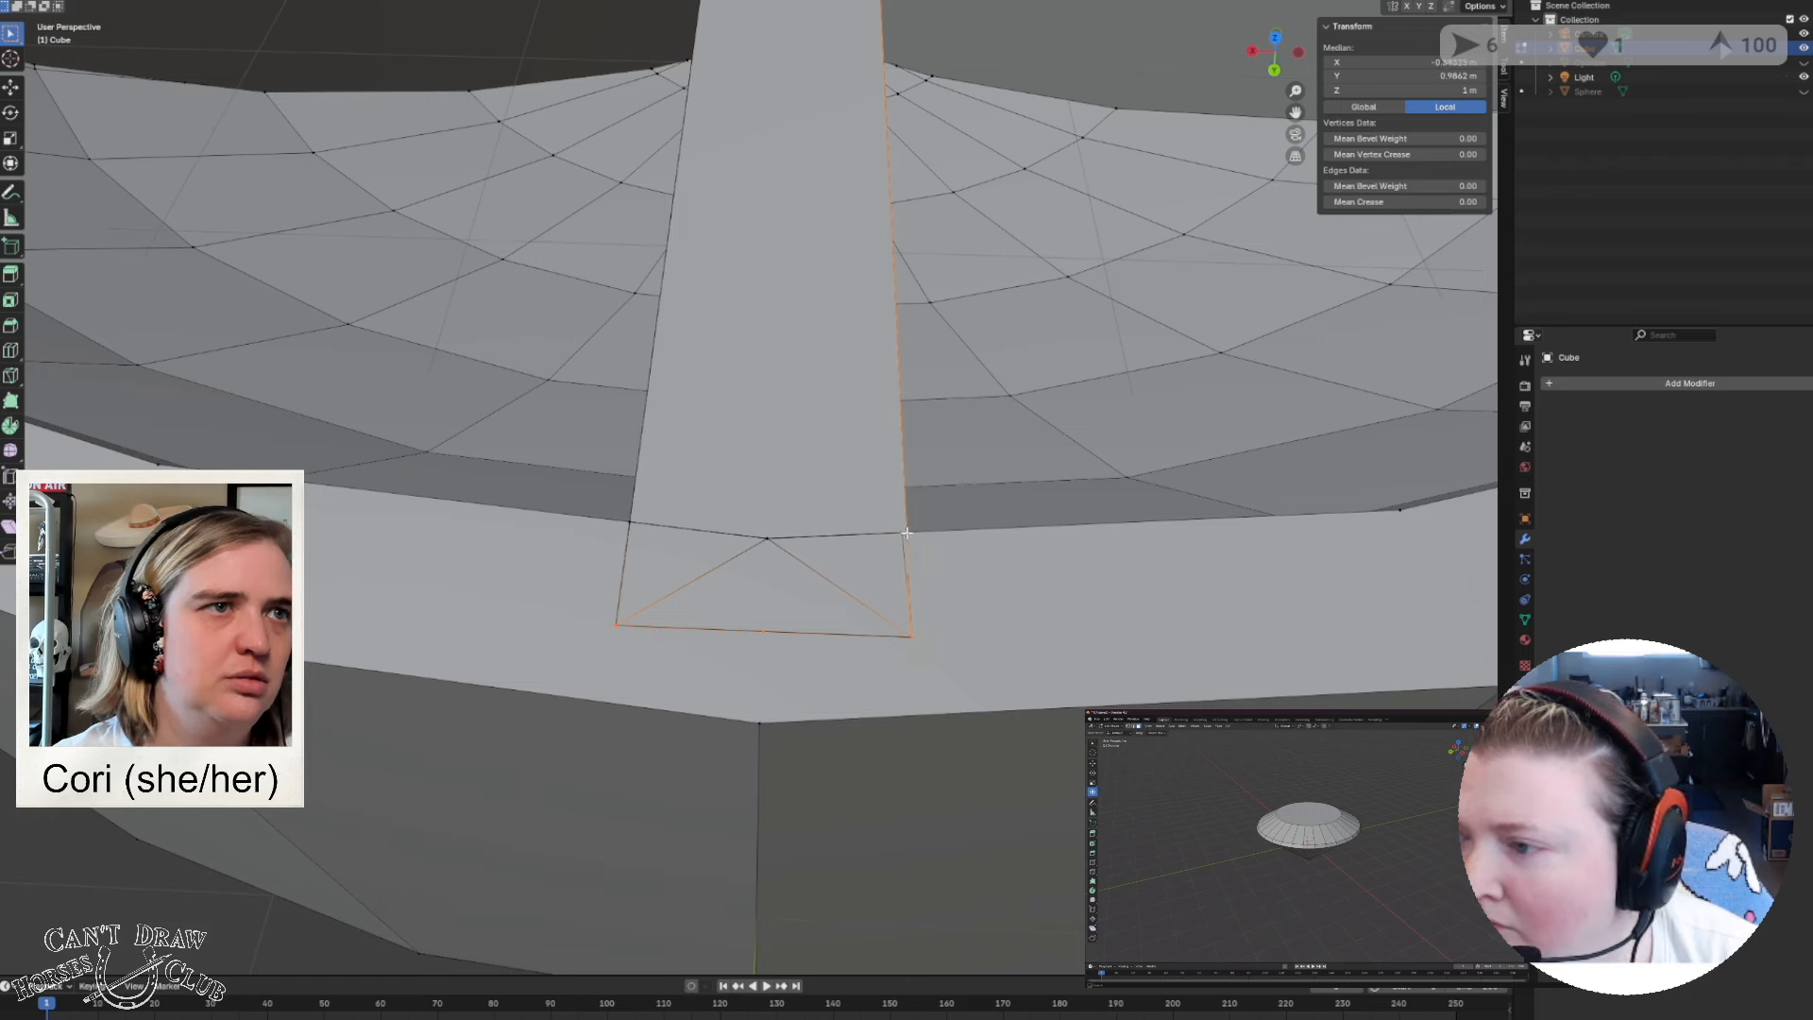
right_click(907, 533)
mouse_move(907, 534)
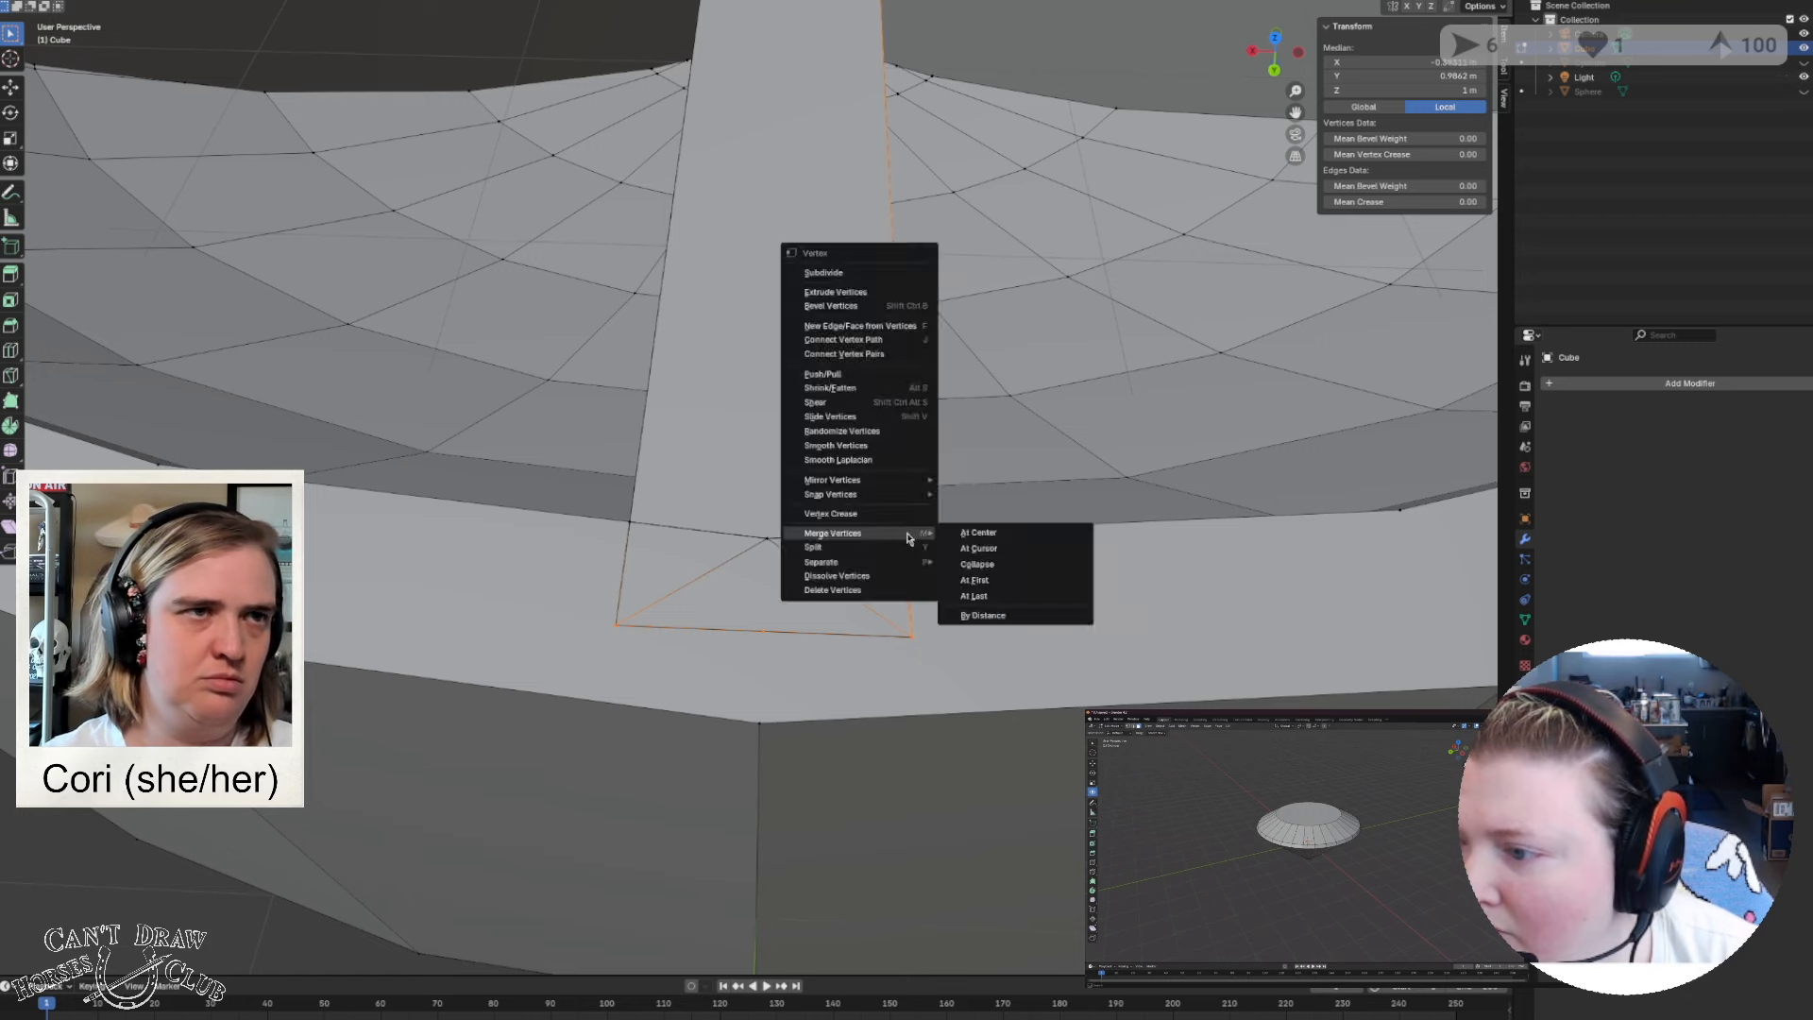
click(1004, 584)
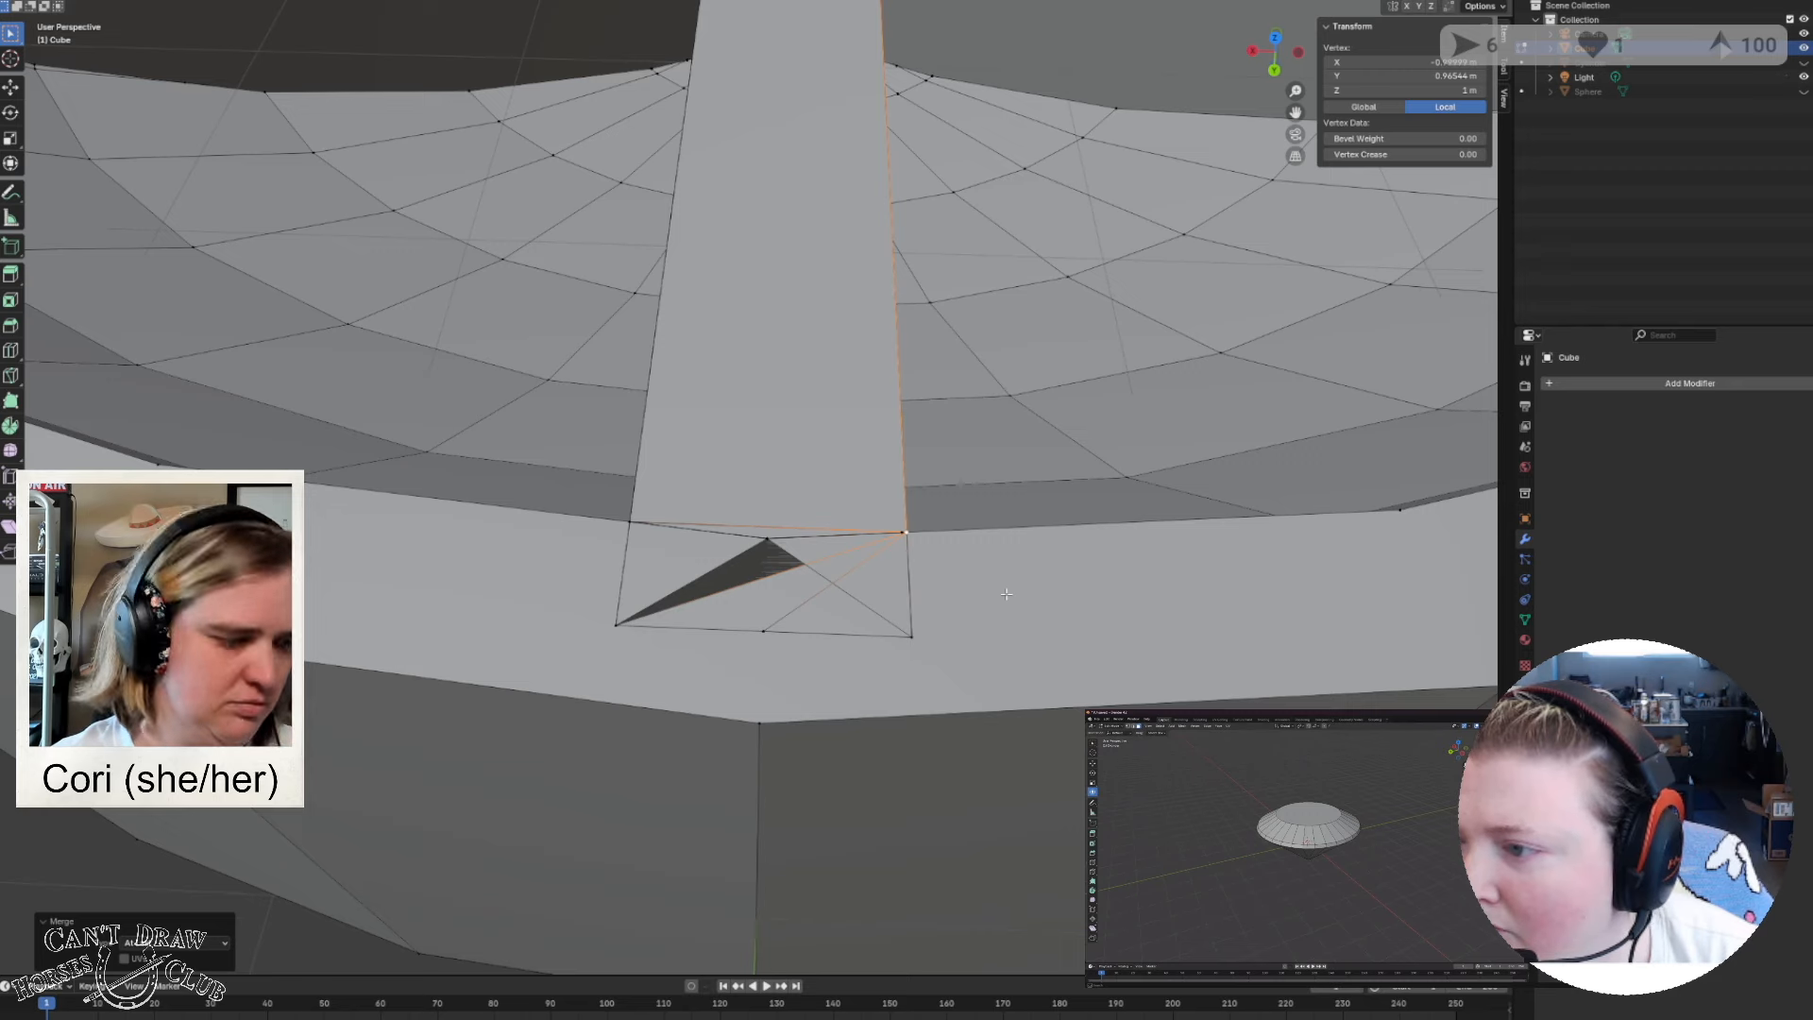
key(ctrl+z)
Merge the wall end's outer-edge middle vertex with one outer corner at their center, repeating the merge for the duplicate vertices there.
click(782, 607)
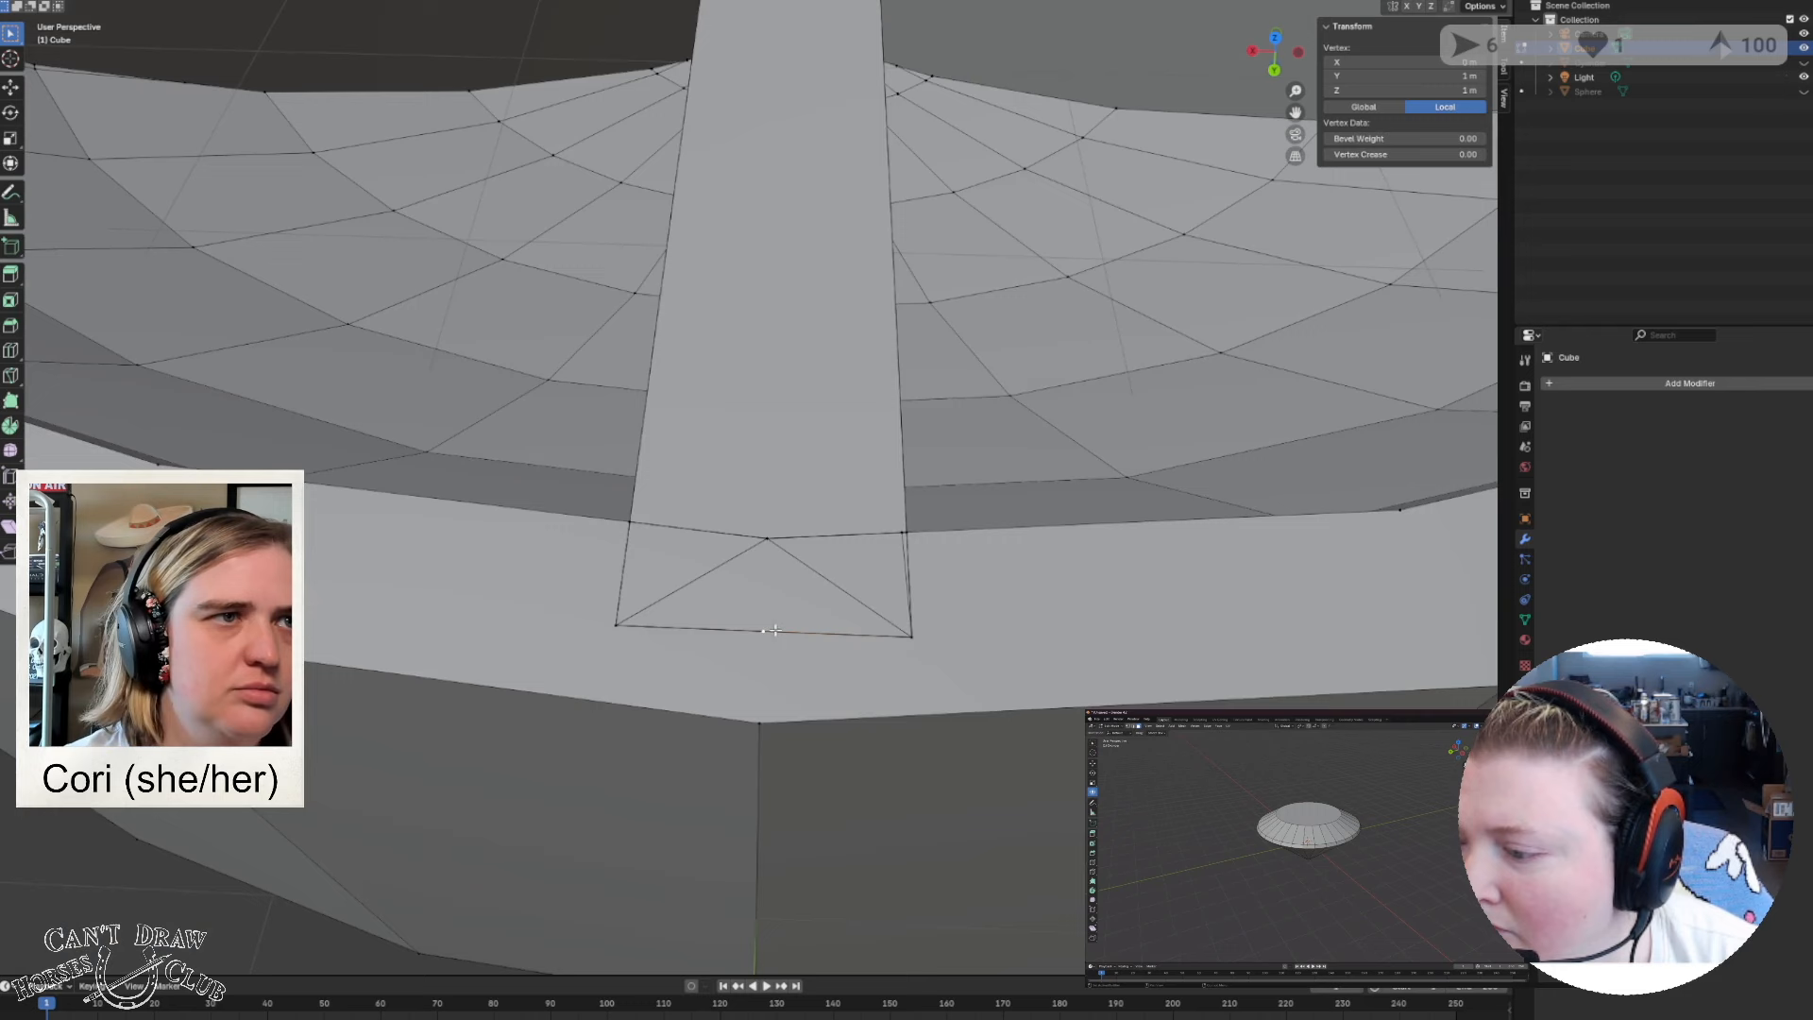
shift+click(617, 627)
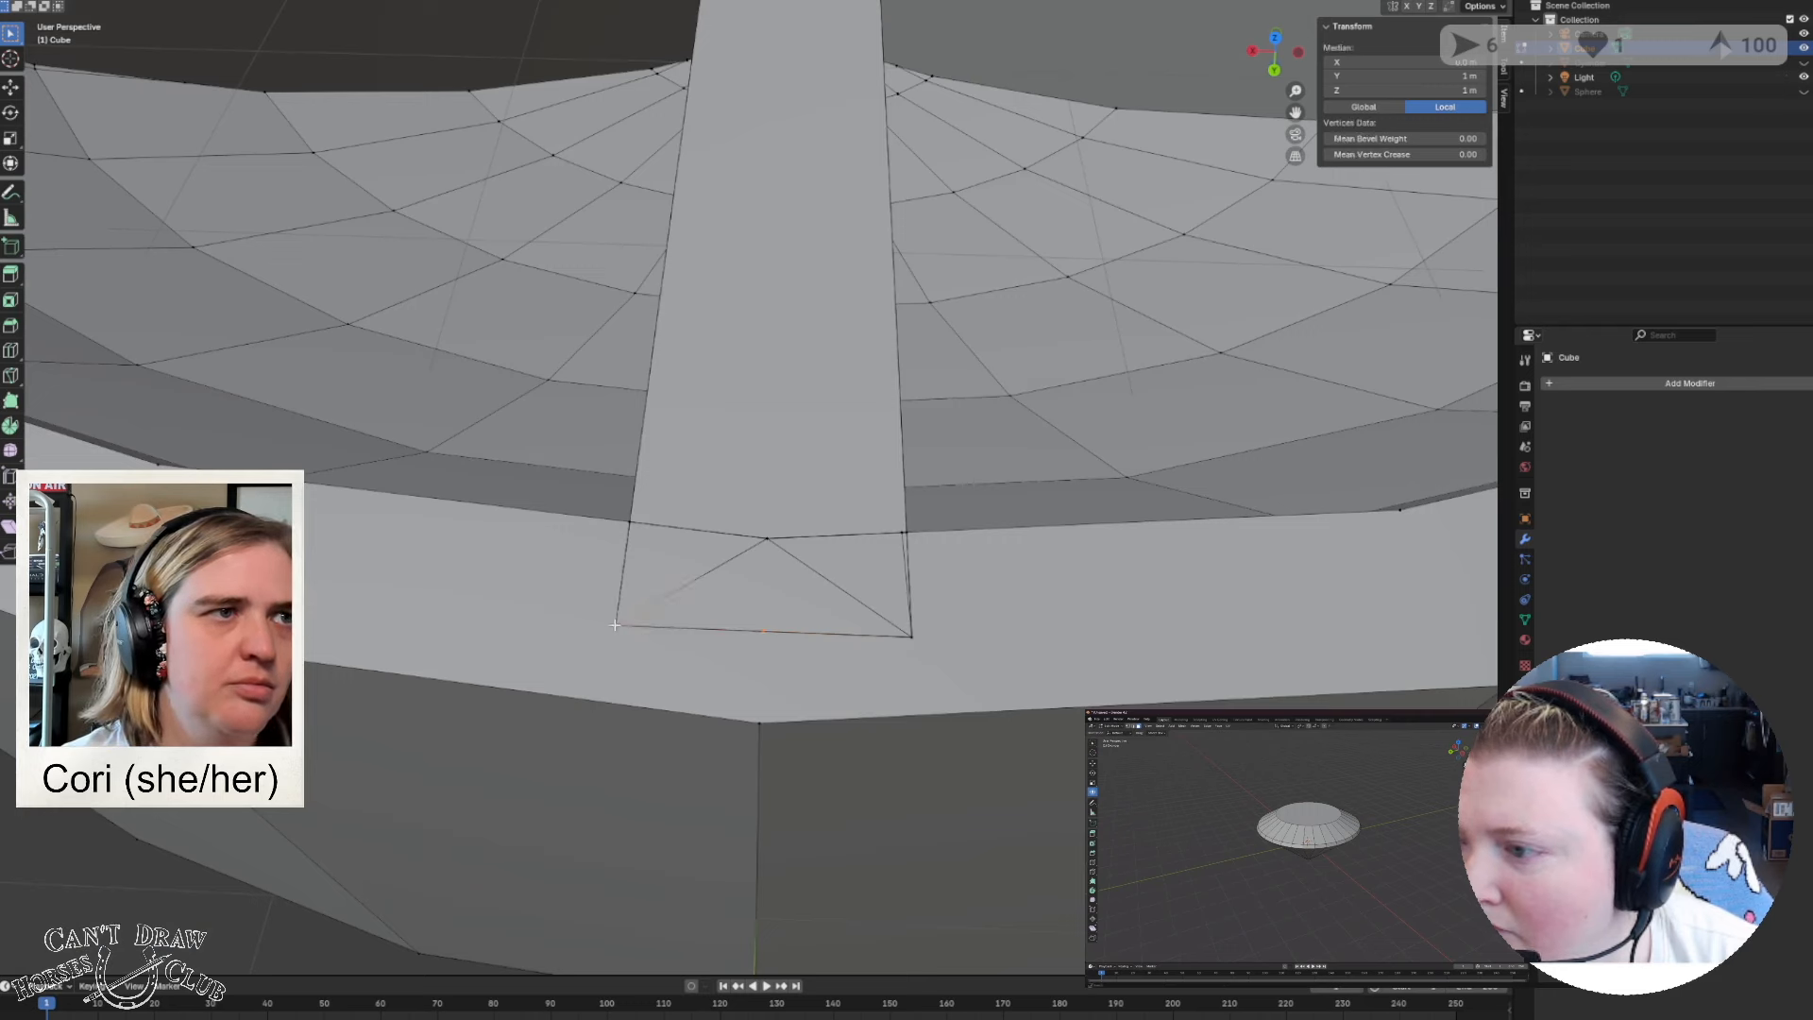
key(ctrl+v)
mouse_move(618, 625)
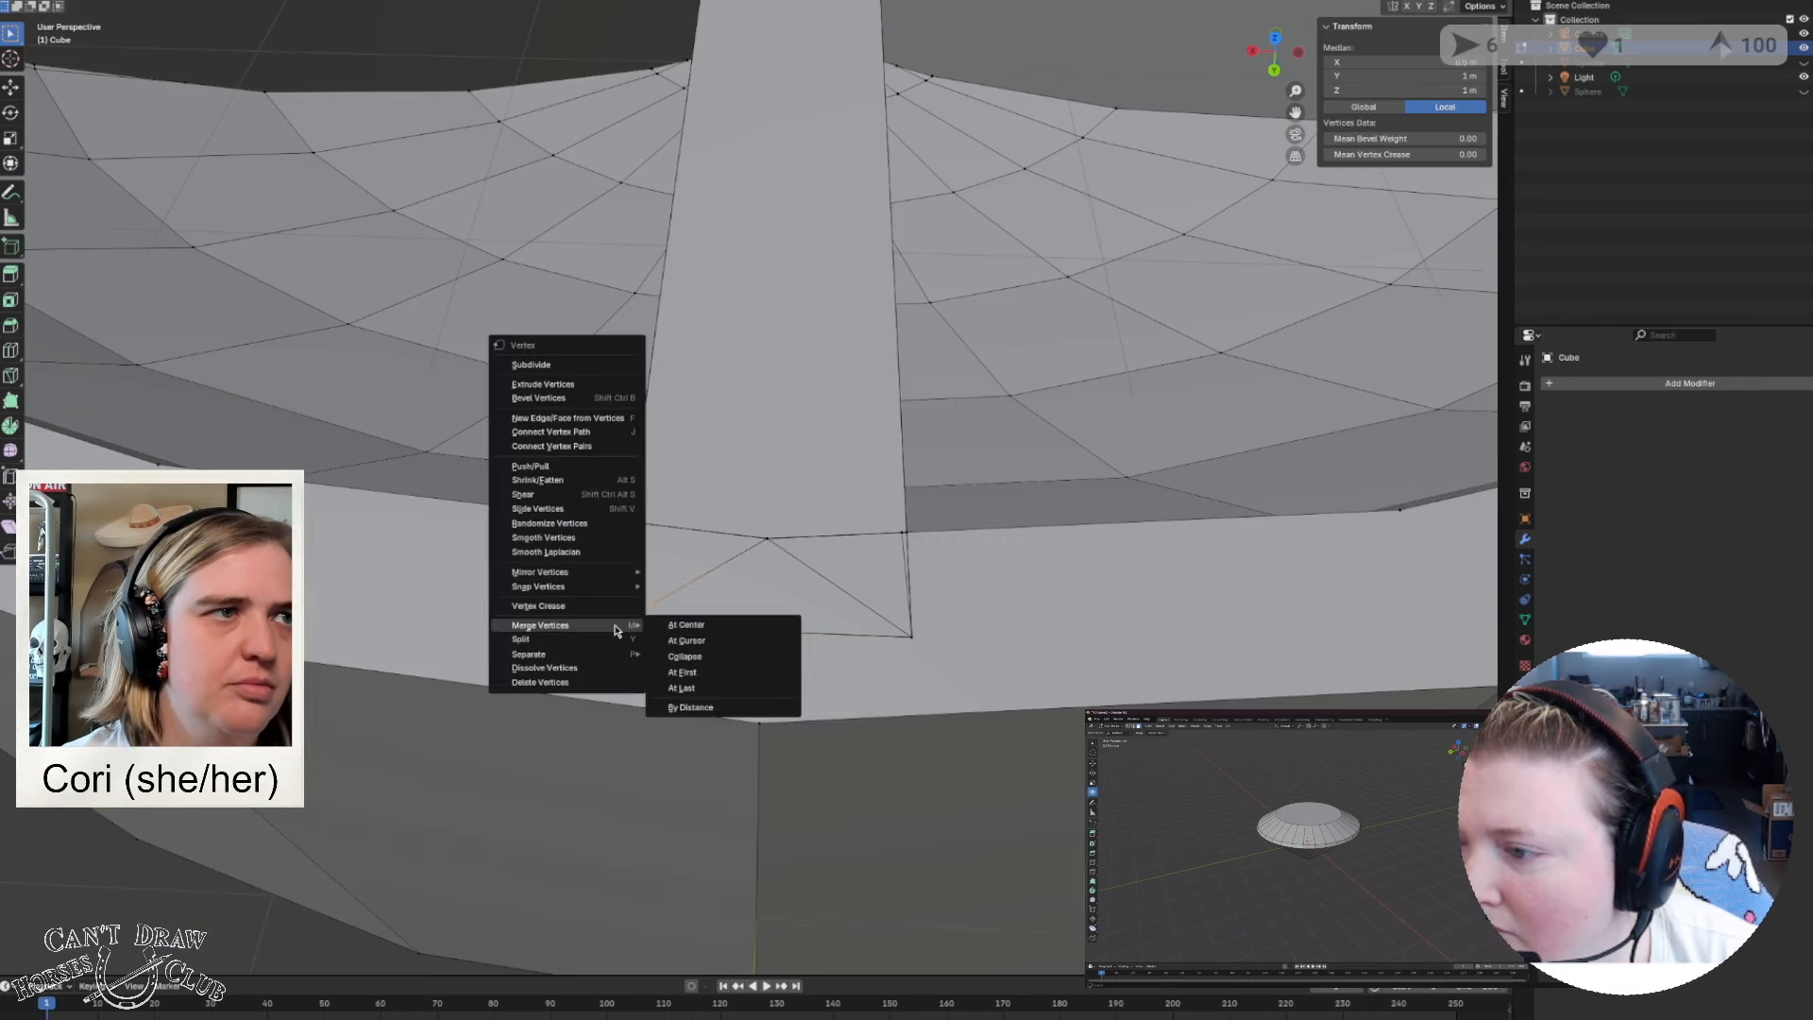
click(685, 625)
click(761, 629)
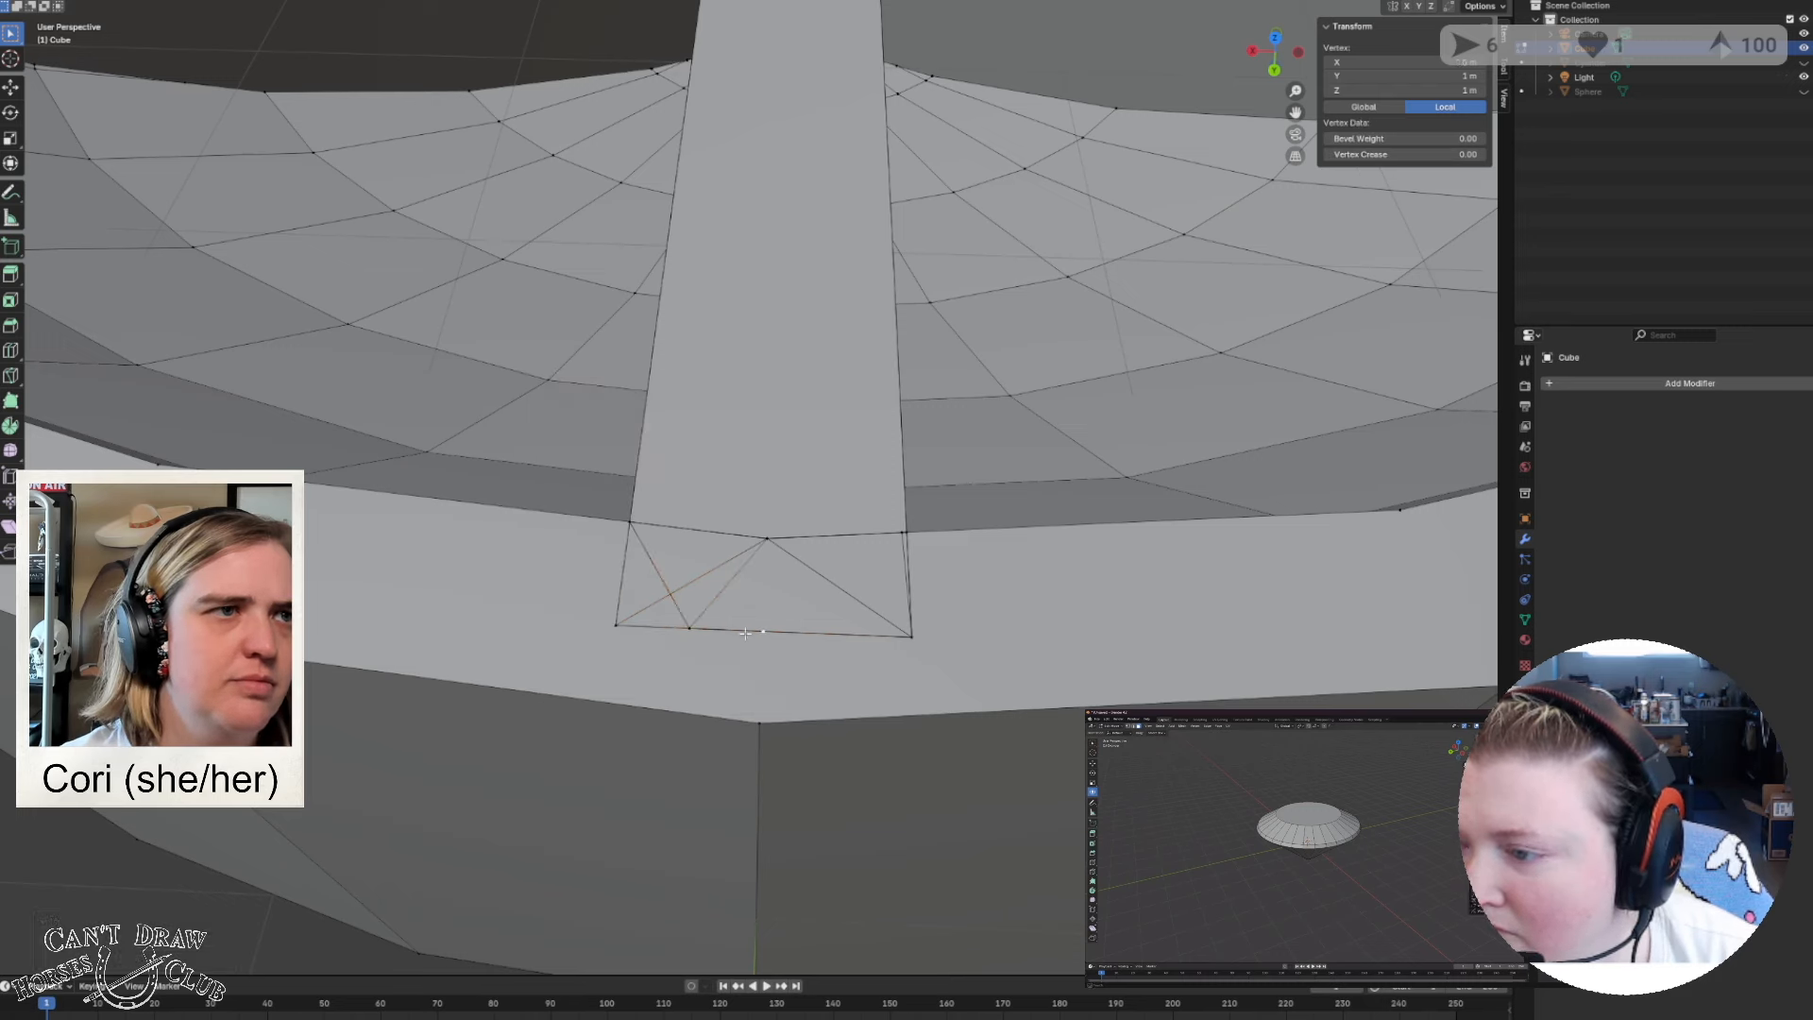
shift+click(616, 627)
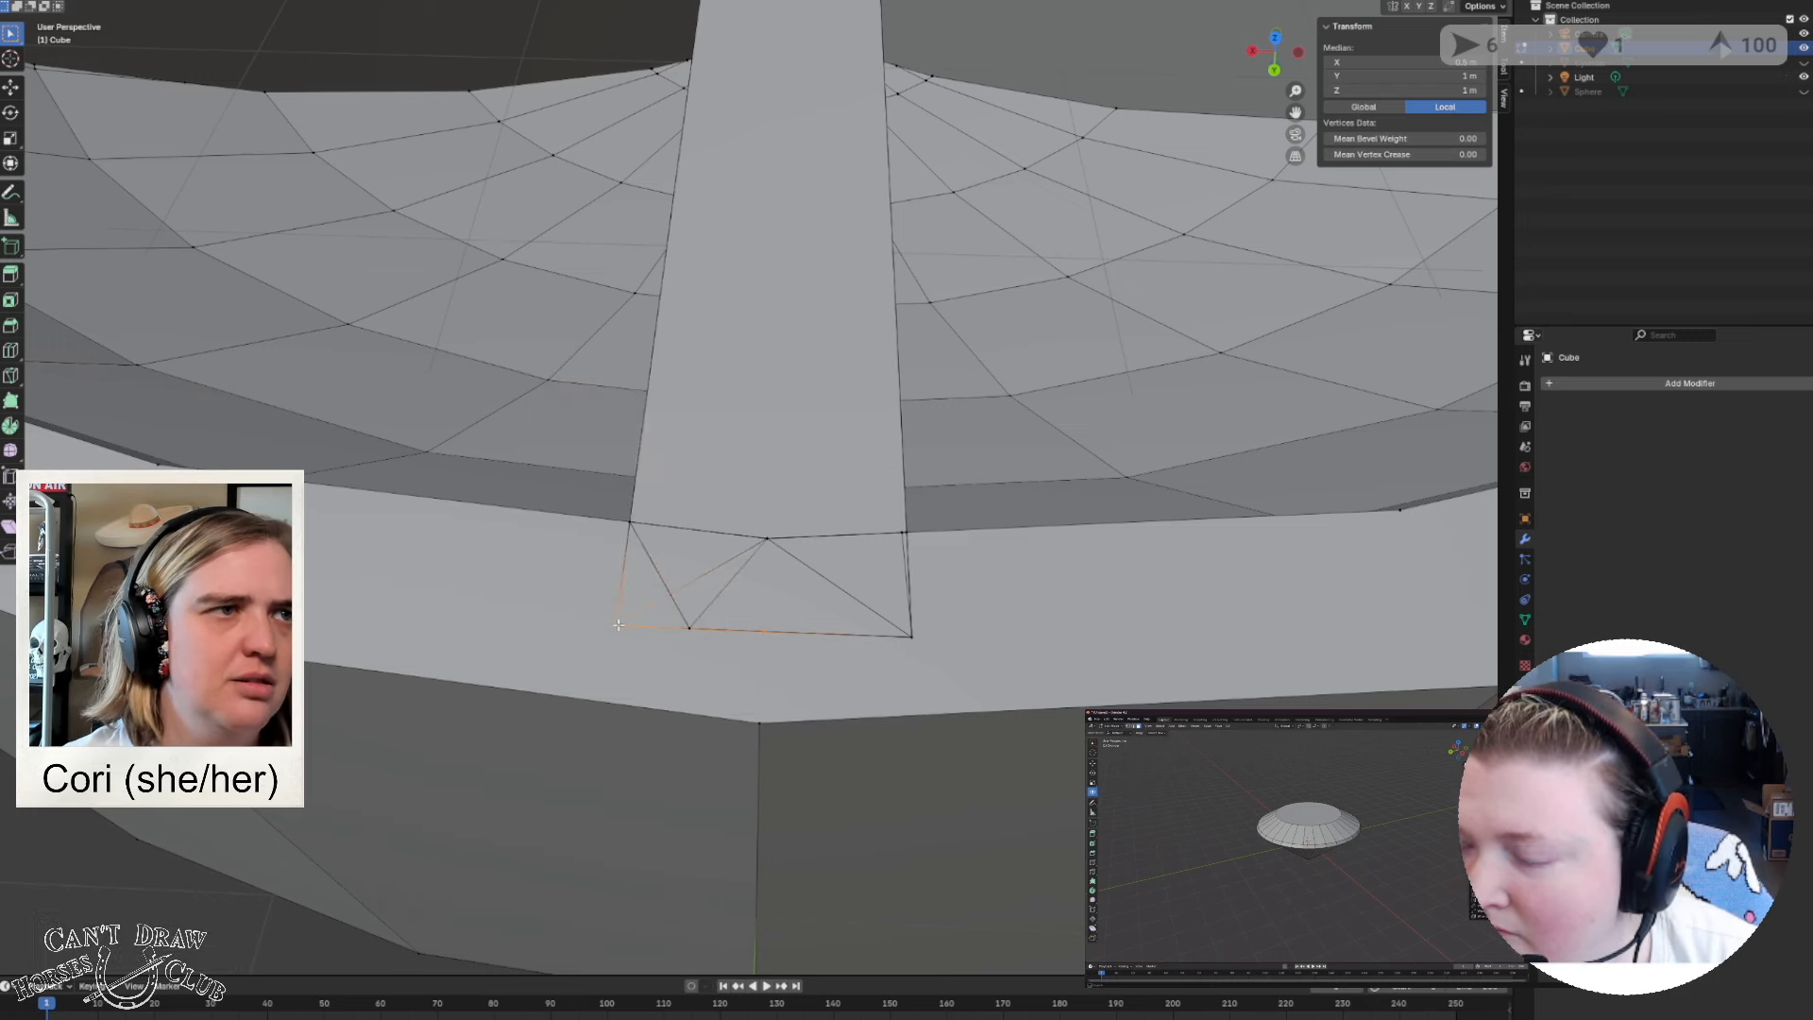
right_click(619, 626)
mouse_move(619, 625)
click(684, 624)
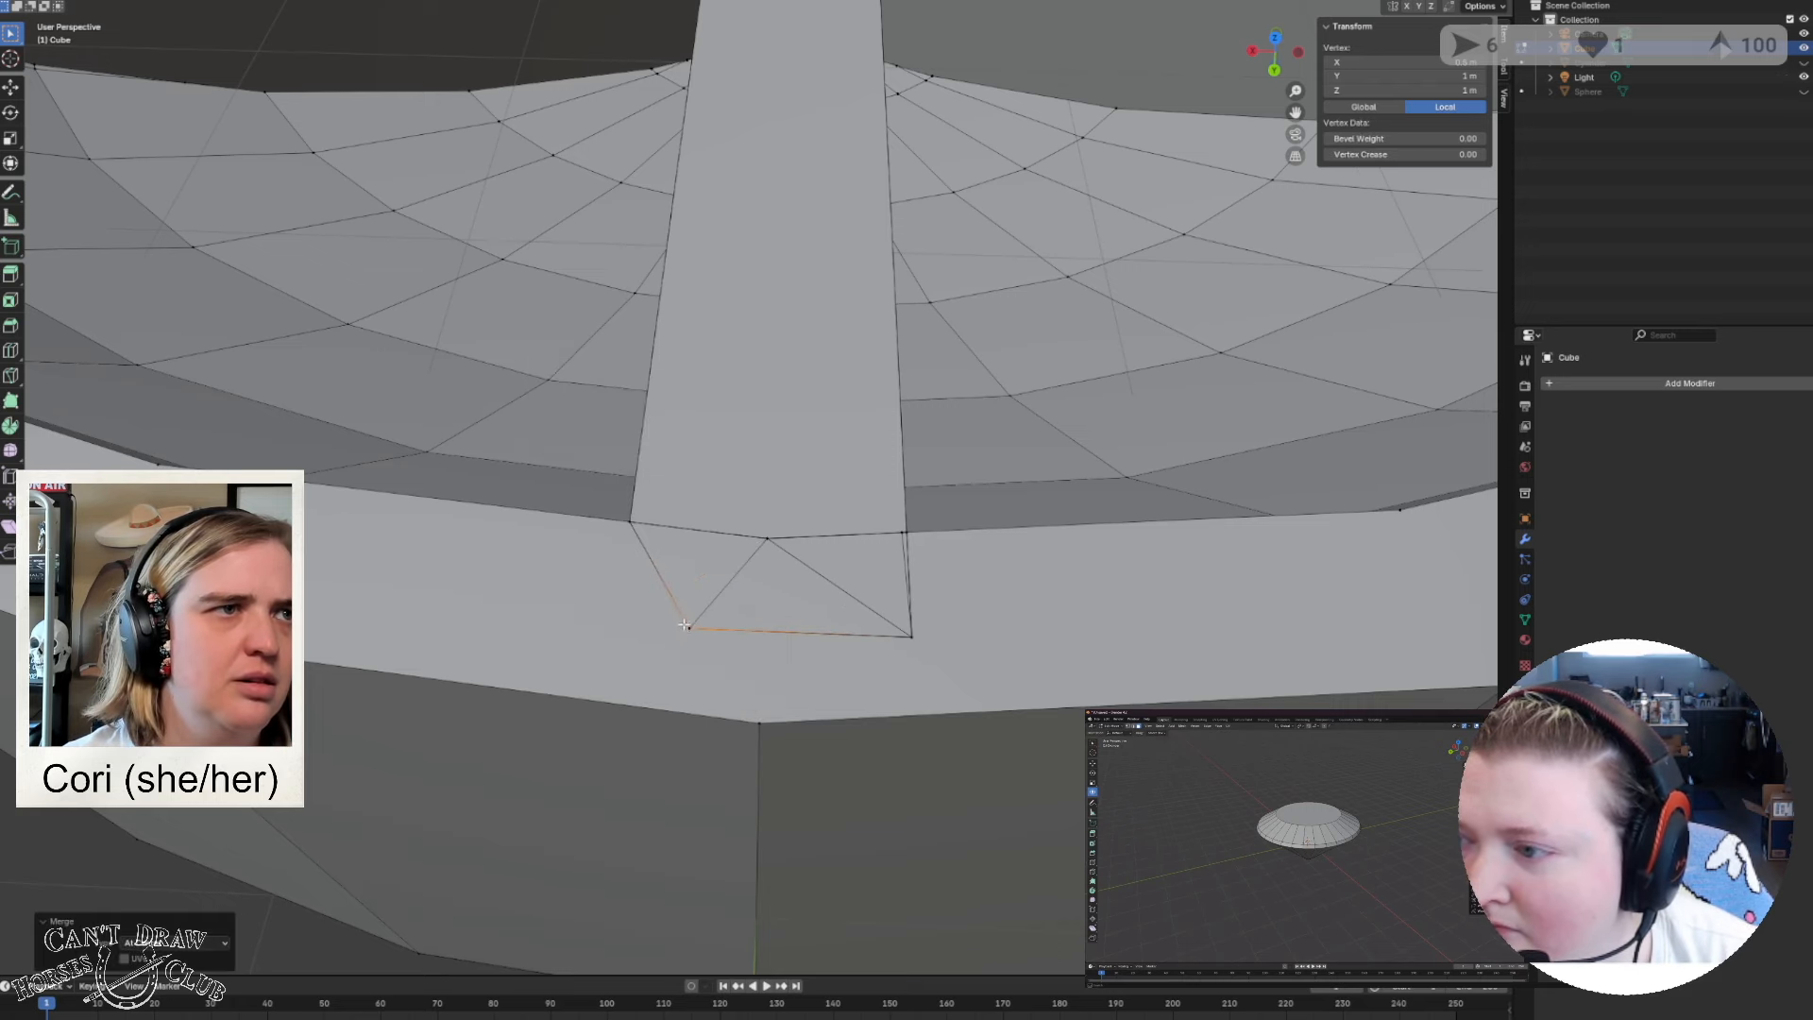
Merge one of the vertices at the new center point into the wall end's opposite outer corner with At Last.
click(689, 627)
drag(701, 634, 701, 636)
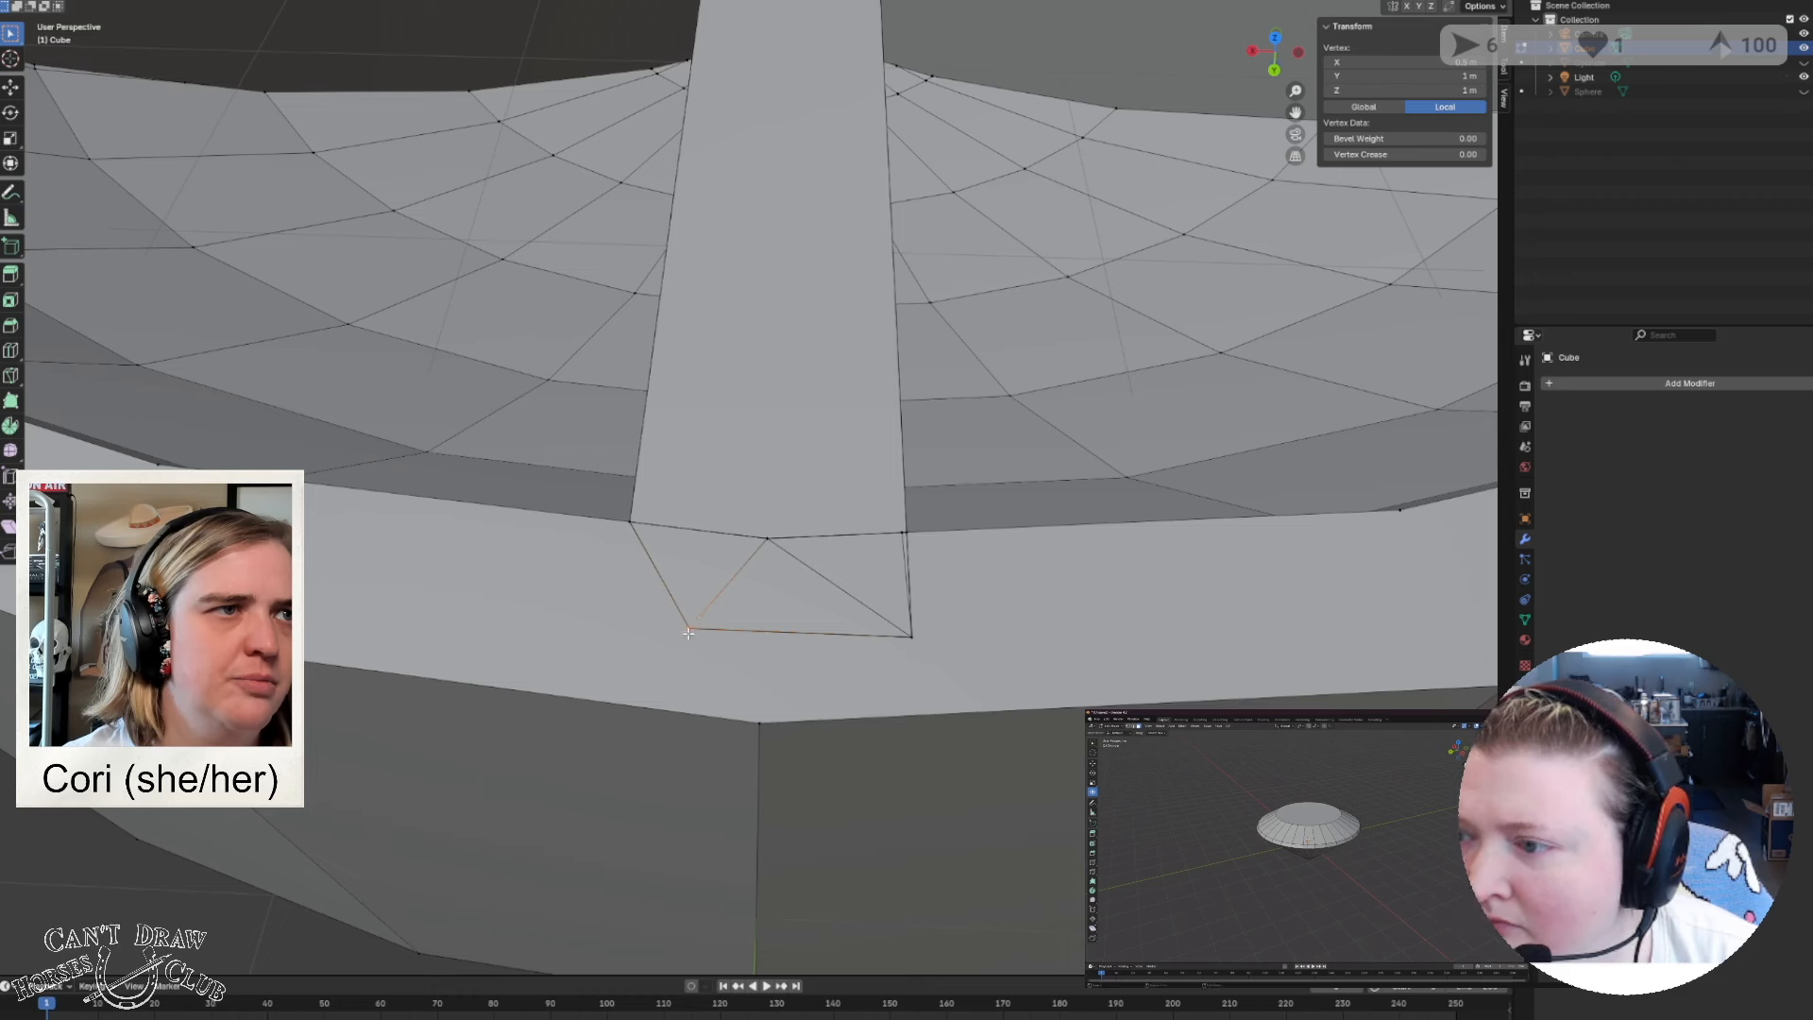
shift+click(911, 637)
right_click(910, 636)
mouse_move(911, 637)
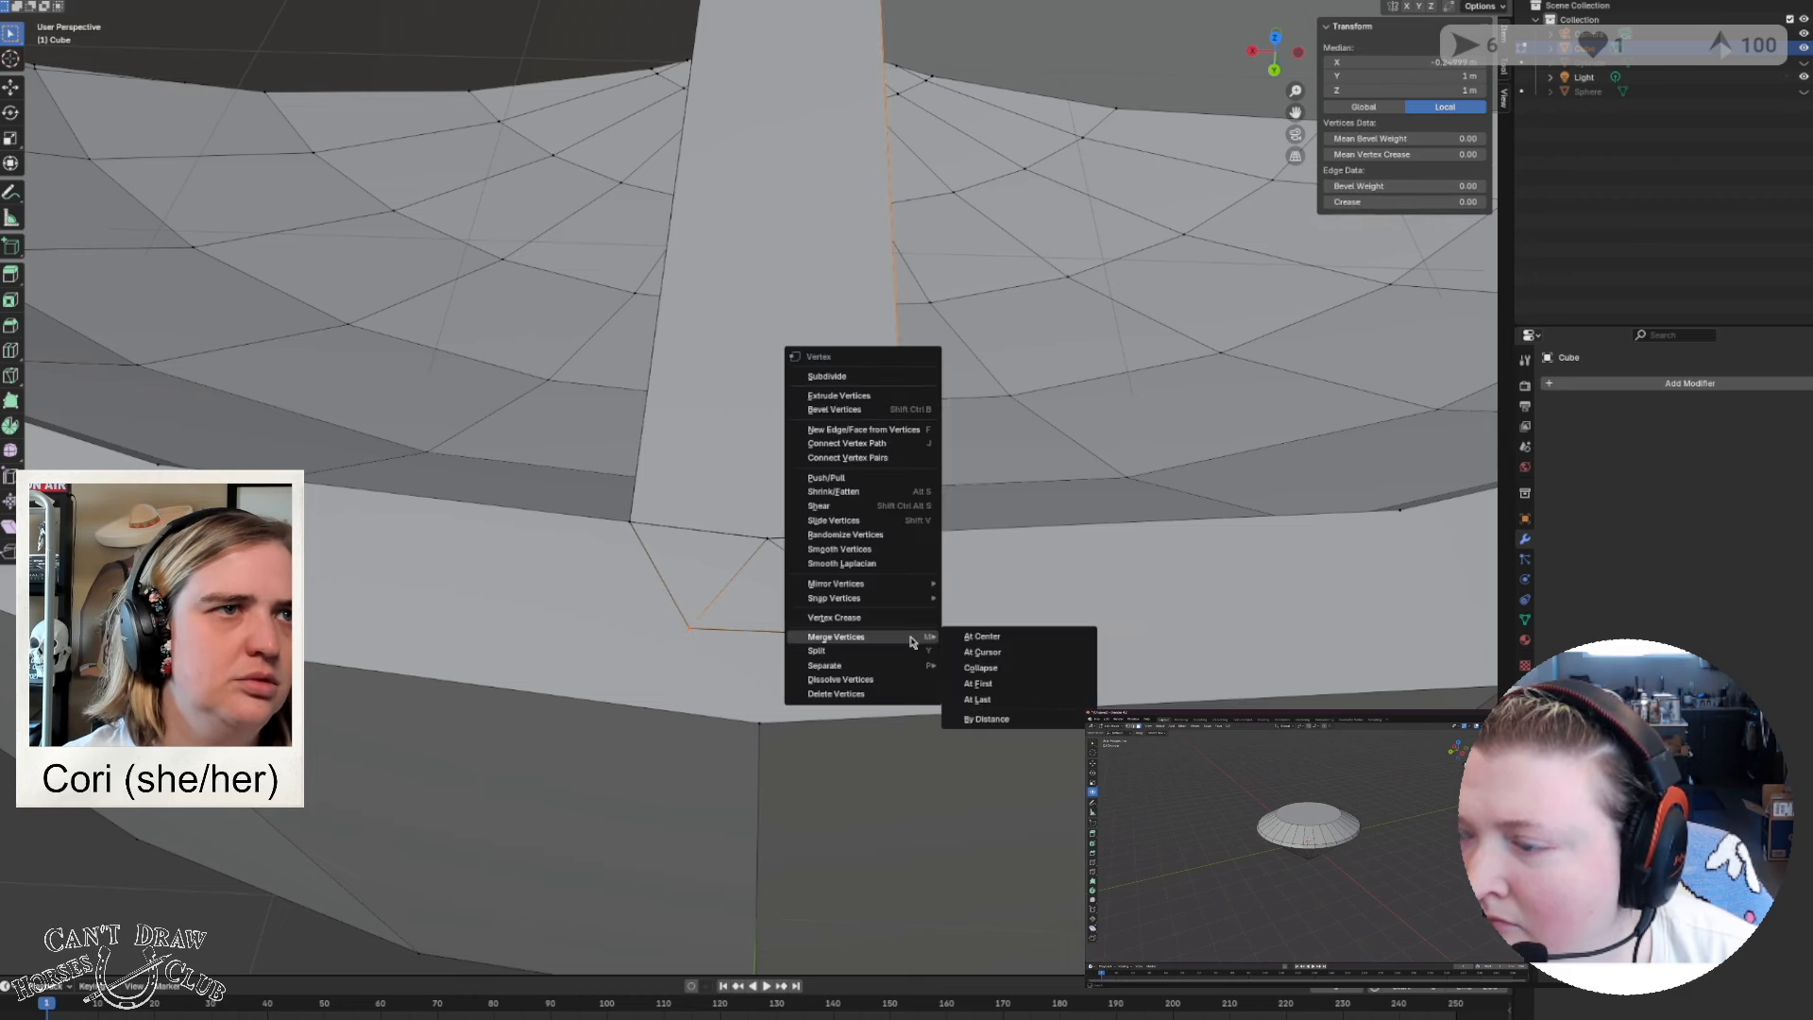
click(1017, 697)
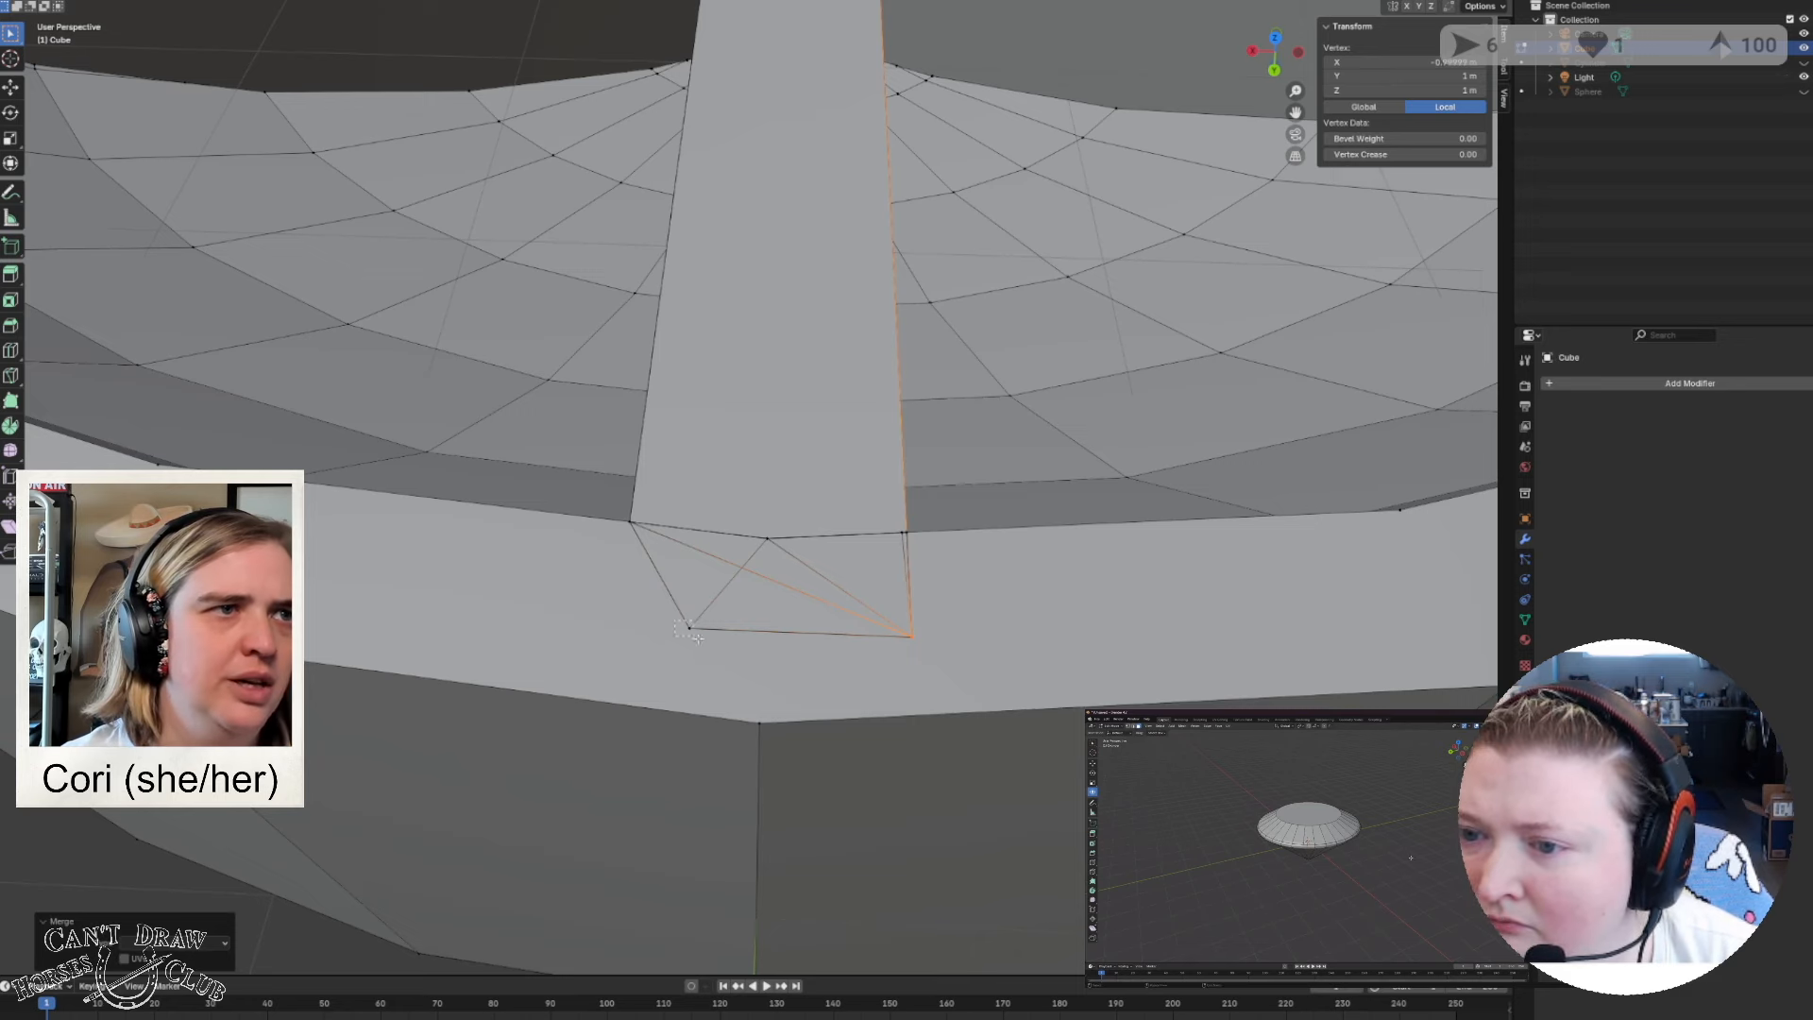
Merge the remaining vertex at the center point into the middle vertex on the inner rim edge with At Last.
drag(696, 637, 697, 638)
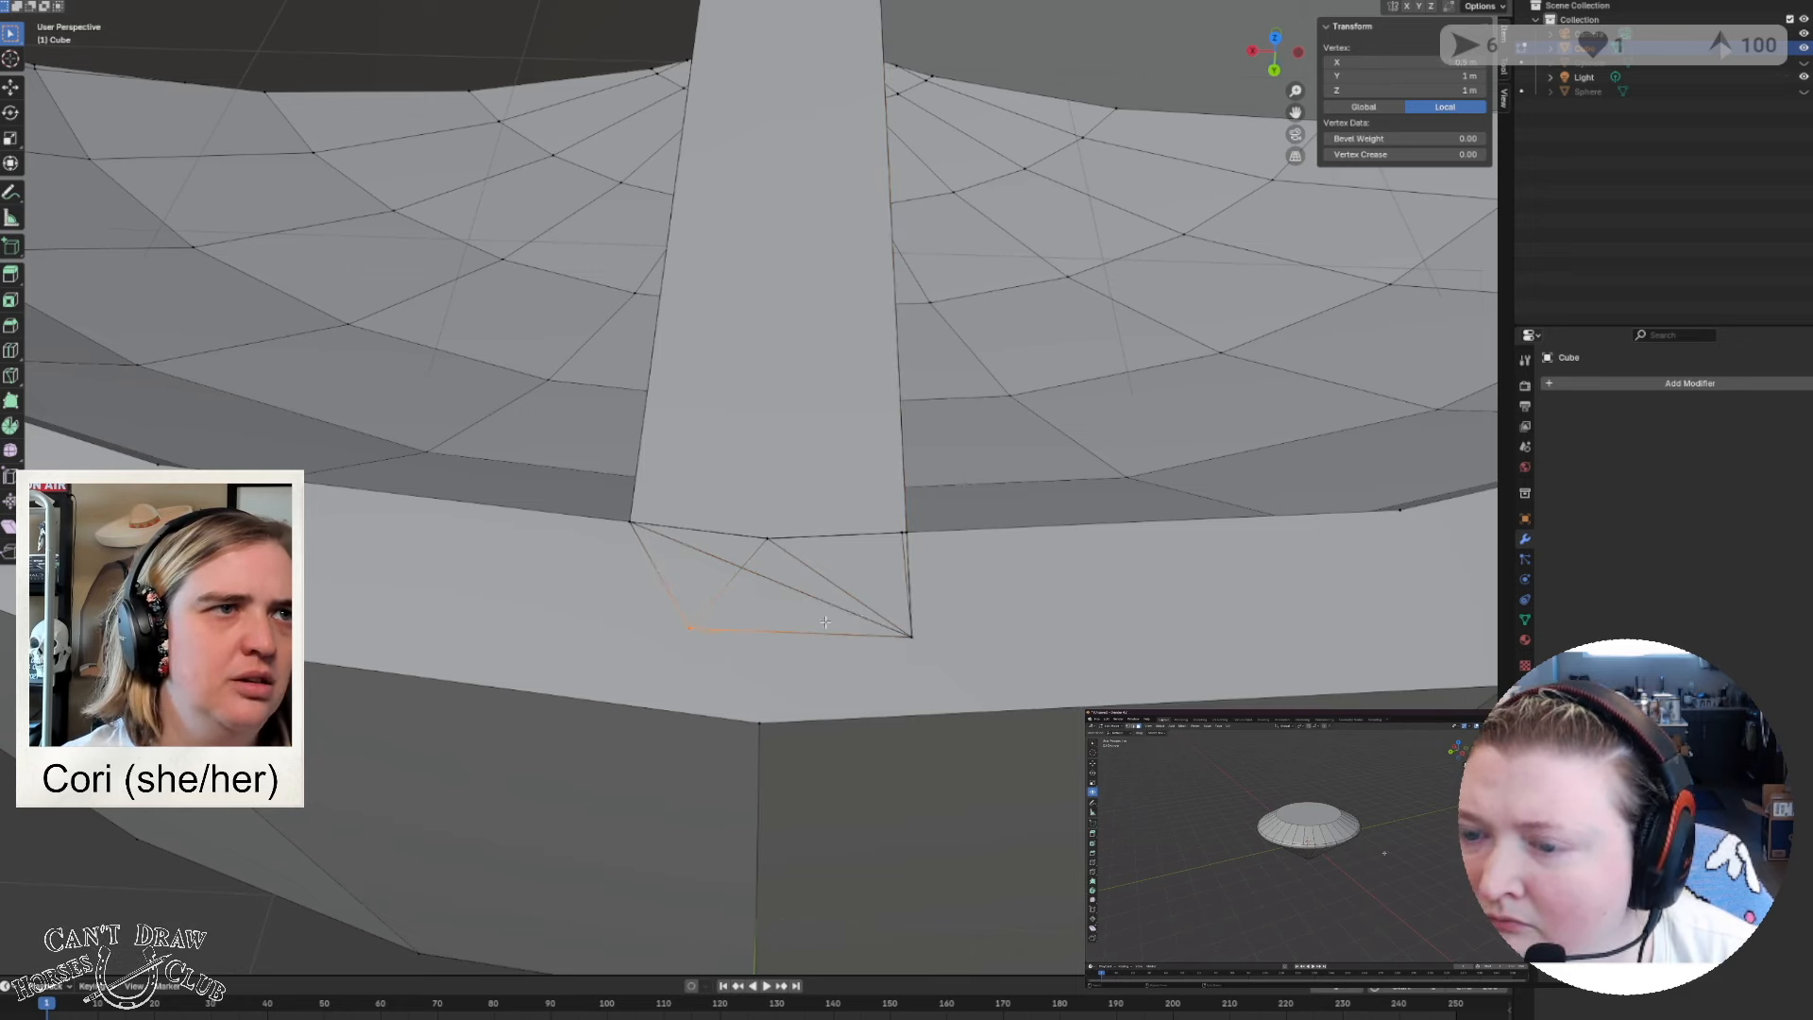
shift+click(766, 537)
right_click(766, 537)
mouse_move(769, 532)
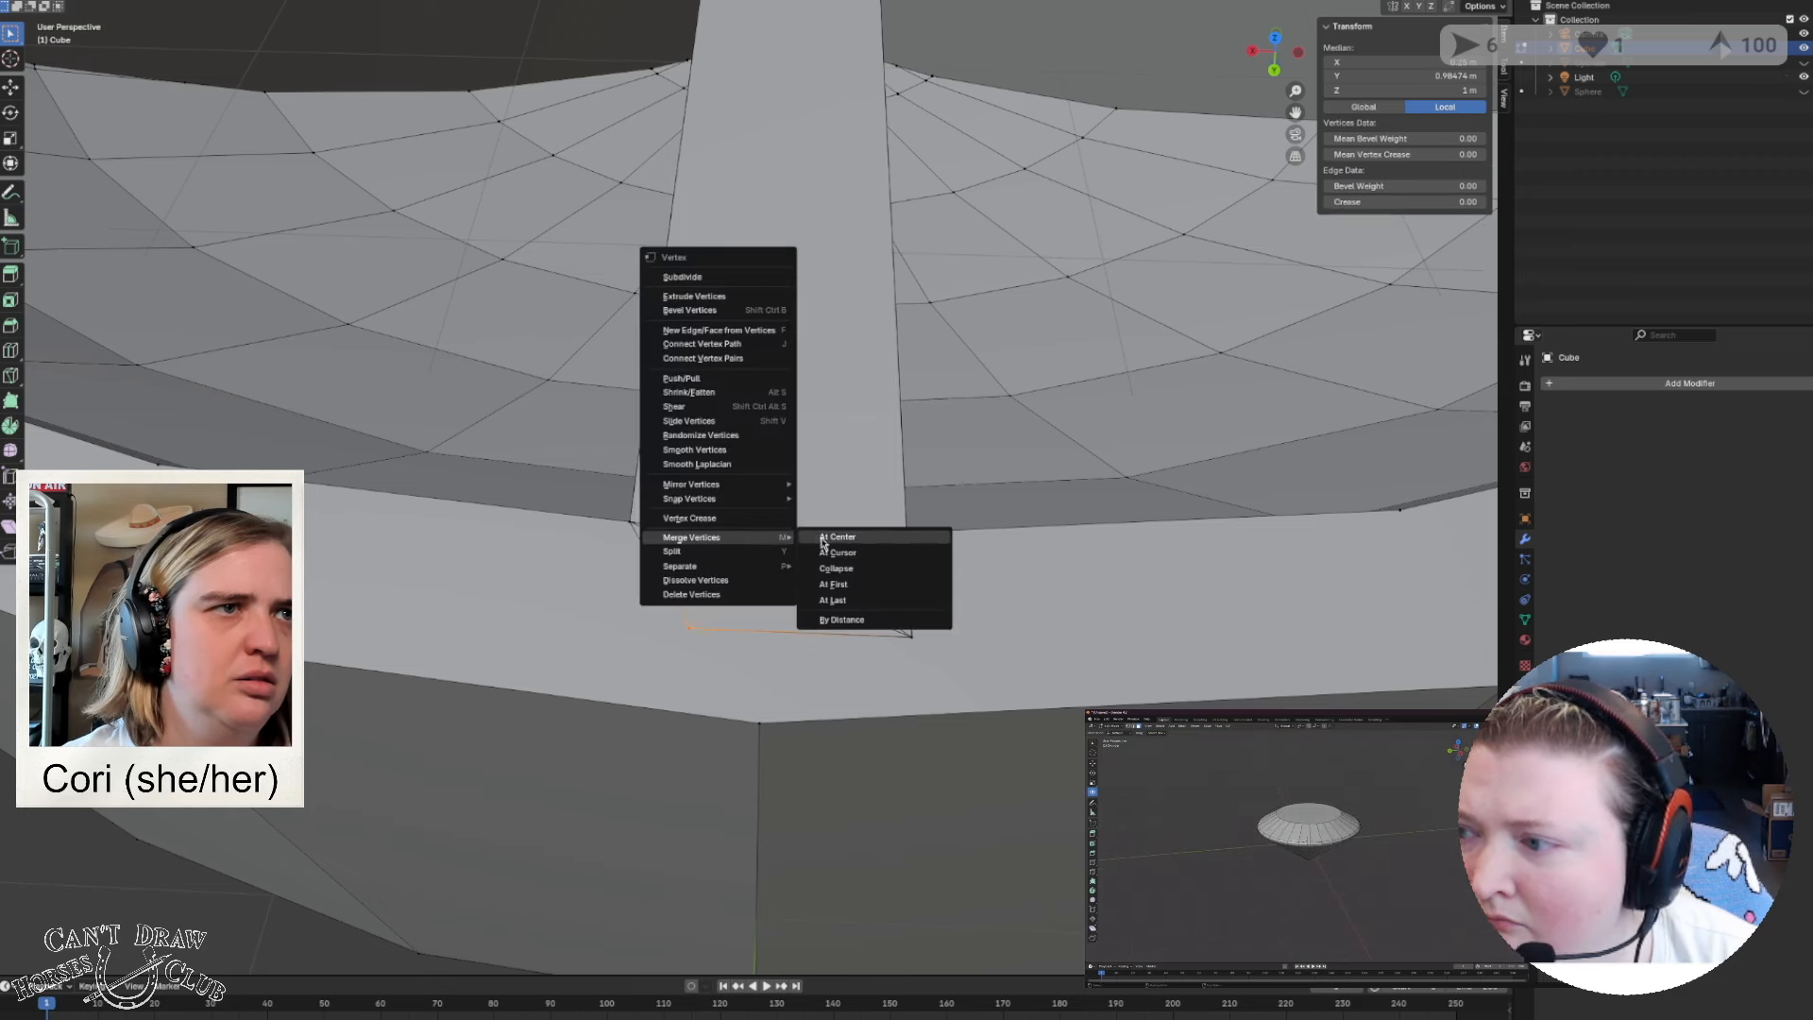
click(876, 605)
Merge the wall end's outer corner vertex into the middle vertex on the inner rim edge with At Last.
click(911, 639)
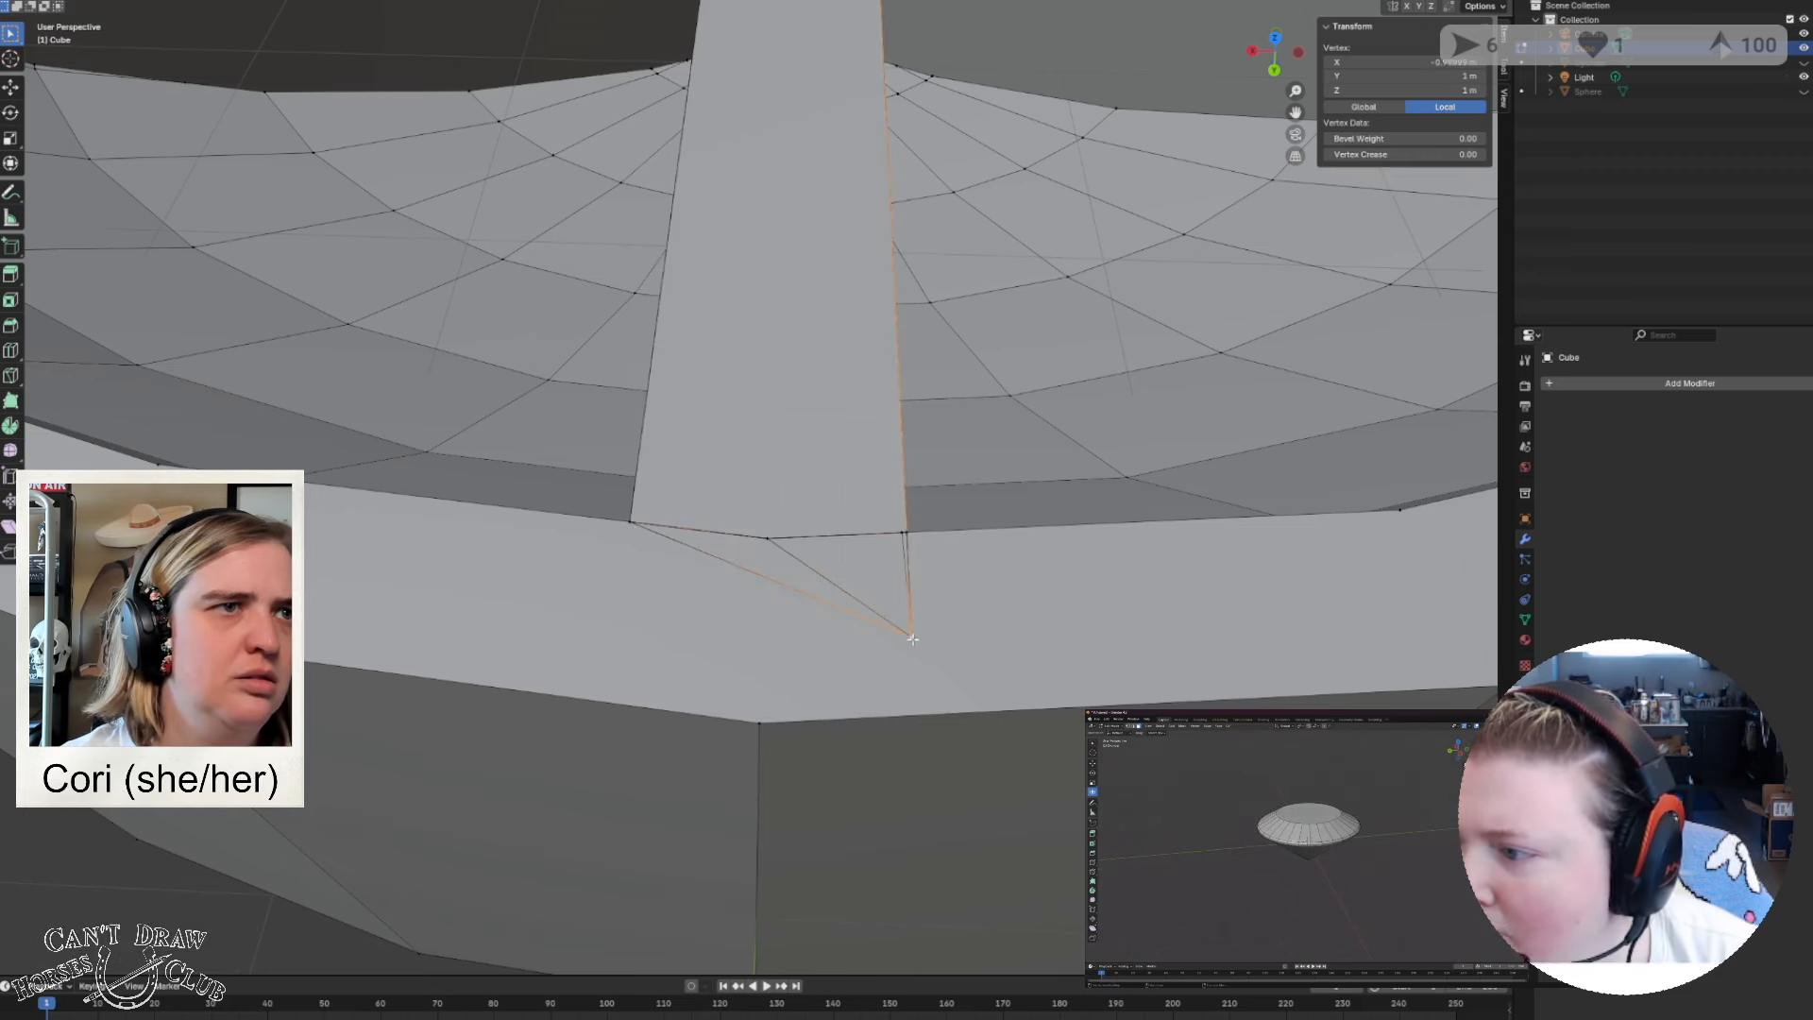
shift+click(770, 538)
right_click(769, 538)
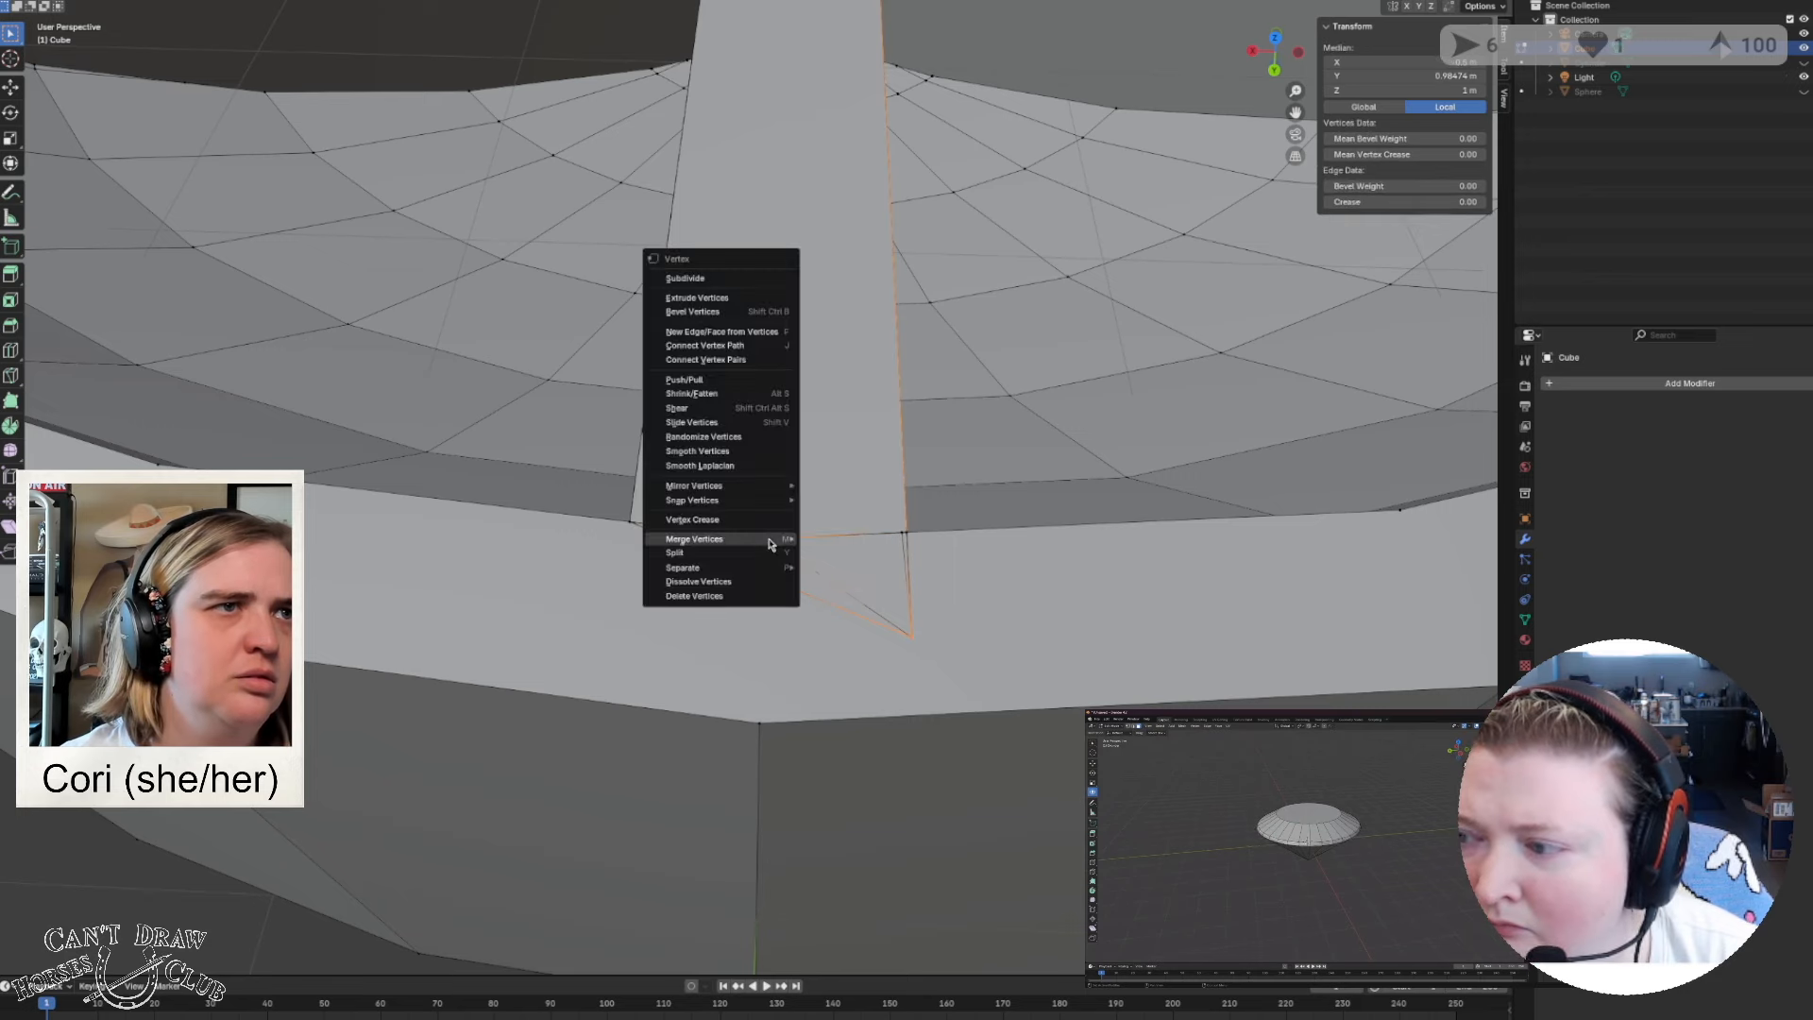
mouse_move(772, 542)
click(857, 602)
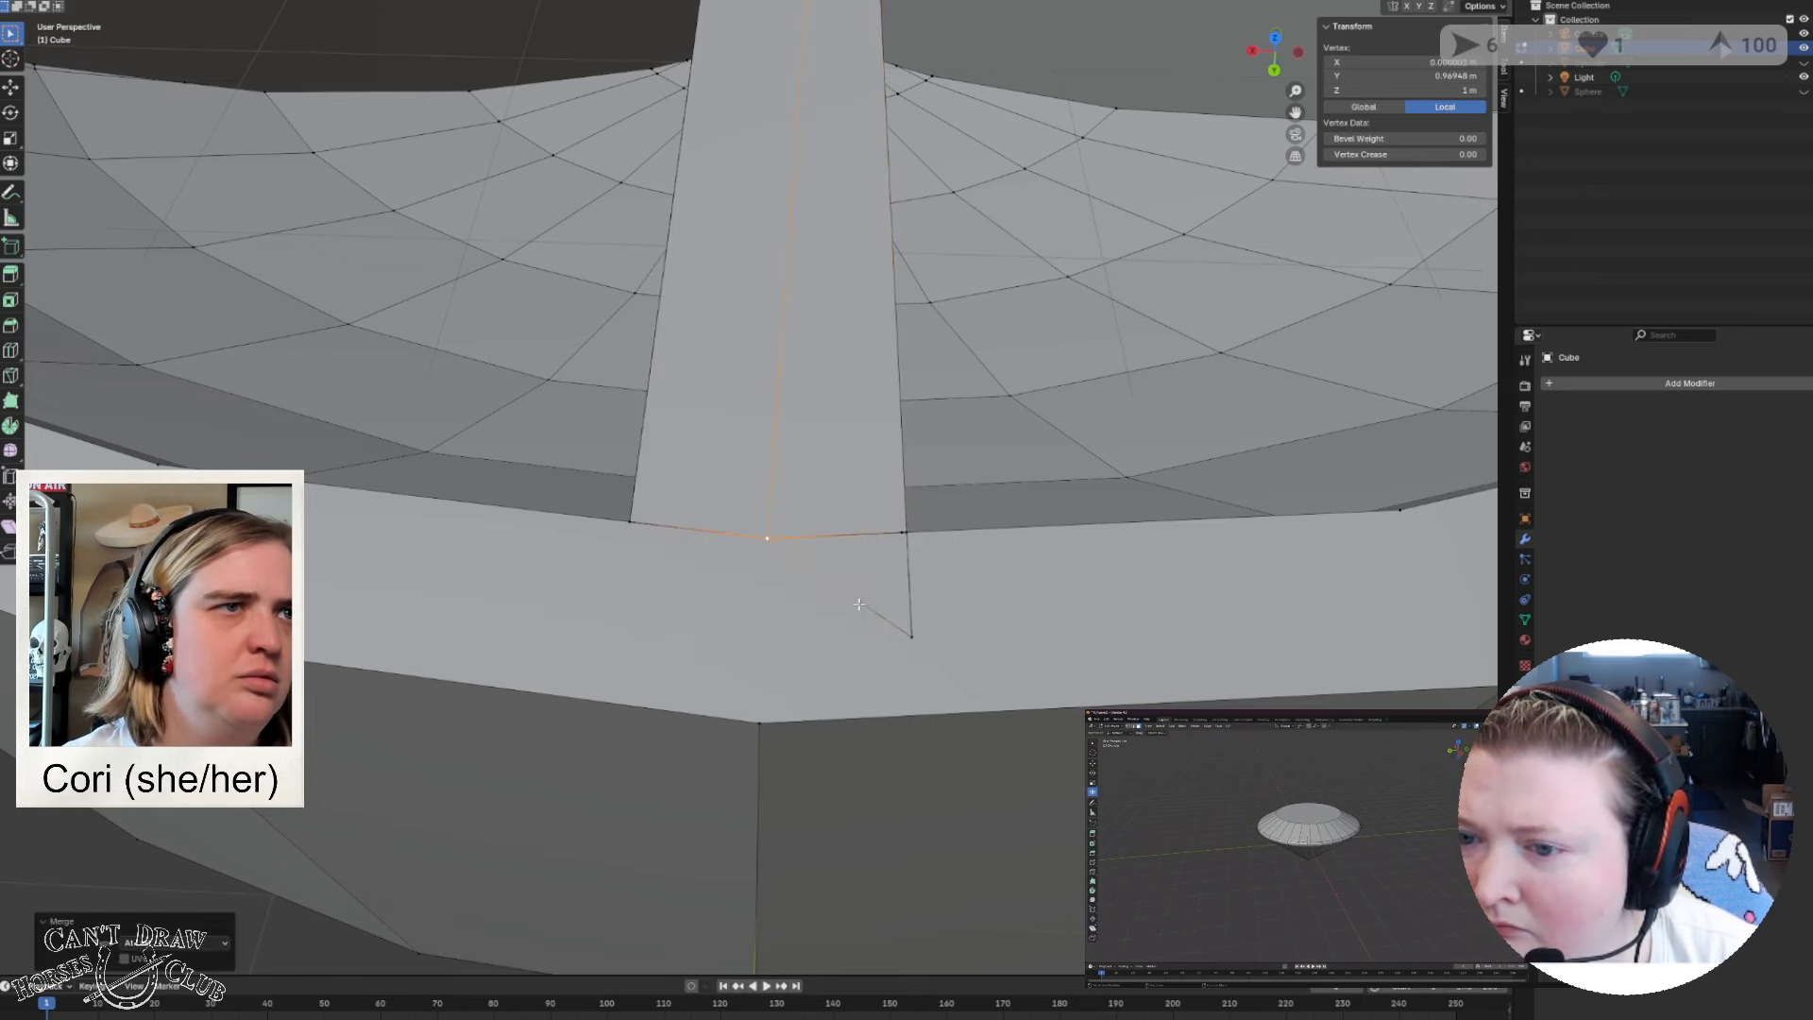
Merge two closely spaced vertices at the wall's corner on the inner rim edge with At Last.
click(900, 535)
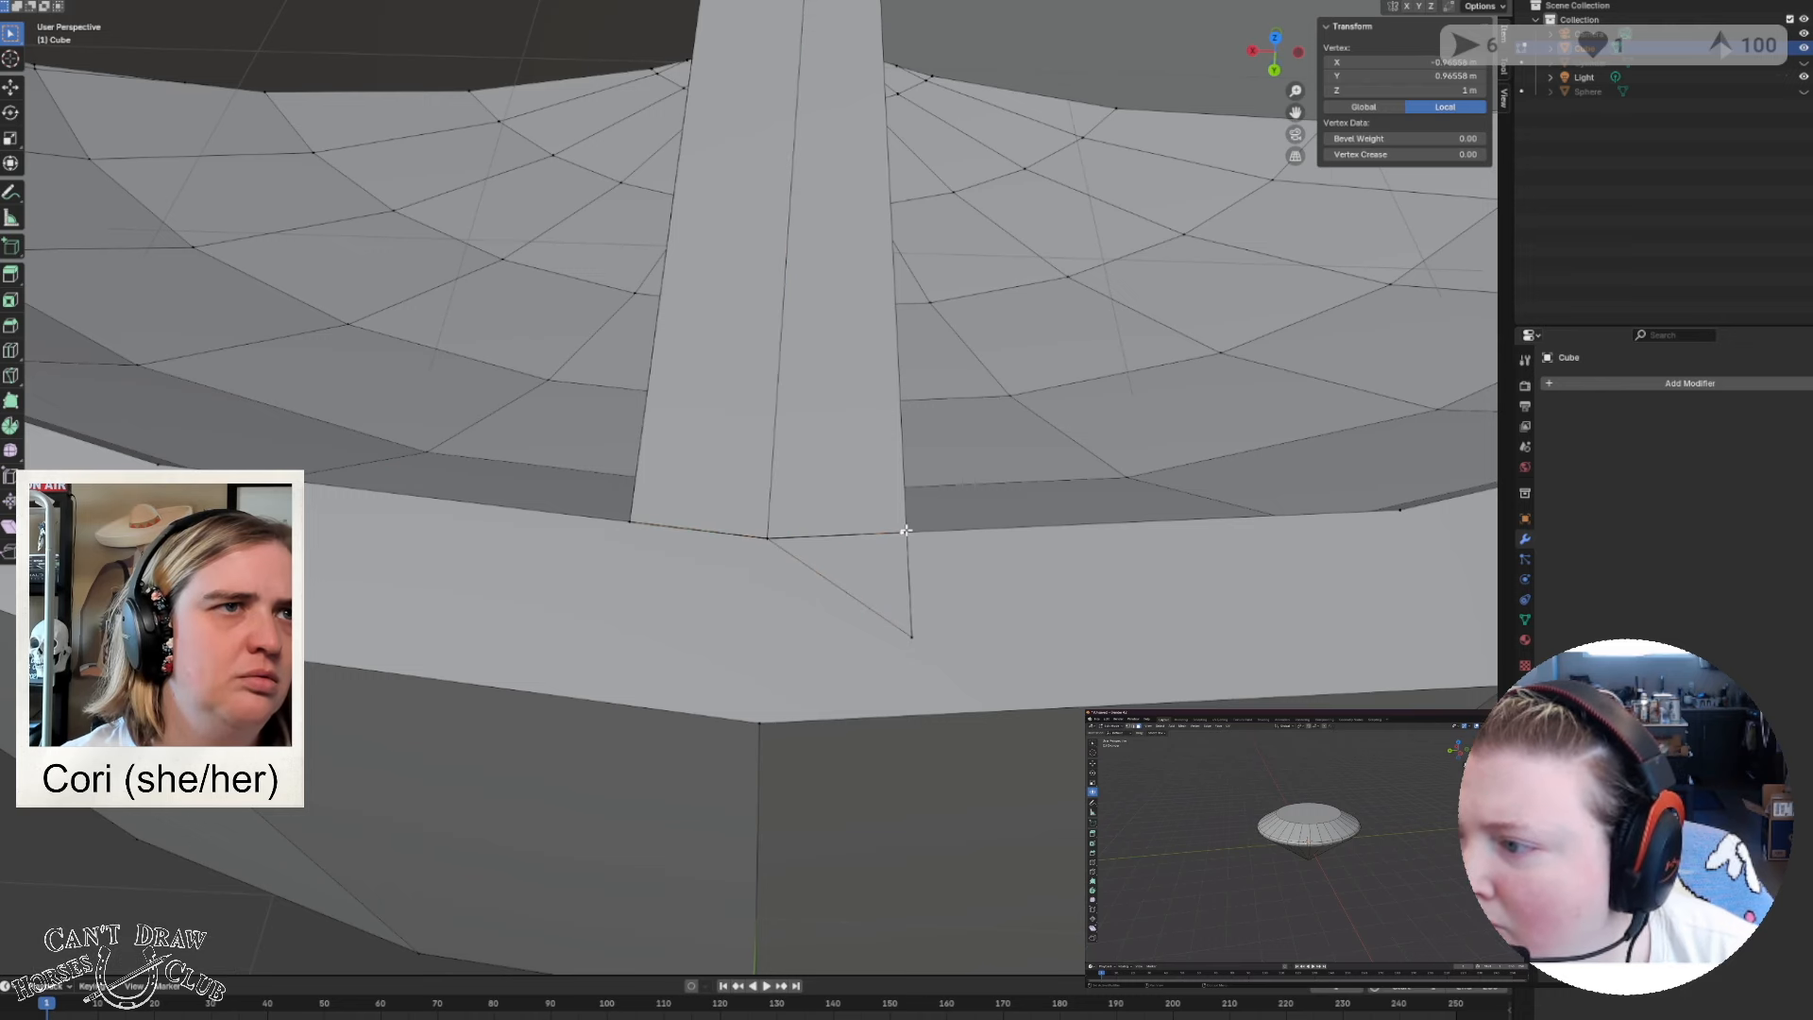
shift+click(905, 532)
right_click(904, 532)
mouse_move(907, 533)
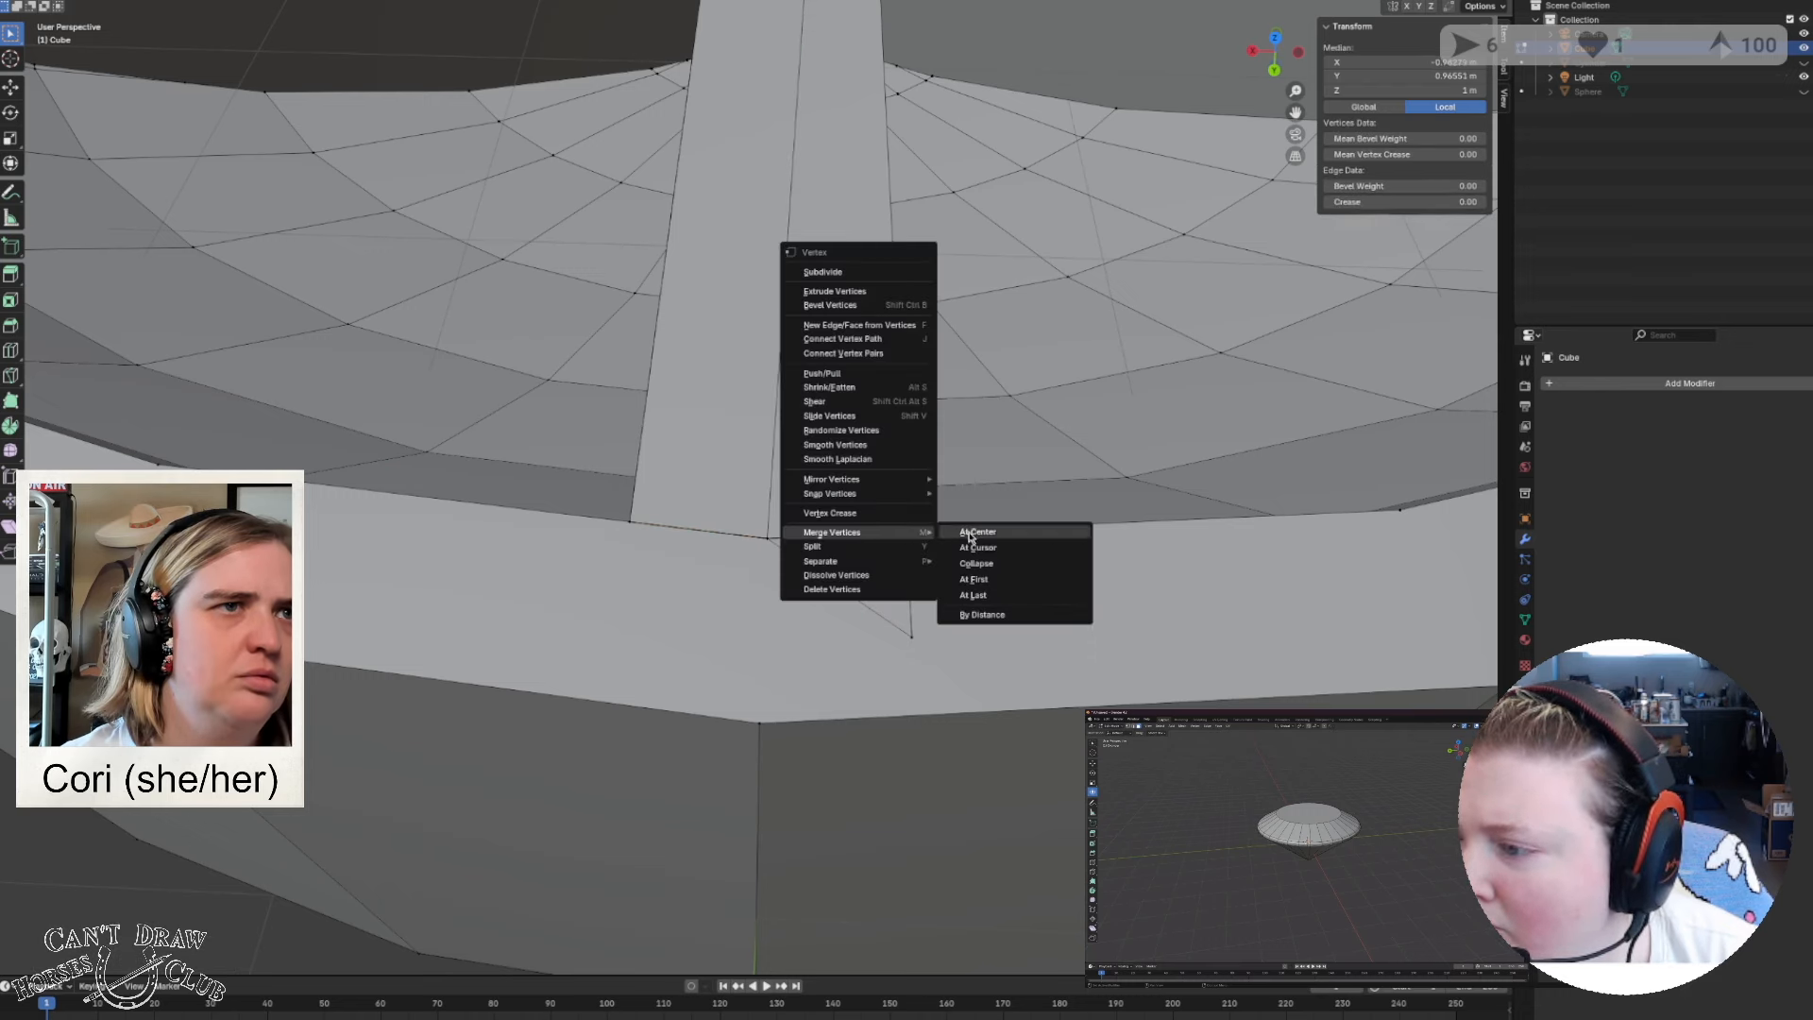
click(981, 596)
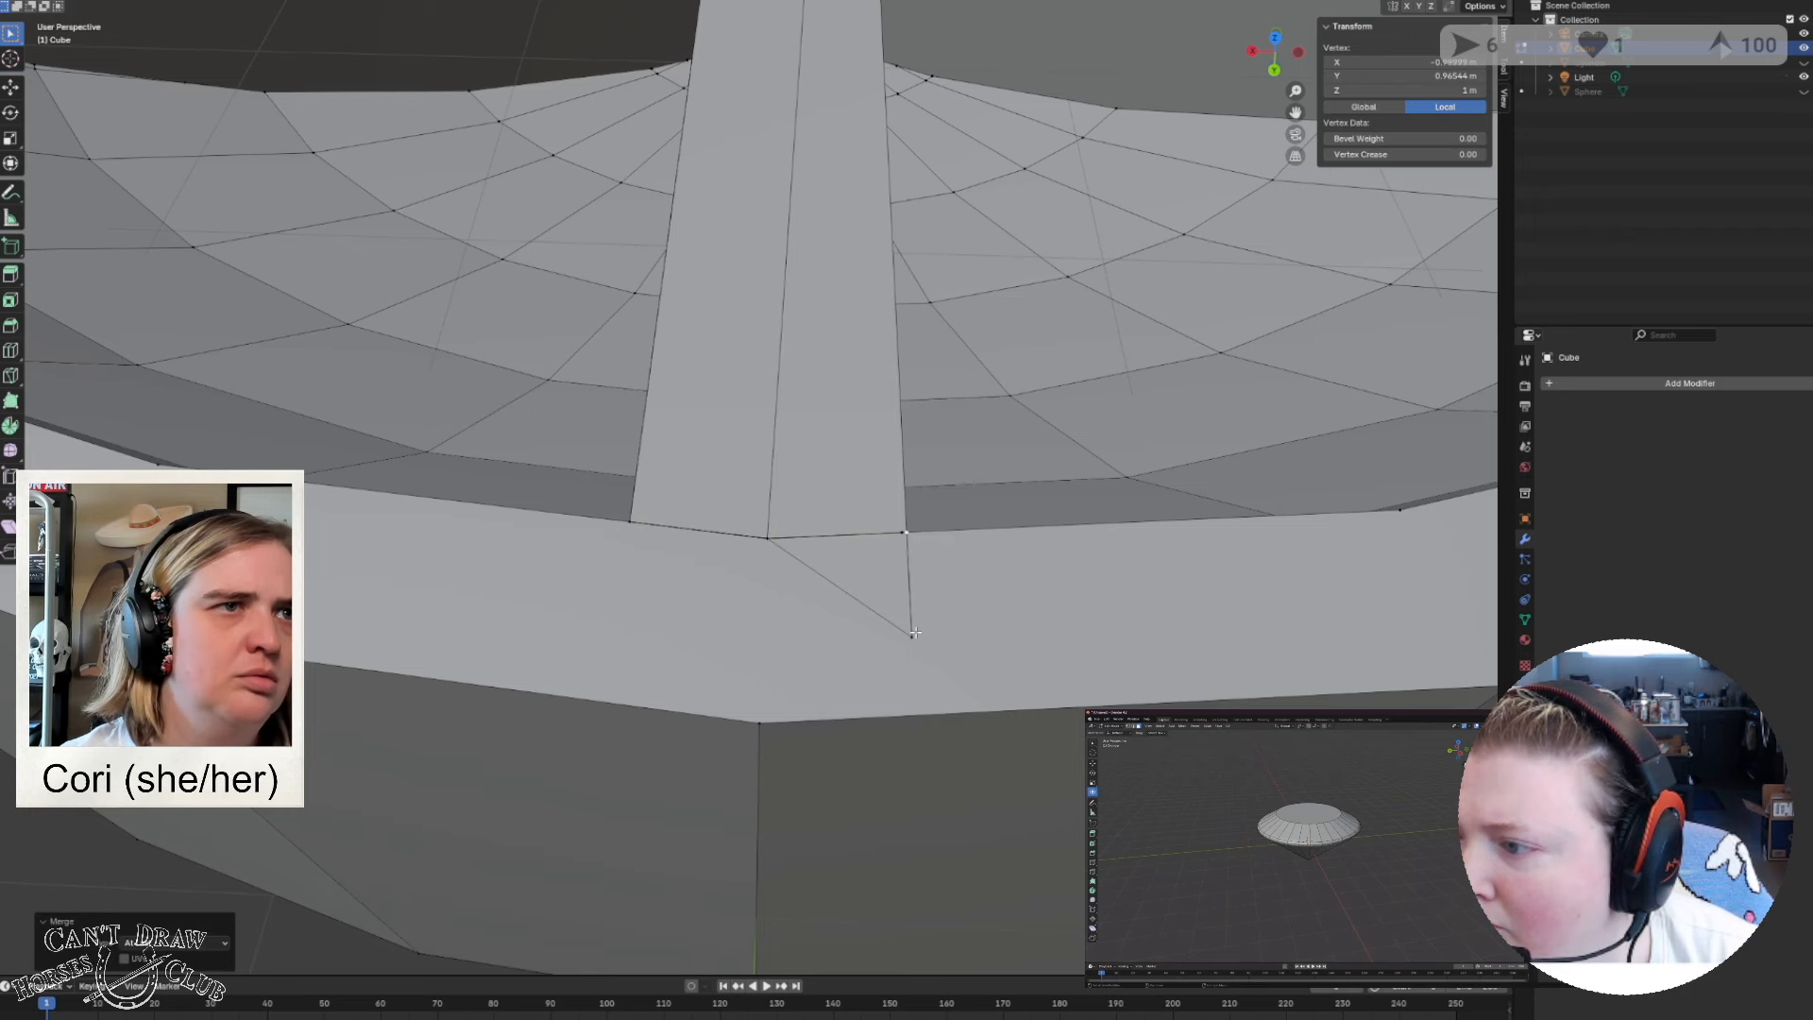
Merge the vertex still overhanging the rim into the wall's corner on the inner rim edge with At Last.
click(911, 631)
shift+click(904, 532)
right_click(904, 532)
mouse_move(907, 532)
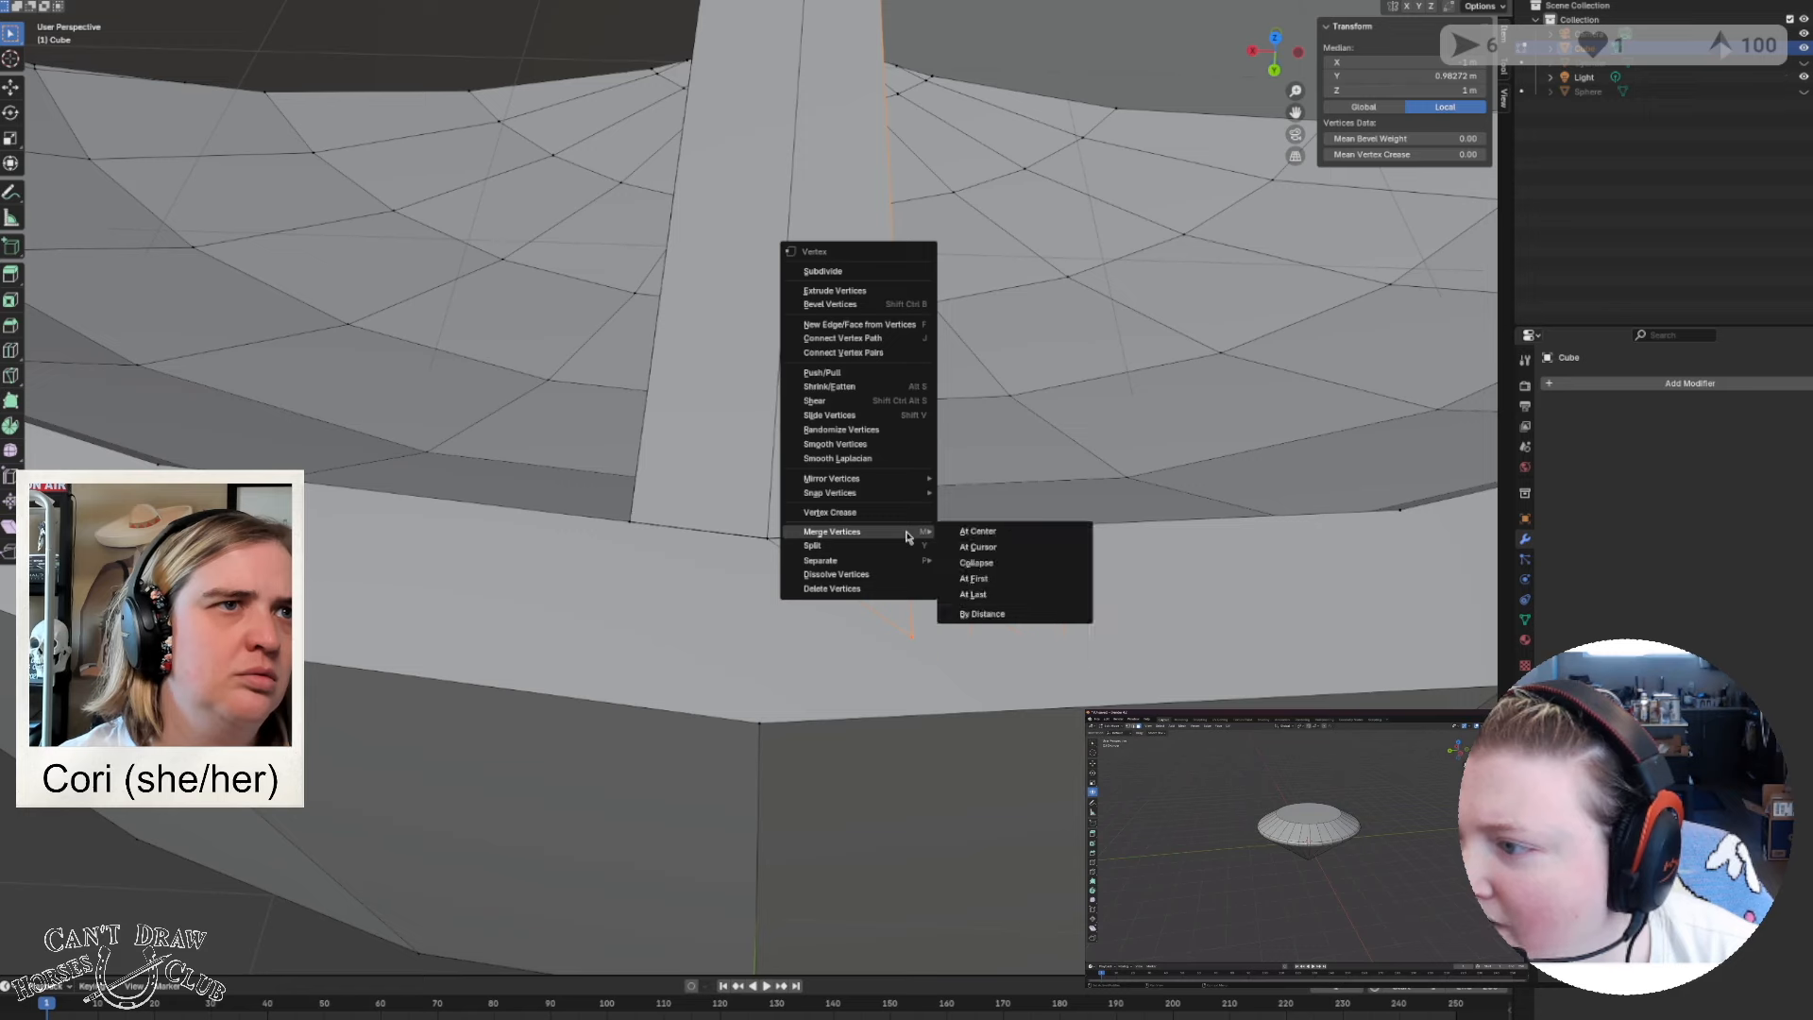
click(996, 589)
Merge the remaining pair of nearly coincident vertices at that inner rim corner into one with At Last.
scroll(855, 597, up, 4)
scroll(863, 591, down, 2)
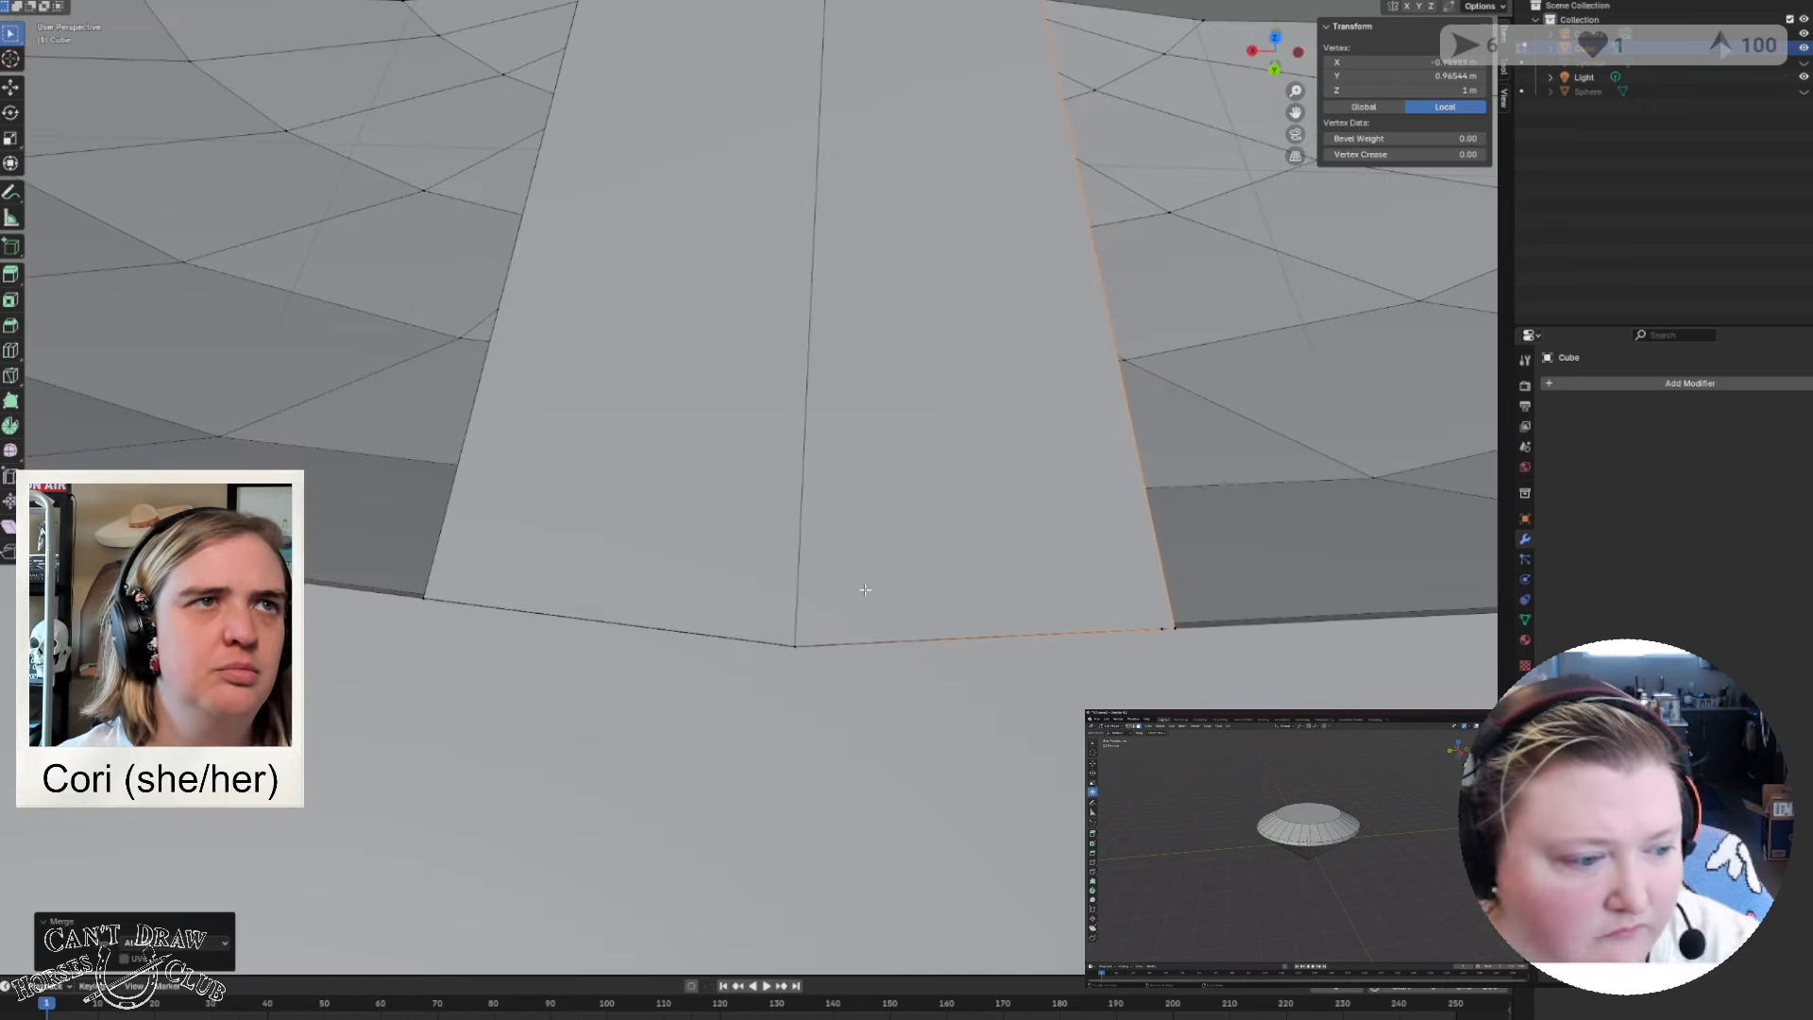
middle_drag(865, 590, 831, 580)
right_click(814, 646)
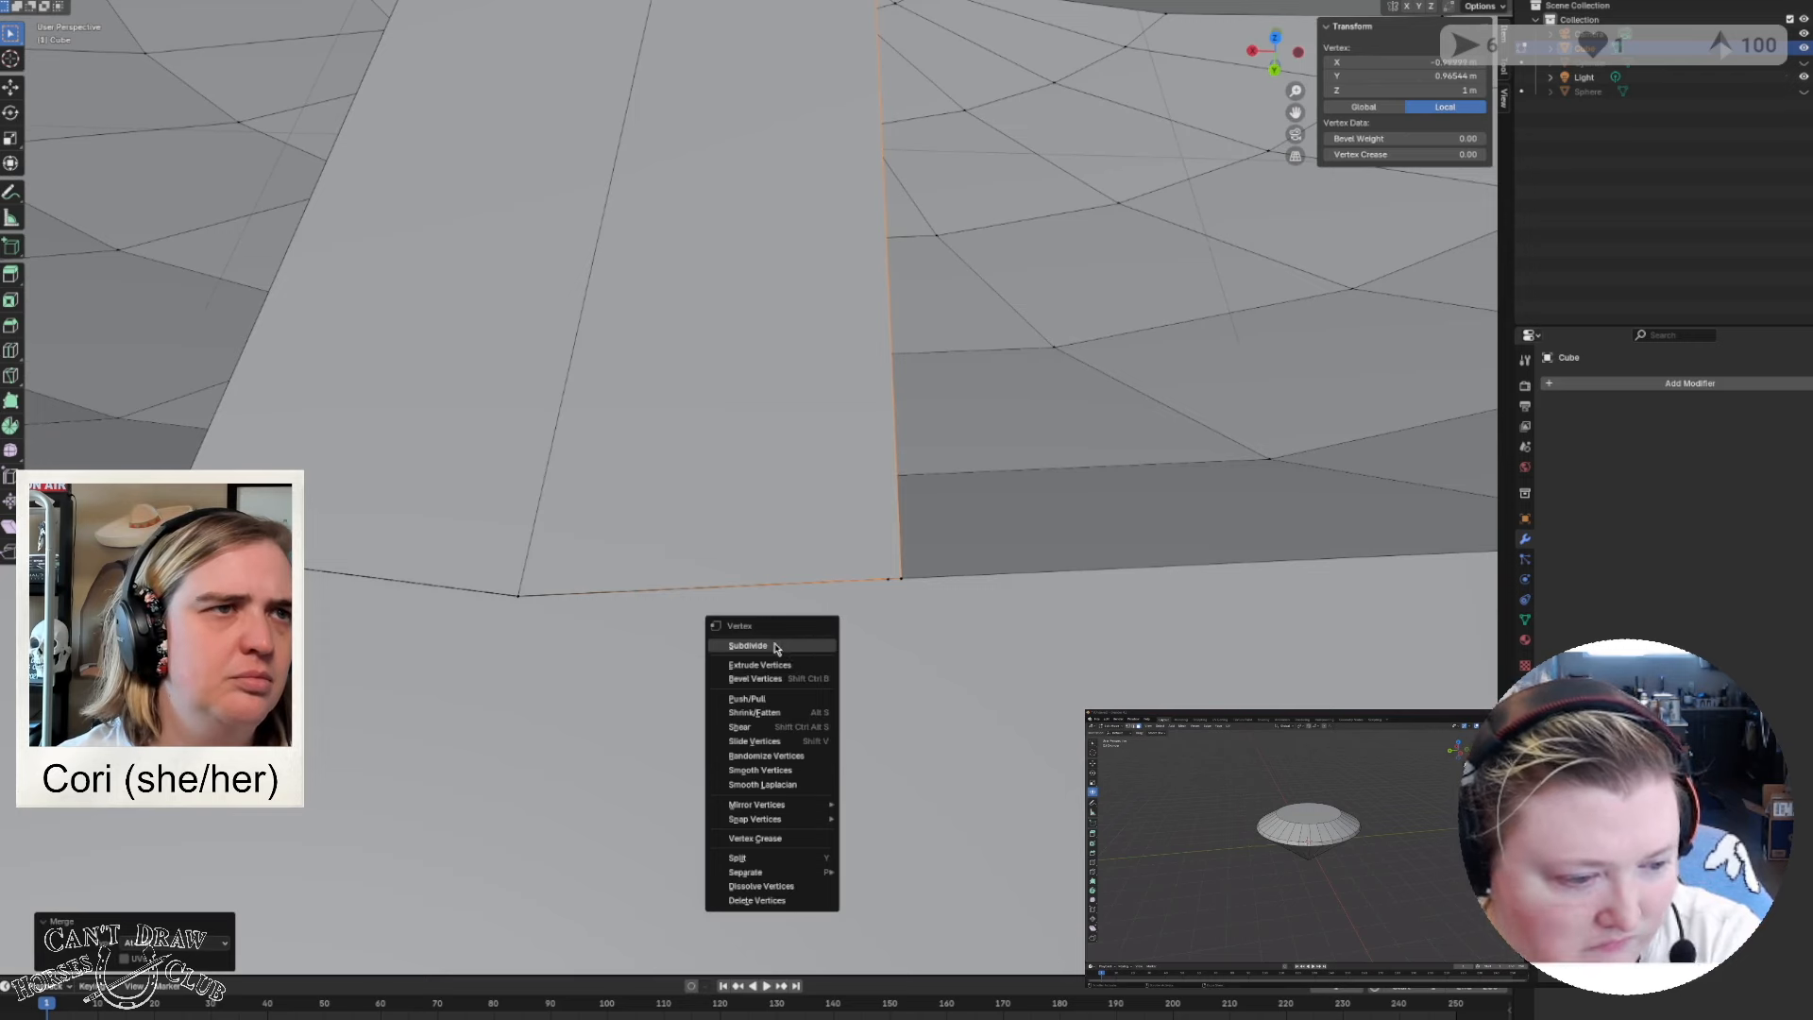
click(839, 553)
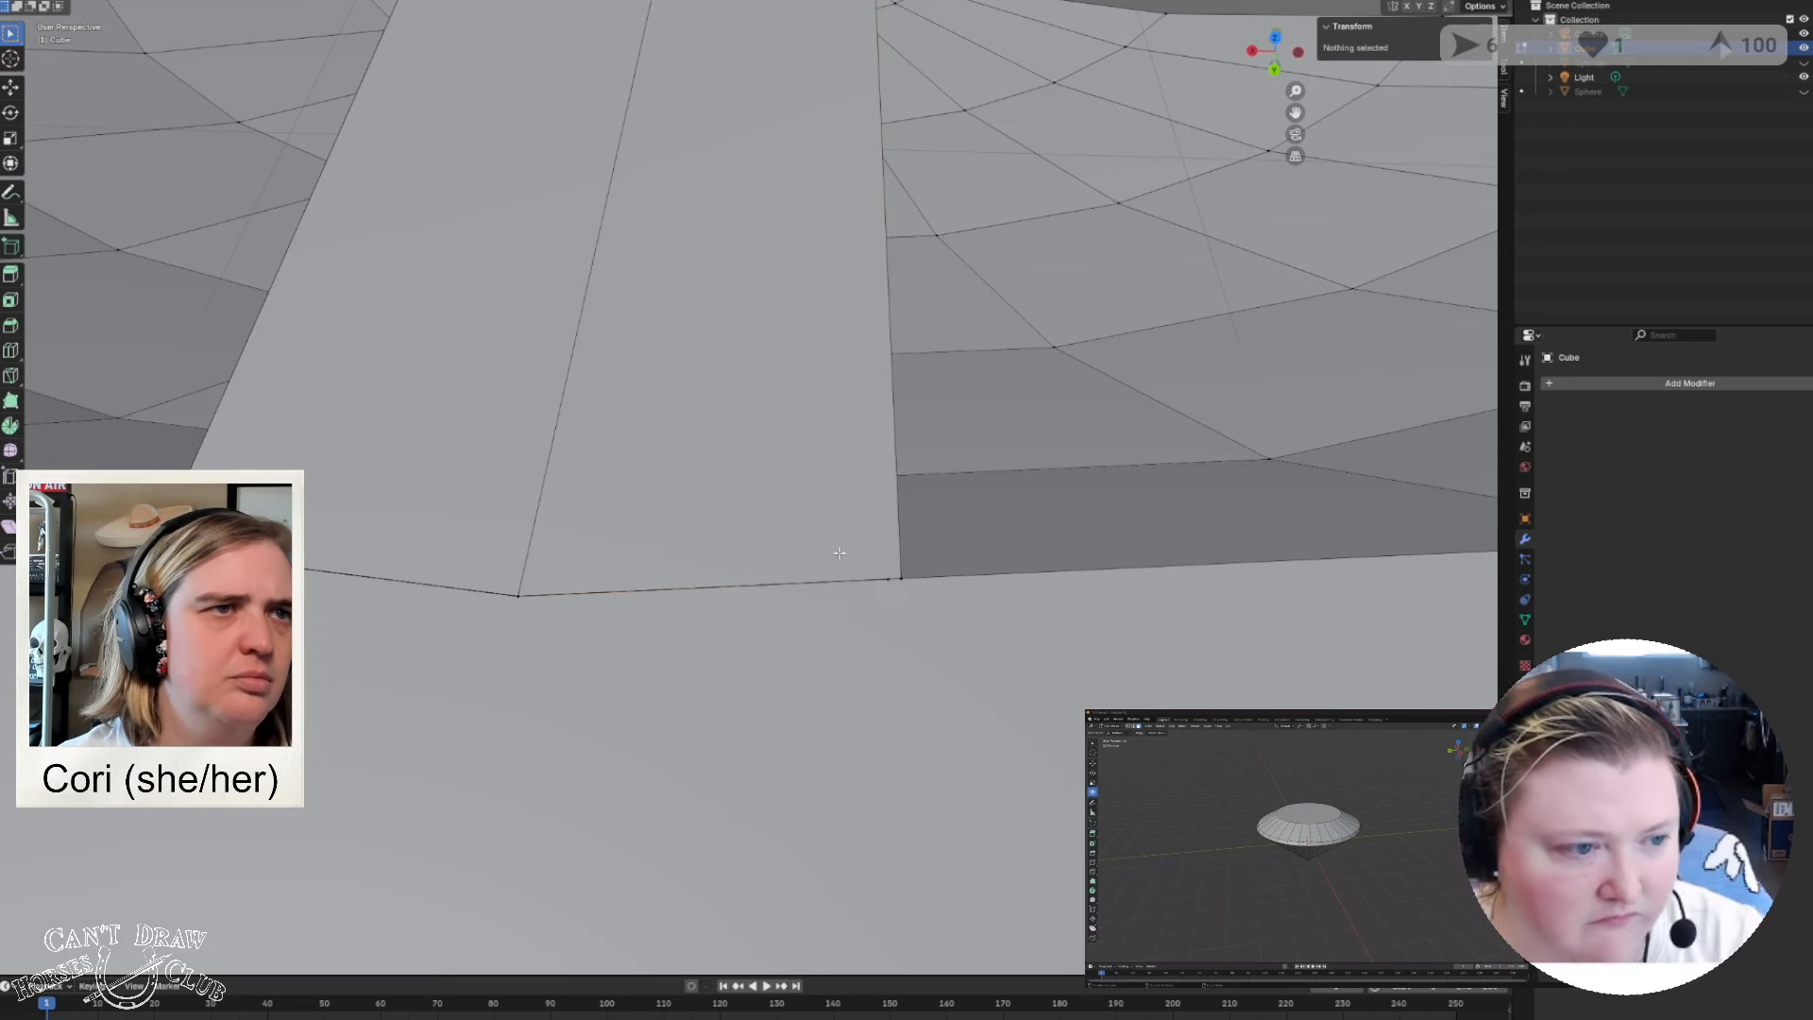
click(890, 583)
shift+click(901, 578)
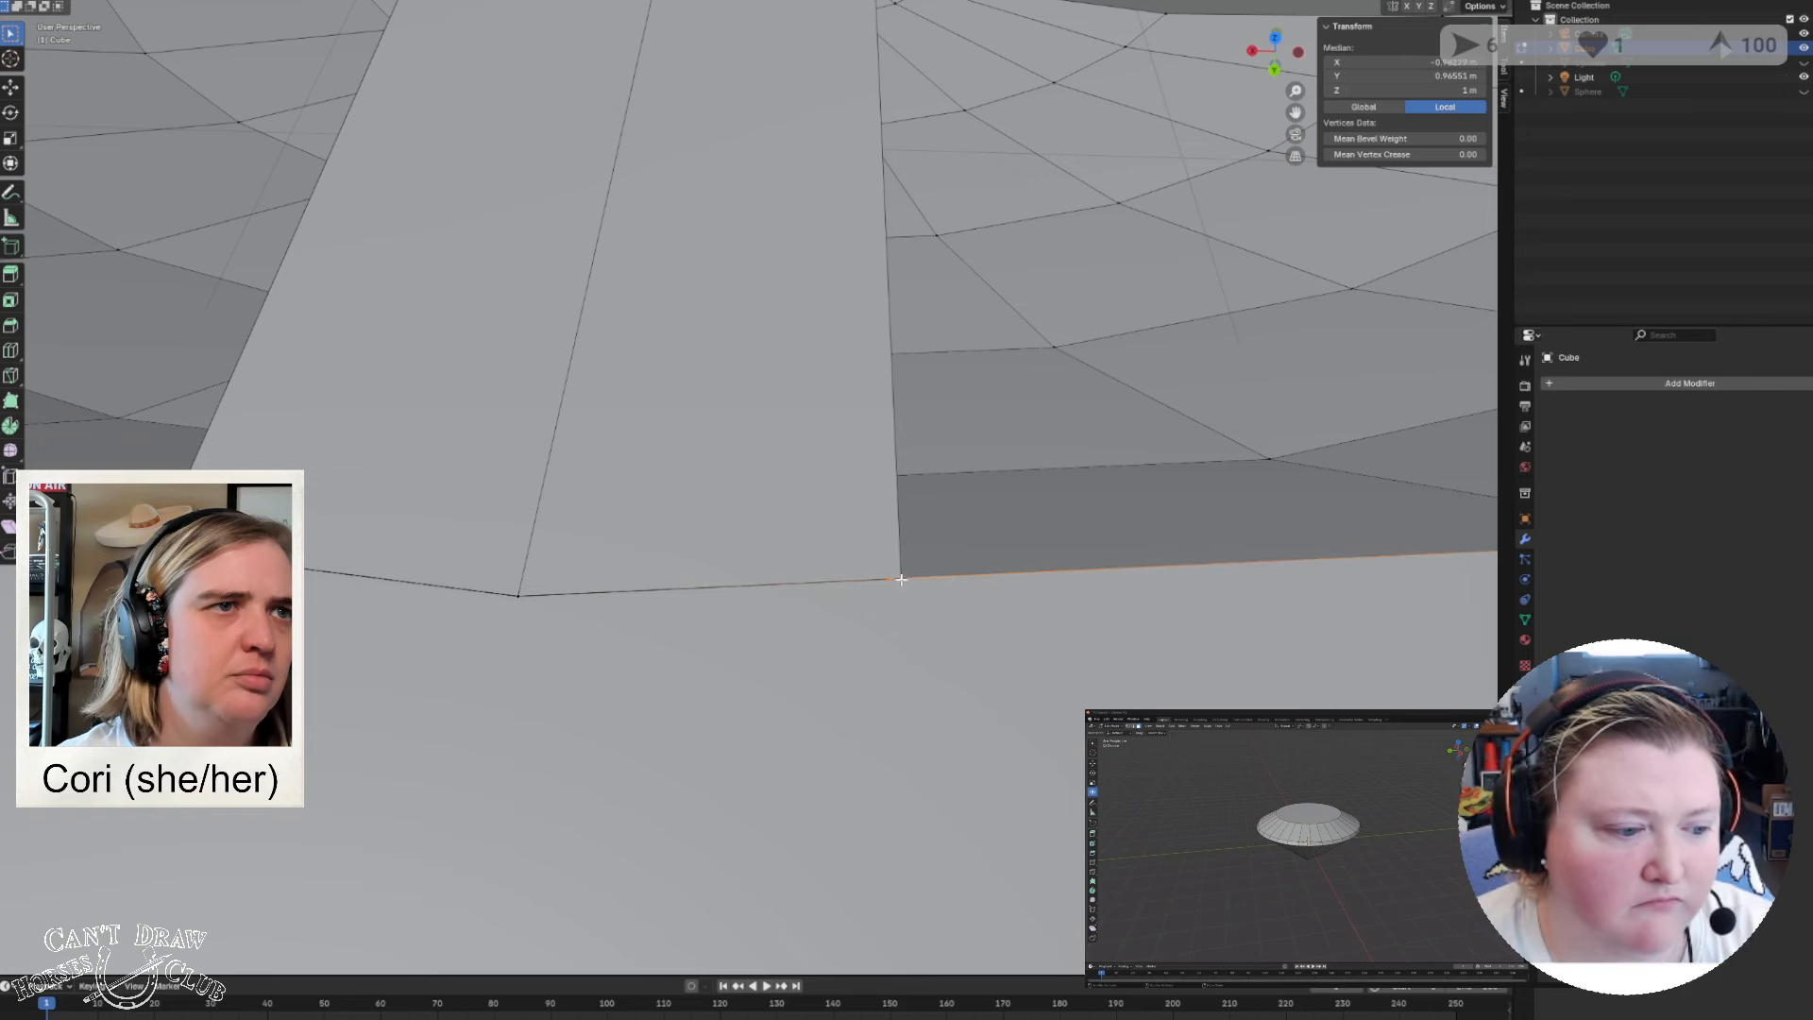
right_click(901, 580)
click(1020, 640)
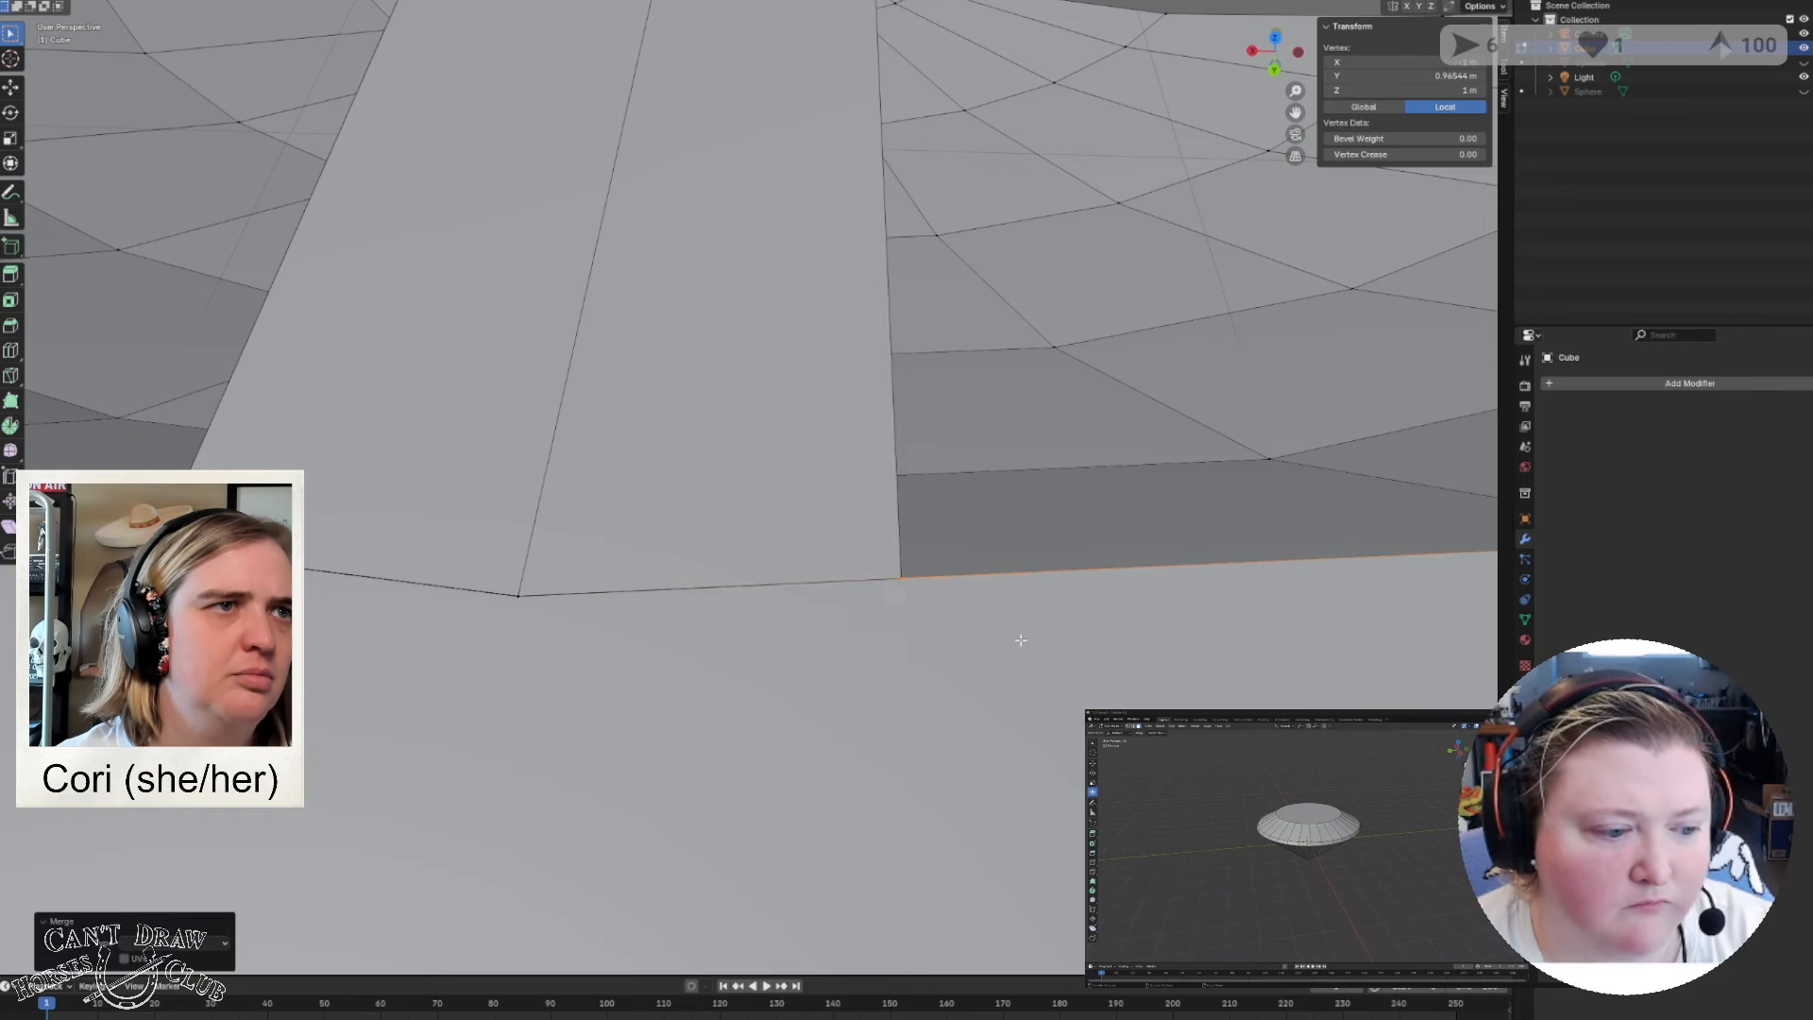
scroll(1020, 640, down, 2)
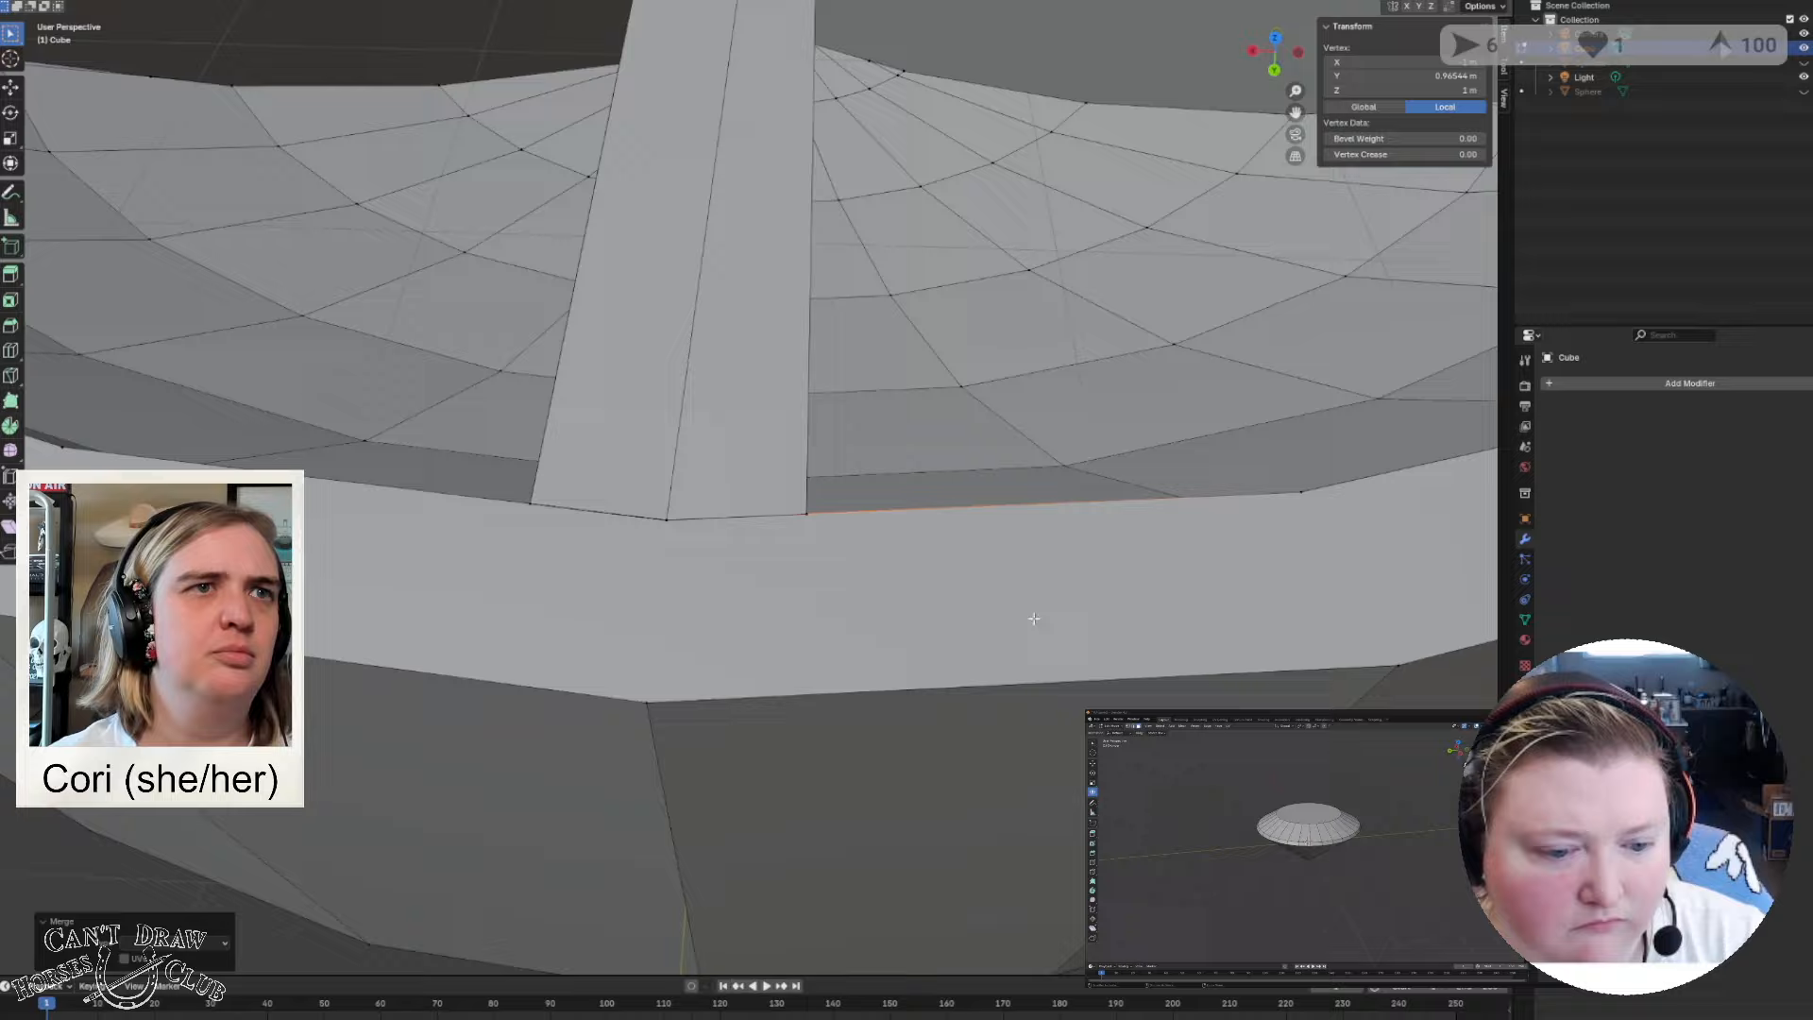
On the next wall end, merge one outer corner vertex into the vertex on the same side edge near the inner rim with At Last.
middle_drag(1034, 618, 927, 466)
scroll(840, 501, up, 6)
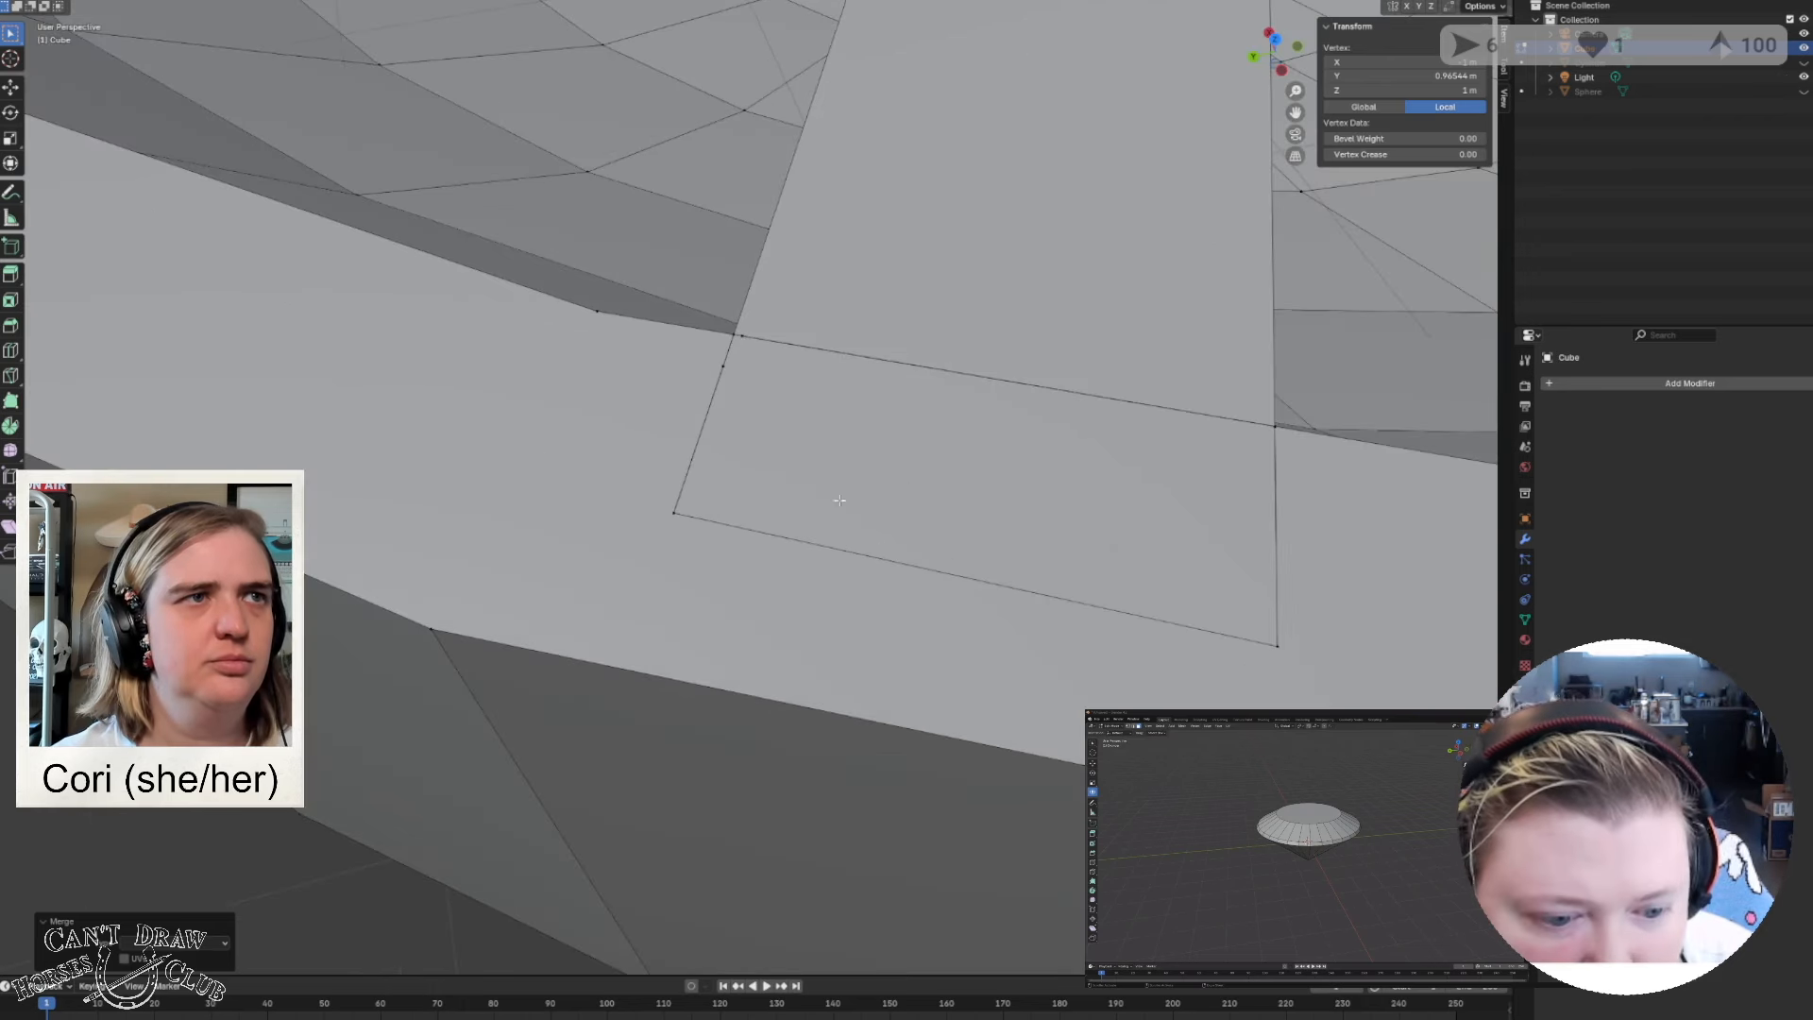
click(699, 522)
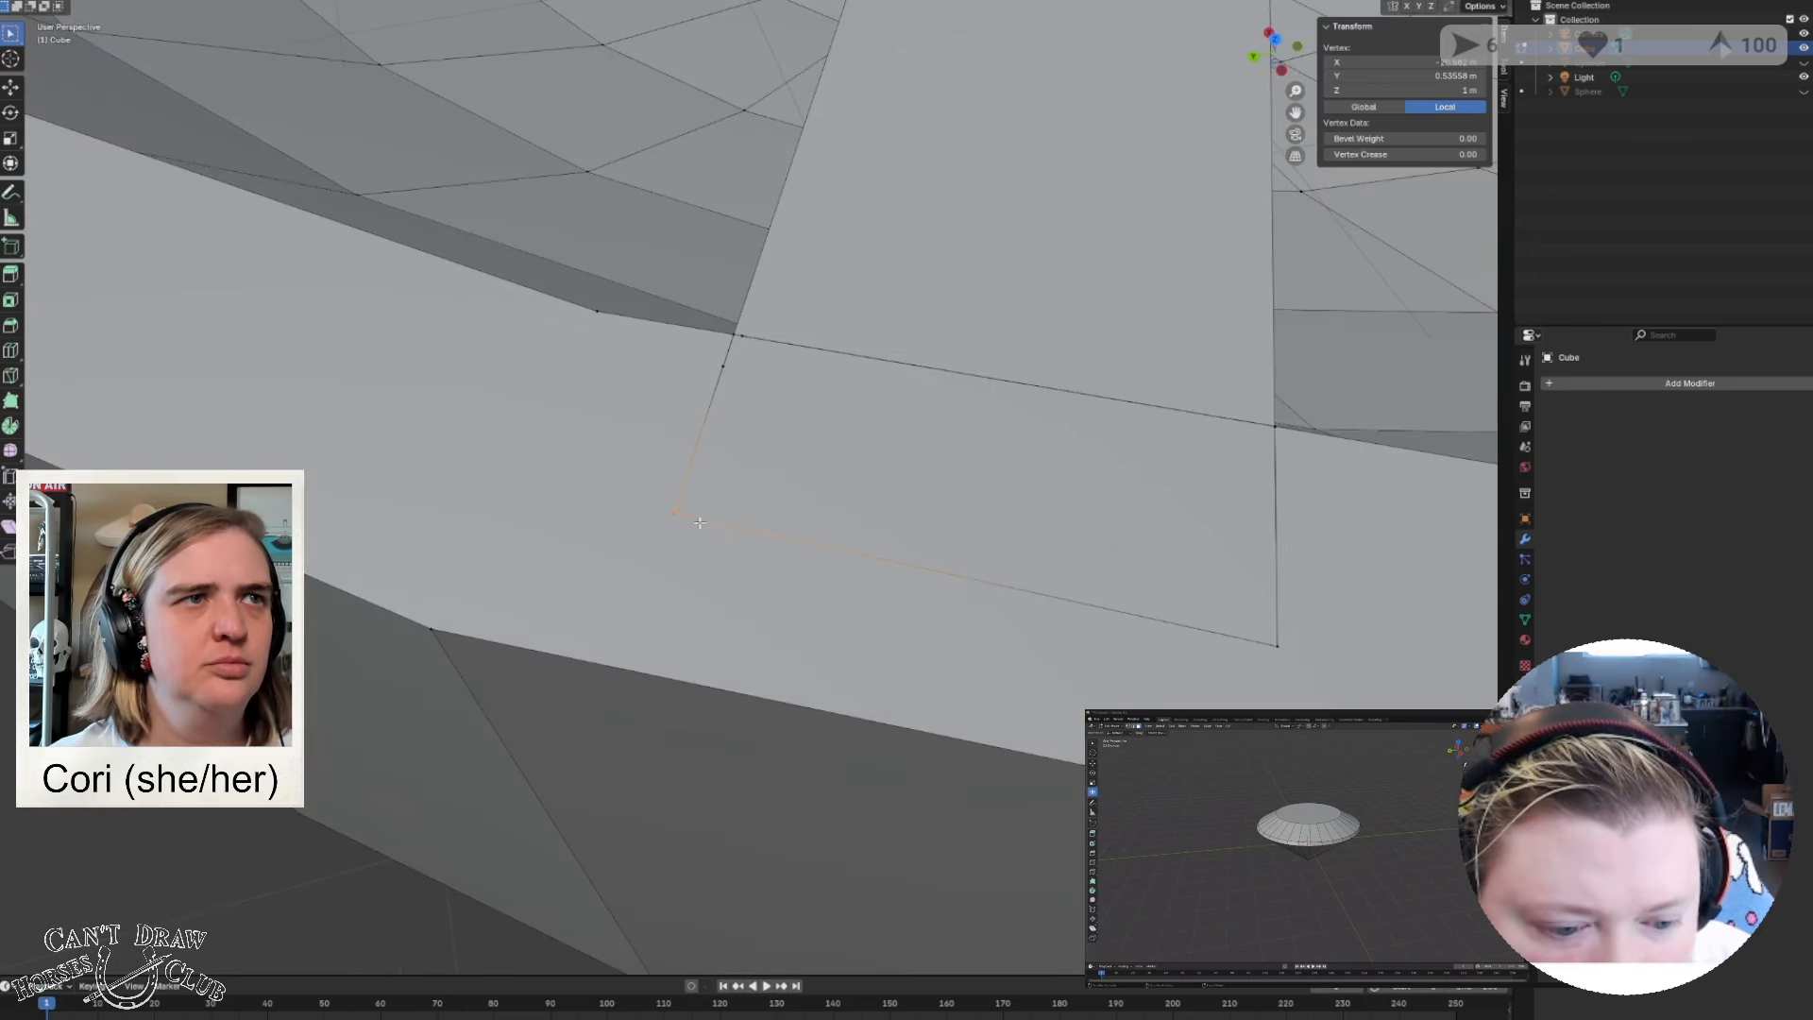
shift+click(724, 365)
key(ctrl+v)
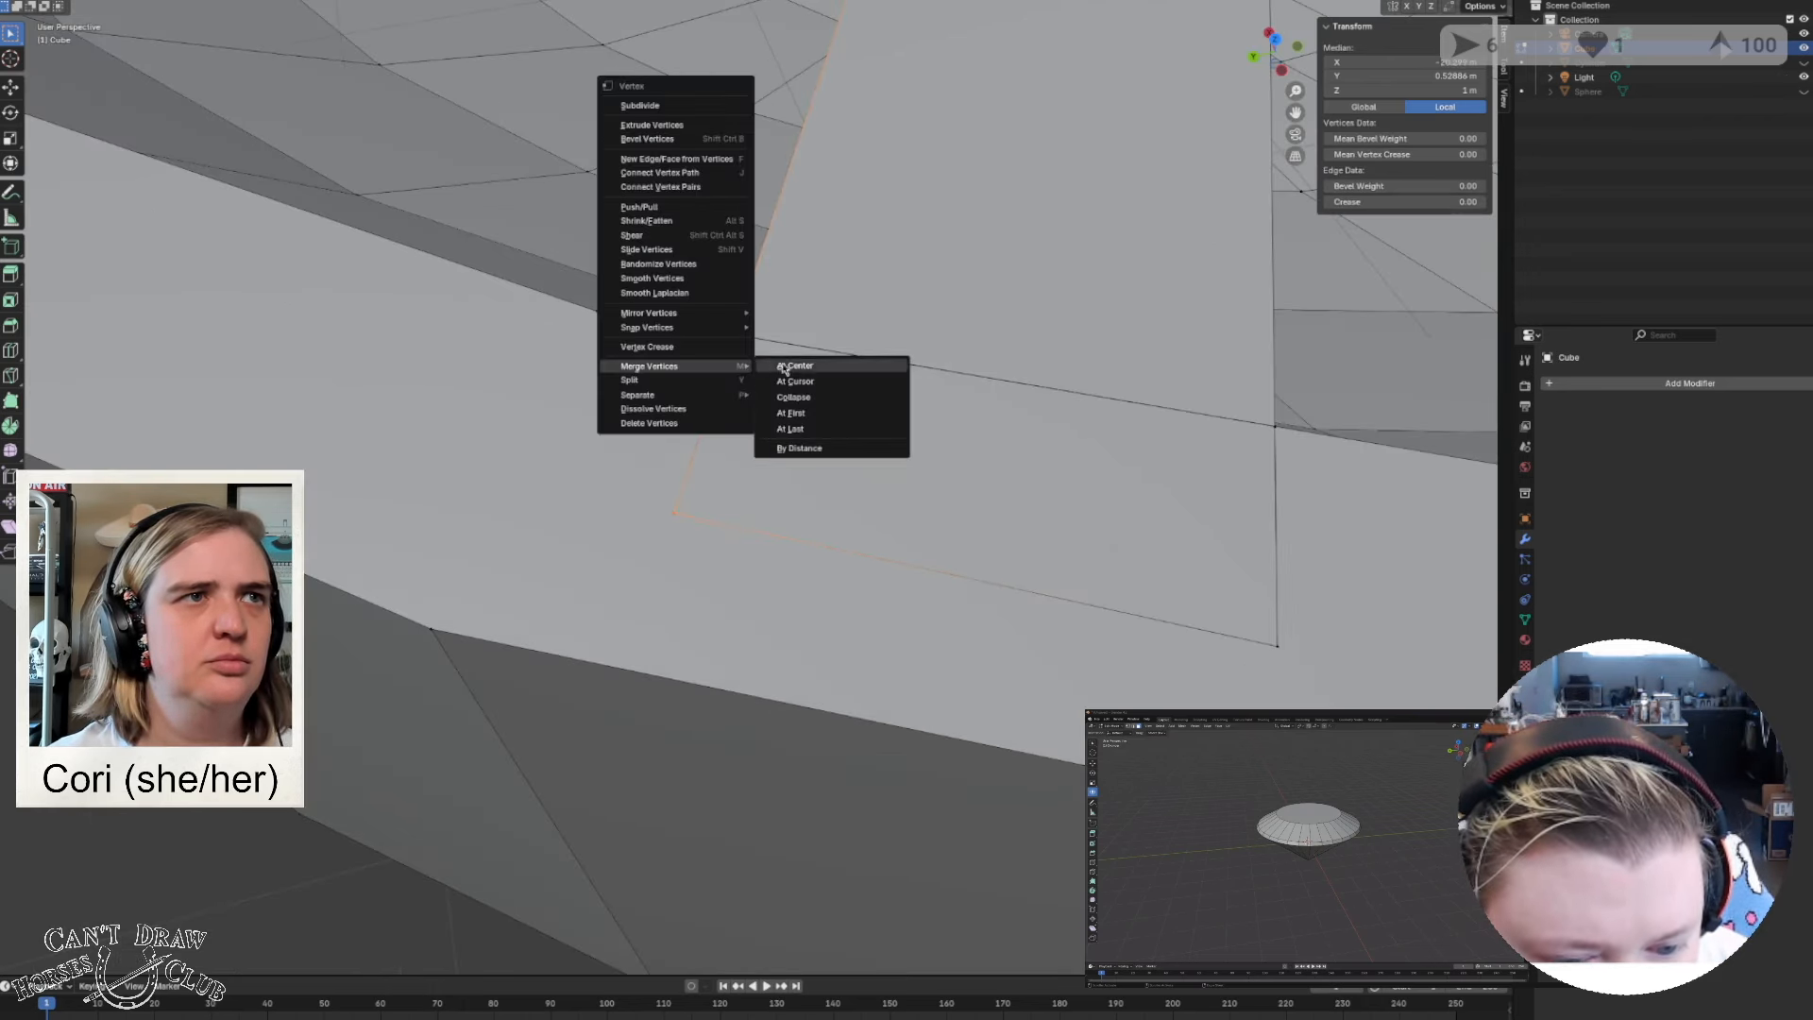
click(839, 429)
Try to merge the opposite outer corner vertex into that side-edge vertex with At Last, and undo the merge.
click(1271, 642)
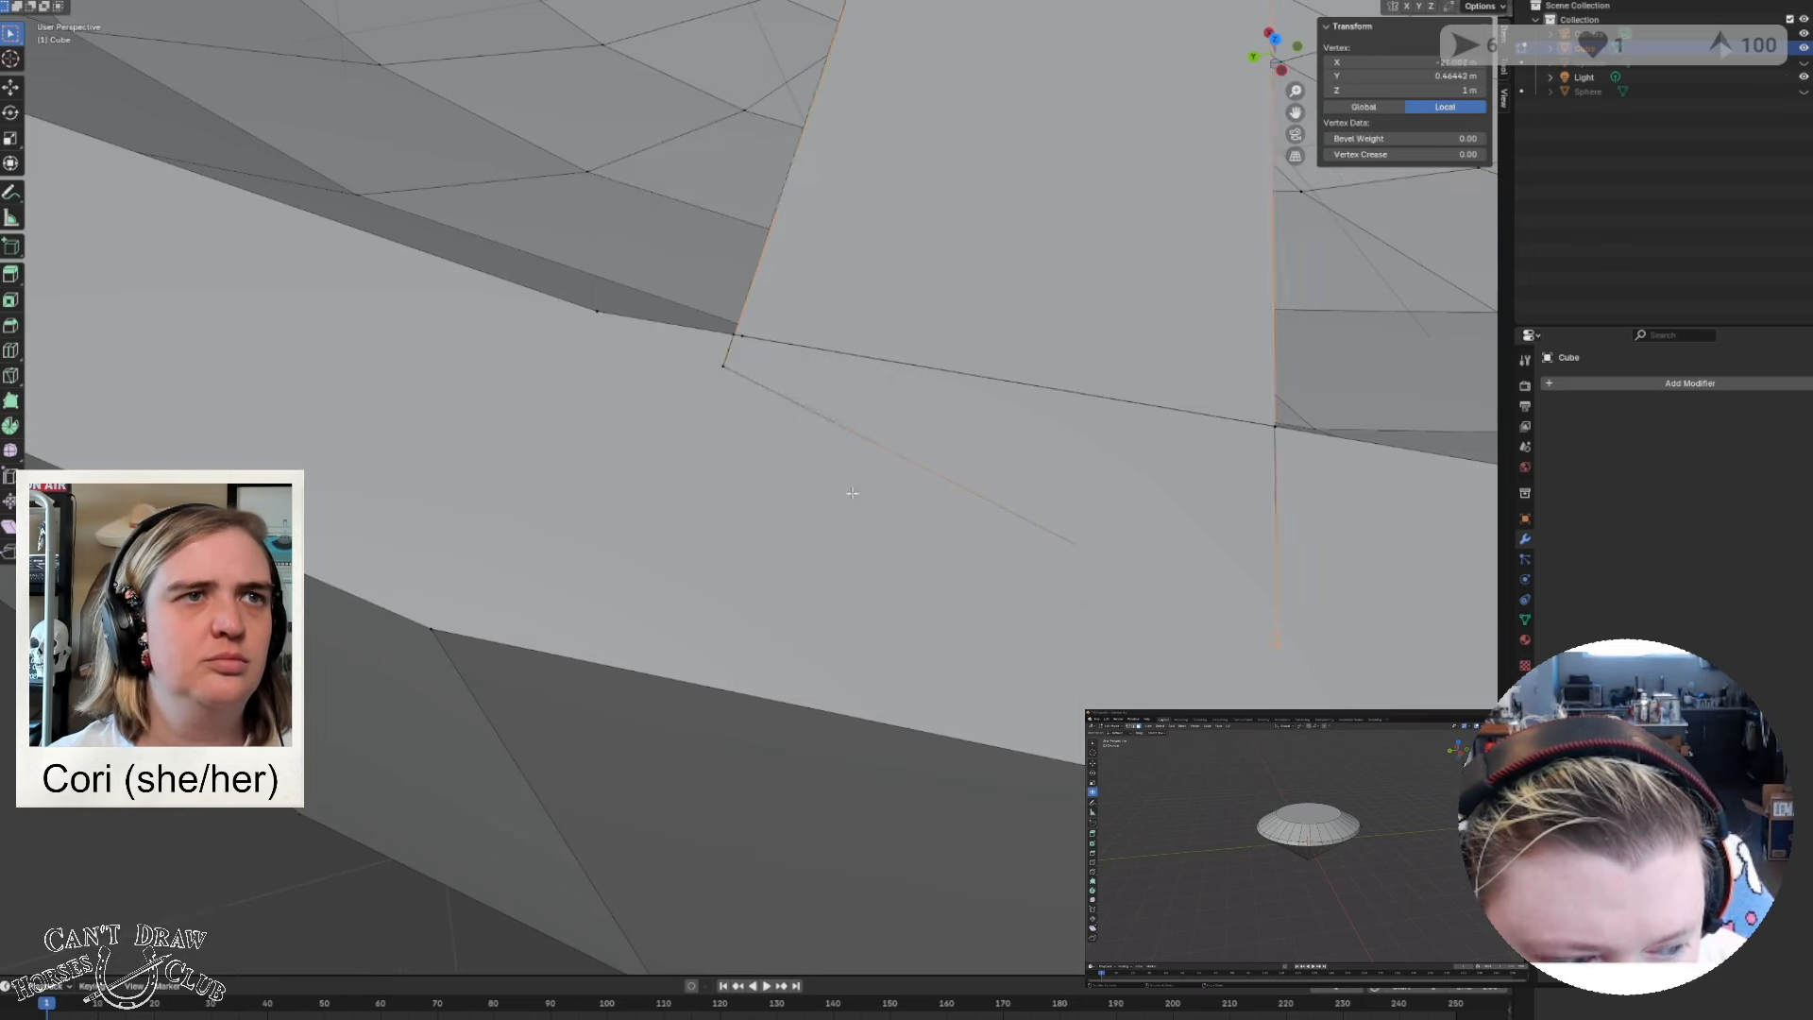
shift+click(722, 369)
right_click(727, 369)
mouse_move(729, 368)
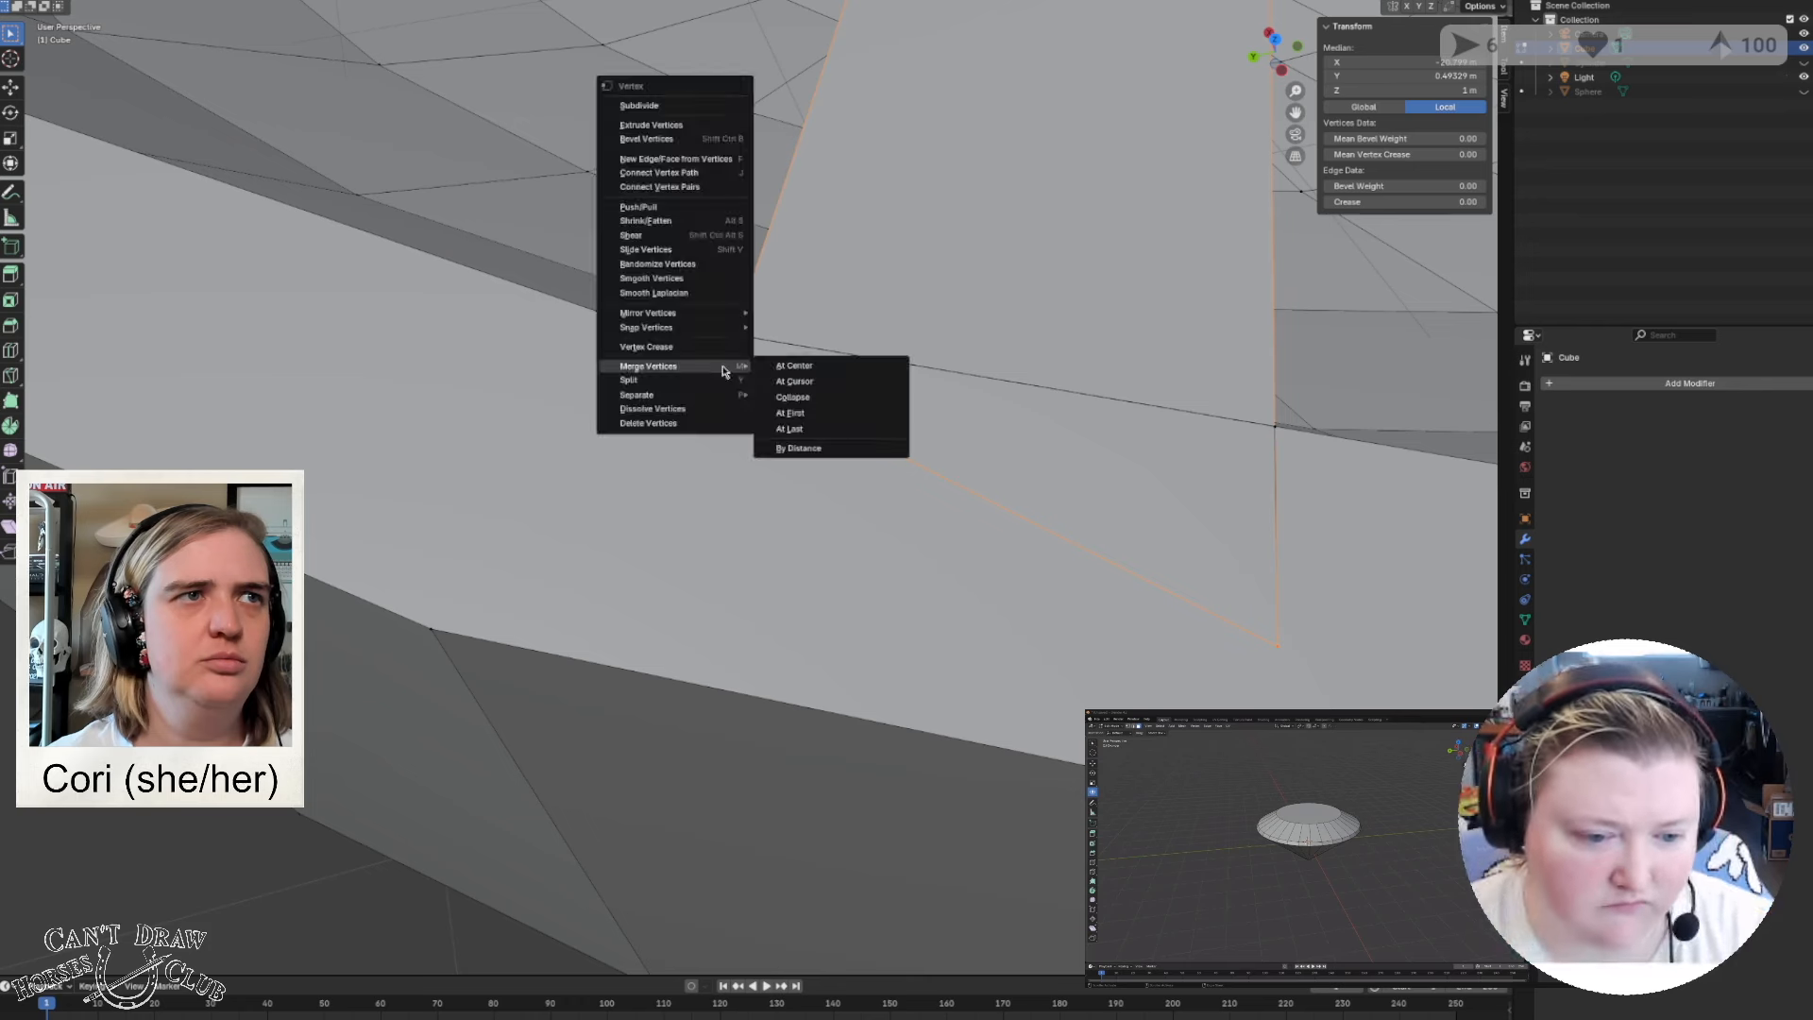
click(837, 433)
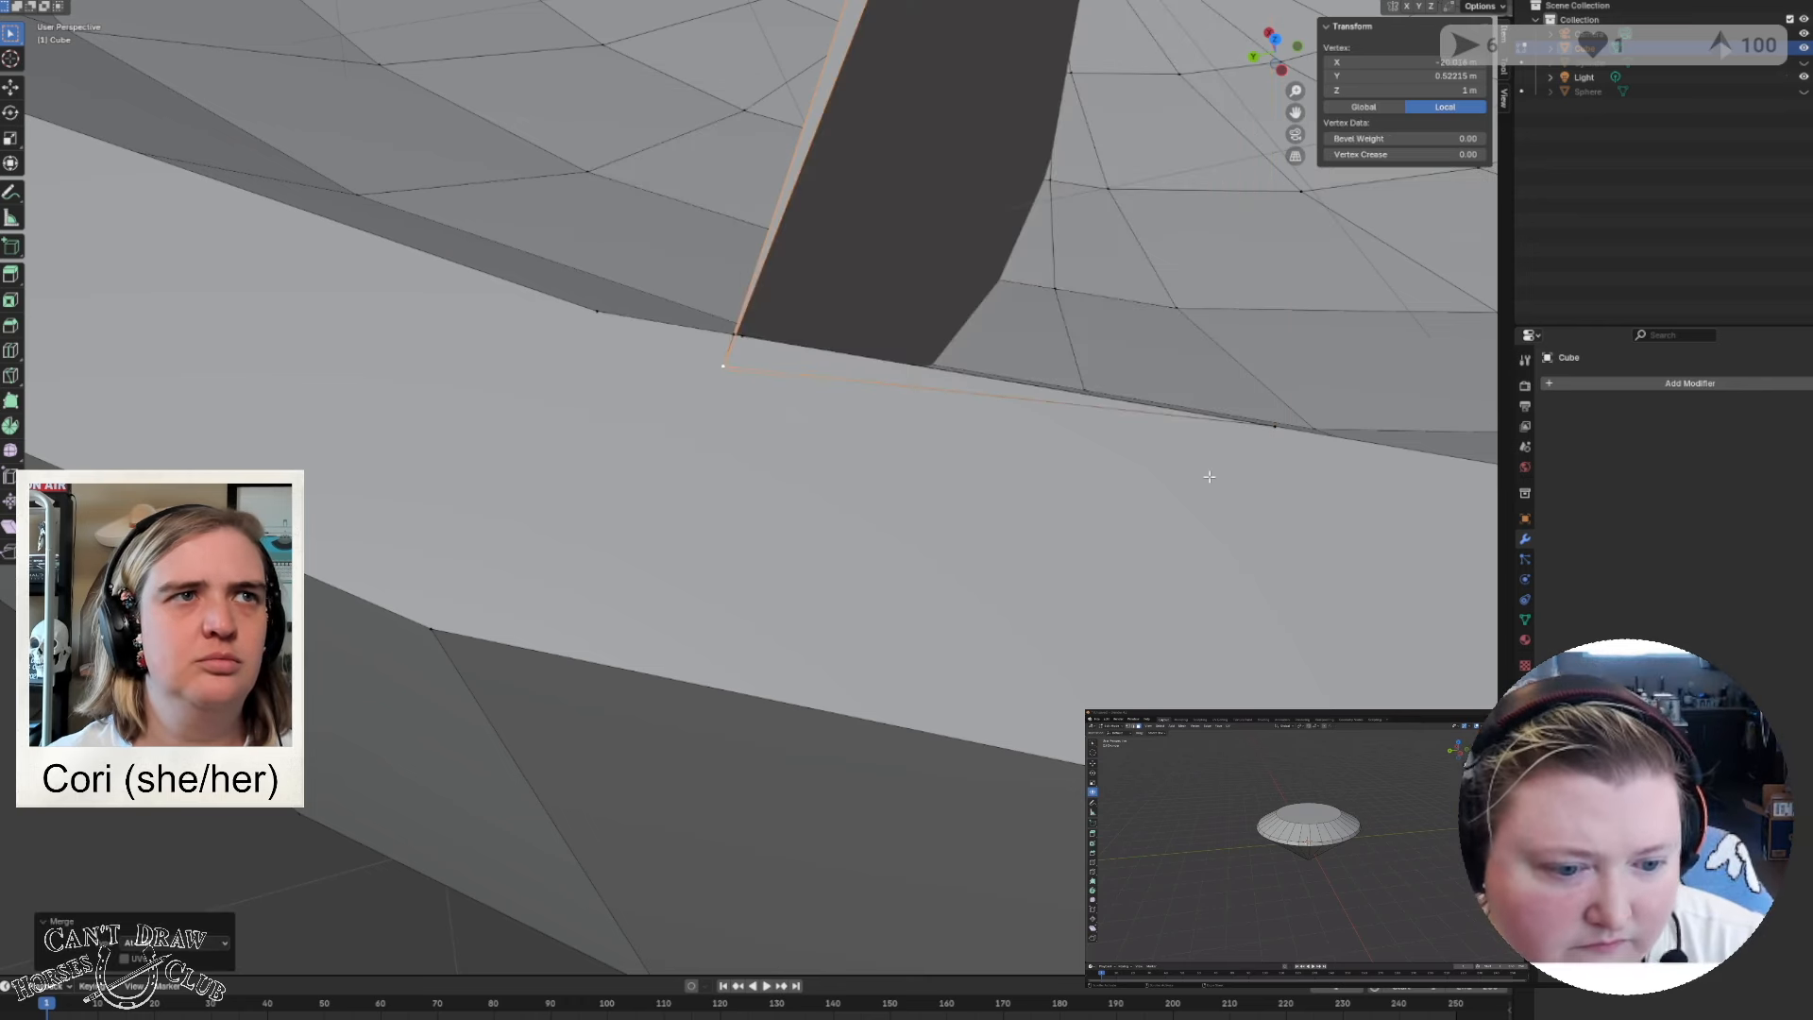
key(ctrl+z)
click(1144, 490)
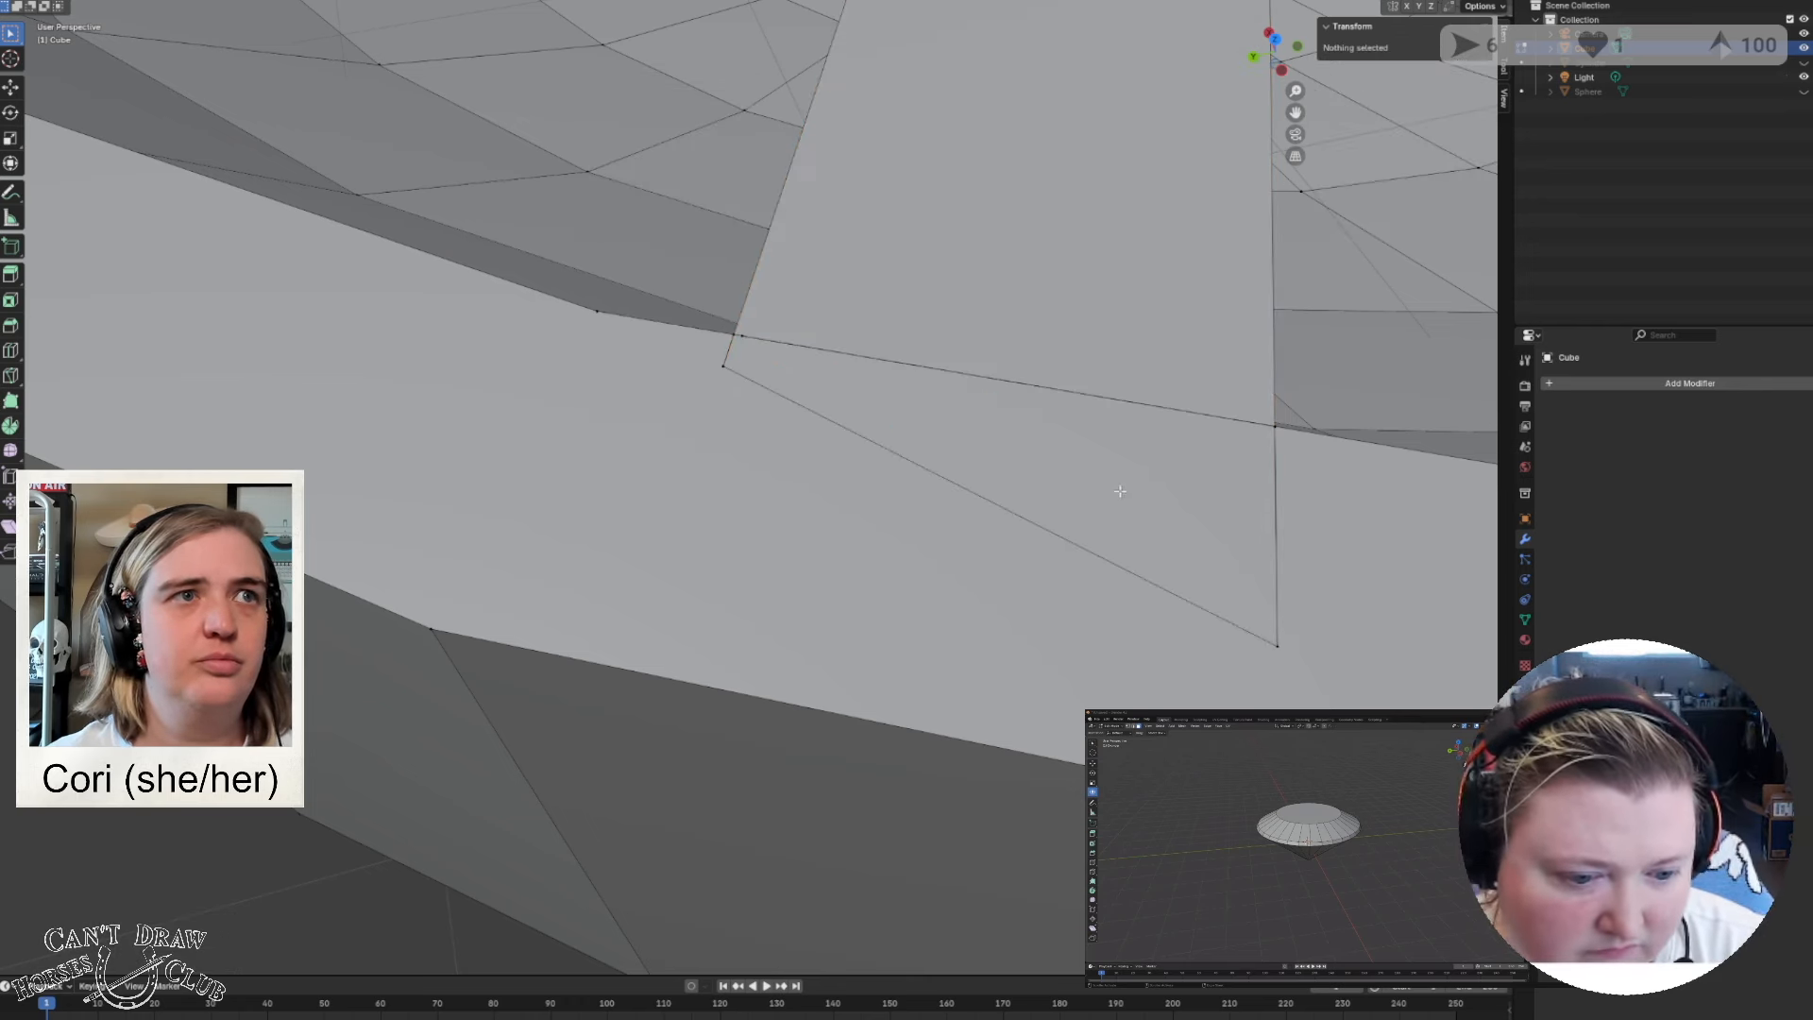
Merge the remaining outer corner vertex into the inner rim corner on its own side of the wall with At Last.
middle_drag(1120, 491, 594, 696)
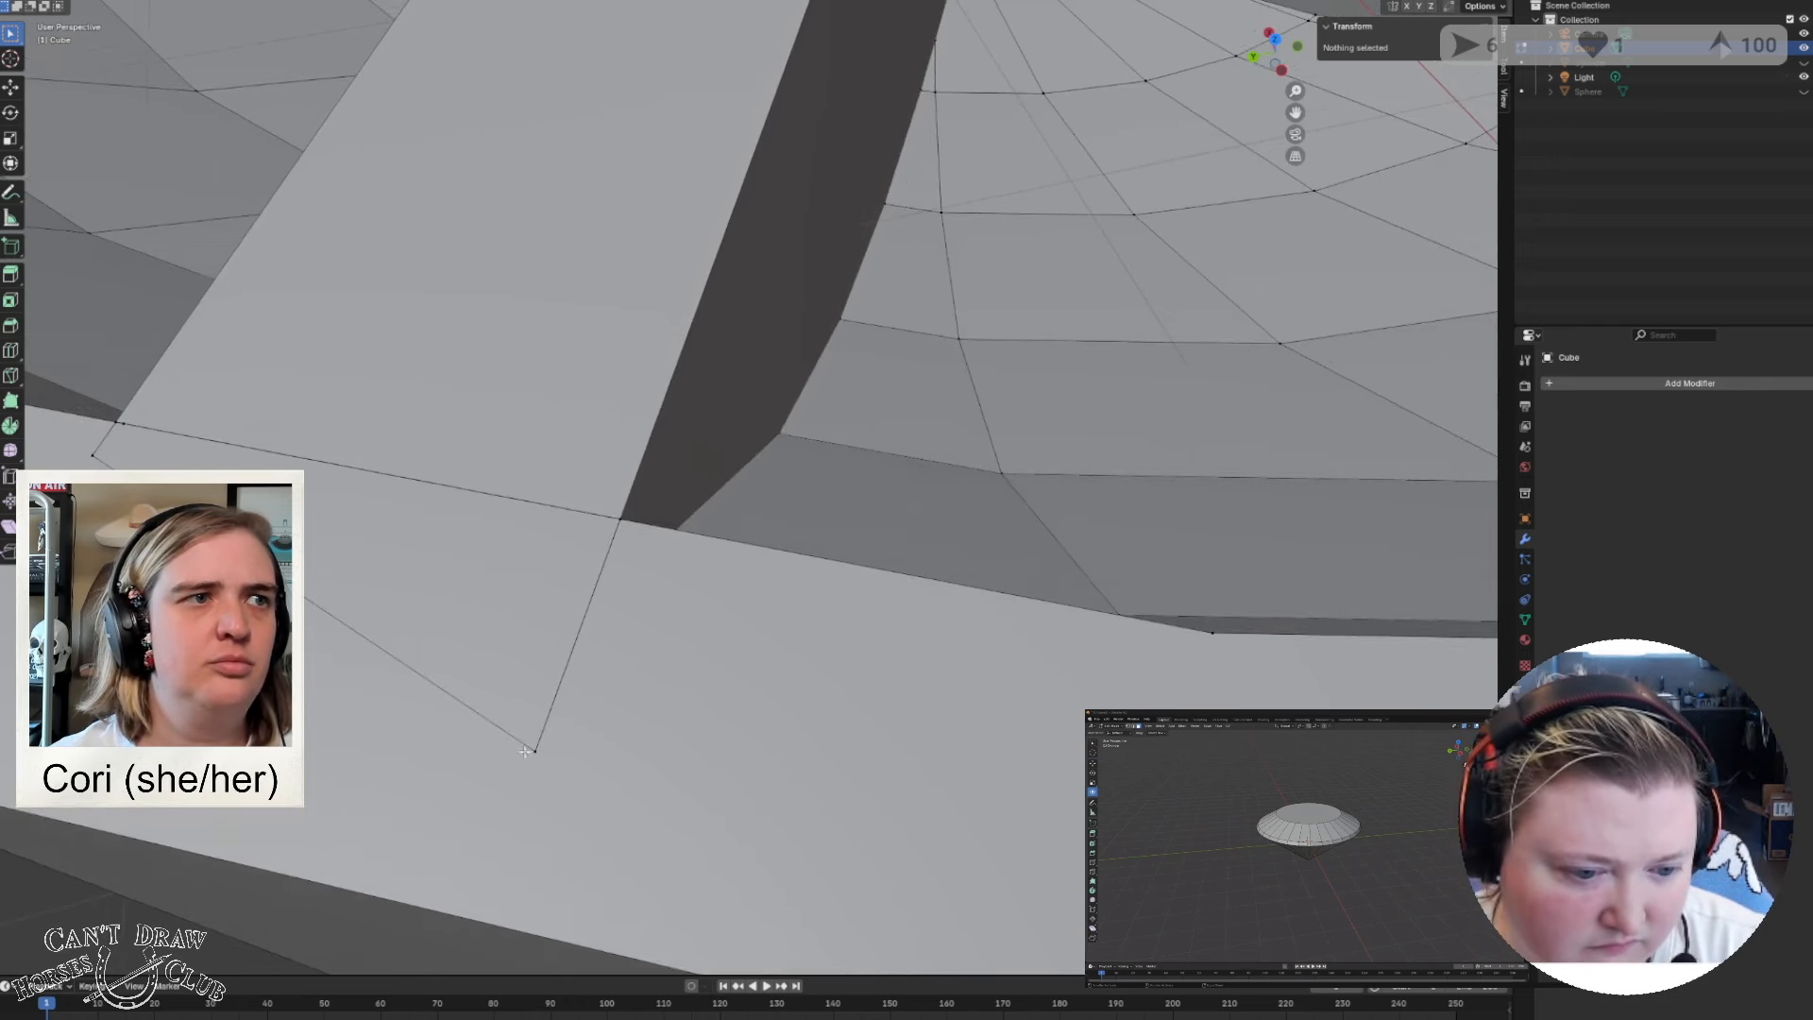
key(ctrl+z)
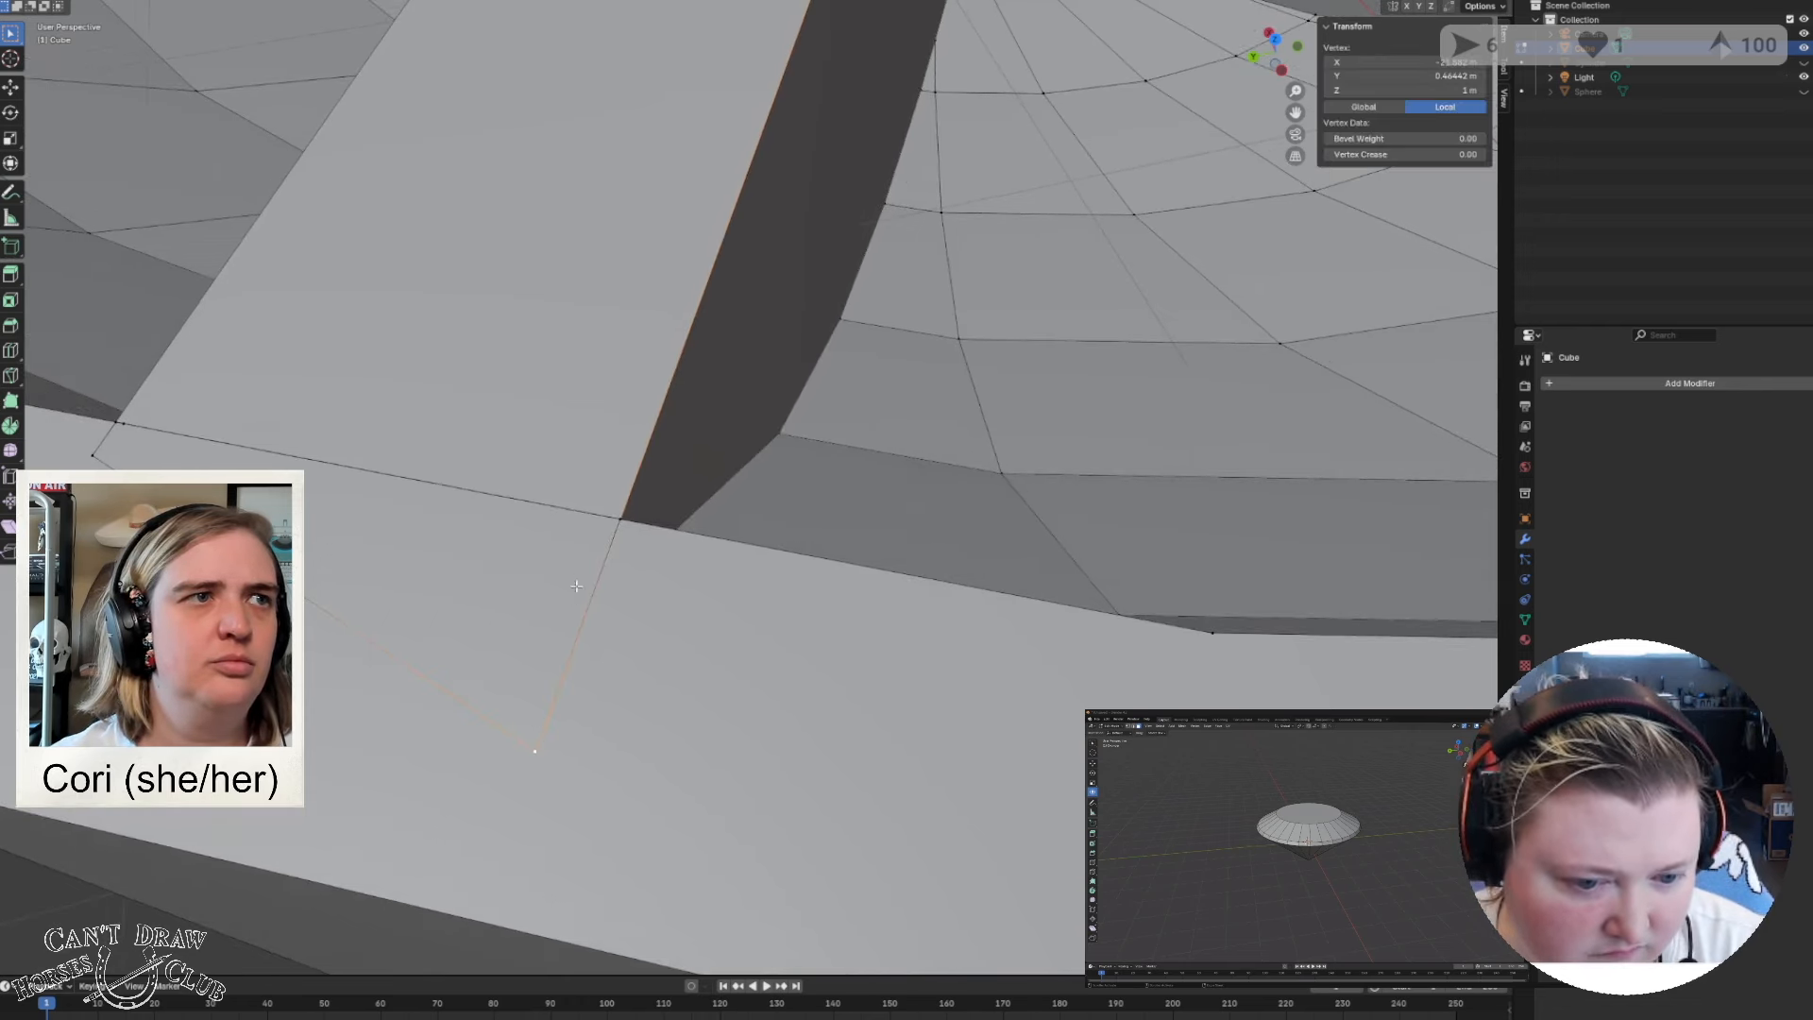
right_click(622, 526)
mouse_move(623, 526)
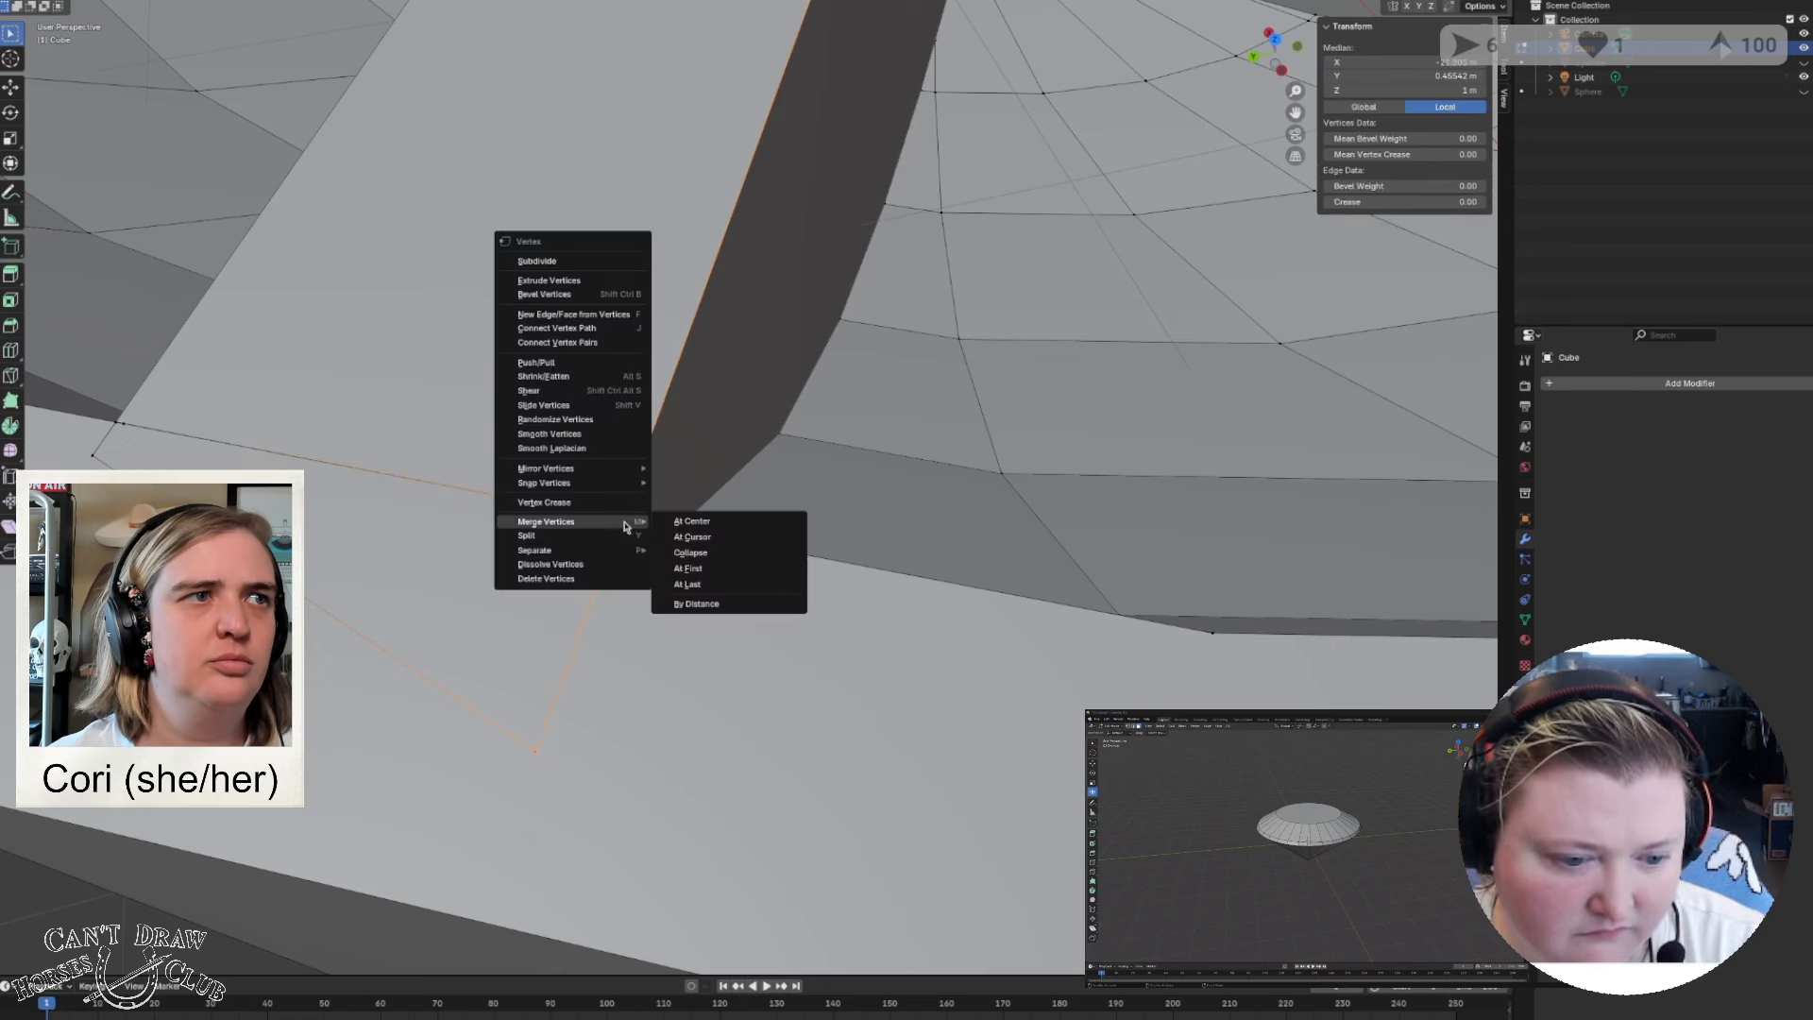
click(696, 579)
Merge the side-edge vertex just outside the opposite inner rim corner into that corner with At Last.
middle_drag(534, 585, 739, 646)
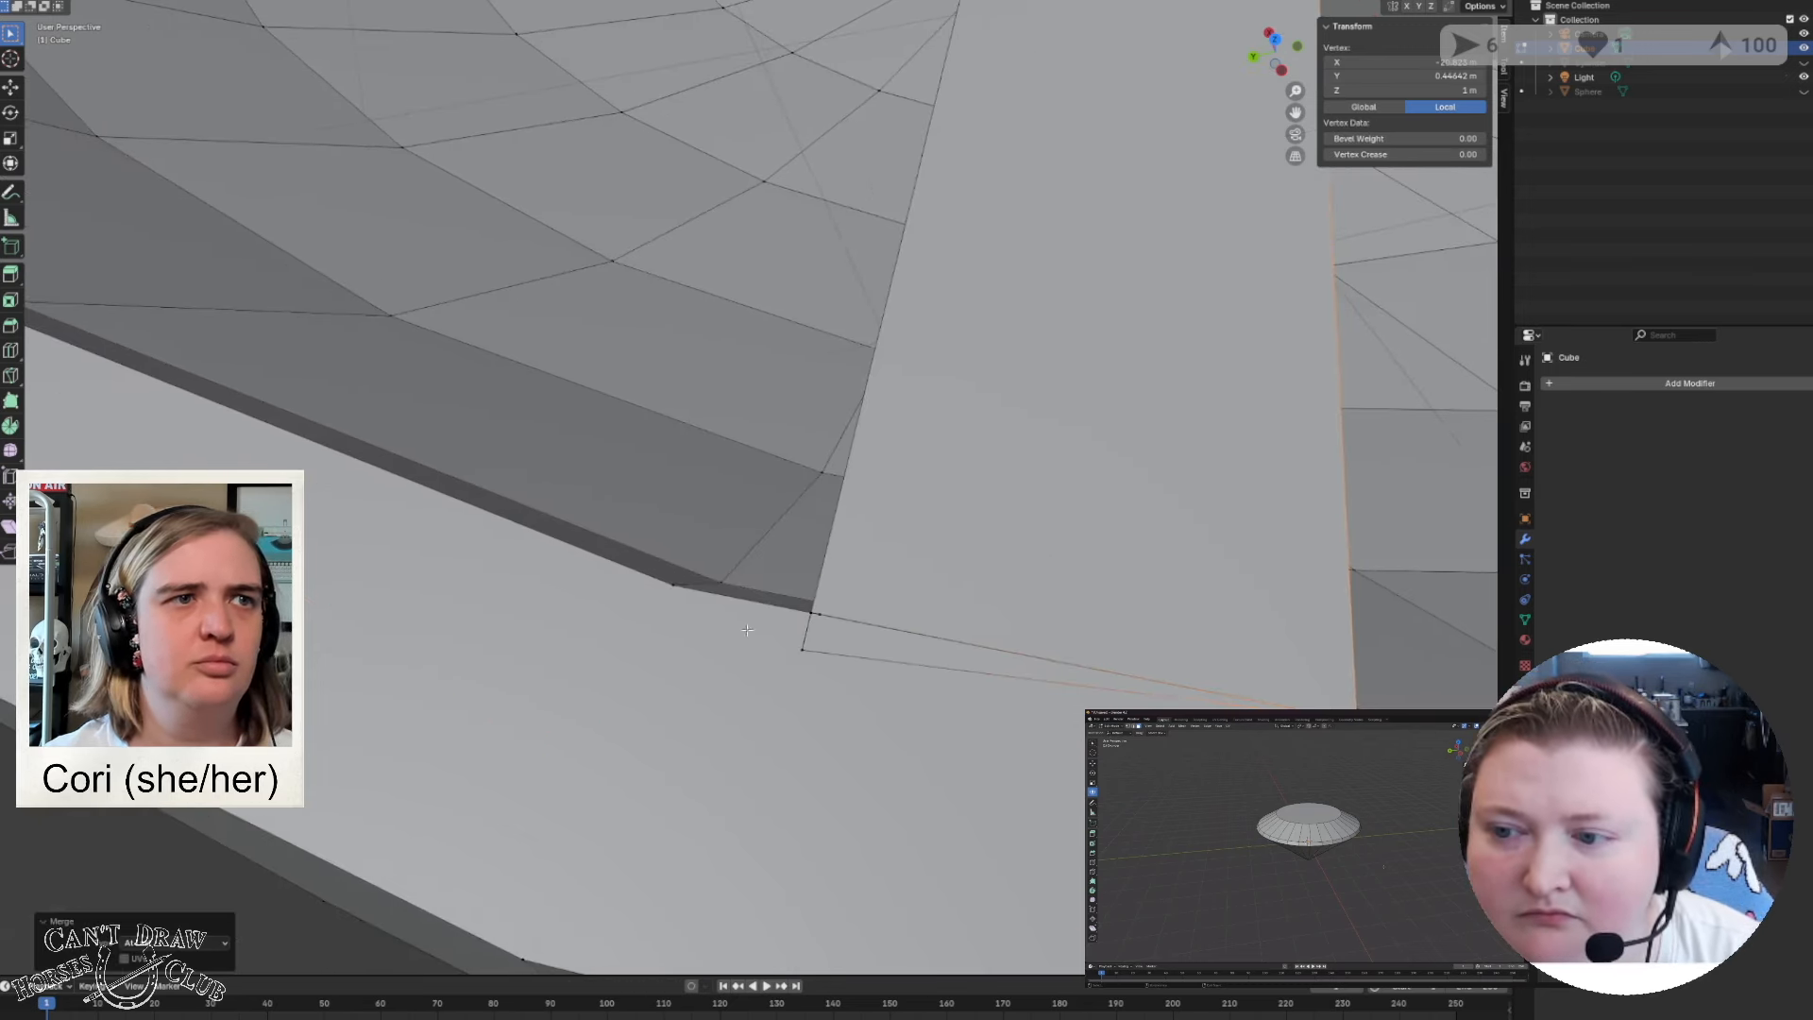
click(804, 625)
shift+click(804, 620)
right_click(810, 613)
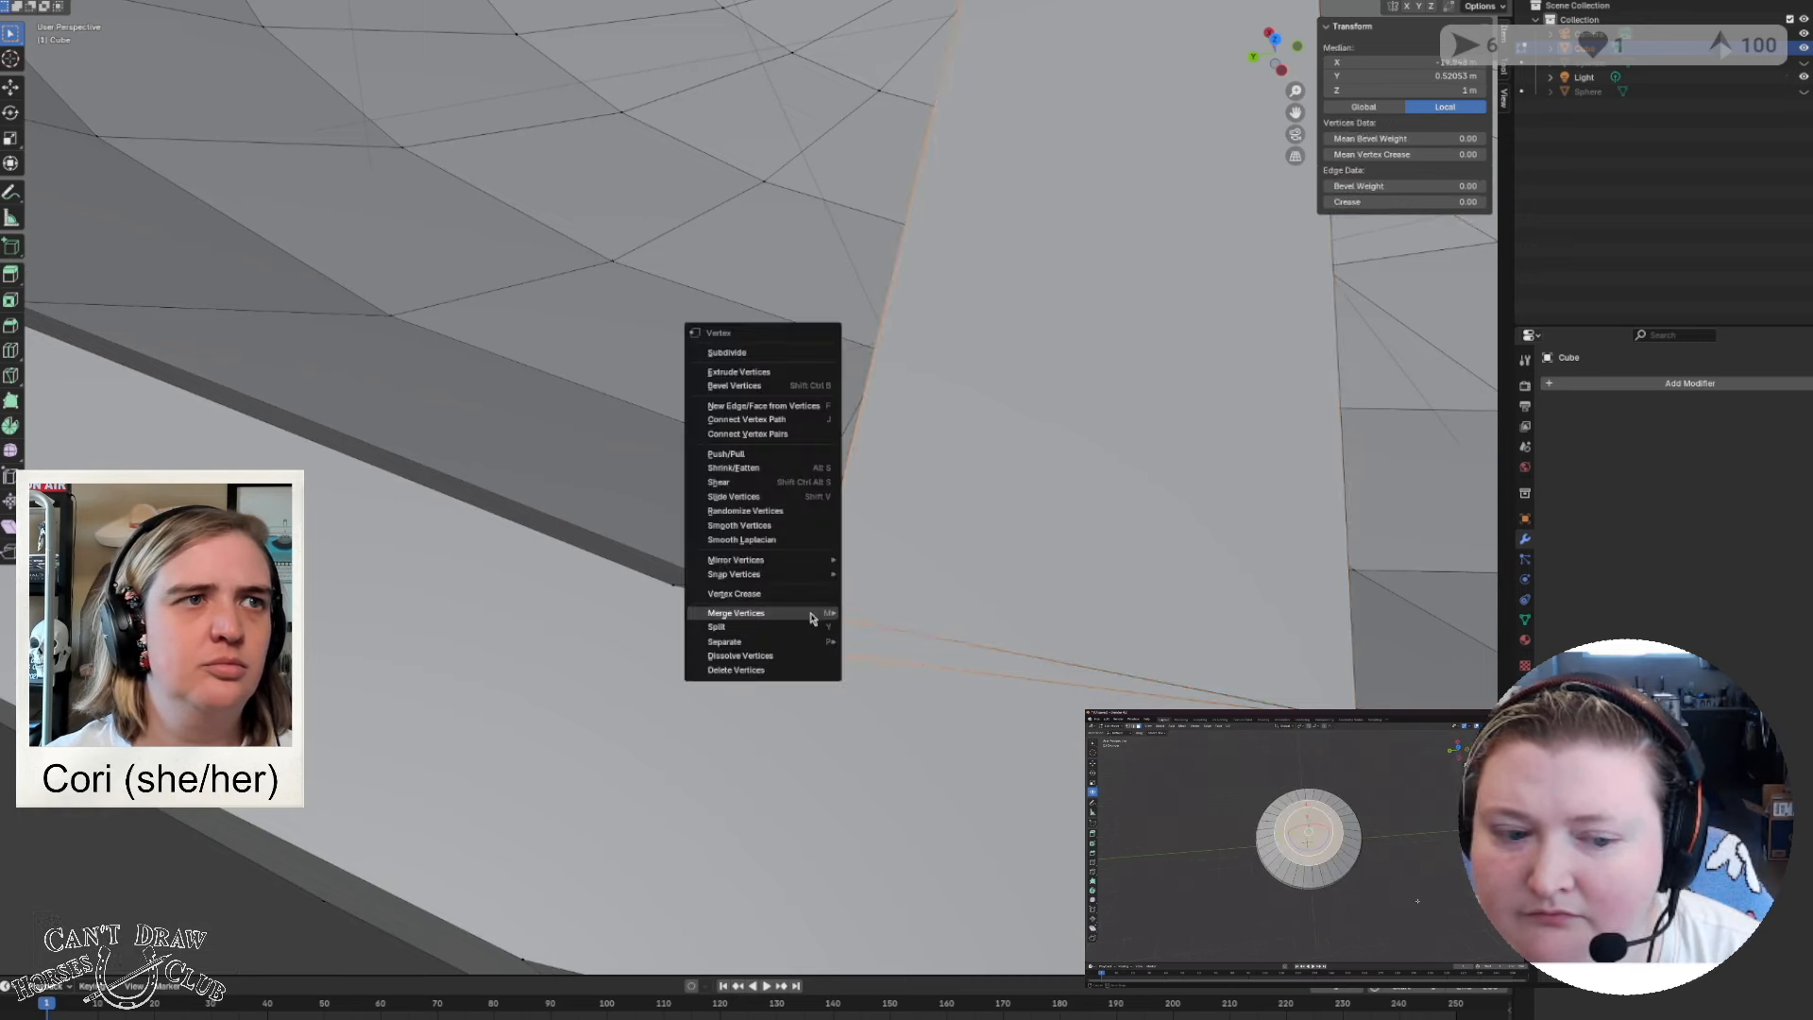
mouse_move(814, 613)
click(882, 676)
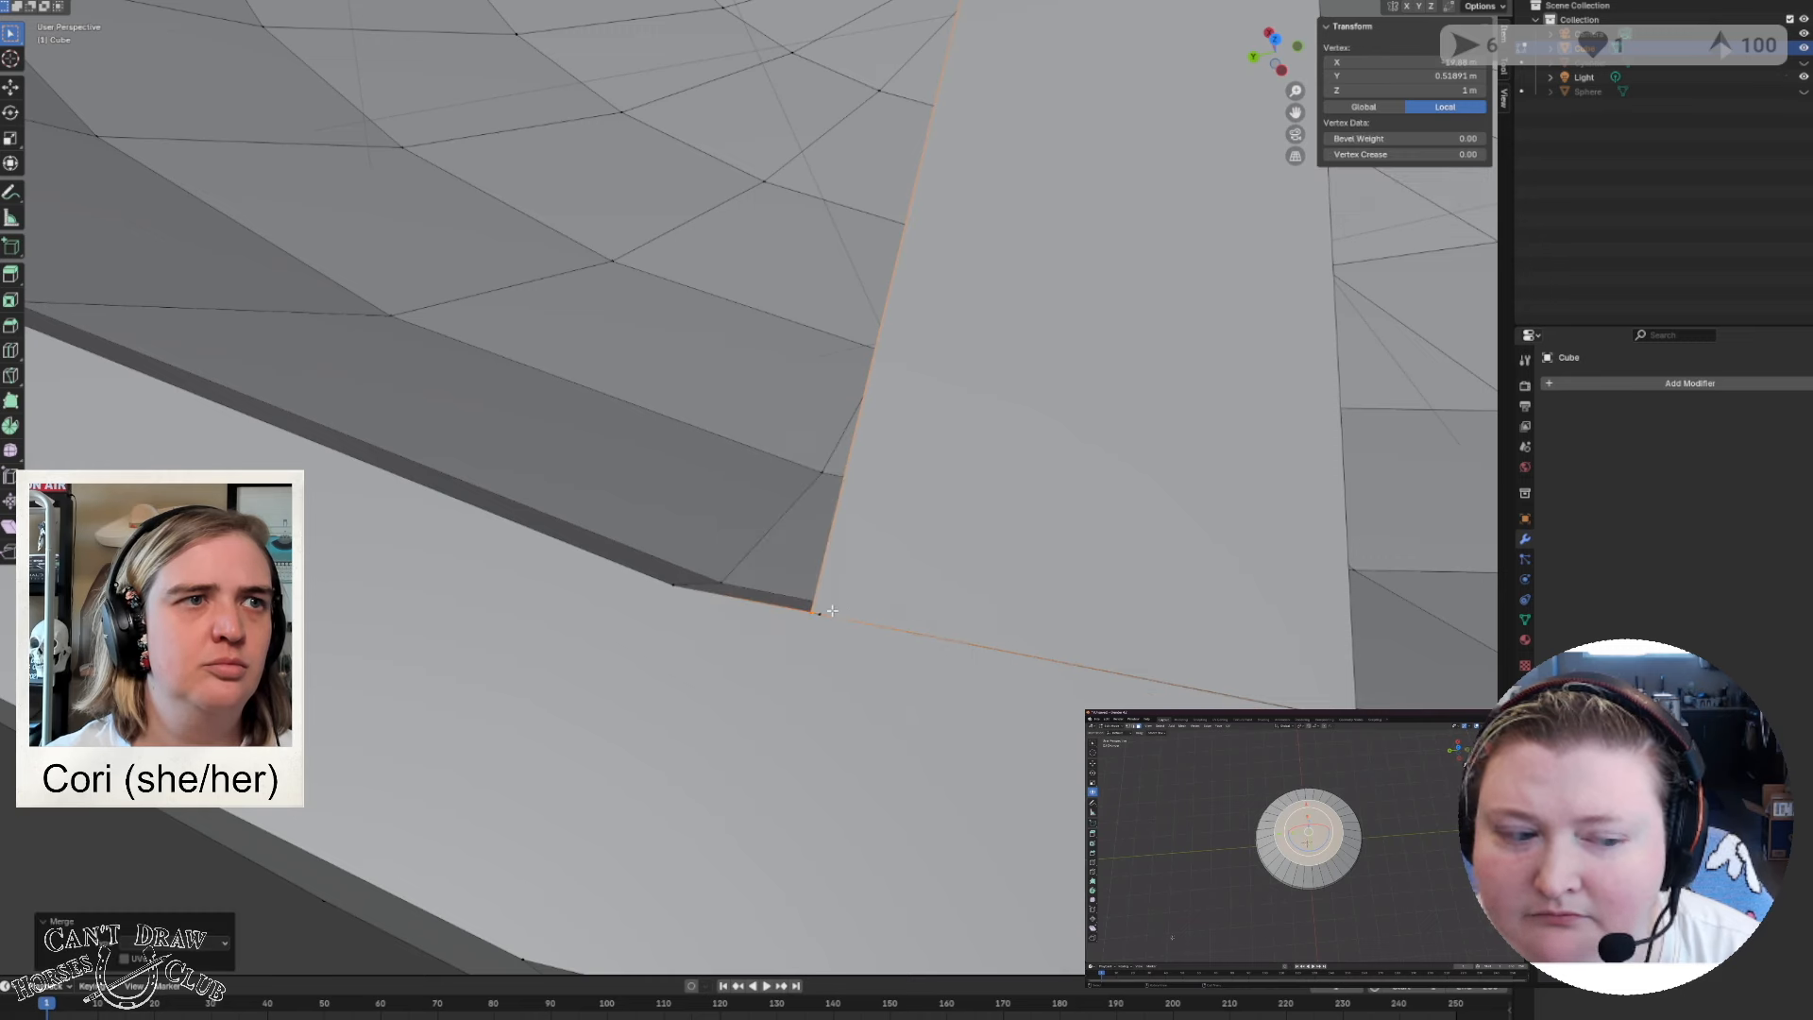
Merge the duplicate vertices left at this wall end's inner rim corner with At Last.
click(815, 619)
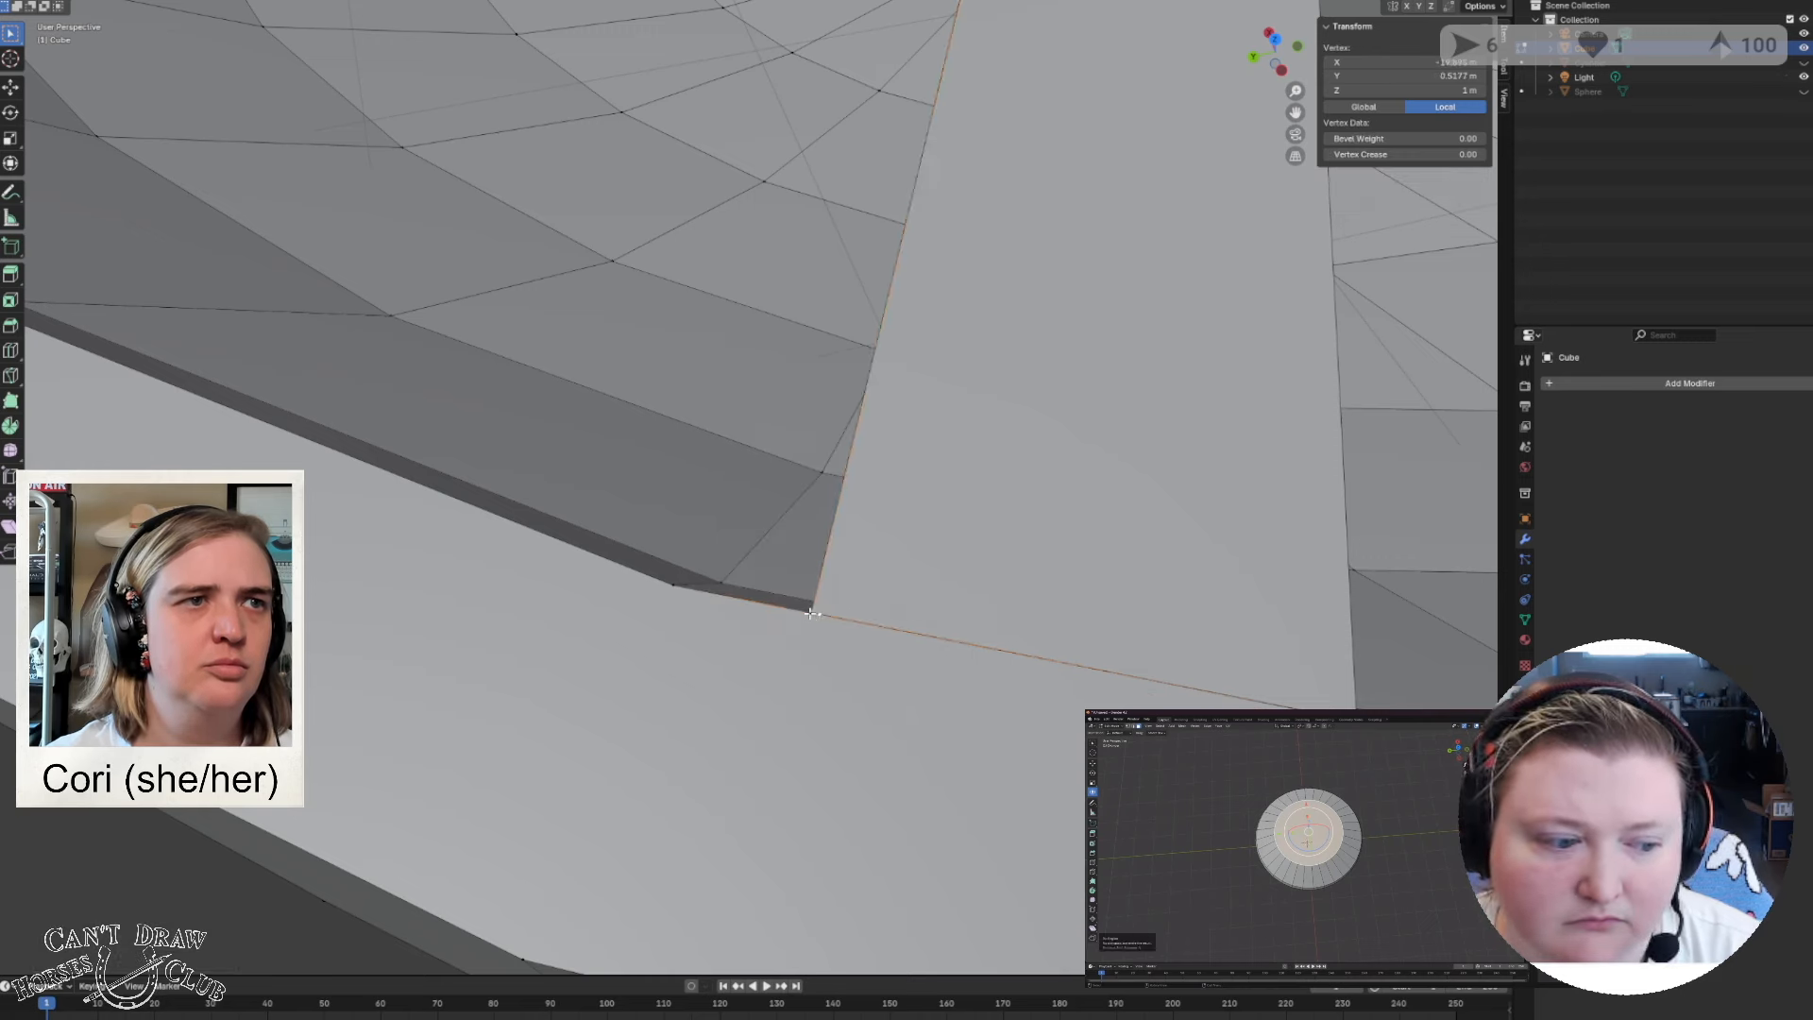
shift+click(810, 614)
right_click(810, 614)
mouse_move(818, 614)
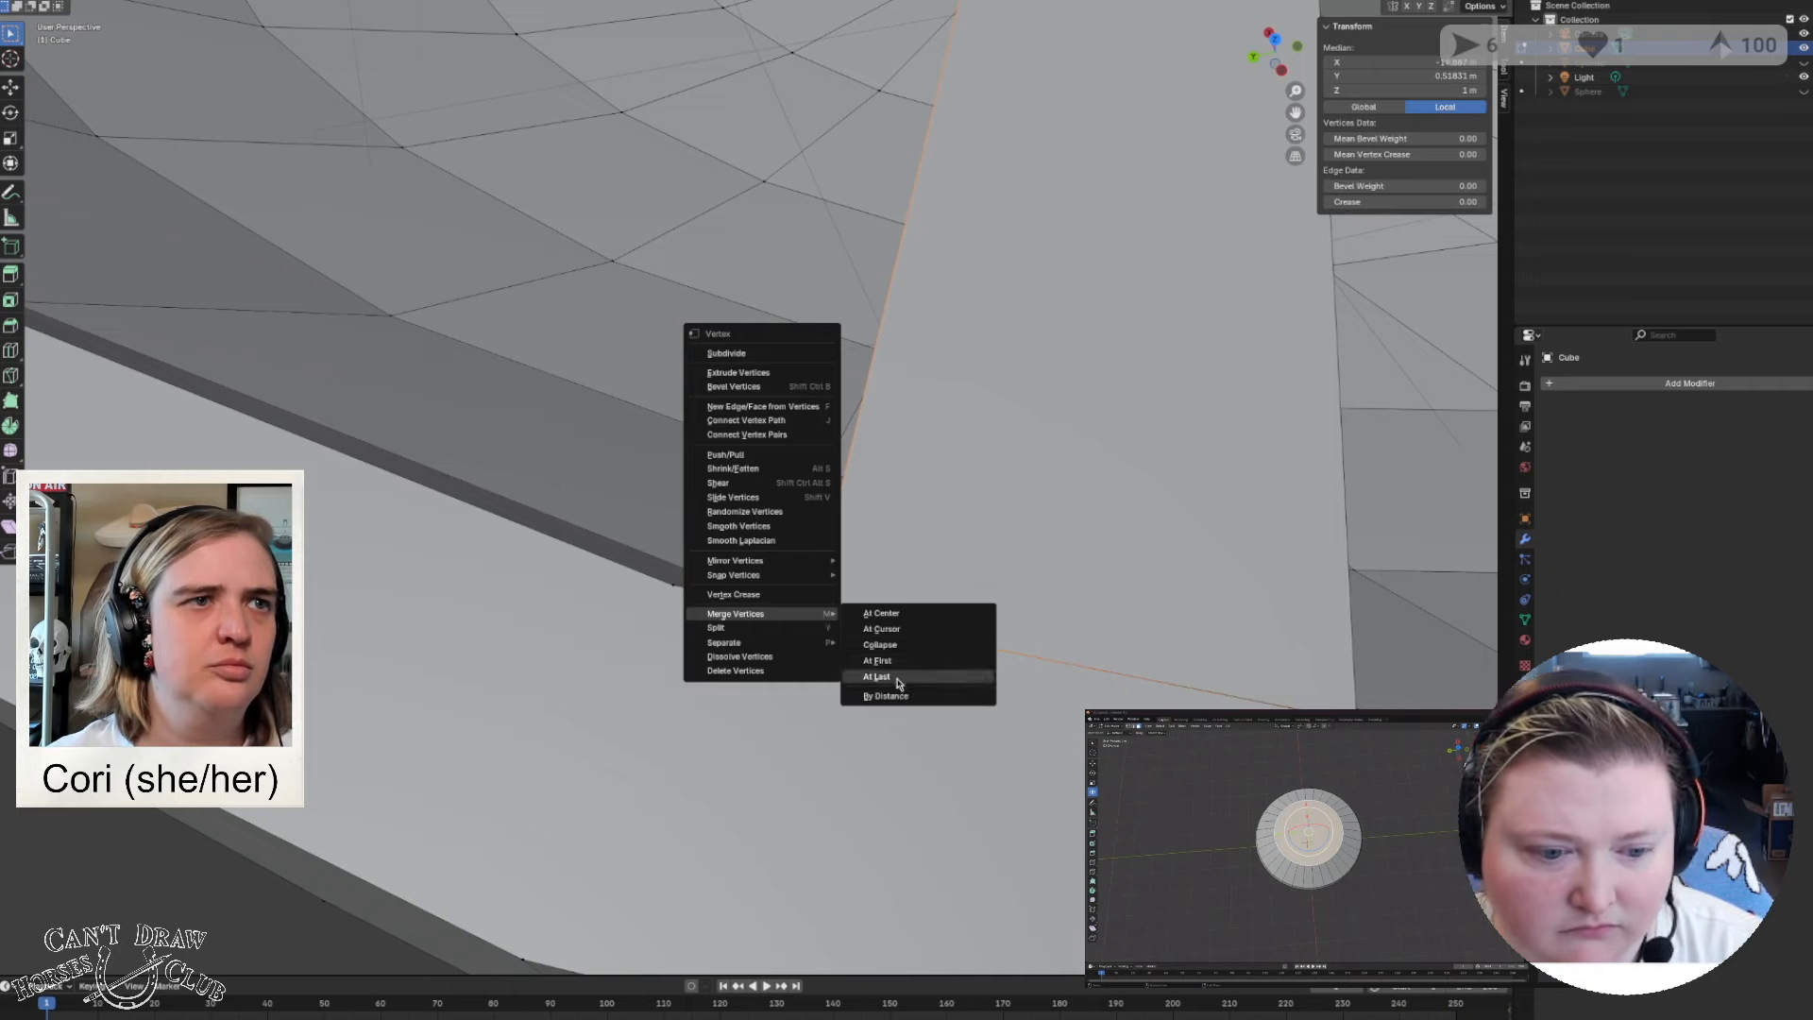
click(898, 681)
Inspect the wall ends around the rim and examine the next one whose outer vertices overhang the rim.
scroll(898, 682, down, 4)
shift+middle_drag(1360, 675, 936, 685)
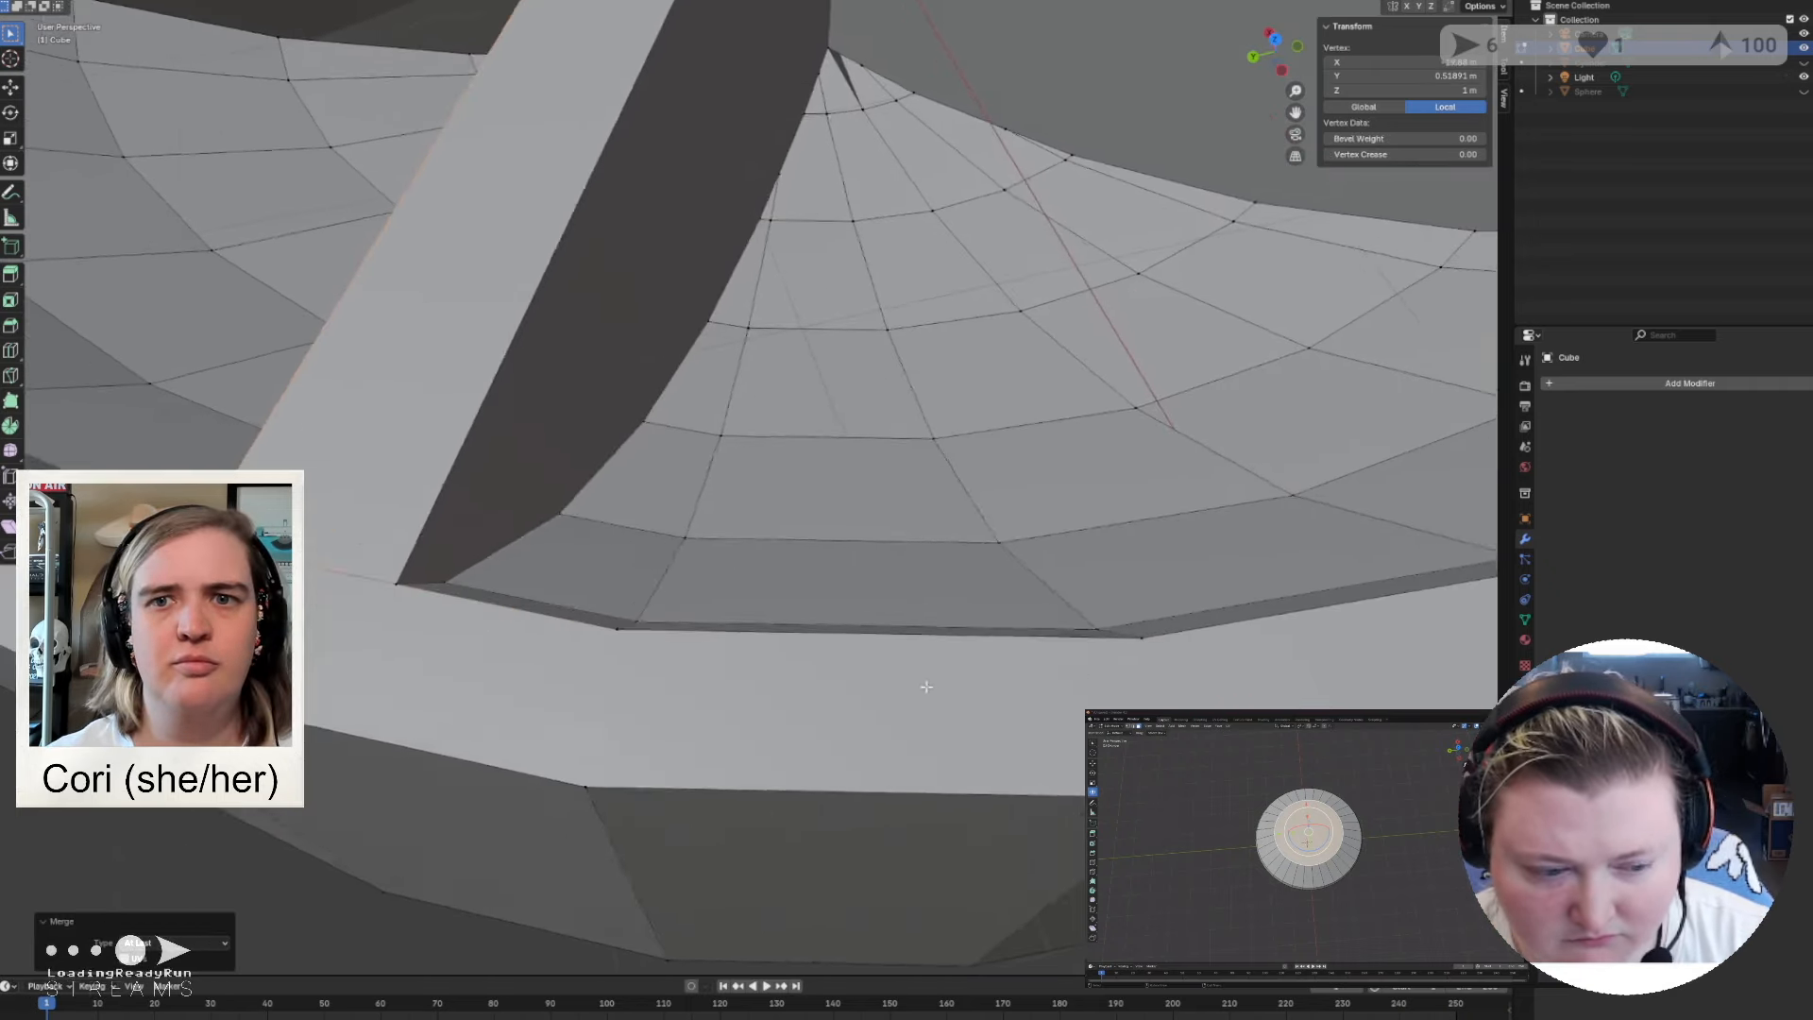
scroll(937, 685, down, 2)
middle_drag(1045, 611, 898, 583)
scroll(898, 584, up, 3)
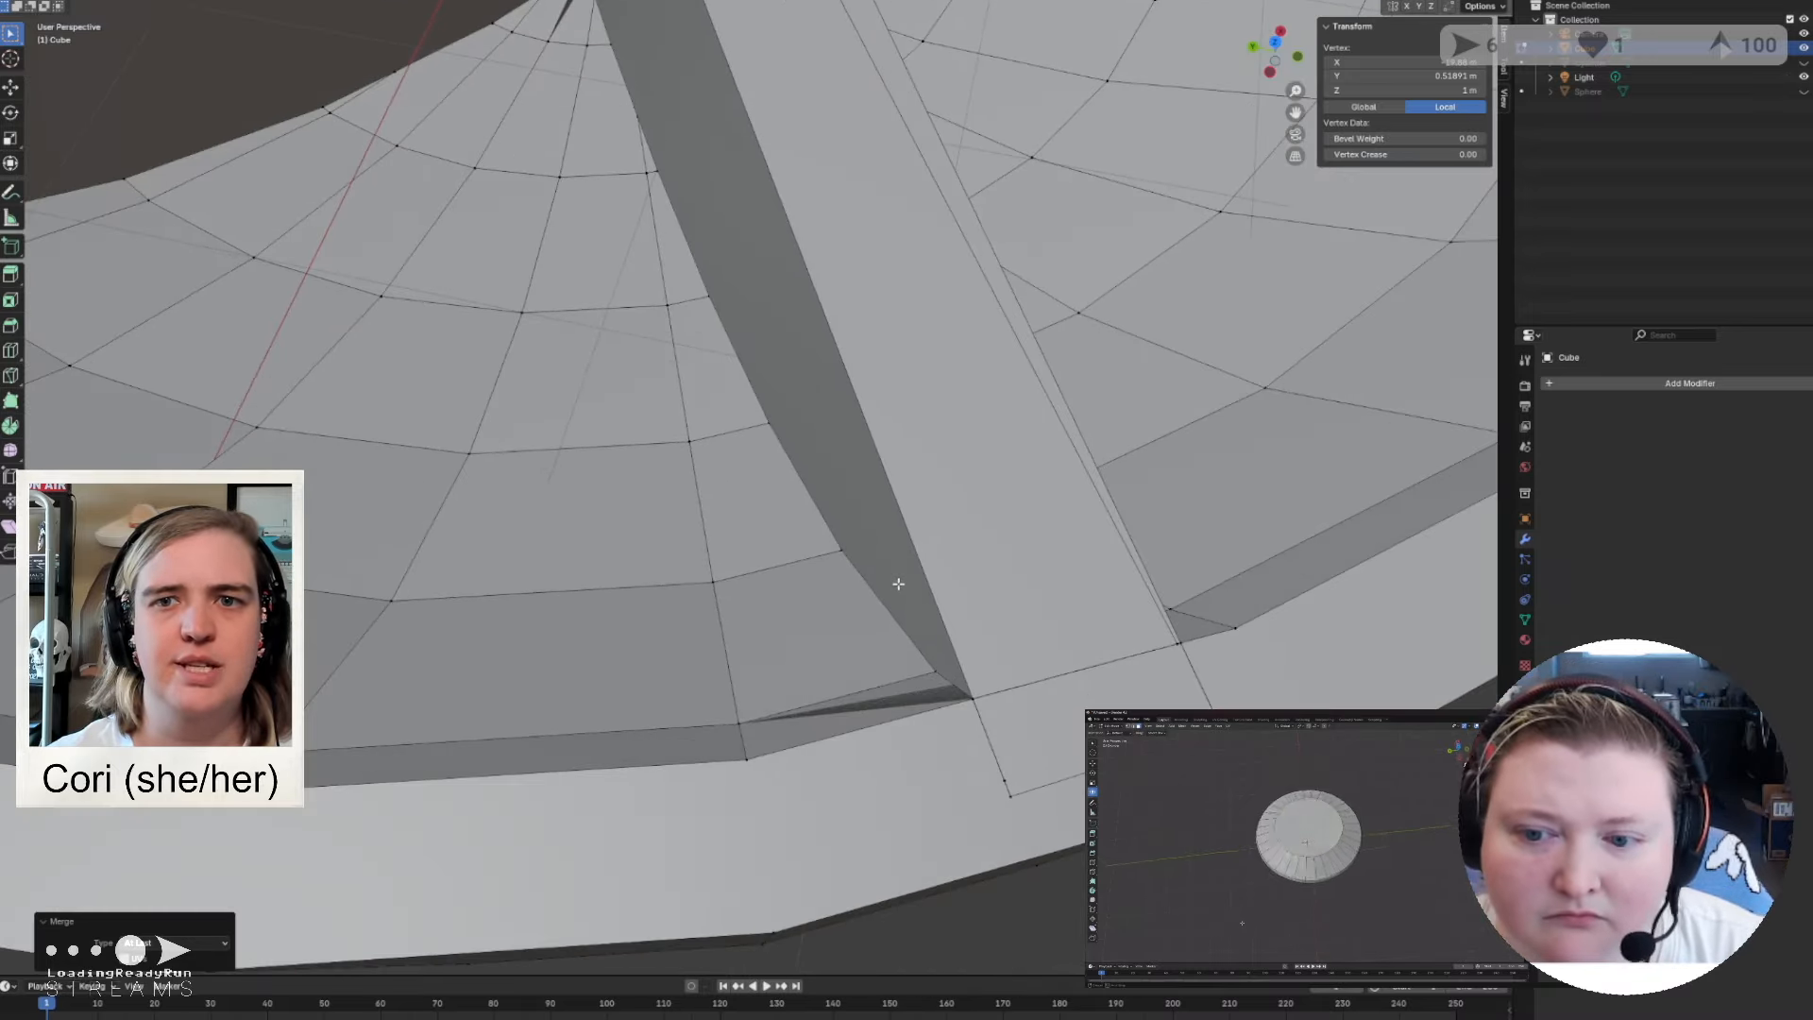
scroll(898, 584, down, 3)
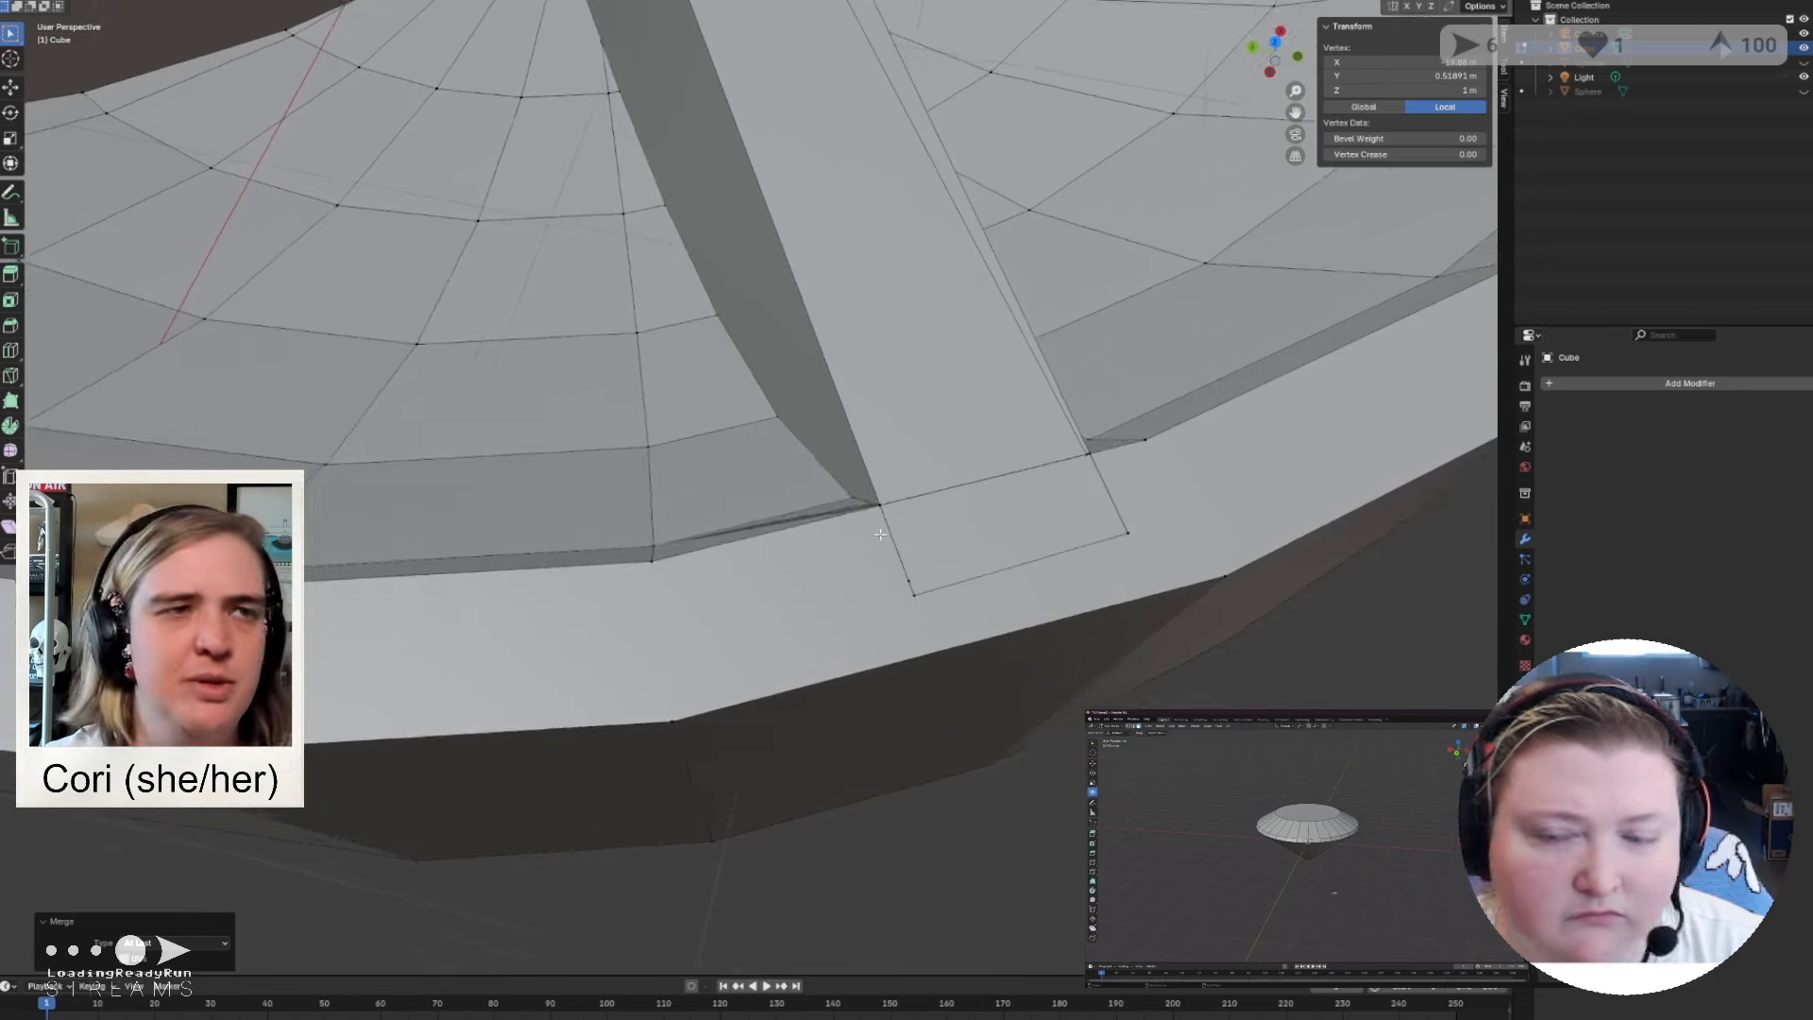
middle_drag(880, 534, 800, 592)
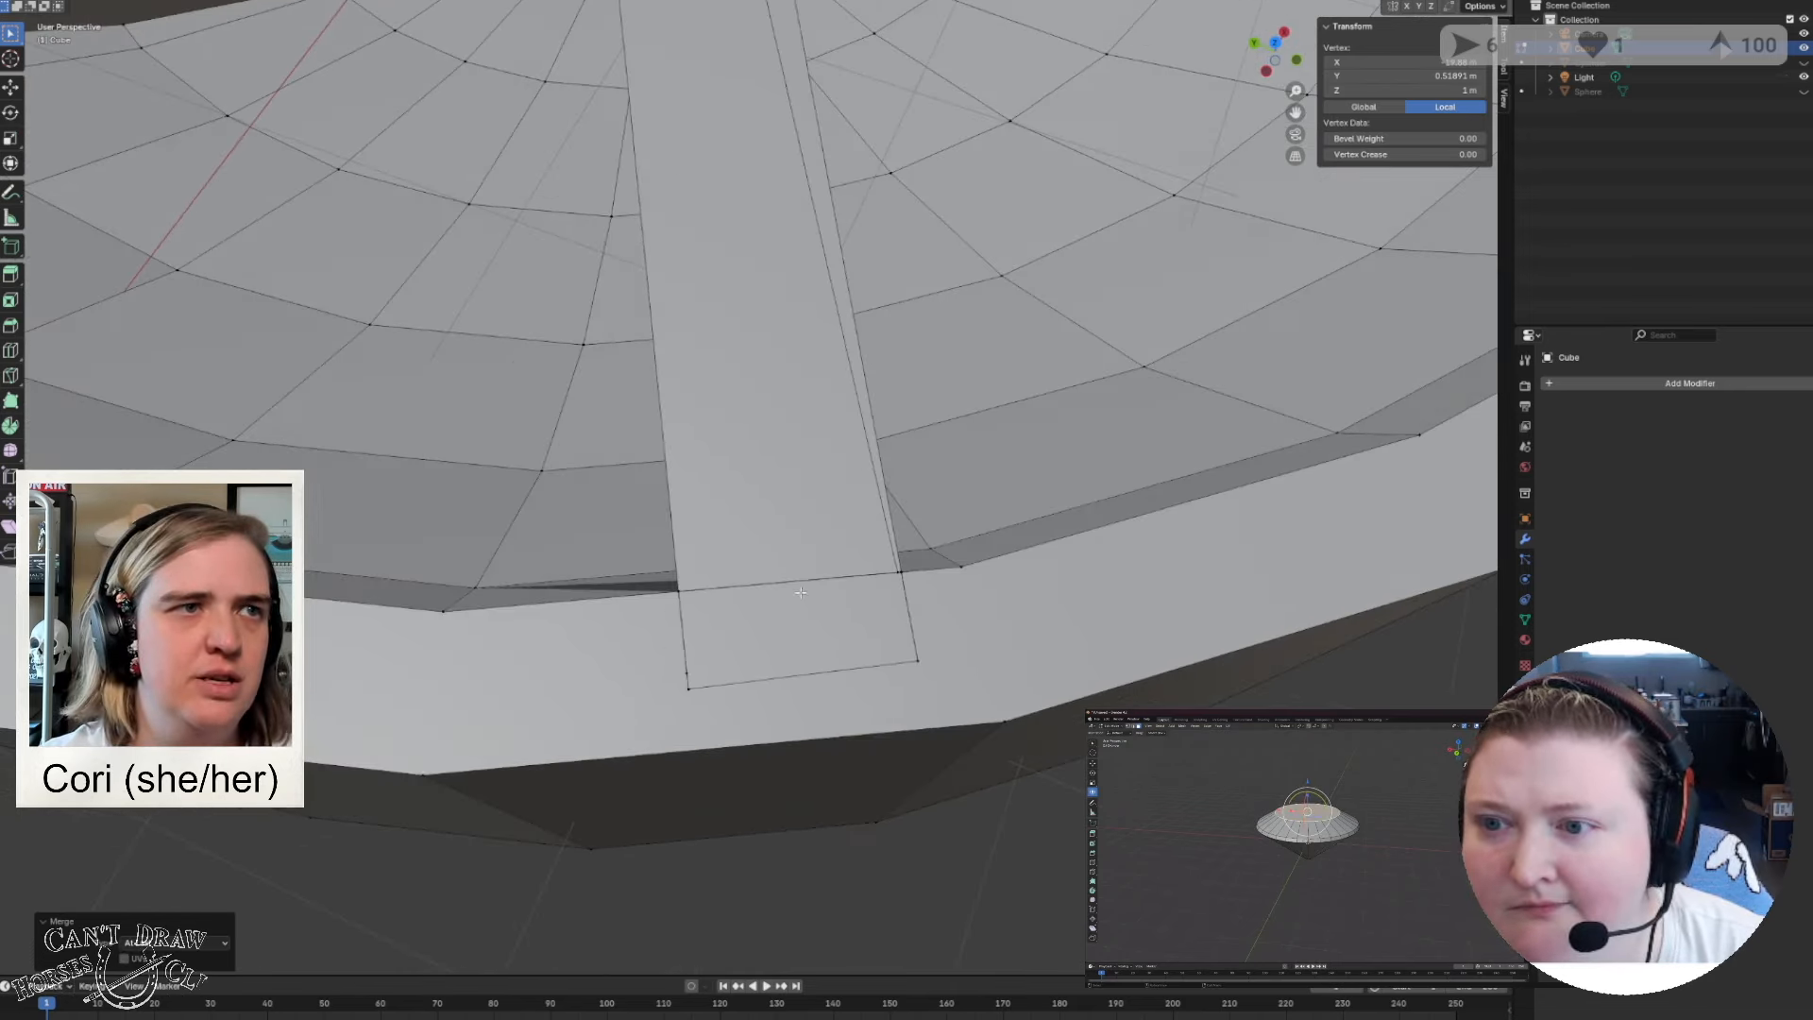
scroll(801, 592, down, 8)
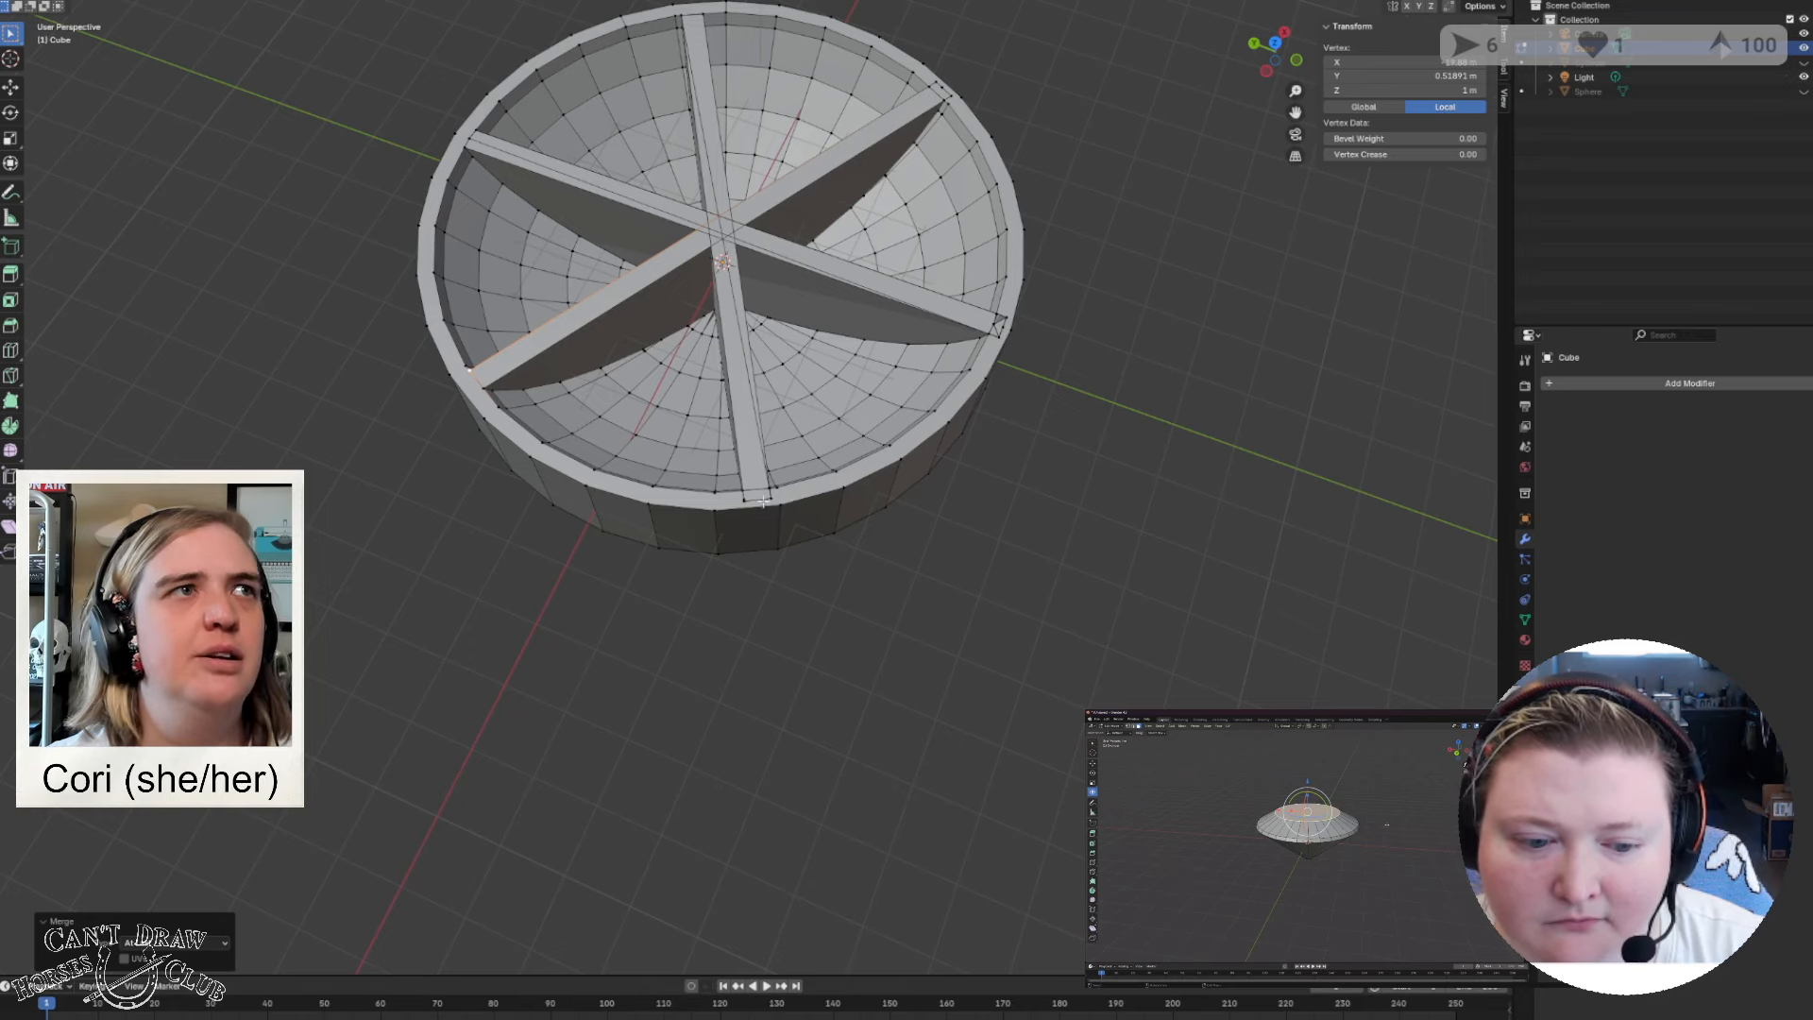
scroll(771, 484, up, 15)
scroll(756, 535, down, 5)
shift+middle_drag(758, 535, 734, 581)
scroll(640, 647, up, 3)
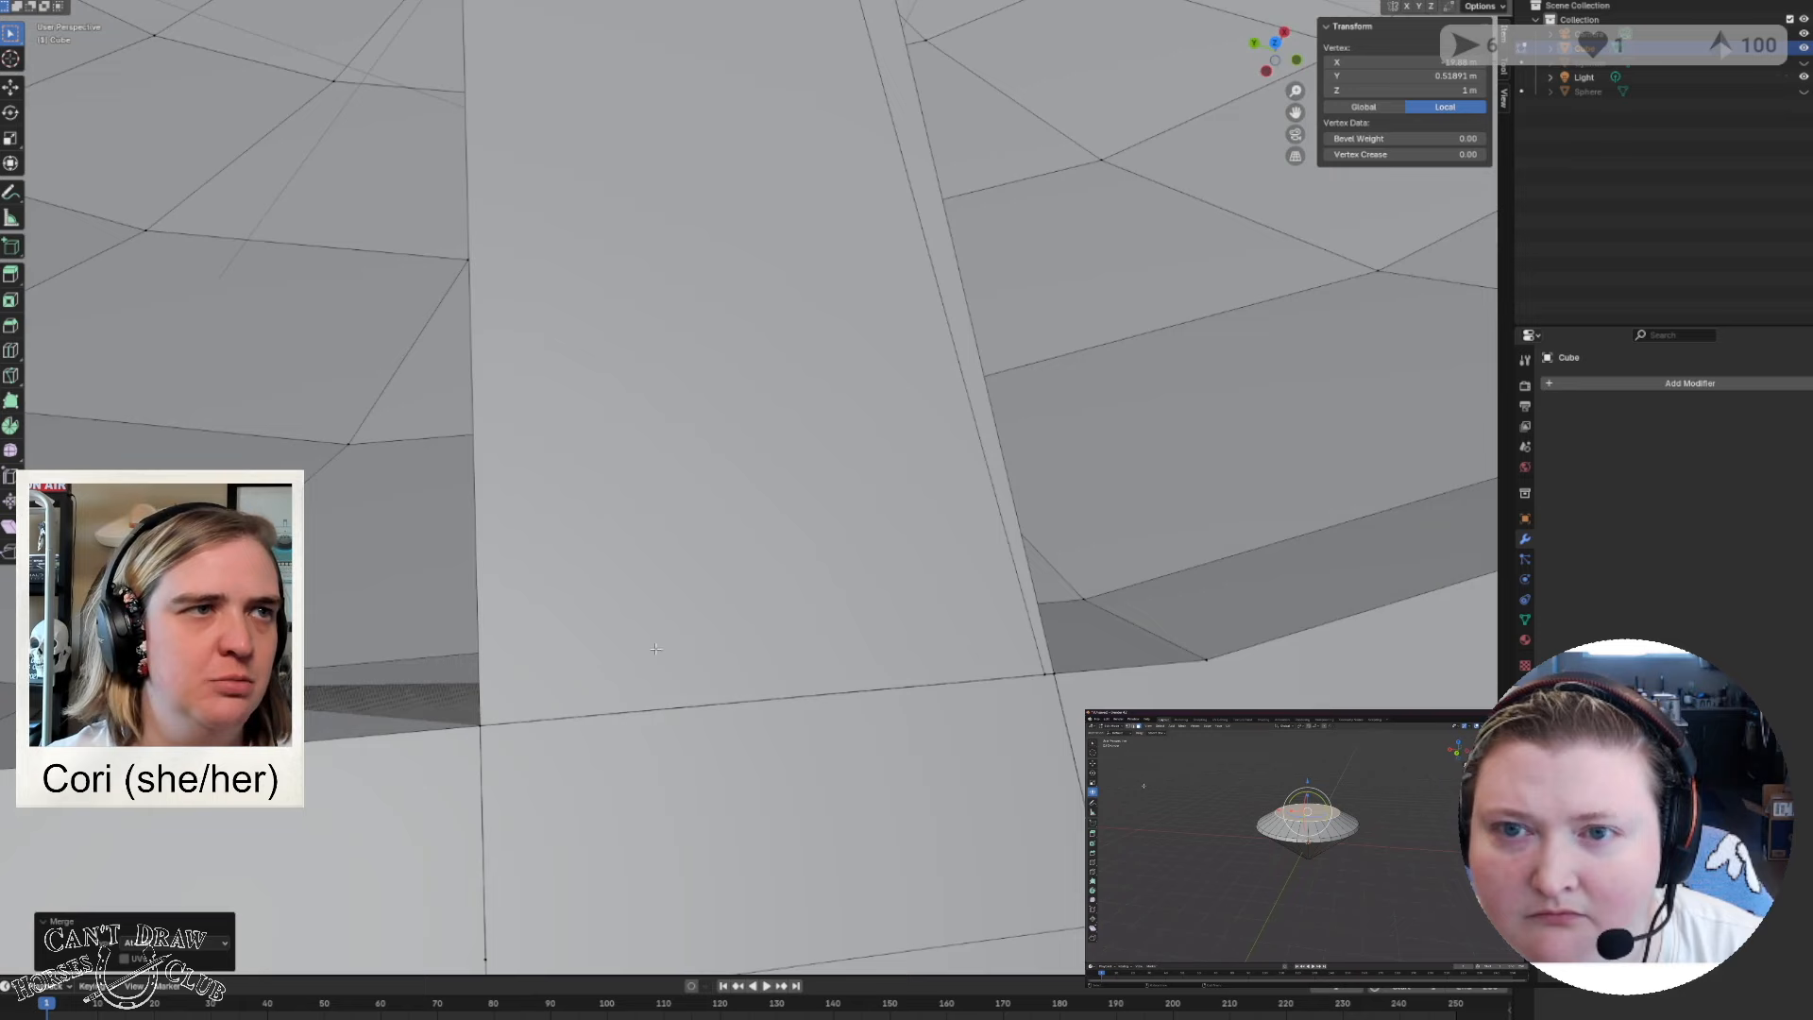
scroll(681, 599, up, 1)
shift+middle_drag(681, 599, 518, 486)
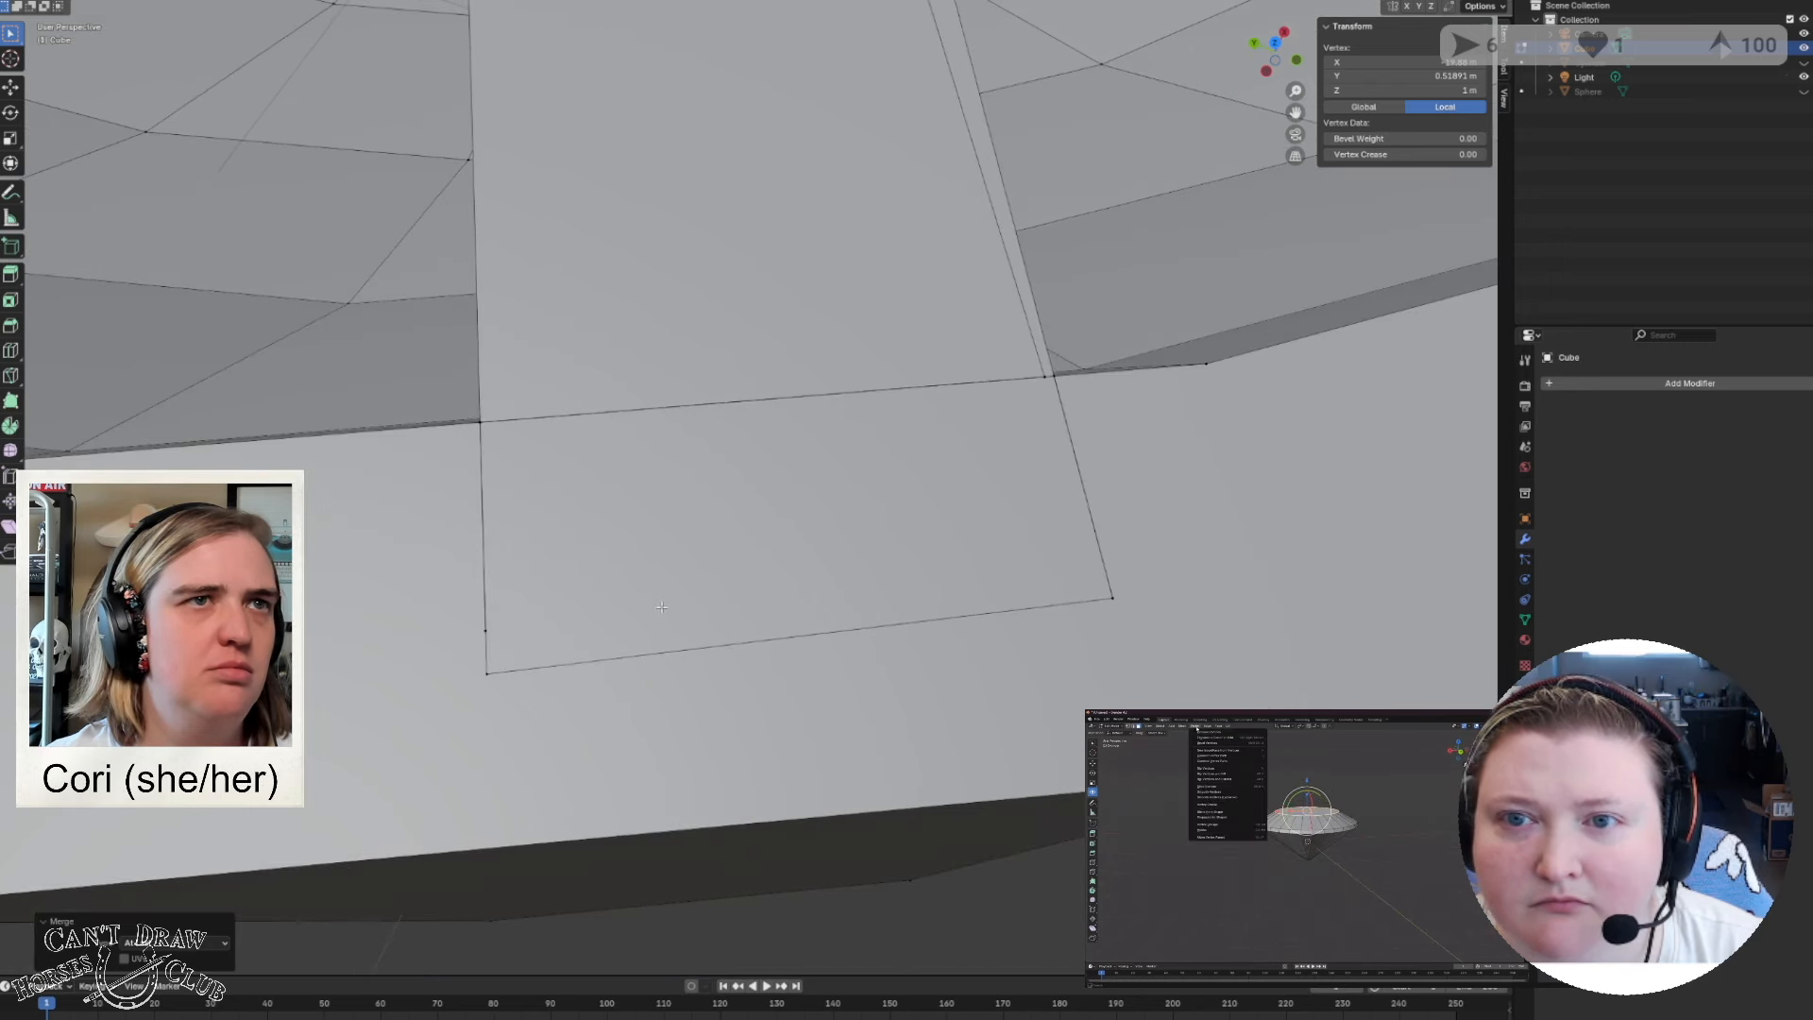
Merge one outer corner vertex of the wall end's overhang into the inner rim corner on its own side with At Last.
click(1111, 598)
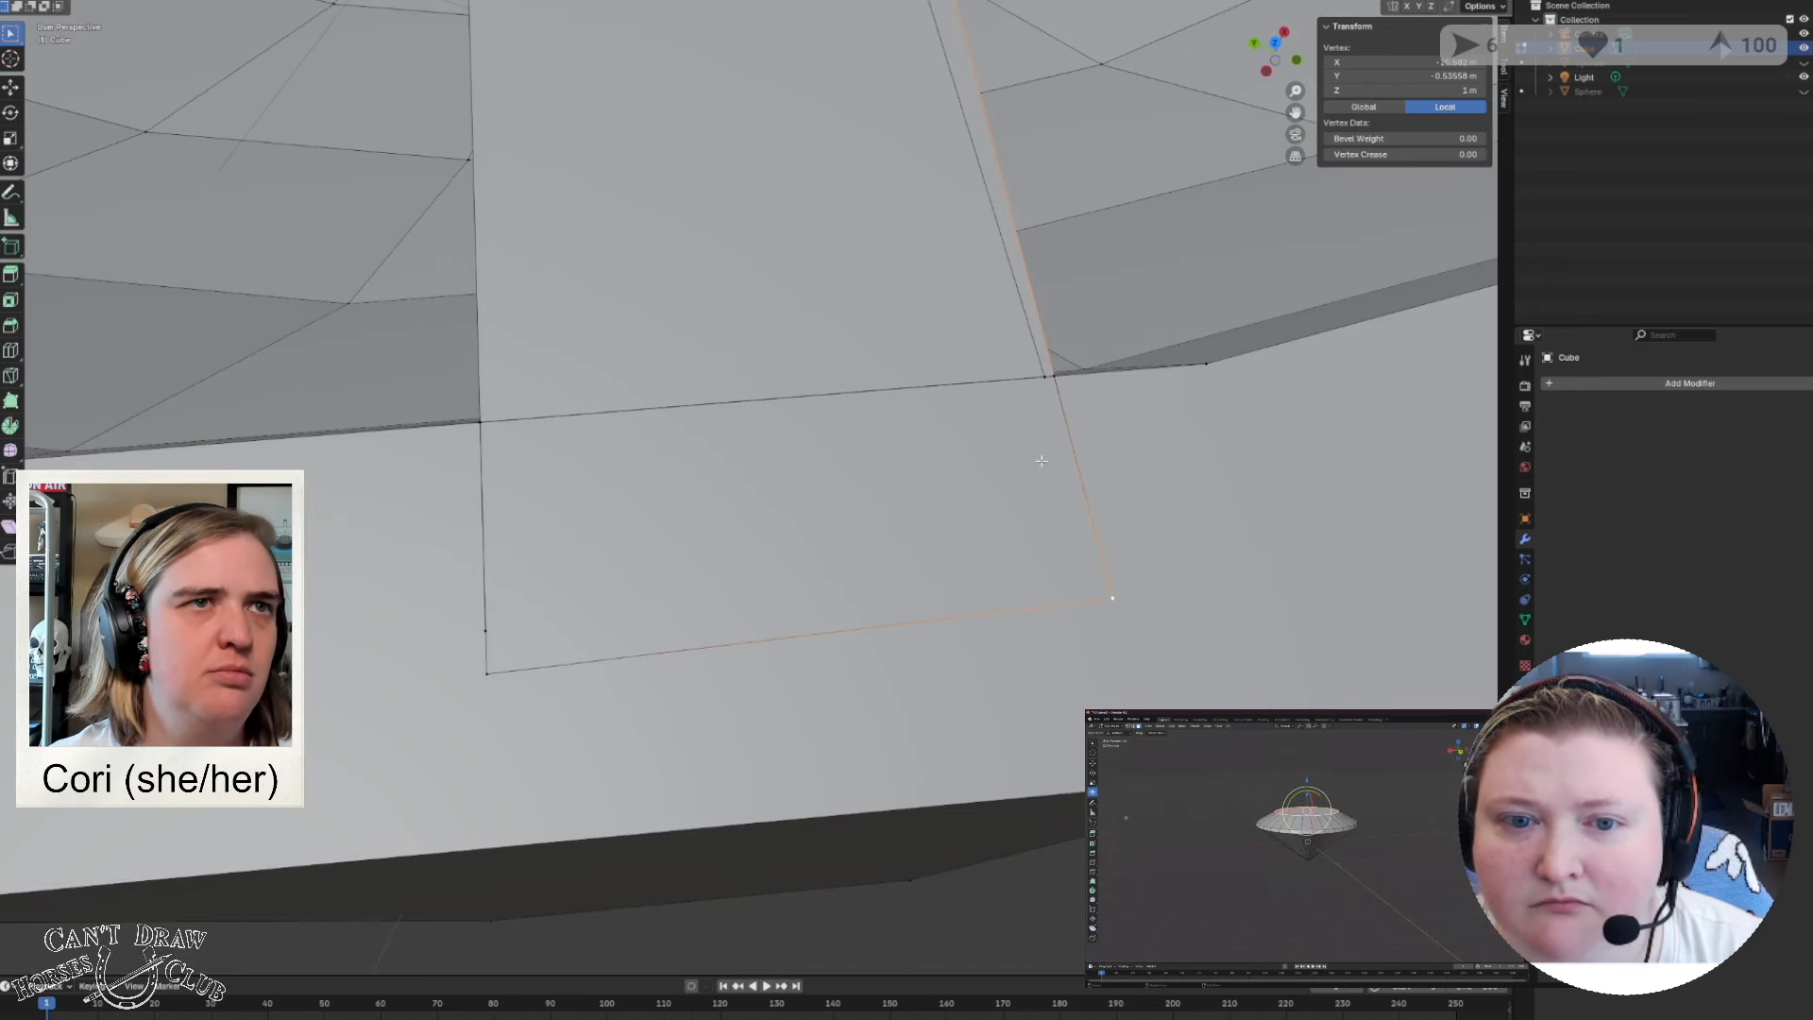
shift+click(1054, 376)
right_click(1054, 377)
mouse_move(1056, 382)
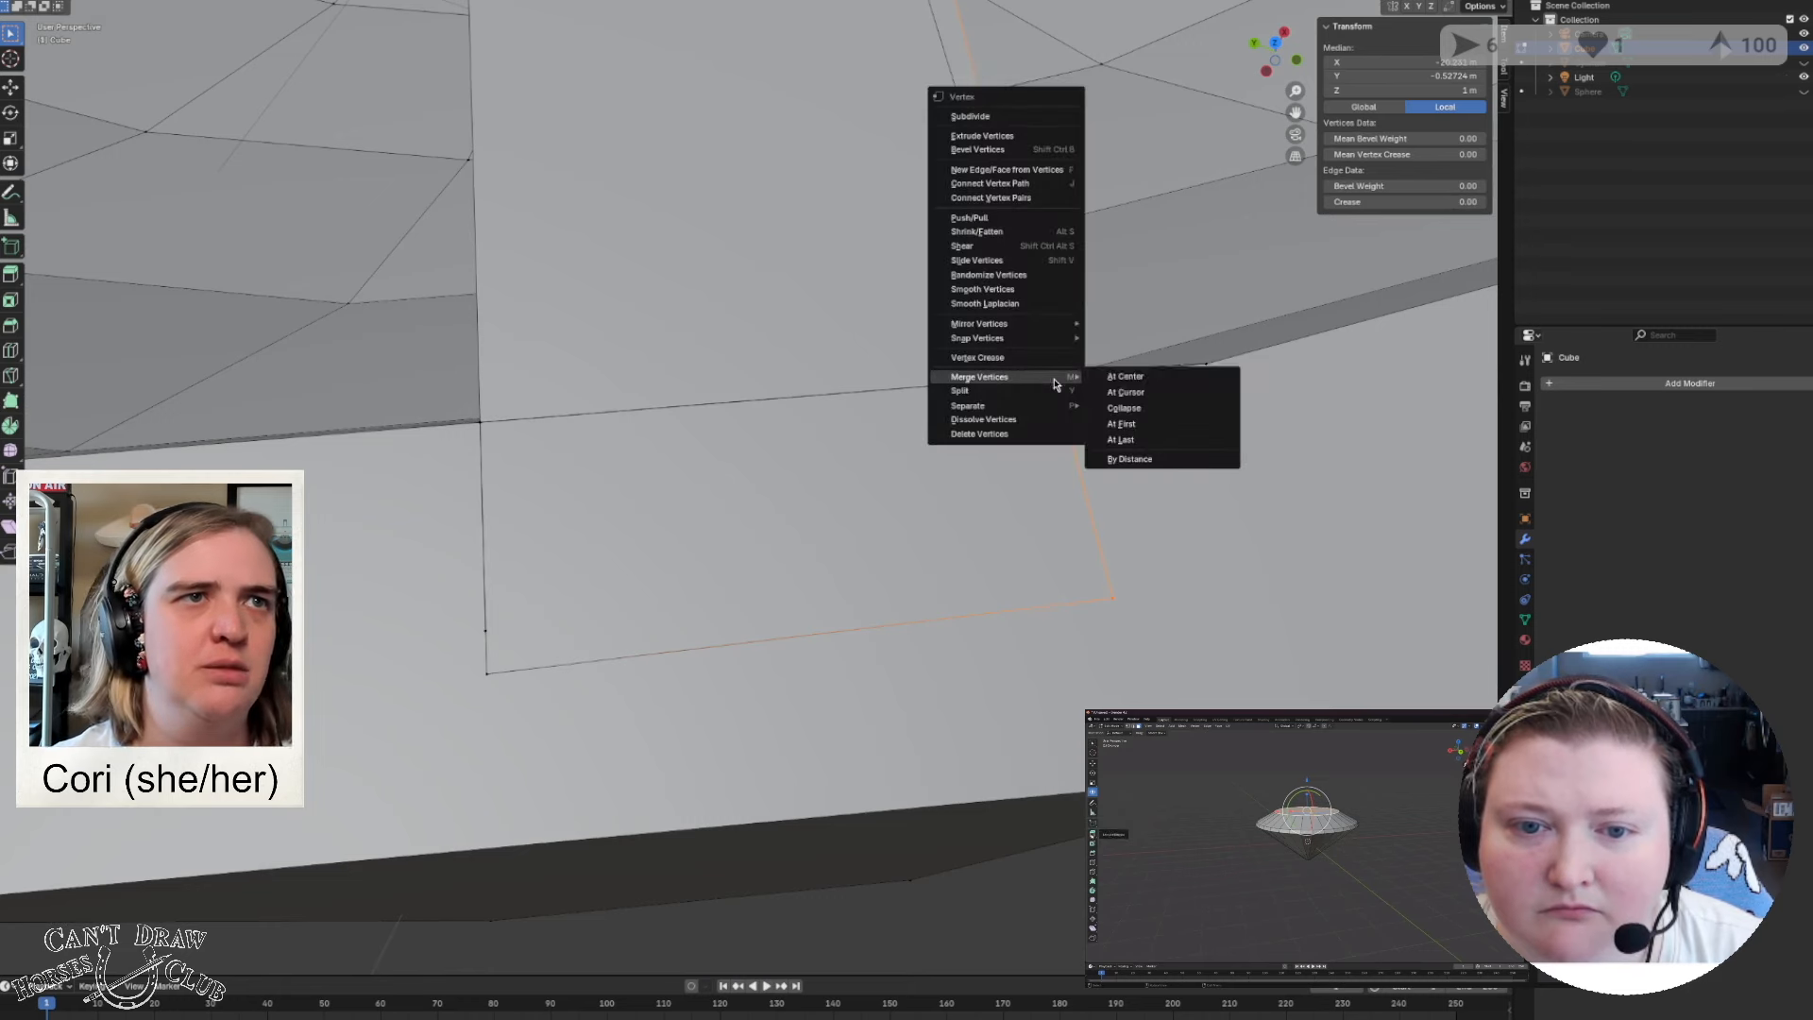
click(1136, 441)
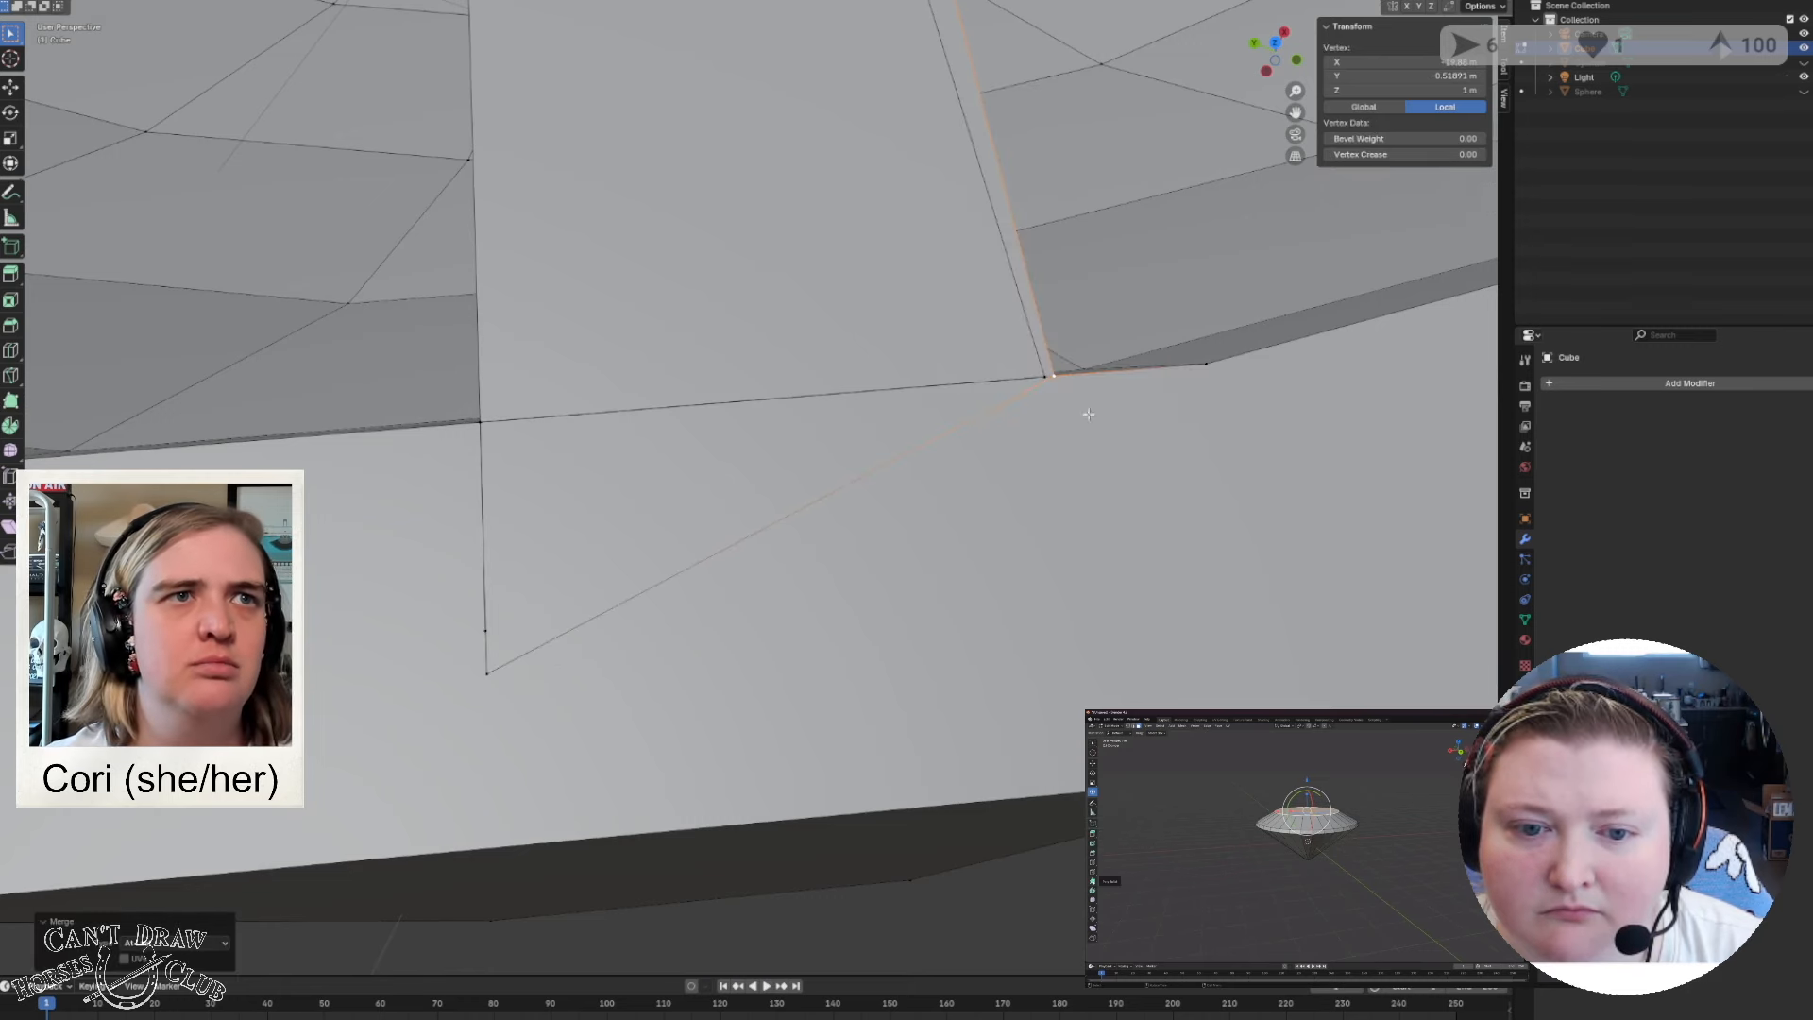
Merge the neighbouring vertex just inside that same inner rim corner into the corner vertex with At First.
shift+click(1045, 377)
right_click(1051, 379)
mouse_move(1056, 383)
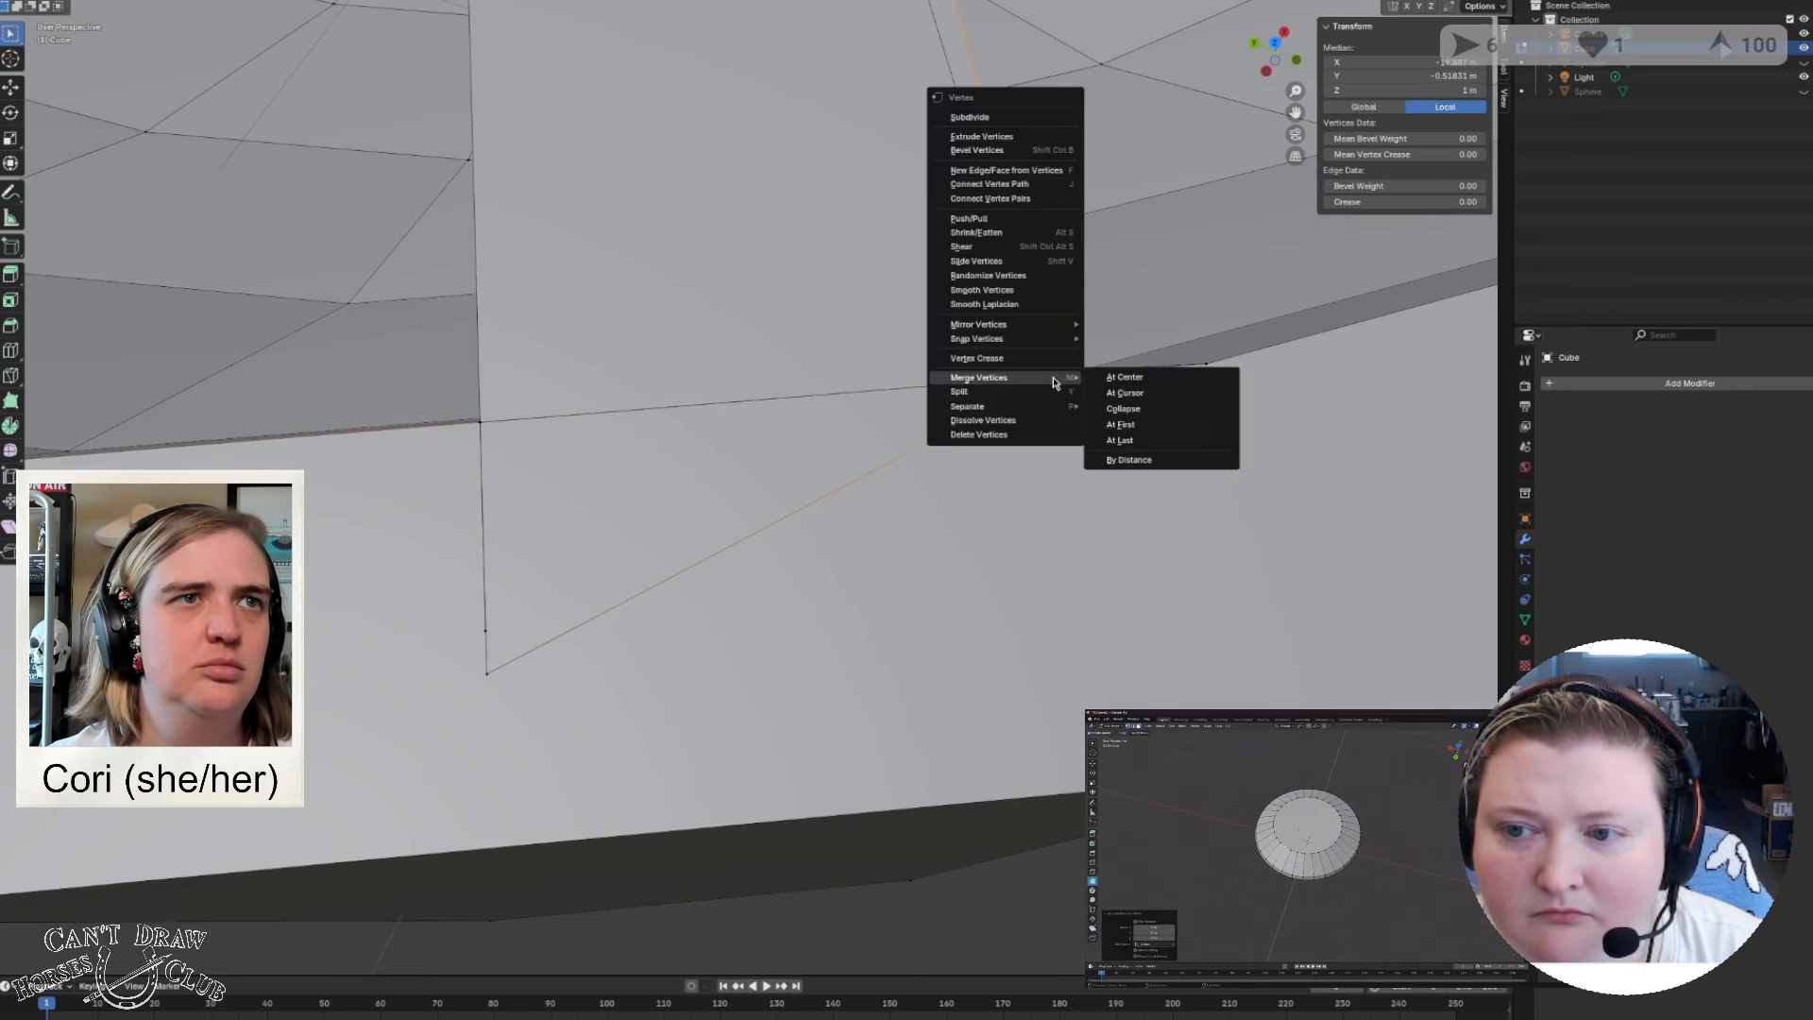
click(1121, 425)
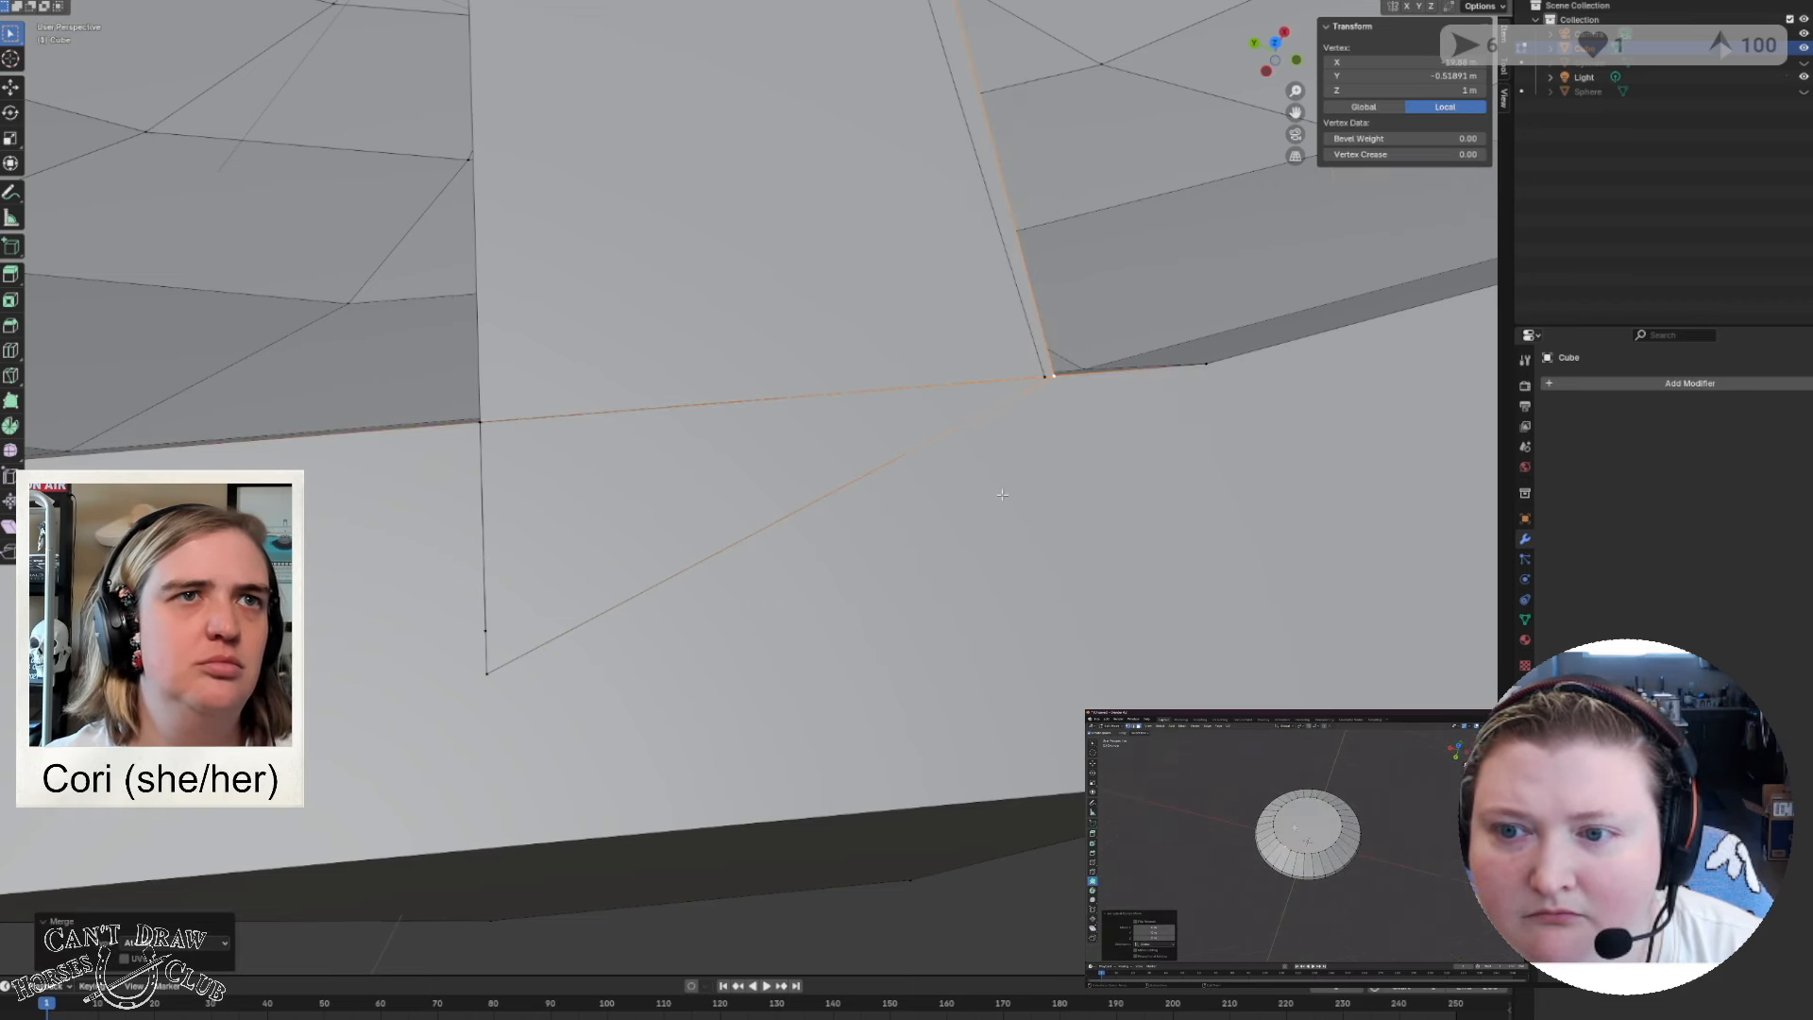
Merge the other outer corner vertex into the side-edge vertex just above it with At Last.
click(486, 673)
alt+click(486, 629)
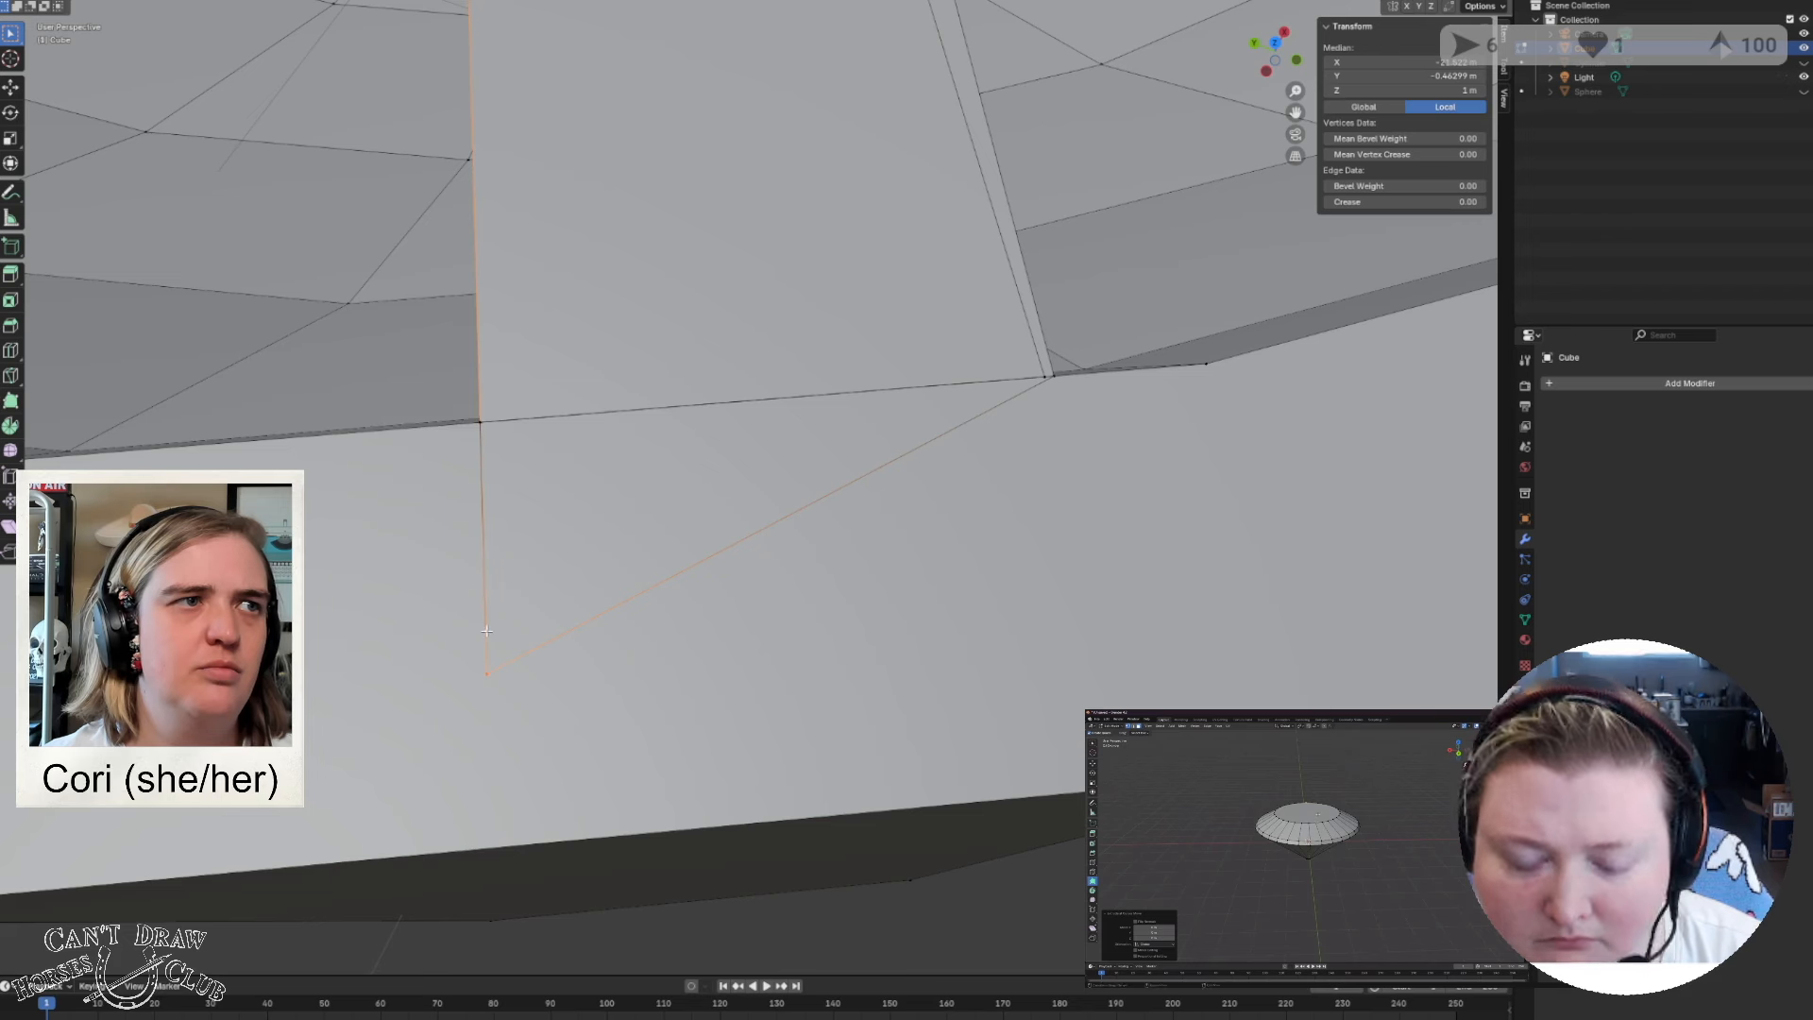
key(ctrl+v)
mouse_move(491, 631)
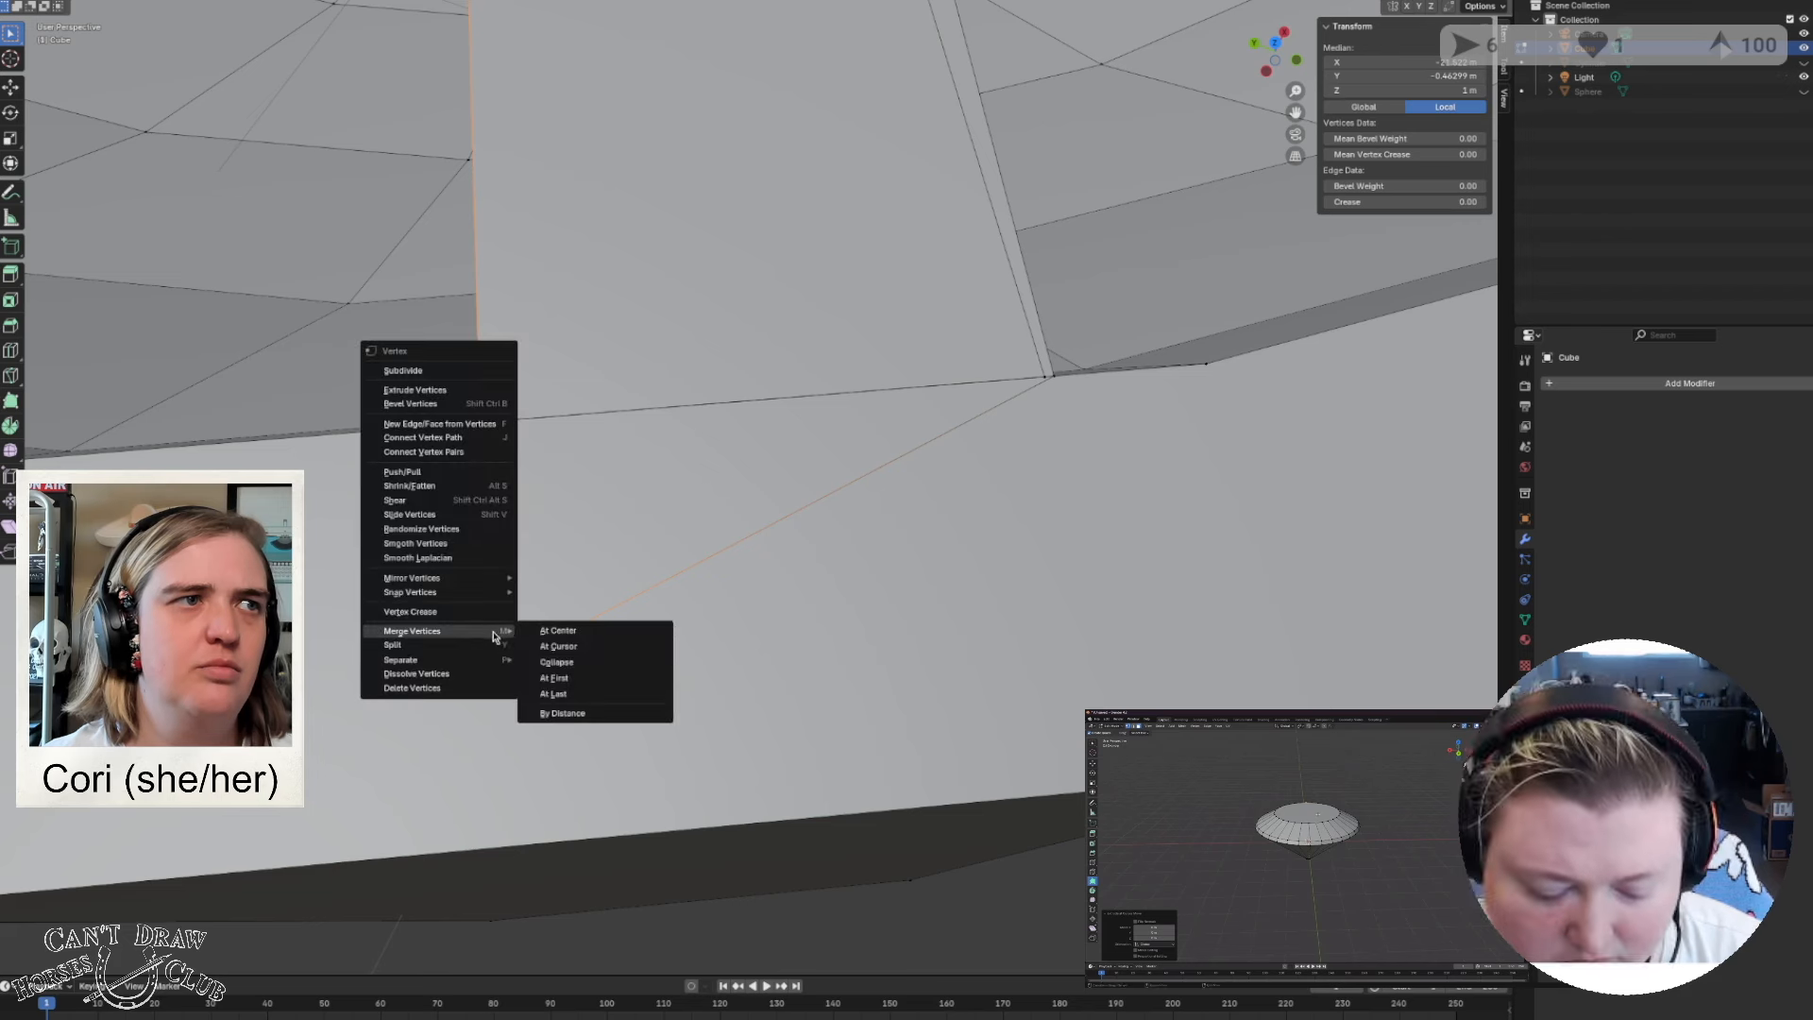
click(596, 695)
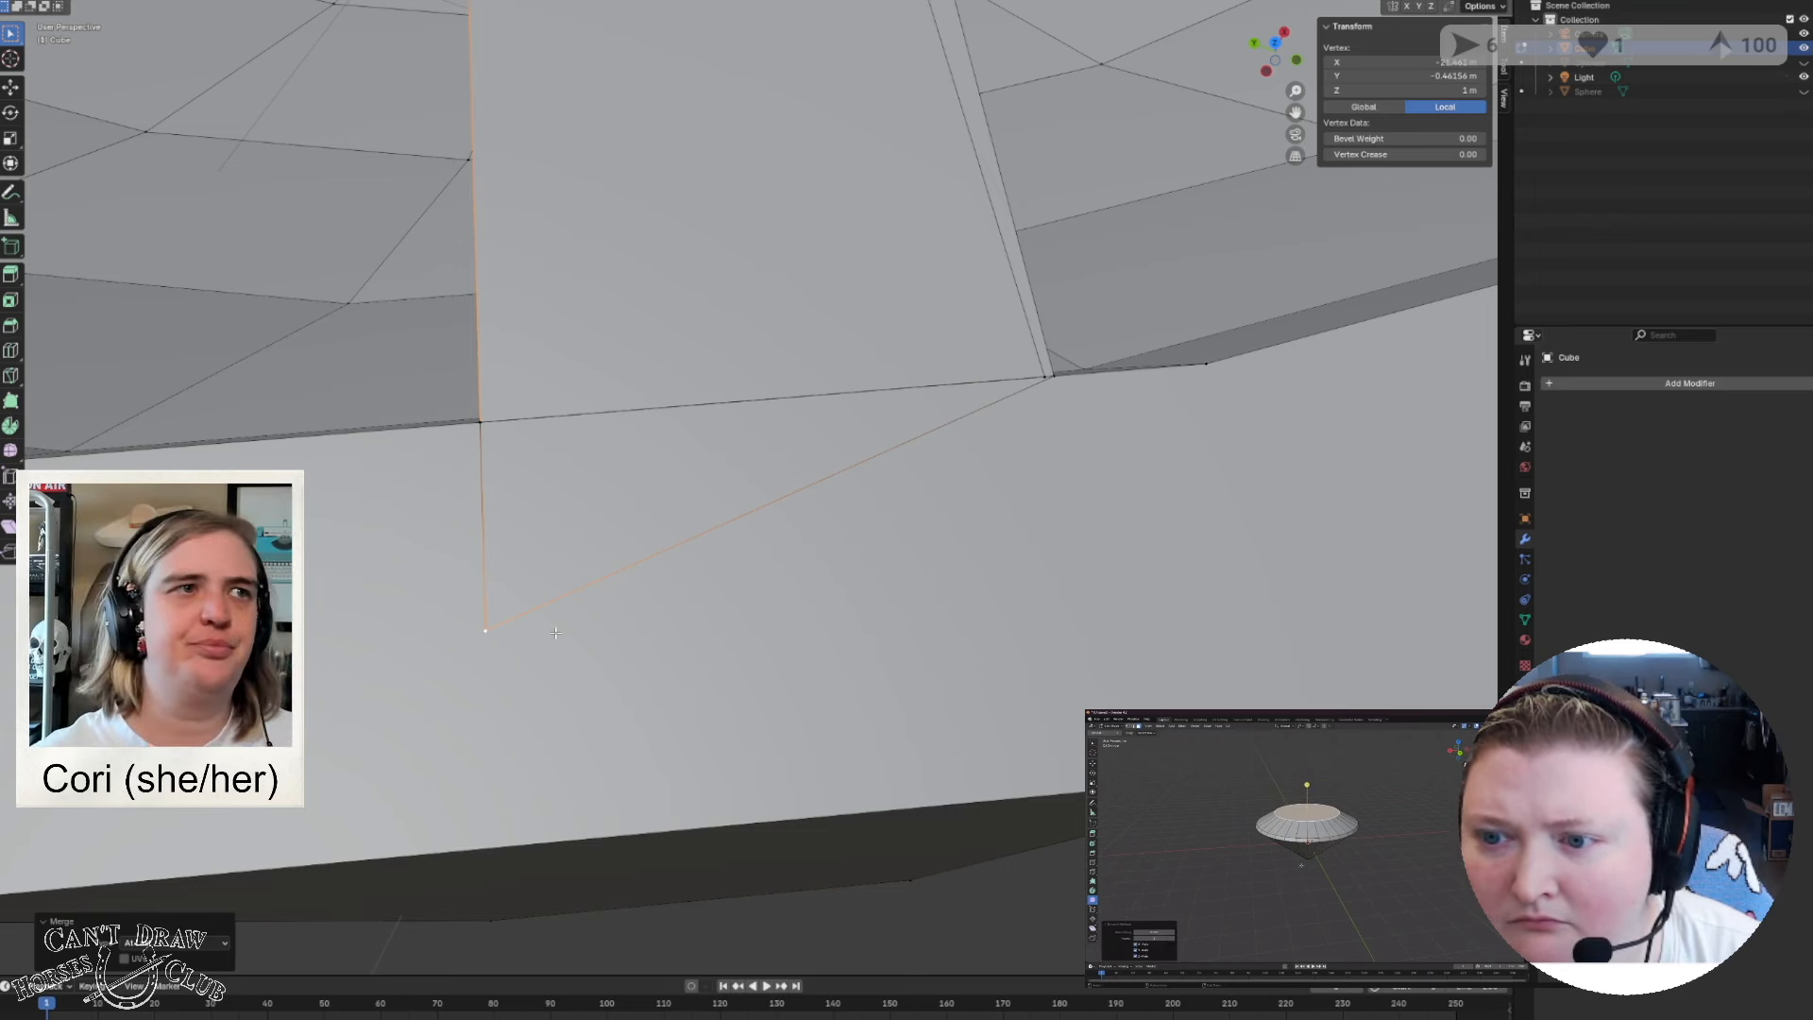
Merge the overhanging side-edge vertex into the inner rim corner on its side of the wall with At Last.
shift+click(482, 422)
right_click(483, 422)
mouse_move(498, 422)
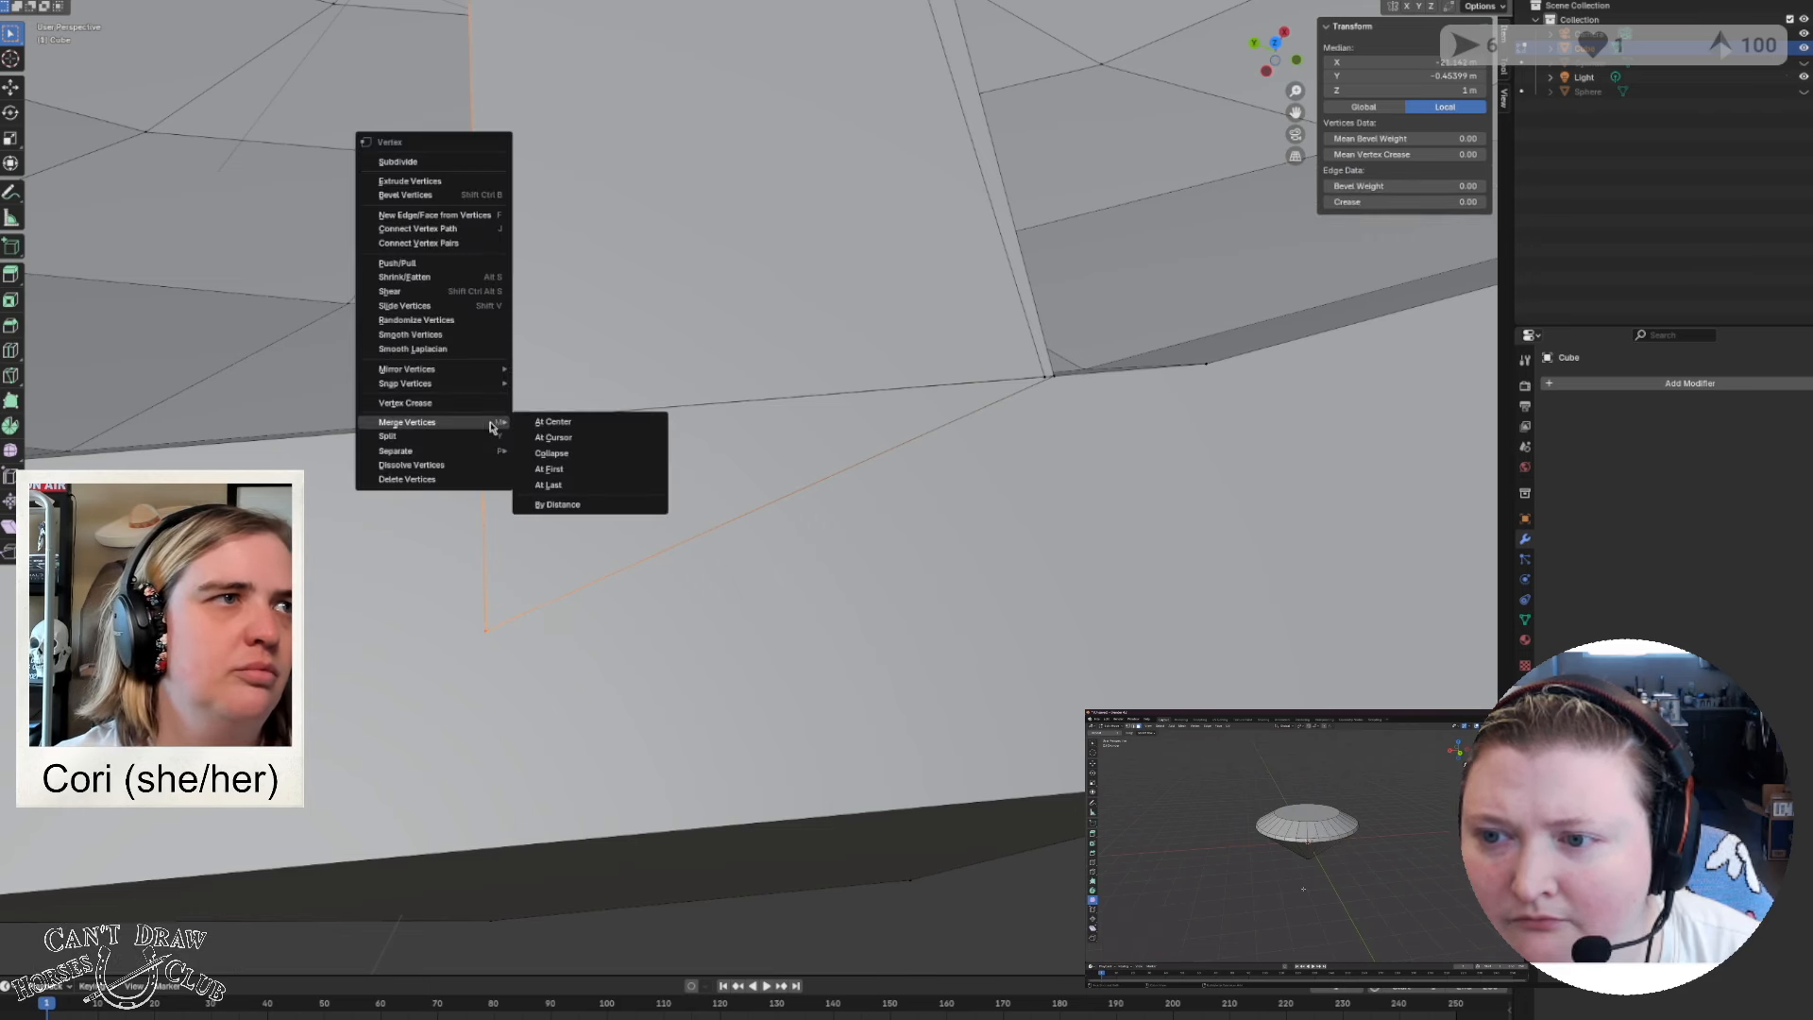
click(583, 507)
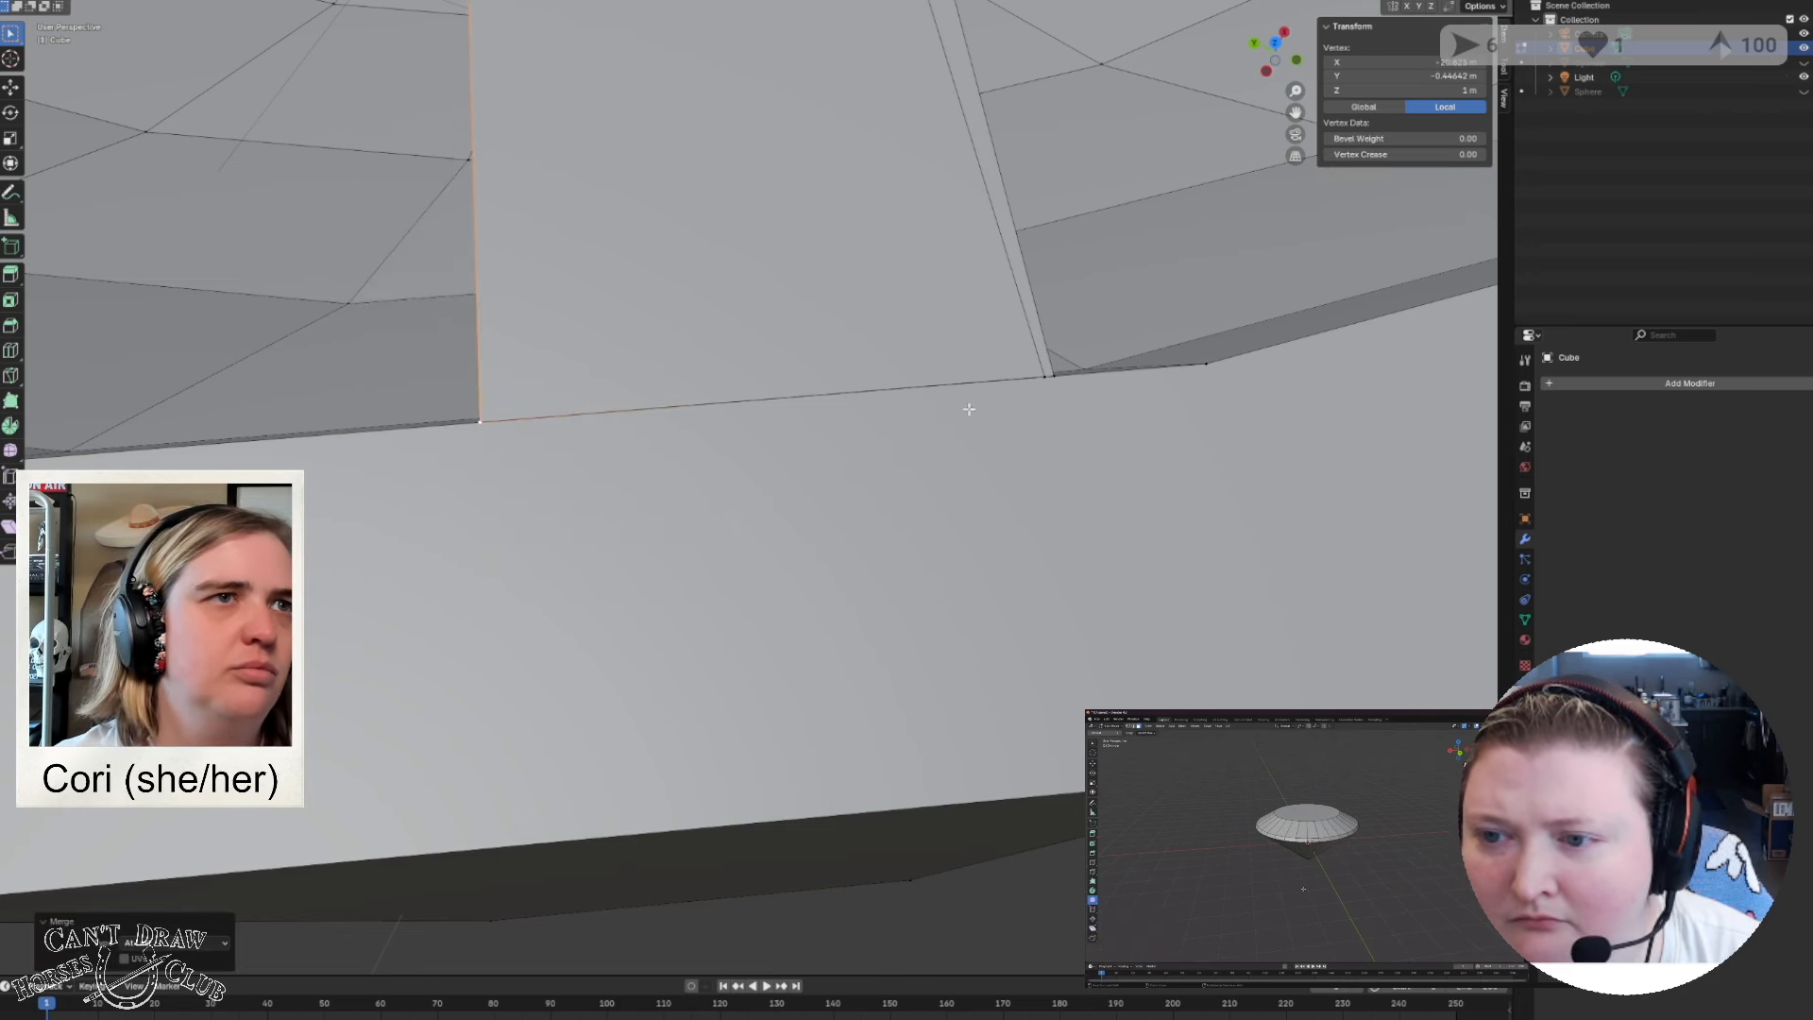
Merge the two nearly overlapping vertices at the opposite inner rim corner with At Last.
click(1044, 377)
shift+click(1051, 378)
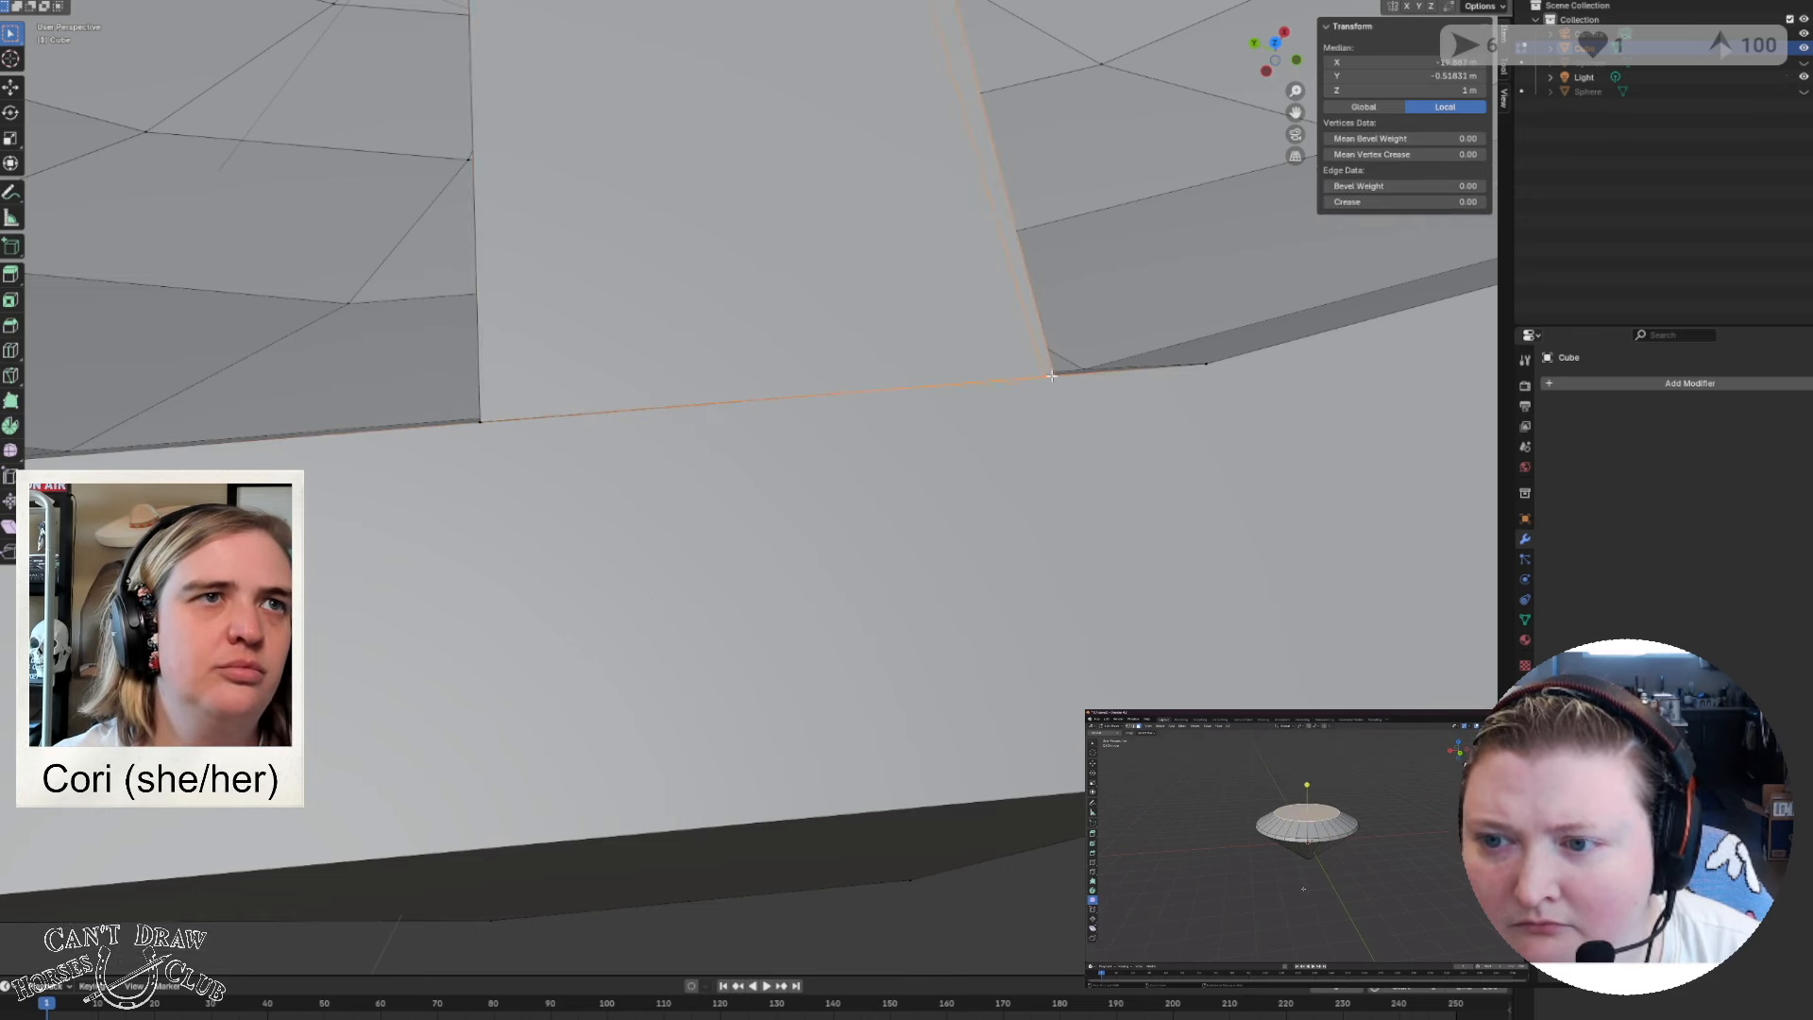
right_click(1052, 375)
mouse_move(1051, 375)
click(1157, 441)
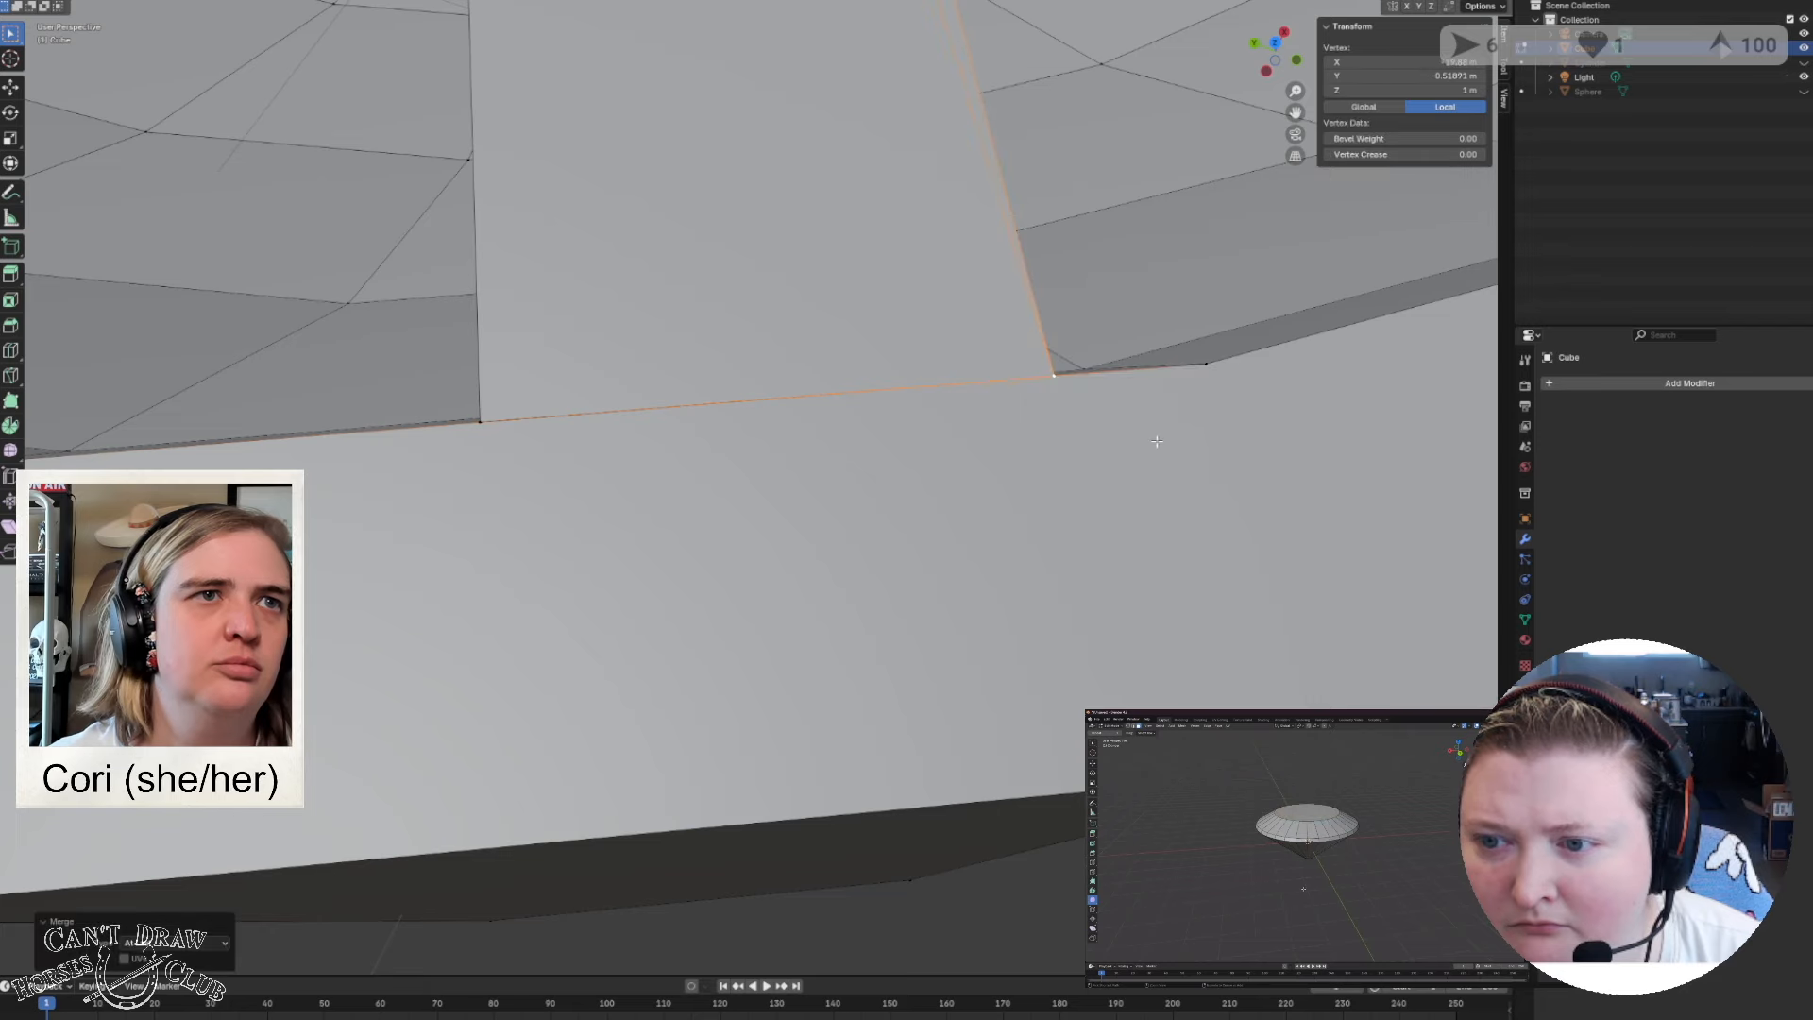
At the next overhanging wall end, merge the outer edge's middle vertex into the outer corner beside the dark triangle with At Last.
click(1136, 461)
scroll(1145, 469, down, 5)
middle_drag(1146, 469, 893, 602)
scroll(892, 602, up, 4)
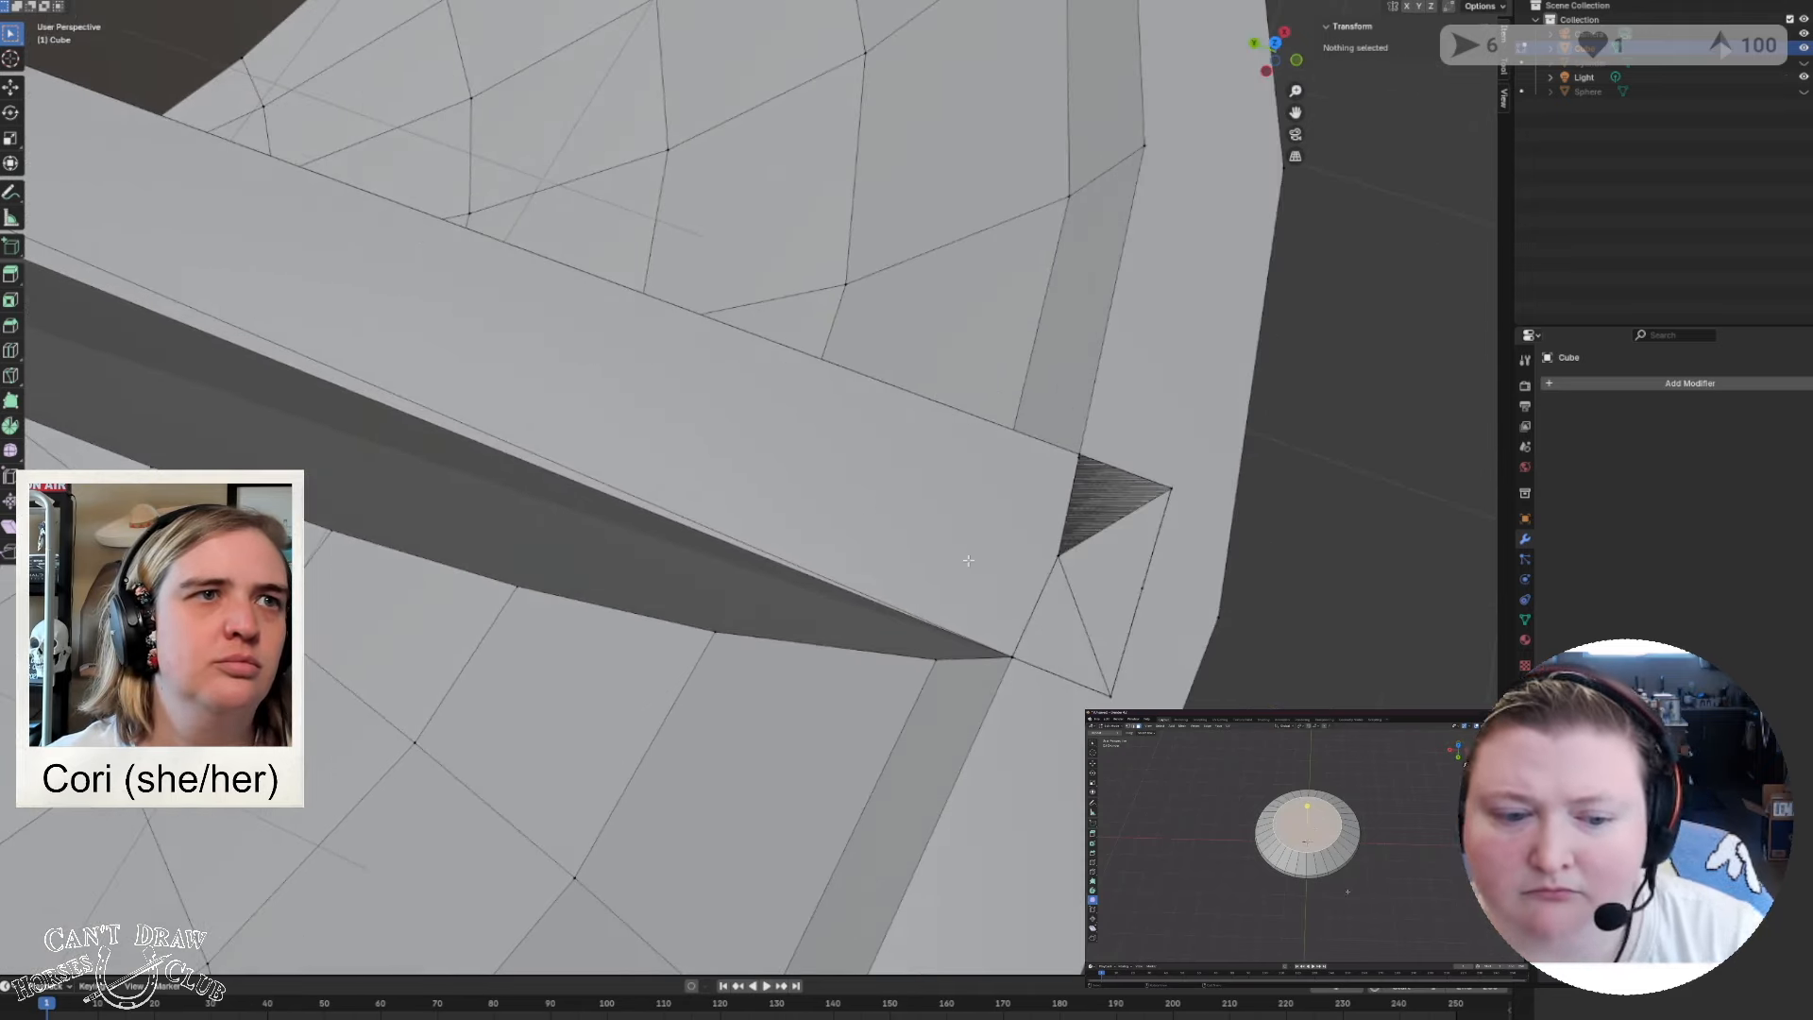
middle_drag(889, 524, 415, 478)
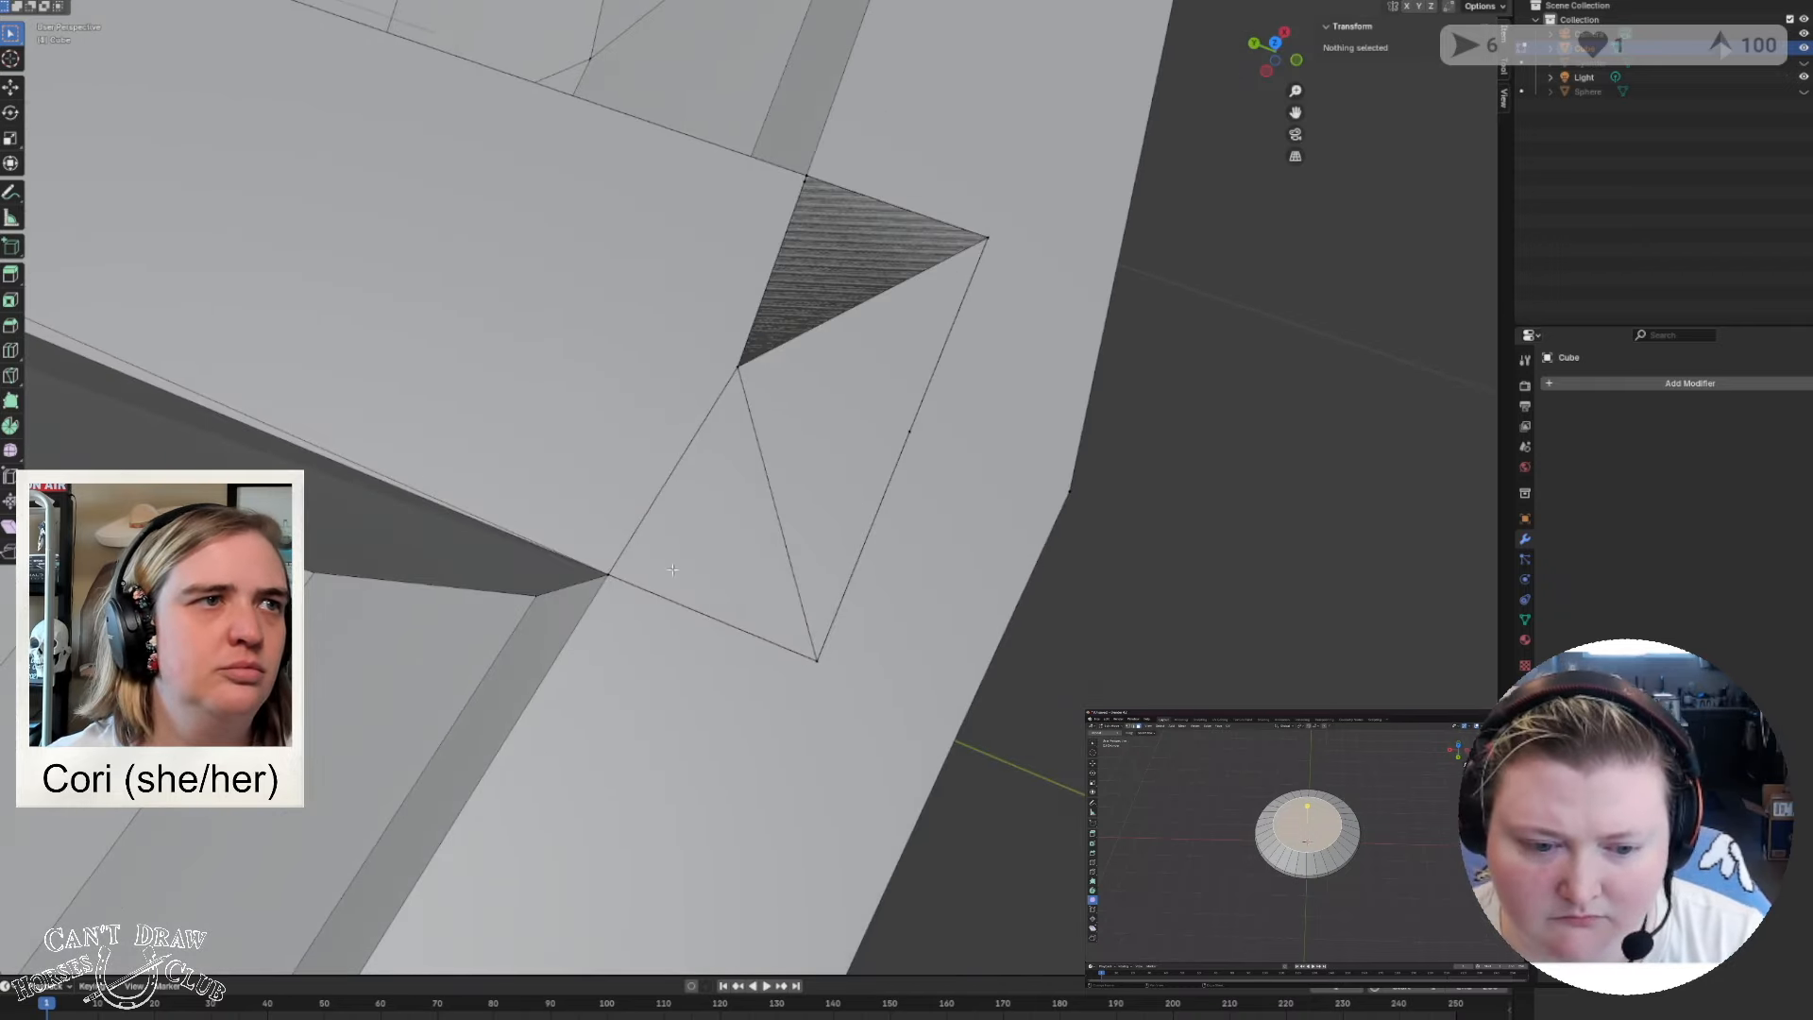
click(831, 637)
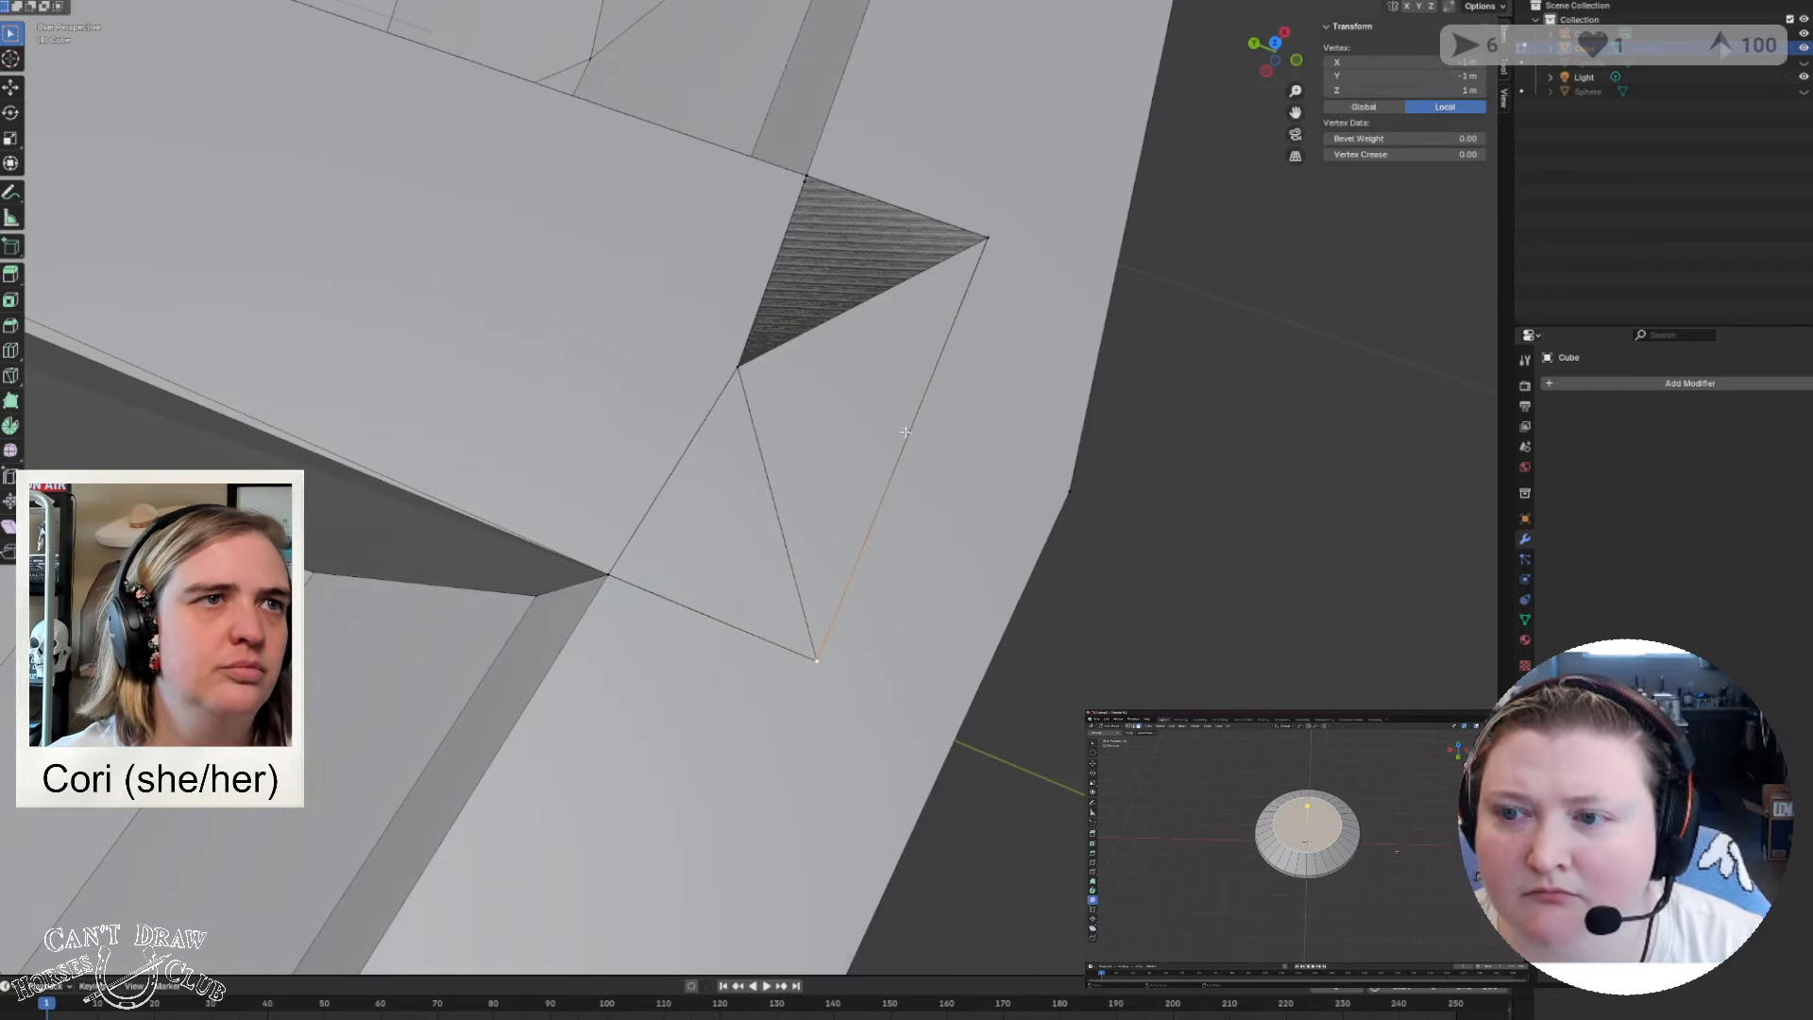
click(907, 433)
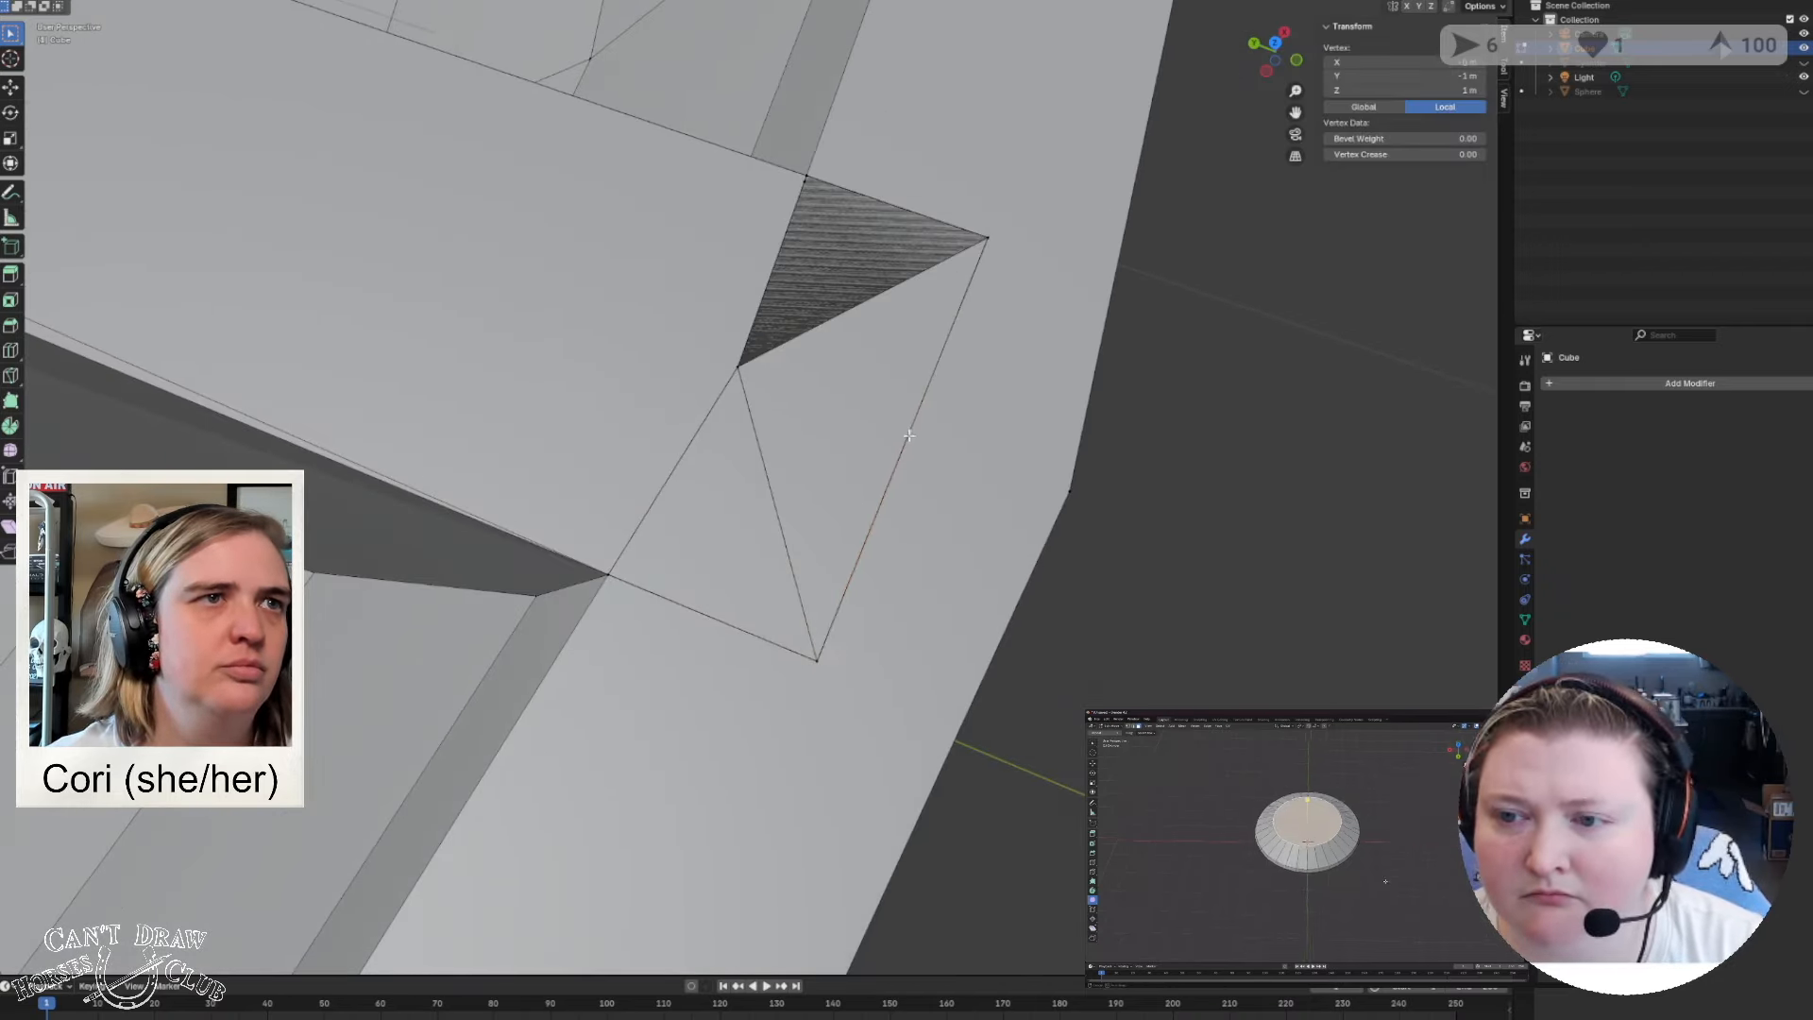
shift+click(989, 236)
key(ctrl+v)
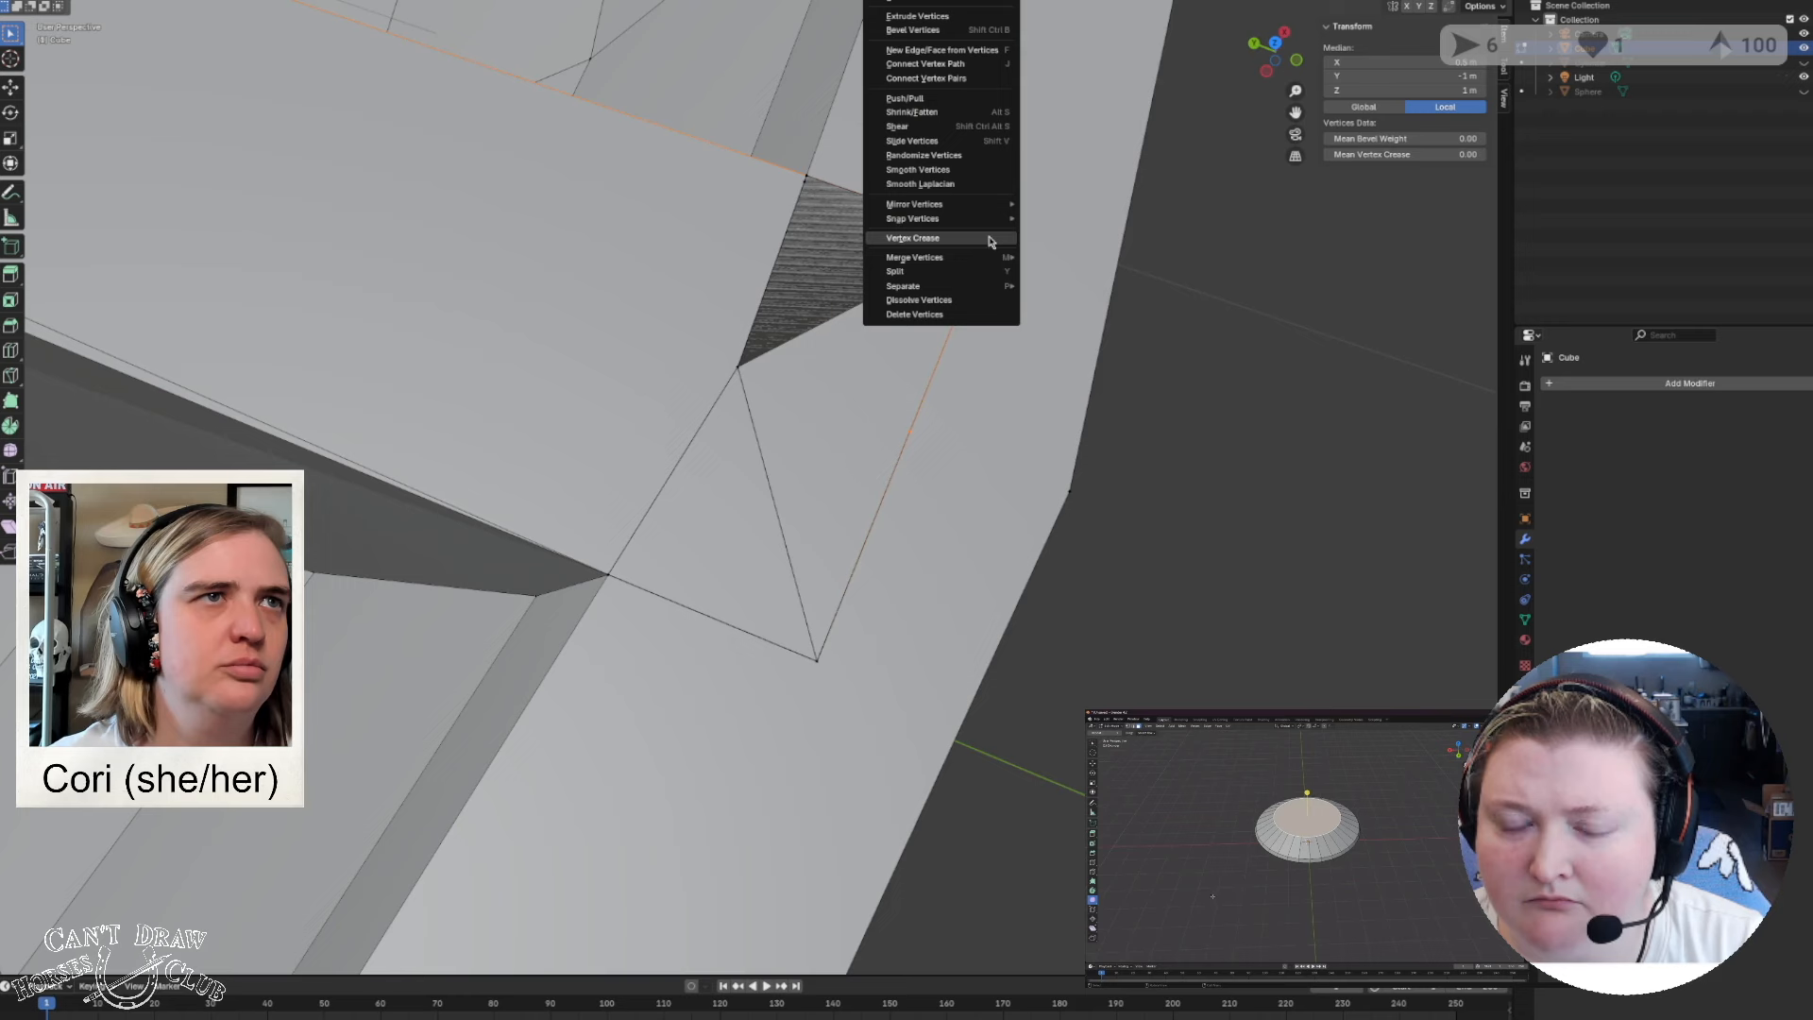
mouse_move(1003, 258)
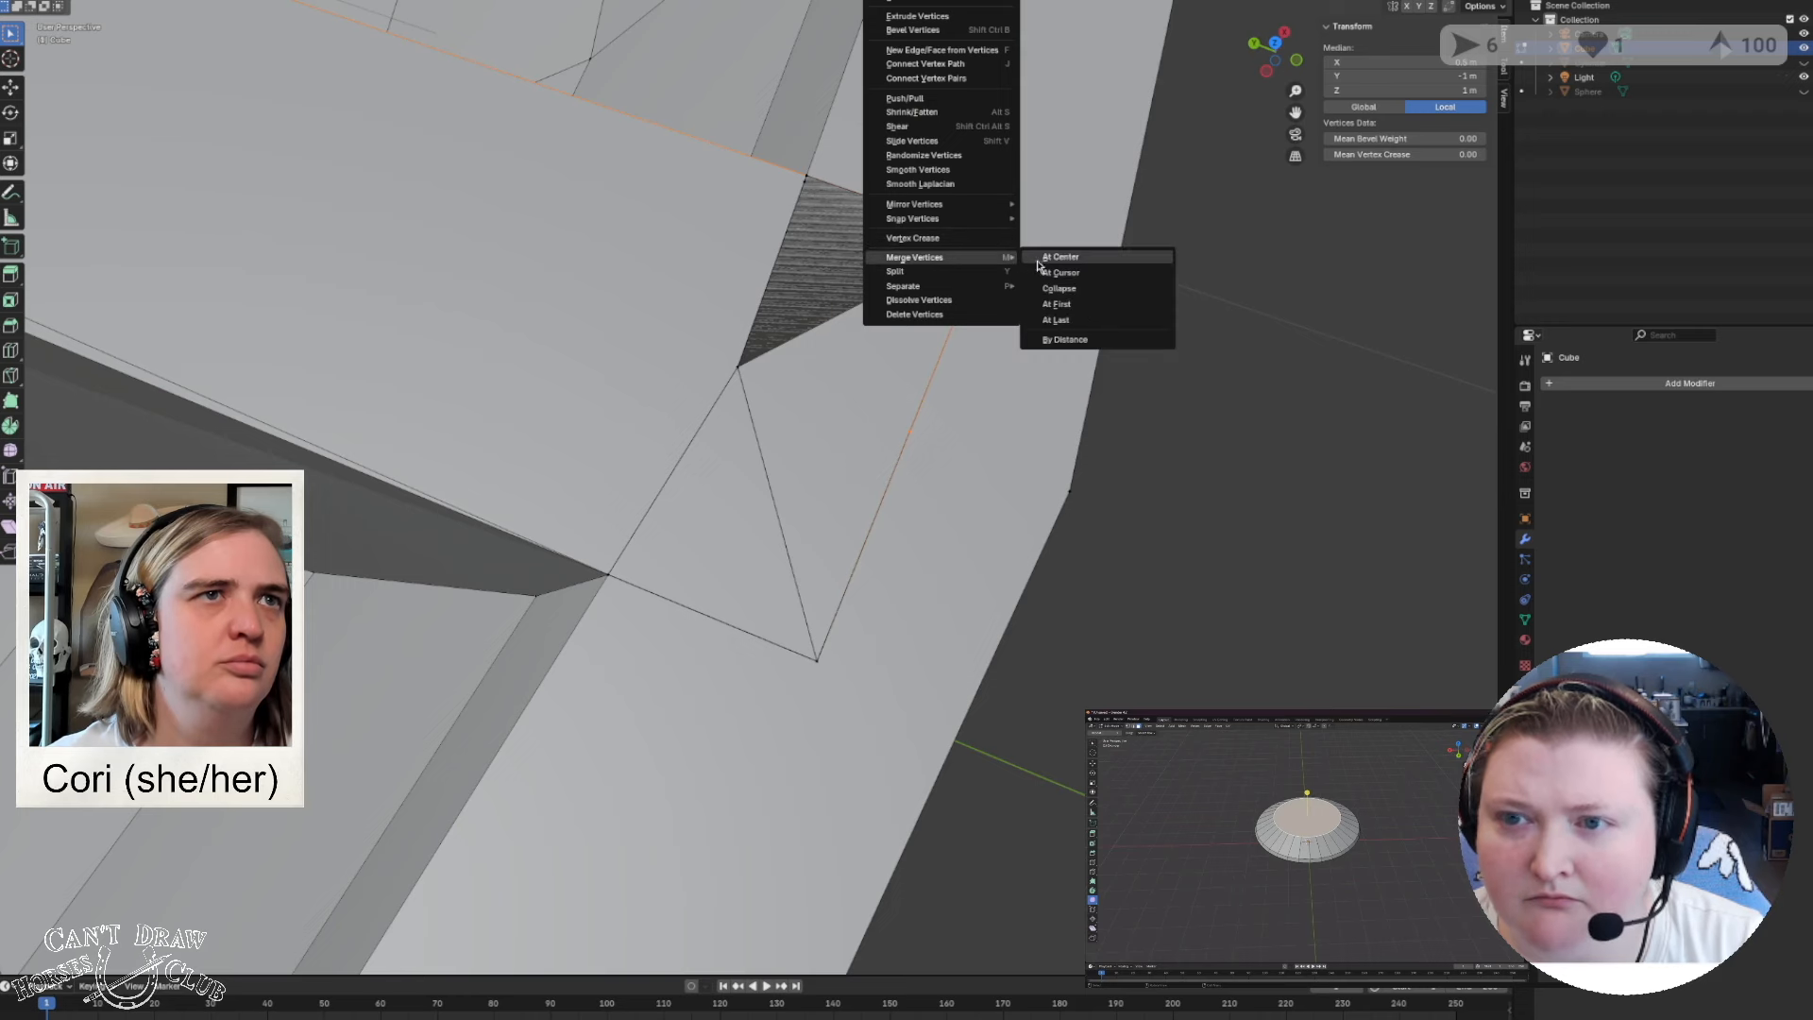
click(1069, 321)
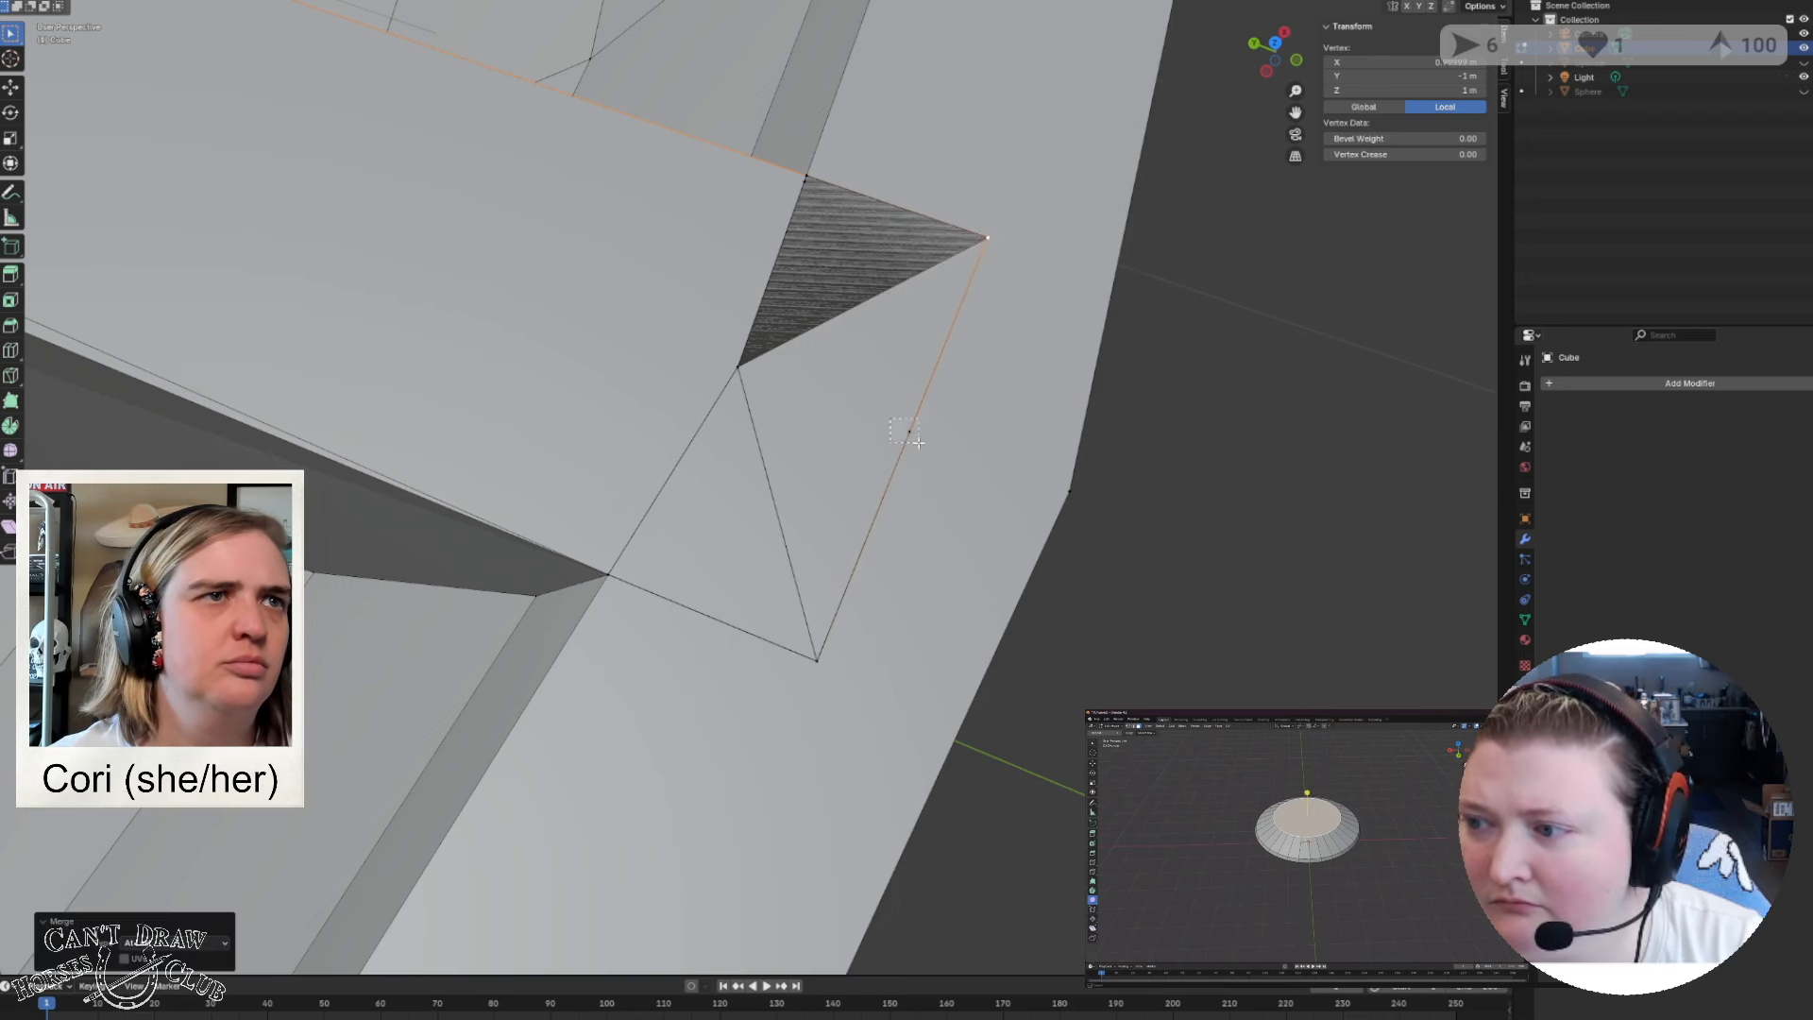
Merge the vertex still left midway along the outer edge into the same outer corner with At Last.
drag(918, 441, 919, 442)
shift+click(988, 239)
key(ctrl+v)
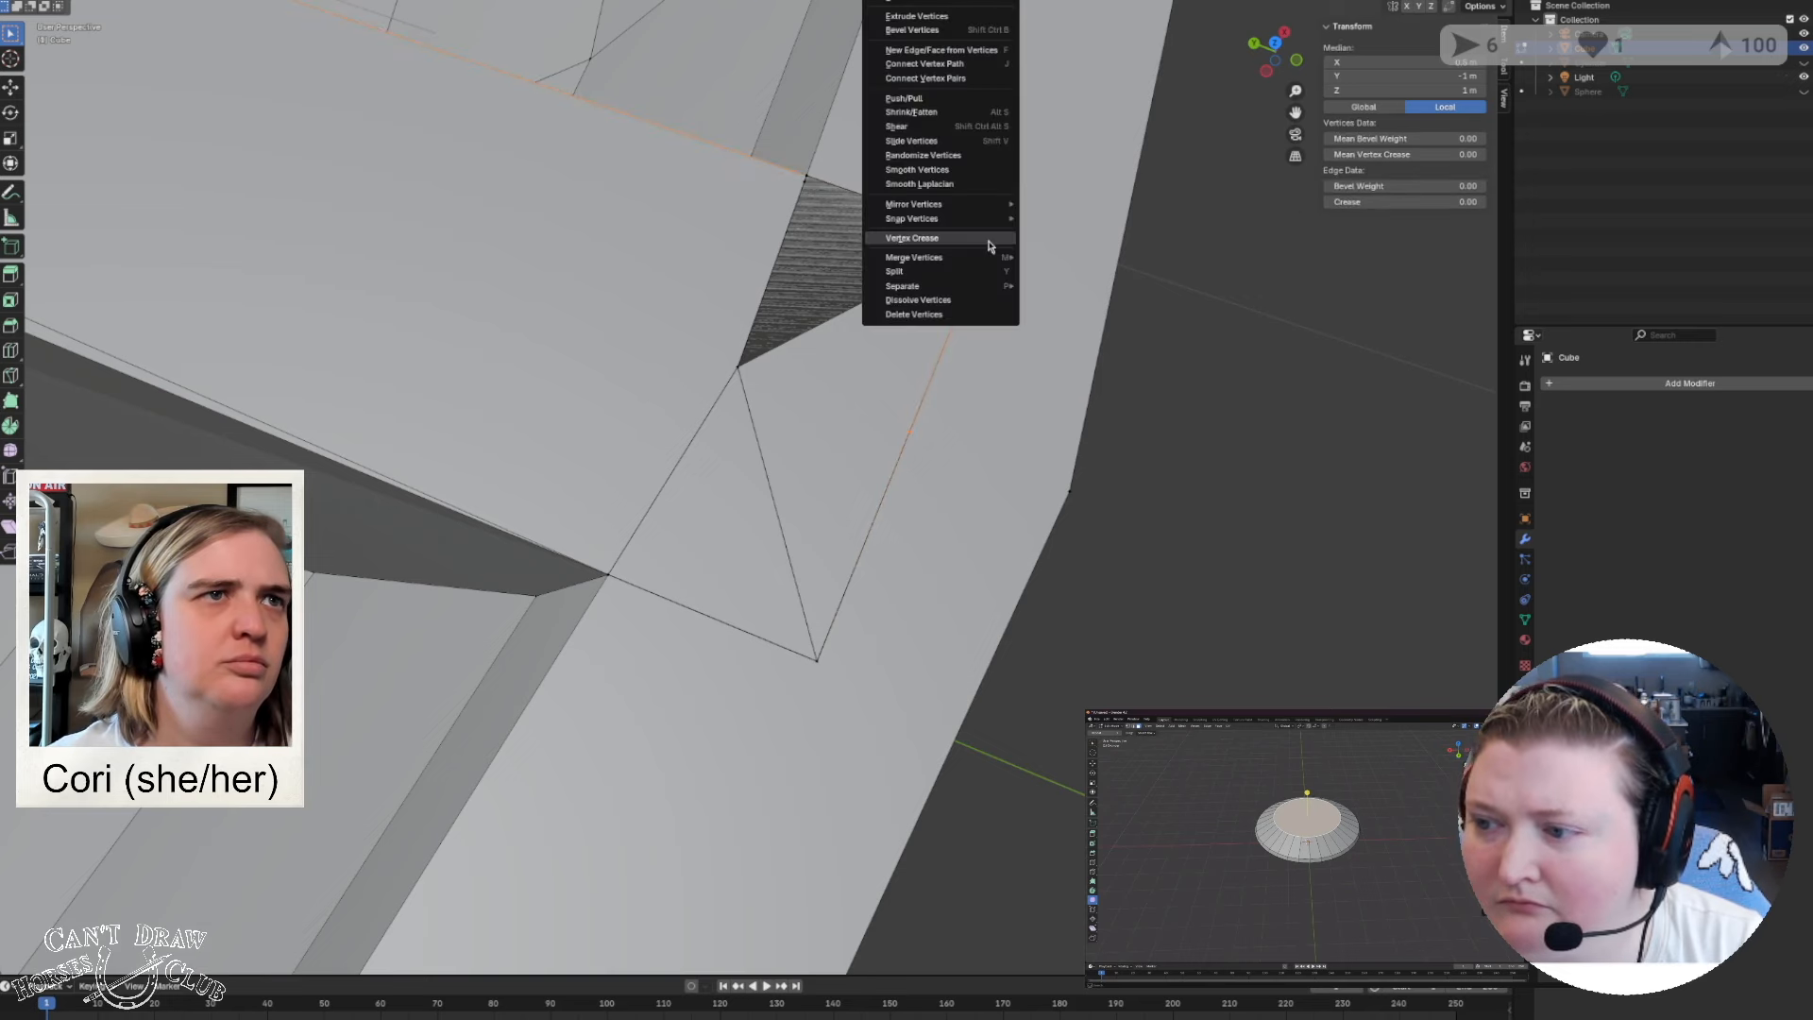
mouse_move(1010, 257)
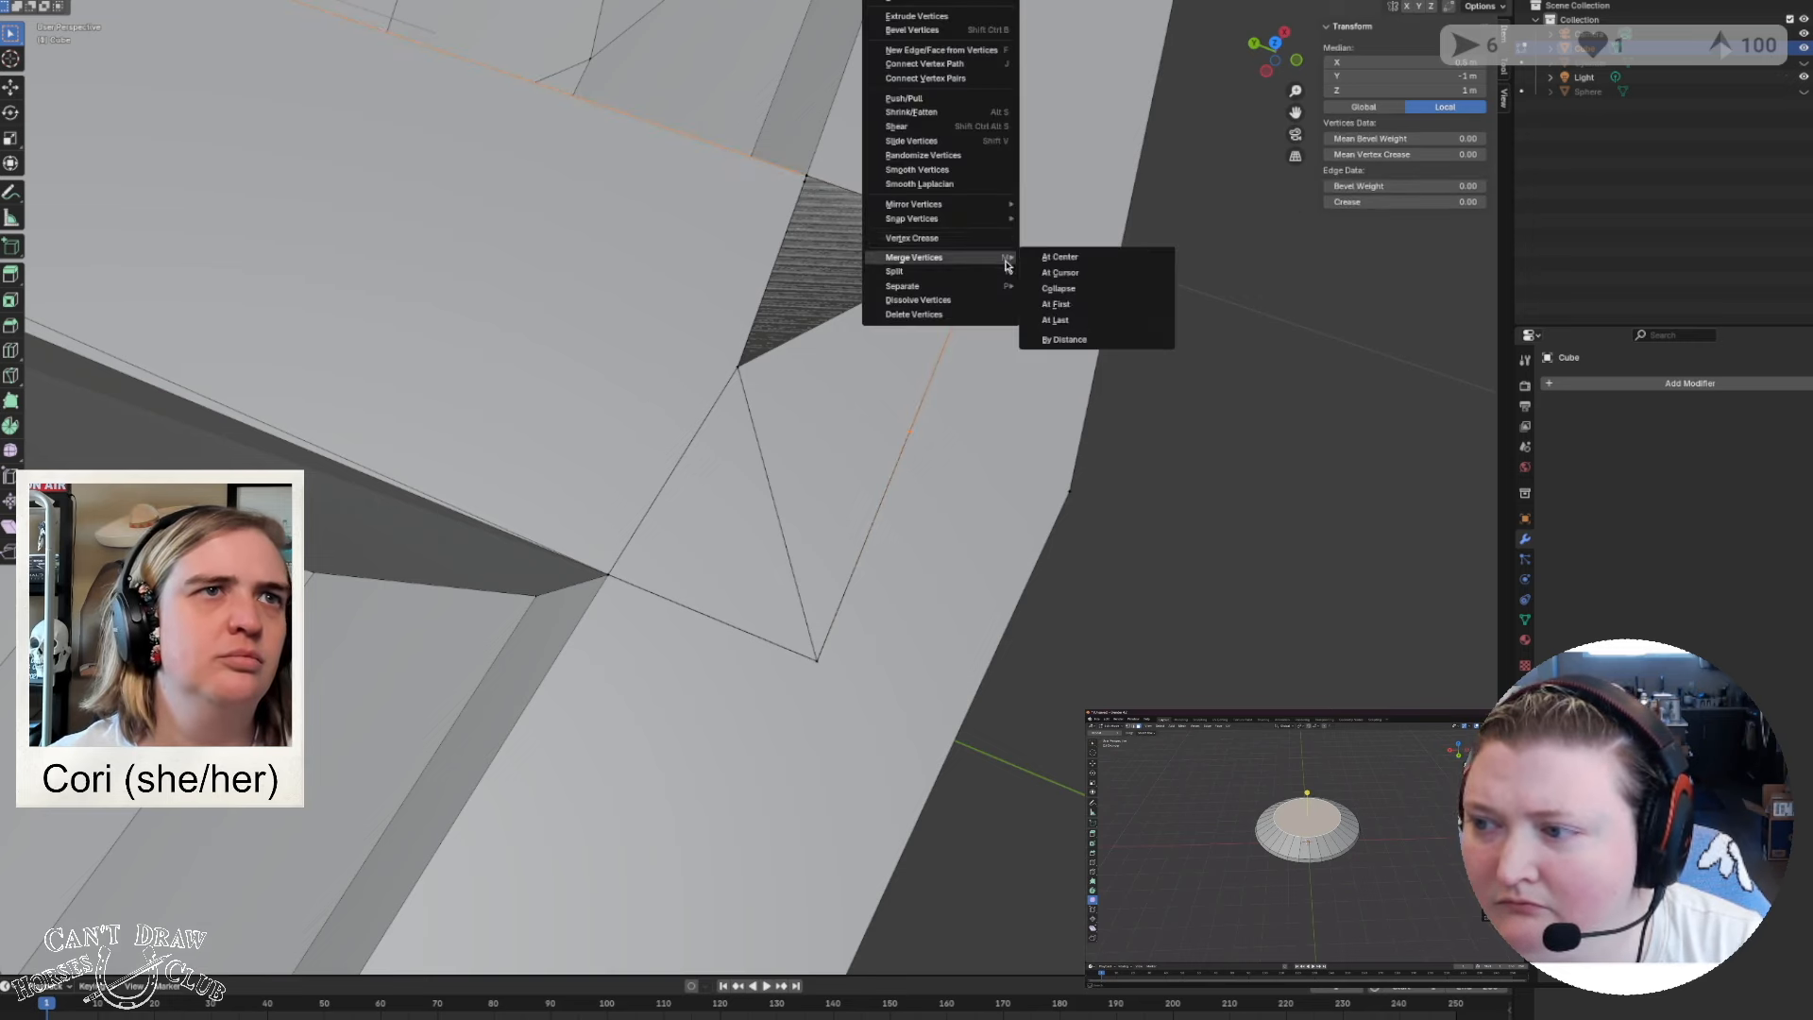
click(1063, 323)
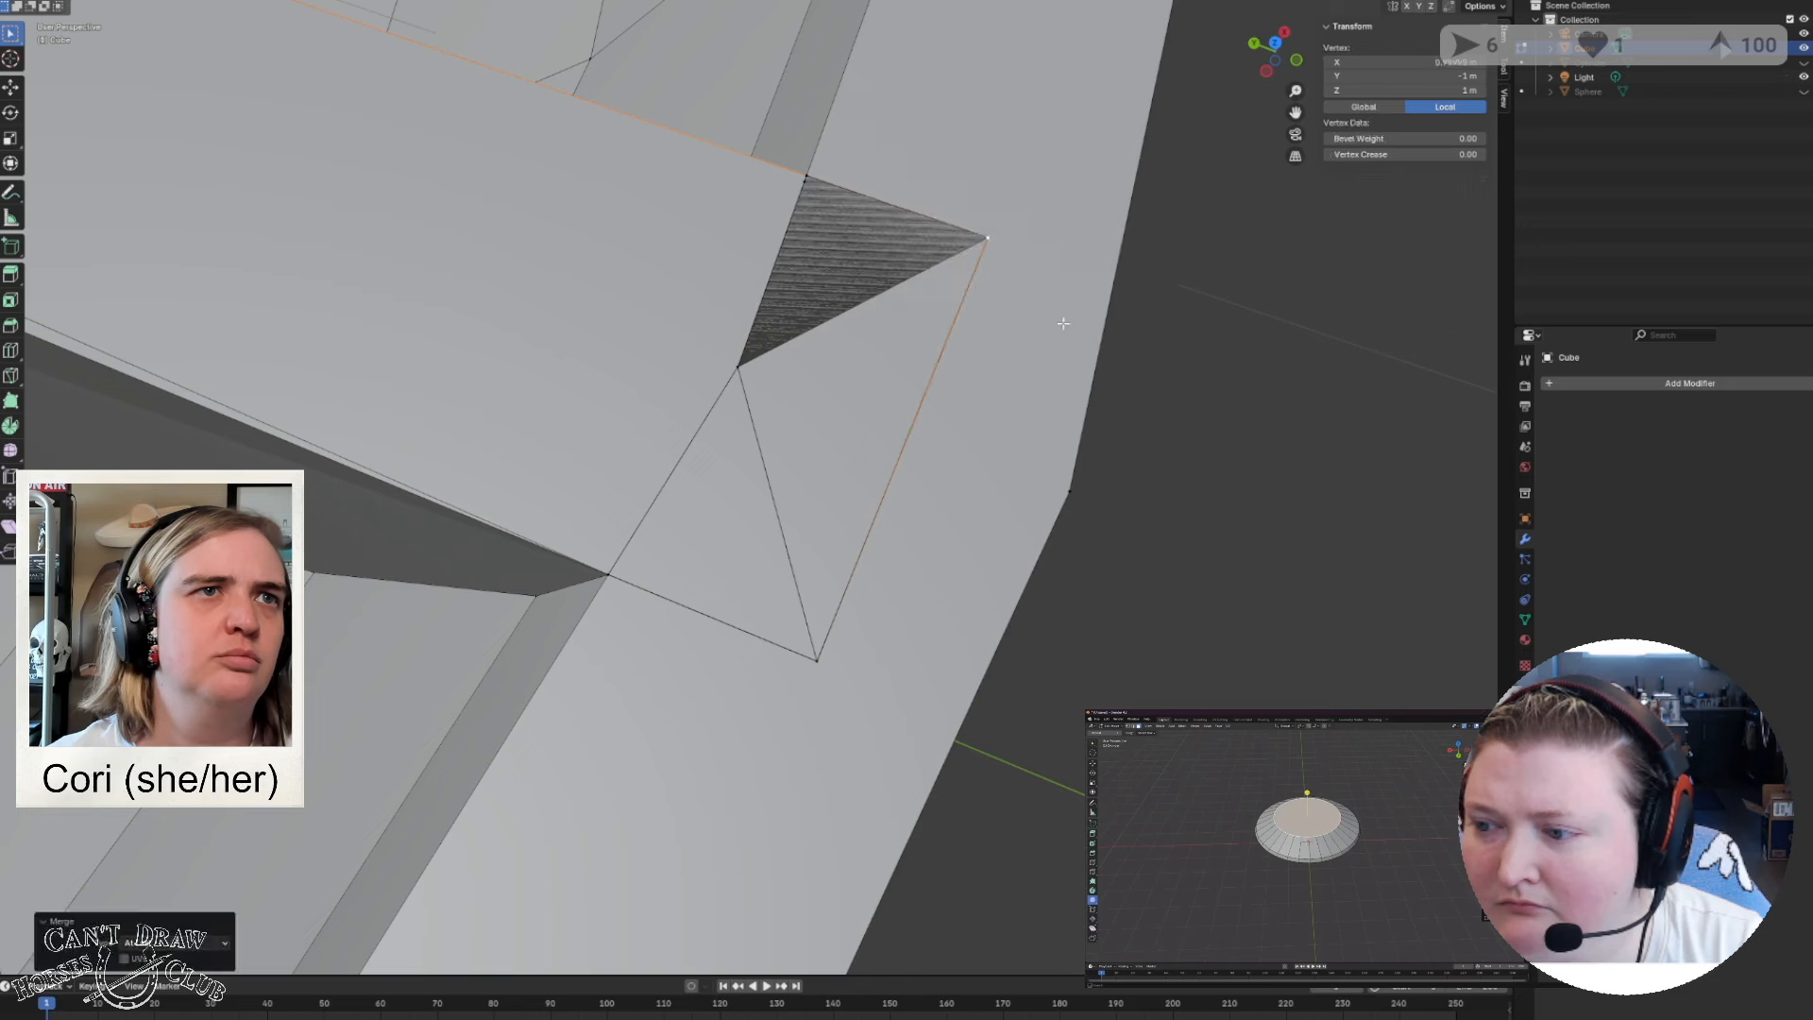
Merge the outer corner vertex farthest from the dark triangle into the rim vertex between the wall's two sides with At Last.
click(818, 661)
shift+click(739, 369)
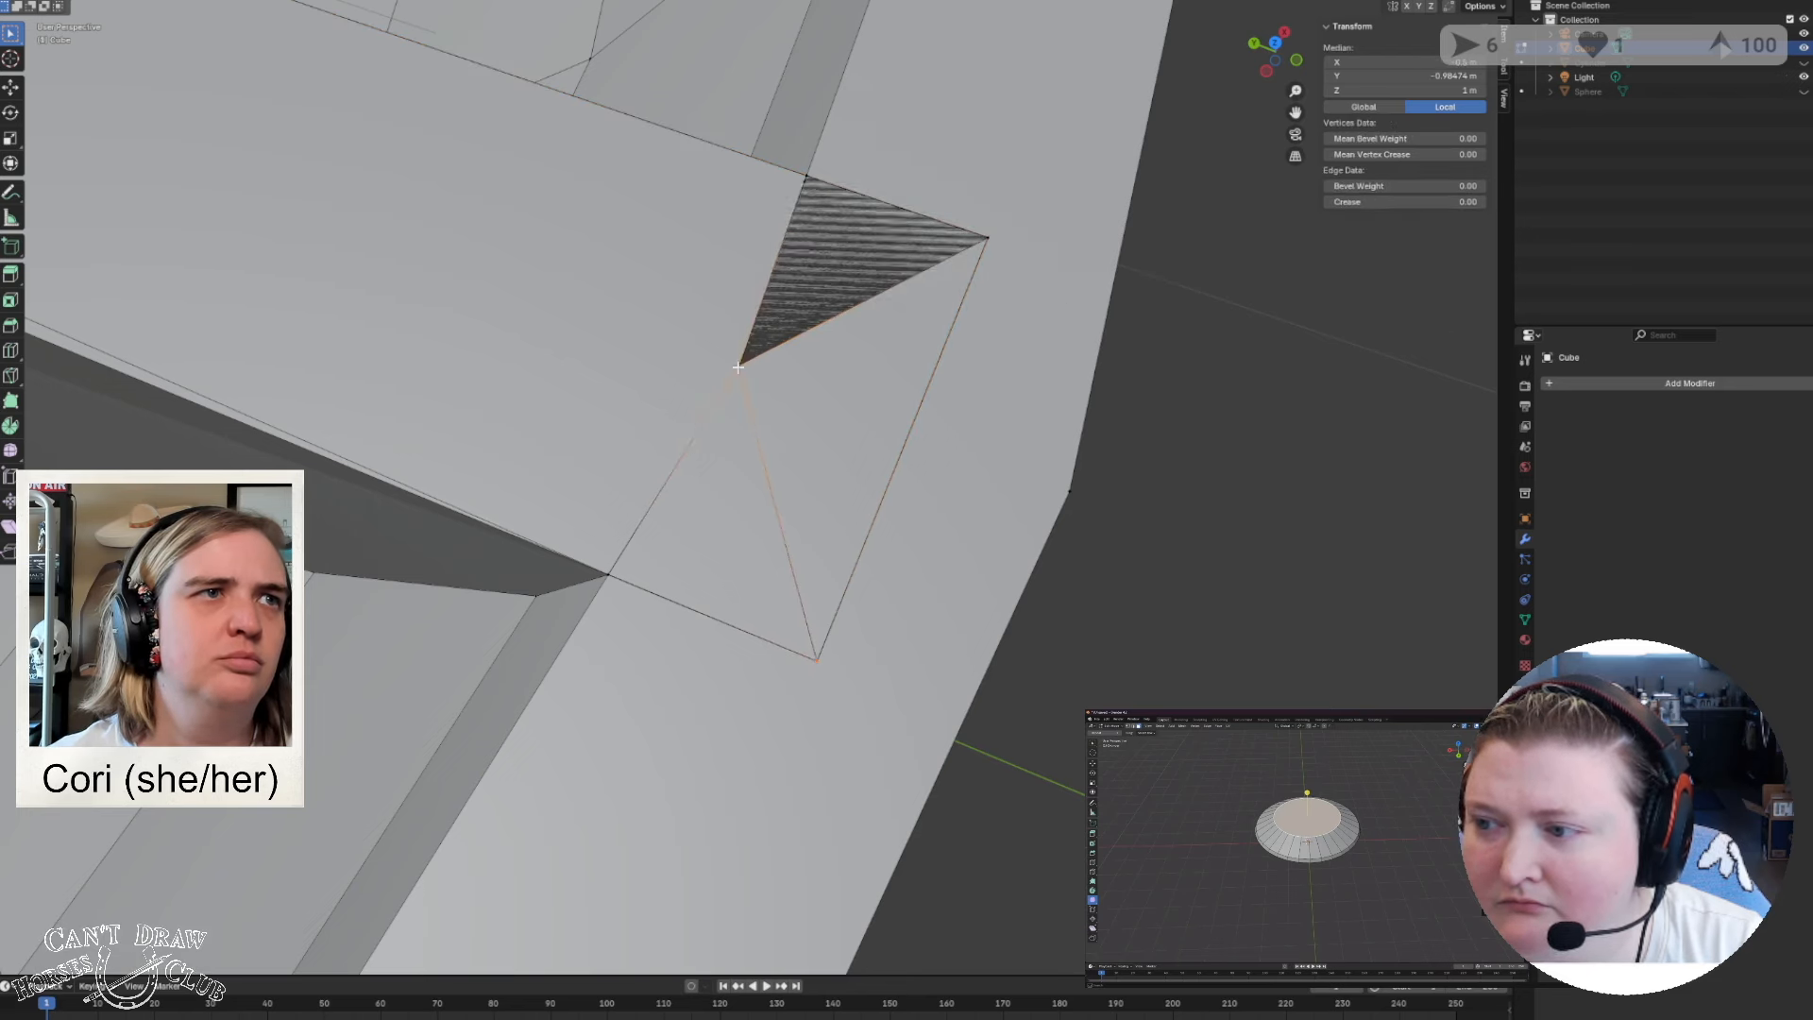
key(ctrl+v)
mouse_move(742, 367)
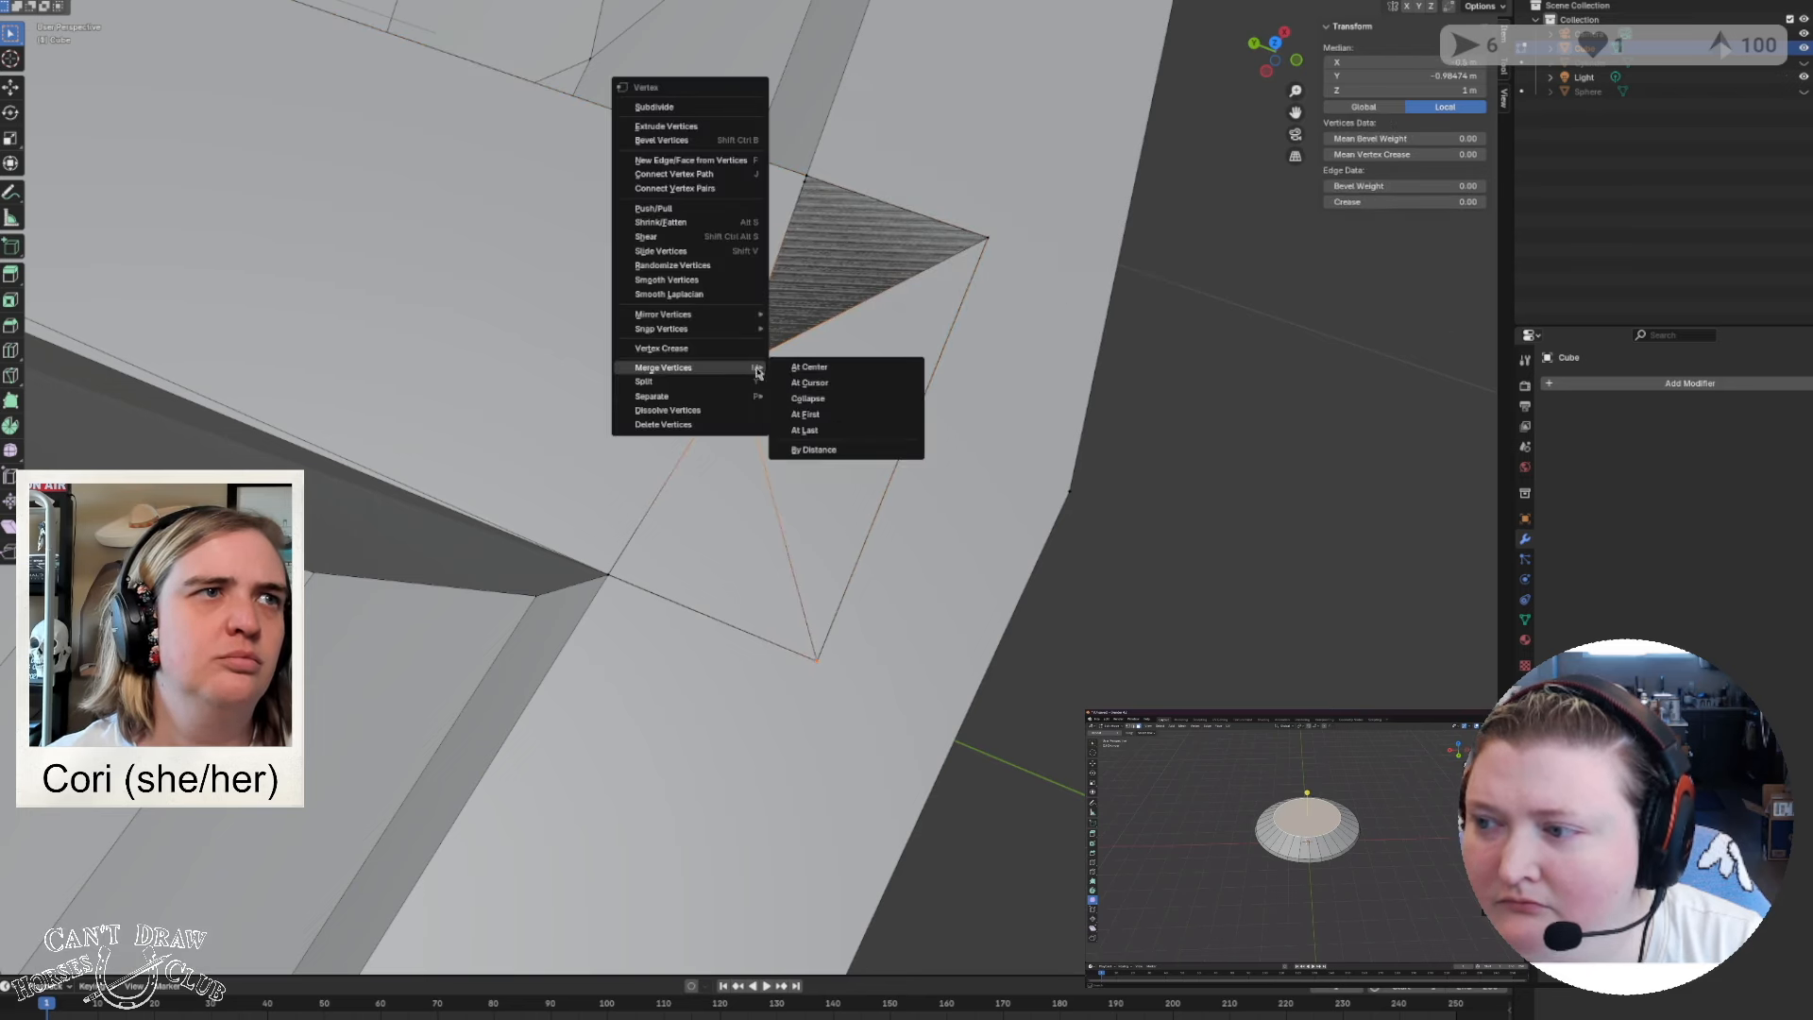
click(866, 431)
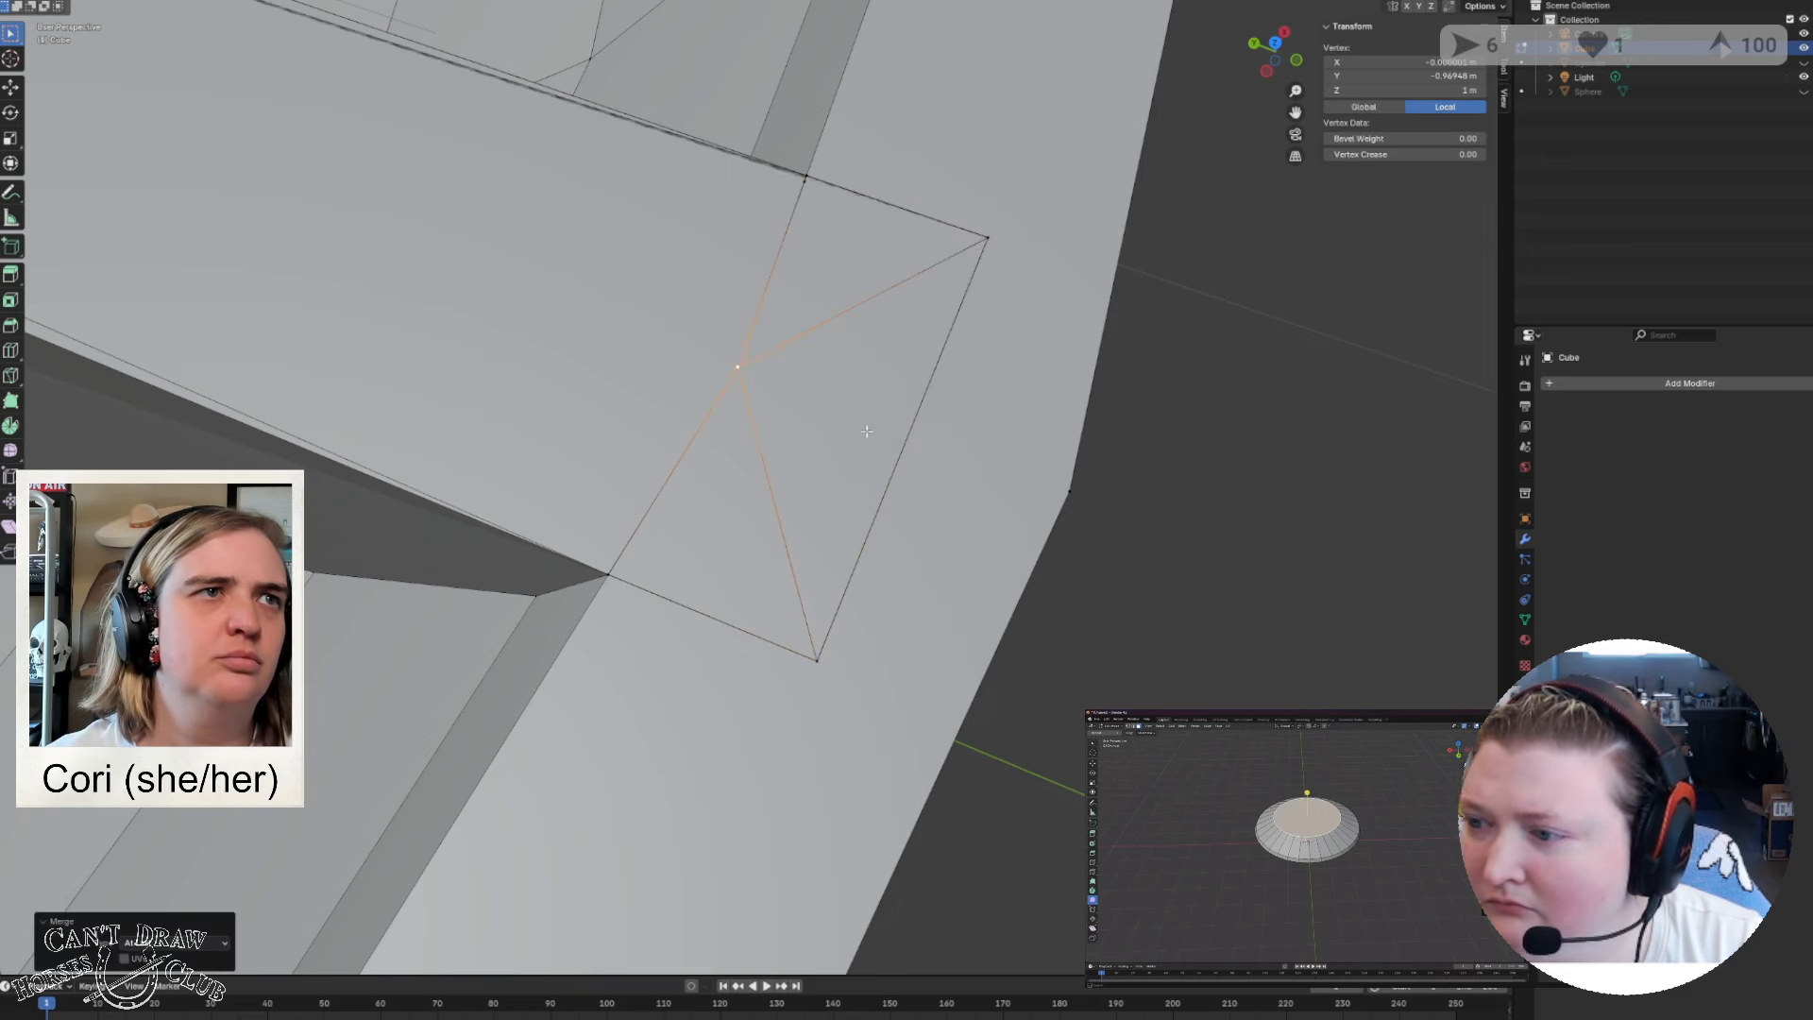
Merge a vertex at the opposite outer corner into the rim vertex between the wall's two sides with At Last.
click(979, 245)
shift+click(736, 369)
key(ctrl+v)
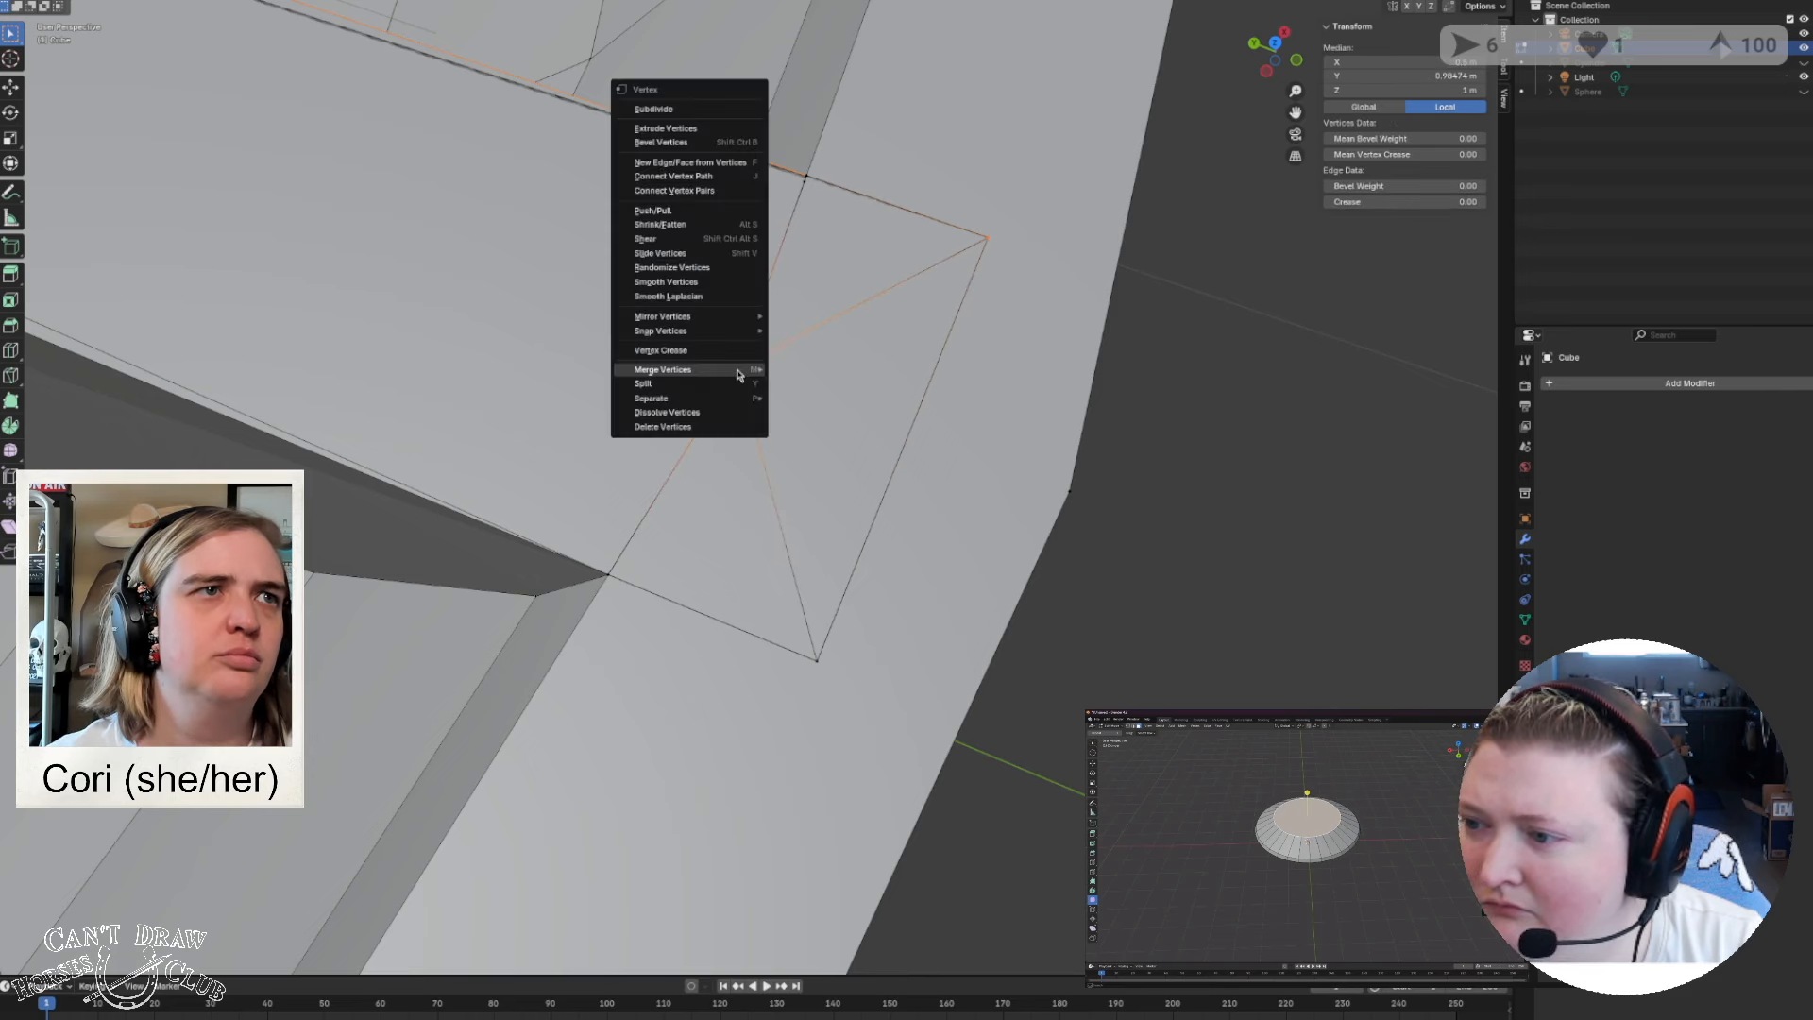
mouse_move(741, 368)
click(867, 439)
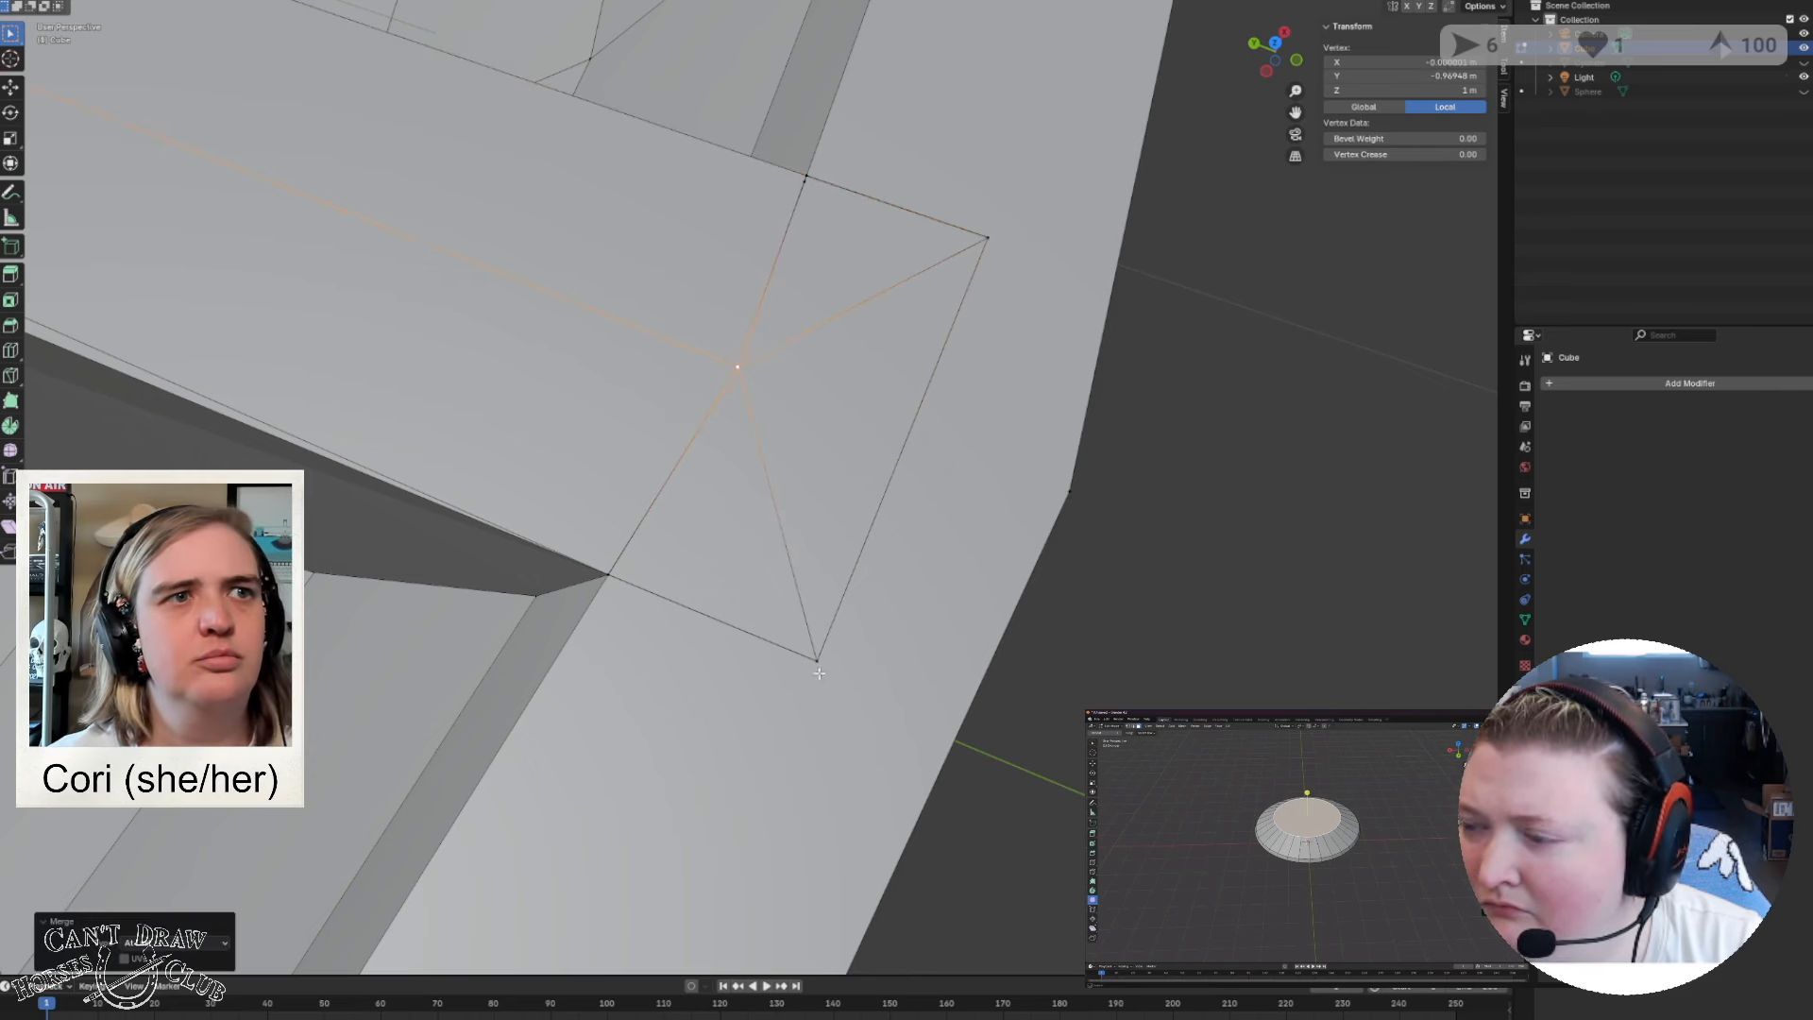
Merge the duplicate vertex left at the first outer corner into the rim's middle vertex with At Last.
click(808, 653)
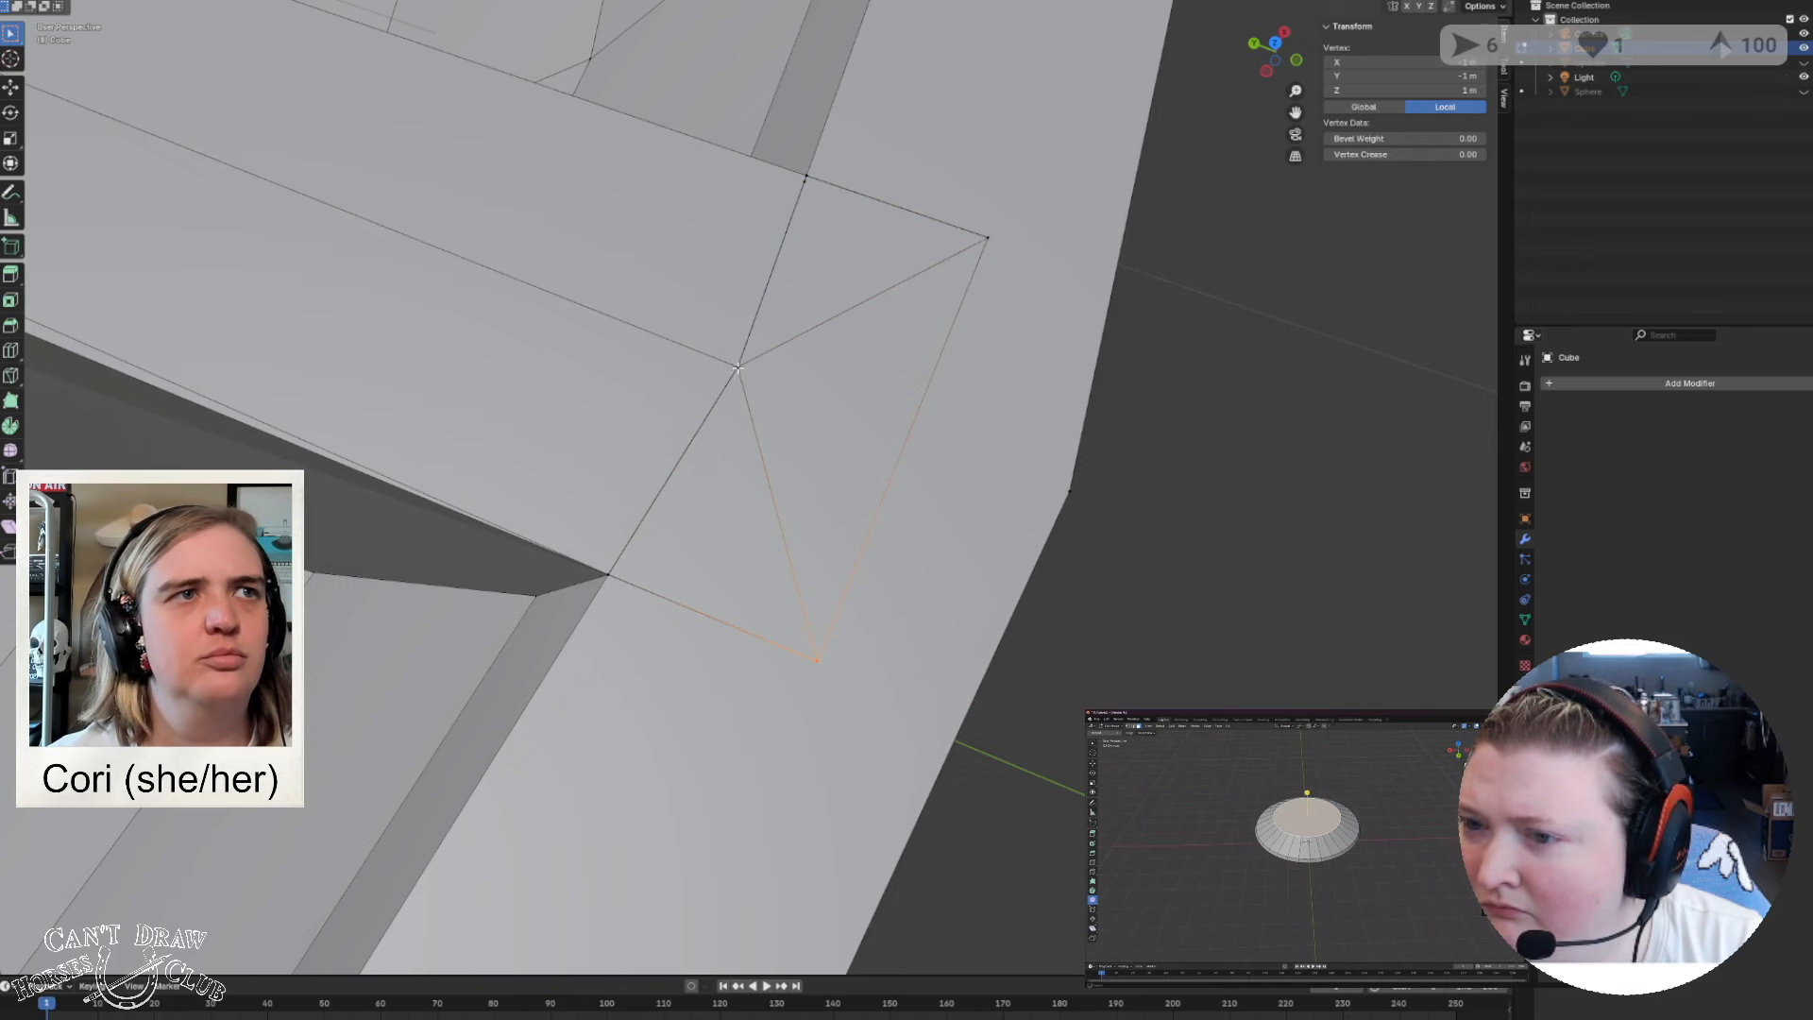
shift+click(738, 368)
key(ctrl+v)
mouse_move(741, 371)
click(845, 432)
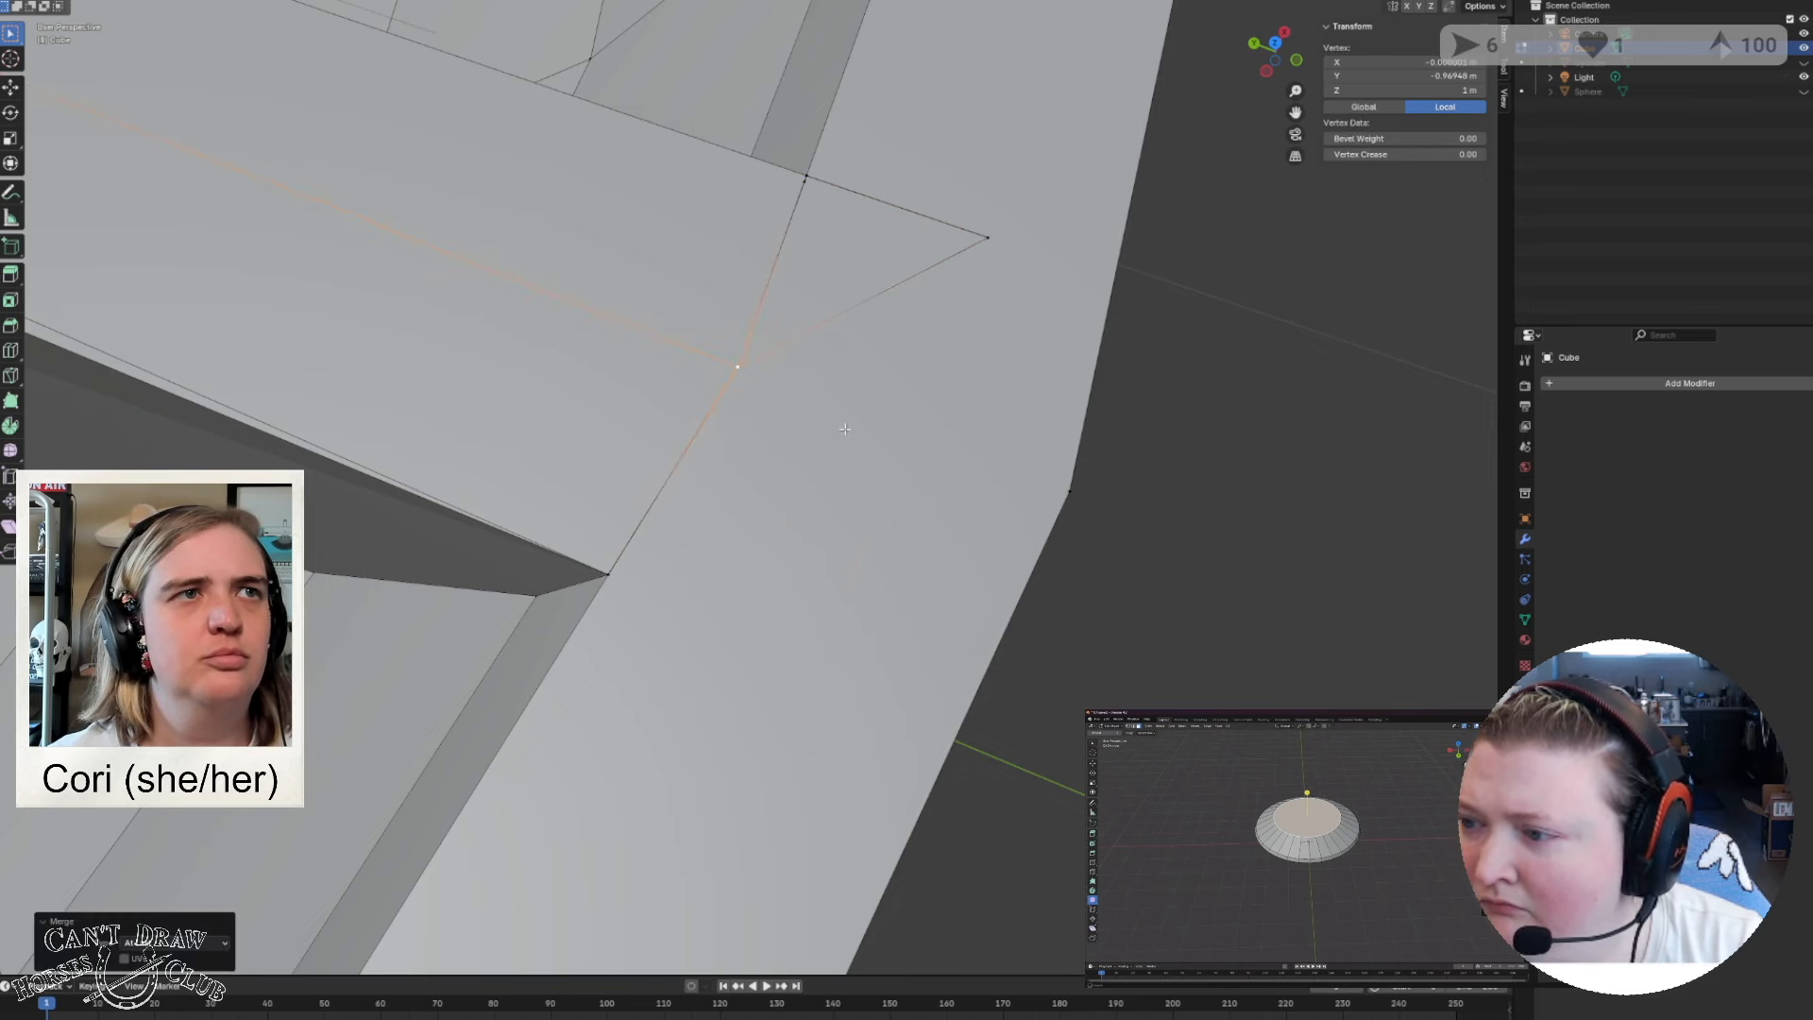
Try merging the last overhanging outer corner vertex into the rim's middle vertex with At Last, and undo the merge.
click(988, 238)
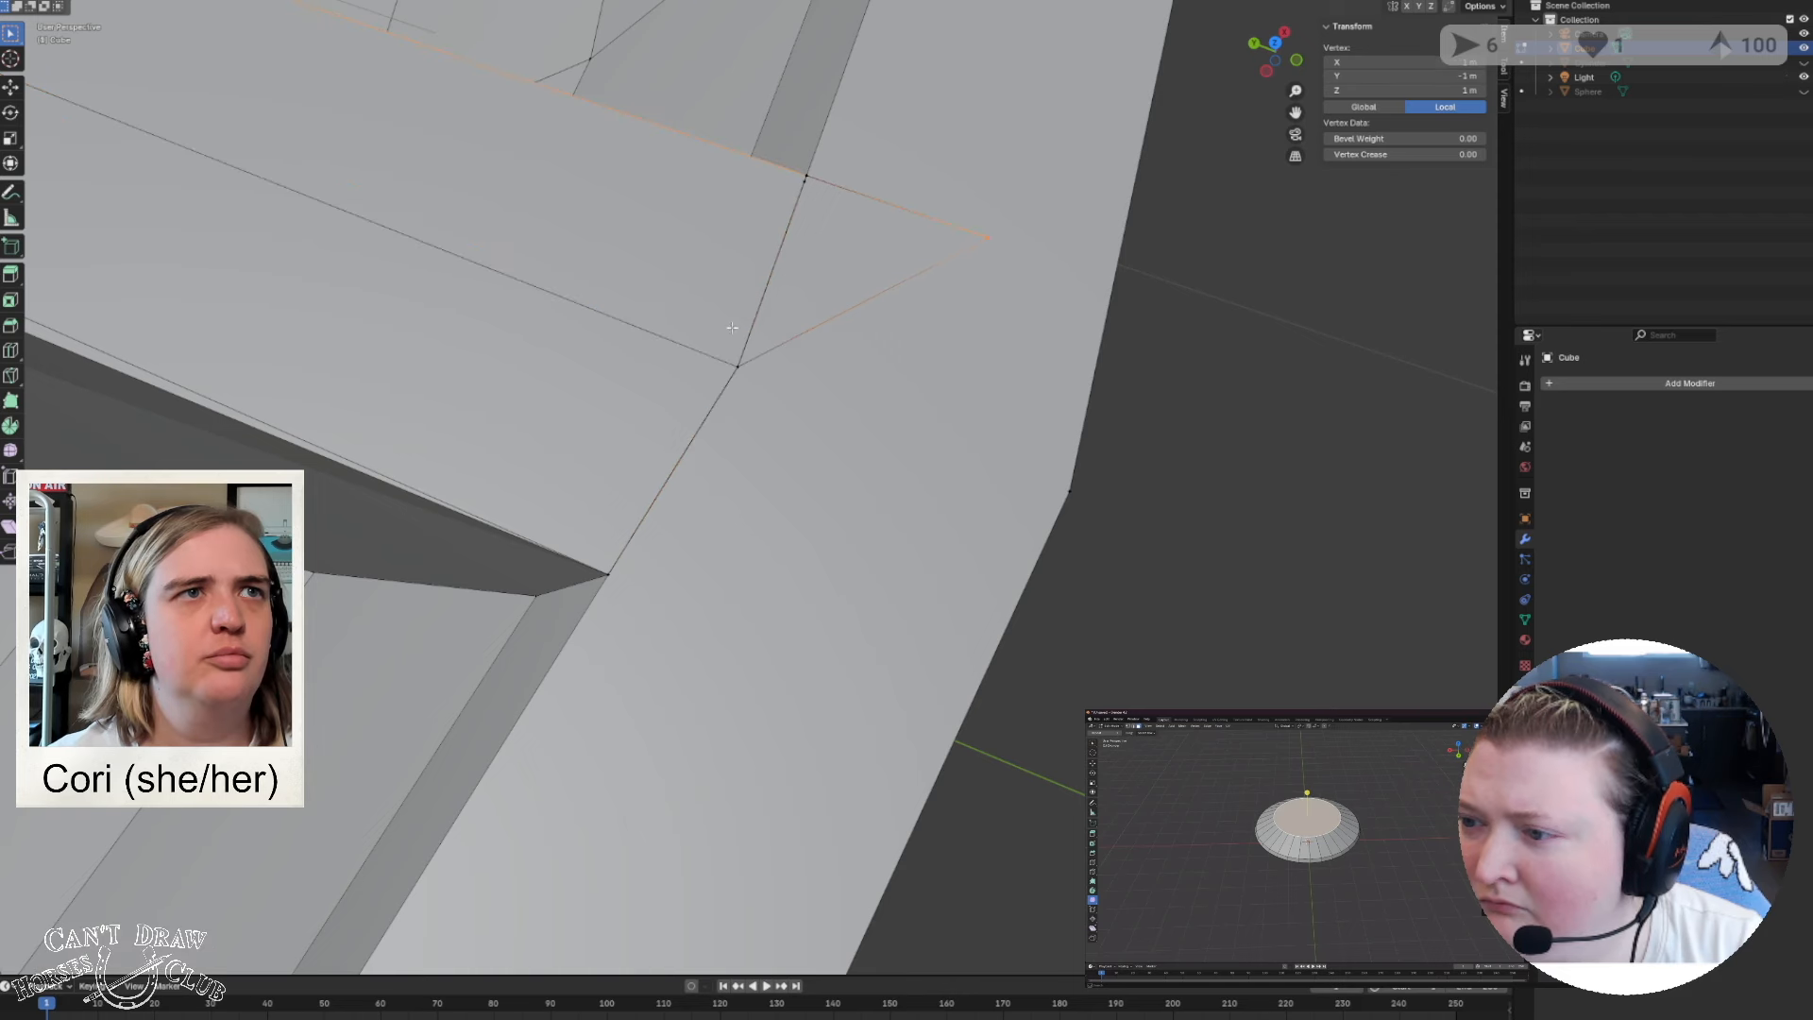
shift+click(739, 364)
key(ctrl+v)
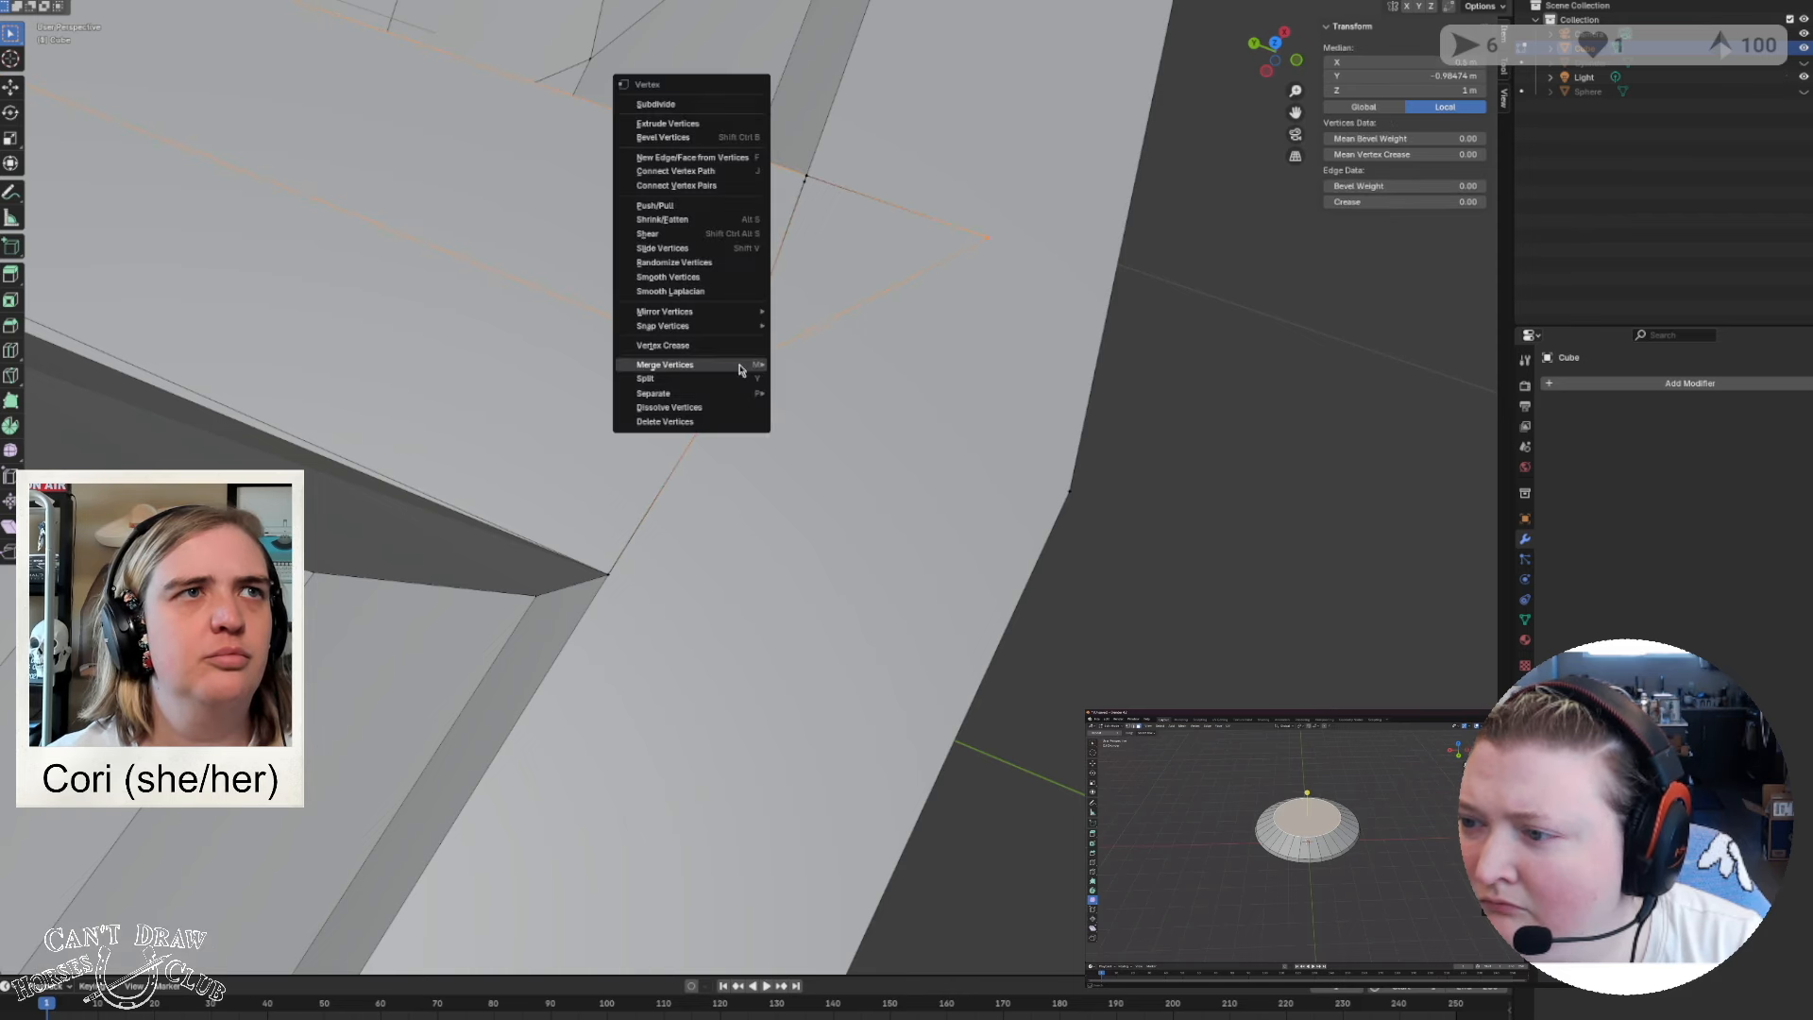
mouse_move(742, 369)
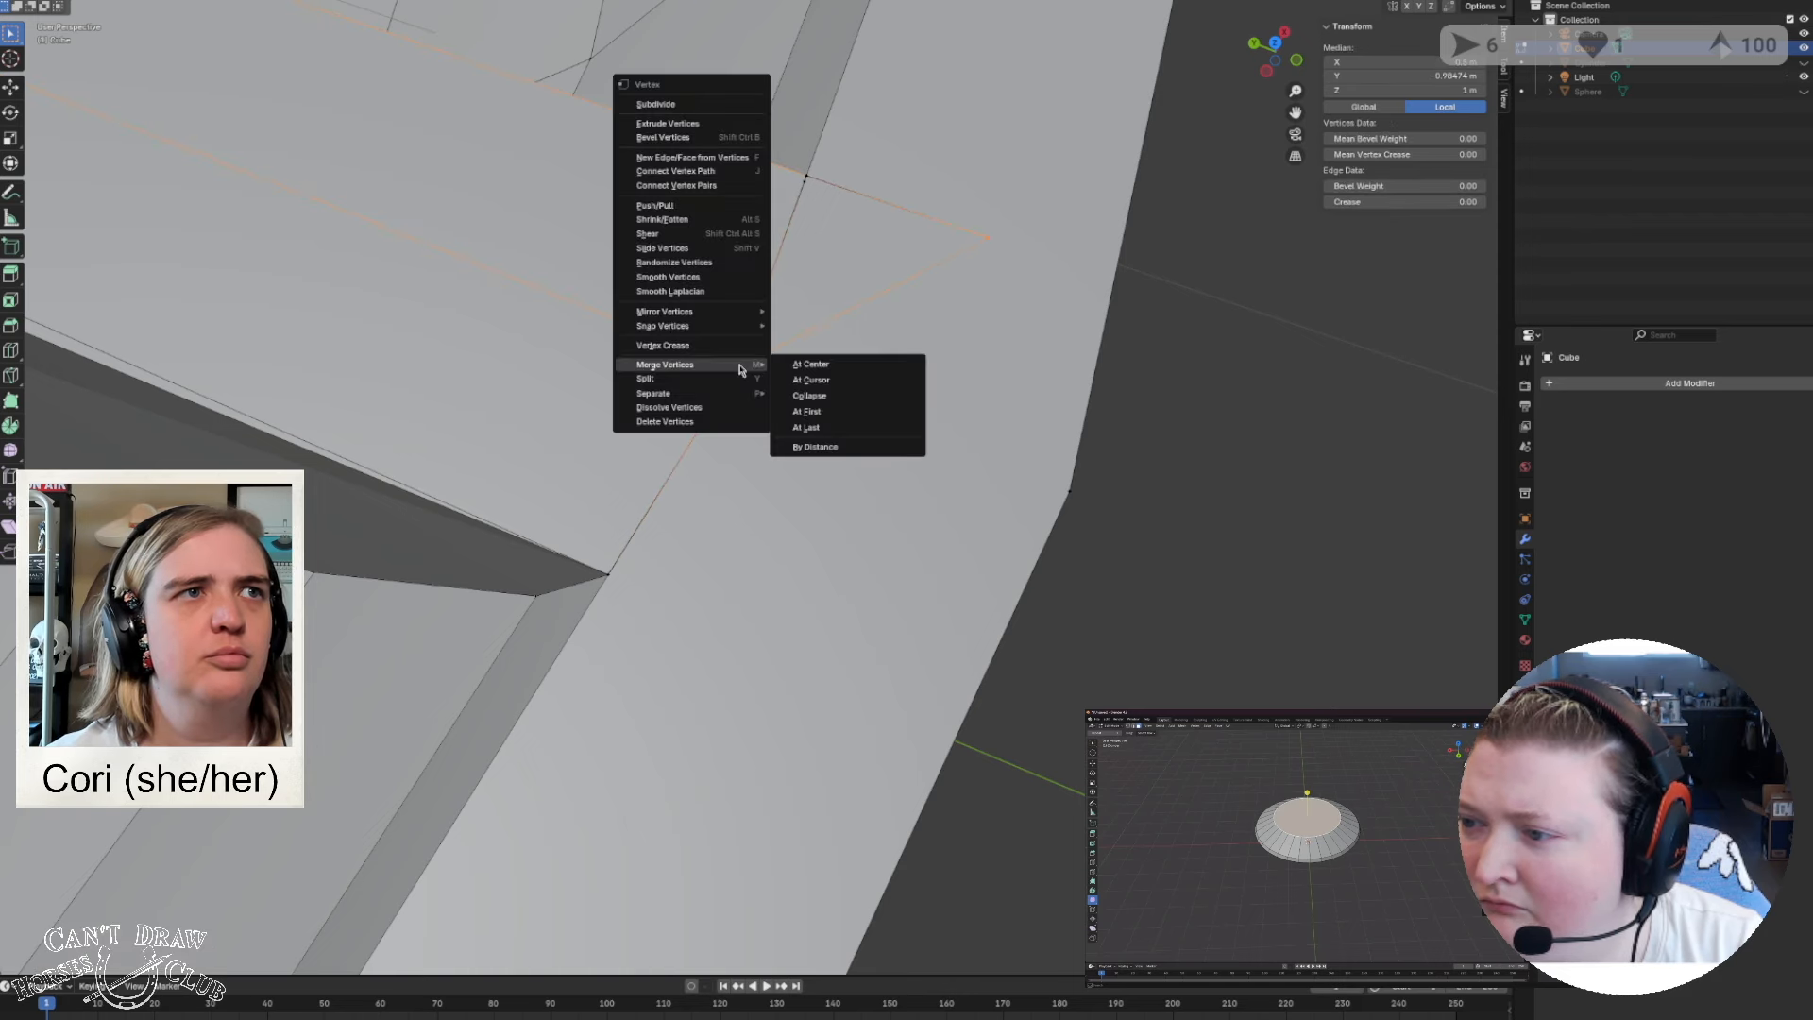
click(875, 429)
key(ctrl+z)
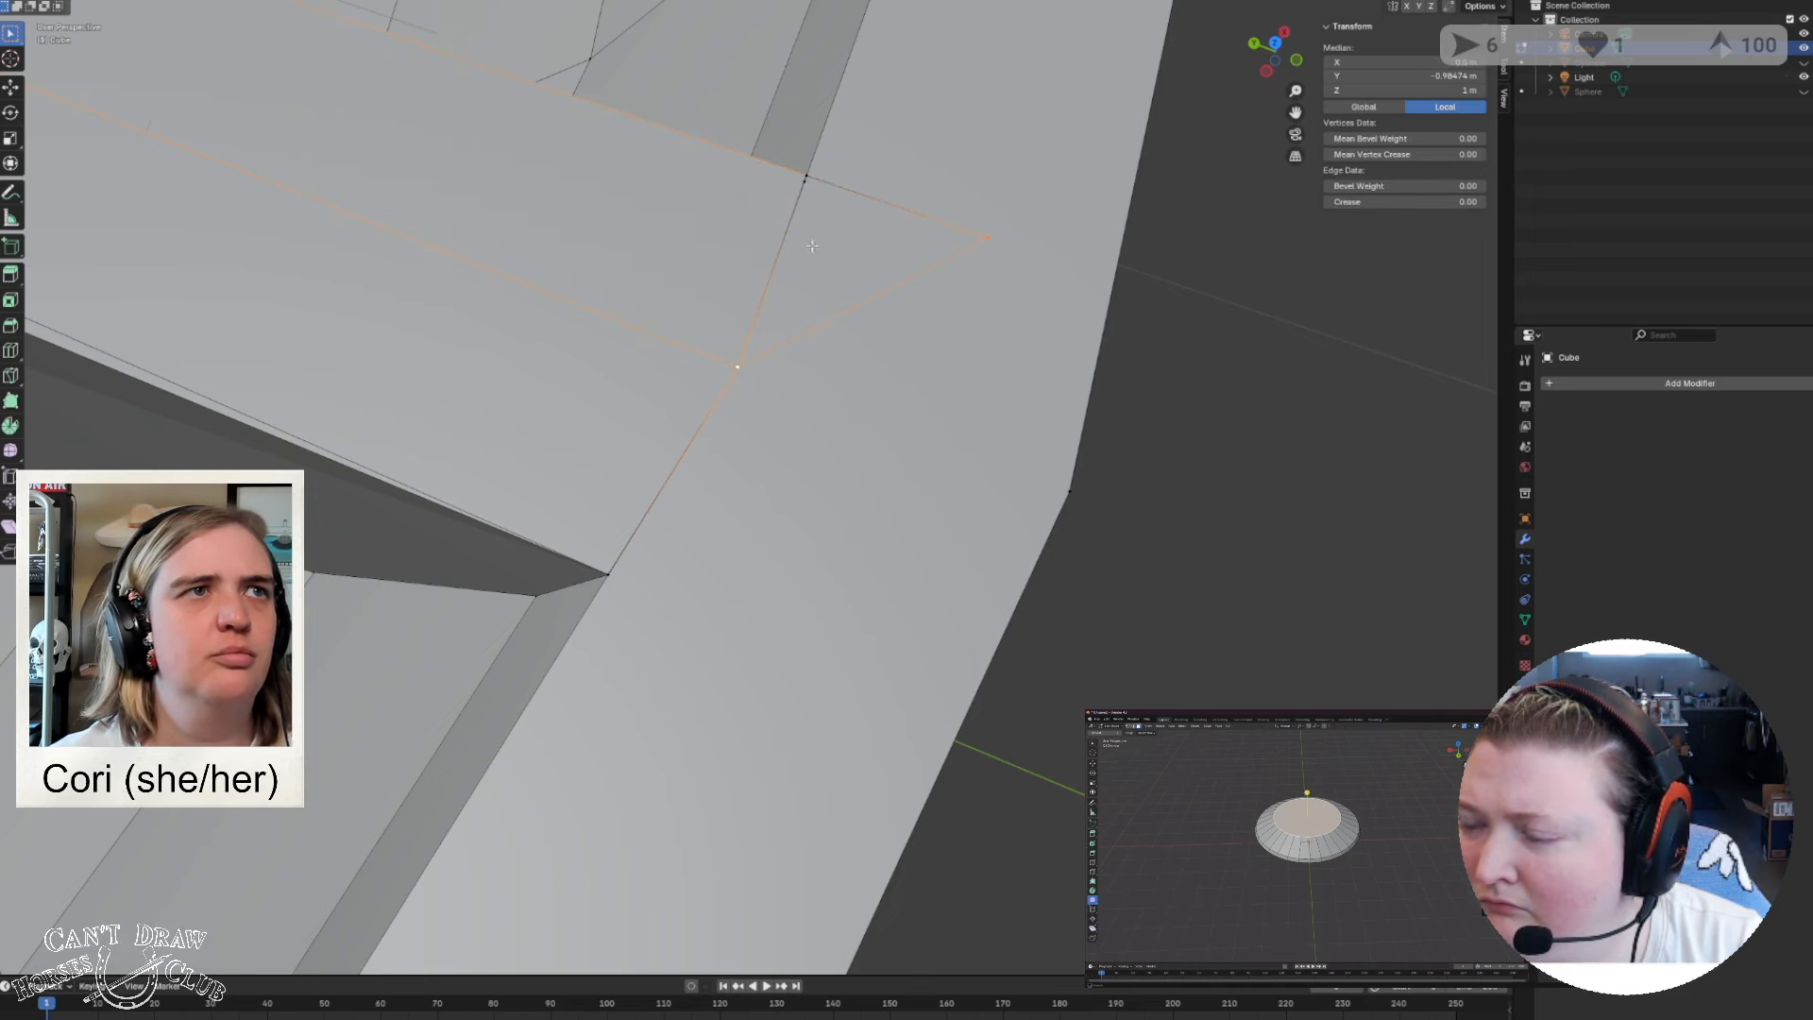
Merge the duplicate vertices where the wall's side meets the rim's inner edge with At Last.
key(alt+a)
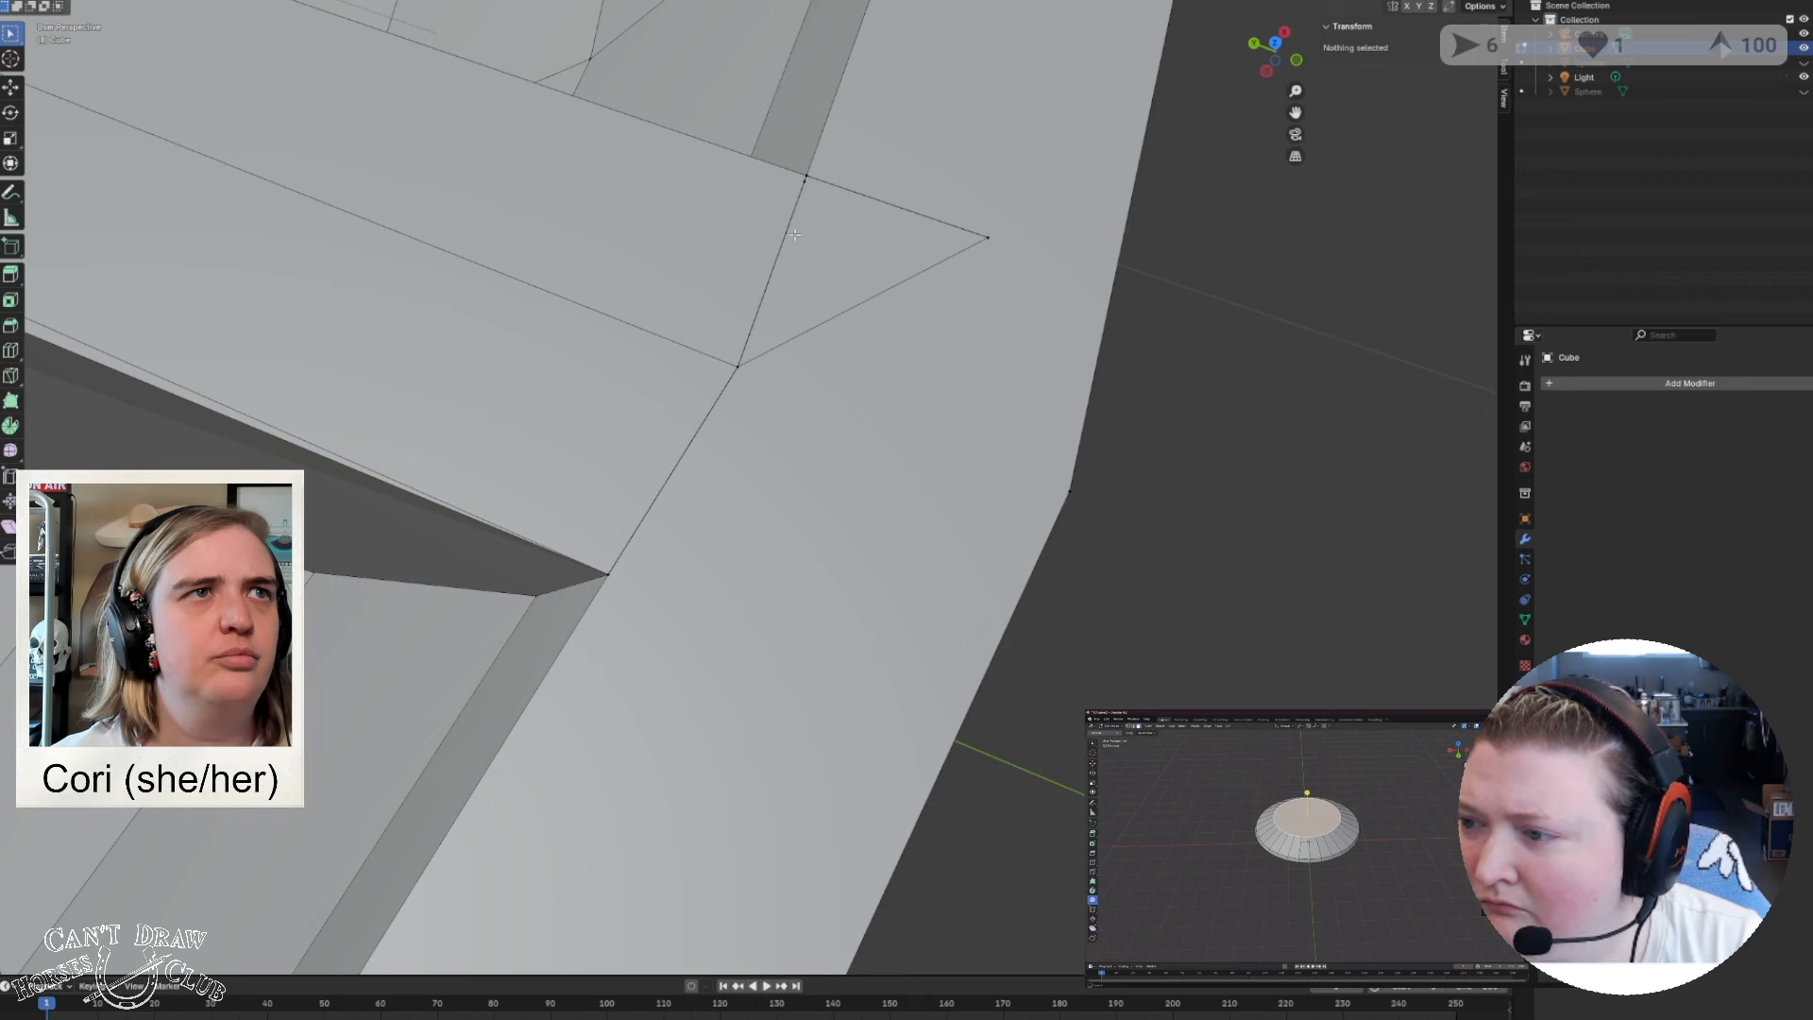
click(797, 199)
shift+click(805, 177)
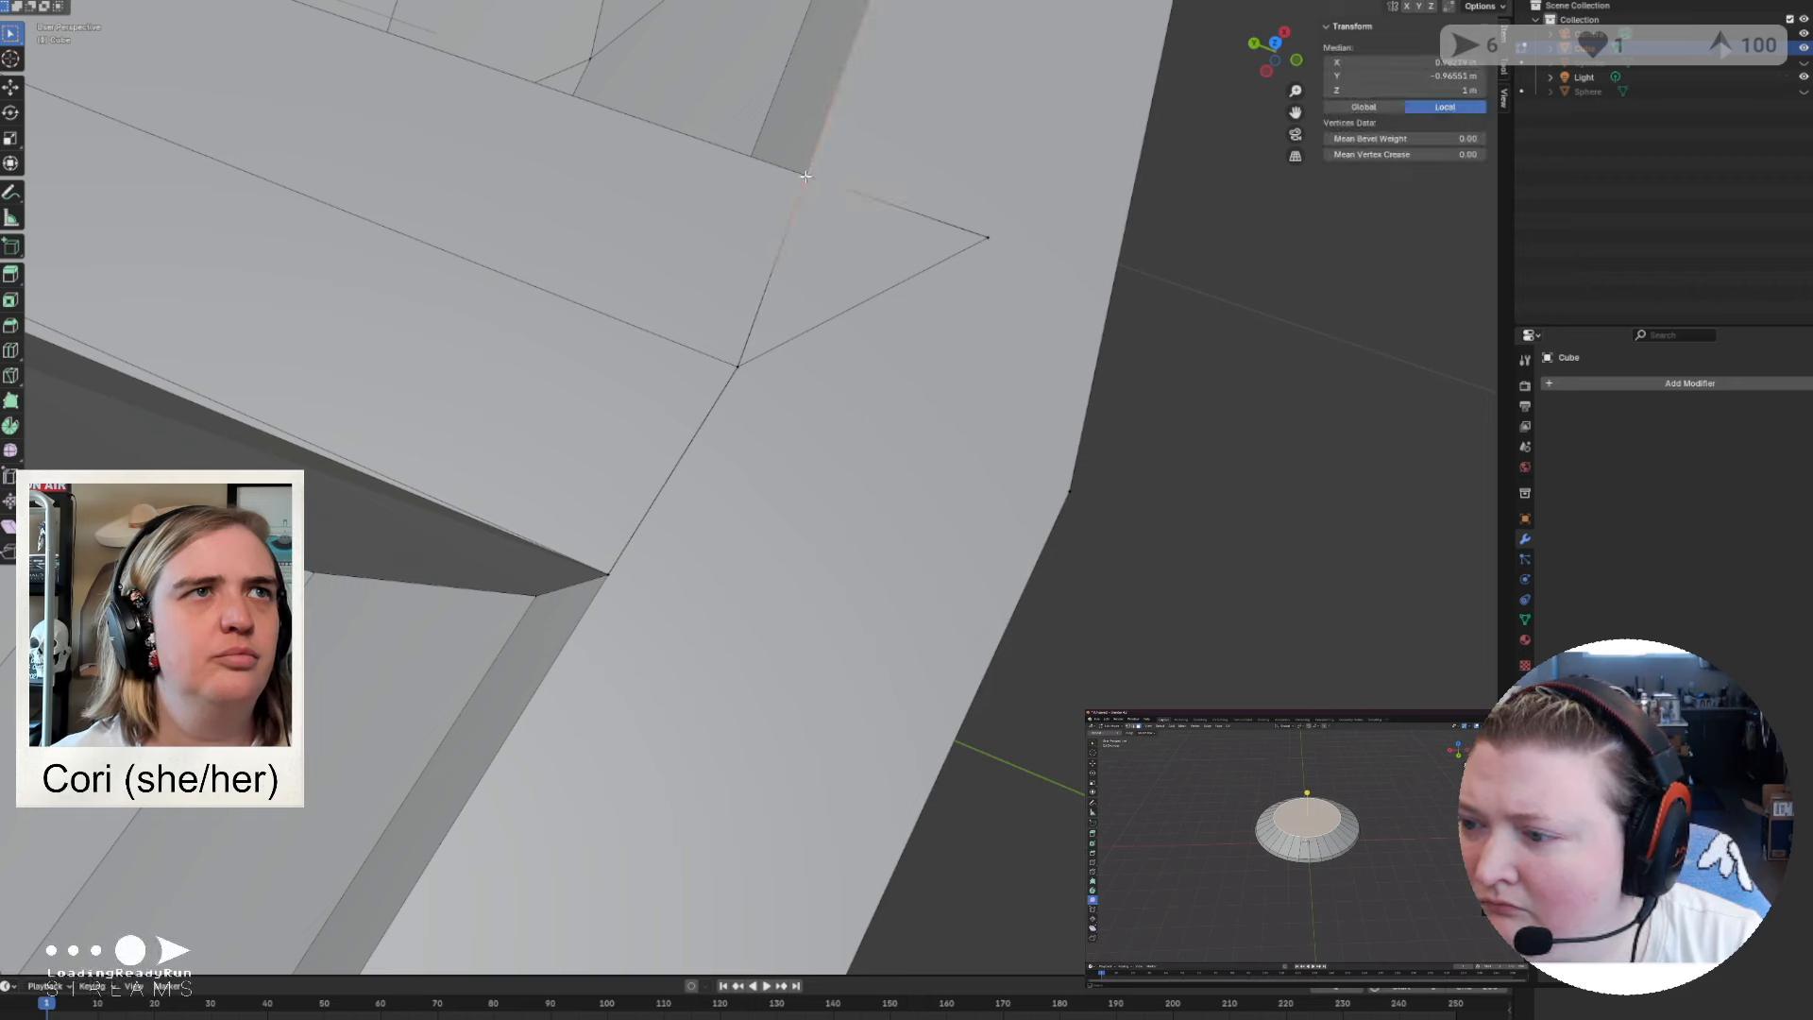
right_click(805, 178)
mouse_move(831, 267)
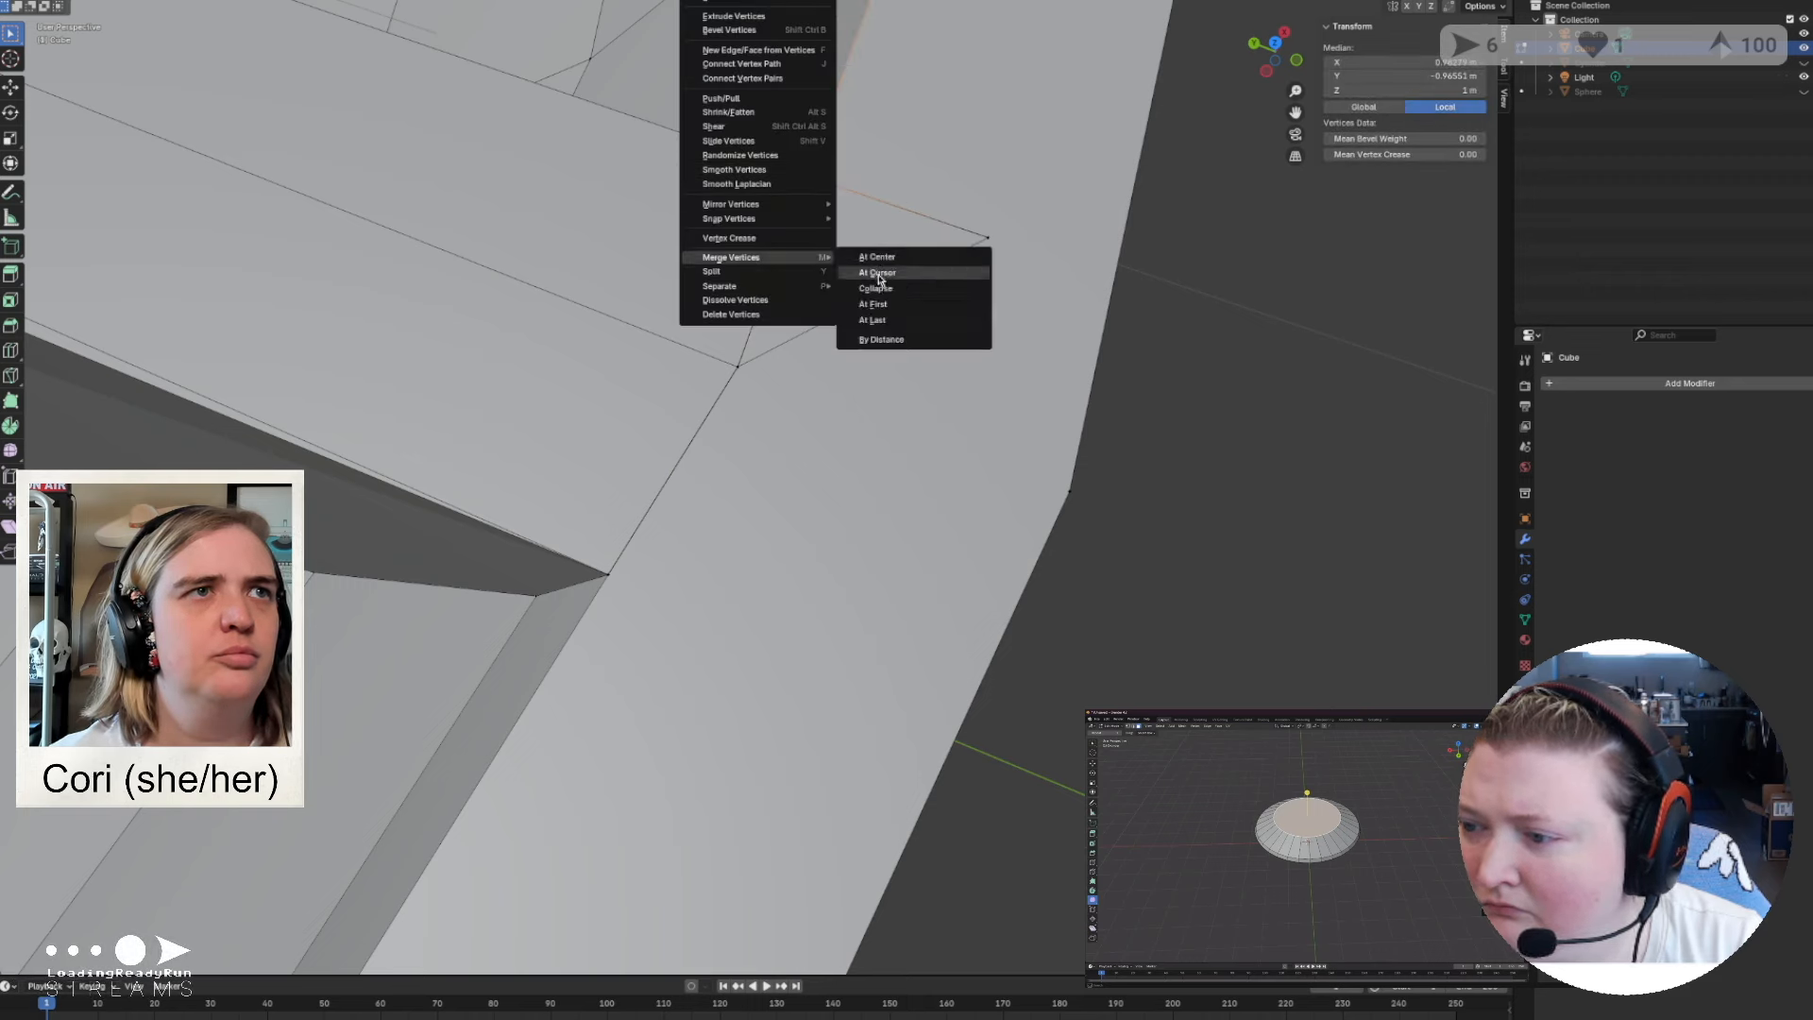
click(872, 320)
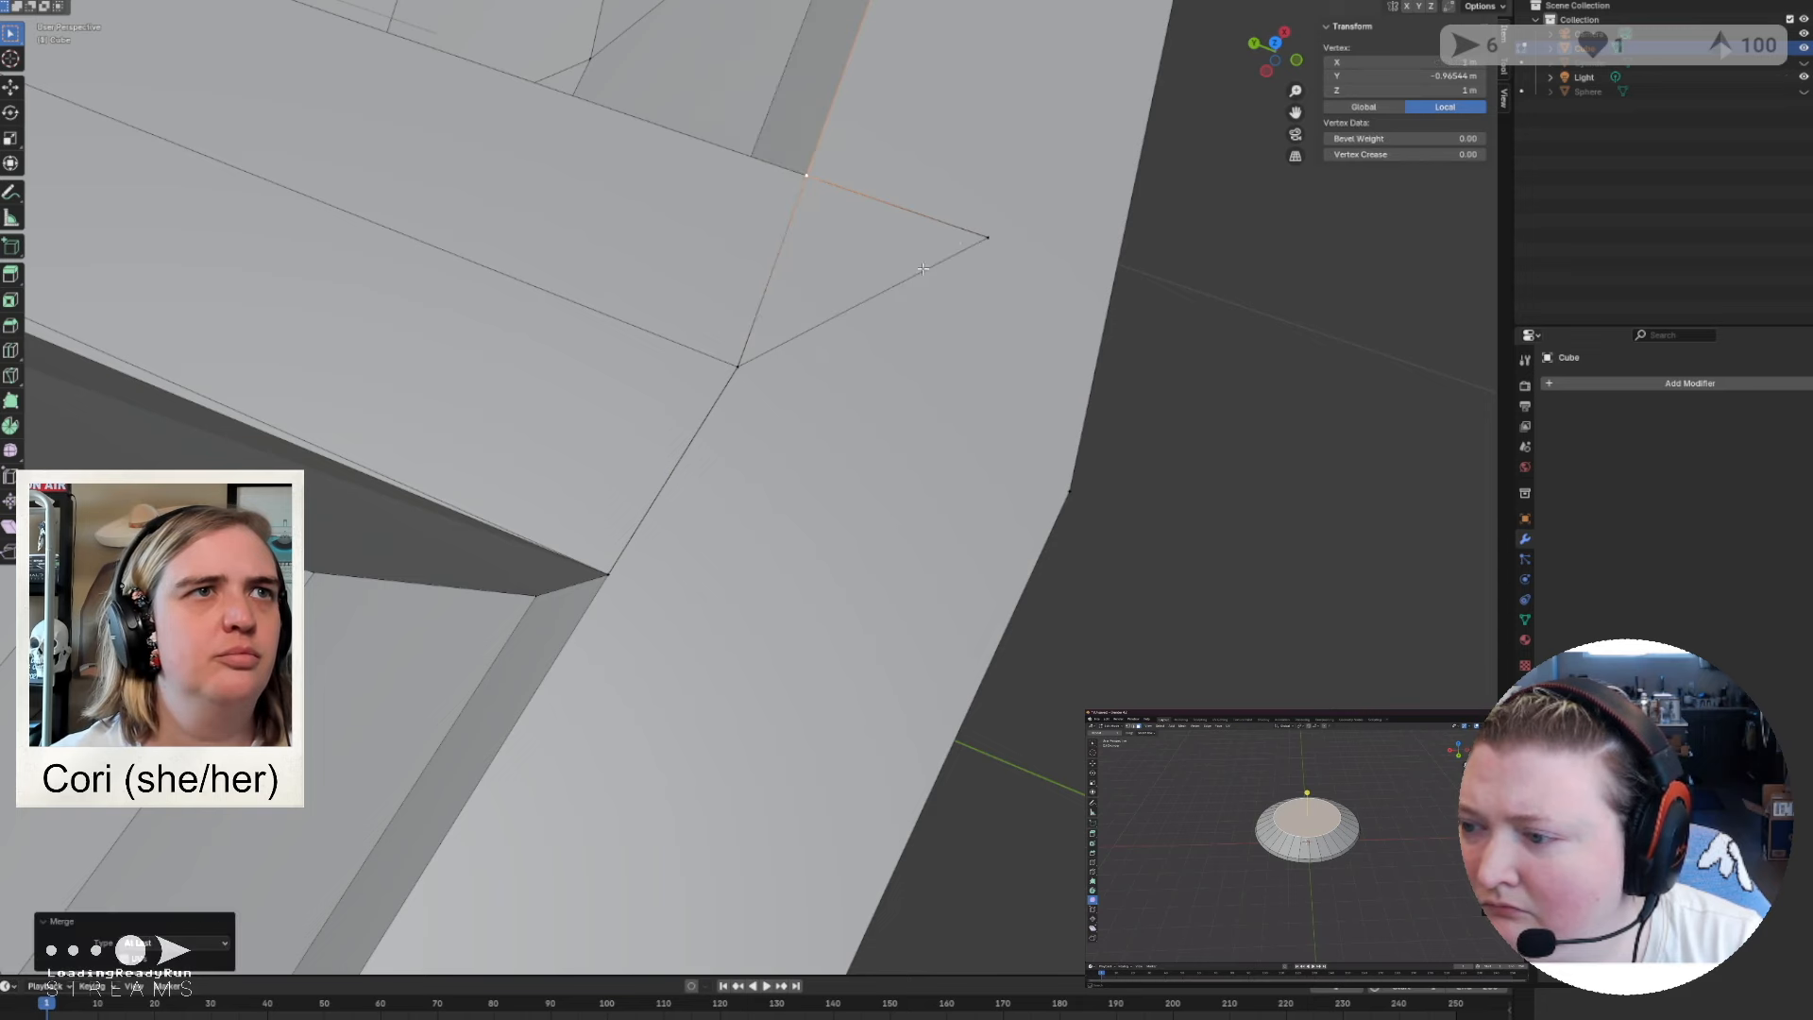
Merge the wall's overhanging tip vertex into the adjacent rim corner vertex with At Last.
click(987, 237)
shift+click(802, 175)
right_click(805, 176)
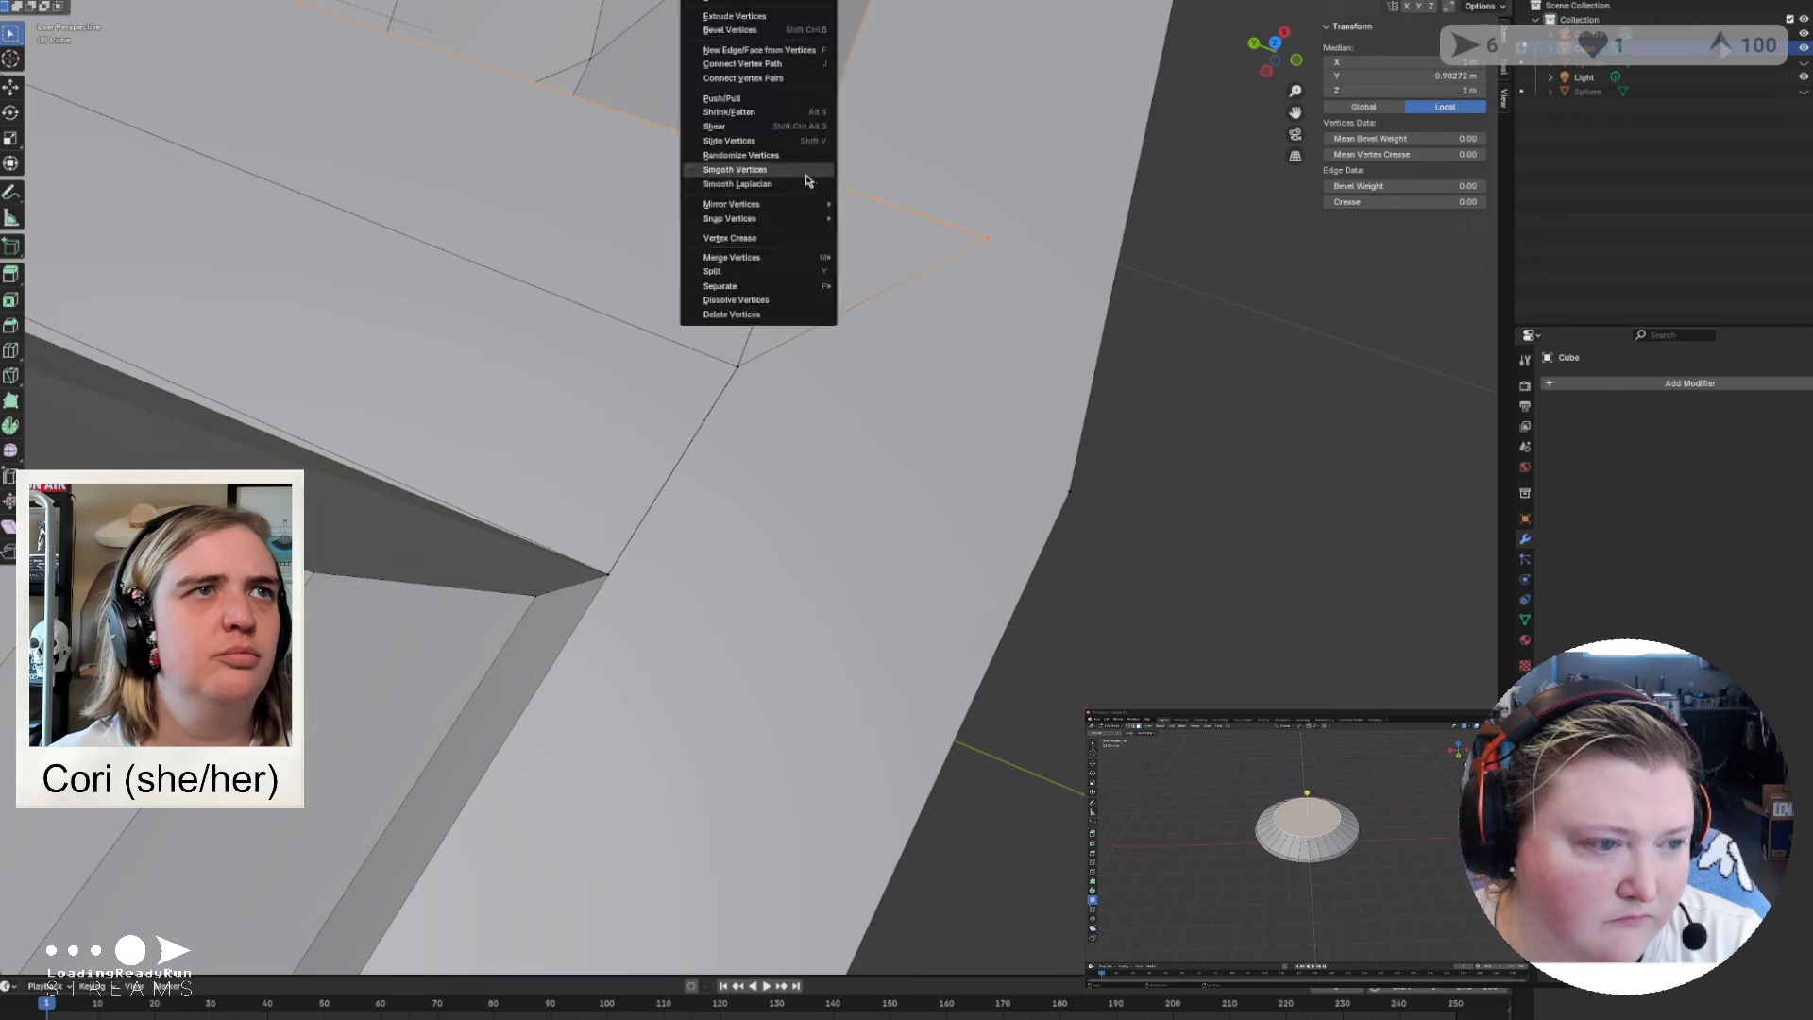
mouse_move(829, 263)
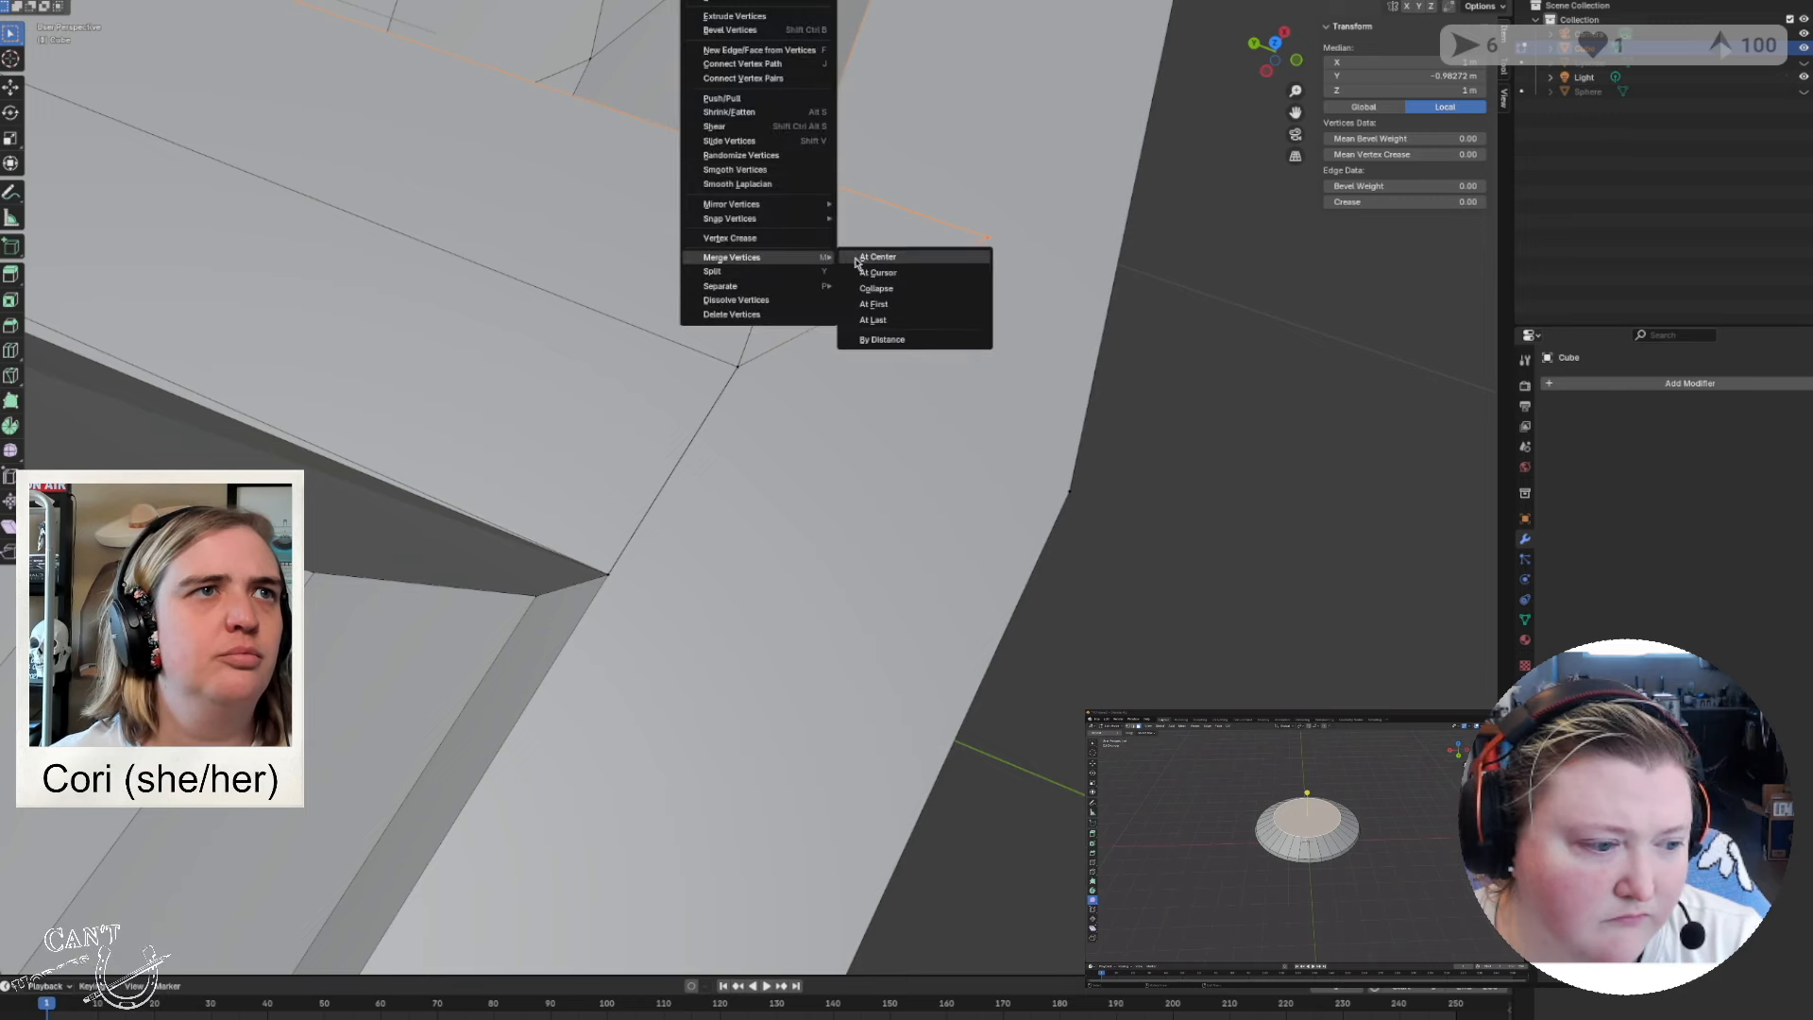
click(888, 322)
Merge the two nearly coincident vertices at the next wall's rim corner beside the dark triangle with At Last.
scroll(894, 239, down, 4)
shift+middle_drag(890, 211, 821, 643)
shift+middle_drag(769, 178, 918, 779)
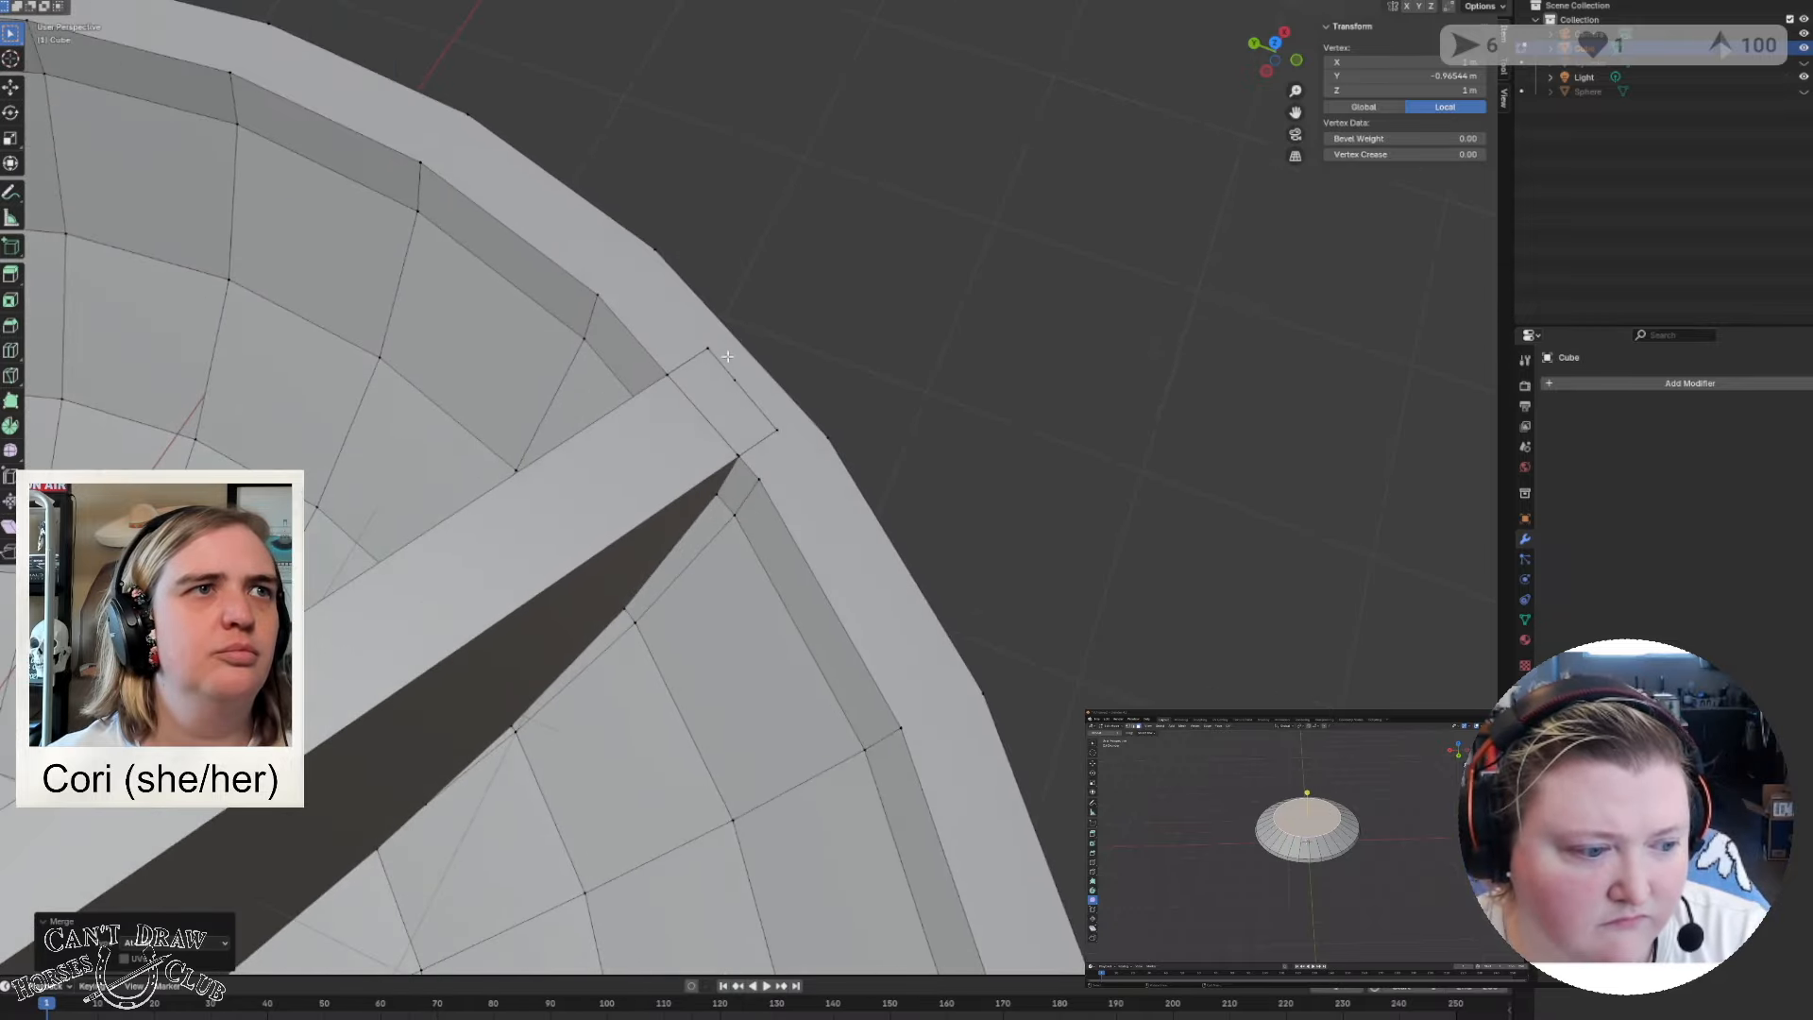
scroll(696, 327, up, 10)
shift+middle_drag(696, 327, 753, 639)
shift+middle_drag(639, 301, 632, 340)
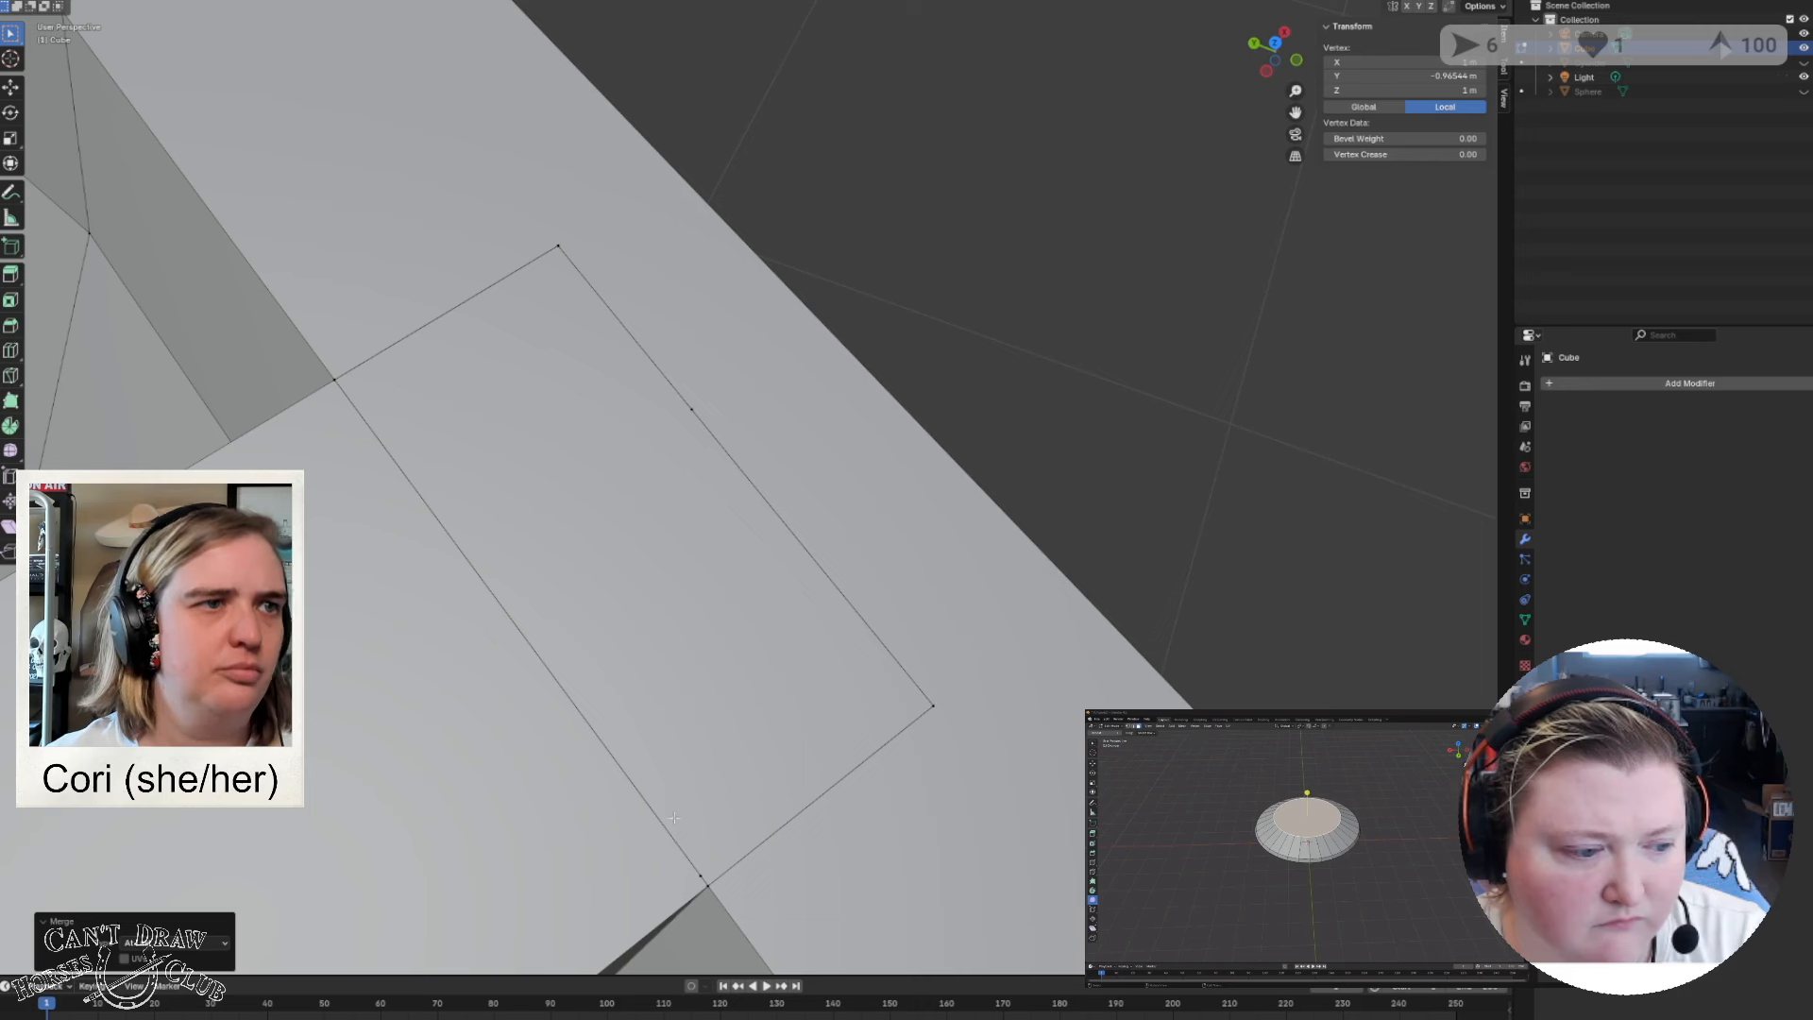
click(700, 875)
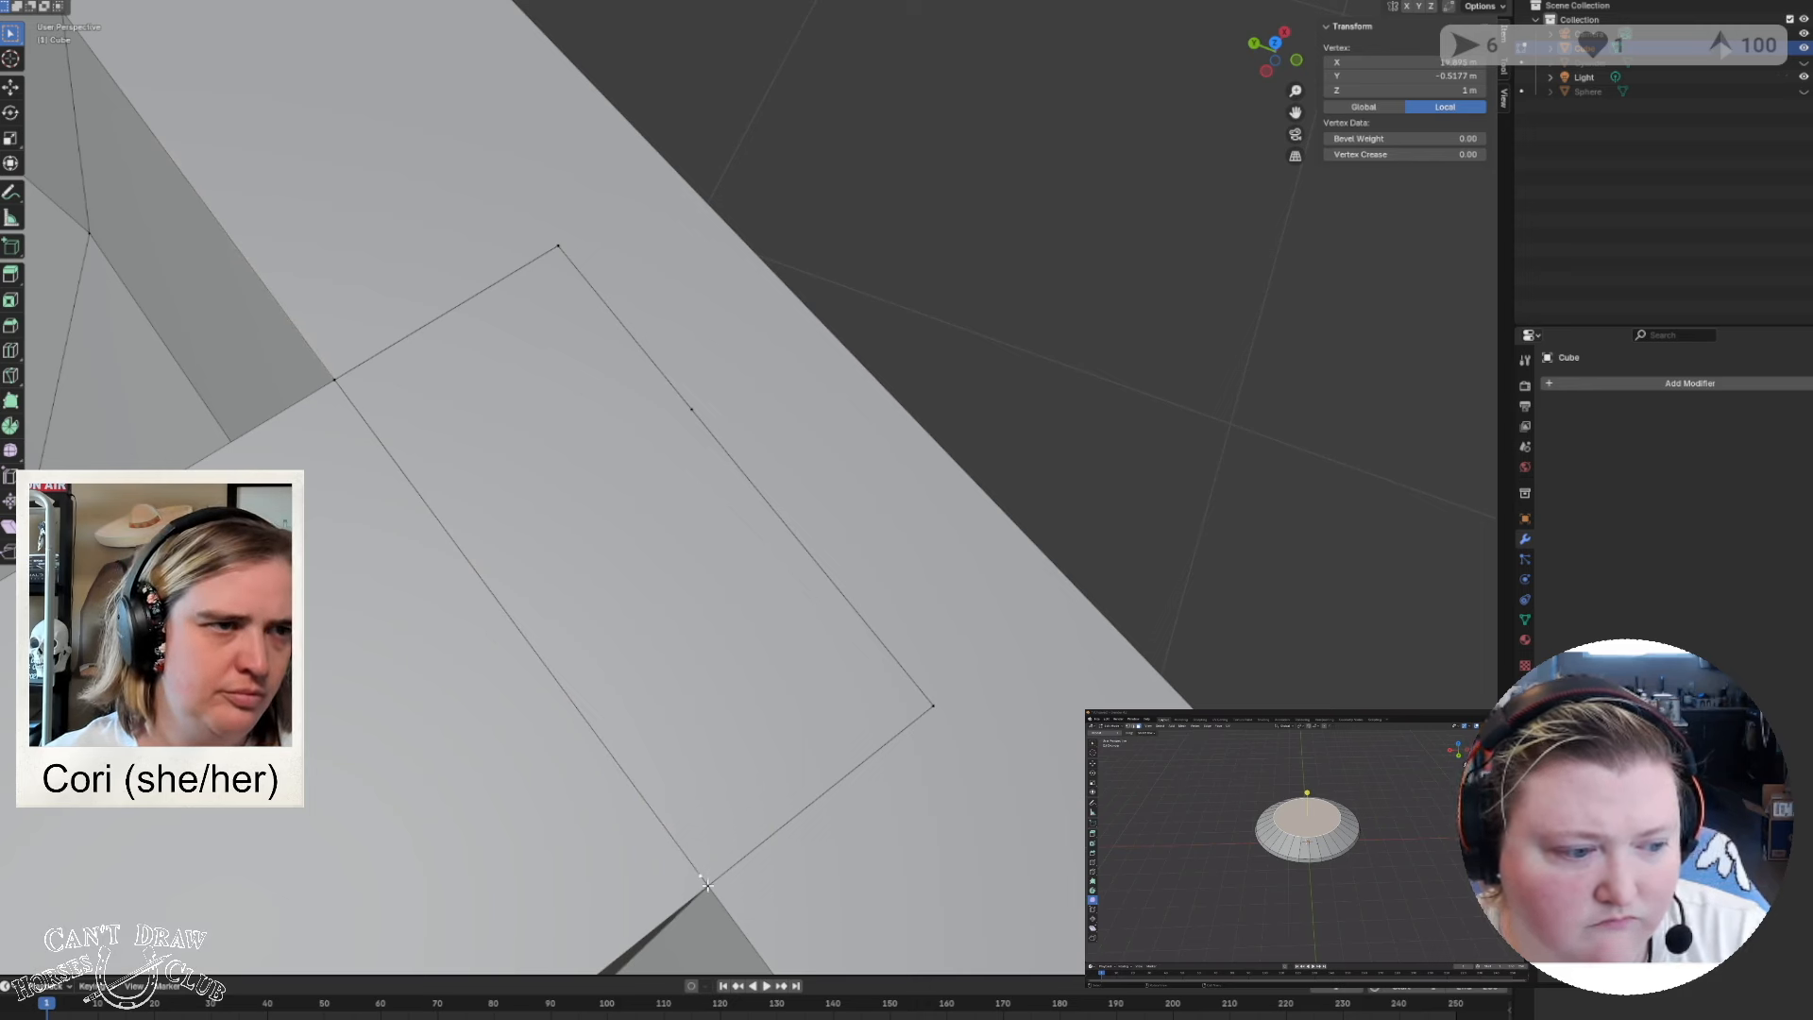
right_click(707, 885)
mouse_move(708, 885)
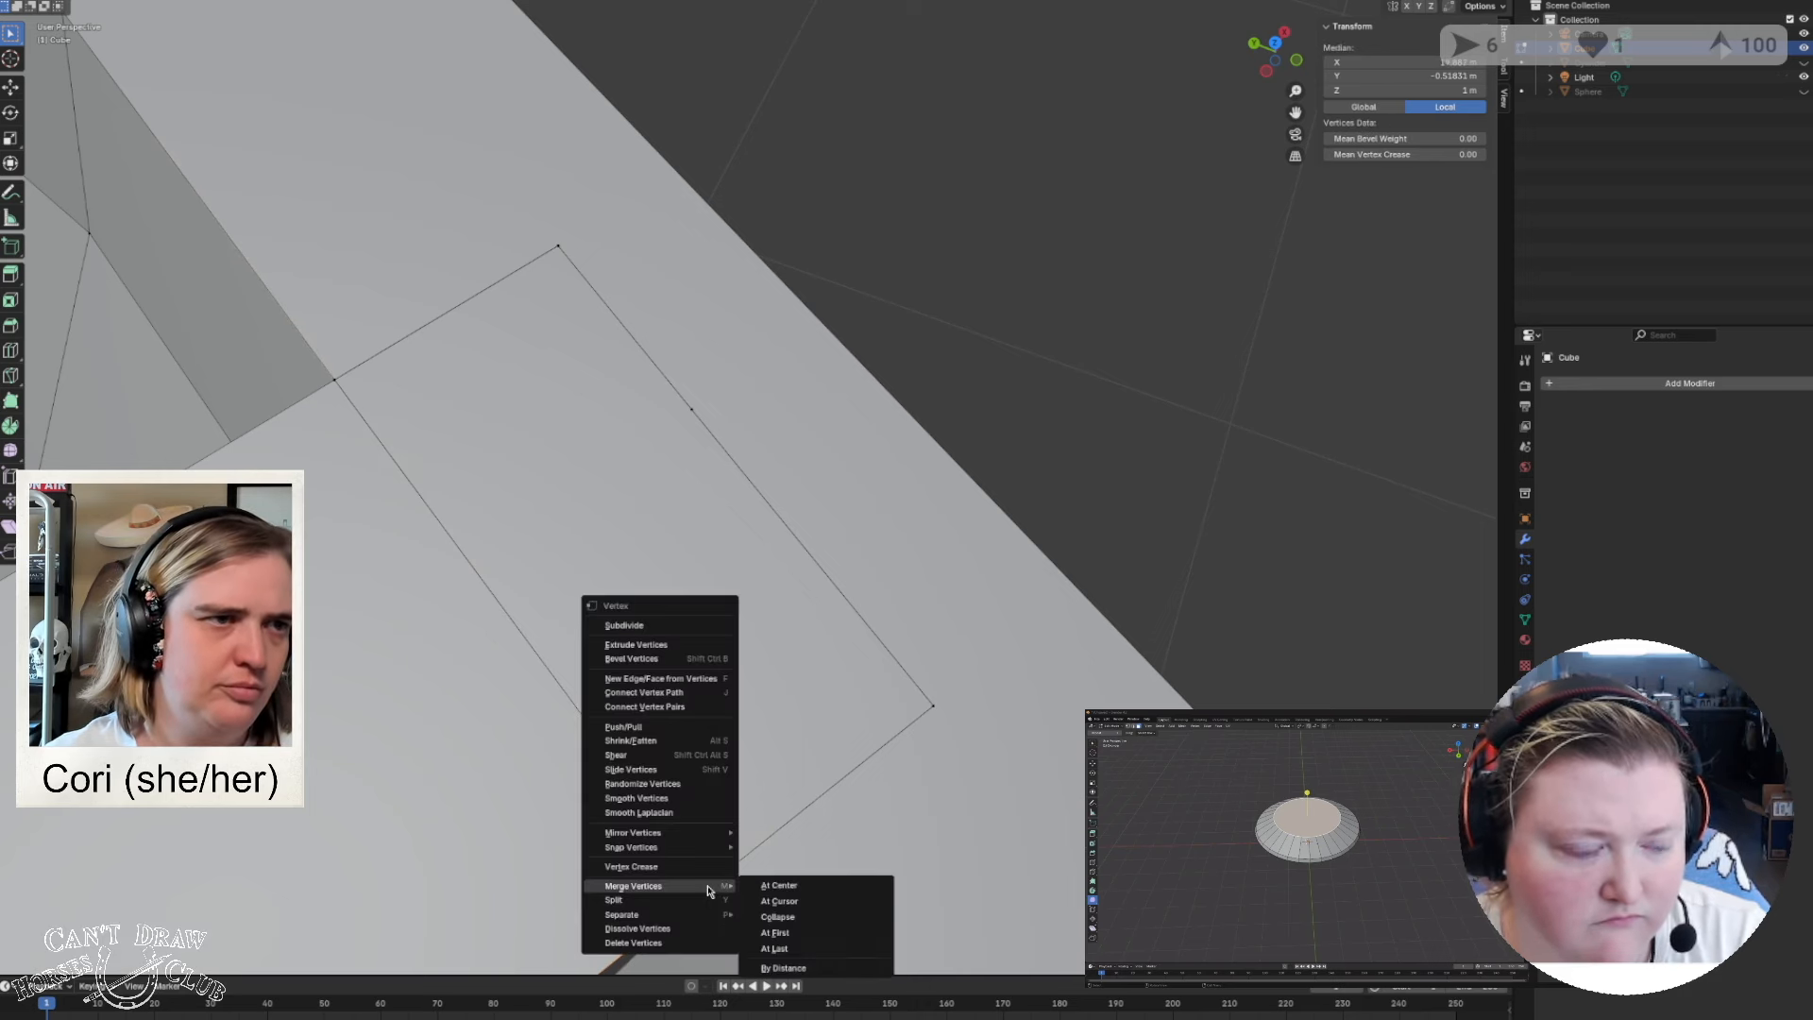
click(816, 951)
Merge this wall's outer corner vertex nearest the dark triangle into the adjacent rim corner vertex with At Last.
click(930, 703)
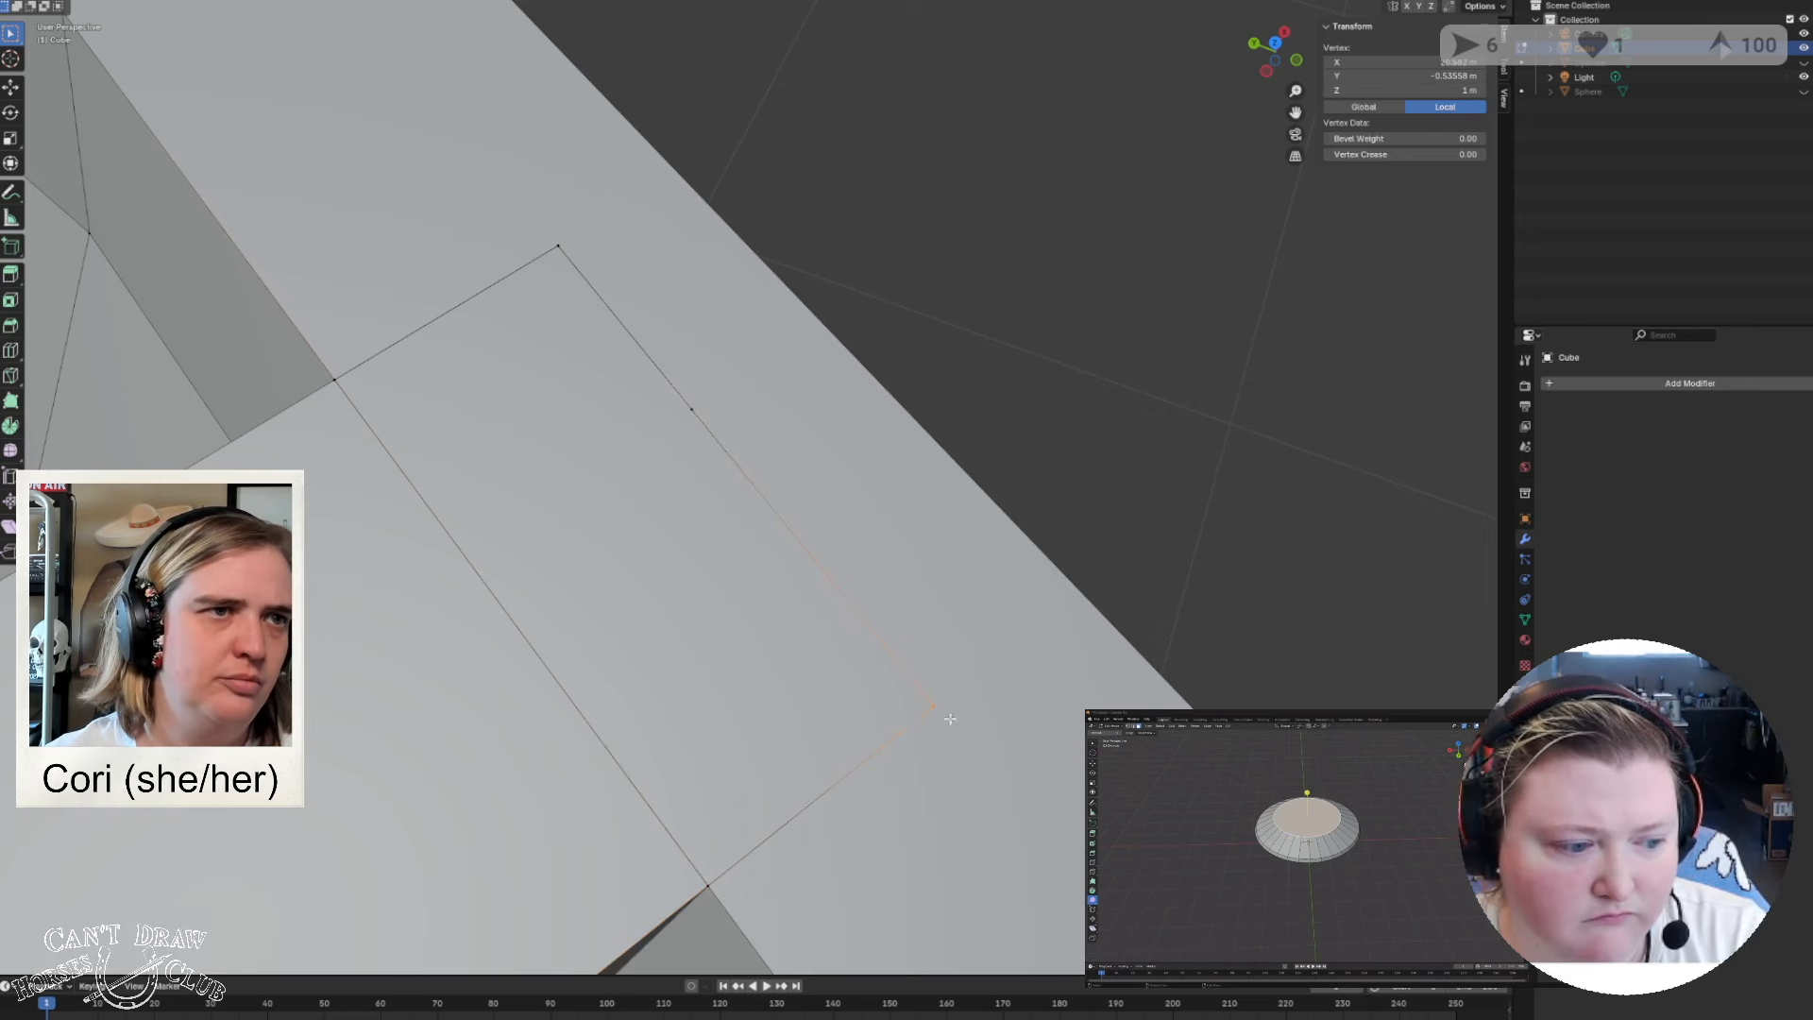
shift+click(706, 886)
right_click(706, 886)
mouse_move(711, 893)
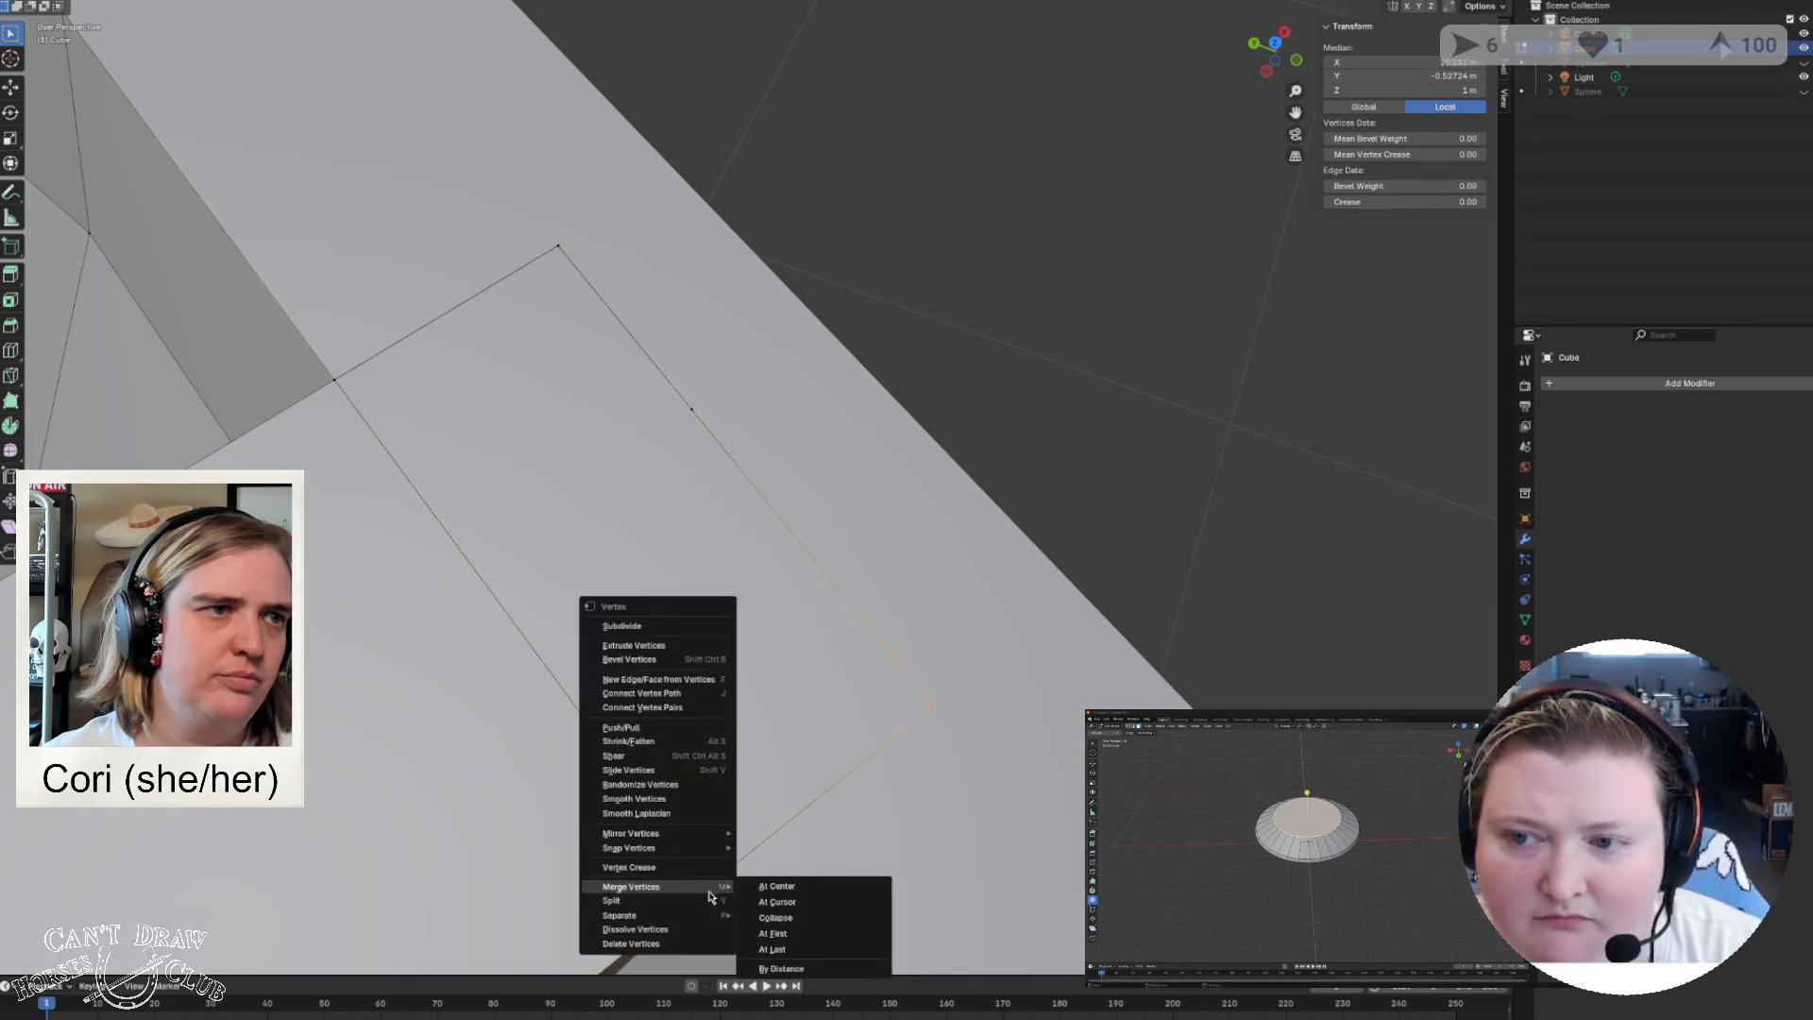
click(842, 949)
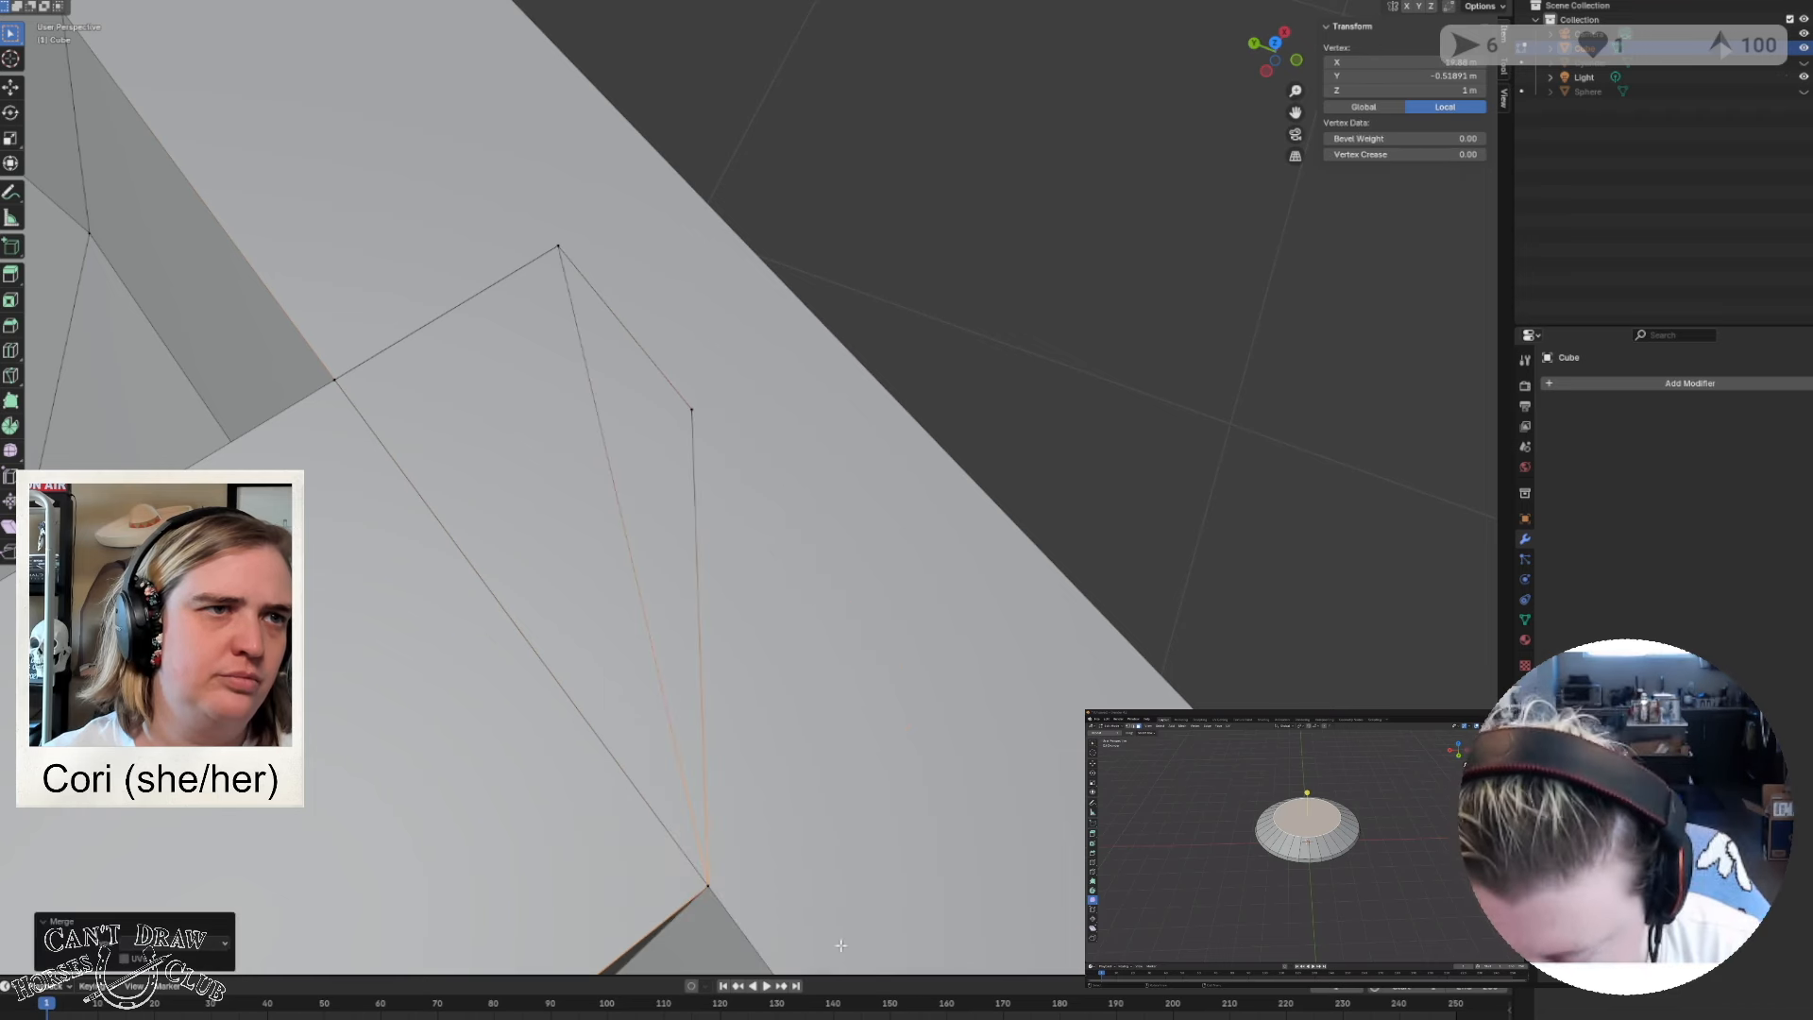
Merge the middle vertex of the wall's outer edge into its remaining outer corner vertex with At Last.
click(693, 408)
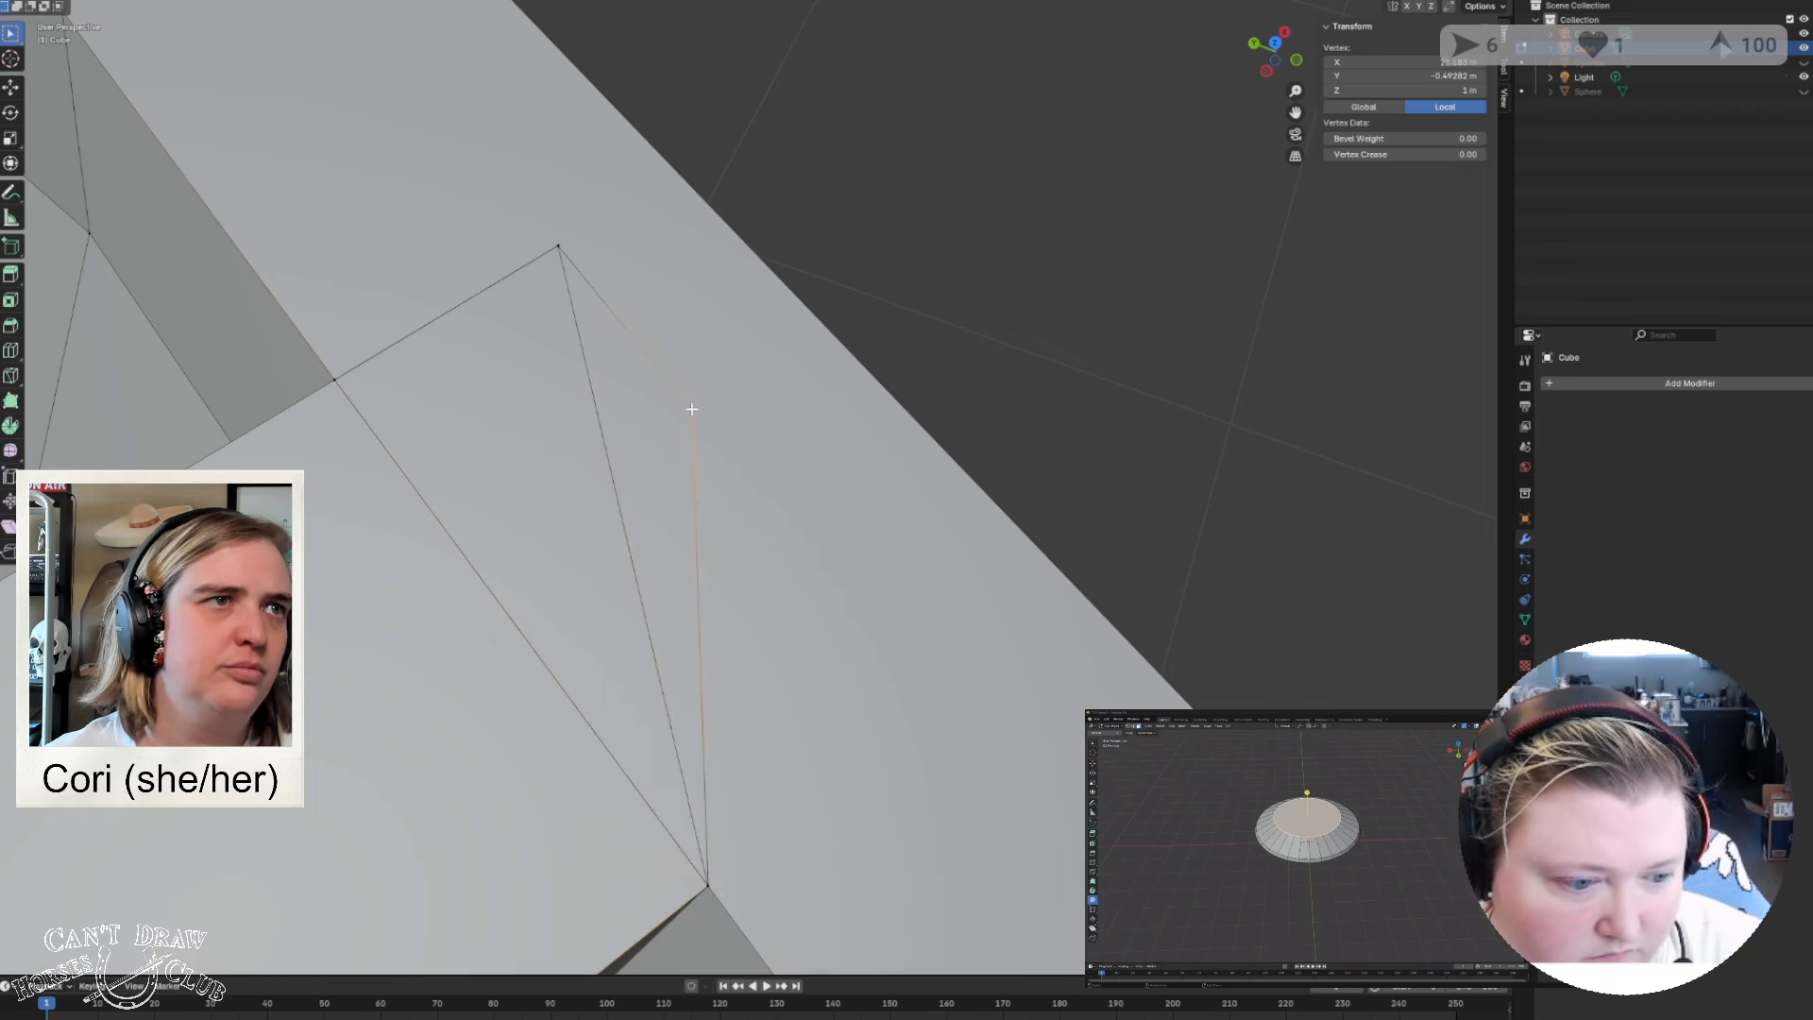
shift+click(560, 249)
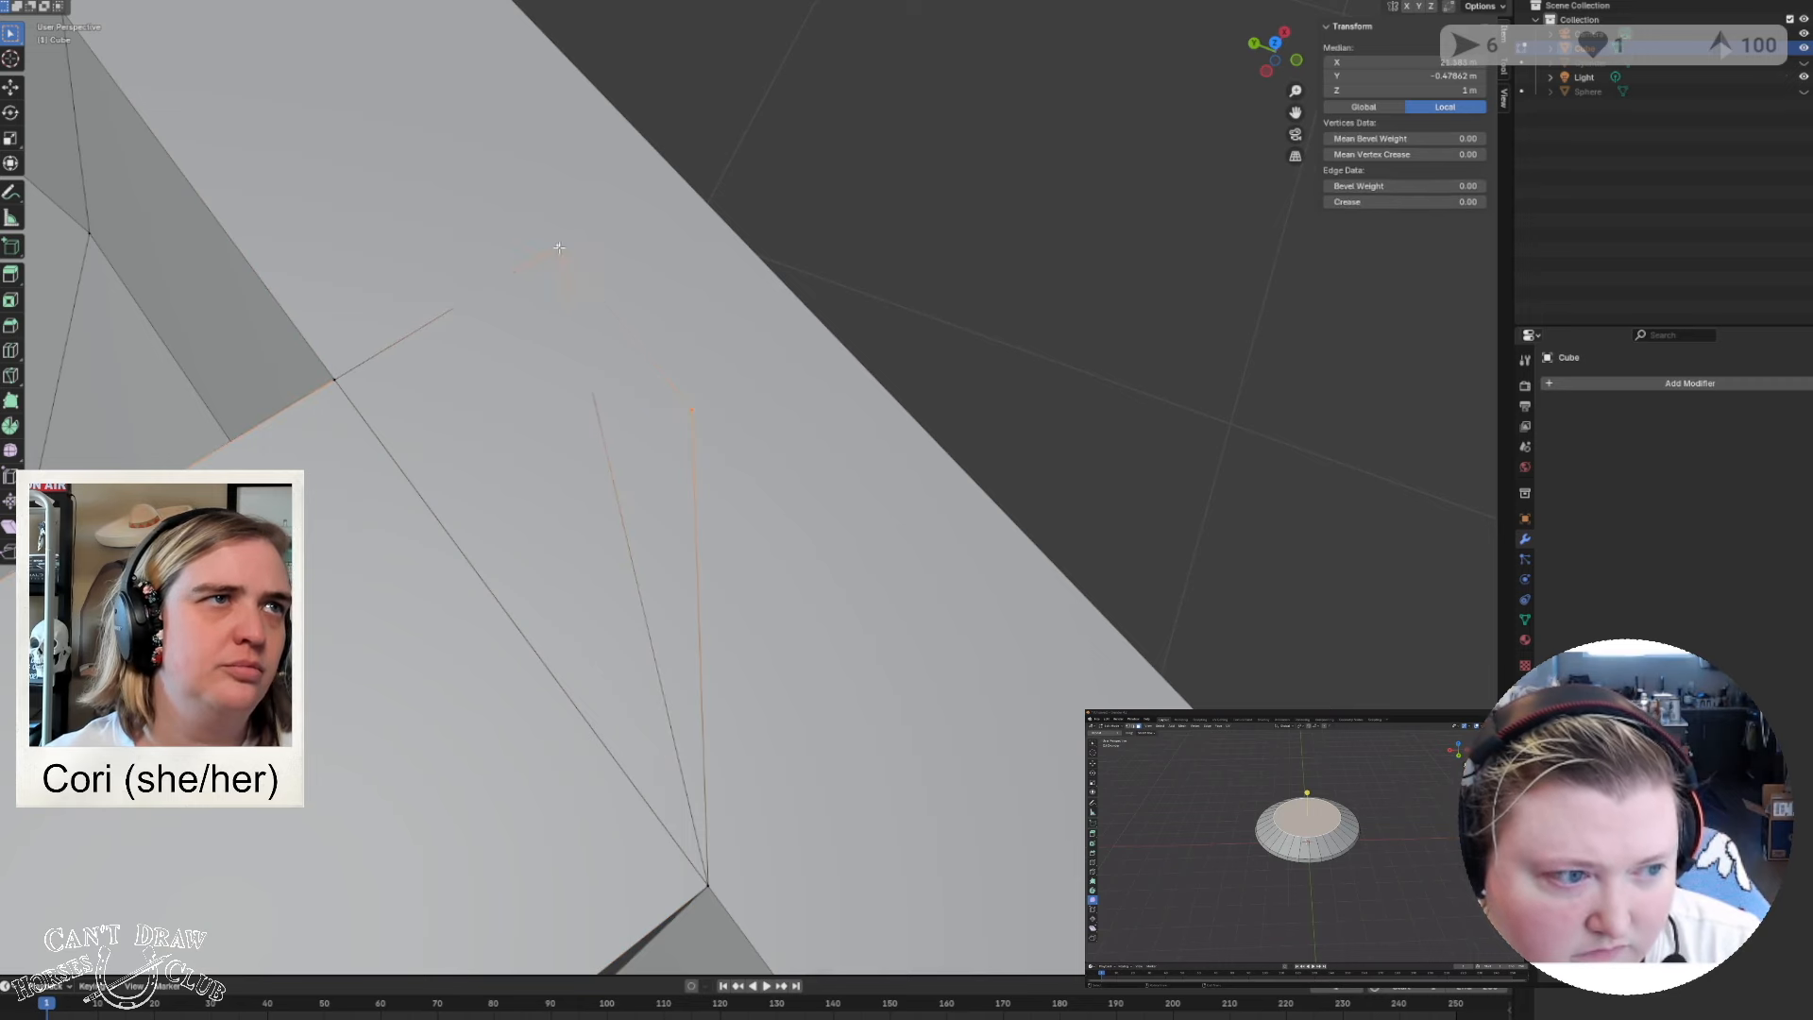
right_click(561, 252)
mouse_move(562, 255)
click(667, 321)
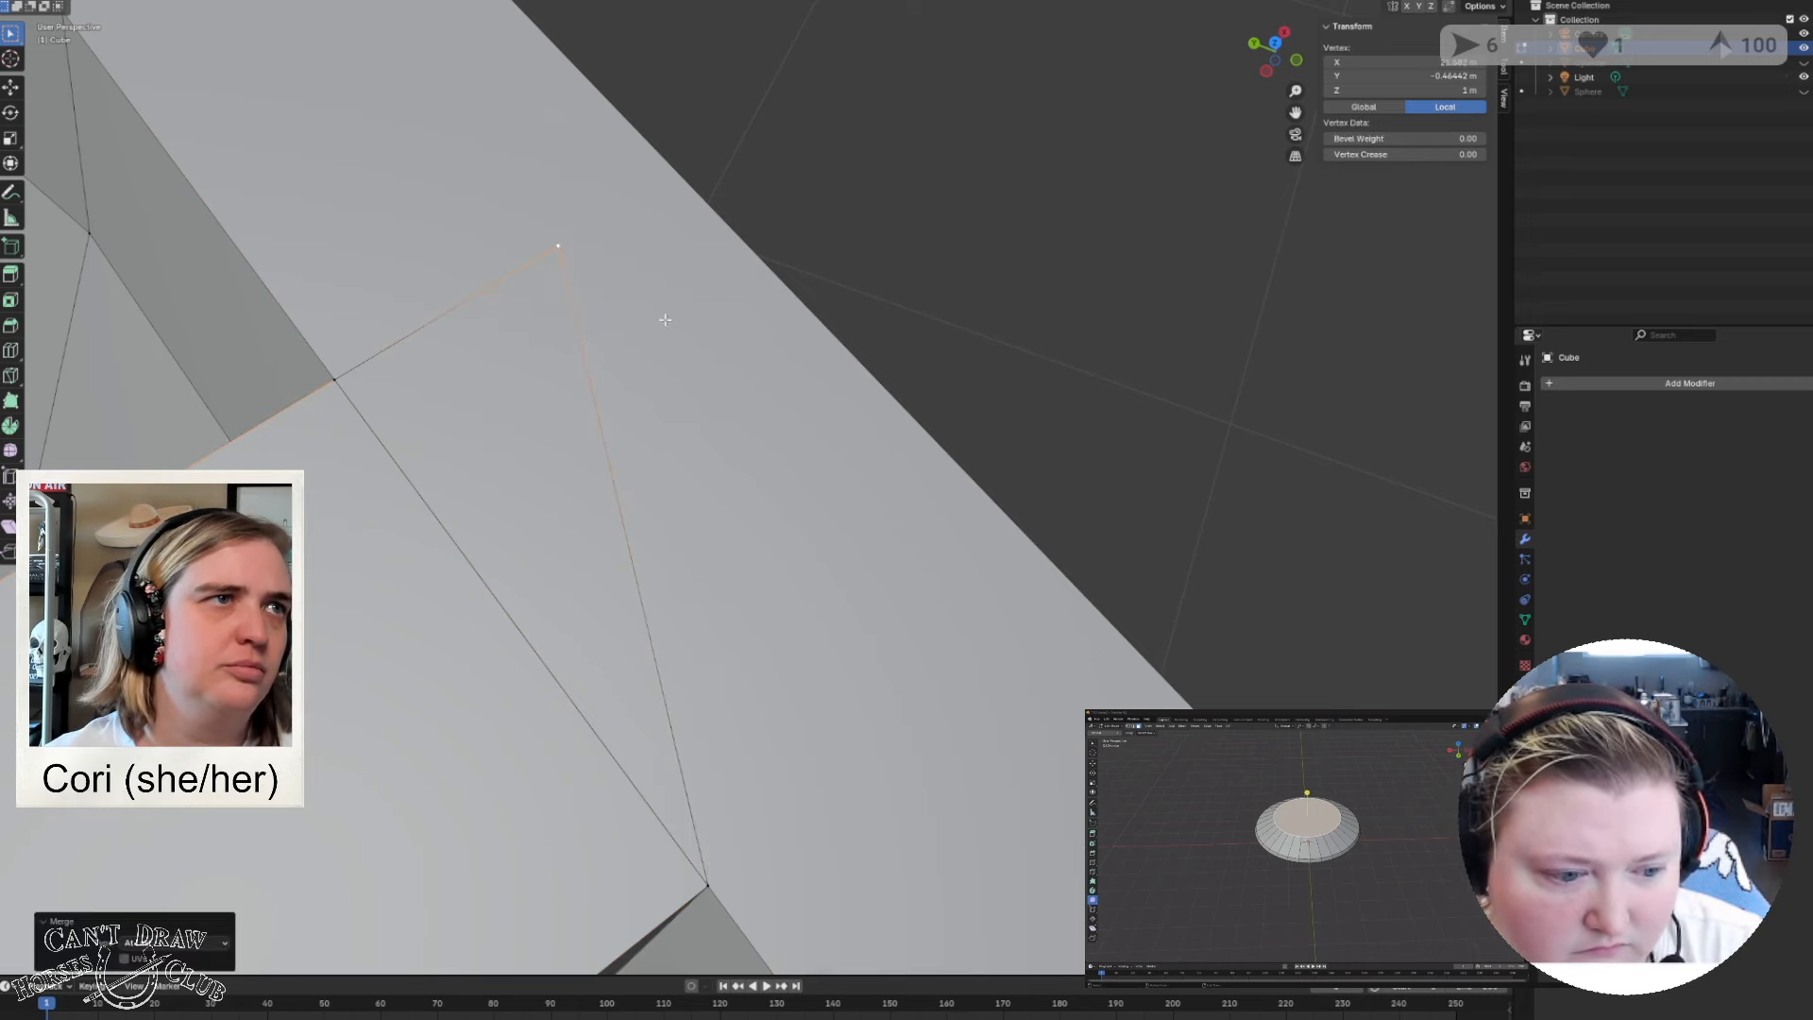
Merge the last overhanging outer corner vertex into the rim corner on the wall's far side with At Last.
click(559, 244)
shift+click(559, 245)
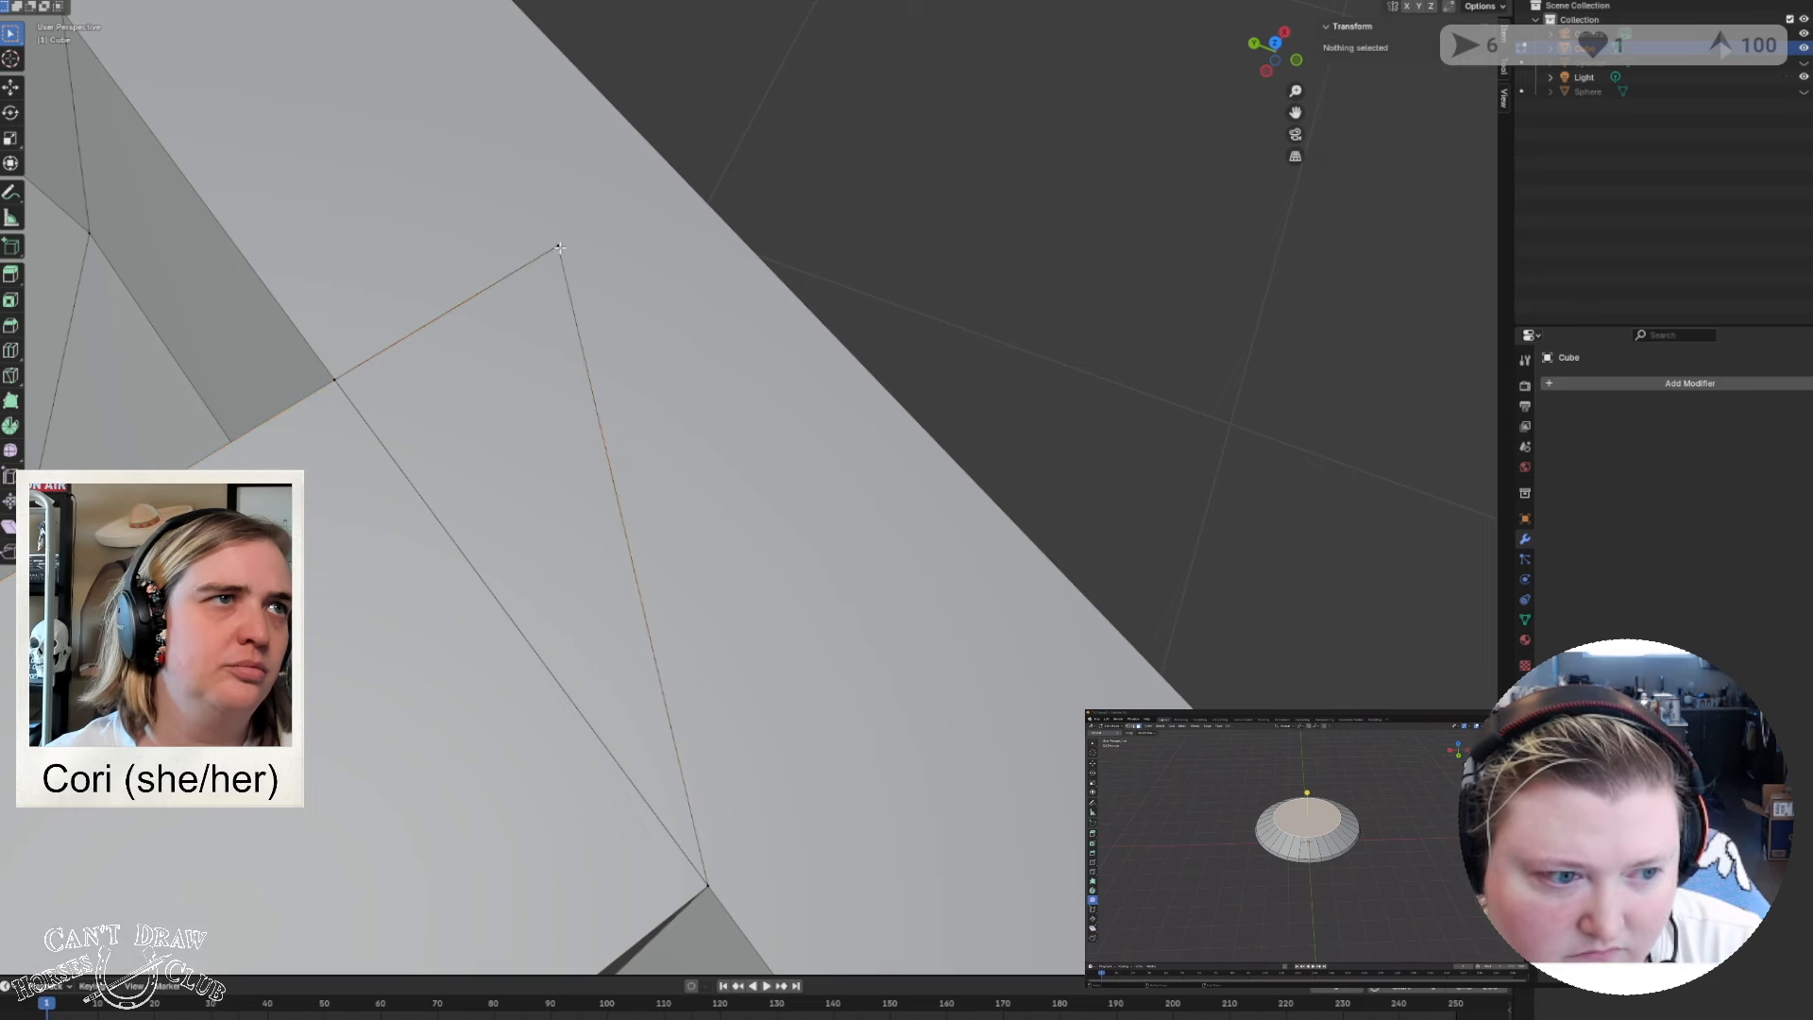
shift+click(559, 245)
shift+click(332, 379)
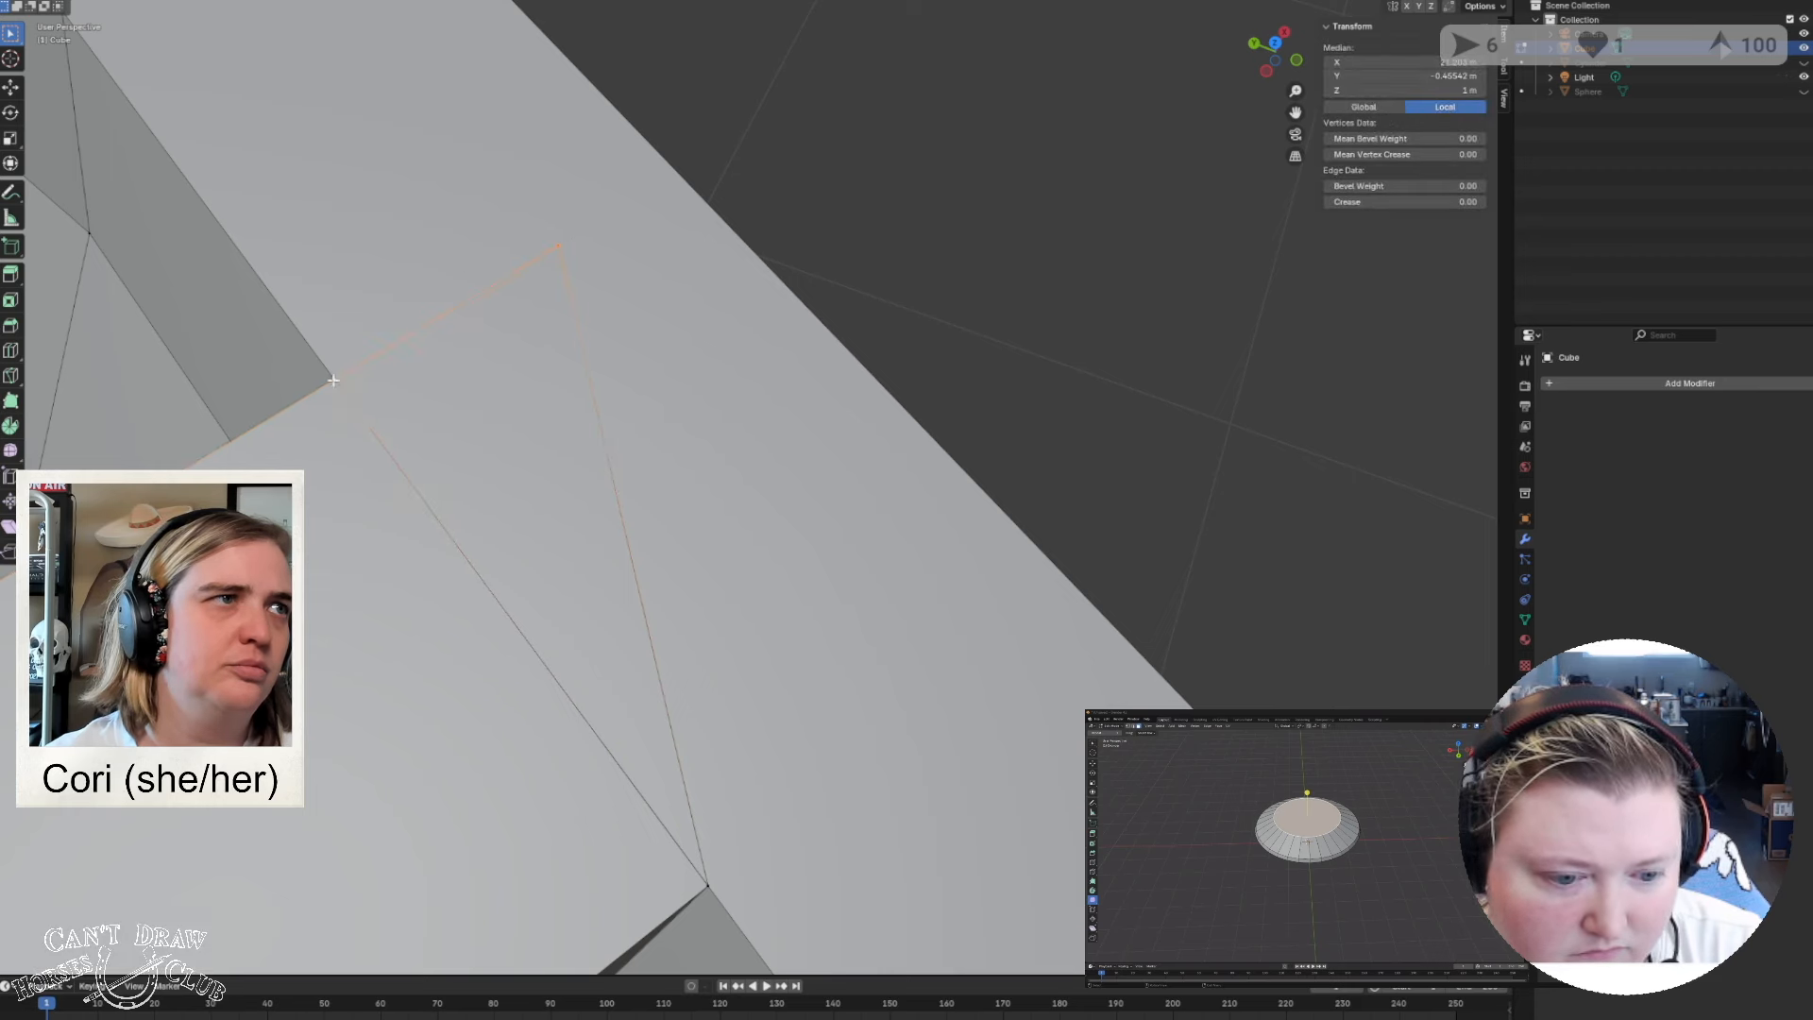
right_click(333, 379)
mouse_move(335, 381)
click(422, 452)
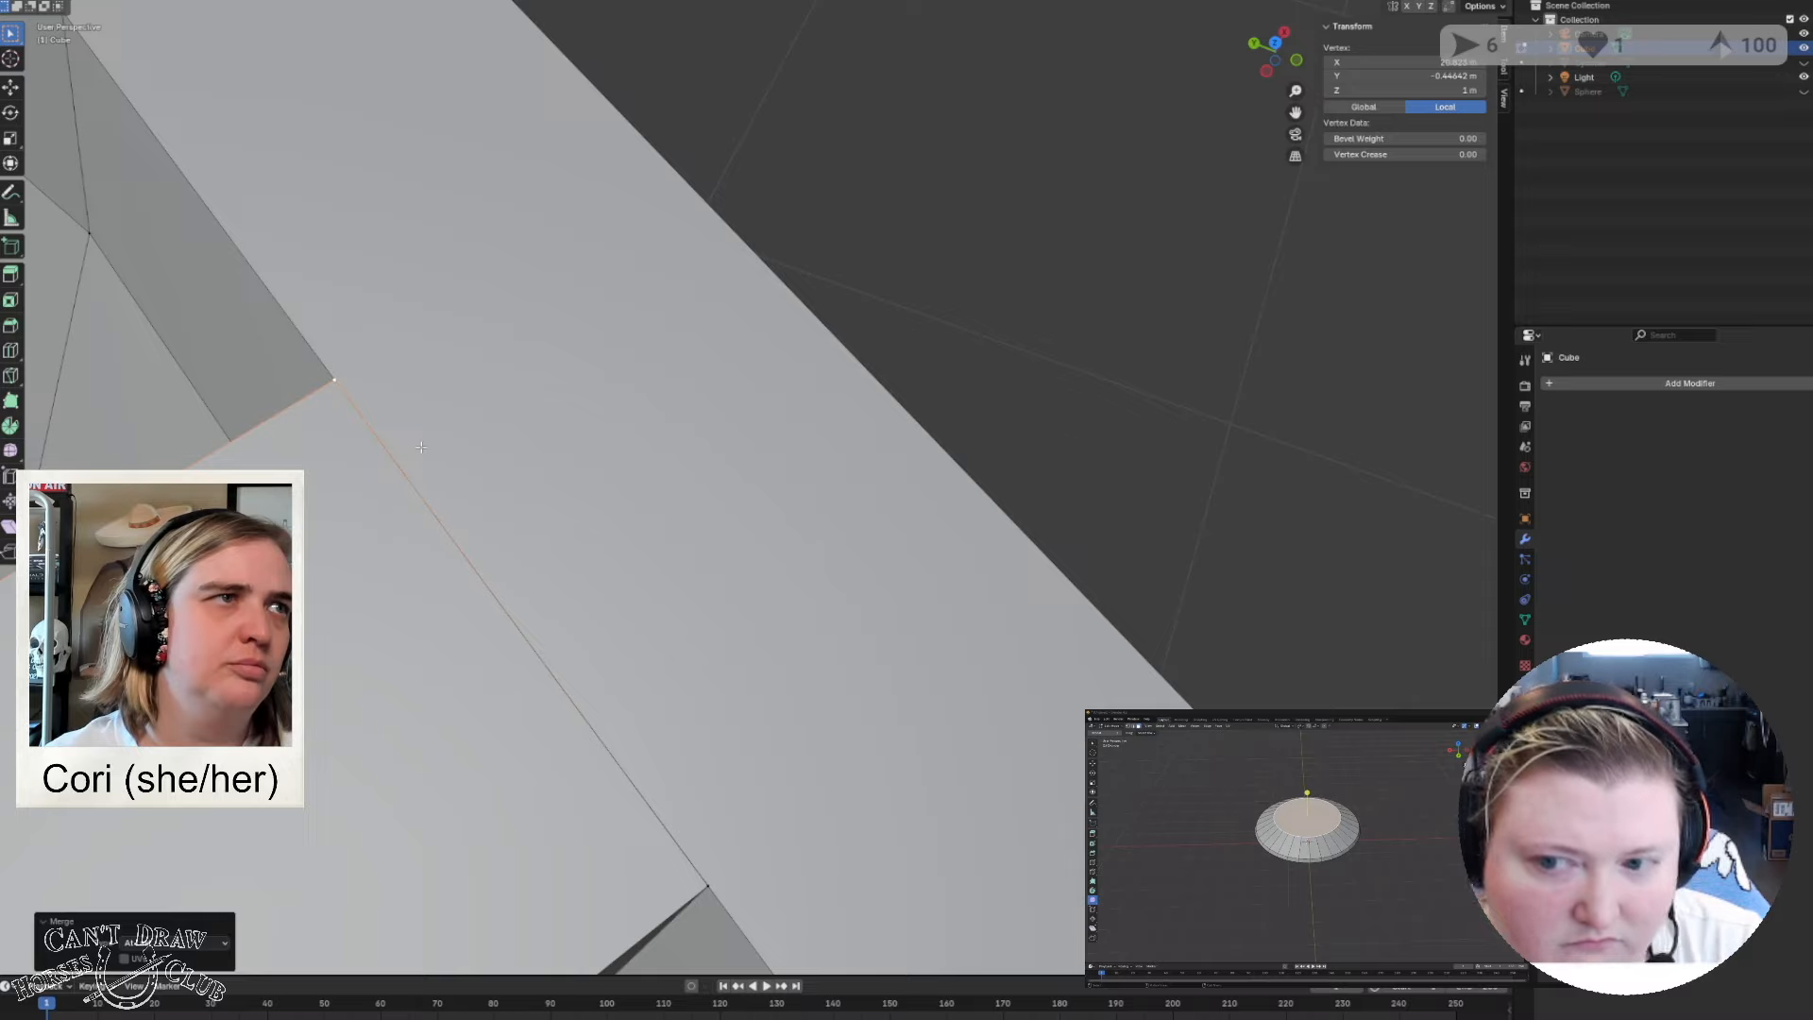
scroll(397, 452, down, 6)
scroll(398, 453, down, 5)
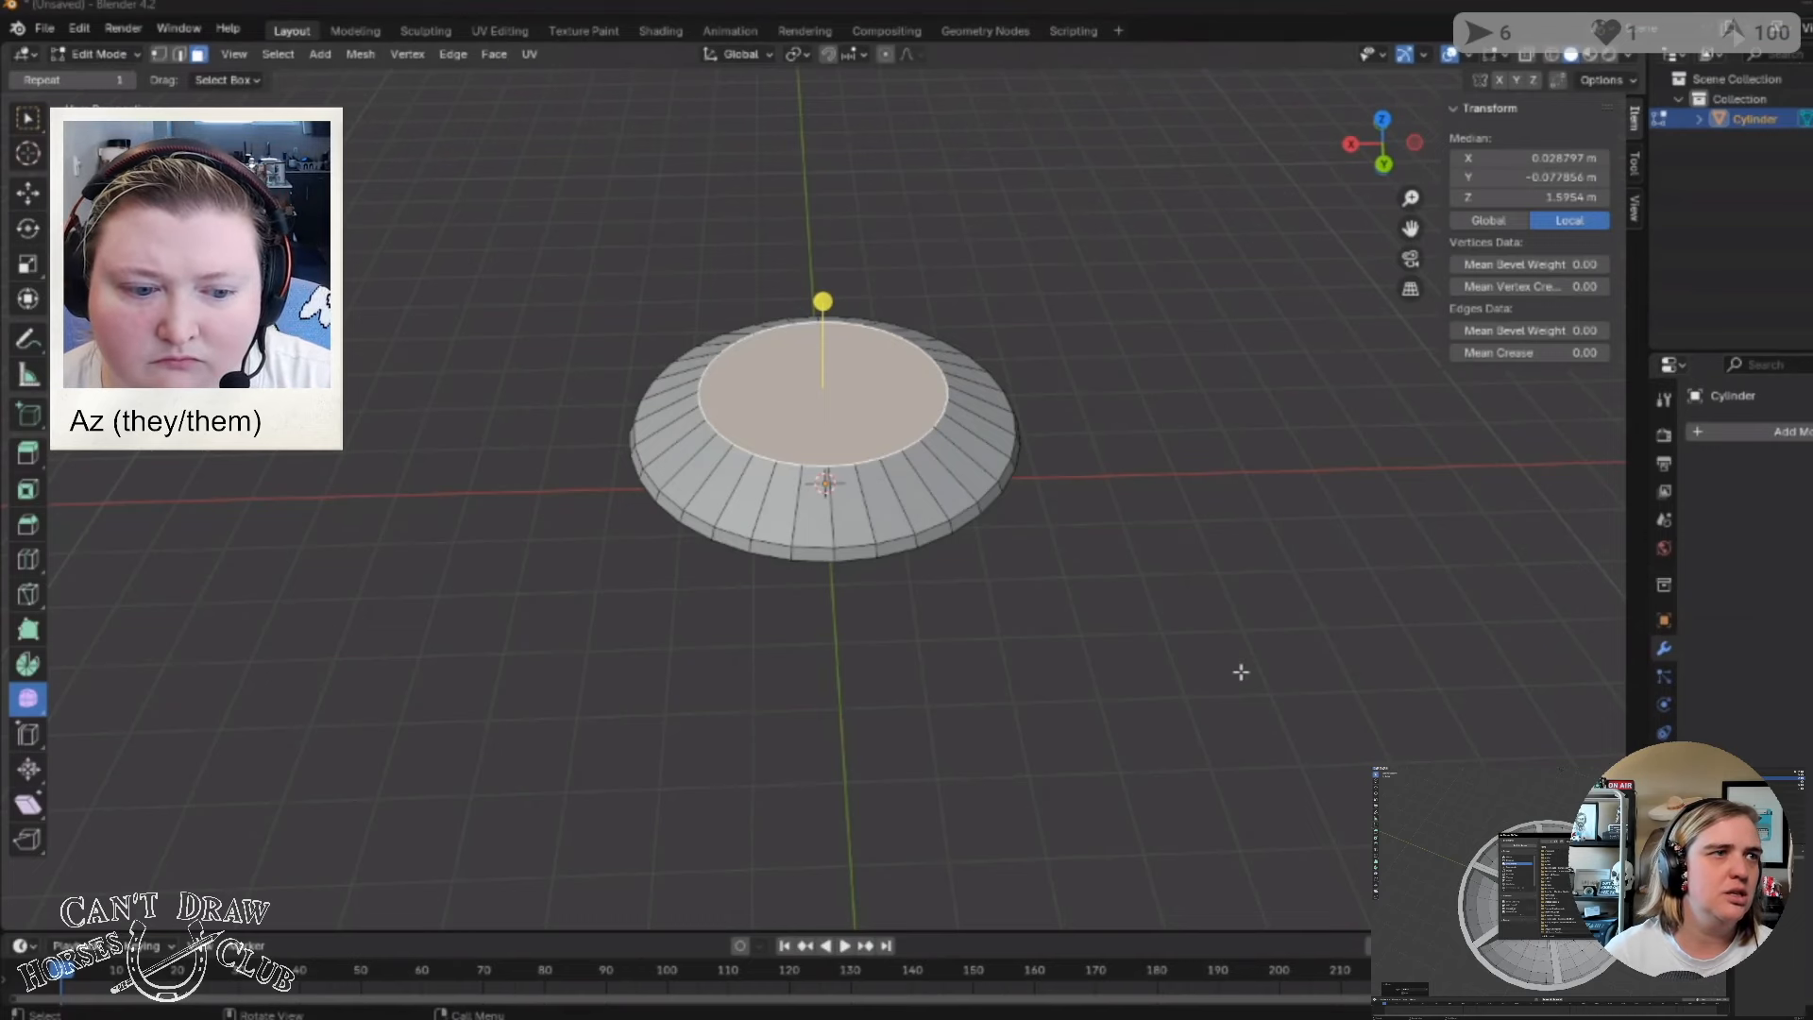
Reselect the cylinder's flat top face, activate Poly Build and pick a vertex on that face's edge.
click(1237, 672)
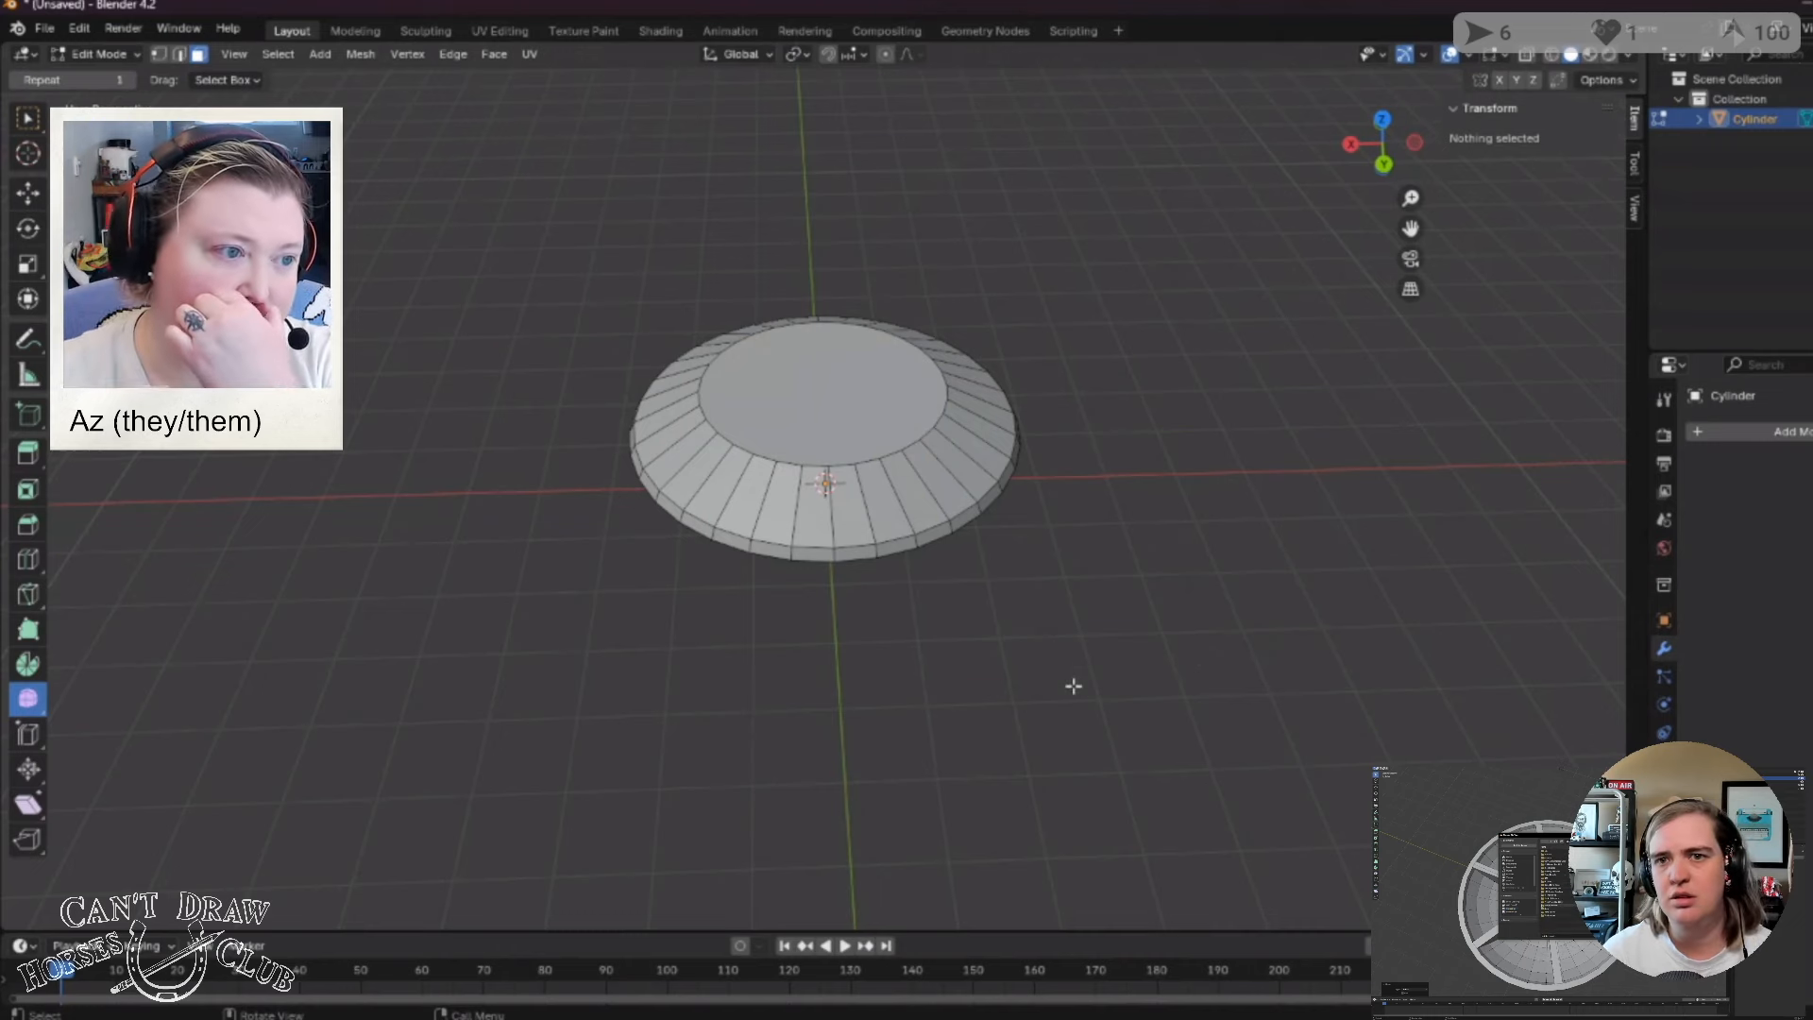
click(874, 409)
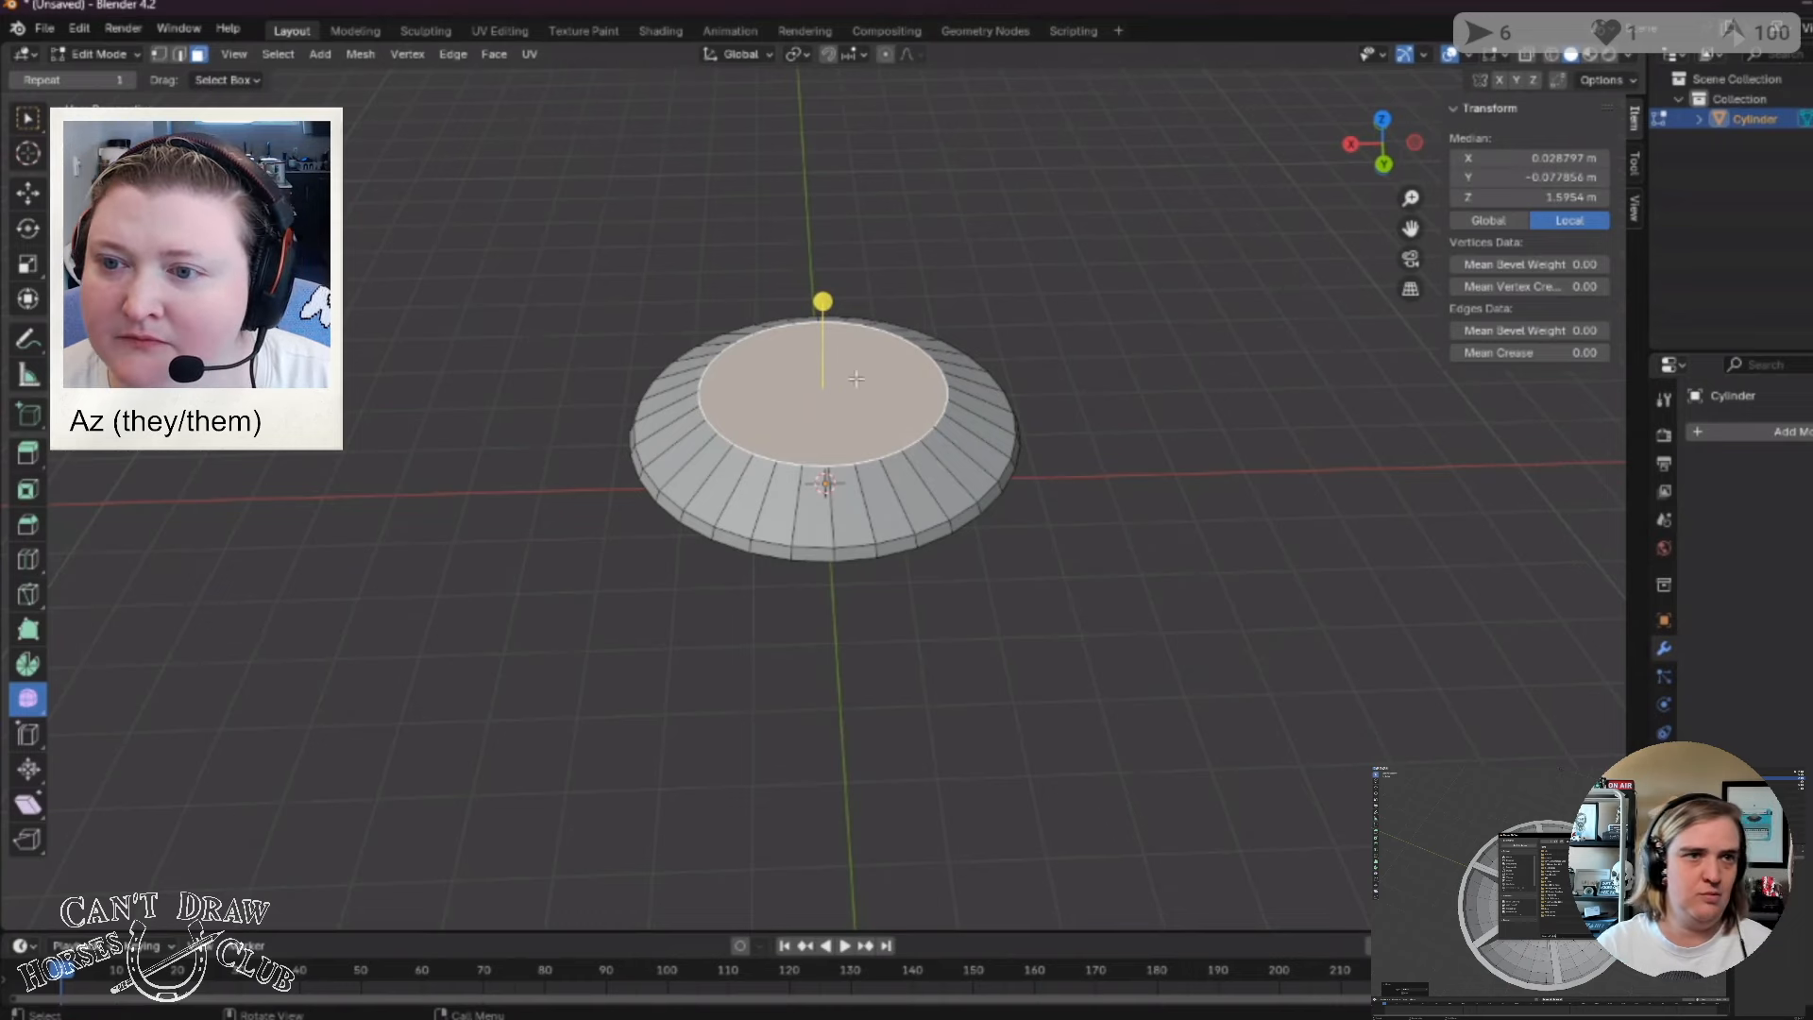
middle_drag(627, 648, 445, 696)
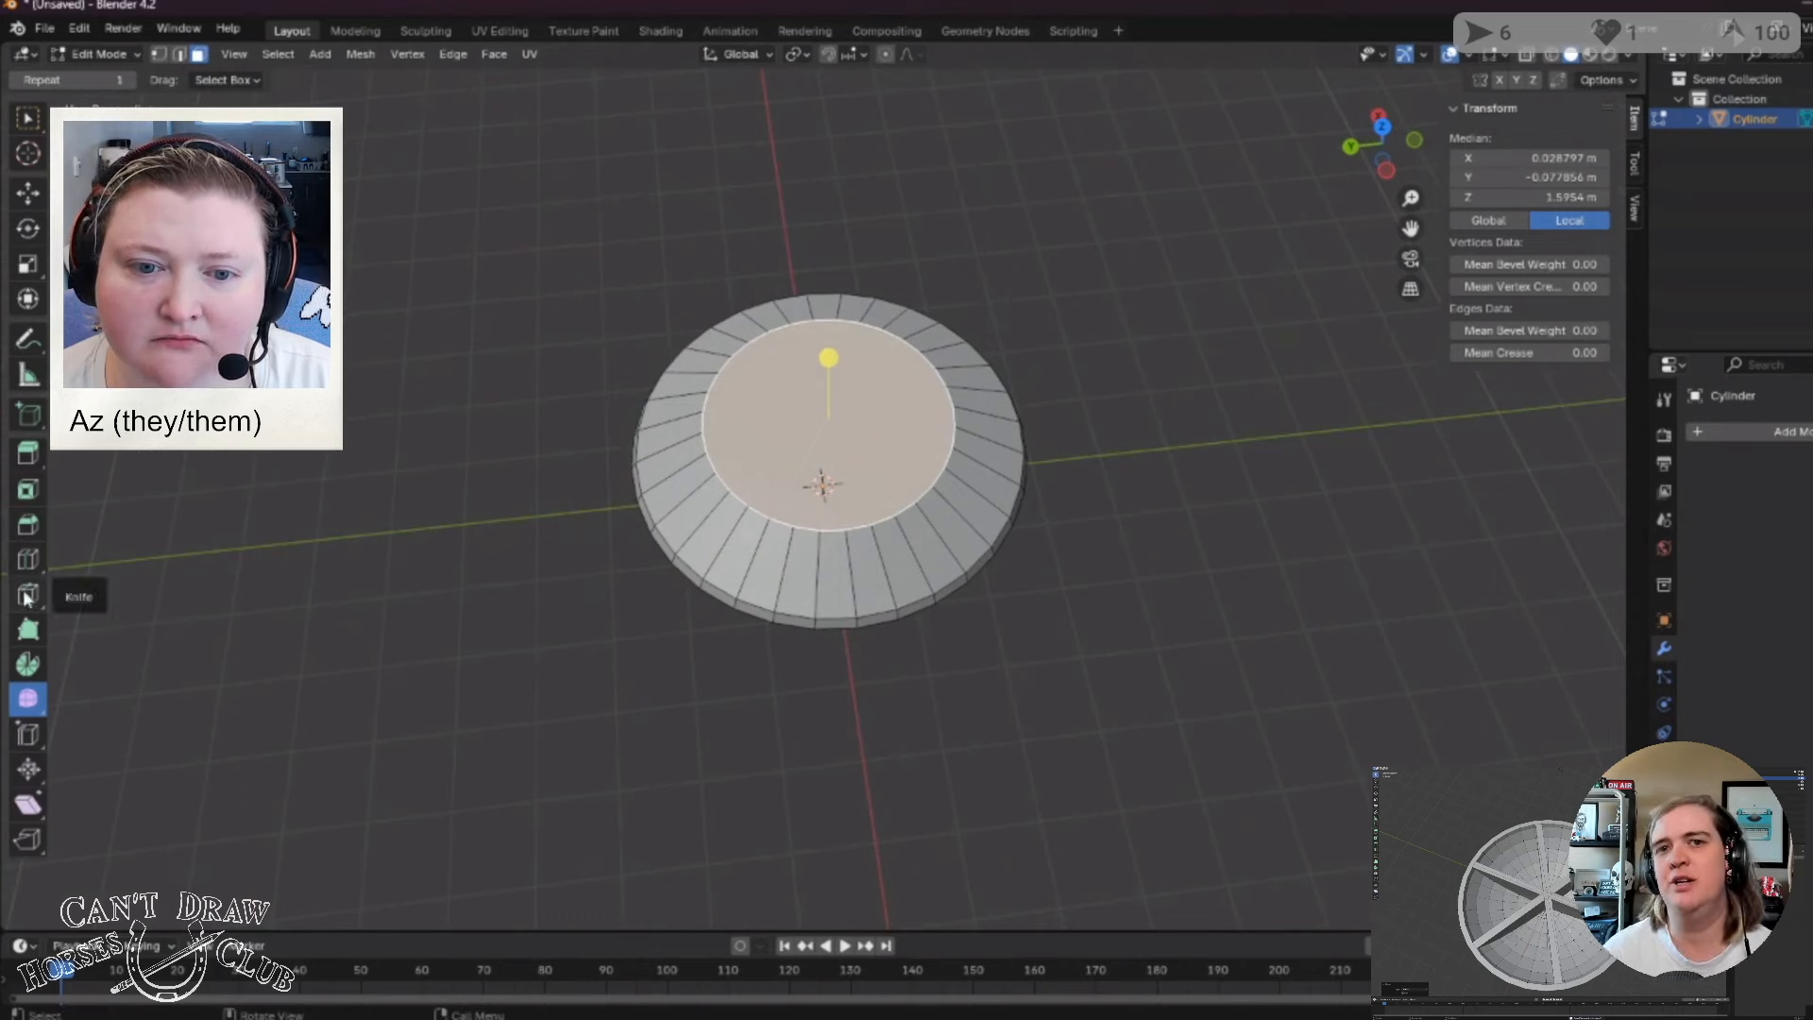
click(27, 629)
click(907, 361)
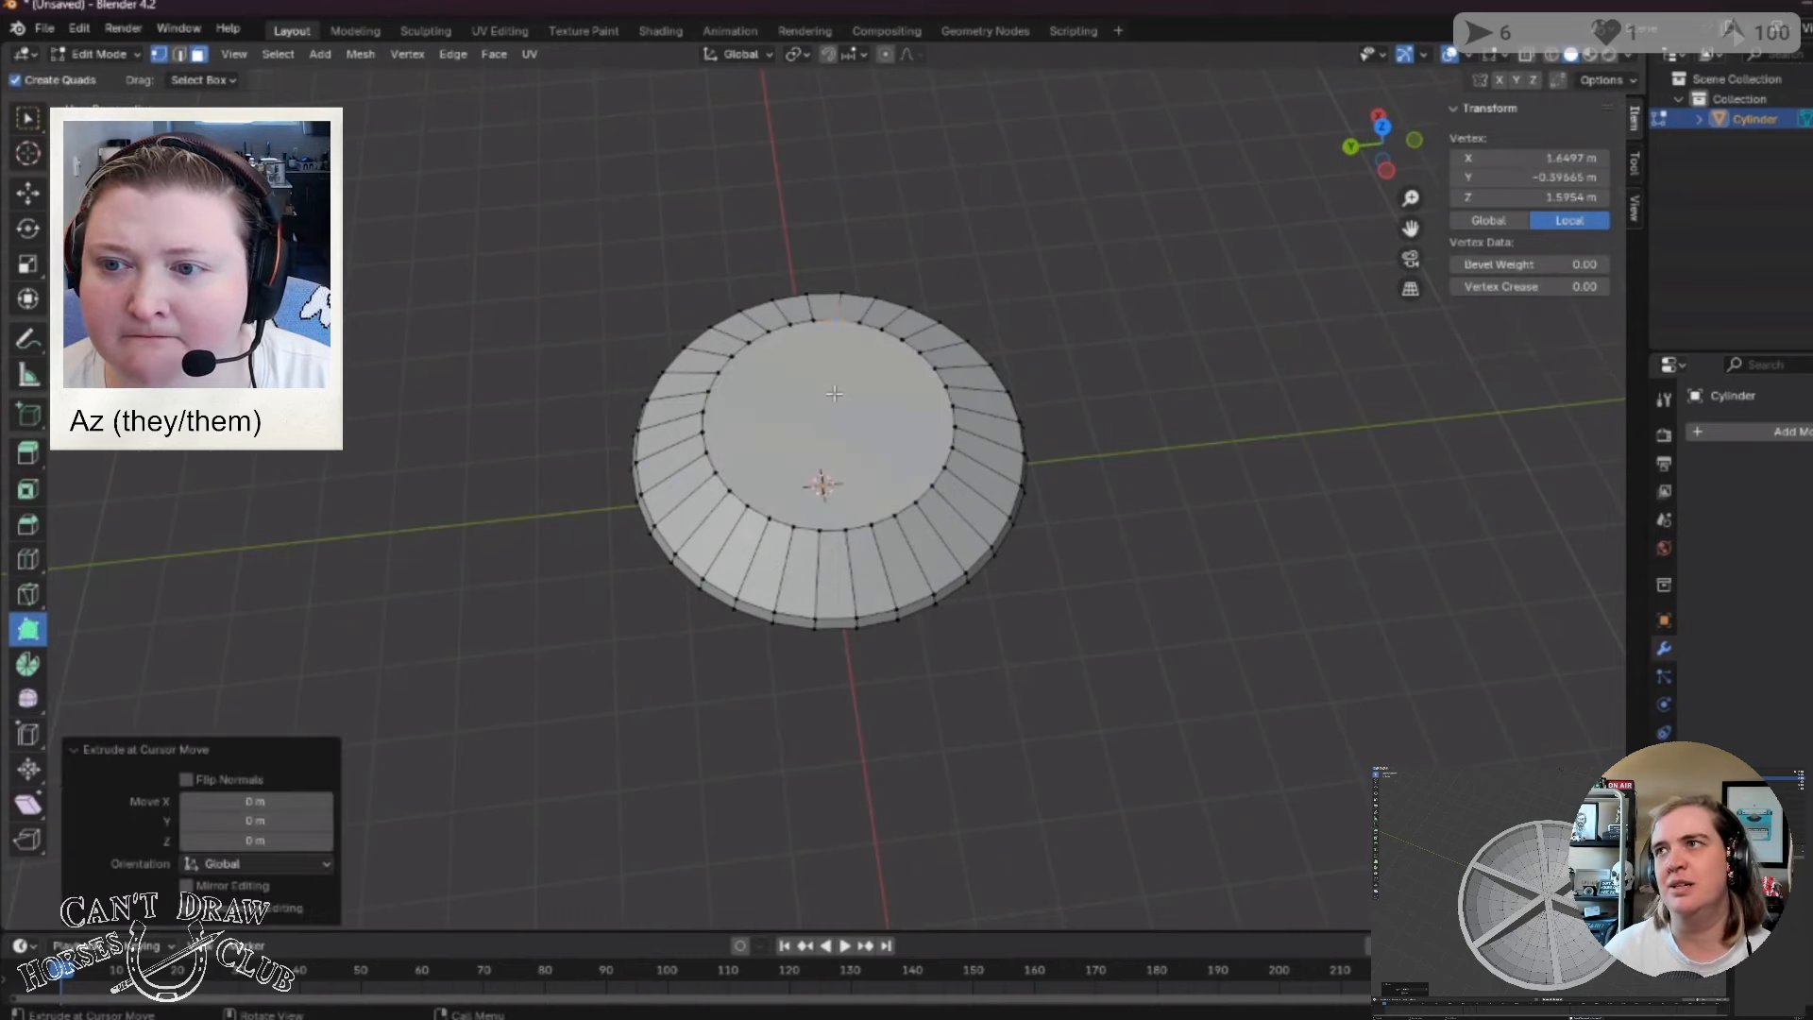
Pull vertices along the top face's edge to new positions with Poly Build to start reshaping the circle.
middle_drag(982, 656, 1069, 535)
drag(891, 412, 725, 383)
middle_drag(1155, 469, 921, 524)
drag(887, 332, 923, 472)
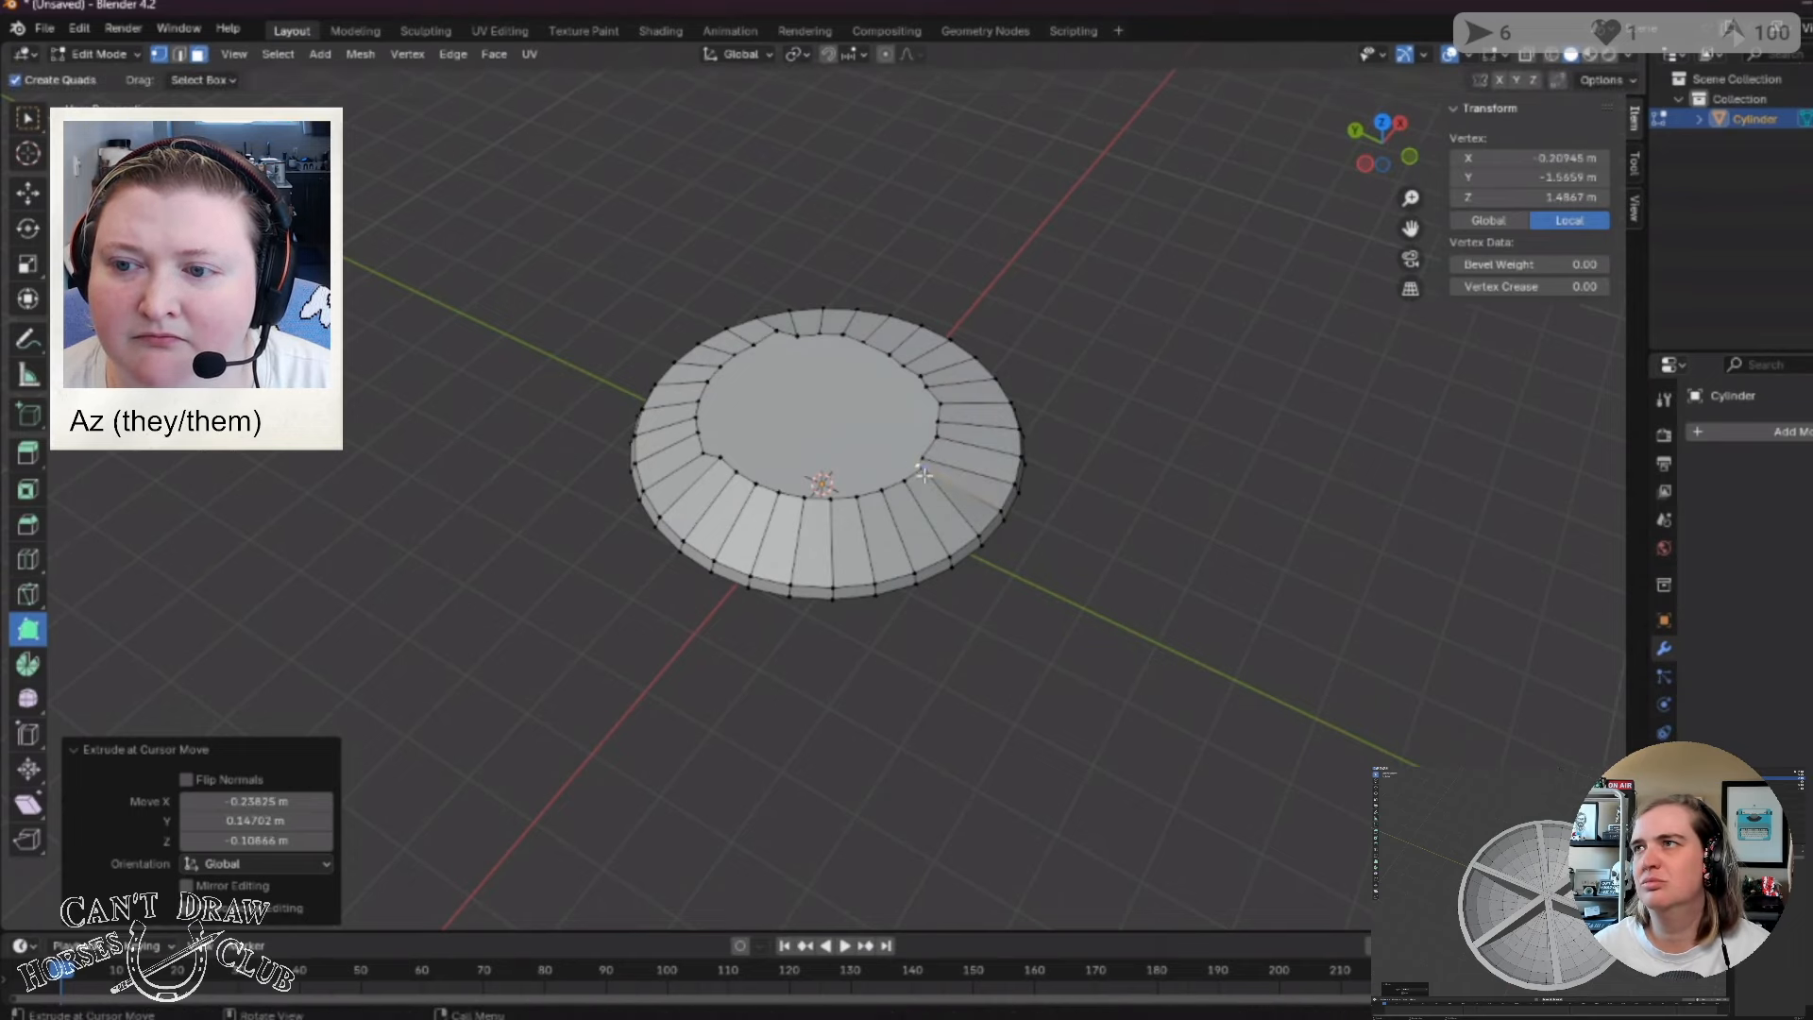
middle_drag(951, 720, 822, 652)
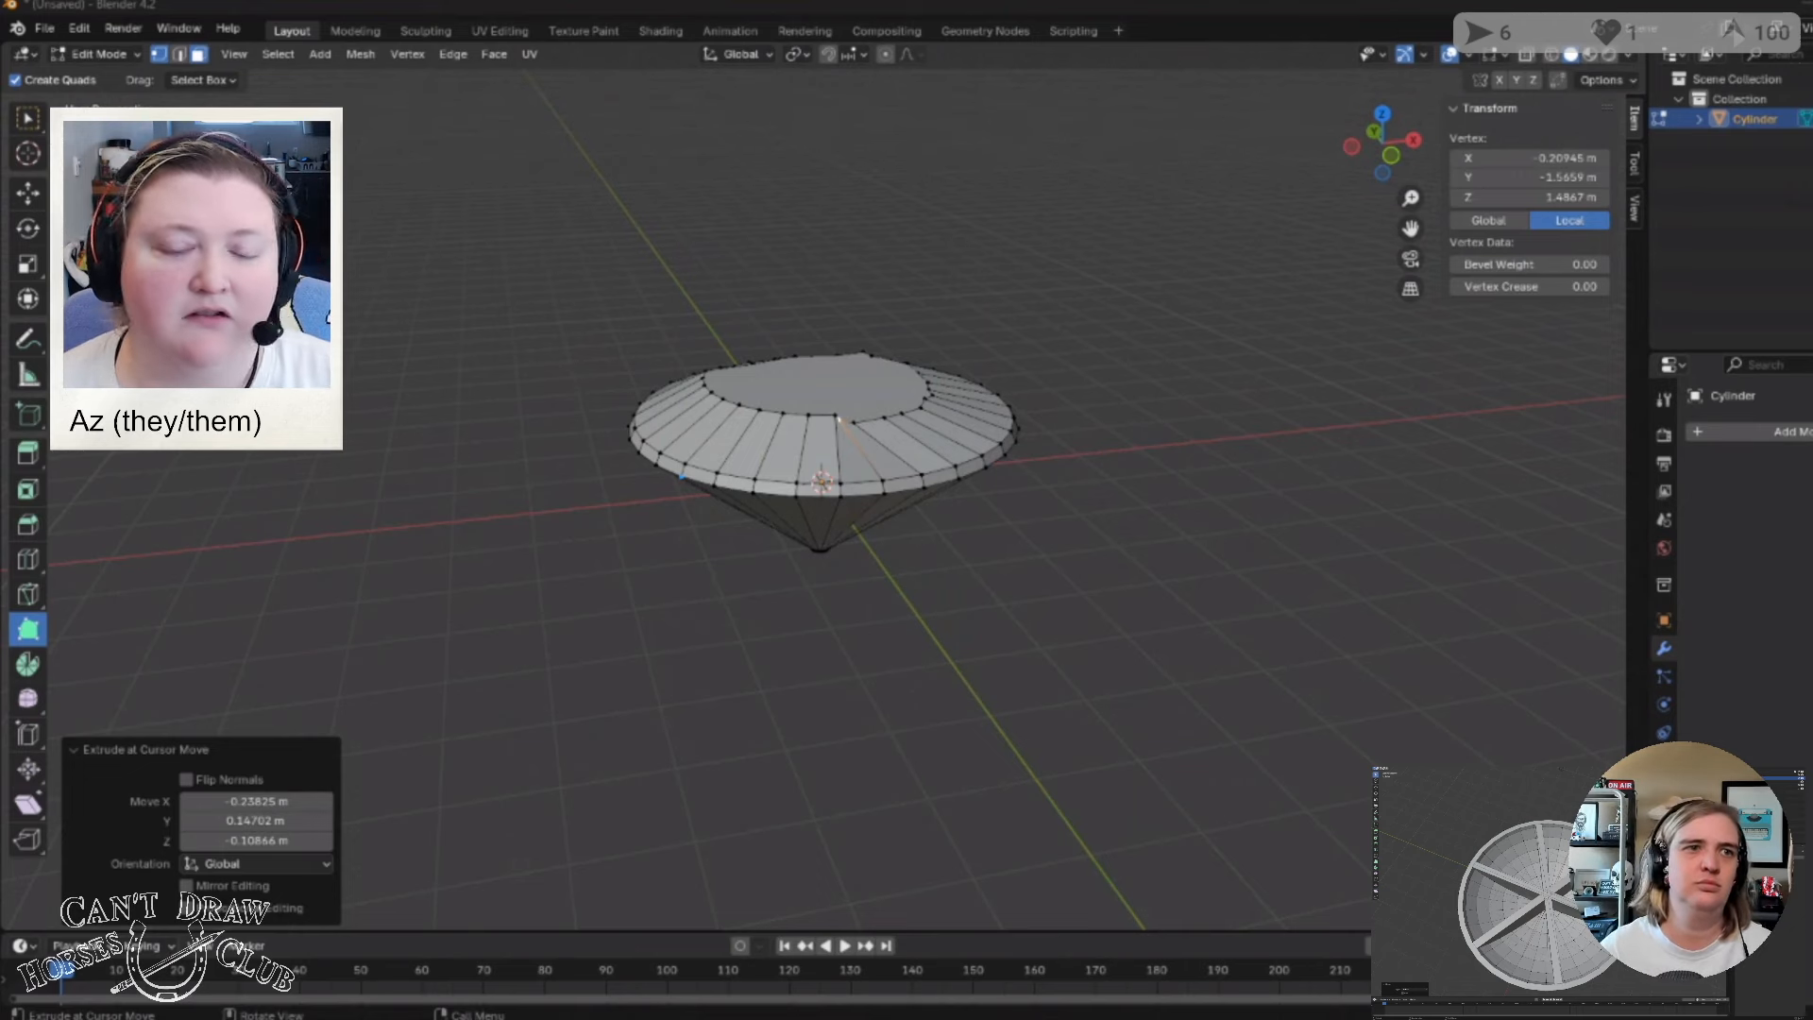
middle_drag(949, 567, 898, 641)
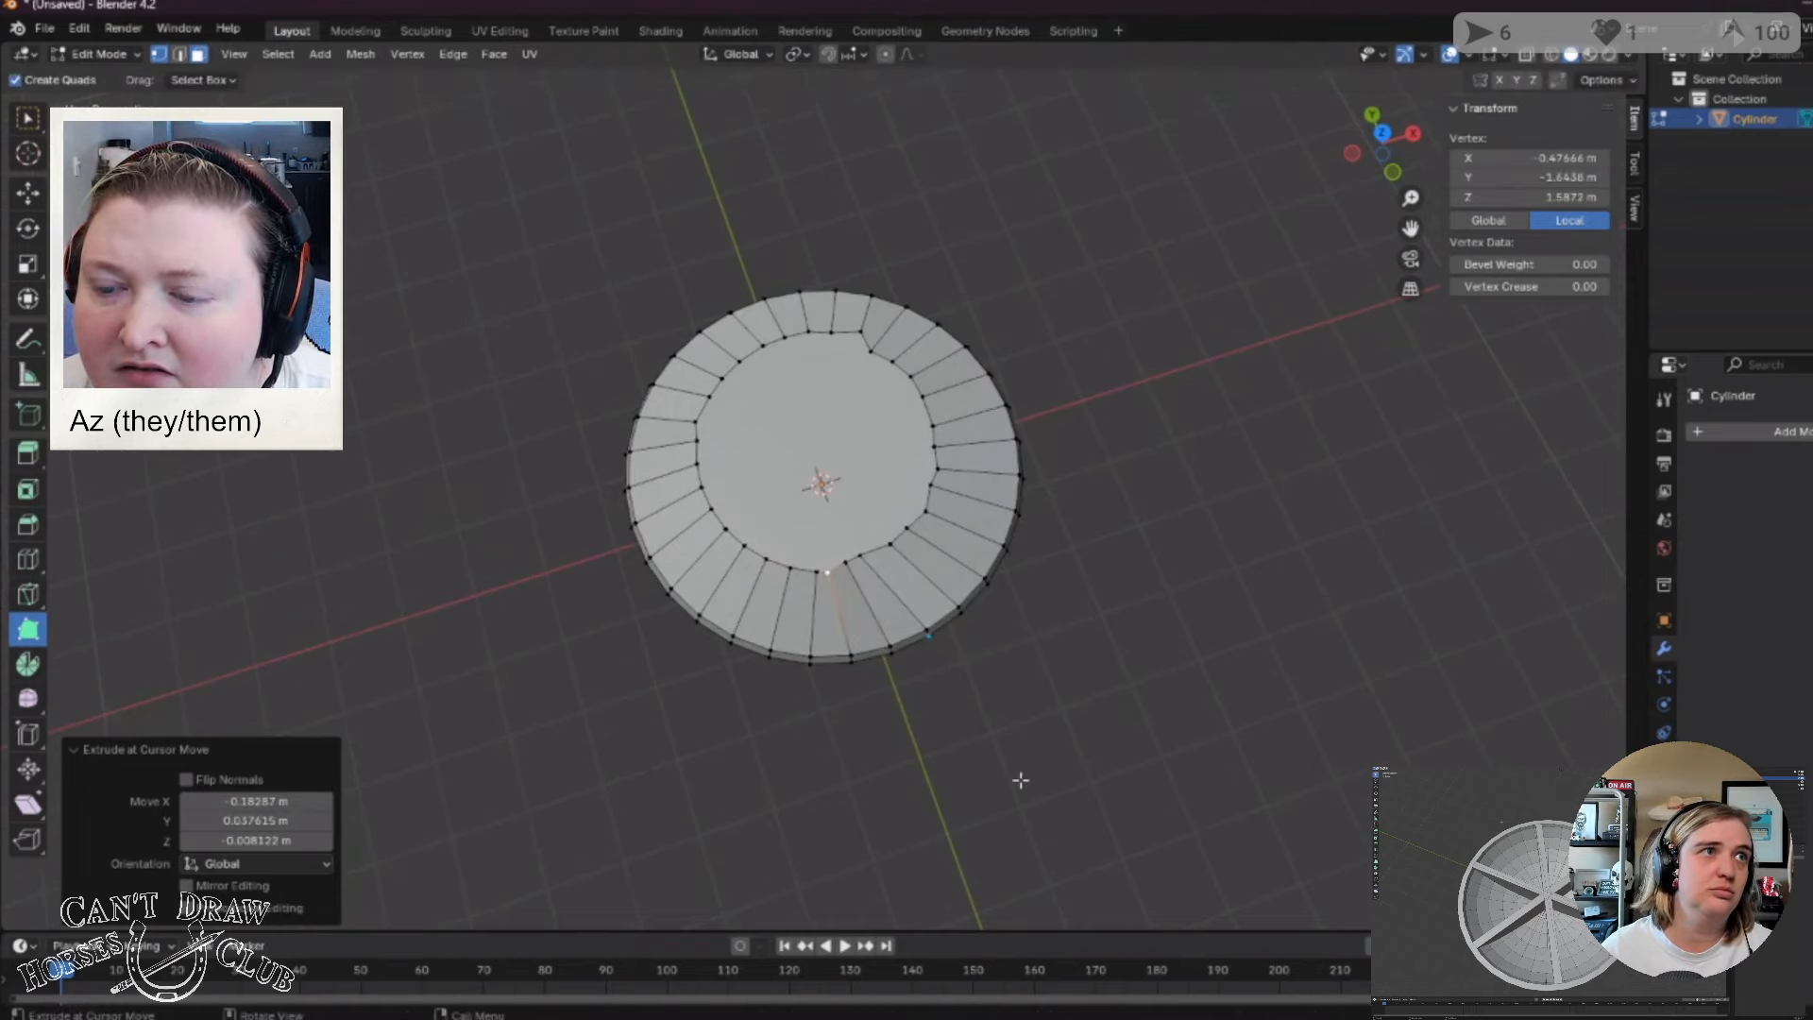
Reposition more vertices around the other sides of the top face, making its outline irregular with Poly Build.
middle_drag(1020, 781, 1119, 593)
drag(950, 413, 938, 416)
middle_drag(1210, 827, 798, 250)
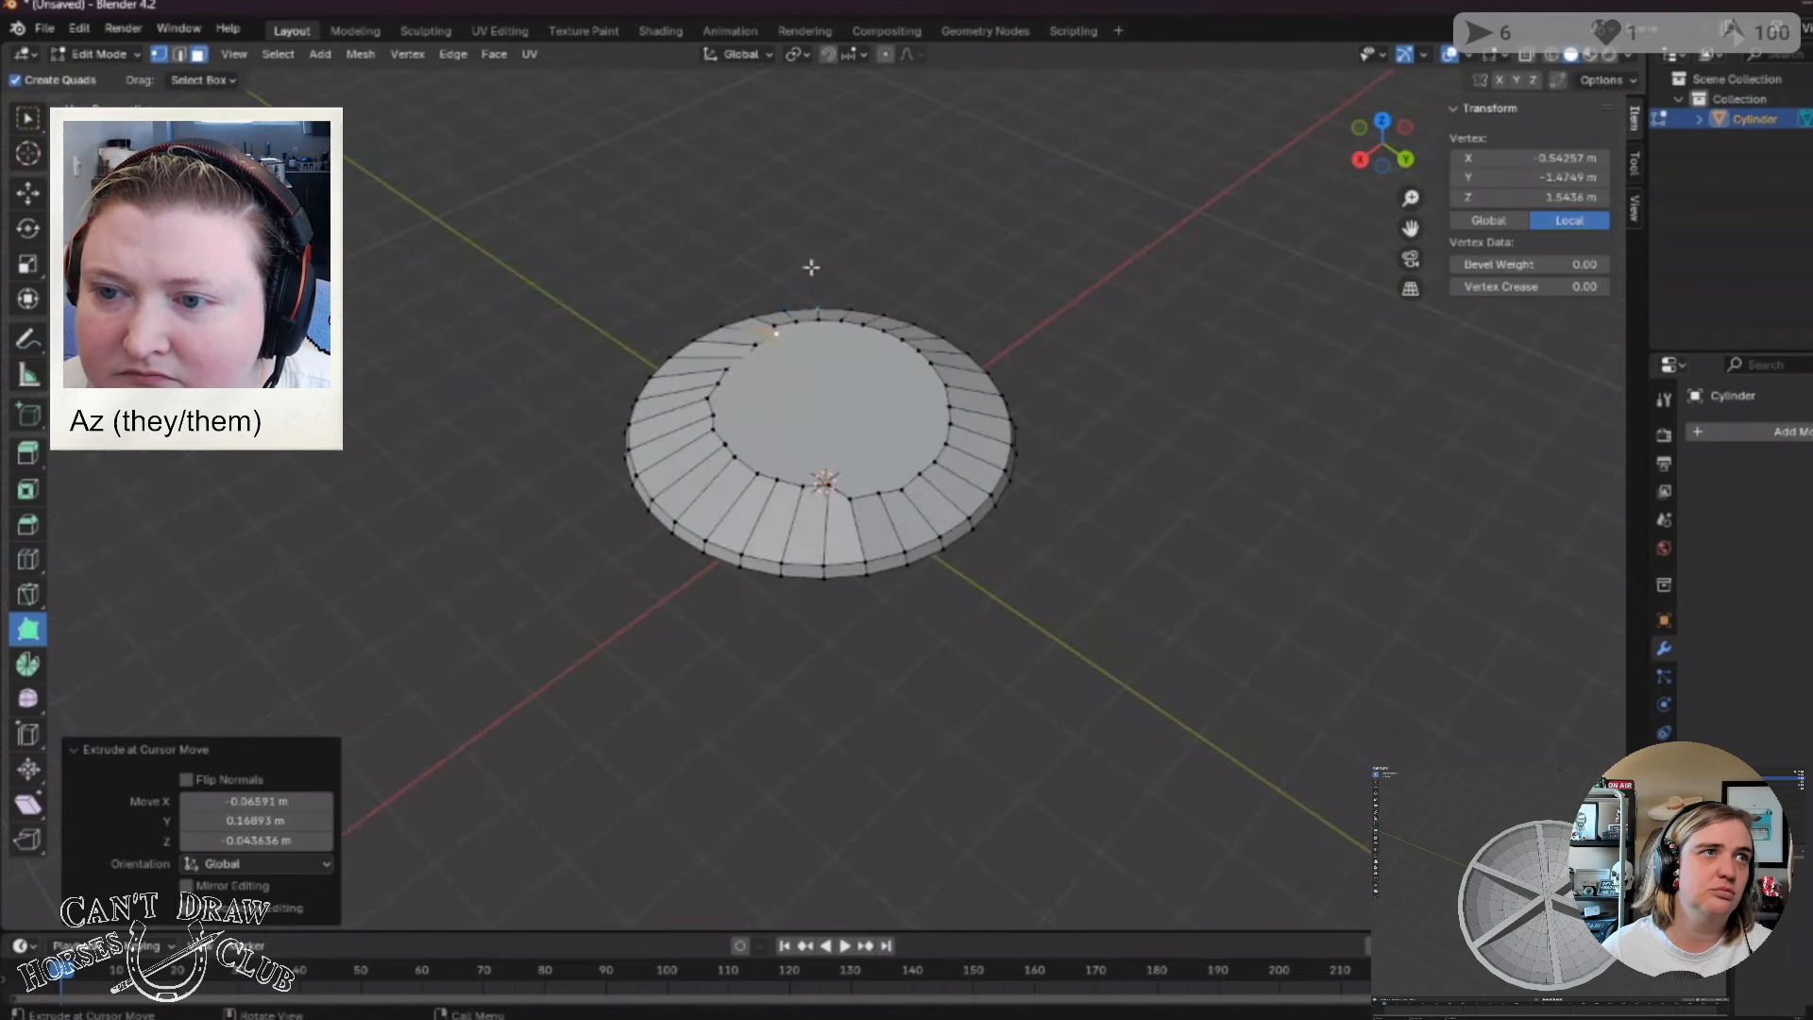
drag(783, 333, 767, 343)
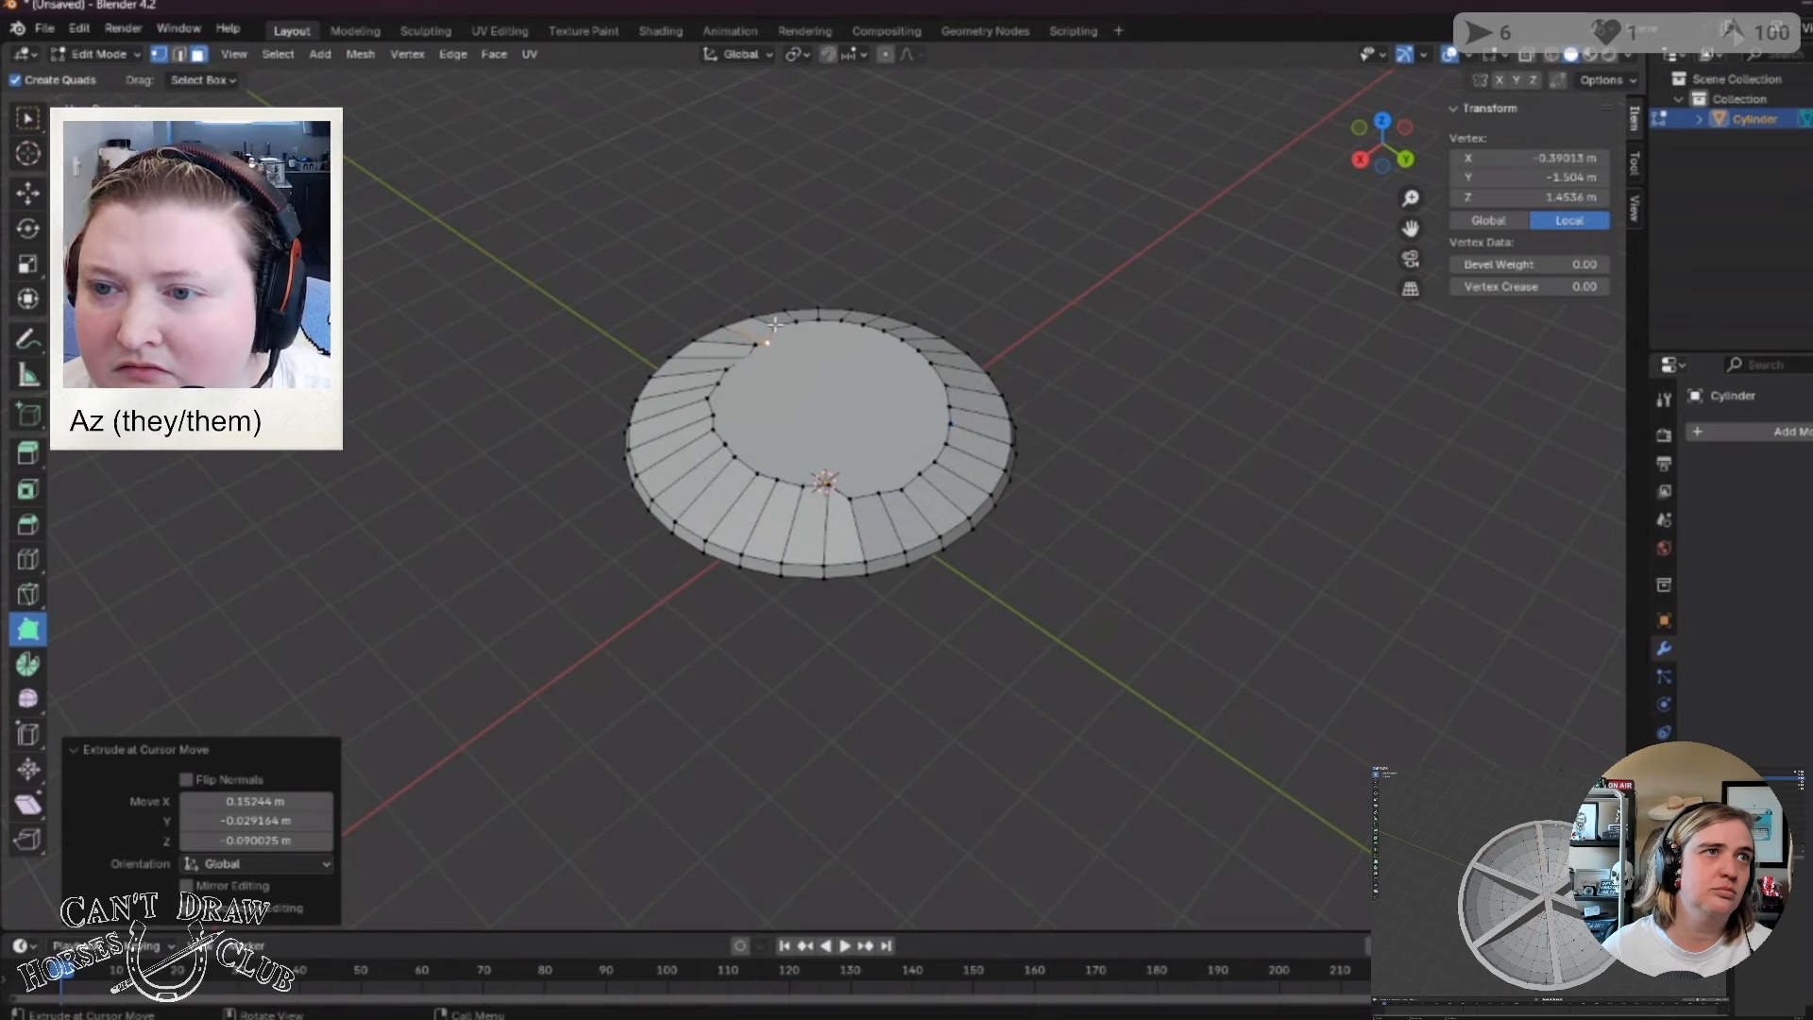
drag(774, 325, 938, 441)
middle_drag(944, 661, 1079, 463)
mouse_move(791, 333)
mouse_down()
mouse_move(795, 353)
mouse_move(816, 347)
mouse_up()
drag(836, 329, 884, 375)
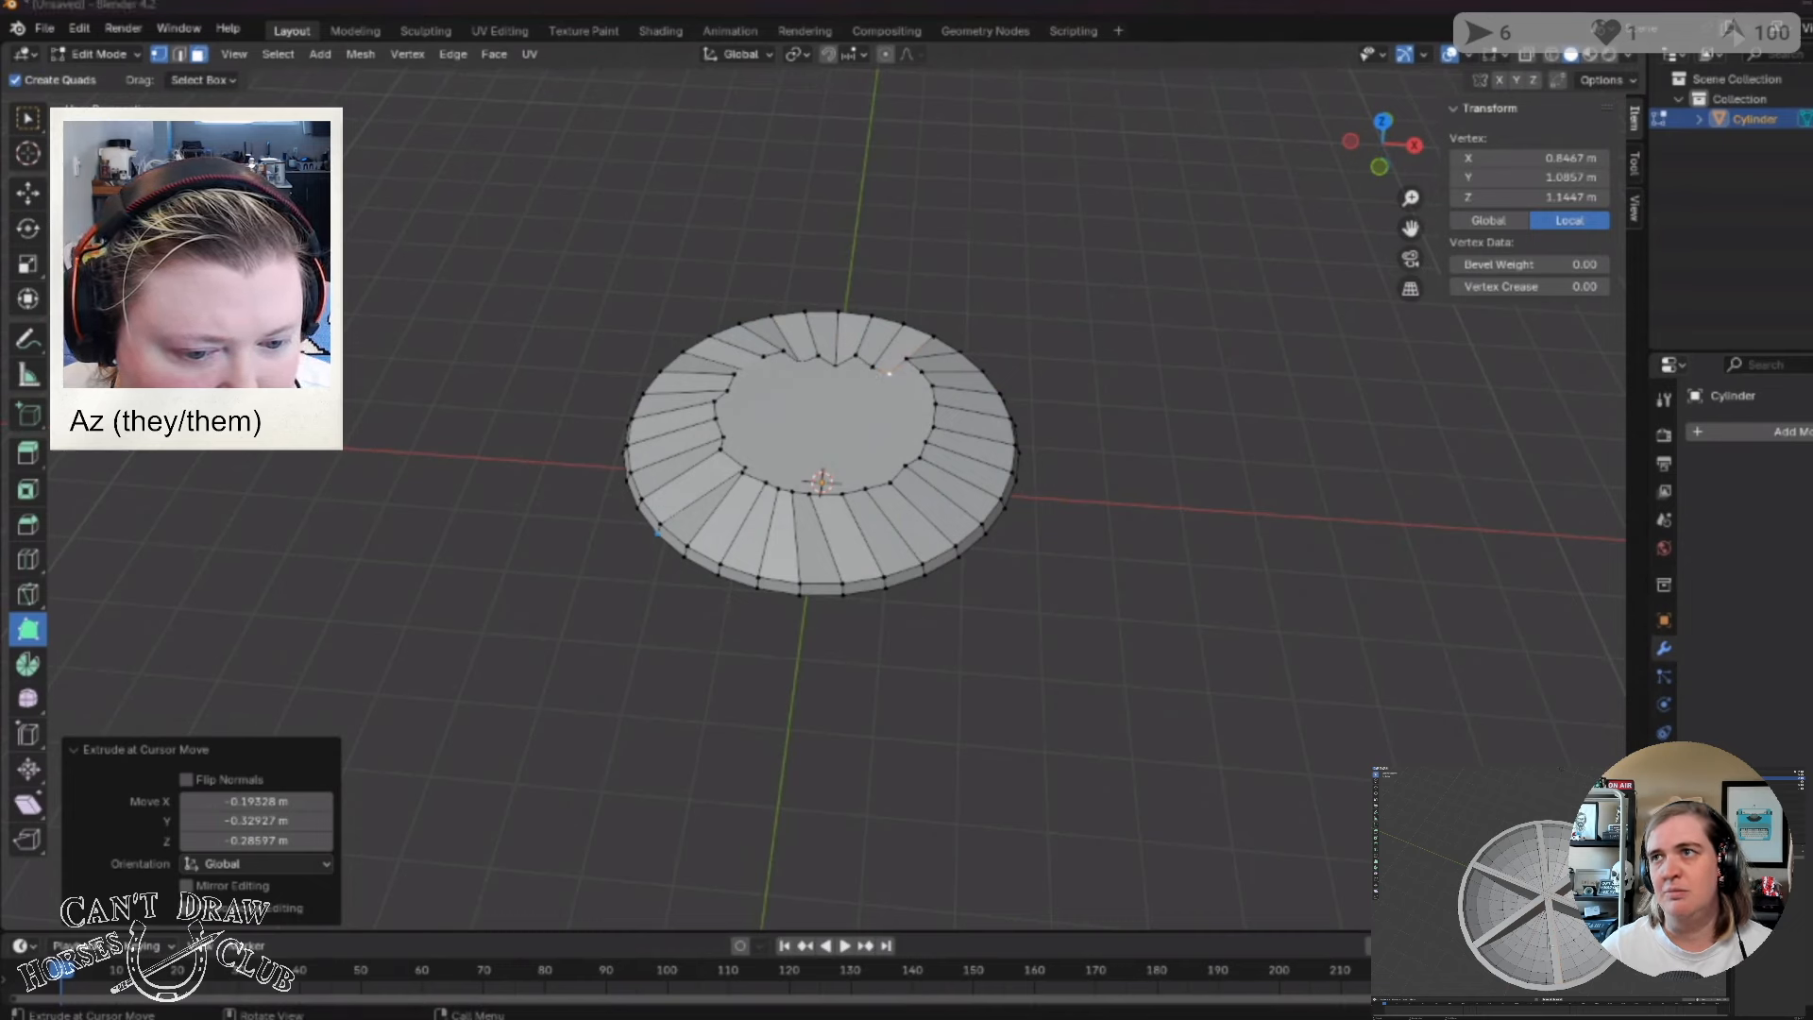
click(779, 728)
drag(558, 297, 1146, 700)
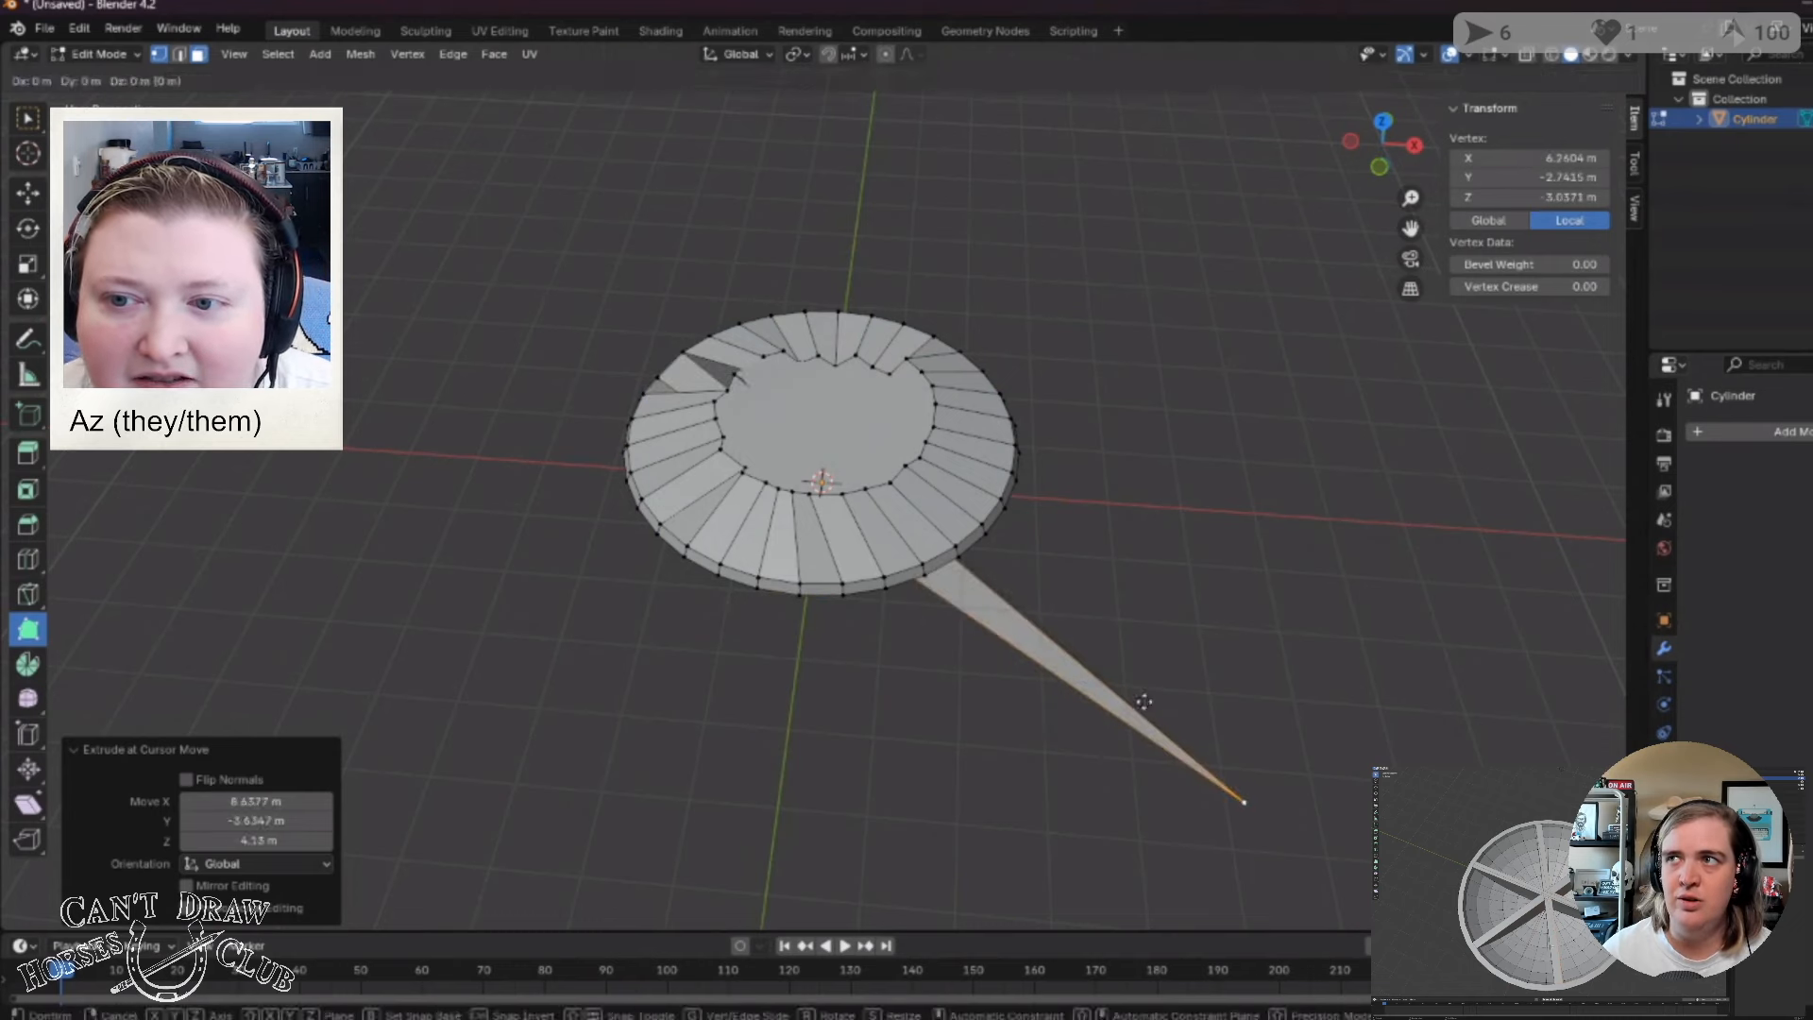
click(689, 688)
key(ctrl+z)
key(ctrl+z)
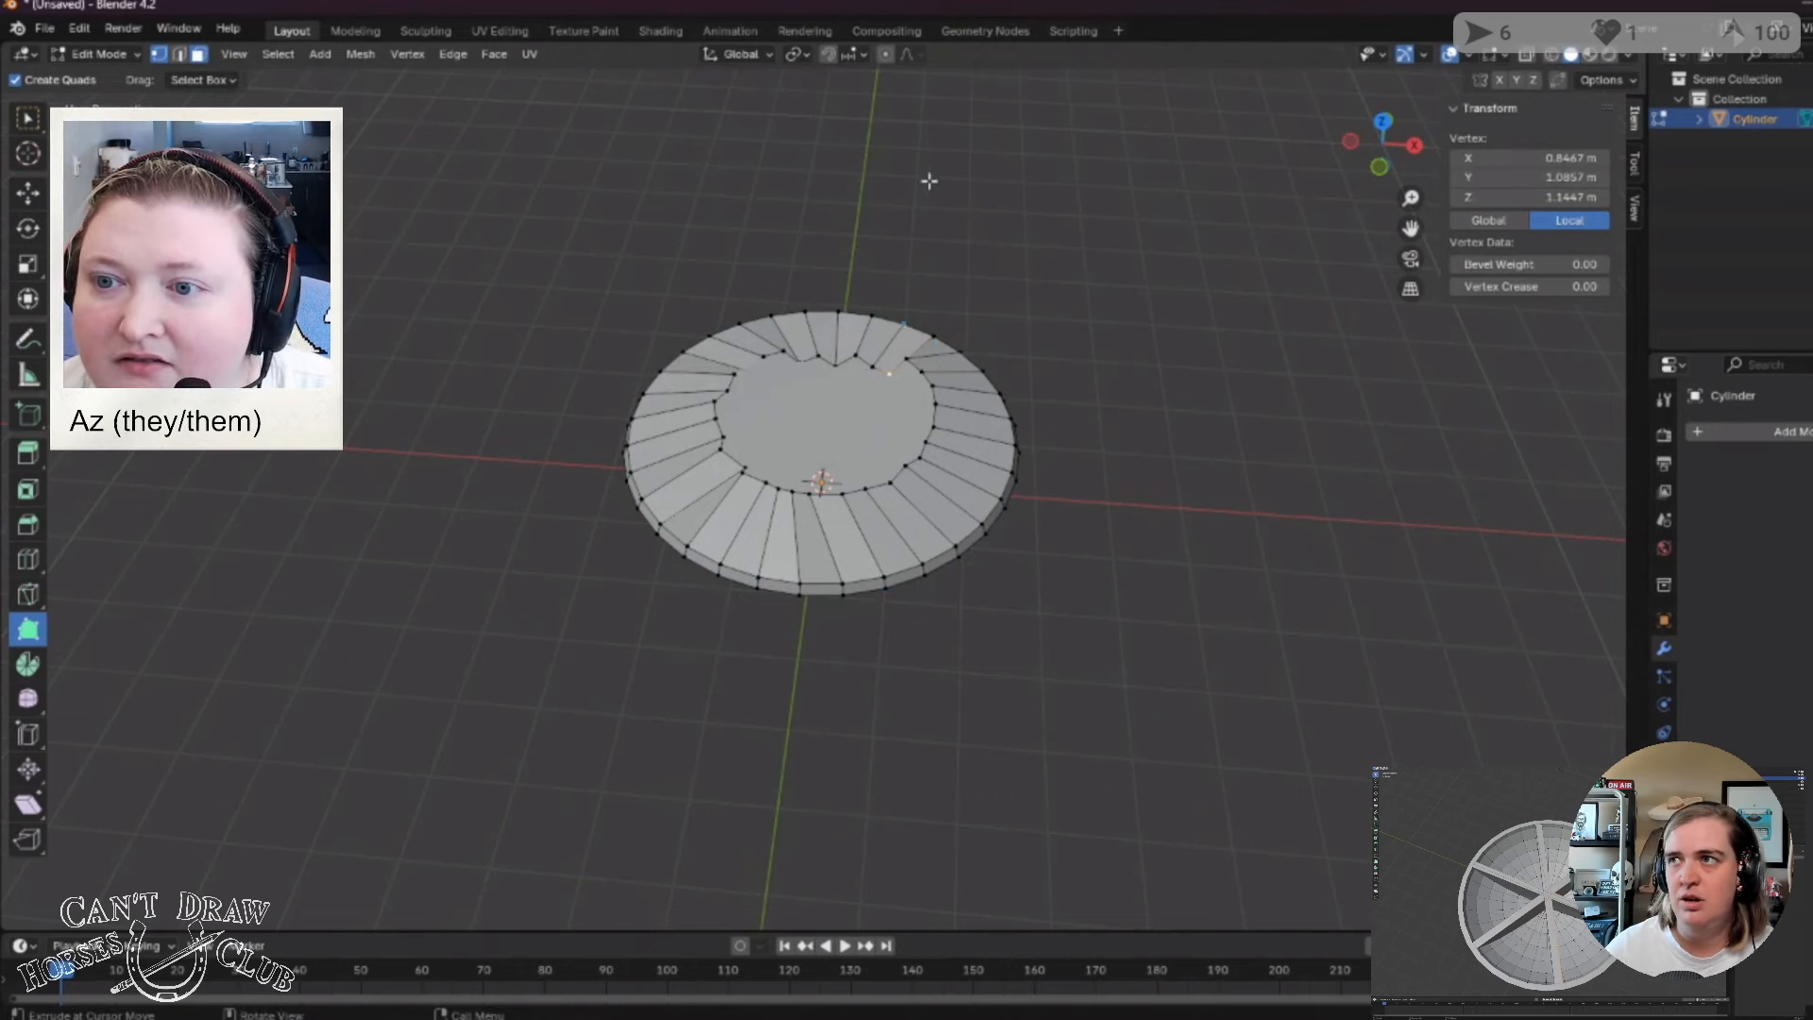
Try to select the edge loop around the irregular top face.
alt+click(776, 349)
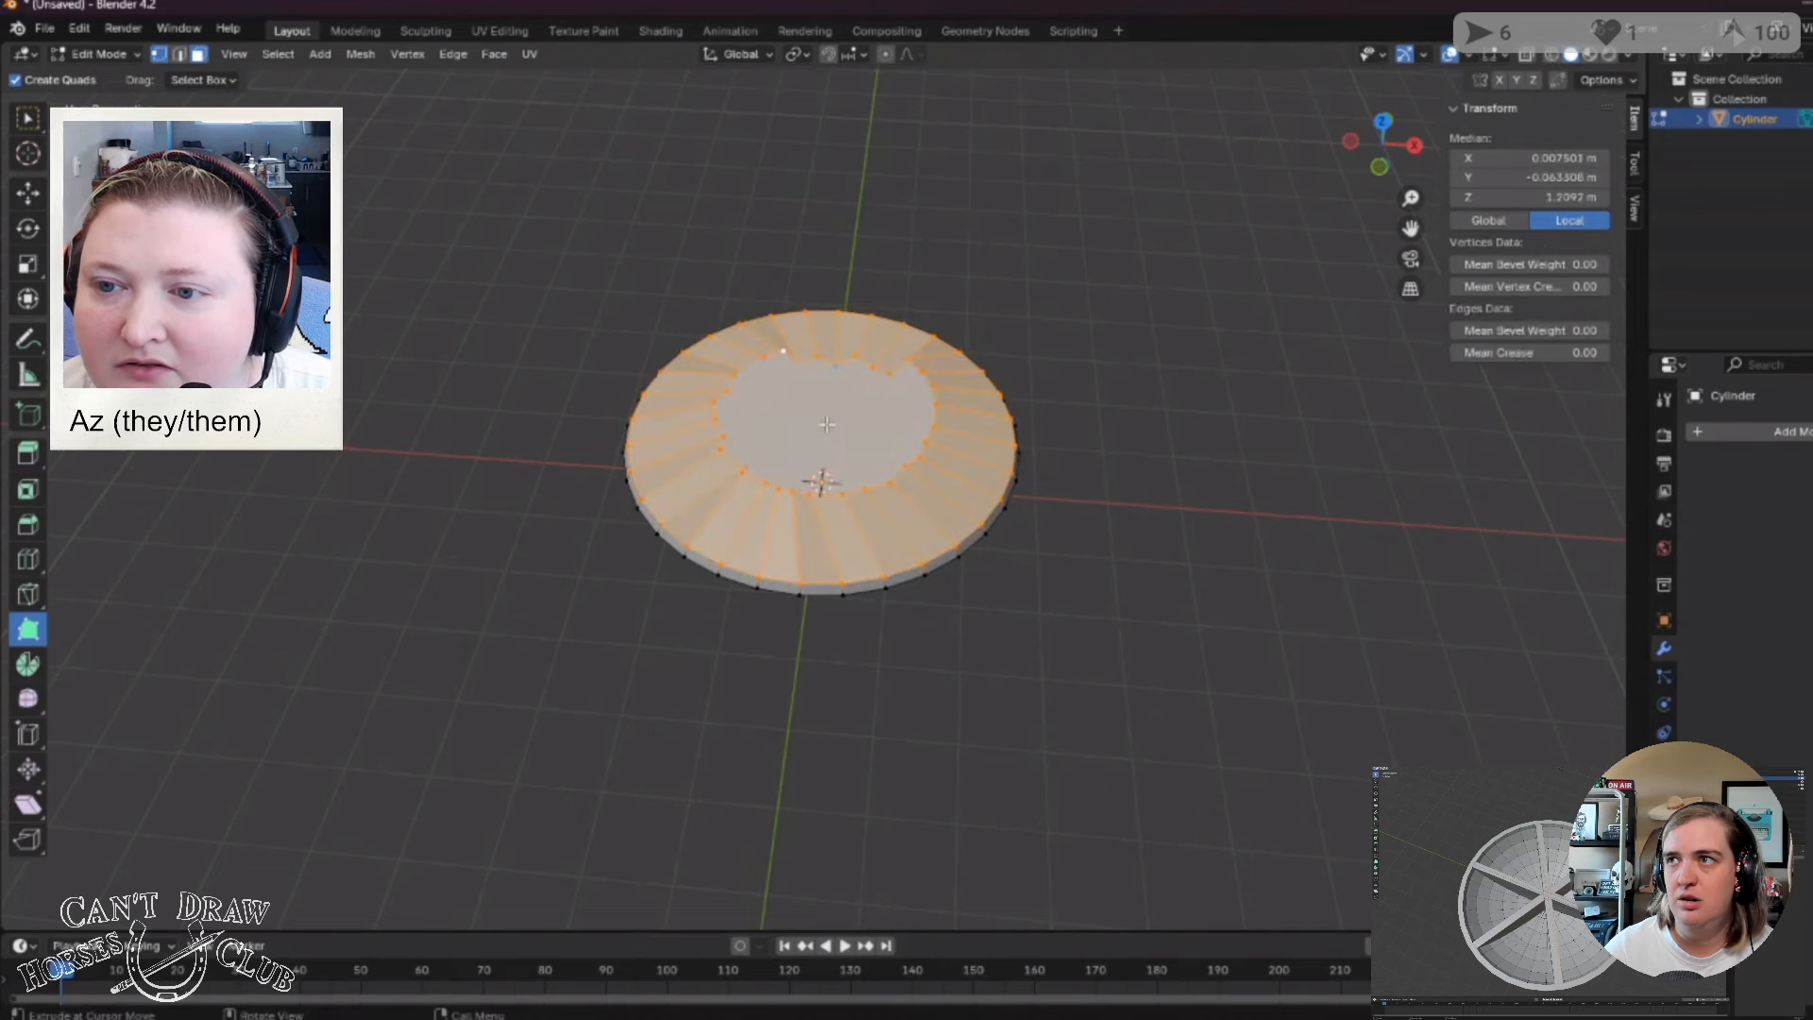
click(780, 348)
click(963, 648)
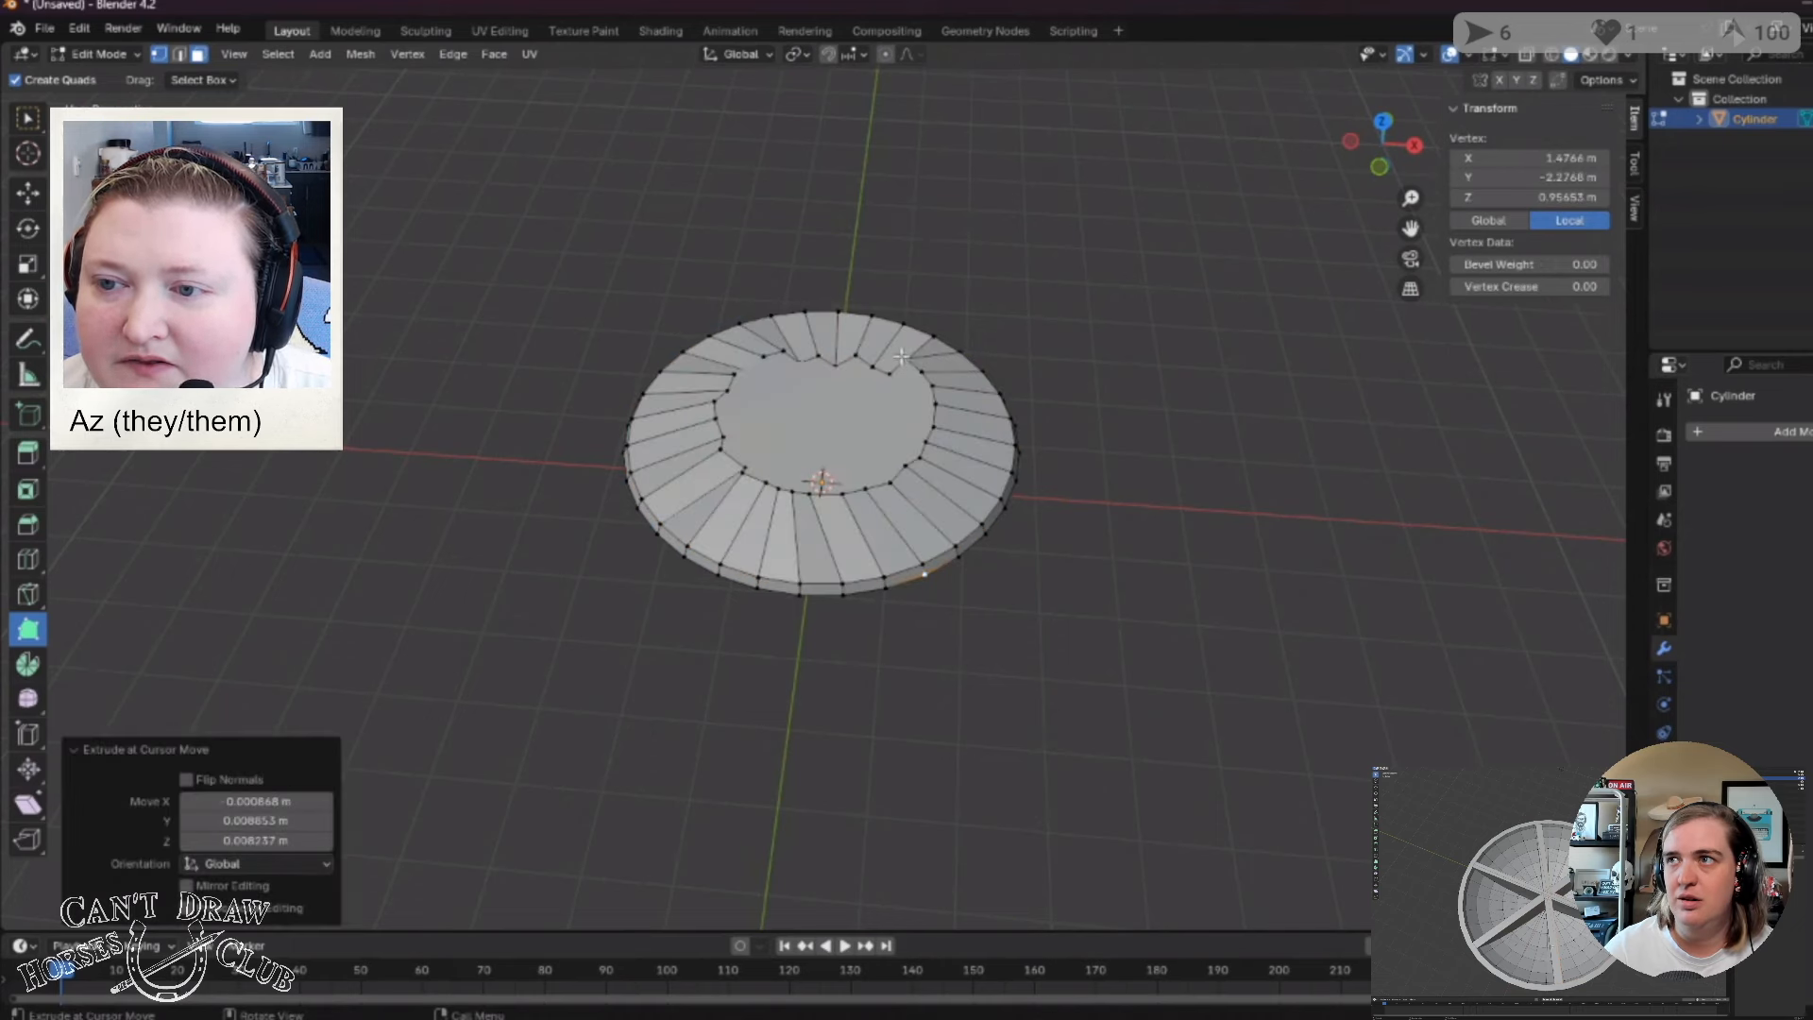
Pull further vertices along the top face's outline inward with Poly Build, and undo the last change.
drag(906, 359, 919, 391)
drag(933, 386, 919, 442)
drag(921, 455, 885, 498)
drag(867, 488, 961, 557)
drag(1015, 635, 918, 717)
middle_drag(1024, 724, 603, 655)
key(ctrl+z)
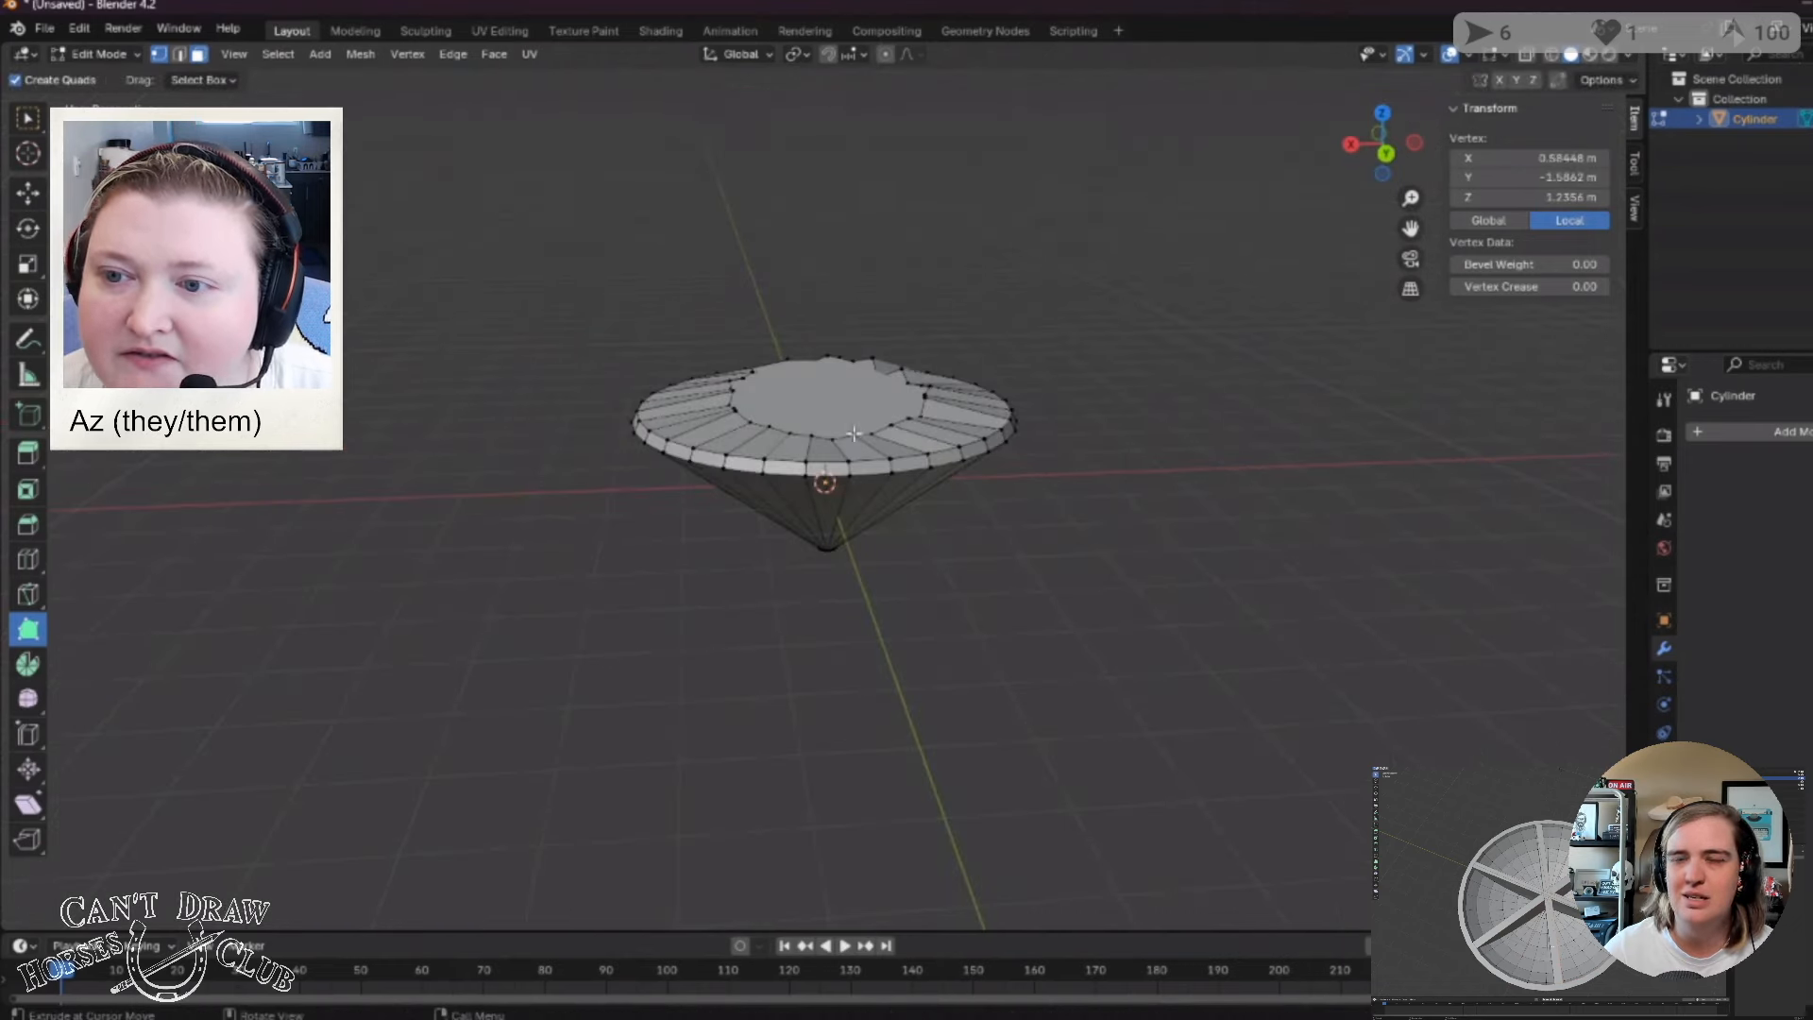
Nudge further vertices along the top face's outline with Poly Build, undoing one of the changes.
drag(1115, 775, 1113, 773)
middle_drag(1098, 592, 1063, 761)
click(679, 335)
drag(886, 495, 882, 498)
key(ctrl+z)
drag(716, 380, 716, 380)
click(716, 380)
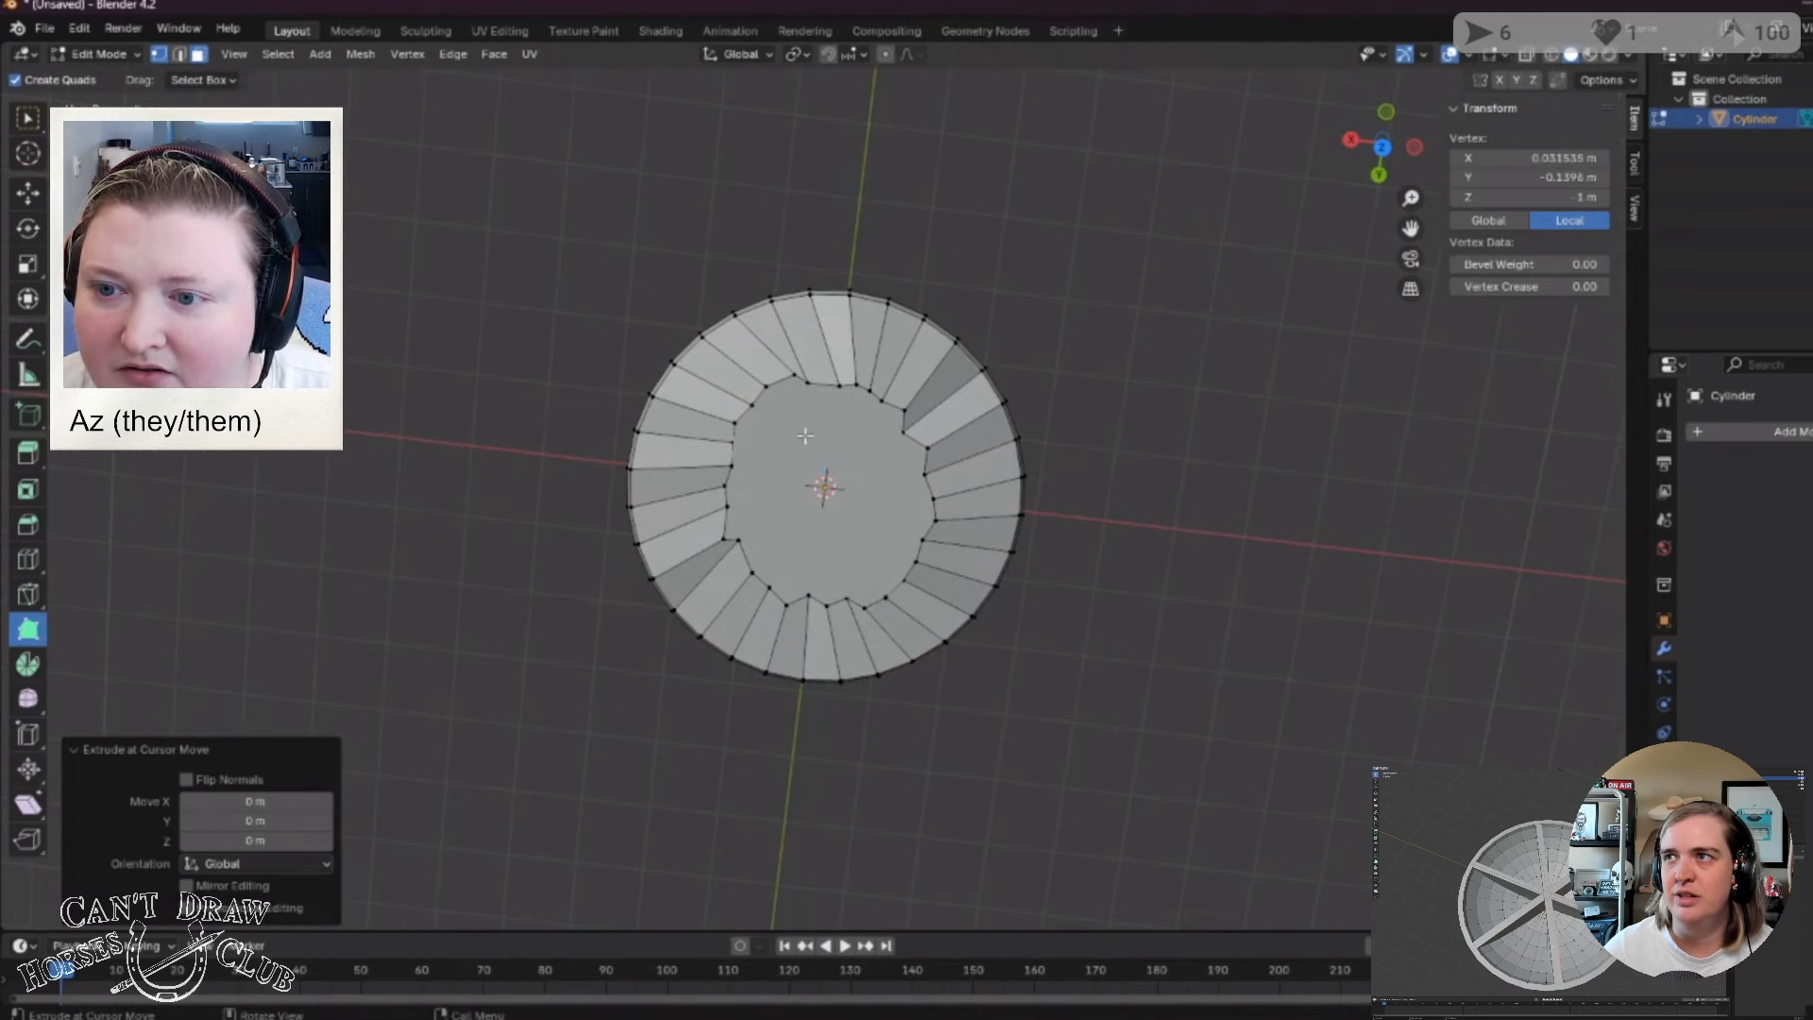
Try to select the edge loop around the irregular inner face at several points of its outline.
alt+click(756, 416)
alt+click(743, 416)
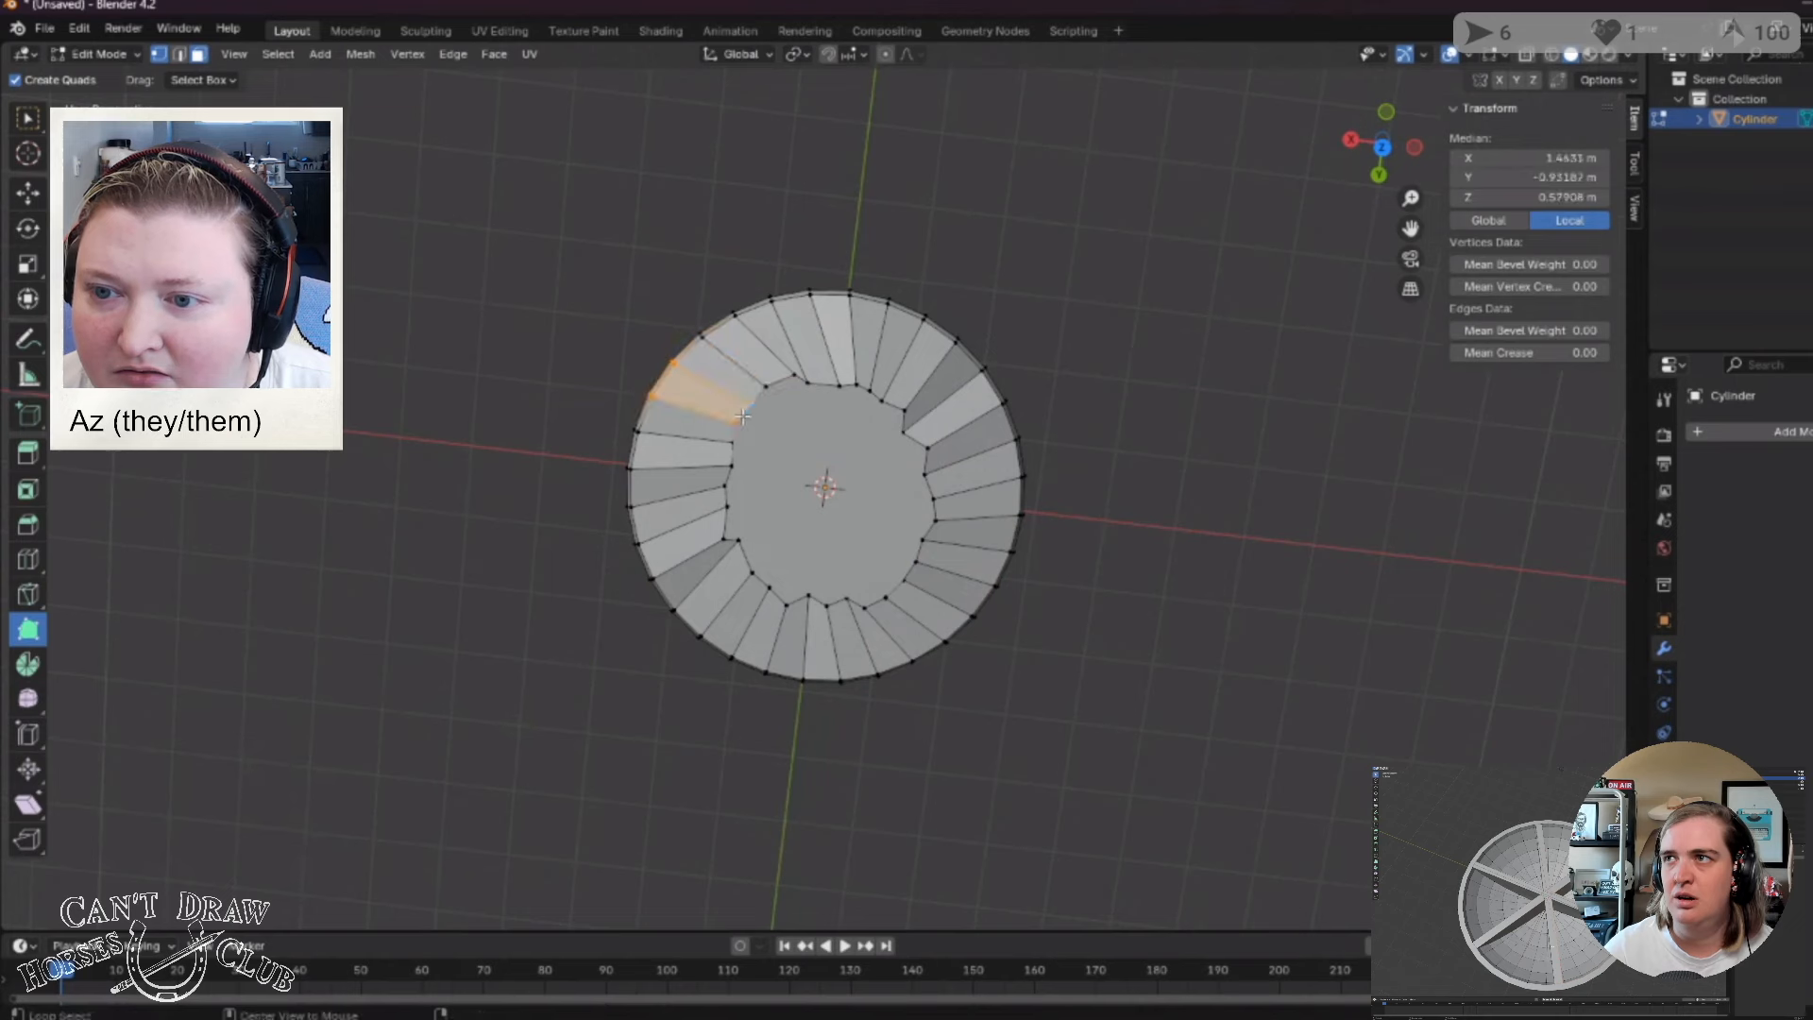
alt+click(736, 452)
alt+click(728, 503)
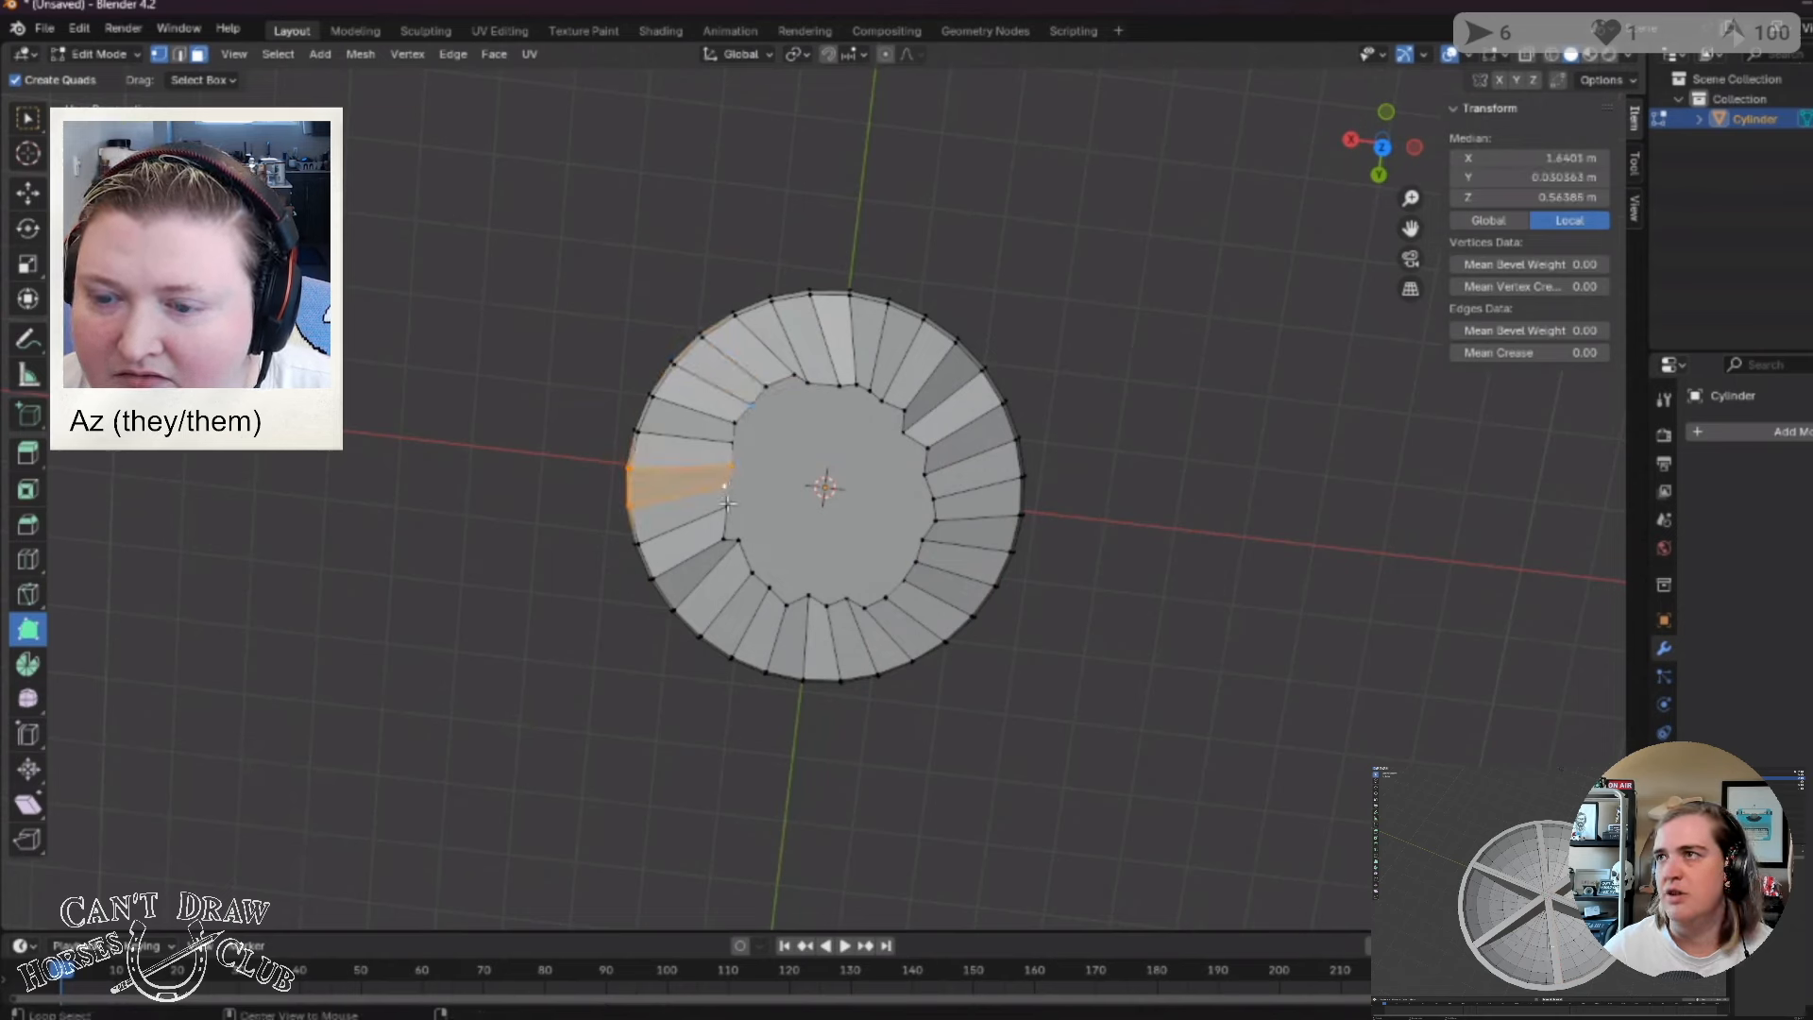
alt+click(1031, 459)
middle_drag(1146, 740, 1064, 599)
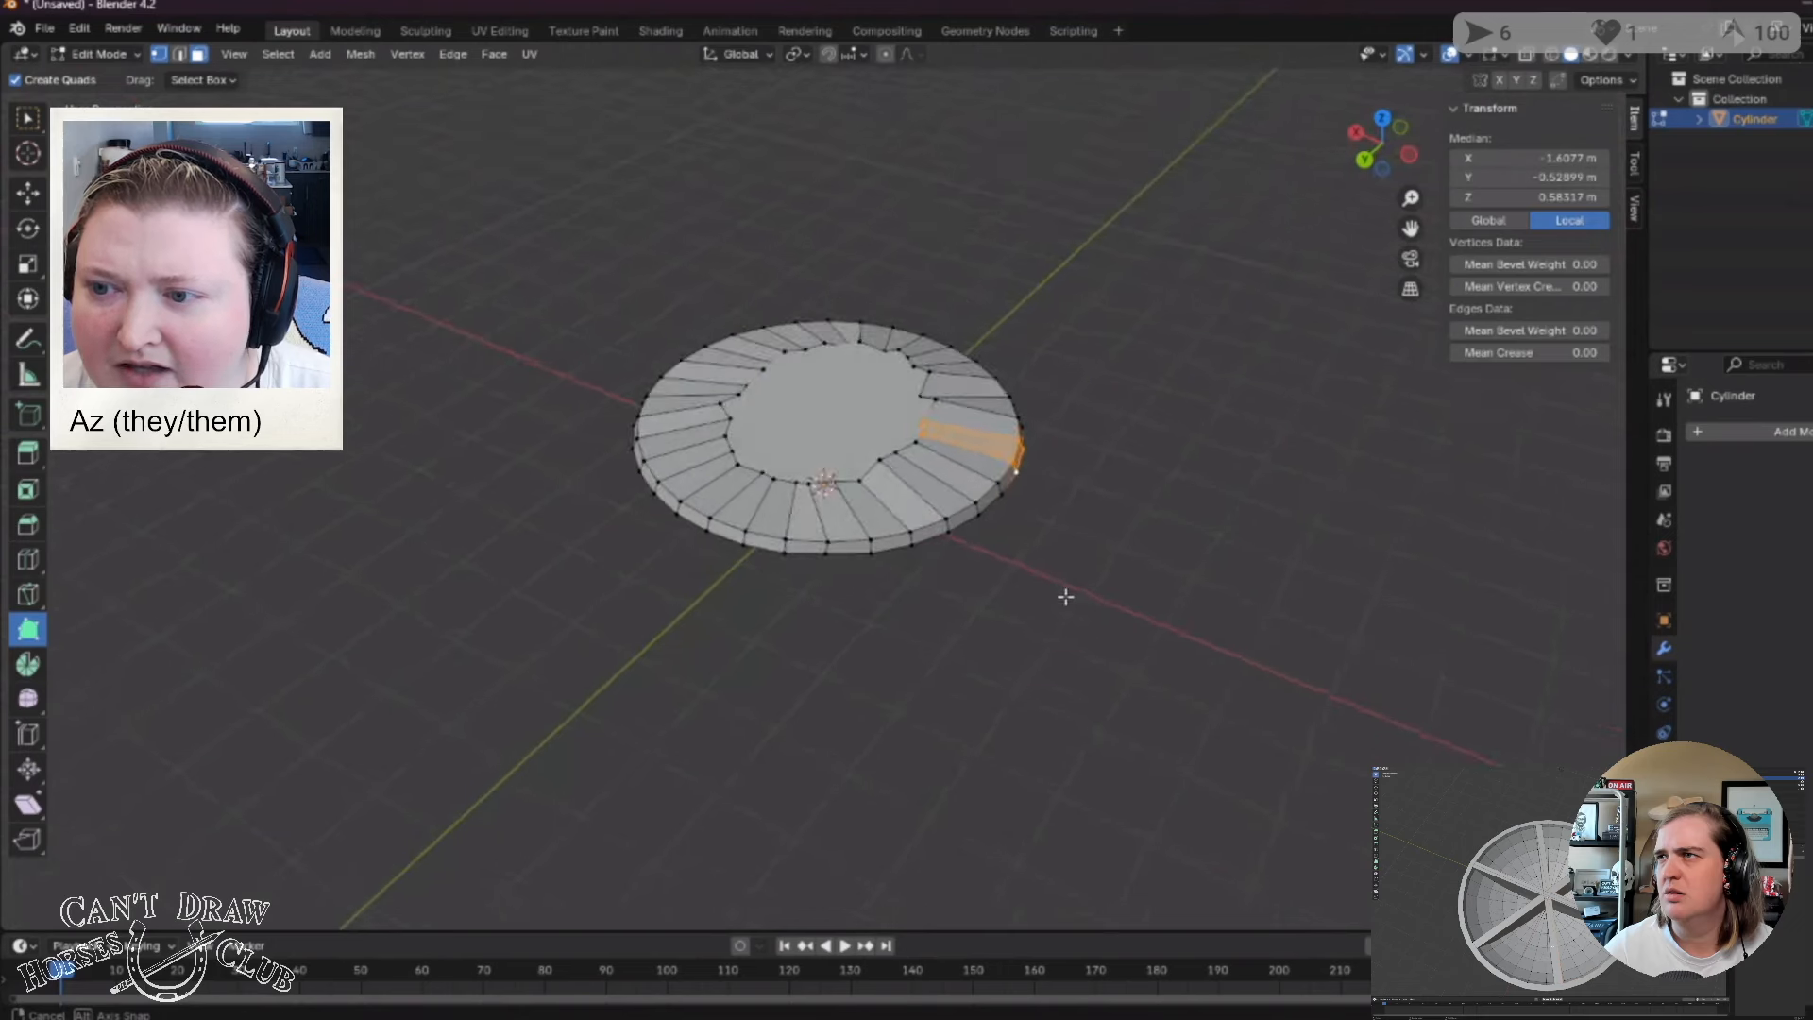
Try to loop-select the edges along the bowl's outer rim from several points on its side.
click(989, 490)
key(ctrl+z)
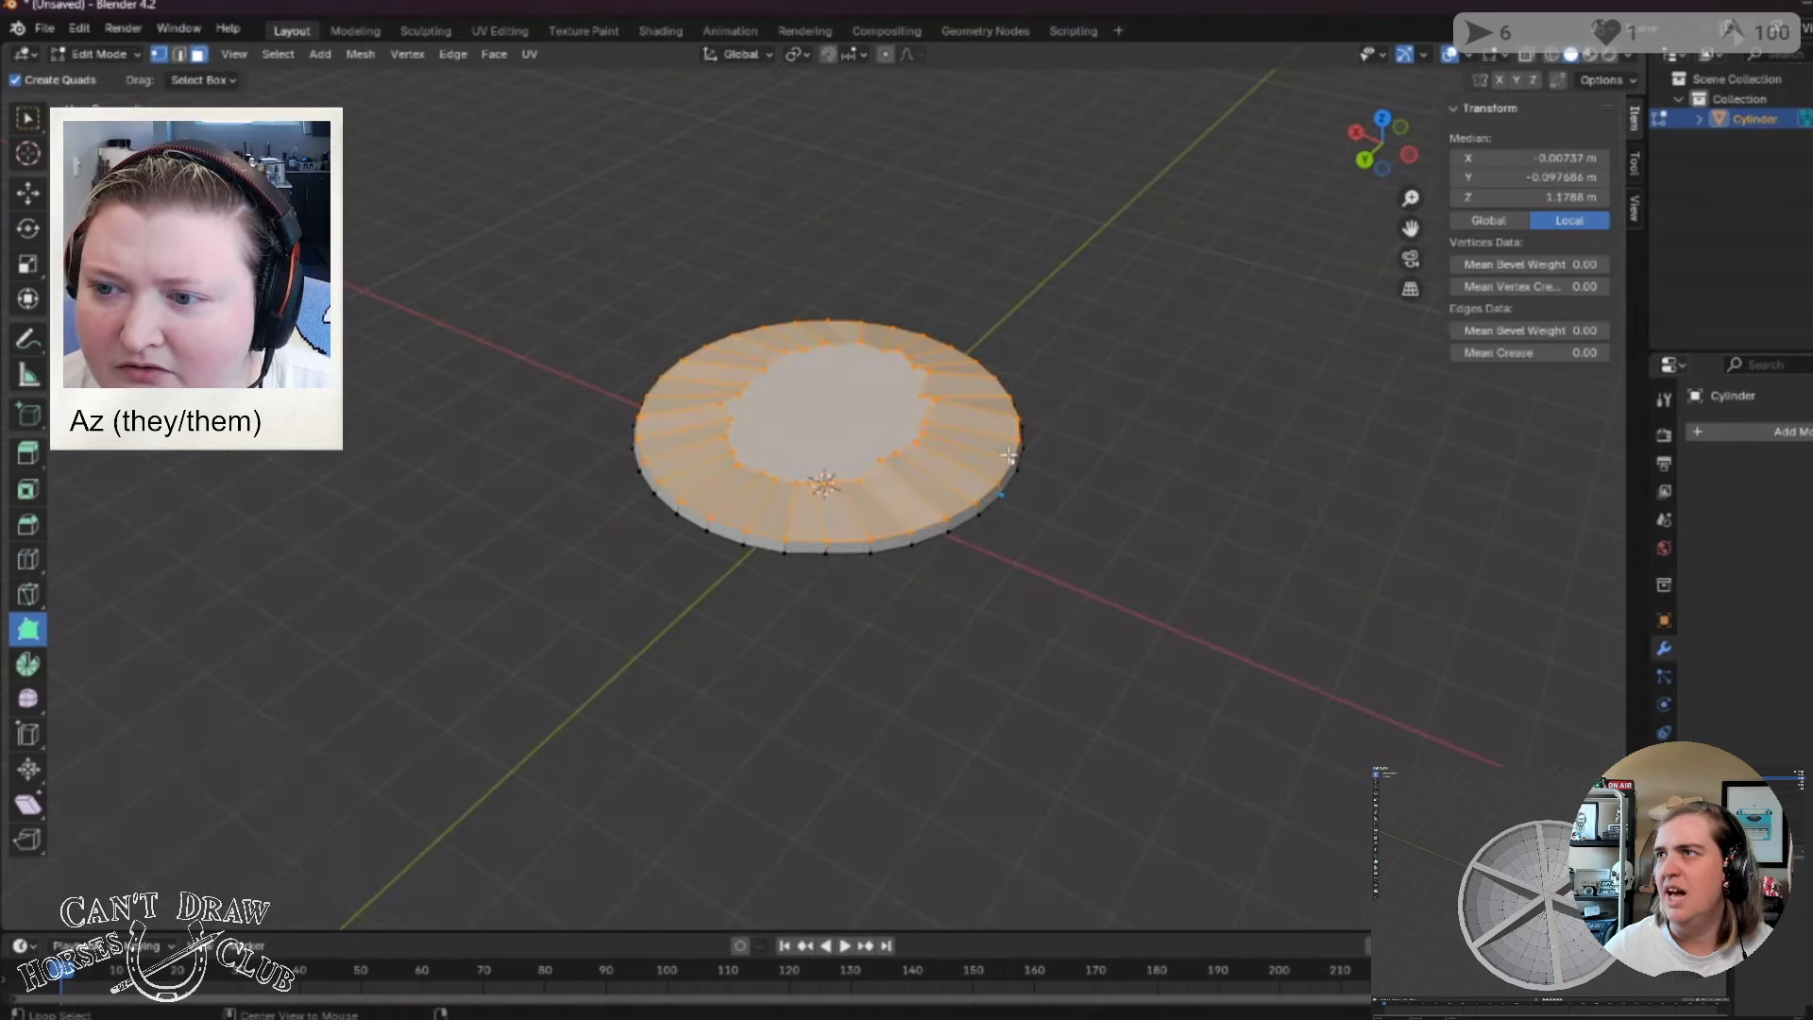
click(936, 624)
click(1017, 445)
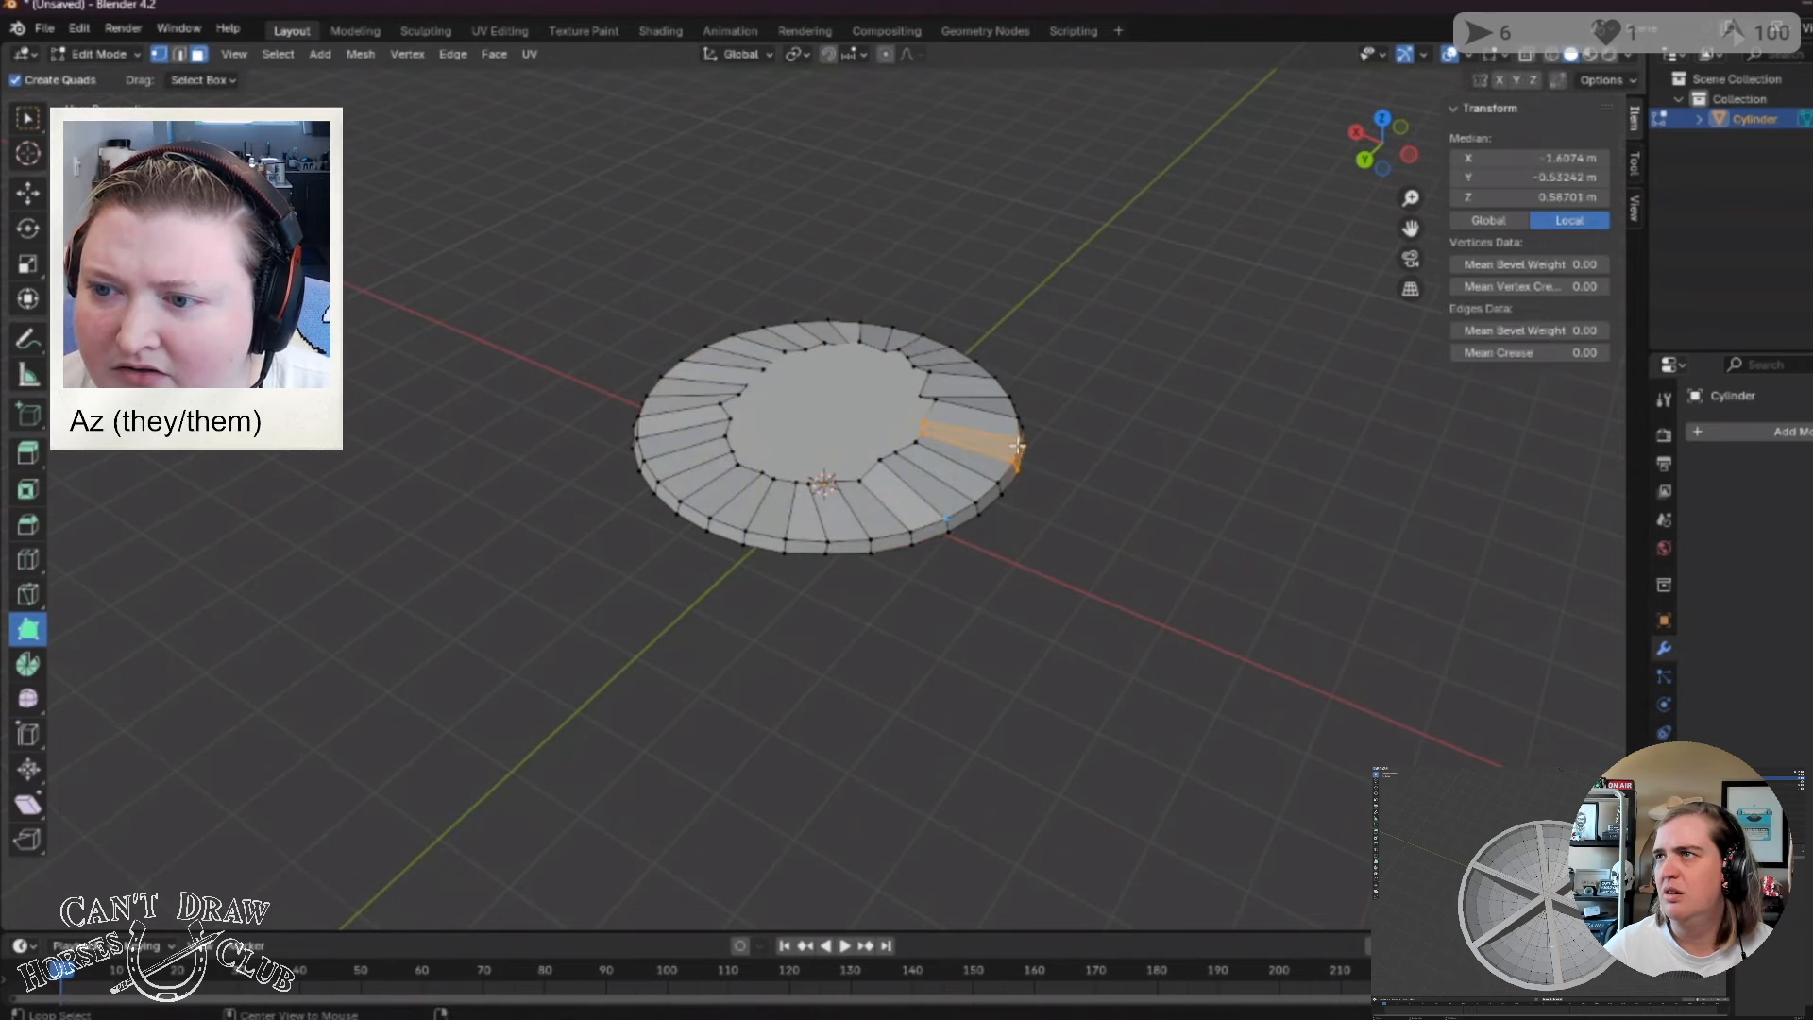
alt+click(1001, 480)
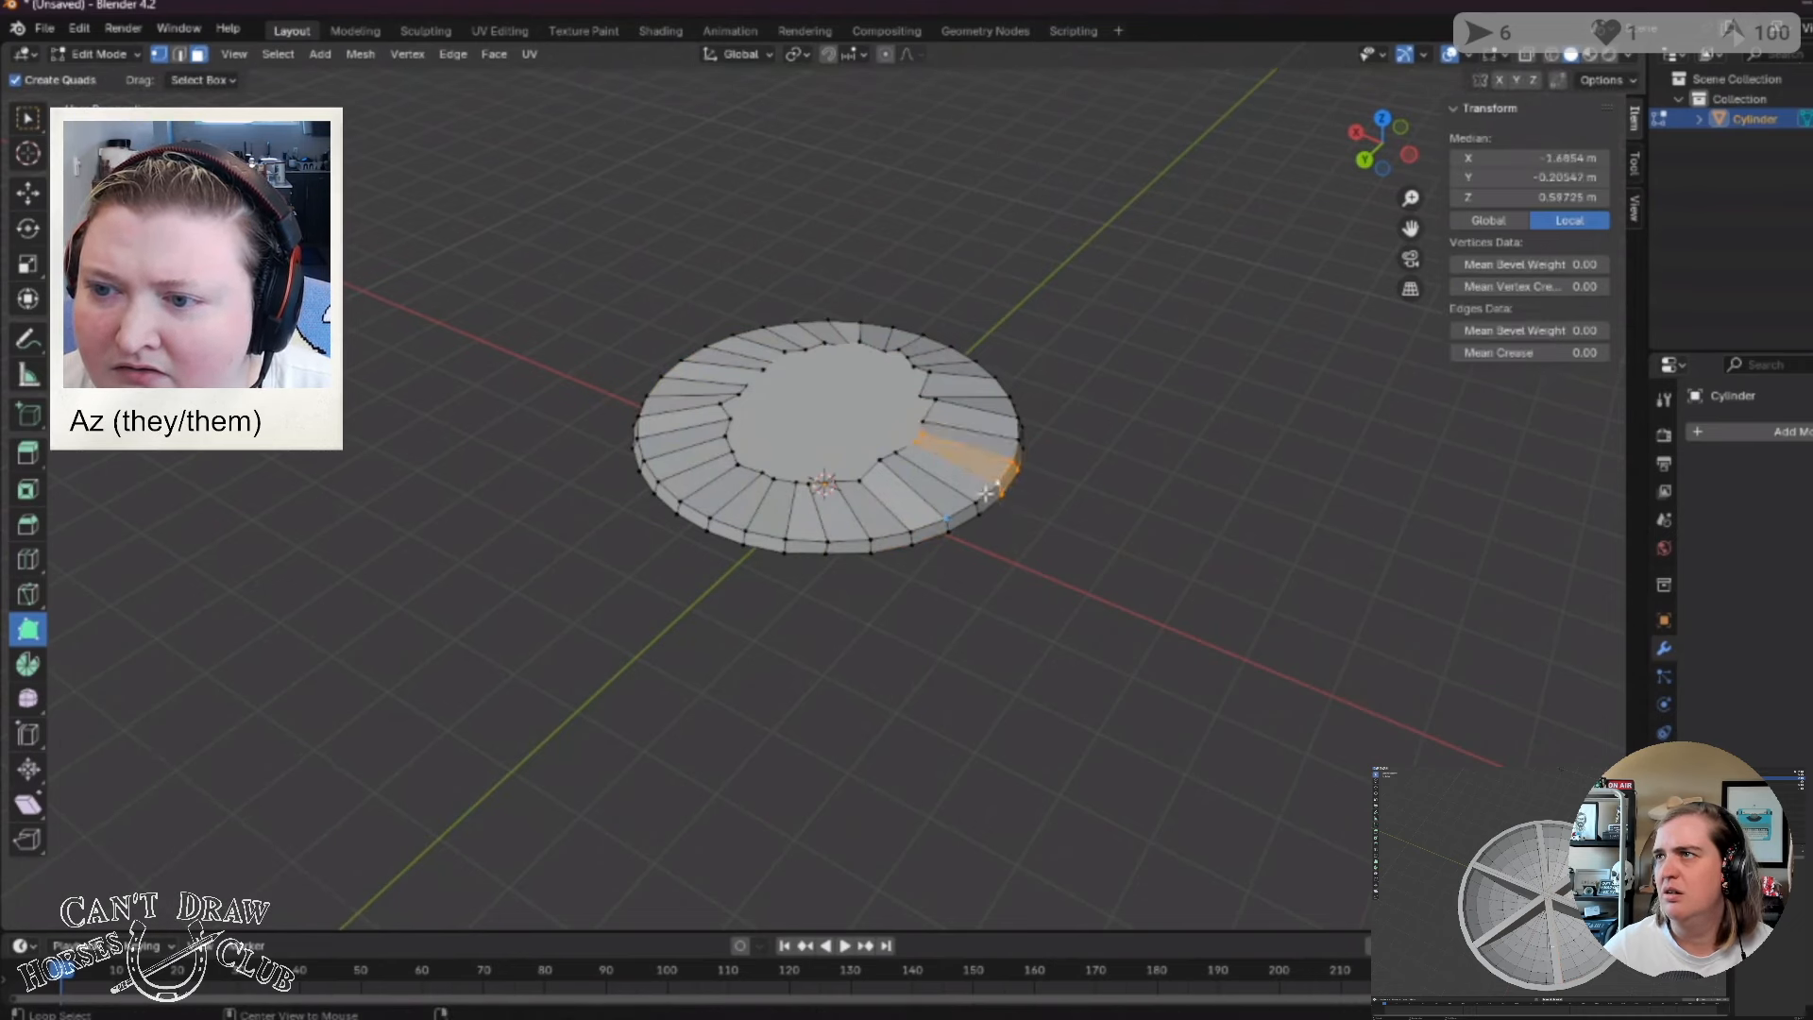
alt+click(969, 514)
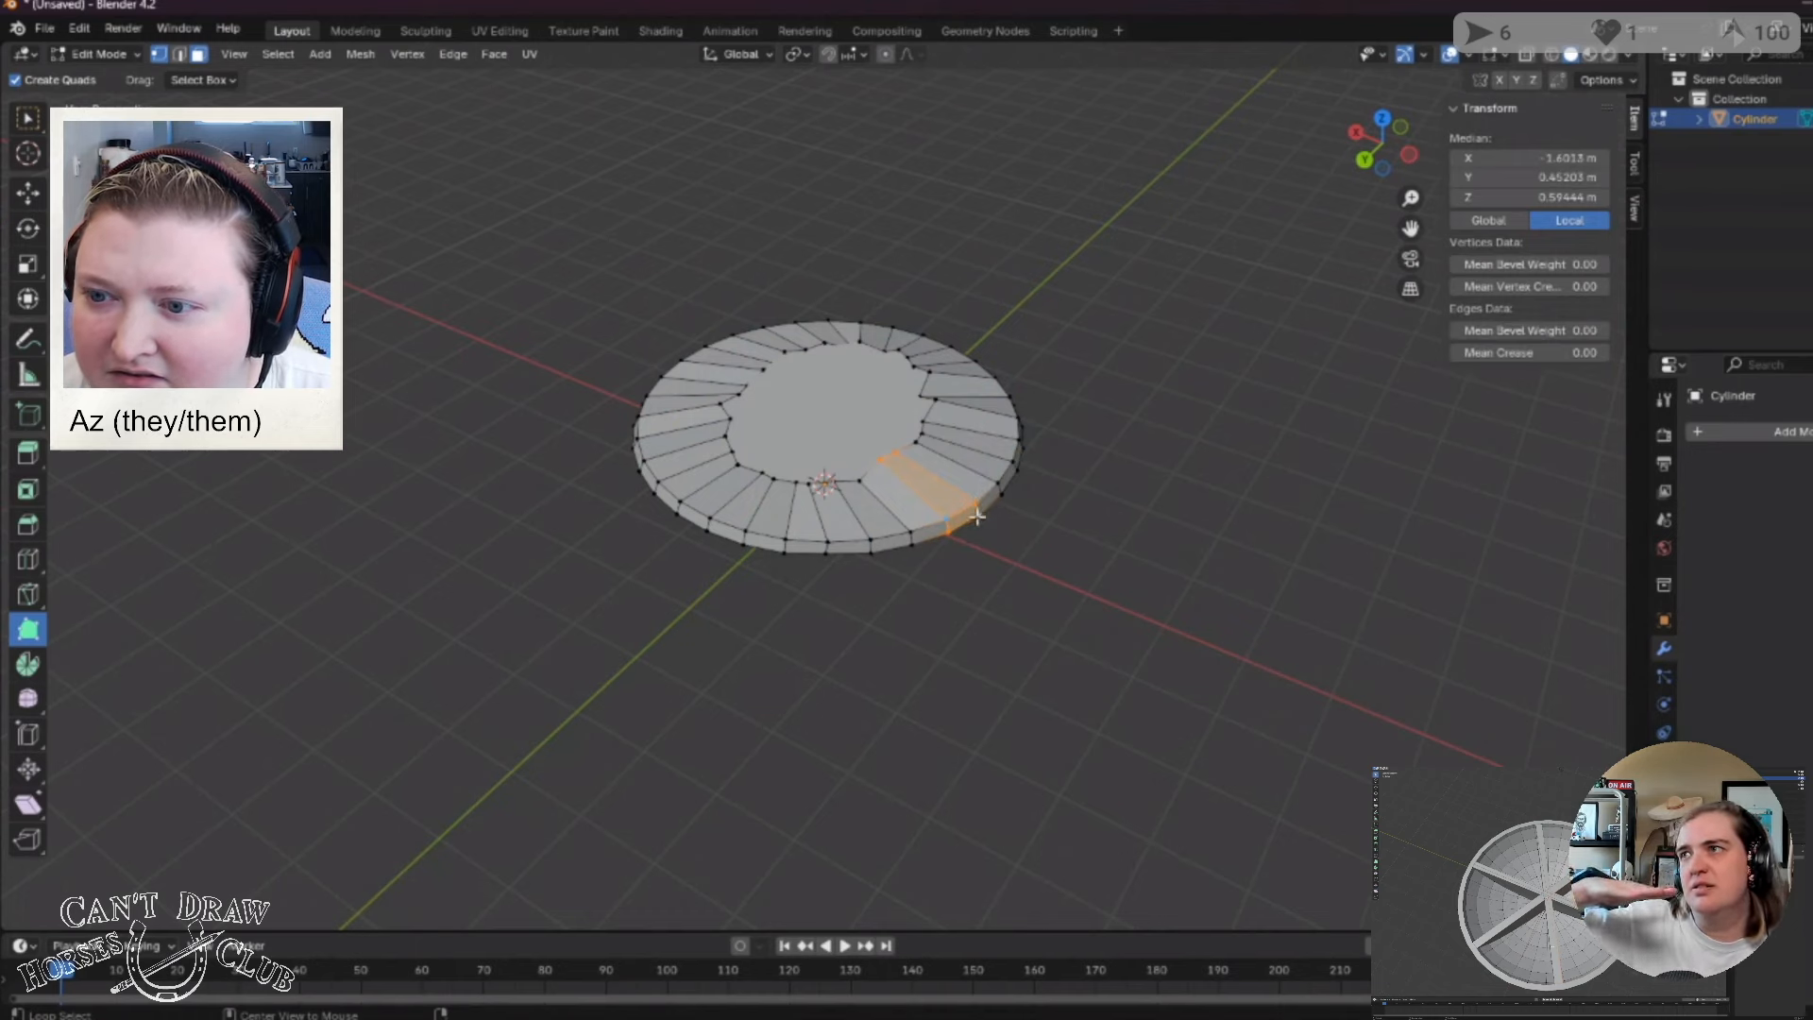
ctrl+click(935, 631)
alt+click(980, 517)
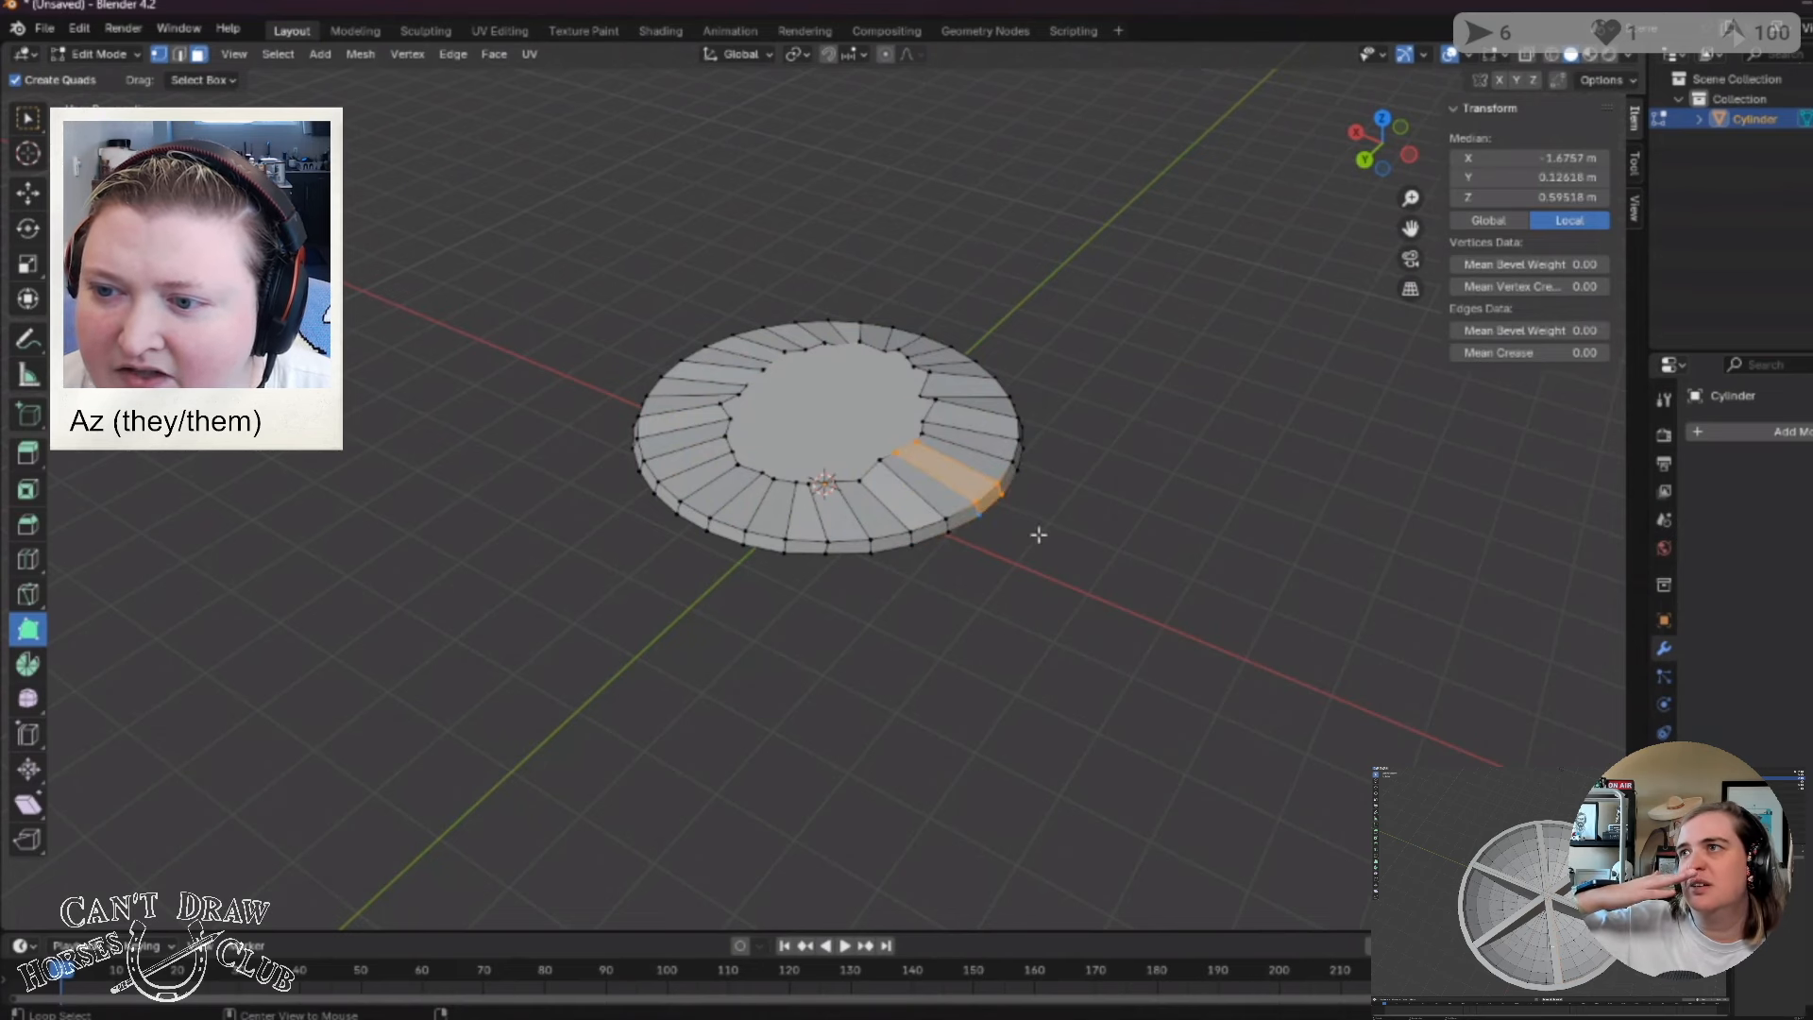
alt+click(1001, 477)
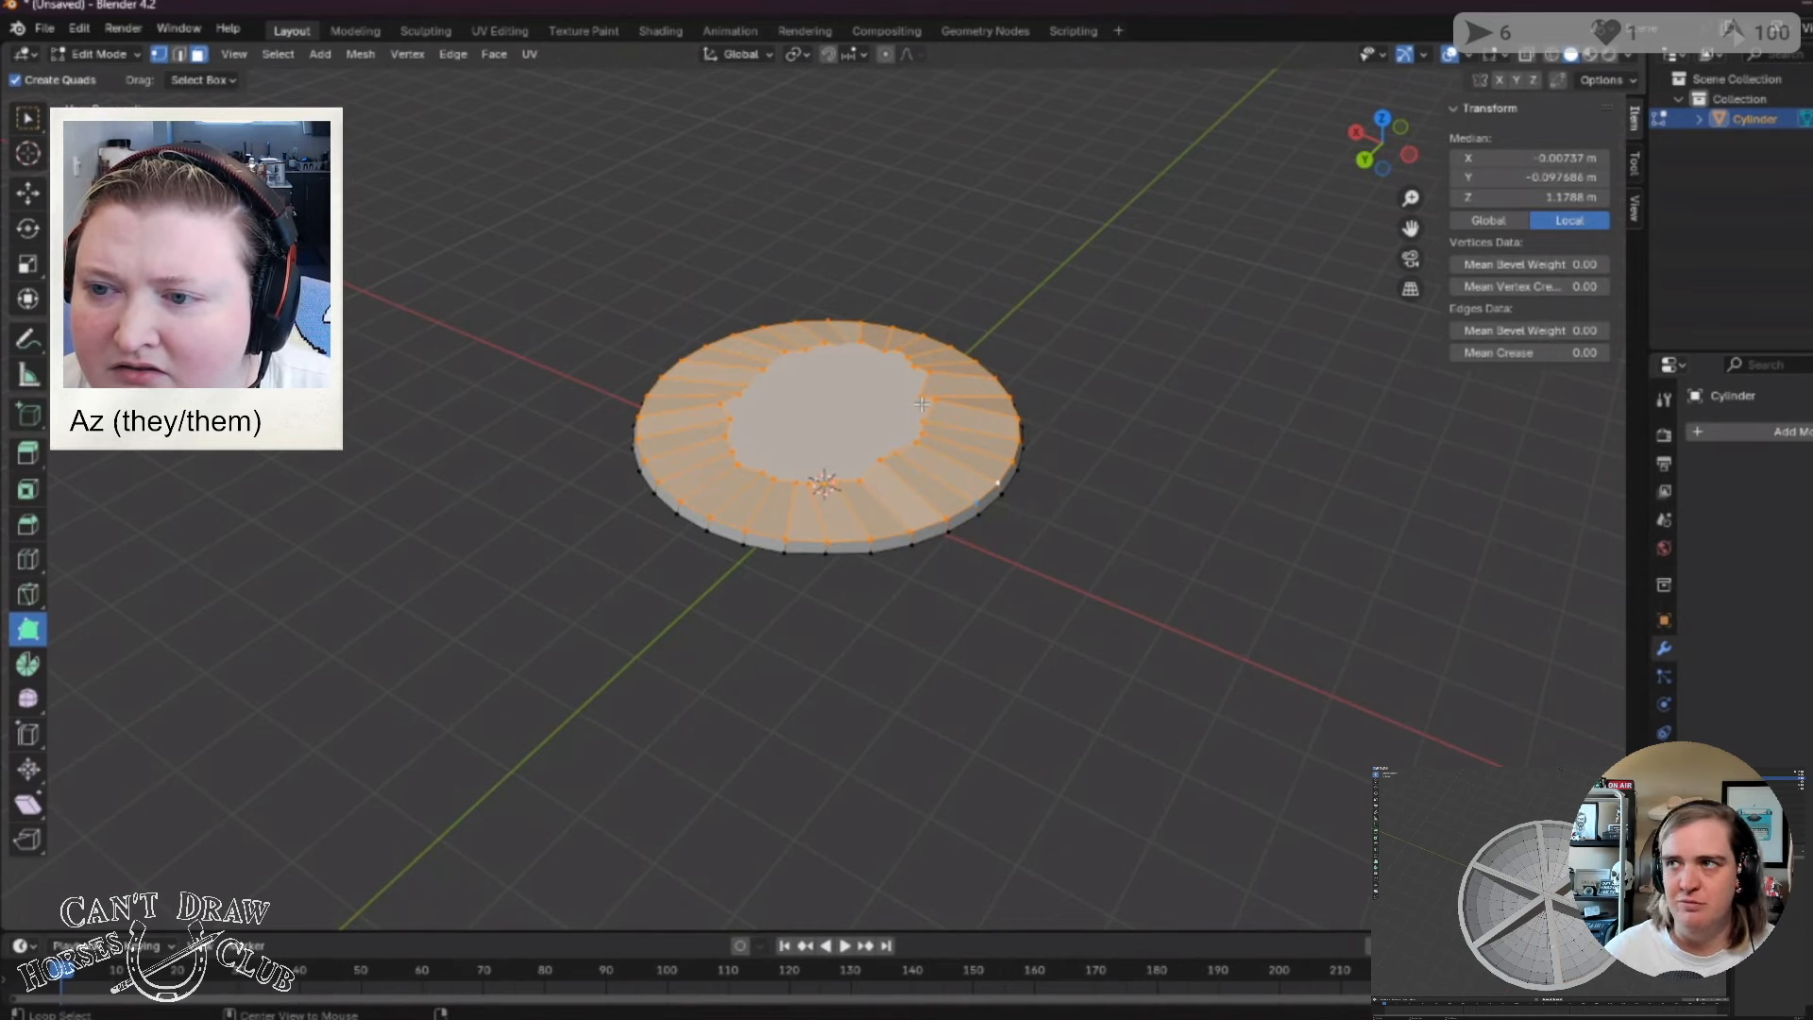
Move a vertex of the inner outline with Poly Build, and loop-select the top faces from the outer rim.
middle_drag(905, 614, 881, 476)
drag(938, 418, 938, 426)
click(947, 573)
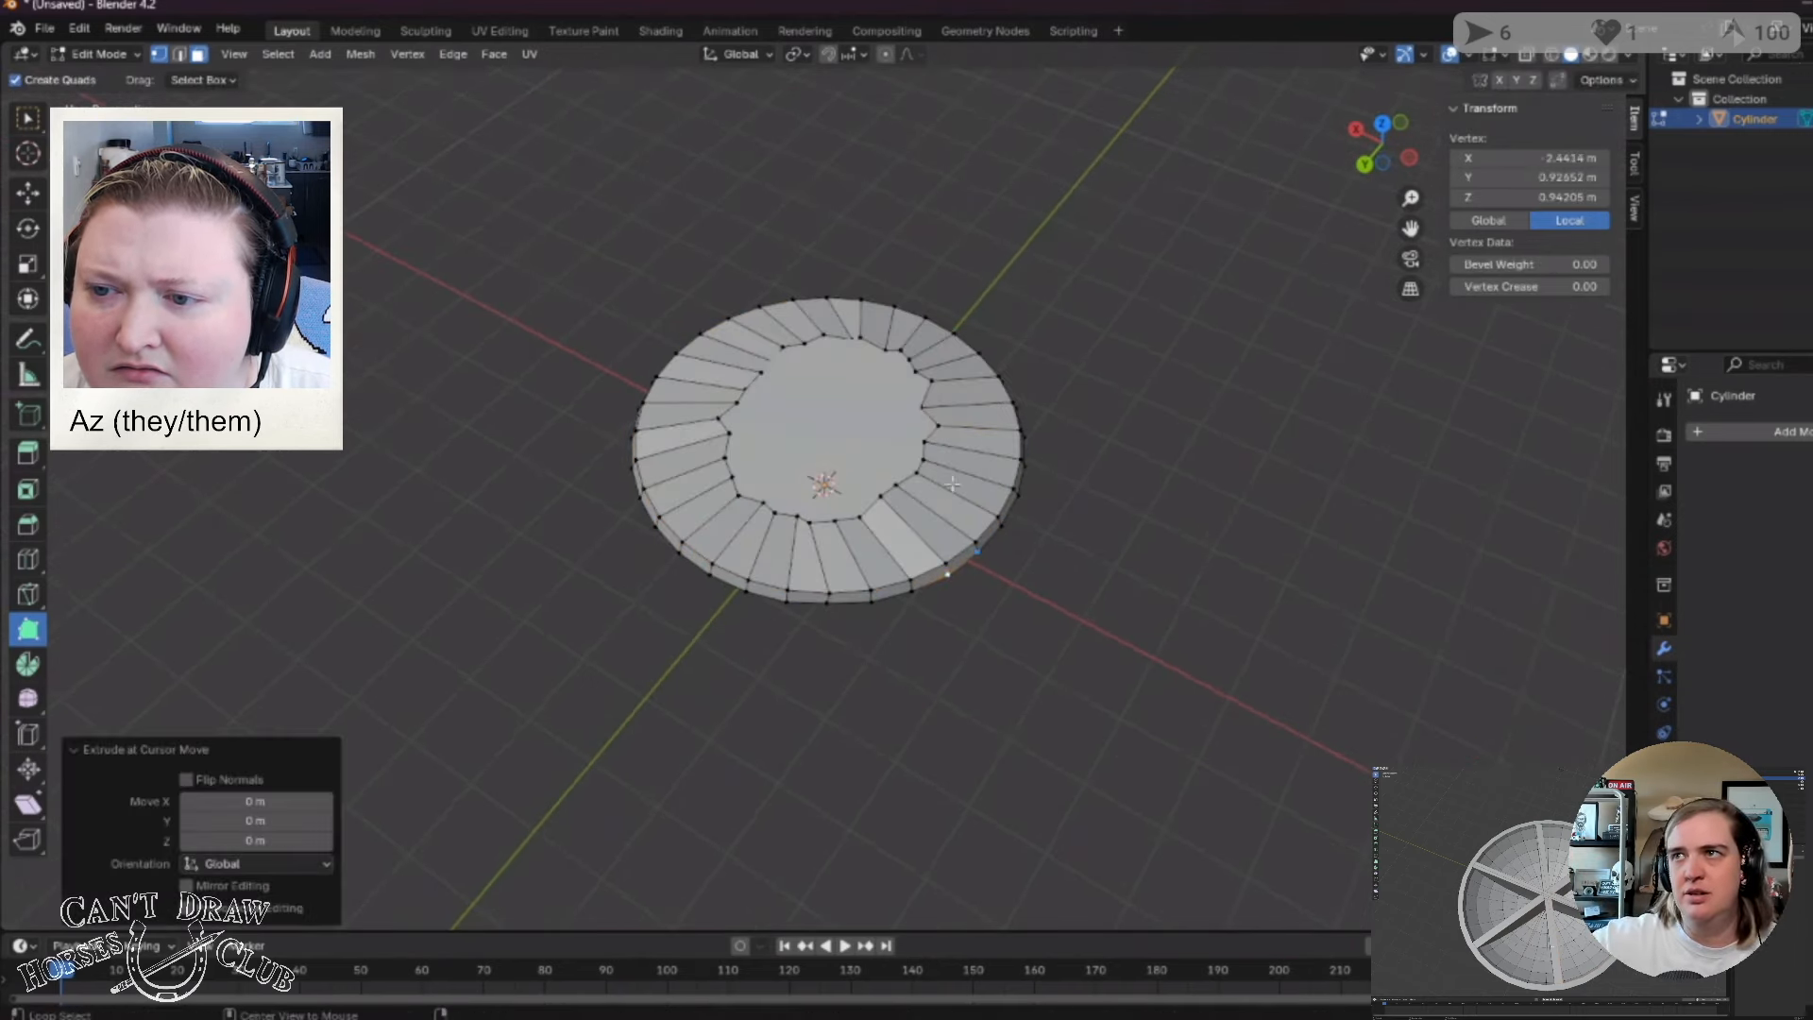
alt+click(961, 531)
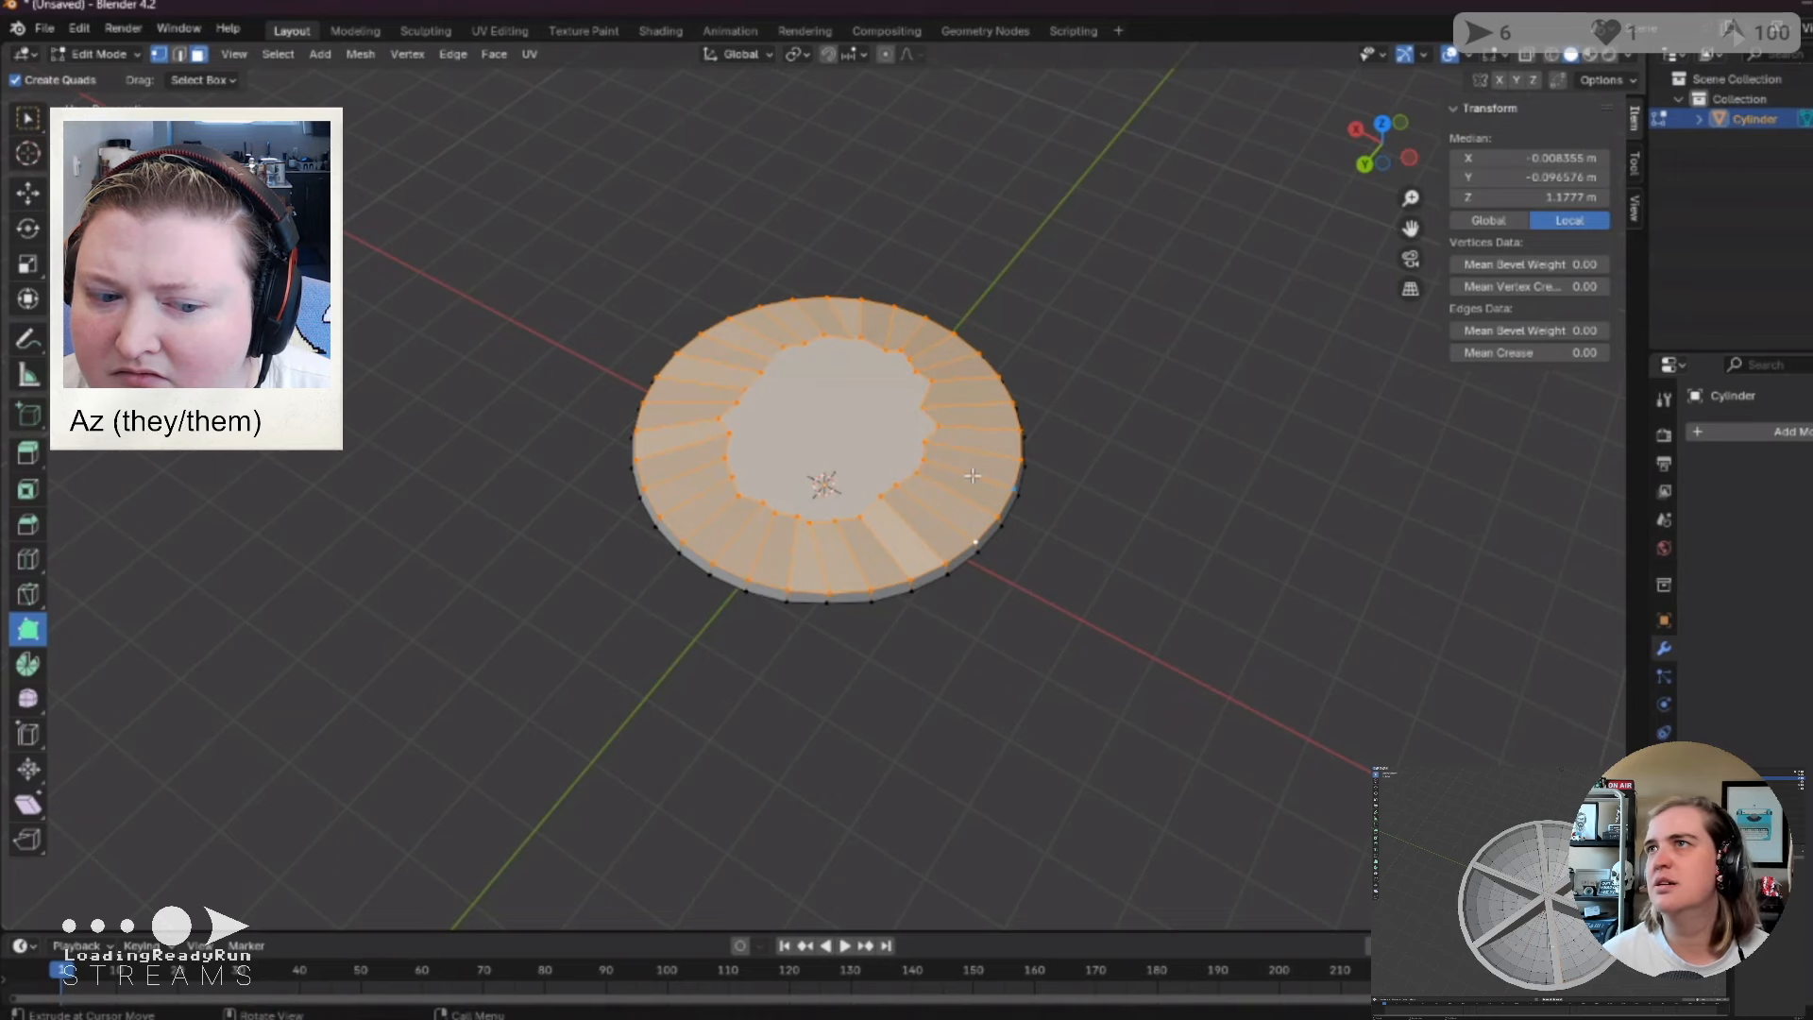
middle_drag(1011, 680, 1038, 600)
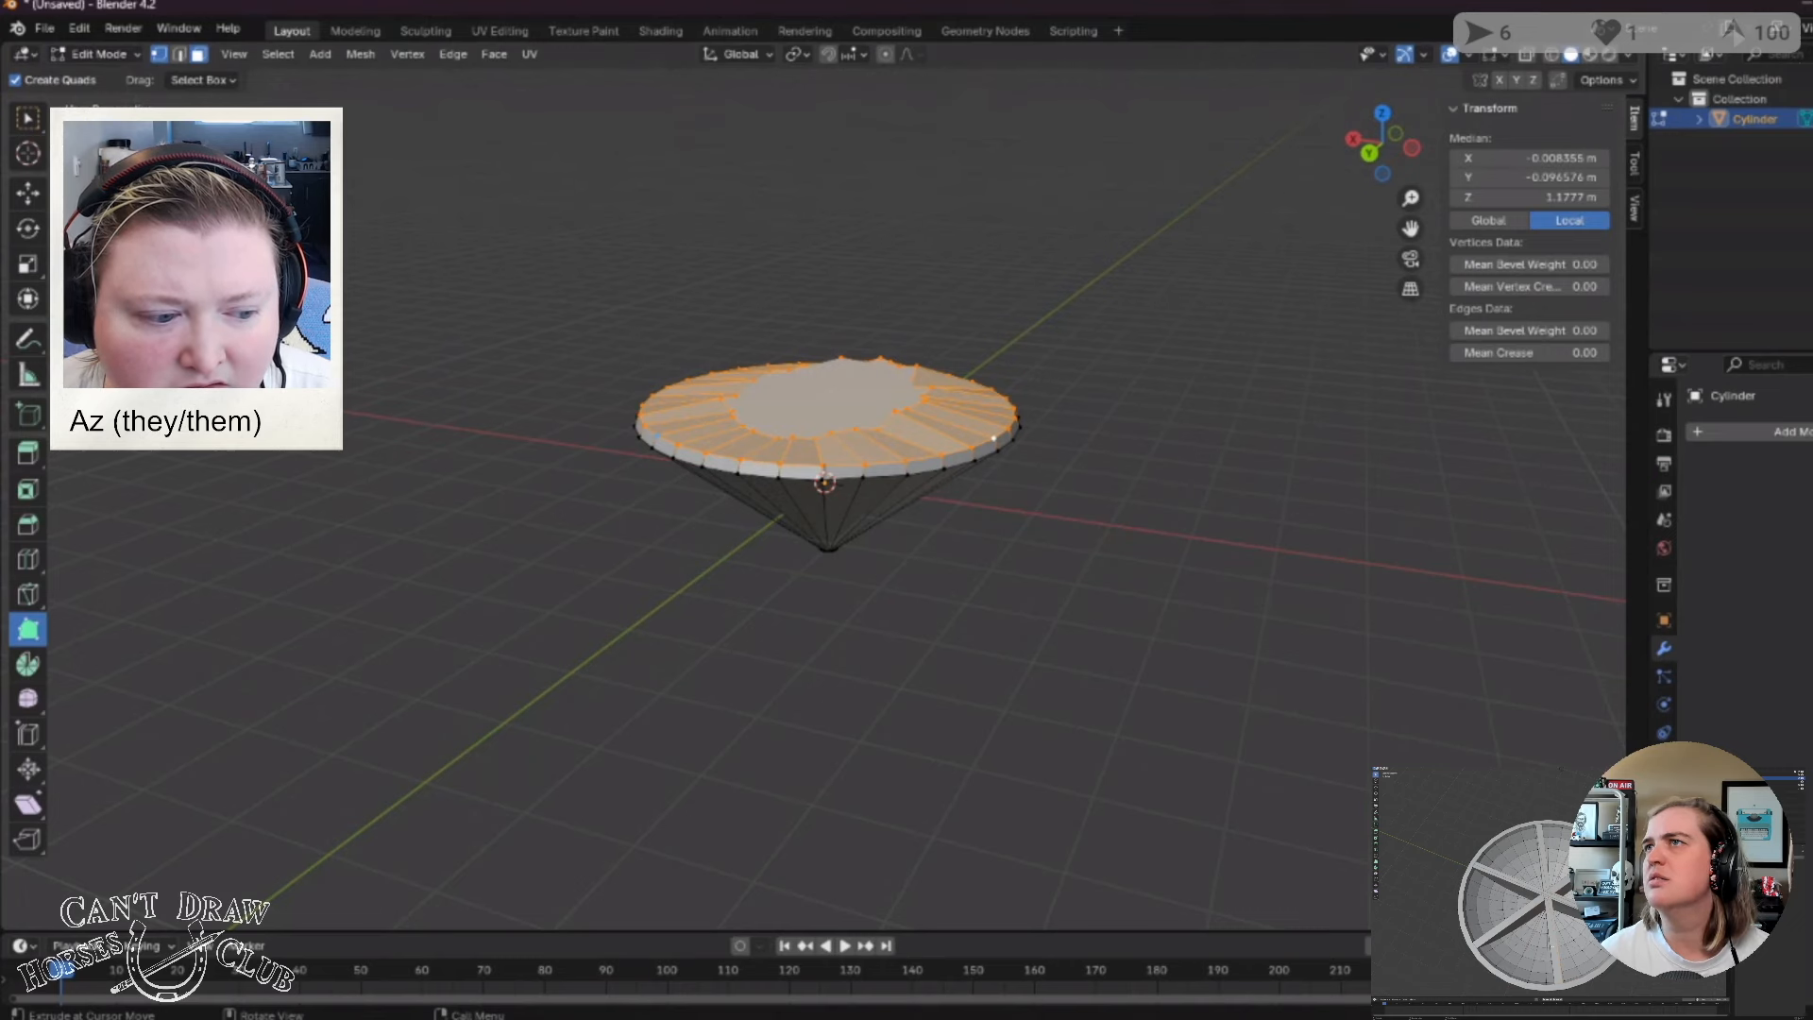
click(789, 771)
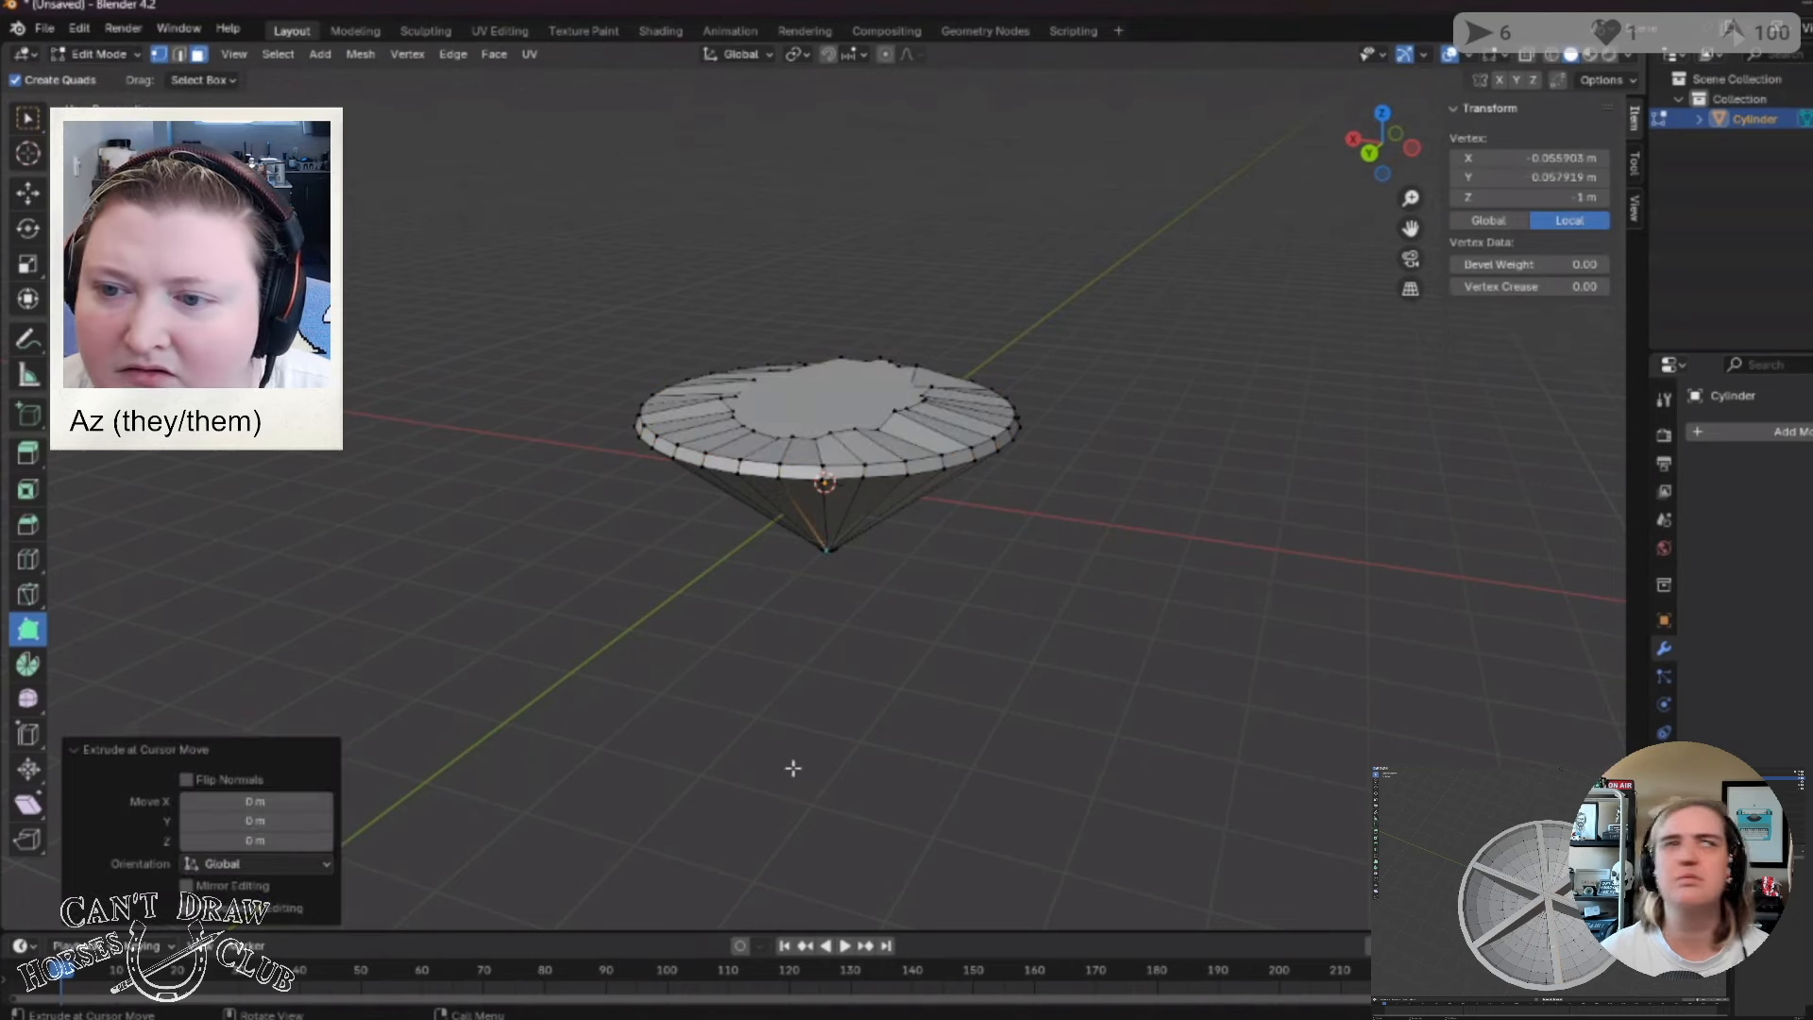
Undo the recent series of selections and Poly Build vertex moves on the top face.
middle_drag(792, 769, 1001, 715)
key(ctrl+z)
key(ctrl+z)
key(ctrl+z)
key(ctrl+z)
key(ctrl+z)
key(ctrl+z)
key(ctrl+z)
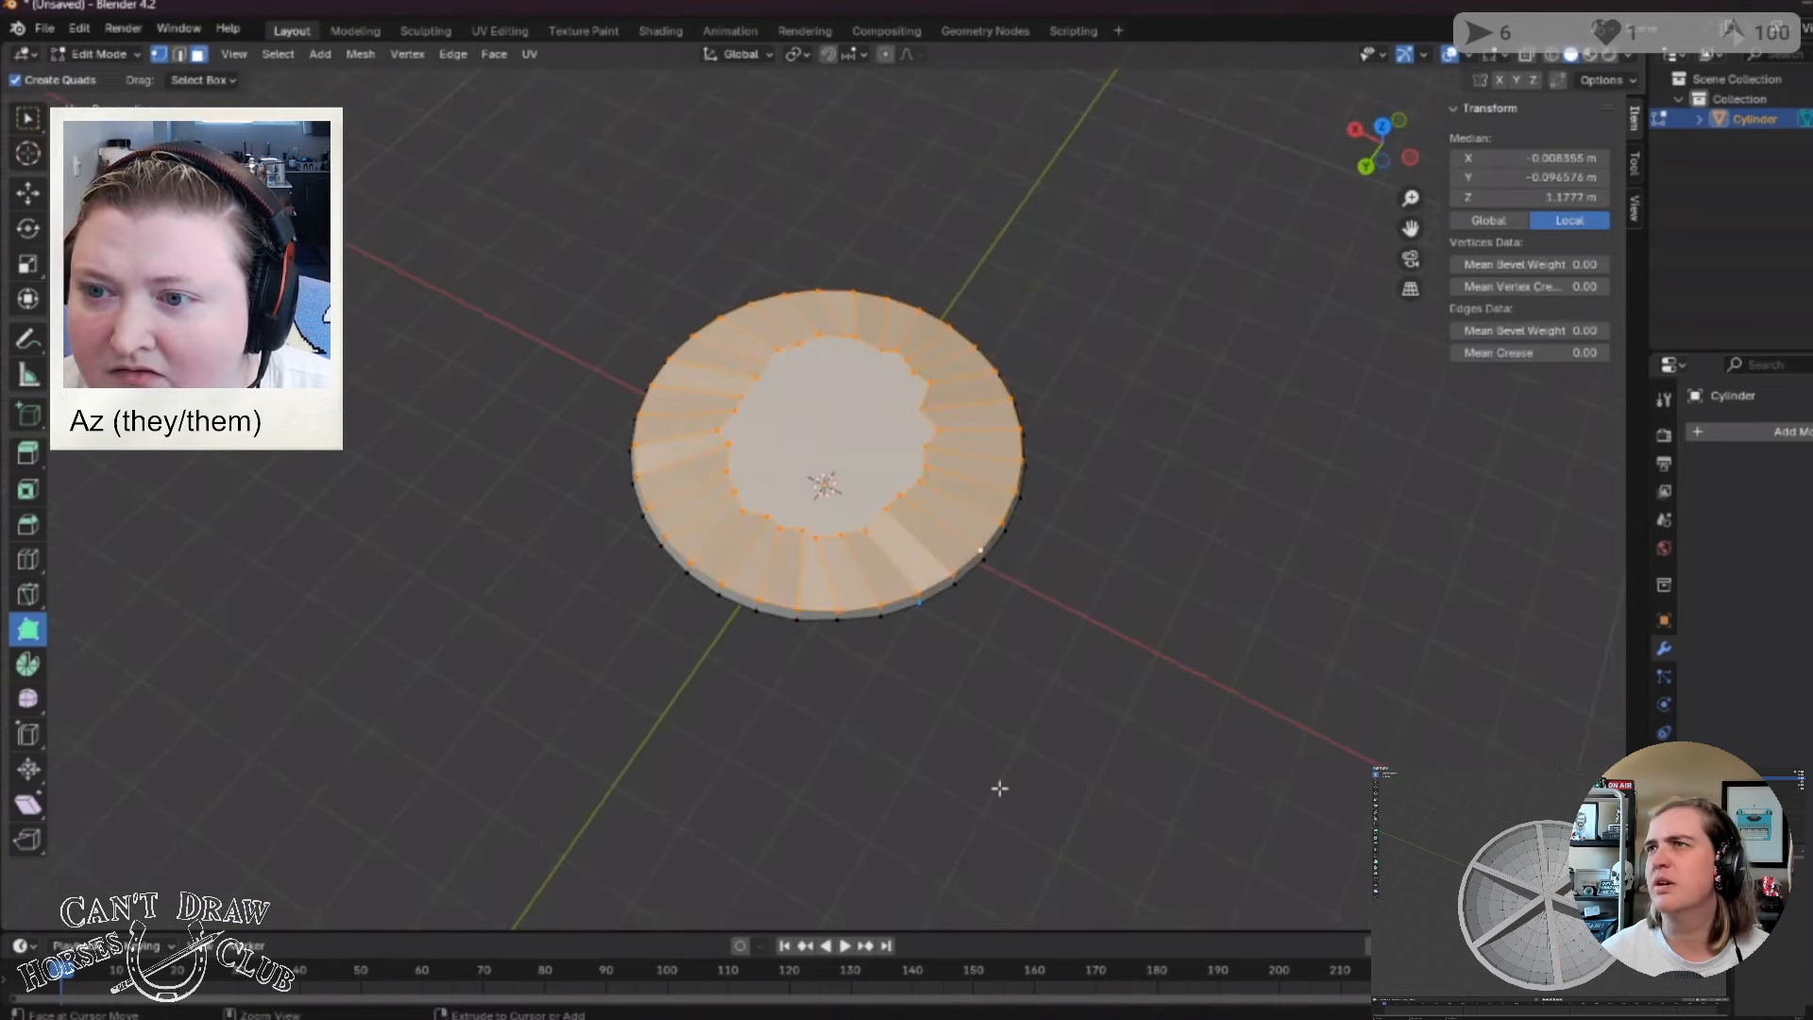
key(ctrl+z)
key(ctrl+z)
key(ctrl+z)
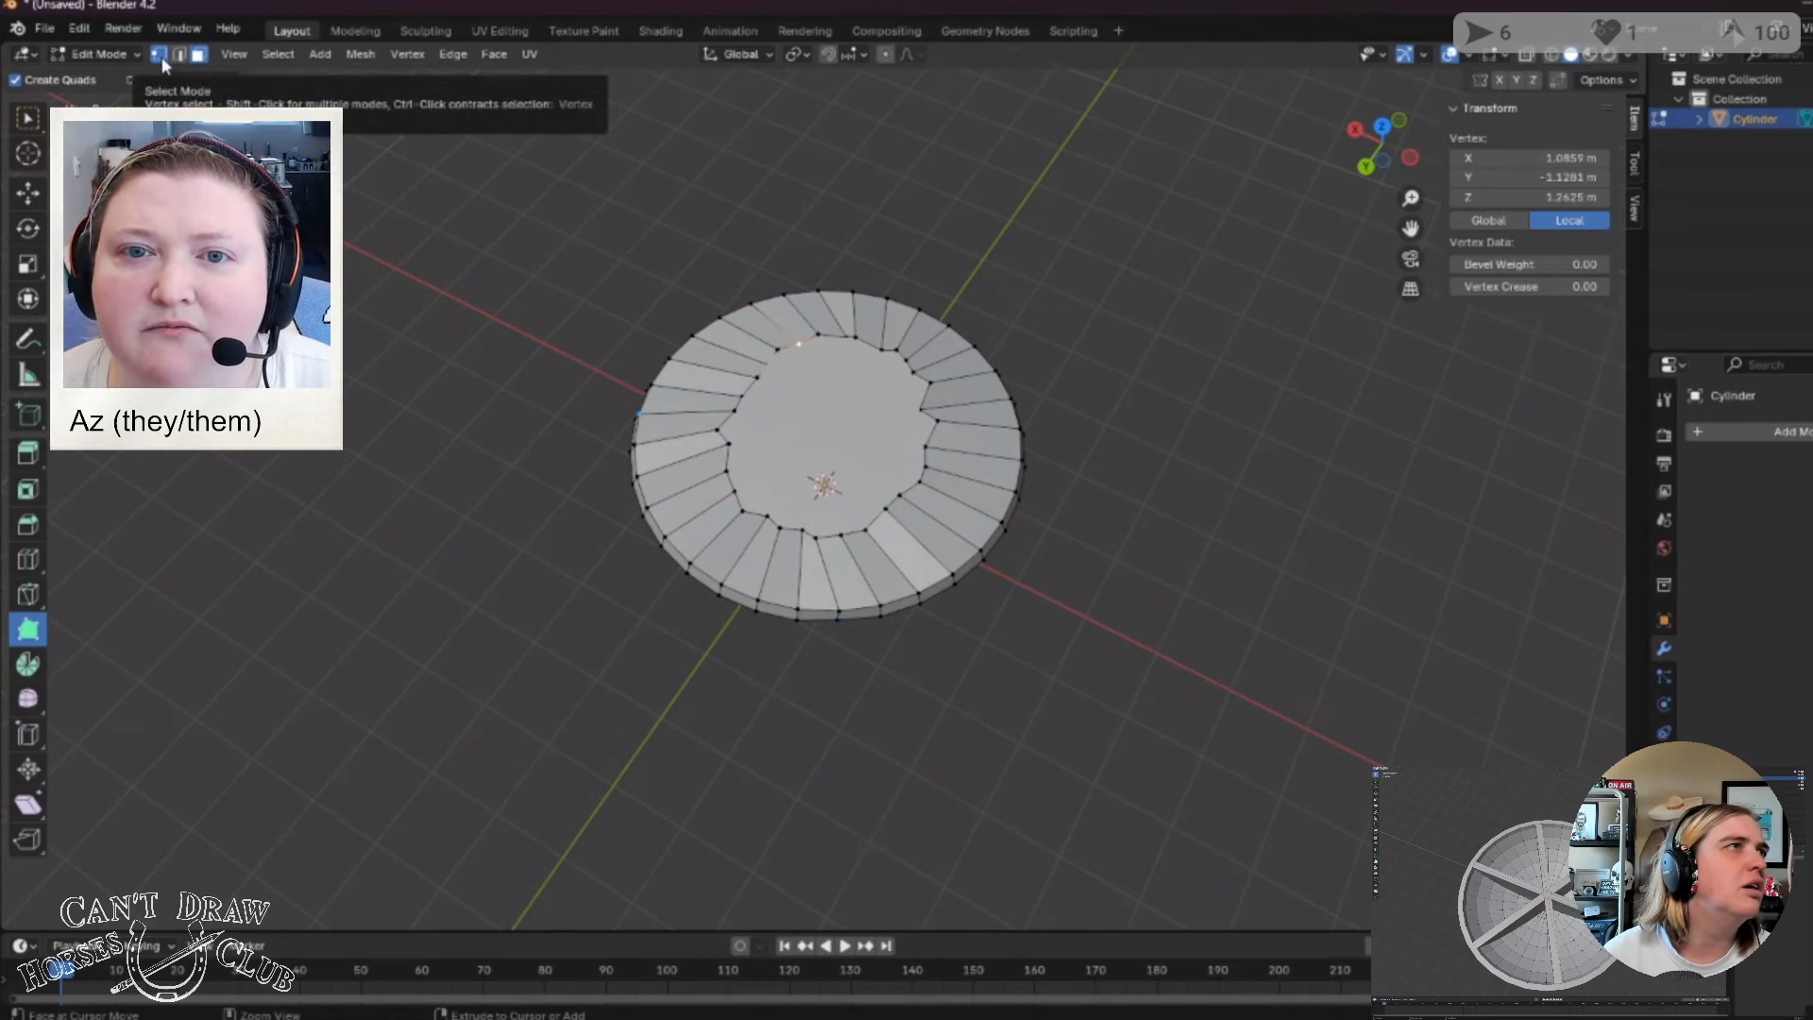
Try edge select mode on the bowl, and undo back through it and the preceding Poly Build changes.
click(928, 503)
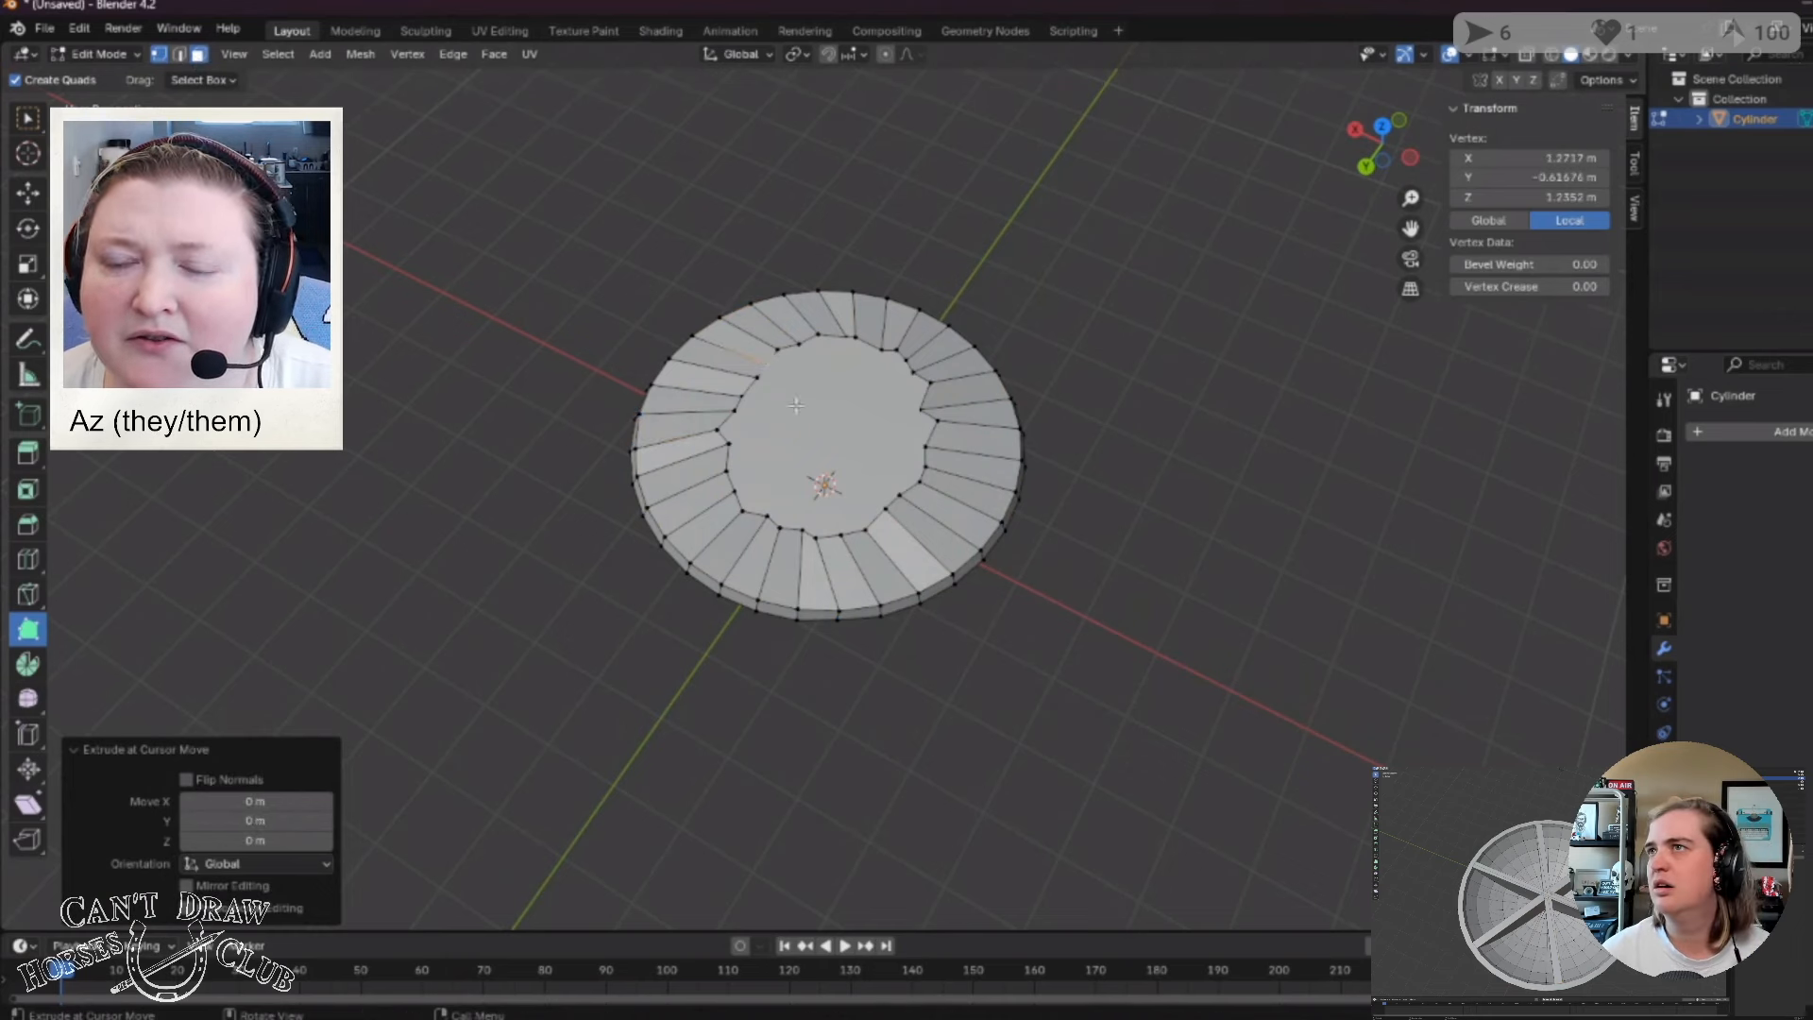
click(174, 54)
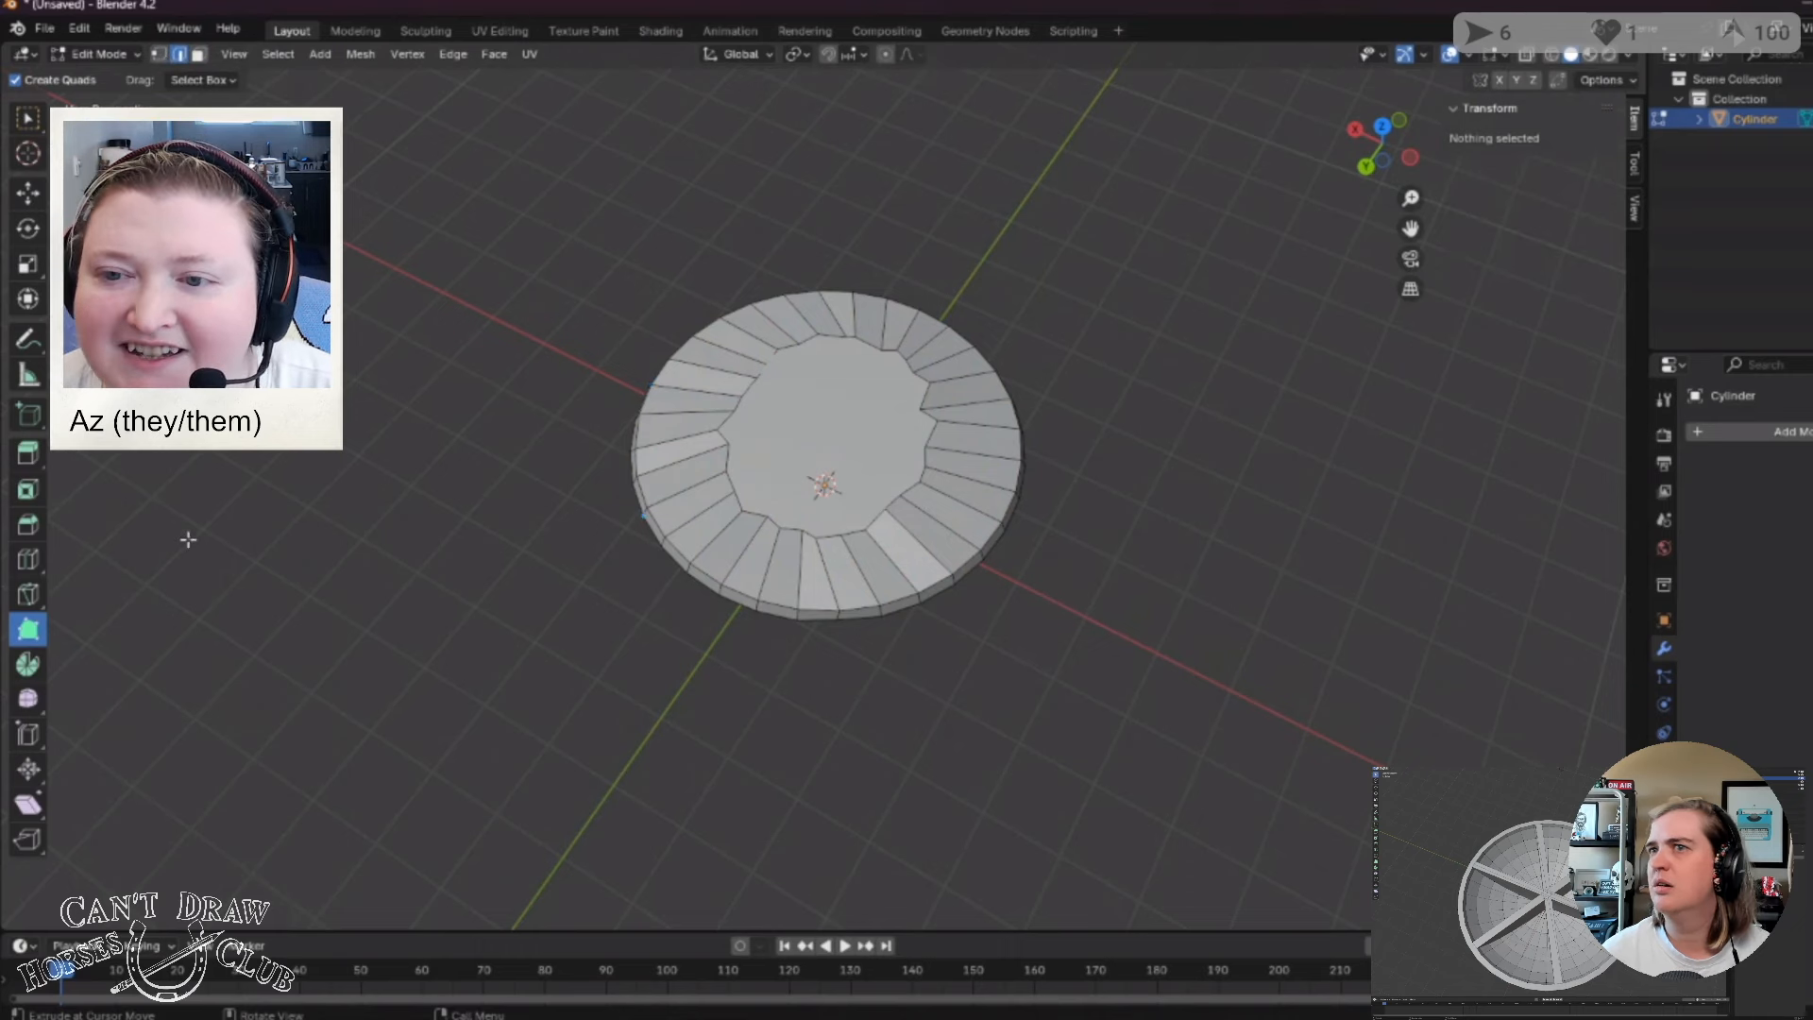
key(ctrl+z)
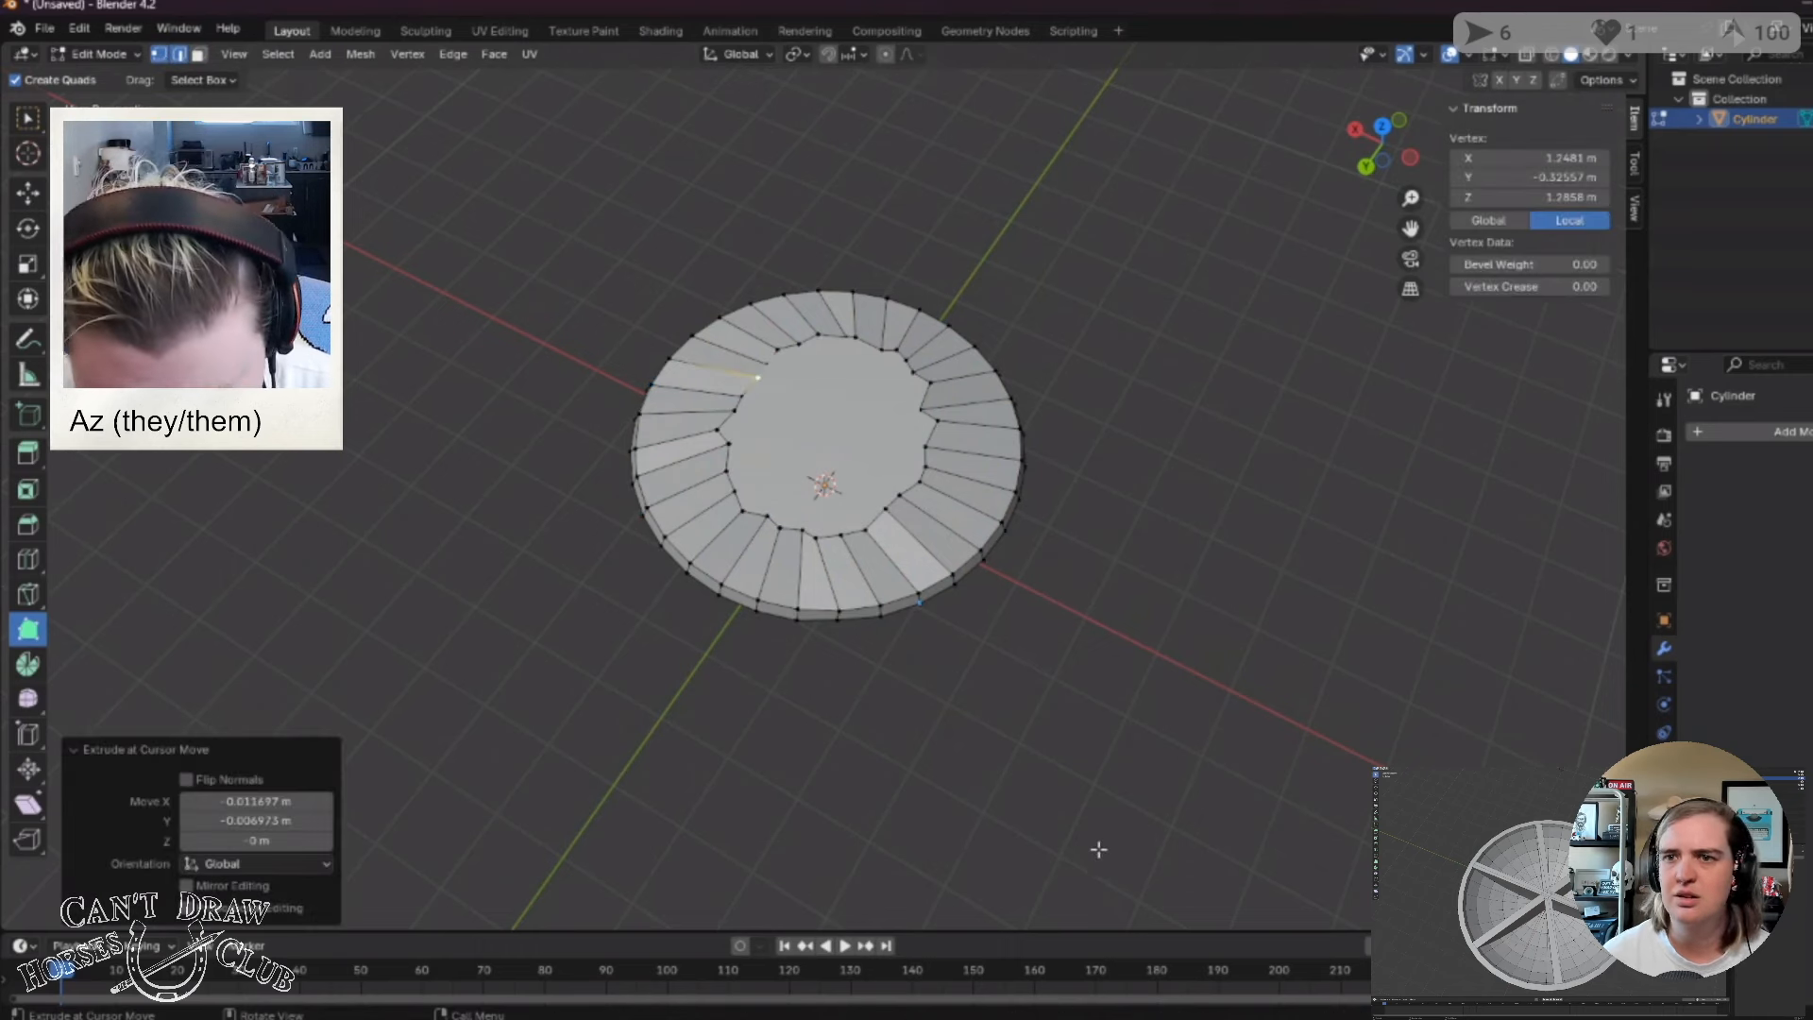
key(ctrl+z)
key(ctrl+z)
key(ctrl+z)
key(ctrl+z)
key(ctrl+z)
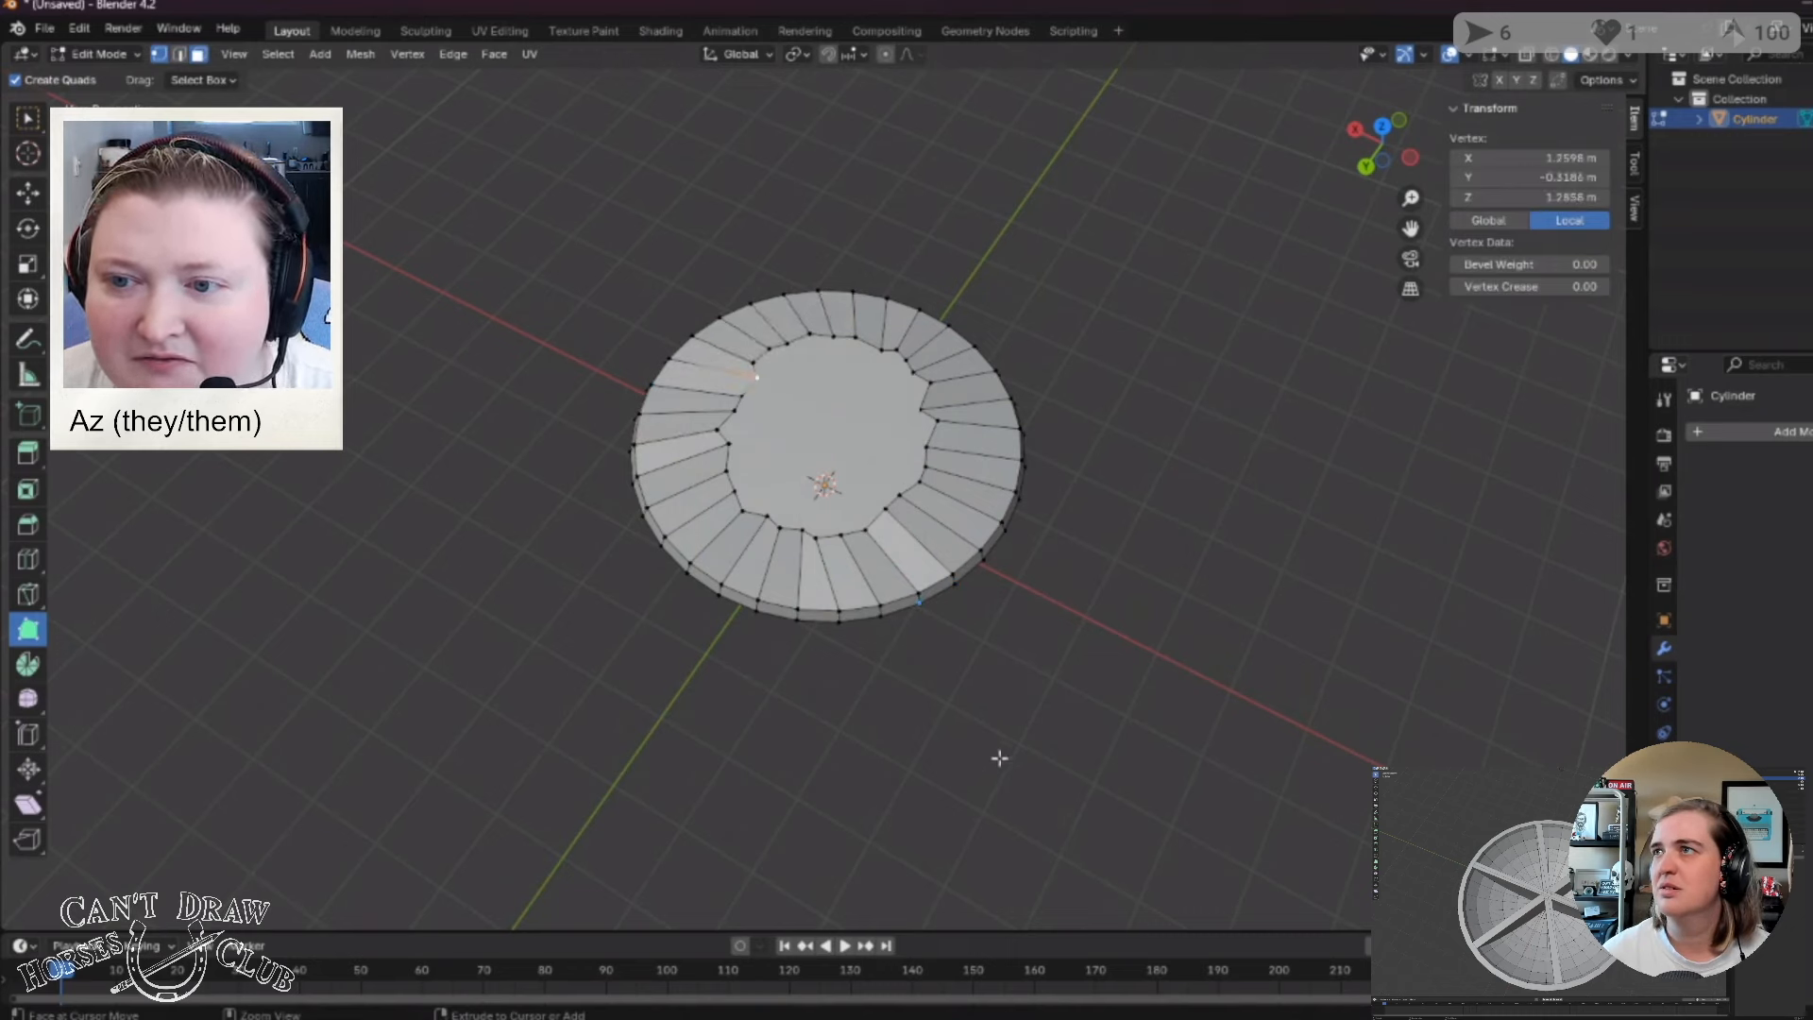
Adjust vertices on the inner outline with Poly Build, and loop-select the top faces from the rim.
click(829, 417)
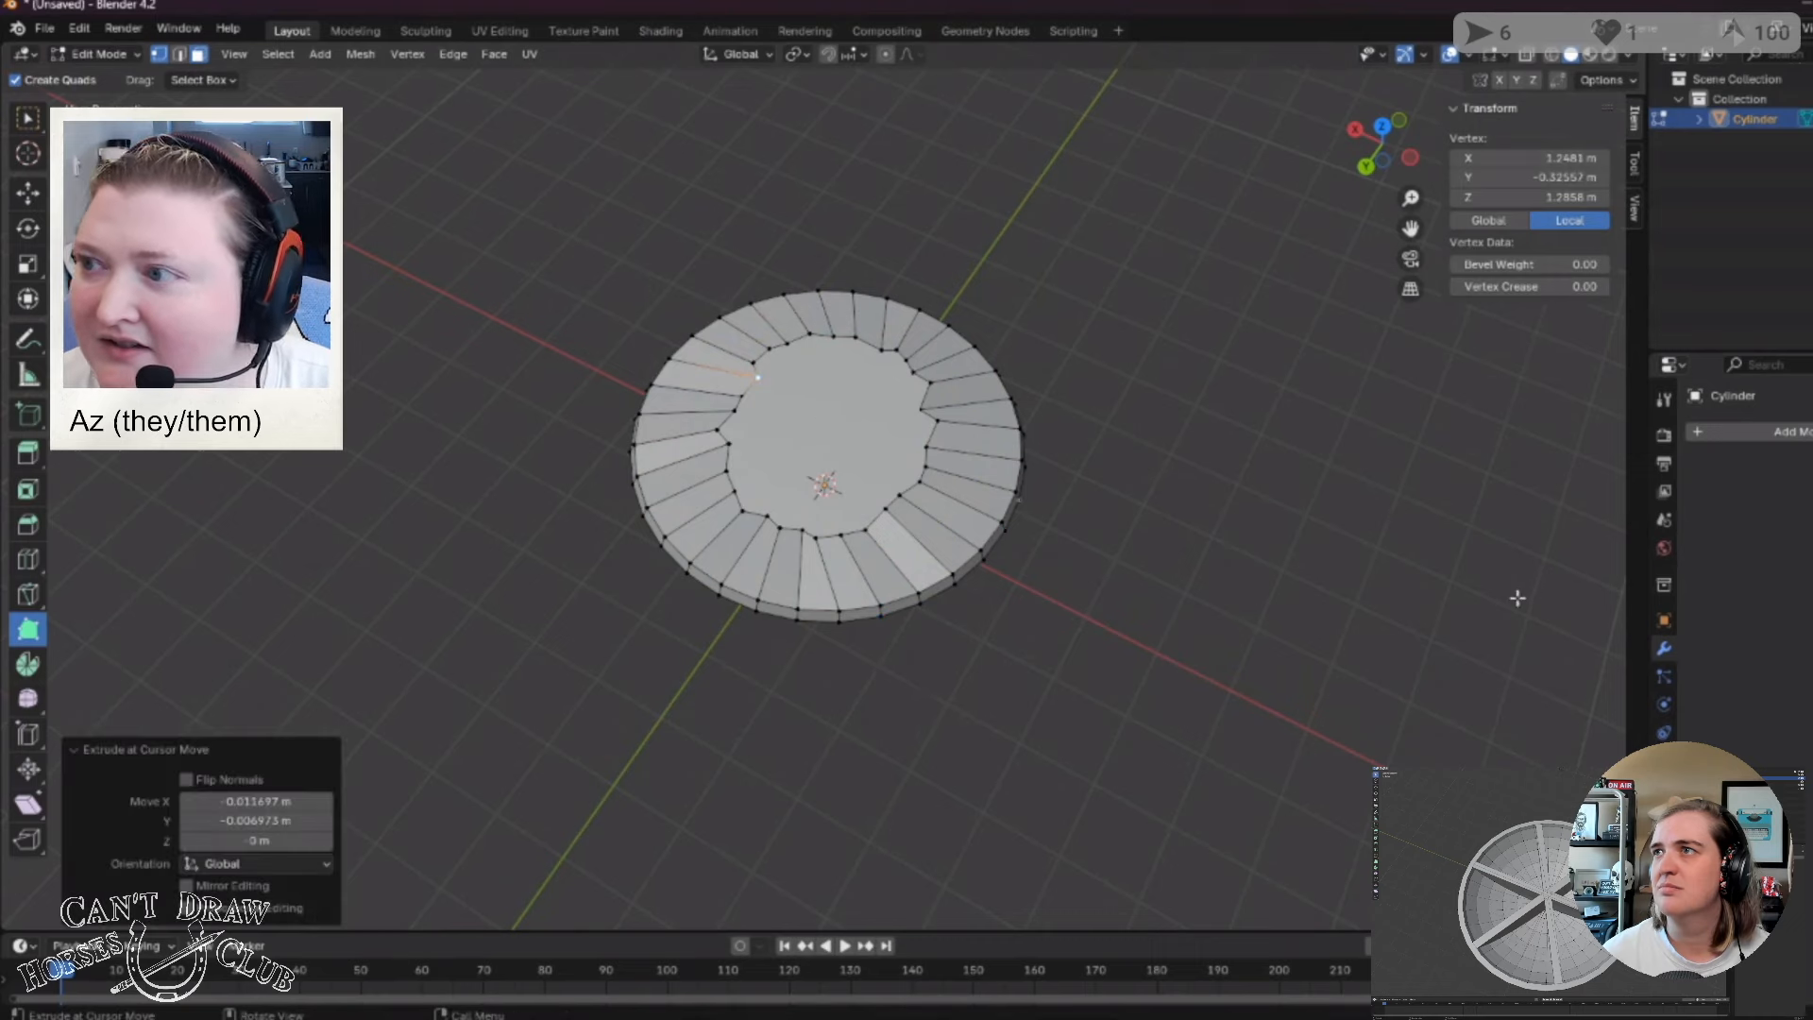
middle_drag(1288, 481, 654, 361)
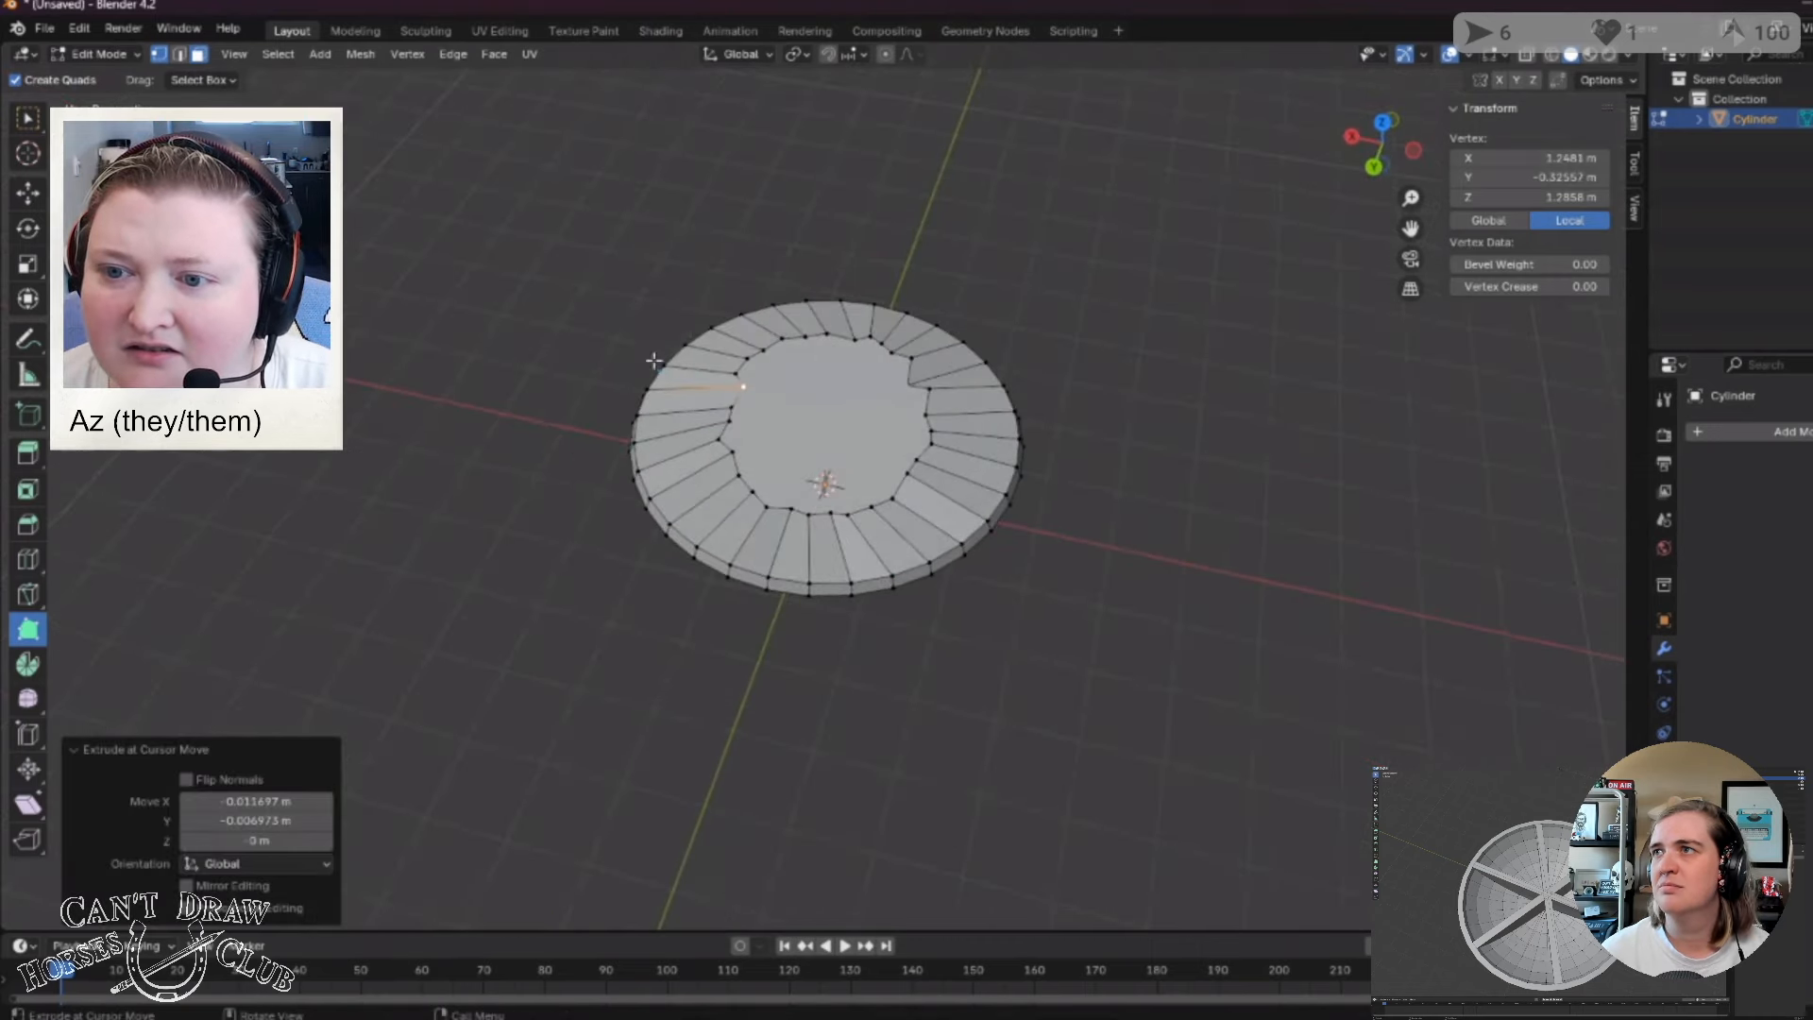
drag(748, 400, 736, 393)
click(801, 376)
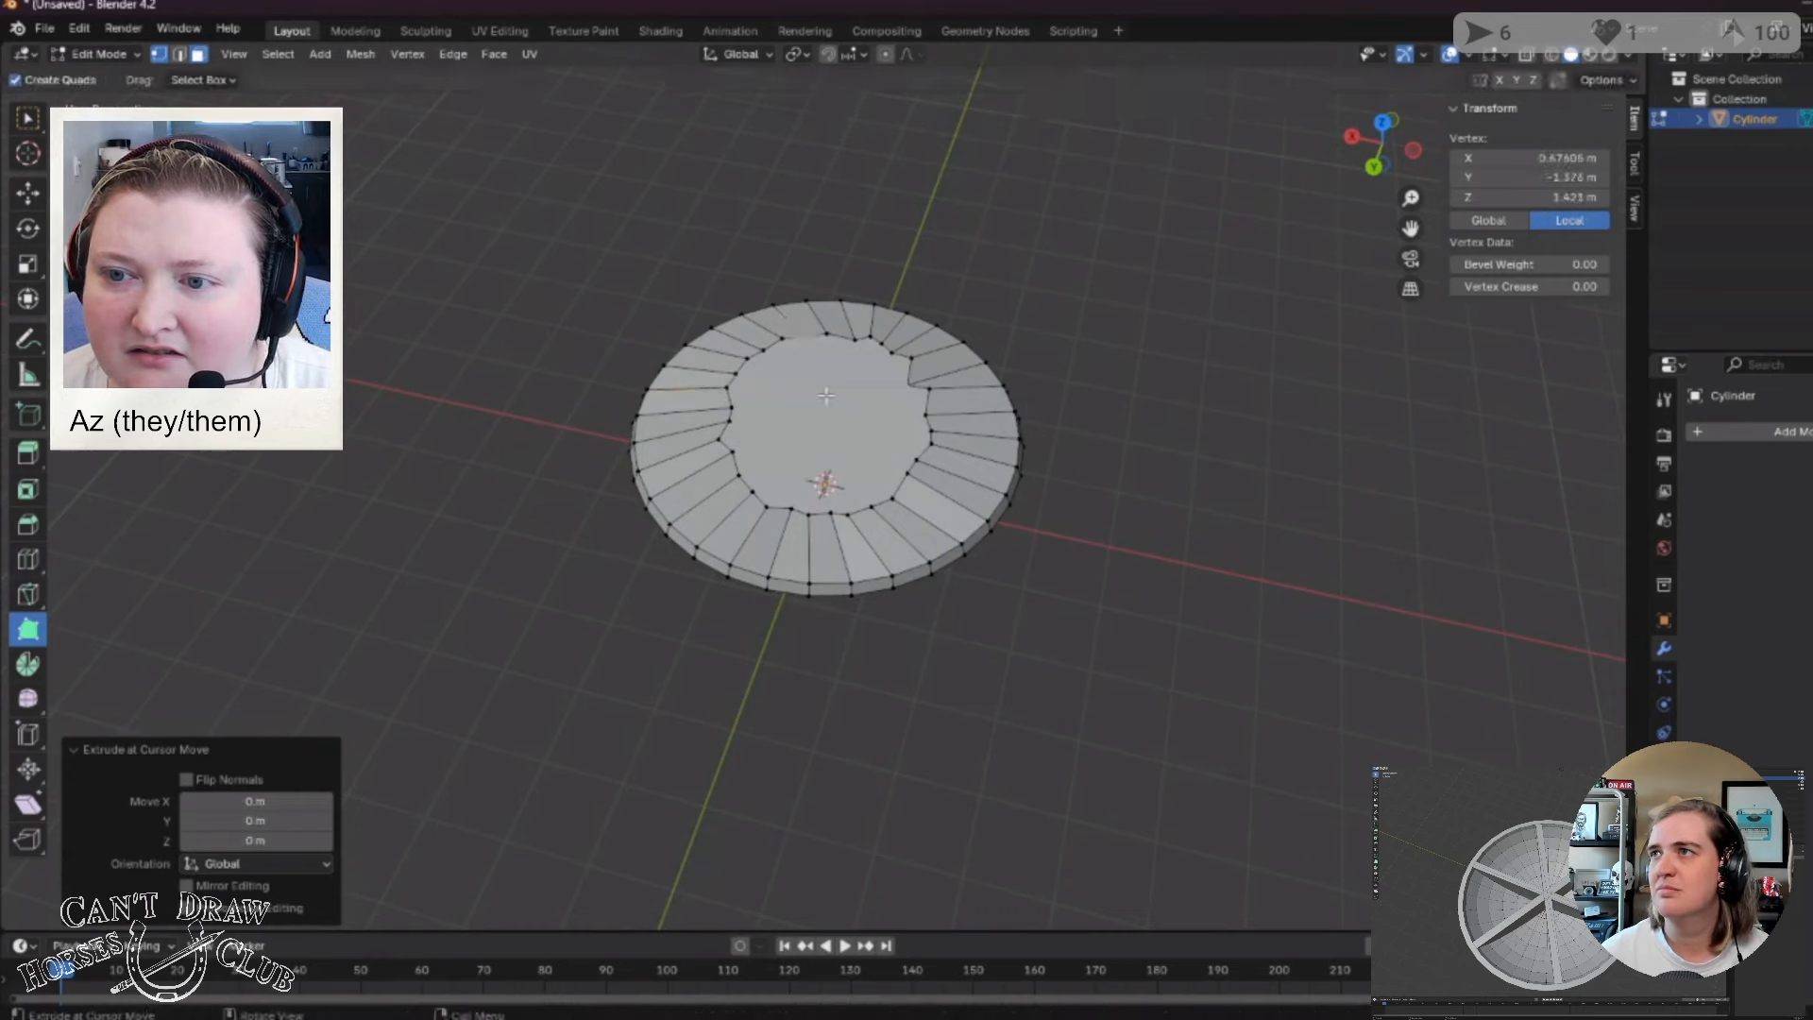
alt+click(992, 502)
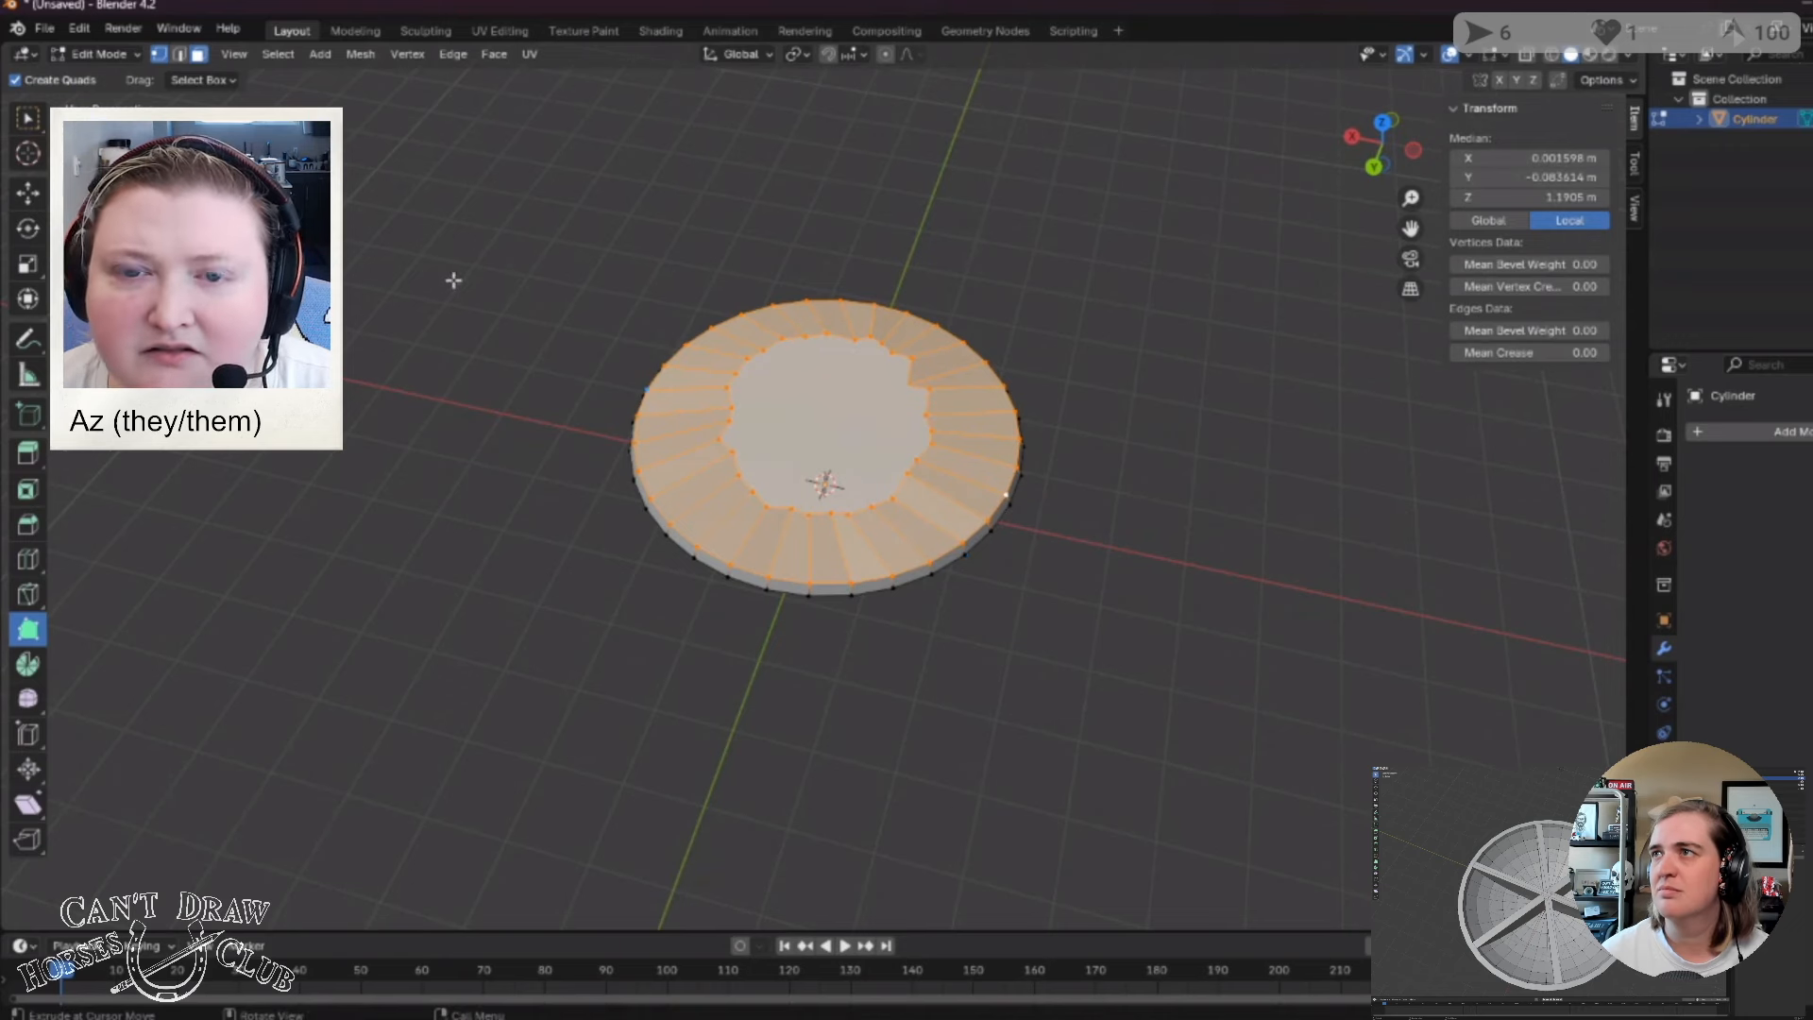
Pull one inner-outline vertex toward the centre and shift a rim vertex with Poly Build, then undo the last change.
drag(870, 336, 872, 357)
drag(933, 574, 938, 575)
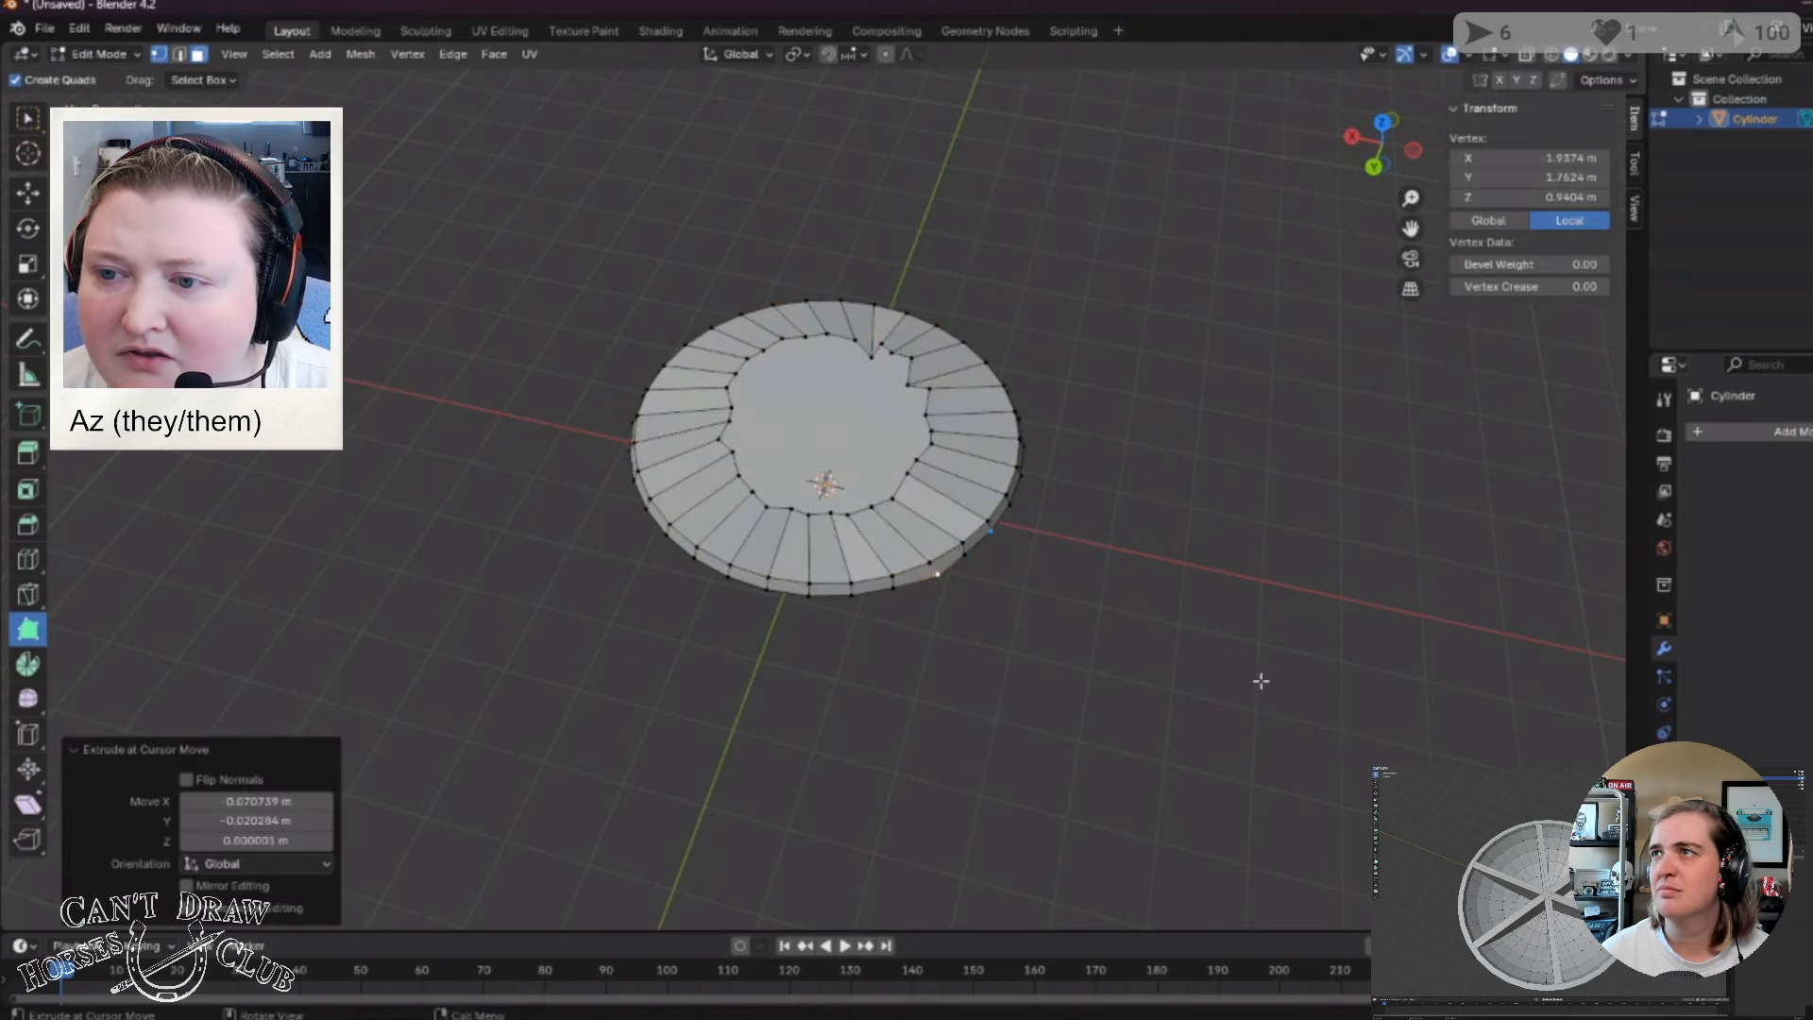
alt+click(910, 452)
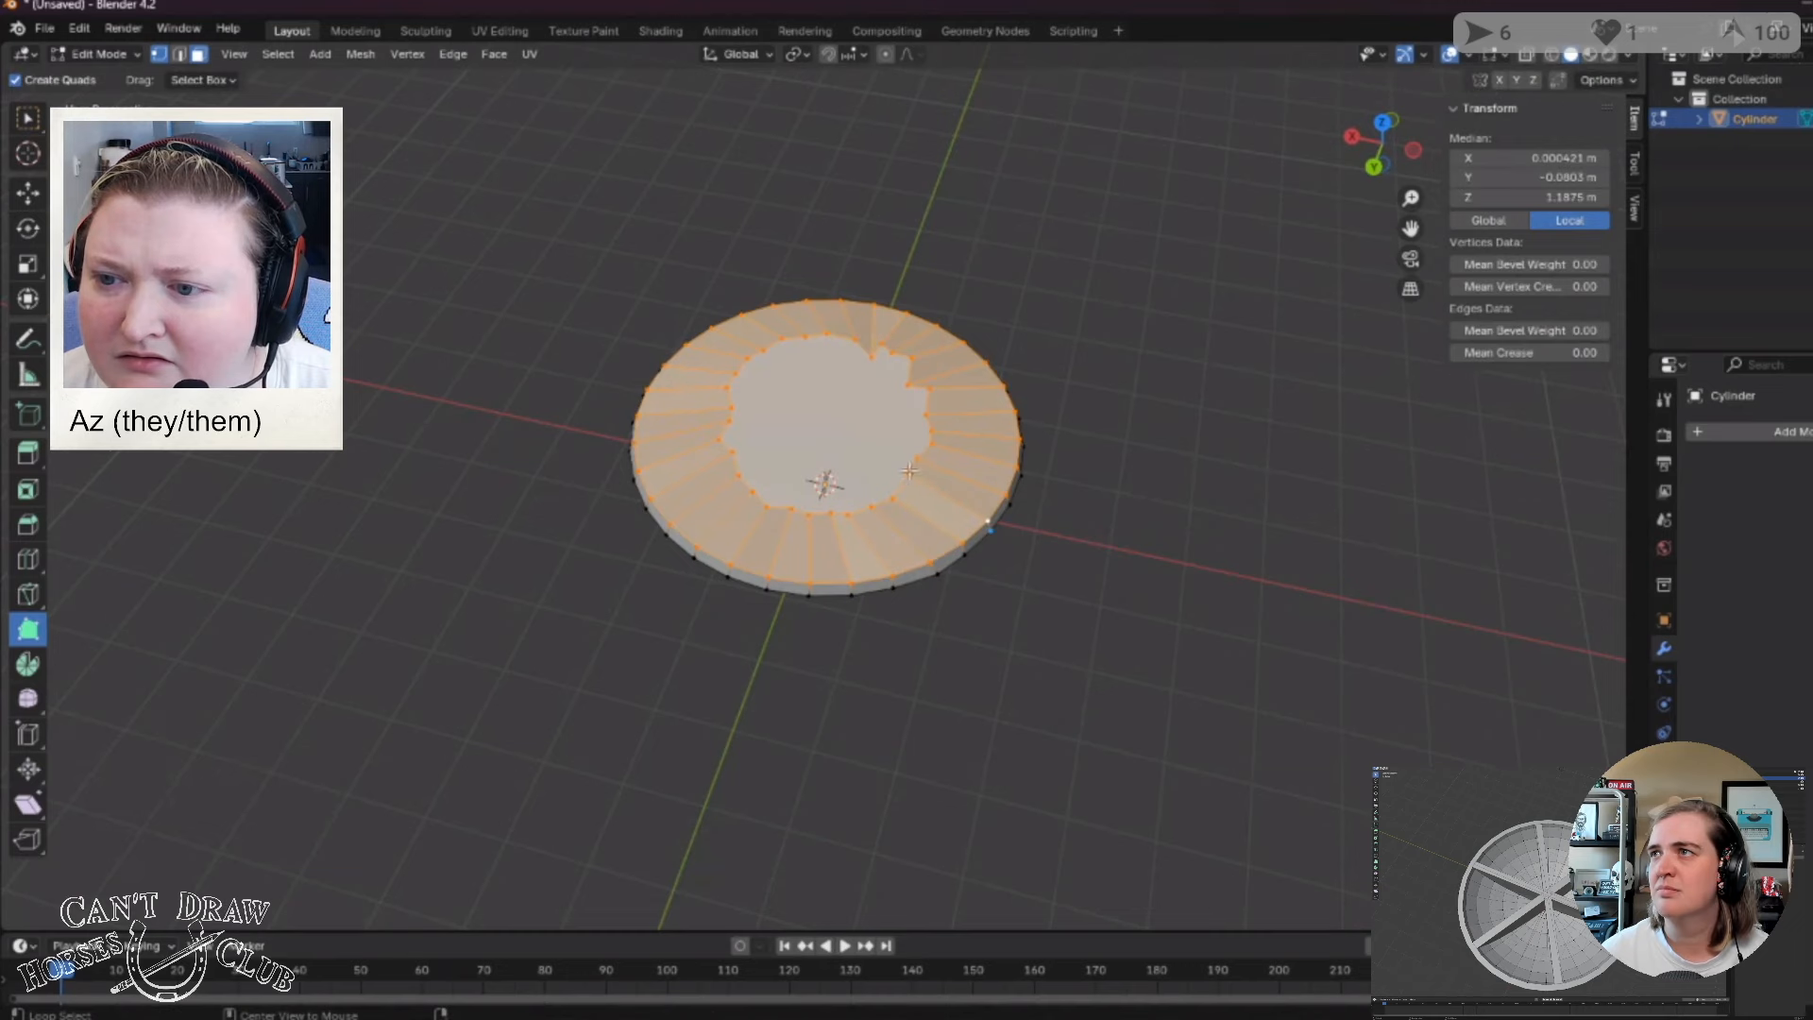
click(182, 657)
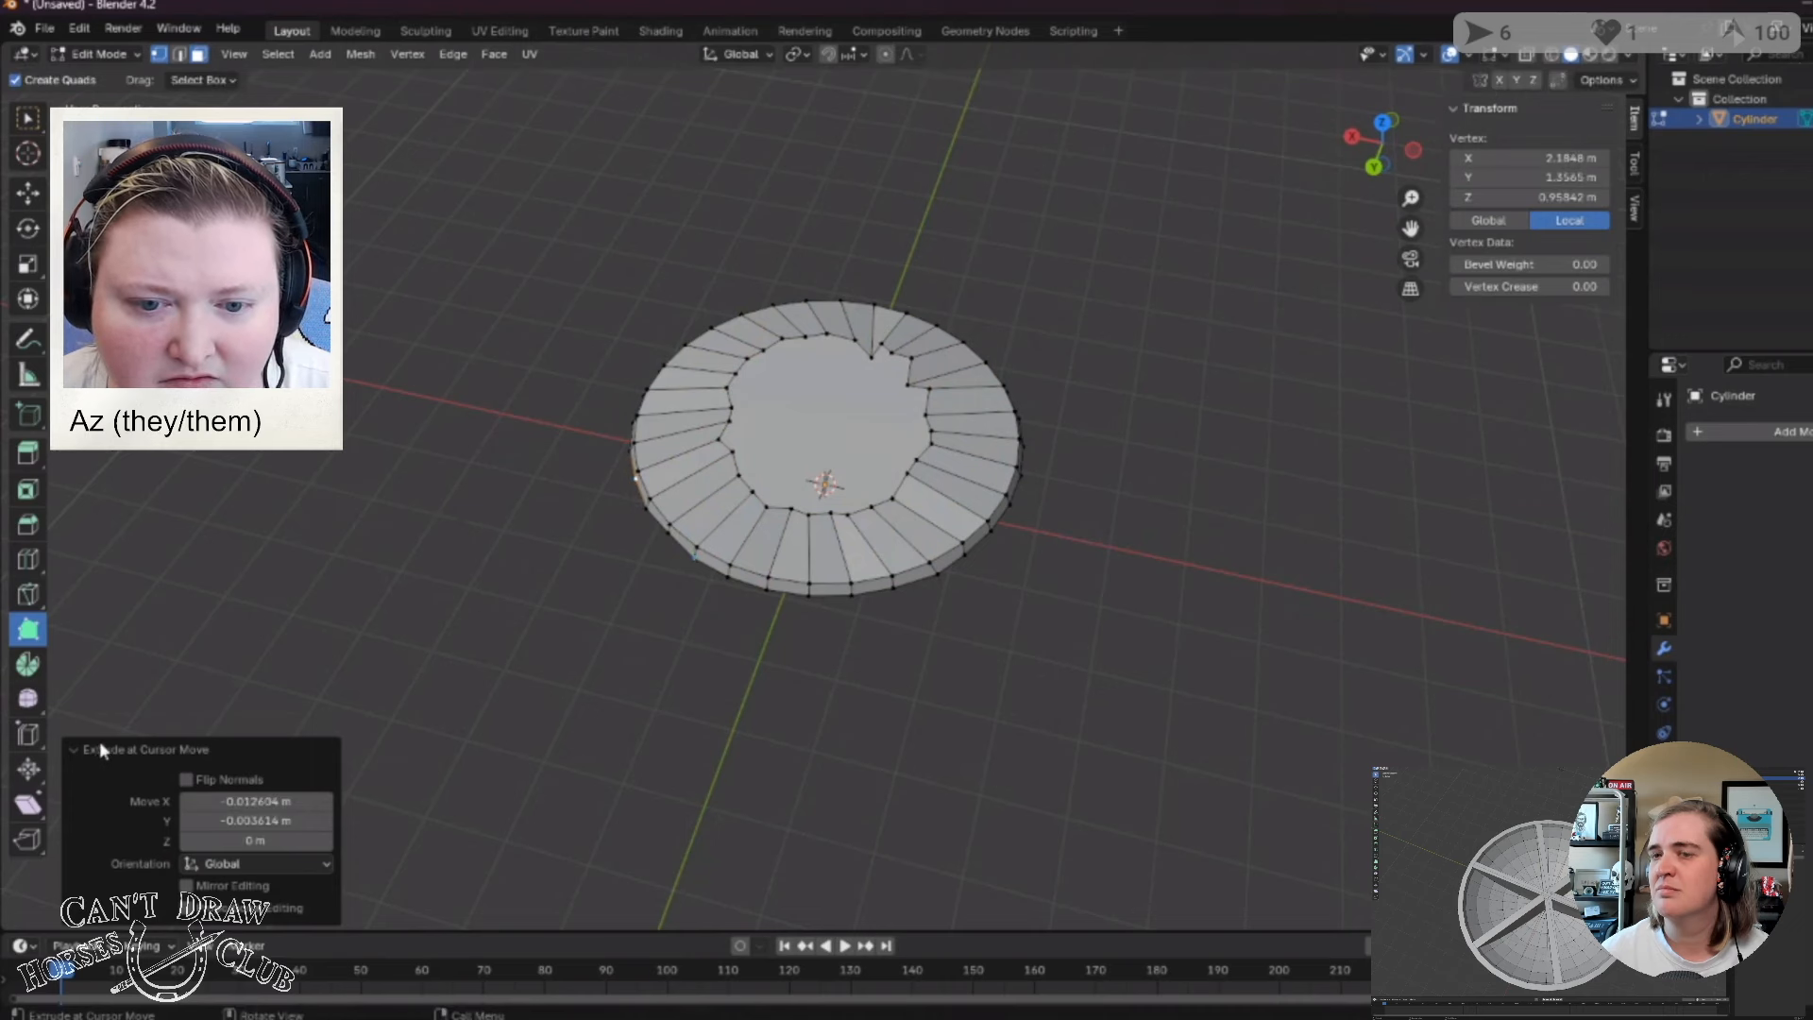
key(ctrl+z)
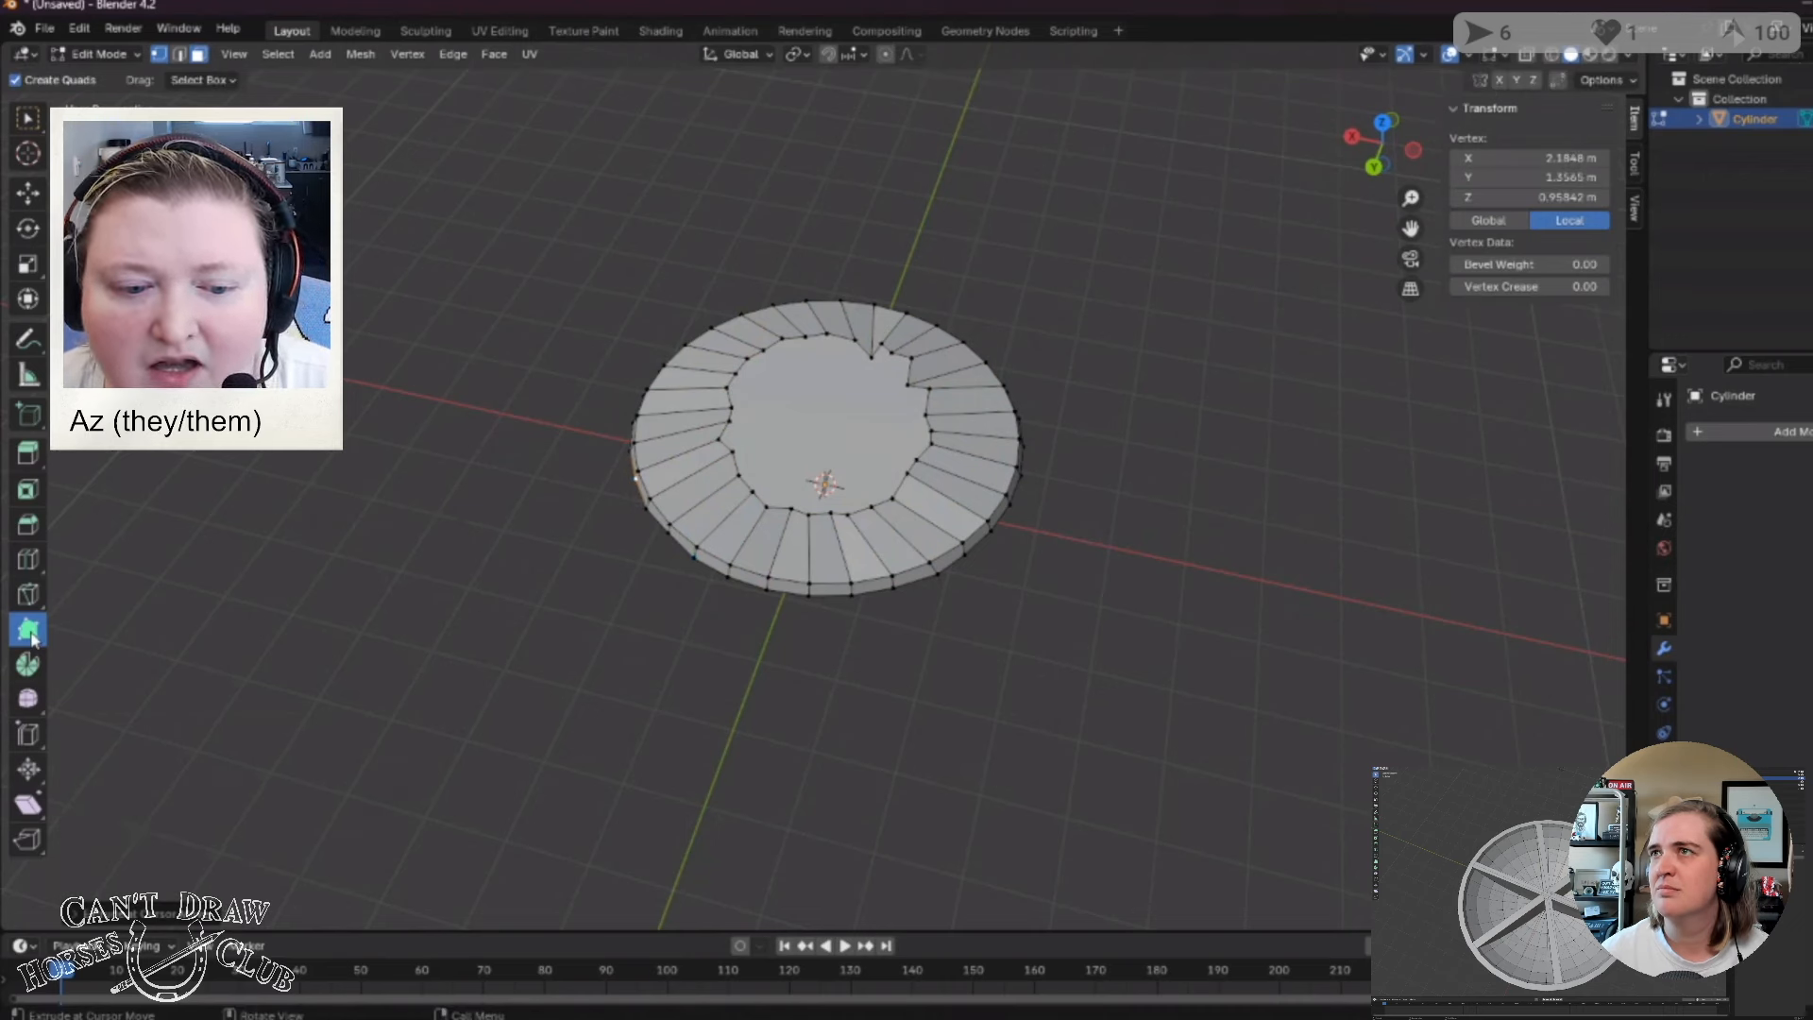
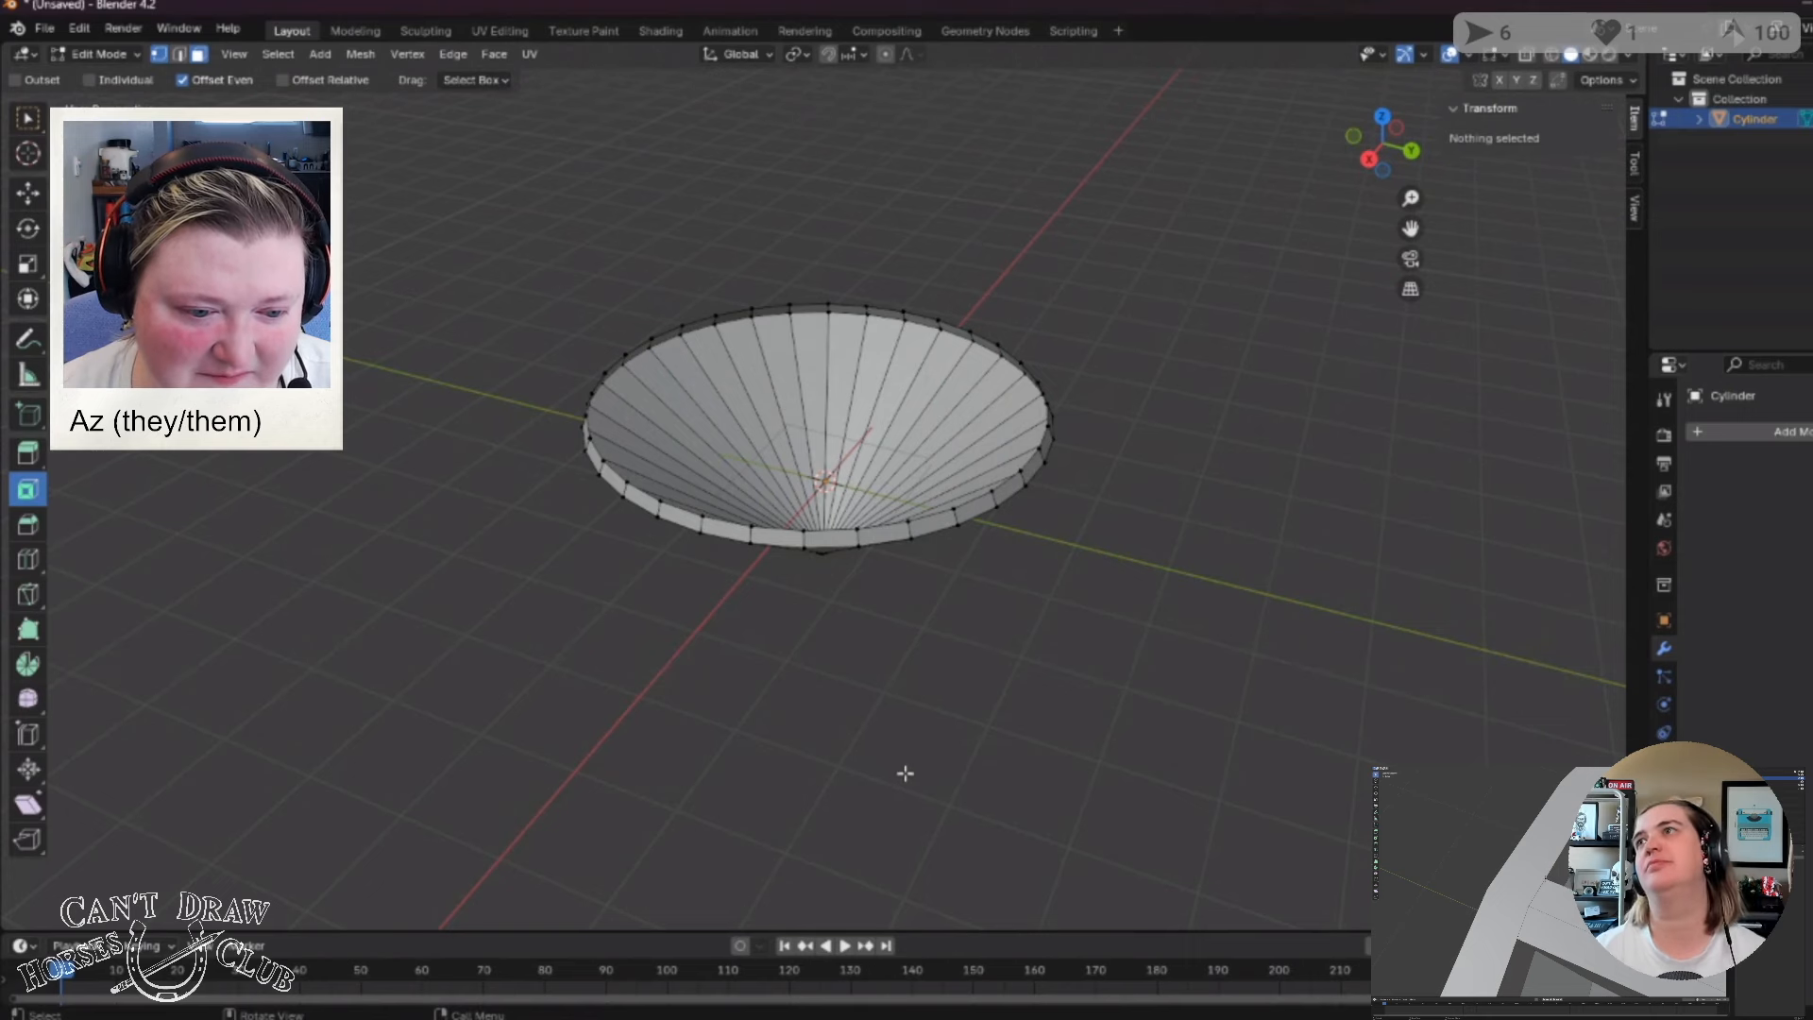
Examine the open bowl's interior, its small circular bottom face, and the outer walls beneath the rim.
middle_drag(972, 704, 979, 746)
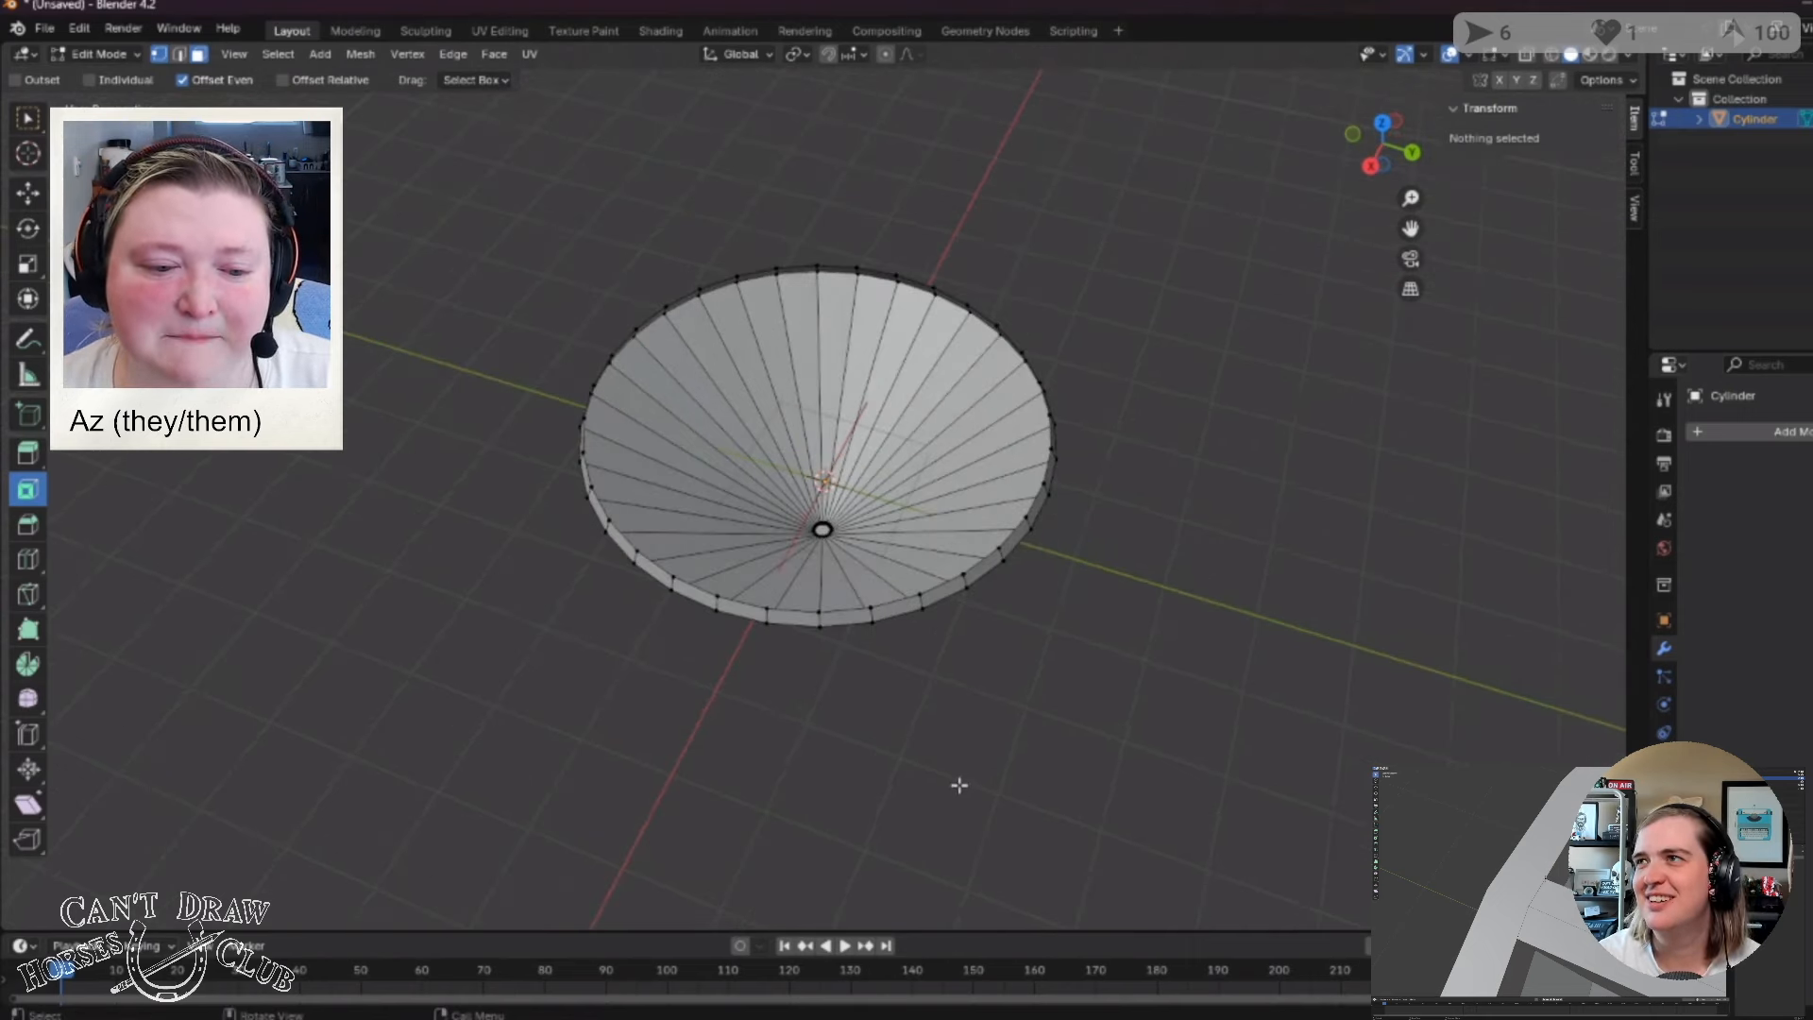
scroll(890, 862, up, 3)
middle_drag(890, 862, 907, 696)
middle_drag(1045, 834, 1093, 502)
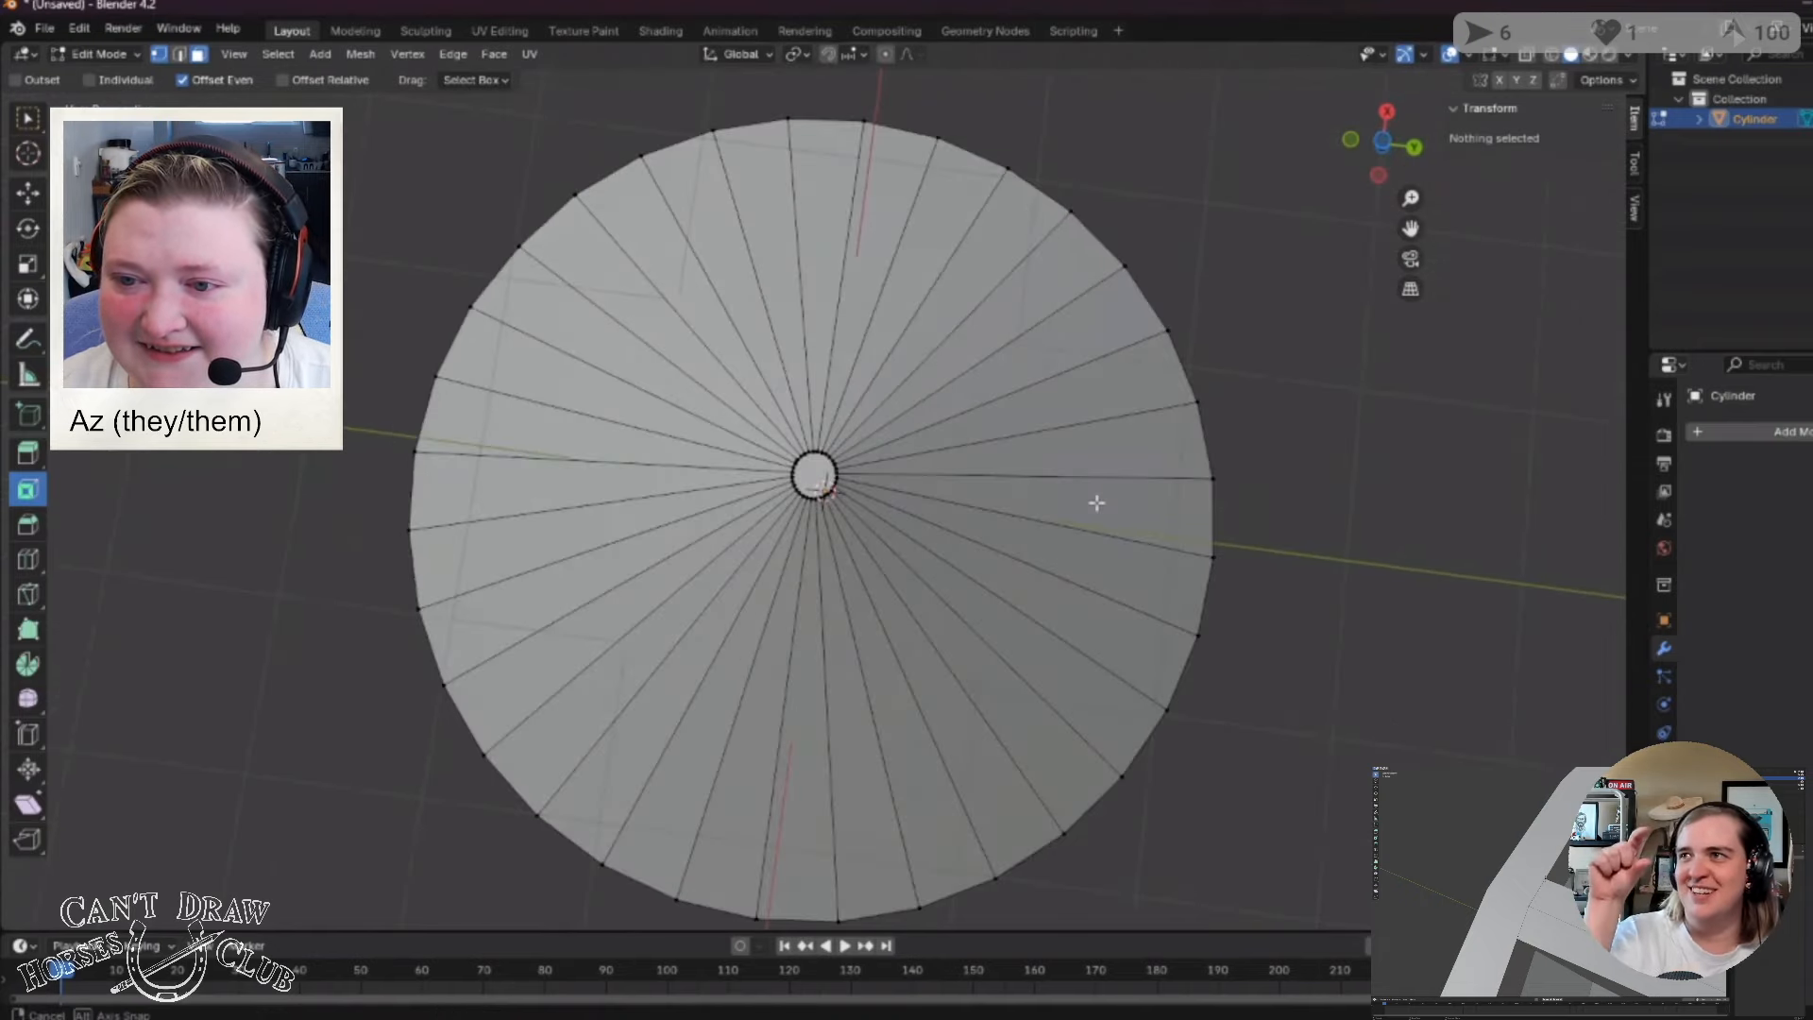
scroll(919, 496, up, 2)
scroll(919, 495, up, 4)
scroll(900, 510, down, 2)
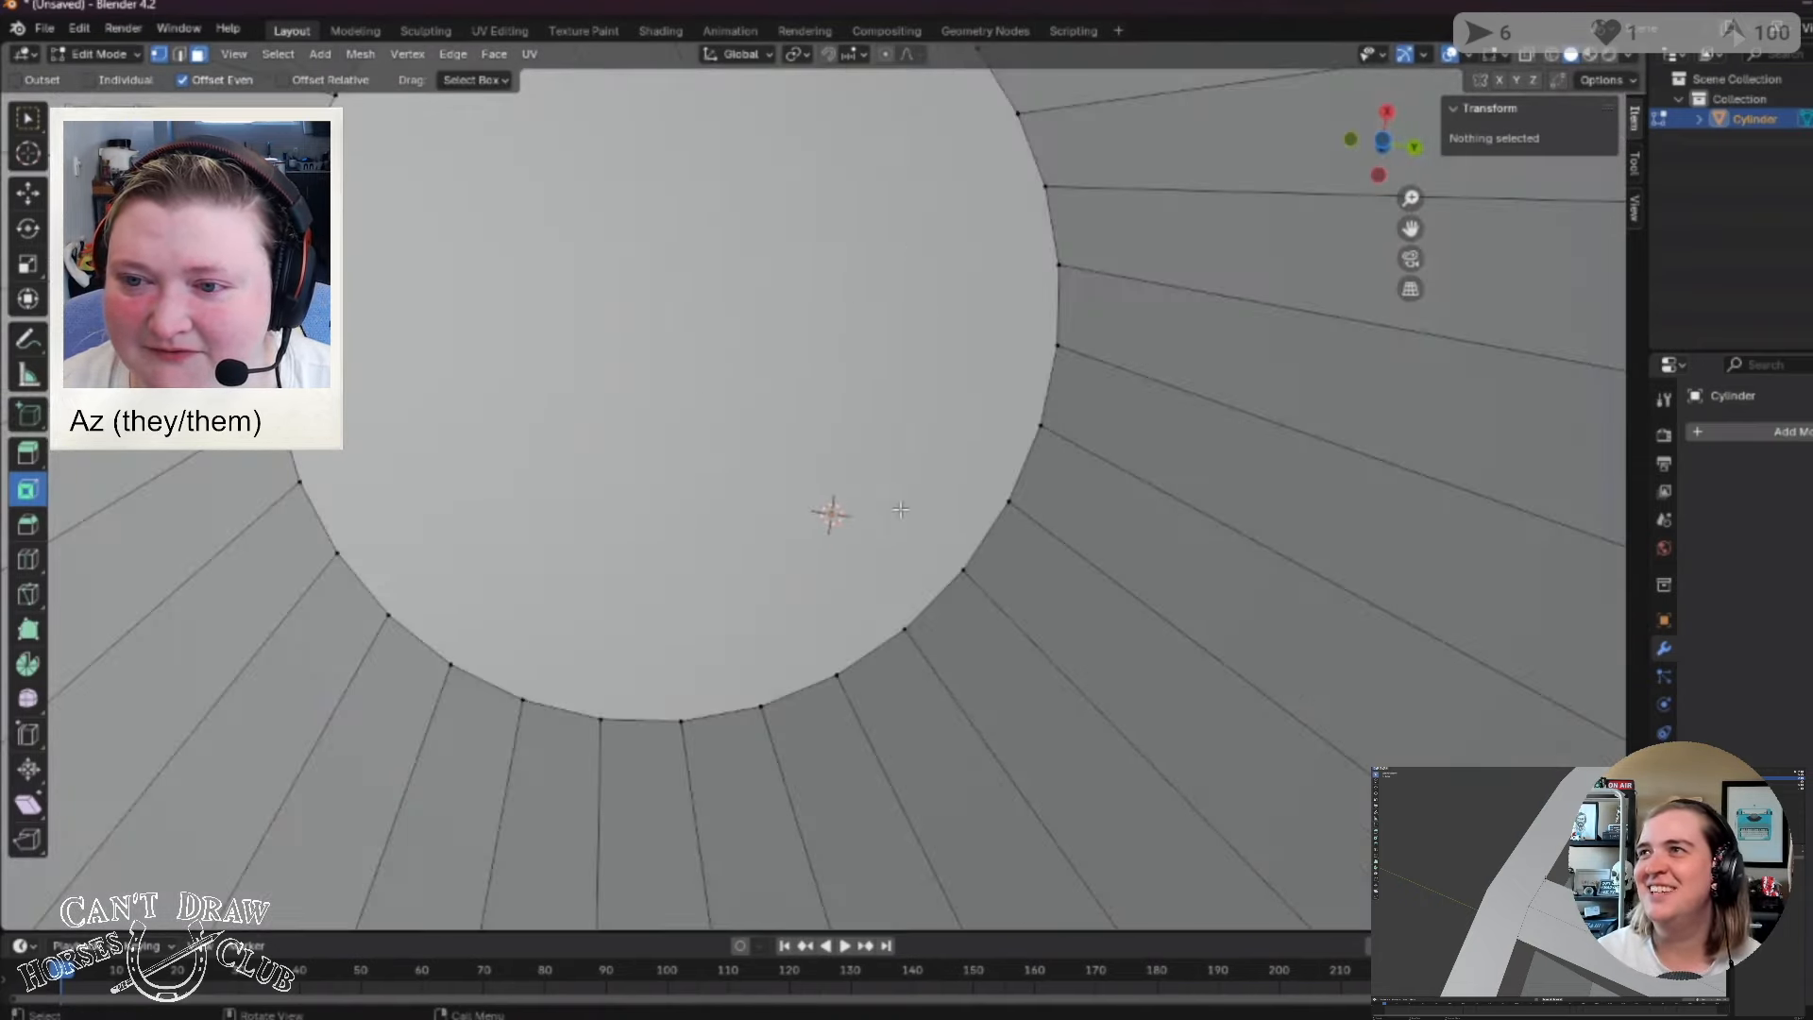
mouse_move(901, 509)
middle_down()
mouse_move(911, 535)
mouse_move(920, 517)
middle_up()
scroll(920, 517, down, 3)
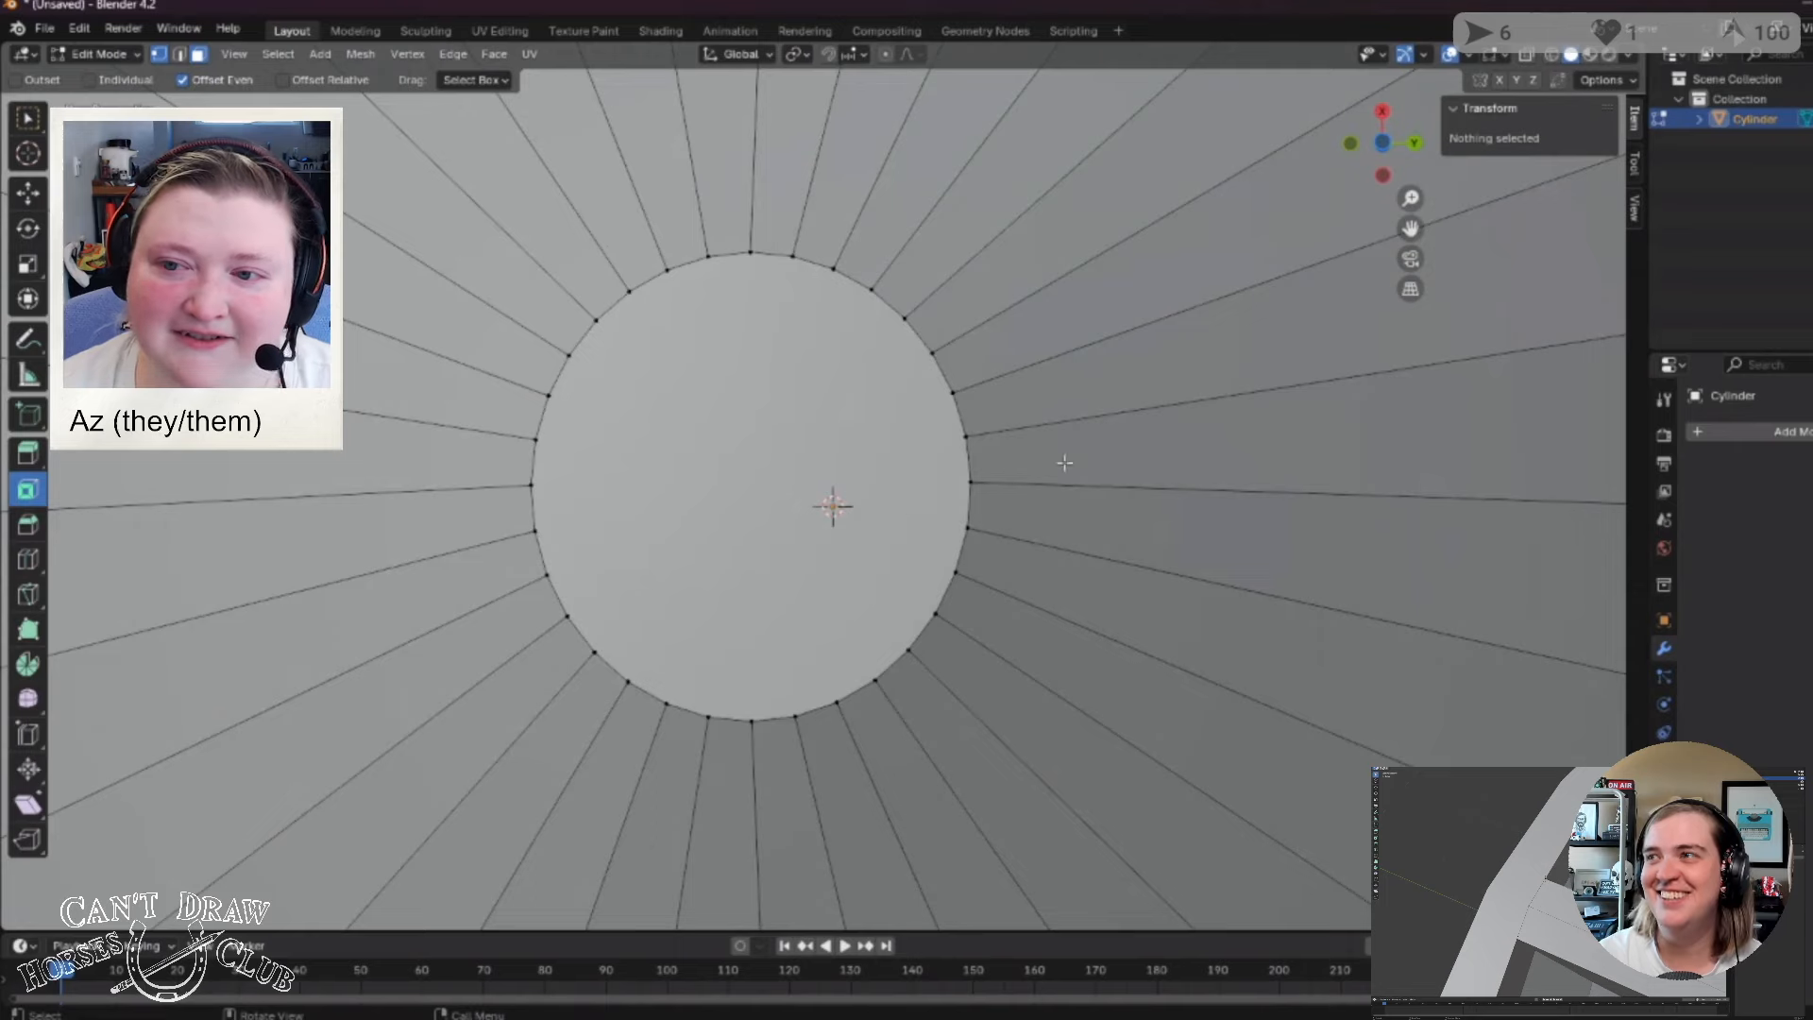
scroll(1058, 463, down, 10)
scroll(962, 457, down, 2)
middle_drag(944, 385, 870, 717)
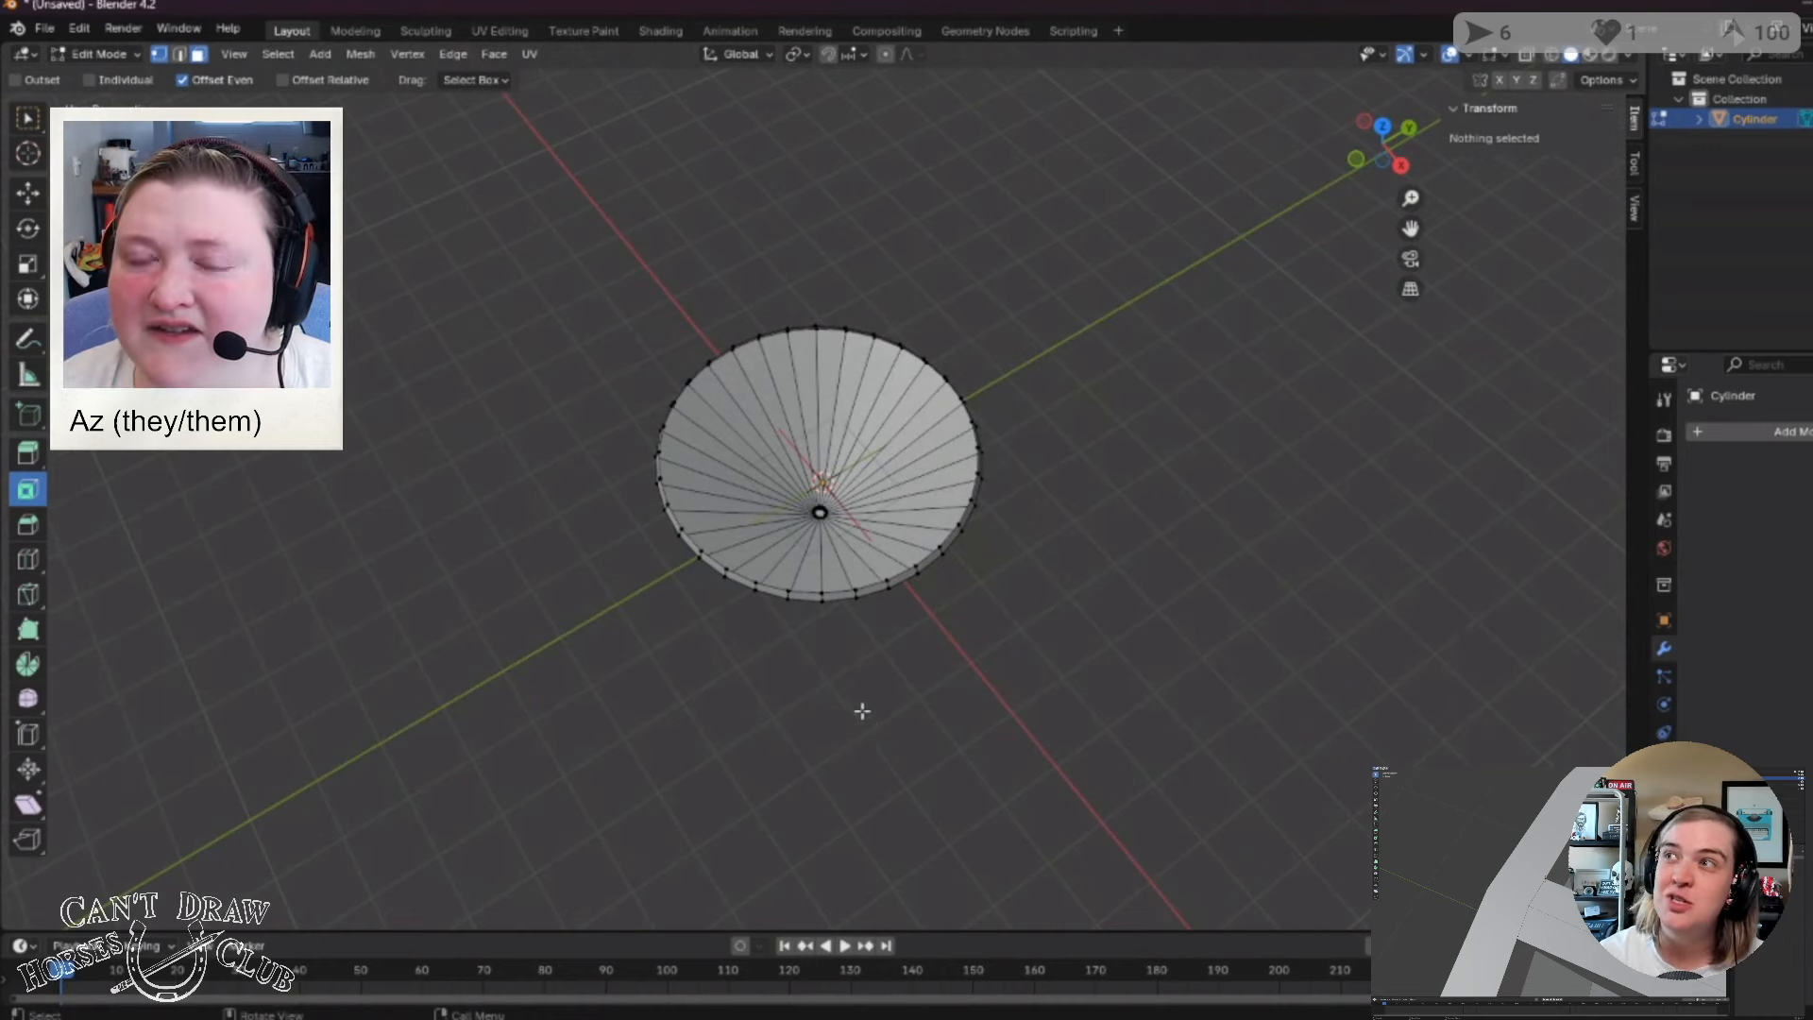
middle_drag(859, 712, 940, 693)
scroll(864, 652, up, 2)
scroll(864, 651, up, 2)
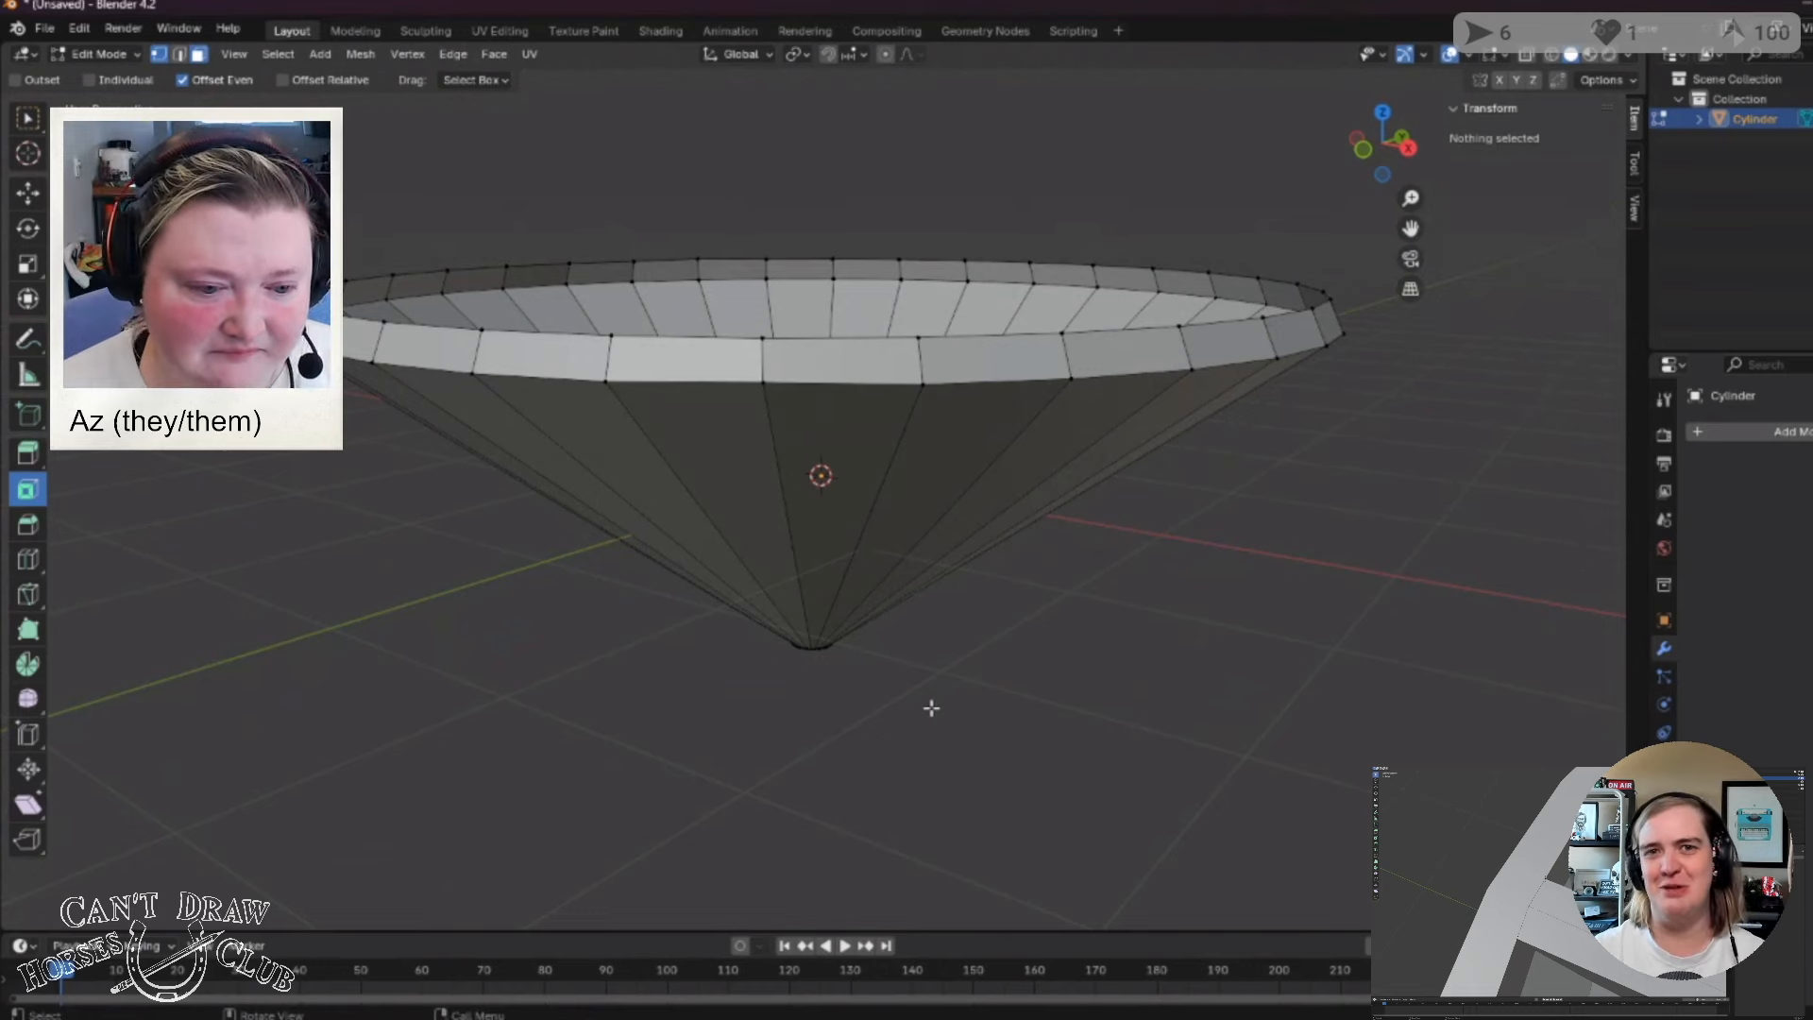
Examine the open bowl's interior and rim from oblique angles, and its outer walls from directly below.
middle_drag(1020, 587, 1008, 697)
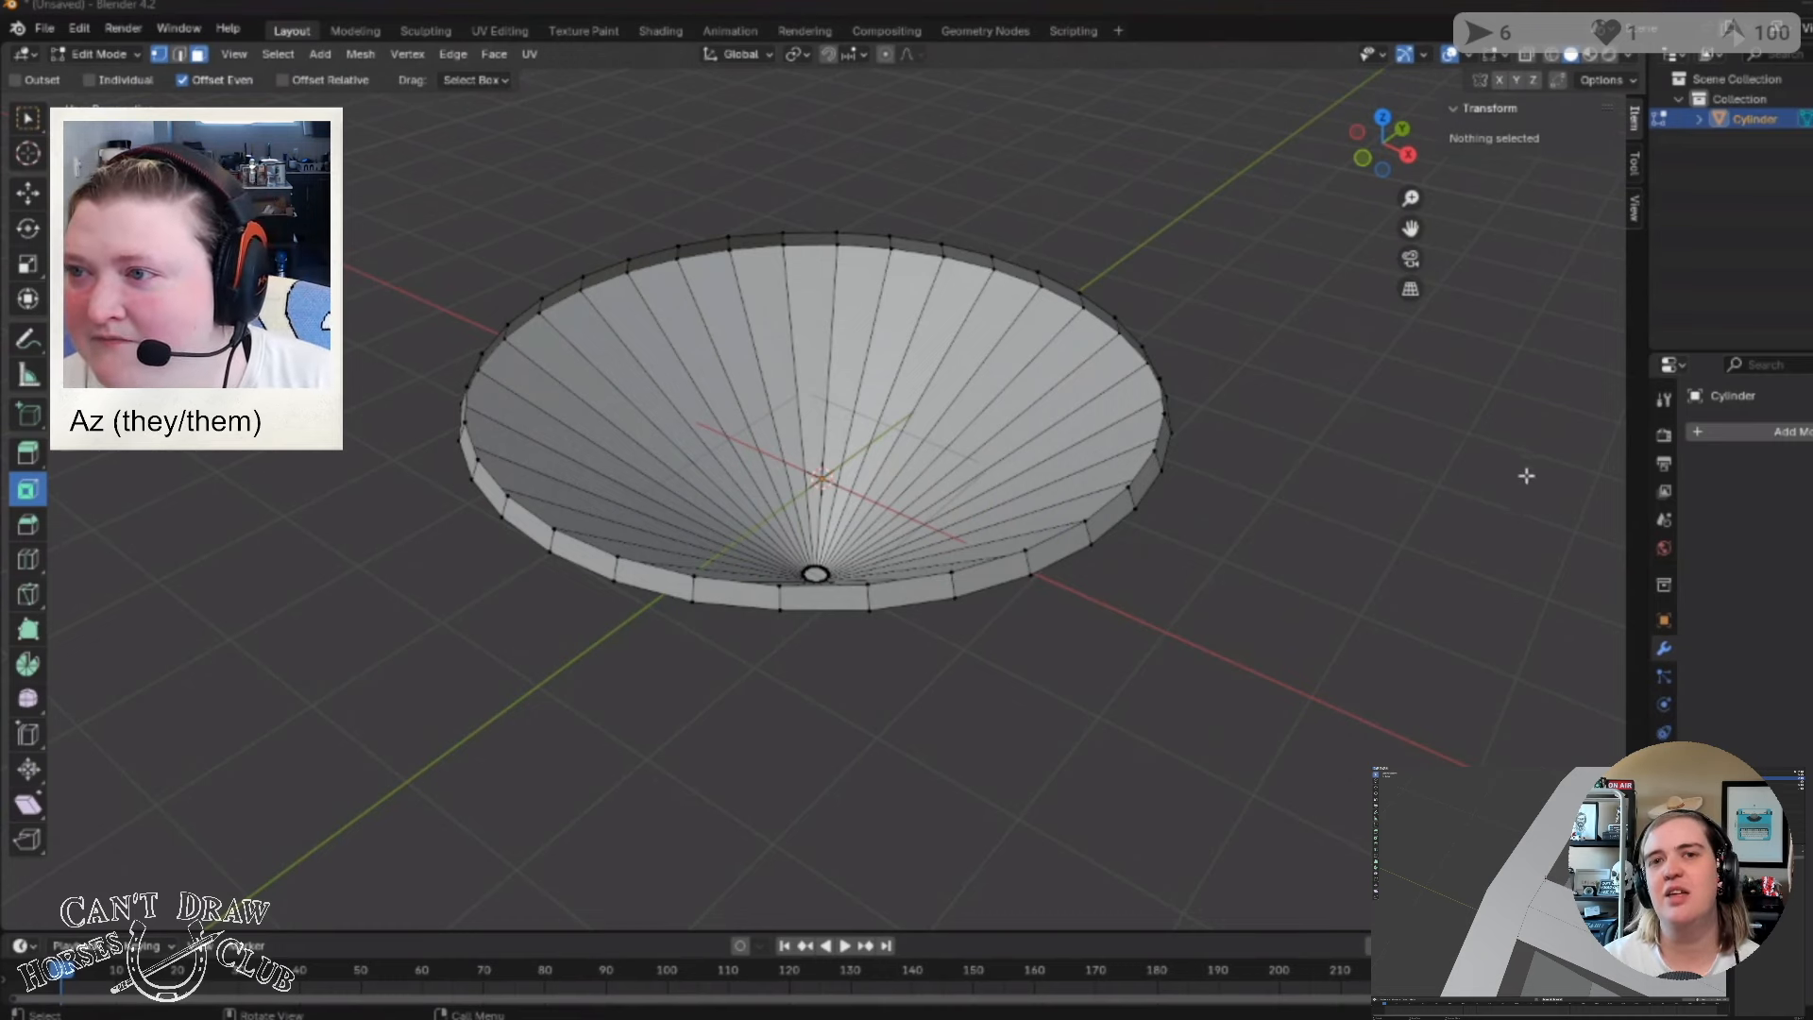
middle_drag(1335, 533, 1336, 579)
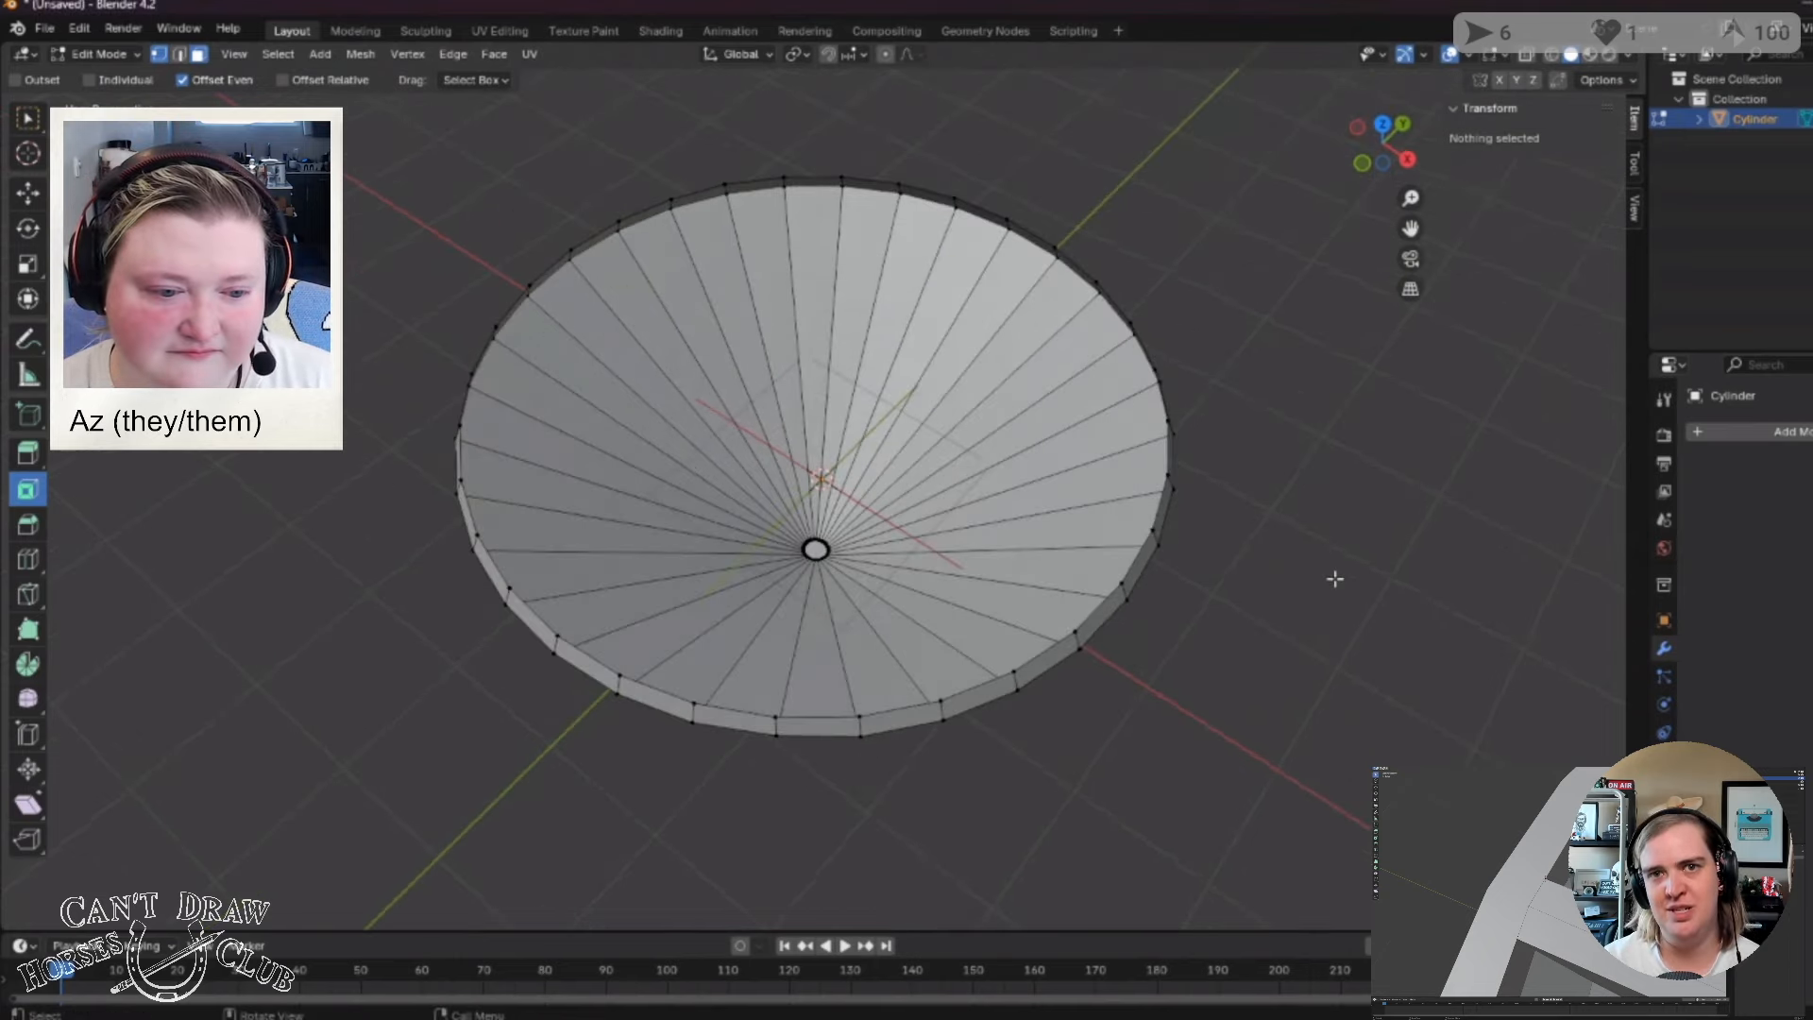
scroll(1331, 587, down, 5)
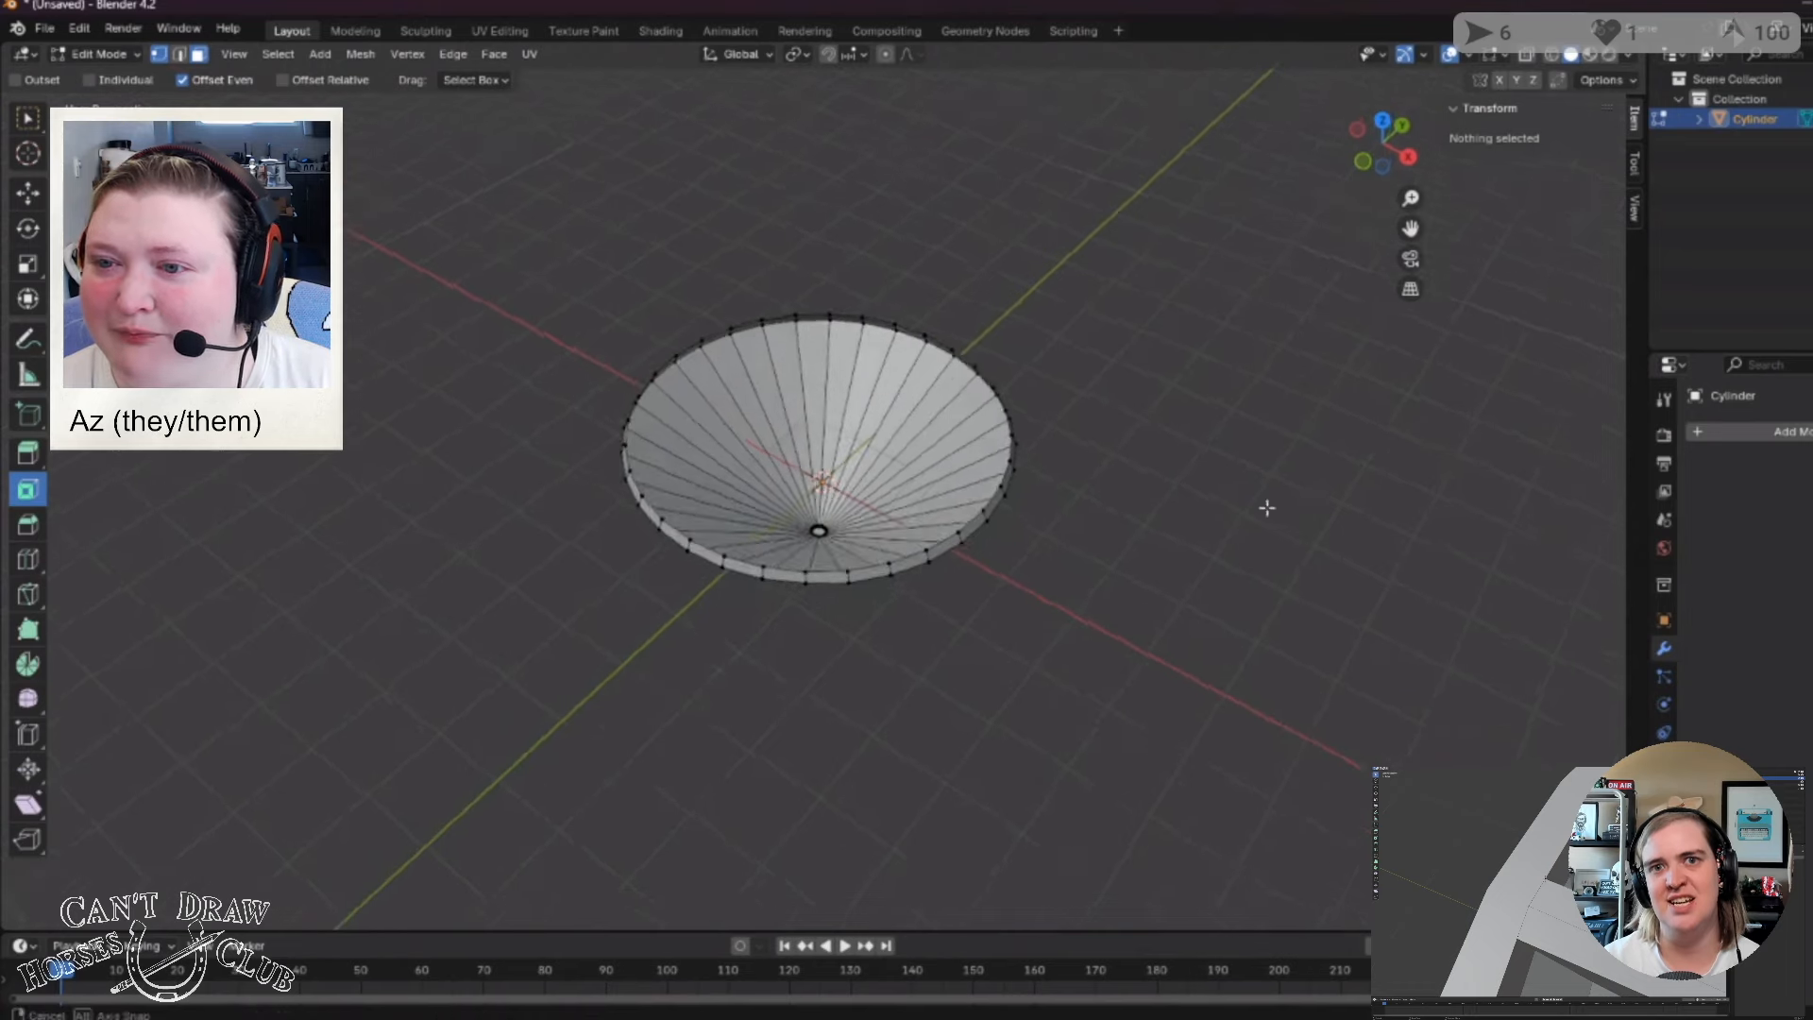
click(1380, 172)
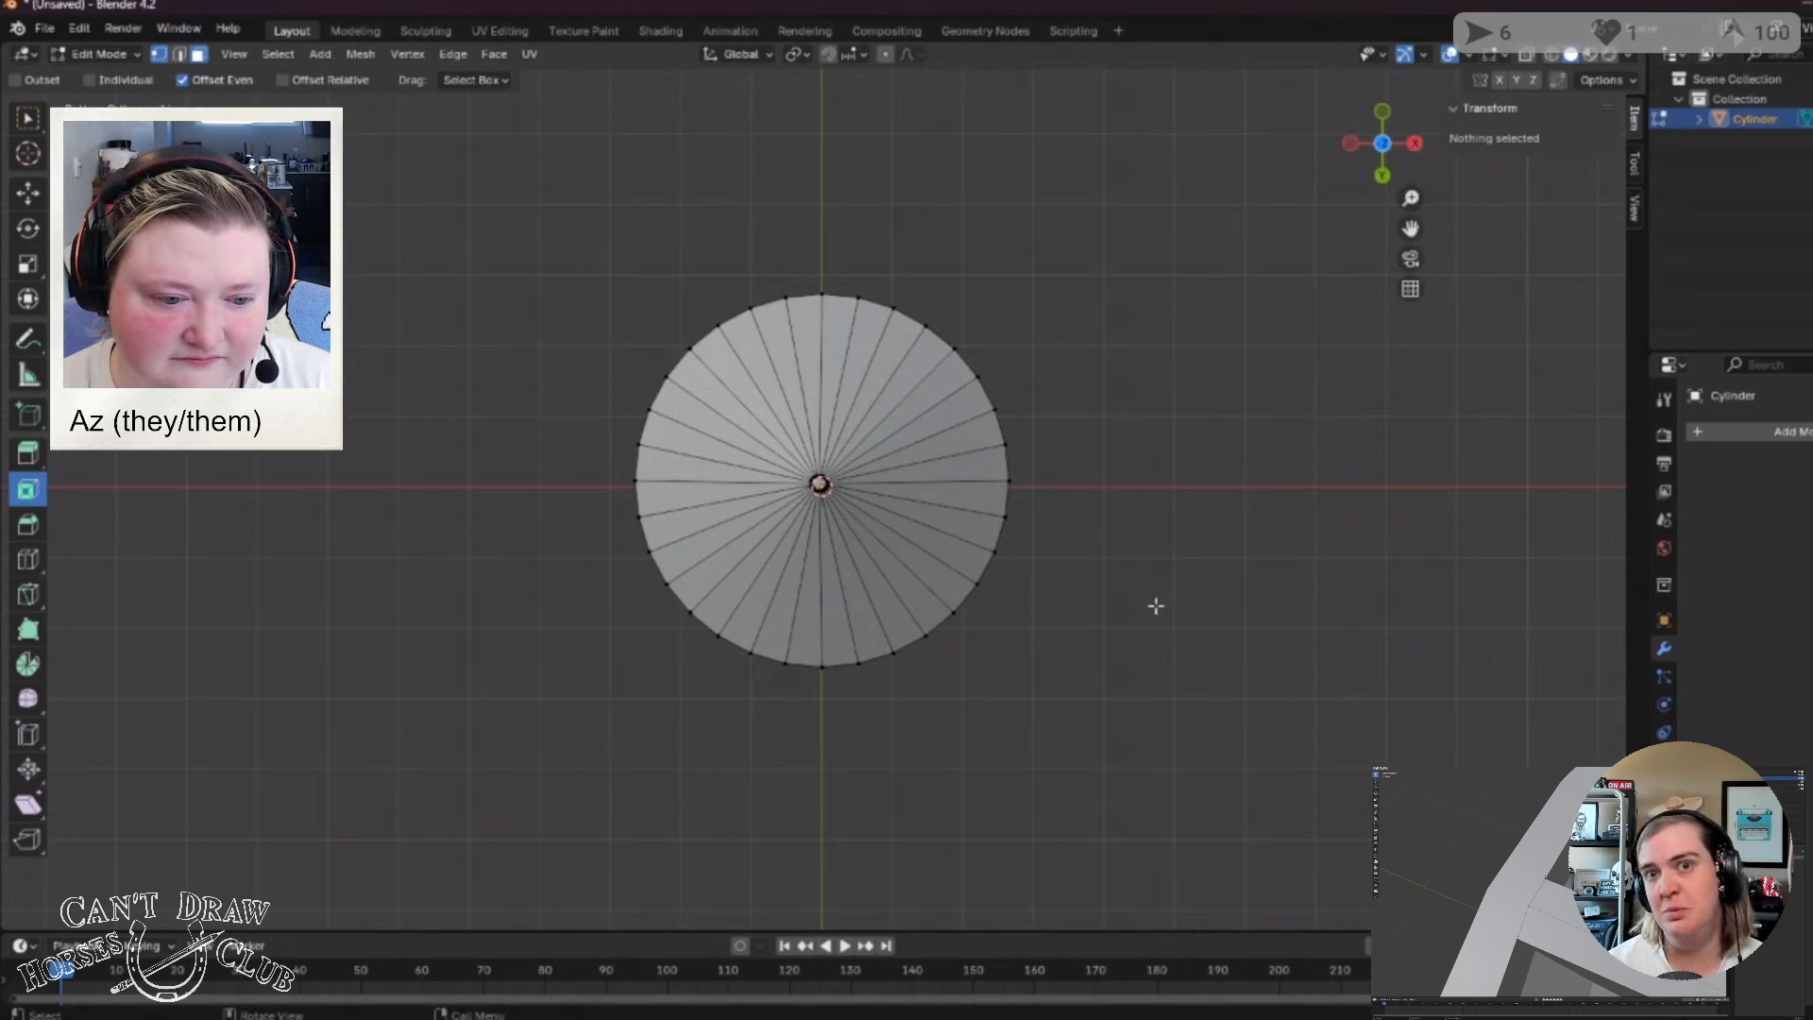
middle_drag(1077, 498, 875, 783)
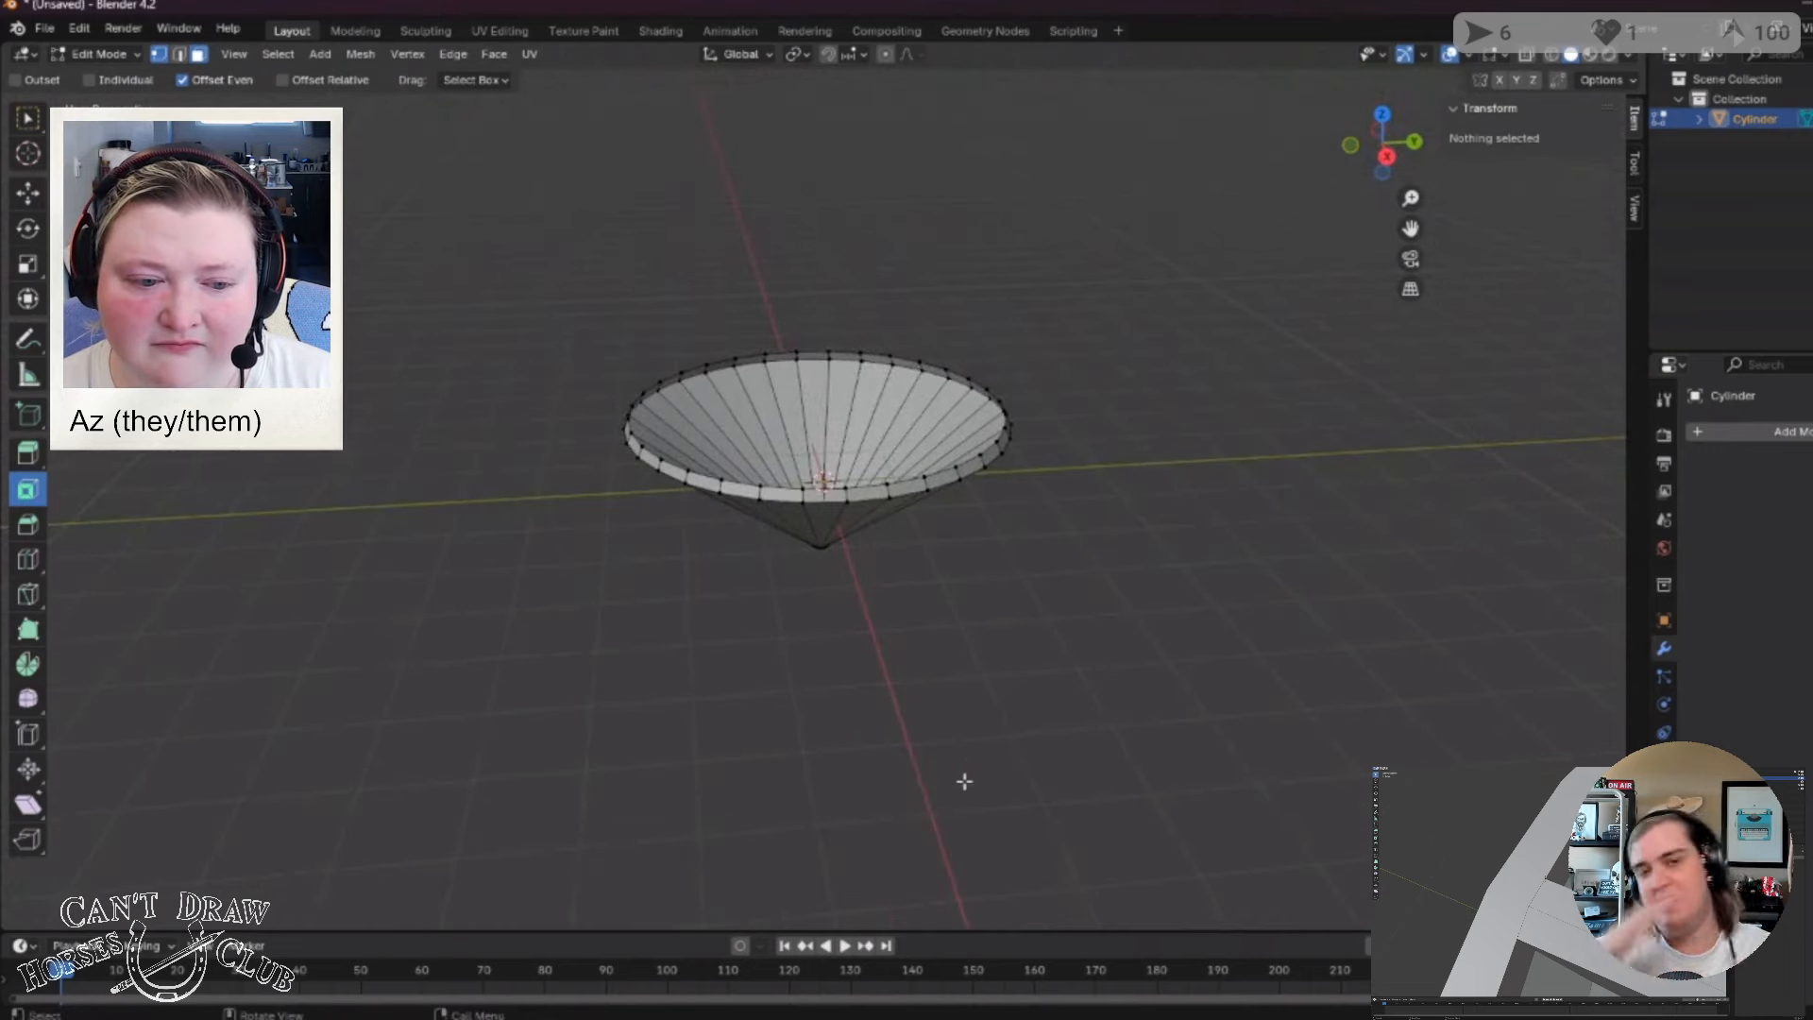
middle_drag(984, 628, 975, 702)
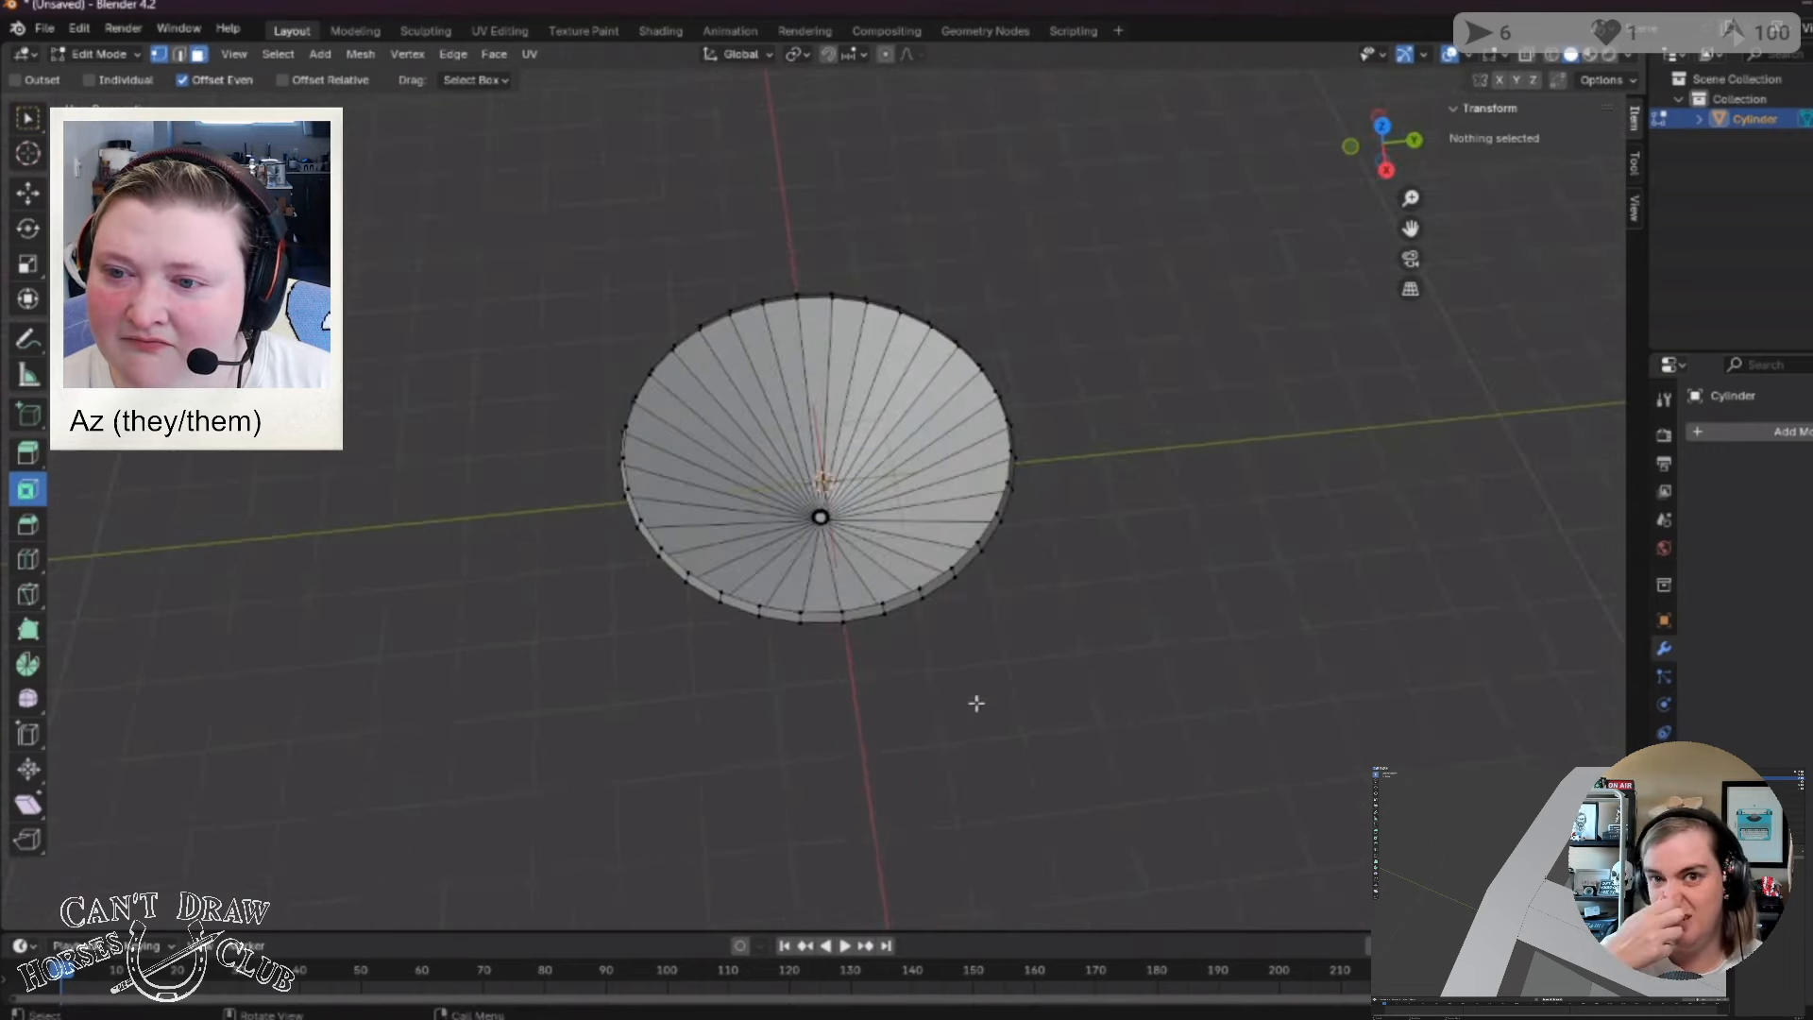
Undo the last change on the bowl mesh and deselect all its vertices.
key(ctrl+z)
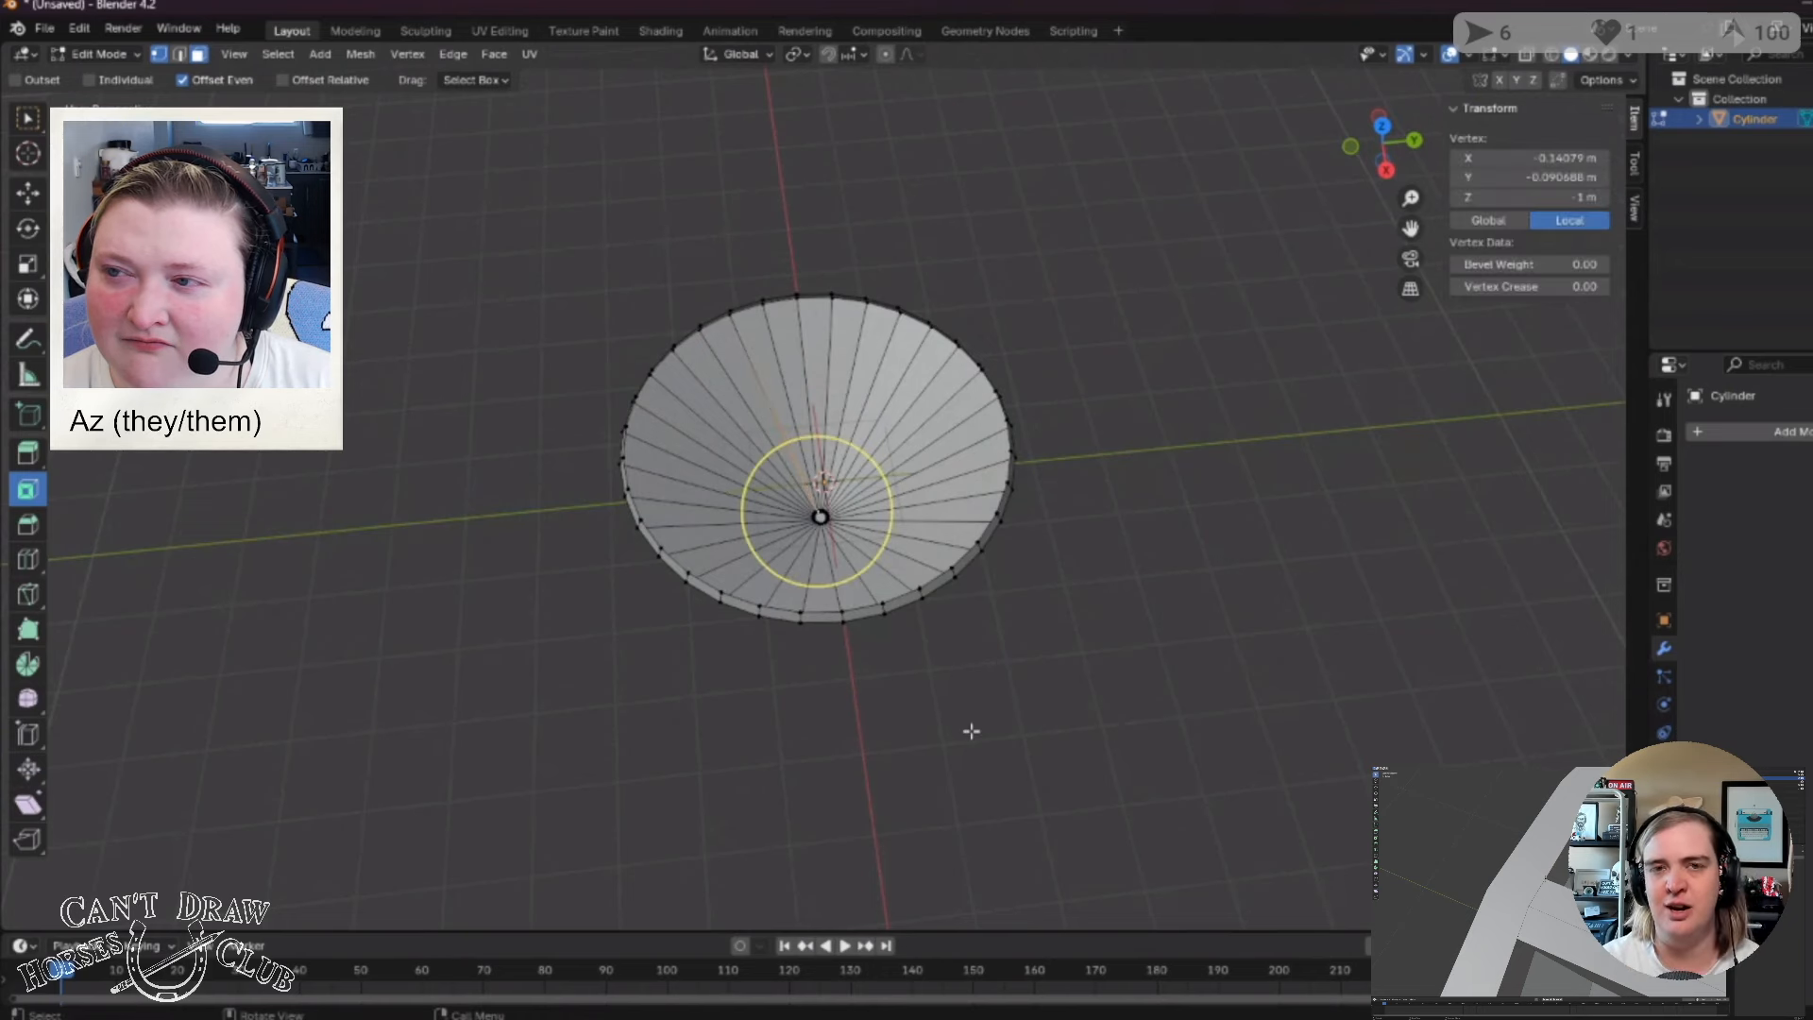
key(alt+a)
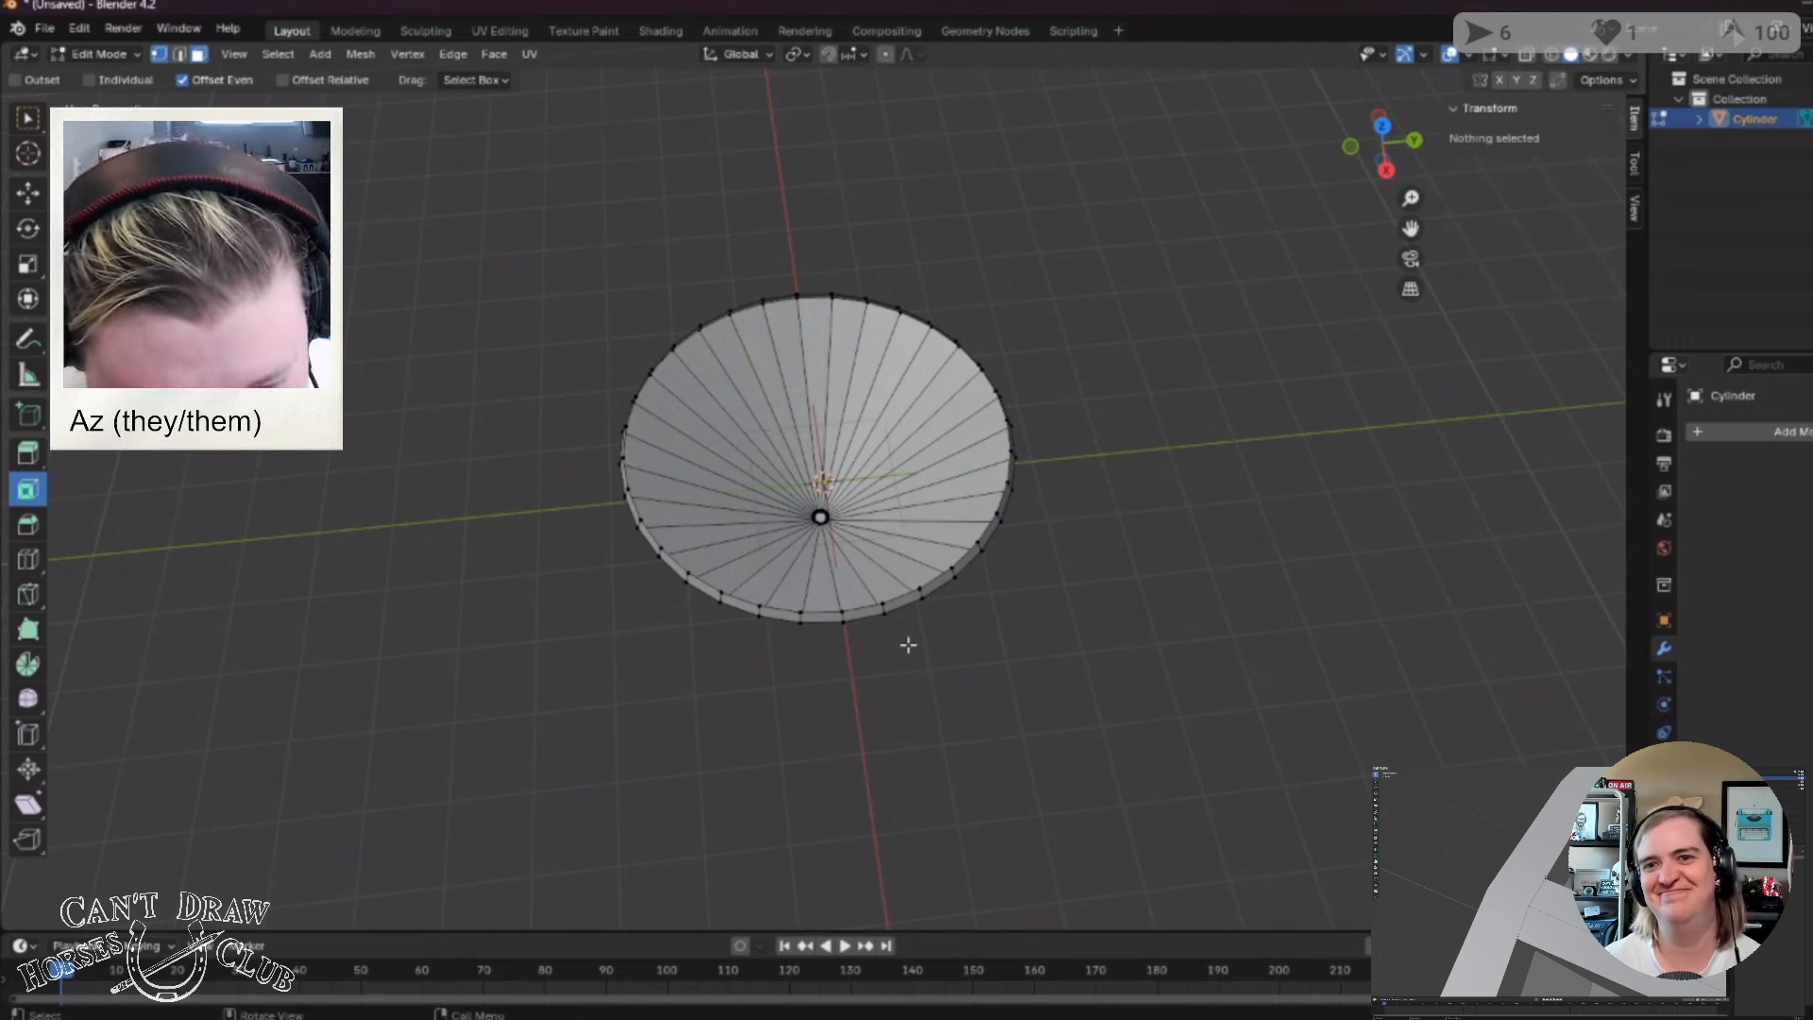
middle_drag(1113, 676, 973, 428)
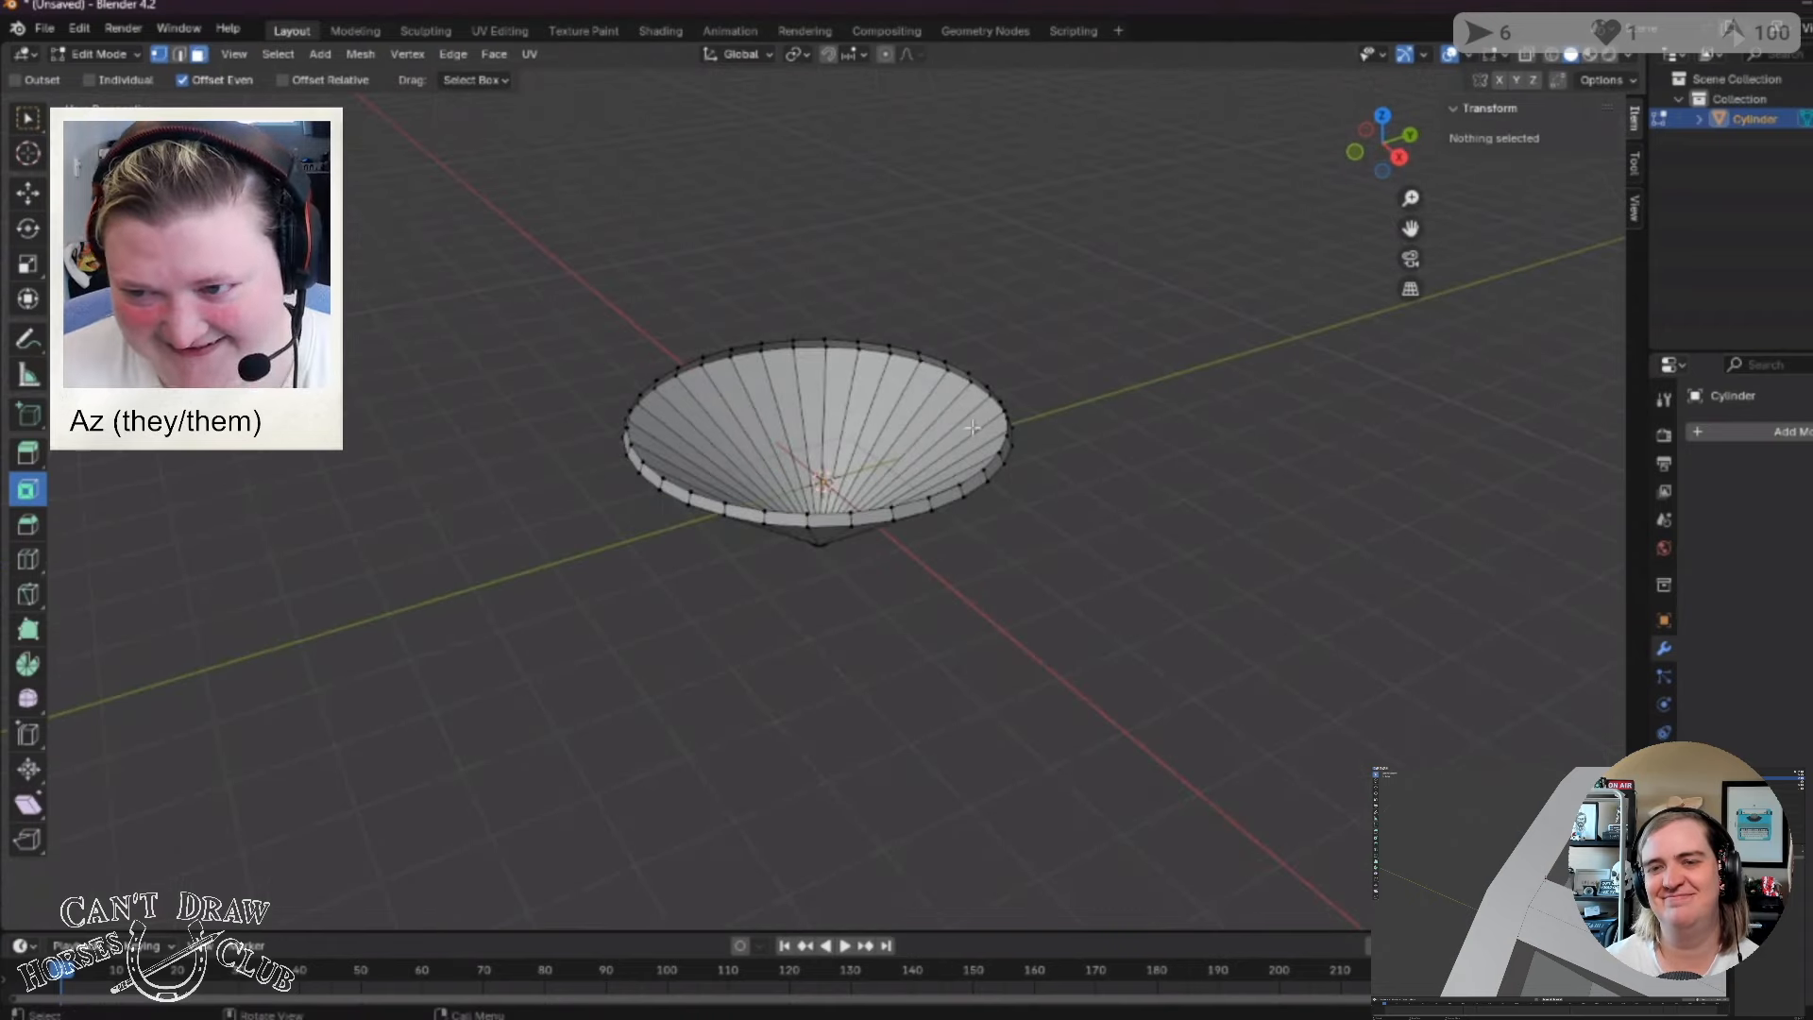
Try Circle Select on the bowl's near rim, and view the open bowl from other angles.
key(c)
click(883, 511)
click(923, 655)
middle_drag(923, 656, 1076, 666)
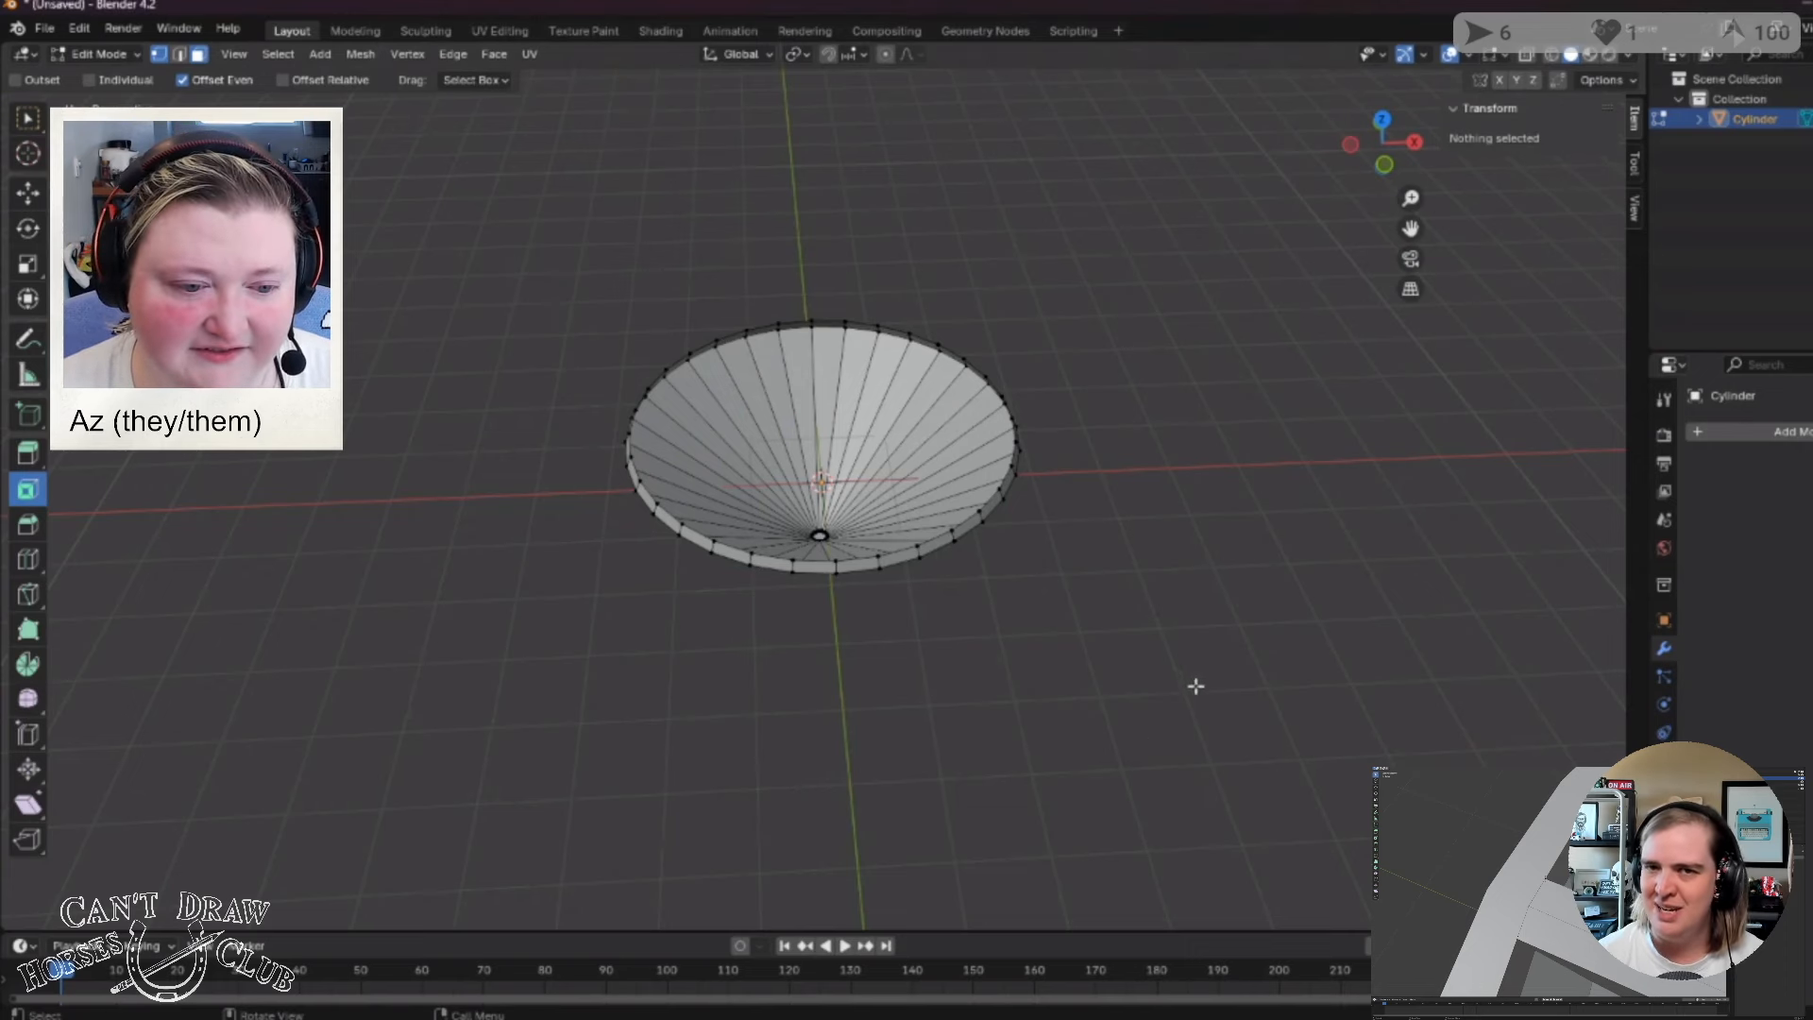
mouse_move(1165, 725)
middle_down()
mouse_move(1142, 696)
mouse_move(1167, 690)
middle_up()
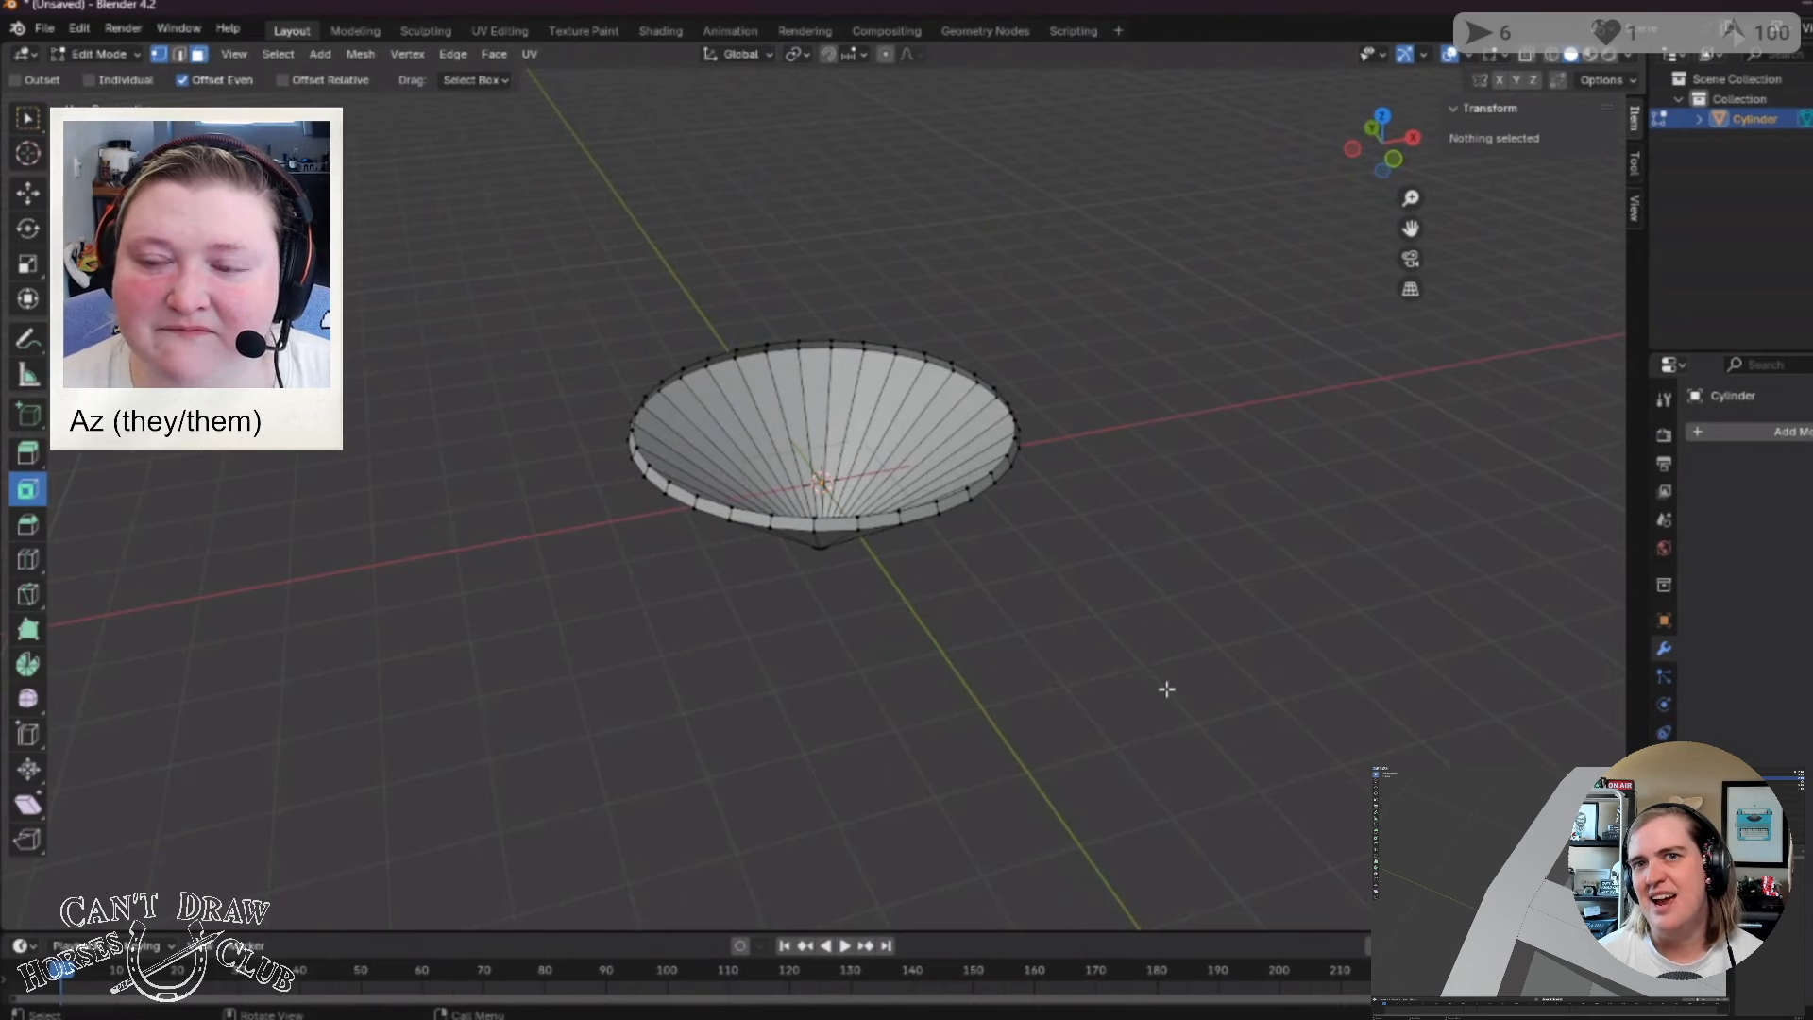